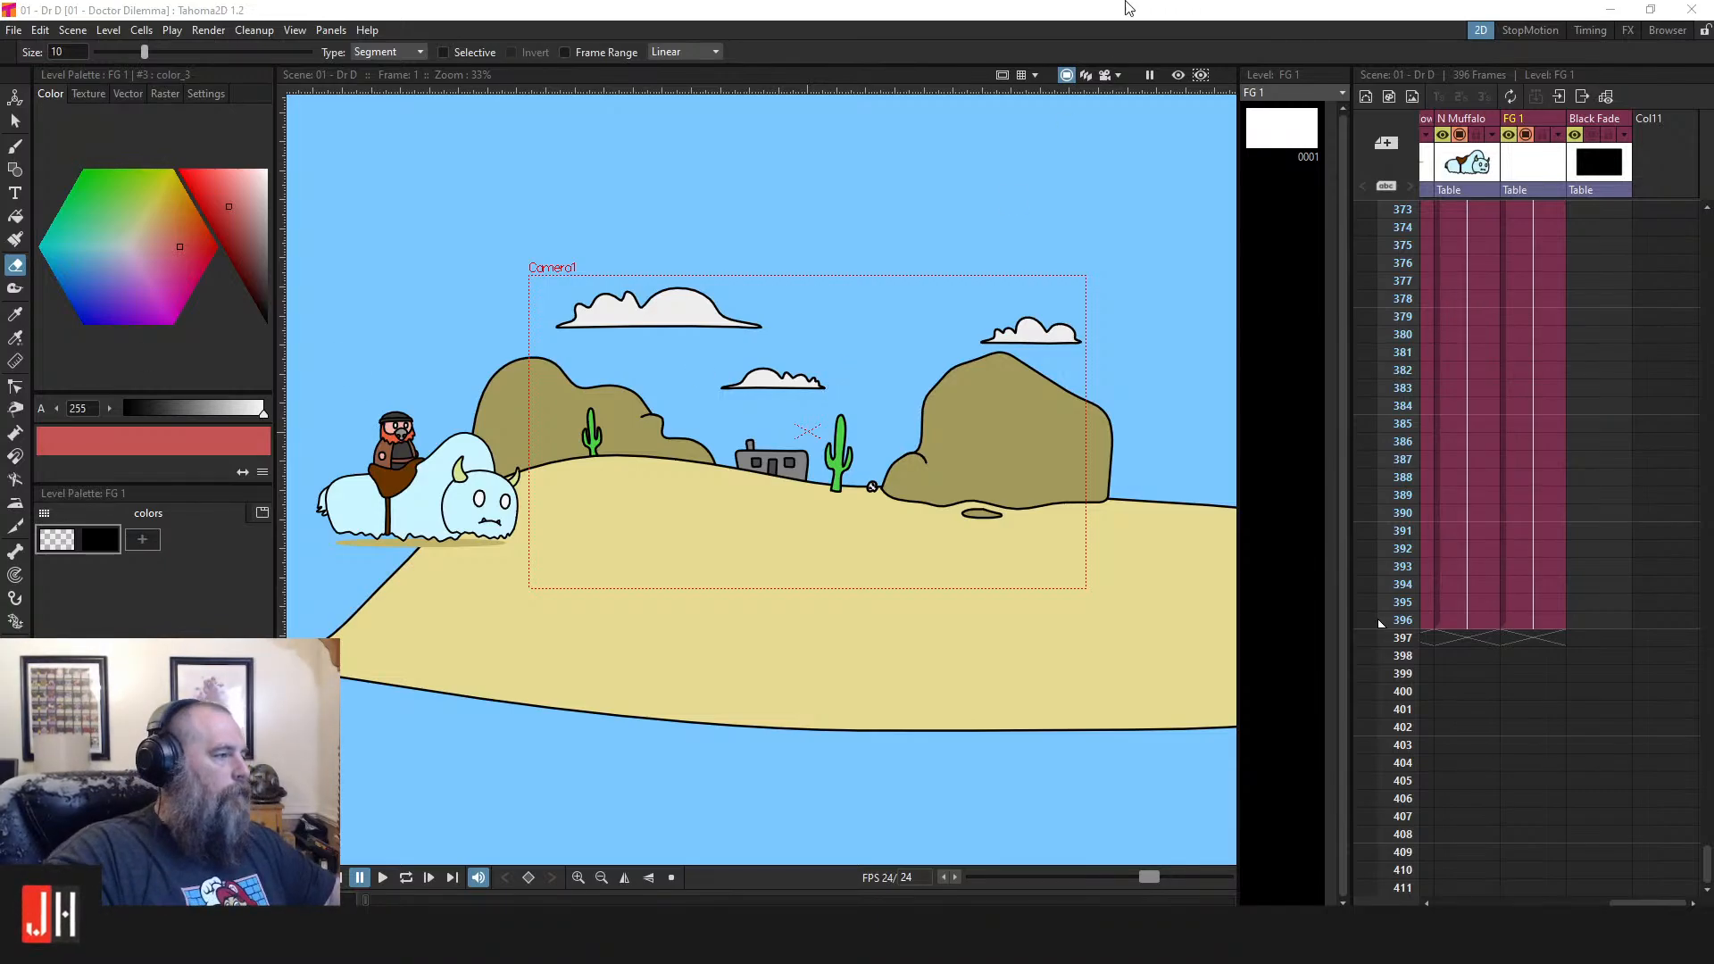
Create a vector level named Dr at frame 397 in the empty column after Black Fade
{"action": "left_click", "coordinate": [1098, 8]}
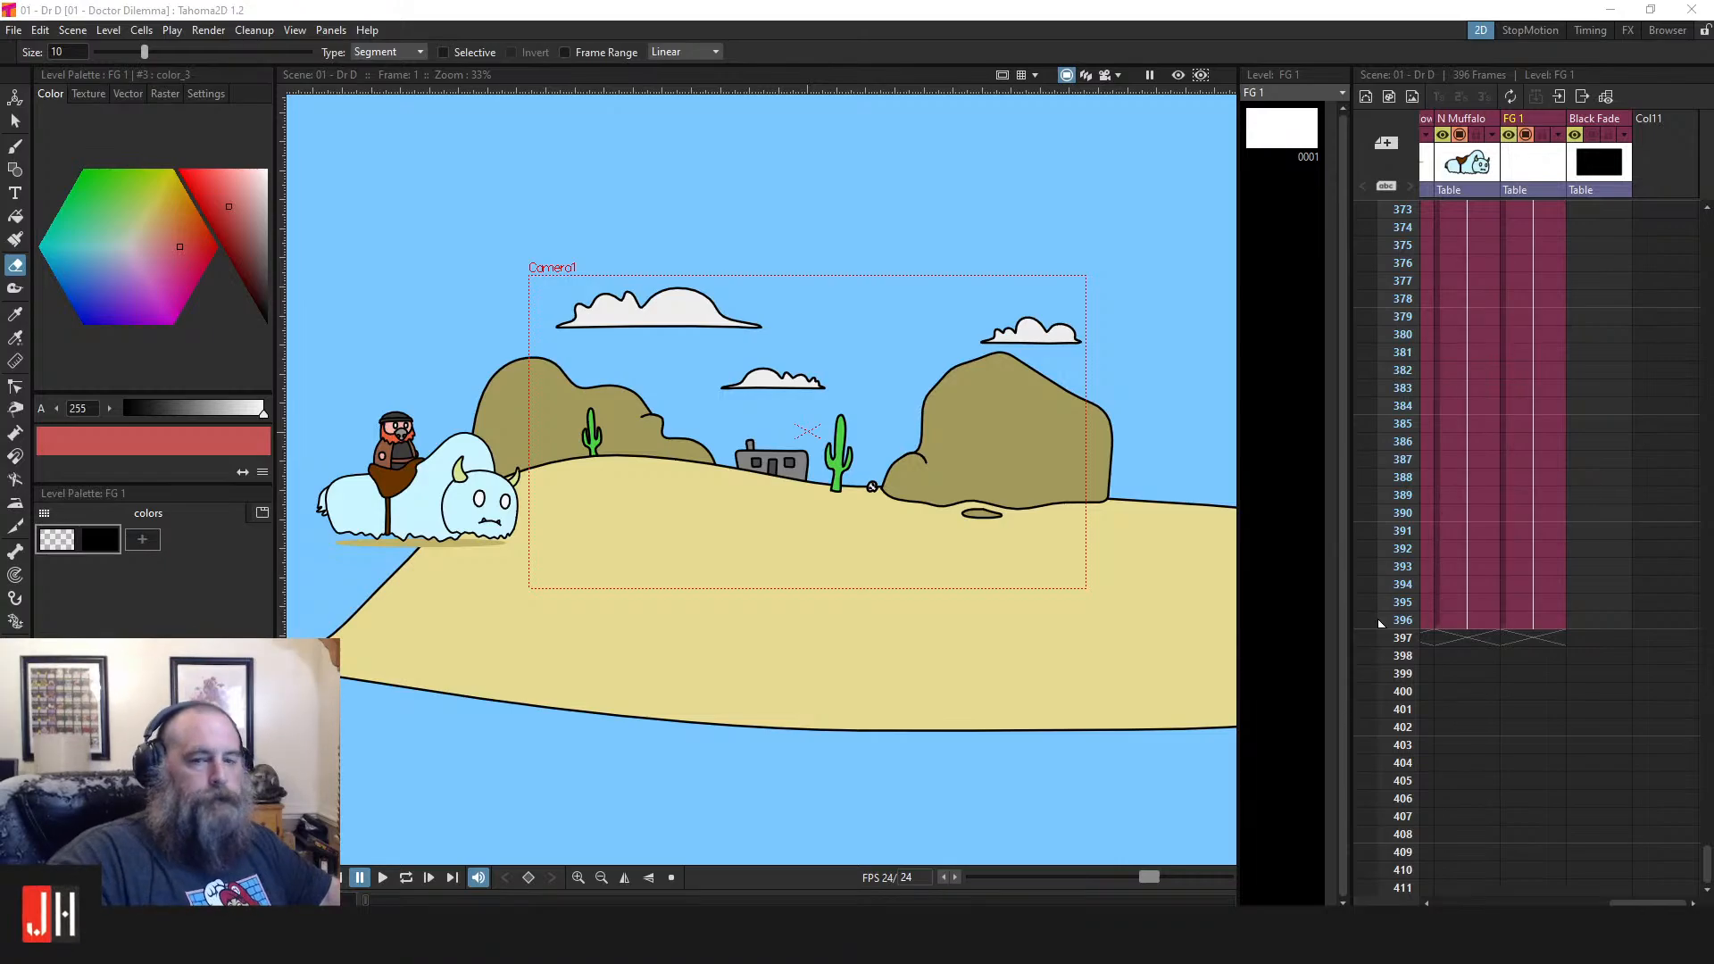
{"action": "left_click", "coordinate": [1656, 634]}
{"action": "right_click", "coordinate": [1647, 636]}
{"action": "left_click", "coordinate": [1633, 662]}
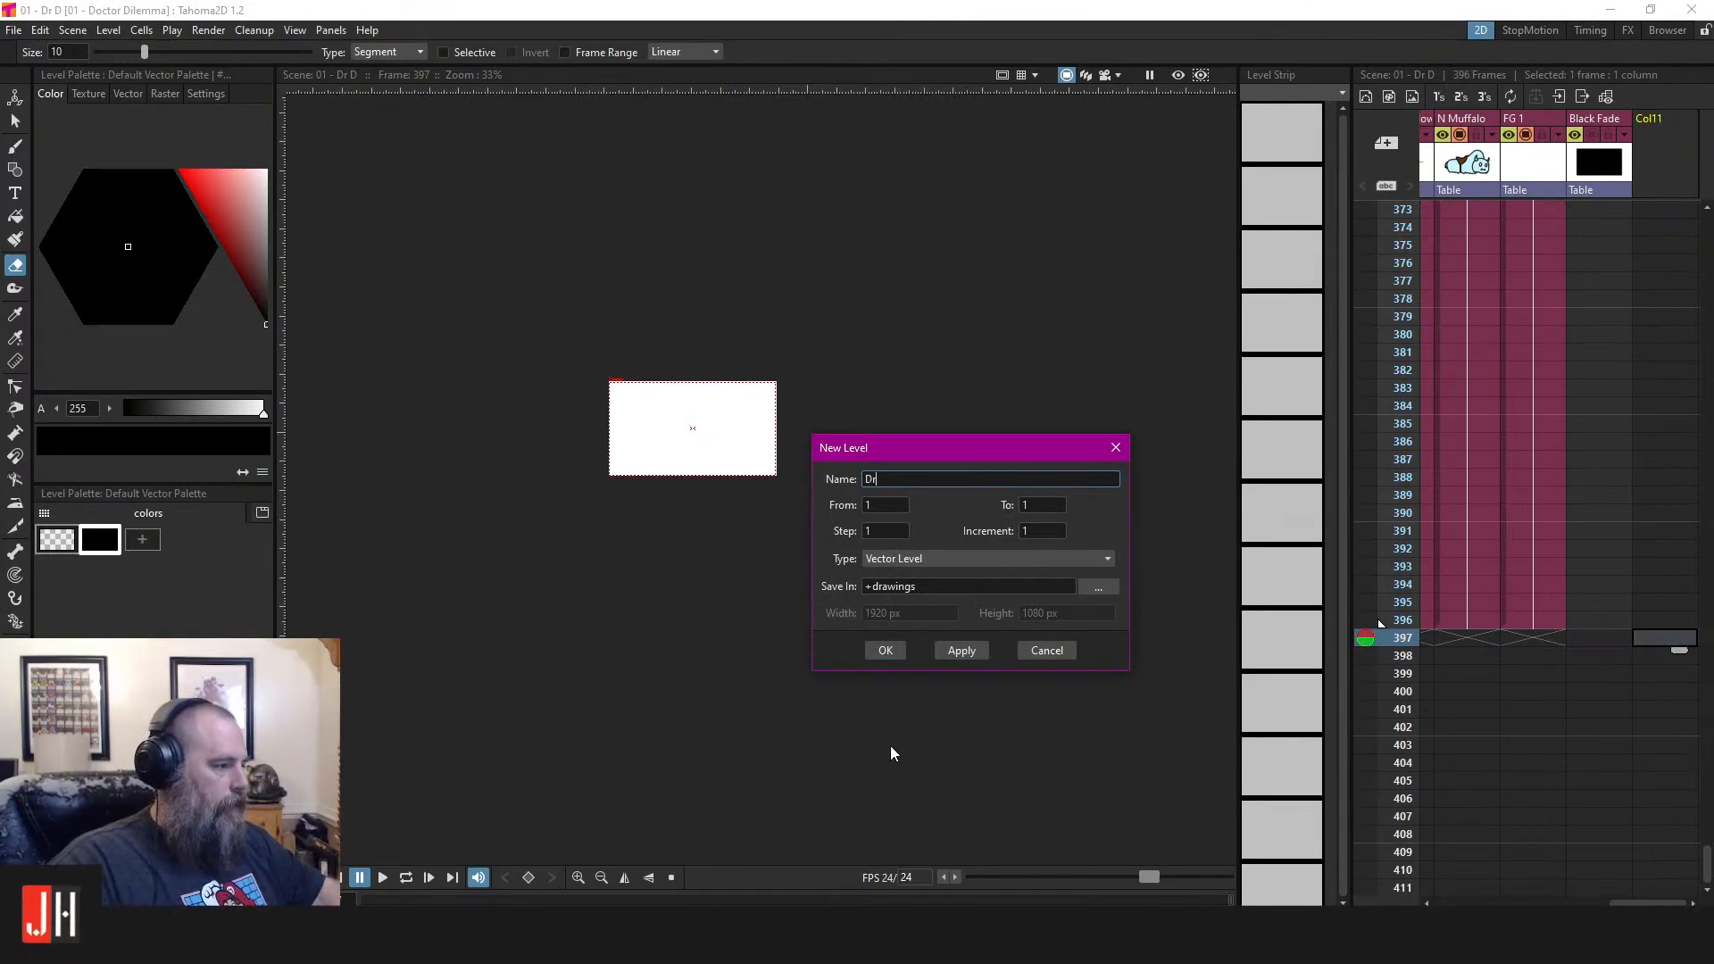
{"action": "left_click", "coordinate": [895, 656]}
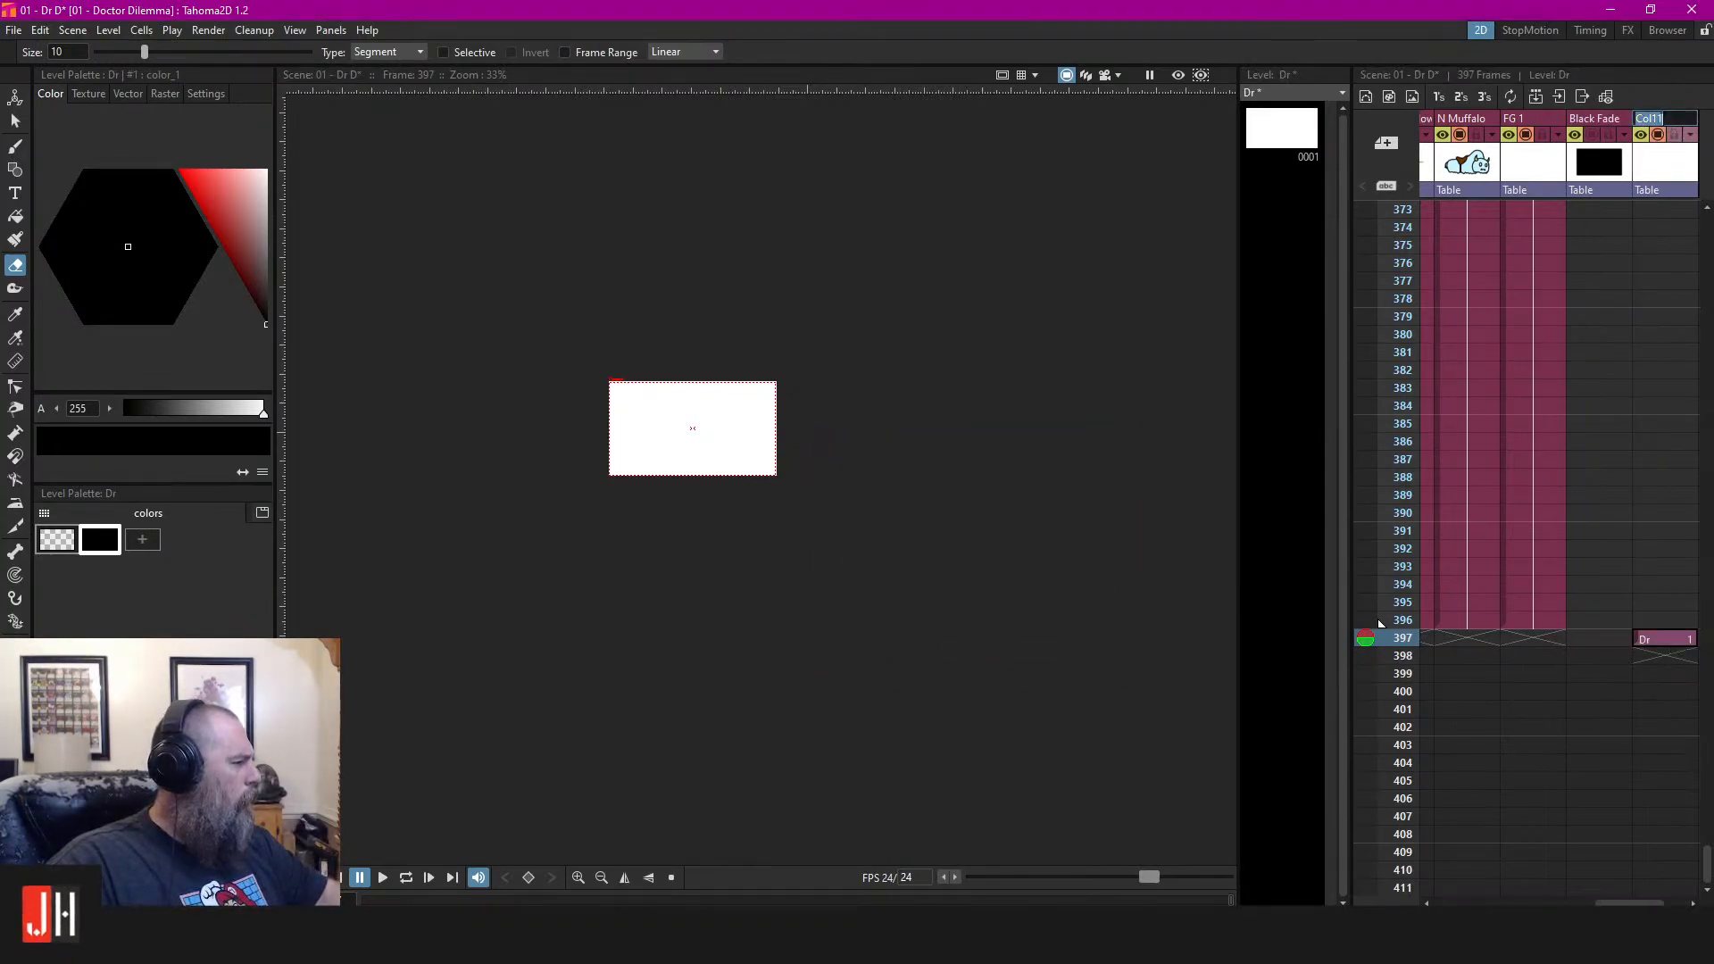
Name the new column Dr and fill its empty cells so the drawing holds through frame 420
{"action": "scroll", "coordinate": [1687, 705], "scroll_direction": "down", "scroll_amount": 6}
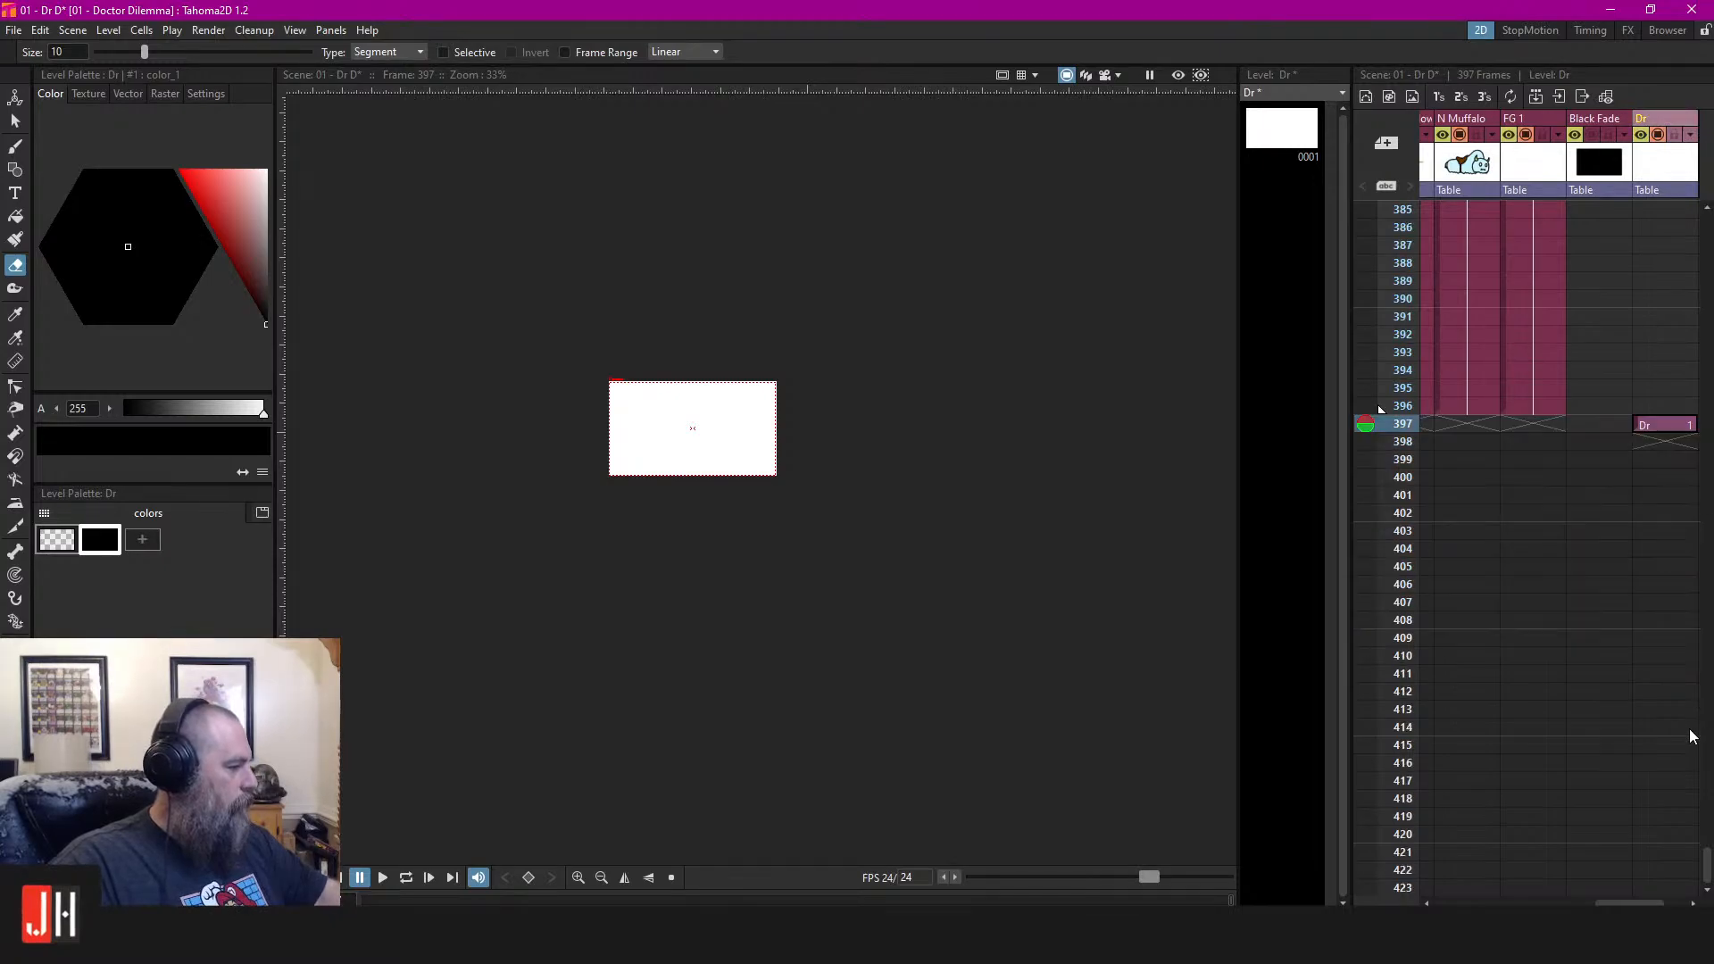
{"action": "right_click", "coordinate": [1674, 730]}
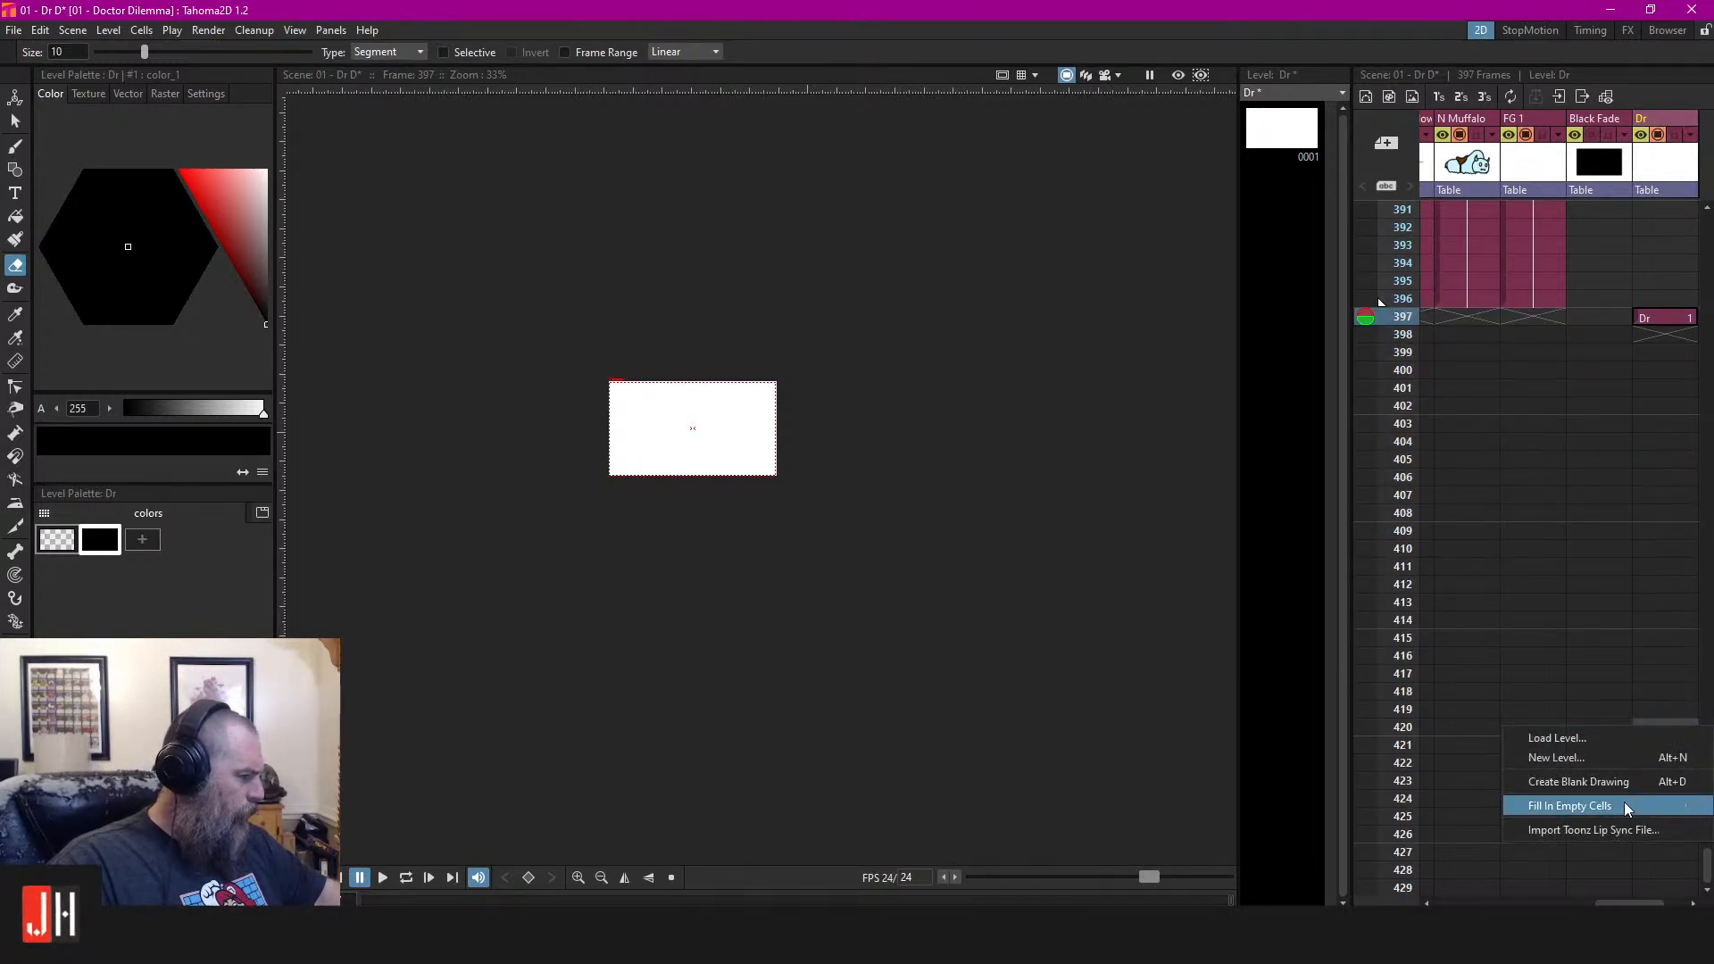
{"action": "left_click", "coordinate": [1662, 809]}
{"action": "left_click", "coordinate": [1667, 319]}
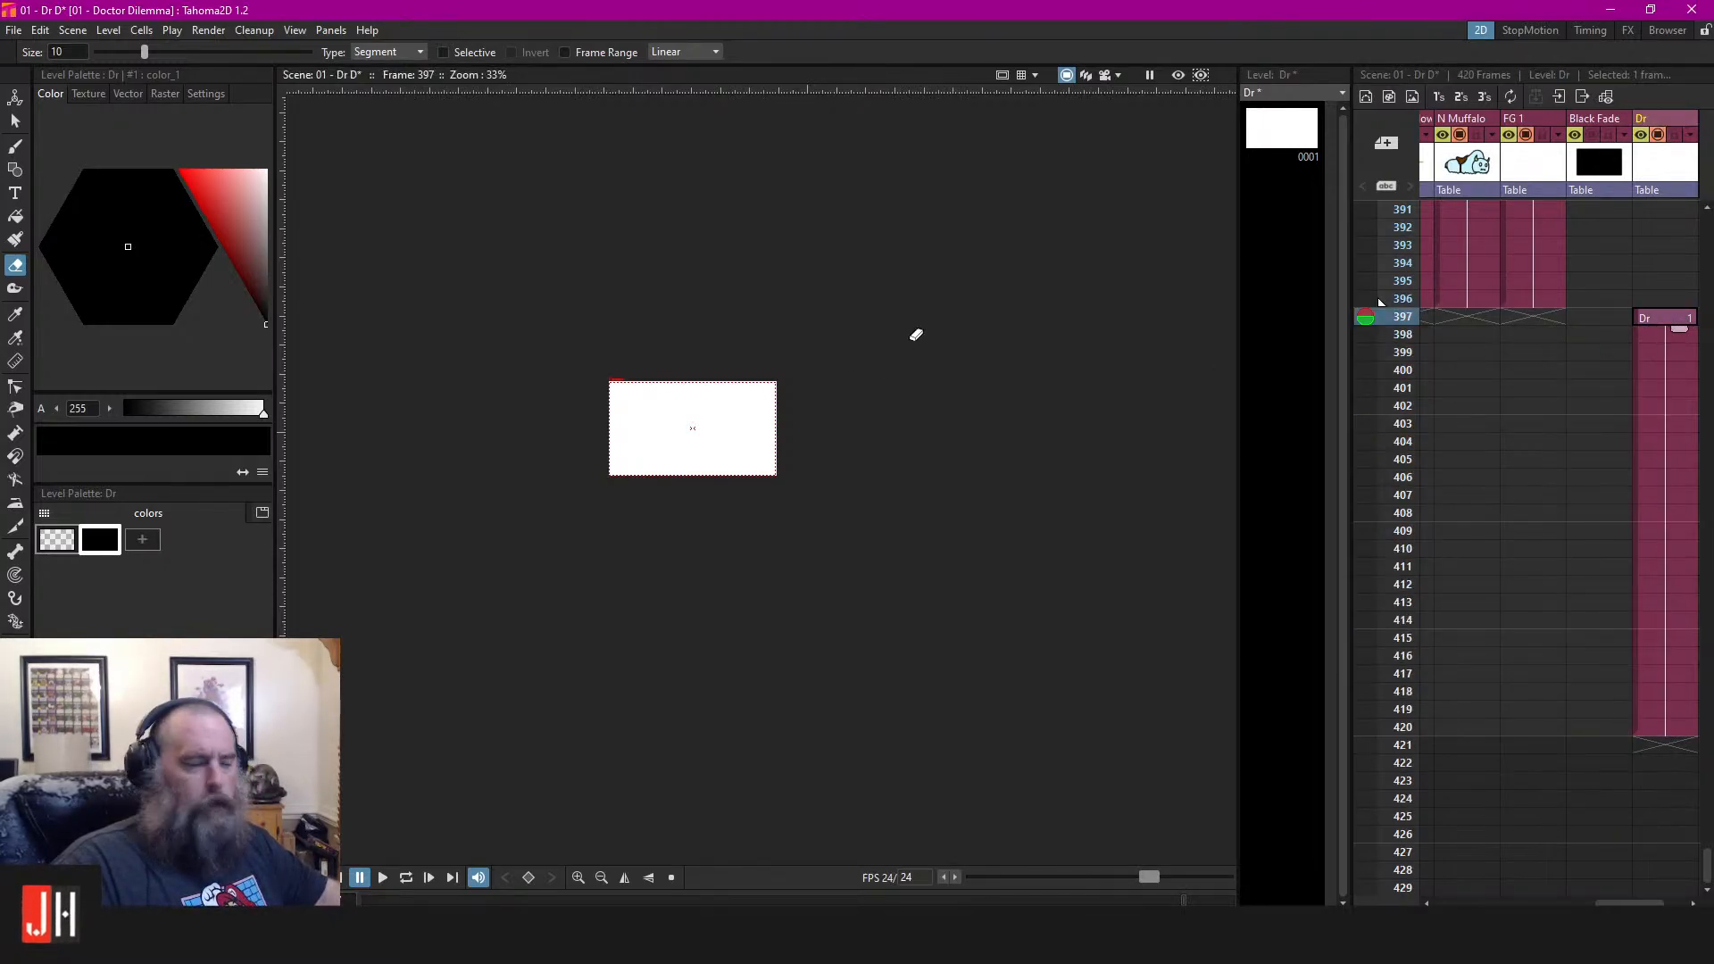
{"action": "scroll", "coordinate": [687, 429], "scroll_direction": "up", "scroll_amount": 5}
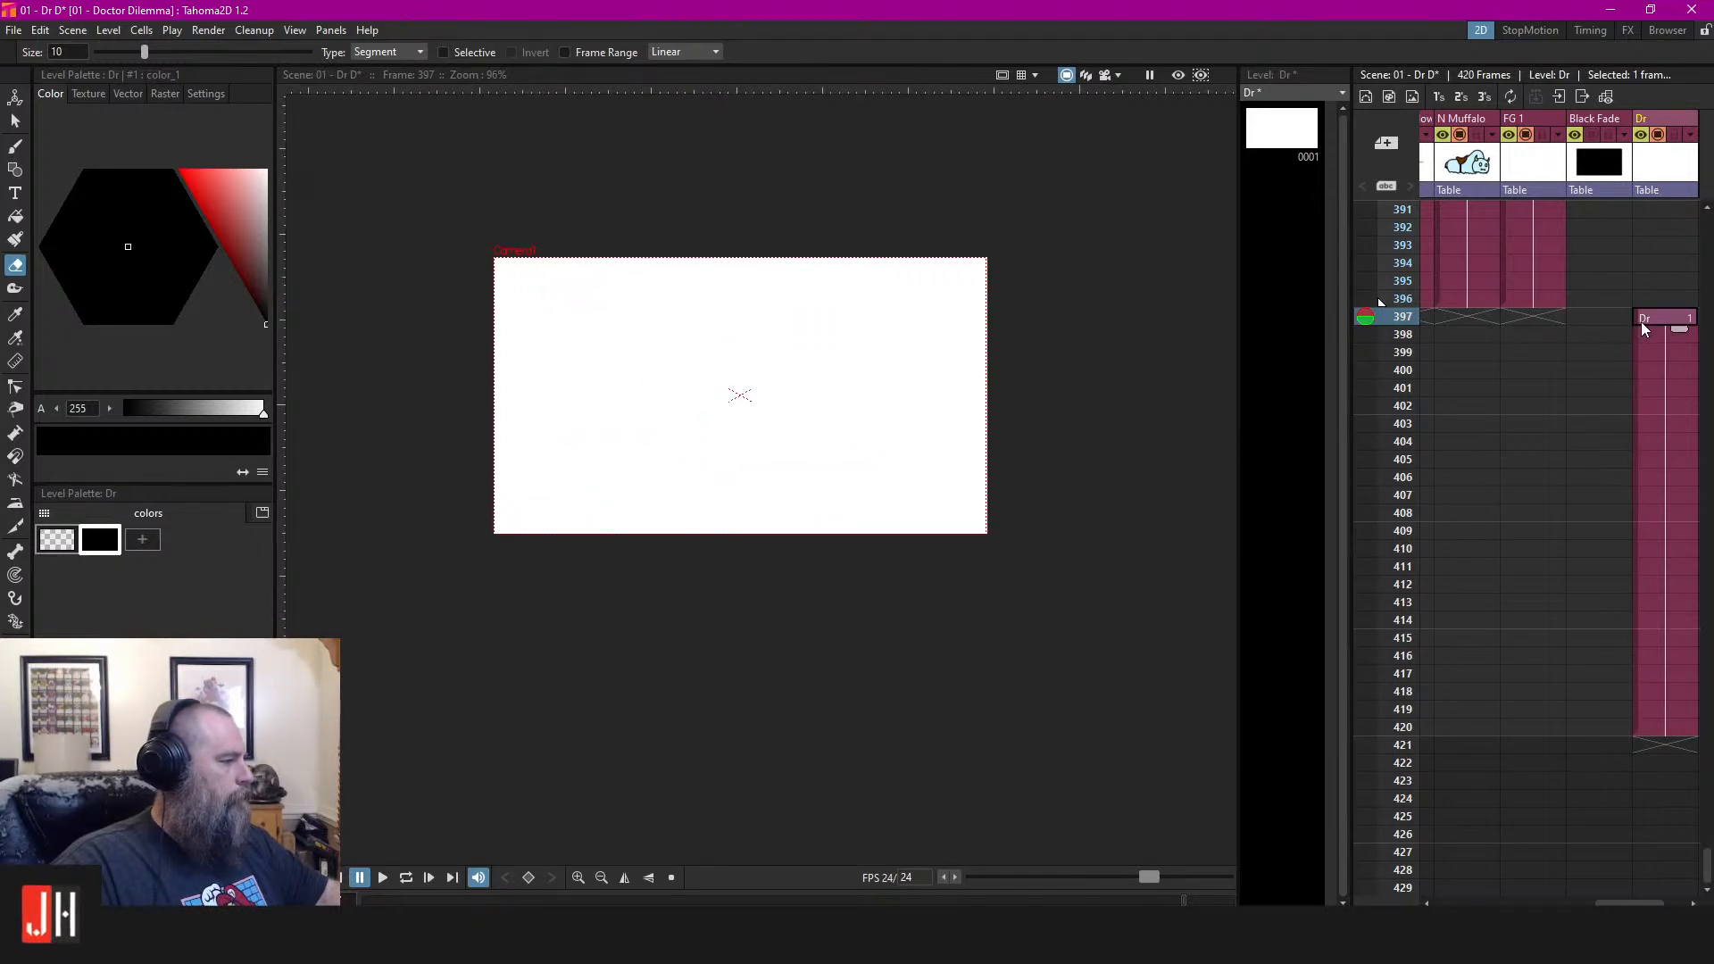
{"action": "left_click", "coordinate": [1636, 353]}
{"action": "left_click_drag", "start_coordinate": [1635, 350], "coordinate": [1633, 325]}
{"action": "left_click", "coordinate": [1659, 298]}
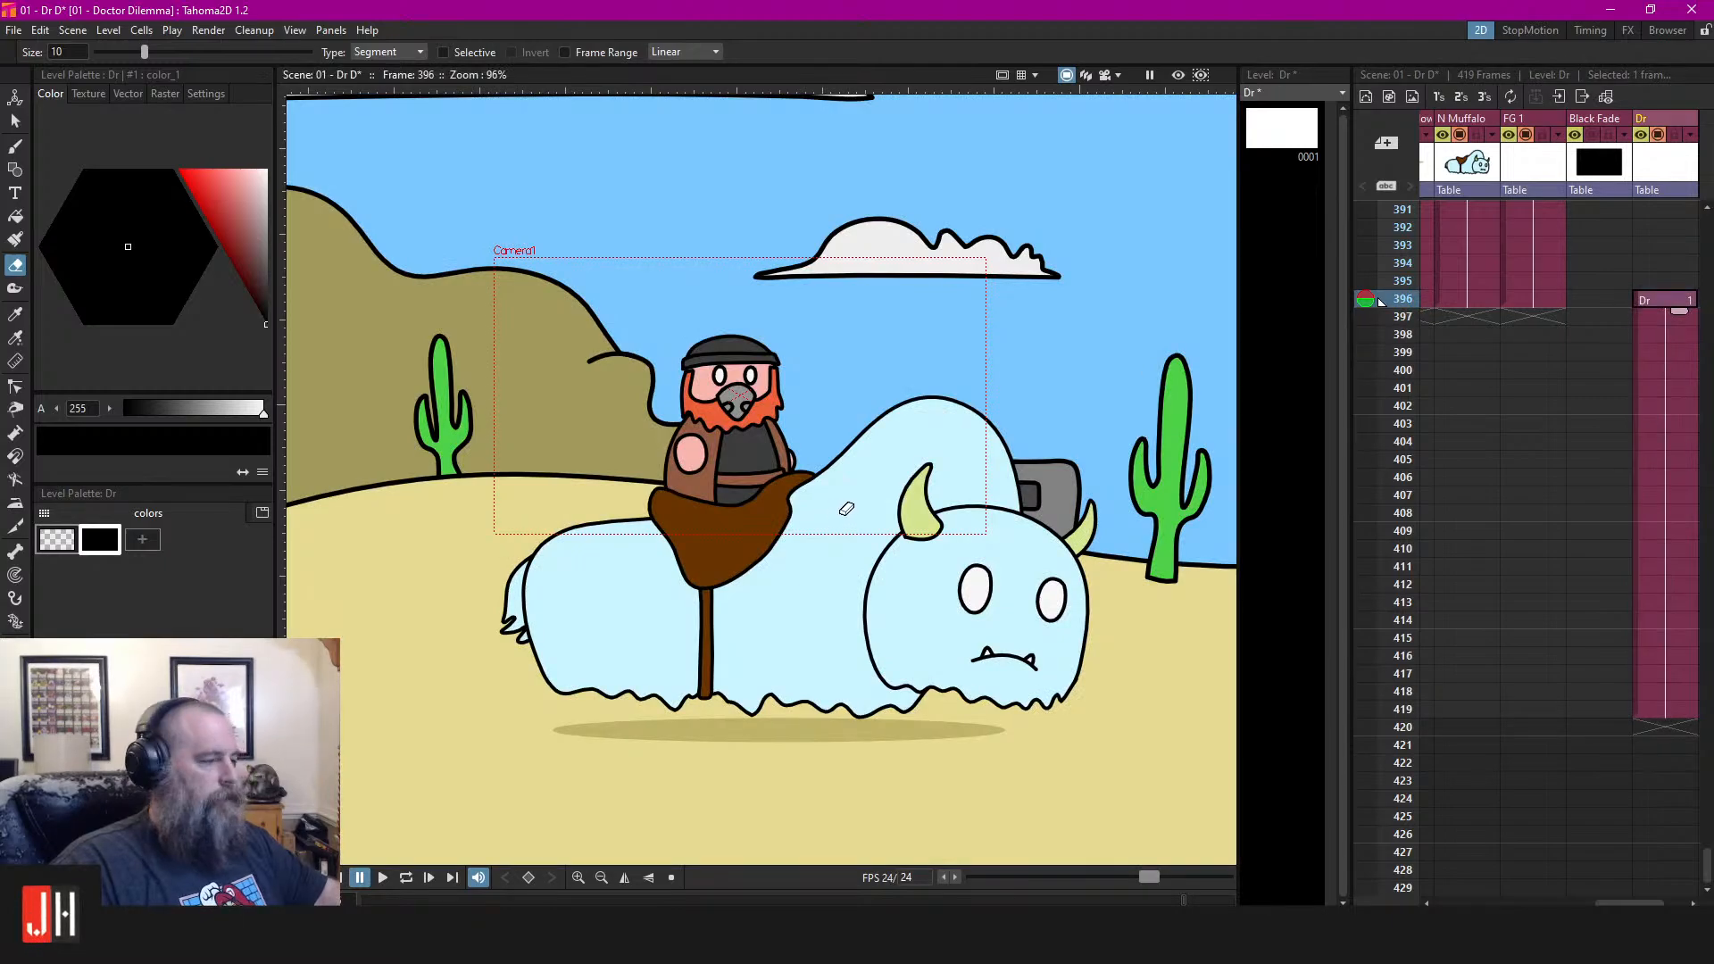
{"action": "left_click_drag", "start_coordinate": [955, 453], "coordinate": [845, 450]}
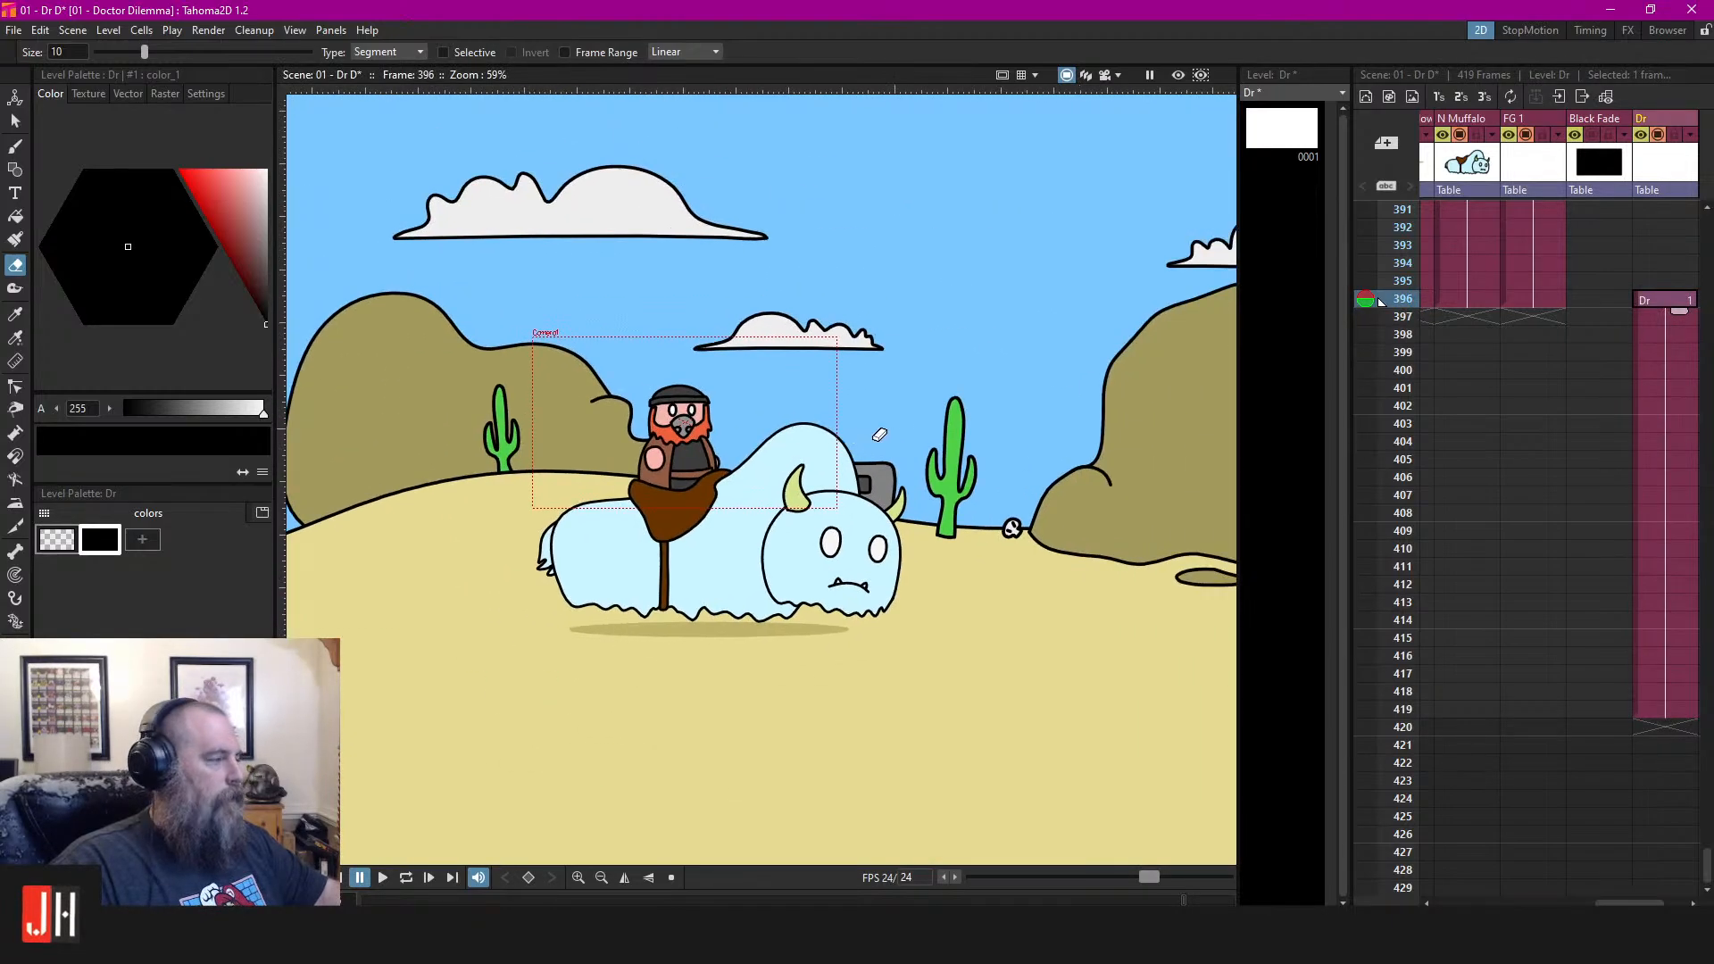
{"action": "left_click_drag", "start_coordinate": [1635, 319], "coordinate": [1635, 329]}
{"action": "left_click", "coordinate": [1653, 319]}
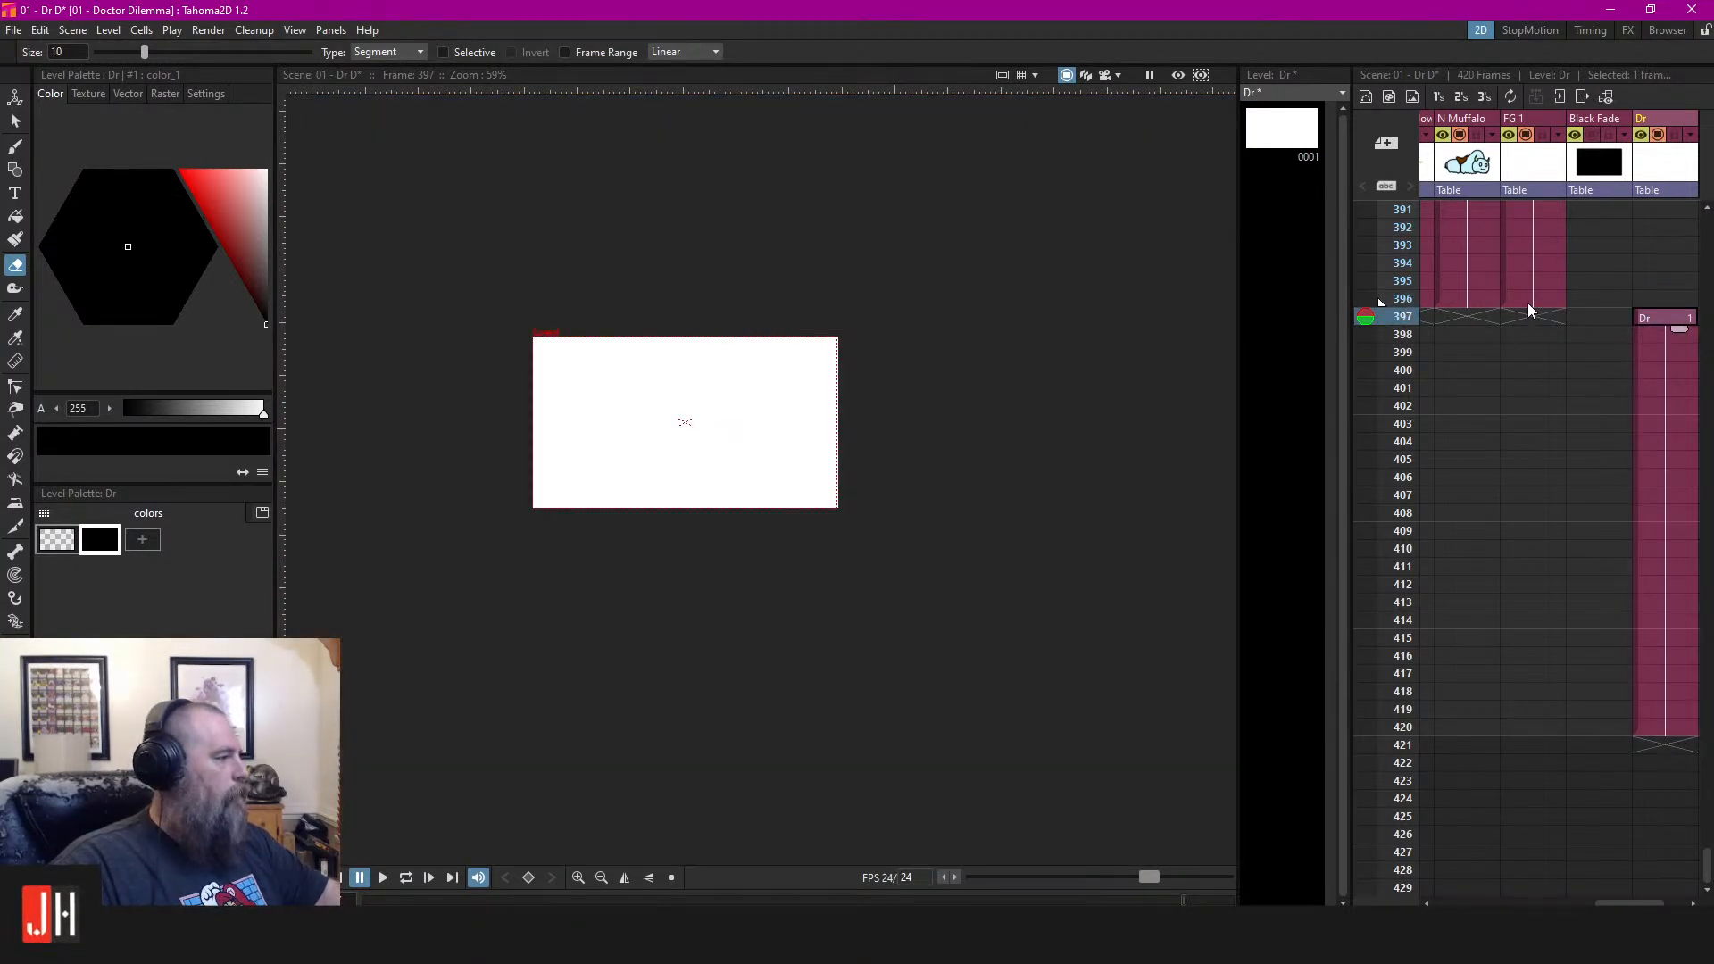
Copy all the body outlines from drawing 0001 of the Character 1 level
{"action": "scroll", "coordinate": [1535, 330], "scroll_direction": "up", "scroll_amount": 6}
{"action": "left_click_drag", "start_coordinate": [1642, 902], "coordinate": [1524, 902]}
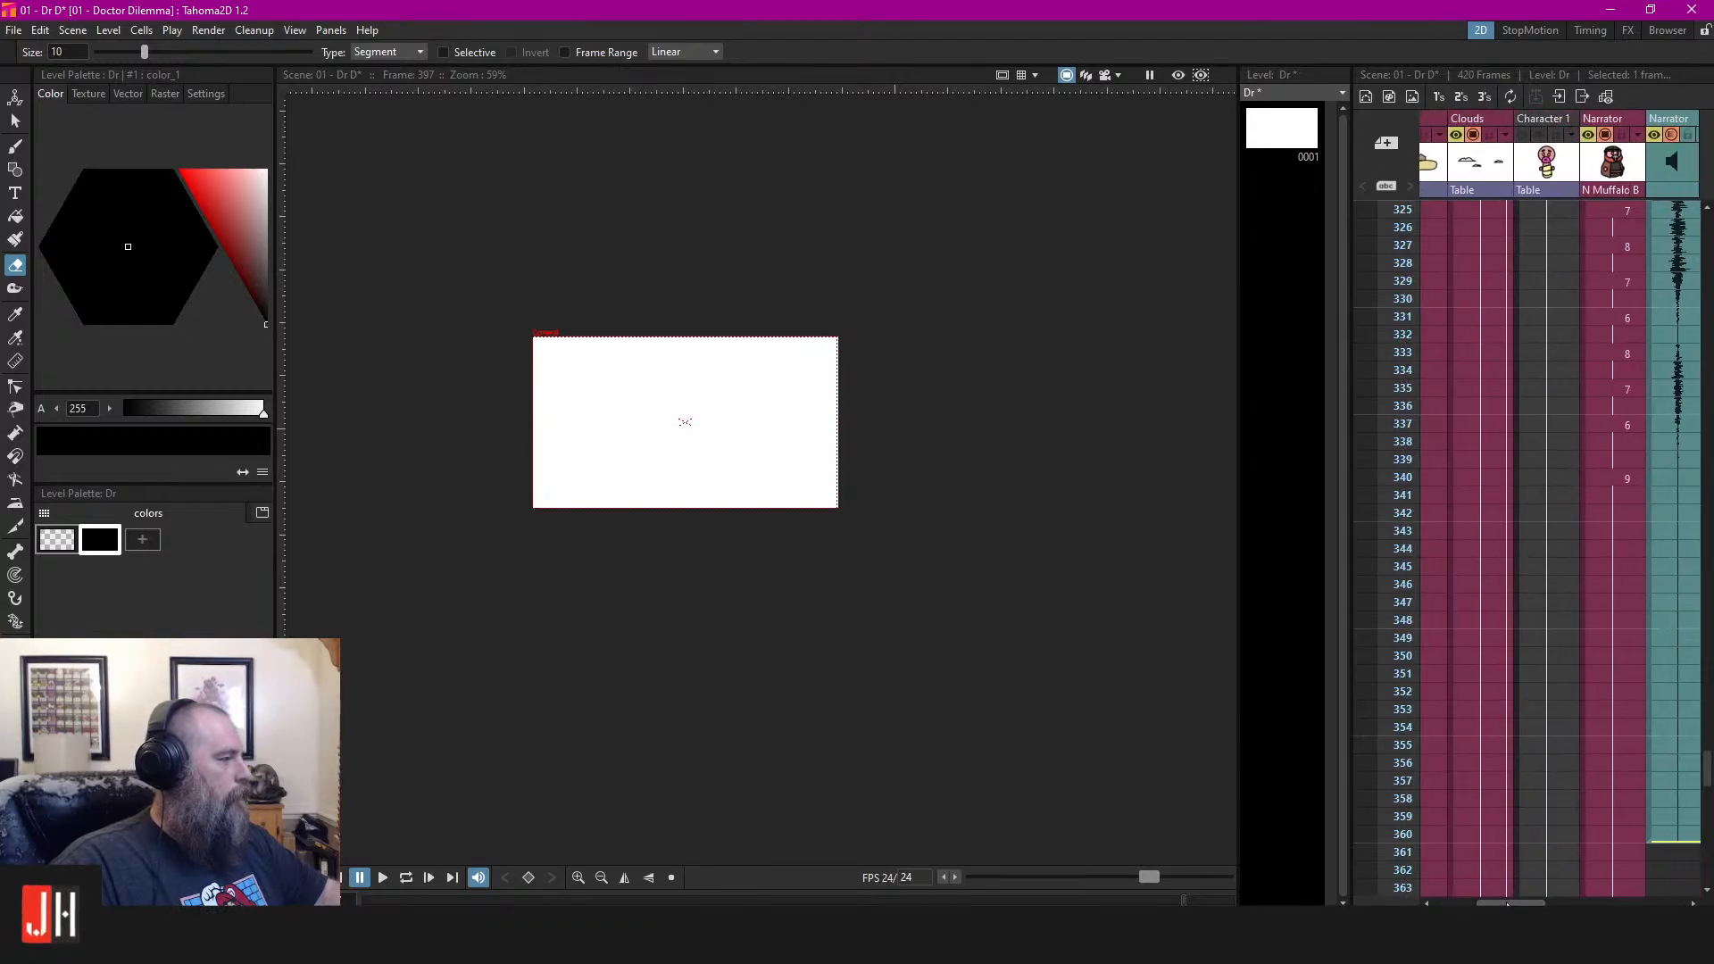
{"action": "scroll", "coordinate": [1552, 275], "scroll_direction": "up", "scroll_amount": 14}
{"action": "scroll", "coordinate": [1553, 272], "scroll_direction": "up", "scroll_amount": 20}
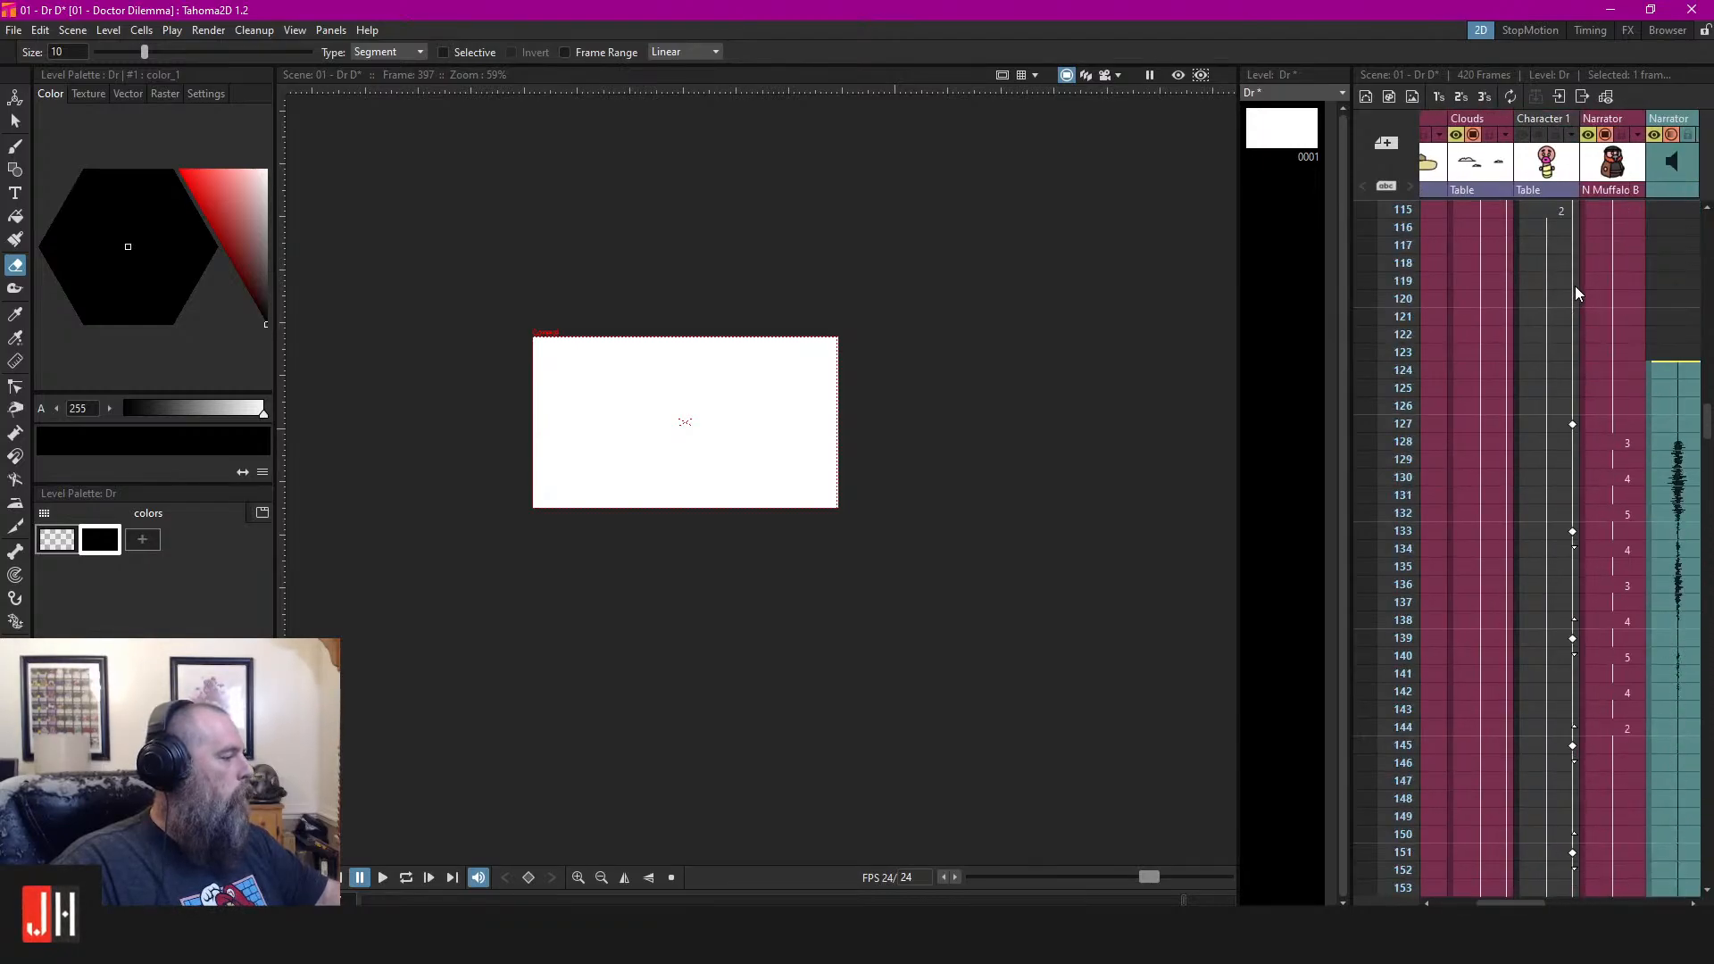
{"action": "key", "text": "s"}
{"action": "left_click", "coordinate": [1544, 212]}
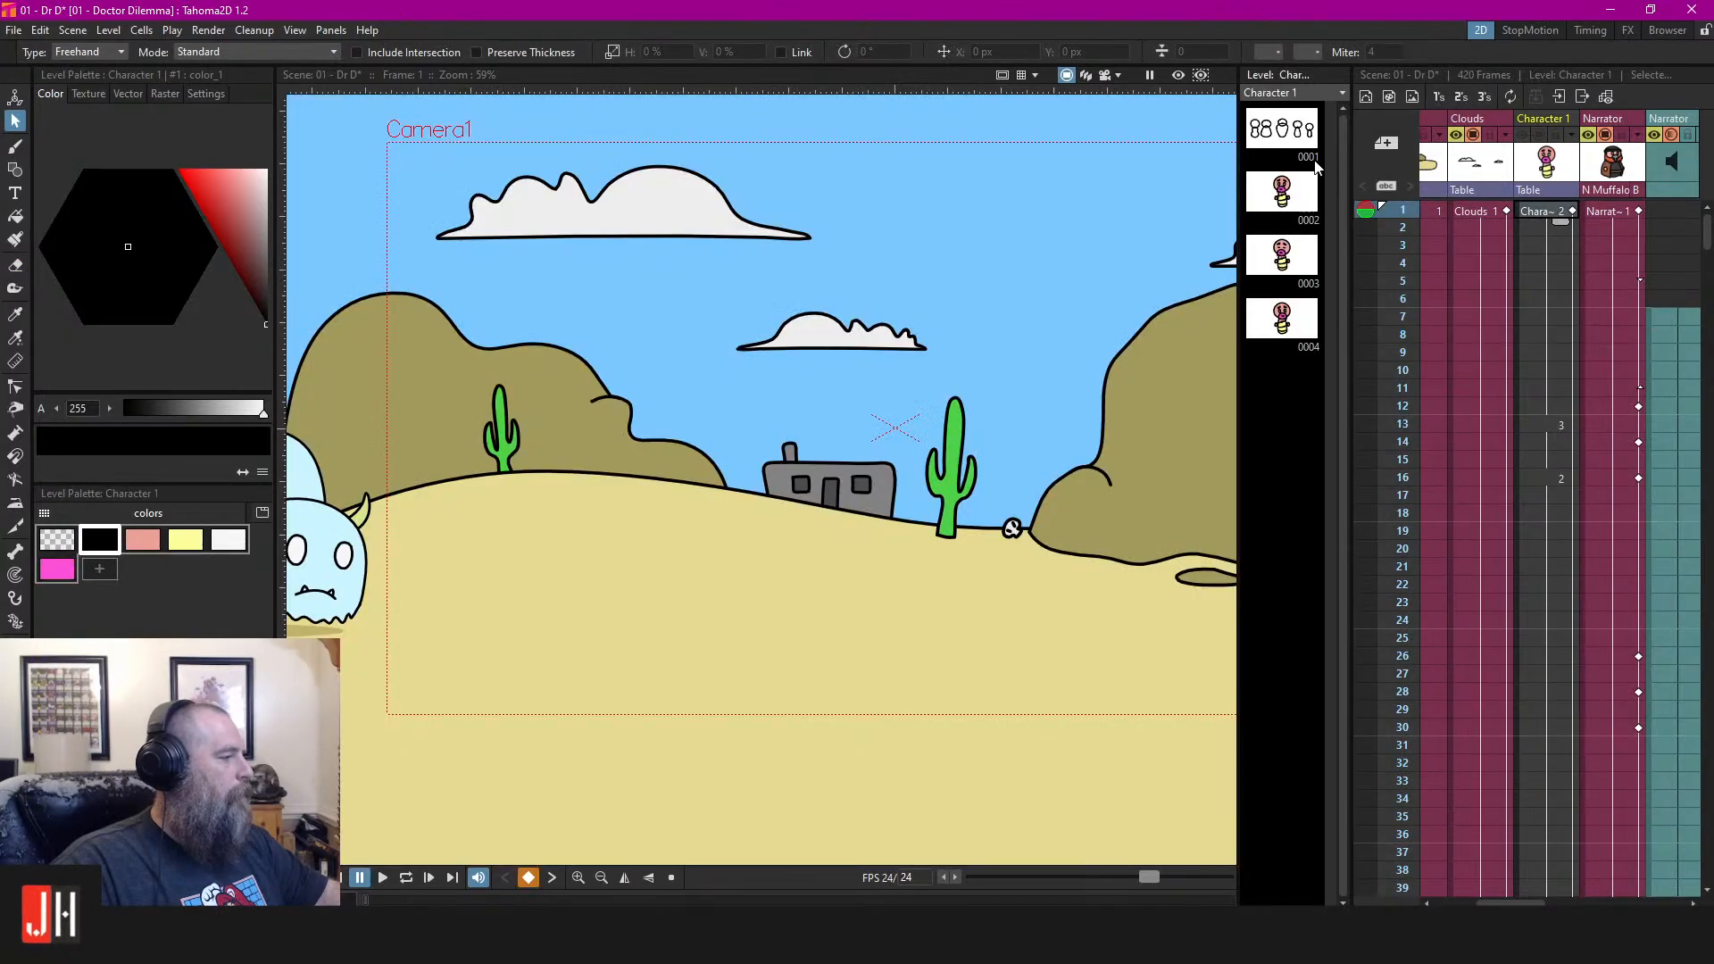
{"action": "left_click", "coordinate": [1282, 141]}
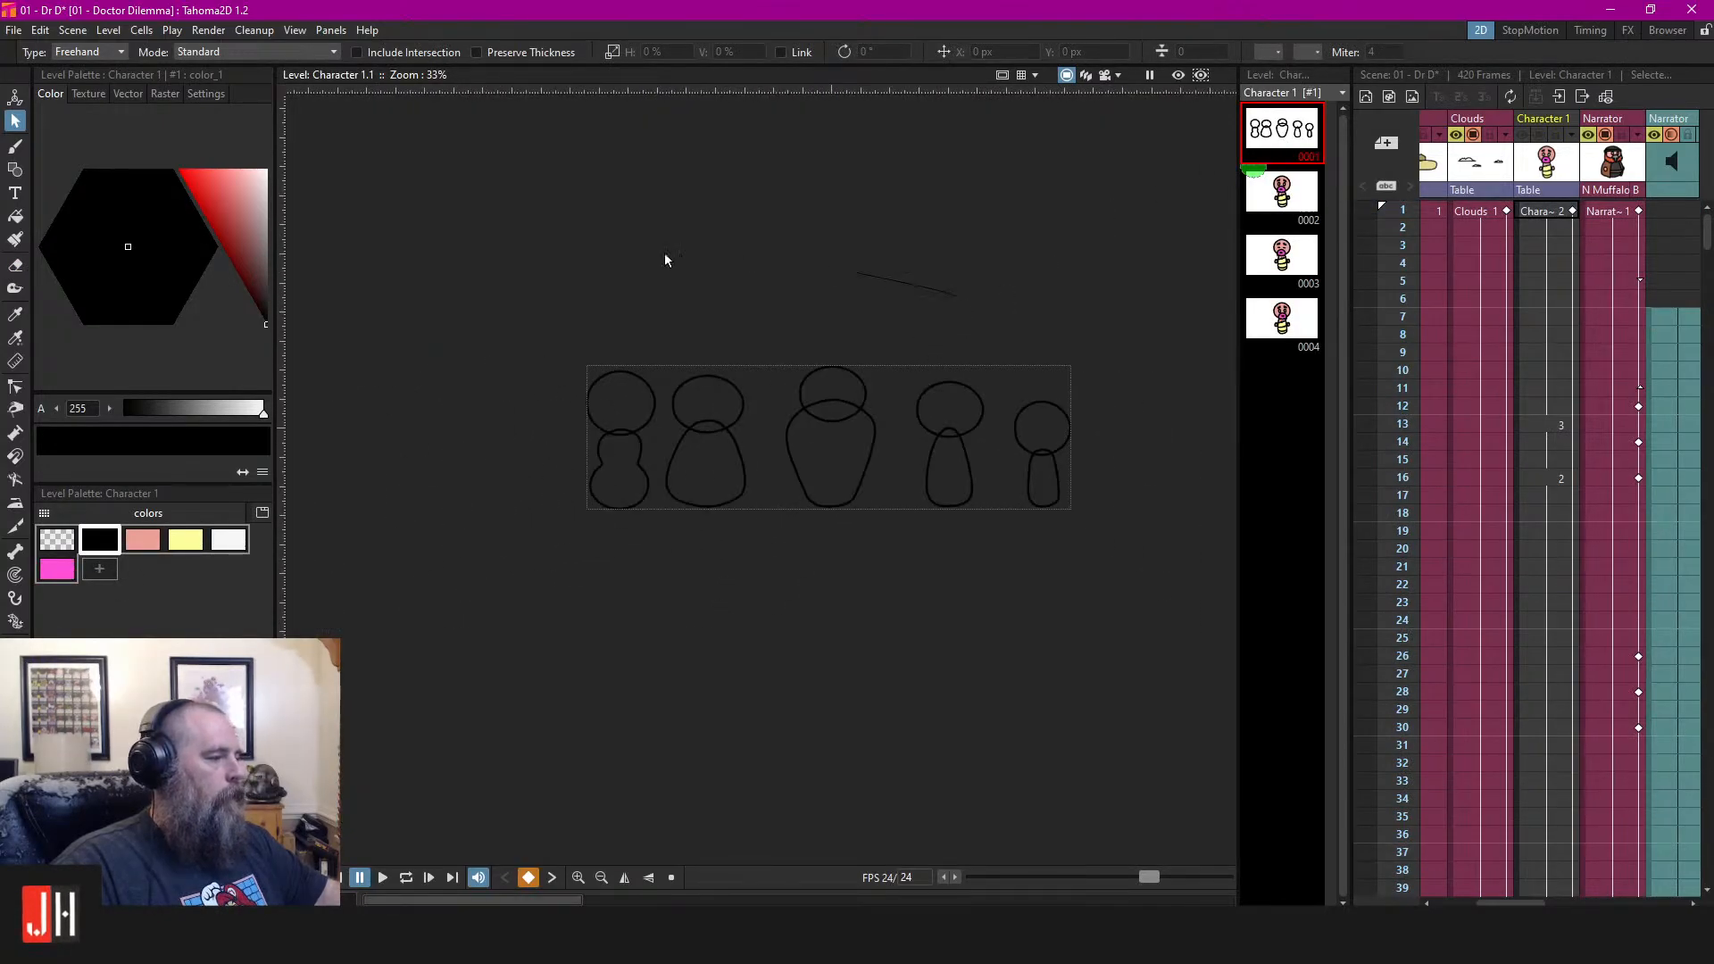
{"action": "key", "text": "ctrl+a"}
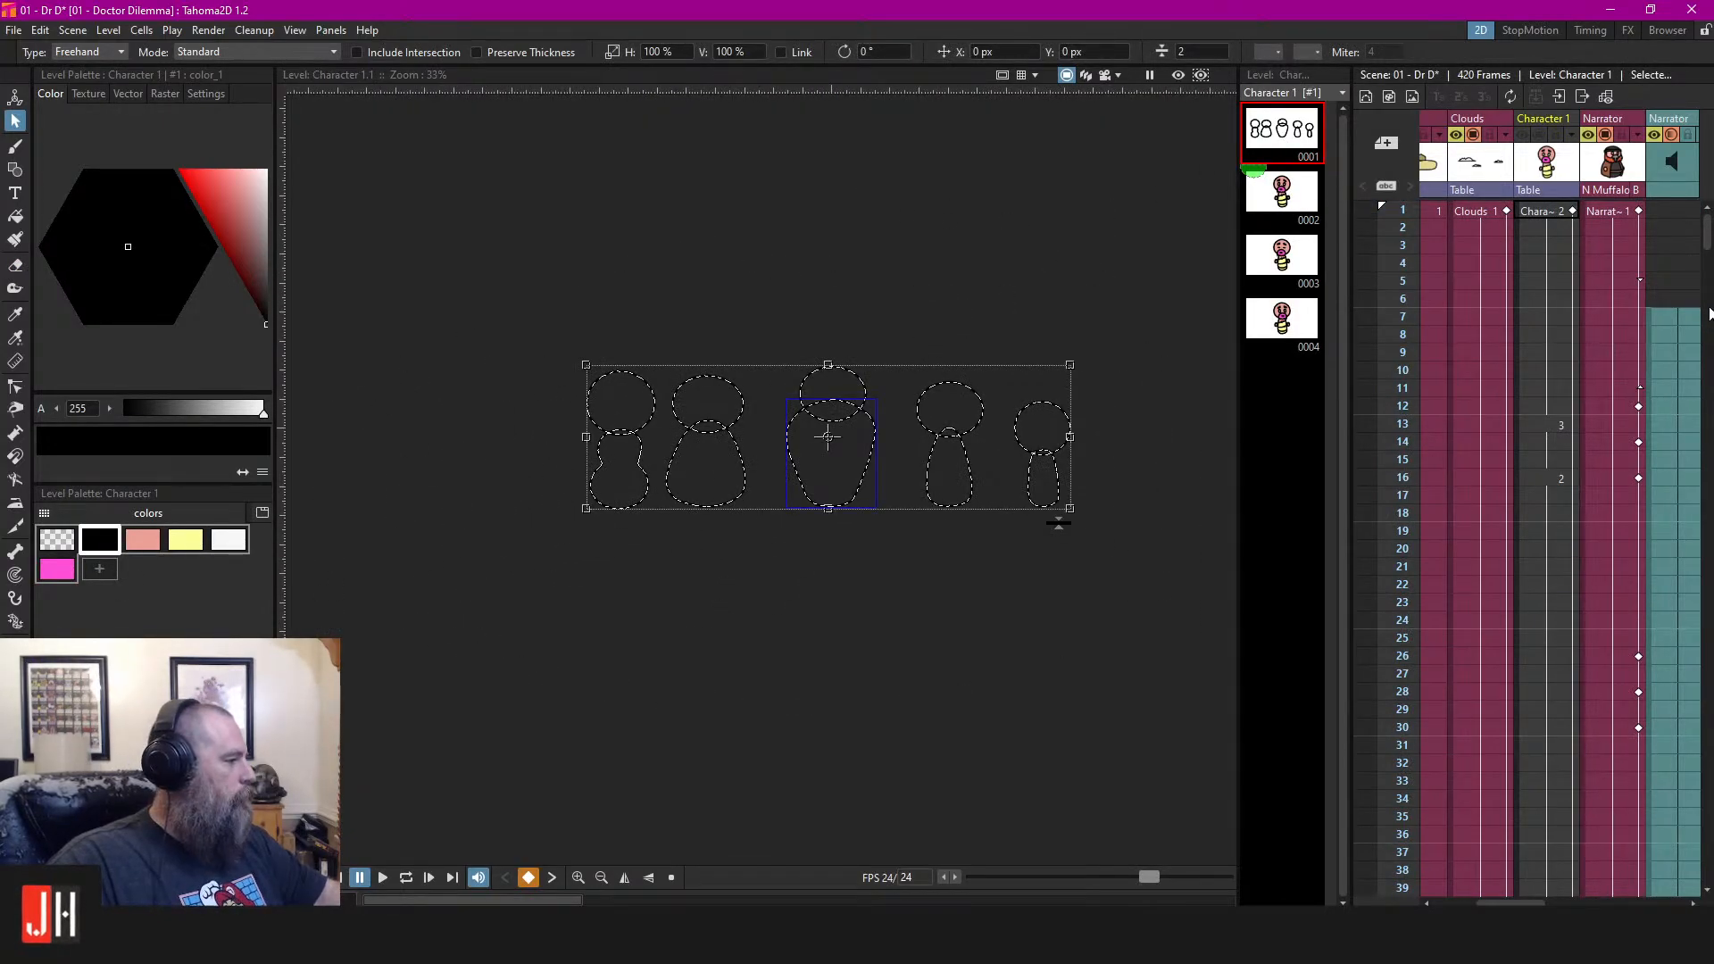
Paste the copied body outlines into the Dr drawing at frame 397
{"action": "left_click_drag", "start_coordinate": [1707, 234], "coordinate": [1707, 879]}
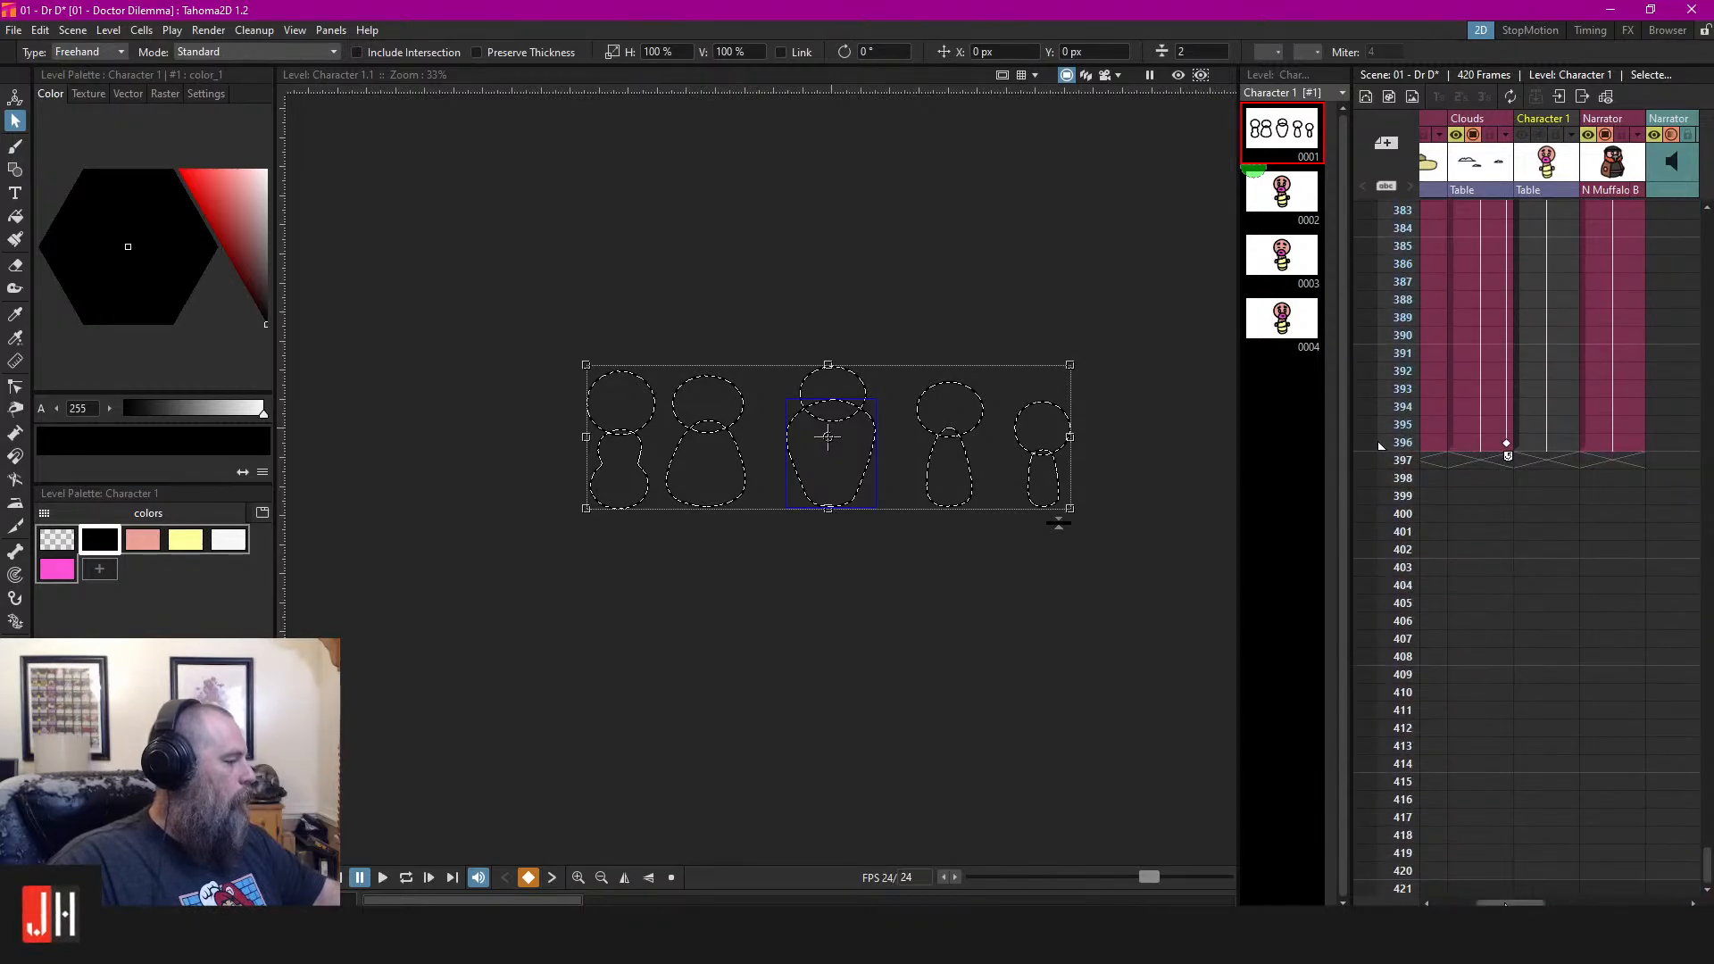
{"action": "left_click_drag", "start_coordinate": [1504, 903], "coordinate": [1664, 900]}
{"action": "left_click", "coordinate": [1599, 459]}
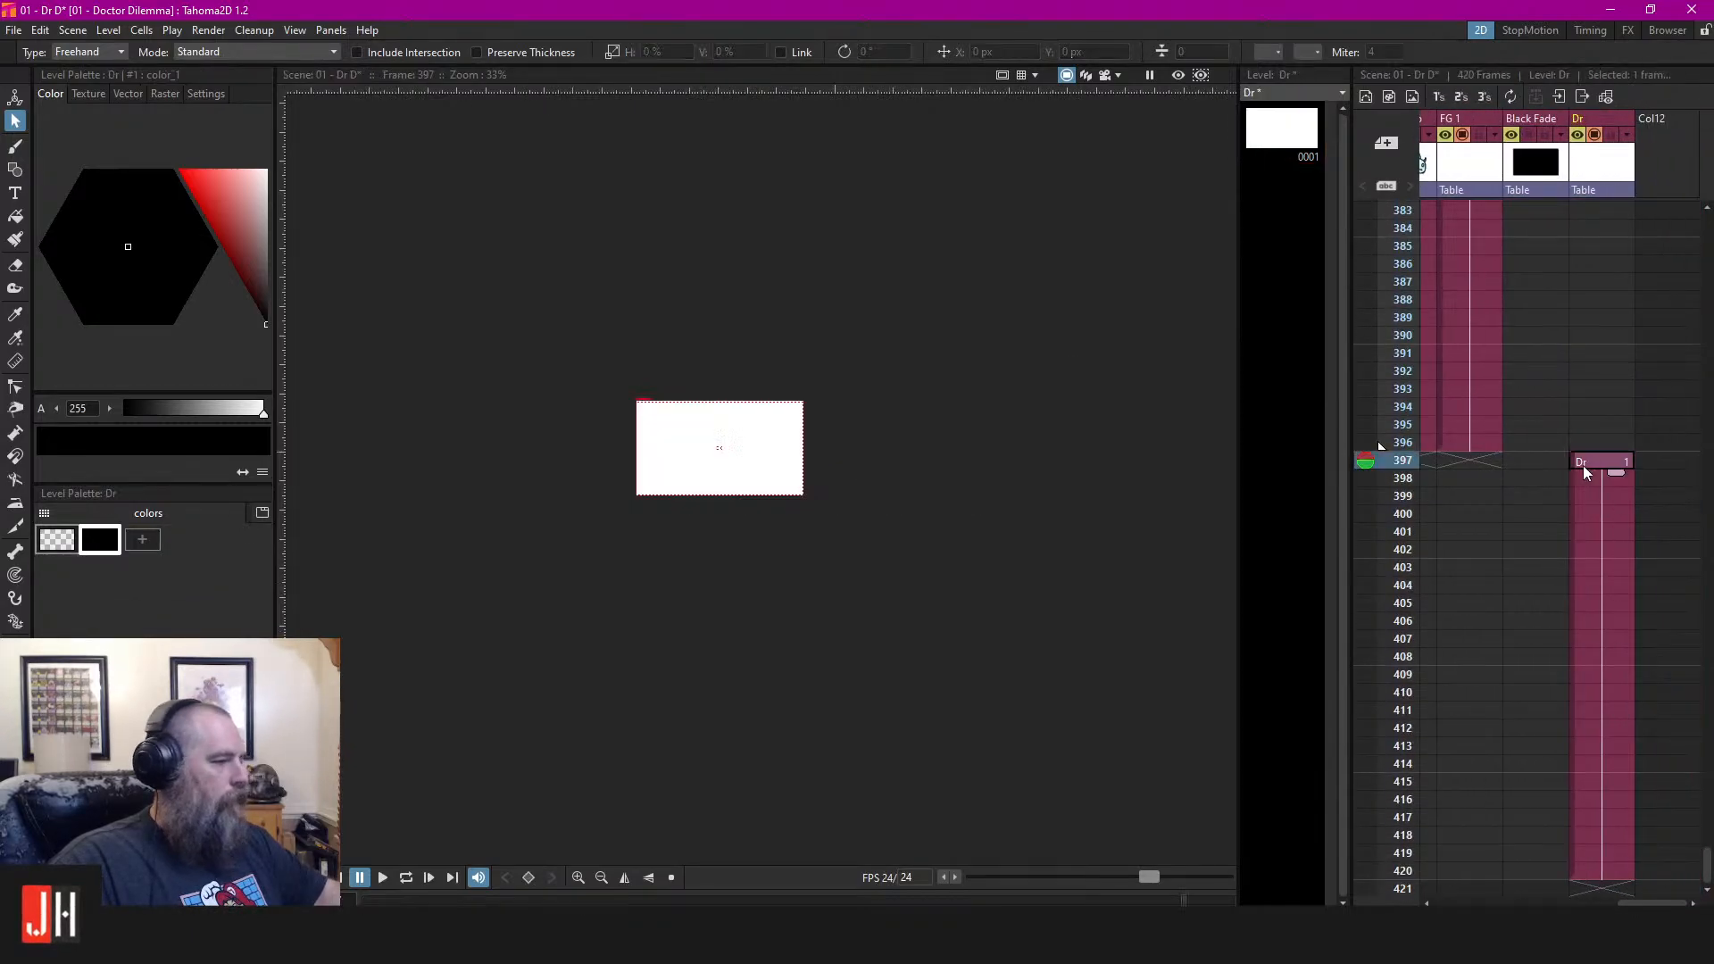
{"action": "left_click", "coordinate": [893, 384]}
{"action": "key", "text": "ctrl+v"}
{"action": "scroll", "coordinate": [868, 432], "scroll_direction": "up", "scroll_amount": 2}
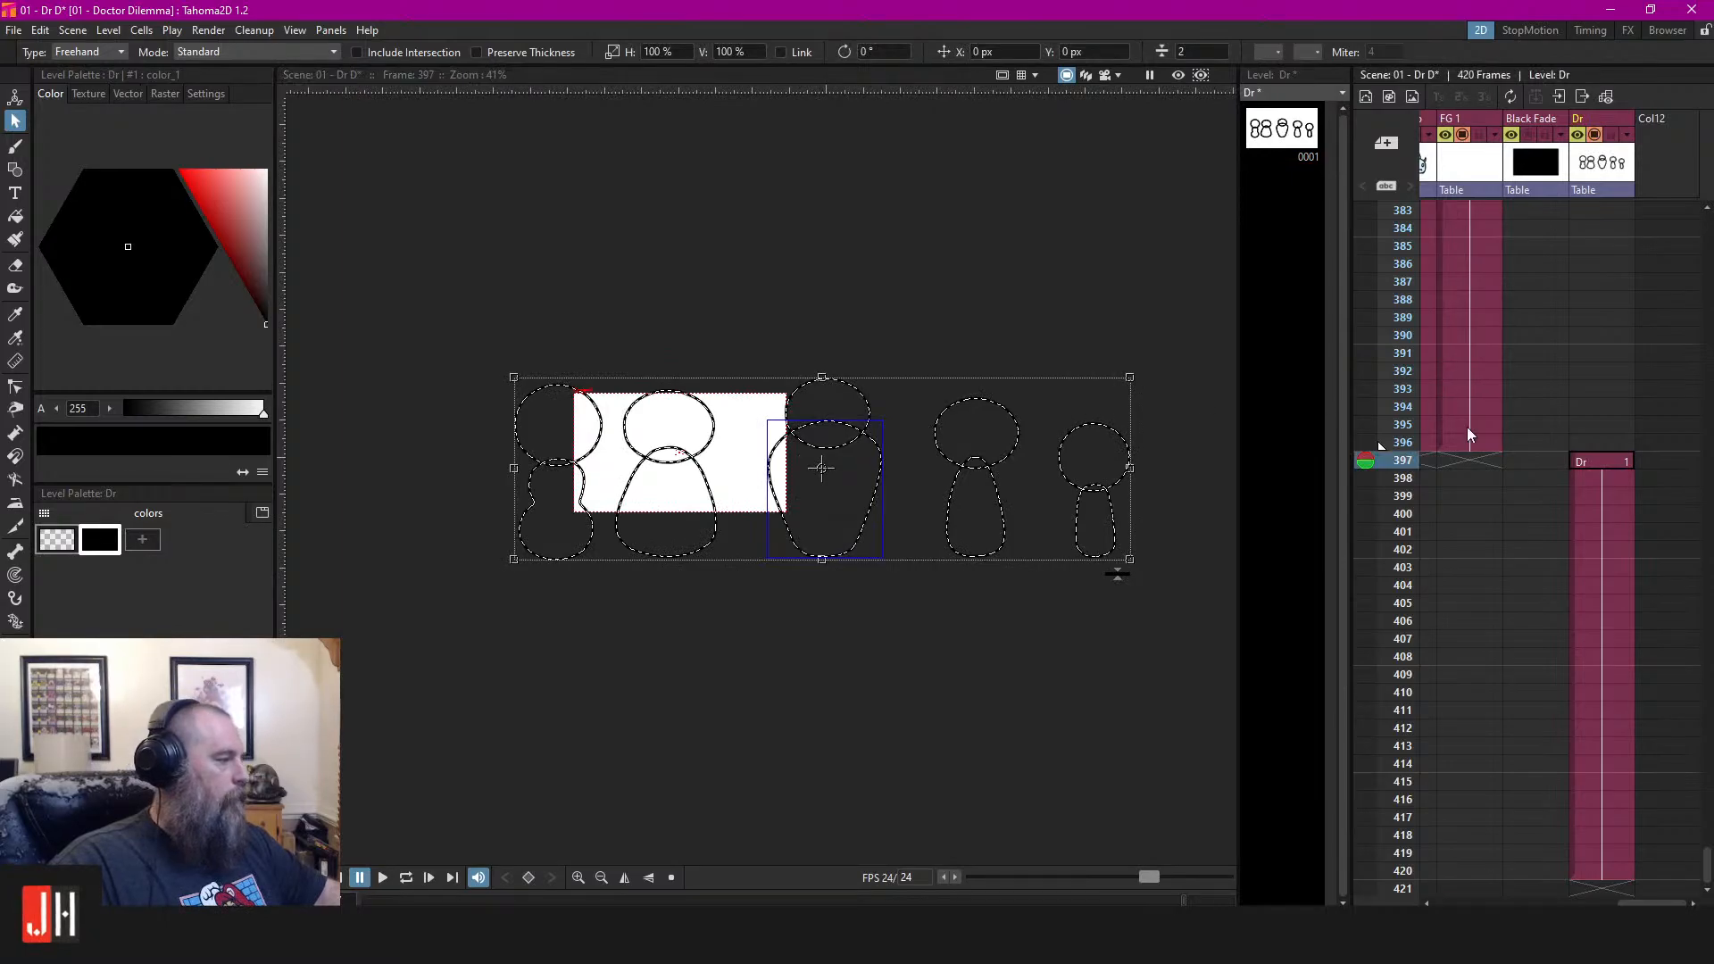
Copy the camera keyframe at frame 121 and paste it onto the camera column at frame 397
{"action": "left_click_drag", "start_coordinate": [1653, 902], "coordinate": [1465, 902]}
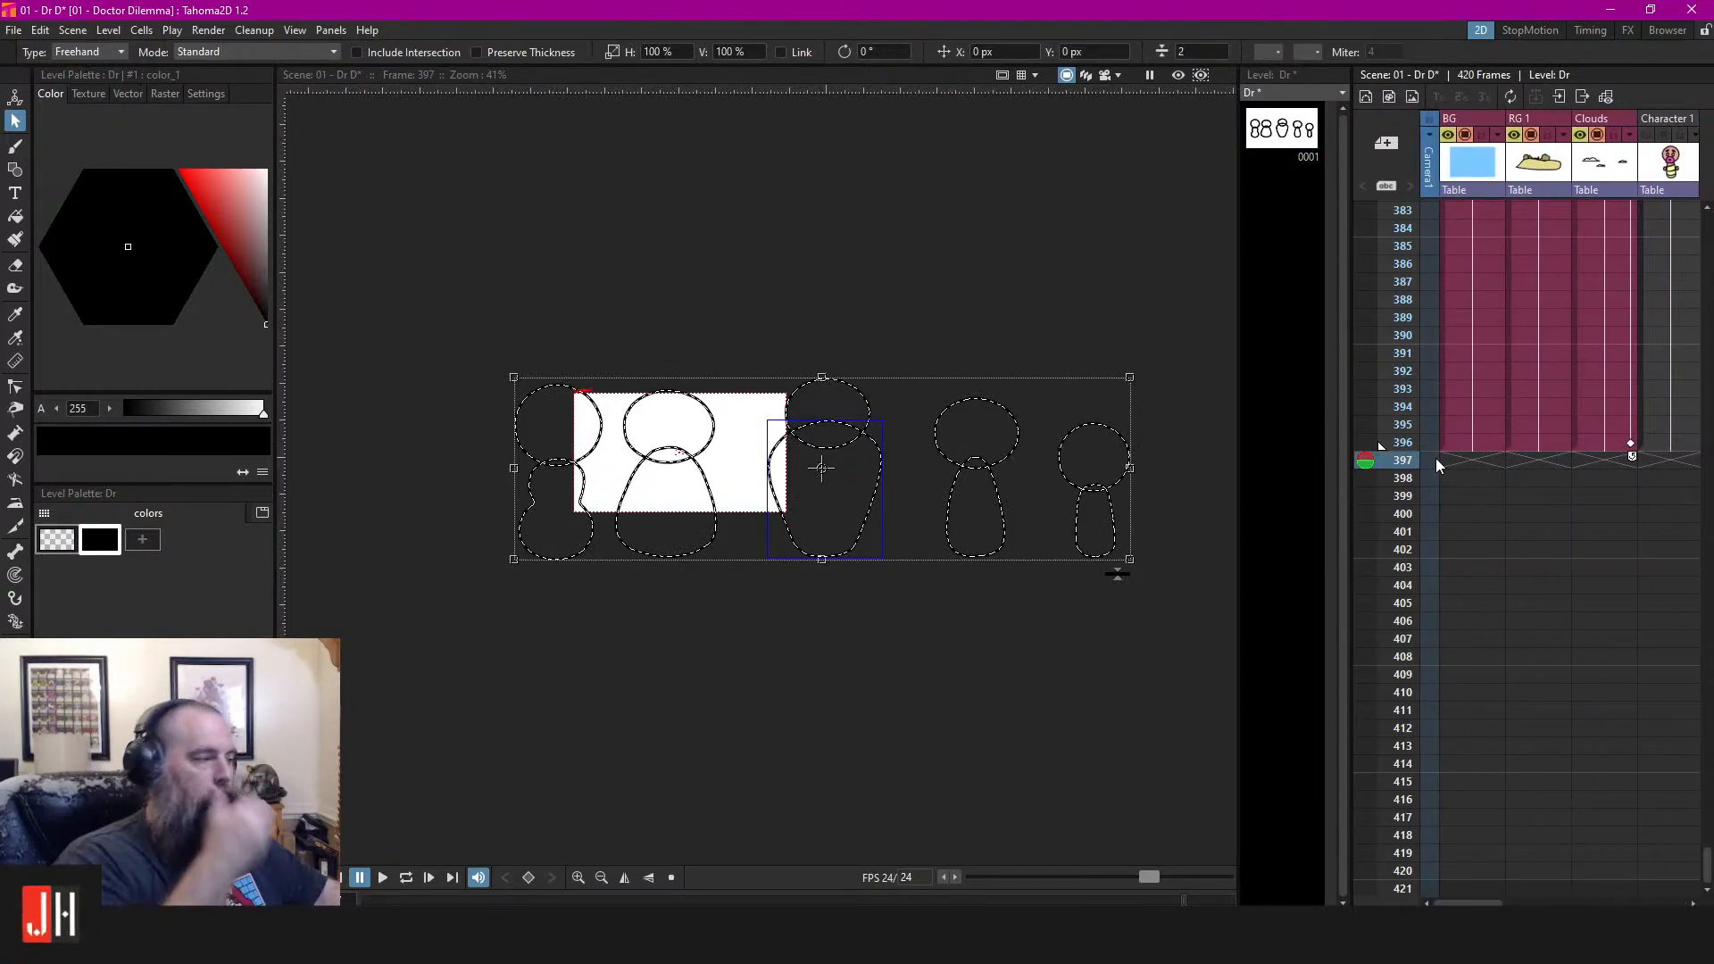
{"action": "scroll", "coordinate": [1436, 457], "scroll_direction": "up", "scroll_amount": 10}
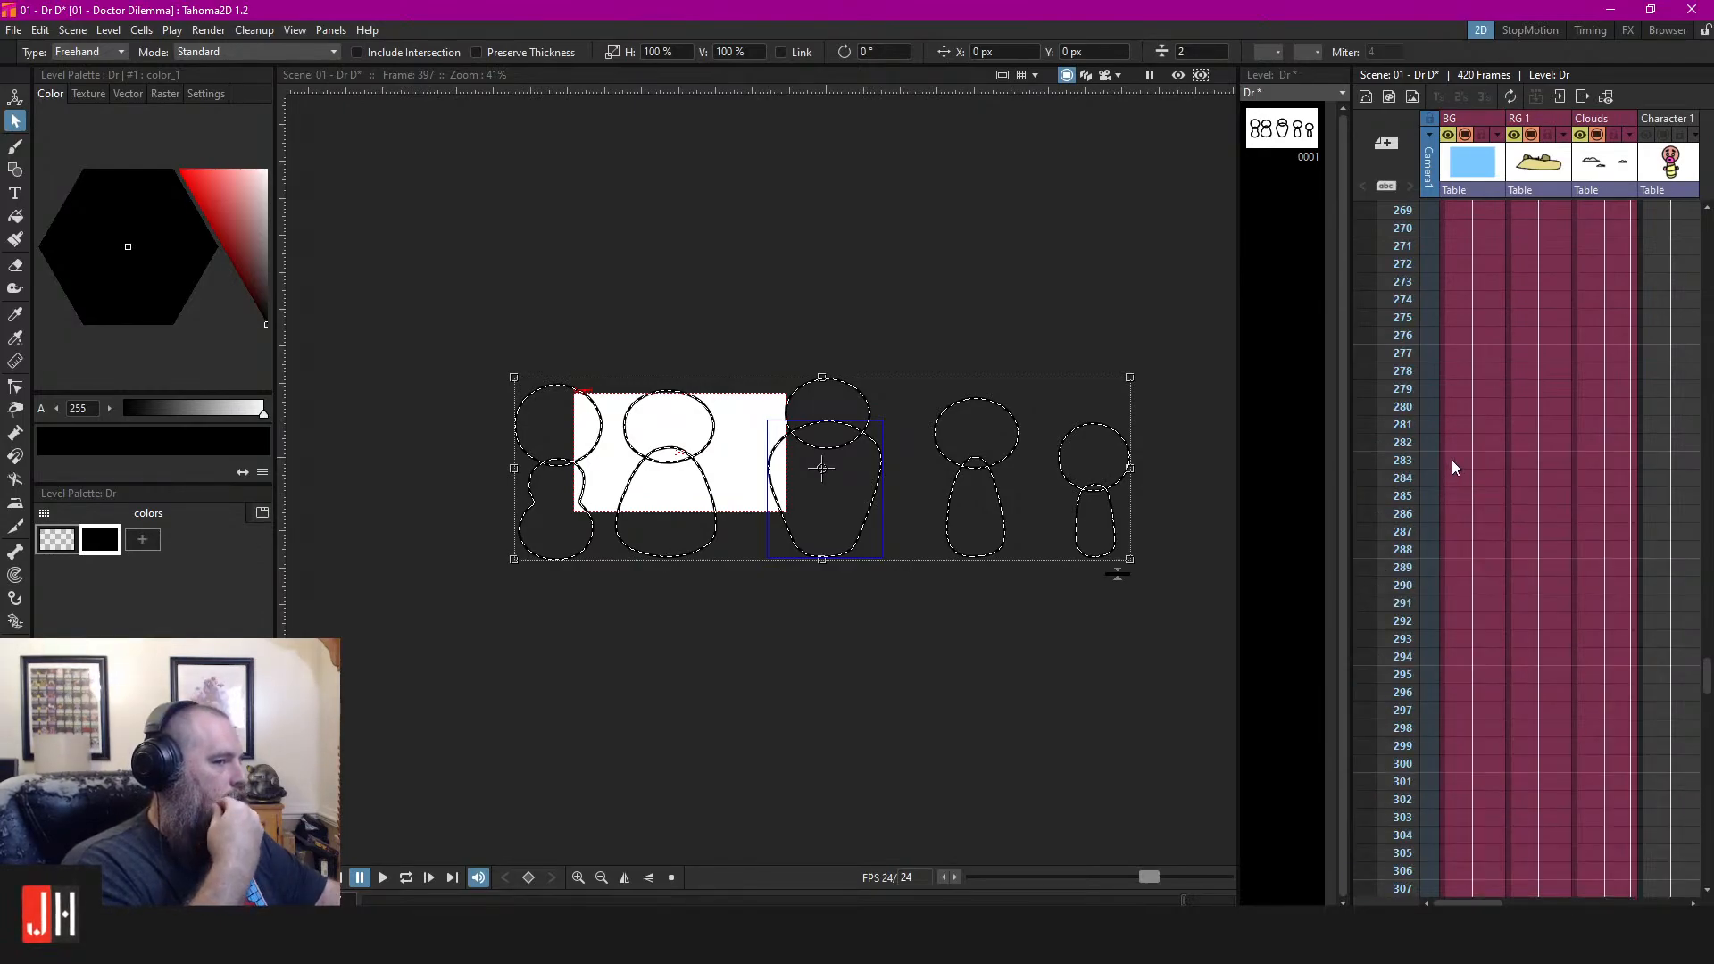
{"action": "scroll", "coordinate": [1451, 458], "scroll_direction": "up", "scroll_amount": 15}
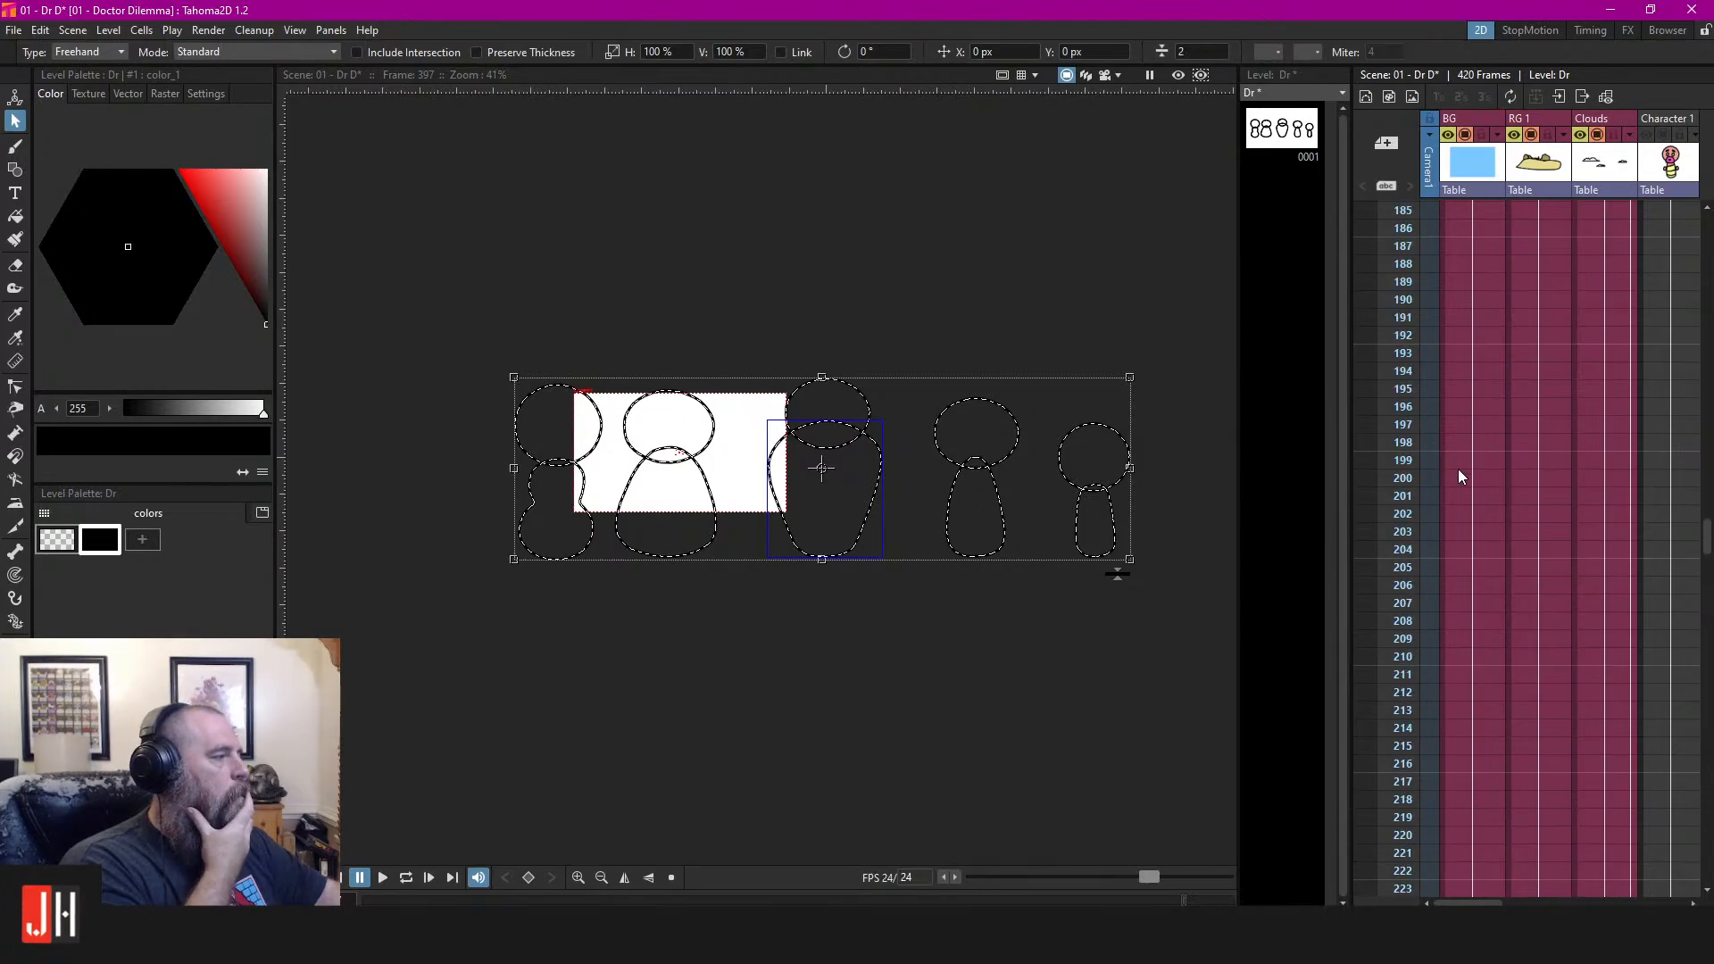
{"action": "scroll", "coordinate": [1460, 471], "scroll_direction": "up", "scroll_amount": 1}
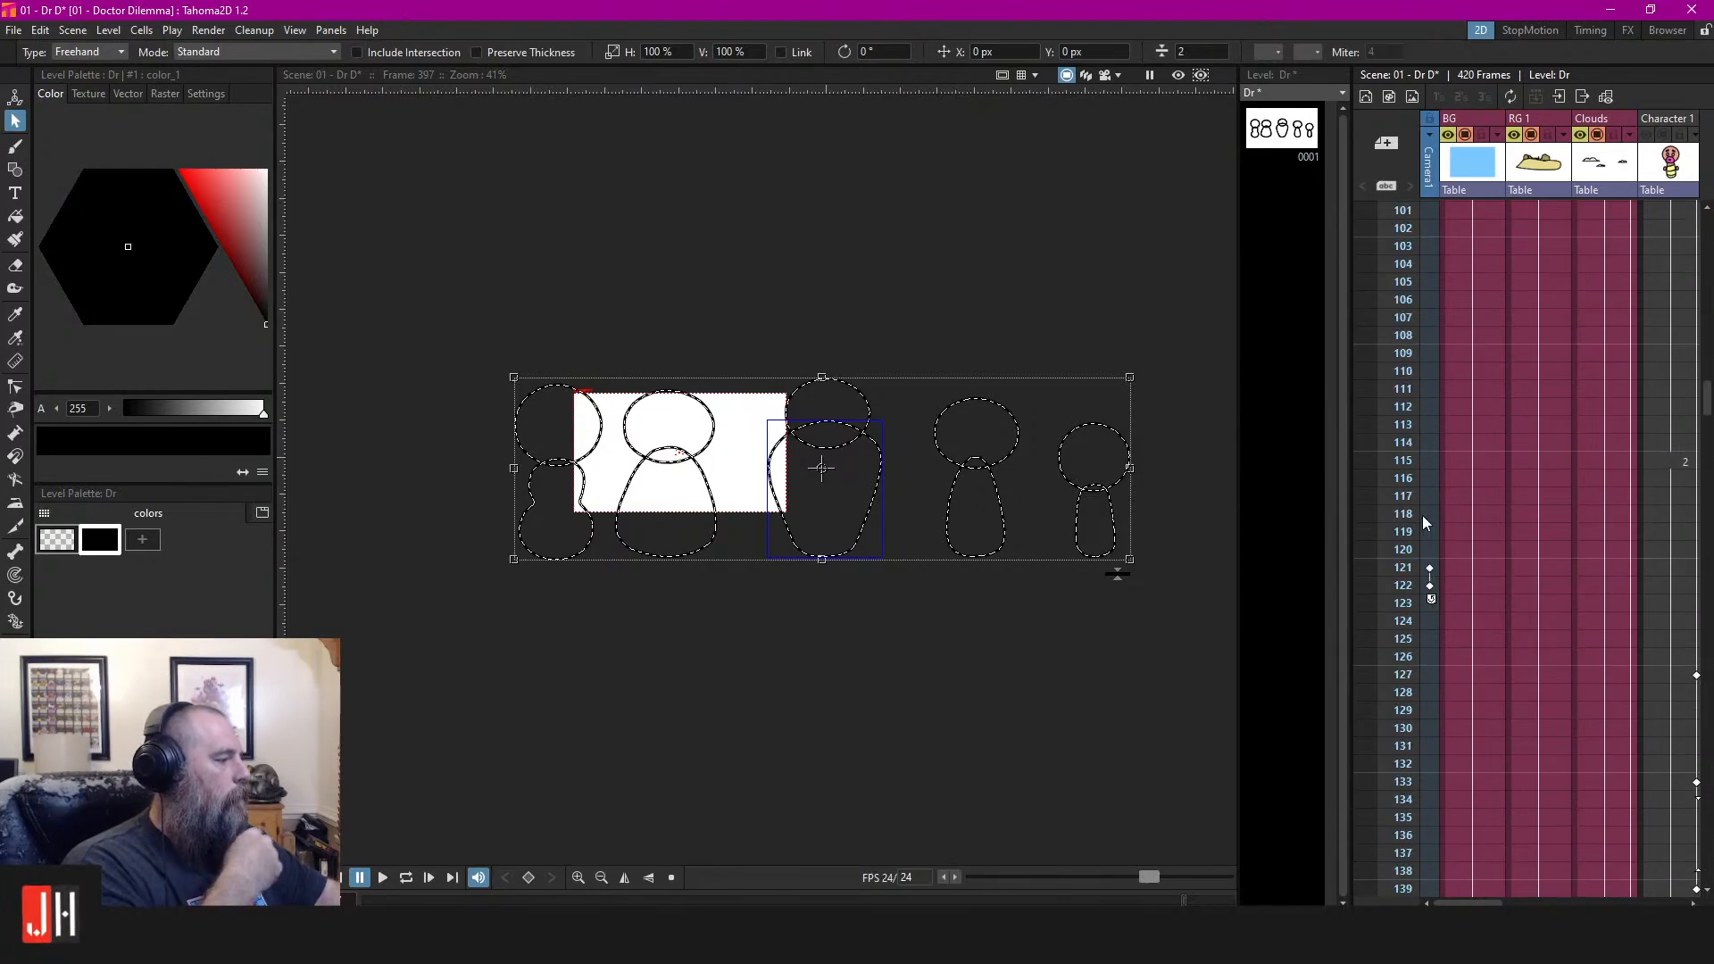
{"action": "left_click", "coordinate": [1431, 566]}
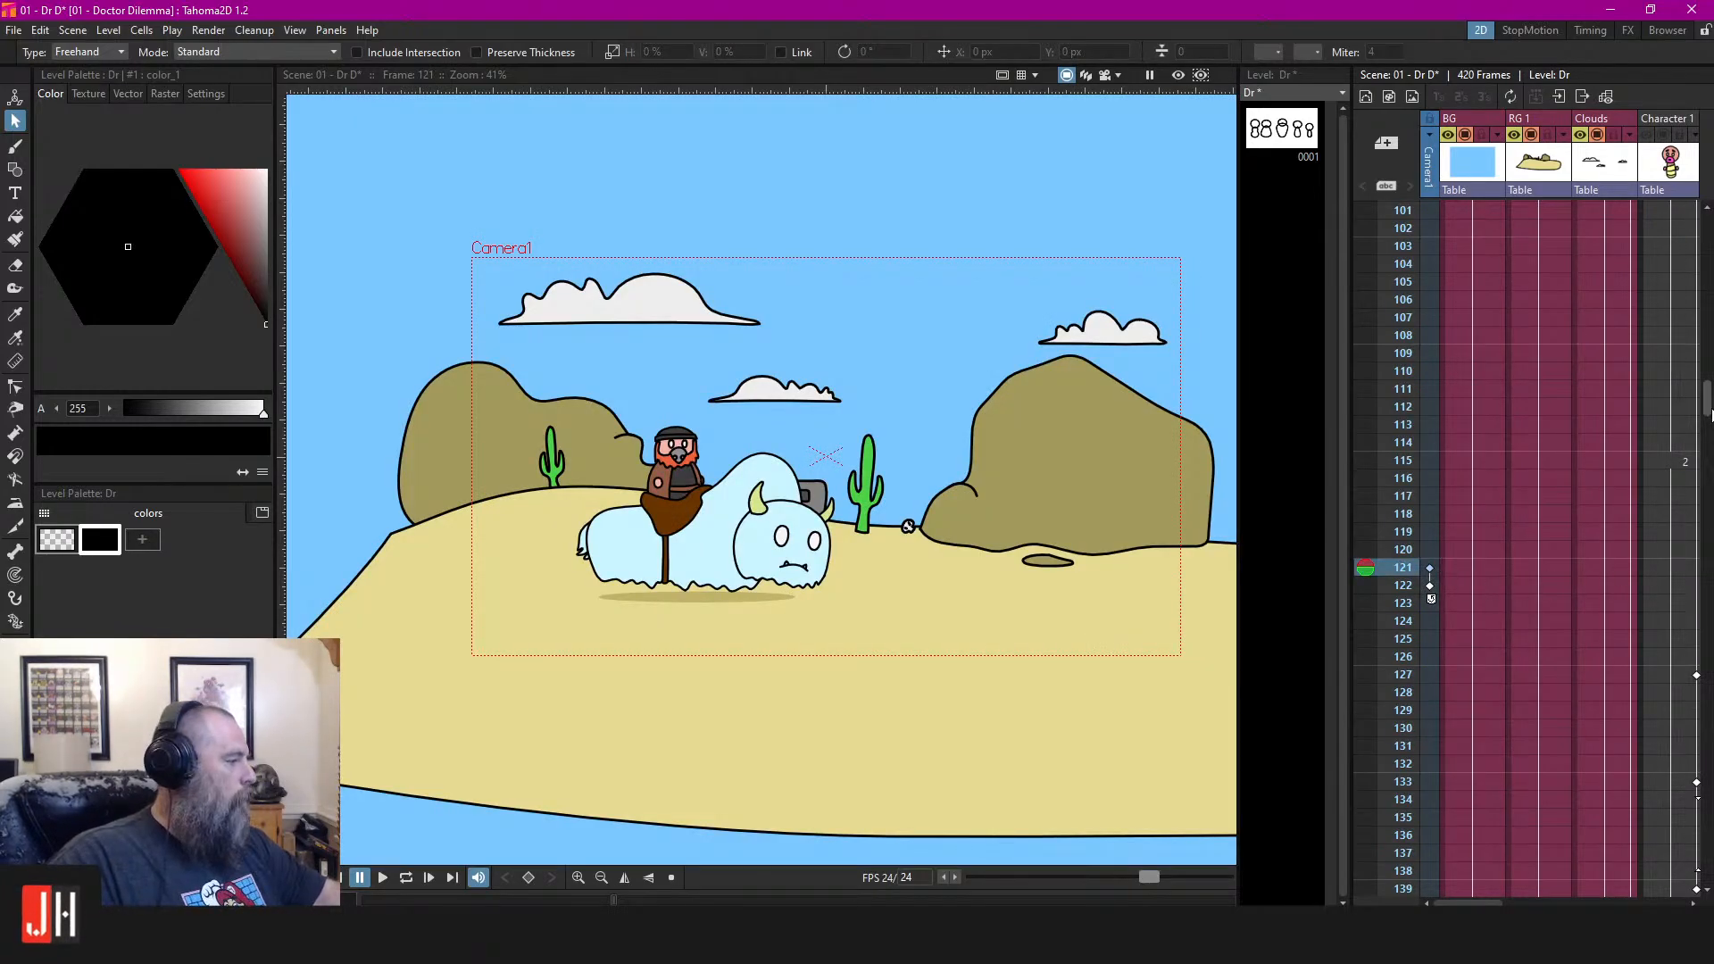
{"action": "left_click_drag", "start_coordinate": [1707, 406], "coordinate": [1710, 902]}
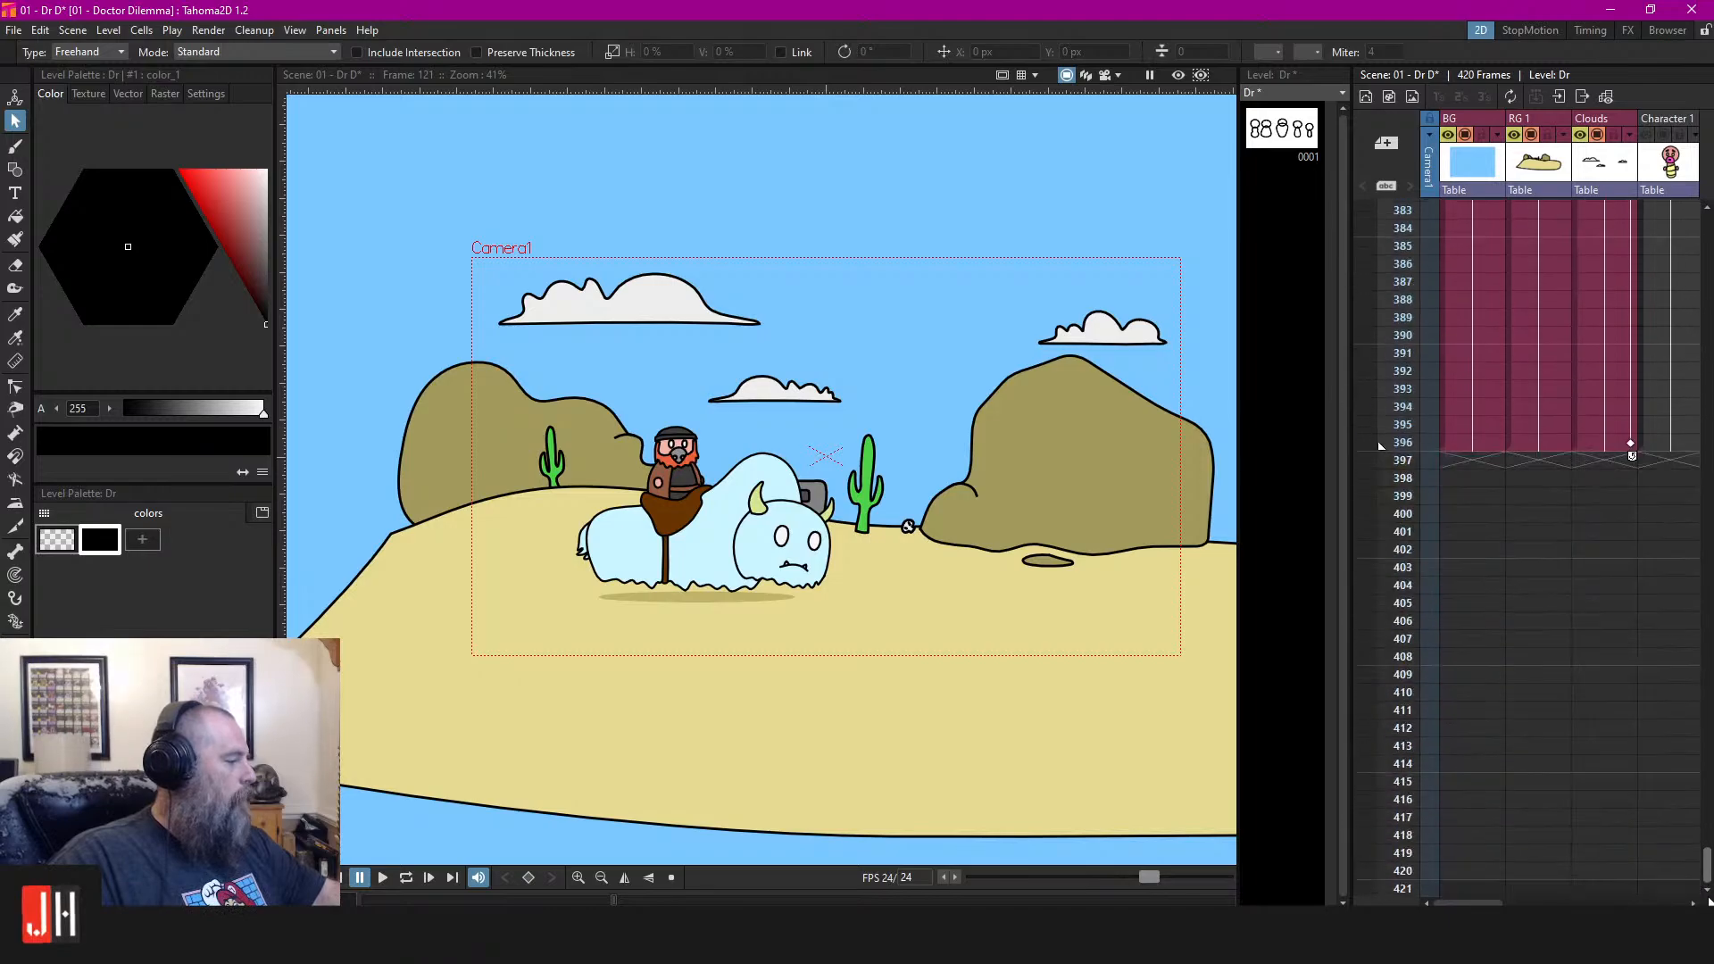
{"action": "left_click", "coordinate": [1429, 459]}
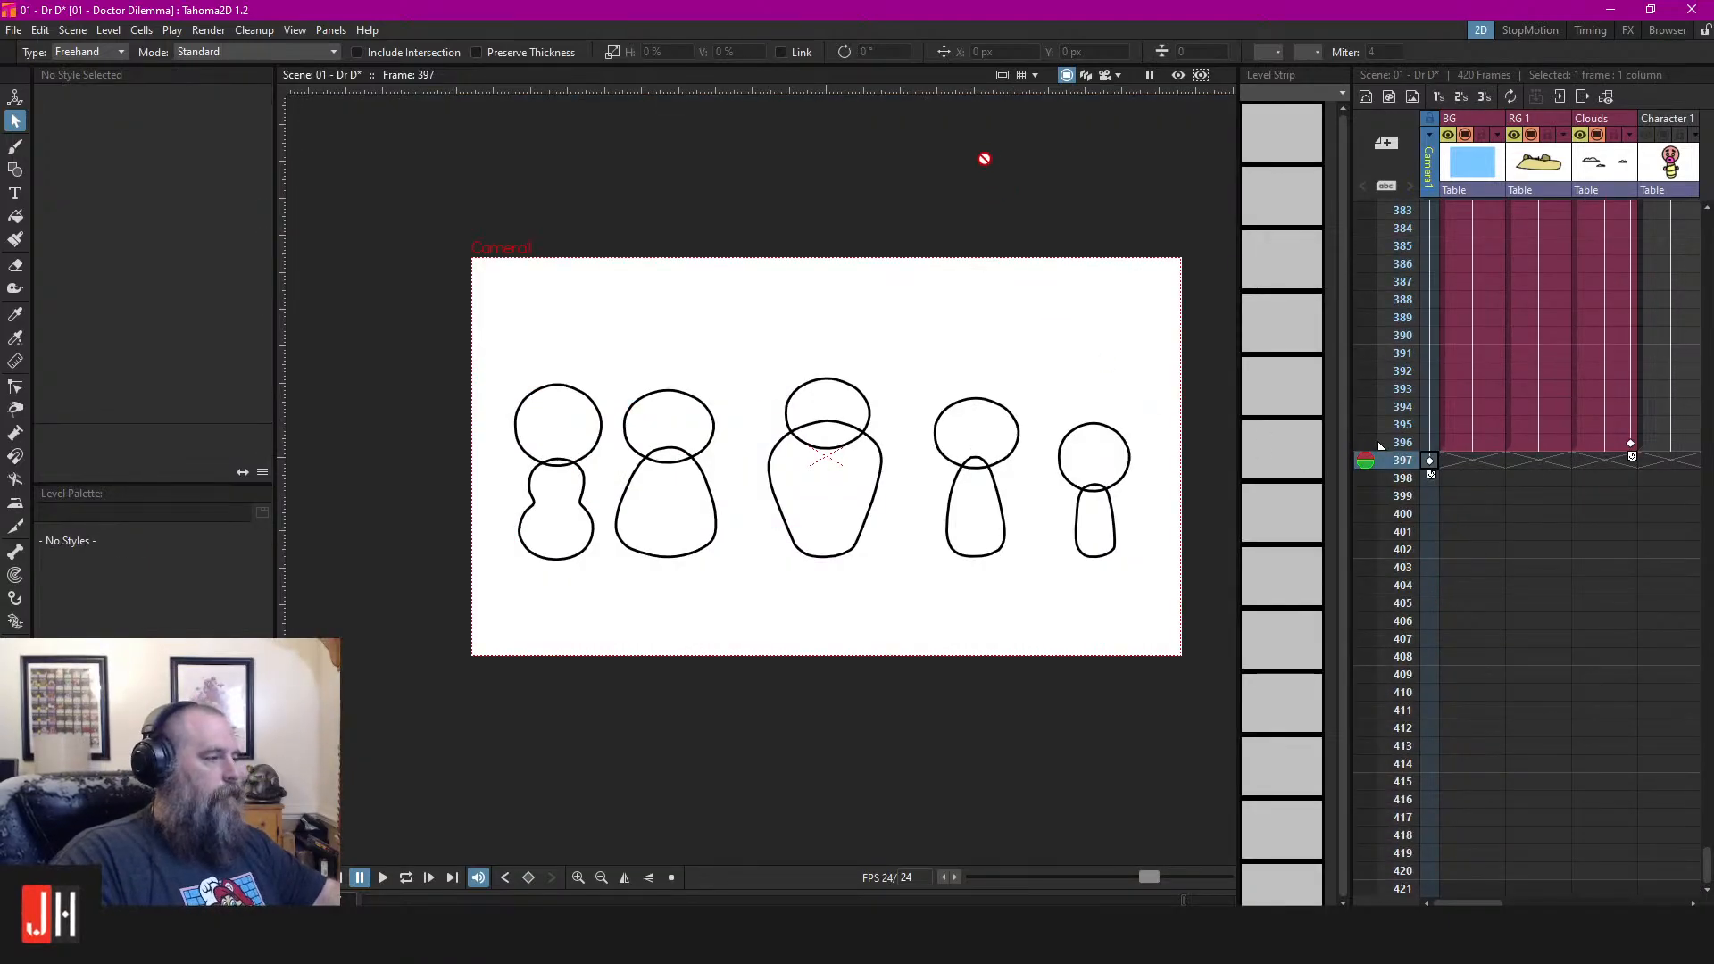
Return to the Dr drawing at frame 397 and save the scene
{"action": "left_click_drag", "start_coordinate": [1468, 903], "coordinate": [1651, 904]}
{"action": "left_click", "coordinate": [1599, 457]}
{"action": "key", "text": "ctrl+s"}
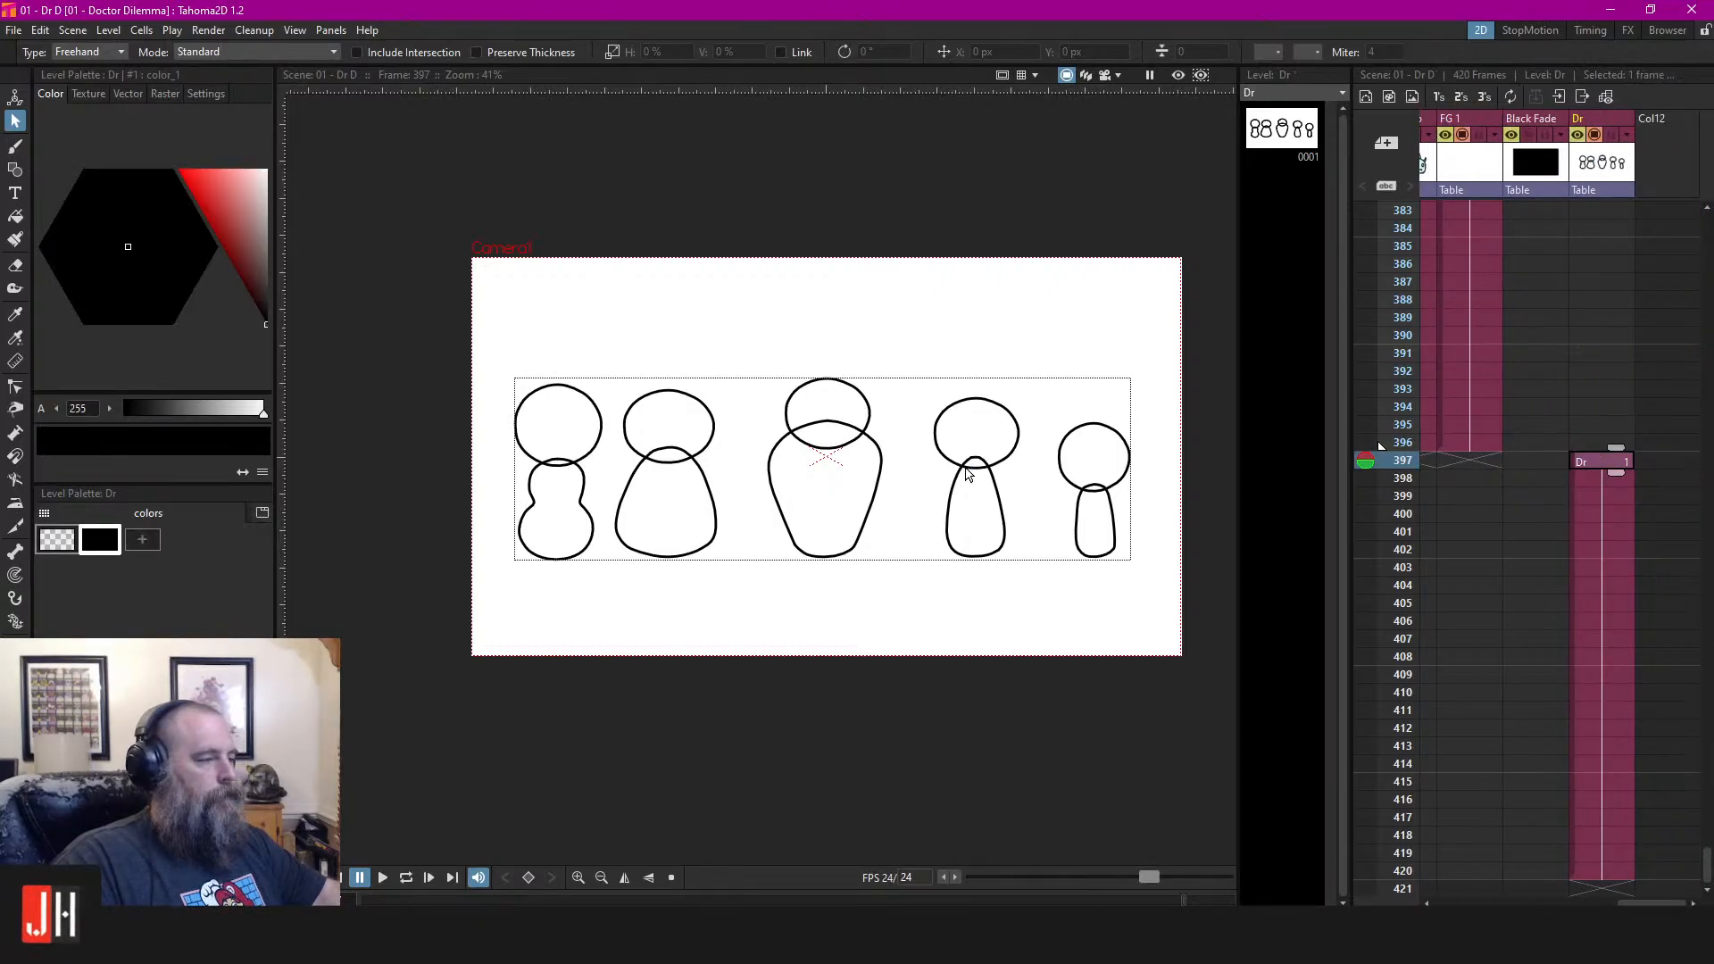
Delete the four larger body outlines from the Dr drawing, keeping only the smallest figure
{"action": "scroll", "coordinate": [812, 472], "scroll_direction": "up", "scroll_amount": 1}
{"action": "scroll", "coordinate": [812, 471], "scroll_direction": "down", "scroll_amount": 3}
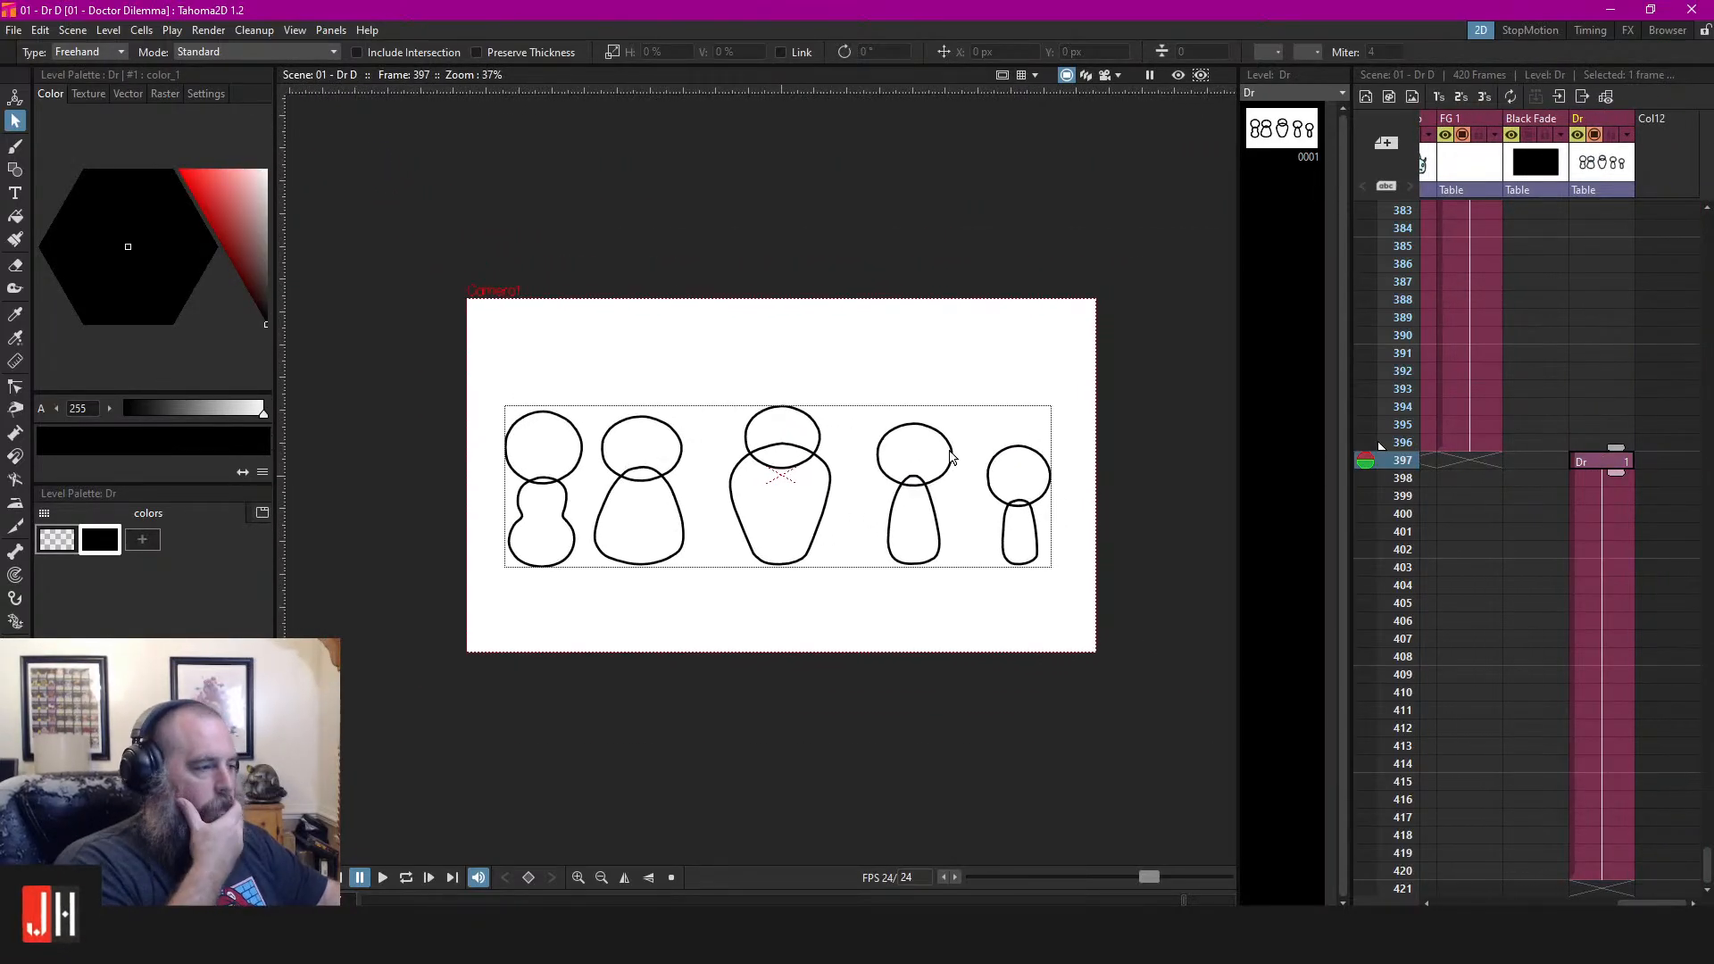
{"action": "scroll", "coordinate": [1038, 539], "scroll_direction": "up", "scroll_amount": 5}
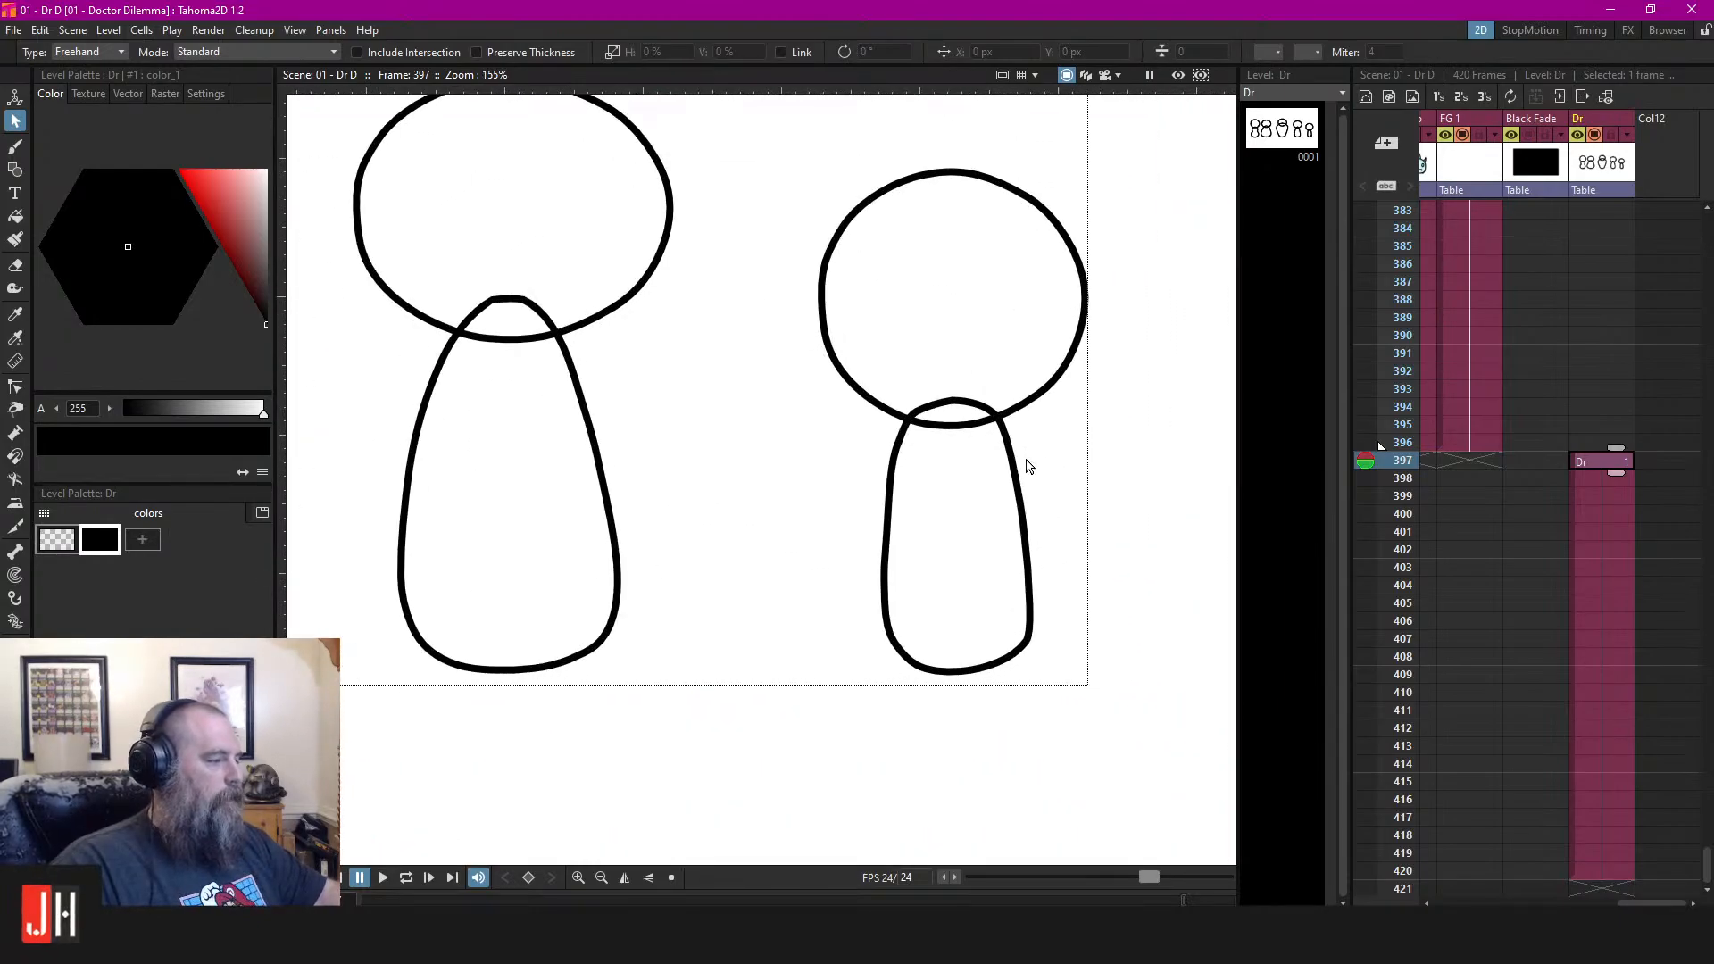
{"action": "scroll", "coordinate": [1027, 466], "scroll_direction": "down", "scroll_amount": 5}
{"action": "mouse_move", "coordinate": [812, 268]}
{"action": "left_mouse_down"}
{"action": "mouse_move", "coordinate": [475, 255]}
{"action": "mouse_move", "coordinate": [295, 328]}
{"action": "mouse_move", "coordinate": [352, 620]}
{"action": "mouse_move", "coordinate": [910, 619]}
{"action": "mouse_move", "coordinate": [937, 382]}
{"action": "mouse_move", "coordinate": [500, 183]}
{"action": "left_mouse_up"}
{"action": "key", "text": "Delete"}
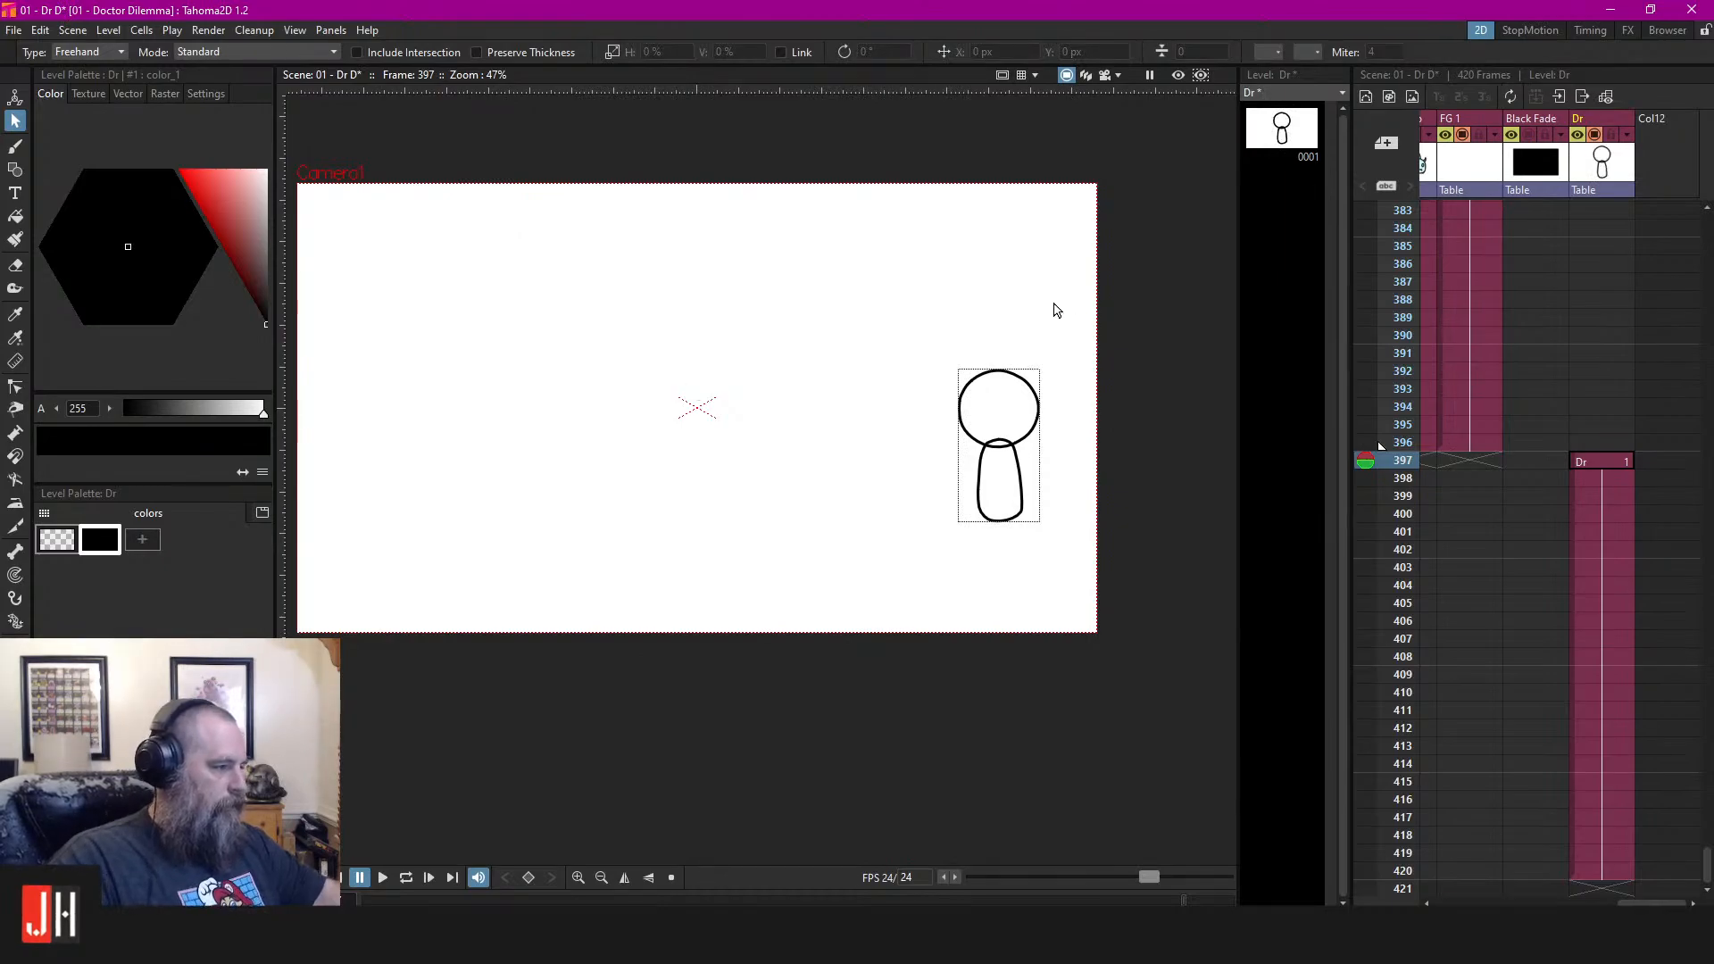
Move the remaining figure's head and body outlines to just beside the centre of the camera frame
{"action": "left_click_drag", "start_coordinate": [1056, 310], "coordinate": [930, 333]}
{"action": "scroll", "coordinate": [978, 402], "scroll_direction": "up", "scroll_amount": 3}
{"action": "left_click_drag", "start_coordinate": [1033, 478], "coordinate": [635, 415]}
{"action": "left_click", "coordinate": [862, 443]}
{"action": "scroll", "coordinate": [794, 425], "scroll_direction": "up", "scroll_amount": 5}
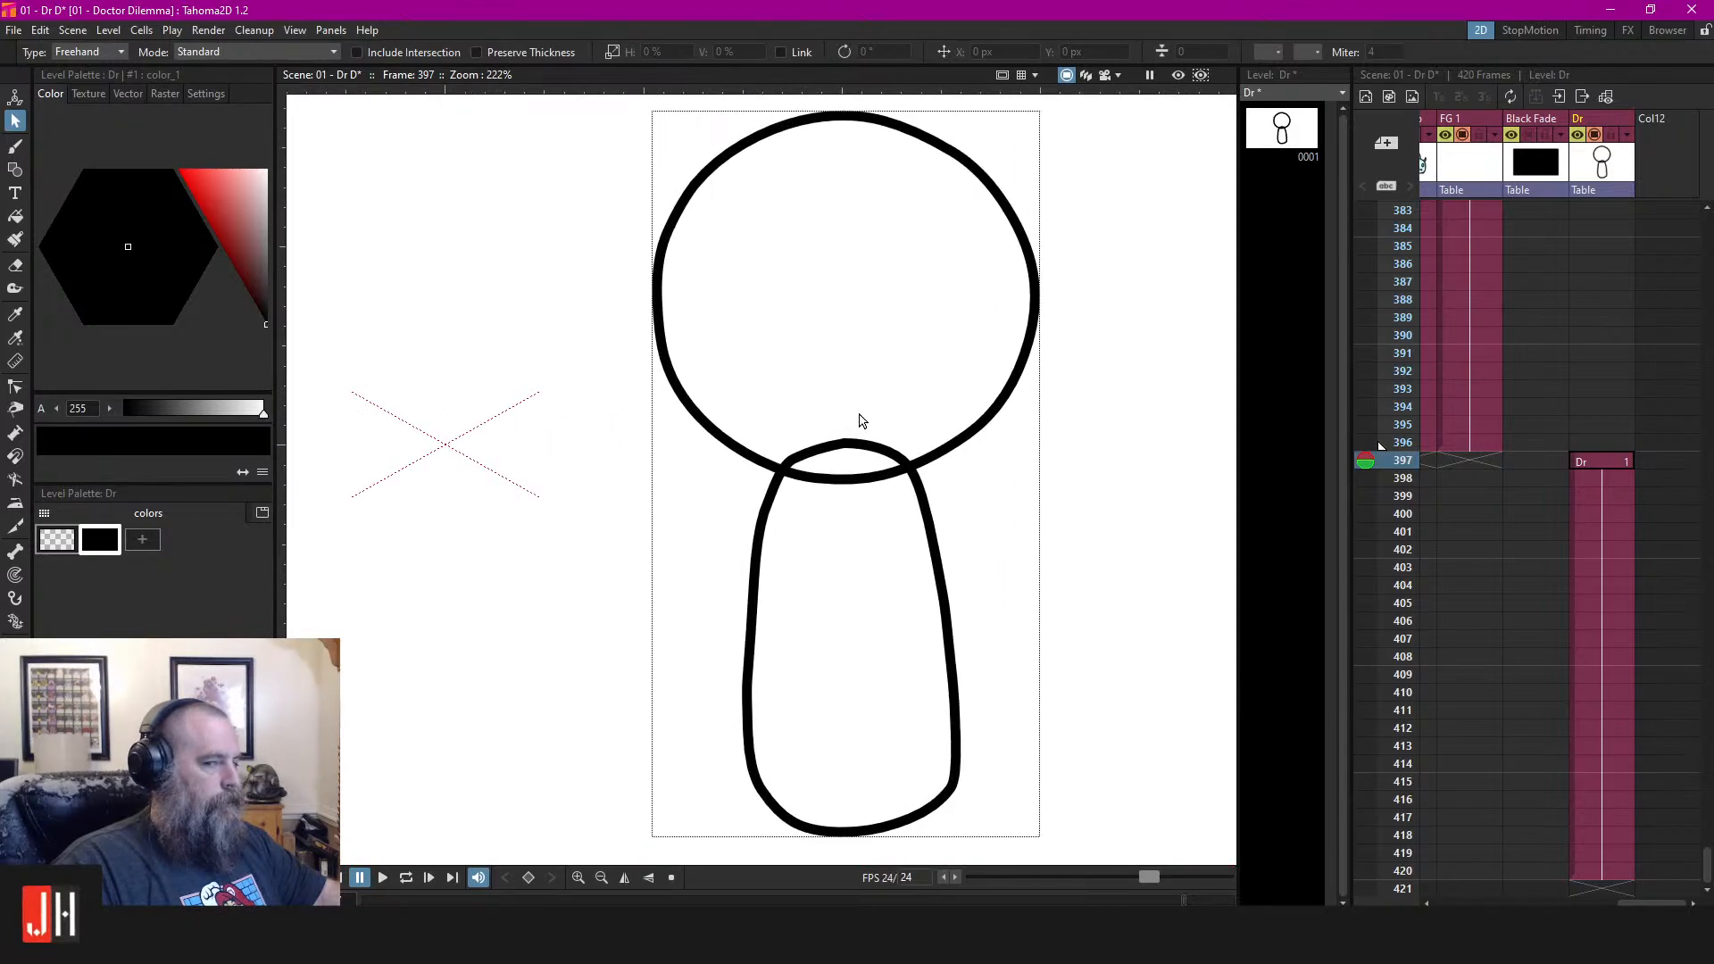
{"action": "scroll", "coordinate": [867, 423], "scroll_direction": "down", "scroll_amount": 4}
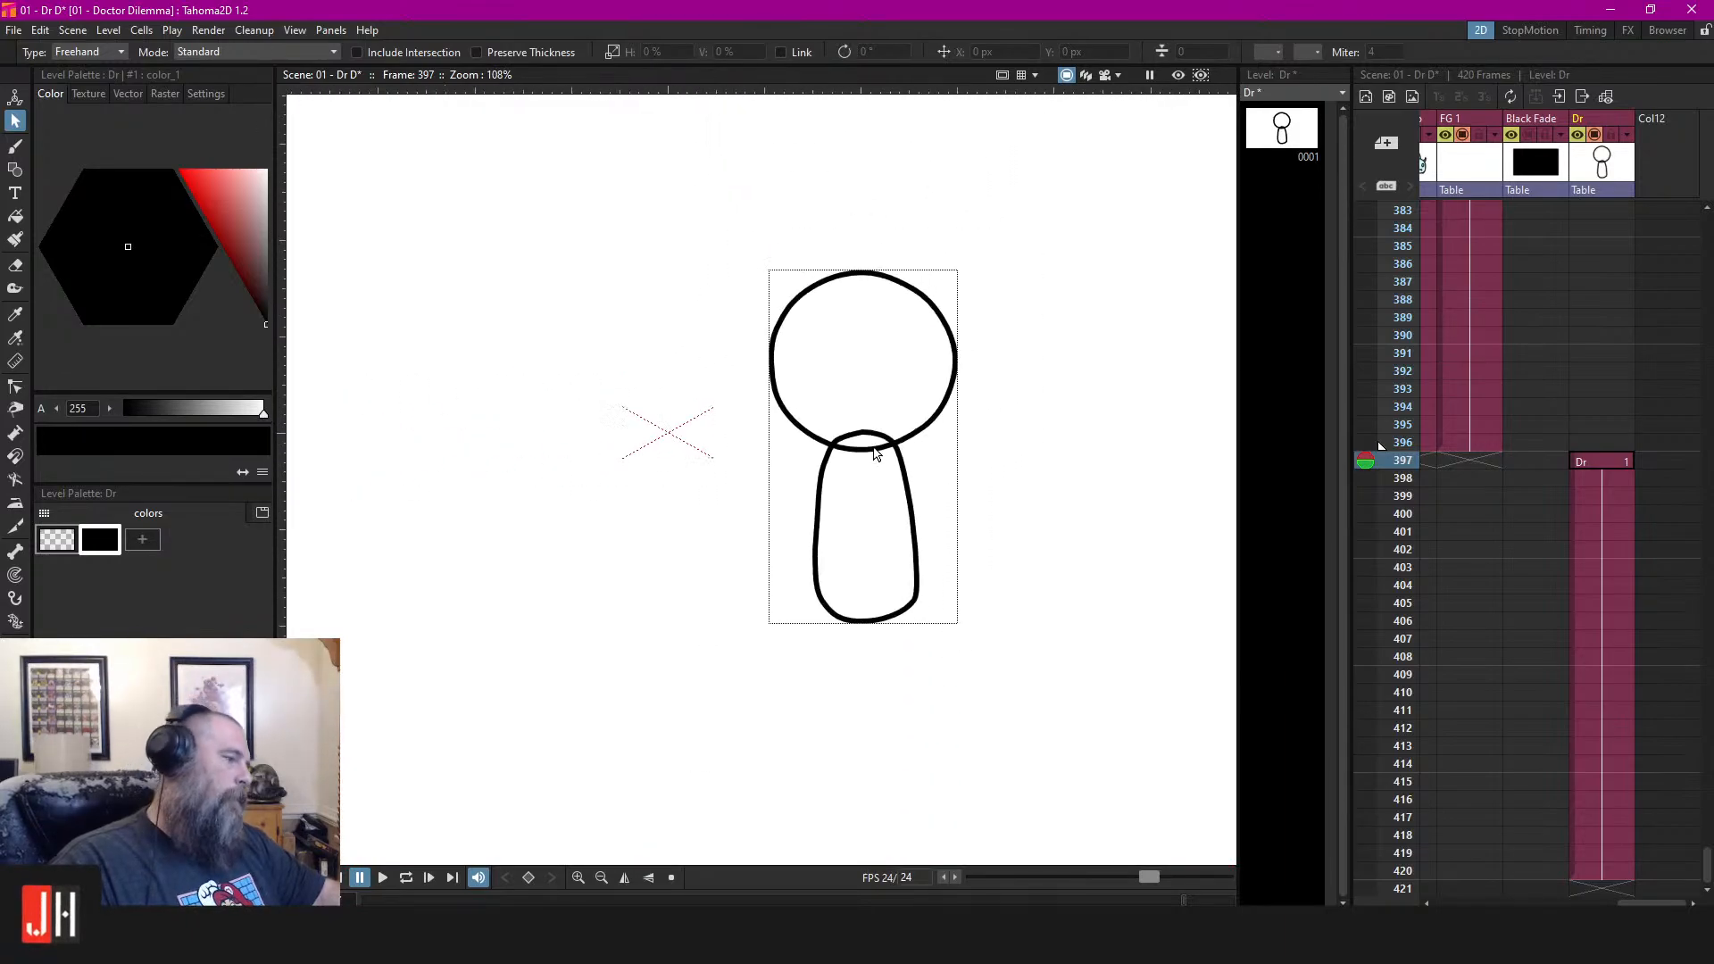
{"action": "scroll", "coordinate": [884, 452], "scroll_direction": "up", "scroll_amount": 3}
{"action": "scroll", "coordinate": [1025, 497], "scroll_direction": "down", "scroll_amount": 6}
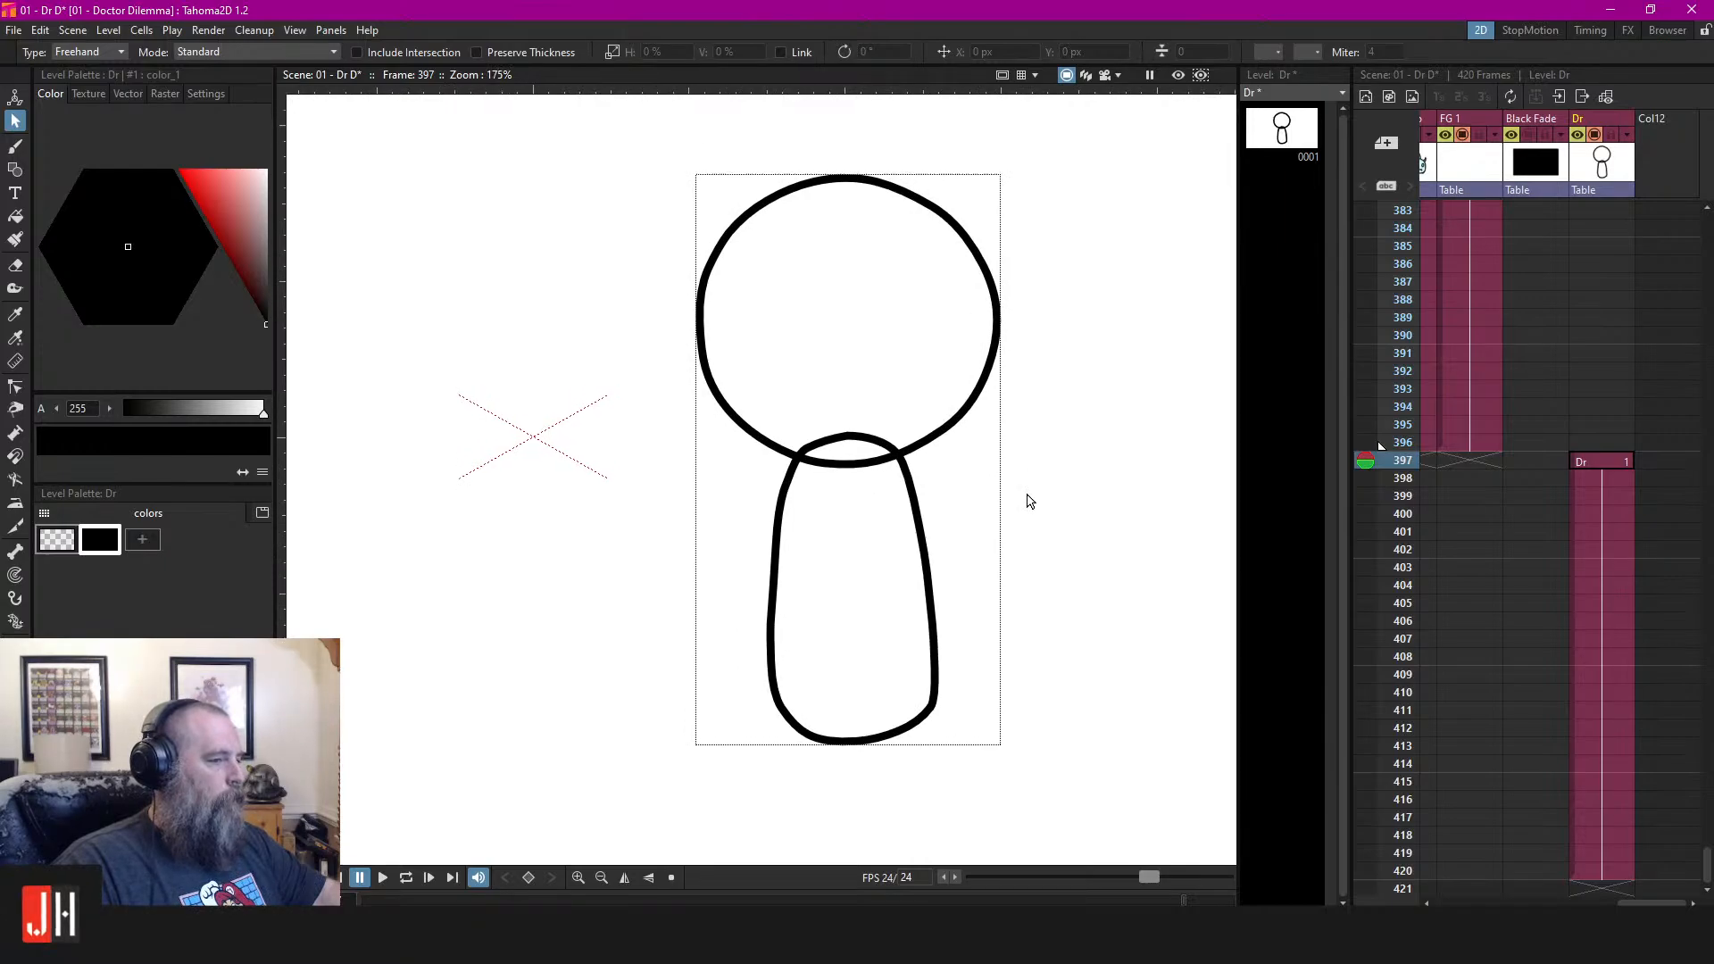
Copy the pink skin colour from the Narrator level's palette, using the Narrator drawing at frame 396
{"action": "left_click", "coordinate": [1590, 461]}
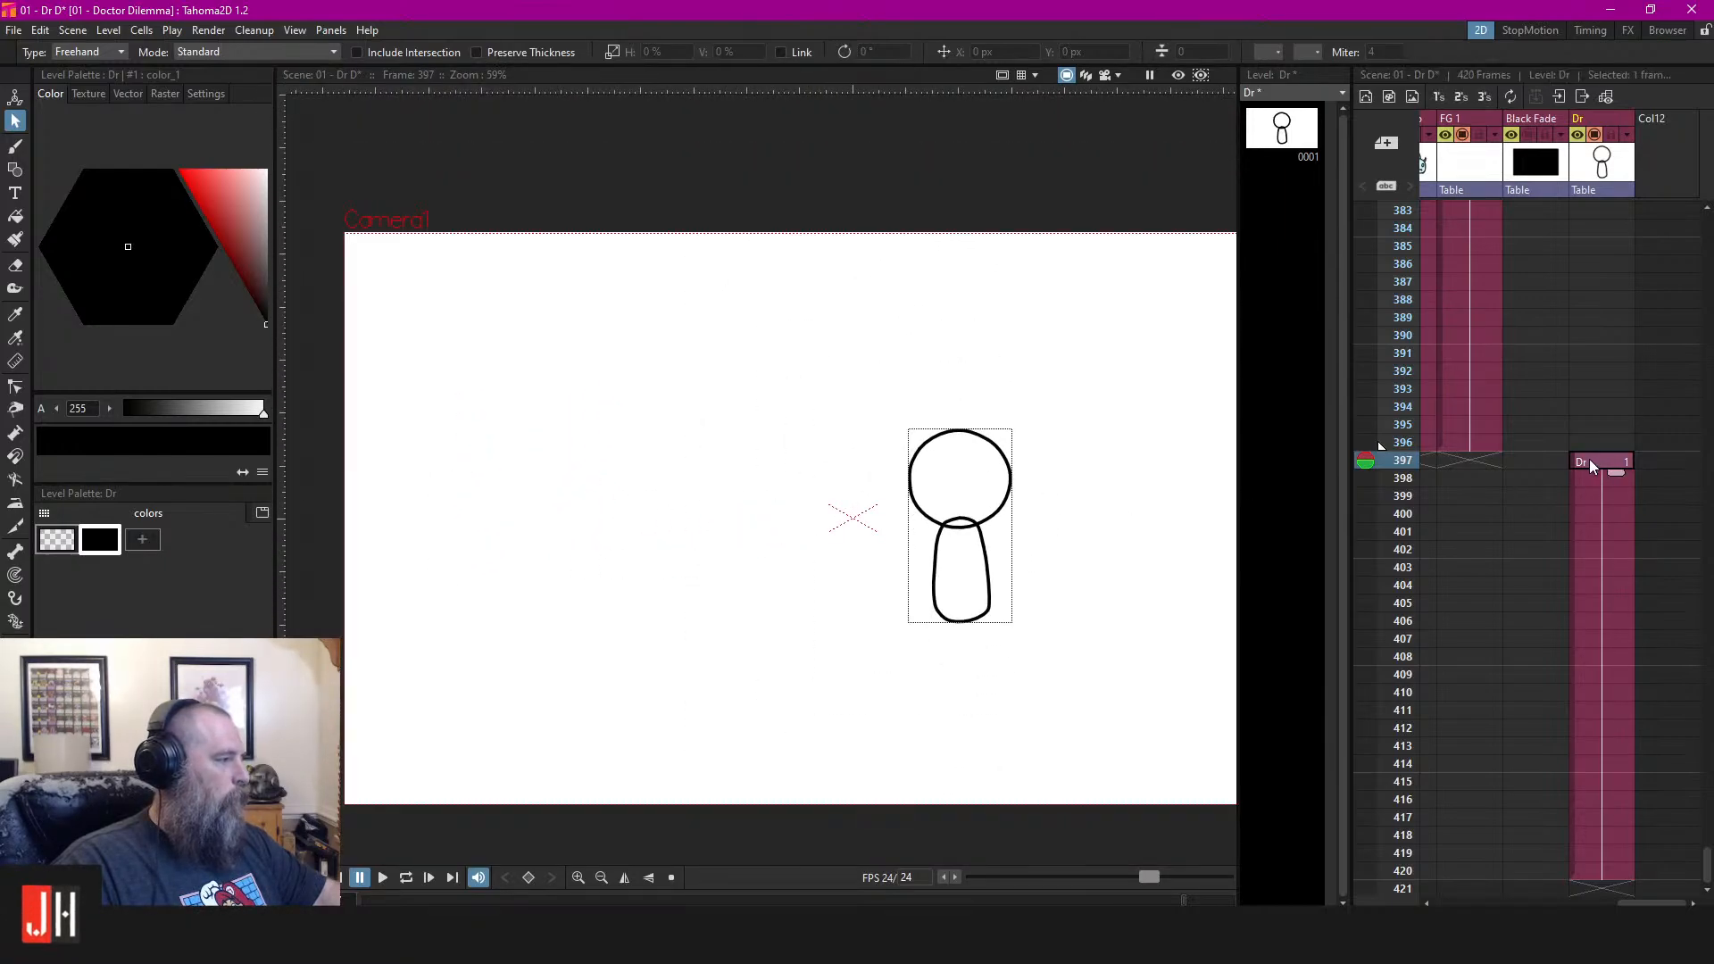
{"action": "left_click_drag", "start_coordinate": [1642, 903], "coordinate": [1505, 904]}
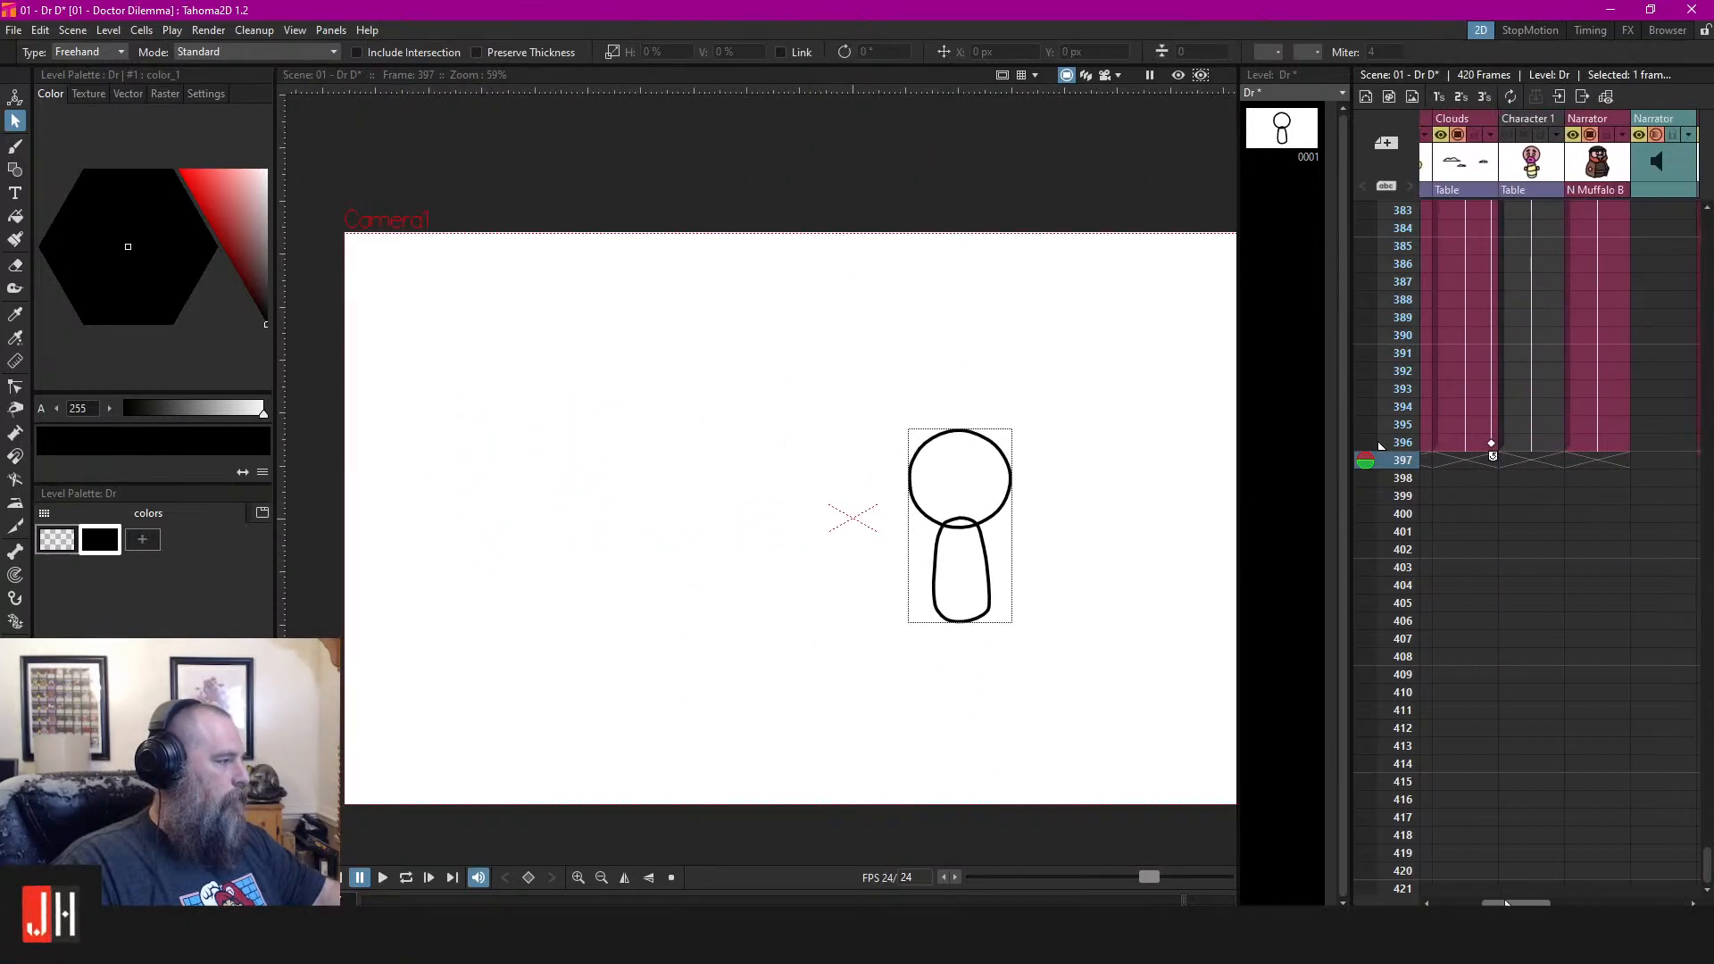
{"action": "left_click", "coordinate": [1601, 443]}
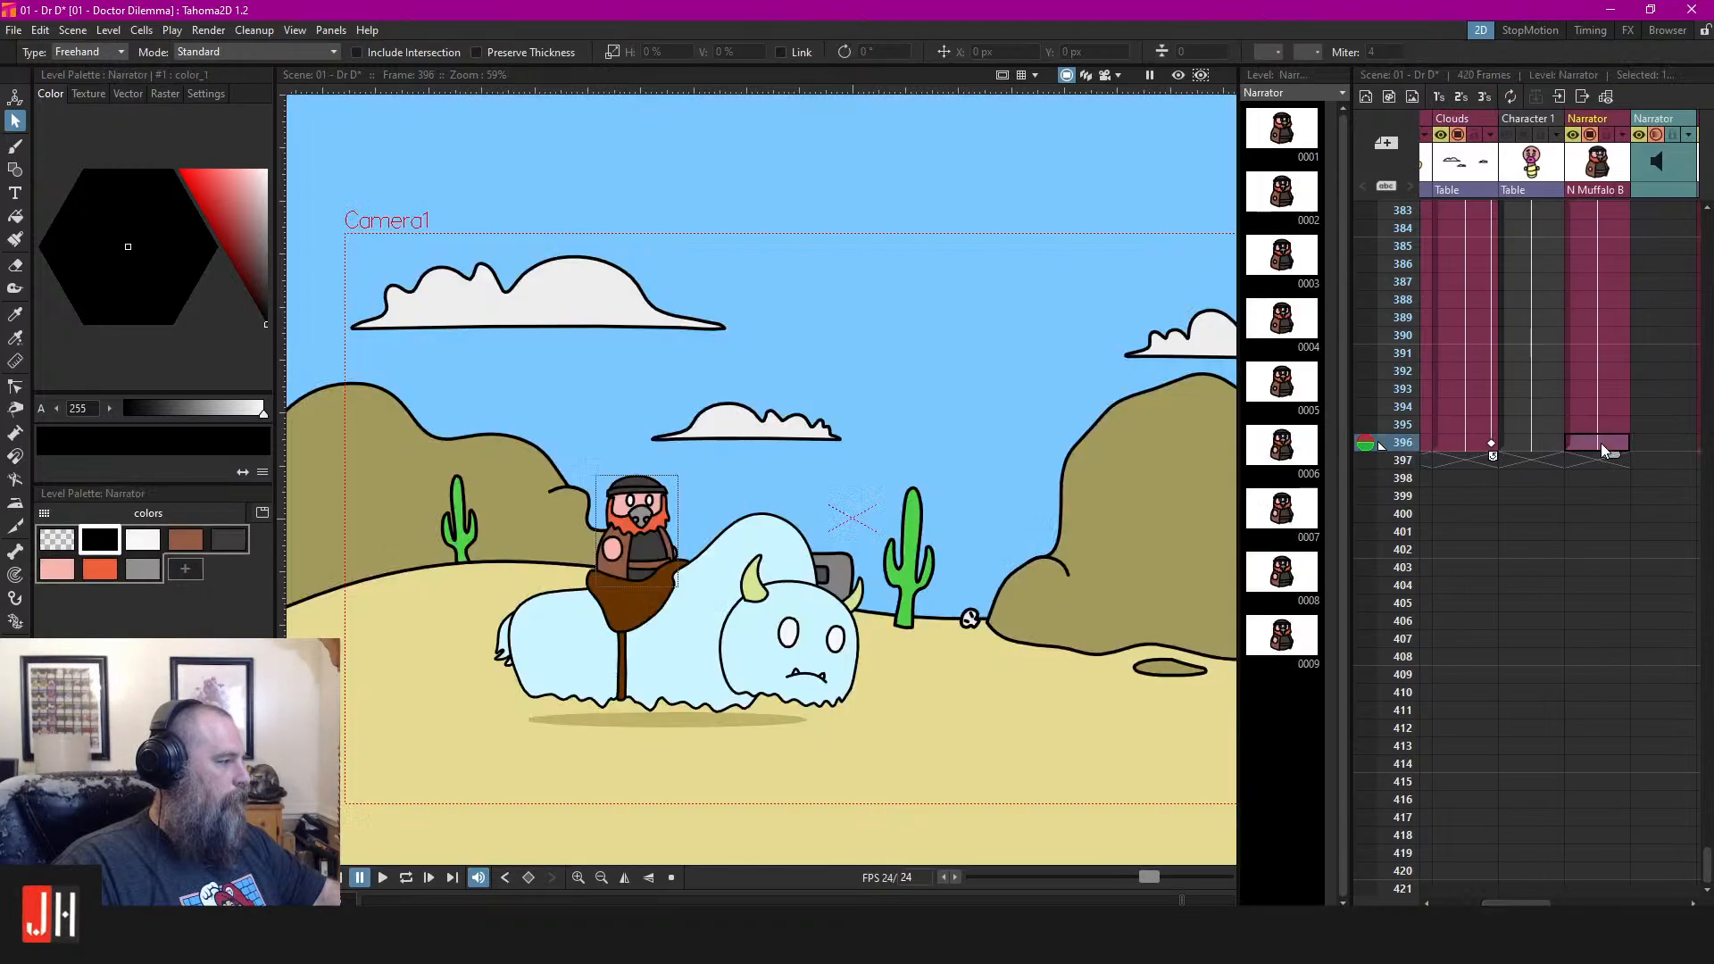
{"action": "right_click", "coordinate": [55, 577]}
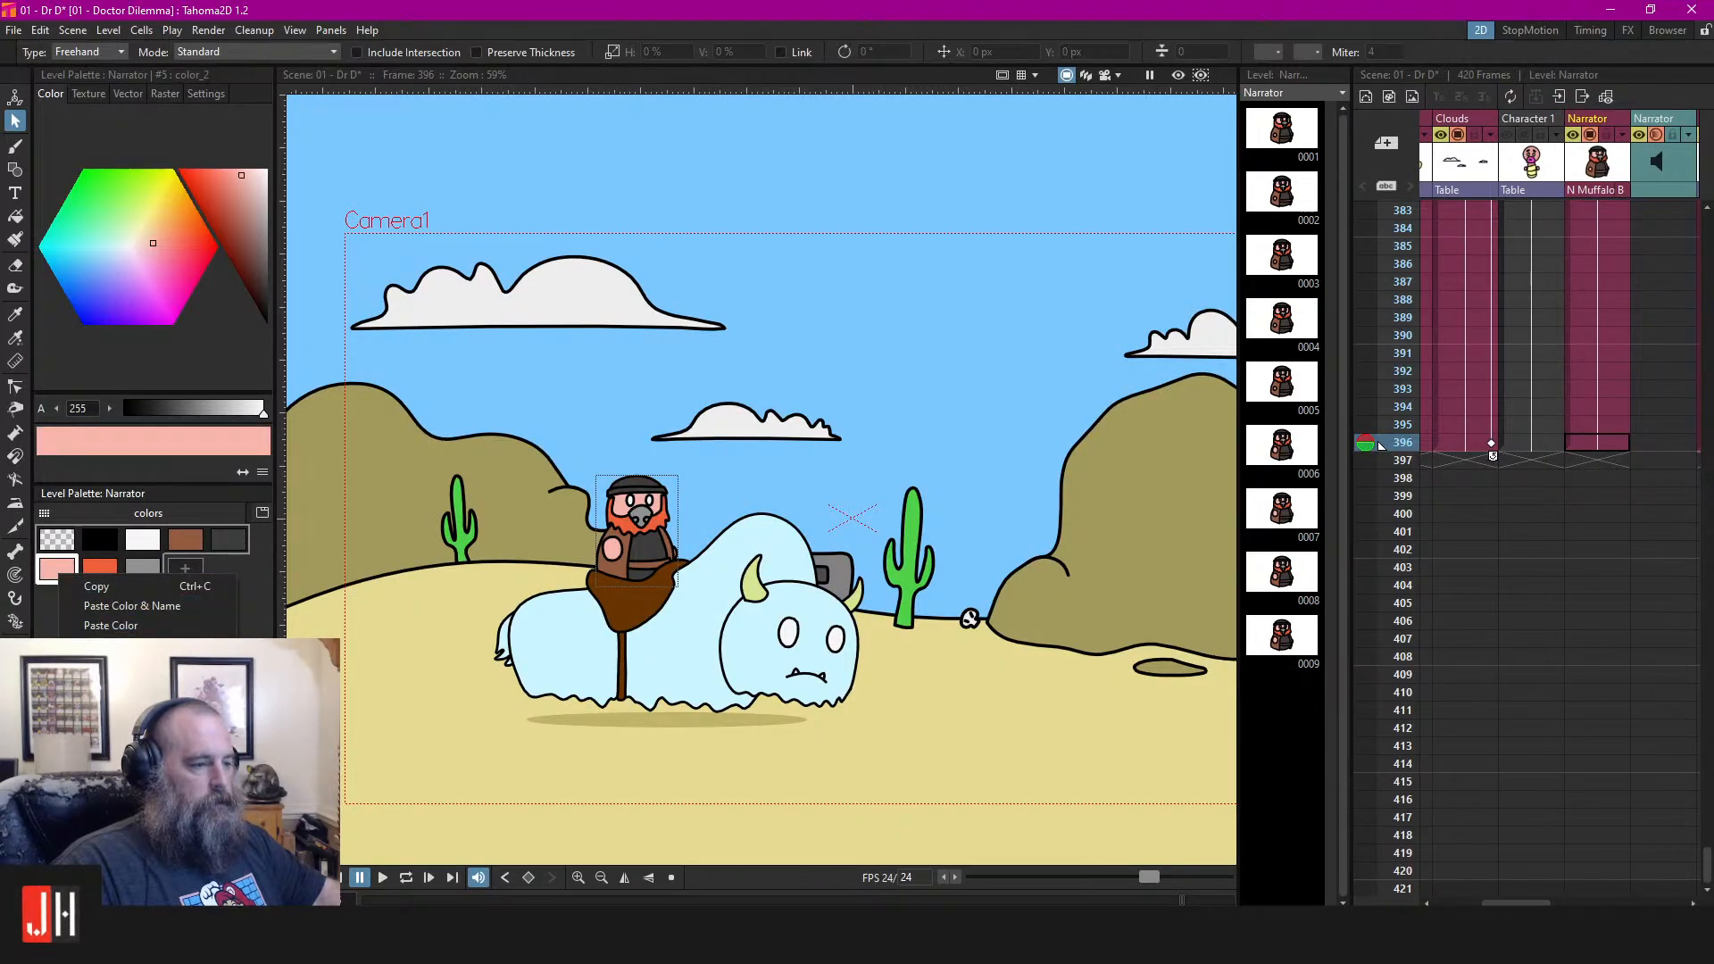
{"action": "left_click", "coordinate": [189, 591]}
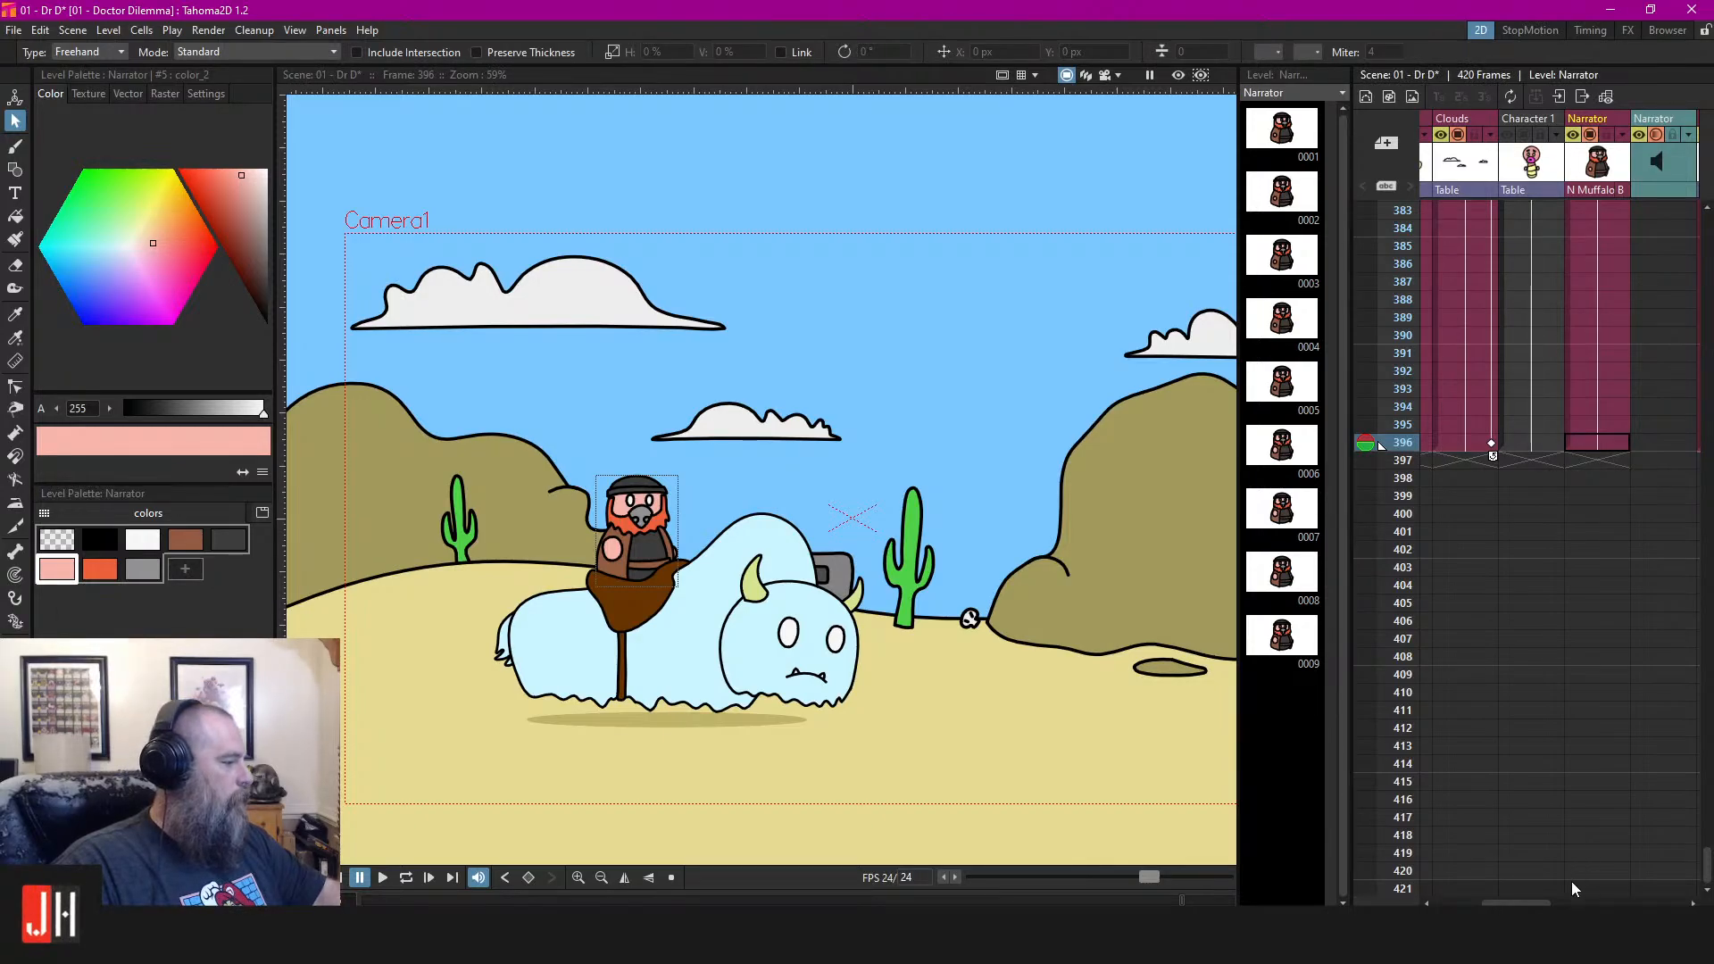
Paste the skin colour into the Dr level's palette as a new style and lighten it to a paler pink
{"action": "scroll", "coordinate": [1573, 888], "scroll_direction": "right", "scroll_amount": 5}
{"action": "left_click", "coordinate": [1594, 462]}
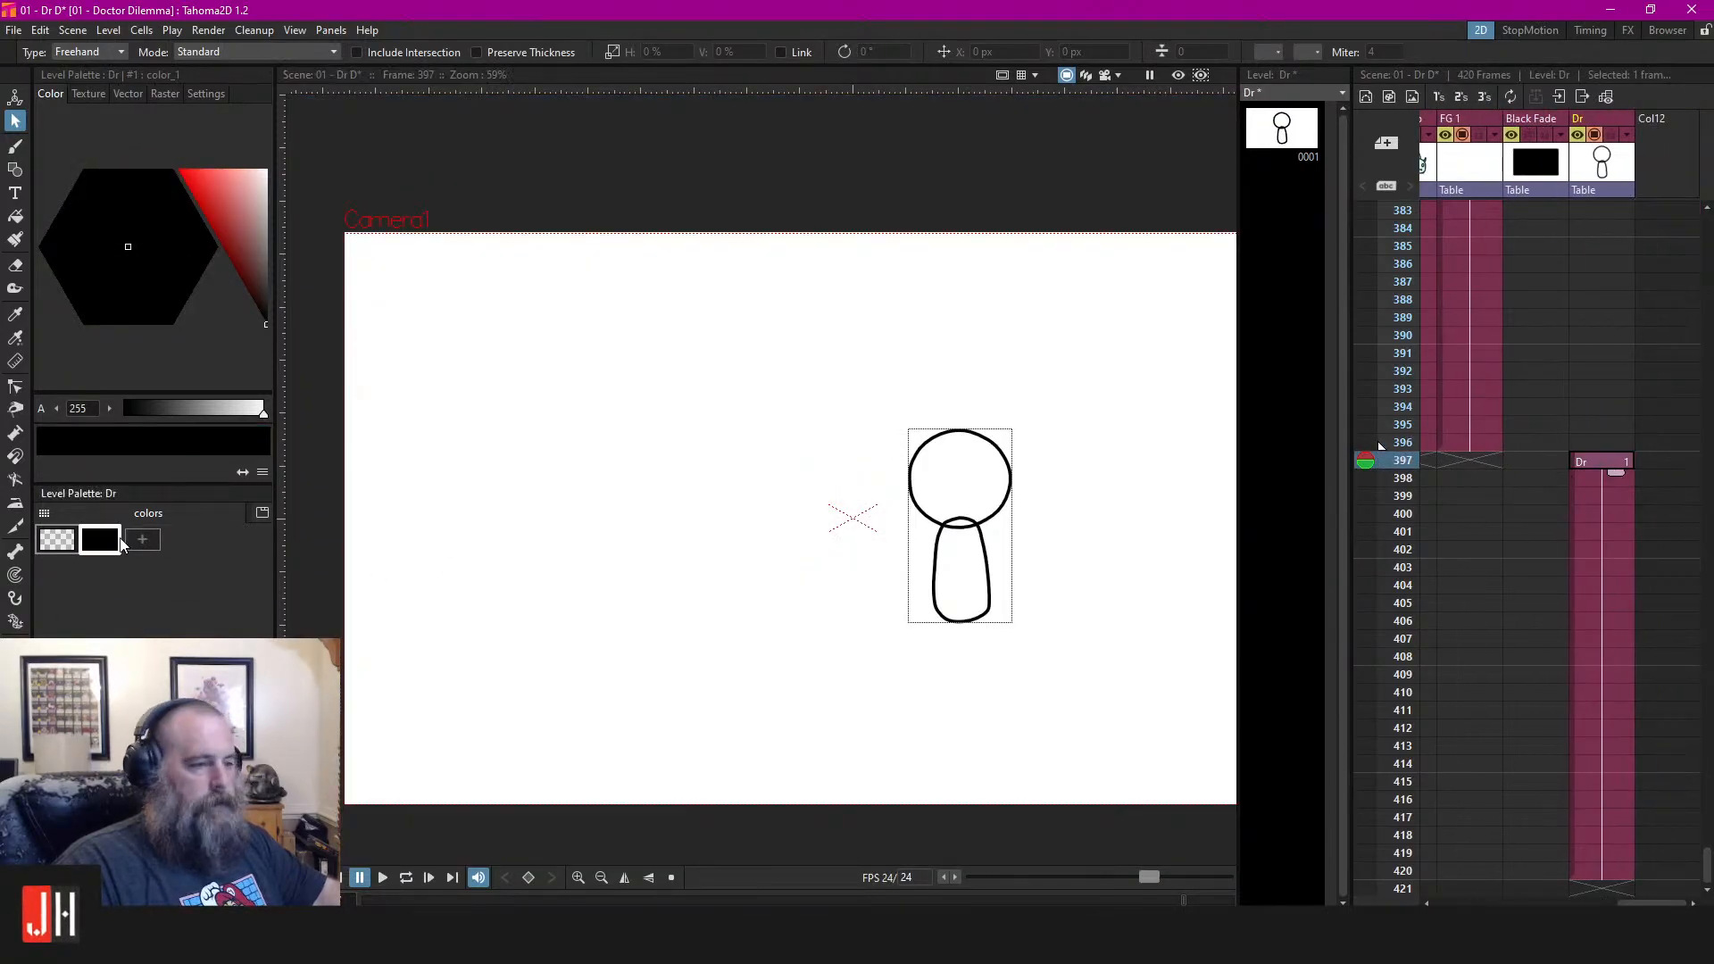
{"action": "right_click", "coordinate": [125, 585]}
{"action": "left_click", "coordinate": [157, 600]}
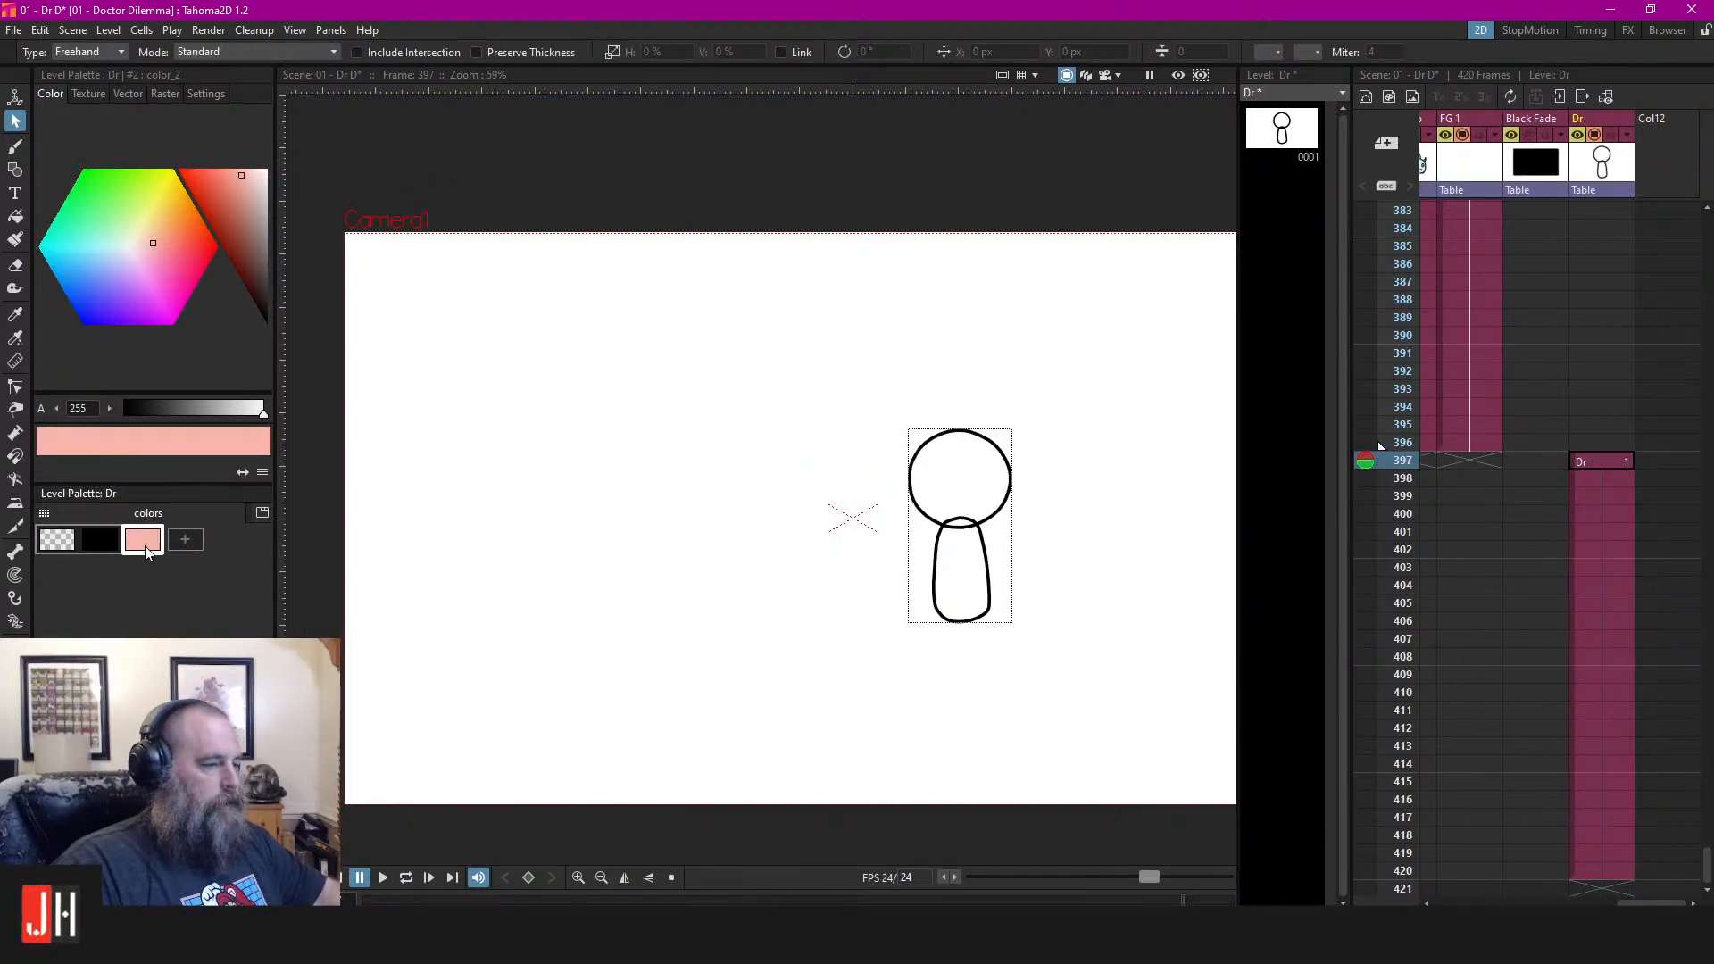
{"action": "left_click_drag", "start_coordinate": [243, 173], "coordinate": [249, 168]}
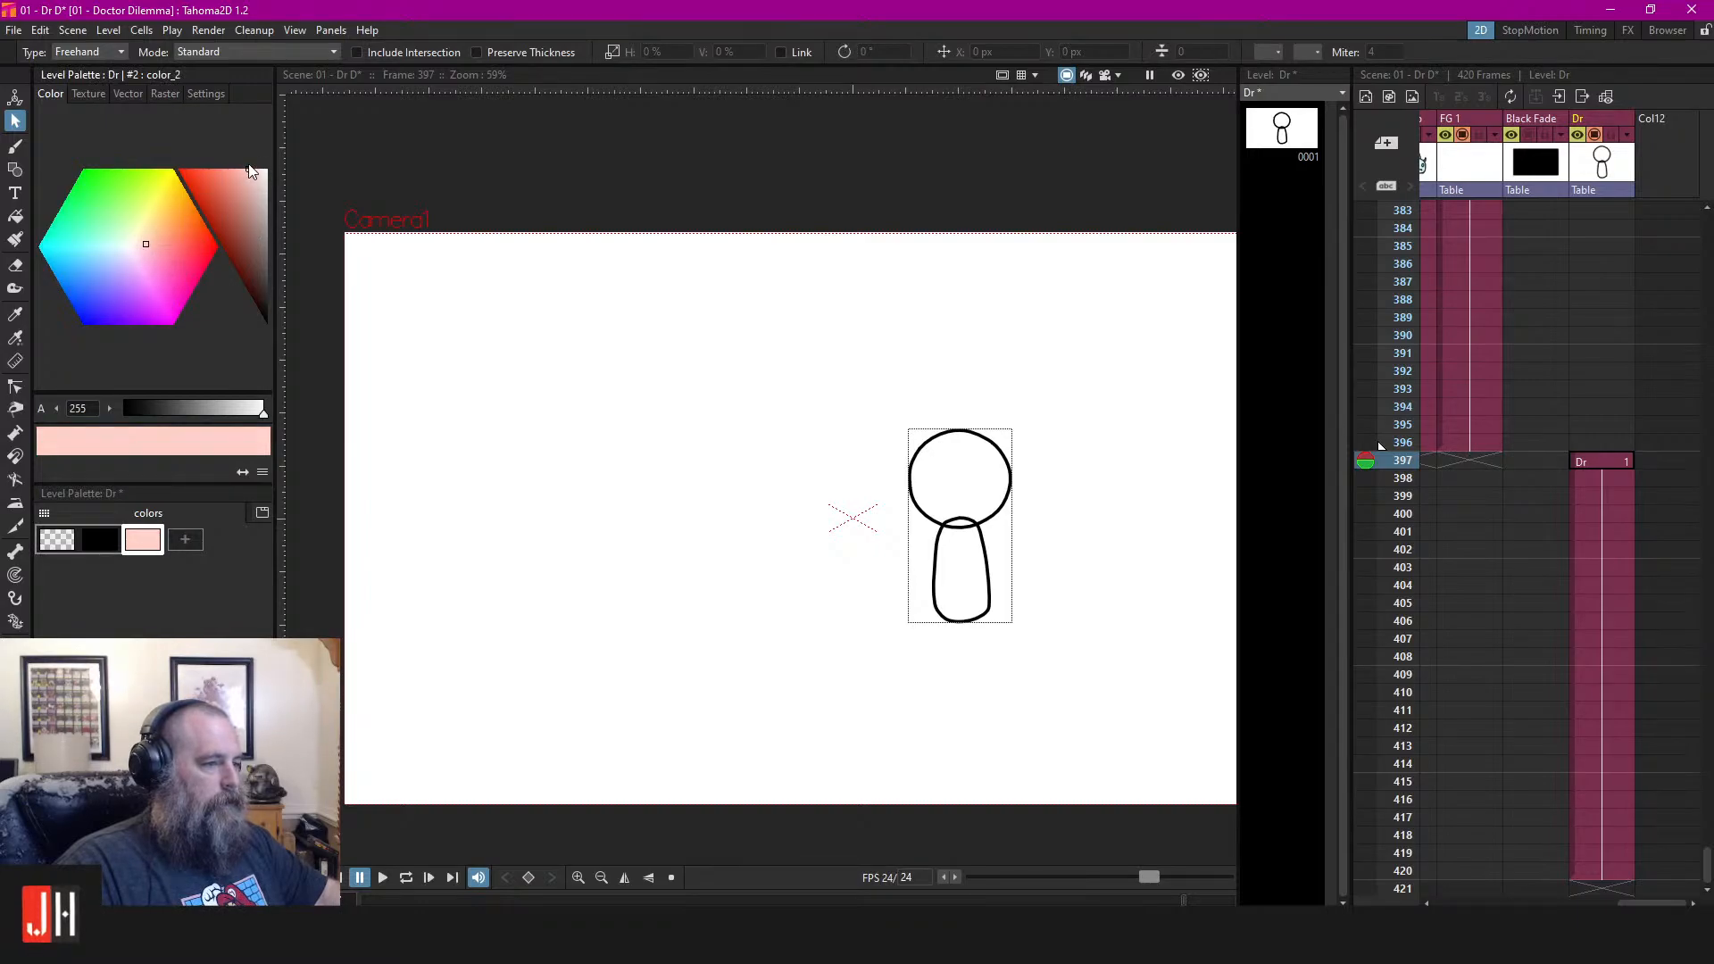
Check the line thickness of the Dr figure's head outline, deselect it and save the scene
{"action": "scroll", "coordinate": [1016, 500], "scroll_direction": "up", "scroll_amount": 3}
{"action": "left_click", "coordinate": [991, 408]}
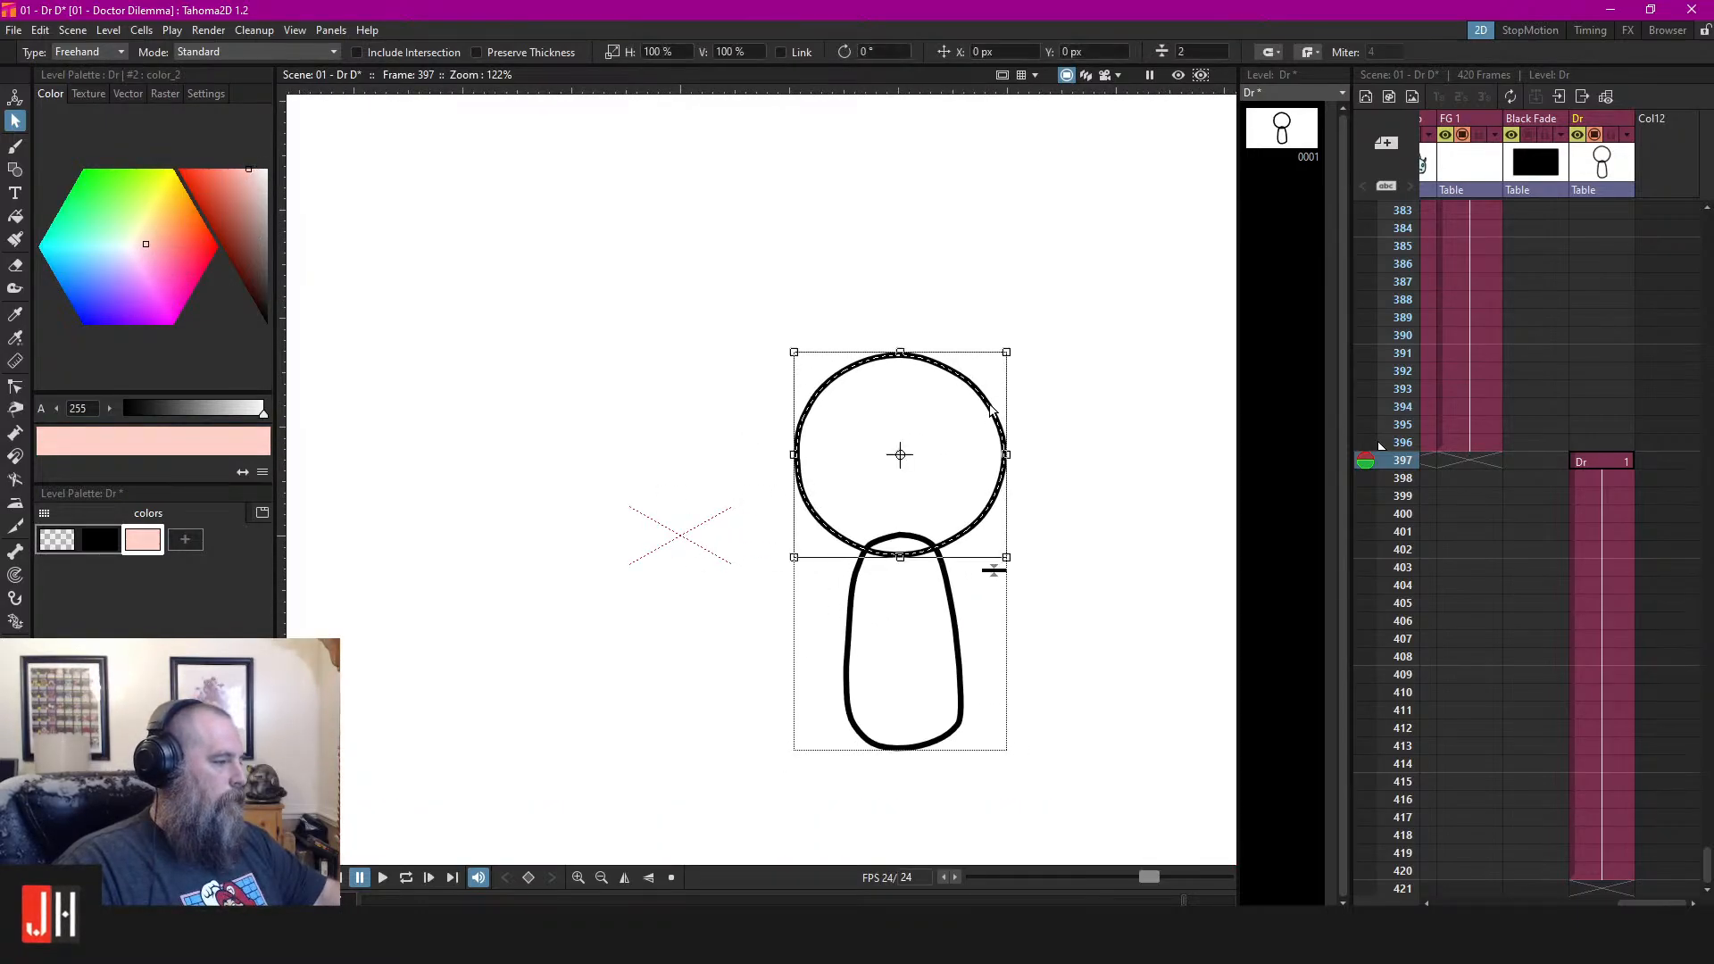
{"action": "scroll", "coordinate": [971, 447], "scroll_direction": "up", "scroll_amount": 2}
{"action": "left_click", "coordinate": [1084, 426]}
{"action": "scroll", "coordinate": [1033, 421], "scroll_direction": "down", "scroll_amount": 3}
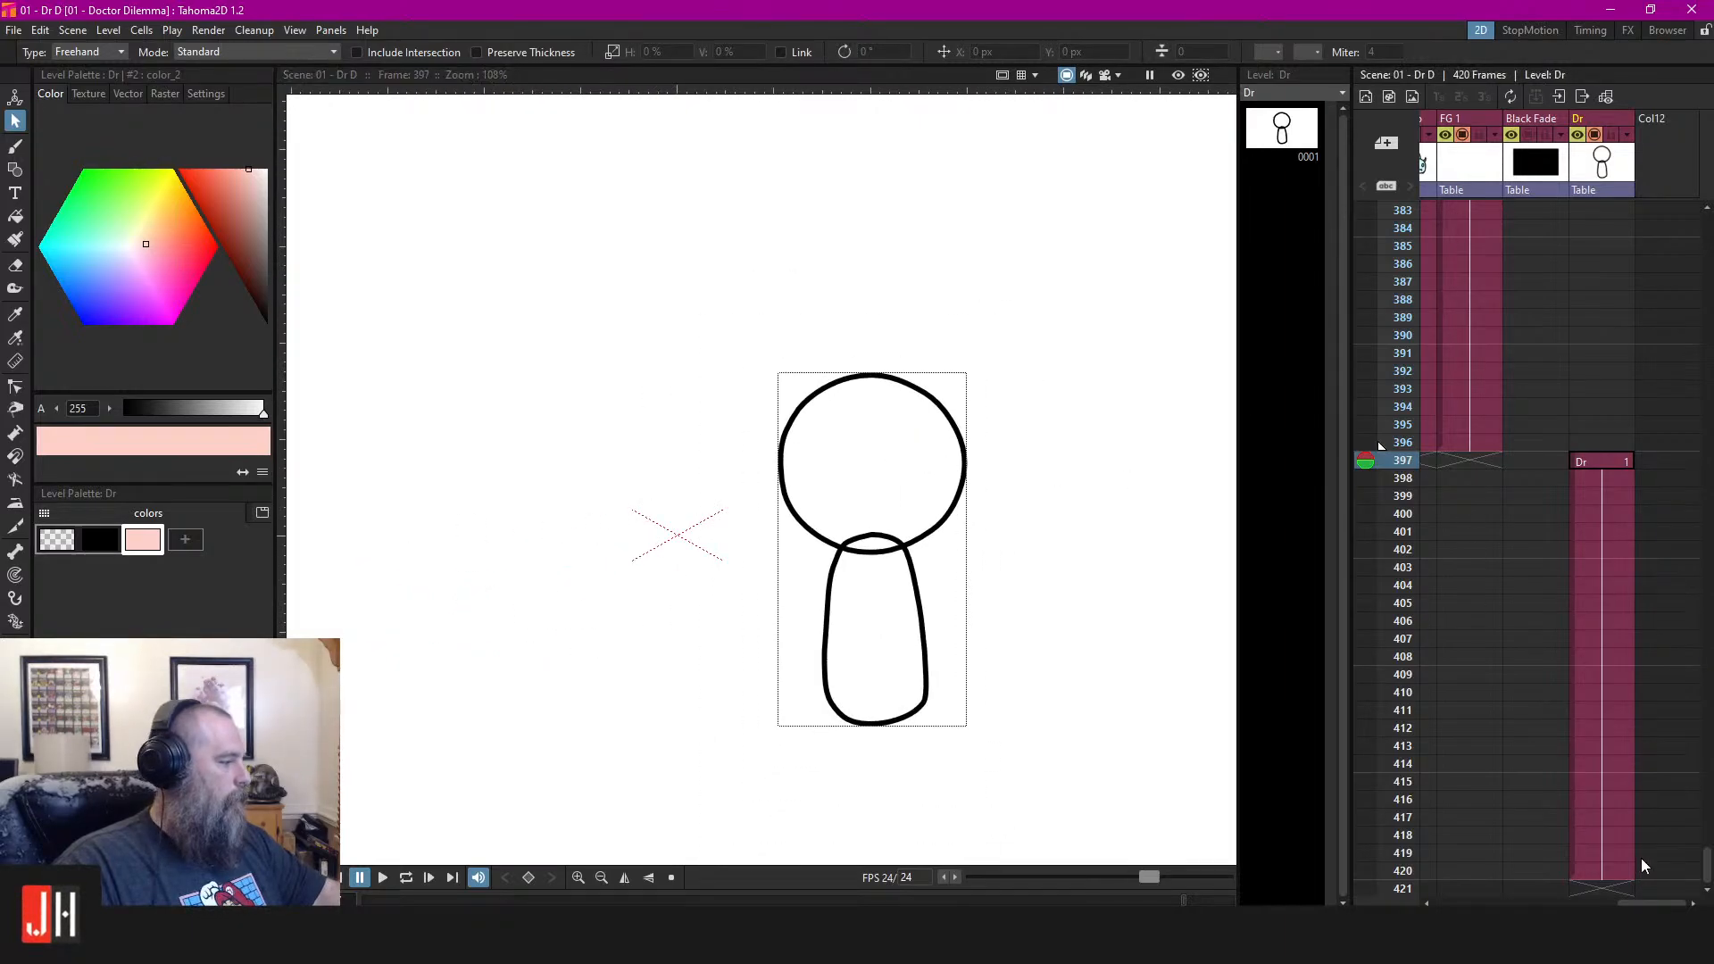
Select and copy both eyes from the Narrator drawing at frame 396
{"action": "left_click_drag", "start_coordinate": [1650, 904], "coordinate": [1532, 904]}
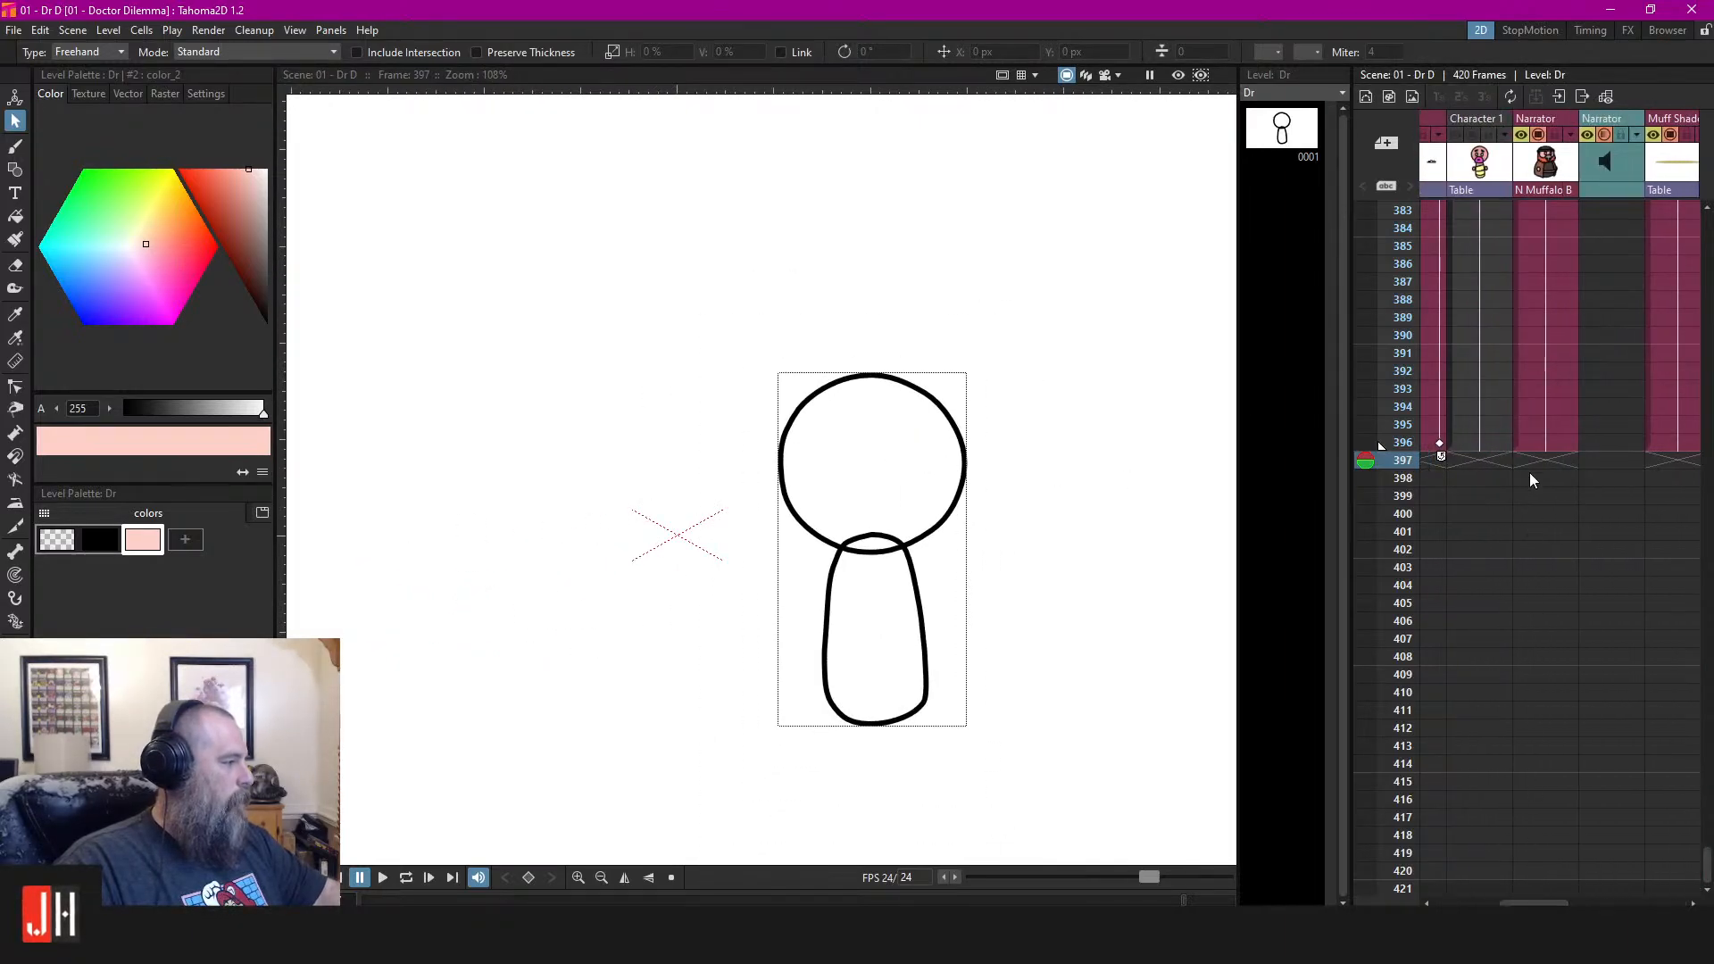
{"action": "left_click", "coordinate": [1534, 441]}
{"action": "scroll", "coordinate": [725, 473], "scroll_direction": "up", "scroll_amount": 3}
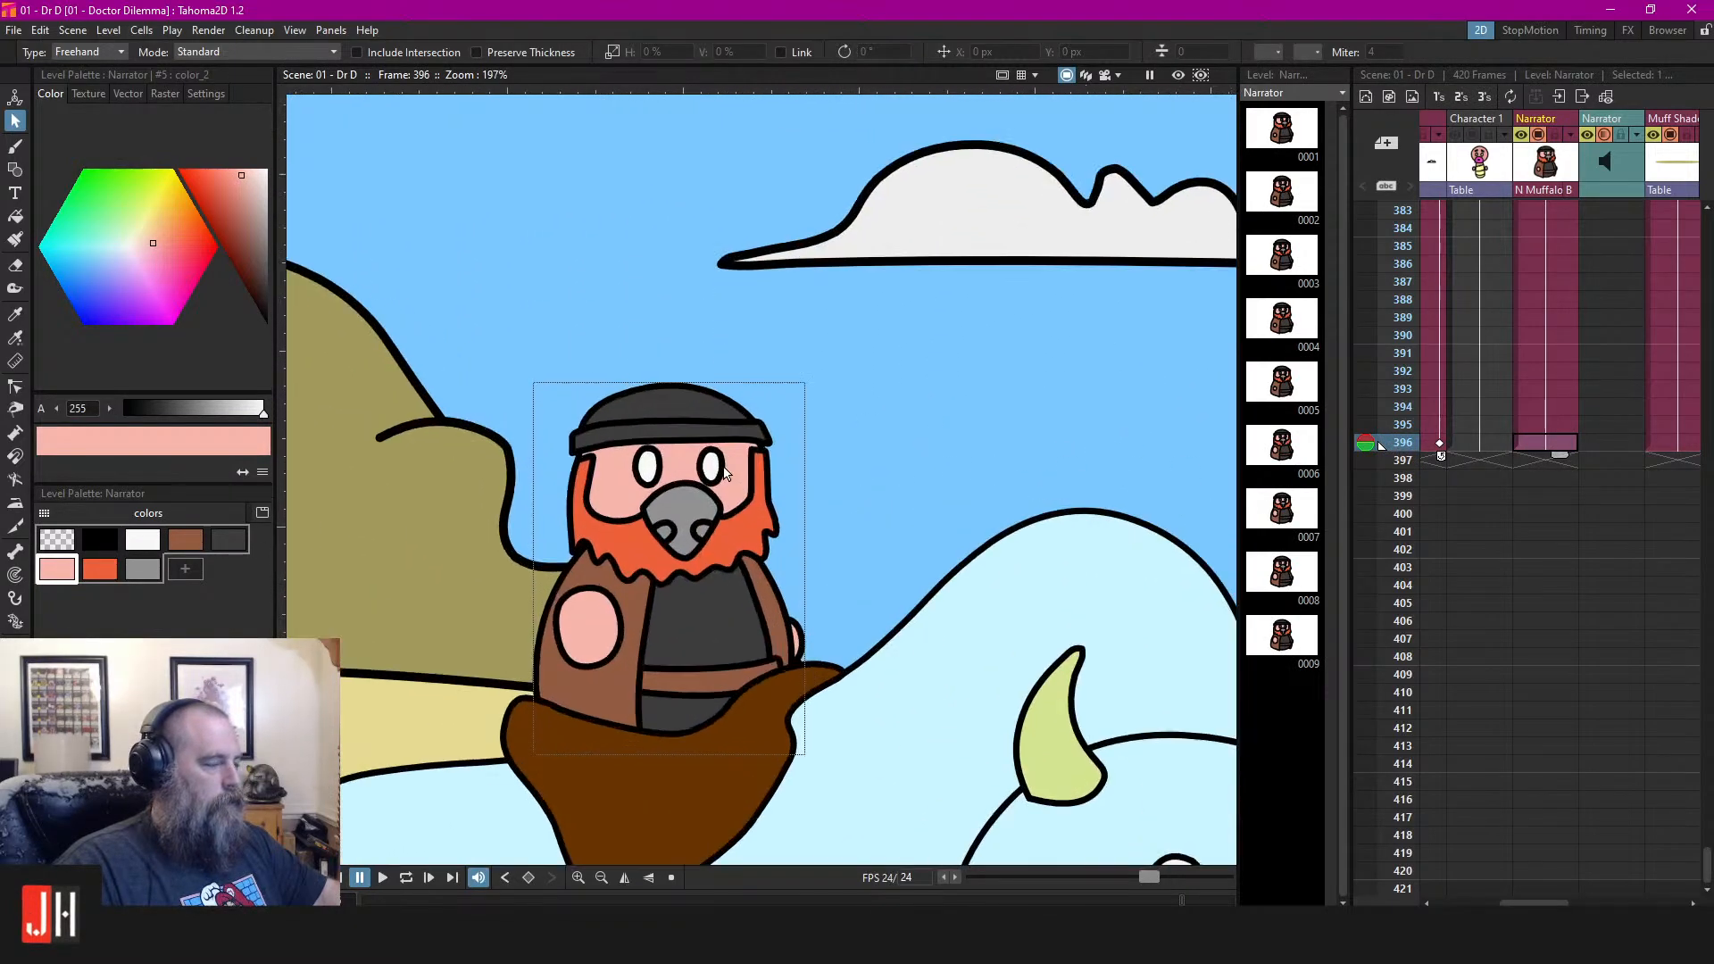
{"action": "scroll", "coordinate": [725, 473], "scroll_direction": "up", "scroll_amount": 2}
{"action": "left_click_drag", "start_coordinate": [859, 522], "coordinate": [541, 351]}
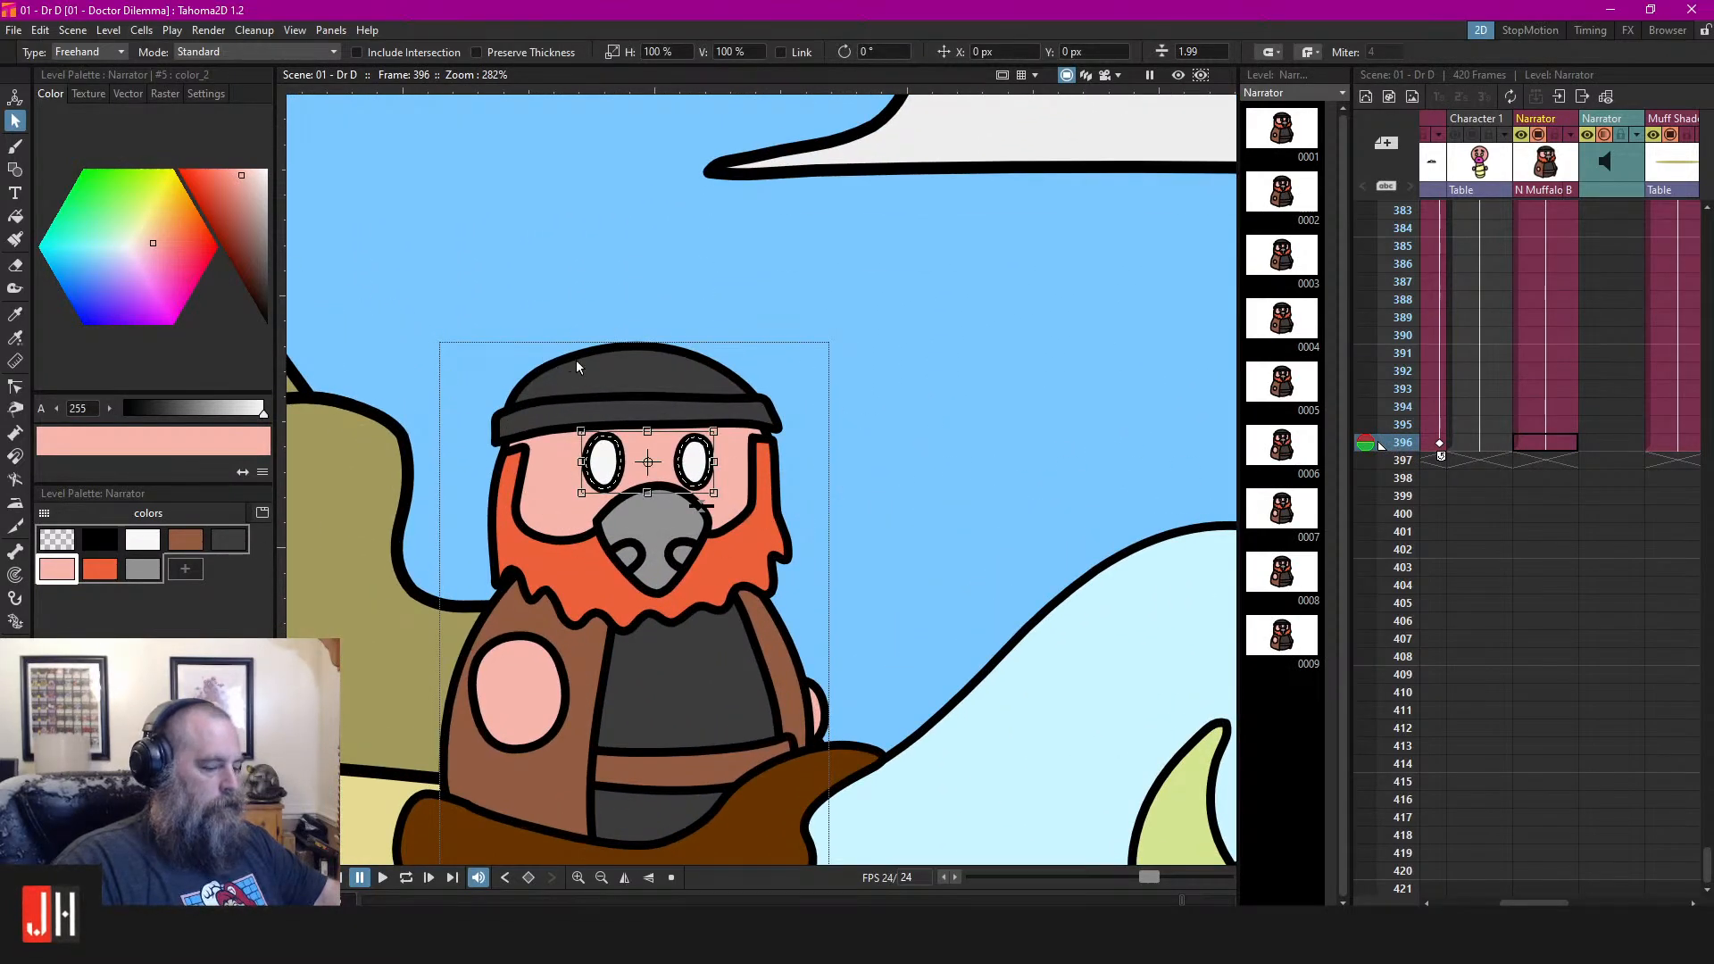
Paste the eyes into the Dr drawing at frame 397 and move them onto the upper part of the head
{"action": "scroll", "coordinate": [1649, 797], "scroll_direction": "right", "scroll_amount": 5}
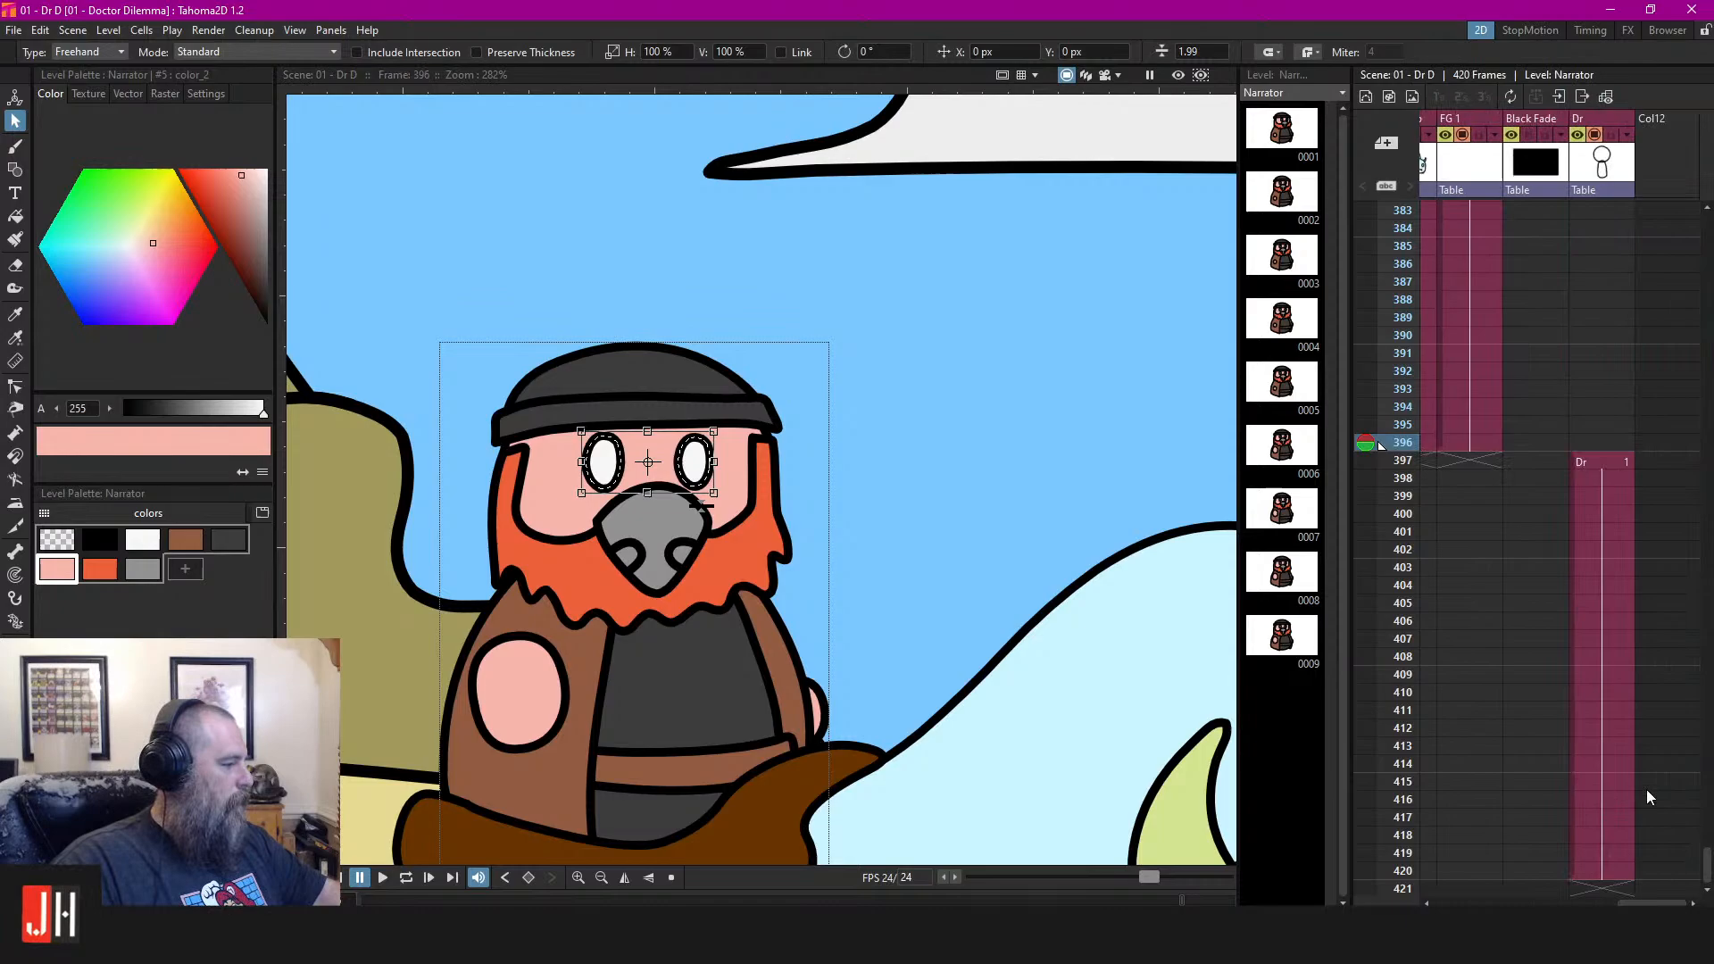
{"action": "left_click", "coordinate": [1594, 463]}
{"action": "key", "text": "ctrl+v"}
{"action": "scroll", "coordinate": [879, 460], "scroll_direction": "down", "scroll_amount": 3}
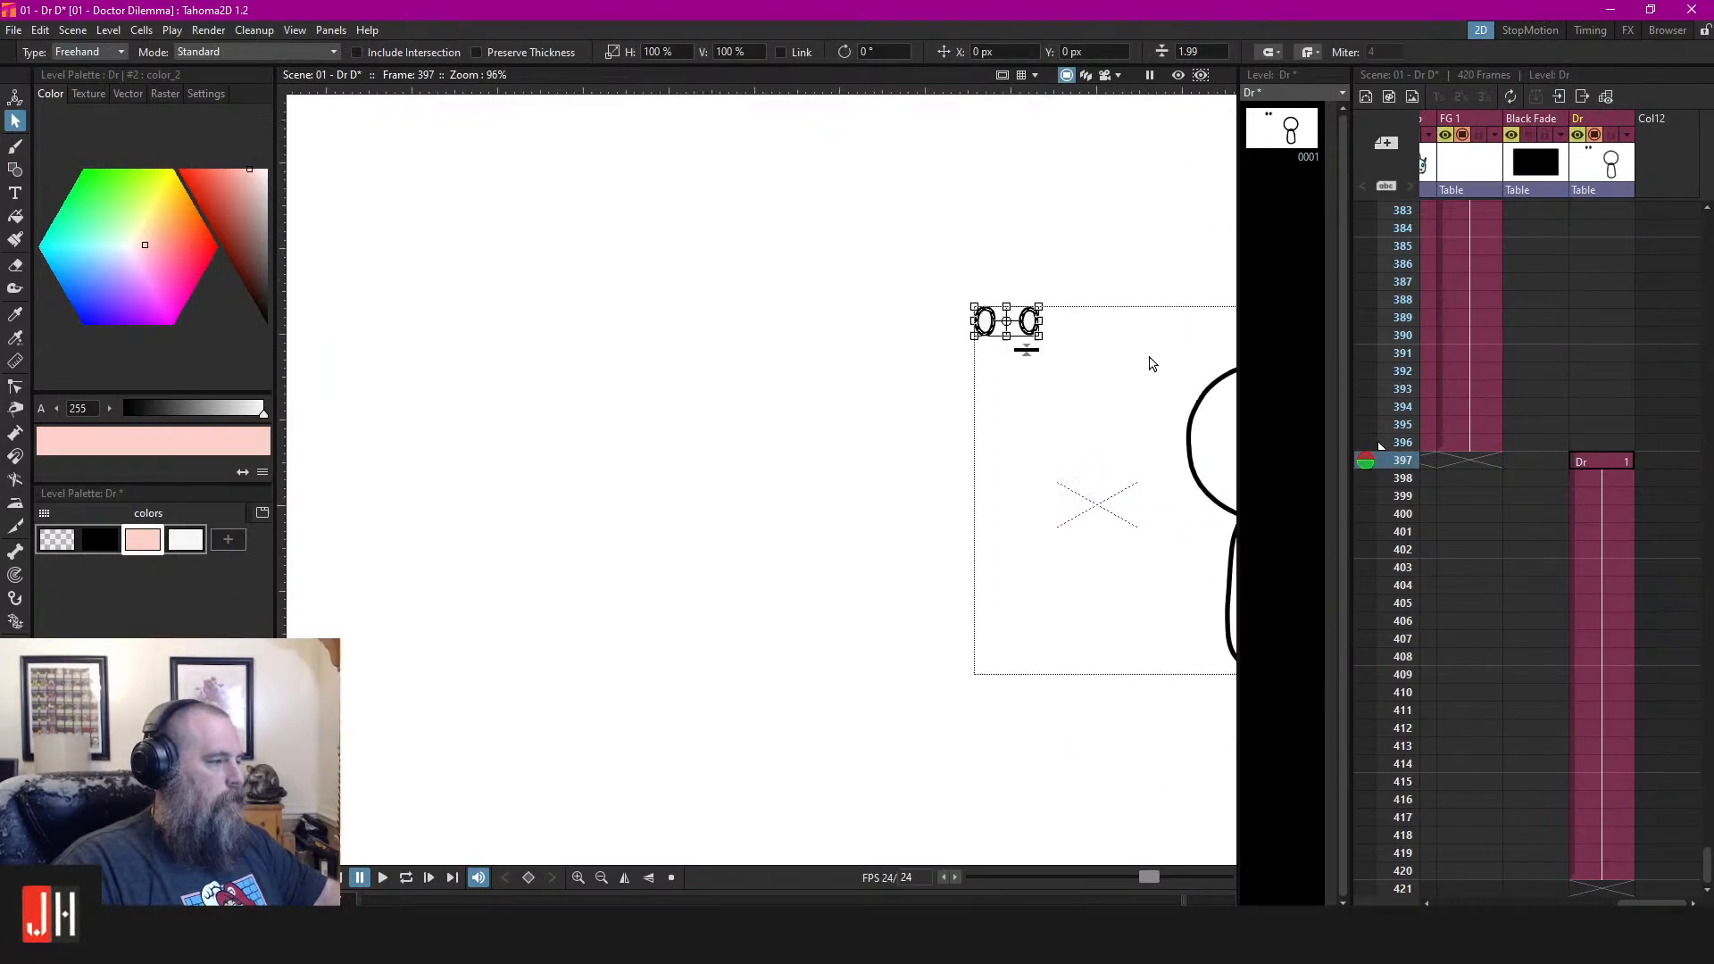
{"action": "scroll", "coordinate": [1153, 364], "scroll_direction": "up", "scroll_amount": 1}
{"action": "left_click_drag", "start_coordinate": [1113, 352], "coordinate": [614, 372]}
{"action": "left_click_drag", "start_coordinate": [465, 311], "coordinate": [836, 448]}
{"action": "scroll", "coordinate": [864, 470], "scroll_direction": "down", "scroll_amount": 2}
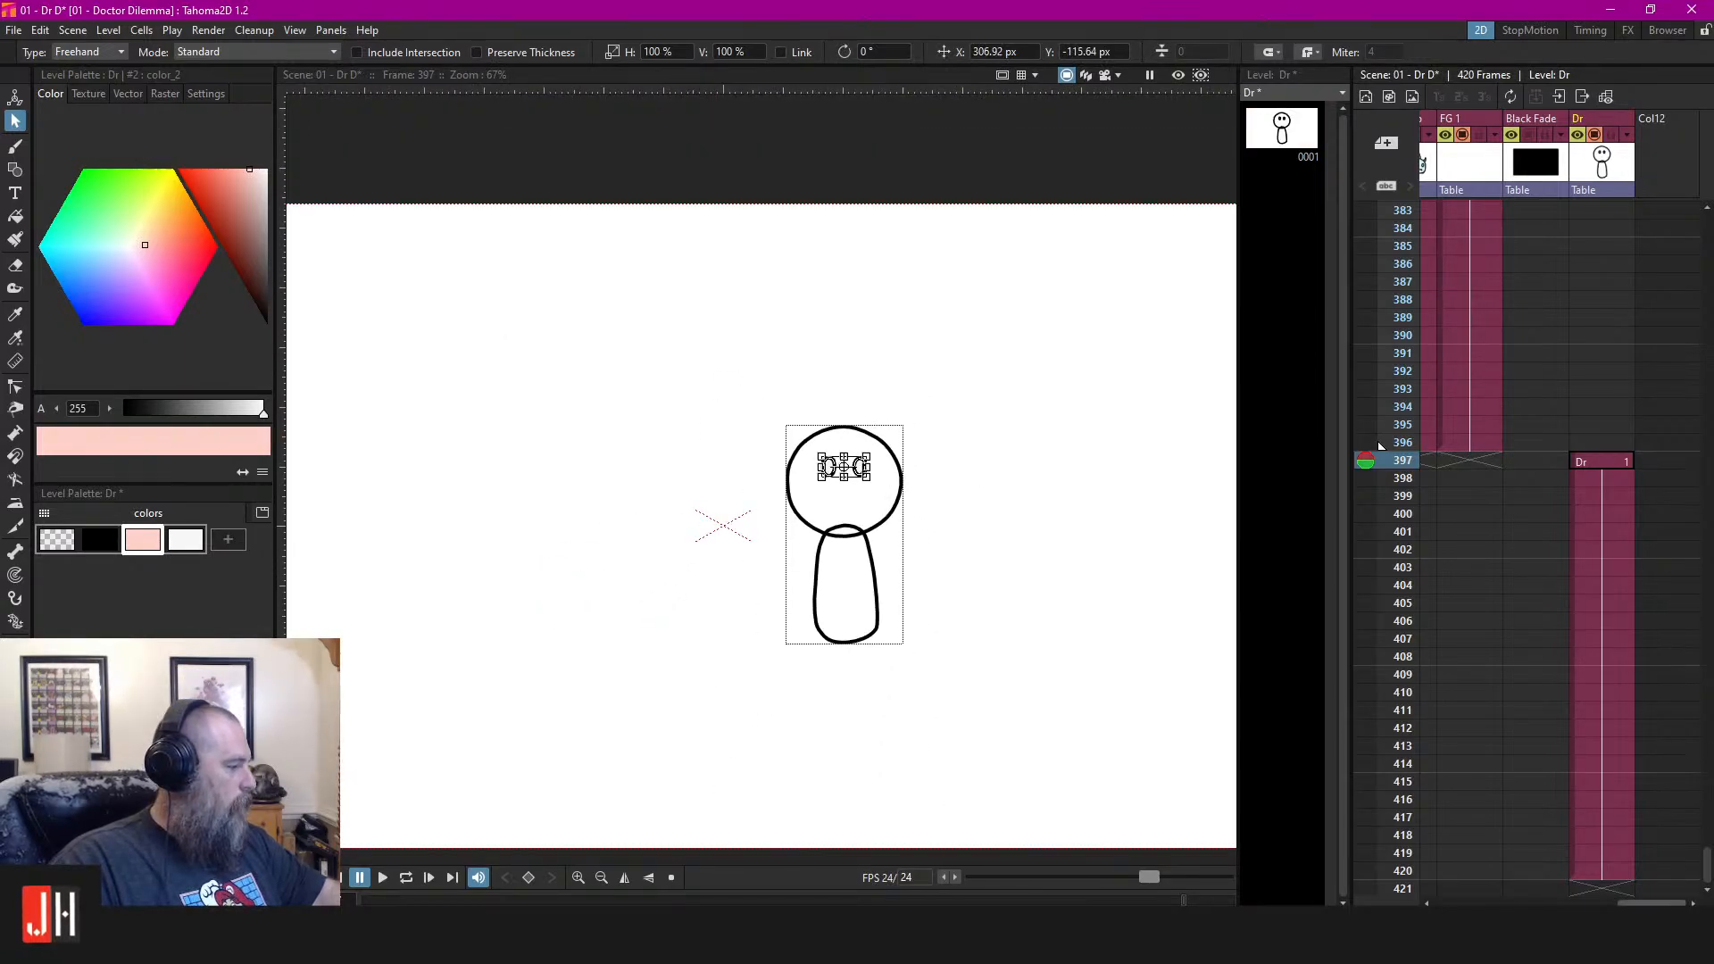
Paste the copied eyes into drawing 0001 of the Character 1 level, among the body outlines, and save the changes
{"action": "left_click_drag", "start_coordinate": [1662, 903], "coordinate": [1707, 211]}
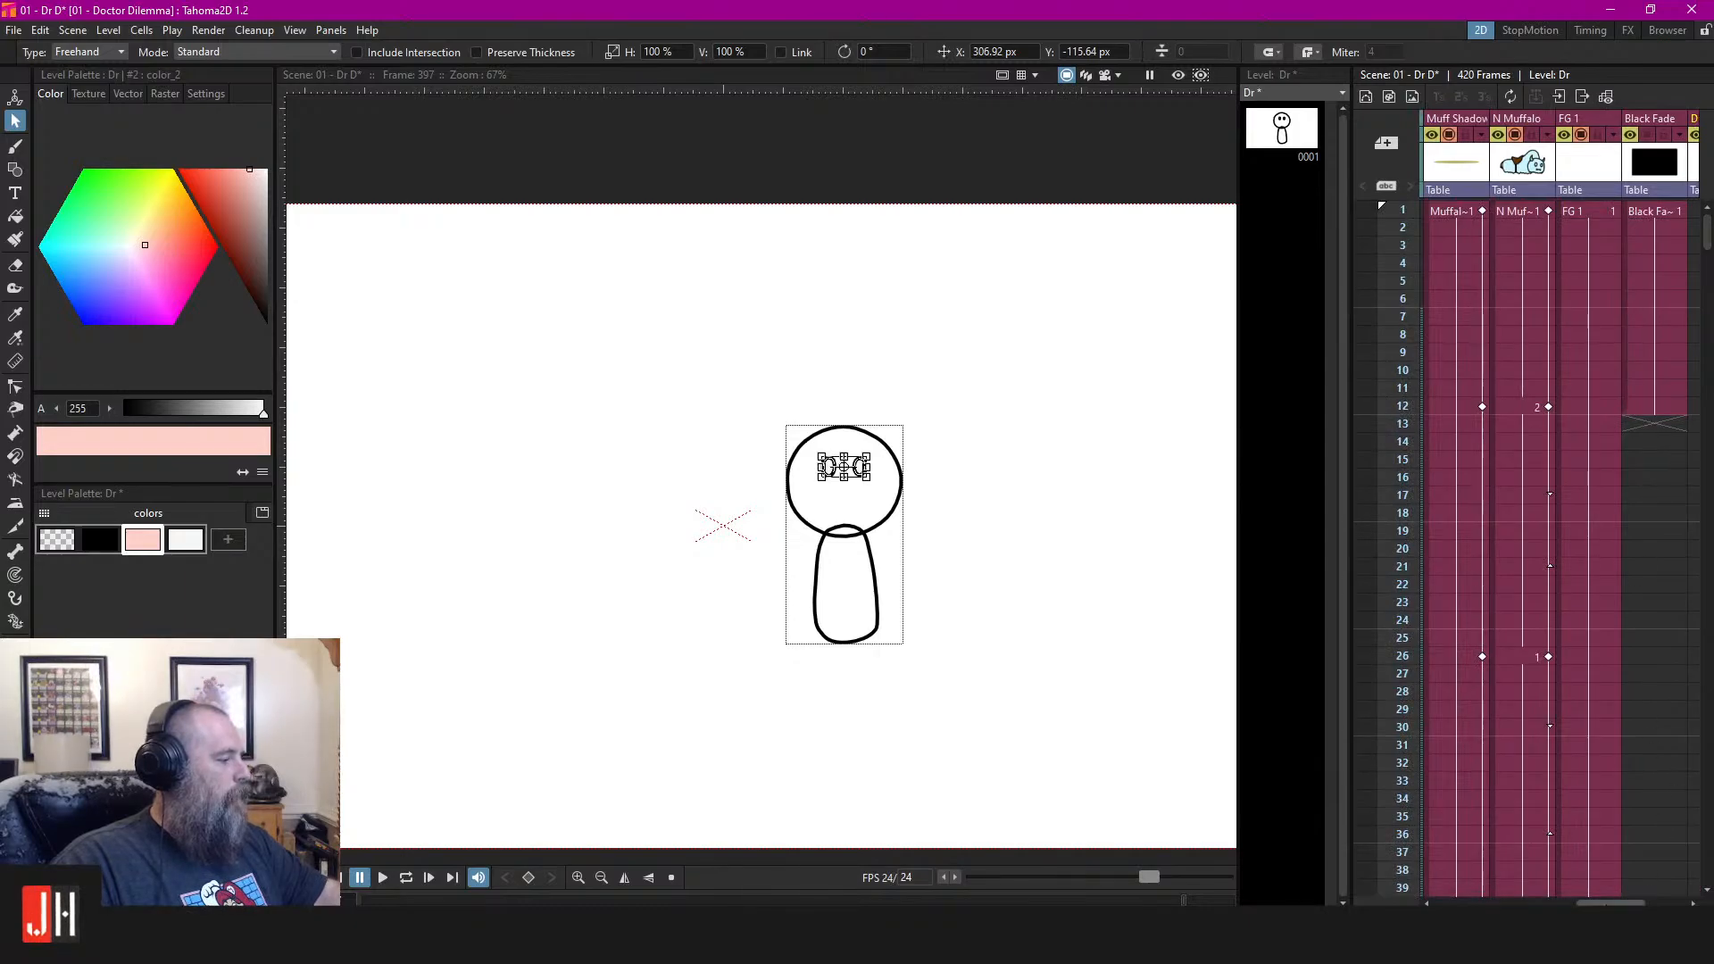
{"action": "left_click_drag", "start_coordinate": [1604, 902], "coordinate": [1526, 896]}
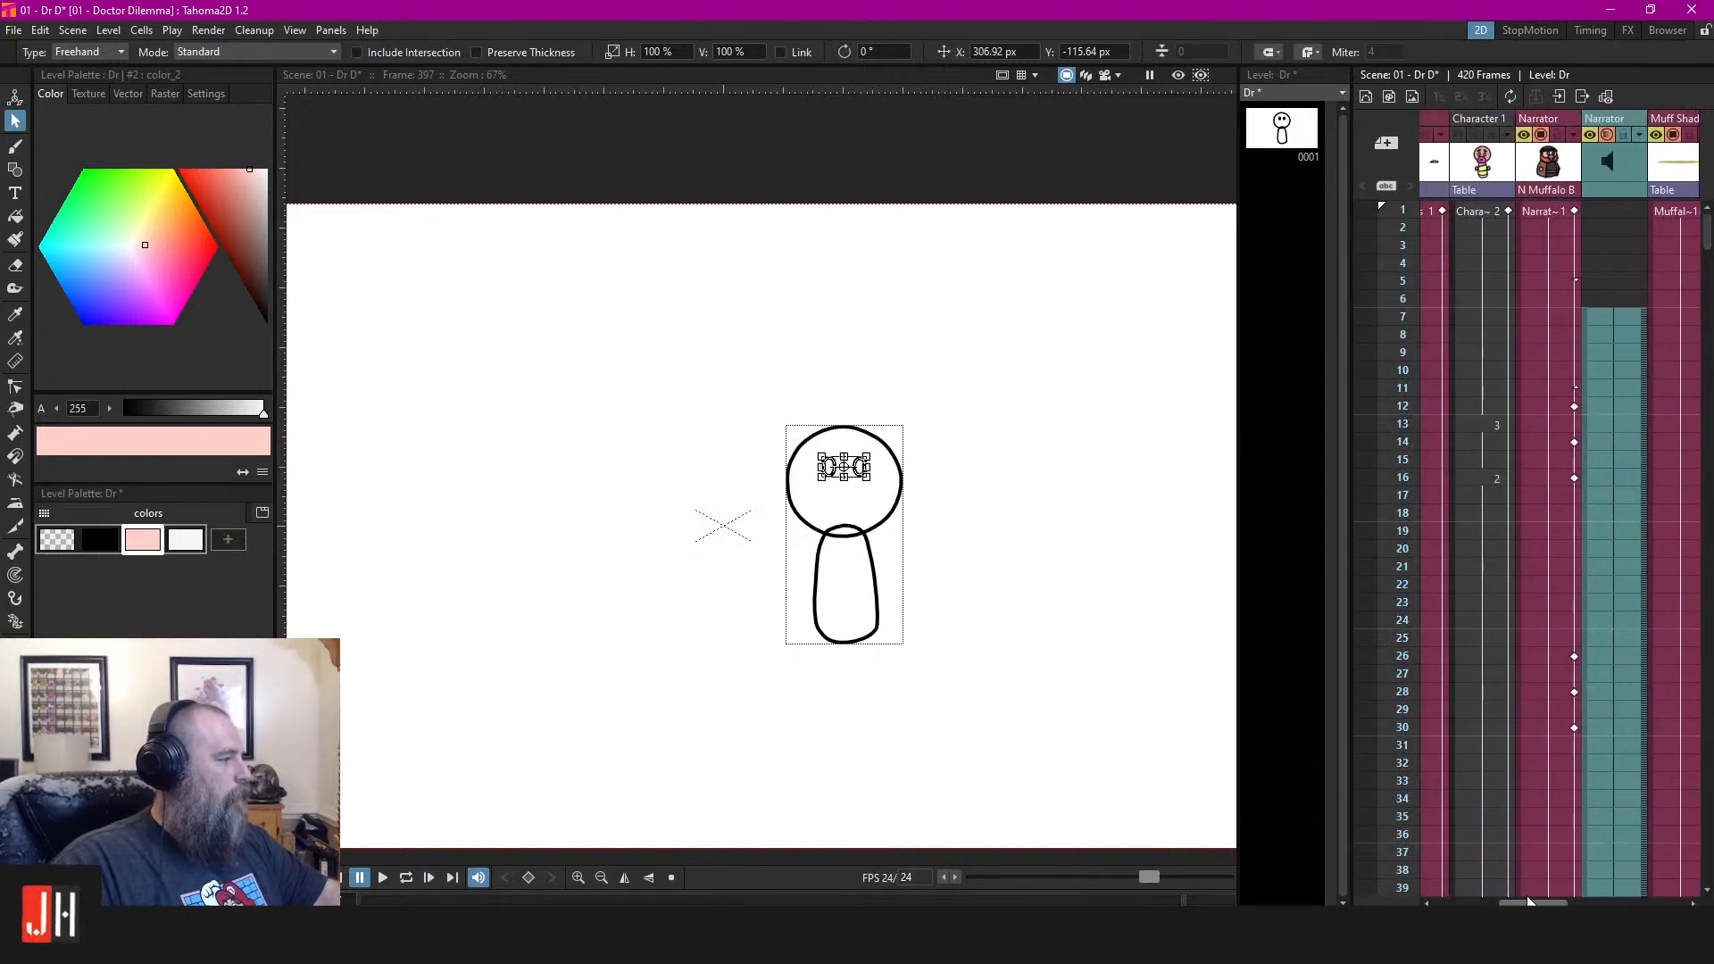
{"action": "left_click", "coordinate": [1482, 217]}
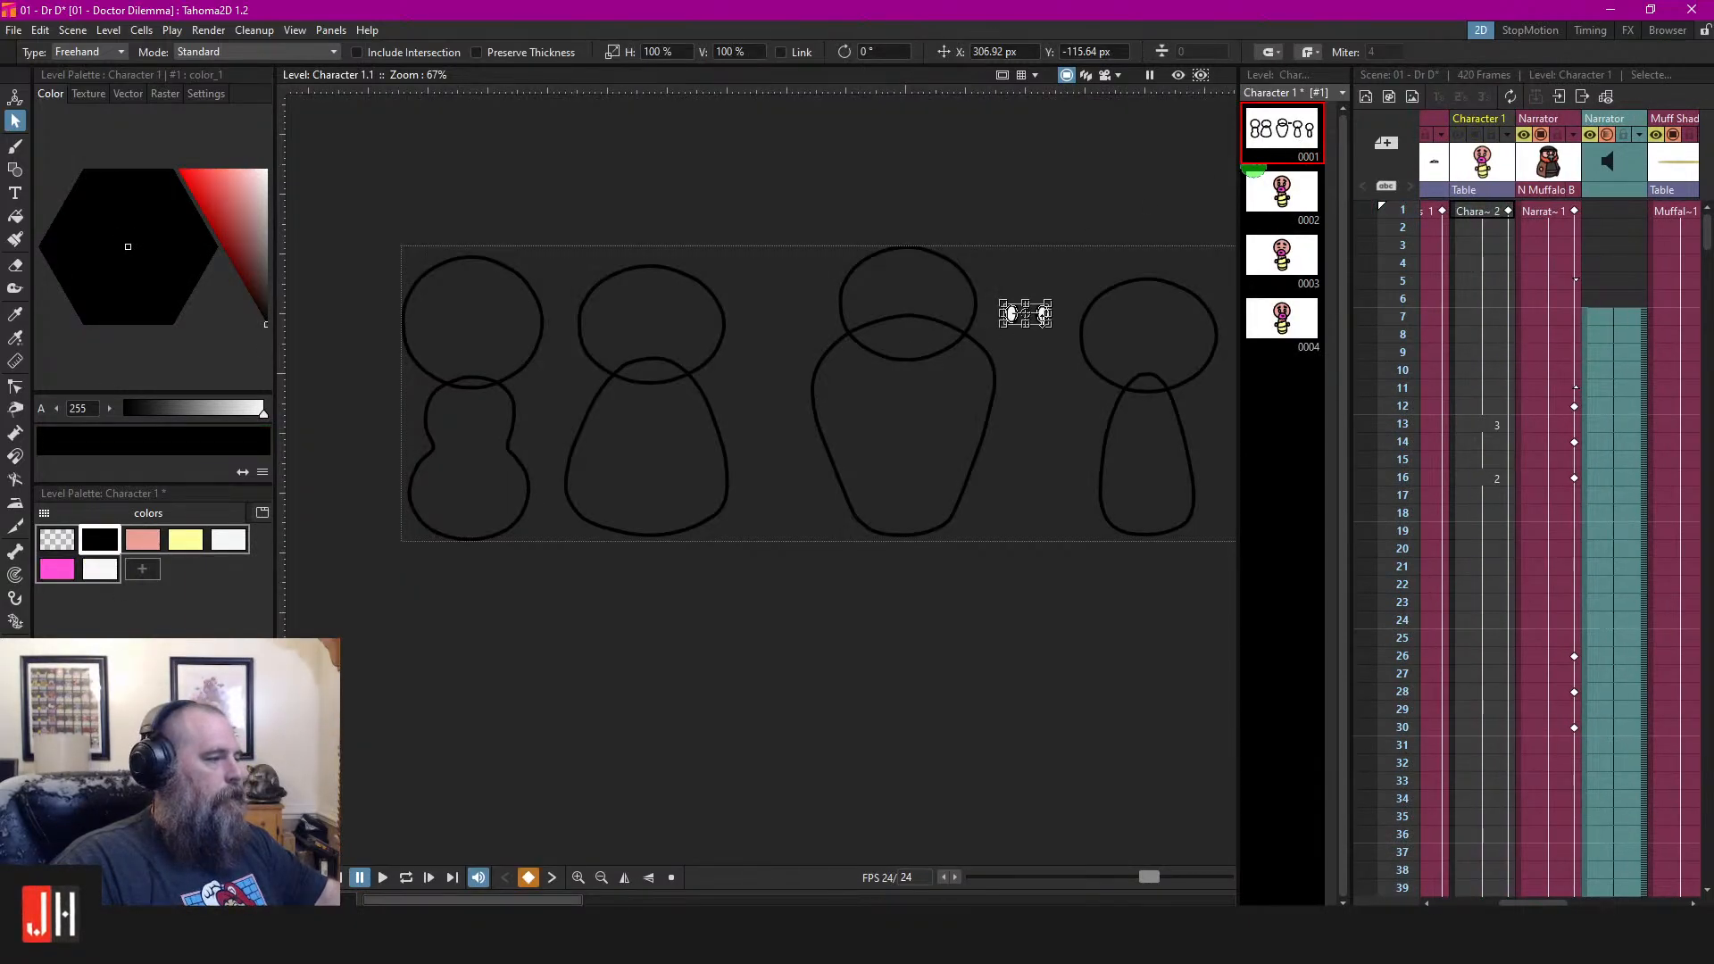
{"action": "left_click", "coordinate": [1049, 266]}
{"action": "key", "text": "ctrl+s"}
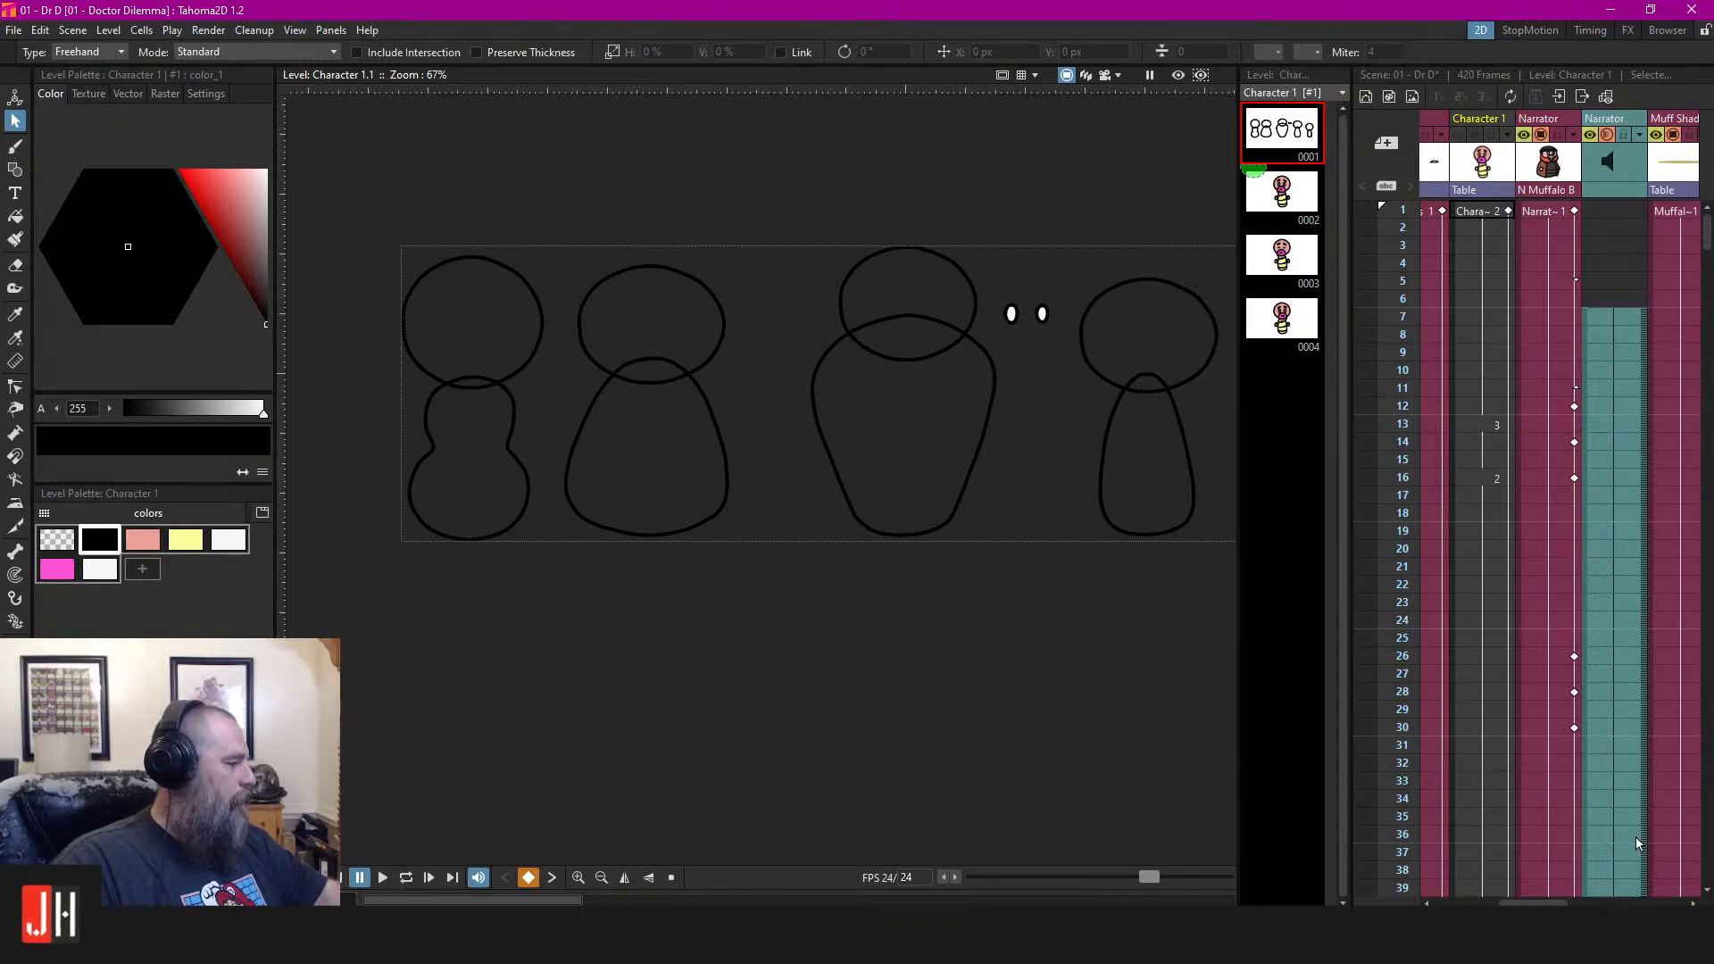
Return to the Dr drawing at frame 397
{"action": "left_click_drag", "start_coordinate": [1523, 904], "coordinate": [1647, 904]}
{"action": "scroll", "coordinate": [1639, 582], "scroll_direction": "down", "scroll_amount": 13}
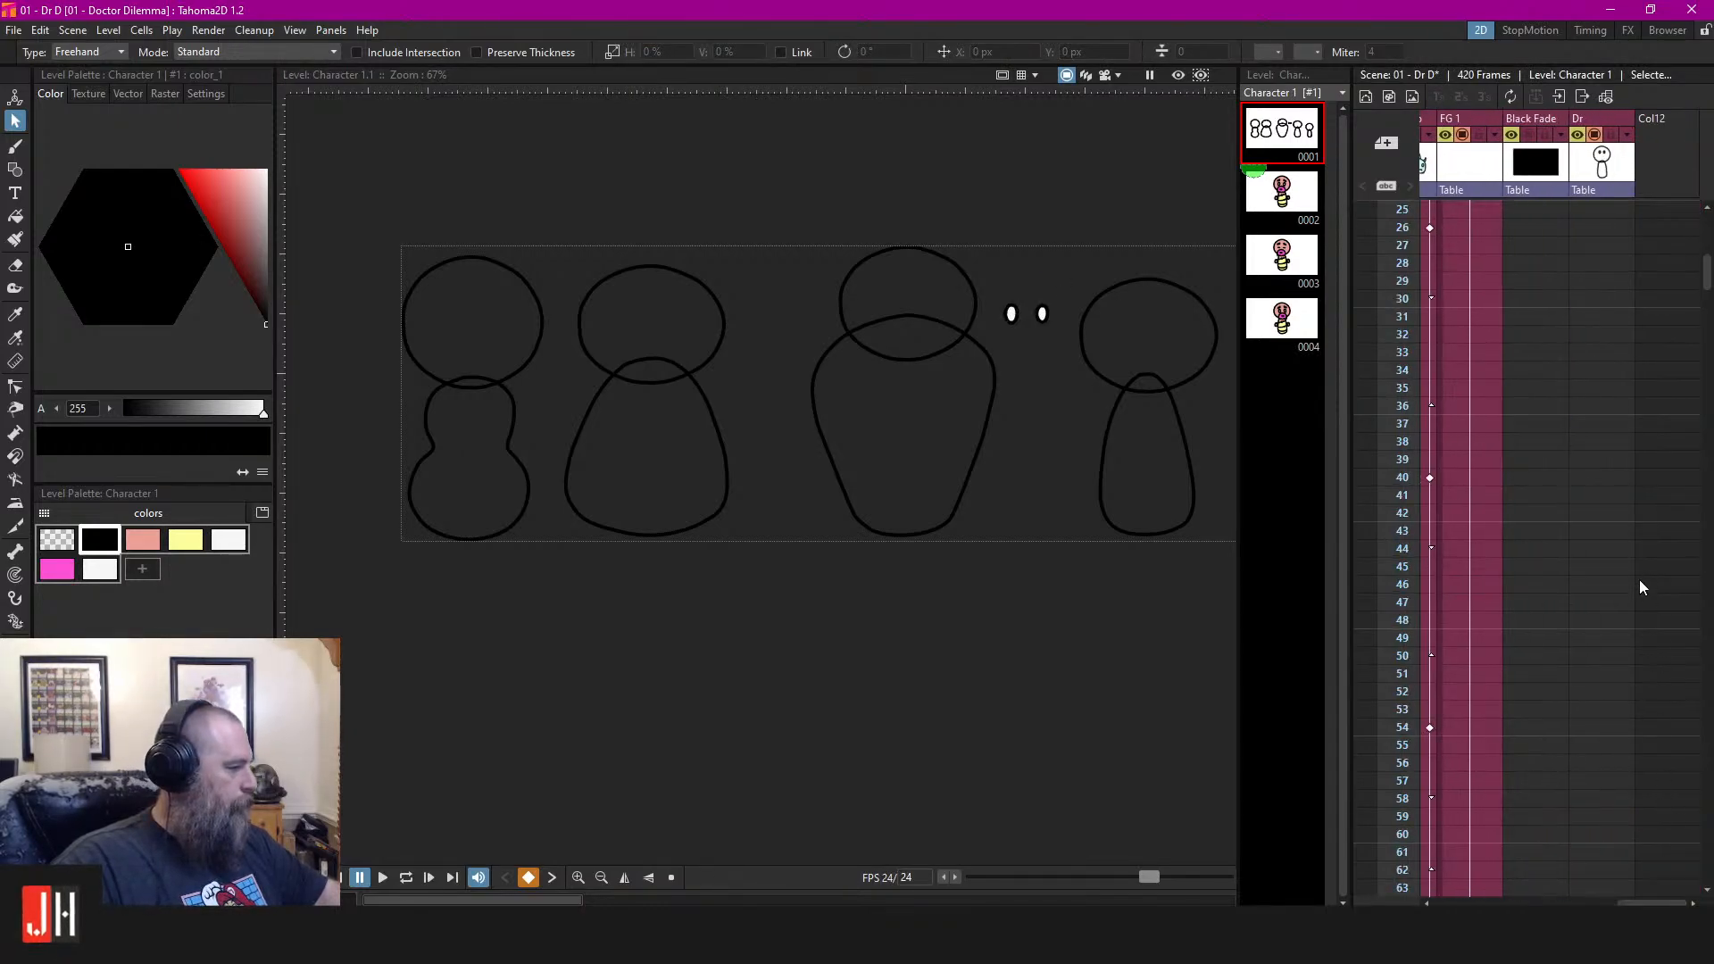
{"action": "left_click_drag", "start_coordinate": [1708, 354], "coordinate": [1707, 870]}
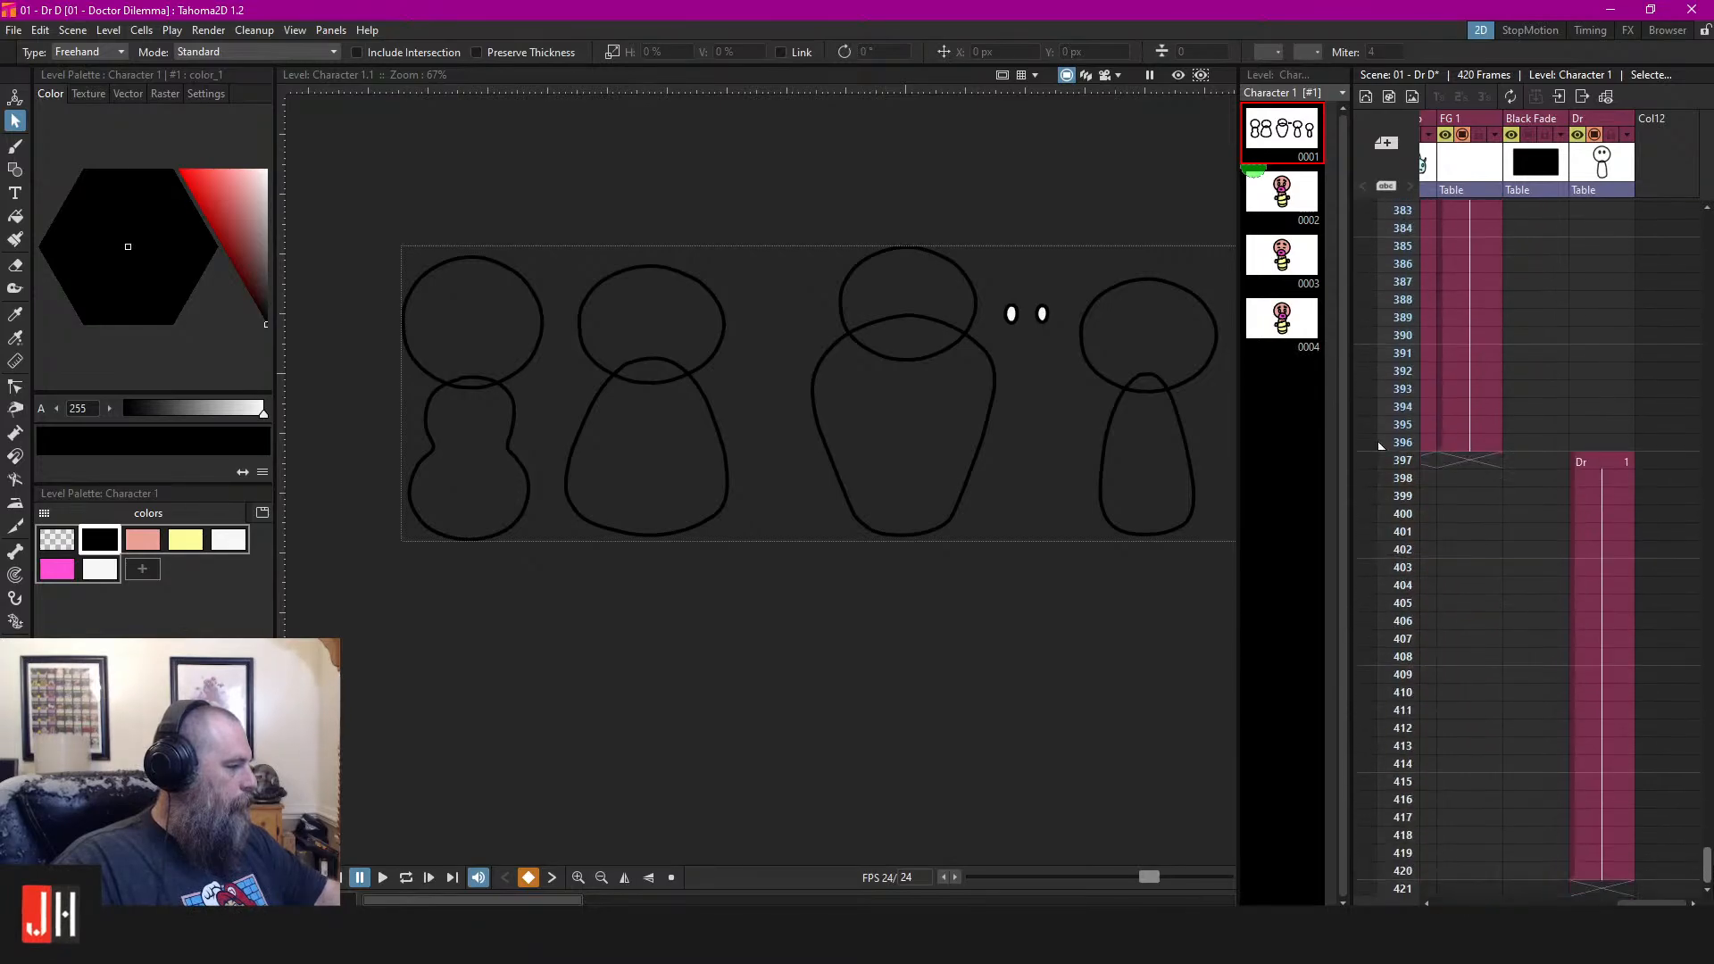
{"action": "left_click", "coordinate": [1588, 464]}
Scale the doctor's eyes up to about 149% and centre them on the face
{"action": "scroll", "coordinate": [854, 497], "scroll_direction": "up", "scroll_amount": 5}
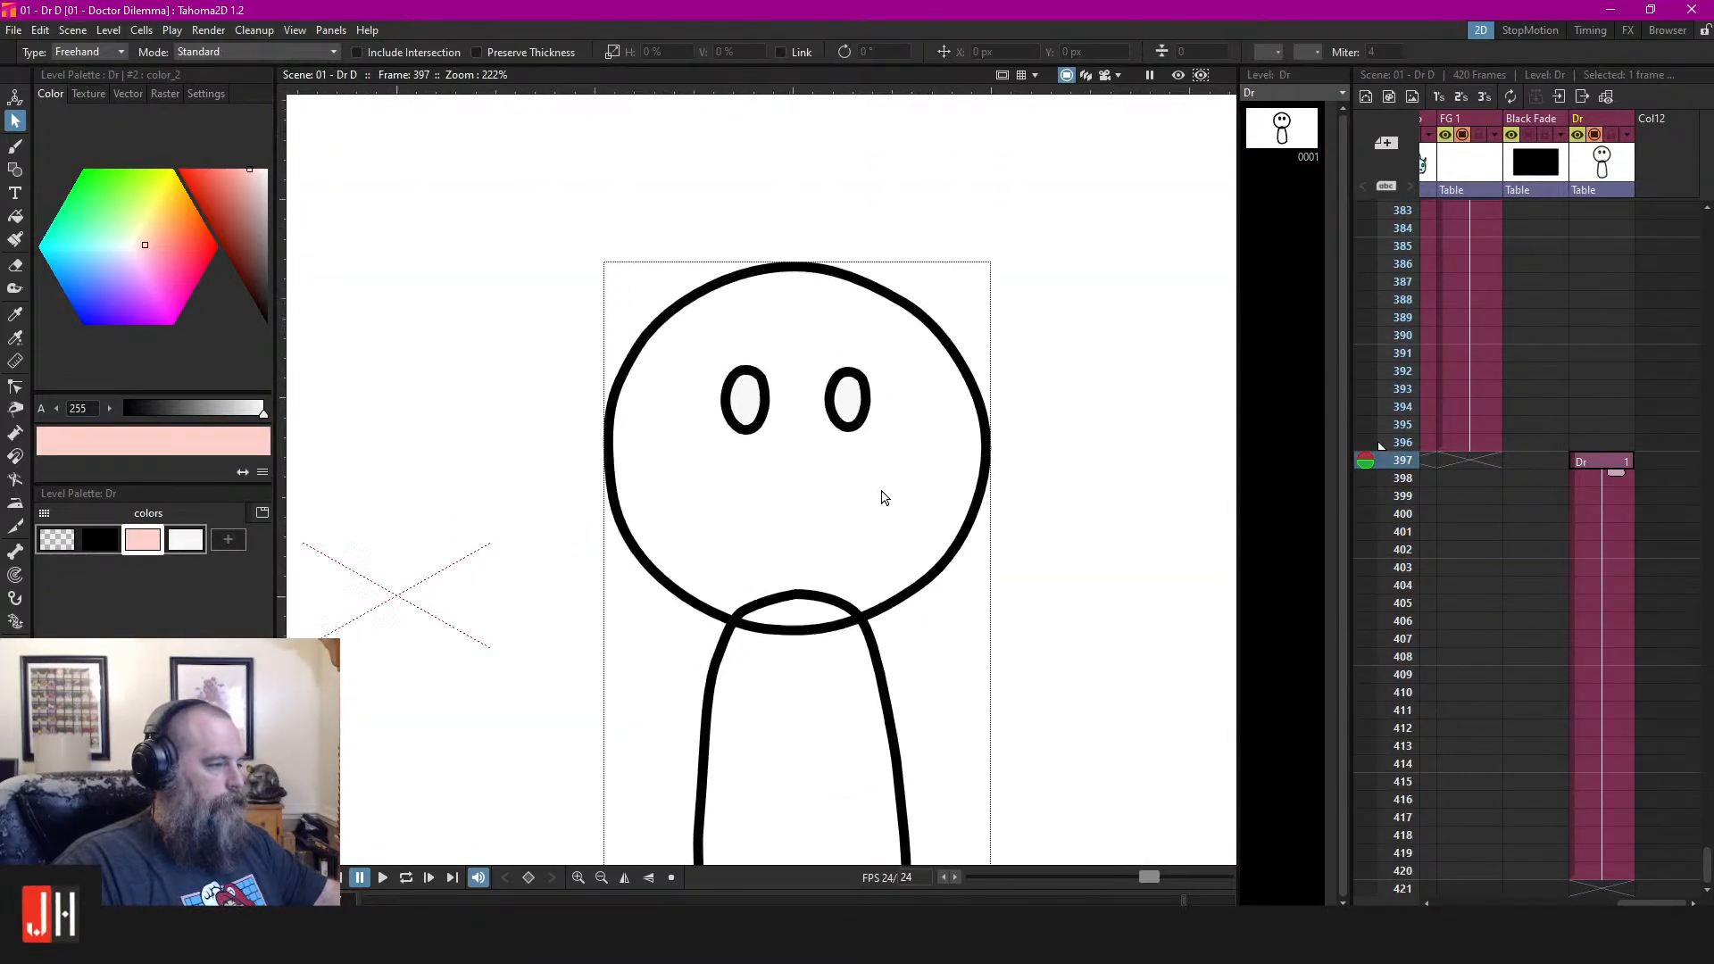
{"action": "left_click_drag", "start_coordinate": [910, 277], "coordinate": [808, 281]}
{"action": "mouse_move", "coordinate": [867, 360]}
{"action": "left_mouse_down"}
{"action": "mouse_move", "coordinate": [948, 303]}
{"action": "mouse_move", "coordinate": [847, 407]}
{"action": "left_mouse_up"}
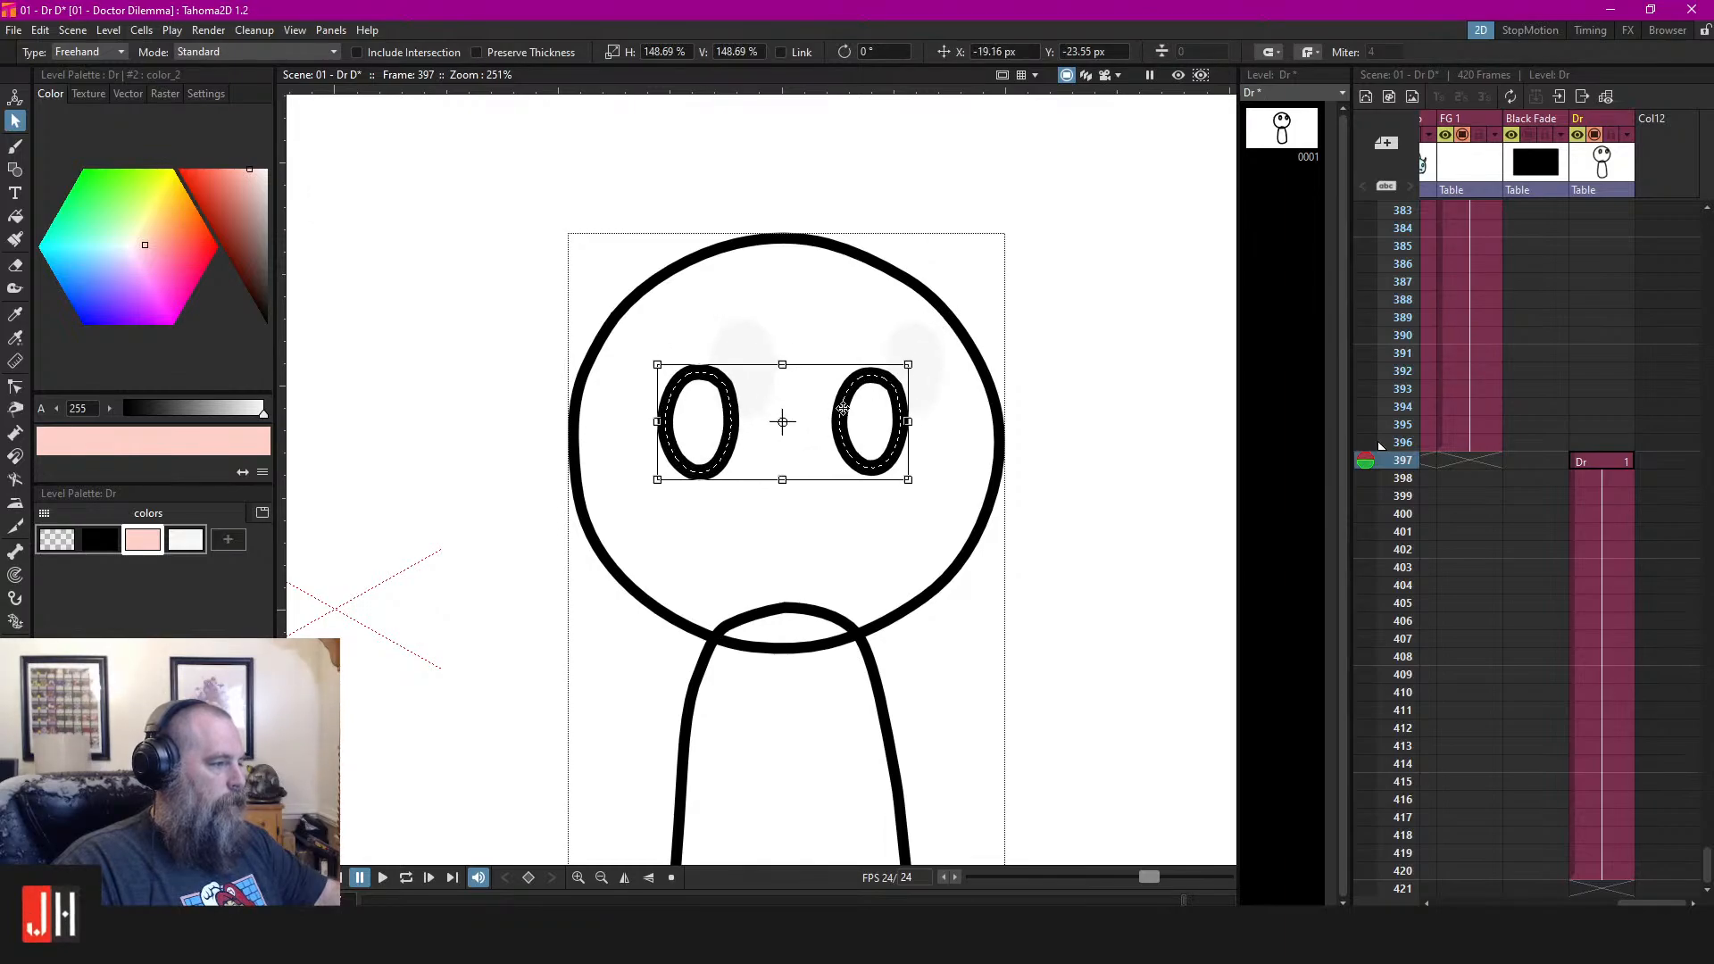
Set the line thickness of both enlarged eyes to 2 and deselect them
{"action": "left_click", "coordinate": [1083, 411]}
{"action": "left_click_drag", "start_coordinate": [1075, 377], "coordinate": [1013, 299]}
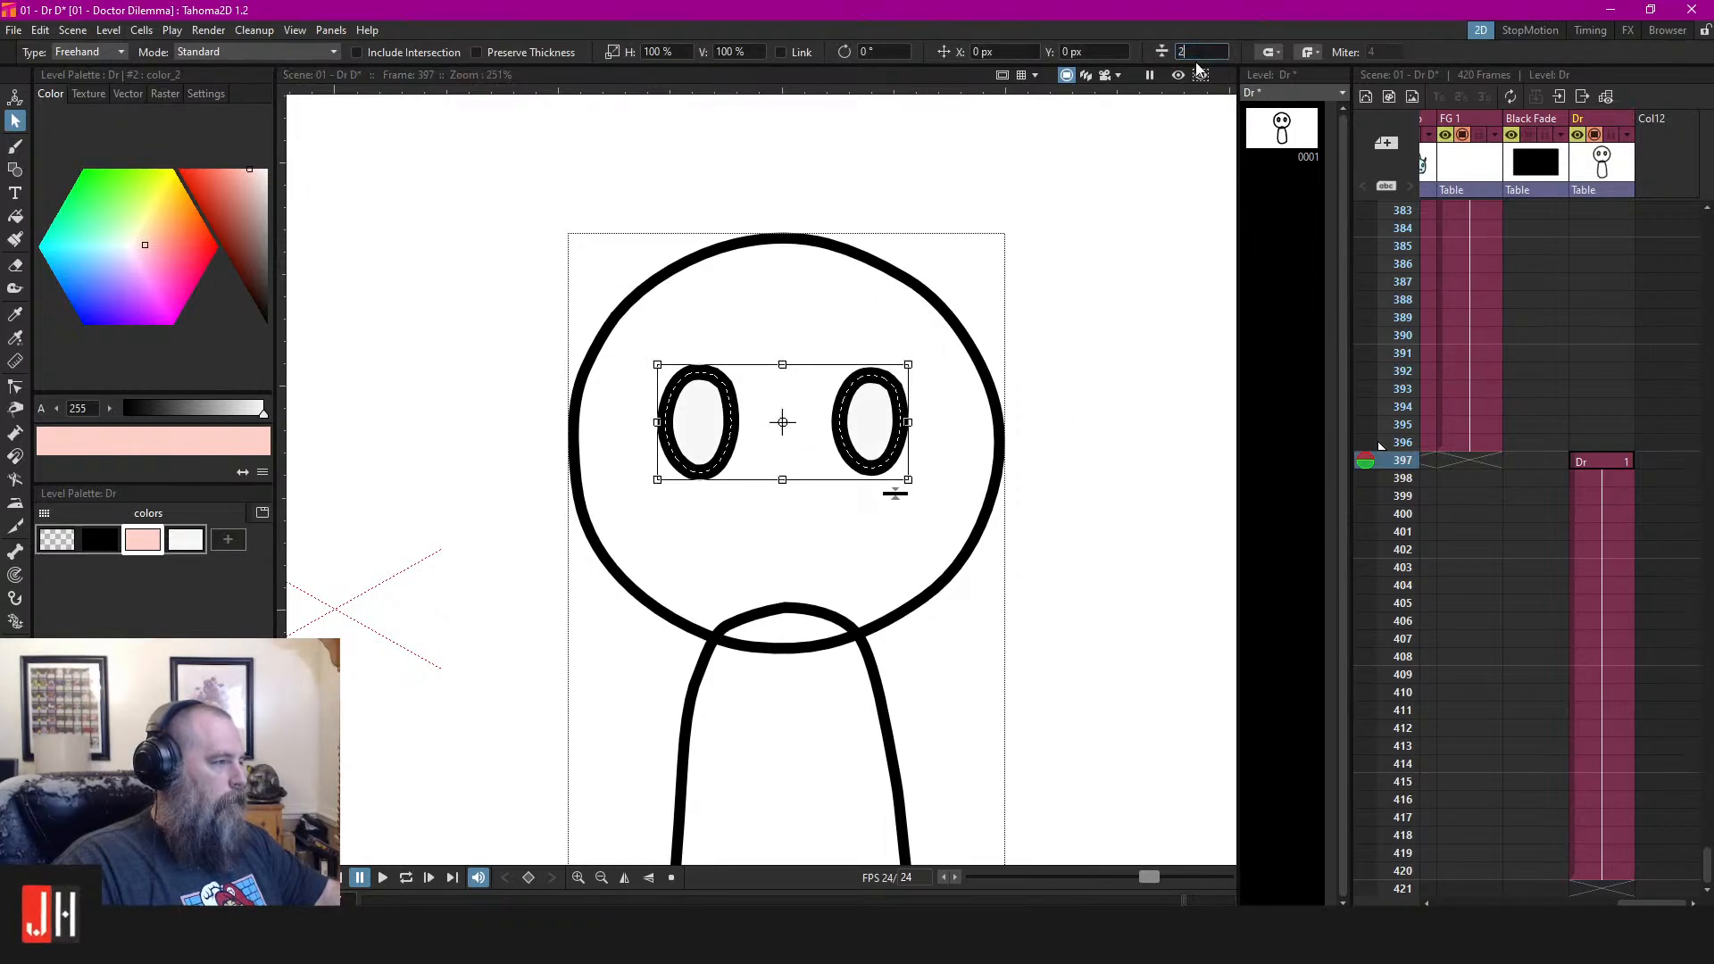
{"action": "left_click", "coordinate": [1083, 390]}
{"action": "scroll", "coordinate": [900, 494], "scroll_direction": "down", "scroll_amount": 4}
{"action": "scroll", "coordinate": [901, 494], "scroll_direction": "up", "scroll_amount": 4}
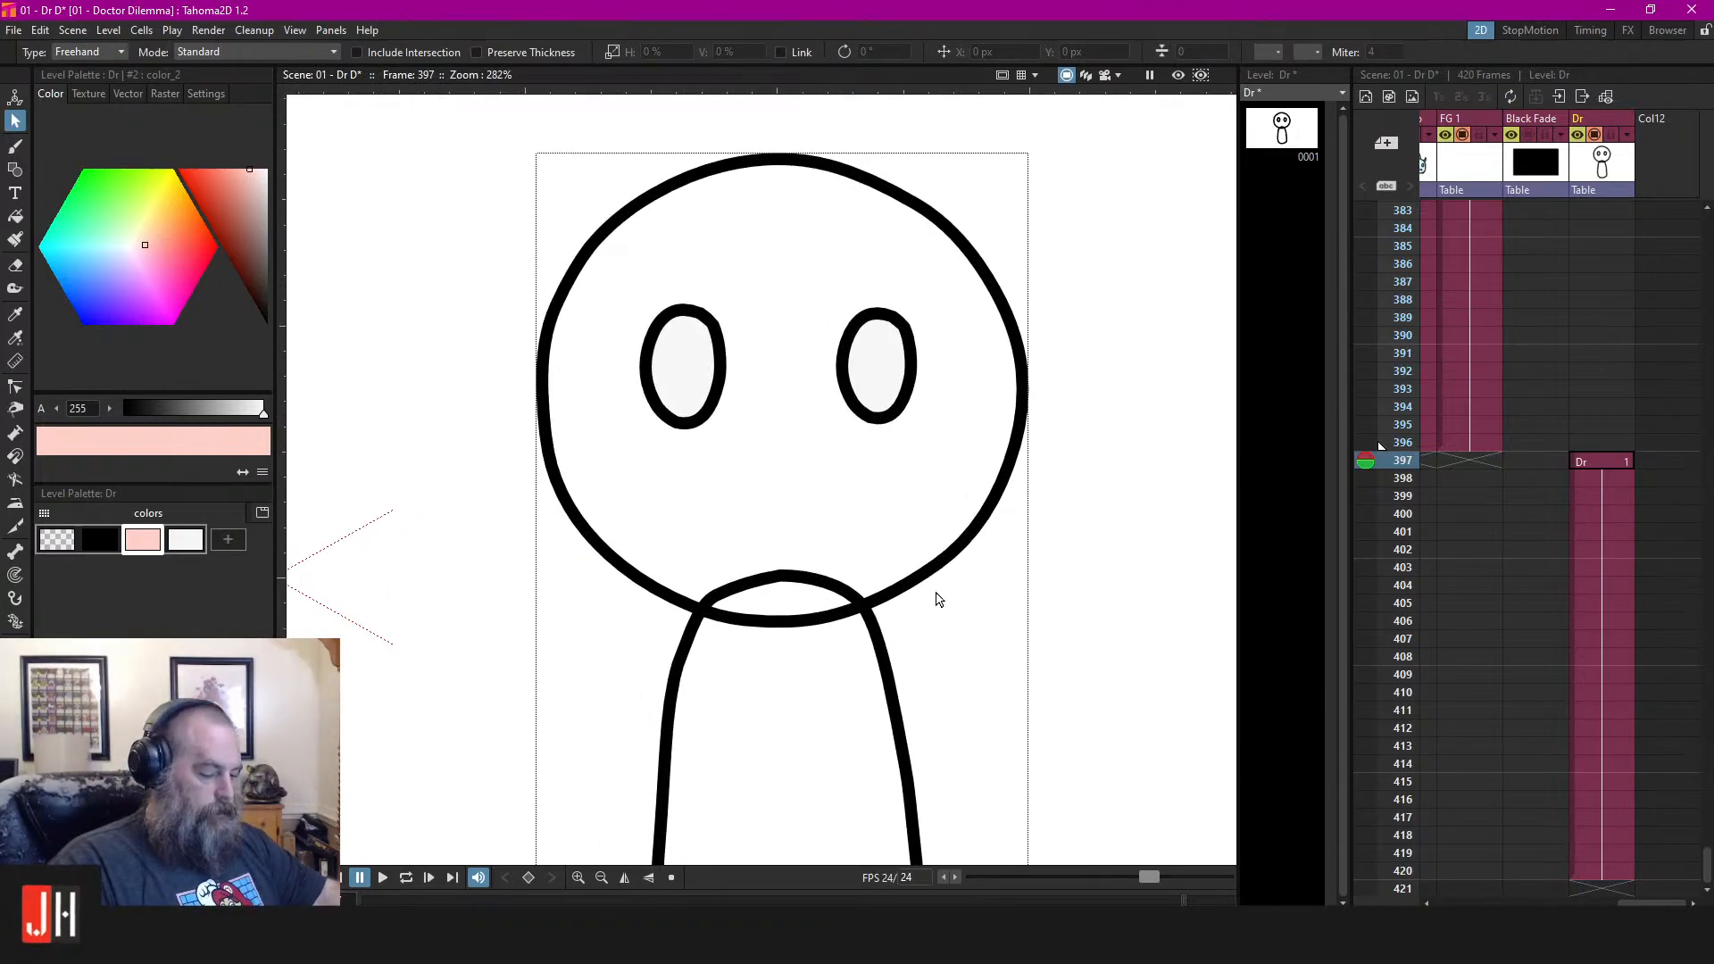
Set up the Brush tool with the black style and a maximum size of 2
{"action": "left_click", "coordinate": [99, 539]}
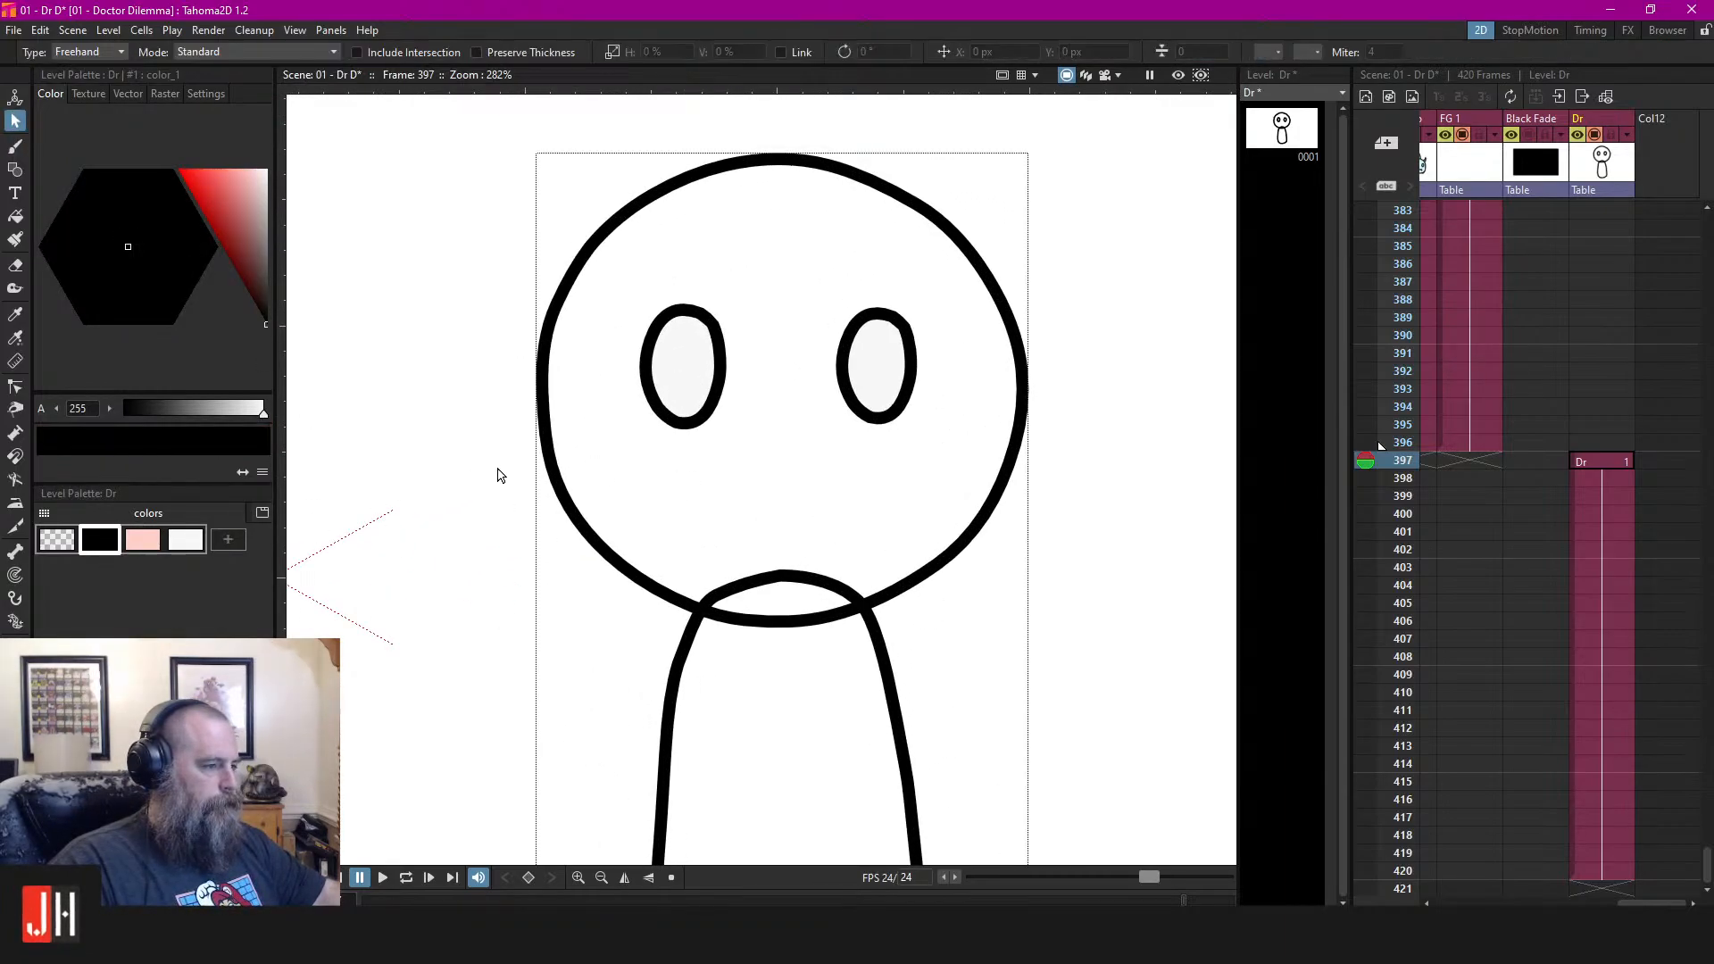
{"action": "scroll", "coordinate": [504, 473], "scroll_direction": "up", "scroll_amount": 2}
{"action": "key", "text": "b"}
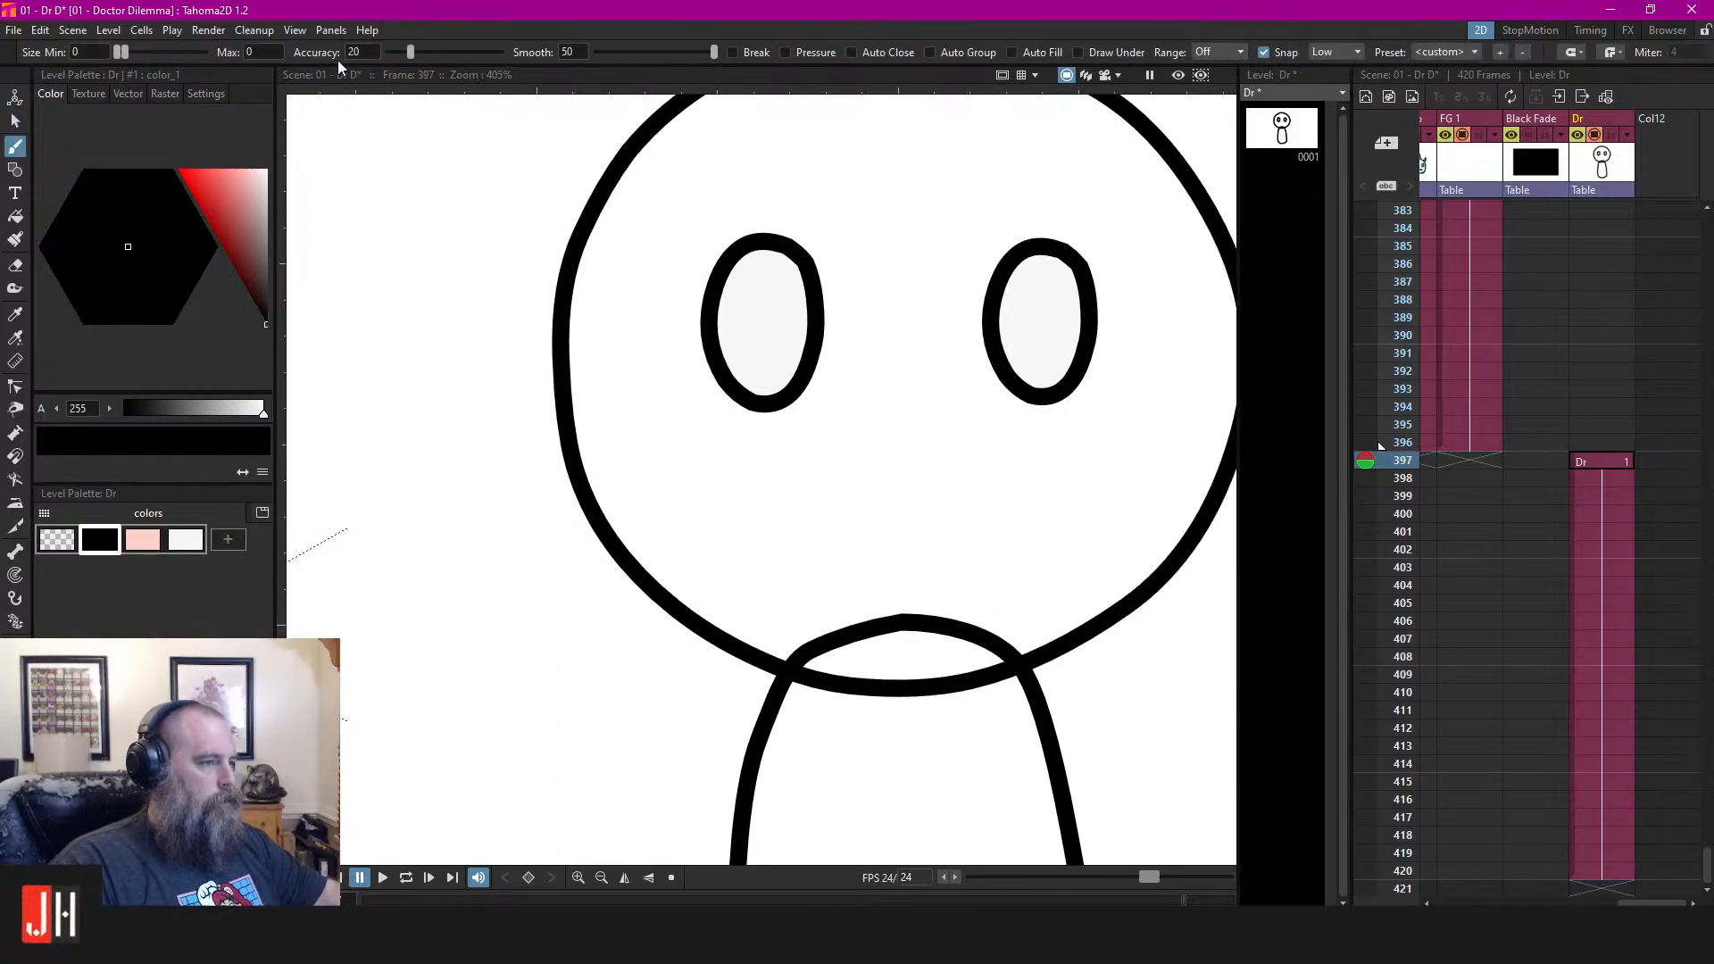
{"action": "left_click_drag", "start_coordinate": [125, 52], "coordinate": [312, 59]}
{"action": "key", "text": "Return"}
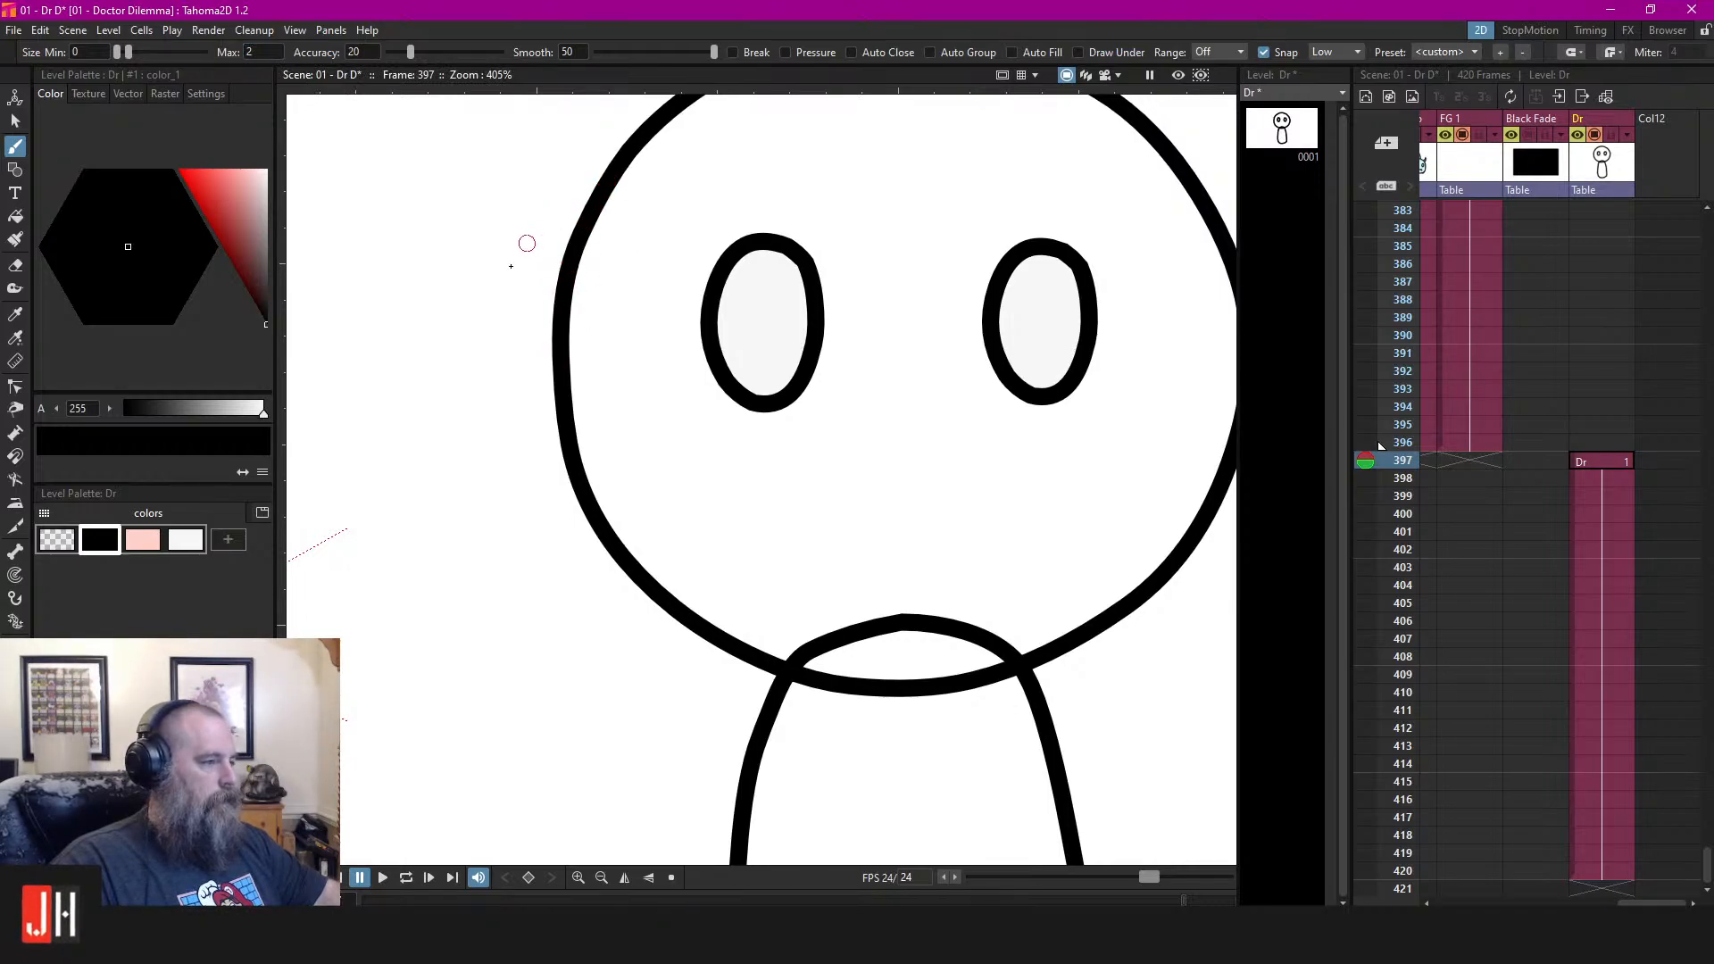
{"action": "mouse_move", "coordinate": [600, 181]}
{"action": "left_mouse_down"}
{"action": "mouse_move", "coordinate": [509, 318]}
{"action": "mouse_move", "coordinate": [478, 554]}
{"action": "mouse_move", "coordinate": [562, 586]}
{"action": "mouse_move", "coordinate": [661, 694]}
{"action": "mouse_move", "coordinate": [803, 750]}
{"action": "mouse_move", "coordinate": [932, 762]}
{"action": "left_mouse_up"}
{"action": "scroll", "coordinate": [968, 704], "scroll_direction": "down", "scroll_amount": 2}
{"action": "scroll", "coordinate": [969, 678], "scroll_direction": "up", "scroll_amount": 1}
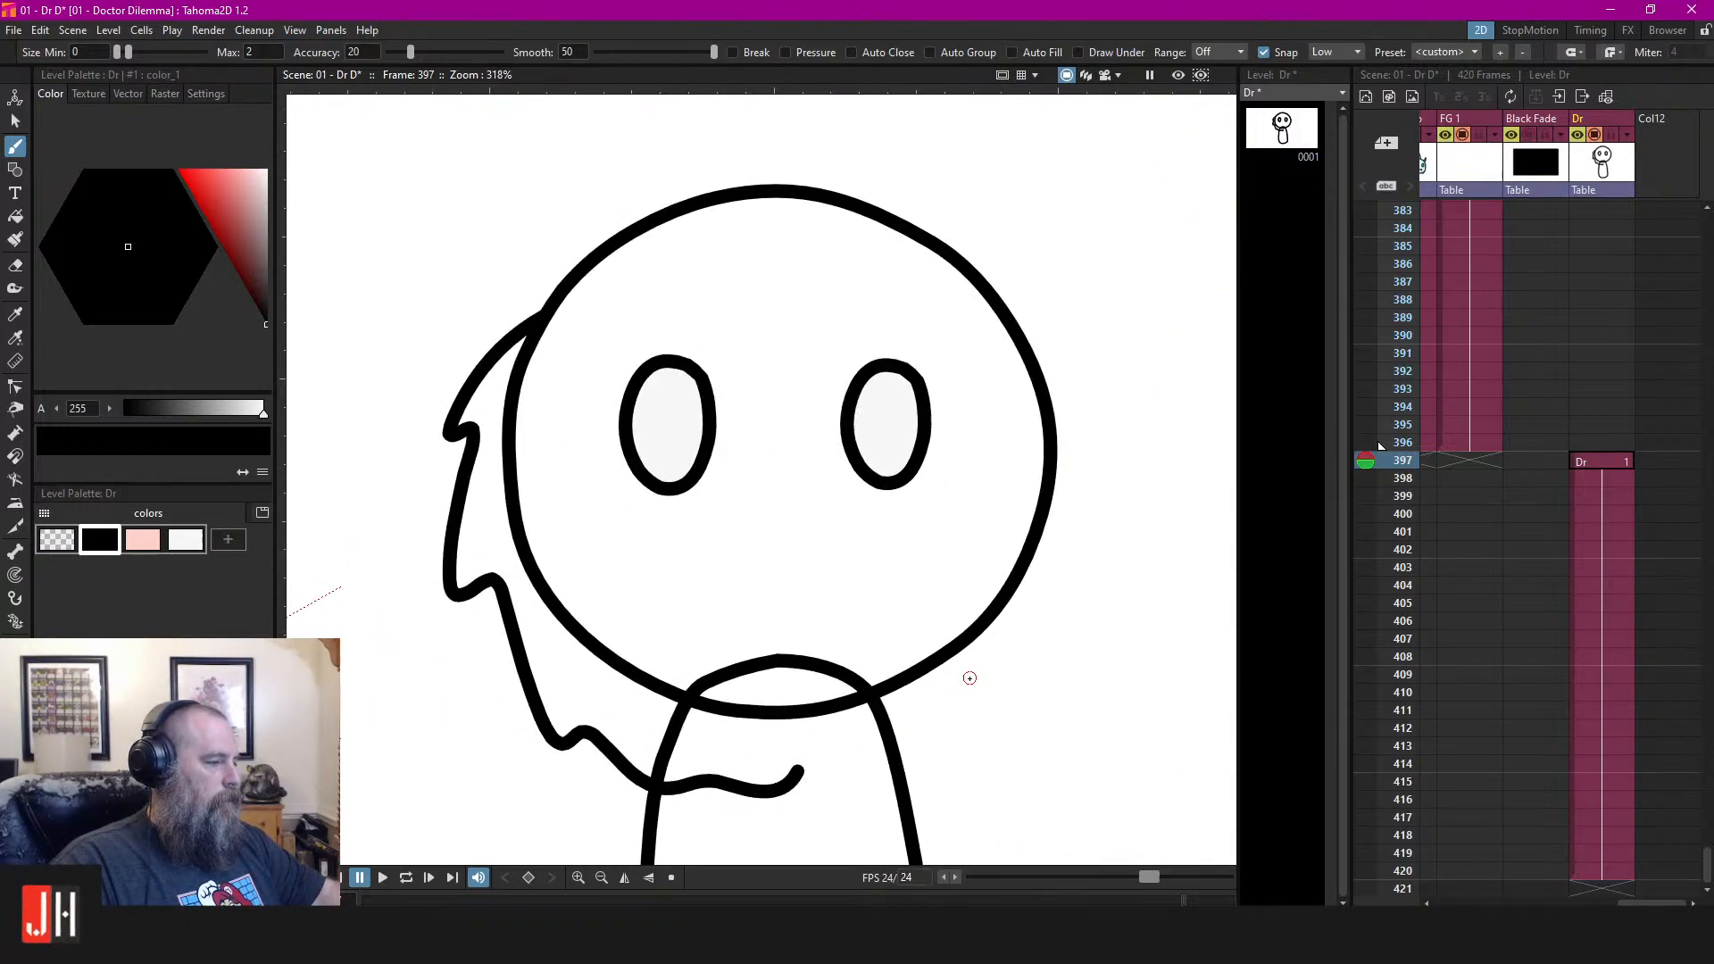
{"action": "key", "text": "ctrl+z"}
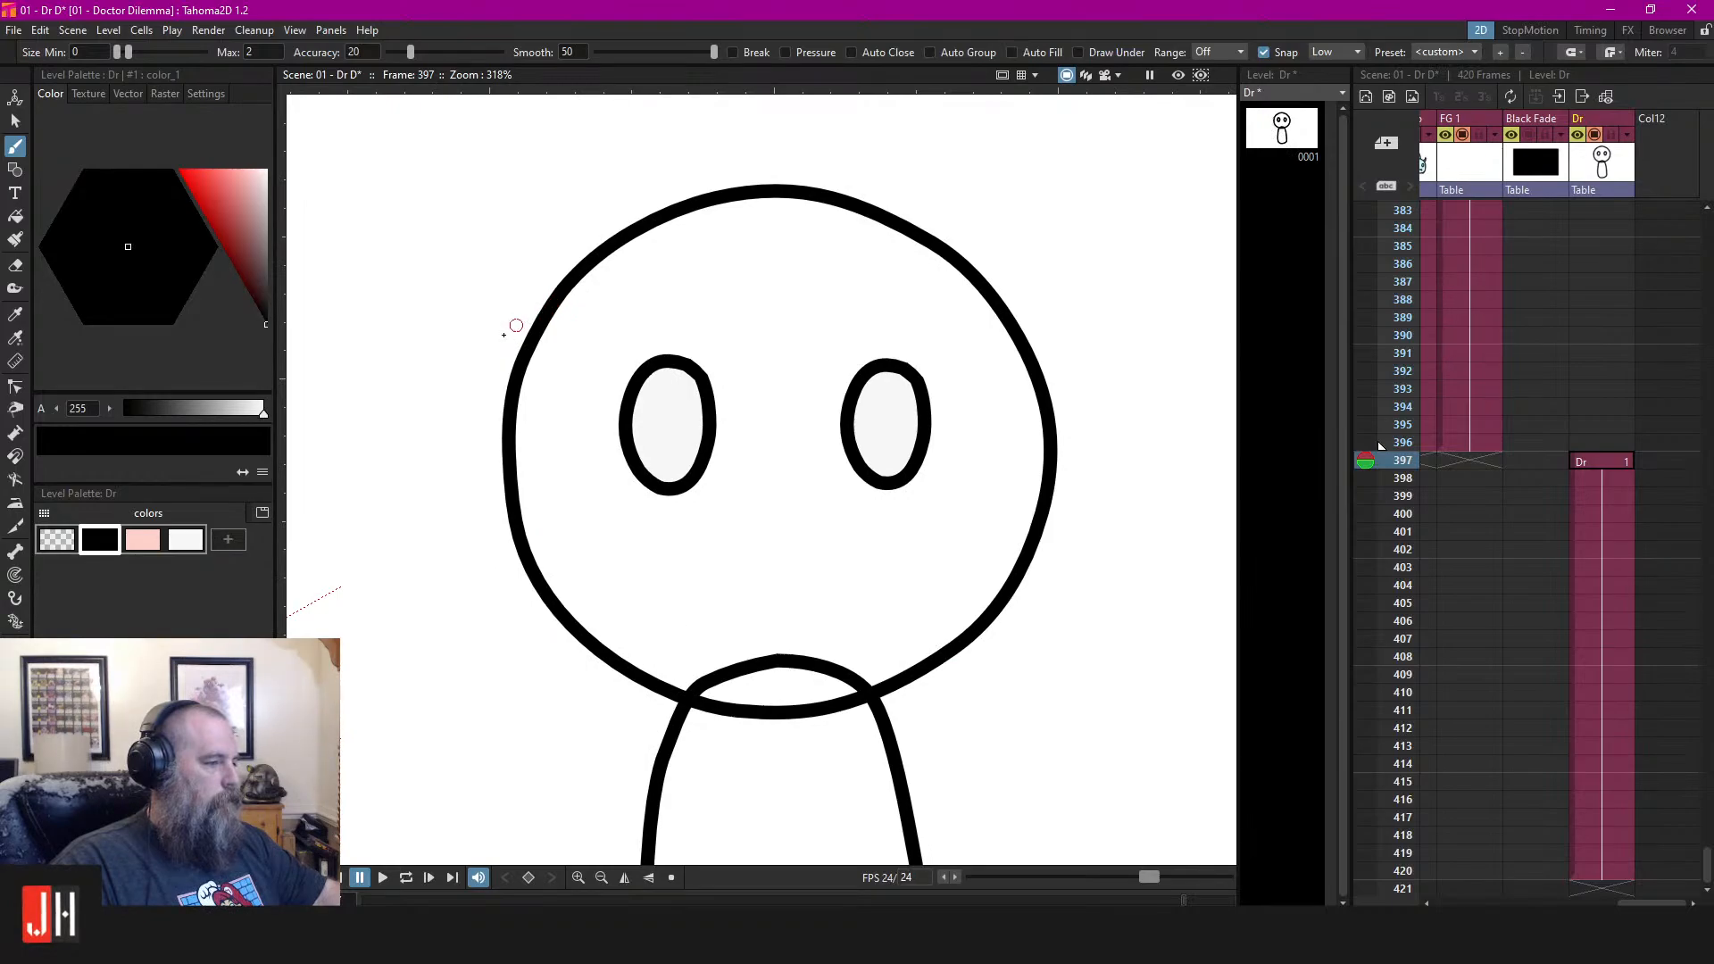
Draw a jagged hair outline from the head's upper left side, down below the chin and up to its upper right side
{"action": "mouse_move", "coordinate": [546, 300]}
{"action": "left_mouse_down"}
{"action": "mouse_move", "coordinate": [446, 413]}
{"action": "mouse_move", "coordinate": [469, 426]}
{"action": "mouse_move", "coordinate": [451, 548]}
{"action": "mouse_move", "coordinate": [482, 551]}
{"action": "left_mouse_up"}
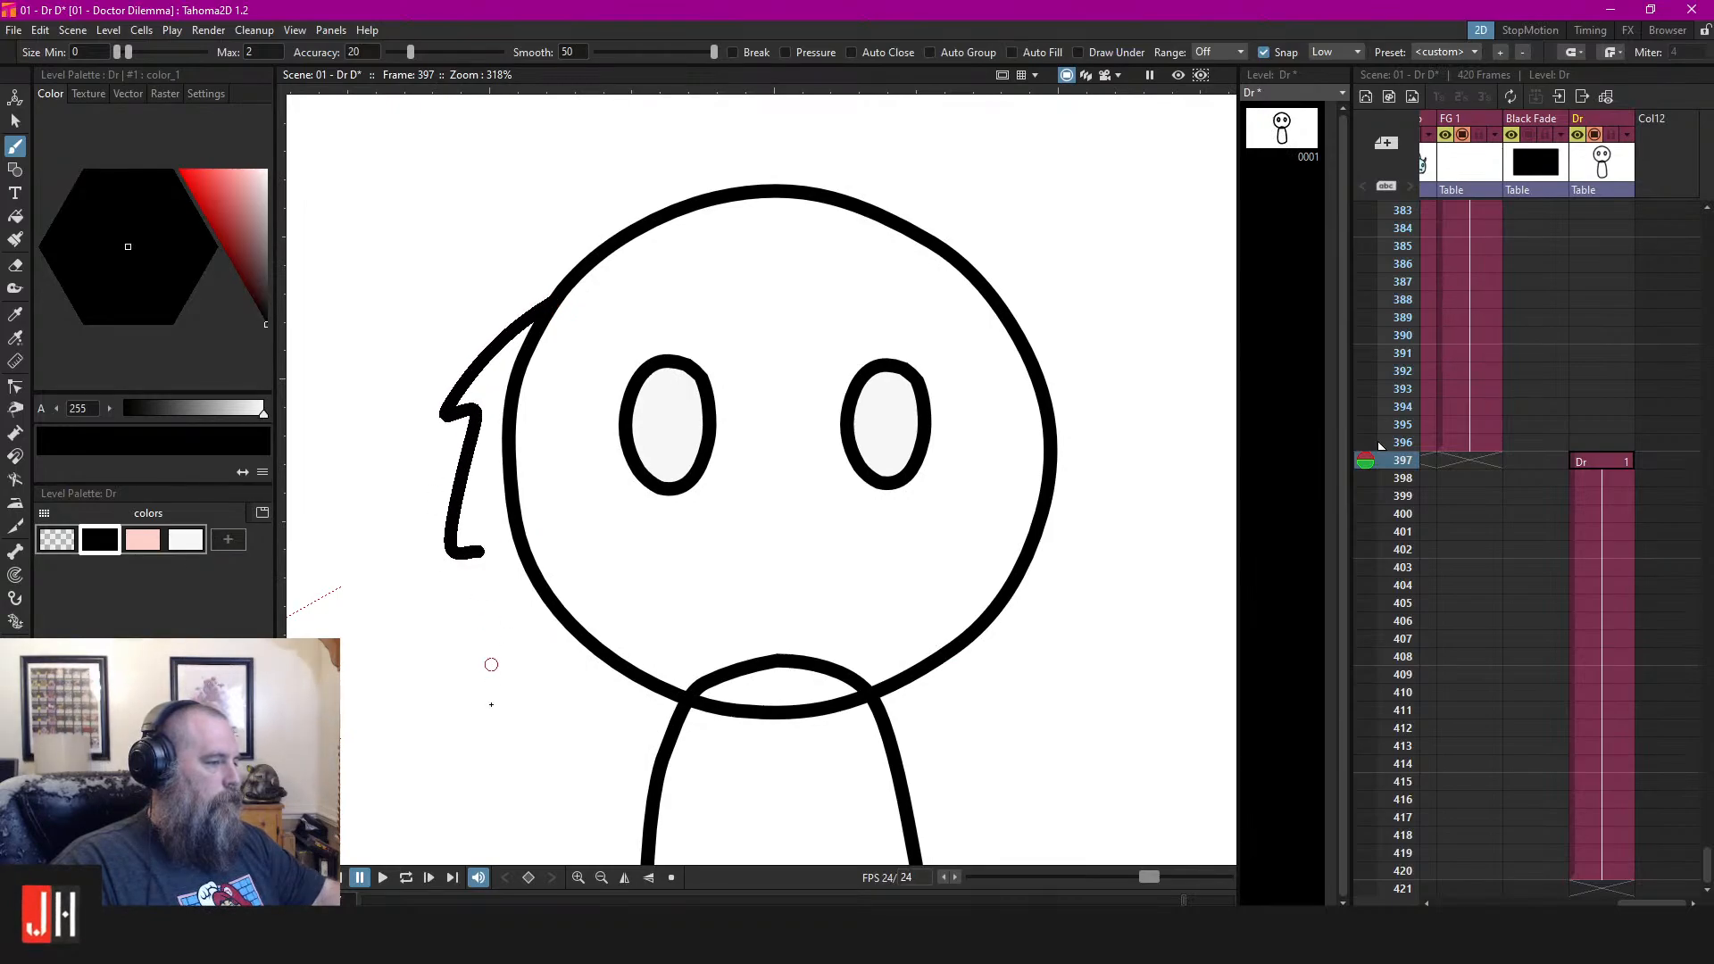
{"action": "mouse_move", "coordinate": [491, 664]}
{"action": "left_mouse_down"}
{"action": "mouse_move", "coordinate": [501, 720]}
{"action": "mouse_move", "coordinate": [565, 677]}
{"action": "mouse_move", "coordinate": [610, 826]}
{"action": "mouse_move", "coordinate": [675, 786]}
{"action": "mouse_move", "coordinate": [768, 844]}
{"action": "left_mouse_up"}
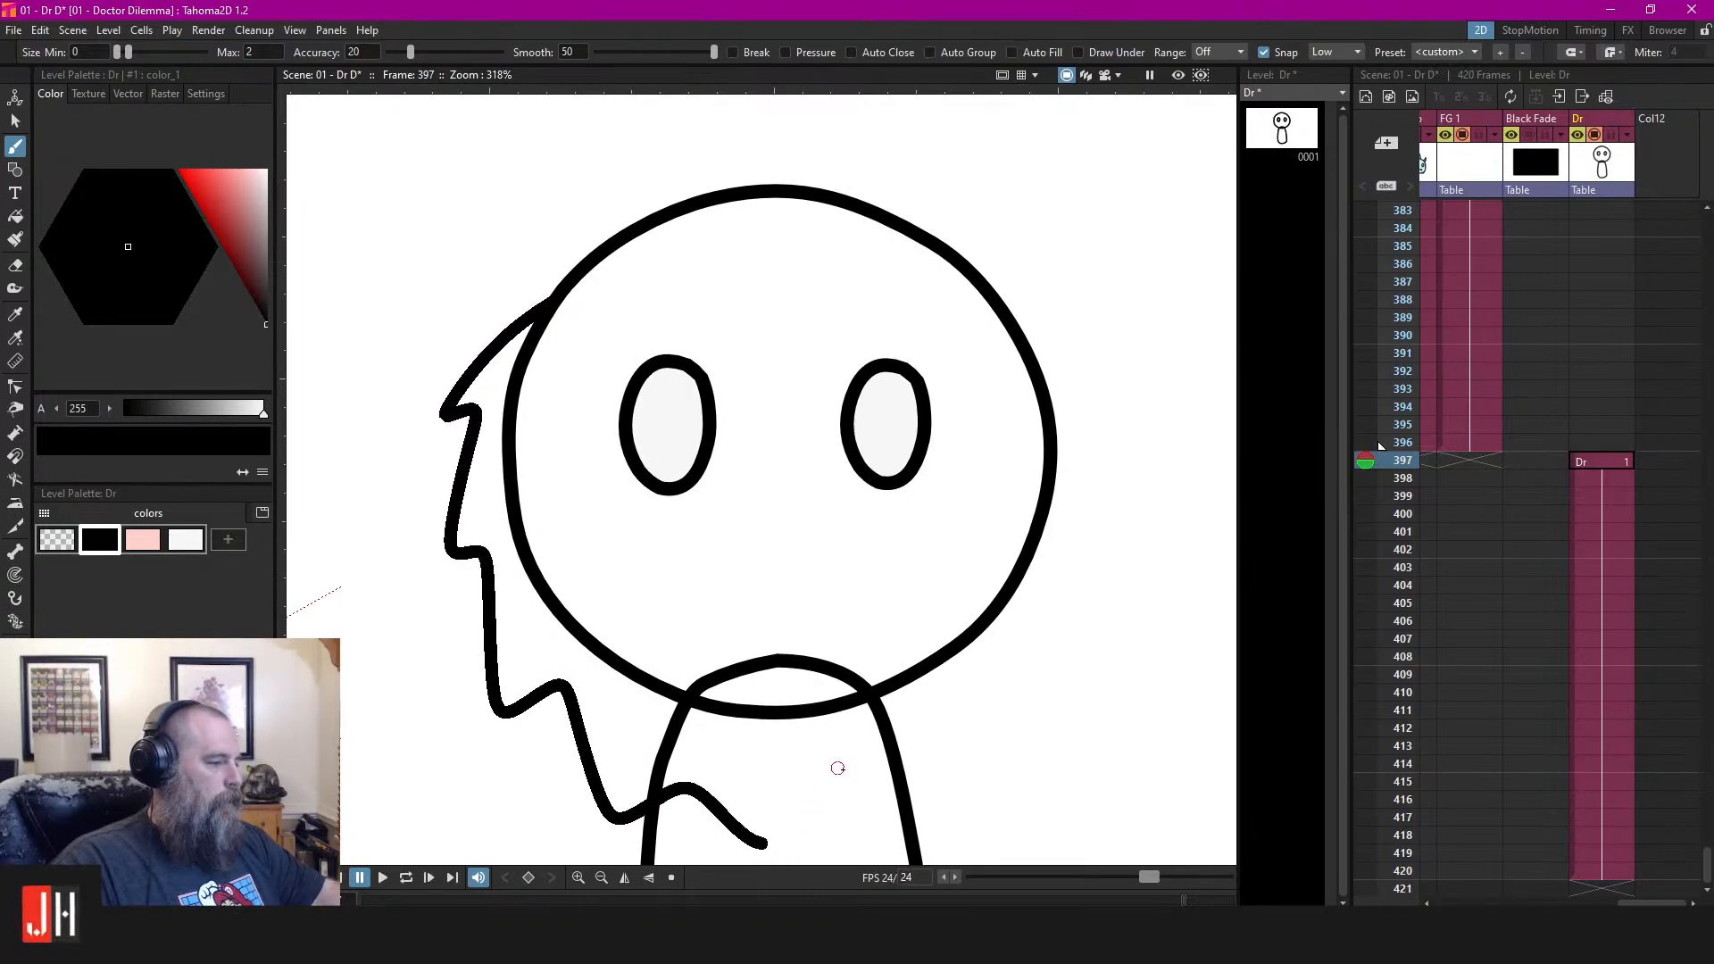
{"action": "mouse_move", "coordinate": [837, 767]}
{"action": "left_mouse_down"}
{"action": "mouse_move", "coordinate": [966, 736]}
{"action": "mouse_move", "coordinate": [1067, 794]}
{"action": "mouse_move", "coordinate": [1044, 694]}
{"action": "mouse_move", "coordinate": [1054, 671]}
{"action": "mouse_move", "coordinate": [1113, 654]}
{"action": "mouse_move", "coordinate": [1073, 540]}
{"action": "mouse_move", "coordinate": [1110, 556]}
{"action": "mouse_move", "coordinate": [1104, 428]}
{"action": "mouse_move", "coordinate": [1062, 352]}
{"action": "mouse_move", "coordinate": [1001, 301]}
{"action": "left_mouse_up"}
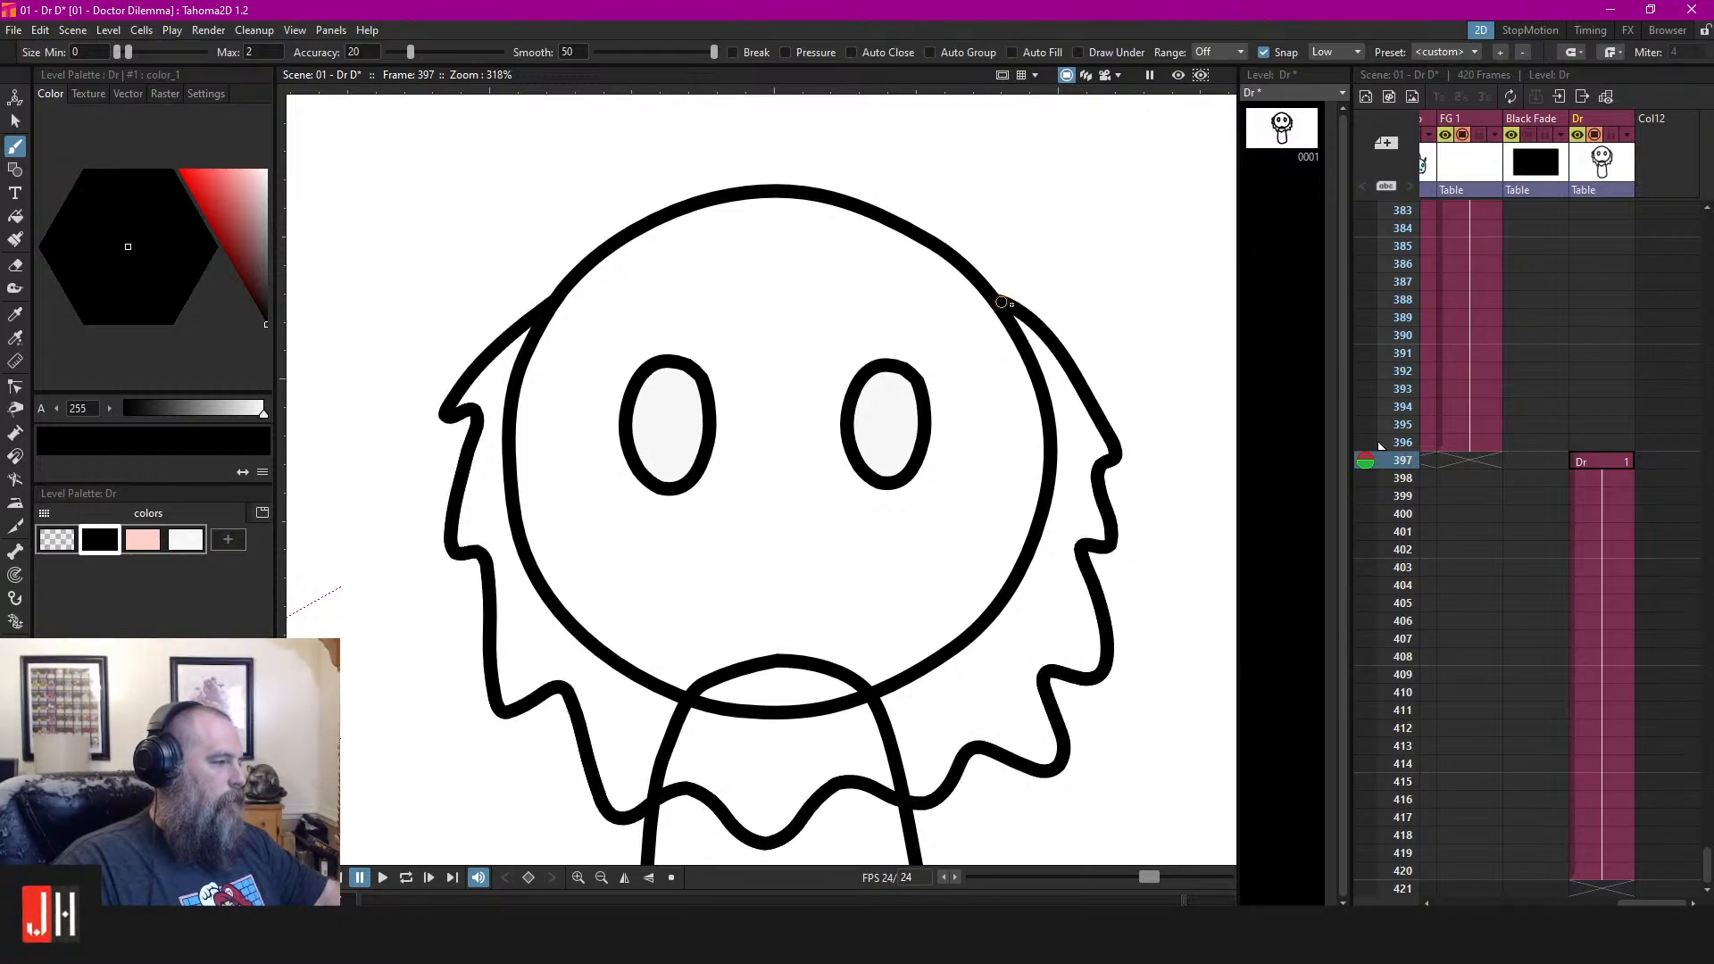
{"action": "scroll", "coordinate": [1002, 302], "scroll_direction": "down", "scroll_amount": 6}
{"action": "scroll", "coordinate": [1003, 589], "scroll_direction": "up", "scroll_amount": 5}
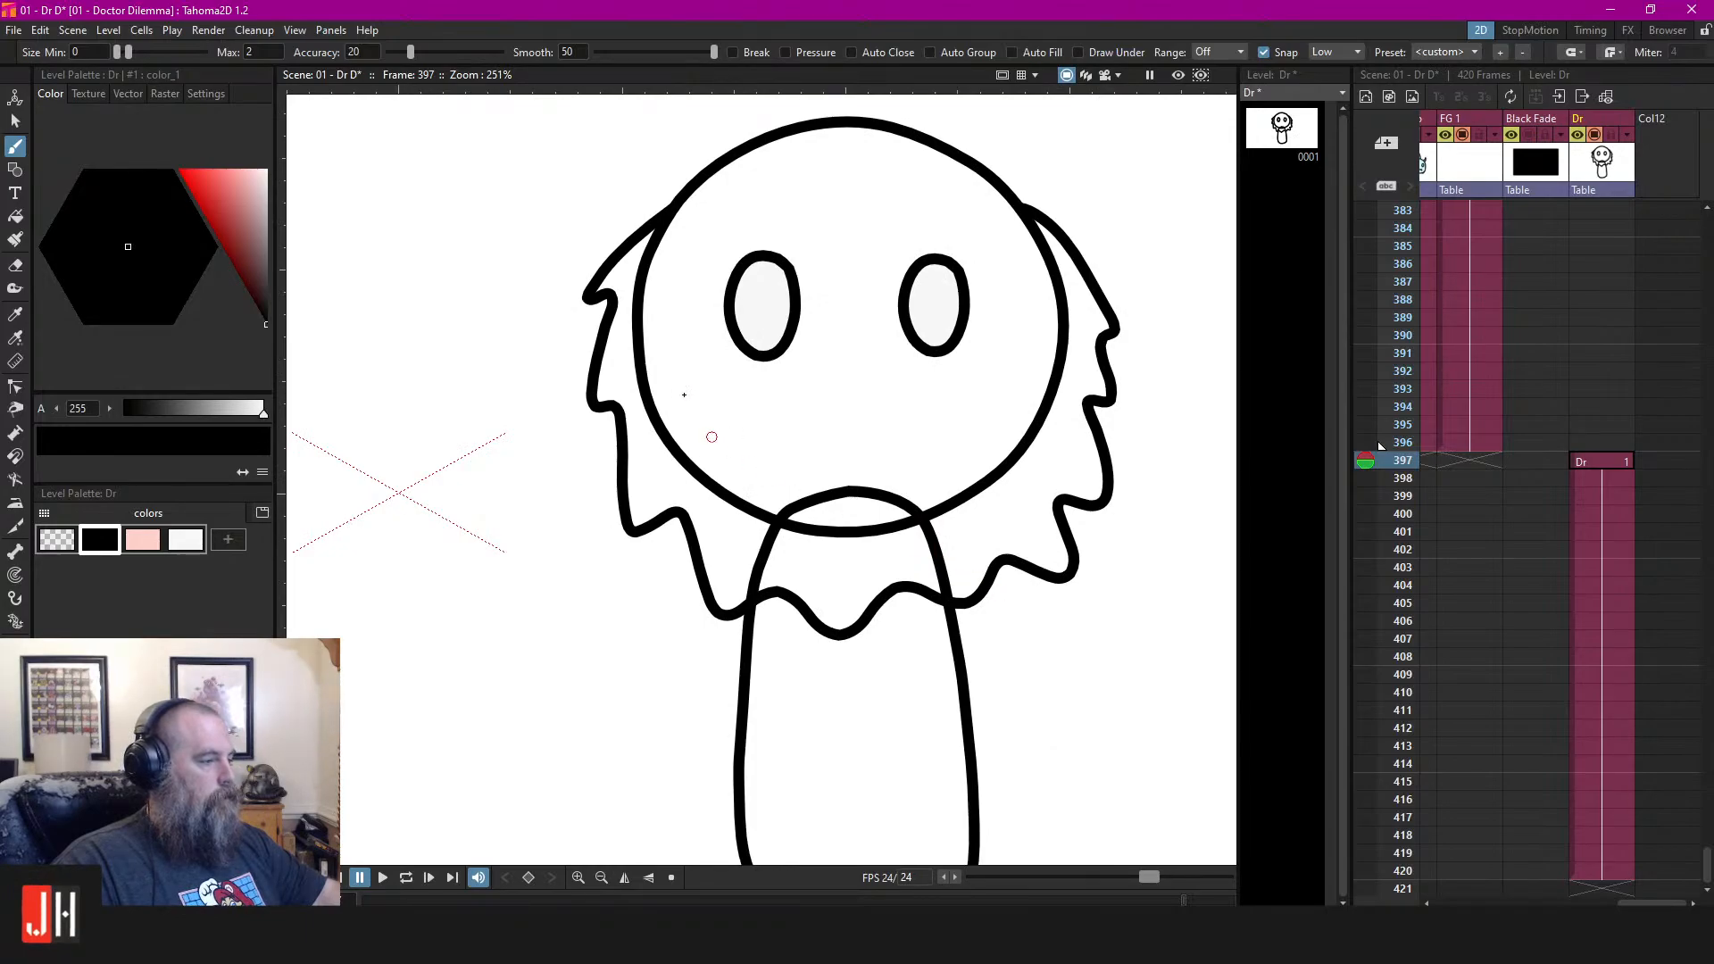
Undo the hair outline and try a spikier version around the lower part of the head
{"action": "key", "text": "ctrl+z"}
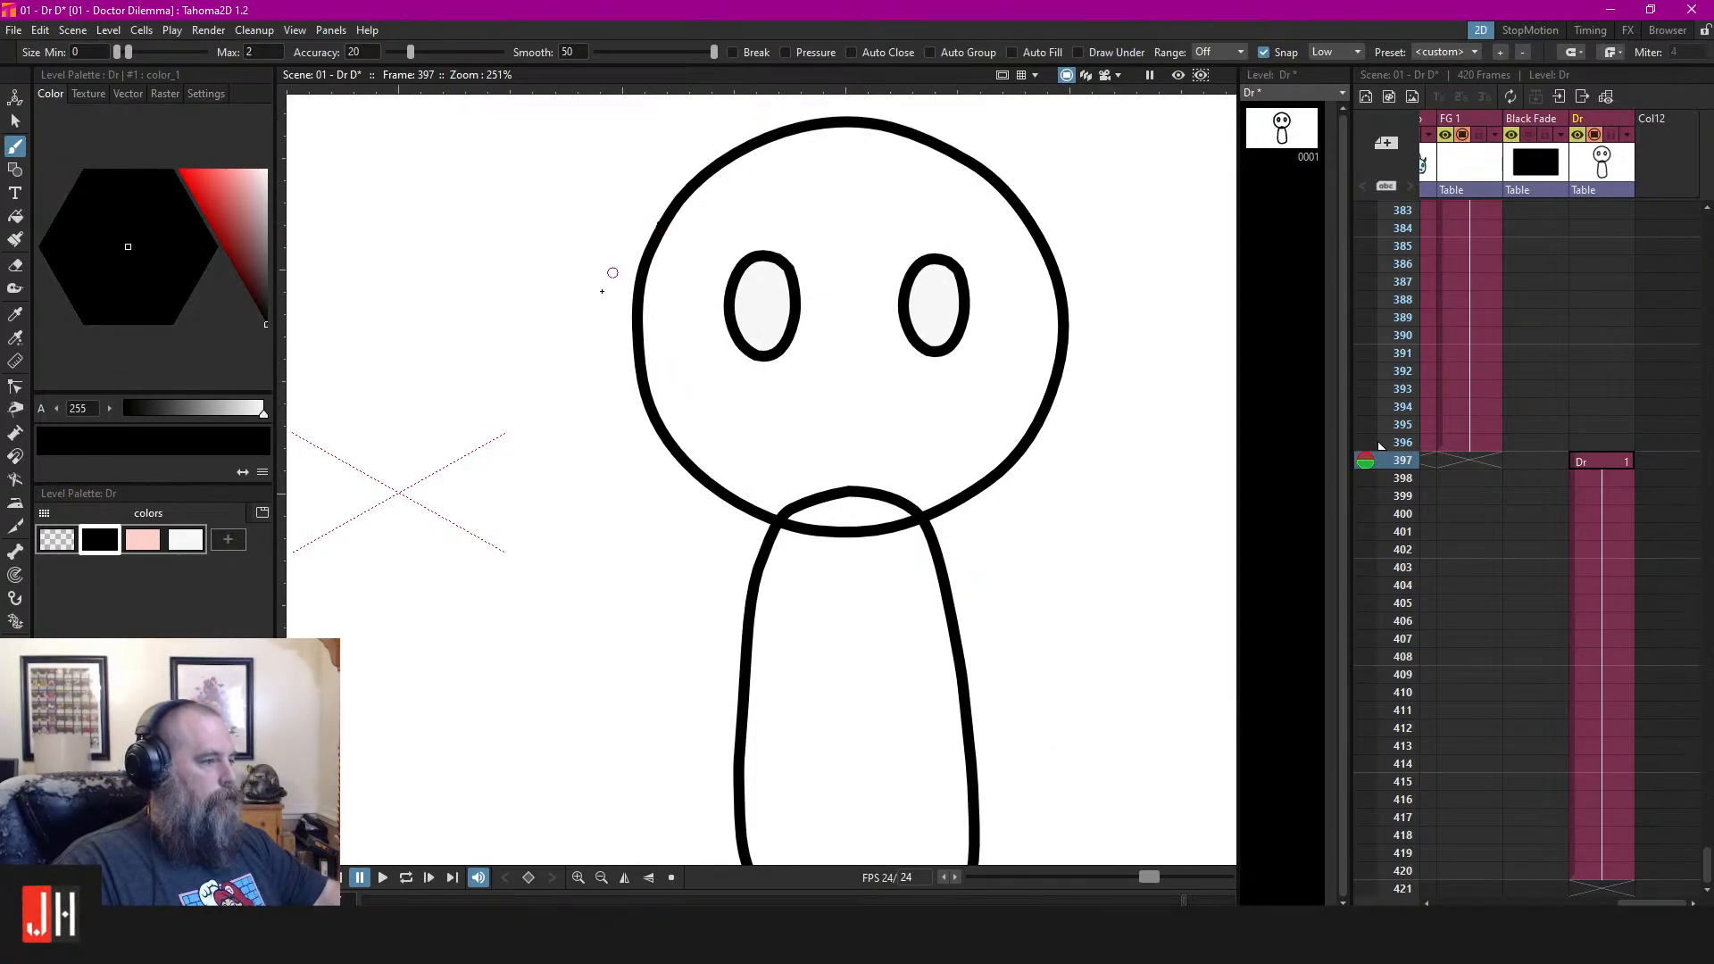
{"action": "left_click_drag", "start_coordinate": [658, 223], "coordinate": [573, 364]}
{"action": "mouse_move", "coordinate": [595, 494]}
{"action": "left_mouse_down"}
{"action": "mouse_move", "coordinate": [639, 477]}
{"action": "mouse_move", "coordinate": [660, 577]}
{"action": "mouse_move", "coordinate": [693, 587]}
{"action": "mouse_move", "coordinate": [721, 555]}
{"action": "mouse_move", "coordinate": [817, 669]}
{"action": "left_mouse_up"}
{"action": "mouse_move", "coordinate": [882, 602]}
{"action": "left_mouse_down"}
{"action": "mouse_move", "coordinate": [907, 562]}
{"action": "mouse_move", "coordinate": [949, 604]}
{"action": "mouse_move", "coordinate": [970, 602]}
{"action": "mouse_move", "coordinate": [975, 536]}
{"action": "mouse_move", "coordinate": [1015, 559]}
{"action": "mouse_move", "coordinate": [1066, 530]}
{"action": "mouse_move", "coordinate": [1046, 457]}
{"action": "mouse_move", "coordinate": [1159, 441]}
{"action": "mouse_move", "coordinate": [1098, 340]}
{"action": "mouse_move", "coordinate": [1150, 336]}
{"action": "mouse_move", "coordinate": [1044, 243]}
{"action": "left_mouse_up"}
{"action": "scroll", "coordinate": [1051, 428], "scroll_direction": "down", "scroll_amount": 5}
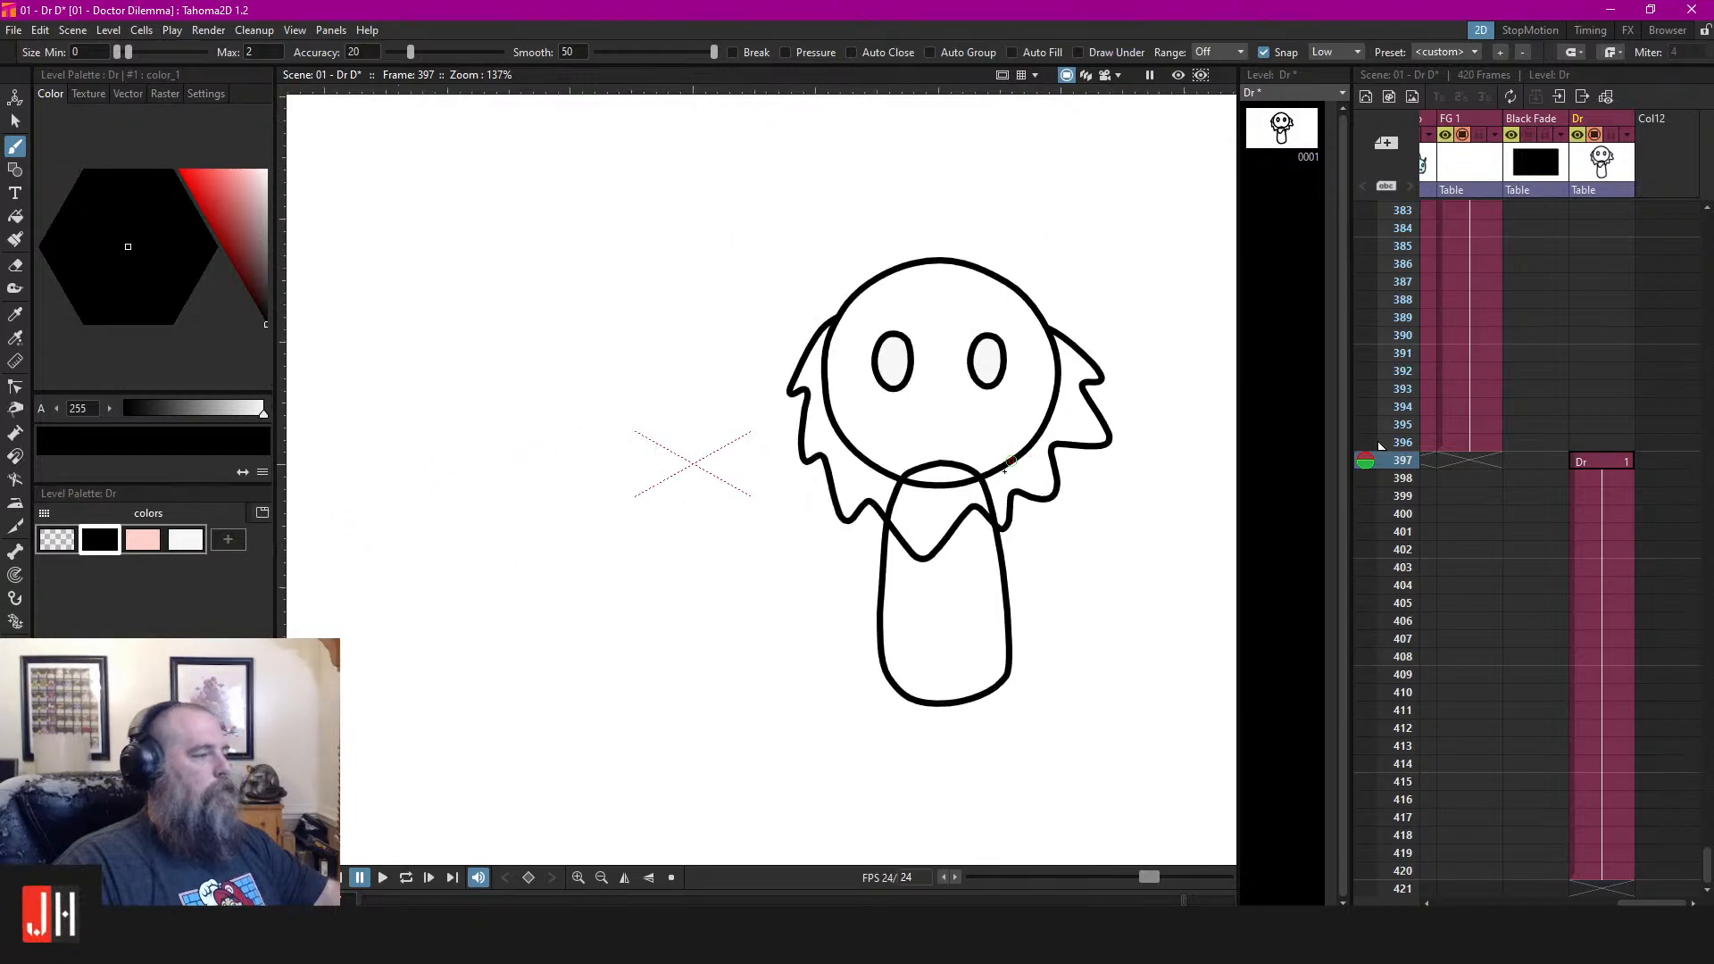
{"action": "scroll", "coordinate": [994, 483], "scroll_direction": "up", "scroll_amount": 8}
{"action": "key", "text": "ctrl+z"}
{"action": "scroll", "coordinate": [959, 509], "scroll_direction": "down", "scroll_amount": 5}
{"action": "scroll", "coordinate": [956, 453], "scroll_direction": "up", "scroll_amount": 5}
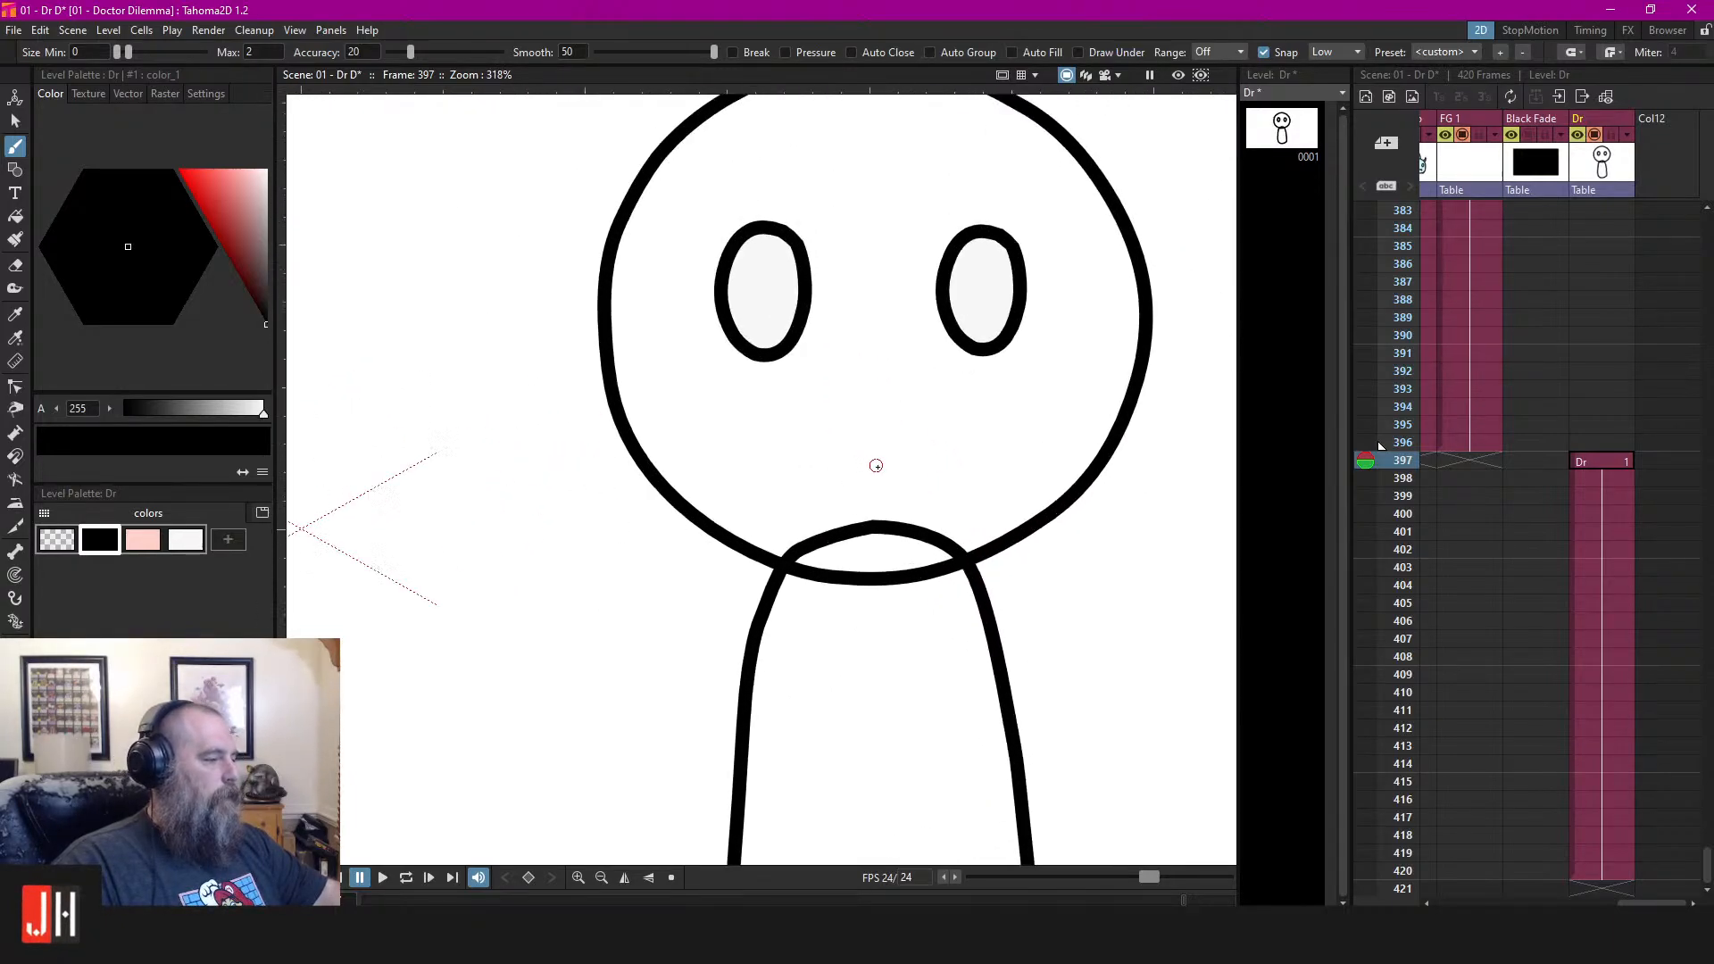
Draw a closed, angled eyebrow shape in black above the left eye
{"action": "scroll", "coordinate": [818, 483], "scroll_direction": "up", "scroll_amount": 3}
{"action": "left_click_drag", "start_coordinate": [837, 424], "coordinate": [840, 511]}
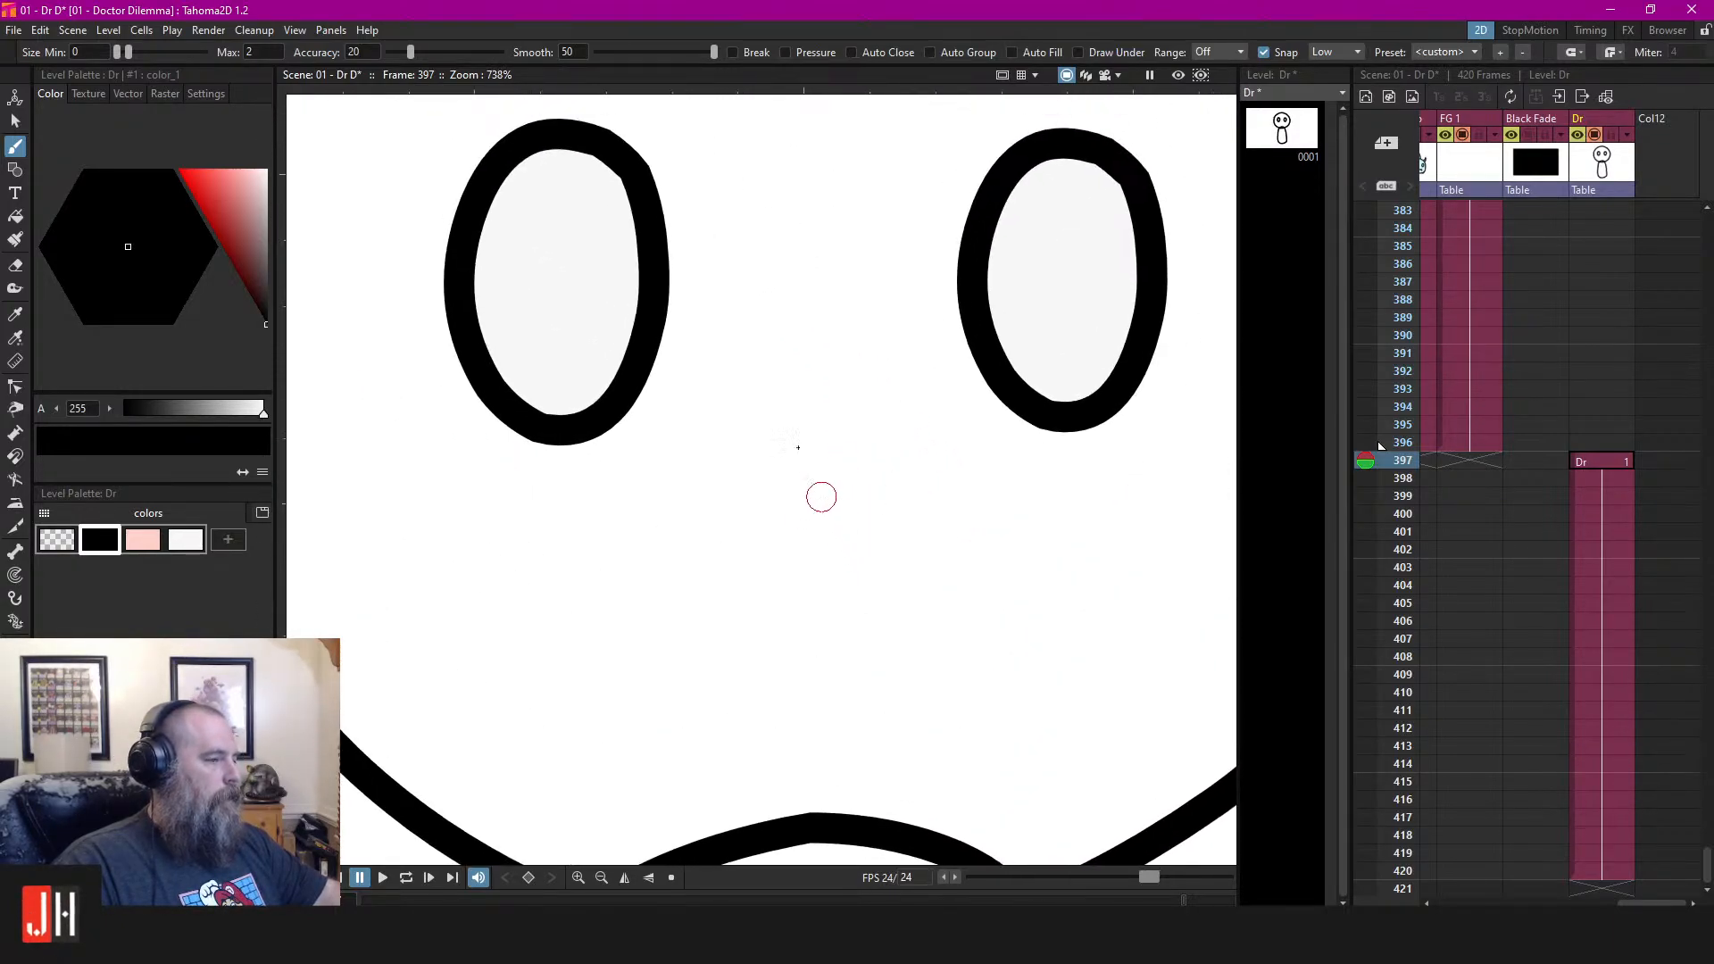
{"action": "left_click_drag", "start_coordinate": [759, 357], "coordinate": [1015, 647]}
{"action": "scroll", "coordinate": [813, 448], "scroll_direction": "down", "scroll_amount": 4}
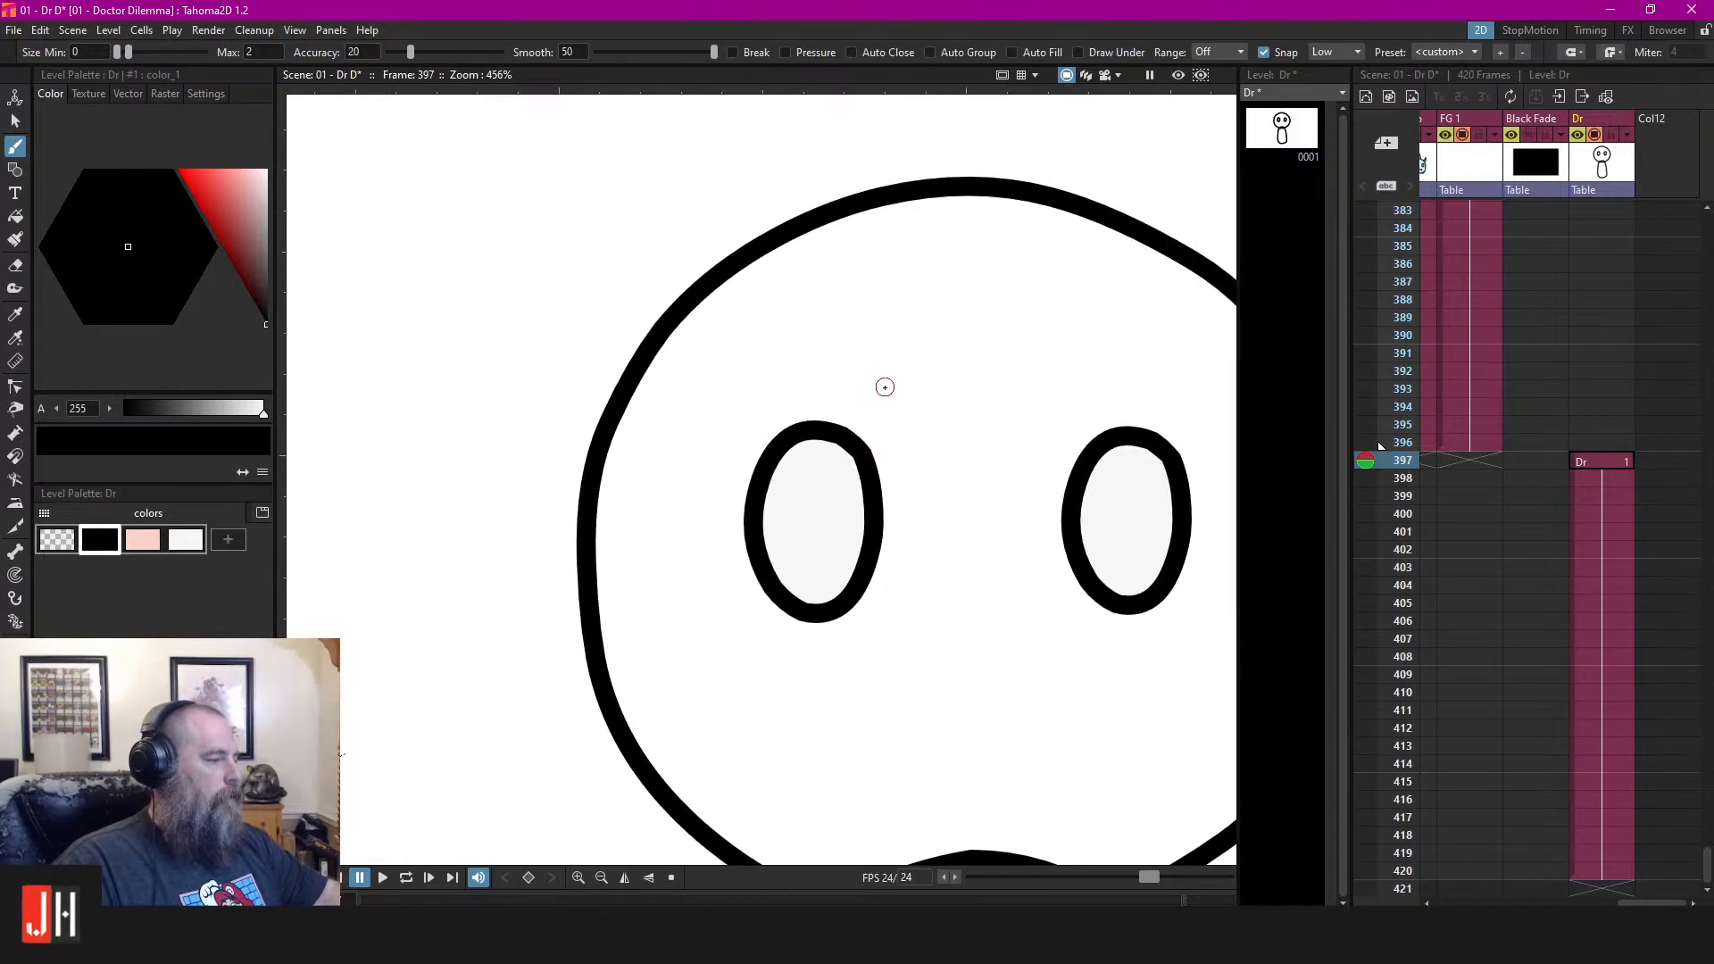
{"action": "mouse_move", "coordinate": [888, 386]}
{"action": "left_mouse_down"}
{"action": "mouse_move", "coordinate": [693, 370]}
{"action": "mouse_move", "coordinate": [763, 292]}
{"action": "mouse_move", "coordinate": [841, 325]}
{"action": "mouse_move", "coordinate": [891, 386]}
{"action": "left_mouse_up"}
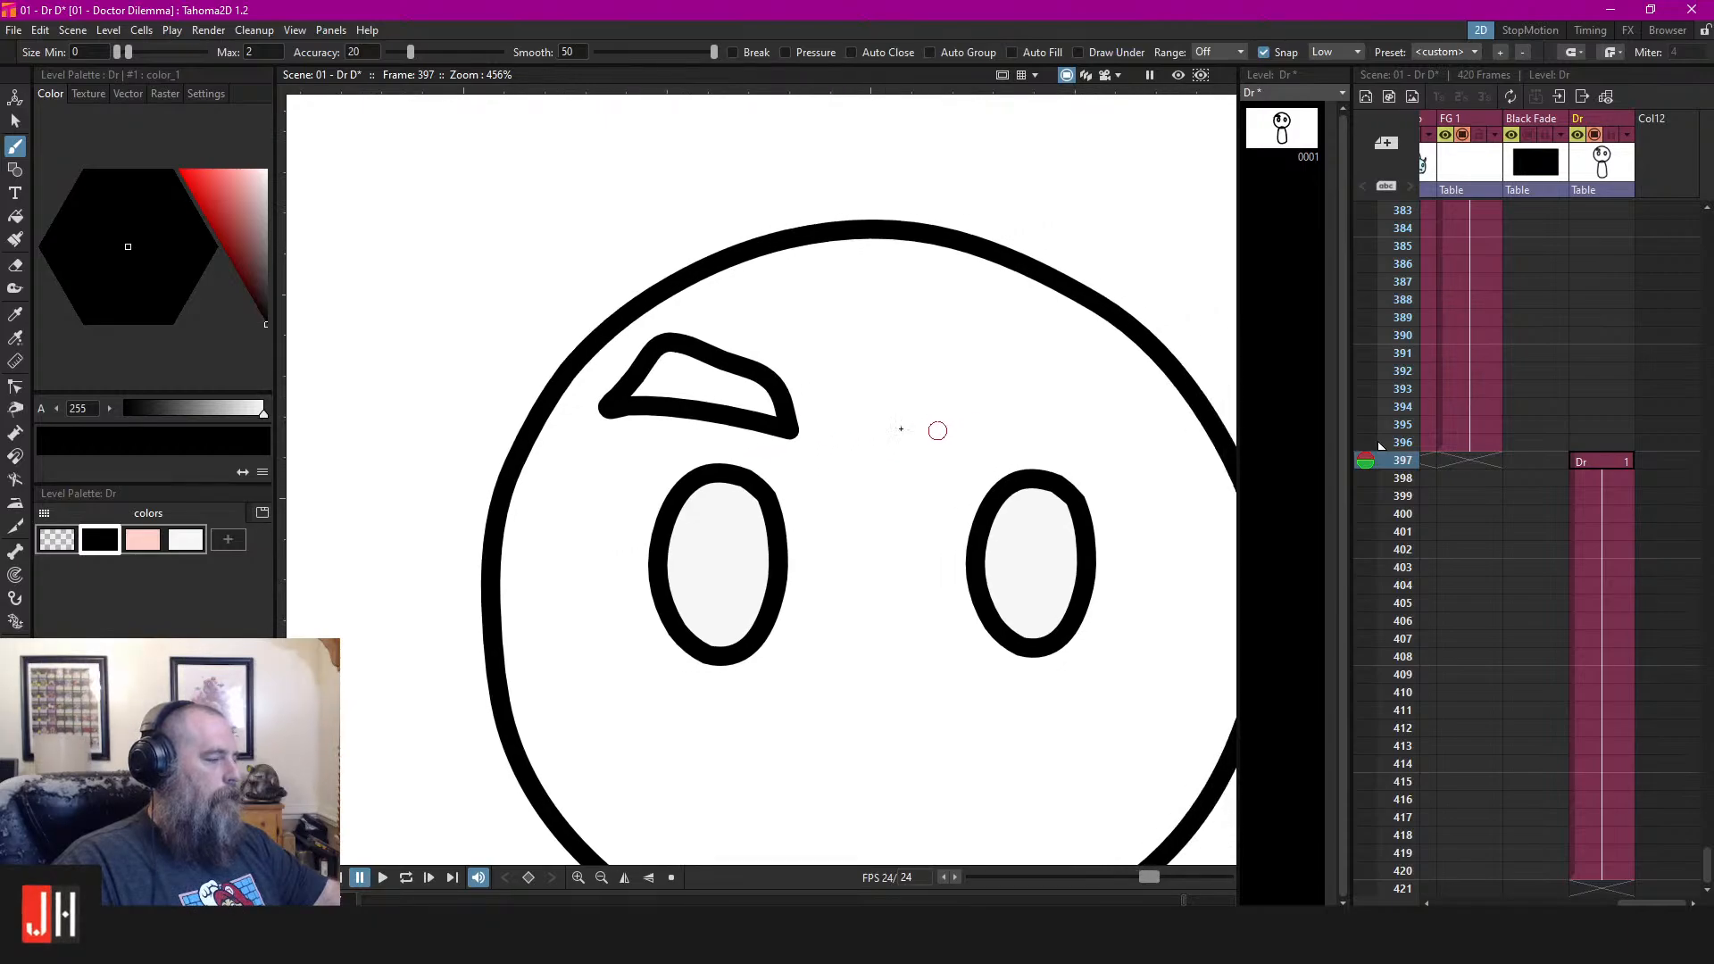
Add a medium grey style to the level palette and fill the eyebrow with it
{"action": "key", "text": "s"}
{"action": "left_click", "coordinate": [721, 360]}
{"action": "left_click", "coordinate": [554, 251]}
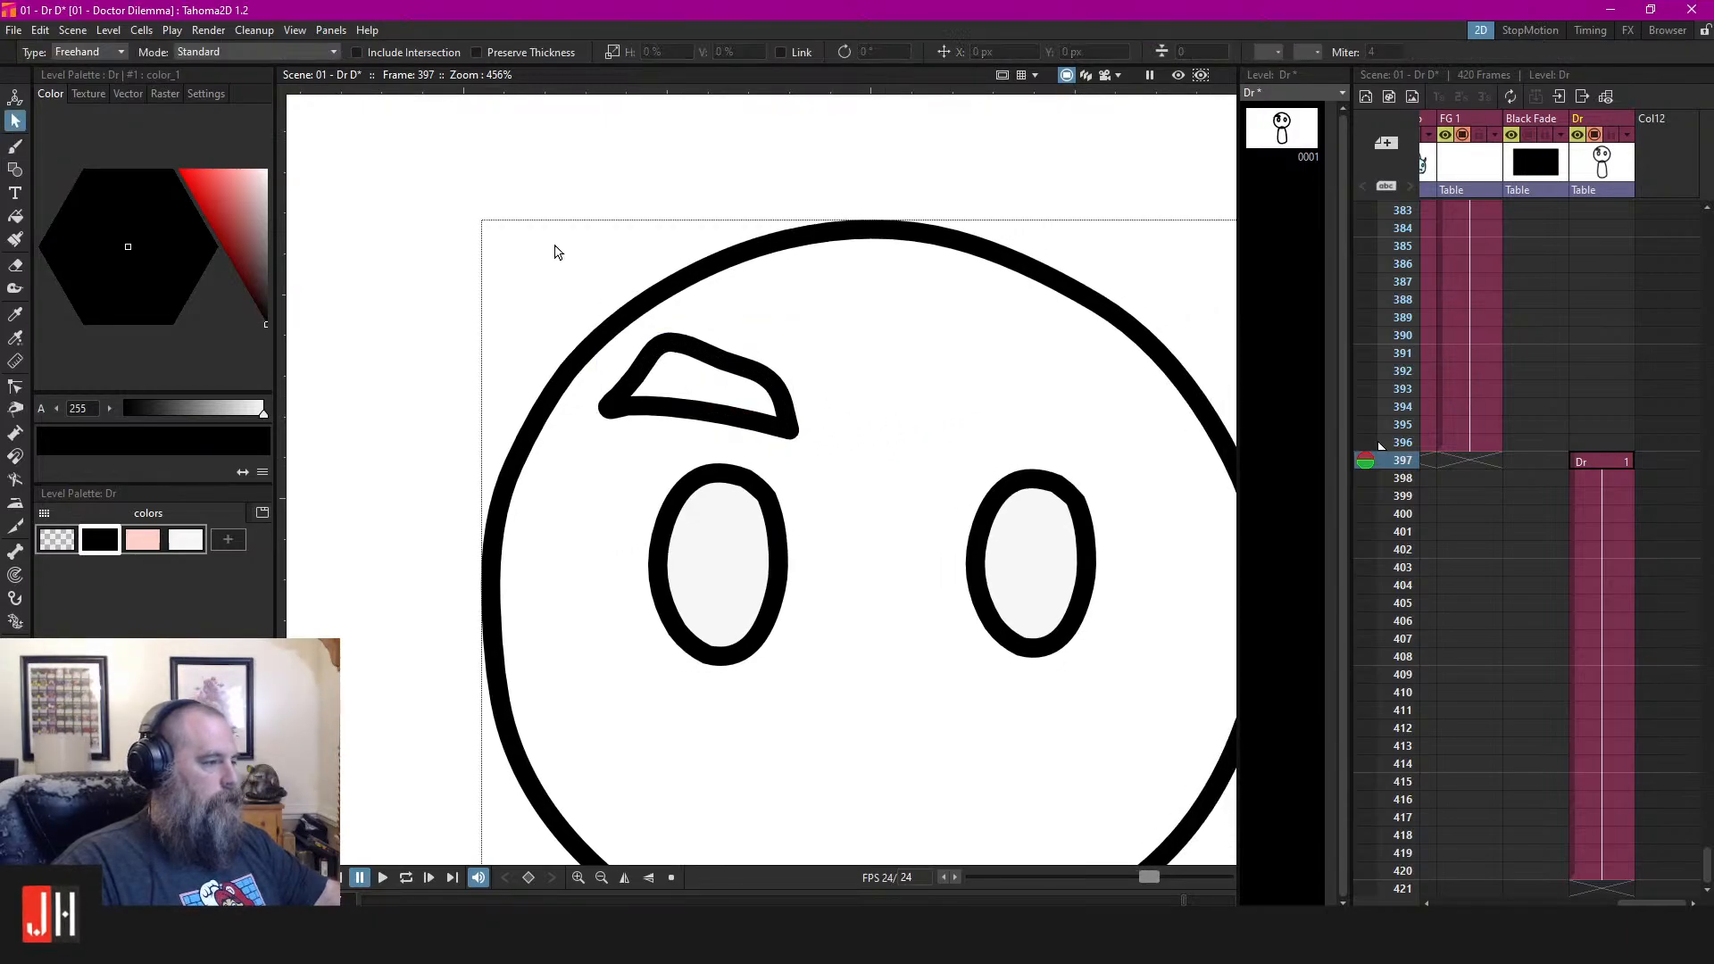
{"action": "left_click", "coordinate": [228, 539]}
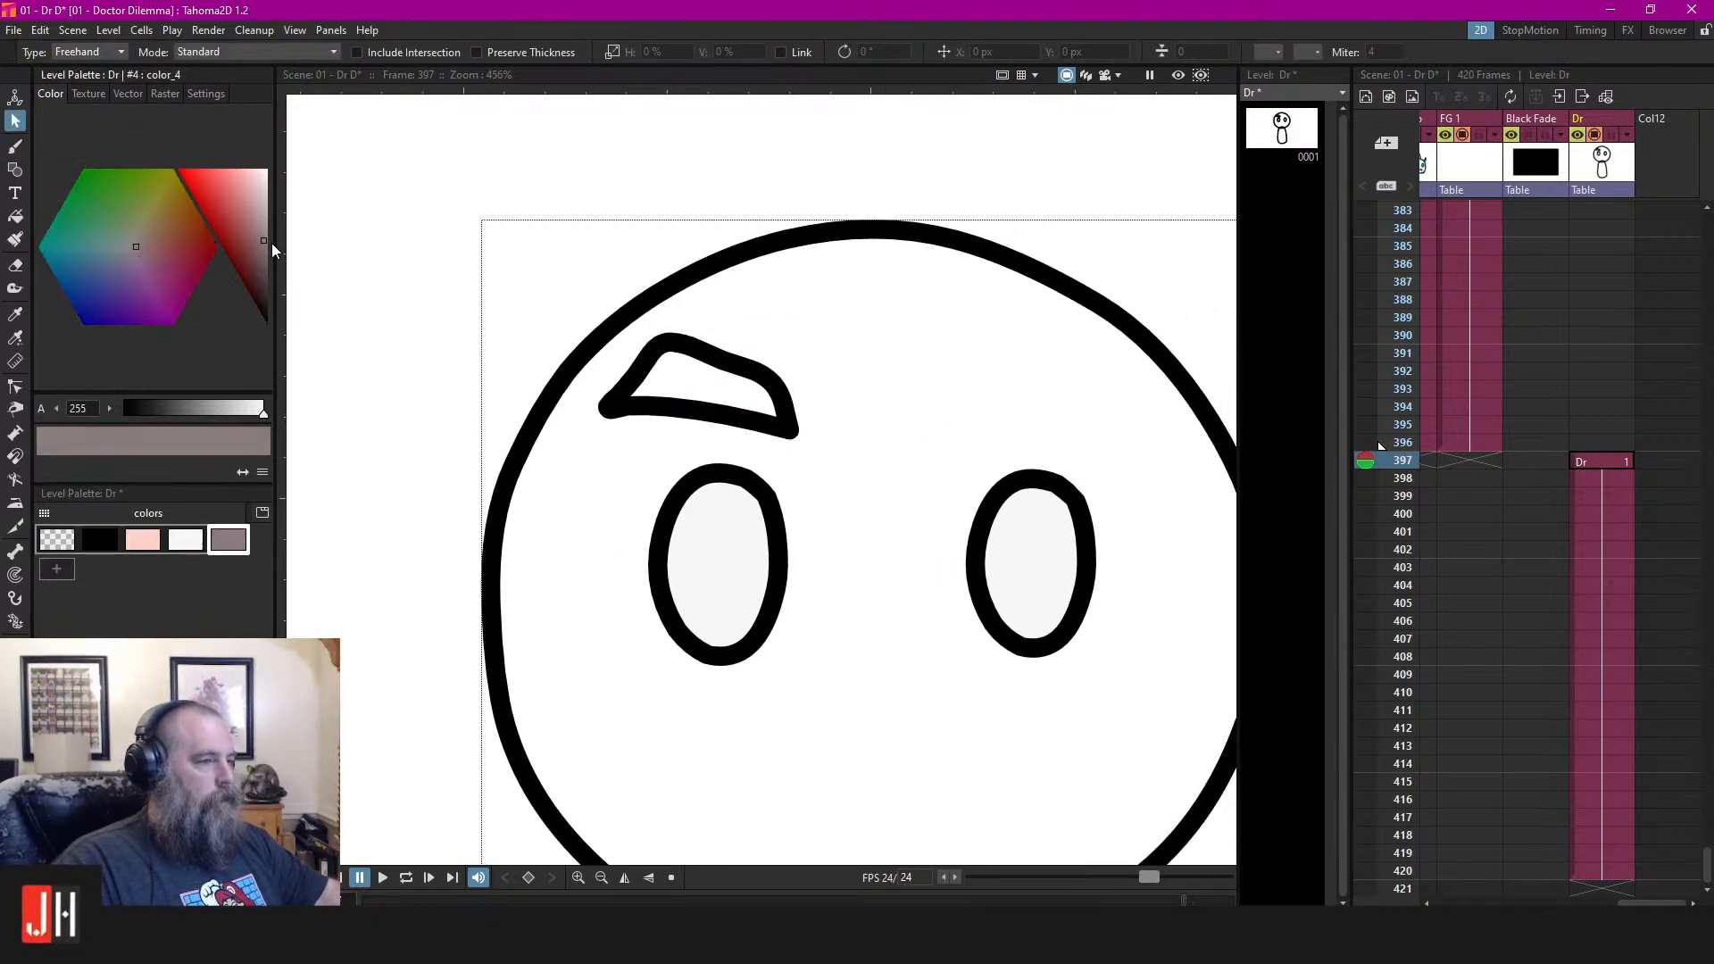
{"action": "key", "text": "f"}
{"action": "left_click", "coordinate": [705, 380]}
{"action": "left_click_drag", "start_coordinate": [268, 259], "coordinate": [285, 236]}
Duplicate the eyebrow, mirror the copy with a horizontal scale of -100% and place it above the right eye
{"action": "key", "text": "s"}
{"action": "left_click", "coordinate": [729, 359]}
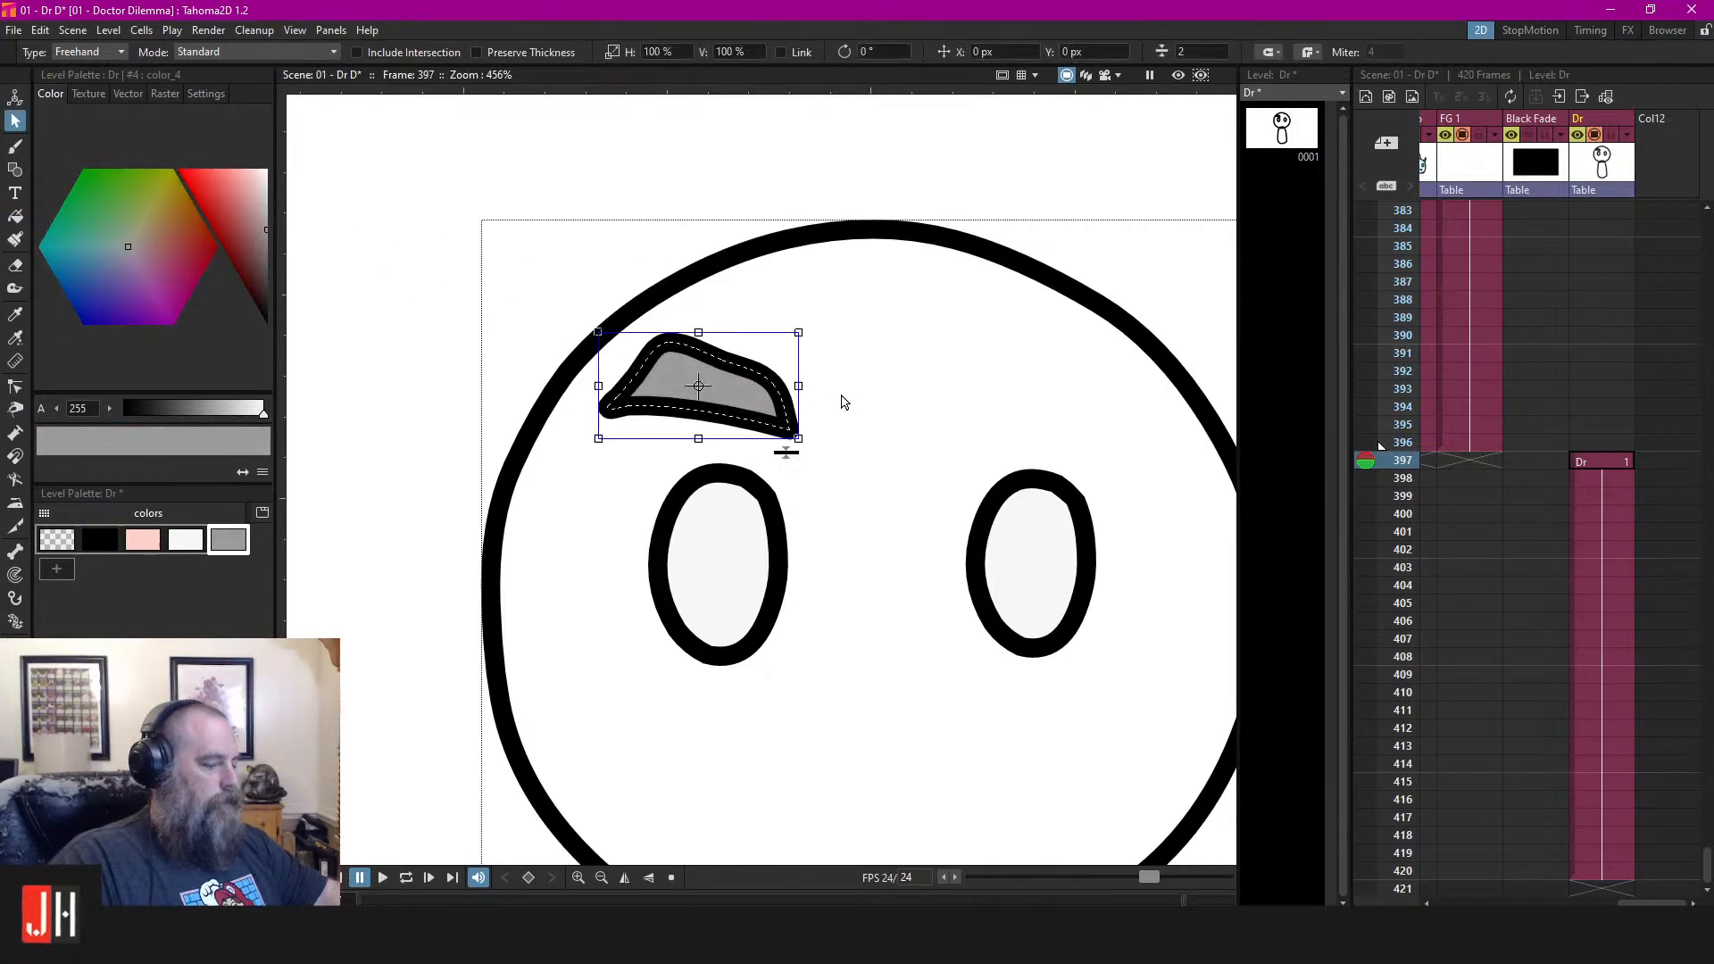
{"action": "key", "text": "ctrl+v"}
{"action": "key", "text": "shift+Up"}
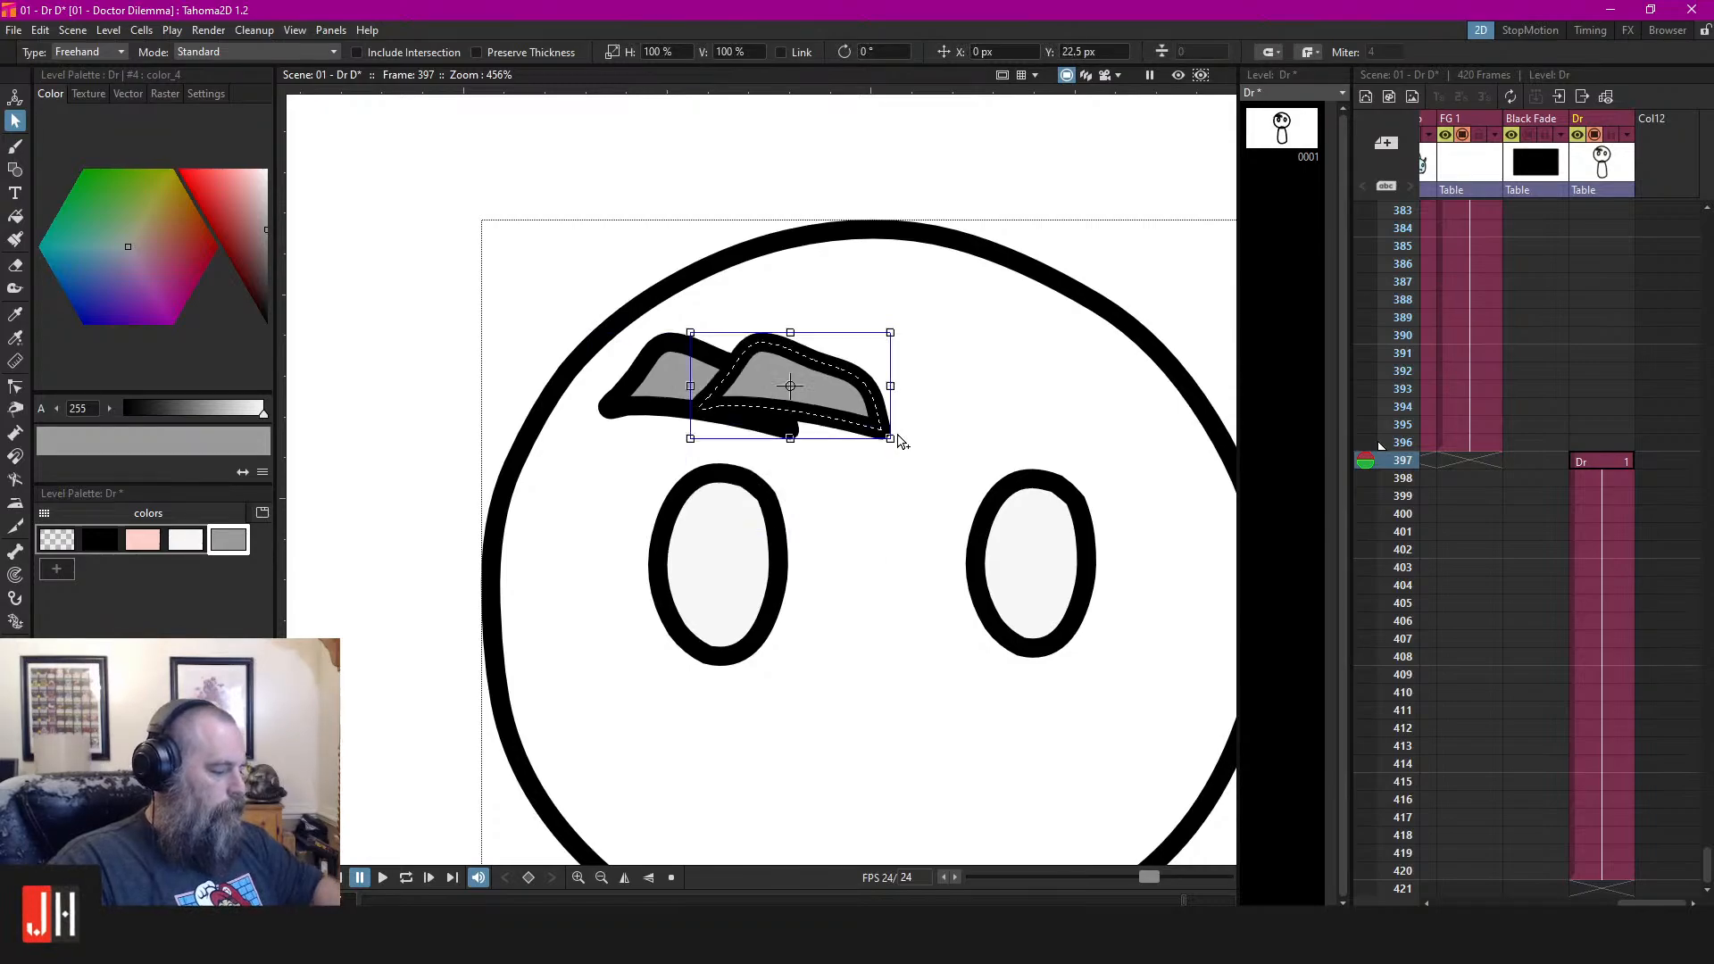
{"action": "left_click", "coordinate": [679, 51]}
{"action": "type", "text": "-100"}
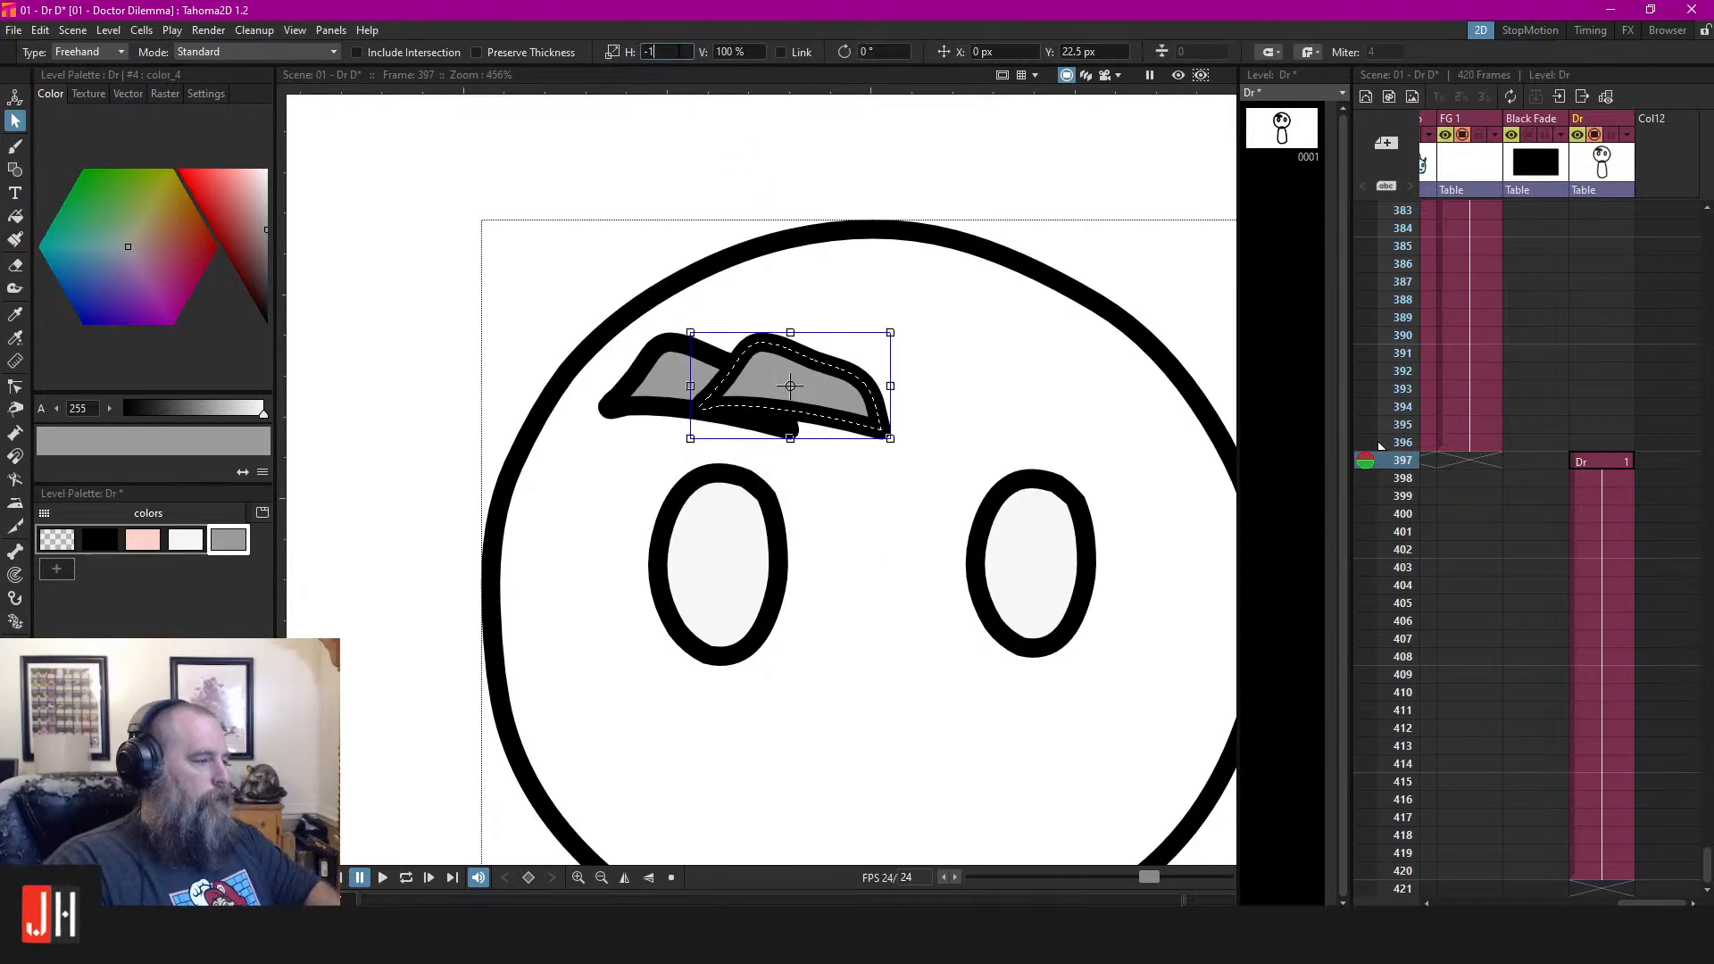
{"action": "key", "text": "Tab"}
{"action": "left_click_drag", "start_coordinate": [806, 339], "coordinate": [1038, 340]}
Adjust the placement of the eyebrows above the eyes and save the work
{"action": "left_click", "coordinate": [787, 411], "text": "shift"}
{"action": "left_click_drag", "start_coordinate": [775, 394], "coordinate": [785, 412]}
{"action": "left_click", "coordinate": [983, 226]}
{"action": "scroll", "coordinate": [1025, 490], "scroll_direction": "down", "scroll_amount": 3}
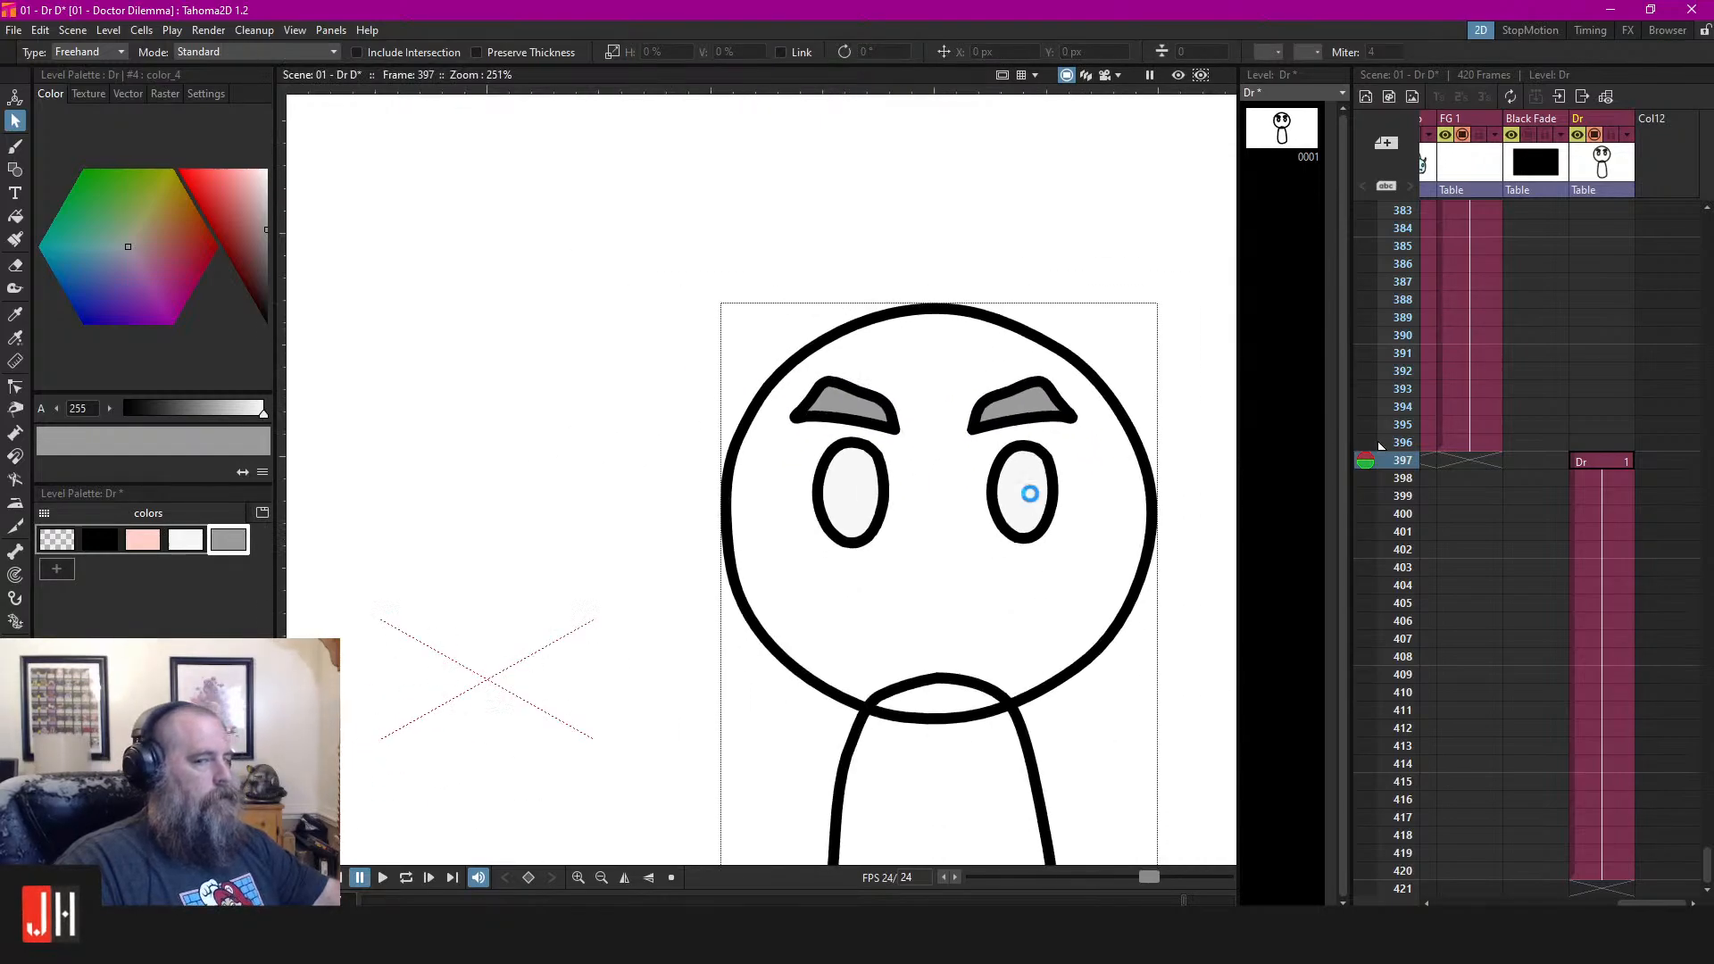
{"action": "key", "text": "ctrl+s"}
{"action": "scroll", "coordinate": [951, 526], "scroll_direction": "up", "scroll_amount": 2}
{"action": "scroll", "coordinate": [950, 527], "scroll_direction": "up", "scroll_amount": 3}
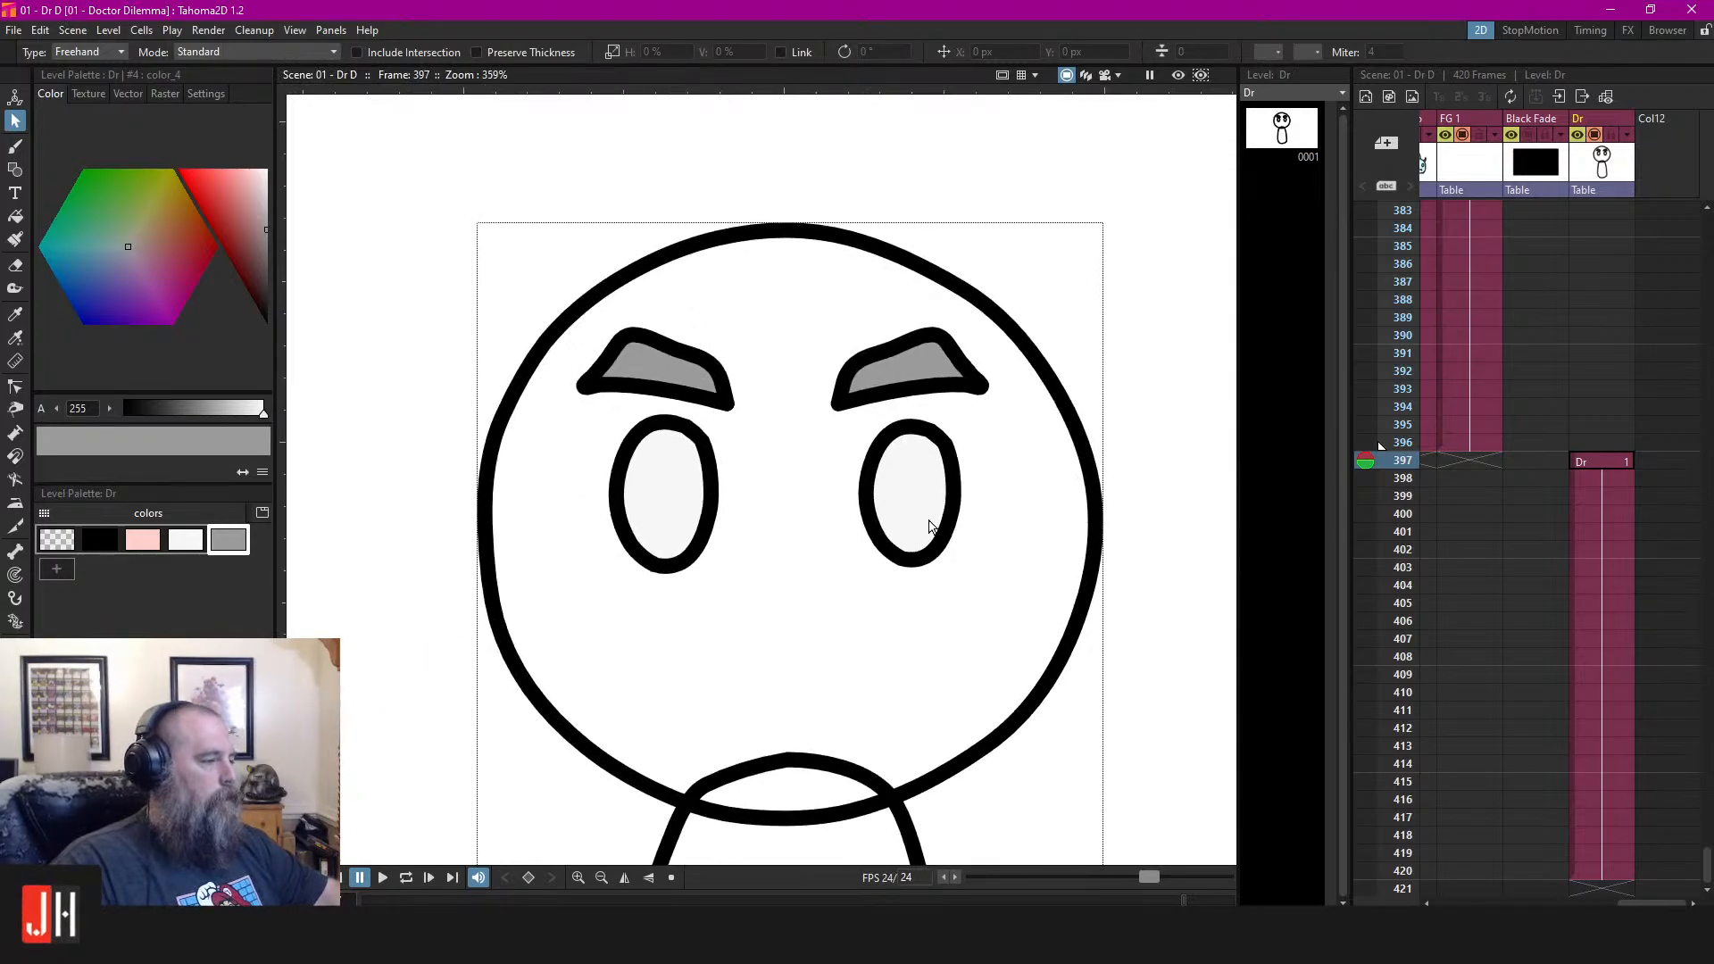
{"action": "left_click", "coordinate": [743, 330]}
{"action": "scroll", "coordinate": [826, 344], "scroll_direction": "down", "scroll_amount": 4}
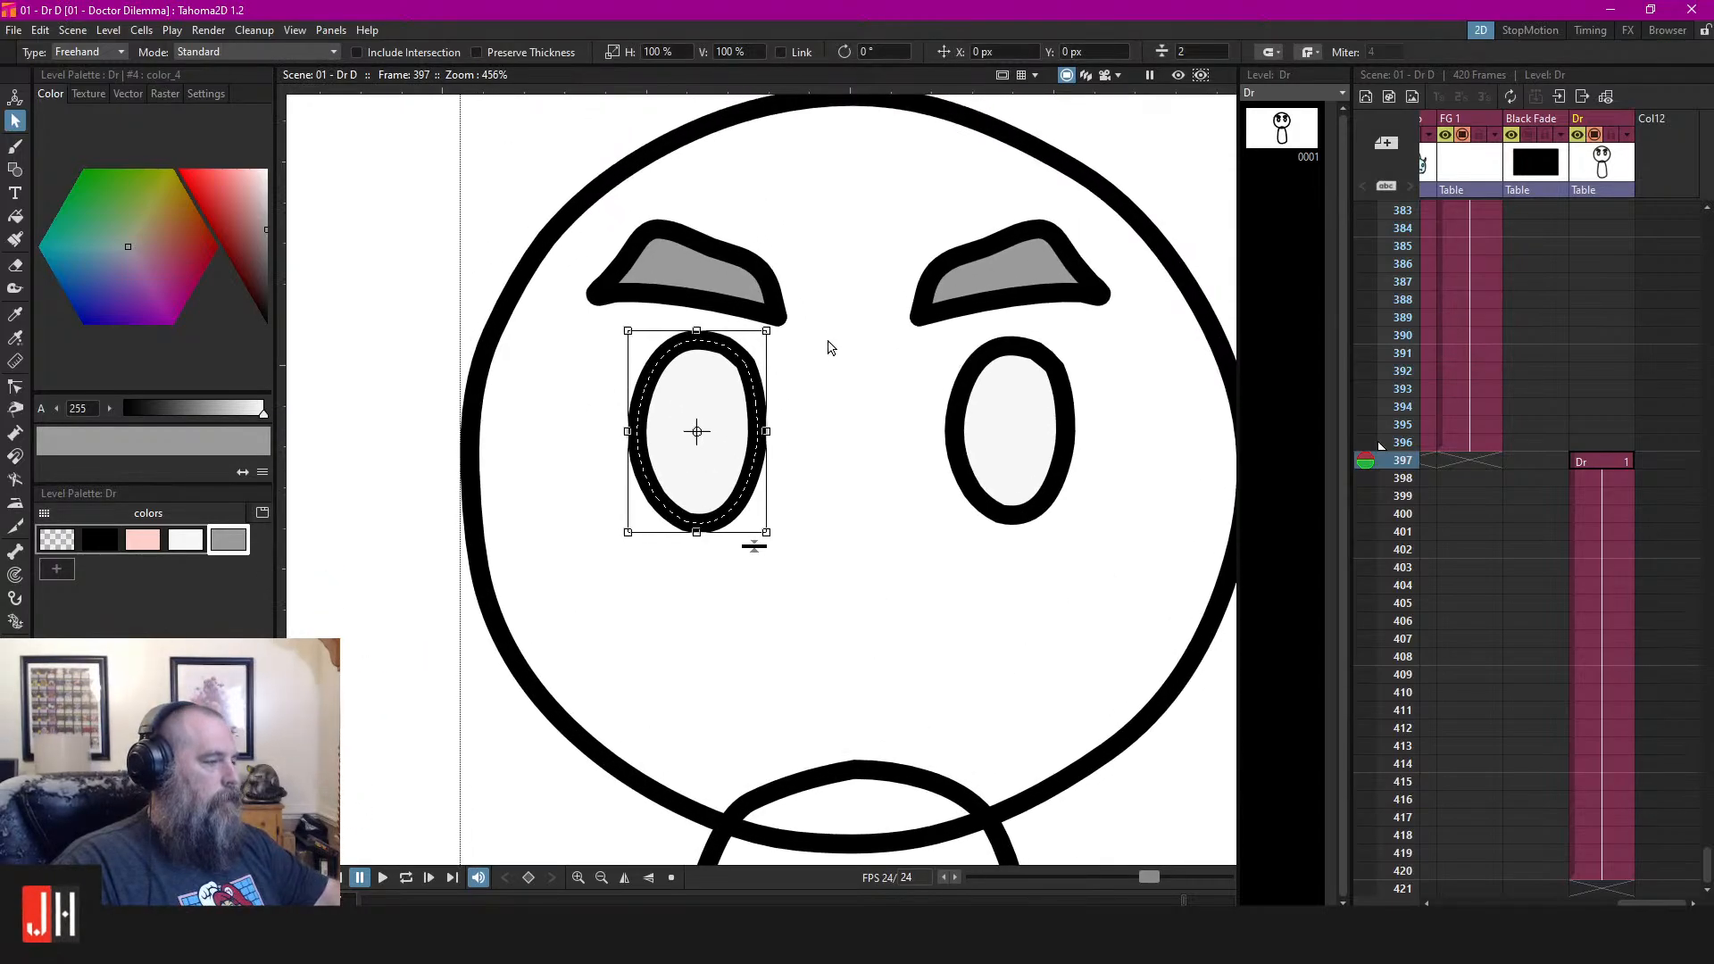
{"action": "left_click", "coordinate": [1029, 486]}
{"action": "left_click_drag", "start_coordinate": [948, 568], "coordinate": [939, 443]}
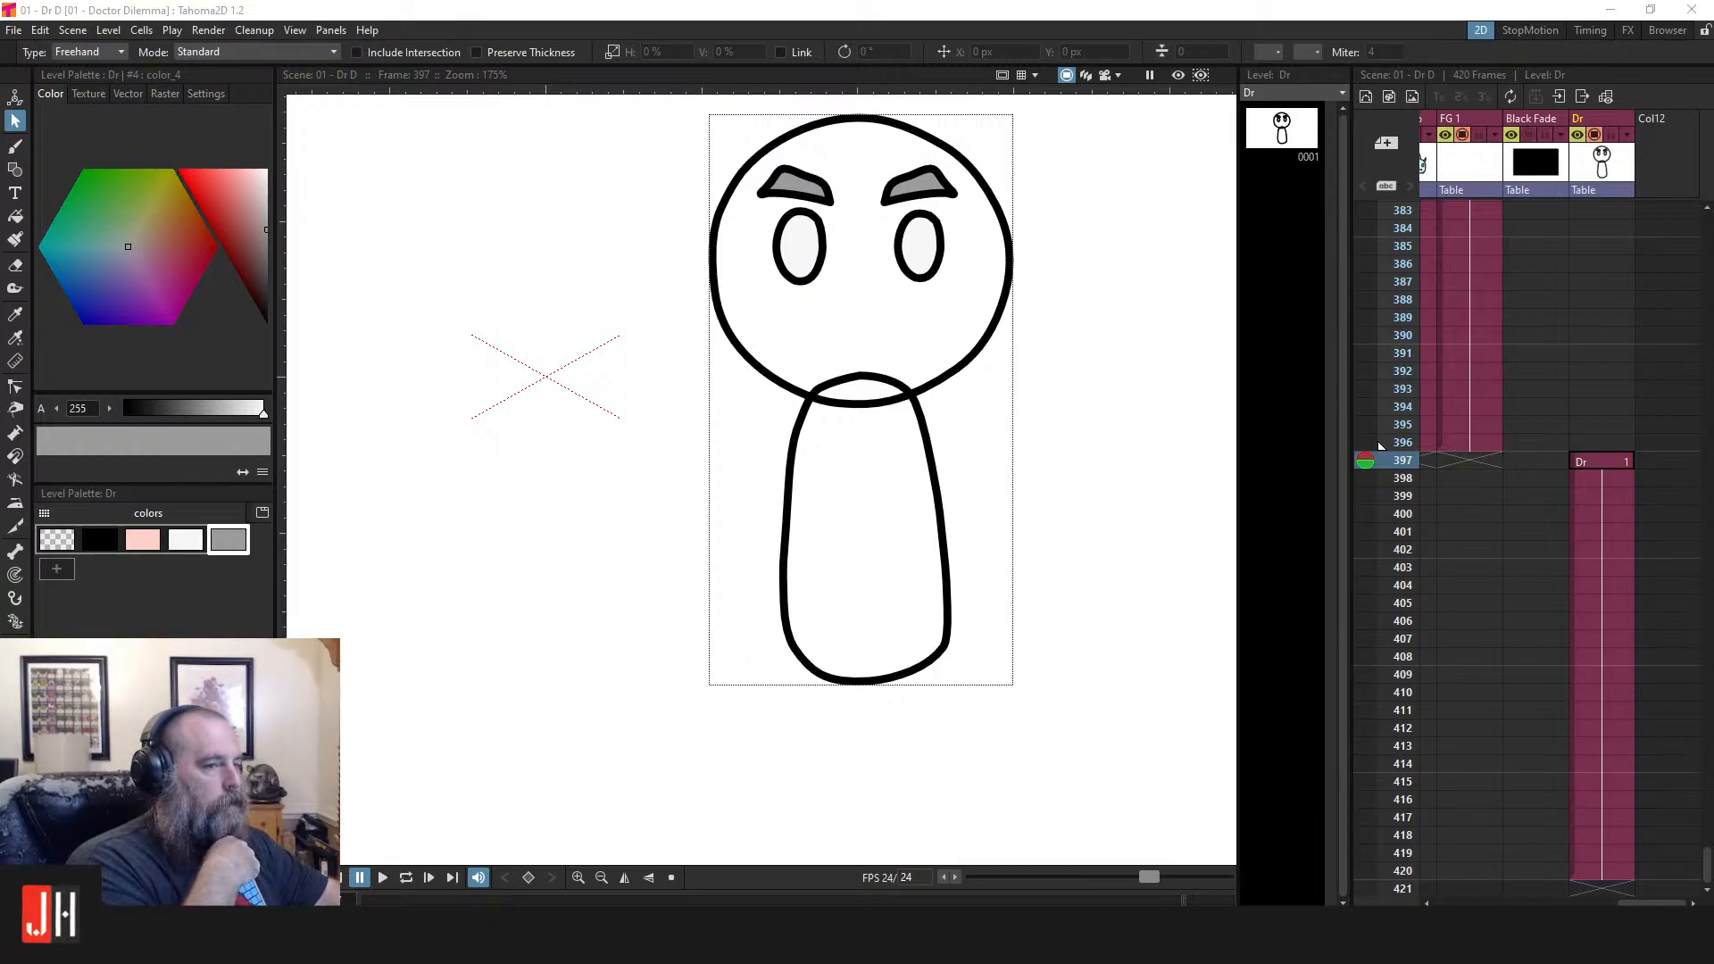
{"action": "left_click", "coordinate": [1113, 440]}
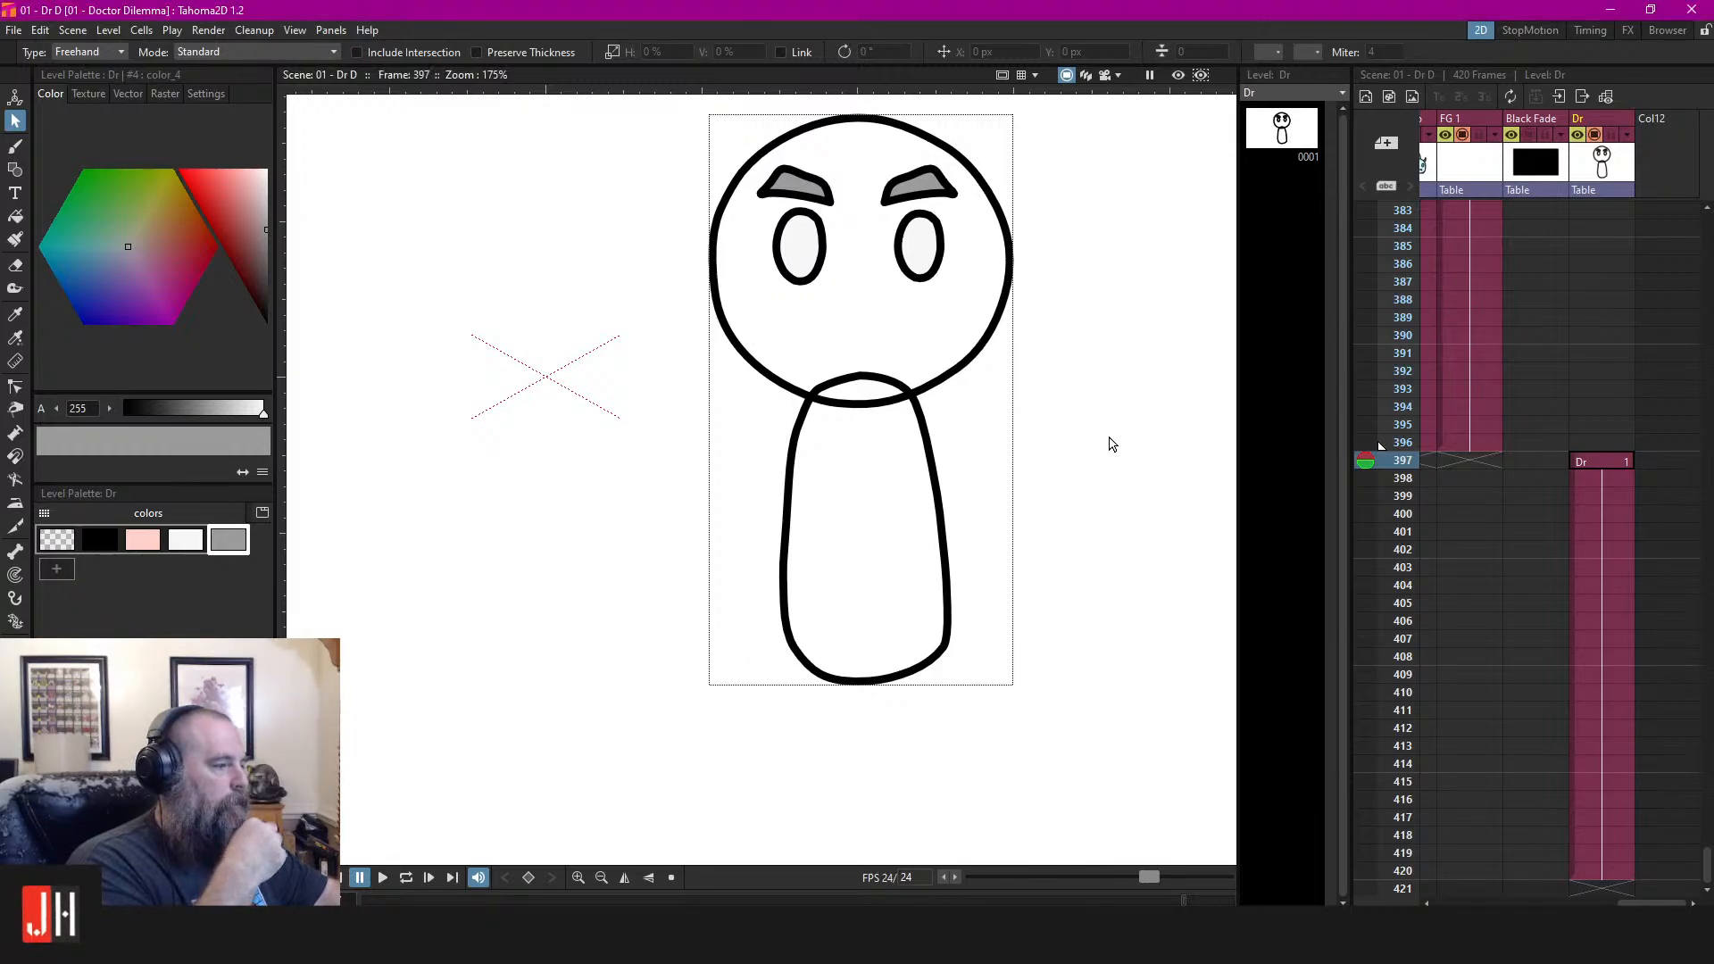
Draw a slightly curved black line across the lower body and a vertical centre line from the chin down past it
{"action": "scroll", "coordinate": [964, 589], "scroll_direction": "up", "scroll_amount": 3}
{"action": "key", "text": "b"}
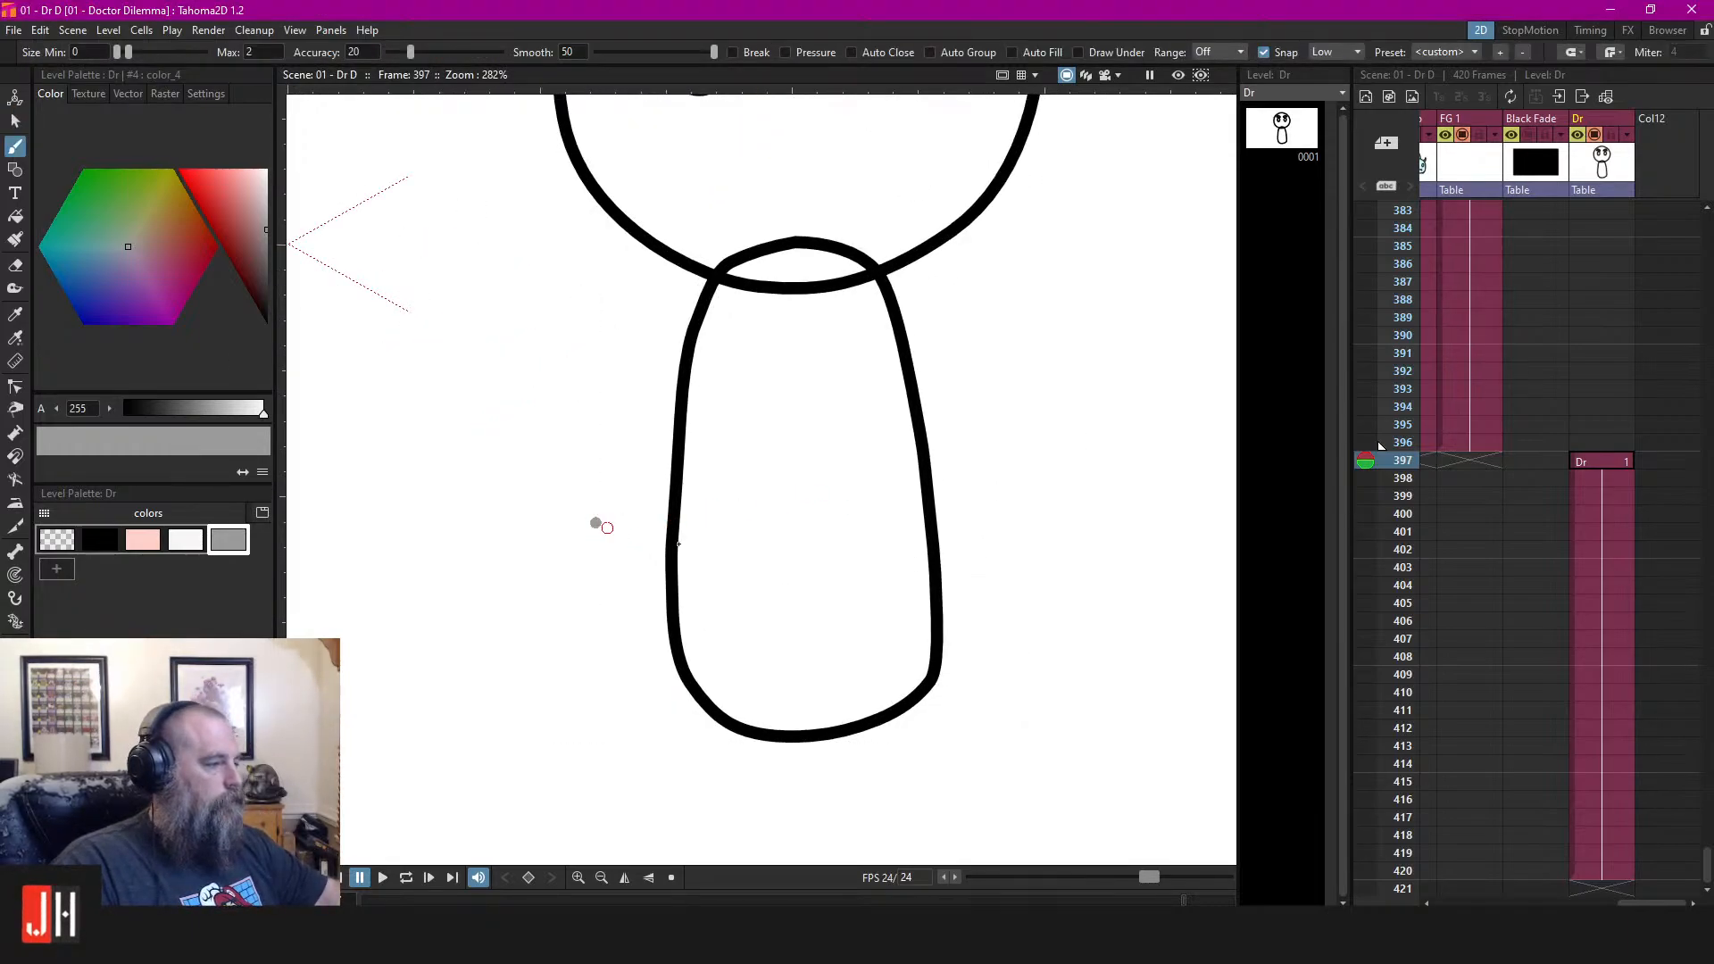
{"action": "left_click_drag", "start_coordinate": [595, 523], "coordinate": [1066, 496]}
{"action": "key", "text": "ctrl+z"}
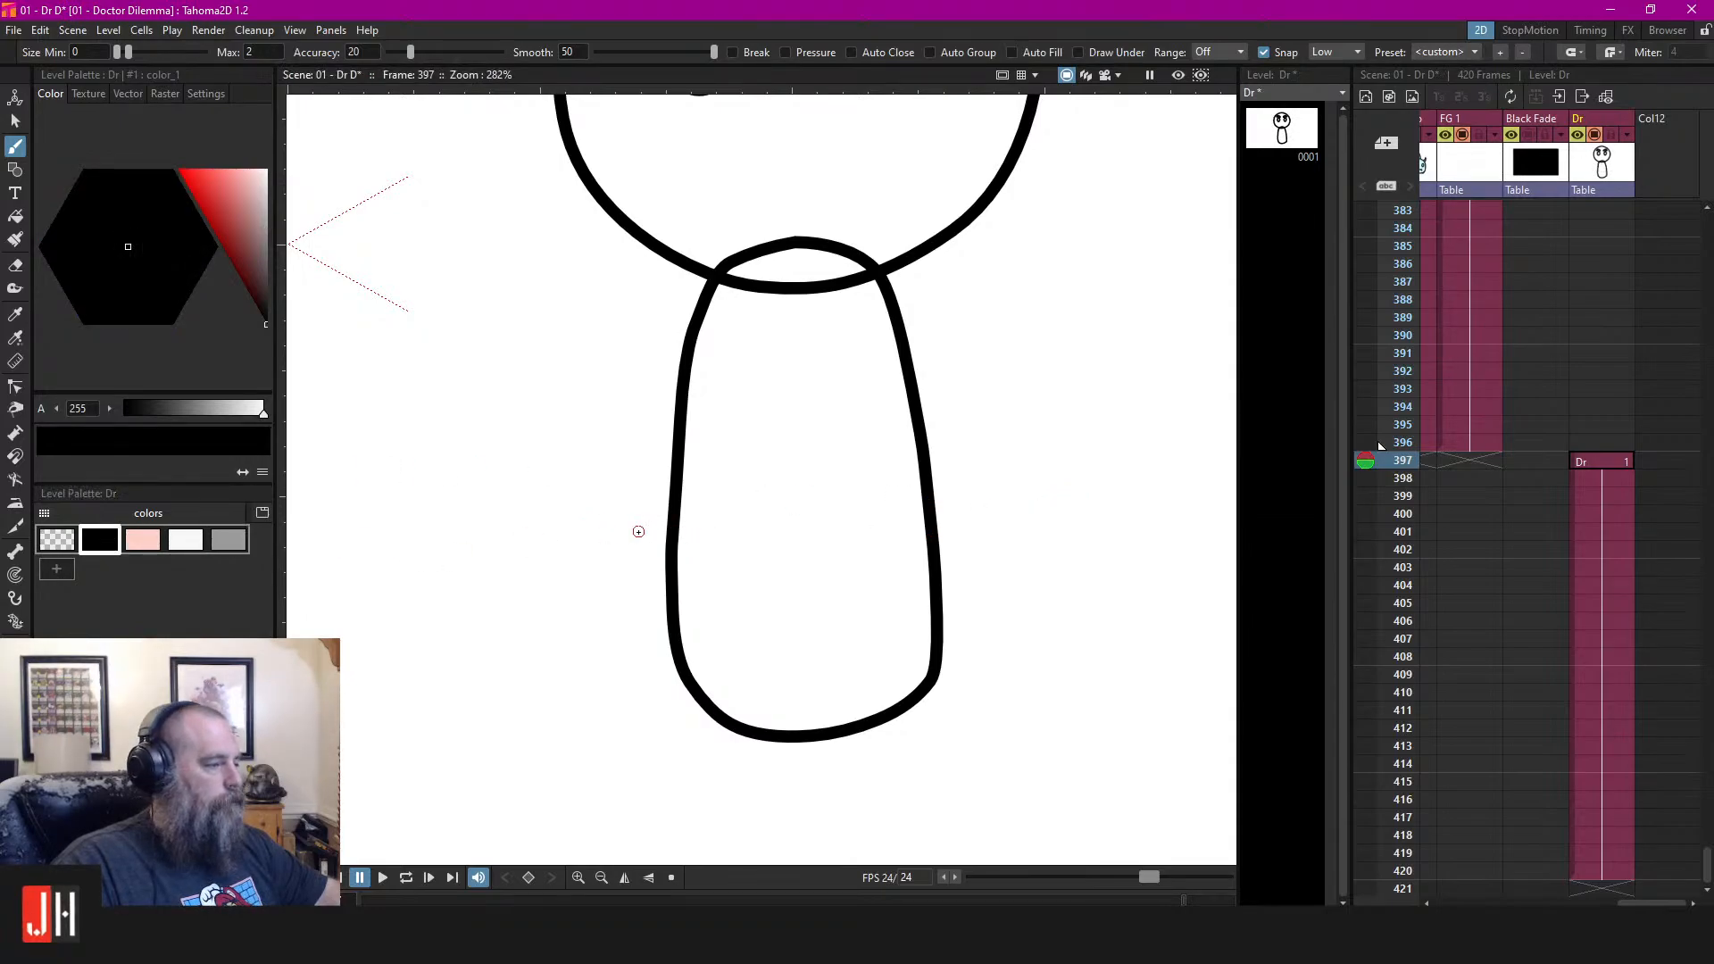
{"action": "left_click_drag", "start_coordinate": [612, 527], "coordinate": [1122, 482]}
{"action": "key", "text": "ctrl+z"}
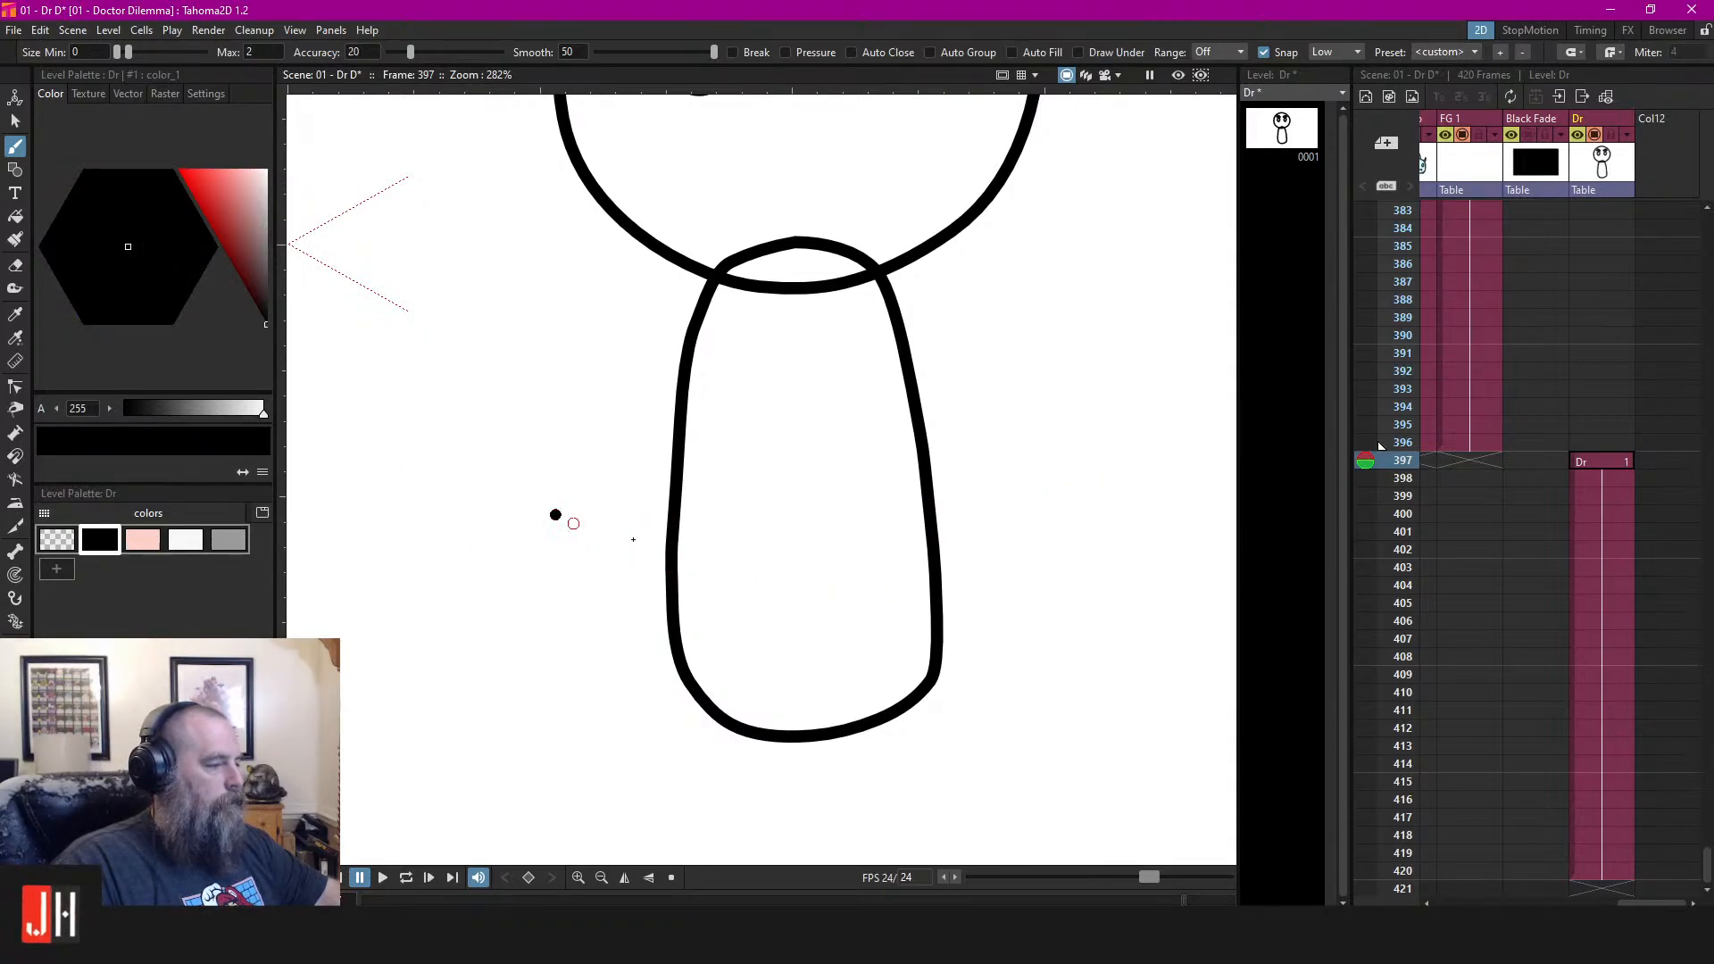
{"action": "left_click_drag", "start_coordinate": [553, 515], "coordinate": [1102, 476]}
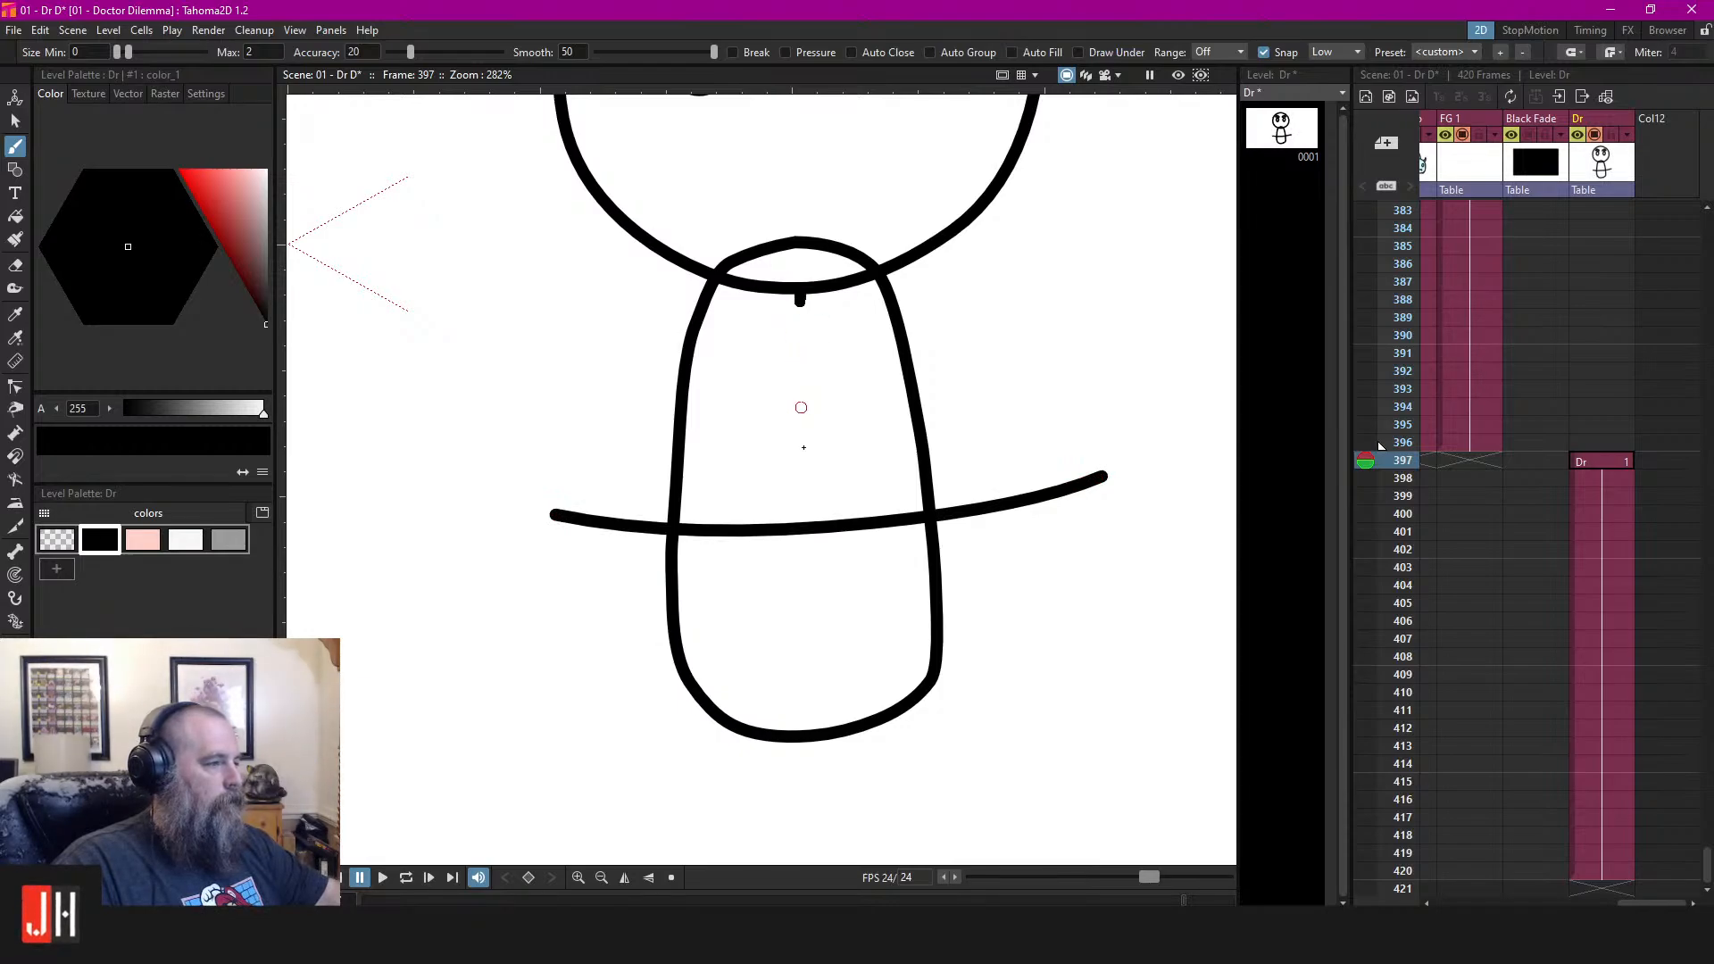
{"action": "key", "text": "ctrl+z"}
{"action": "left_click_drag", "start_coordinate": [798, 266], "coordinate": [793, 644]}
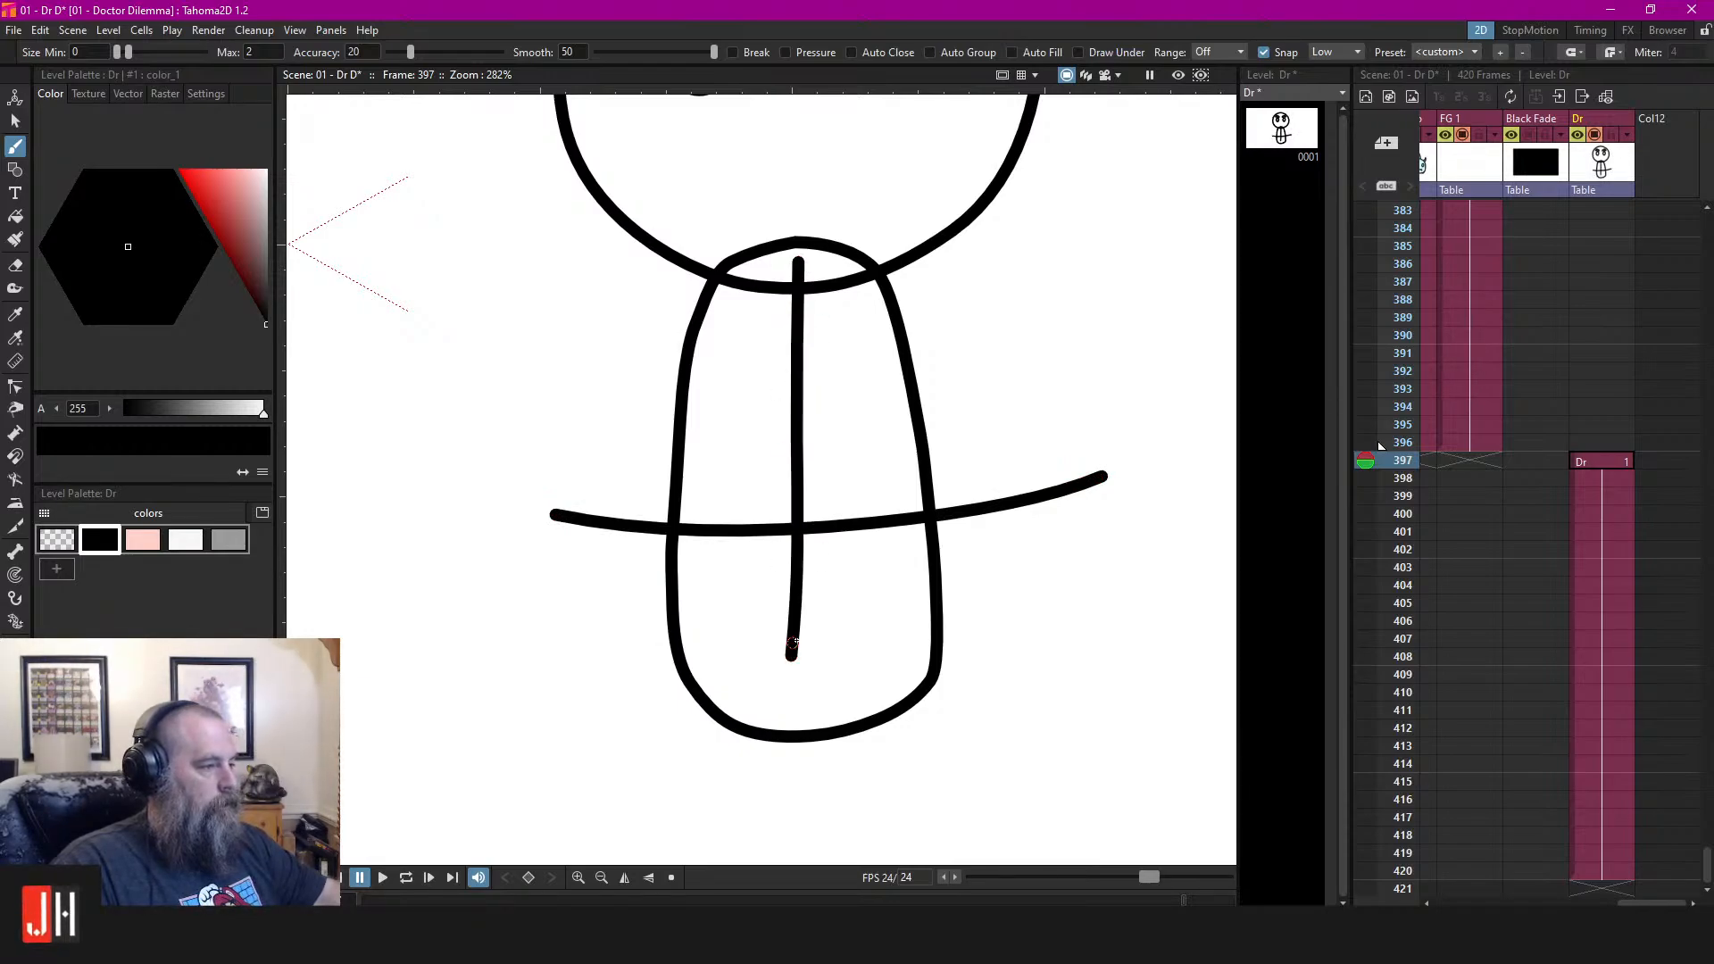
Erase the line segments overhanging both sides of the body, below the horizontal line and inside the head
{"action": "key", "text": "a"}
{"action": "left_click", "coordinate": [794, 571]}
{"action": "left_click", "coordinate": [629, 520]}
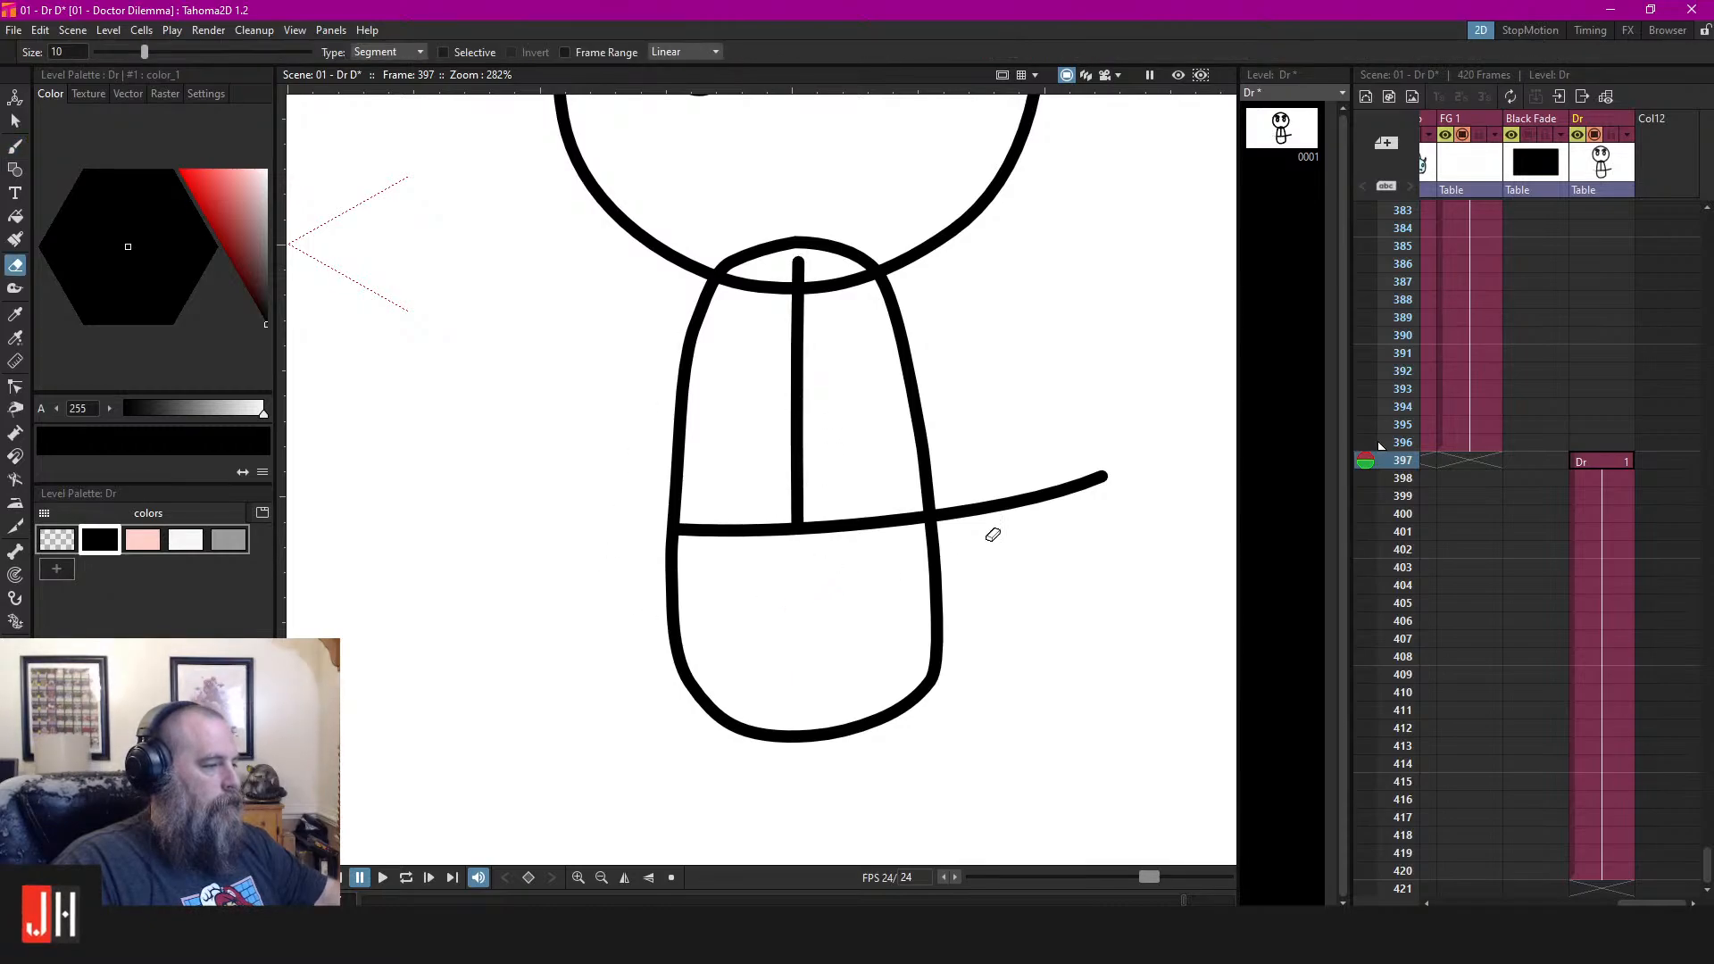
{"action": "left_click", "coordinate": [1037, 493]}
{"action": "left_click", "coordinate": [755, 257]}
{"action": "scroll", "coordinate": [834, 375], "scroll_direction": "down", "scroll_amount": 5}
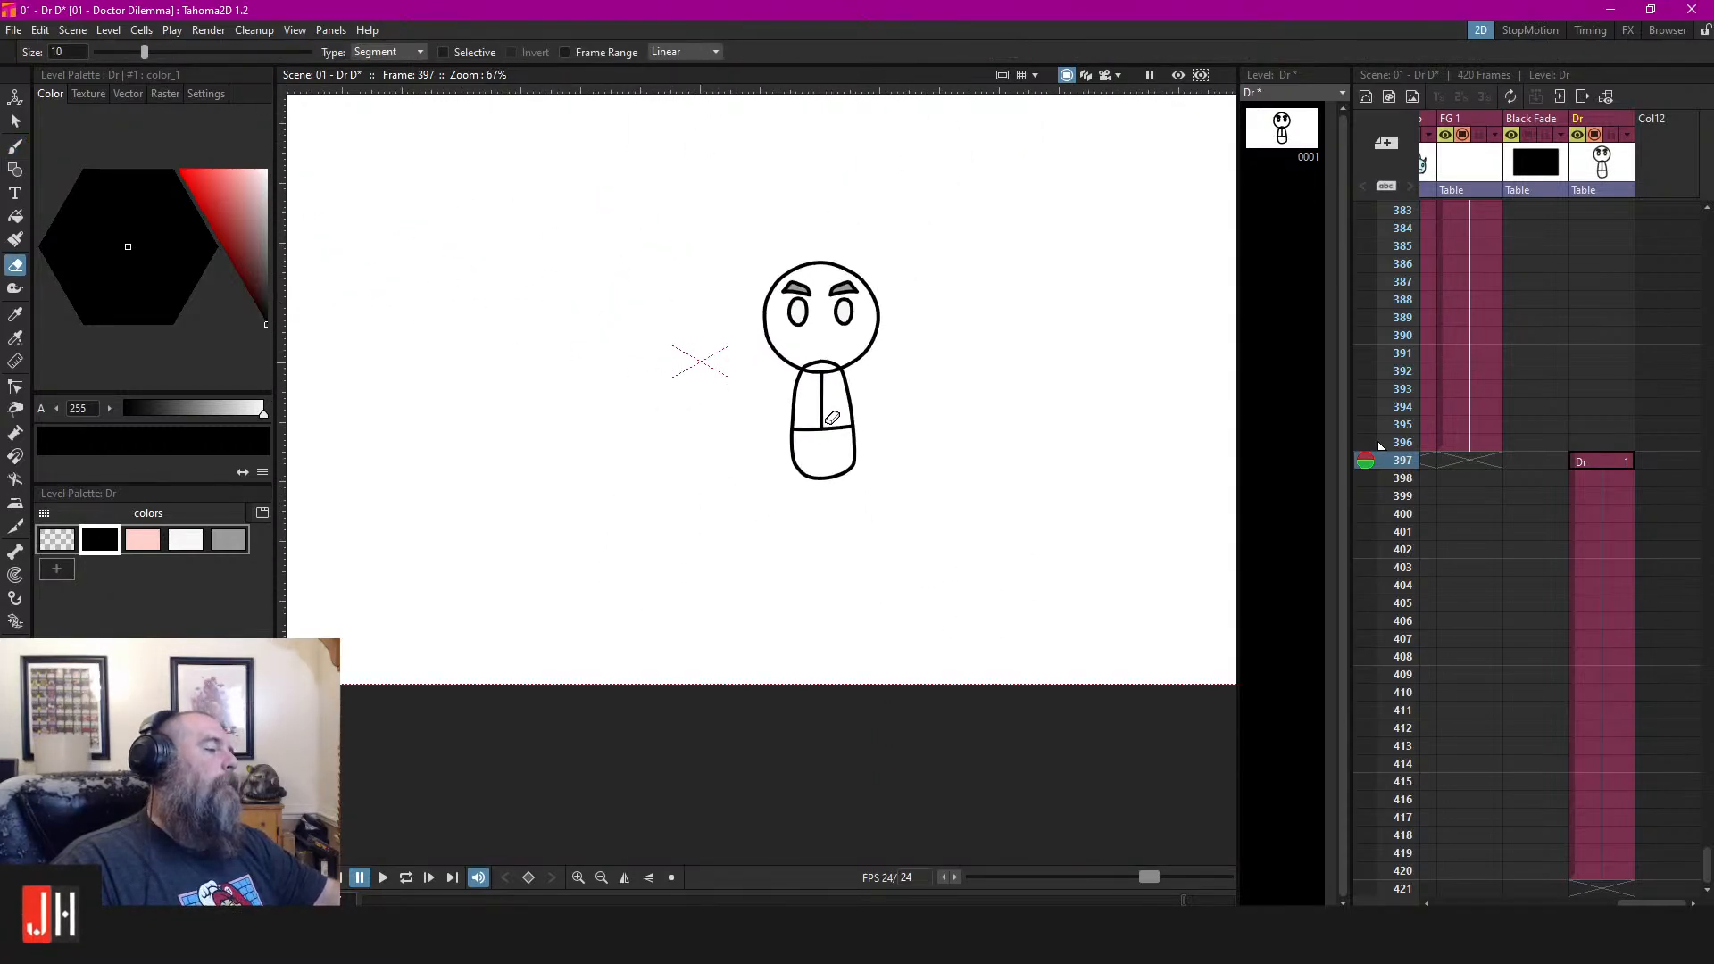
{"action": "scroll", "coordinate": [833, 382], "scroll_direction": "up", "scroll_amount": 2}
{"action": "scroll", "coordinate": [867, 407], "scroll_direction": "up", "scroll_amount": 2}
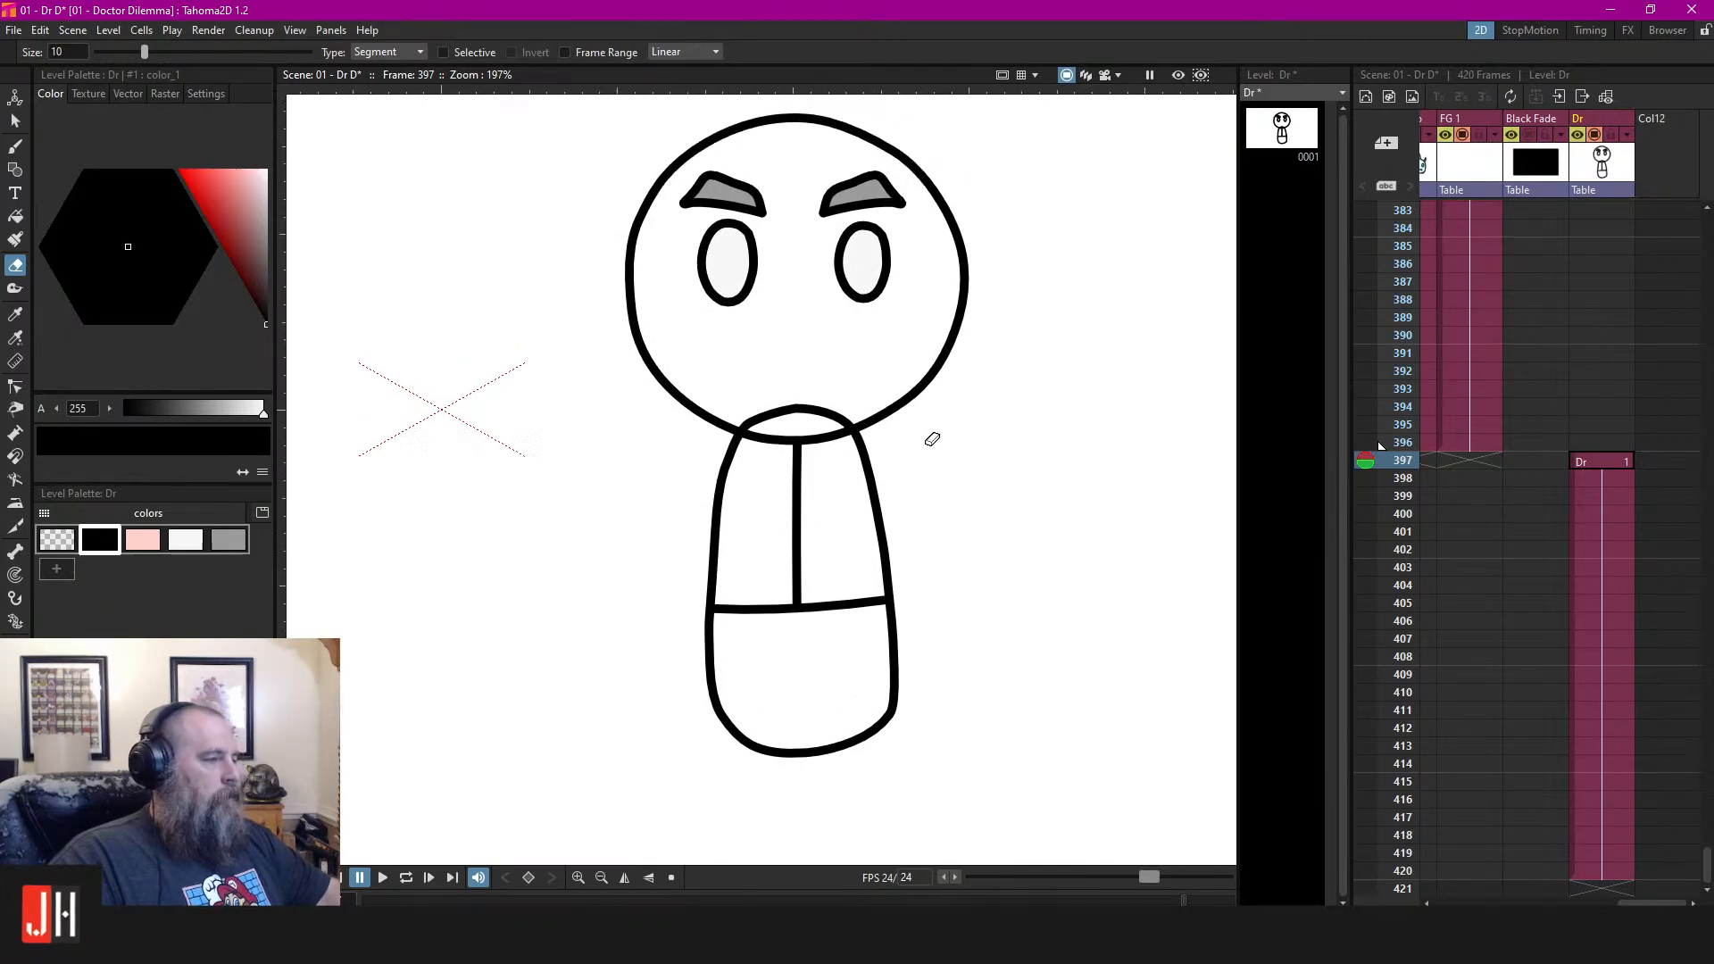
Refine the lower right corner of the body outline with the Control Point Editor
{"action": "scroll", "coordinate": [929, 432], "scroll_direction": "down", "scroll_amount": 3}
{"action": "scroll", "coordinate": [888, 505], "scroll_direction": "up", "scroll_amount": 2}
{"action": "scroll", "coordinate": [880, 600], "scroll_direction": "up", "scroll_amount": 3}
{"action": "key", "text": "s"}
{"action": "left_click", "coordinate": [907, 743]}
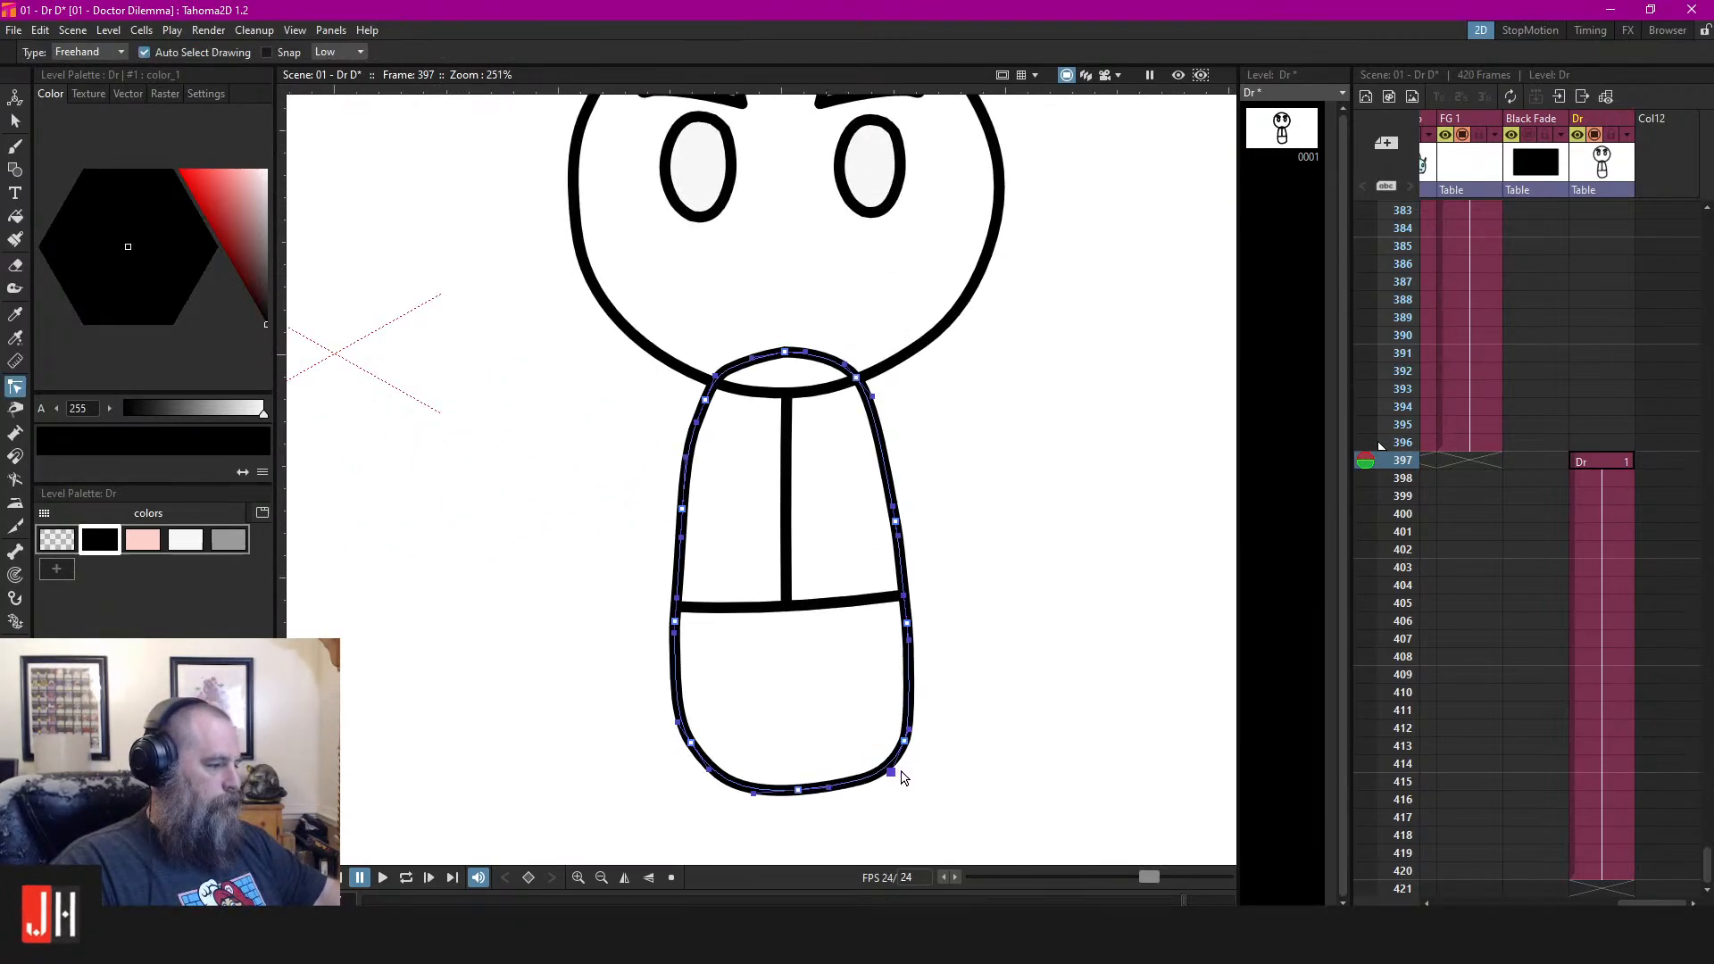
{"action": "left_click", "coordinate": [945, 640]}
{"action": "scroll", "coordinate": [945, 640], "scroll_direction": "down", "scroll_amount": 5}
{"action": "scroll", "coordinate": [918, 570], "scroll_direction": "up", "scroll_amount": 6}
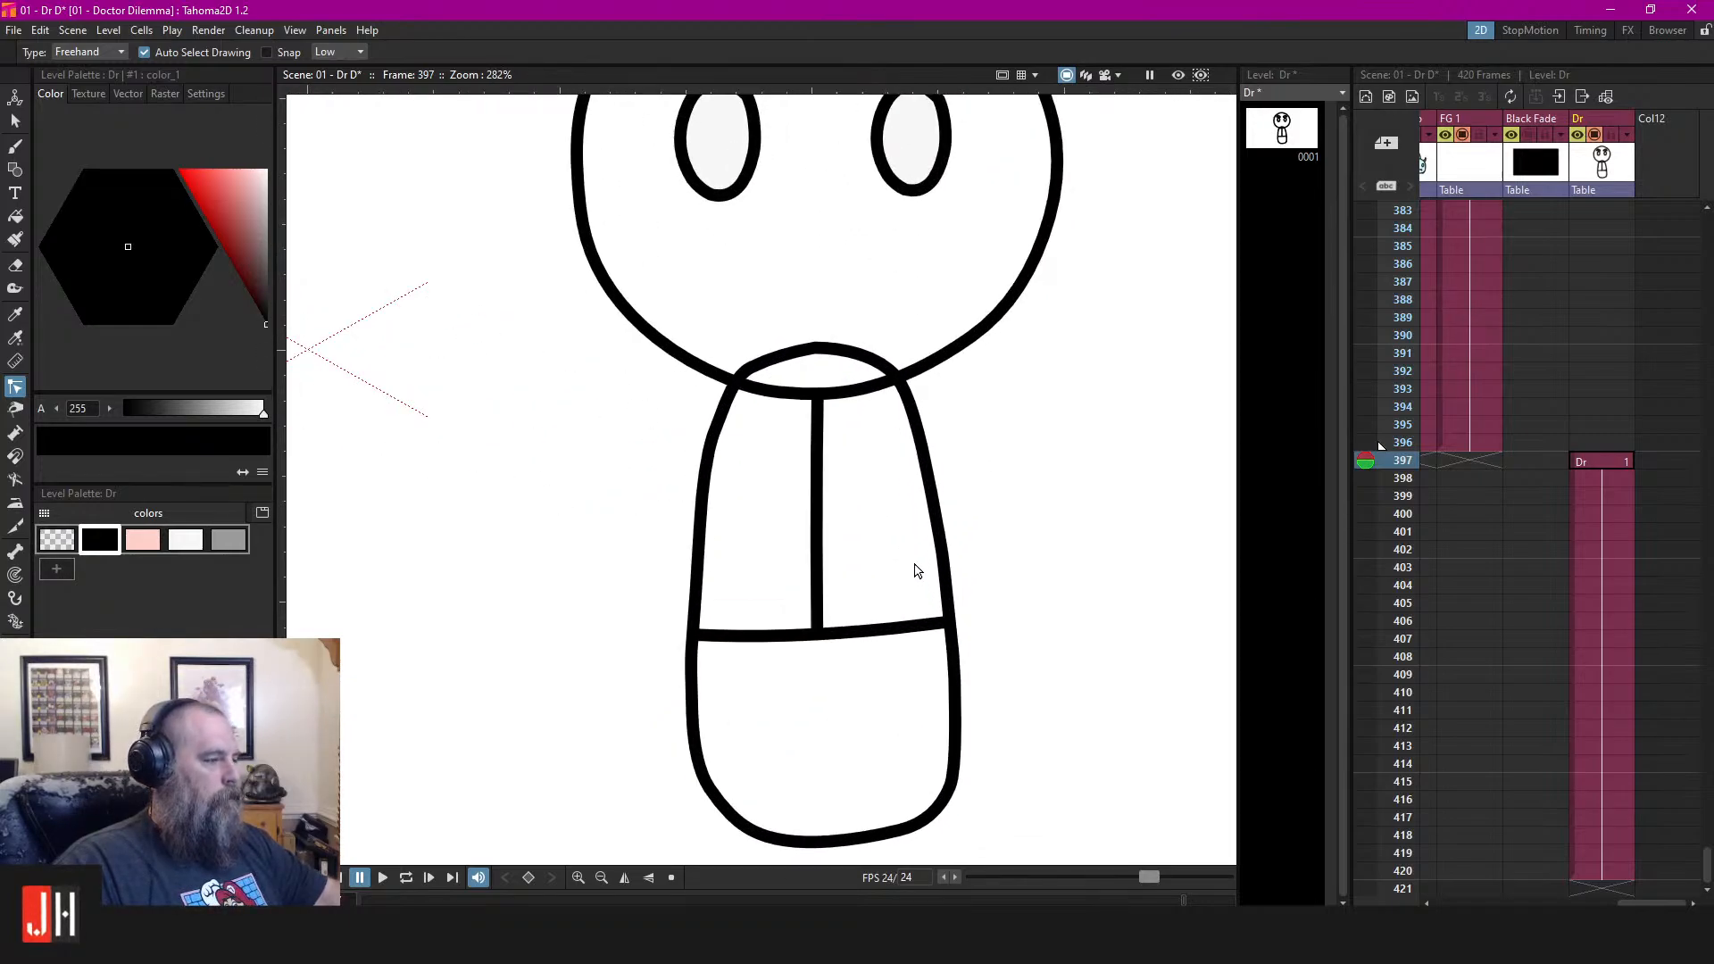
{"action": "scroll", "coordinate": [917, 570], "scroll_direction": "up", "scroll_amount": 4}
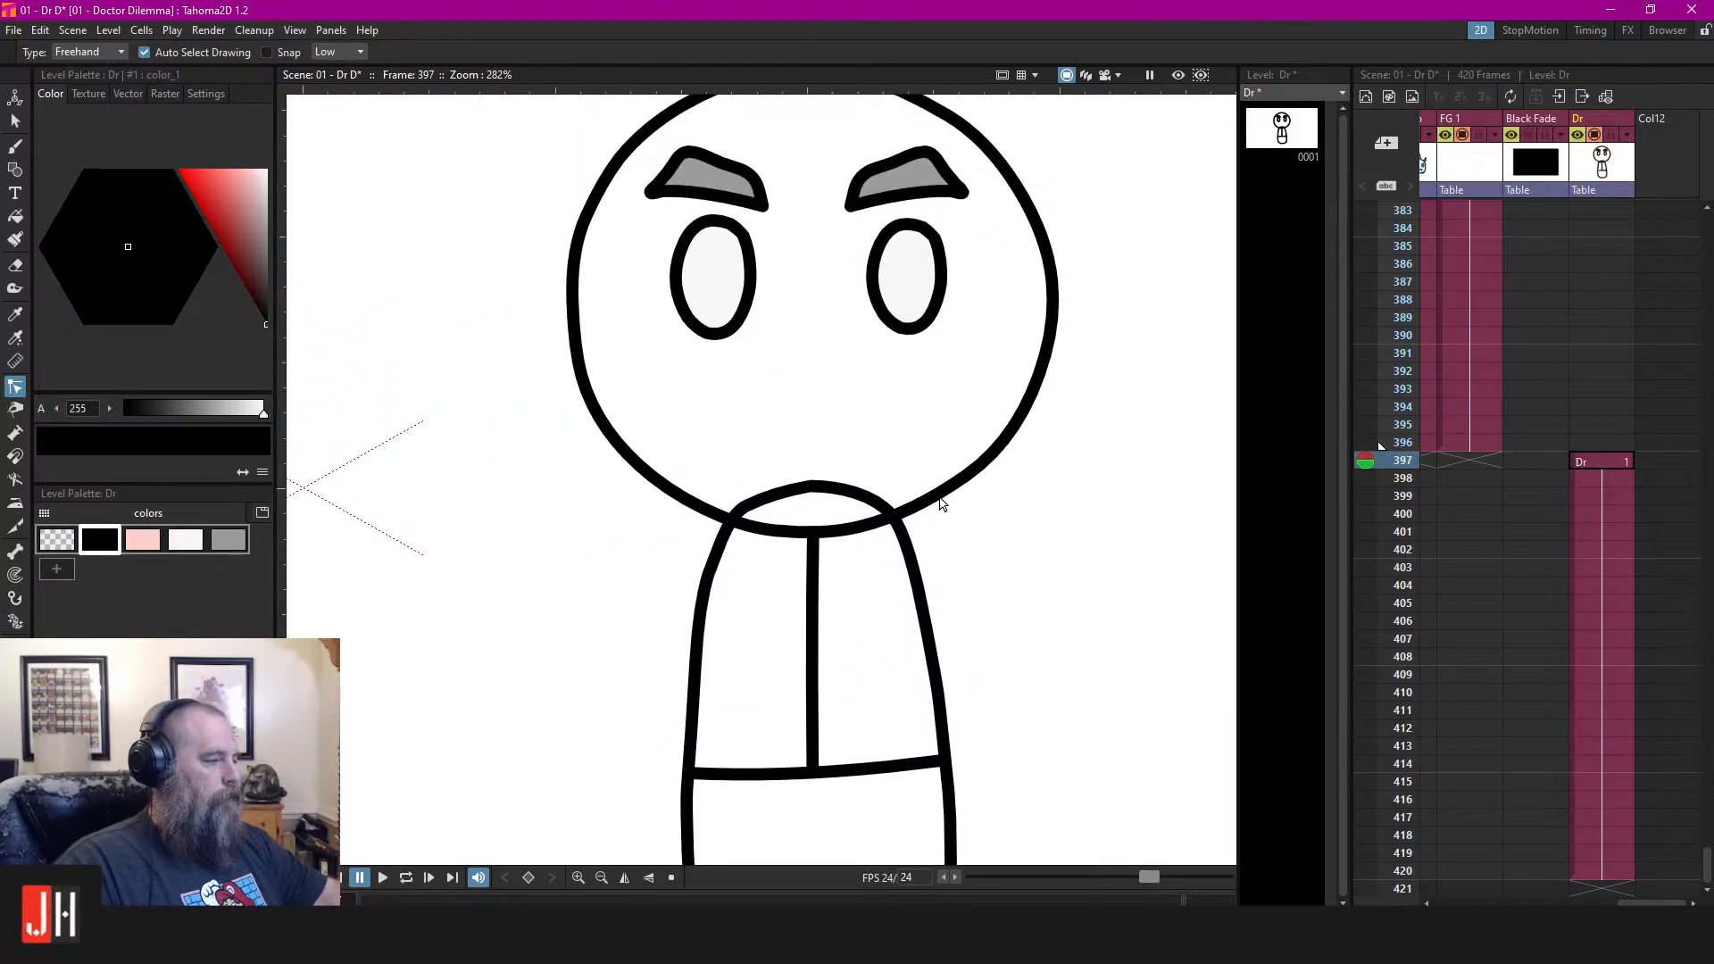
{"action": "left_click", "coordinate": [942, 504]}
{"action": "scroll", "coordinate": [1017, 565], "scroll_direction": "up", "scroll_amount": 2}
{"action": "left_click", "coordinate": [963, 507]}
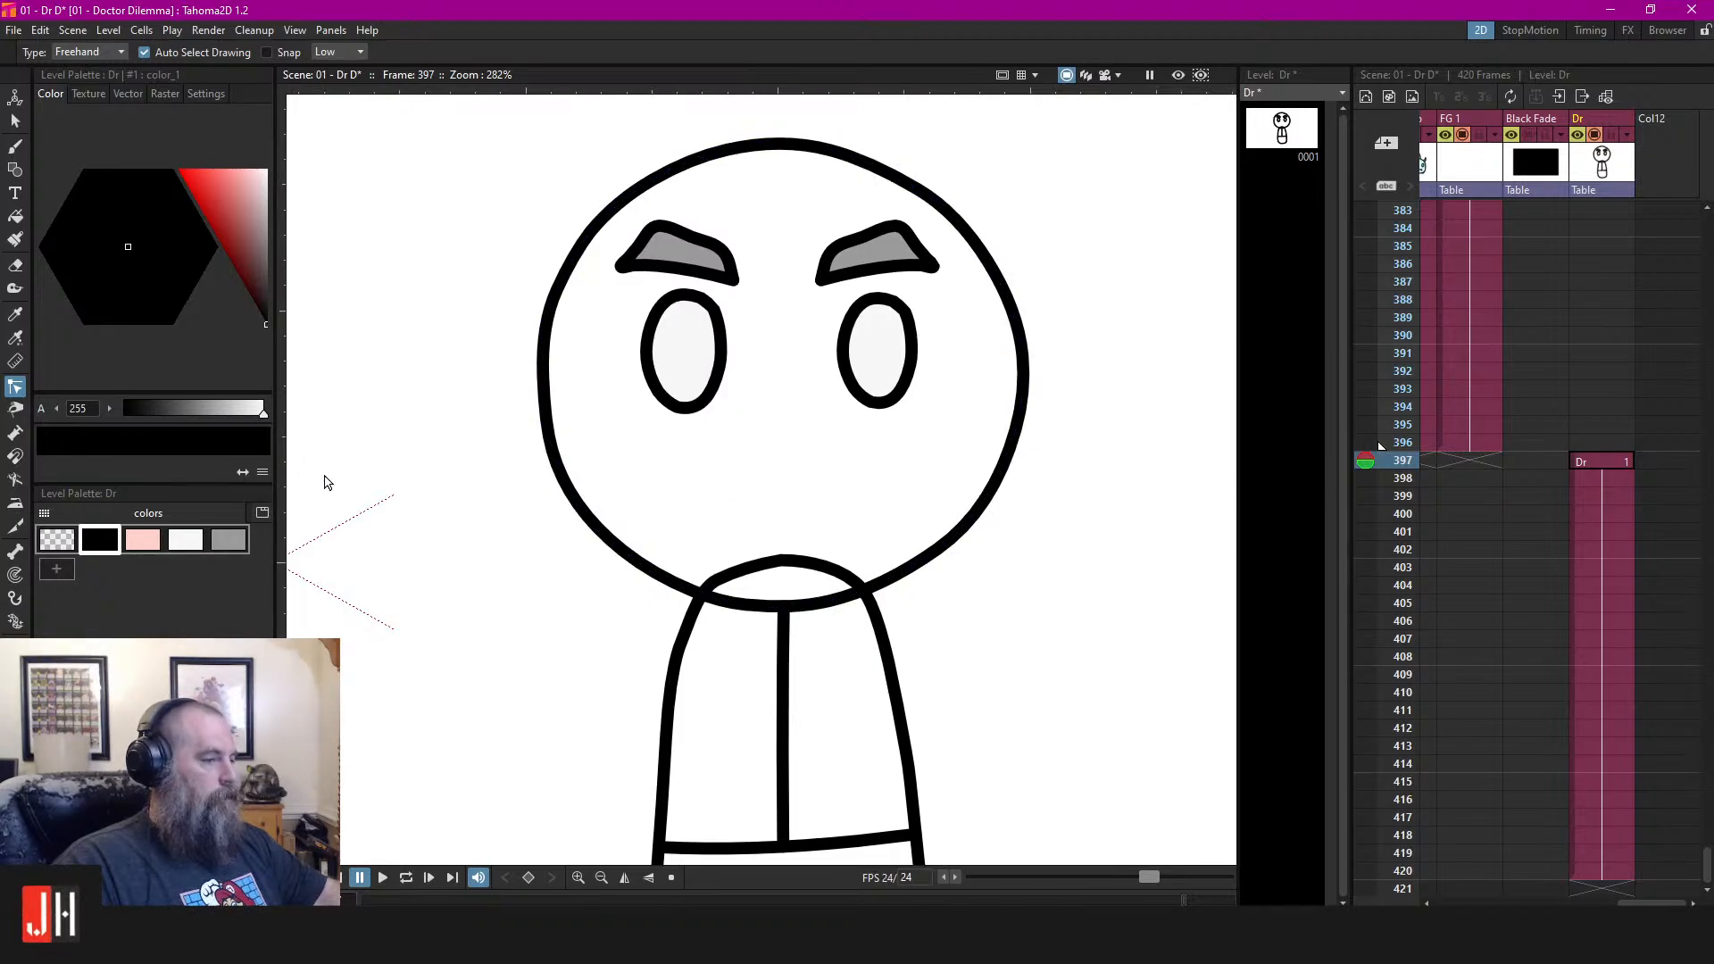
Try filling the face with the pink skin style, and undo the fill
{"action": "left_click", "coordinate": [142, 539]}
{"action": "key", "text": "f"}
{"action": "left_click", "coordinate": [822, 460]}
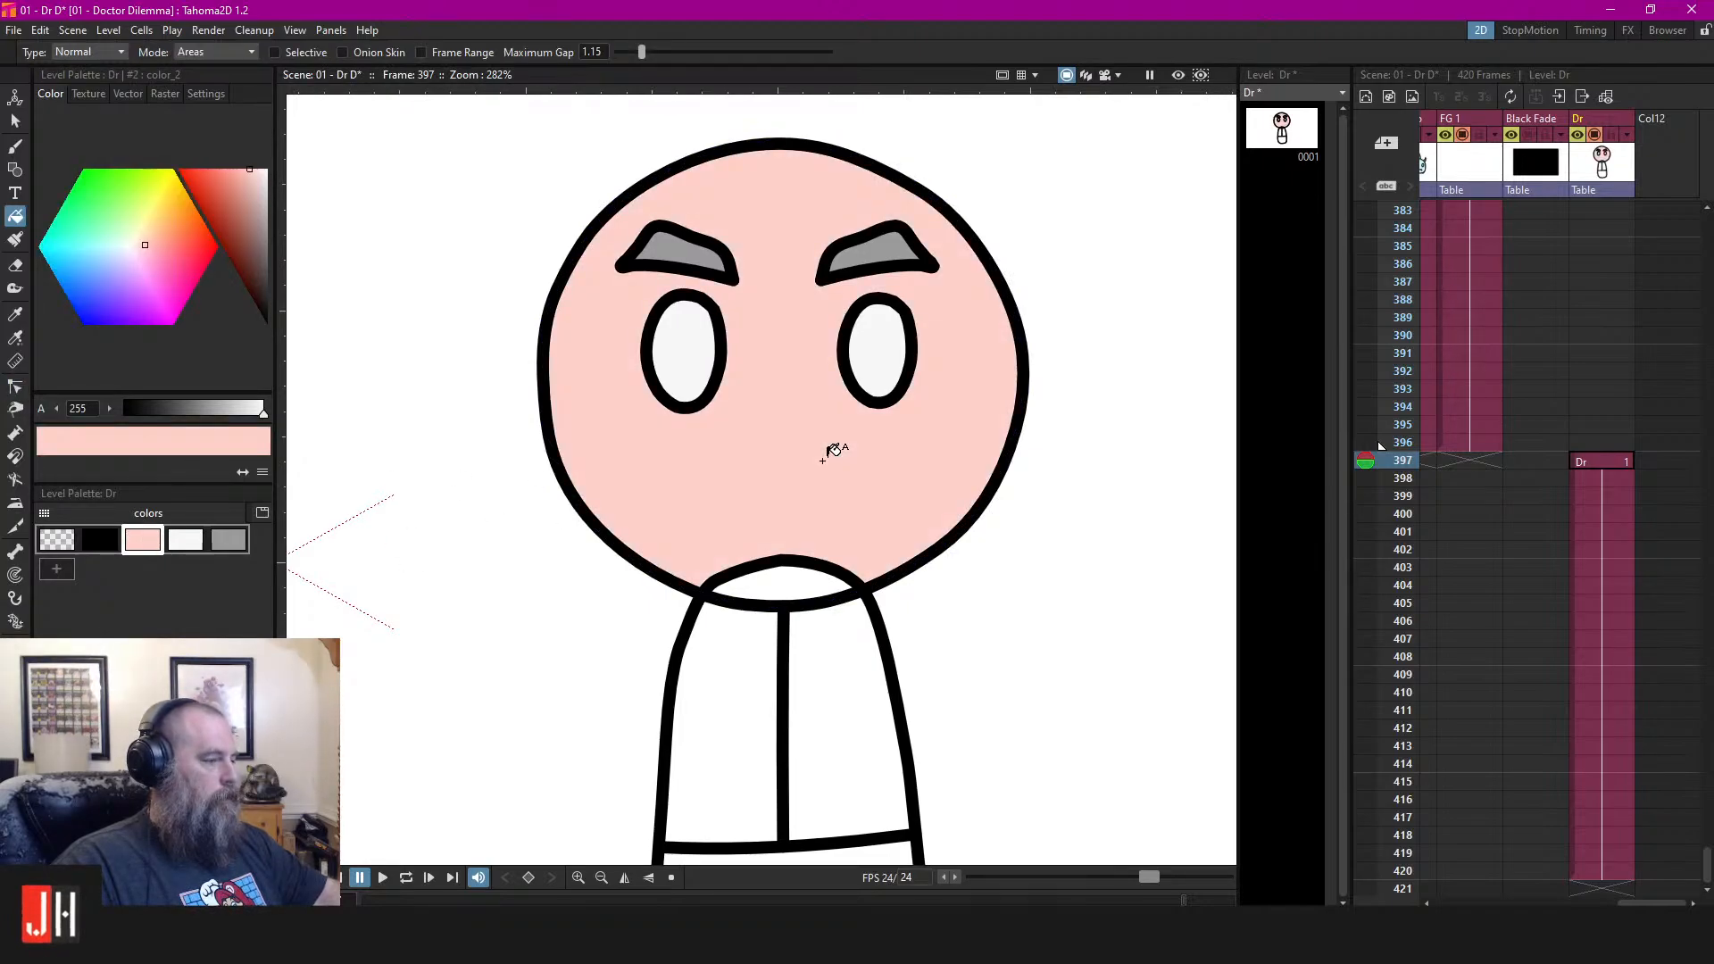
{"action": "key", "text": "ctrl+z"}
Select the head and body outlines separately, and fill the entire head with the pink skin style, covering the body's top edge
{"action": "key", "text": "s"}
{"action": "left_click", "coordinate": [931, 553]}
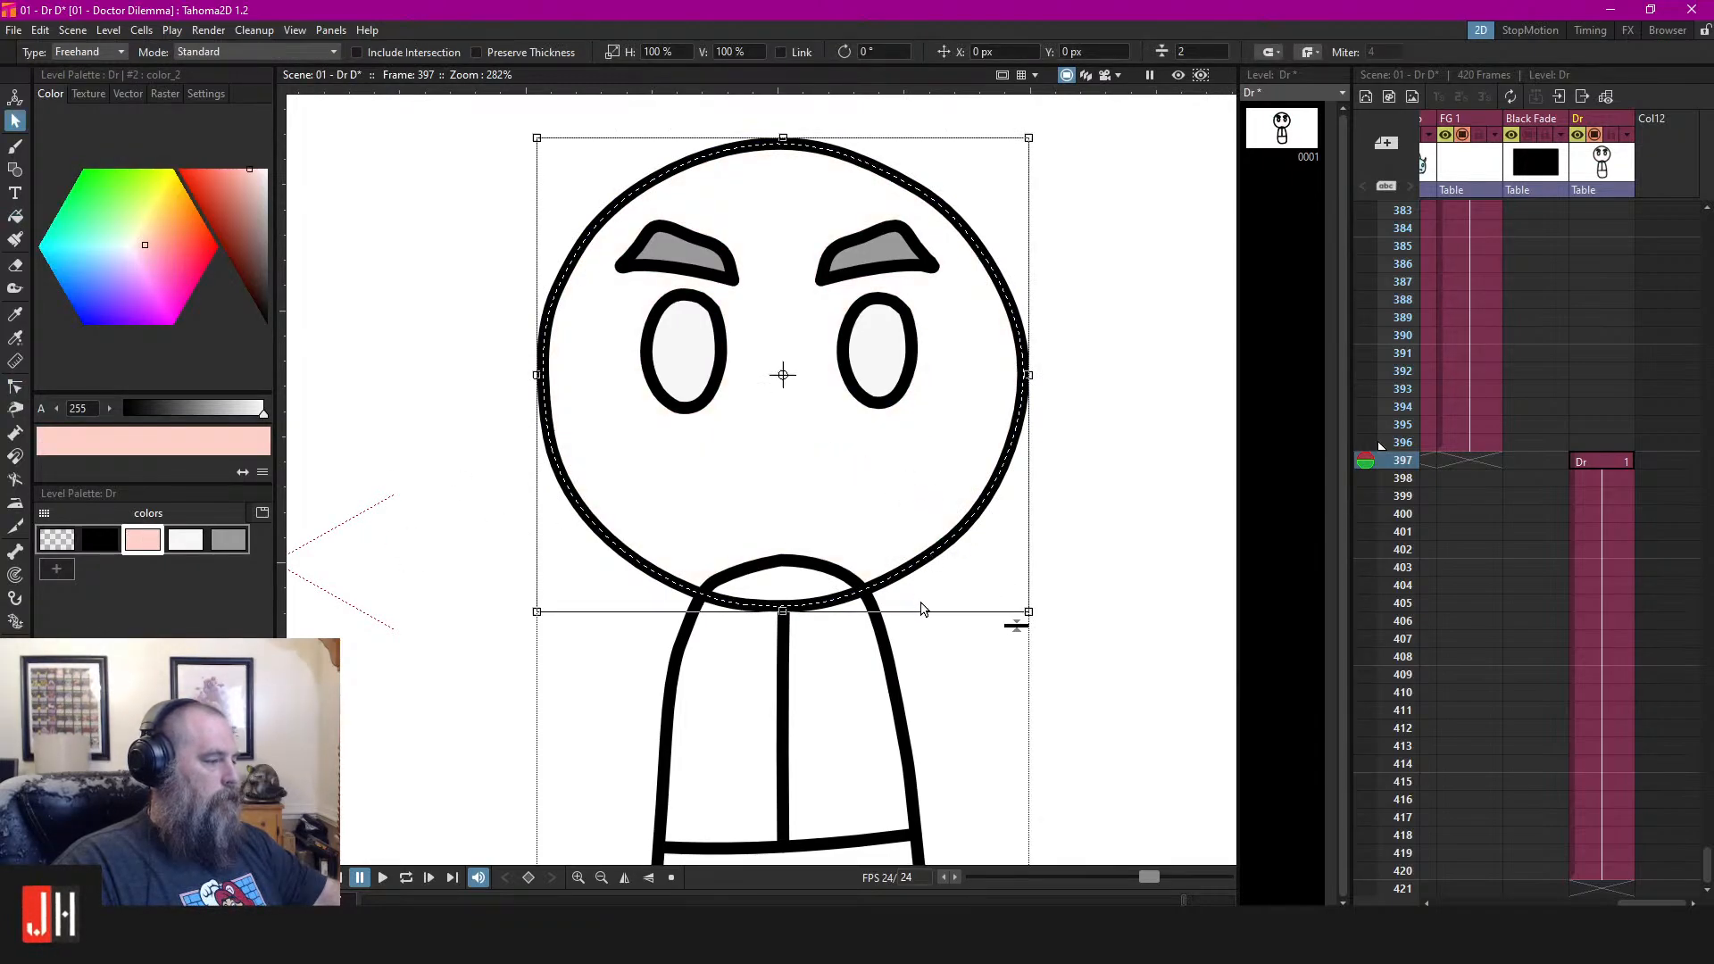
{"action": "left_click", "coordinate": [1104, 616]}
{"action": "left_click", "coordinate": [890, 646]}
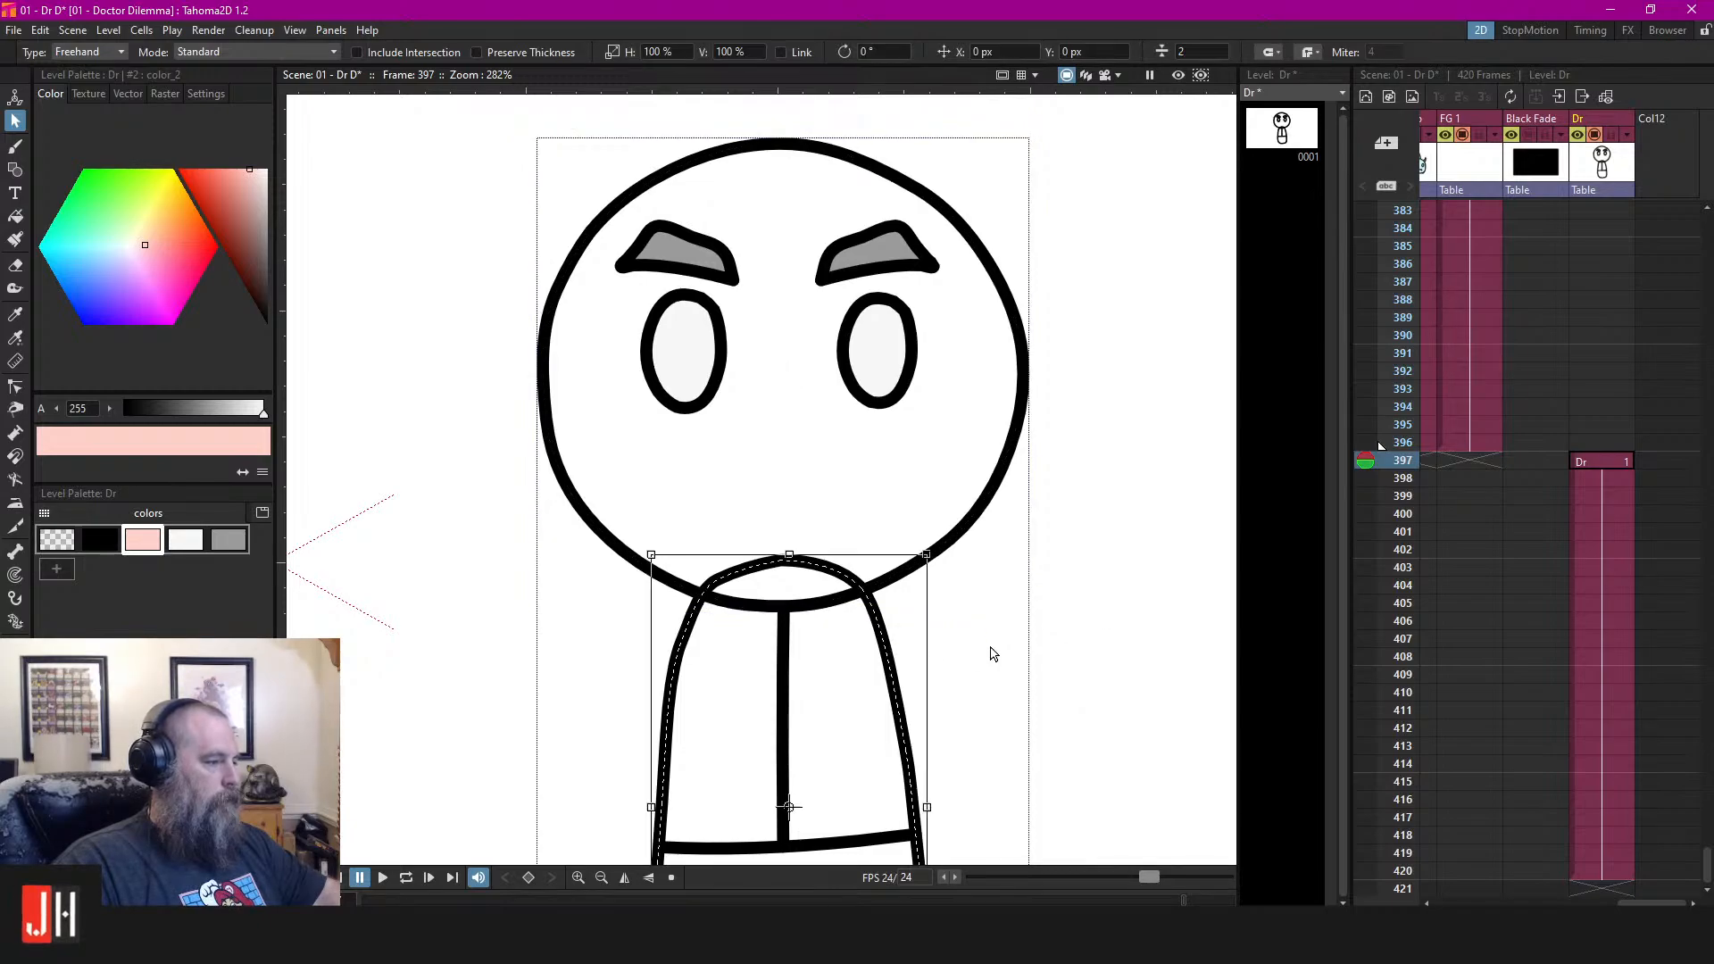
{"action": "left_click_drag", "start_coordinate": [989, 647], "coordinate": [976, 518]}
{"action": "left_click", "coordinate": [366, 540]}
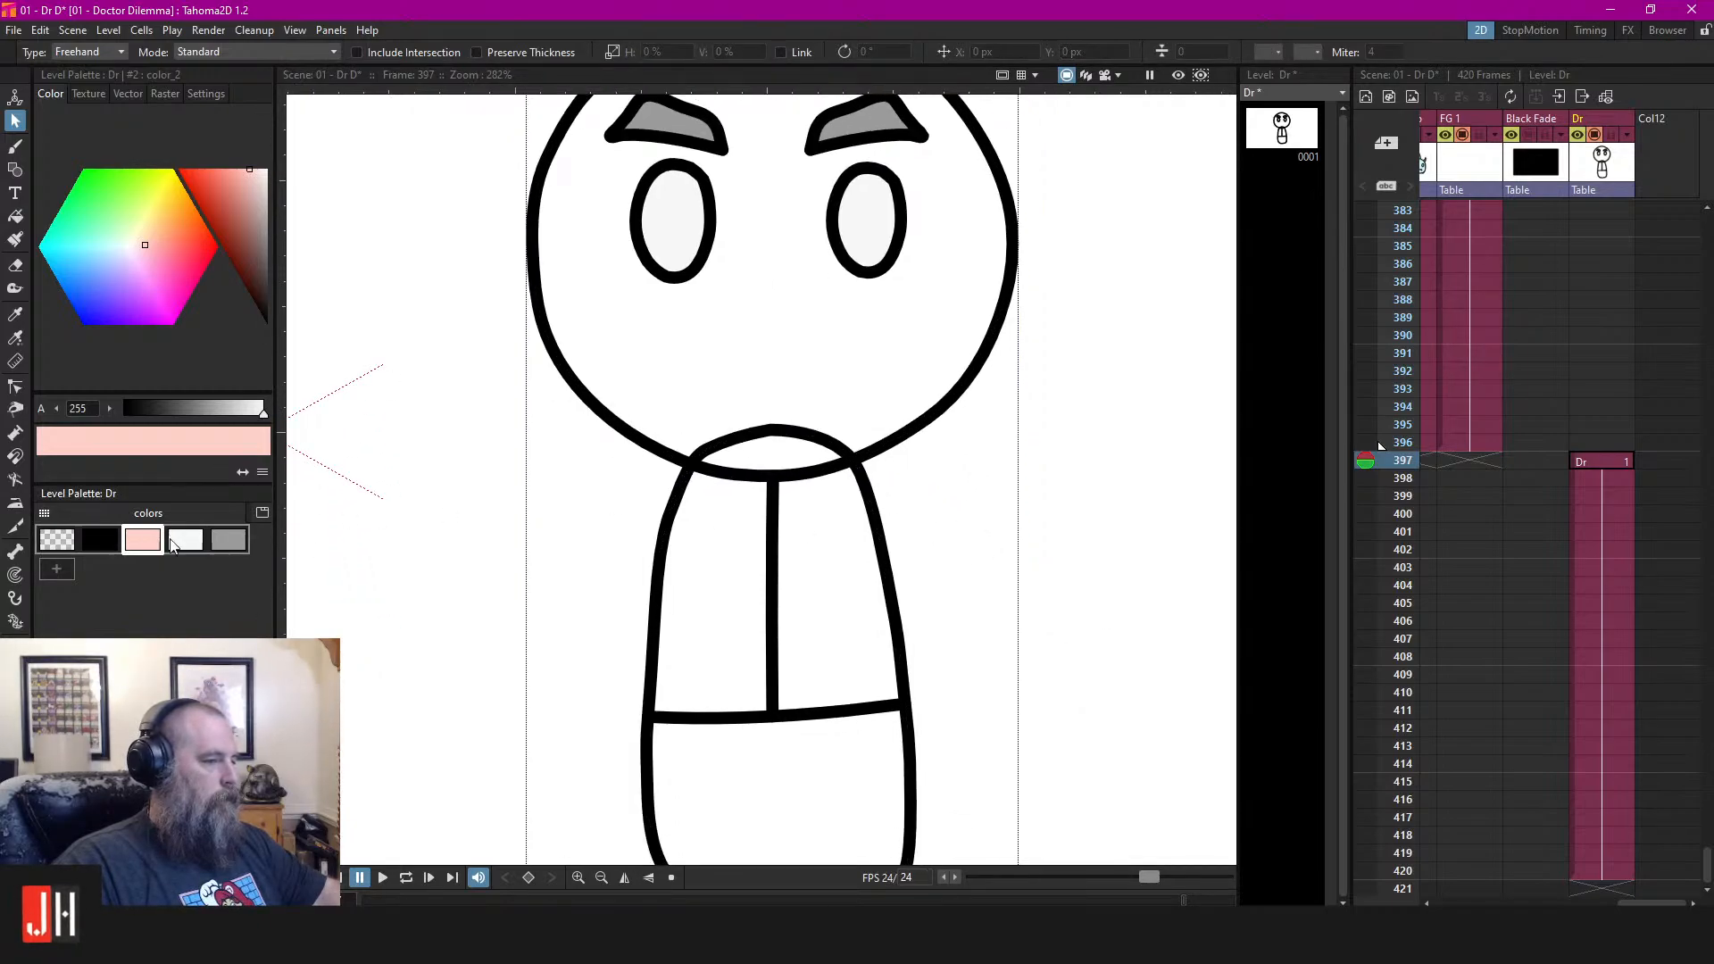
{"action": "key", "text": "f"}
{"action": "left_click", "coordinate": [849, 349]}
{"action": "key", "text": "s"}
Select the head together with its eyebrows, clear the selection and save the work
{"action": "left_click_drag", "start_coordinate": [1055, 449], "coordinate": [1094, 647]}
{"action": "scroll", "coordinate": [1118, 518], "scroll_direction": "down", "scroll_amount": 4}
{"action": "mouse_move", "coordinate": [1143, 351]}
{"action": "left_mouse_down"}
{"action": "mouse_move", "coordinate": [1205, 733]}
{"action": "mouse_move", "coordinate": [976, 298]}
{"action": "mouse_move", "coordinate": [670, 500]}
{"action": "mouse_move", "coordinate": [979, 268]}
{"action": "left_mouse_up"}
{"action": "left_click", "coordinate": [1033, 286]}
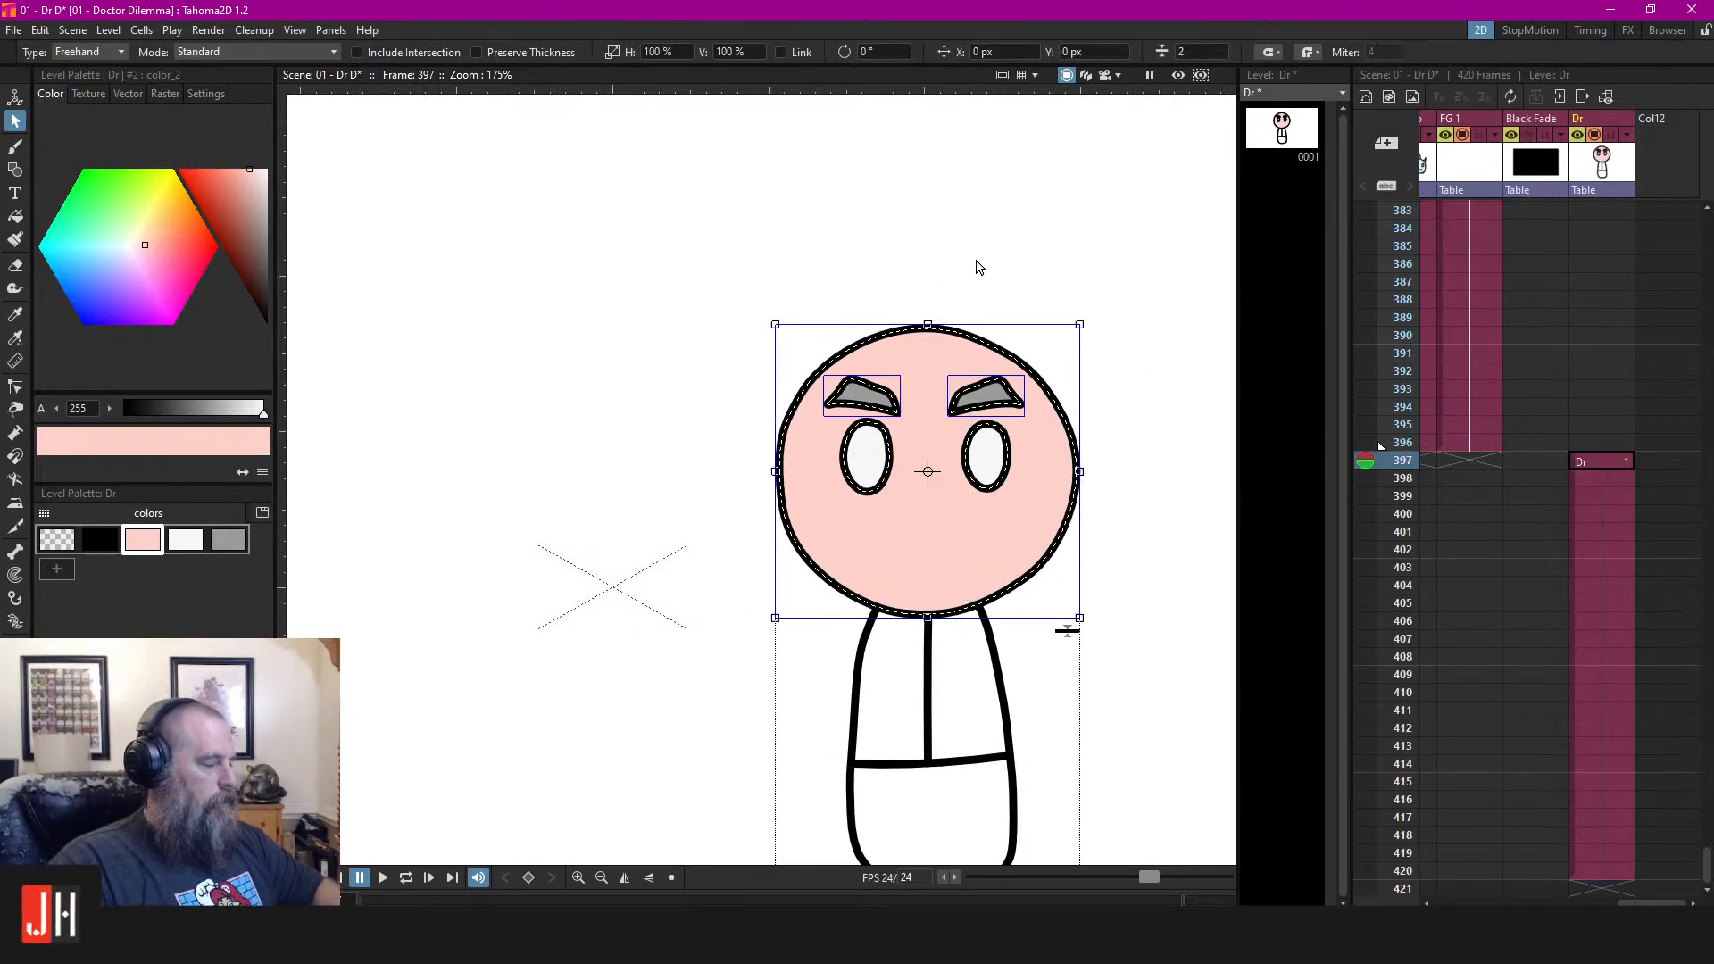
{"action": "left_click", "coordinate": [987, 268]}
{"action": "scroll", "coordinate": [803, 447], "scroll_direction": "up", "scroll_amount": 2}
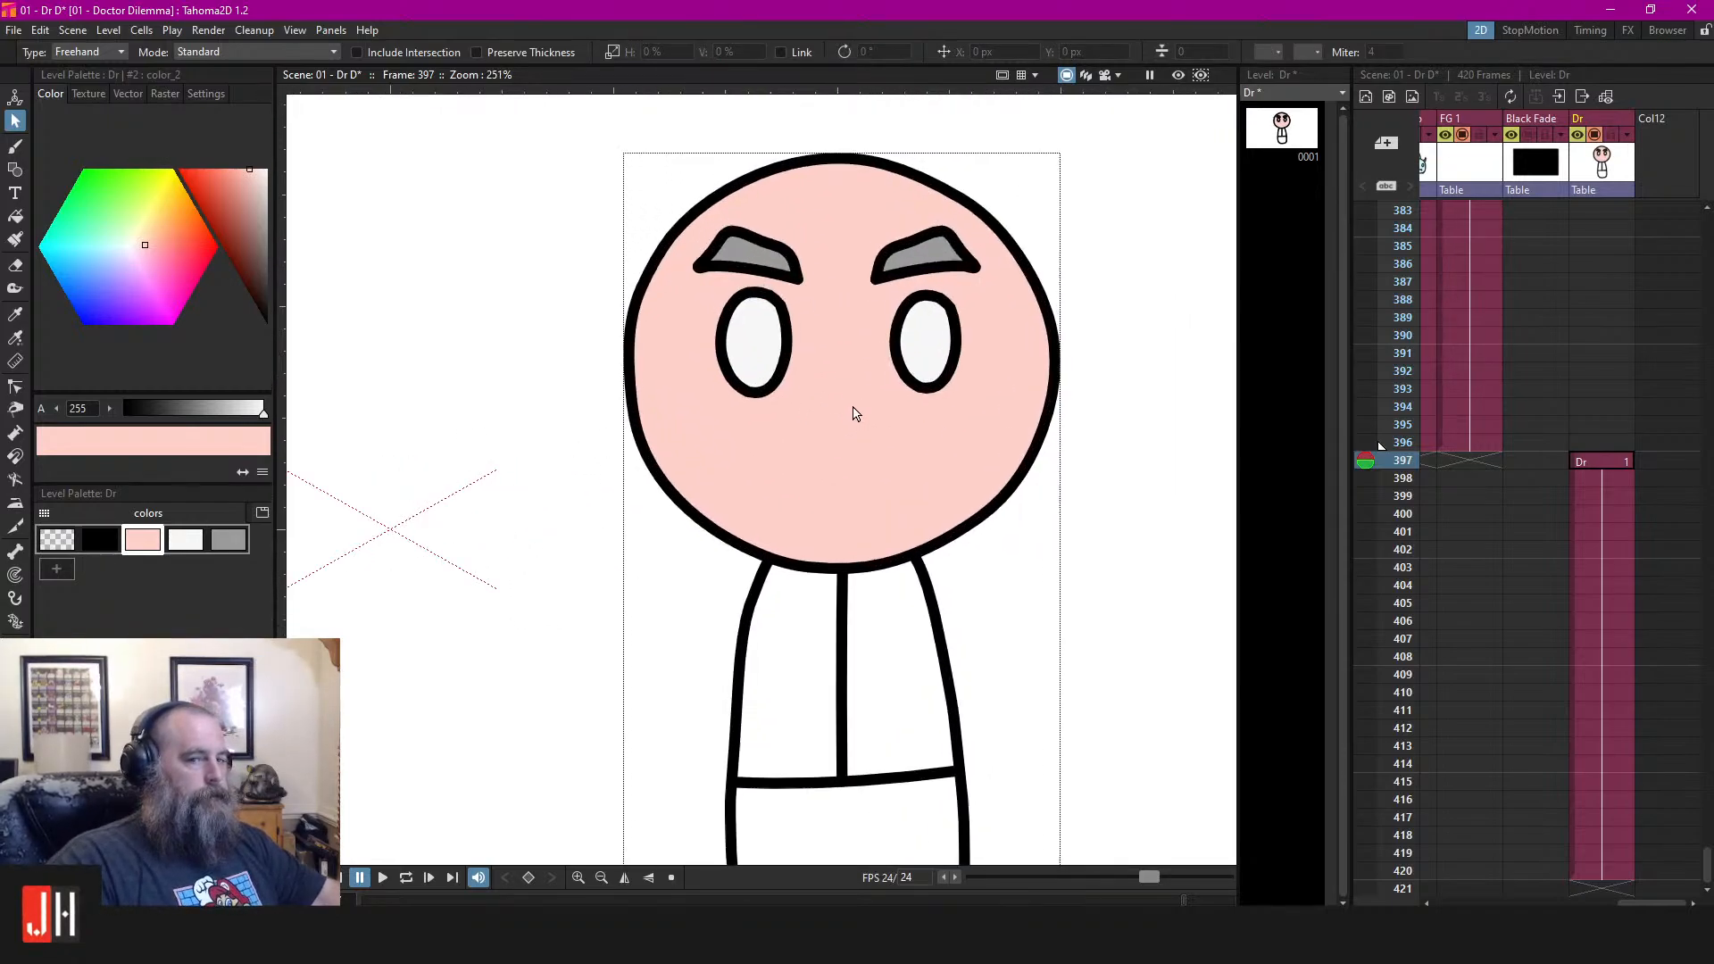
{"action": "key", "text": "ctrl+s"}
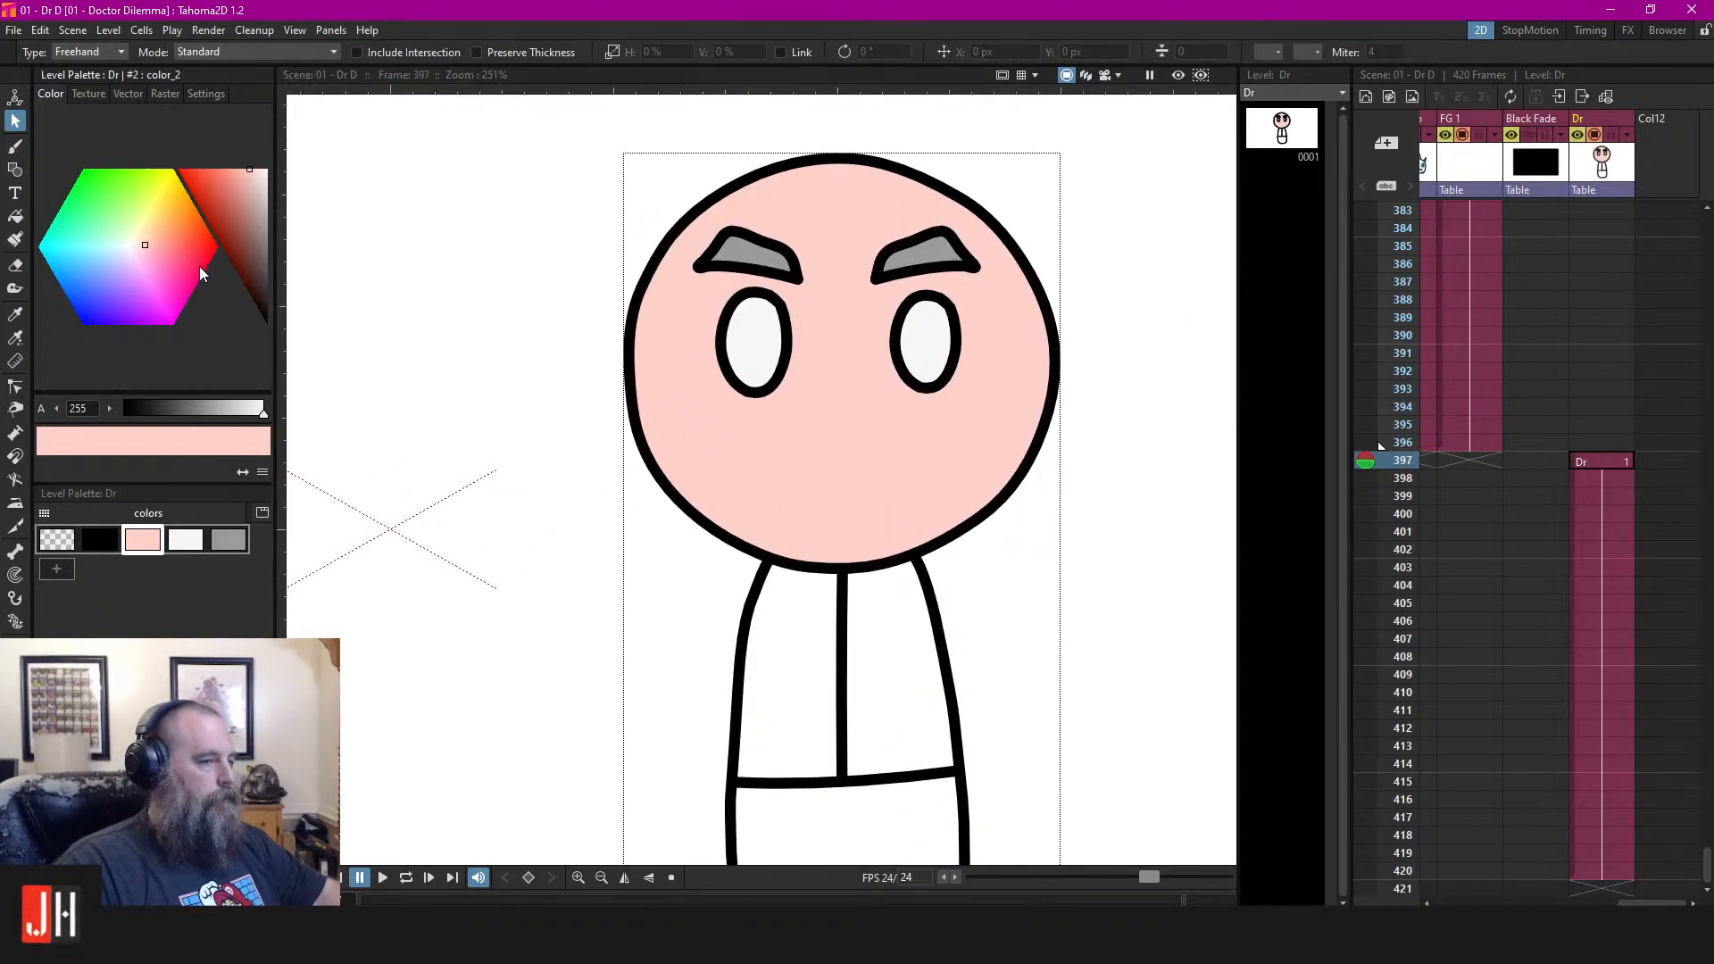
{"action": "scroll", "coordinate": [1026, 522], "scroll_direction": "up", "scroll_amount": 1}
{"action": "scroll", "coordinate": [988, 549], "scroll_direction": "down", "scroll_amount": 3}
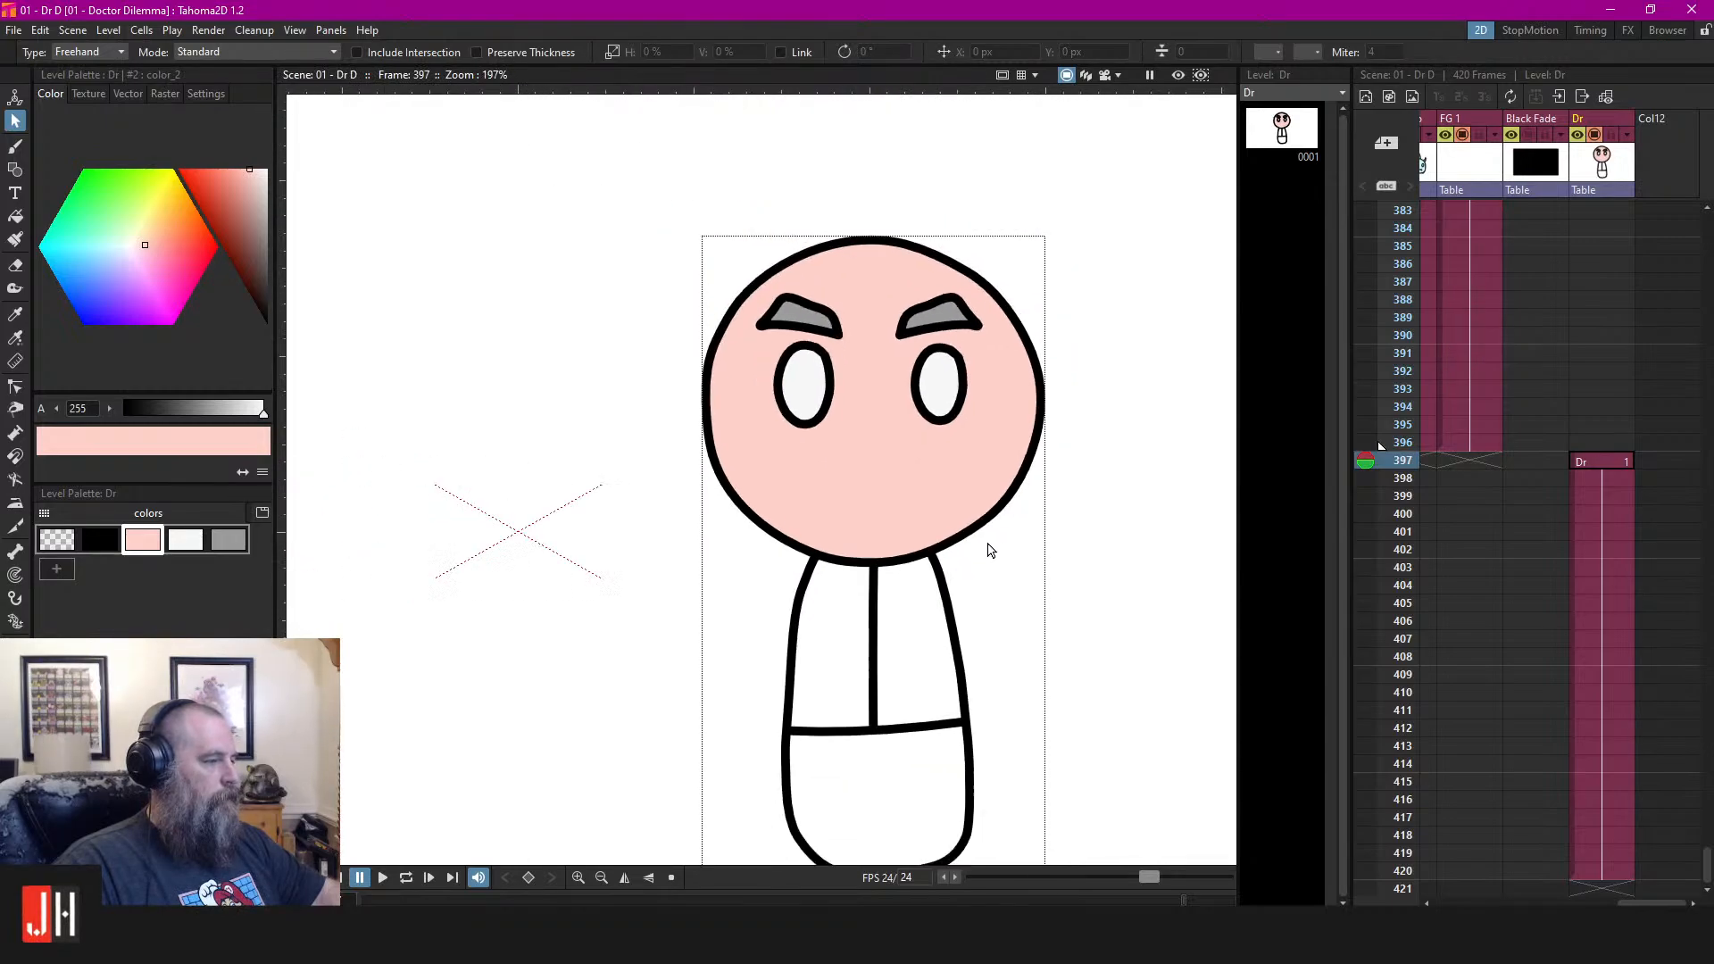
{"action": "scroll", "coordinate": [952, 487], "scroll_direction": "up", "scroll_amount": 2}
{"action": "scroll", "coordinate": [951, 486], "scroll_direction": "up", "scroll_amount": 1}
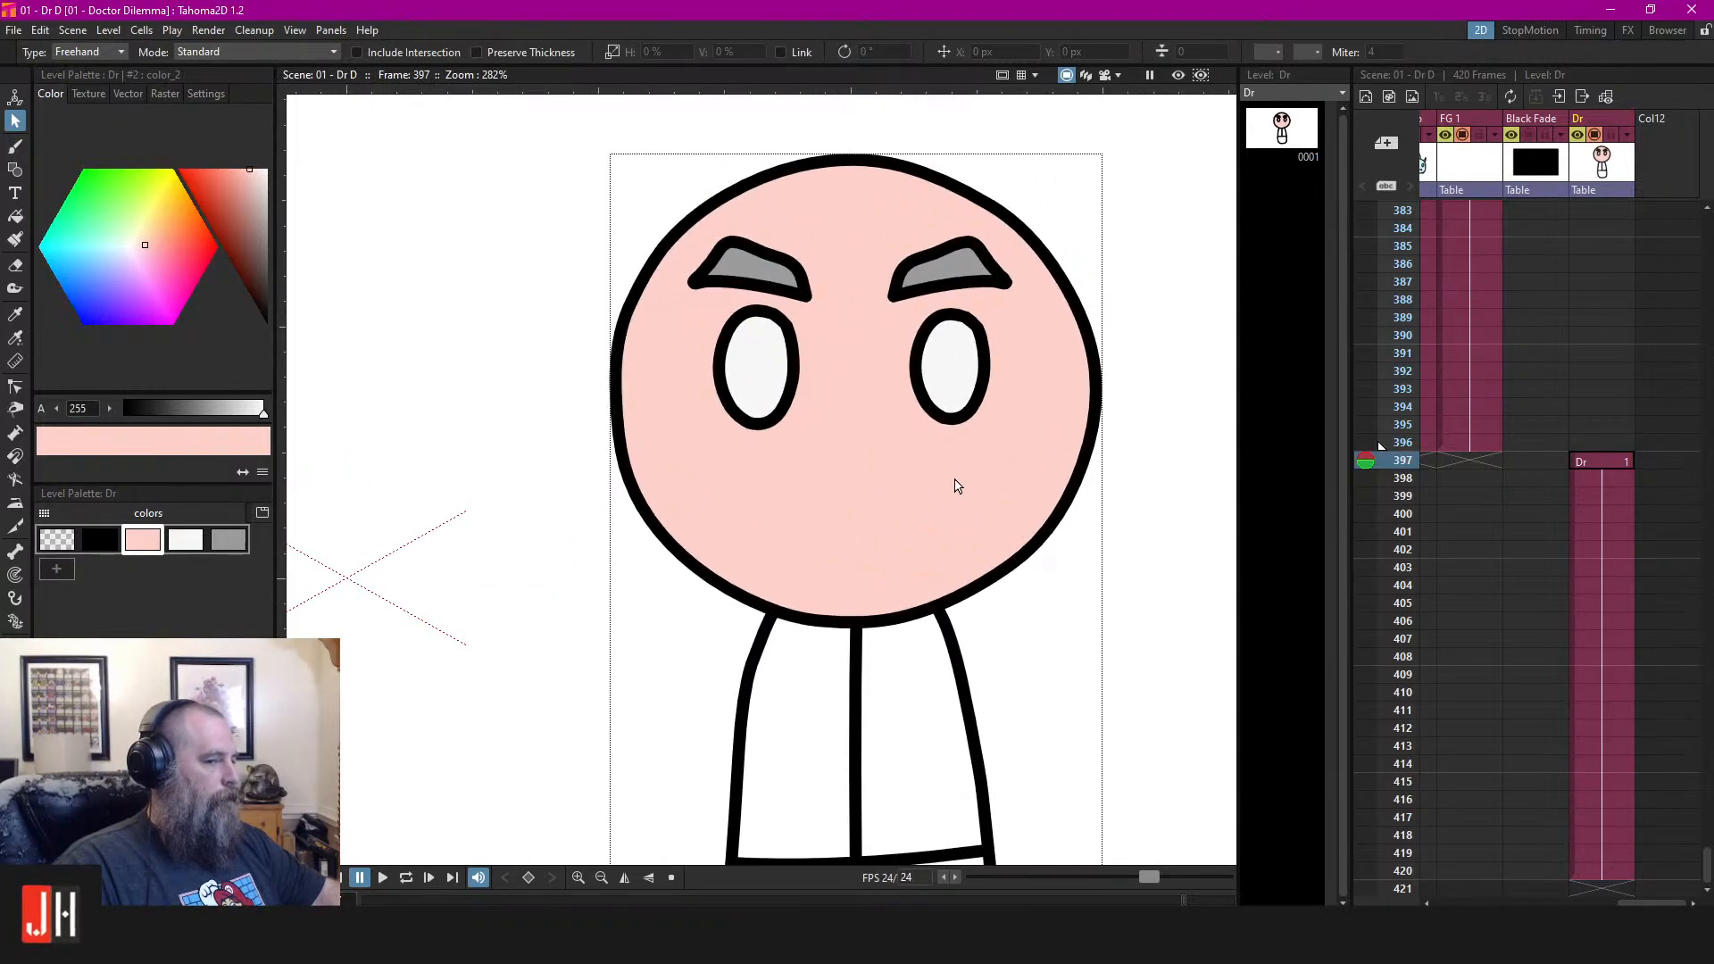
{"action": "scroll", "coordinate": [954, 480], "scroll_direction": "up", "scroll_amount": 2}
{"action": "left_click_drag", "start_coordinate": [887, 391], "coordinate": [921, 484]}
{"action": "left_click_drag", "start_coordinate": [746, 297], "coordinate": [855, 379]}
{"action": "scroll", "coordinate": [806, 417], "scroll_direction": "down", "scroll_amount": 5}
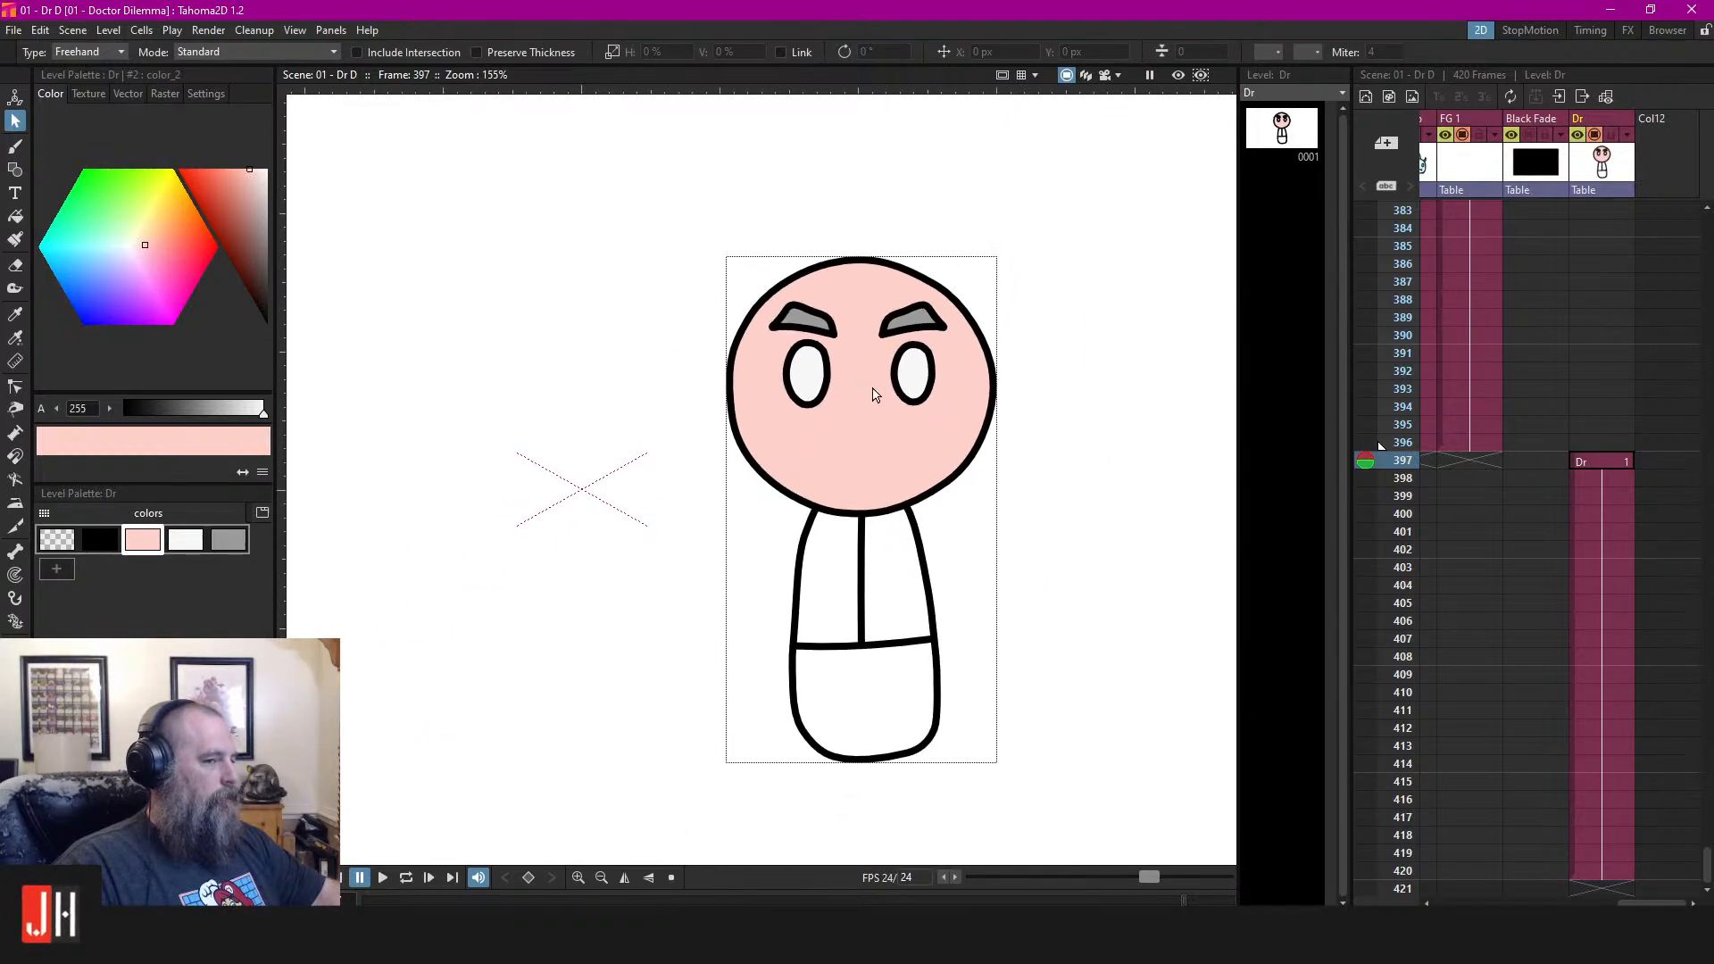
{"action": "scroll", "coordinate": [873, 394], "scroll_direction": "up", "scroll_amount": 2}
{"action": "scroll", "coordinate": [868, 399], "scroll_direction": "down", "scroll_amount": 1}
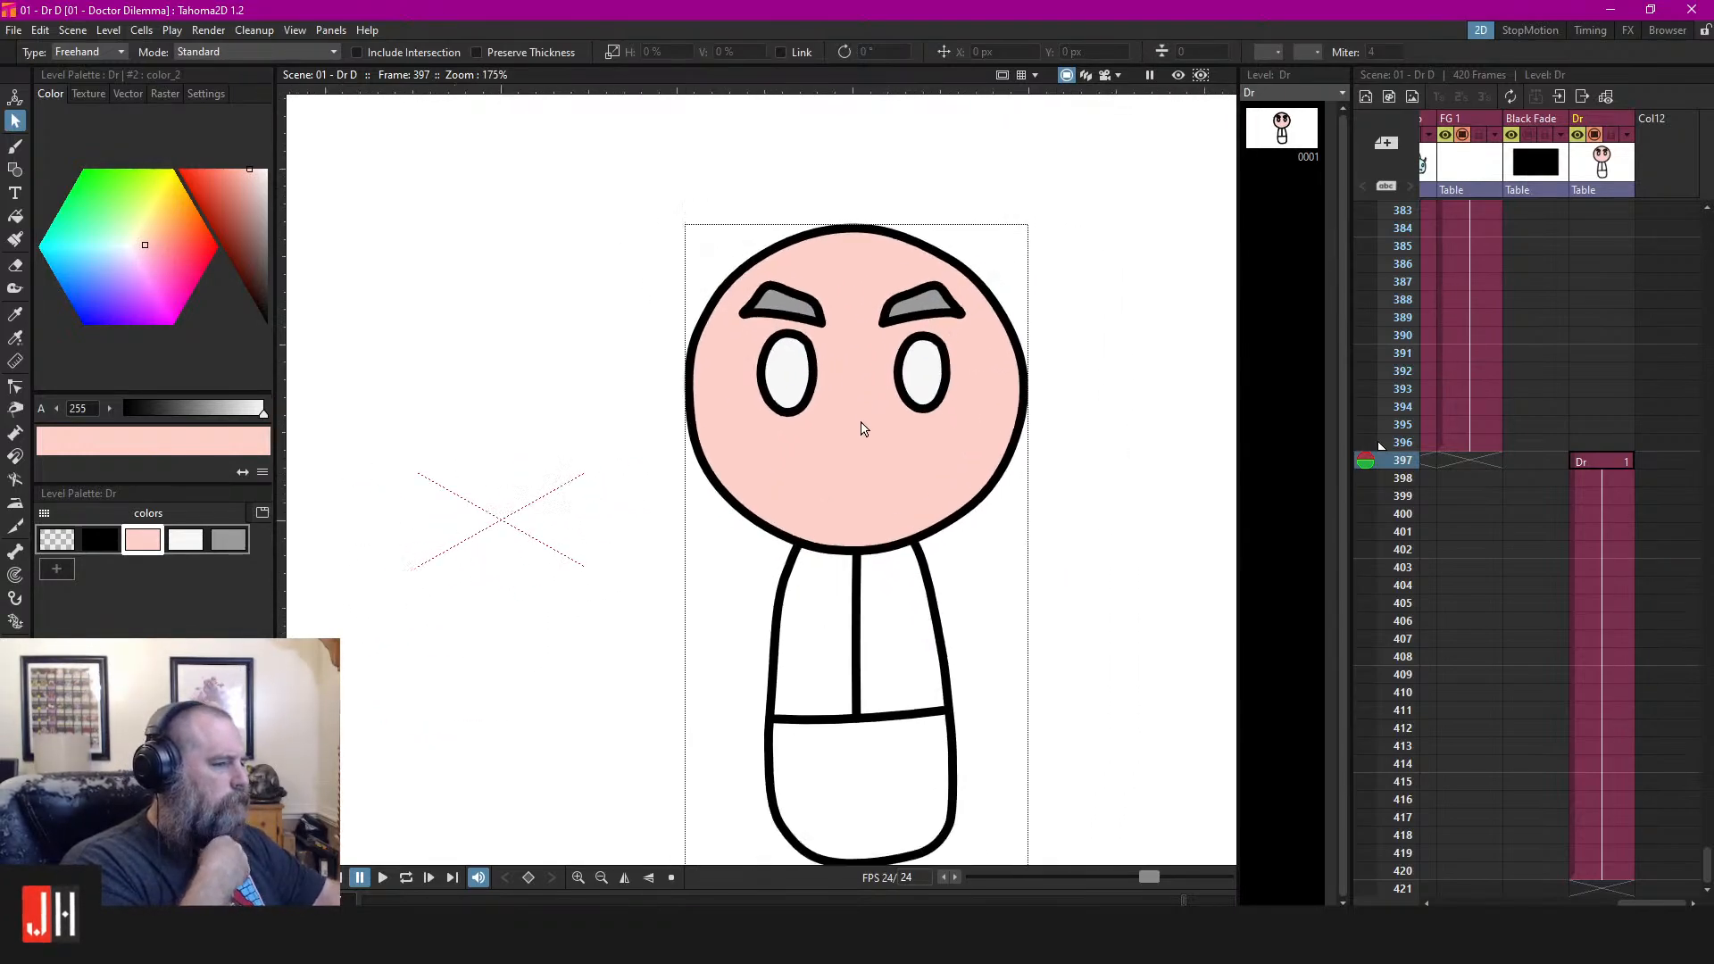
{"action": "scroll", "coordinate": [864, 429], "scroll_direction": "down", "scroll_amount": 7}
{"action": "scroll", "coordinate": [884, 433], "scroll_direction": "up", "scroll_amount": 6}
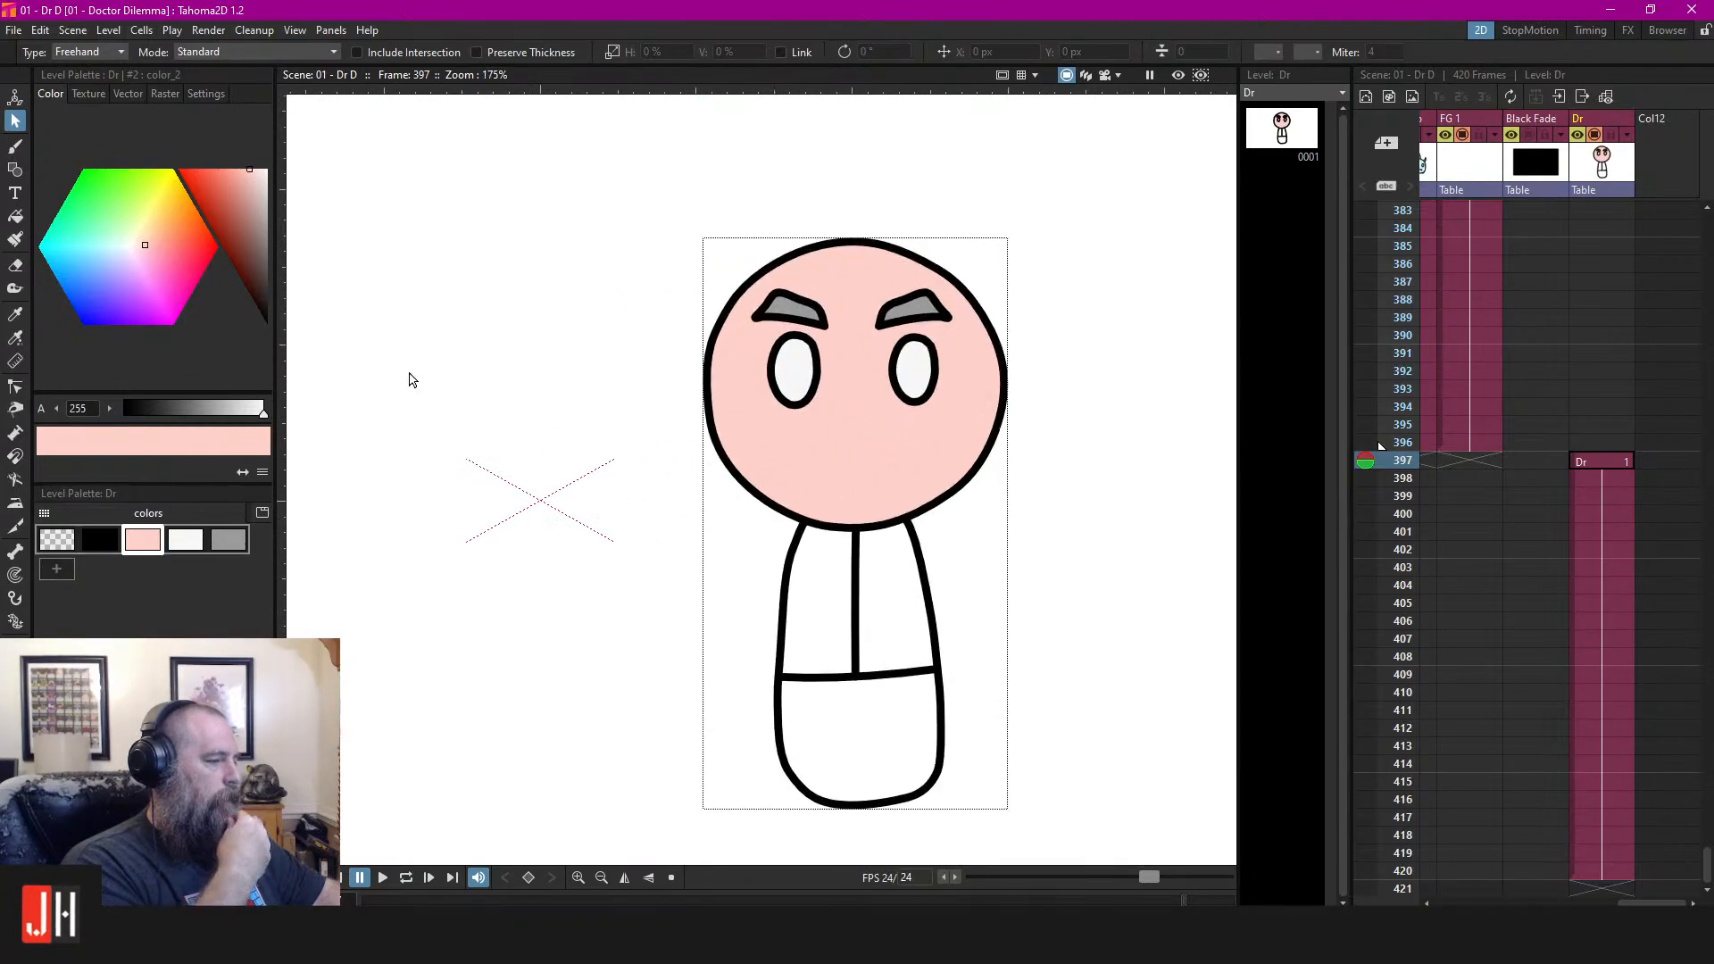
Draw a wavy black hair and beard outline hanging from both sides of the head and across the upper body
{"action": "left_click", "coordinate": [100, 539]}
{"action": "key", "text": "b"}
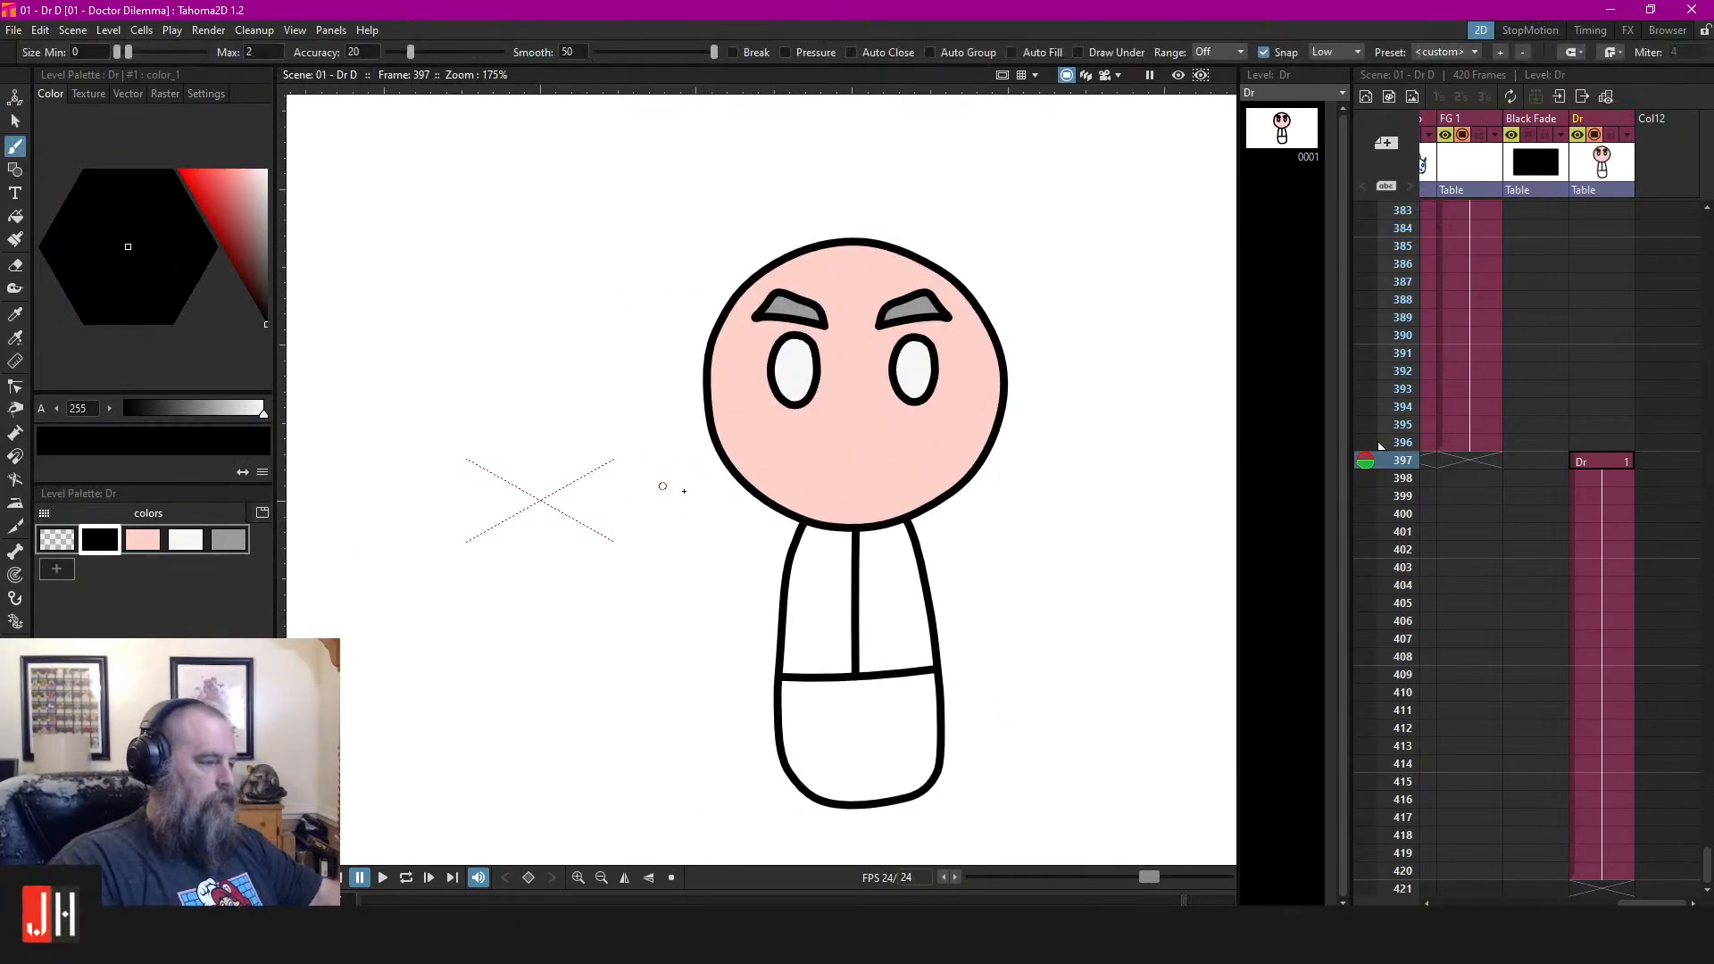
{"action": "scroll", "coordinate": [777, 395], "scroll_direction": "up", "scroll_amount": 3}
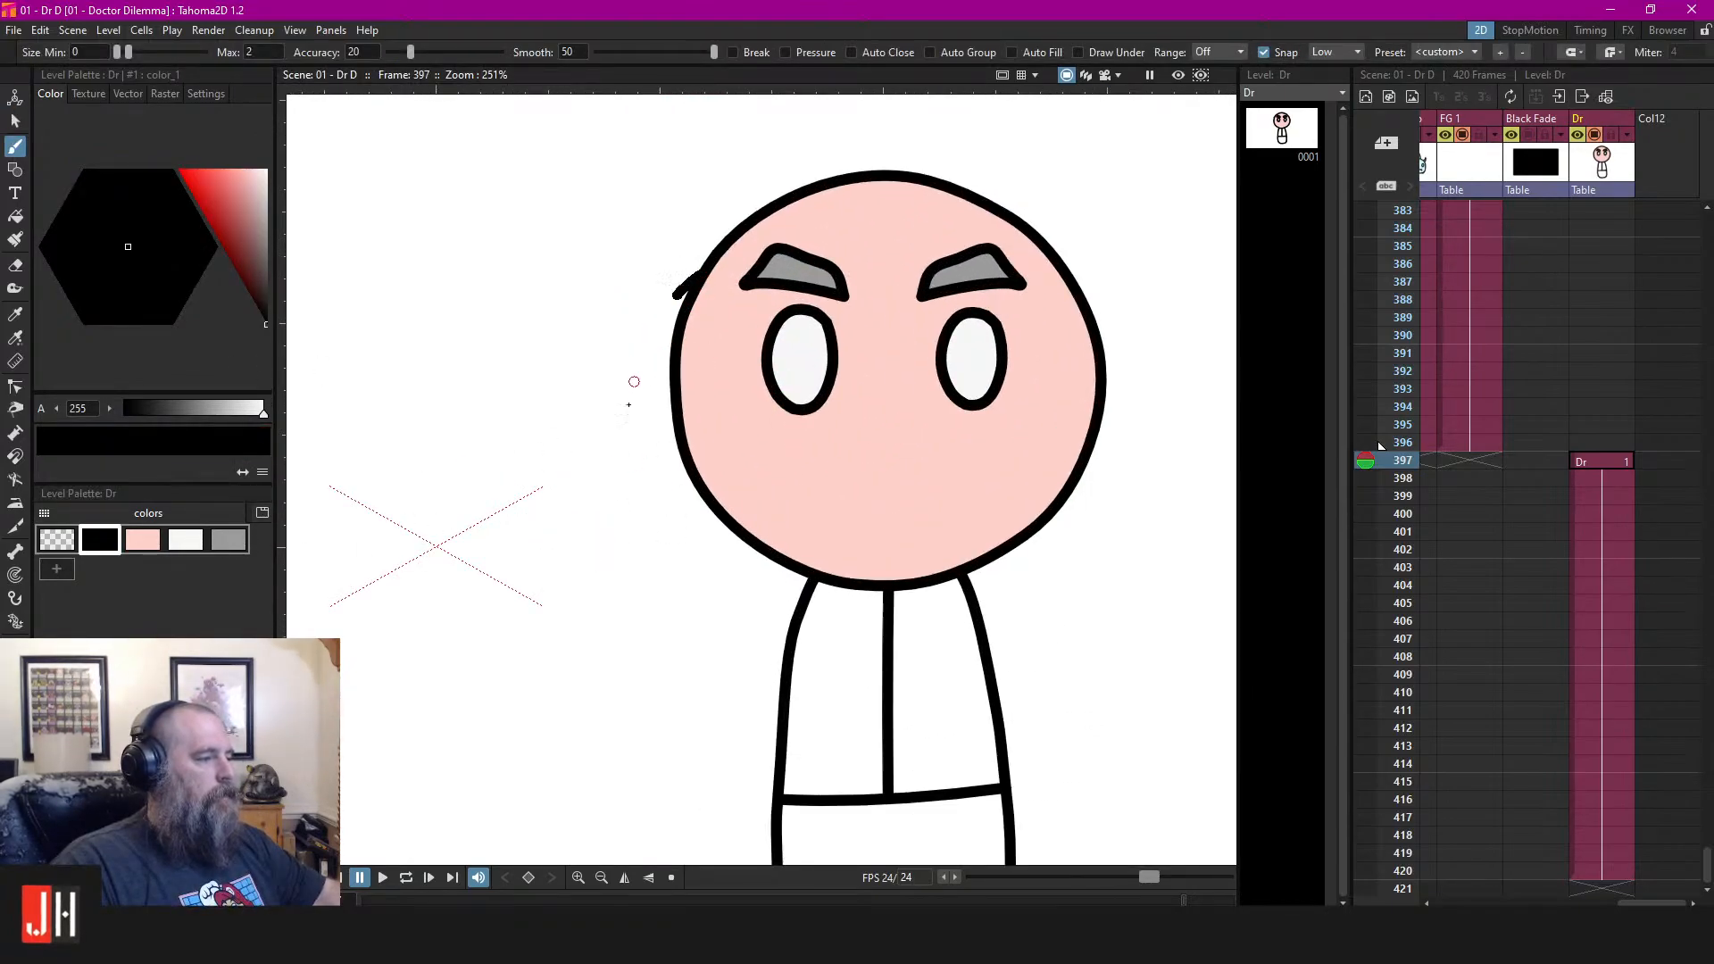
{"action": "mouse_move", "coordinate": [634, 381]}
{"action": "left_mouse_down"}
{"action": "mouse_move", "coordinate": [621, 486]}
{"action": "mouse_move", "coordinate": [649, 461]}
{"action": "mouse_move", "coordinate": [675, 609]}
{"action": "mouse_move", "coordinate": [714, 585]}
{"action": "mouse_move", "coordinate": [764, 657]}
{"action": "mouse_move", "coordinate": [781, 628]}
{"action": "mouse_move", "coordinate": [870, 701]}
{"action": "mouse_move", "coordinate": [897, 646]}
{"action": "mouse_move", "coordinate": [963, 687]}
{"action": "mouse_move", "coordinate": [934, 675]}
{"action": "mouse_move", "coordinate": [987, 658]}
{"action": "mouse_move", "coordinate": [1012, 592]}
{"action": "mouse_move", "coordinate": [1072, 604]}
{"action": "left_mouse_up"}
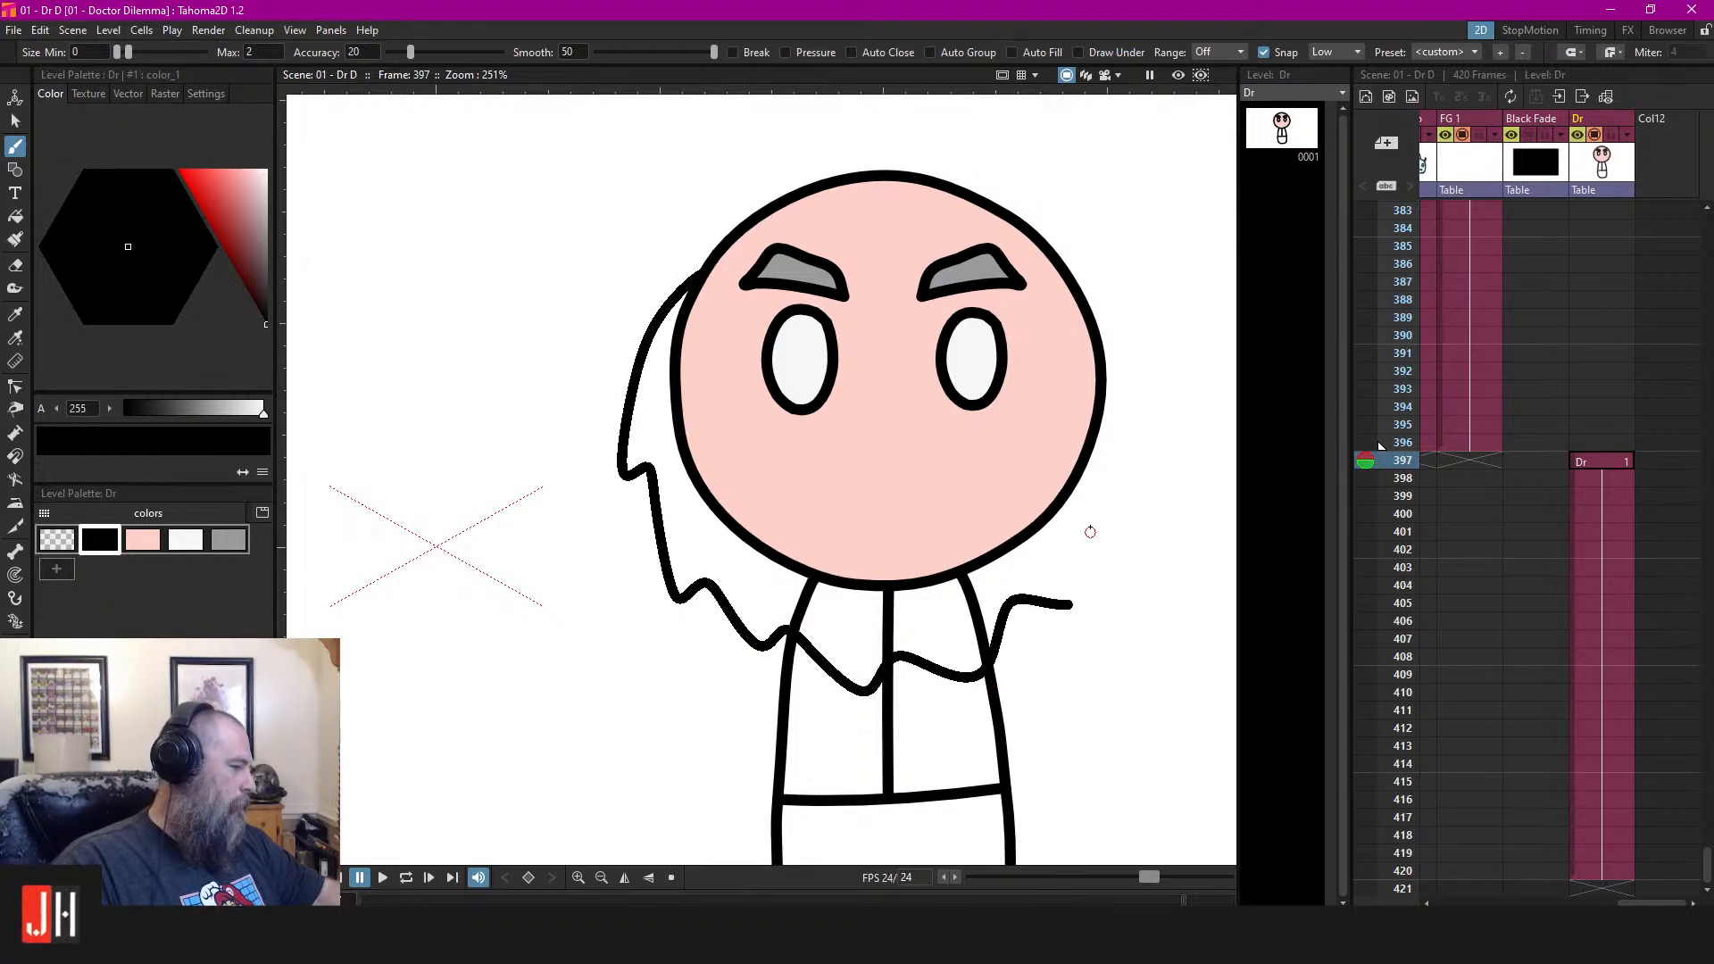
{"action": "mouse_move", "coordinate": [1090, 532]}
{"action": "left_mouse_down"}
{"action": "mouse_move", "coordinate": [1150, 517]}
{"action": "mouse_move", "coordinate": [1120, 435]}
{"action": "mouse_move", "coordinate": [1159, 437]}
{"action": "mouse_move", "coordinate": [1081, 301]}
{"action": "left_mouse_up"}
{"action": "scroll", "coordinate": [1118, 451], "scroll_direction": "up", "scroll_amount": 4}
{"action": "left_click_drag", "start_coordinate": [452, 475], "coordinate": [645, 379]}
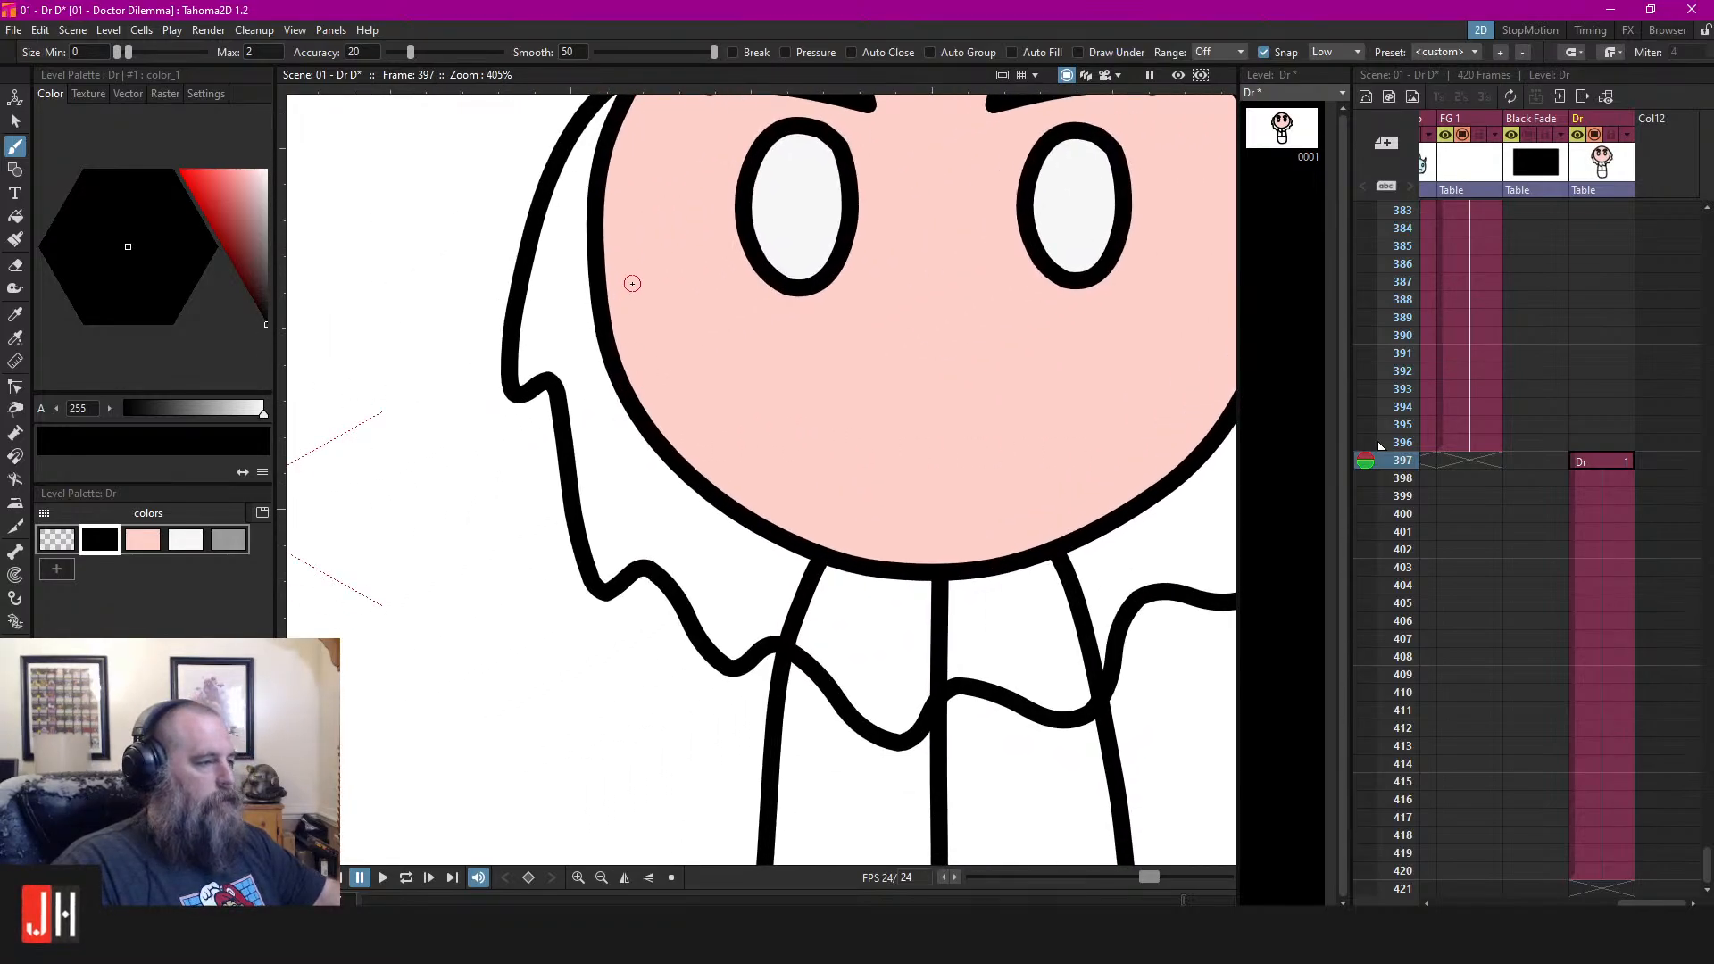
Draw a closed black moustache outline below the eyes, undoing unwanted strokes
{"action": "mouse_move", "coordinate": [632, 283]}
{"action": "left_mouse_down"}
{"action": "mouse_move", "coordinate": [607, 406]}
{"action": "mouse_move", "coordinate": [617, 496]}
{"action": "mouse_move", "coordinate": [661, 509]}
{"action": "mouse_move", "coordinate": [700, 570]}
{"action": "mouse_move", "coordinate": [857, 624]}
{"action": "mouse_move", "coordinate": [918, 598]}
{"action": "mouse_move", "coordinate": [1010, 643]}
{"action": "mouse_move", "coordinate": [1129, 572]}
{"action": "left_mouse_up"}
{"action": "key", "text": "ctrl+z"}
{"action": "left_click_drag", "start_coordinate": [973, 510], "coordinate": [859, 606]}
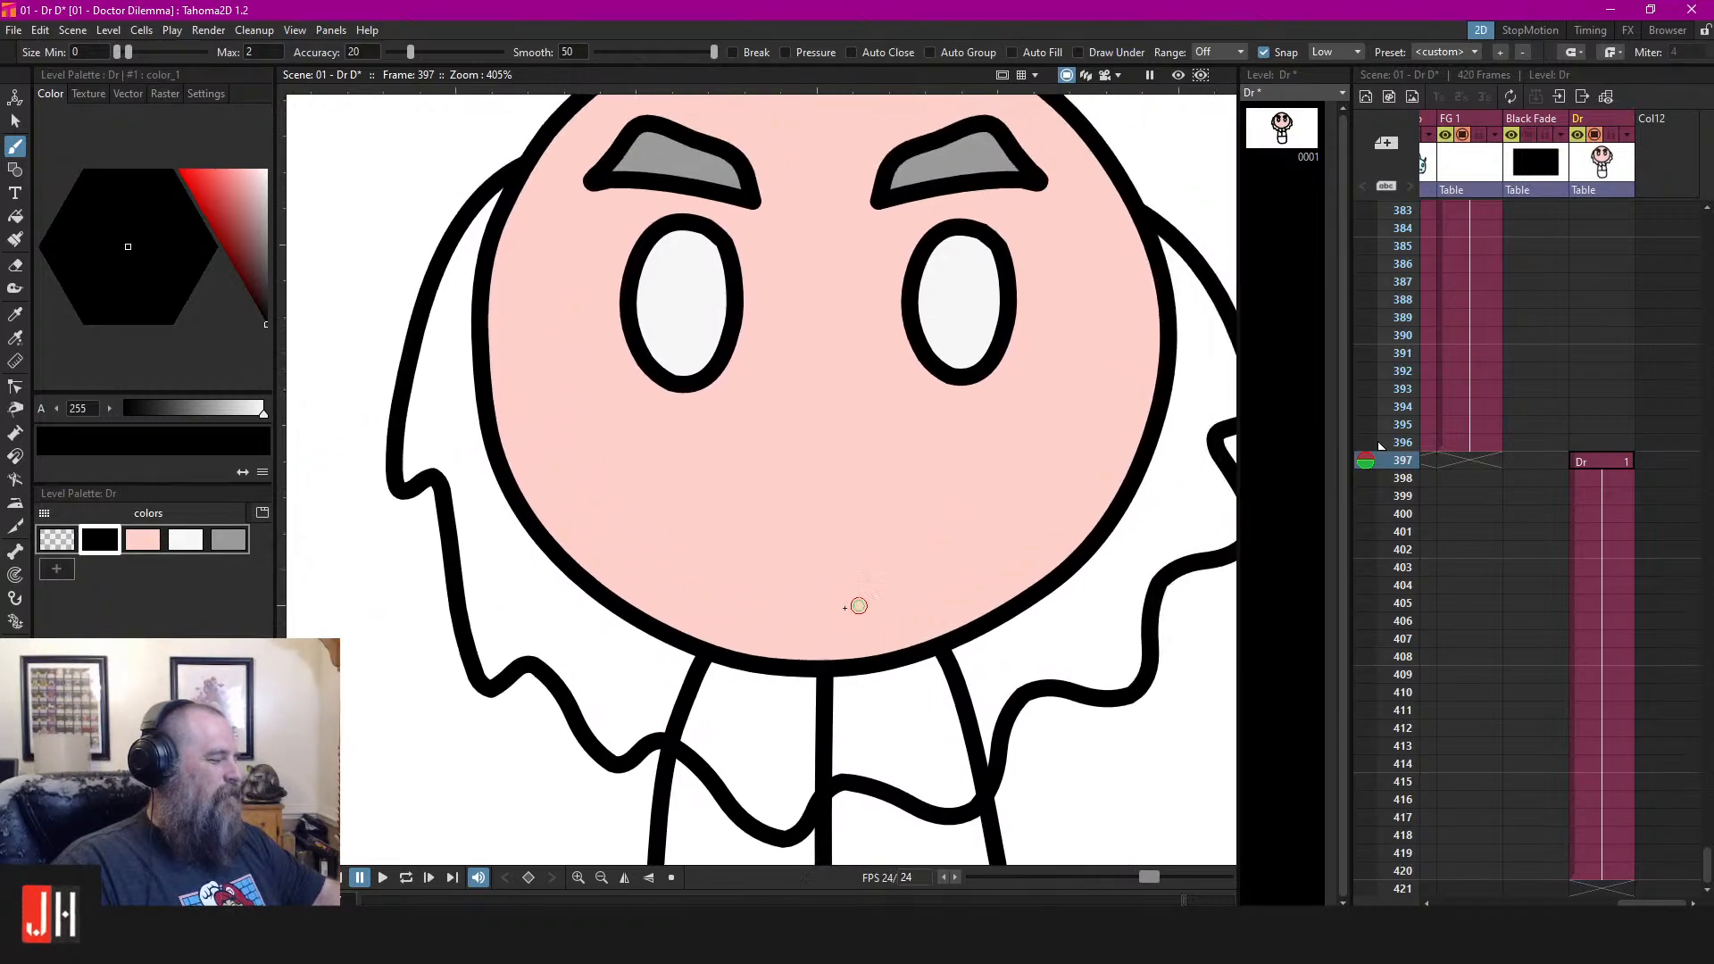
{"action": "scroll", "coordinate": [711, 569], "scroll_direction": "down", "scroll_amount": 2}
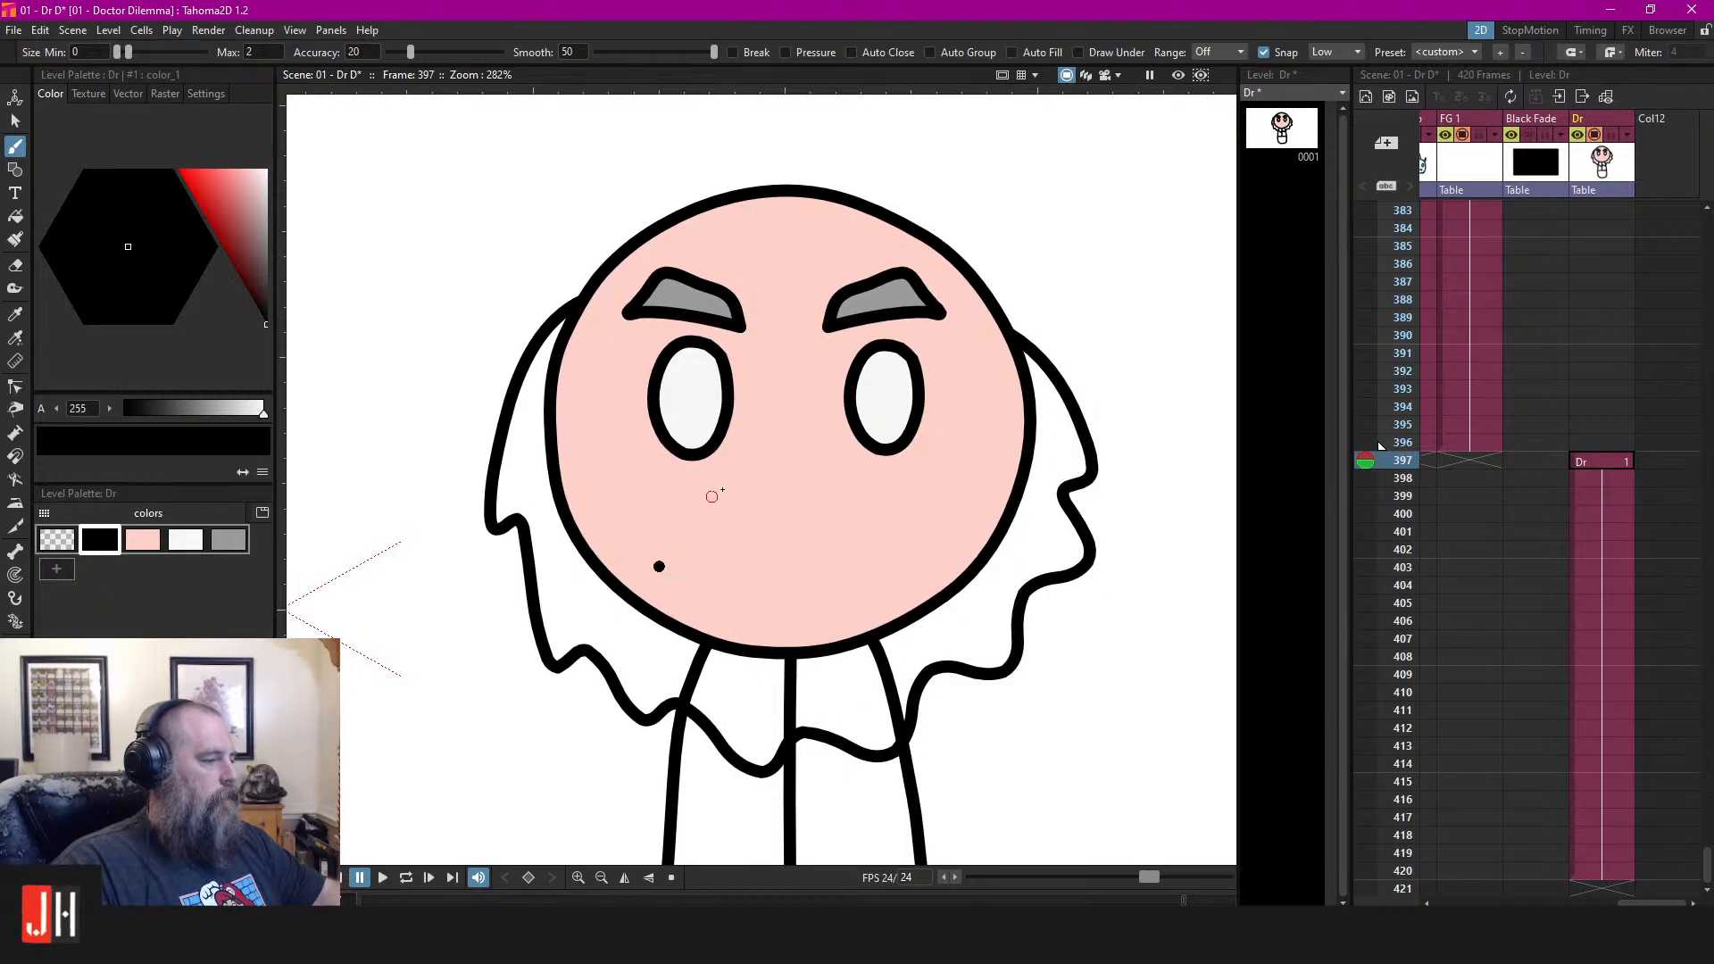
{"action": "mouse_move", "coordinate": [656, 566]}
{"action": "left_mouse_down"}
{"action": "mouse_move", "coordinate": [711, 496]}
{"action": "mouse_move", "coordinate": [790, 485]}
{"action": "mouse_move", "coordinate": [728, 471]}
{"action": "mouse_move", "coordinate": [669, 566]}
{"action": "mouse_move", "coordinate": [766, 511]}
{"action": "mouse_move", "coordinate": [915, 550]}
{"action": "mouse_move", "coordinate": [870, 488]}
{"action": "mouse_move", "coordinate": [835, 480]}
{"action": "mouse_move", "coordinate": [855, 469]}
{"action": "mouse_move", "coordinate": [796, 484]}
{"action": "left_mouse_up"}
{"action": "key", "text": "ctrl+z"}
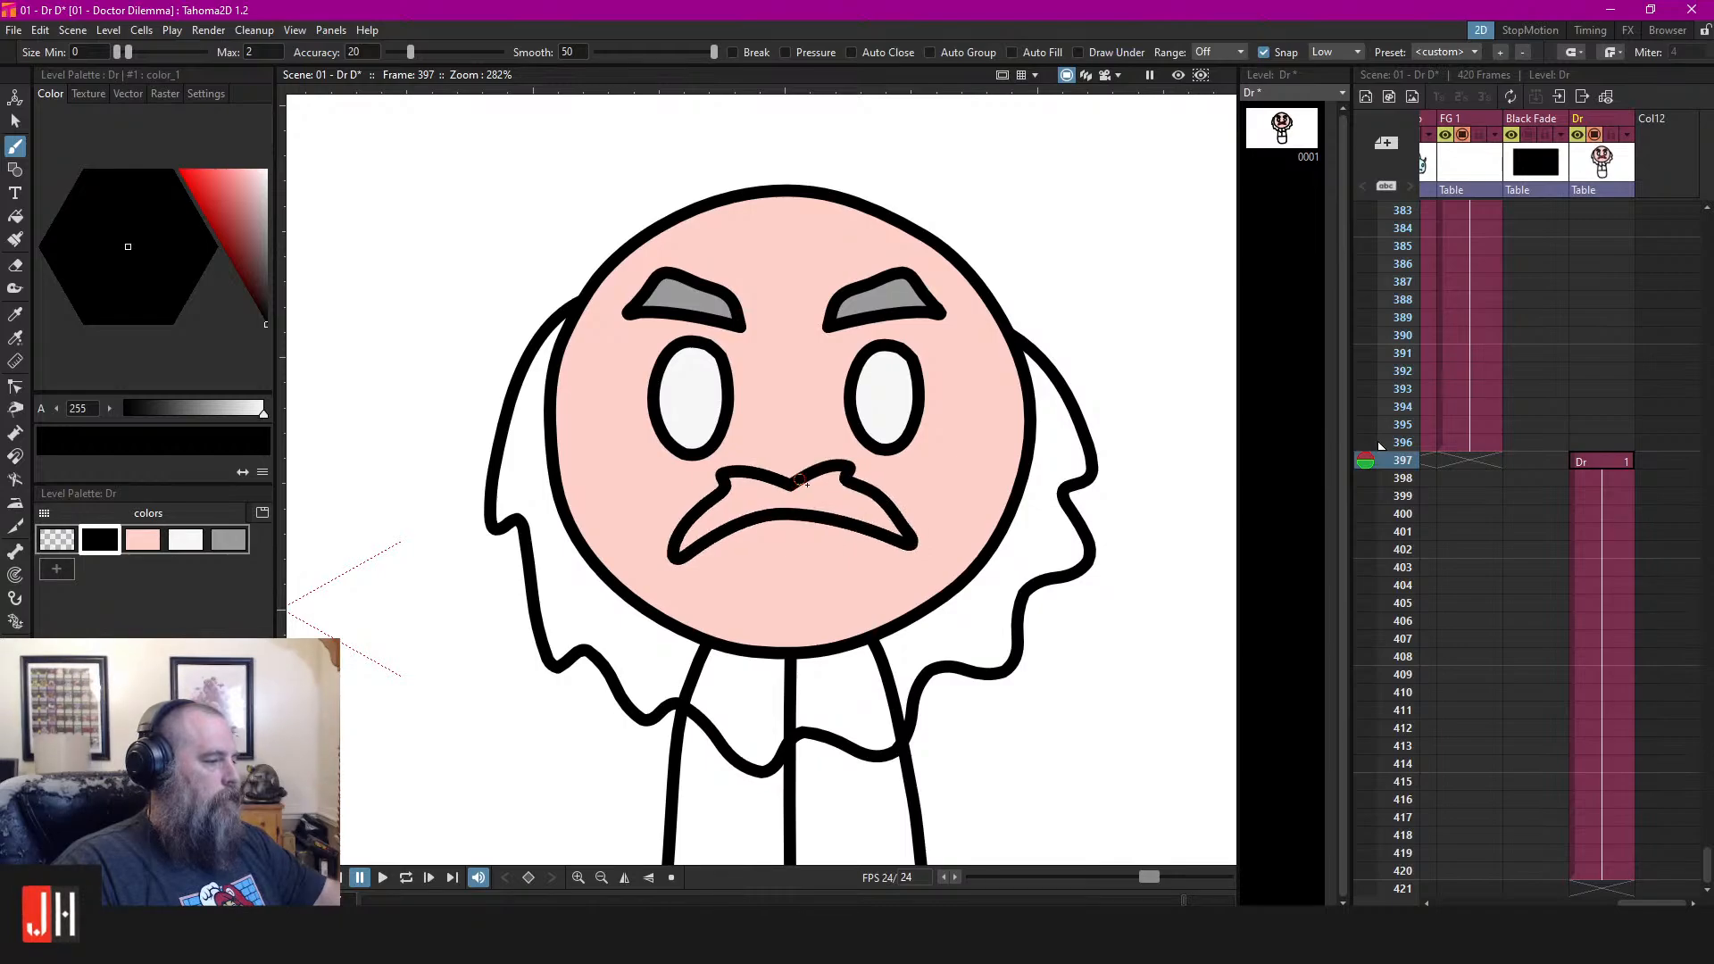
Rotate the moustache by about -2.13° and clear the selection
{"action": "scroll", "coordinate": [808, 482], "scroll_direction": "up", "scroll_amount": 2}
{"action": "key", "text": "s"}
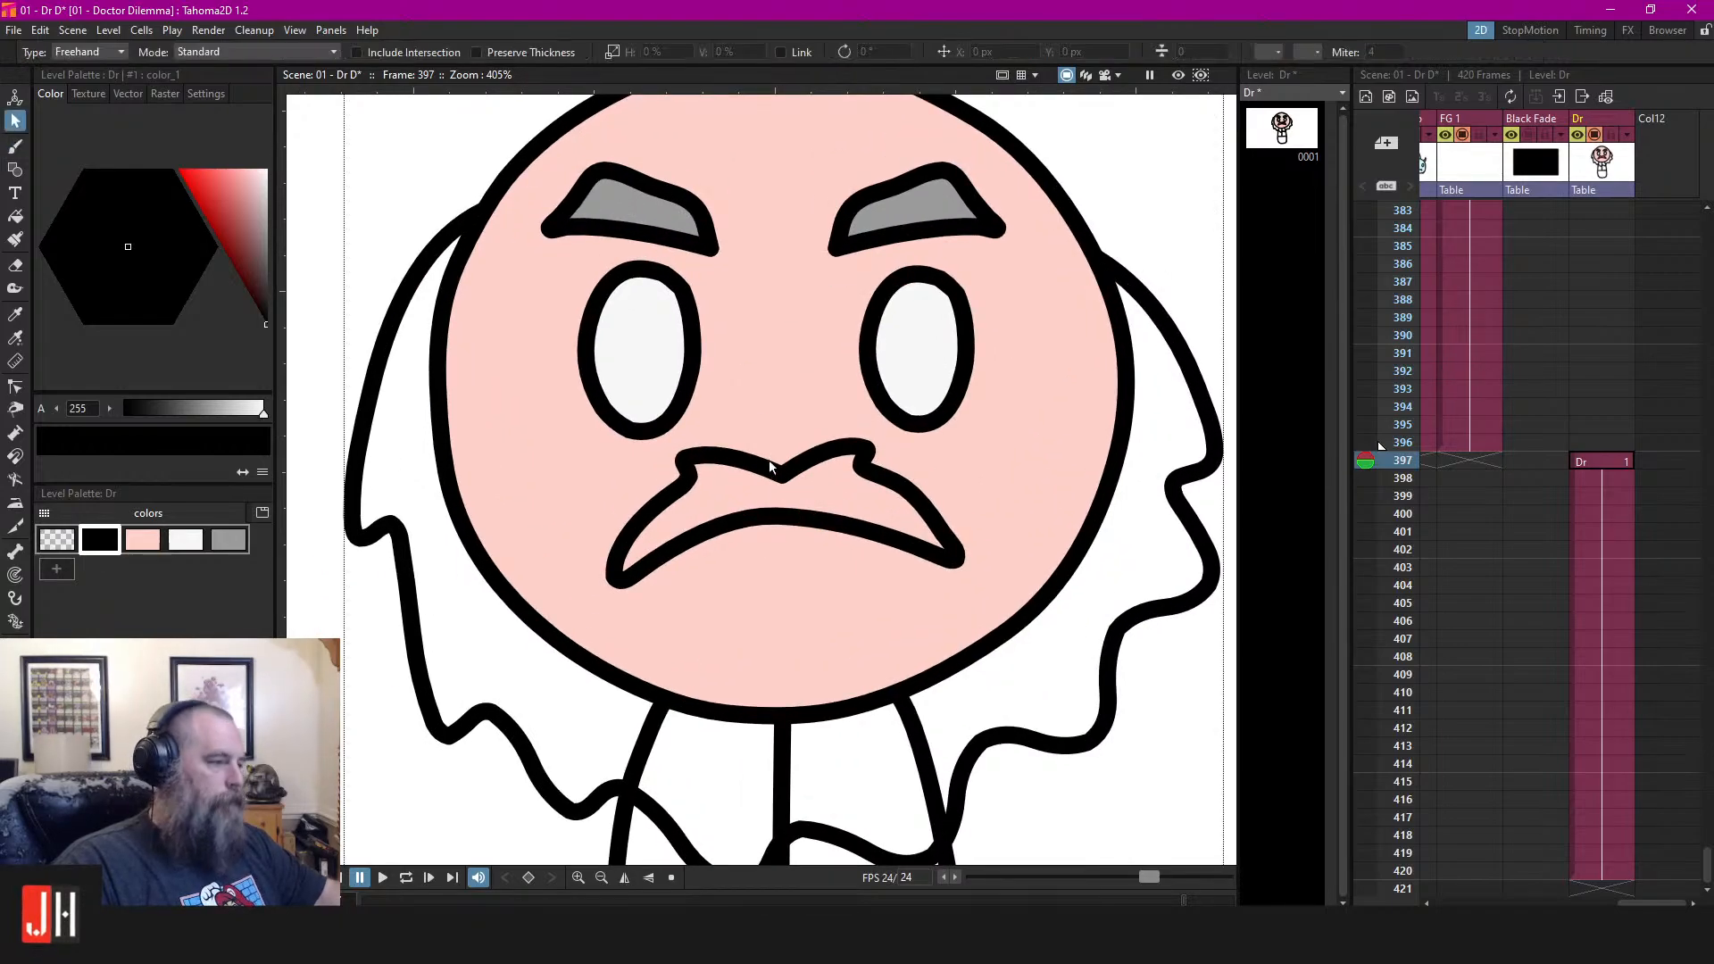
{"action": "left_click", "coordinate": [768, 461]}
{"action": "left_click_drag", "start_coordinate": [975, 435], "coordinate": [978, 443]}
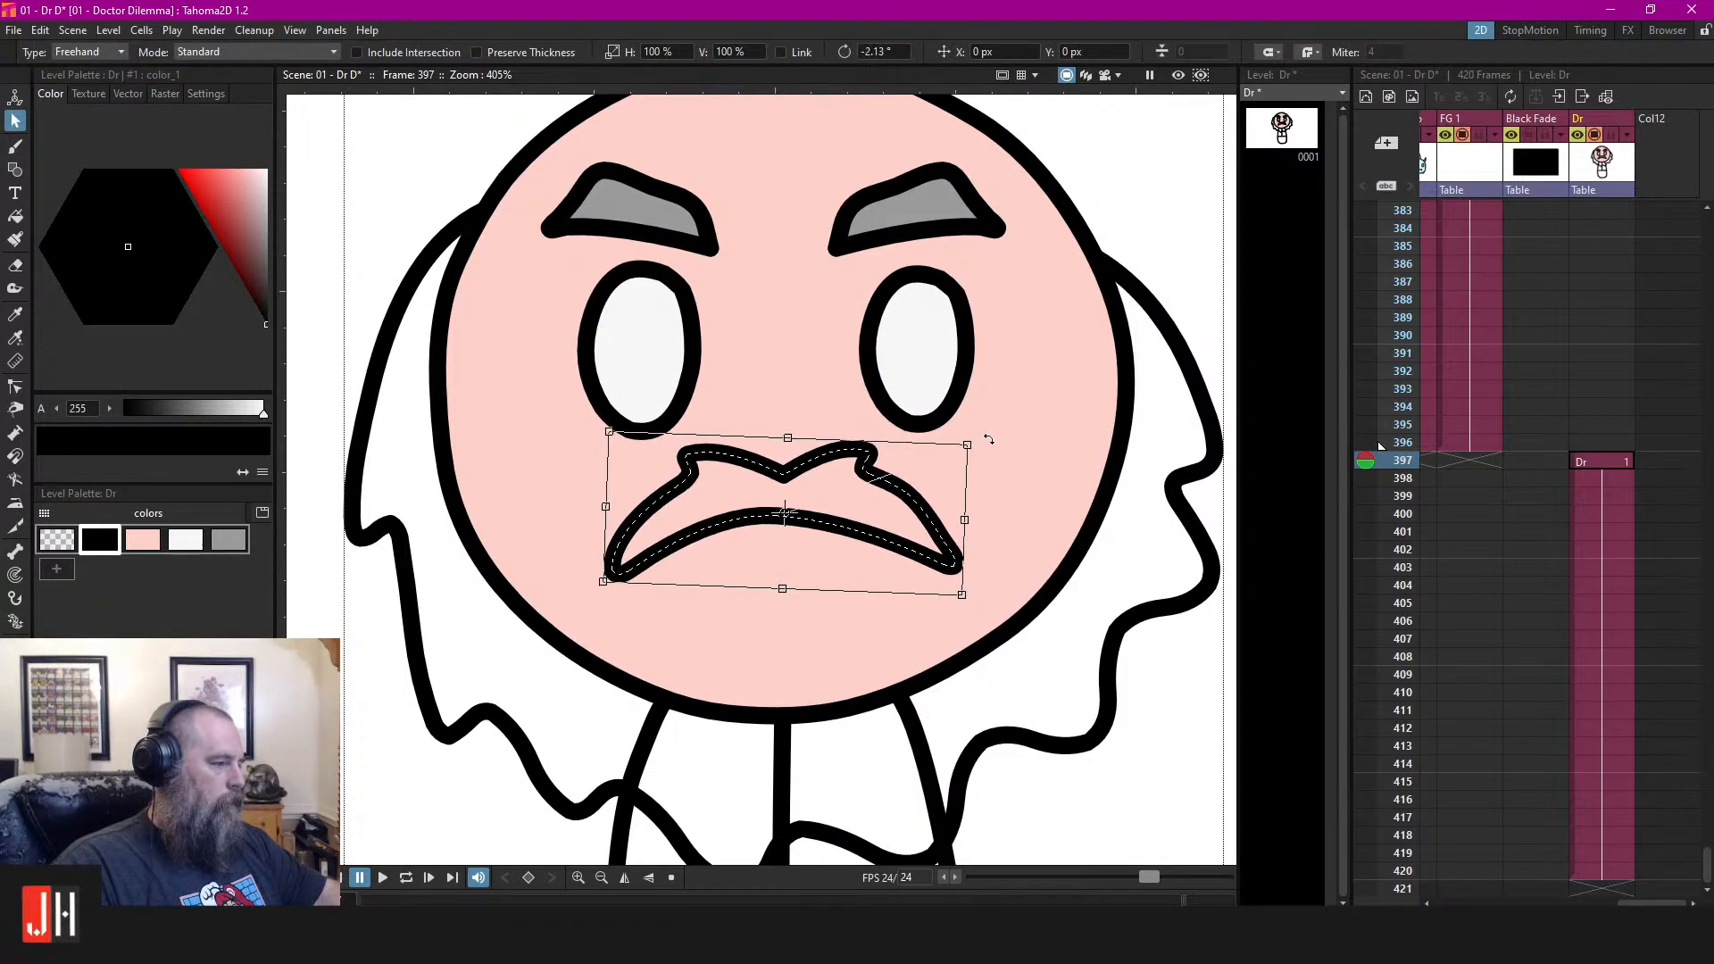
{"action": "left_click", "coordinate": [1139, 277]}
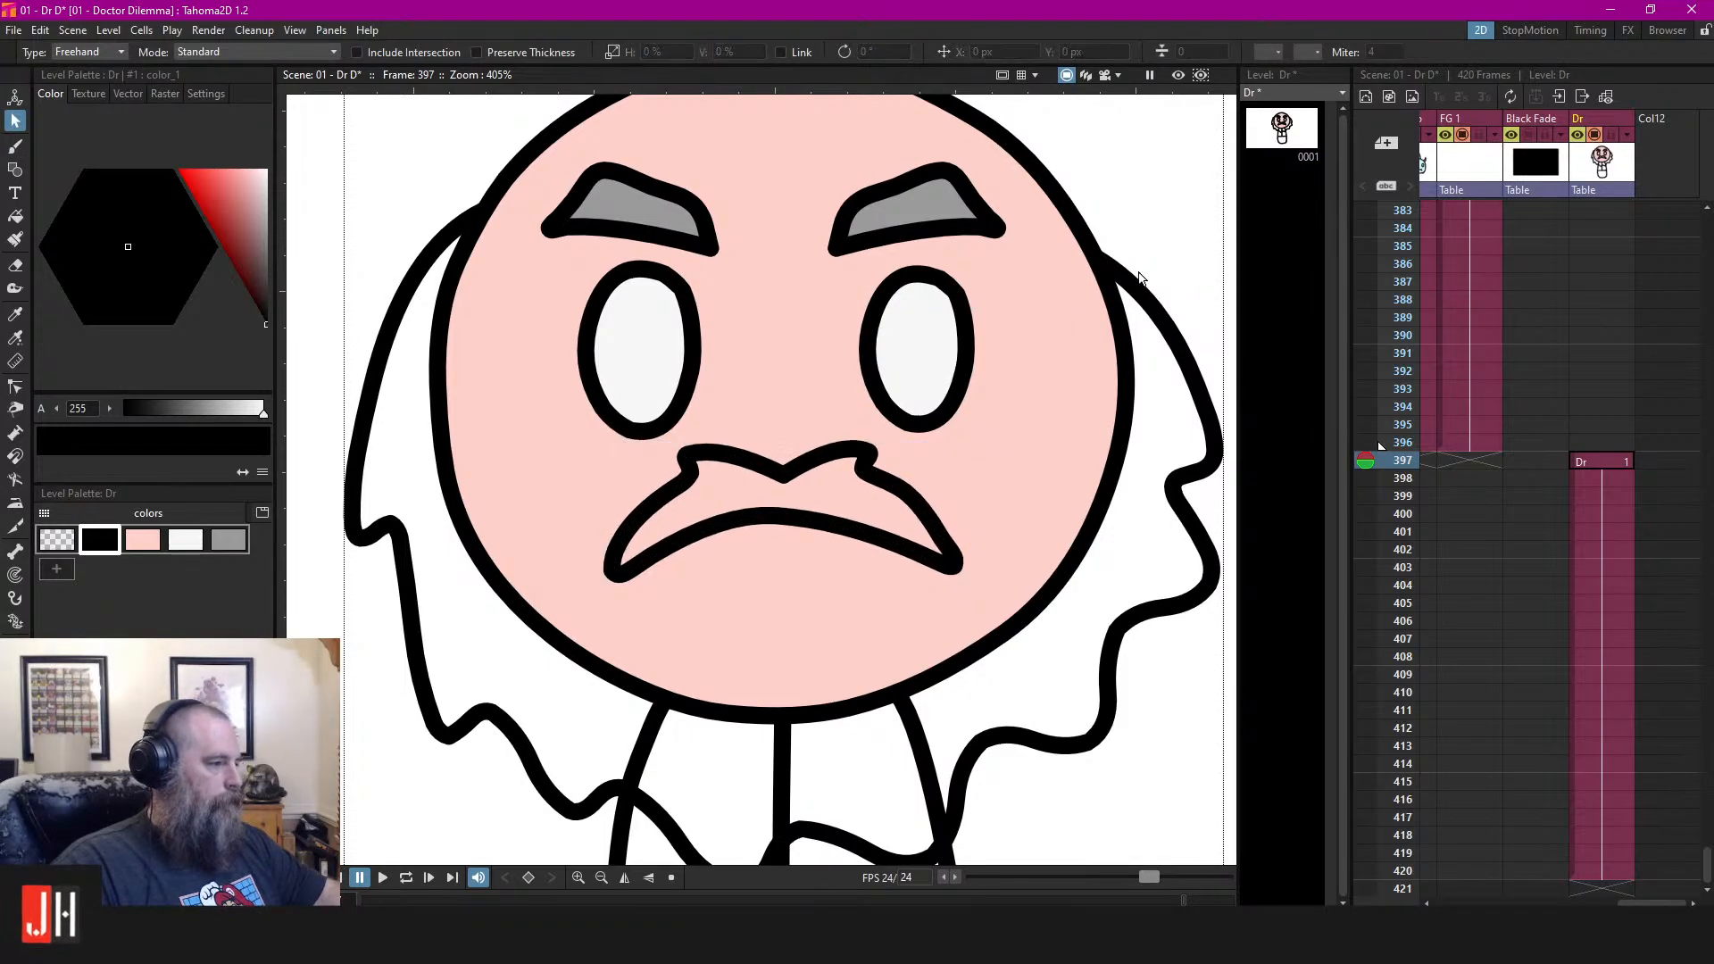
Fill the moustache with the grey style and nudge it slightly on the face
{"action": "left_click", "coordinate": [229, 539]}
{"action": "left_click", "coordinate": [833, 495]}
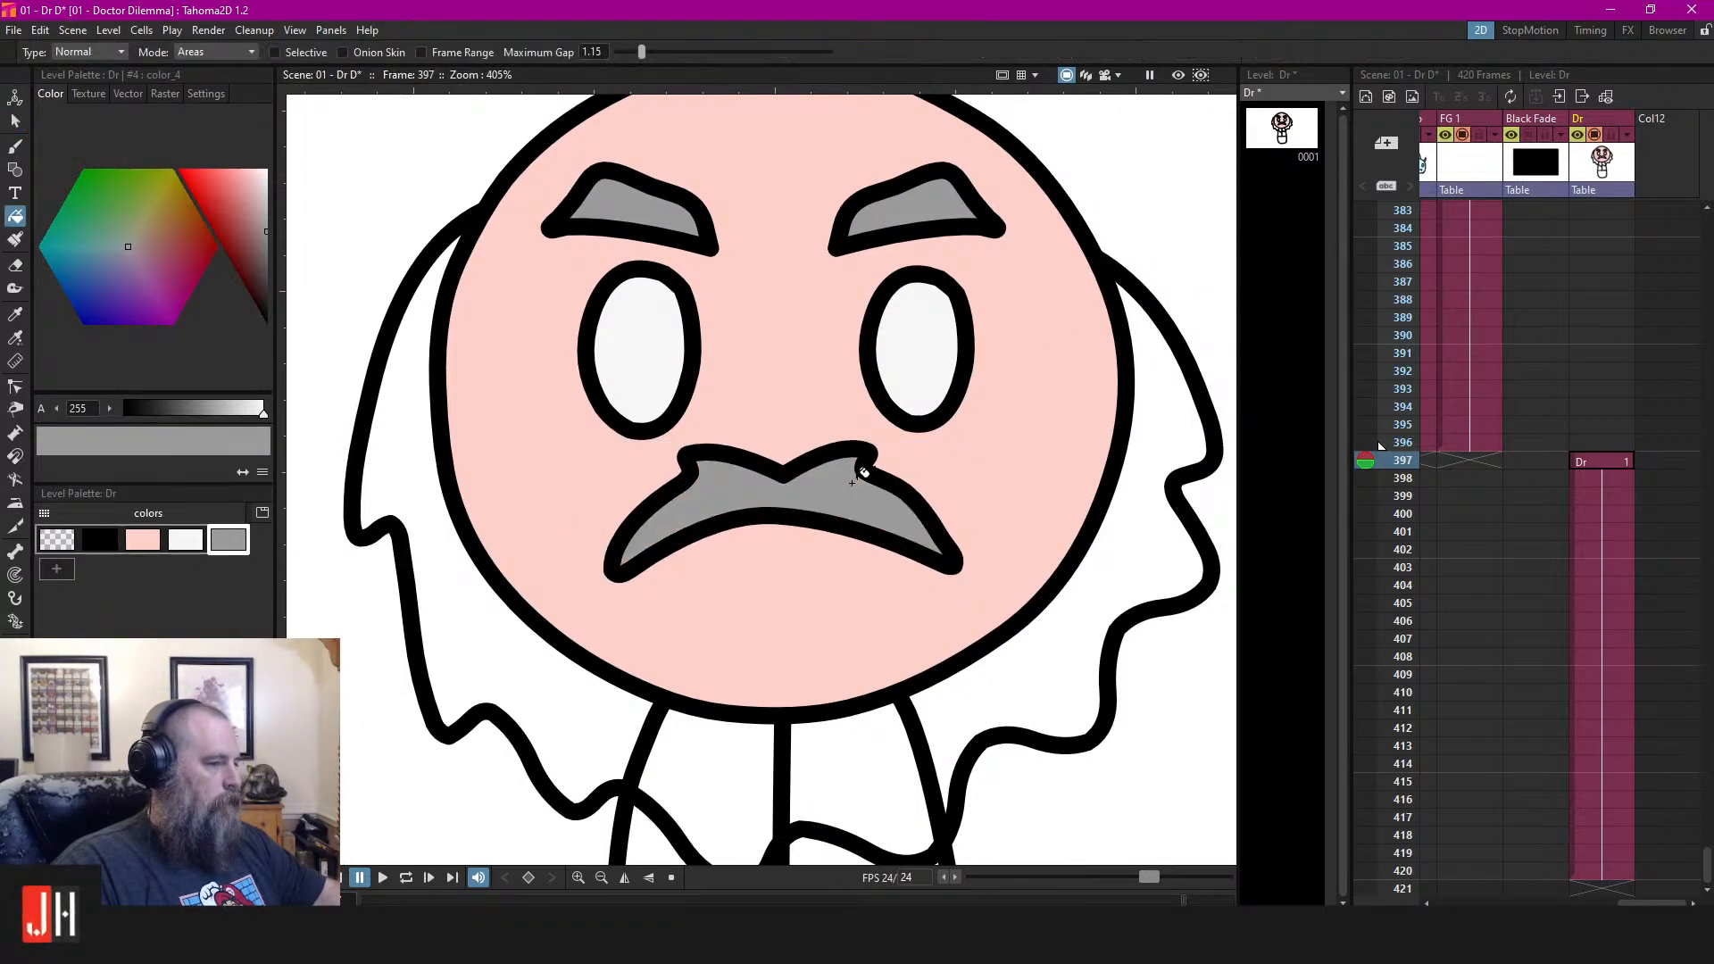
{"action": "scroll", "coordinate": [833, 500], "scroll_direction": "down", "scroll_amount": 2}
{"action": "left_click", "coordinate": [837, 507]}
{"action": "mouse_move", "coordinate": [809, 487]}
{"action": "left_mouse_down"}
{"action": "mouse_move", "coordinate": [808, 507]}
{"action": "mouse_move", "coordinate": [800, 484]}
{"action": "left_mouse_up"}
{"action": "left_click", "coordinate": [1124, 281]}
{"action": "scroll", "coordinate": [833, 518], "scroll_direction": "up", "scroll_amount": 5}
{"action": "left_click", "coordinate": [803, 508]}
{"action": "left_click", "coordinate": [780, 397]}
Draw a short straight black mouth line under the moustache
{"action": "left_click", "coordinate": [99, 539]}
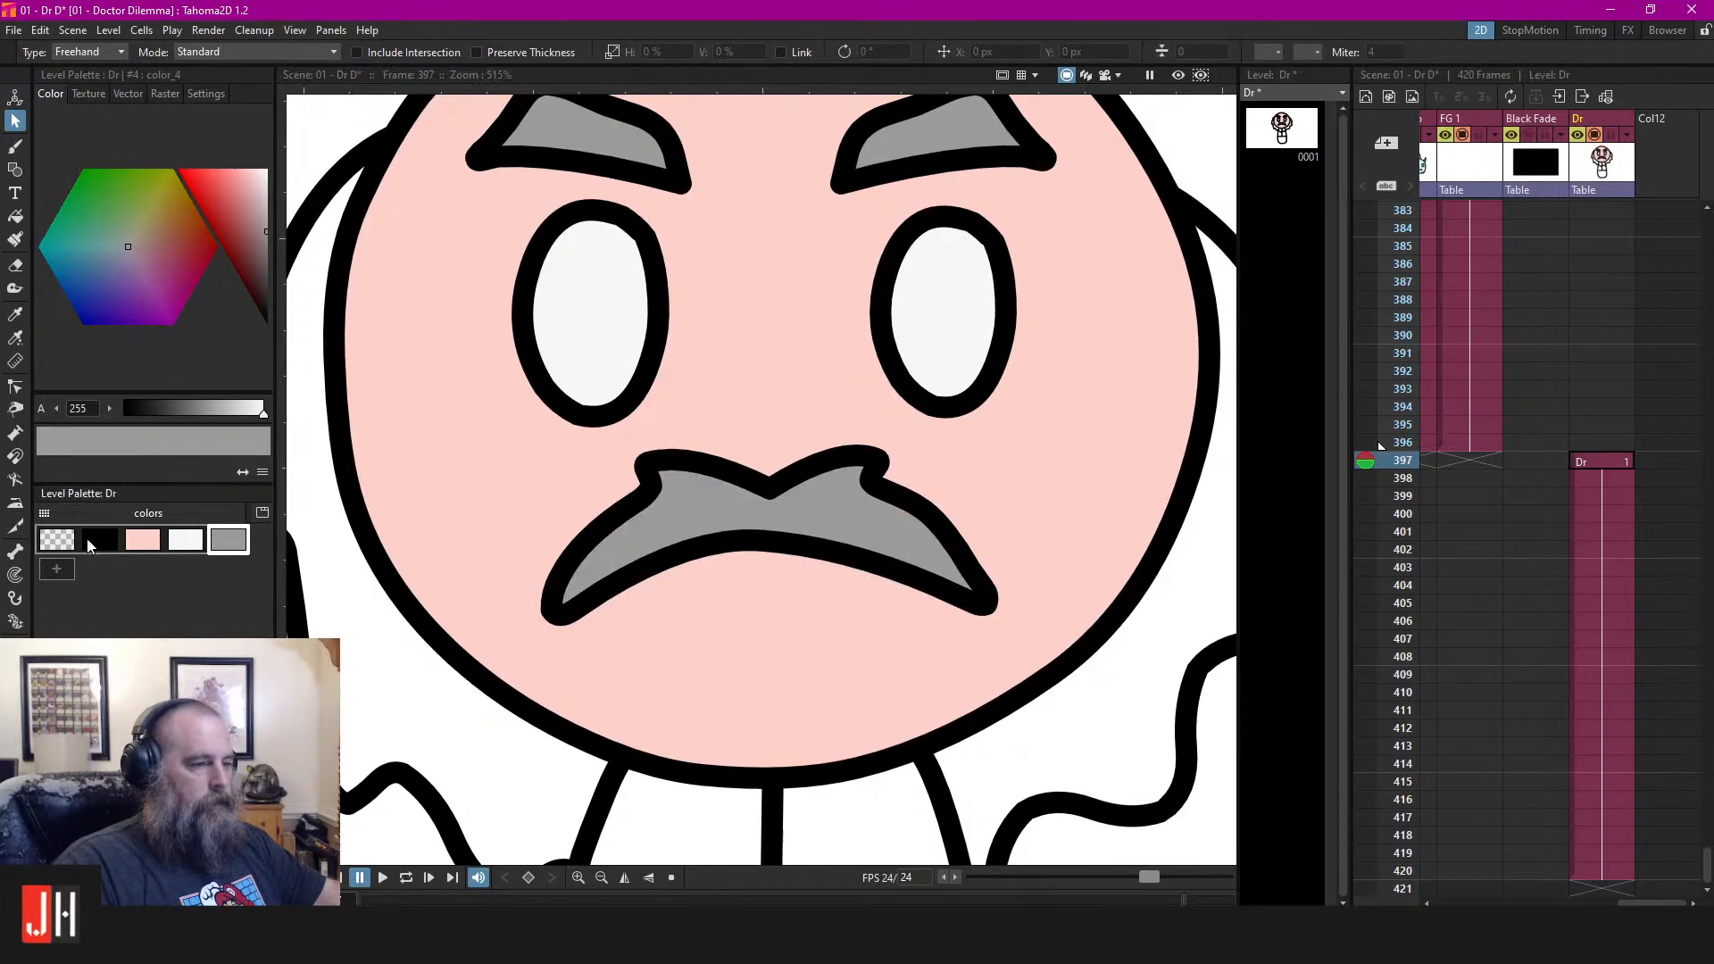
{"action": "scroll", "coordinate": [714, 589], "scroll_direction": "up", "scroll_amount": 3}
{"action": "key", "text": "b"}
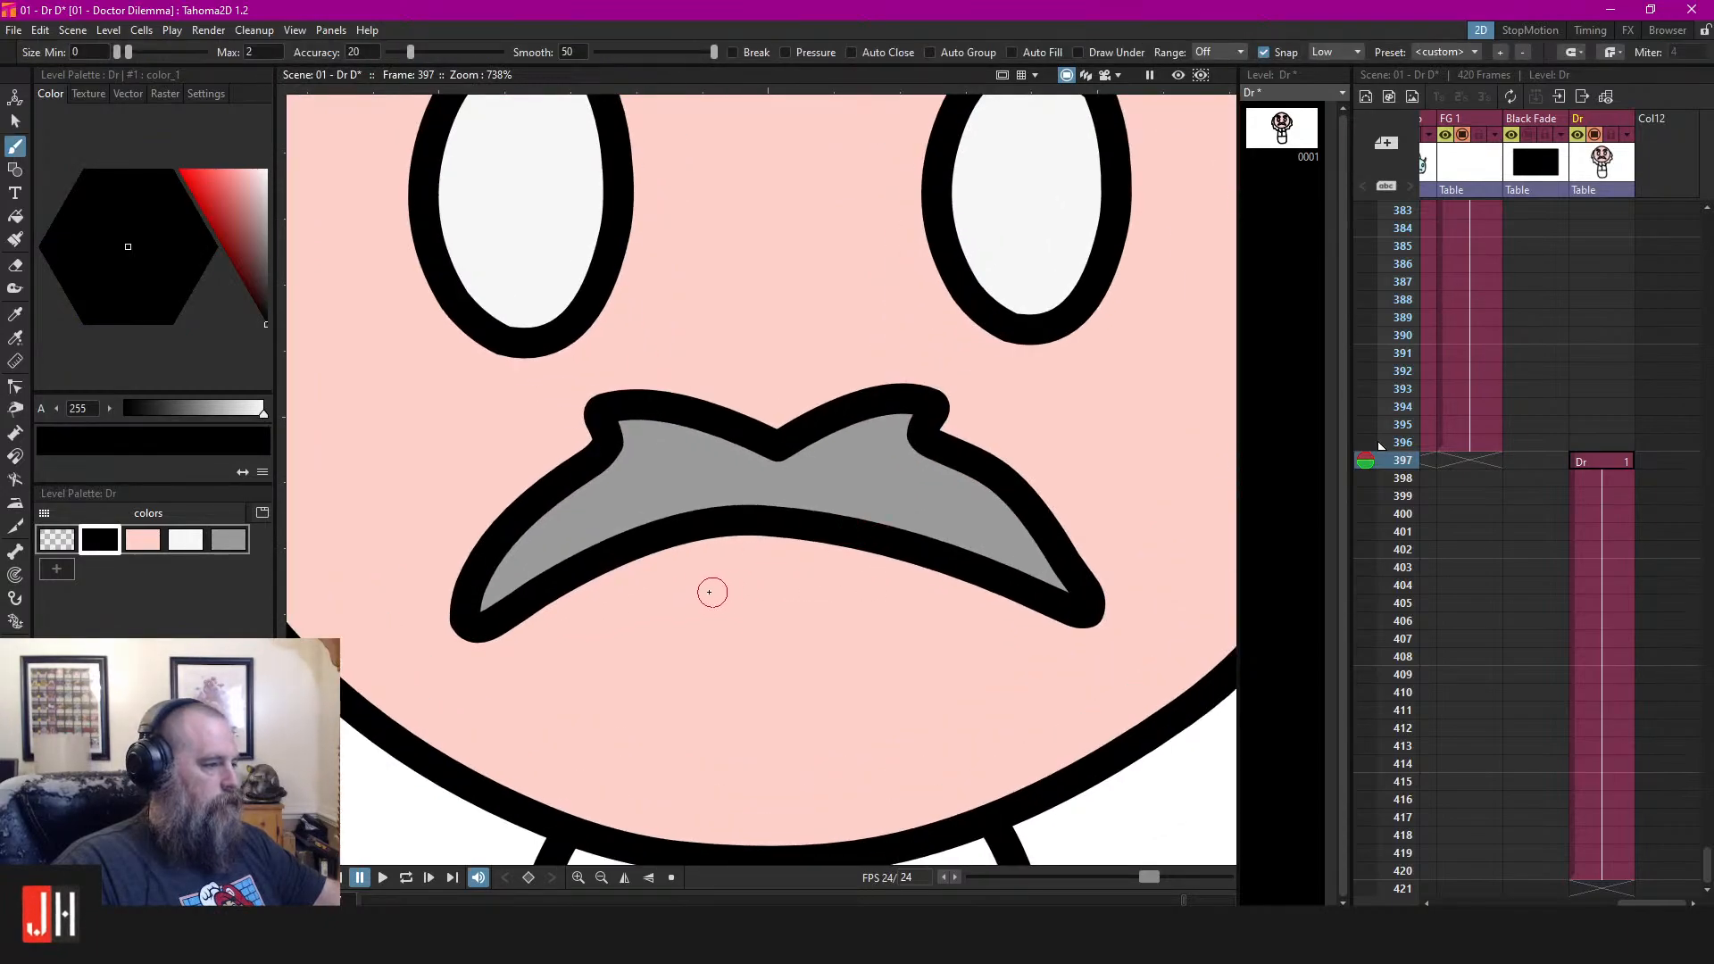
{"action": "left_click", "coordinate": [711, 591]}
{"action": "left_click", "coordinate": [857, 589], "text": "shift"}
{"action": "scroll", "coordinate": [848, 662], "scroll_direction": "down", "scroll_amount": 12}
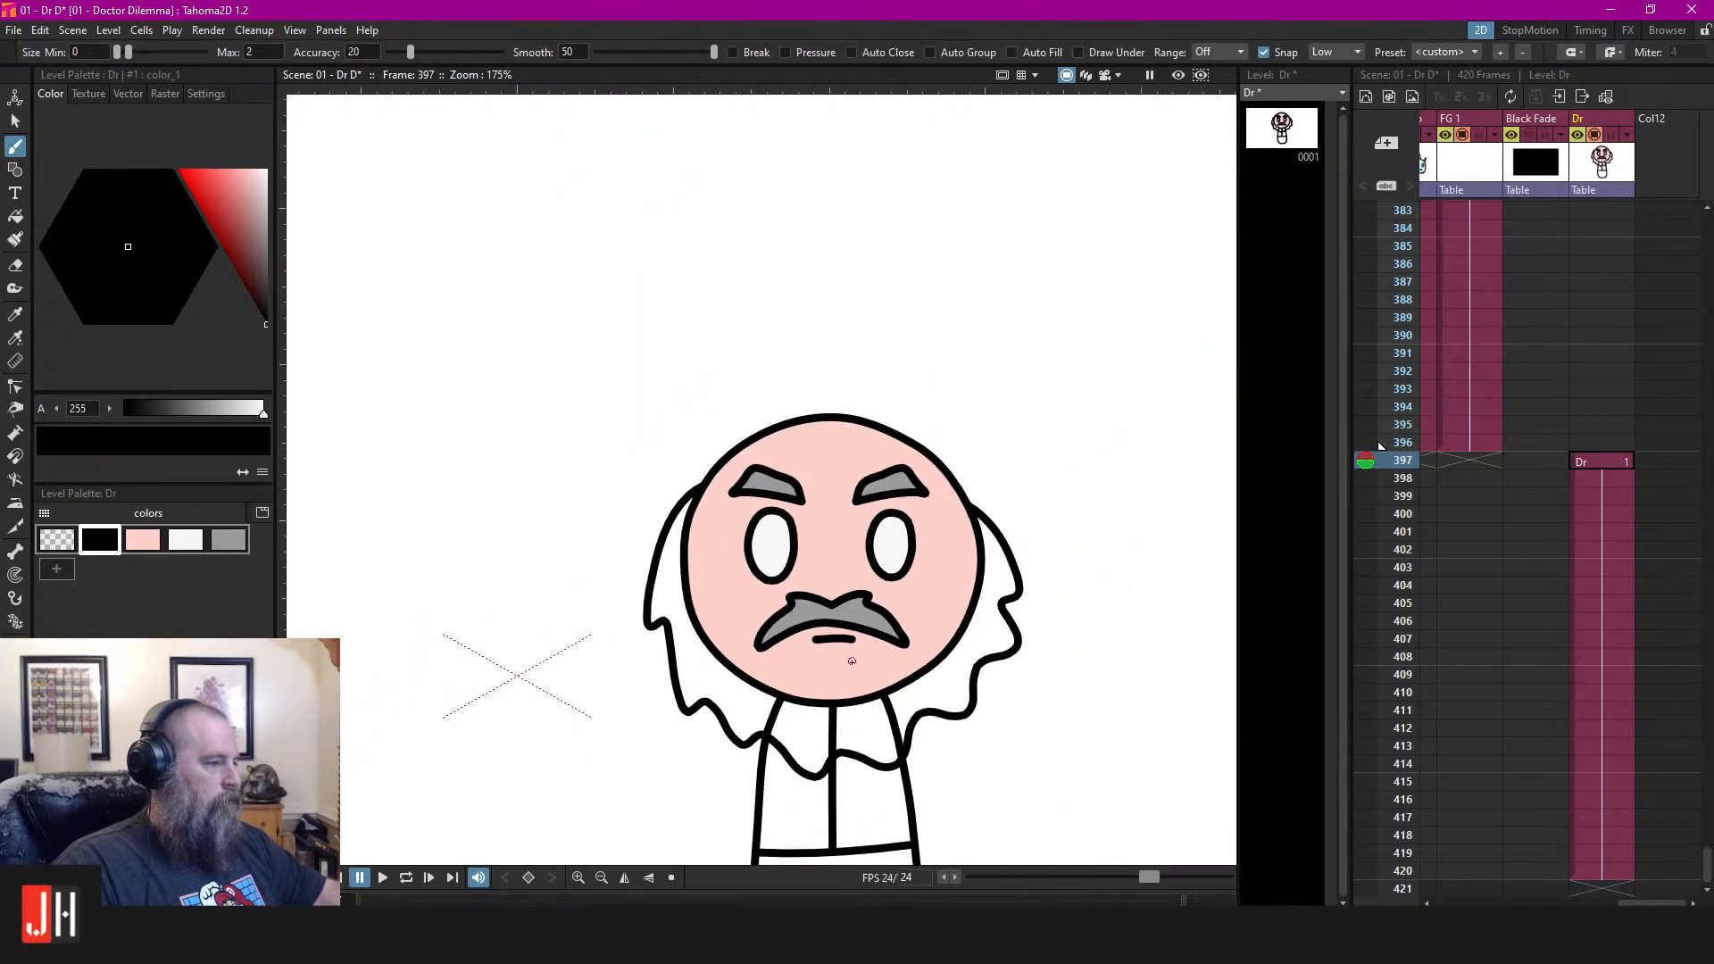
{"action": "scroll", "coordinate": [851, 661], "scroll_direction": "up", "scroll_amount": 4}
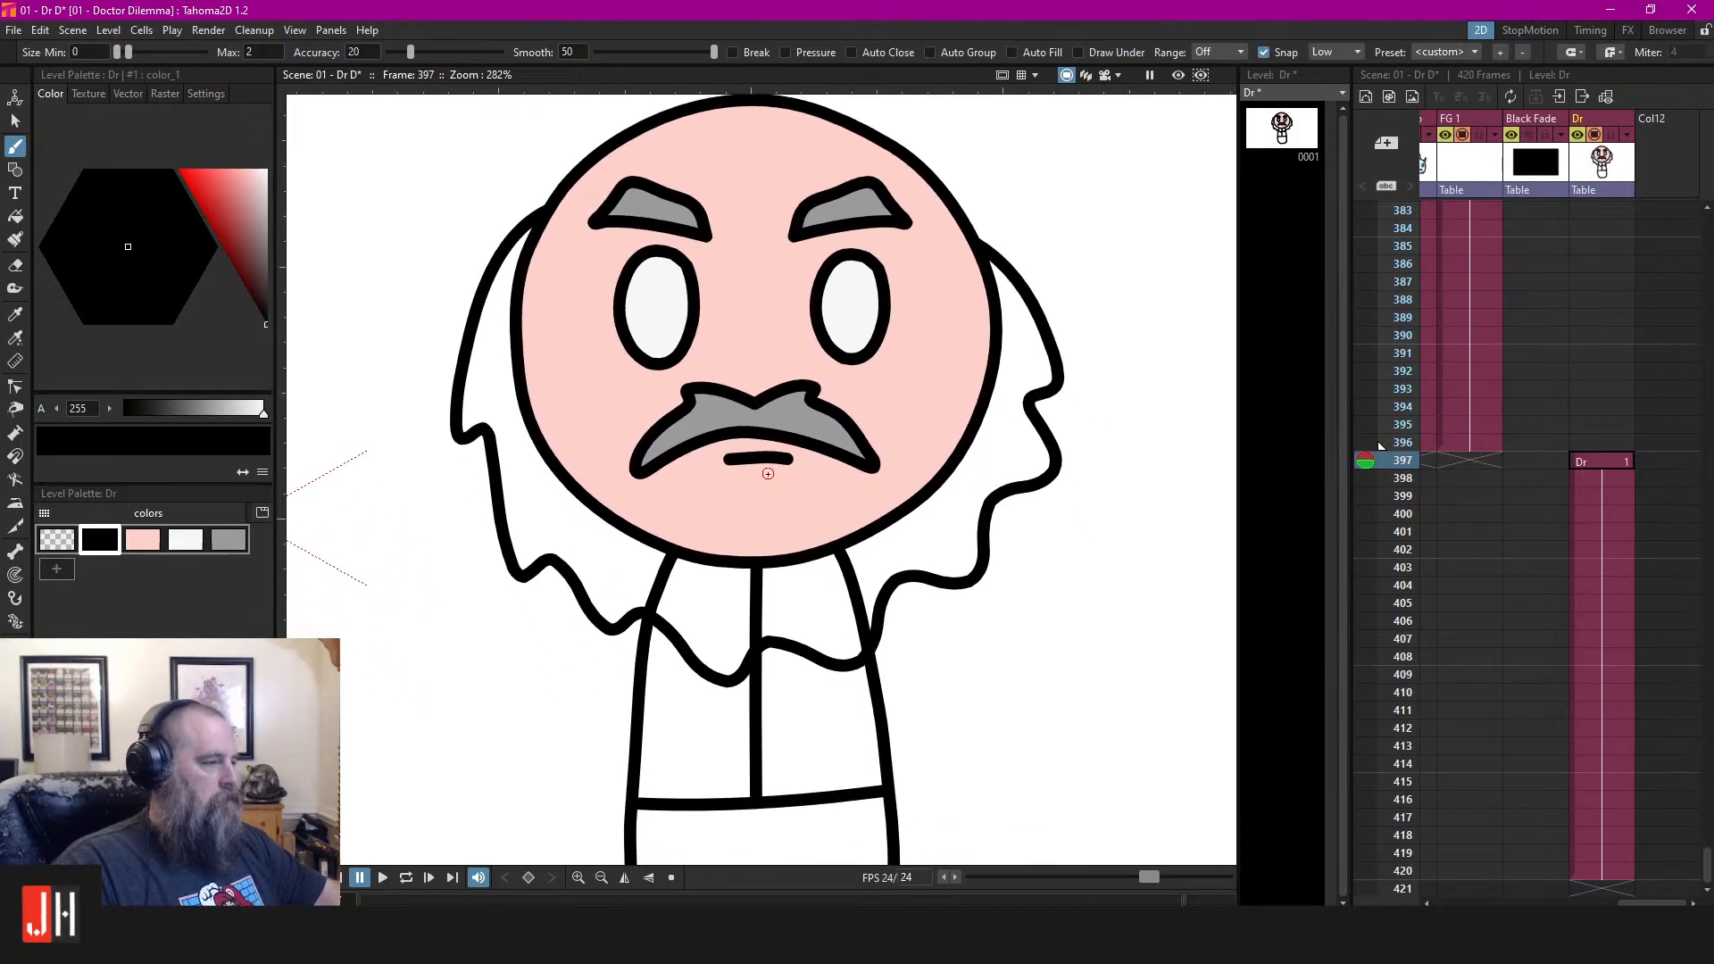
Select the head together with the hair and beard outline and group them
{"action": "key", "text": "s"}
{"action": "left_click", "coordinate": [969, 240]}
{"action": "left_click", "coordinate": [1033, 306], "text": "shift"}
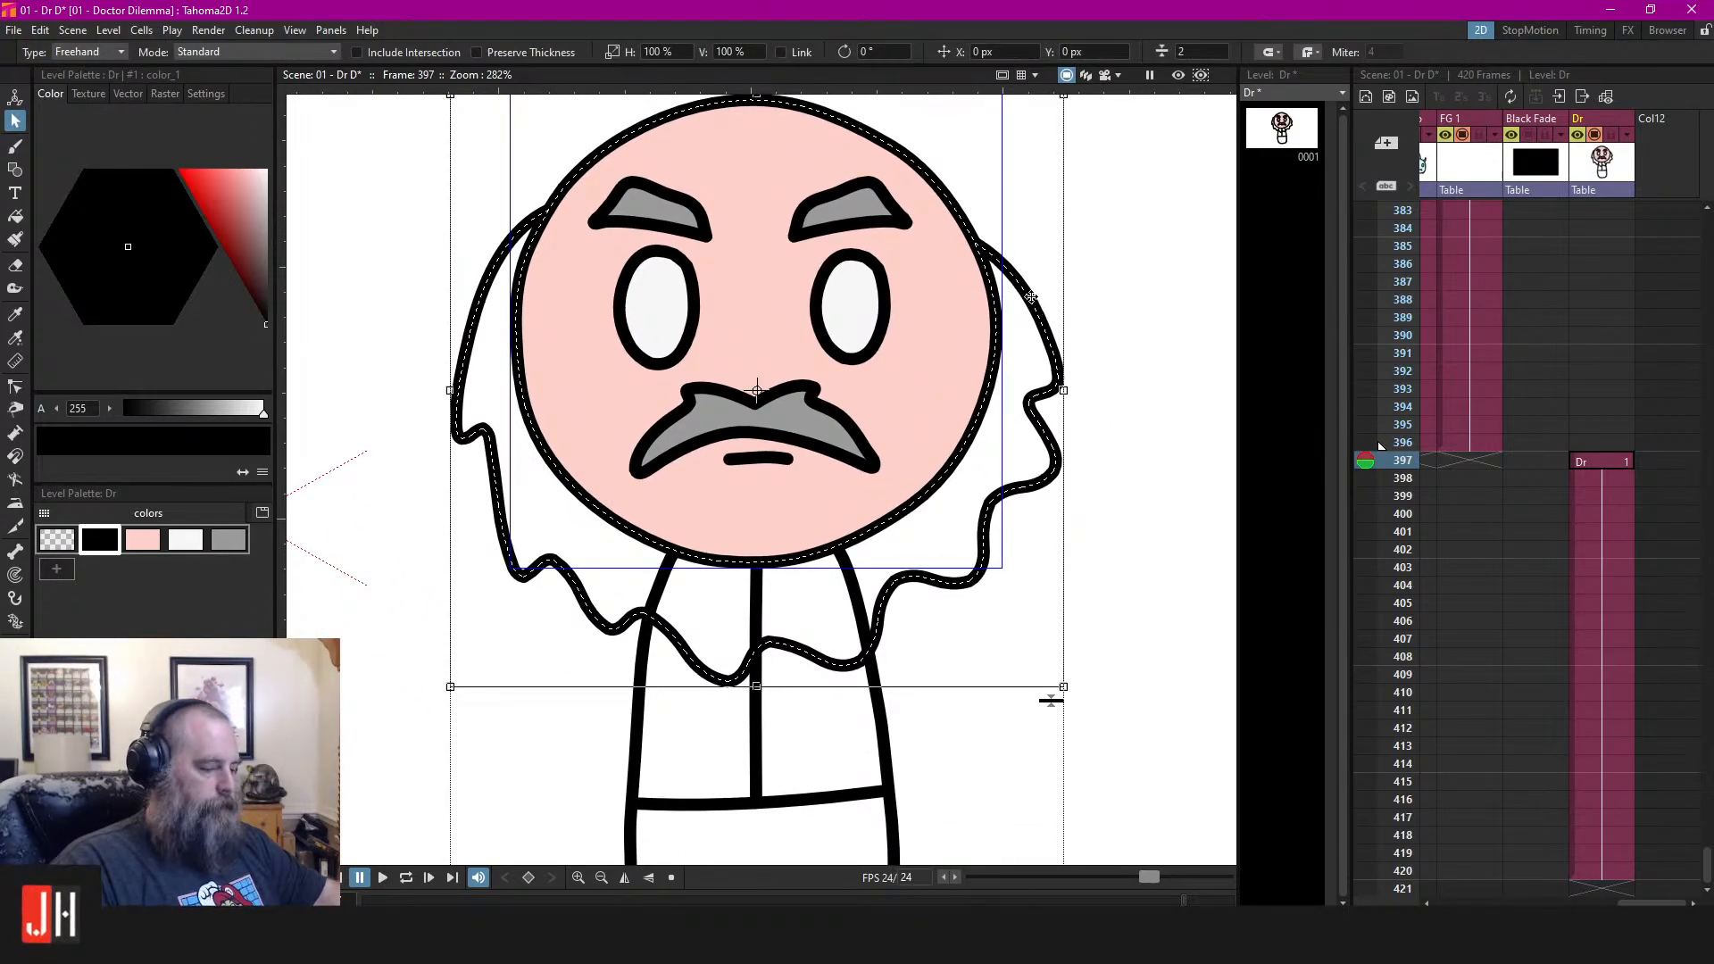
{"action": "key", "text": "ctrl+g"}
{"action": "left_click", "coordinate": [1107, 292]}
Add a new palette style, reselect the grey style, and undo back through the new style and the mouth line
{"action": "left_click", "coordinate": [56, 569]}
{"action": "key", "text": "f"}
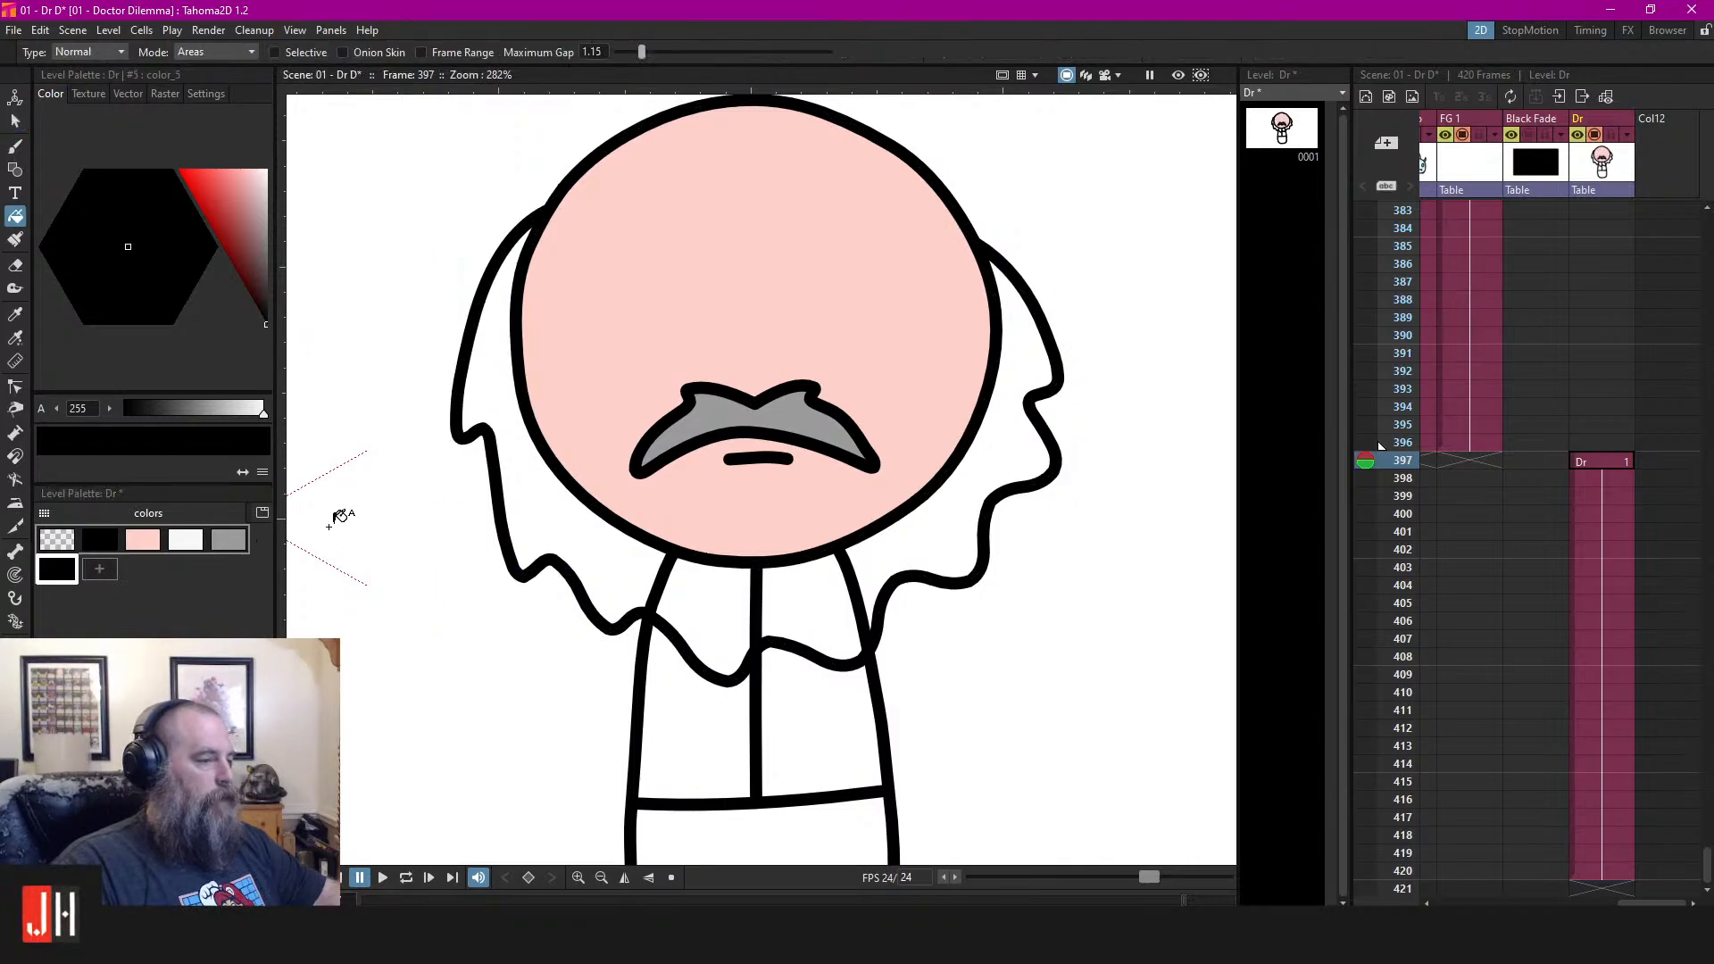
{"action": "left_click", "coordinate": [228, 539]}
{"action": "key", "text": "ctrl+z"}
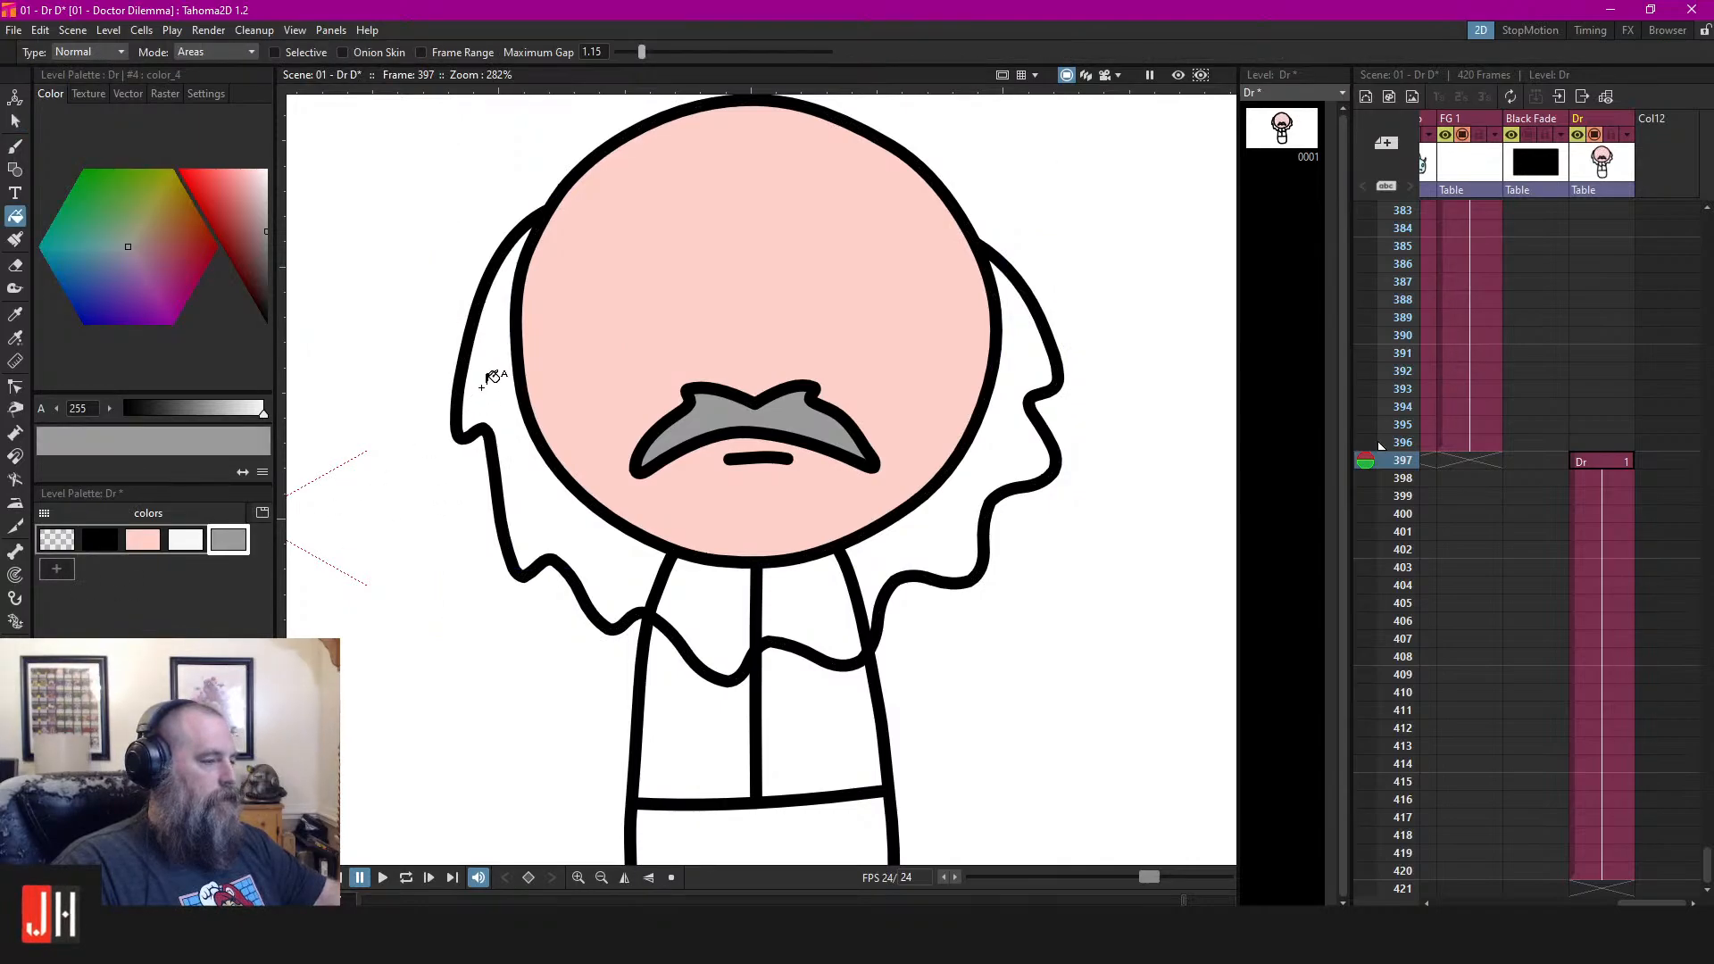
{"action": "key", "text": "ctrl+z"}
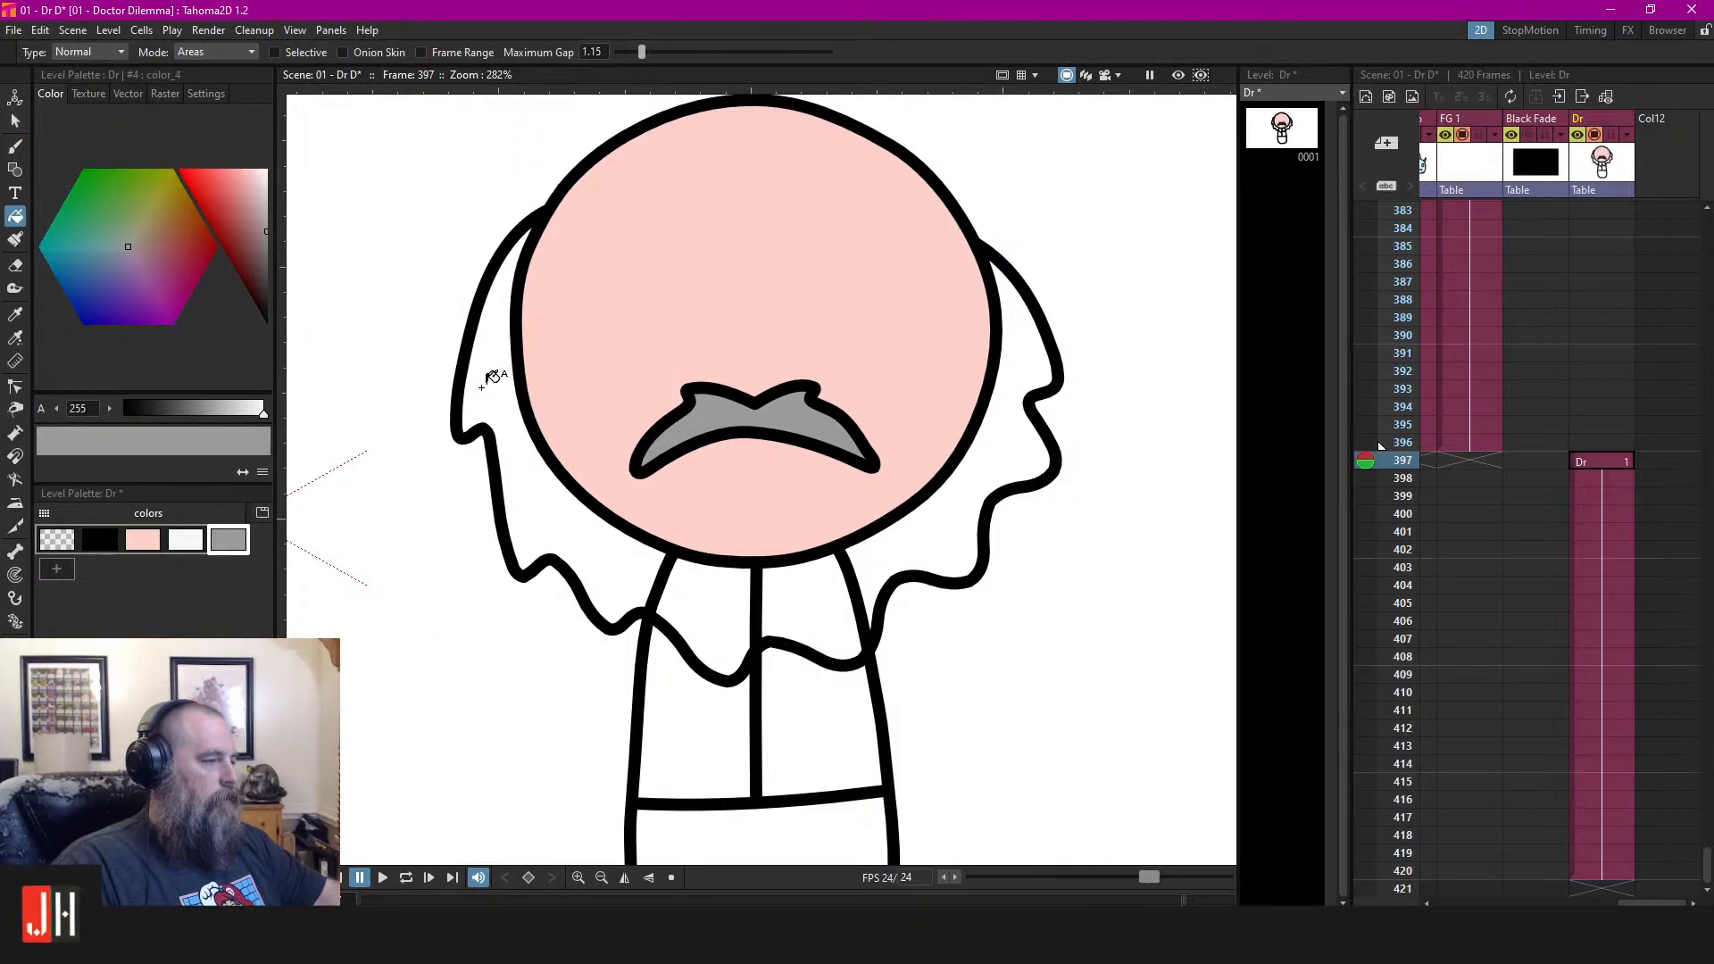
Select the hidden eyes and eyebrows and bring them in front of the head
{"action": "scroll", "coordinate": [491, 378], "scroll_direction": "down", "scroll_amount": 2}
{"action": "key", "text": "s"}
{"action": "mouse_move", "coordinate": [926, 201]}
{"action": "left_mouse_down"}
{"action": "mouse_move", "coordinate": [402, 276]}
{"action": "mouse_move", "coordinate": [881, 377]}
{"action": "left_mouse_up"}
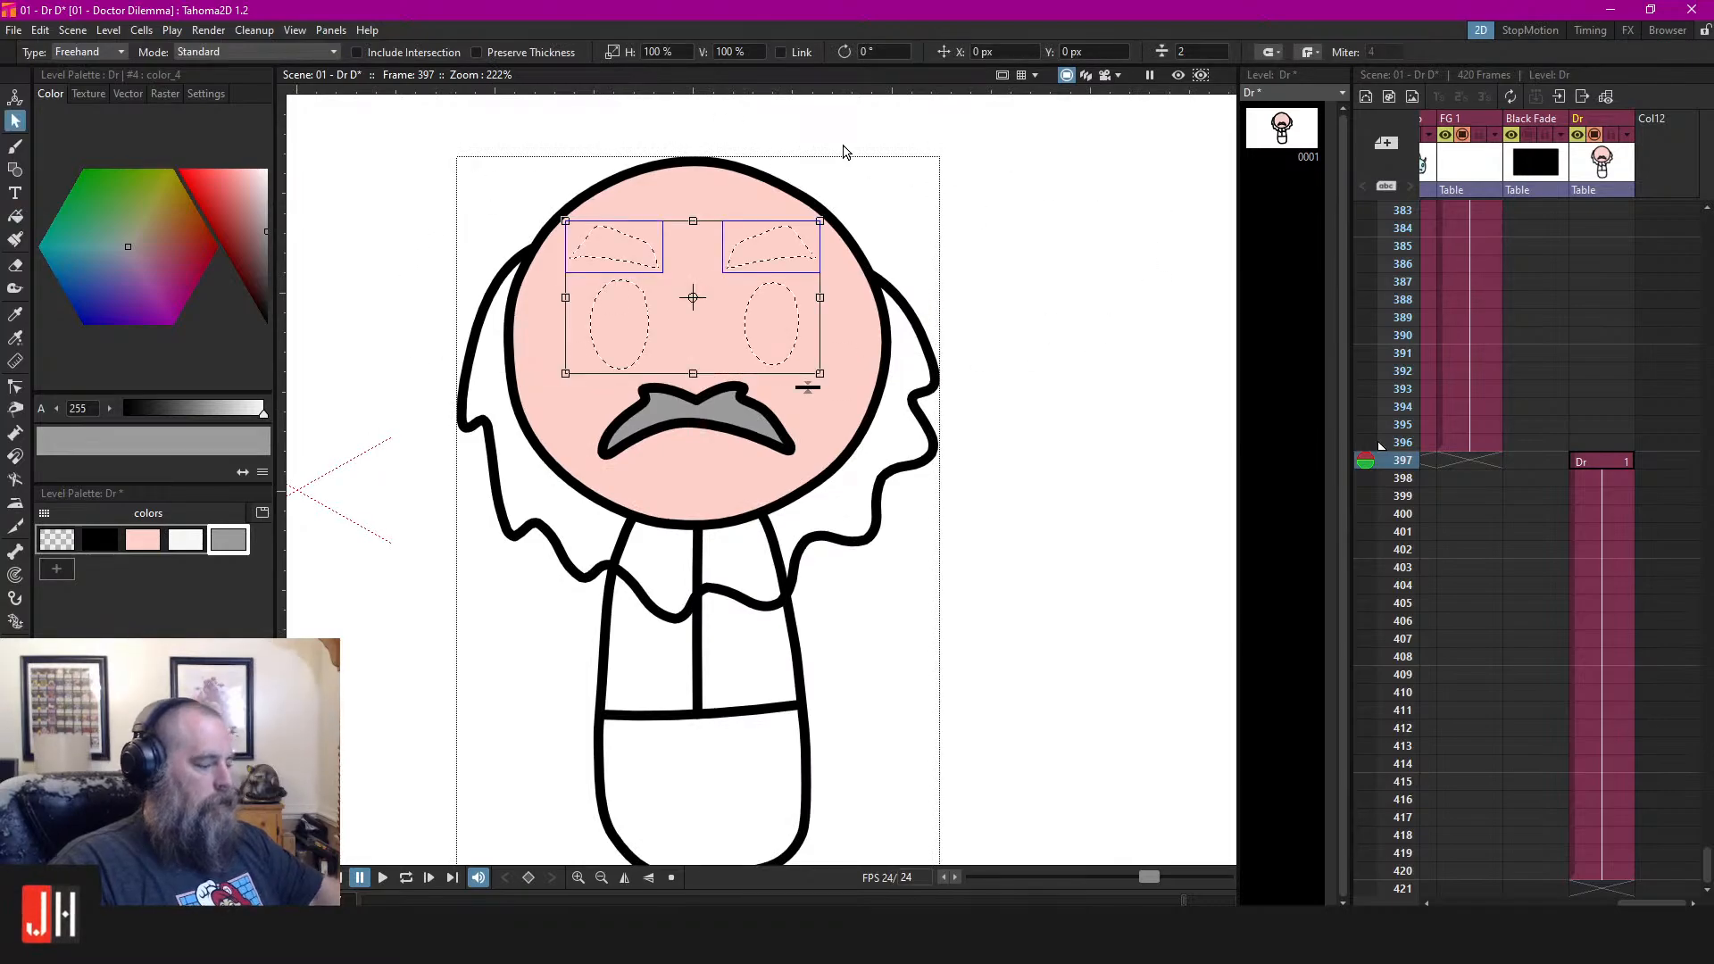
{"action": "left_click", "coordinate": [1008, 301]}
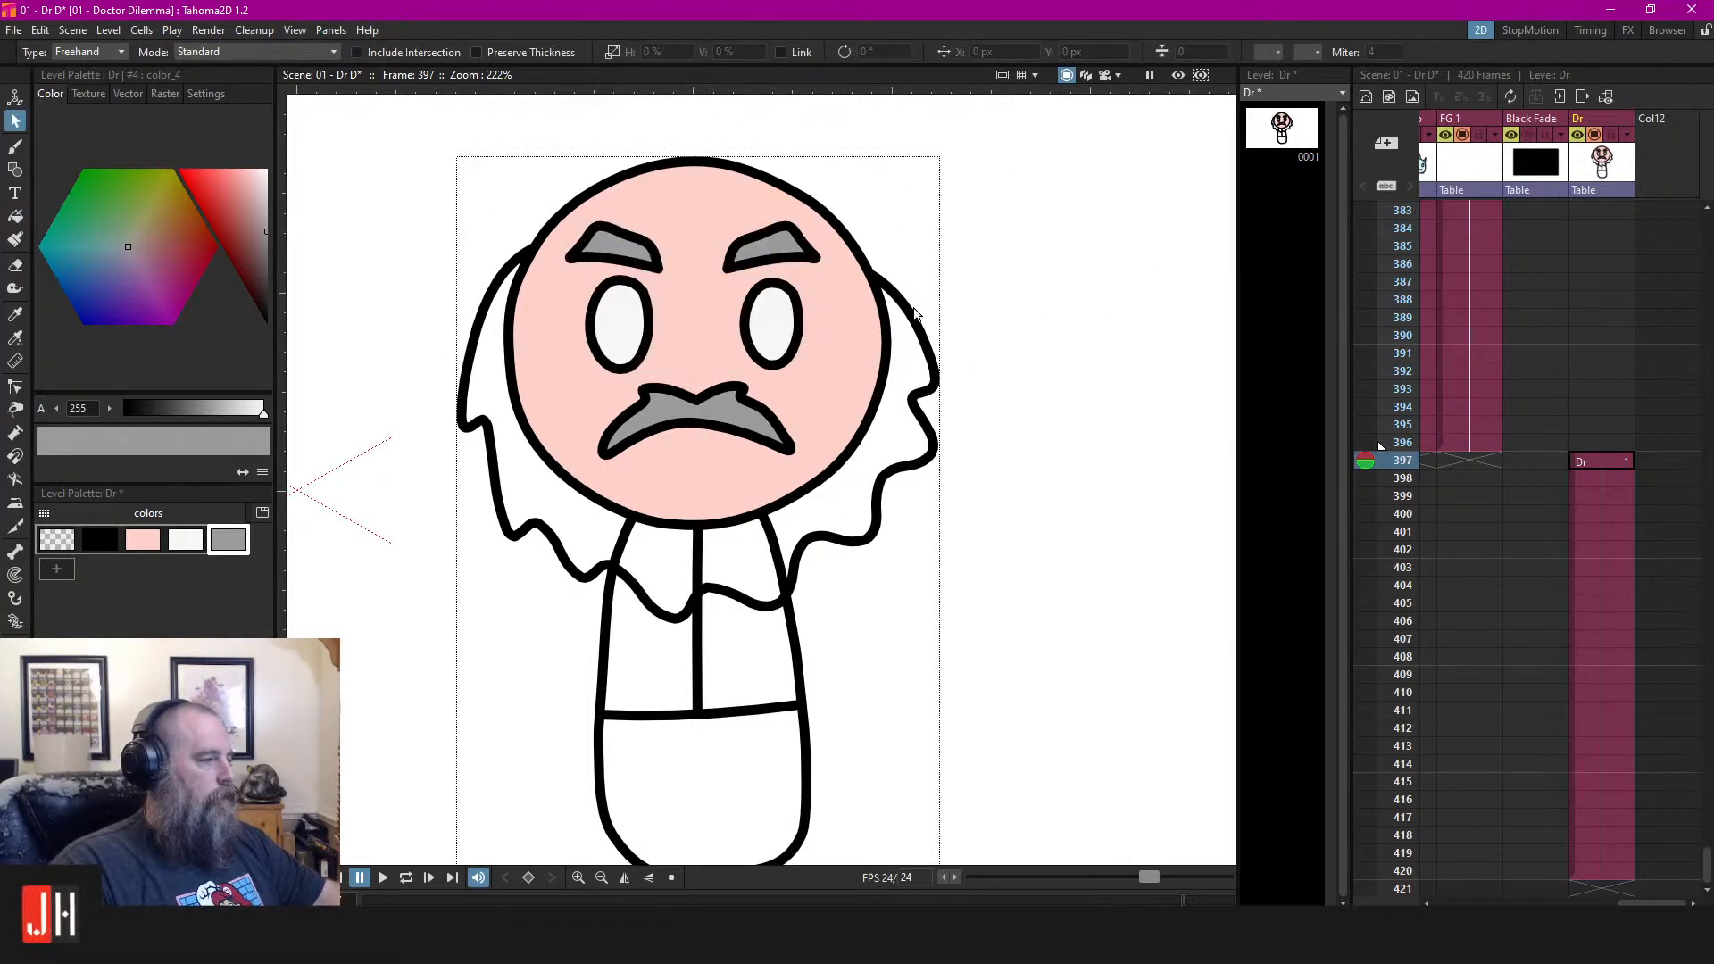
{"action": "left_click", "coordinate": [915, 312]}
{"action": "left_click", "coordinate": [1006, 287]}
{"action": "left_click", "coordinate": [506, 280]}
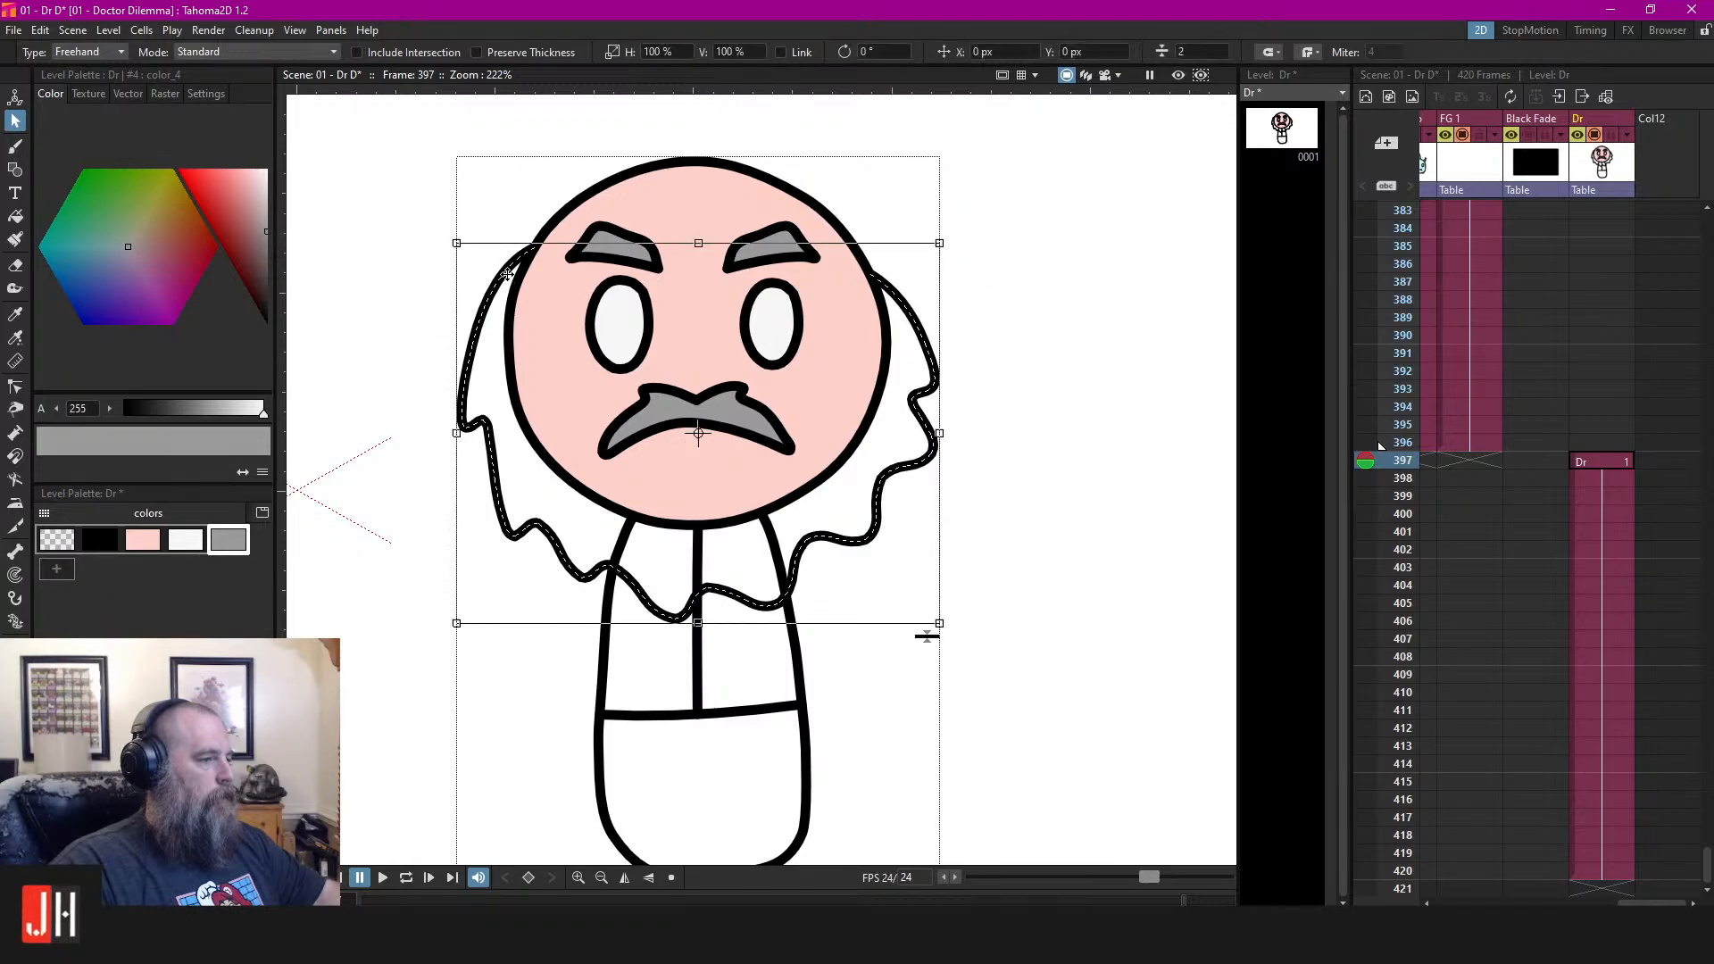
{"action": "left_click", "coordinate": [1022, 224]}
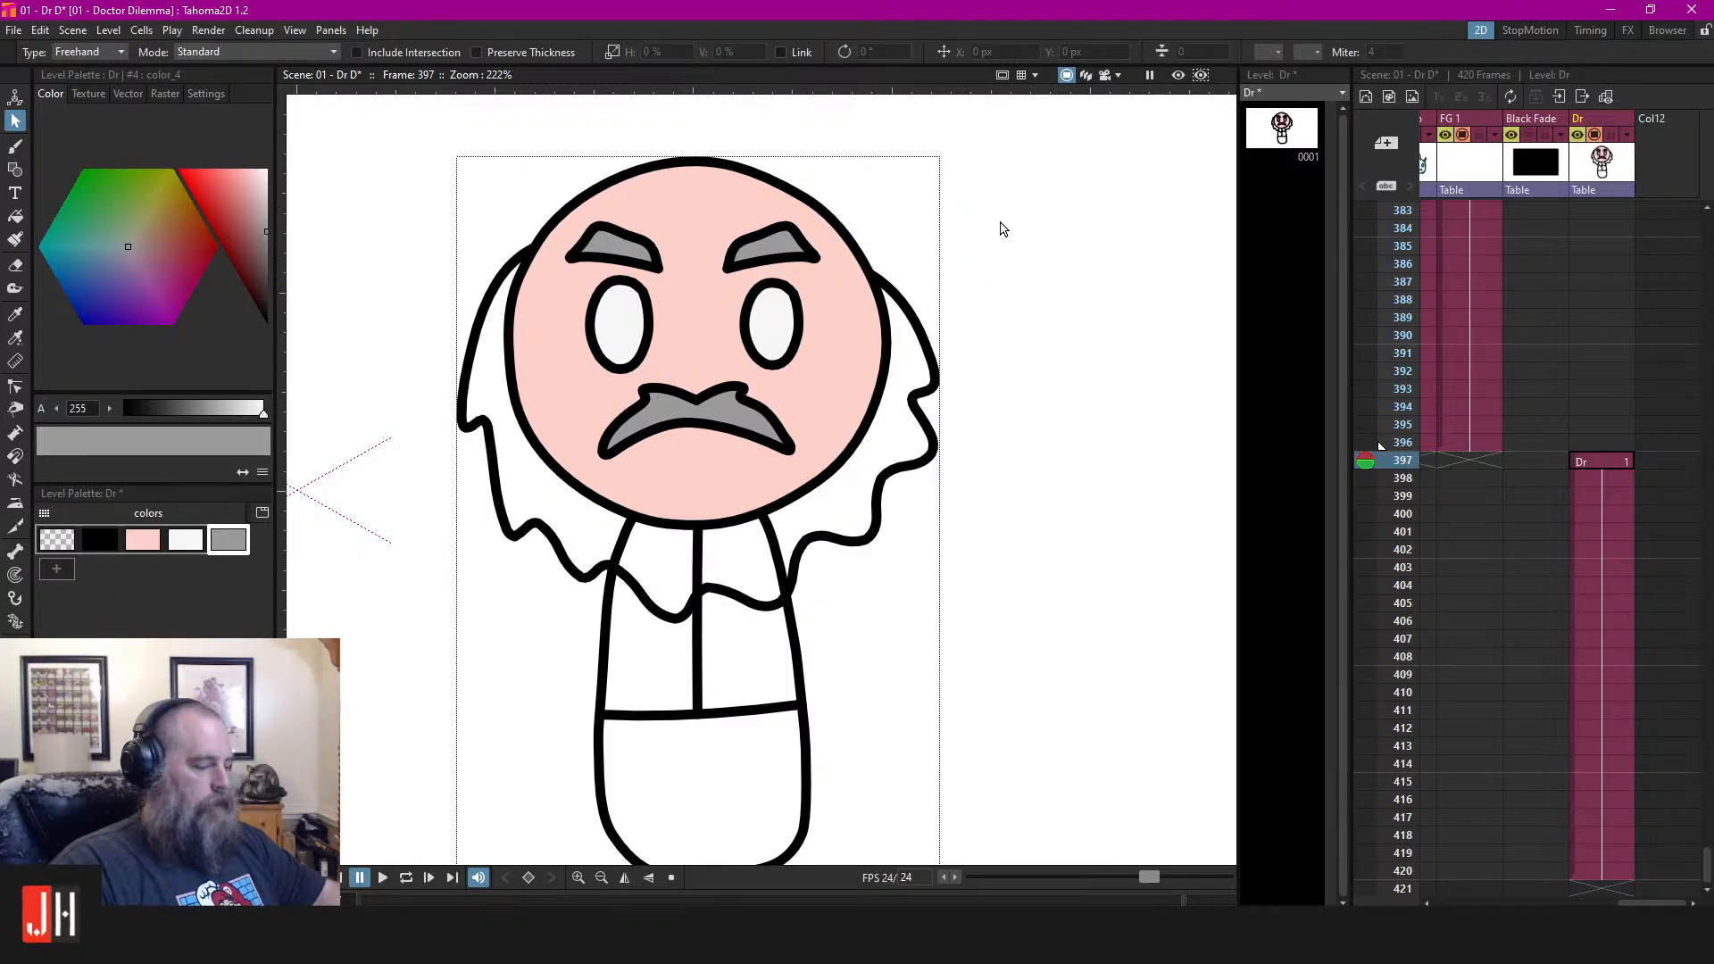
{"action": "key", "text": "b"}
{"action": "left_click", "coordinate": [102, 544]}
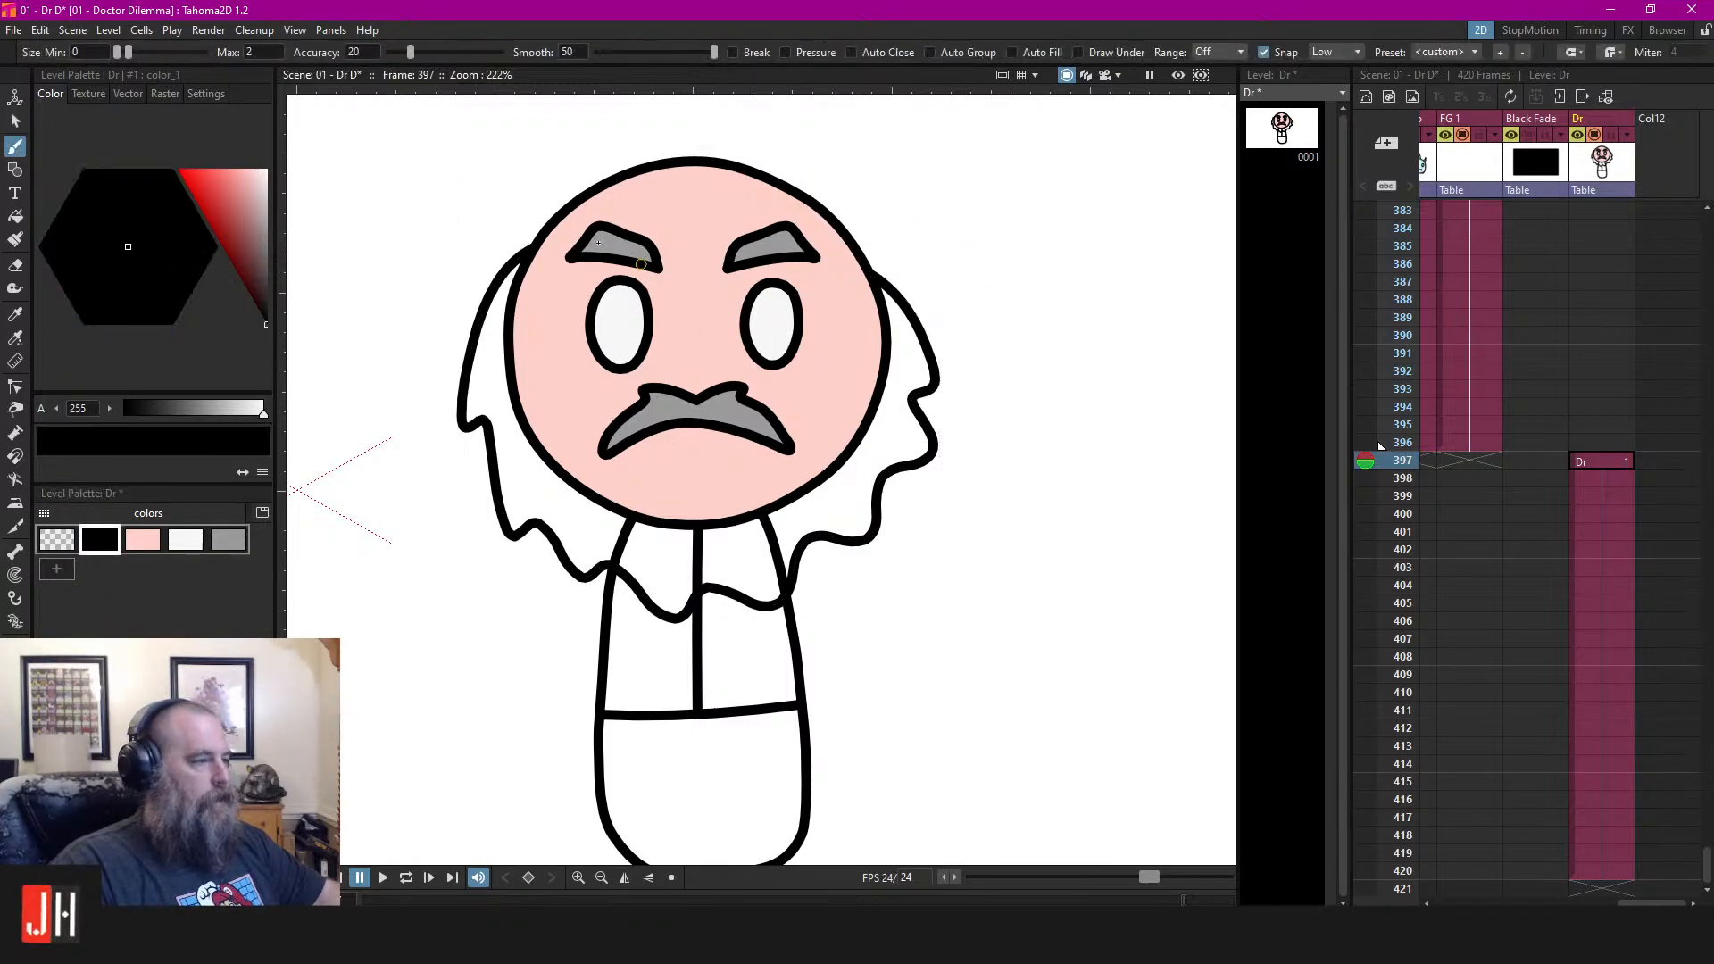
Try moving the hair and beard outline up above the head, and undo the move
{"action": "key", "text": "s"}
{"action": "left_click", "coordinate": [519, 257]}
{"action": "mouse_move", "coordinate": [914, 323]}
{"action": "left_mouse_down"}
{"action": "mouse_move", "coordinate": [925, 482]}
{"action": "mouse_move", "coordinate": [957, 314]}
{"action": "left_mouse_up"}
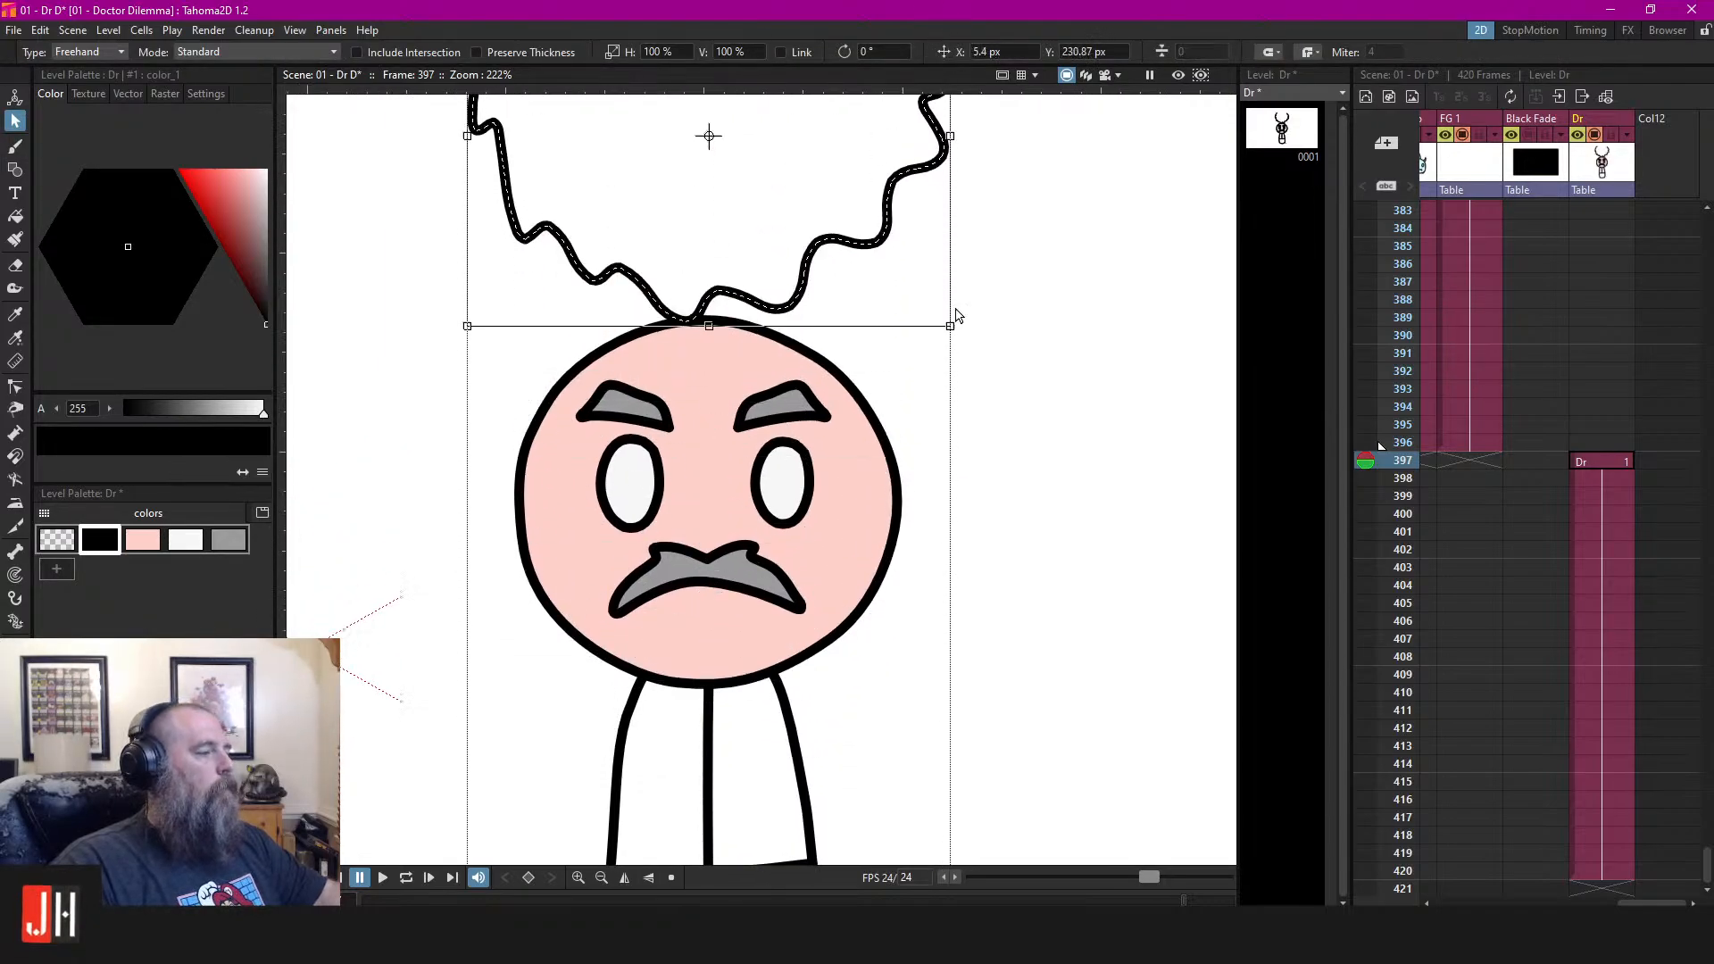
{"action": "left_click", "coordinate": [901, 445]}
{"action": "scroll", "coordinate": [903, 450], "scroll_direction": "down", "scroll_amount": 2}
{"action": "key", "text": "ctrl+z"}
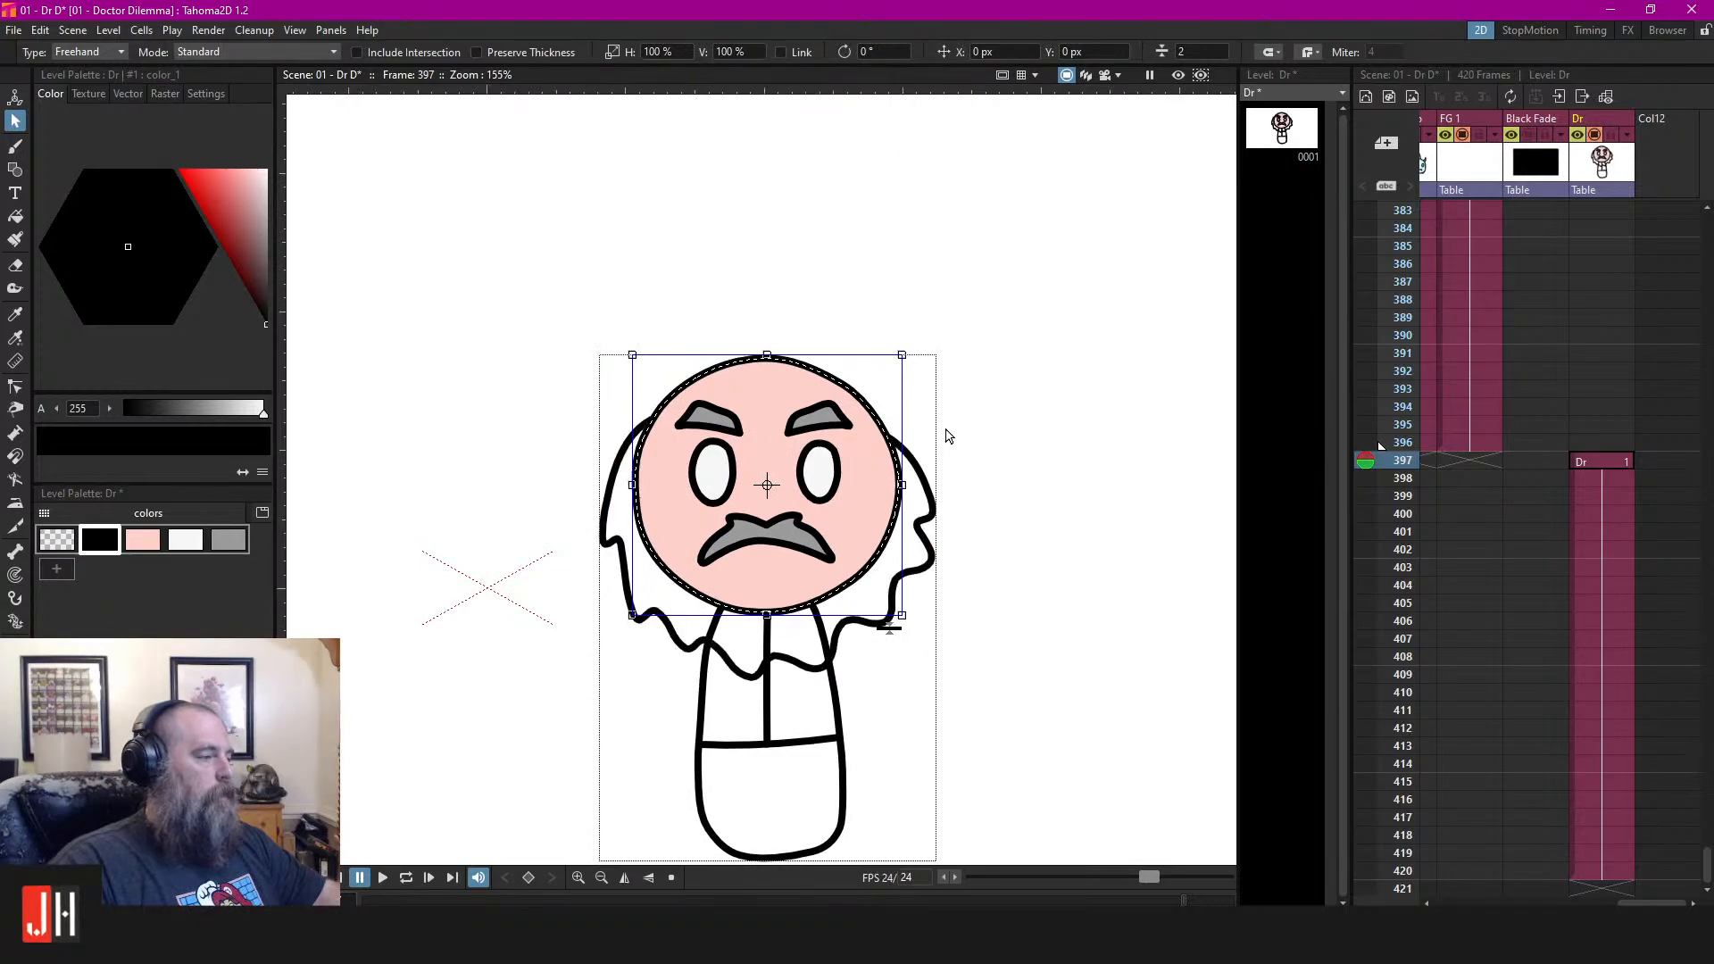
Group the head with the hair and beard outline and clear the selection
{"action": "scroll", "coordinate": [879, 571], "scroll_direction": "up", "scroll_amount": 2}
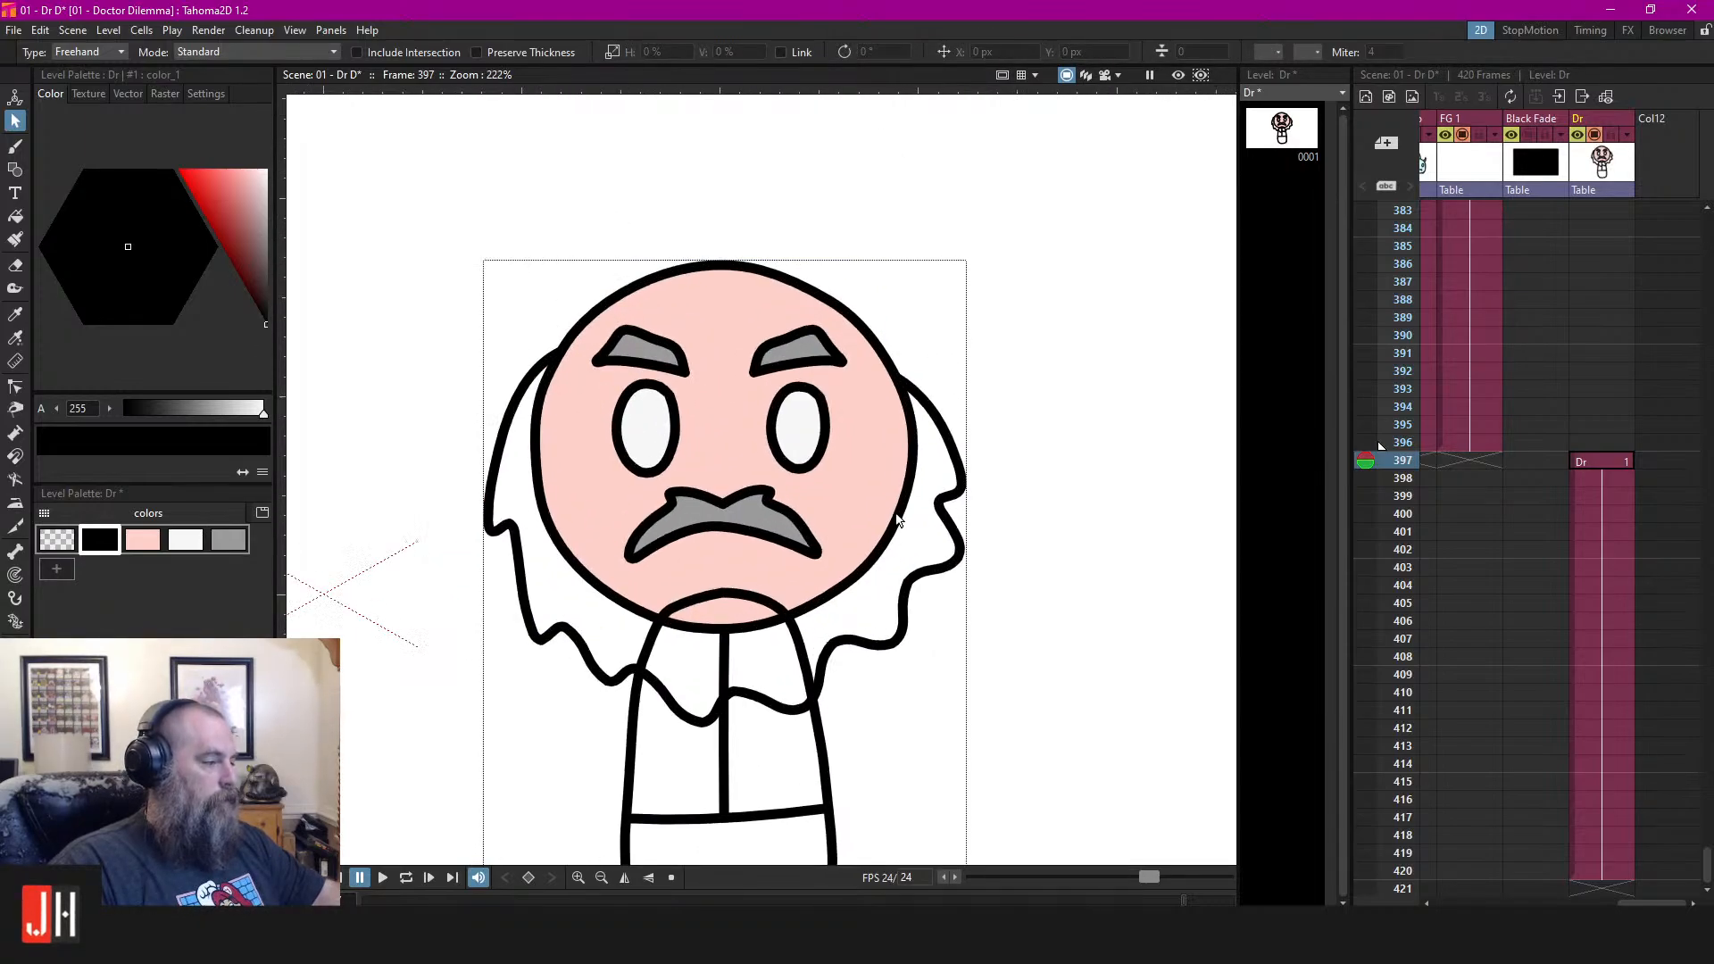
{"action": "left_click", "coordinate": [944, 506], "text": "shift"}
{"action": "key", "text": "ctrl+g"}
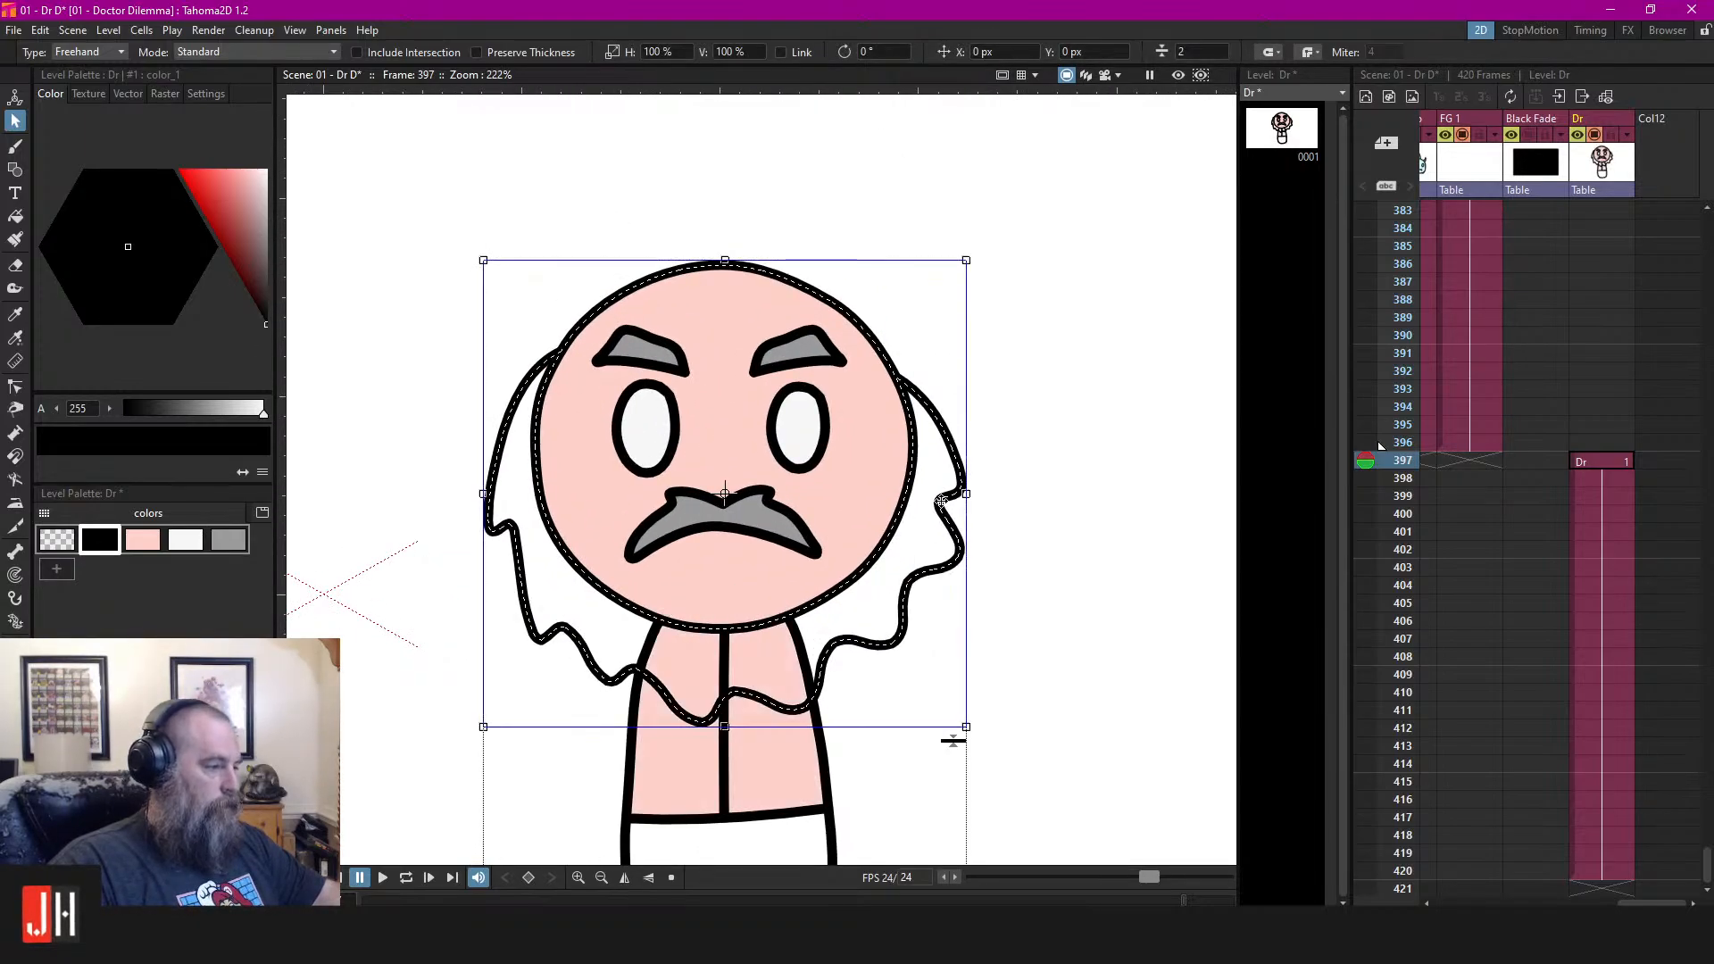
{"action": "left_click", "coordinate": [1071, 526]}
{"action": "left_click_drag", "start_coordinate": [1008, 564], "coordinate": [984, 500]}
Fill the hair and beard area around the head with the grey style
{"action": "left_click", "coordinate": [242, 543]}
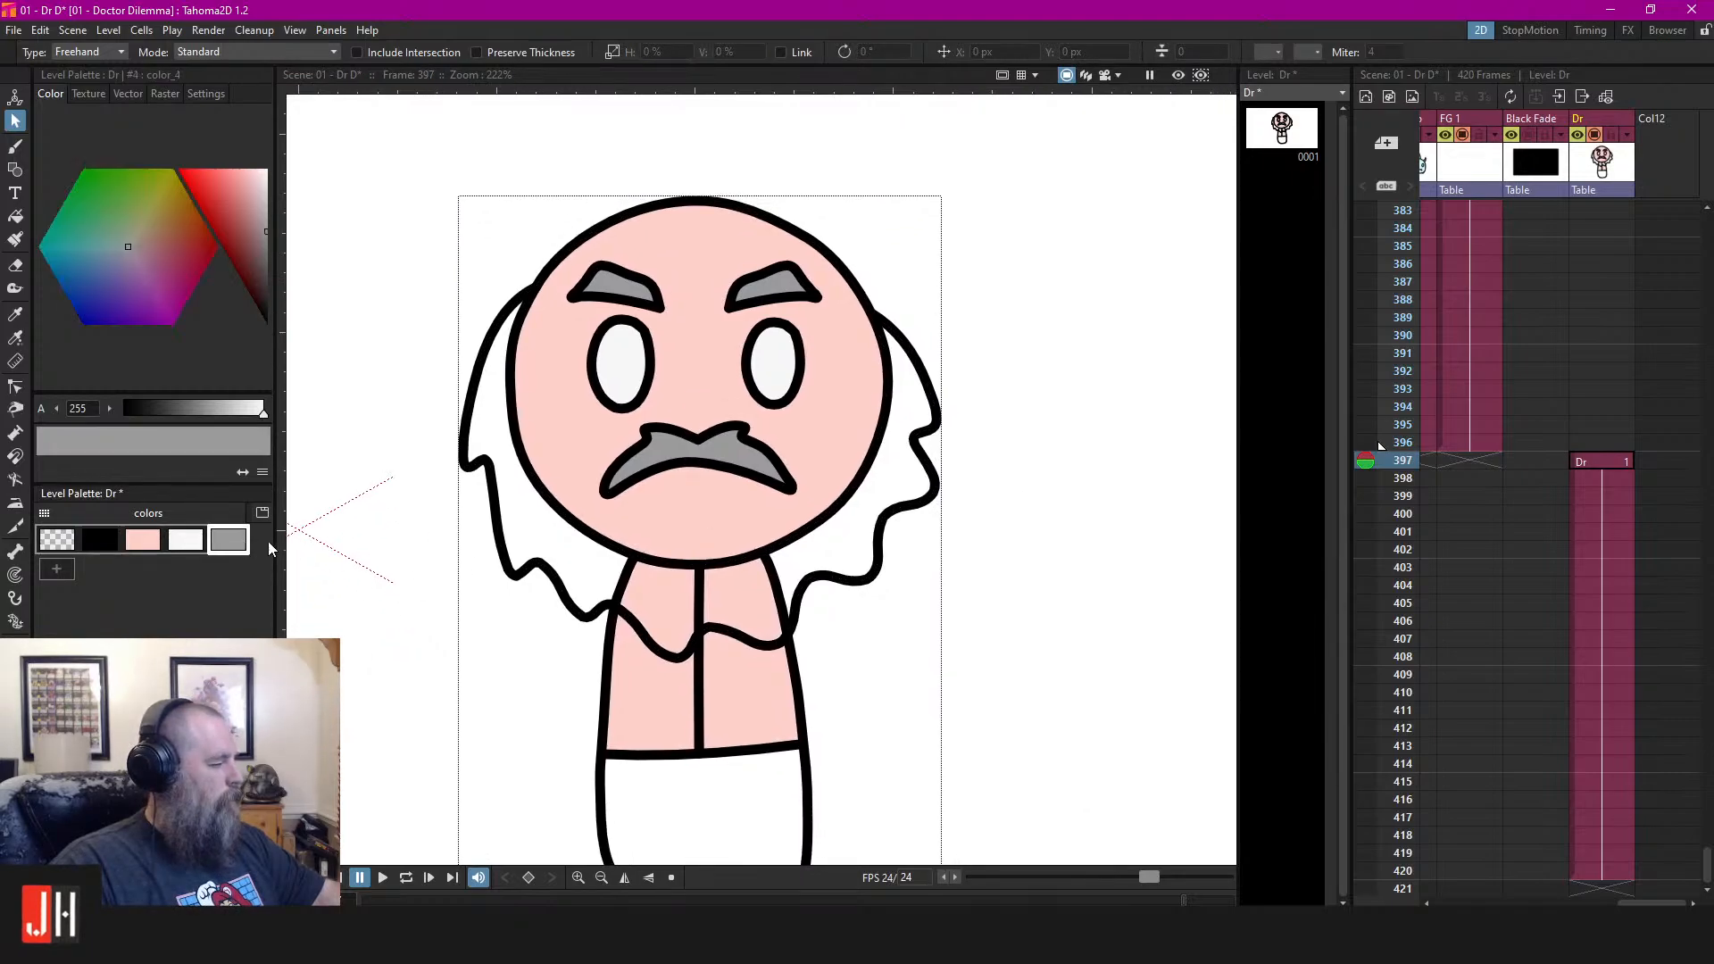
{"action": "key", "text": "f"}
{"action": "left_click", "coordinate": [505, 487]}
{"action": "key", "text": "s"}
{"action": "left_click_drag", "start_coordinate": [887, 629], "coordinate": [875, 501]}
{"action": "mouse_move", "coordinate": [1014, 595]}
{"action": "left_mouse_down"}
{"action": "mouse_move", "coordinate": [789, 344]}
{"action": "mouse_move", "coordinate": [1062, 821]}
{"action": "mouse_move", "coordinate": [1017, 616]}
{"action": "left_mouse_up"}
{"action": "left_click", "coordinate": [944, 535]}
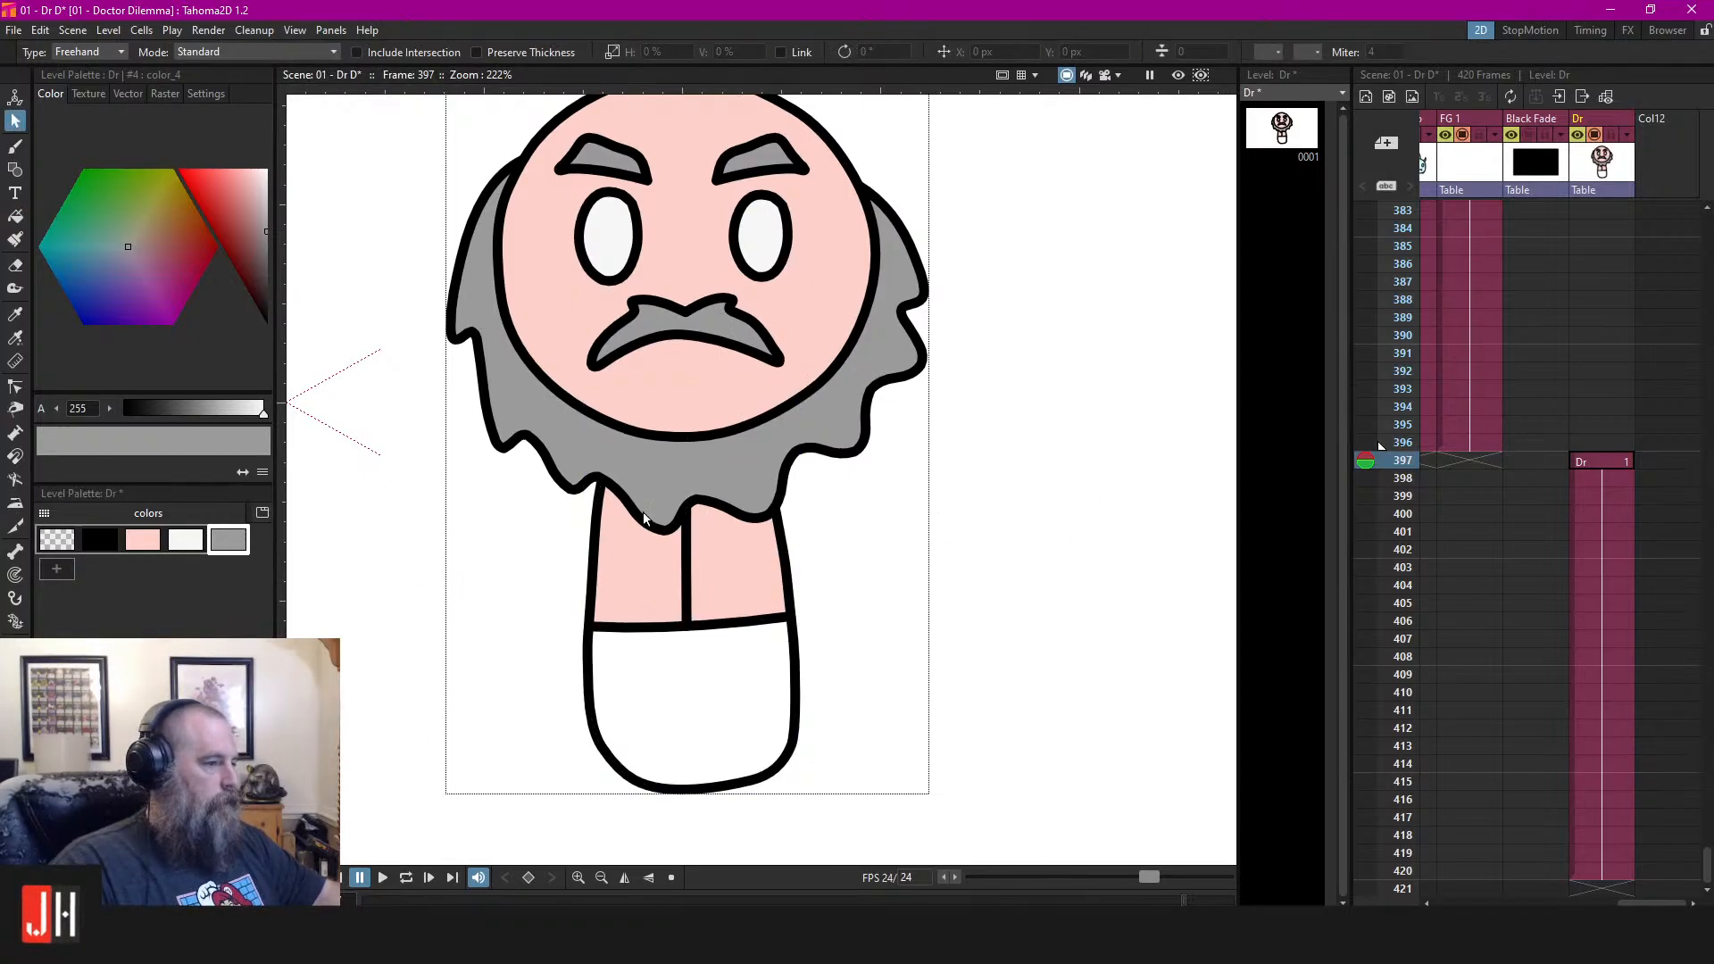
Add a medium blue style to the level palette and fill the lower section of the doctor's body with it
{"action": "left_click", "coordinate": [56, 569]}
{"action": "left_click", "coordinate": [100, 260]}
{"action": "left_click", "coordinate": [246, 231]}
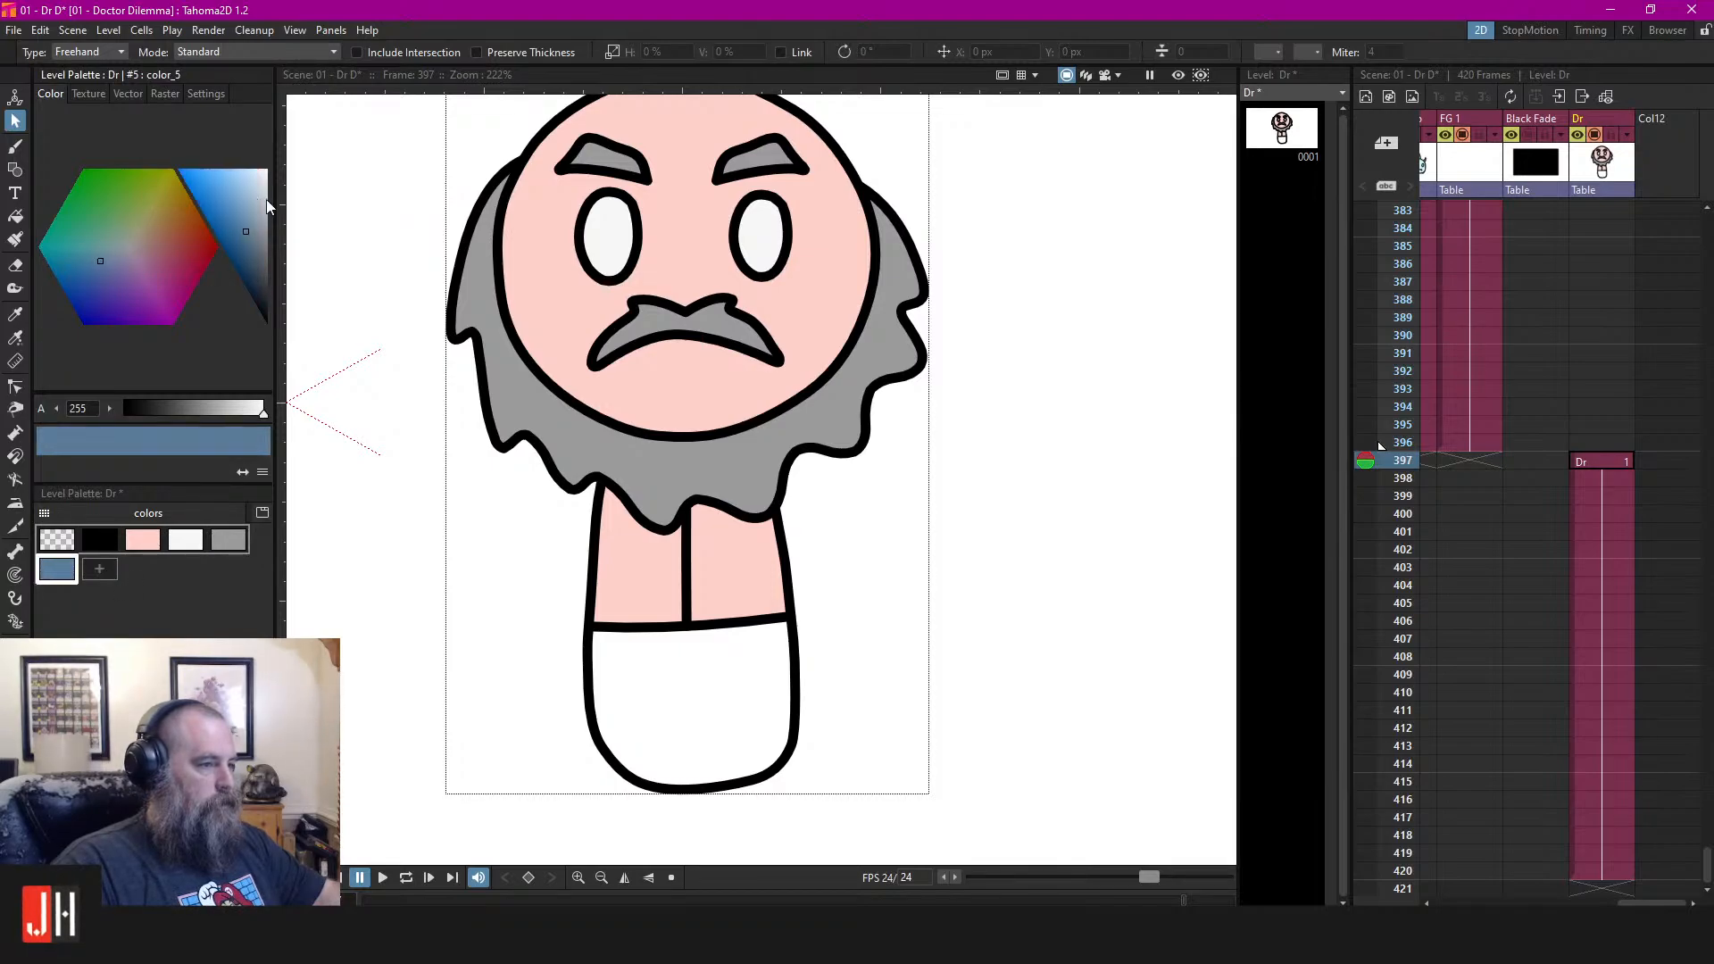
{"action": "left_click", "coordinate": [228, 181]}
{"action": "key", "text": "f"}
{"action": "left_click", "coordinate": [725, 698]}
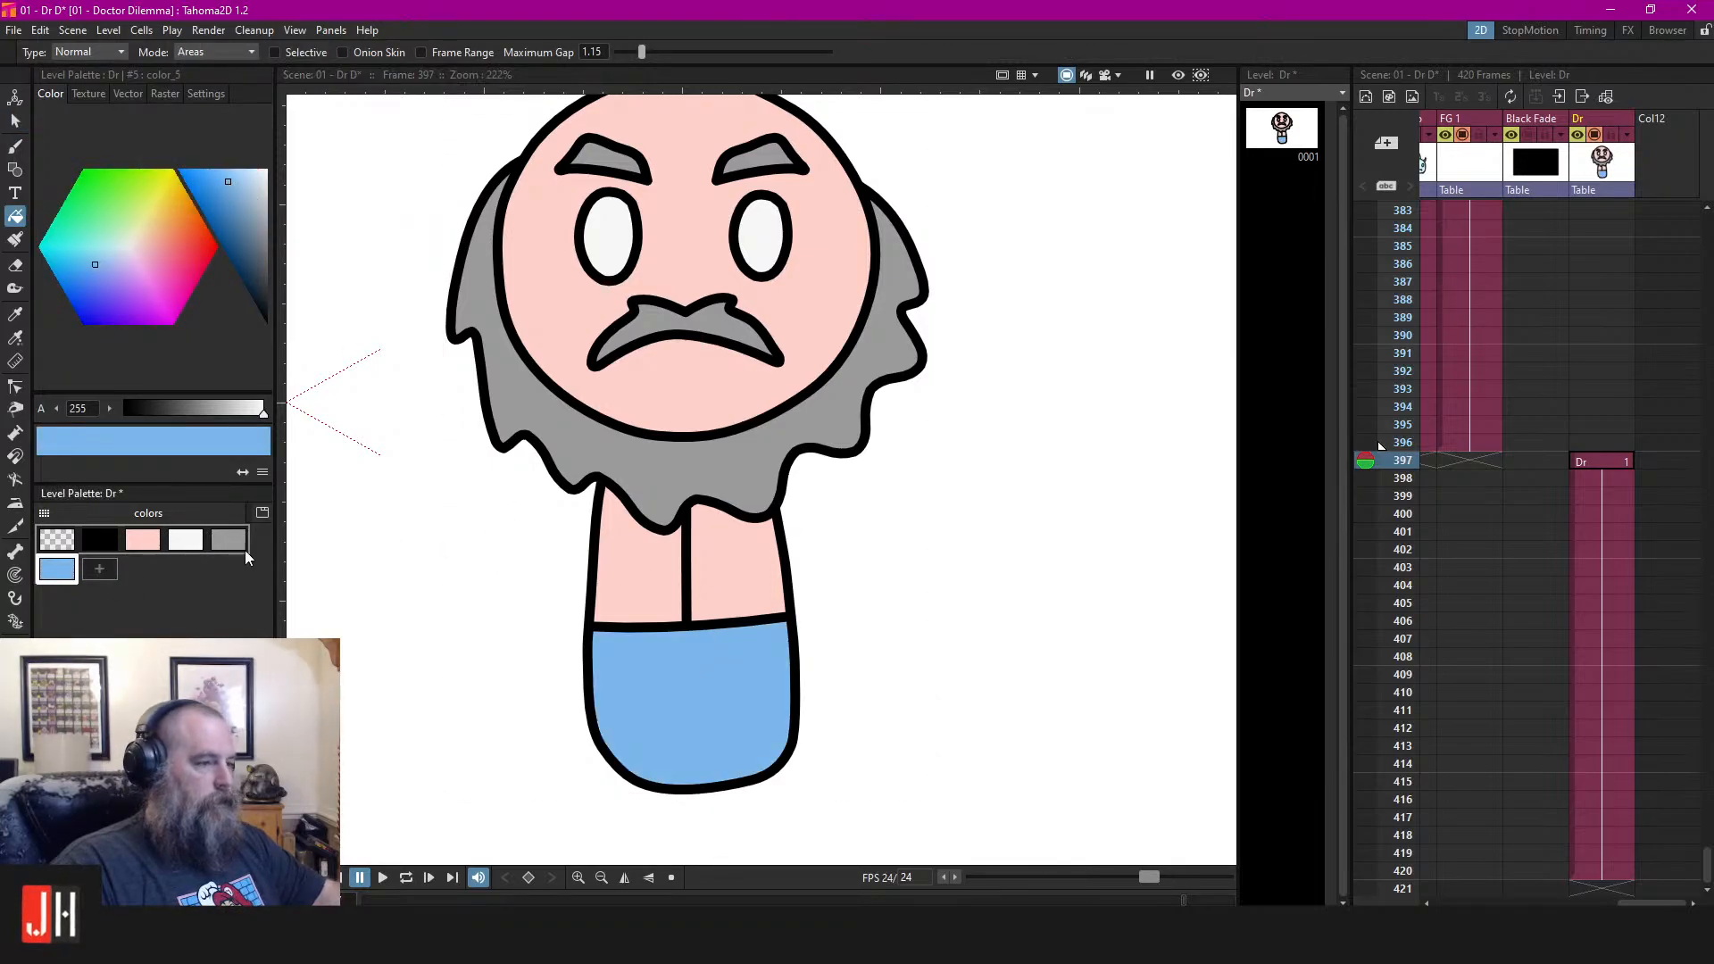
Add a light blue style to the palette and fill both upper panels of the body with it
{"action": "left_click", "coordinate": [99, 569]}
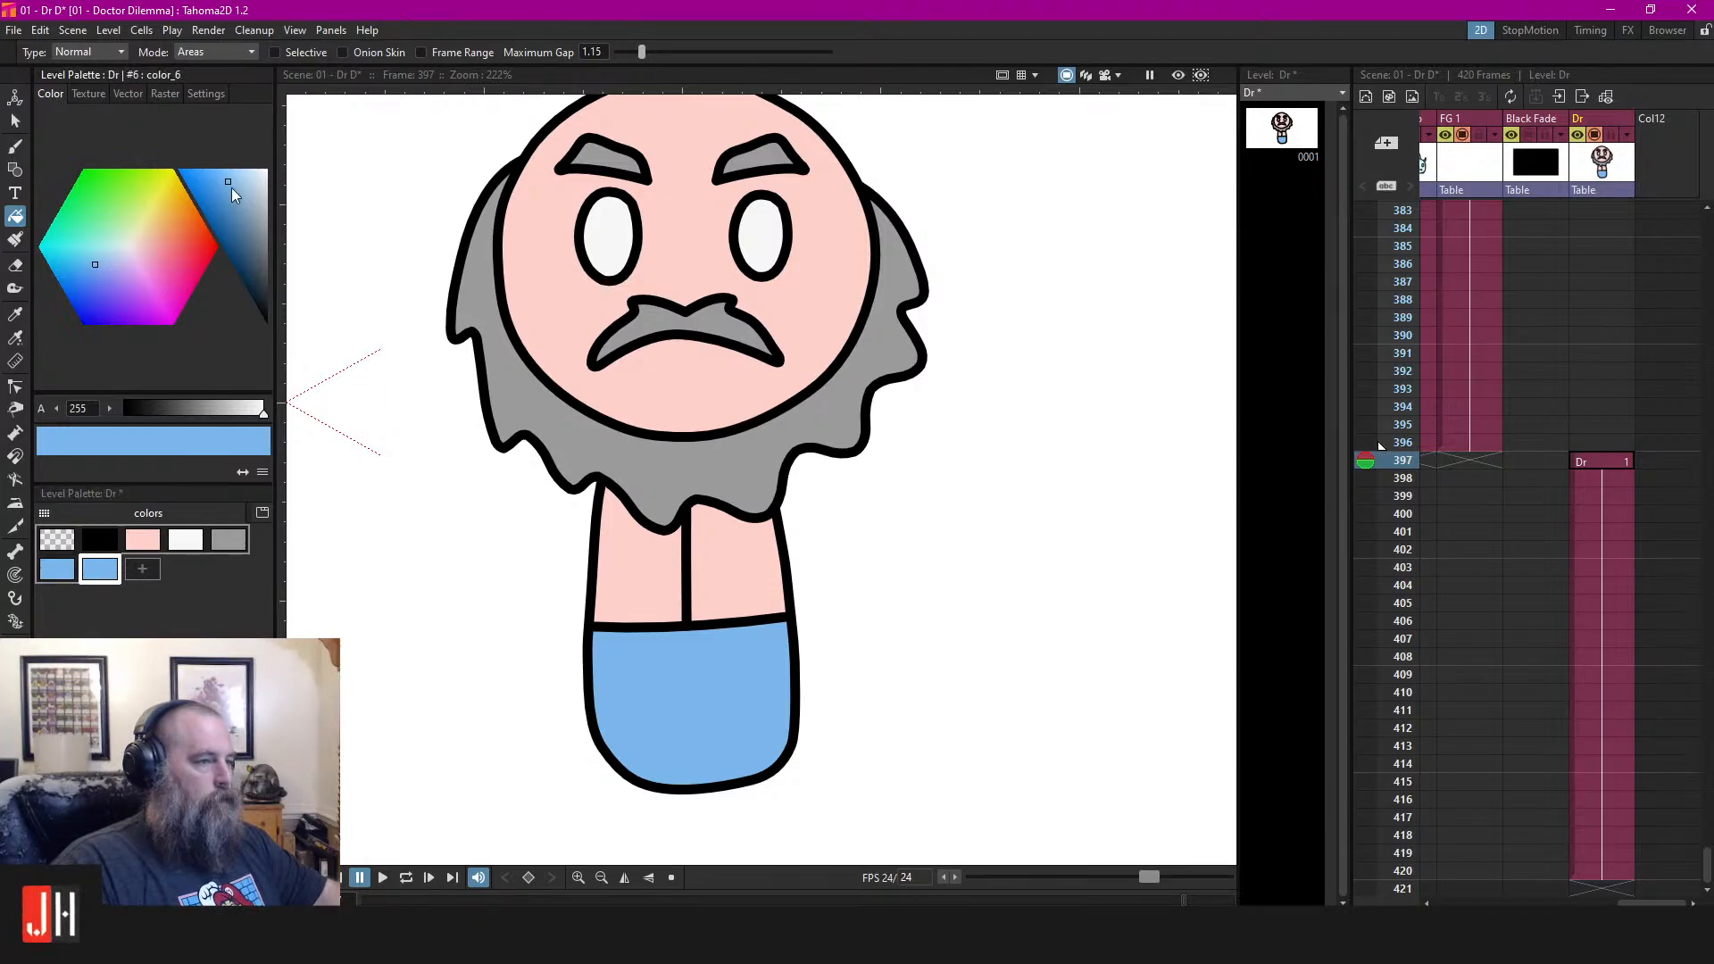
{"action": "left_click_drag", "start_coordinate": [232, 187], "coordinate": [258, 169]}
{"action": "left_click", "coordinate": [639, 562]}
{"action": "left_click", "coordinate": [731, 561]}
{"action": "scroll", "coordinate": [714, 558], "scroll_direction": "down", "scroll_amount": 3}
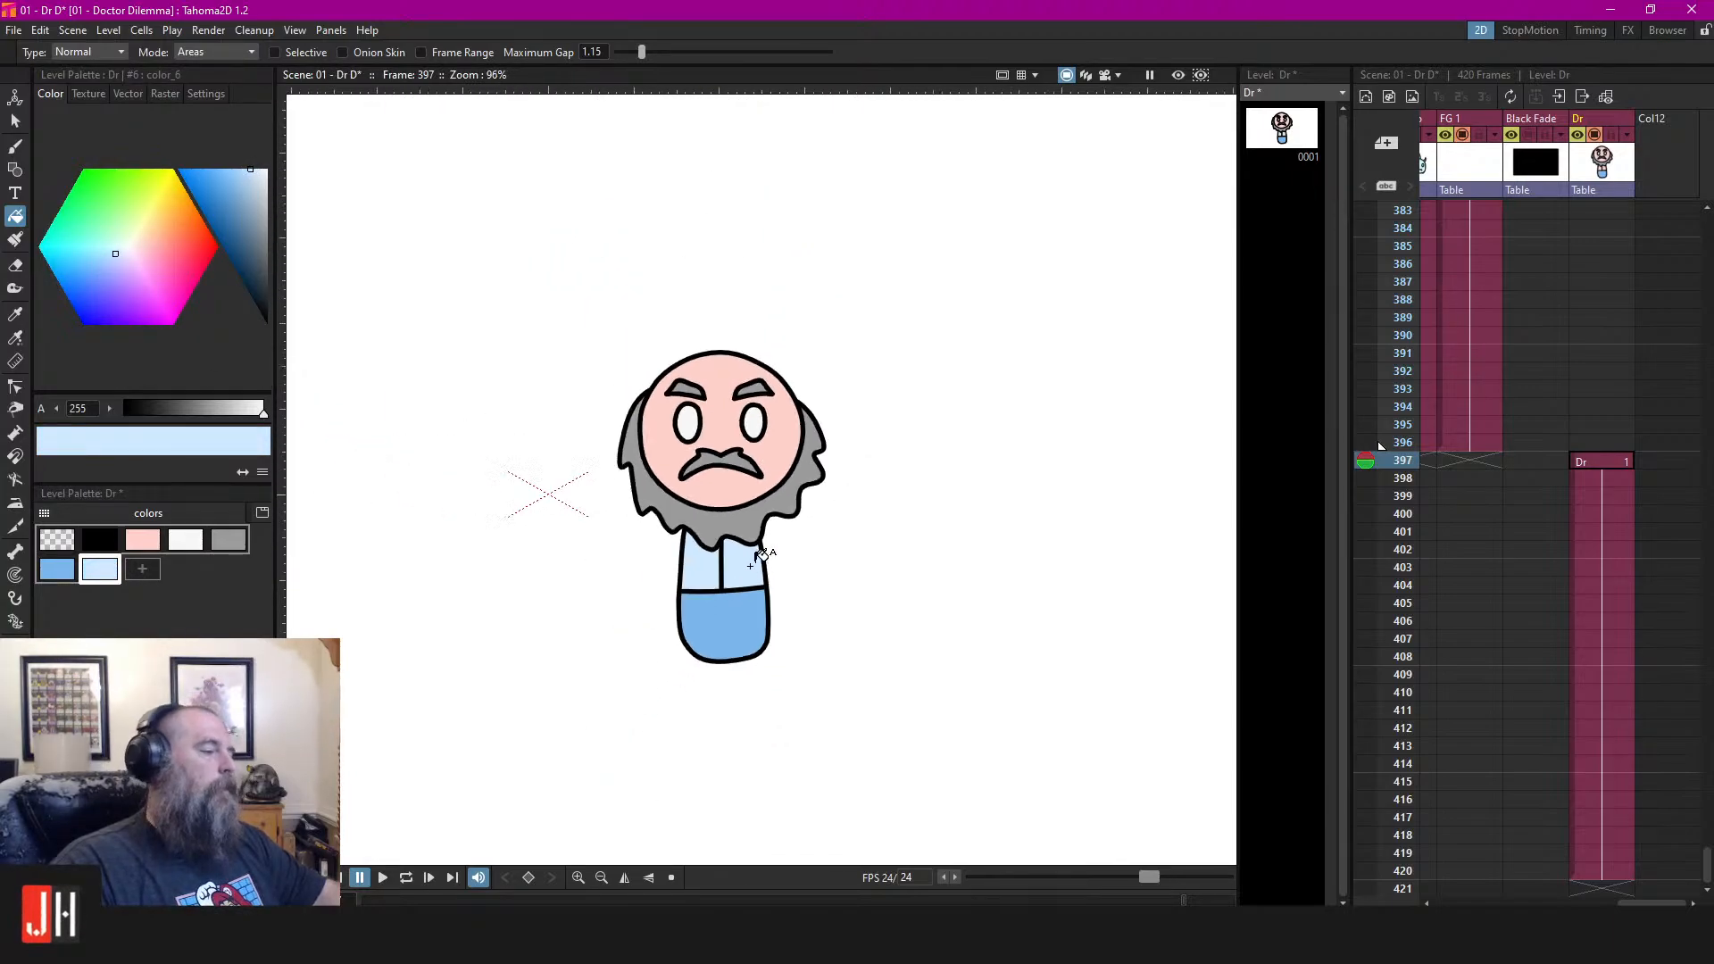
{"action": "scroll", "coordinate": [776, 564], "scroll_direction": "up", "scroll_amount": 1}
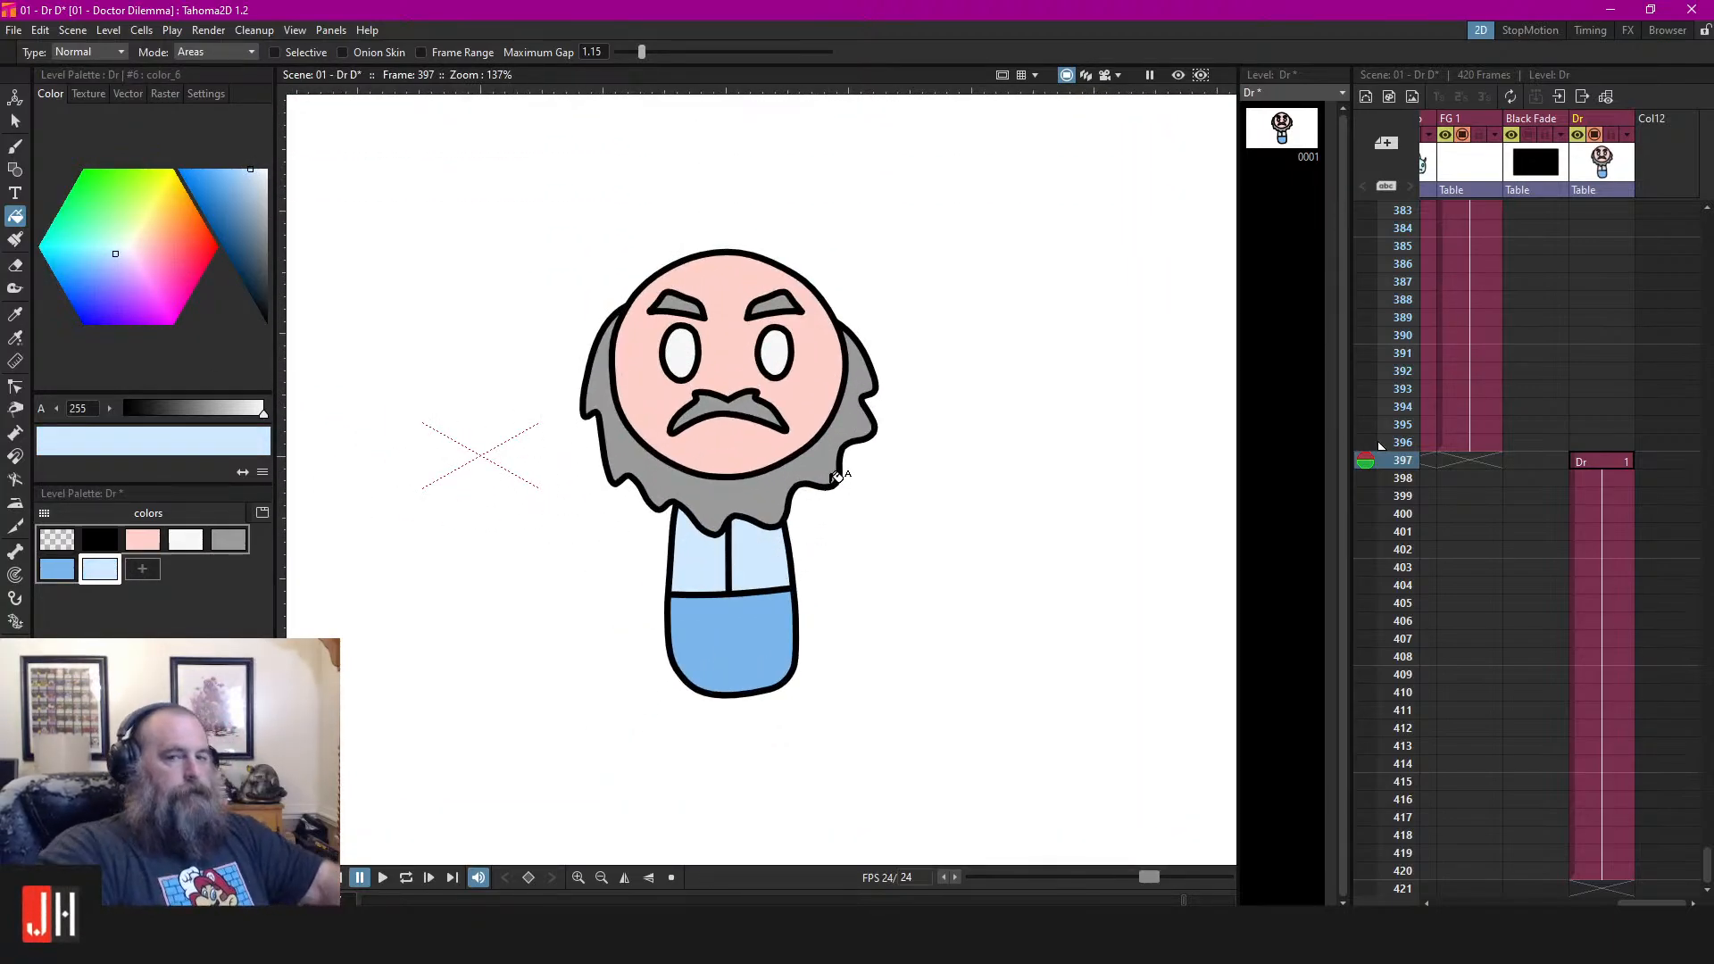
Draw a short straight horizontal mouth line below the moustache with the Brush in the black style
{"action": "key", "text": "b"}
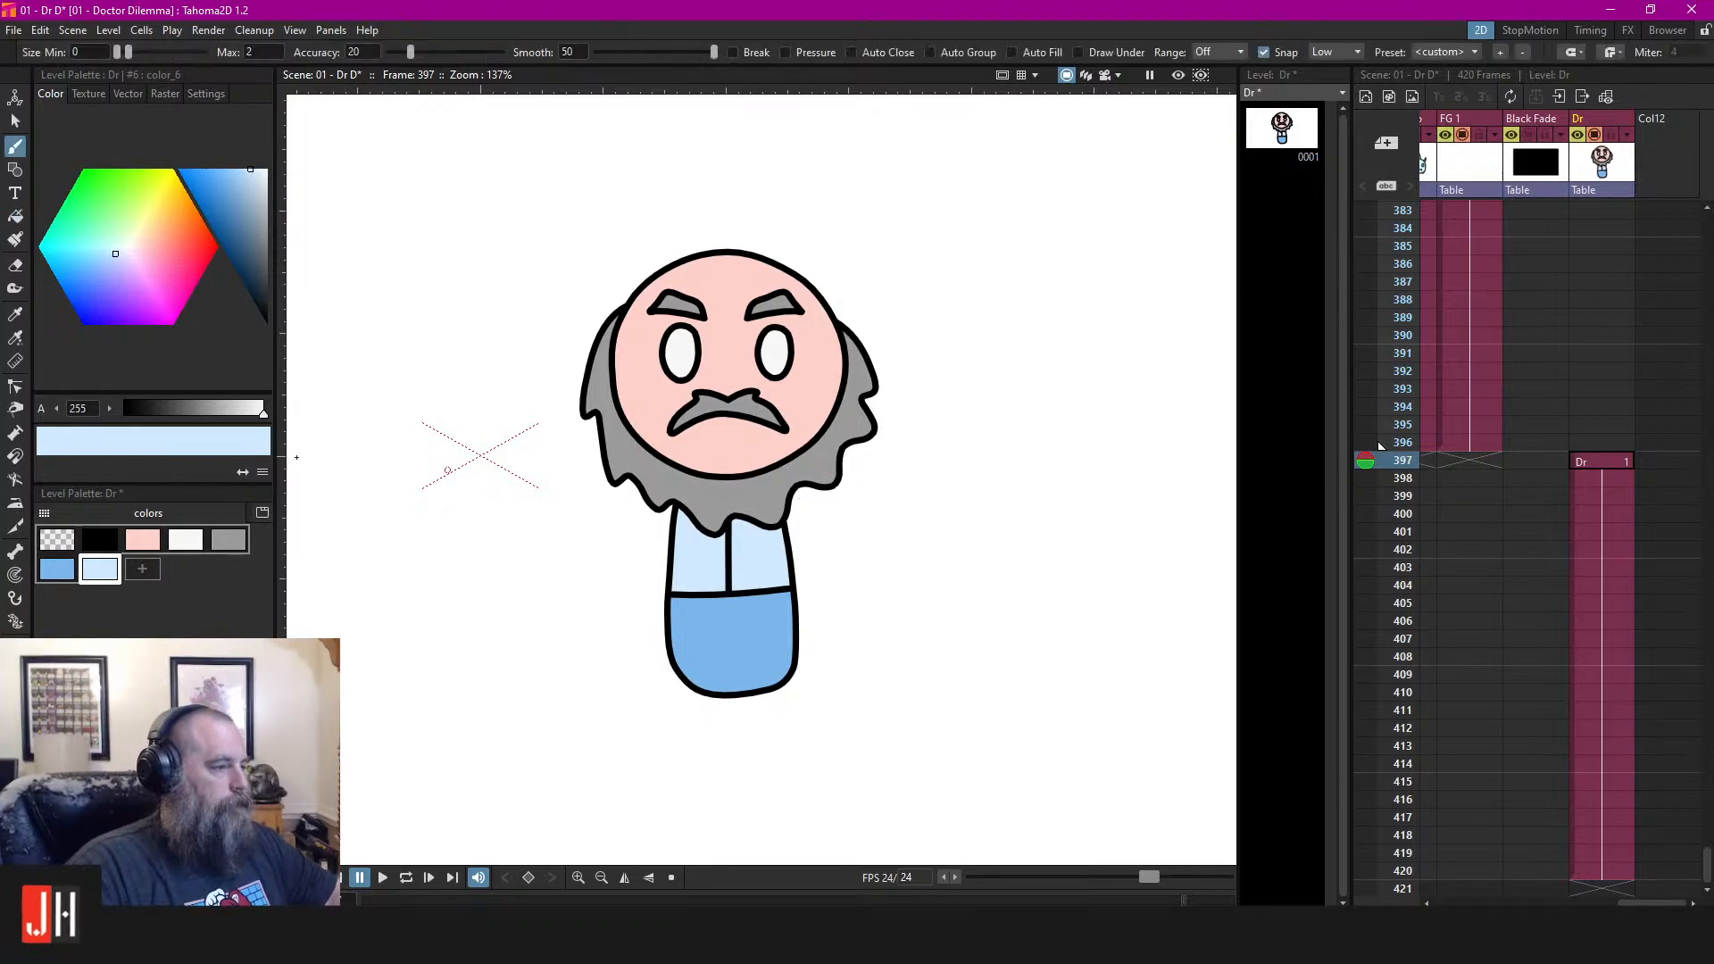
{"action": "left_click", "coordinate": [99, 539]}
{"action": "scroll", "coordinate": [890, 486], "scroll_direction": "down", "scroll_amount": 1}
{"action": "scroll", "coordinate": [891, 487], "scroll_direction": "down", "scroll_amount": 2}
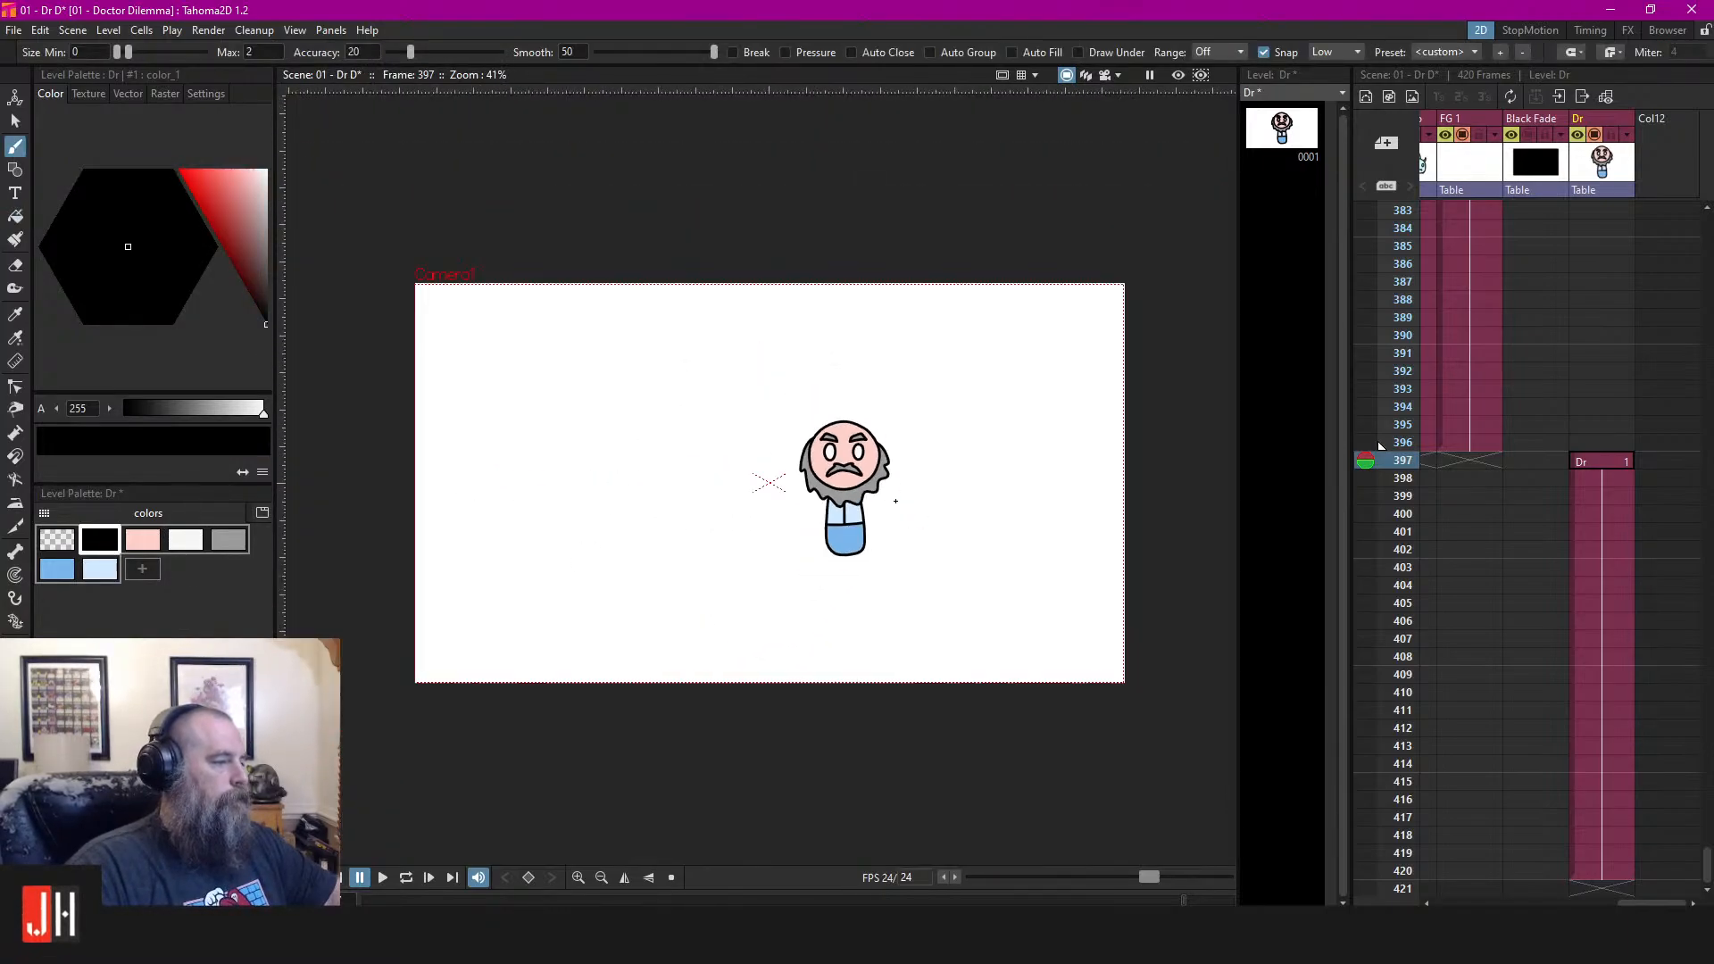
{"action": "scroll", "coordinate": [839, 446], "scroll_direction": "up", "scroll_amount": 4}
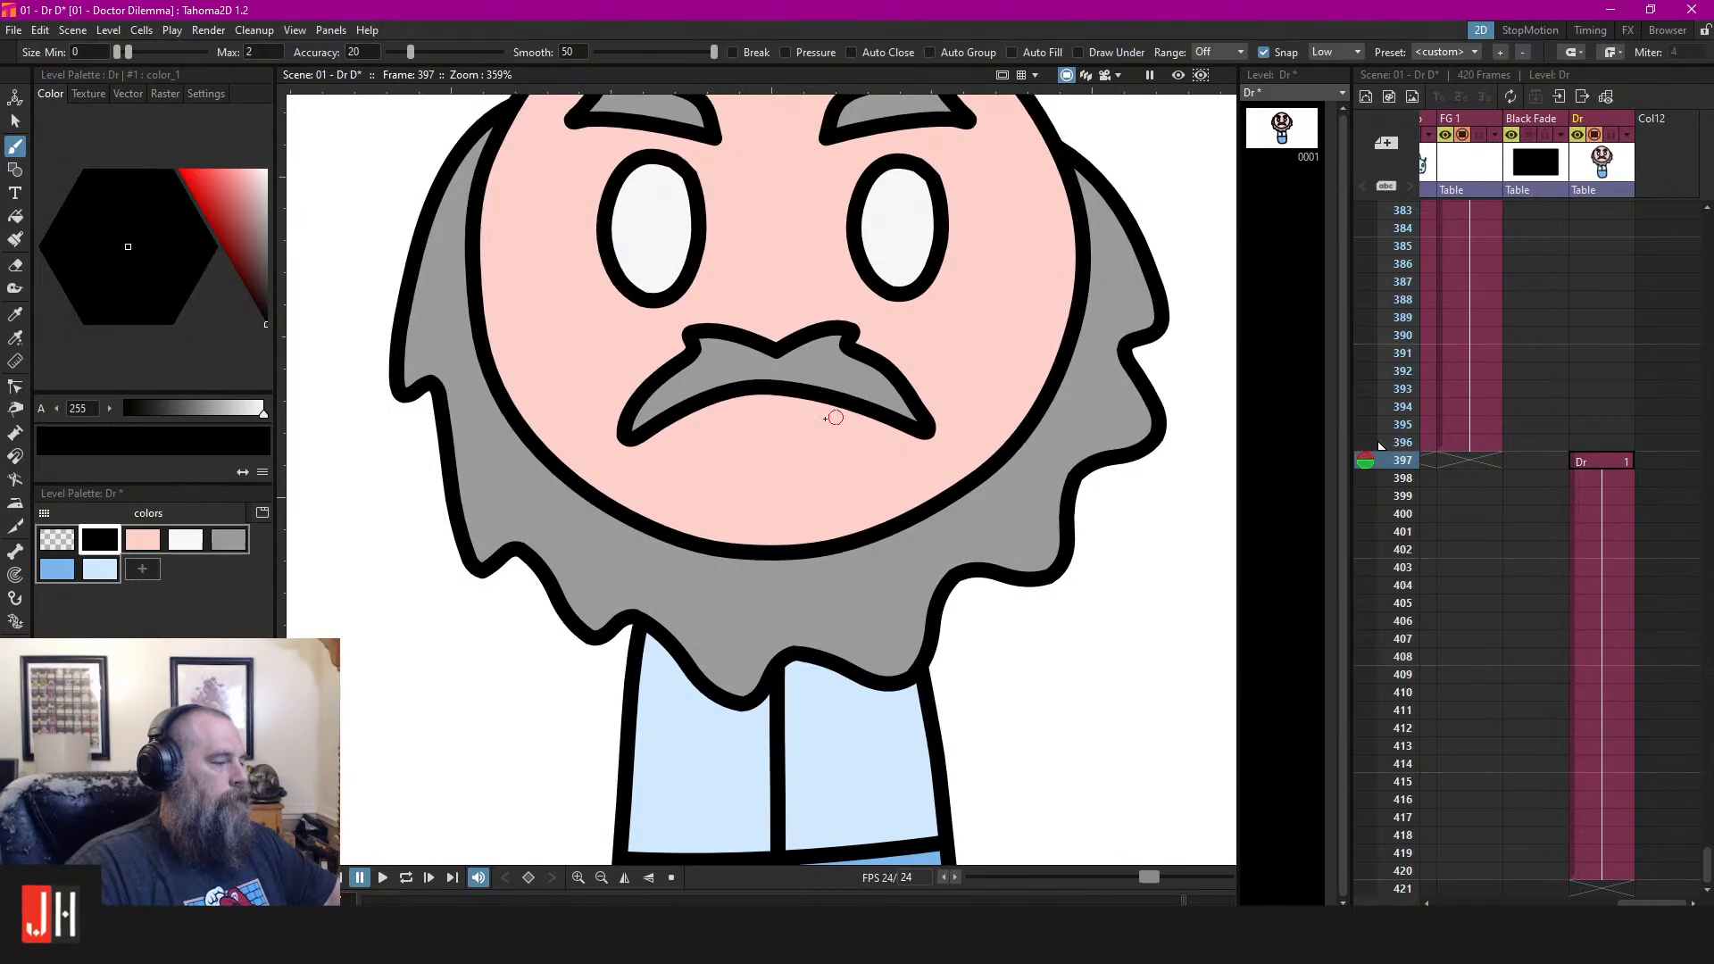
{"action": "scroll", "coordinate": [758, 441], "scroll_direction": "up", "scroll_amount": 2}
{"action": "left_click", "coordinate": [819, 425], "text": "shift"}
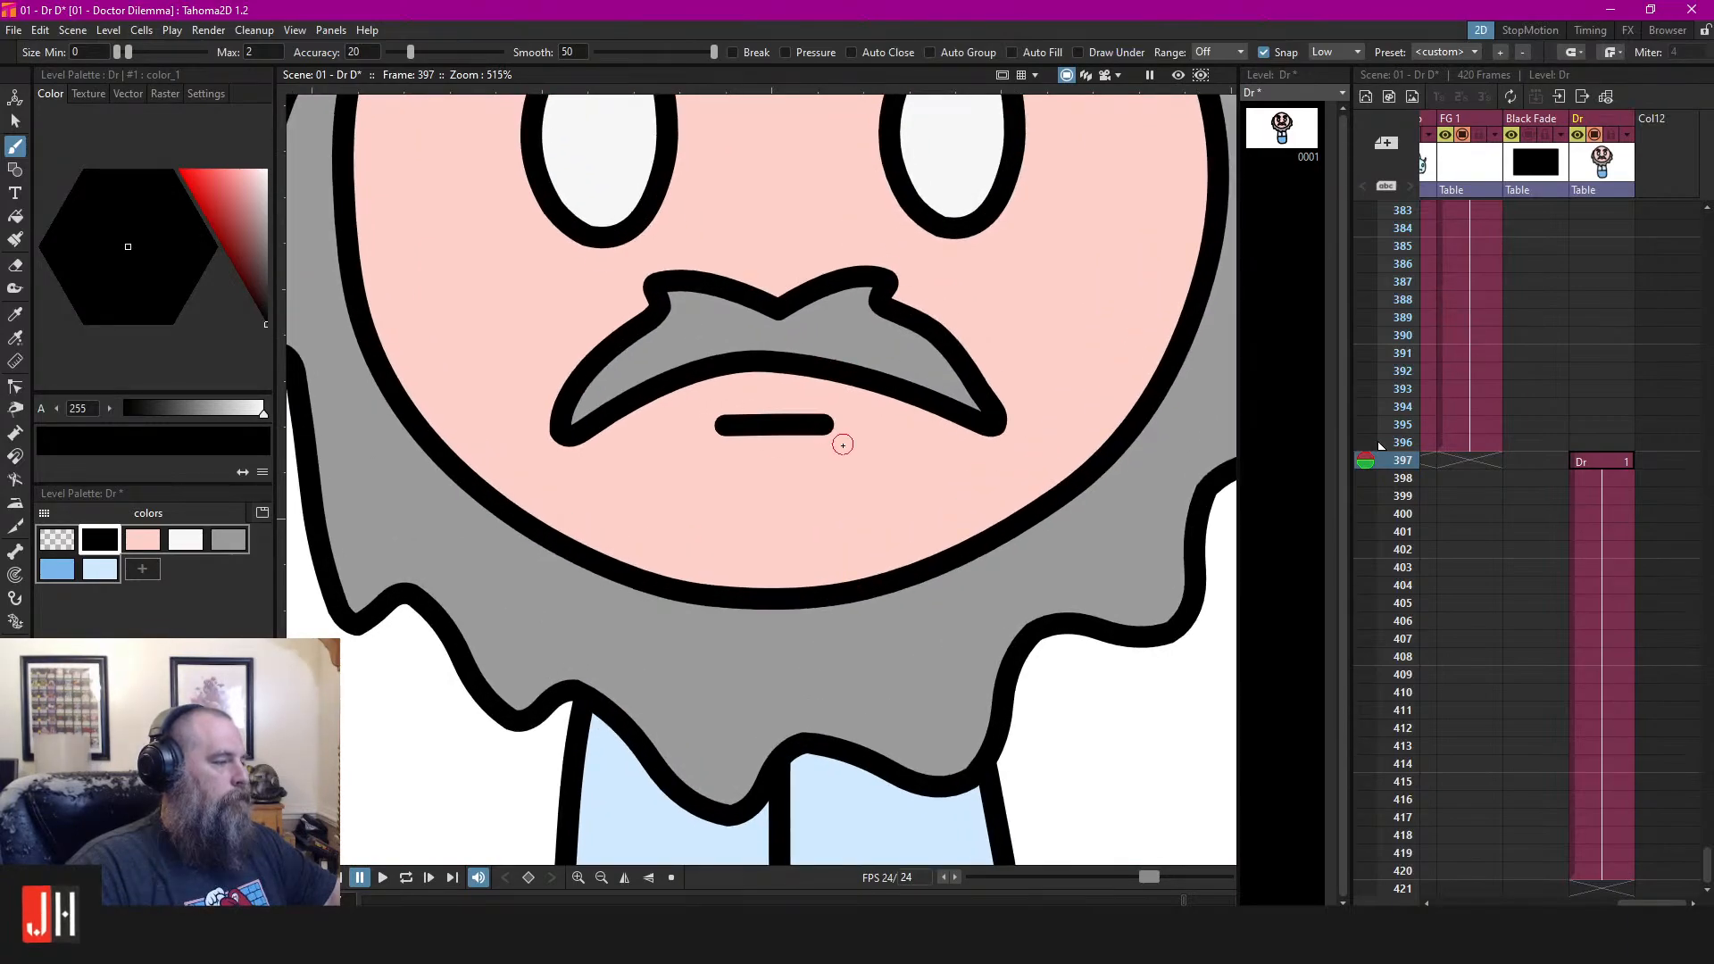
{"action": "scroll", "coordinate": [843, 437], "scroll_direction": "down", "scroll_amount": 9}
{"action": "scroll", "coordinate": [869, 417], "scroll_direction": "down", "scroll_amount": 2}
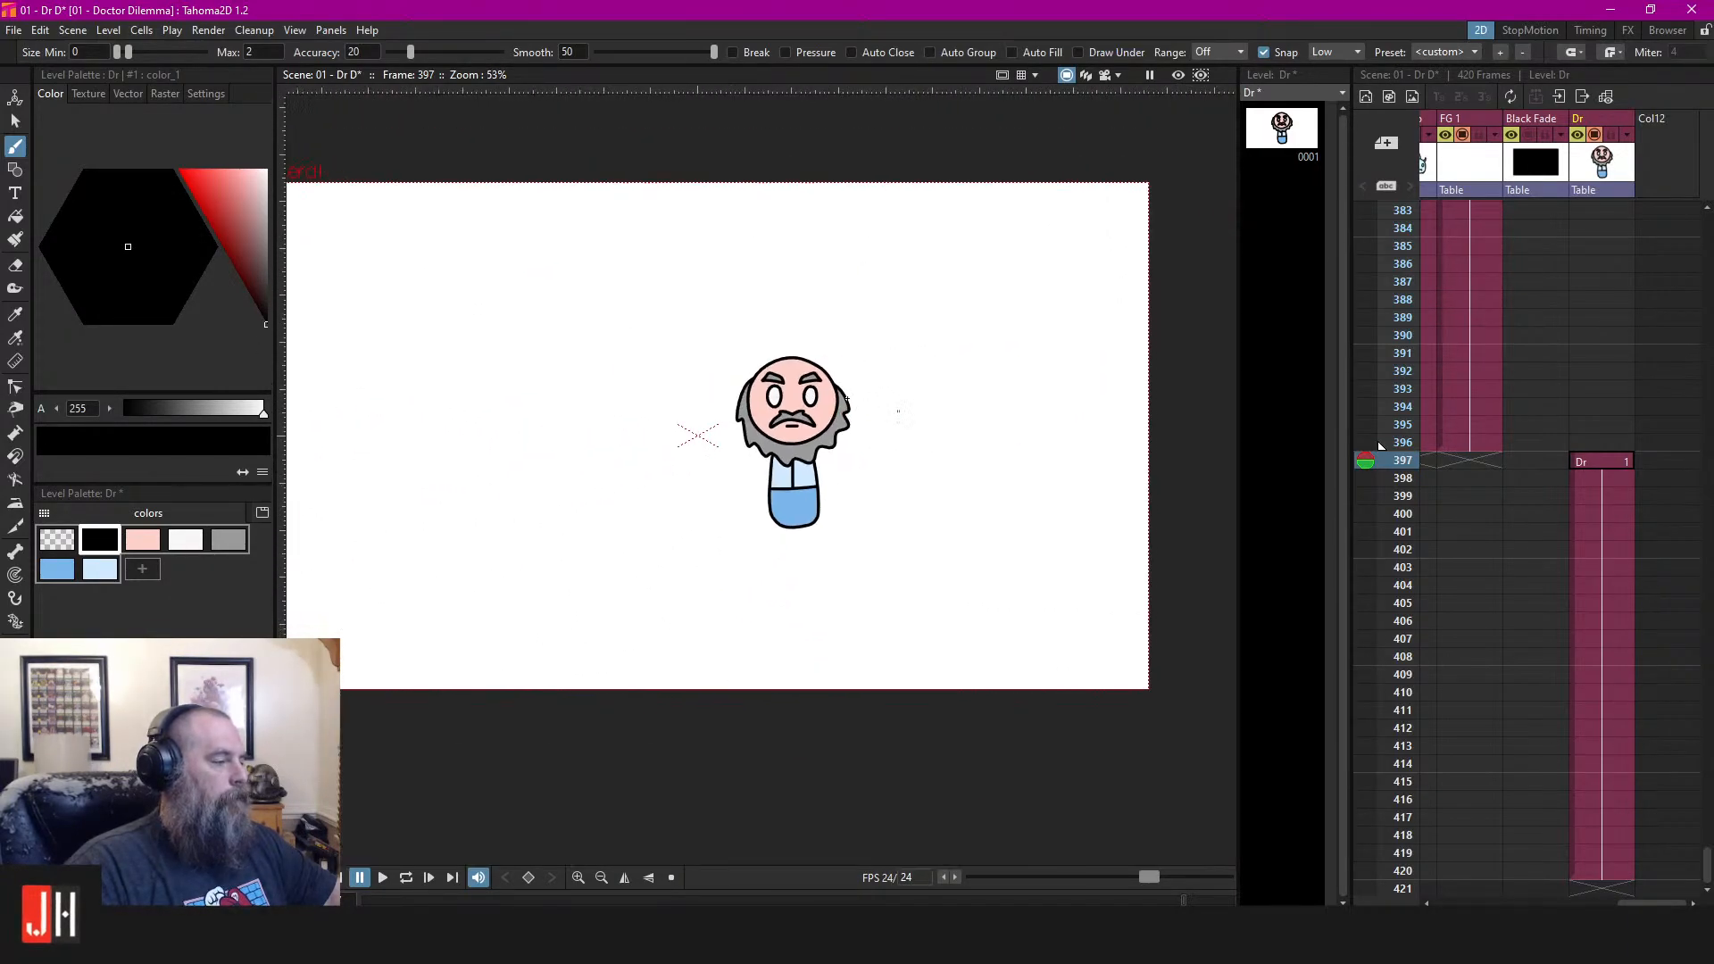
Draw a small round hand outline in black just left of the doctor's body
{"action": "scroll", "coordinate": [724, 443], "scroll_direction": "up", "scroll_amount": 4}
{"action": "scroll", "coordinate": [662, 498], "scroll_direction": "up", "scroll_amount": 4}
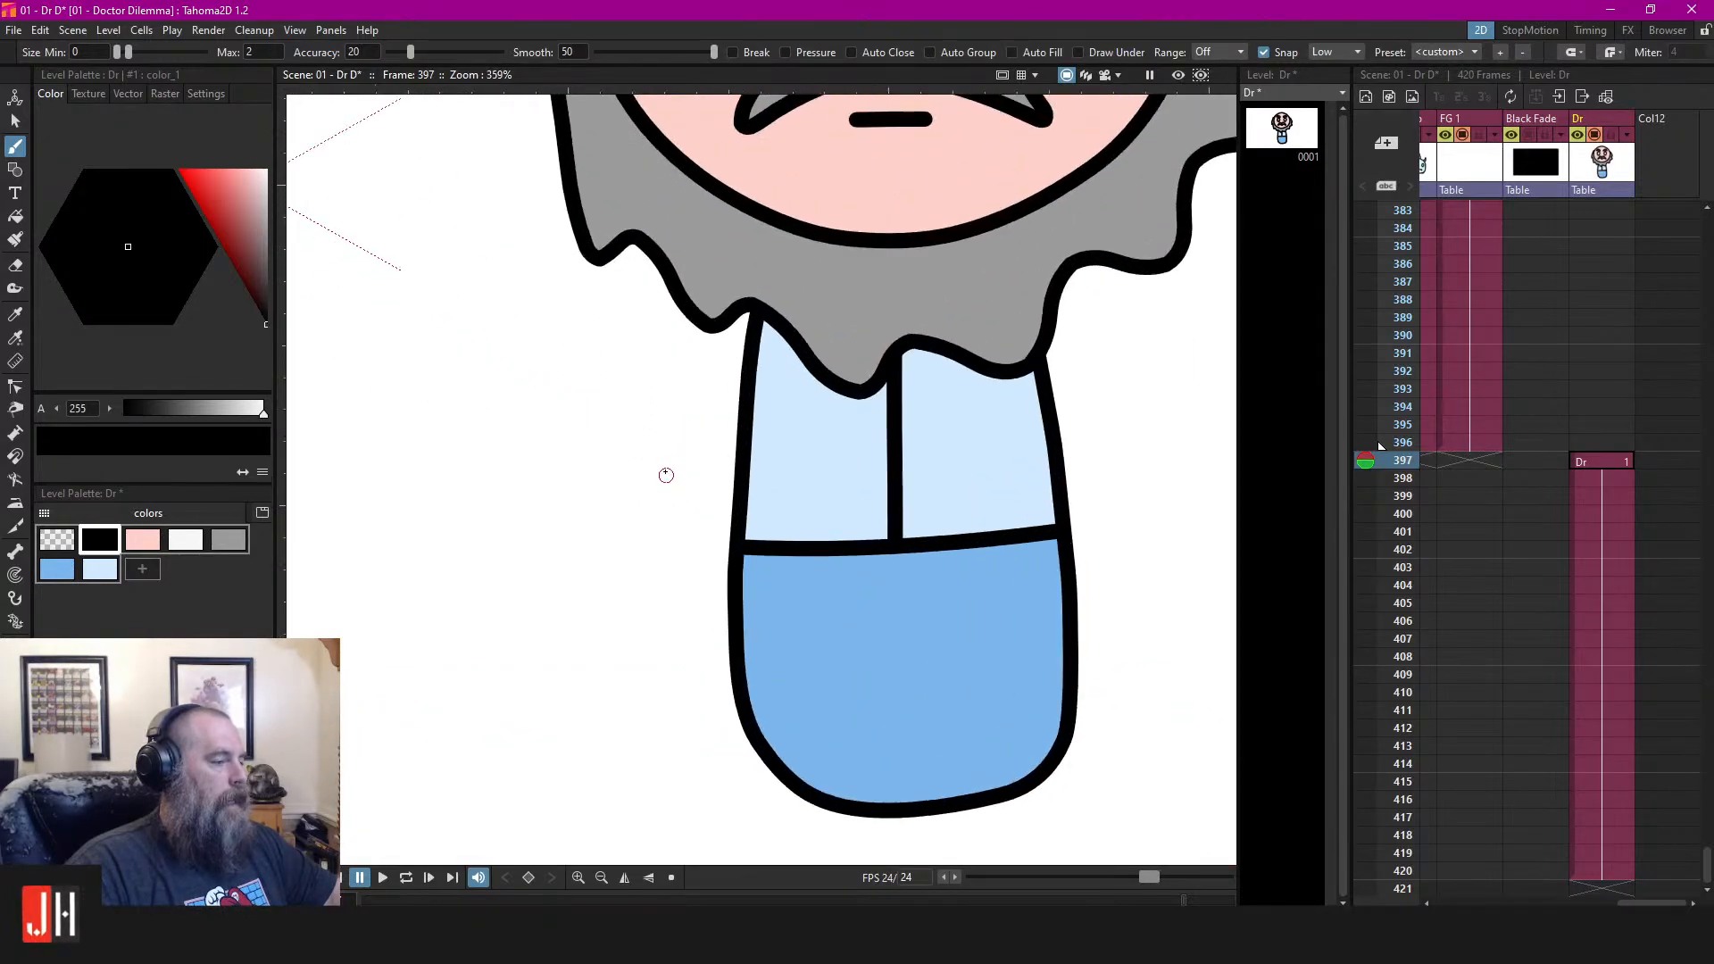
{"action": "mouse_move", "coordinate": [673, 434]}
{"action": "left_mouse_down"}
{"action": "mouse_move", "coordinate": [617, 482]}
{"action": "mouse_move", "coordinate": [755, 397]}
{"action": "mouse_move", "coordinate": [706, 452]}
{"action": "mouse_move", "coordinate": [689, 430]}
{"action": "left_mouse_up"}
{"action": "key", "text": "s"}
{"action": "left_click", "coordinate": [695, 441]}
{"action": "left_click", "coordinate": [684, 378]}
{"action": "left_click", "coordinate": [685, 433]}
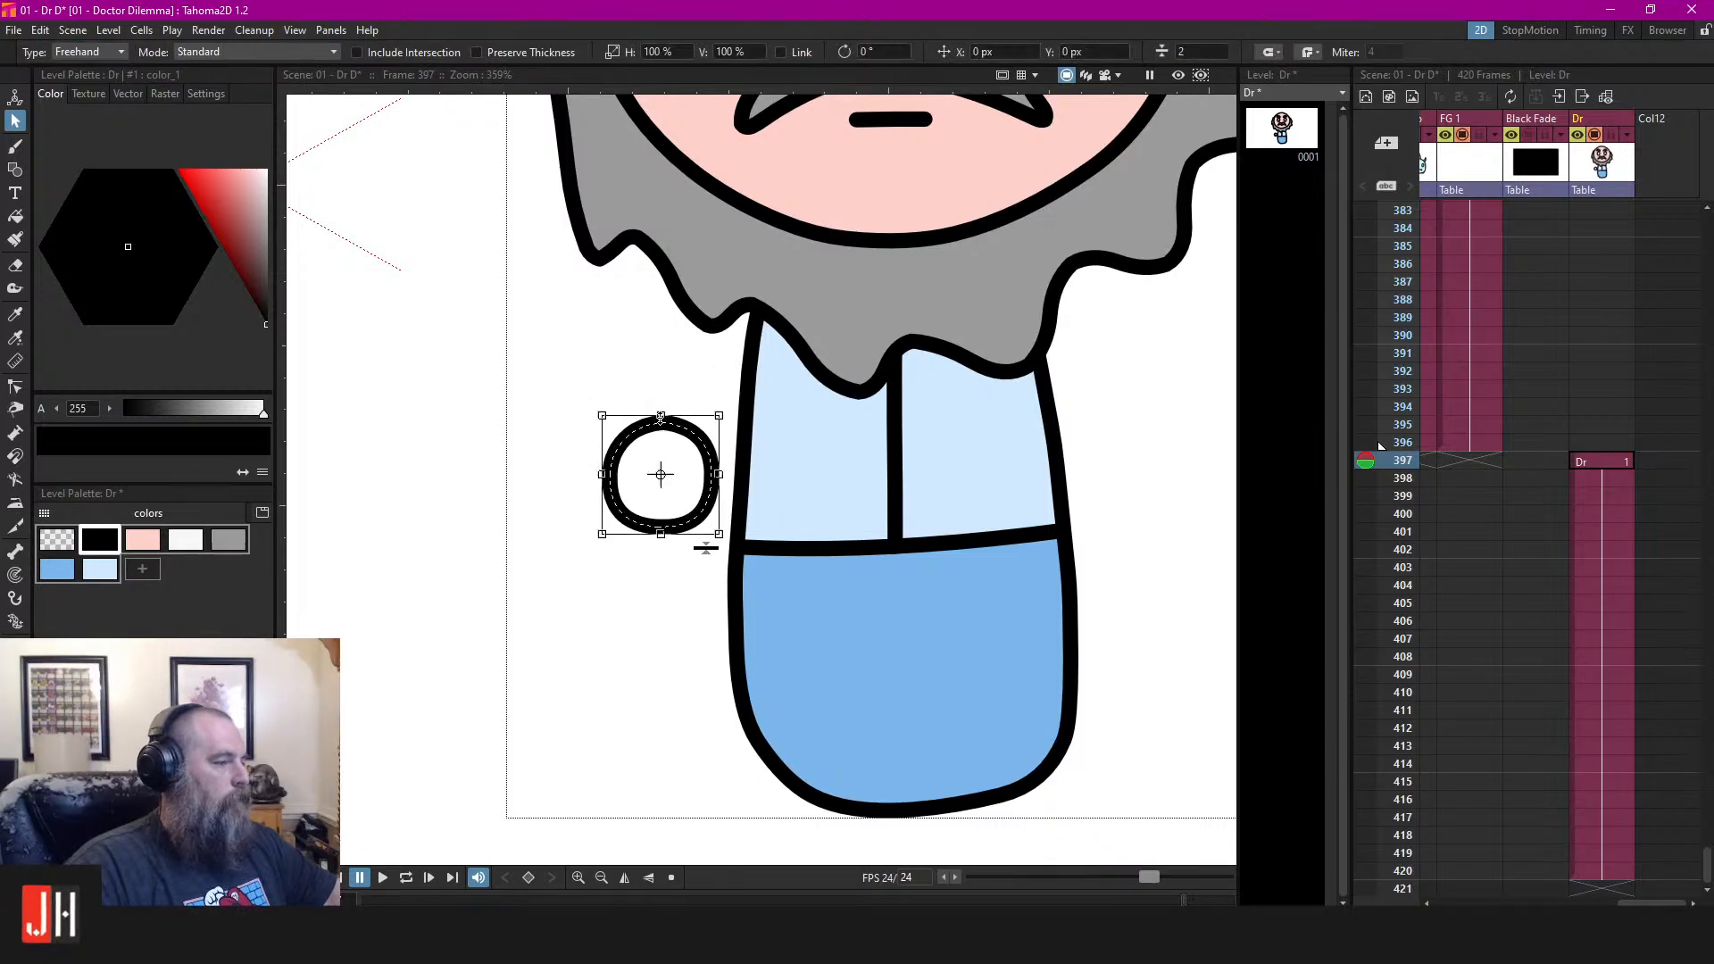
{"action": "left_click", "coordinate": [528, 362]}
Fill the round hand with the skin-coloured style and group its outline and fill
{"action": "left_click", "coordinate": [142, 540]}
{"action": "key", "text": "f"}
{"action": "left_click", "coordinate": [665, 472]}
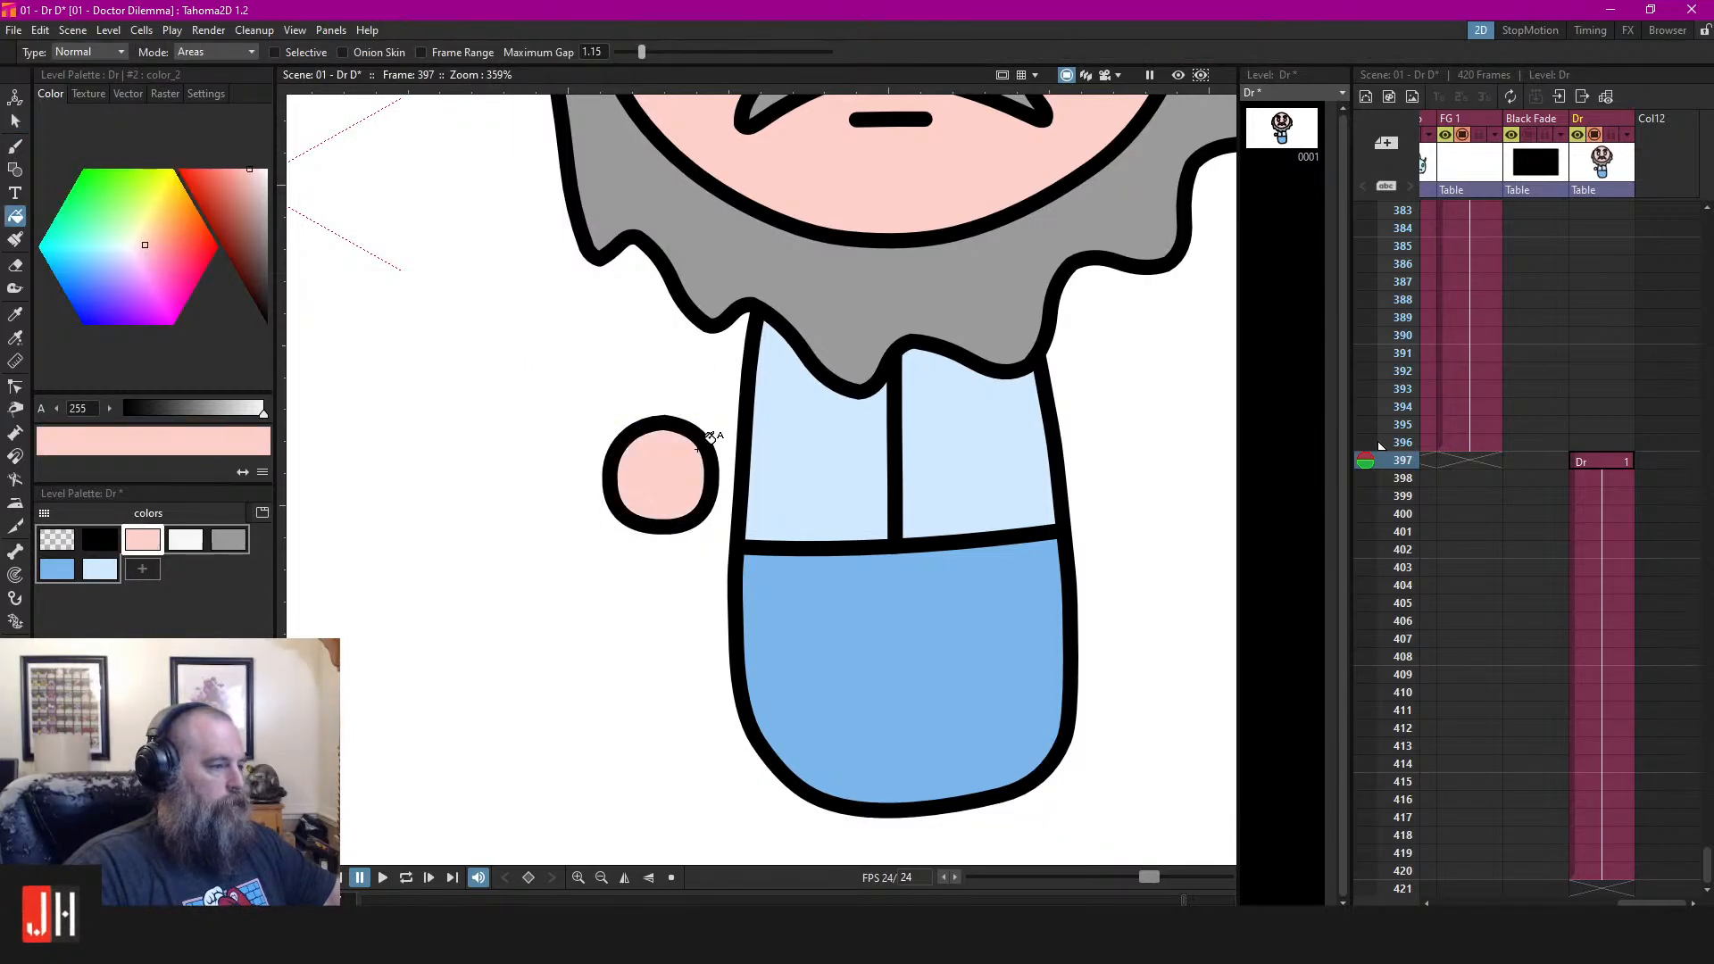
{"action": "key", "text": "s"}
{"action": "left_click", "coordinate": [699, 443]}
{"action": "key", "text": "ctrl+g"}
{"action": "left_click", "coordinate": [695, 435]}
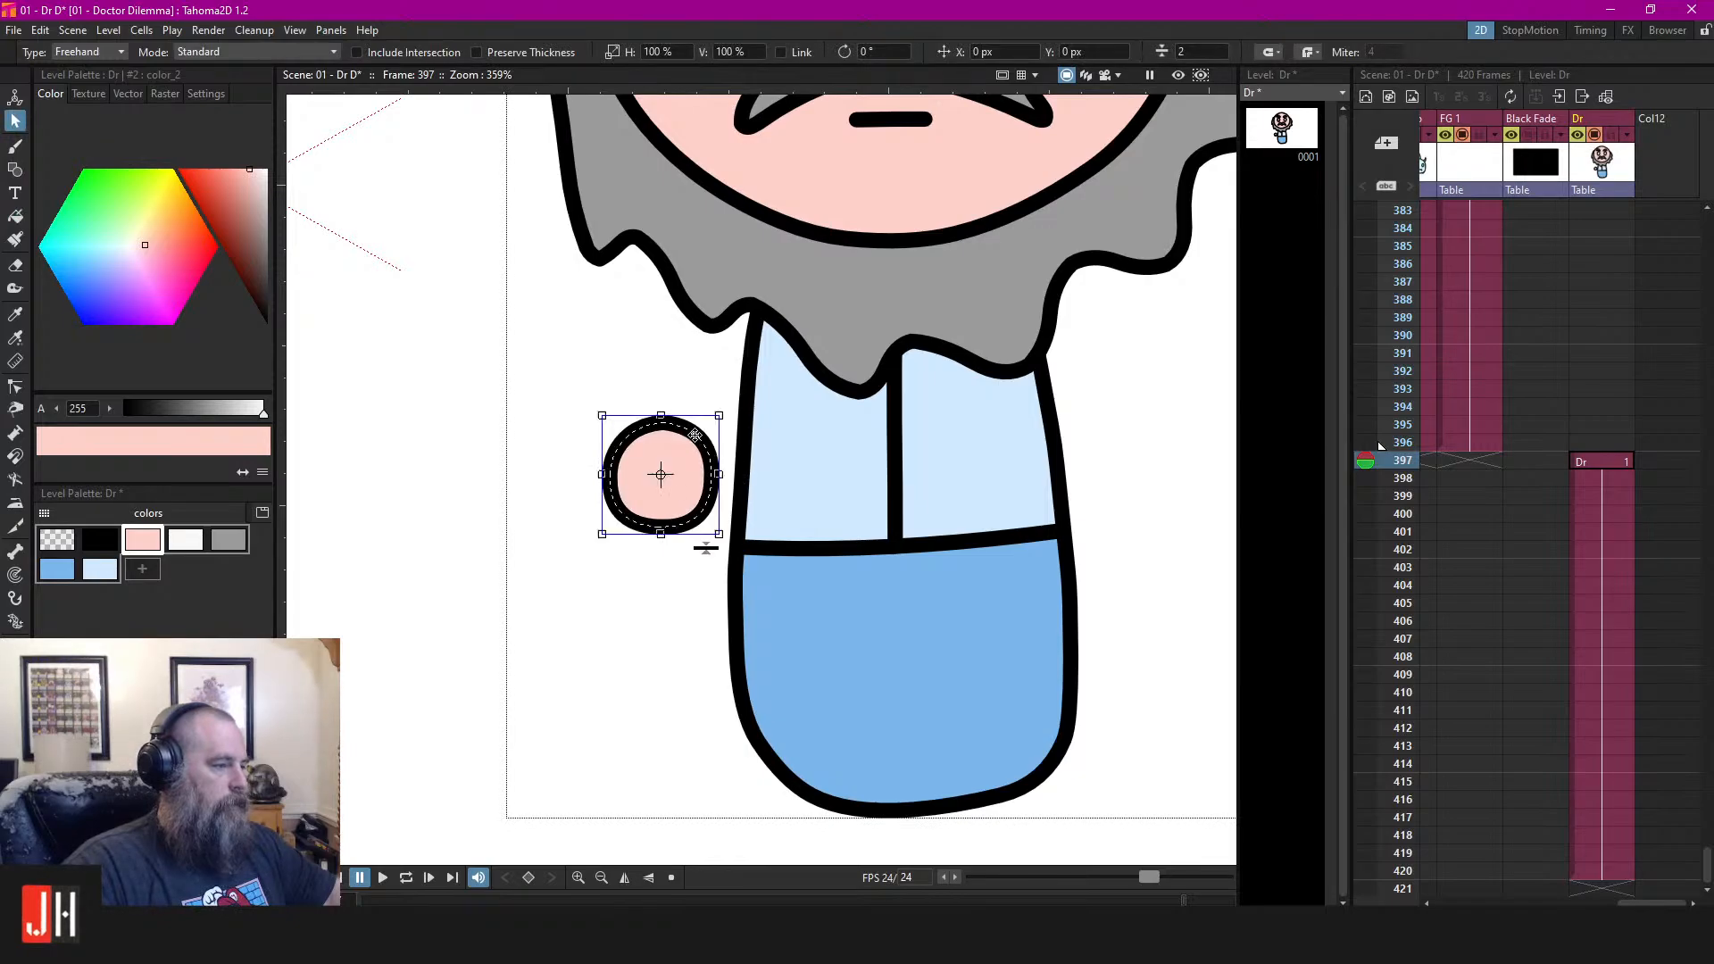
Paste a copy of the hand and place it just right of the body, level with the first hand
{"action": "key", "text": "ctrl+v"}
{"action": "key", "text": "Up"}
{"action": "key", "text": "Up"}
{"action": "key", "text": "Up"}
{"action": "key", "text": "Right"}
{"action": "key", "text": "Right"}
{"action": "key", "text": "Right"}
{"action": "key", "text": "Right"}
{"action": "key", "text": "Right"}
{"action": "key", "text": "Right"}
{"action": "key", "text": "Right"}
{"action": "key", "text": "Right"}
{"action": "key", "text": "Right"}
{"action": "key", "text": "Right"}
{"action": "key", "text": "Right"}
{"action": "key", "text": "Right"}
{"action": "key", "text": "Right"}
{"action": "key", "text": "Right"}
{"action": "key", "text": "Right"}
{"action": "key", "text": "Right"}
{"action": "key", "text": "Right"}
{"action": "key", "text": "Right"}
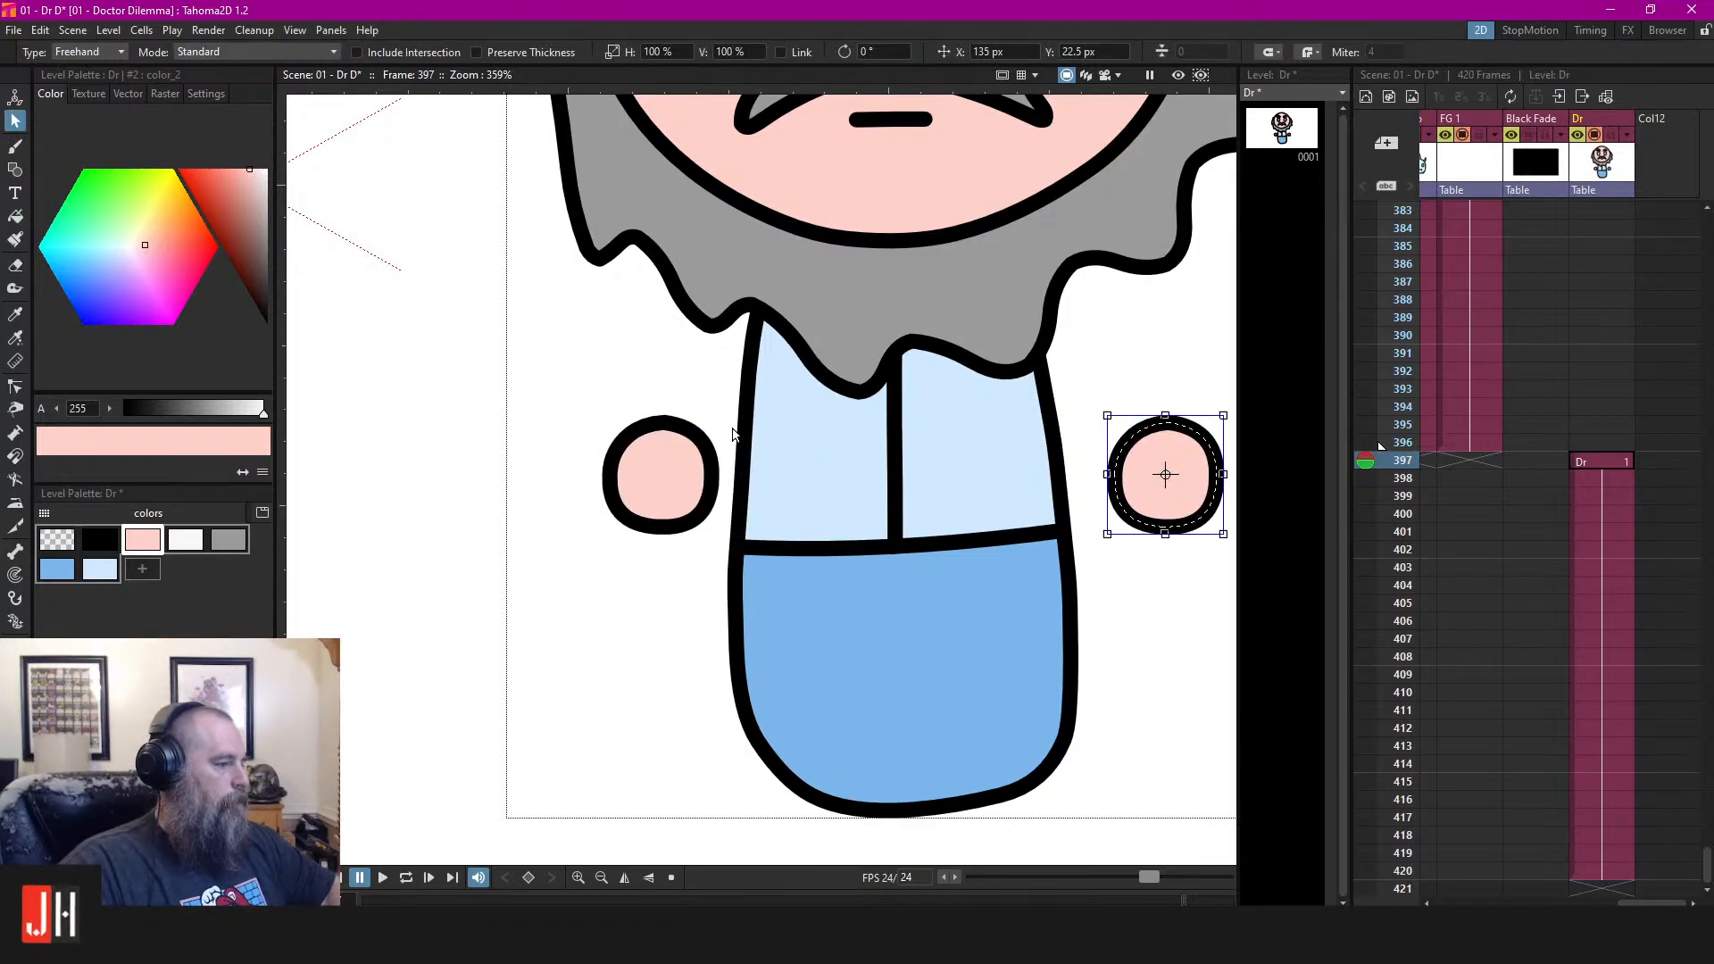
{"action": "key", "text": "Left"}
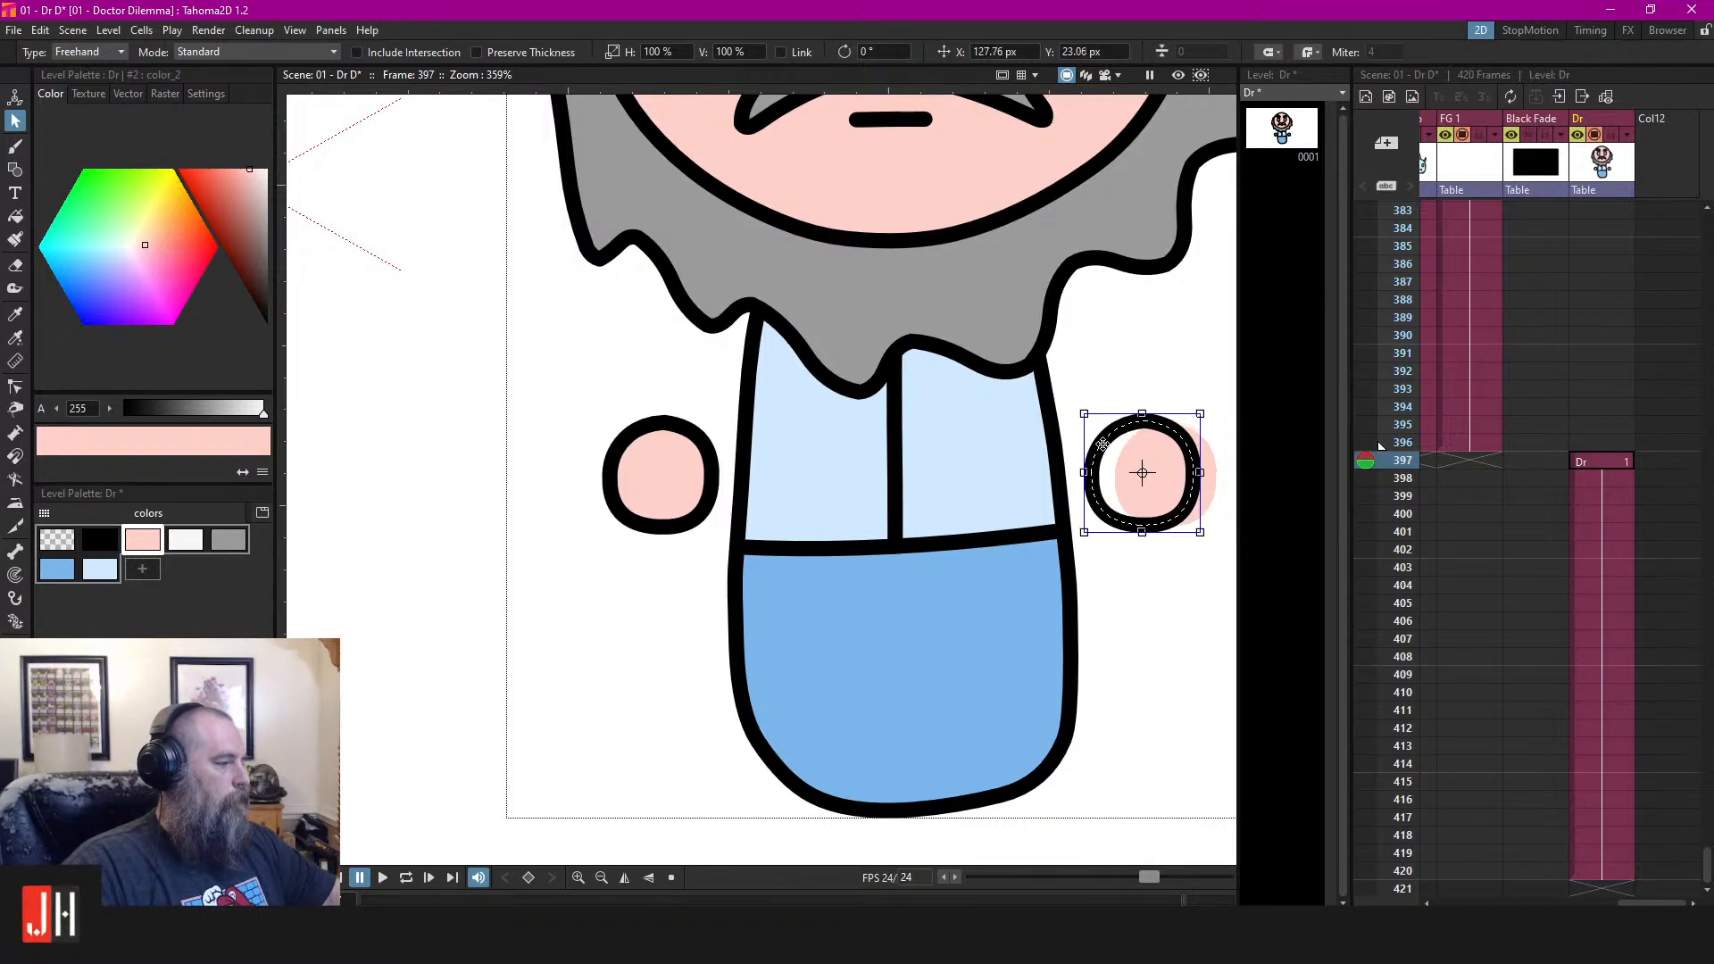
{"action": "left_click", "coordinate": [432, 371]}
Select the stray duplicate lying over the left eyebrow and delete it
{"action": "scroll", "coordinate": [656, 410], "scroll_direction": "down", "scroll_amount": 5}
{"action": "scroll", "coordinate": [656, 409], "scroll_direction": "down", "scroll_amount": 3}
{"action": "scroll", "coordinate": [844, 462], "scroll_direction": "up", "scroll_amount": 3}
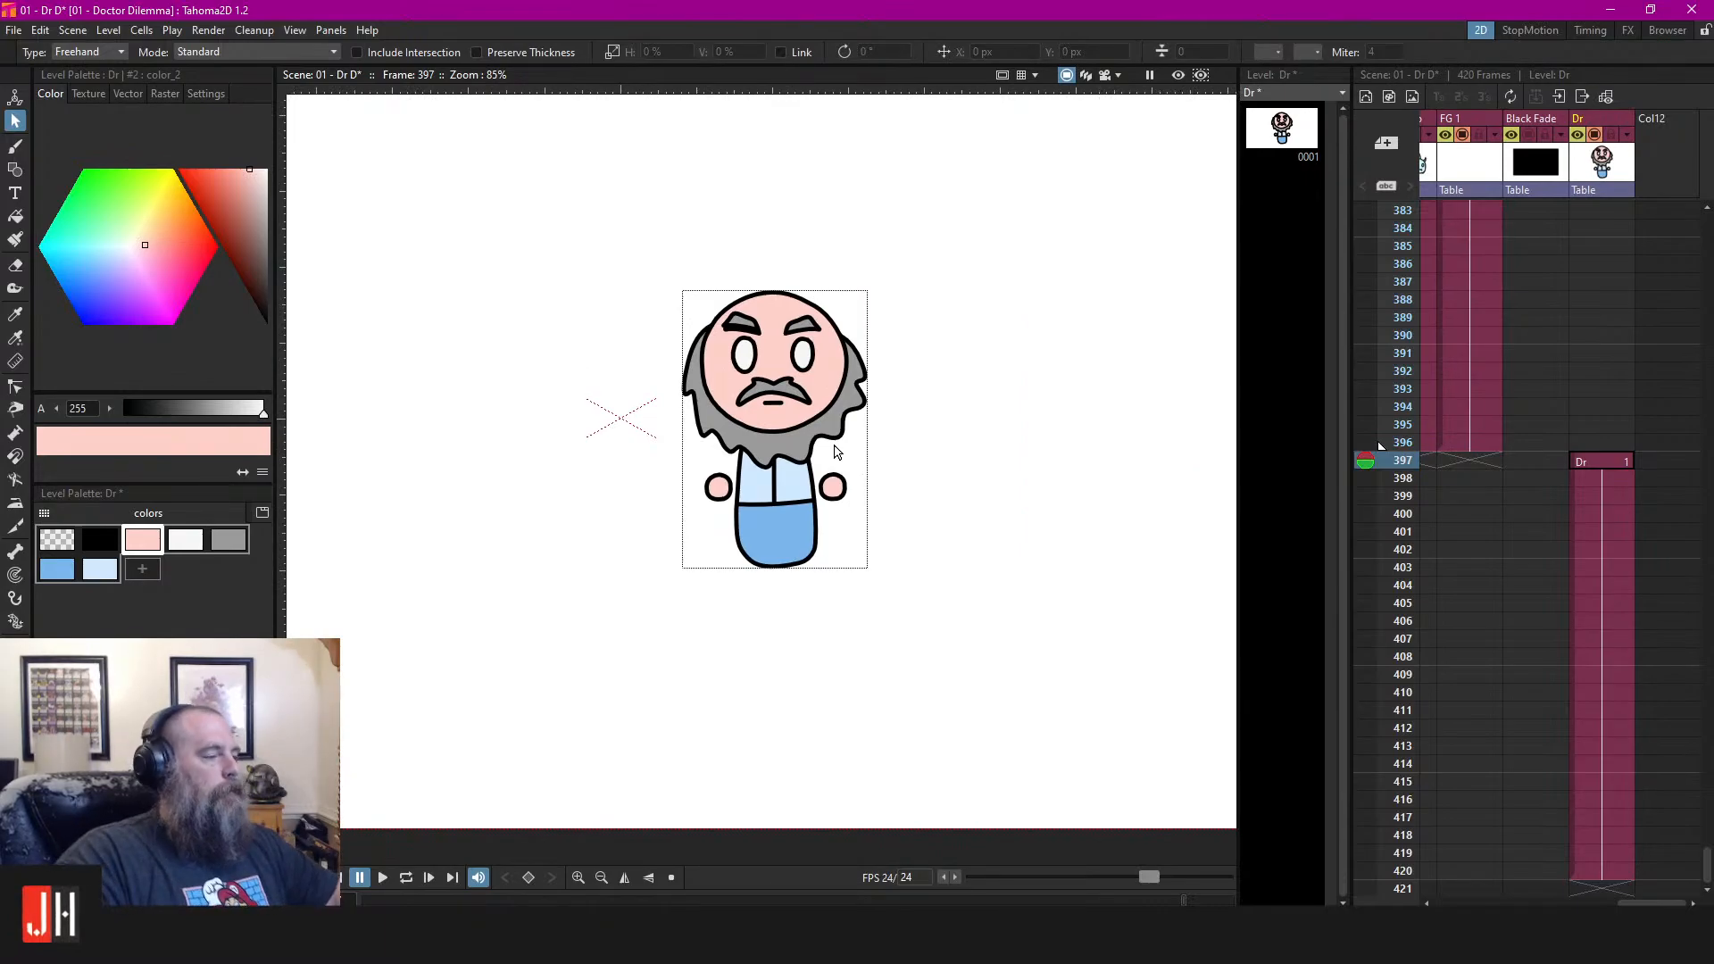
{"action": "scroll", "coordinate": [838, 452], "scroll_direction": "up", "scroll_amount": 6}
{"action": "left_click", "coordinate": [696, 344]}
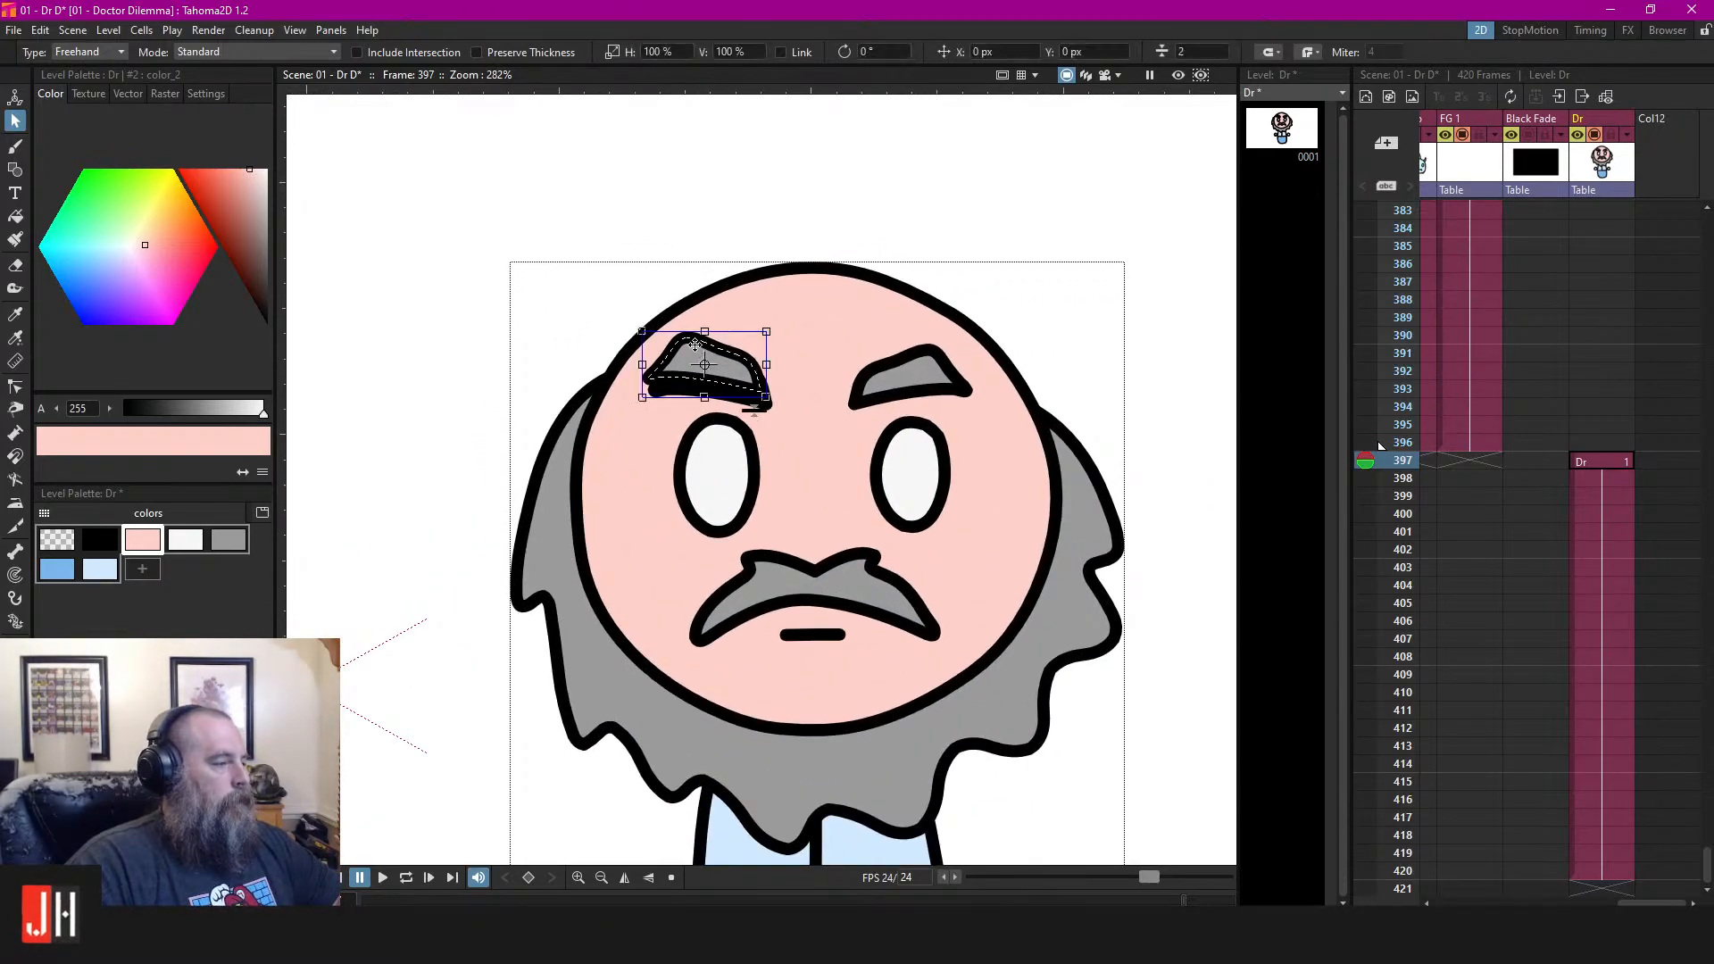
{"action": "left_click", "coordinate": [705, 343]}
{"action": "scroll", "coordinate": [836, 429], "scroll_direction": "down", "scroll_amount": 6}
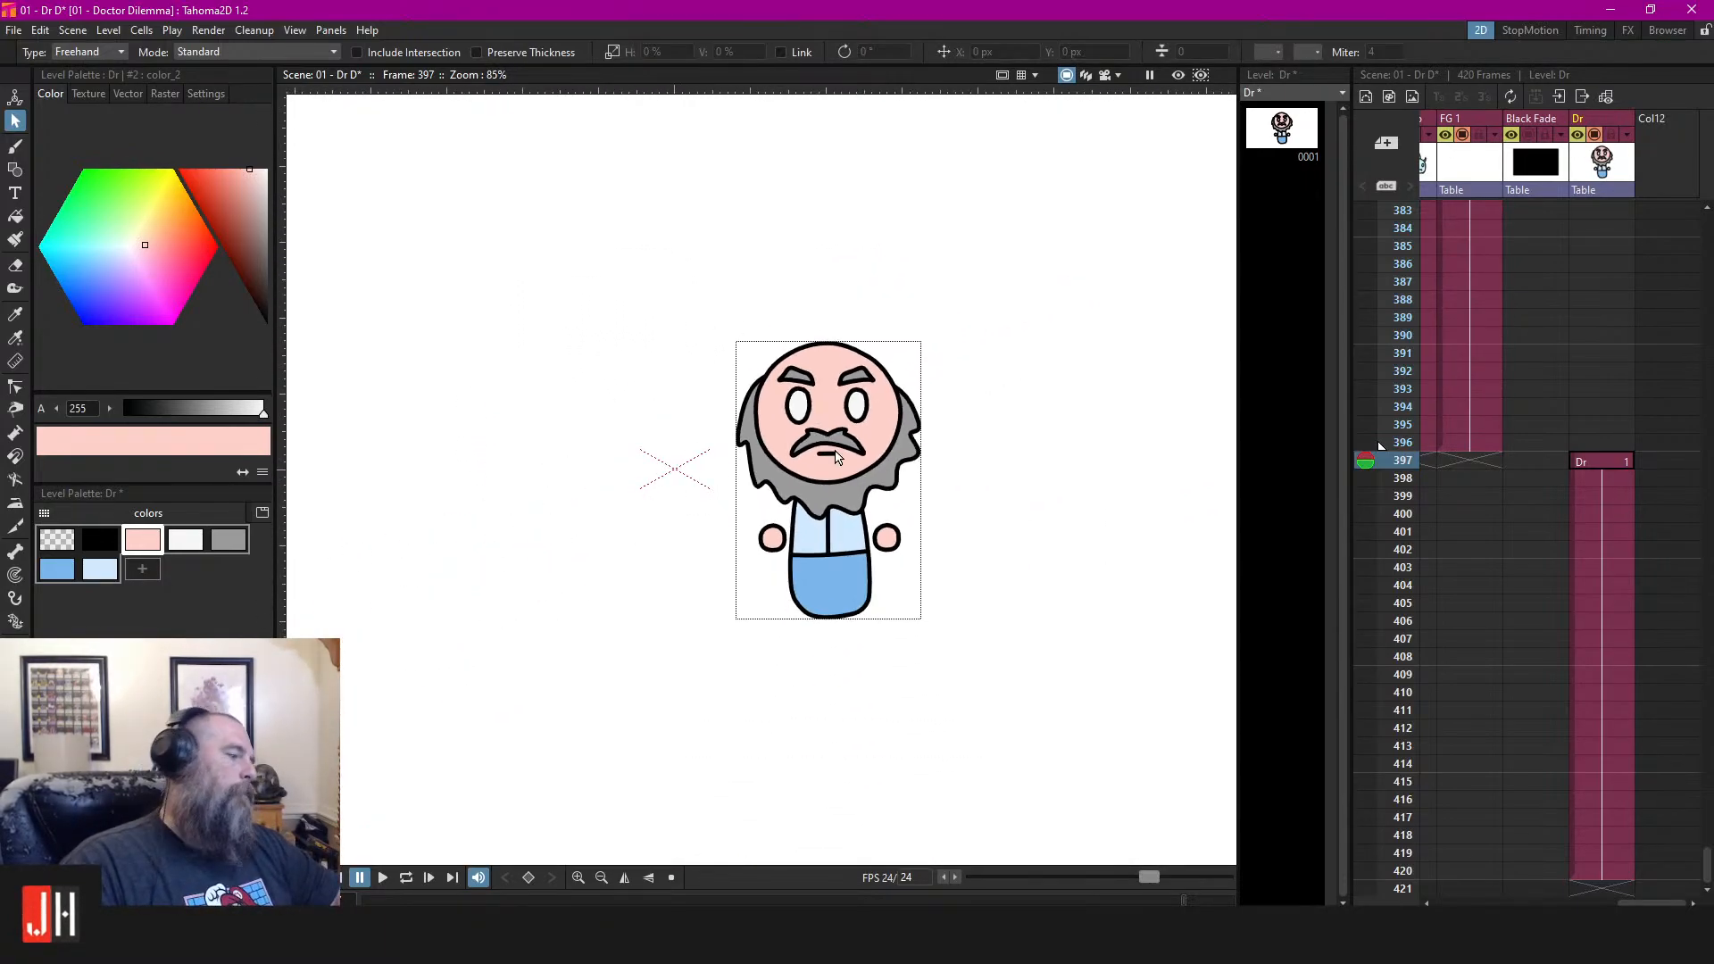
Try drawing a slanted knife handle outline in black above the left hand, and undo it
{"action": "scroll", "coordinate": [888, 514], "scroll_direction": "down", "scroll_amount": 2}
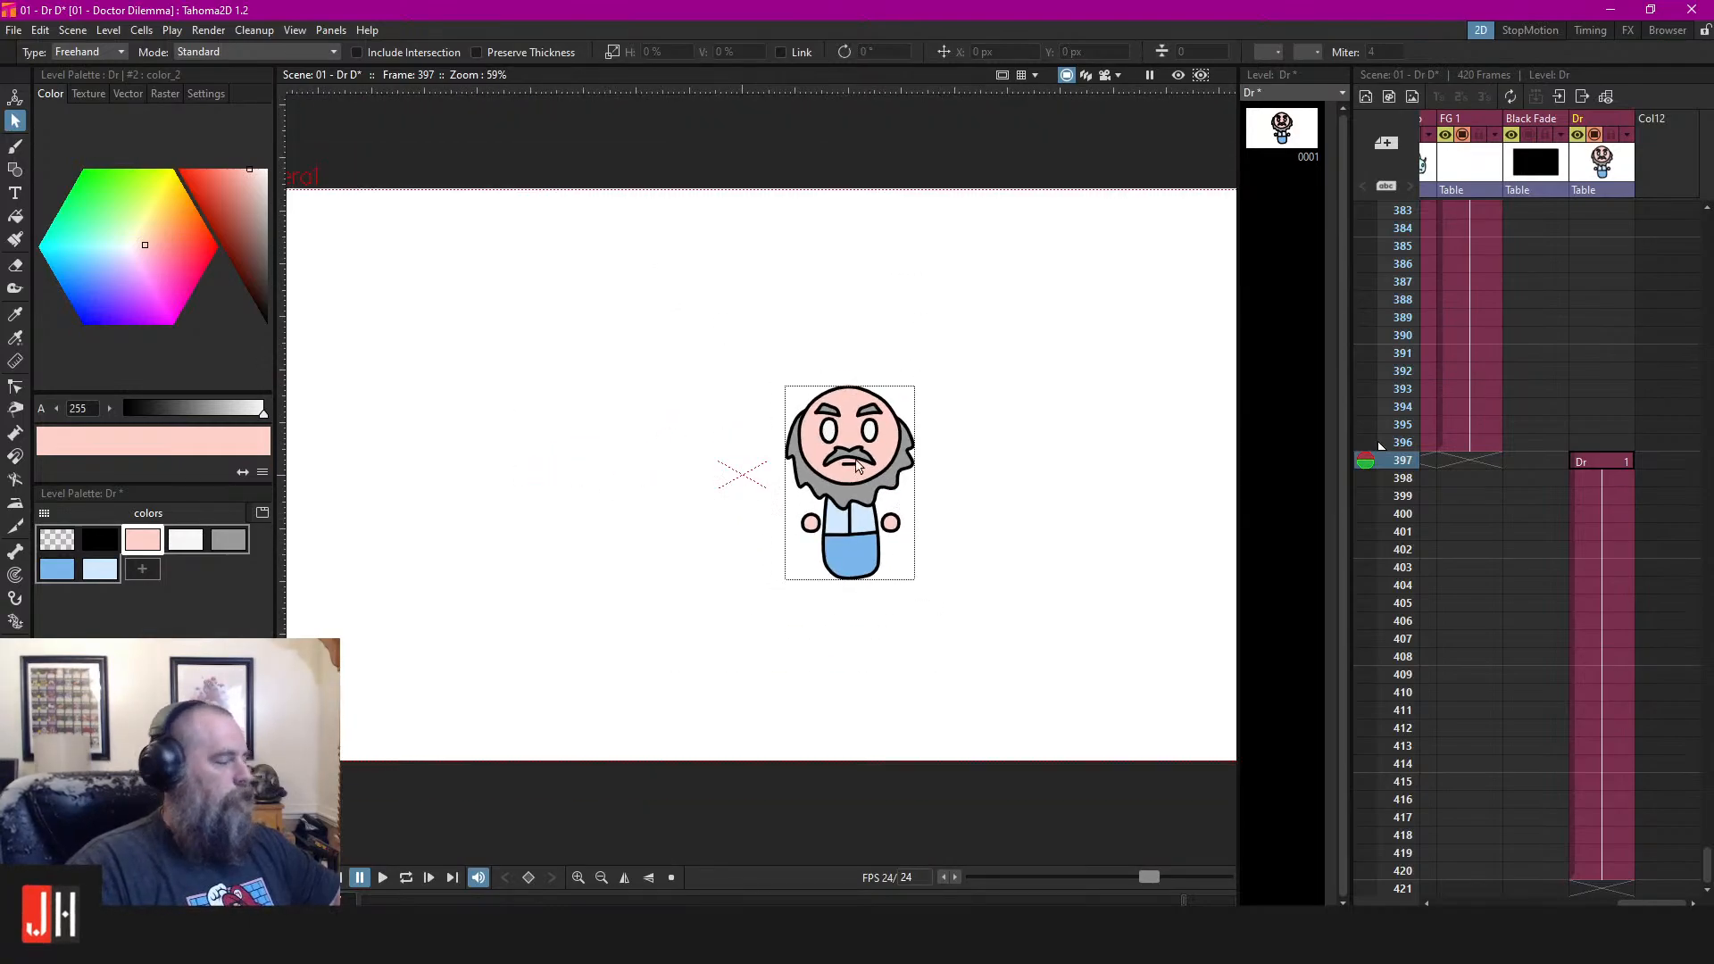
{"action": "scroll", "coordinate": [856, 465], "scroll_direction": "up", "scroll_amount": 5}
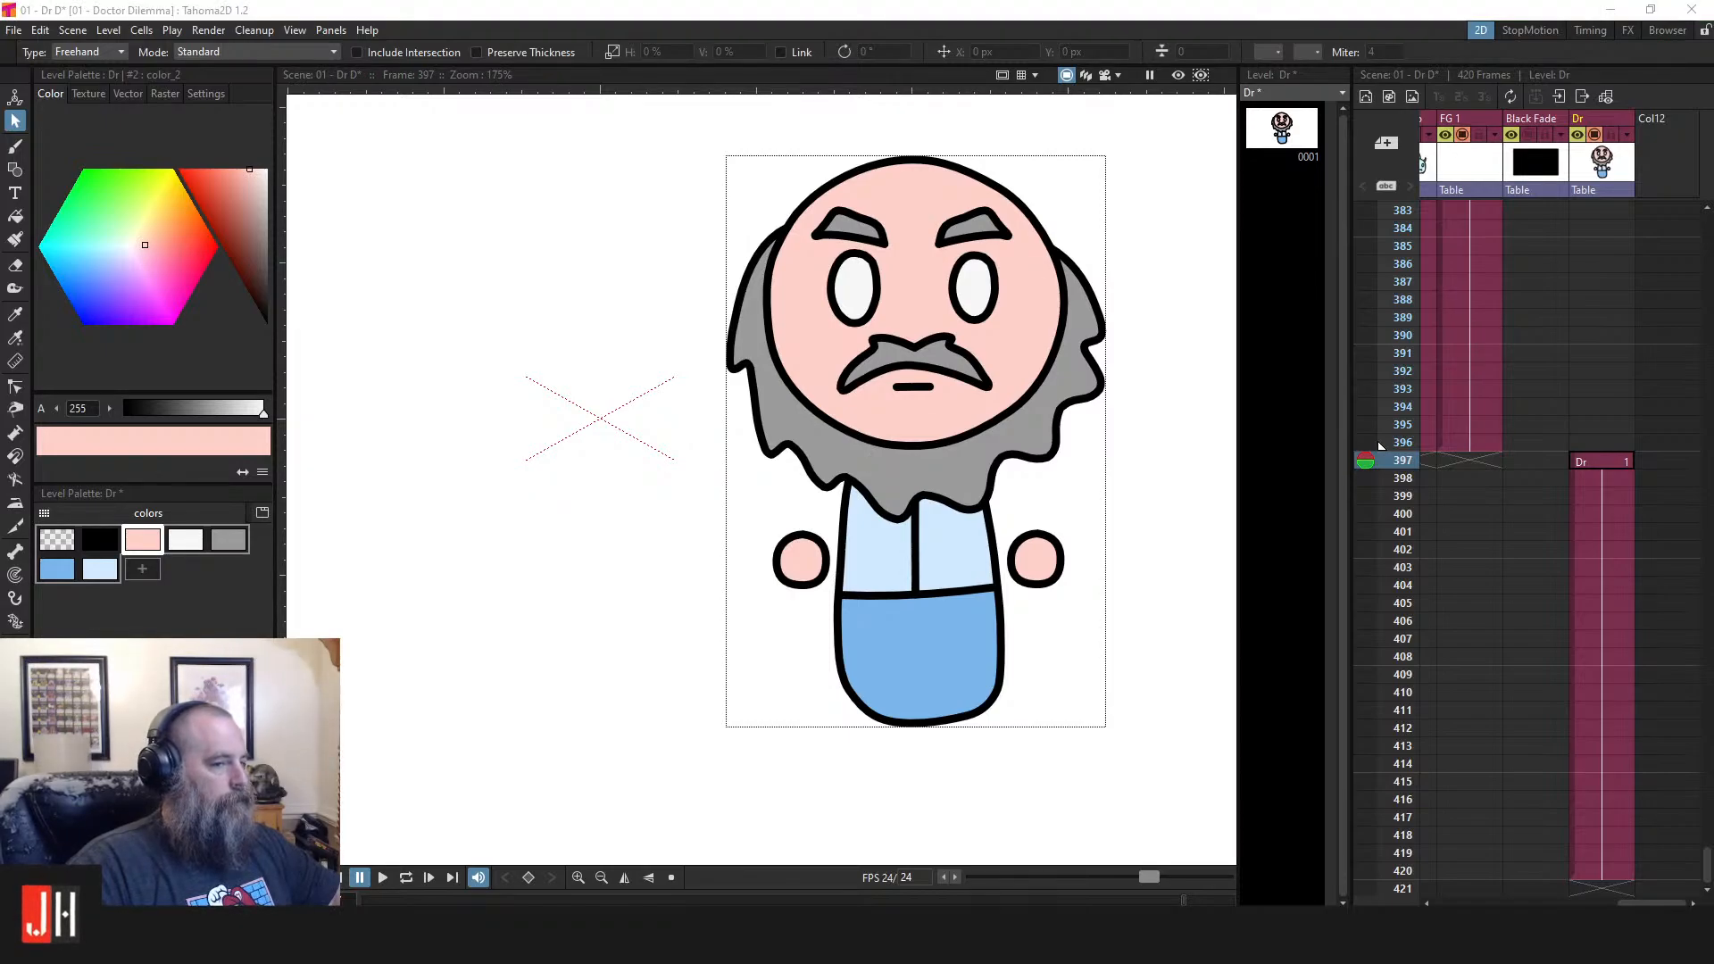
{"action": "scroll", "coordinate": [719, 467], "scroll_direction": "up", "scroll_amount": 4}
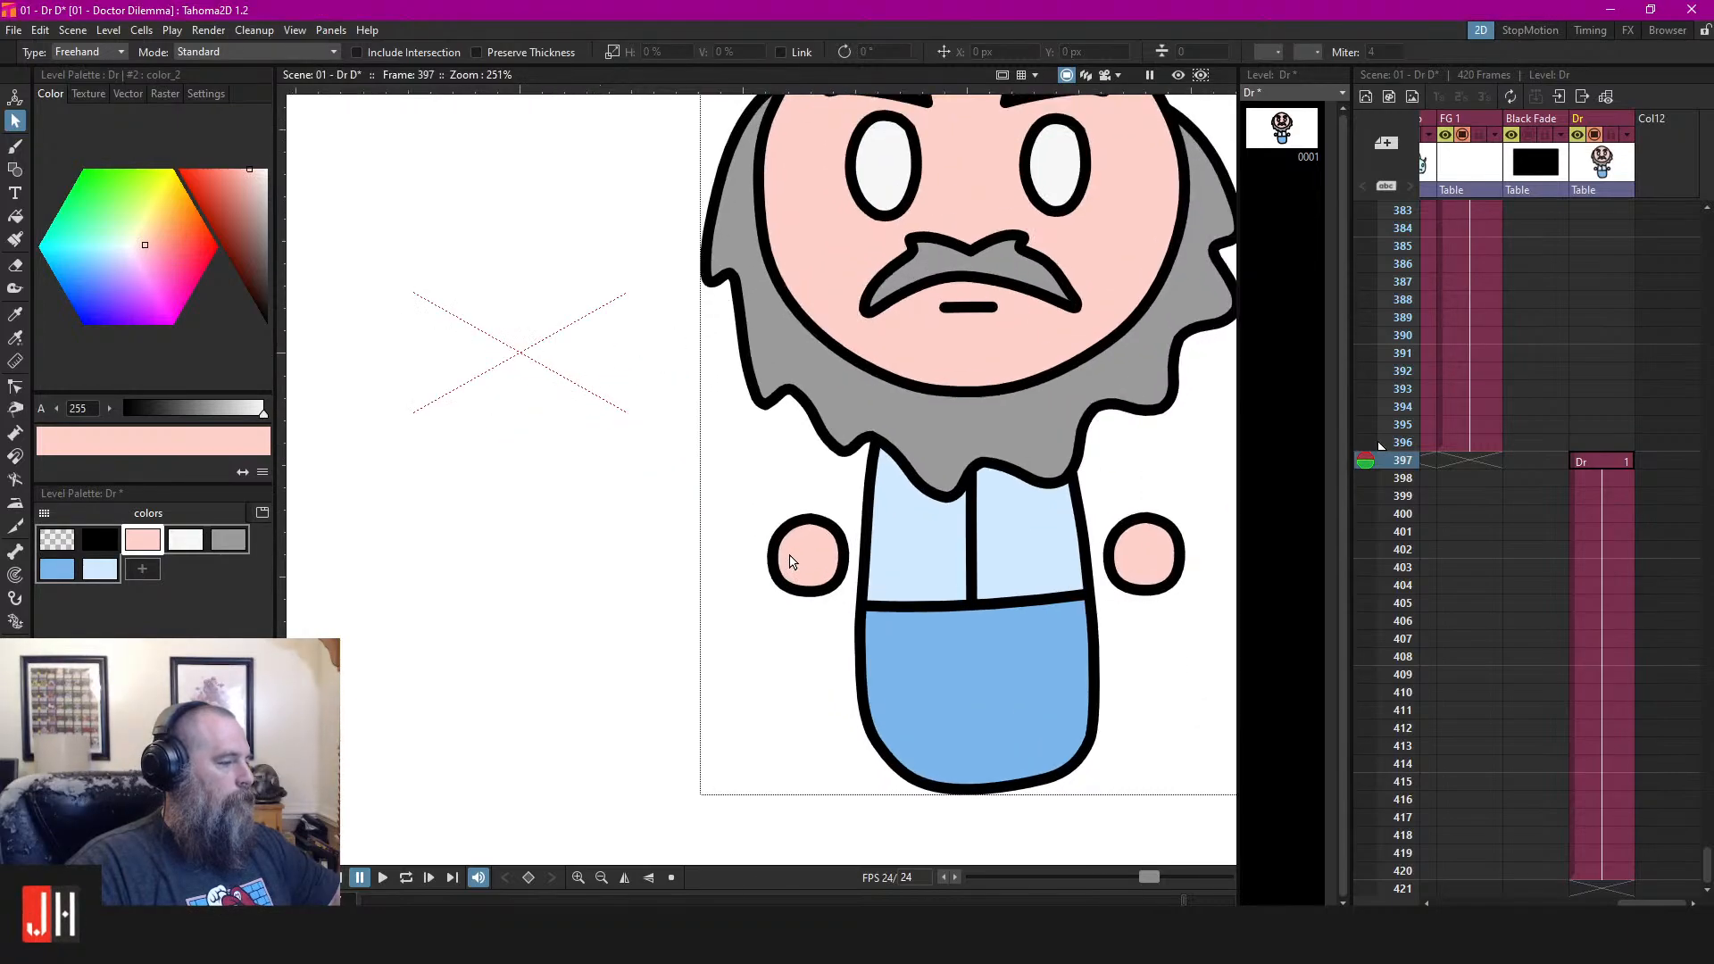
{"action": "left_click", "coordinate": [102, 539]}
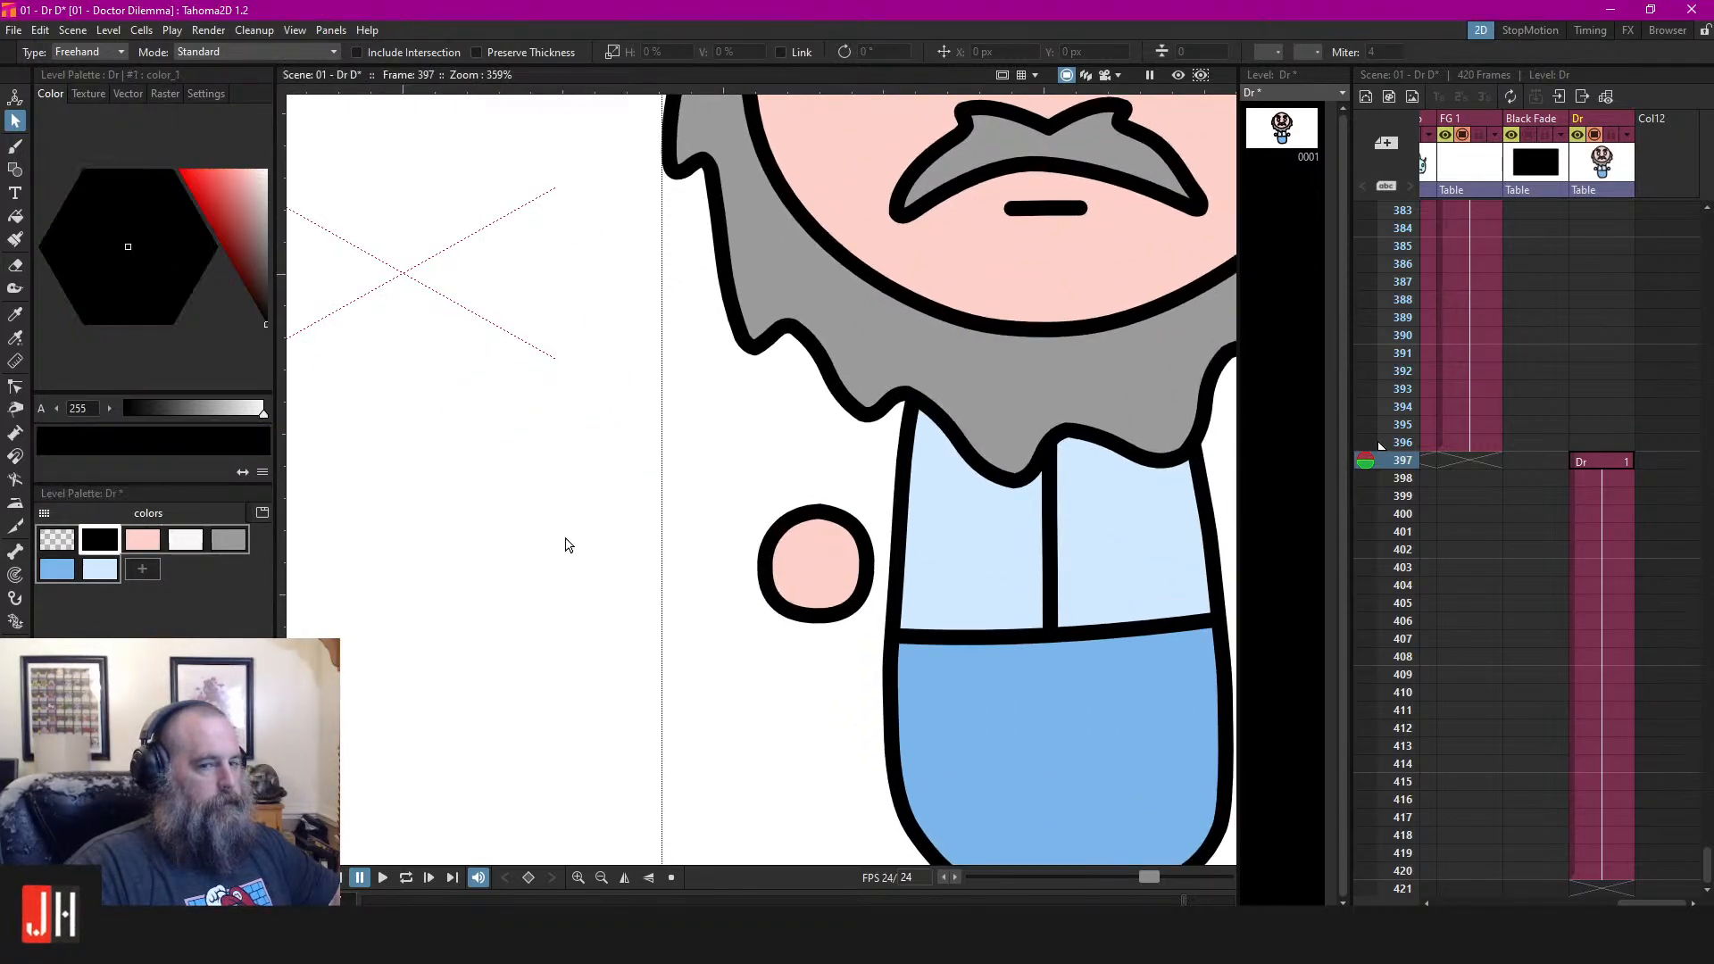
{"action": "scroll", "coordinate": [771, 449], "scroll_direction": "up", "scroll_amount": 1}
{"action": "key", "text": "b"}
{"action": "left_click_drag", "start_coordinate": [641, 391], "coordinate": [689, 410]}
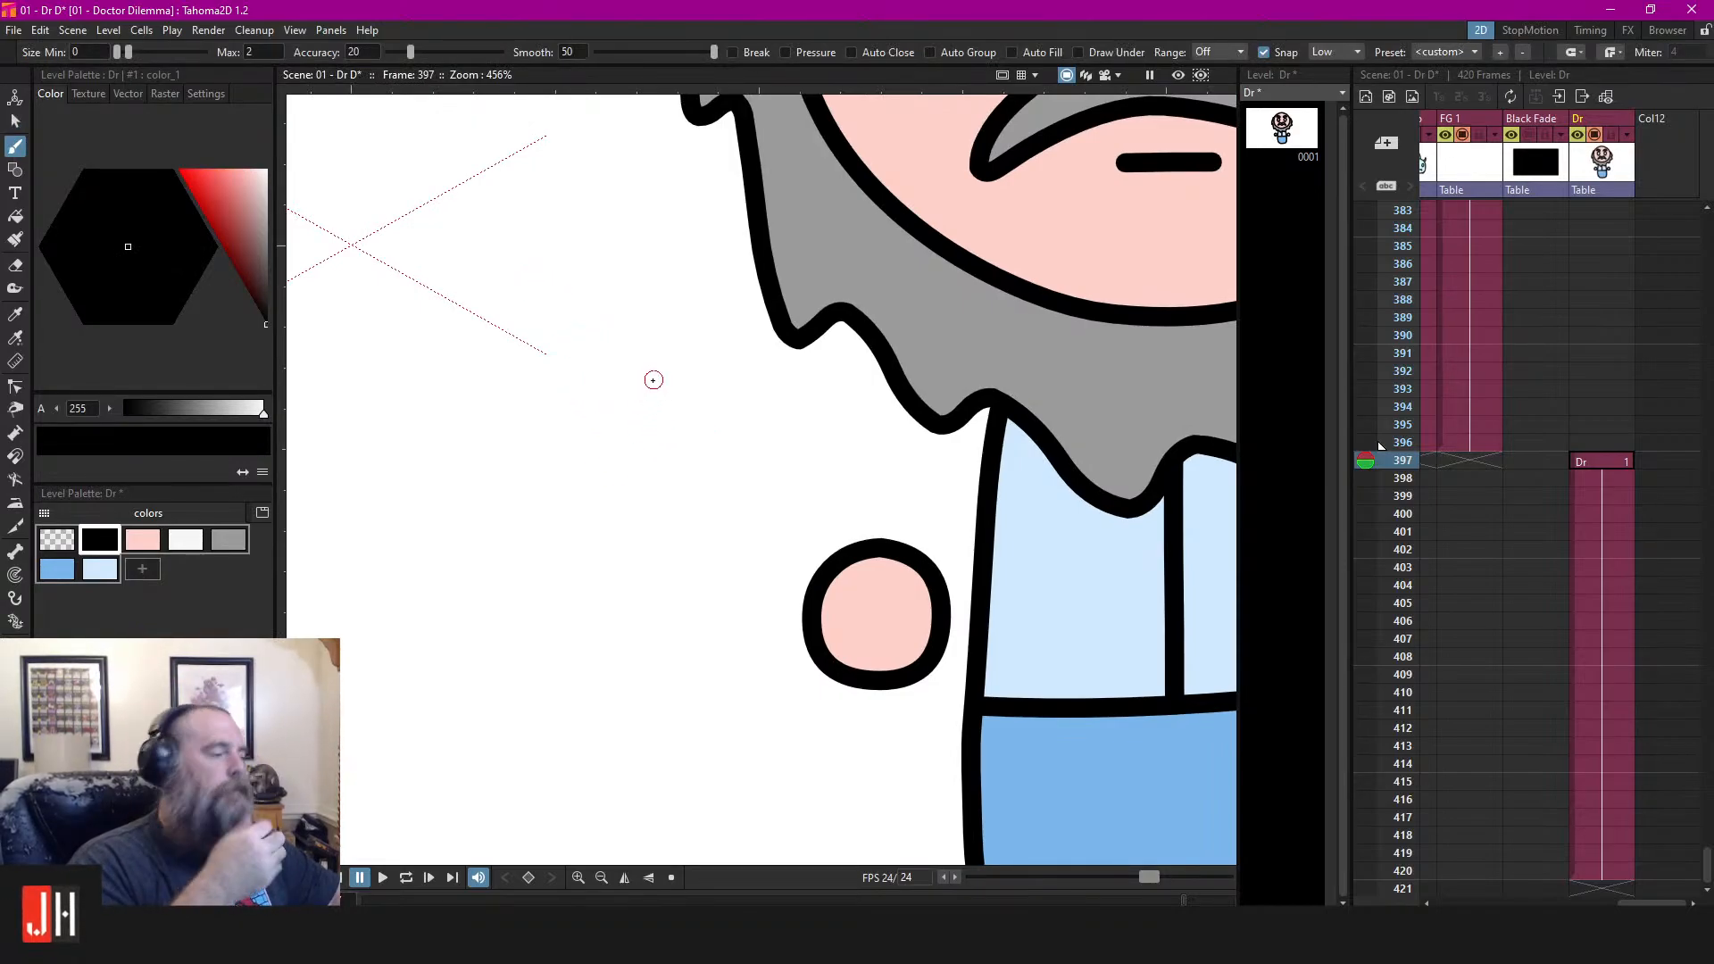
{"action": "left_click_drag", "start_coordinate": [757, 521], "coordinate": [790, 505]}
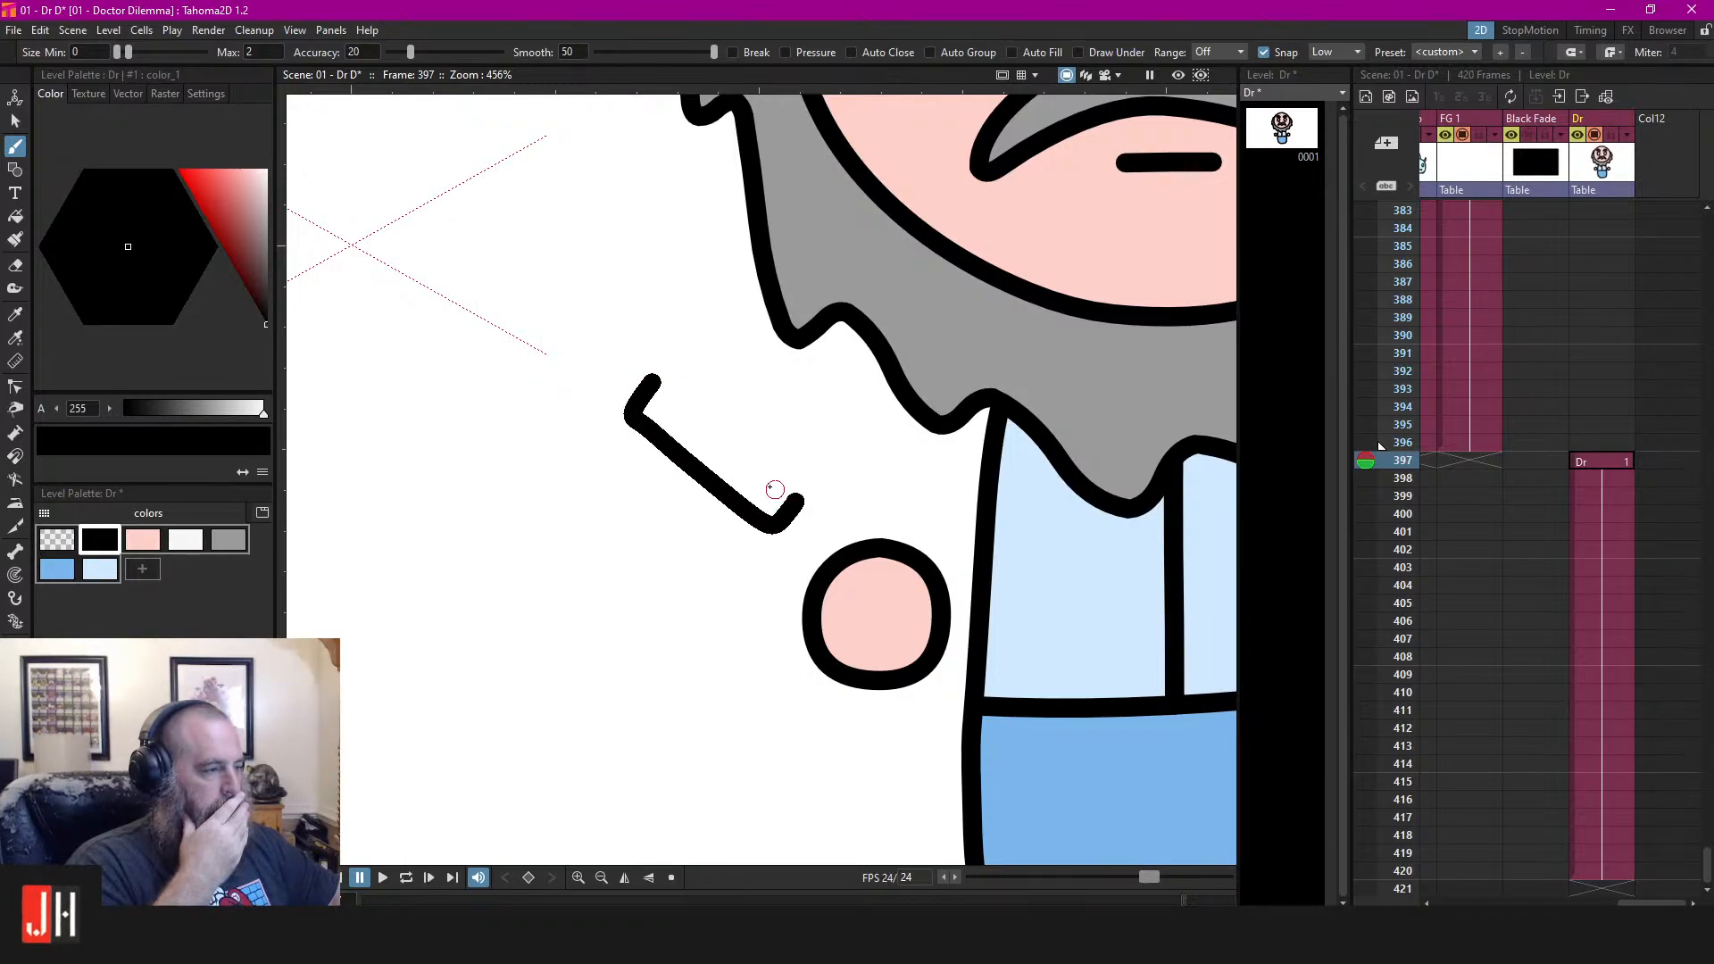
{"action": "left_click_drag", "start_coordinate": [695, 415], "coordinate": [653, 382]}
{"action": "scroll", "coordinate": [709, 450], "scroll_direction": "up", "scroll_amount": 3}
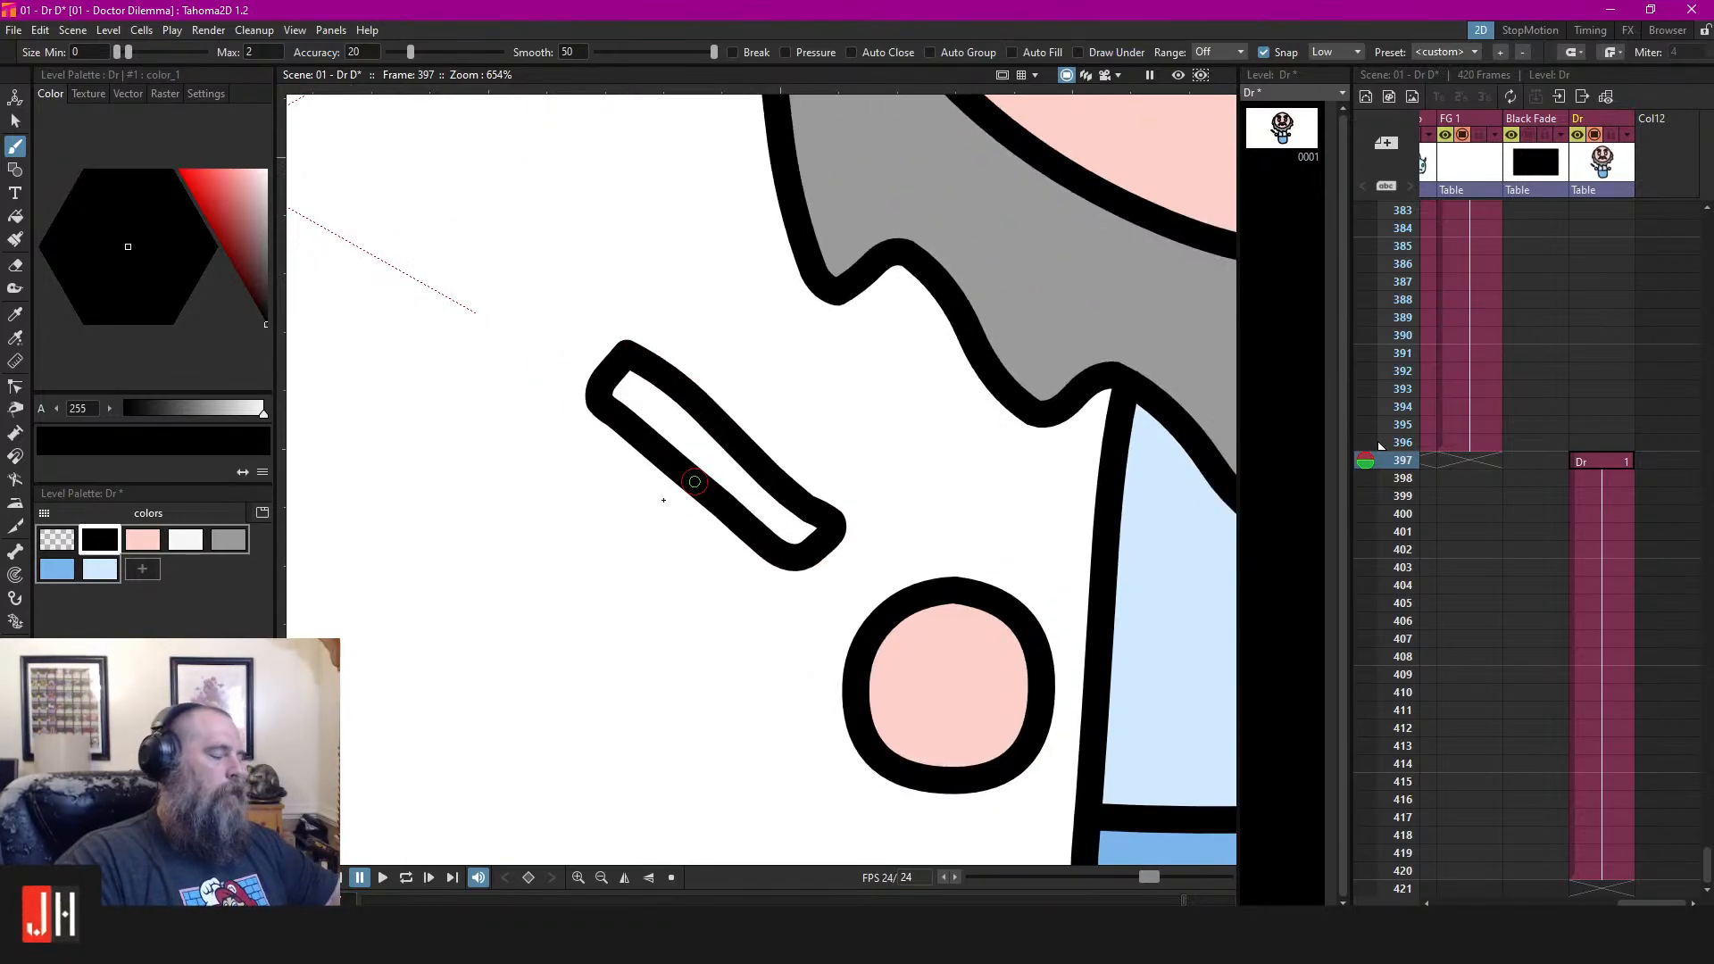
{"action": "key", "text": "ctrl+z"}
Draw a narrow upright knife handle outline in black to the left of the left hand
{"action": "mouse_move", "coordinate": [592, 304]}
{"action": "left_mouse_down"}
{"action": "mouse_move", "coordinate": [589, 700]}
{"action": "mouse_move", "coordinate": [637, 684]}
{"action": "mouse_move", "coordinate": [630, 308]}
{"action": "mouse_move", "coordinate": [601, 307]}
{"action": "mouse_move", "coordinate": [729, 489]}
{"action": "mouse_move", "coordinate": [650, 552]}
{"action": "mouse_move", "coordinate": [603, 551]}
{"action": "left_mouse_up"}
{"action": "key", "text": "s"}
{"action": "left_click", "coordinate": [711, 525]}
{"action": "left_click", "coordinate": [701, 571]}
{"action": "scroll", "coordinate": [701, 572], "scroll_direction": "down", "scroll_amount": 4}
{"action": "scroll", "coordinate": [673, 651], "scroll_direction": "up", "scroll_amount": 3}
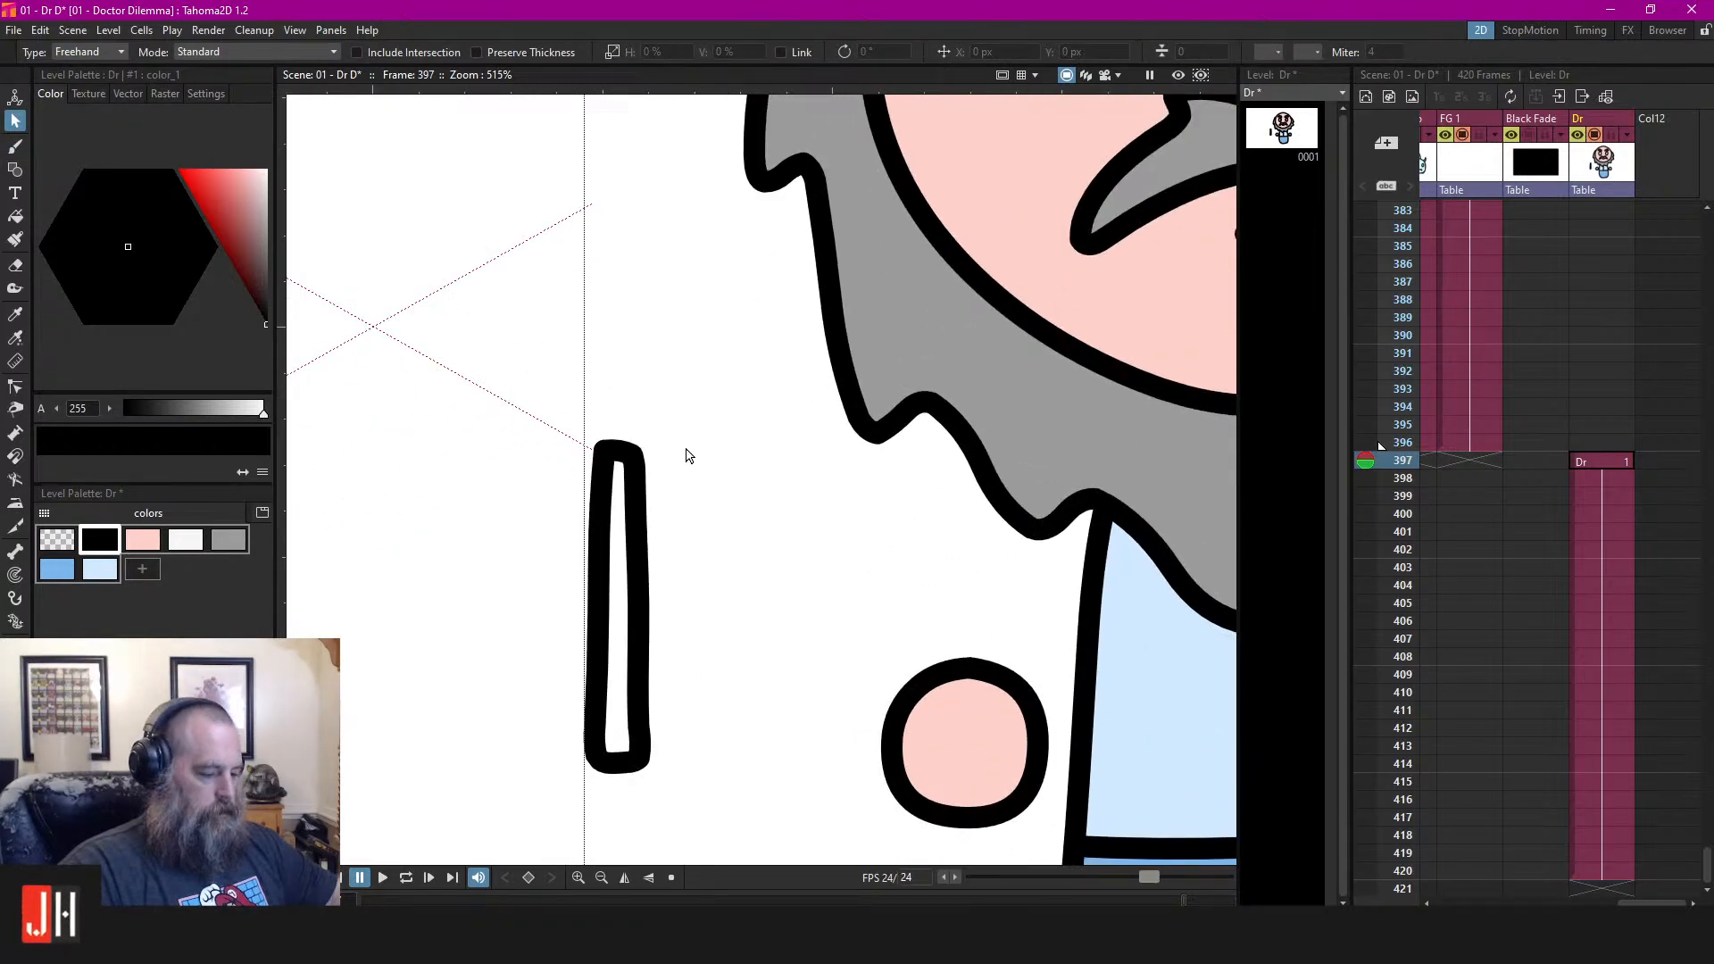
Draw a pointed blade with a curved left edge on top of the knife handle, redoing the misdrawn stroke
{"action": "key", "text": "b"}
{"action": "mouse_move", "coordinate": [643, 424]}
{"action": "left_mouse_down"}
{"action": "mouse_move", "coordinate": [692, 598]}
{"action": "mouse_move", "coordinate": [693, 393]}
{"action": "left_mouse_up"}
{"action": "key", "text": "ctrl+z"}
{"action": "mouse_move", "coordinate": [682, 616]}
{"action": "left_mouse_down"}
{"action": "mouse_move", "coordinate": [674, 356]}
{"action": "mouse_move", "coordinate": [624, 446]}
{"action": "mouse_move", "coordinate": [616, 525]}
{"action": "mouse_move", "coordinate": [656, 616]}
{"action": "left_mouse_up"}
{"action": "scroll", "coordinate": [719, 604], "scroll_direction": "down", "scroll_amount": 5}
{"action": "scroll", "coordinate": [696, 540], "scroll_direction": "up", "scroll_amount": 13}
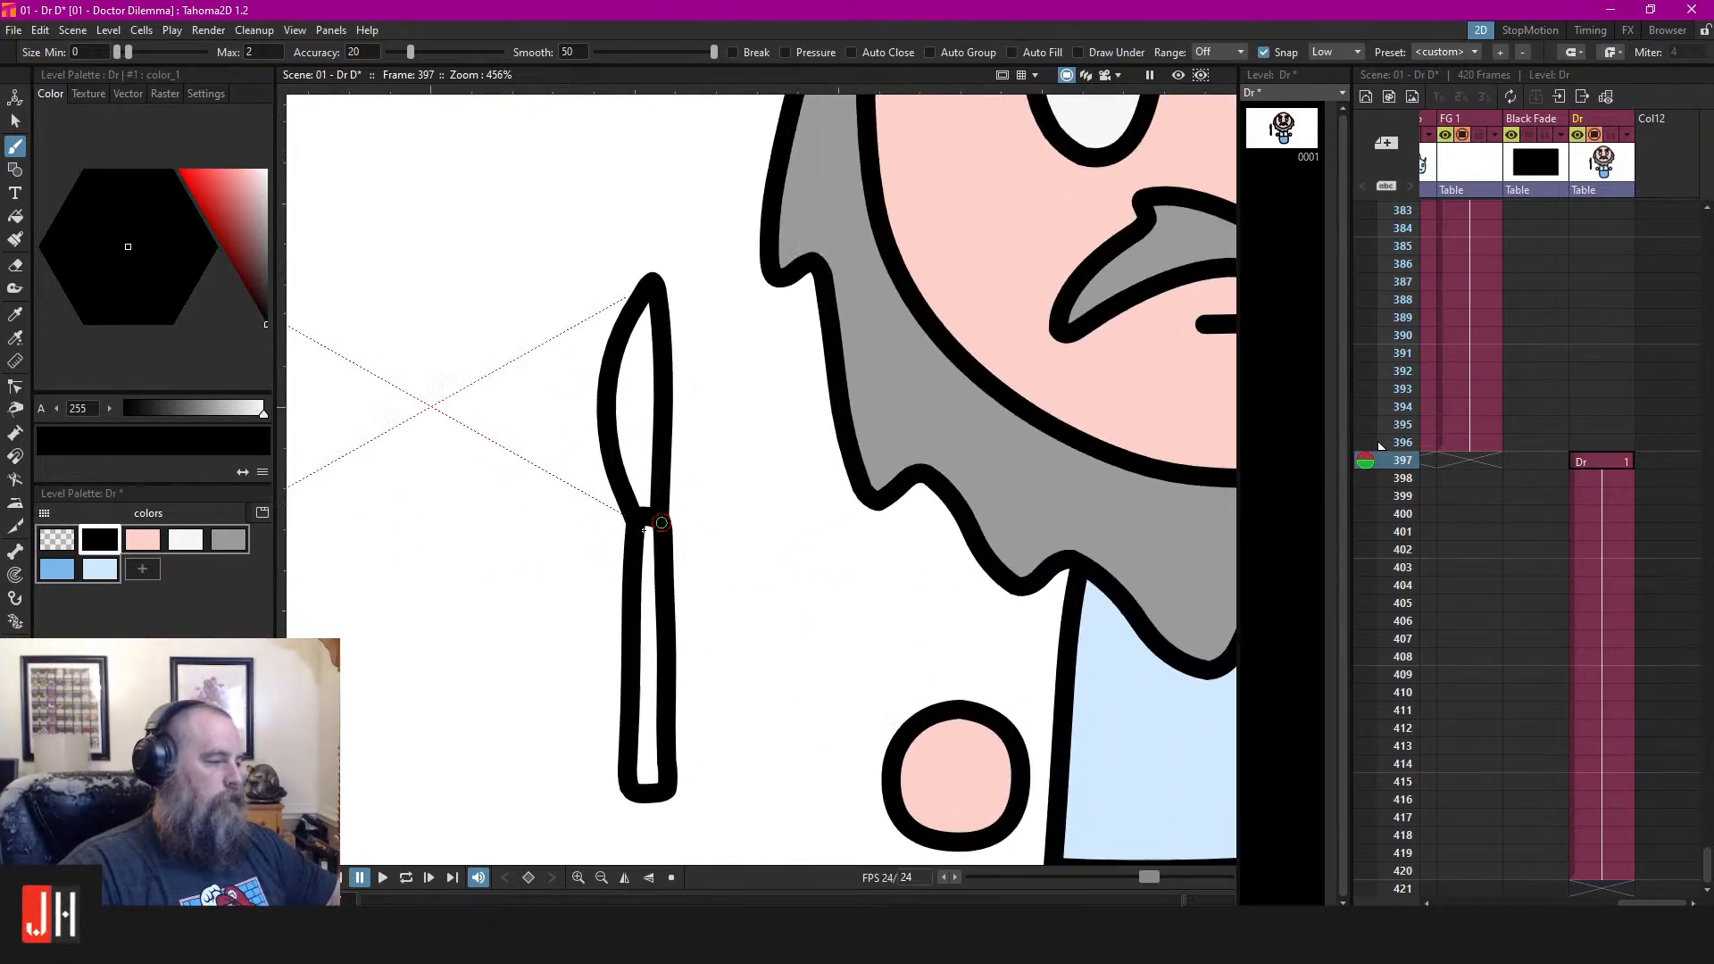
Add a light grey style to the palette and fill the knife blade with it
{"action": "key", "text": "s"}
{"action": "left_click", "coordinate": [144, 571]}
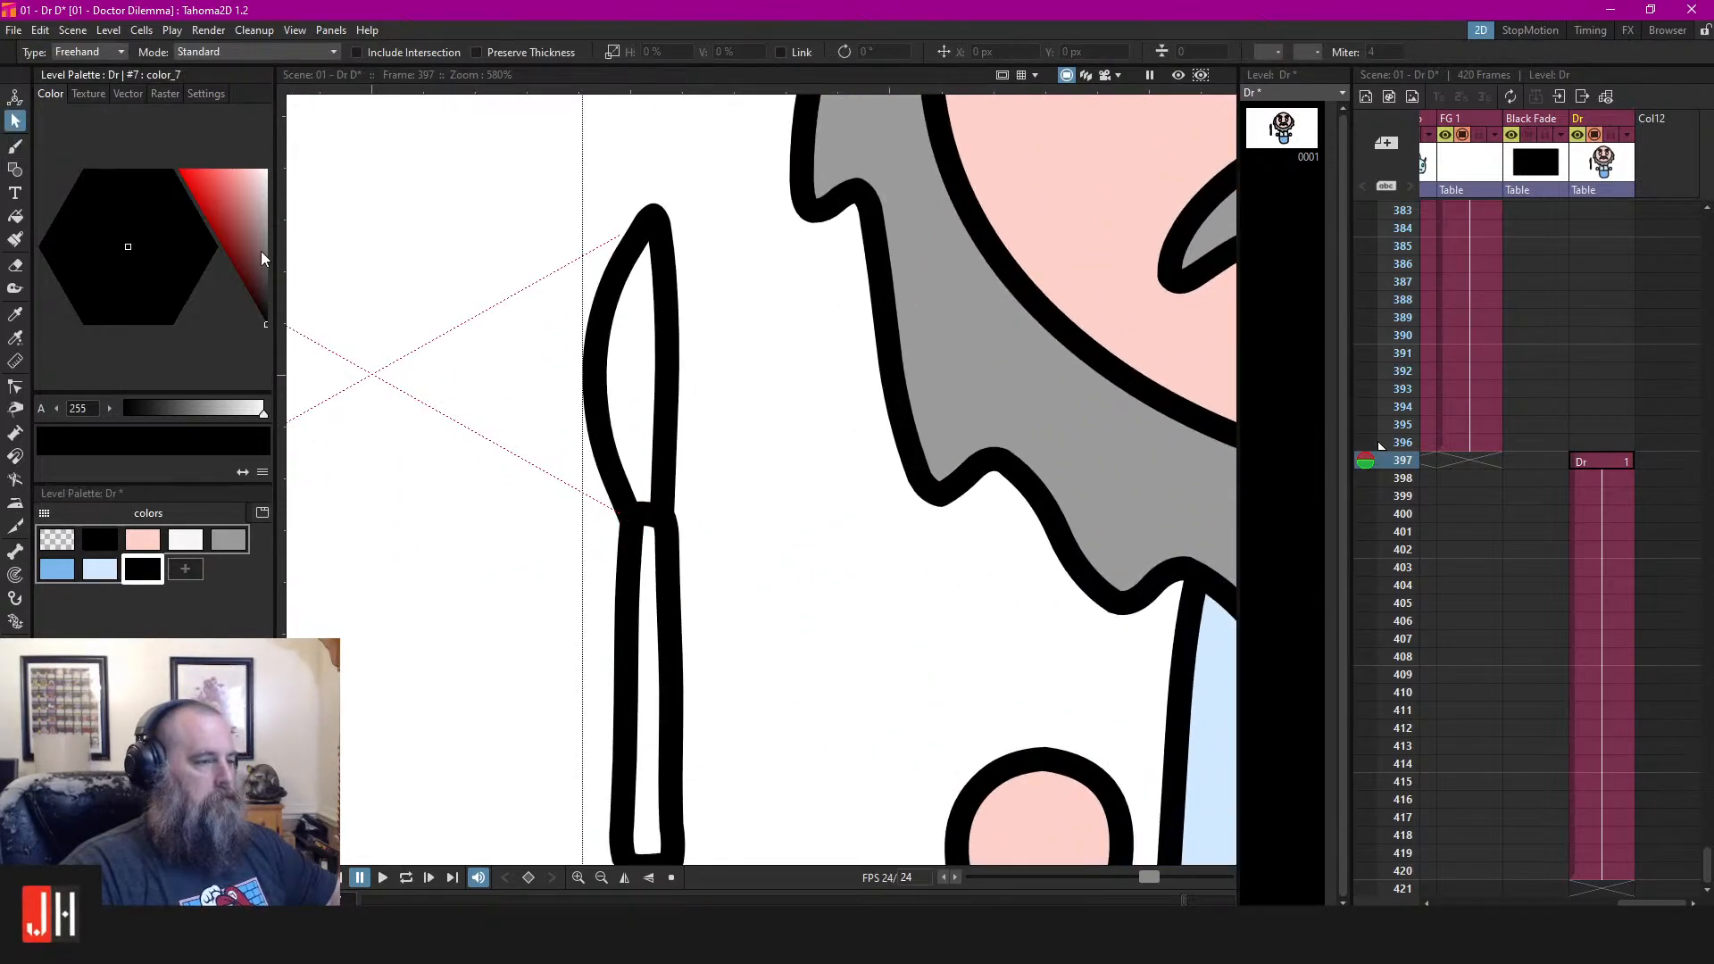
{"action": "mouse_move", "coordinate": [250, 240]}
{"action": "left_mouse_down"}
{"action": "mouse_move", "coordinate": [309, 238]}
{"action": "mouse_move", "coordinate": [309, 211]}
{"action": "left_mouse_up"}
{"action": "key", "text": "f"}
{"action": "left_click", "coordinate": [643, 331]}
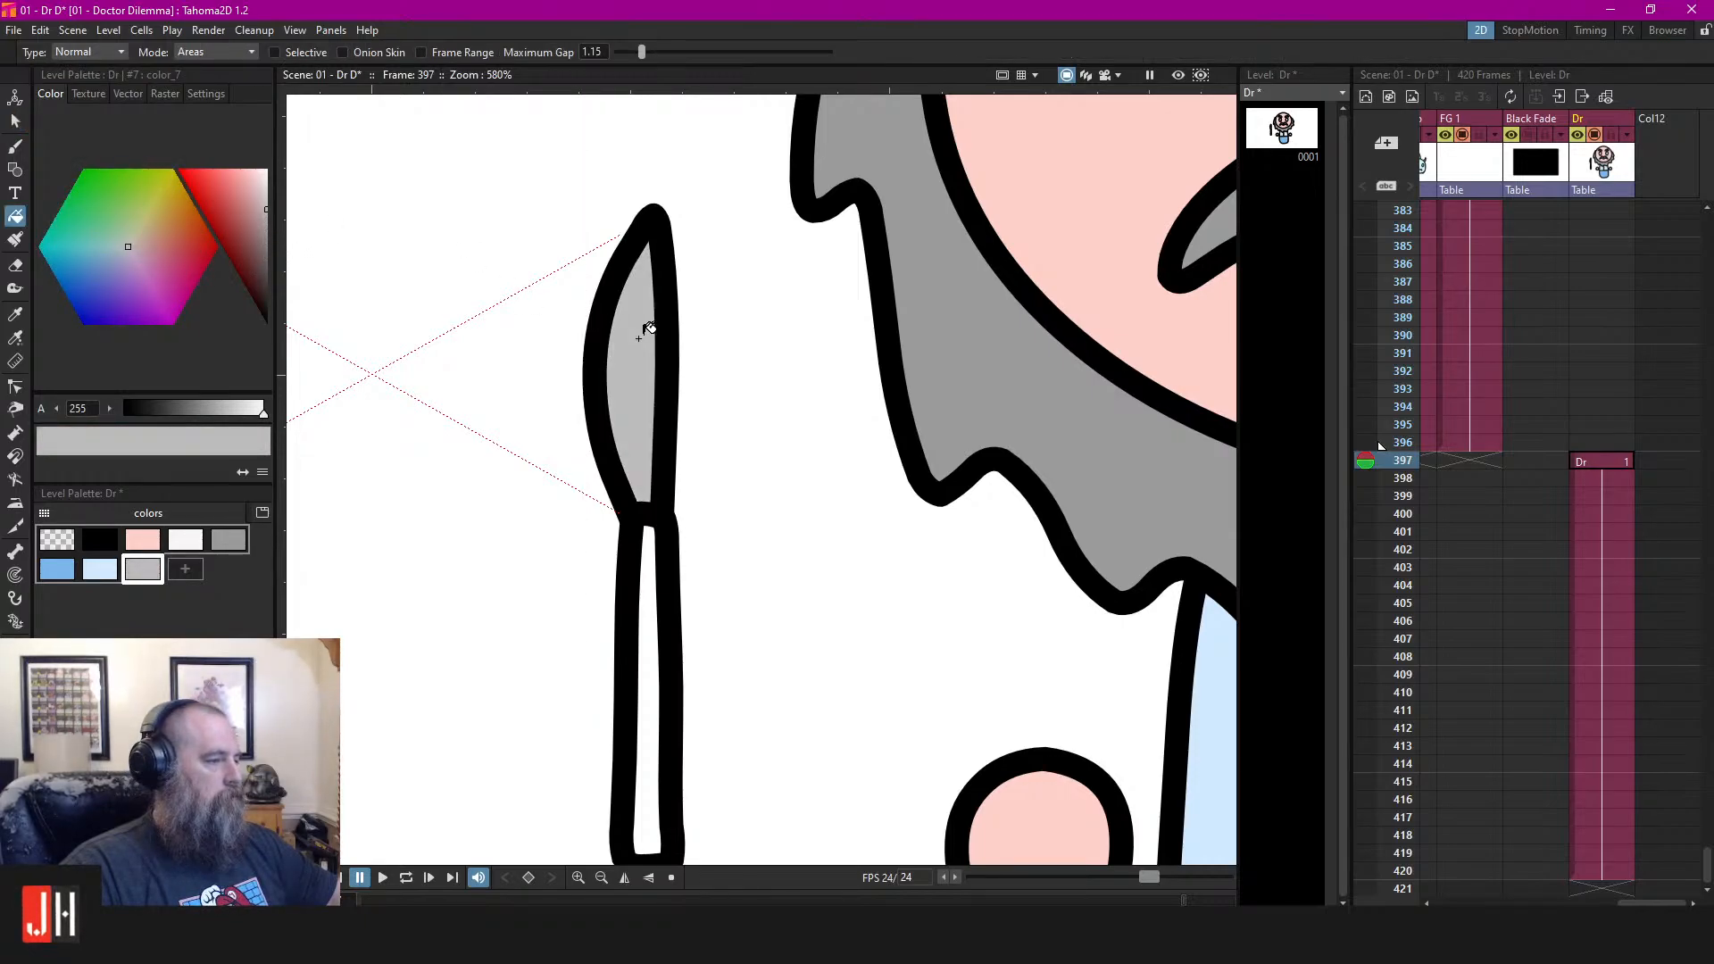
Add a dark grey style to the palette and fill the knife handle with it
{"action": "mouse_move", "coordinate": [265, 253]}
{"action": "left_mouse_down"}
{"action": "mouse_move", "coordinate": [289, 299]}
{"action": "mouse_move", "coordinate": [271, 281]}
{"action": "left_mouse_up"}
{"action": "left_click", "coordinate": [655, 608]}
{"action": "scroll", "coordinate": [646, 422], "scroll_direction": "down", "scroll_amount": 5}
{"action": "key", "text": "s"}
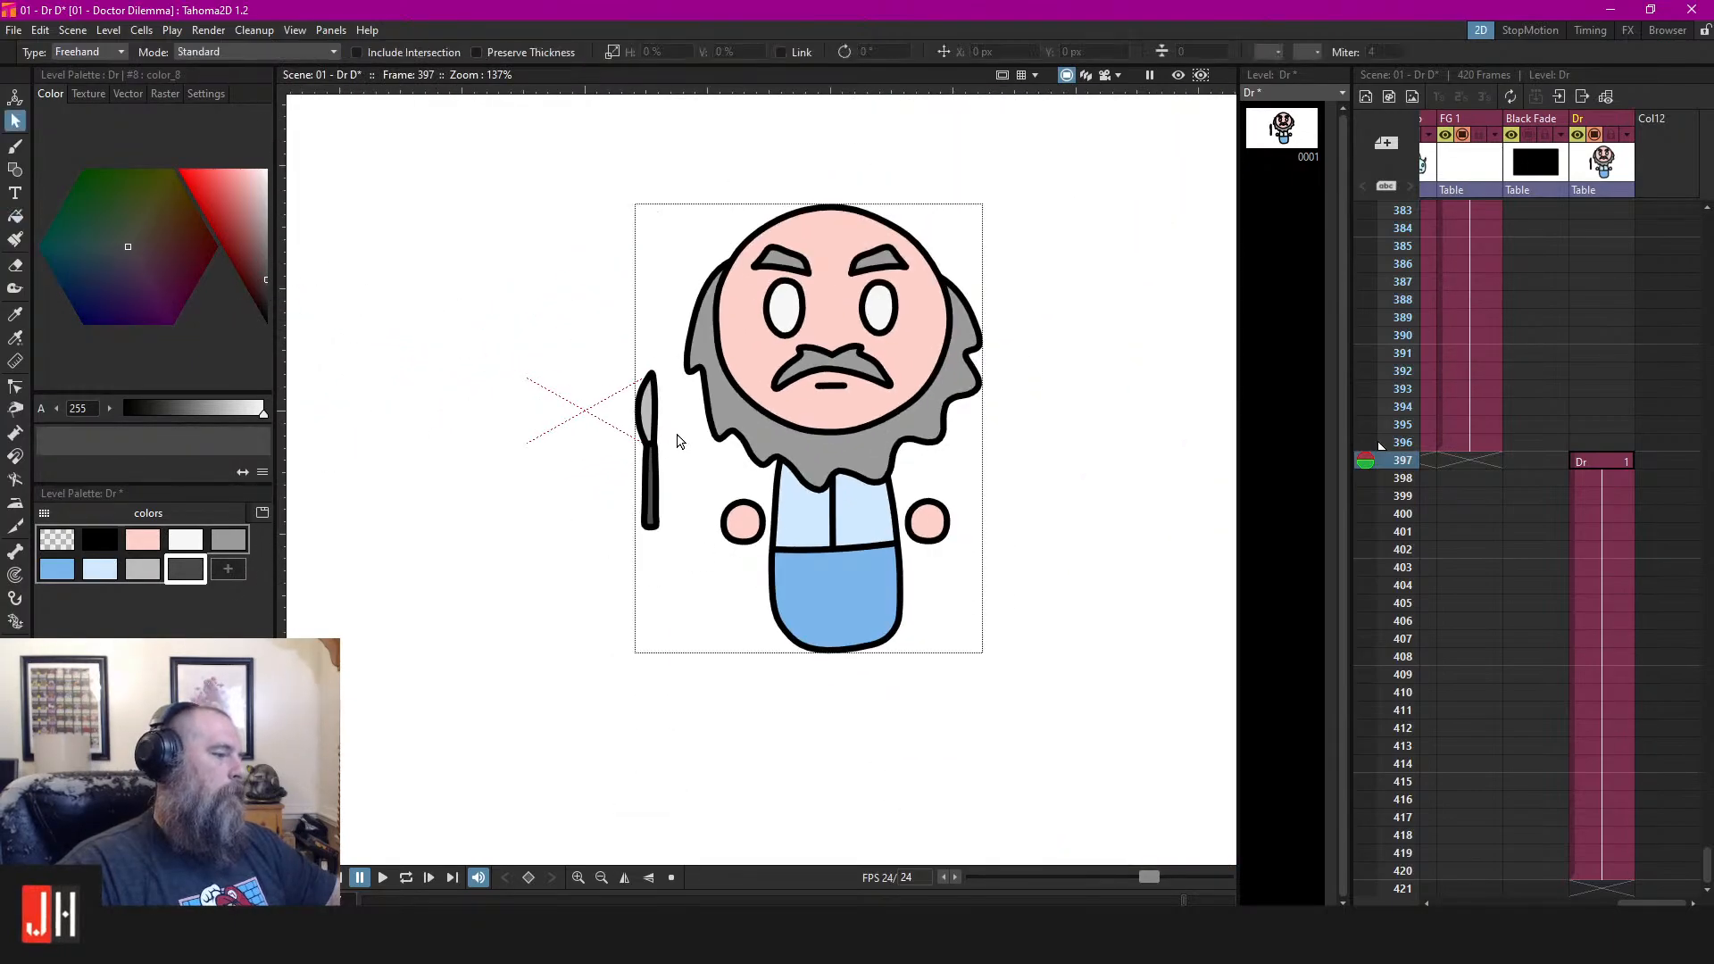
Select the whole knife, rotate it about 41.57° so the blade points up and left, and move its handle over the left hand
{"action": "mouse_move", "coordinate": [681, 426]}
{"action": "left_mouse_down"}
{"action": "mouse_move", "coordinate": [714, 557]}
{"action": "mouse_move", "coordinate": [689, 423]}
{"action": "left_mouse_up"}
{"action": "scroll", "coordinate": [696, 421], "scroll_direction": "up", "scroll_amount": 3}
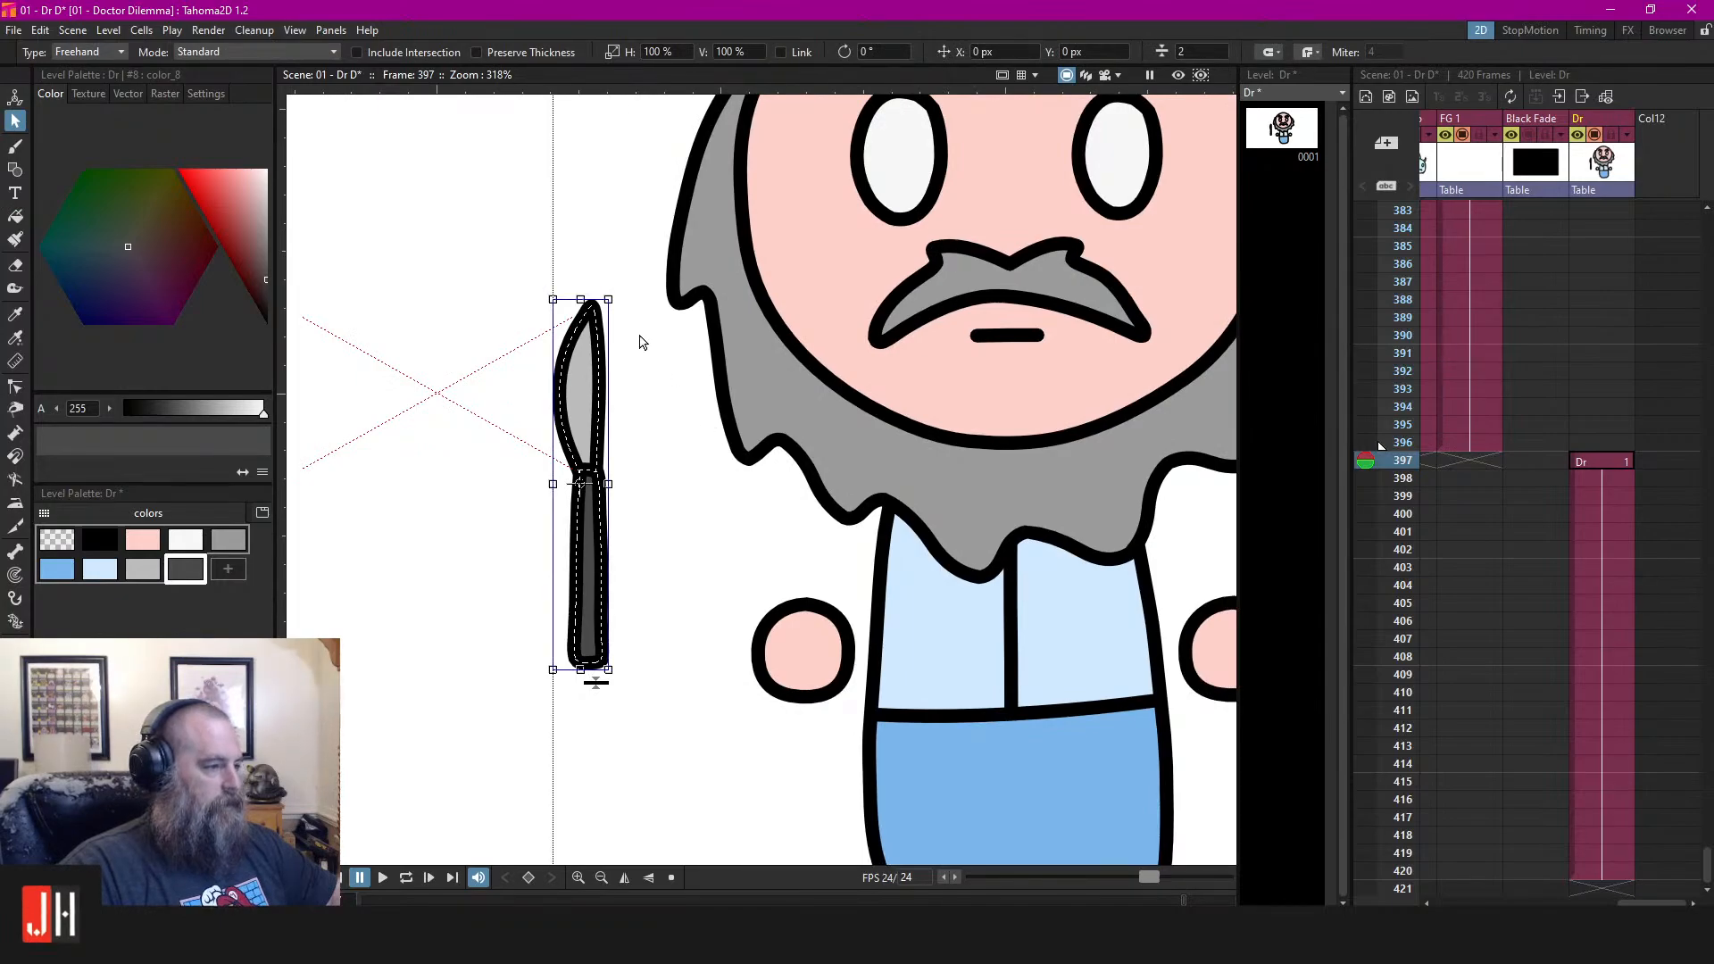
{"action": "left_click_drag", "start_coordinate": [621, 298], "coordinate": [487, 318]}
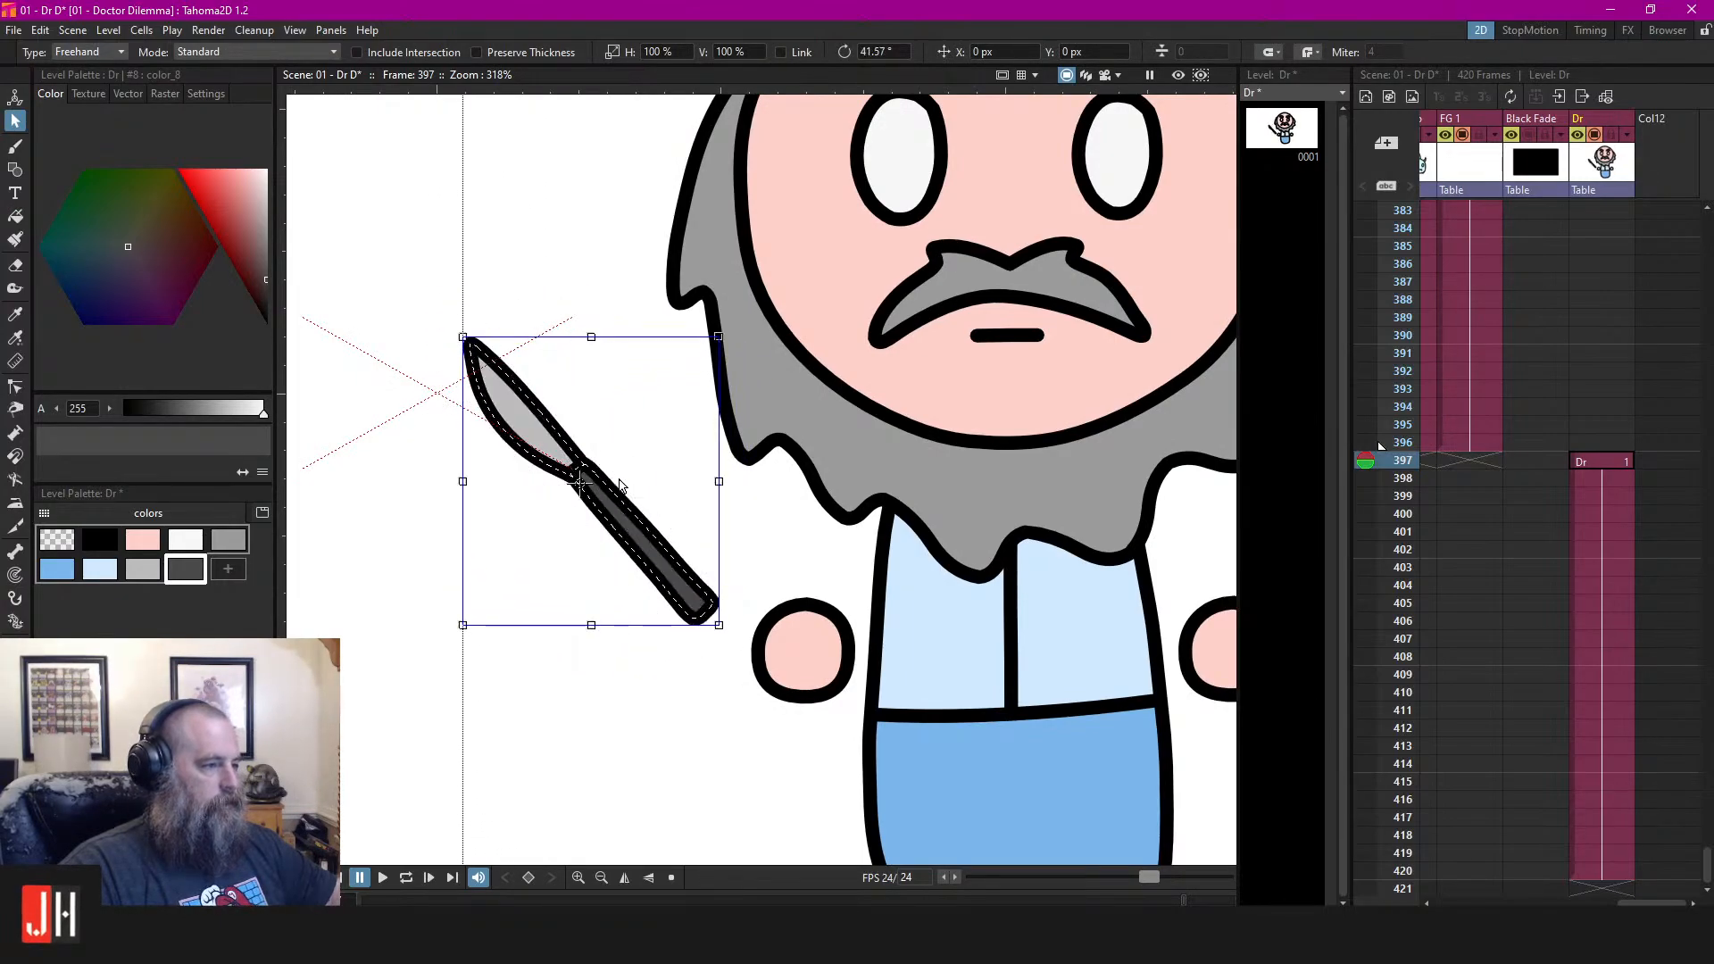
{"action": "left_click_drag", "start_coordinate": [610, 494], "coordinate": [749, 576]}
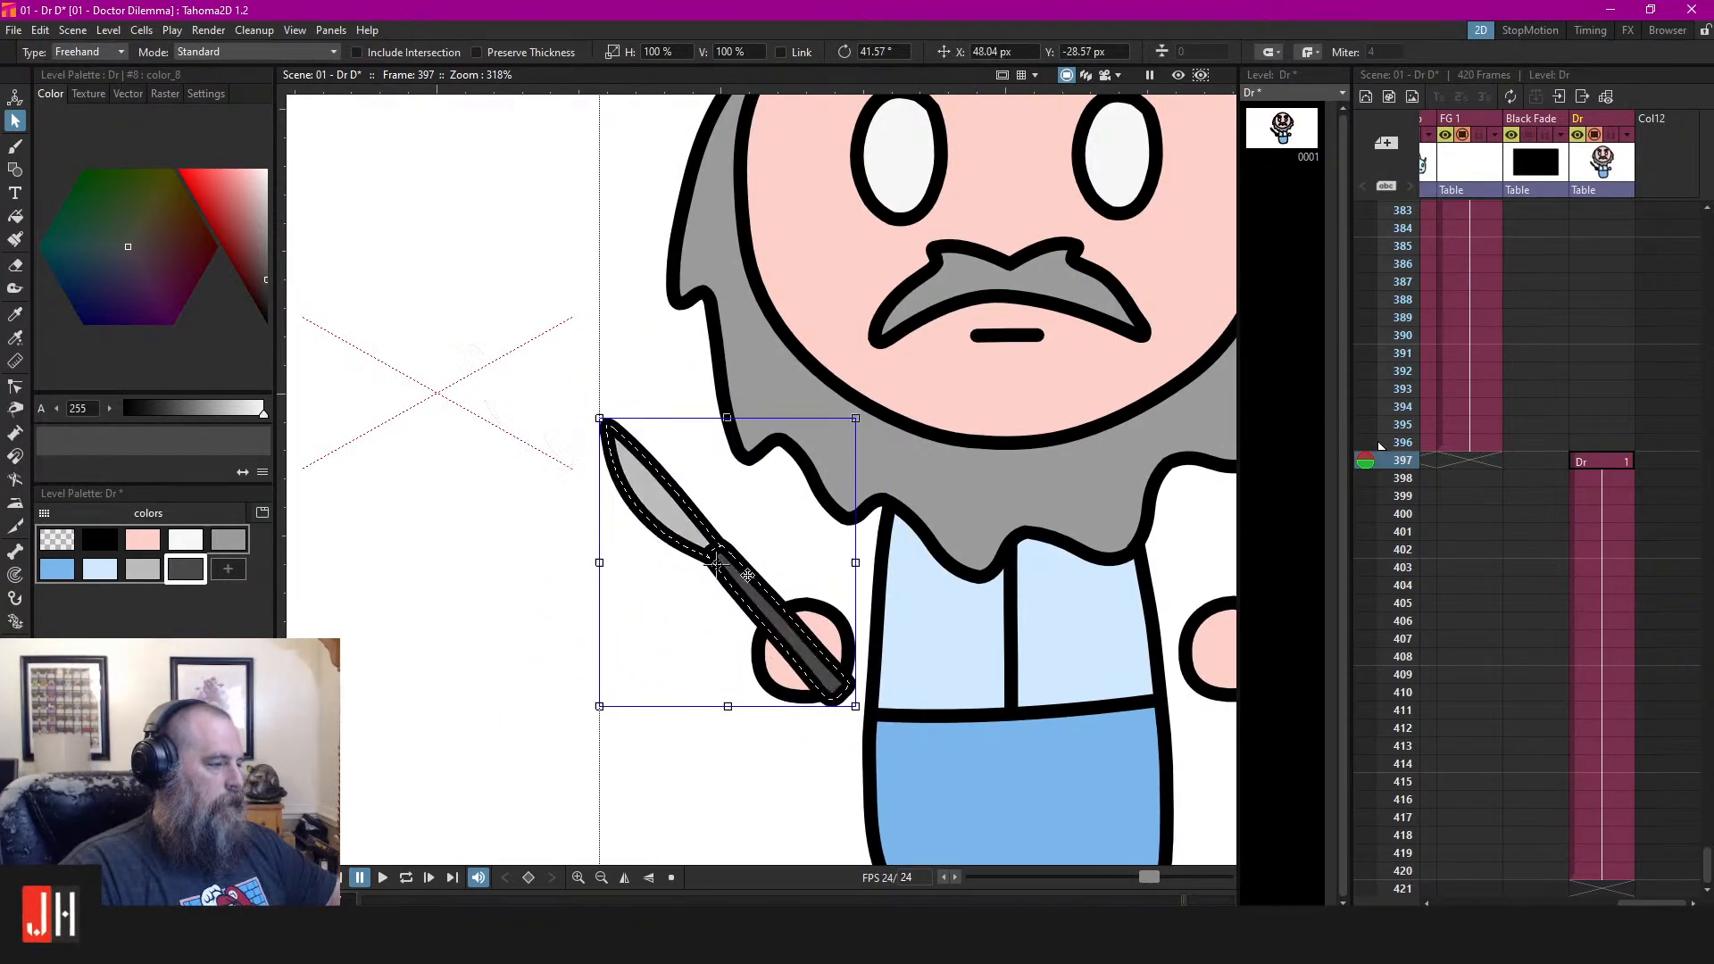
Select the left hand and bring it in front of the knife handle
{"action": "left_click", "coordinate": [628, 667]}
{"action": "left_click", "coordinate": [764, 650]}
{"action": "key", "text": "ctrl+]"}
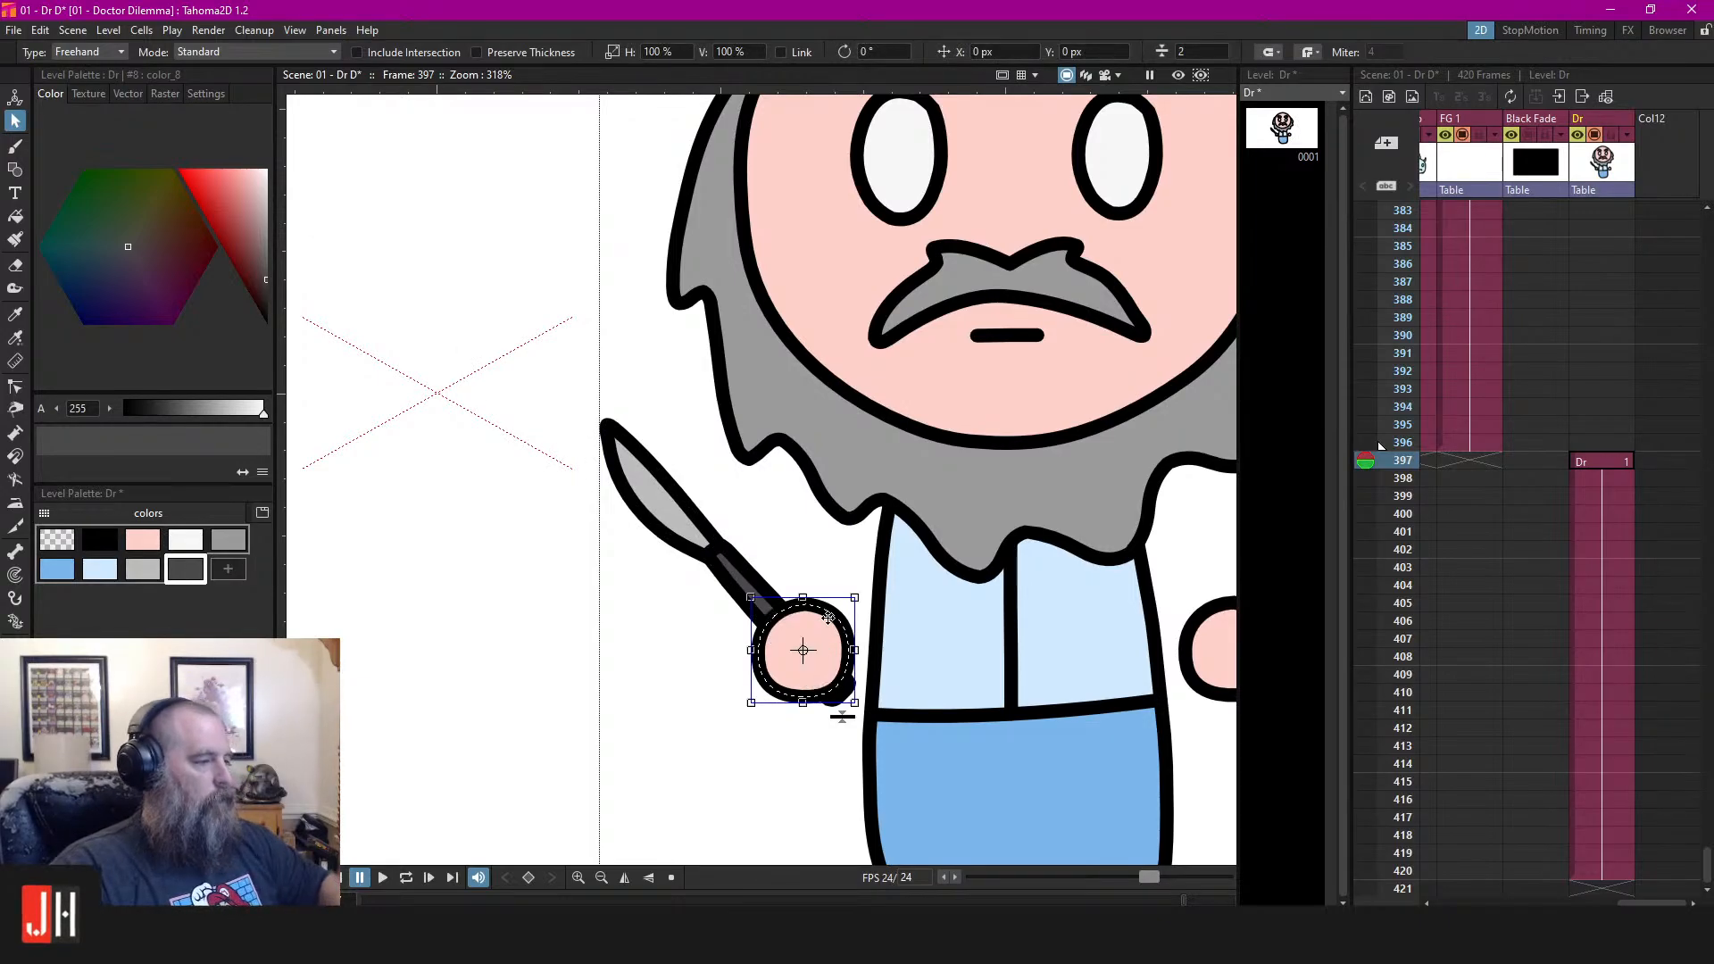
Try to nudge the knife slightly up and to the left behind the left hand
{"action": "scroll", "coordinate": [832, 615], "scroll_direction": "up", "scroll_amount": 1}
{"action": "left_click", "coordinate": [727, 555]}
{"action": "left_click_drag", "start_coordinate": [741, 565], "coordinate": [730, 556]}
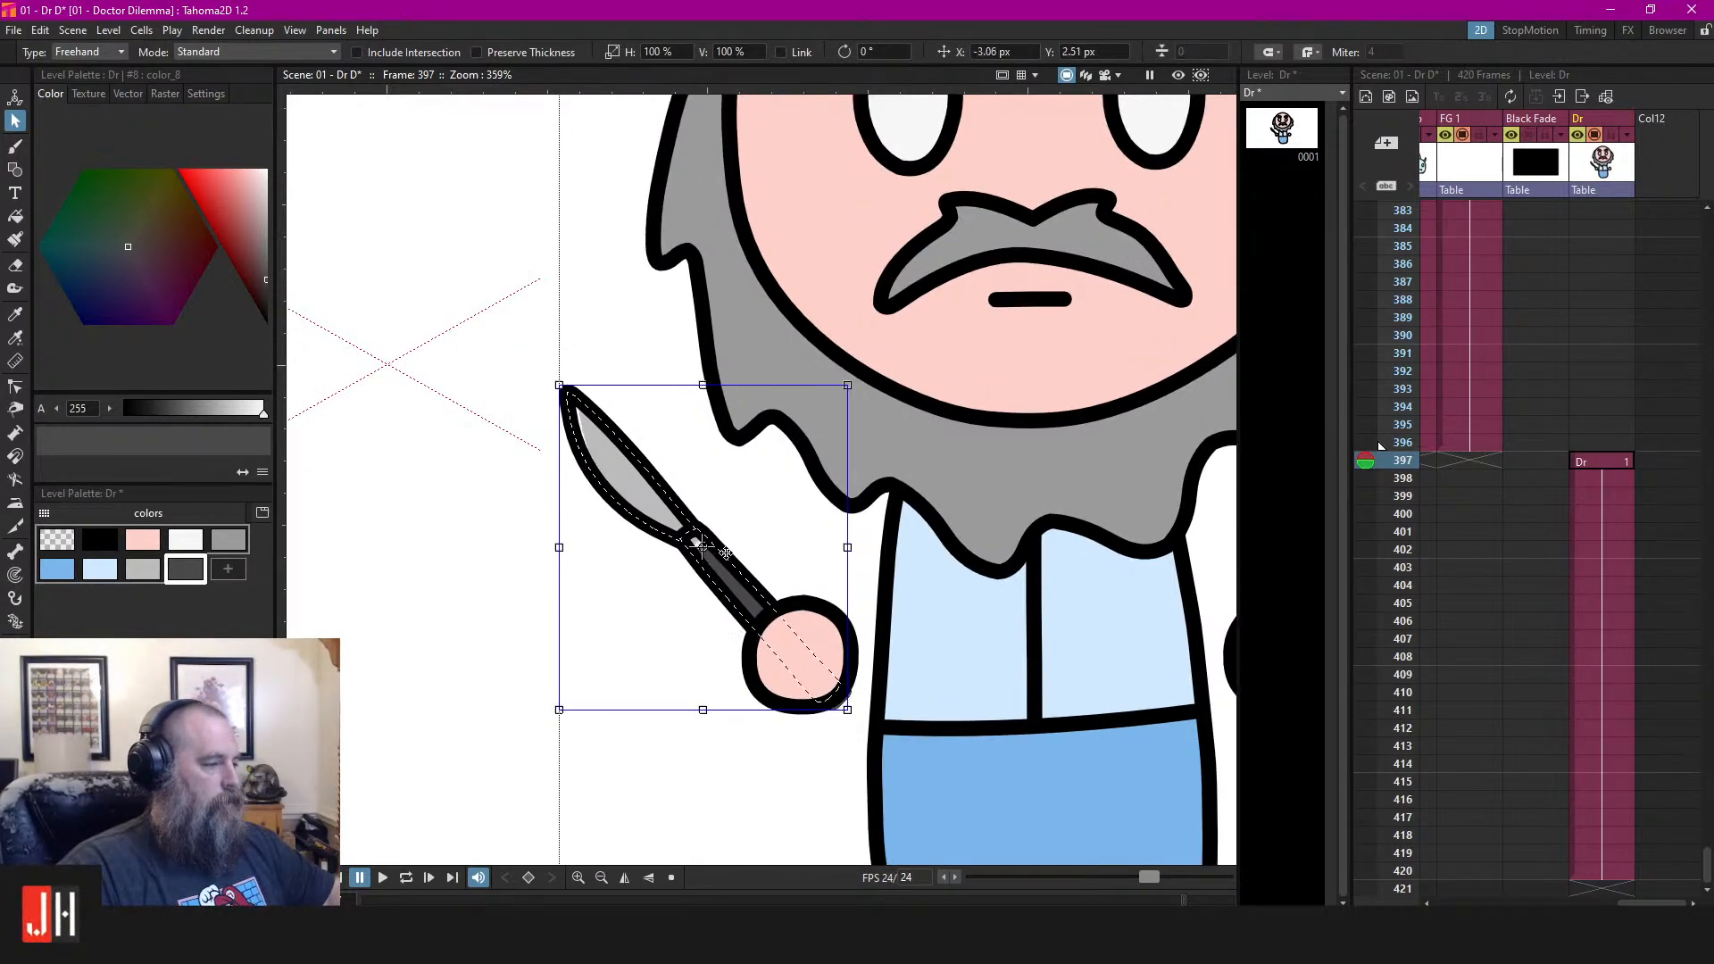
{"action": "key", "text": "ctrl+z"}
{"action": "left_click", "coordinate": [552, 574]}
Check the whole doctor drawing up close and at full-frame size, and save the scene
{"action": "scroll", "coordinate": [816, 616], "scroll_direction": "down", "scroll_amount": 12}
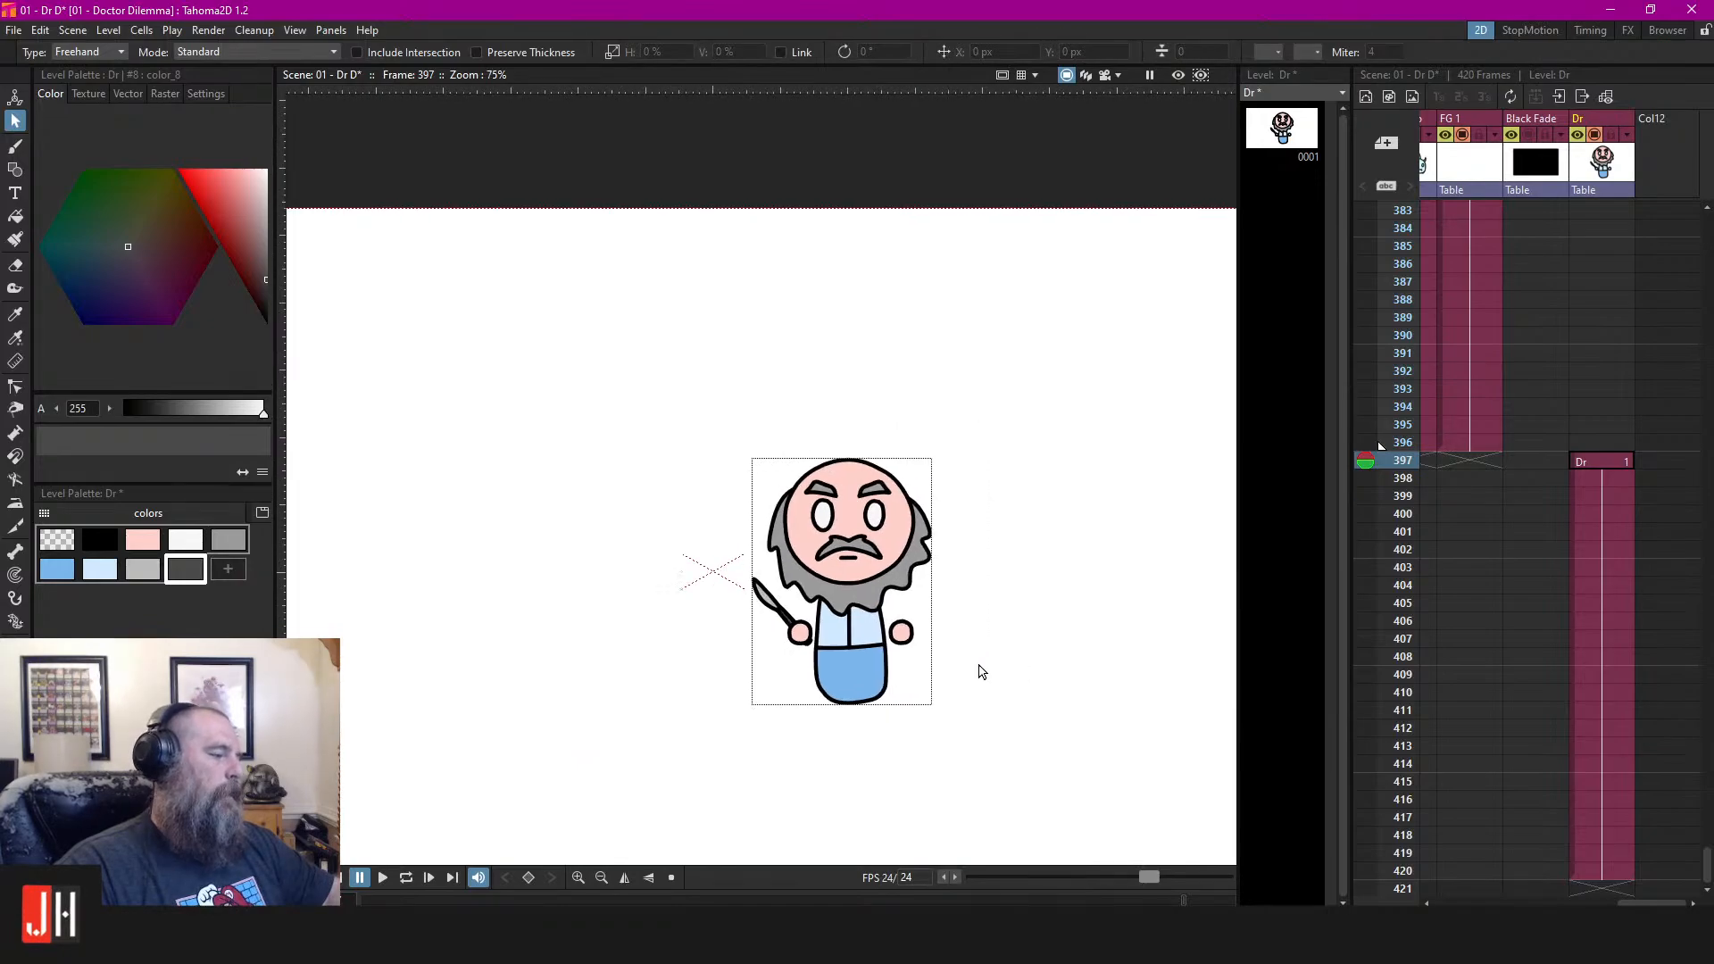
{"action": "scroll", "coordinate": [941, 693], "scroll_direction": "up", "scroll_amount": 3}
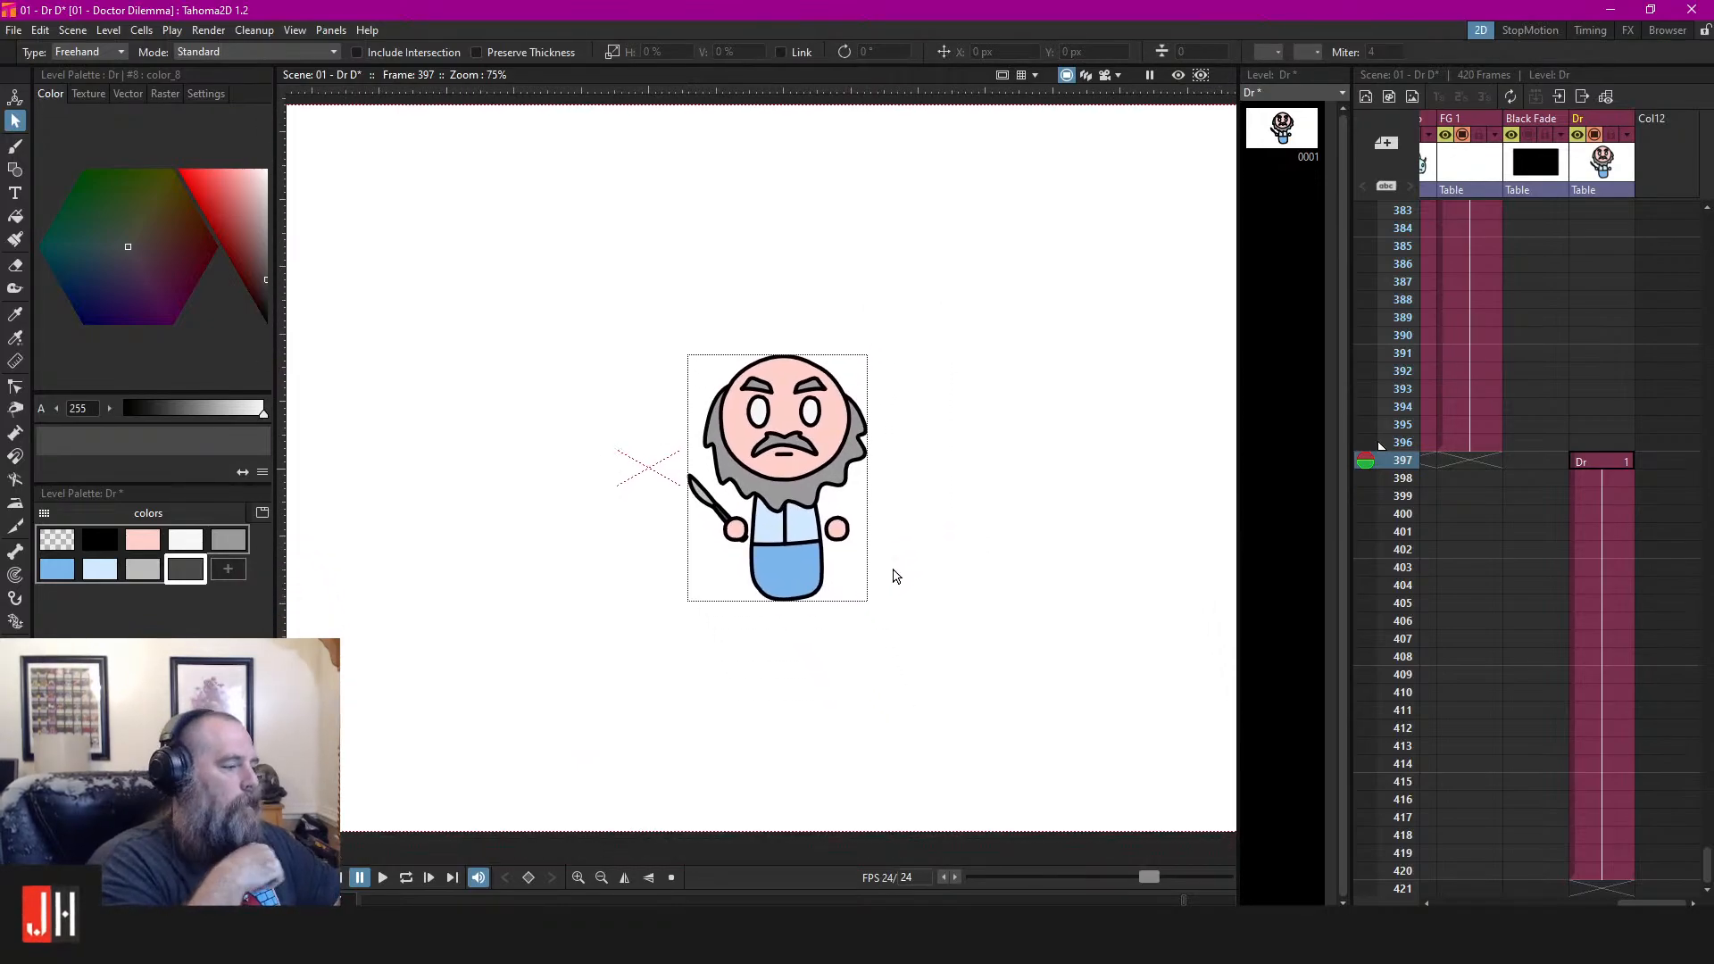
{"action": "scroll", "coordinate": [778, 522], "scroll_direction": "up", "scroll_amount": 5}
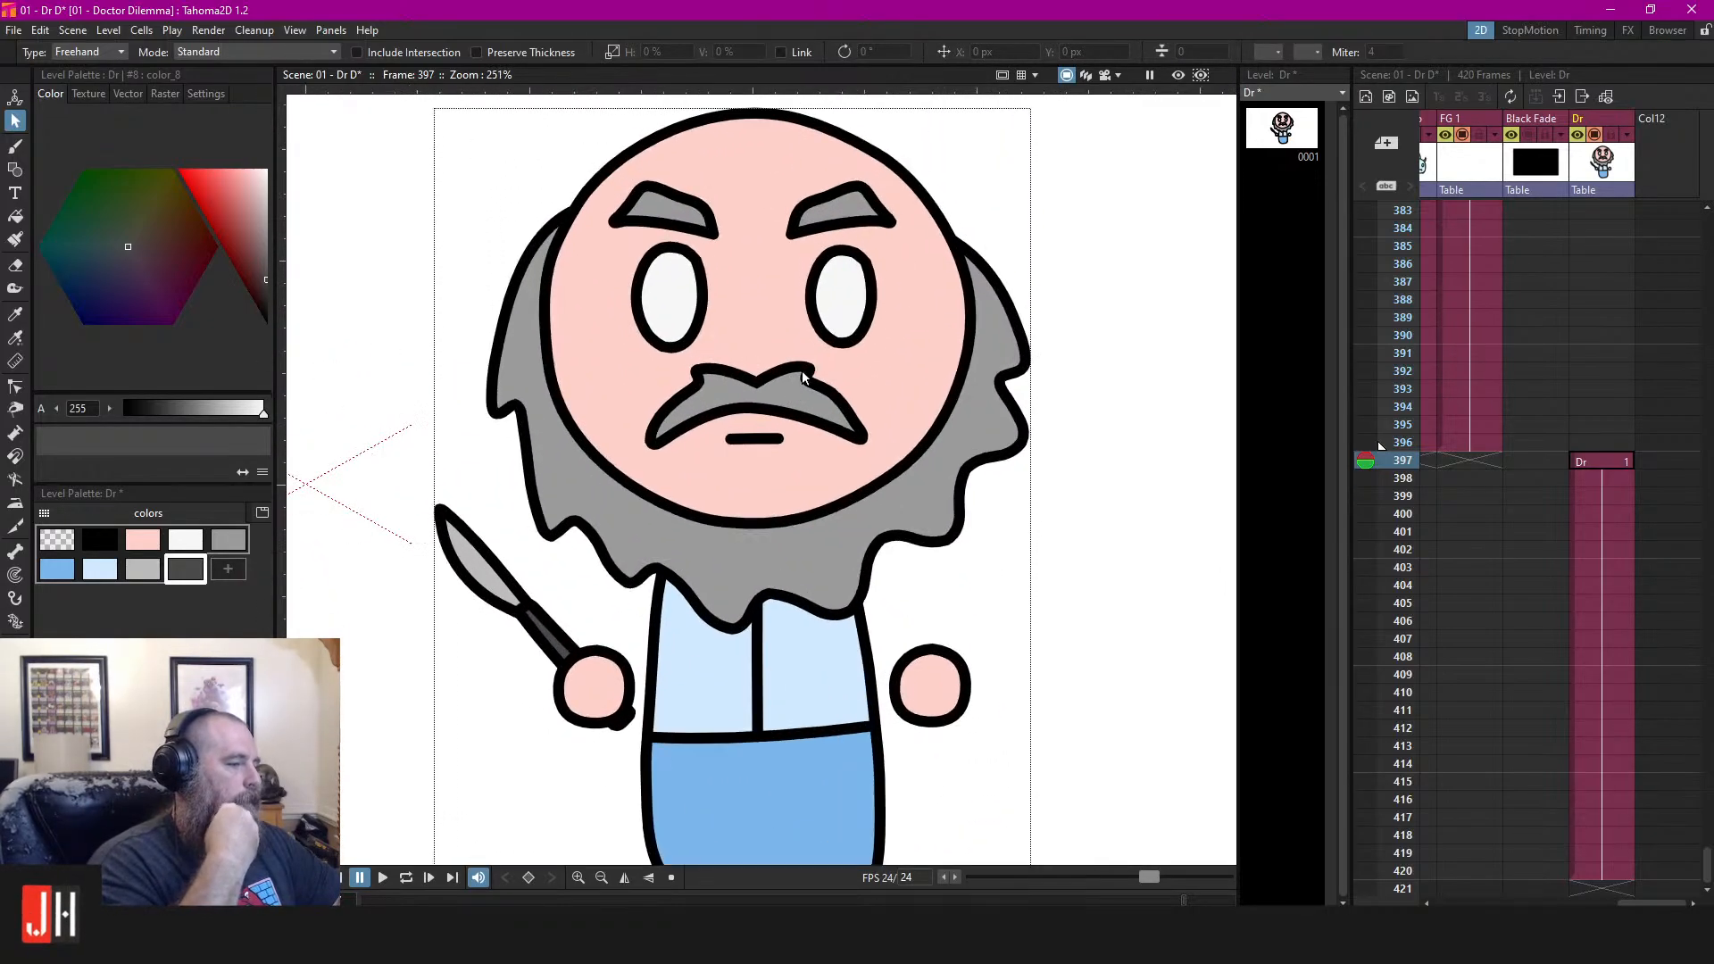
{"action": "left_click_drag", "start_coordinate": [802, 377], "coordinate": [852, 492]}
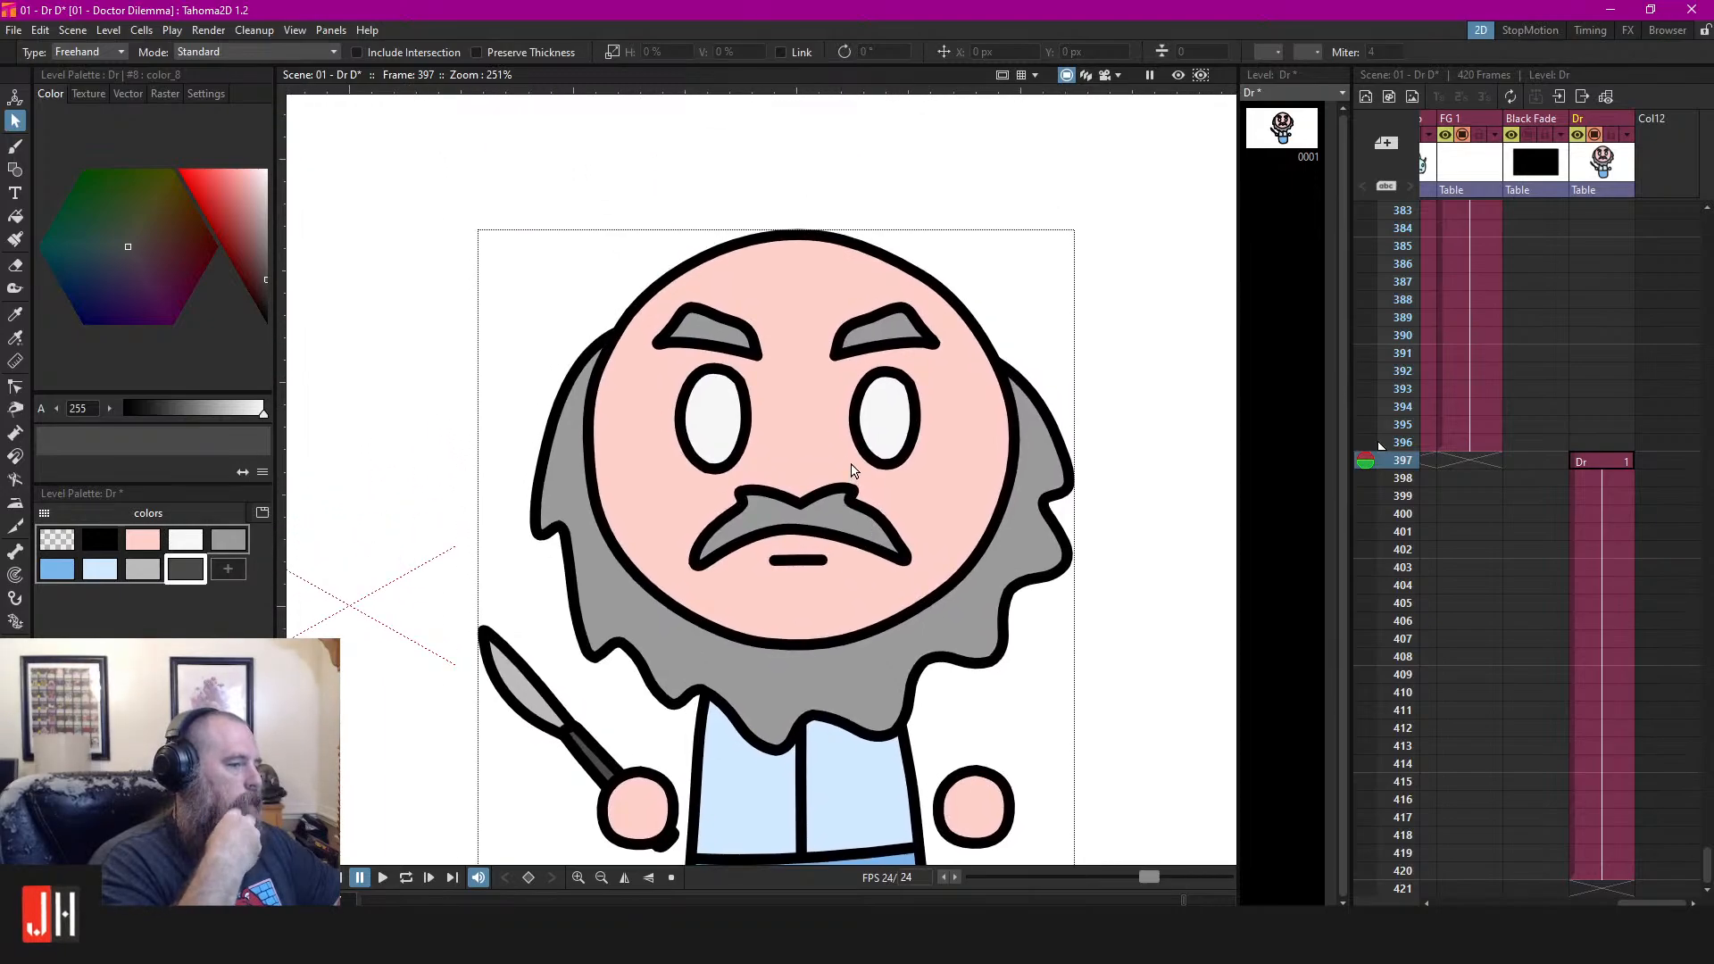
{"action": "scroll", "coordinate": [800, 441], "scroll_direction": "down", "scroll_amount": 2}
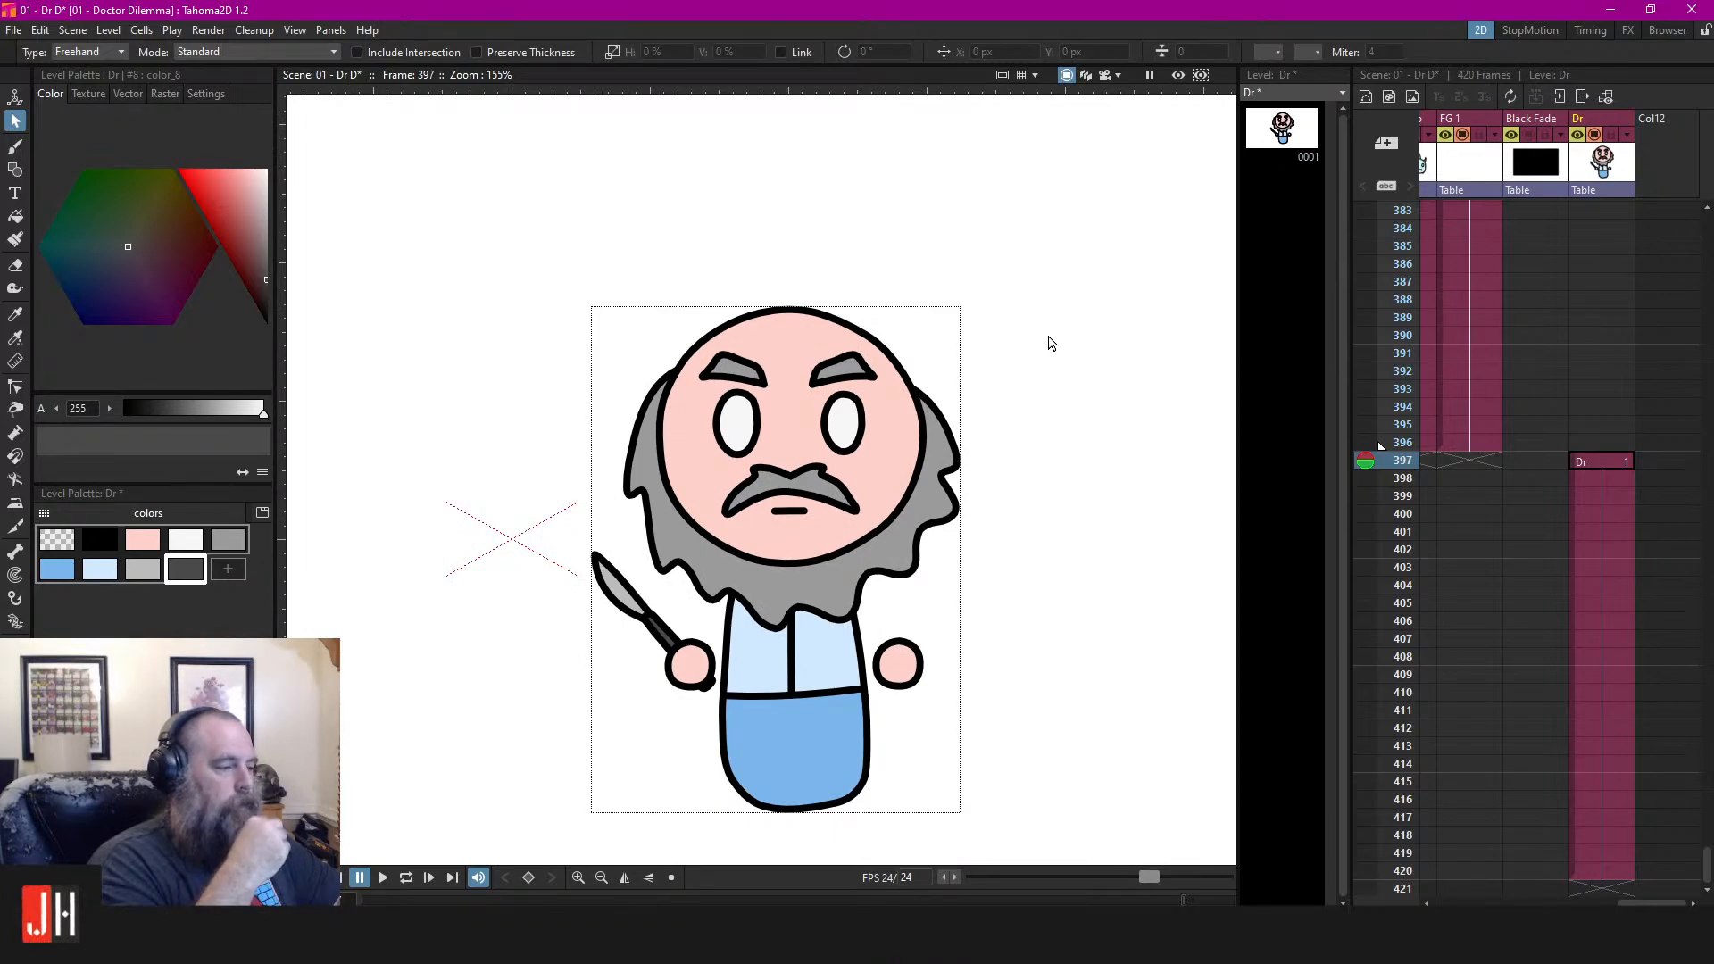
{"action": "left_click_drag", "start_coordinate": [1059, 382], "coordinate": [1042, 358]}
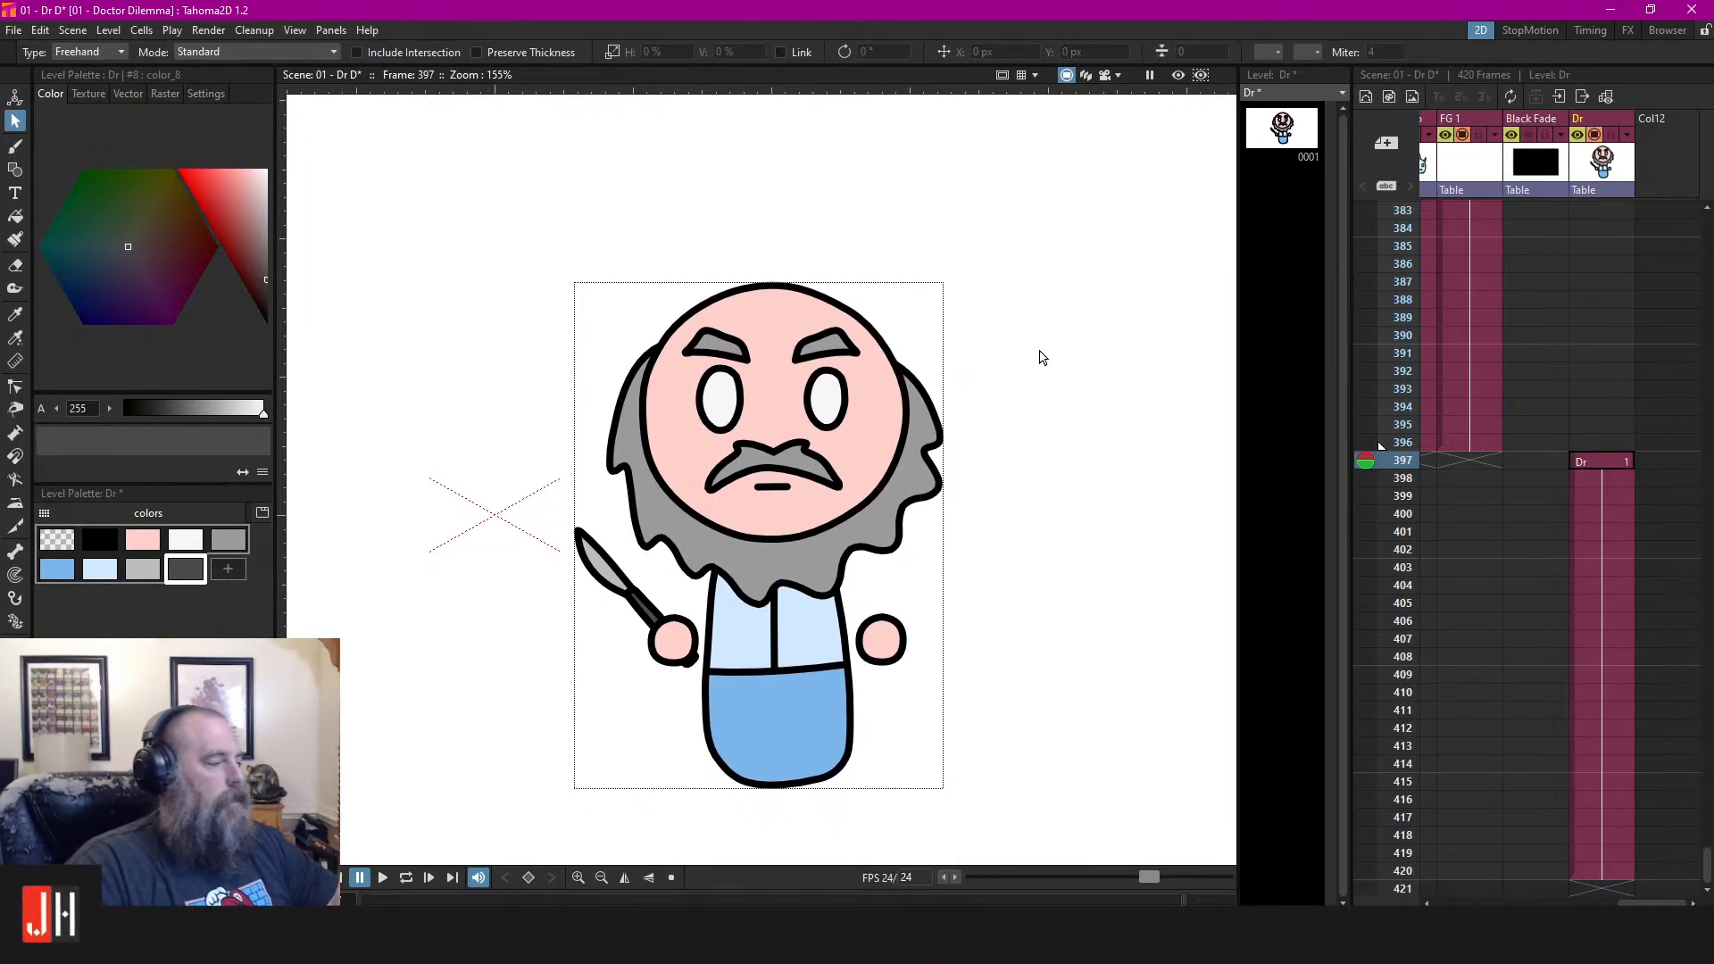
{"action": "scroll", "coordinate": [982, 362], "scroll_direction": "down", "scroll_amount": 5}
{"action": "scroll", "coordinate": [1014, 452], "scroll_direction": "up", "scroll_amount": 4}
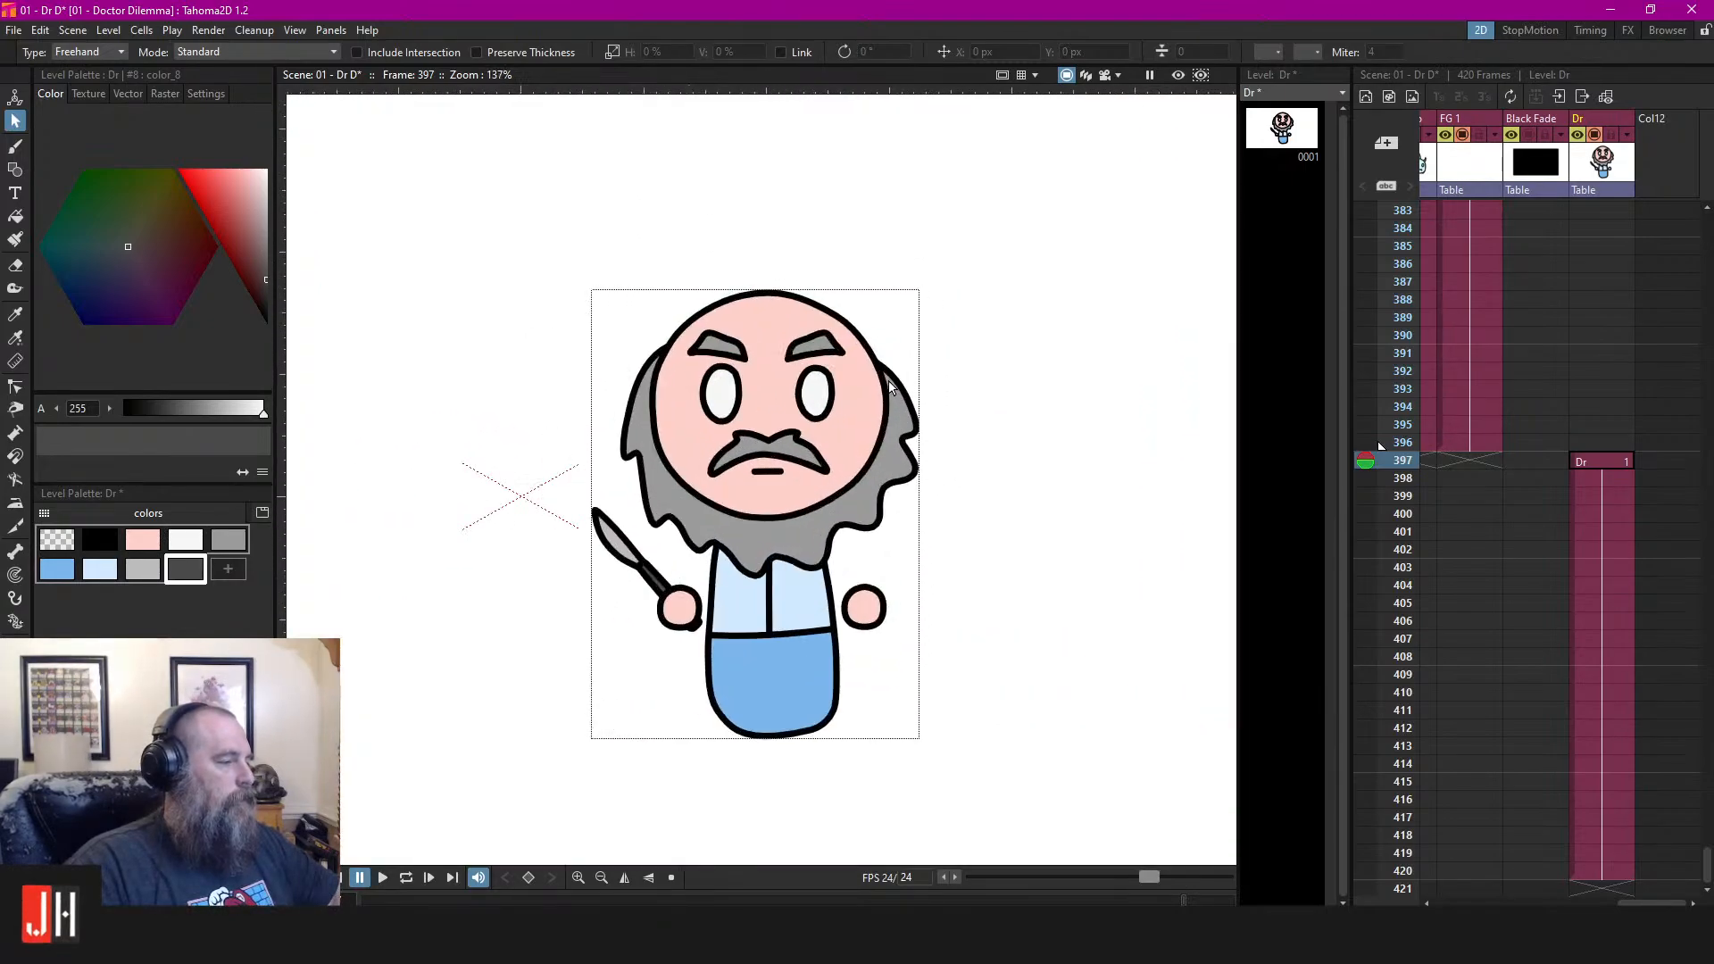
{"action": "scroll", "coordinate": [1129, 393], "scroll_direction": "down", "scroll_amount": 3}
{"action": "key", "text": "ctrl+s"}
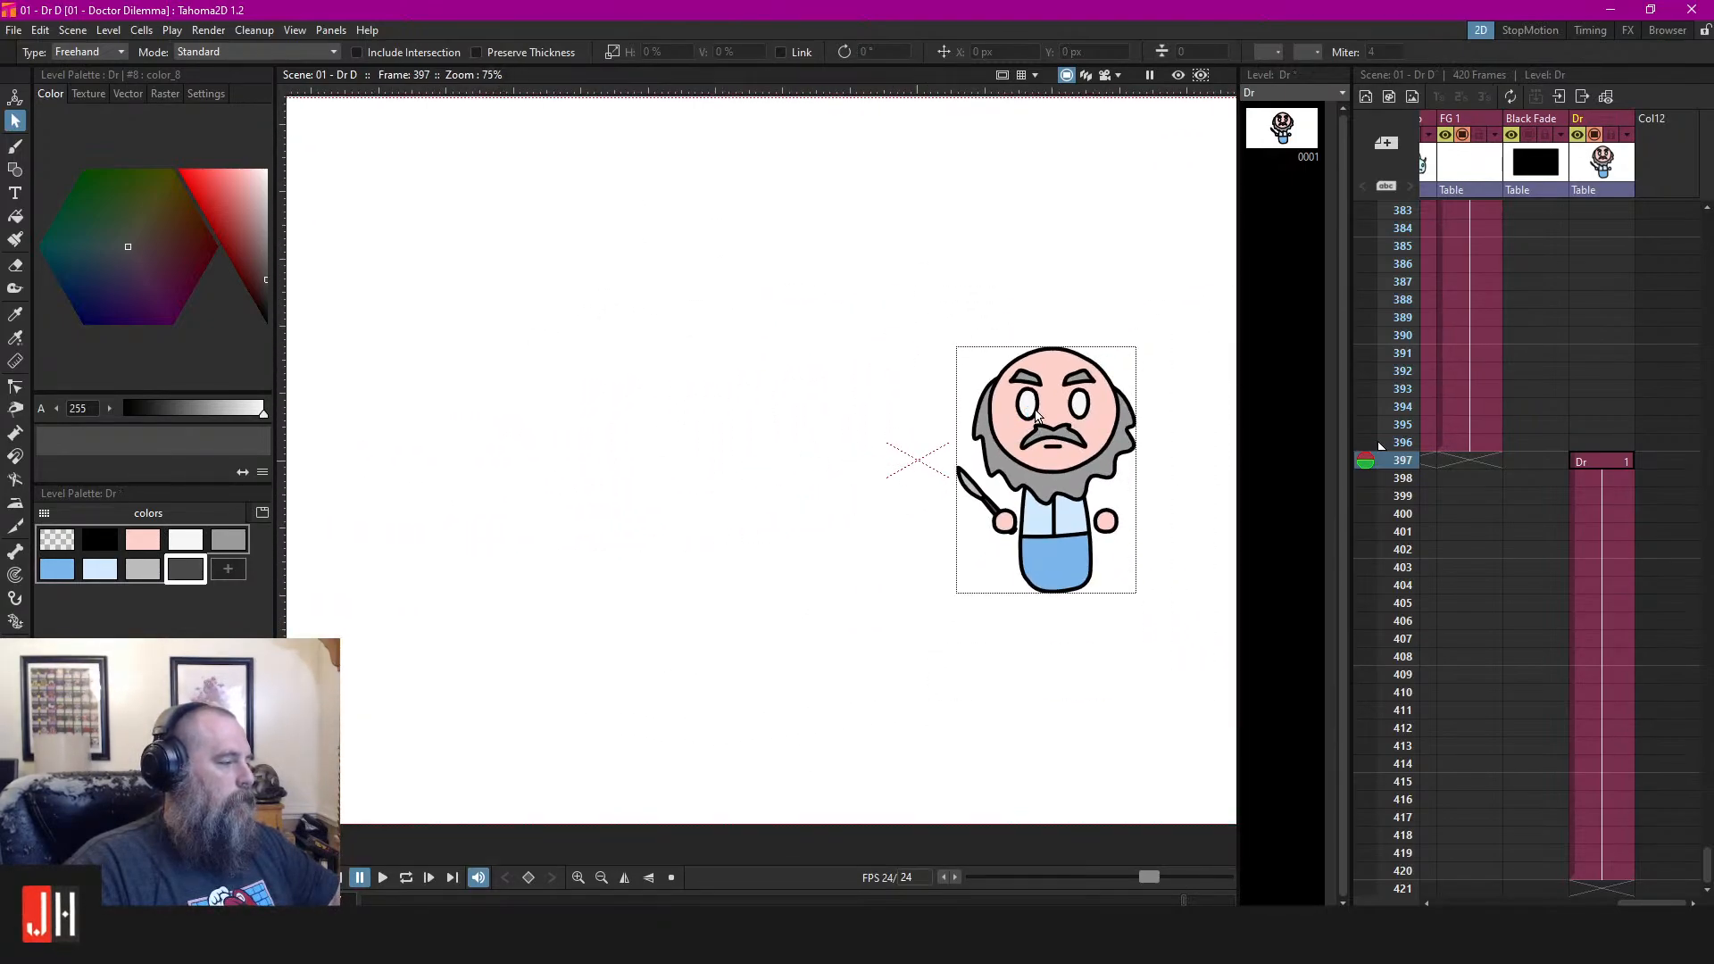
{"action": "left_click_drag", "start_coordinate": [841, 432], "coordinate": [741, 428]}
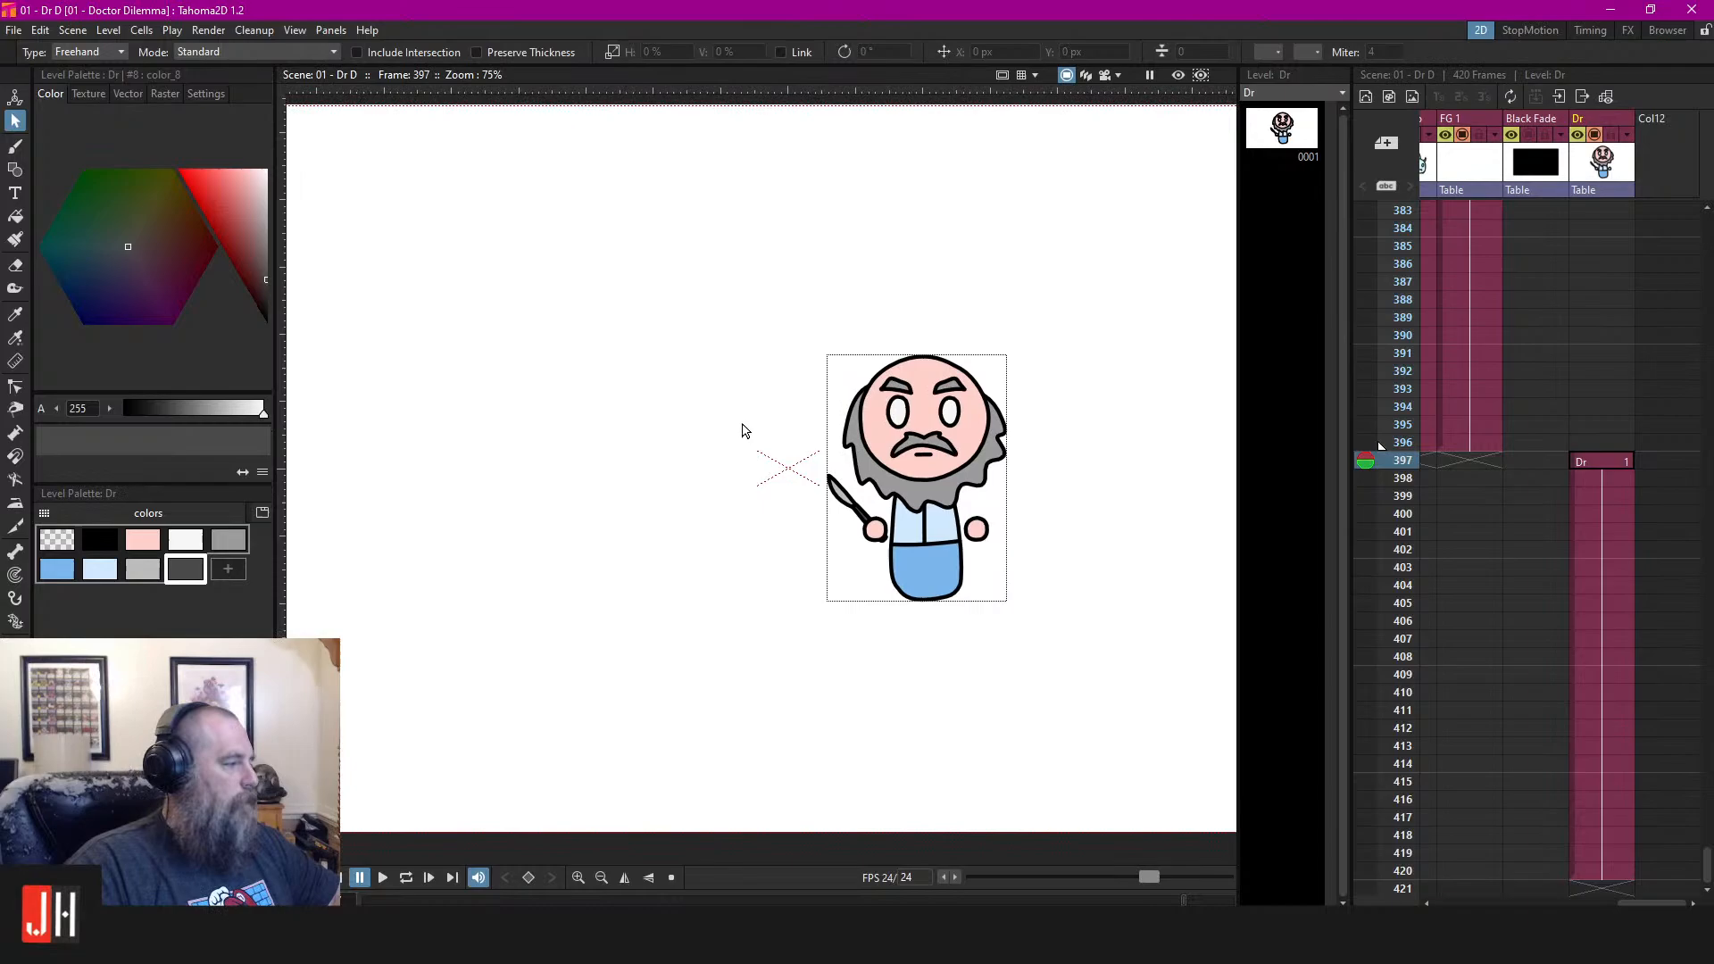
Move the Character 1 column directly after the Dr column, return to the Dr drawing at frame 397 and save the scene
{"action": "left_click", "coordinate": [1656, 460]}
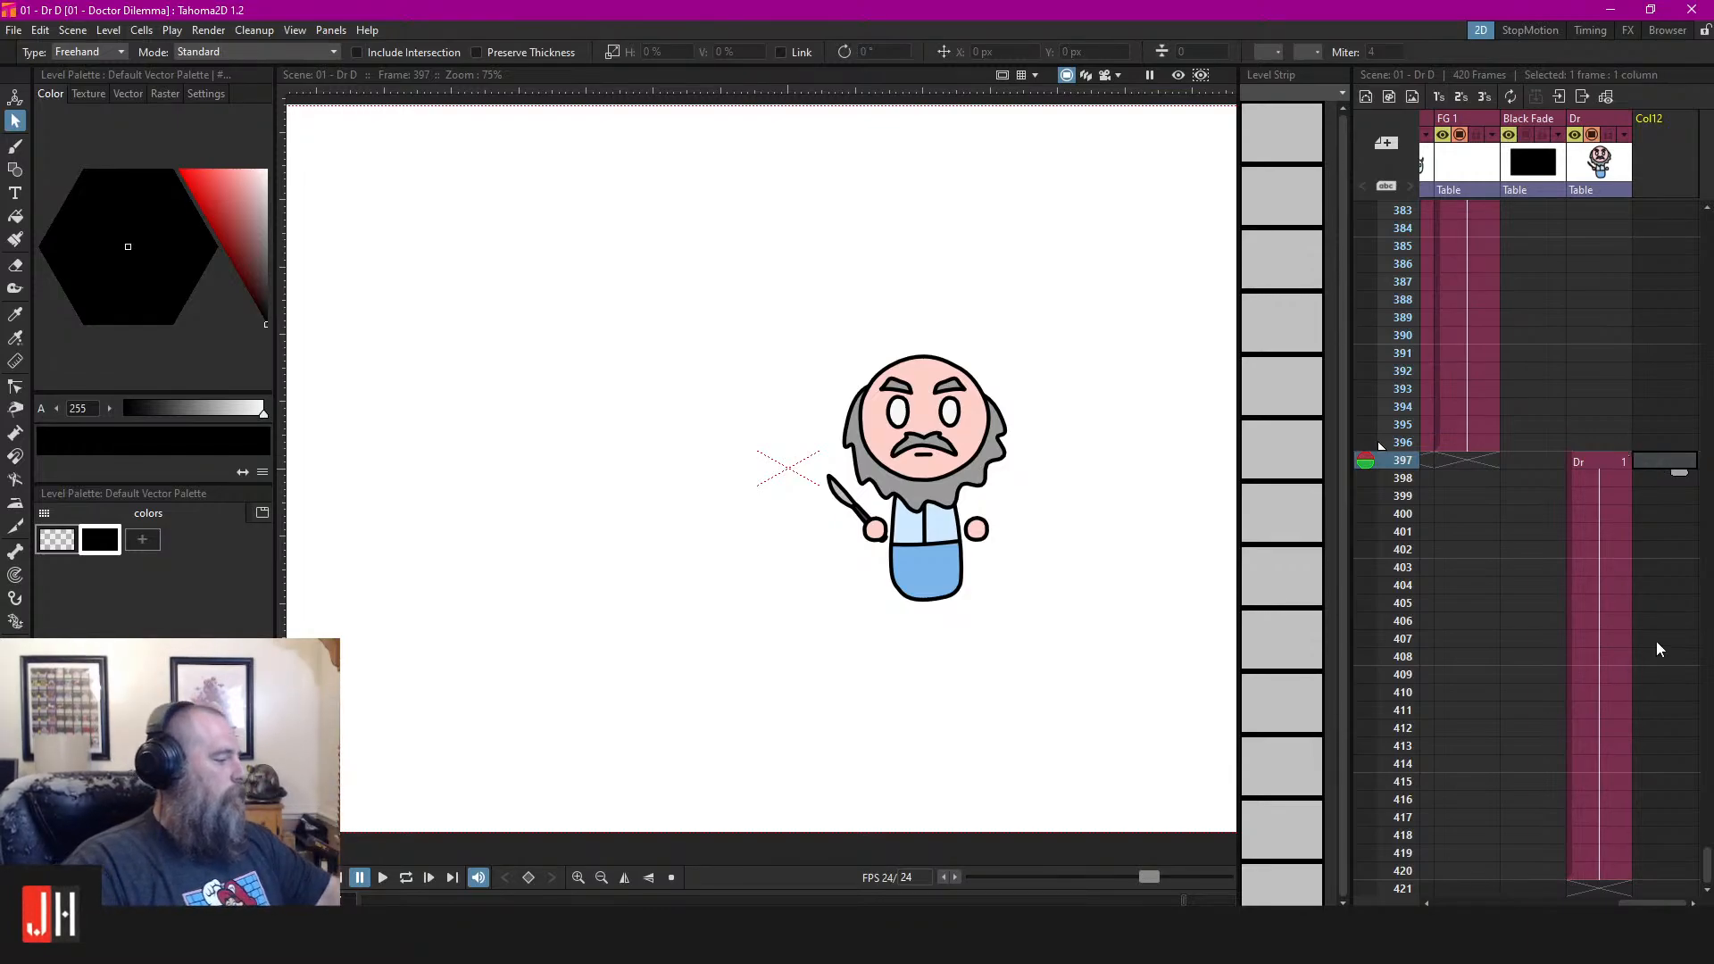
{"action": "left_click_drag", "start_coordinate": [1665, 903], "coordinate": [1519, 904]}
{"action": "left_click_drag", "start_coordinate": [1567, 127], "coordinate": [1655, 155]}
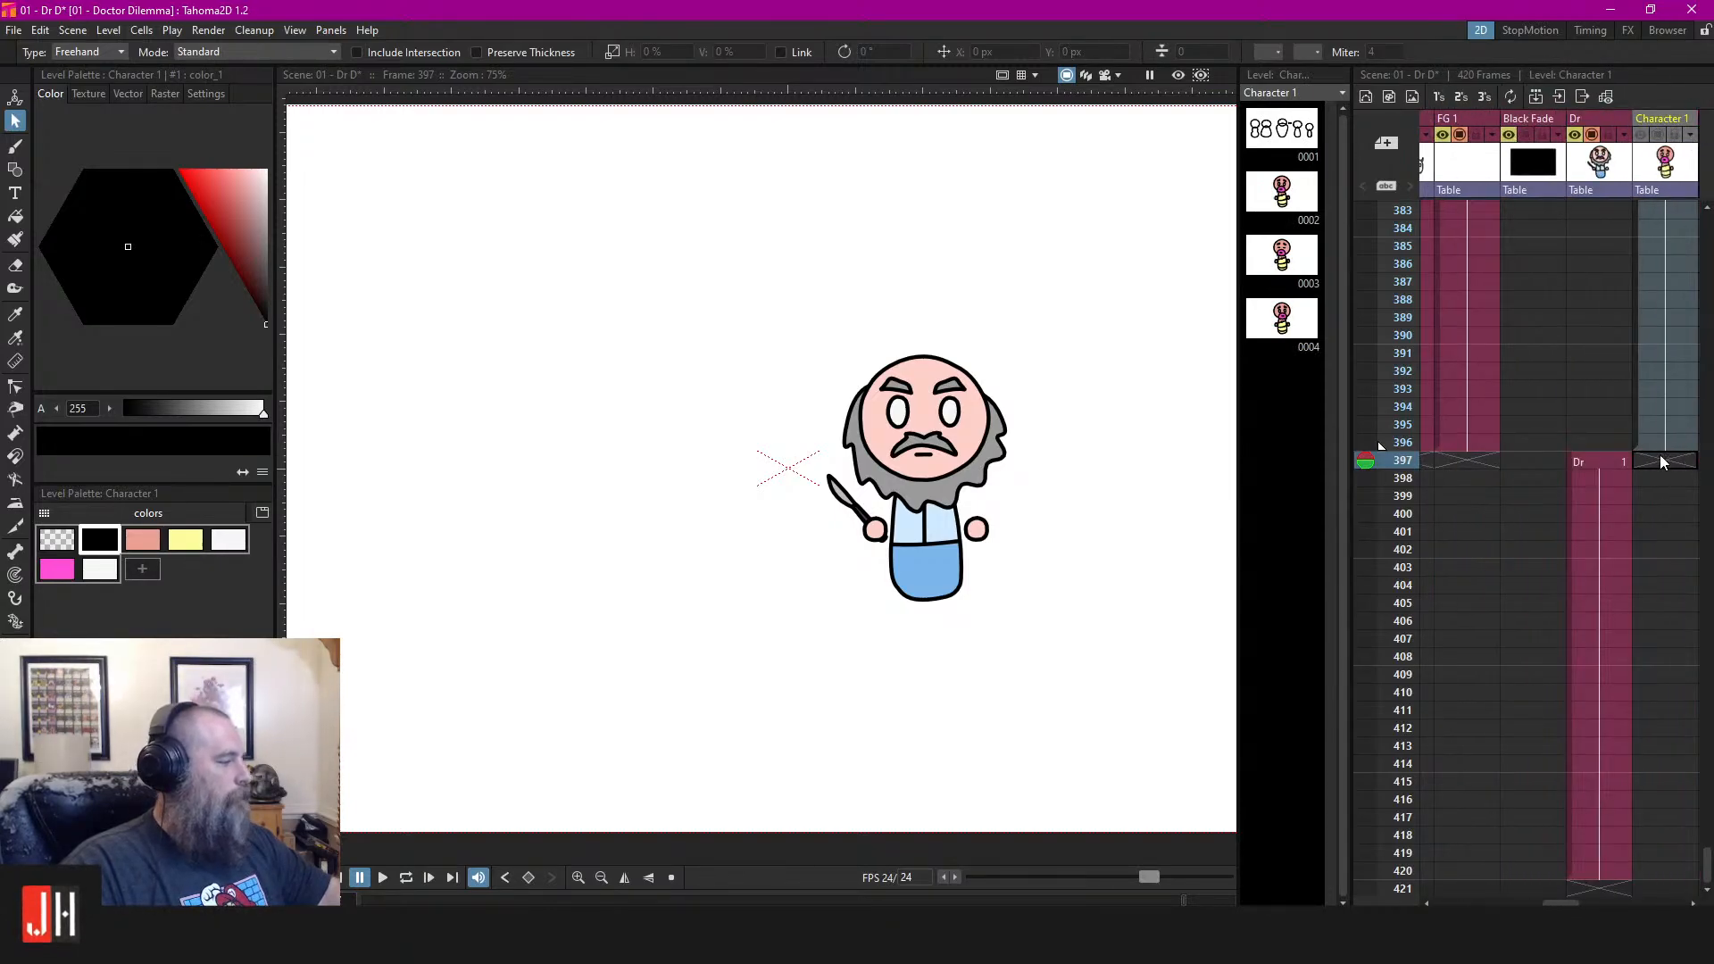
{"action": "left_click", "coordinate": [1596, 461]}
{"action": "scroll", "coordinate": [980, 416], "scroll_direction": "down", "scroll_amount": 2}
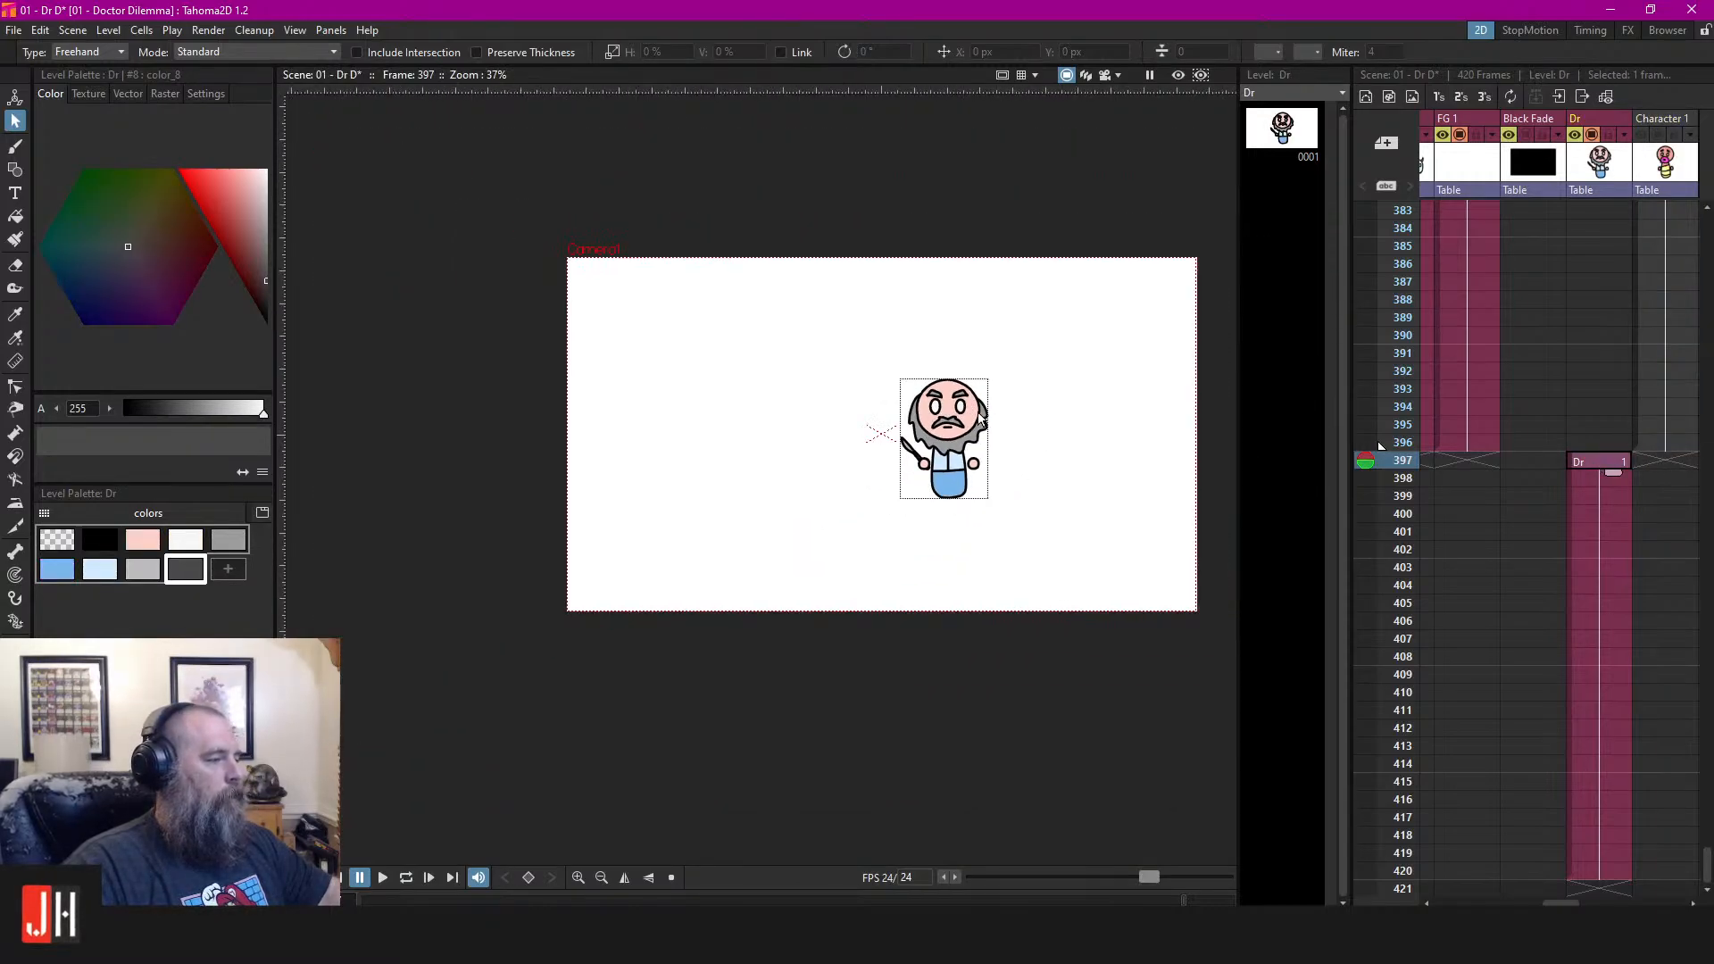
{"action": "key", "text": "ctrl+s"}
Shift the Dr exposure to start at frame 396 and compare the doctor with the desert scene's characters
{"action": "scroll", "coordinate": [977, 402], "scroll_direction": "up", "scroll_amount": 2}
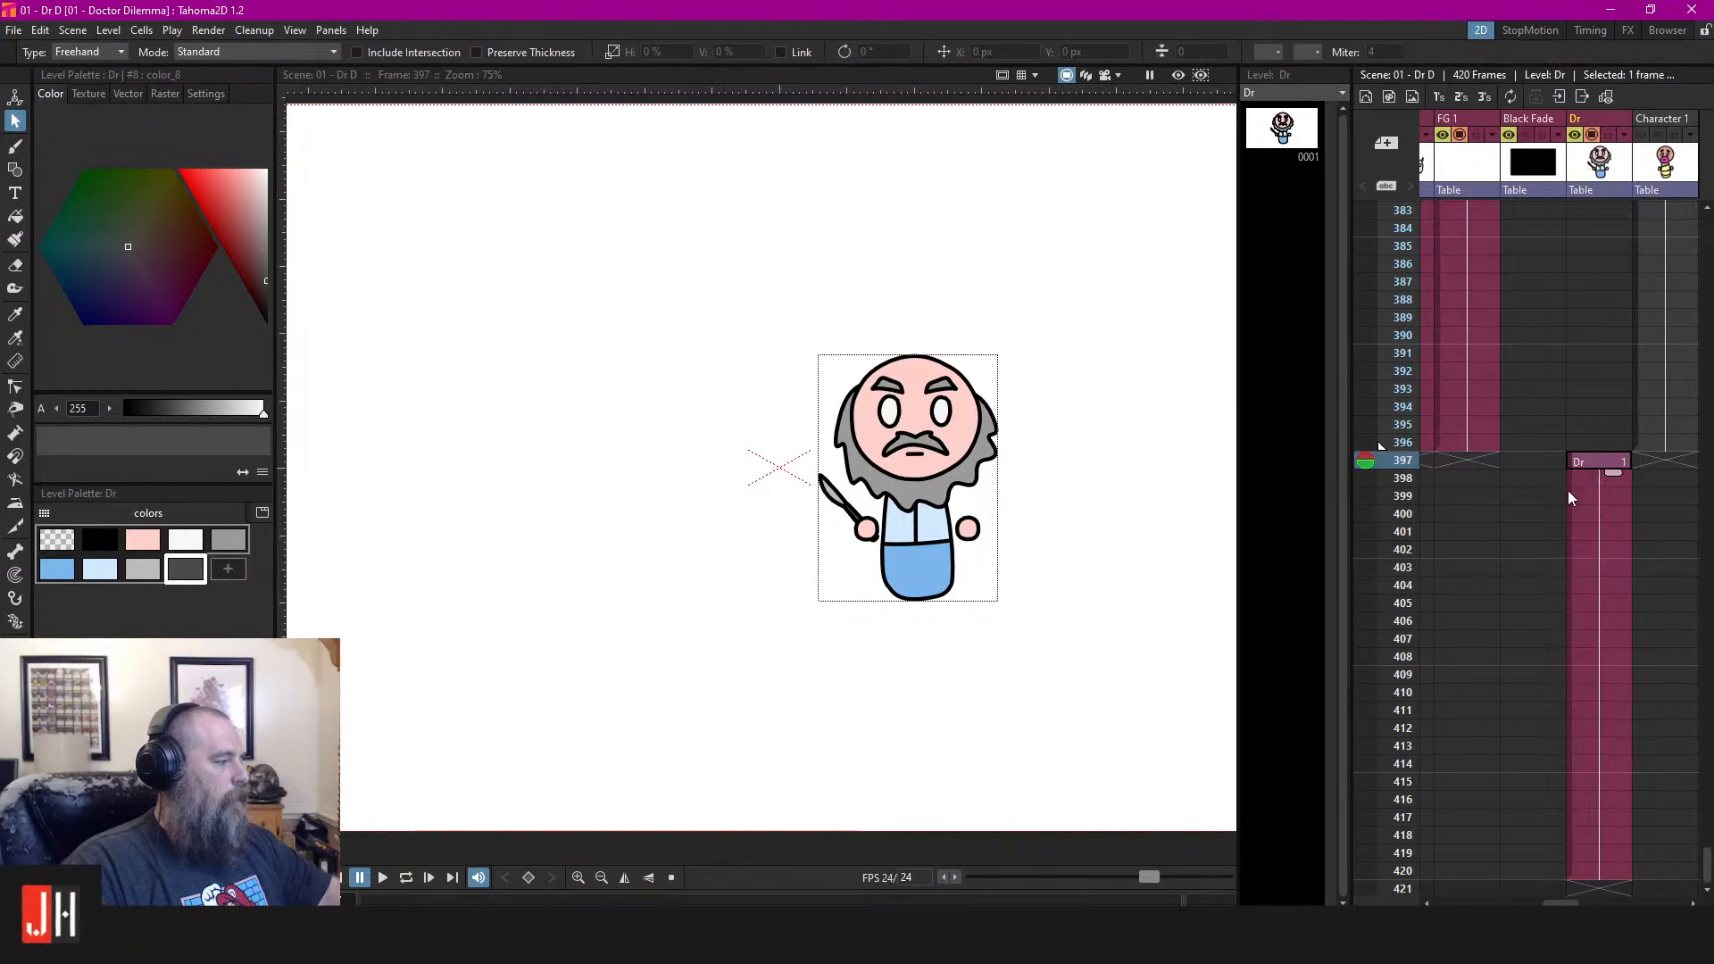
{"action": "left_click_drag", "start_coordinate": [1567, 490], "coordinate": [1571, 474]}
{"action": "left_click", "coordinate": [1586, 443]}
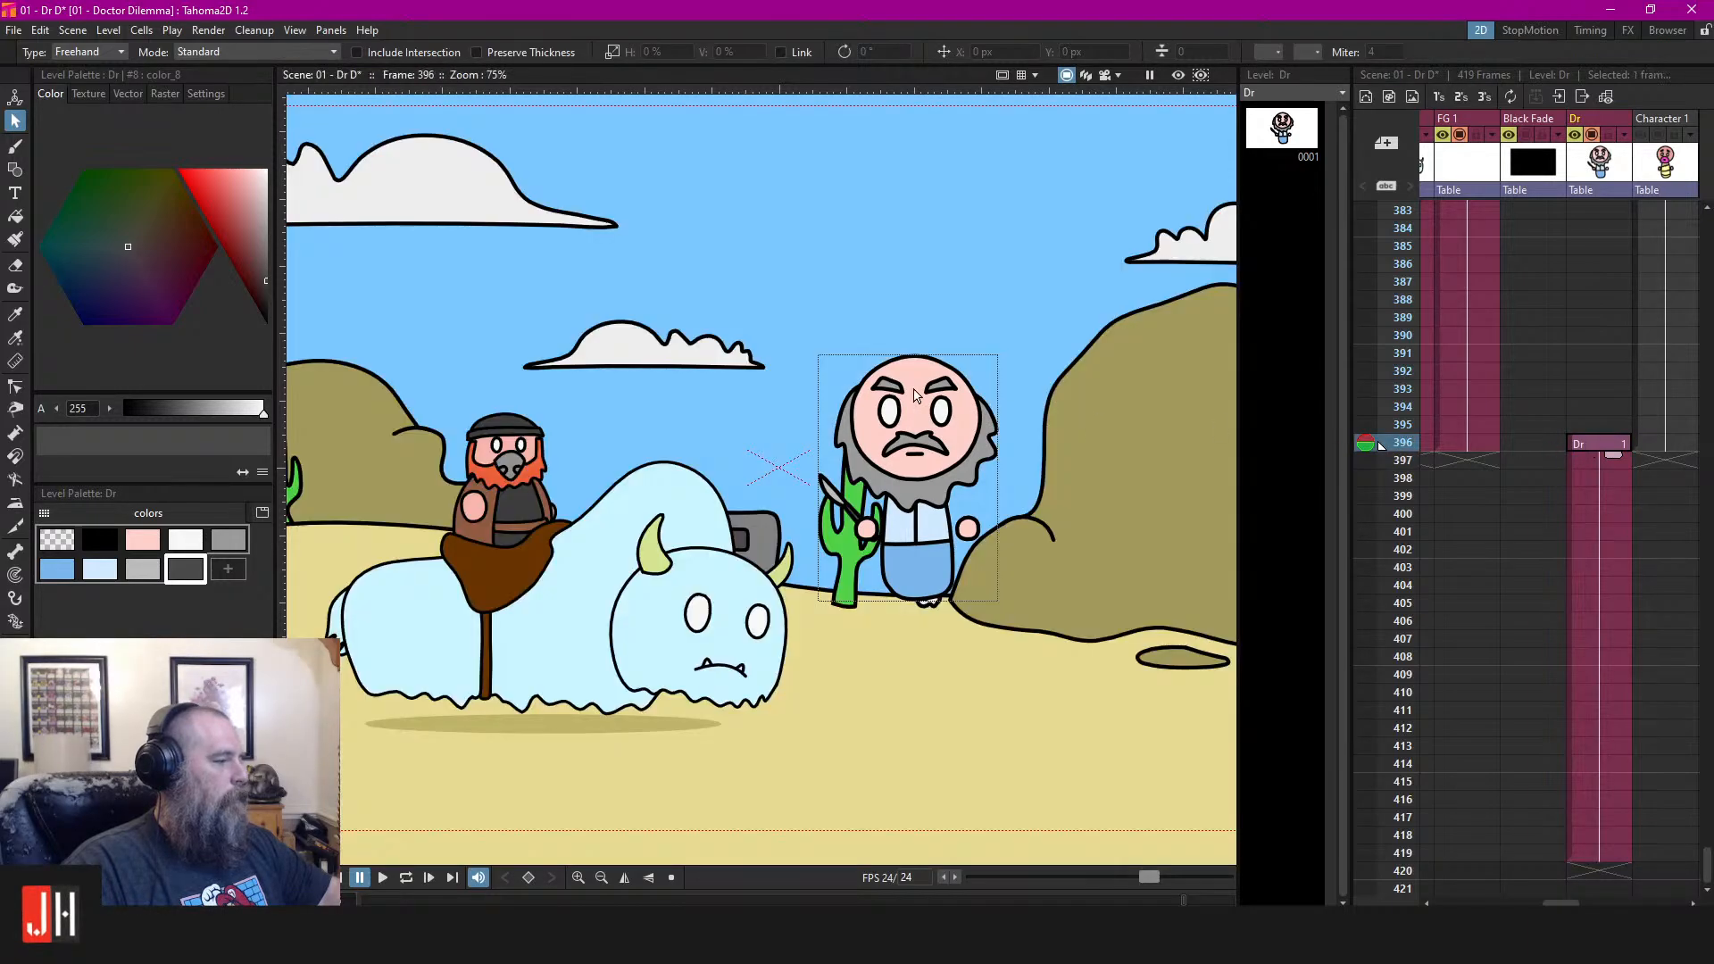
{"action": "key", "text": "ctrl+a"}
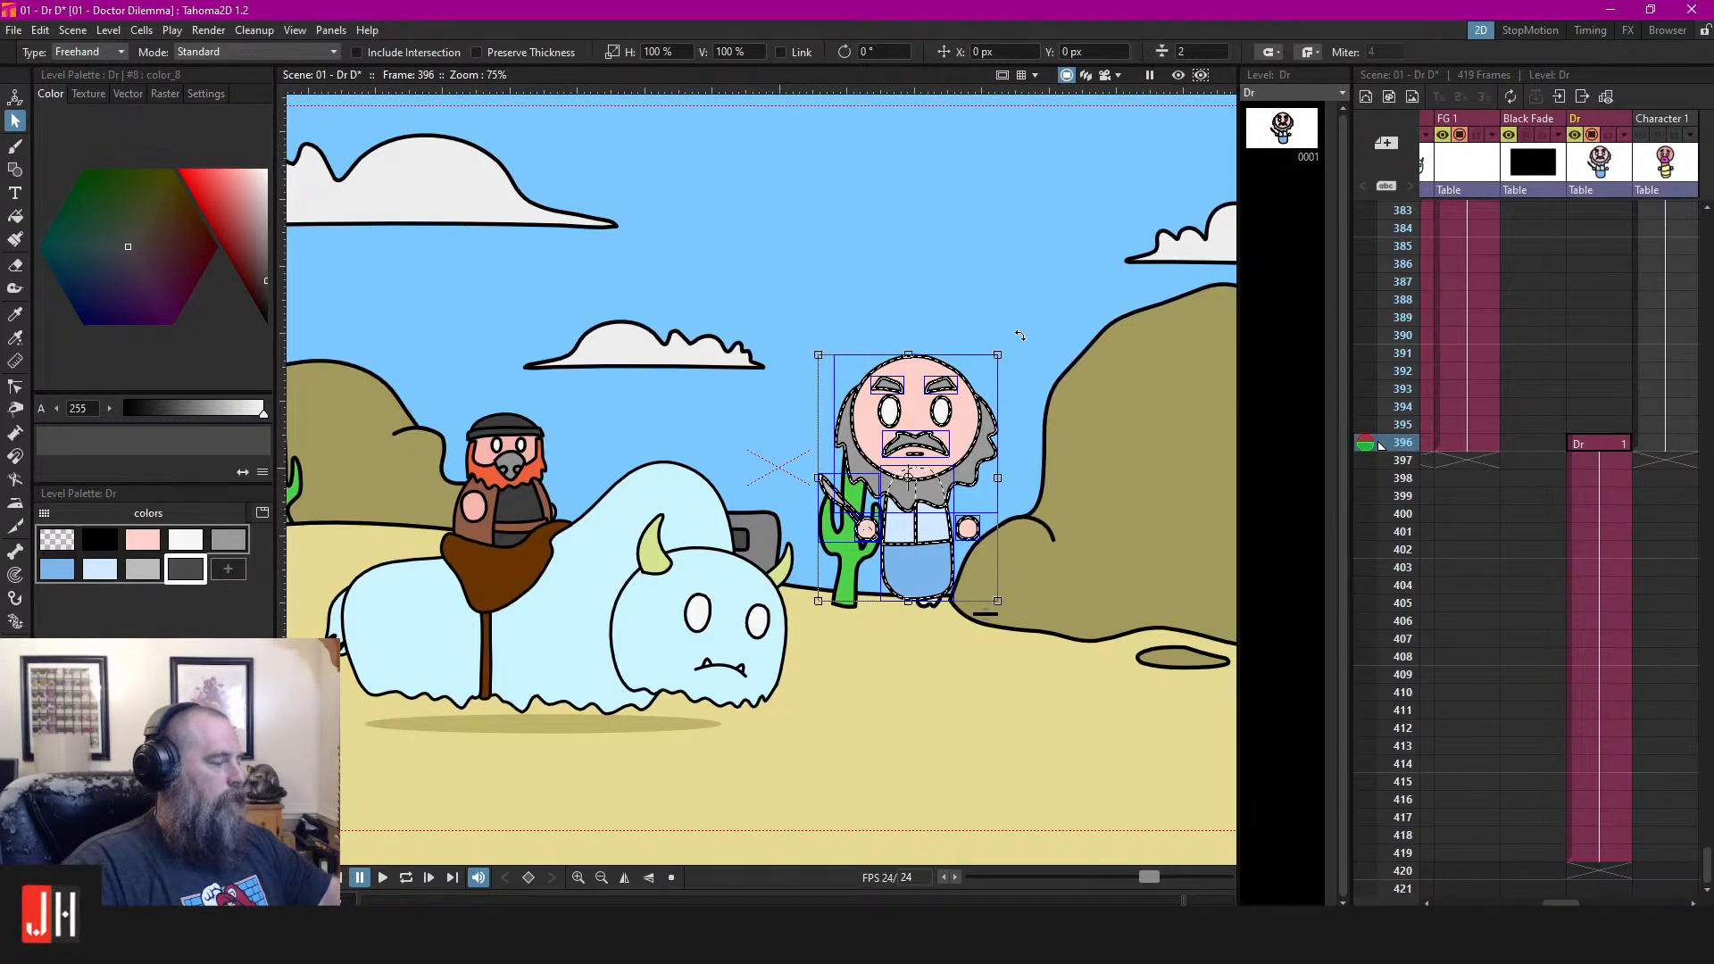
{"action": "scroll", "coordinate": [1022, 343], "scroll_direction": "down", "scroll_amount": 3}
{"action": "left_click", "coordinate": [988, 700]}
{"action": "scroll", "coordinate": [1026, 452], "scroll_direction": "up", "scroll_amount": 4}
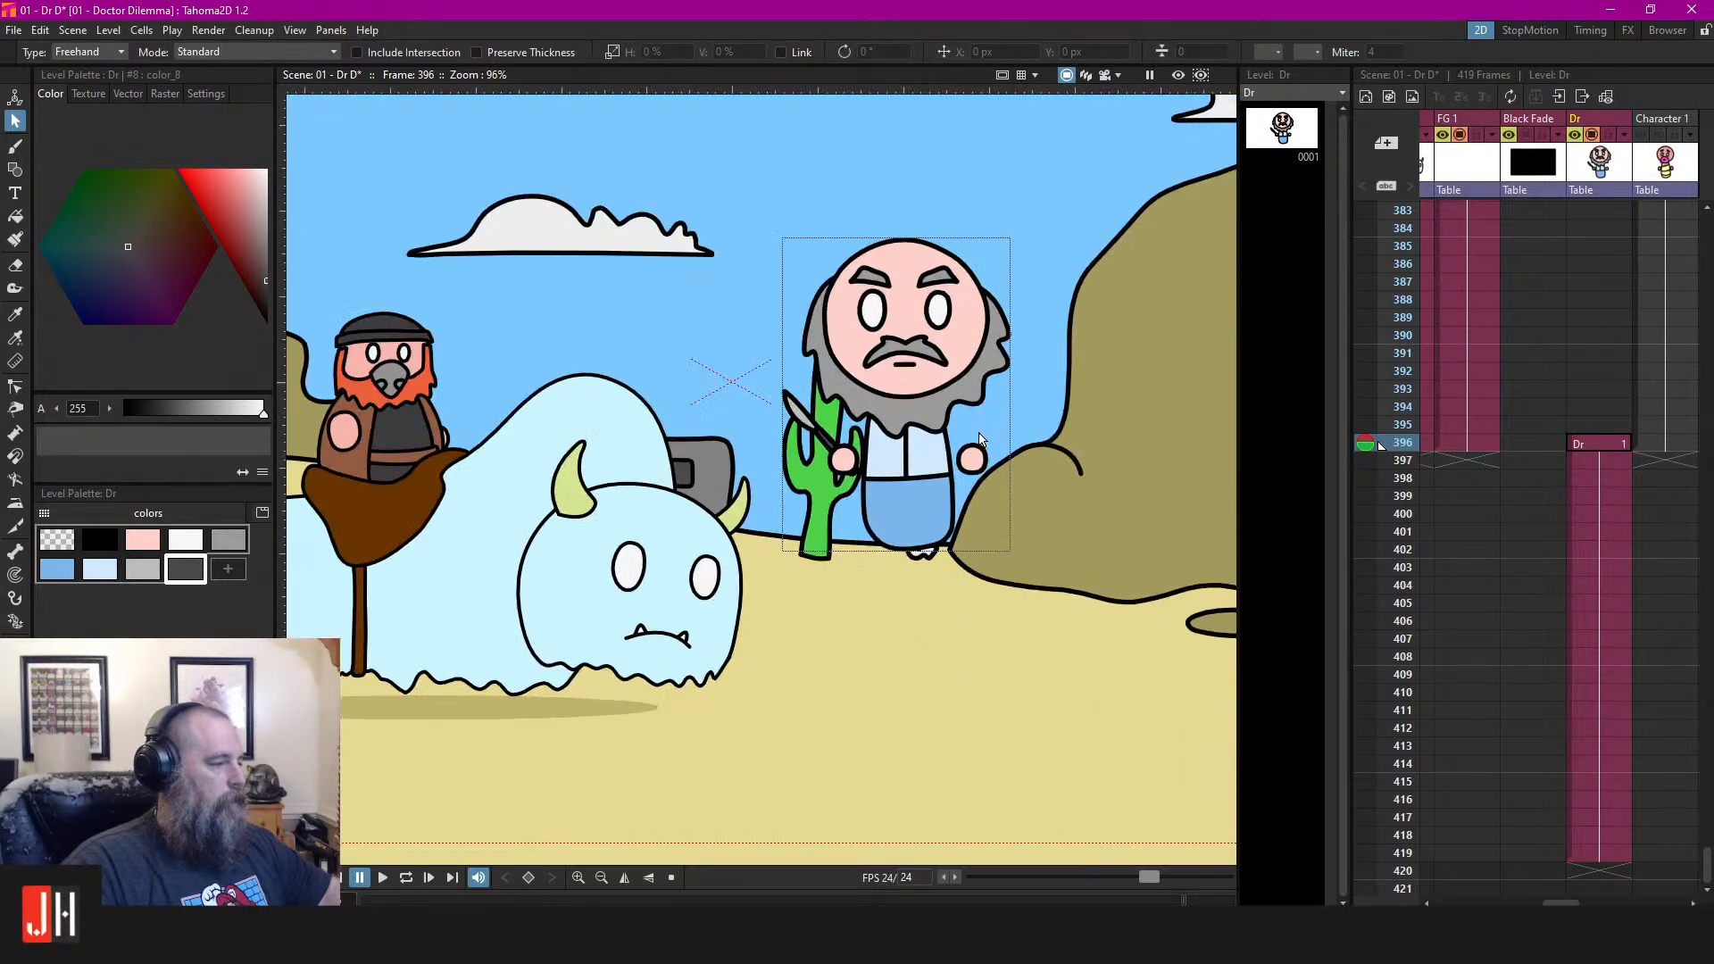
Shift the Dr exposure back to start at frame 397 and save the scene
{"action": "left_click_drag", "start_coordinate": [1568, 467], "coordinate": [1573, 484]}
{"action": "left_click", "coordinate": [1588, 459]}
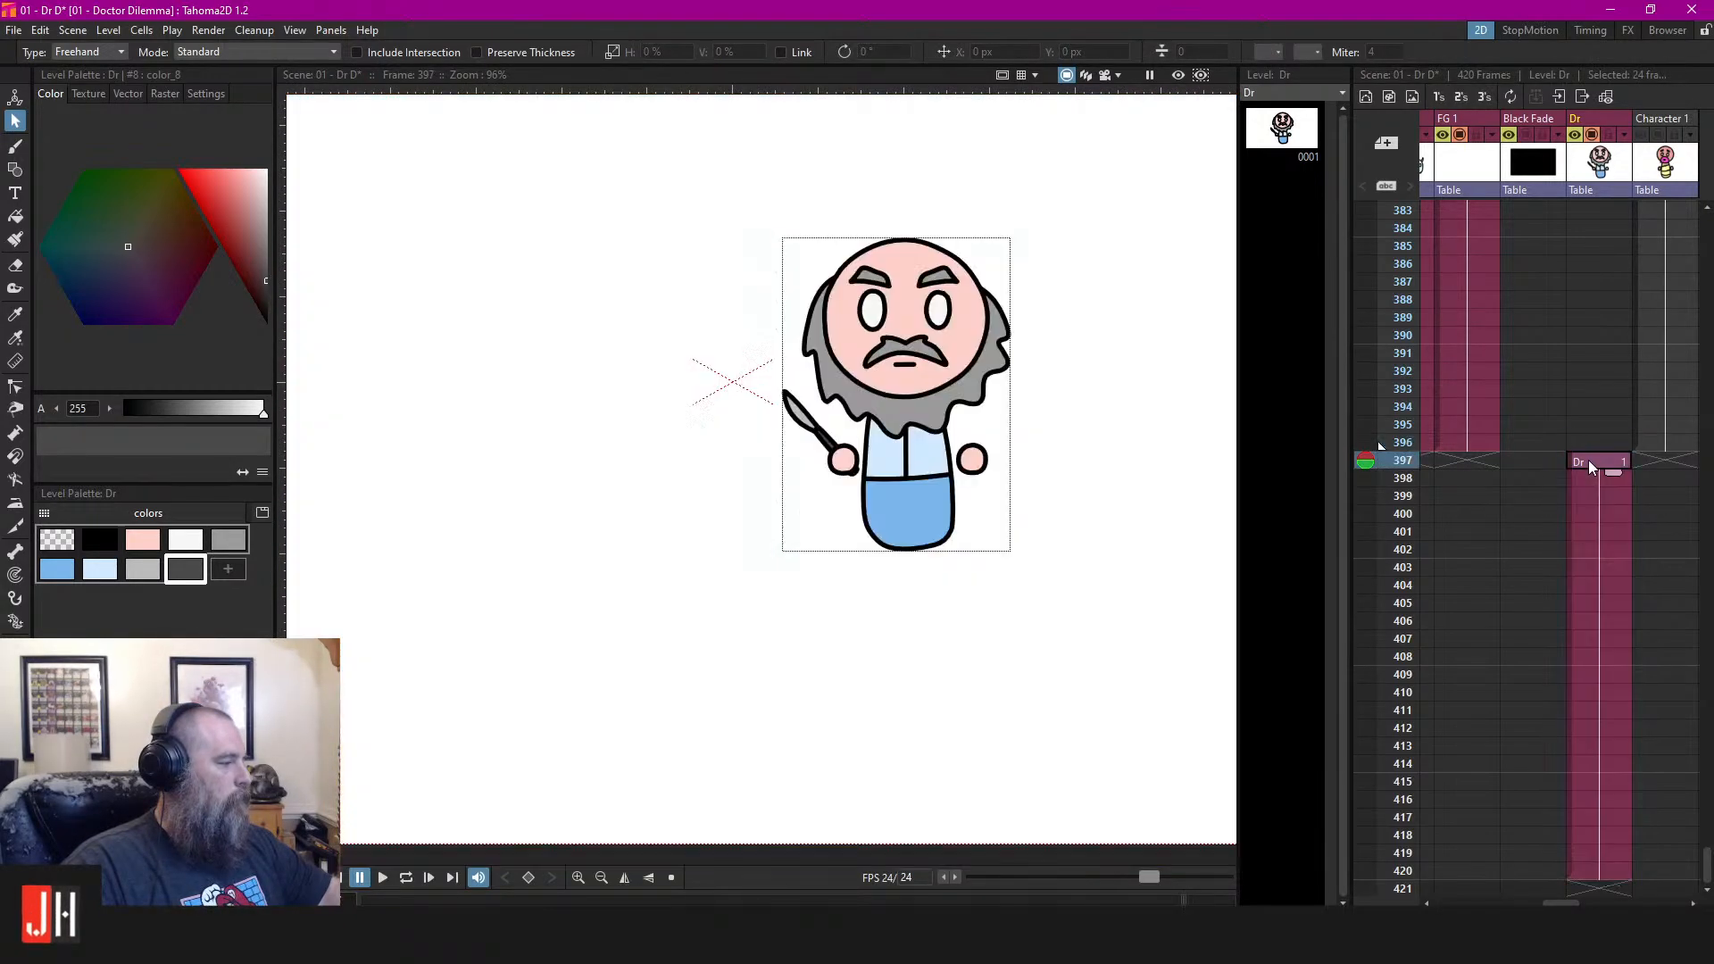
{"action": "scroll", "coordinate": [854, 372], "scroll_direction": "down", "scroll_amount": 3}
{"action": "scroll", "coordinate": [953, 372], "scroll_direction": "up", "scroll_amount": 2}
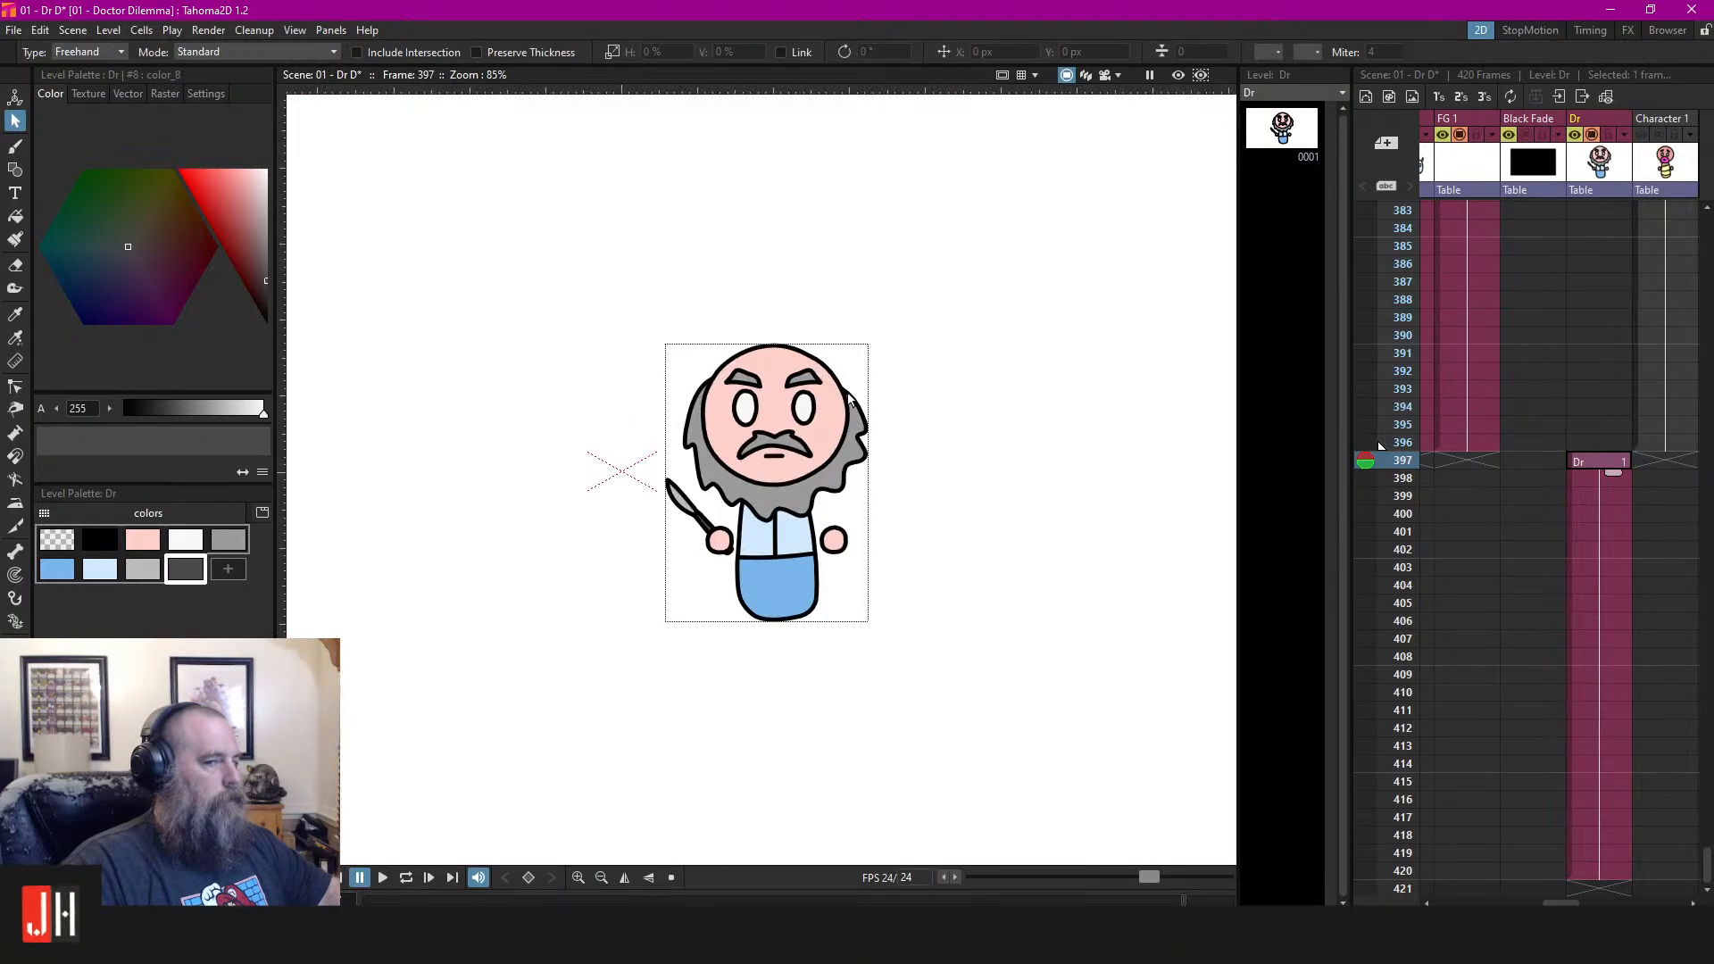
{"action": "key", "text": "ctrl+s"}
Move the doctor's moustache and mouth together up about 6 px and save the scene
{"action": "scroll", "coordinate": [801, 410], "scroll_direction": "up", "scroll_amount": 3}
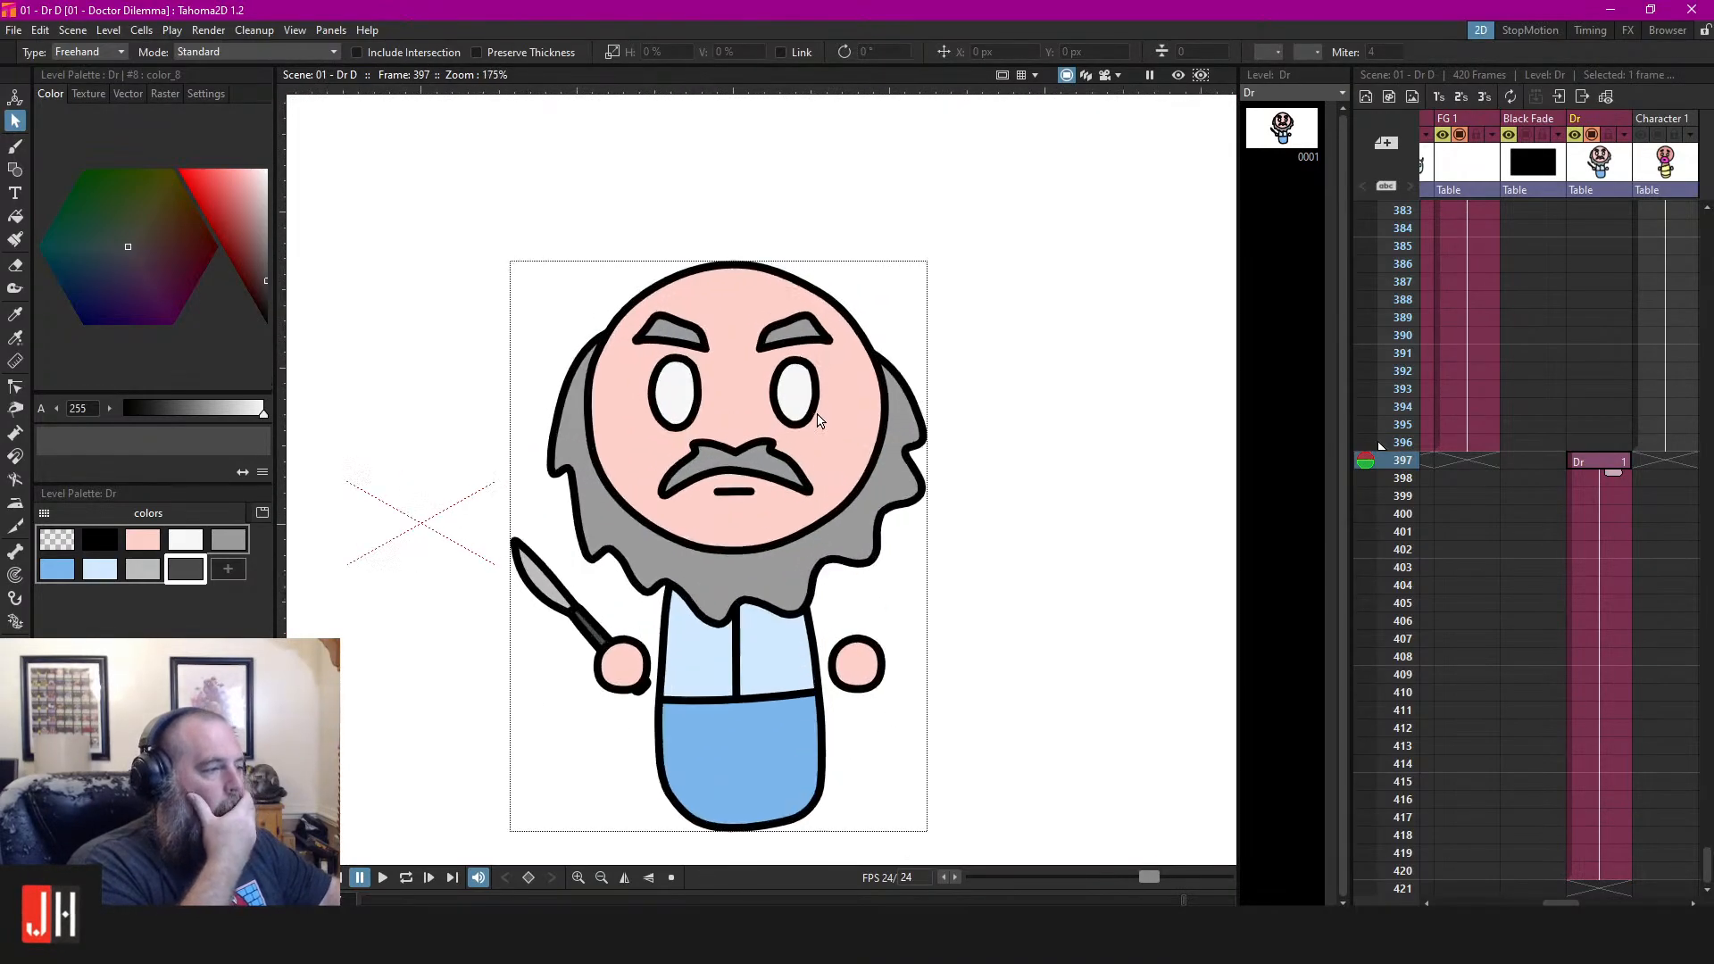
{"action": "scroll", "coordinate": [819, 420], "scroll_direction": "down", "scroll_amount": 4}
{"action": "scroll", "coordinate": [784, 458], "scroll_direction": "up", "scroll_amount": 7}
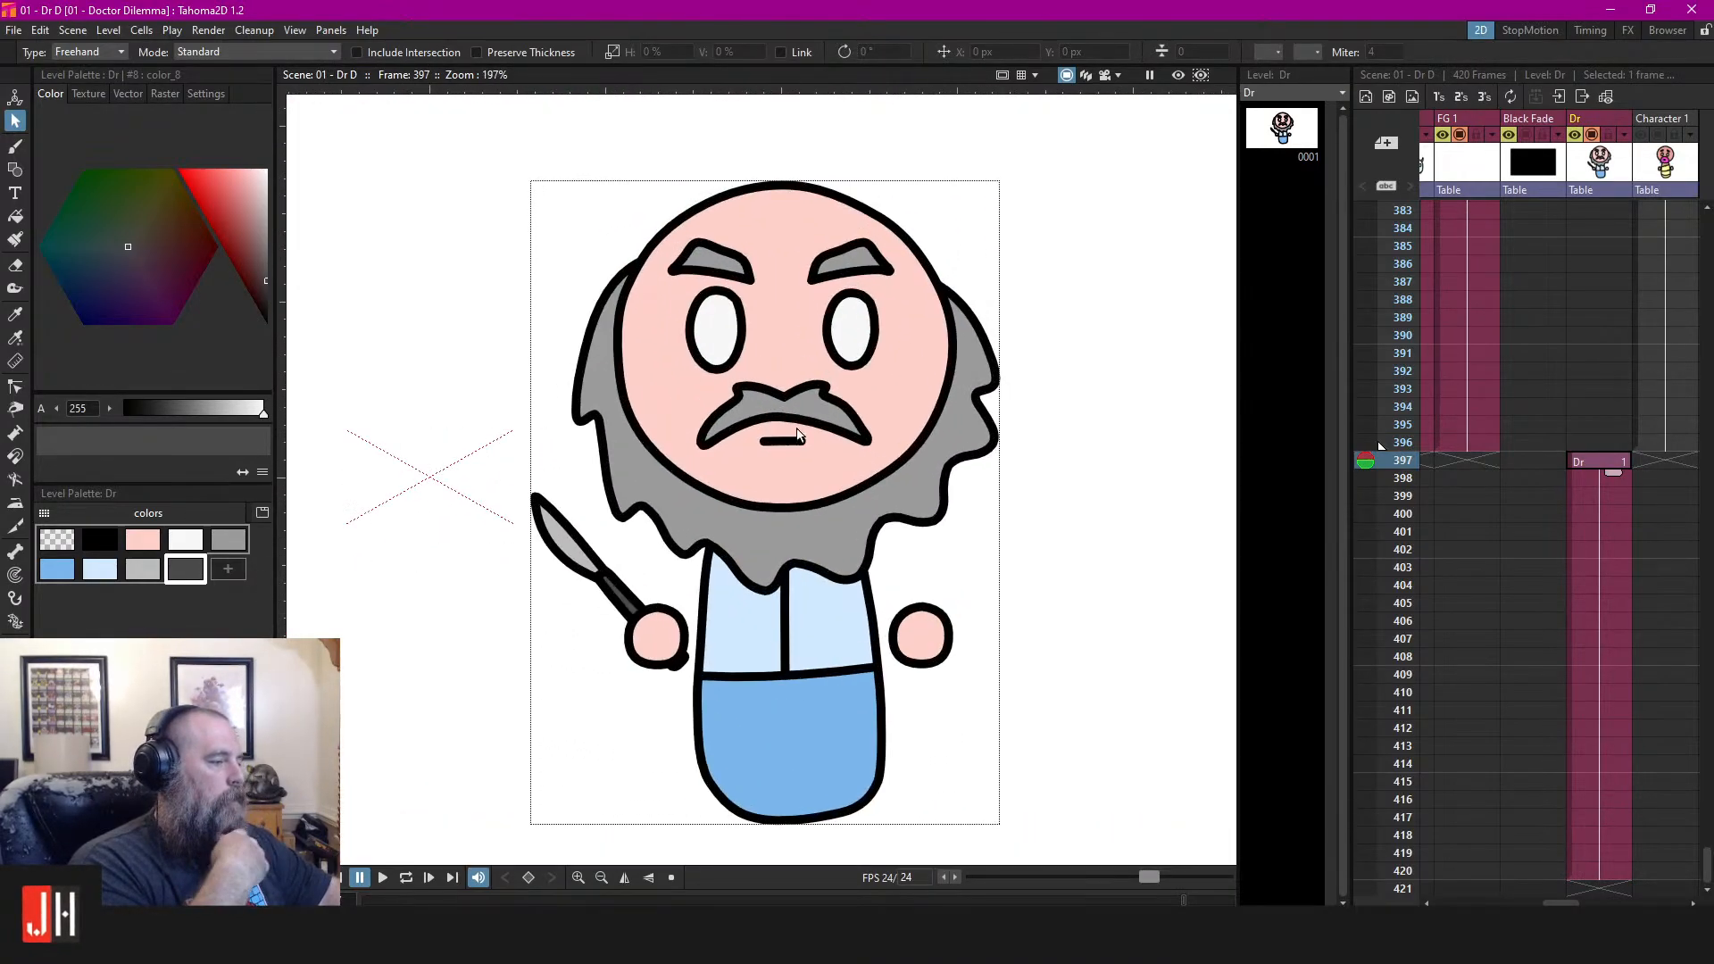
{"action": "left_click", "coordinate": [785, 439]}
{"action": "left_click_drag", "start_coordinate": [795, 368], "coordinate": [794, 412]}
{"action": "left_click", "coordinate": [800, 452], "text": "shift"}
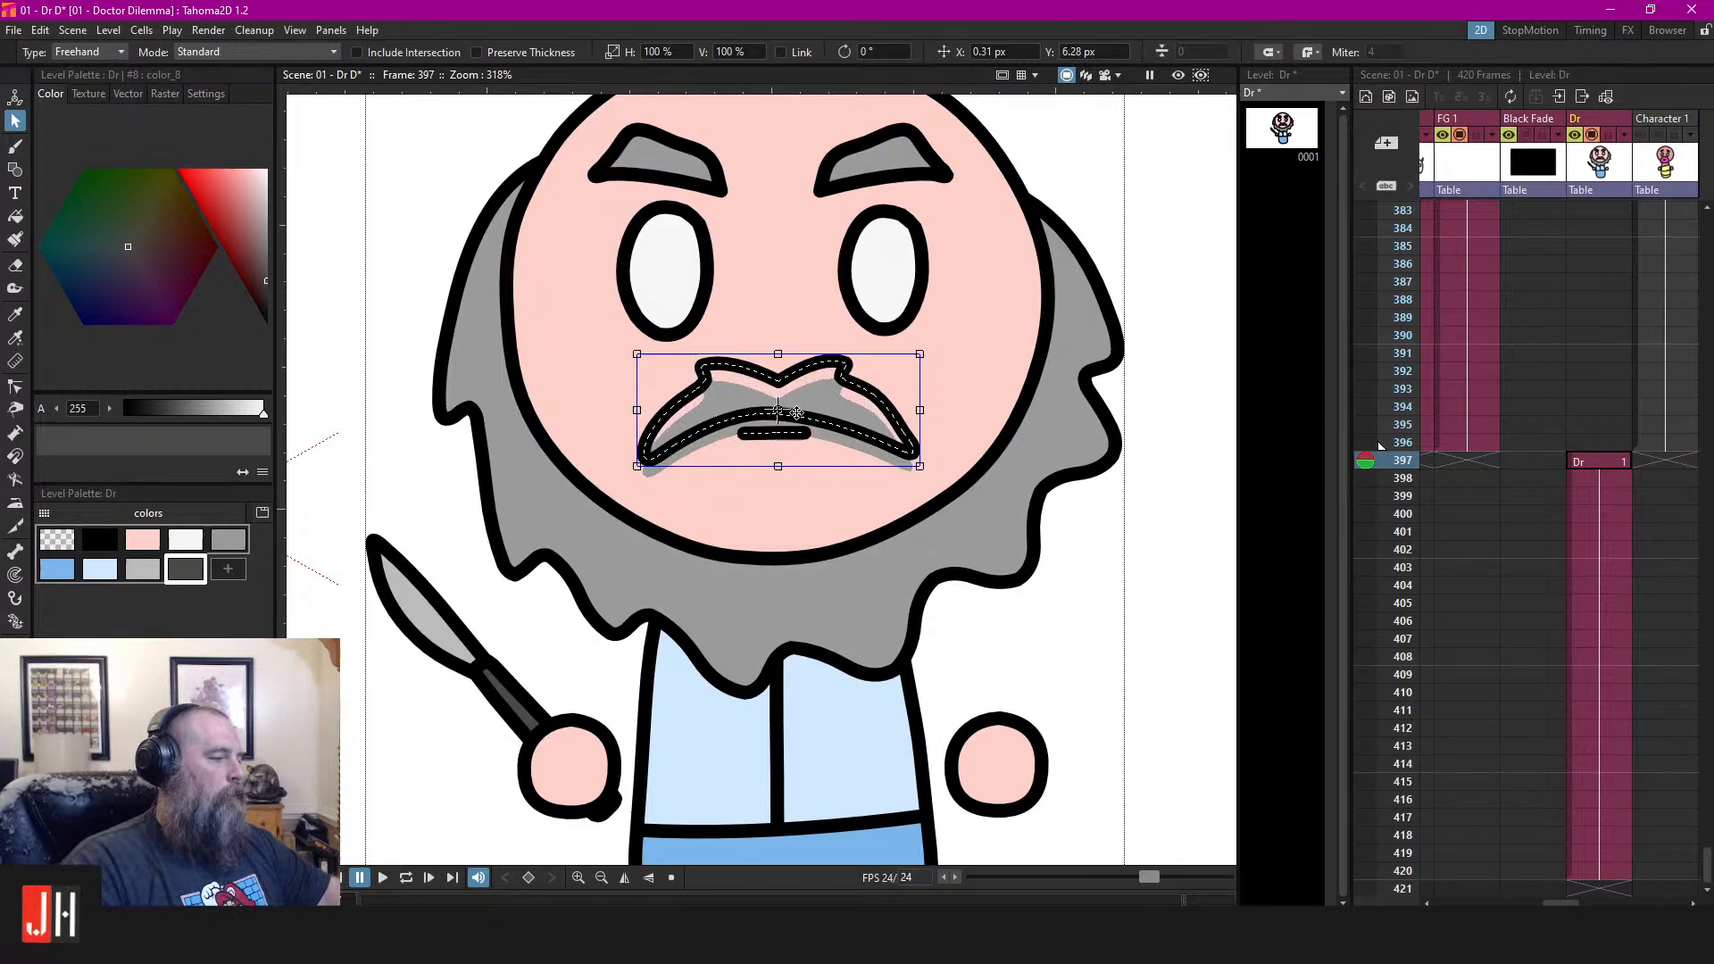
{"action": "left_click", "coordinate": [1129, 217]}
{"action": "scroll", "coordinate": [985, 493], "scroll_direction": "down", "scroll_amount": 7}
{"action": "key", "text": "ctrl+s"}
Move the mouth line down about 3 px below the moustache and save the scene
{"action": "scroll", "coordinate": [933, 489], "scroll_direction": "up", "scroll_amount": 10}
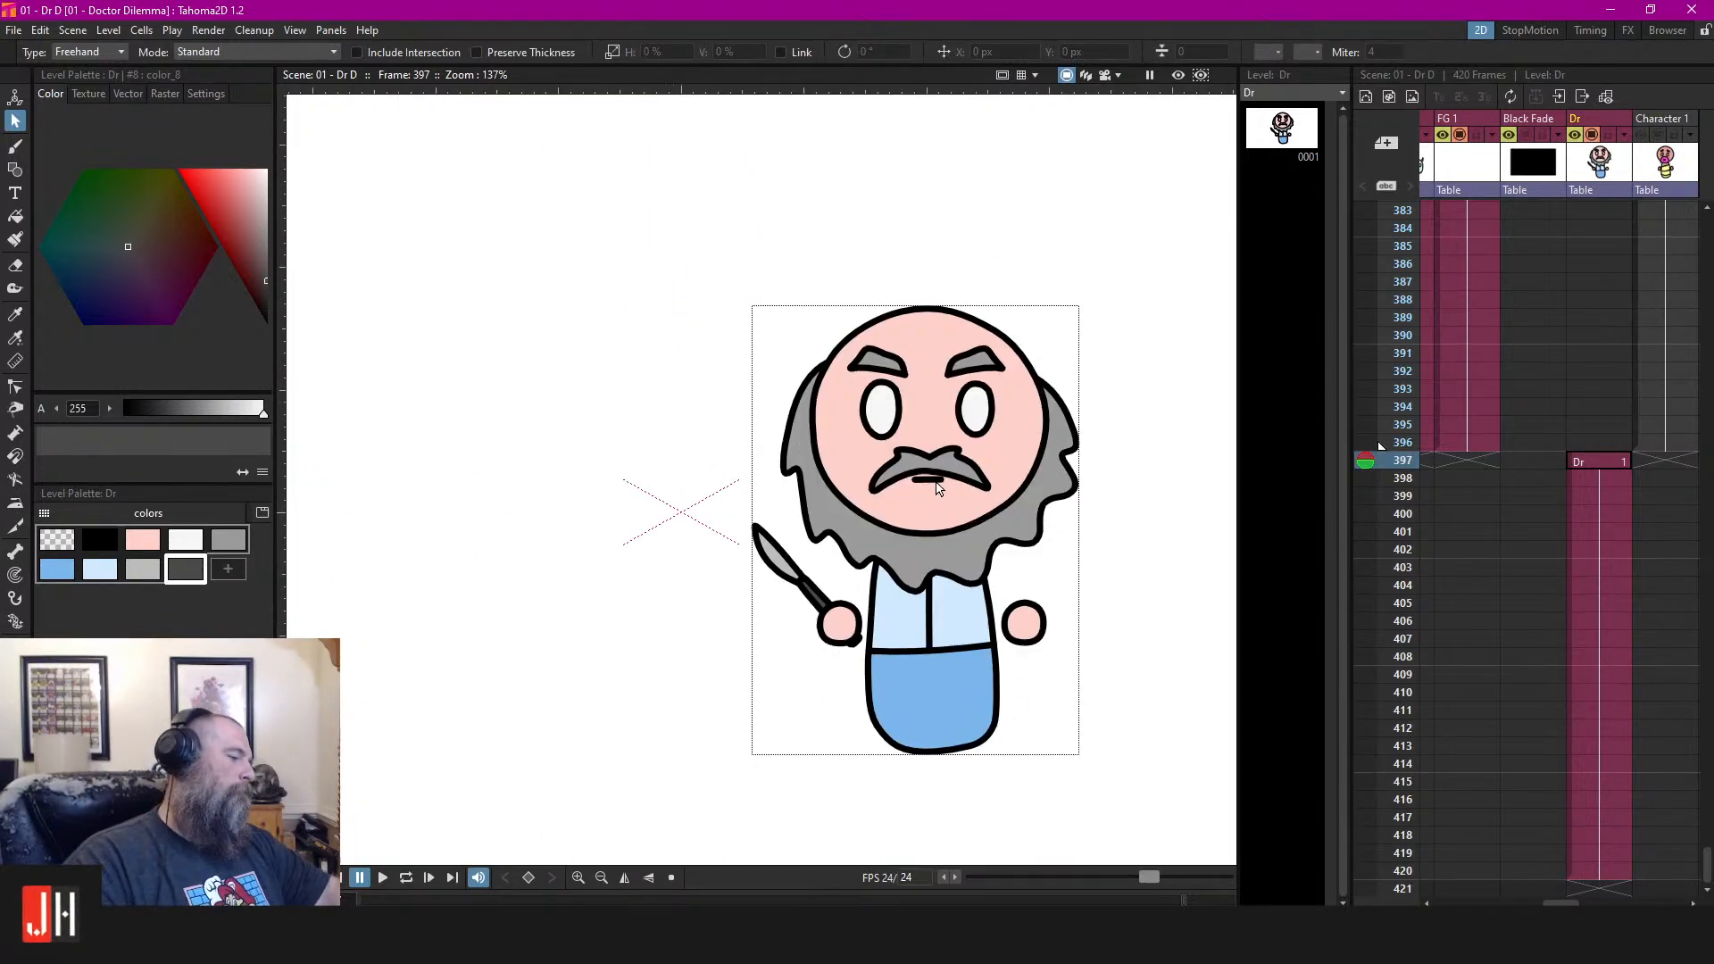
{"action": "scroll", "coordinate": [934, 489], "scroll_direction": "up", "scroll_amount": 3}
{"action": "left_click", "coordinate": [915, 479]}
{"action": "left_click_drag", "start_coordinate": [915, 483], "coordinate": [914, 504]}
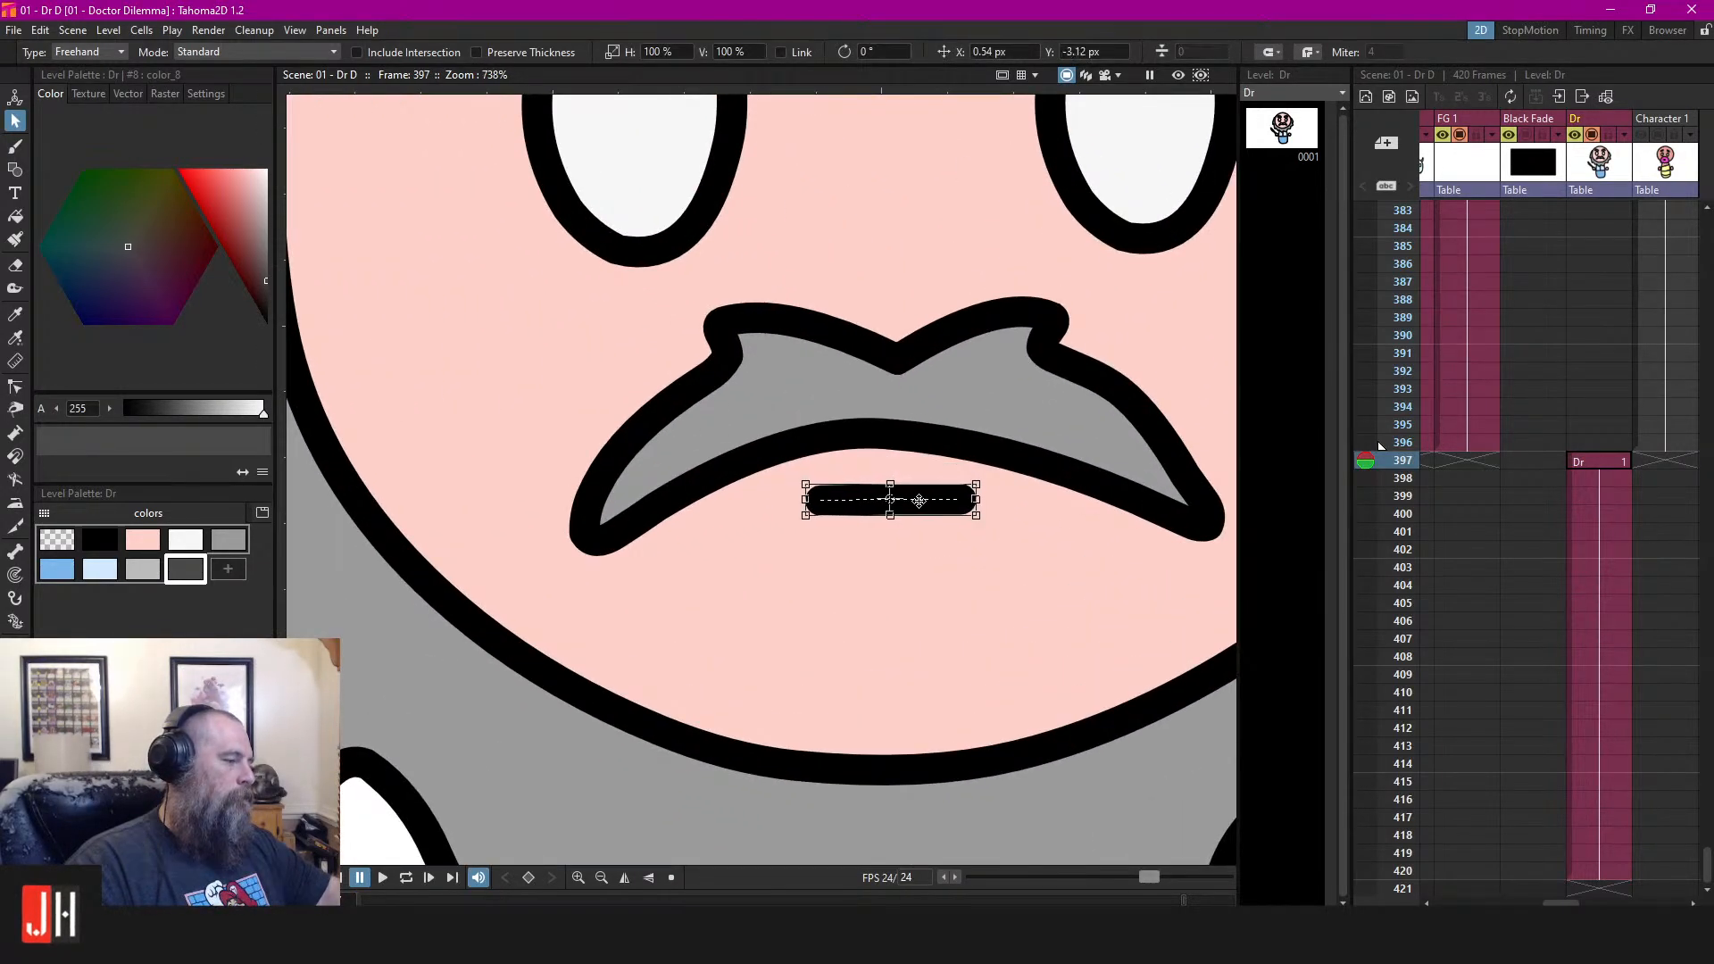
{"action": "scroll", "coordinate": [915, 504], "scroll_direction": "down", "scroll_amount": 10}
{"action": "left_click", "coordinate": [1116, 549]}
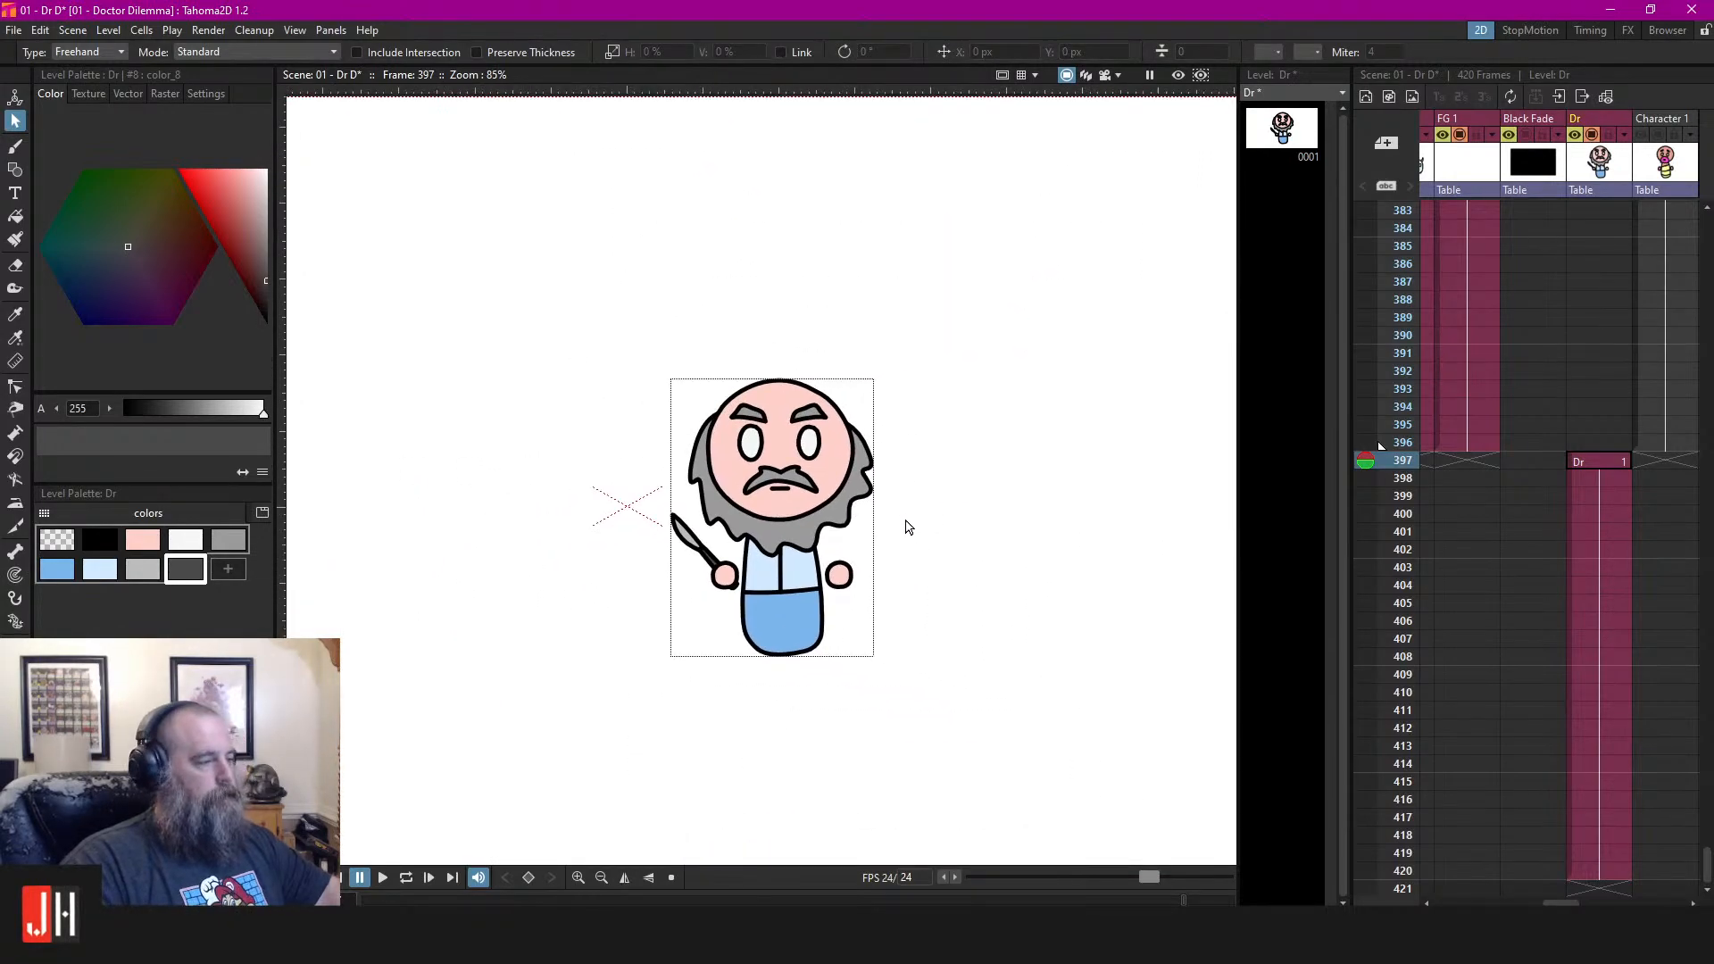
{"action": "key", "text": "ctrl+s"}
Draw a short curved wrinkle line from the lower outer edge of each eye with the Brush in the black style
{"action": "scroll", "coordinate": [907, 524], "scroll_direction": "up", "scroll_amount": 7}
{"action": "scroll", "coordinate": [761, 458], "scroll_direction": "up", "scroll_amount": 4}
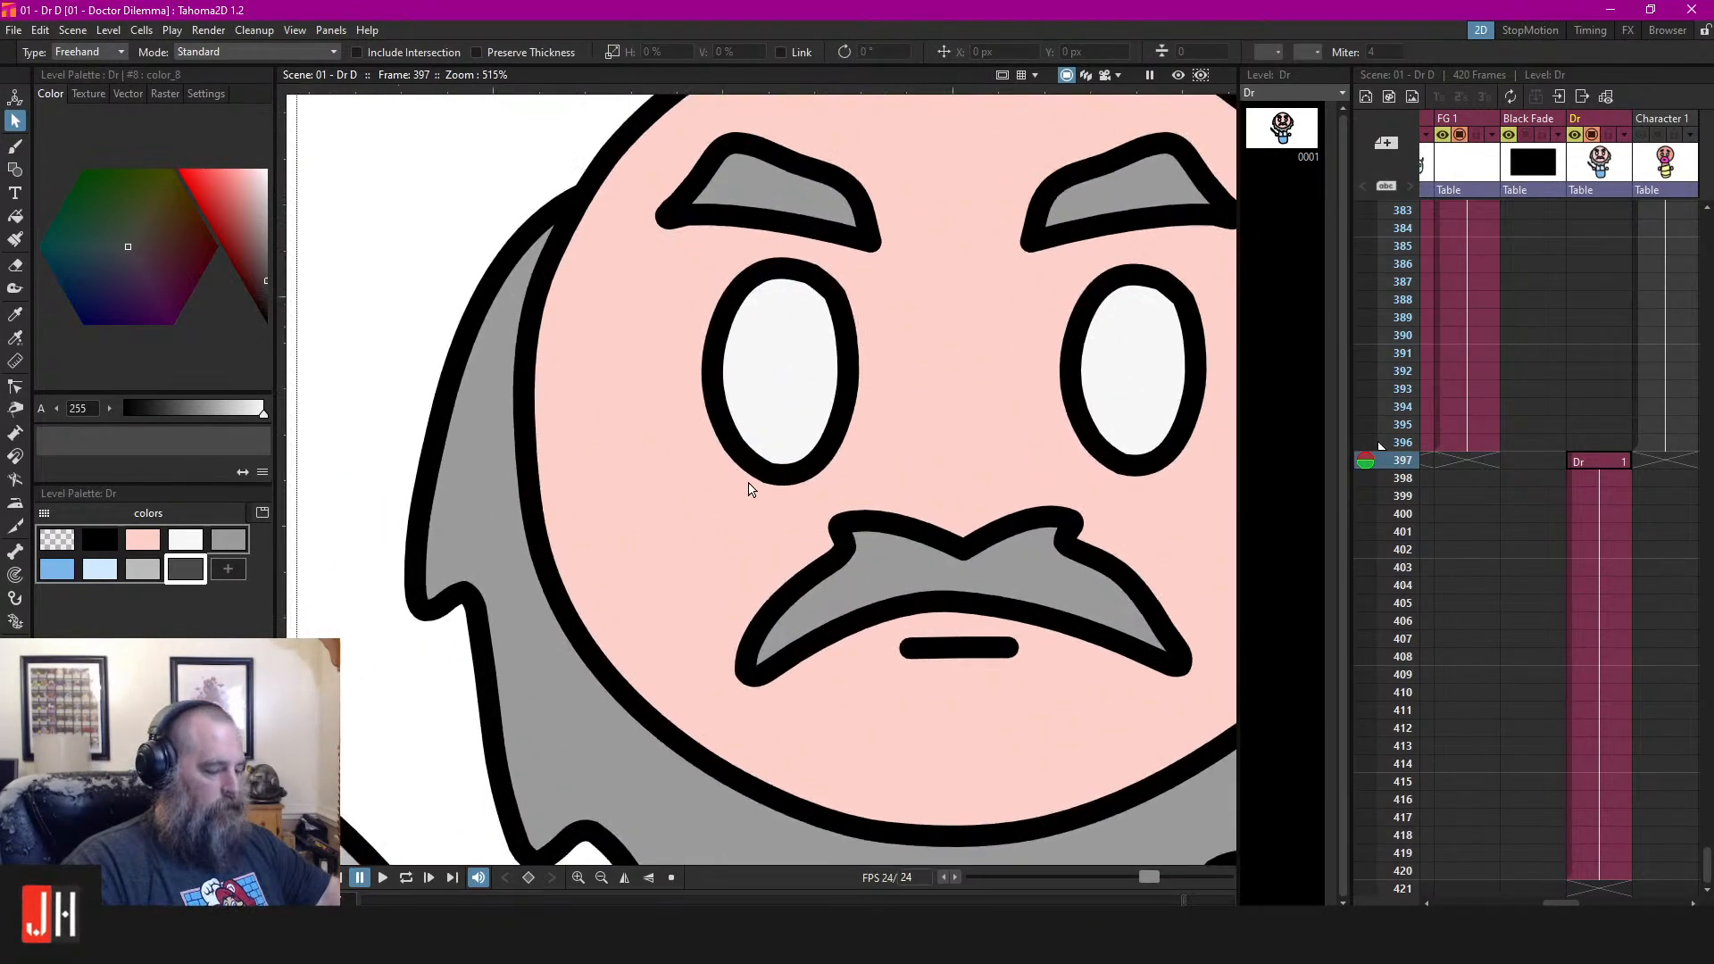
{"action": "key", "text": "b"}
{"action": "left_click", "coordinate": [100, 540]}
{"action": "scroll", "coordinate": [617, 404], "scroll_direction": "up", "scroll_amount": 3}
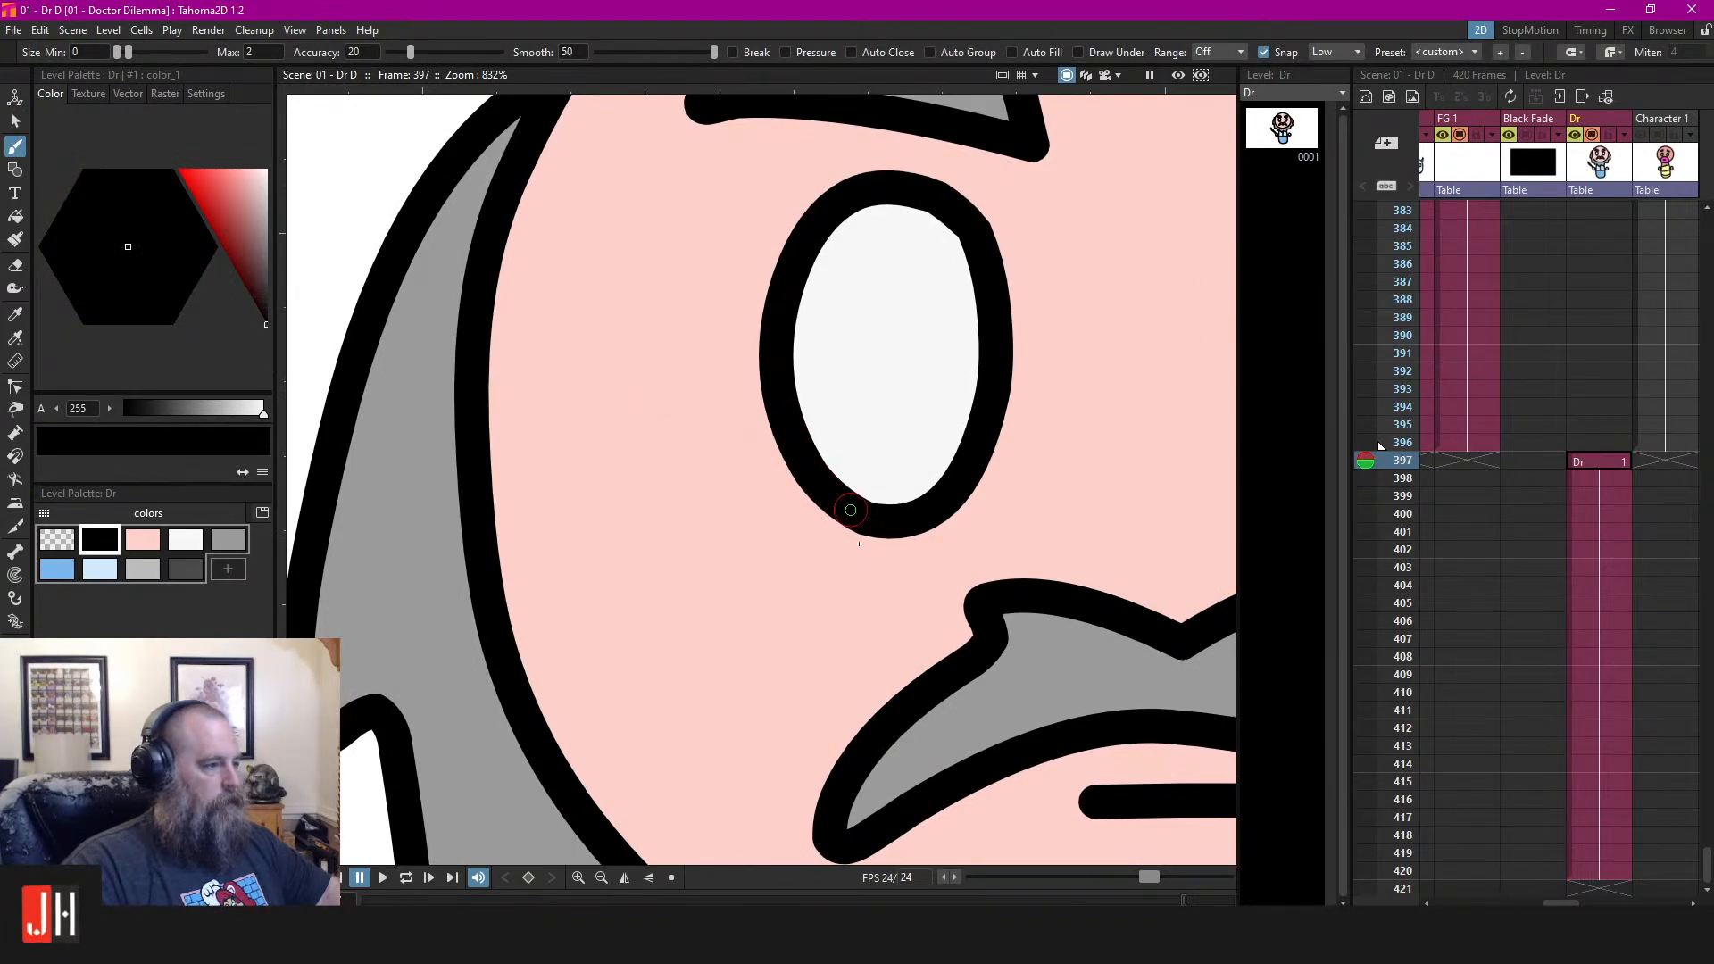
{"action": "mouse_move", "coordinate": [851, 523]}
{"action": "left_mouse_down"}
{"action": "mouse_move", "coordinate": [734, 426]}
{"action": "mouse_move", "coordinate": [750, 463]}
{"action": "mouse_move", "coordinate": [889, 524]}
{"action": "left_mouse_up"}
{"action": "key", "text": "ctrl+z"}
{"action": "left_click_drag", "start_coordinate": [1008, 505], "coordinate": [598, 537]}
{"action": "left_click_drag", "start_coordinate": [934, 536], "coordinate": [728, 542]}
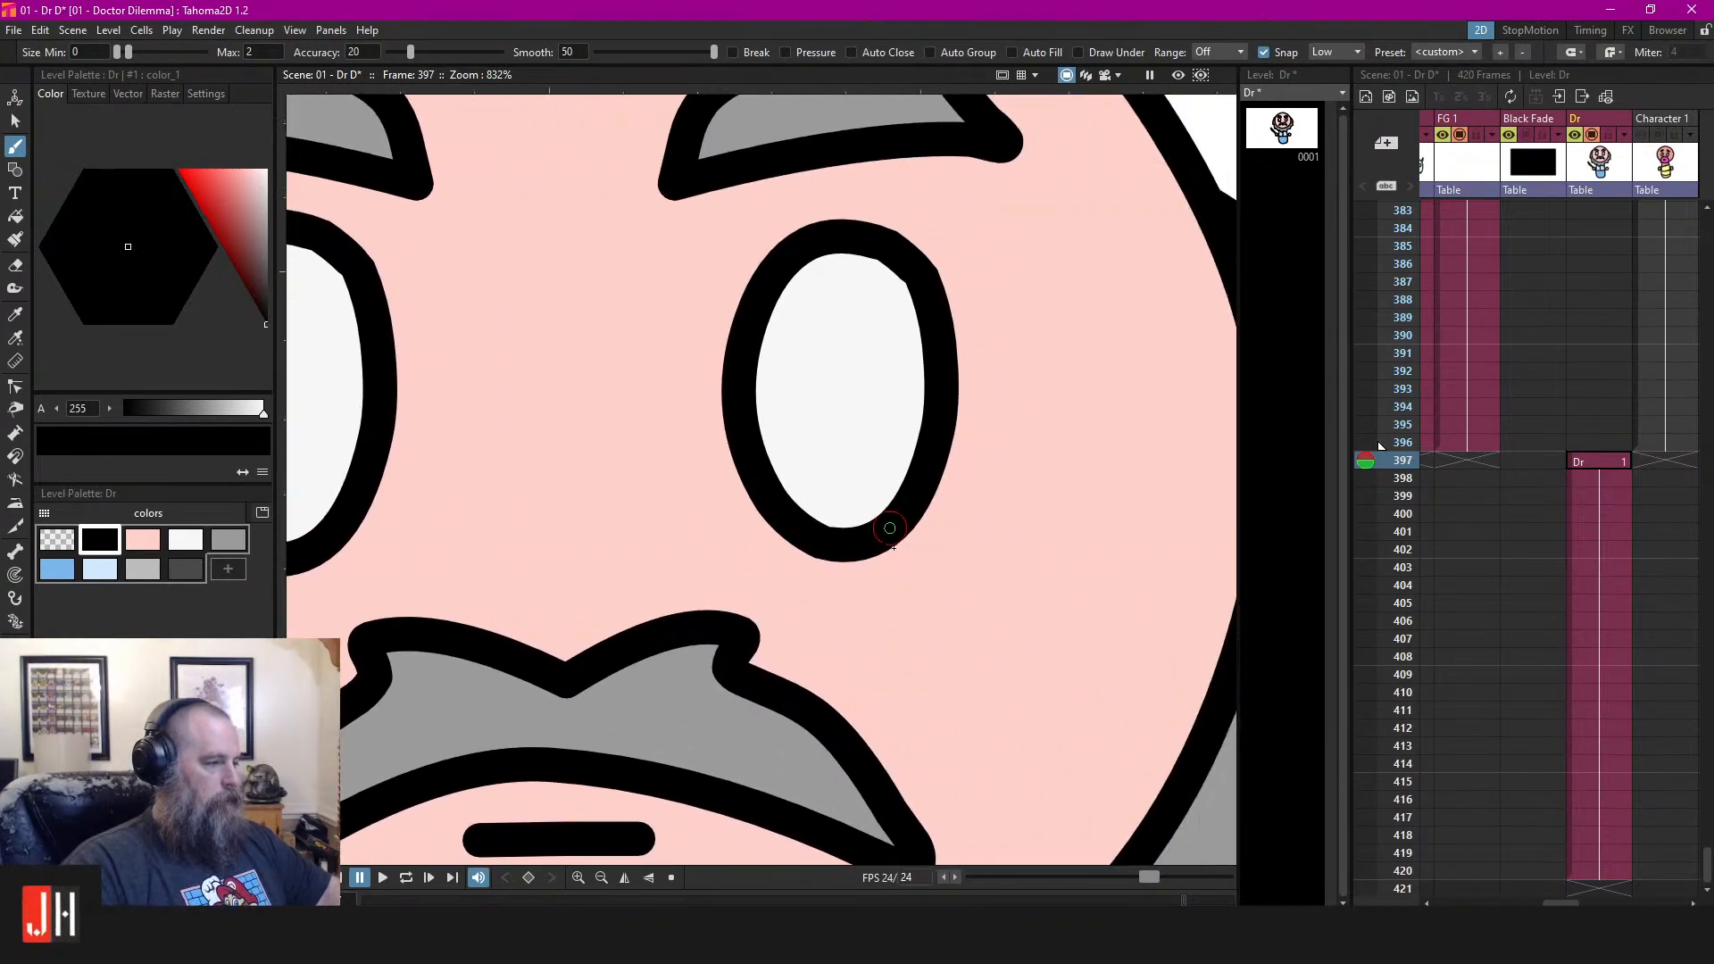
{"action": "left_click_drag", "start_coordinate": [875, 538], "coordinate": [1021, 466]}
{"action": "scroll", "coordinate": [955, 517], "scroll_direction": "down", "scroll_amount": 4}
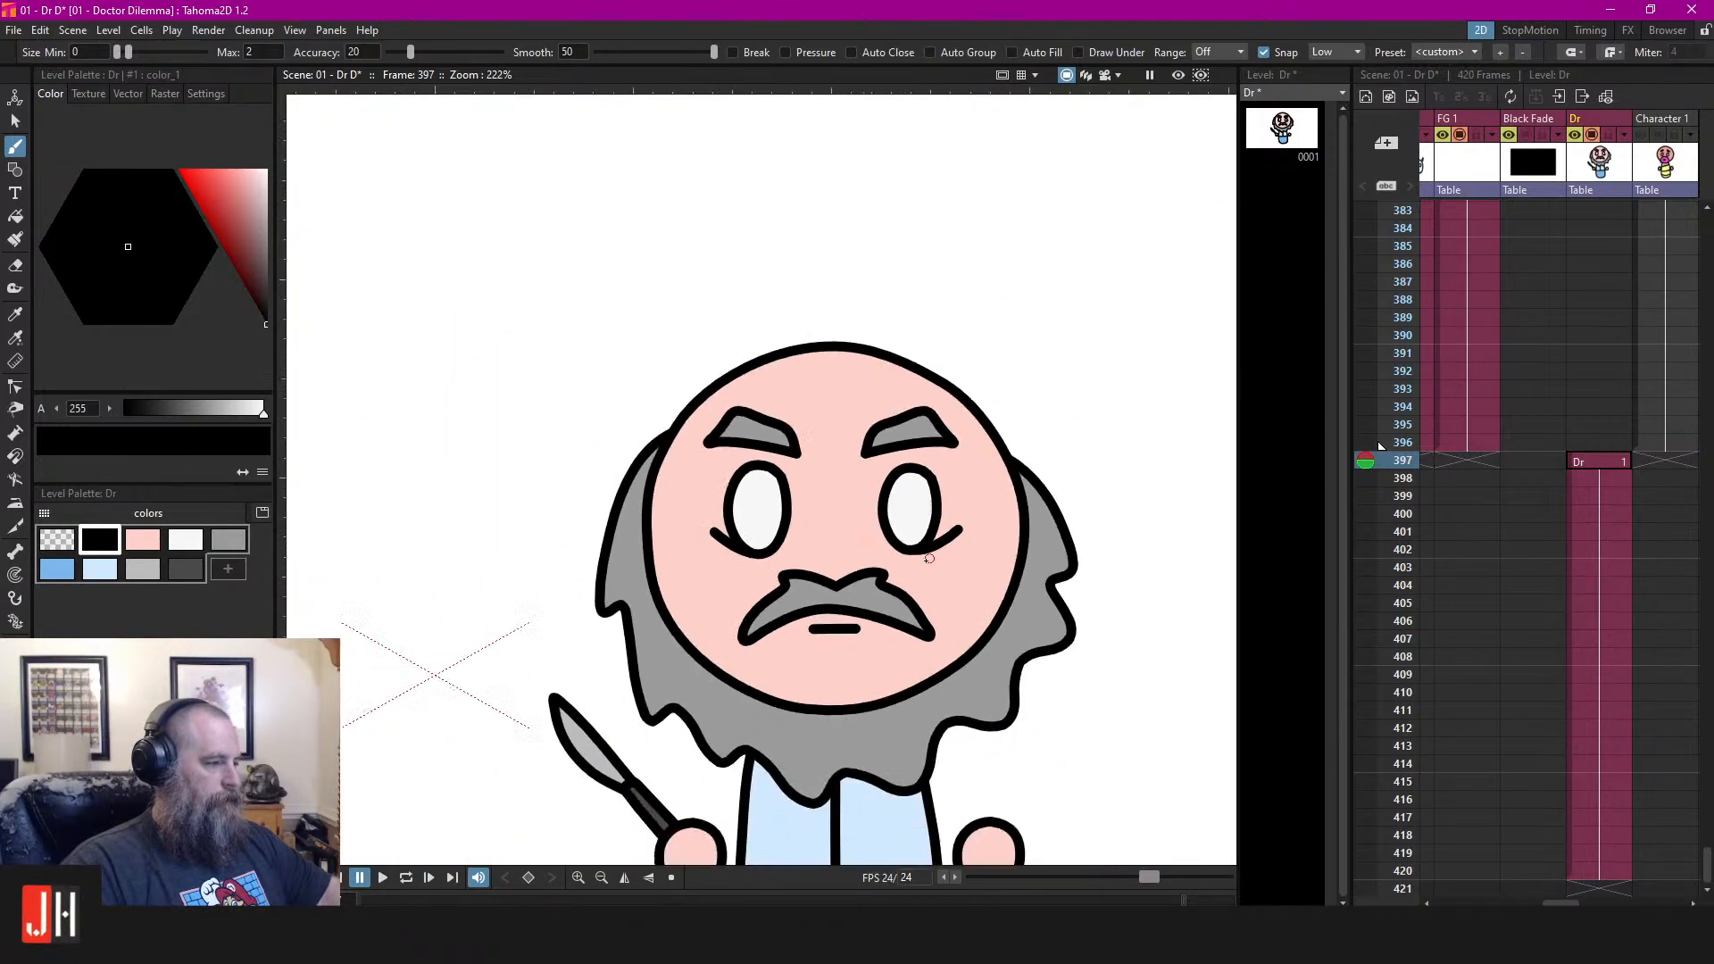
Rotate the left eyebrow so that its inner end rises and its outer end drops
{"action": "scroll", "coordinate": [853, 566], "scroll_direction": "up", "scroll_amount": 3}
{"action": "left_click_drag", "start_coordinate": [817, 481], "coordinate": [777, 558]}
{"action": "key", "text": "s"}
{"action": "left_click", "coordinate": [669, 316]}
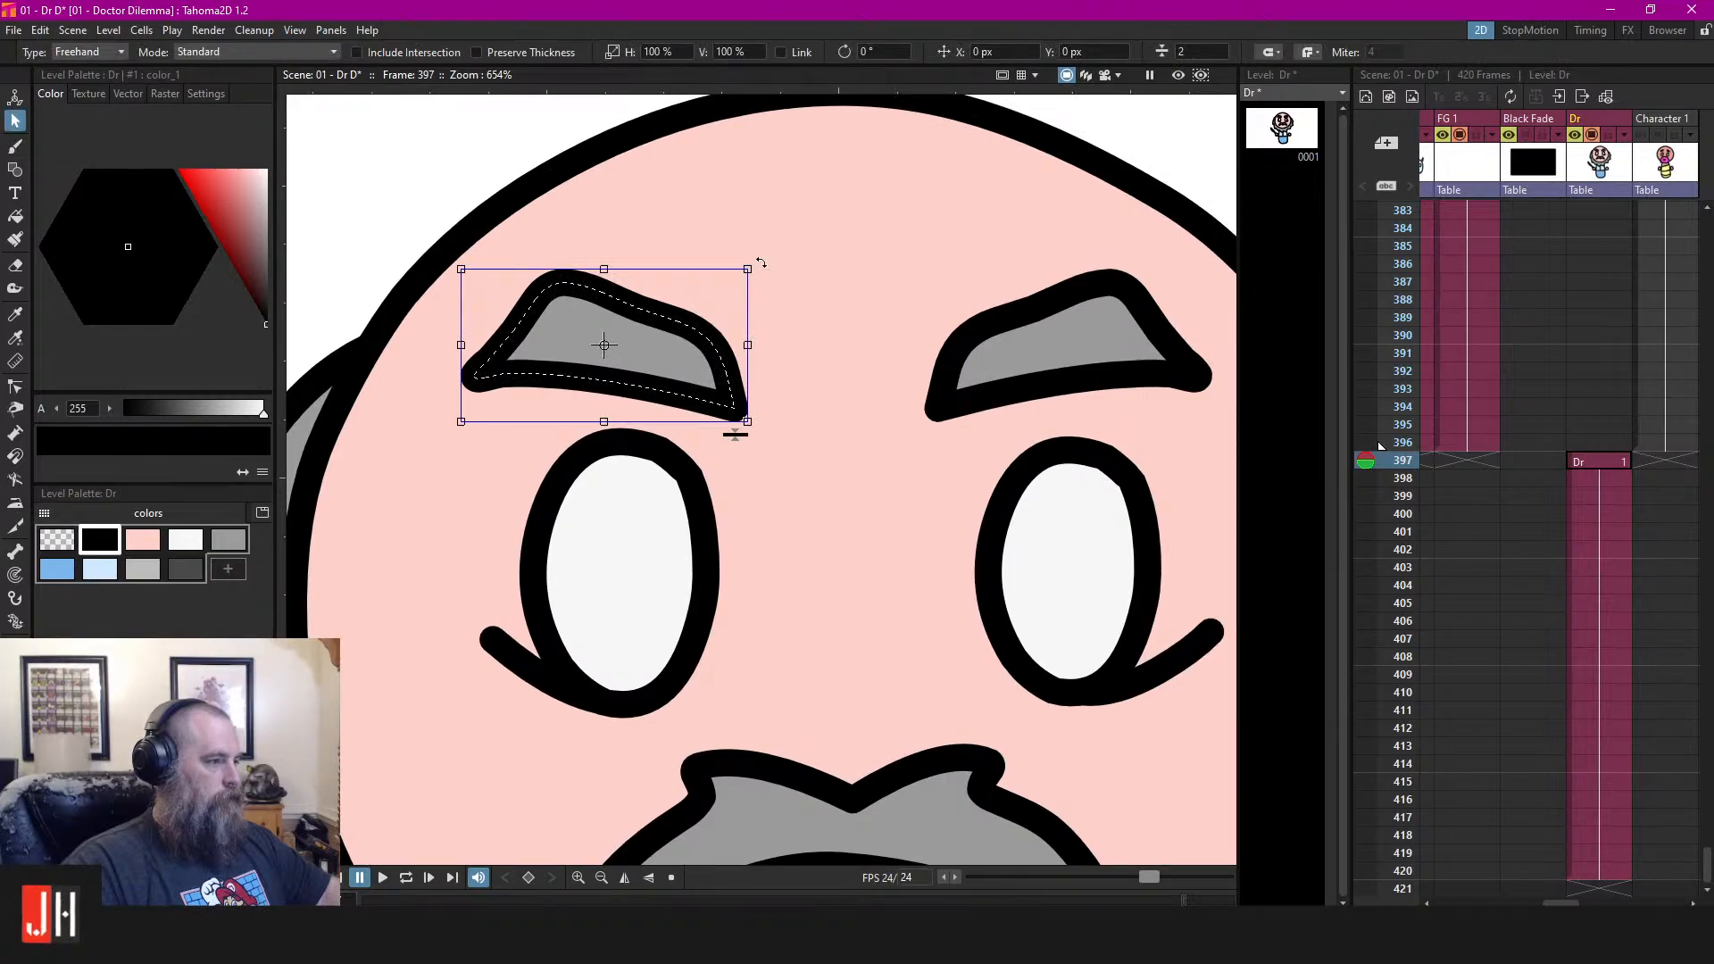
{"action": "left_click_drag", "start_coordinate": [760, 263], "coordinate": [713, 269]}
Rotate the right eyebrow about -9.55° so its outer end drops, and move it slightly down
{"action": "left_click", "coordinate": [1091, 319]}
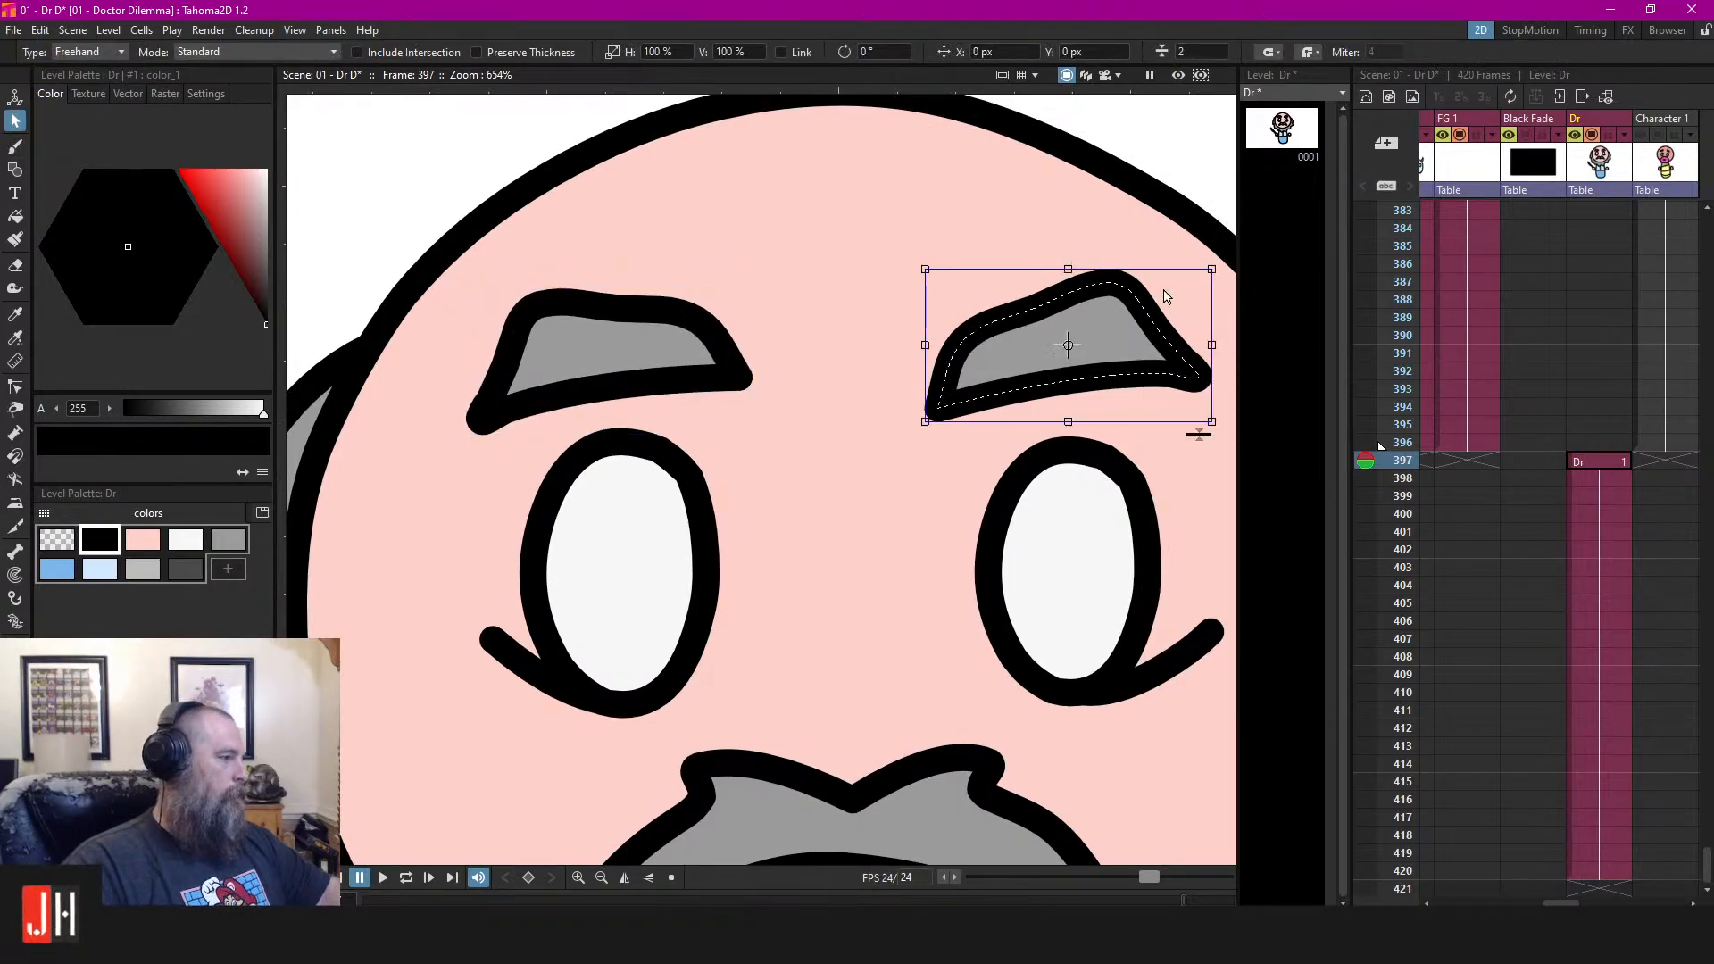
{"action": "left_click_drag", "start_coordinate": [1197, 432], "coordinate": [1027, 445]}
{"action": "left_click_drag", "start_coordinate": [1046, 282], "coordinate": [1077, 307]}
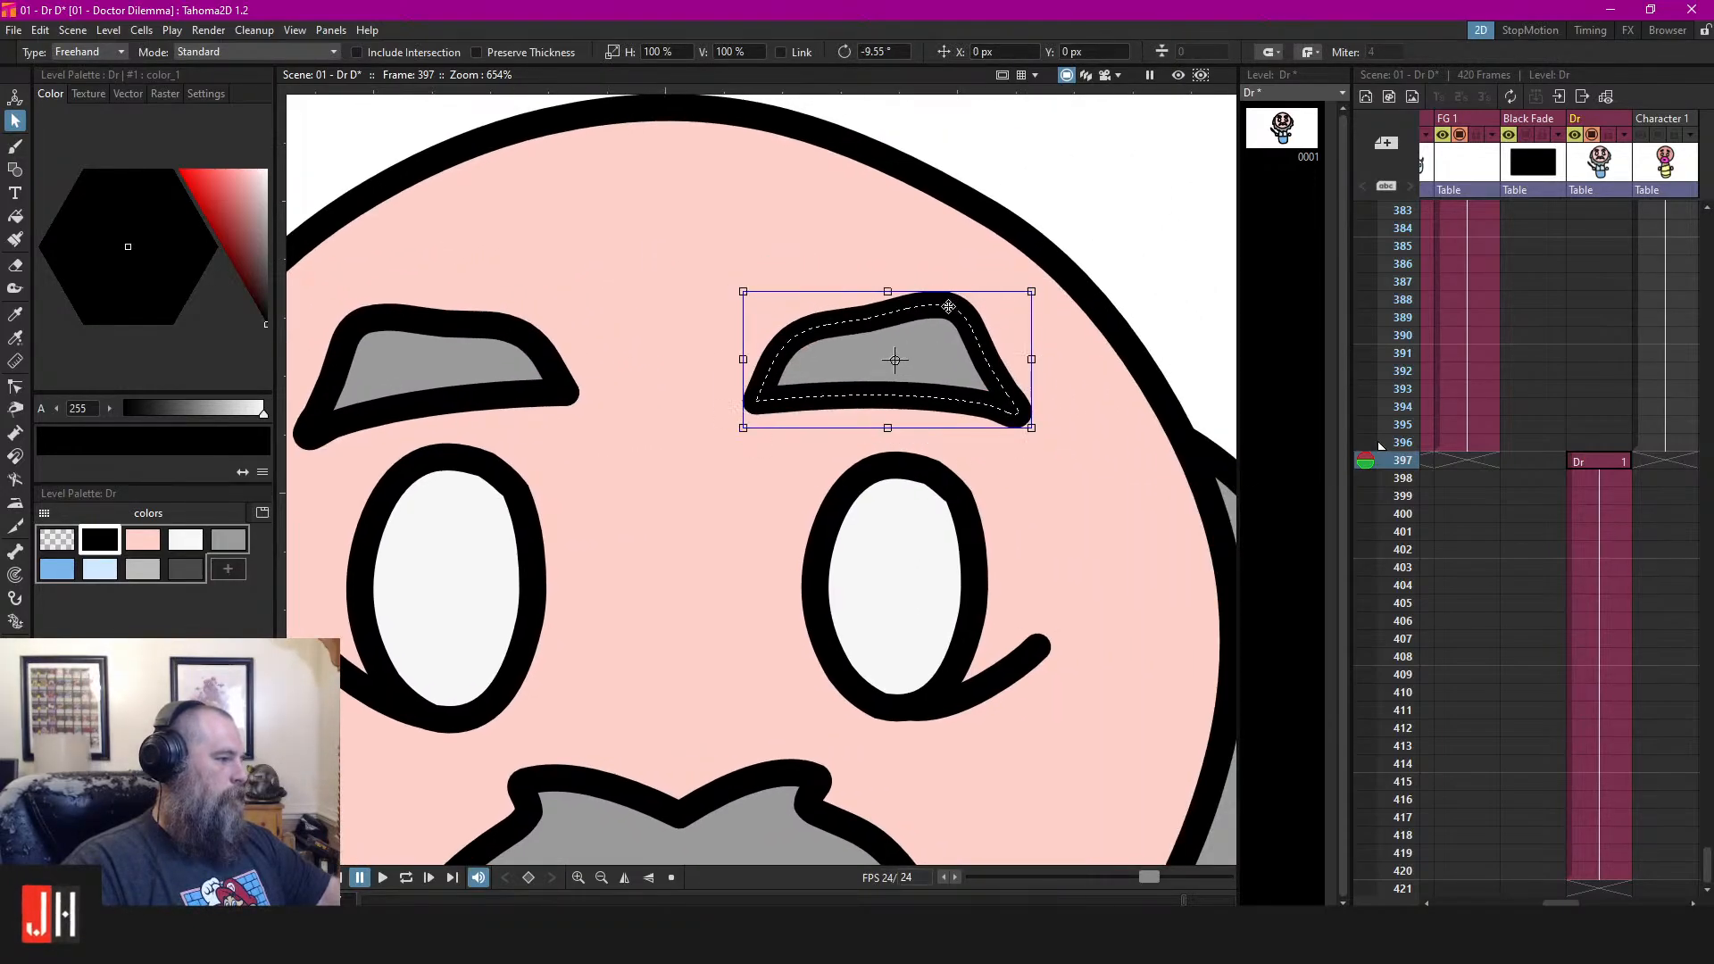
{"action": "left_click_drag", "start_coordinate": [945, 304], "coordinate": [968, 338]}
{"action": "scroll", "coordinate": [975, 401], "scroll_direction": "down", "scroll_amount": 11}
{"action": "left_click", "coordinate": [1098, 440]}
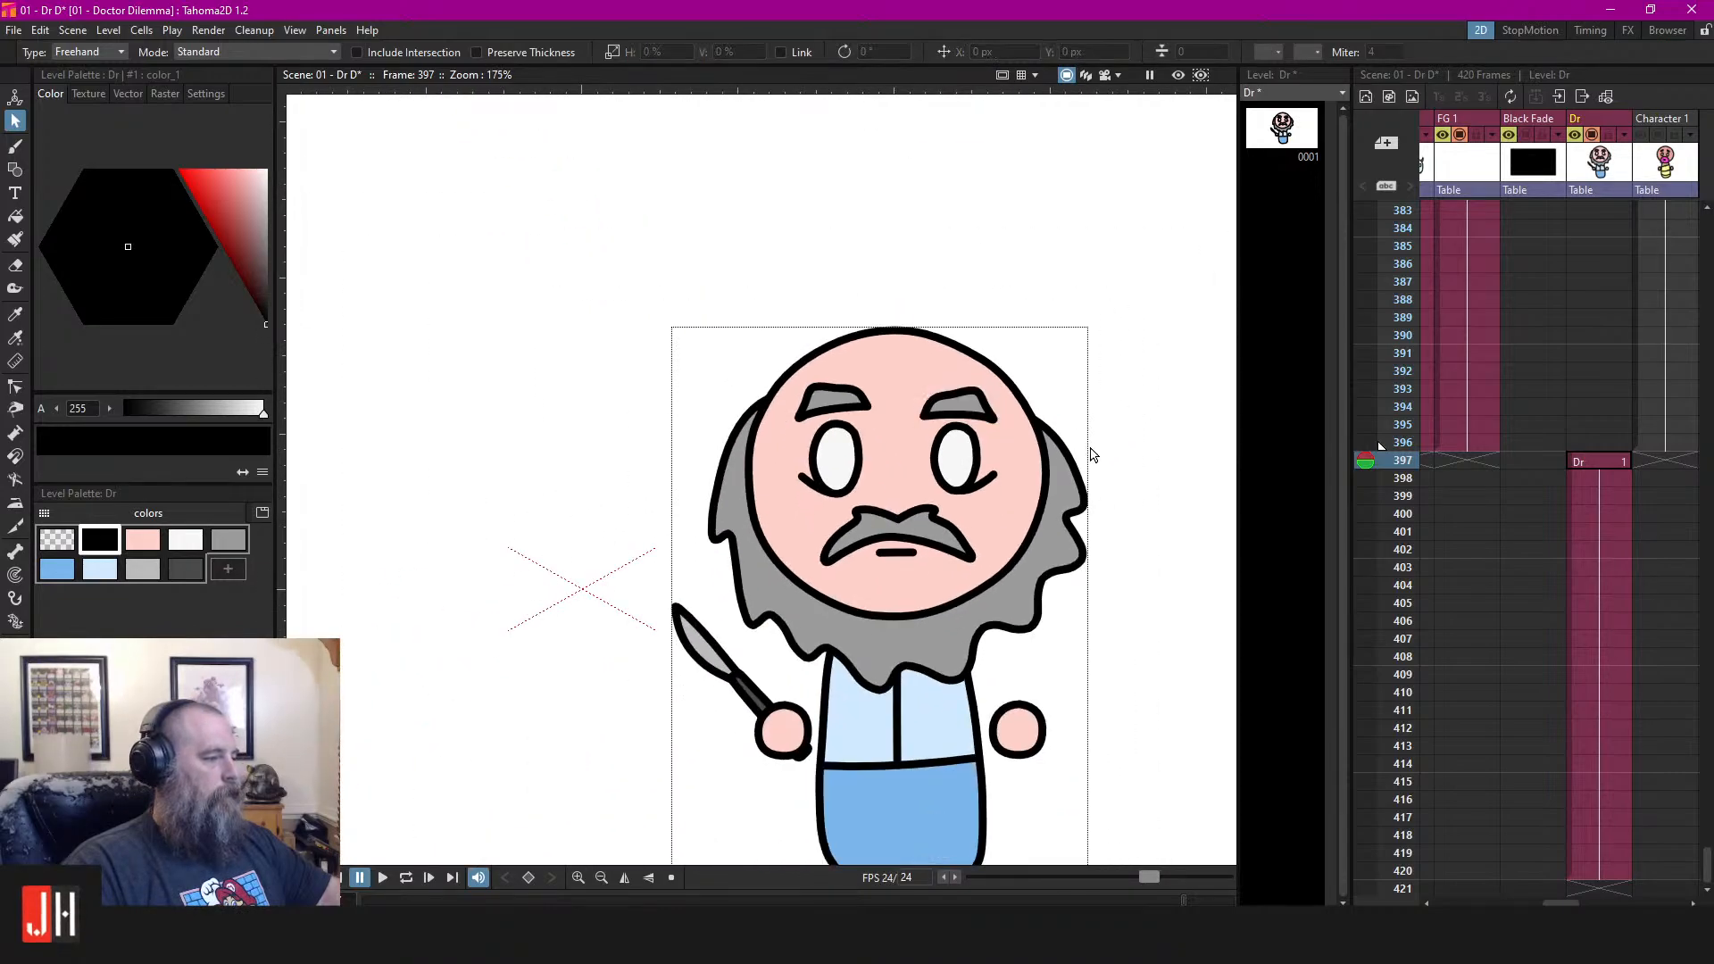
Select the wrinkle lines beside both eyes and delete them
{"action": "left_click_drag", "start_coordinate": [912, 504], "coordinate": [854, 509]}
{"action": "scroll", "coordinate": [852, 509], "scroll_direction": "up", "scroll_amount": 5}
{"action": "left_click", "coordinate": [650, 458]}
{"action": "left_click", "coordinate": [1008, 475], "text": "shift"}
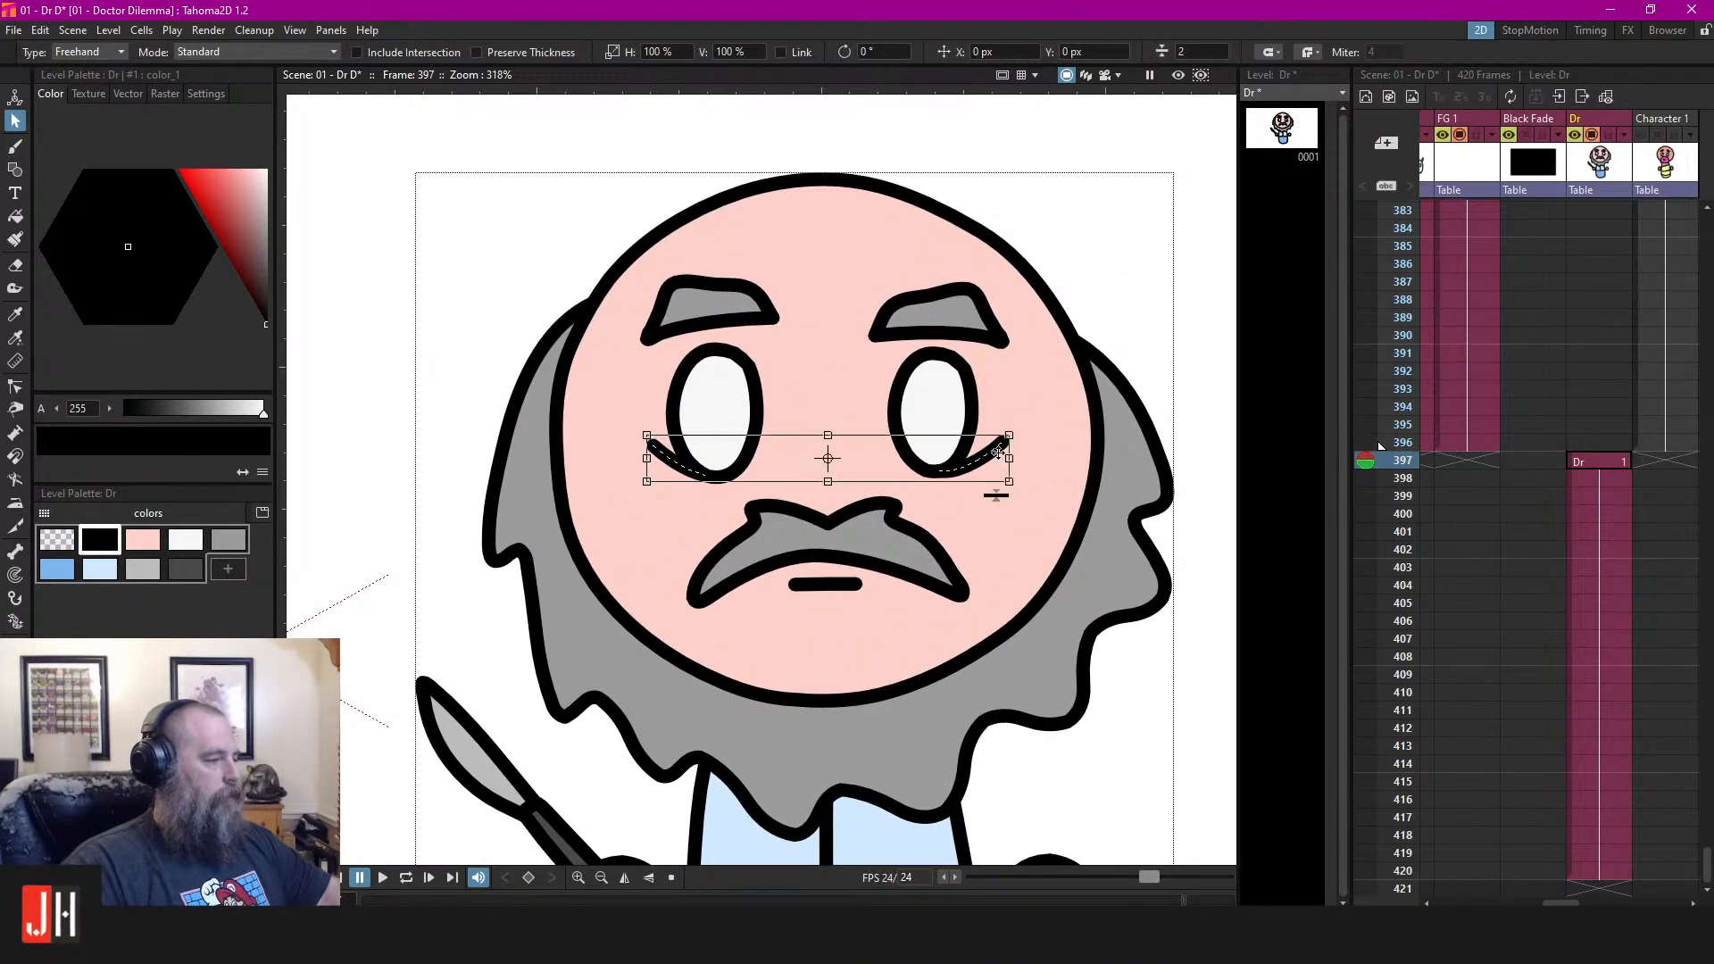
{"action": "left_click", "coordinate": [1013, 421]}
{"action": "scroll", "coordinate": [897, 519], "scroll_direction": "down", "scroll_amount": 5}
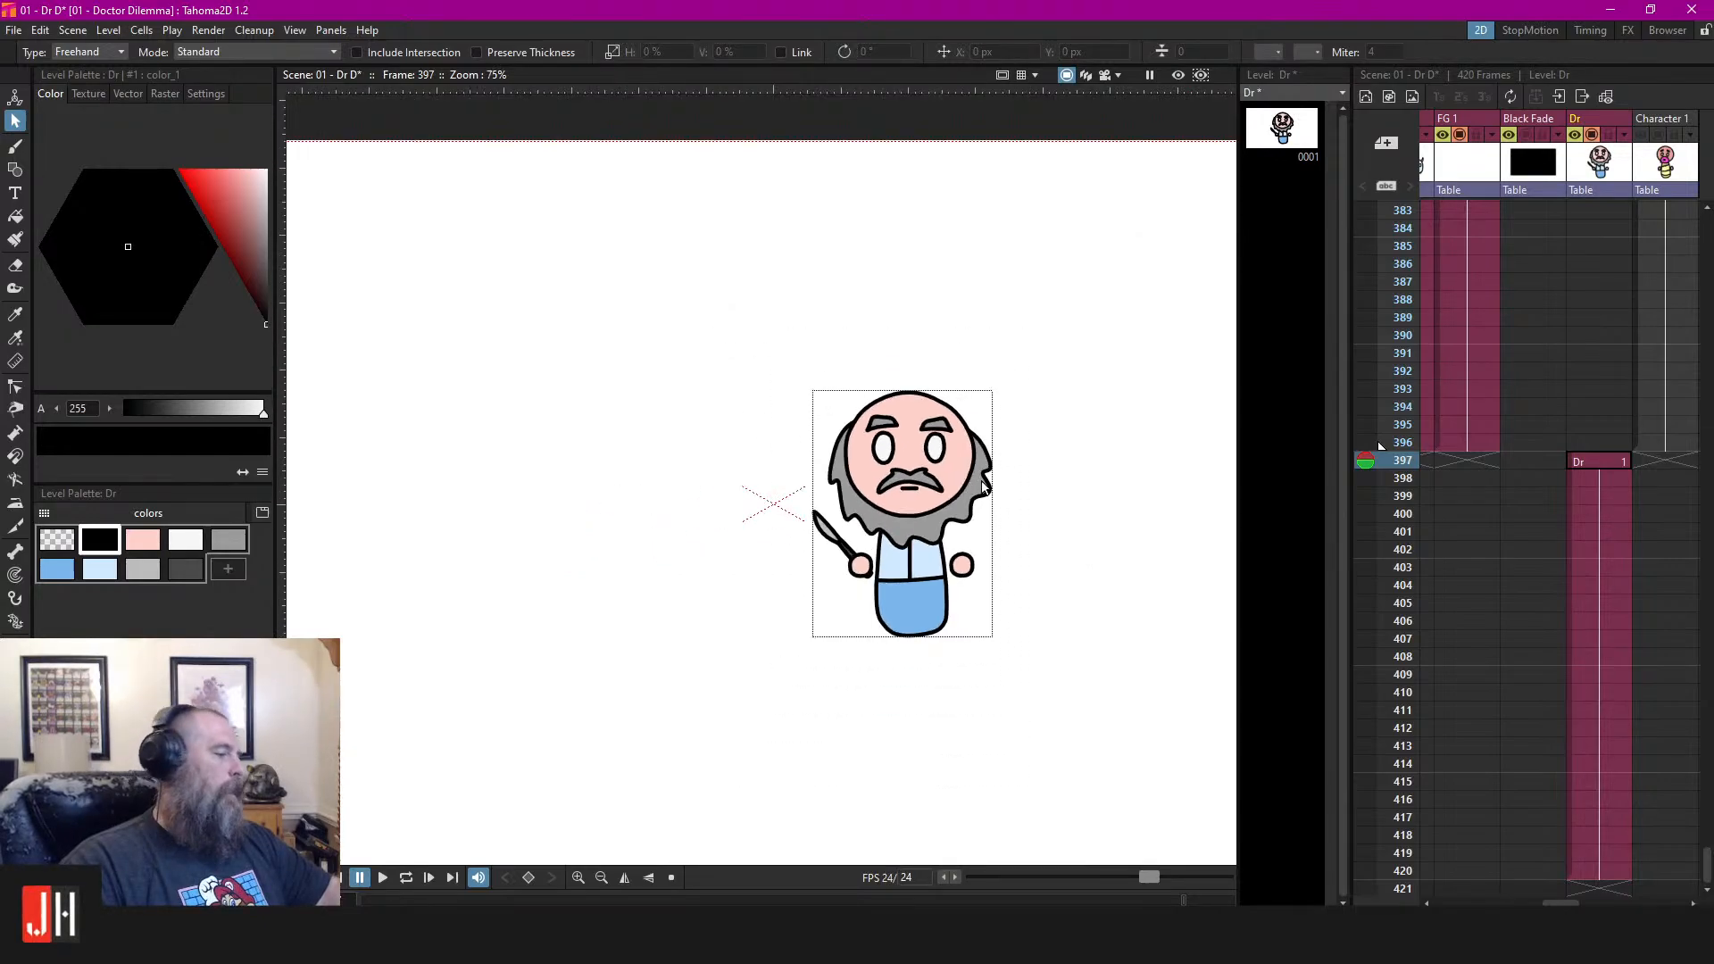
Try to rotate the left eyebrow about -31.25° and lower it over the top of the eye
{"action": "scroll", "coordinate": [787, 399], "scroll_direction": "up", "scroll_amount": 4}
{"action": "left_click", "coordinate": [787, 399]}
{"action": "left_click_drag", "start_coordinate": [862, 386], "coordinate": [860, 474]}
{"action": "scroll", "coordinate": [833, 389], "scroll_direction": "up", "scroll_amount": 4}
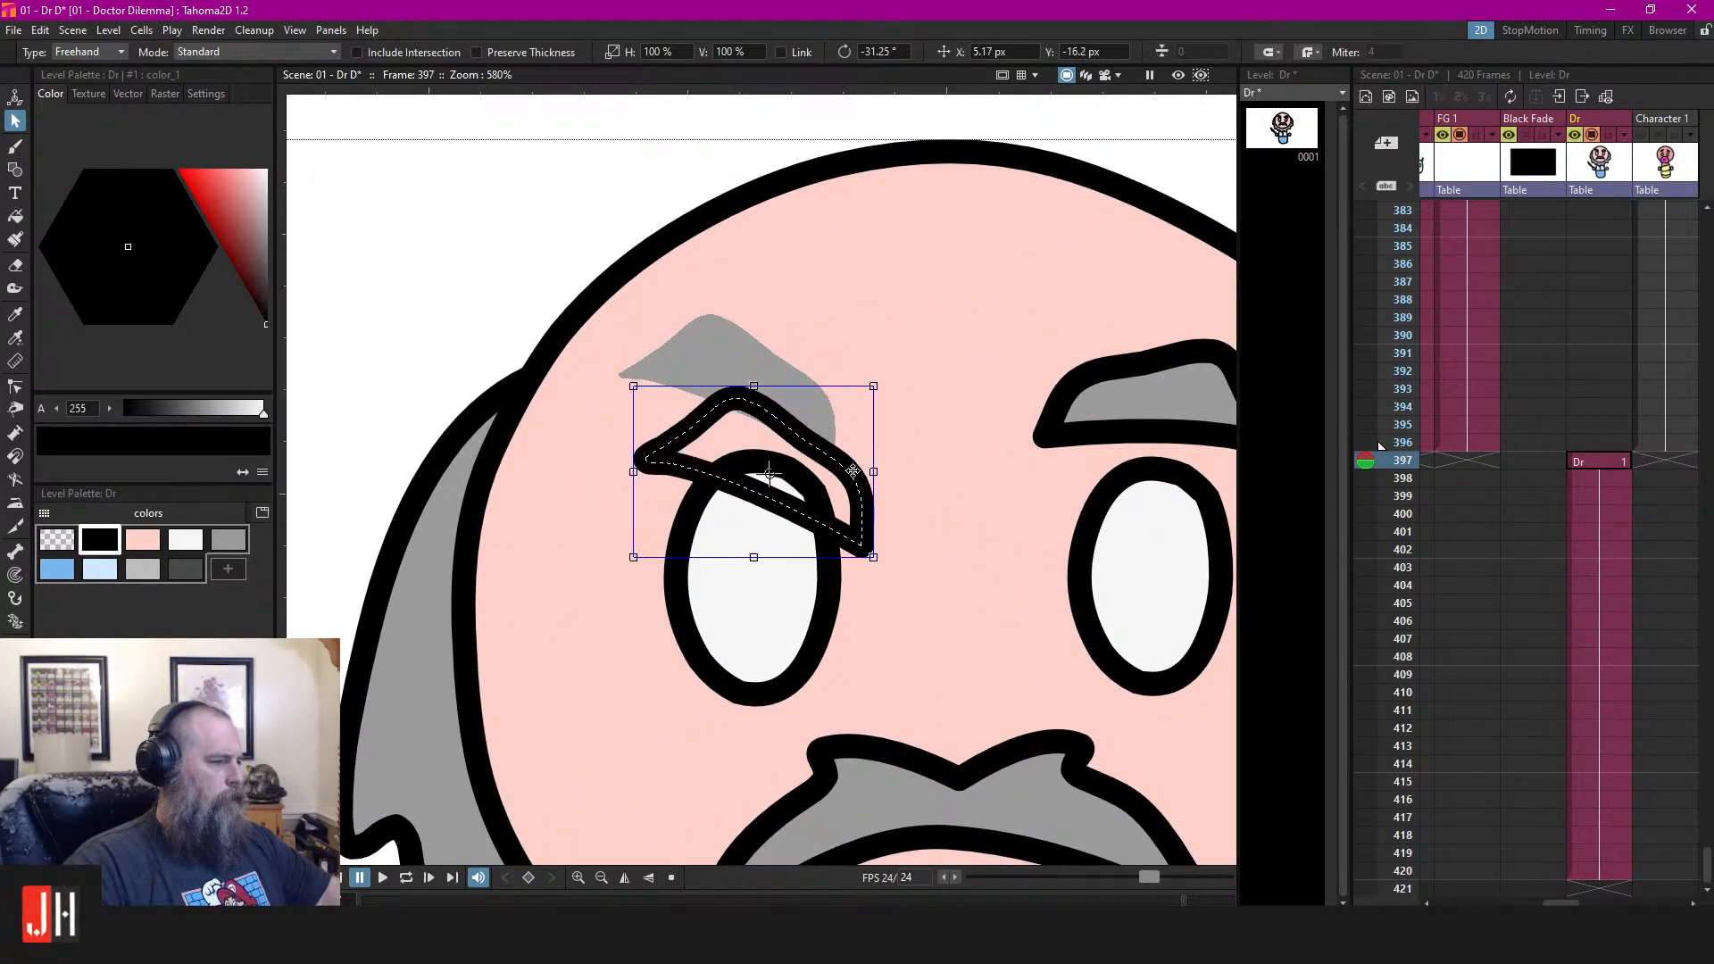
{"action": "scroll", "coordinate": [931, 522], "scroll_direction": "down", "scroll_amount": 4}
{"action": "scroll", "coordinate": [931, 522], "scroll_direction": "down", "scroll_amount": 3}
{"action": "left_click", "coordinate": [1116, 490]}
{"action": "scroll", "coordinate": [1001, 546], "scroll_direction": "up", "scroll_amount": 4}
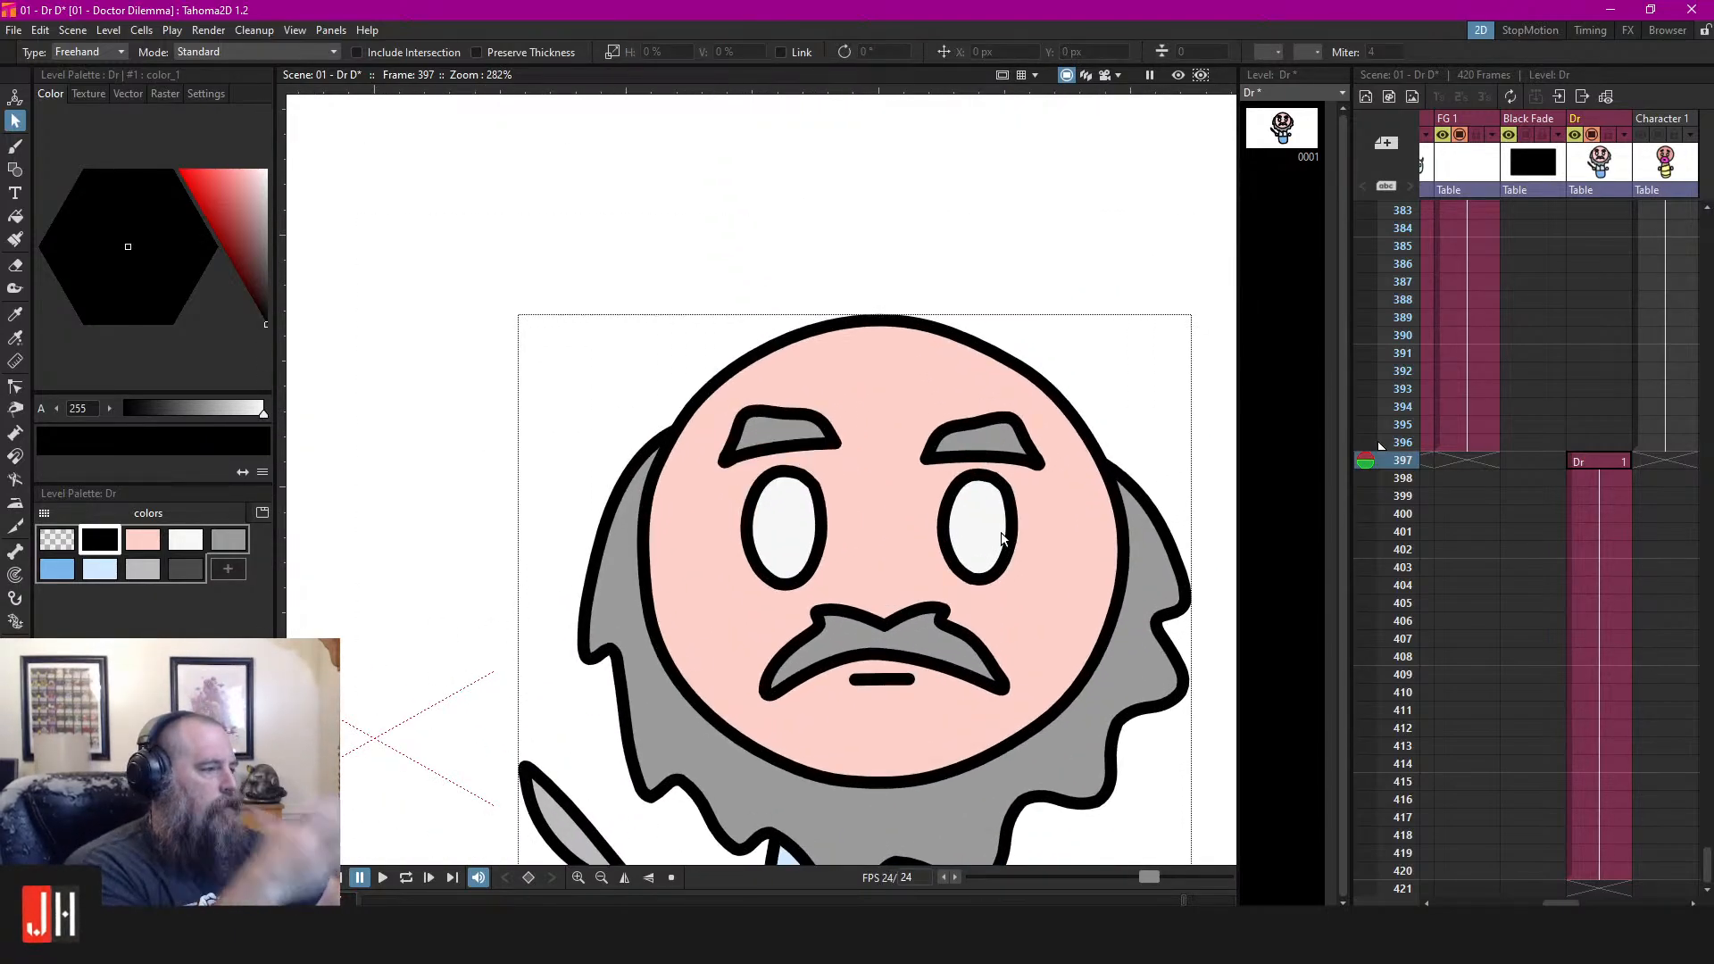
Try a short curved black wrinkle line under the left eye with the Brush
{"action": "left_click_drag", "start_coordinate": [954, 590], "coordinate": [955, 447]}
{"action": "scroll", "coordinate": [954, 451], "scroll_direction": "down", "scroll_amount": 5}
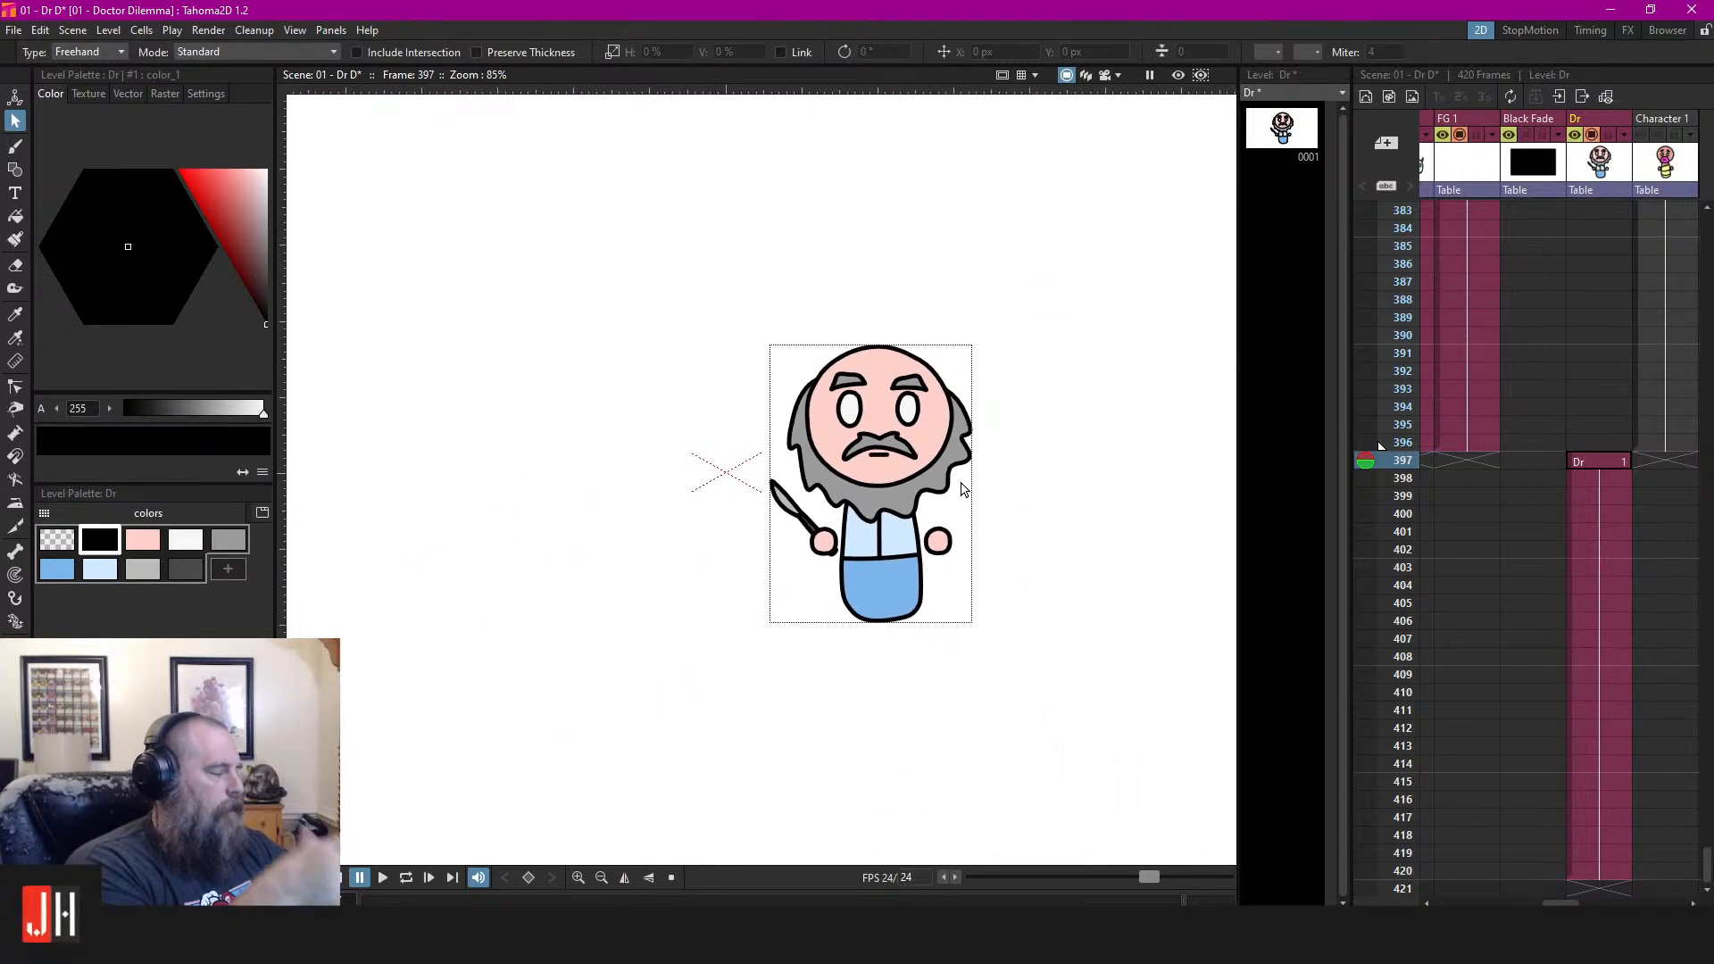
{"action": "scroll", "coordinate": [892, 419], "scroll_direction": "up", "scroll_amount": 5}
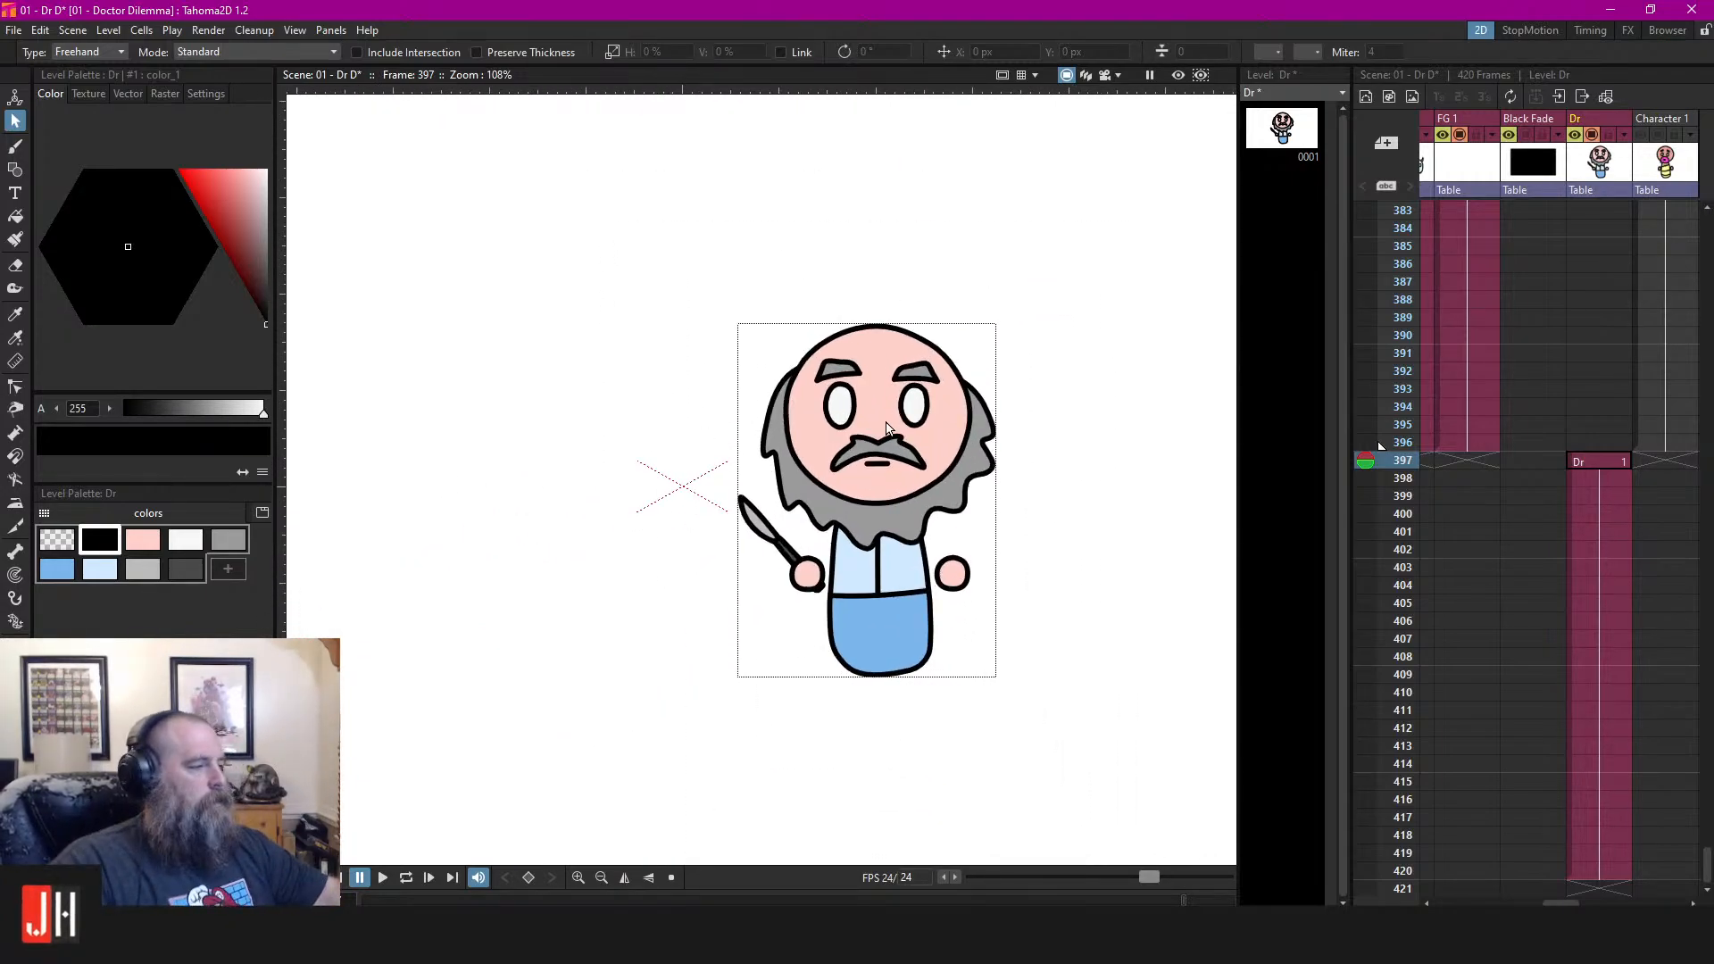
{"action": "scroll", "coordinate": [836, 500], "scroll_direction": "up", "scroll_amount": 3}
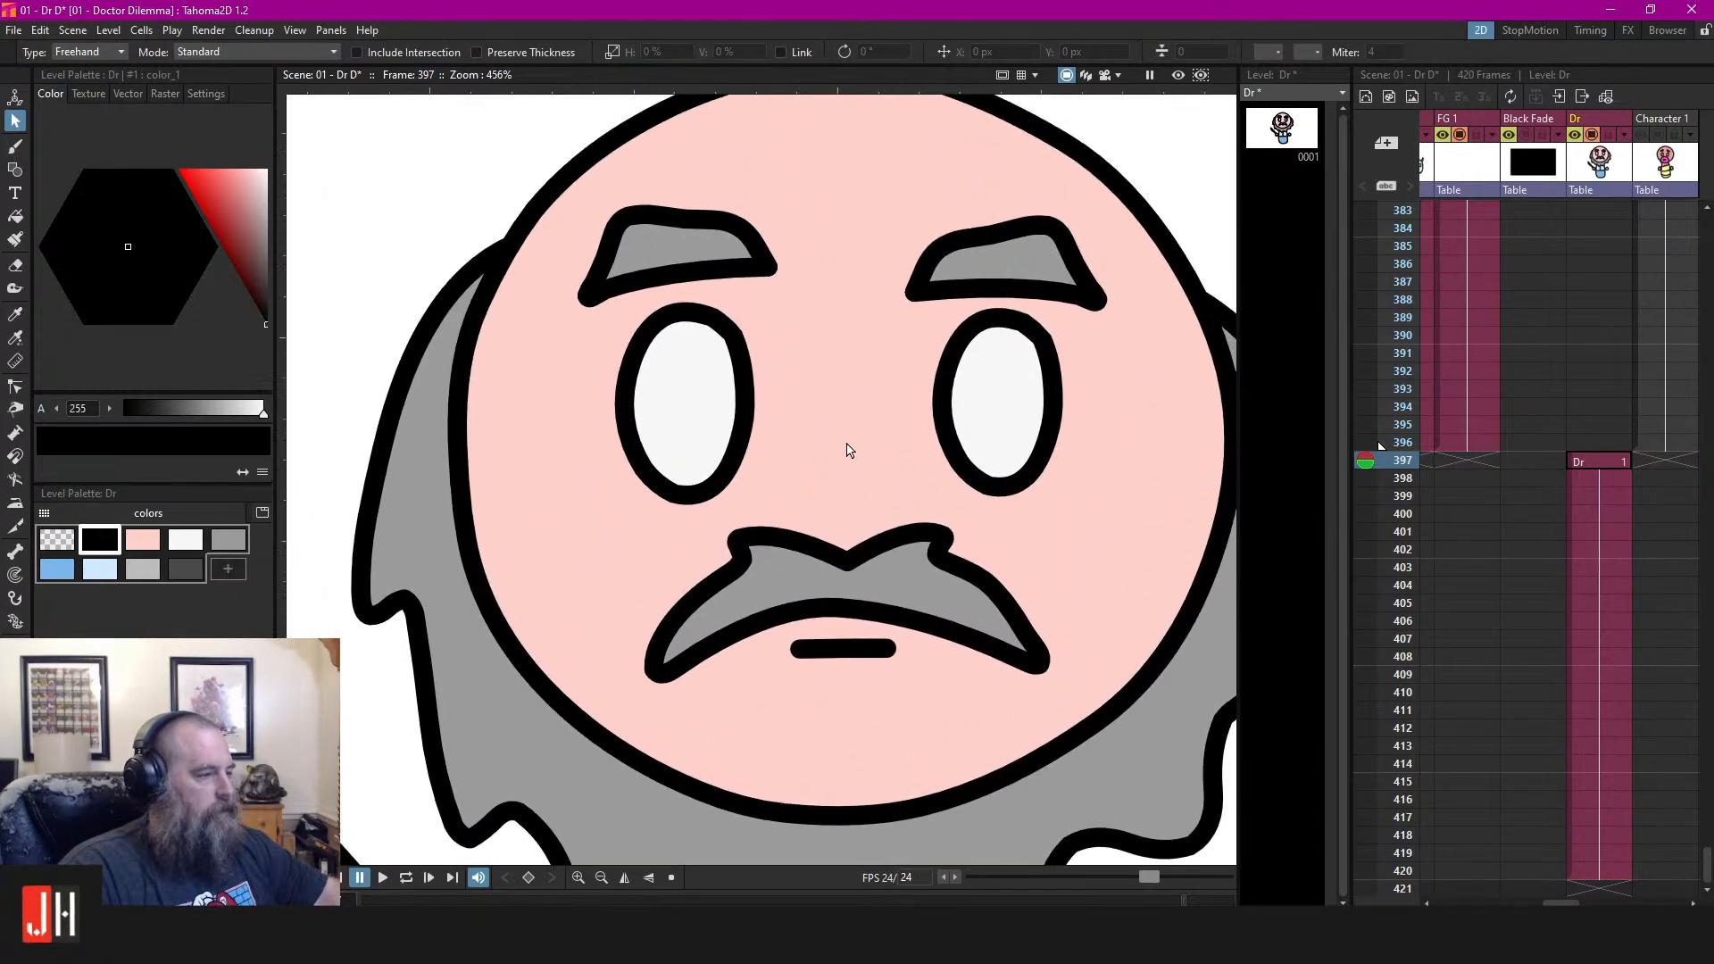
{"action": "key", "text": "b"}
{"action": "scroll", "coordinate": [582, 482], "scroll_direction": "down", "scroll_amount": 8}
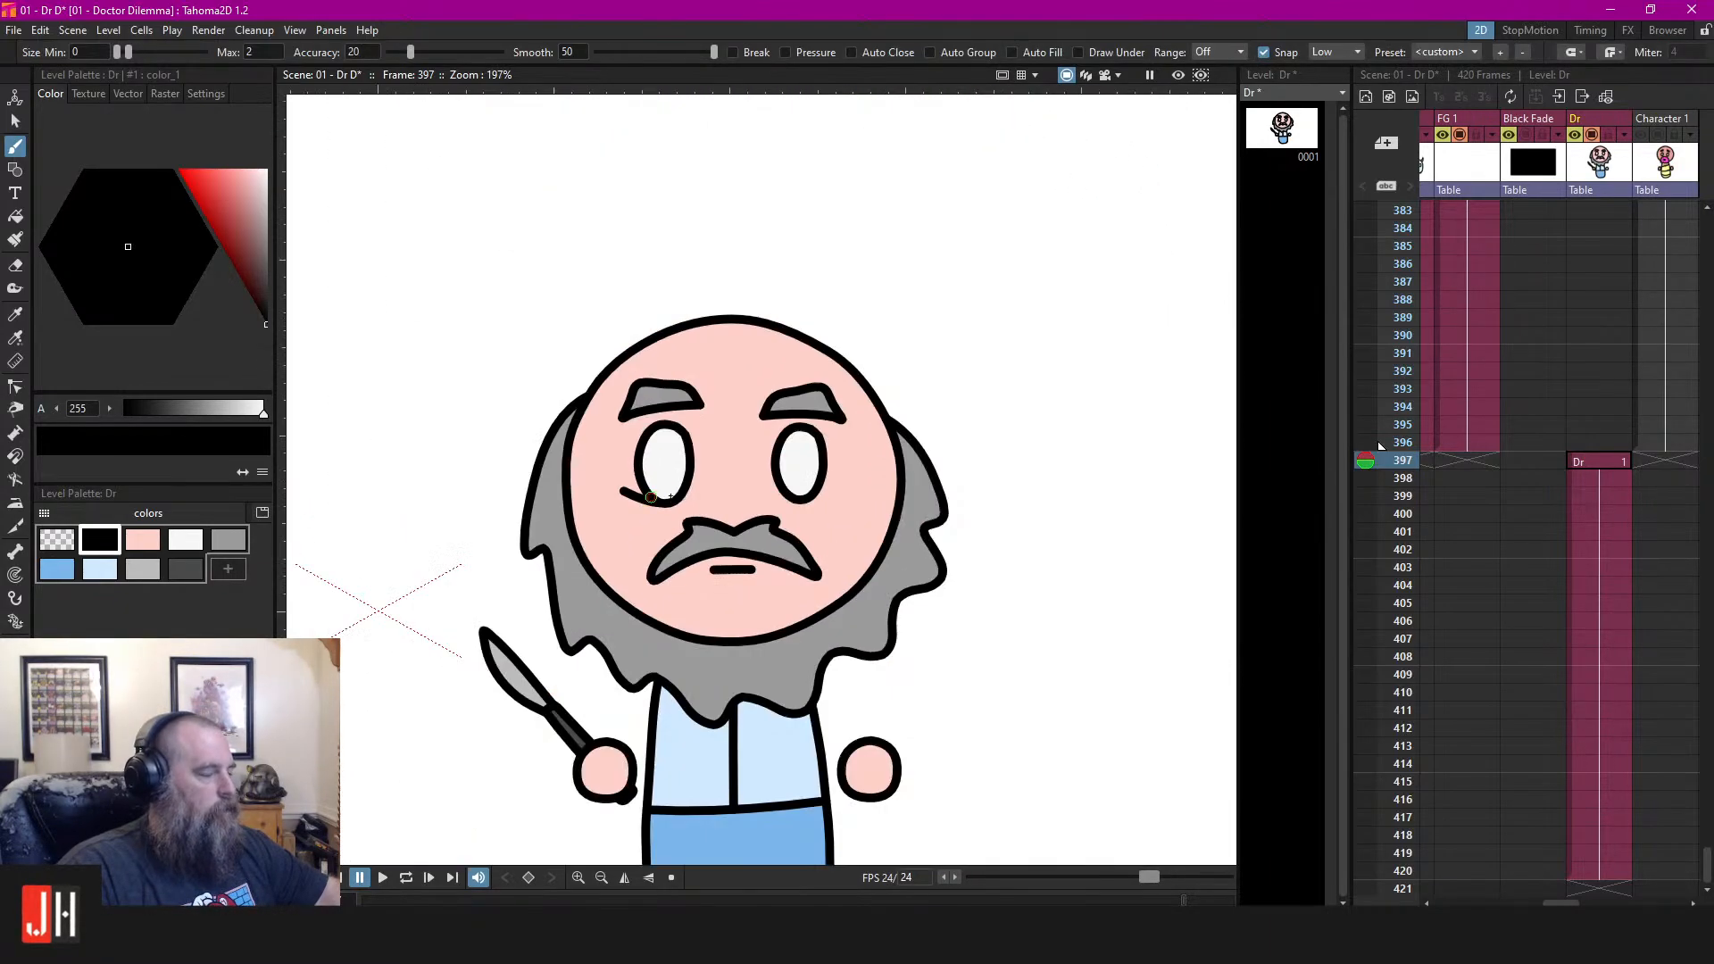
Duplicate the entire doctor character and move the copy to the right so it stands level beside the original
{"action": "key", "text": "s"}
{"action": "left_click_drag", "start_coordinate": [399, 602], "coordinate": [683, 346]}
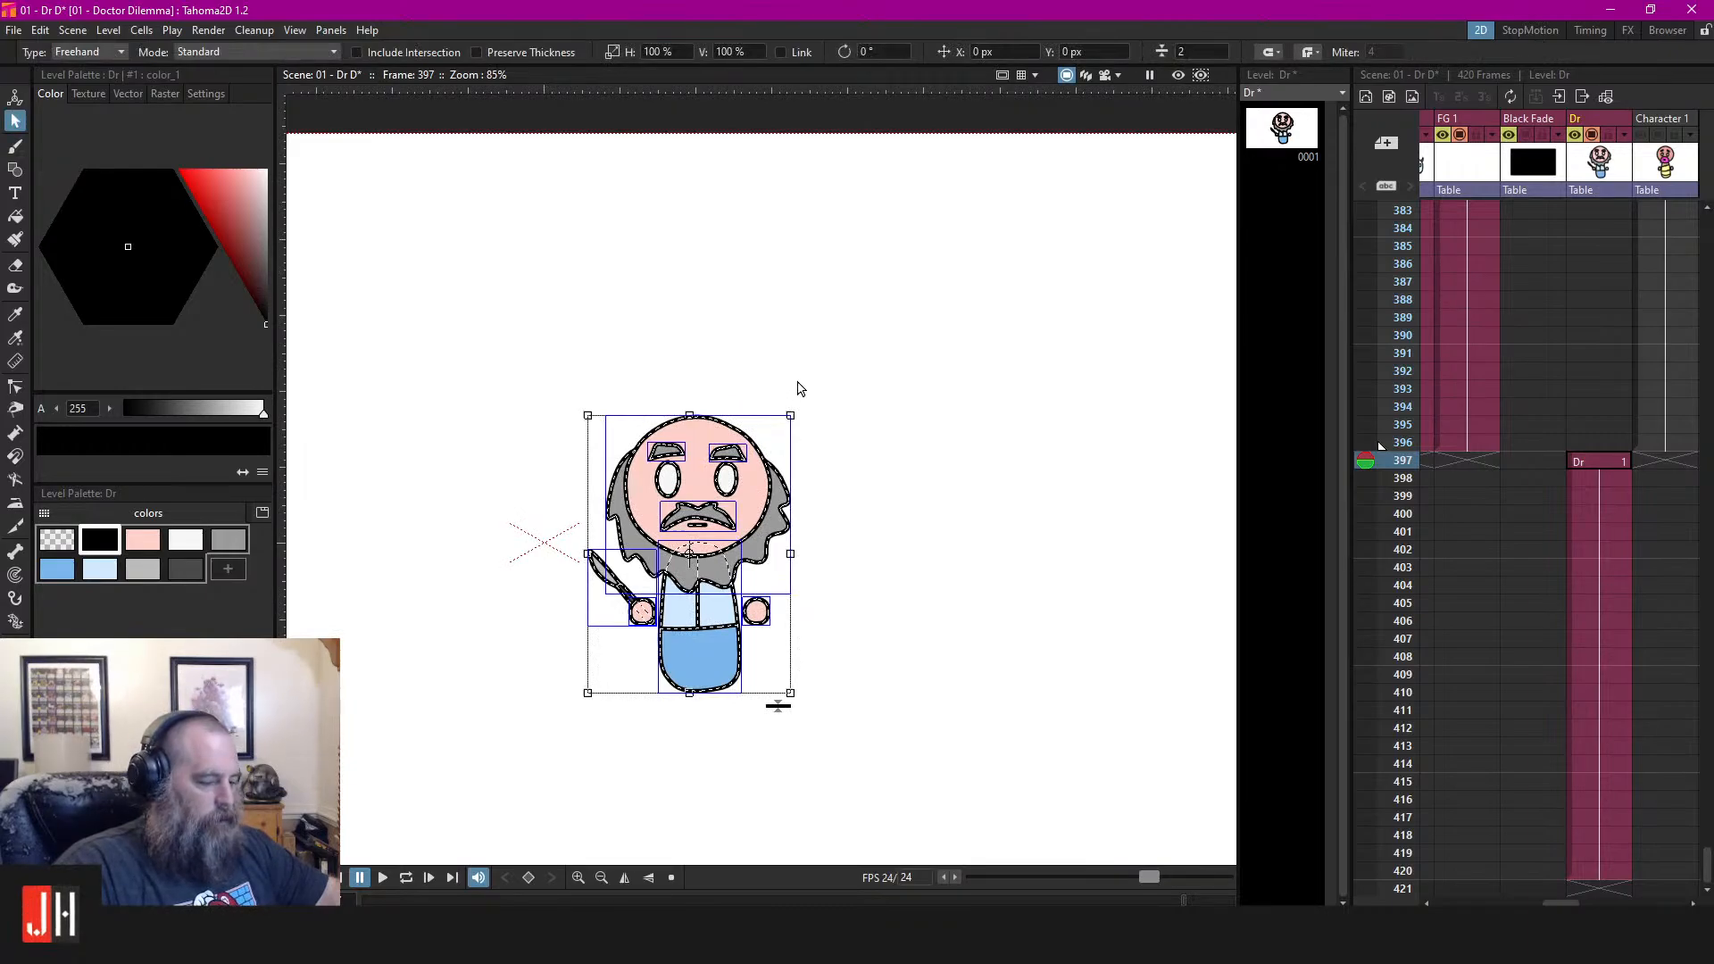
{"action": "left_click_drag", "start_coordinate": [778, 465], "coordinate": [795, 482]}
{"action": "key", "text": "shift+Up"}
{"action": "key", "text": "shift+Right"}
{"action": "key", "text": "shift+Right"}
{"action": "key", "text": "shift+Right"}
{"action": "key", "text": "shift+Right"}
{"action": "key", "text": "shift+Right"}
{"action": "key", "text": "shift+Right"}
{"action": "key", "text": "shift+Right"}
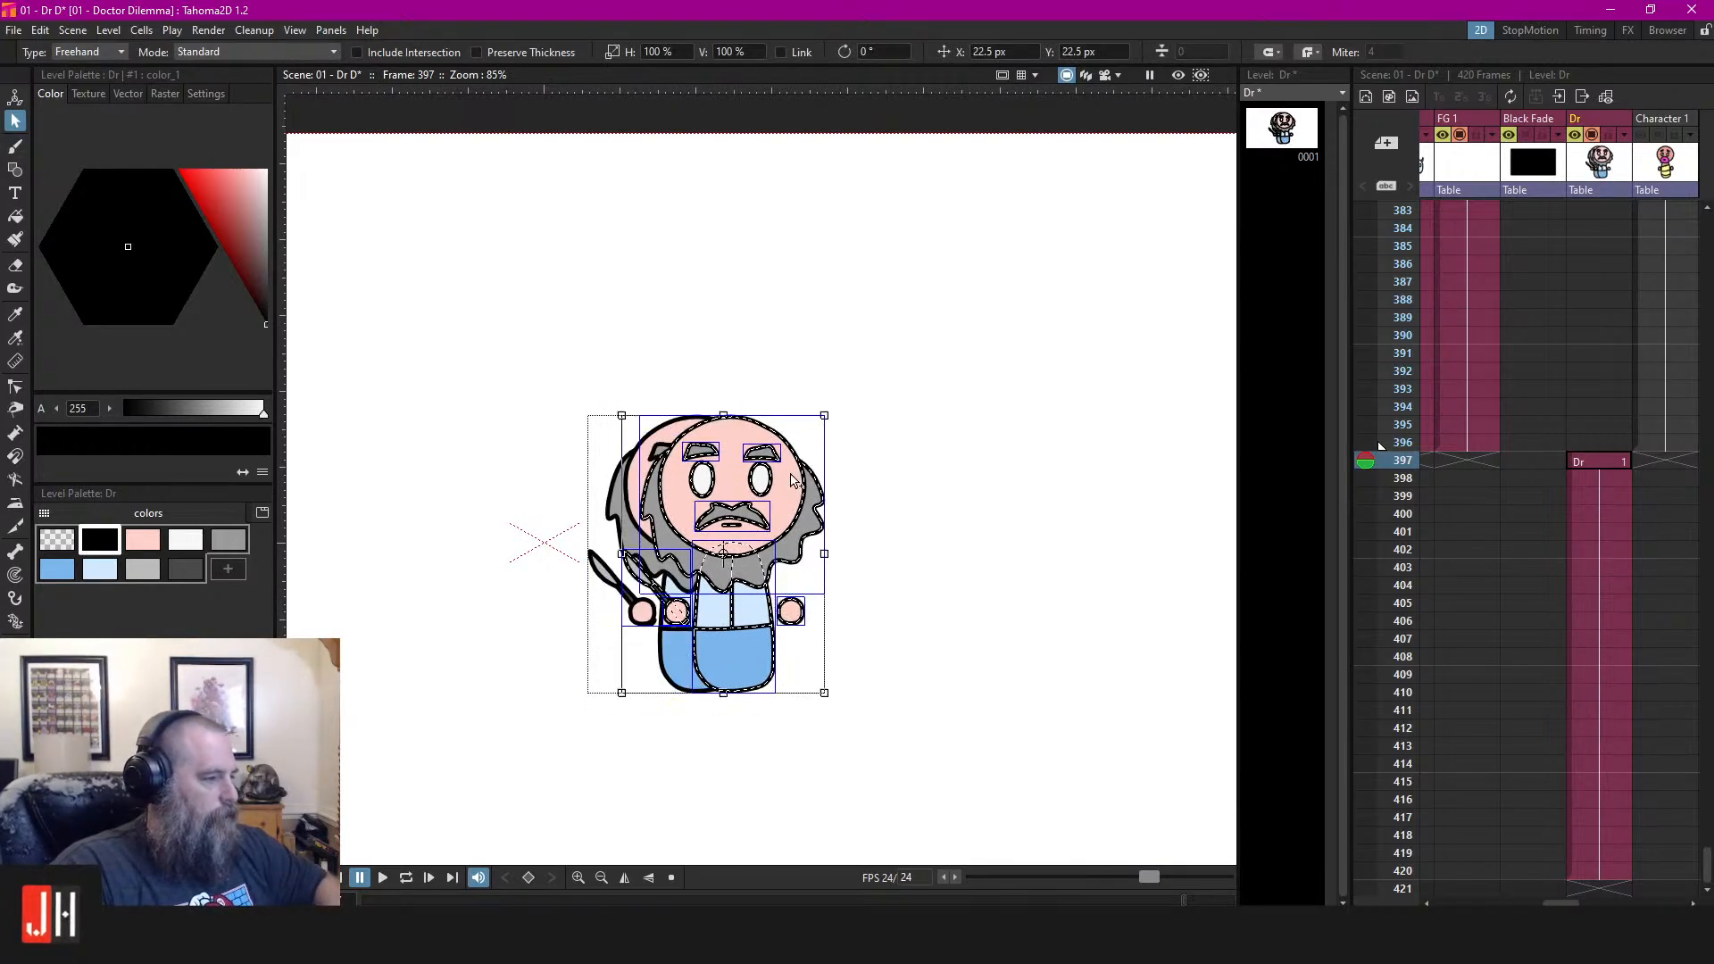
{"action": "key", "text": "shift+Right"}
{"action": "key", "text": "shift+Right"}
{"action": "key", "text": "shift+Right"}
{"action": "key", "text": "shift+Right"}
{"action": "key", "text": "shift+Right"}
{"action": "key", "text": "shift+Right"}
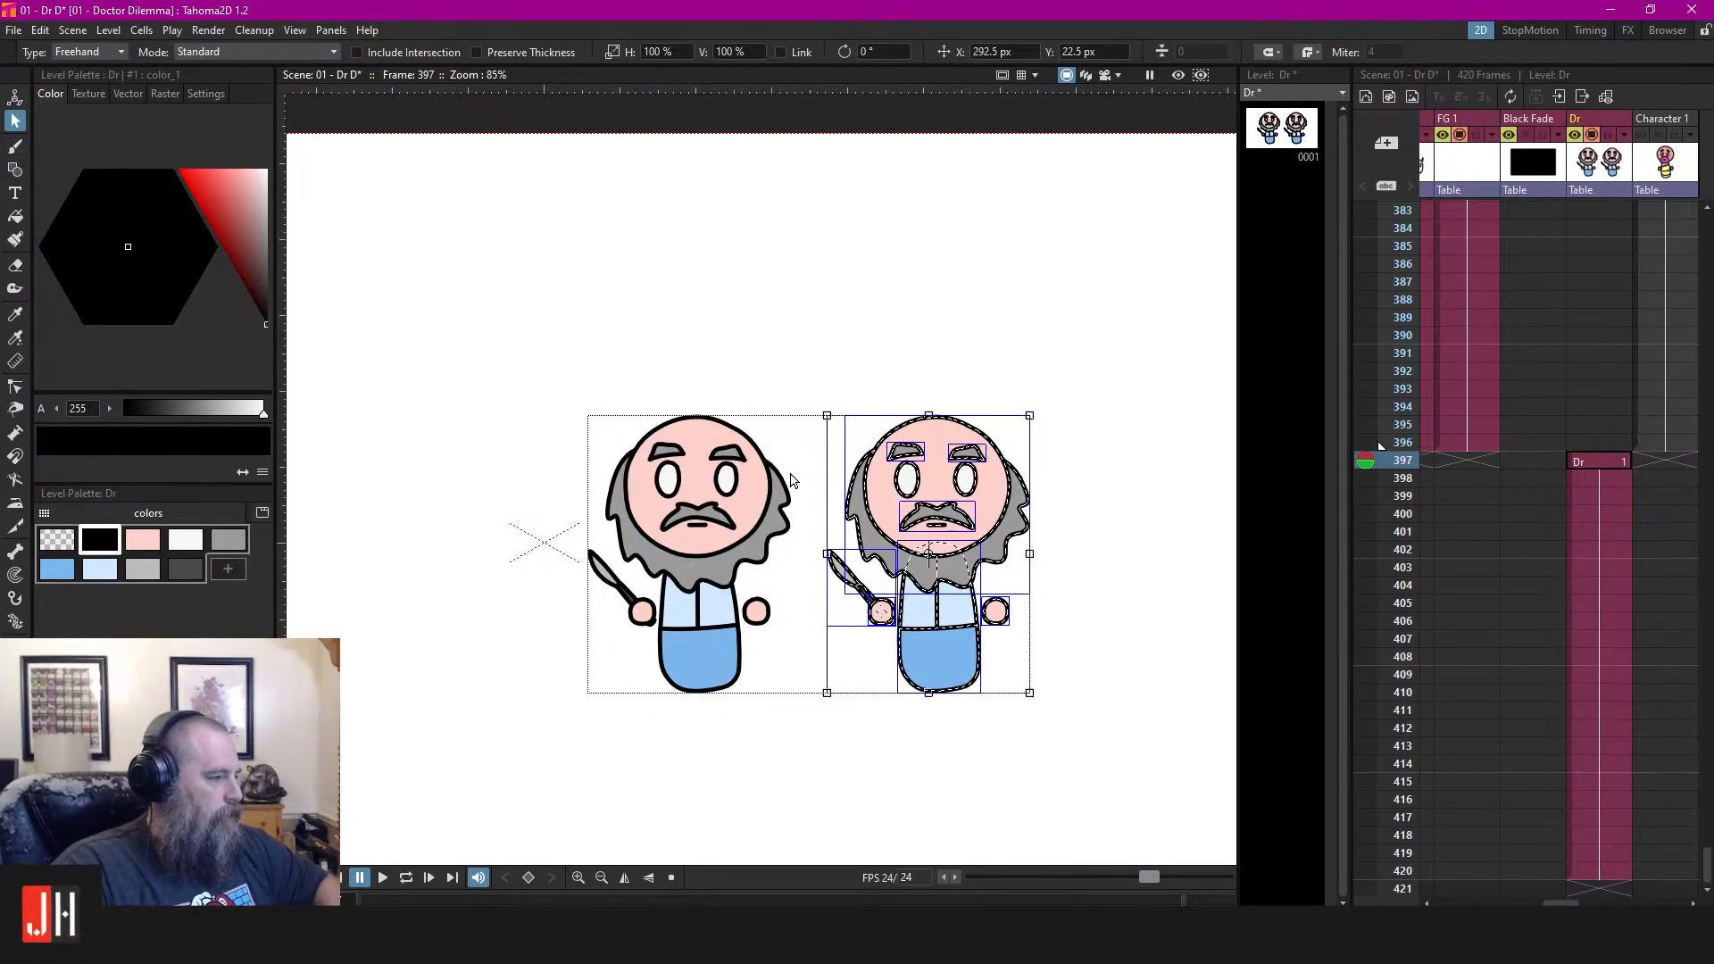
{"action": "left_click", "coordinate": [800, 340]}
Bend the original character's straight mouth line downward in the middle into a small smile with the Control Point Editor
{"action": "scroll", "coordinate": [690, 496], "scroll_direction": "up", "scroll_amount": 5}
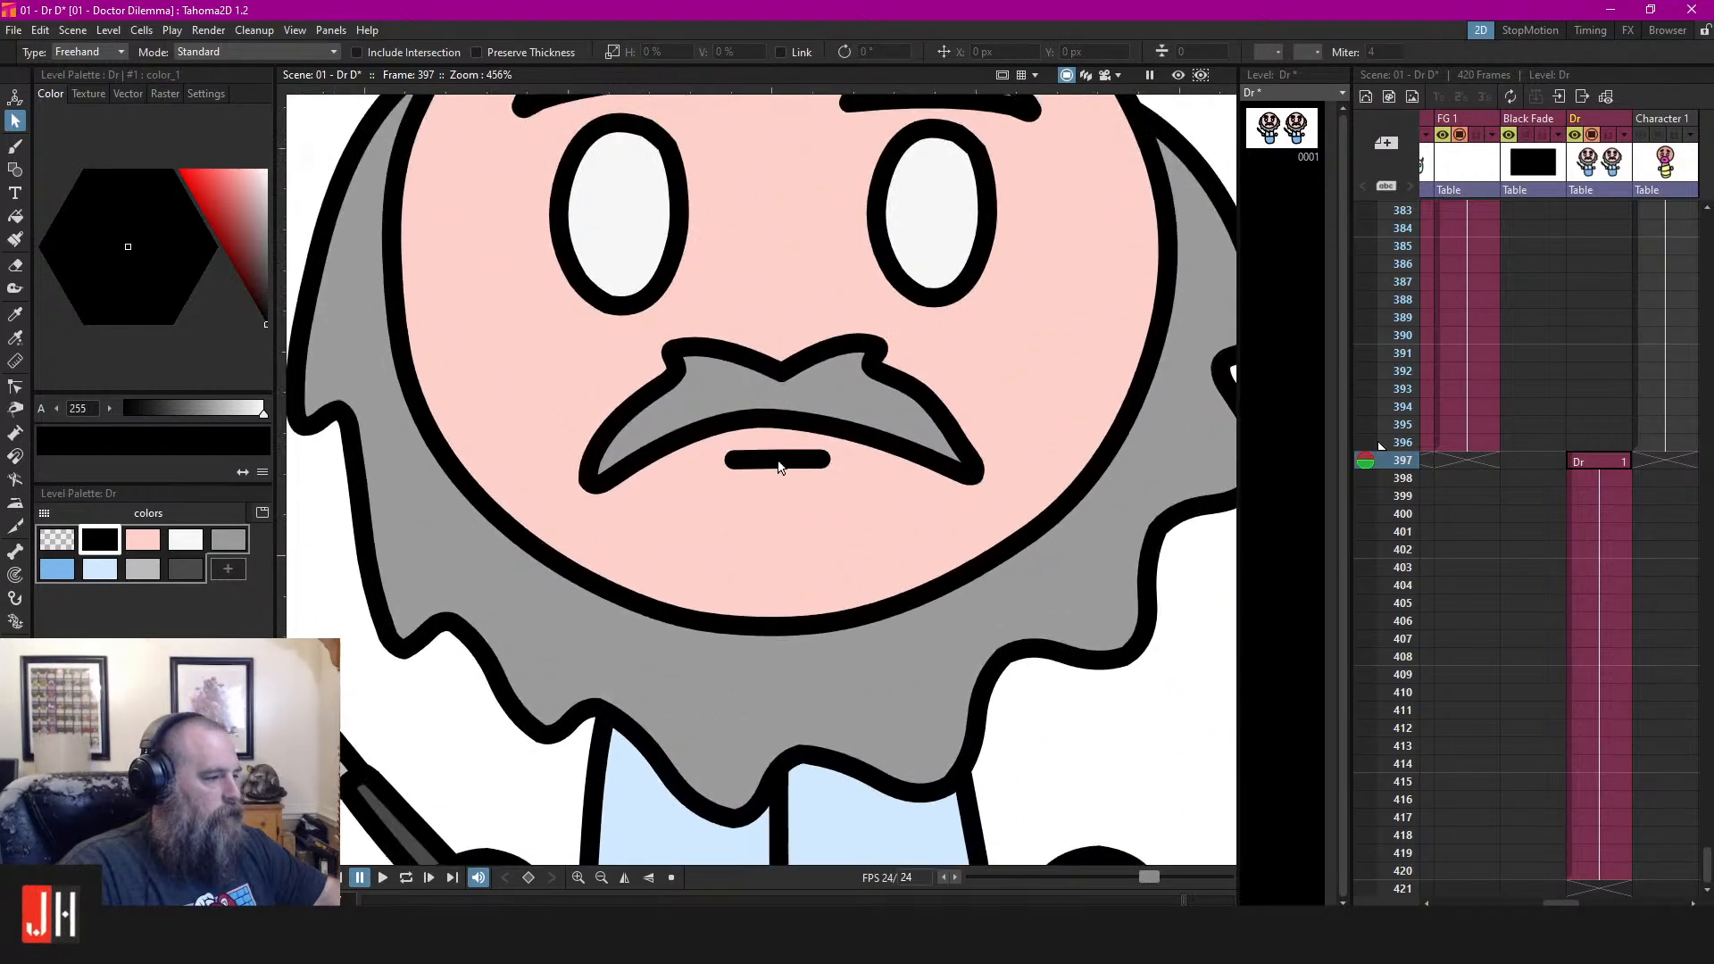
{"action": "left_click", "coordinate": [768, 464]}
{"action": "scroll", "coordinate": [470, 439], "scroll_direction": "down", "scroll_amount": 2}
{"action": "scroll", "coordinate": [727, 481], "scroll_direction": "up", "scroll_amount": 4}
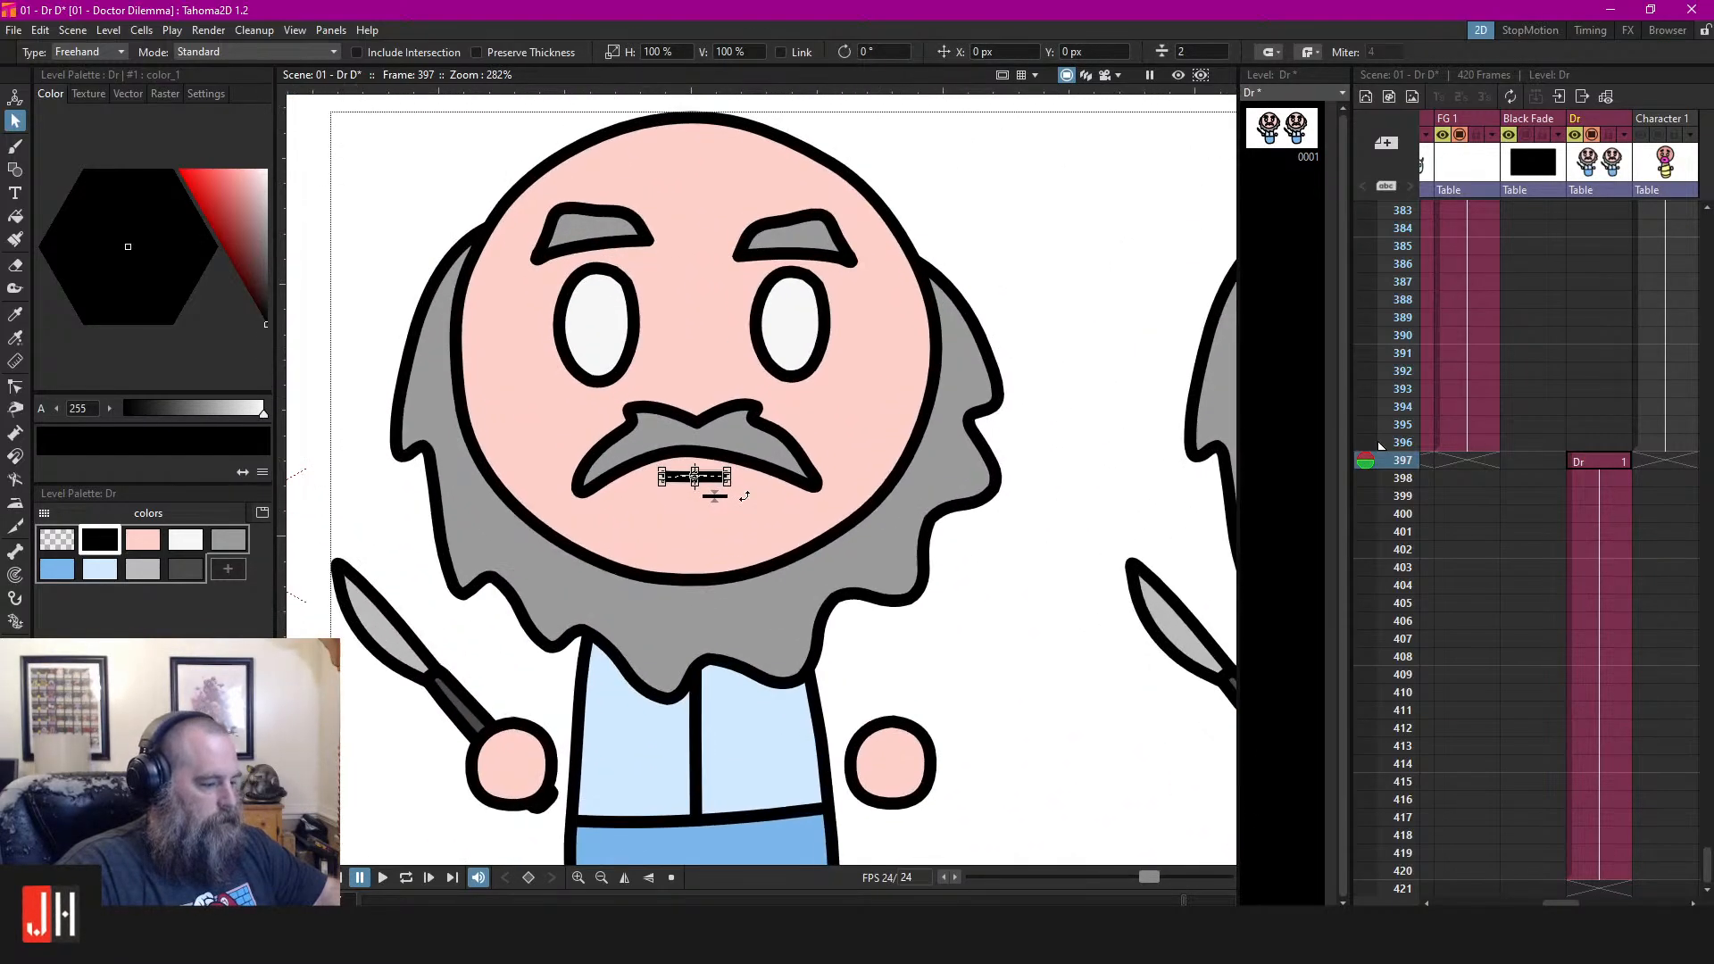
{"action": "key", "text": "c"}
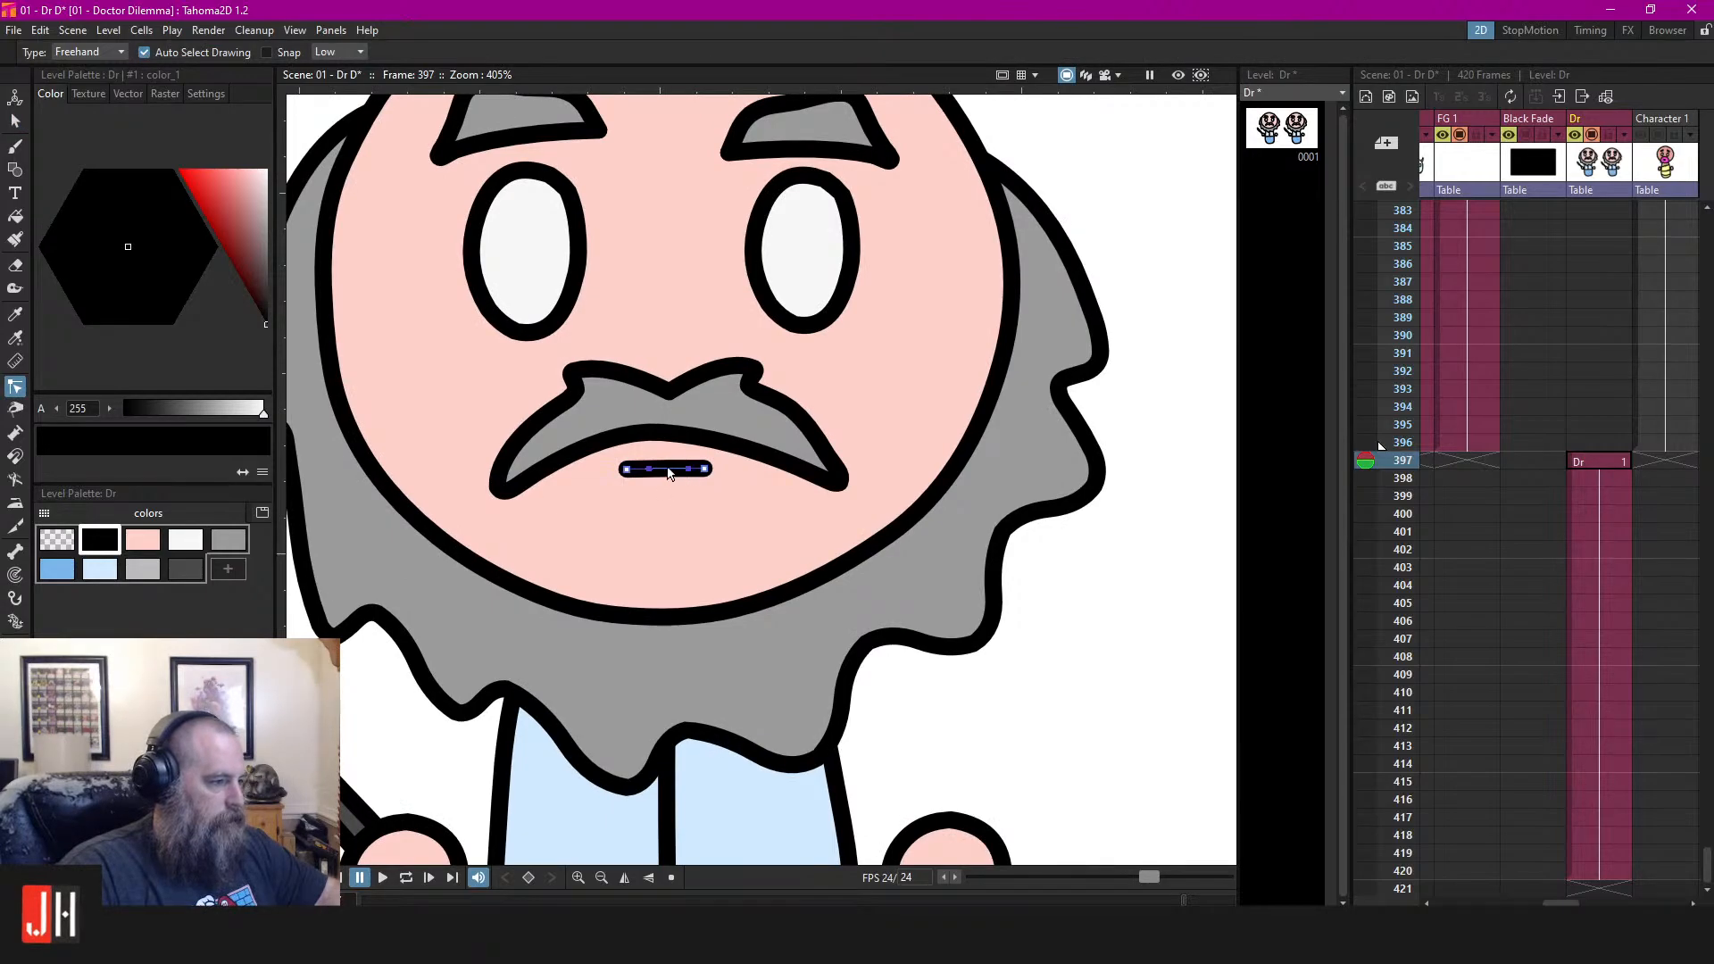
{"action": "left_click_drag", "start_coordinate": [671, 497], "coordinate": [682, 504]}
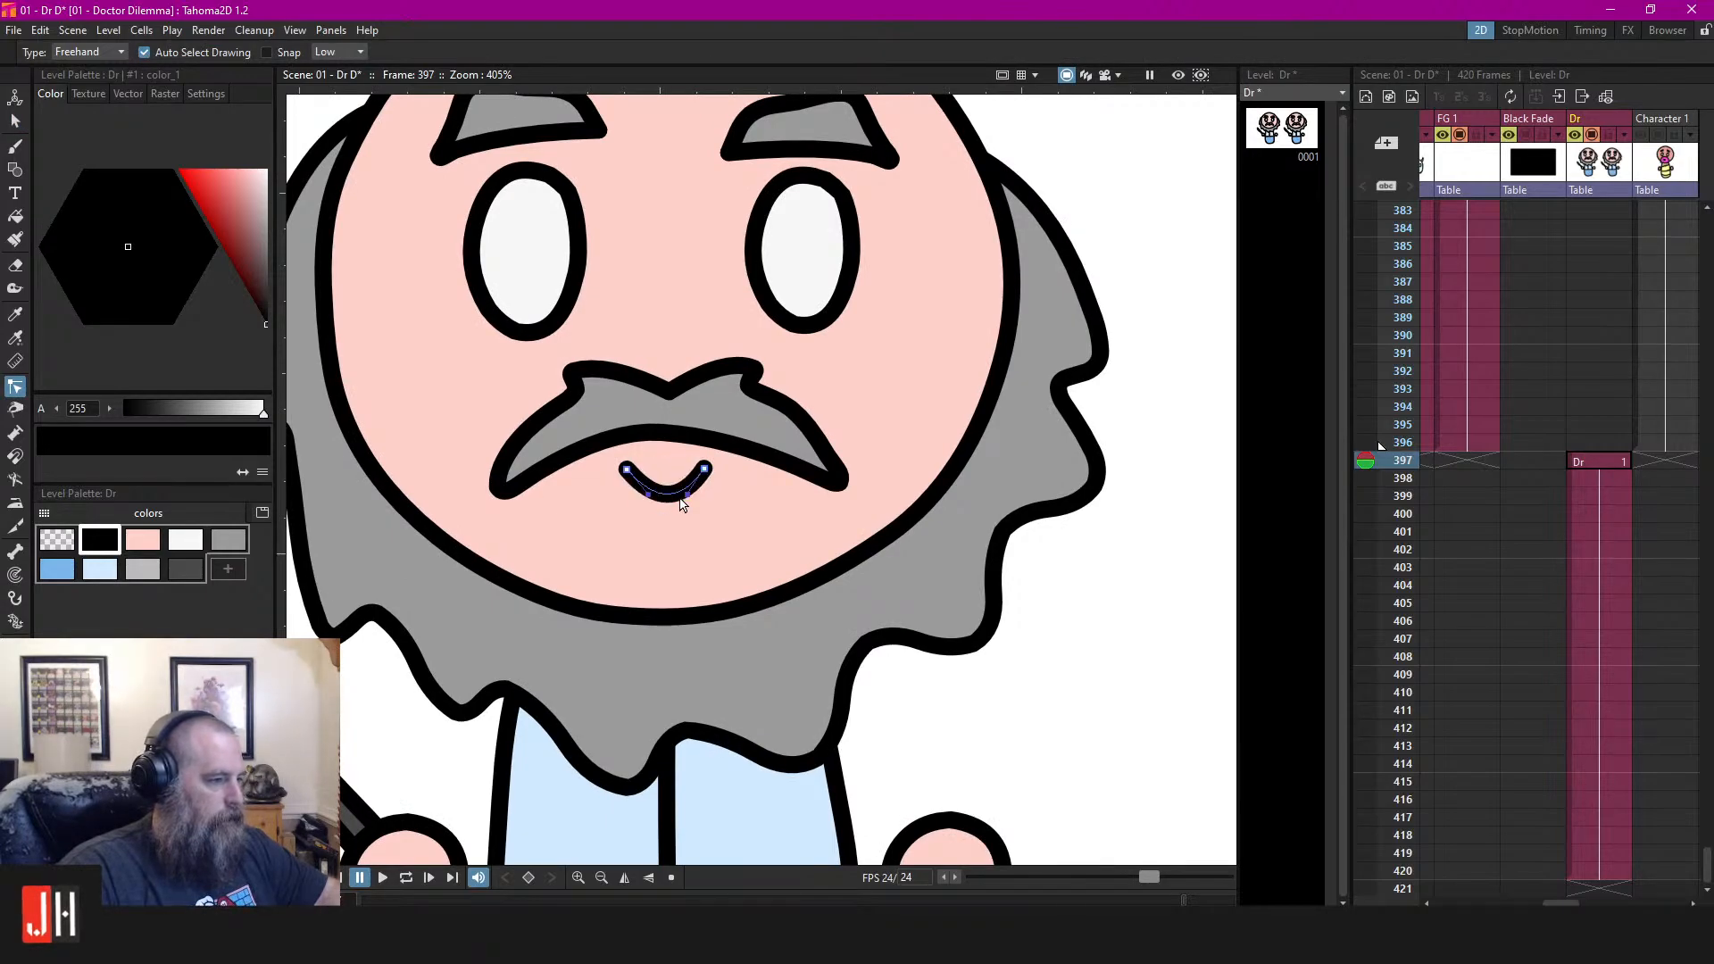
{"action": "left_click", "coordinate": [1096, 542]}
{"action": "scroll", "coordinate": [835, 549], "scroll_direction": "down", "scroll_amount": 8}
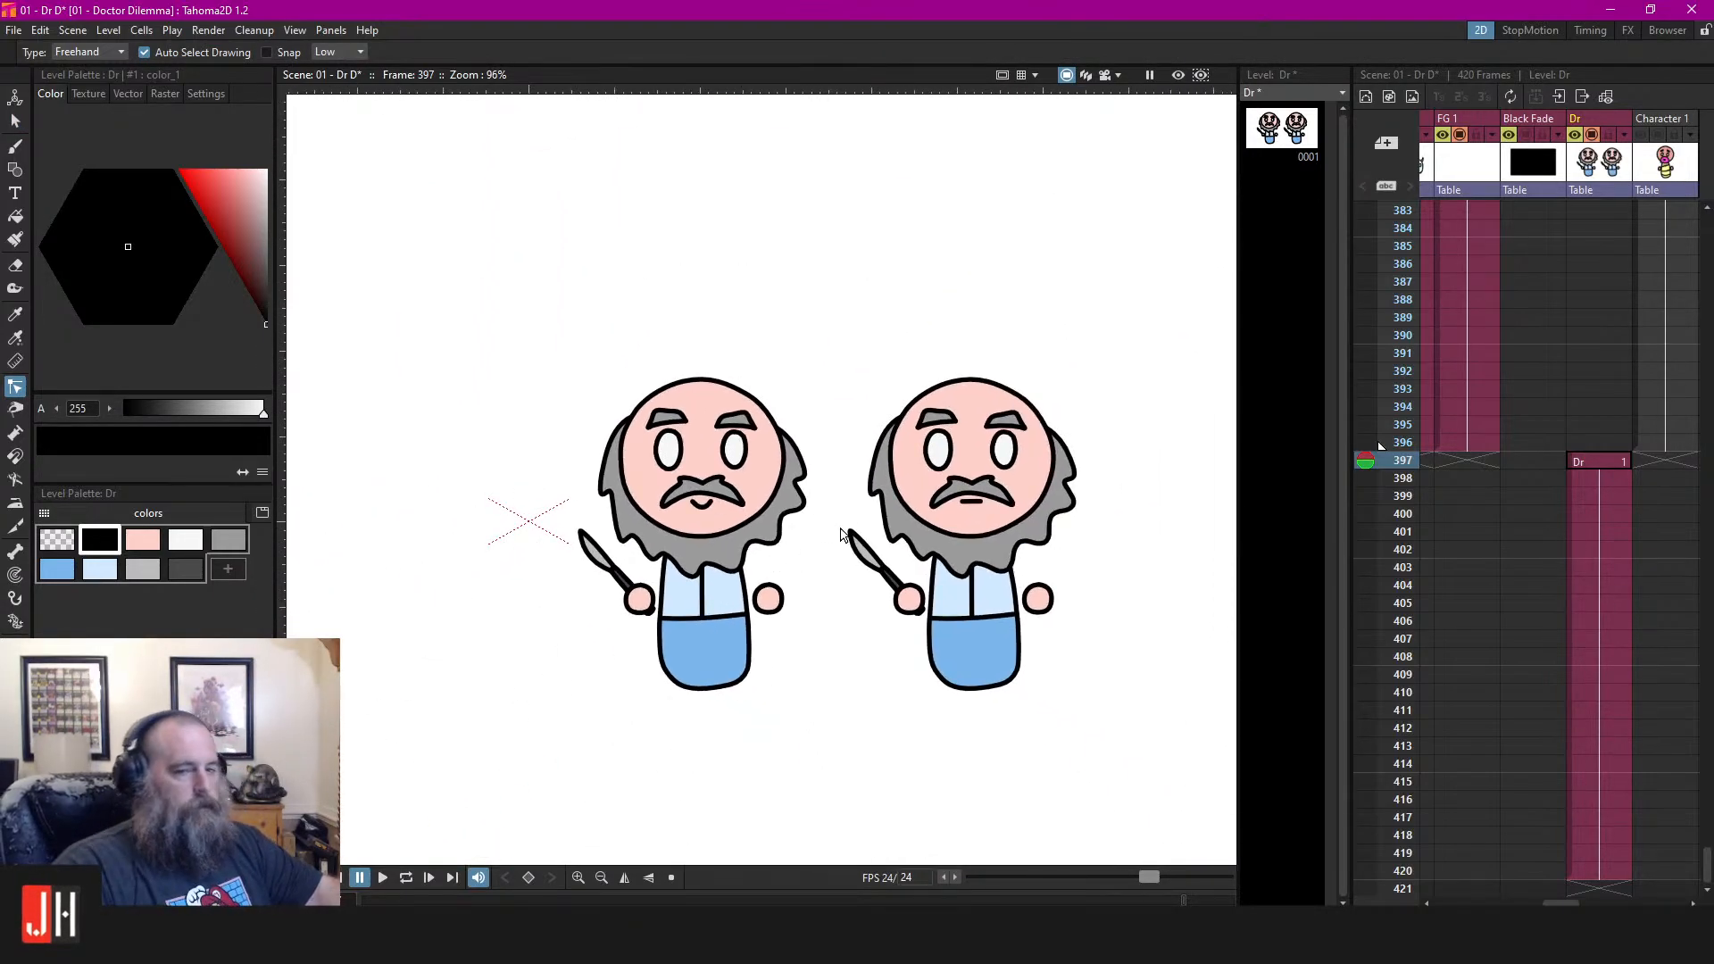
Scale the right eye of the duplicate character uniformly to about 109.59%
{"action": "scroll", "coordinate": [668, 455], "scroll_direction": "up", "scroll_amount": 5}
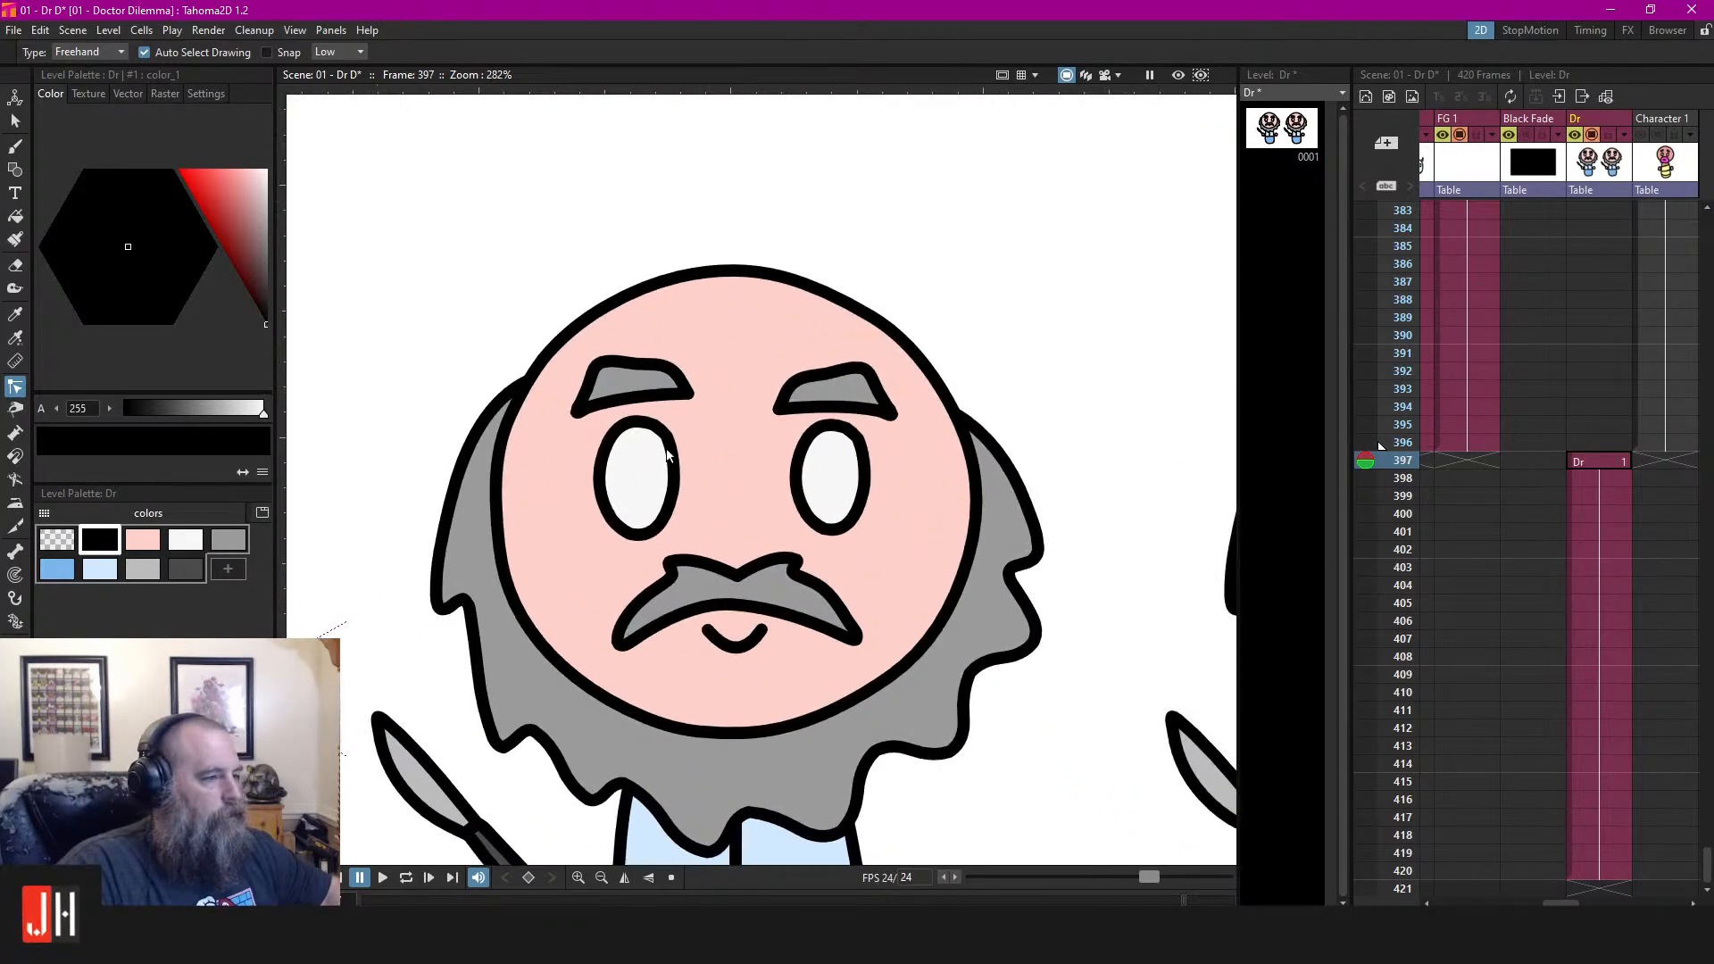
{"action": "scroll", "coordinate": [671, 432], "scroll_direction": "up", "scroll_amount": 2}
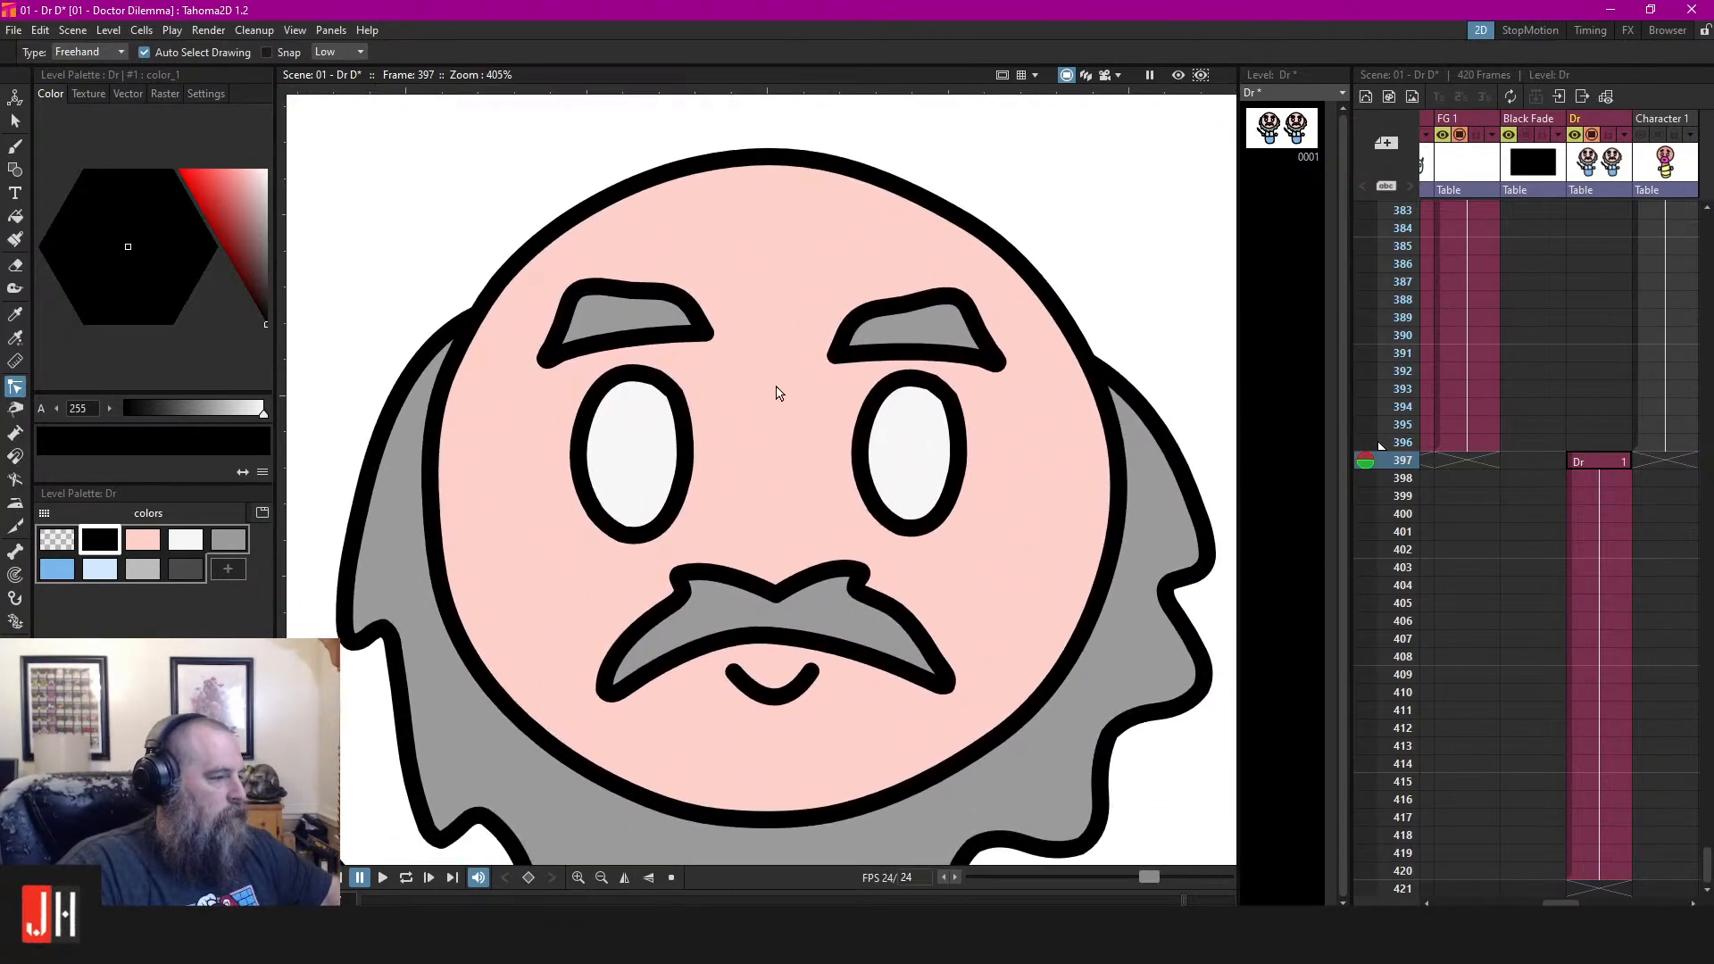
{"action": "scroll", "coordinate": [776, 393], "scroll_direction": "down", "scroll_amount": 5}
{"action": "left_click_drag", "start_coordinate": [873, 401], "coordinate": [333, 367]}
{"action": "left_click_drag", "start_coordinate": [919, 428], "coordinate": [773, 443]}
{"action": "scroll", "coordinate": [771, 511], "scroll_direction": "up", "scroll_amount": 7}
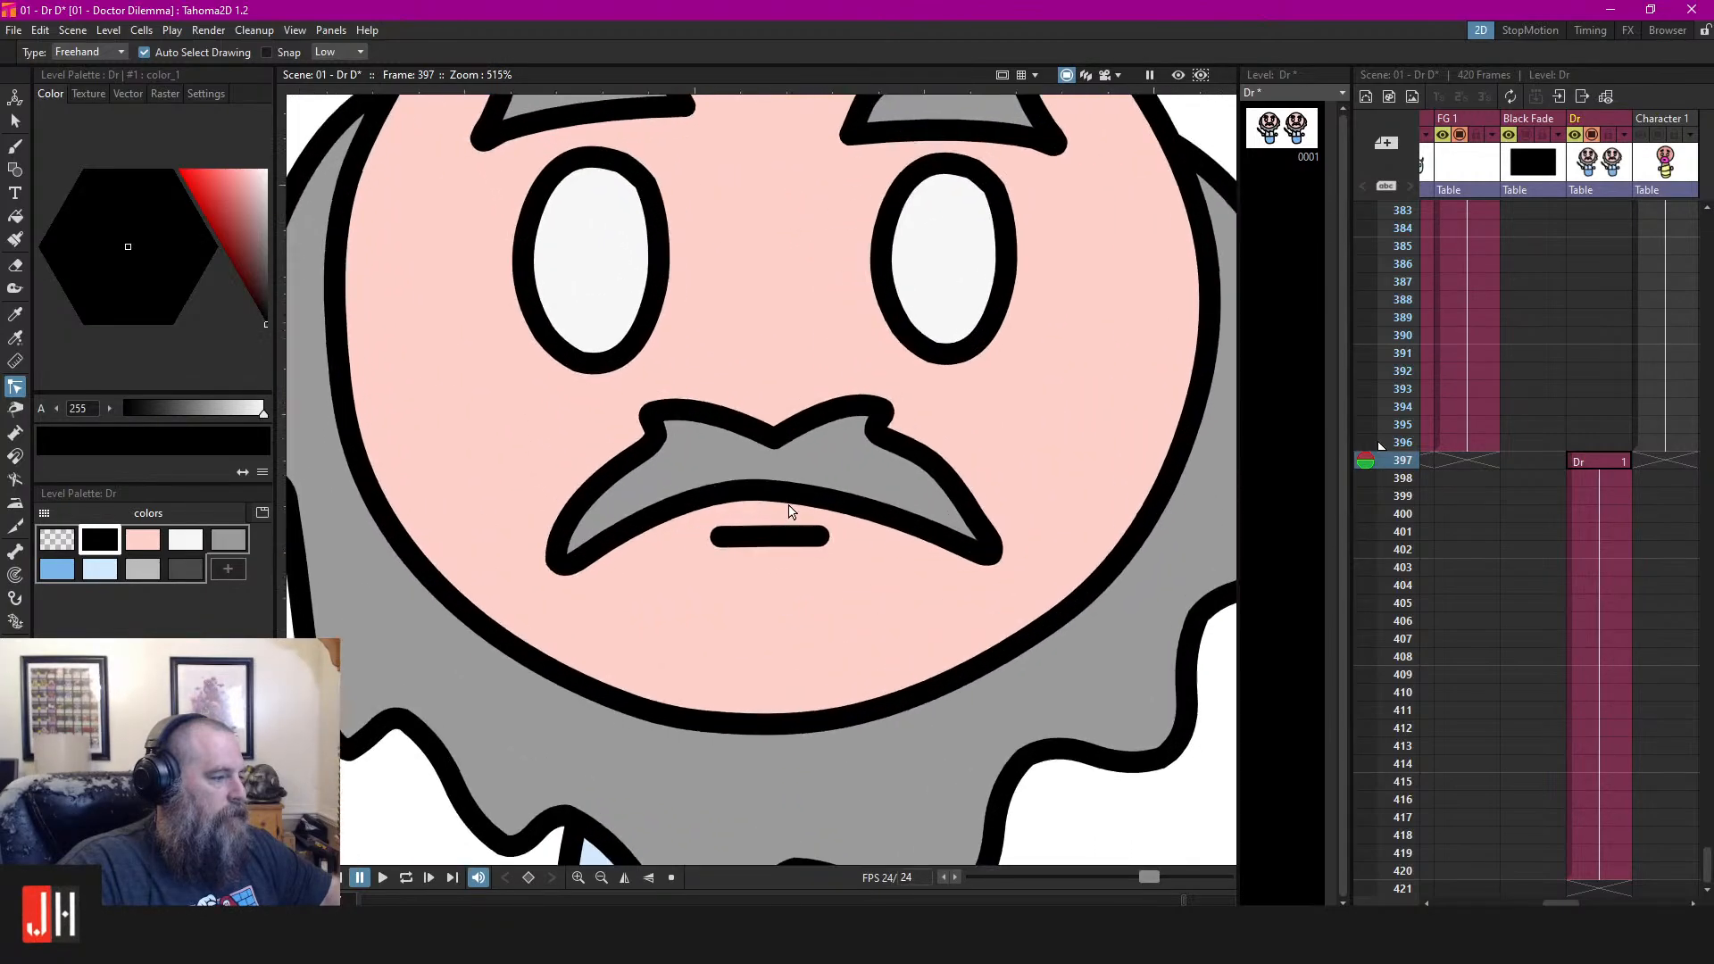
{"action": "left_click_drag", "start_coordinate": [693, 279], "coordinate": [667, 472]}
{"action": "scroll", "coordinate": [658, 330], "scroll_direction": "down", "scroll_amount": 1}
{"action": "left_click_drag", "start_coordinate": [660, 328], "coordinate": [673, 398]}
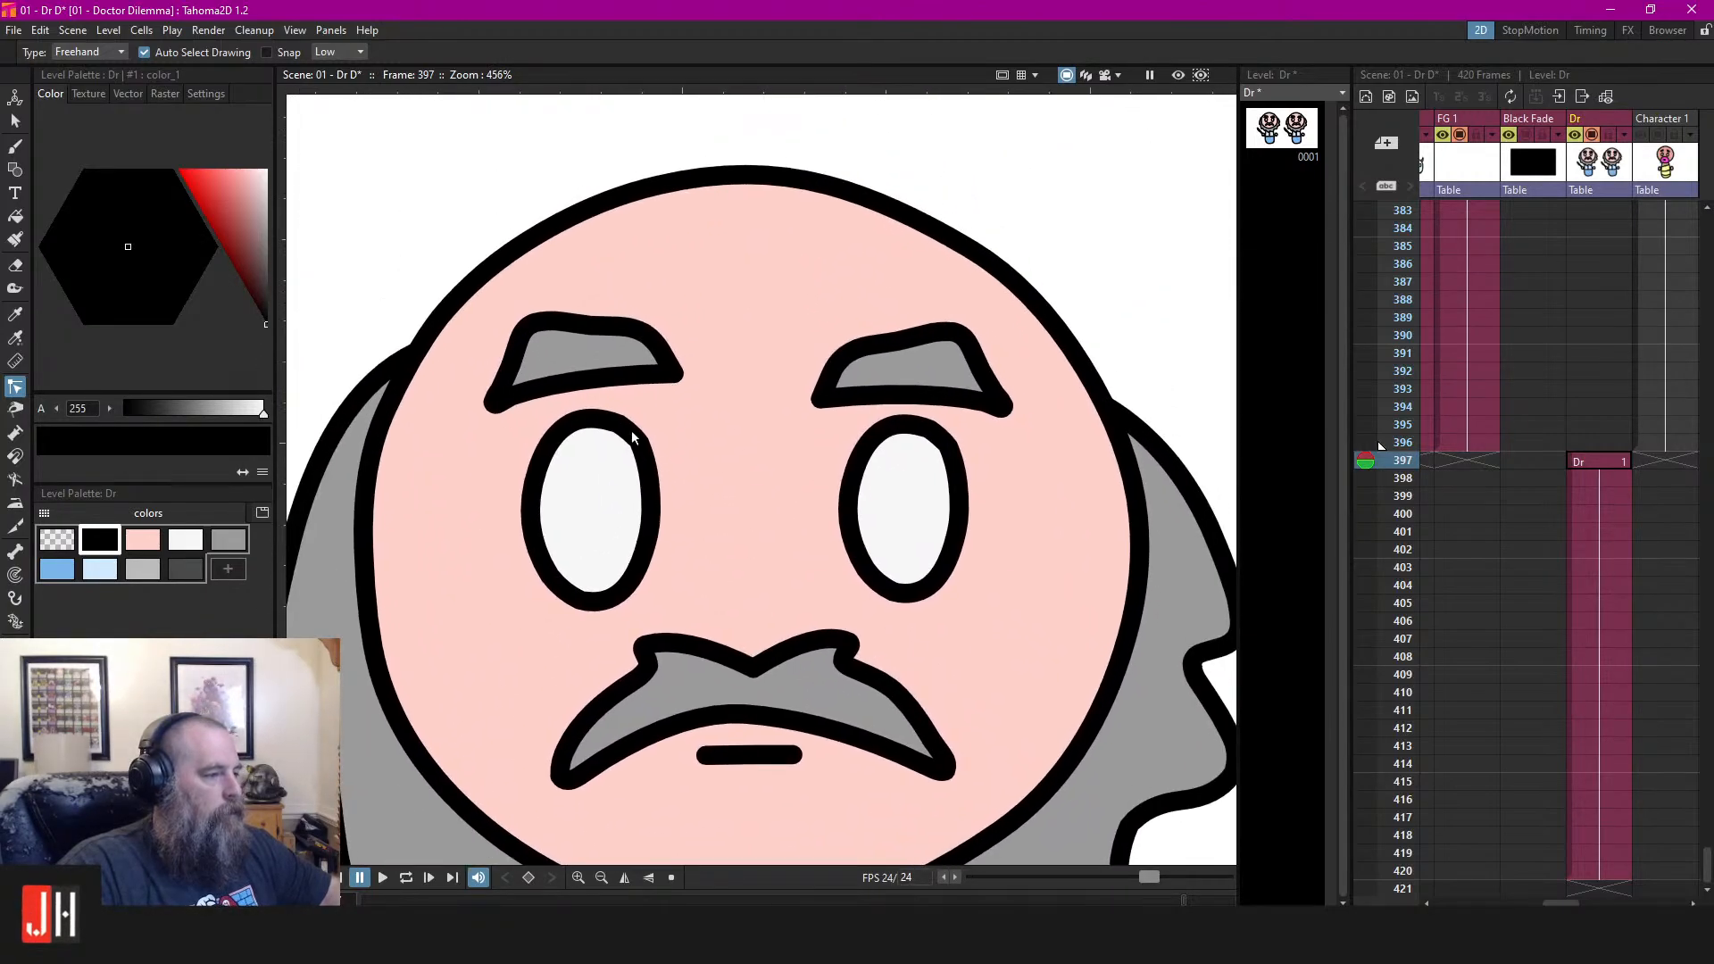
{"action": "left_click", "coordinate": [630, 430]}
{"action": "key", "text": "s"}
{"action": "mouse_move", "coordinate": [744, 132]}
{"action": "left_mouse_down"}
{"action": "mouse_move", "coordinate": [404, 278]}
{"action": "mouse_move", "coordinate": [508, 644]}
{"action": "mouse_move", "coordinate": [804, 625]}
{"action": "left_mouse_up"}
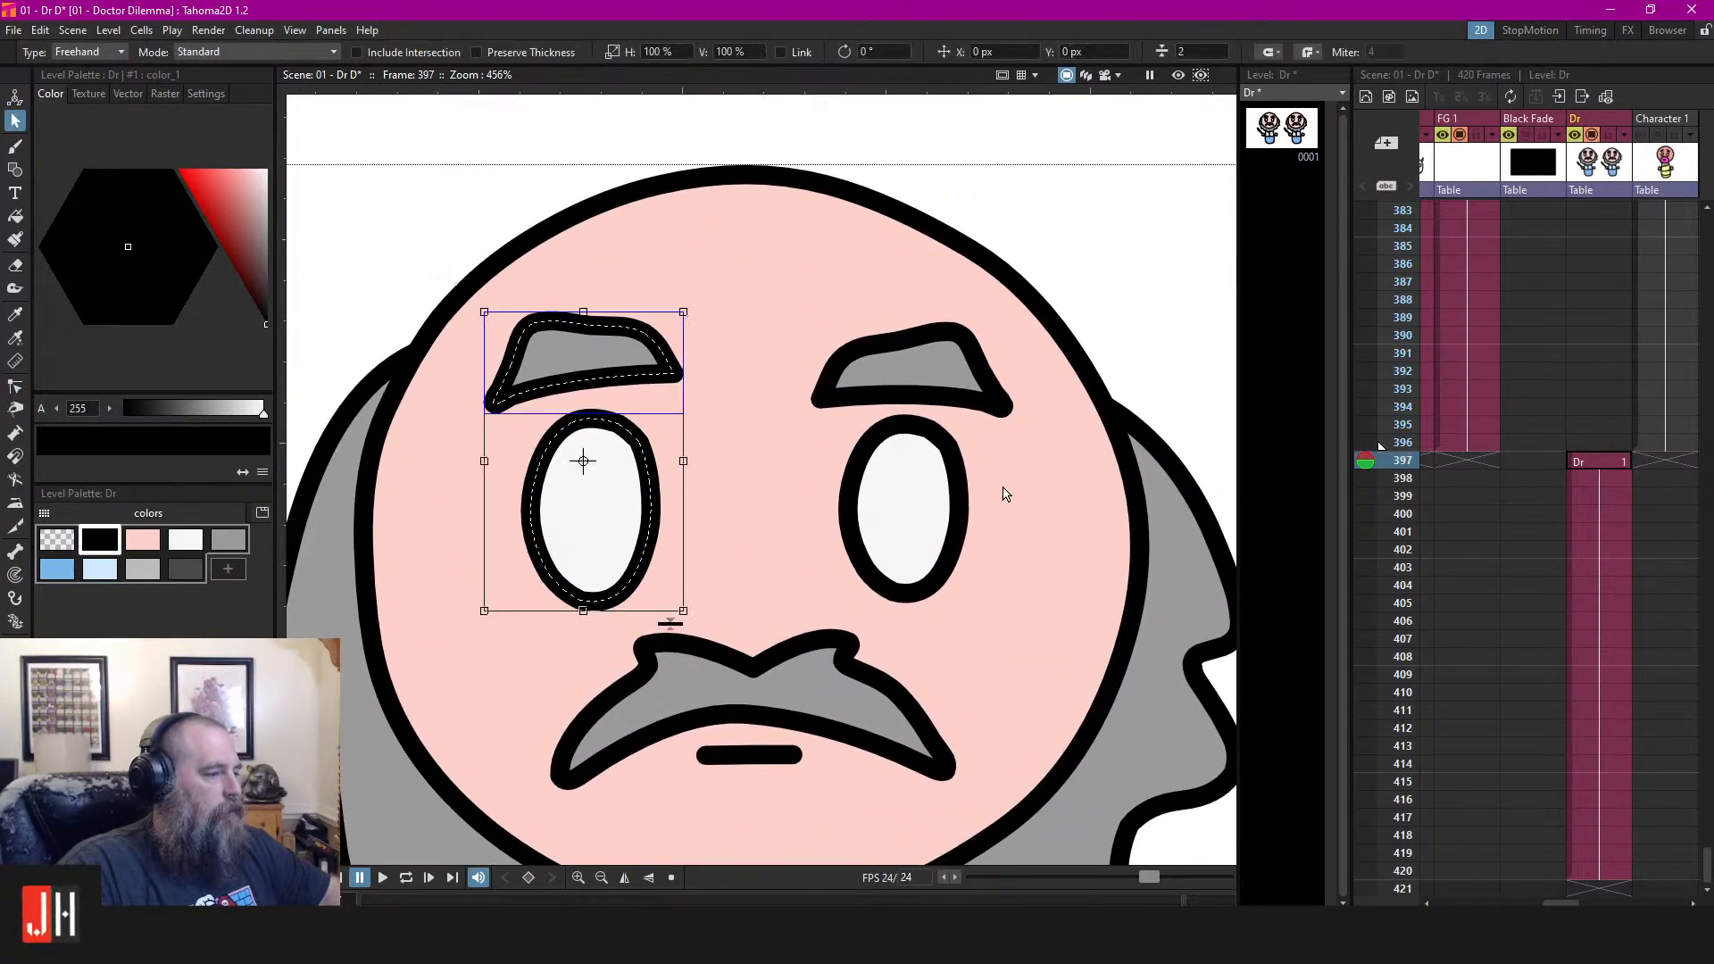
{"action": "left_click", "coordinate": [1002, 490]}
{"action": "left_click", "coordinate": [953, 447]}
{"action": "left_click_drag", "start_coordinate": [967, 413], "coordinate": [978, 411]}
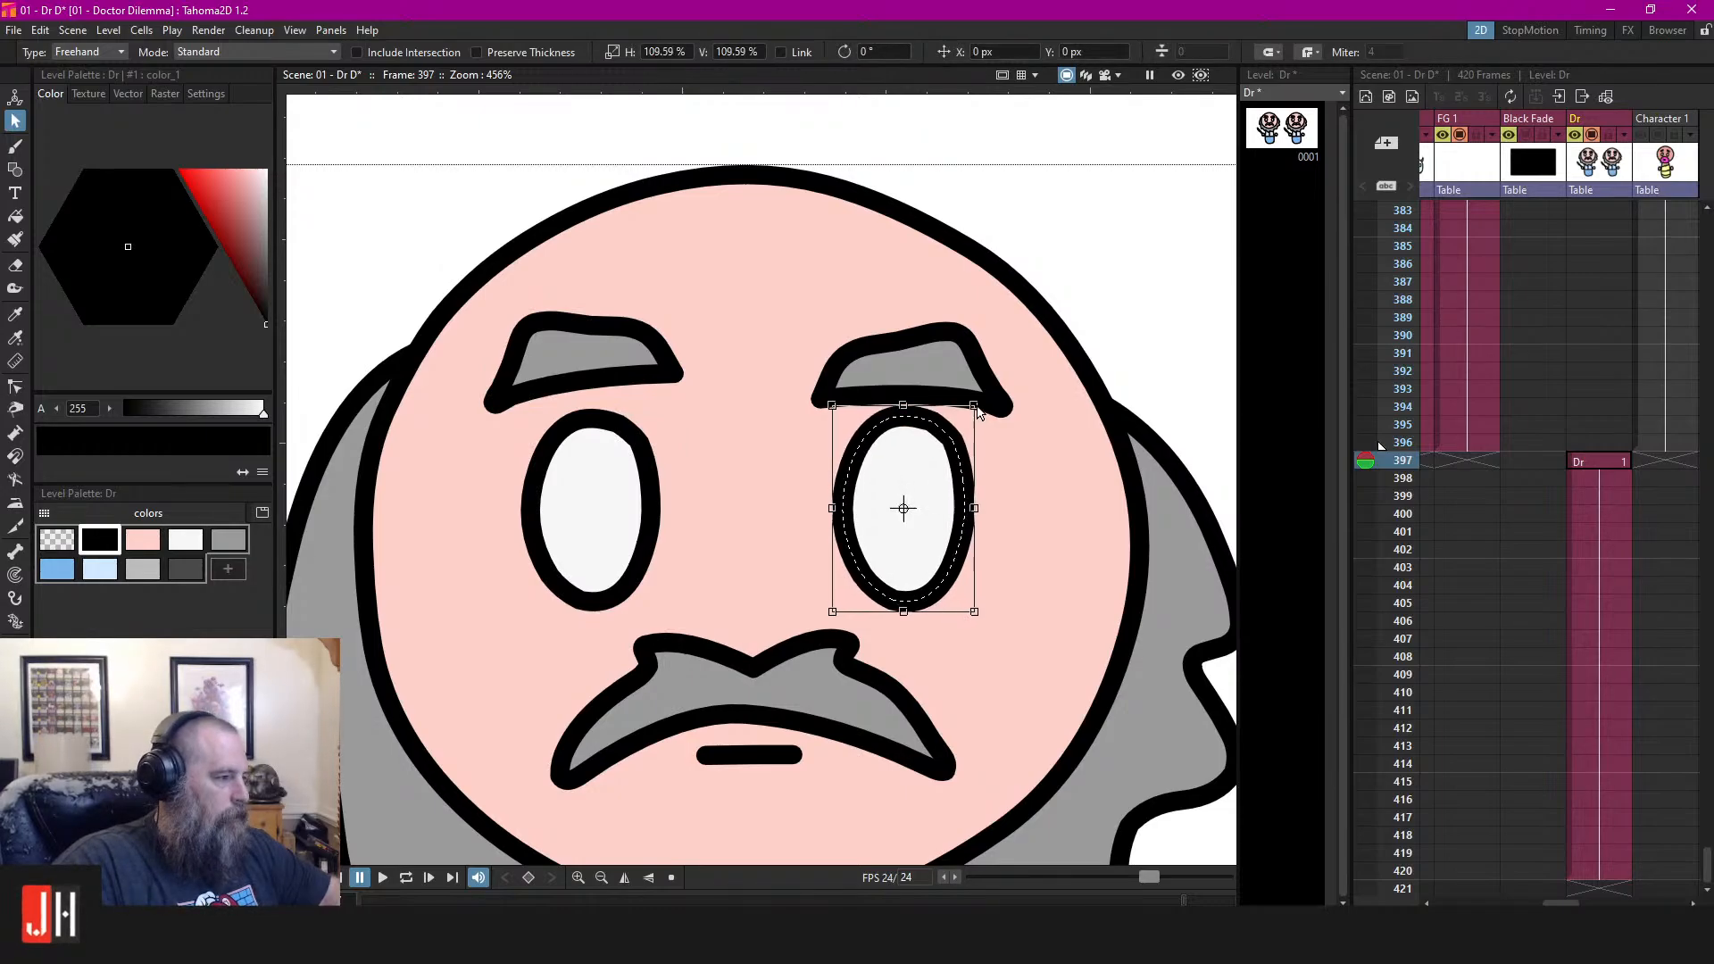
Scale the duplicate's left eye to about 121.78% and its right eye to about 91.87%
{"action": "left_click", "coordinate": [638, 435]}
{"action": "left_click_drag", "start_coordinate": [659, 403], "coordinate": [680, 403]}
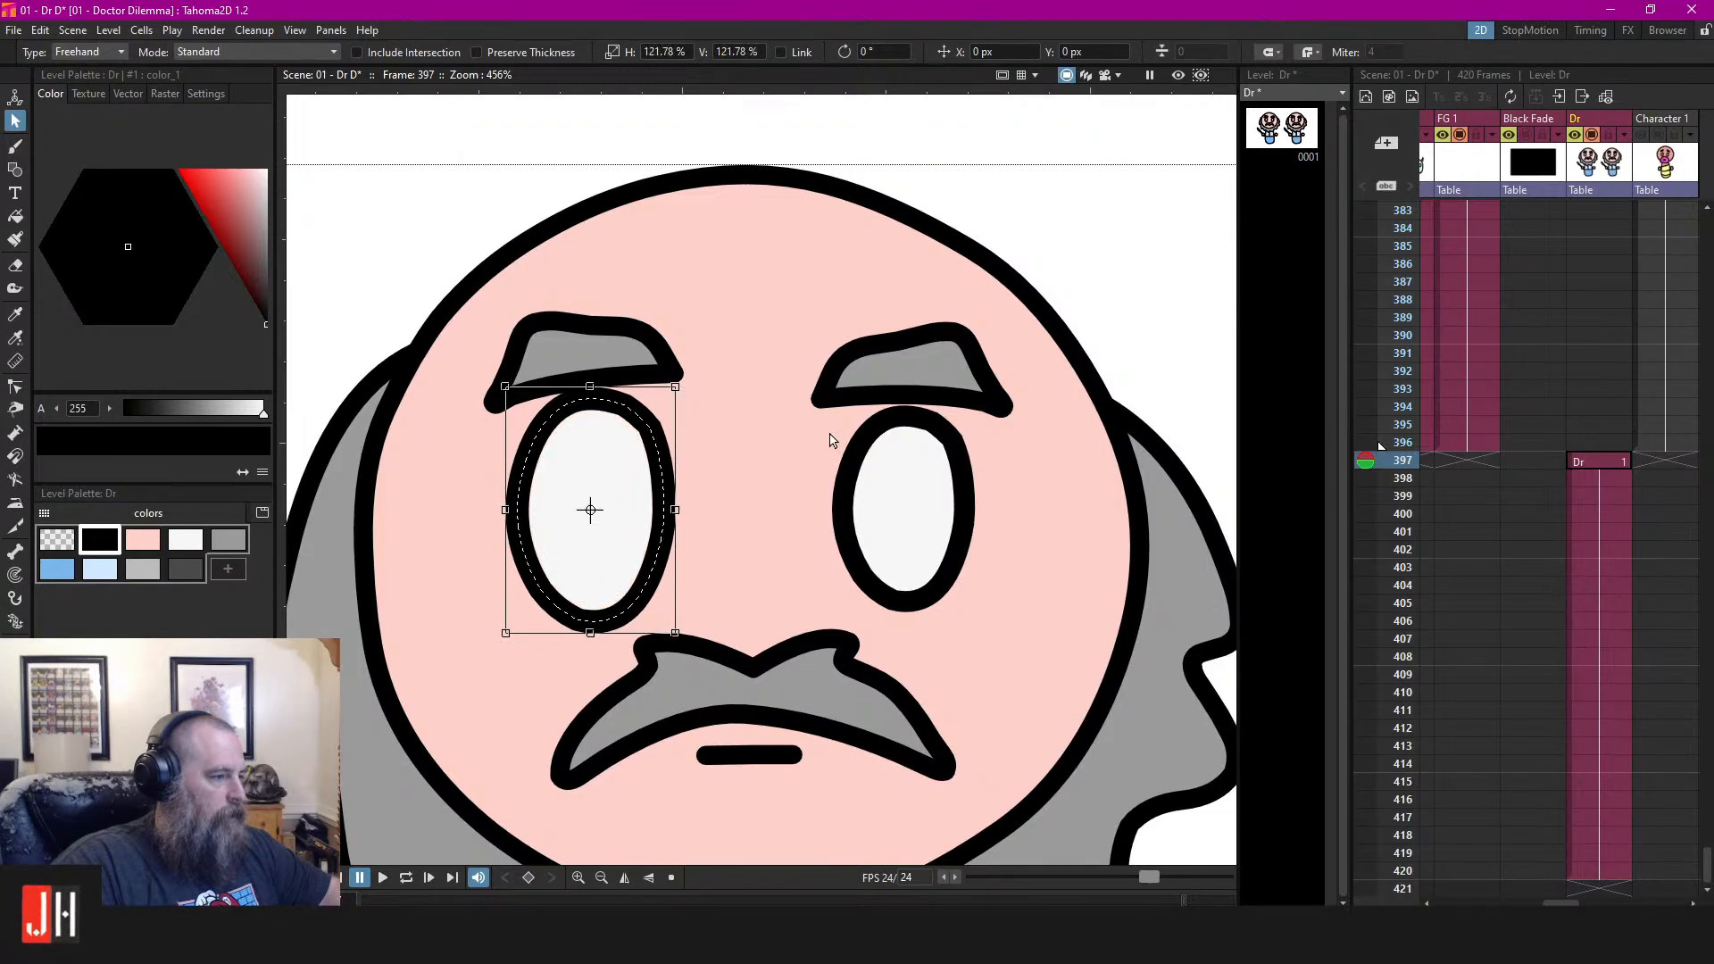
{"action": "left_click", "coordinate": [951, 437]}
{"action": "left_click_drag", "start_coordinate": [974, 404], "coordinate": [969, 414]}
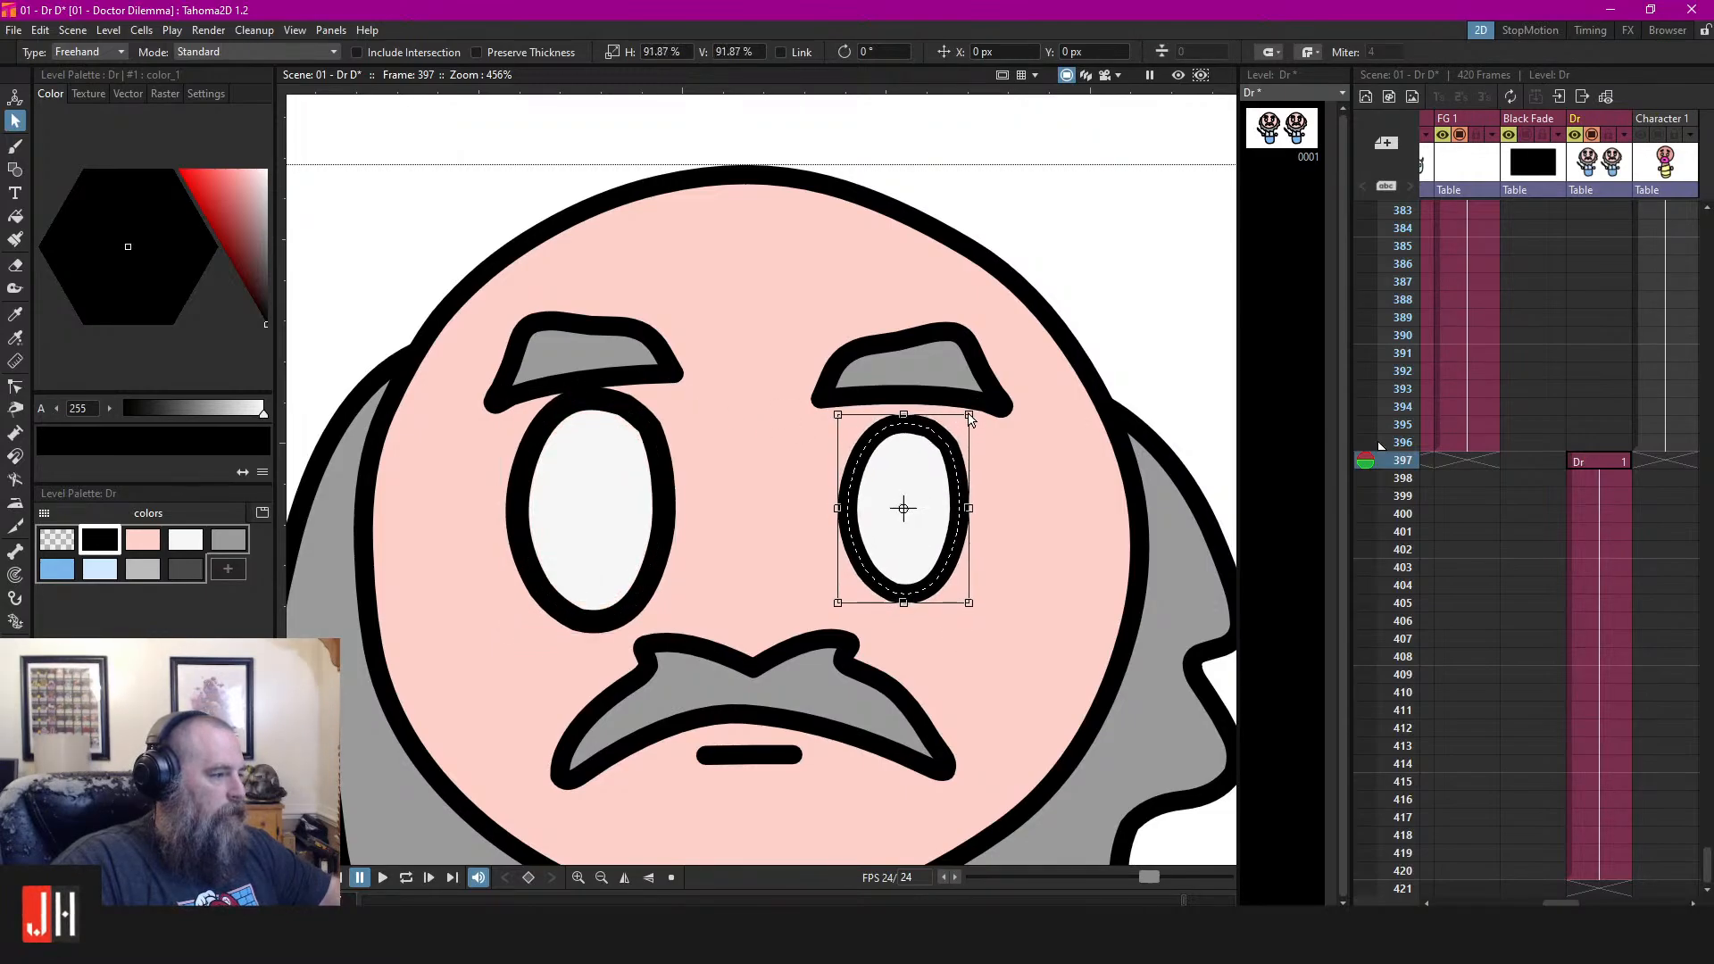
{"action": "left_click", "coordinate": [1098, 295]}
Select both eyes of the duplicate together and set their outline thickness to 2
{"action": "left_click", "coordinate": [668, 461]}
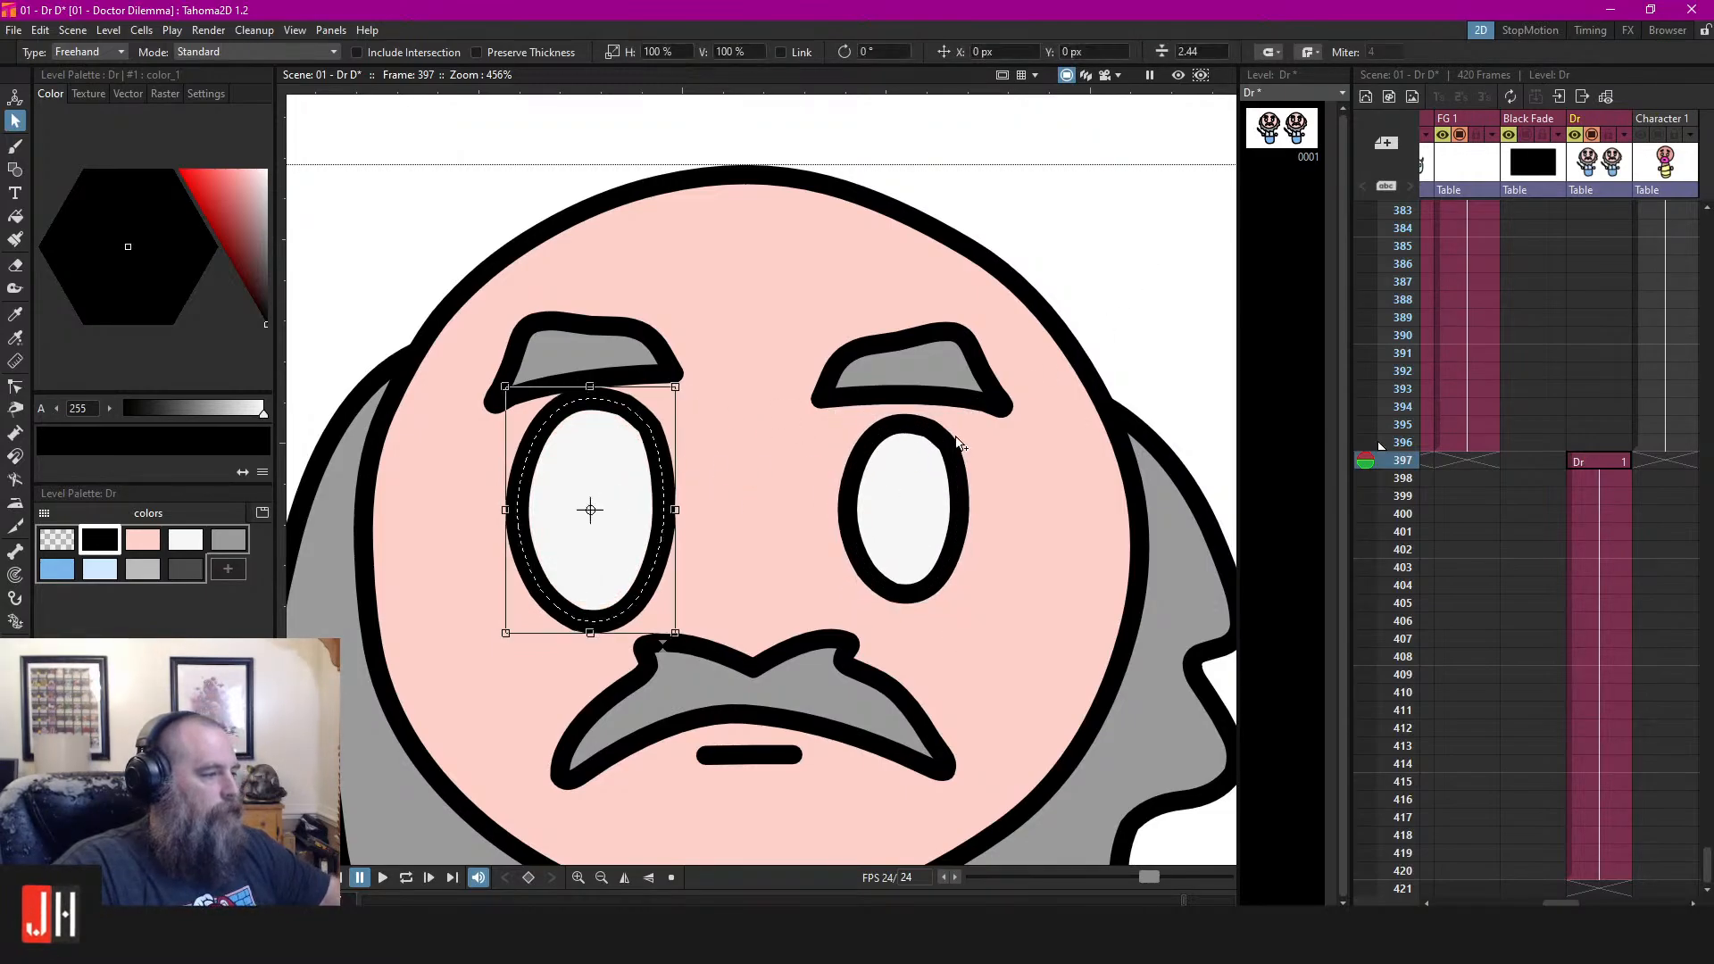
{"action": "left_click", "coordinate": [962, 444], "text": "shift"}
{"action": "left_click", "coordinate": [1214, 52]}
{"action": "type", "text": "2"}
{"action": "key", "text": "Return"}
{"action": "left_click", "coordinate": [1116, 244]}
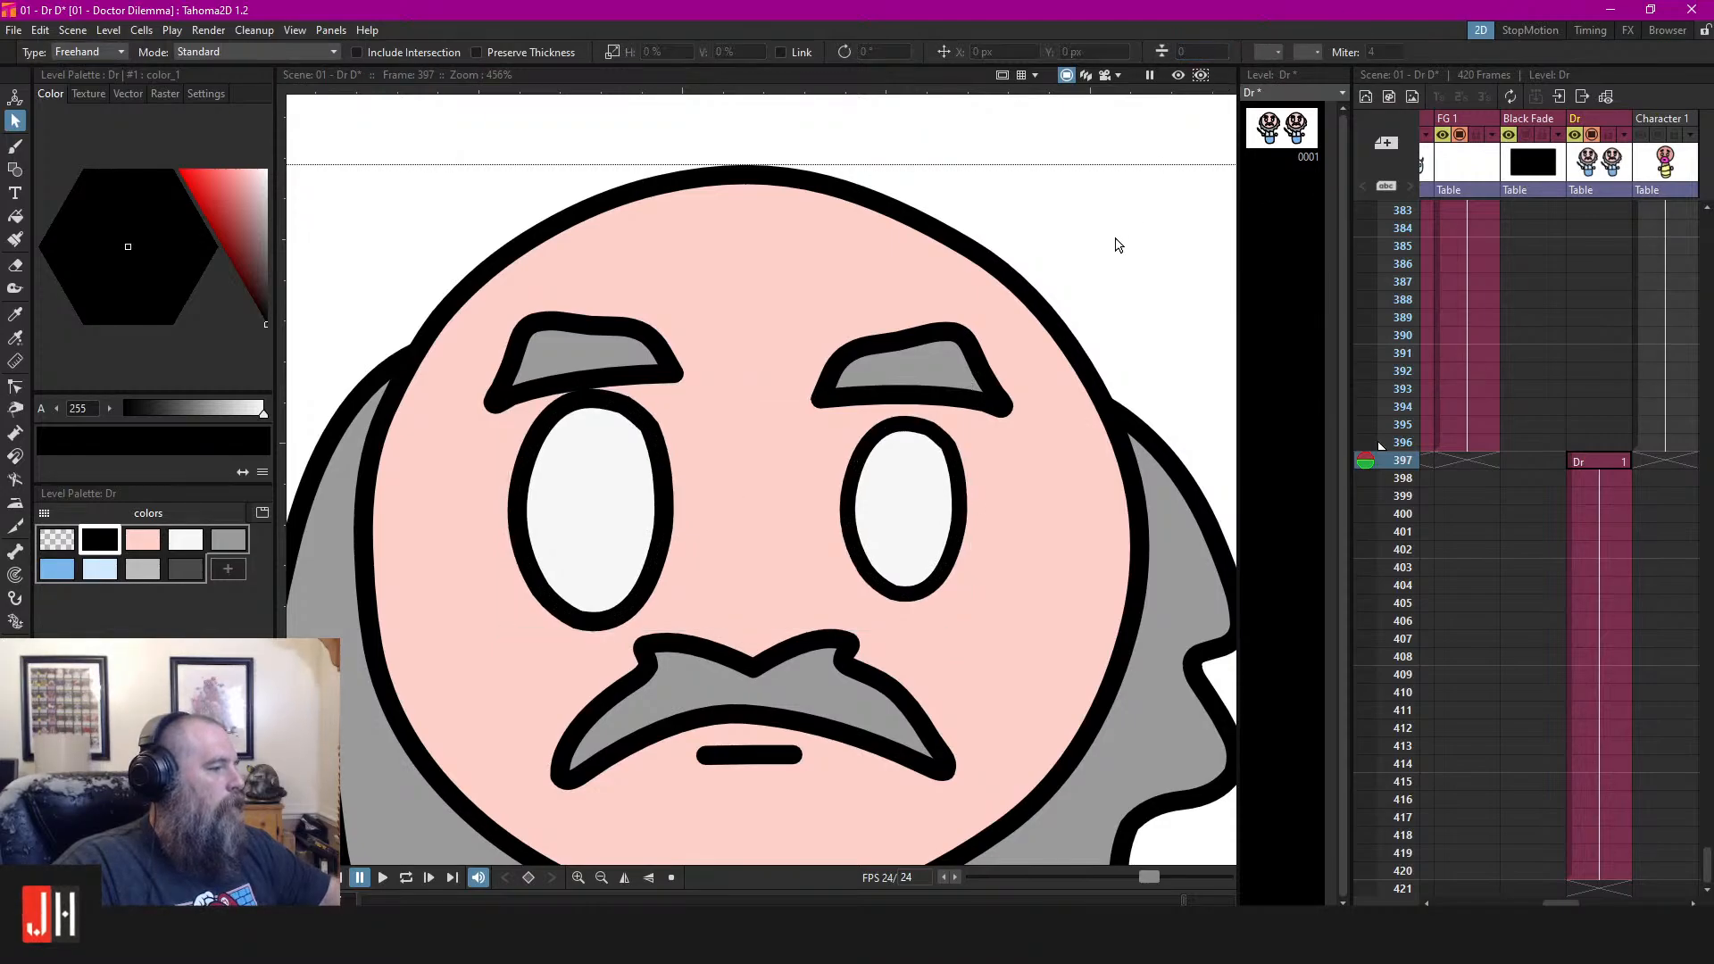
Check the outline thickness of each of the duplicate's eyes and set the right eye's to 2
{"action": "scroll", "coordinate": [828, 429], "scroll_direction": "down", "scroll_amount": 8}
{"action": "scroll", "coordinate": [811, 452], "scroll_direction": "up", "scroll_amount": 8}
{"action": "left_click", "coordinate": [674, 399]}
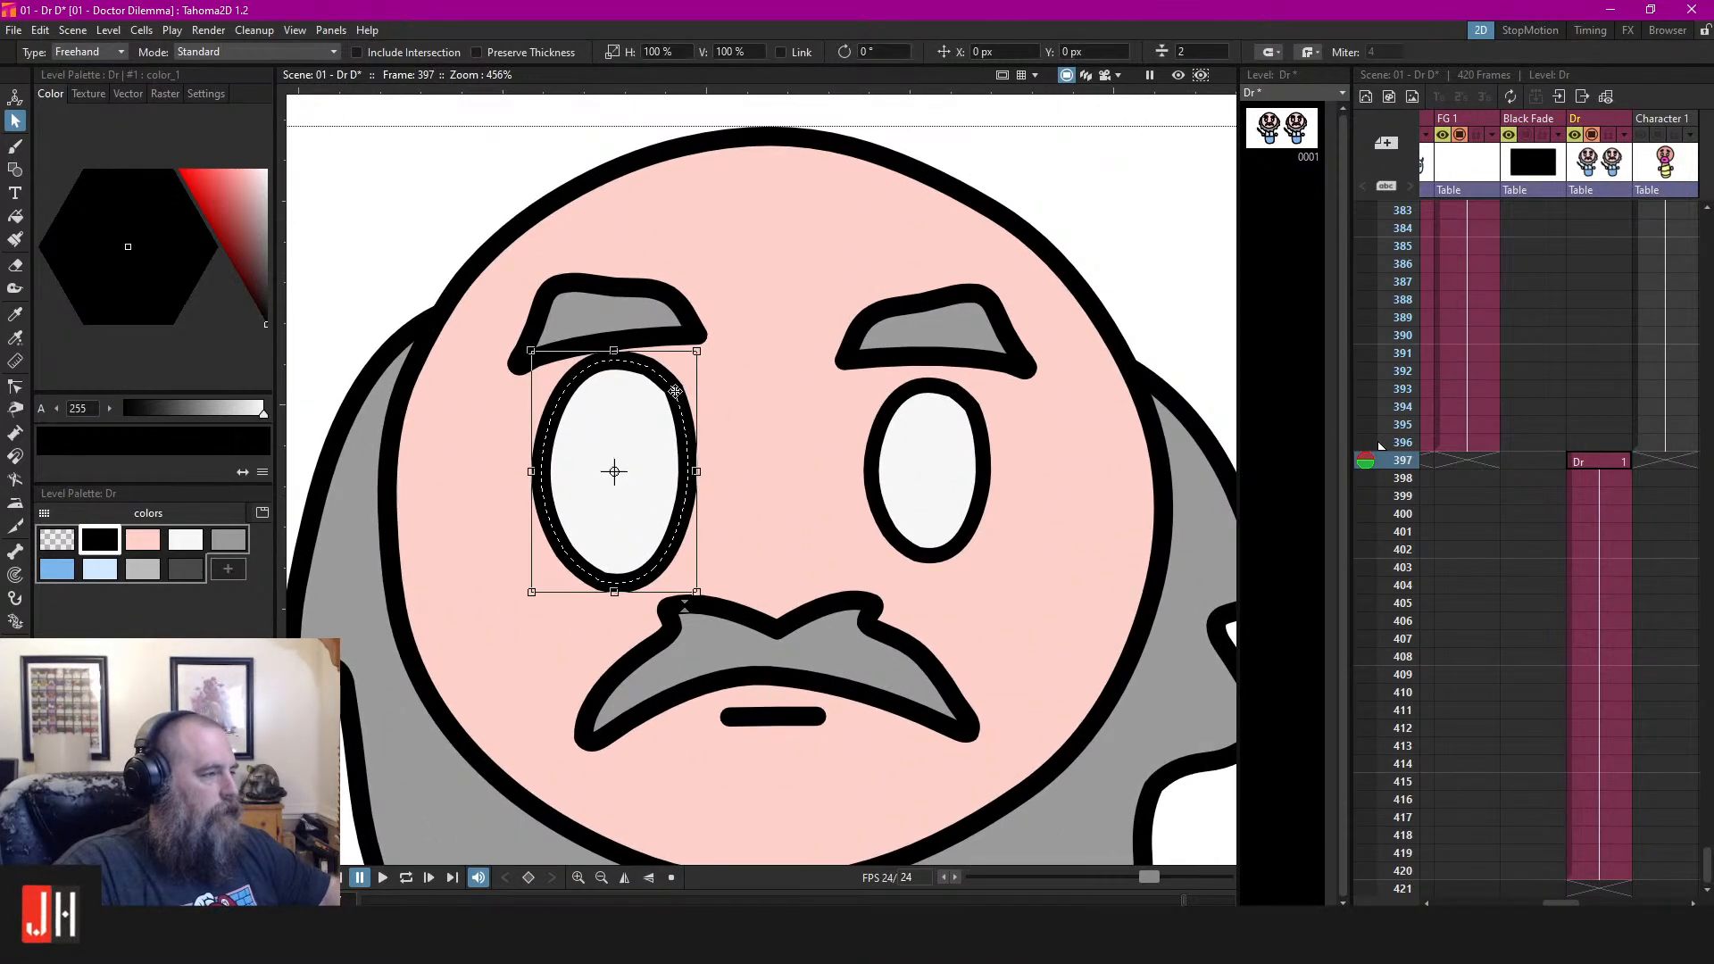
{"action": "left_click", "coordinate": [958, 403]}
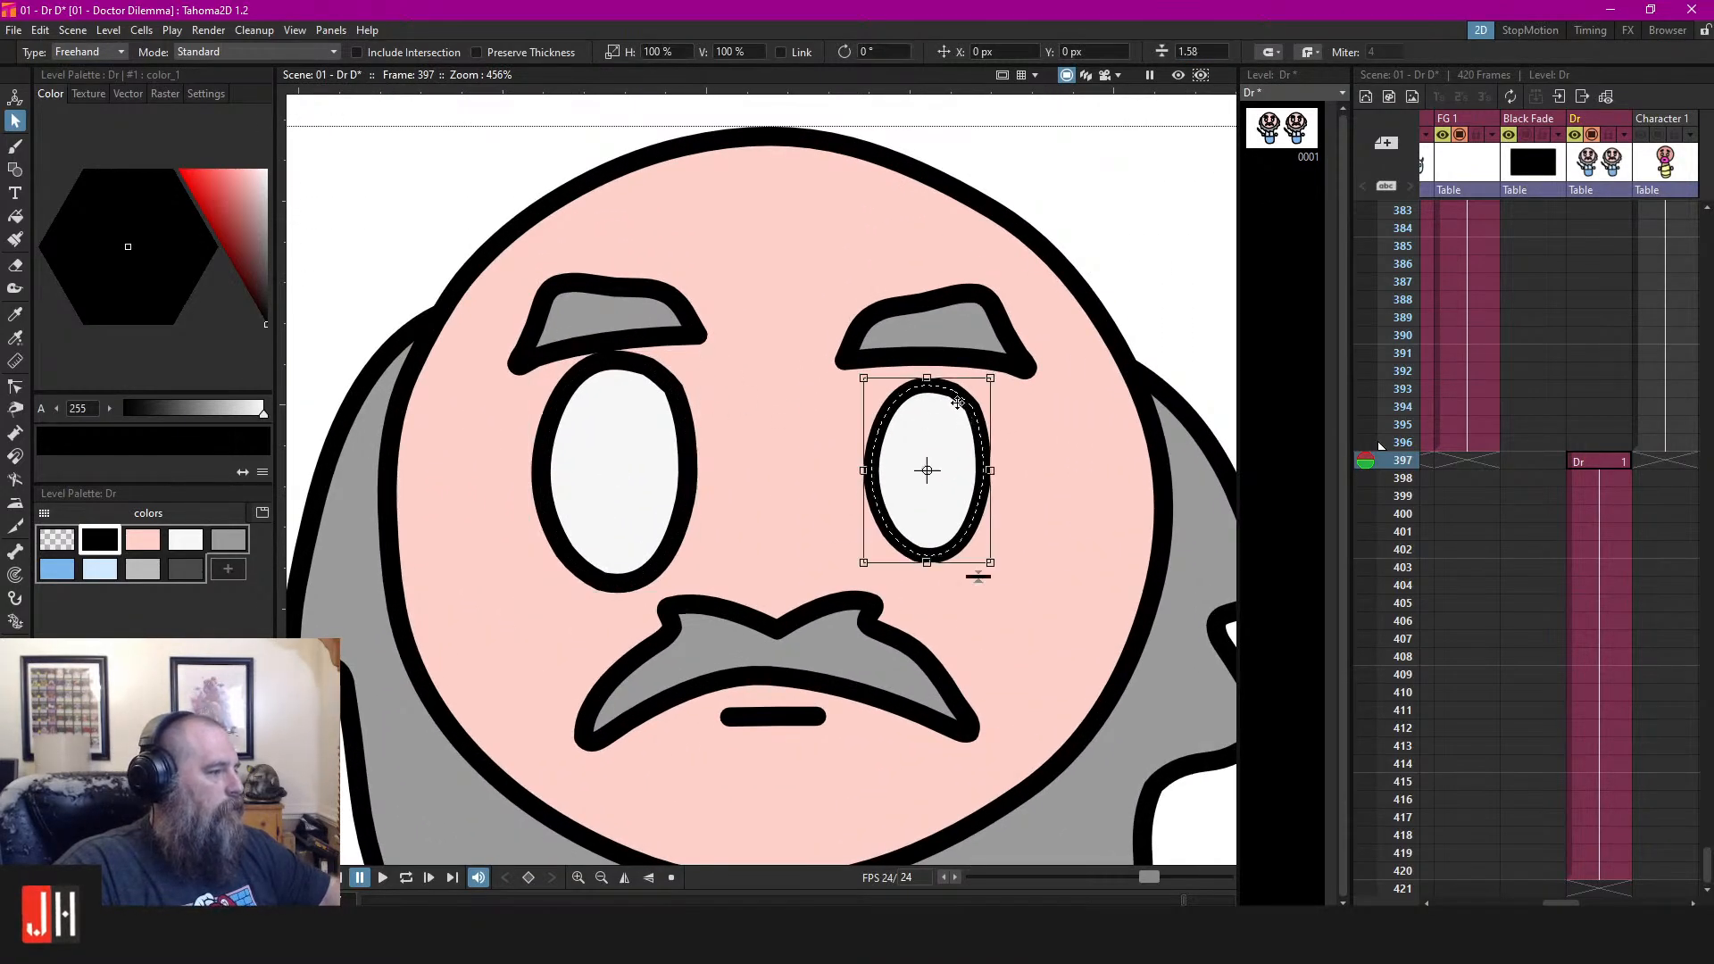
{"action": "left_click", "coordinate": [1209, 51]}
{"action": "type", "text": "2"}
{"action": "key", "text": "Return"}
{"action": "left_click", "coordinate": [1181, 265]}
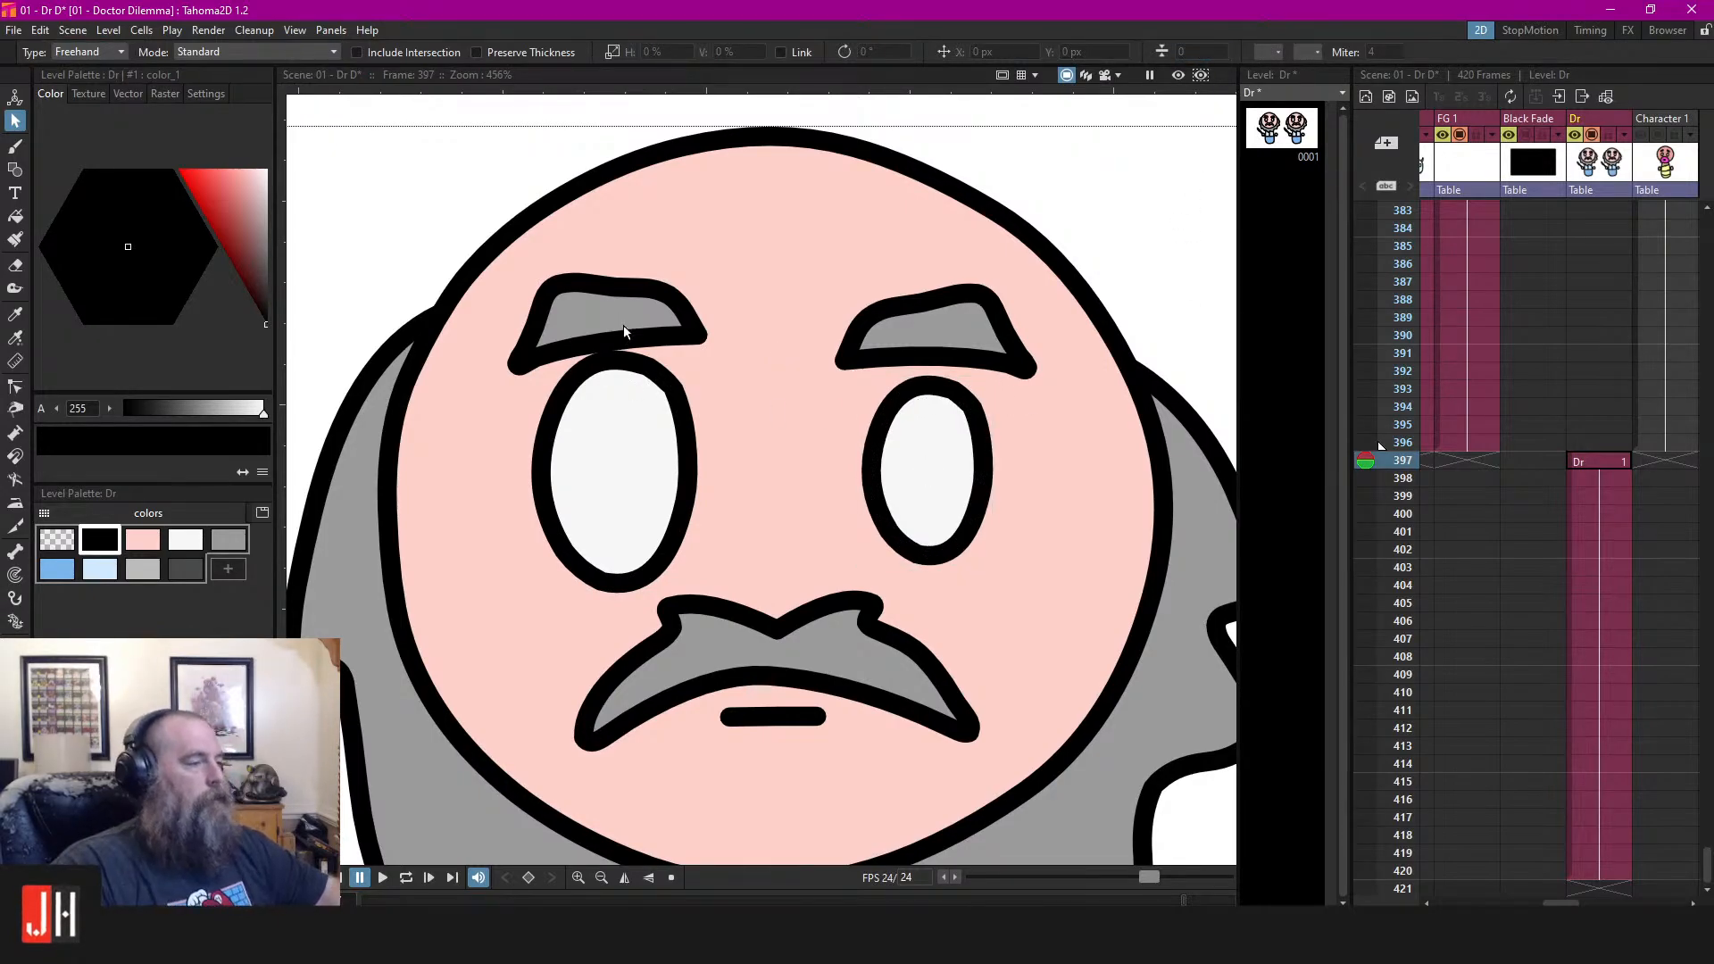
Rotate the duplicate's left eyebrow about -21.92° so its inner end drops, and lower it over the top of the eye
{"action": "left_click", "coordinate": [652, 281]}
{"action": "left_click_drag", "start_coordinate": [711, 264], "coordinate": [769, 305]}
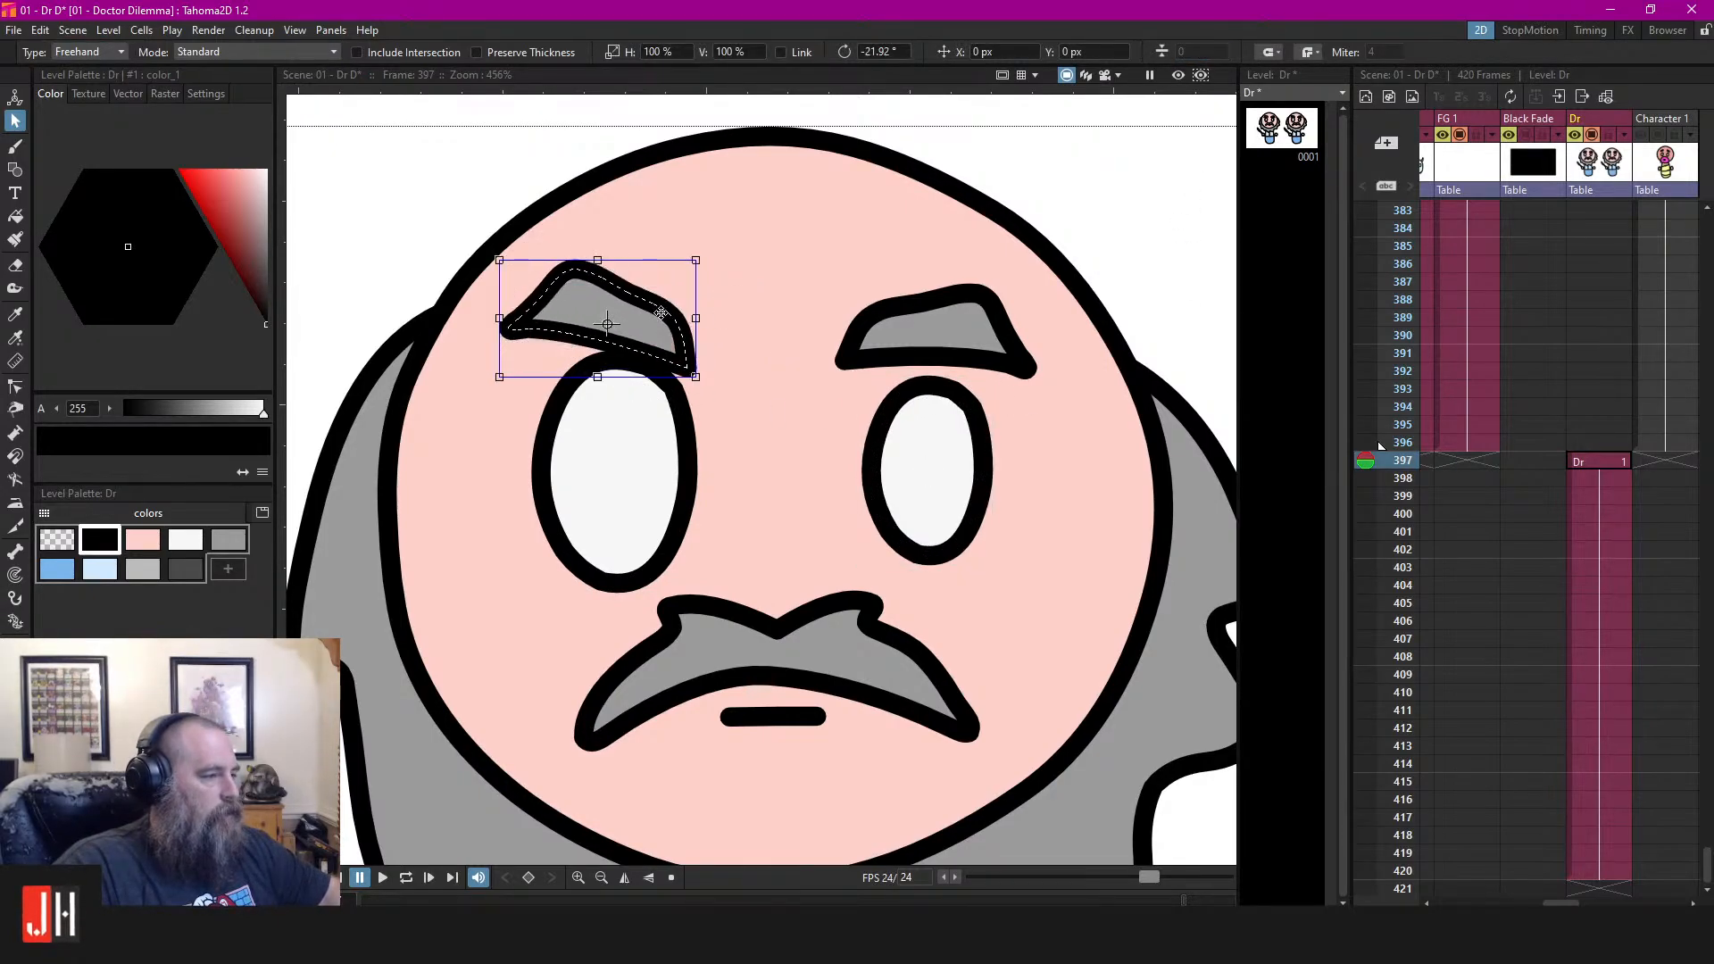
{"action": "left_click_drag", "start_coordinate": [666, 309], "coordinate": [679, 356]}
Rotate the duplicate's right eyebrow about 16.59° so its inner end drops, and lower it about 13.36 px over the eye
{"action": "left_click", "coordinate": [979, 308]}
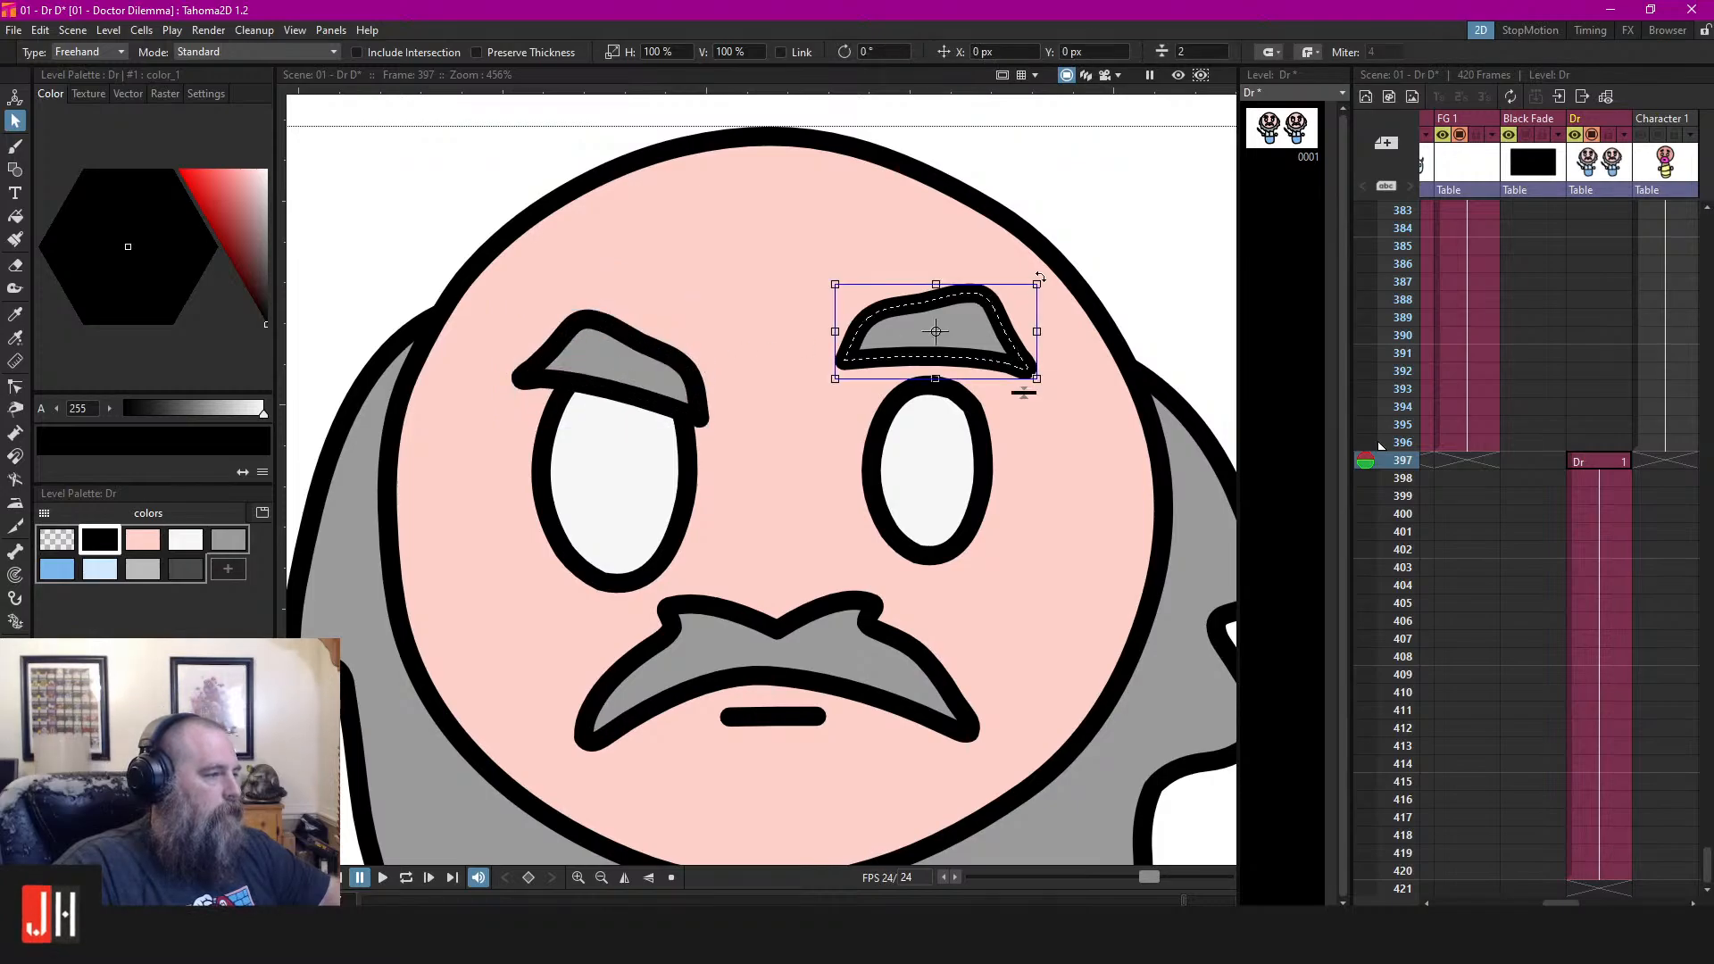
{"action": "left_click_drag", "start_coordinate": [1040, 277], "coordinate": [981, 359]}
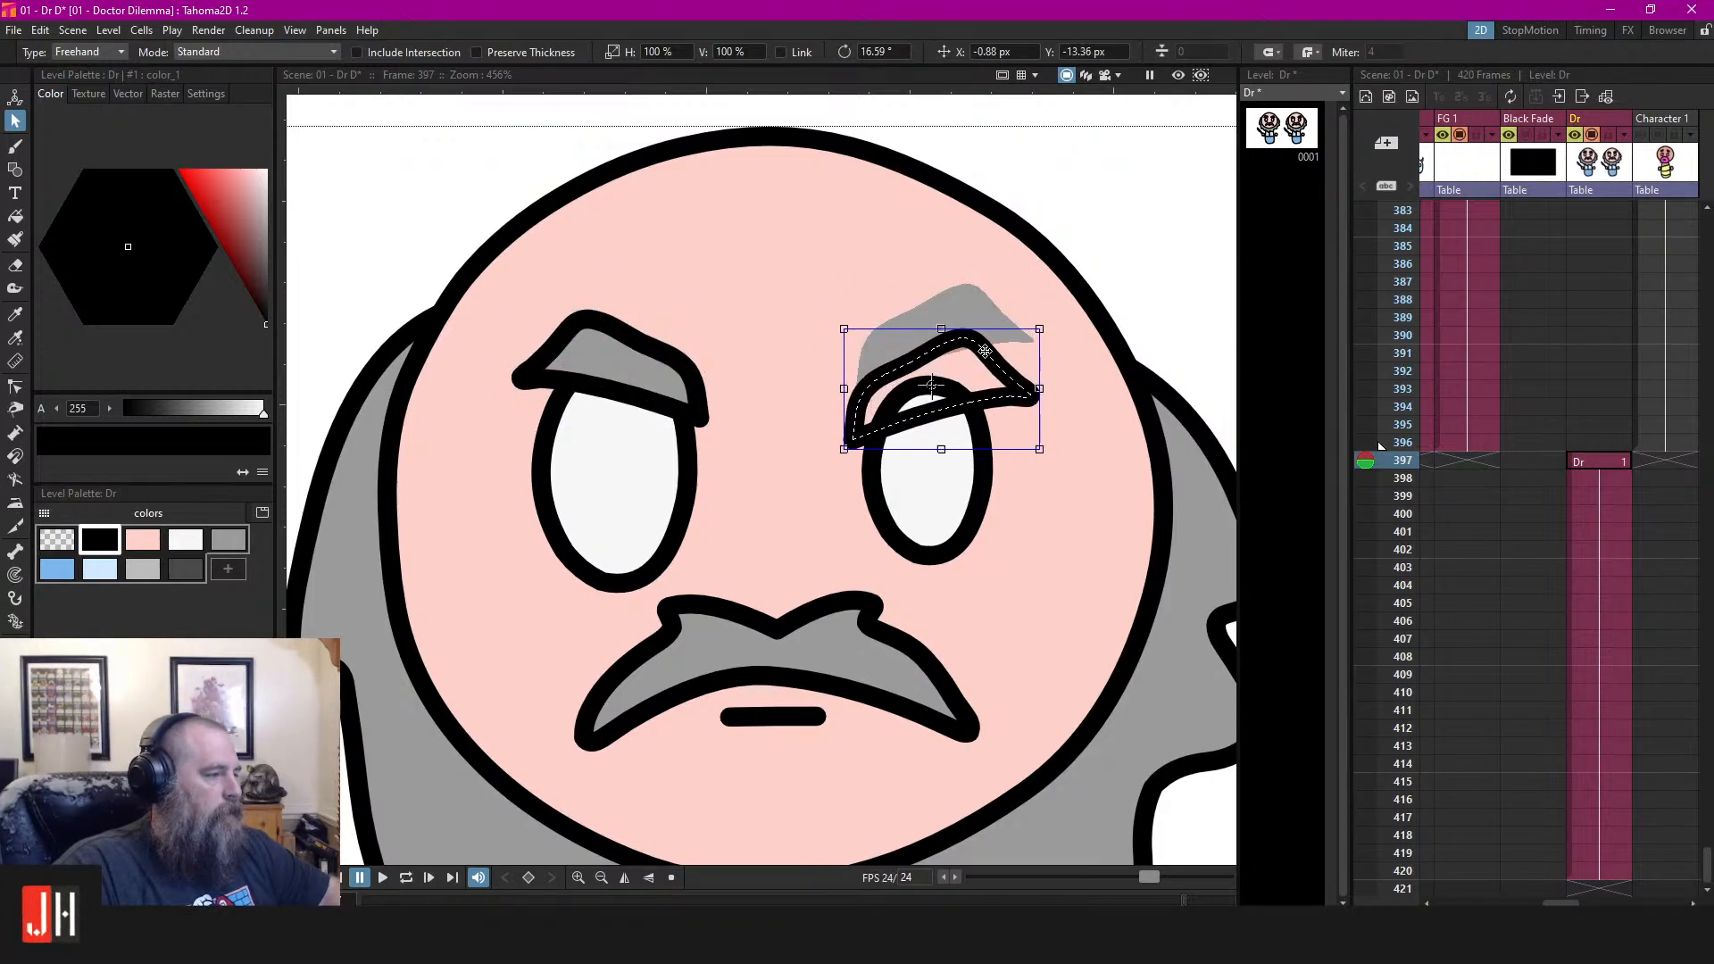
{"action": "left_click", "coordinate": [1132, 210]}
{"action": "scroll", "coordinate": [937, 383], "scroll_direction": "down", "scroll_amount": 6}
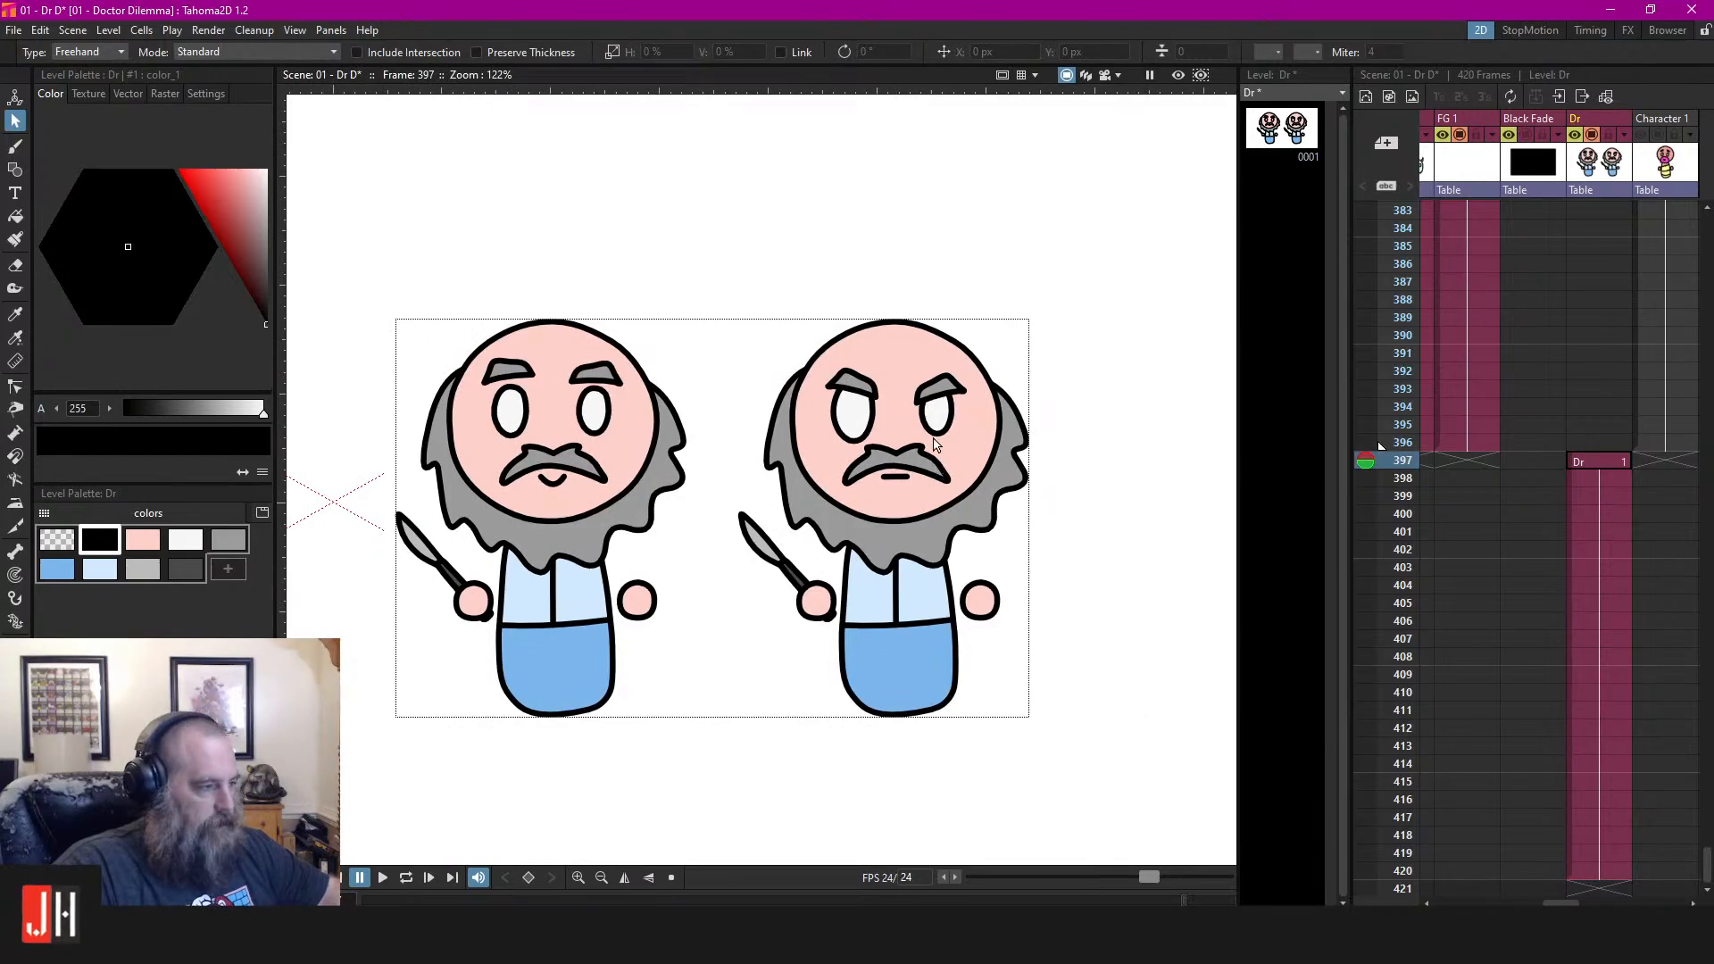
Select the duplicate's moustache and mouth together and move them down about 4.89 px
{"action": "scroll", "coordinate": [915, 399], "scroll_direction": "up", "scroll_amount": 6}
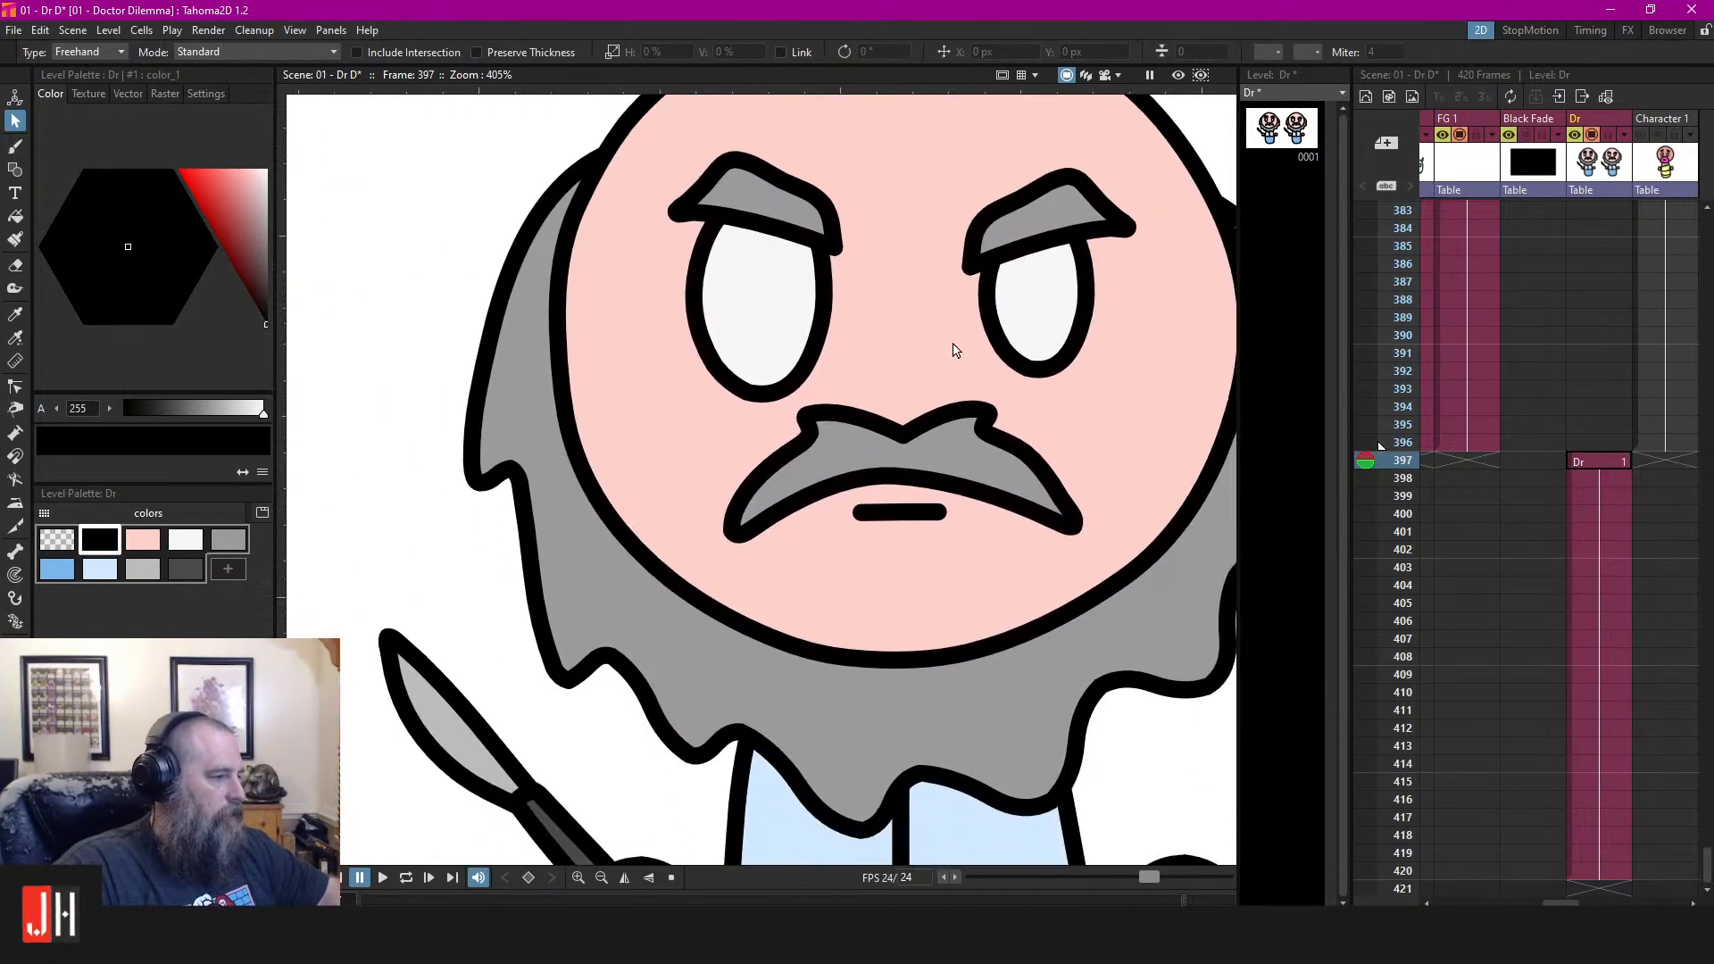
{"action": "scroll", "coordinate": [985, 474], "scroll_direction": "up", "scroll_amount": 3}
{"action": "left_click", "coordinate": [857, 535]}
{"action": "left_click", "coordinate": [884, 403], "text": "shift"}
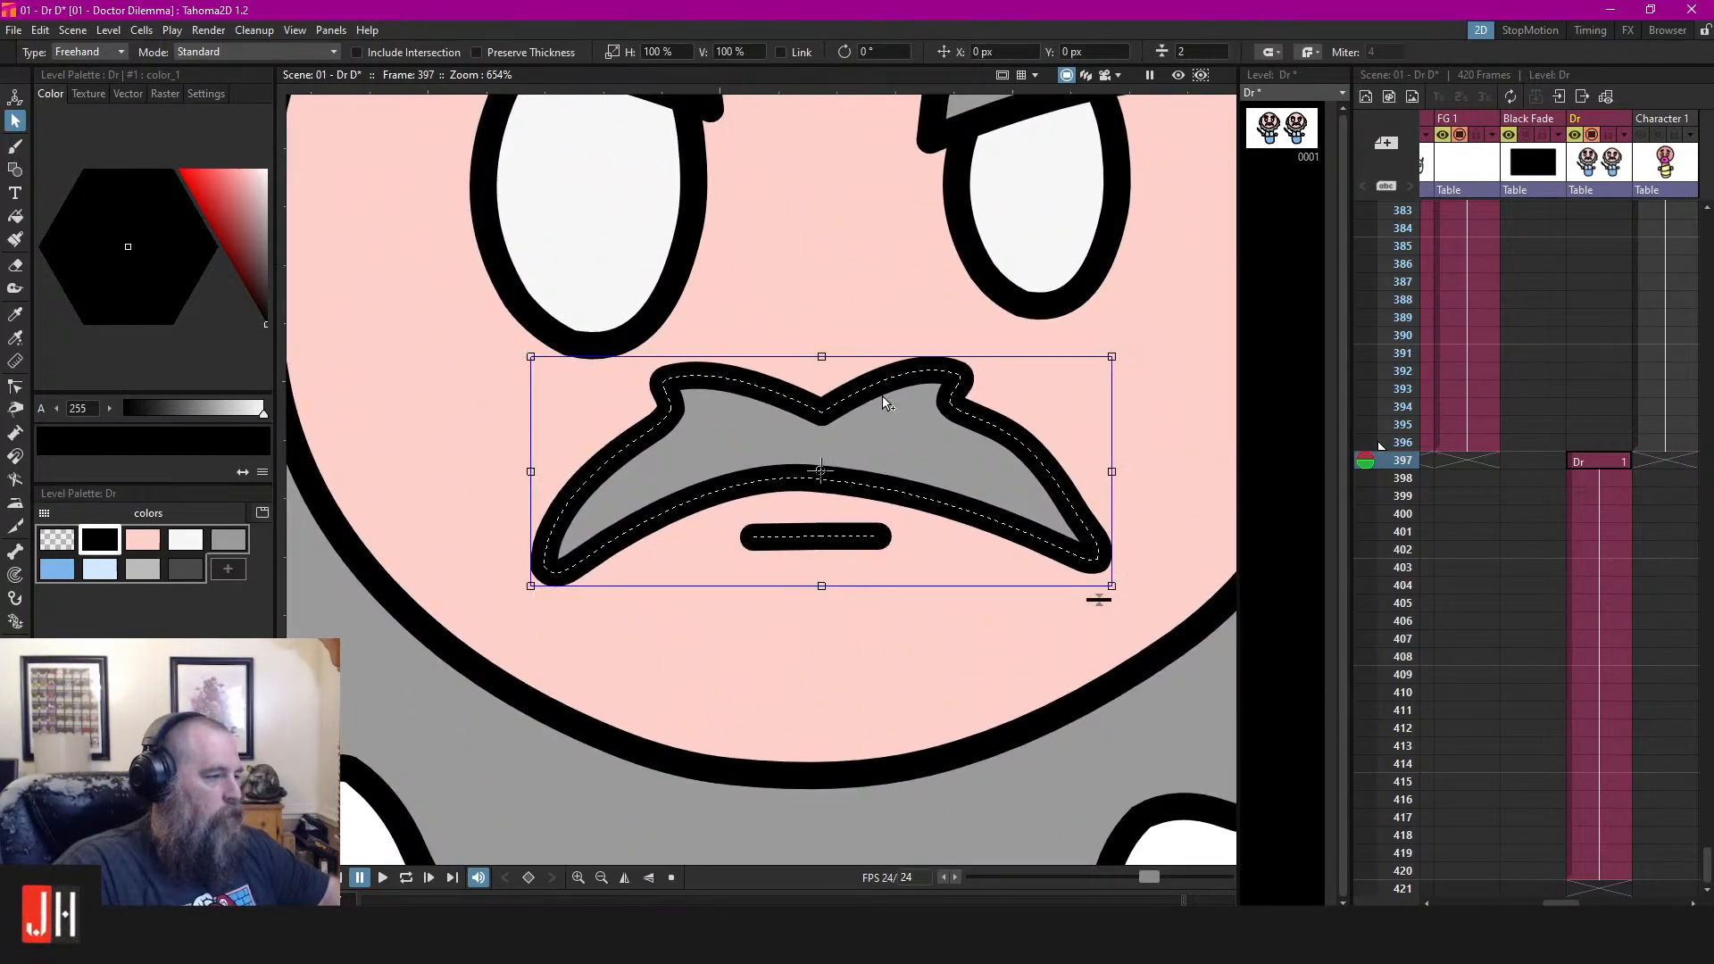
{"action": "left_click_drag", "start_coordinate": [873, 398], "coordinate": [876, 424]}
{"action": "scroll", "coordinate": [877, 424], "scroll_direction": "down", "scroll_amount": 12}
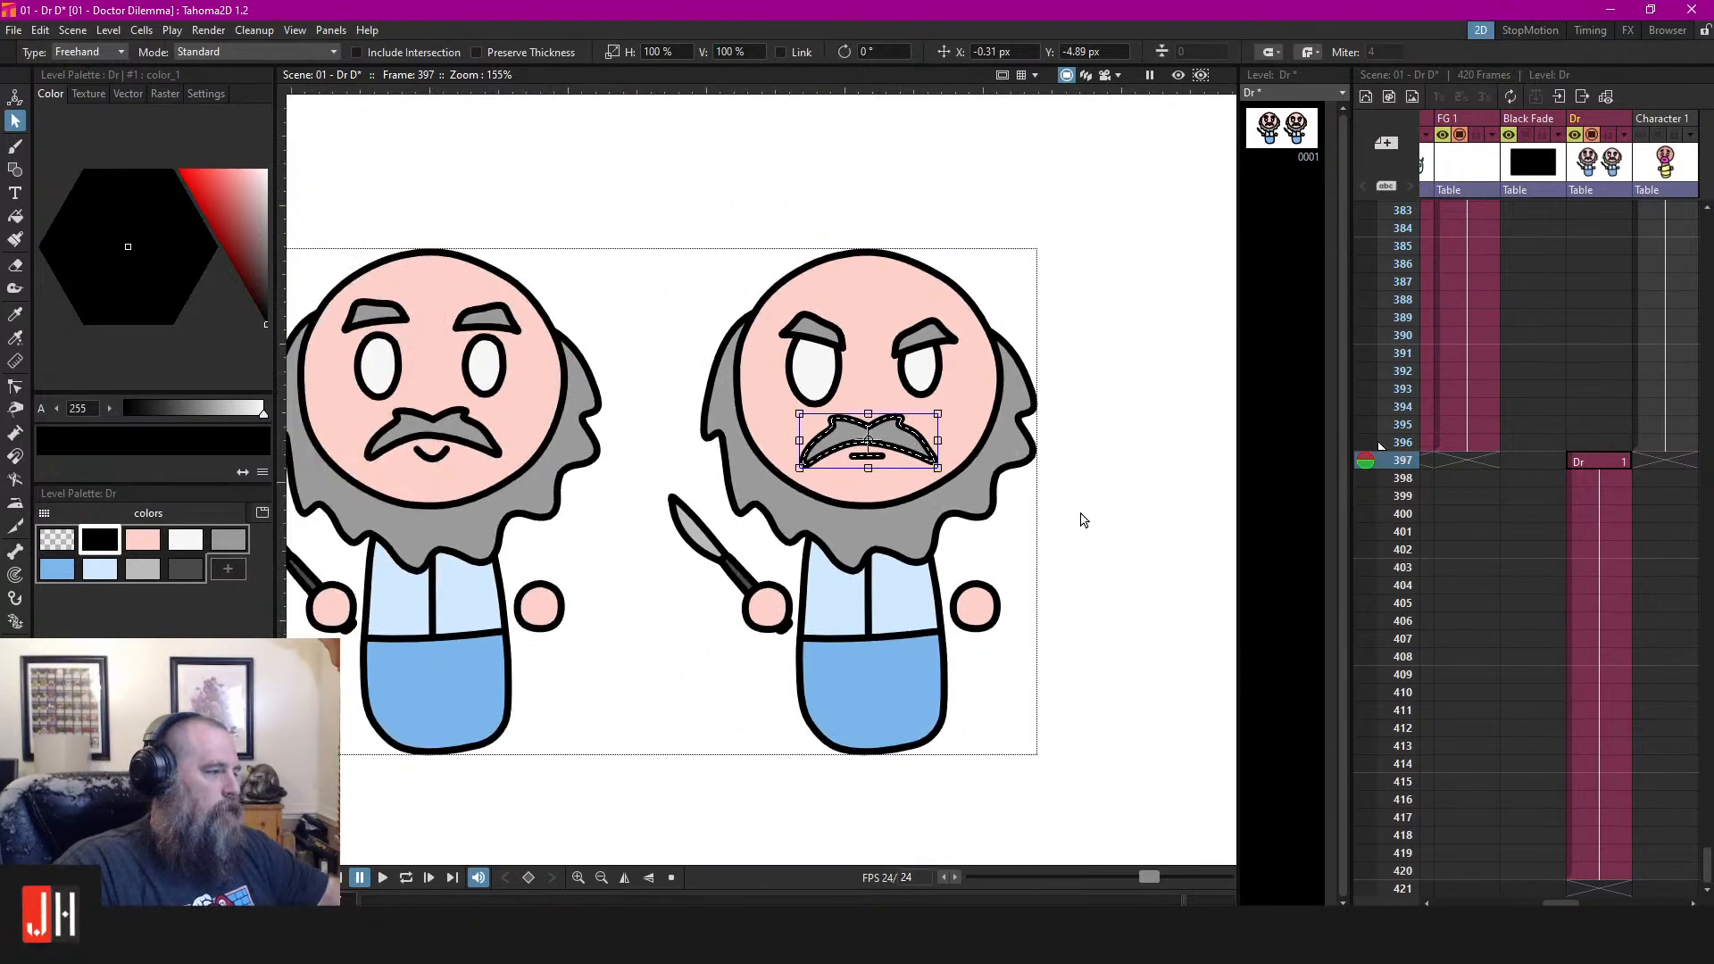
{"action": "left_click", "coordinate": [1073, 509]}
{"action": "scroll", "coordinate": [1000, 505], "scroll_direction": "down", "scroll_amount": 2}
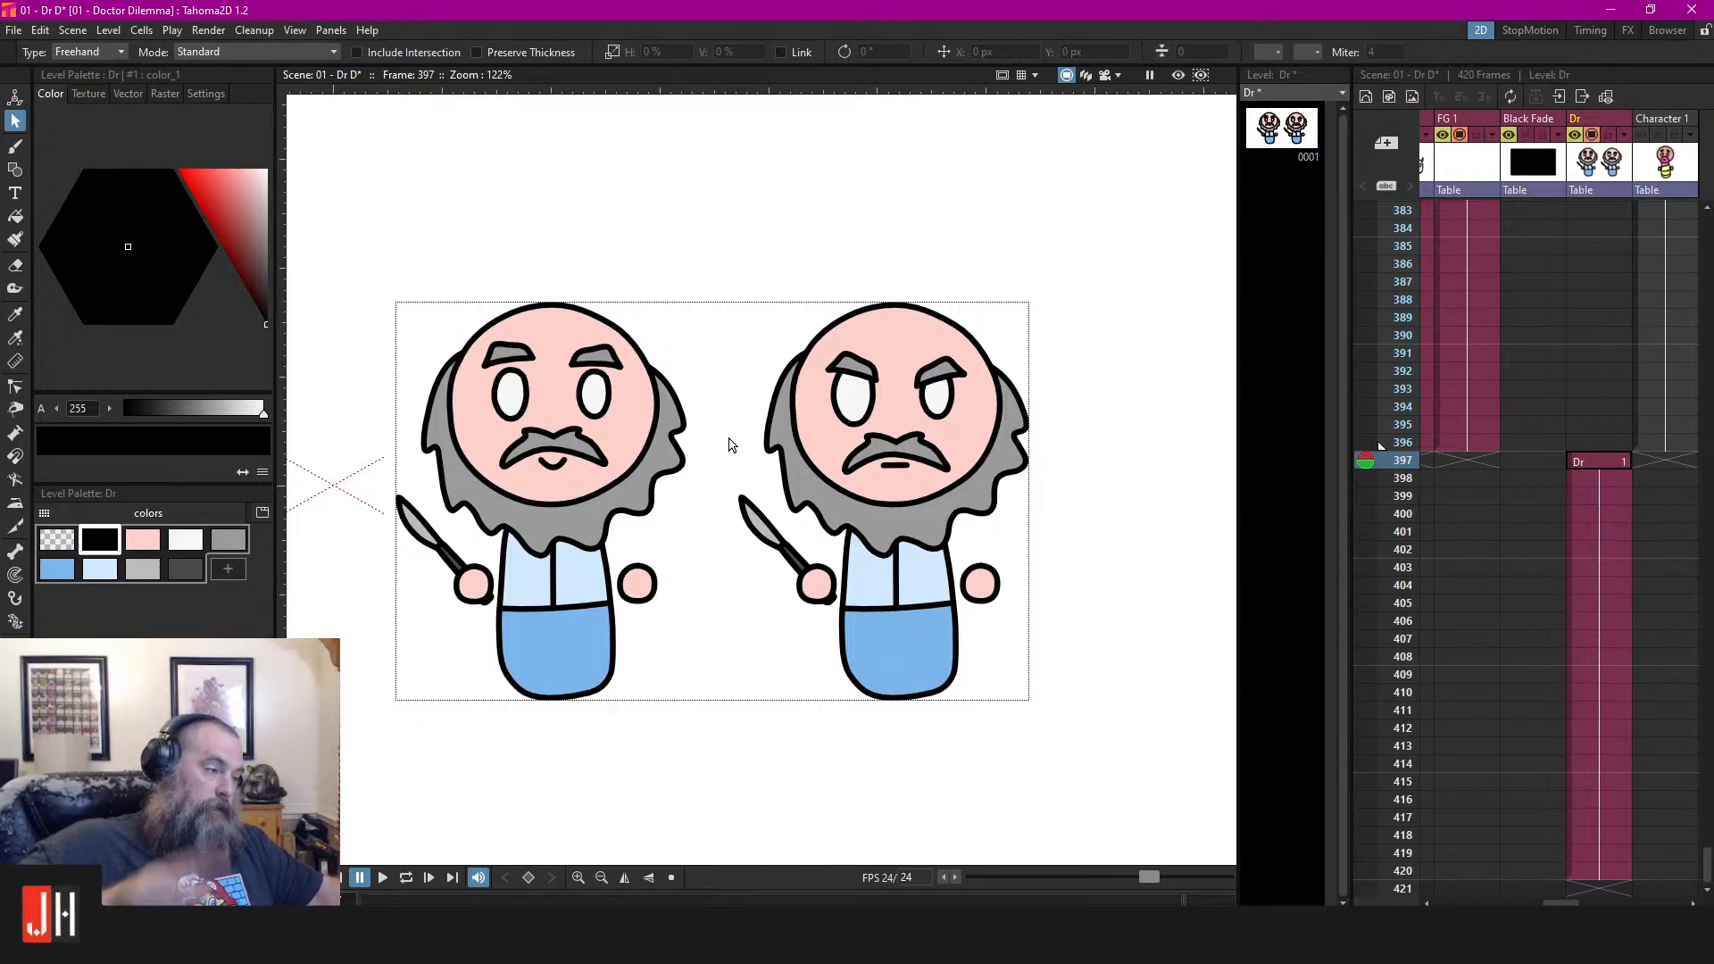
Draw a curved black crease with the Brush tool from the underside of each of the duplicate's eyes out toward its outer side
{"action": "key", "text": "b"}
{"action": "scroll", "coordinate": [872, 463], "scroll_direction": "up", "scroll_amount": 15}
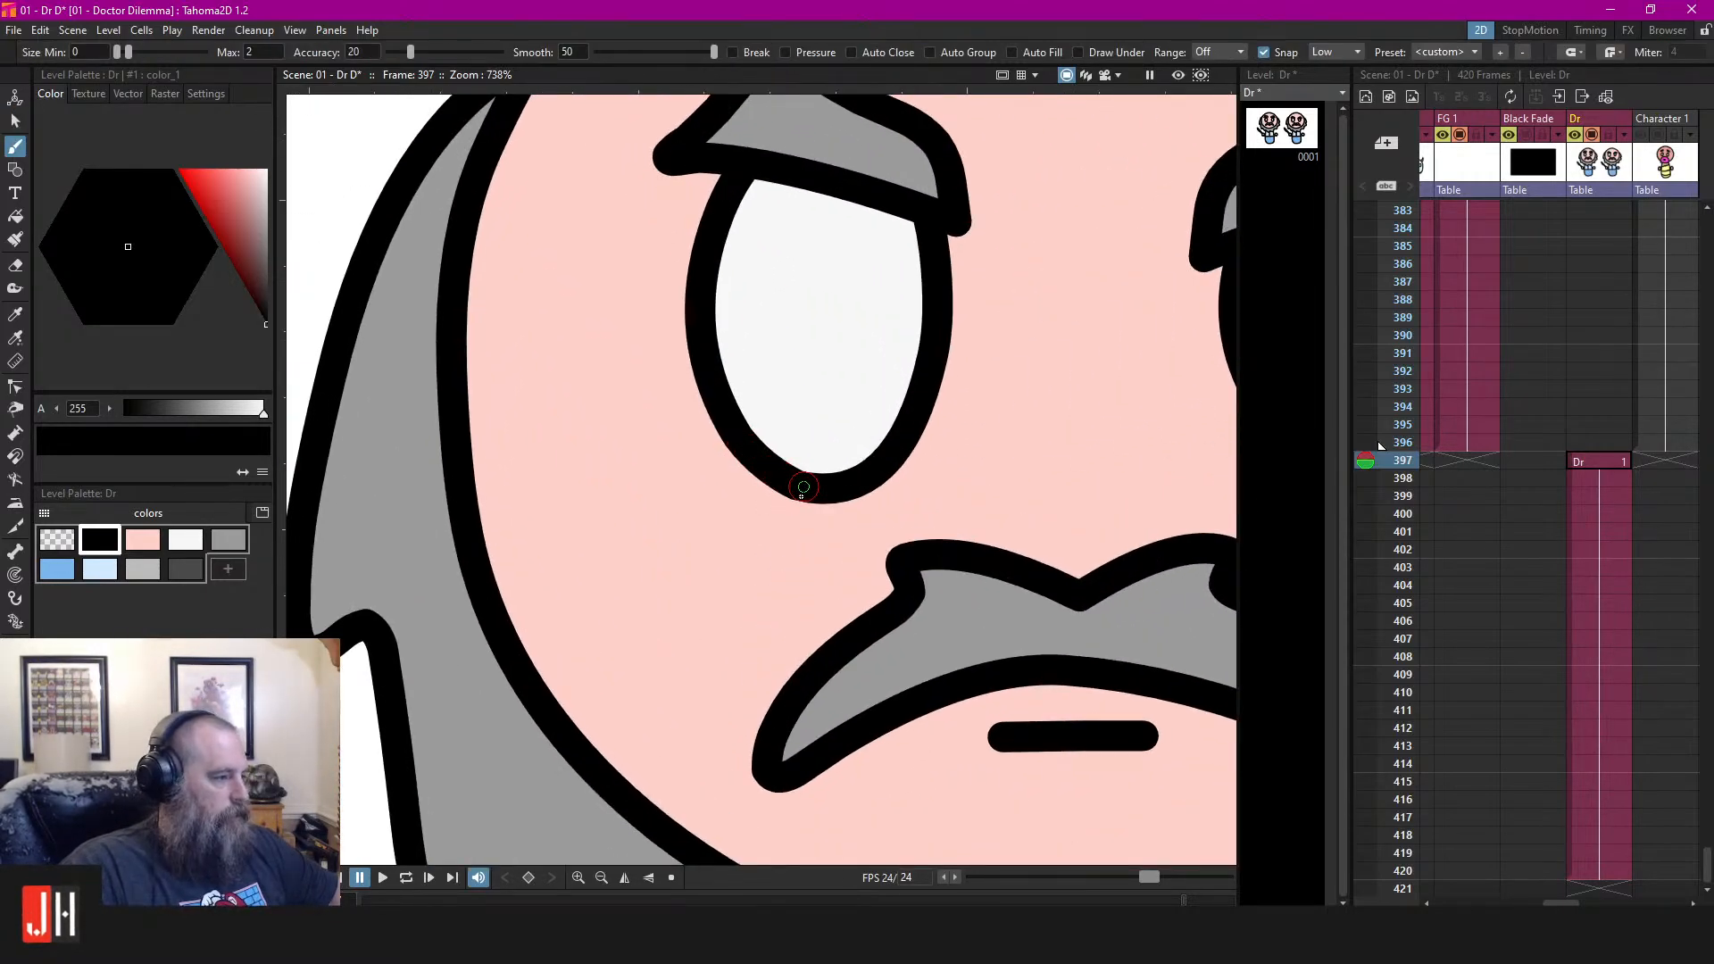
{"action": "mouse_move", "coordinate": [785, 486]}
{"action": "left_mouse_down"}
{"action": "mouse_move", "coordinate": [688, 432]}
{"action": "mouse_move", "coordinate": [706, 466]}
{"action": "mouse_move", "coordinate": [841, 487]}
{"action": "left_mouse_up"}
{"action": "key", "text": "ctrl+z"}
{"action": "left_click_drag", "start_coordinate": [995, 468], "coordinate": [504, 463]}
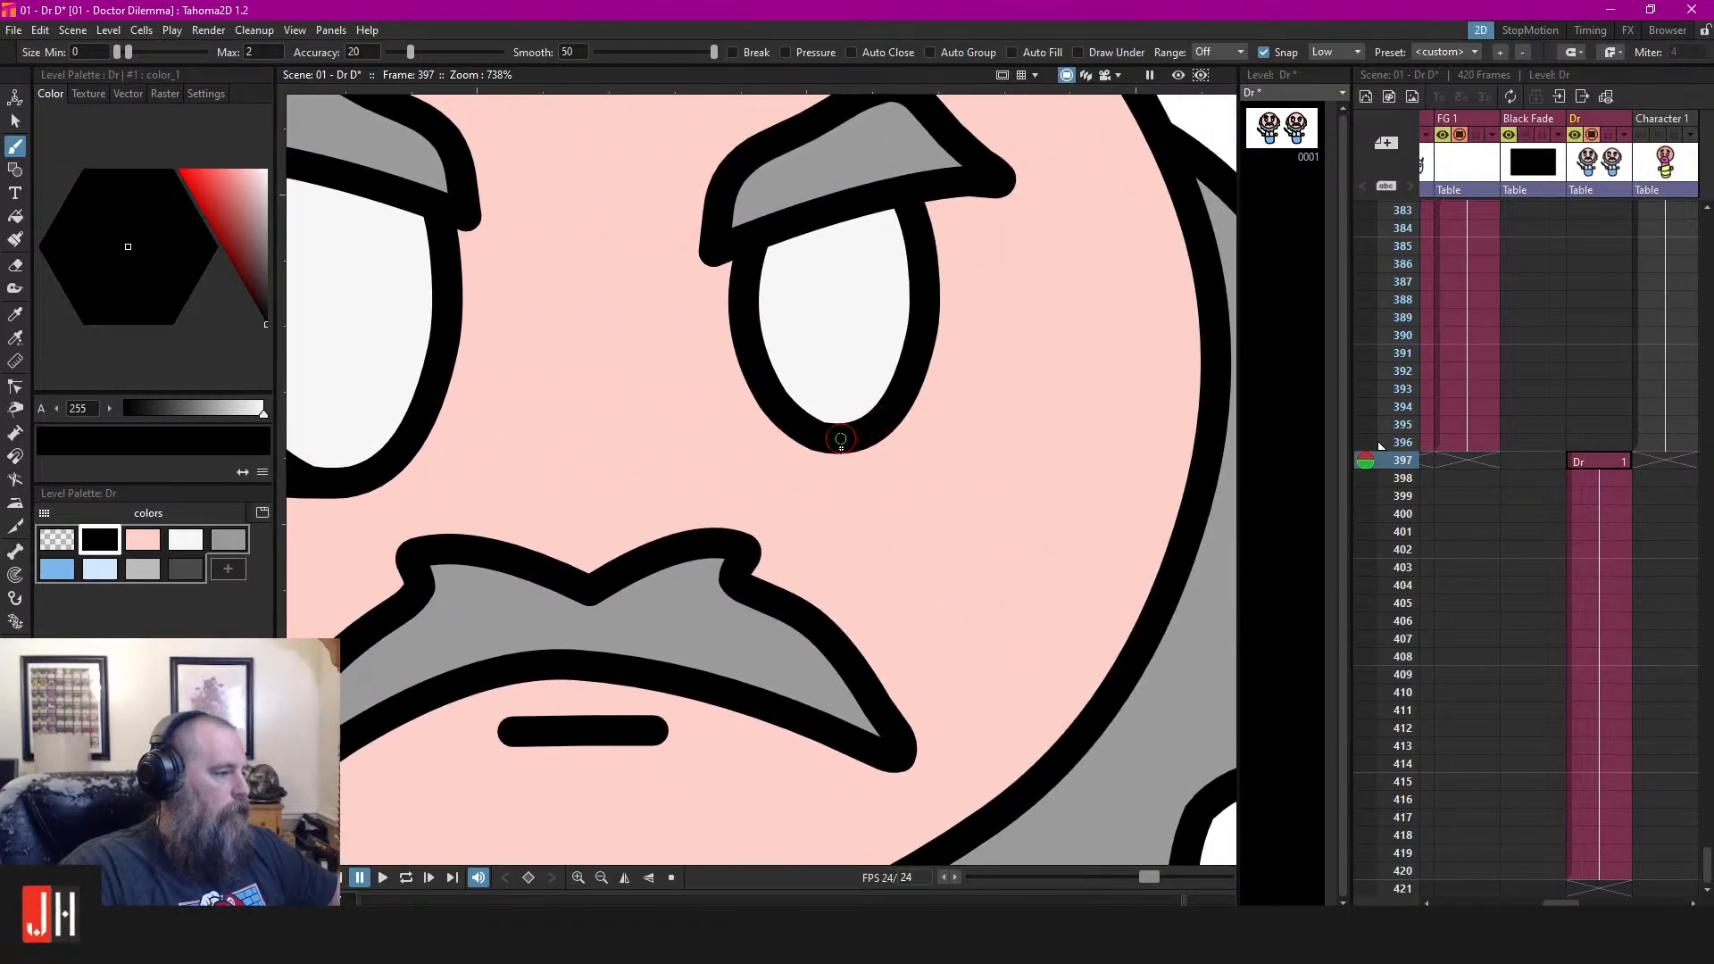
{"action": "mouse_move", "coordinate": [847, 440]}
{"action": "left_mouse_down"}
{"action": "mouse_move", "coordinate": [934, 437]}
{"action": "mouse_move", "coordinate": [989, 389]}
{"action": "left_mouse_up"}
{"action": "key", "text": "ctrl+z"}
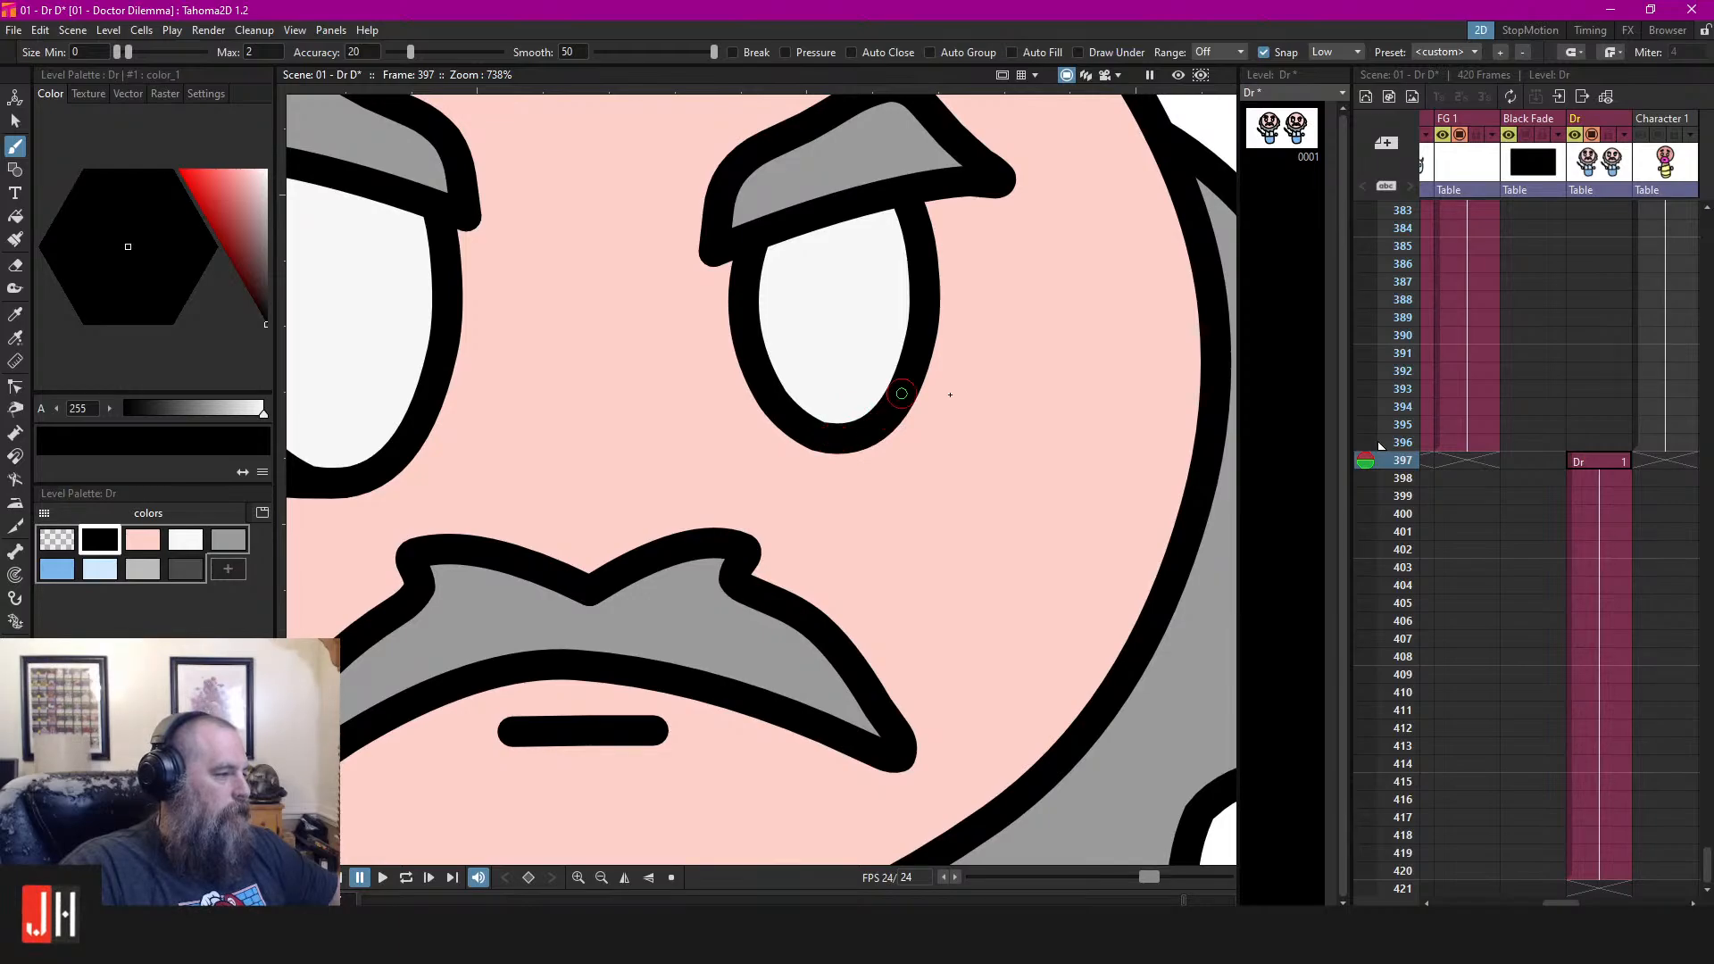
{"action": "left_click_drag", "start_coordinate": [848, 435], "coordinate": [990, 375]}
{"action": "key", "text": "ctrl+z"}
{"action": "key", "text": "ctrl+z"}
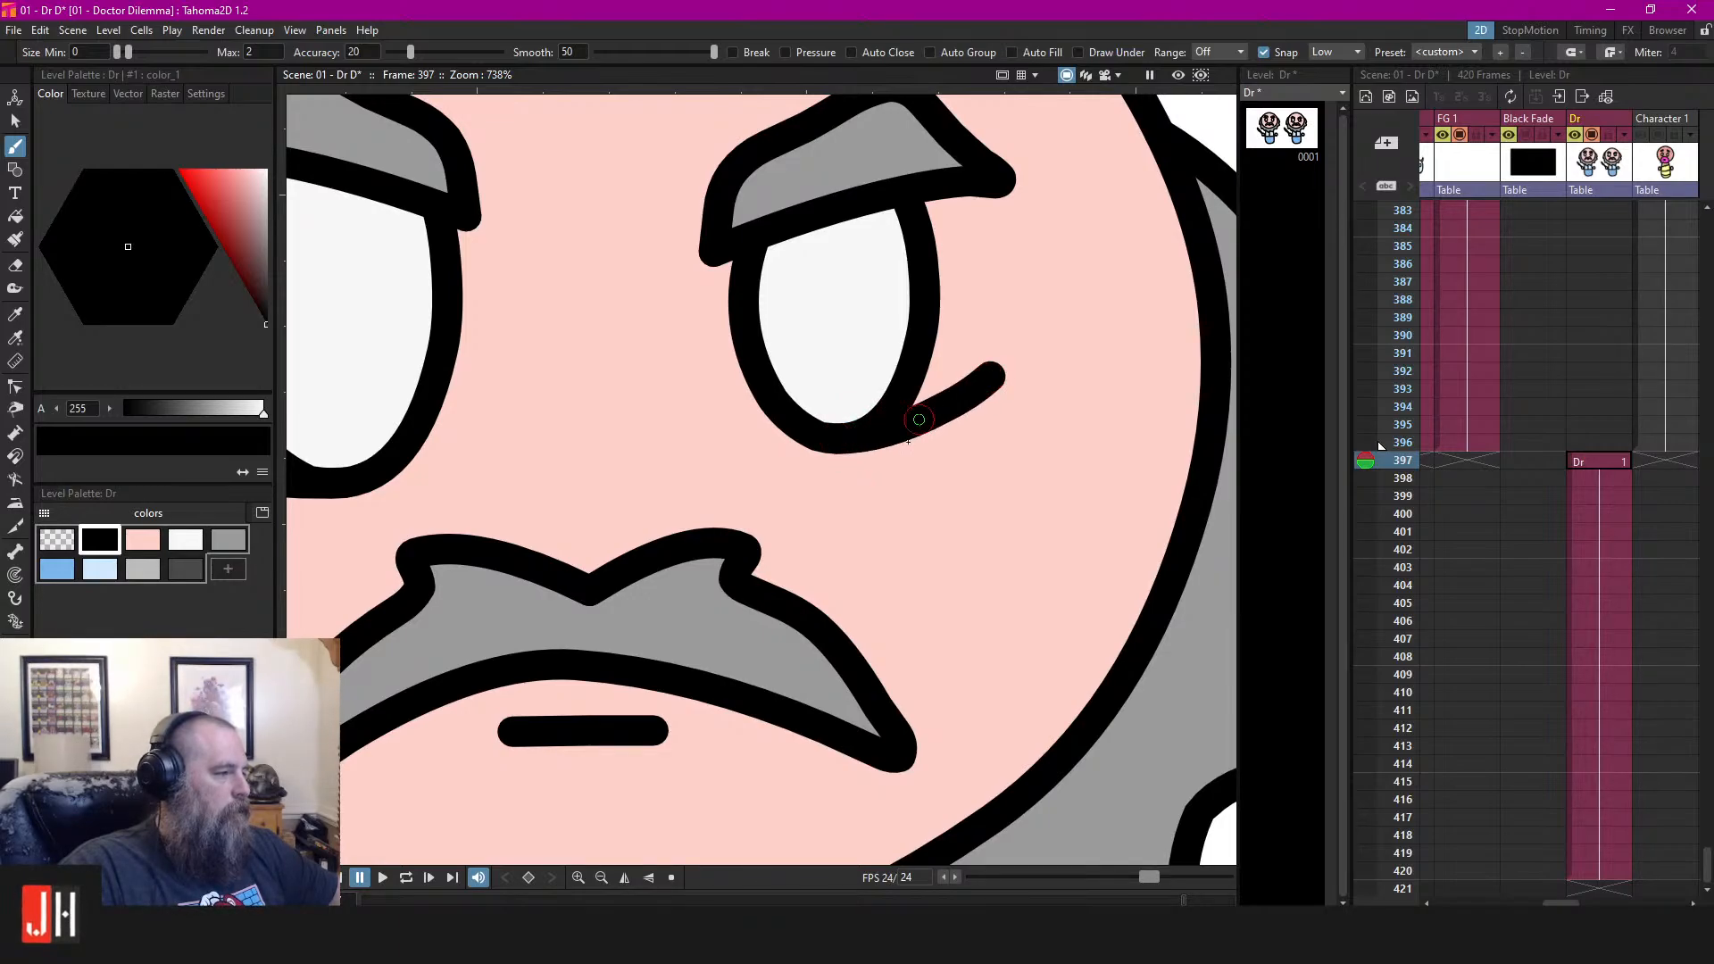
{"action": "scroll", "coordinate": [893, 460], "scroll_direction": "down", "scroll_amount": 6}
{"action": "scroll", "coordinate": [869, 495], "scroll_direction": "up", "scroll_amount": 5}
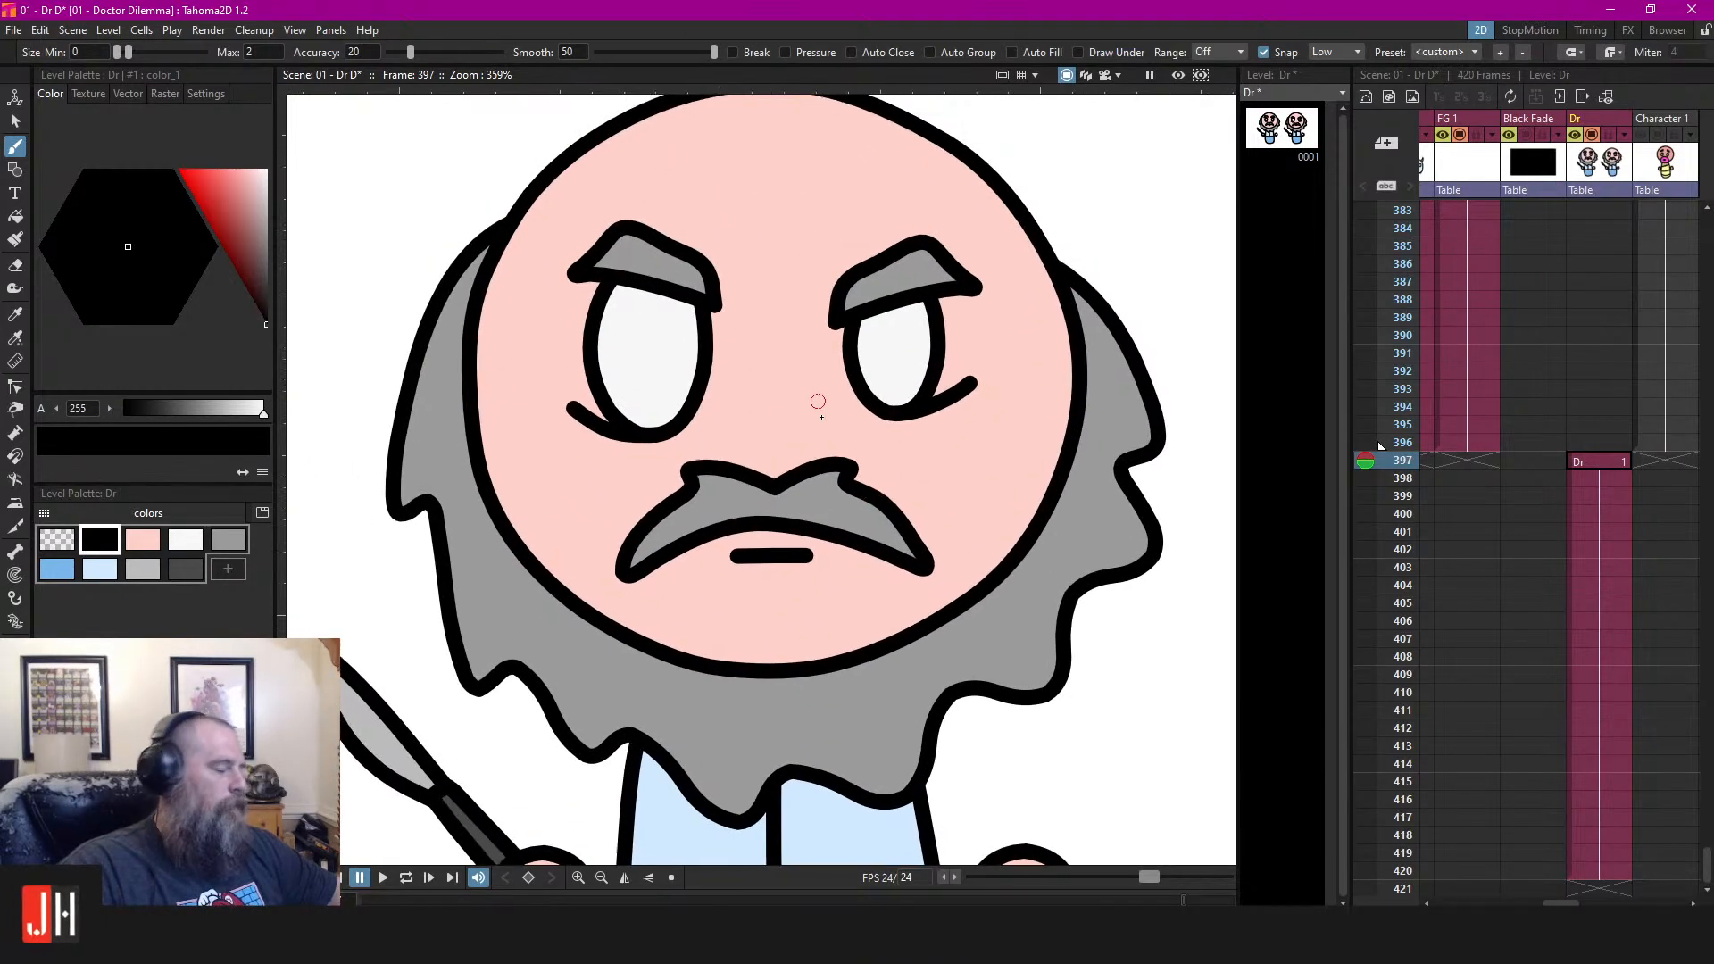
{"action": "scroll", "coordinate": [685, 371], "scroll_direction": "down", "scroll_amount": 2}
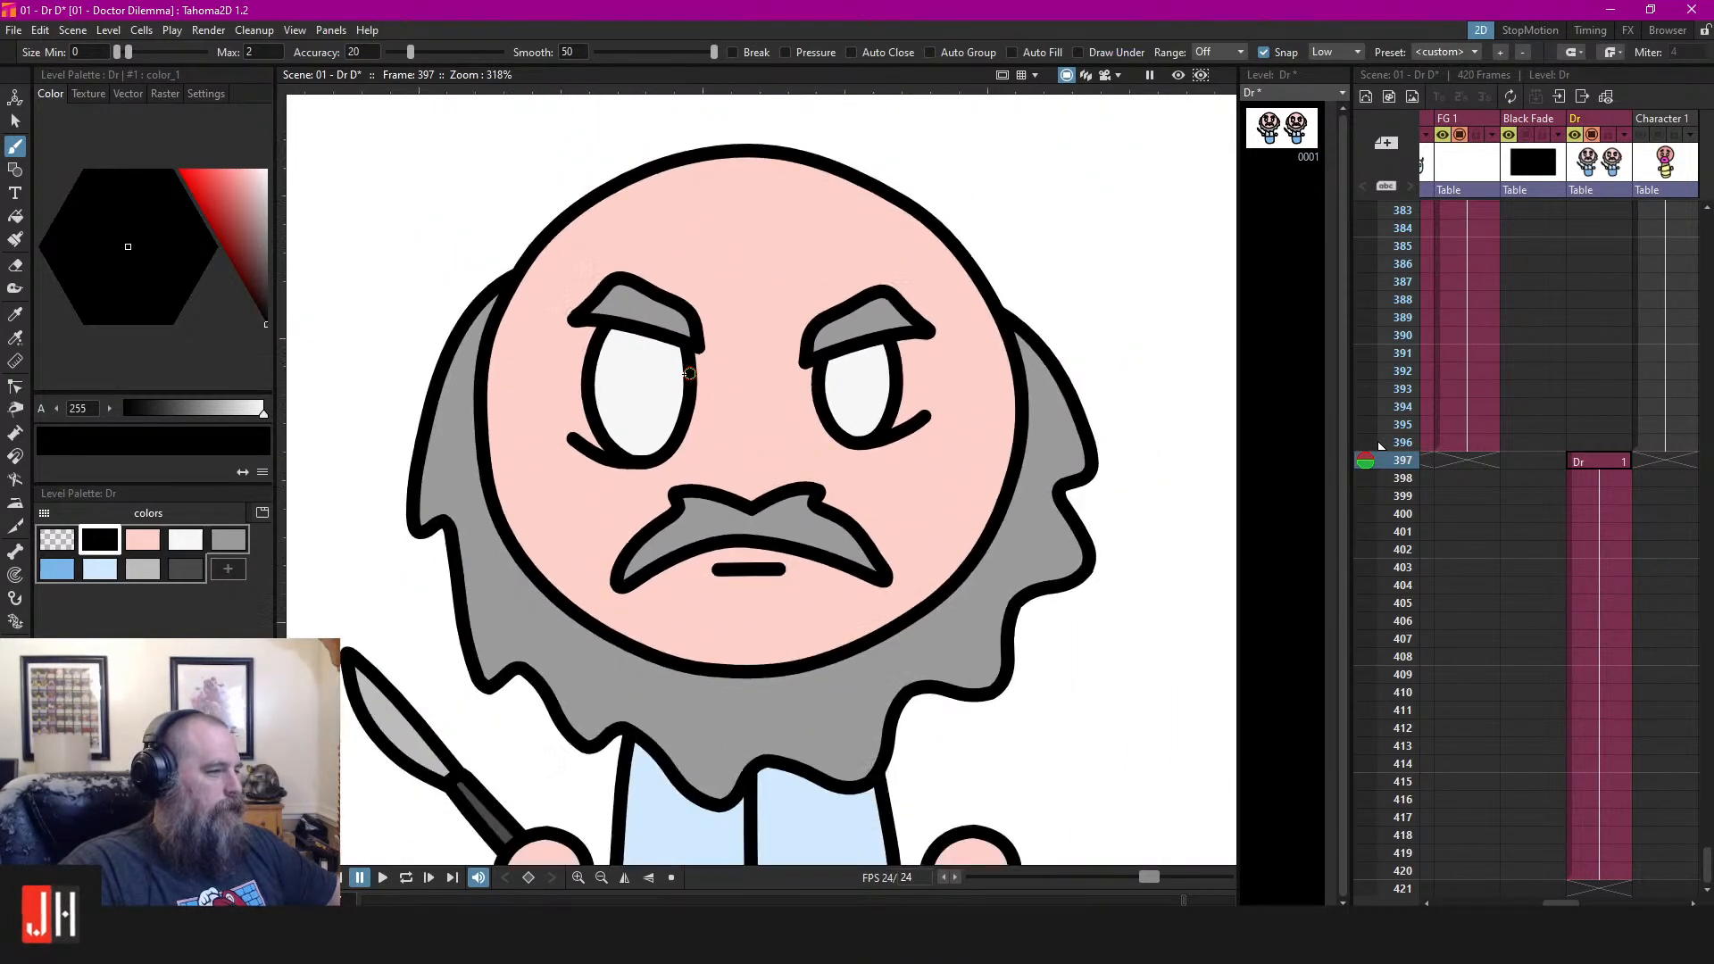
Select the duplicate's two eyes, add a new colour to the level palette and set it to light red
{"action": "key", "text": "s"}
{"action": "left_click", "coordinate": [683, 379]}
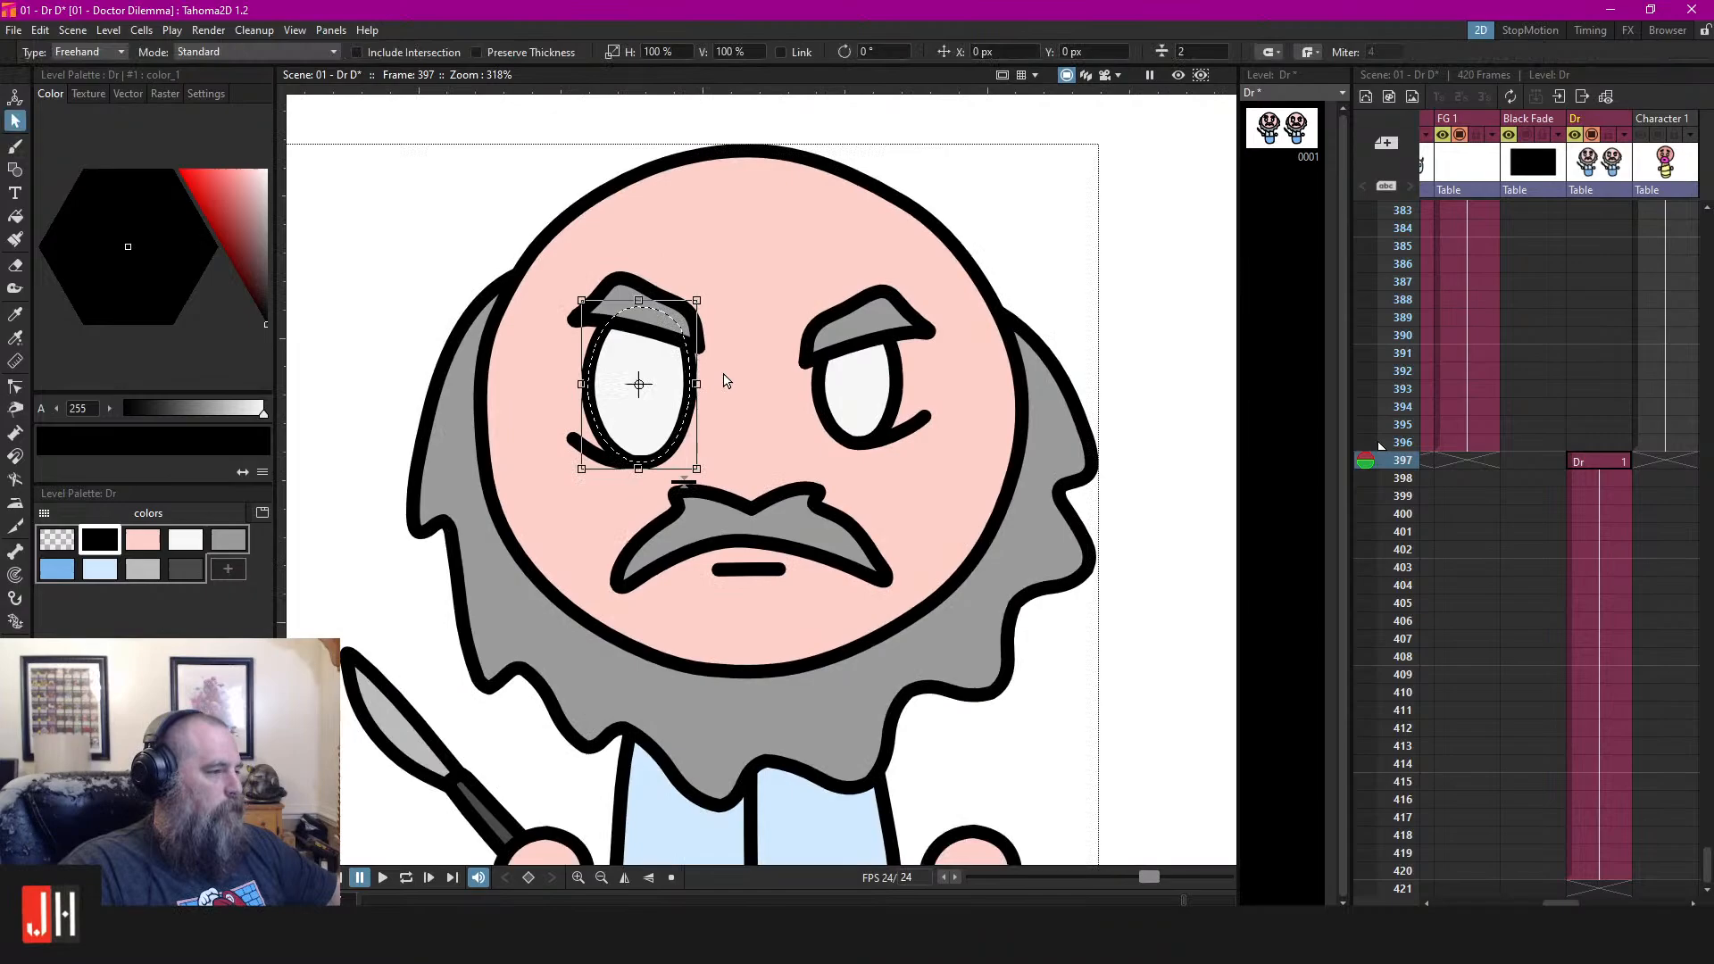
{"action": "left_click", "coordinate": [825, 395], "text": "shift"}
{"action": "left_click", "coordinate": [228, 568]}
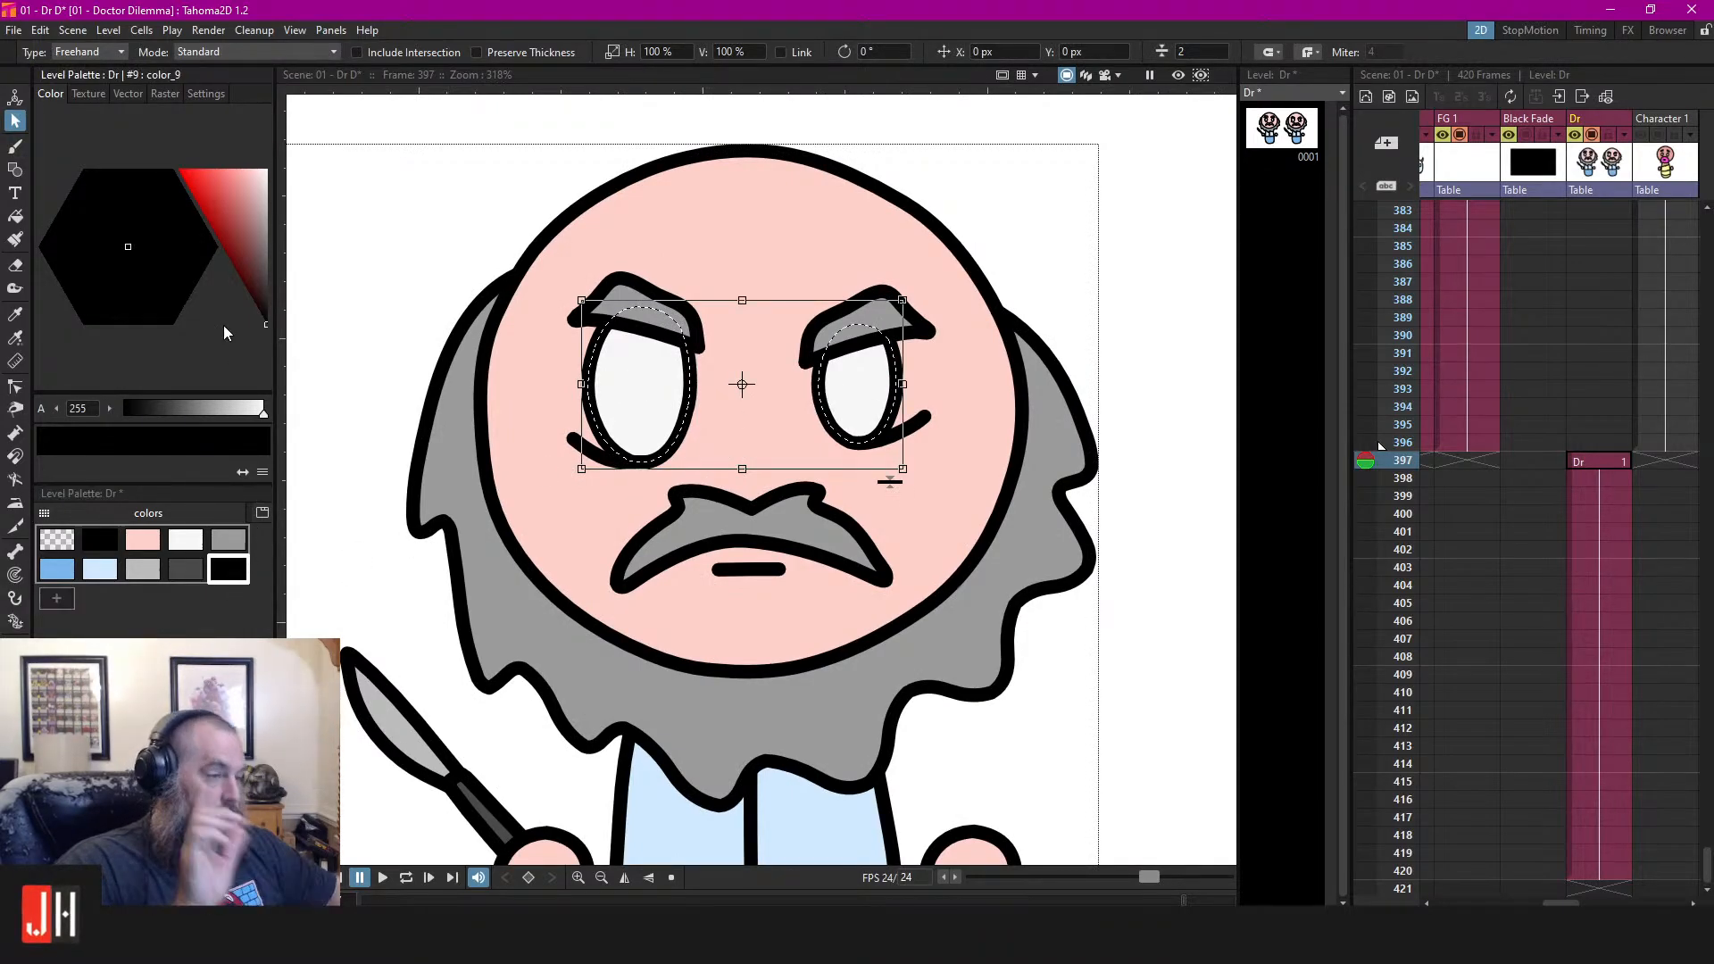
{"action": "left_click_drag", "start_coordinate": [217, 175], "coordinate": [239, 137]}
Fill both of the duplicate's eyes with the new palette colour and adjust that colour to a stronger red
{"action": "key", "text": "f"}
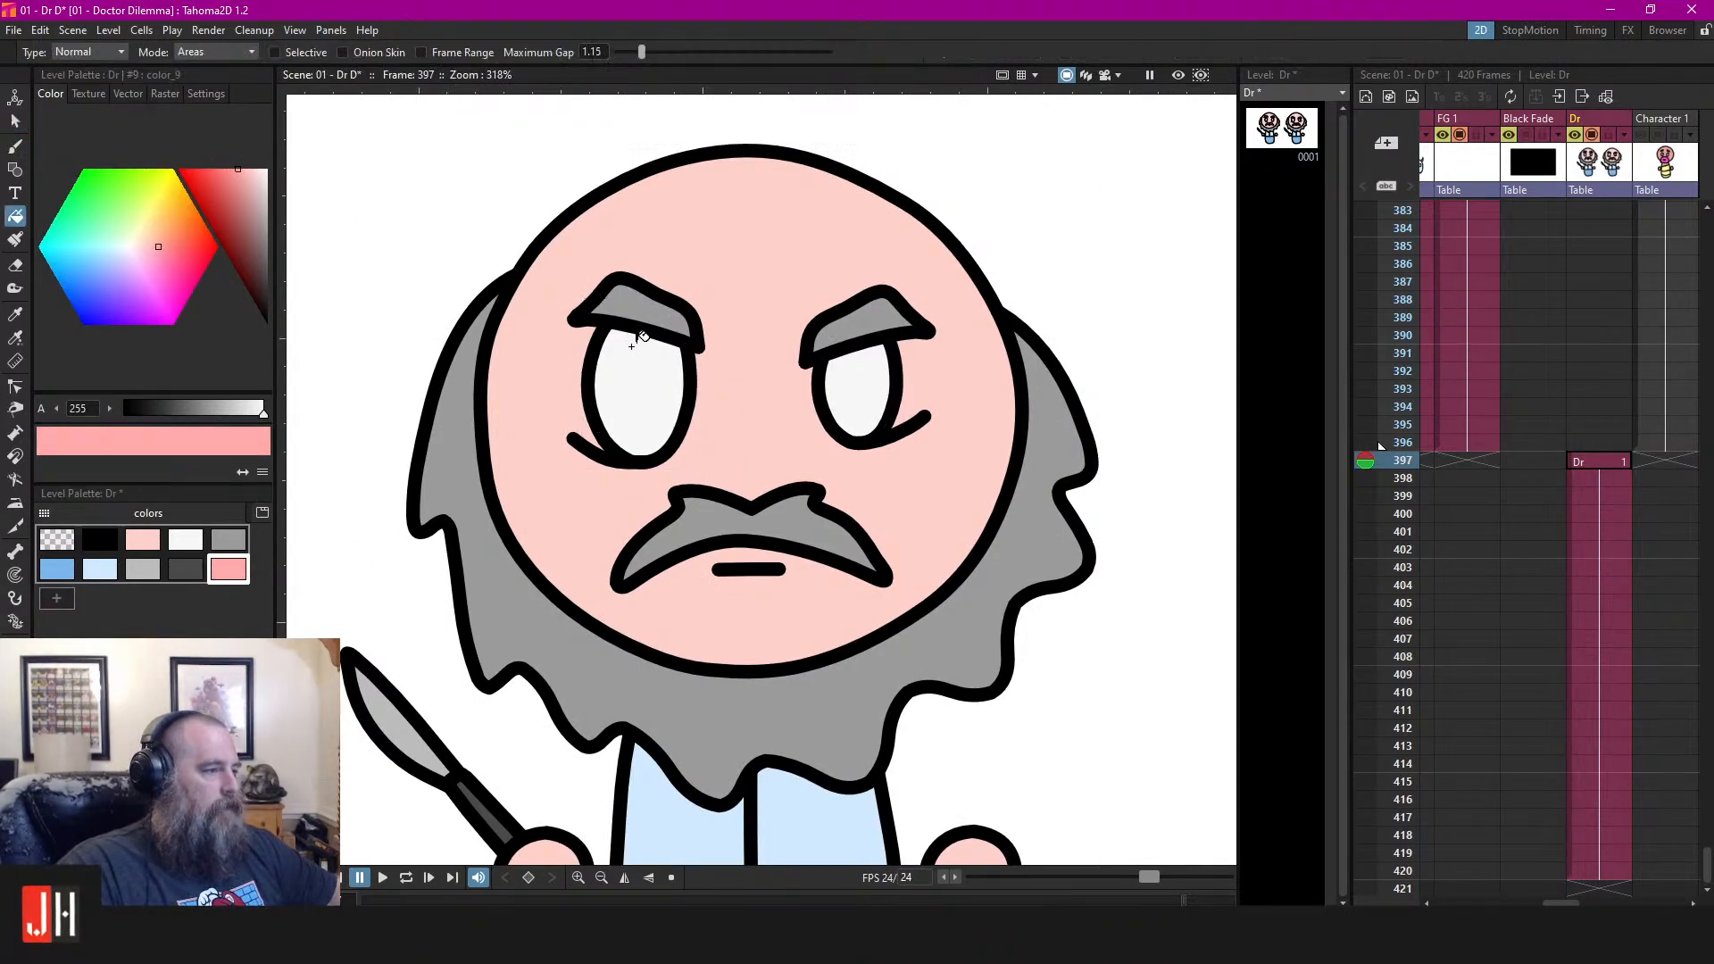
{"action": "left_click", "coordinate": [638, 392]}
{"action": "left_click", "coordinate": [902, 389]}
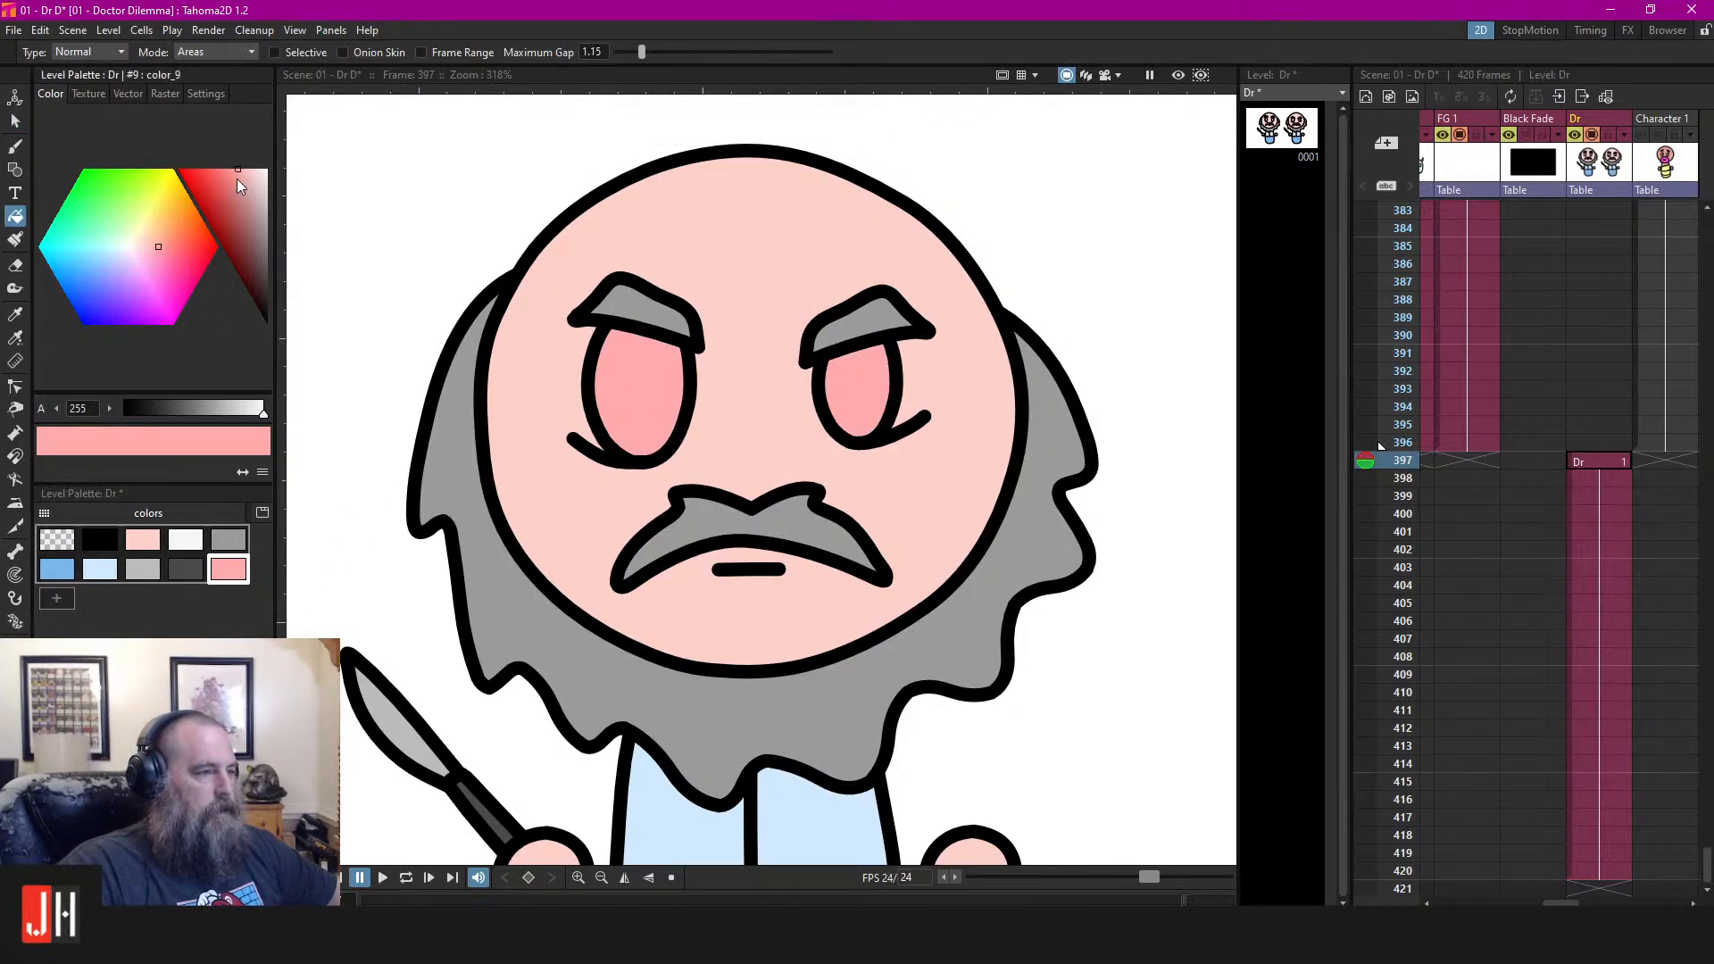
{"action": "left_click_drag", "start_coordinate": [238, 179], "coordinate": [216, 168]}
{"action": "scroll", "coordinate": [785, 469], "scroll_direction": "down", "scroll_amount": 8}
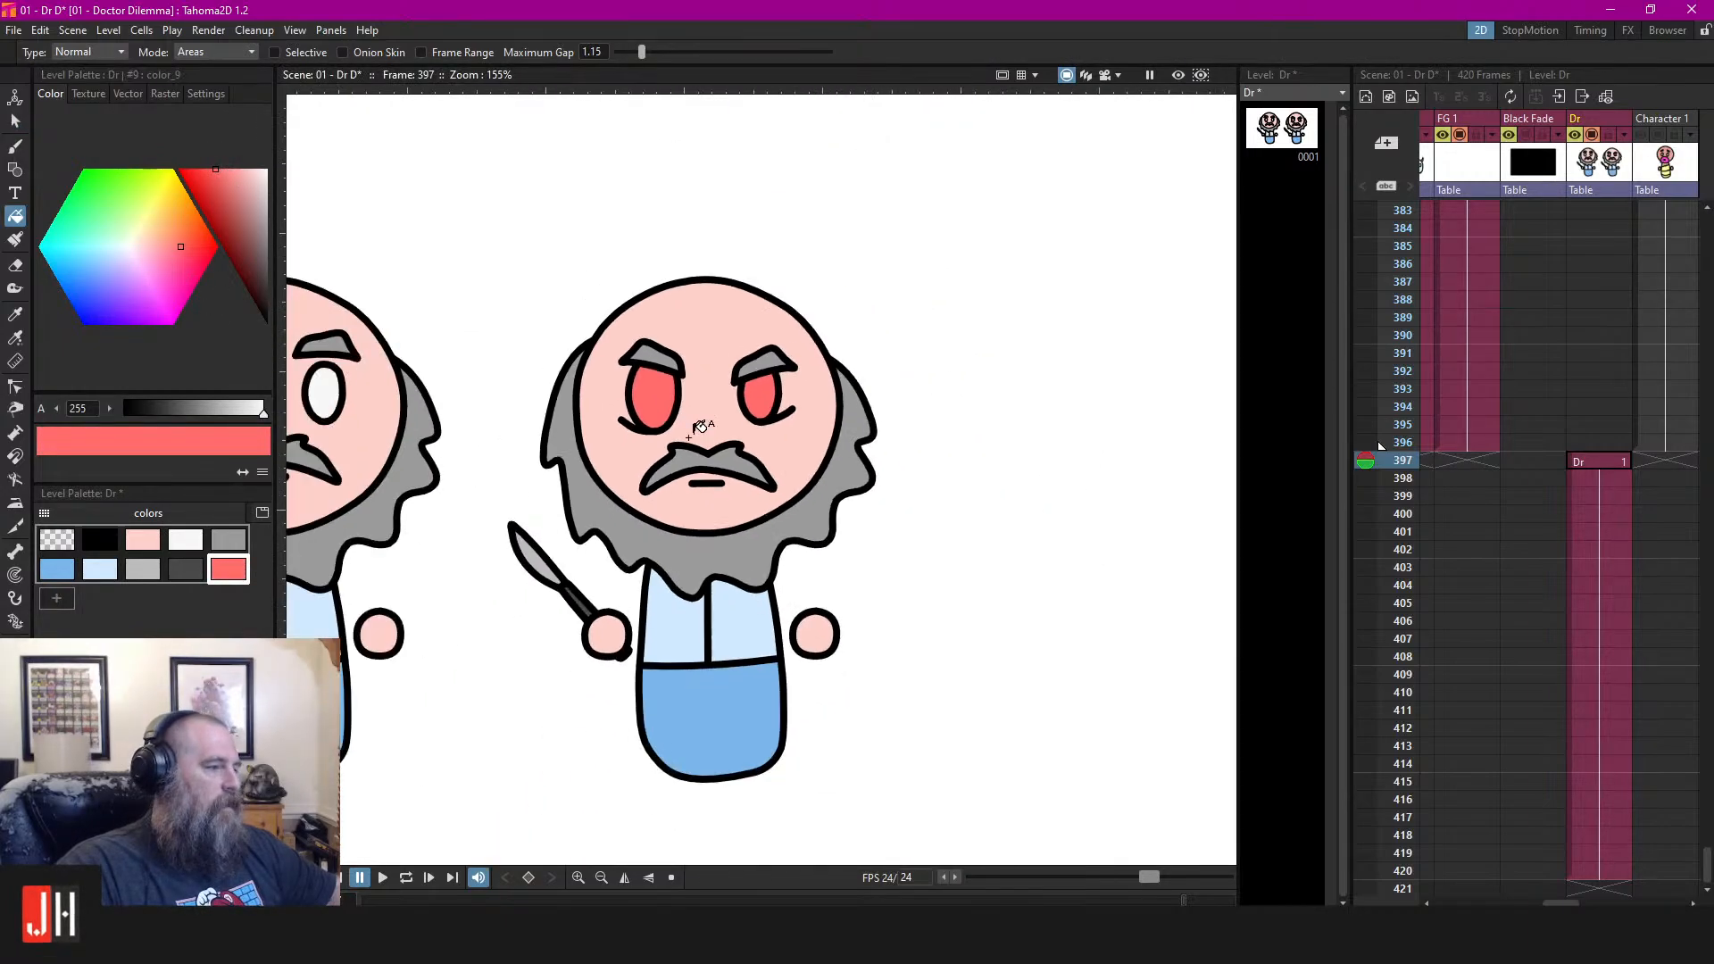
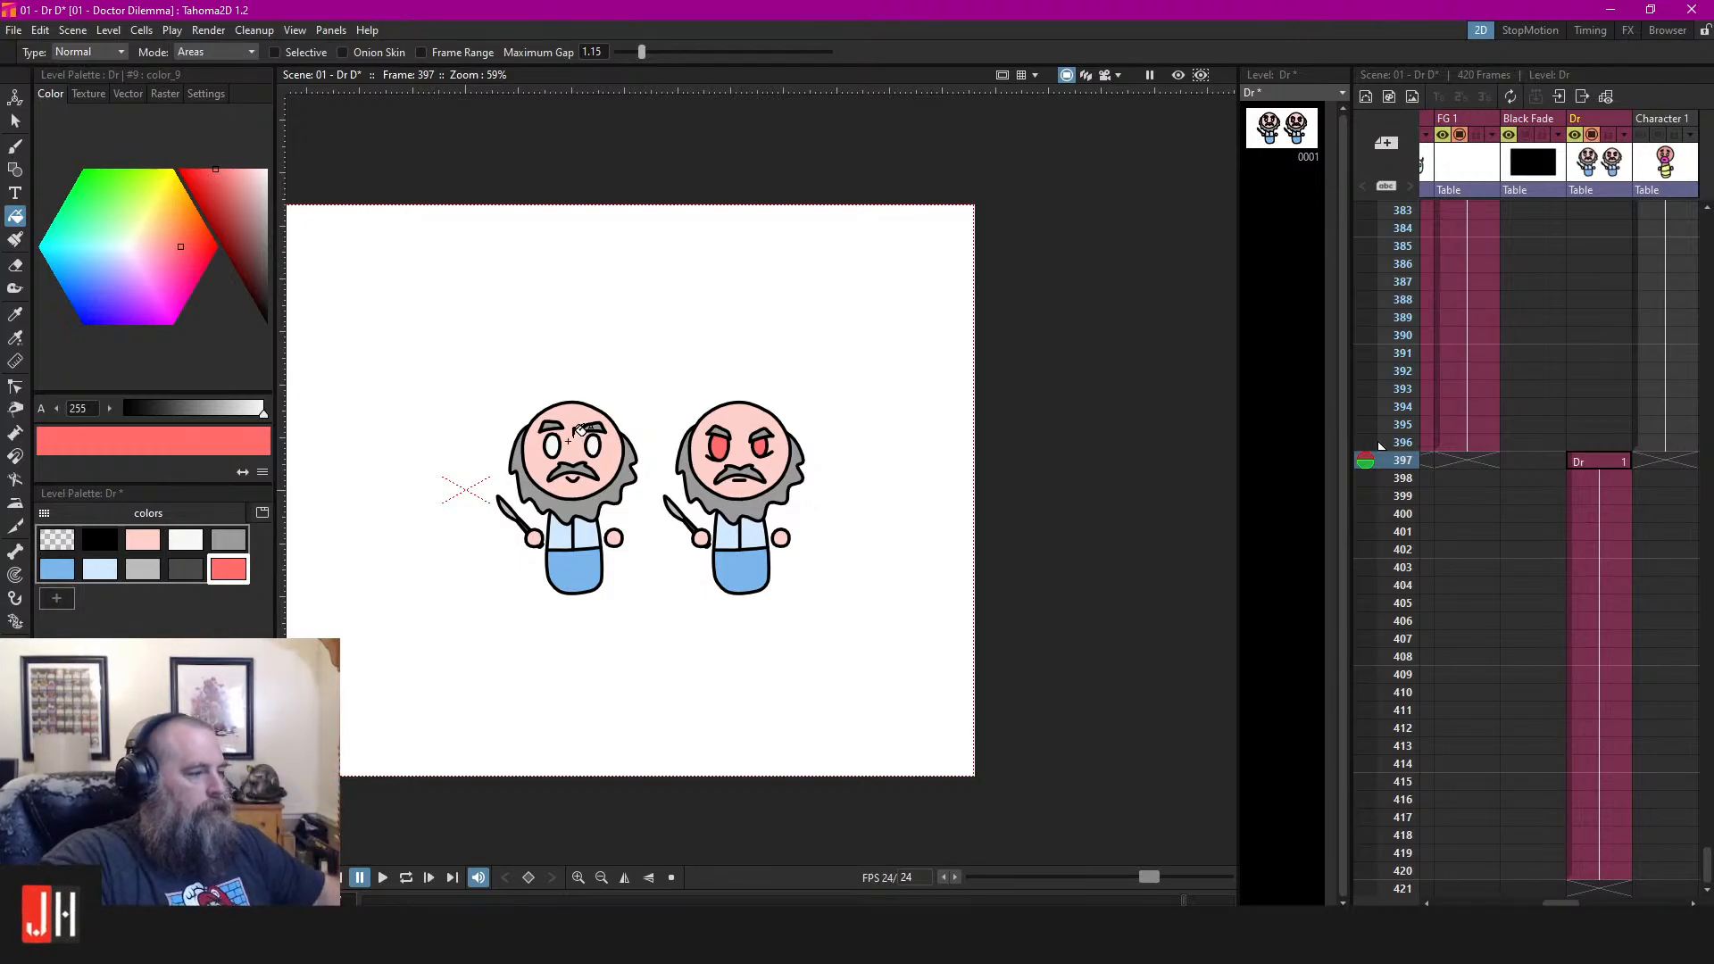
Select the whole original doctor and move him left, widening the gap between him and the angry duplicate
{"action": "scroll", "coordinate": [624, 423], "scroll_direction": "up", "scroll_amount": 3}
{"action": "scroll", "coordinate": [674, 444], "scroll_direction": "up", "scroll_amount": 2}
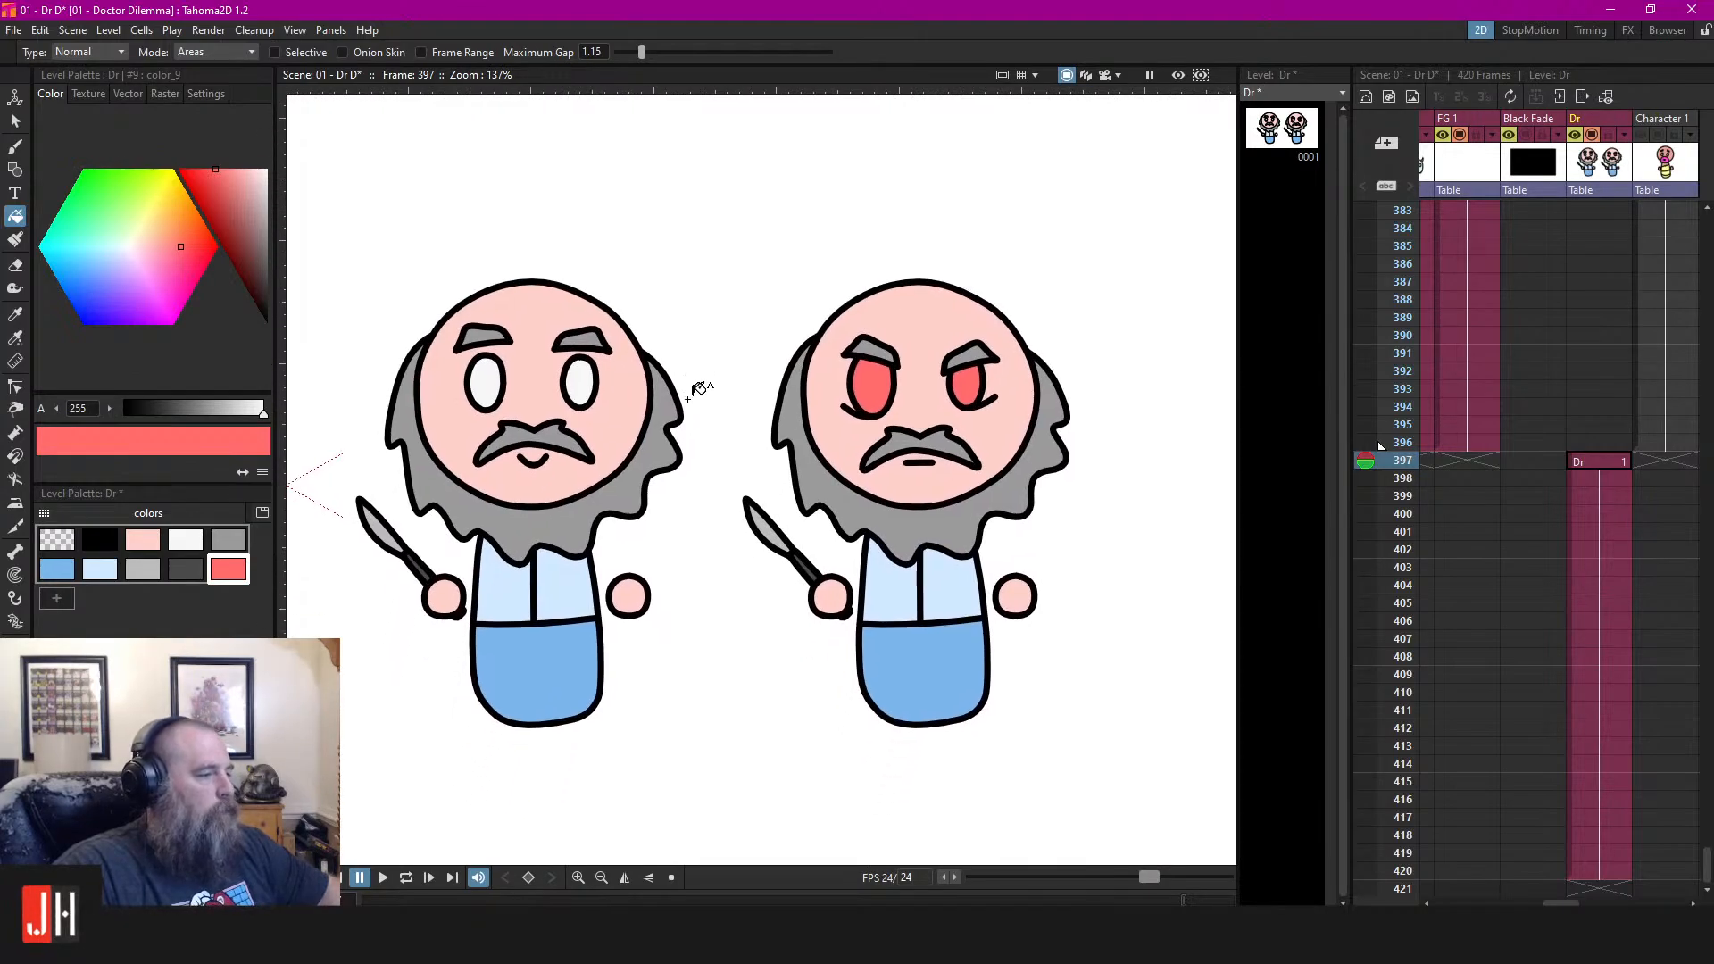
{"action": "key", "text": "ctrl+a"}
{"action": "scroll", "coordinate": [678, 350], "scroll_direction": "down", "scroll_amount": 3}
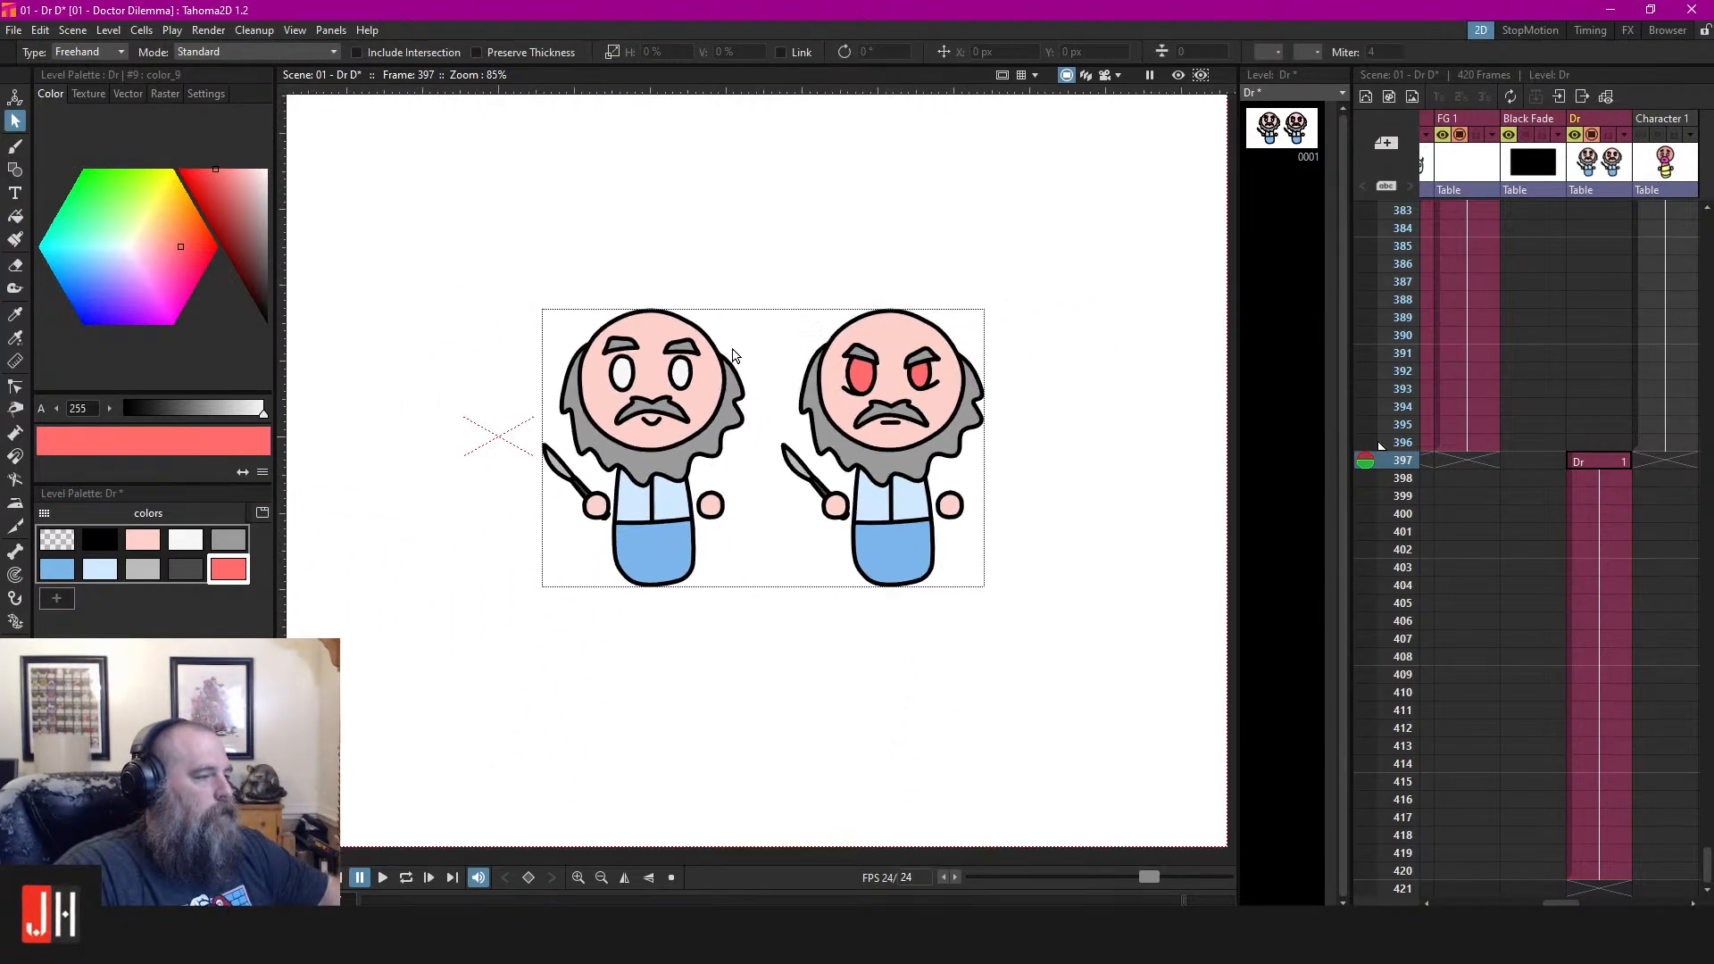
{"action": "mouse_move", "coordinate": [690, 257]}
{"action": "left_mouse_down"}
{"action": "mouse_move", "coordinate": [597, 803]}
{"action": "mouse_move", "coordinate": [726, 283]}
{"action": "left_mouse_up"}
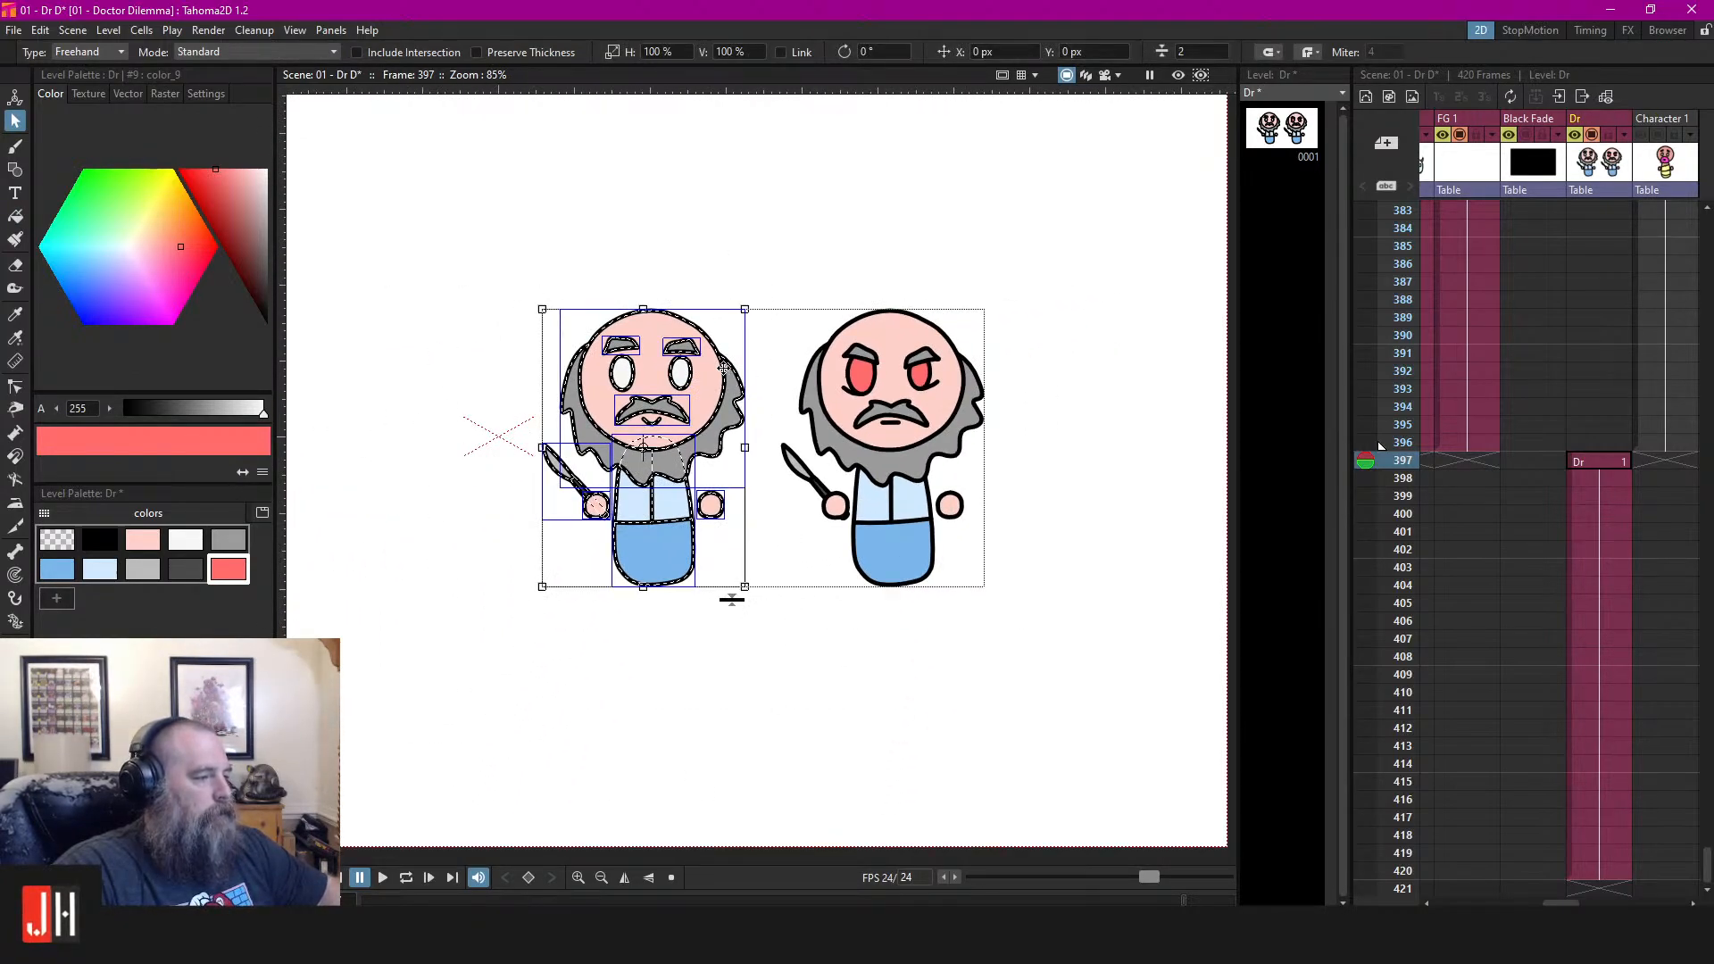
{"action": "left_click_drag", "start_coordinate": [724, 367], "coordinate": [542, 368]}
{"action": "left_click", "coordinate": [662, 257]}
{"action": "scroll", "coordinate": [635, 431], "scroll_direction": "down", "scroll_amount": 3}
{"action": "left_click_drag", "start_coordinate": [651, 436], "coordinate": [763, 431]}
{"action": "scroll", "coordinate": [700, 433], "scroll_direction": "up", "scroll_amount": 1}
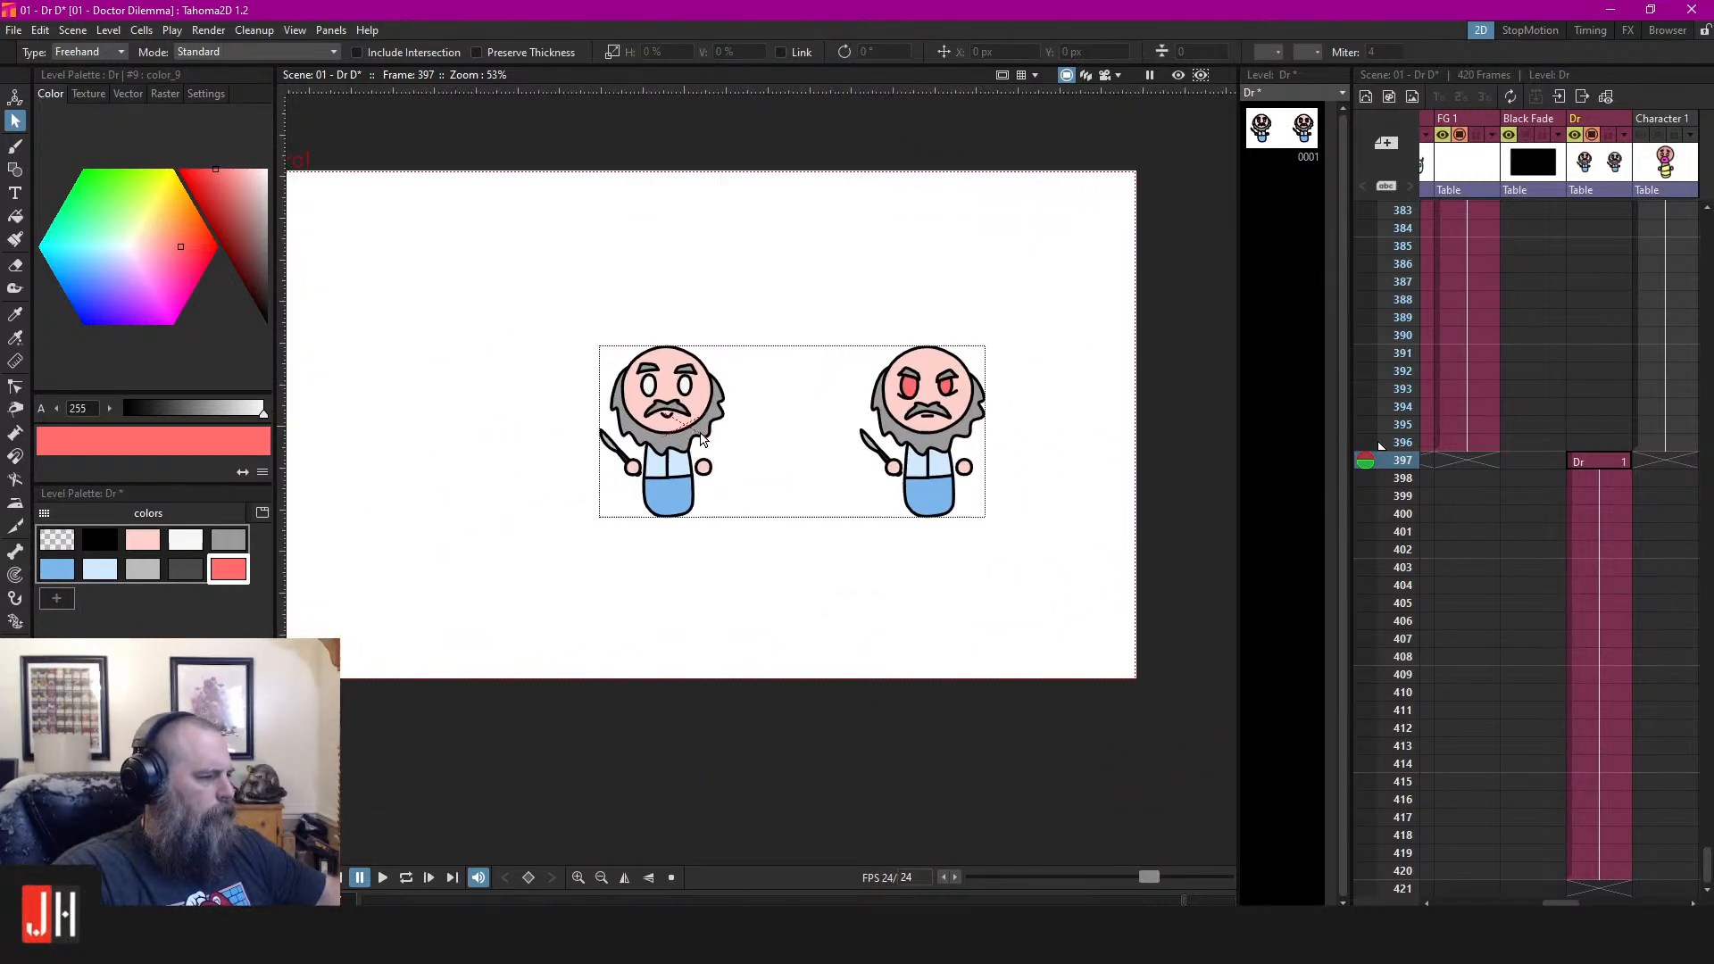
Draw a short curved black frown line above the inner end of each of the duplicate's eyebrows
{"action": "scroll", "coordinate": [872, 374], "scroll_direction": "up", "scroll_amount": 1}
{"action": "scroll", "coordinate": [849, 390], "scroll_direction": "down", "scroll_amount": 1}
{"action": "scroll", "coordinate": [795, 398], "scroll_direction": "down", "scroll_amount": 1}
{"action": "scroll", "coordinate": [839, 419], "scroll_direction": "up", "scroll_amount": 2}
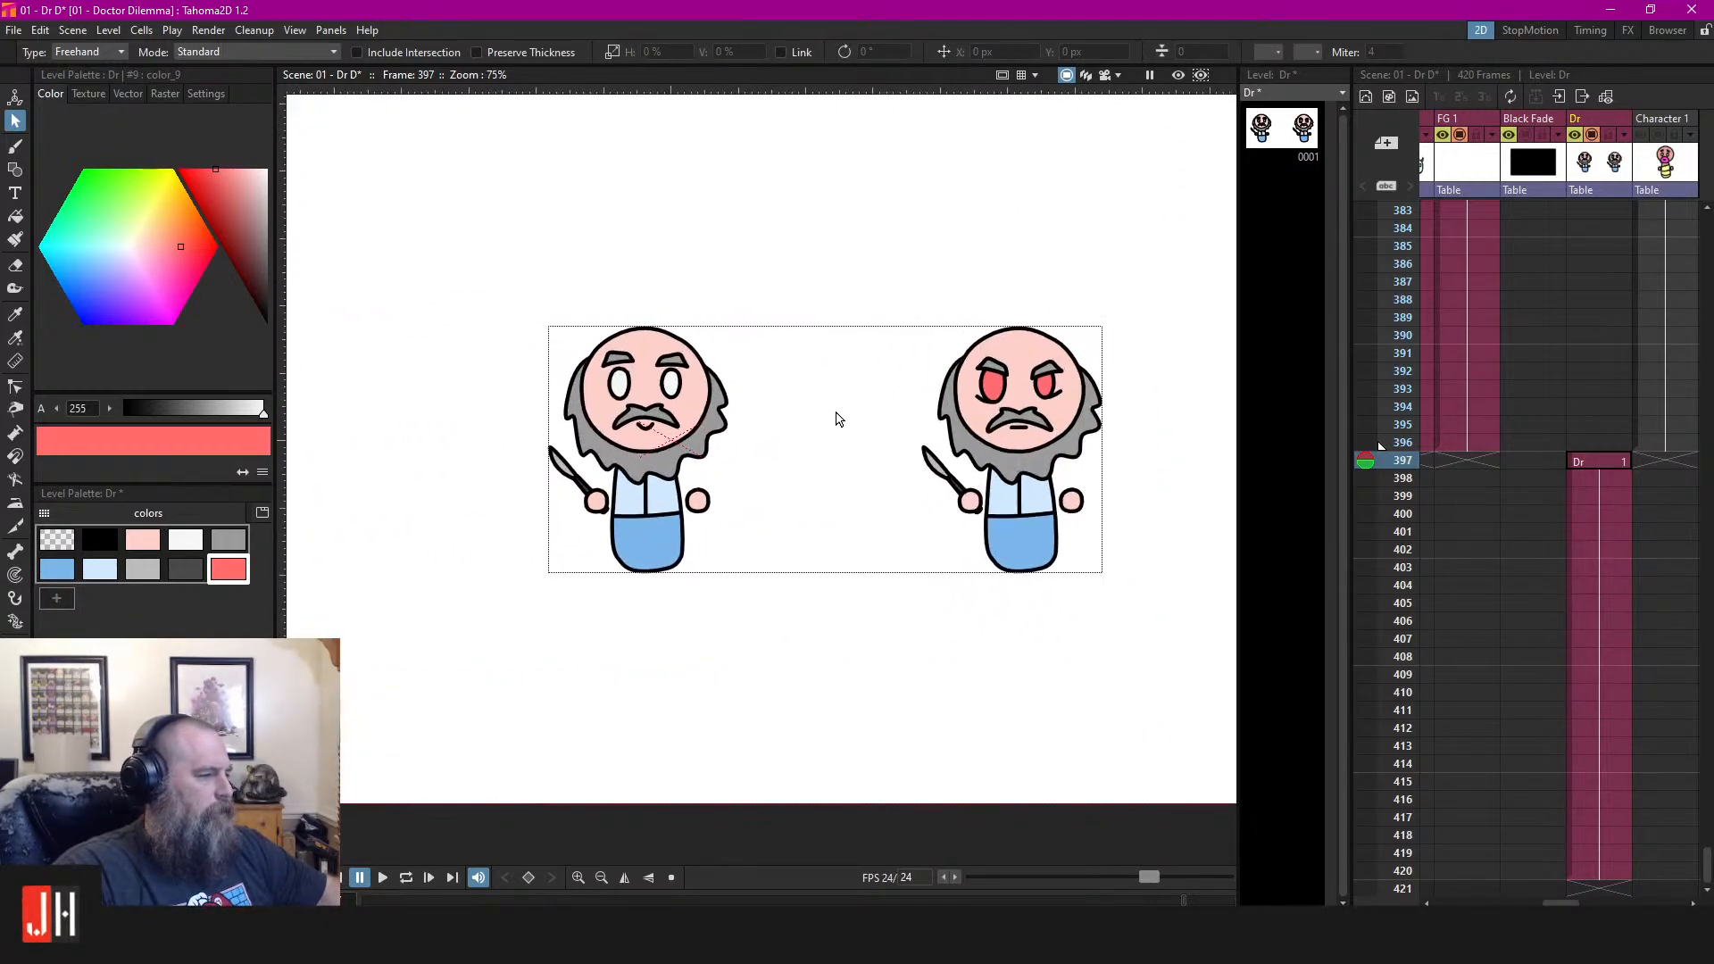
{"action": "left_click_drag", "start_coordinate": [992, 411], "coordinate": [874, 421]}
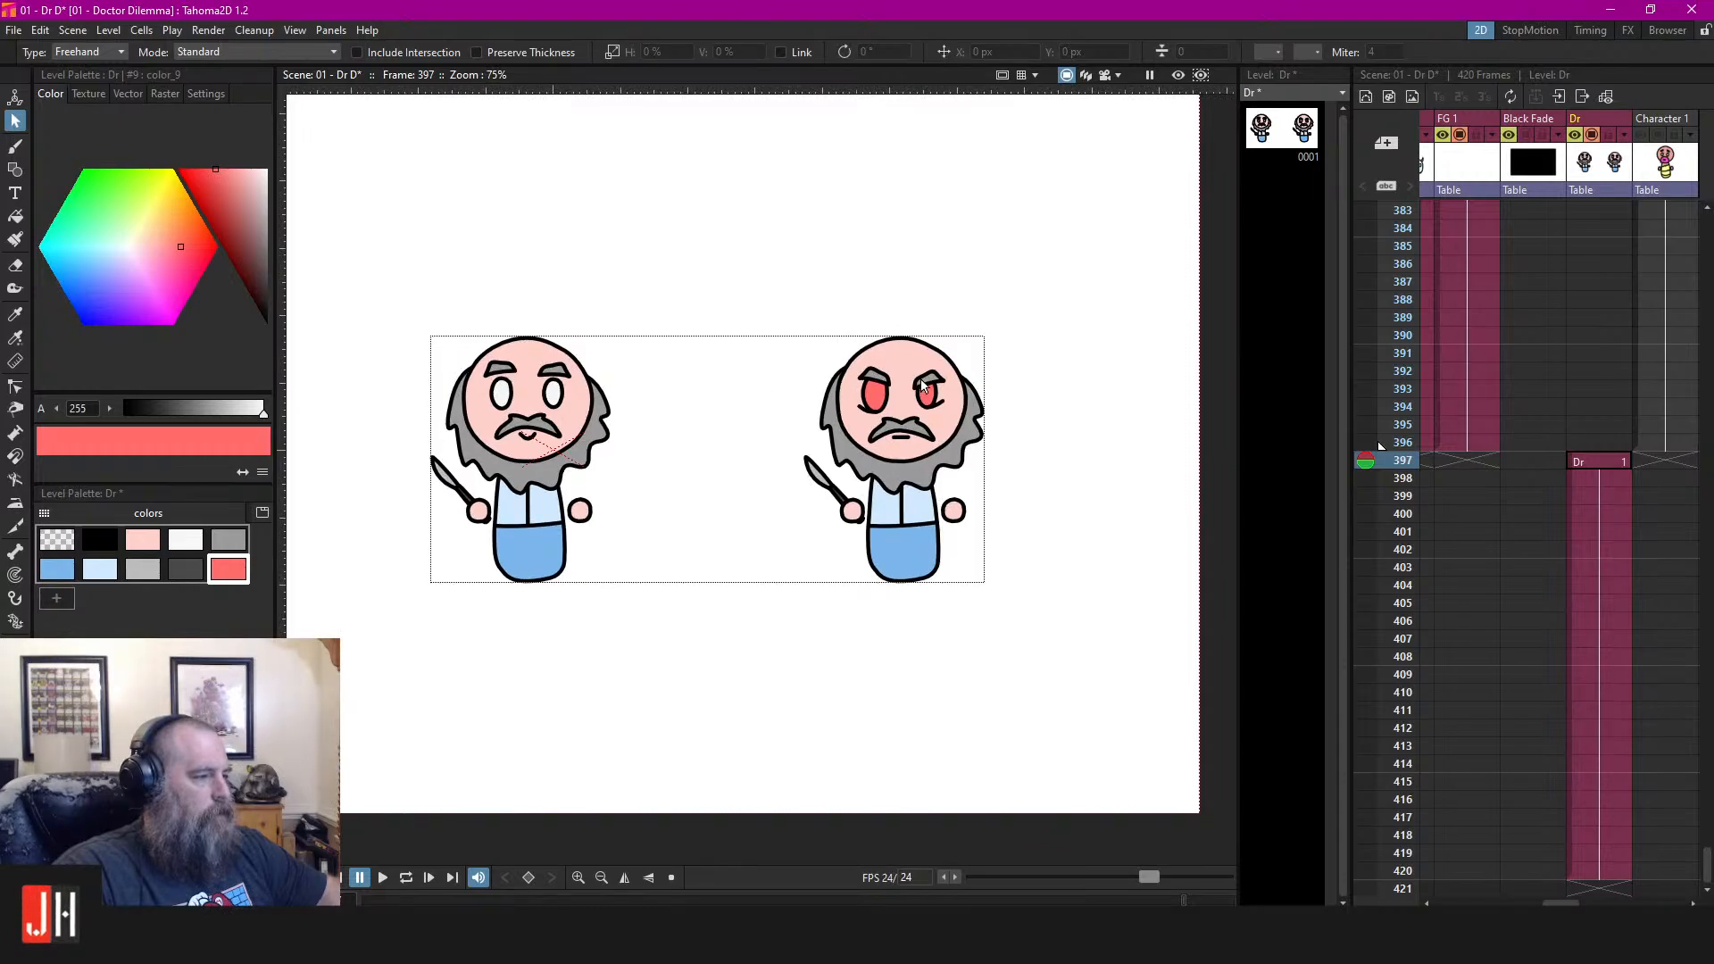
{"action": "scroll", "coordinate": [920, 379], "scroll_direction": "up", "scroll_amount": 12}
{"action": "left_click", "coordinate": [100, 540]}
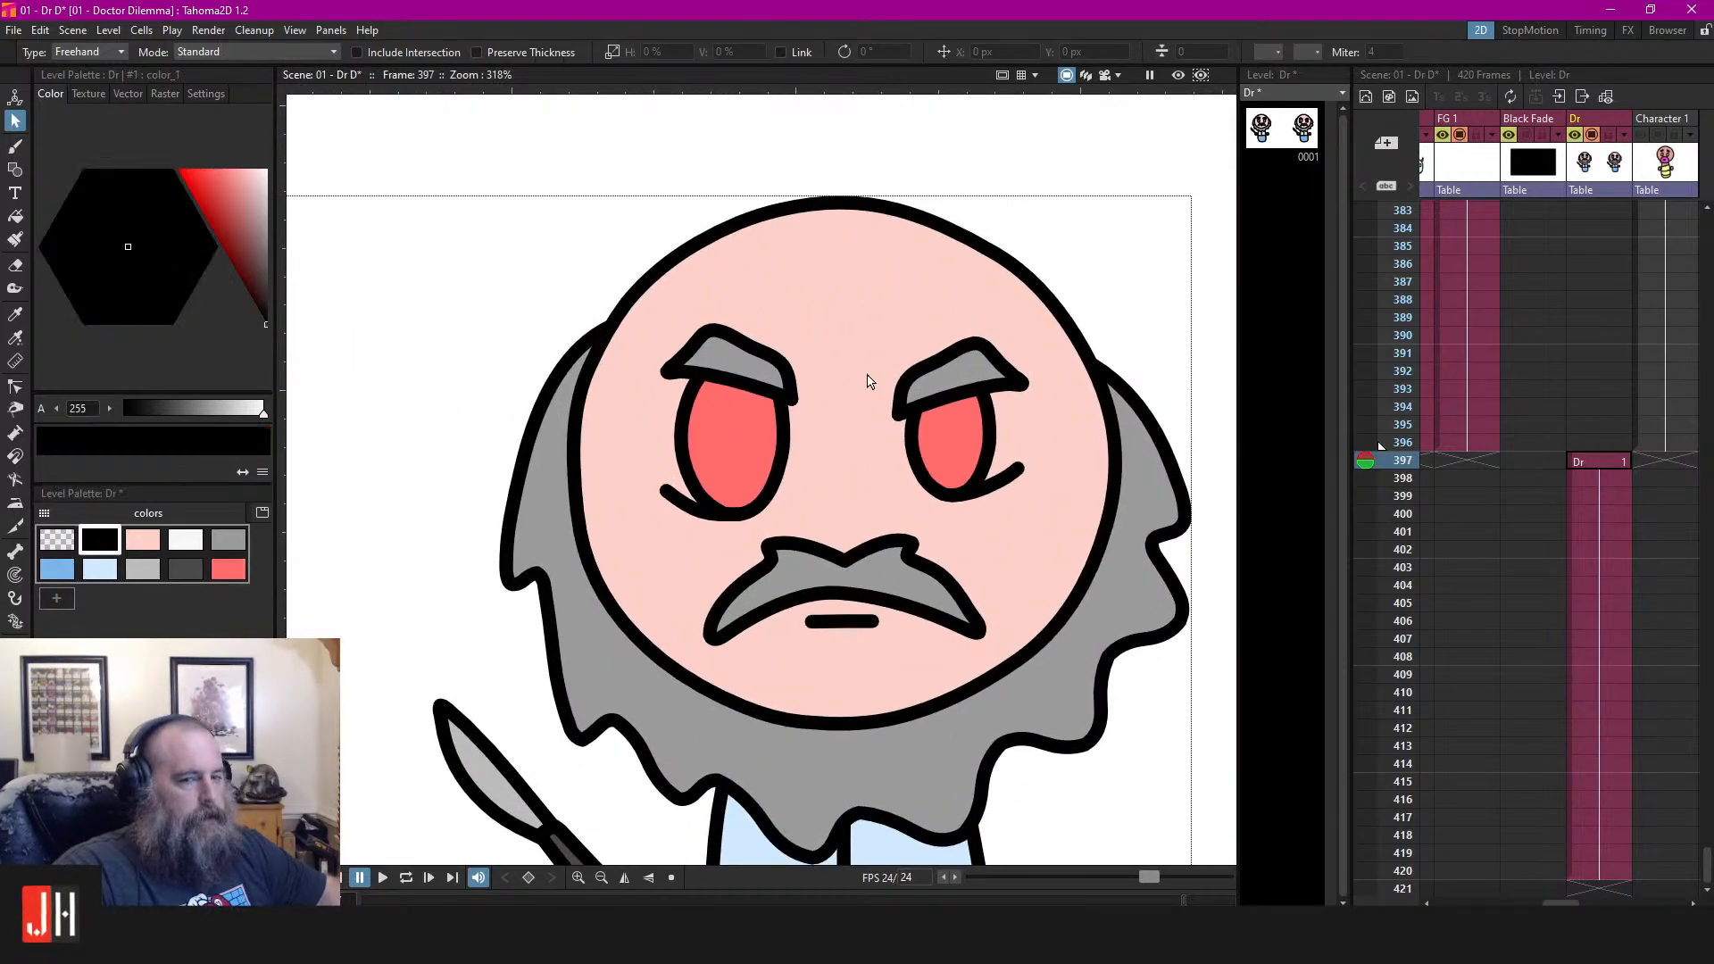
{"action": "key", "text": "b"}
{"action": "scroll", "coordinate": [848, 375], "scroll_direction": "up", "scroll_amount": 2}
{"action": "left_click_drag", "start_coordinate": [757, 314], "coordinate": [801, 370]}
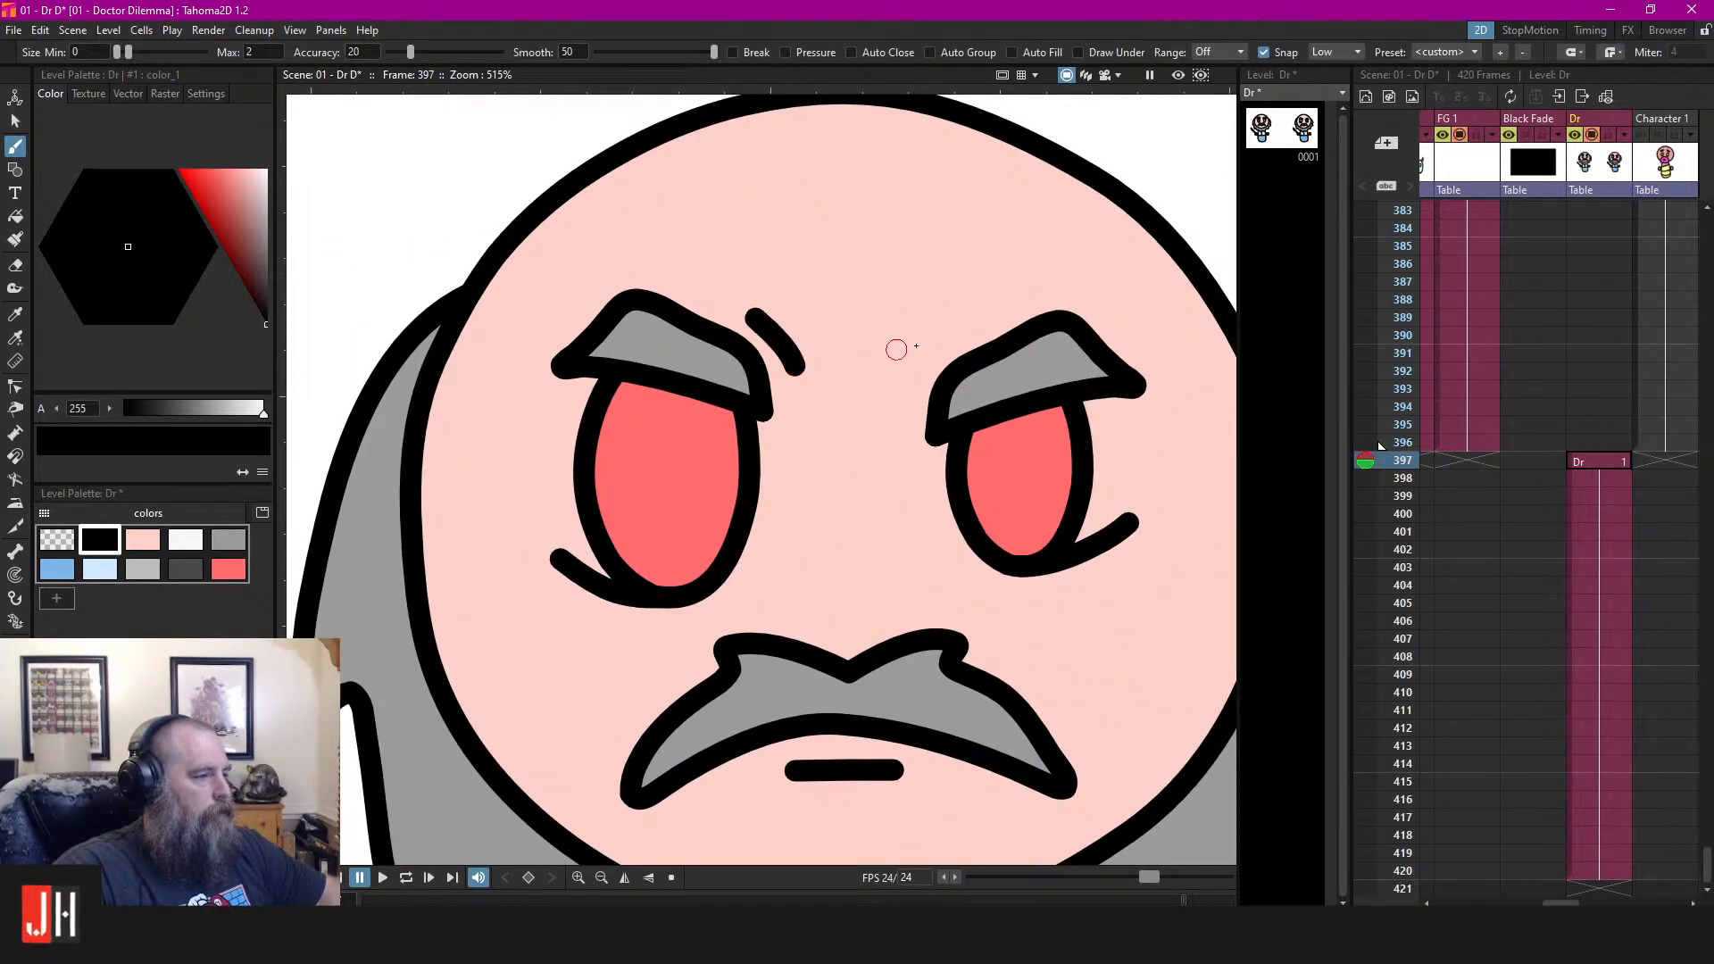
{"action": "key", "text": "ctrl+z"}
{"action": "left_click_drag", "start_coordinate": [755, 312], "coordinate": [801, 368]}
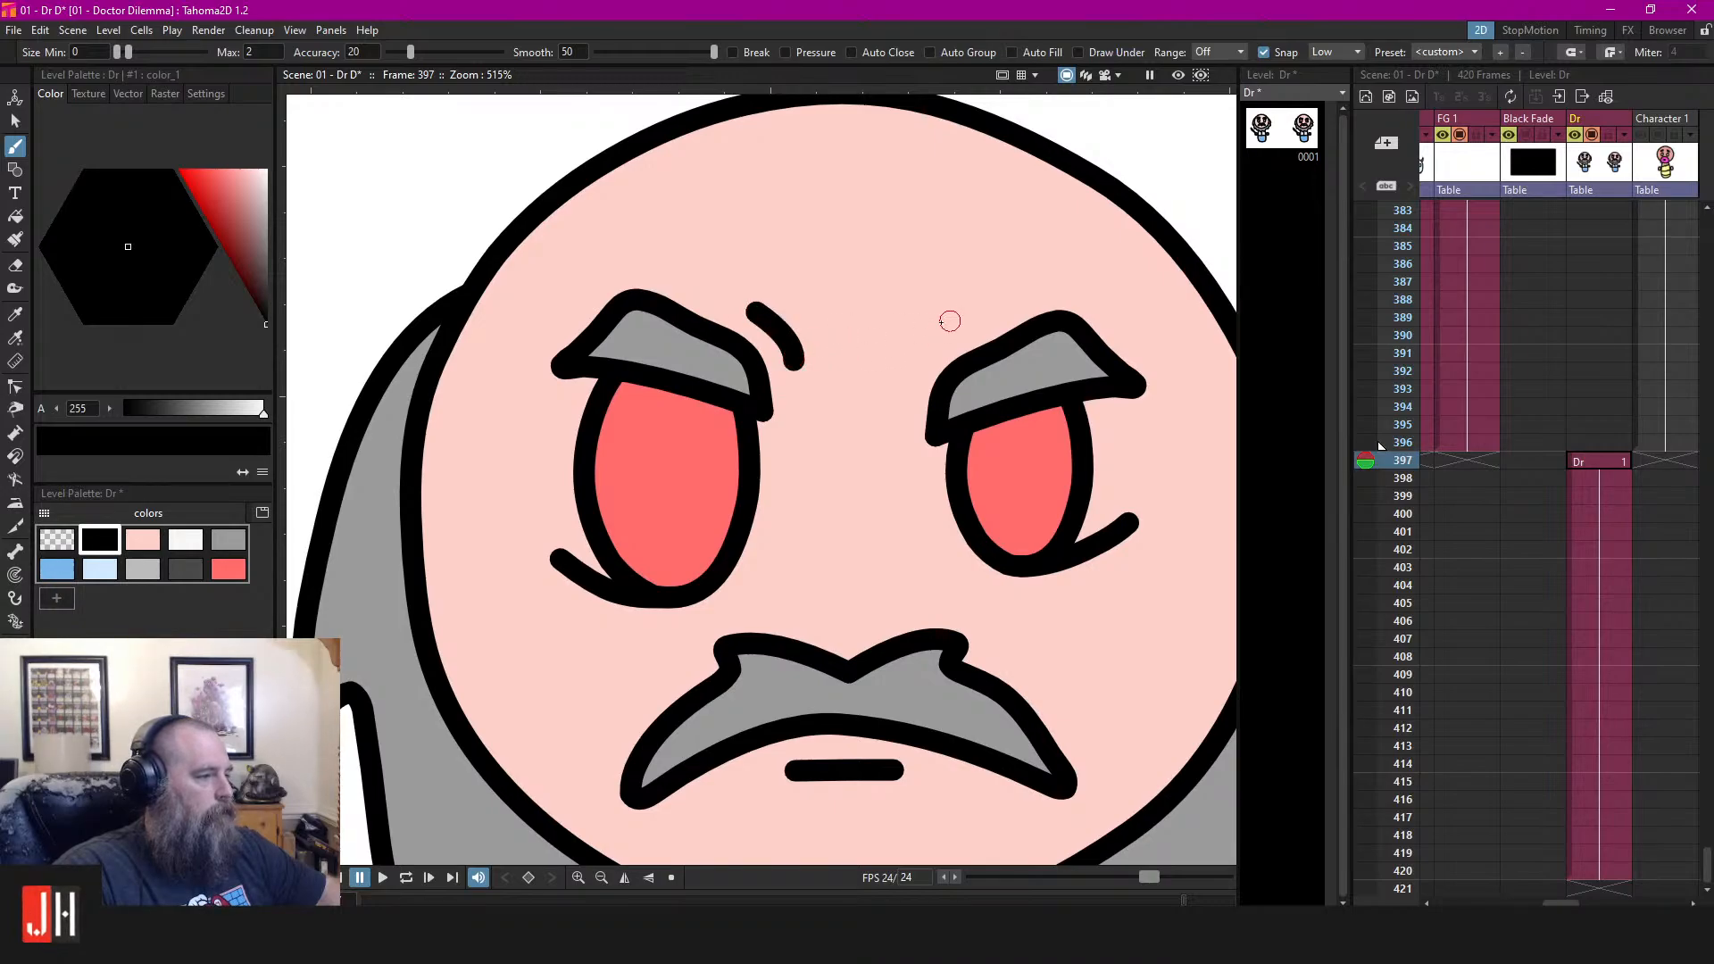
{"action": "scroll", "coordinate": [919, 374], "scroll_direction": "down", "scroll_amount": 8}
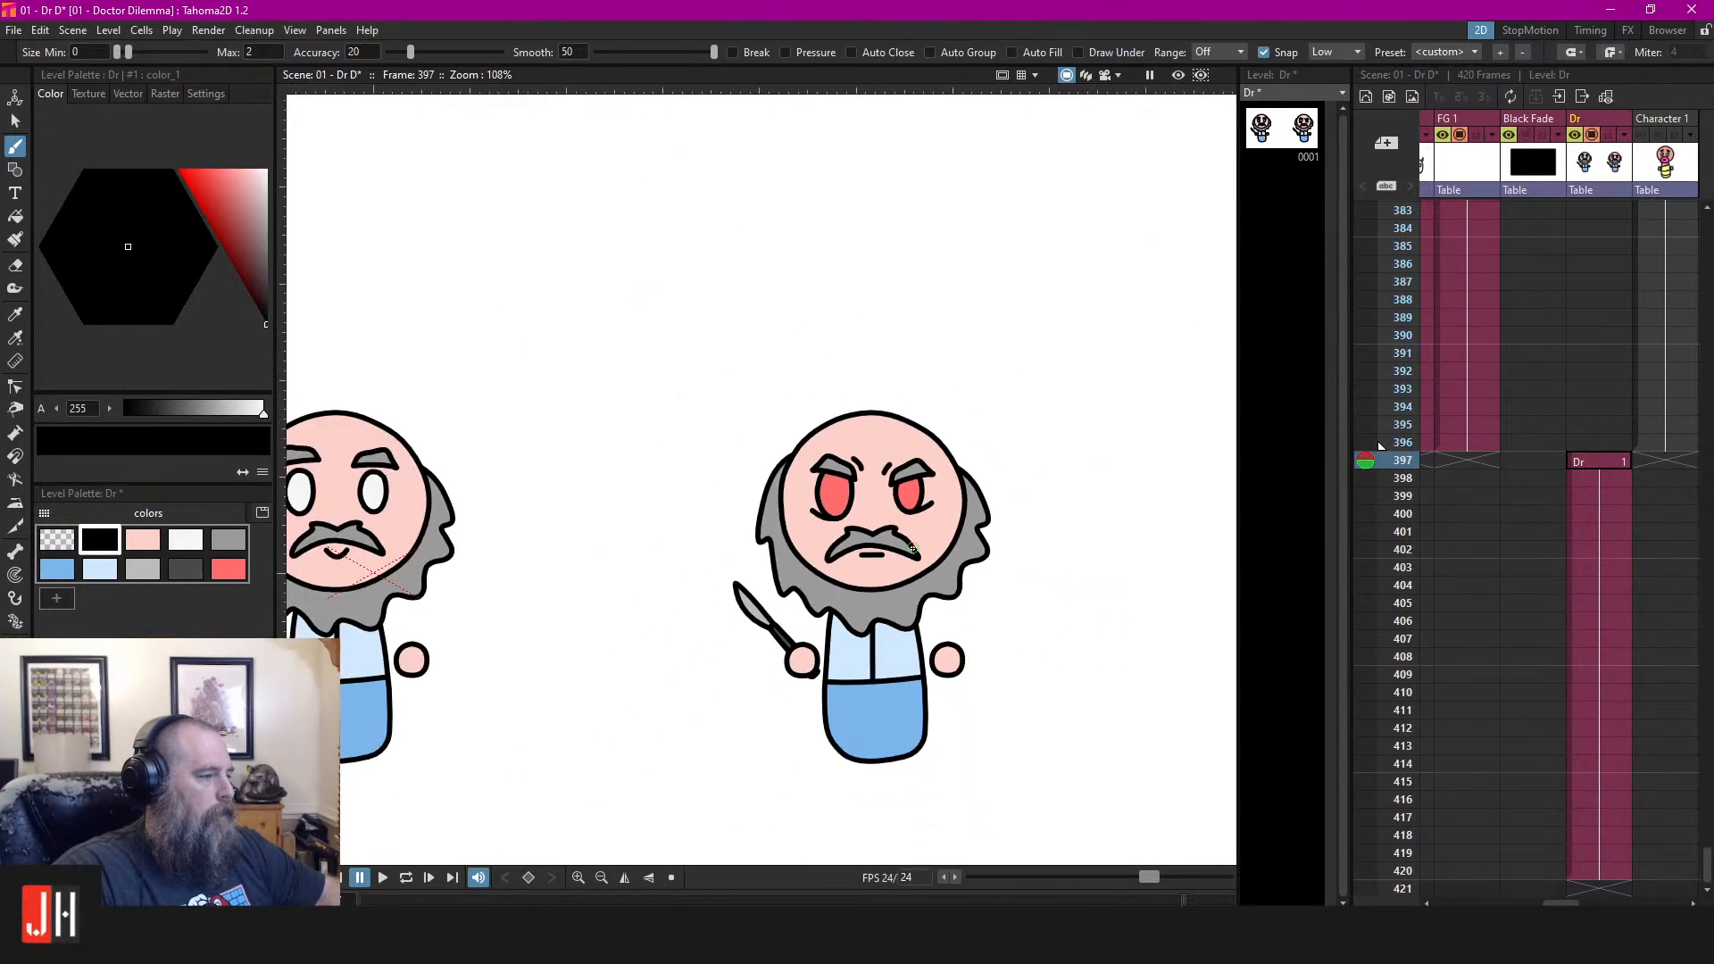
Examine the two doctors at frame 397 and compare their style with the desert scene and rider at frame 396
{"action": "scroll", "coordinate": [837, 371], "scroll_direction": "down", "scroll_amount": 3}
{"action": "scroll", "coordinate": [834, 419], "scroll_direction": "up", "scroll_amount": 2}
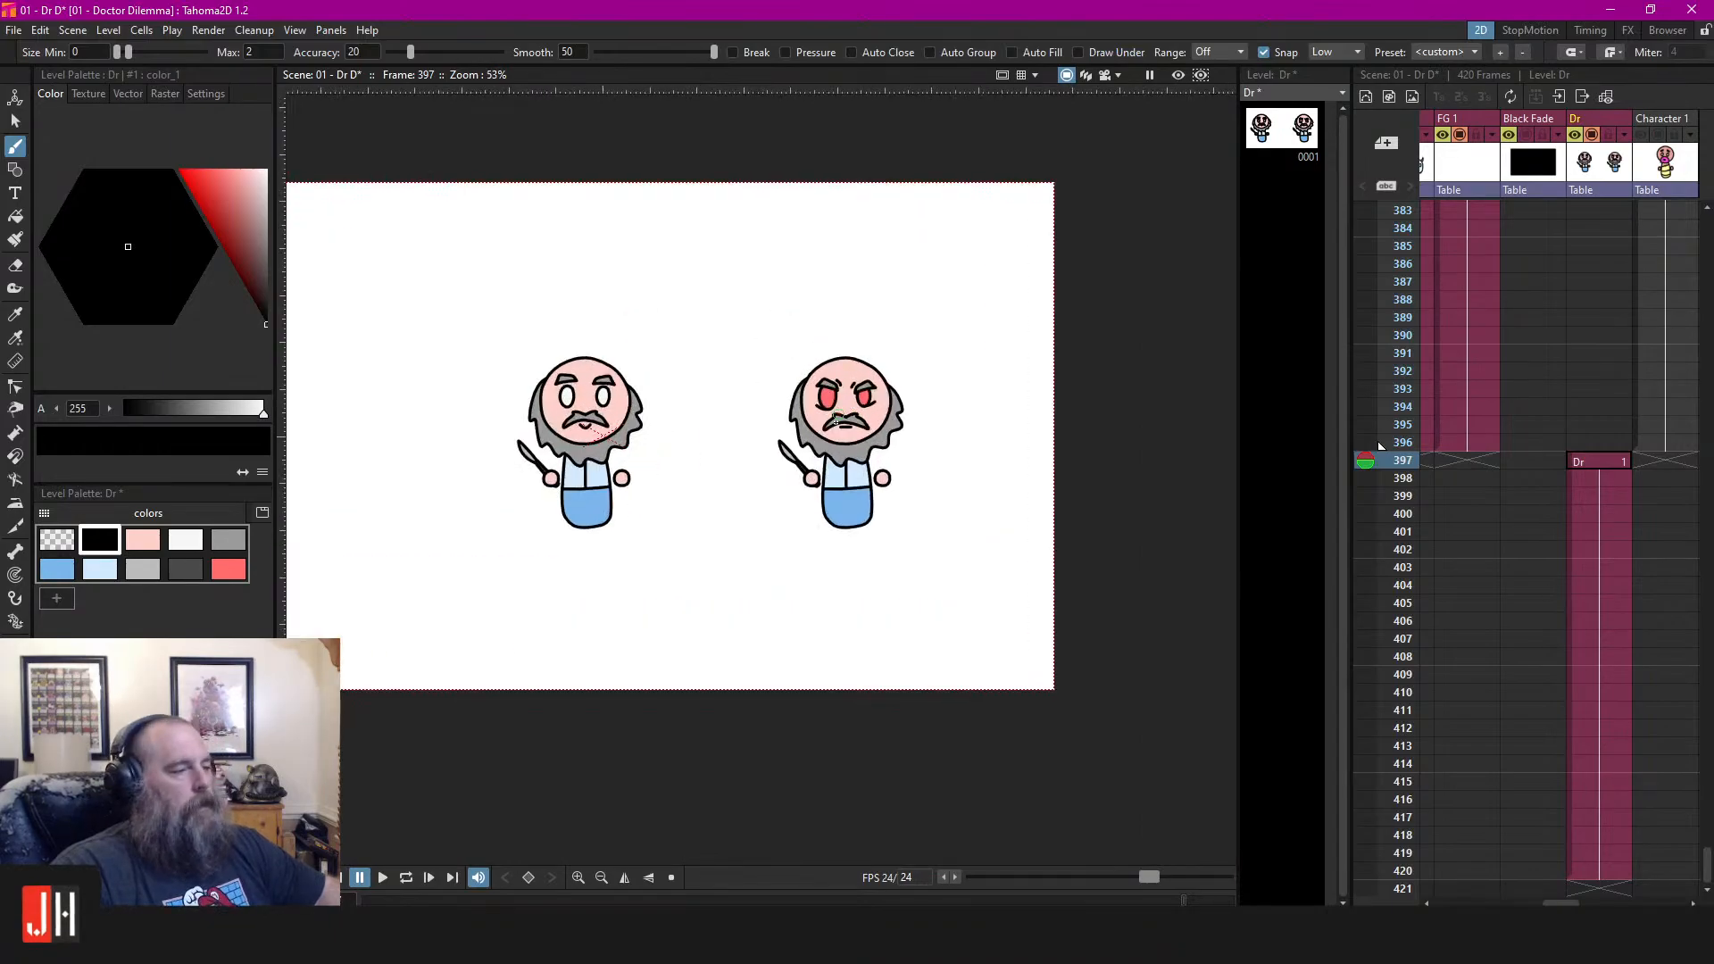
{"action": "scroll", "coordinate": [834, 416], "scroll_direction": "up", "scroll_amount": 3}
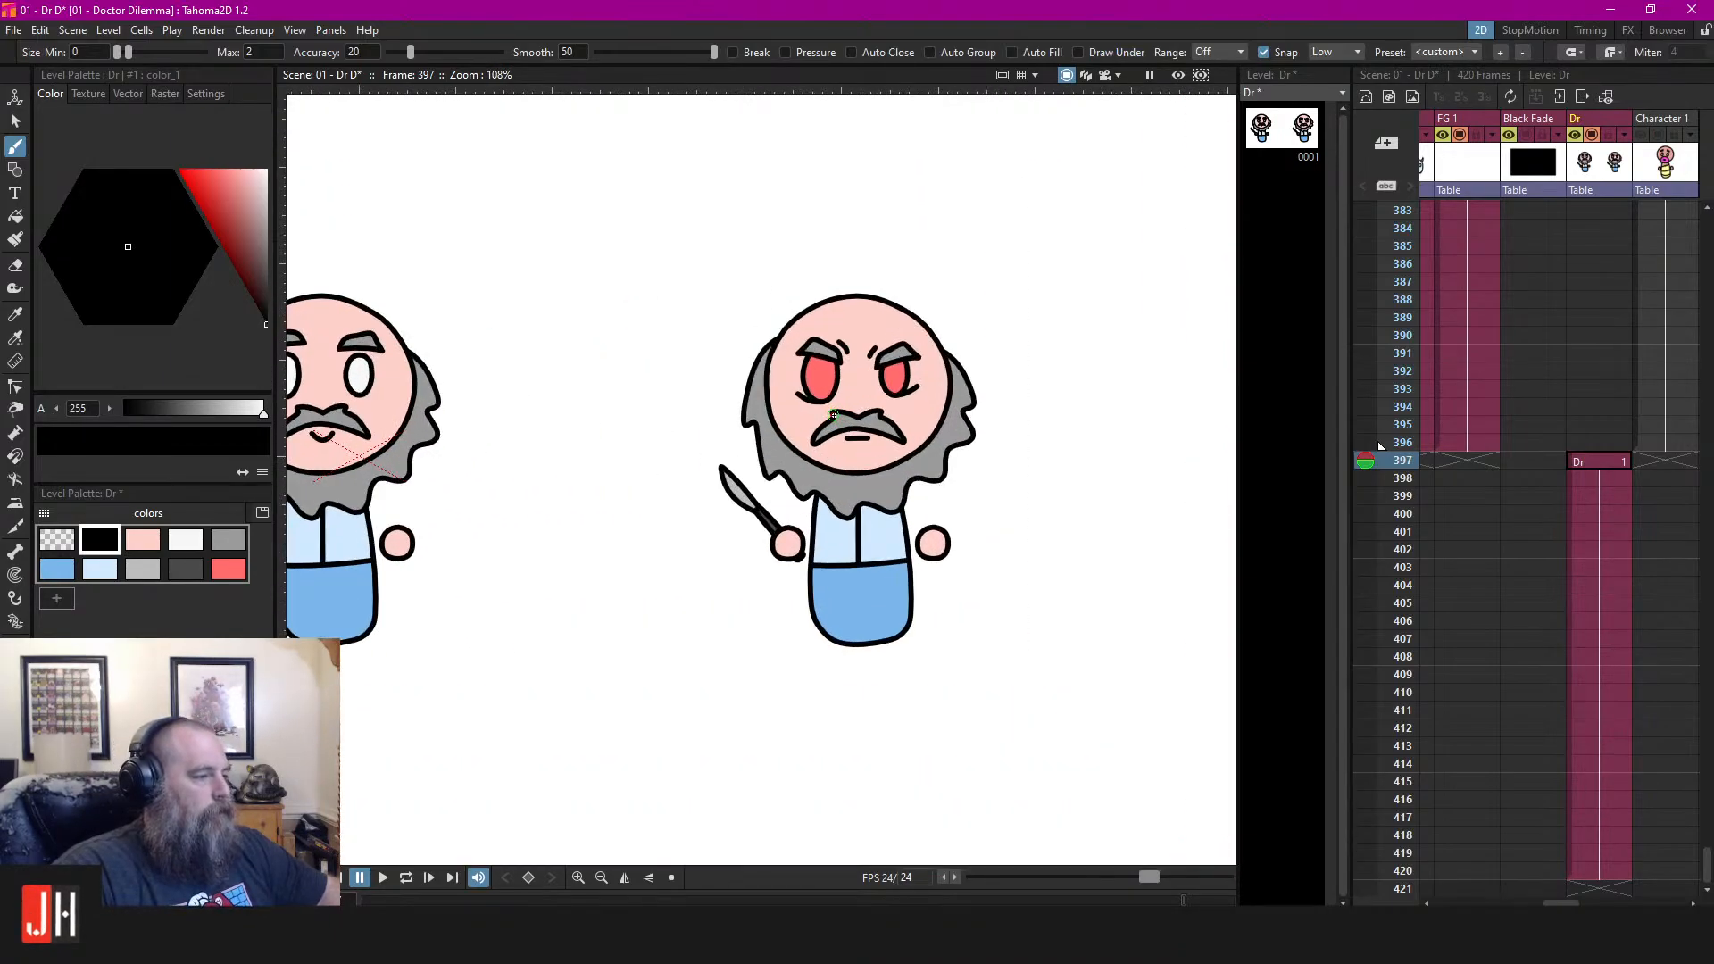
{"action": "scroll", "coordinate": [895, 394], "scroll_direction": "down", "scroll_amount": 1}
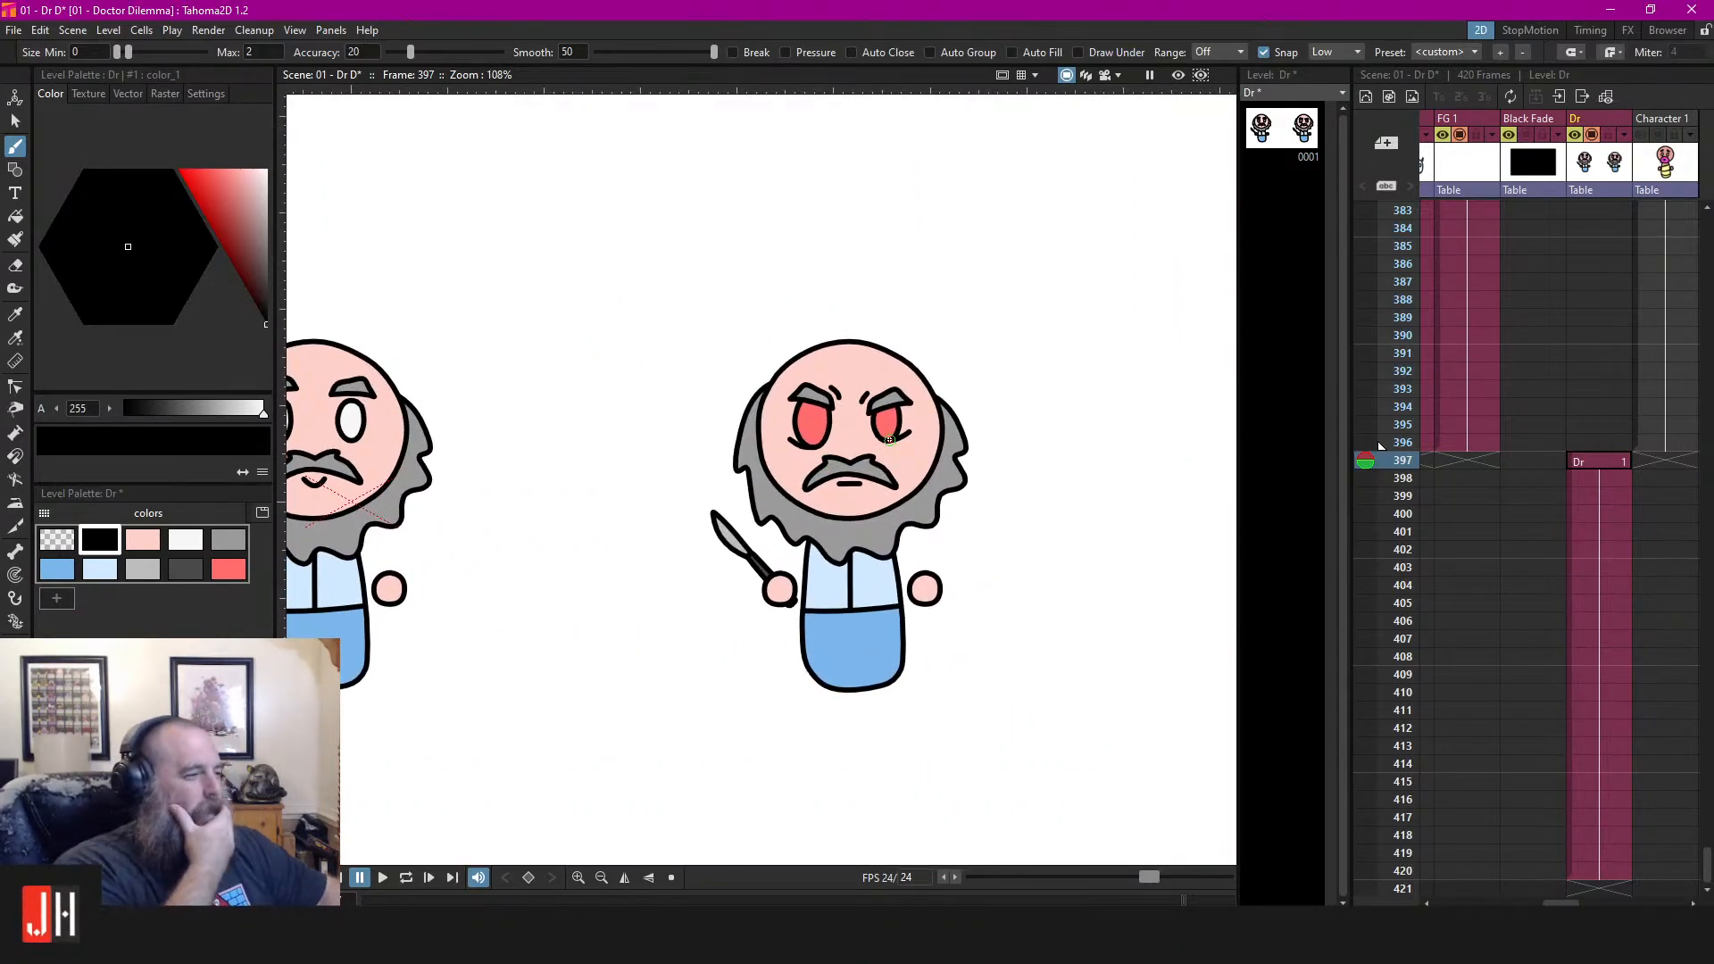
{"action": "scroll", "coordinate": [824, 473], "scroll_direction": "down", "scroll_amount": 2}
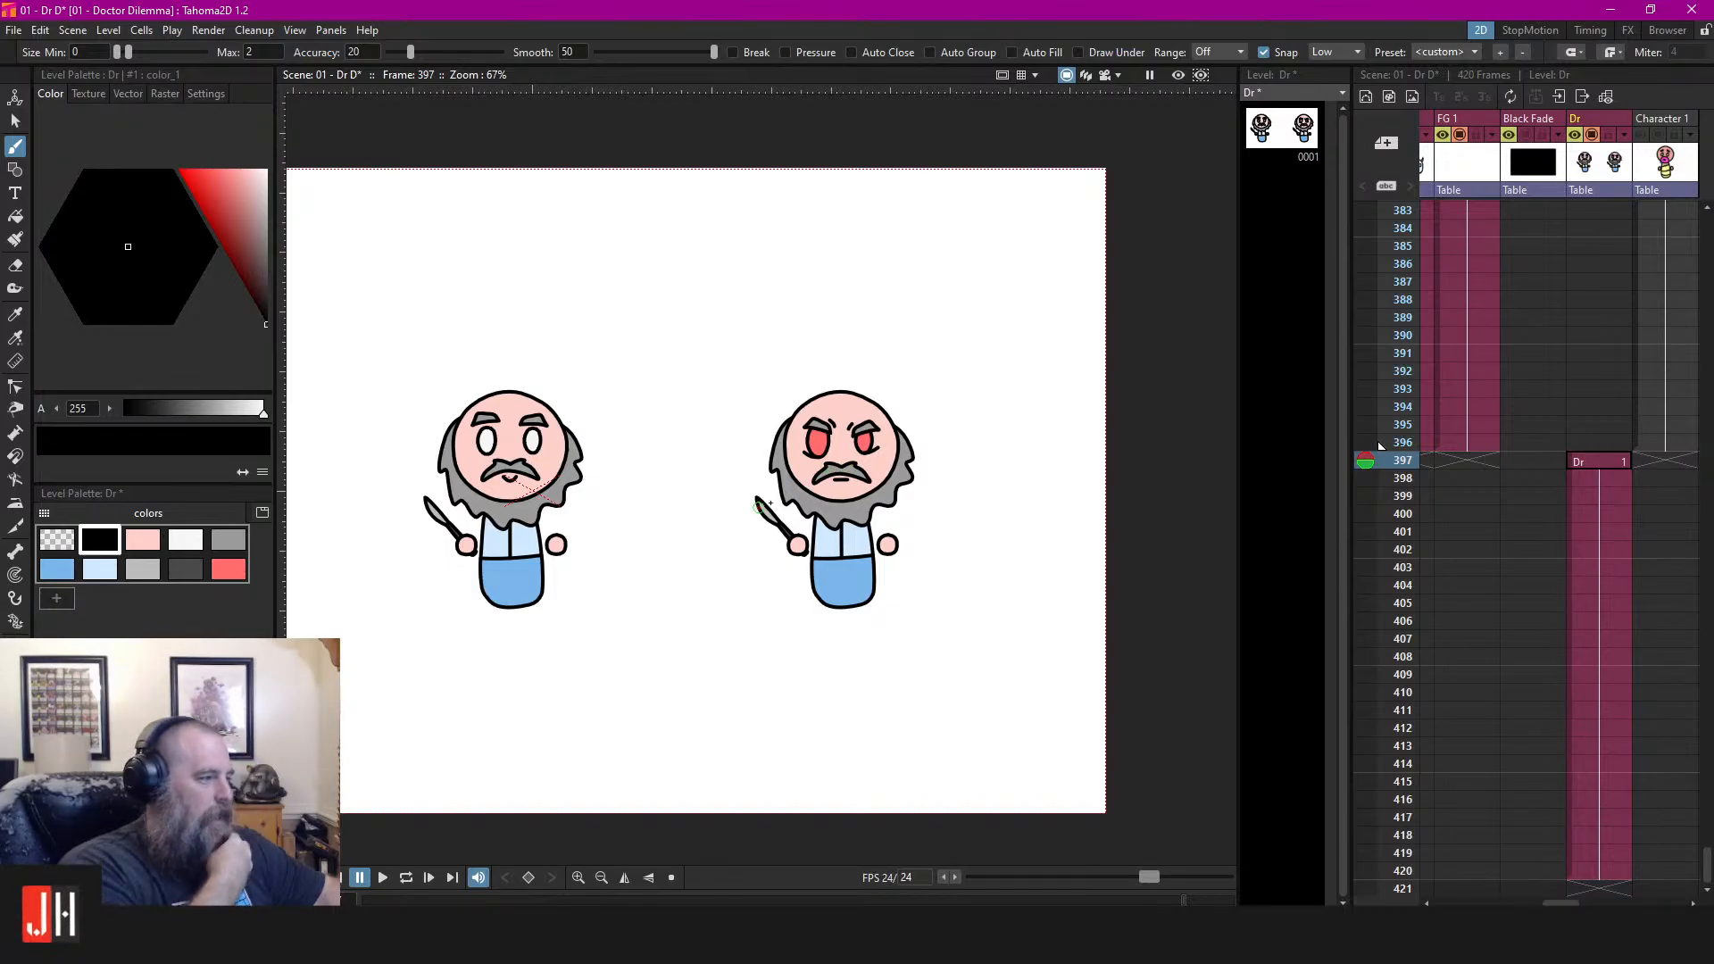
{"action": "left_click", "coordinate": [1464, 445]}
{"action": "scroll", "coordinate": [600, 510], "scroll_direction": "down", "scroll_amount": 5}
{"action": "left_click_drag", "start_coordinate": [502, 471], "coordinate": [655, 452]}
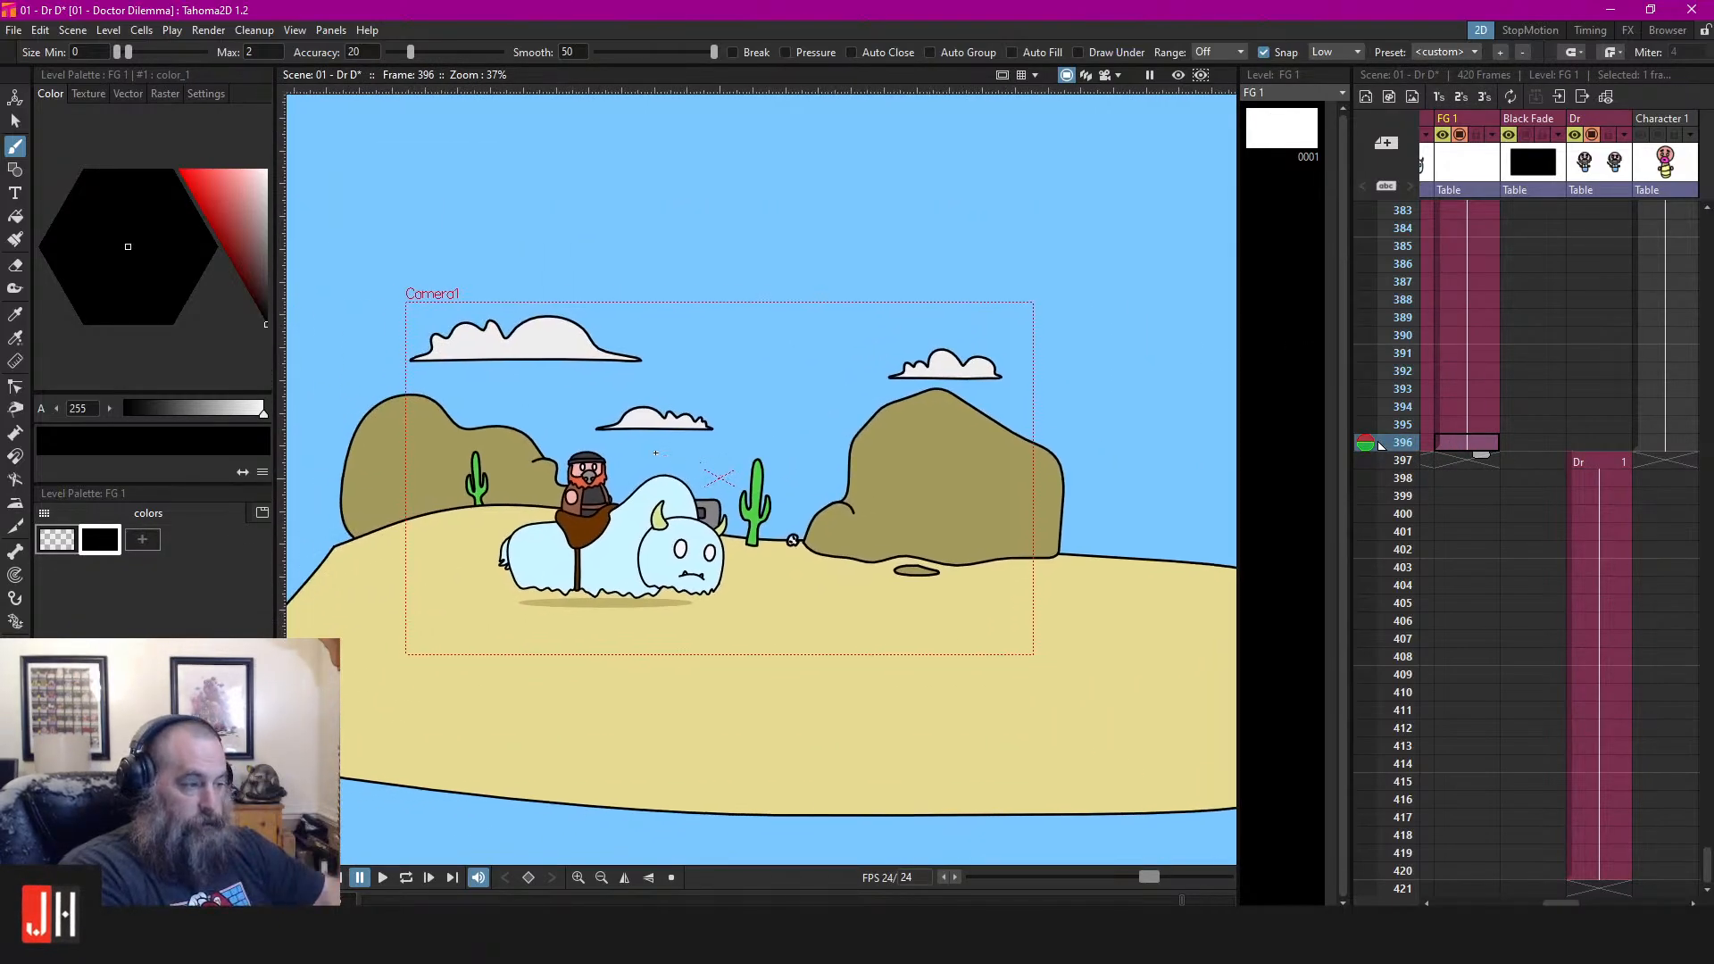
{"action": "scroll", "coordinate": [655, 453], "scroll_direction": "up", "scroll_amount": 6}
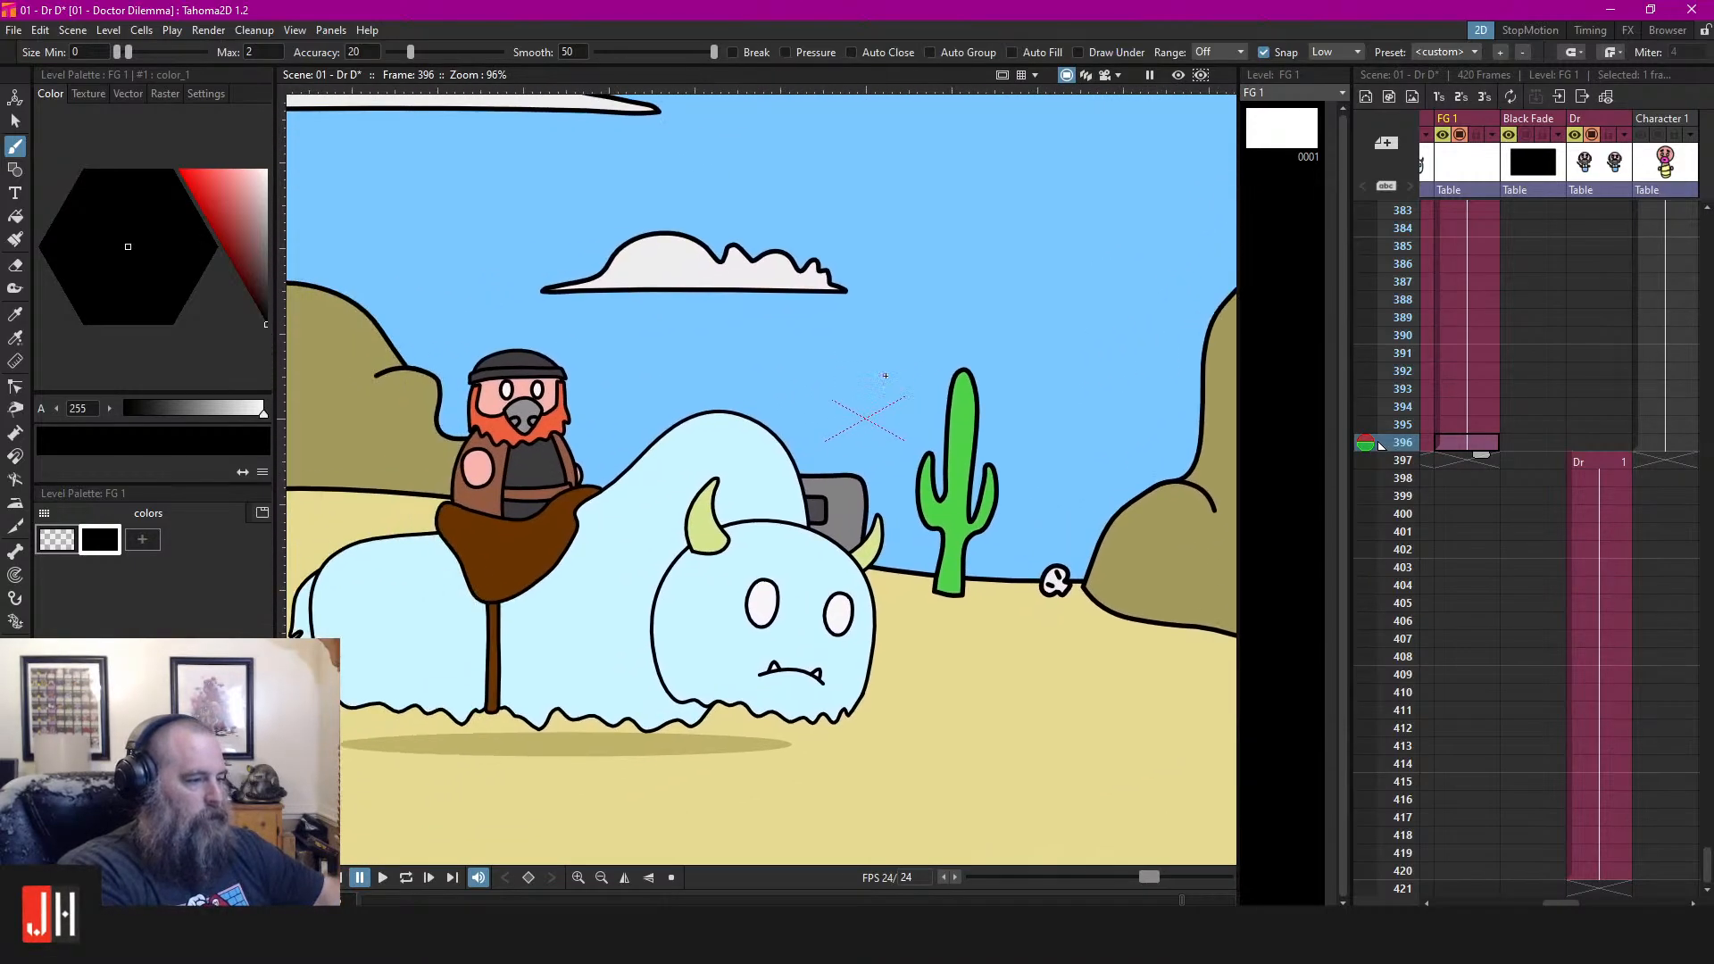
{"action": "left_click_drag", "start_coordinate": [885, 376], "coordinate": [978, 353]}
{"action": "scroll", "coordinate": [978, 354], "scroll_direction": "up", "scroll_amount": 1}
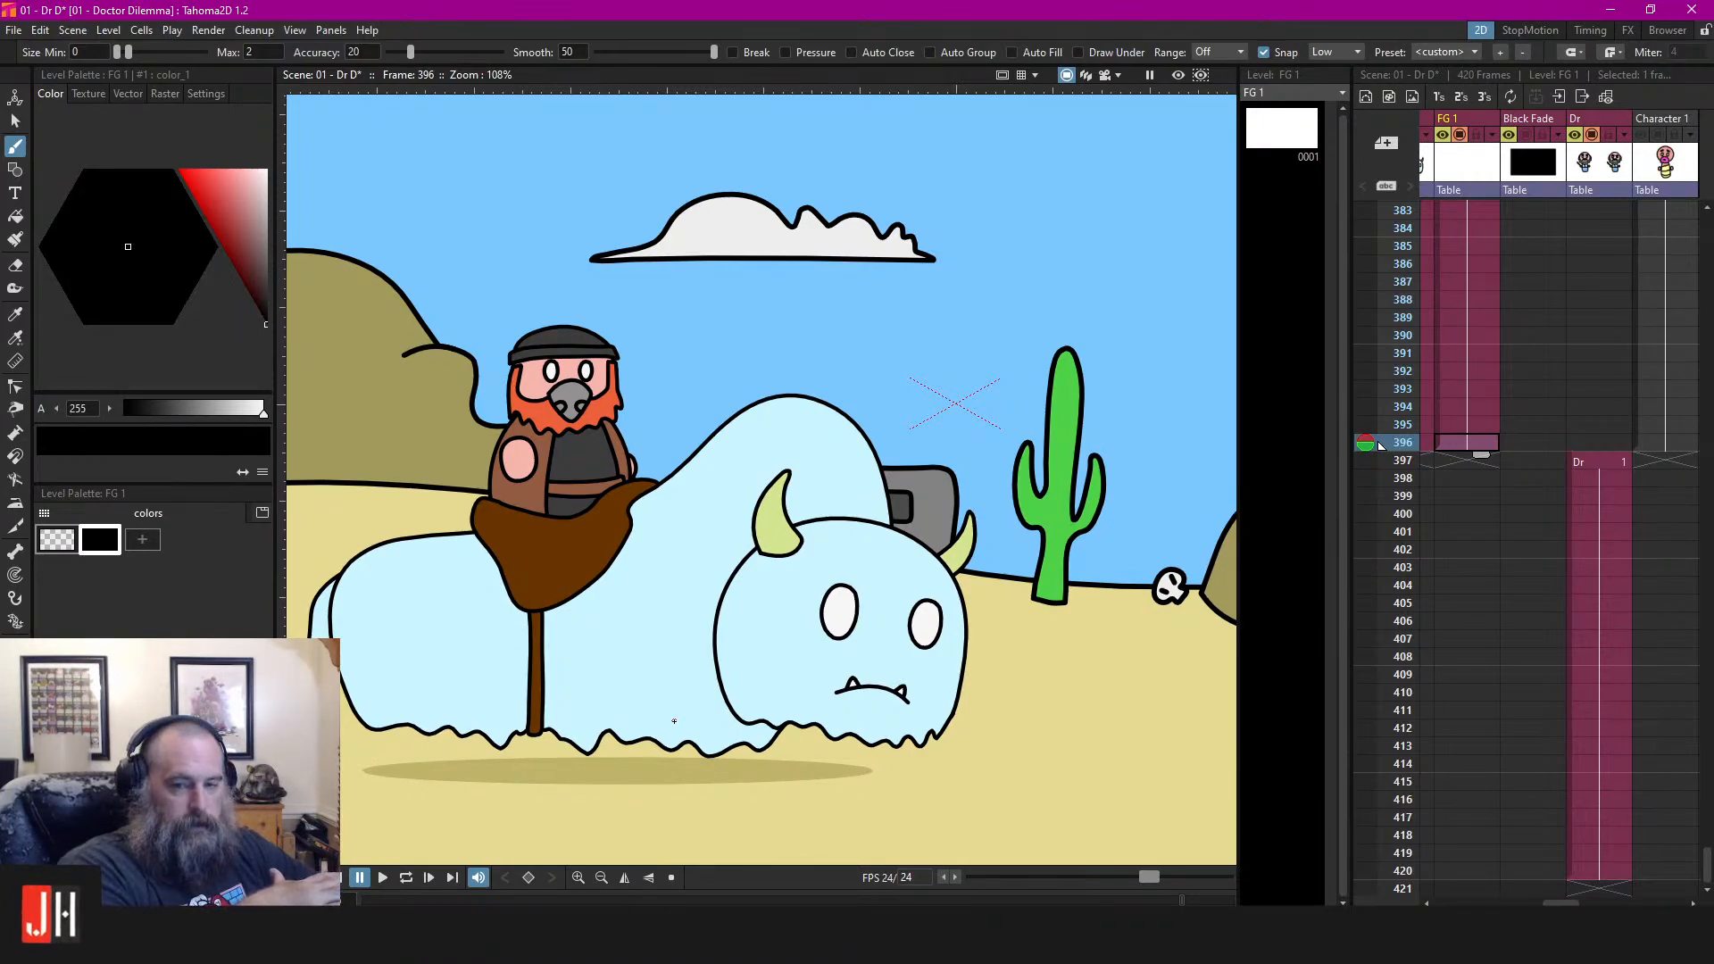
{"action": "scroll", "coordinate": [737, 694], "scroll_direction": "down", "scroll_amount": 5}
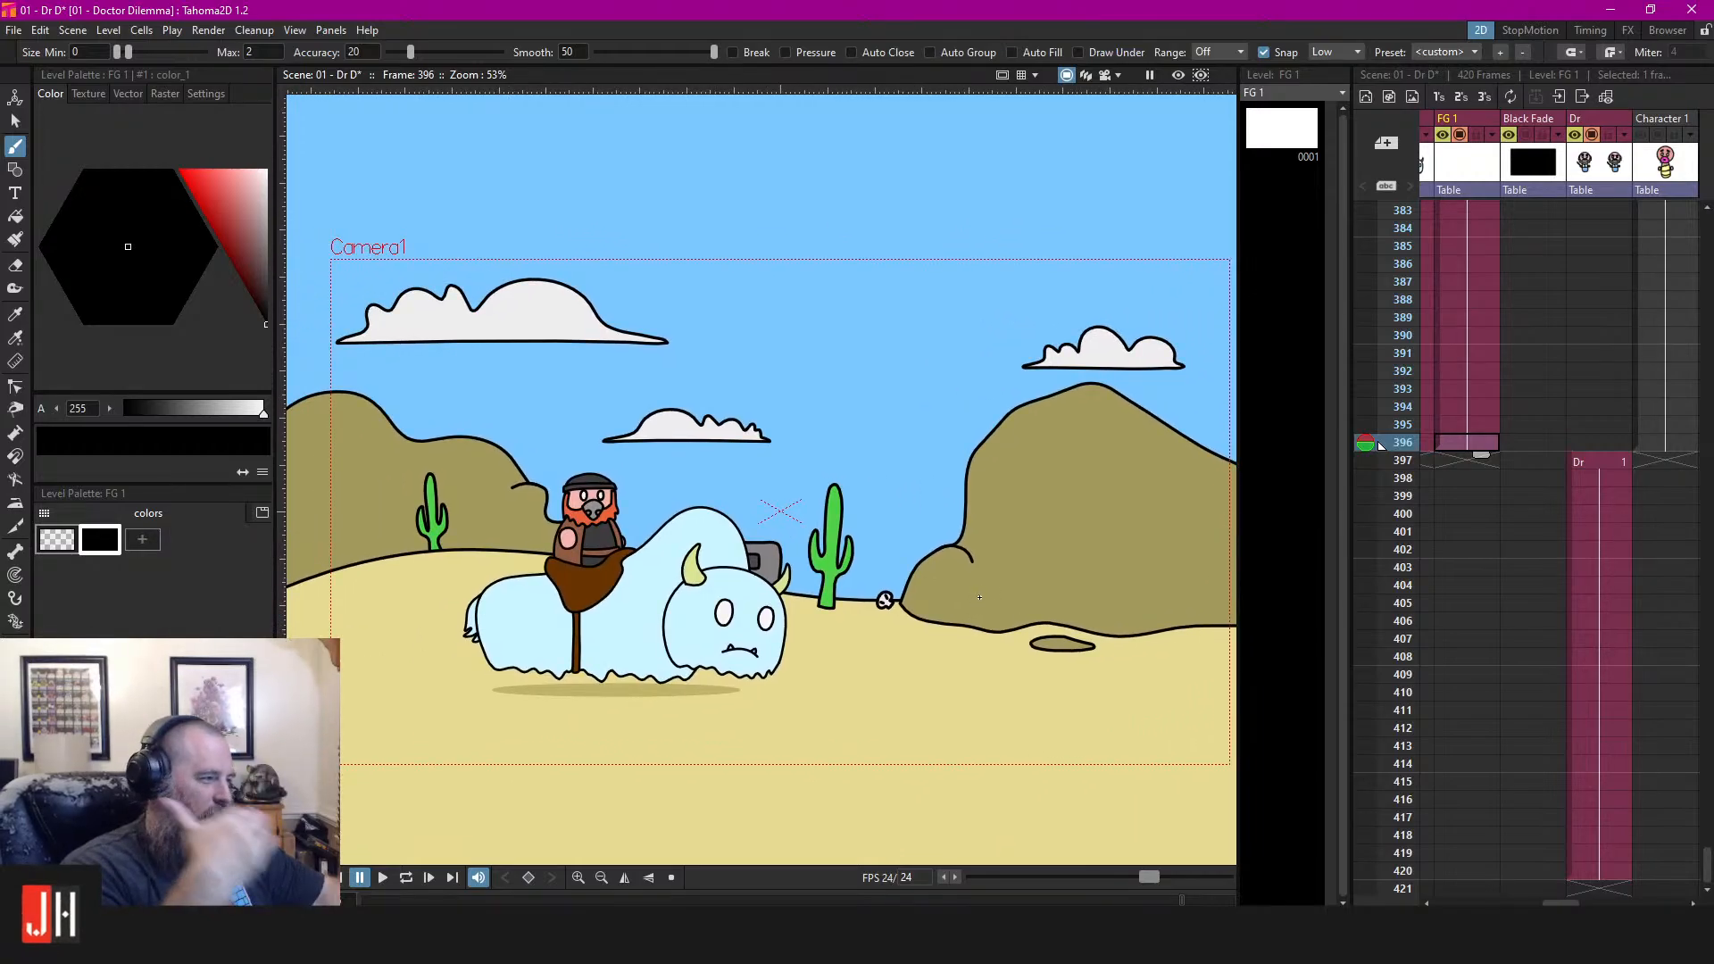
{"action": "left_click", "coordinate": [1611, 462]}
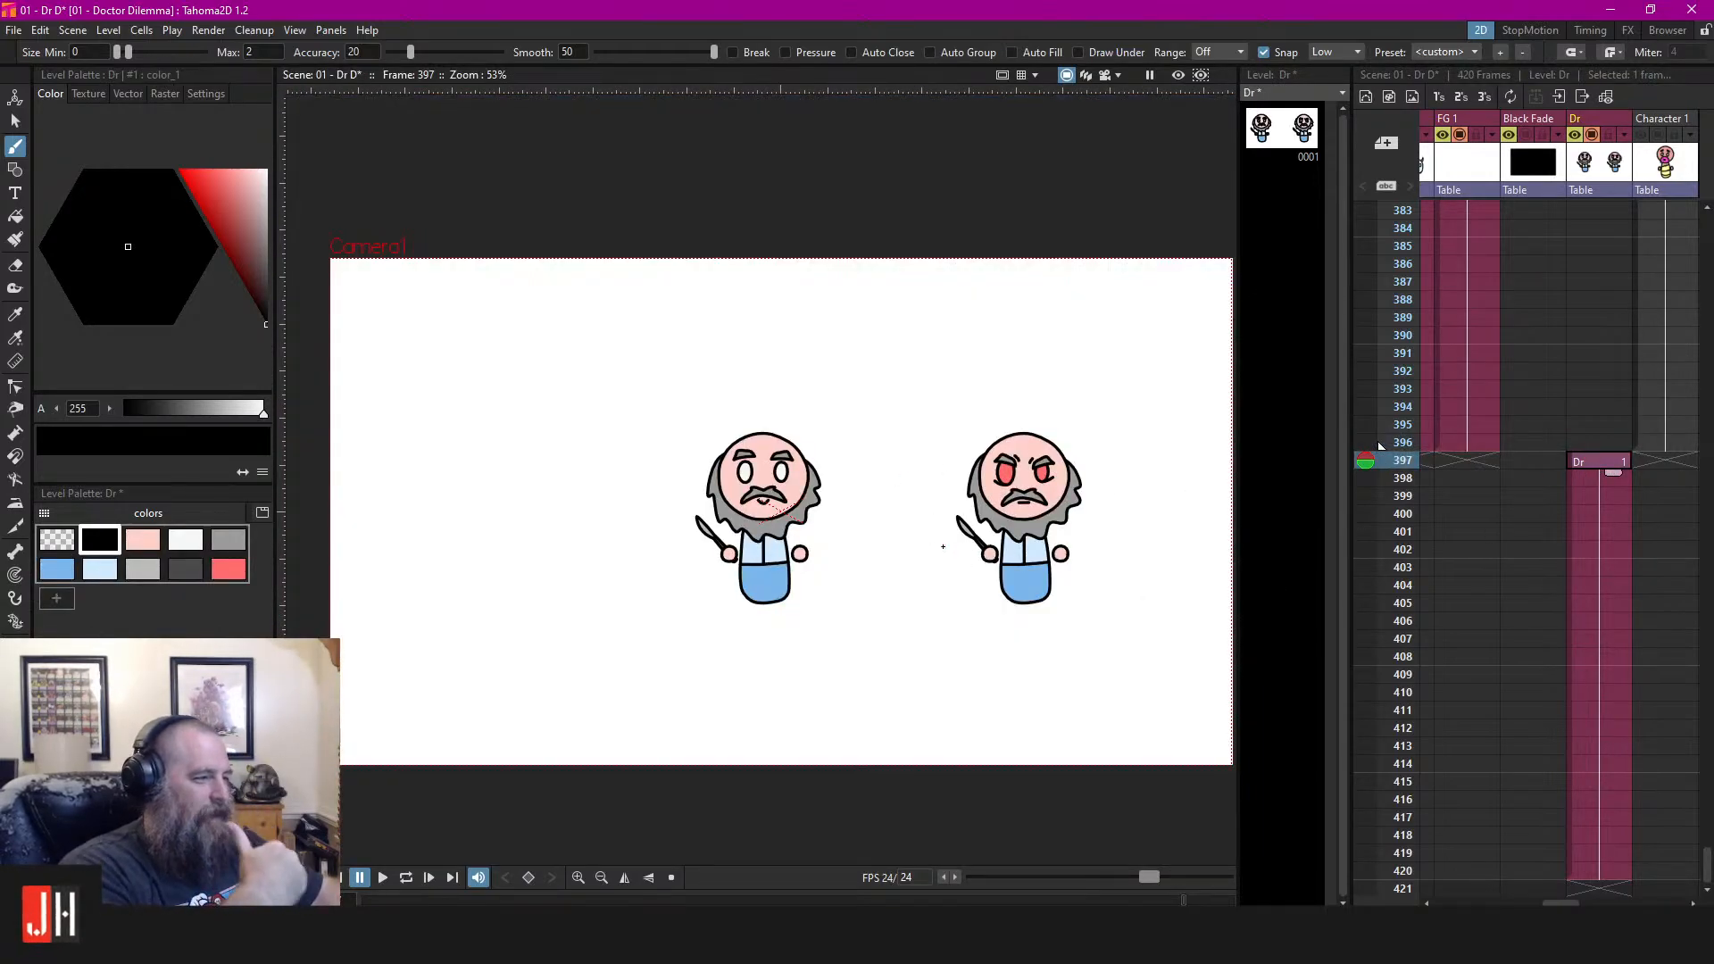
{"action": "scroll", "coordinate": [942, 547], "scroll_direction": "up", "scroll_amount": 5}
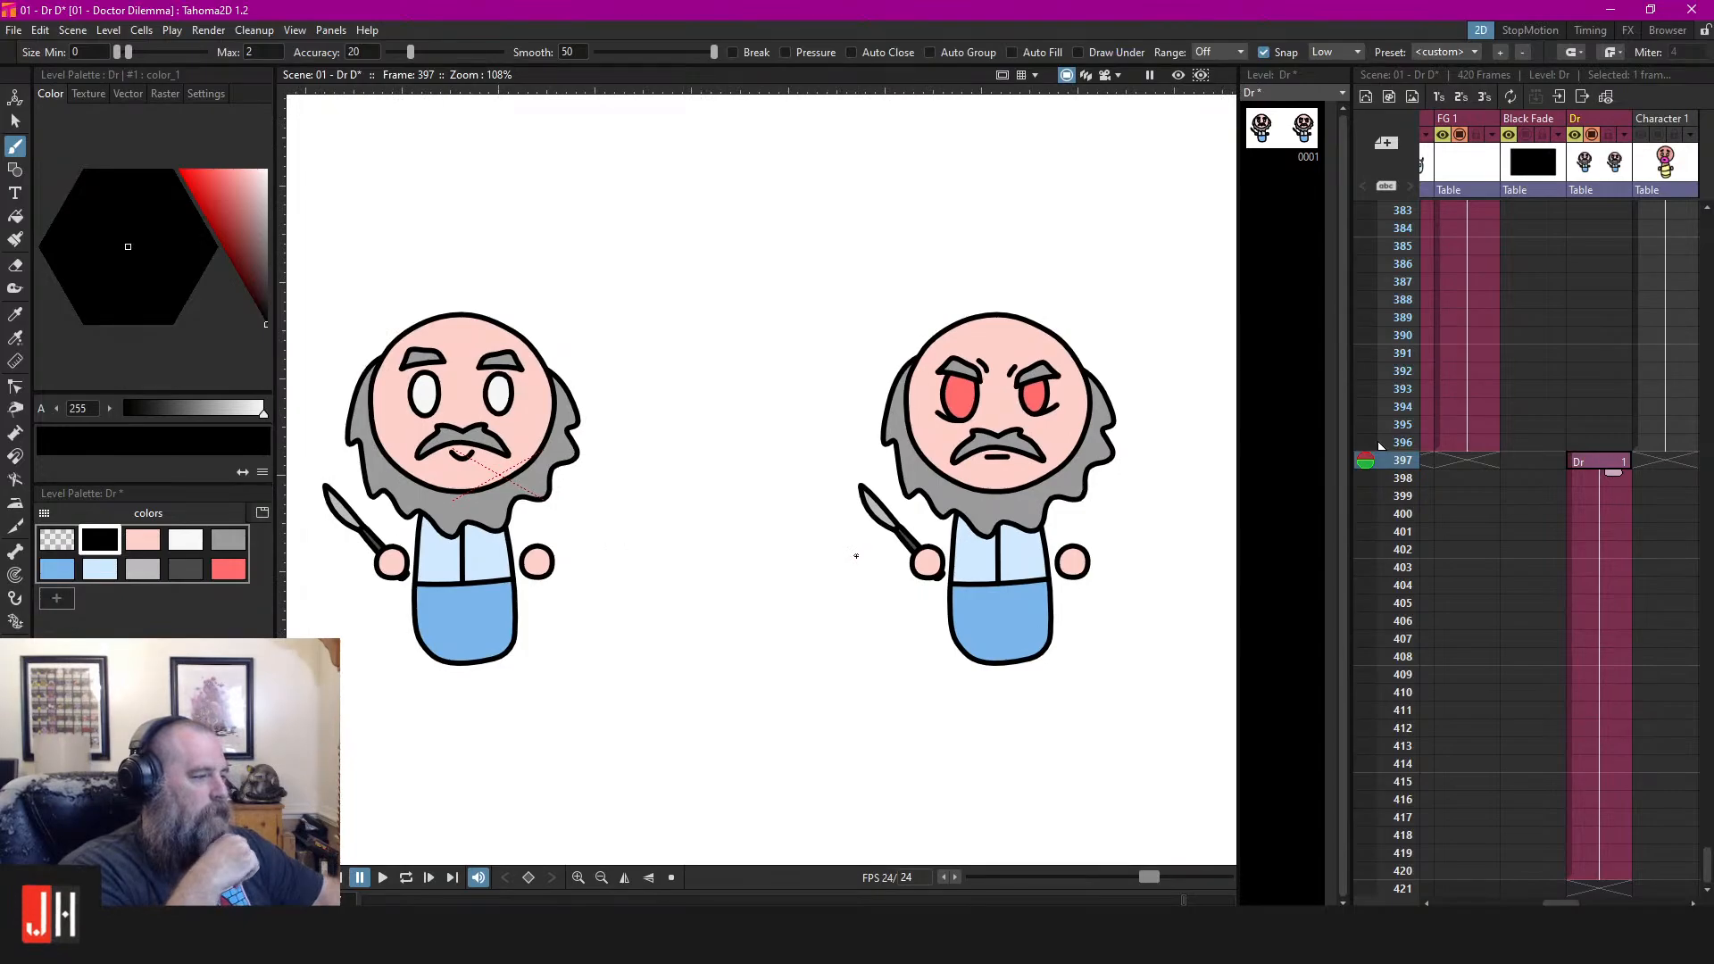
Examine the desert scene and its rider at frame 396, and play the animation from frame 1 through the camera view
{"action": "left_click", "coordinate": [1455, 444]}
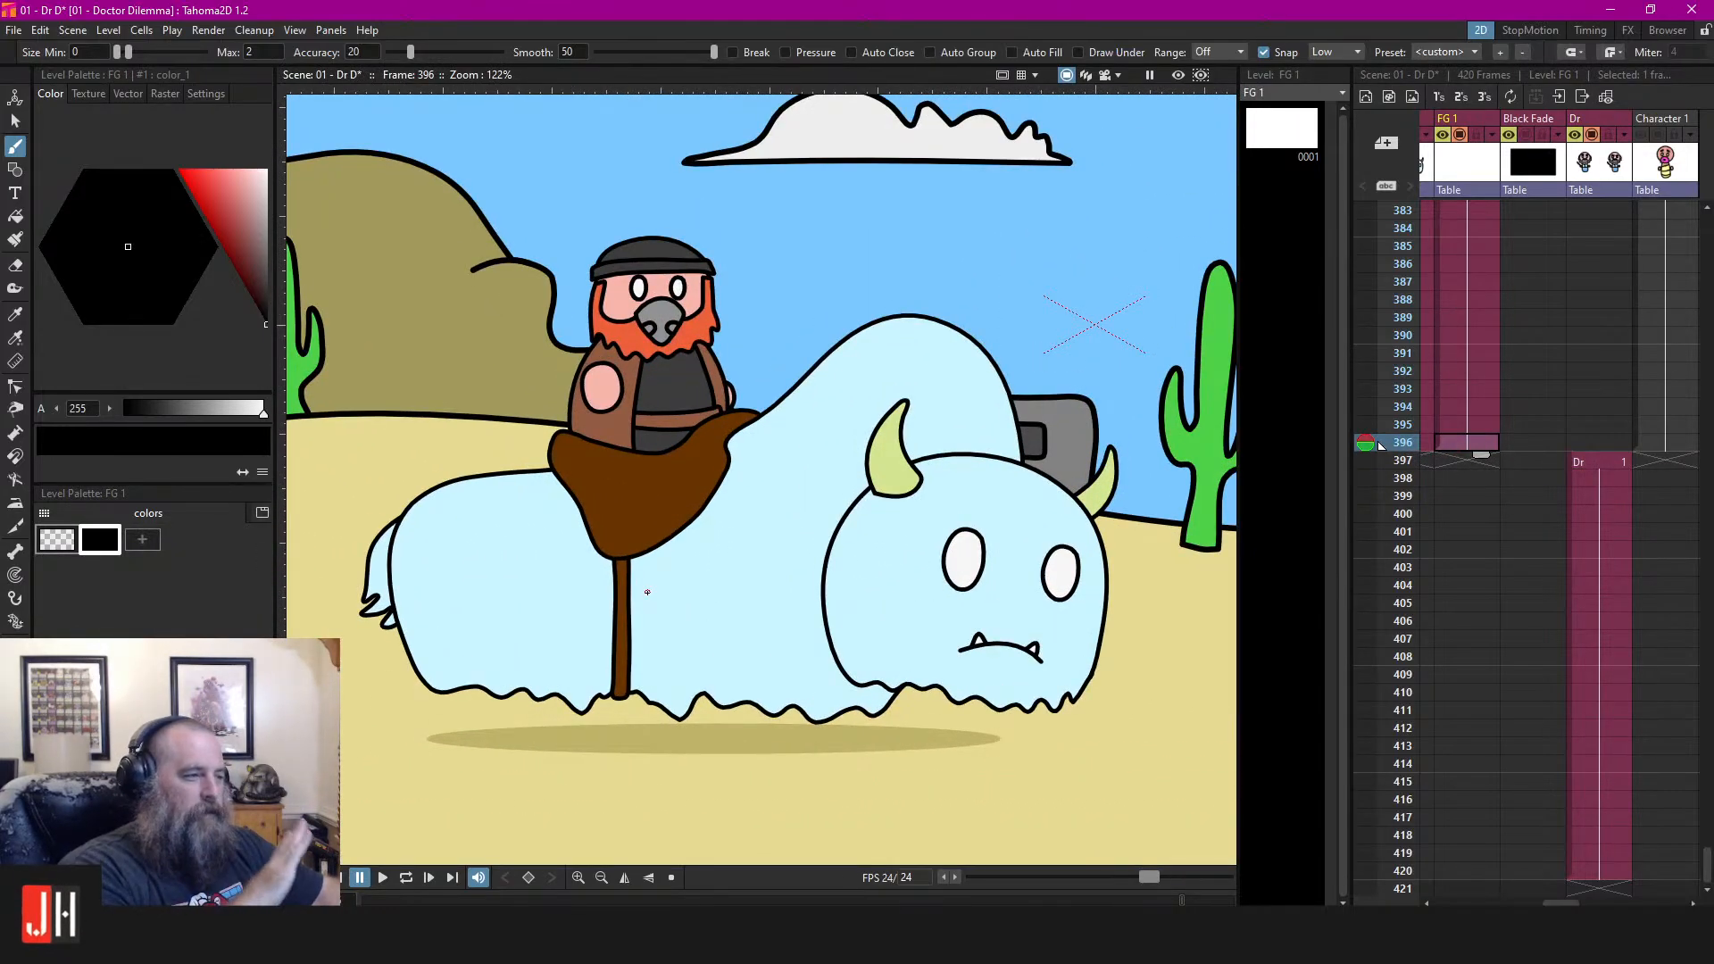
{"action": "left_click_drag", "start_coordinate": [777, 517], "coordinate": [791, 603]}
{"action": "scroll", "coordinate": [975, 239], "scroll_direction": "up", "scroll_amount": 1}
{"action": "mouse_move", "coordinate": [975, 239]}
{"action": "left_mouse_down"}
{"action": "mouse_move", "coordinate": [856, 229]}
{"action": "mouse_move", "coordinate": [825, 344]}
{"action": "left_mouse_up"}
{"action": "key", "text": "s"}
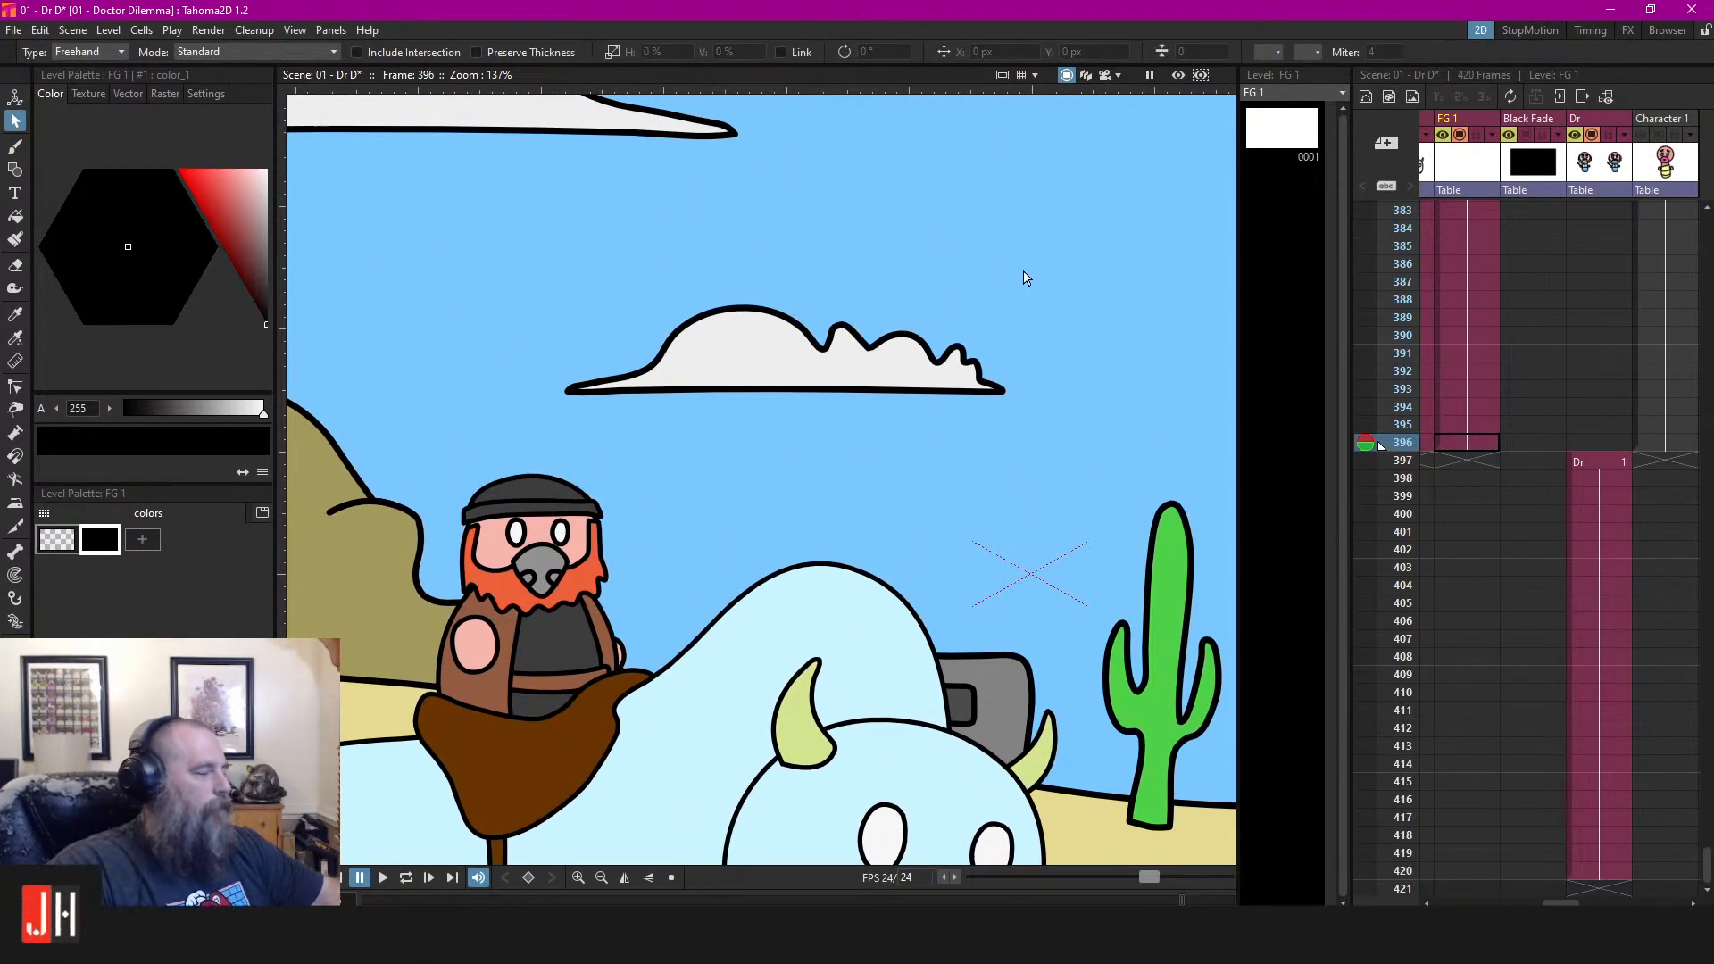
{"action": "scroll", "coordinate": [949, 455], "scroll_direction": "down", "scroll_amount": 5}
{"action": "scroll", "coordinate": [1594, 442], "scroll_direction": "up", "scroll_amount": 15}
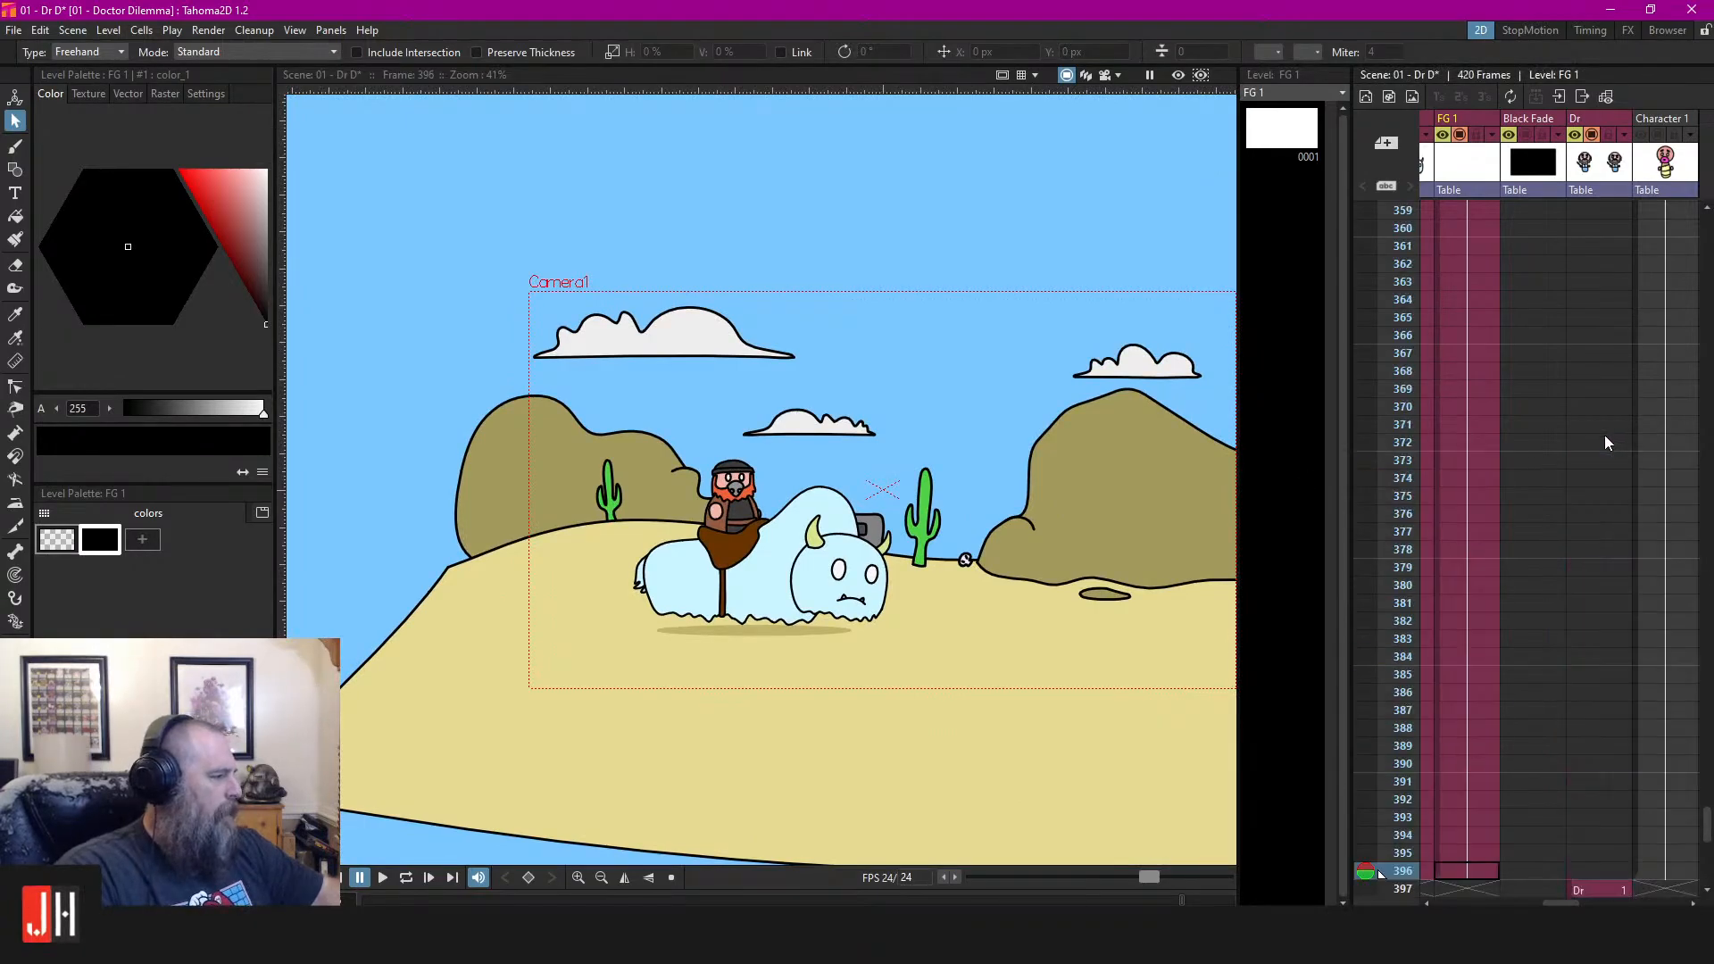
{"action": "left_click", "coordinate": [1442, 218]}
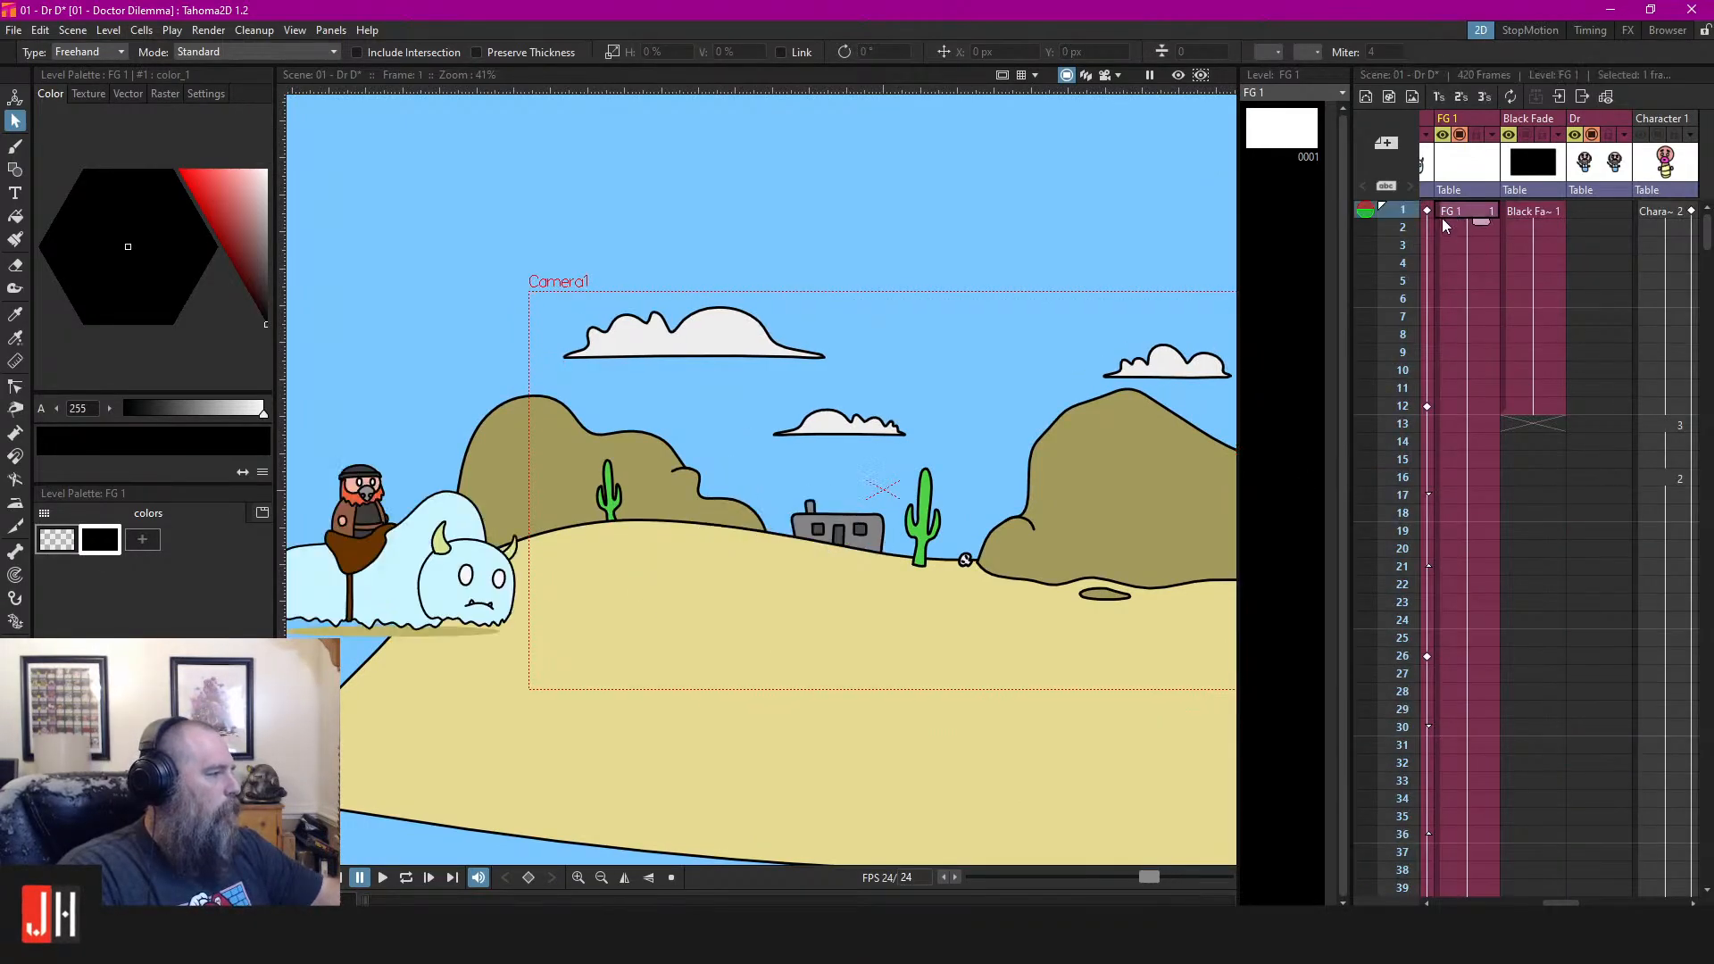
{"action": "key", "text": "p"}
{"action": "left_click", "coordinate": [1106, 77]}
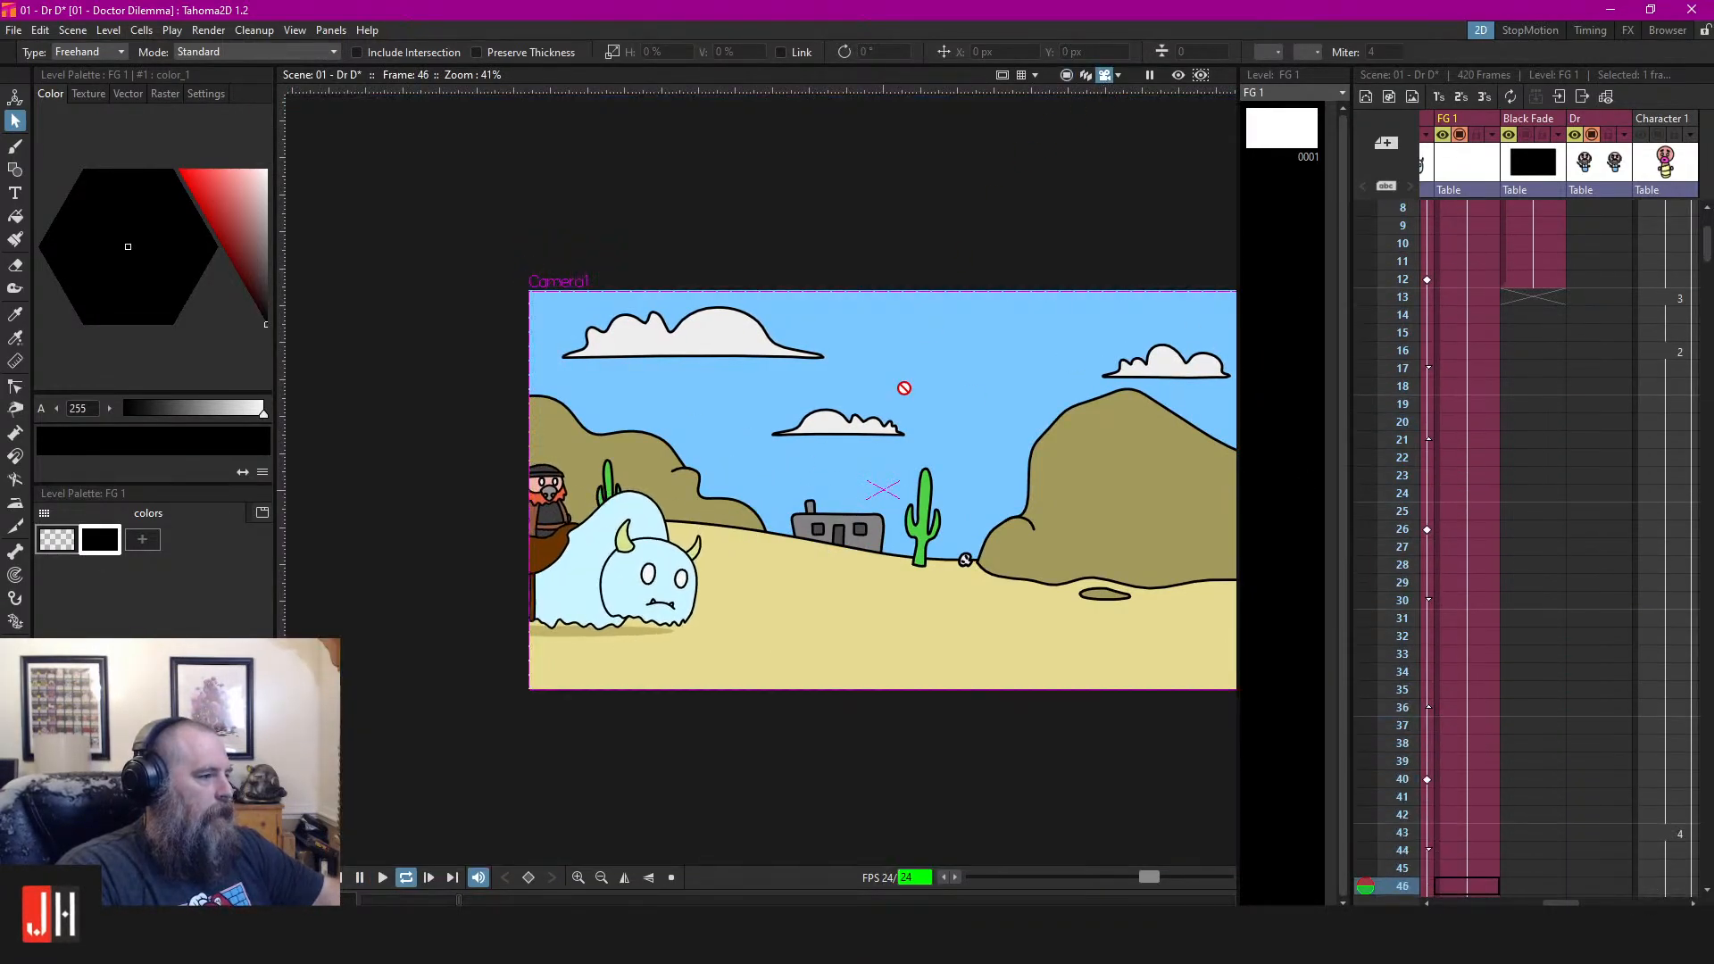
{"action": "scroll", "coordinate": [965, 506], "scroll_direction": "up", "scroll_amount": 2}
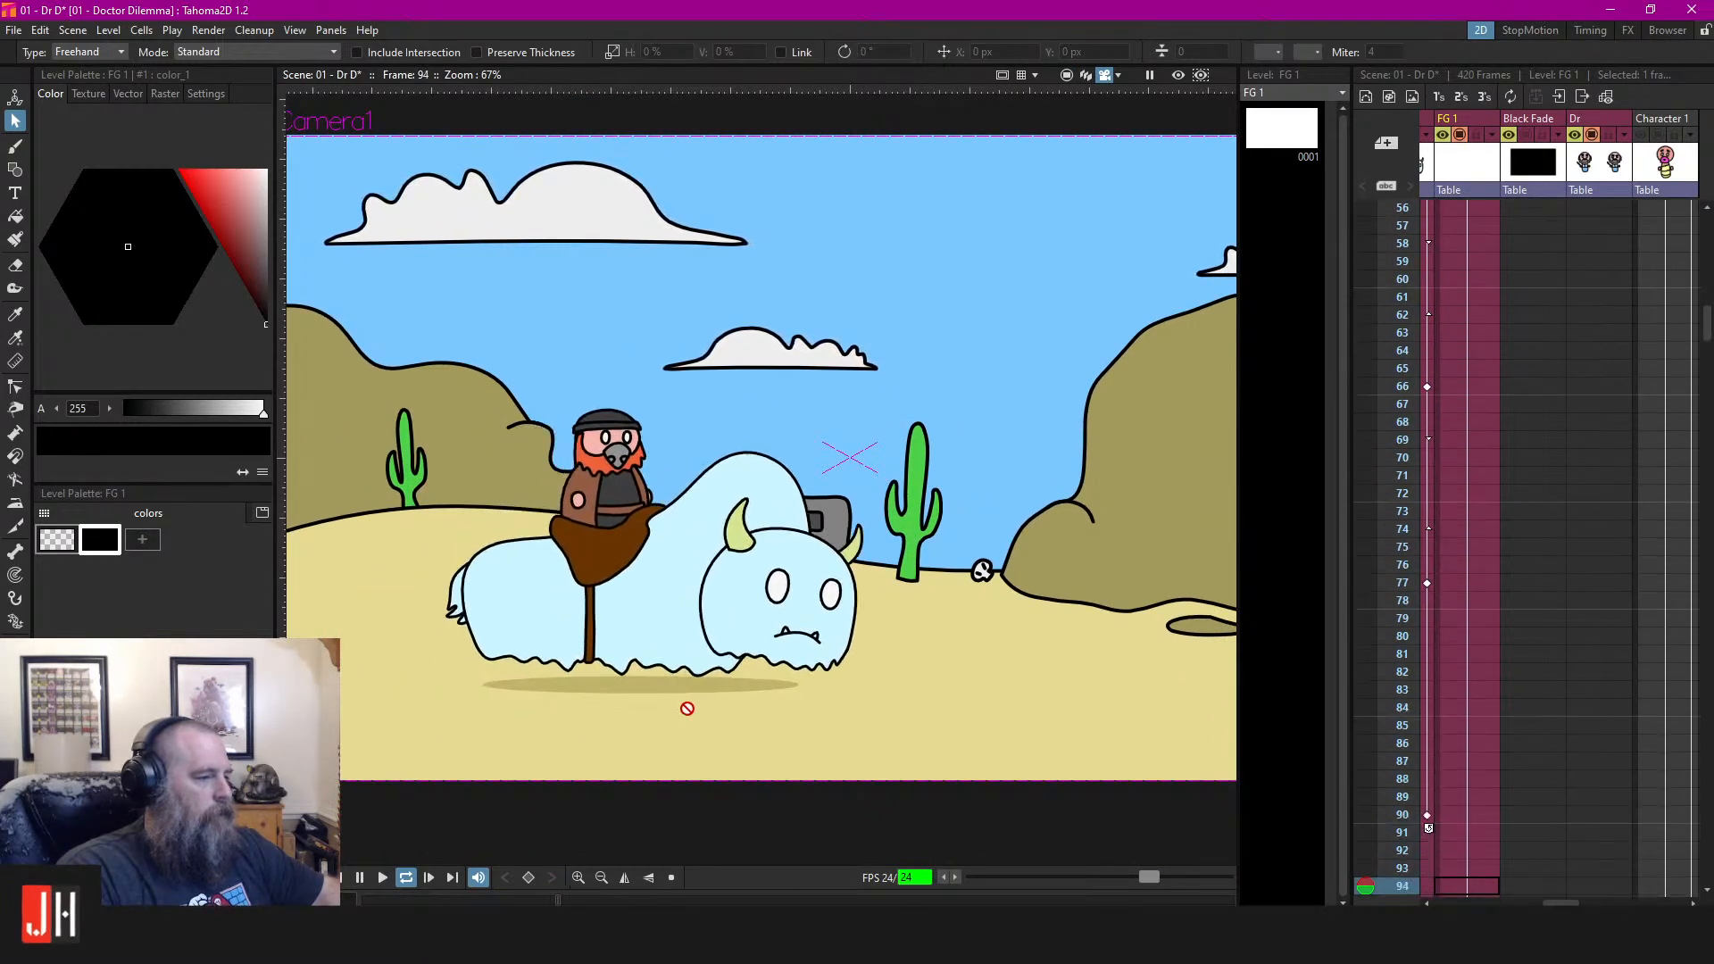
{"action": "key", "text": "p"}
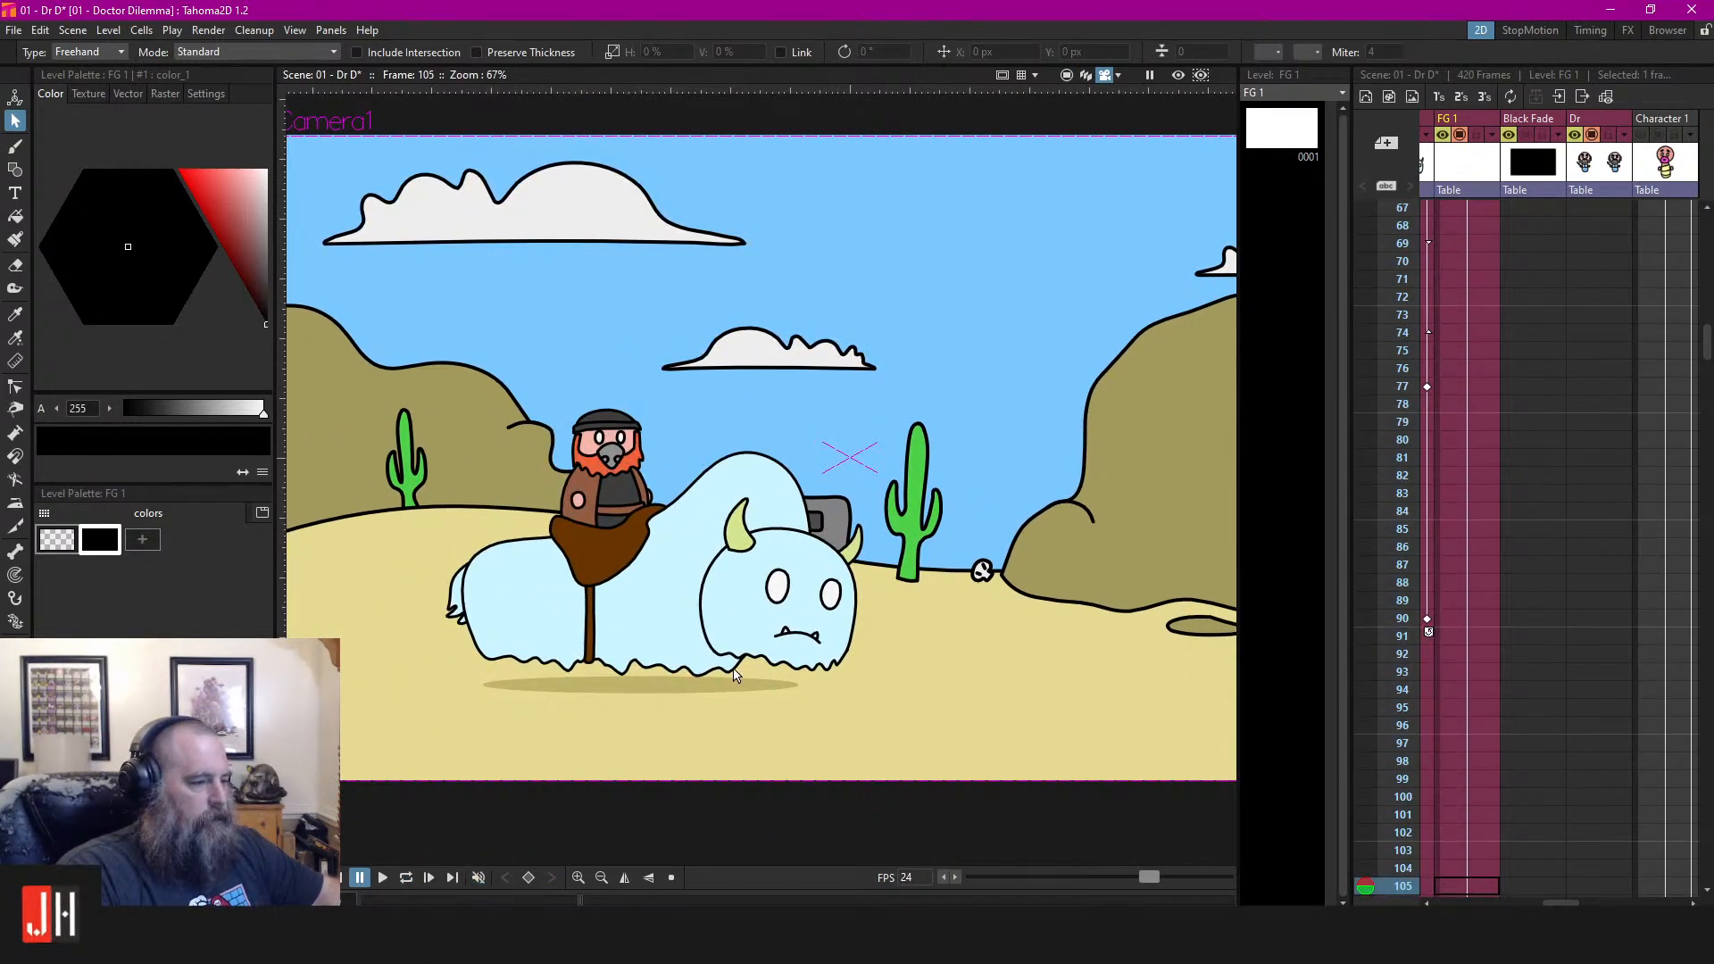
{"action": "left_click", "coordinate": [1066, 77]}
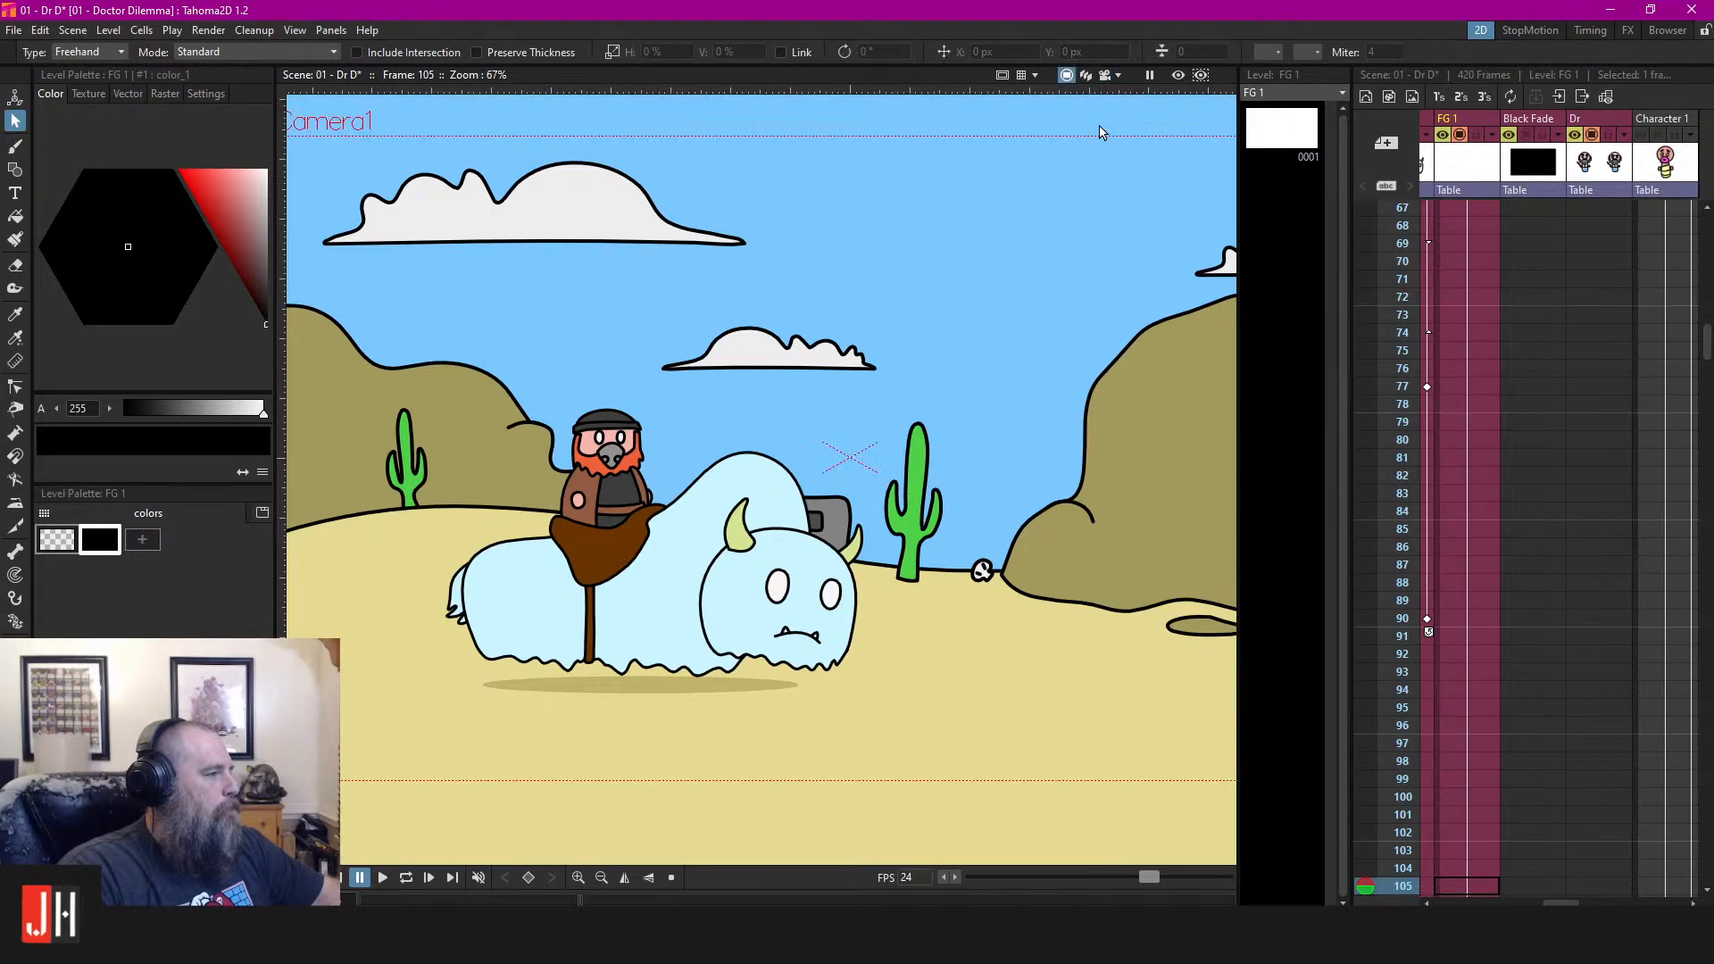
Create a vector level named Char 1 at frame 397 in the empty column after Character 1 and name its column Char 1
{"action": "scroll", "coordinate": [1453, 443], "scroll_direction": "down", "scroll_amount": 11}
{"action": "left_click_drag", "start_coordinate": [1707, 462], "coordinate": [1707, 879]}
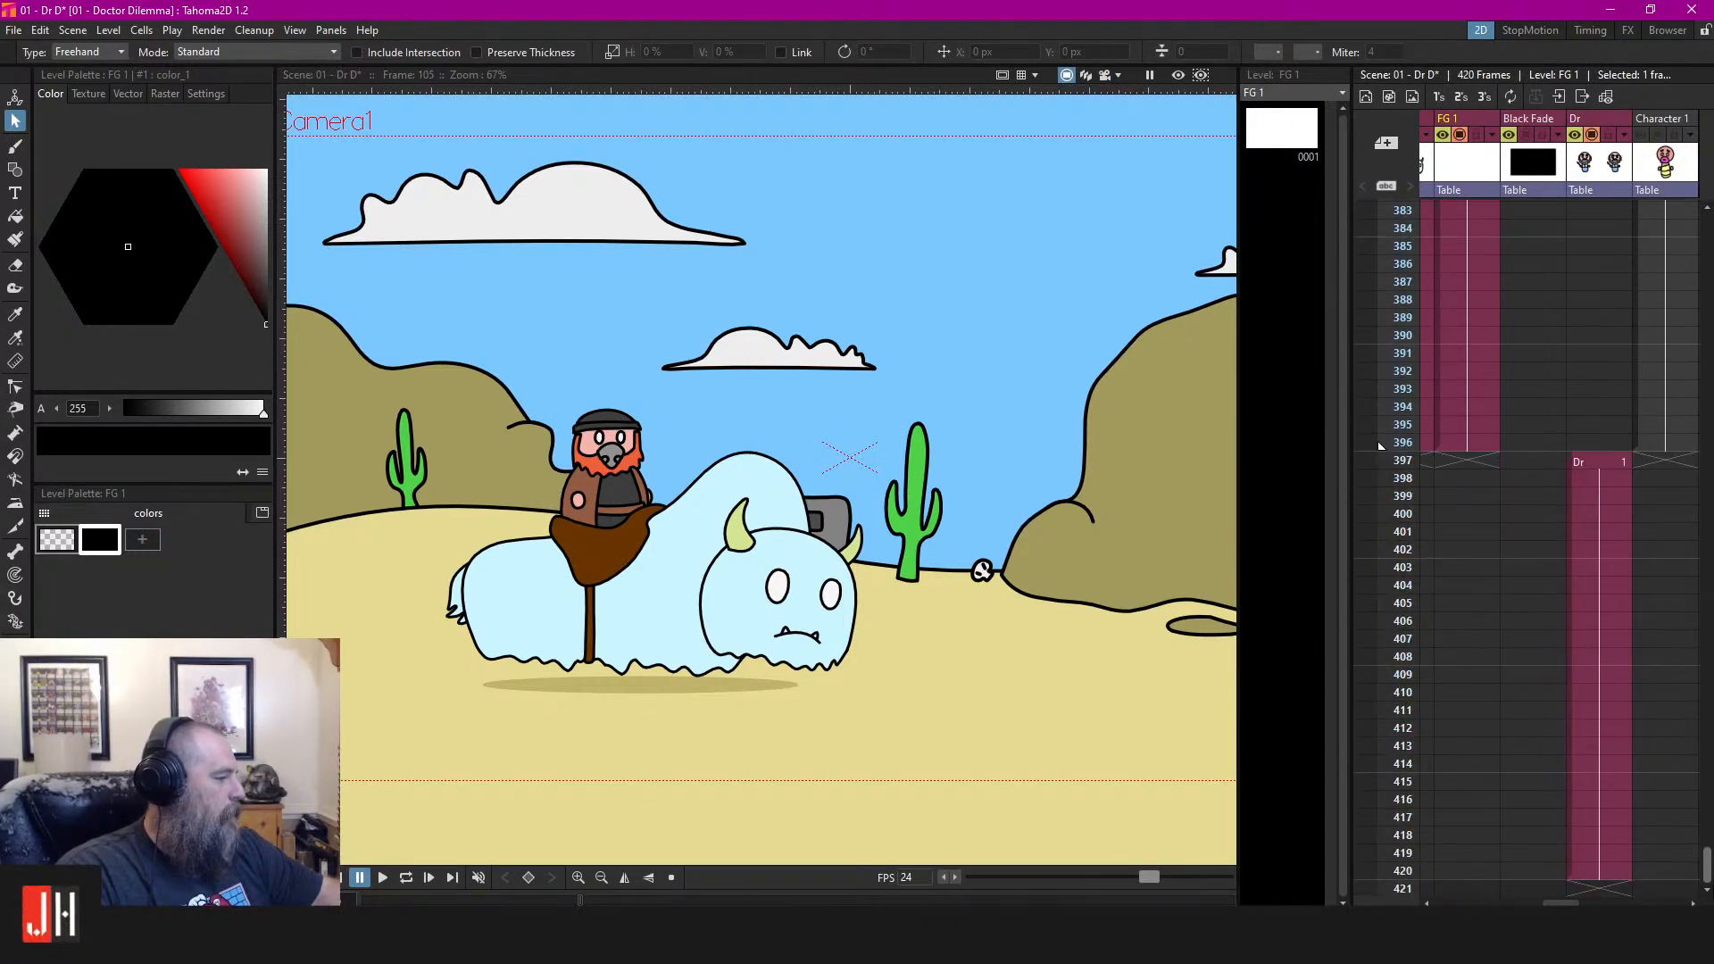
{"action": "left_click", "coordinate": [1594, 462]}
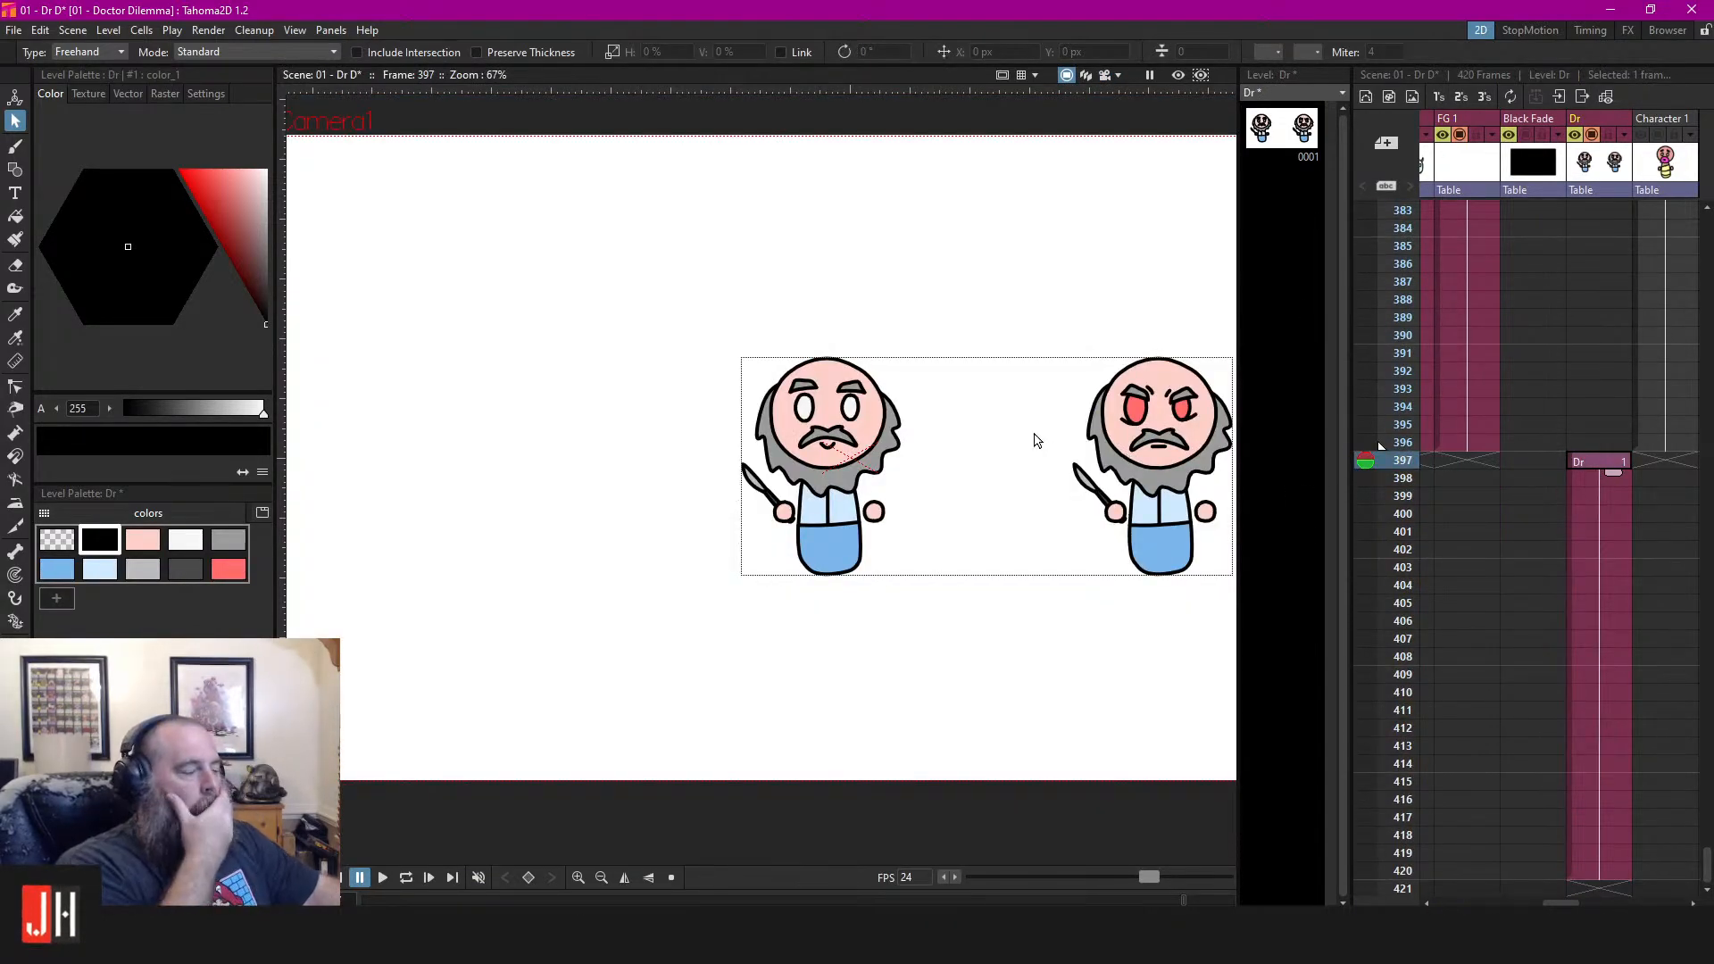
{"action": "left_click_drag", "start_coordinate": [1046, 421], "coordinate": [883, 449]}
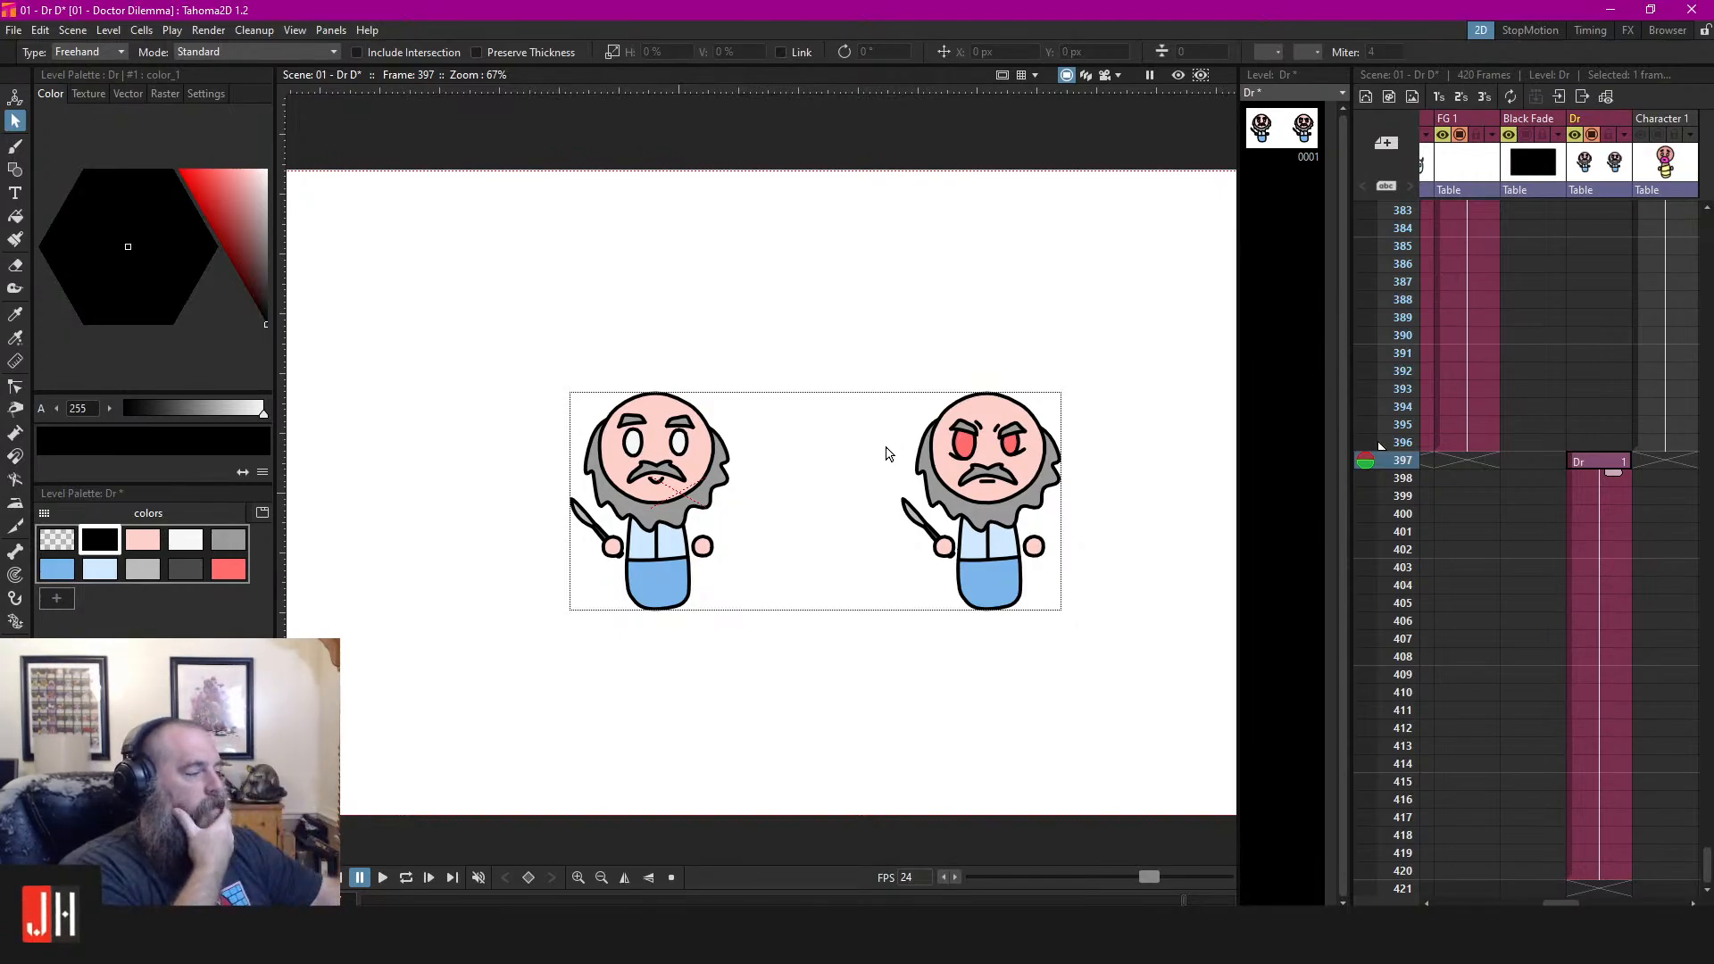
{"action": "left_click_drag", "start_coordinate": [988, 448], "coordinate": [839, 460]}
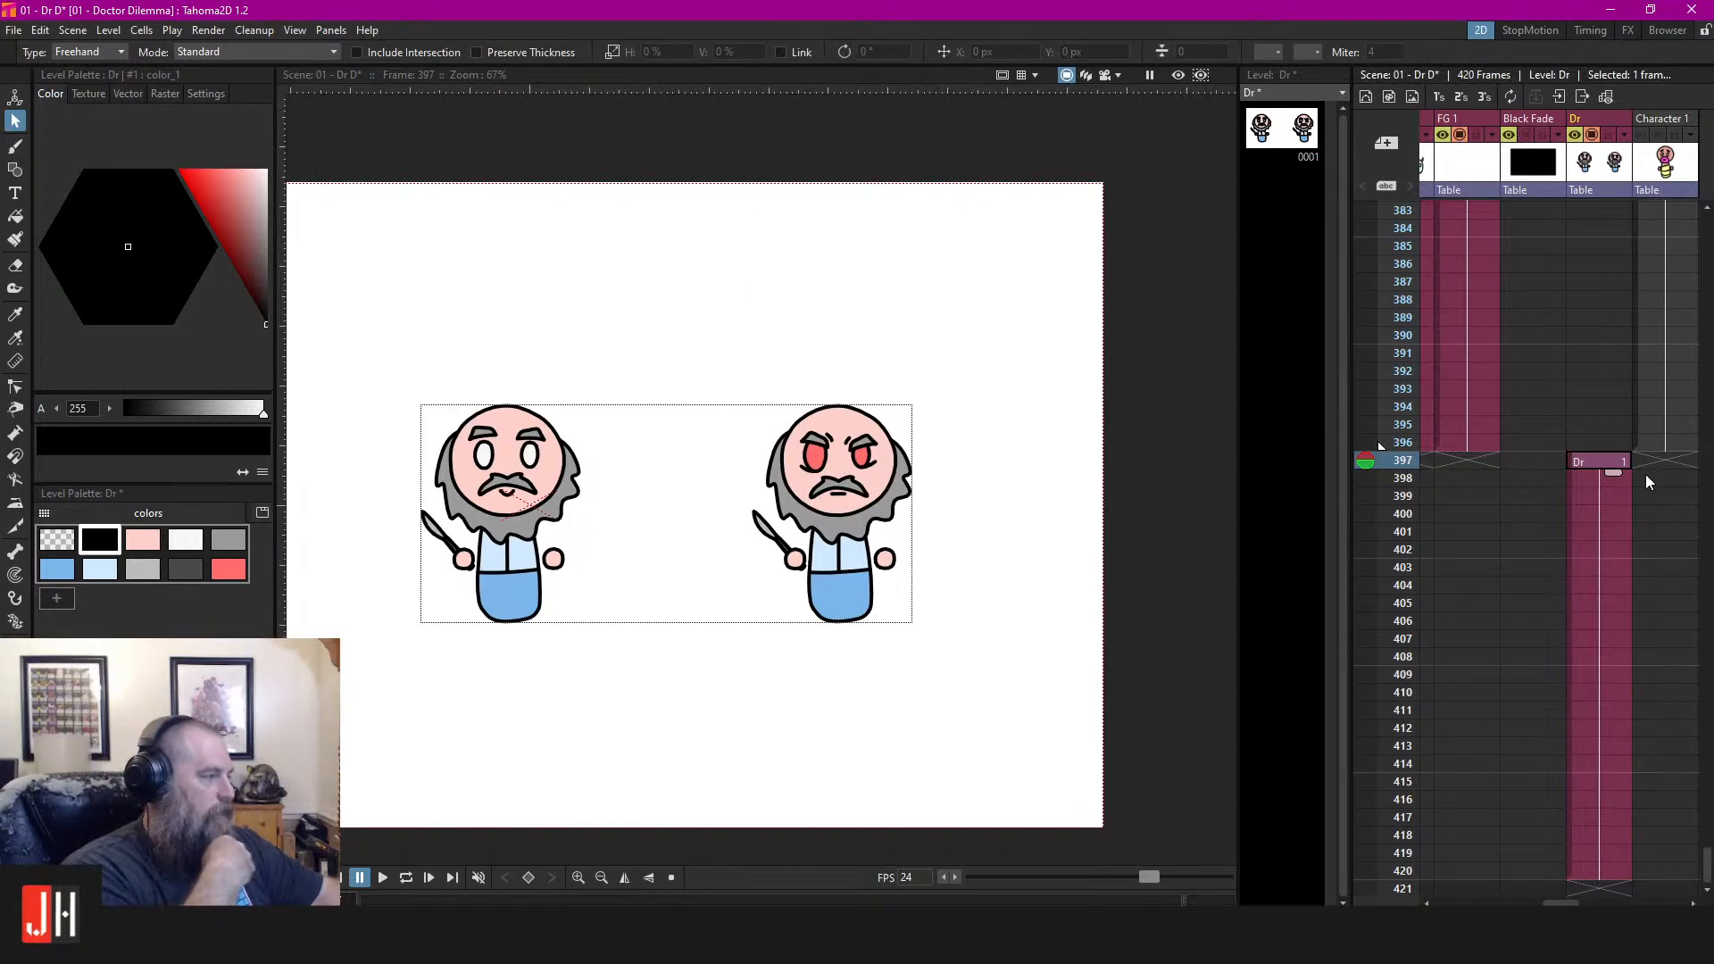
{"action": "left_click_drag", "start_coordinate": [1658, 490], "coordinate": [1489, 493]}
{"action": "left_click", "coordinate": [1551, 461]}
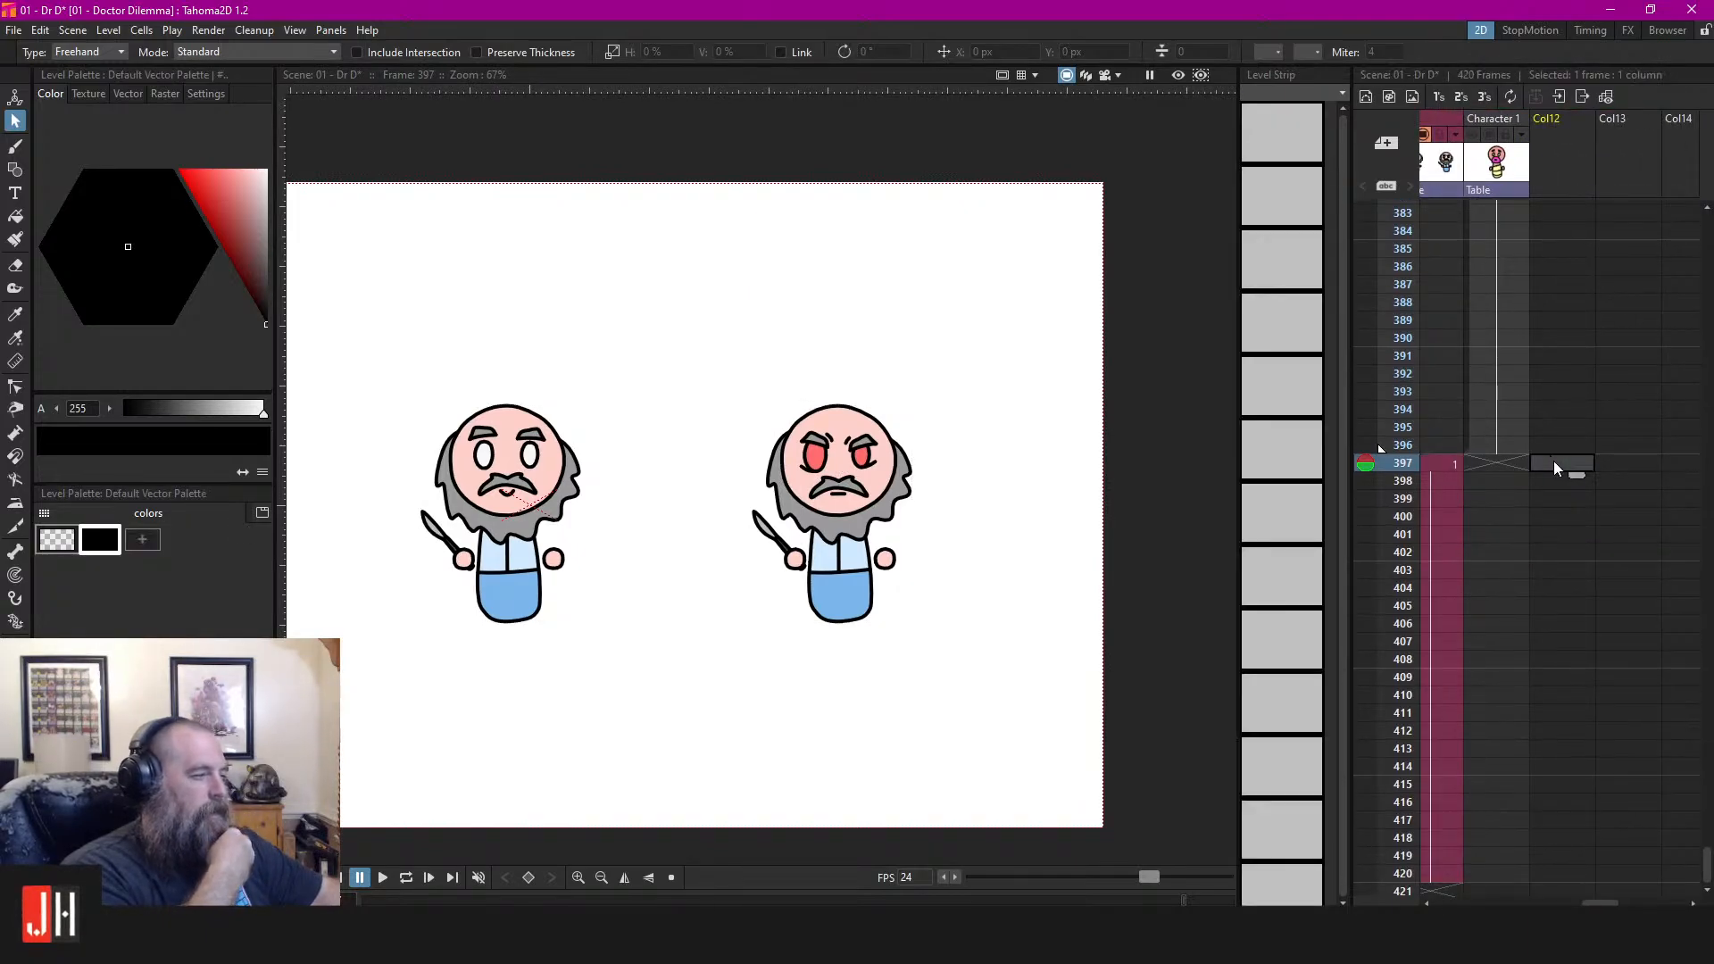
{"action": "right_click", "coordinate": [1555, 460]}
{"action": "left_click", "coordinate": [1558, 498]}
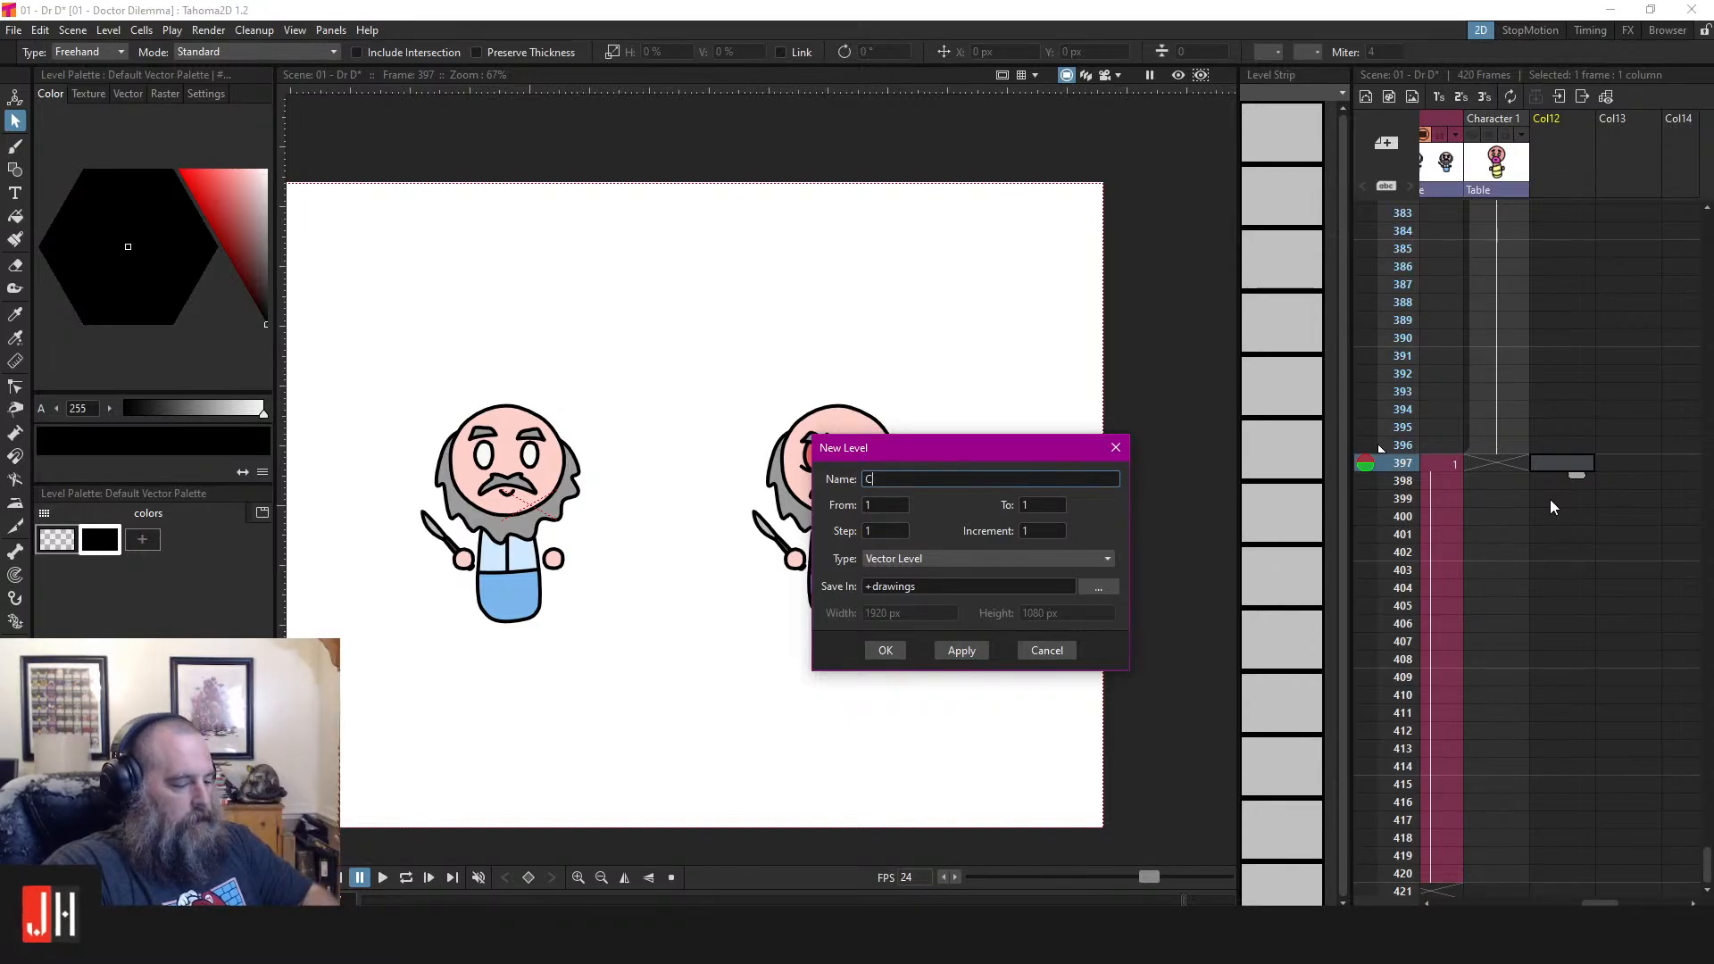
{"action": "left_click", "coordinate": [885, 649]}
{"action": "double_click", "coordinate": [1566, 115]}
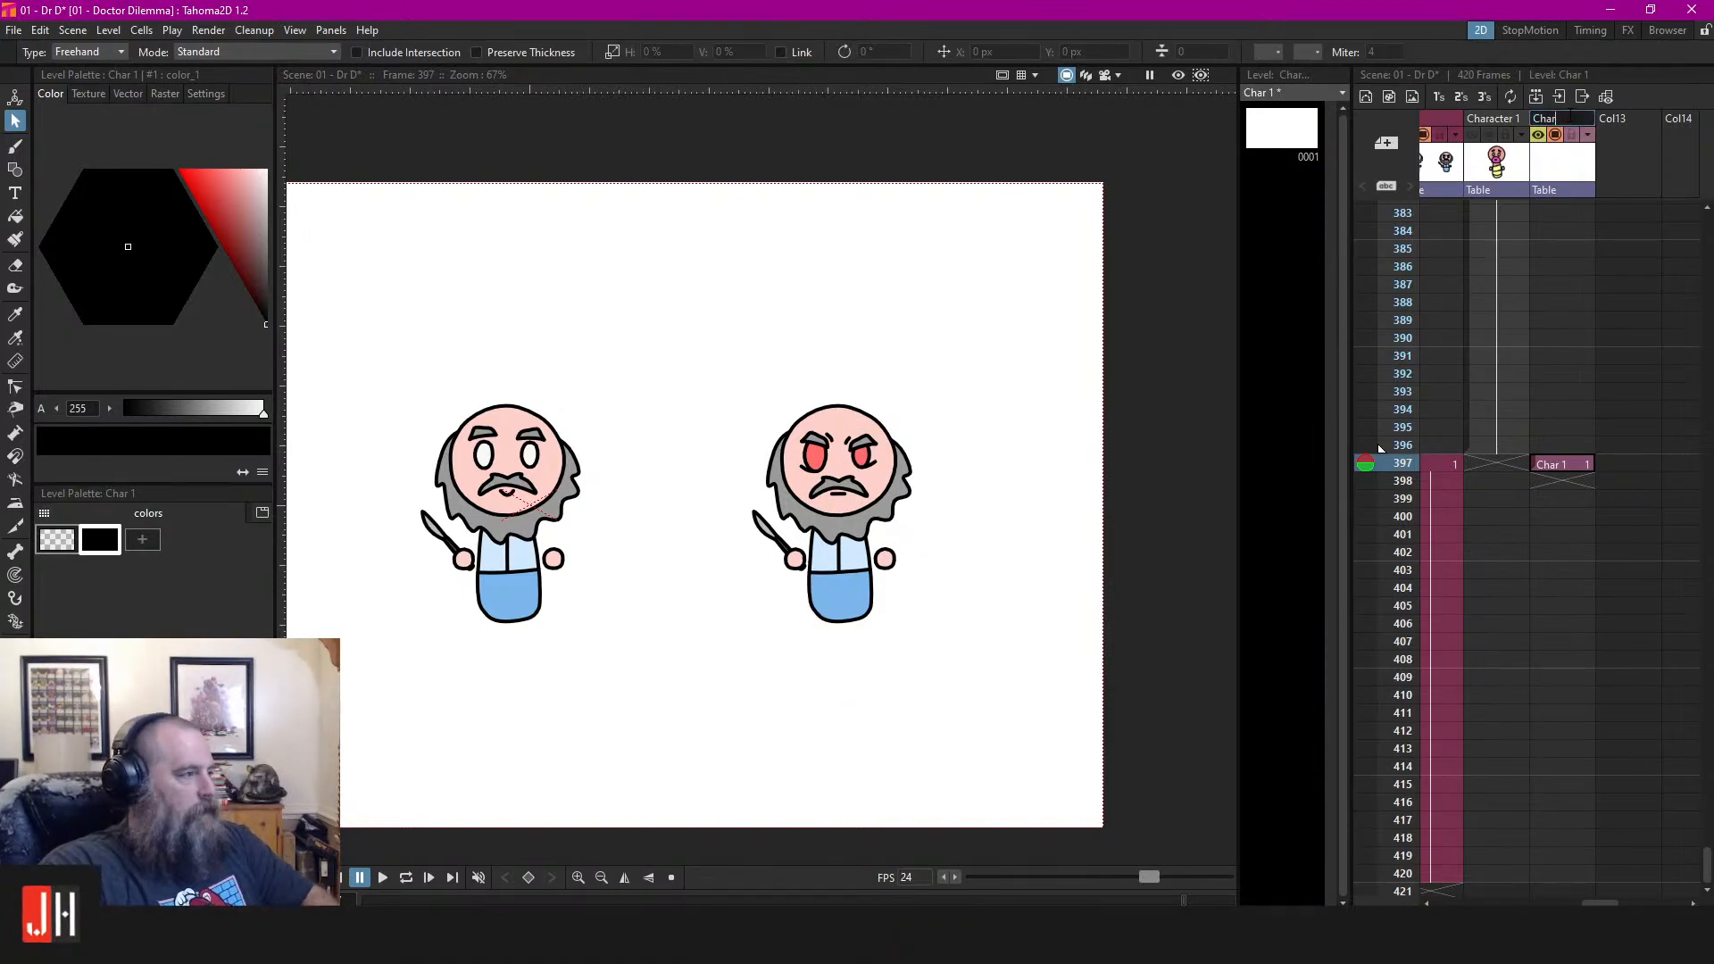
Create a vector level named Char 2 at frame 397 in the next empty column and name that column Char 2
{"action": "right_click", "coordinate": [1619, 463]}
{"action": "left_click", "coordinate": [1600, 493]}
{"action": "type", "text": "C"}
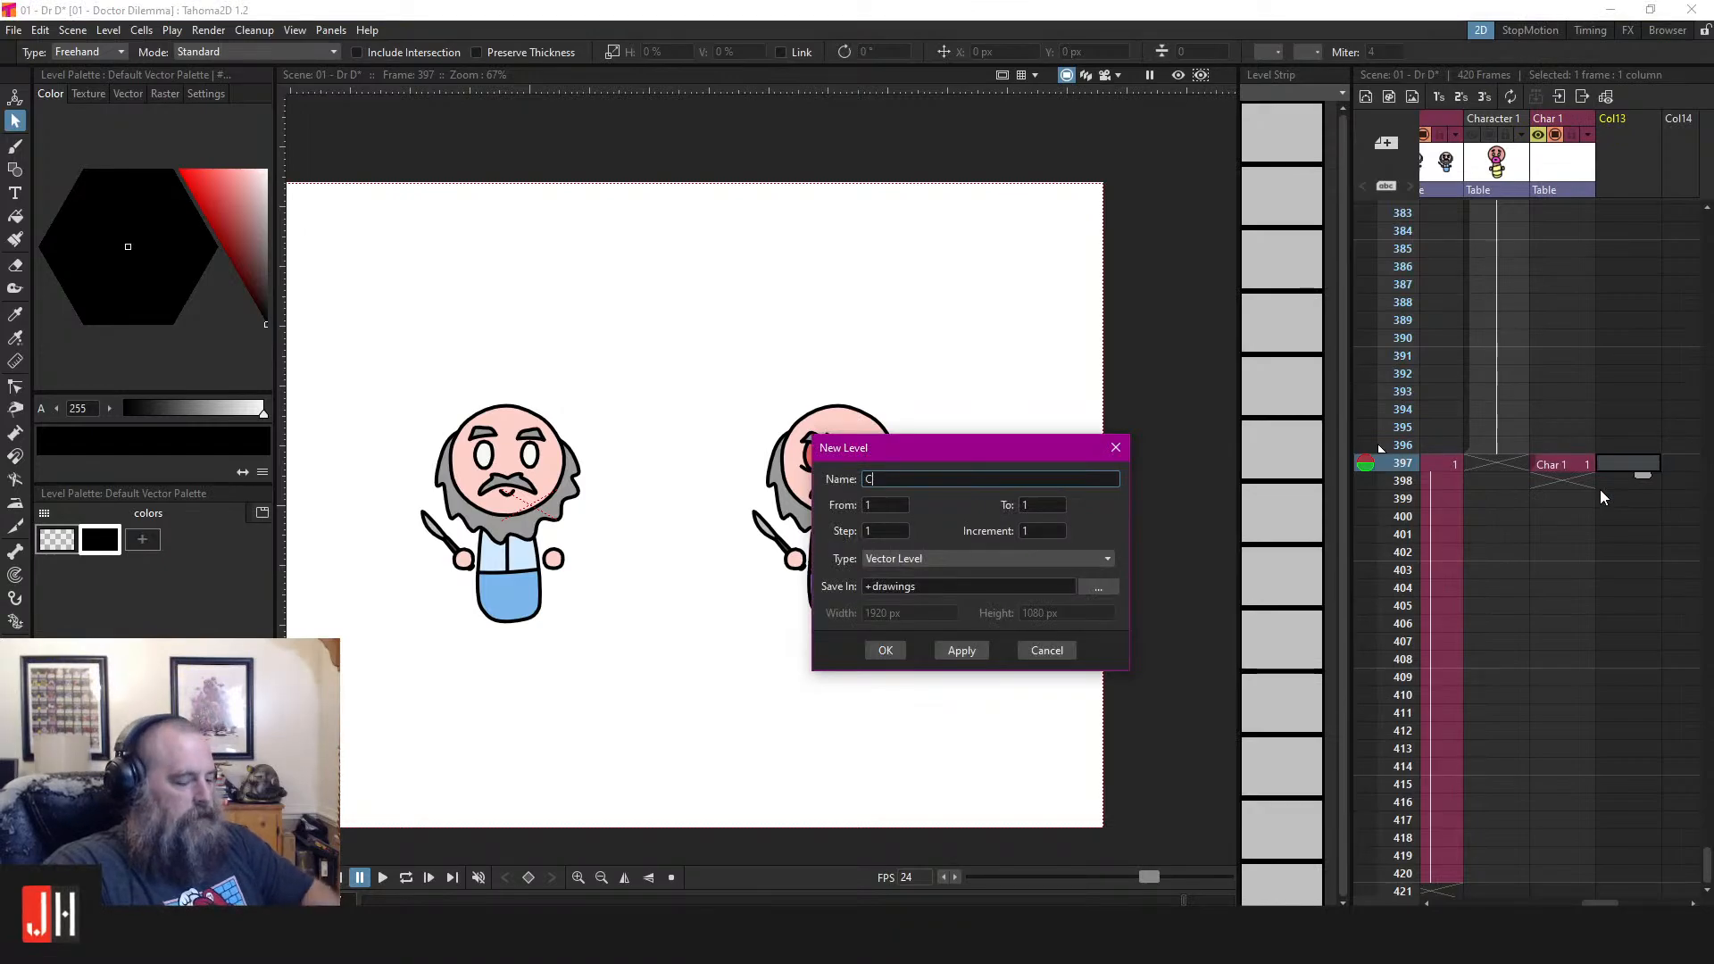
{"action": "type", "text": "har 2"}
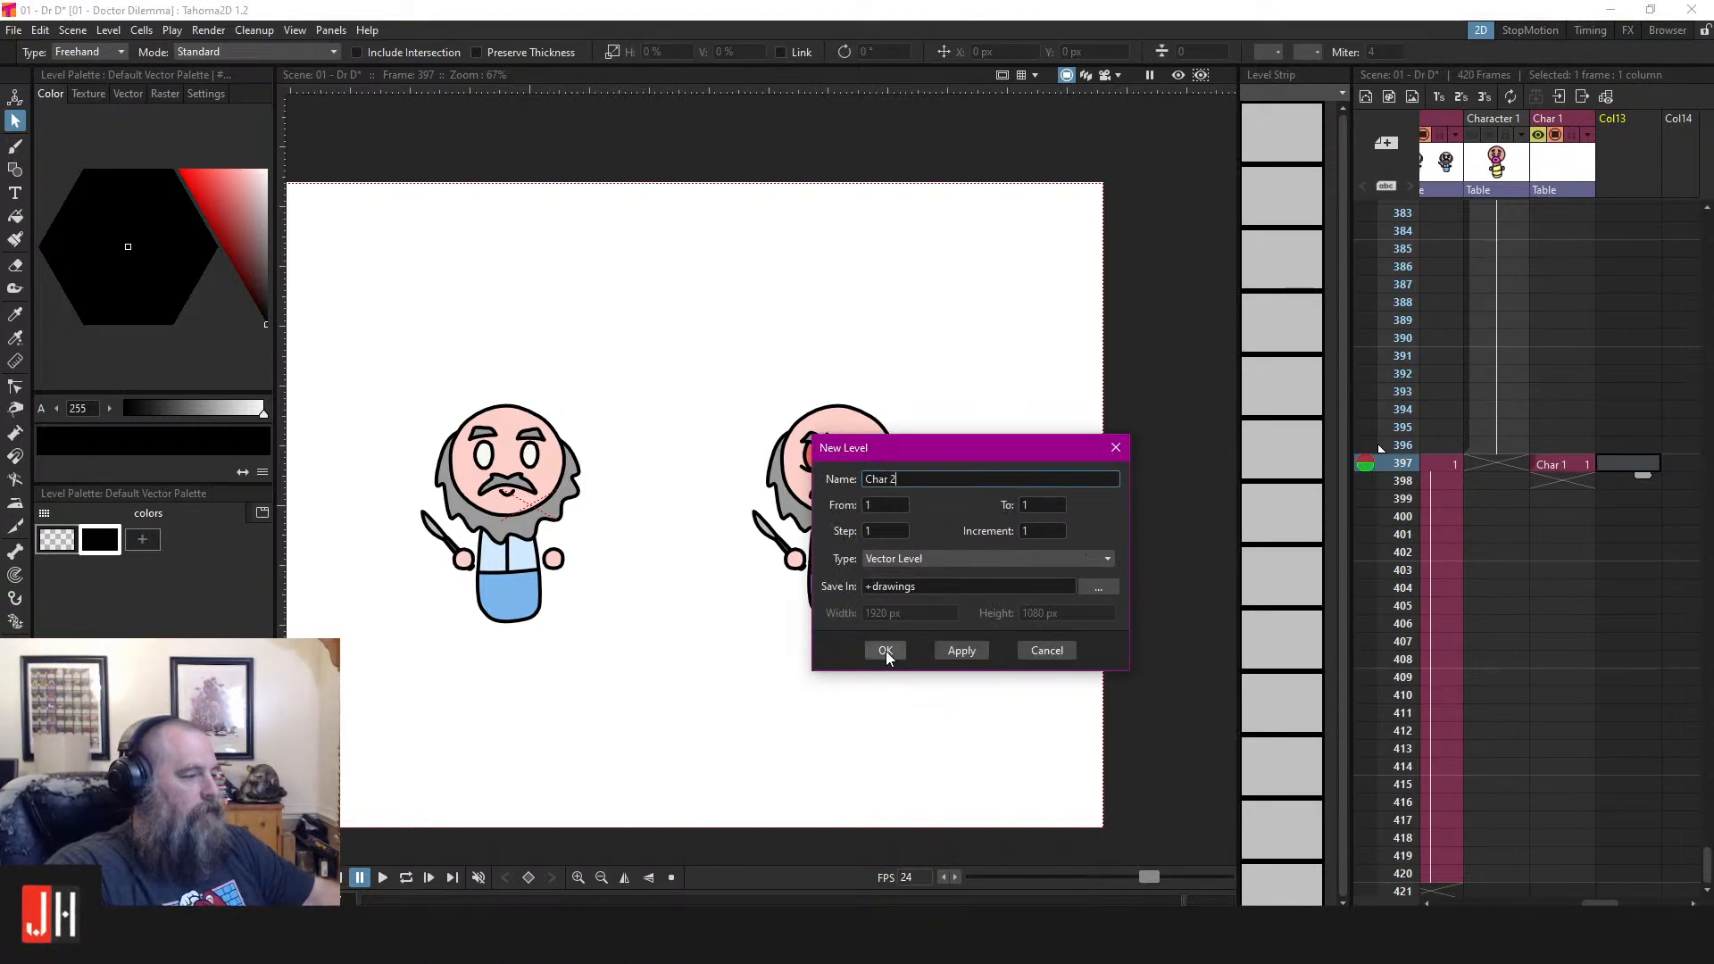
{"action": "left_click", "coordinate": [886, 650]}
{"action": "double_click", "coordinate": [1619, 118]}
{"action": "type", "text": "C"}
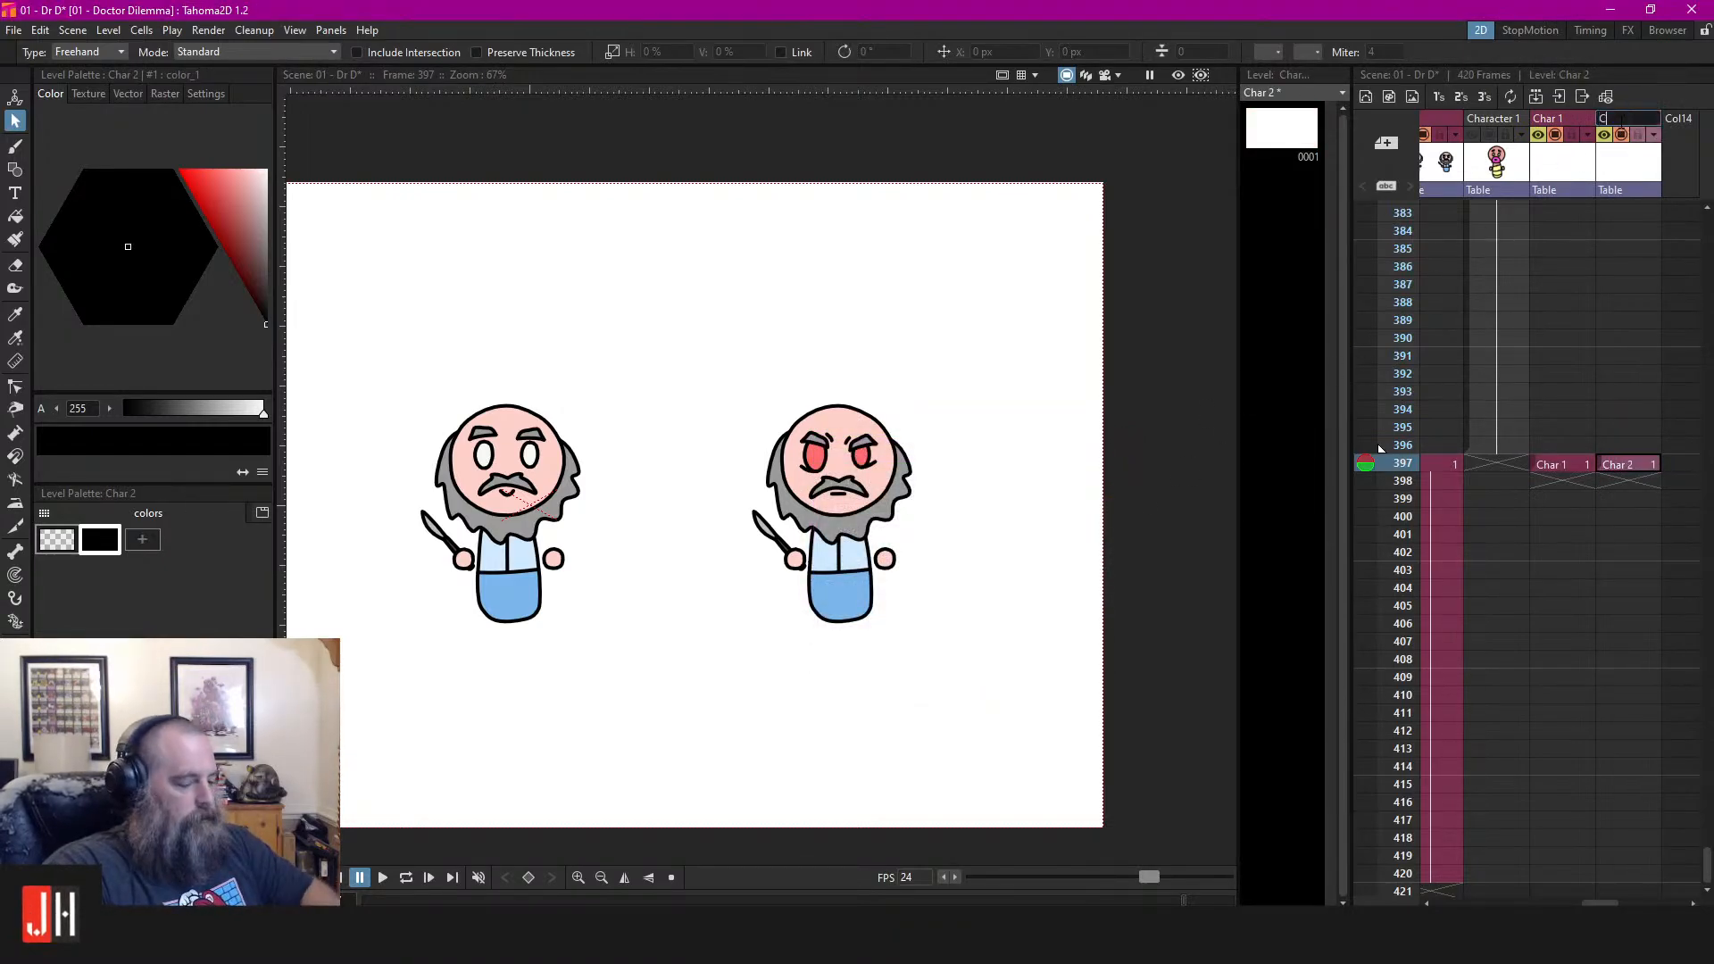
{"action": "type", "text": "har 2"}
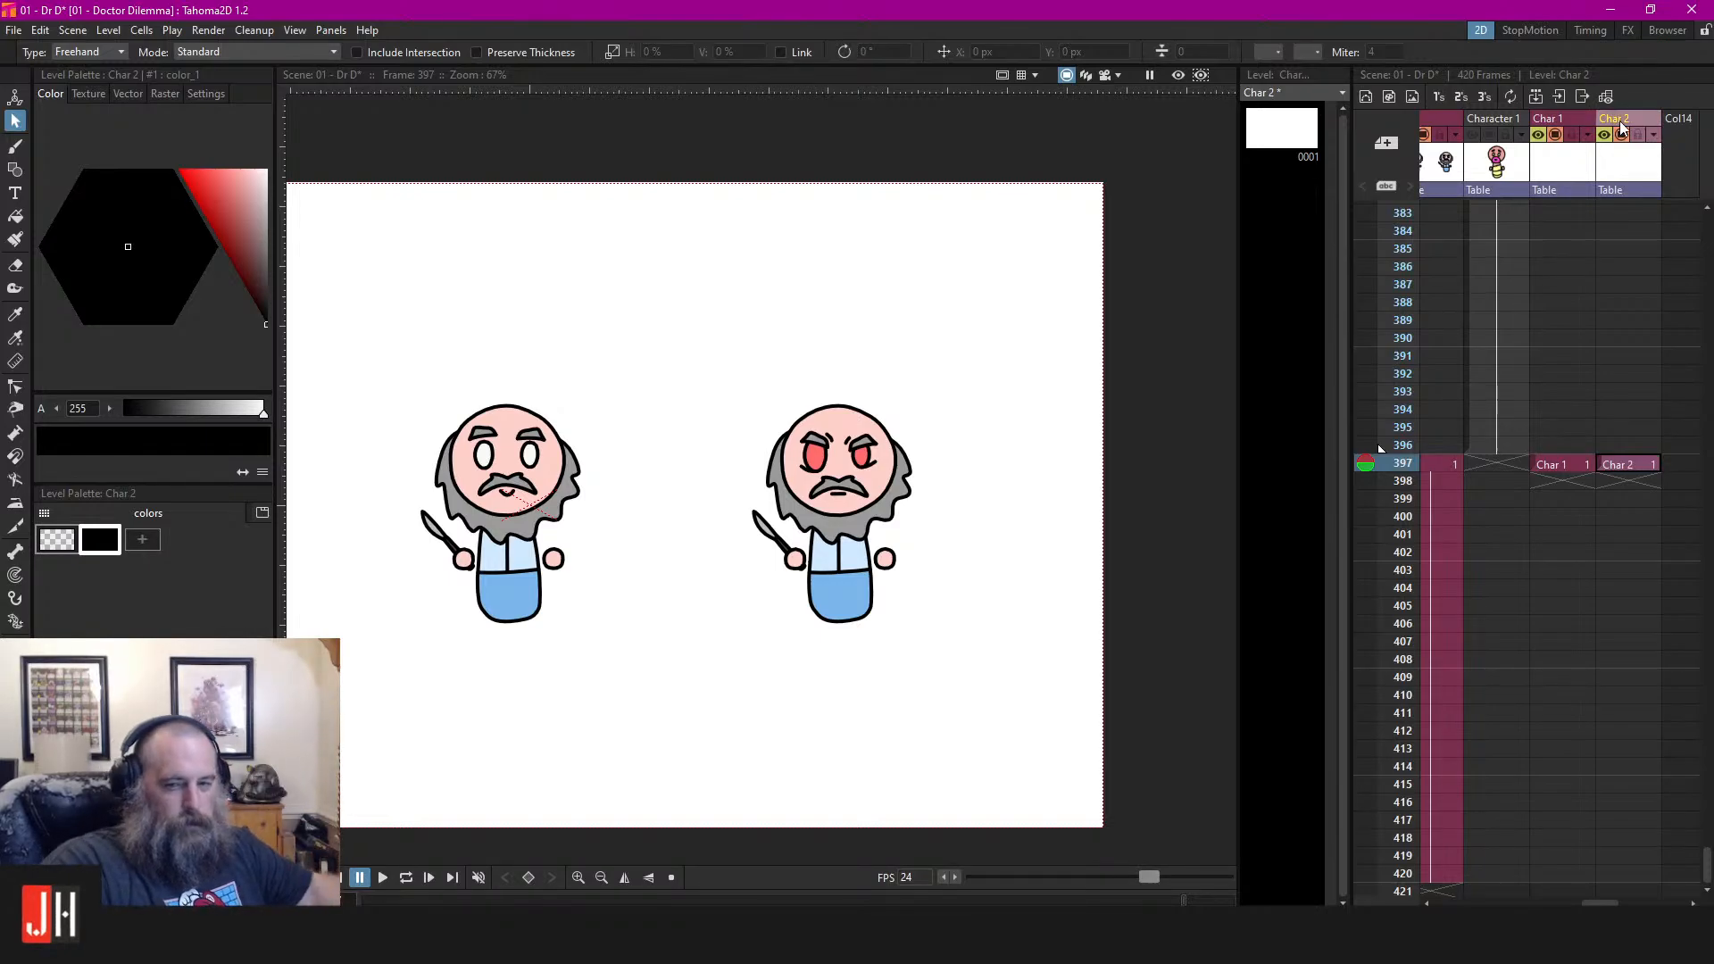
{"action": "key", "text": "Return"}
Create a vector level named Char 3 at frame 397 in the column after Char 2, name that column Char 3, and save the scene
{"action": "right_click", "coordinate": [1672, 464]}
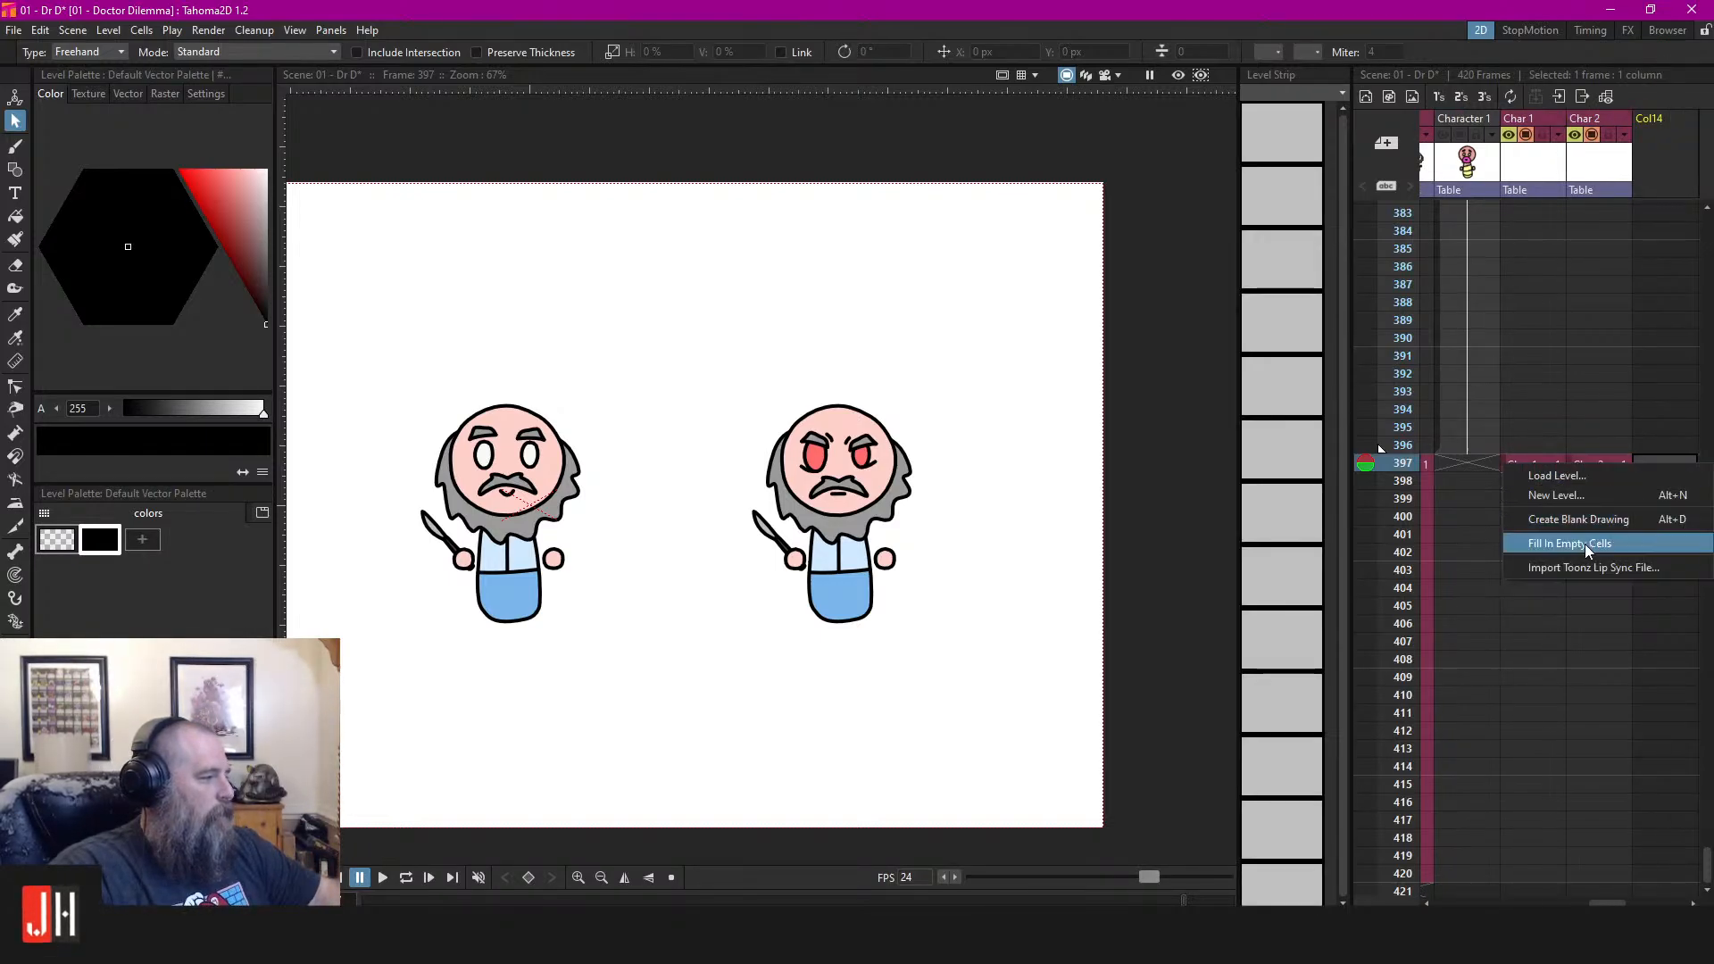
{"action": "left_click", "coordinate": [1578, 501]}
{"action": "type", "text": "Char 3"}
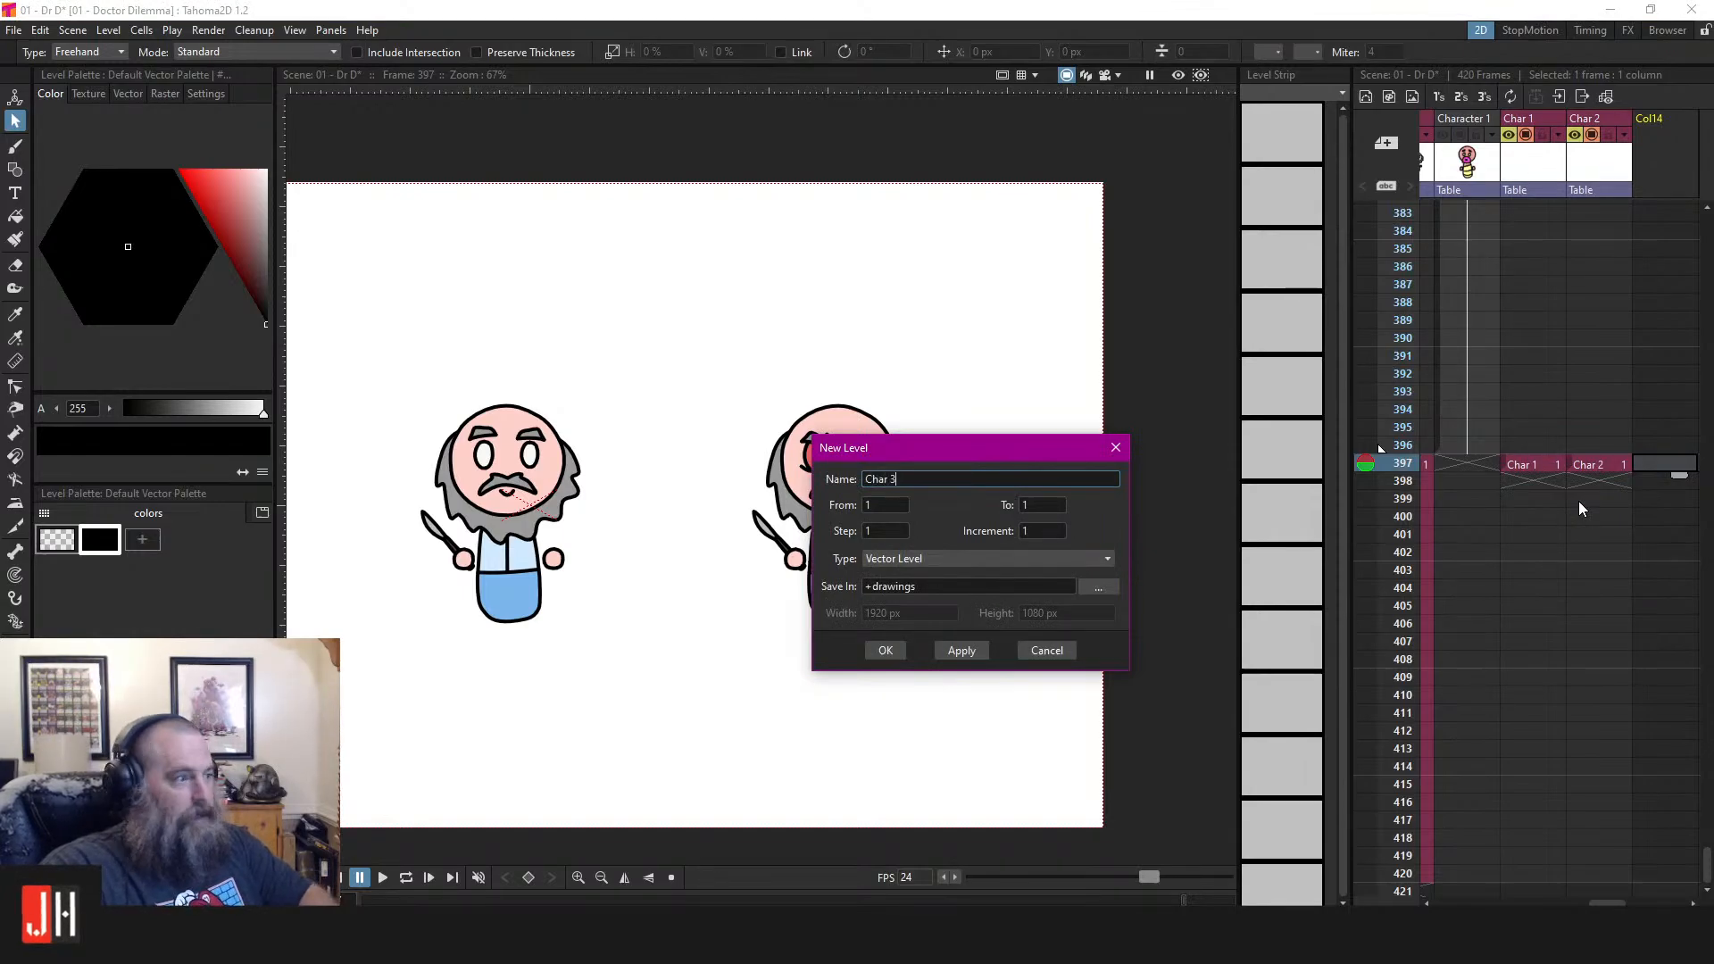
{"action": "left_click", "coordinate": [884, 649]}
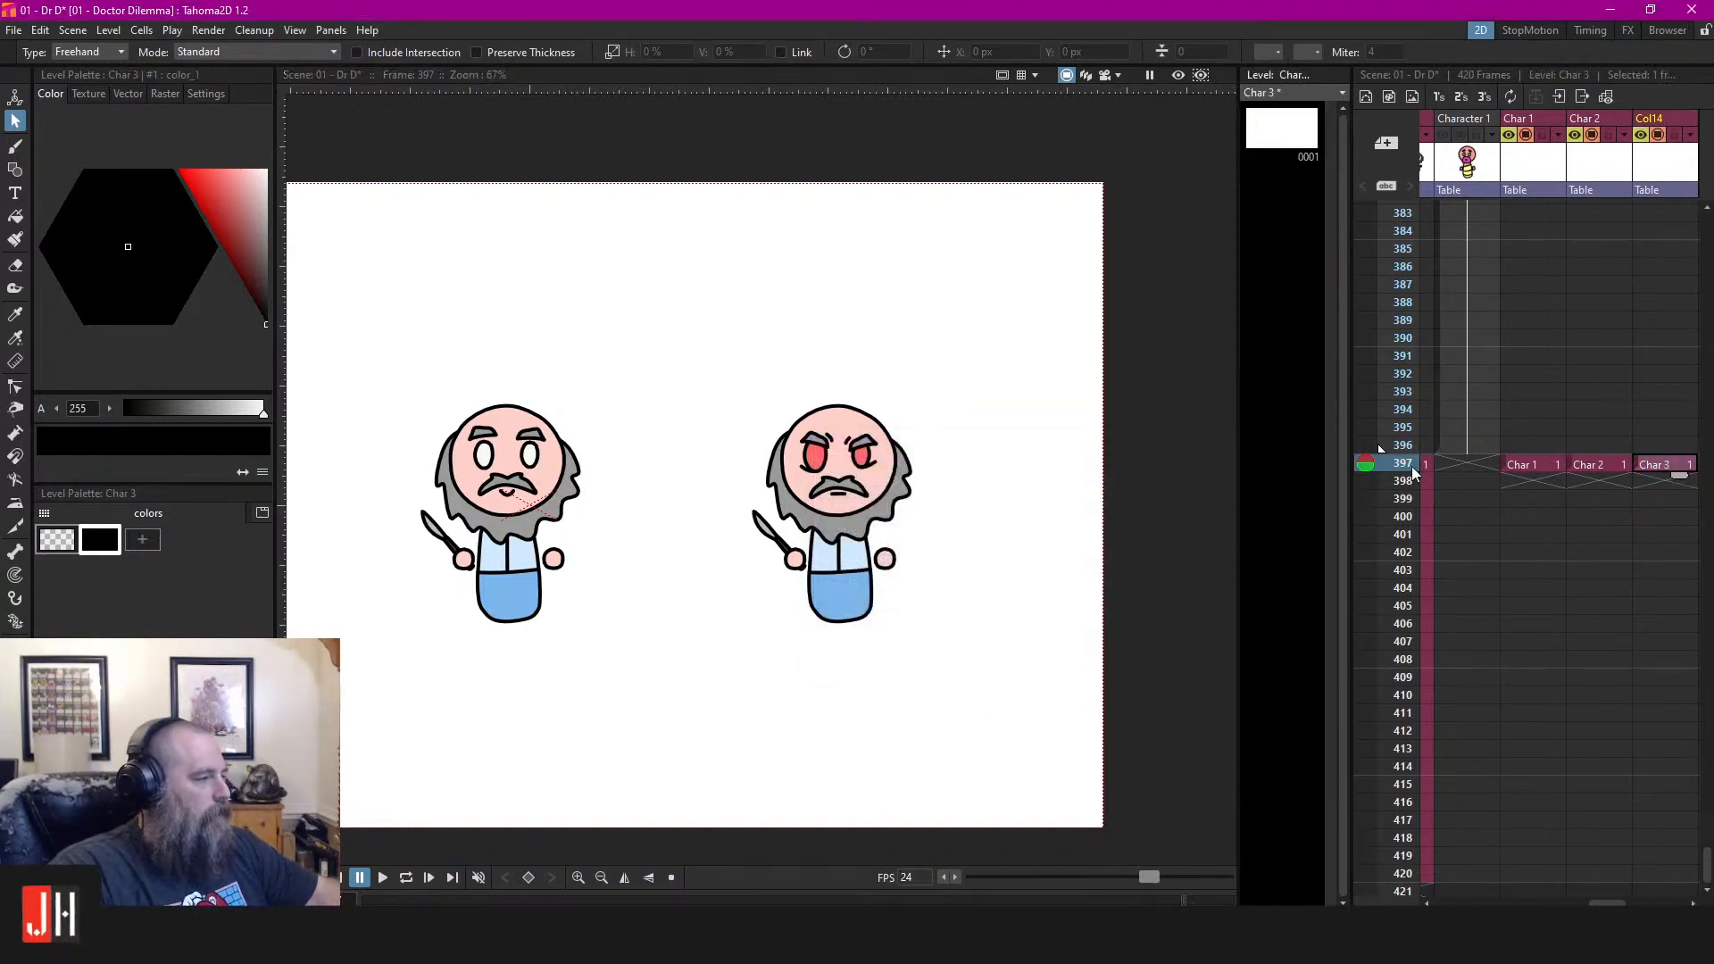
{"action": "double_click", "coordinate": [1657, 119]}
{"action": "type", "text": "Cha"}
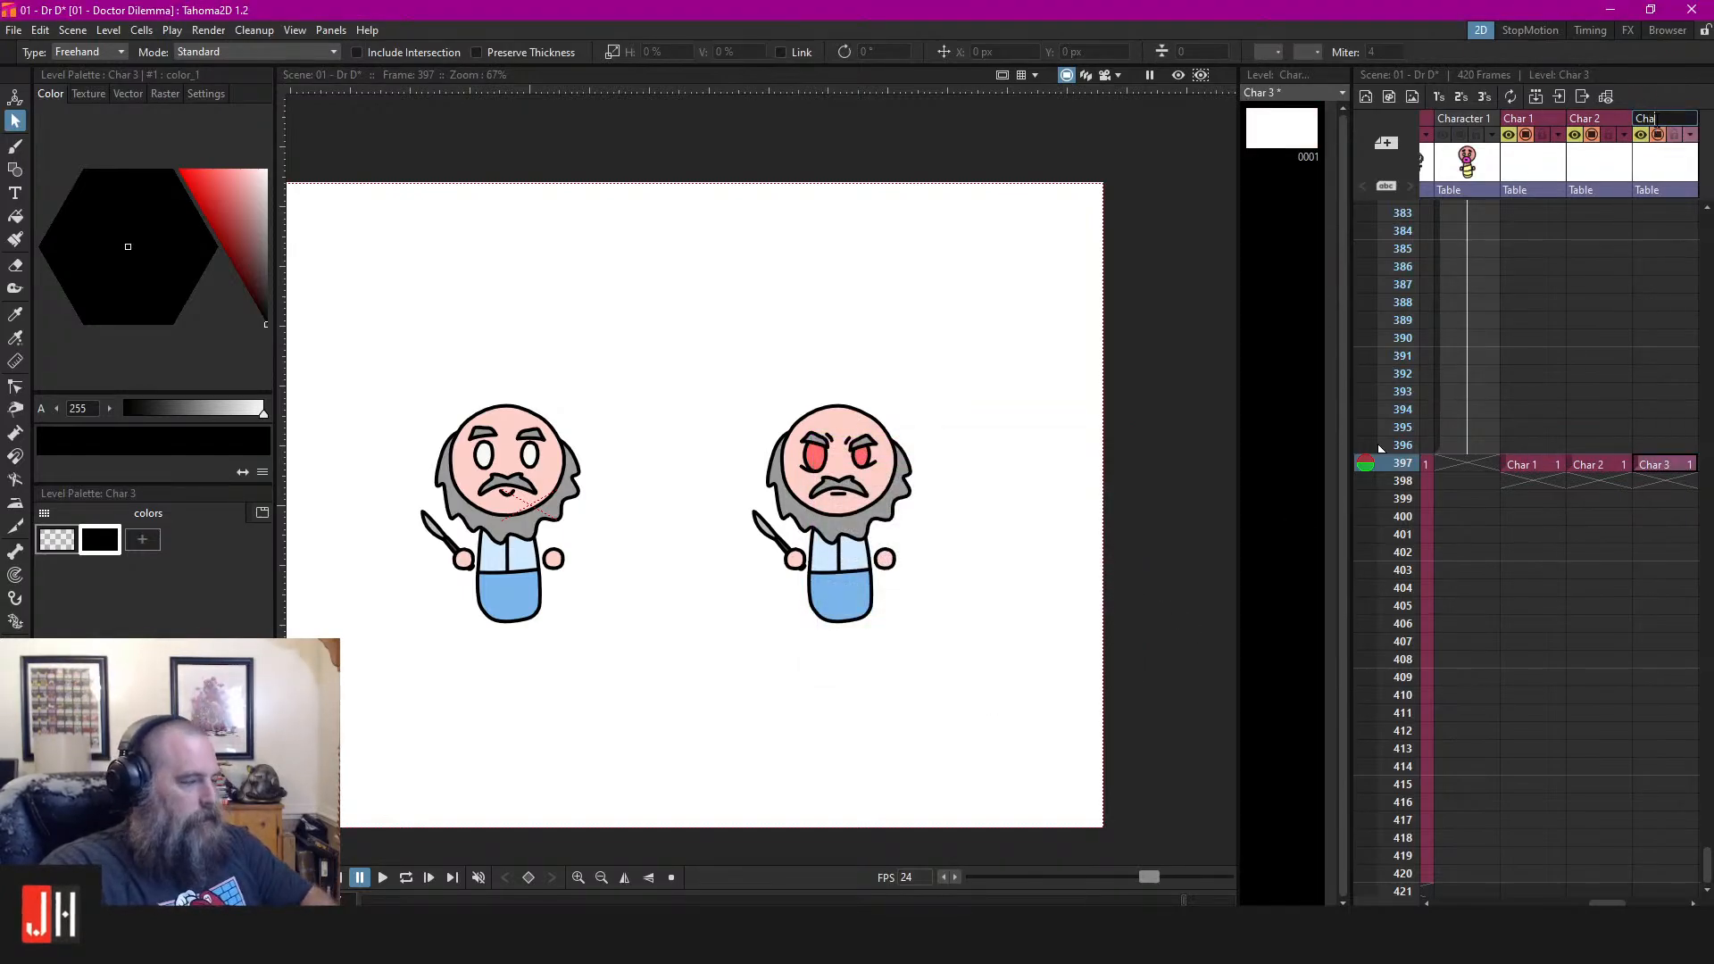
{"action": "type", "text": "r 3"}
{"action": "key", "text": "Return"}
{"action": "key", "text": "ctrl+s"}
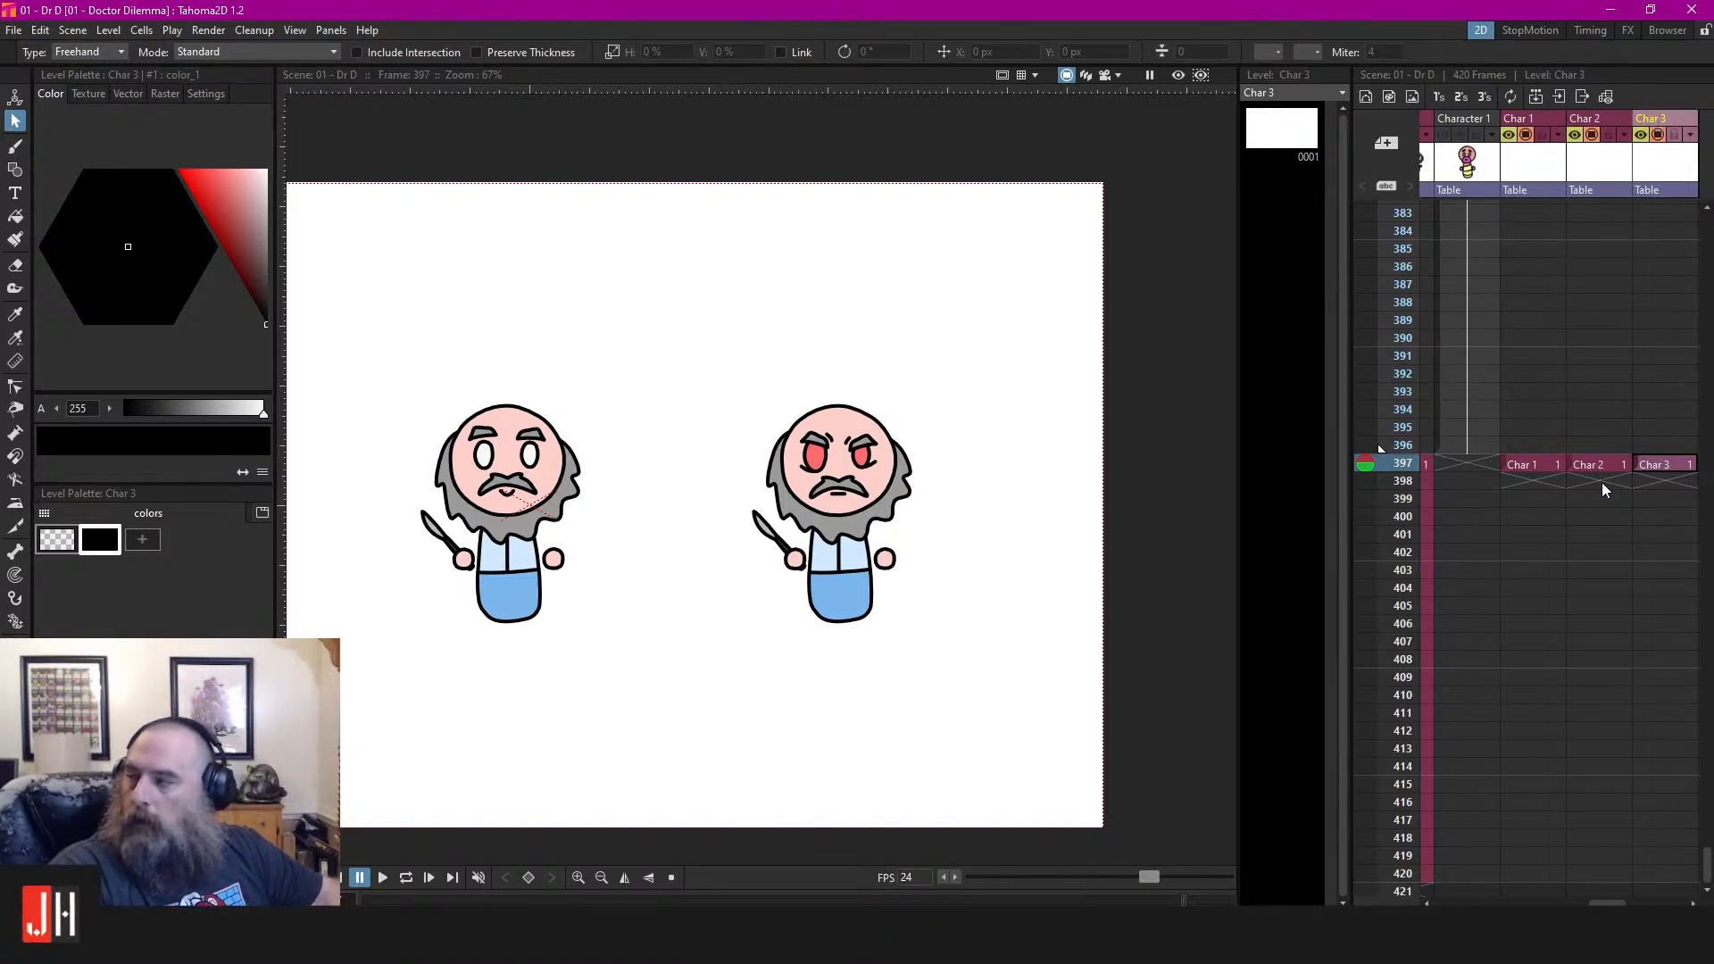
Extend the Char 1, Char 2 and Char 3 drawings through frame 420 by filling in their empty cells
{"action": "scroll", "coordinate": [1599, 678], "scroll_direction": "down", "scroll_amount": 5}
{"action": "scroll", "coordinate": [1600, 692], "scroll_direction": "up", "scroll_amount": 2}
{"action": "left_click", "coordinate": [1550, 661]}
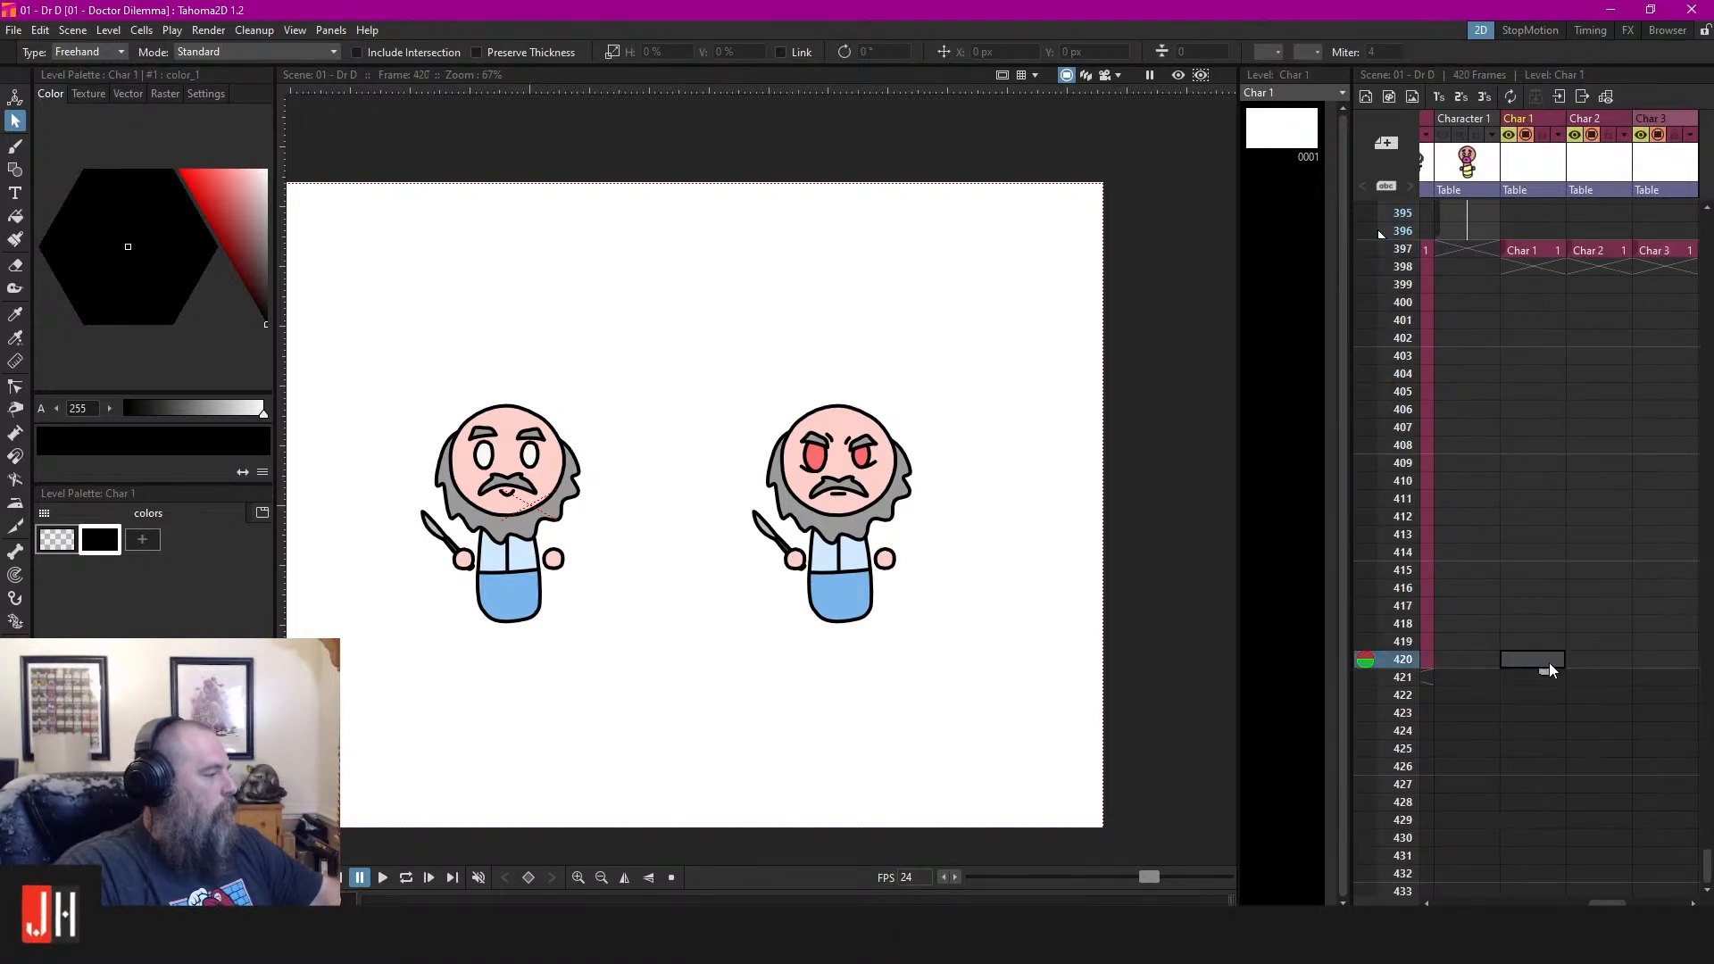
{"action": "left_click_drag", "start_coordinate": [1550, 662], "coordinate": [1646, 656]}
{"action": "right_click", "coordinate": [1644, 660]}
{"action": "left_click", "coordinate": [1605, 732]}
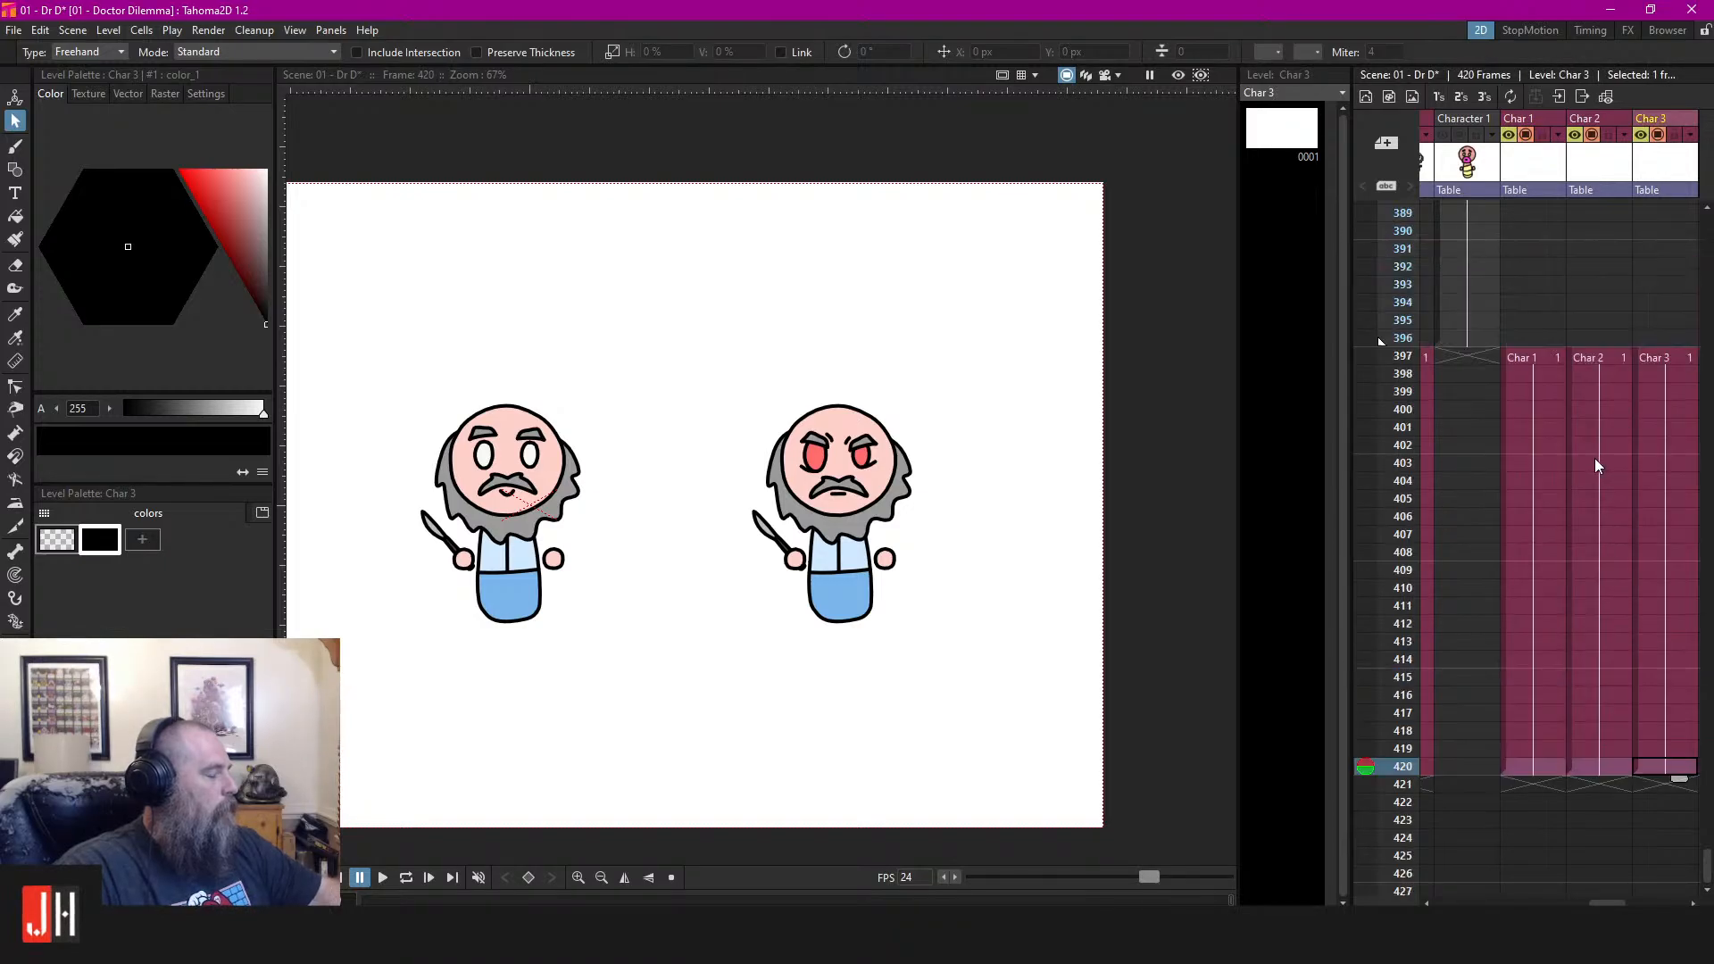
Move the Character 1 column ahead of the Dr column so that Dr sits beside Char 1
{"action": "scroll", "coordinate": [1562, 464], "scroll_direction": "up", "scroll_amount": 2}
{"action": "left_click", "coordinate": [1530, 467]}
{"action": "scroll", "coordinate": [785, 401], "scroll_direction": "down", "scroll_amount": 5}
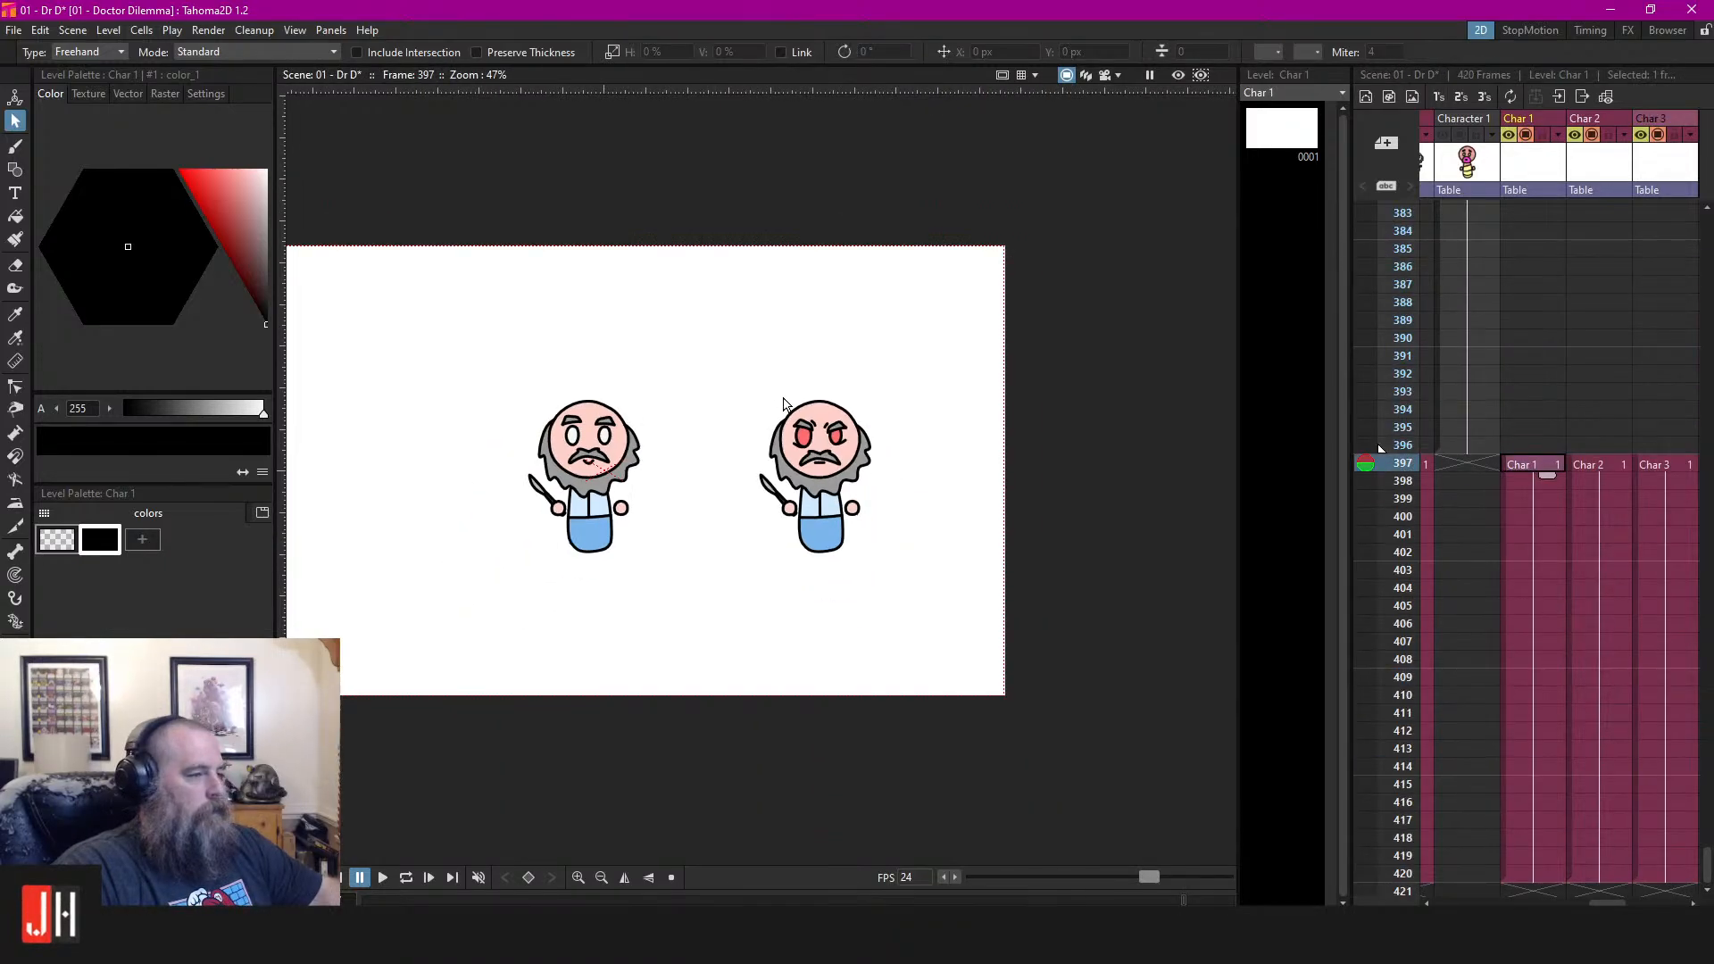
{"action": "left_click_drag", "start_coordinate": [784, 402], "coordinate": [910, 409]}
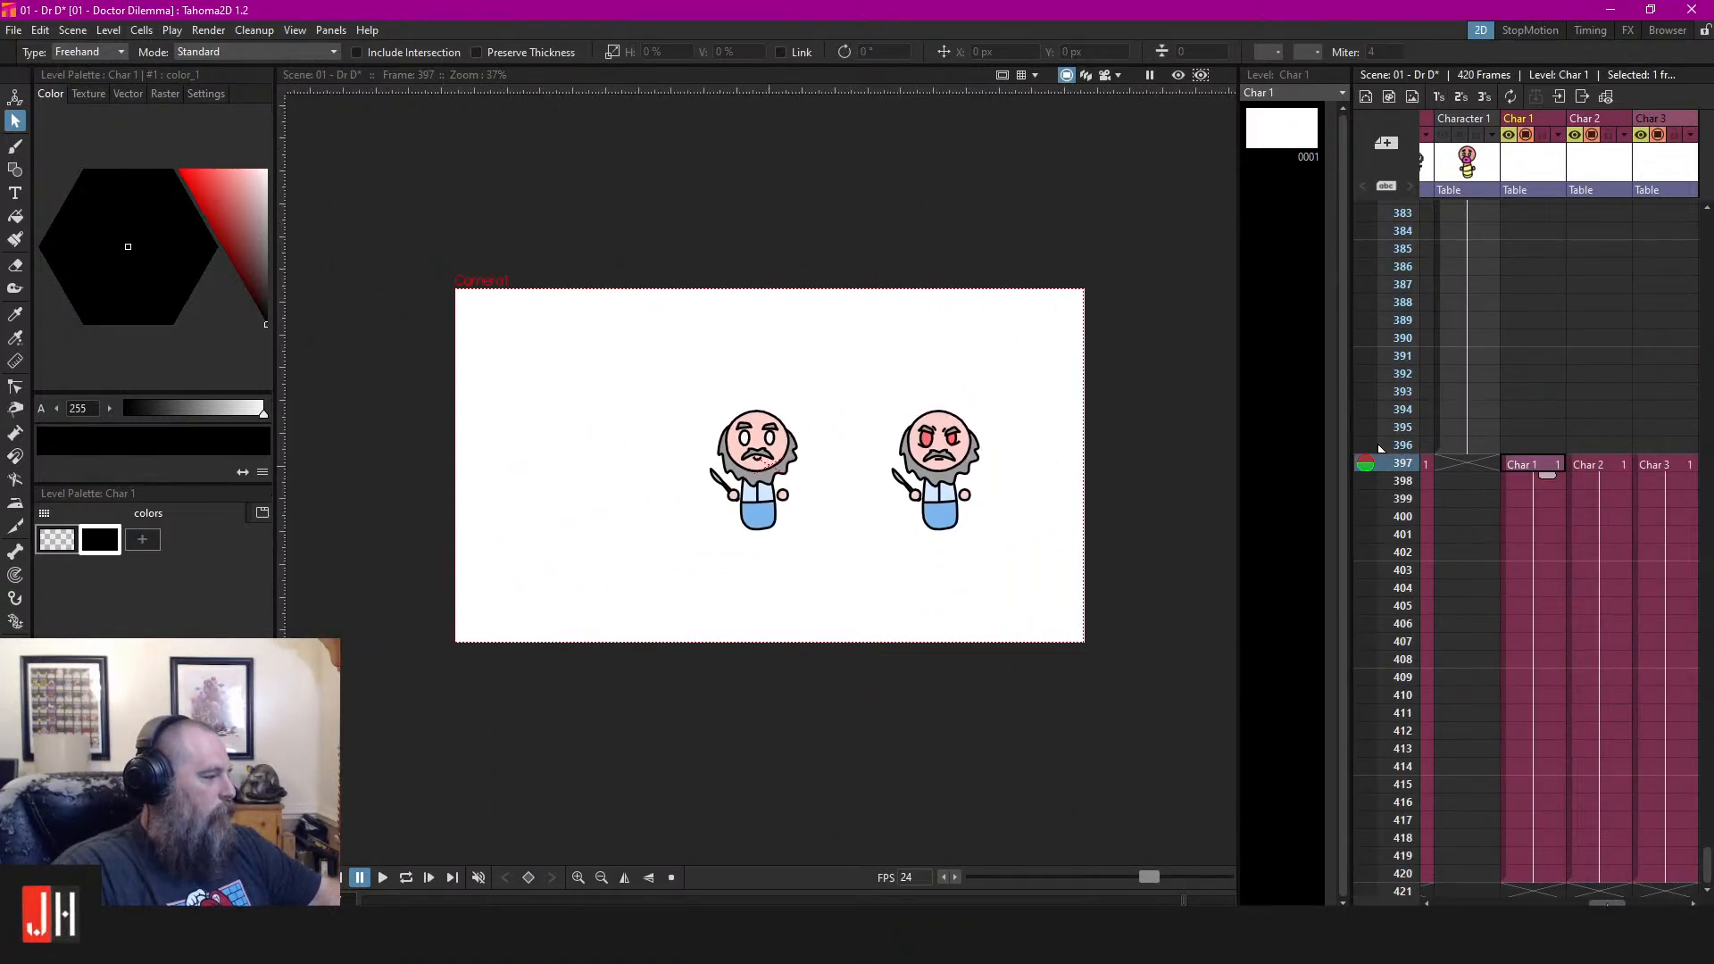
{"action": "left_click_drag", "start_coordinate": [1607, 905], "coordinate": [1593, 905]}
{"action": "left_click_drag", "start_coordinate": [1523, 123], "coordinate": [1482, 125]}
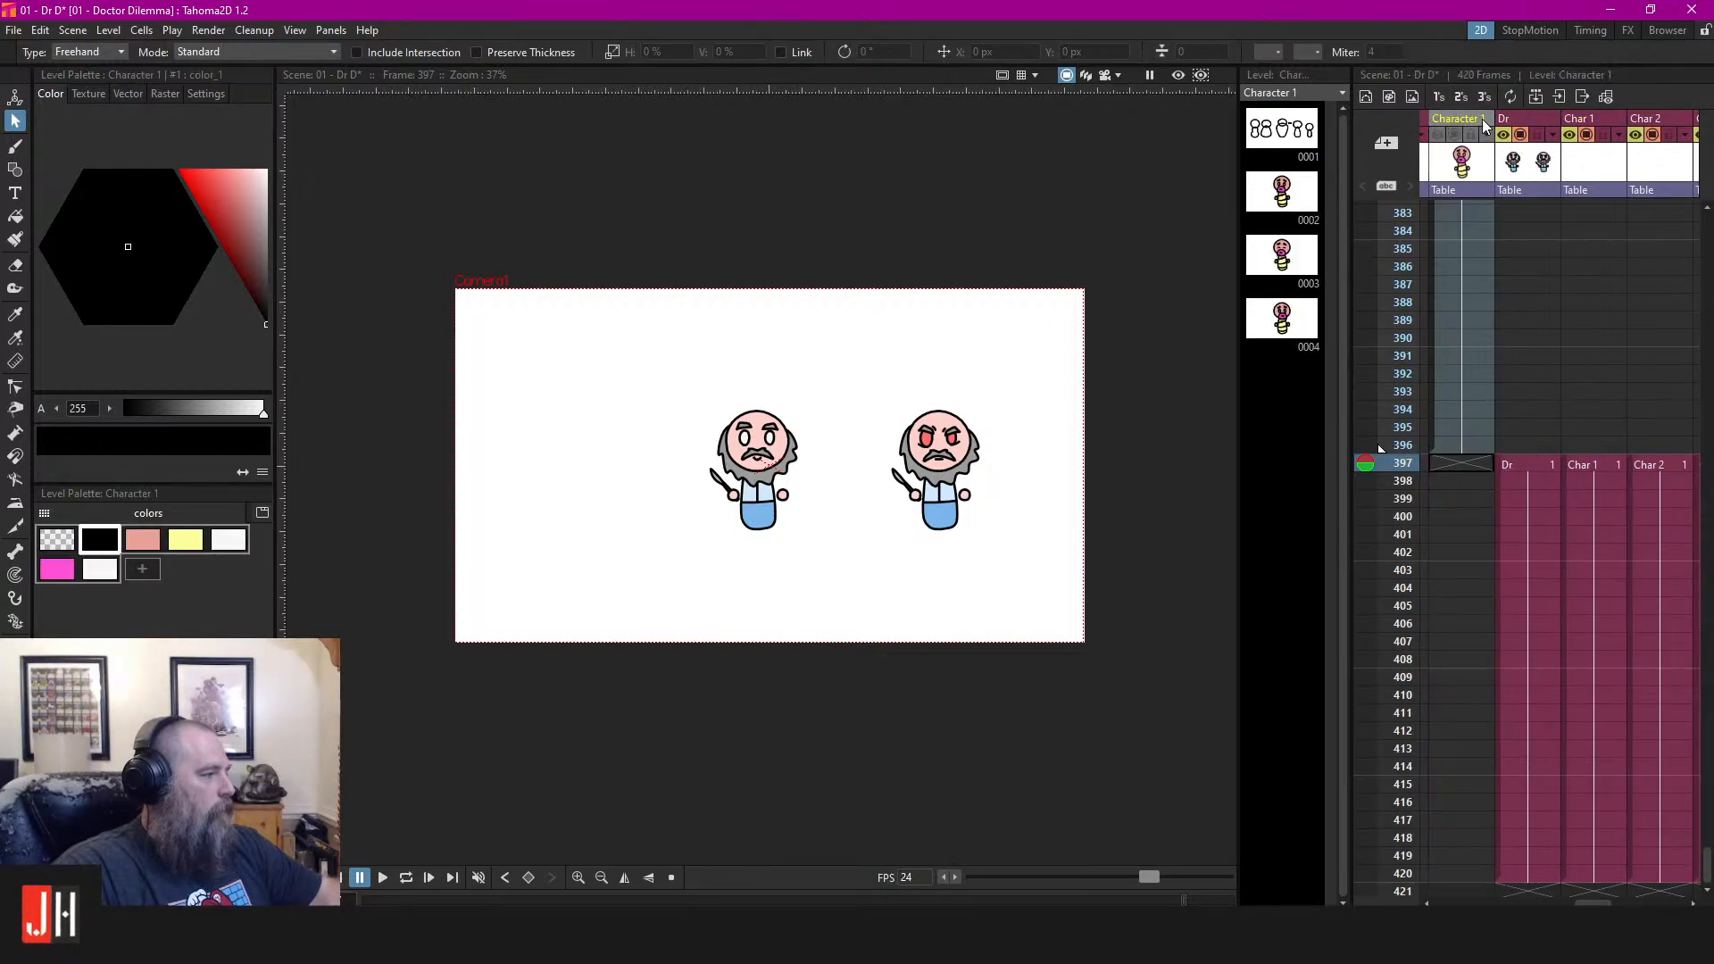
Select all the body-shape template outlines in drawing 0001 of the Character 1 level
{"action": "scroll", "coordinate": [1476, 267], "scroll_direction": "up", "scroll_amount": 8}
{"action": "left_click", "coordinate": [1280, 129]}
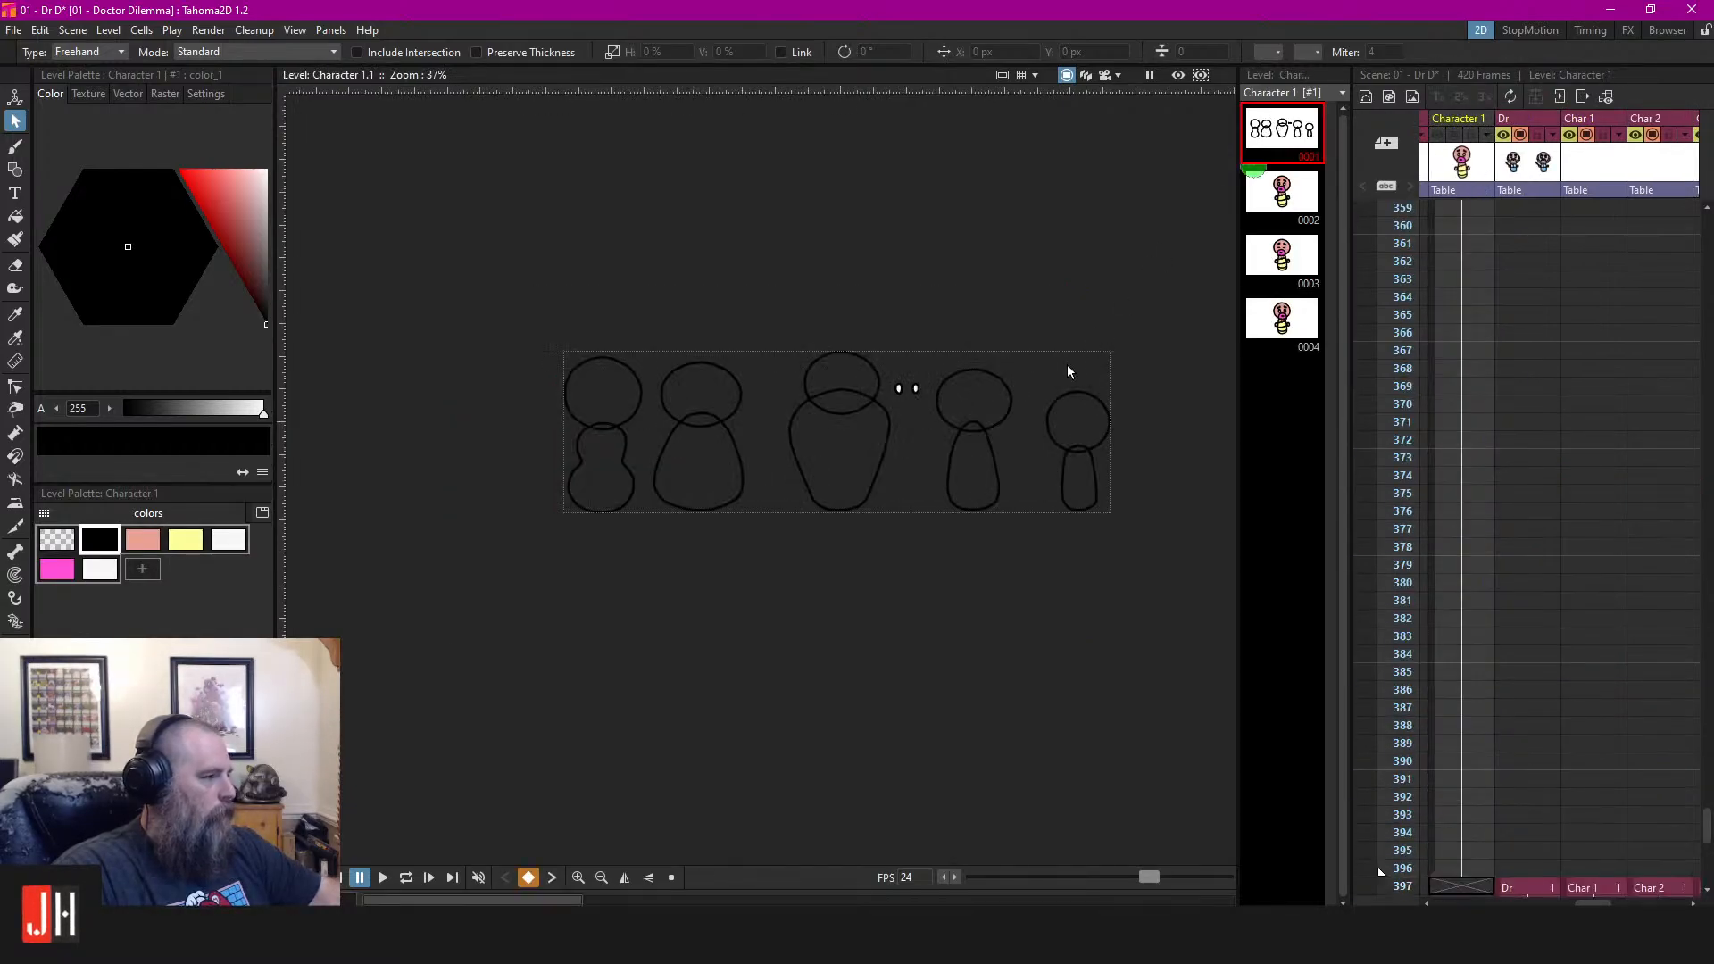
{"action": "mouse_move", "coordinate": [1085, 318]}
{"action": "left_mouse_down"}
{"action": "mouse_move", "coordinate": [1175, 368]}
{"action": "mouse_move", "coordinate": [800, 164]}
{"action": "left_mouse_up"}
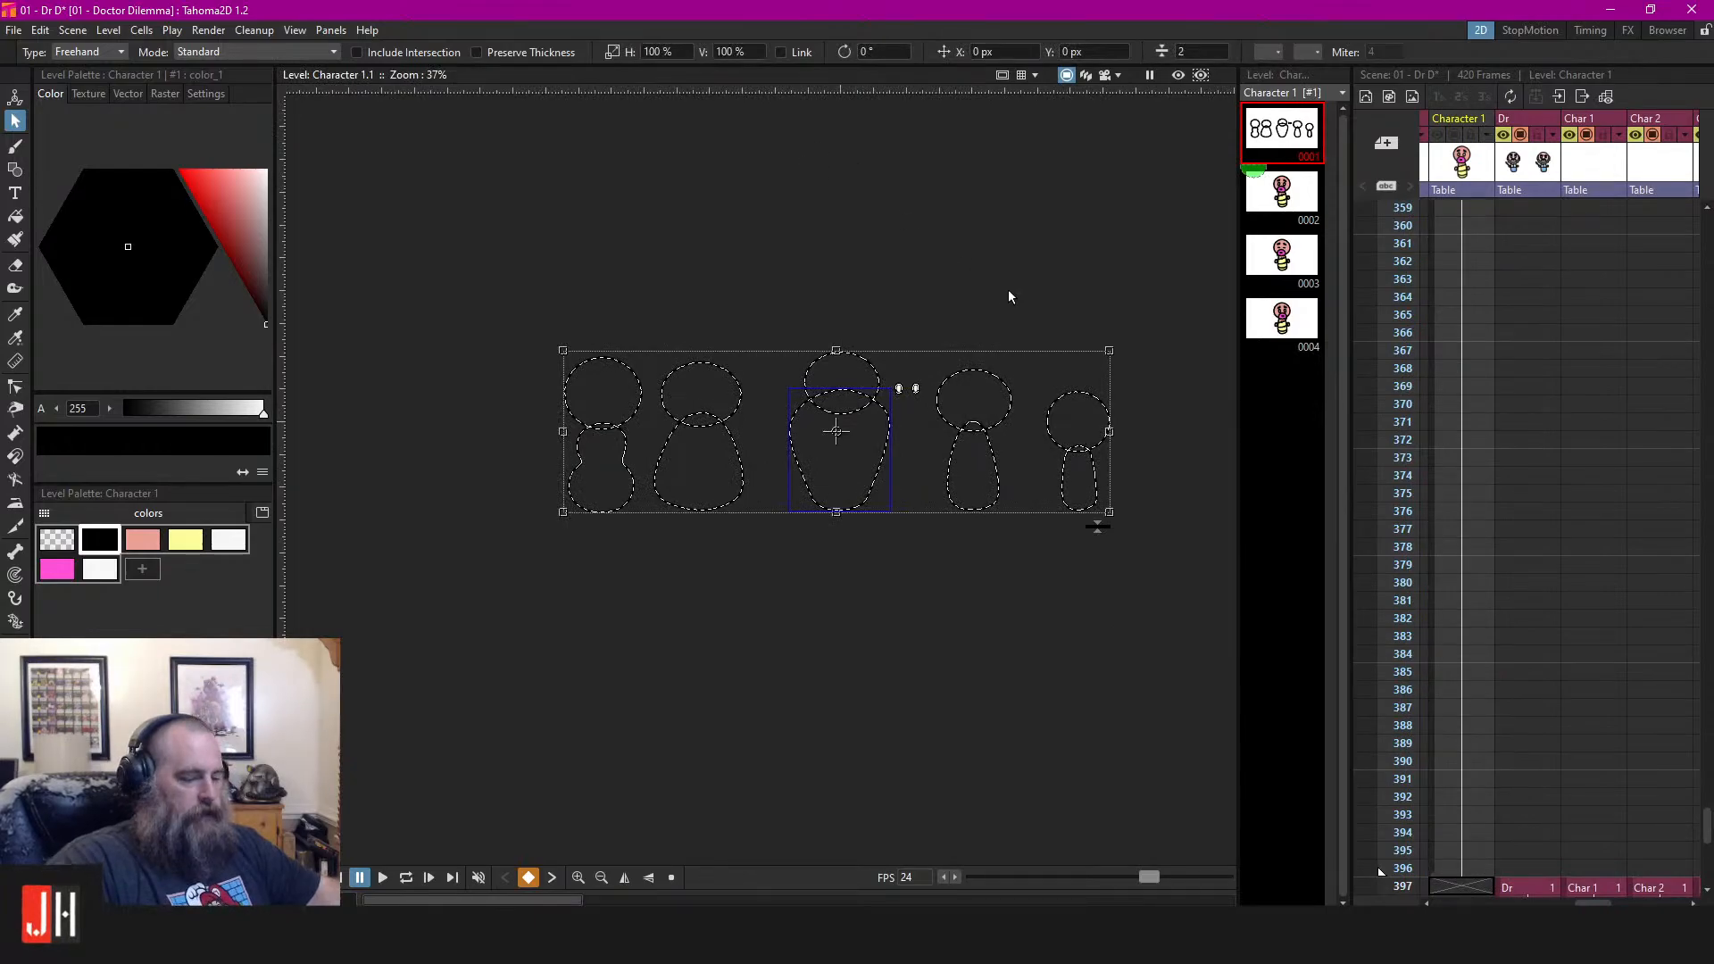
{"action": "scroll", "coordinate": [1671, 800], "scroll_direction": "down", "scroll_amount": 6}
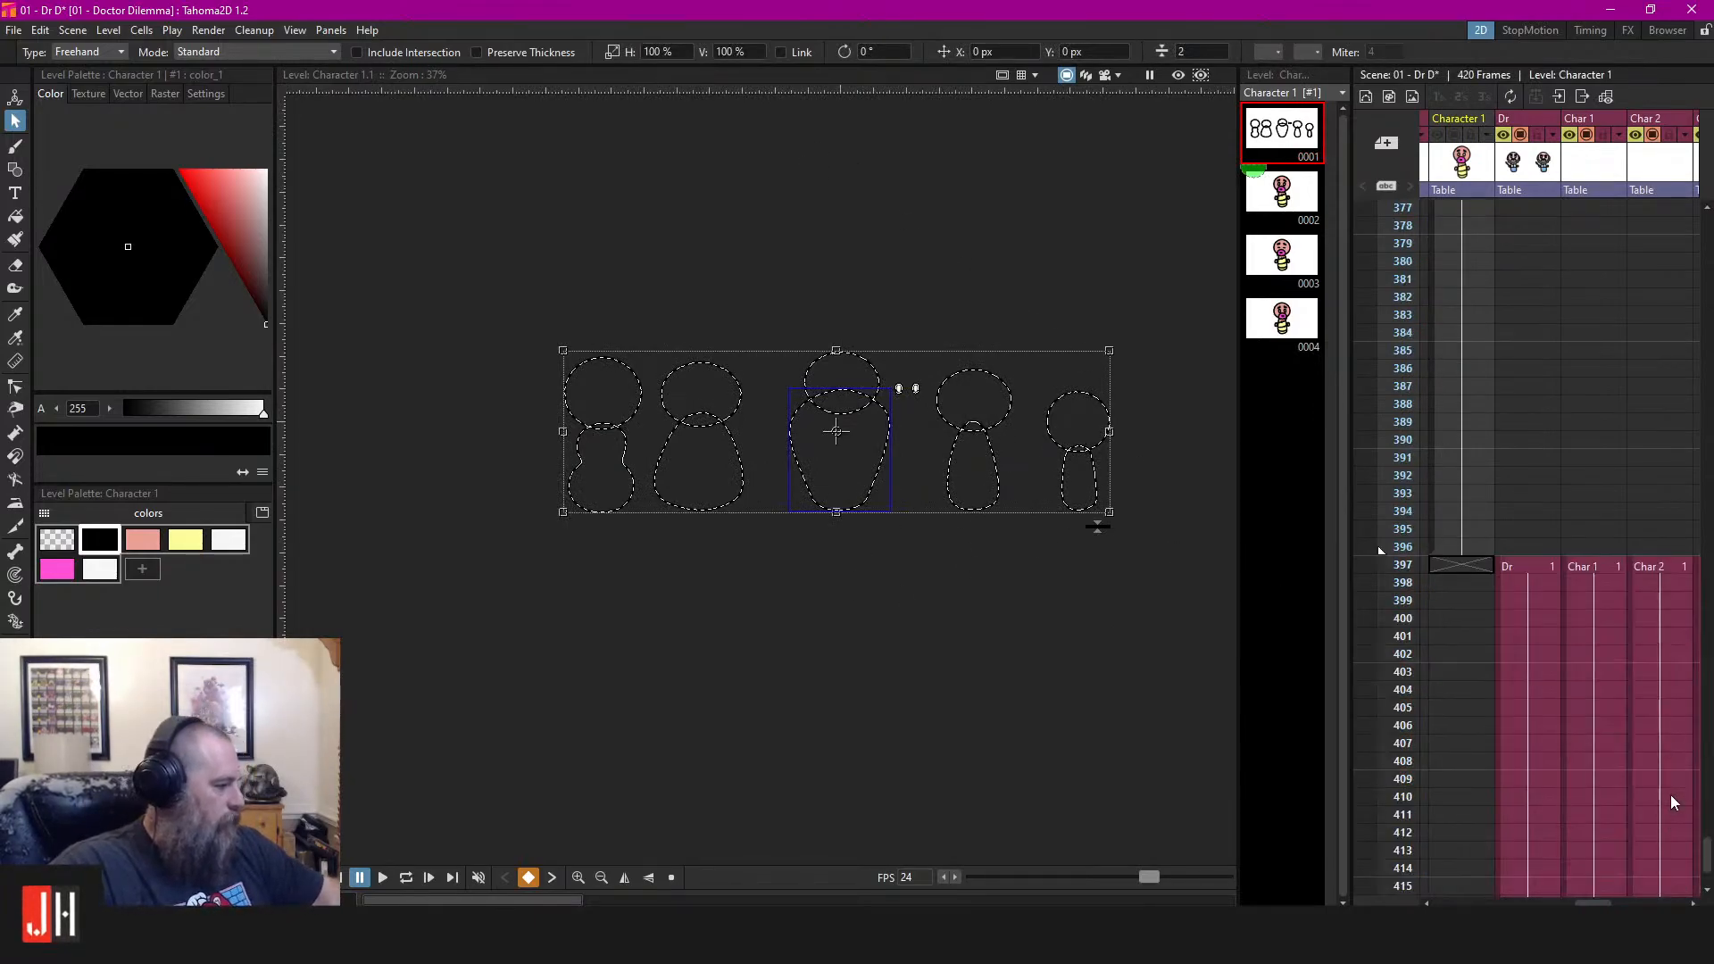
Paste the copied character body and head outlines into the Char 1 drawing at frame 397
{"action": "left_click", "coordinate": [1517, 566]}
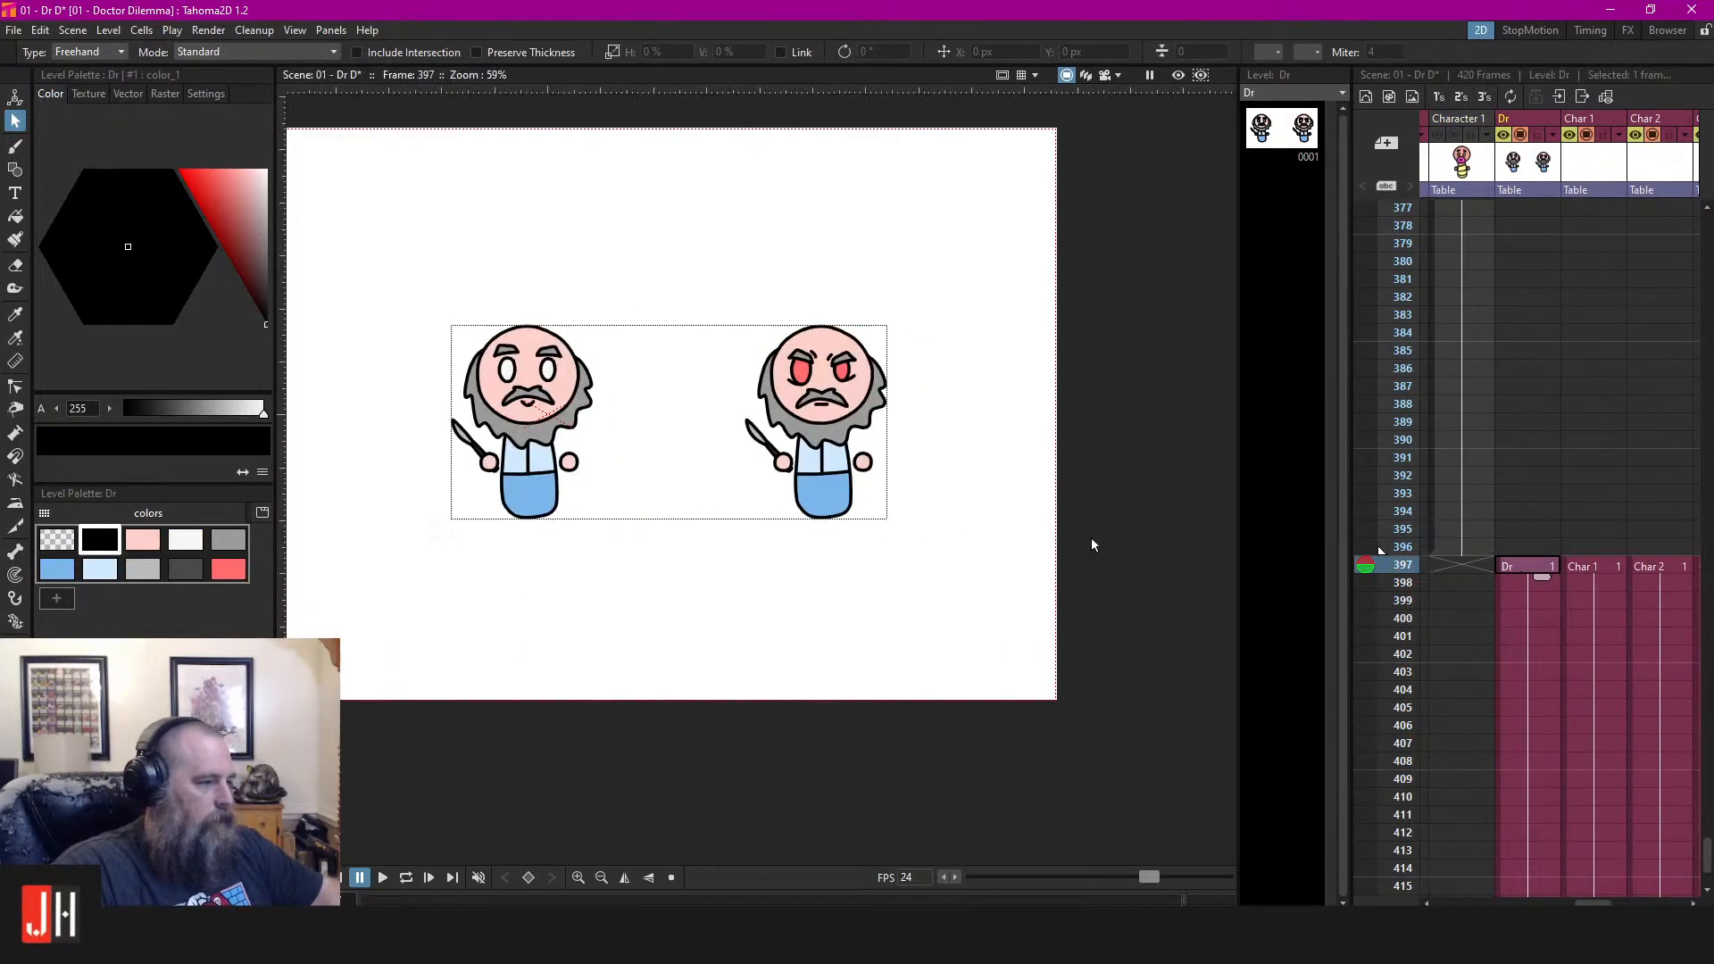
{"action": "scroll", "coordinate": [996, 516], "scroll_direction": "up", "scroll_amount": 2}
{"action": "left_click", "coordinate": [1585, 567]}
{"action": "key", "text": "ctrl+v"}
{"action": "left_click_drag", "start_coordinate": [677, 408], "coordinate": [976, 434]}
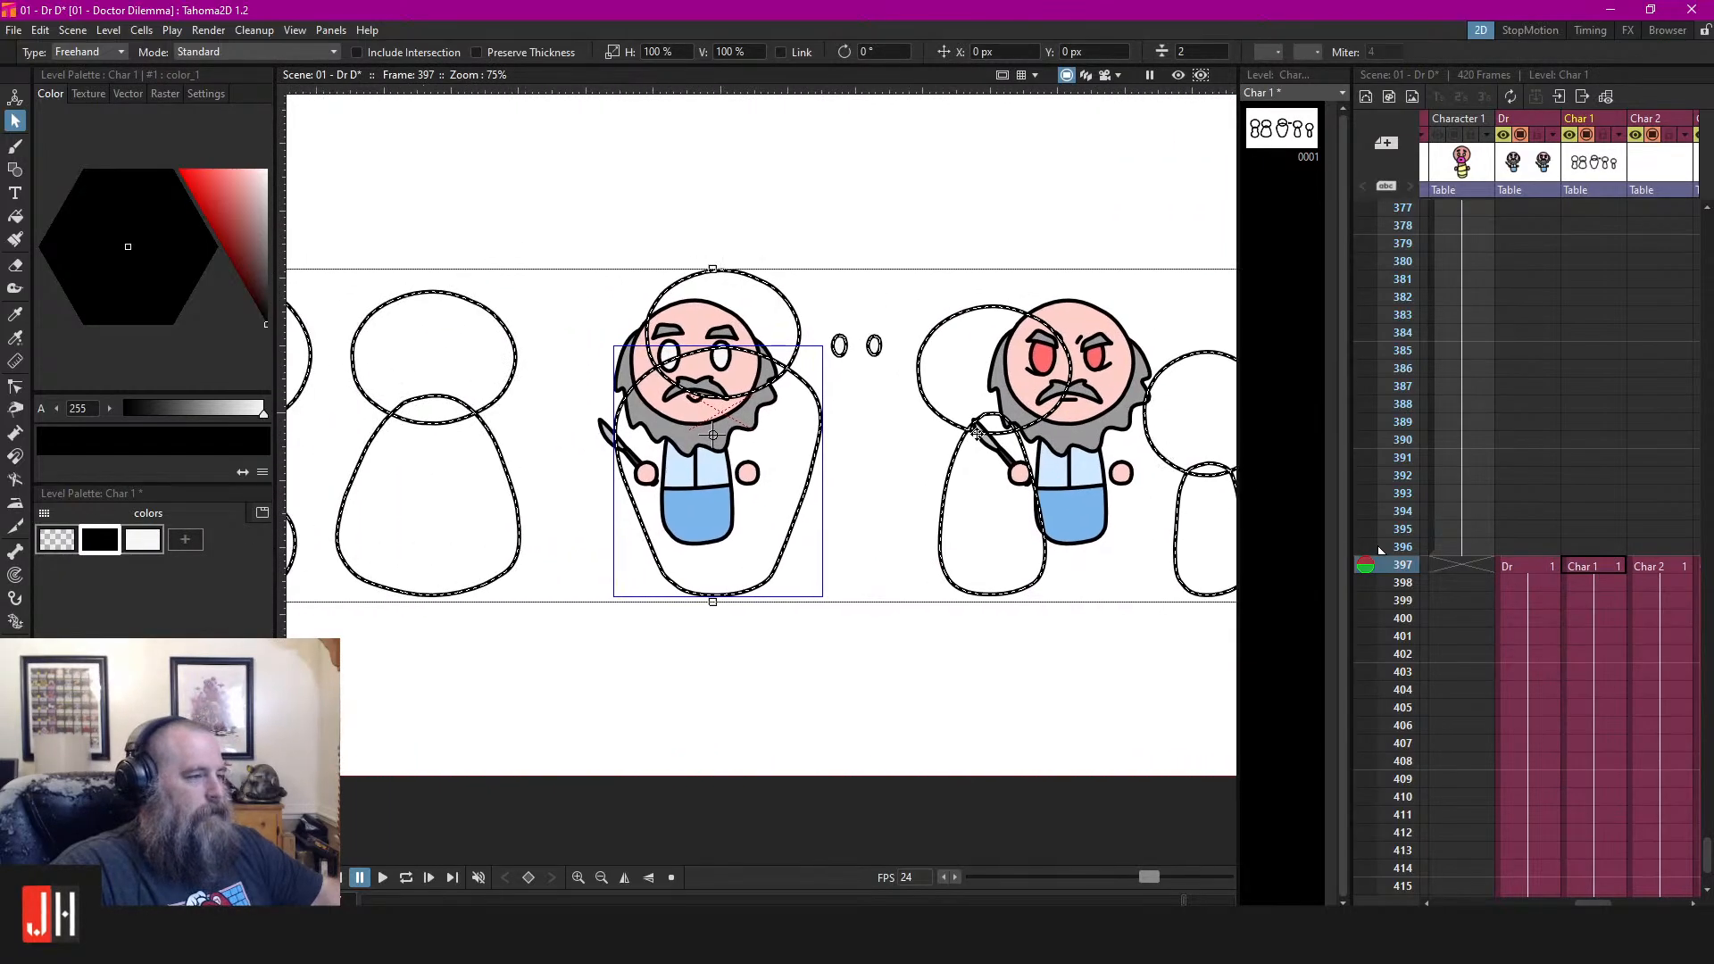
{"action": "scroll", "coordinate": [883, 363], "scroll_direction": "down", "scroll_amount": 2}
{"action": "left_click", "coordinate": [884, 298]}
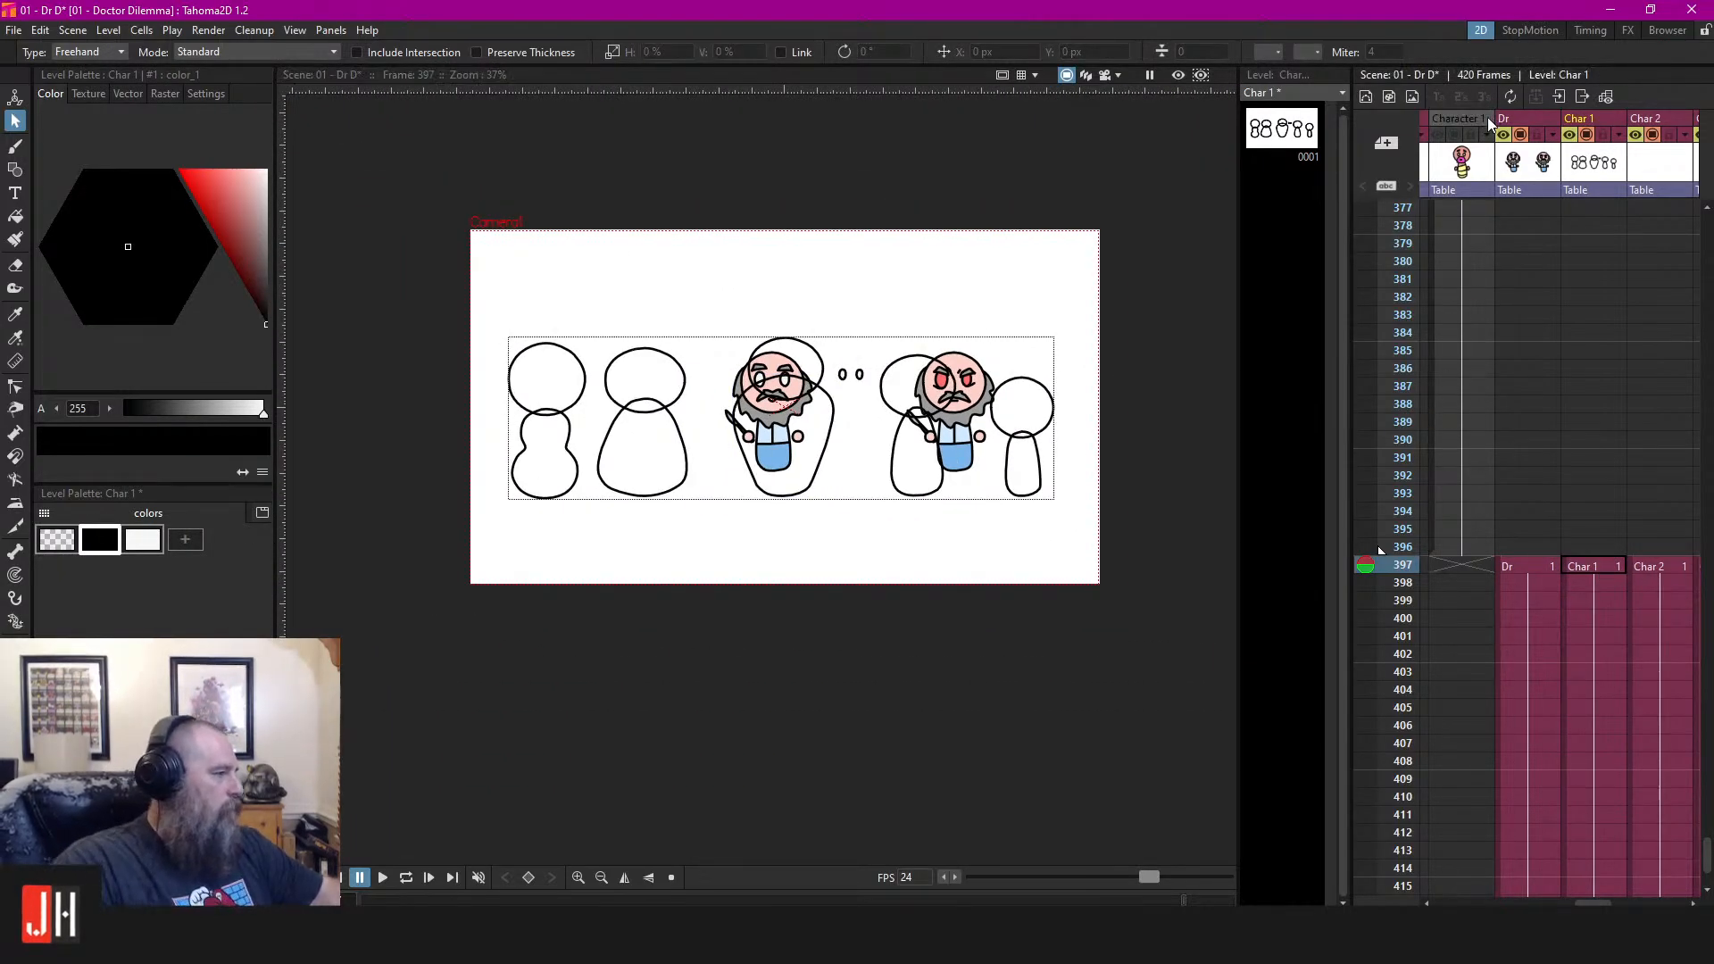
Hide the Dr column and delete every Char 1 figure except the broad middle one and the pair of eyes
{"action": "left_click", "coordinate": [1526, 566]}
{"action": "scroll", "coordinate": [712, 386], "scroll_direction": "up", "scroll_amount": 2}
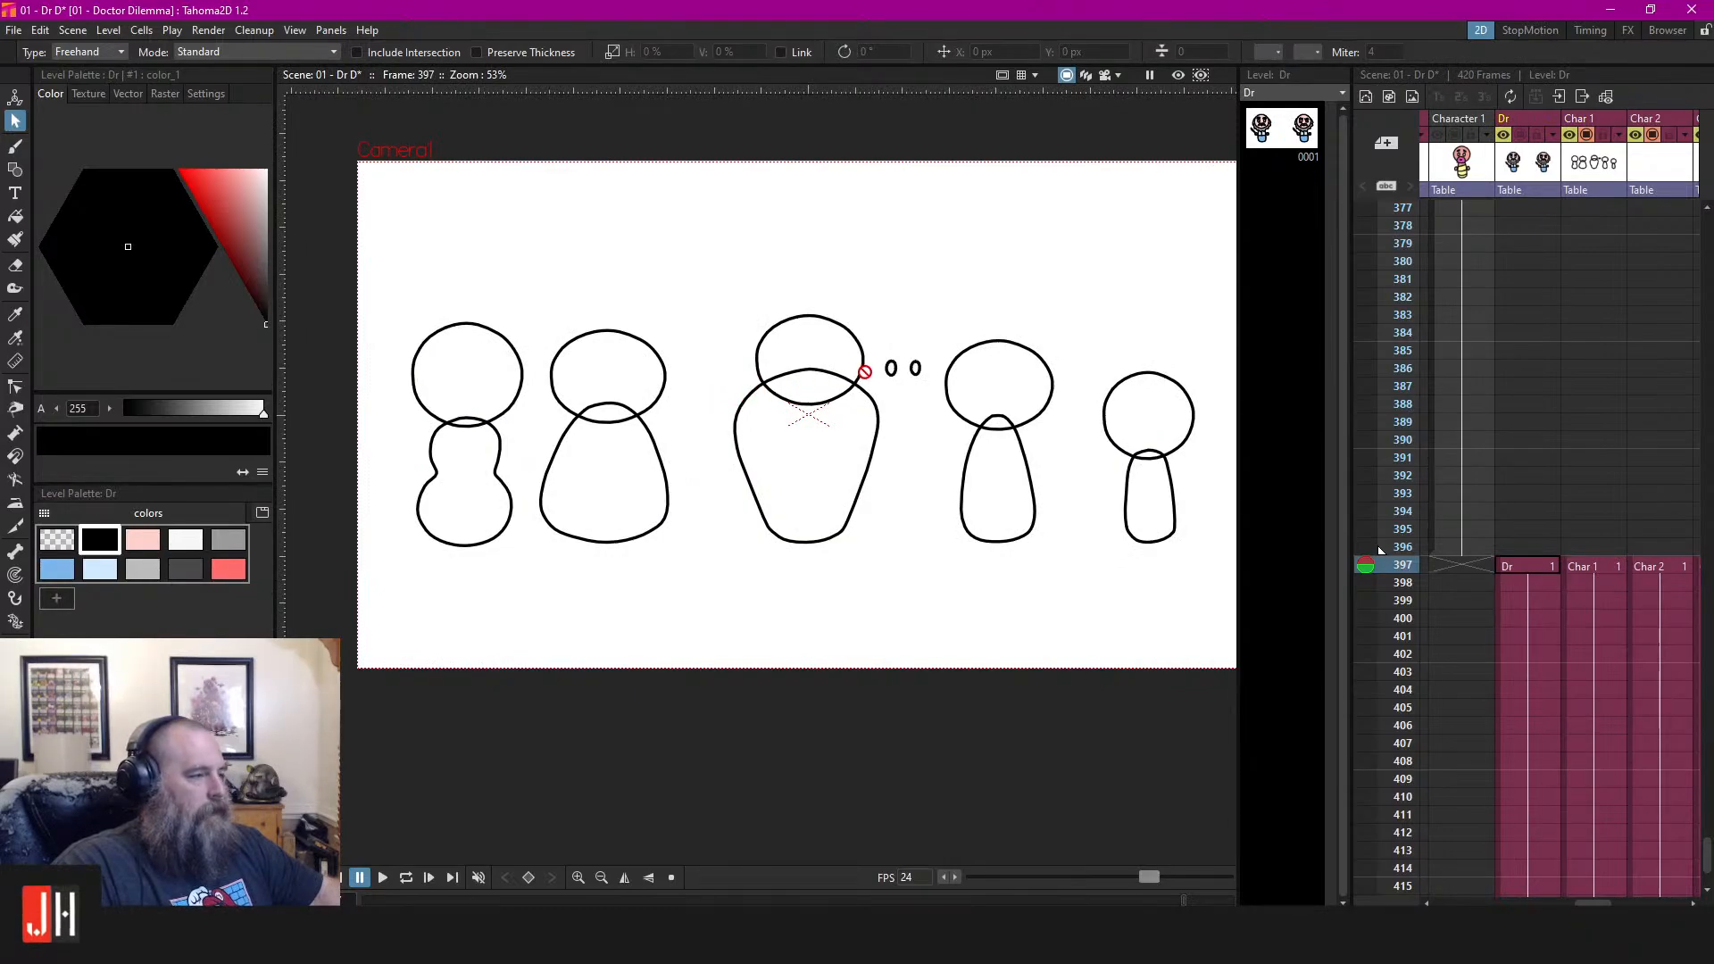
{"action": "left_click_drag", "start_coordinate": [833, 360], "coordinate": [894, 359]}
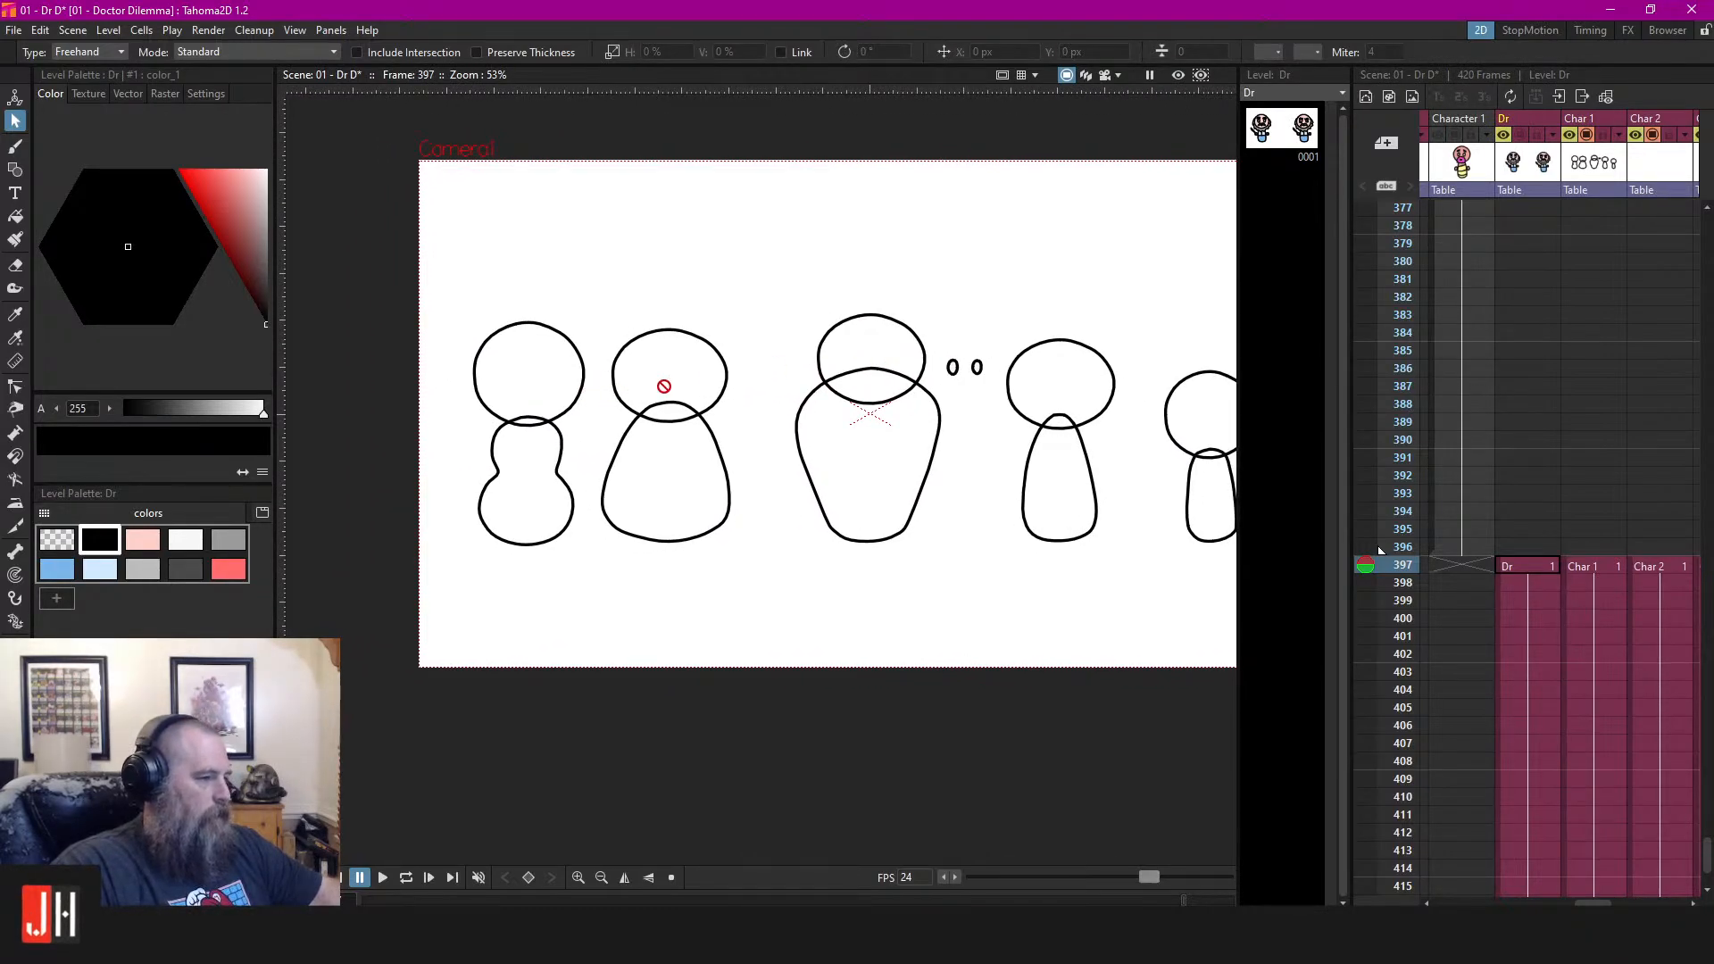
{"action": "left_click_drag", "start_coordinate": [775, 348], "coordinate": [699, 382]}
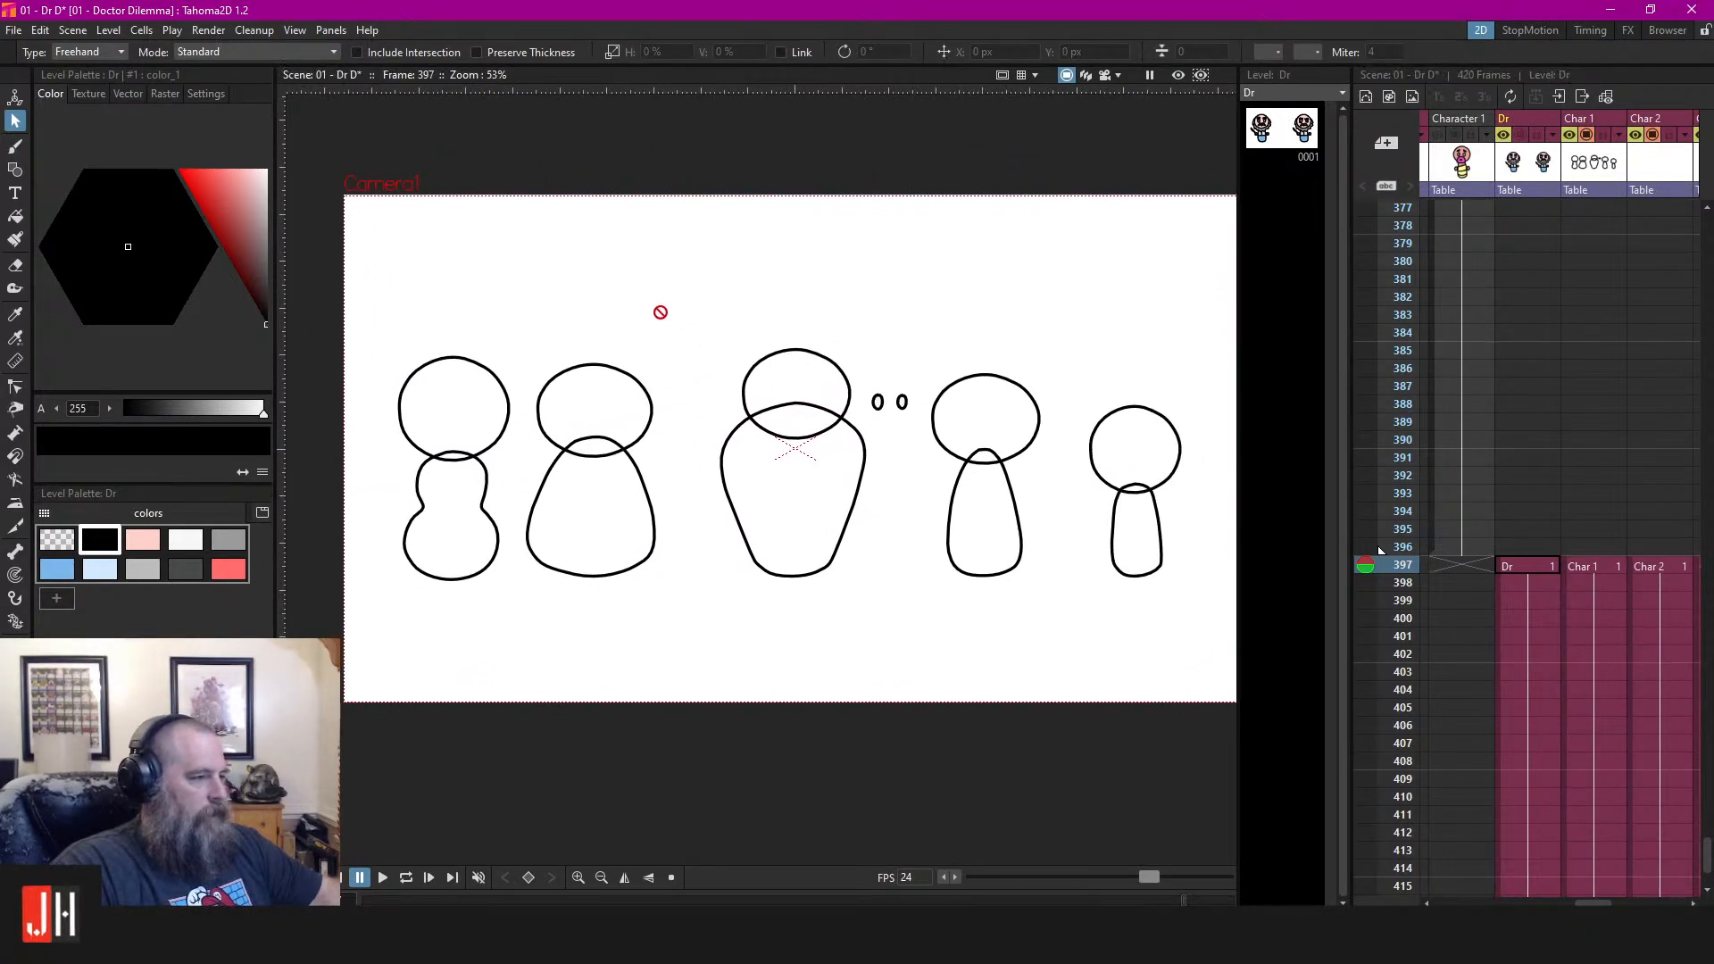
{"action": "left_click", "coordinate": [1586, 566]}
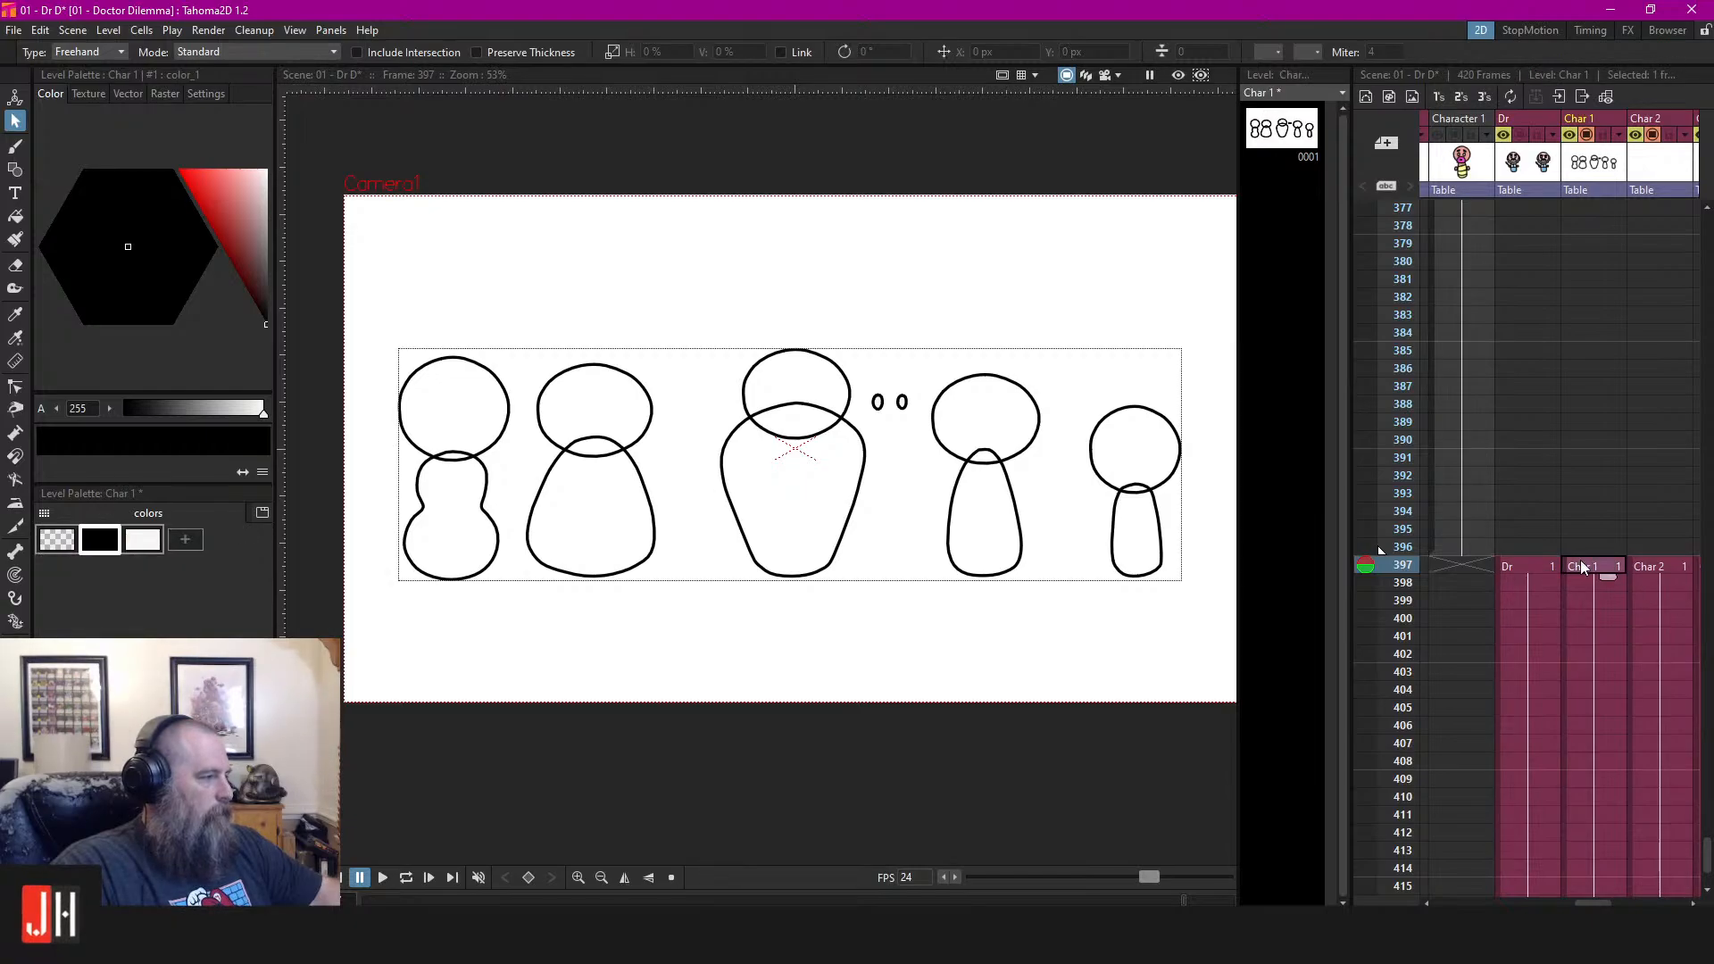
{"action": "mouse_move", "coordinate": [654, 351]}
{"action": "left_mouse_down"}
{"action": "mouse_move", "coordinate": [352, 509]}
{"action": "mouse_move", "coordinate": [620, 287]}
{"action": "mouse_move", "coordinate": [654, 348]}
{"action": "left_mouse_up"}
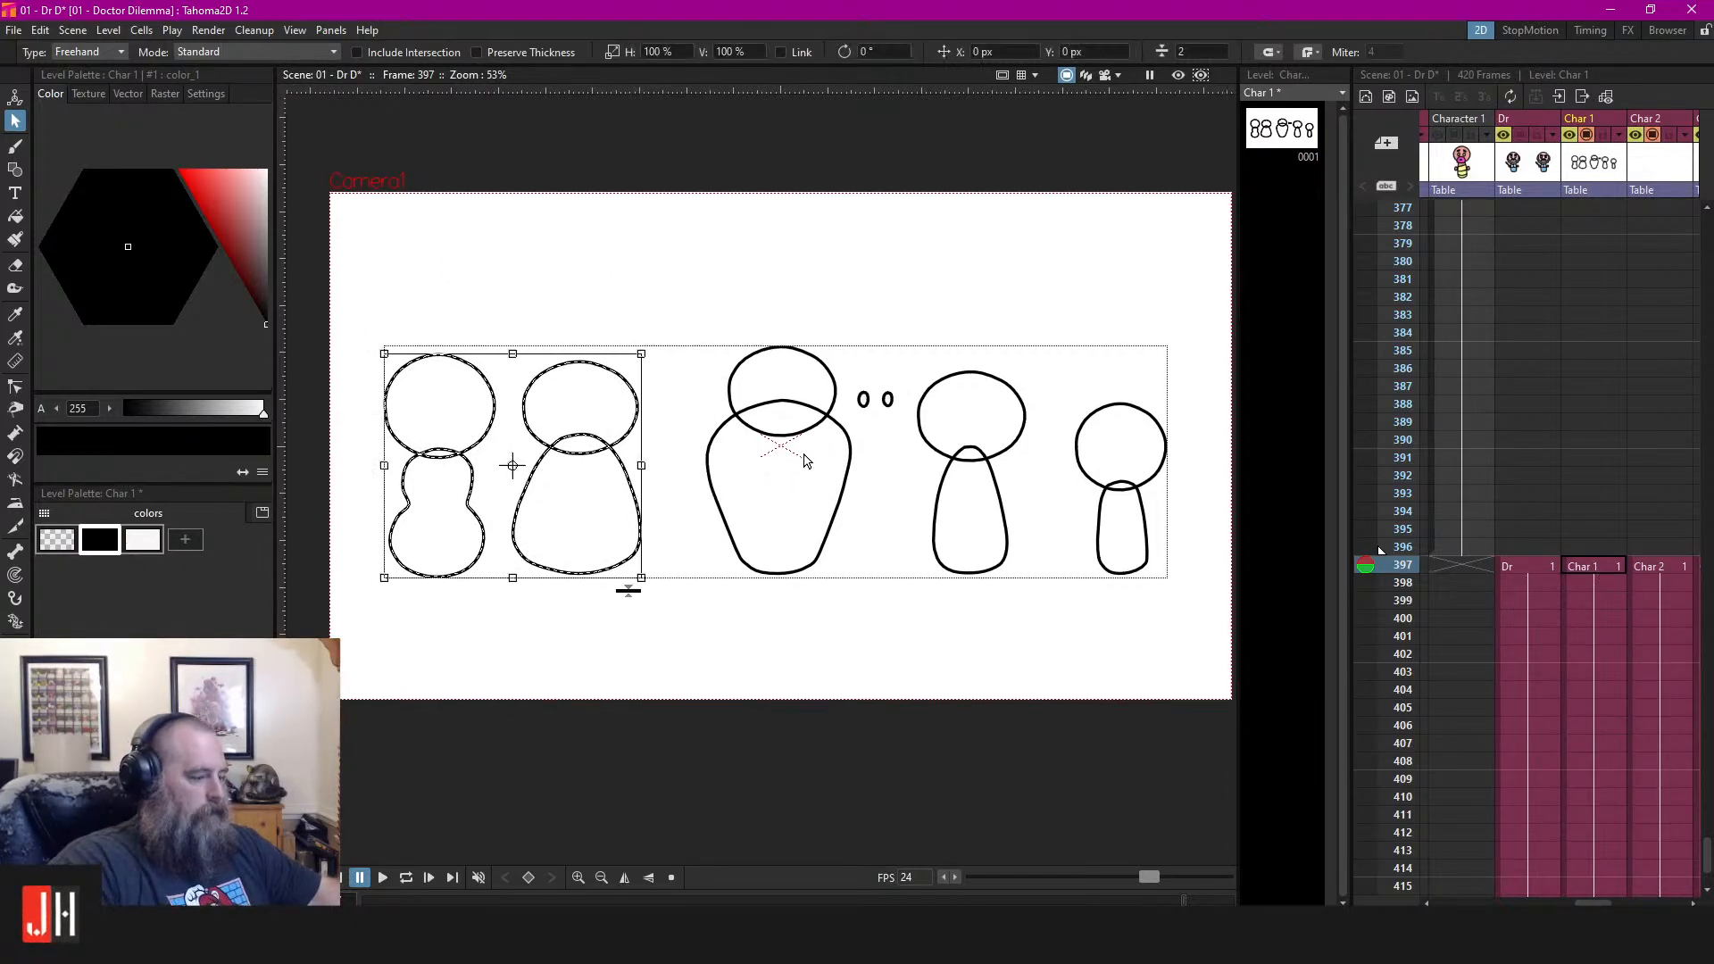
{"action": "key", "text": "Delete"}
{"action": "mouse_move", "coordinate": [973, 346]}
{"action": "left_mouse_down"}
{"action": "mouse_move", "coordinate": [813, 303]}
{"action": "mouse_move", "coordinate": [731, 392]}
{"action": "mouse_move", "coordinate": [704, 688]}
{"action": "mouse_move", "coordinate": [895, 241]}
{"action": "left_mouse_up"}
{"action": "key", "text": "Delete"}
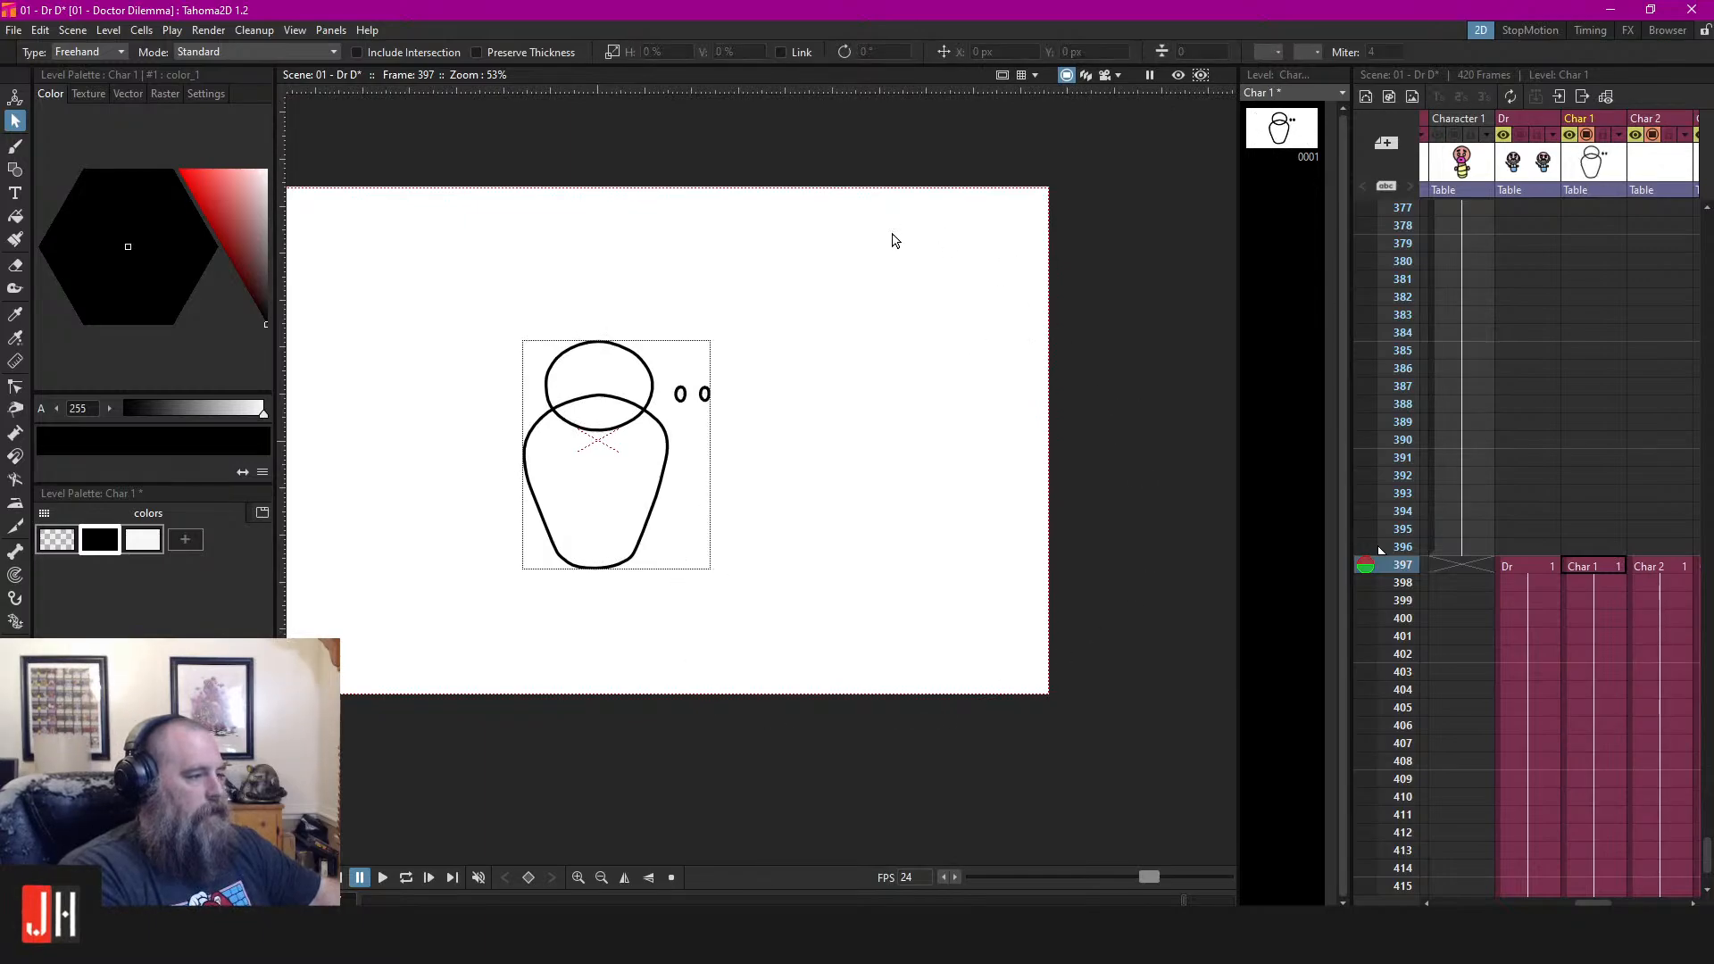
Paste the copied character outlines into the Char 2 drawing at frame 397 and hide the Char 1 column
{"action": "left_click", "coordinate": [1659, 569]}
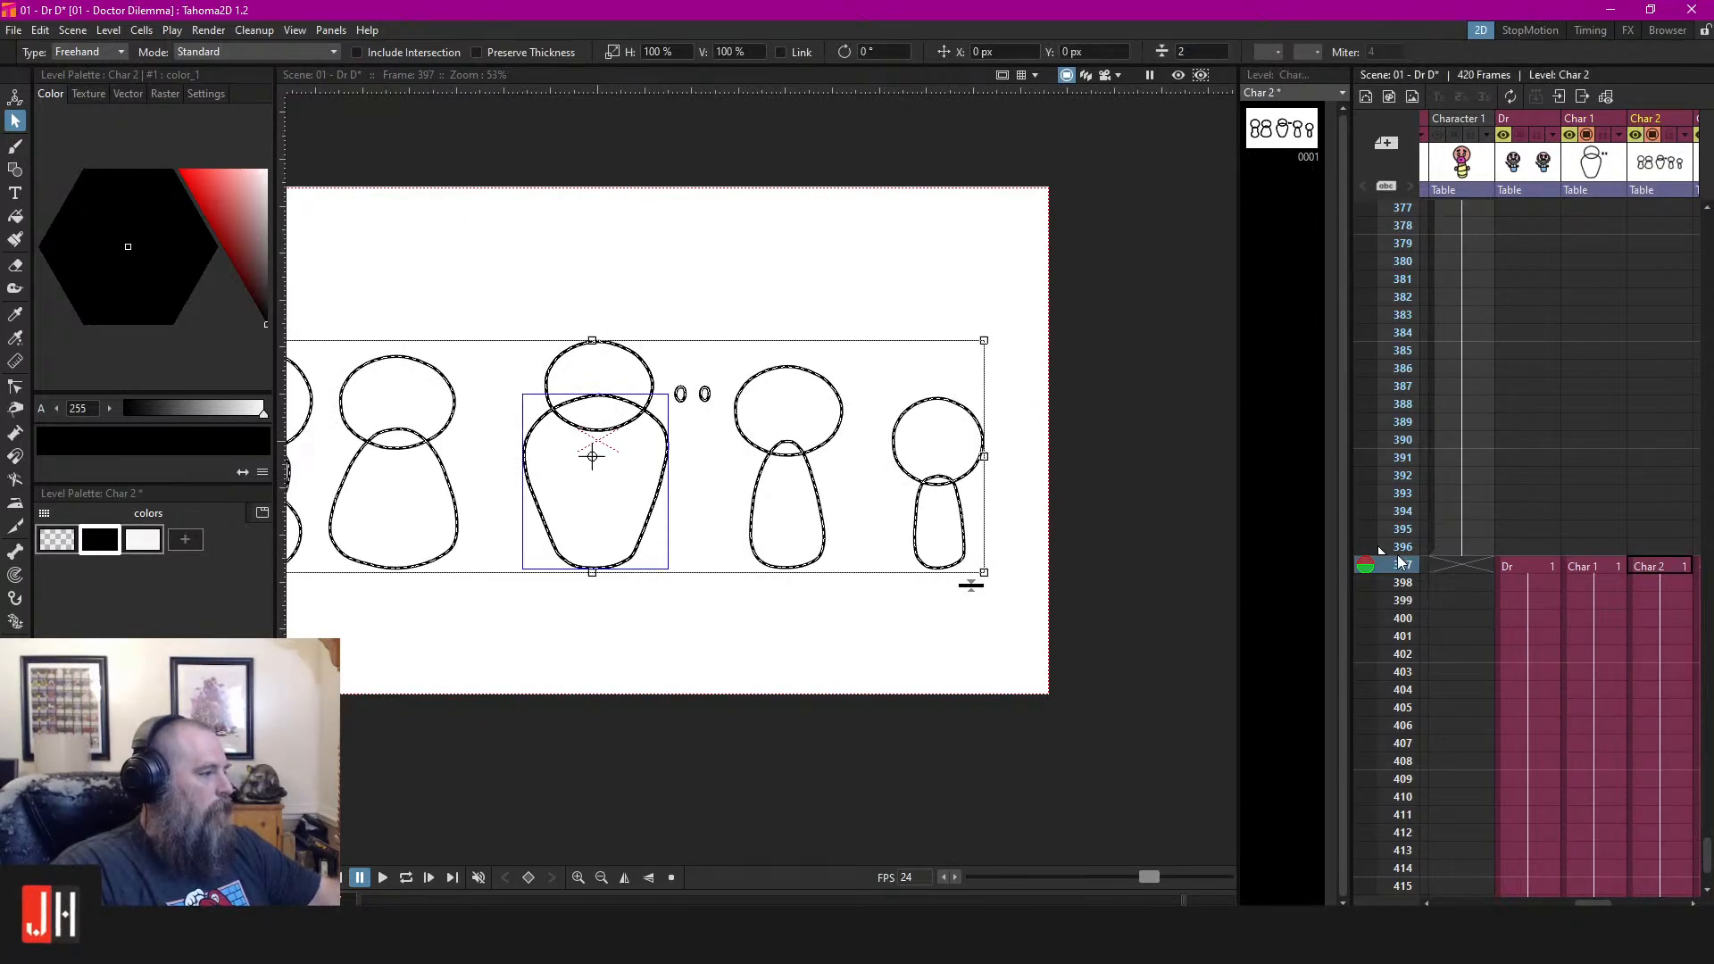
{"action": "left_click", "coordinate": [1588, 135]}
{"action": "left_click_drag", "start_coordinate": [785, 365], "coordinate": [959, 355]}
{"action": "left_click", "coordinate": [1657, 569]}
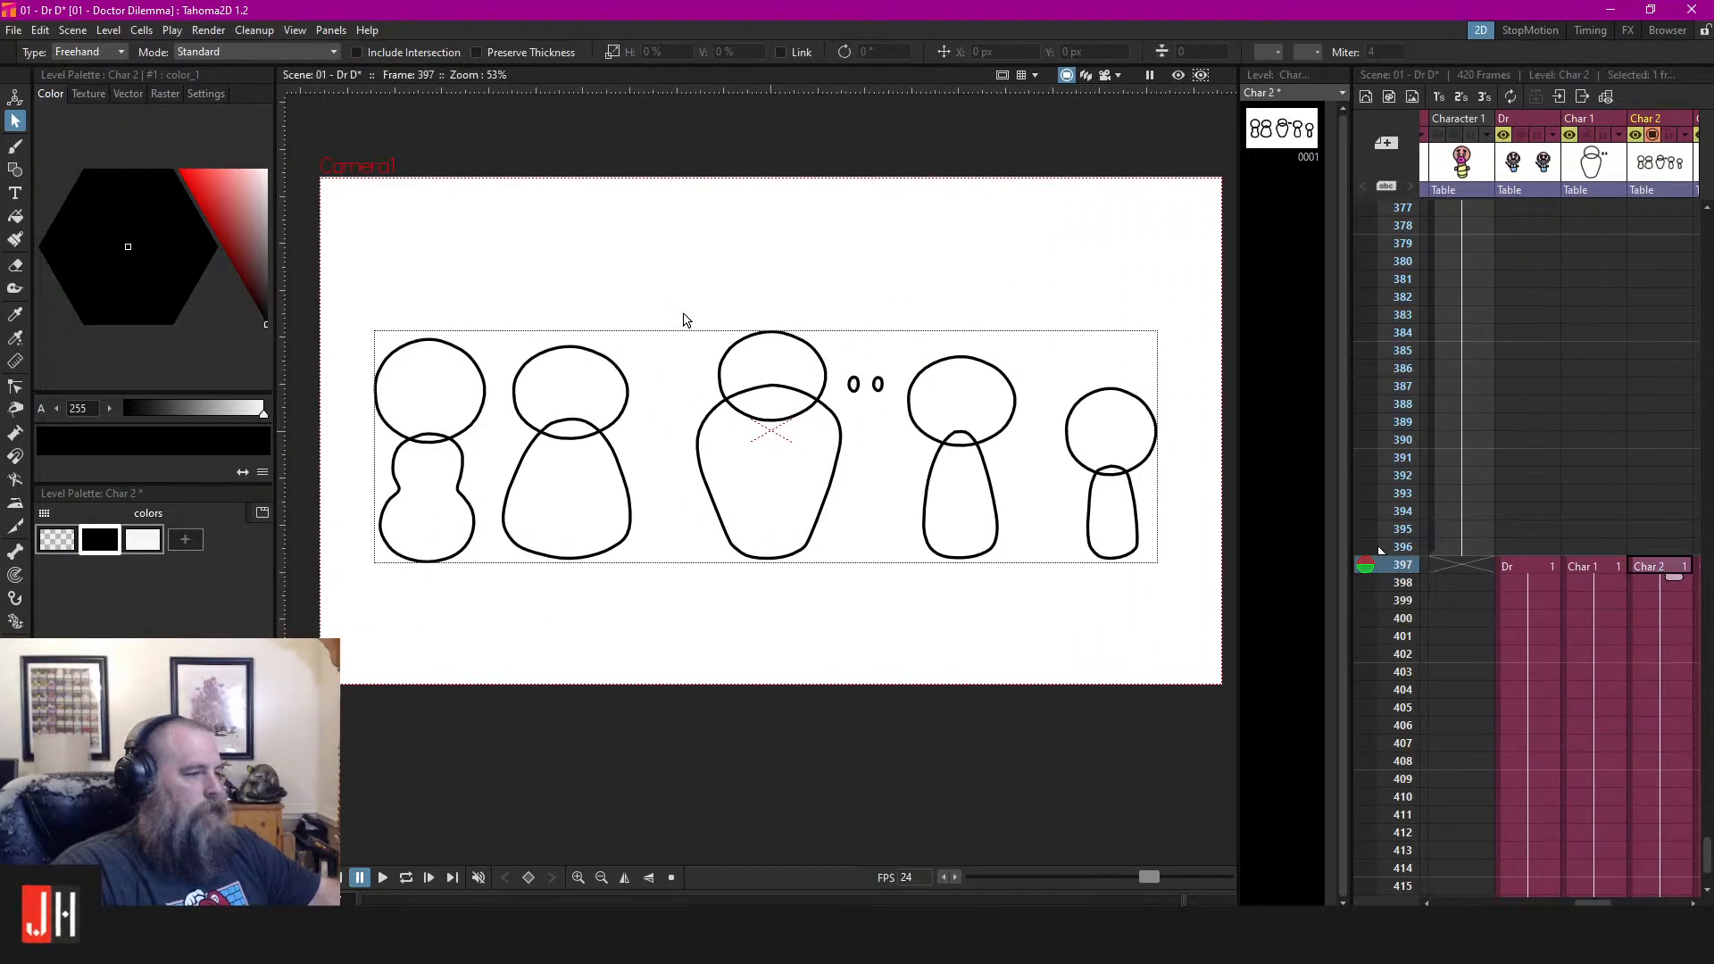
Delete every Char 2 figure except the leftmost hourglass-shaped one and the pair of eyes
{"action": "mouse_move", "coordinate": [668, 290]}
{"action": "left_mouse_down"}
{"action": "mouse_move", "coordinate": [509, 440]}
{"action": "mouse_move", "coordinate": [547, 604]}
{"action": "mouse_move", "coordinate": [846, 508]}
{"action": "mouse_move", "coordinate": [804, 259]}
{"action": "mouse_move", "coordinate": [678, 287]}
{"action": "left_mouse_up"}
{"action": "key", "text": "Delete"}
{"action": "mouse_move", "coordinate": [1125, 301]}
{"action": "left_mouse_down"}
{"action": "mouse_move", "coordinate": [919, 393]}
{"action": "mouse_move", "coordinate": [1217, 382]}
{"action": "mouse_move", "coordinate": [1126, 303]}
{"action": "left_mouse_up"}
{"action": "key", "text": "Delete"}
{"action": "left_click", "coordinate": [1000, 377]}
{"action": "key", "text": "Delete"}
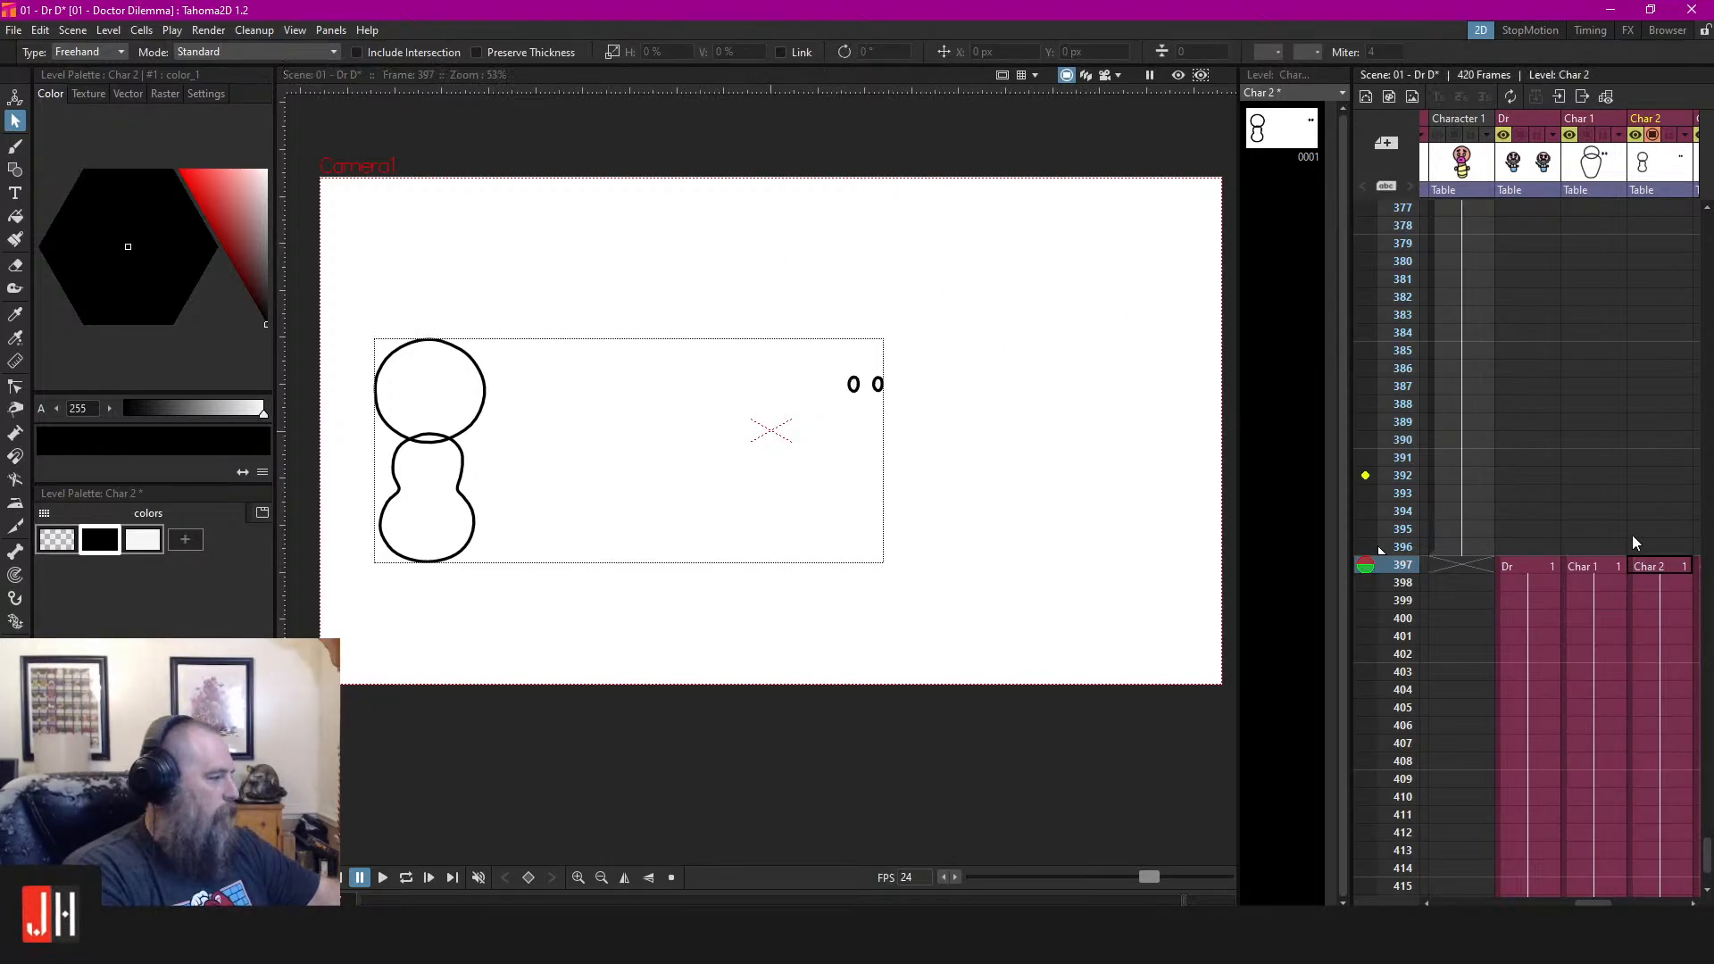
Paste the copied character outlines into the Char 3 drawing at frame 397 and hide the Char 2 column
{"action": "scroll", "coordinate": [1560, 897], "scroll_direction": "right", "scroll_amount": 5}
{"action": "left_click", "coordinate": [1485, 571]}
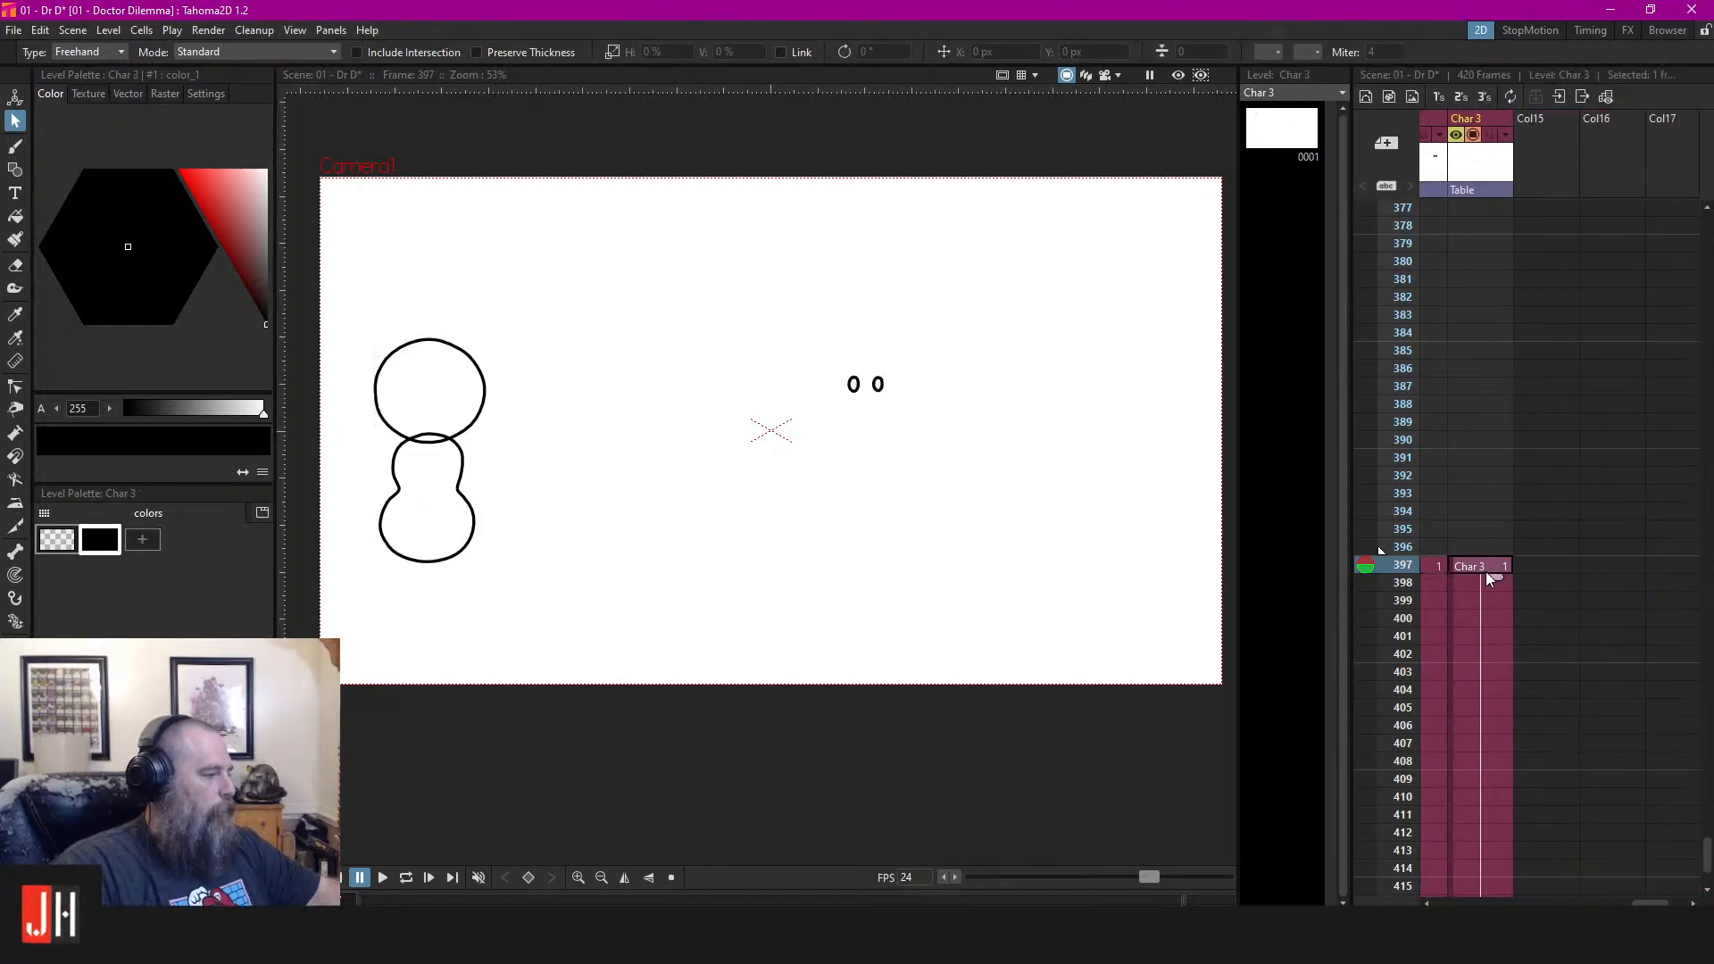
{"action": "key", "text": "ctrl+v"}
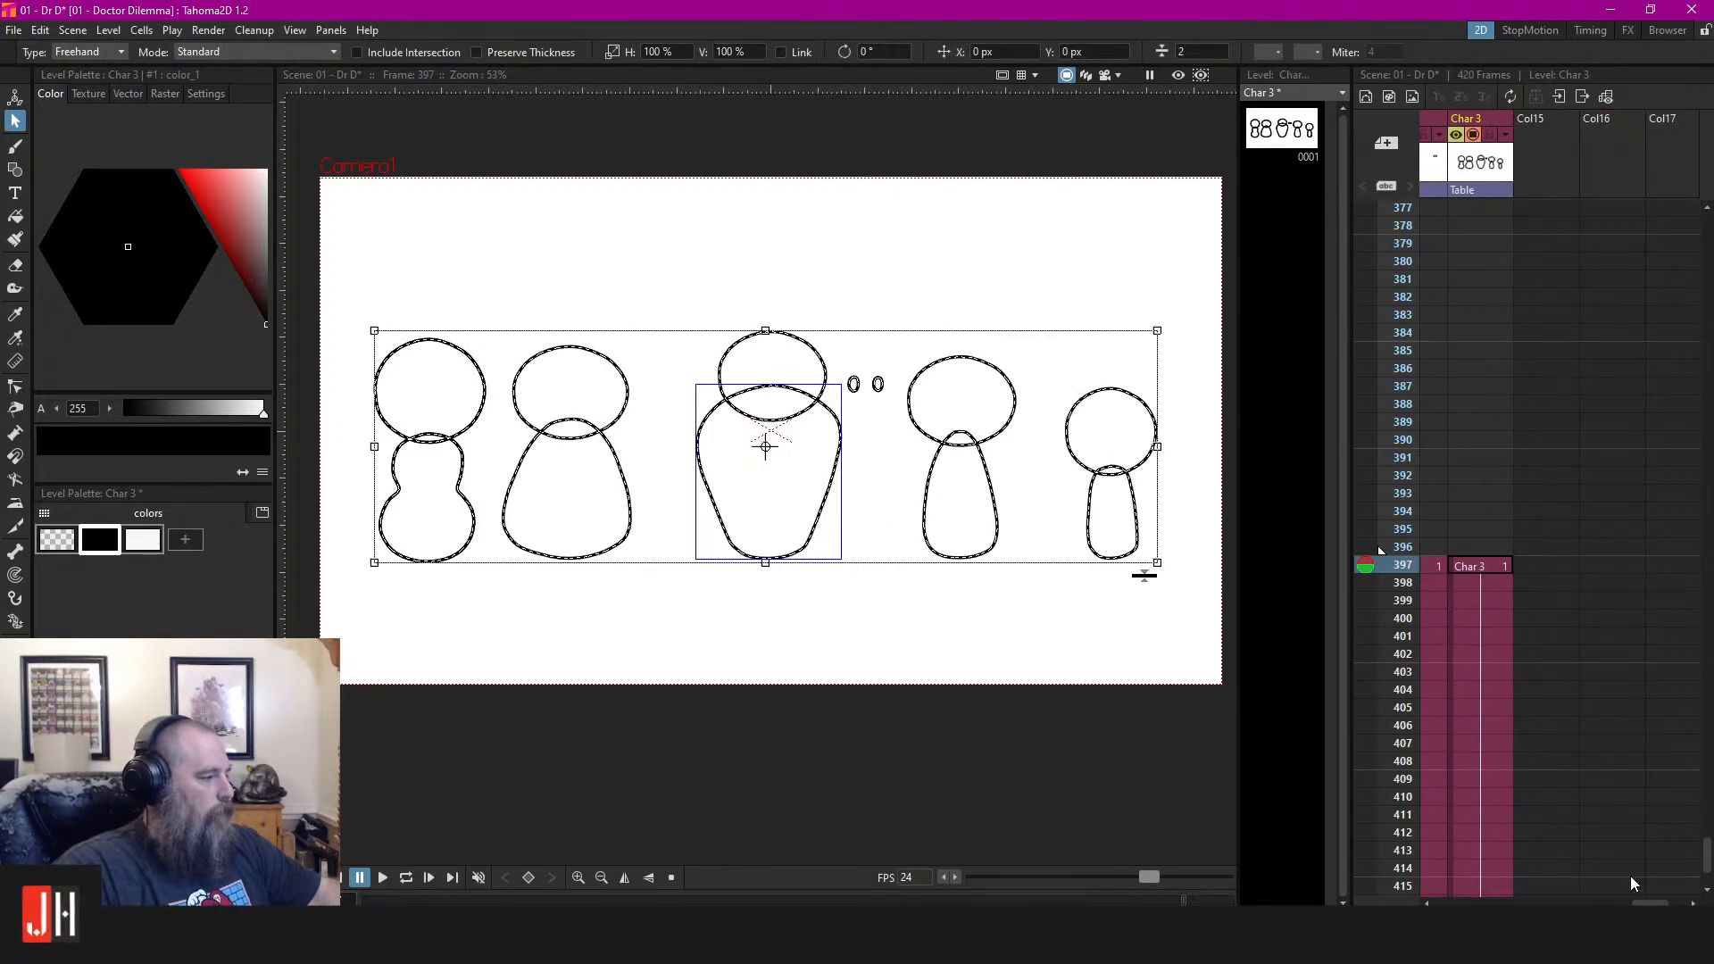
{"action": "scroll", "coordinate": [1607, 803], "scroll_direction": "left", "scroll_amount": 3}
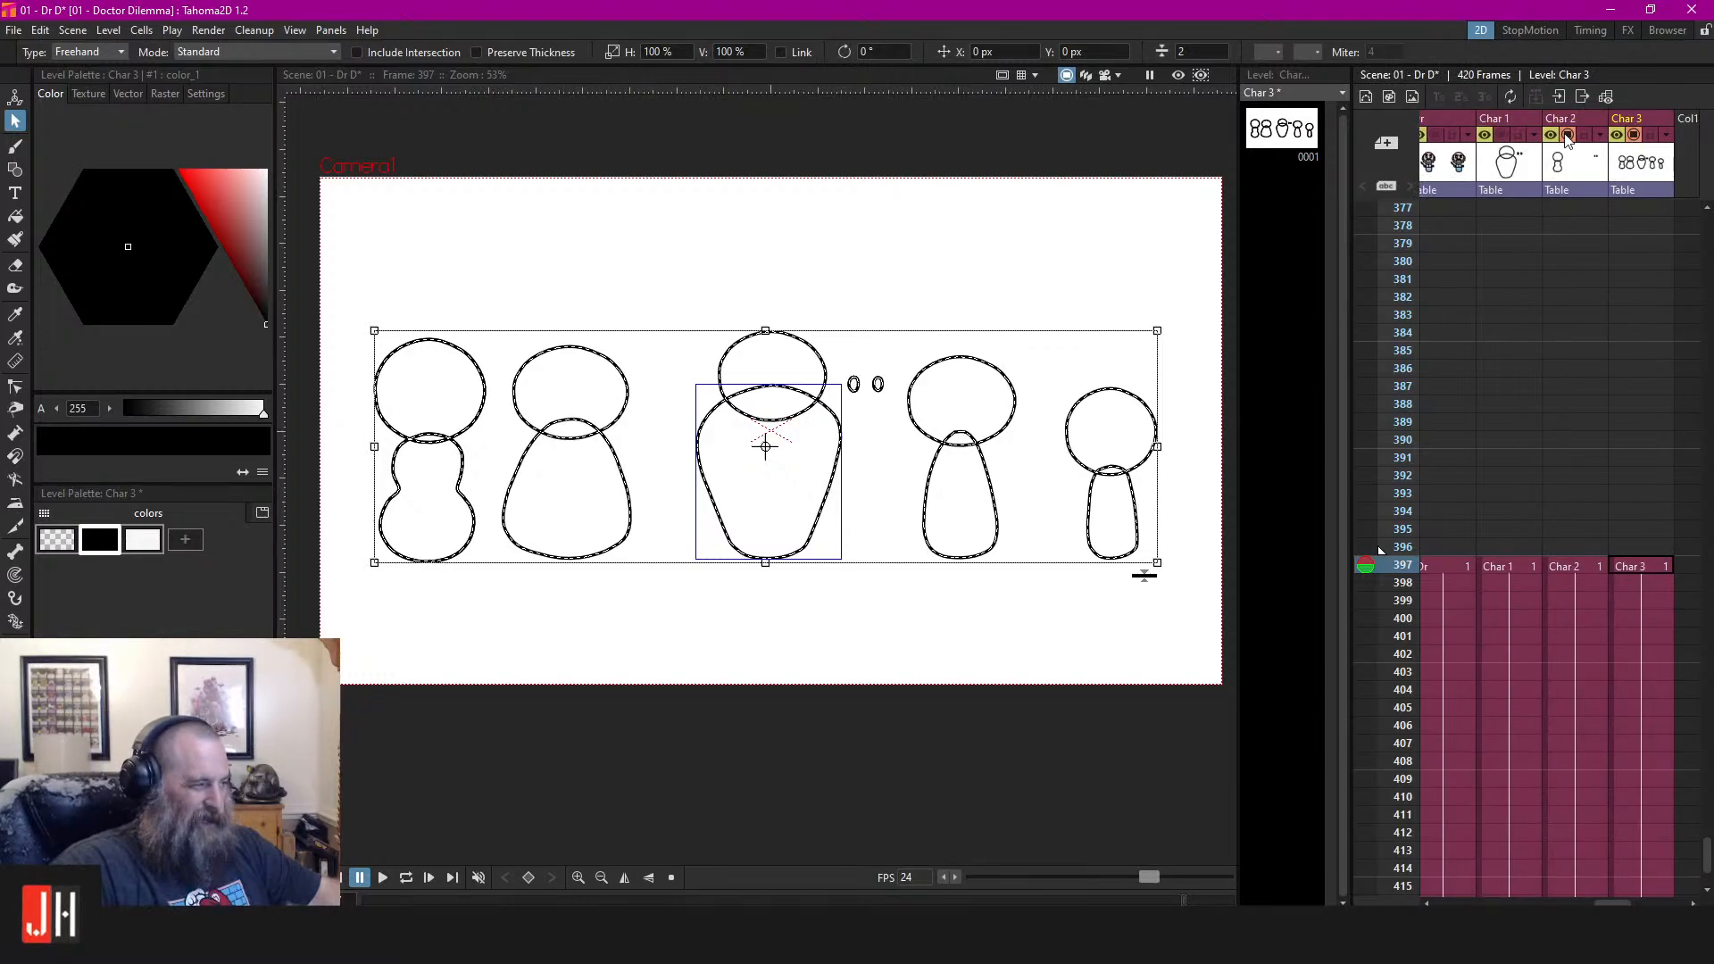
{"action": "left_click", "coordinate": [1567, 138]}
{"action": "left_click", "coordinate": [1642, 563]}
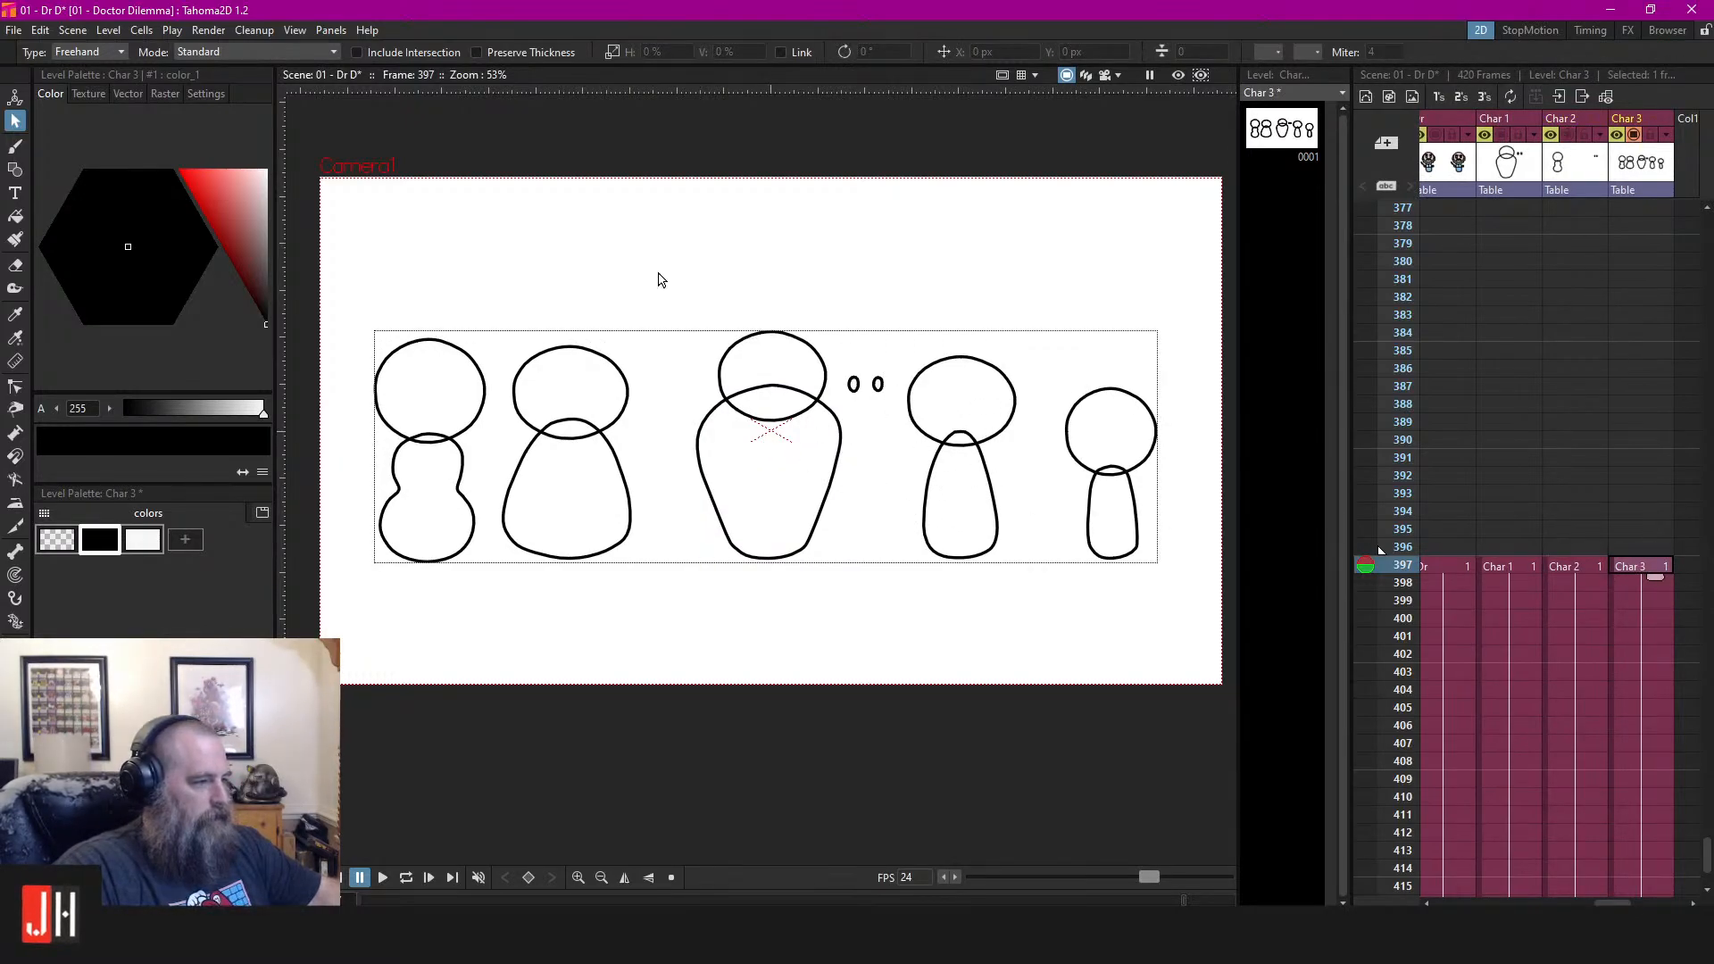
Delete the three leftmost figures and the rightmost small figure from Char 3, keeping the slim figure and the eyes
{"action": "mouse_move", "coordinate": [630, 268]}
{"action": "left_mouse_down"}
{"action": "mouse_move", "coordinate": [344, 423]}
{"action": "mouse_move", "coordinate": [507, 675]}
{"action": "mouse_move", "coordinate": [842, 601]}
{"action": "mouse_move", "coordinate": [864, 496]}
{"action": "mouse_move", "coordinate": [851, 412]}
{"action": "mouse_move", "coordinate": [787, 268]}
{"action": "left_mouse_up"}
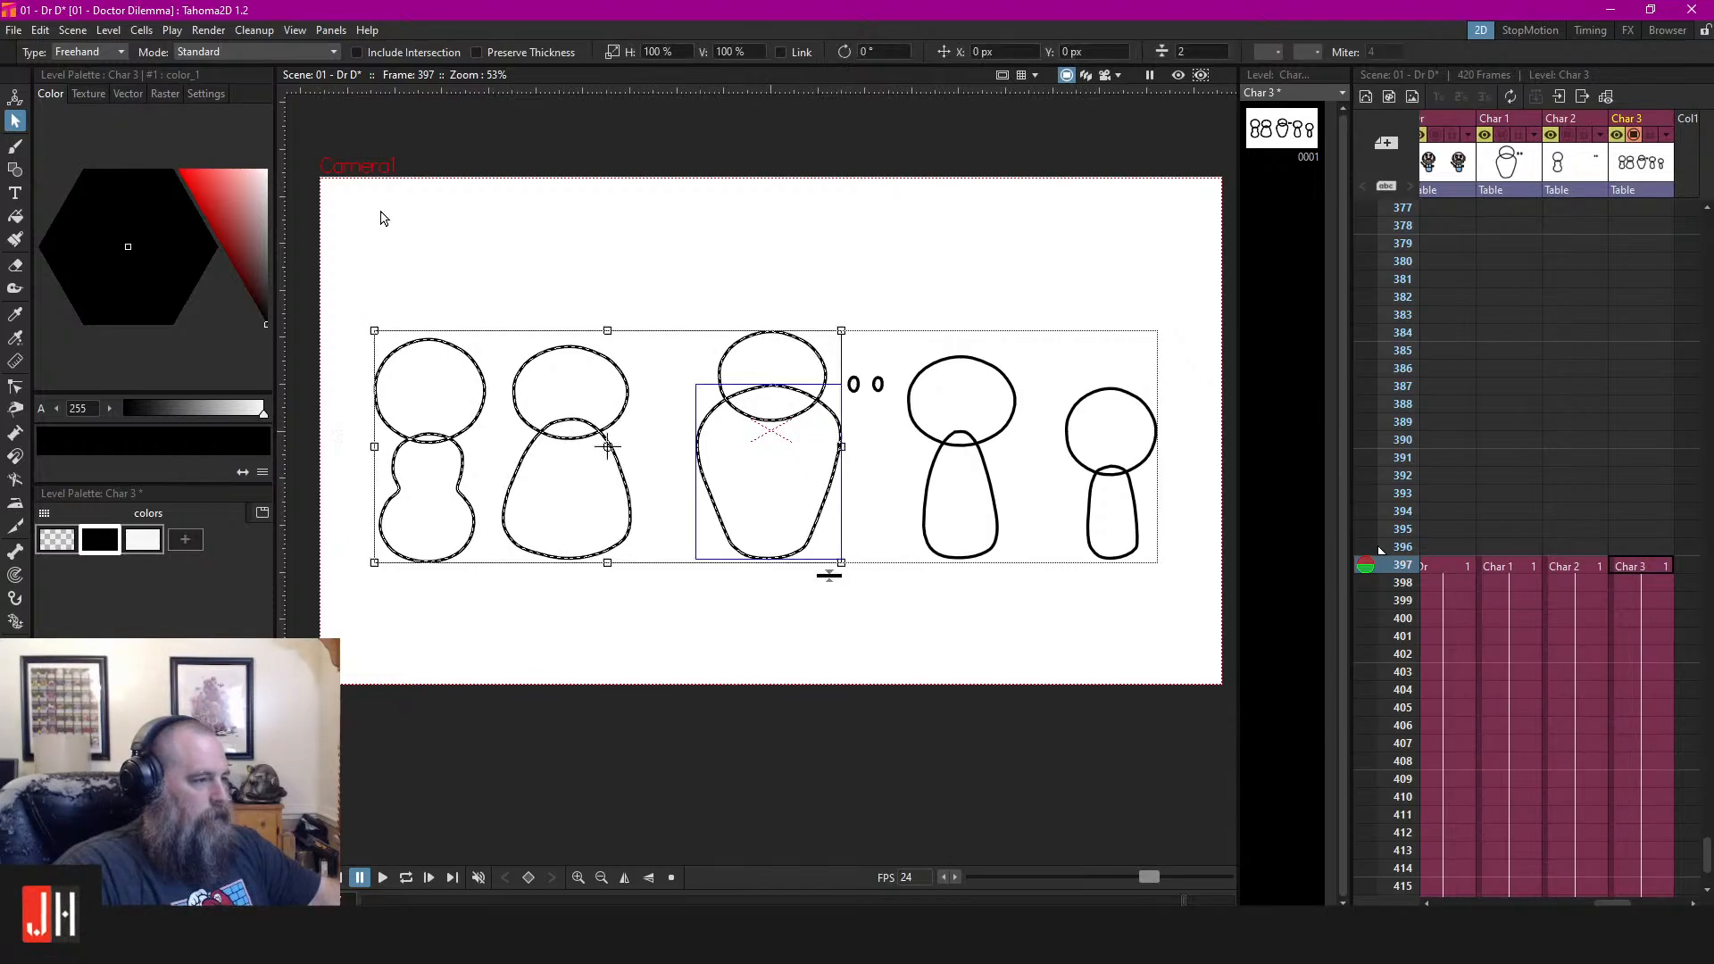
{"action": "key", "text": "Delete"}
{"action": "left_click_drag", "start_coordinate": [1052, 387], "coordinate": [1098, 332]}
{"action": "key", "text": "Delete"}
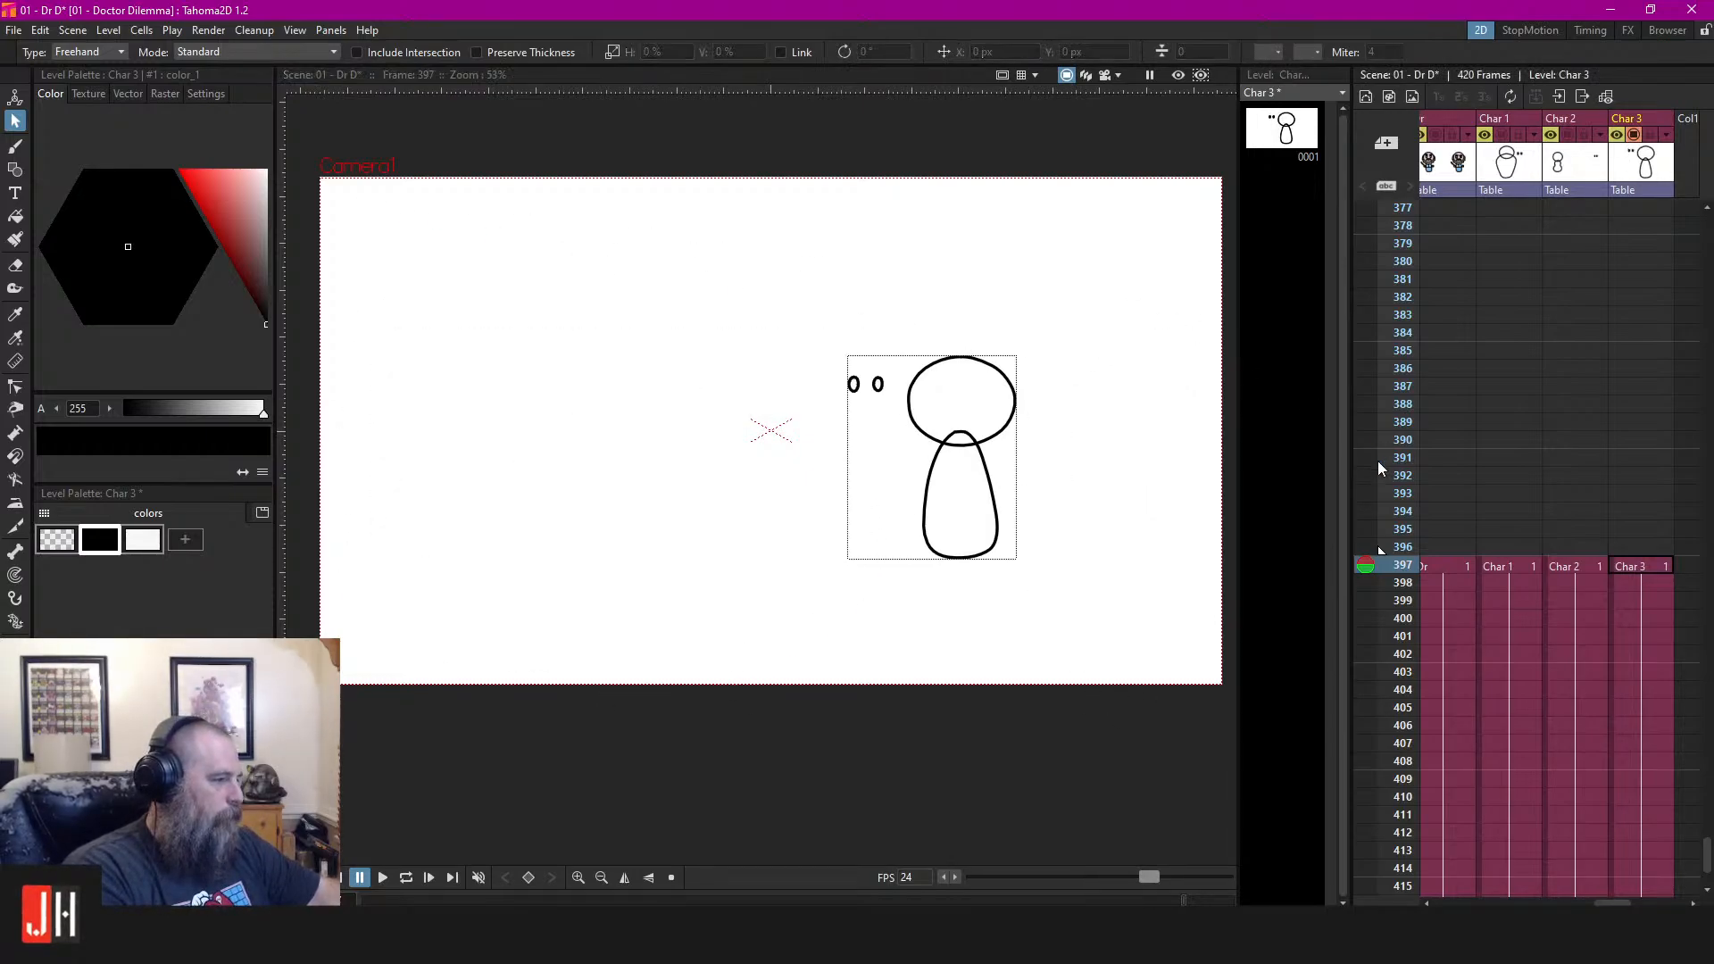
Make the Char 2, Char 1 and Dr columns visible again and save the scene
{"action": "left_click", "coordinate": [1568, 134]}
{"action": "left_click", "coordinate": [1503, 134]}
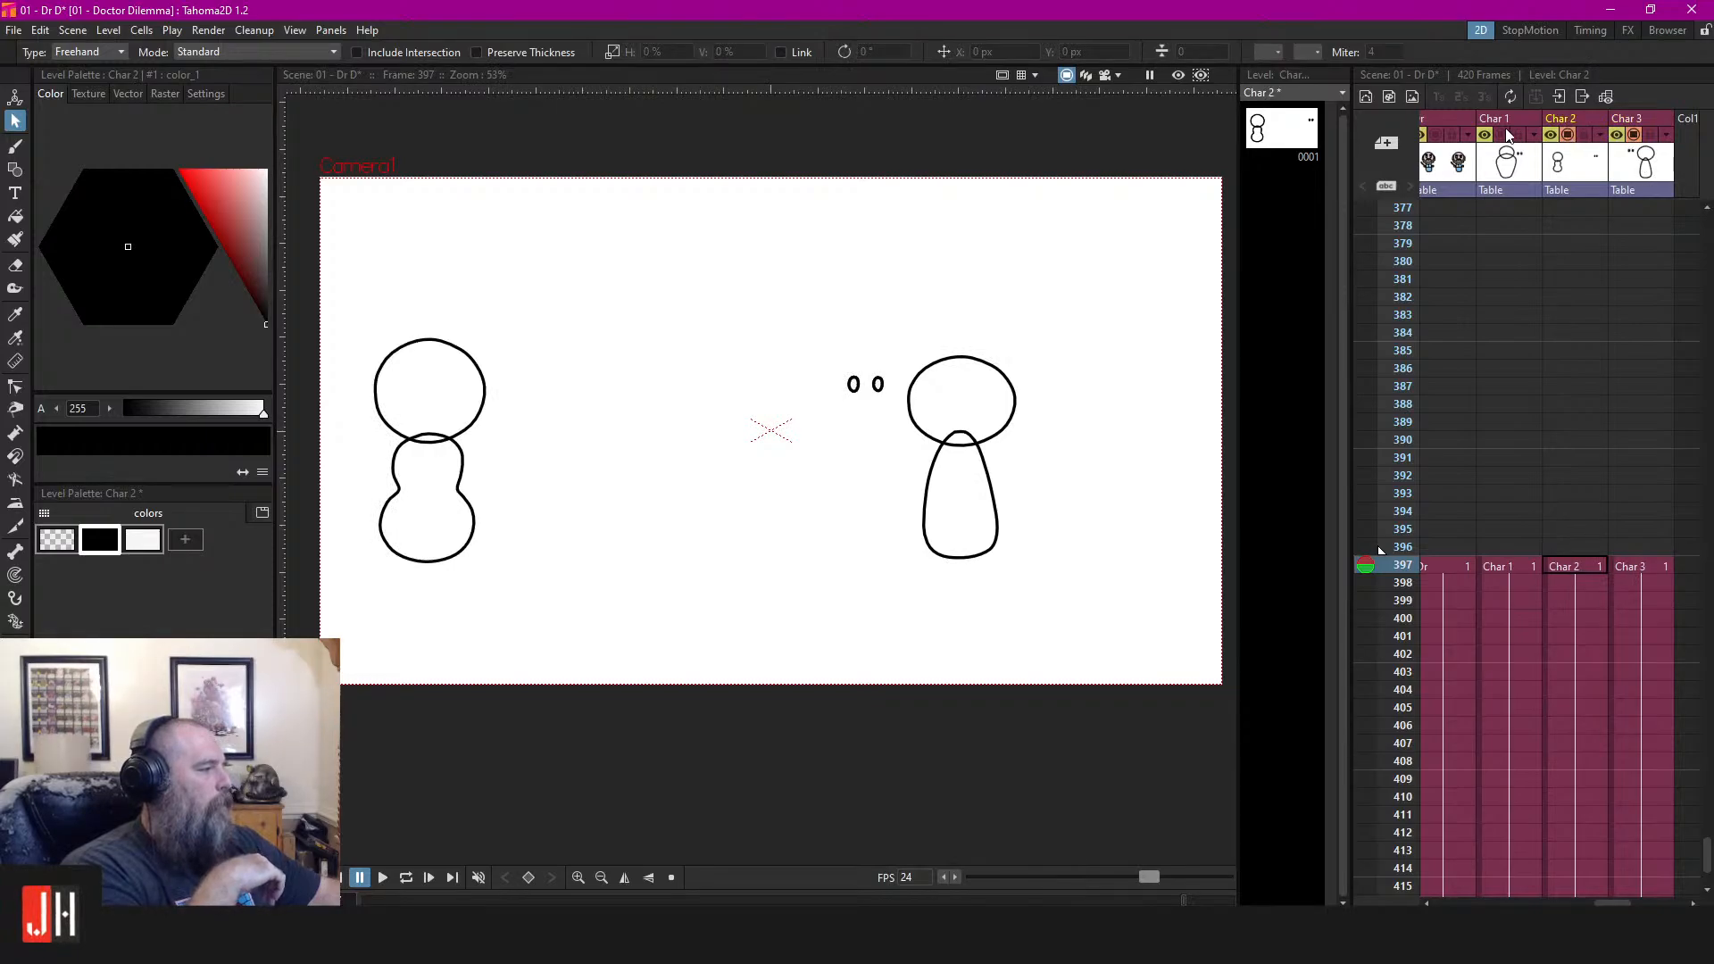
{"action": "mouse_move", "coordinate": [849, 357]}
{"action": "left_mouse_down"}
{"action": "mouse_move", "coordinate": [993, 374]}
{"action": "mouse_move", "coordinate": [977, 375]}
{"action": "left_mouse_up"}
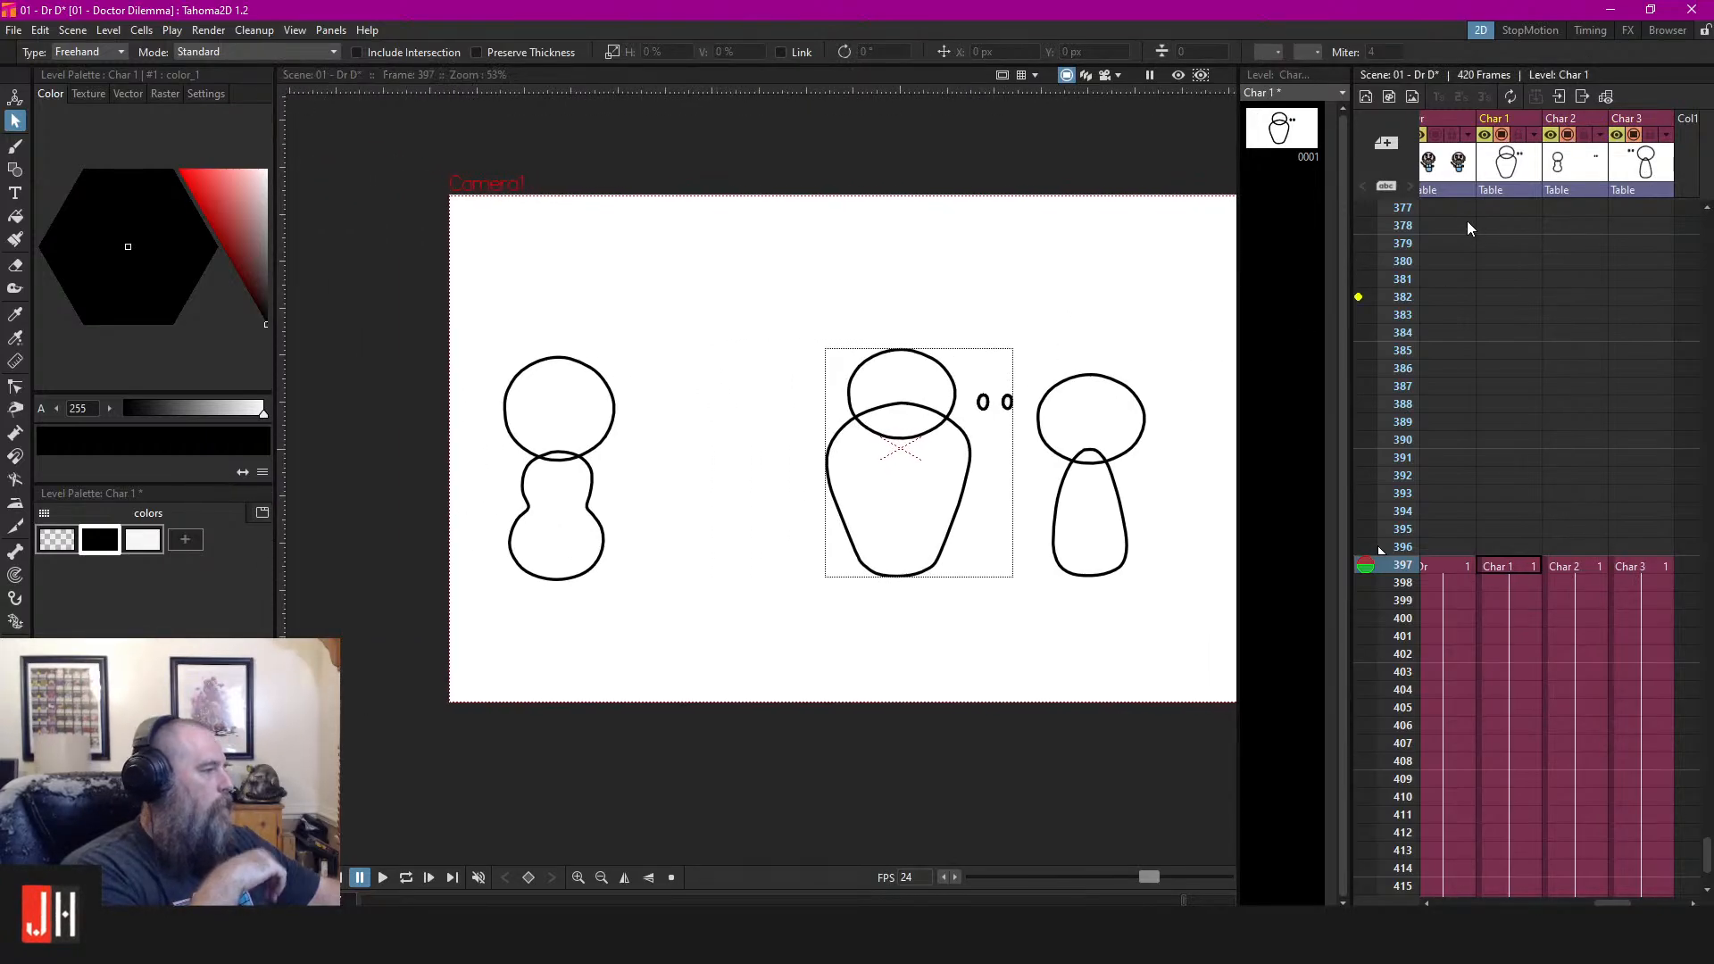
{"action": "scroll", "coordinate": [1626, 855], "scroll_direction": "left", "scroll_amount": 2}
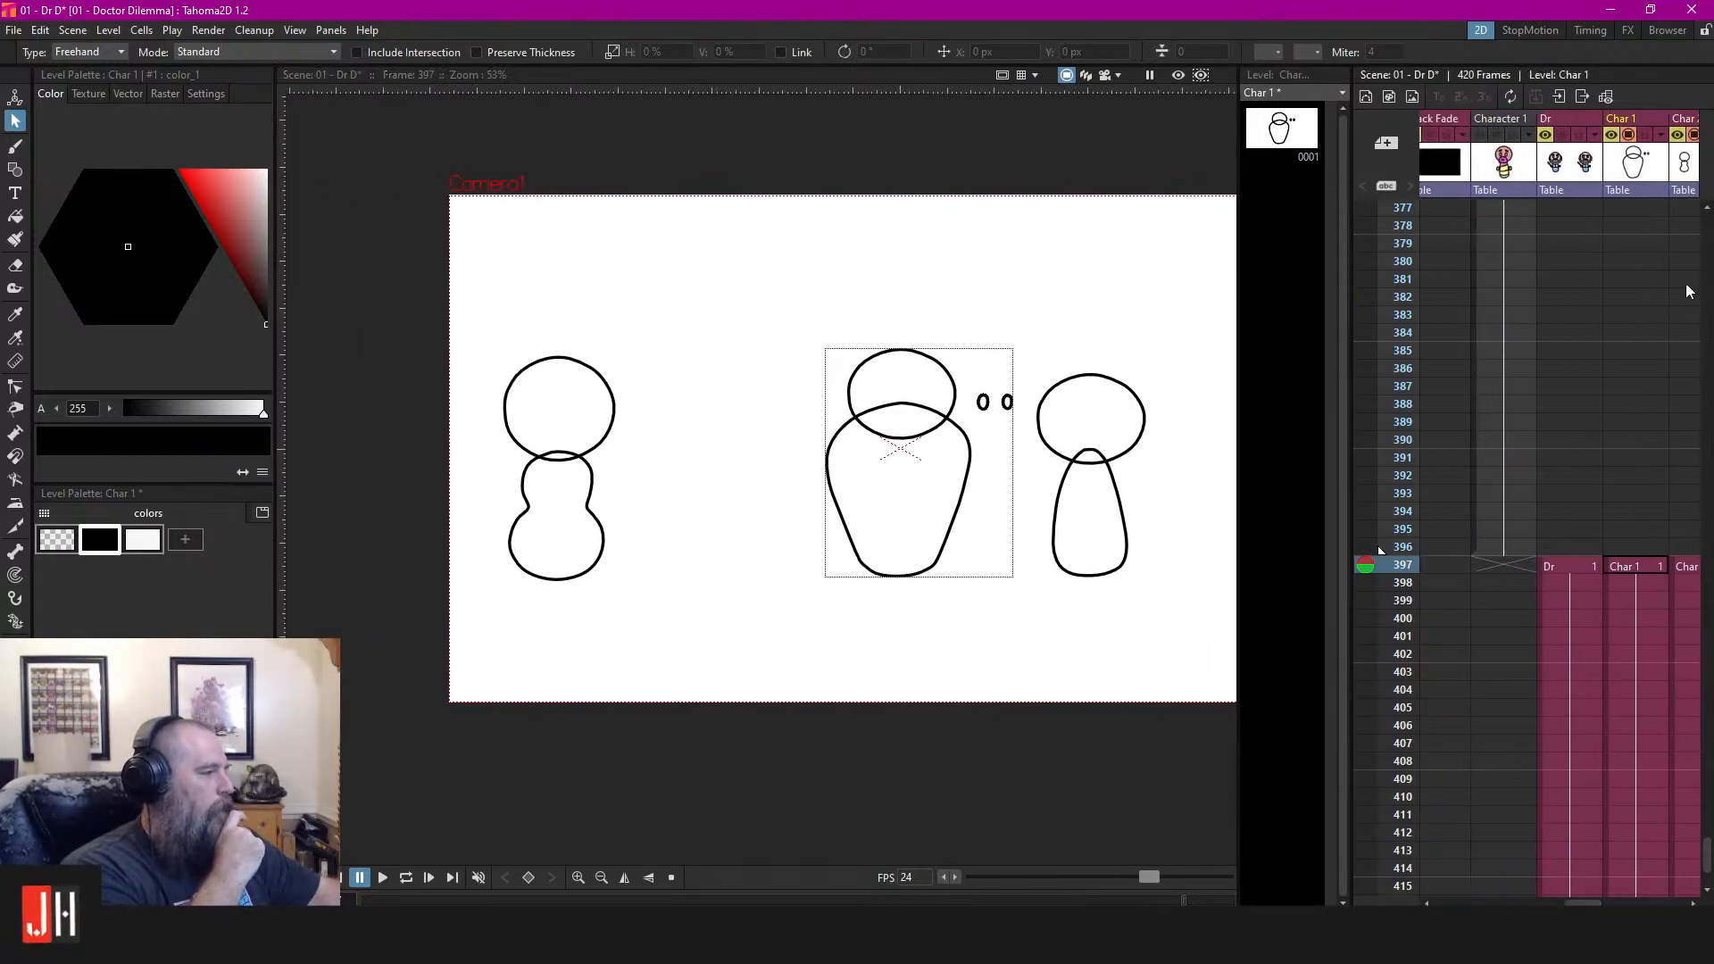
{"action": "left_click", "coordinate": [1561, 134]}
{"action": "left_click_drag", "start_coordinate": [1142, 404], "coordinate": [1038, 427]}
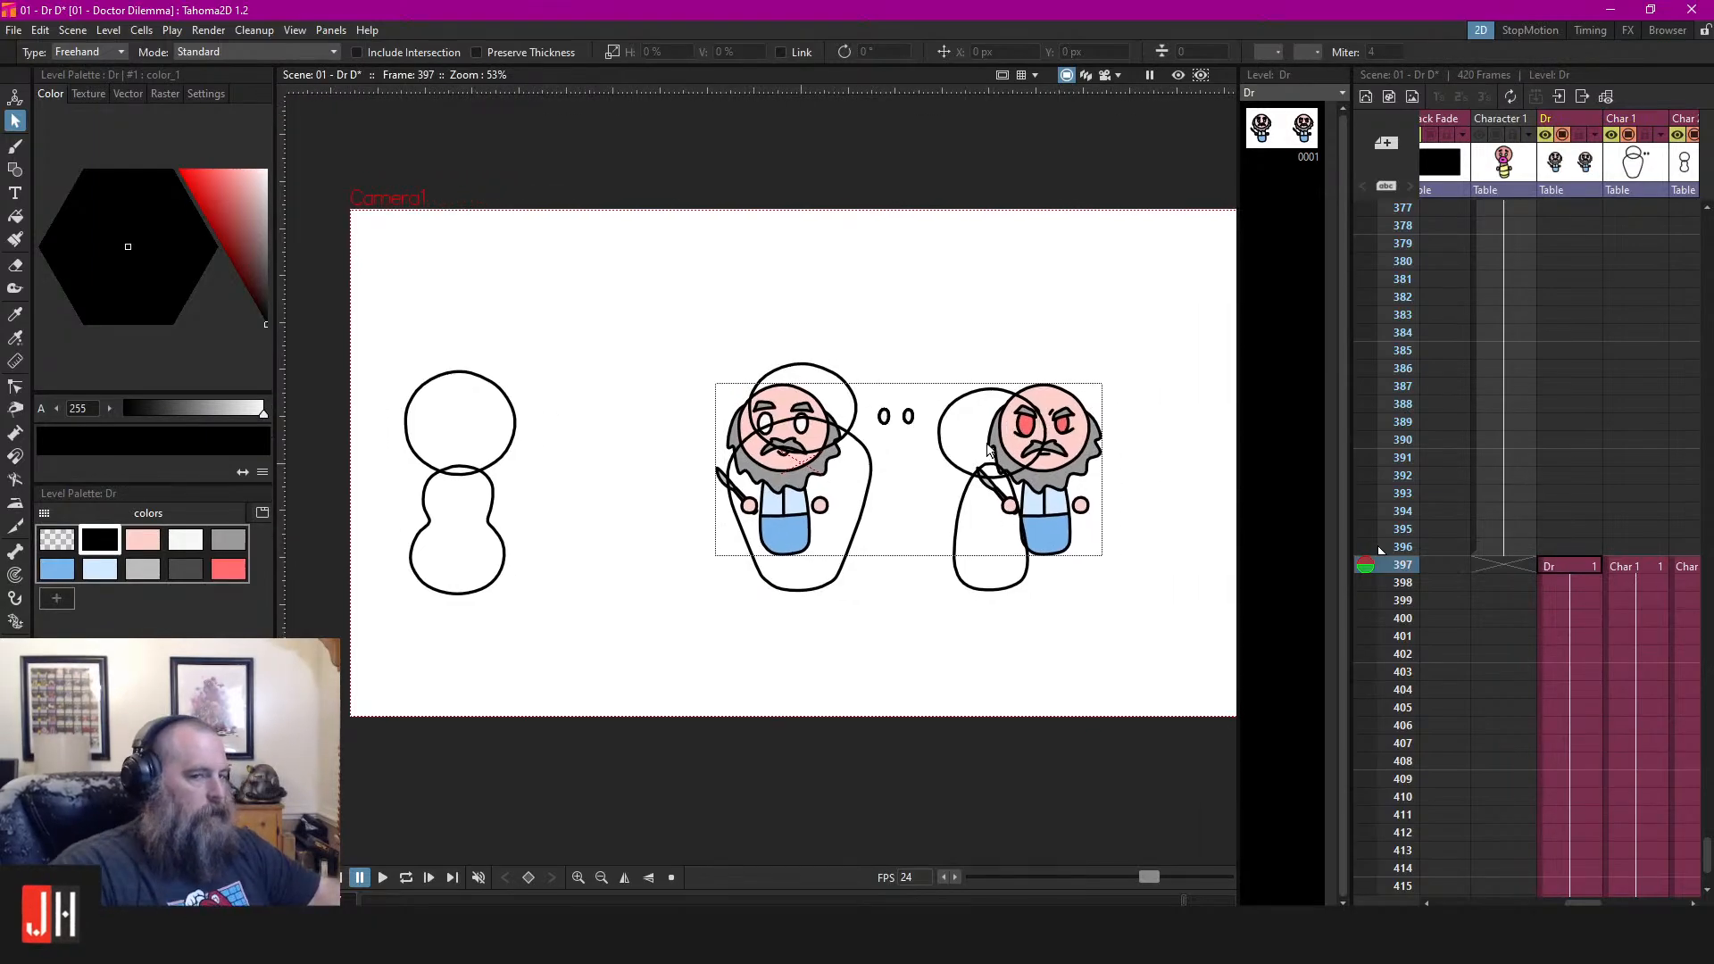
{"action": "key", "text": "ctrl+s"}
{"action": "scroll", "coordinate": [958, 428], "scroll_direction": "up", "scroll_amount": 2}
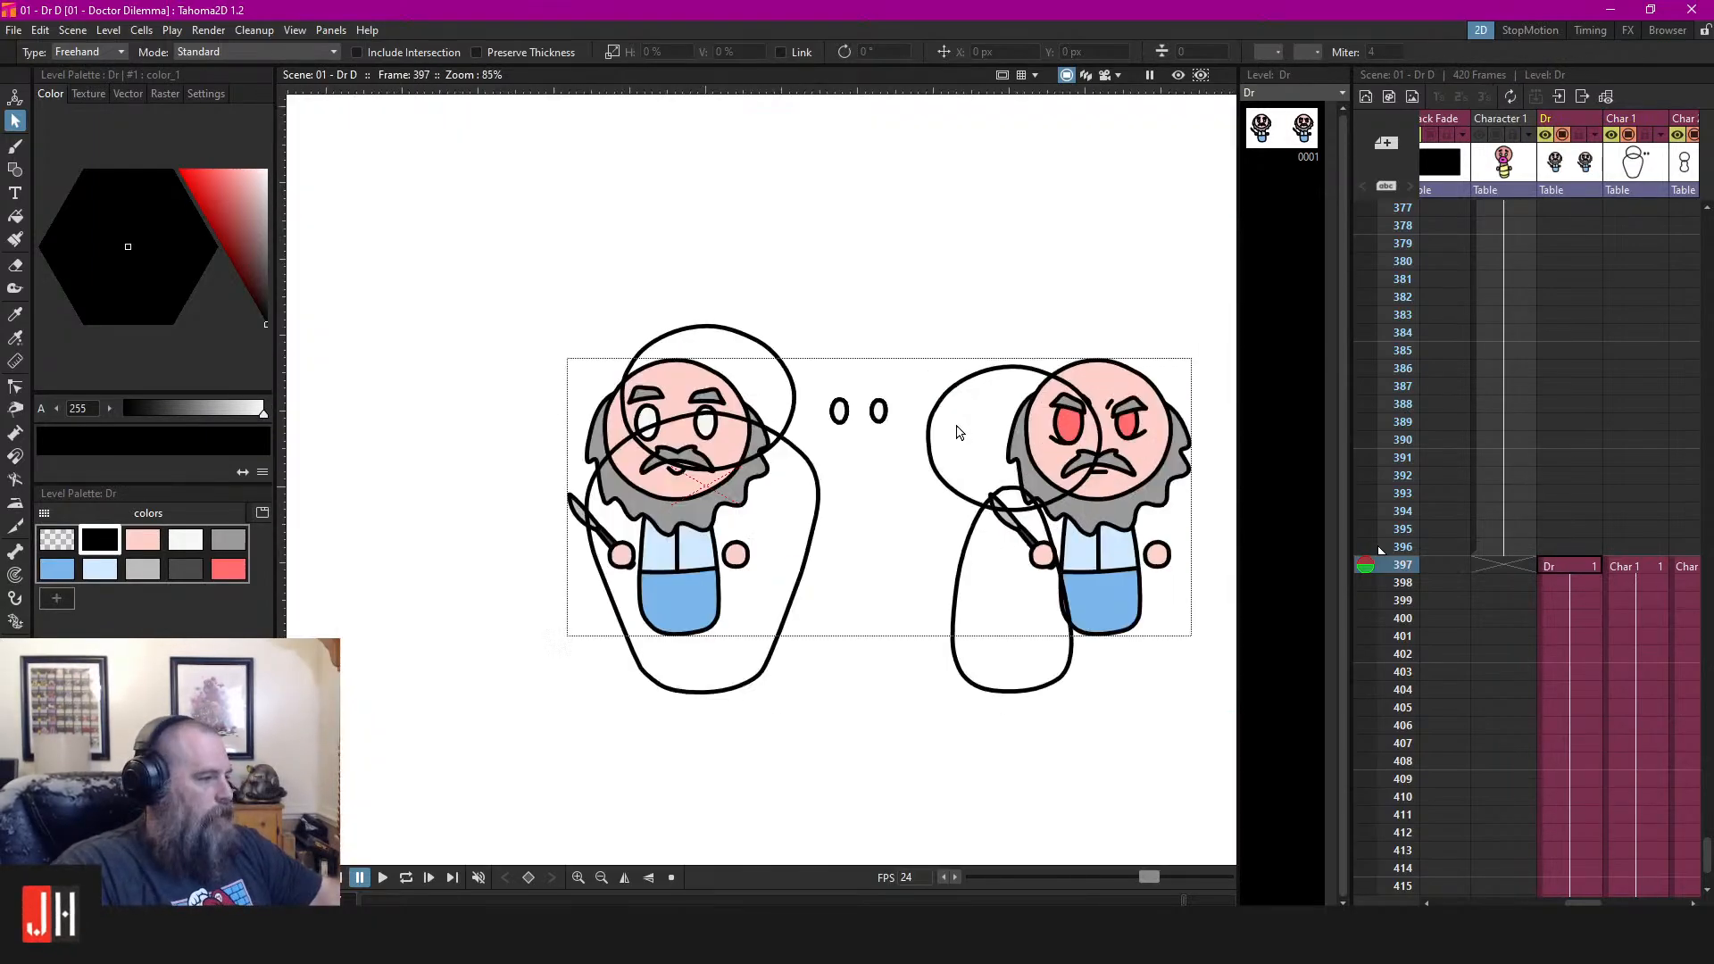
Copy the camera keyframe from frame 122 to frame 396 and move the camera keyframe at frame 398 to frame 397
{"action": "left_click", "coordinate": [1499, 547]}
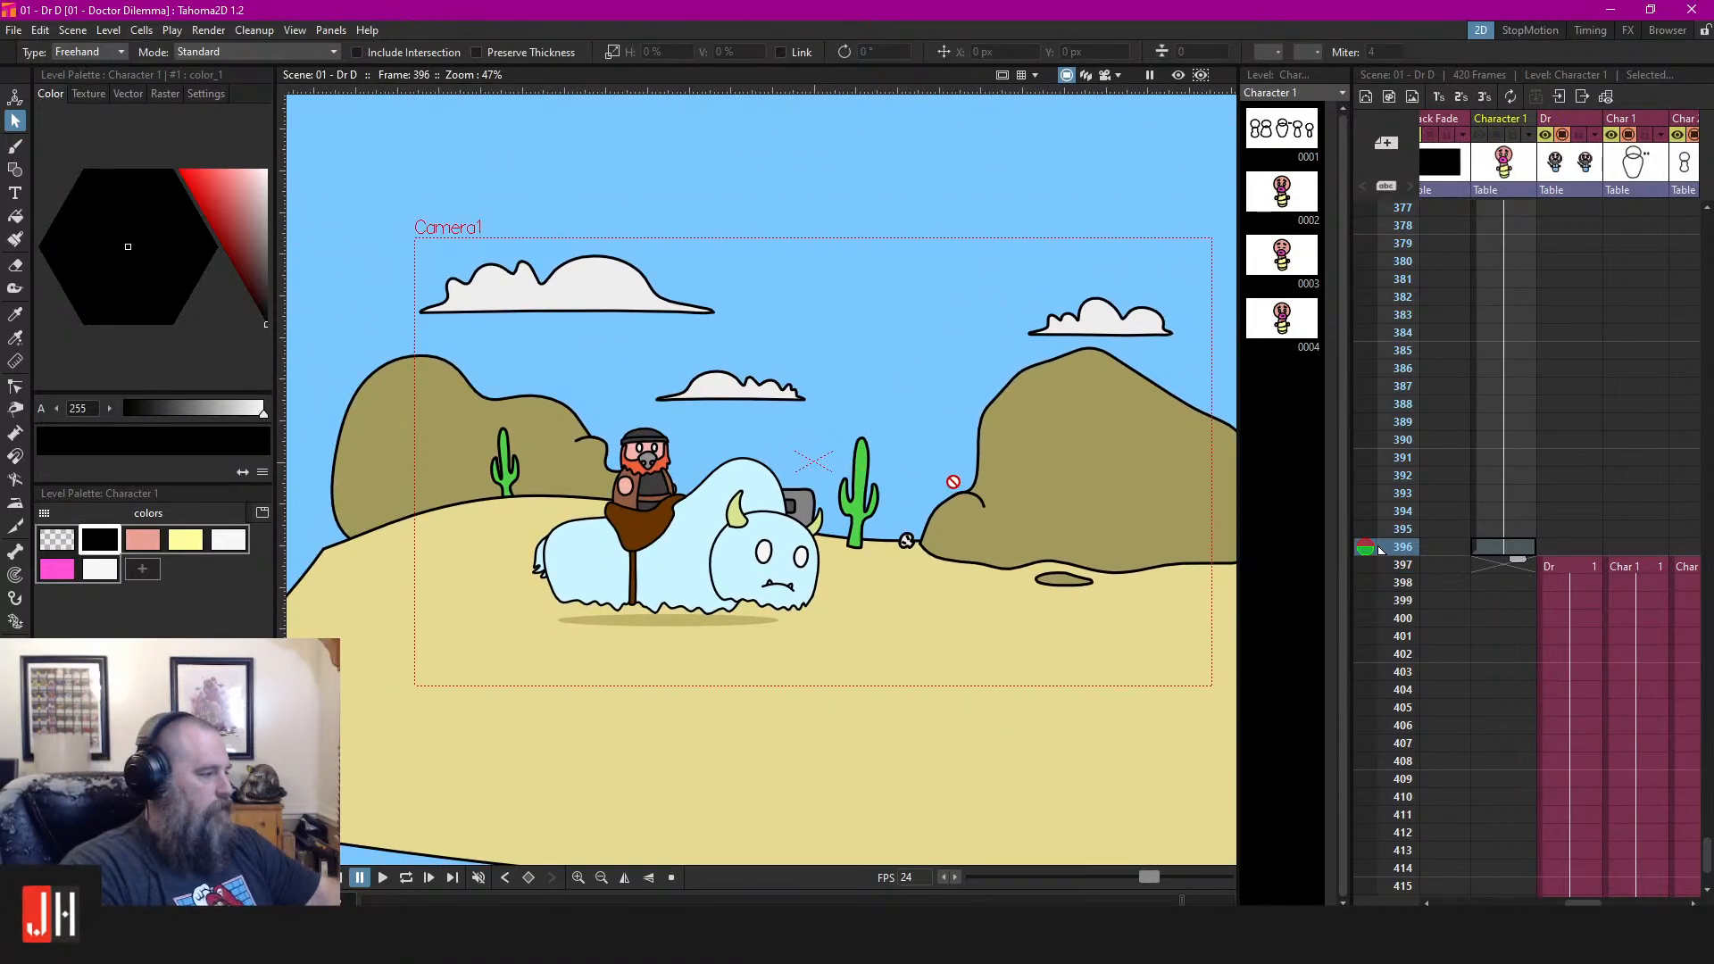
{"action": "key", "text": "l"}
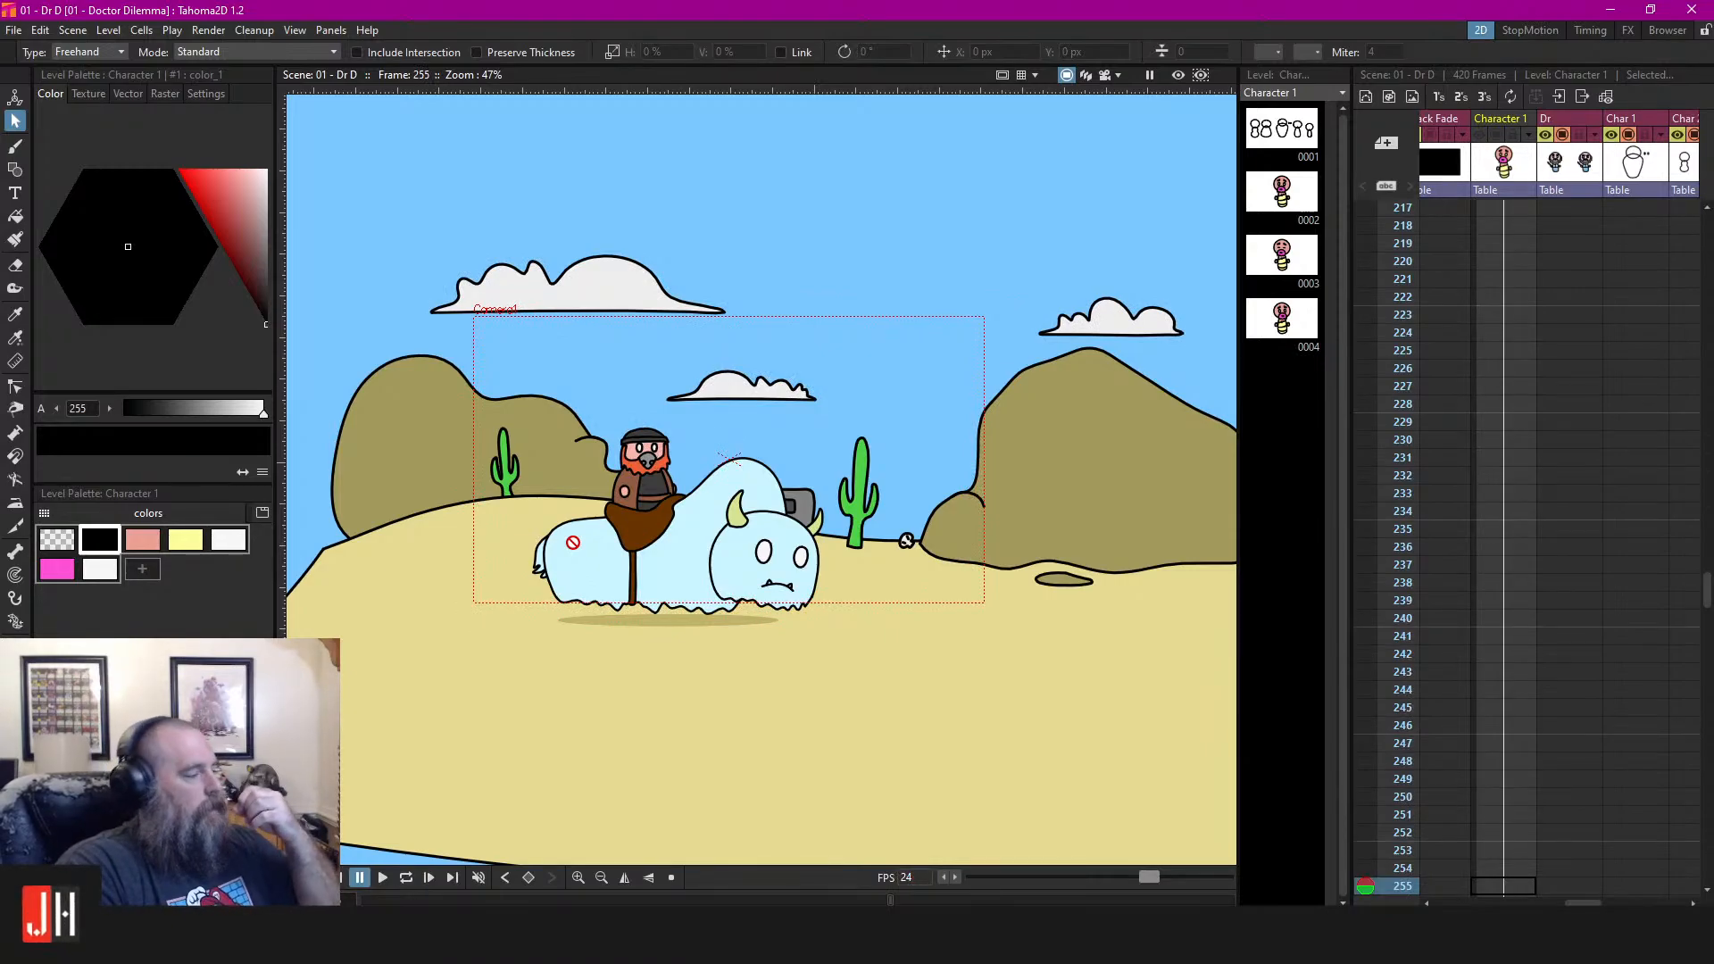
{"action": "left_click_drag", "start_coordinate": [1583, 904], "coordinate": [1451, 903]}
{"action": "scroll", "coordinate": [1457, 446], "scroll_direction": "up", "scroll_amount": 15}
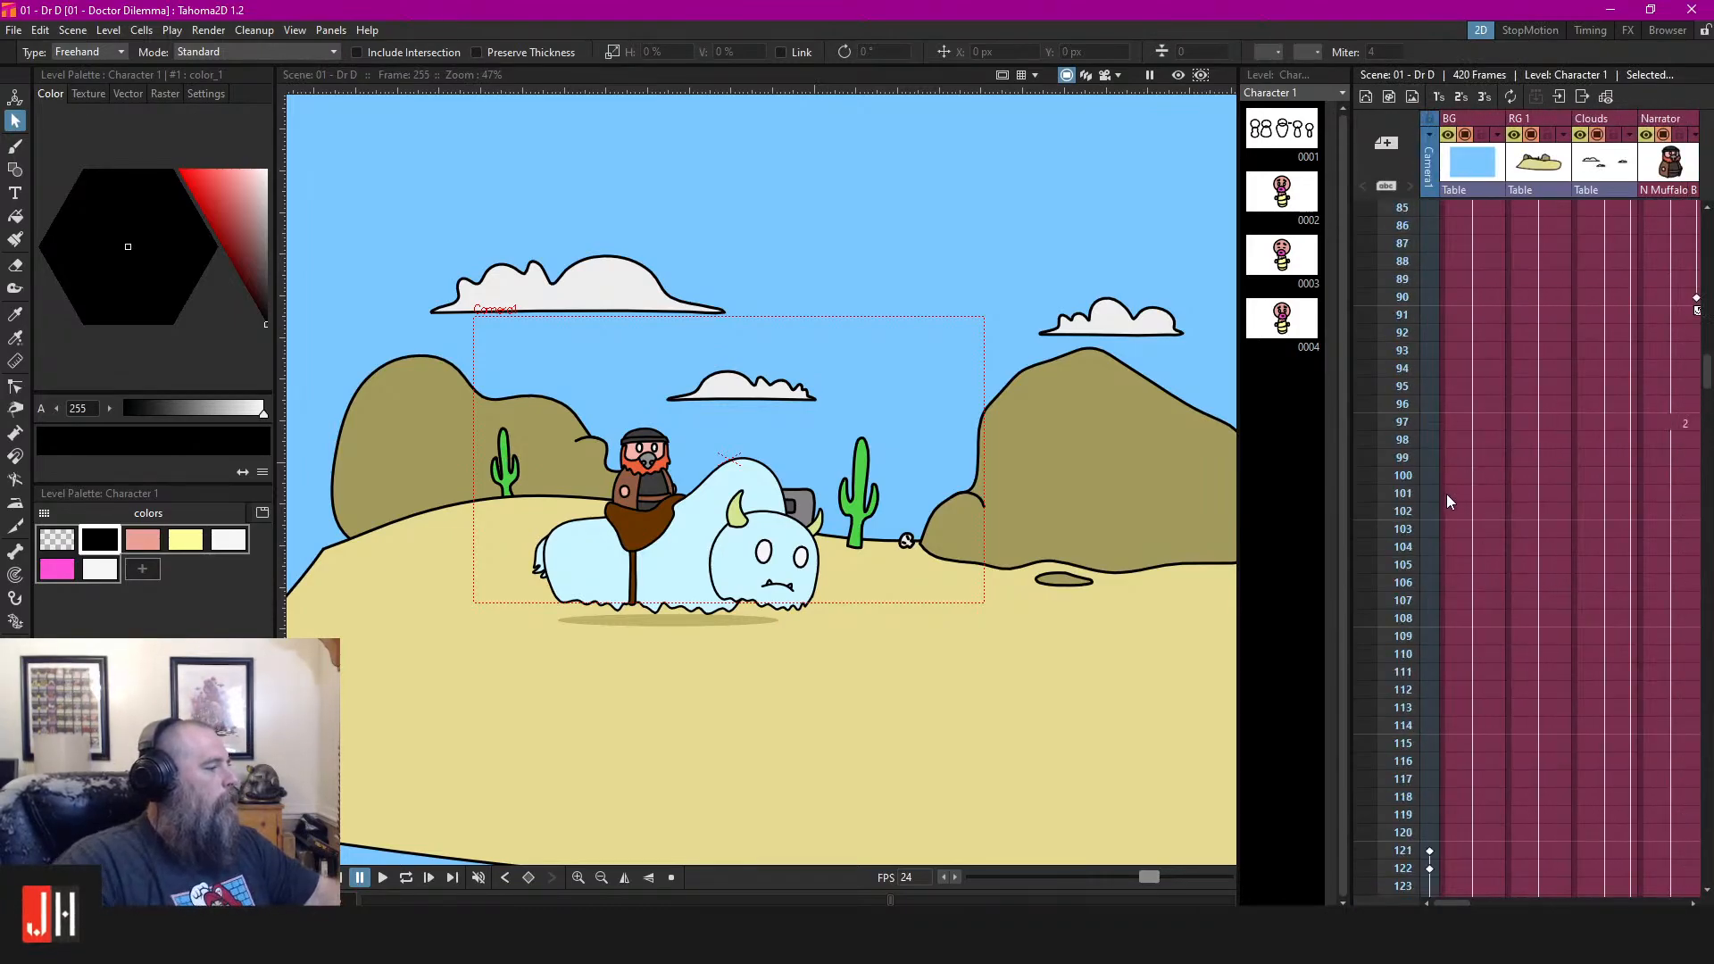
{"action": "scroll", "coordinate": [1439, 494], "scroll_direction": "down", "scroll_amount": 3}
{"action": "left_click", "coordinate": [1429, 332]}
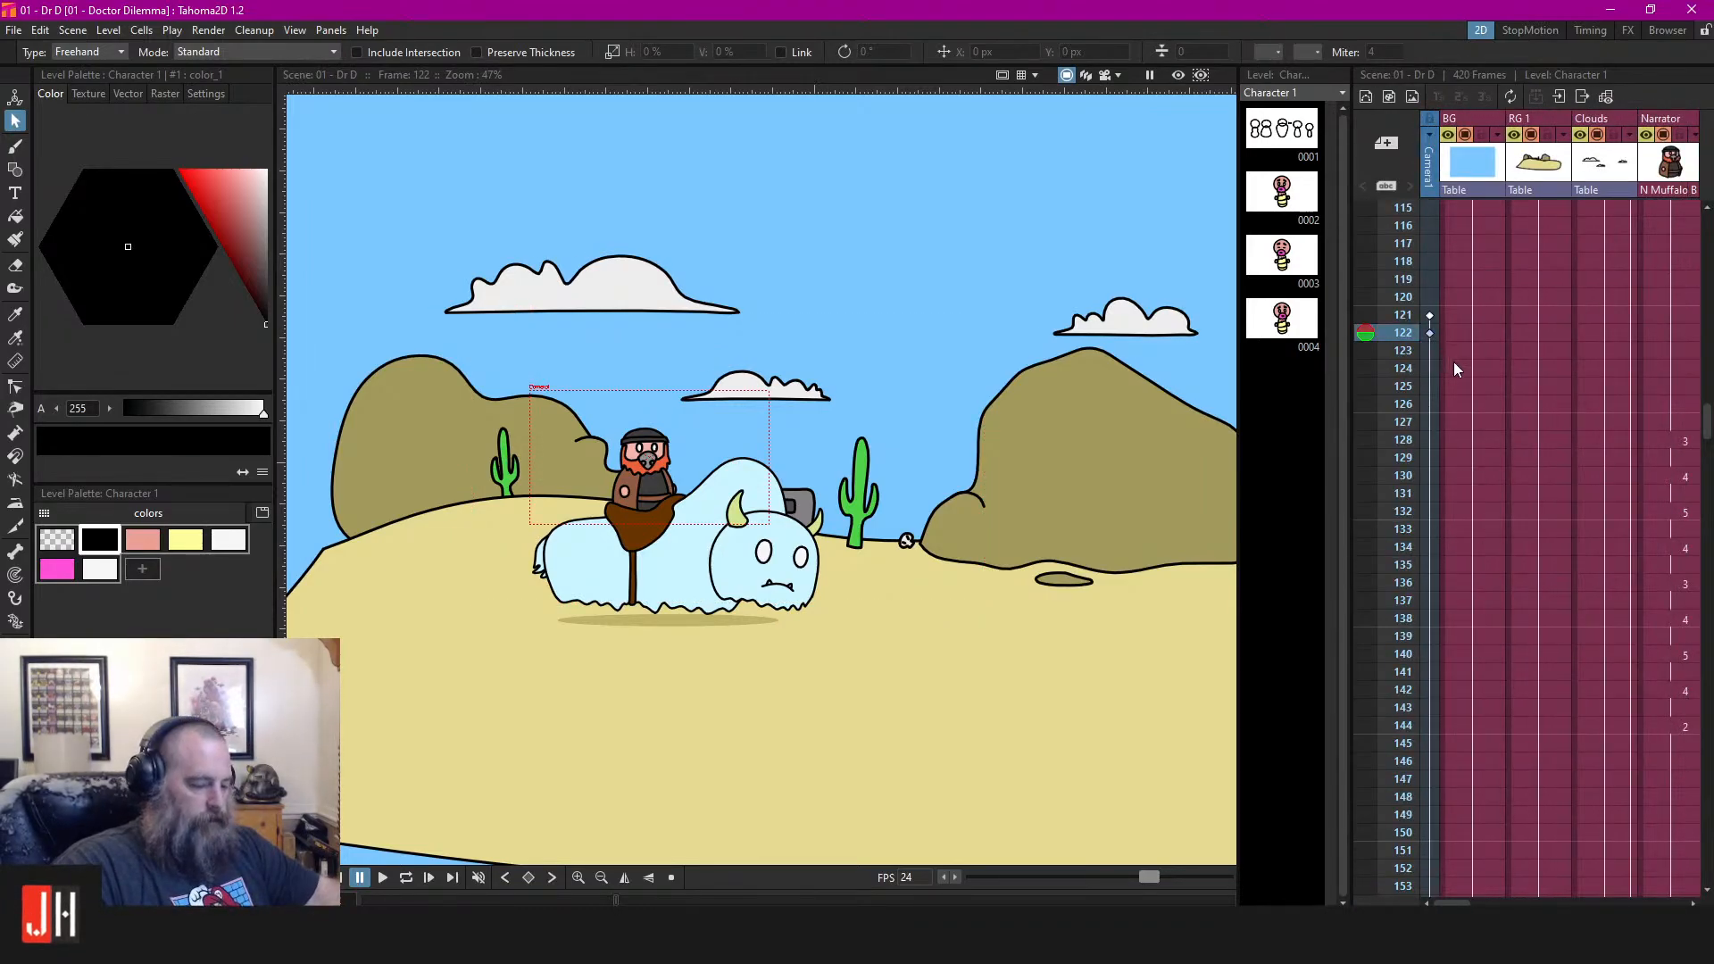
{"action": "scroll", "coordinate": [1472, 446], "scroll_direction": "down", "scroll_amount": 12}
{"action": "scroll", "coordinate": [1490, 556], "scroll_direction": "down", "scroll_amount": 14}
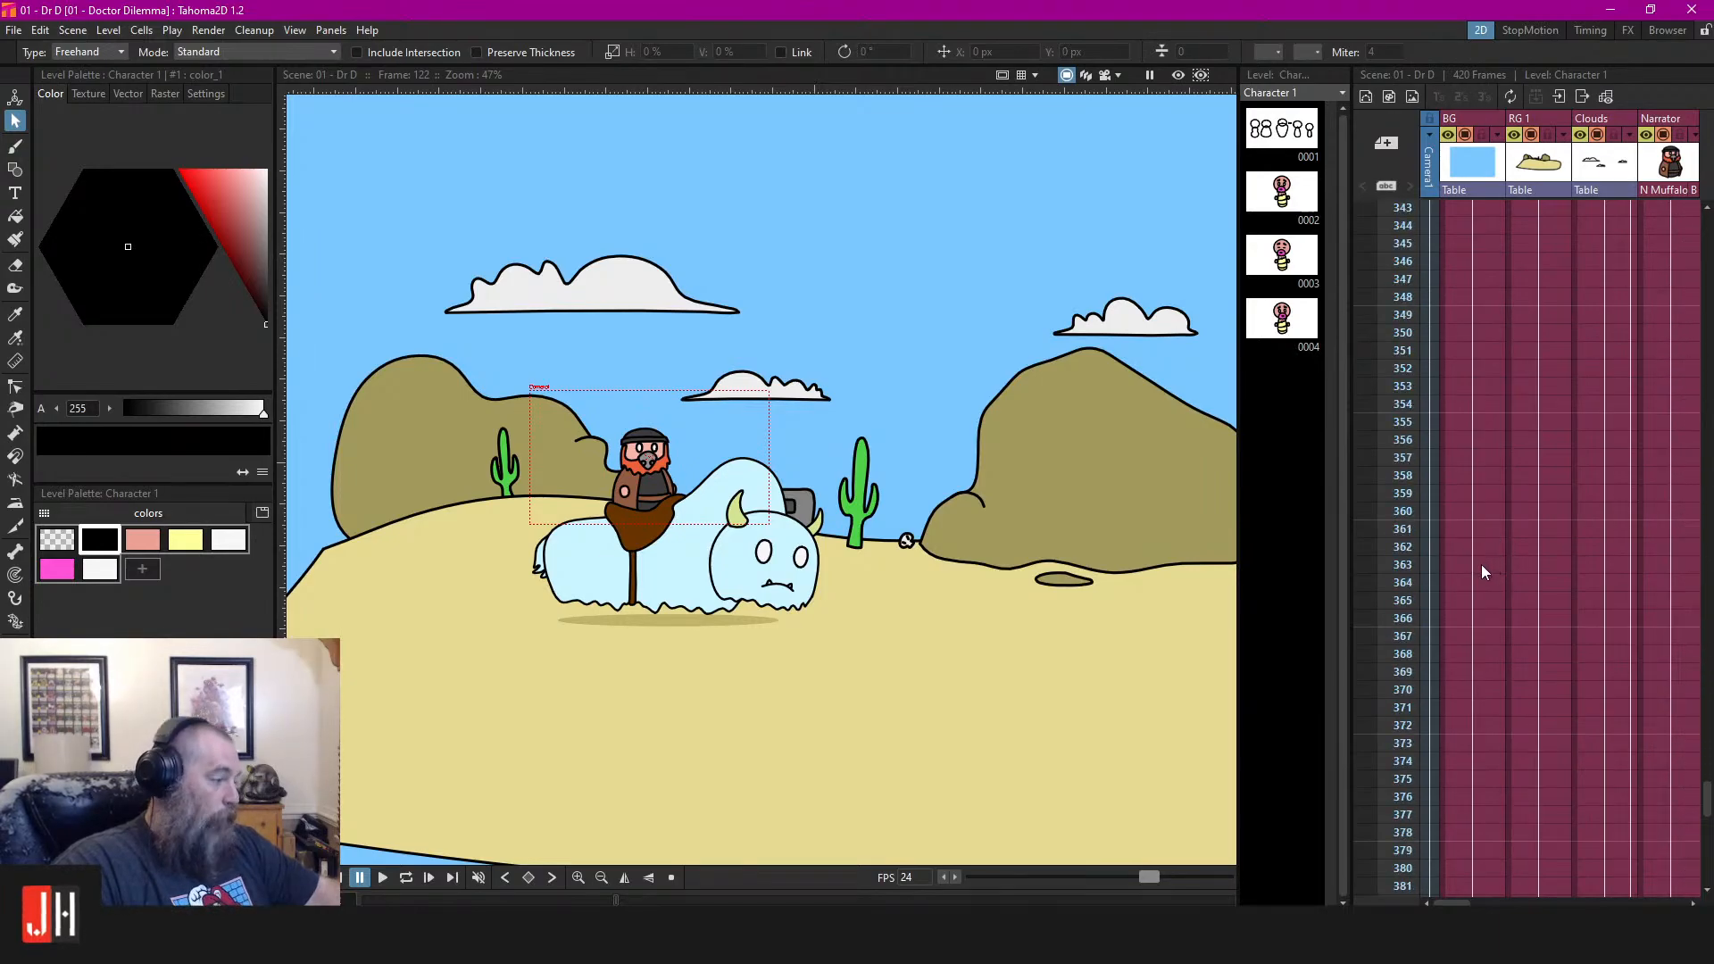
{"action": "left_click", "coordinate": [1430, 618]}
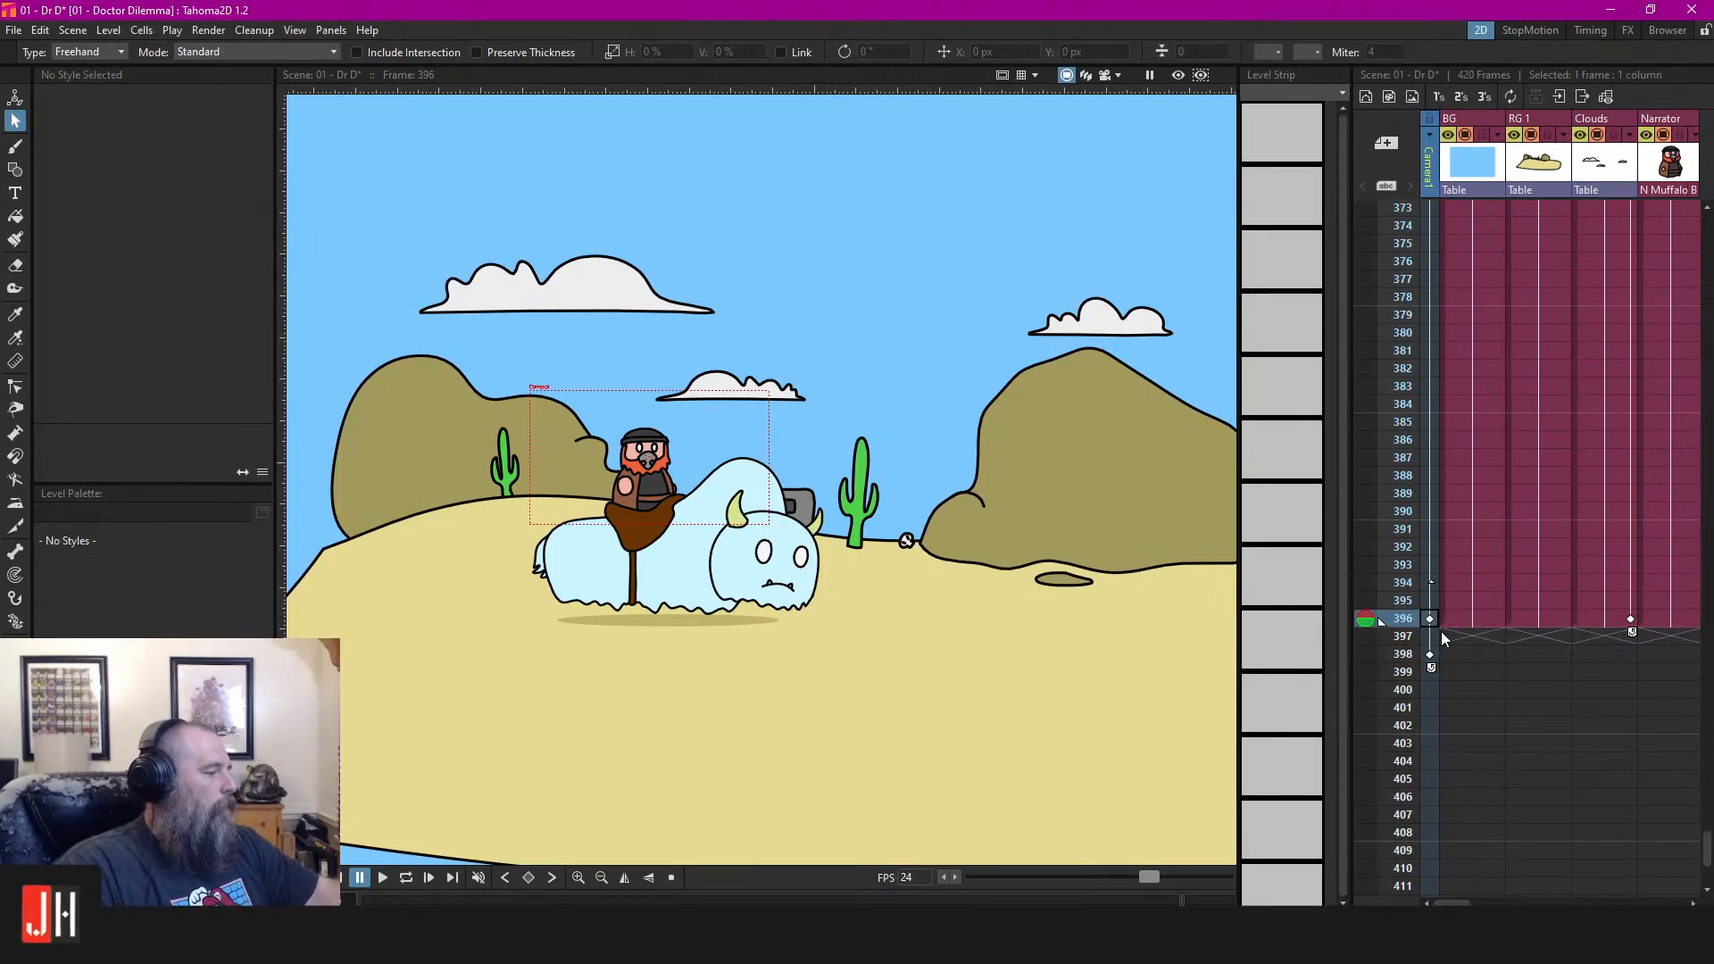
{"action": "left_click", "coordinate": [1428, 657]}
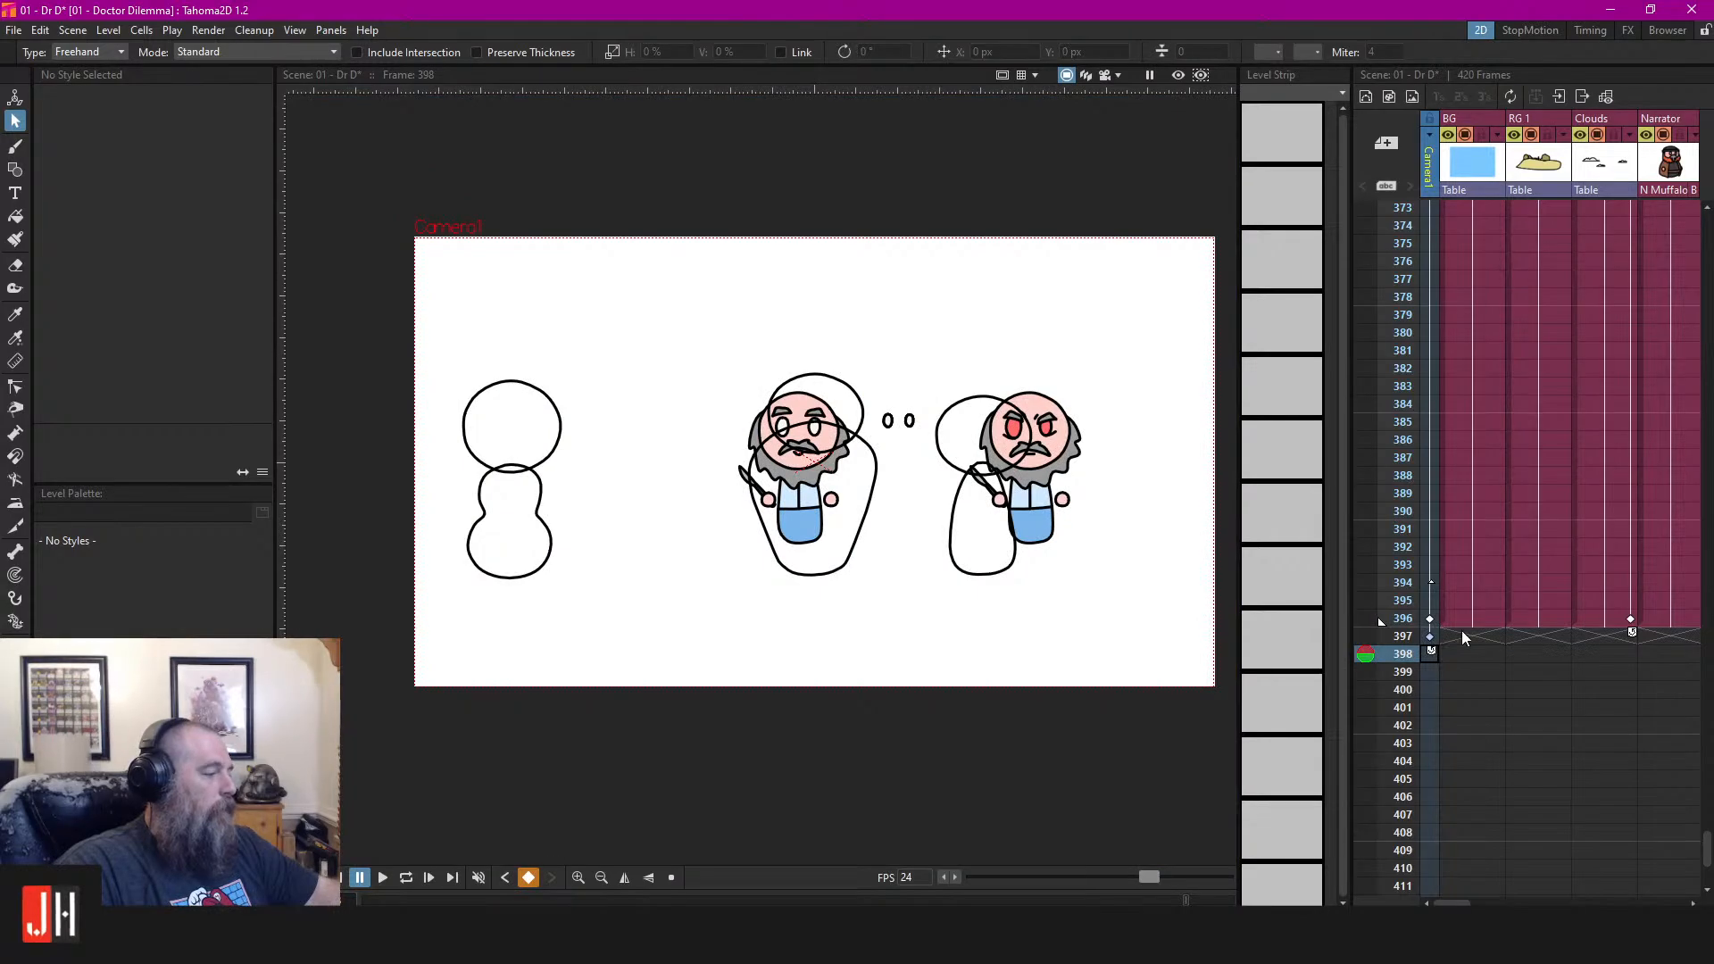
Move both doctor figures of the Dr drawing at frame 397 to the upper-left area of the camera frame
{"action": "left_click_drag", "start_coordinate": [1452, 904], "coordinate": [1578, 903]}
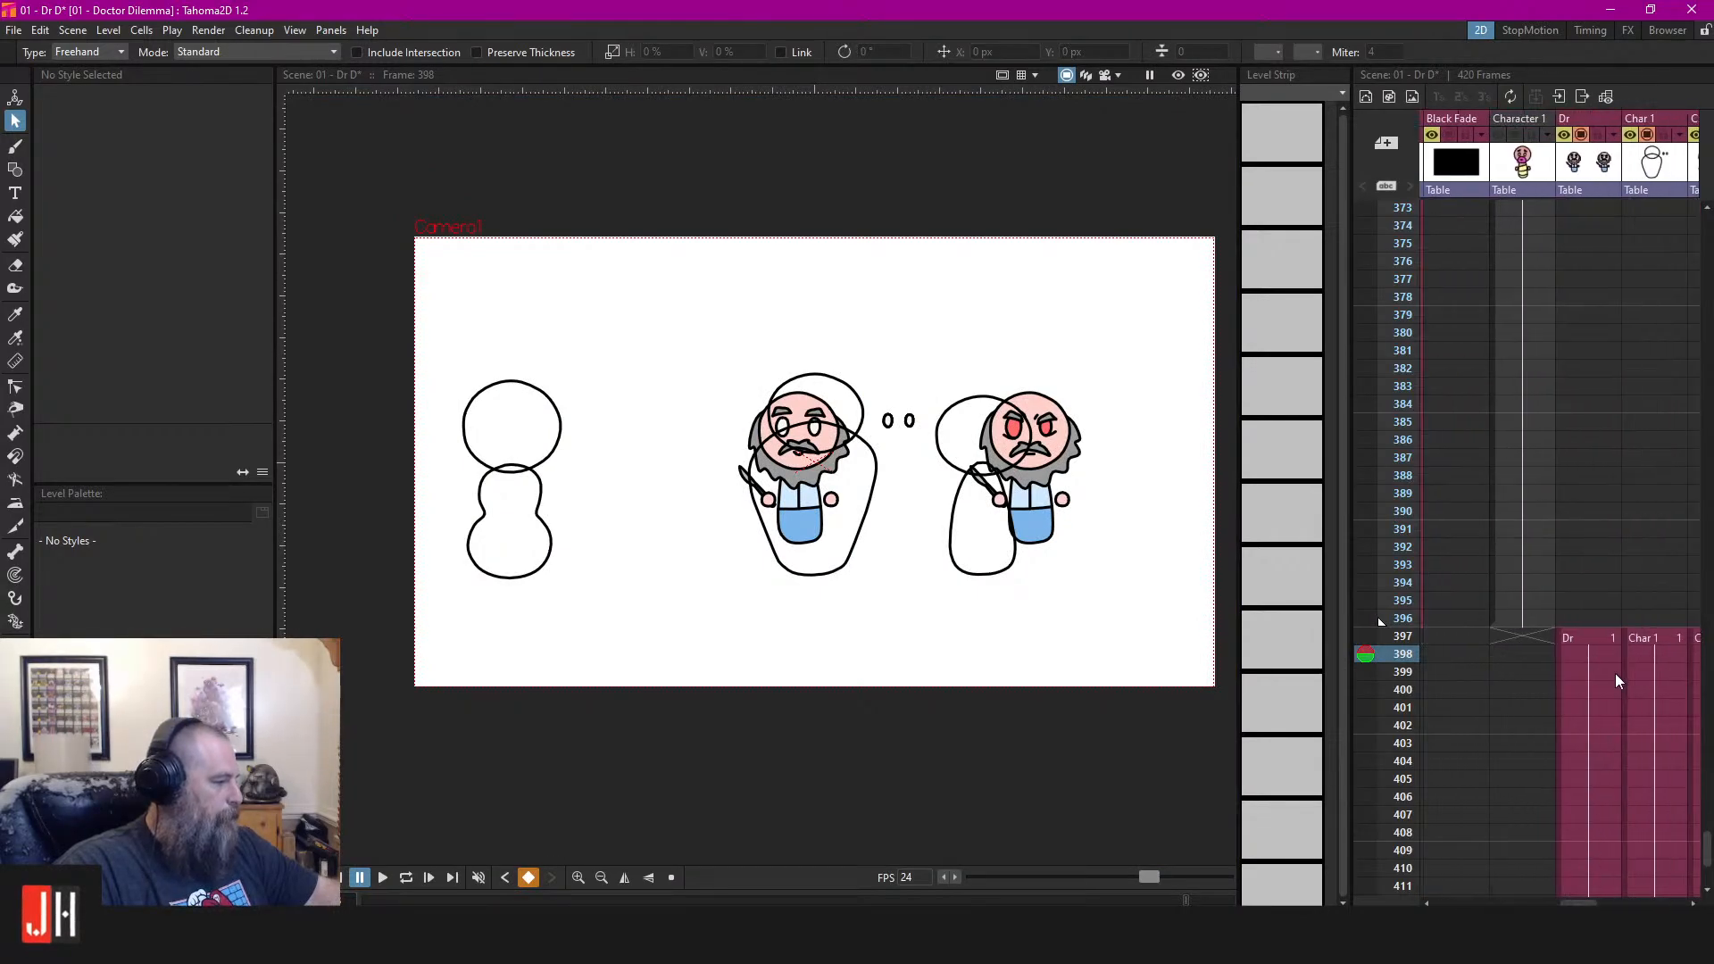
{"action": "left_click", "coordinate": [1584, 637]}
{"action": "scroll", "coordinate": [933, 527], "scroll_direction": "up", "scroll_amount": 3}
{"action": "scroll", "coordinate": [959, 525], "scroll_direction": "down", "scroll_amount": 3}
{"action": "mouse_move", "coordinate": [993, 333]}
{"action": "left_mouse_down"}
{"action": "mouse_move", "coordinate": [860, 320]}
{"action": "mouse_move", "coordinate": [806, 269]}
{"action": "left_mouse_up"}
{"action": "mouse_move", "coordinate": [1075, 419]}
{"action": "left_mouse_down"}
{"action": "mouse_move", "coordinate": [943, 356]}
{"action": "mouse_move", "coordinate": [895, 264]}
{"action": "mouse_move", "coordinate": [778, 265]}
{"action": "mouse_move", "coordinate": [789, 253]}
{"action": "mouse_move", "coordinate": [780, 304]}
{"action": "mouse_move", "coordinate": [769, 288]}
{"action": "left_mouse_up"}
{"action": "left_click", "coordinate": [773, 199]}
Move the red-eyed doctor about 230 px left, closer to the calm doctor, and save the scene
{"action": "scroll", "coordinate": [749, 200], "scroll_direction": "up", "scroll_amount": 3}
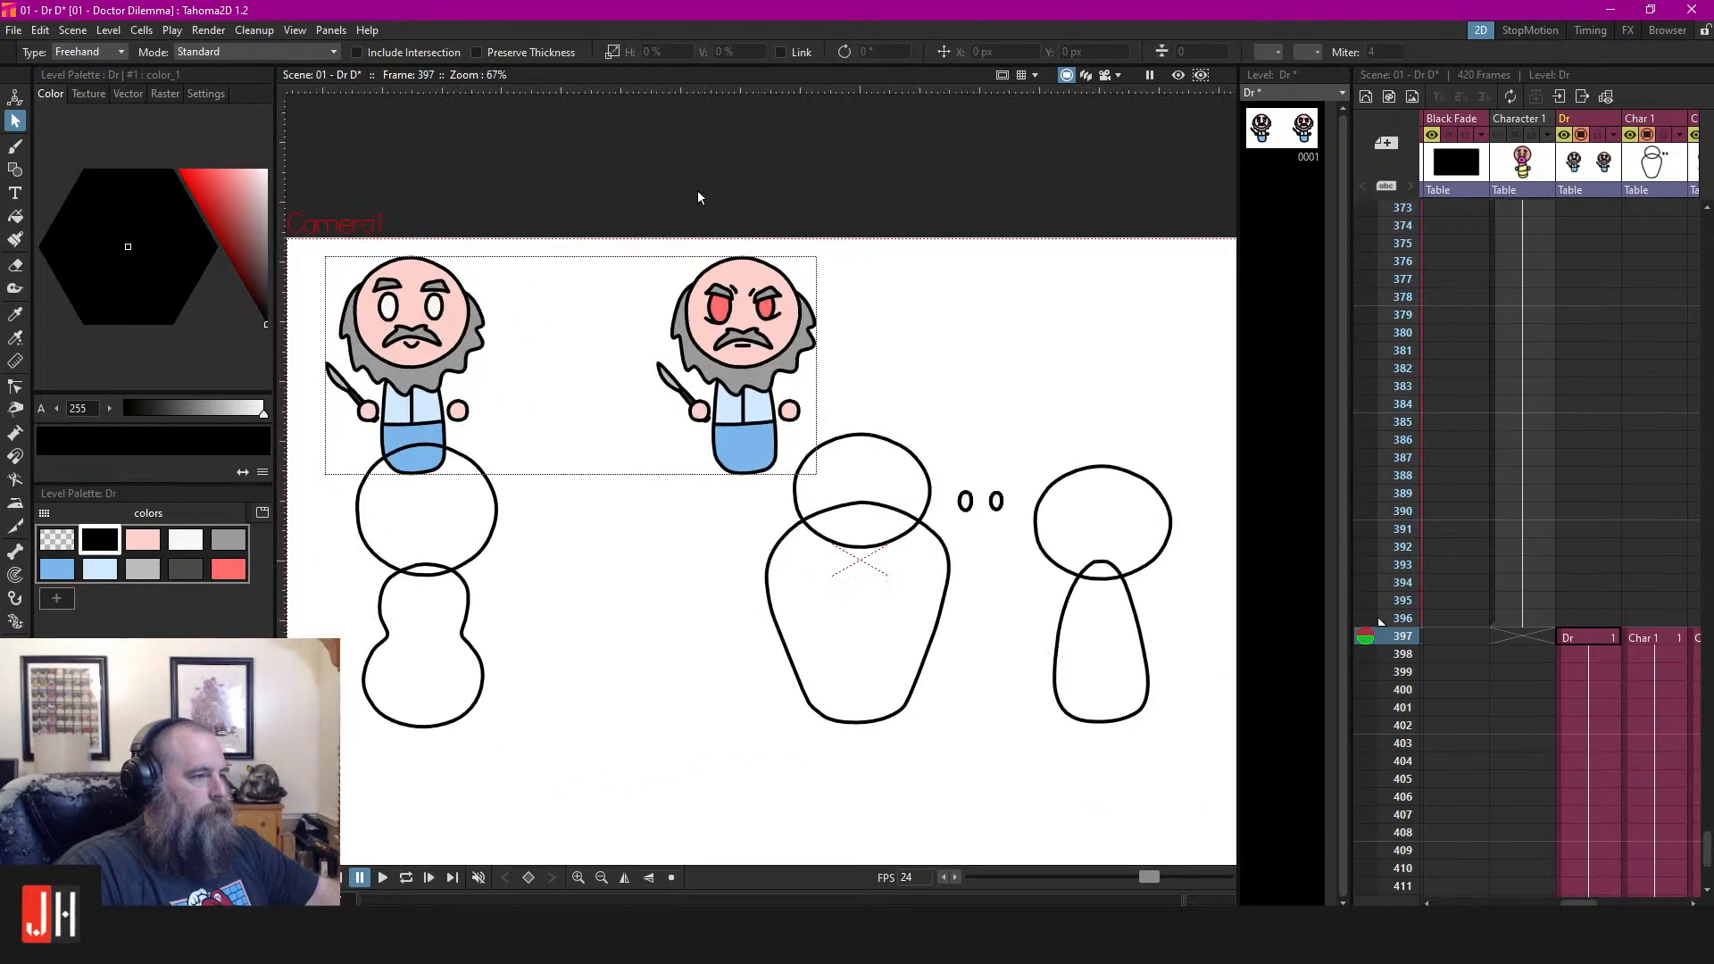
{"action": "left_click_drag", "start_coordinate": [698, 190], "coordinate": [673, 204]}
{"action": "left_click_drag", "start_coordinate": [794, 298], "coordinate": [663, 296]}
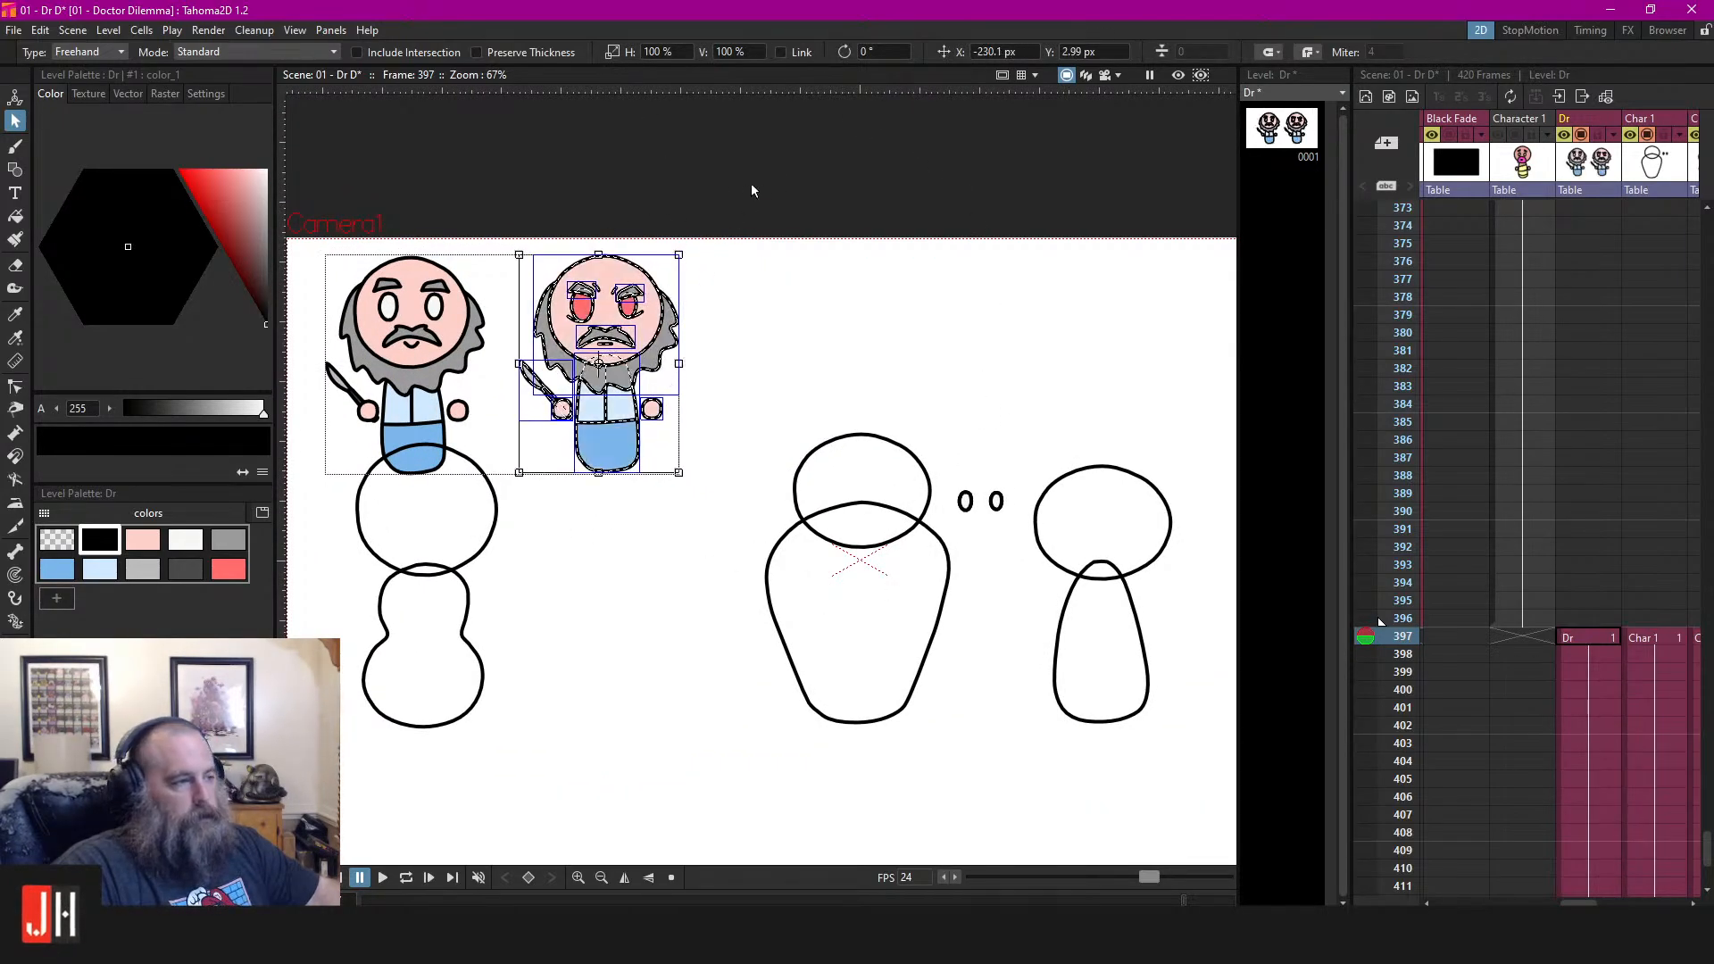
{"action": "left_click", "coordinate": [752, 183]}
{"action": "left_click_drag", "start_coordinate": [691, 425], "coordinate": [700, 299]}
{"action": "scroll", "coordinate": [705, 337], "scroll_direction": "down", "scroll_amount": 2}
{"action": "key", "text": "ctrl+s"}
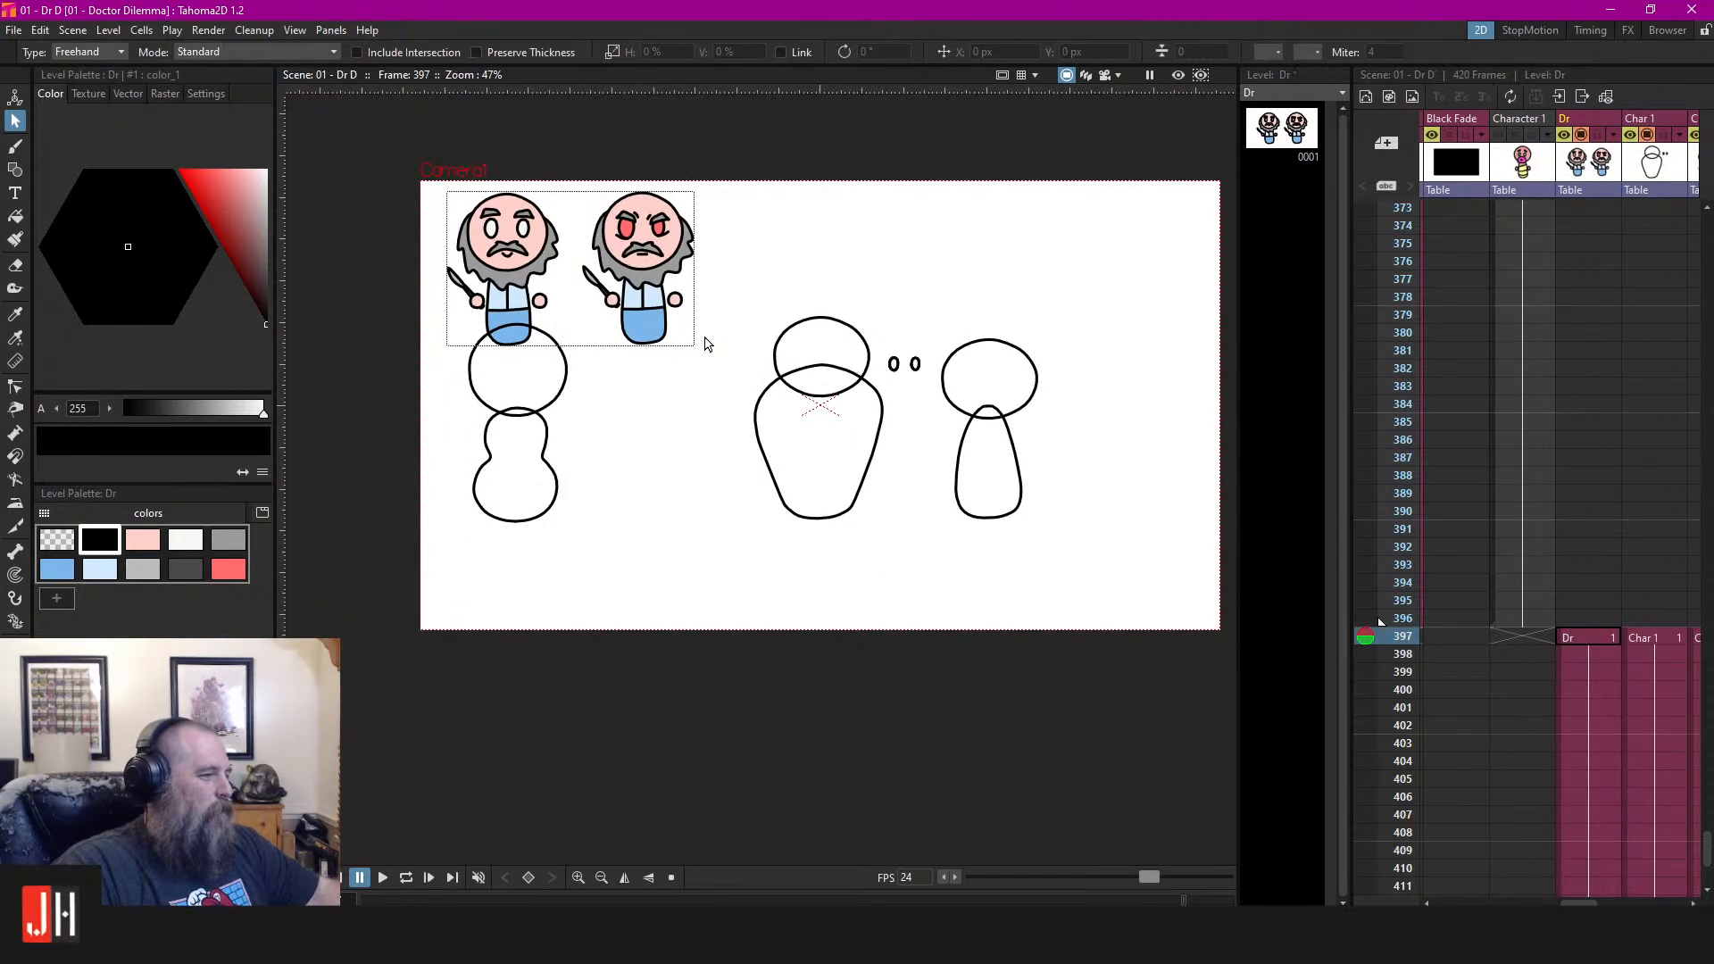
Hide the Char 2 and Char 3 columns and get the Brush ready on the Char 1 drawing at frame 397
{"action": "left_click", "coordinate": [1646, 637]}
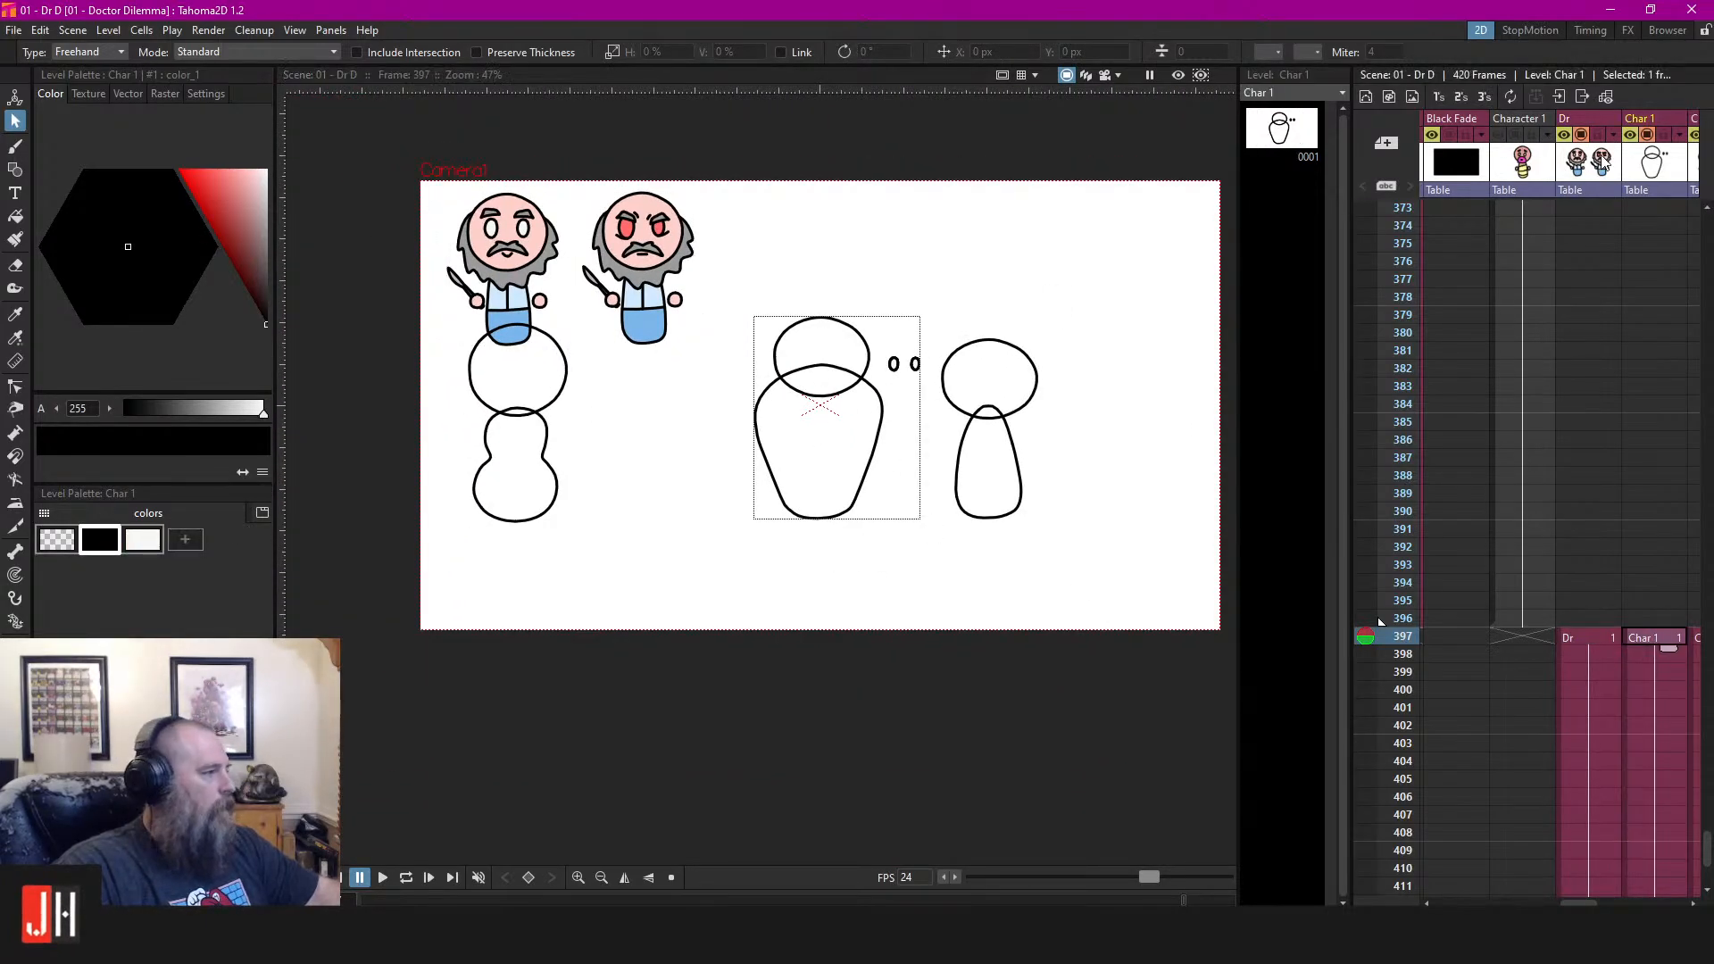
{"action": "scroll", "coordinate": [1573, 425], "scroll_direction": "right", "scroll_amount": 3}
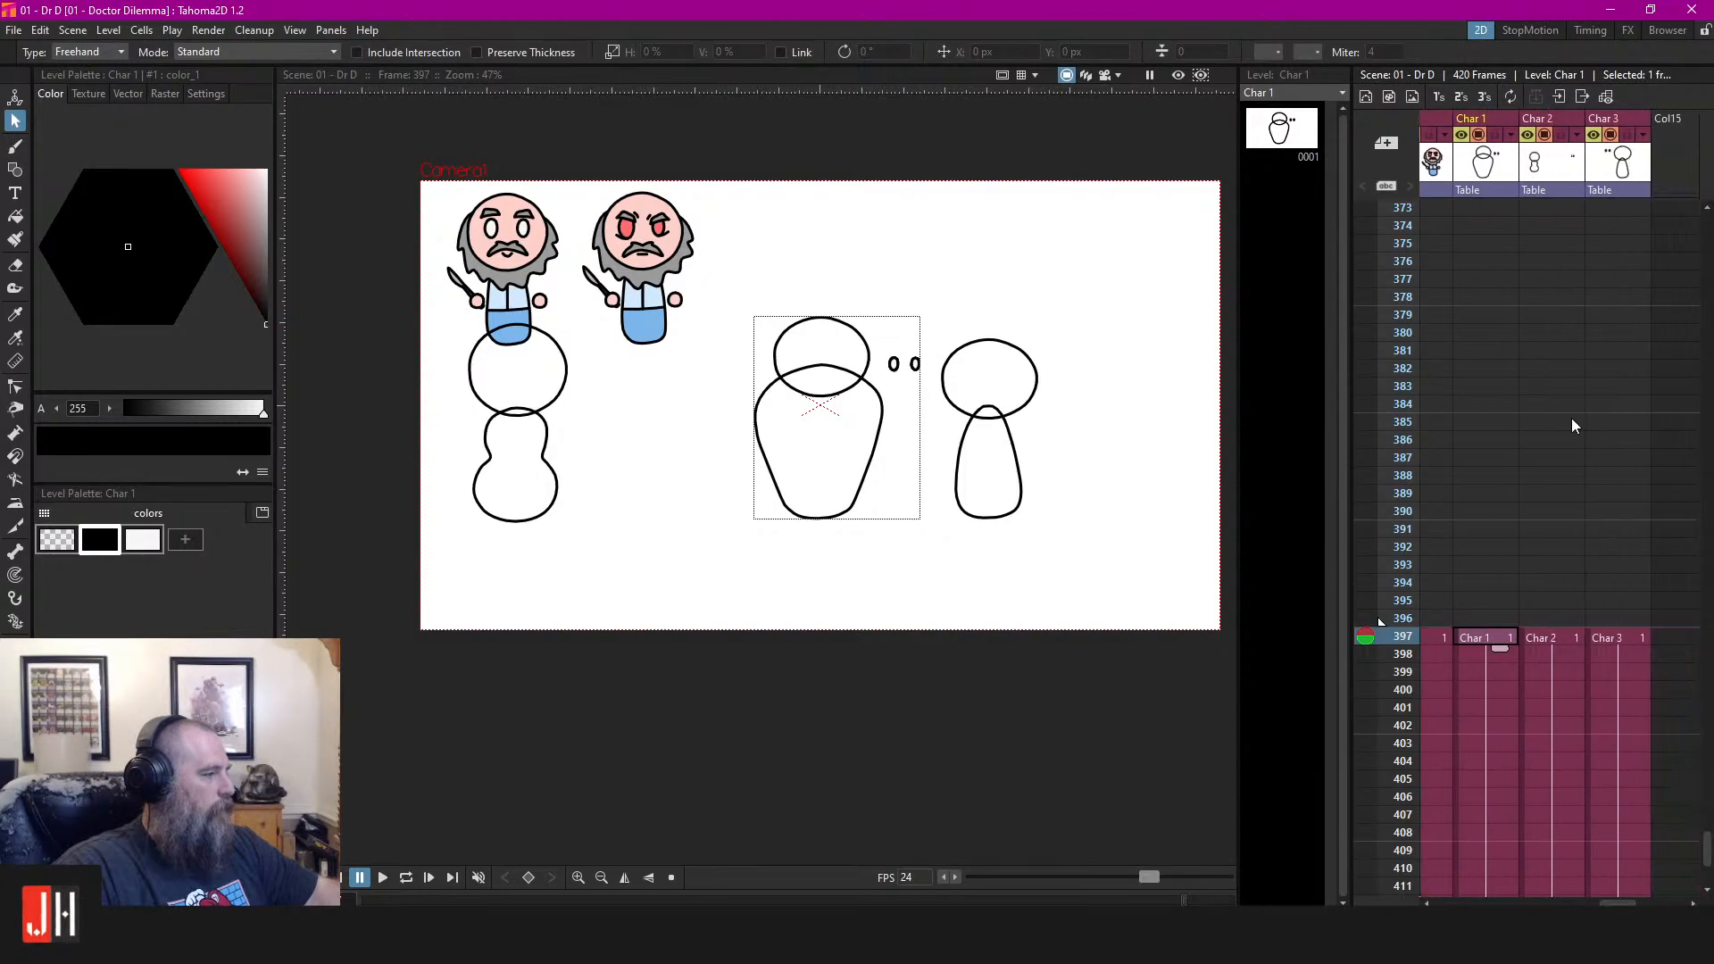
{"action": "left_click", "coordinate": [1545, 137]}
{"action": "left_click", "coordinate": [1610, 136]}
{"action": "left_click_drag", "start_coordinate": [1073, 375], "coordinate": [1149, 393]}
{"action": "left_click", "coordinate": [1501, 638]}
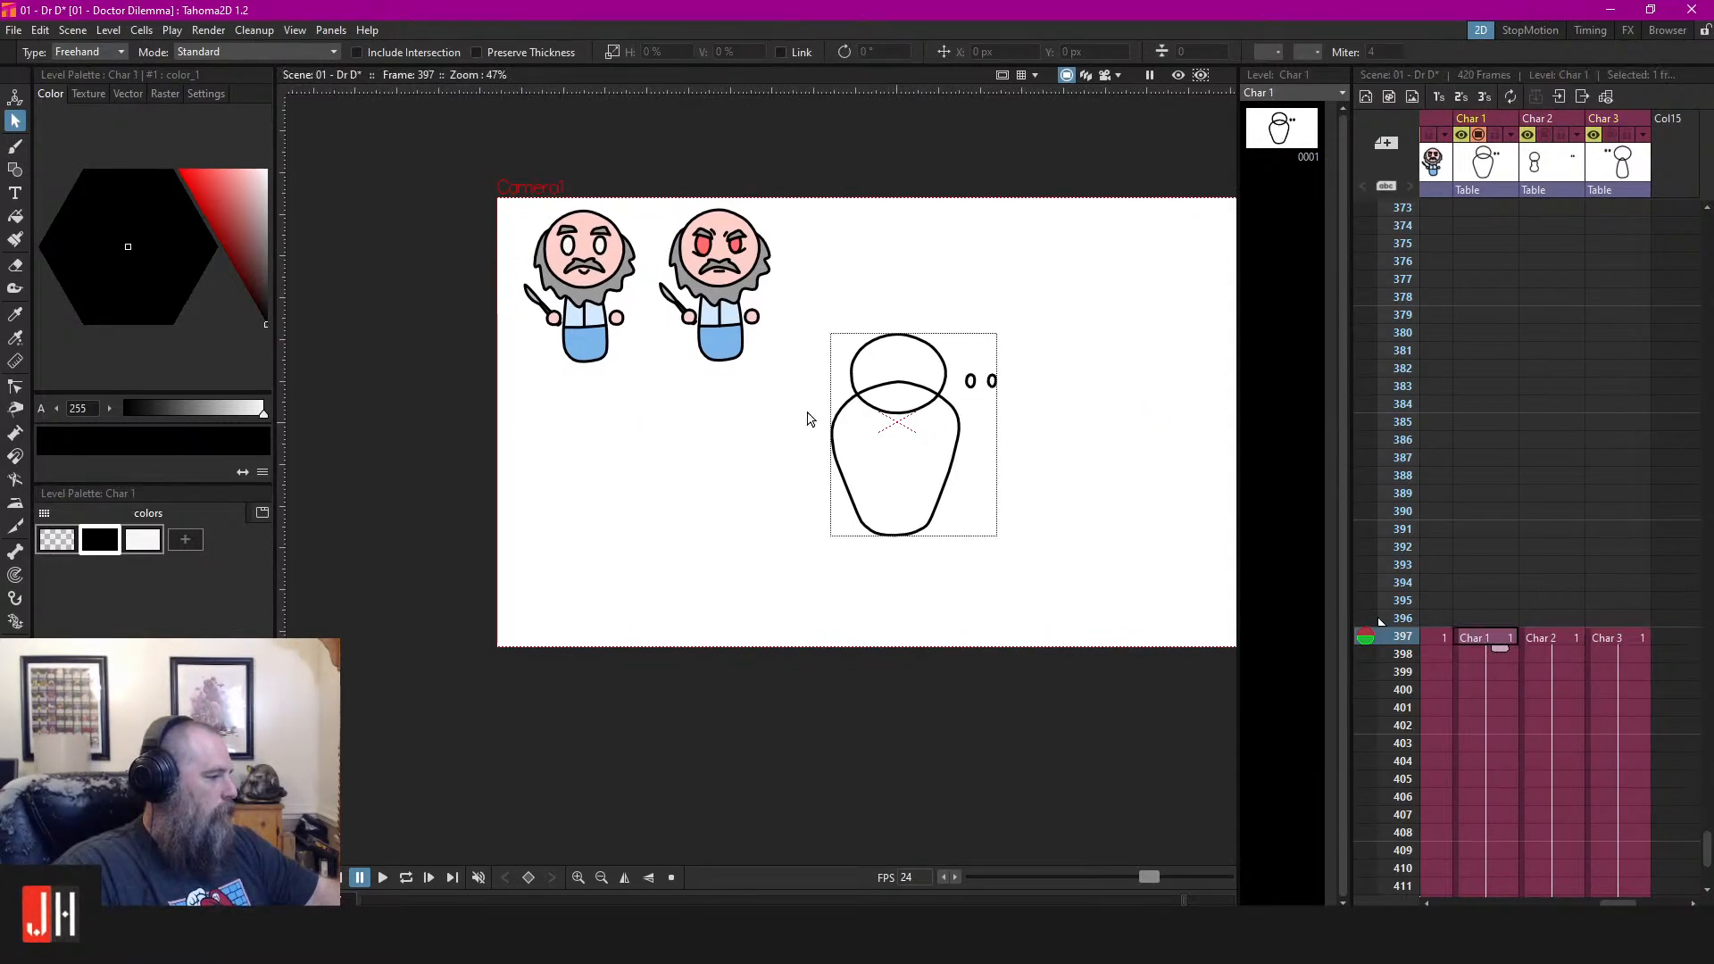
{"action": "scroll", "coordinate": [928, 371], "scroll_direction": "up", "scroll_amount": 4}
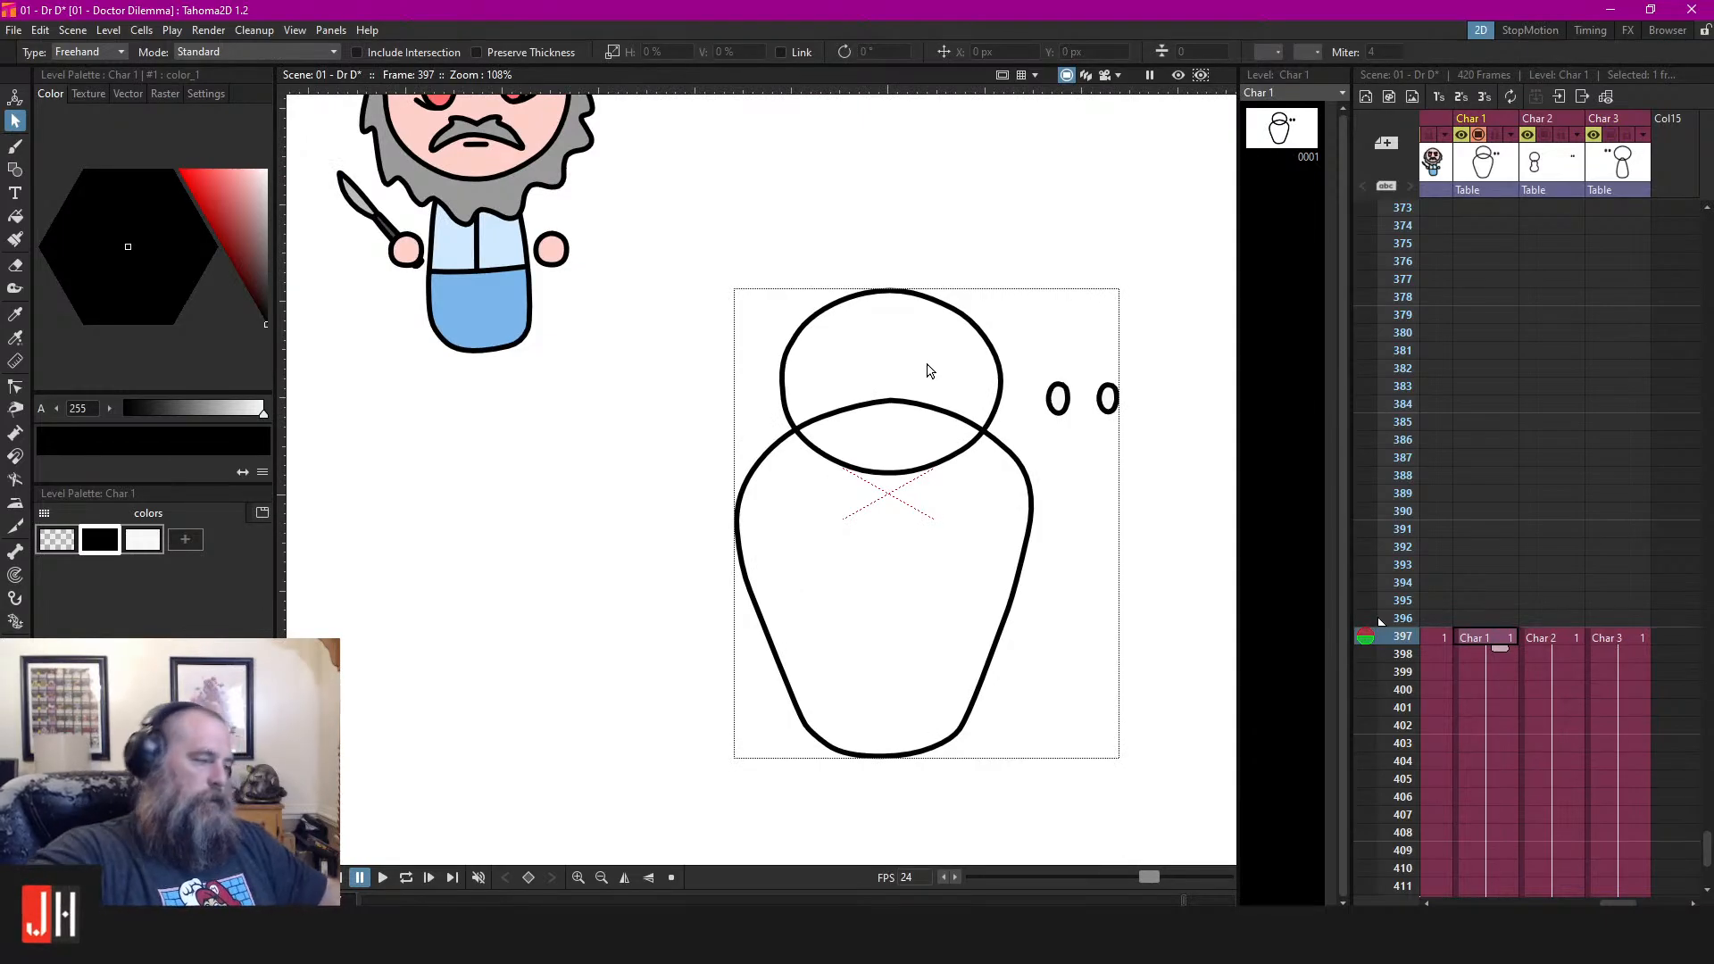
{"action": "left_click", "coordinate": [997, 209]}
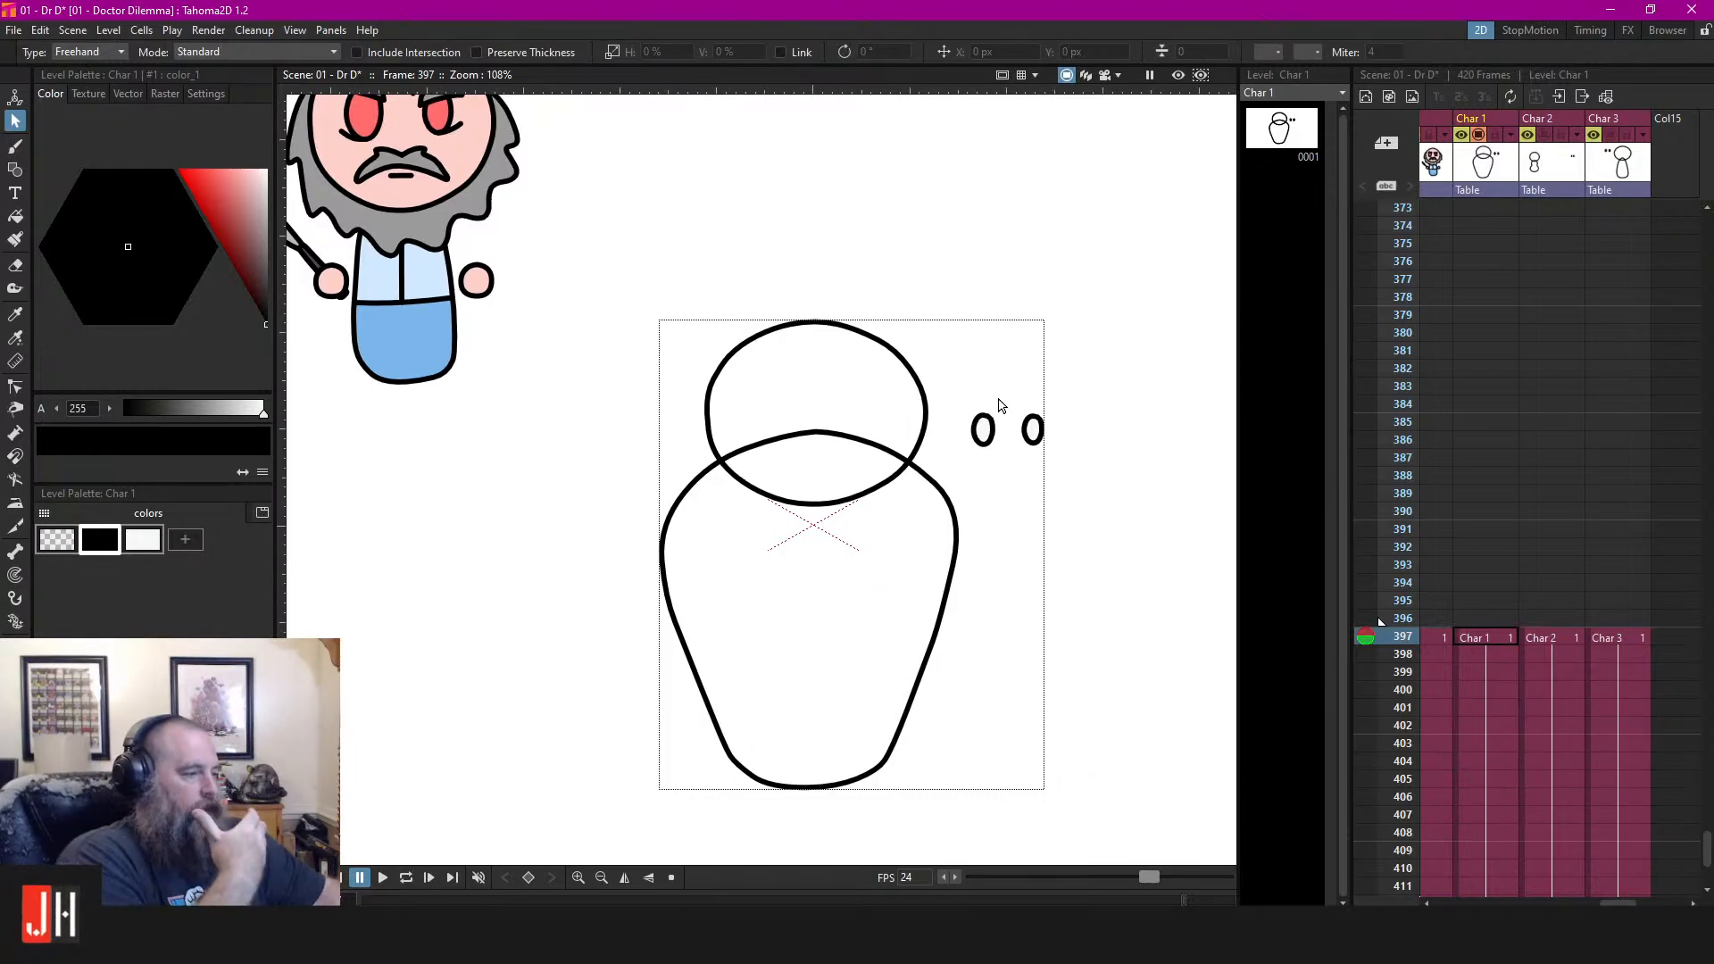
{"action": "left_click_drag", "start_coordinate": [993, 399], "coordinate": [945, 349]}
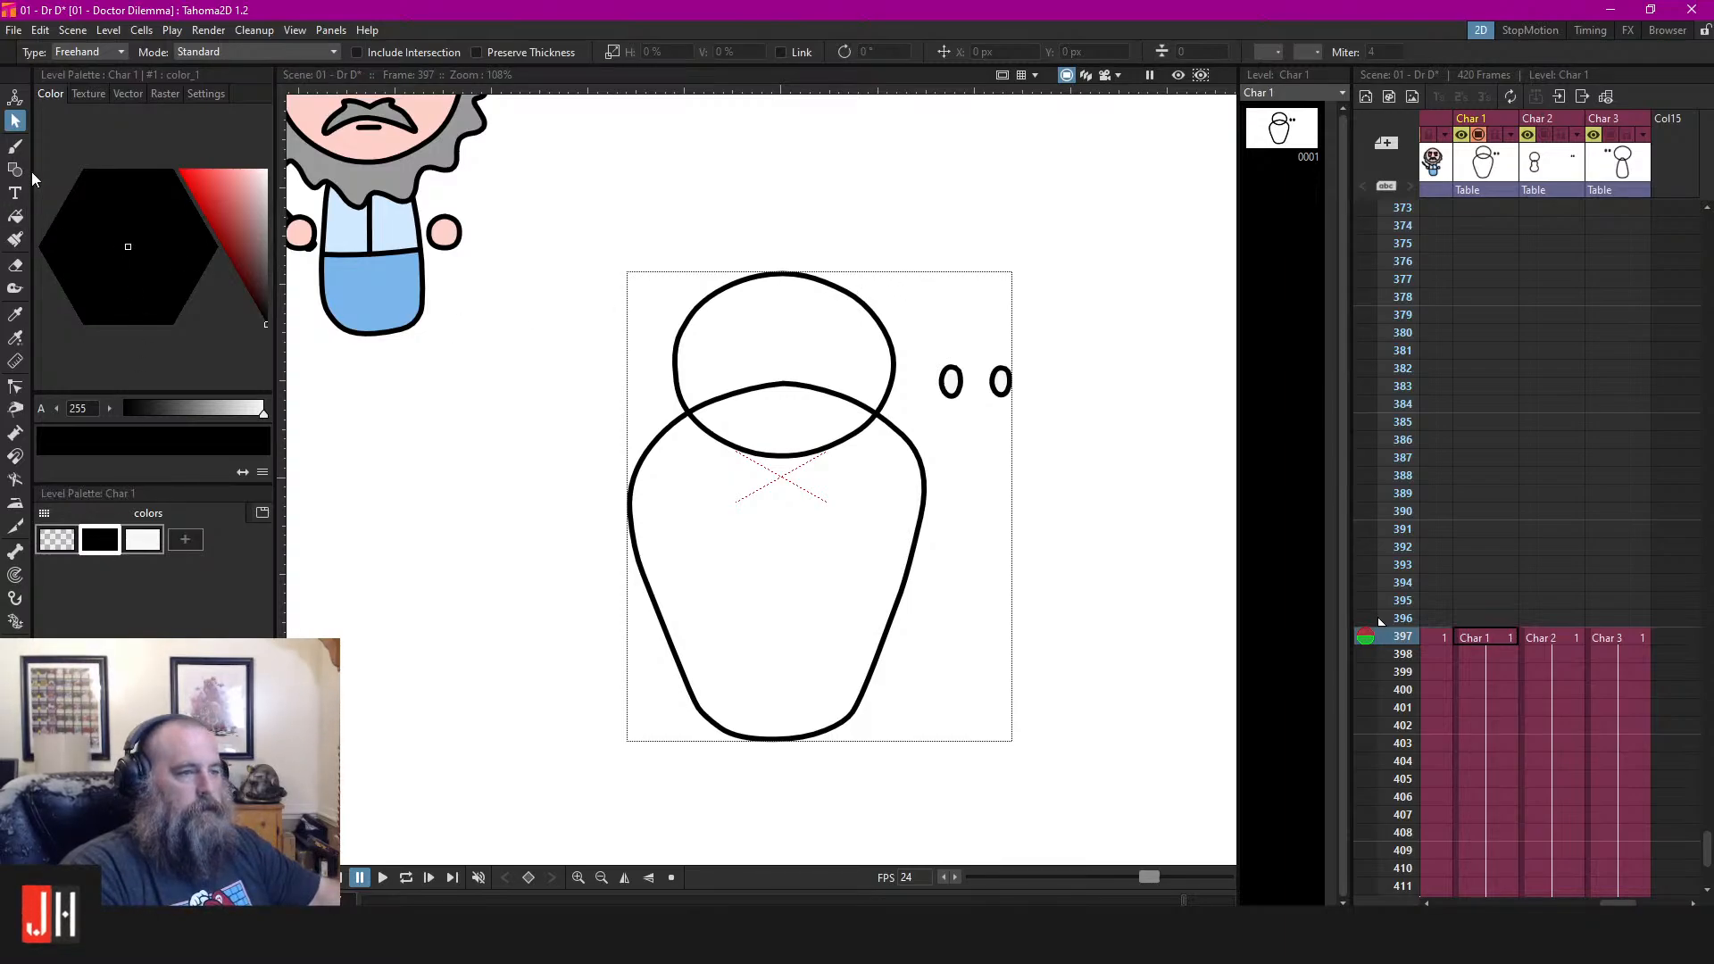
{"action": "left_click", "coordinate": [15, 145]}
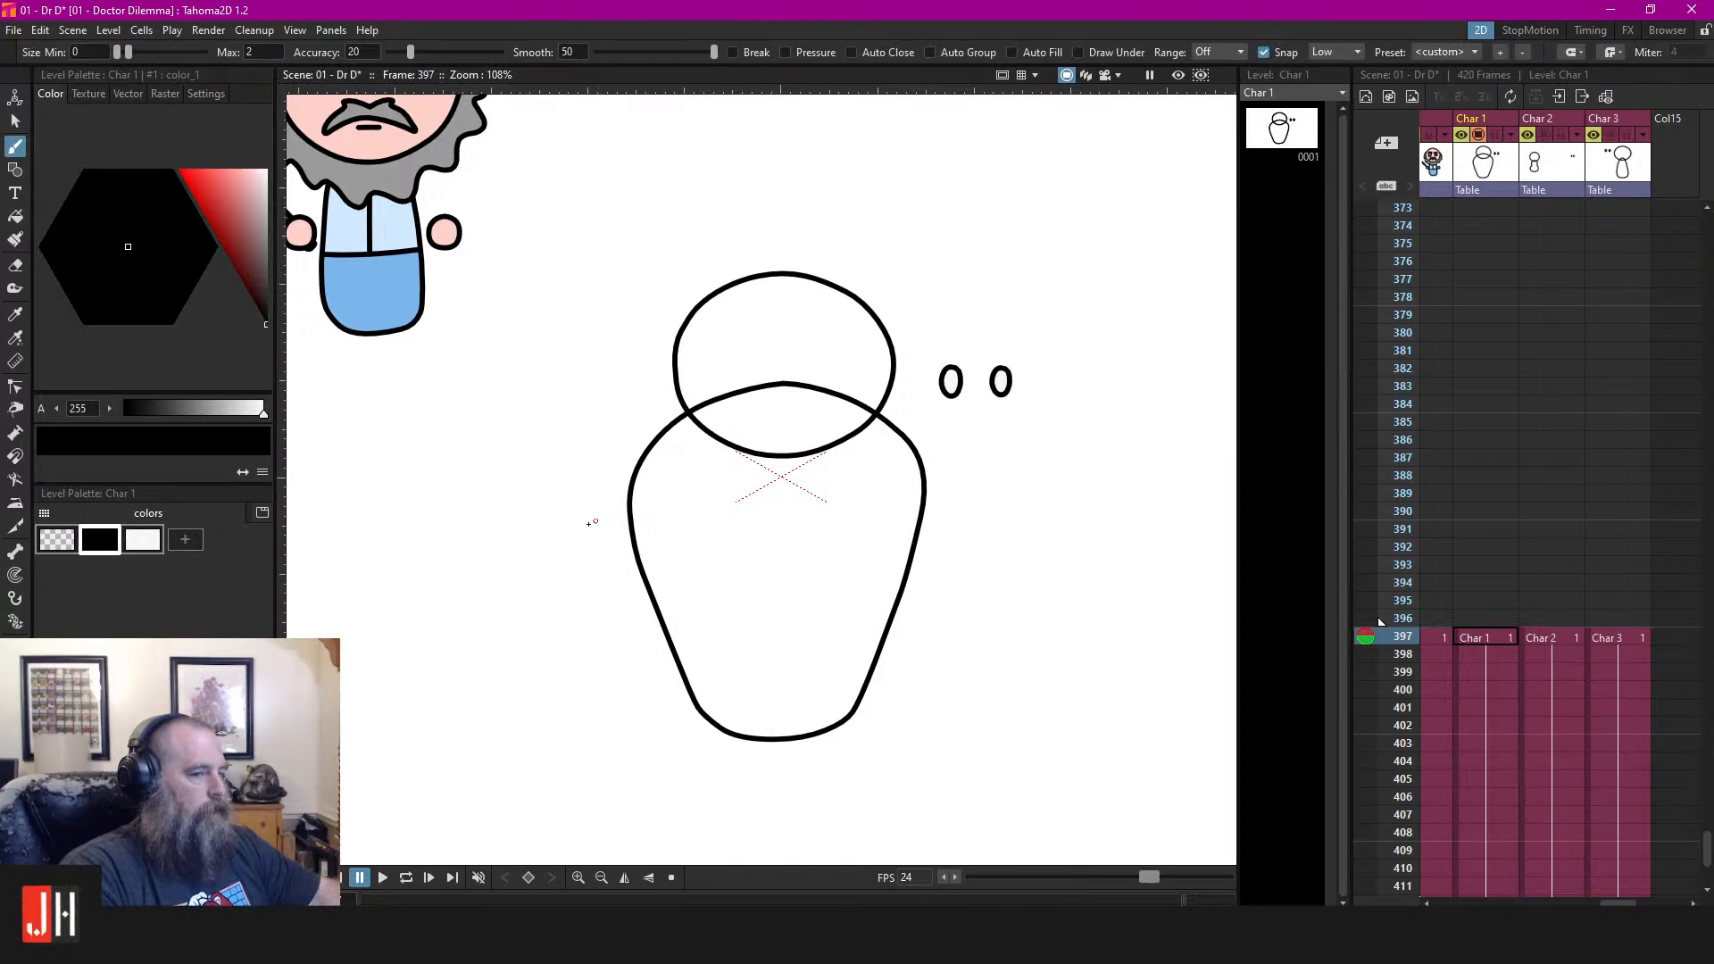
{"action": "left_click_drag", "start_coordinate": [598, 526], "coordinate": [1109, 574]}
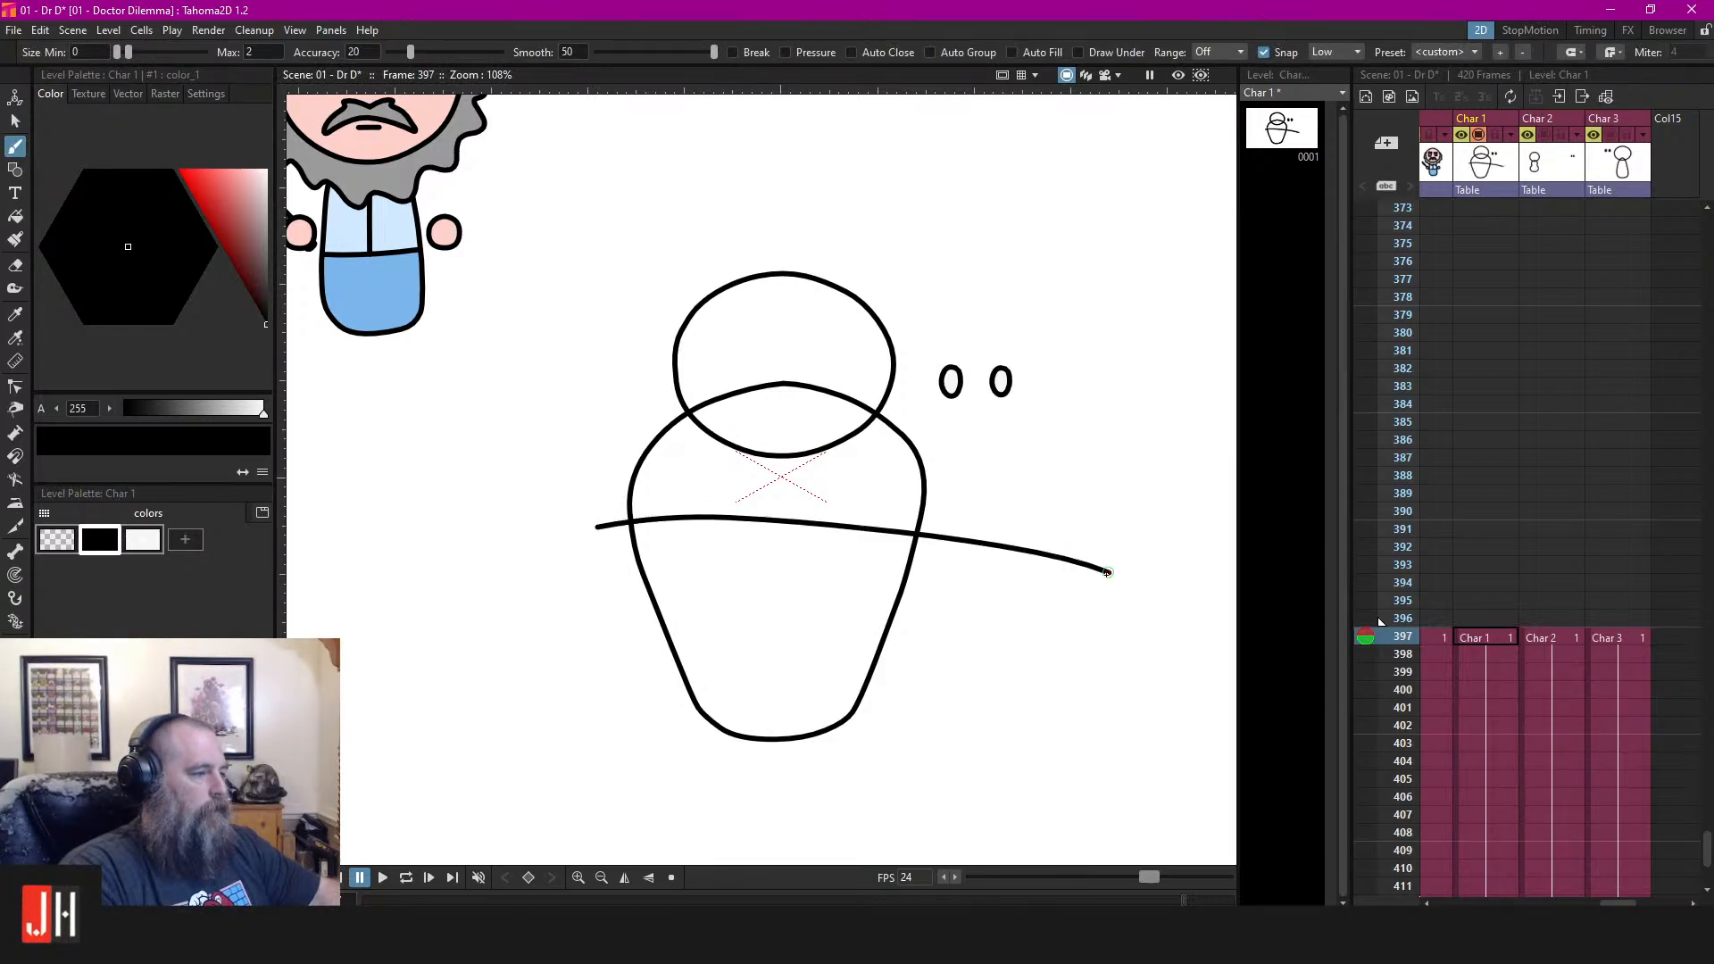
{"action": "key", "text": "ctrl+z"}
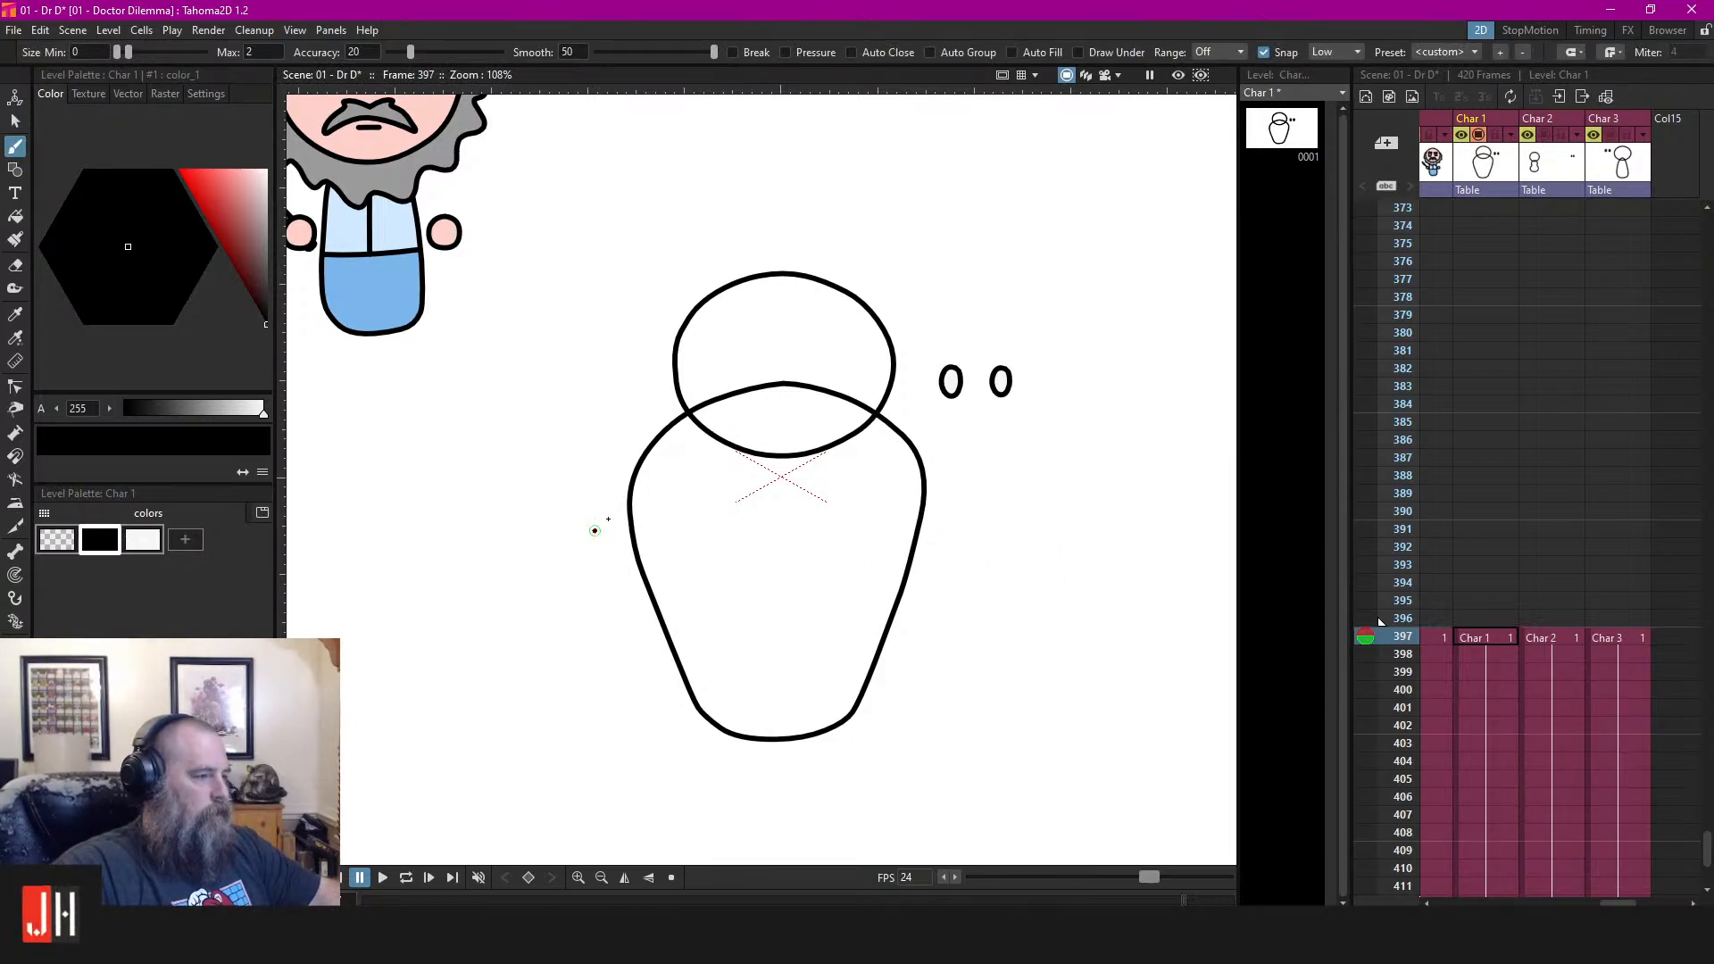
{"action": "mouse_move", "coordinate": [594, 530]}
{"action": "left_mouse_down"}
{"action": "mouse_move", "coordinate": [738, 491]}
{"action": "mouse_move", "coordinate": [973, 534]}
{"action": "mouse_move", "coordinate": [1013, 560]}
{"action": "left_mouse_up"}
{"action": "key", "text": "ctrl+z"}
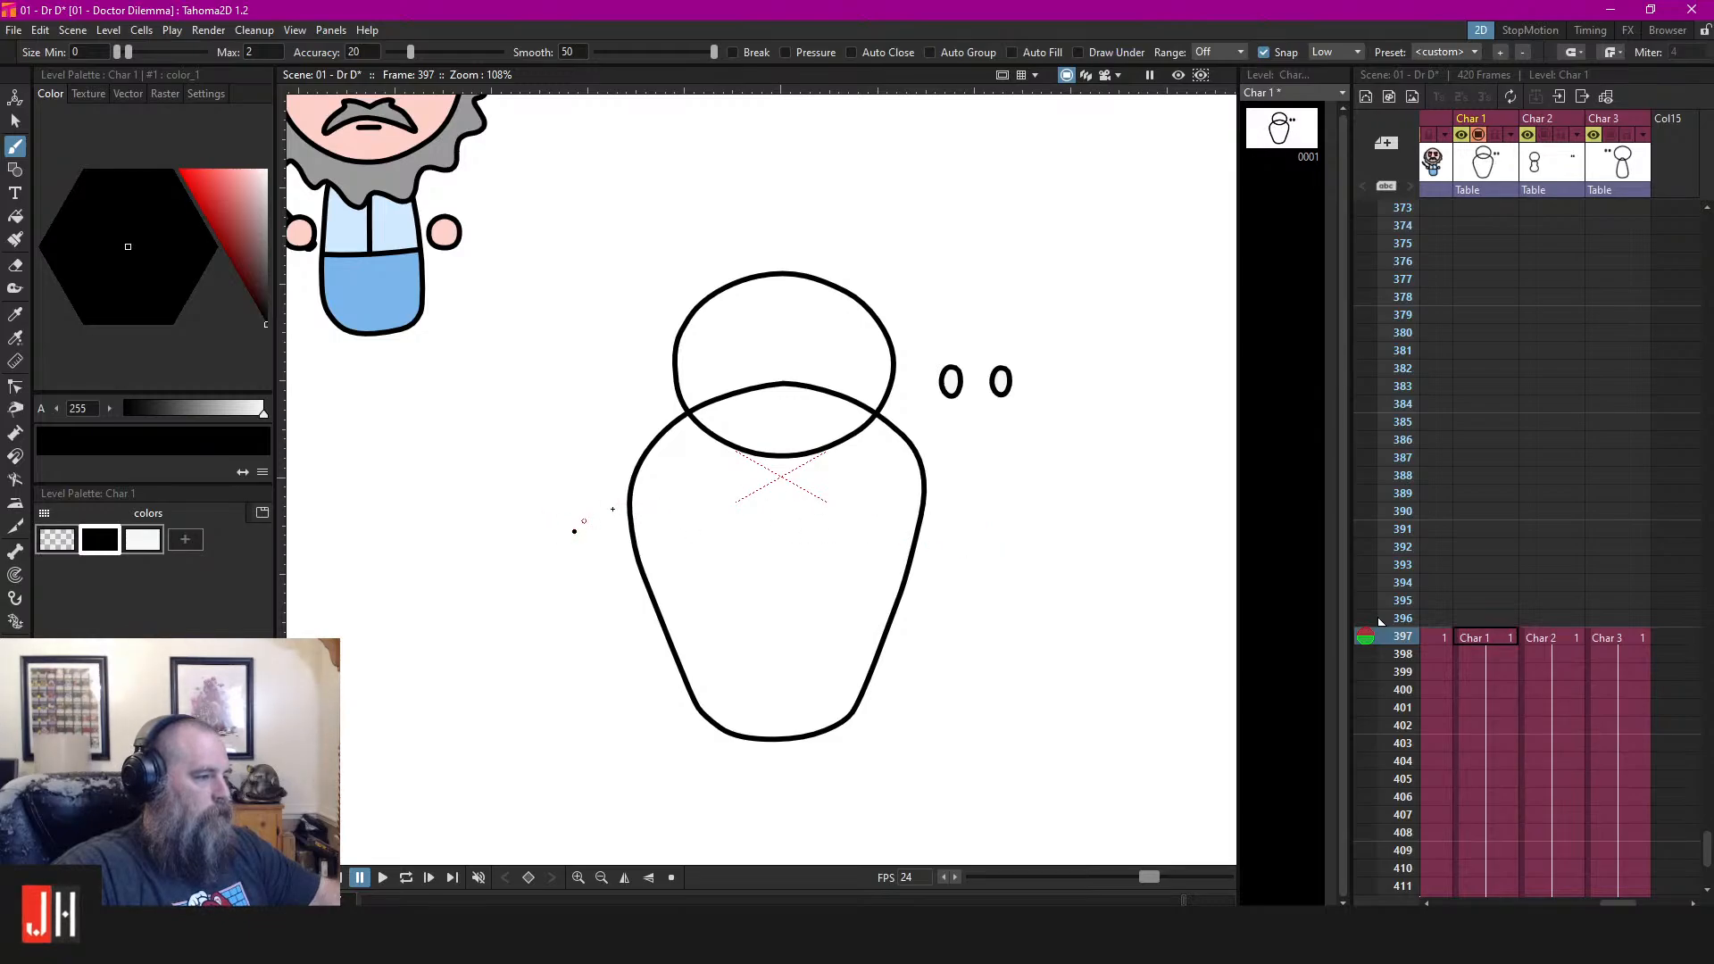
Draw two upward-curving lines across the Char 1 body, at chest and lower body, and erase the ends extending outside the outline
{"action": "mouse_move", "coordinate": [573, 531]}
{"action": "left_mouse_down"}
{"action": "mouse_move", "coordinate": [851, 483]}
{"action": "mouse_move", "coordinate": [1037, 563]}
{"action": "left_mouse_up"}
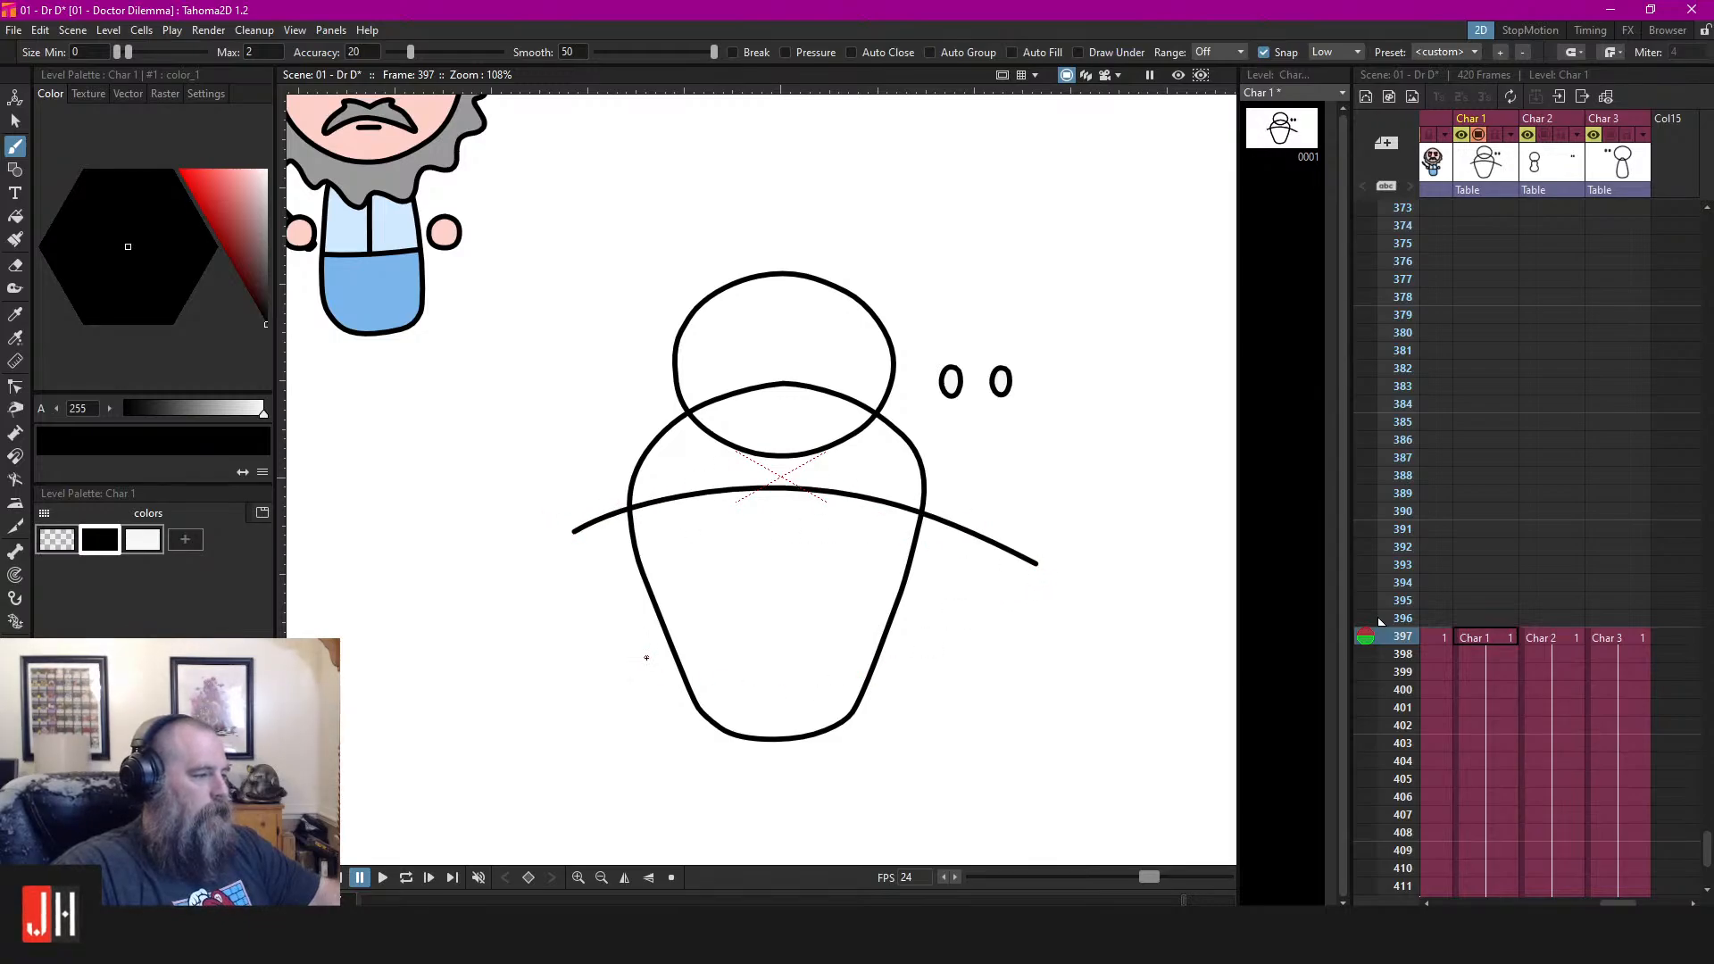
{"action": "left_click_drag", "start_coordinate": [1032, 688], "coordinate": [1033, 689]}
{"action": "key", "text": "ctrl+z"}
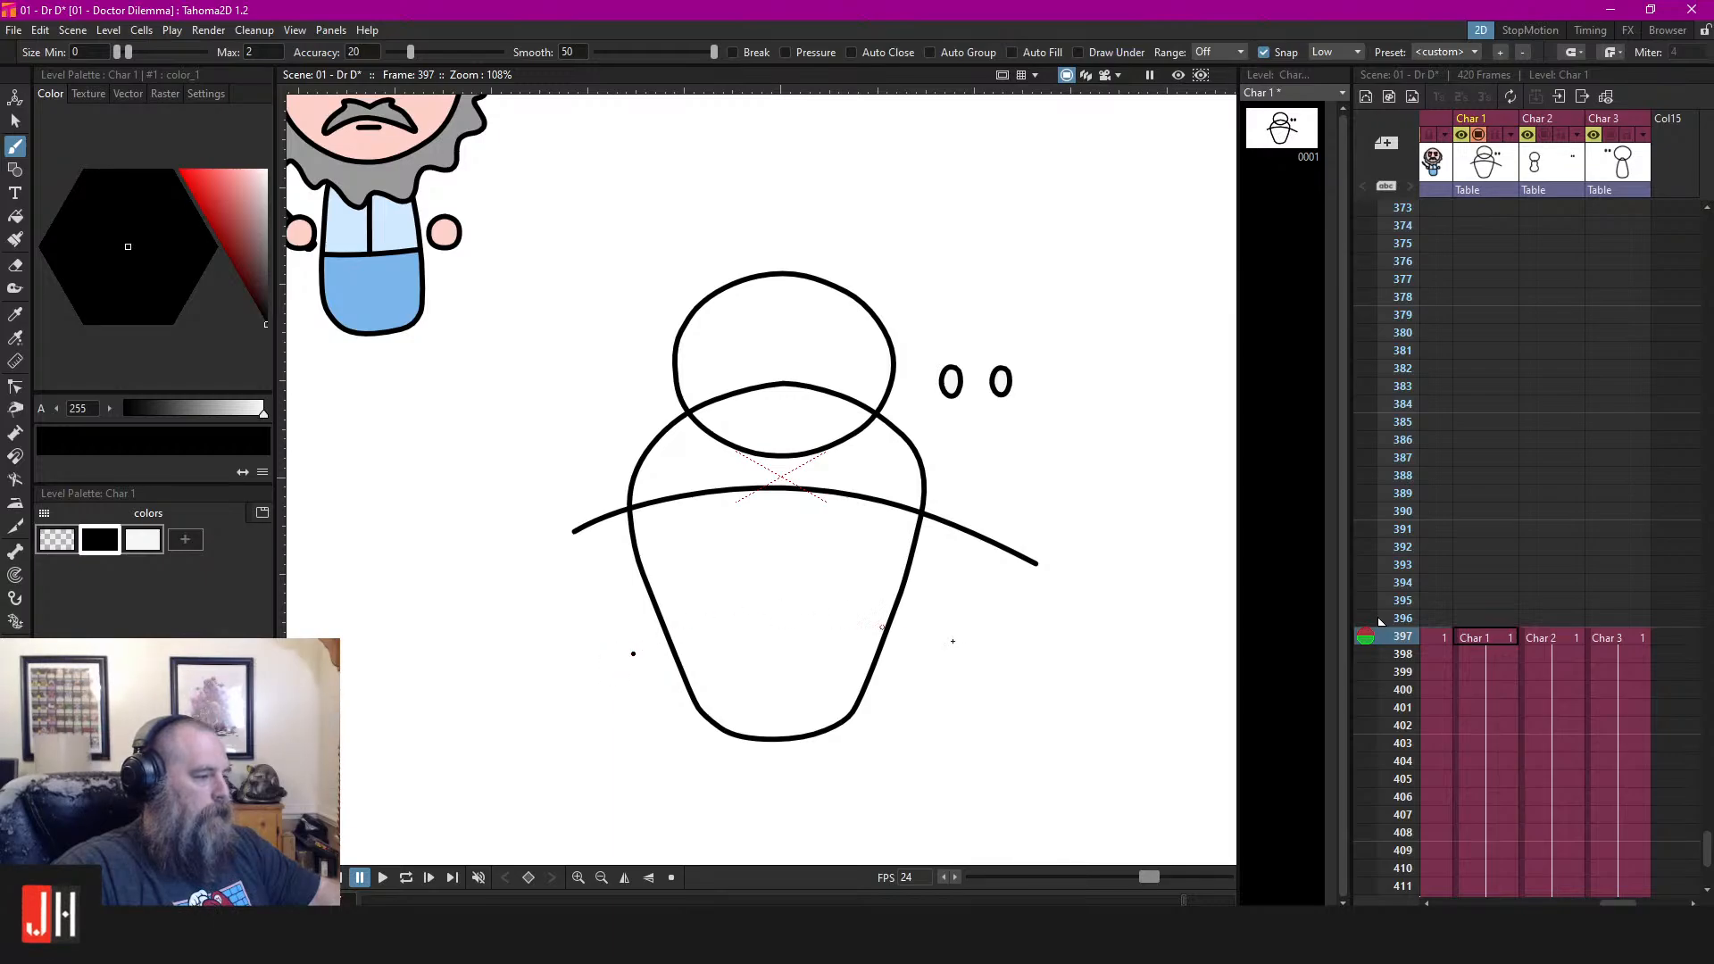
{"action": "left_click_drag", "start_coordinate": [633, 654], "coordinate": [993, 664]}
{"action": "key", "text": "a"}
{"action": "mouse_move", "coordinate": [998, 473]}
{"action": "left_mouse_down"}
{"action": "mouse_move", "coordinate": [900, 766]}
{"action": "mouse_move", "coordinate": [654, 757]}
{"action": "mouse_move", "coordinate": [659, 643]}
{"action": "mouse_move", "coordinate": [563, 446]}
{"action": "left_mouse_up"}
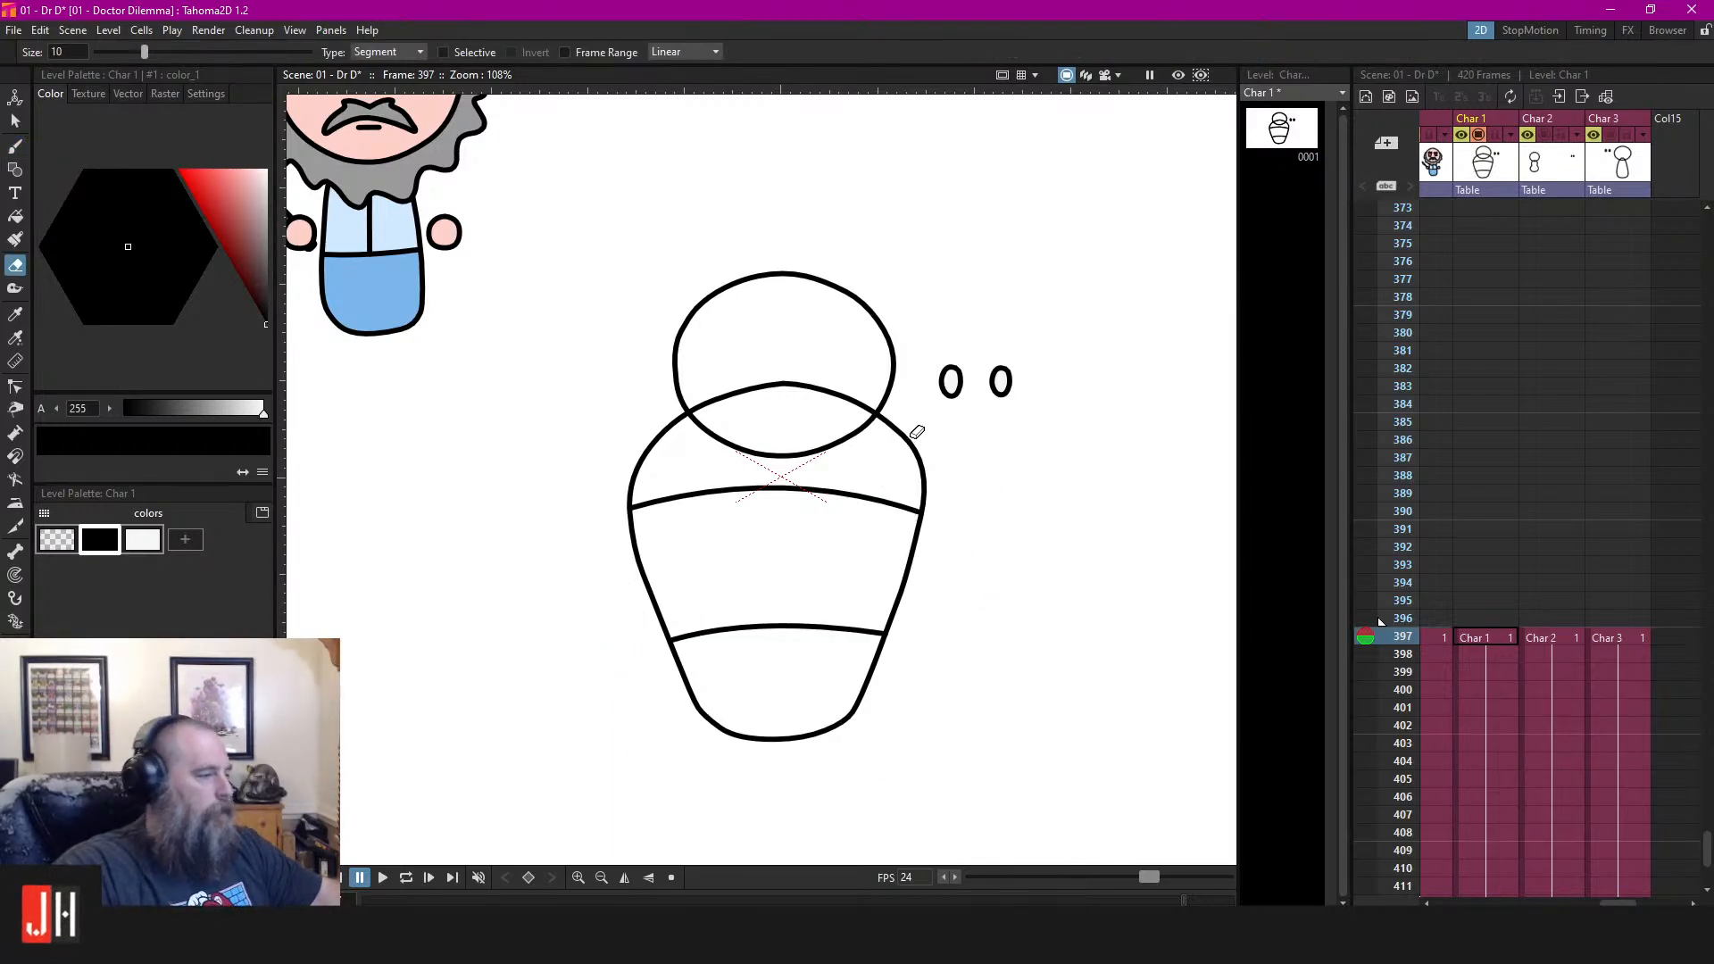
{"action": "key", "text": "s"}
{"action": "key", "text": "ctrl+a"}
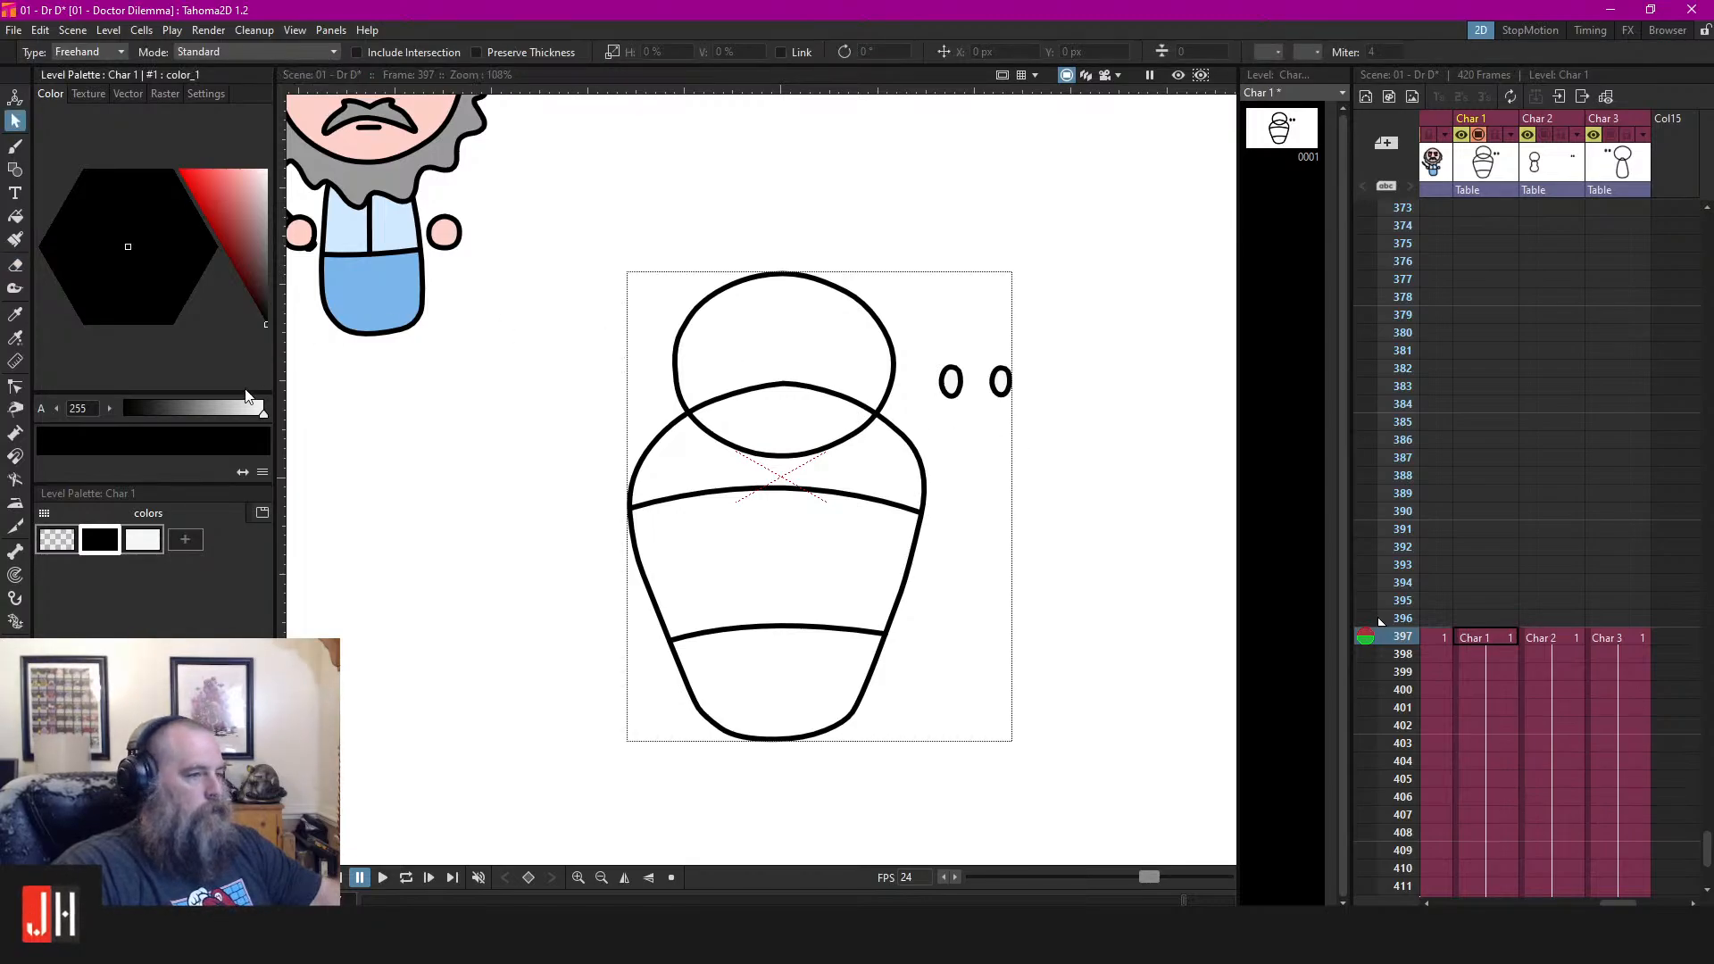
Copy the doctor's pink skin color from the Dr palette into the Char 1 palette, save the scene, and change the copied color to brown
{"action": "left_click", "coordinate": [1435, 636]}
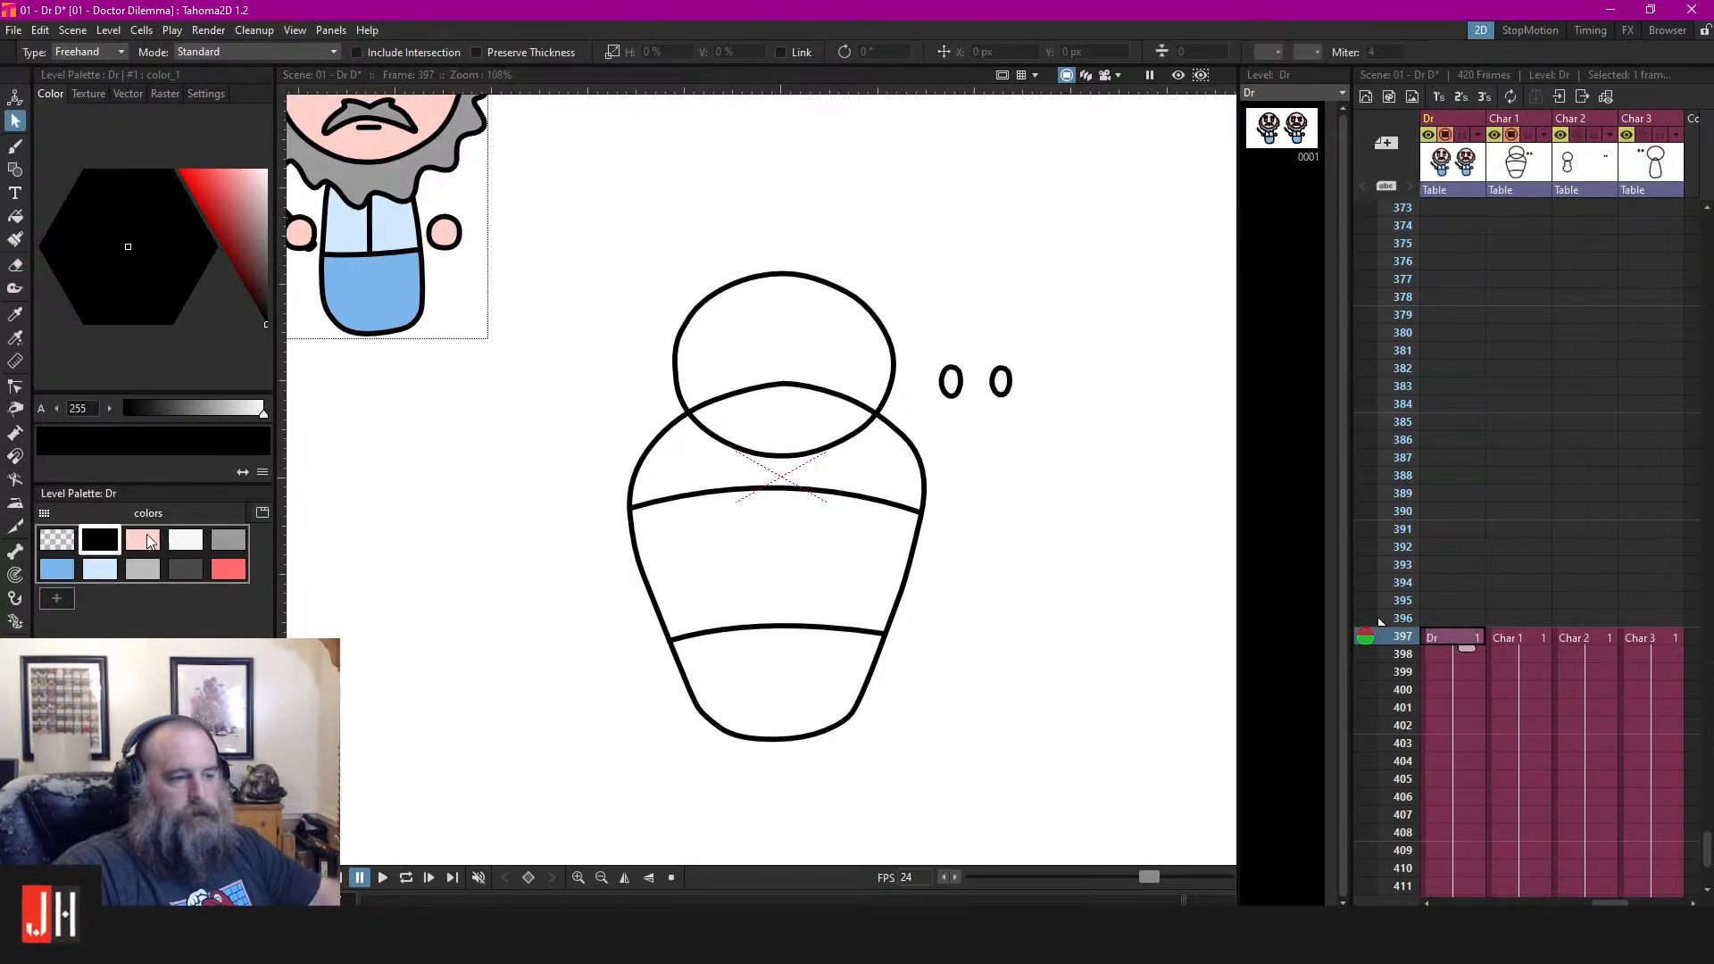
{"action": "left_click", "coordinate": [143, 539]}
{"action": "right_click", "coordinate": [139, 538]}
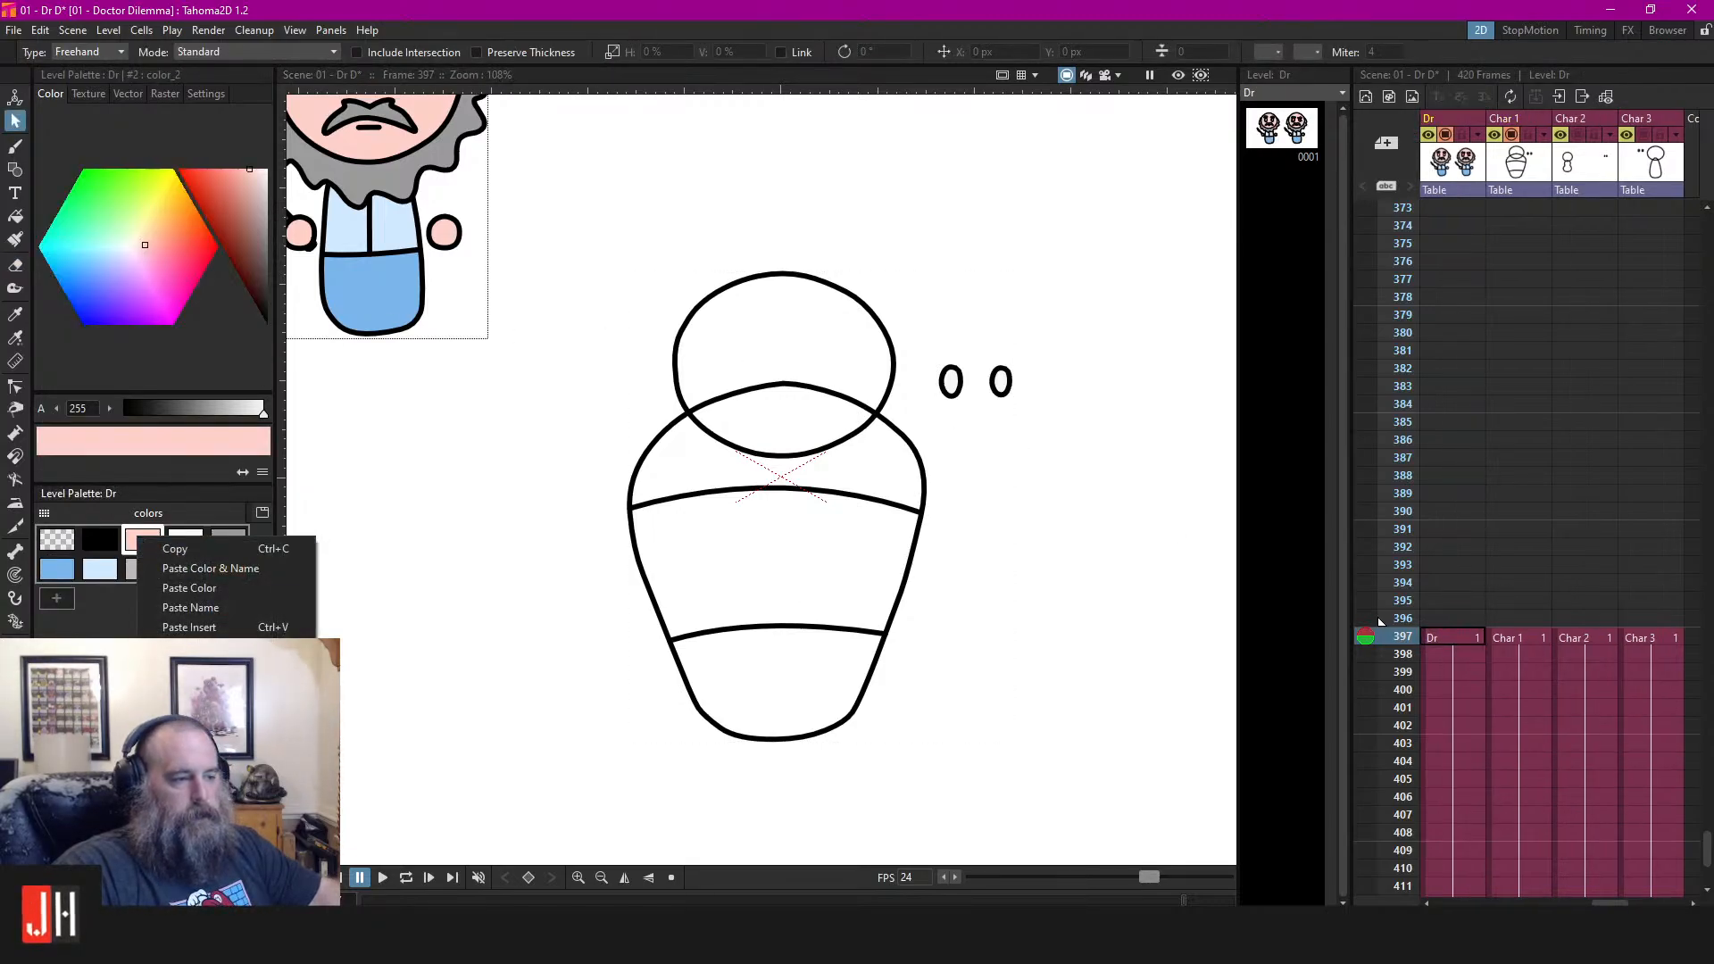
{"action": "left_click", "coordinate": [255, 550]}
{"action": "left_click", "coordinate": [673, 563]}
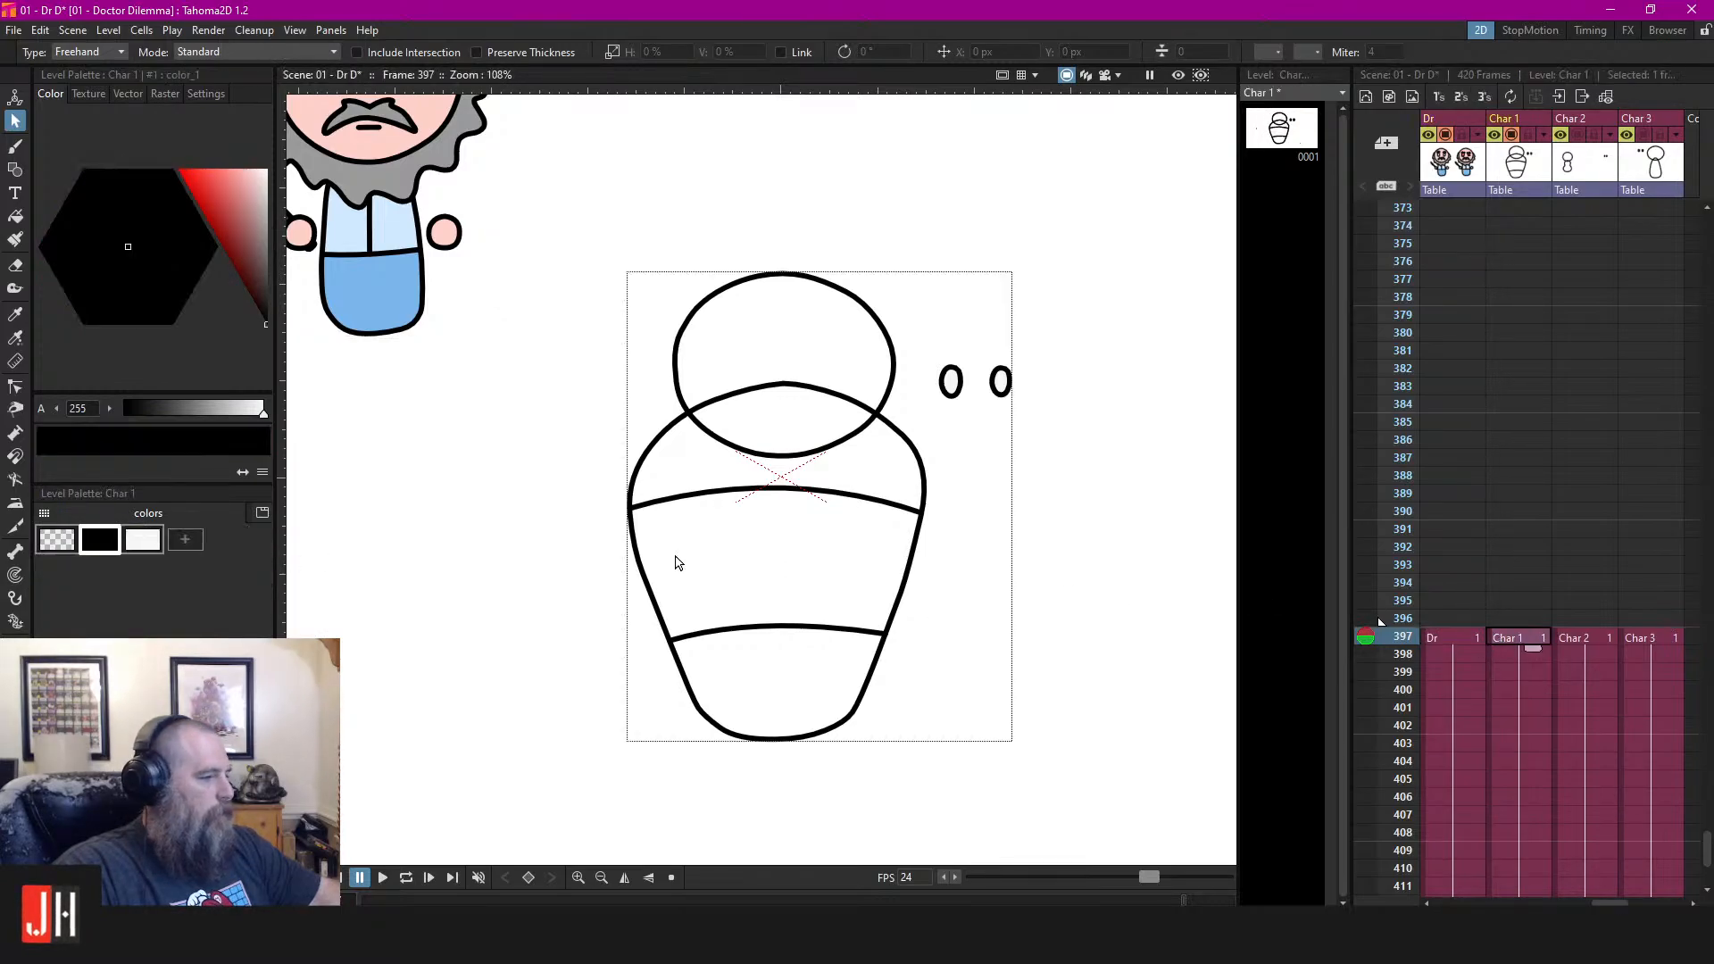
{"action": "right_click", "coordinate": [185, 604]}
{"action": "left_click", "coordinate": [268, 694]}
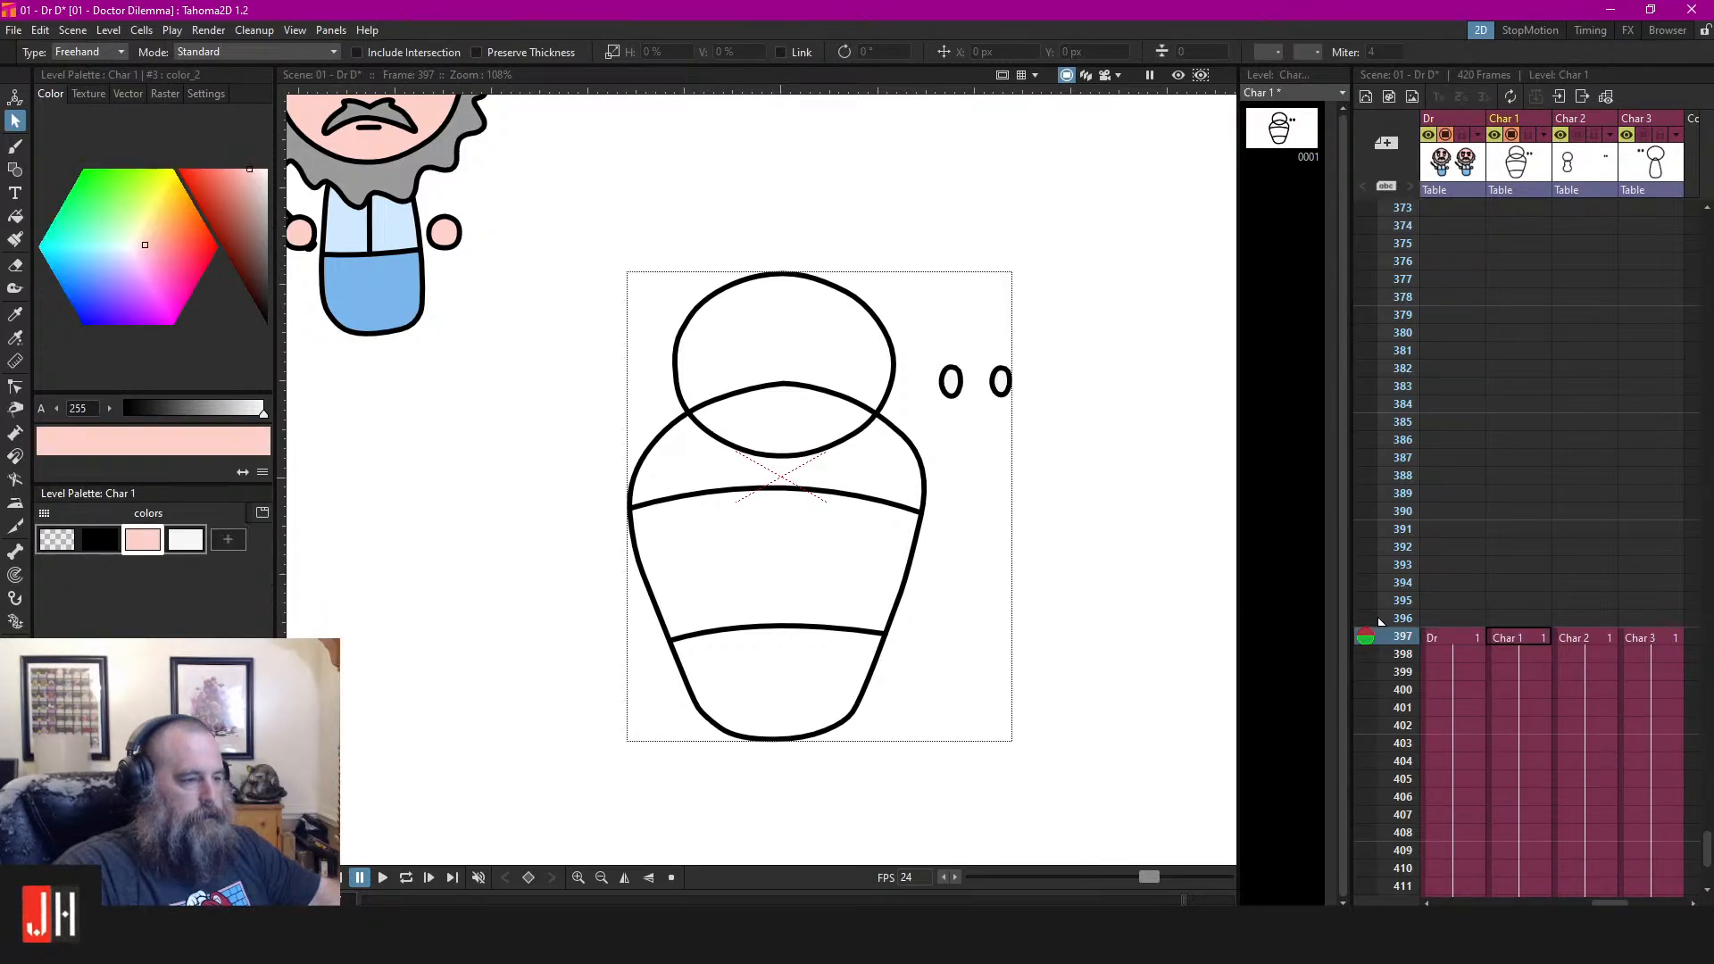
{"action": "key", "text": "ctrl+s"}
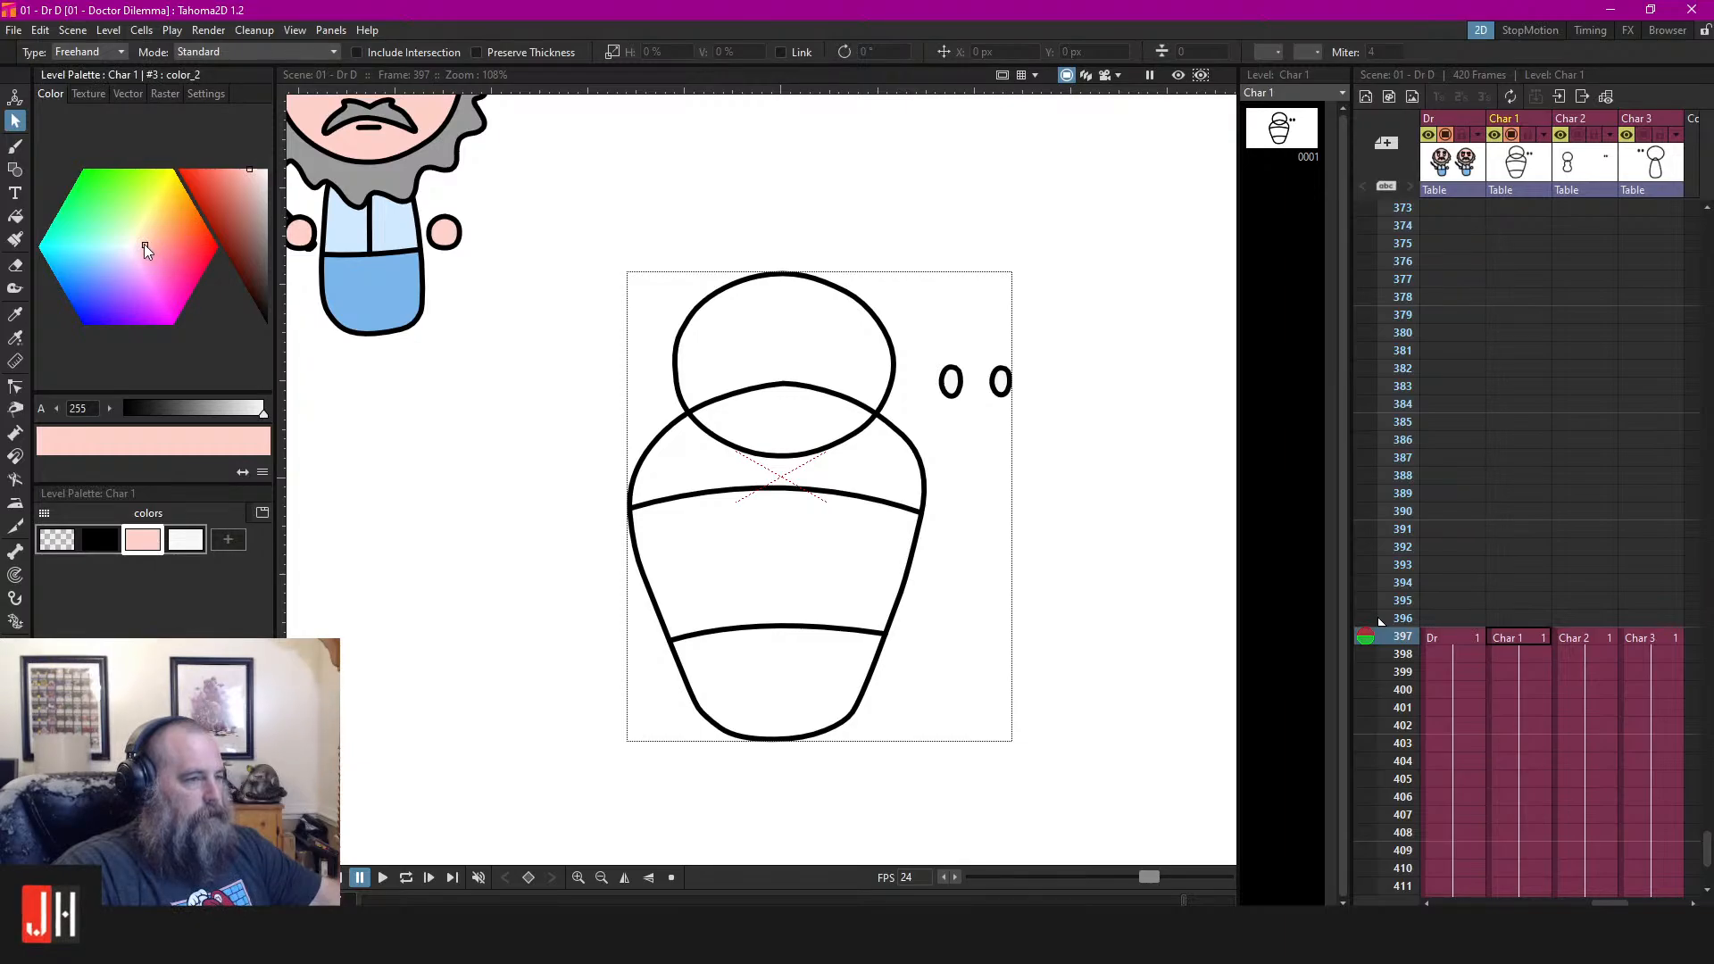
{"action": "mouse_move", "coordinate": [142, 244]}
{"action": "left_mouse_down"}
{"action": "mouse_move", "coordinate": [168, 216]}
{"action": "mouse_move", "coordinate": [243, 239]}
{"action": "left_mouse_up"}
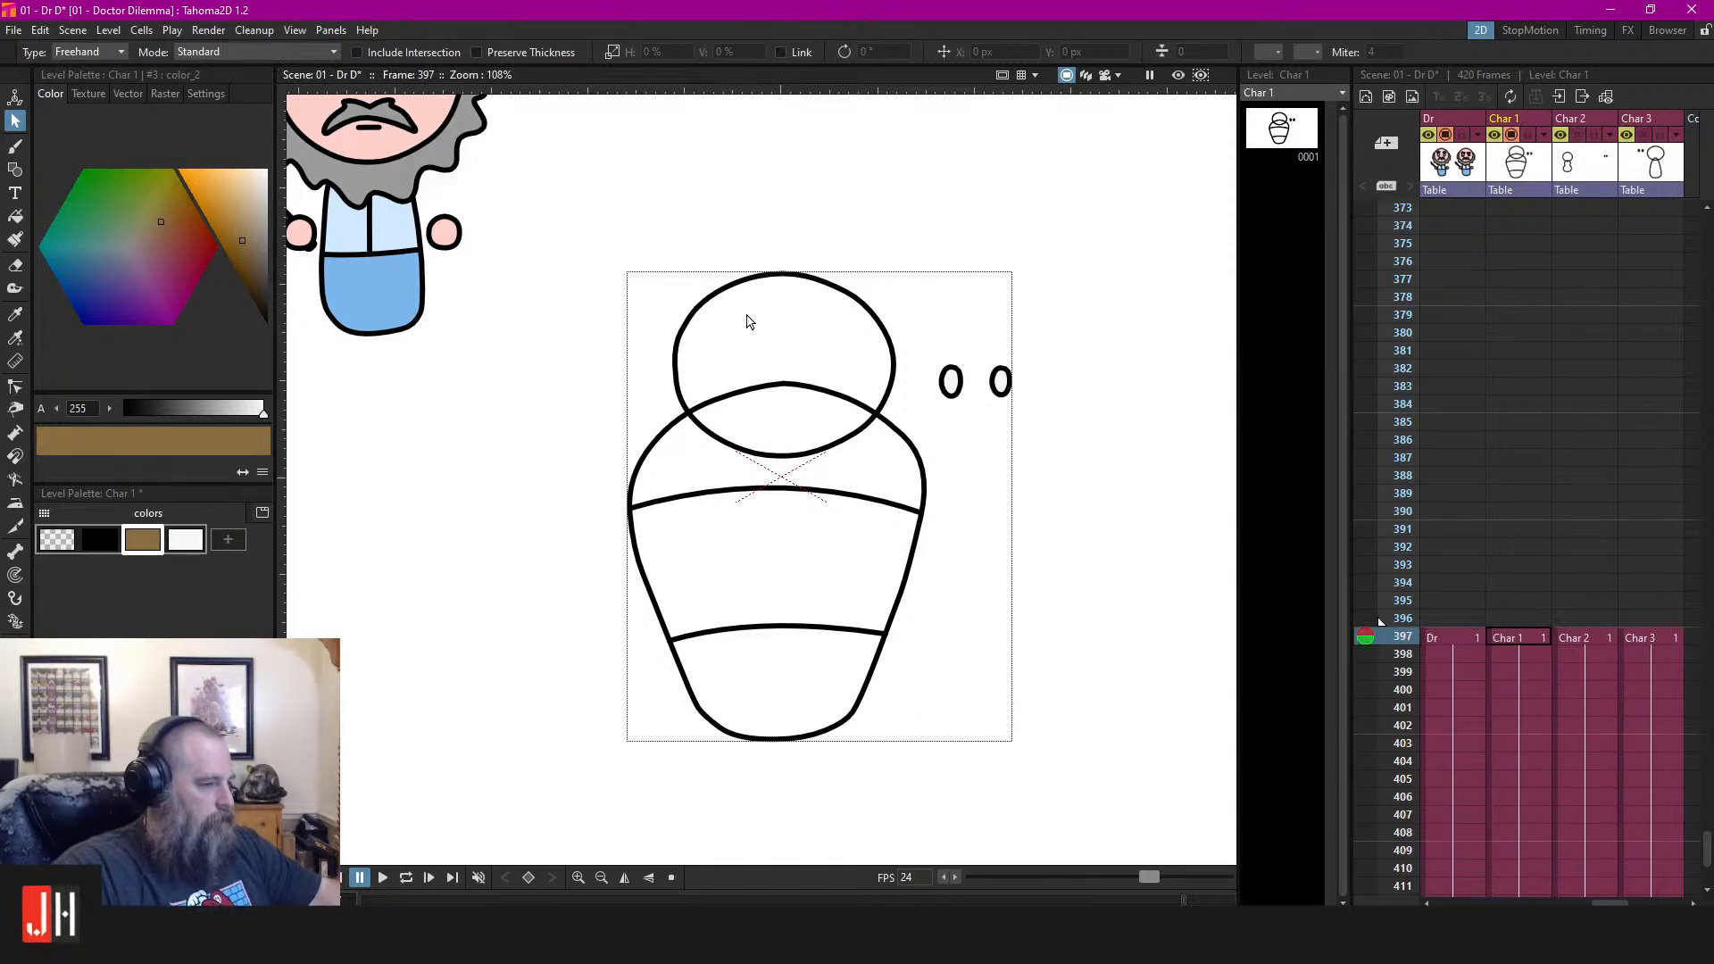
Move both eyes of Char 1 from beside the figure onto the upper part of its head
{"action": "mouse_move", "coordinate": [1055, 385]}
{"action": "left_mouse_down"}
{"action": "mouse_move", "coordinate": [901, 373]}
{"action": "mouse_move", "coordinate": [997, 400]}
{"action": "mouse_move", "coordinate": [804, 339]}
{"action": "mouse_move", "coordinate": [879, 281]}
{"action": "mouse_move", "coordinate": [797, 339]}
{"action": "left_mouse_up"}
{"action": "scroll", "coordinate": [863, 285], "scroll_direction": "up", "scroll_amount": 3}
{"action": "left_click", "coordinate": [1000, 284]}
{"action": "scroll", "coordinate": [780, 344], "scroll_direction": "up", "scroll_amount": 3}
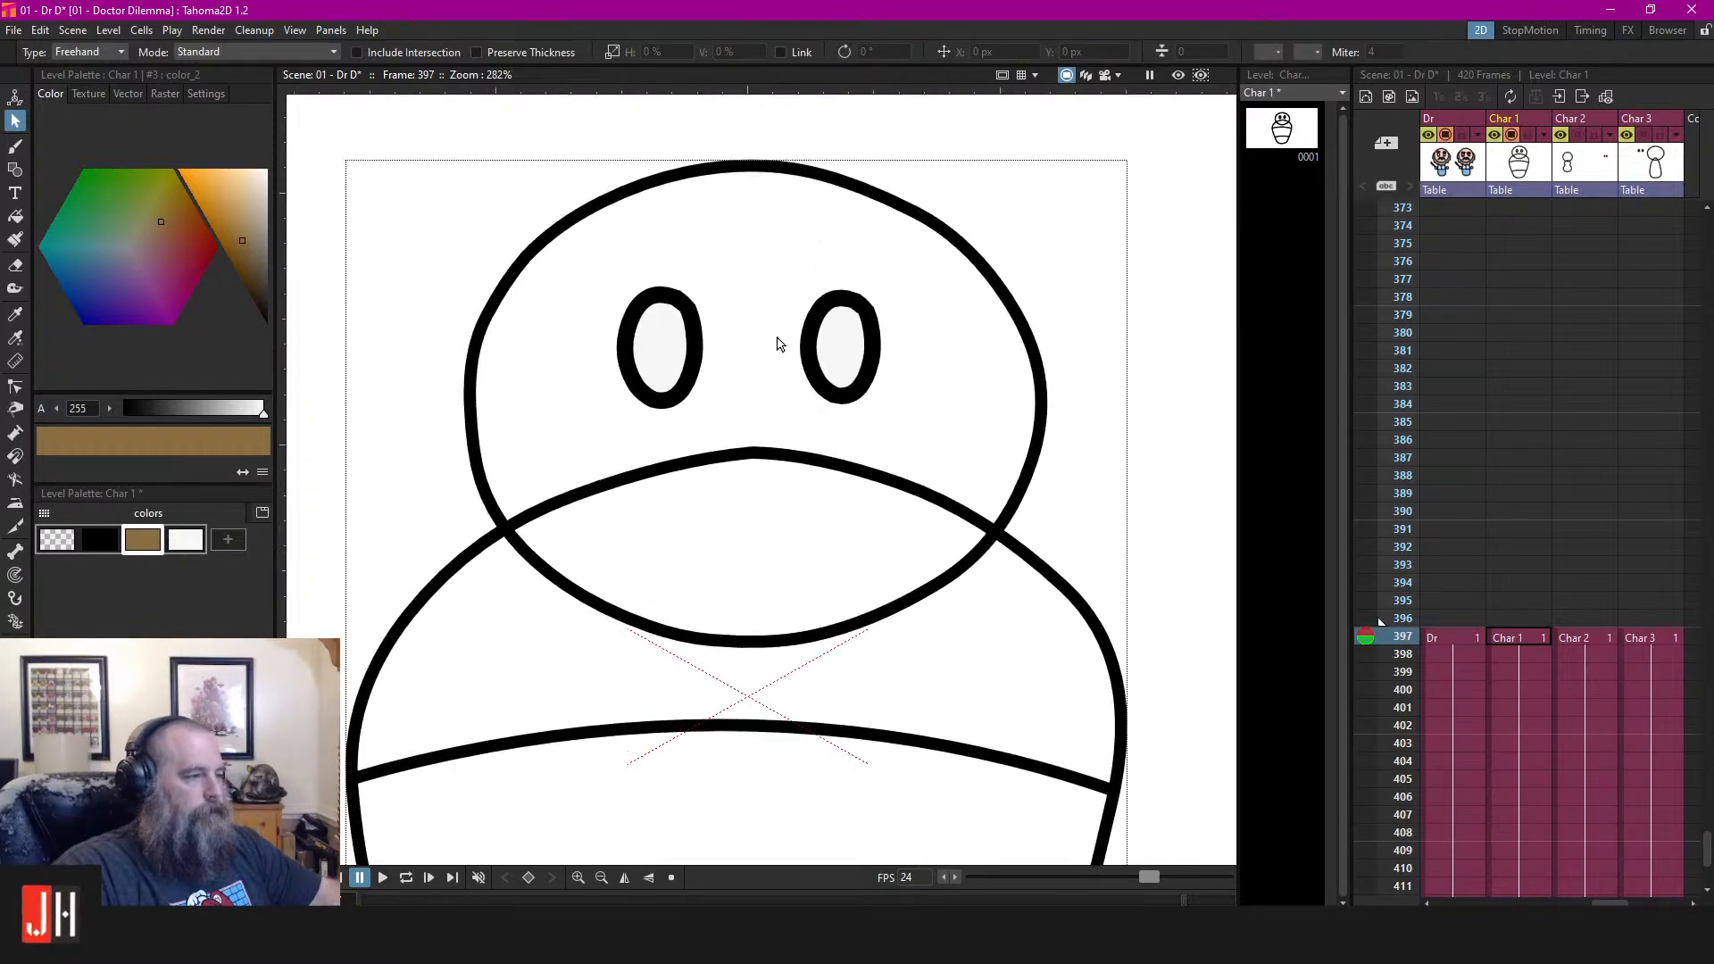
{"action": "mouse_move", "coordinate": [868, 276]}
{"action": "left_mouse_down"}
{"action": "mouse_move", "coordinate": [415, 332]}
{"action": "mouse_move", "coordinate": [645, 162]}
{"action": "mouse_move", "coordinate": [627, 247]}
{"action": "mouse_move", "coordinate": [1024, 313]}
{"action": "left_mouse_up"}
{"action": "left_click", "coordinate": [1090, 280]}
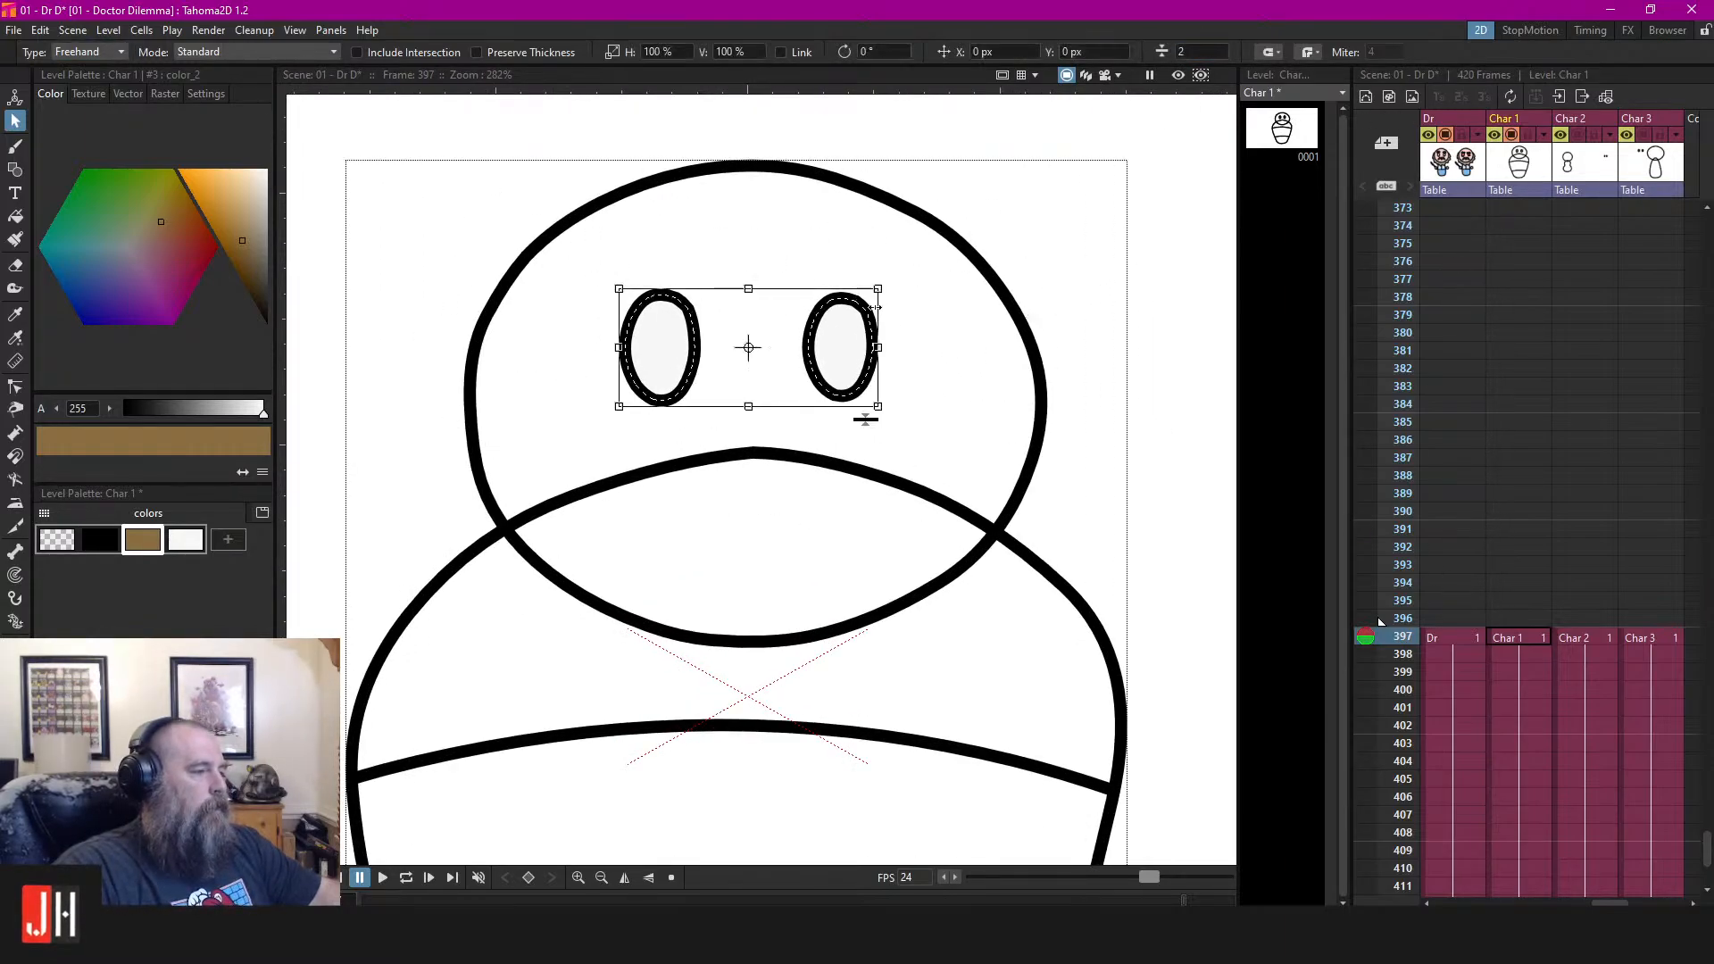
{"action": "mouse_move", "coordinate": [869, 311]}
{"action": "left_mouse_down"}
{"action": "mouse_move", "coordinate": [886, 310]}
{"action": "mouse_move", "coordinate": [870, 311]}
{"action": "left_mouse_up"}
{"action": "left_click", "coordinate": [872, 268]}
{"action": "scroll", "coordinate": [753, 324], "scroll_direction": "up", "scroll_amount": 1}
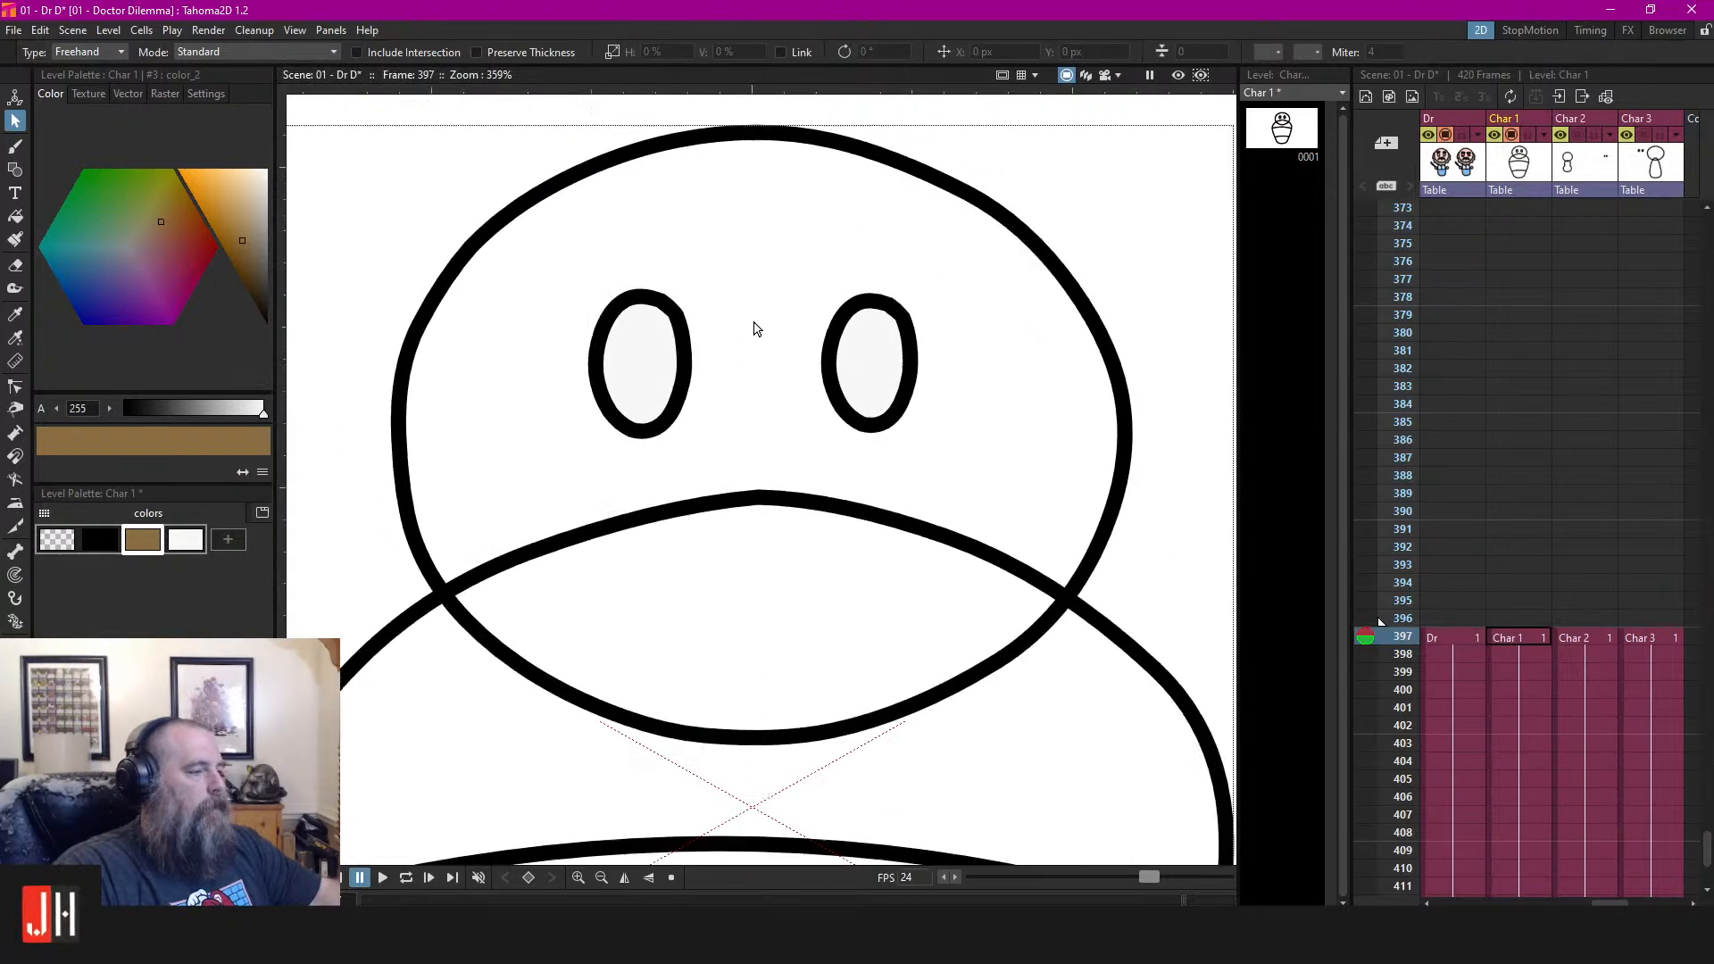
Enlarge both Char 1 eyes together to about 109.59 % and center them on the head
{"action": "scroll", "coordinate": [792, 291], "scroll_direction": "down", "scroll_amount": 2}
{"action": "mouse_move", "coordinate": [775, 274]}
{"action": "left_mouse_down"}
{"action": "mouse_move", "coordinate": [596, 390]}
{"action": "mouse_move", "coordinate": [888, 325]}
{"action": "mouse_move", "coordinate": [845, 286]}
{"action": "mouse_move", "coordinate": [870, 275]}
{"action": "left_mouse_up"}
{"action": "scroll", "coordinate": [884, 320], "scroll_direction": "up", "scroll_amount": 4}
{"action": "key", "text": "ctrl+z"}
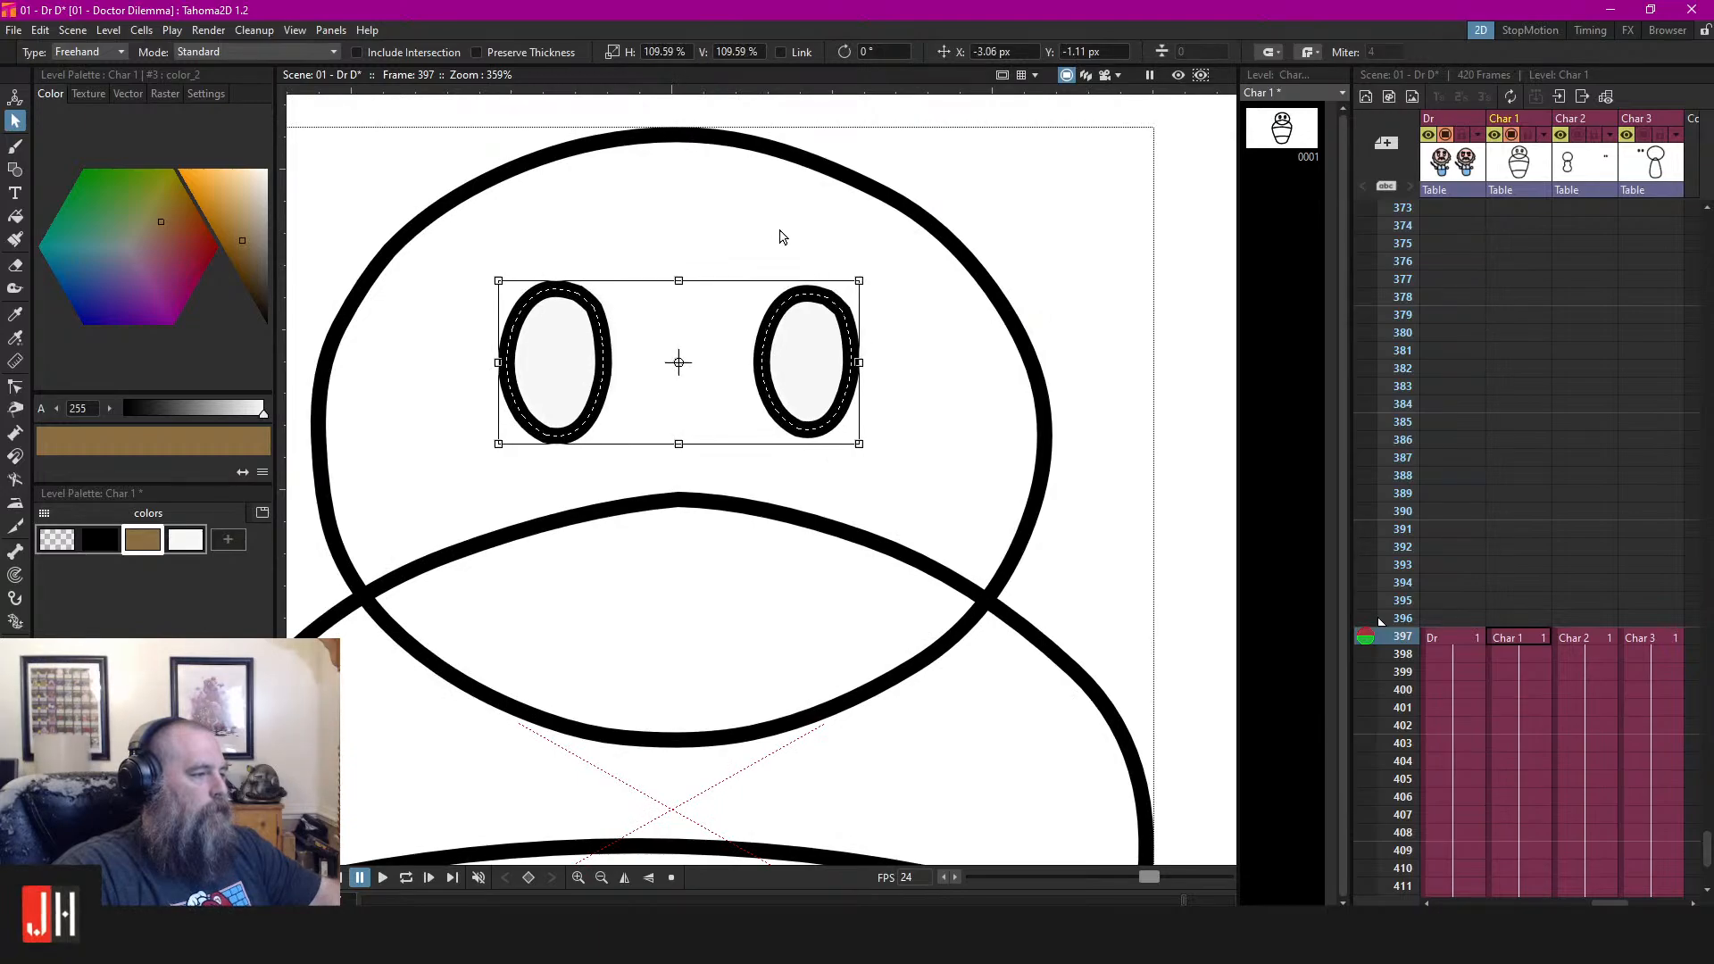
{"action": "mouse_move", "coordinate": [780, 237]}
{"action": "left_mouse_down"}
{"action": "mouse_move", "coordinate": [398, 414]}
{"action": "mouse_move", "coordinate": [1073, 149]}
{"action": "left_mouse_up"}
{"action": "left_click", "coordinate": [1139, 217]}
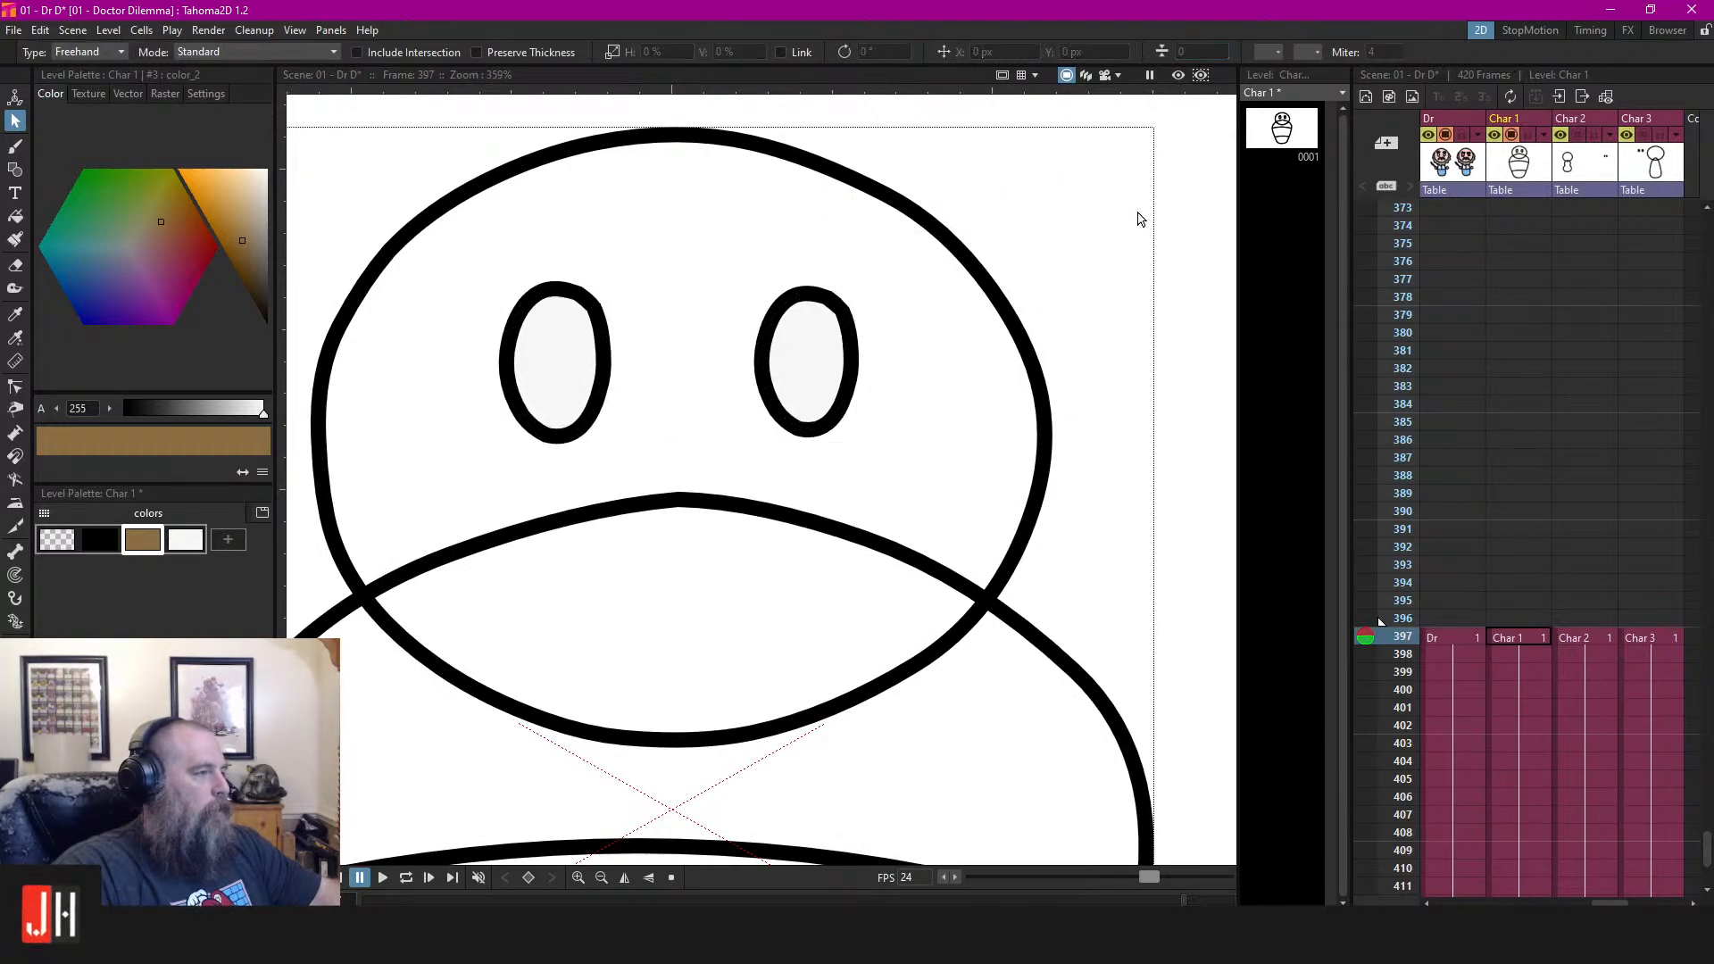
{"action": "scroll", "coordinate": [973, 339], "scroll_direction": "down", "scroll_amount": 4}
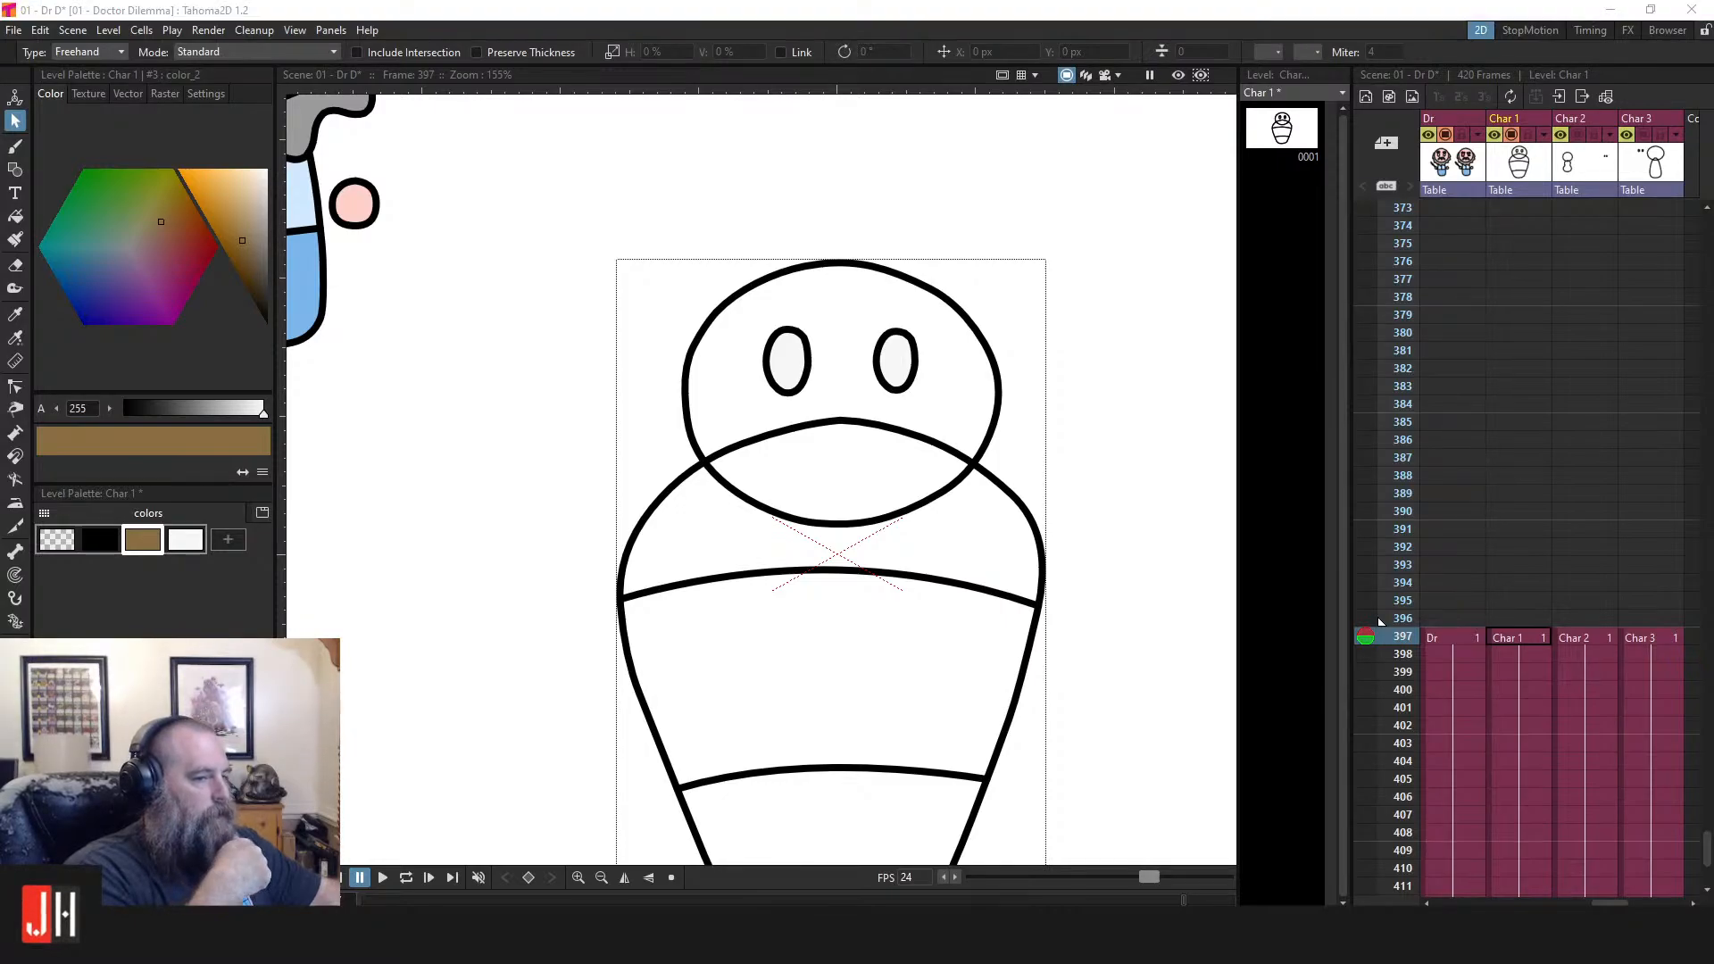
{"action": "left_click", "coordinate": [1014, 382]}
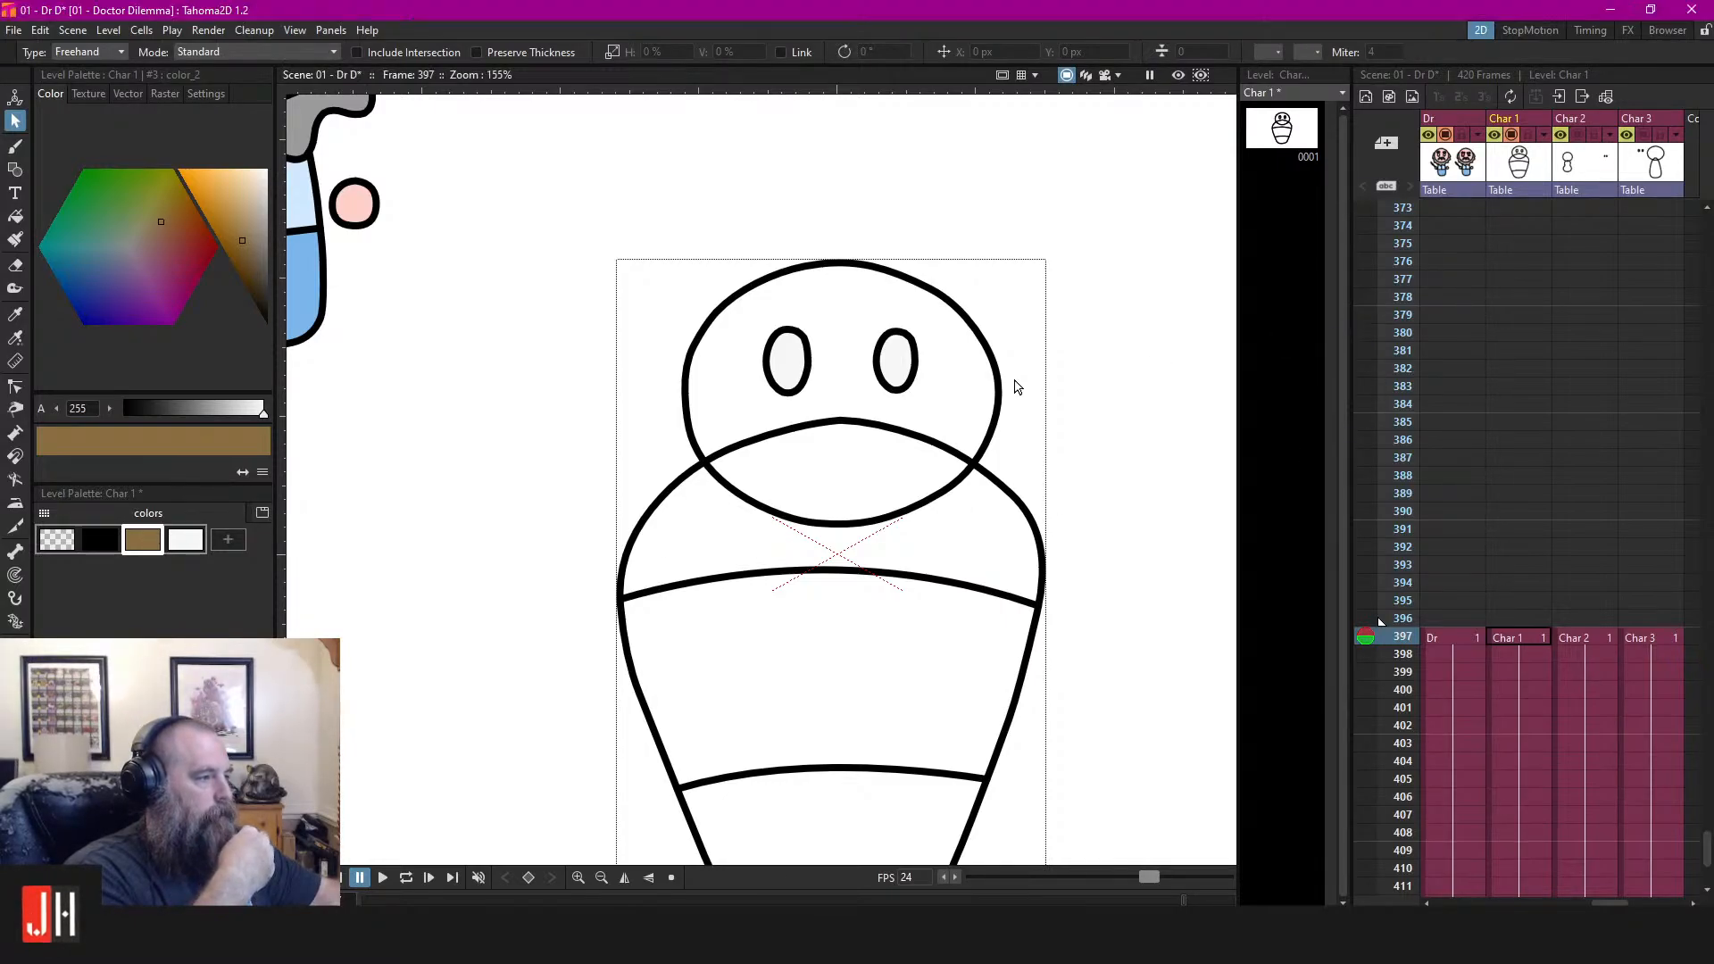
{"action": "scroll", "coordinate": [870, 428], "scroll_direction": "up", "scroll_amount": 3}
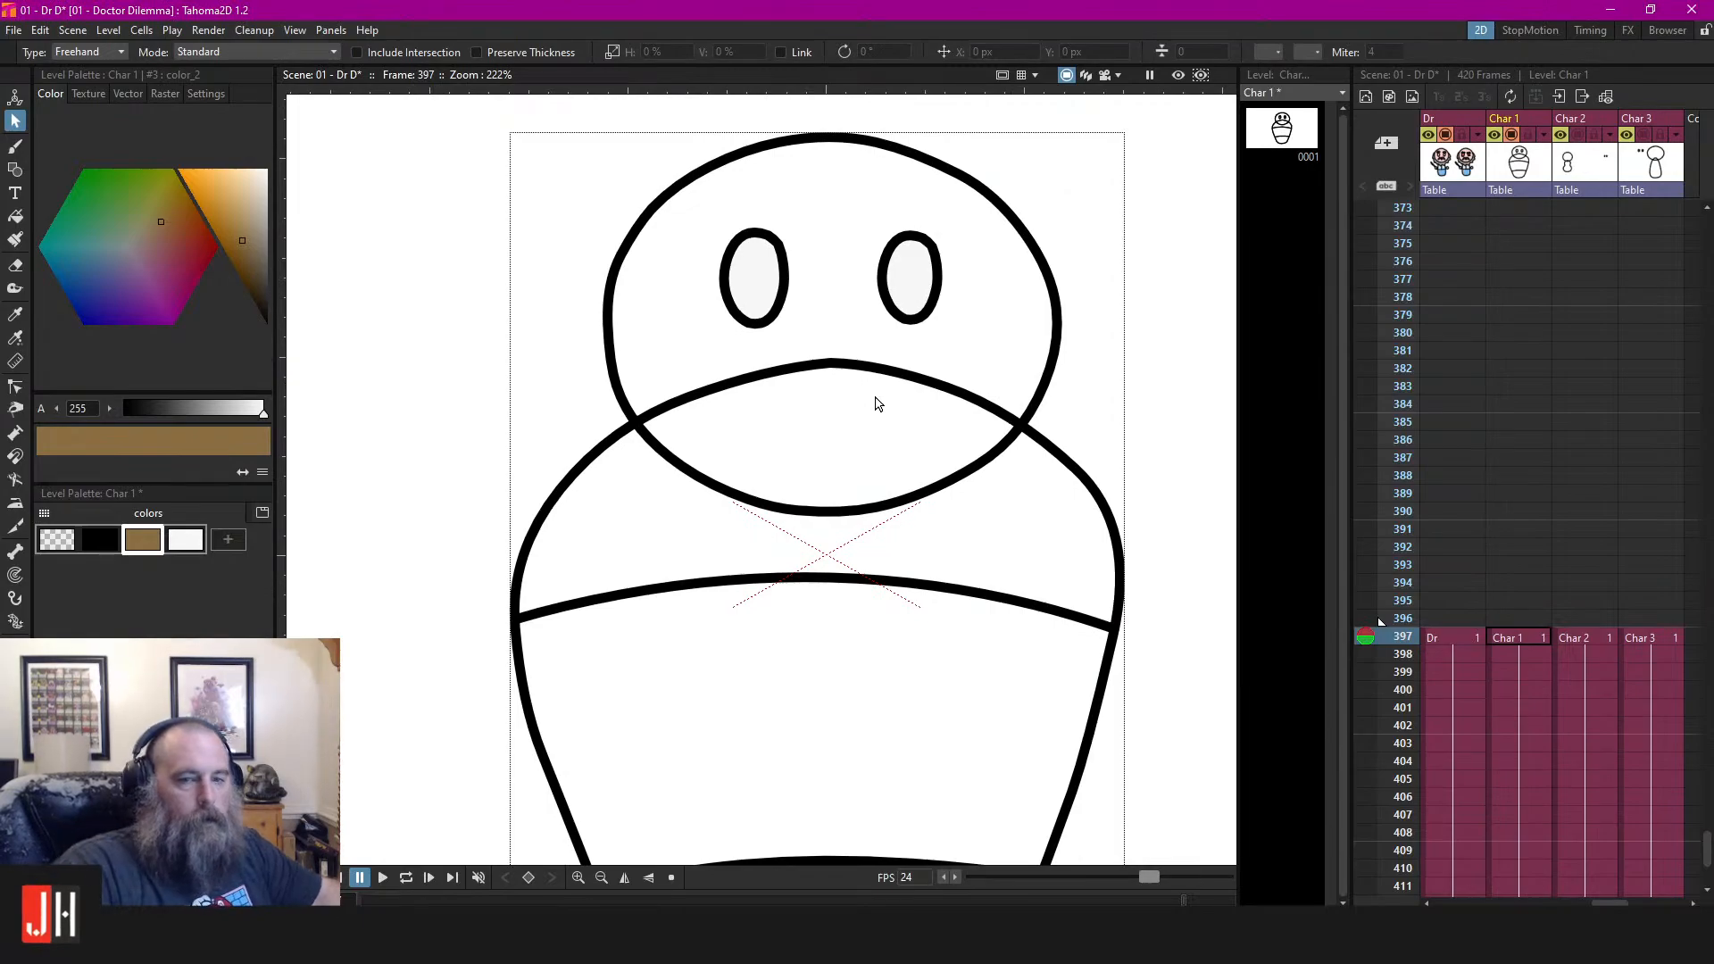
{"action": "scroll", "coordinate": [874, 403], "scroll_direction": "down", "scroll_amount": 3}
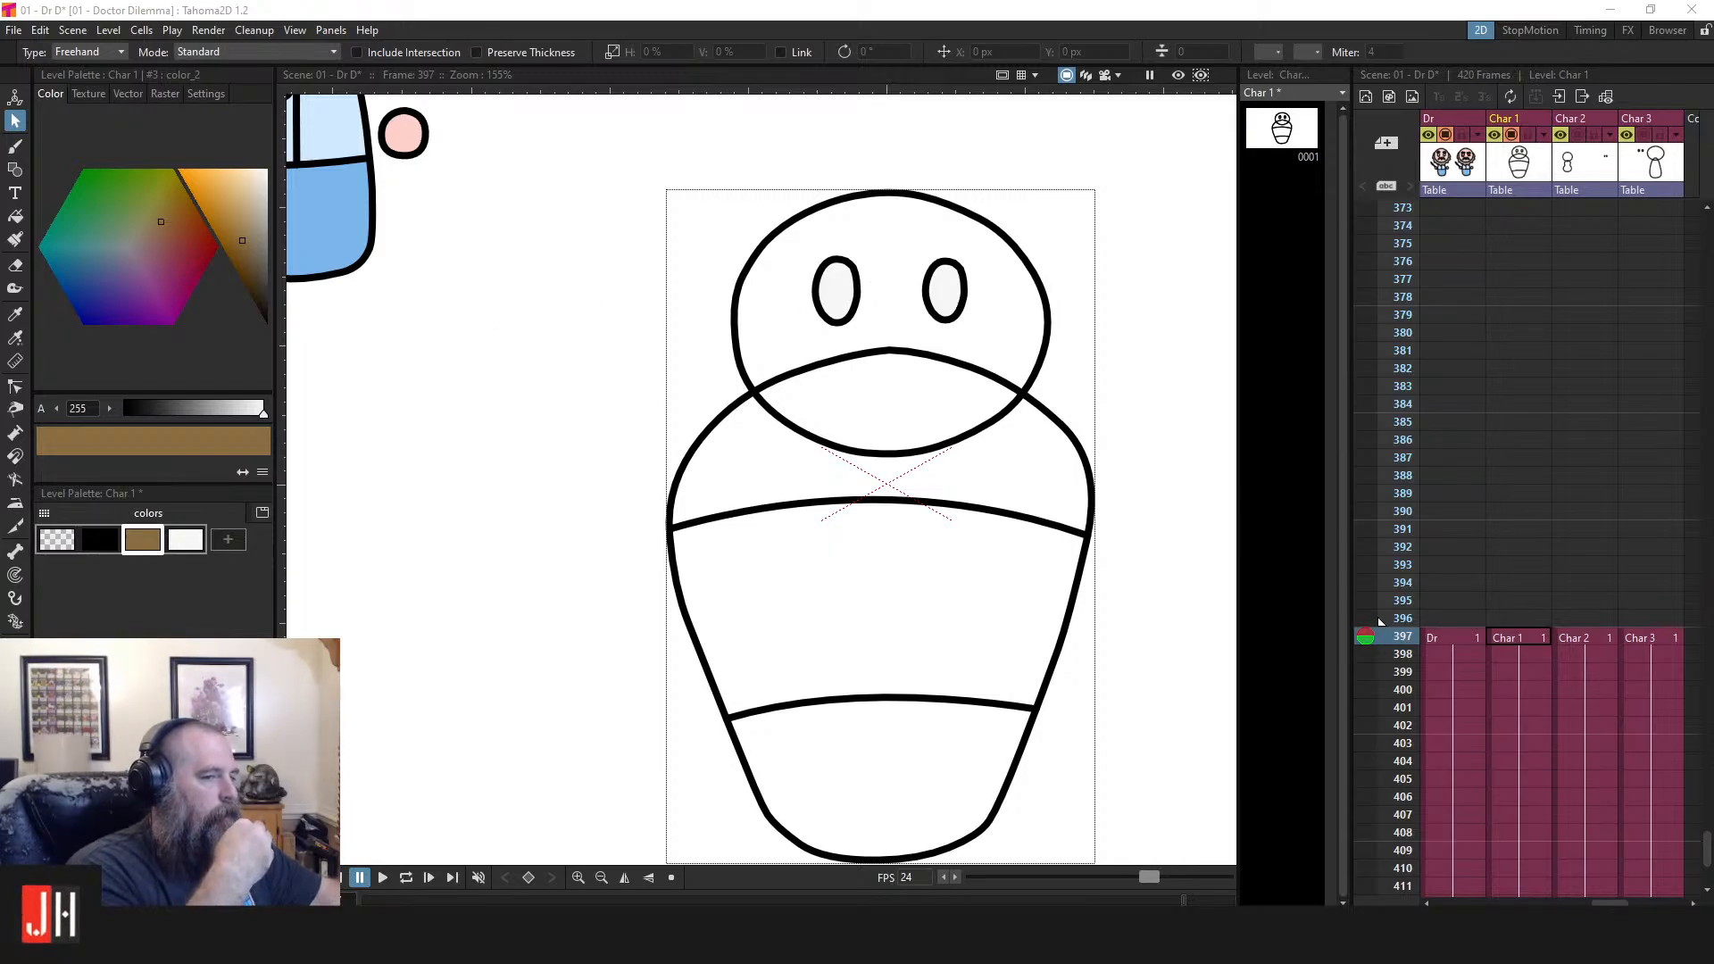
{"action": "left_click", "coordinate": [1192, 324]}
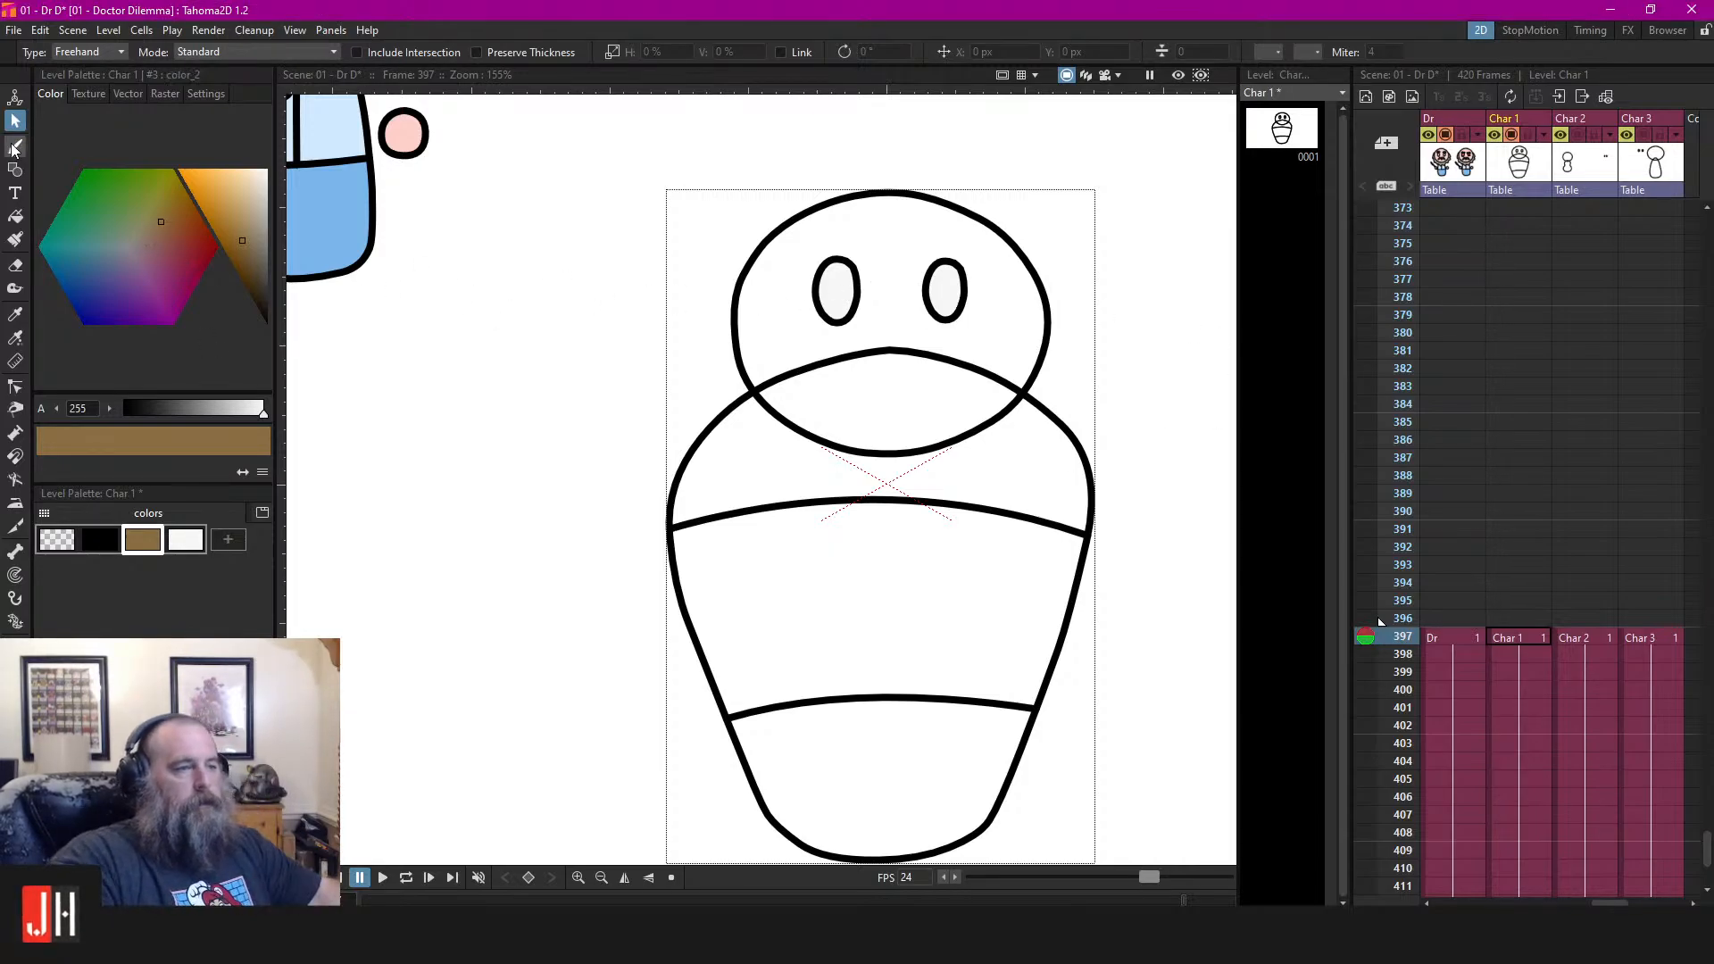
{"action": "left_click", "coordinate": [1013, 247]}
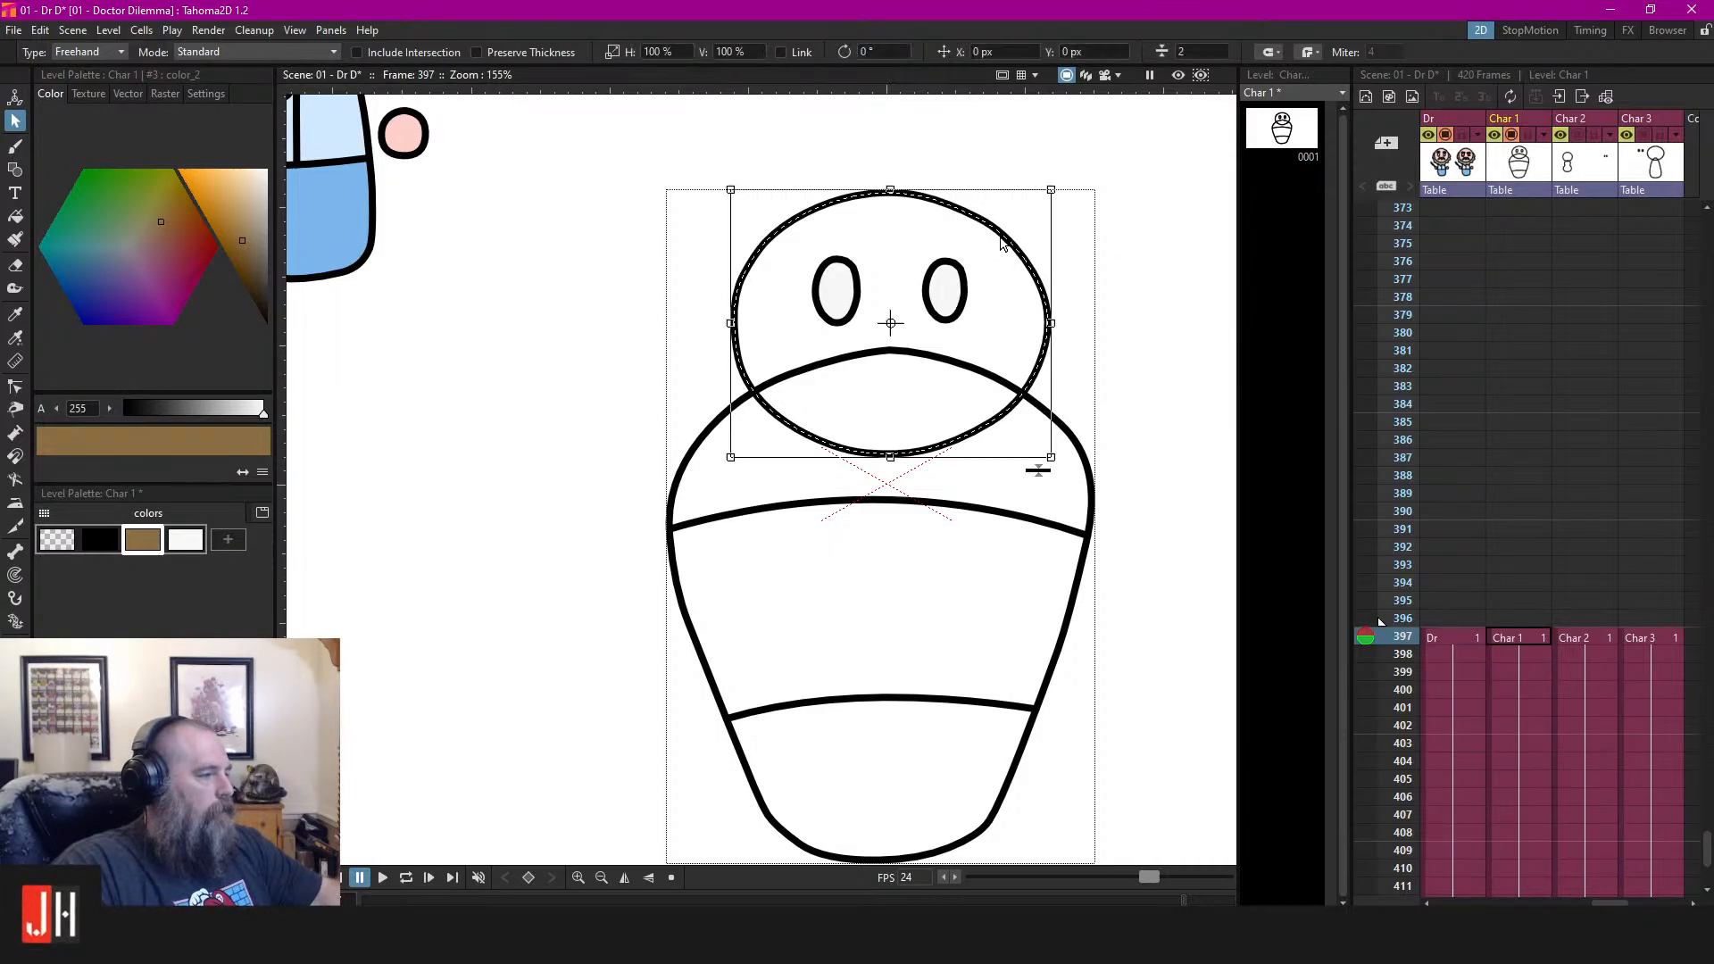
{"action": "left_click", "coordinate": [1071, 247]}
Fill the Char 1 head with the brown palette color, lighten that brown slightly, and save the scene
{"action": "key", "text": "f"}
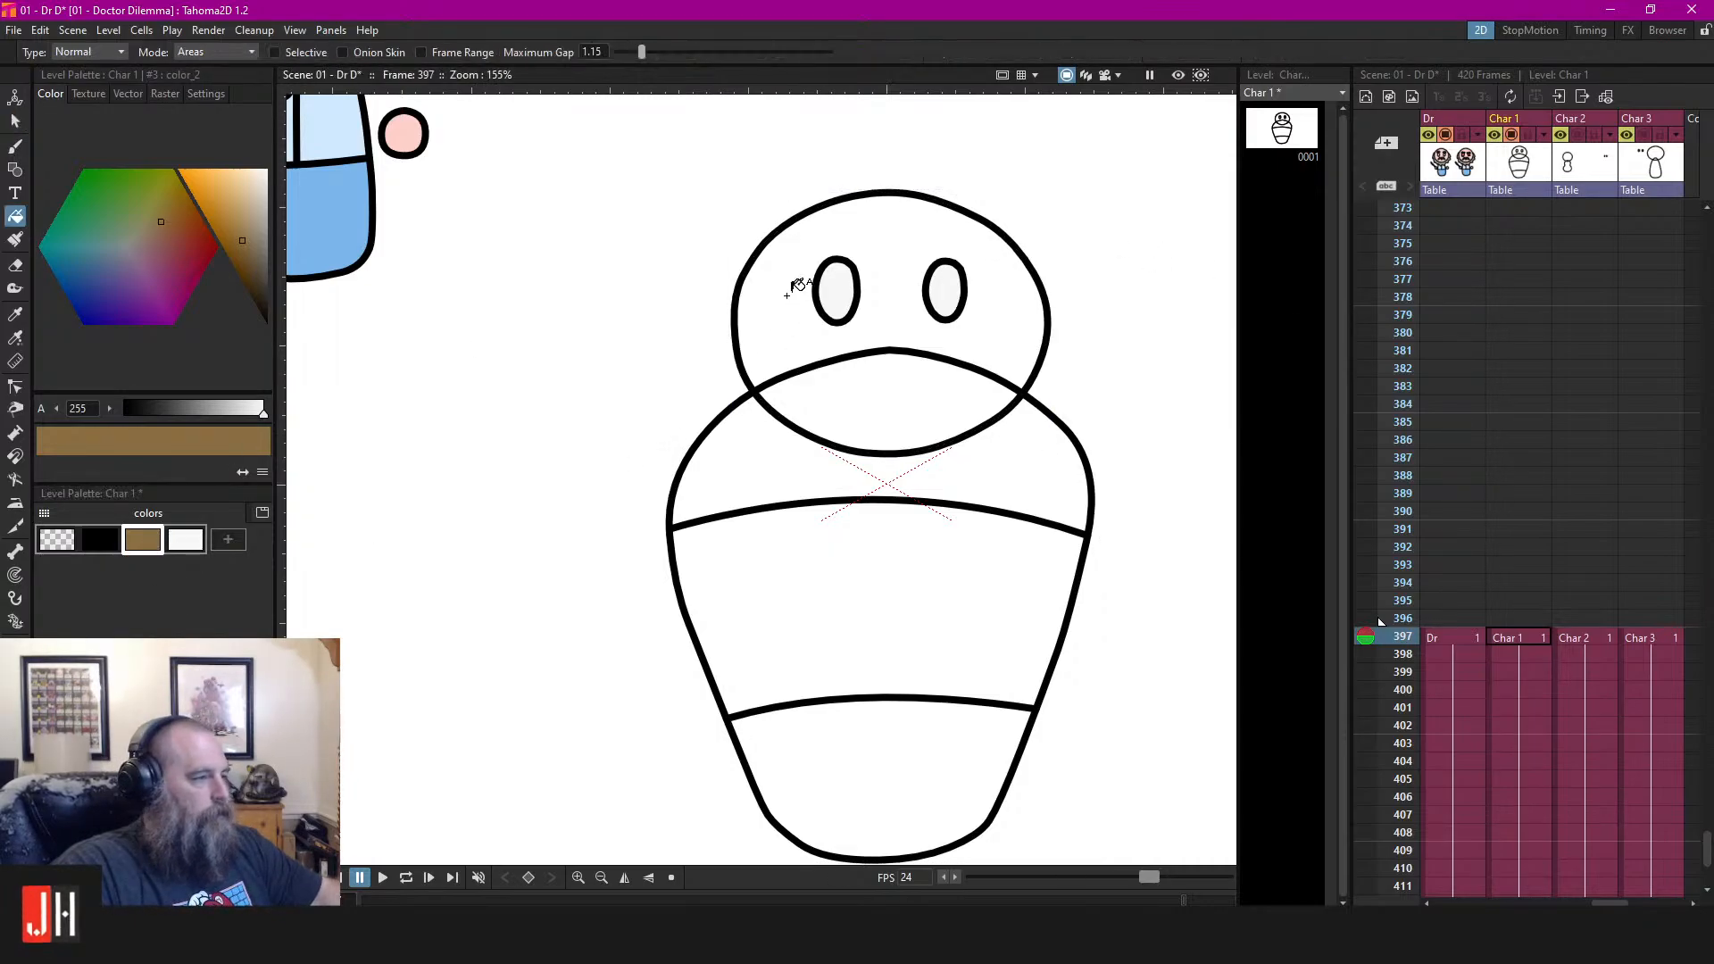
{"action": "left_click", "coordinate": [797, 272]}
{"action": "left_click_drag", "start_coordinate": [241, 238], "coordinate": [241, 224]}
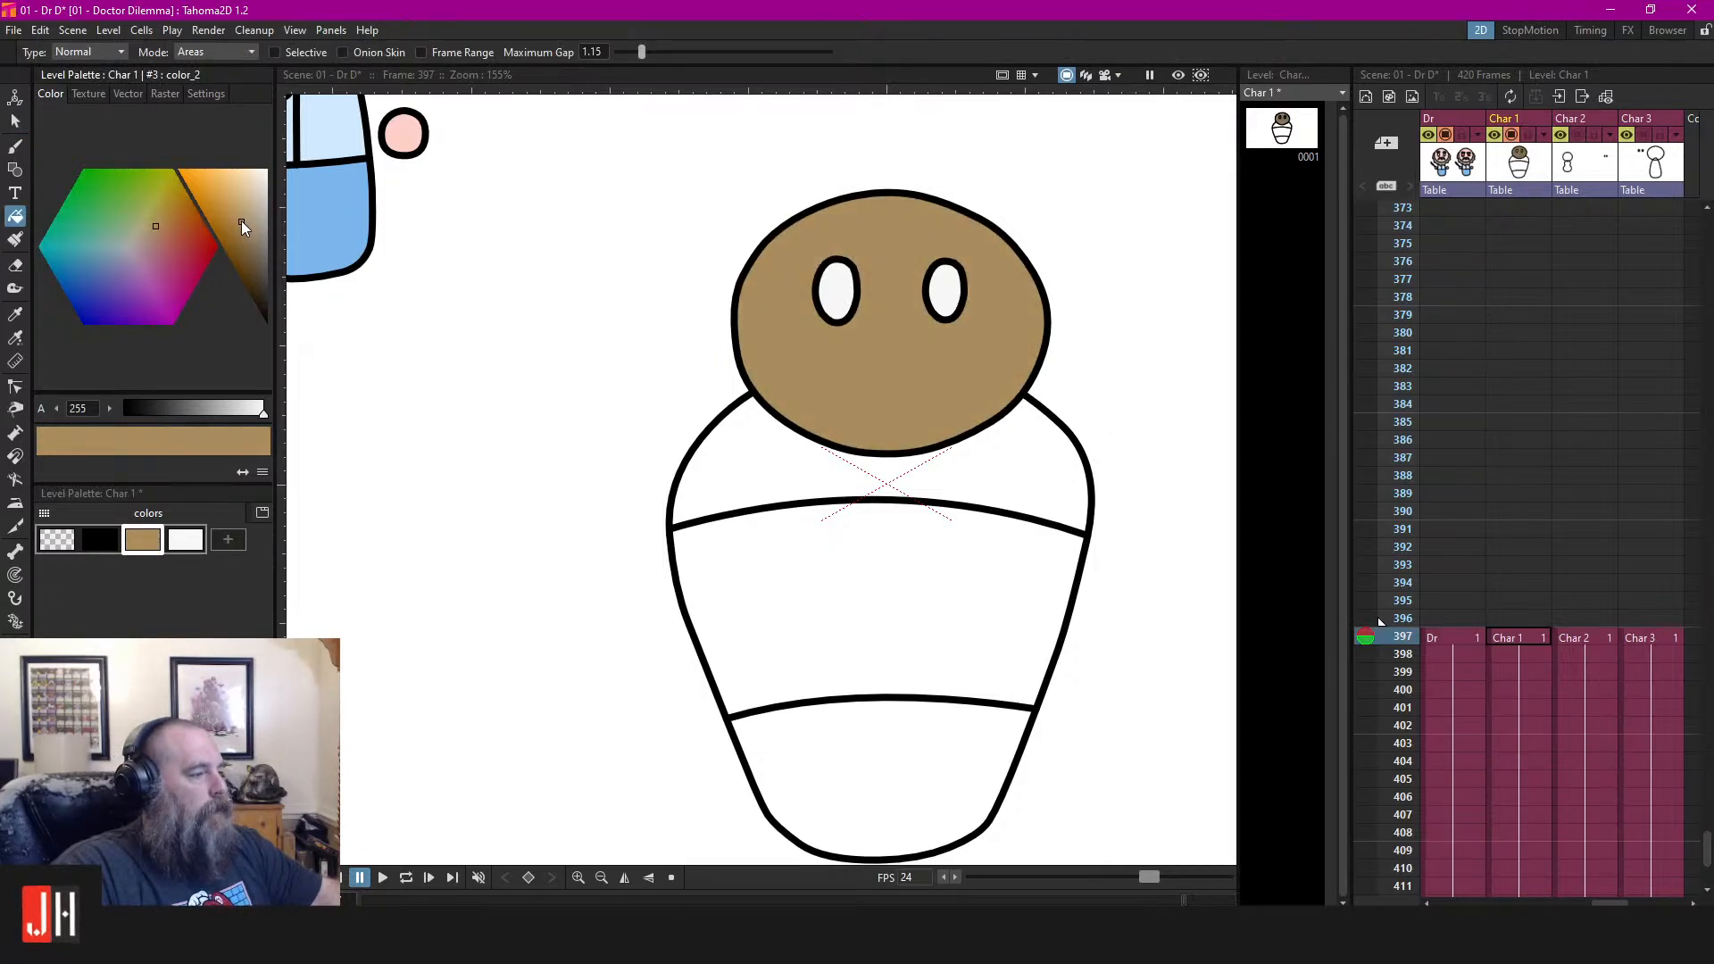
{"action": "key", "text": "a"}
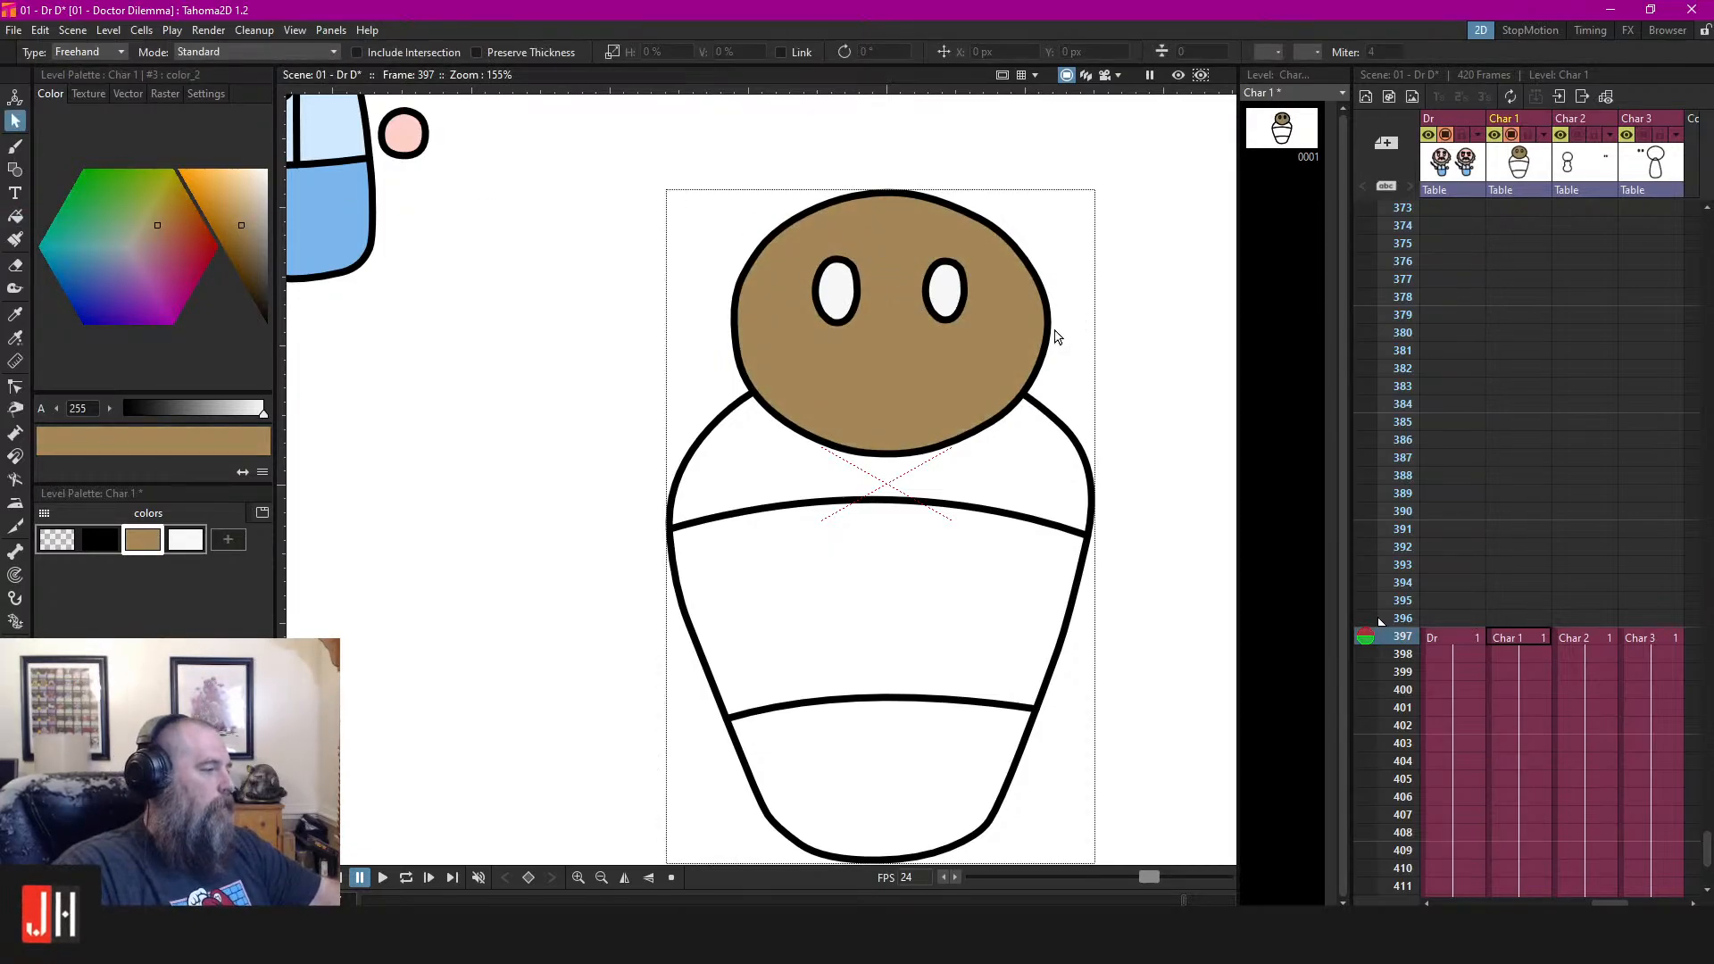
{"action": "scroll", "coordinate": [1058, 339], "scroll_direction": "down", "scroll_amount": 3}
{"action": "key", "text": "ctrl+s"}
{"action": "scroll", "coordinate": [1049, 448], "scroll_direction": "up", "scroll_amount": 2}
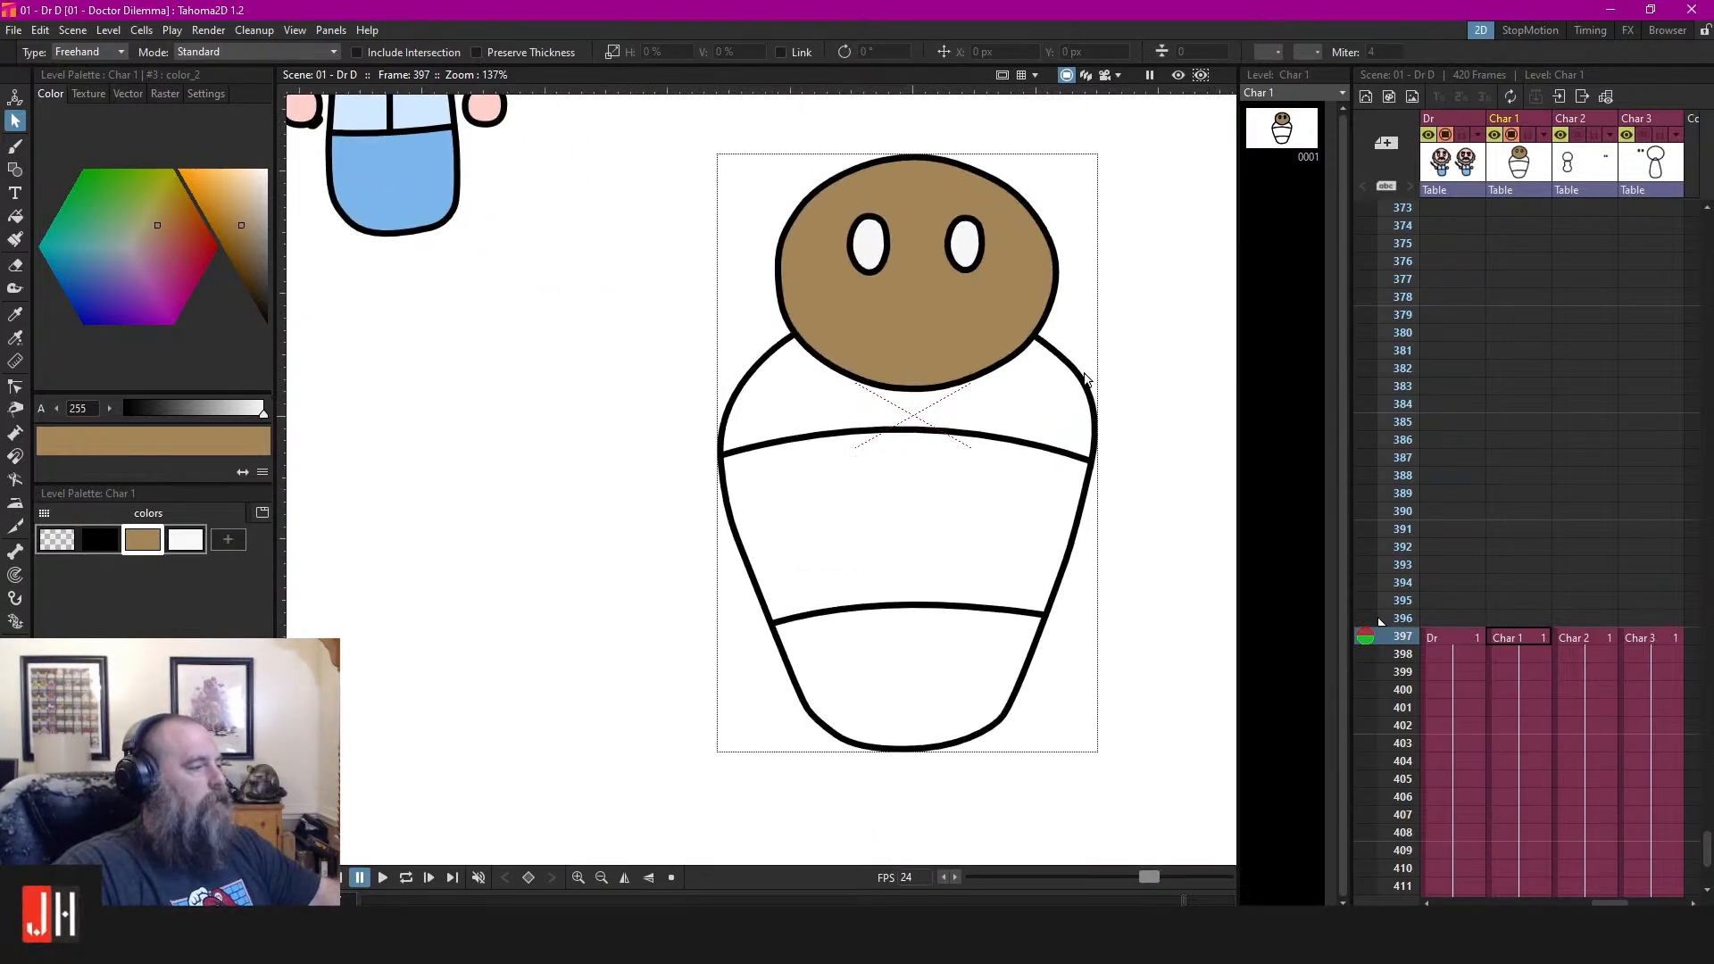
Group the Char 1 body outline with its two curved lines and fill the body with the brown palette color
{"action": "left_click", "coordinate": [1077, 374]}
{"action": "mouse_move", "coordinate": [1171, 452]}
{"action": "left_mouse_down"}
{"action": "mouse_move", "coordinate": [625, 388]}
{"action": "mouse_move", "coordinate": [1112, 436]}
{"action": "left_mouse_up"}
{"action": "left_click", "coordinate": [1084, 384], "text": "shift"}
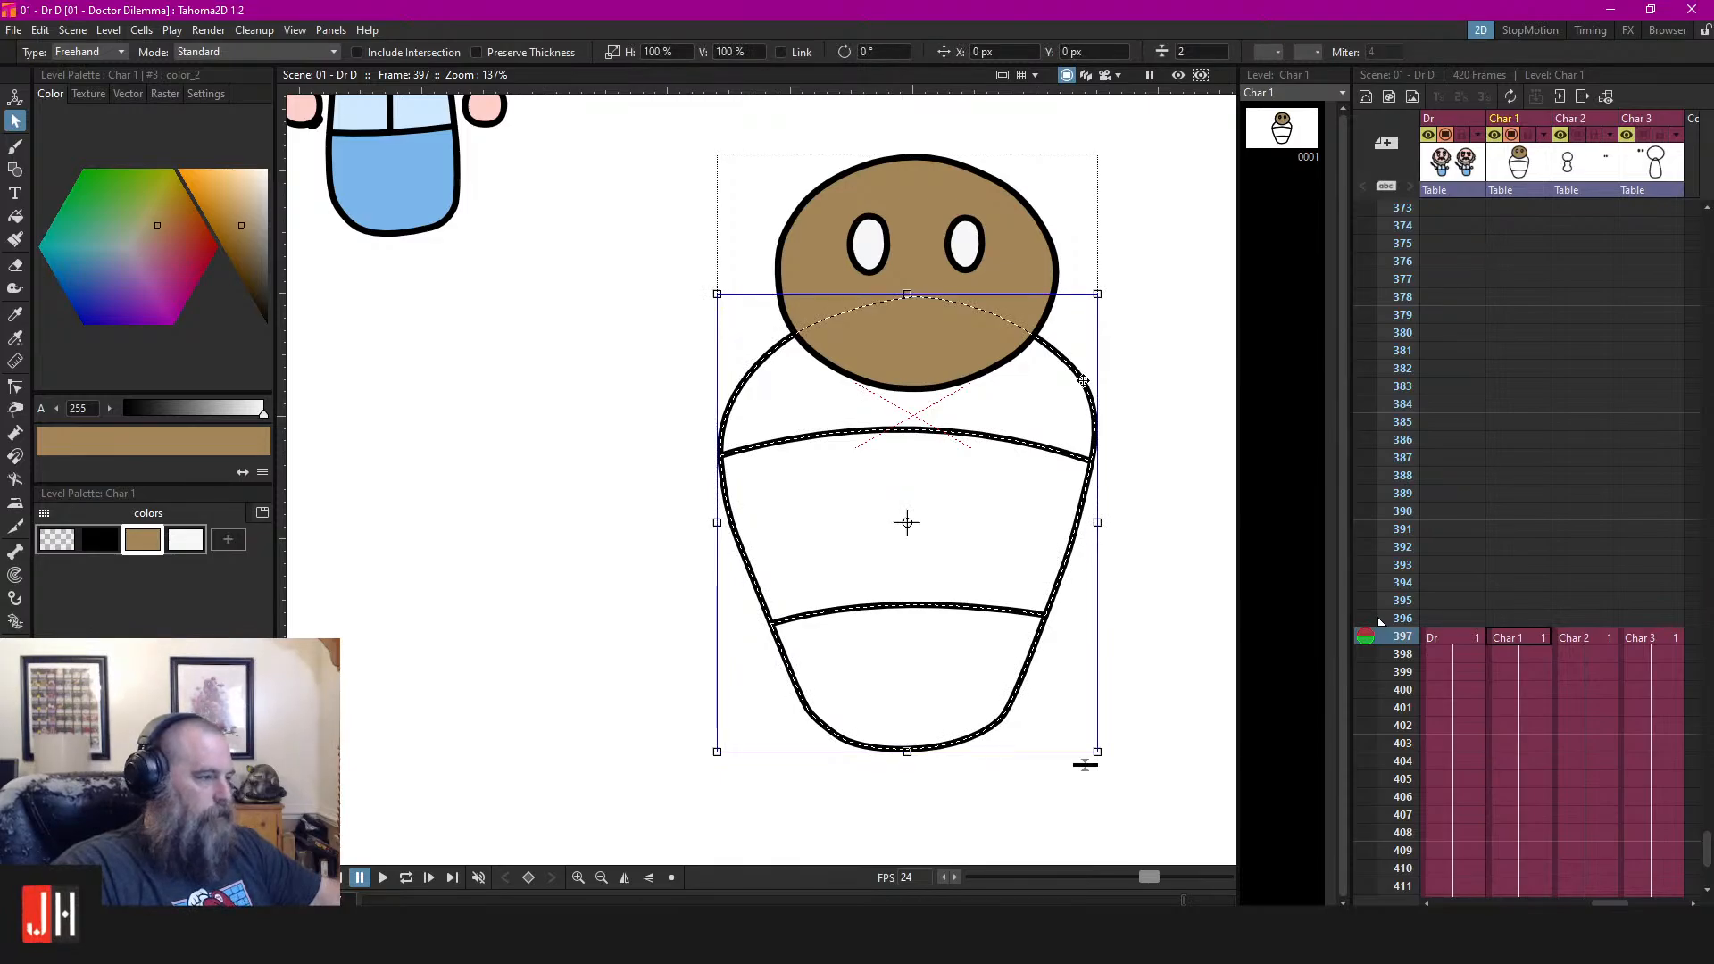
{"action": "key", "text": "ctrl+g"}
{"action": "left_click", "coordinate": [1150, 411]}
{"action": "key", "text": "f"}
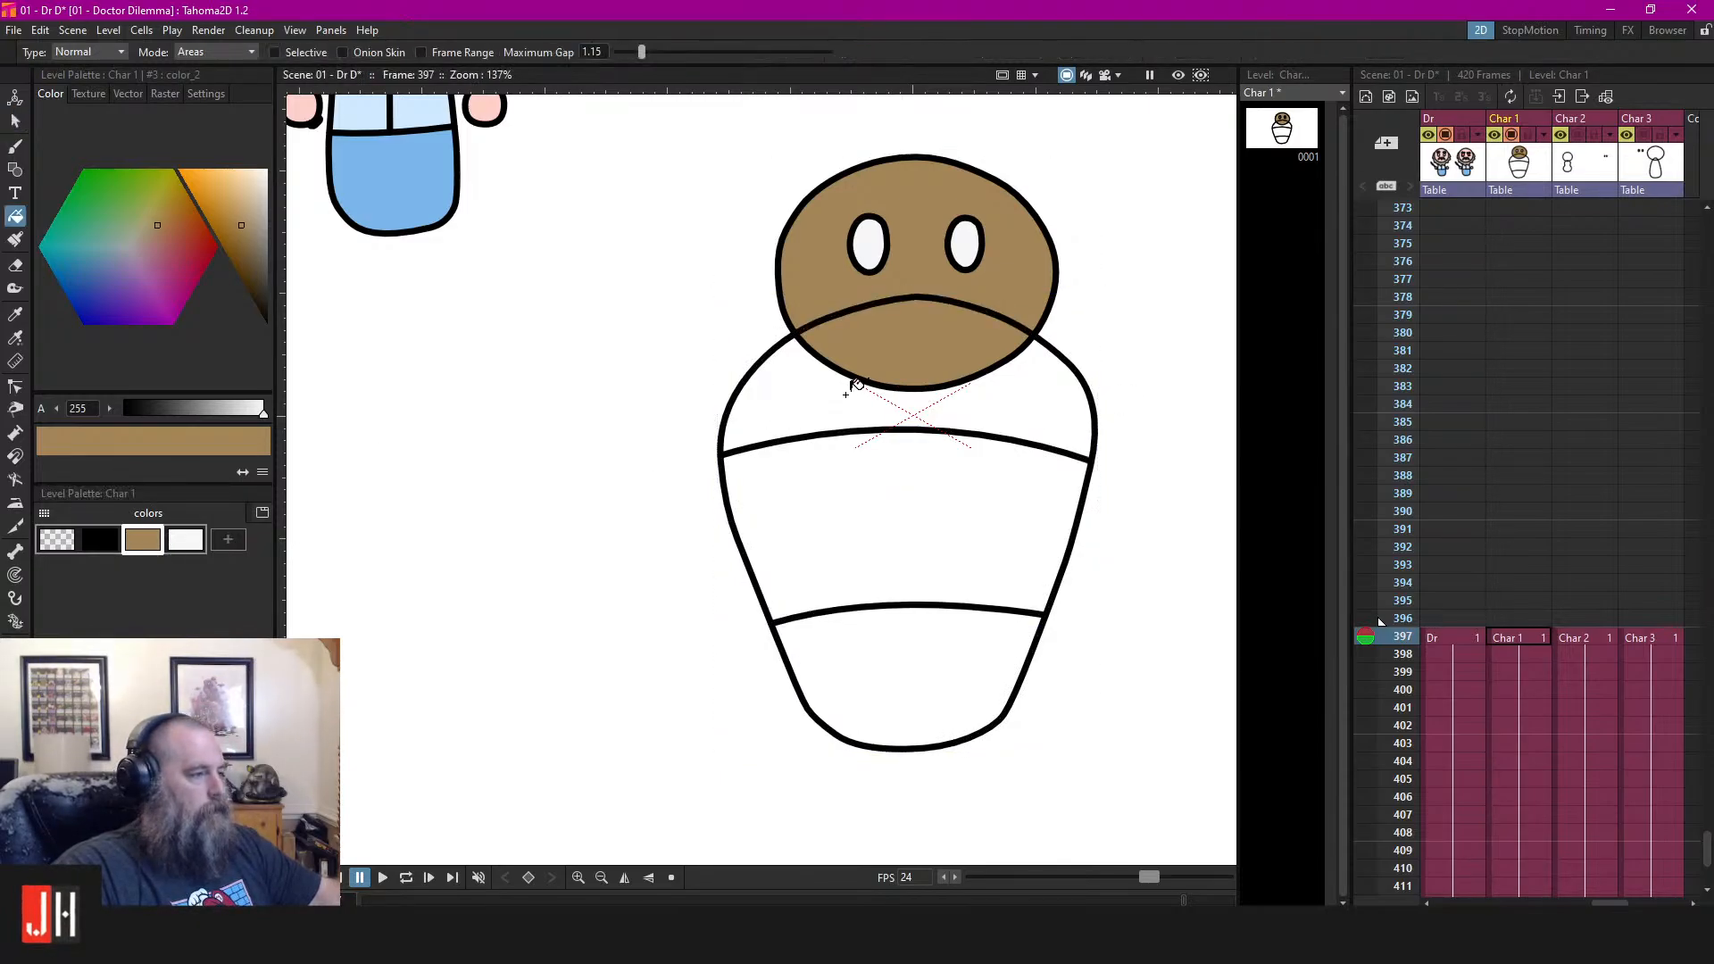
{"action": "left_click", "coordinate": [847, 390]}
Bring the Char 1 head and eyes in front of the body
{"action": "key", "text": "s"}
{"action": "mouse_move", "coordinate": [1107, 143]}
{"action": "left_mouse_down"}
{"action": "mouse_move", "coordinate": [959, 442]}
{"action": "mouse_move", "coordinate": [975, 132]}
{"action": "left_mouse_up"}
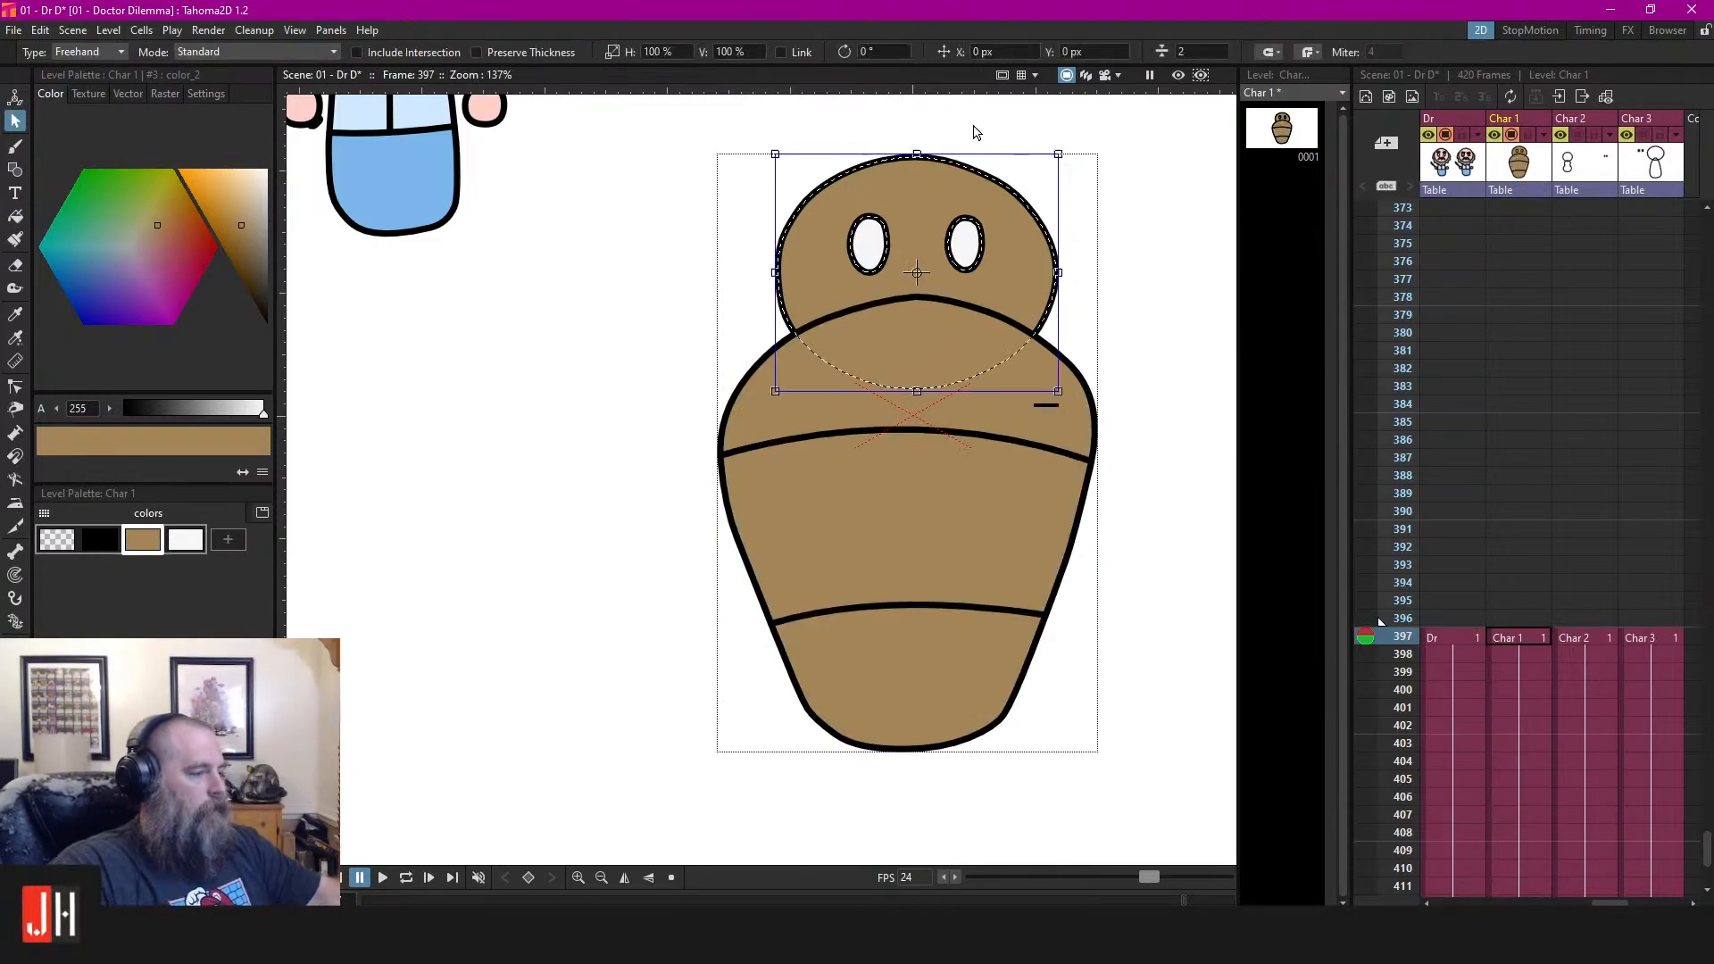
{"action": "key", "text": "ctrl+bracketright"}
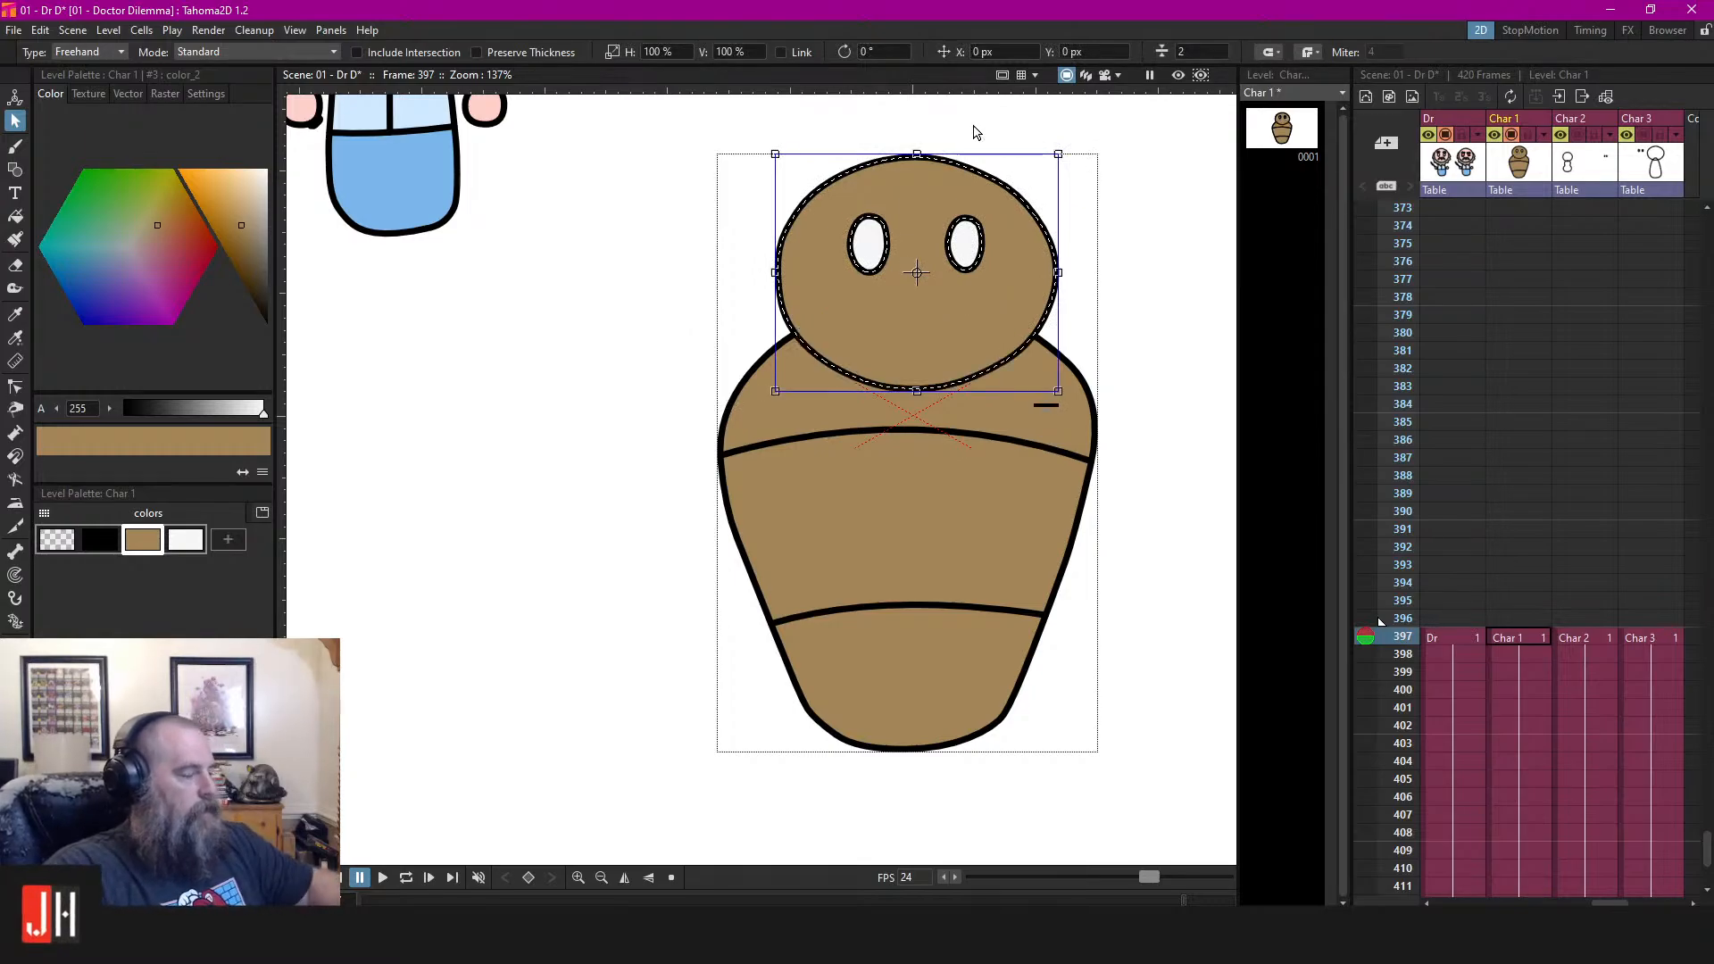
{"action": "left_click", "coordinate": [625, 455]}
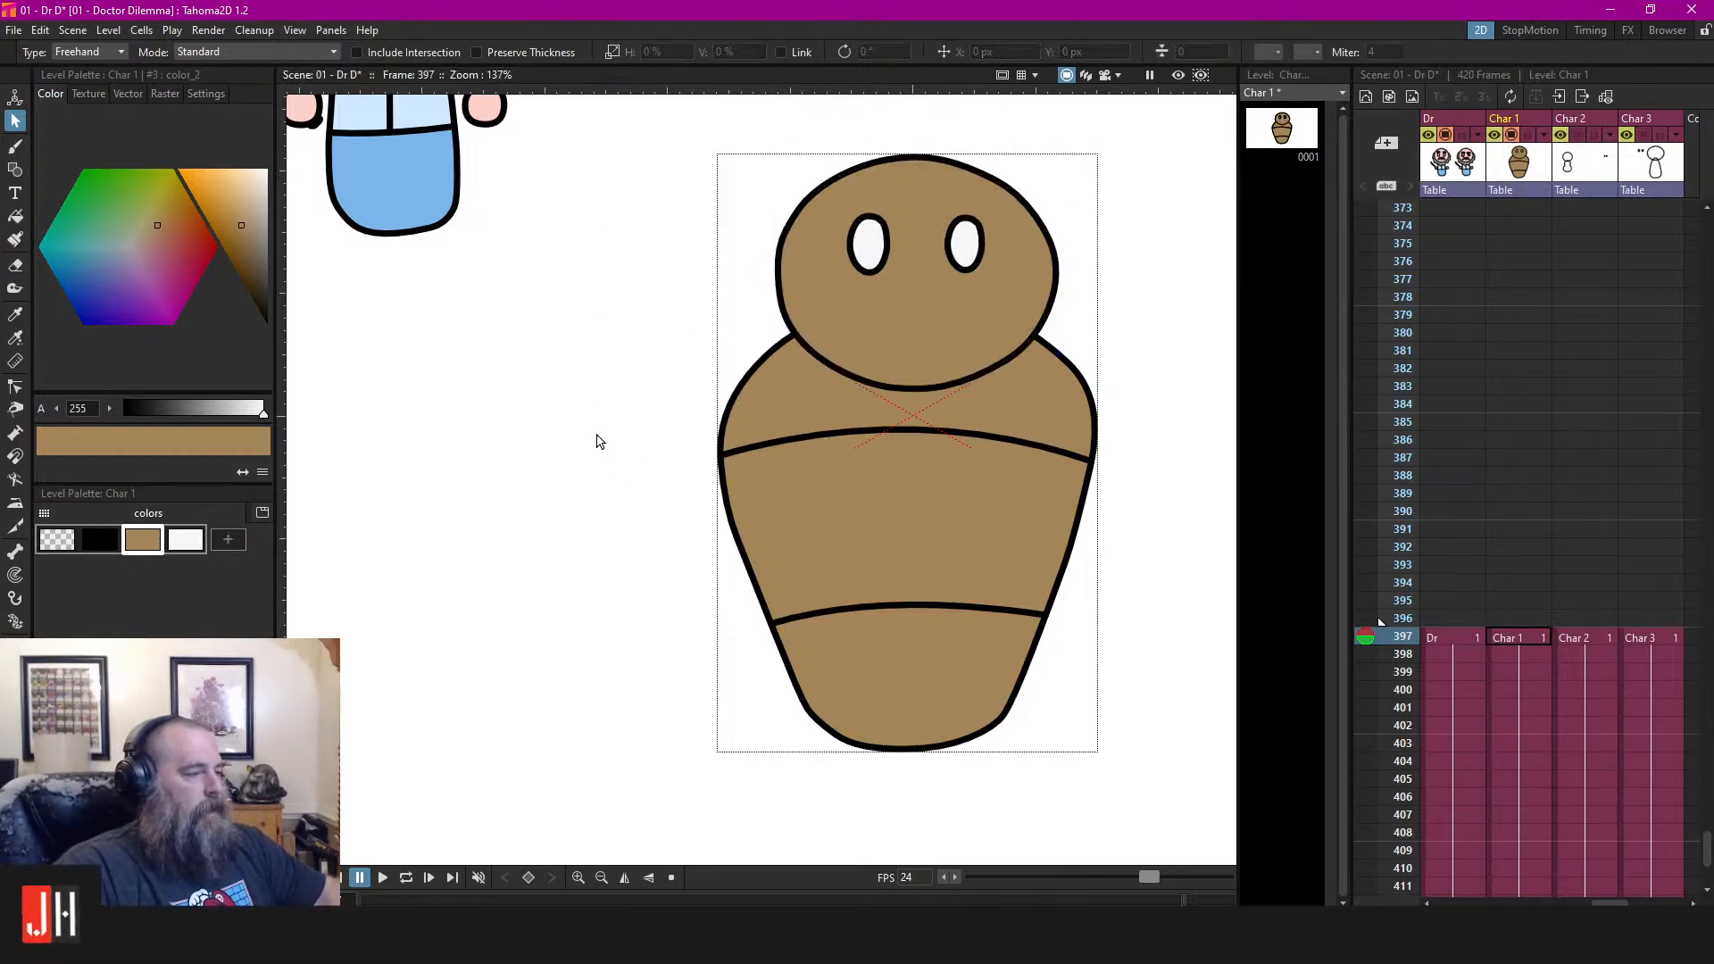
Add another brown color style to the Char 1 palette
{"action": "left_click", "coordinate": [227, 540]}
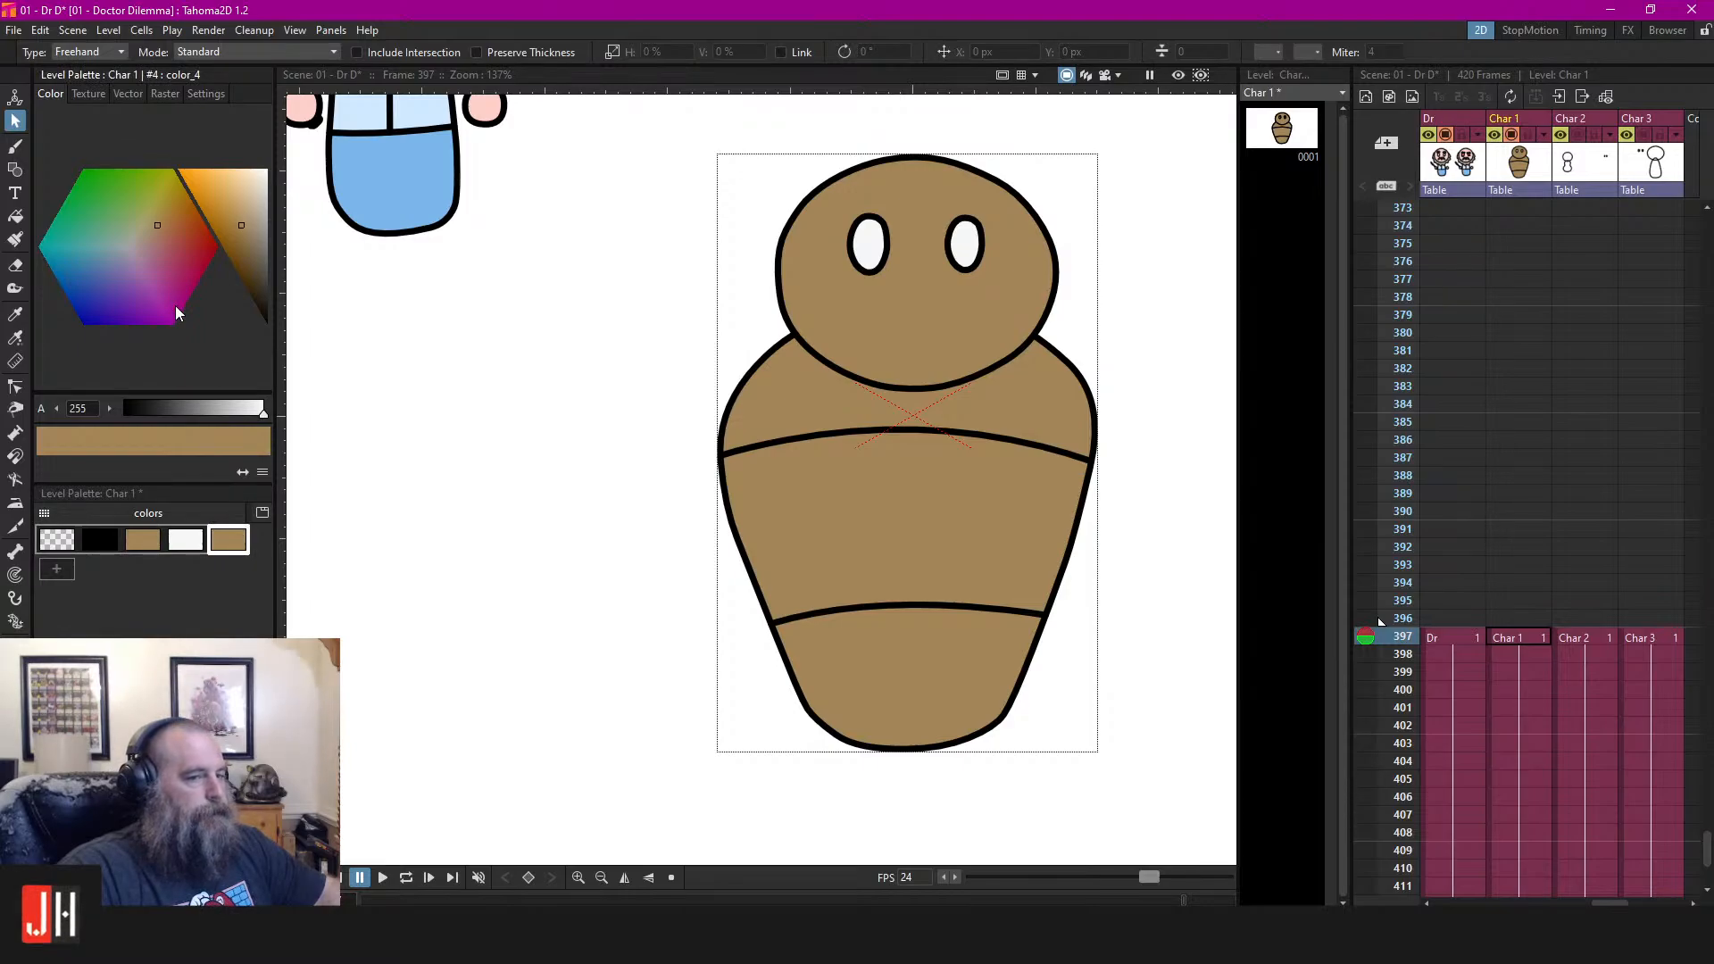
{"action": "left_click_drag", "start_coordinate": [1074, 535], "coordinate": [994, 528]}
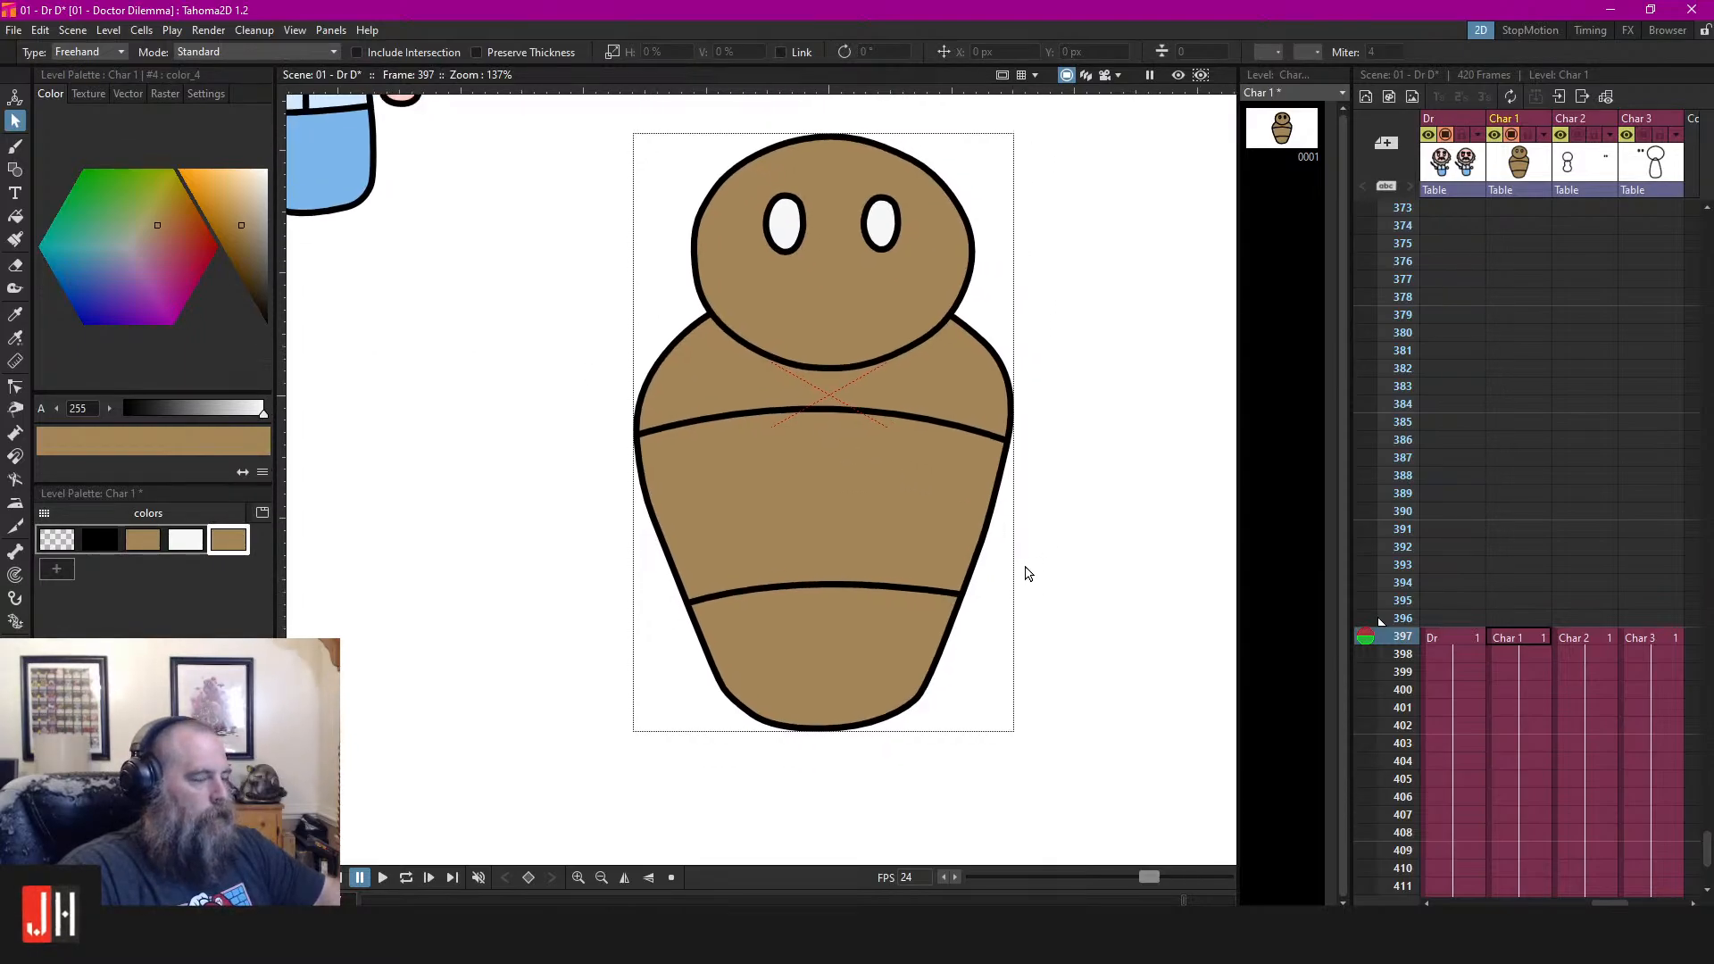
{"action": "scroll", "coordinate": [1025, 421], "scroll_direction": "up", "scroll_amount": 1}
{"action": "left_click", "coordinate": [999, 341]}
{"action": "left_click", "coordinate": [1072, 369]}
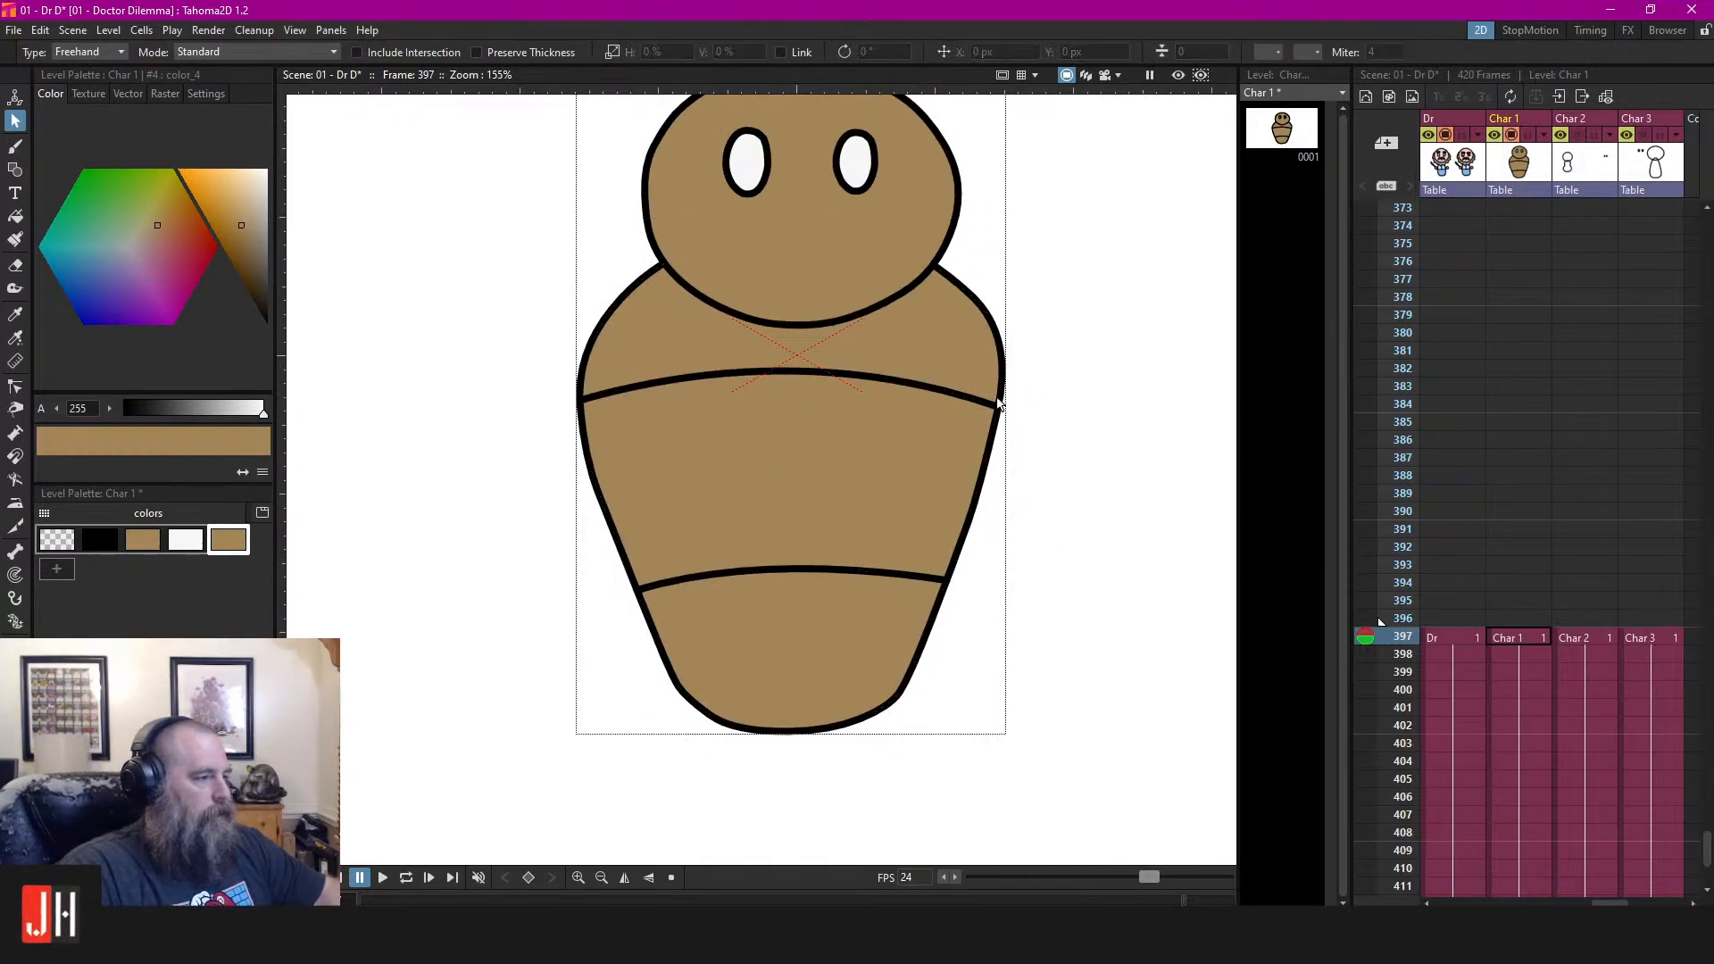
Draw a black curved belt line just above the lower body line and trim its ends at the body outline
{"action": "left_click", "coordinate": [99, 539]}
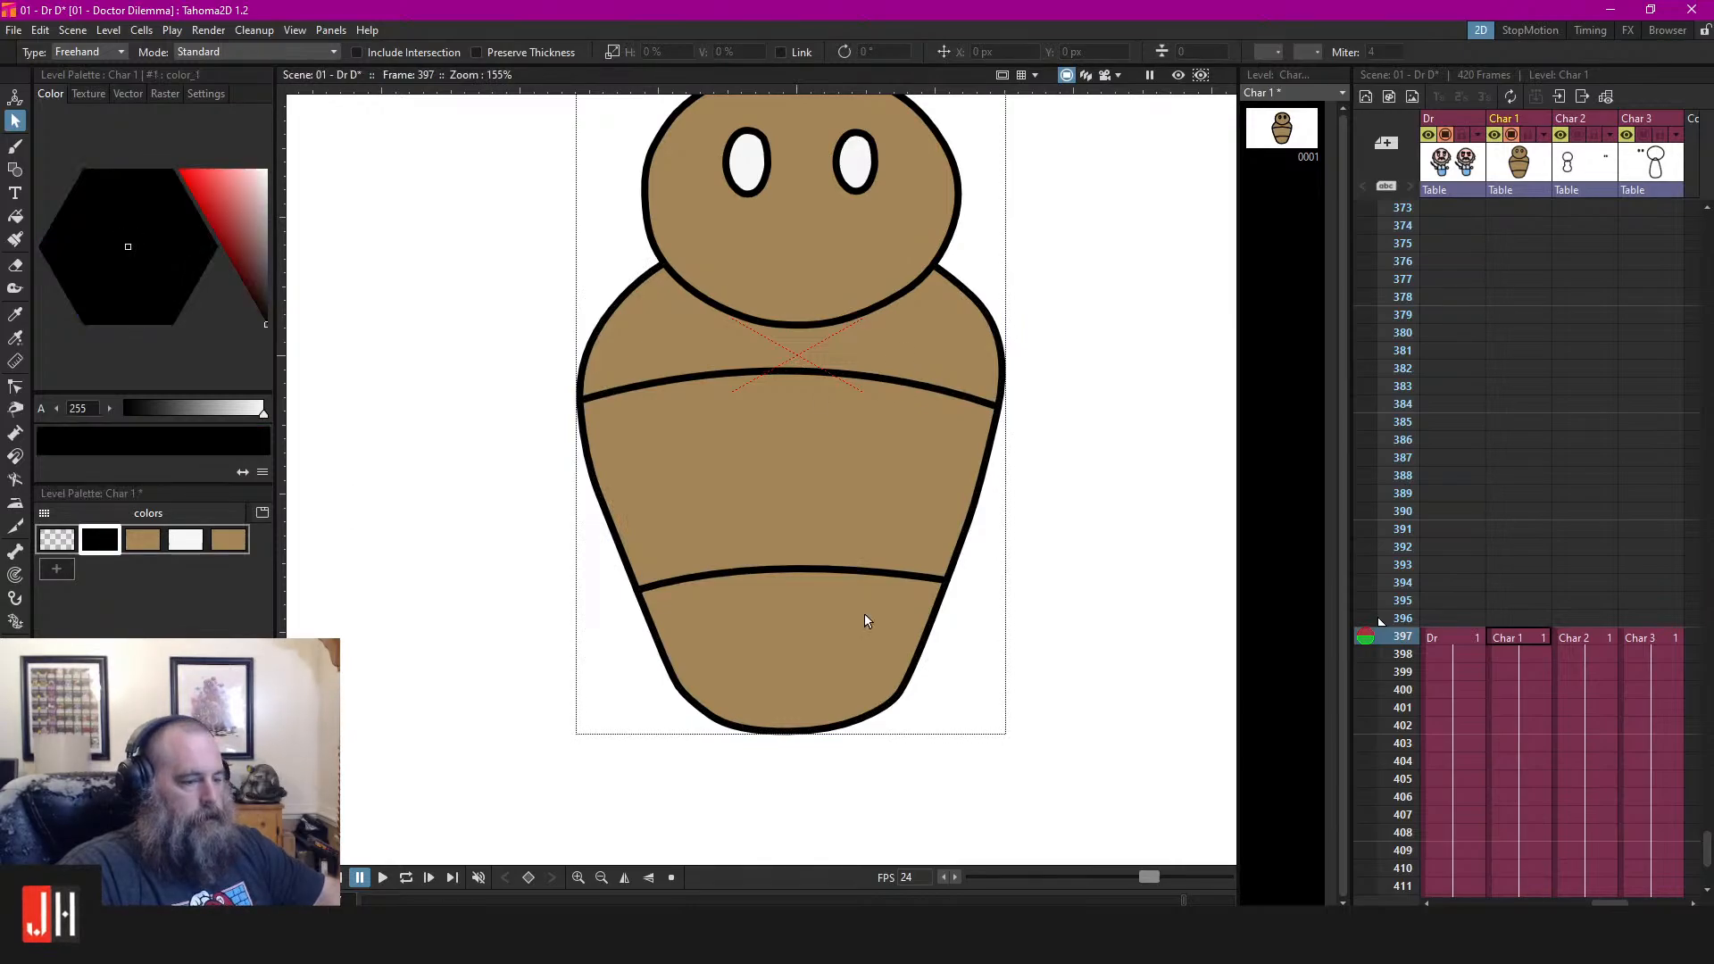
{"action": "scroll", "coordinate": [864, 613], "scroll_direction": "up", "scroll_amount": 2}
{"action": "key", "text": "b"}
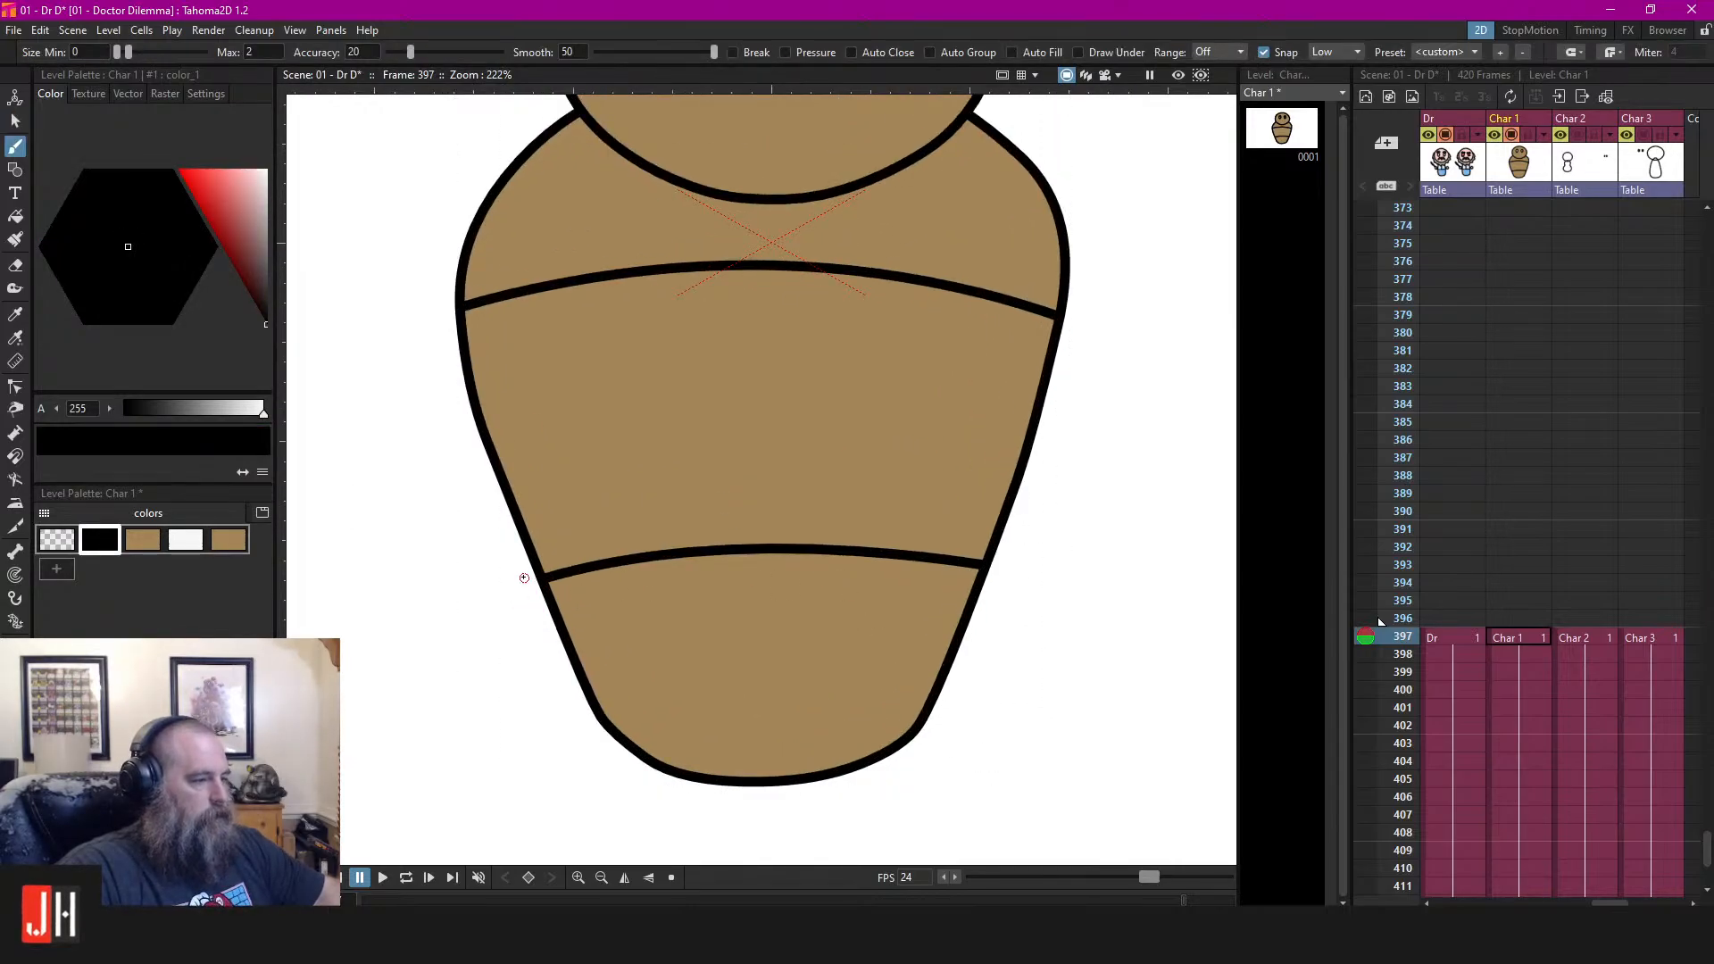
{"action": "mouse_move", "coordinate": [628, 529]}
{"action": "left_mouse_down"}
{"action": "mouse_move", "coordinate": [860, 526]}
{"action": "mouse_move", "coordinate": [1089, 567]}
{"action": "left_mouse_up"}
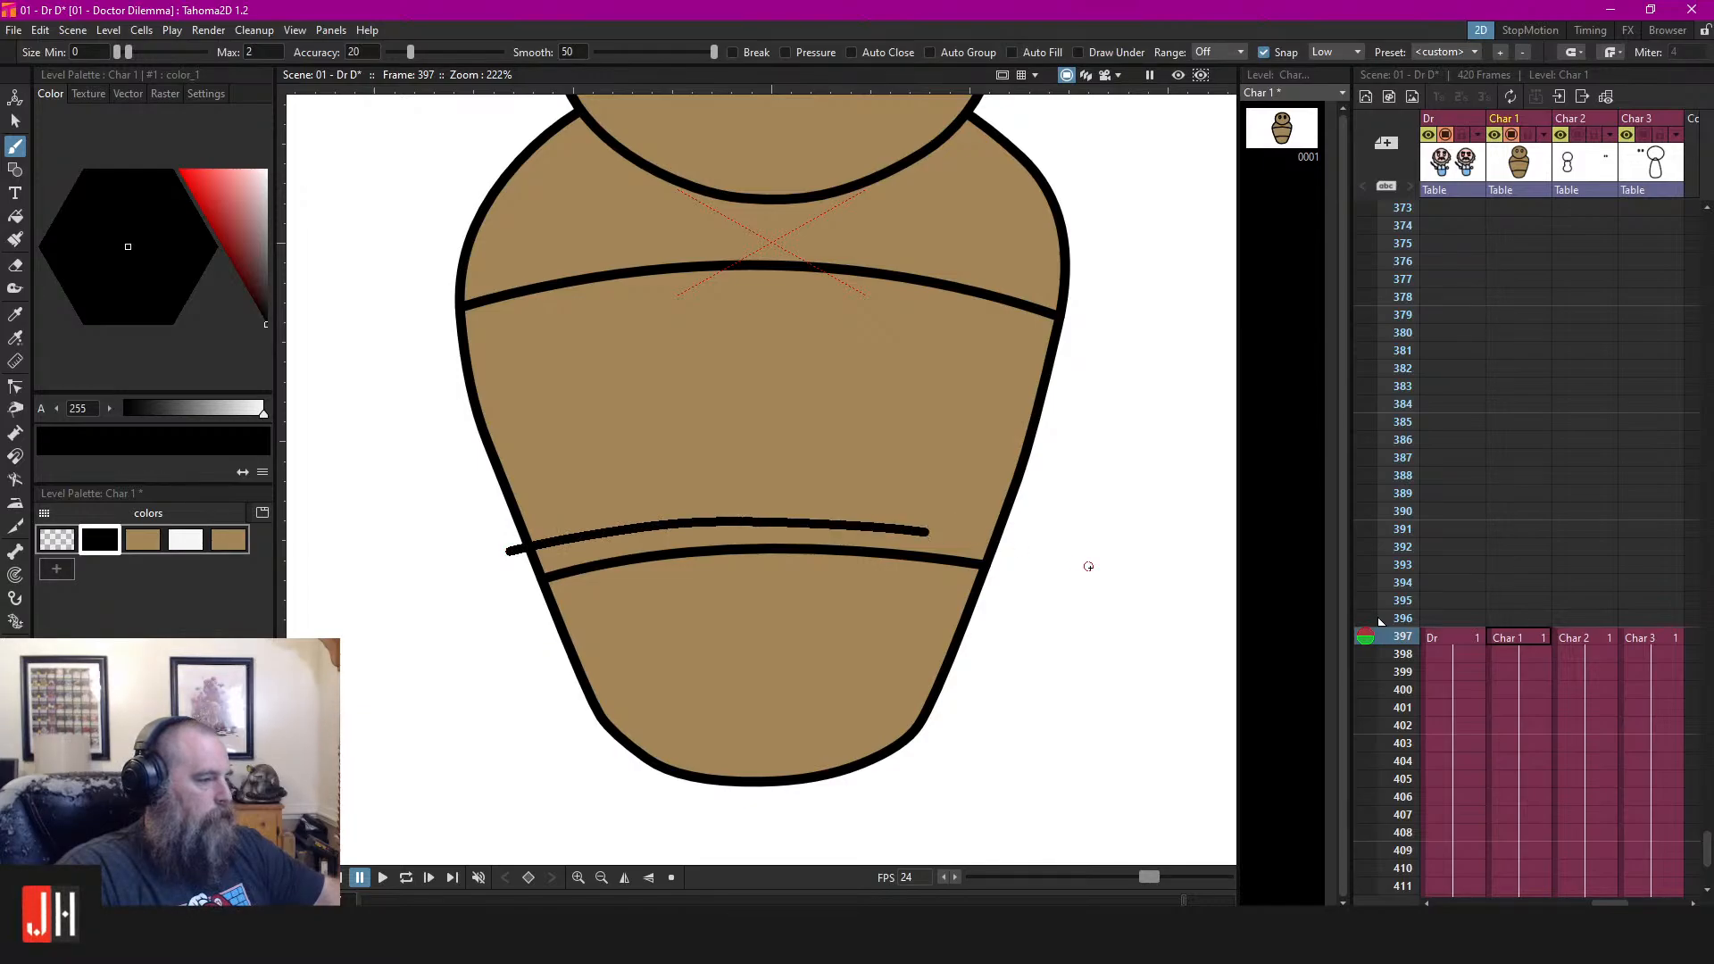
{"action": "key", "text": "ctrl+z"}
{"action": "mouse_move", "coordinate": [505, 555]}
{"action": "left_mouse_down"}
{"action": "mouse_move", "coordinate": [660, 529]}
{"action": "mouse_move", "coordinate": [943, 530]}
{"action": "mouse_move", "coordinate": [1039, 554]}
{"action": "left_mouse_up"}
{"action": "key", "text": "ctrl+z"}
{"action": "mouse_move", "coordinate": [500, 557]}
{"action": "left_mouse_down"}
{"action": "mouse_move", "coordinate": [728, 518]}
{"action": "mouse_move", "coordinate": [1190, 575]}
{"action": "left_mouse_up"}
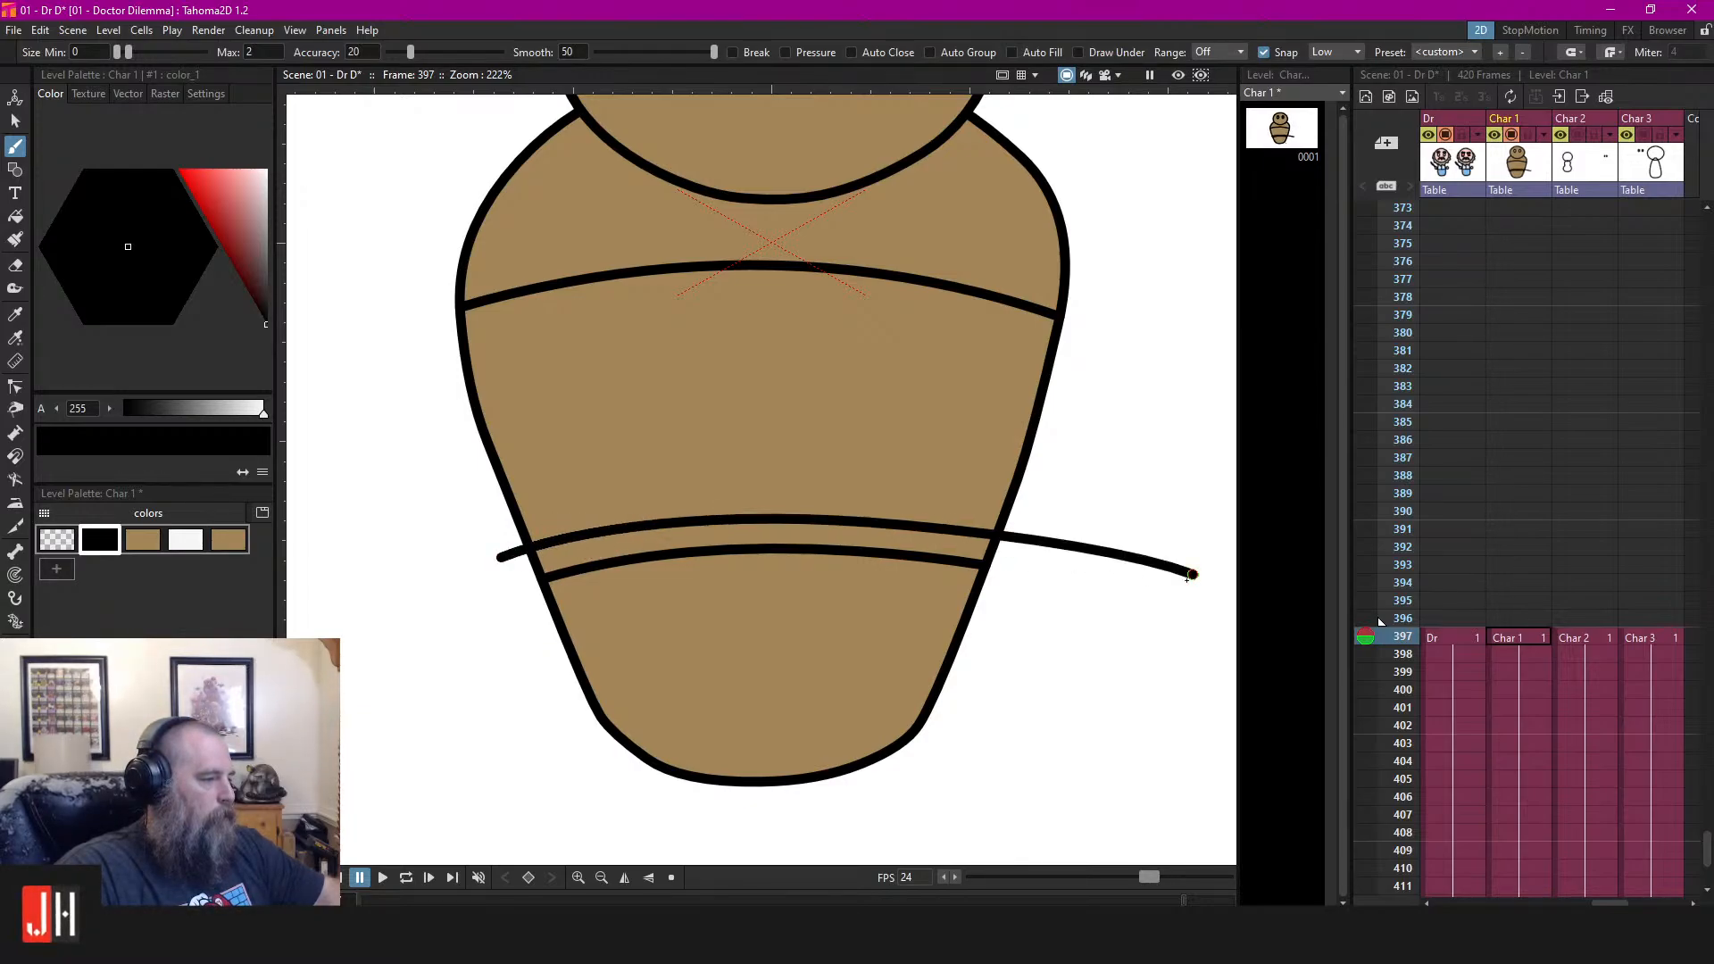
{"action": "key", "text": "a"}
{"action": "mouse_move", "coordinate": [1066, 499]}
{"action": "left_mouse_down"}
{"action": "mouse_move", "coordinate": [1025, 649]}
{"action": "mouse_move", "coordinate": [607, 797]}
{"action": "mouse_move", "coordinate": [536, 660]}
{"action": "mouse_move", "coordinate": [479, 484]}
{"action": "left_mouse_up"}
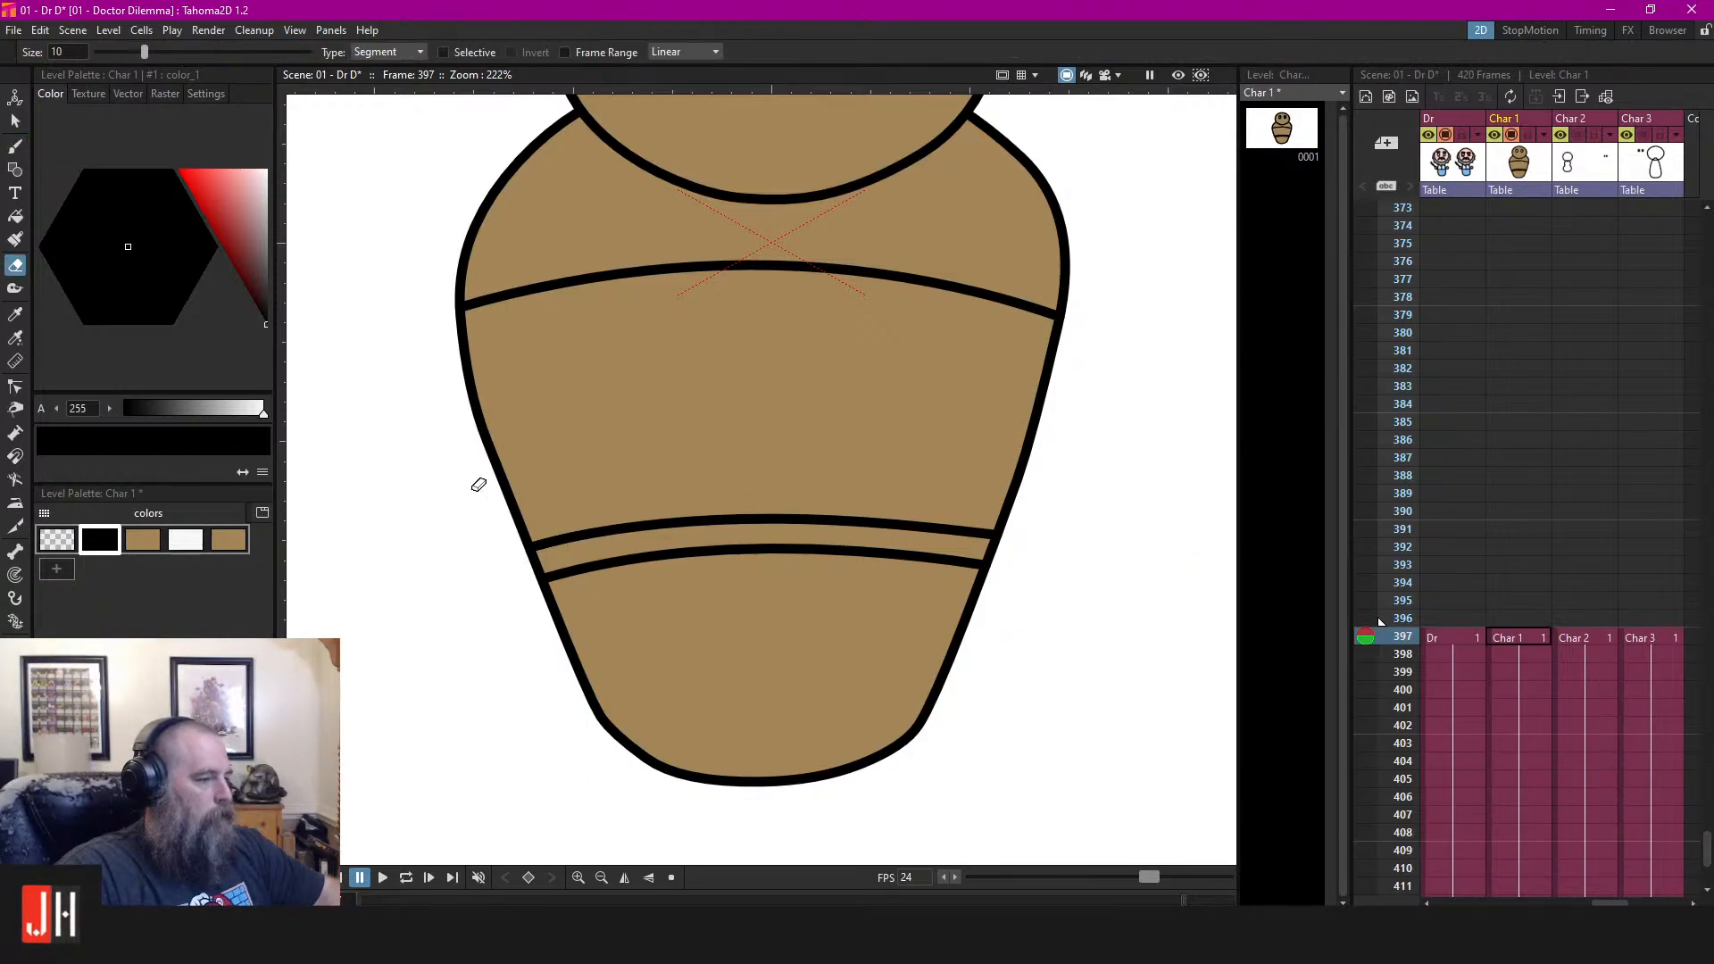
Draw a small black circle for a hand beside the lower left side of the Char 1 body
{"action": "scroll", "coordinate": [707, 504], "scroll_direction": "down", "scroll_amount": 3}
{"action": "scroll", "coordinate": [715, 497], "scroll_direction": "up", "scroll_amount": 4}
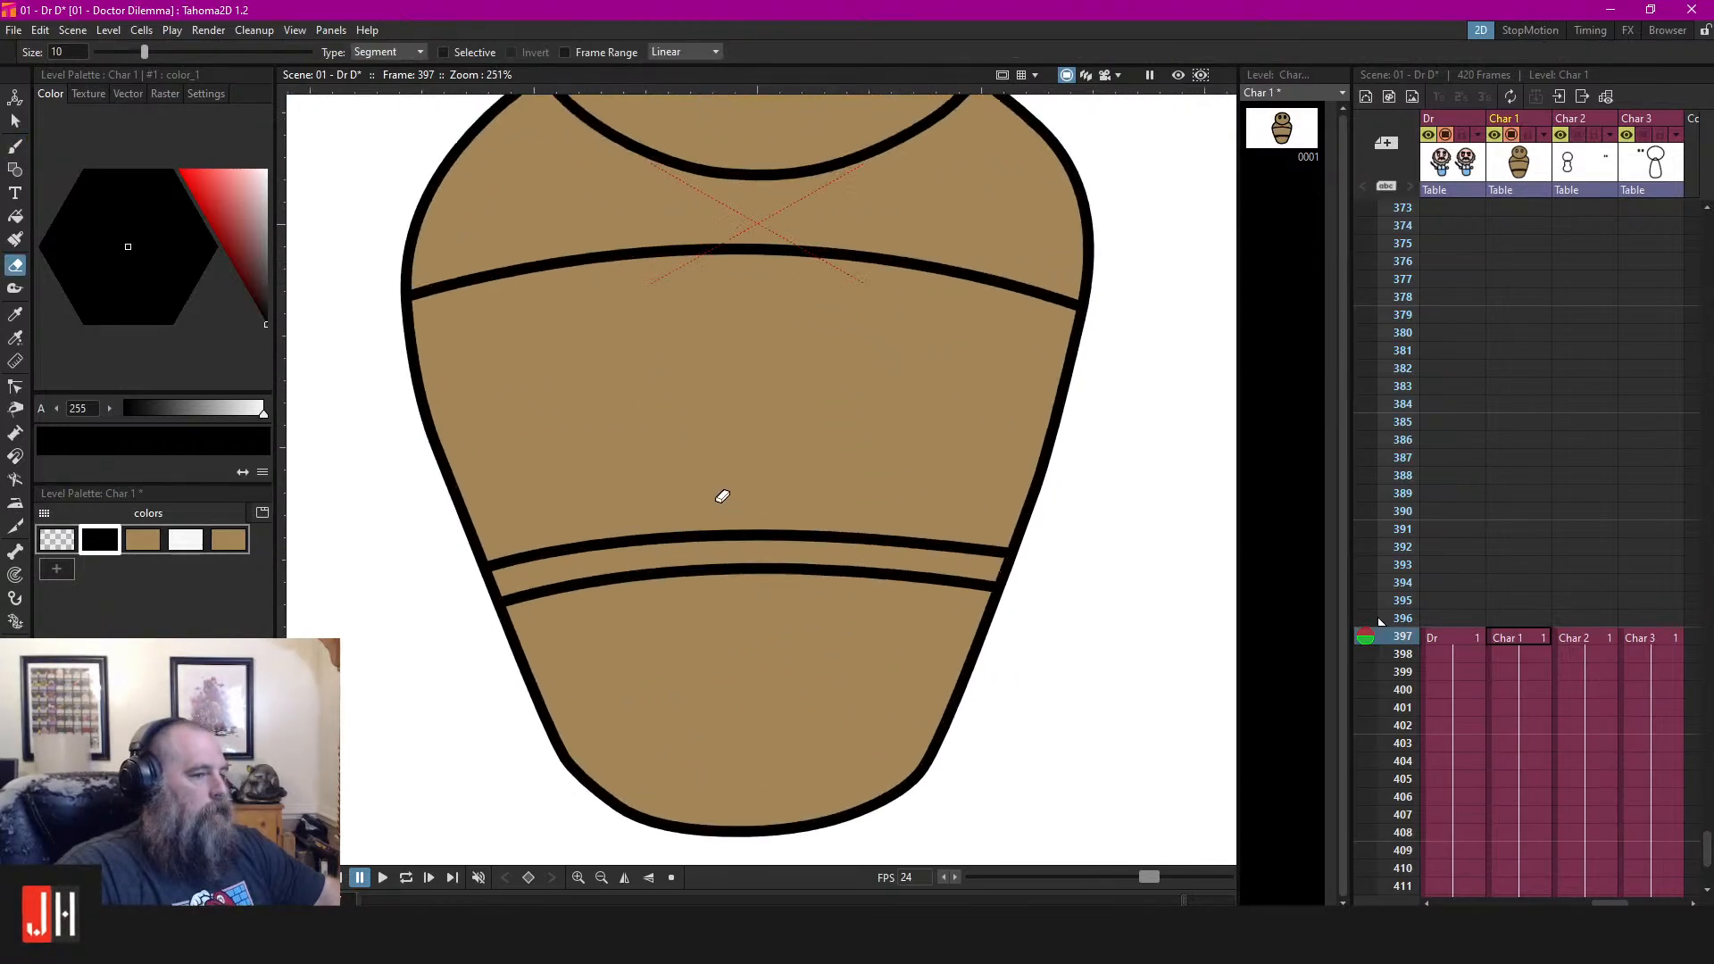
{"action": "scroll", "coordinate": [791, 419], "scroll_direction": "down", "scroll_amount": 5}
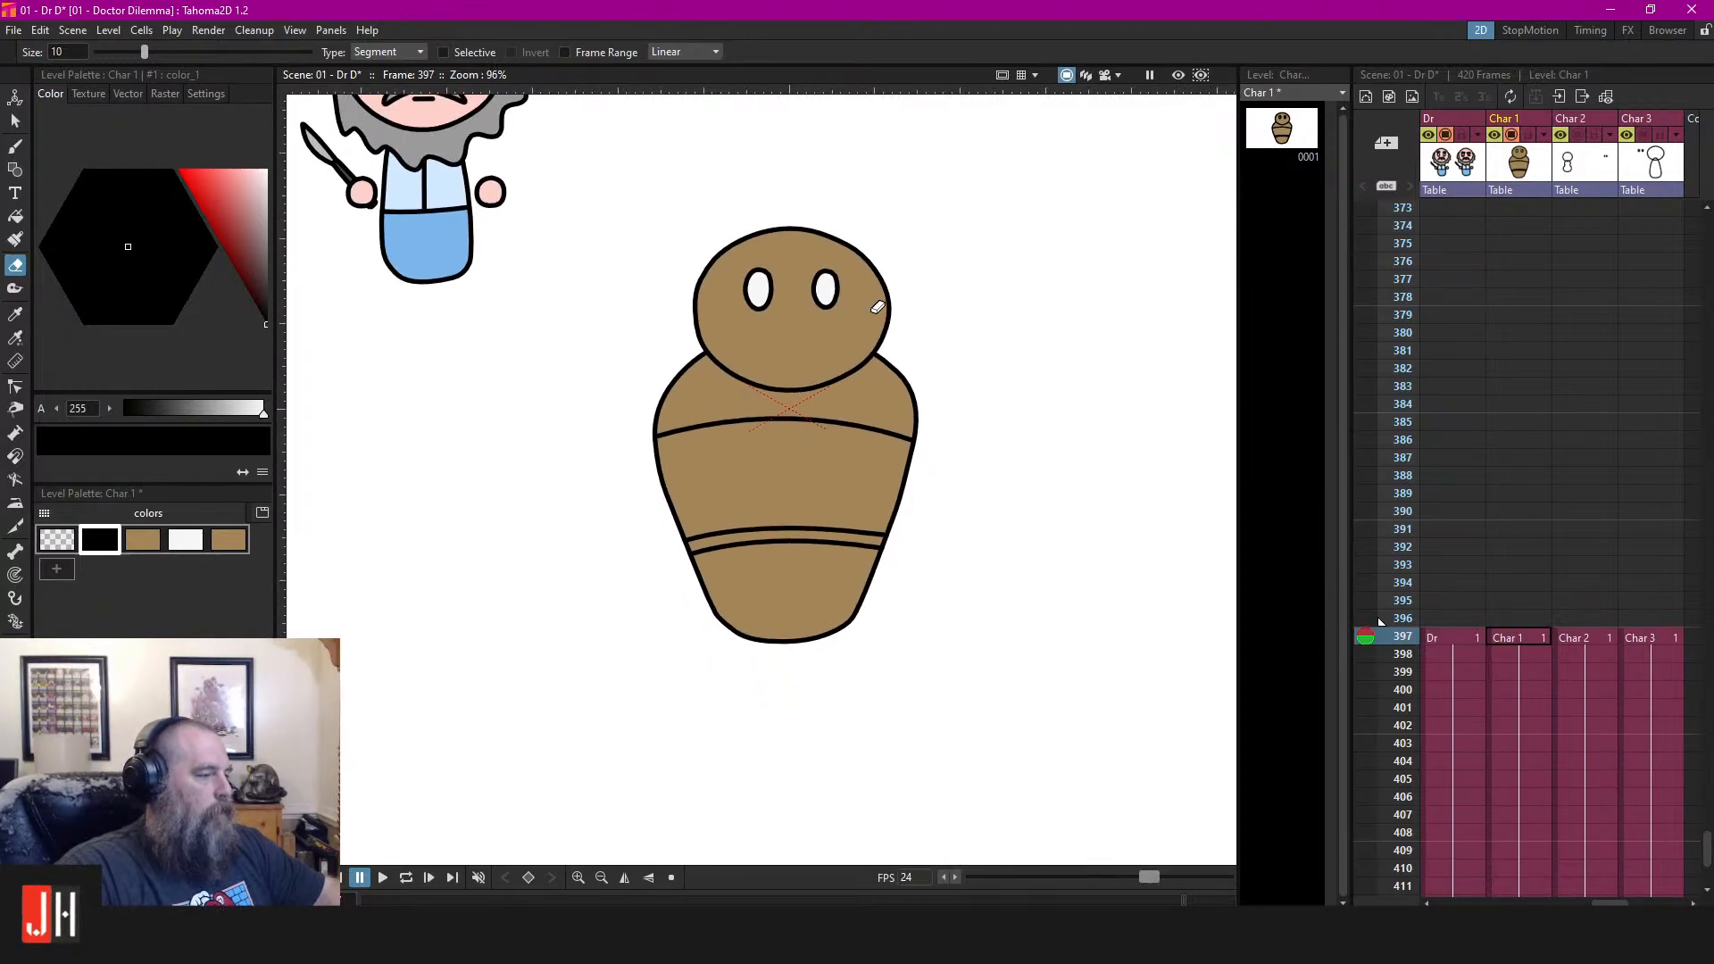
{"action": "scroll", "coordinate": [818, 388], "scroll_direction": "up", "scroll_amount": 2}
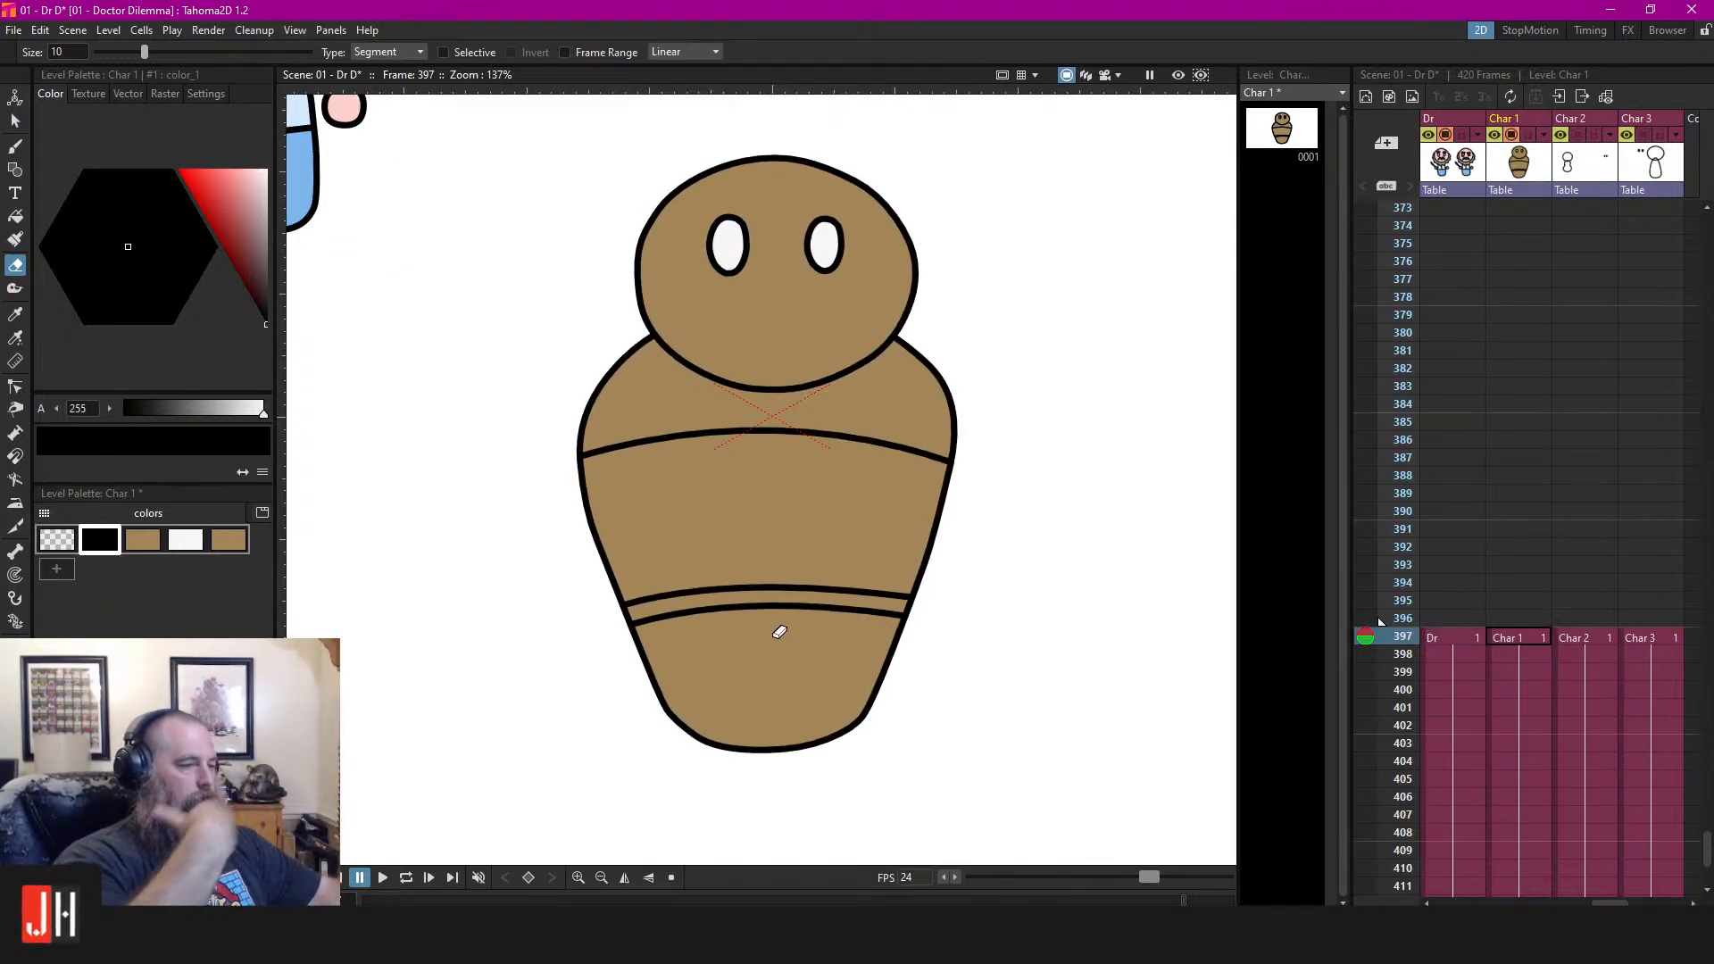
{"action": "scroll", "coordinate": [789, 611], "scroll_direction": "down", "scroll_amount": 2}
{"action": "scroll", "coordinate": [662, 596], "scroll_direction": "up", "scroll_amount": 4}
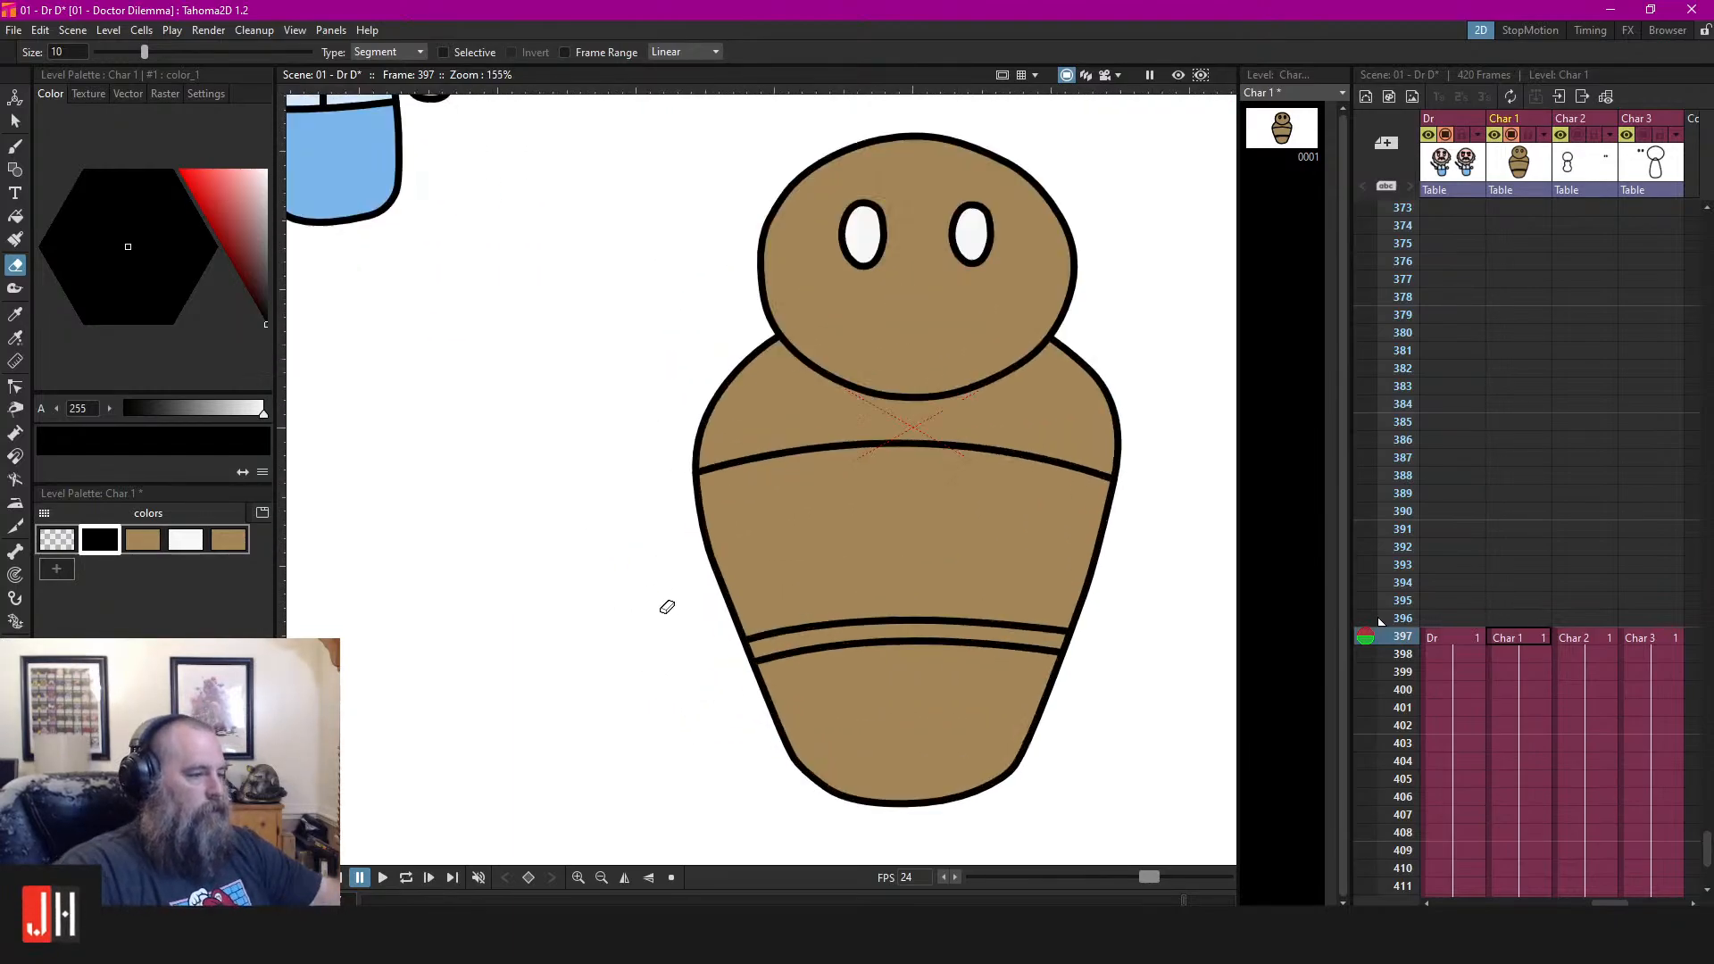
{"action": "key", "text": "b"}
{"action": "mouse_move", "coordinate": [680, 519]}
{"action": "left_mouse_down"}
{"action": "mouse_move", "coordinate": [608, 546]}
{"action": "mouse_move", "coordinate": [630, 636]}
{"action": "mouse_move", "coordinate": [713, 611]}
{"action": "mouse_move", "coordinate": [721, 553]}
{"action": "mouse_move", "coordinate": [702, 523]}
{"action": "mouse_move", "coordinate": [649, 512]}
{"action": "mouse_move", "coordinate": [587, 609]}
{"action": "mouse_move", "coordinate": [703, 620]}
{"action": "mouse_move", "coordinate": [717, 555]}
{"action": "mouse_move", "coordinate": [688, 521]}
{"action": "mouse_move", "coordinate": [594, 597]}
{"action": "mouse_move", "coordinate": [695, 643]}
{"action": "mouse_move", "coordinate": [732, 593]}
{"action": "mouse_move", "coordinate": [671, 527]}
{"action": "left_mouse_up"}
{"action": "key", "text": "ctrl+z"}
{"action": "key", "text": "ctrl+z"}
{"action": "key", "text": "s"}
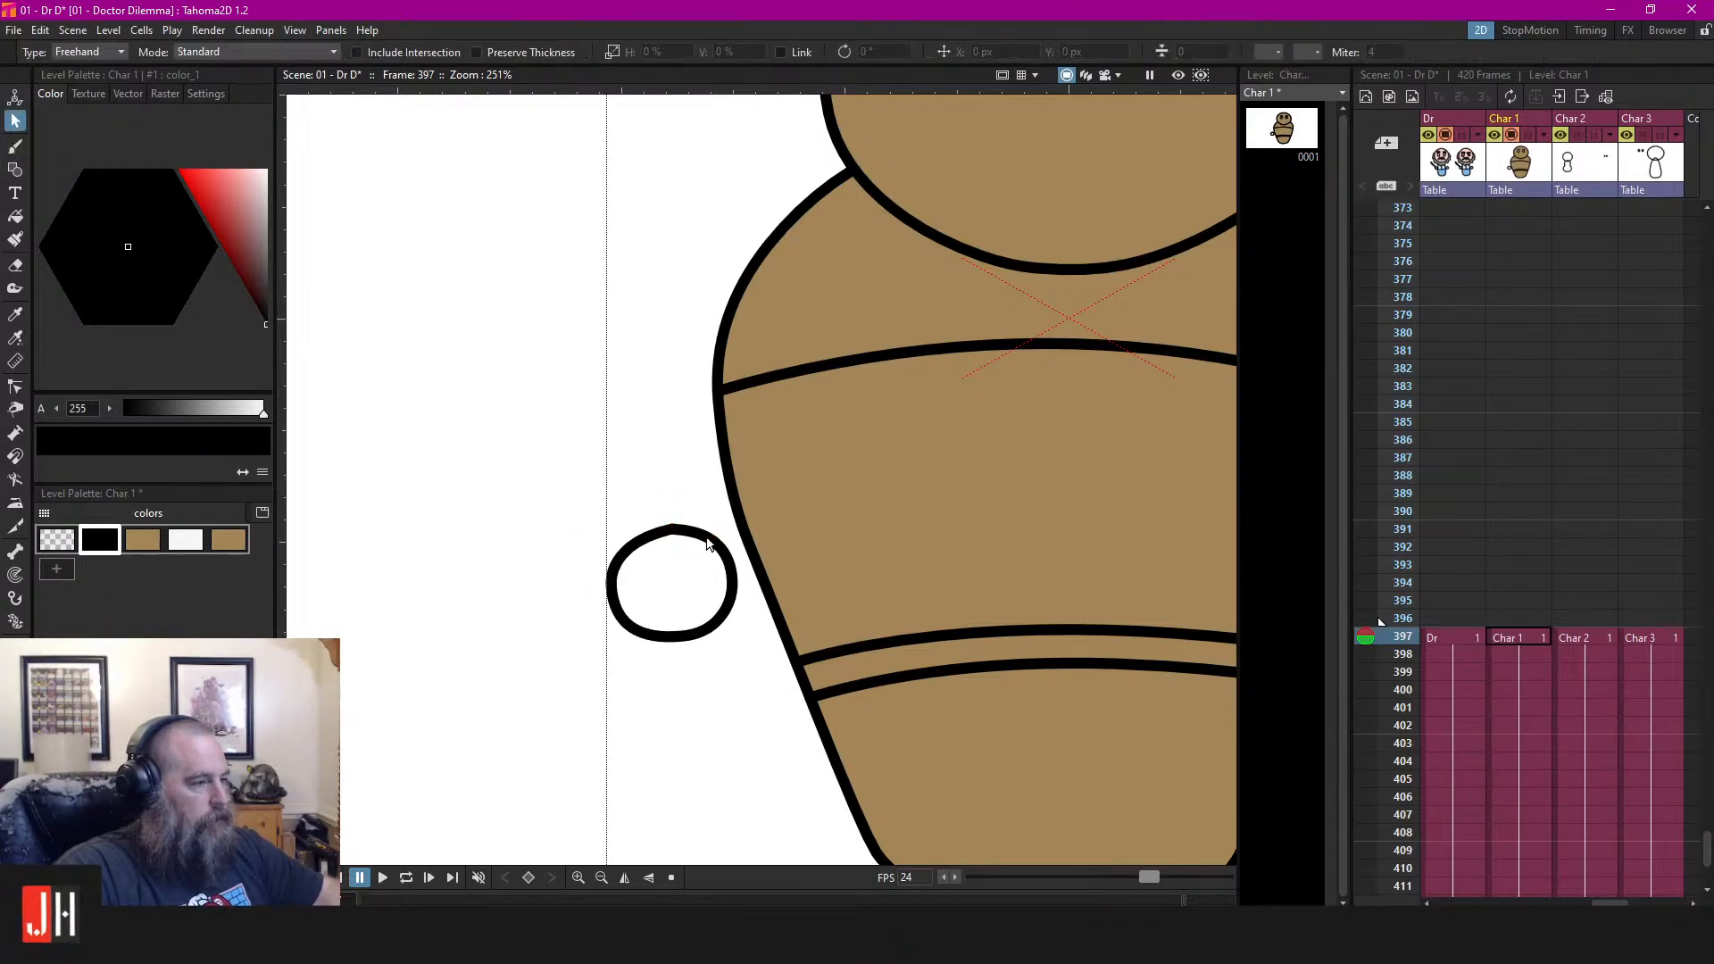
Enlarge the hand circle, move it slightly lower, and thin its outline
{"action": "left_click", "coordinate": [725, 540]}
{"action": "double_click", "coordinate": [739, 520]}
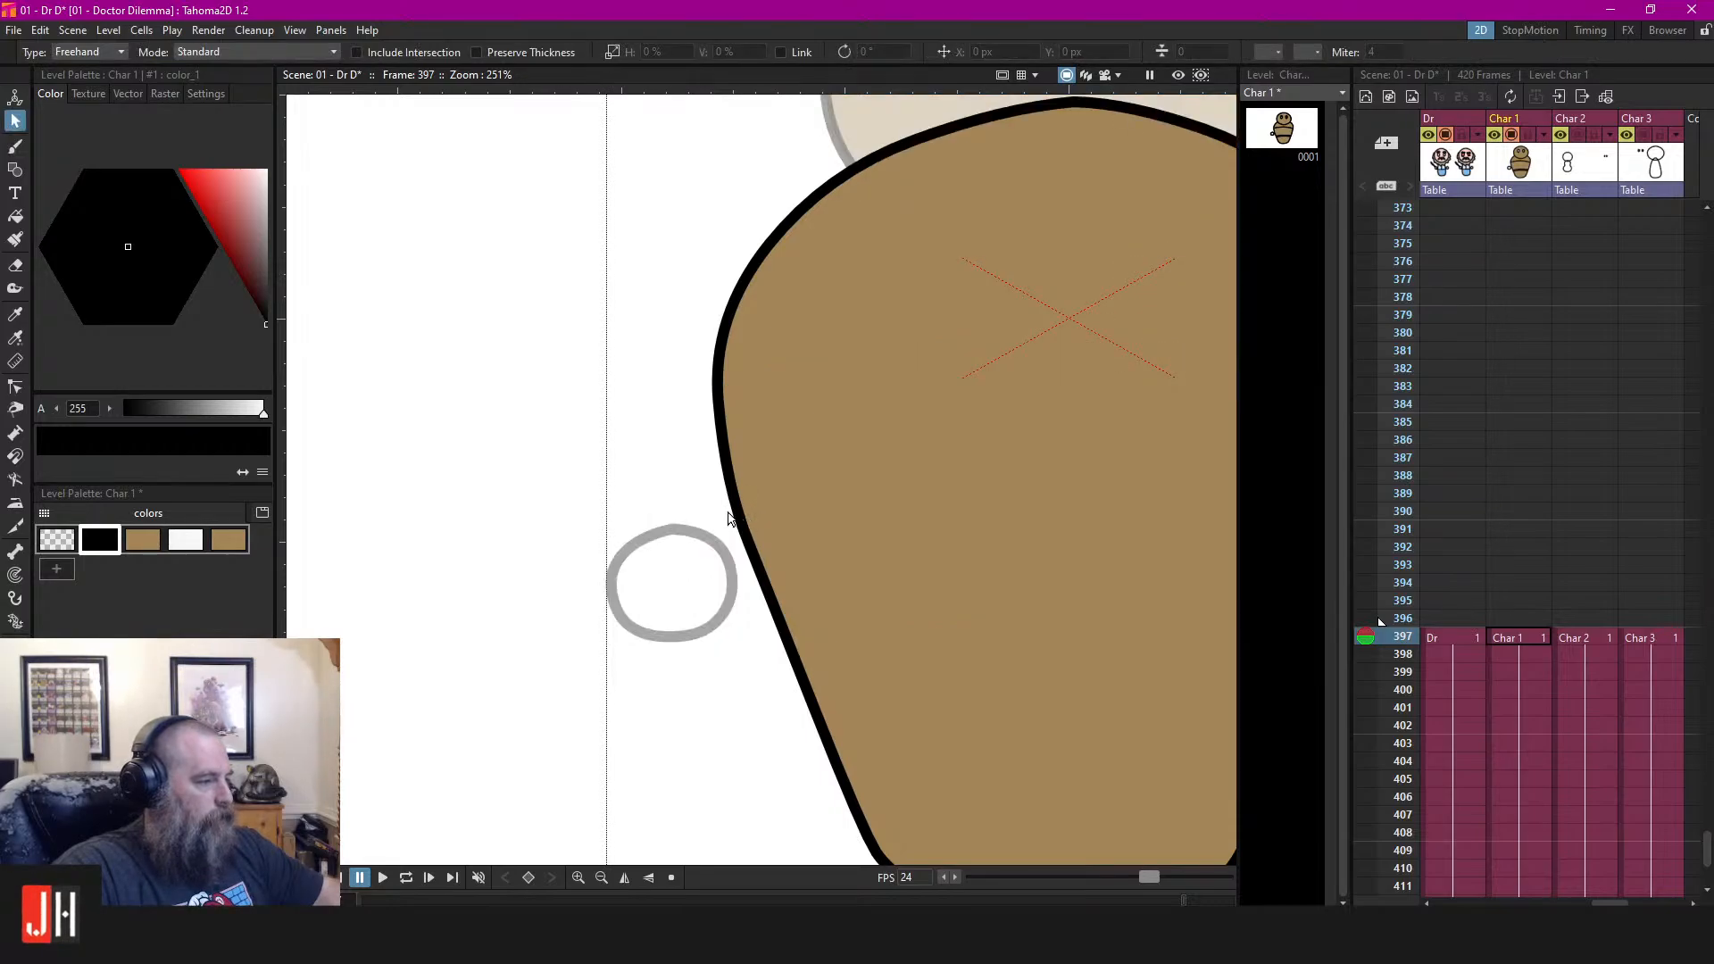
{"action": "left_click", "coordinate": [698, 544]}
{"action": "left_click", "coordinate": [723, 539]}
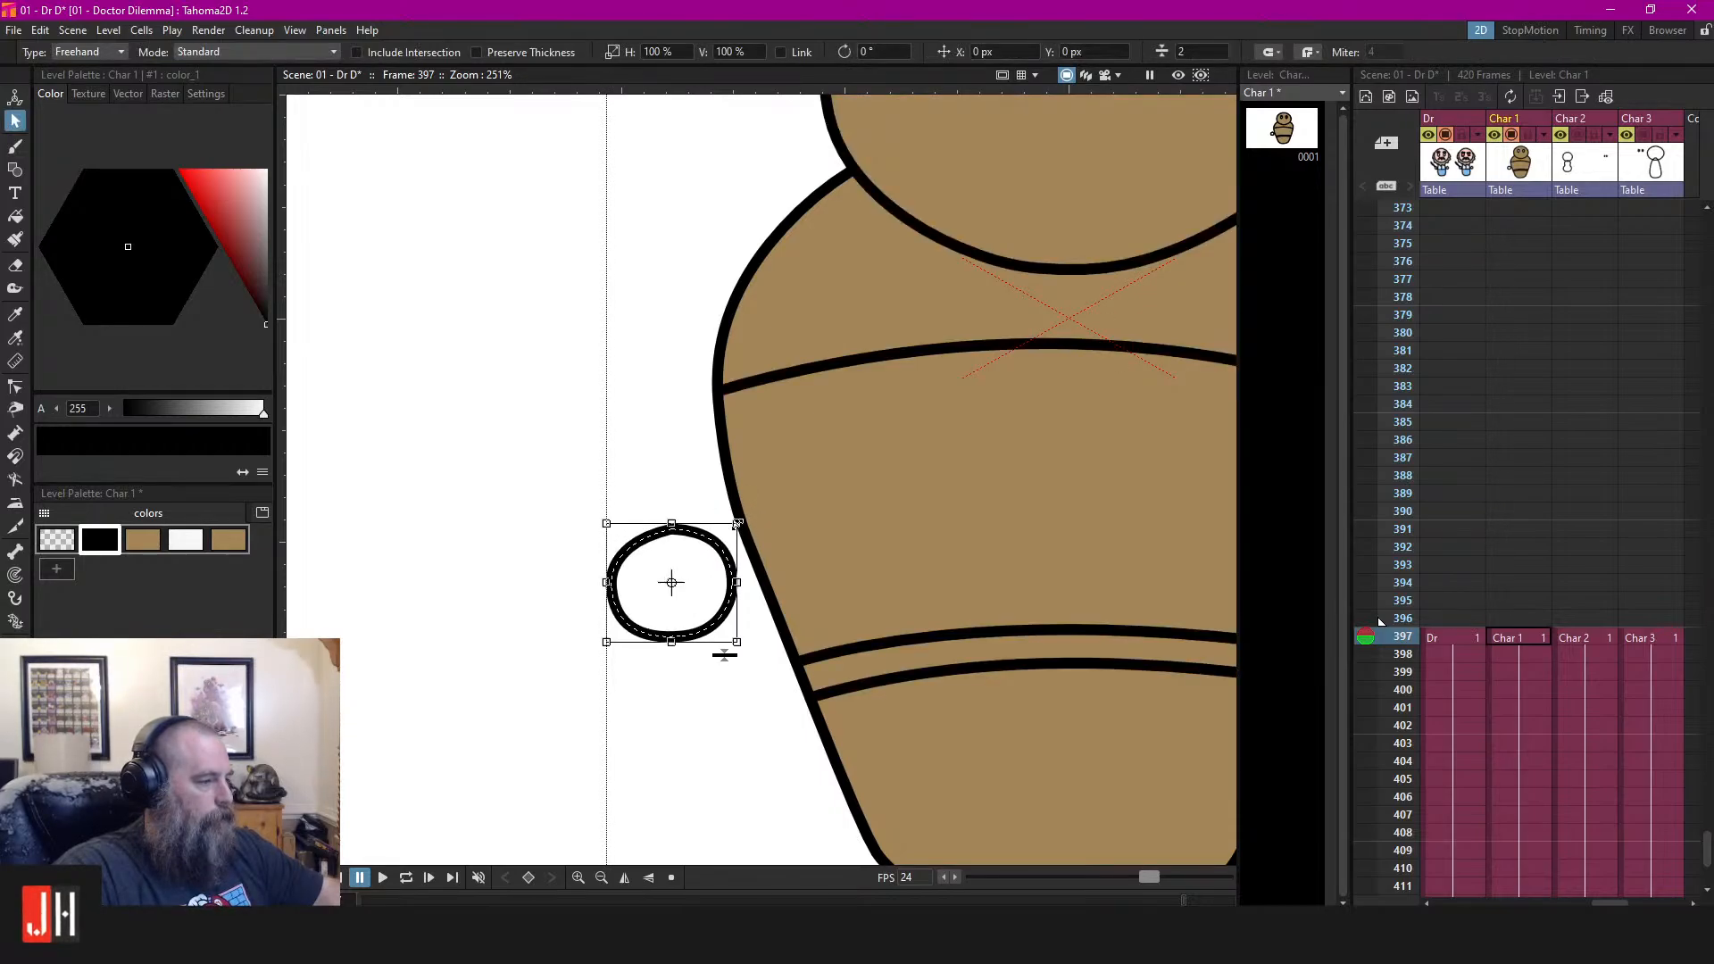
{"action": "left_click_drag", "start_coordinate": [737, 524], "coordinate": [724, 597]}
{"action": "left_click", "coordinate": [692, 538]}
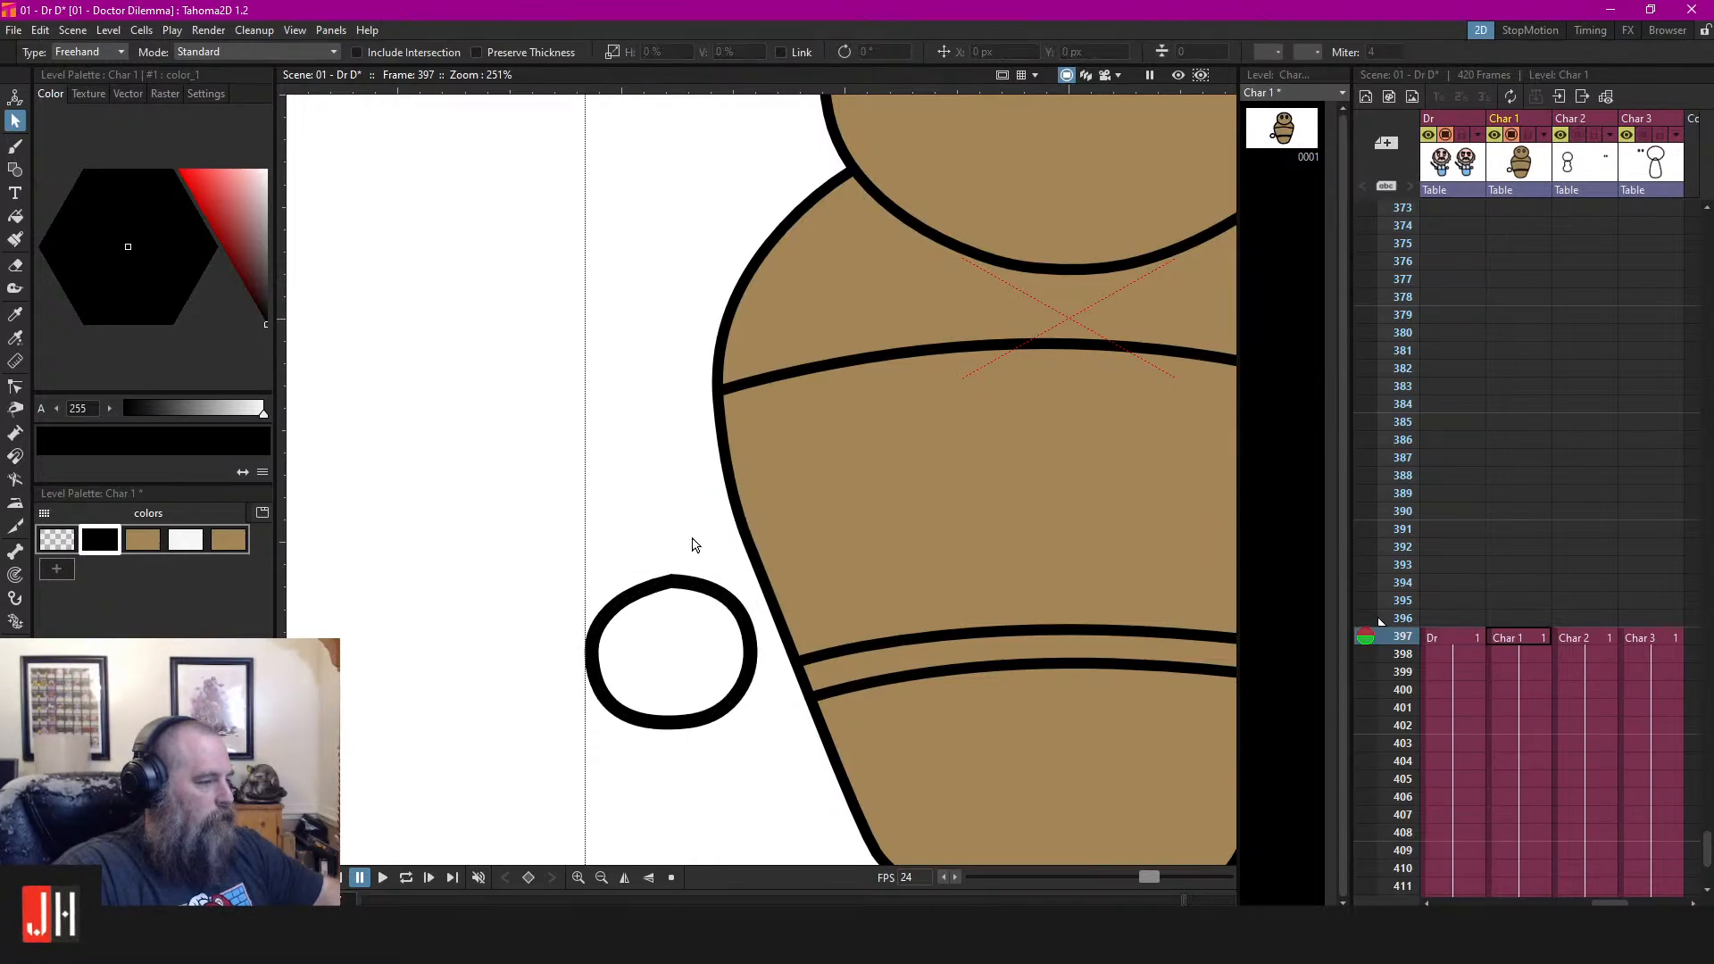
{"action": "left_click", "coordinate": [712, 590]}
{"action": "left_click", "coordinate": [699, 455]}
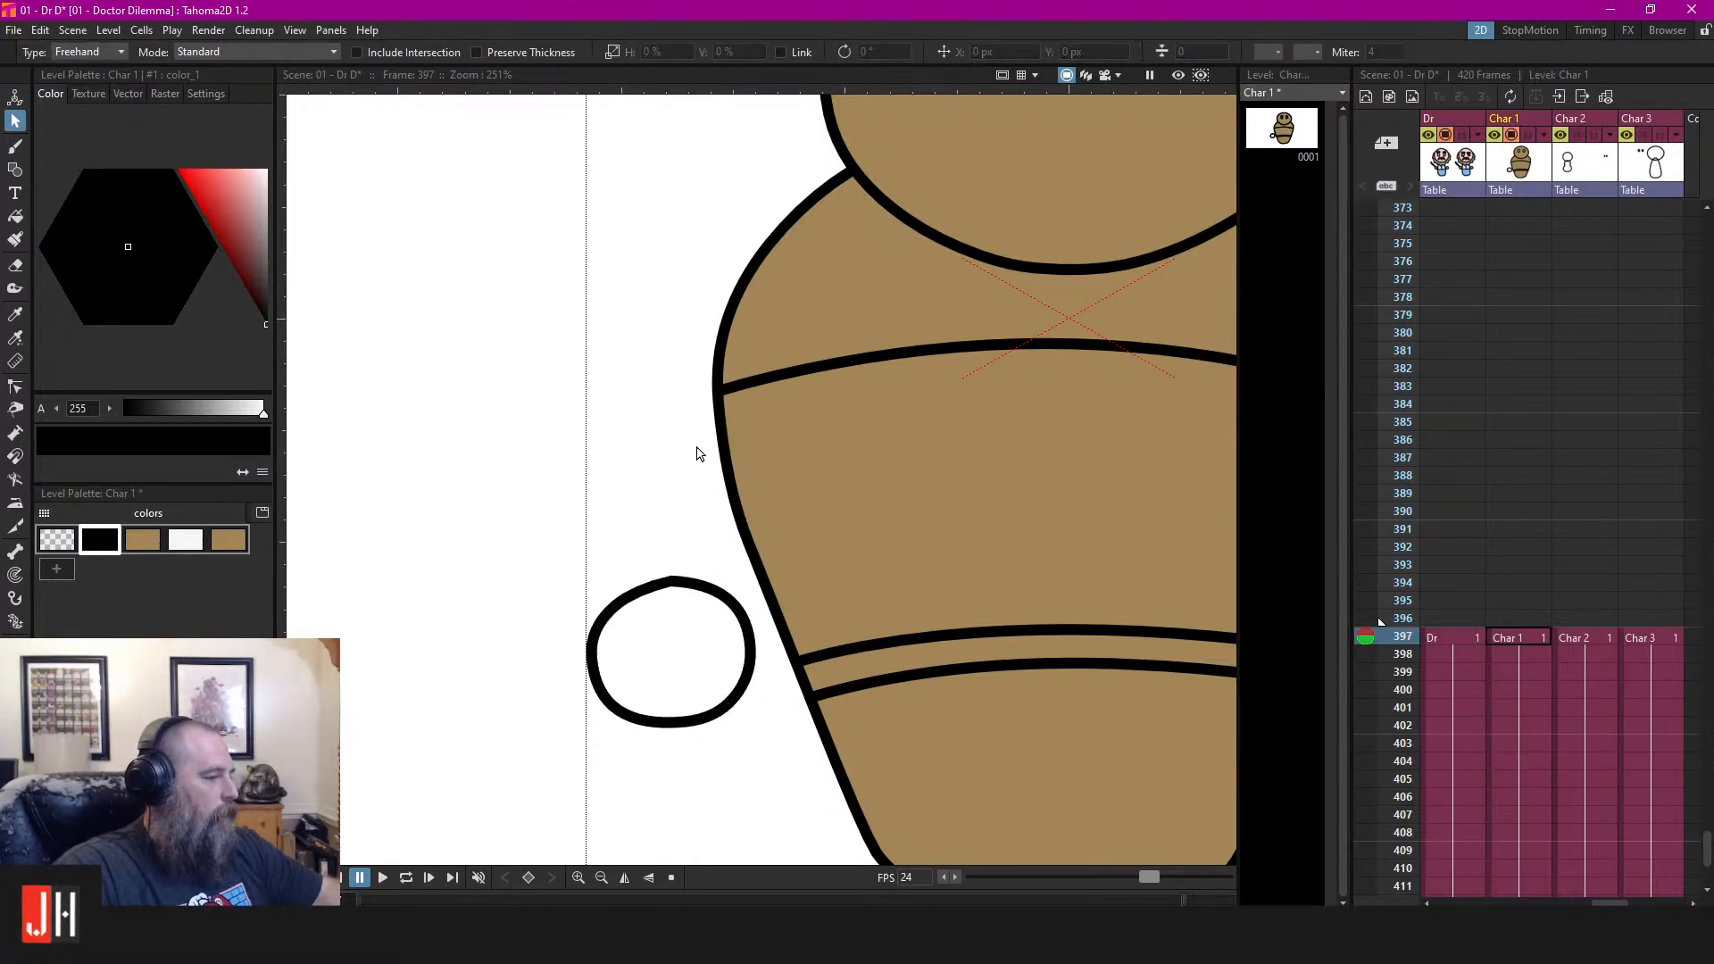
Shrink the hand circle slightly and raise it next to the left edge of the body
{"action": "scroll", "coordinate": [698, 455], "scroll_direction": "down", "scroll_amount": 3}
{"action": "scroll", "coordinate": [678, 535], "scroll_direction": "up", "scroll_amount": 2}
{"action": "left_click", "coordinate": [602, 593]}
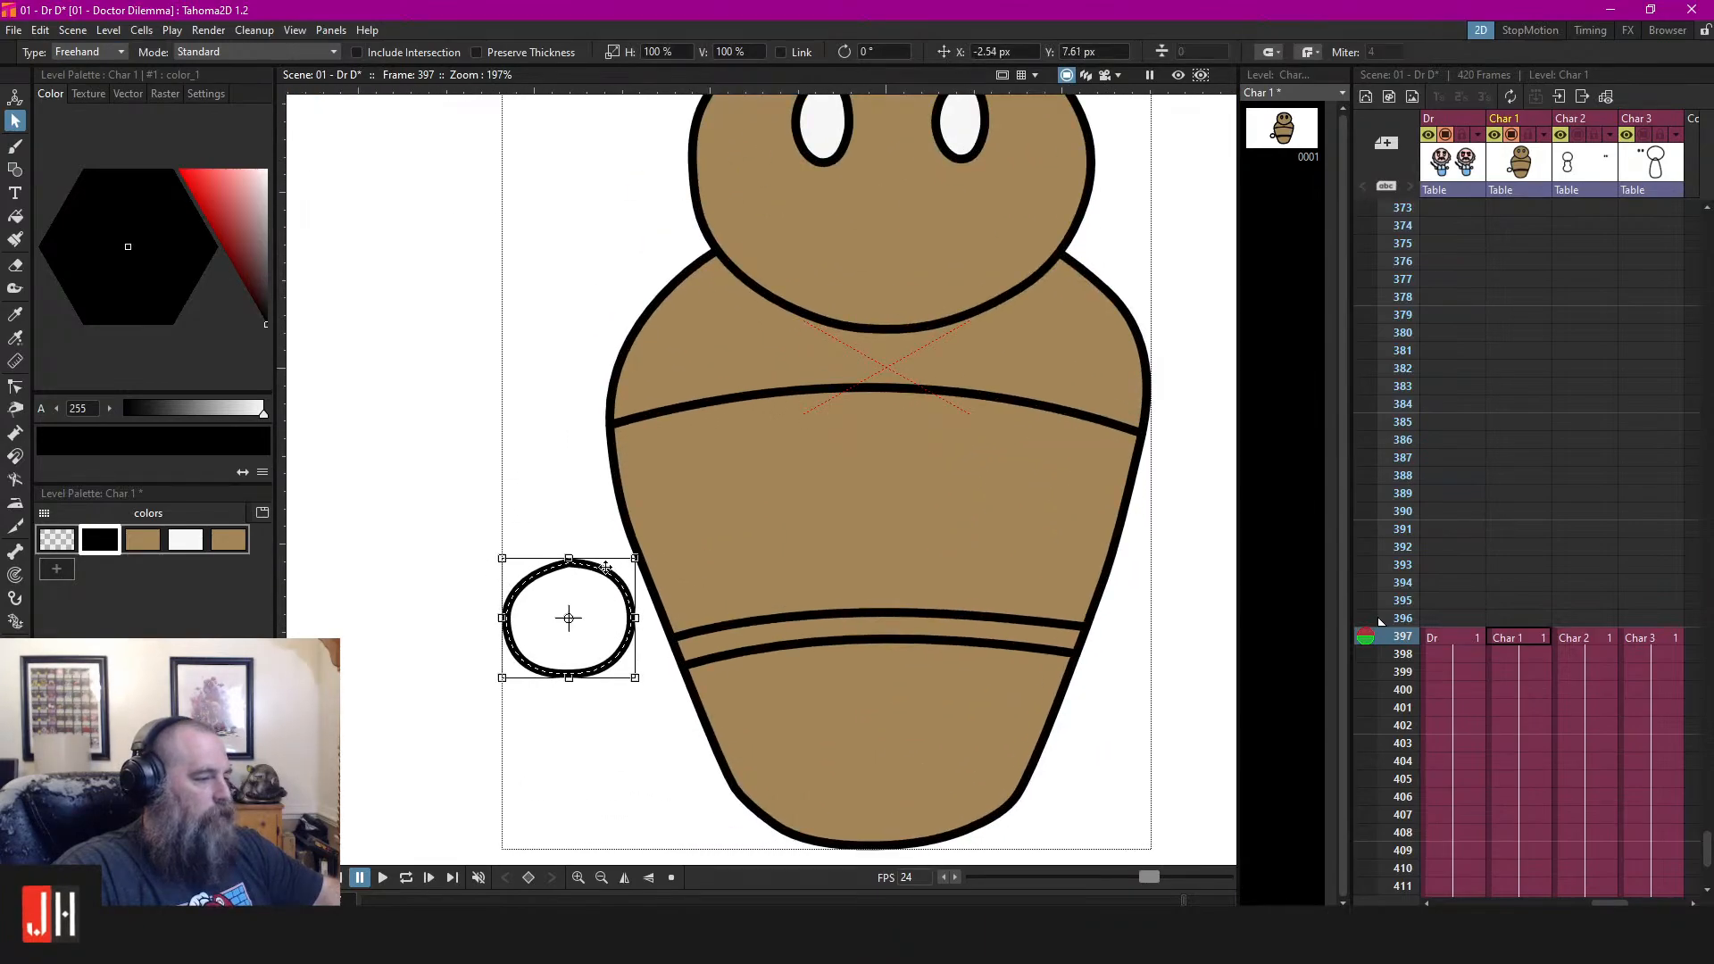
{"action": "mouse_move", "coordinate": [605, 568]}
{"action": "left_mouse_down"}
{"action": "mouse_move", "coordinate": [623, 550]}
{"action": "mouse_move", "coordinate": [620, 567]}
{"action": "left_mouse_up"}
{"action": "left_click", "coordinate": [578, 508]}
{"action": "left_click", "coordinate": [607, 565]}
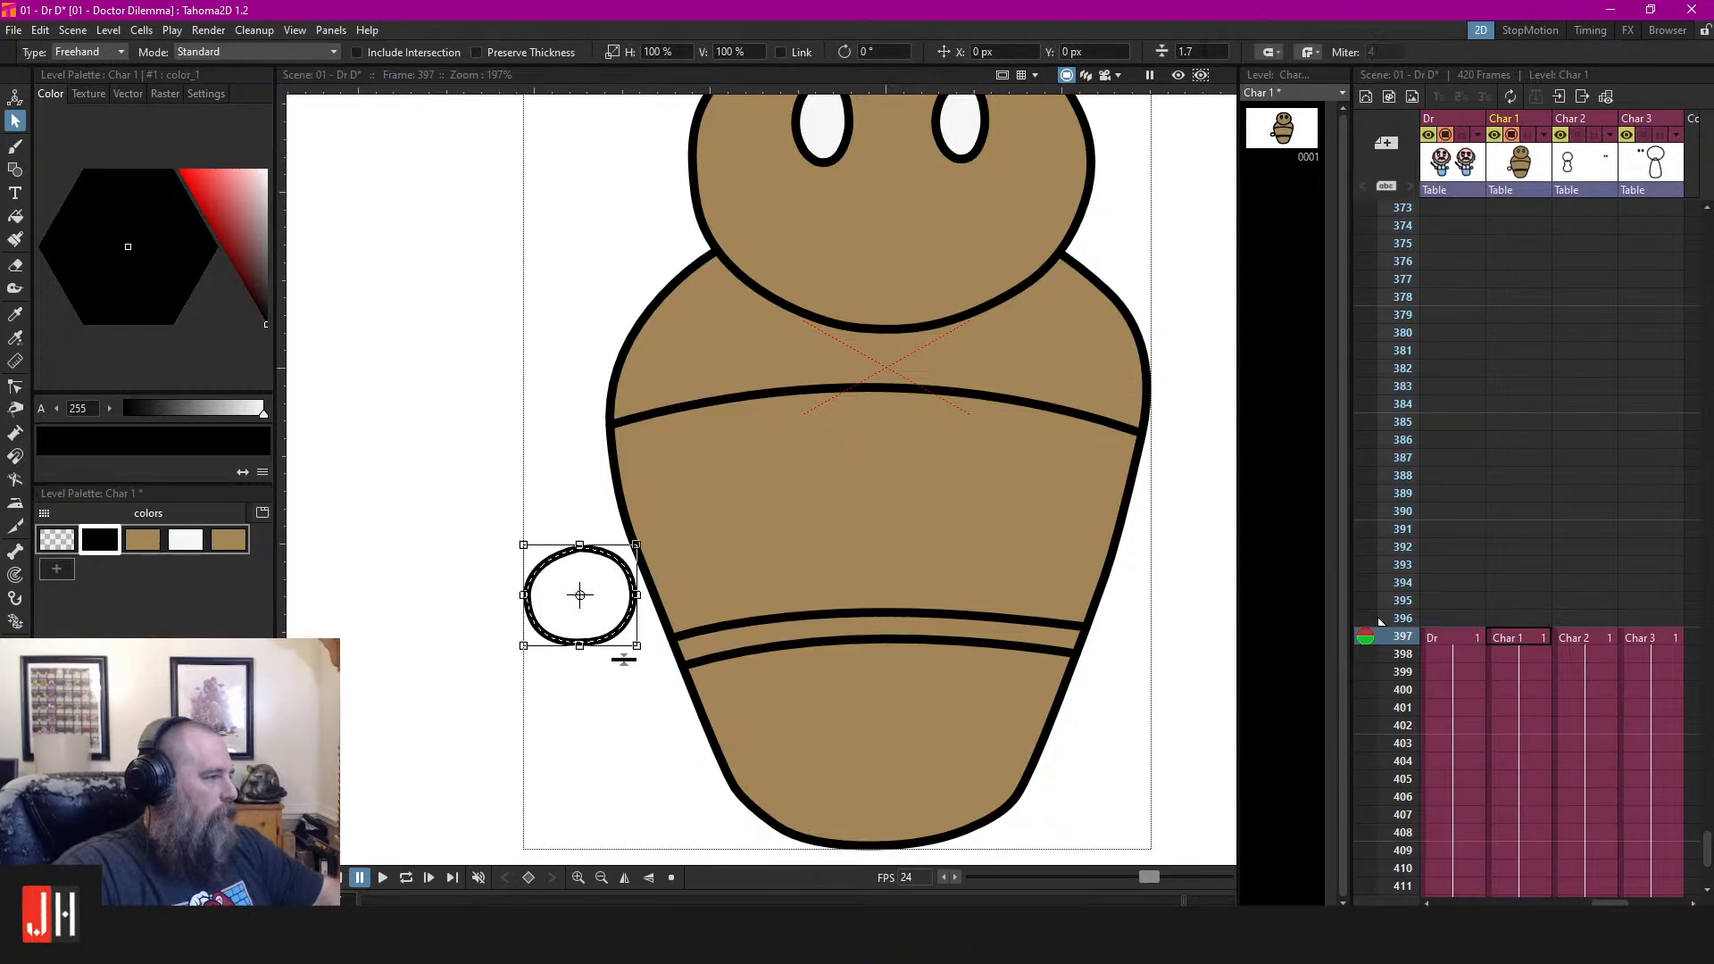
{"action": "left_click", "coordinate": [480, 414]}
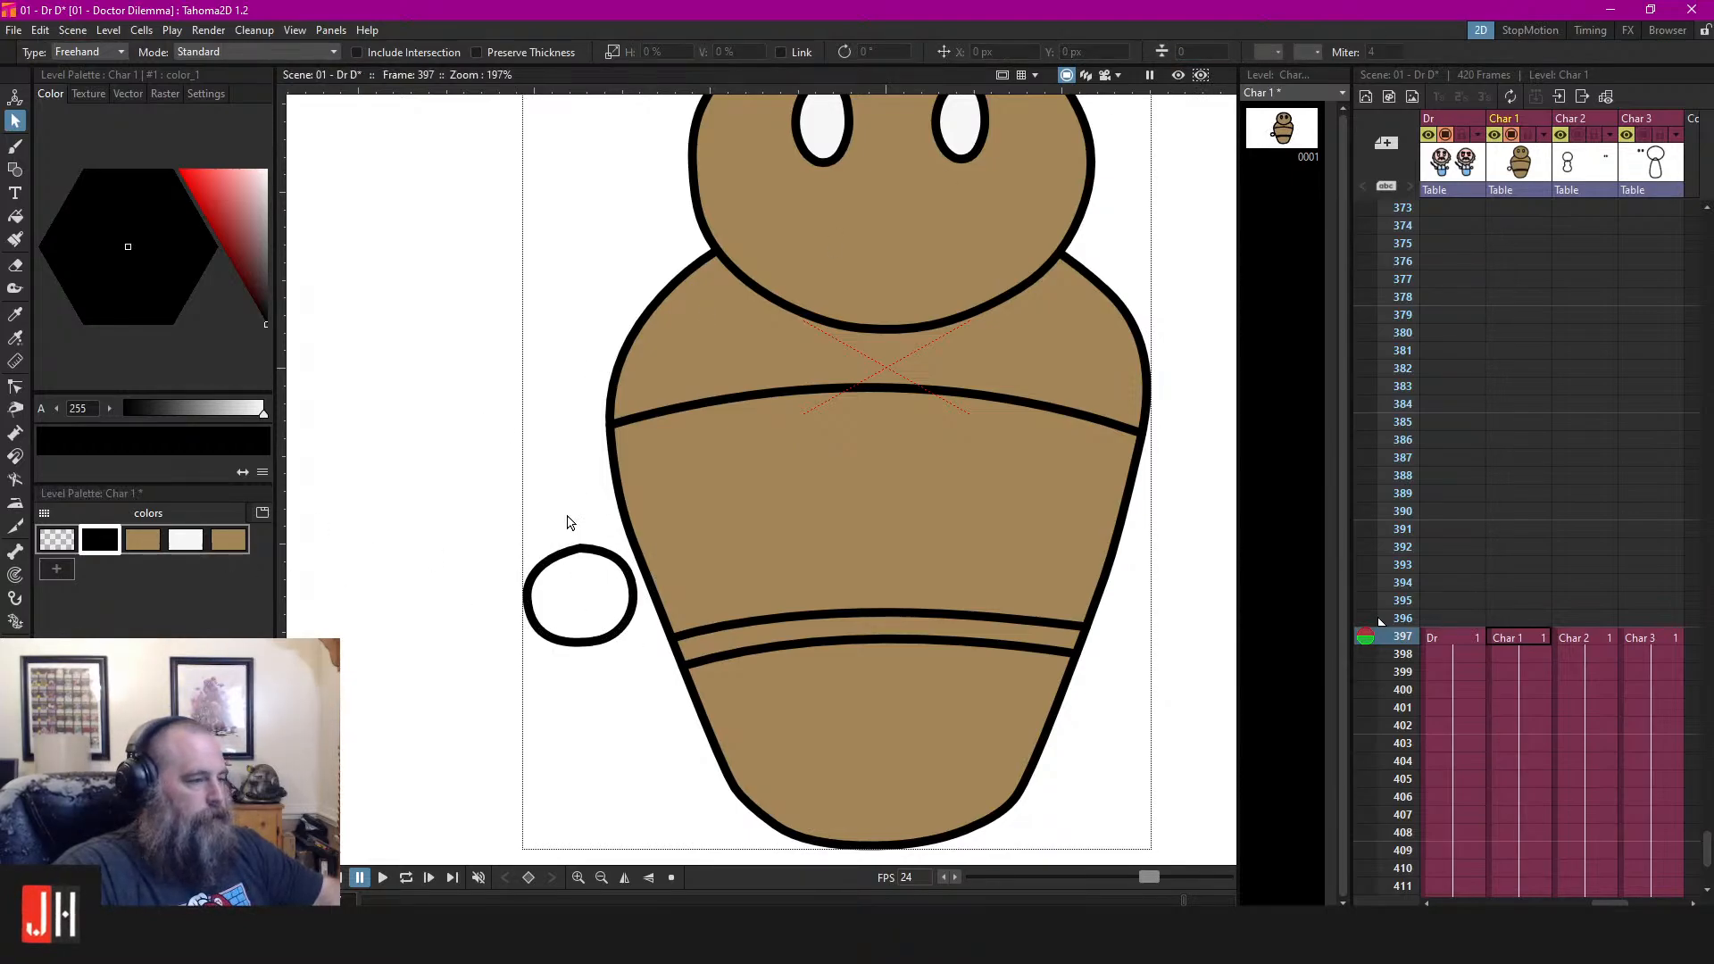
{"action": "mouse_move", "coordinate": [569, 522]}
{"action": "left_mouse_down"}
{"action": "mouse_move", "coordinate": [862, 651]}
{"action": "mouse_move", "coordinate": [562, 513]}
{"action": "left_mouse_up"}
{"action": "left_click", "coordinate": [433, 396]}
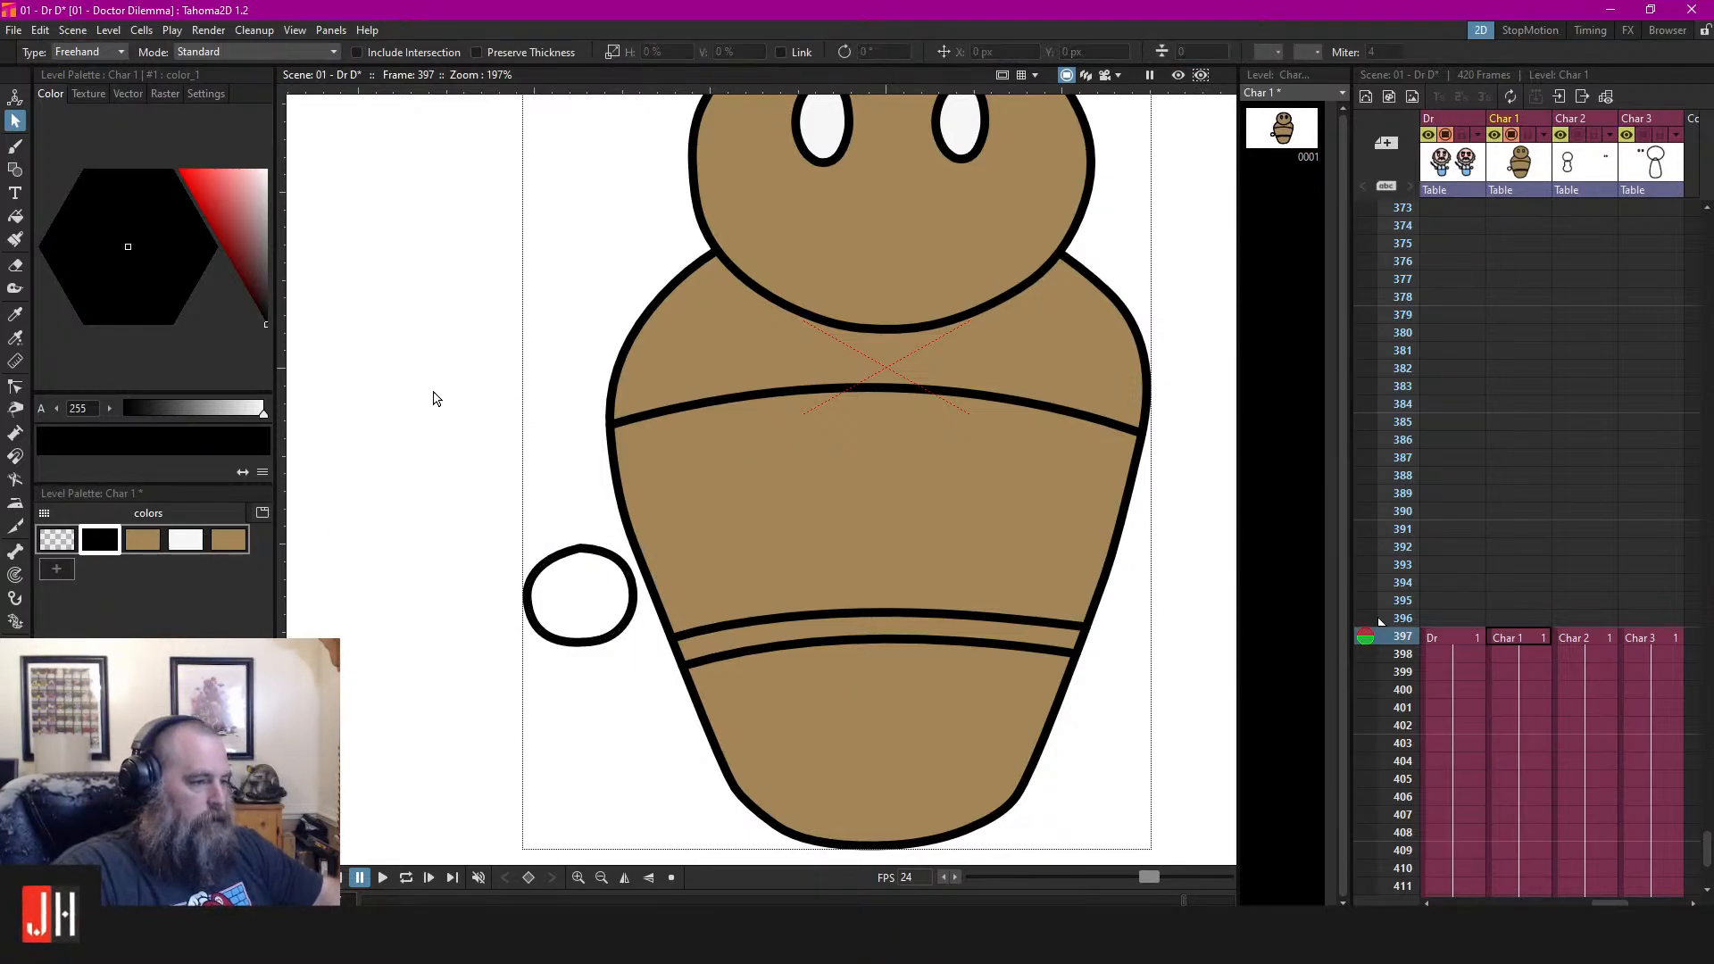
Delete the duplicate brown style from the Char 1 palette
{"action": "left_click", "coordinate": [228, 539]}
{"action": "right_click", "coordinate": [230, 537]}
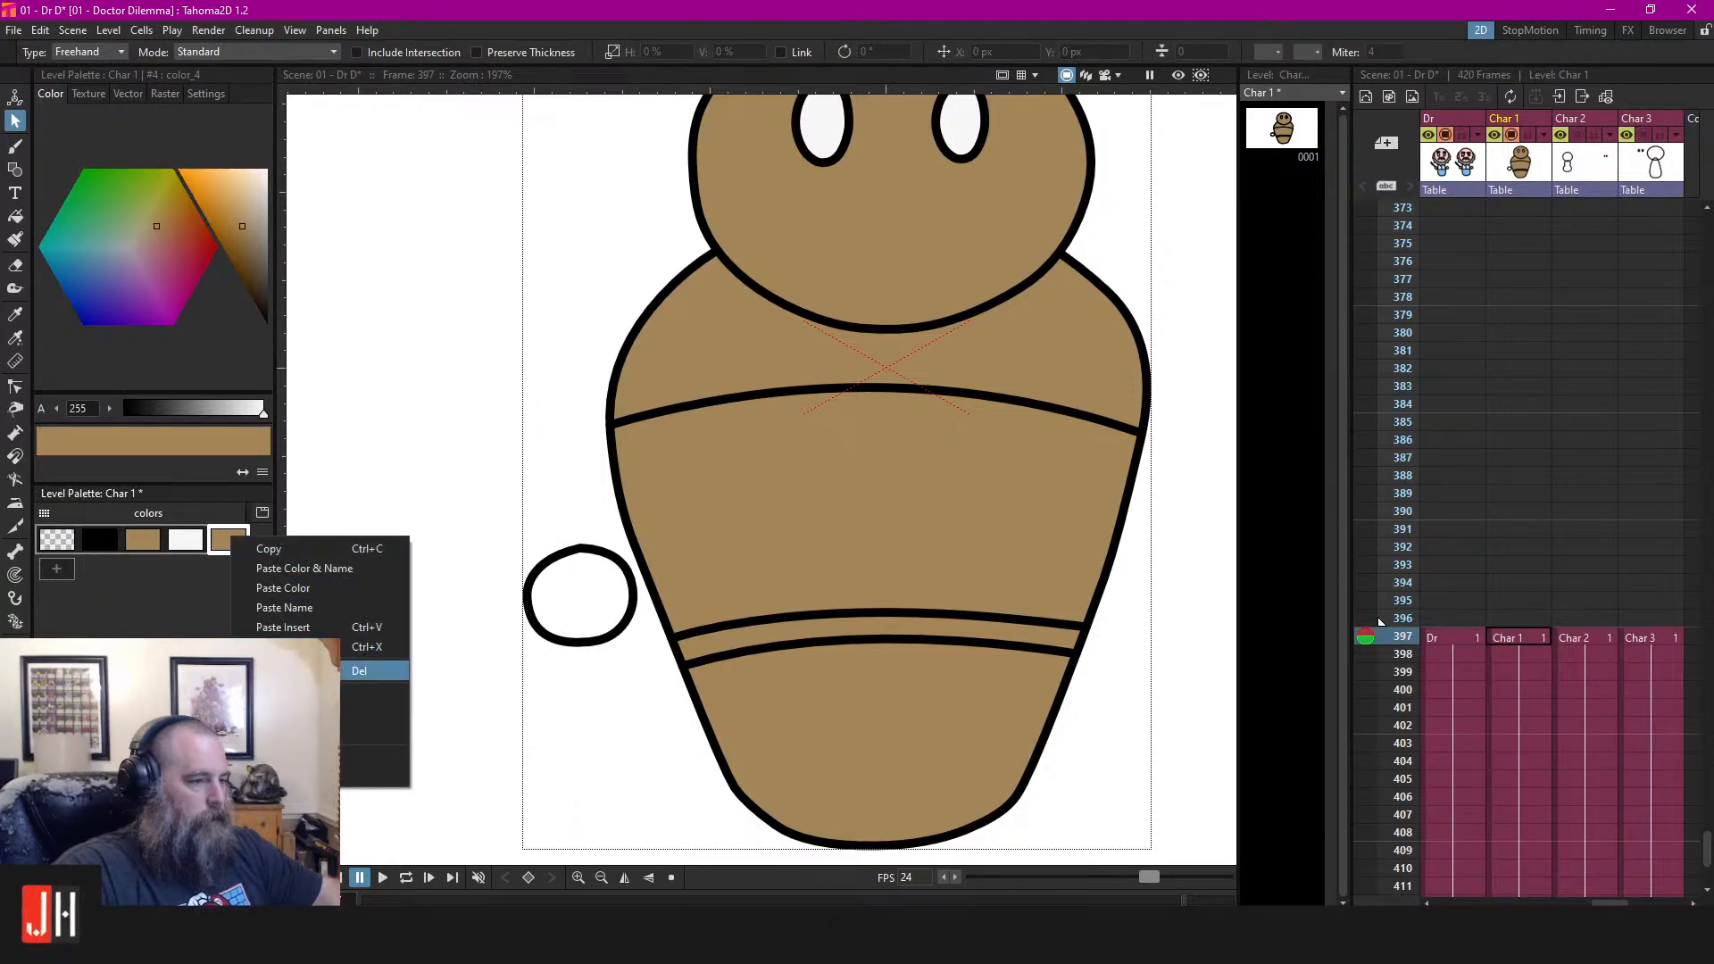
{"action": "left_click", "coordinate": [364, 669]}
Fill the hand circle with the brown palette color
{"action": "left_click", "coordinate": [143, 539]}
{"action": "key", "text": "f"}
{"action": "left_click", "coordinate": [609, 564]}
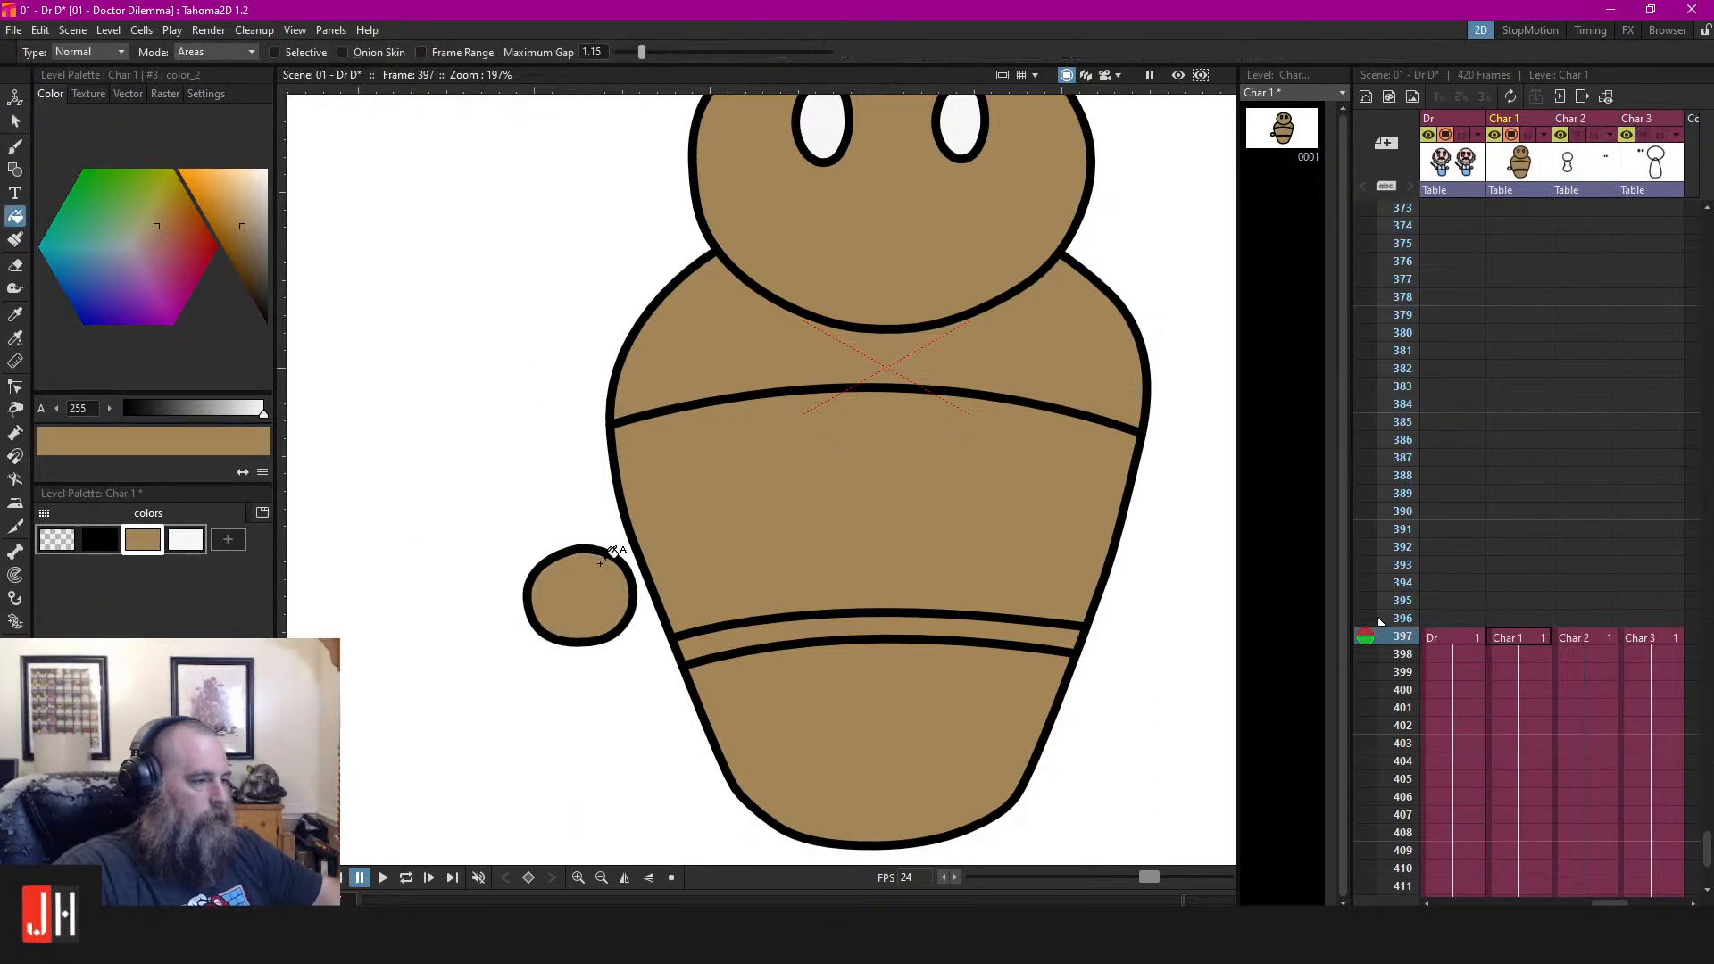
Duplicate the brown hand and move the copy 315 px across to the opposite side of the body at the same height
{"action": "key", "text": "s"}
{"action": "left_click", "coordinate": [609, 560]}
{"action": "key", "text": "ctrl+c"}
{"action": "key", "text": "ctrl+v"}
{"action": "key", "text": "shift+Up"}
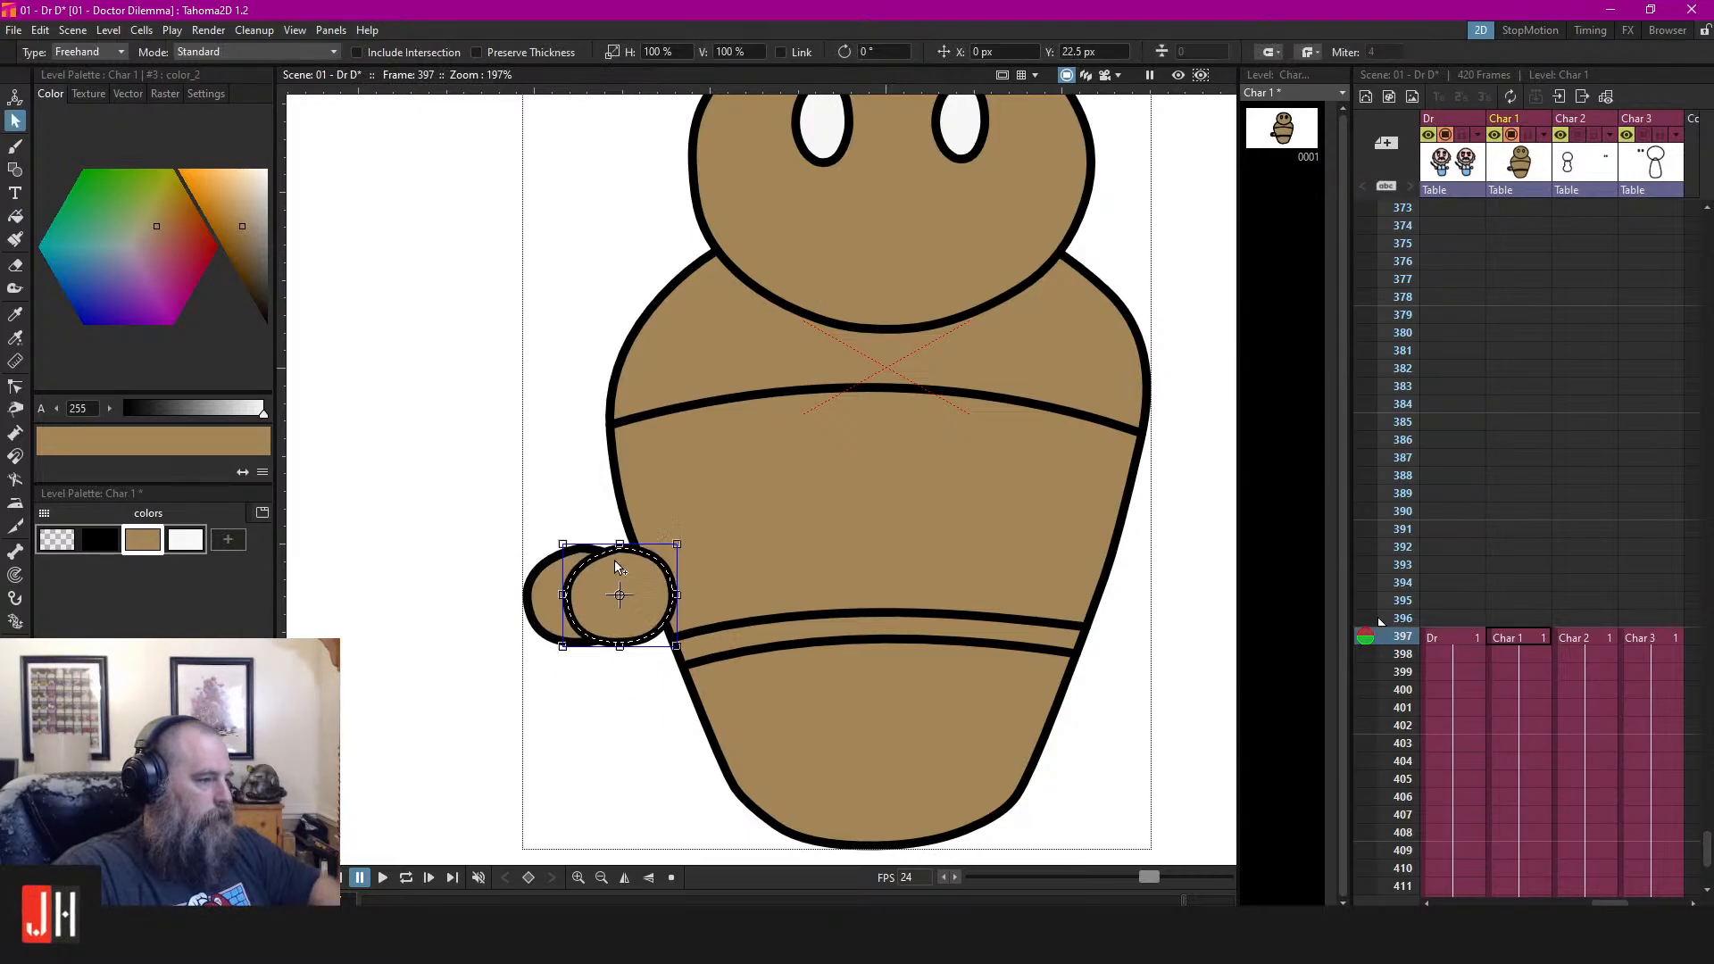
{"action": "key", "text": "shift+Right"}
{"action": "key", "text": "shift+Right"}
{"action": "key", "text": "shift+Right"}
{"action": "key", "text": "shift+Right"}
{"action": "key", "text": "shift+Right"}
{"action": "key", "text": "shift+Right"}
{"action": "key", "text": "shift+Right"}
{"action": "key", "text": "shift+Right"}
{"action": "key", "text": "shift+Right"}
{"action": "key", "text": "shift+Right"}
{"action": "key", "text": "shift+Right"}
{"action": "key", "text": "shift+Right"}
{"action": "key", "text": "shift+Right"}
{"action": "key", "text": "shift+Right"}
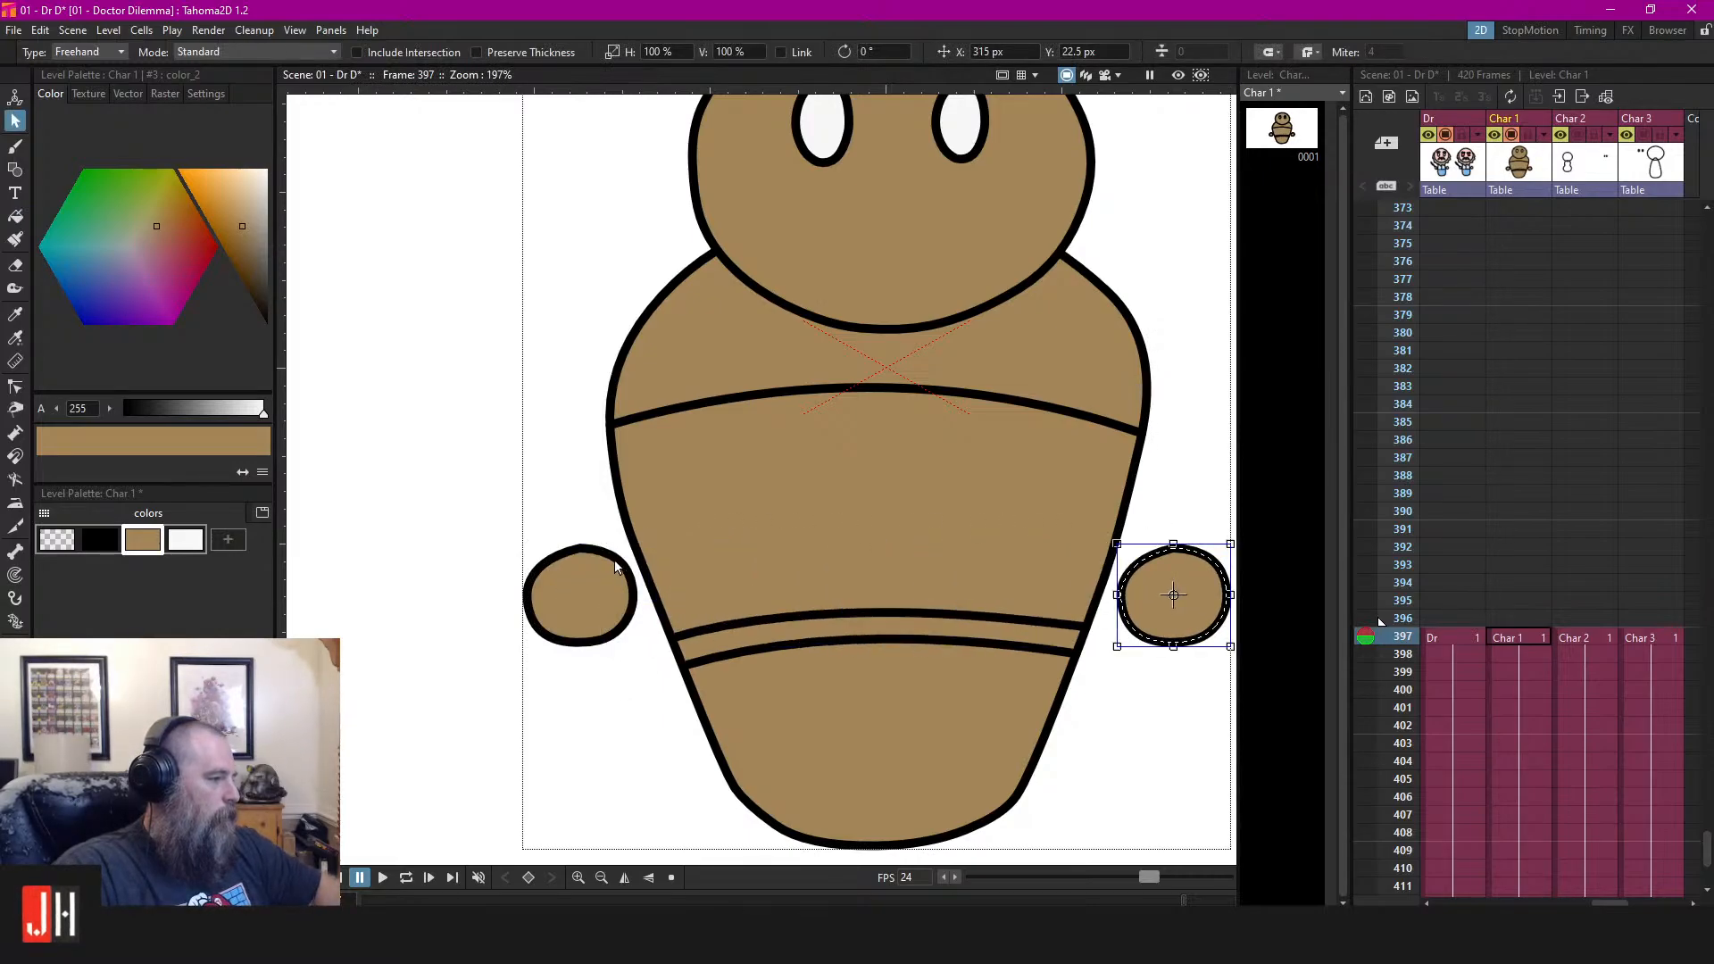
{"action": "left_click", "coordinate": [532, 320]}
Compare the whole Char 1 figure at frame 397 with the bearded character in the previous shot at frame 395
{"action": "scroll", "coordinate": [598, 310], "scroll_direction": "down", "scroll_amount": 6}
{"action": "scroll", "coordinate": [603, 314], "scroll_direction": "down", "scroll_amount": 3}
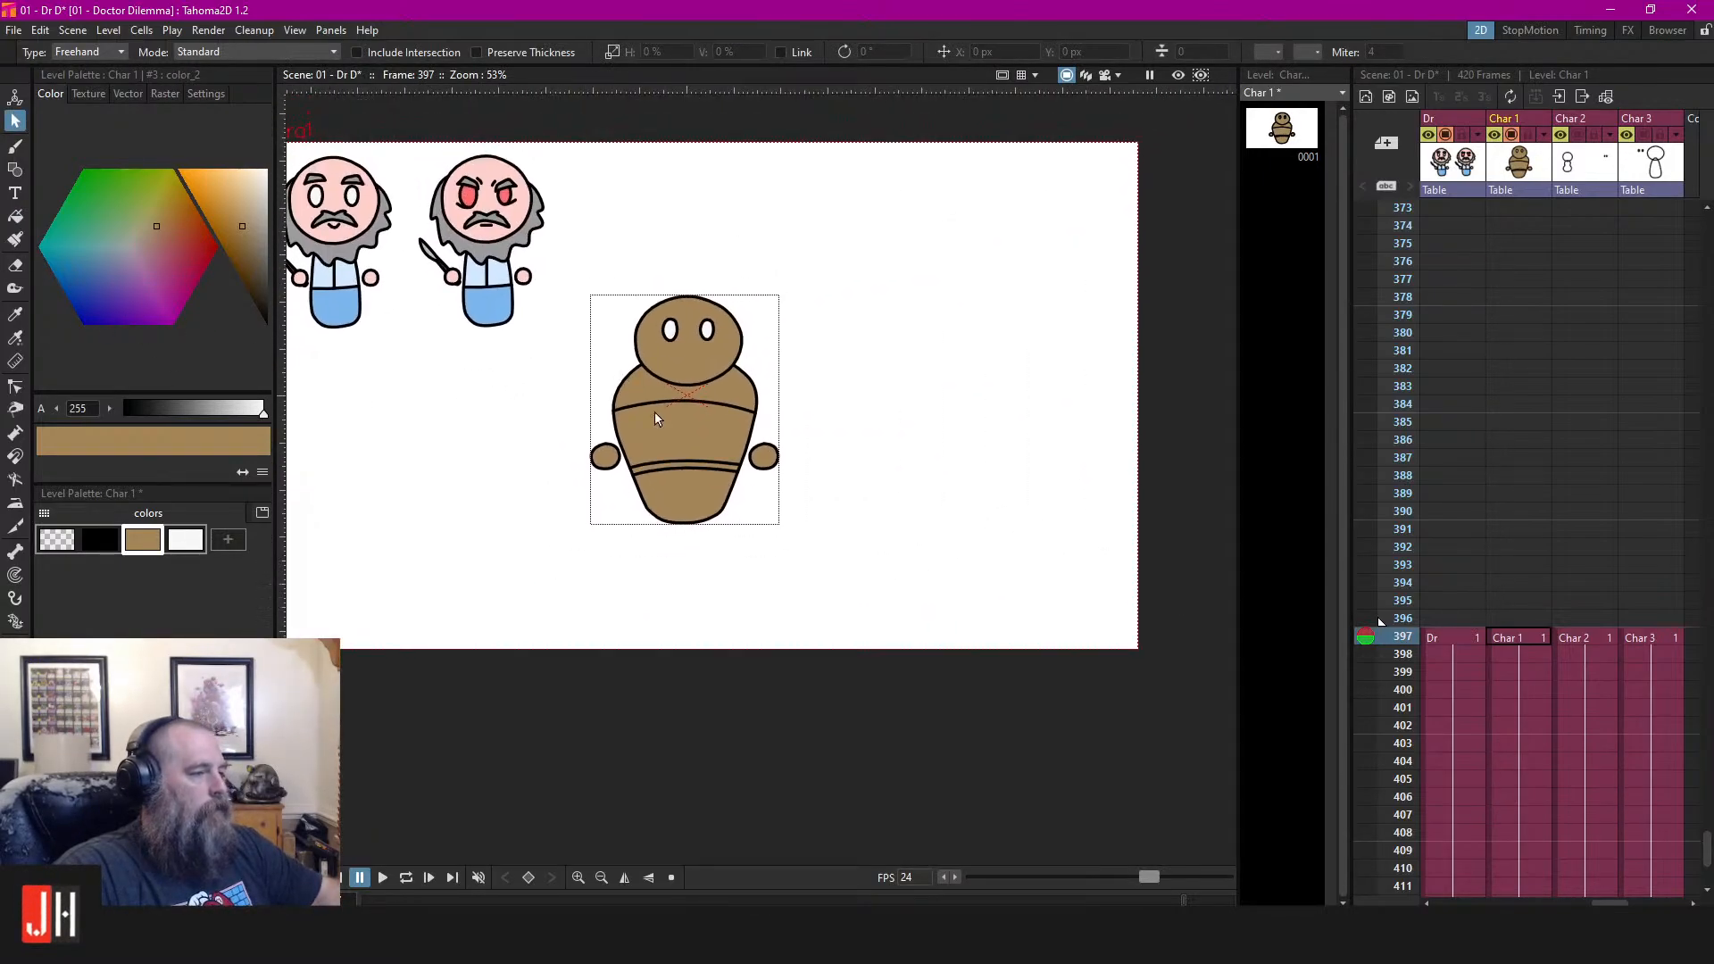
{"action": "scroll", "coordinate": [655, 411], "scroll_direction": "up", "scroll_amount": 2}
{"action": "left_click", "coordinate": [1459, 606]}
{"action": "scroll", "coordinate": [678, 412], "scroll_direction": "up", "scroll_amount": 3}
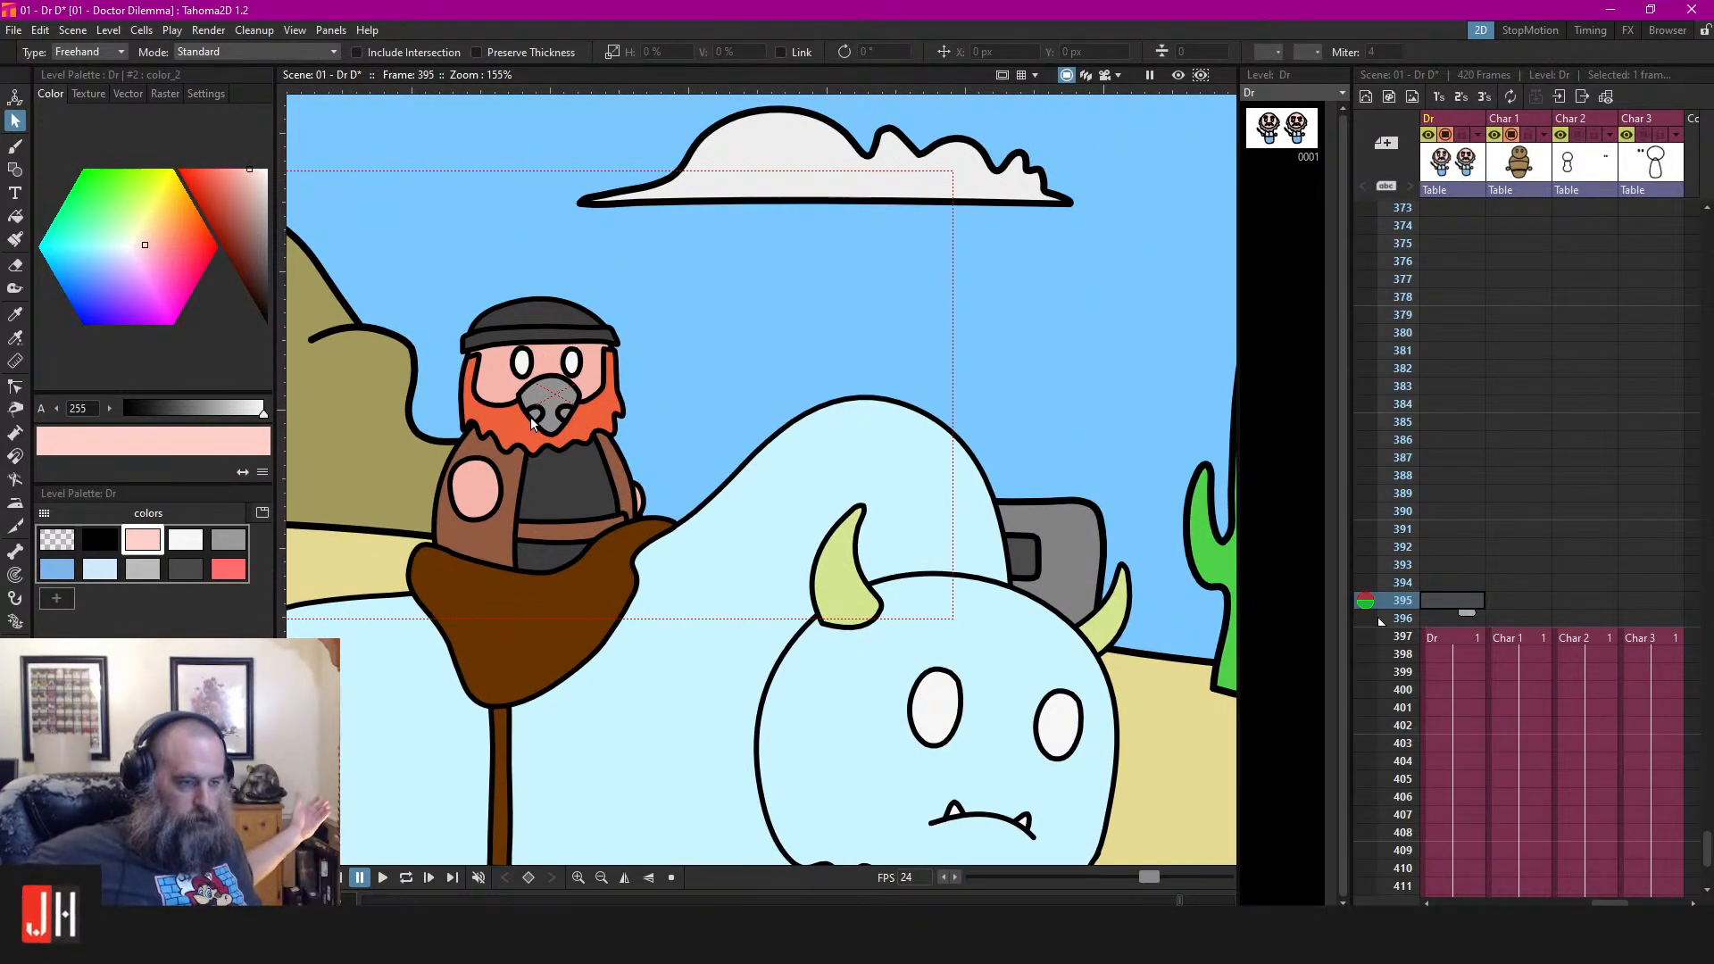
{"action": "left_click", "coordinate": [1519, 639]}
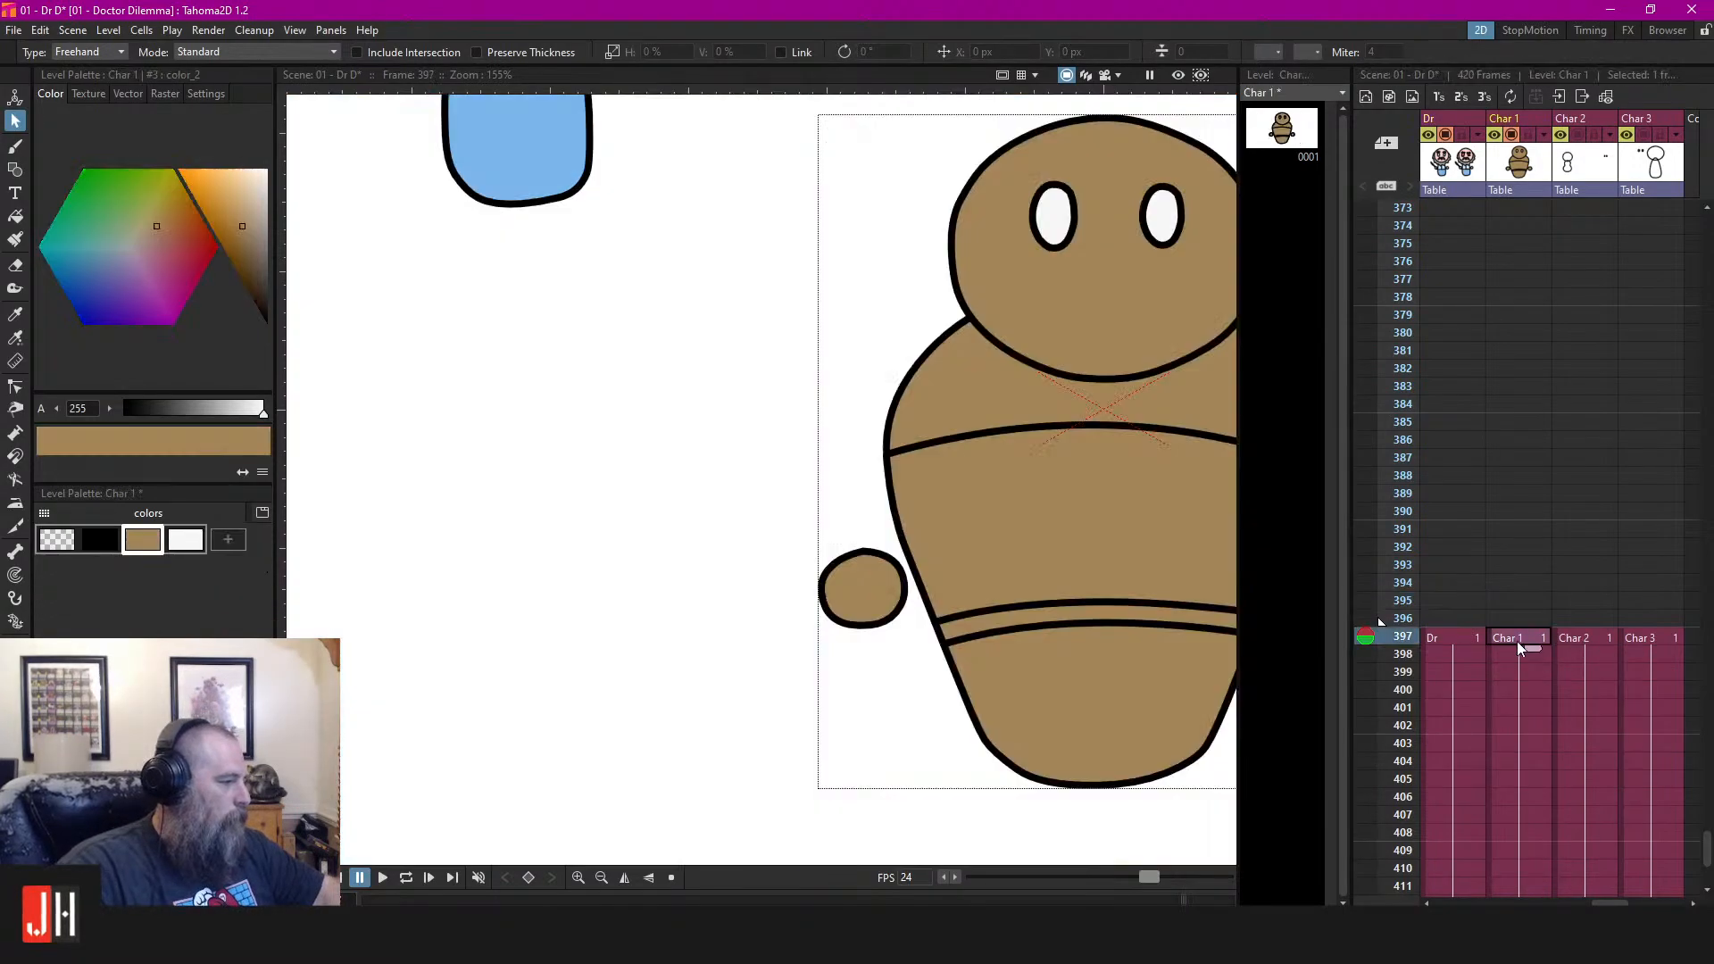
{"action": "scroll", "coordinate": [976, 440], "scroll_direction": "down", "scroll_amount": 3}
{"action": "scroll", "coordinate": [1028, 627], "scroll_direction": "up", "scroll_amount": 2}
{"action": "left_click_drag", "start_coordinate": [1069, 459], "coordinate": [810, 403]}
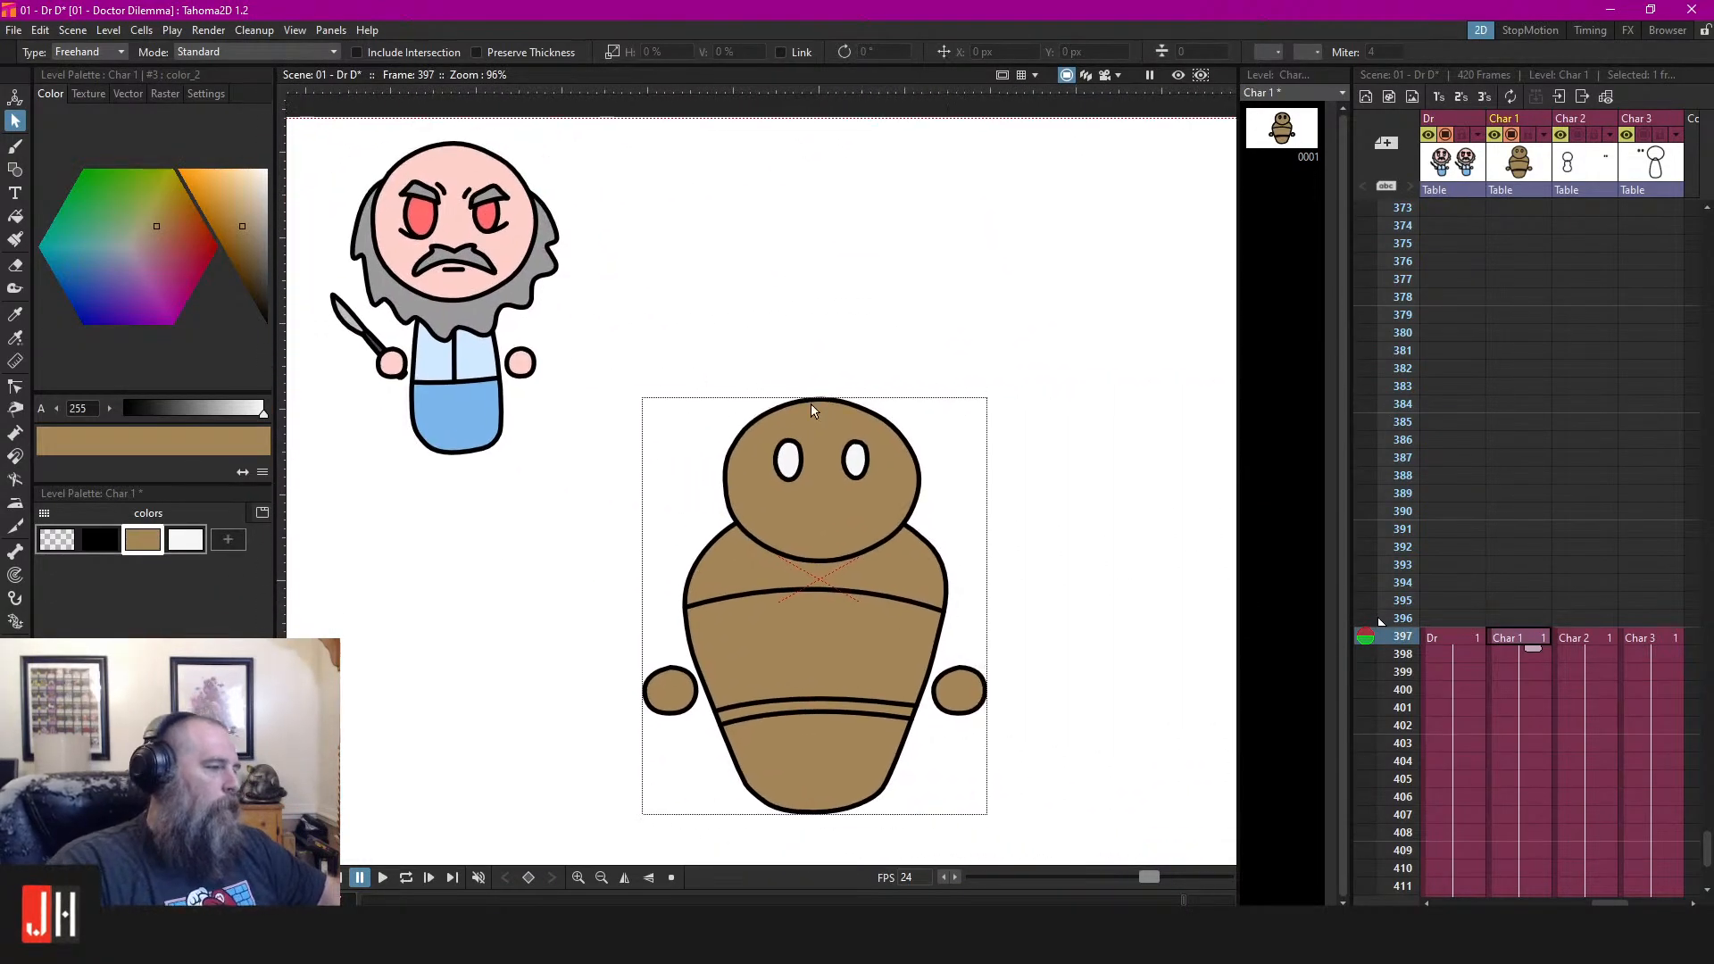
{"action": "scroll", "coordinate": [861, 517], "scroll_direction": "up", "scroll_amount": 3}
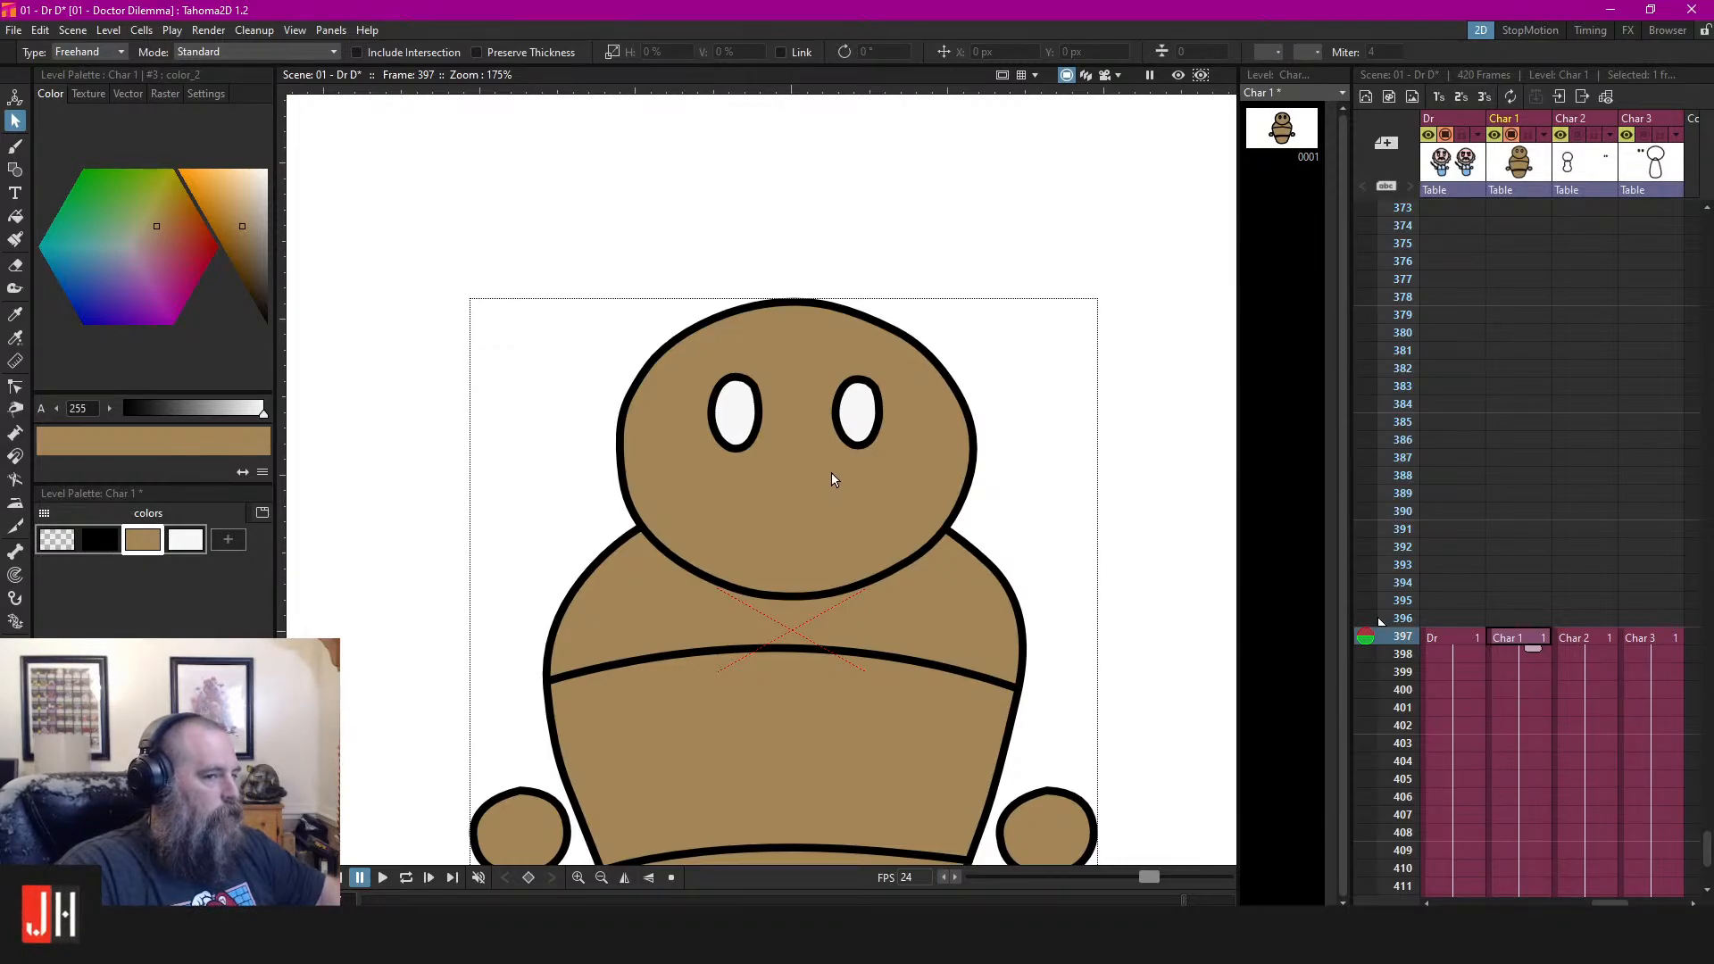
Draw a black hair outline arching around Char 1's head from one shoulder to the other
{"action": "left_click", "coordinate": [109, 533]}
{"action": "left_click", "coordinate": [15, 145]}
{"action": "scroll", "coordinate": [731, 465], "scroll_direction": "down", "scroll_amount": 3}
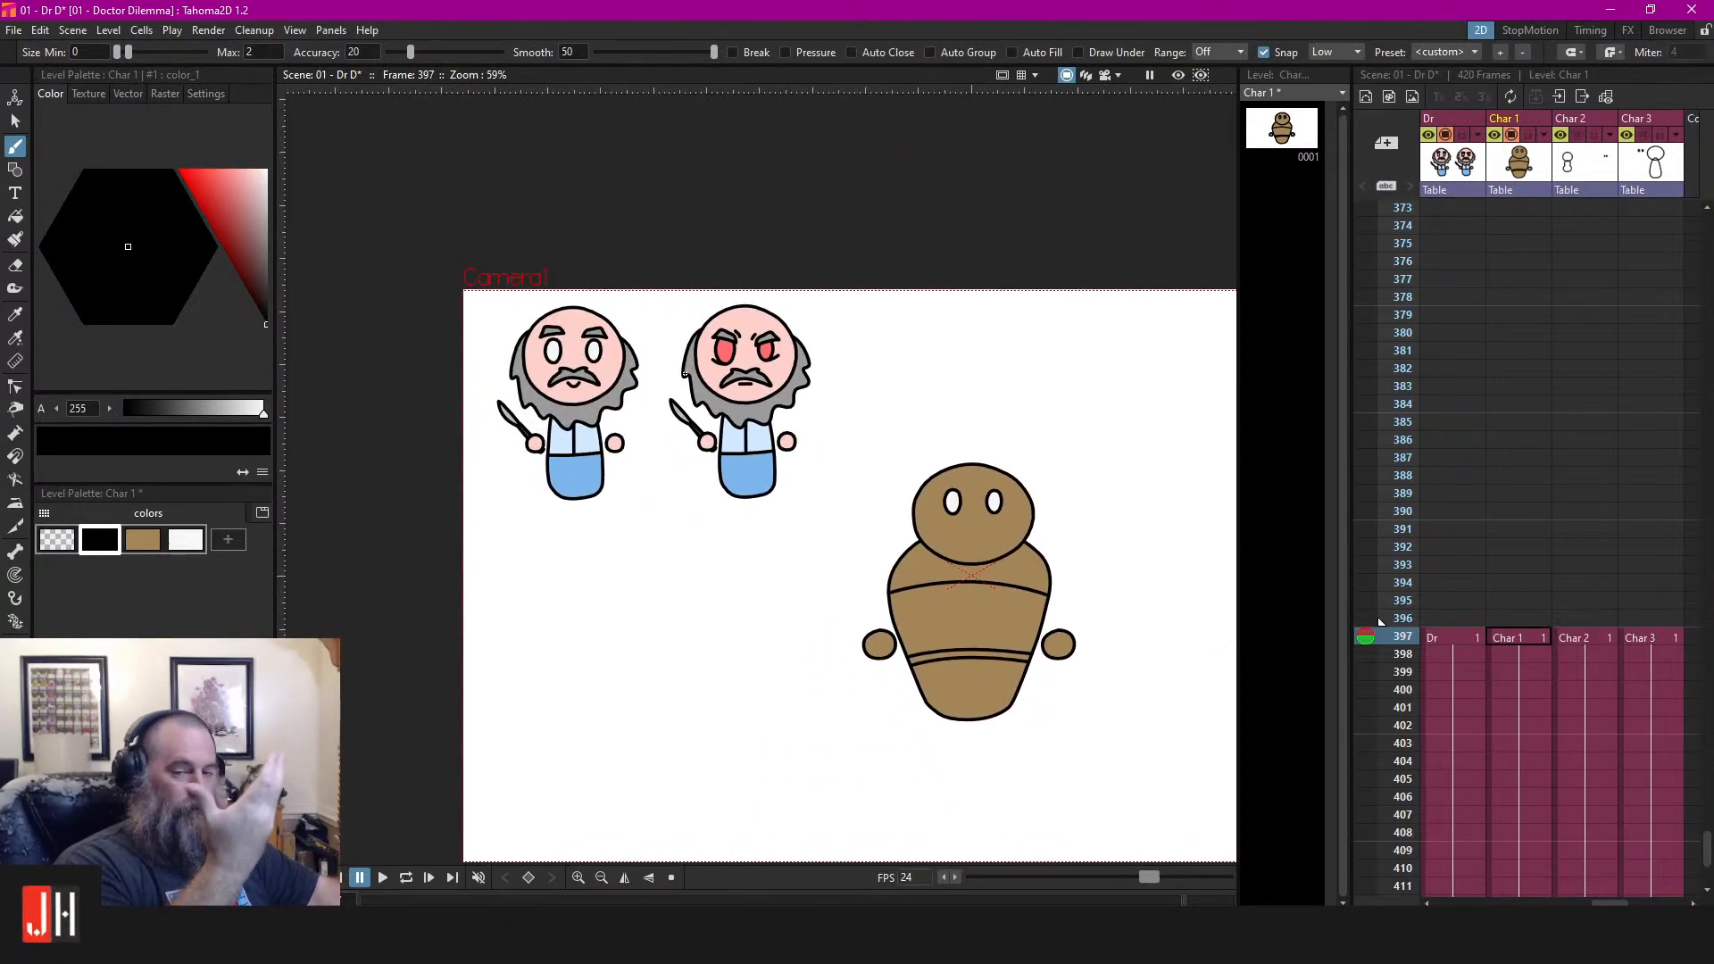
{"action": "scroll", "coordinate": [956, 473], "scroll_direction": "up", "scroll_amount": 5}
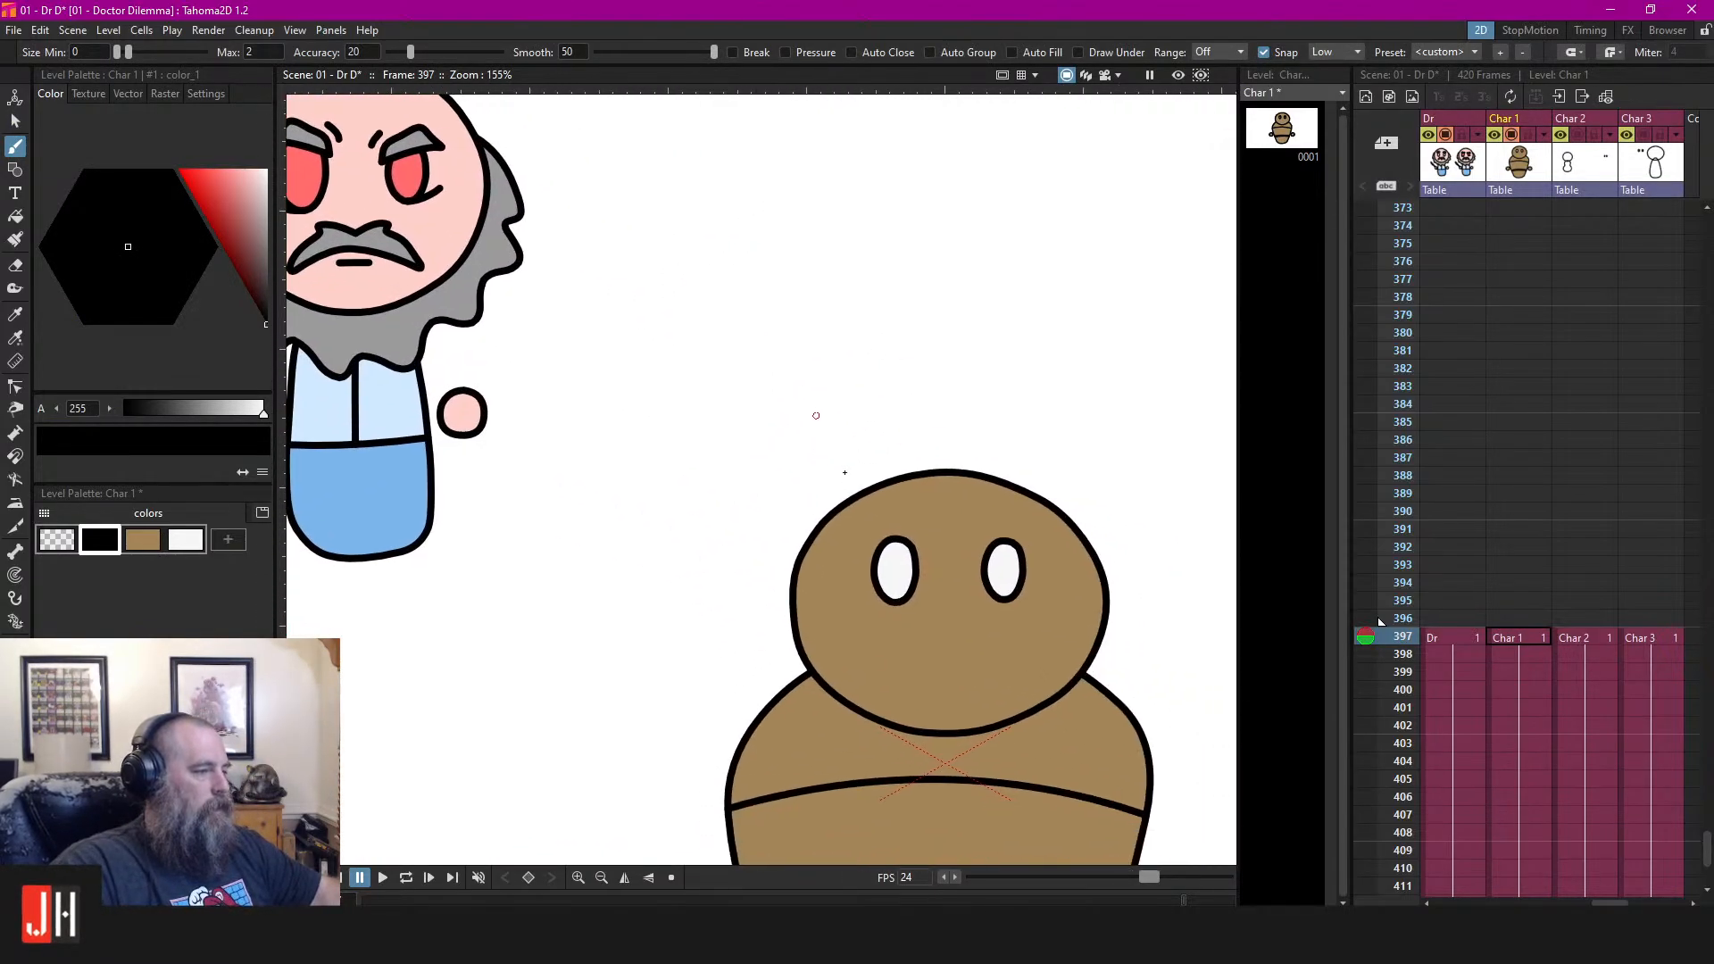
{"action": "scroll", "coordinate": [816, 415], "scroll_direction": "up", "scroll_amount": 3}
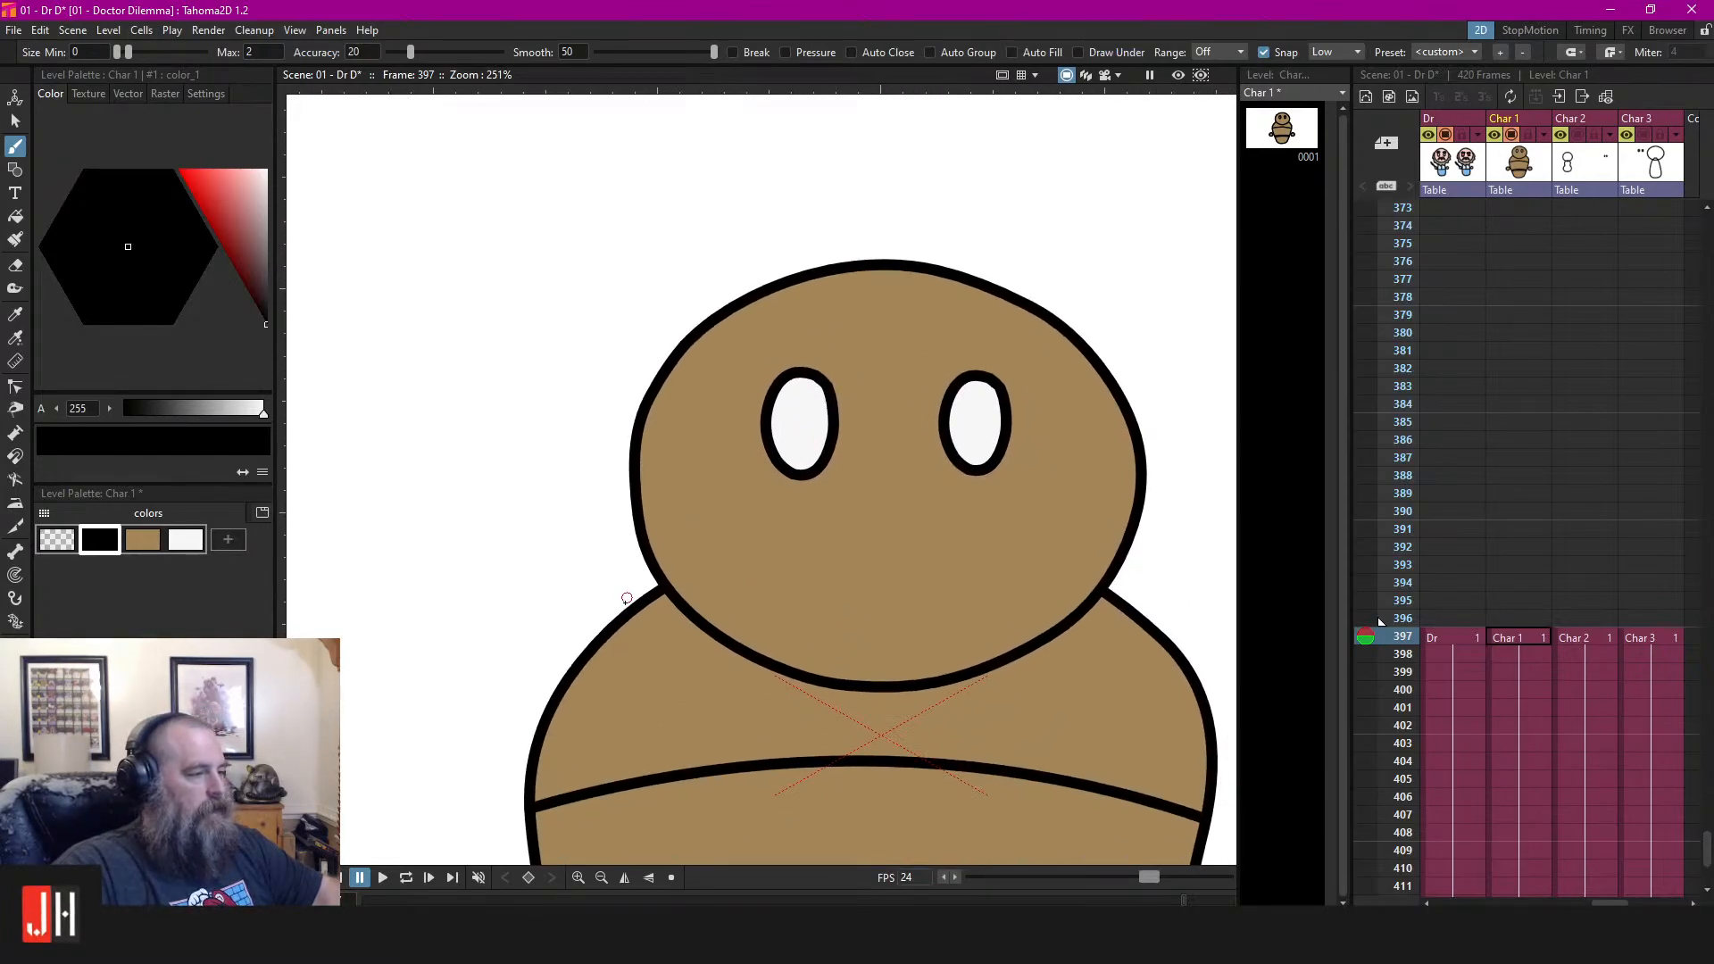
{"action": "left_click_drag", "start_coordinate": [803, 219], "coordinate": [744, 279]}
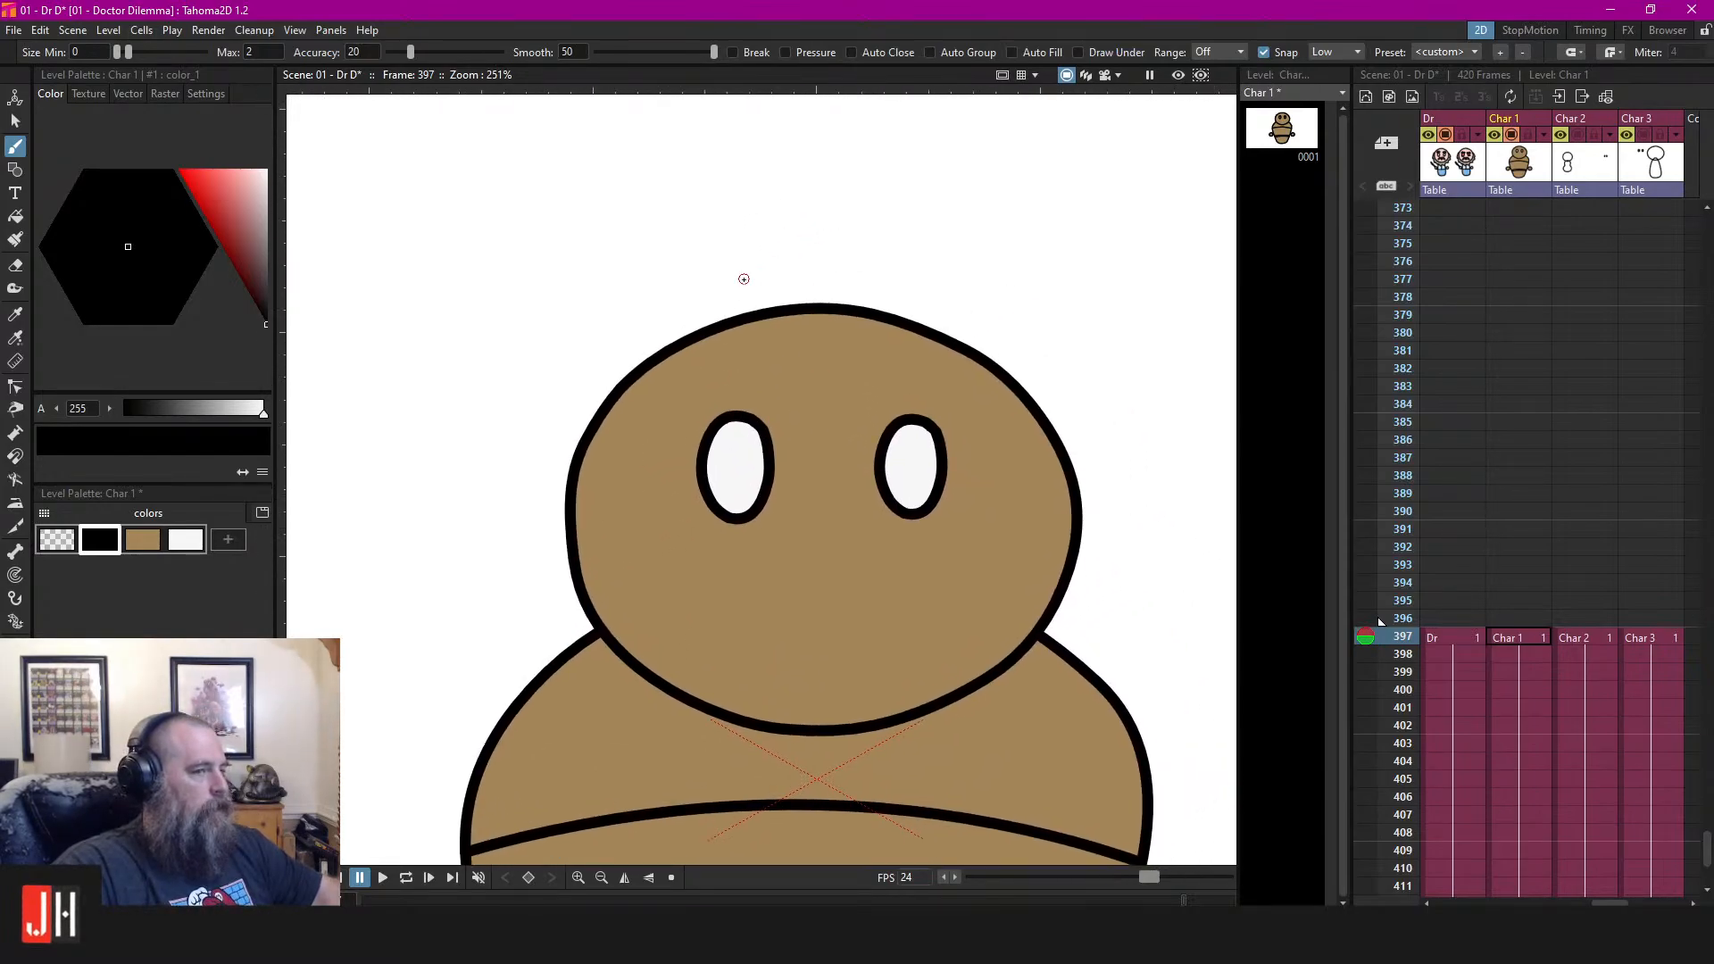
{"action": "mouse_move", "coordinate": [545, 656]}
{"action": "left_mouse_down"}
{"action": "mouse_move", "coordinate": [496, 570]}
{"action": "mouse_move", "coordinate": [489, 454]}
{"action": "mouse_move", "coordinate": [542, 347]}
{"action": "mouse_move", "coordinate": [649, 244]}
{"action": "mouse_move", "coordinate": [758, 209]}
{"action": "mouse_move", "coordinate": [834, 218]}
{"action": "left_mouse_up"}
{"action": "key", "text": "ctrl+z"}
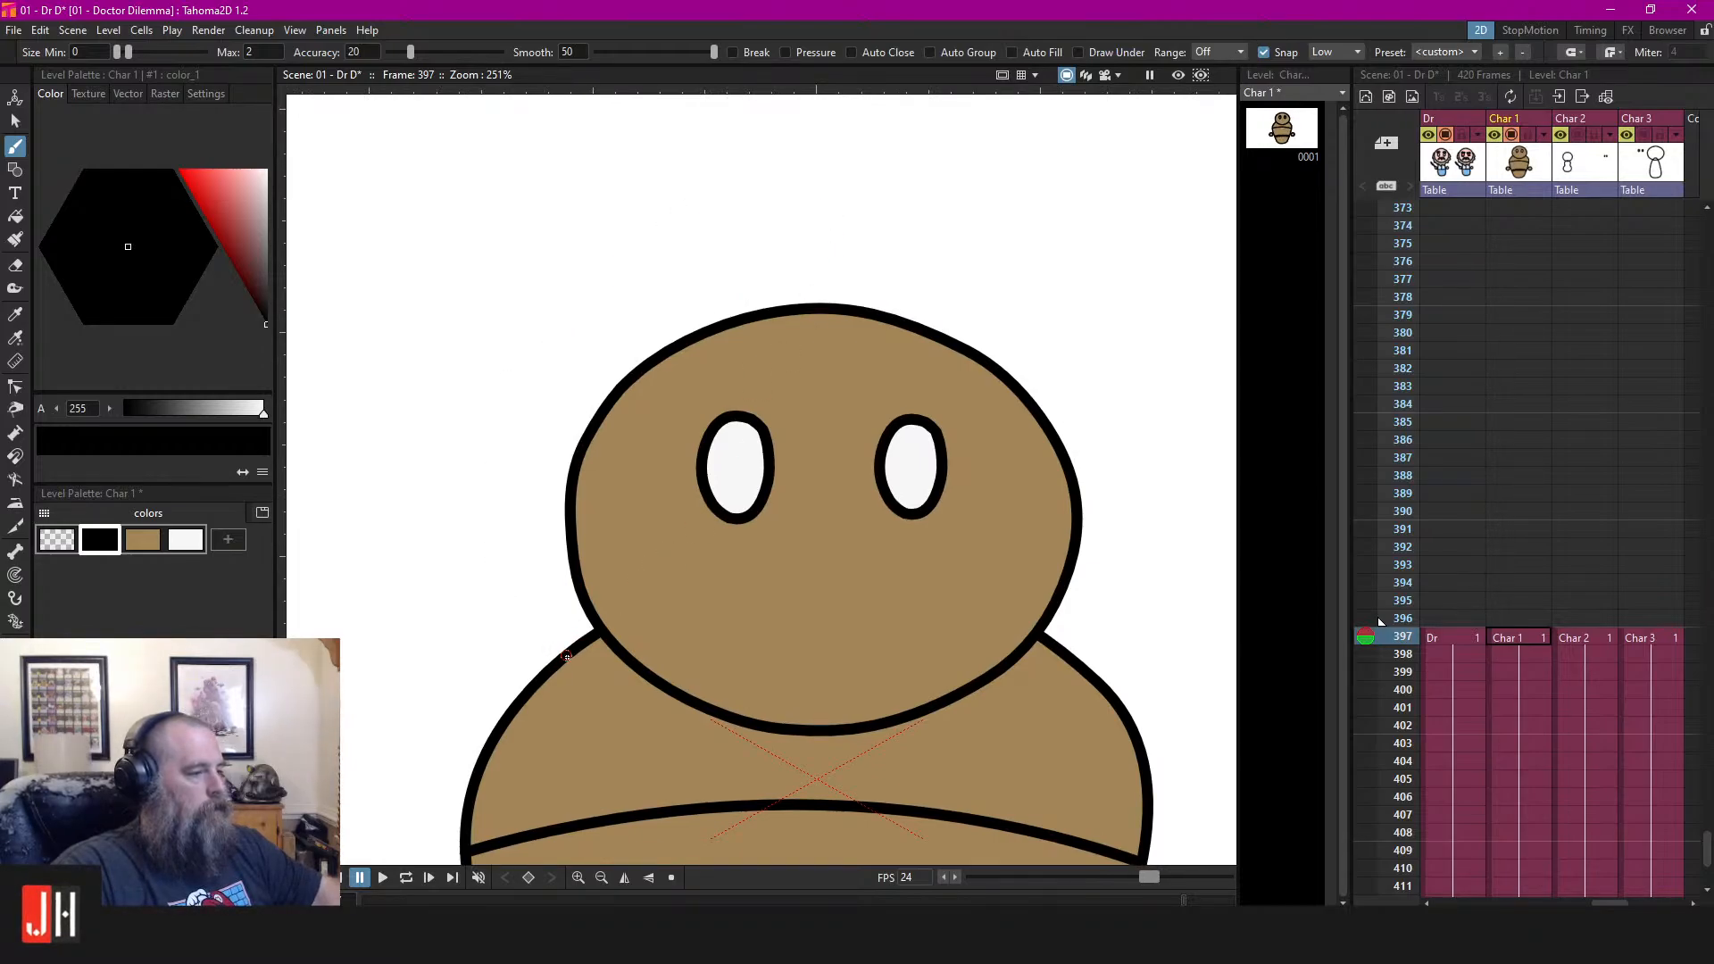
{"action": "mouse_move", "coordinate": [566, 656]}
{"action": "left_mouse_down"}
{"action": "mouse_move", "coordinate": [499, 483]}
{"action": "mouse_move", "coordinate": [671, 226]}
{"action": "mouse_move", "coordinate": [994, 234]}
{"action": "mouse_move", "coordinate": [1095, 307]}
{"action": "left_mouse_up"}
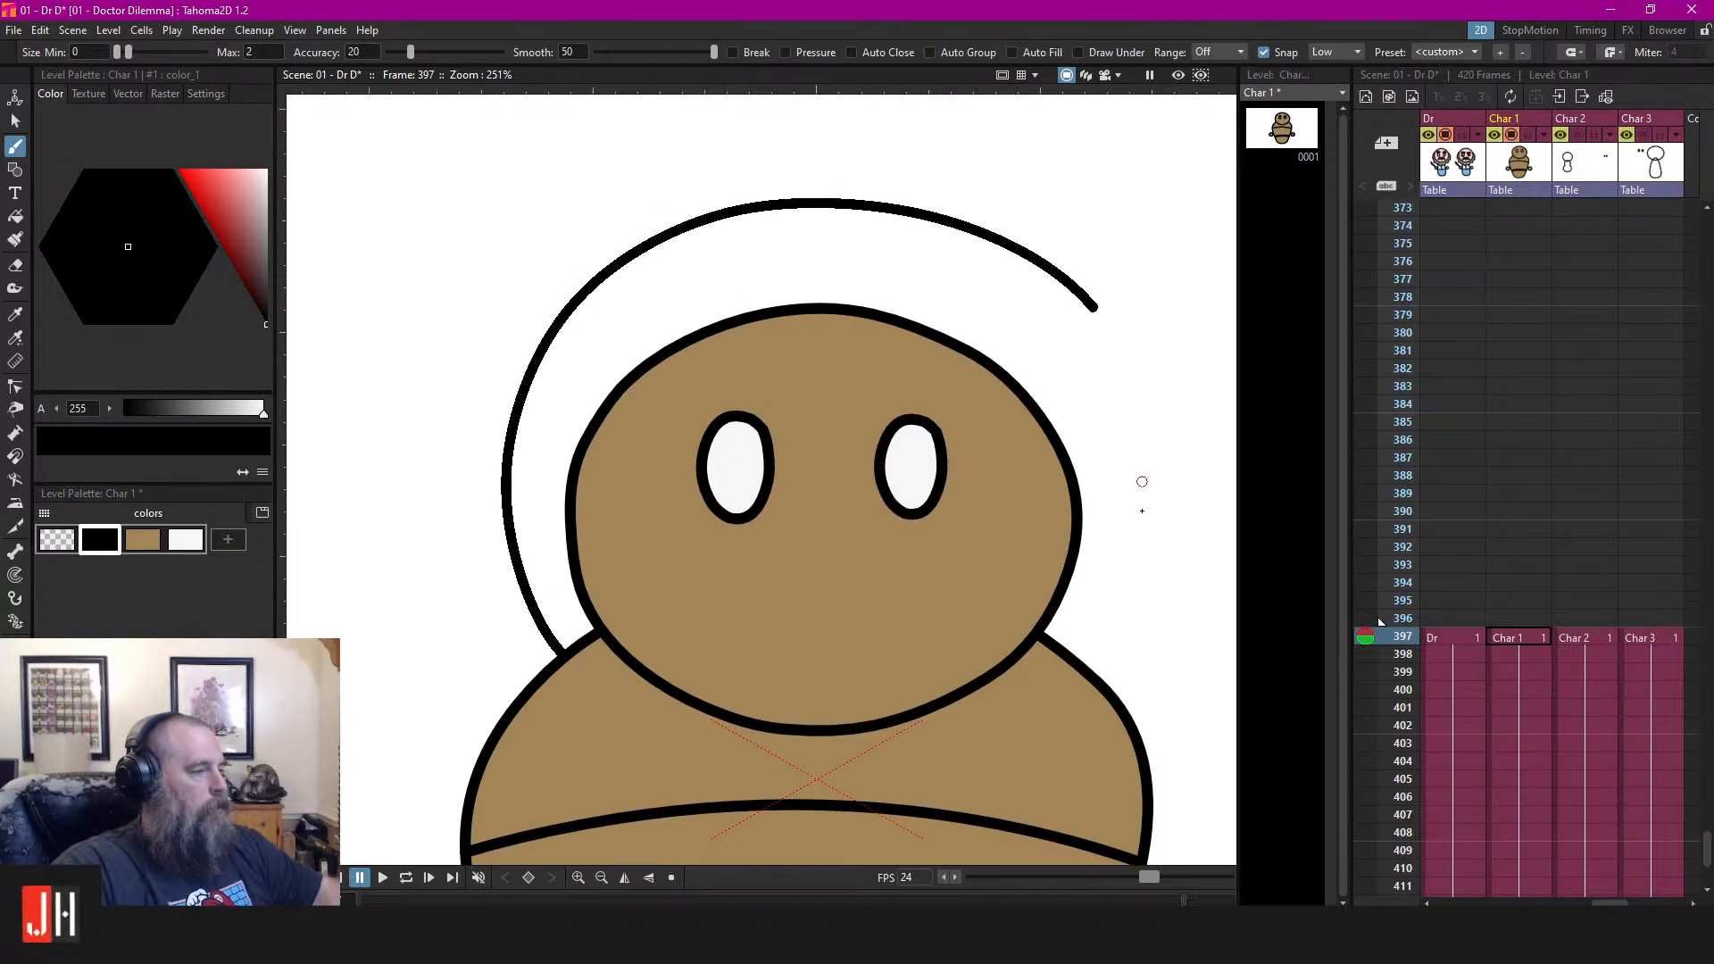
{"action": "mouse_move", "coordinate": [1141, 511]}
{"action": "left_mouse_down"}
{"action": "mouse_move", "coordinate": [1125, 603]}
{"action": "mouse_move", "coordinate": [1074, 639]}
{"action": "left_mouse_up"}
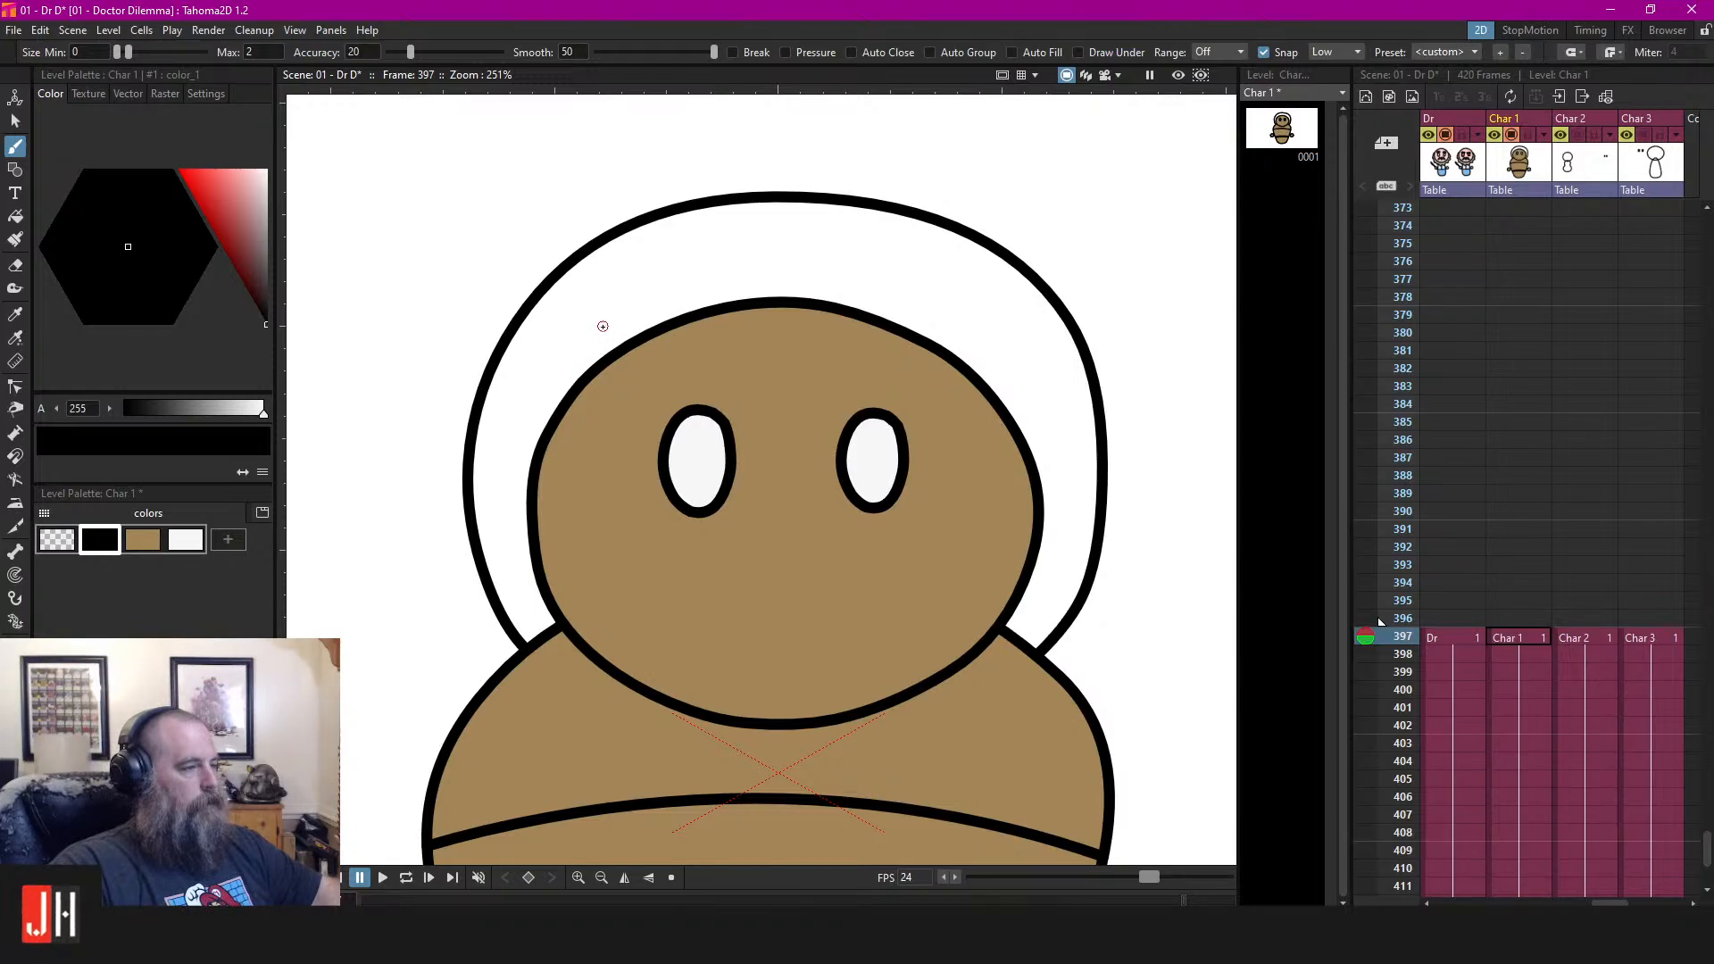
Draw a wavy black hairline across Char 1's forehead with a short upright stroke at each end
{"action": "mouse_move", "coordinate": [598, 348]}
{"action": "left_mouse_down"}
{"action": "mouse_move", "coordinate": [620, 384]}
{"action": "mouse_move", "coordinate": [691, 354]}
{"action": "mouse_move", "coordinate": [873, 359]}
{"action": "mouse_move", "coordinate": [987, 391]}
{"action": "mouse_move", "coordinate": [993, 338]}
{"action": "left_mouse_up"}
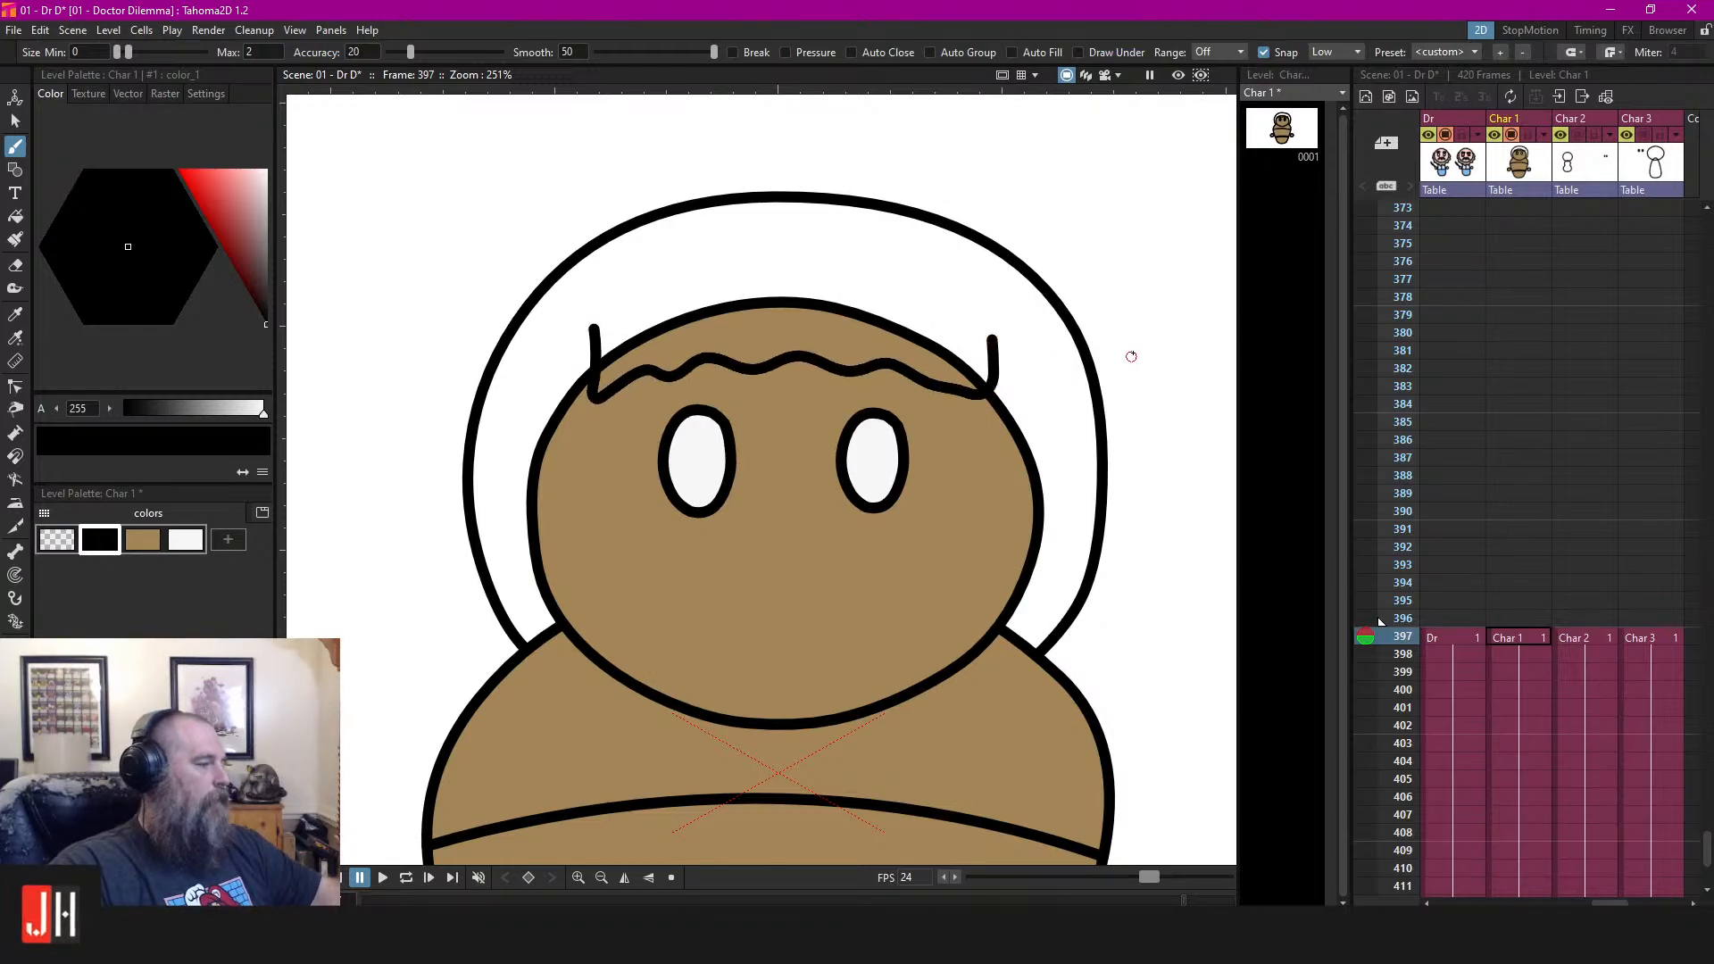
{"action": "key", "text": "s"}
{"action": "left_click", "coordinate": [849, 372]}
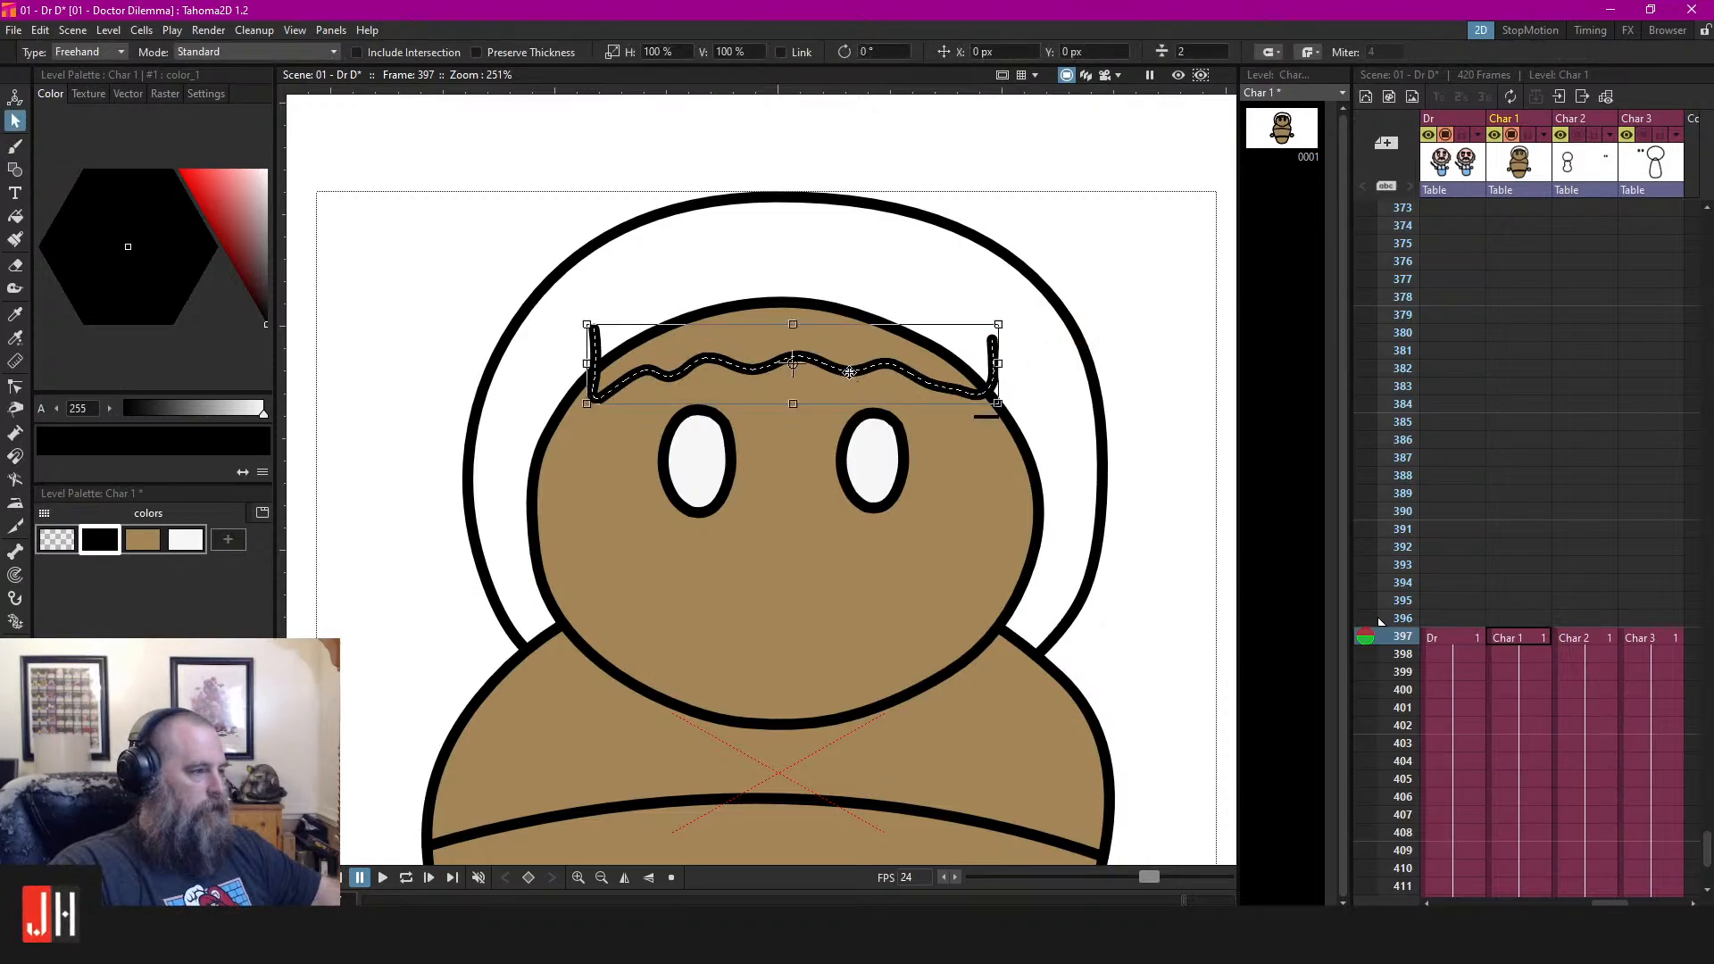
{"action": "left_click_drag", "start_coordinate": [863, 368], "coordinate": [865, 368]}
{"action": "left_click", "coordinate": [1164, 328]}
{"action": "scroll", "coordinate": [946, 431], "scroll_direction": "down", "scroll_amount": 4}
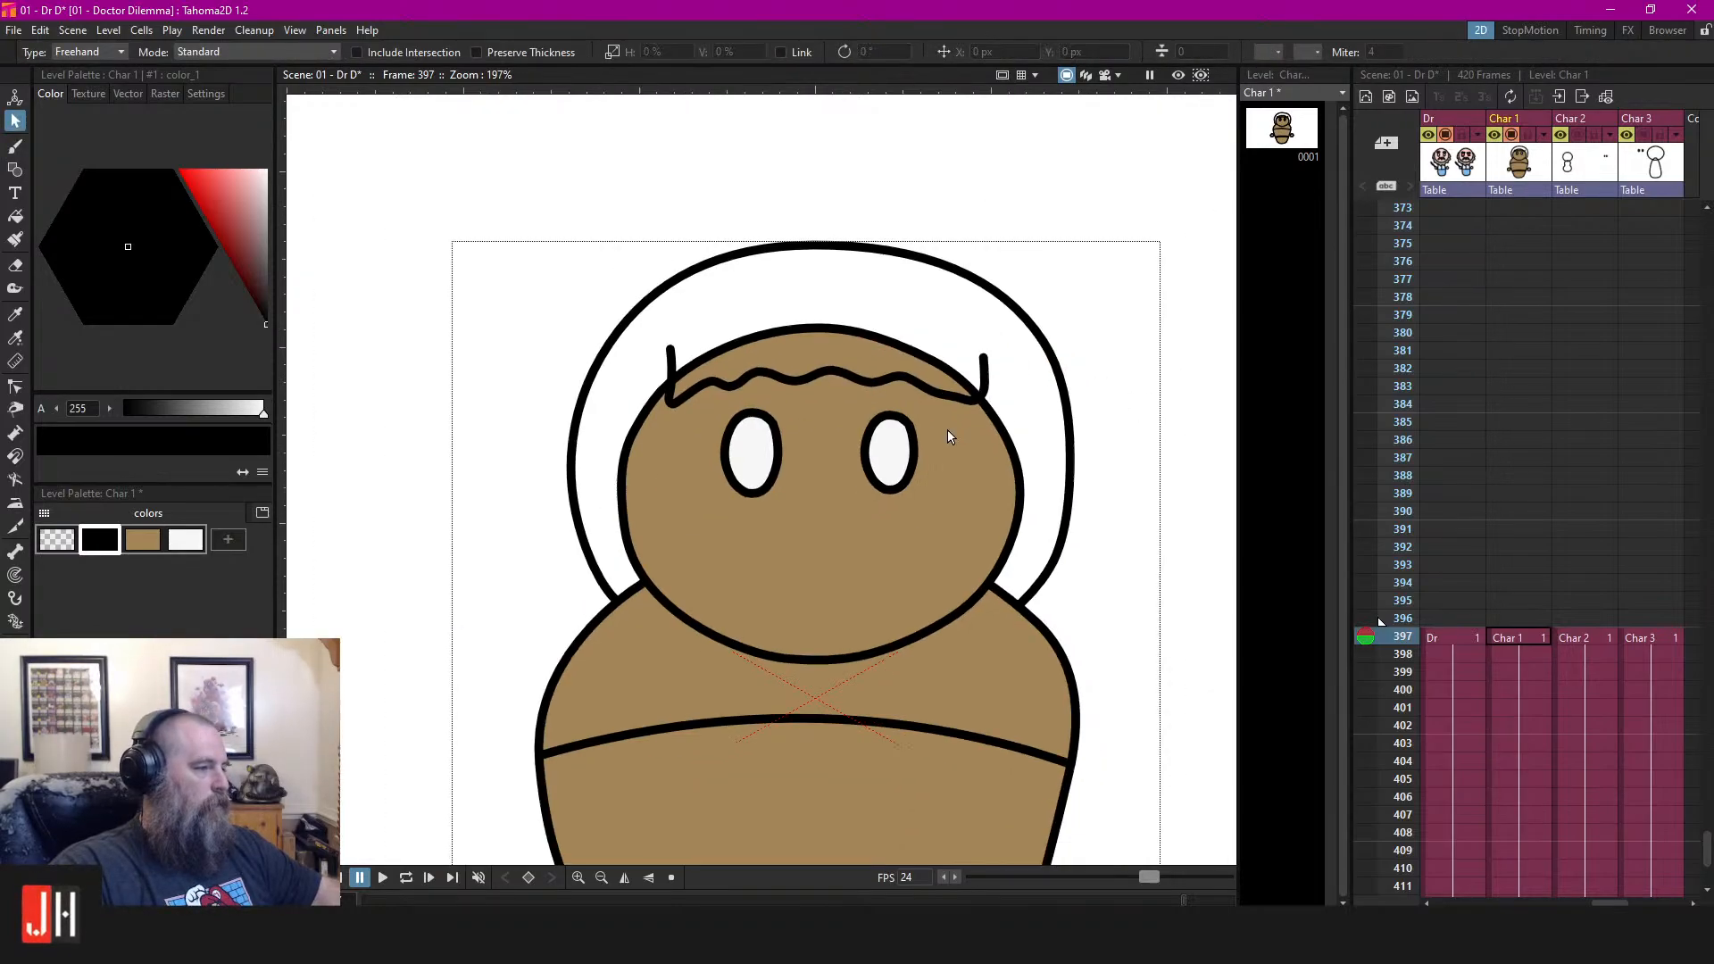
{"action": "scroll", "coordinate": [857, 442], "scroll_direction": "up", "scroll_amount": 3}
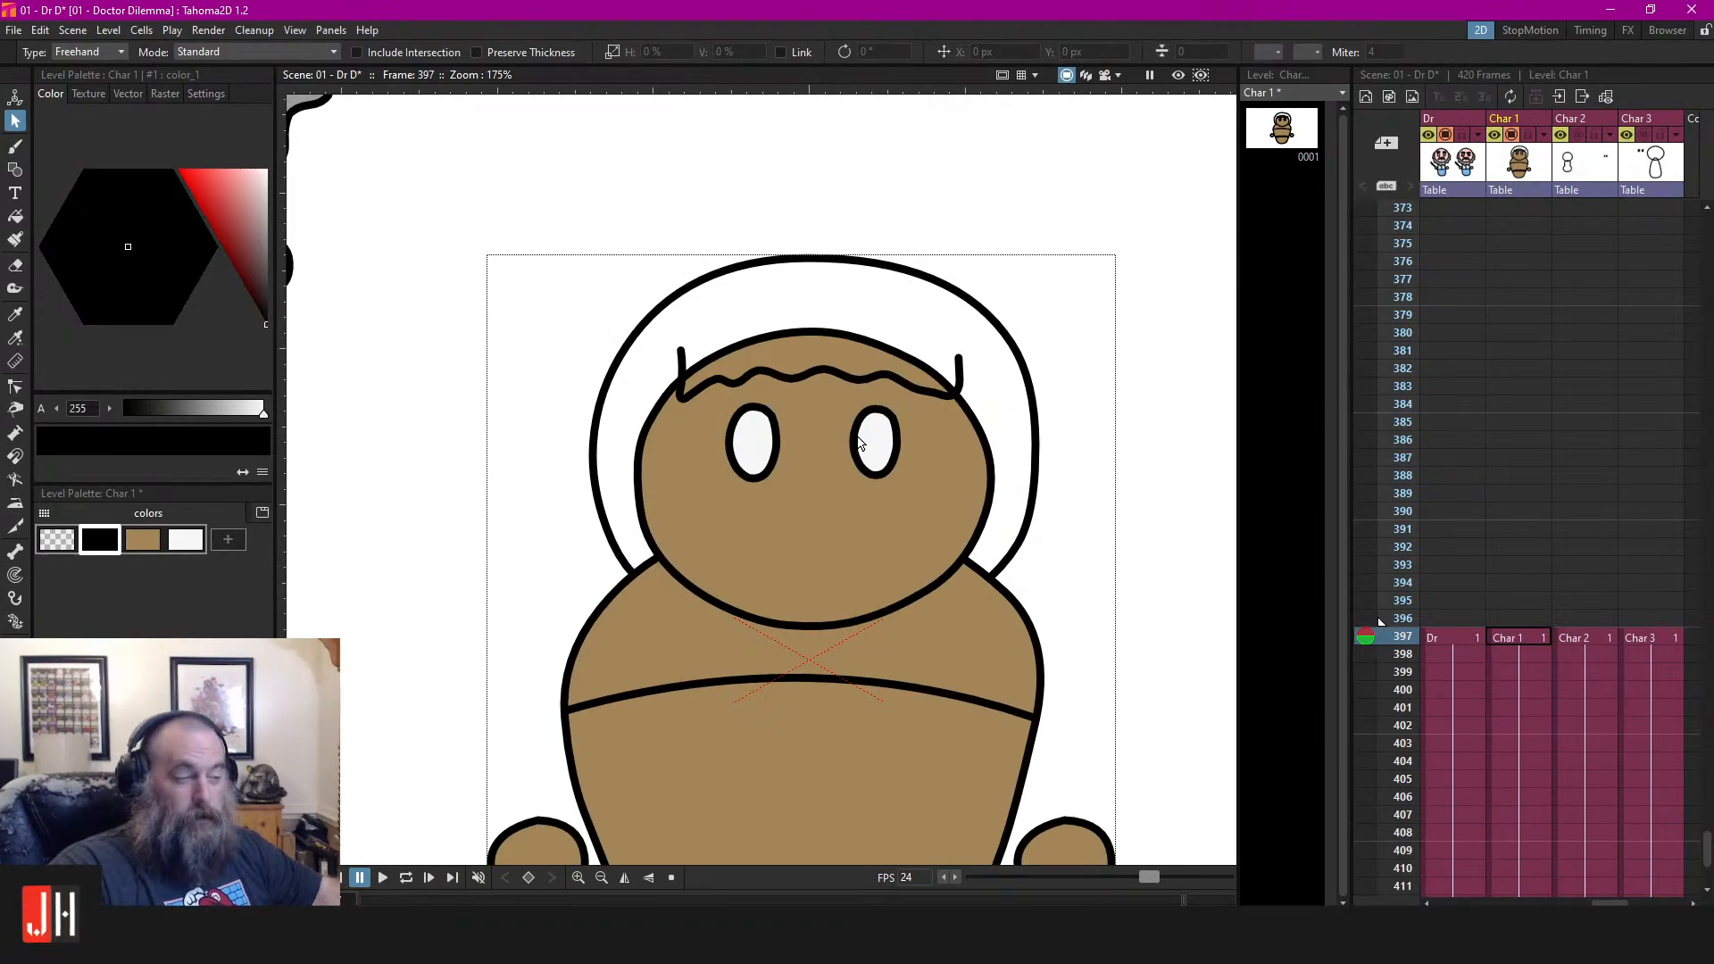
Delete the wavy hairline and the outer hair outline from Char 1's head
{"action": "left_click", "coordinate": [855, 375]}
{"action": "key", "text": "Delete"}
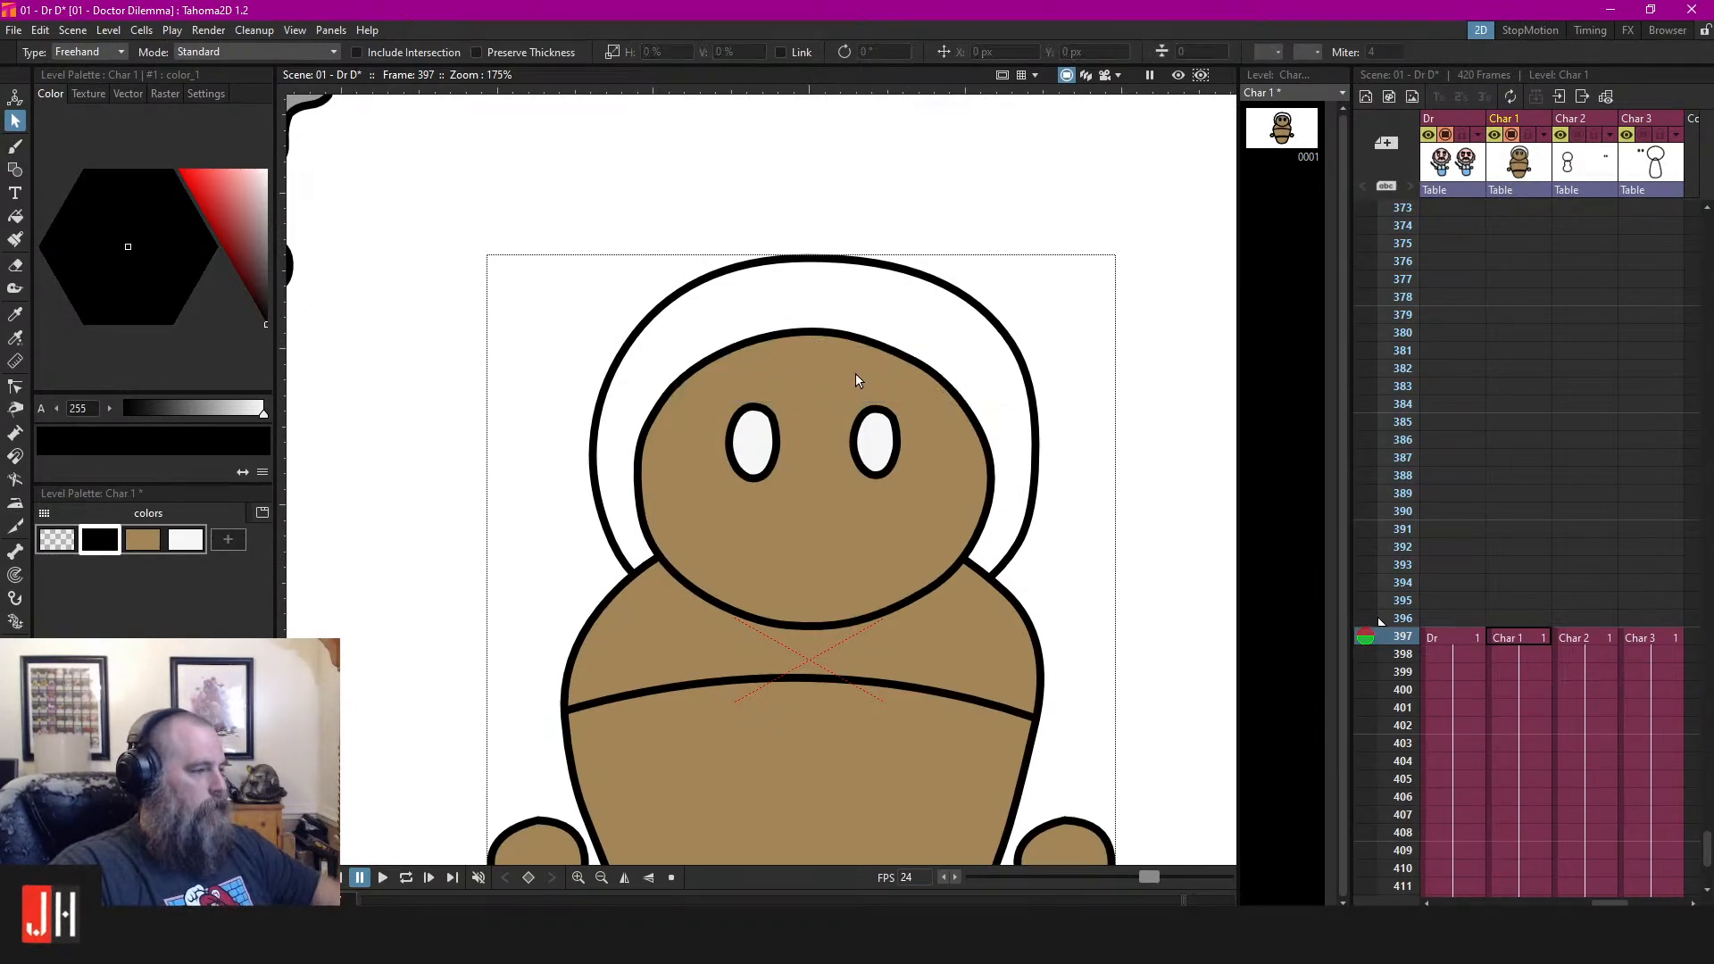
{"action": "left_click", "coordinate": [989, 312]}
{"action": "key", "text": "Delete"}
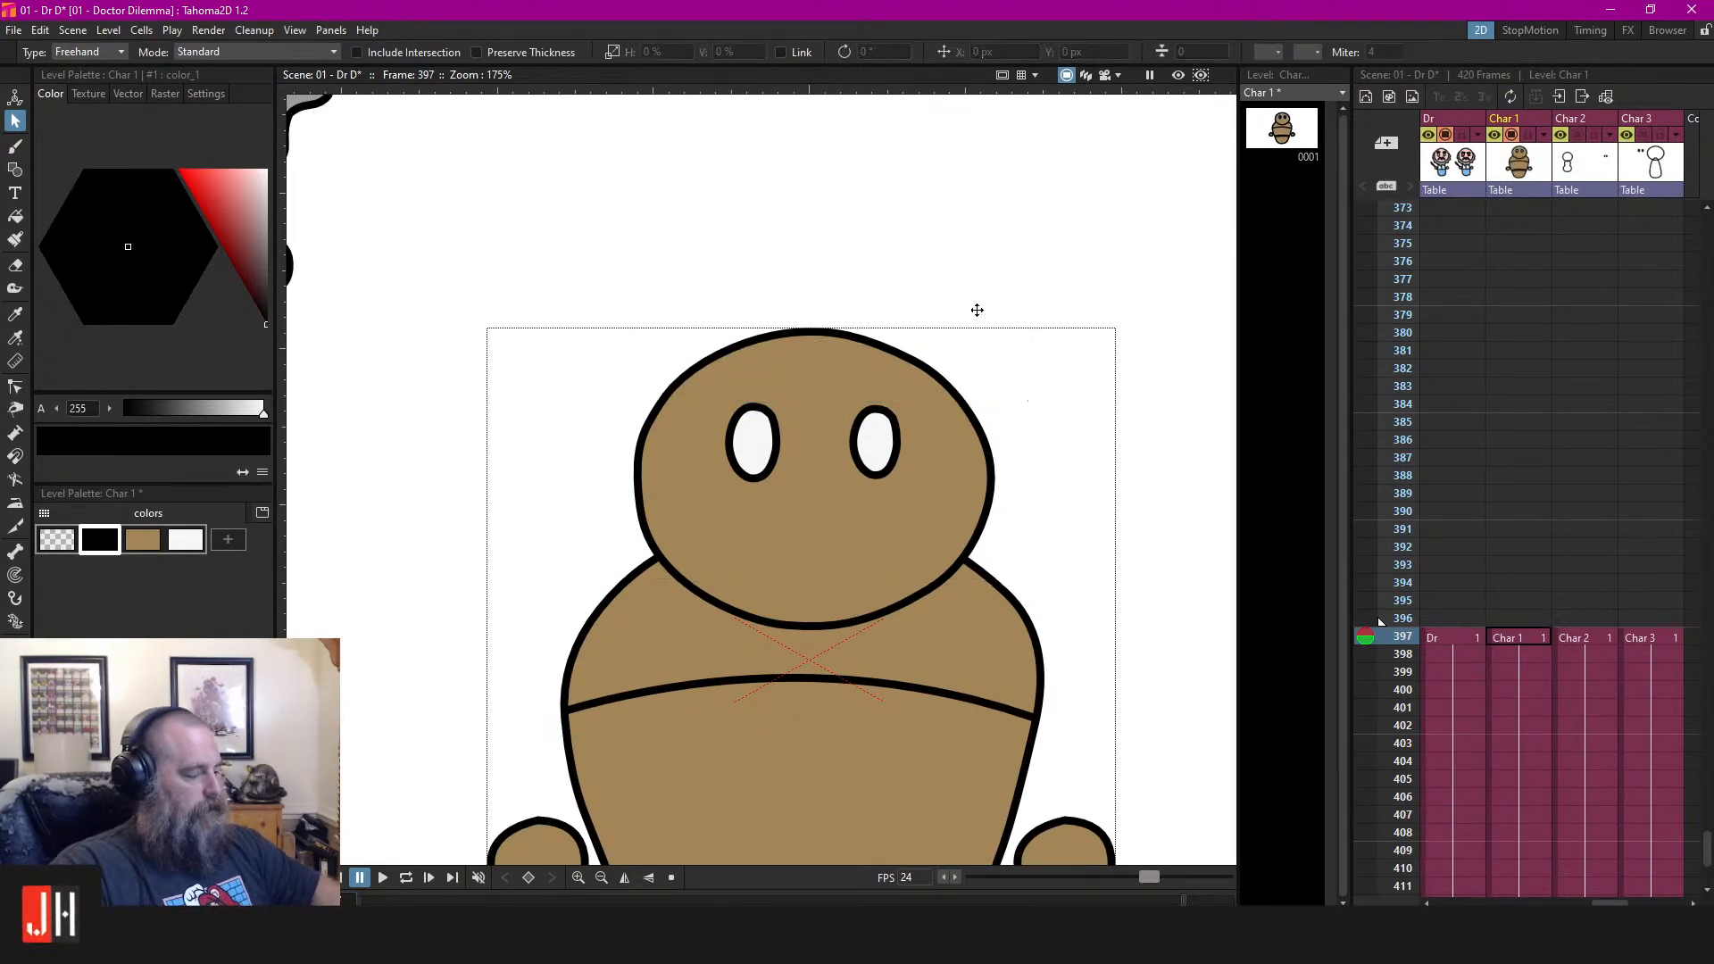
Draw a closed, tapered black eyebrow outline above the eye on the left half of Char 1's face
{"action": "scroll", "coordinate": [768, 348], "scroll_direction": "up", "scroll_amount": 5}
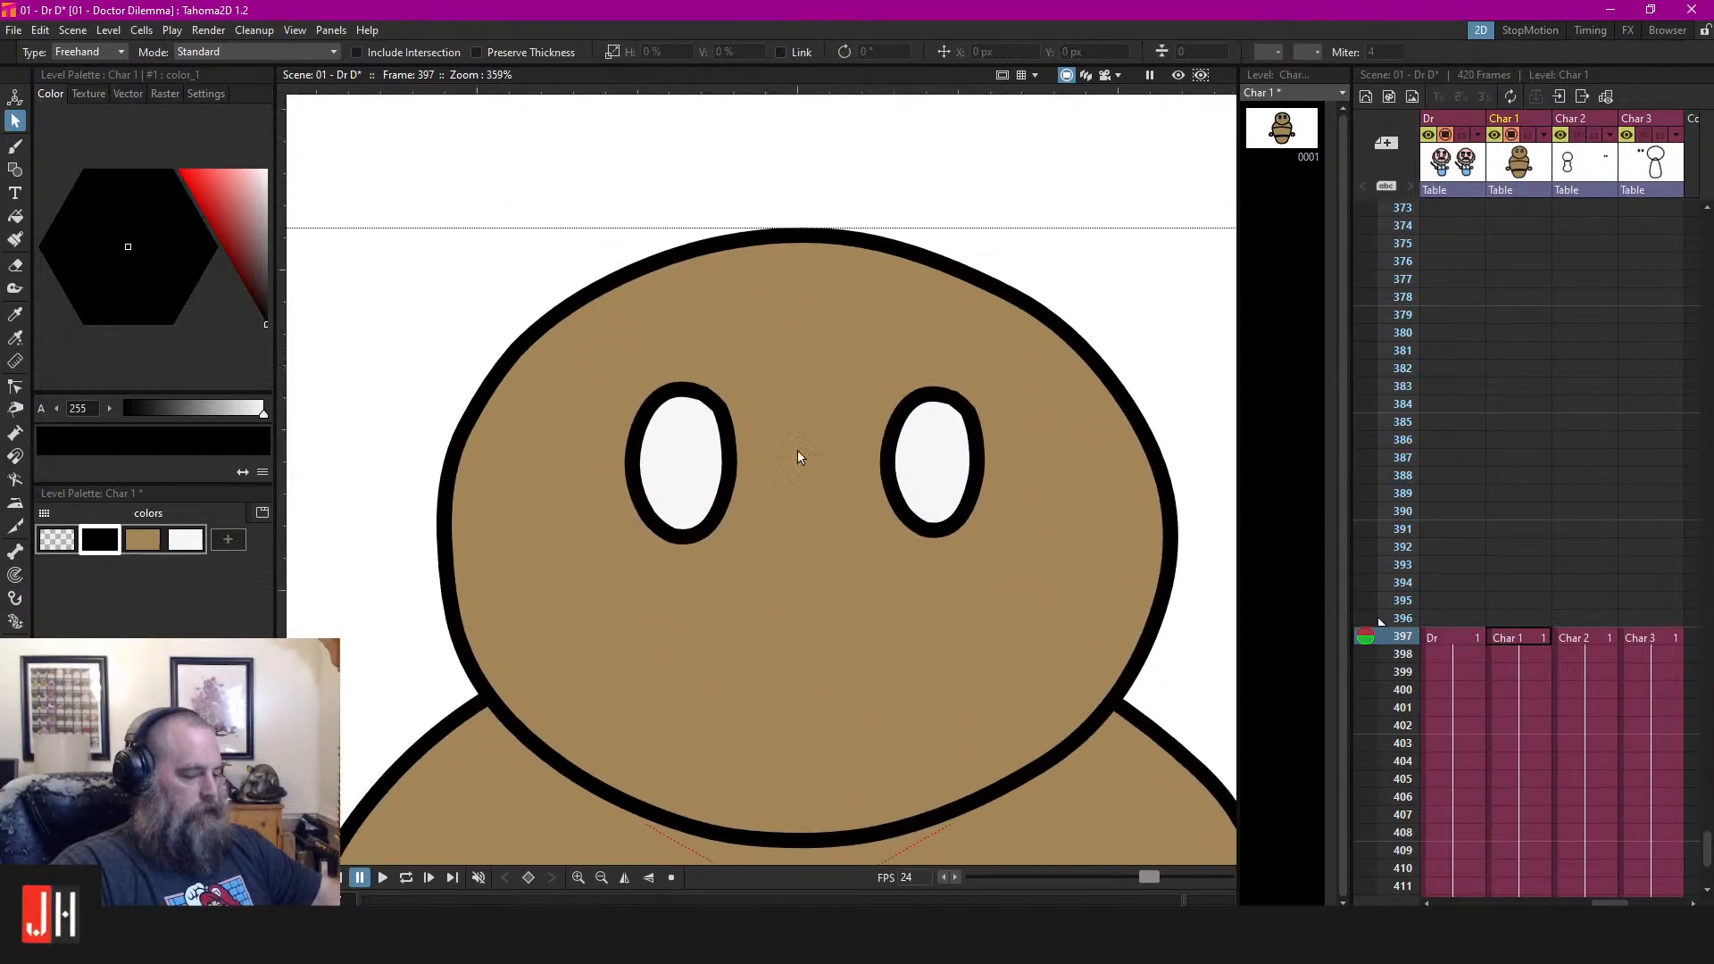
{"action": "key", "text": "b"}
{"action": "scroll", "coordinate": [616, 382], "scroll_direction": "up", "scroll_amount": 2}
{"action": "mouse_move", "coordinate": [571, 393]}
{"action": "left_mouse_down"}
{"action": "mouse_move", "coordinate": [788, 386]}
{"action": "mouse_move", "coordinate": [795, 337]}
{"action": "mouse_move", "coordinate": [774, 339]}
{"action": "left_mouse_up"}
{"action": "left_click_drag", "start_coordinate": [660, 358], "coordinate": [570, 388]}
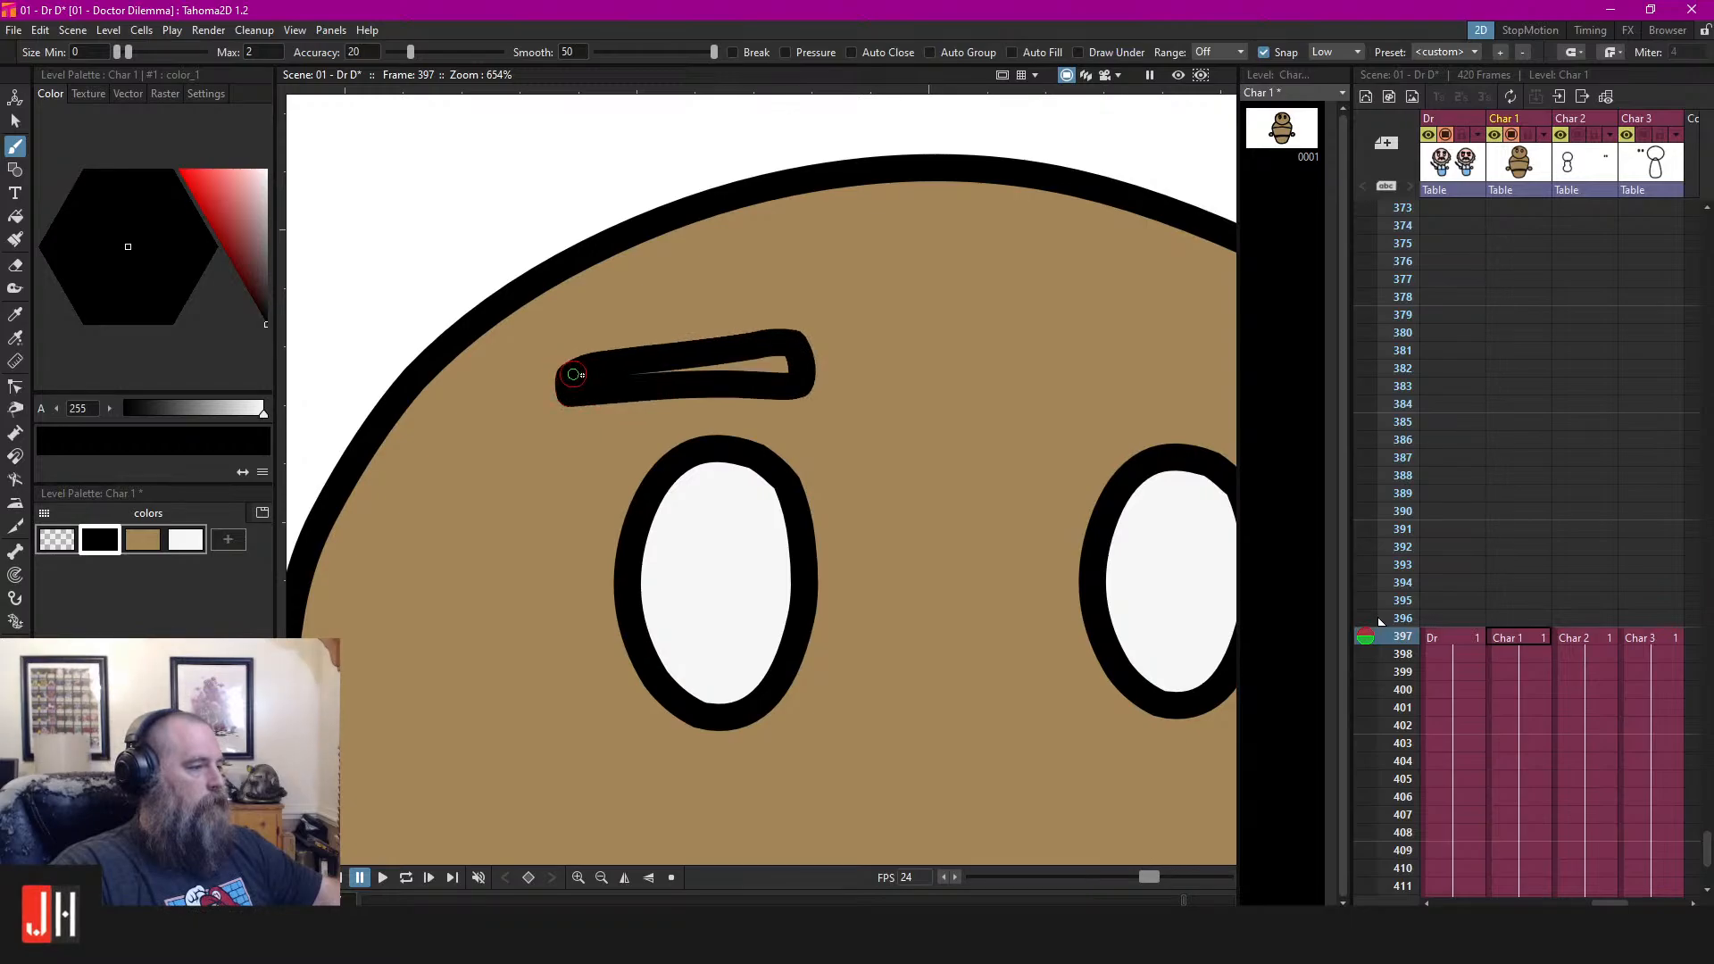
{"action": "left_click_drag", "start_coordinate": [775, 376], "coordinate": [658, 394]}
{"action": "key", "text": "ctrl+z"}
{"action": "mouse_move", "coordinate": [440, 407]}
{"action": "left_mouse_down"}
{"action": "mouse_move", "coordinate": [683, 408]}
{"action": "mouse_move", "coordinate": [701, 381]}
{"action": "mouse_move", "coordinate": [697, 353]}
{"action": "mouse_move", "coordinate": [638, 361]}
{"action": "left_mouse_up"}
{"action": "left_click_drag", "start_coordinate": [480, 384], "coordinate": [442, 410]}
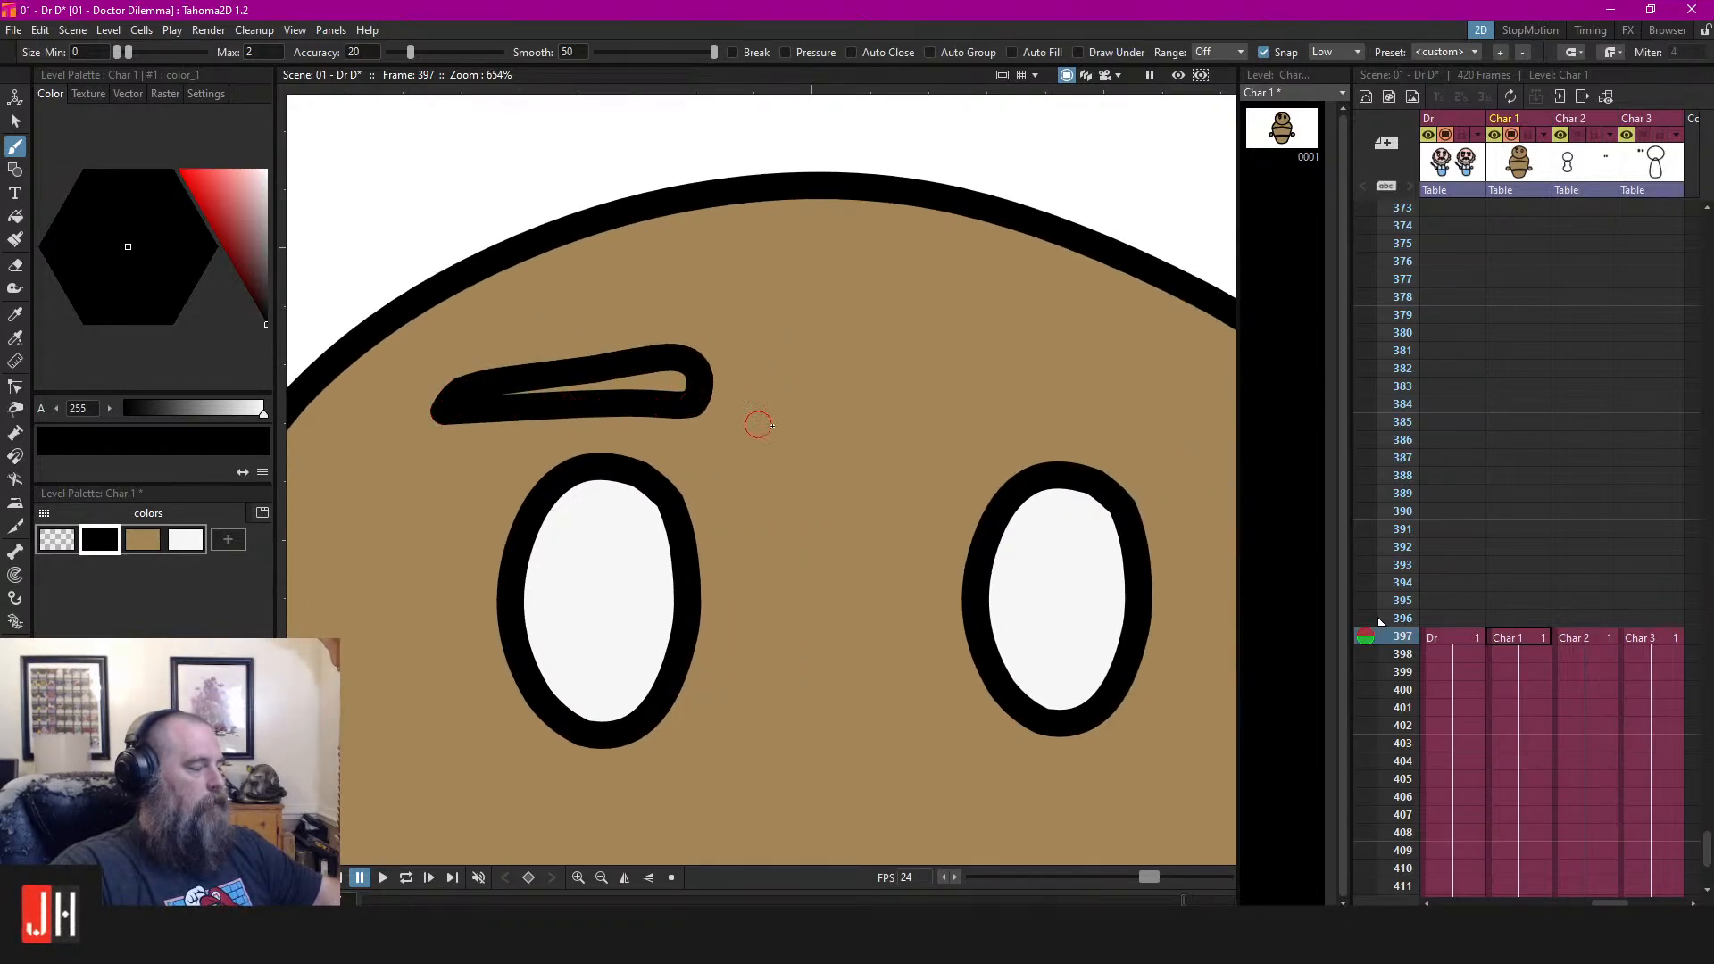
{"action": "left_click_drag", "start_coordinate": [759, 424], "coordinate": [702, 437]}
Add a near-black style to the Char 1 palette and fill the eyebrow with it
{"action": "key", "text": "s"}
{"action": "left_click", "coordinate": [616, 378]}
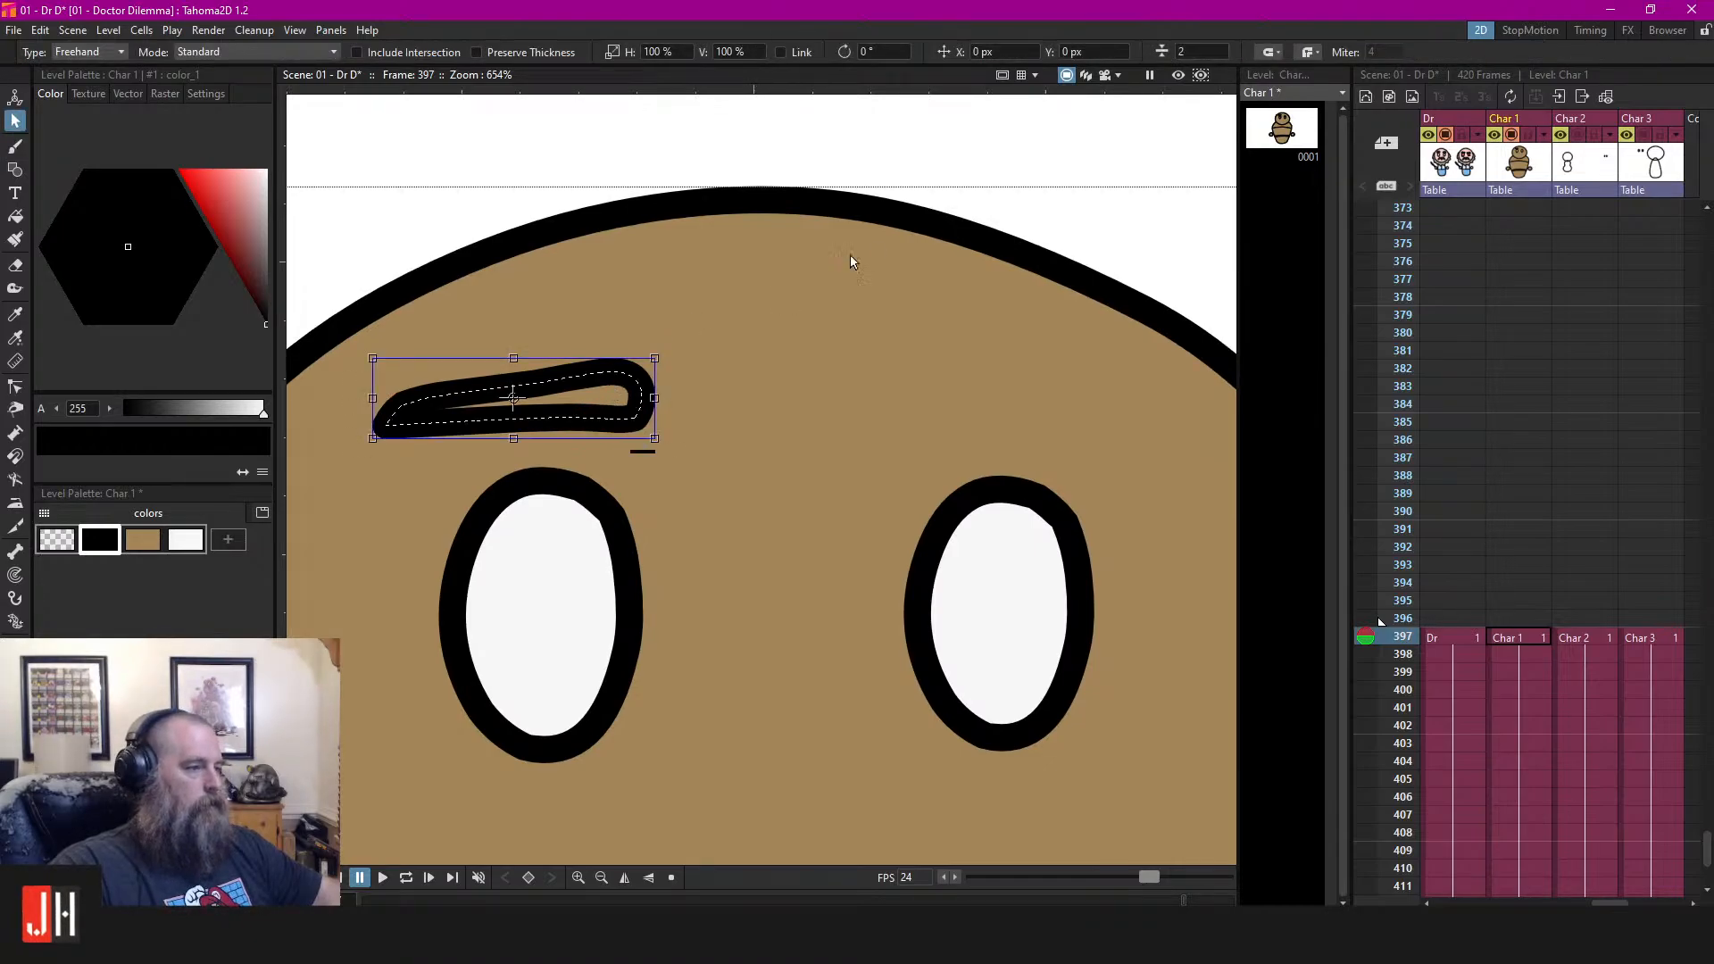
{"action": "left_click", "coordinate": [1046, 177]}
{"action": "scroll", "coordinate": [684, 361], "scroll_direction": "down", "scroll_amount": 2}
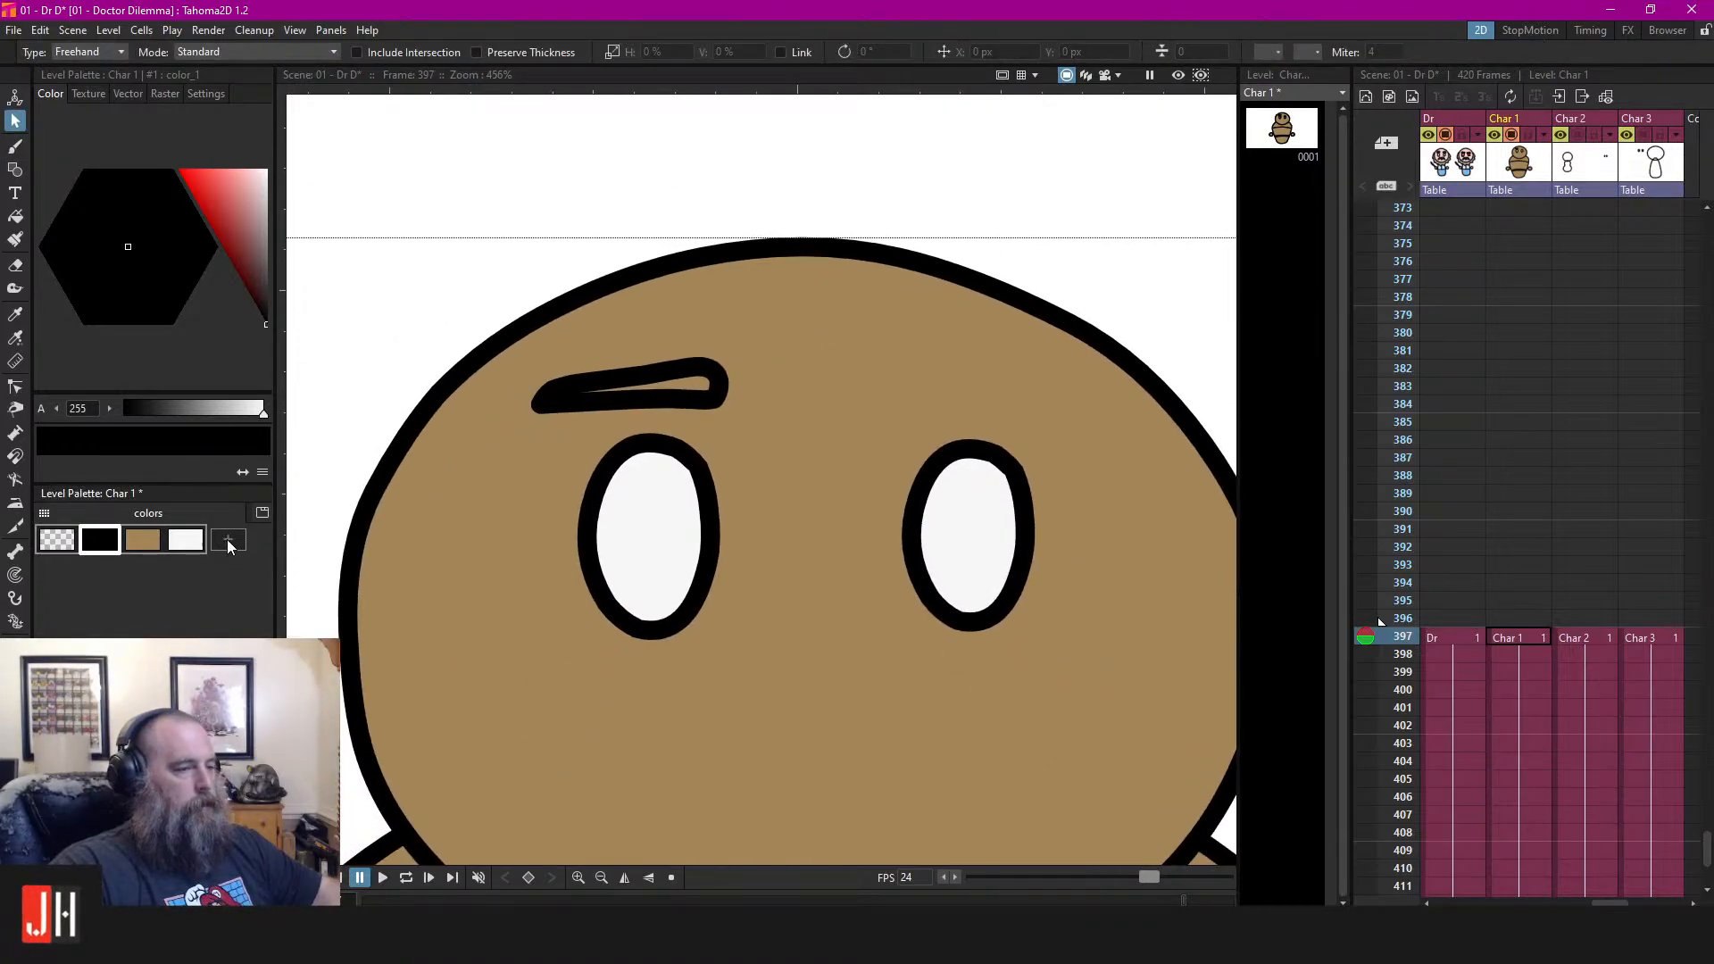
{"action": "left_click", "coordinate": [227, 541]}
{"action": "left_click_drag", "start_coordinate": [267, 268], "coordinate": [276, 303]}
{"action": "key", "text": "f"}
{"action": "left_click", "coordinate": [695, 379]}
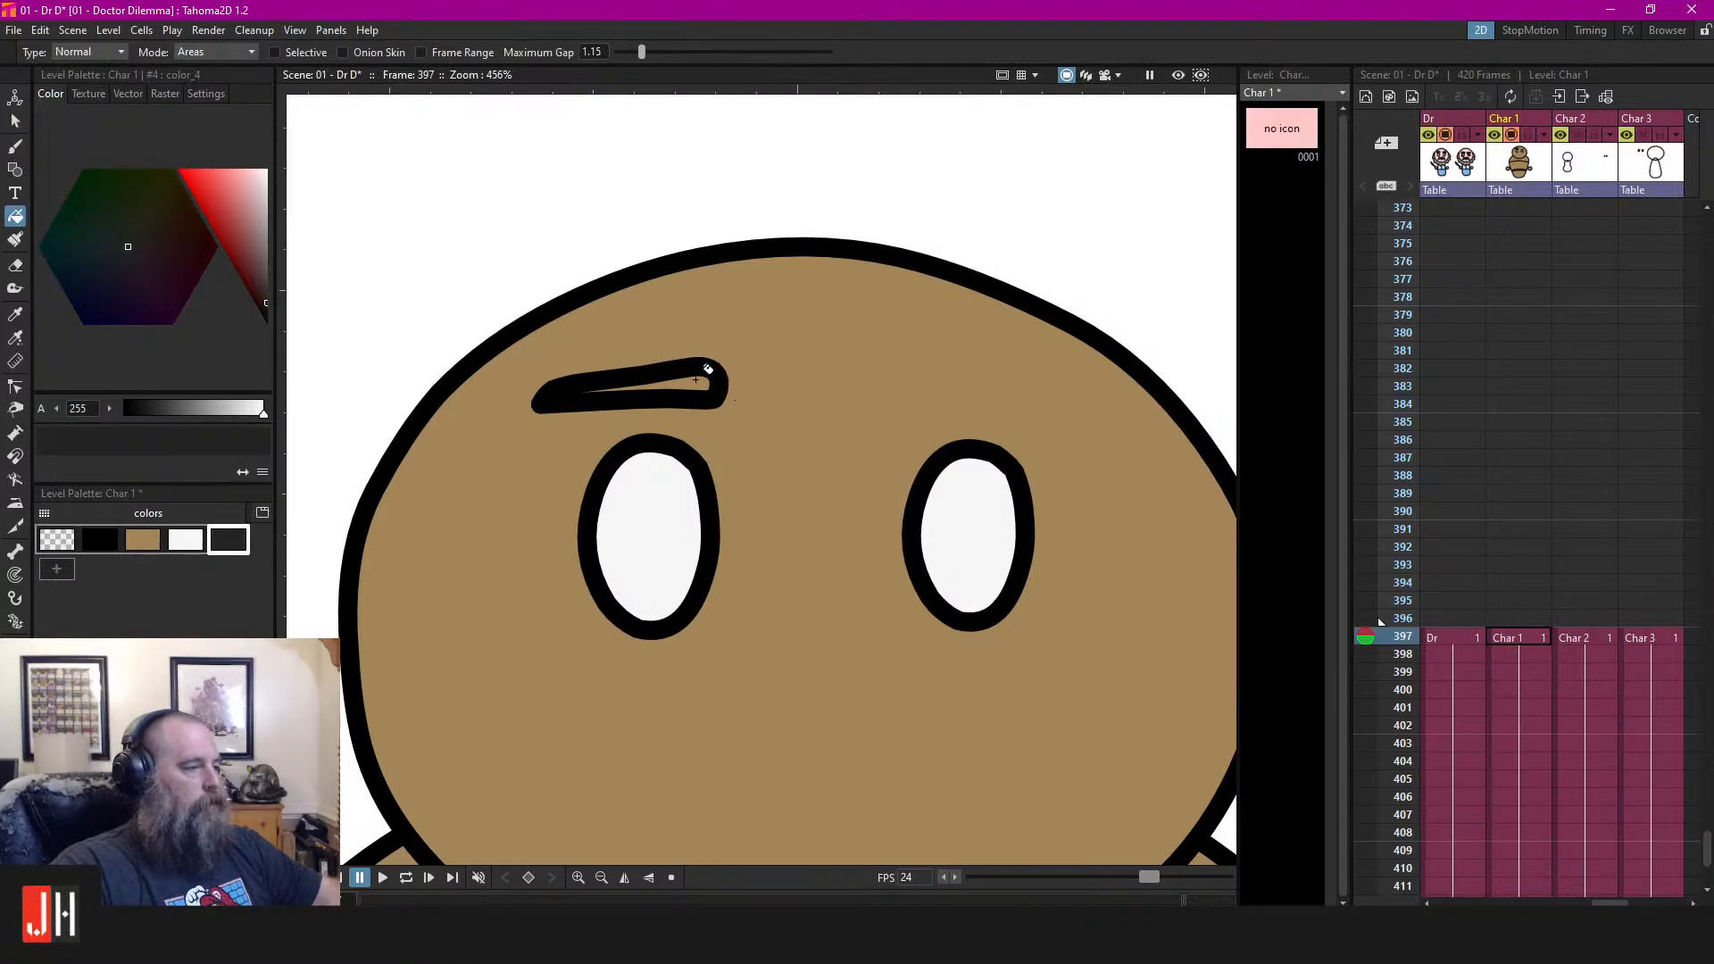
Duplicate the filled eyebrow and mirror the copy with a horizontal scale of -100%
{"action": "key", "text": "s"}
{"action": "left_click", "coordinate": [692, 379]}
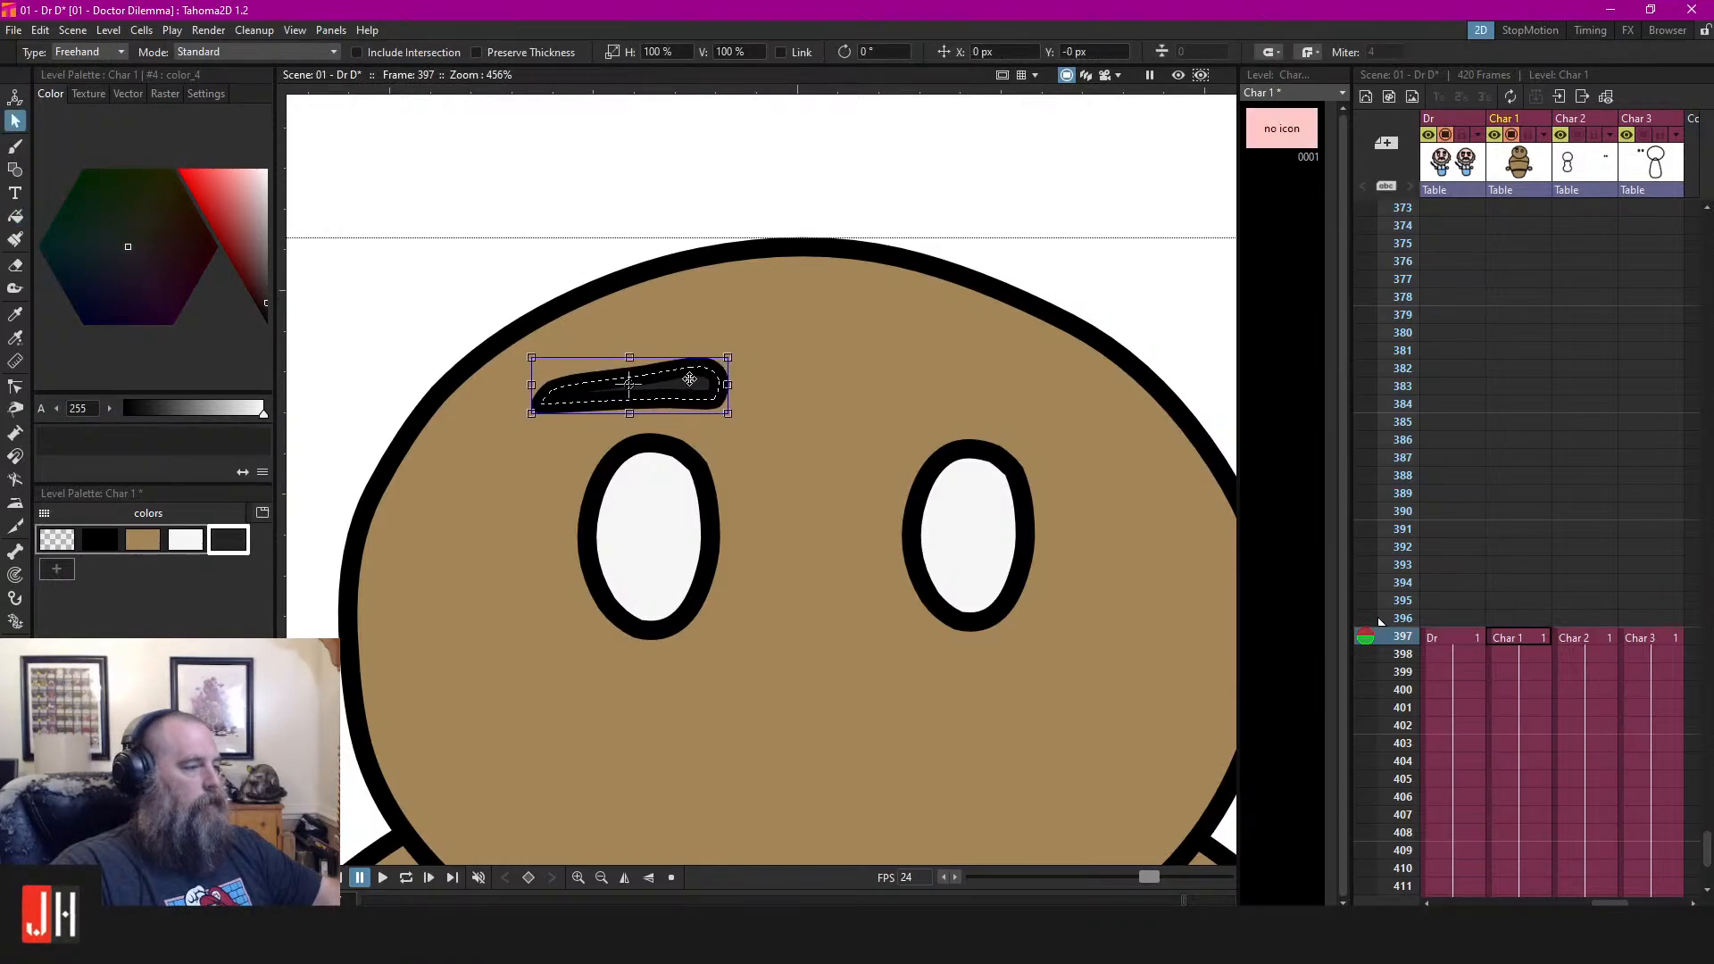
{"action": "key", "text": "ctrl+c"}
{"action": "key", "text": "ctrl+v"}
{"action": "left_click", "coordinate": [691, 52]}
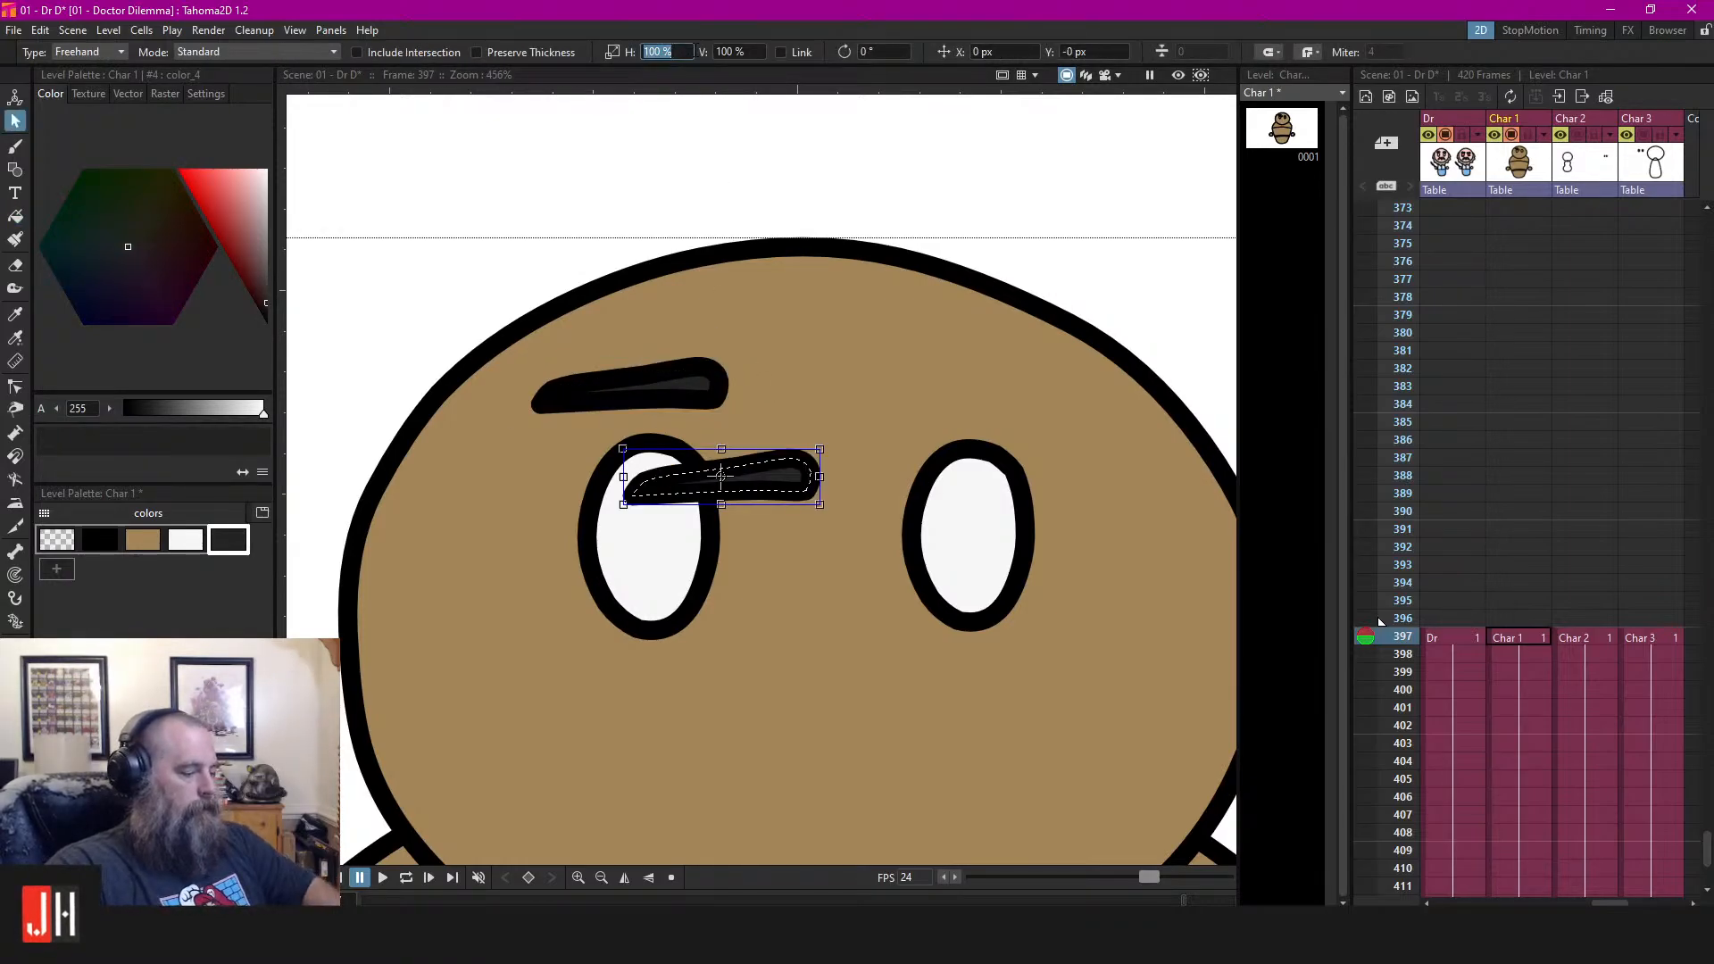
{"action": "type", "text": "-100"}
{"action": "key", "text": "Tab"}
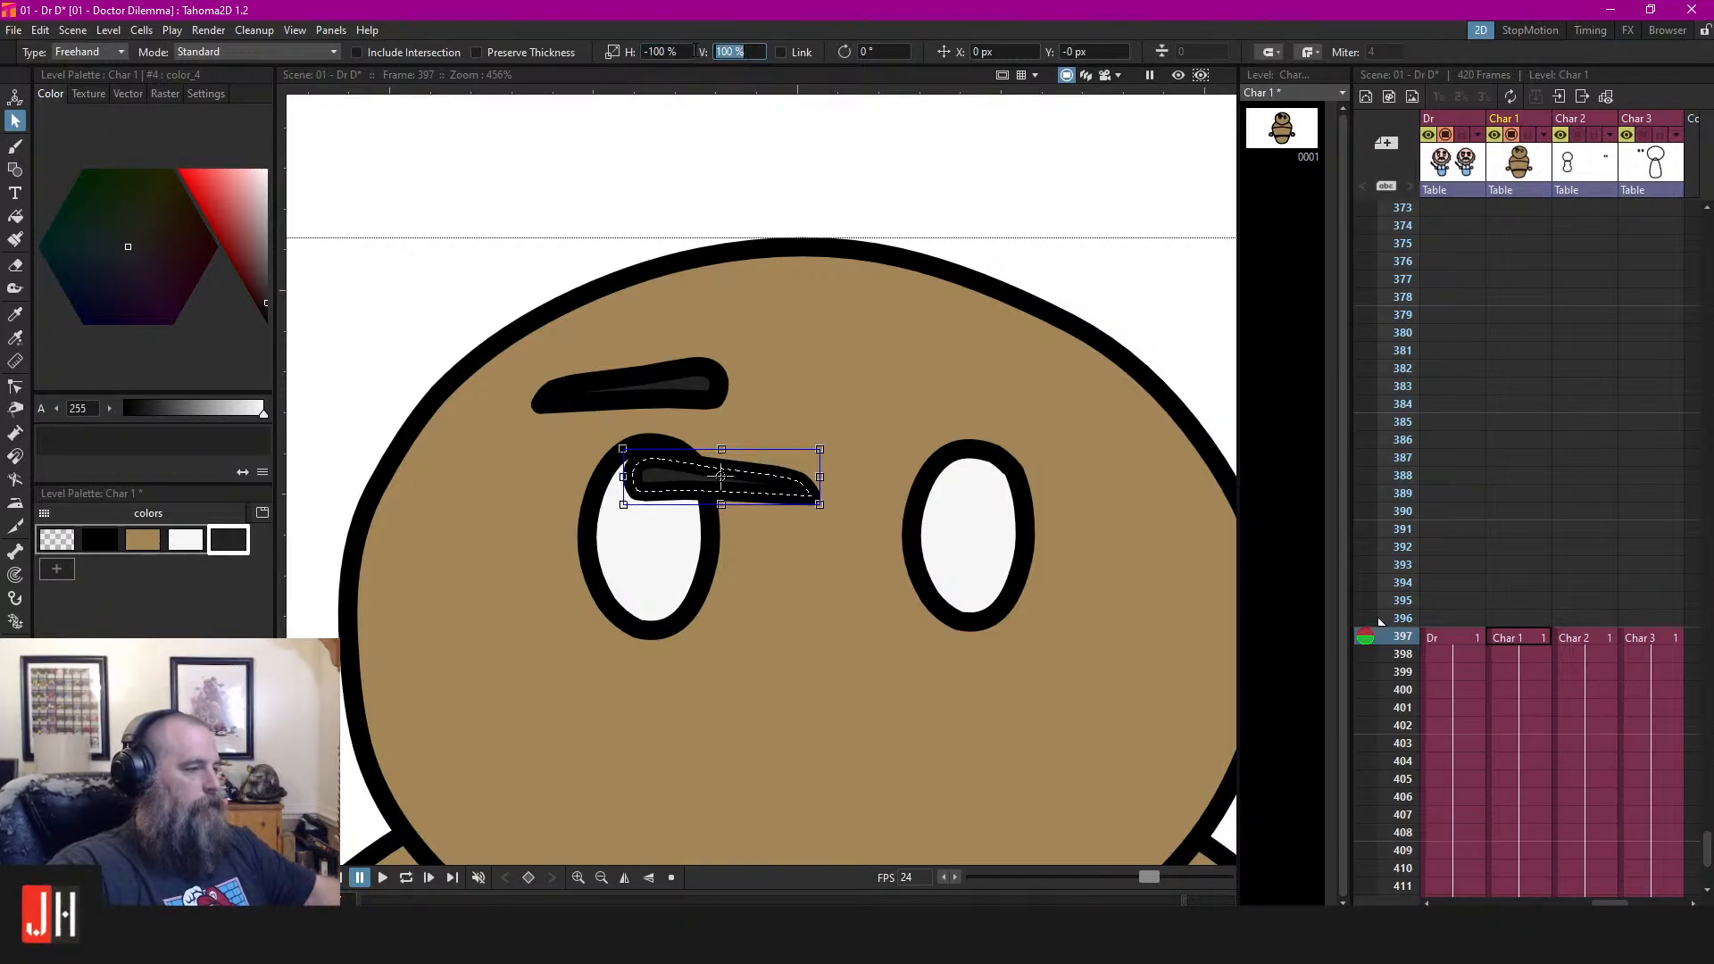
{"action": "left_click", "coordinate": [836, 157]}
Move the mirrored eyebrow about 67 px across and 22.5 px up, placing it above the other eye
{"action": "left_click", "coordinate": [776, 493]}
{"action": "key", "text": "shift+Up"}
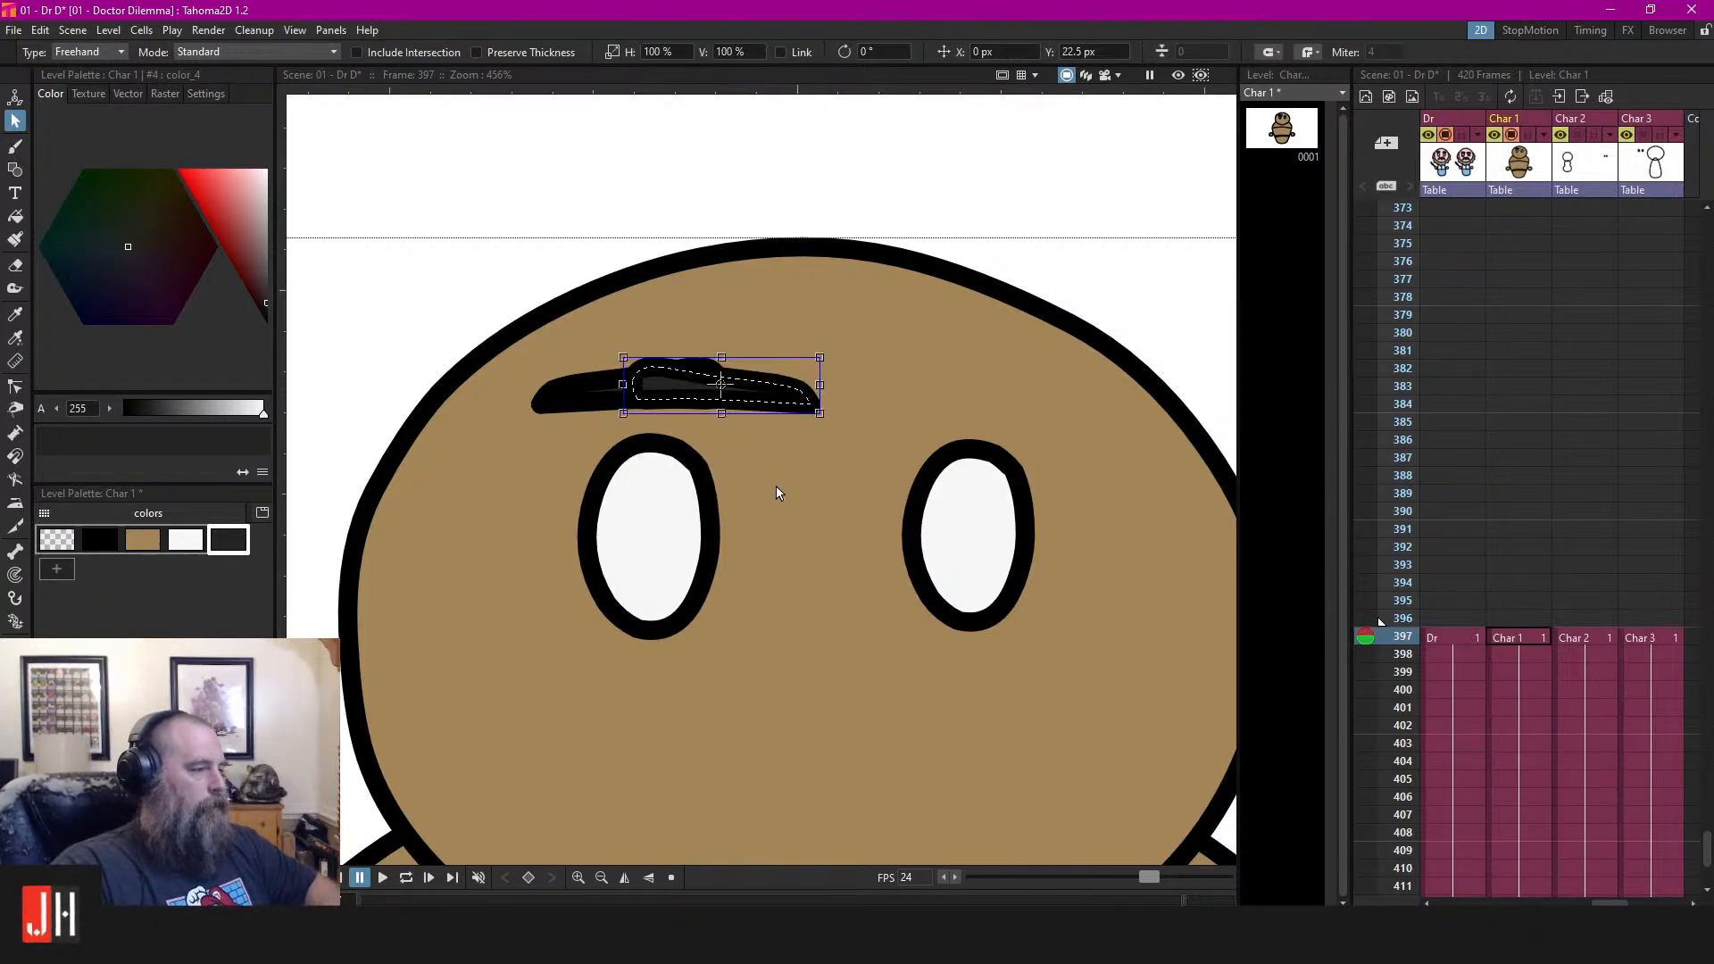
{"action": "key", "text": "shift+Right"}
{"action": "key", "text": "shift+Right"}
{"action": "key", "text": "shift+Right"}
{"action": "scroll", "coordinate": [1053, 386], "scroll_direction": "up", "scroll_amount": 3}
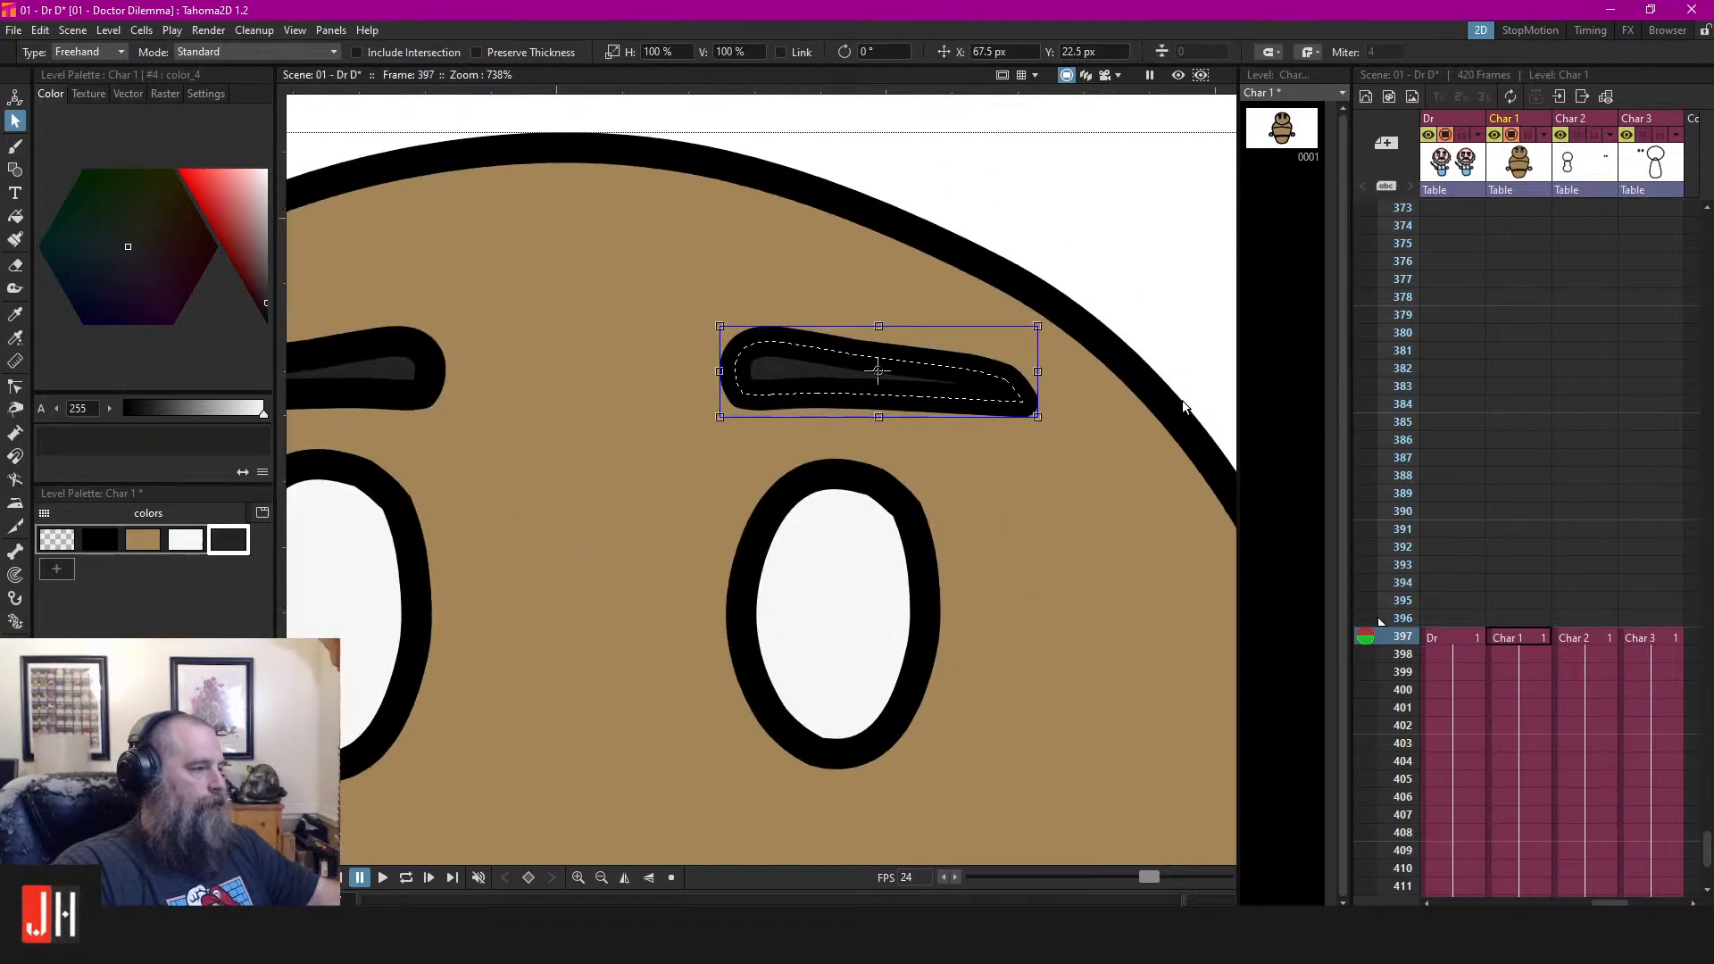
{"action": "mouse_move", "coordinate": [884, 358]}
{"action": "left_mouse_down"}
{"action": "mouse_move", "coordinate": [854, 359]}
{"action": "mouse_move", "coordinate": [874, 356]}
{"action": "left_mouse_up"}
{"action": "left_click", "coordinate": [1019, 193]}
{"action": "scroll", "coordinate": [875, 429], "scroll_direction": "down", "scroll_amount": 4}
{"action": "scroll", "coordinate": [818, 464], "scroll_direction": "up", "scroll_amount": 2}
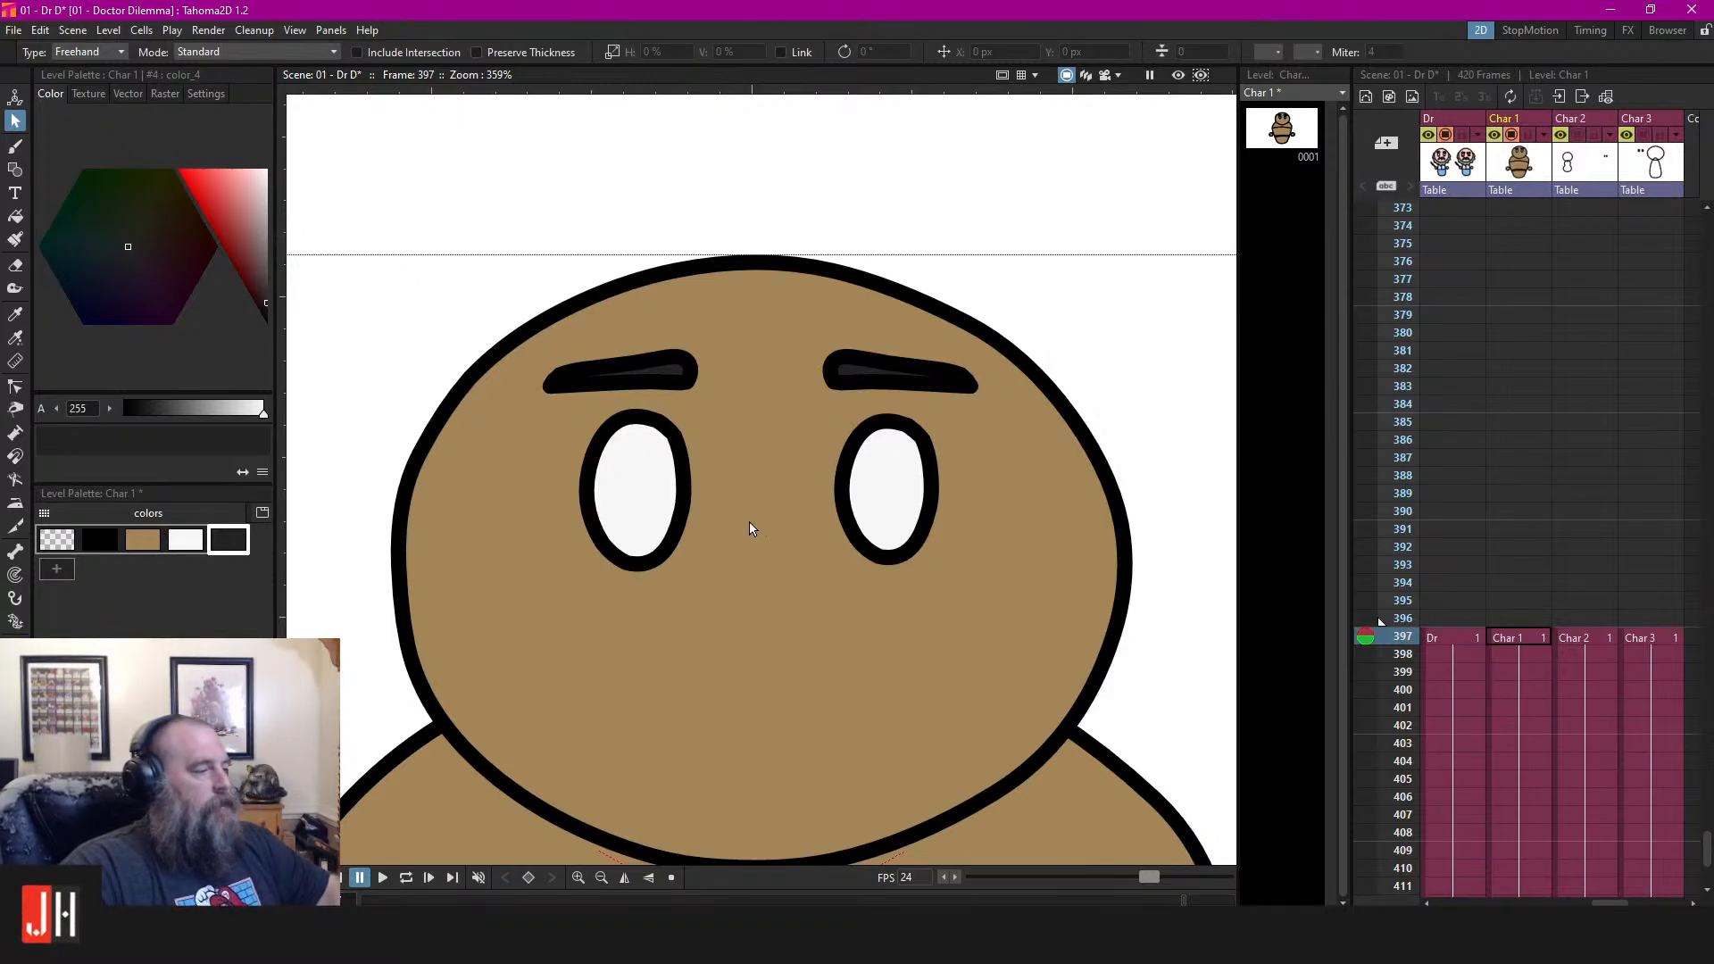
Compare Char 1's face at frame 397 with the doctor drawings and the bearded character at frame 396
{"action": "scroll", "coordinate": [804, 596], "scroll_direction": "down", "scroll_amount": 11}
{"action": "left_click_drag", "start_coordinate": [703, 585], "coordinate": [745, 531]}
{"action": "left_click_drag", "start_coordinate": [548, 299], "coordinate": [761, 483]}
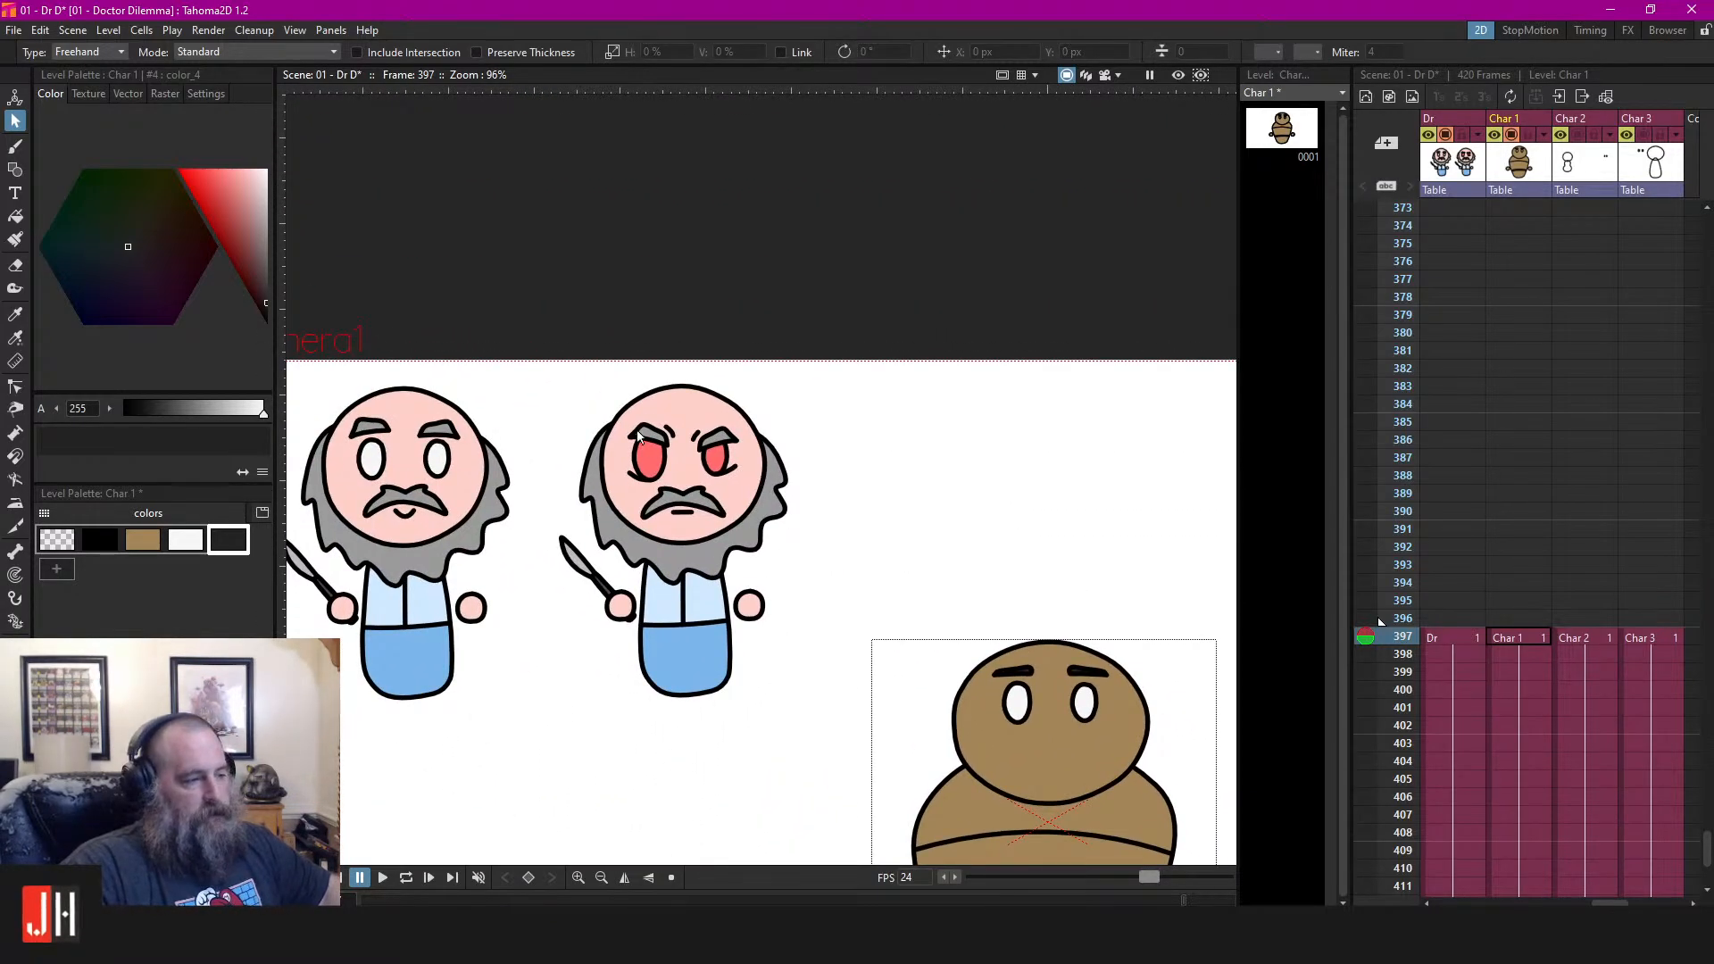
{"action": "left_click", "coordinate": [1518, 618]}
{"action": "scroll", "coordinate": [926, 420], "scroll_direction": "up", "scroll_amount": 6}
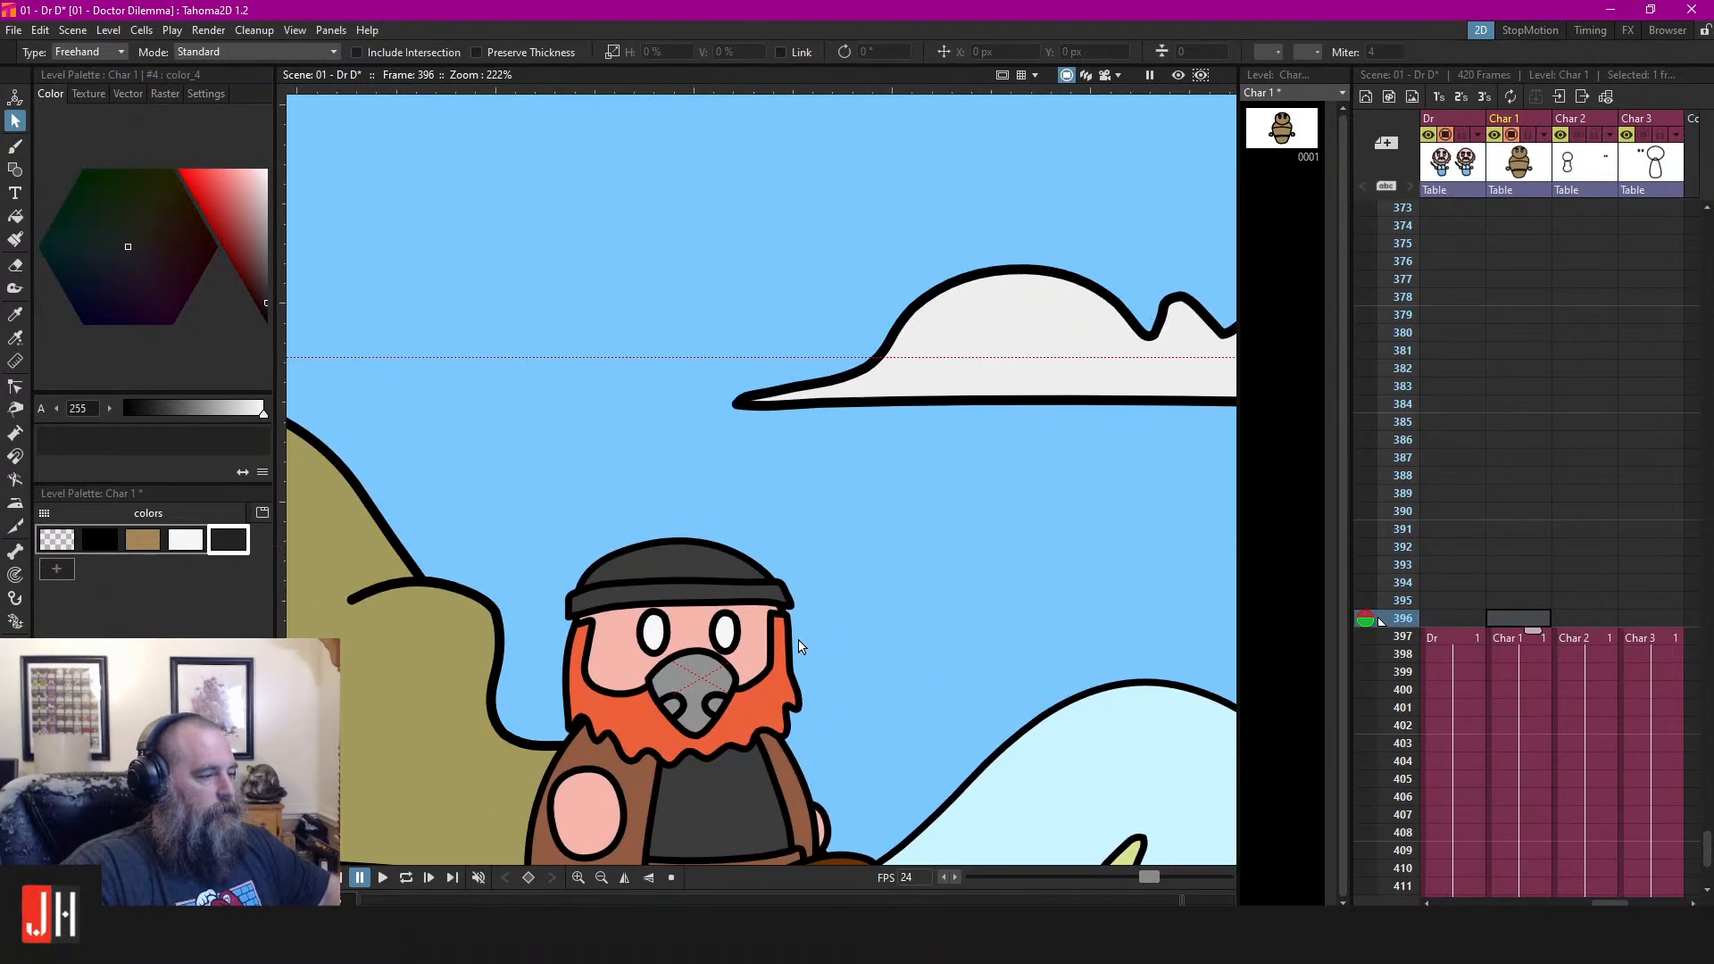
{"action": "left_click_drag", "start_coordinate": [799, 646], "coordinate": [882, 548]}
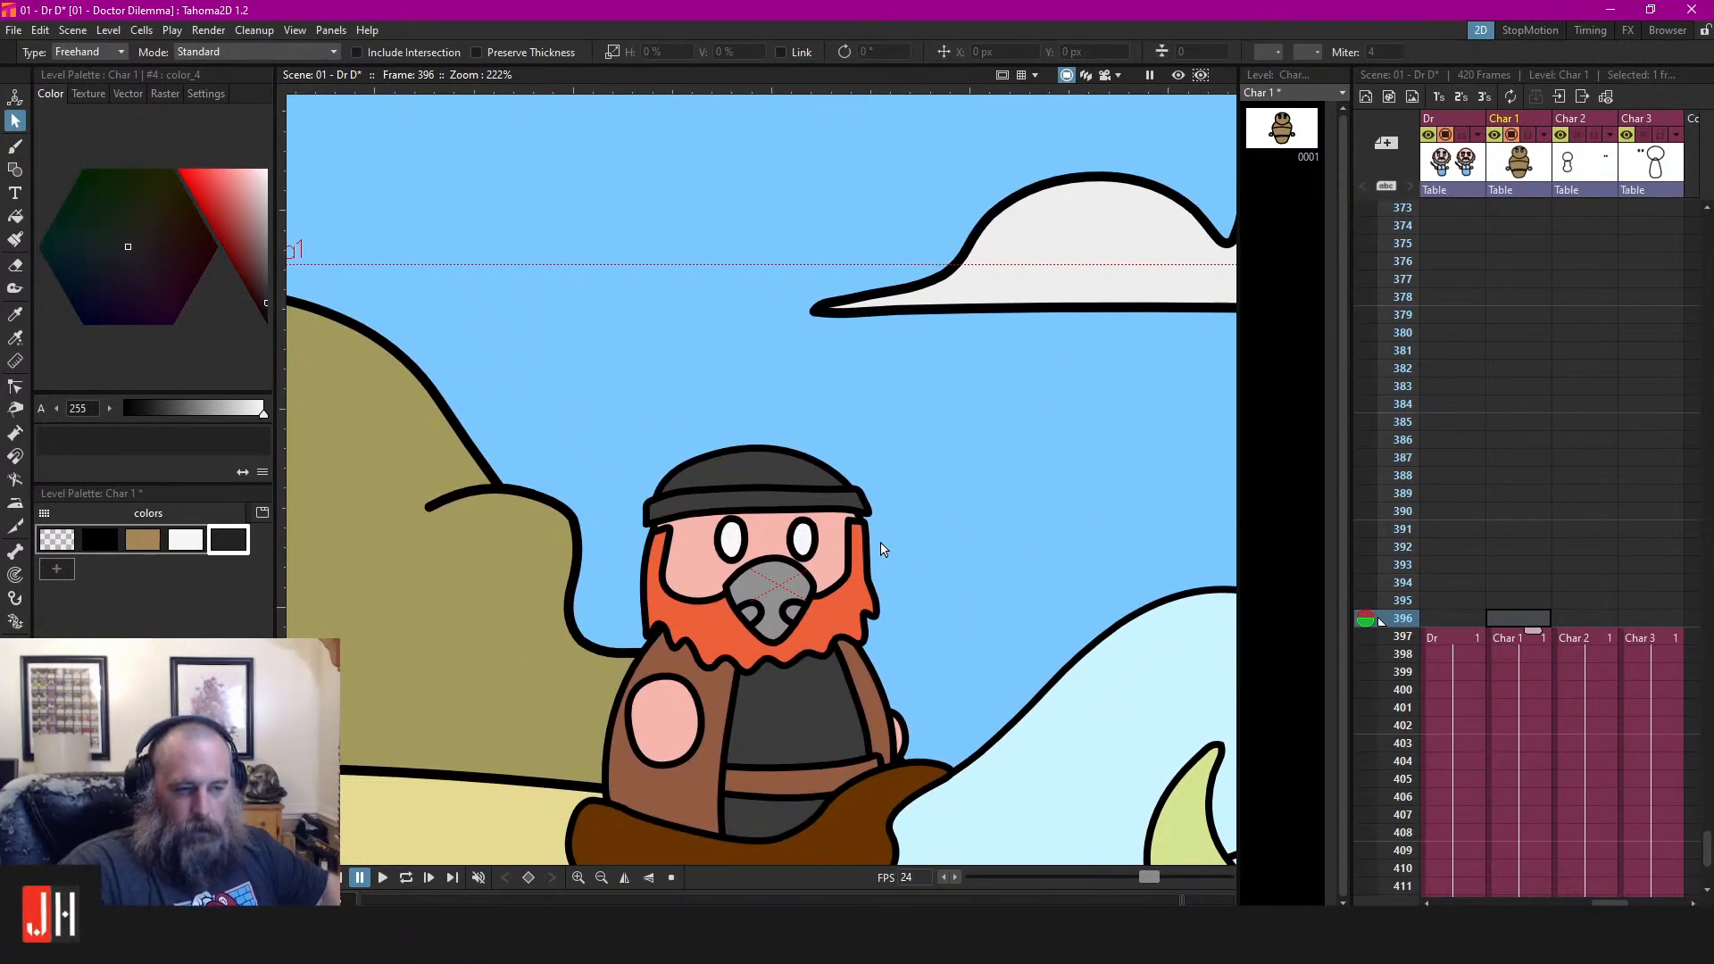
{"action": "left_click", "coordinate": [1517, 639]}
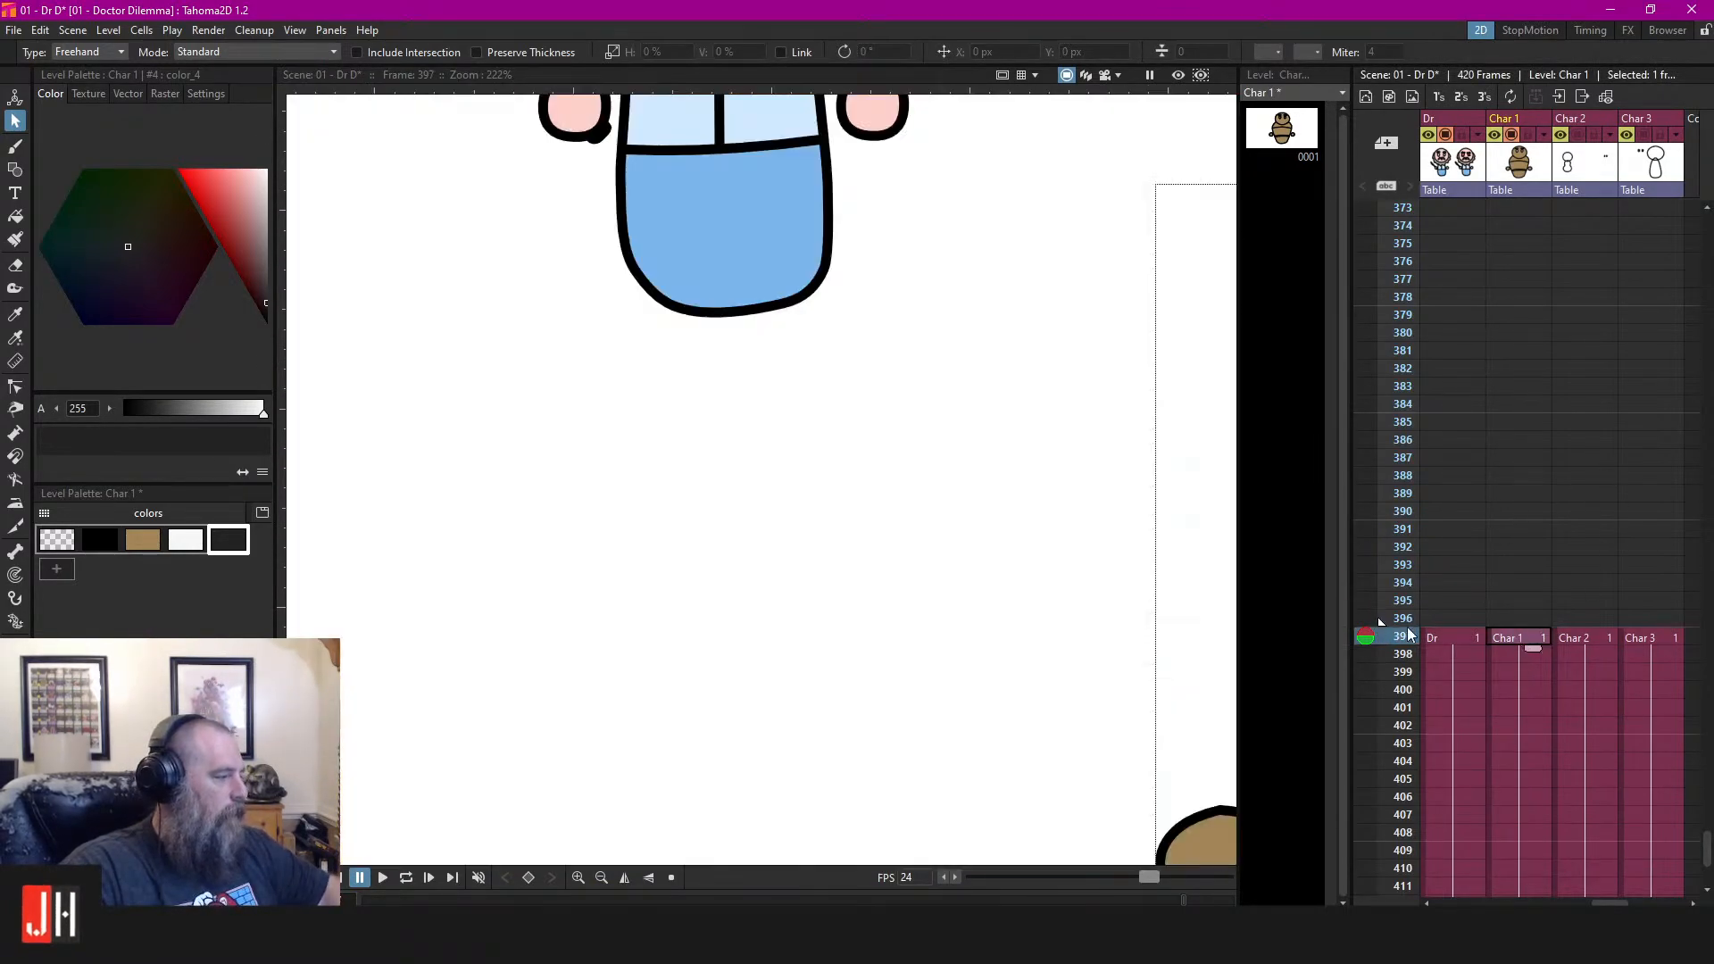
{"action": "scroll", "coordinate": [1041, 390], "scroll_direction": "down", "scroll_amount": 6}
{"action": "scroll", "coordinate": [950, 494], "scroll_direction": "up", "scroll_amount": 2}
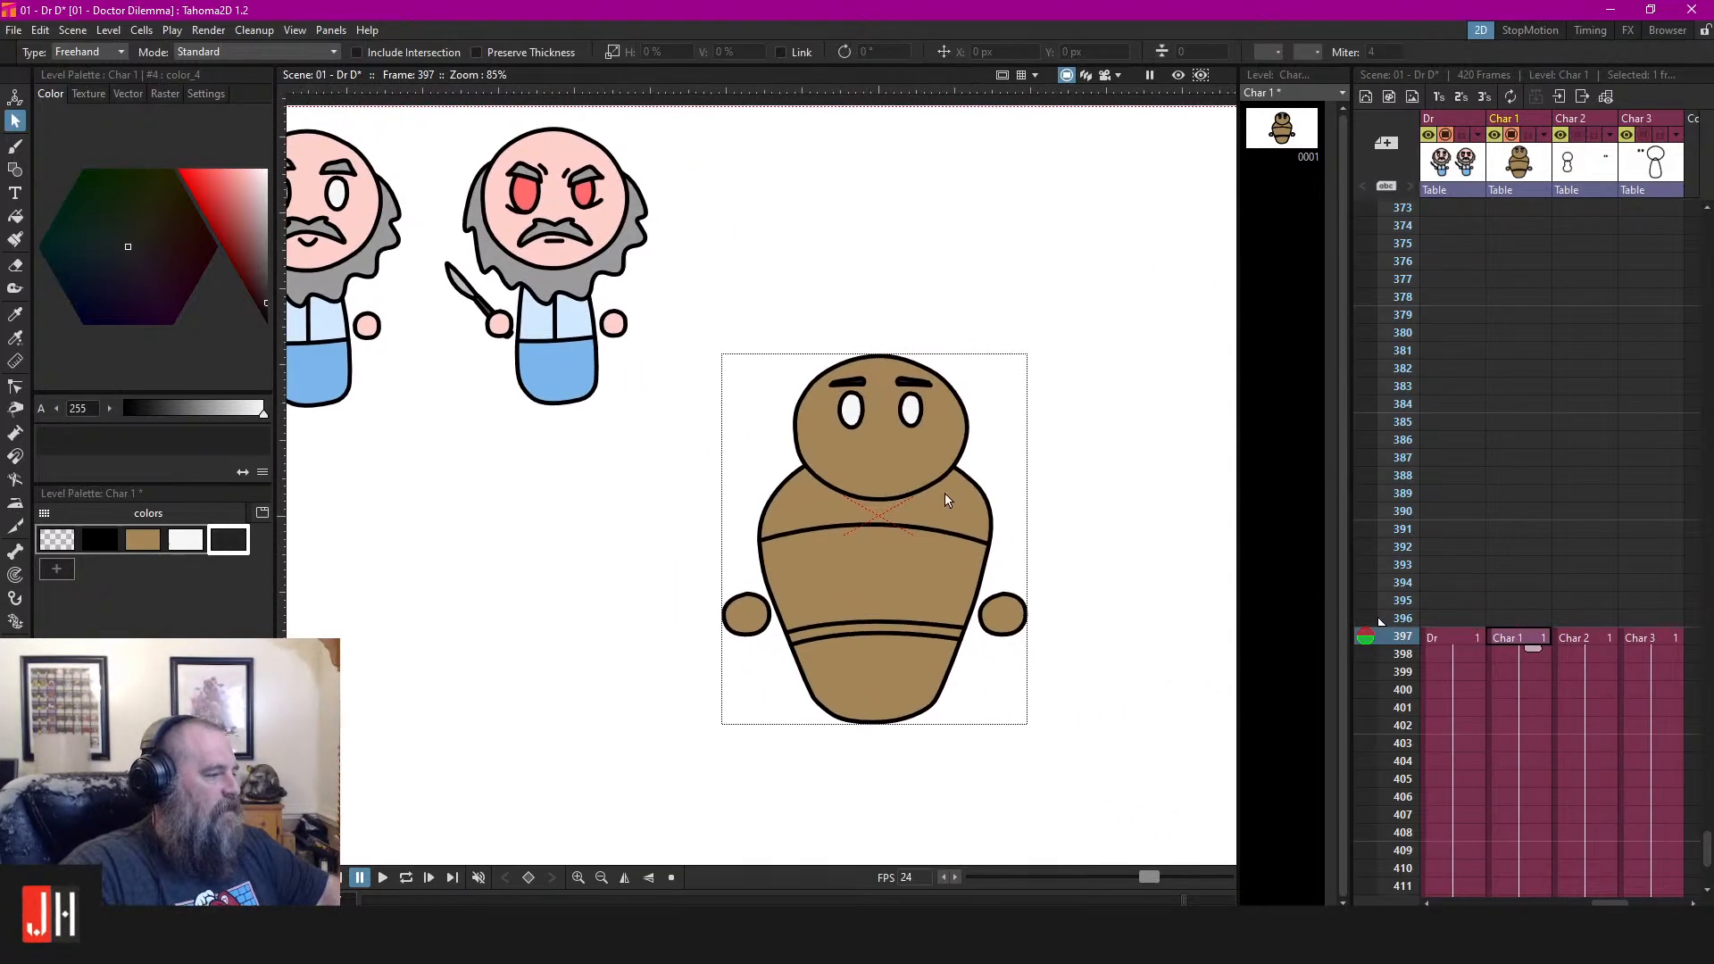
{"action": "scroll", "coordinate": [886, 368], "scroll_direction": "up", "scroll_amount": 3}
{"action": "scroll", "coordinate": [865, 356], "scroll_direction": "up", "scroll_amount": 3}
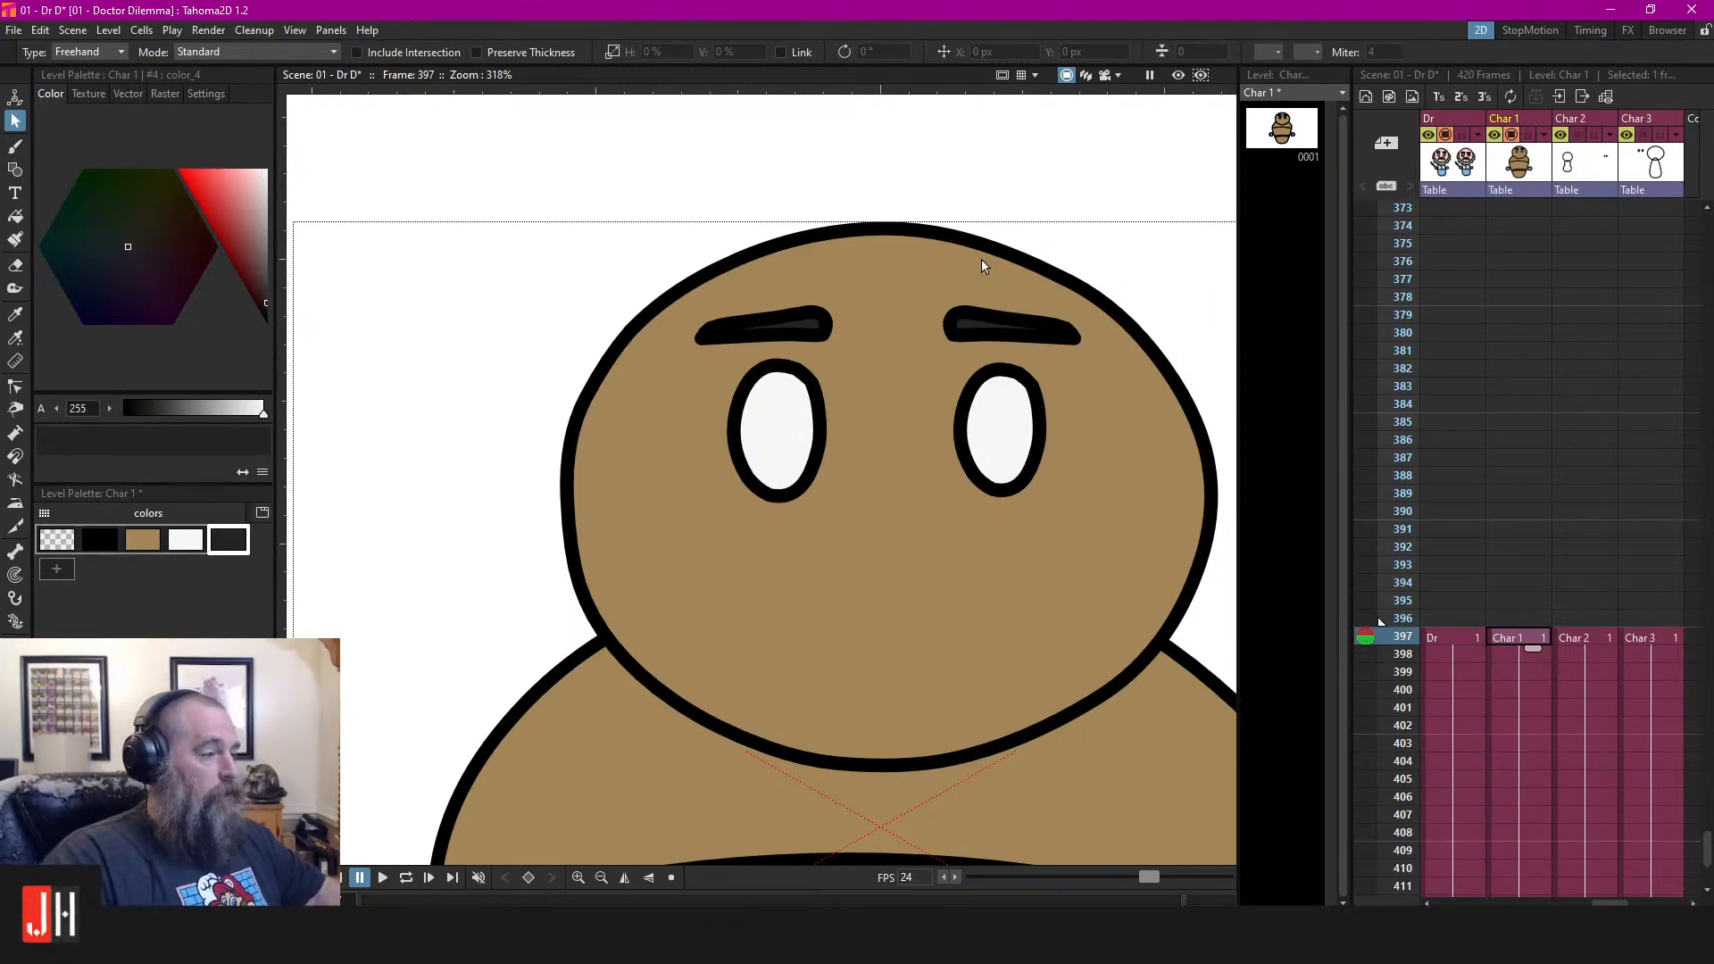
Try drawing a near-black horizontal mouth stroke across the lower part of Char 1's face
{"action": "left_click", "coordinate": [945, 219]}
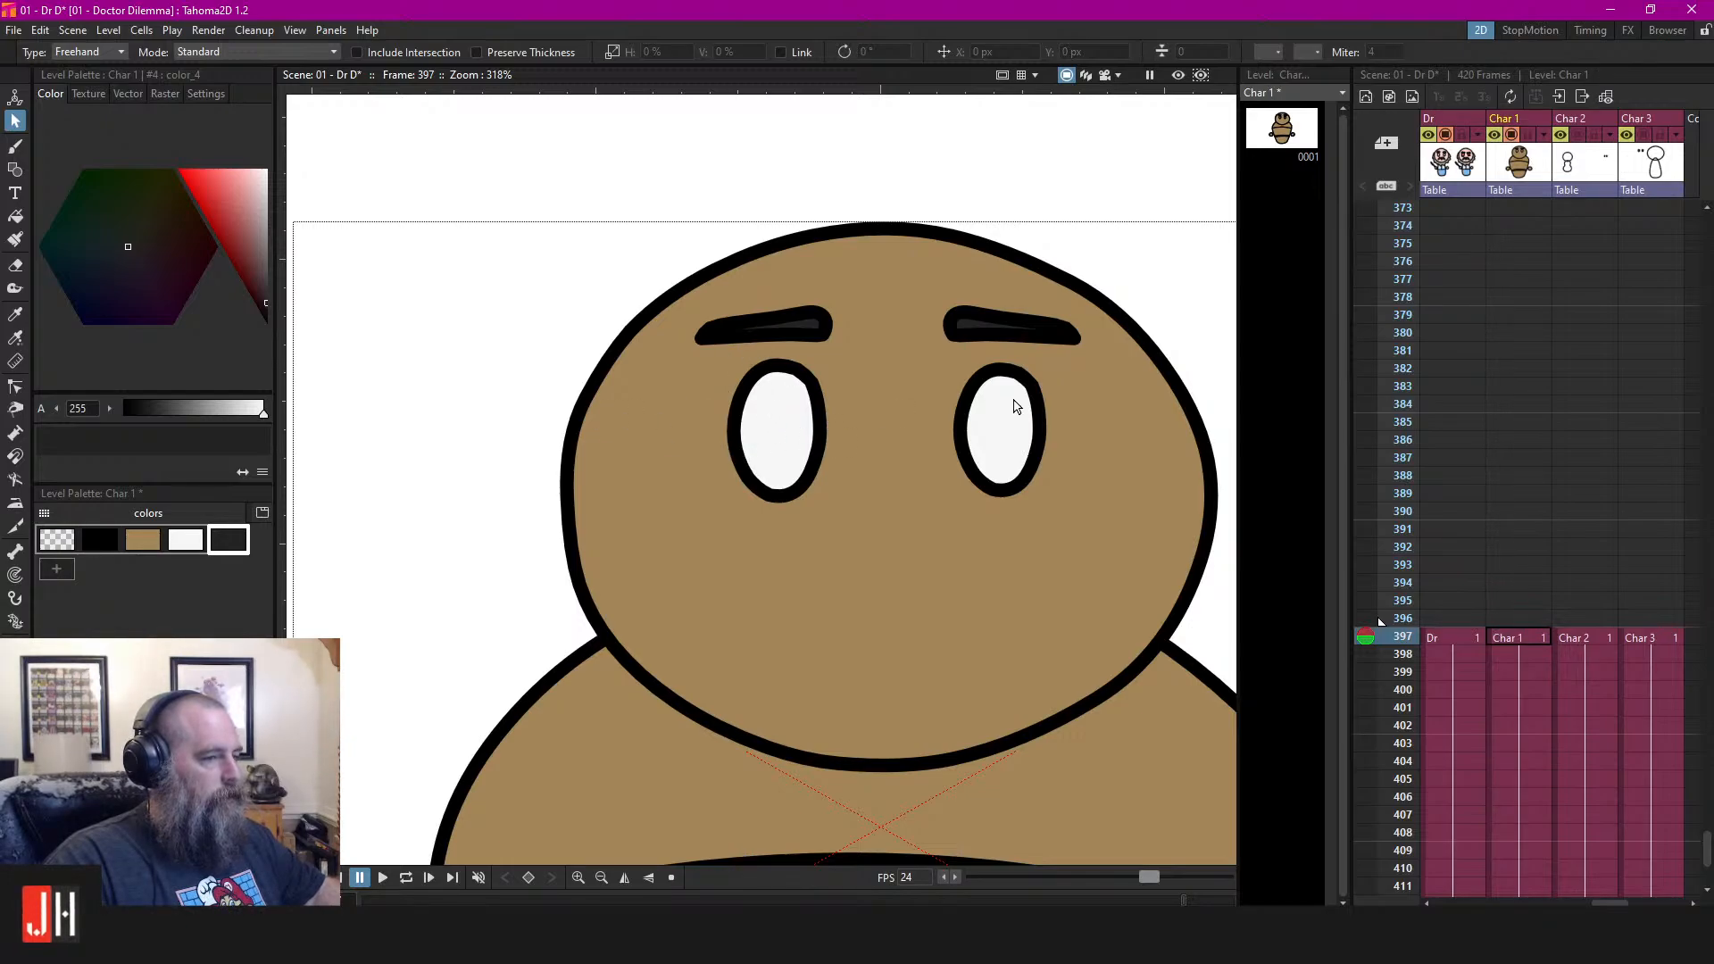
{"action": "left_click_drag", "start_coordinate": [1014, 407], "coordinate": [933, 382]}
{"action": "scroll", "coordinate": [869, 416], "scroll_direction": "up", "scroll_amount": 1}
{"action": "scroll", "coordinate": [873, 418], "scroll_direction": "down", "scroll_amount": 5}
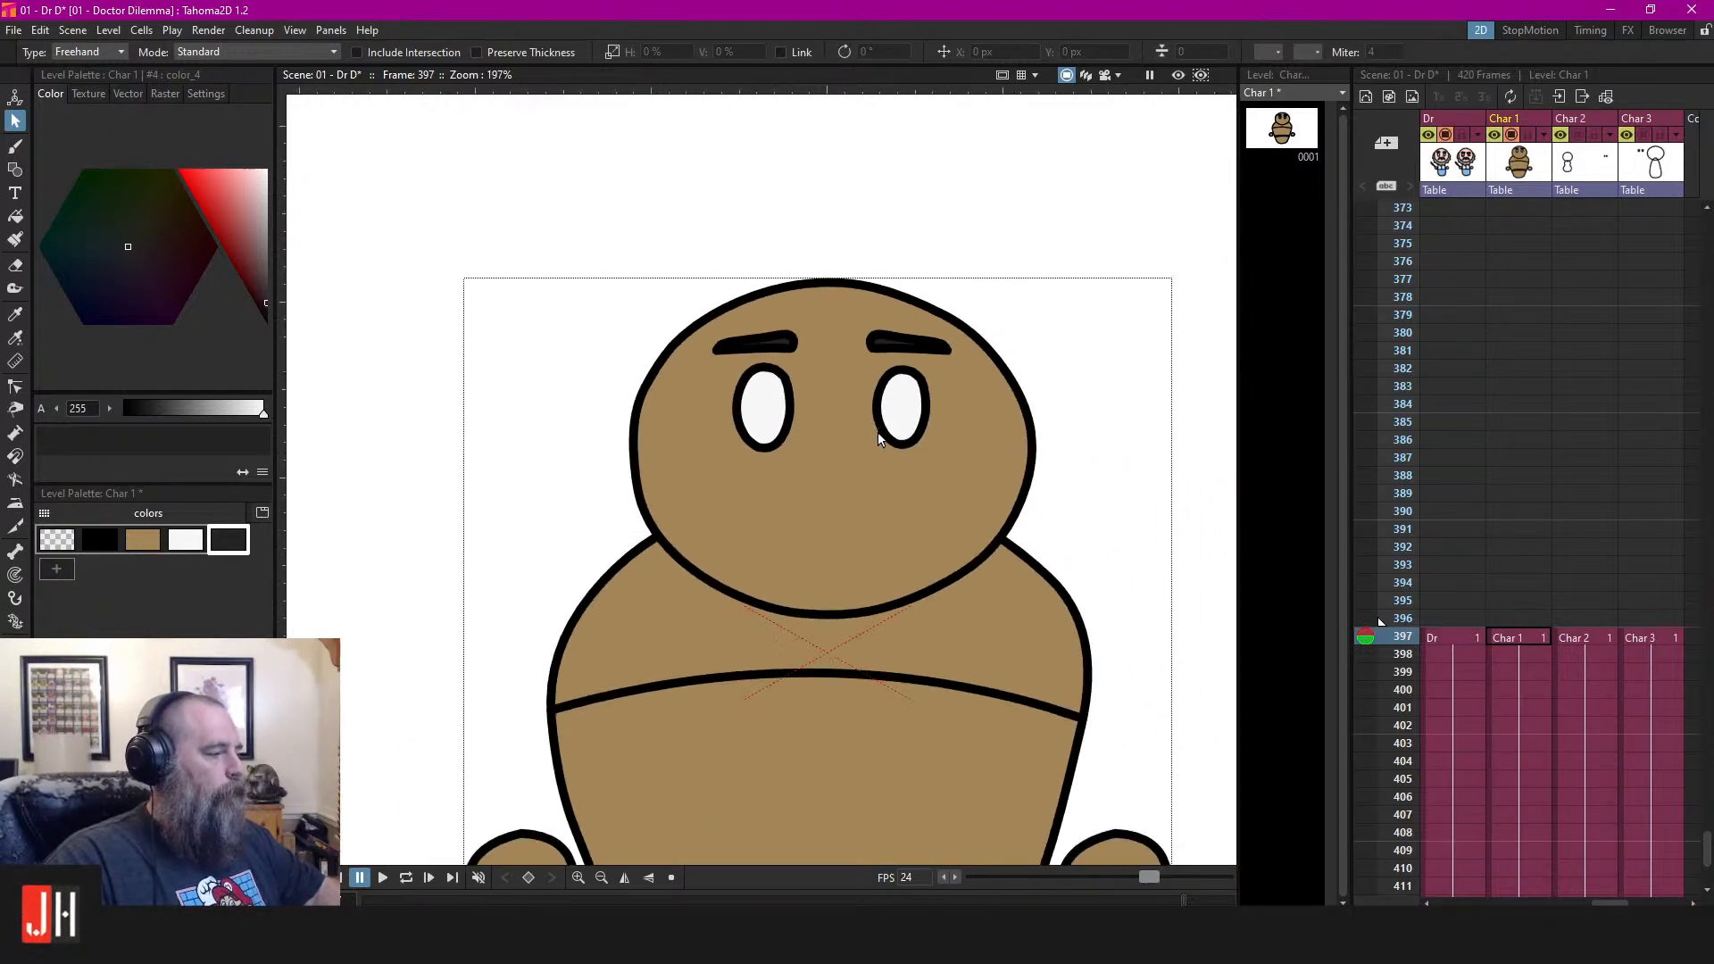
{"action": "left_click_drag", "start_coordinate": [794, 527], "coordinate": [788, 474]}
{"action": "scroll", "coordinate": [803, 476], "scroll_direction": "up", "scroll_amount": 7}
{"action": "left_click_drag", "start_coordinate": [913, 481], "coordinate": [824, 494]}
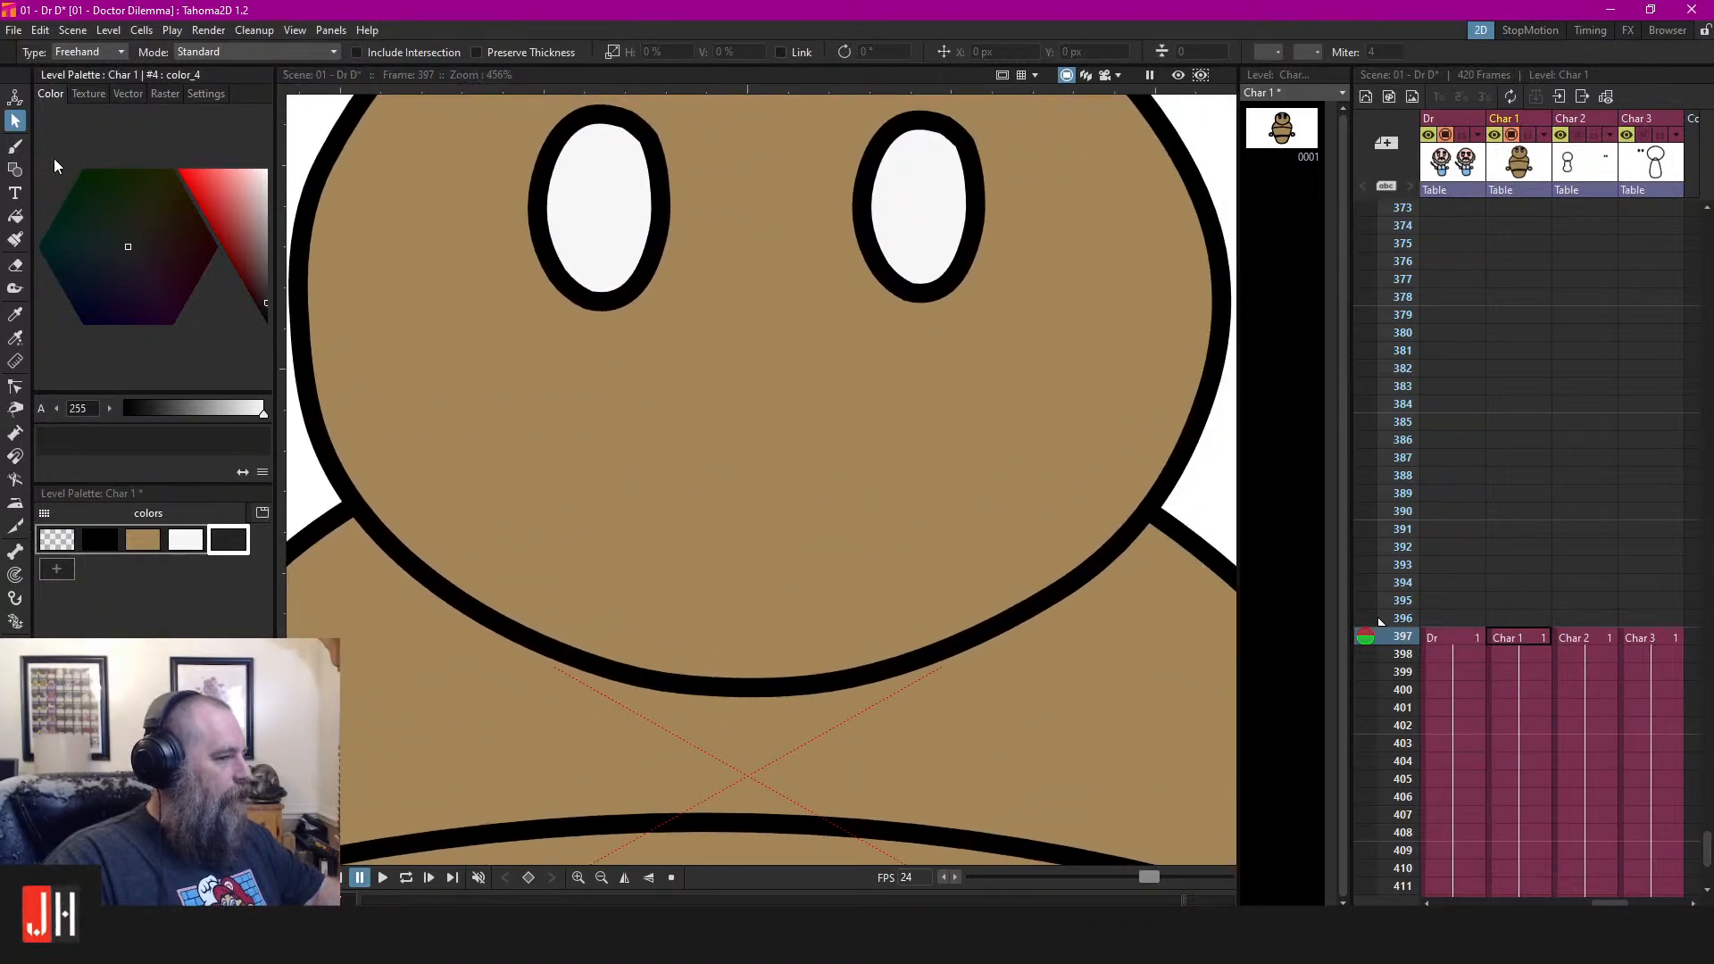
{"action": "left_click", "coordinate": [14, 145]}
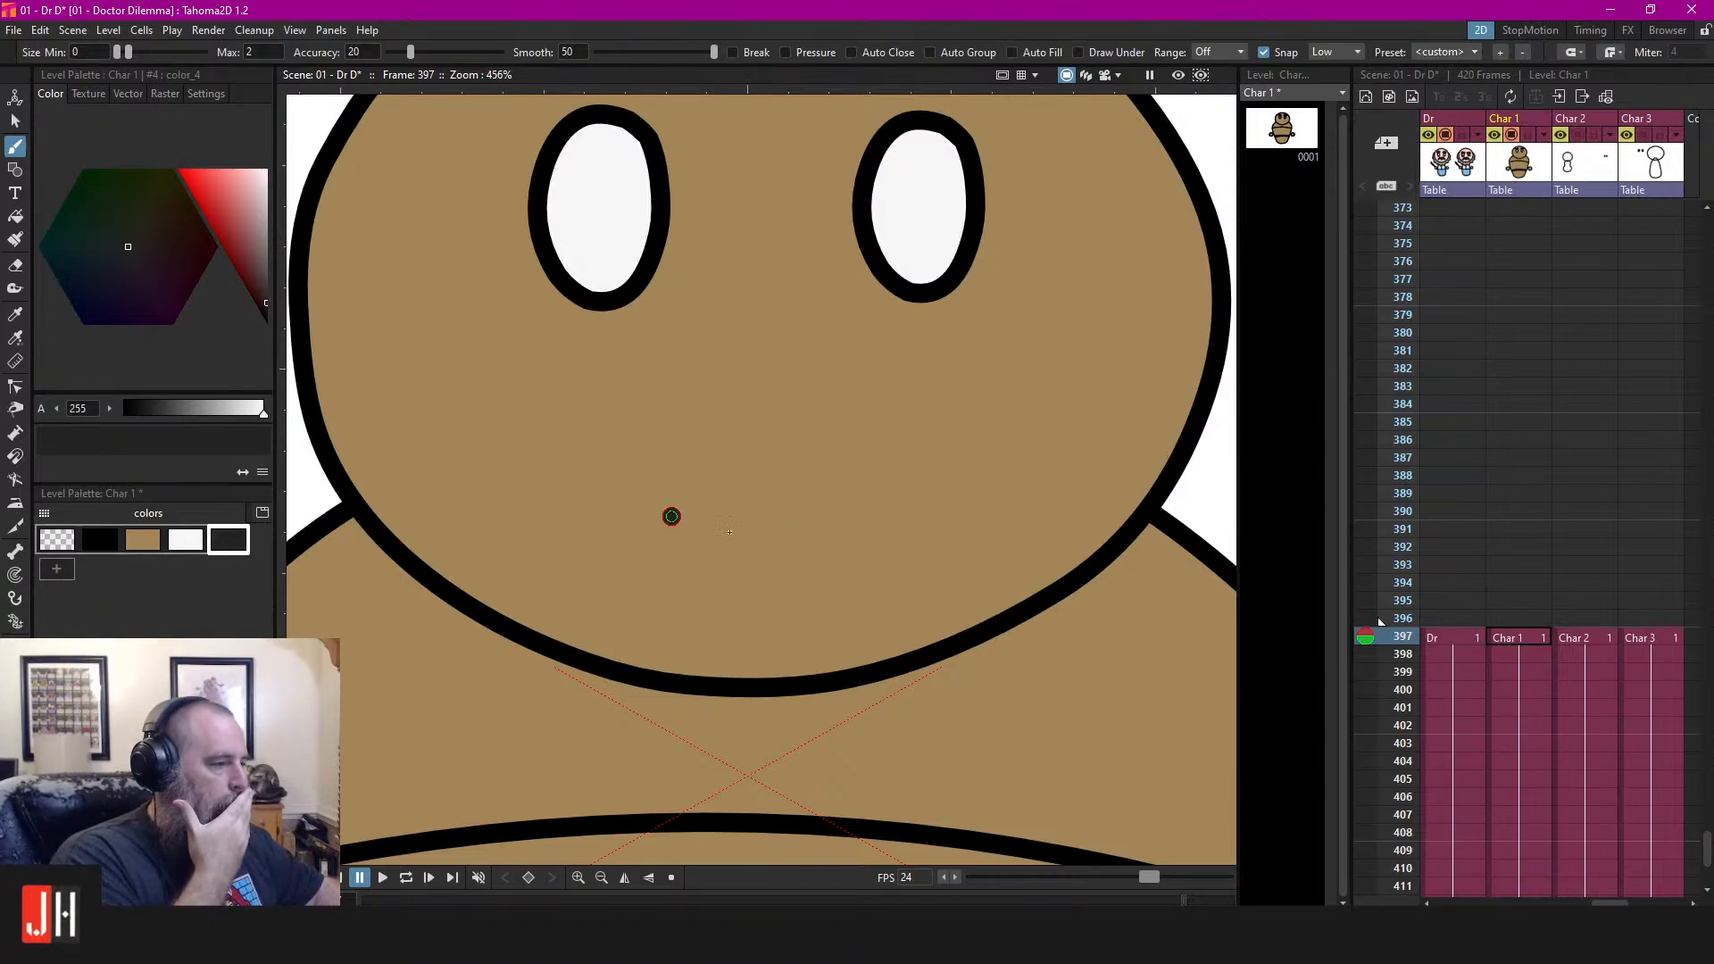
{"action": "left_click_drag", "start_coordinate": [671, 516], "coordinate": [862, 514]}
{"action": "key", "text": "ctrl+z"}
{"action": "scroll", "coordinate": [852, 482], "scroll_direction": "down", "scroll_amount": 5}
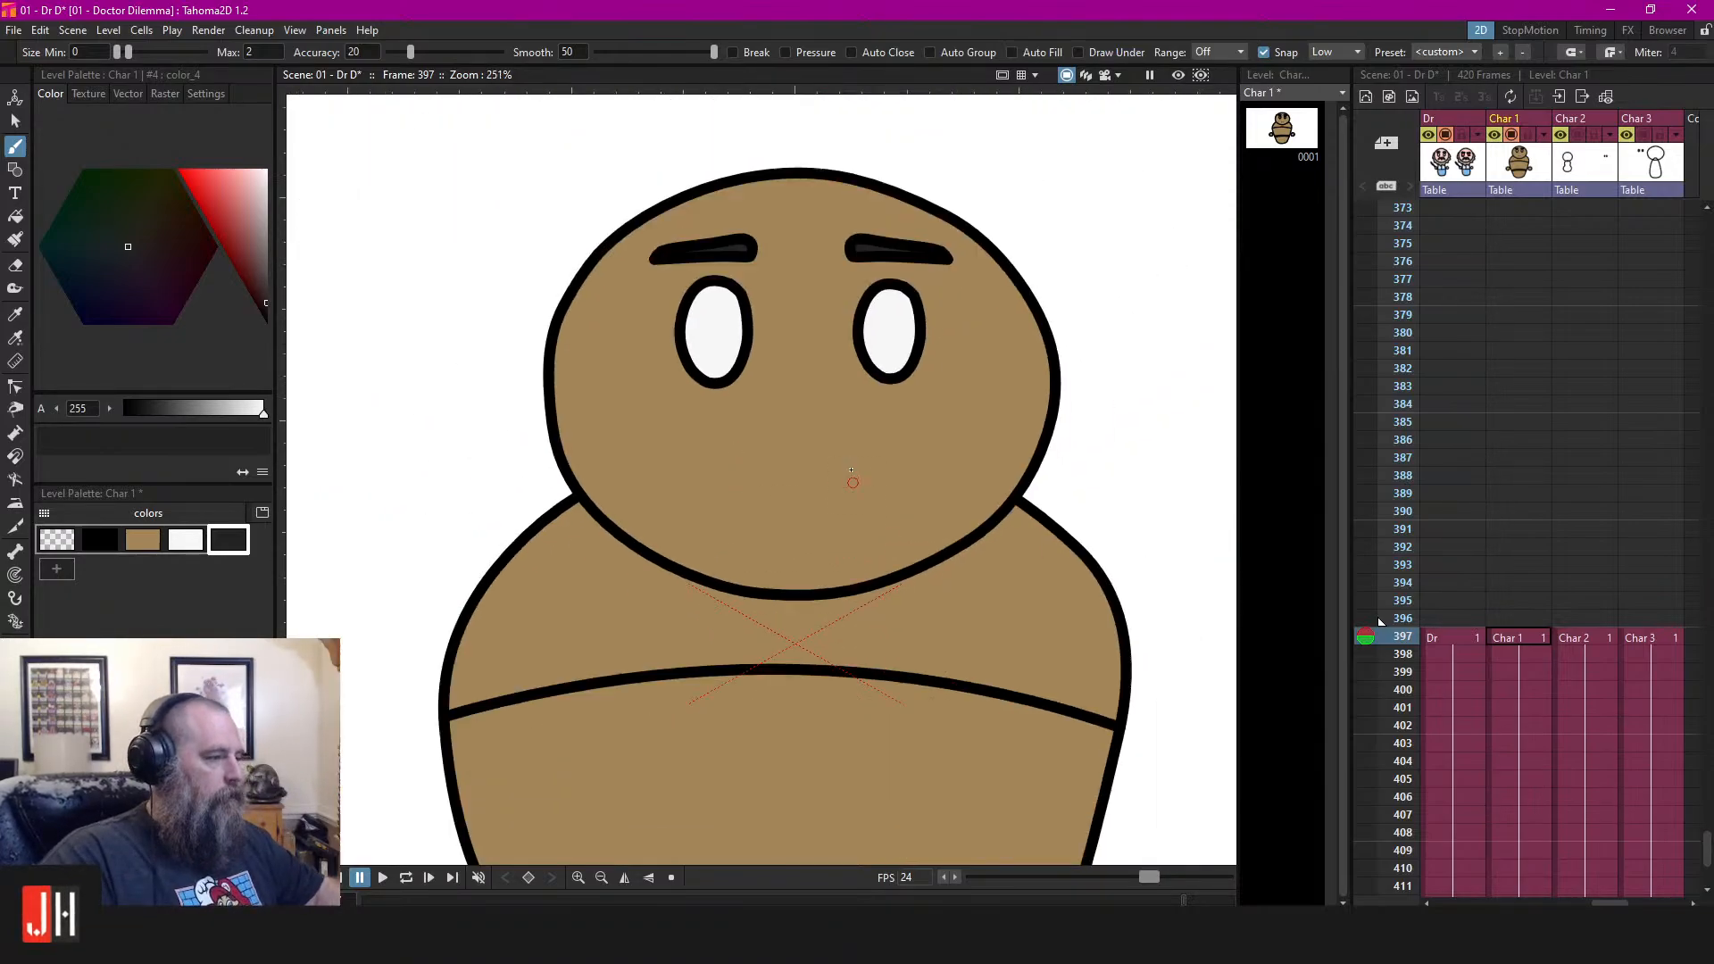
Add another style to the Char 1 palette and set its color to a medium purple
{"action": "scroll", "coordinate": [852, 482], "scroll_direction": "down", "scroll_amount": 4}
{"action": "scroll", "coordinate": [934, 789], "scroll_direction": "up", "scroll_amount": 3}
{"action": "left_click", "coordinate": [56, 569]}
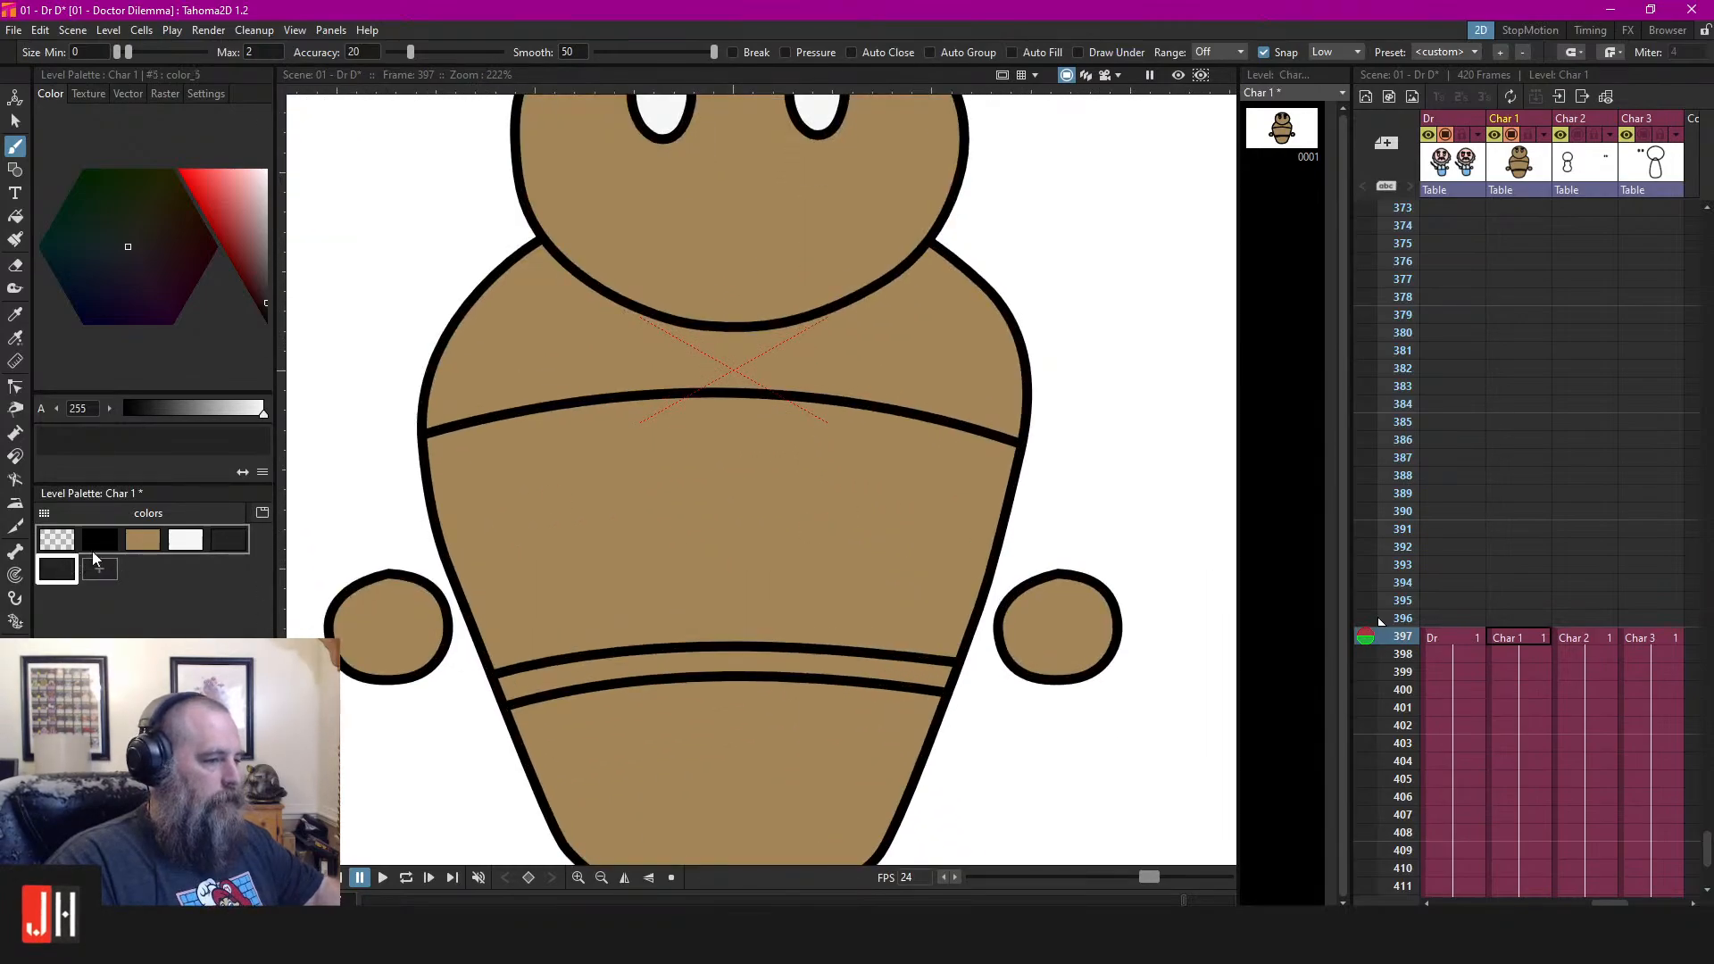
{"action": "left_click", "coordinate": [228, 539]}
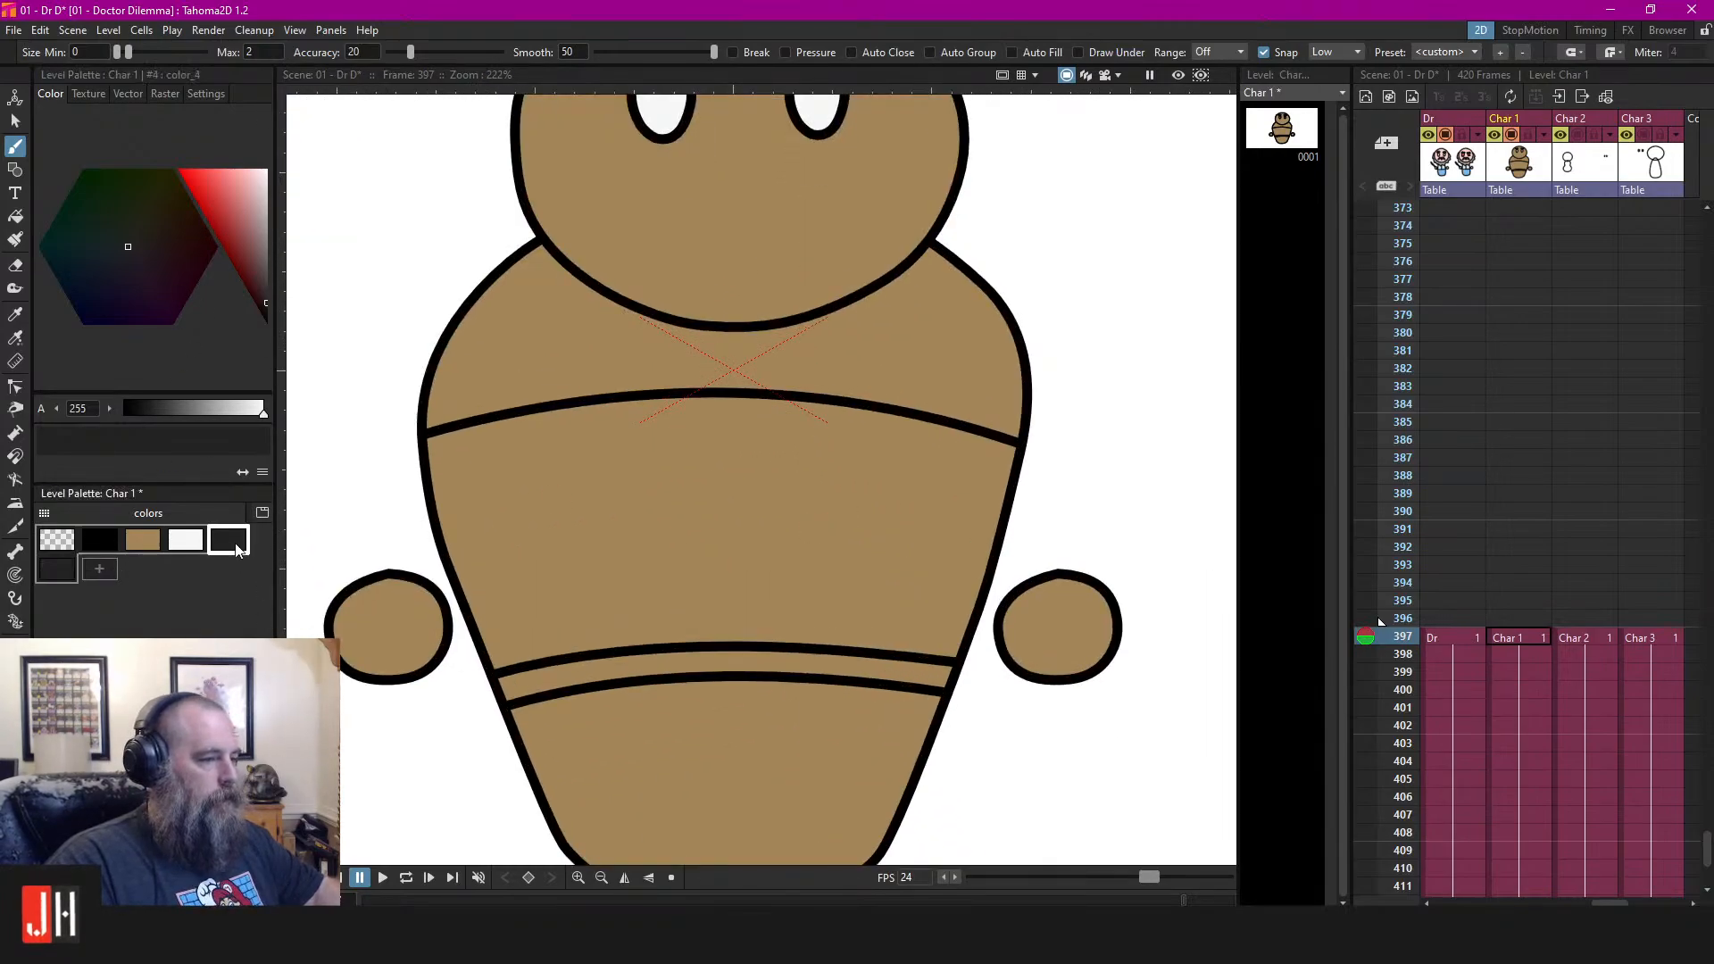
{"action": "left_click", "coordinate": [57, 569]}
{"action": "left_click", "coordinate": [137, 297]}
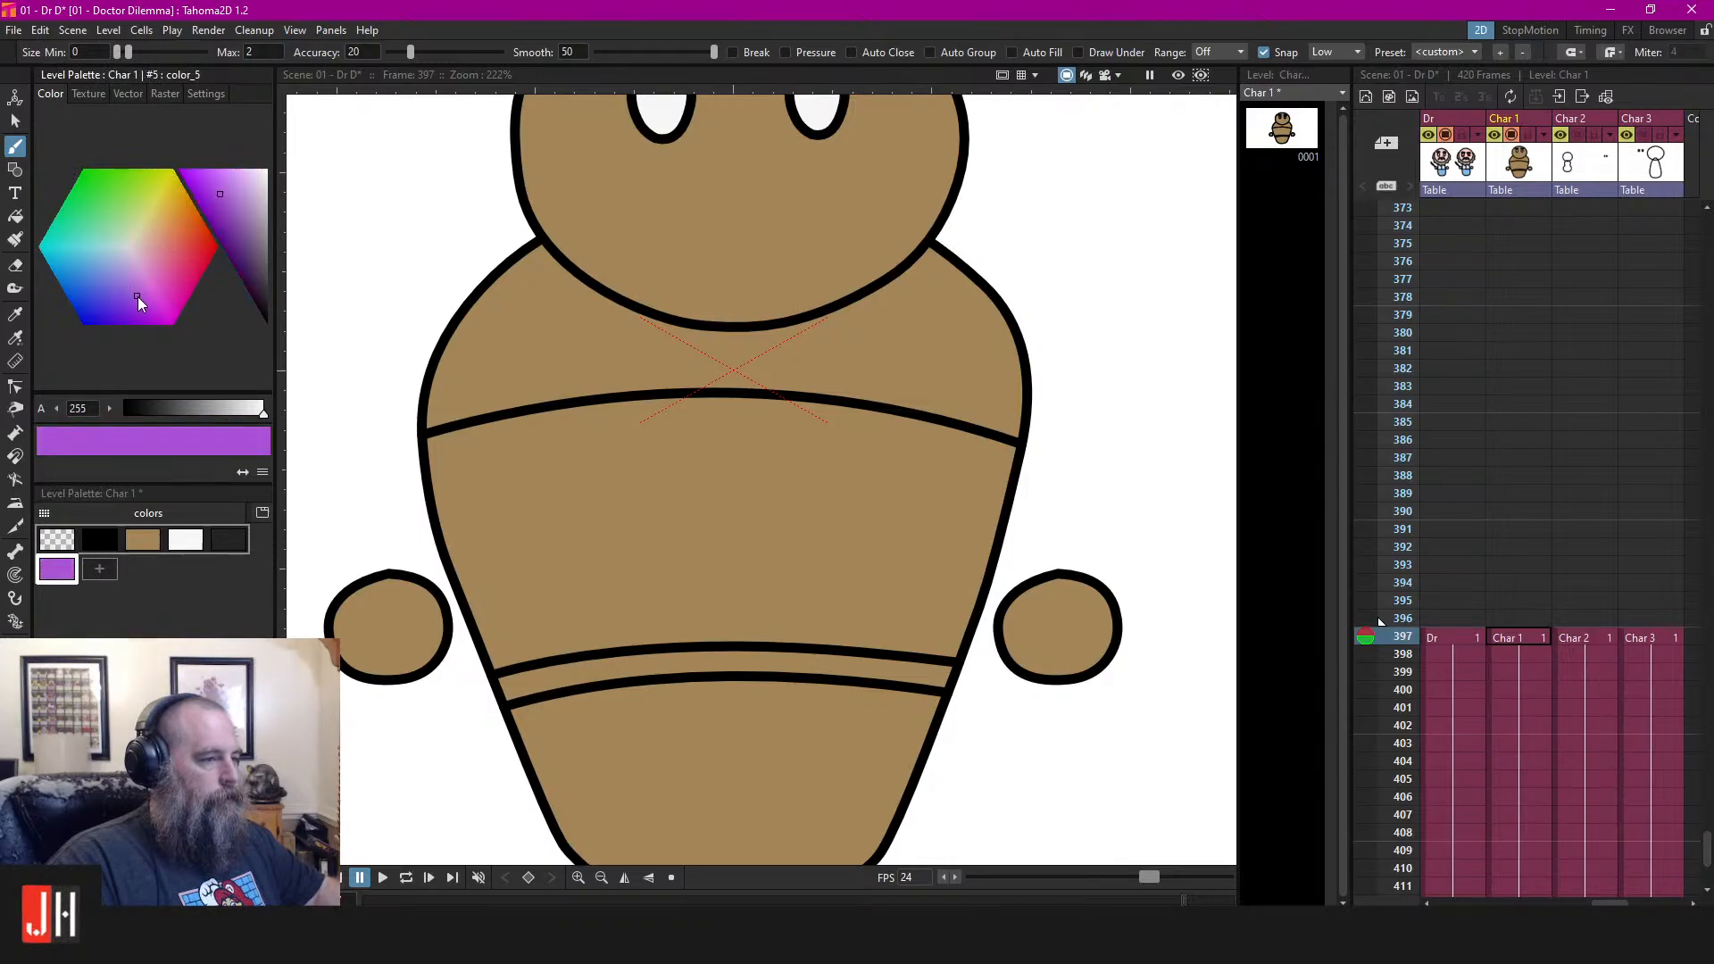
Try filling the middle section of Char 1's torso with purple
{"action": "key", "text": "f"}
{"action": "left_click", "coordinate": [783, 460]}
{"action": "scroll", "coordinate": [783, 460], "scroll_direction": "down", "scroll_amount": 2}
{"action": "key", "text": "ctrl+z"}
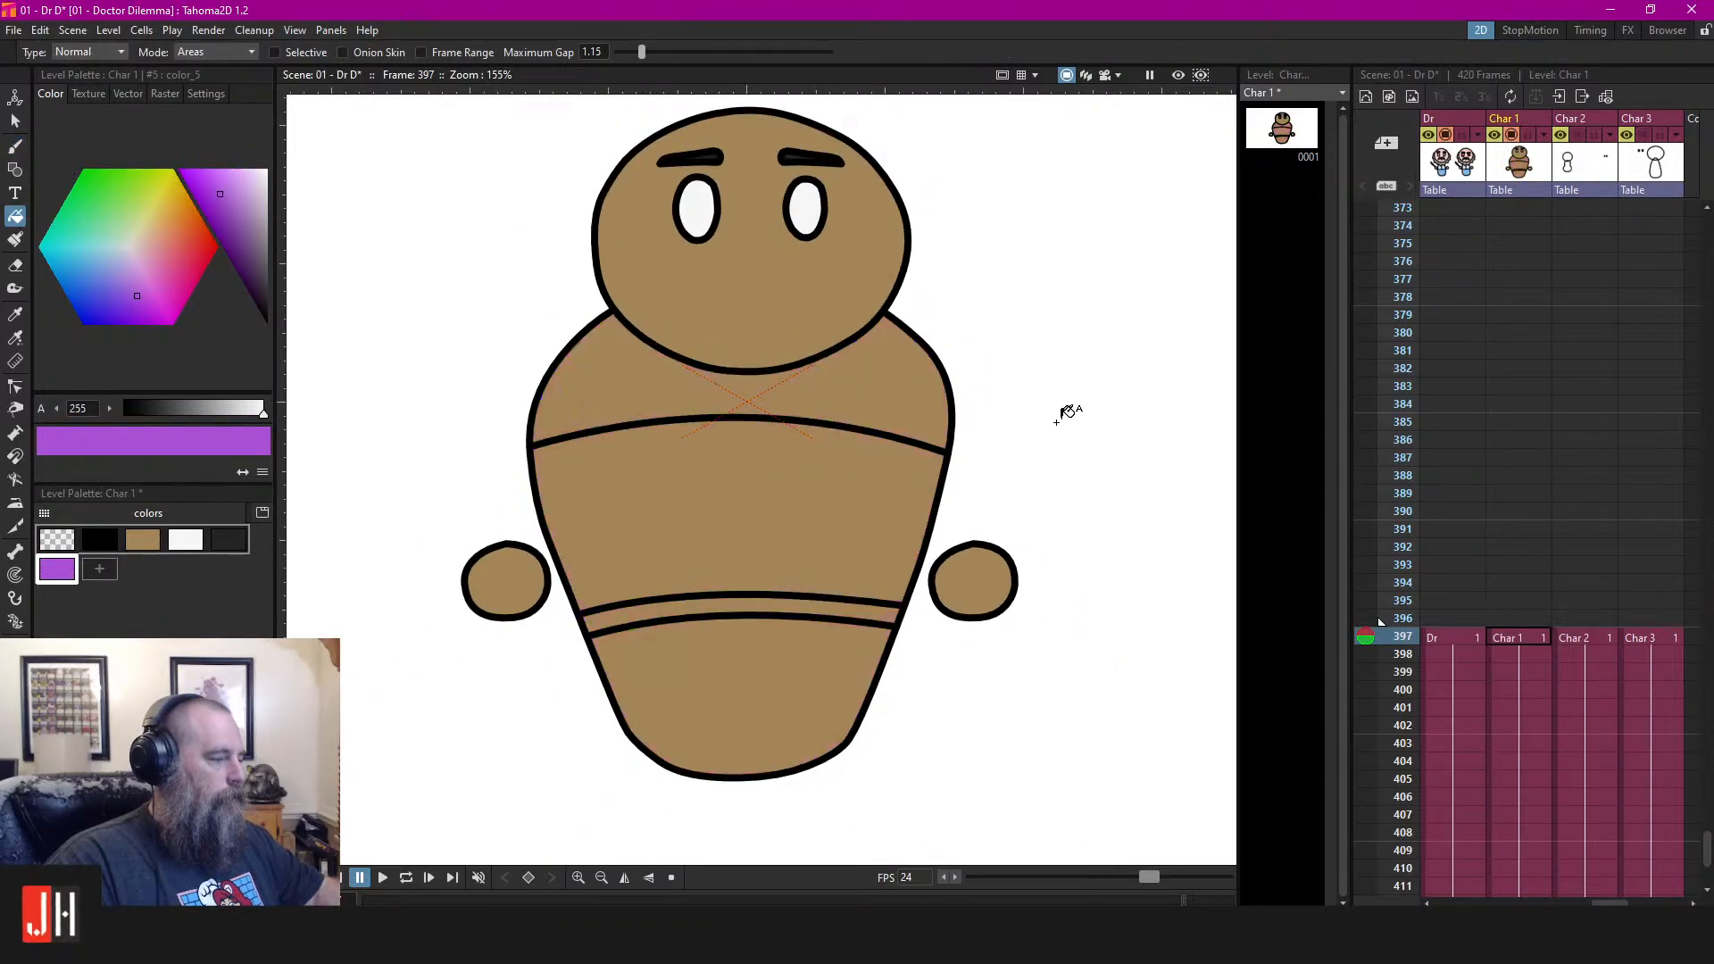
Compare Char 1 with the doctor drawings and the bearded rider at frame 396, and play back the animation
{"action": "key", "text": "s"}
{"action": "scroll", "coordinate": [1062, 451], "scroll_direction": "down", "scroll_amount": 4}
{"action": "scroll", "coordinate": [982, 456], "scroll_direction": "up", "scroll_amount": 3}
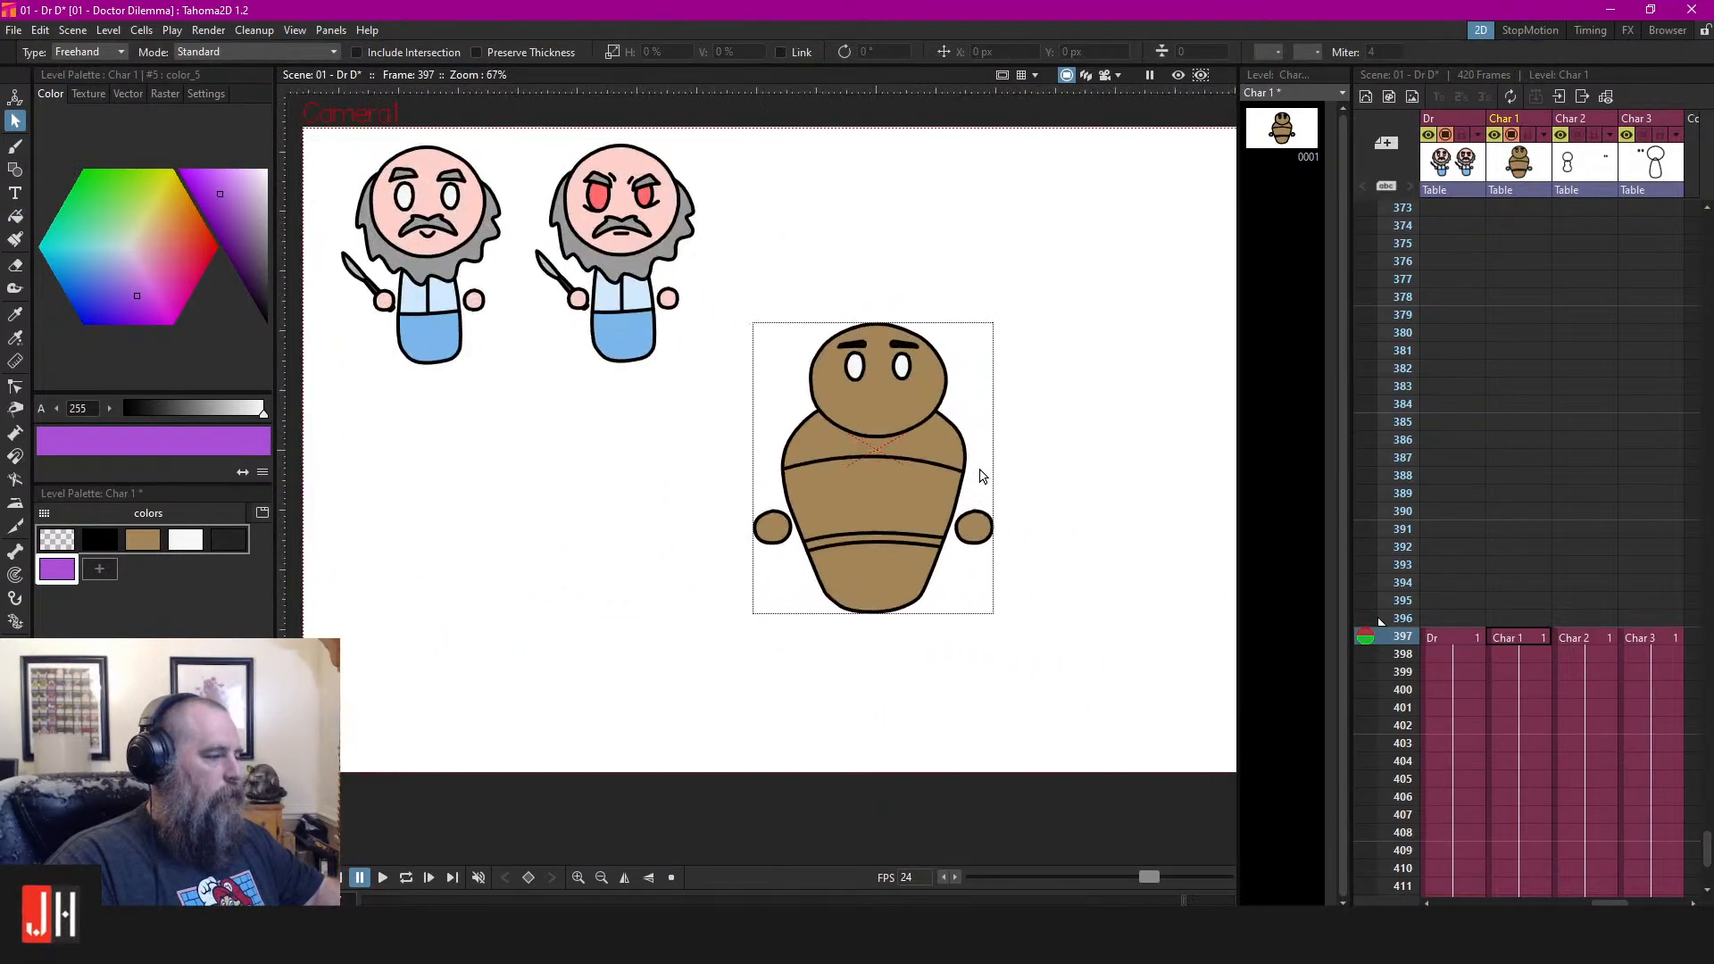
{"action": "scroll", "coordinate": [981, 442], "scroll_direction": "down", "scroll_amount": 3}
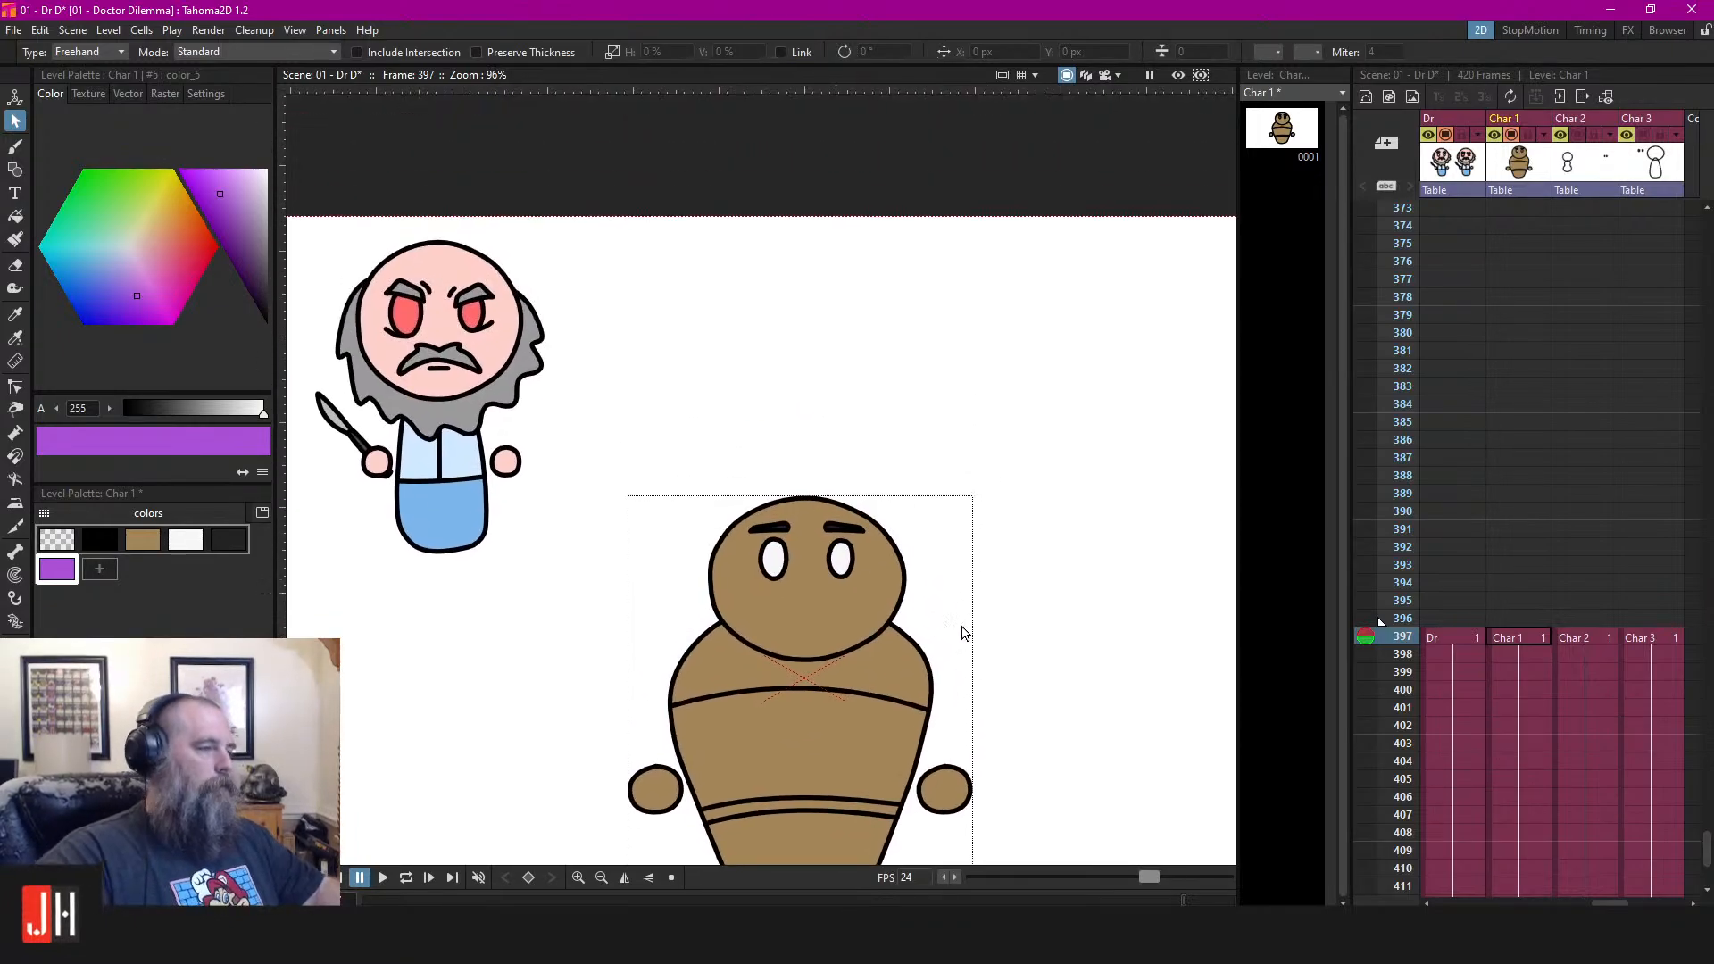
{"action": "scroll", "coordinate": [946, 553], "scroll_direction": "down", "scroll_amount": 2}
{"action": "left_click", "coordinate": [1447, 619]}
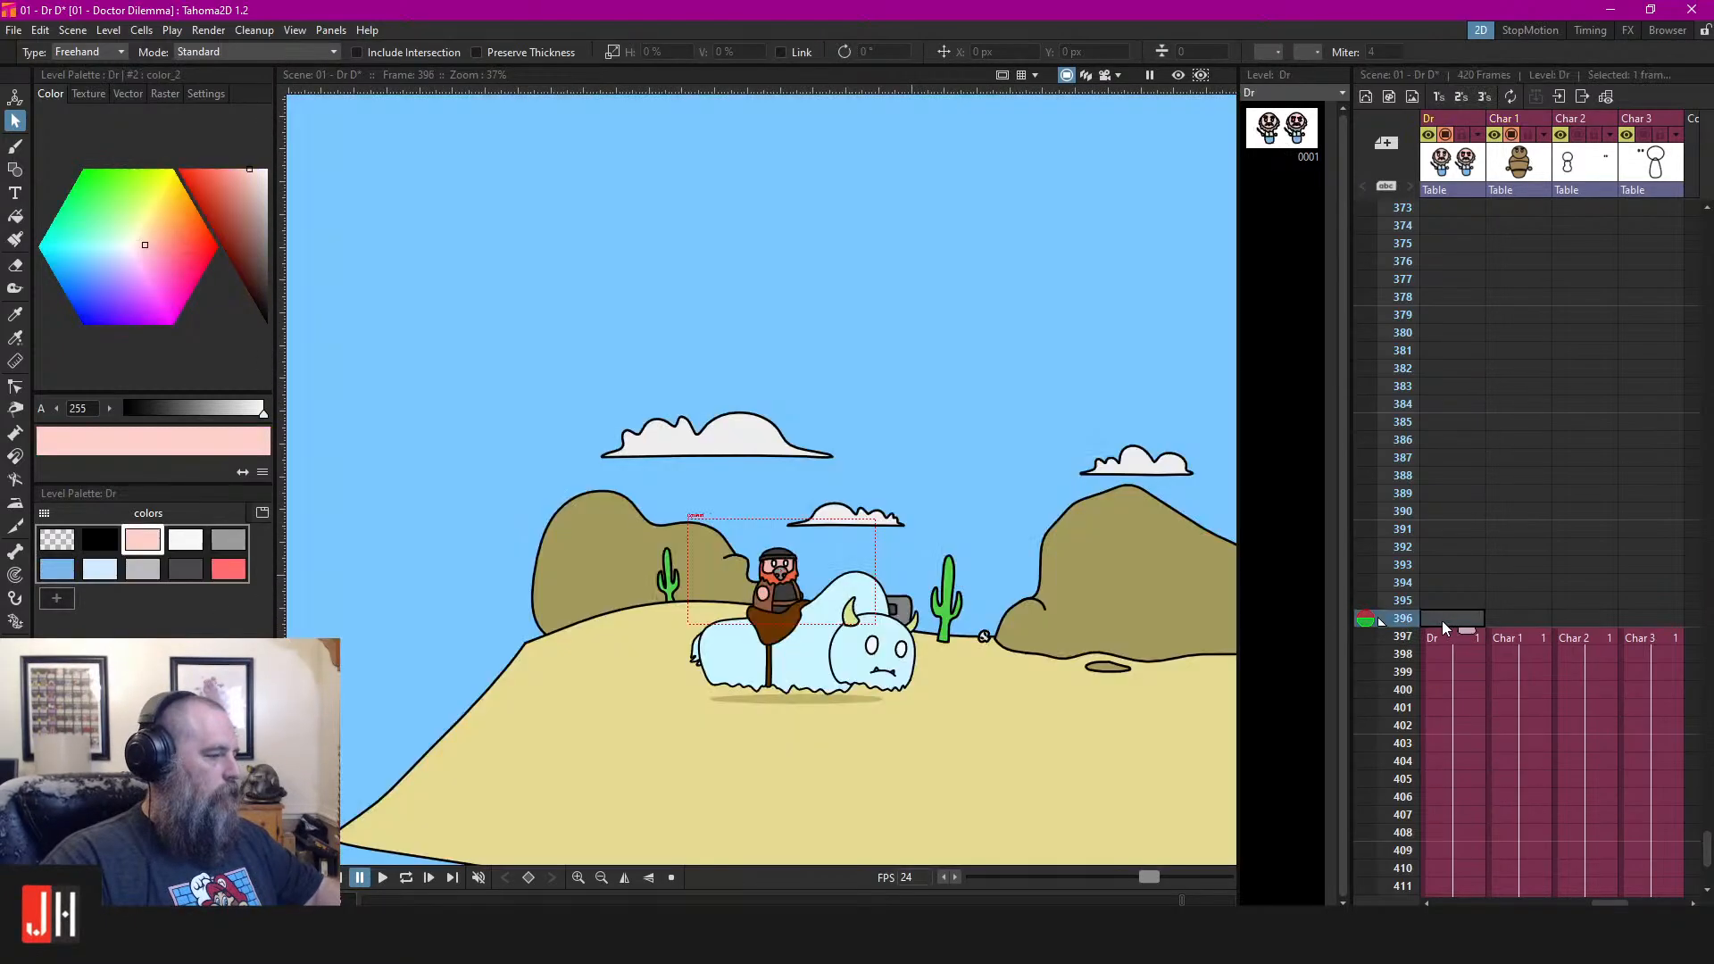
{"action": "scroll", "coordinate": [893, 535], "scroll_direction": "up", "scroll_amount": 2}
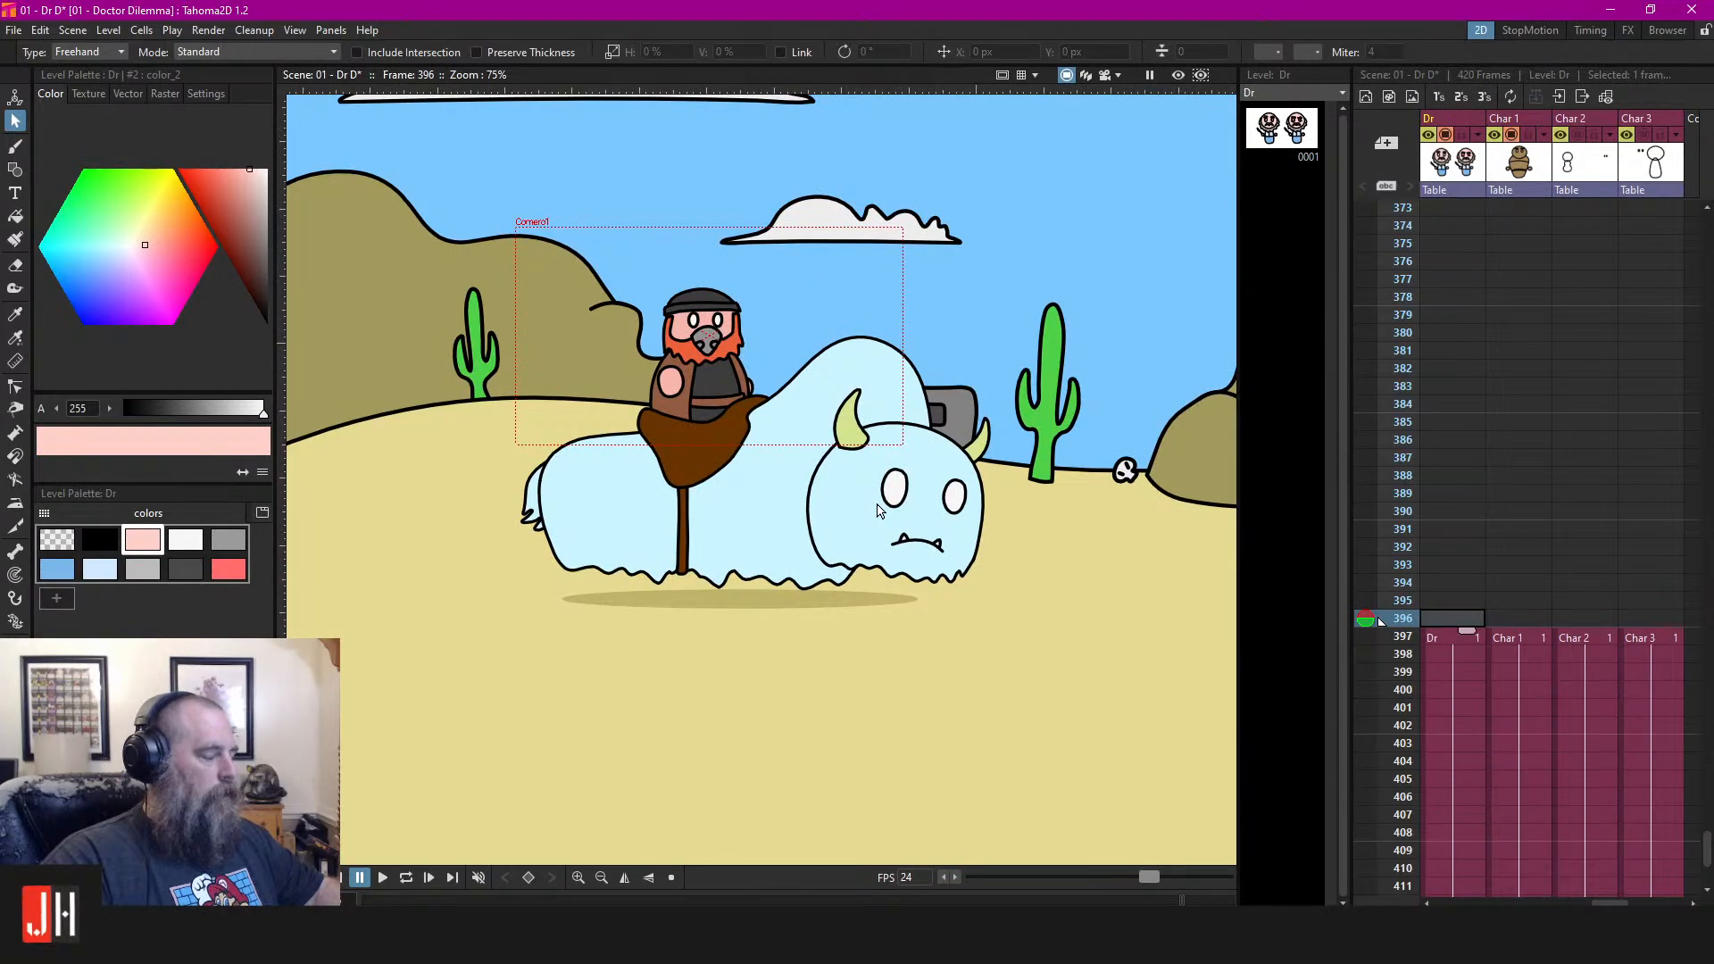
{"action": "key", "text": "l"}
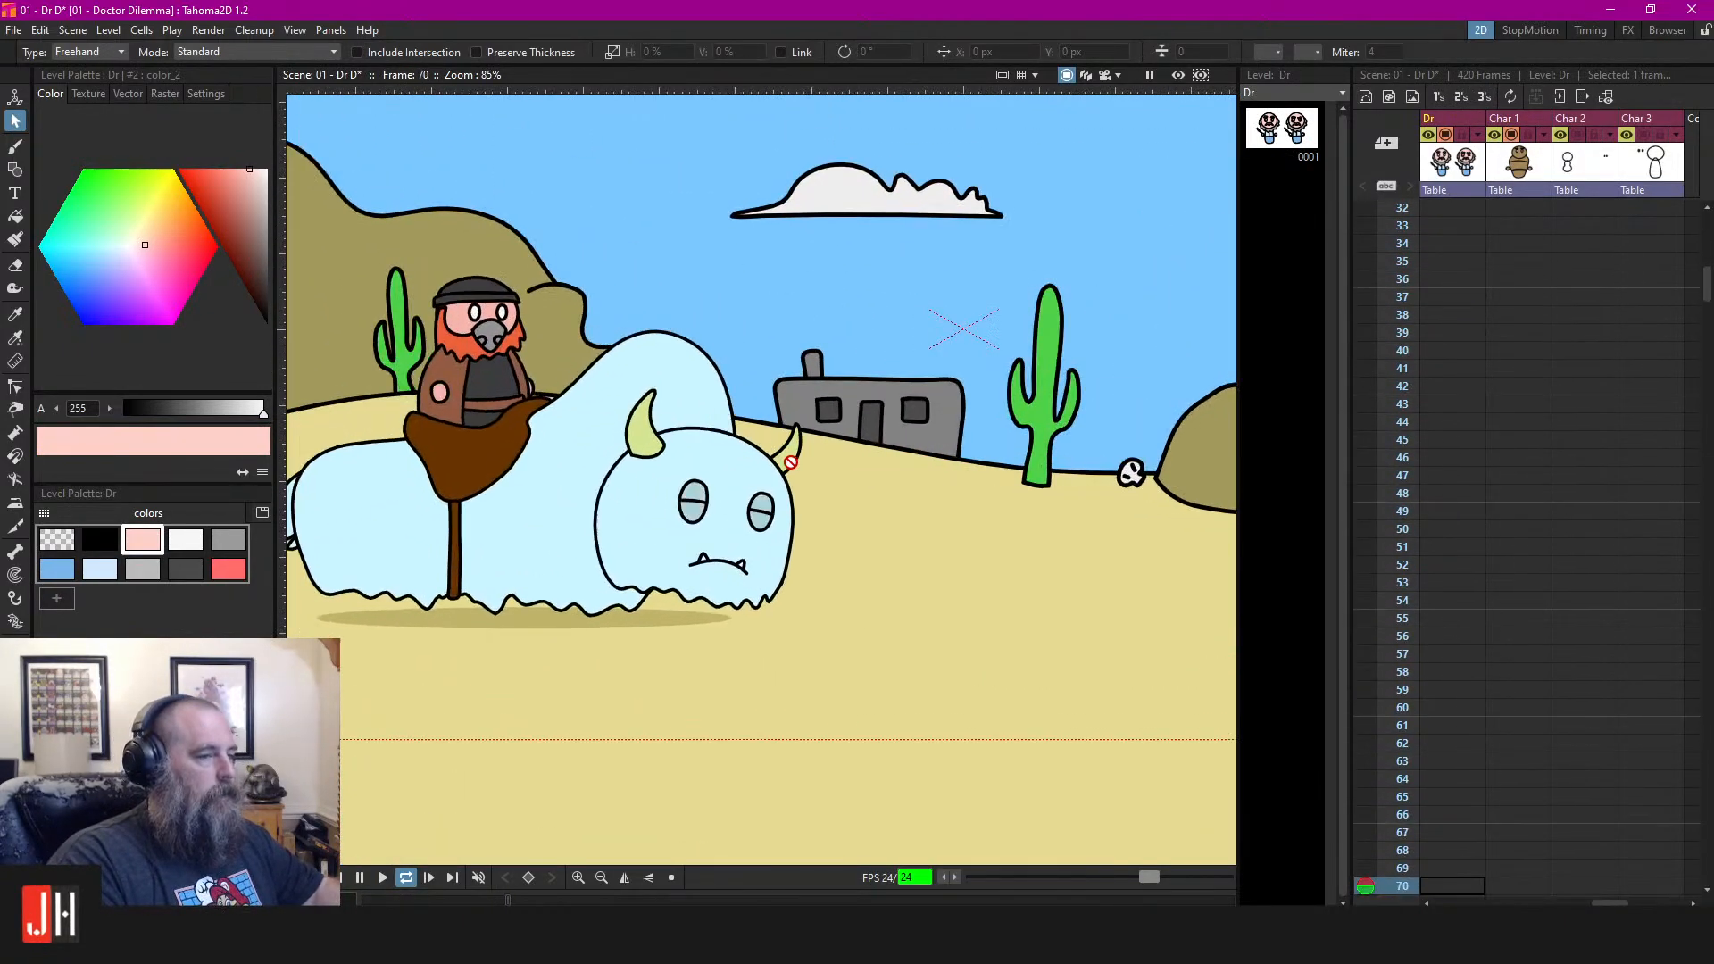
{"action": "key", "text": "l"}
{"action": "scroll", "coordinate": [1556, 578], "scroll_direction": "down", "scroll_amount": 10}
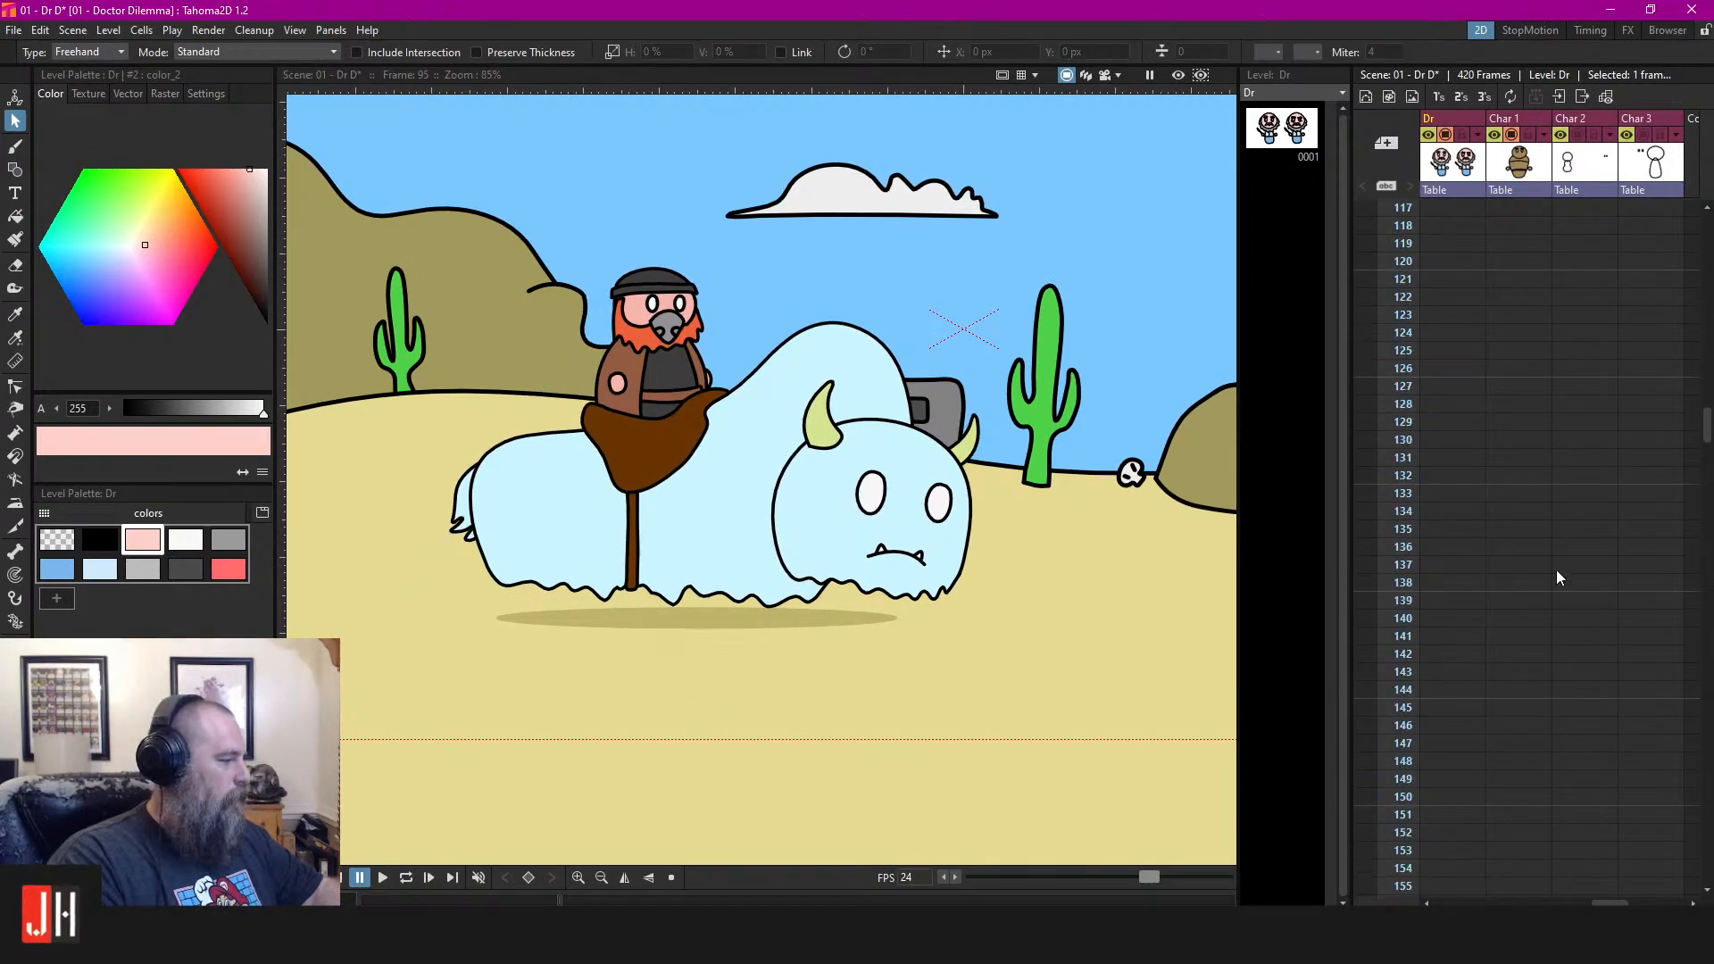
{"action": "left_click_drag", "start_coordinate": [1708, 438], "coordinate": [1709, 888]}
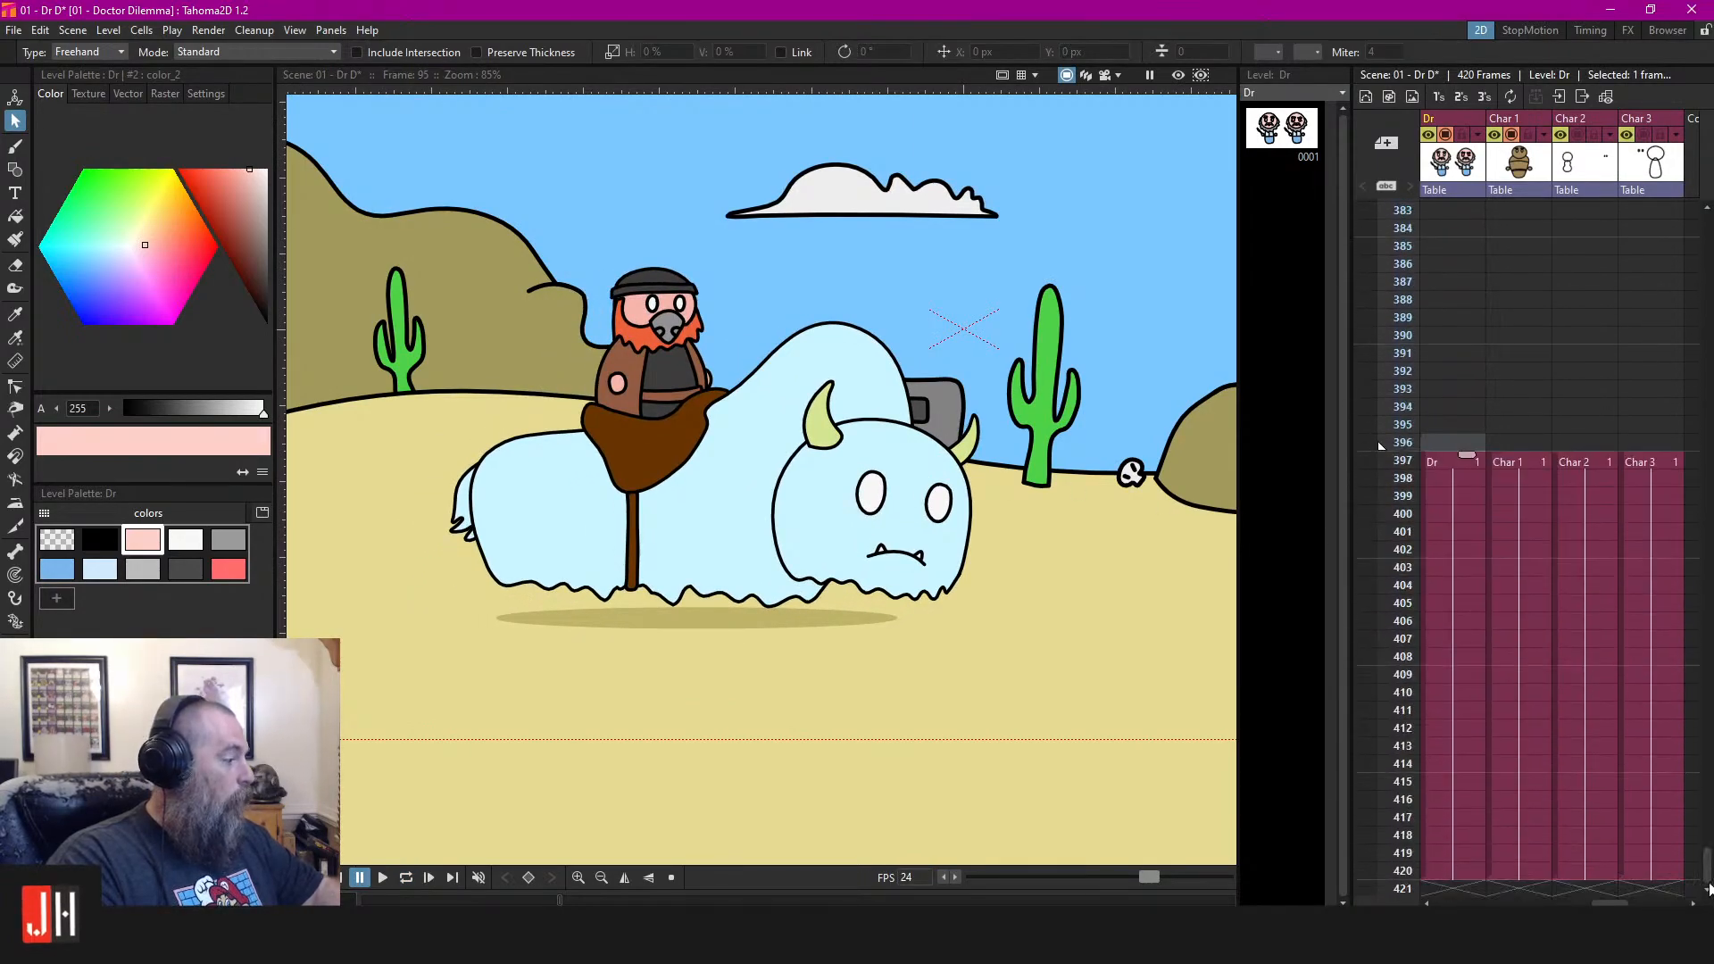
{"action": "left_click", "coordinate": [1515, 473]}
{"action": "scroll", "coordinate": [864, 398], "scroll_direction": "up", "scroll_amount": 3}
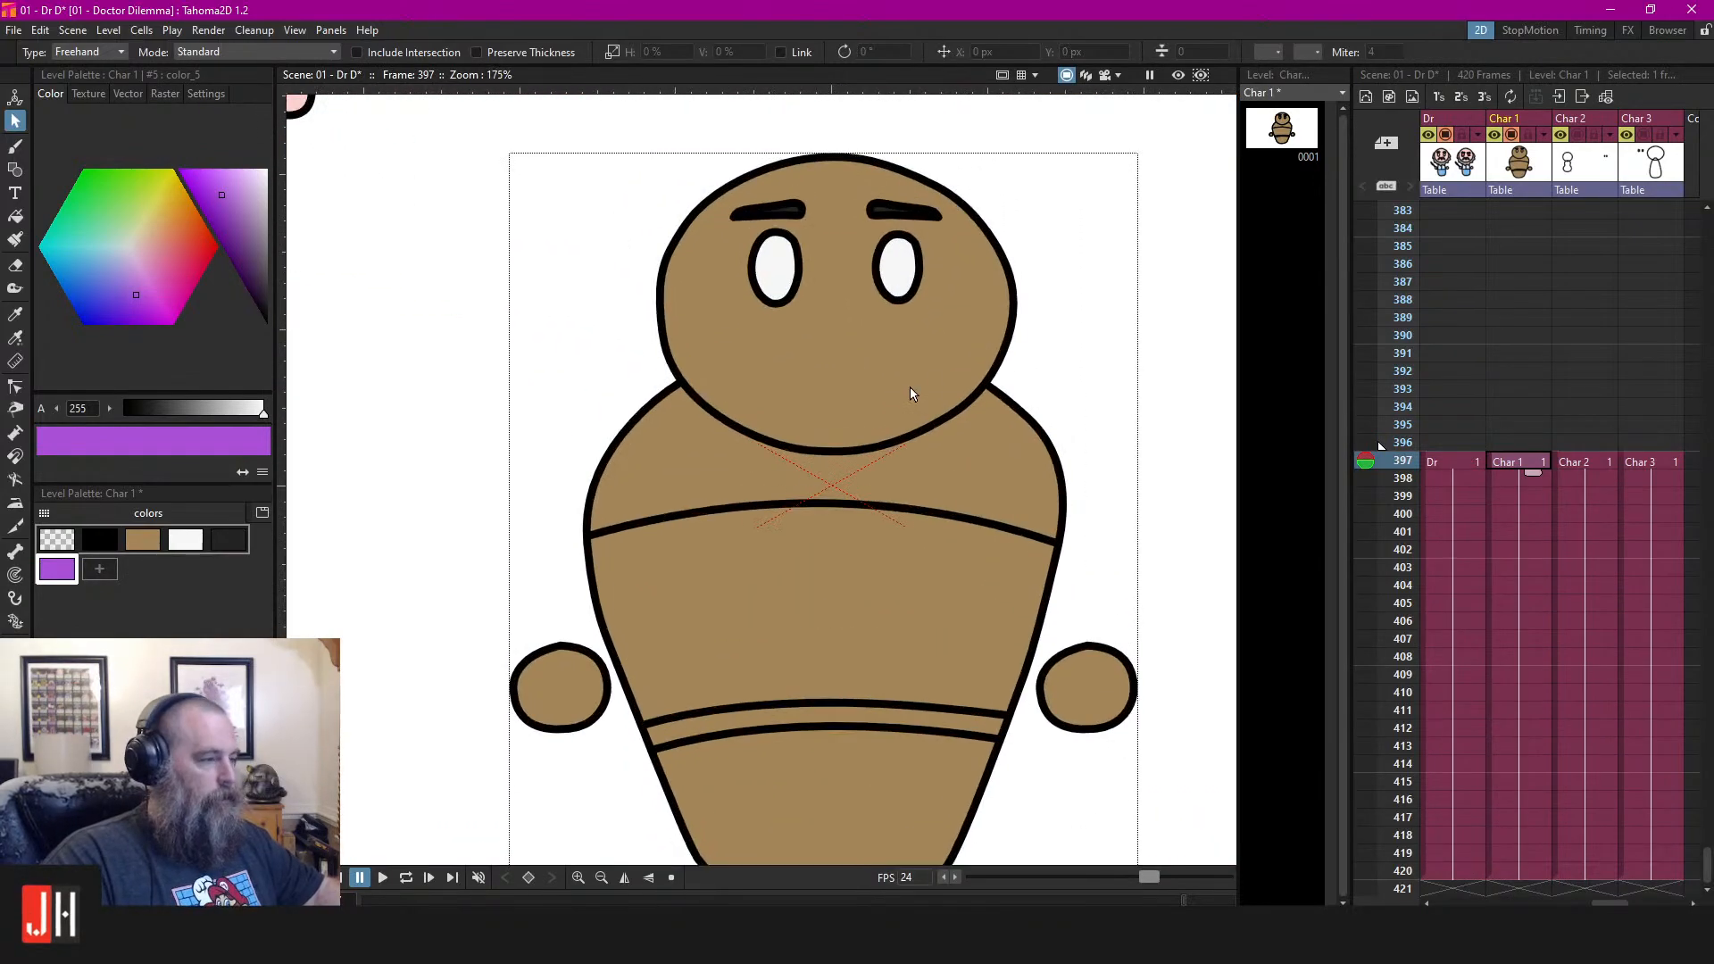
{"action": "scroll", "coordinate": [919, 391], "scroll_direction": "down", "scroll_amount": 3}
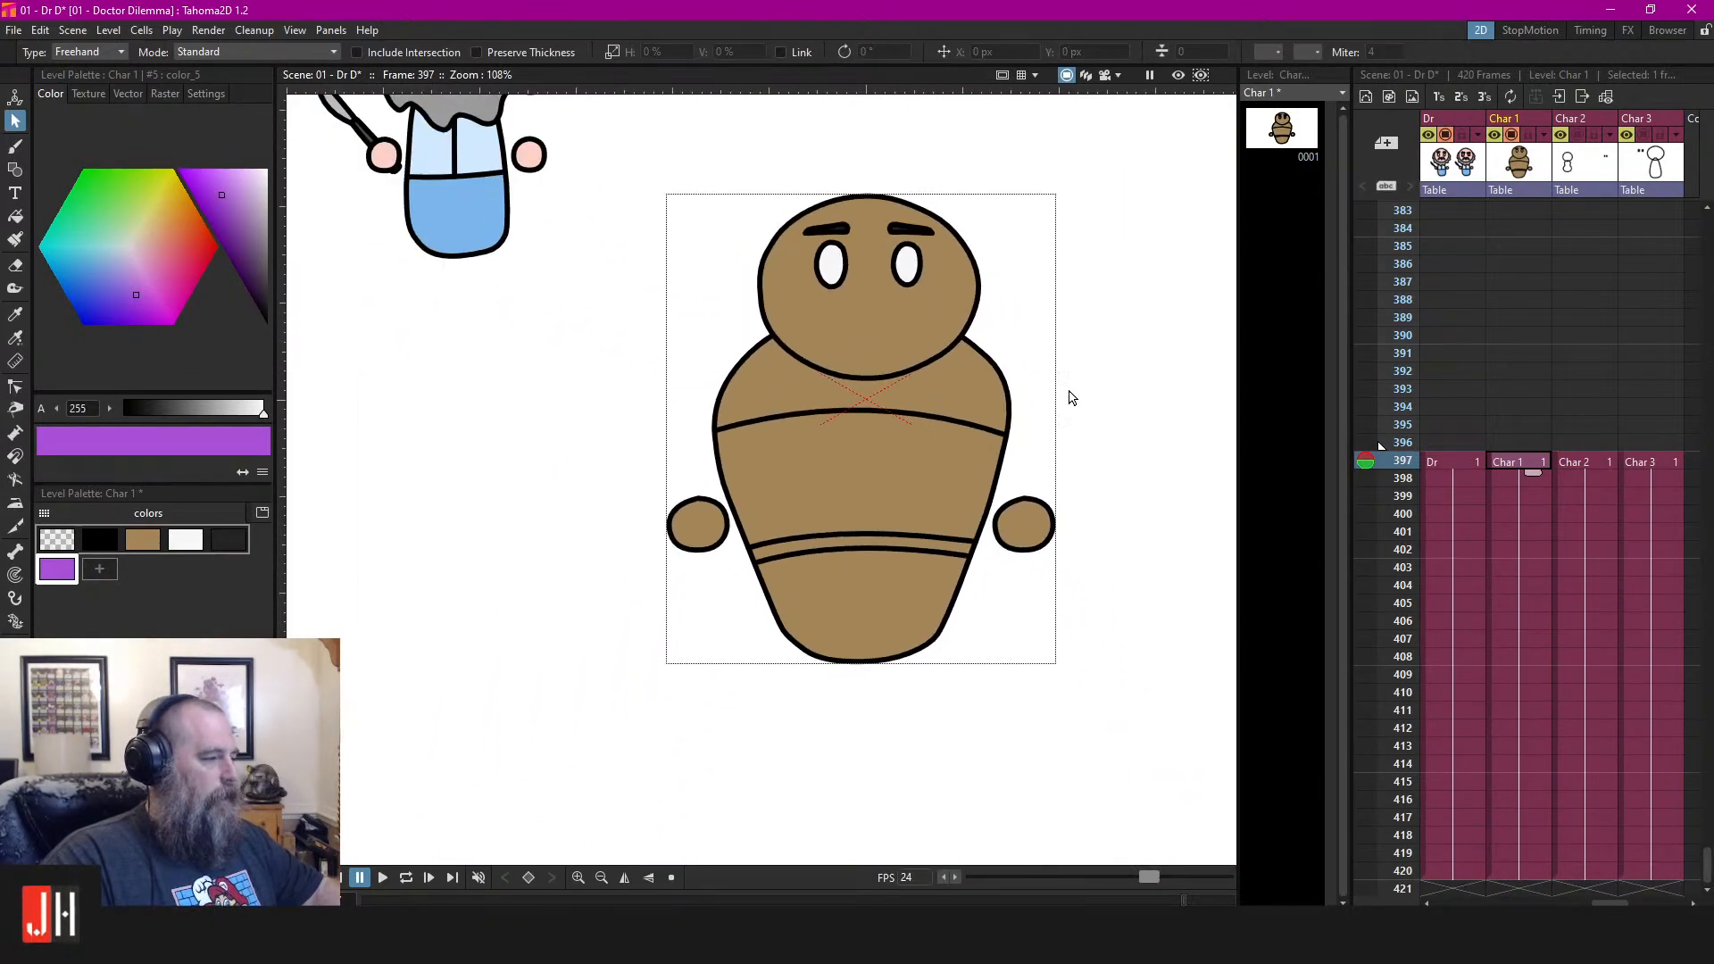
Bring Char 1's grouped body strokes forward in front of the head
{"action": "mouse_move", "coordinate": [1071, 397]}
{"action": "left_mouse_down"}
{"action": "mouse_move", "coordinate": [852, 268]}
{"action": "mouse_move", "coordinate": [728, 589]}
{"action": "mouse_move", "coordinate": [1062, 509]}
{"action": "mouse_move", "coordinate": [964, 308]}
{"action": "mouse_move", "coordinate": [688, 318]}
{"action": "mouse_move", "coordinate": [903, 746]}
{"action": "mouse_move", "coordinate": [1025, 332]}
{"action": "left_mouse_up"}
{"action": "left_click", "coordinate": [1089, 345]}
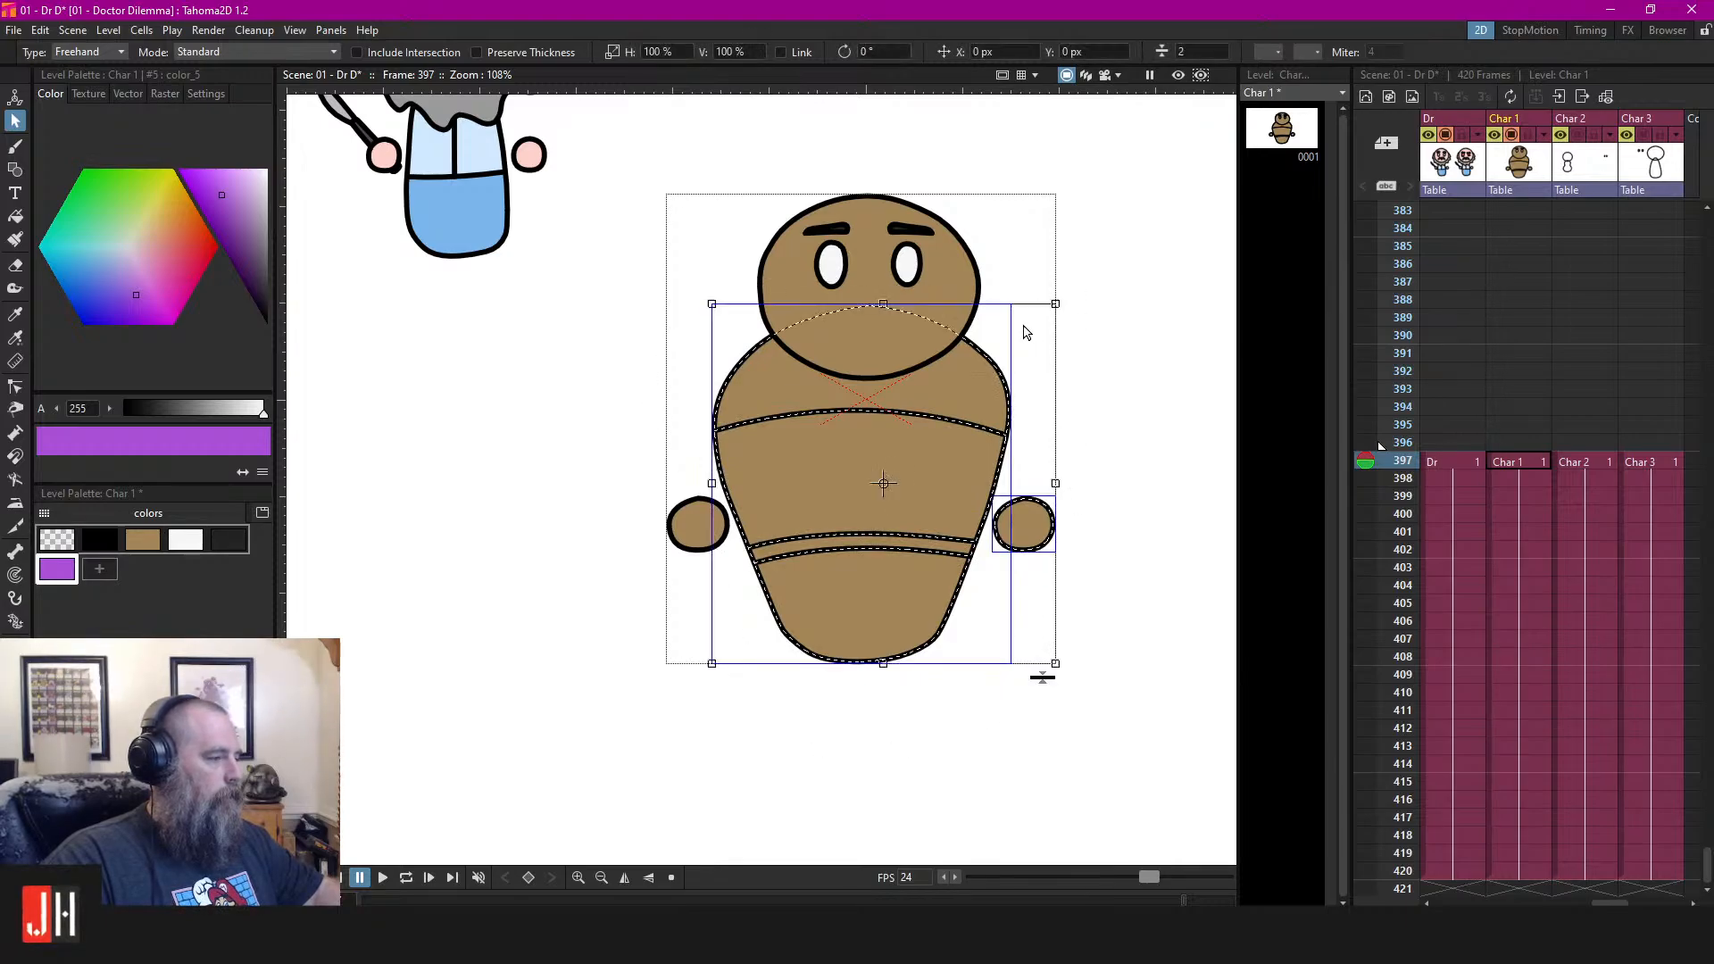
{"action": "key", "text": "ctrl+]"}
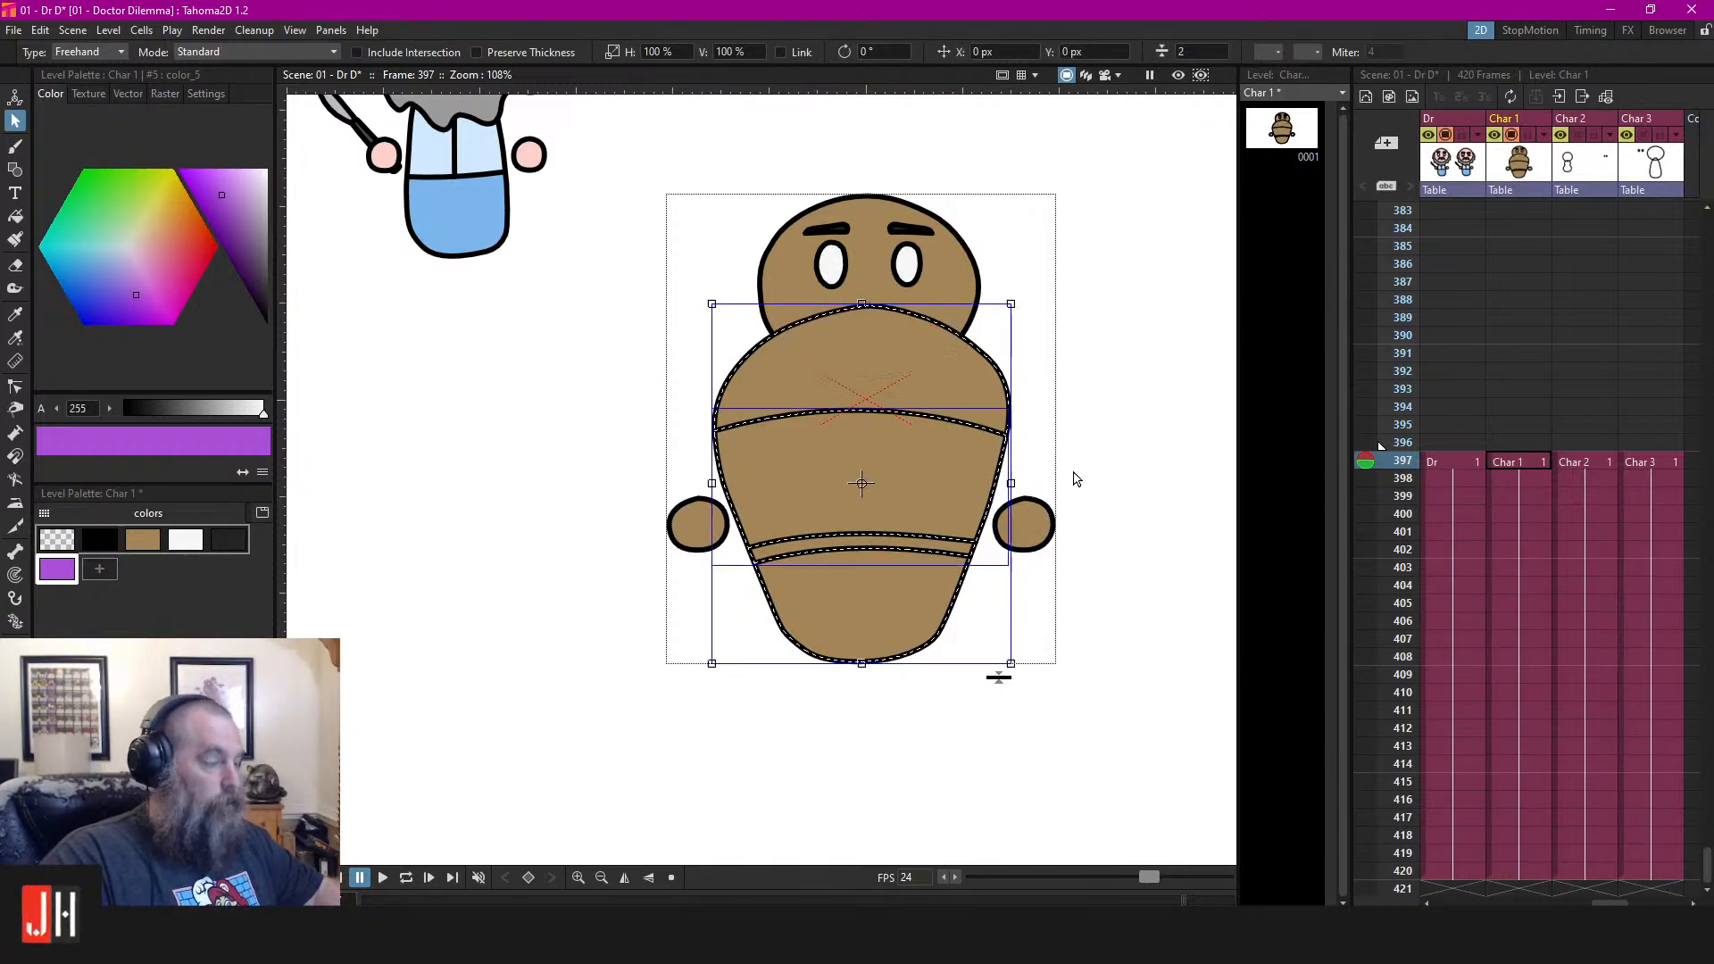
{"action": "left_click", "coordinate": [1094, 452]}
Try filling the whole body shape with the purple style
{"action": "key", "text": "f"}
{"action": "left_click", "coordinate": [900, 432]}
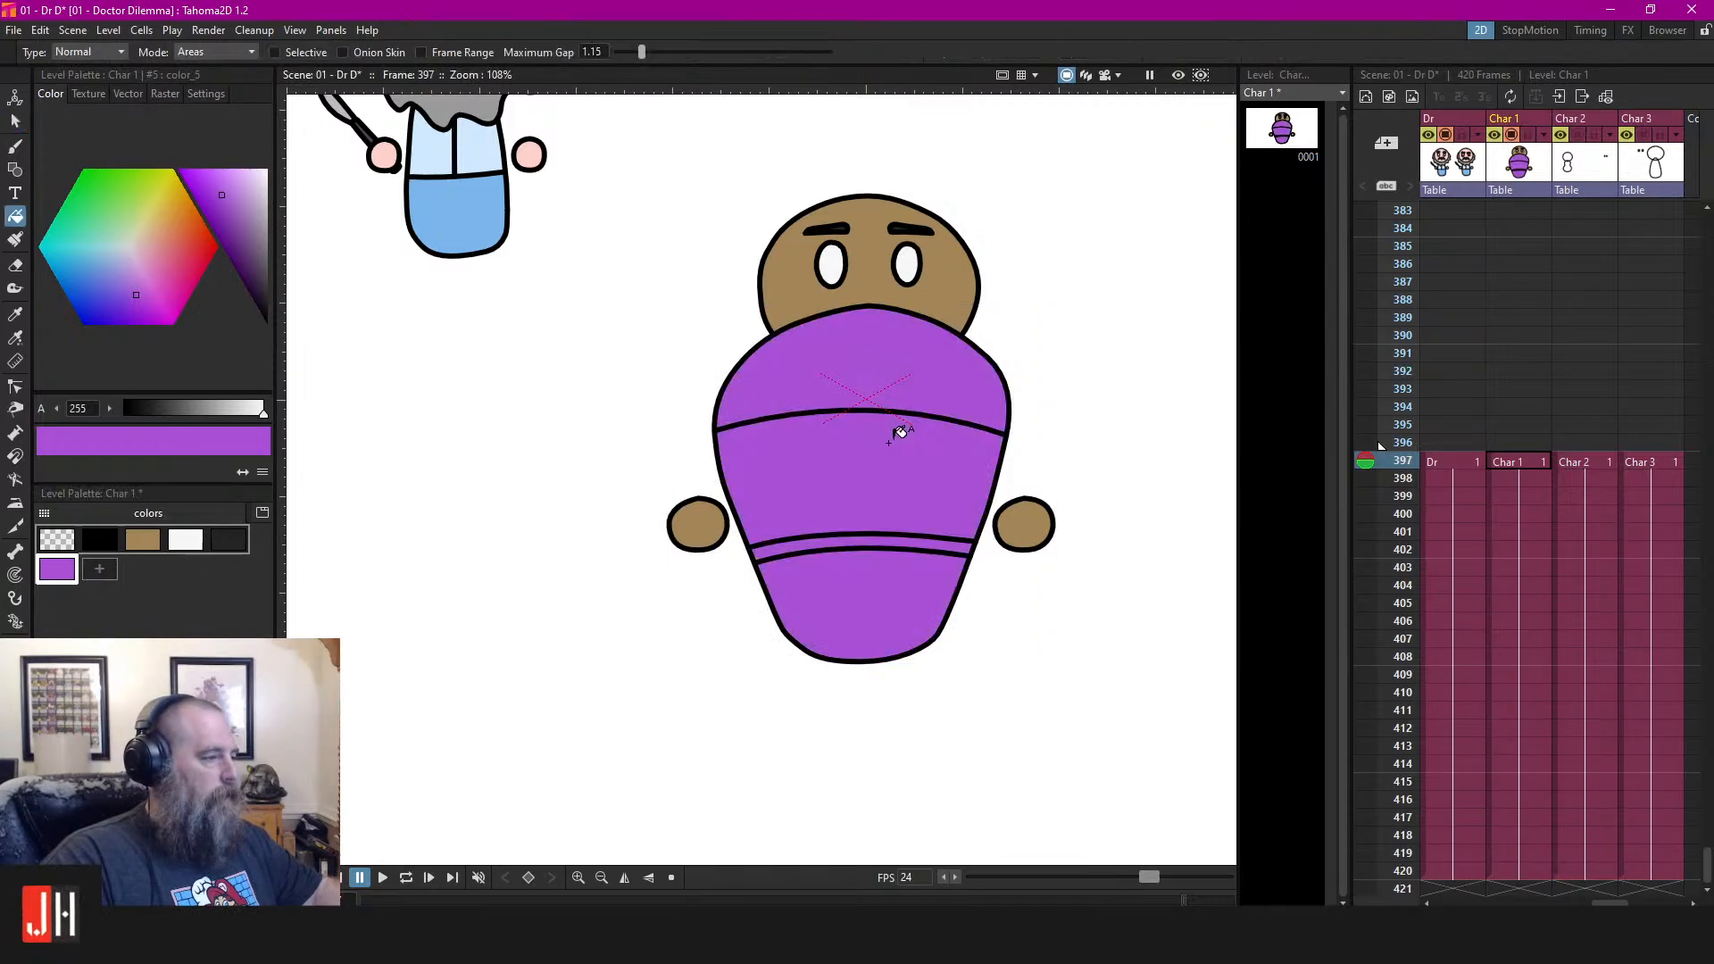
{"action": "key", "text": "ctrl+z"}
{"action": "key", "text": "s"}
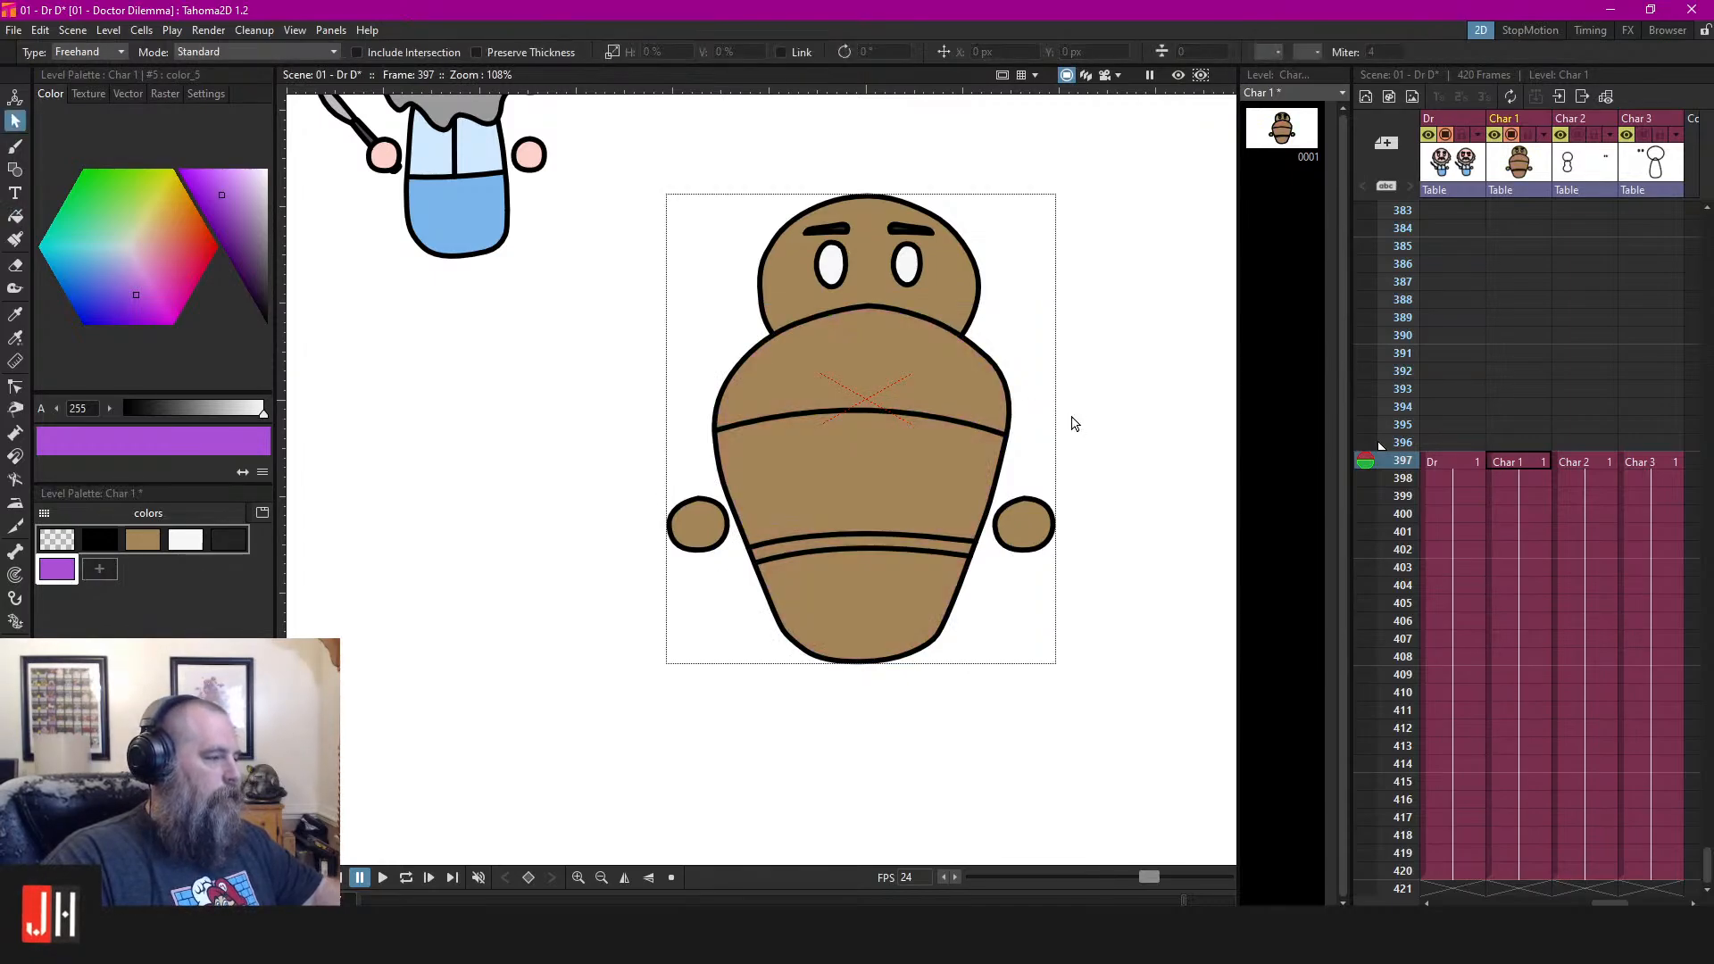
Ungroup Char 1's body so its outline and crossing lines can be selected individually
{"action": "left_click", "coordinate": [956, 428]}
{"action": "left_click", "coordinate": [1105, 432]}
{"action": "scroll", "coordinate": [957, 498], "scroll_direction": "up", "scroll_amount": 2}
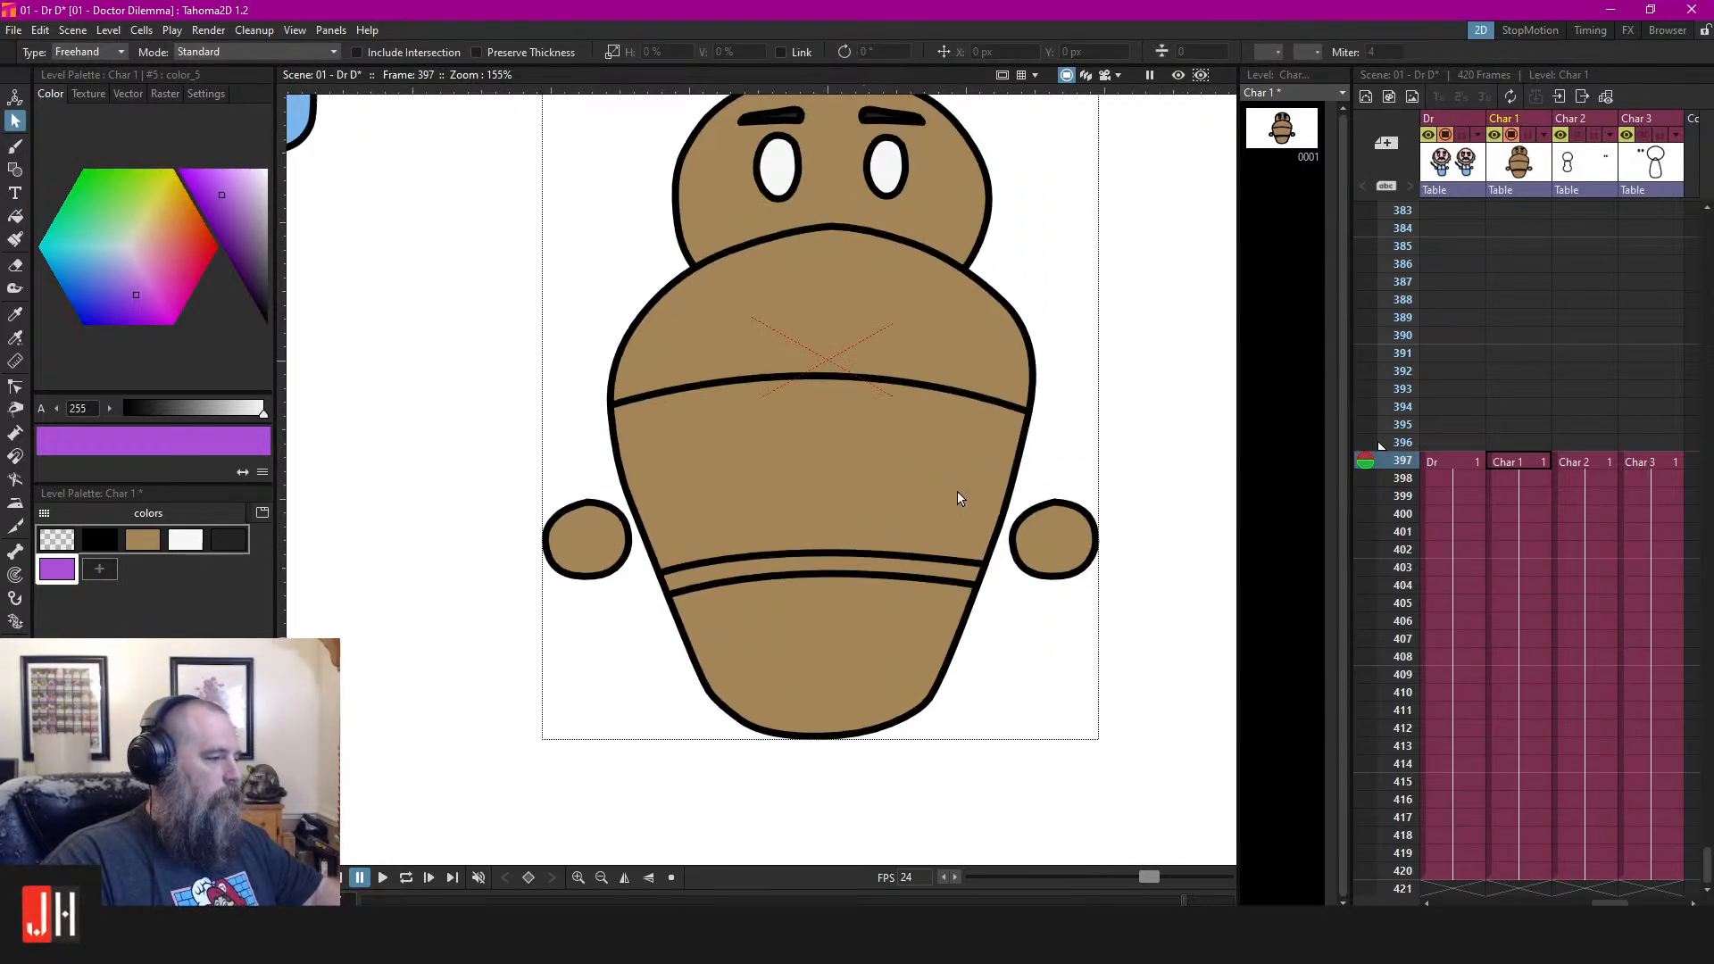
{"action": "left_click", "coordinate": [857, 382]}
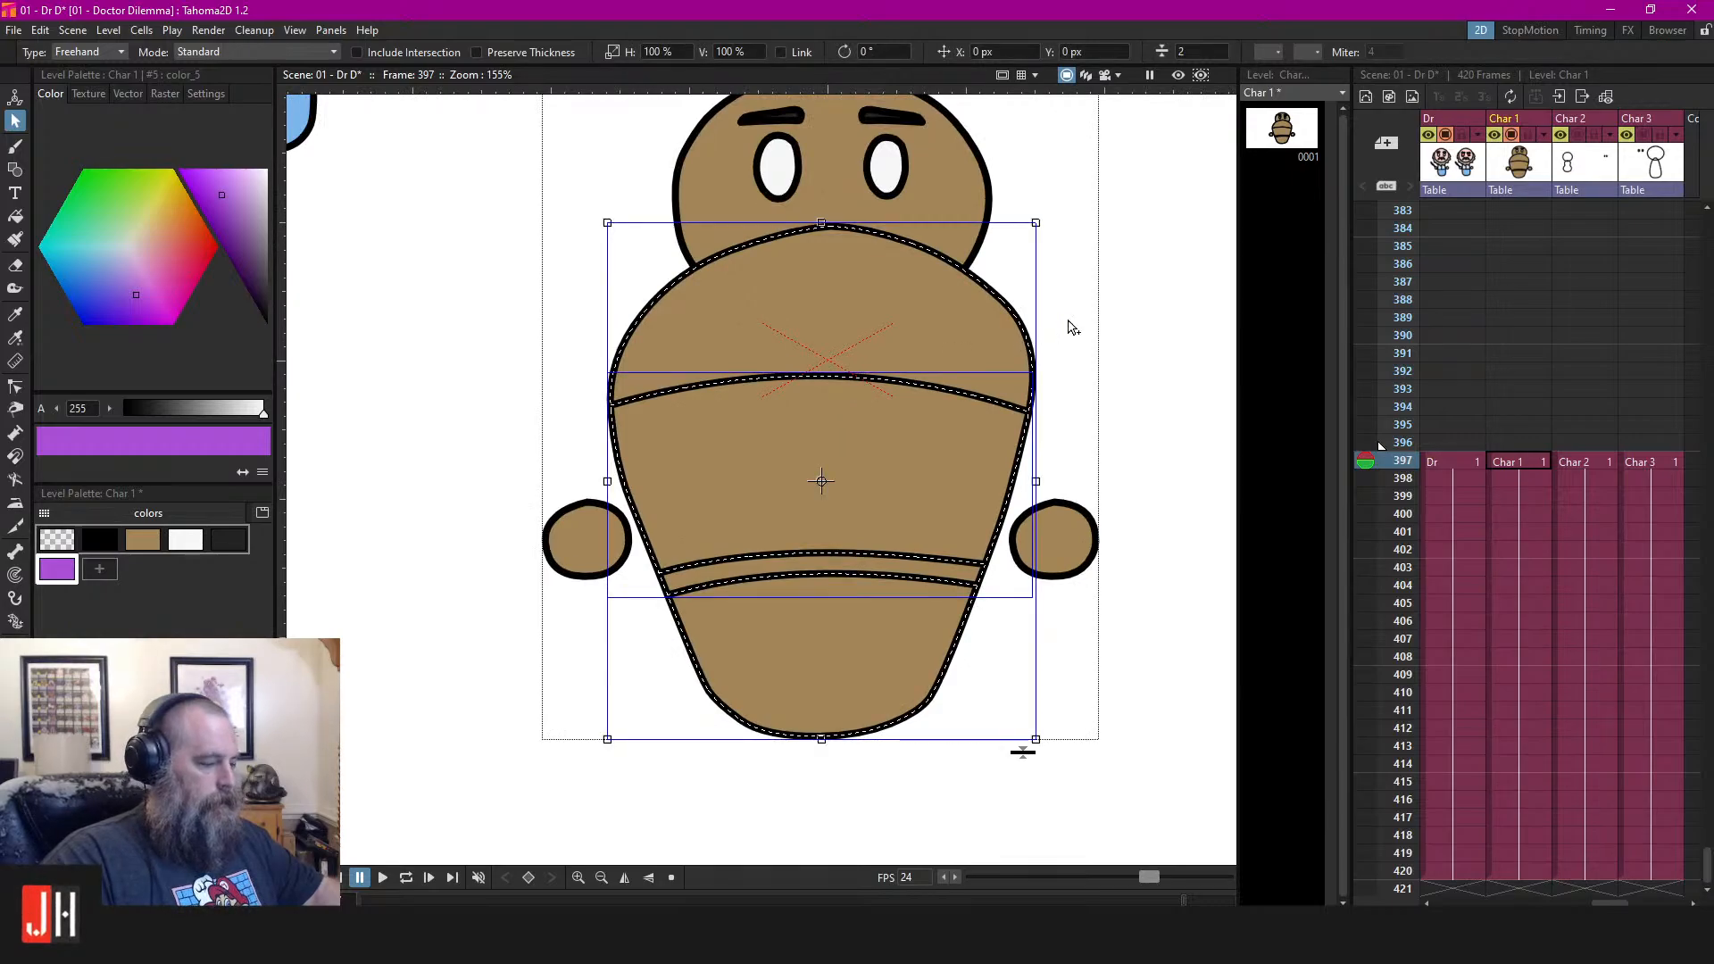
{"action": "left_click", "coordinate": [1036, 323]}
Examine how Char 1's eyes and head sit with the body after the ungrouping
{"action": "scroll", "coordinate": [928, 340], "scroll_direction": "down", "scroll_amount": 2}
{"action": "scroll", "coordinate": [927, 355], "scroll_direction": "up", "scroll_amount": 10}
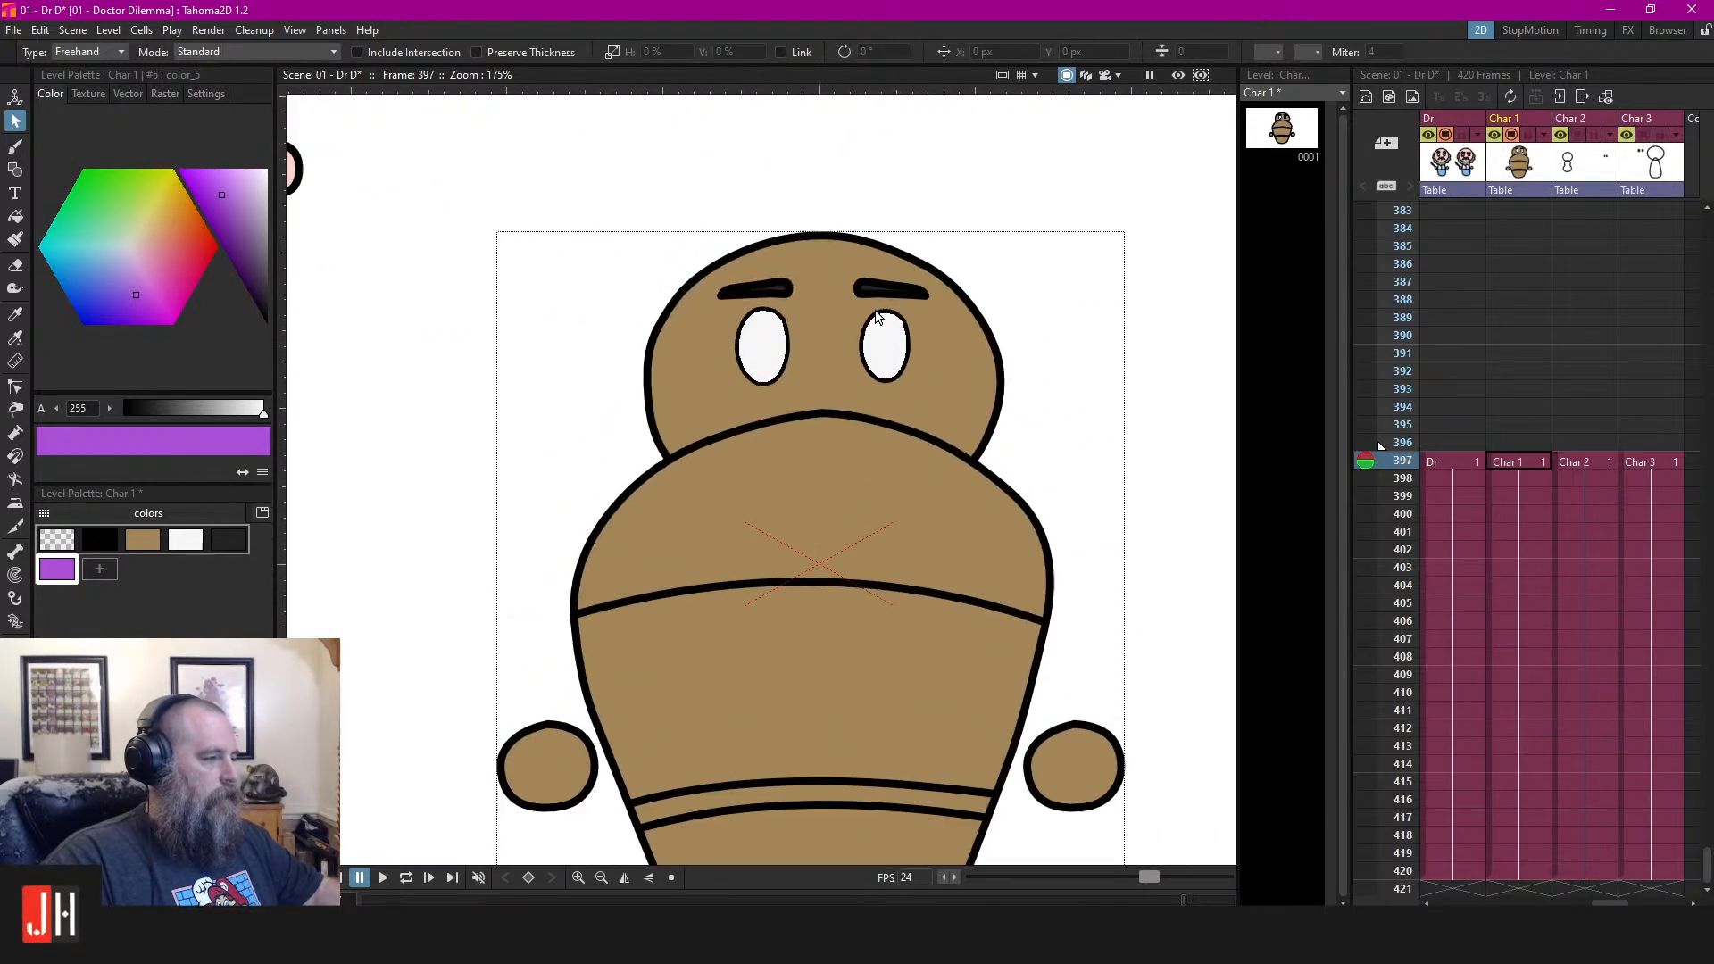
{"action": "scroll", "coordinate": [926, 355], "scroll_direction": "down", "scroll_amount": 6}
{"action": "left_click", "coordinate": [928, 367]}
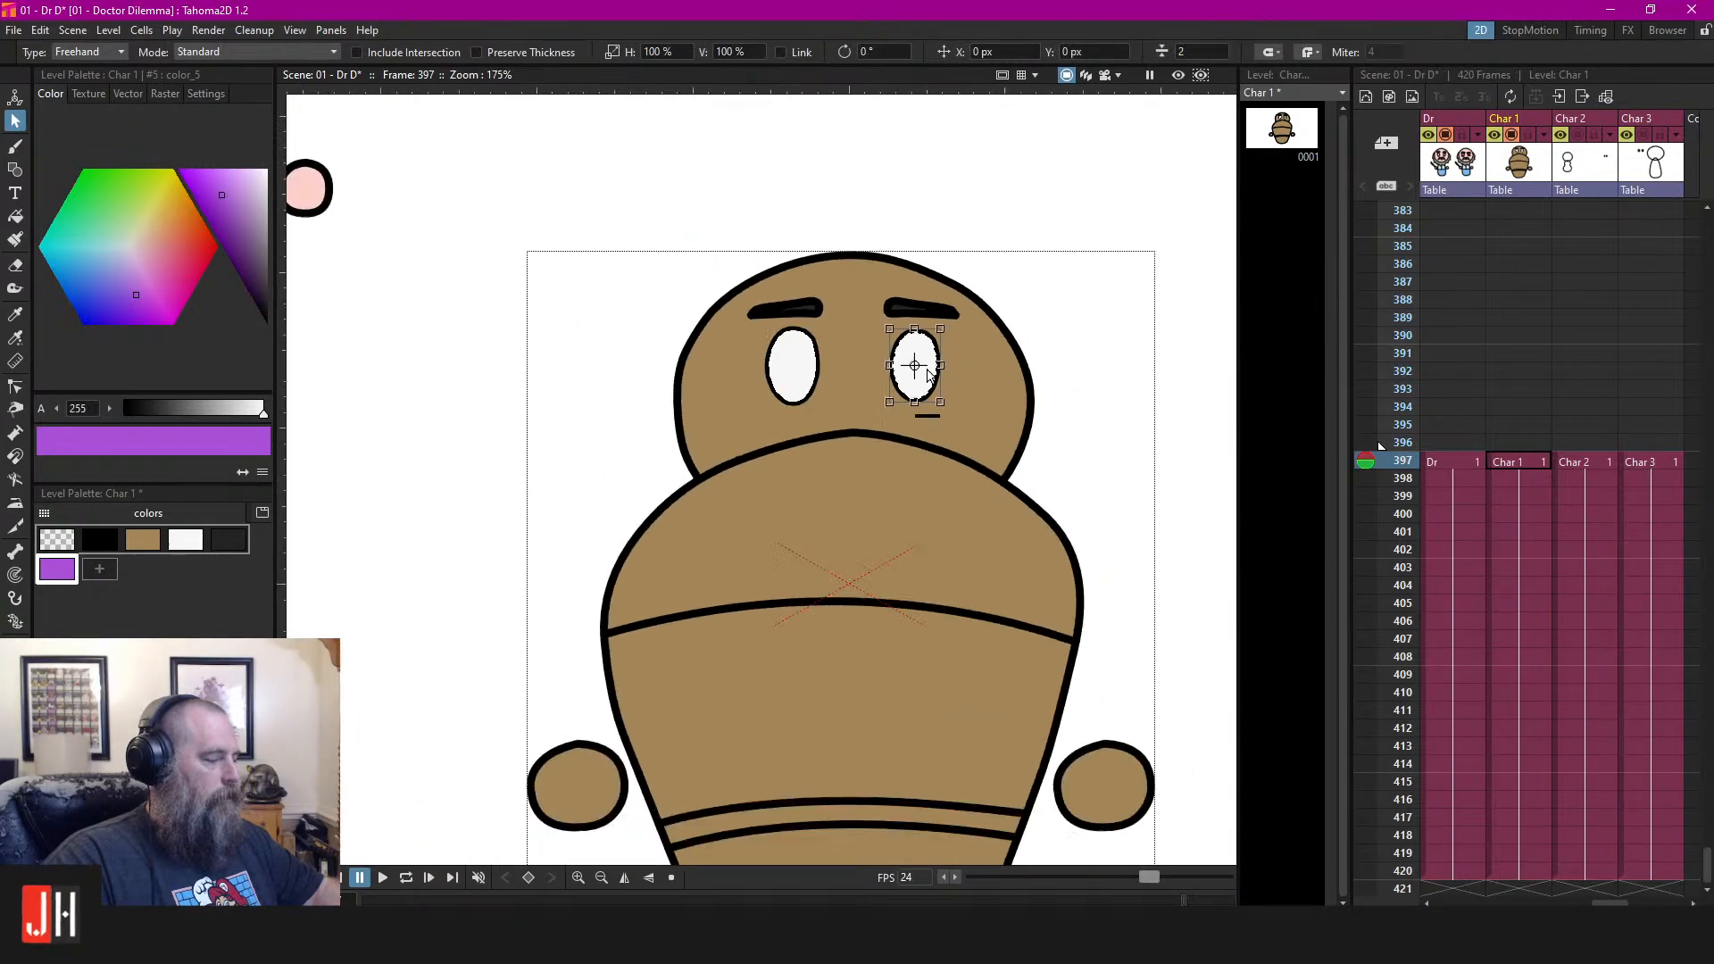
{"action": "left_click", "coordinate": [1082, 420]}
{"action": "left_click_drag", "start_coordinate": [1081, 422], "coordinate": [971, 345]}
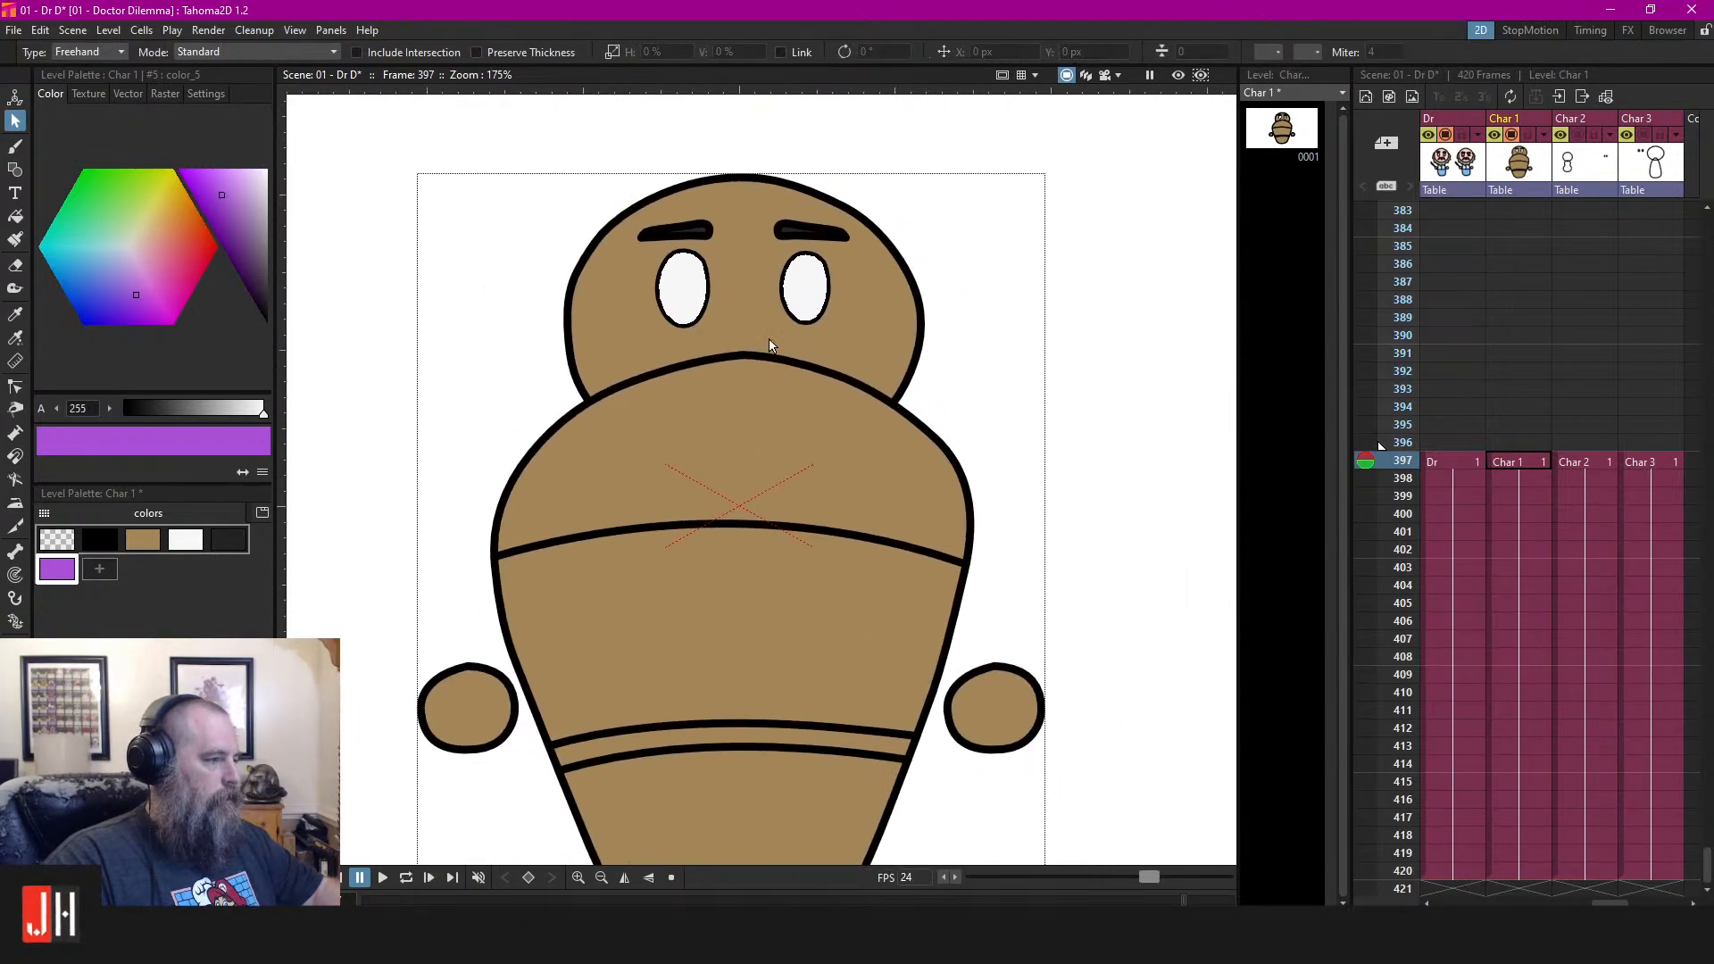
{"action": "scroll", "coordinate": [694, 321], "scroll_direction": "down", "scroll_amount": 5}
{"action": "scroll", "coordinate": [750, 470], "scroll_direction": "up", "scroll_amount": 4}
Delete the chest line and both waistband lines crossing Char 1's body, leaving only the outline
{"action": "left_click", "coordinate": [815, 435]}
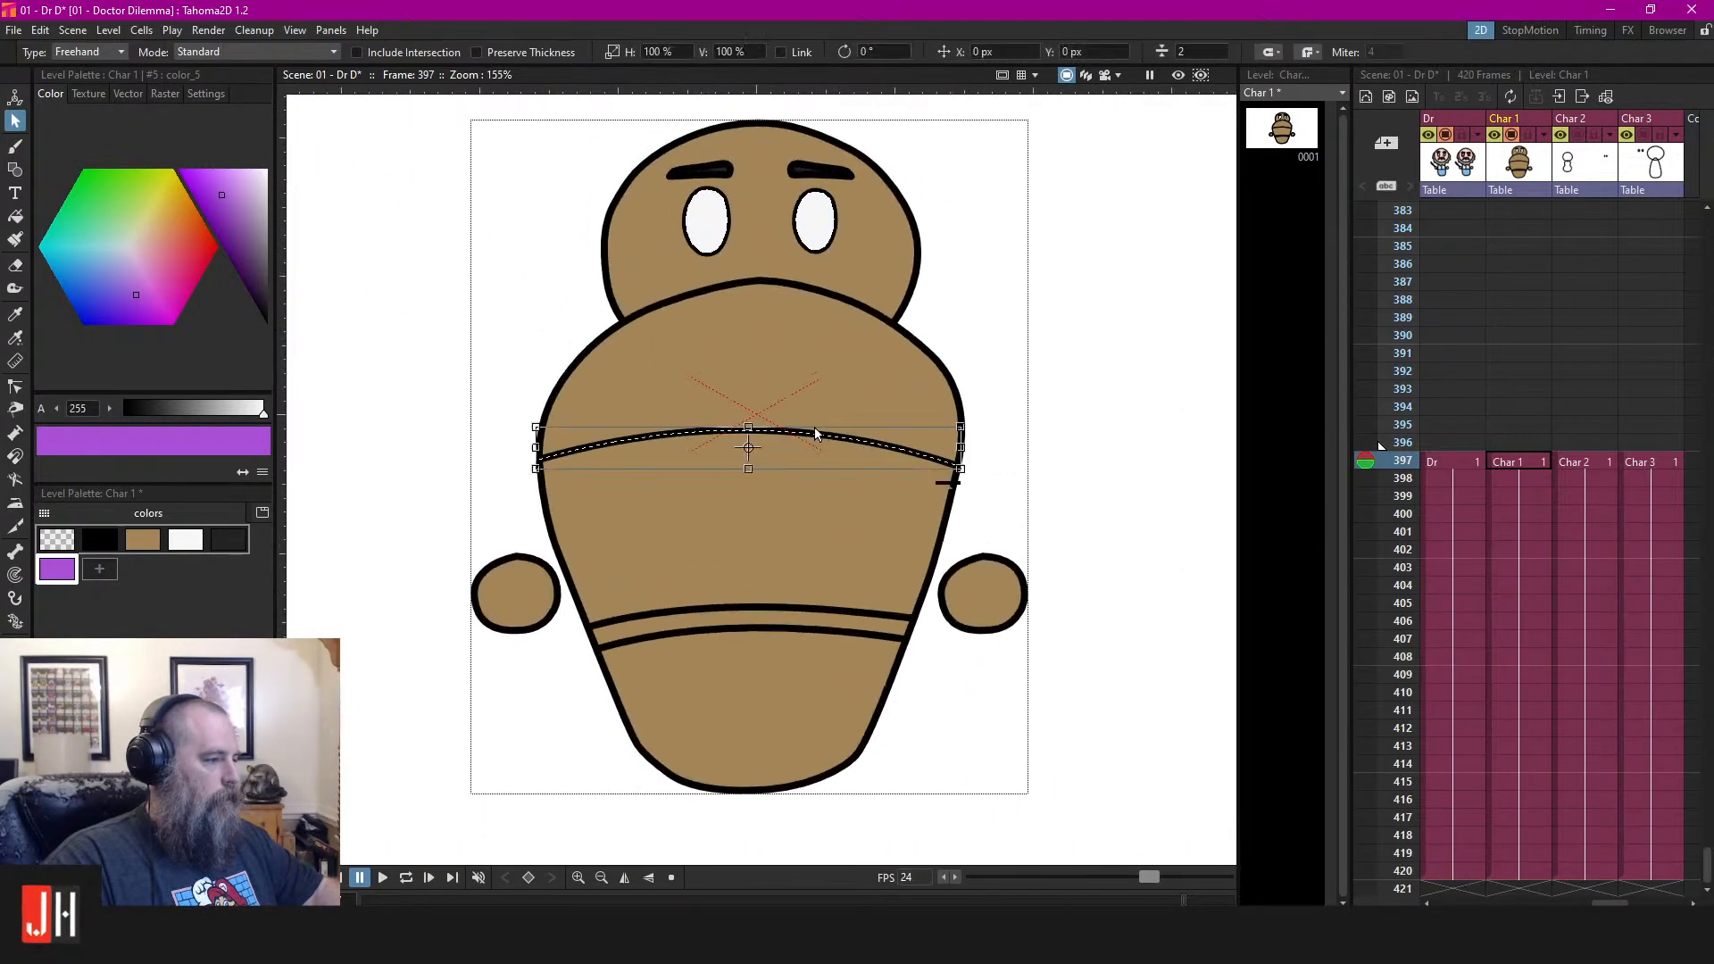
{"action": "left_click", "coordinate": [808, 616], "text": "shift"}
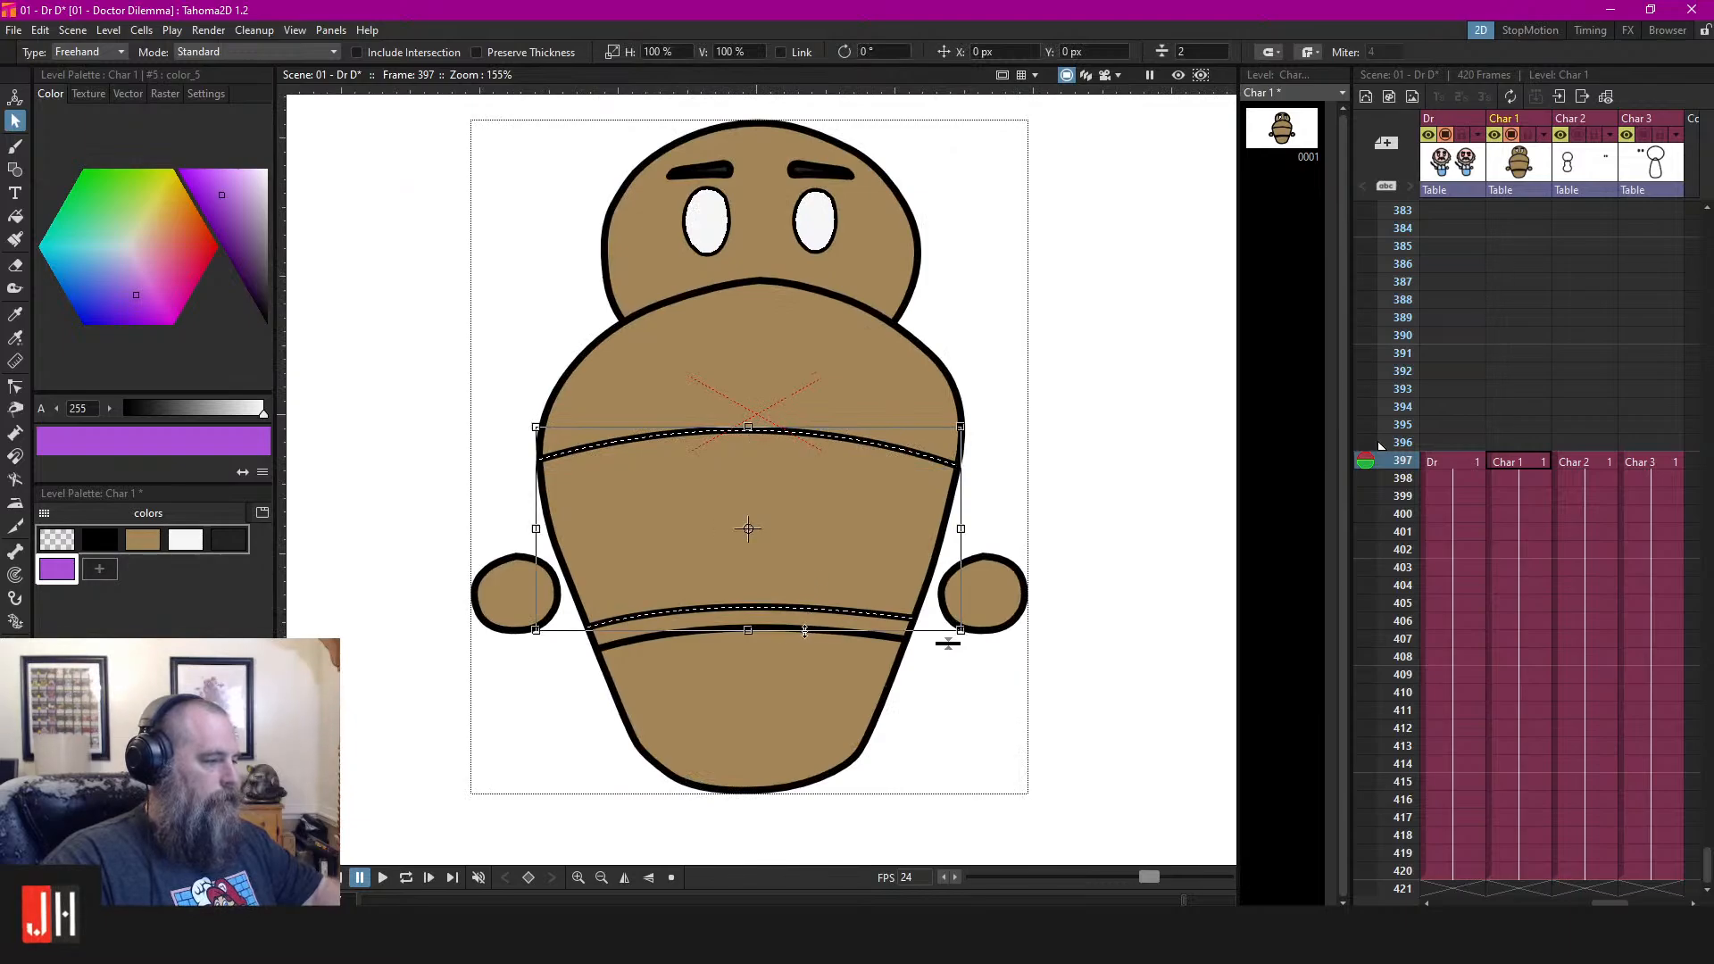
{"action": "left_click", "coordinate": [889, 647], "text": "shift"}
{"action": "key", "text": "Delete"}
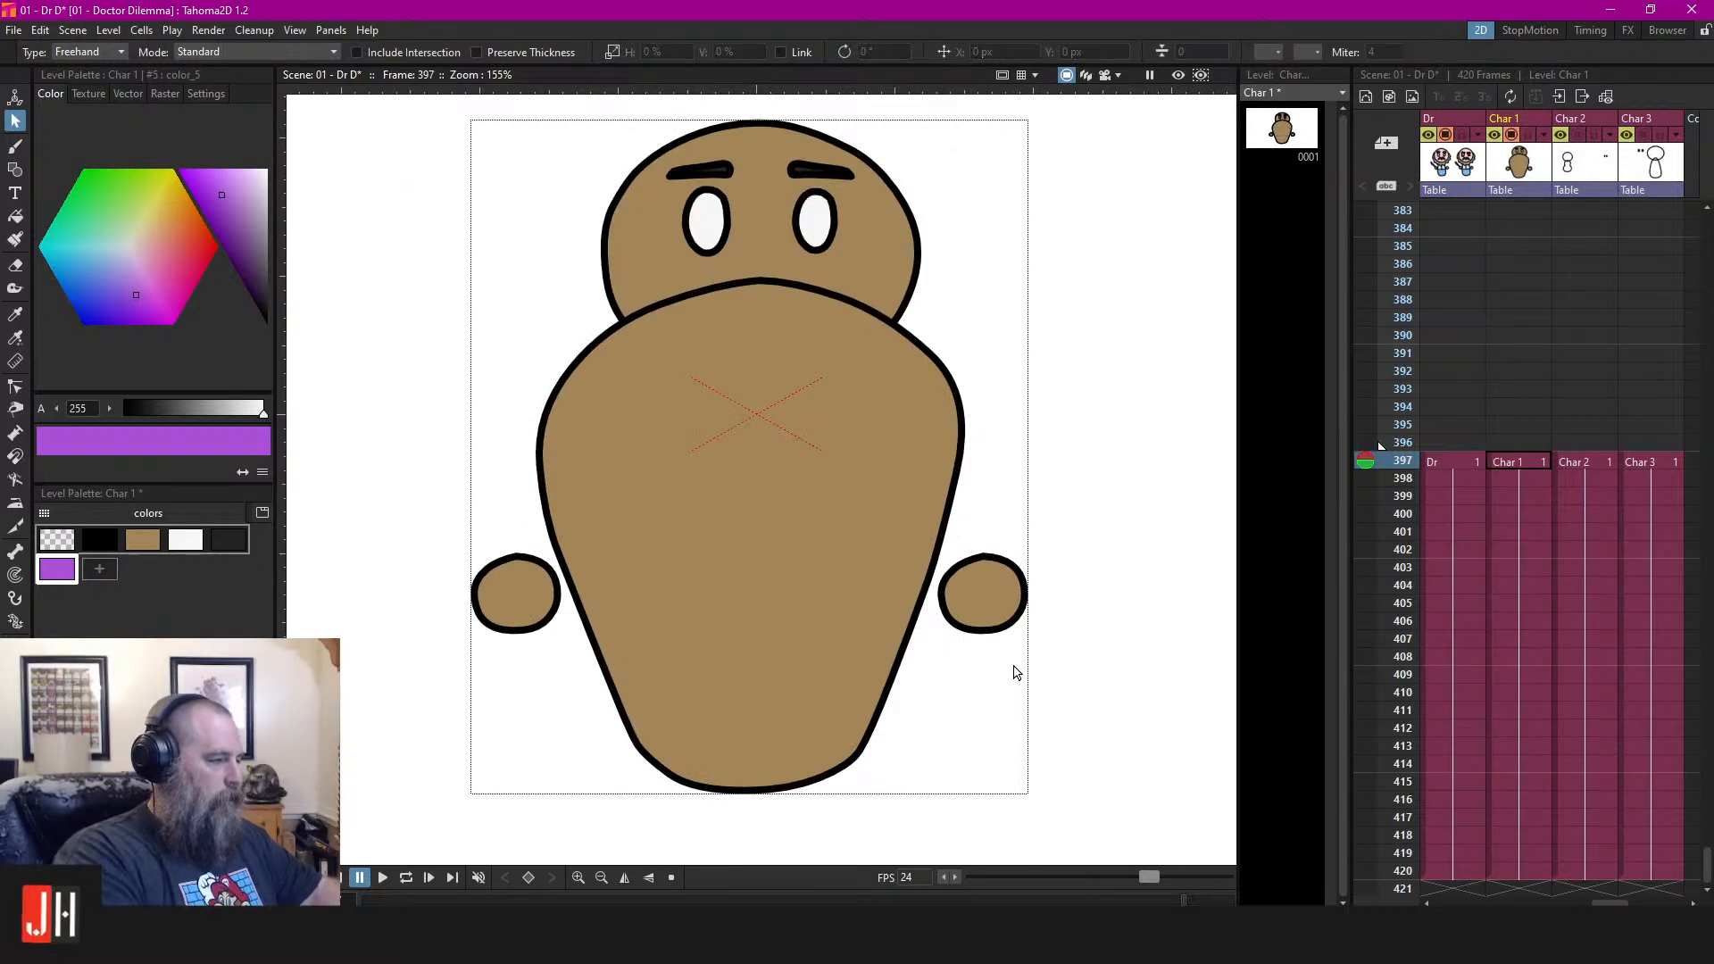
{"action": "left_click", "coordinate": [919, 355]}
{"action": "left_click", "coordinate": [1047, 336]}
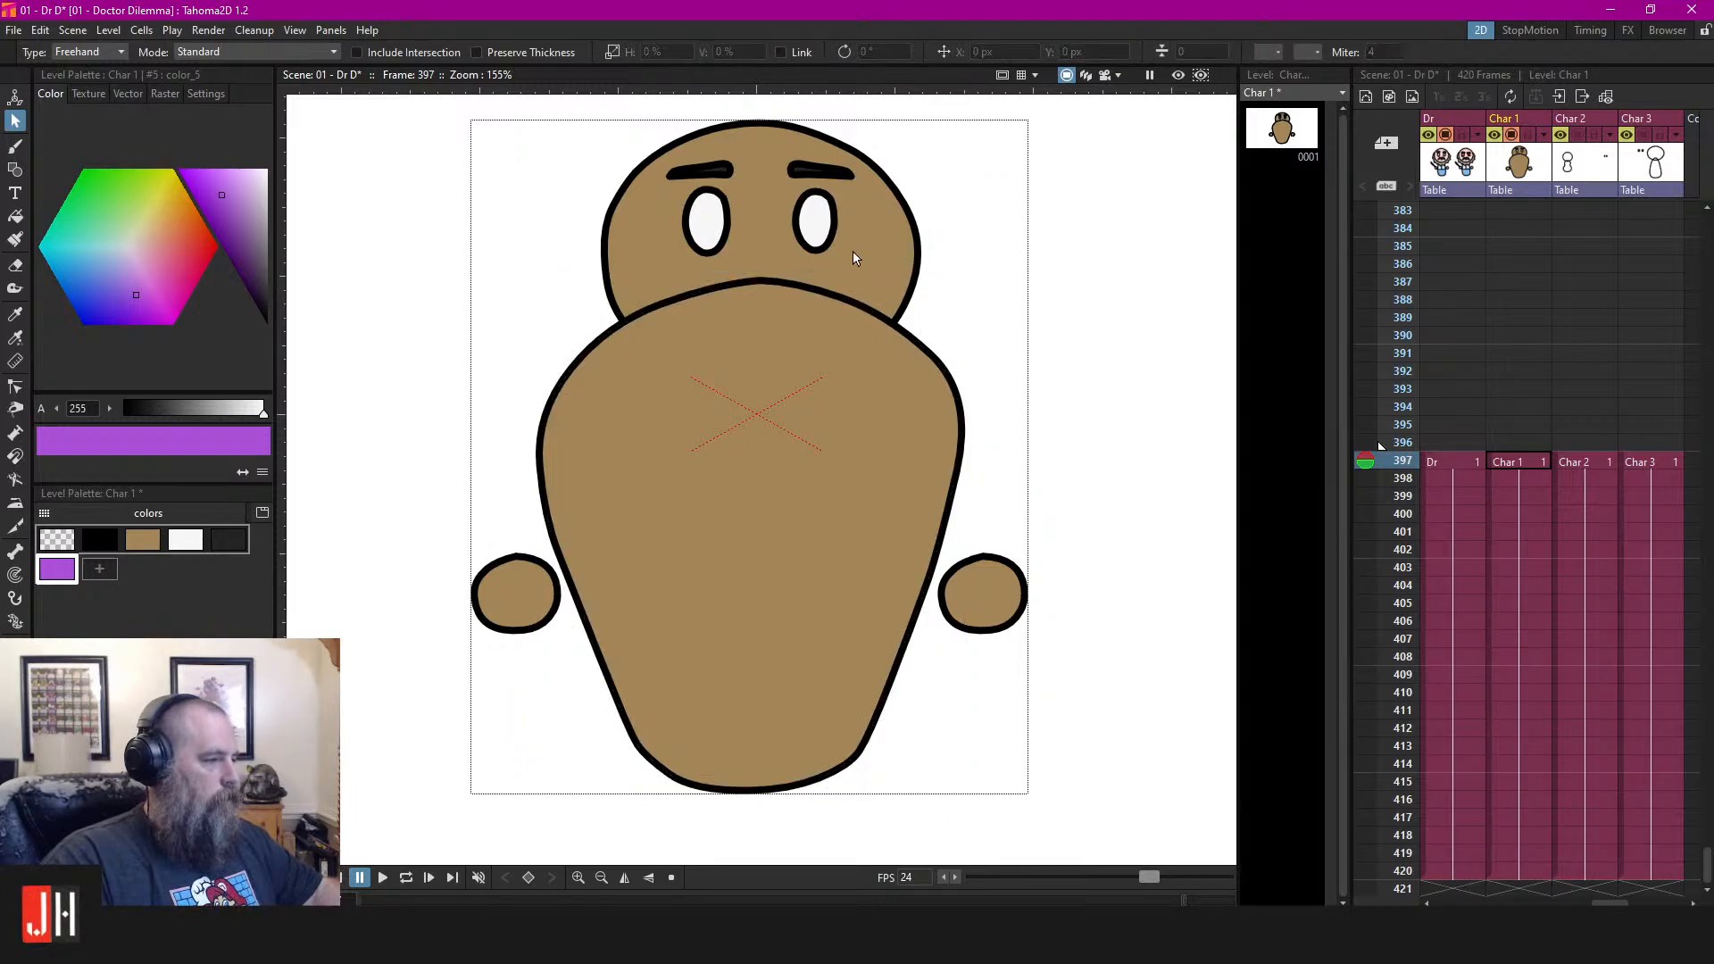
Draw a black arched line across Char 1's upper body that extends past the outline on both sides
{"action": "left_click_drag", "start_coordinate": [987, 457], "coordinate": [980, 415]}
{"action": "left_click", "coordinate": [100, 540]}
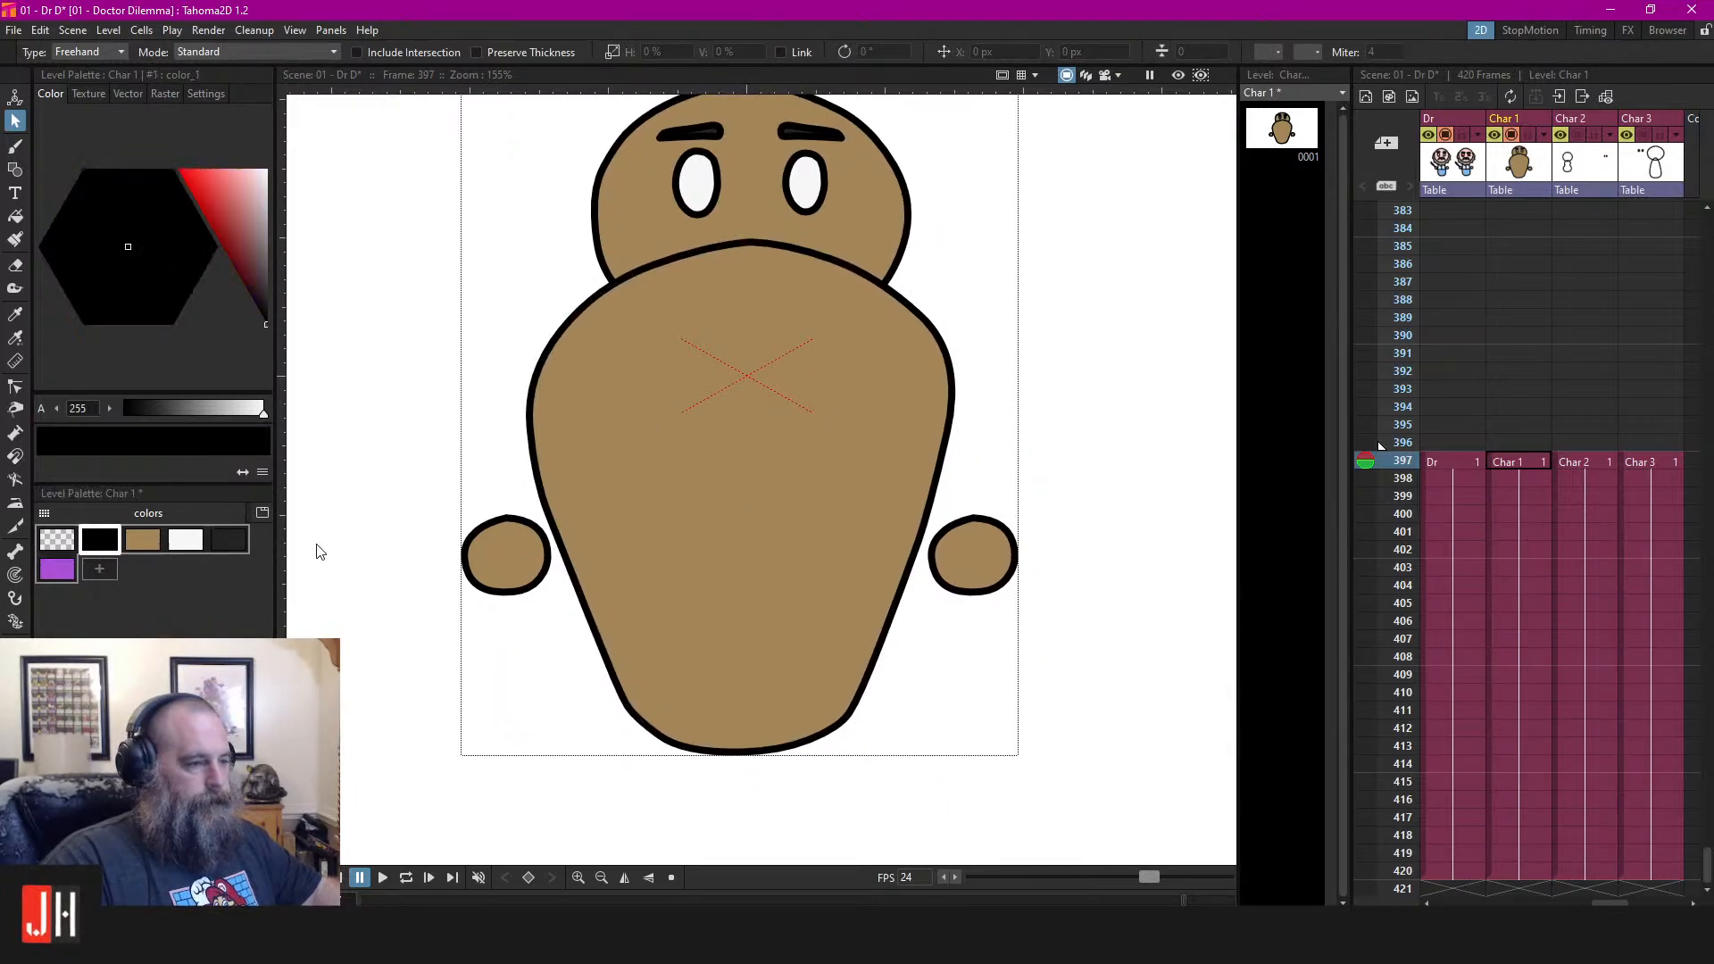
{"action": "left_click_drag", "start_coordinate": [656, 496], "coordinate": [699, 498]}
{"action": "scroll", "coordinate": [826, 423], "scroll_direction": "up", "scroll_amount": 2}
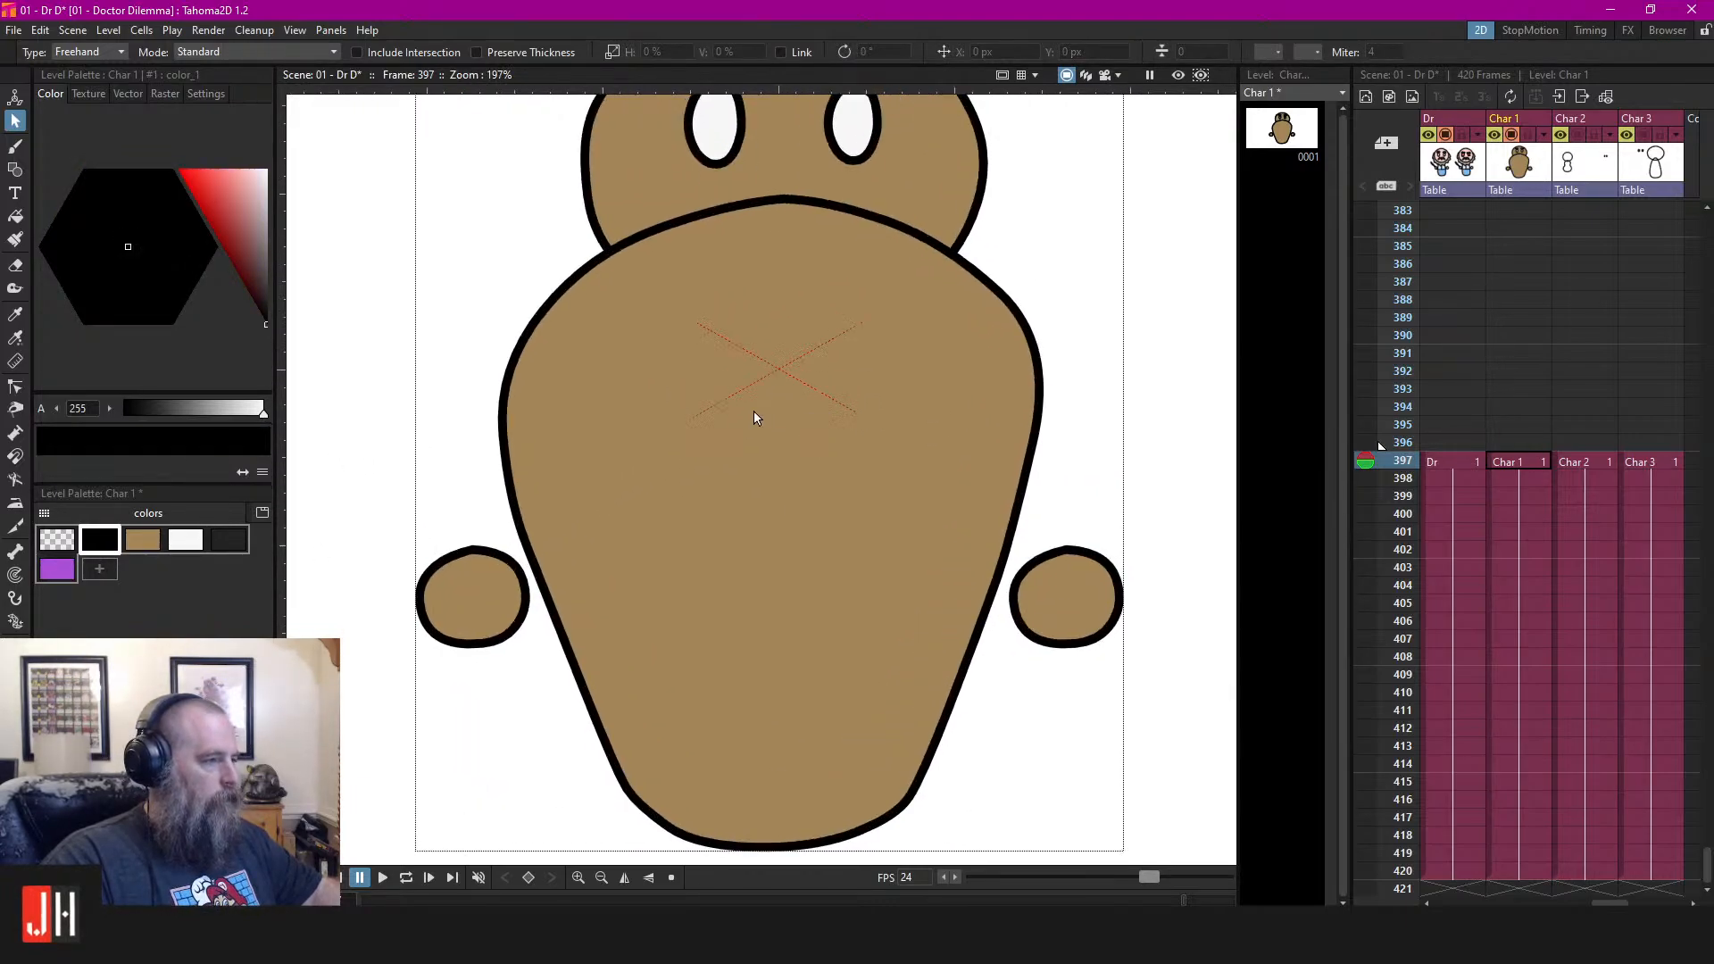
{"action": "key", "text": "b"}
{"action": "mouse_move", "coordinate": [461, 428]}
{"action": "left_mouse_down"}
{"action": "mouse_move", "coordinate": [701, 382]}
{"action": "mouse_move", "coordinate": [1132, 491]}
{"action": "left_mouse_up"}
{"action": "key", "text": "ctrl+z"}
{"action": "left_click_drag", "start_coordinate": [413, 434], "coordinate": [487, 407]}
{"action": "left_click_drag", "start_coordinate": [1023, 373], "coordinate": [1154, 491]}
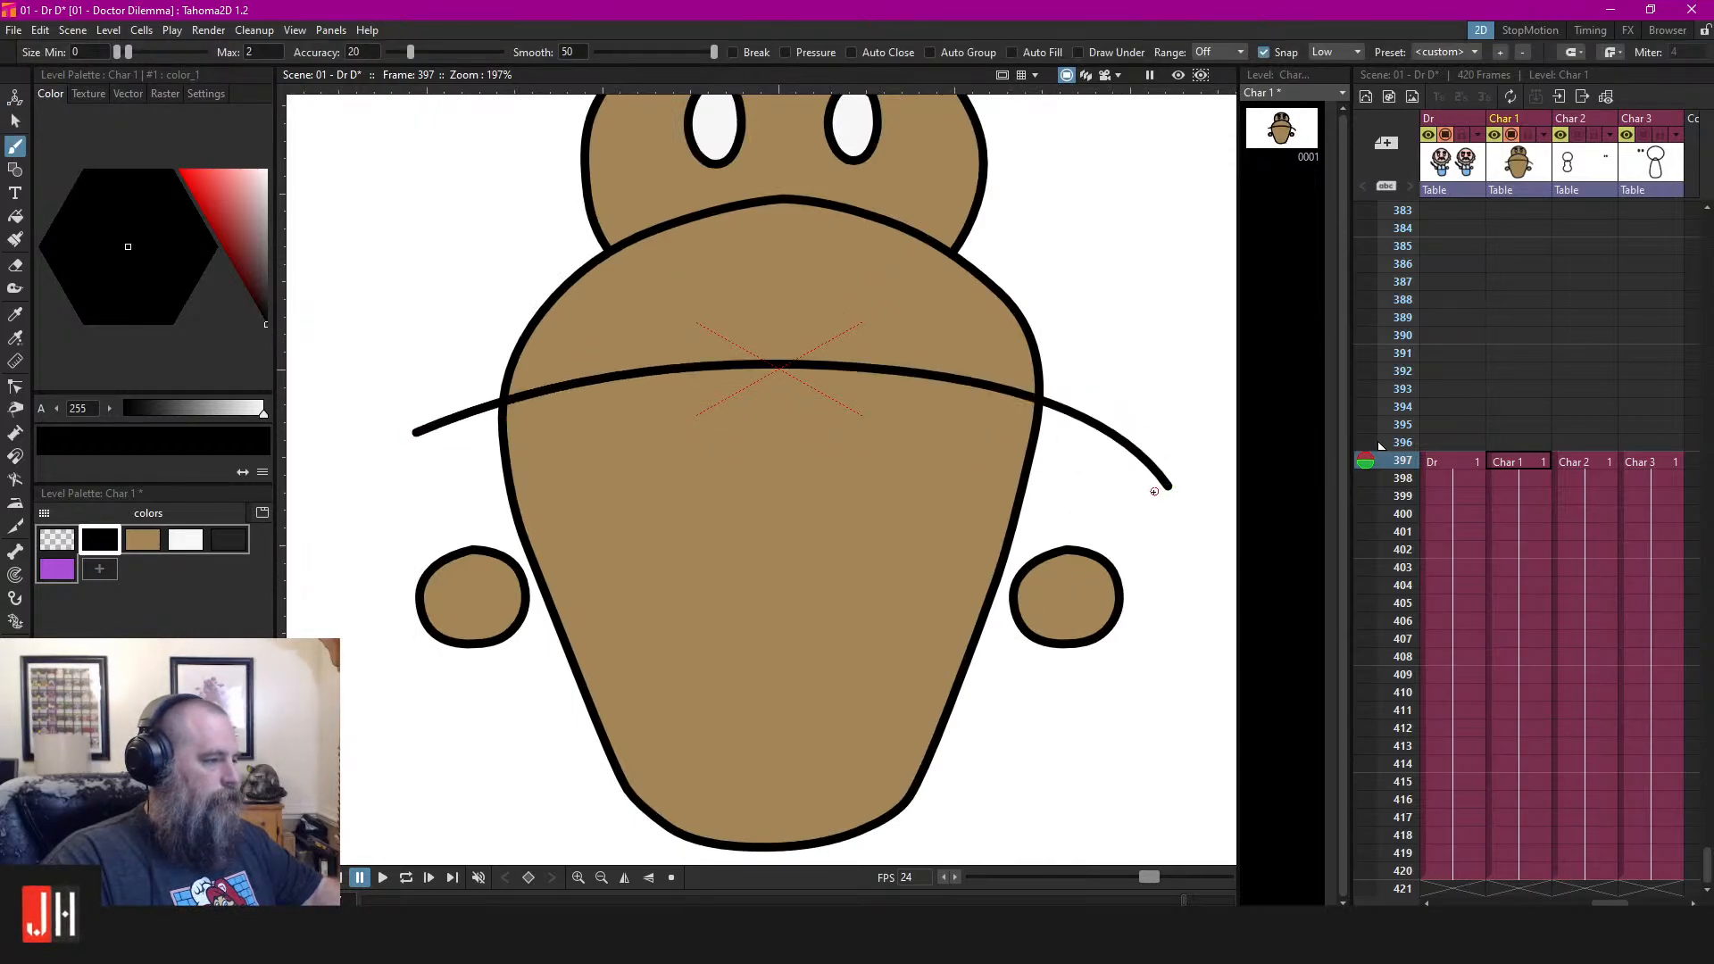
{"action": "scroll", "coordinate": [620, 451], "scroll_direction": "down", "scroll_amount": 4}
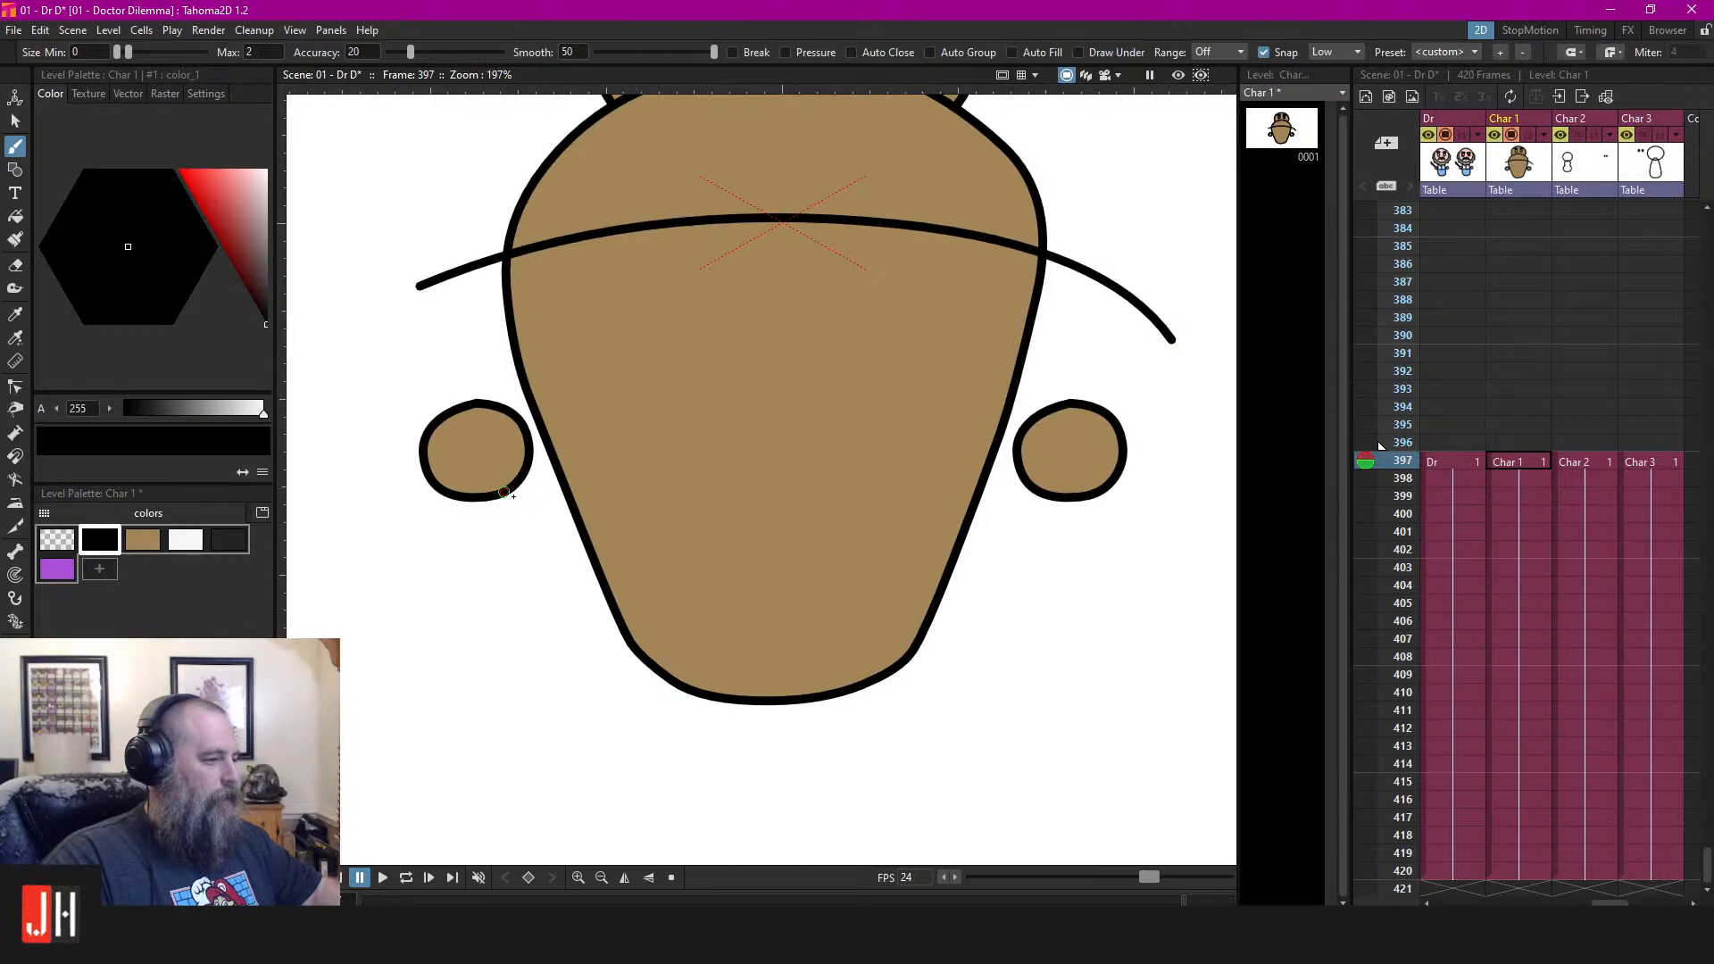
{"action": "mouse_move", "coordinate": [504, 492]}
{"action": "left_mouse_down"}
{"action": "mouse_move", "coordinate": [834, 447]}
{"action": "mouse_move", "coordinate": [1165, 521]}
{"action": "left_mouse_up"}
{"action": "key", "text": "ctrl+z"}
{"action": "mouse_move", "coordinate": [520, 497]}
{"action": "left_mouse_down"}
{"action": "mouse_move", "coordinate": [791, 422]}
{"action": "mouse_move", "coordinate": [1093, 486]}
{"action": "left_mouse_up"}
{"action": "key", "text": "ctrl+z"}
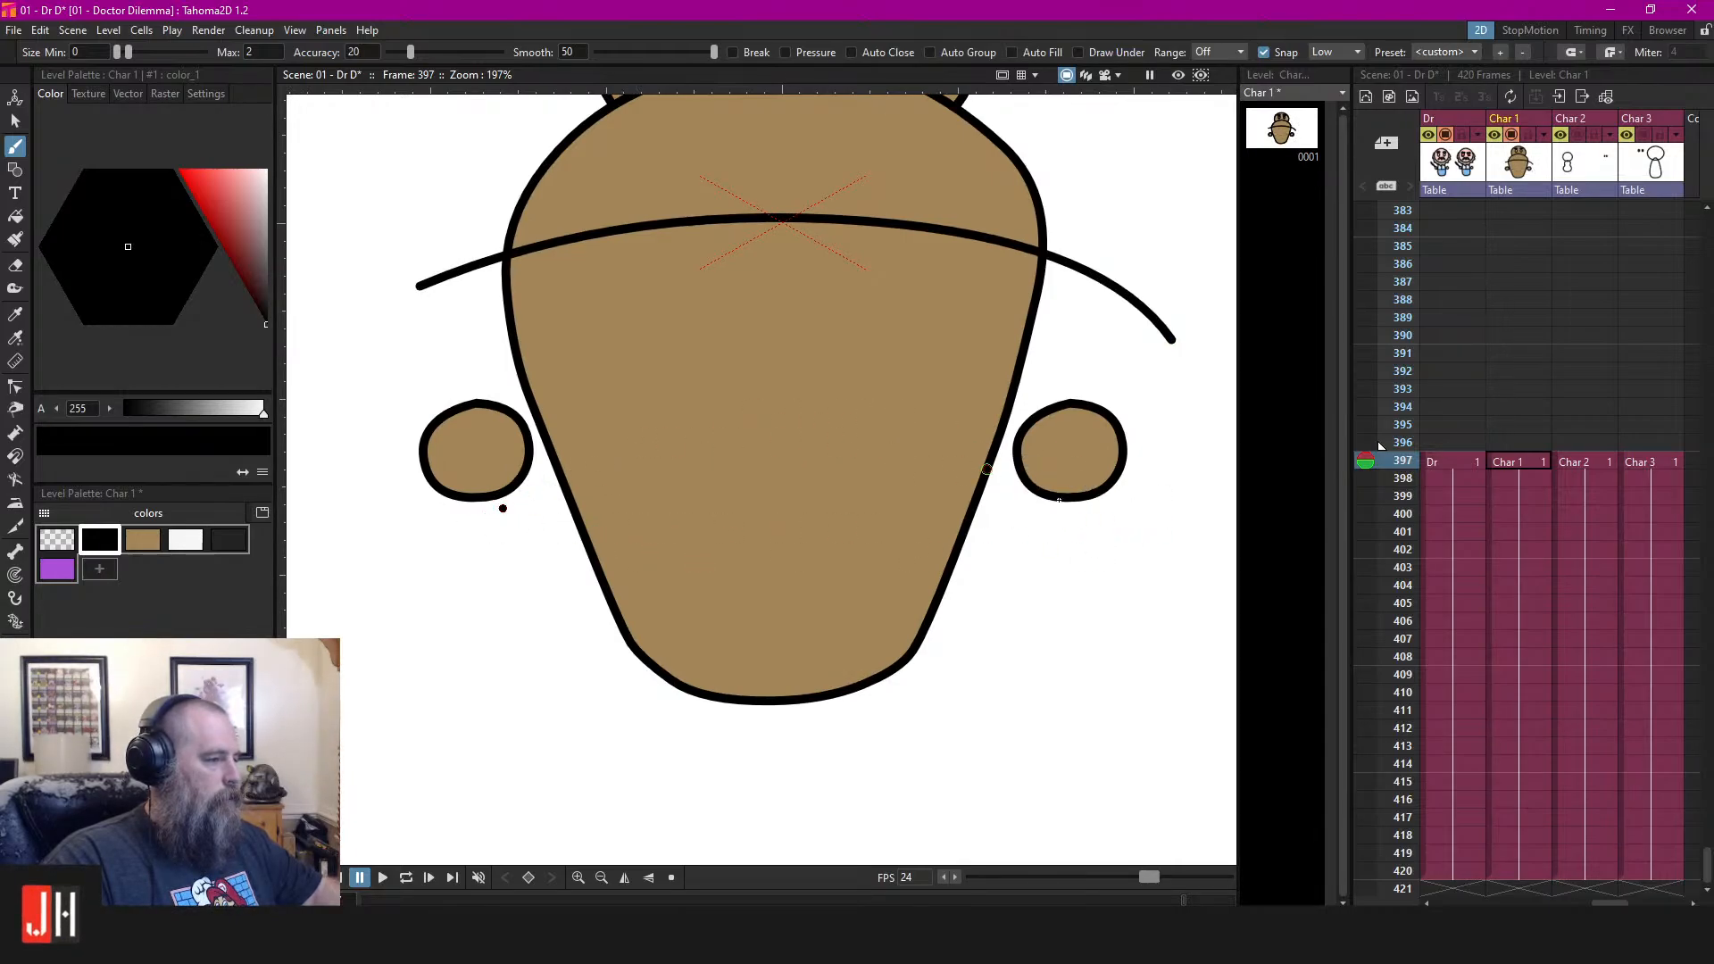
Draw two black arched waistband lines across Char 1's lower body and trim the overhanging ends of all three crossing lines at the outline
{"action": "left_click_drag", "start_coordinate": [502, 508], "coordinate": [1129, 534]}
{"action": "mouse_move", "coordinate": [521, 543]}
{"action": "left_mouse_down"}
{"action": "mouse_move", "coordinate": [579, 525]}
{"action": "mouse_move", "coordinate": [965, 527]}
{"action": "mouse_move", "coordinate": [1078, 567]}
{"action": "left_mouse_up"}
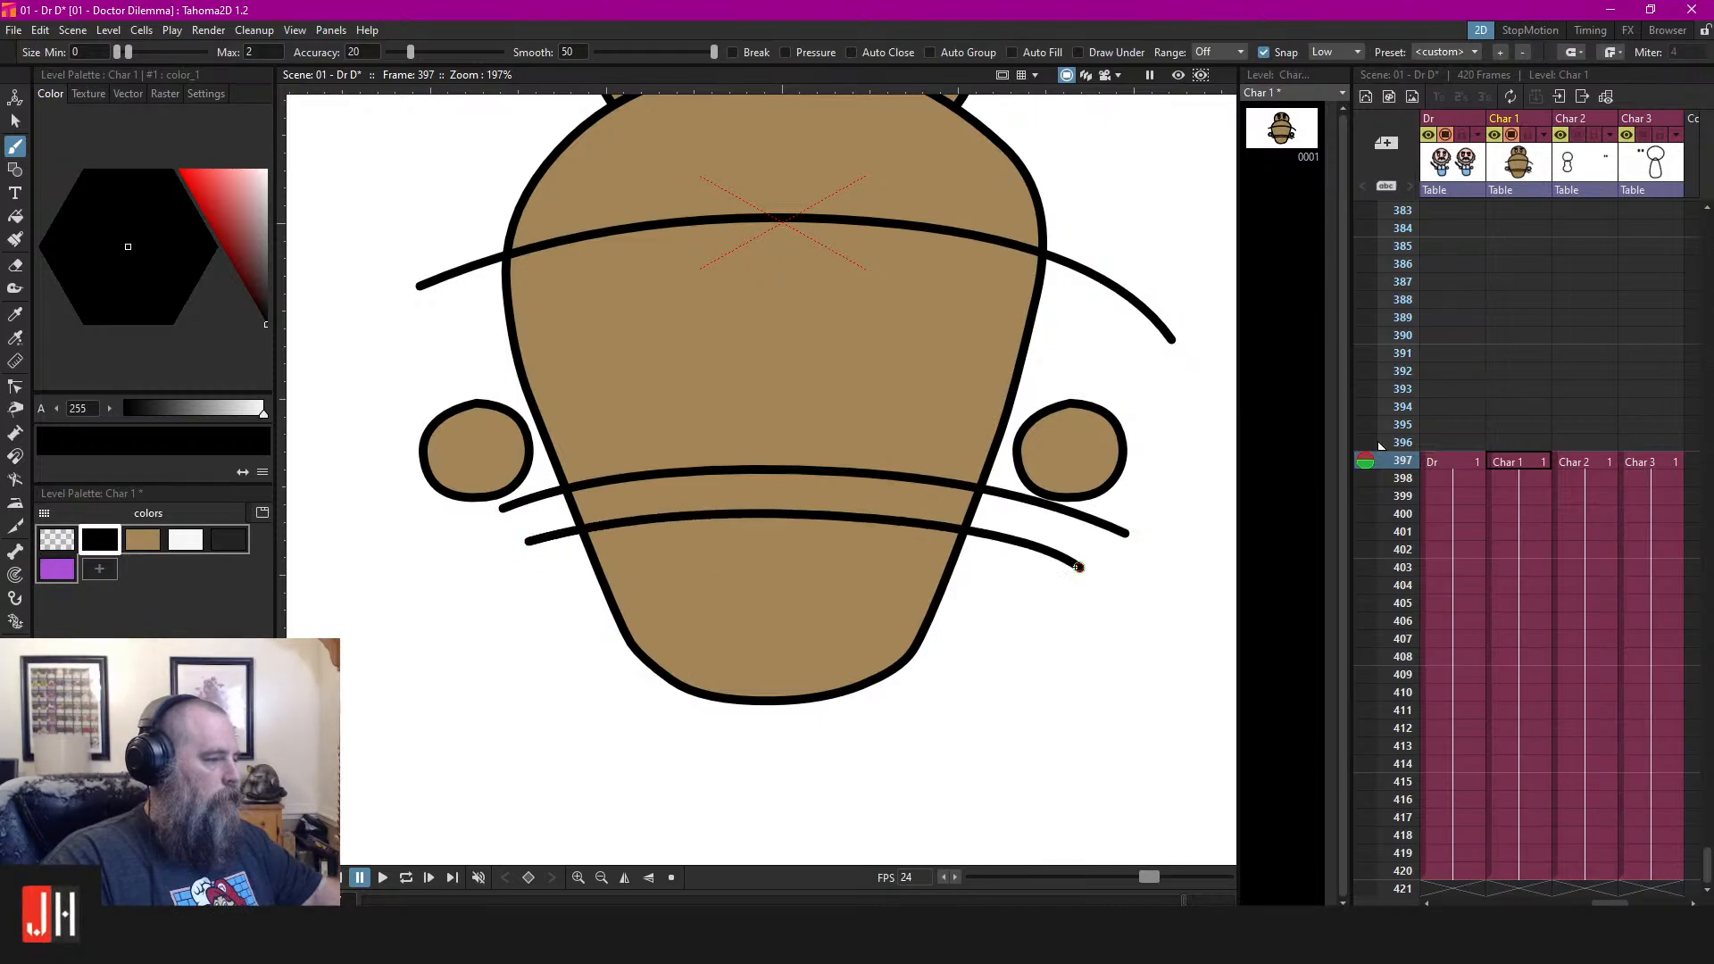
{"action": "key", "text": "a"}
{"action": "mouse_move", "coordinate": [448, 204]}
{"action": "left_mouse_down"}
{"action": "mouse_move", "coordinate": [463, 246]}
{"action": "mouse_move", "coordinate": [605, 617]}
{"action": "mouse_move", "coordinate": [943, 776]}
{"action": "mouse_move", "coordinate": [1028, 406]}
{"action": "mouse_move", "coordinate": [1123, 250]}
{"action": "left_mouse_up"}
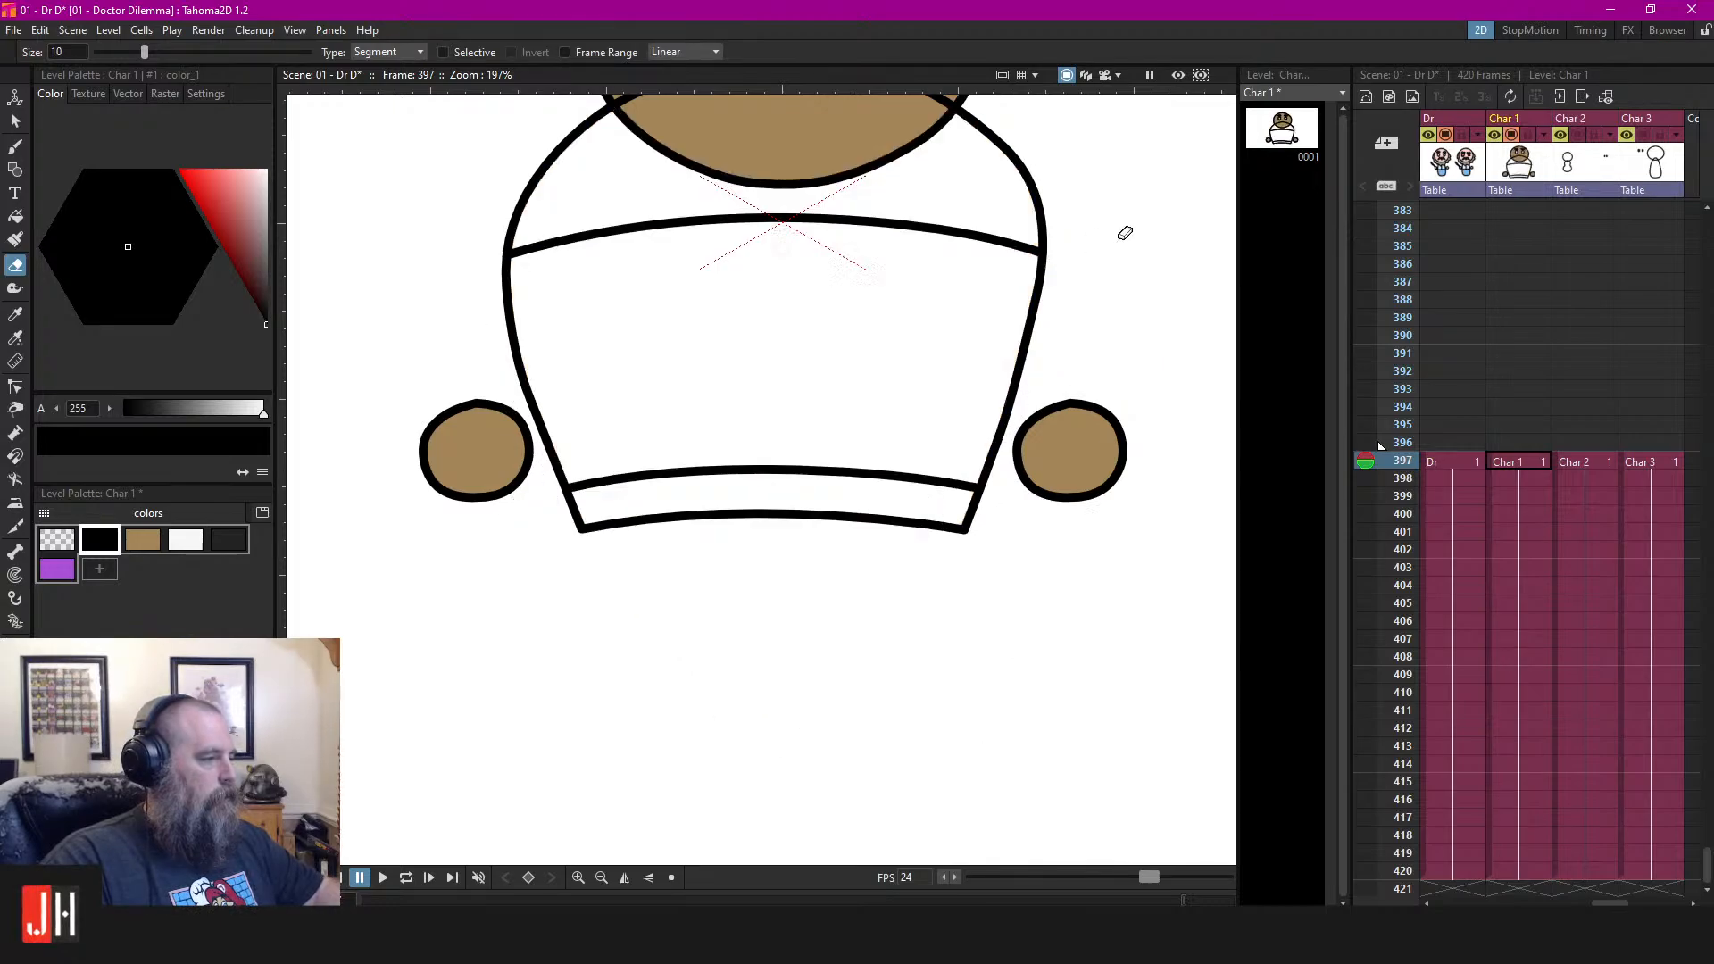
{"action": "key", "text": "ctrl+z"}
{"action": "mouse_move", "coordinate": [453, 235]}
{"action": "left_mouse_down"}
{"action": "mouse_move", "coordinate": [577, 592]}
{"action": "mouse_move", "coordinate": [860, 848]}
{"action": "mouse_move", "coordinate": [1013, 622]}
{"action": "mouse_move", "coordinate": [1007, 493]}
{"action": "mouse_move", "coordinate": [1082, 229]}
{"action": "left_mouse_up"}
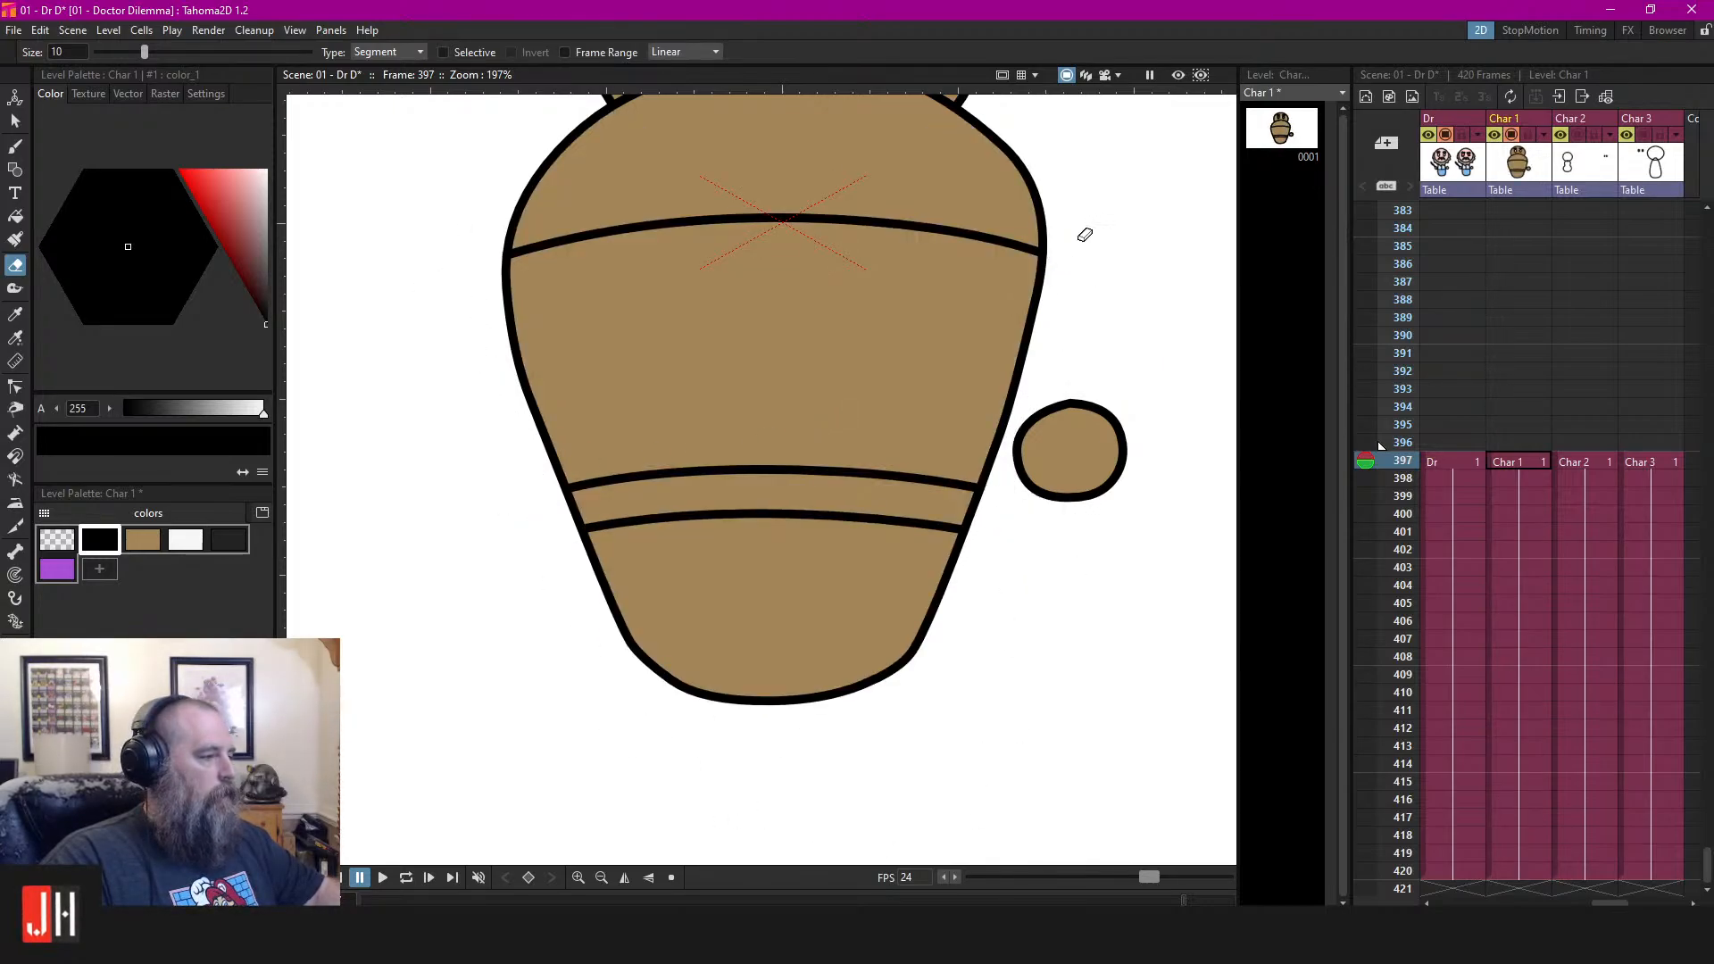
{"action": "key", "text": "ctrl+z"}
{"action": "mouse_move", "coordinate": [441, 219]}
{"action": "left_mouse_down"}
{"action": "mouse_move", "coordinate": [512, 337]}
{"action": "mouse_move", "coordinate": [621, 677]}
{"action": "mouse_move", "coordinate": [987, 736]}
{"action": "mouse_move", "coordinate": [1025, 414]}
{"action": "mouse_move", "coordinate": [1148, 207]}
{"action": "left_mouse_up"}
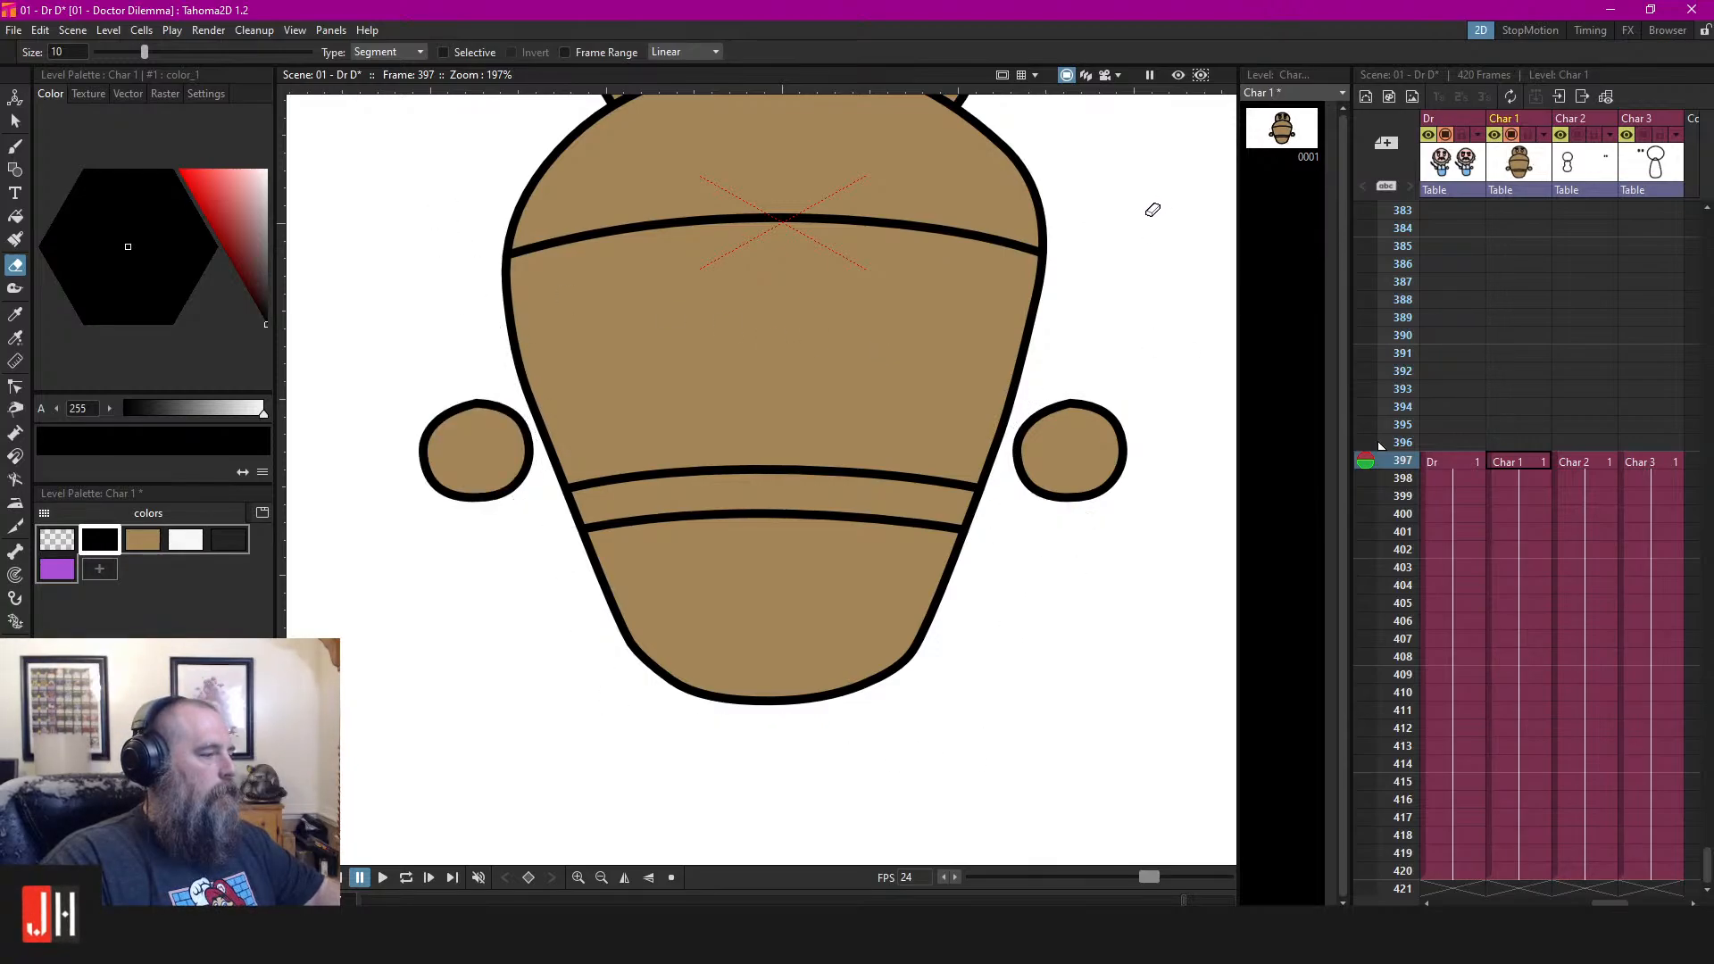
Group Char 1's body outline together with the chest line and the two waistband lines
{"action": "scroll", "coordinate": [902, 425], "scroll_direction": "down", "scroll_amount": 3}
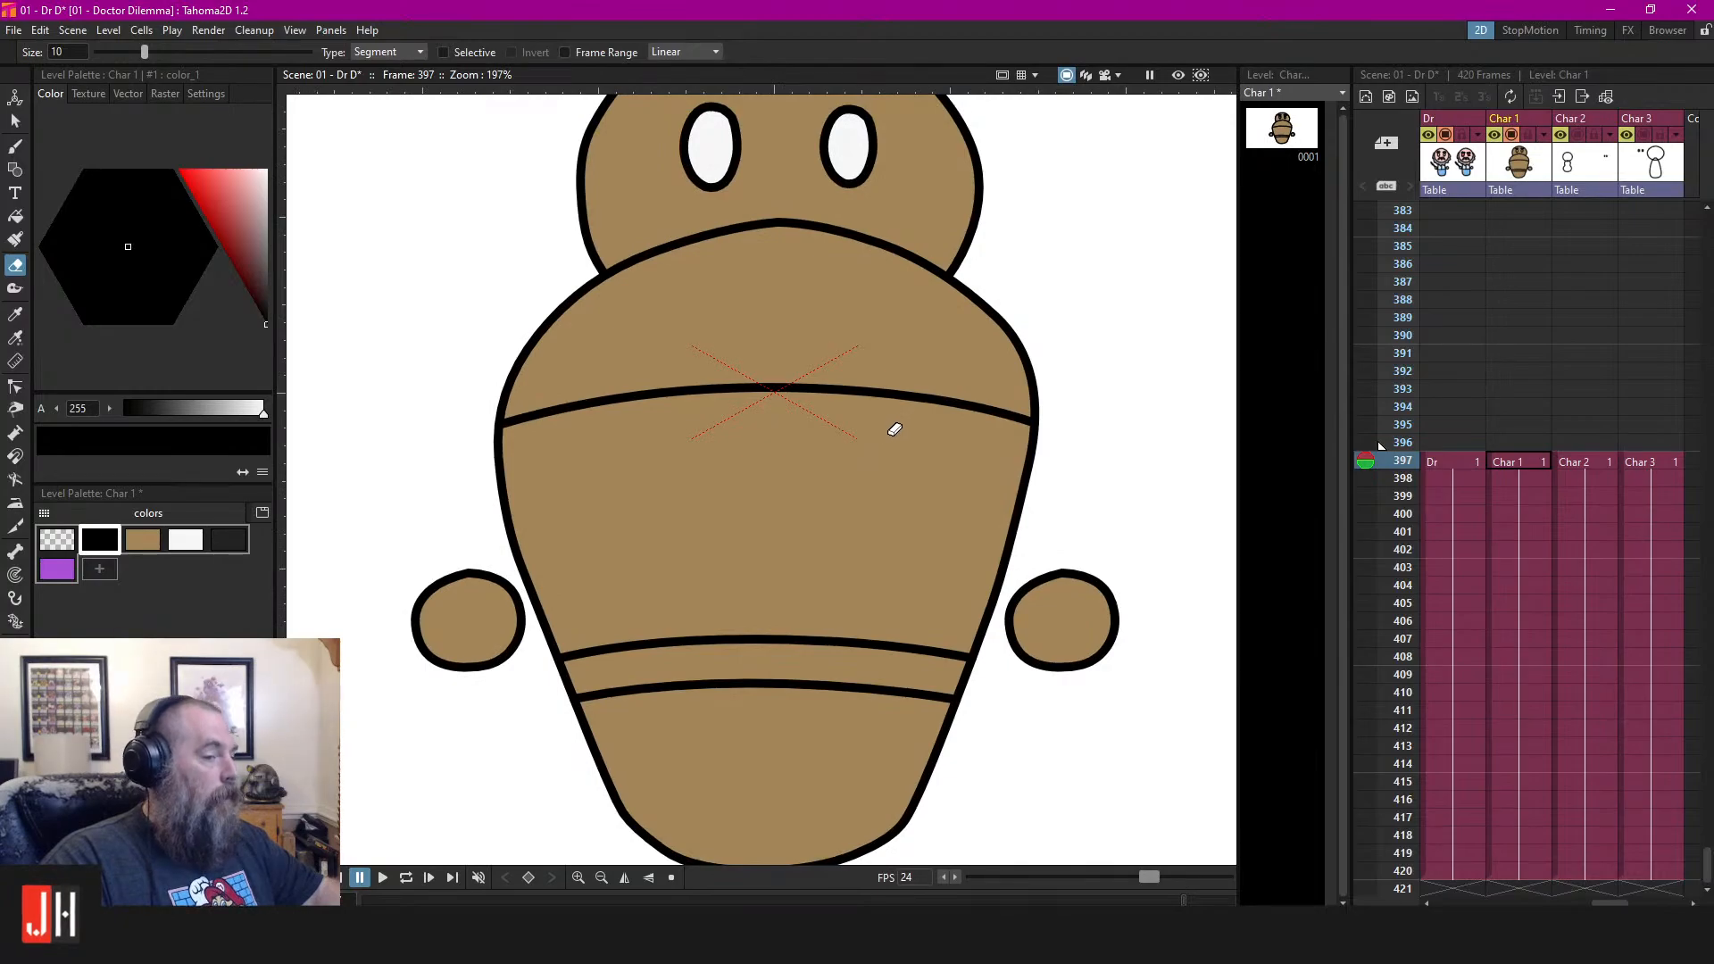
{"action": "key", "text": "s"}
{"action": "mouse_move", "coordinate": [1141, 312]}
{"action": "left_mouse_down"}
{"action": "mouse_move", "coordinate": [788, 212]}
{"action": "mouse_move", "coordinate": [583, 219]}
{"action": "mouse_move", "coordinate": [476, 431]}
{"action": "mouse_move", "coordinate": [505, 674]}
{"action": "mouse_move", "coordinate": [594, 857]}
{"action": "mouse_move", "coordinate": [997, 821]}
{"action": "mouse_move", "coordinate": [1041, 574]}
{"action": "mouse_move", "coordinate": [1124, 339]}
{"action": "mouse_move", "coordinate": [1104, 304]}
{"action": "left_mouse_up"}
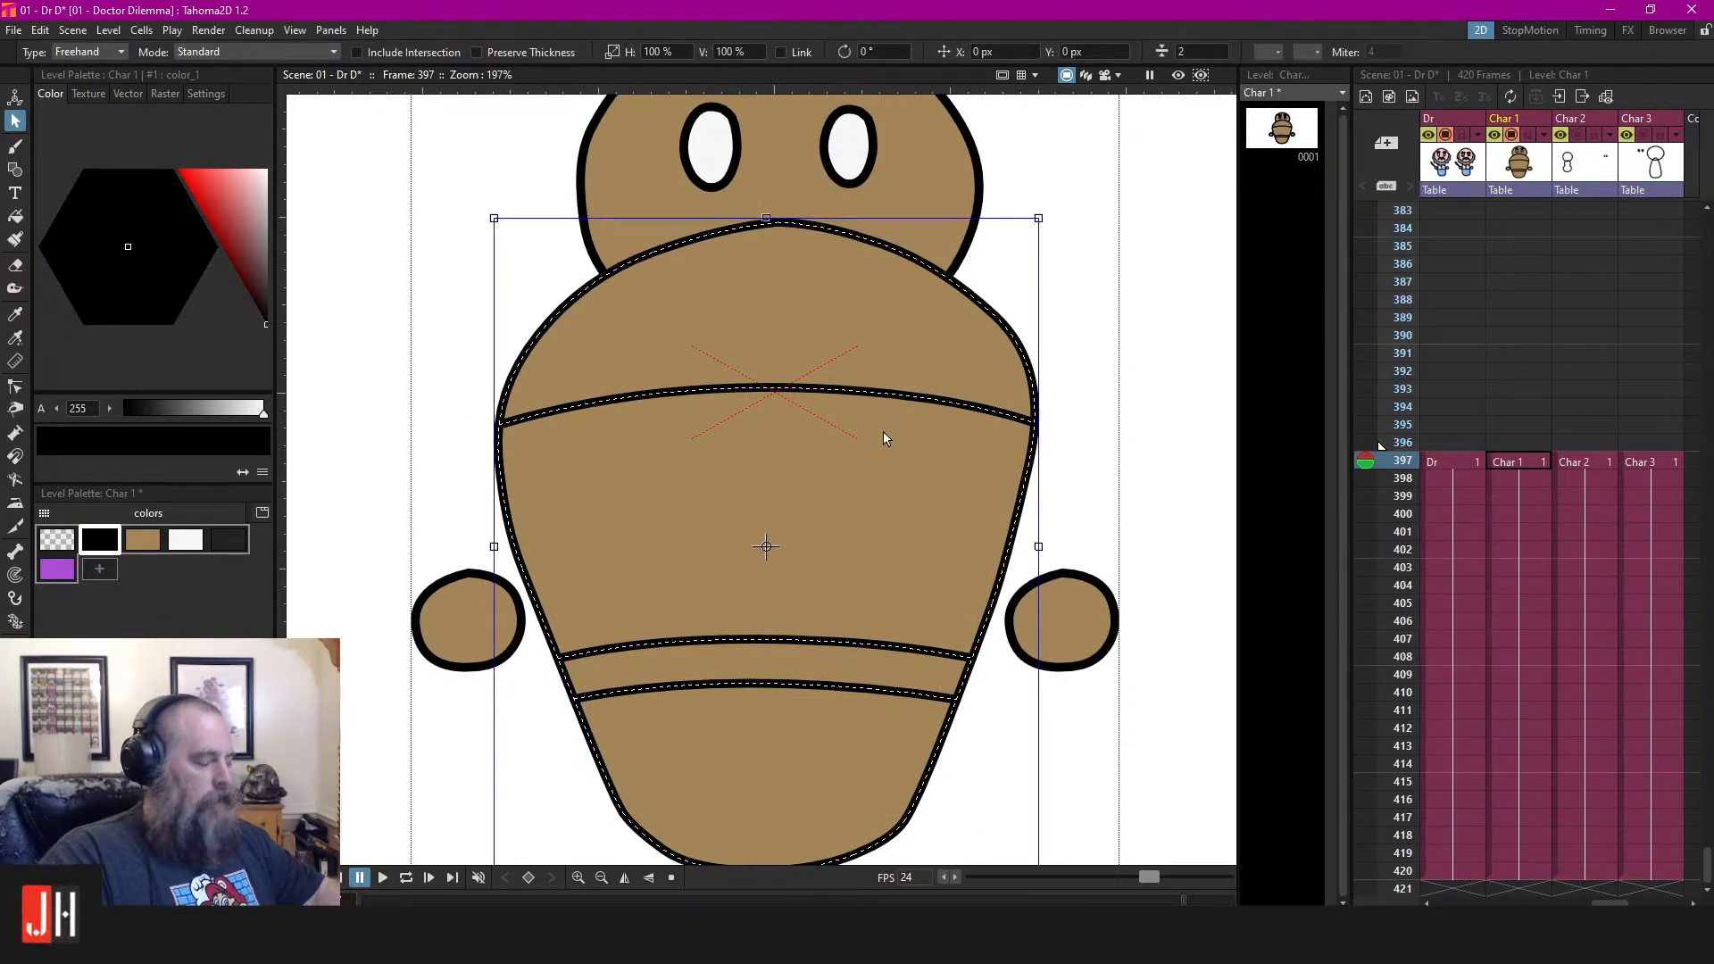
{"action": "left_click", "coordinate": [1081, 362]}
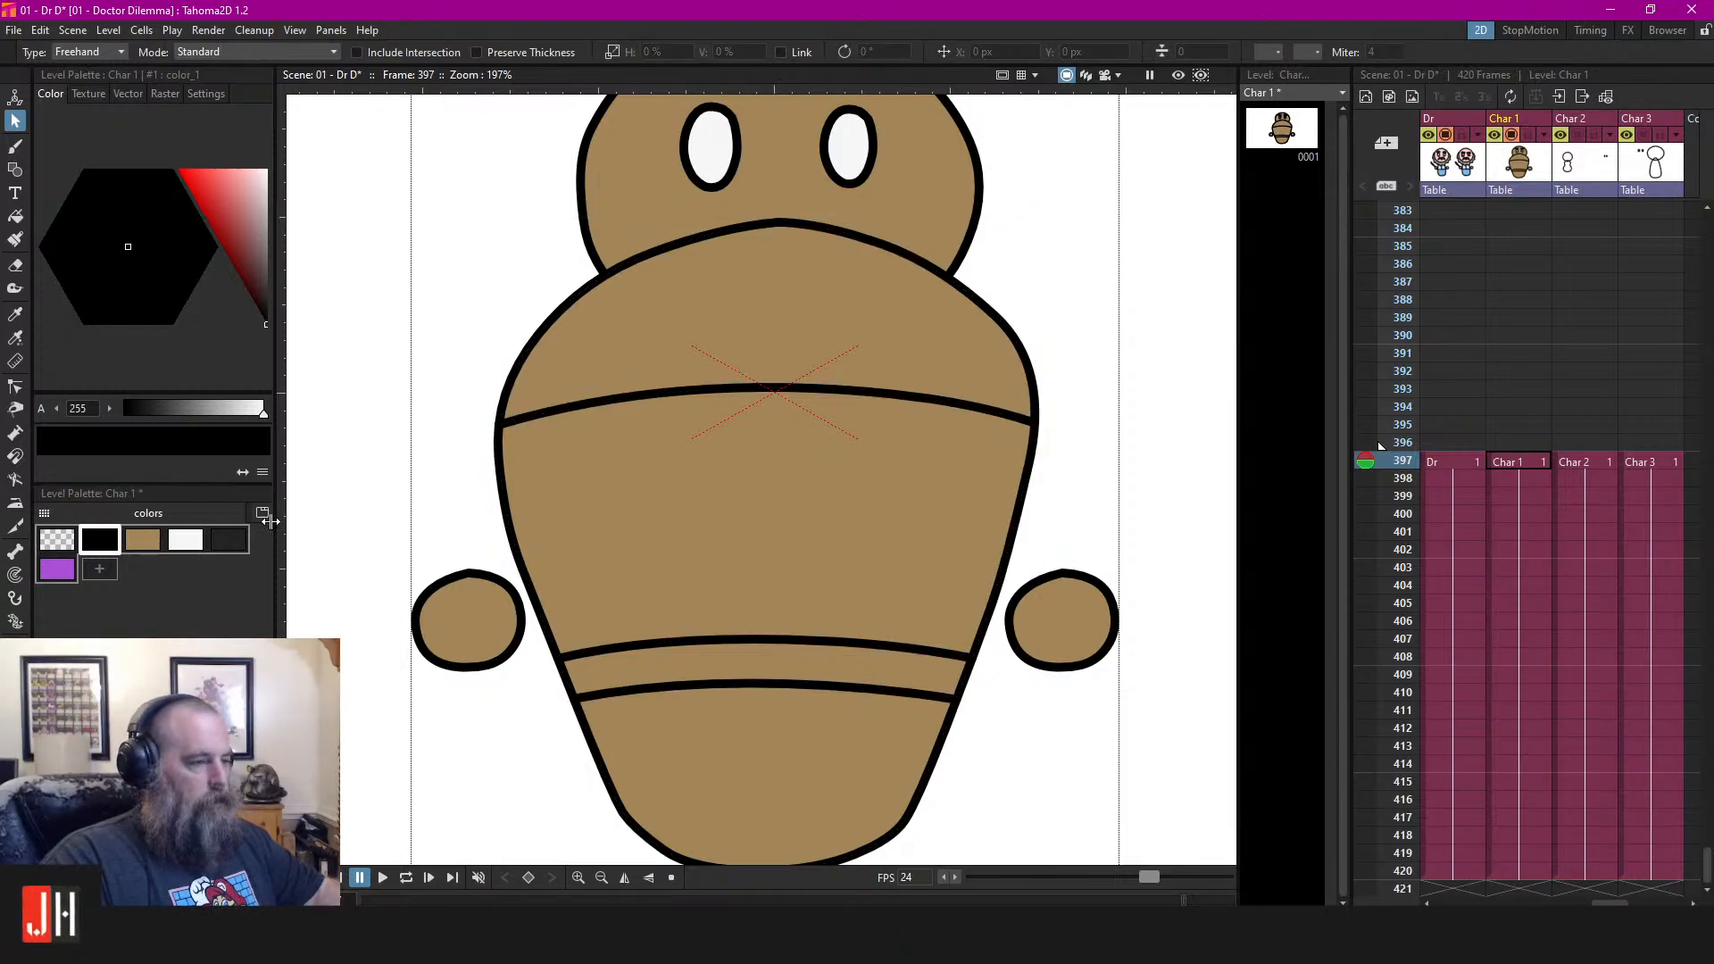
Try to fill Char 1's torso between the chest line and the waistband with the purple palette color
{"action": "left_click", "coordinate": [56, 568]}
{"action": "key", "text": "f"}
{"action": "left_click", "coordinate": [683, 452]}
{"action": "key", "text": "ctrl+z"}
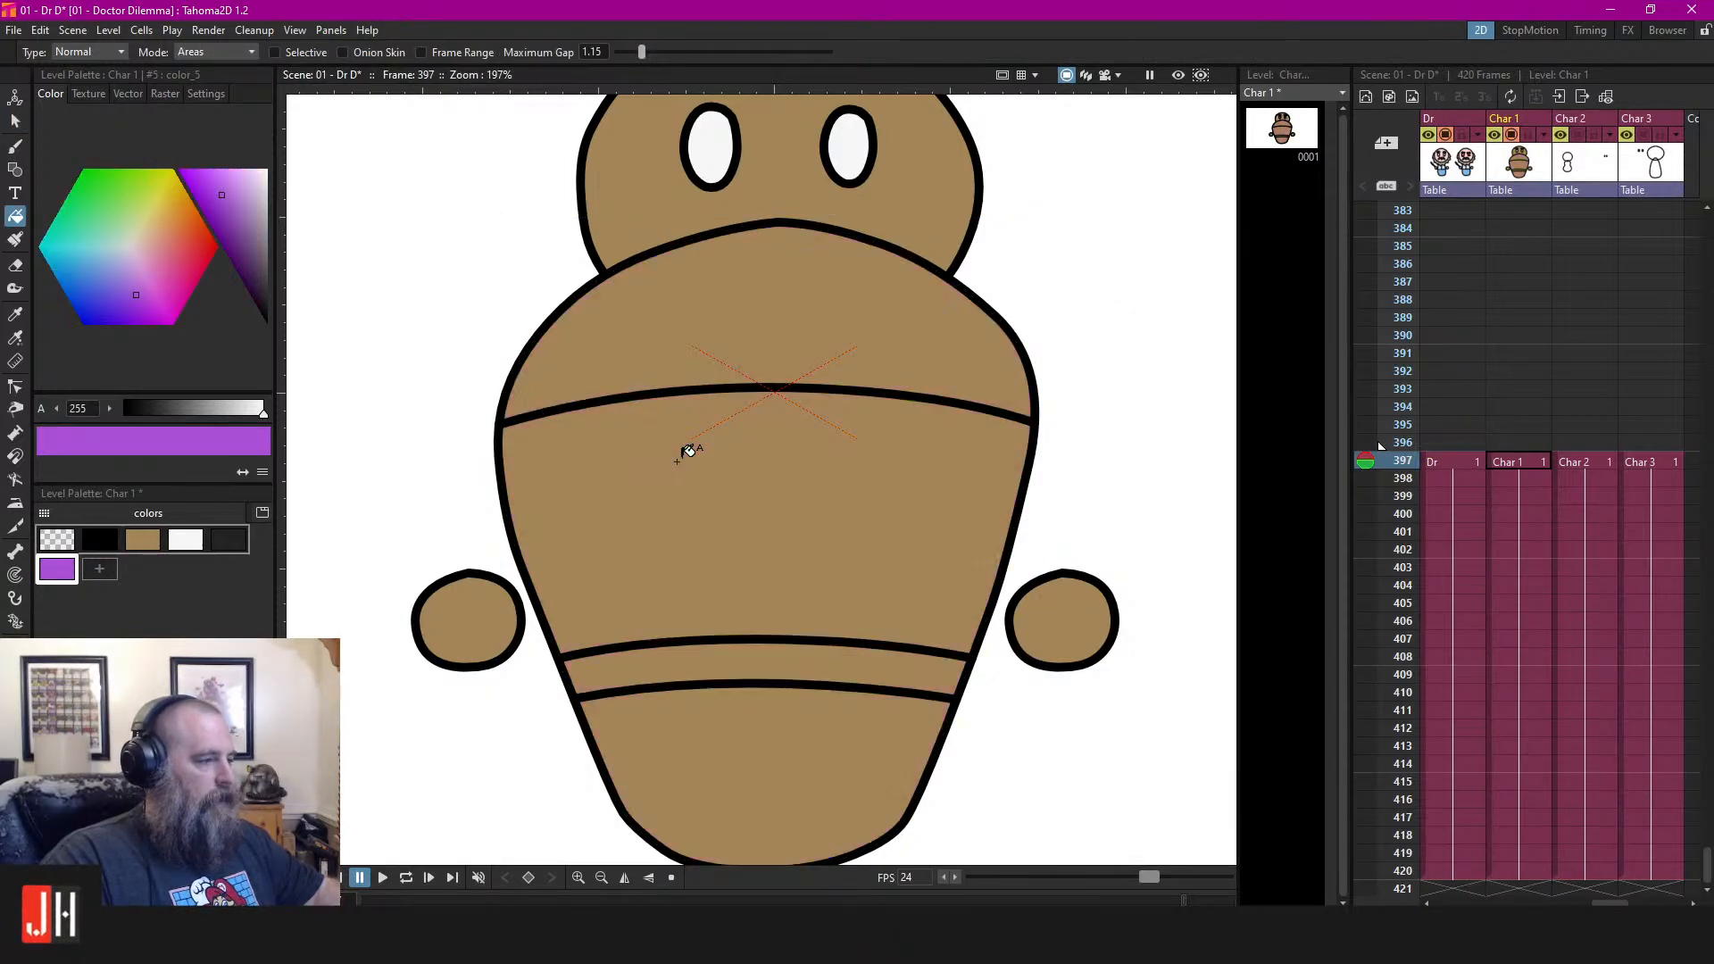
Bring Char 1's head, including its eyes and eyebrows, in front of the body
{"action": "key", "text": "s"}
{"action": "scroll", "coordinate": [987, 445], "scroll_direction": "down", "scroll_amount": 3}
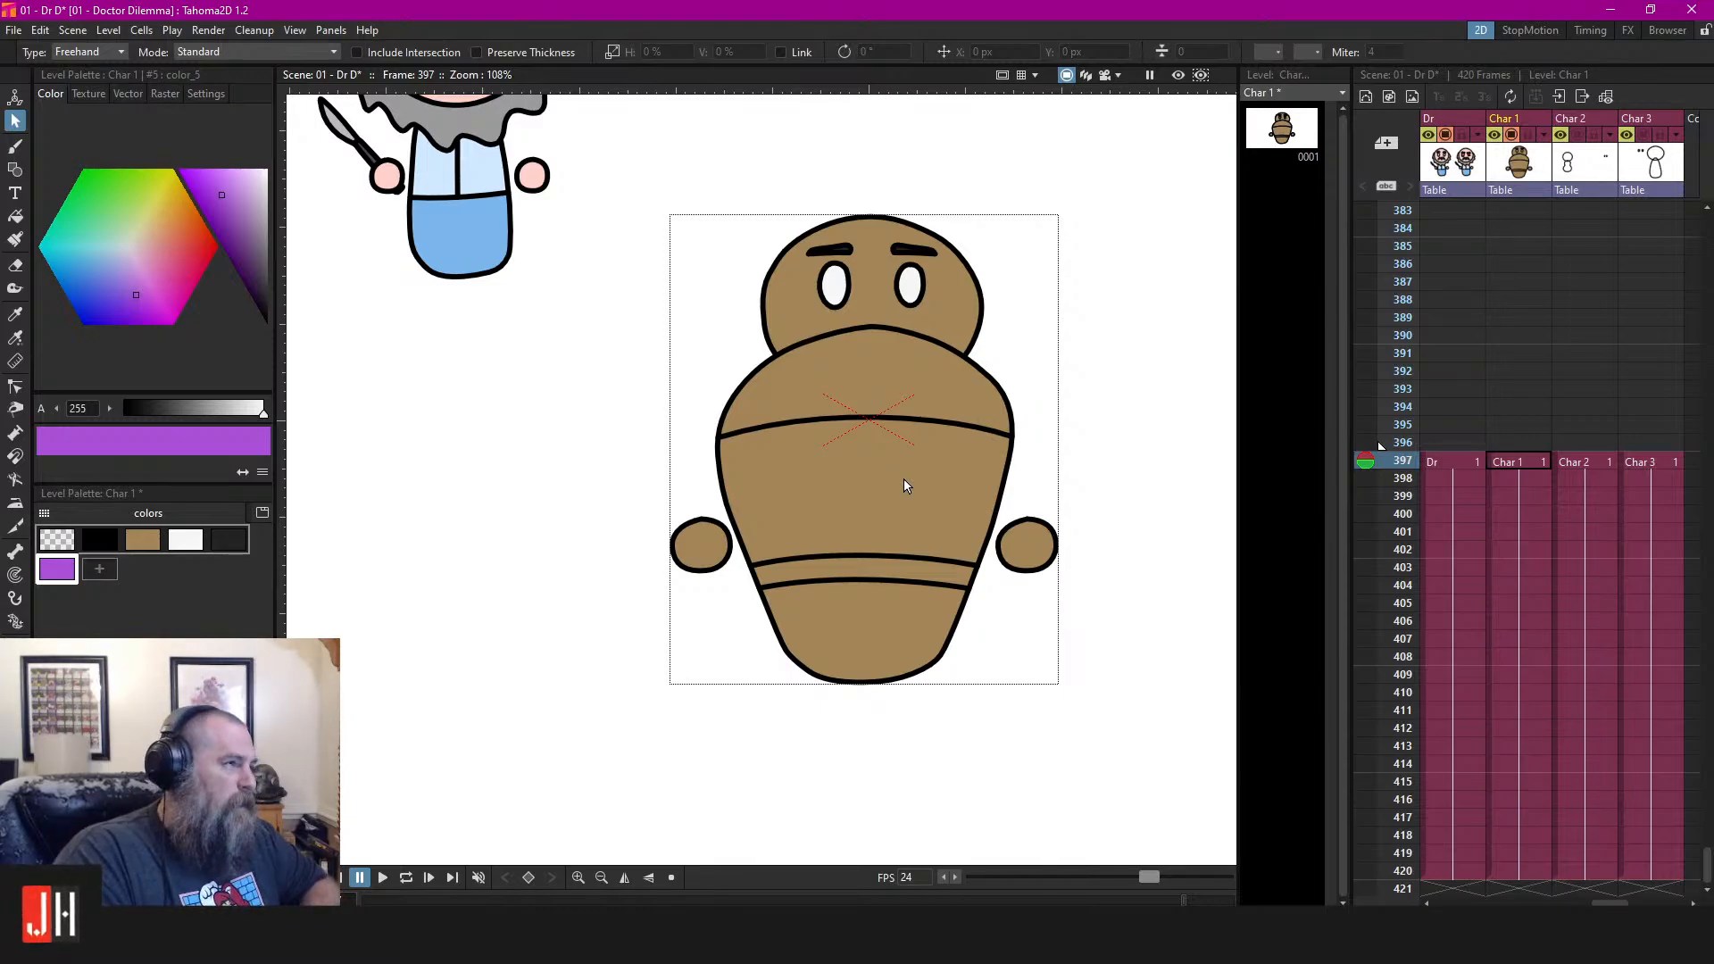
{"action": "mouse_move", "coordinate": [1029, 208]}
{"action": "left_mouse_down"}
{"action": "mouse_move", "coordinate": [1025, 287]}
{"action": "mouse_move", "coordinate": [841, 539]}
{"action": "mouse_move", "coordinate": [1105, 409]}
{"action": "left_mouse_up"}
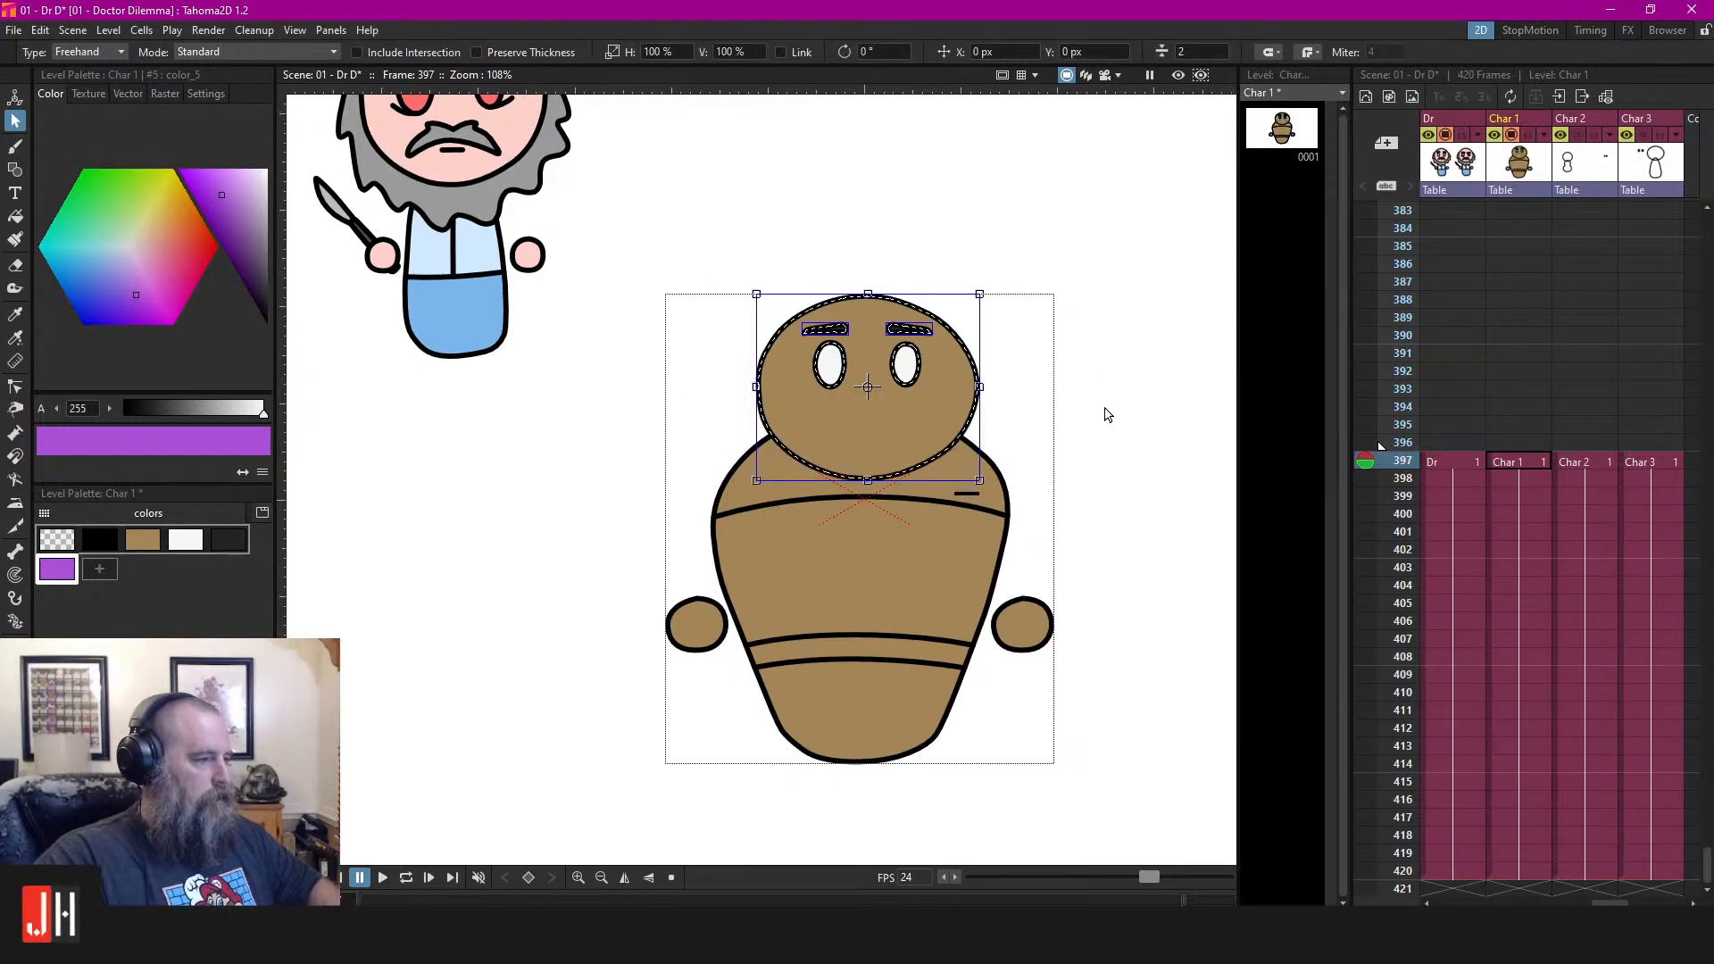
{"action": "left_click", "coordinate": [1031, 463]}
Ungroup Char 1's body and delete the chest line and both waistband lines, leaving only the outline
{"action": "left_click", "coordinate": [966, 504]}
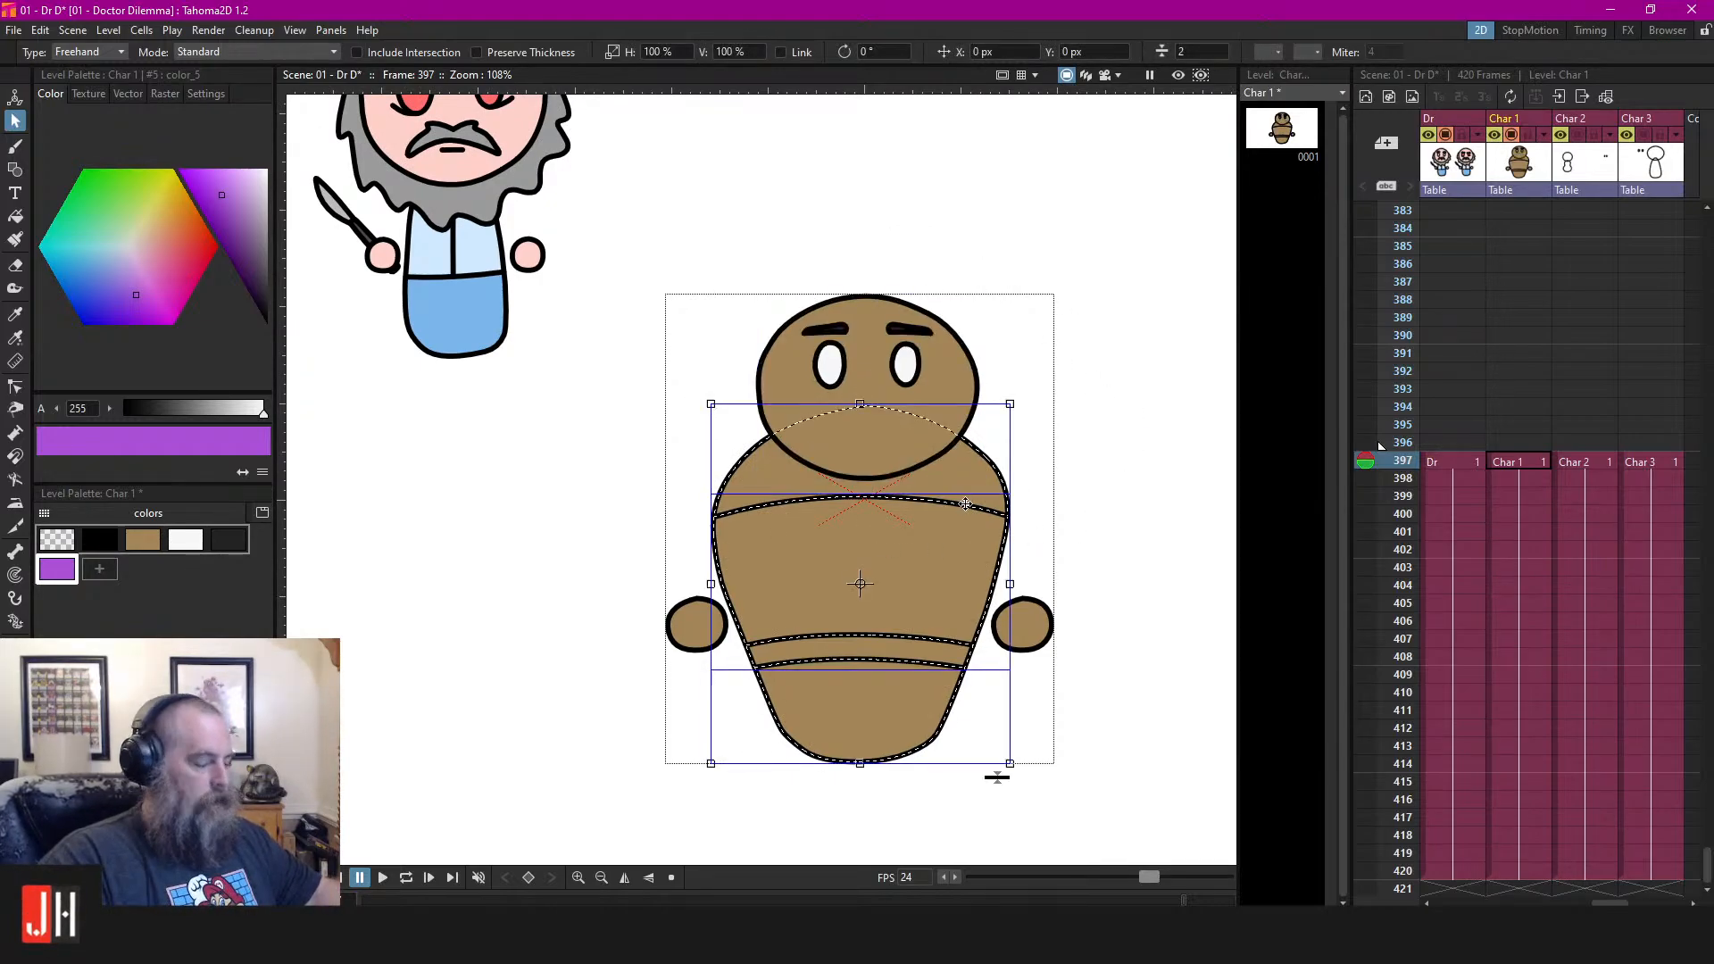
{"action": "left_click", "coordinate": [1128, 497]}
{"action": "left_click", "coordinate": [978, 514]}
{"action": "left_click", "coordinate": [933, 645], "text": "shift"}
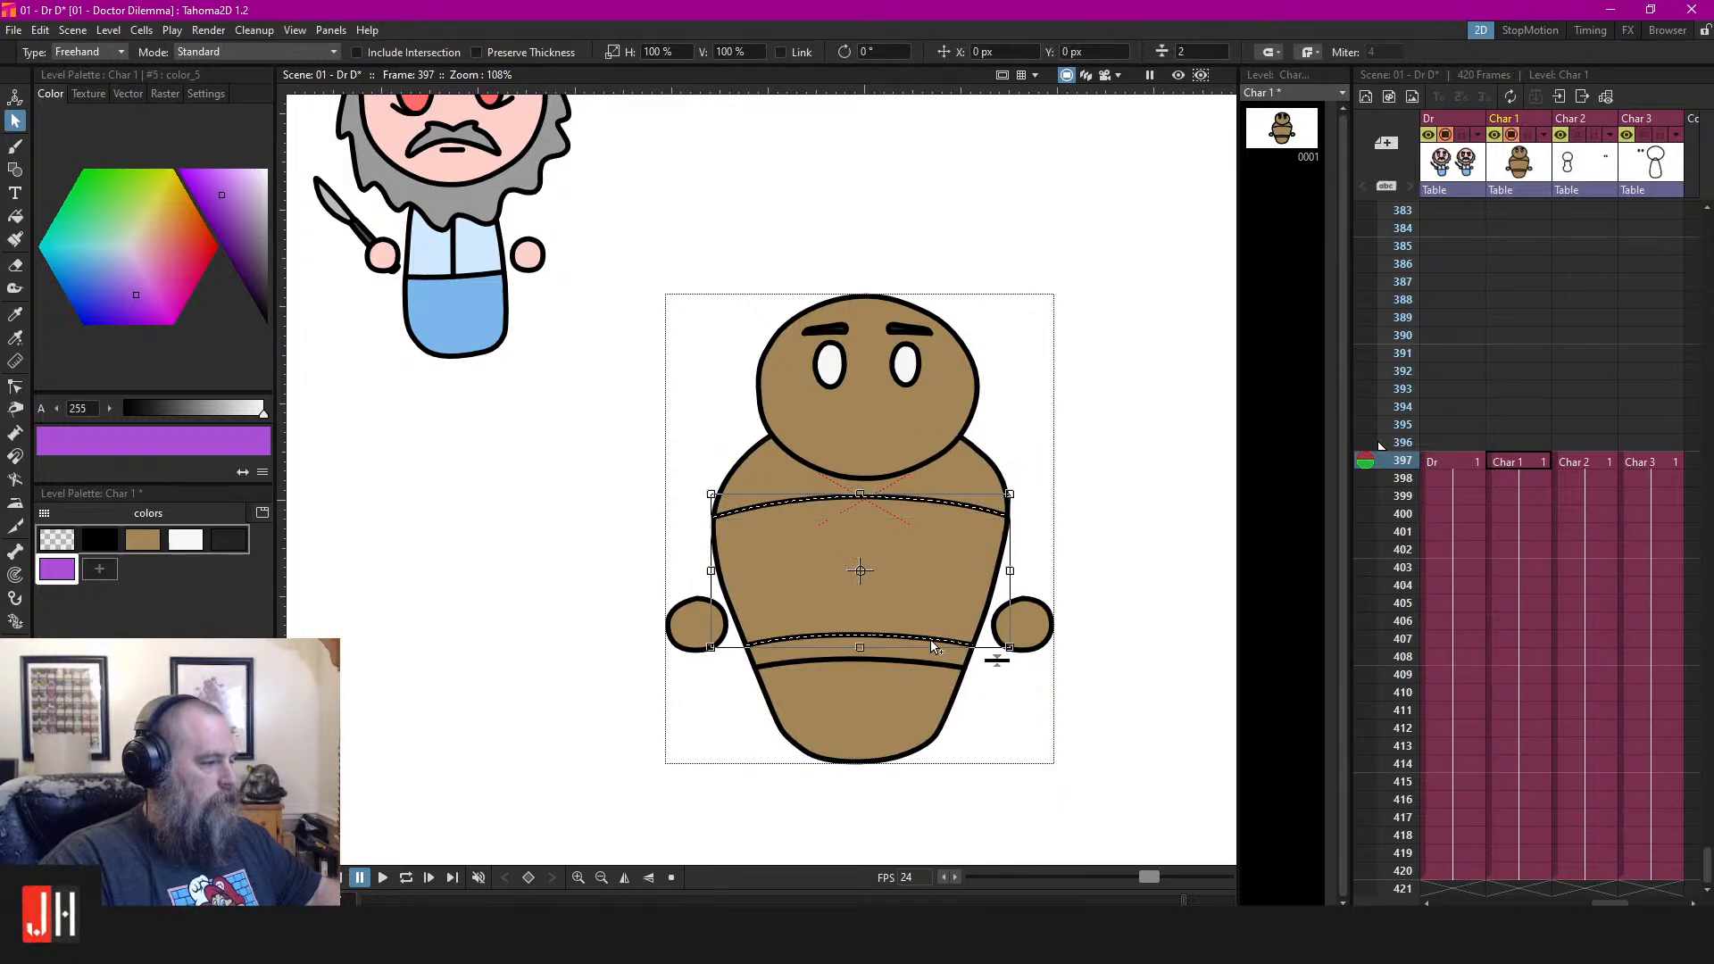
{"action": "key", "text": "Delete"}
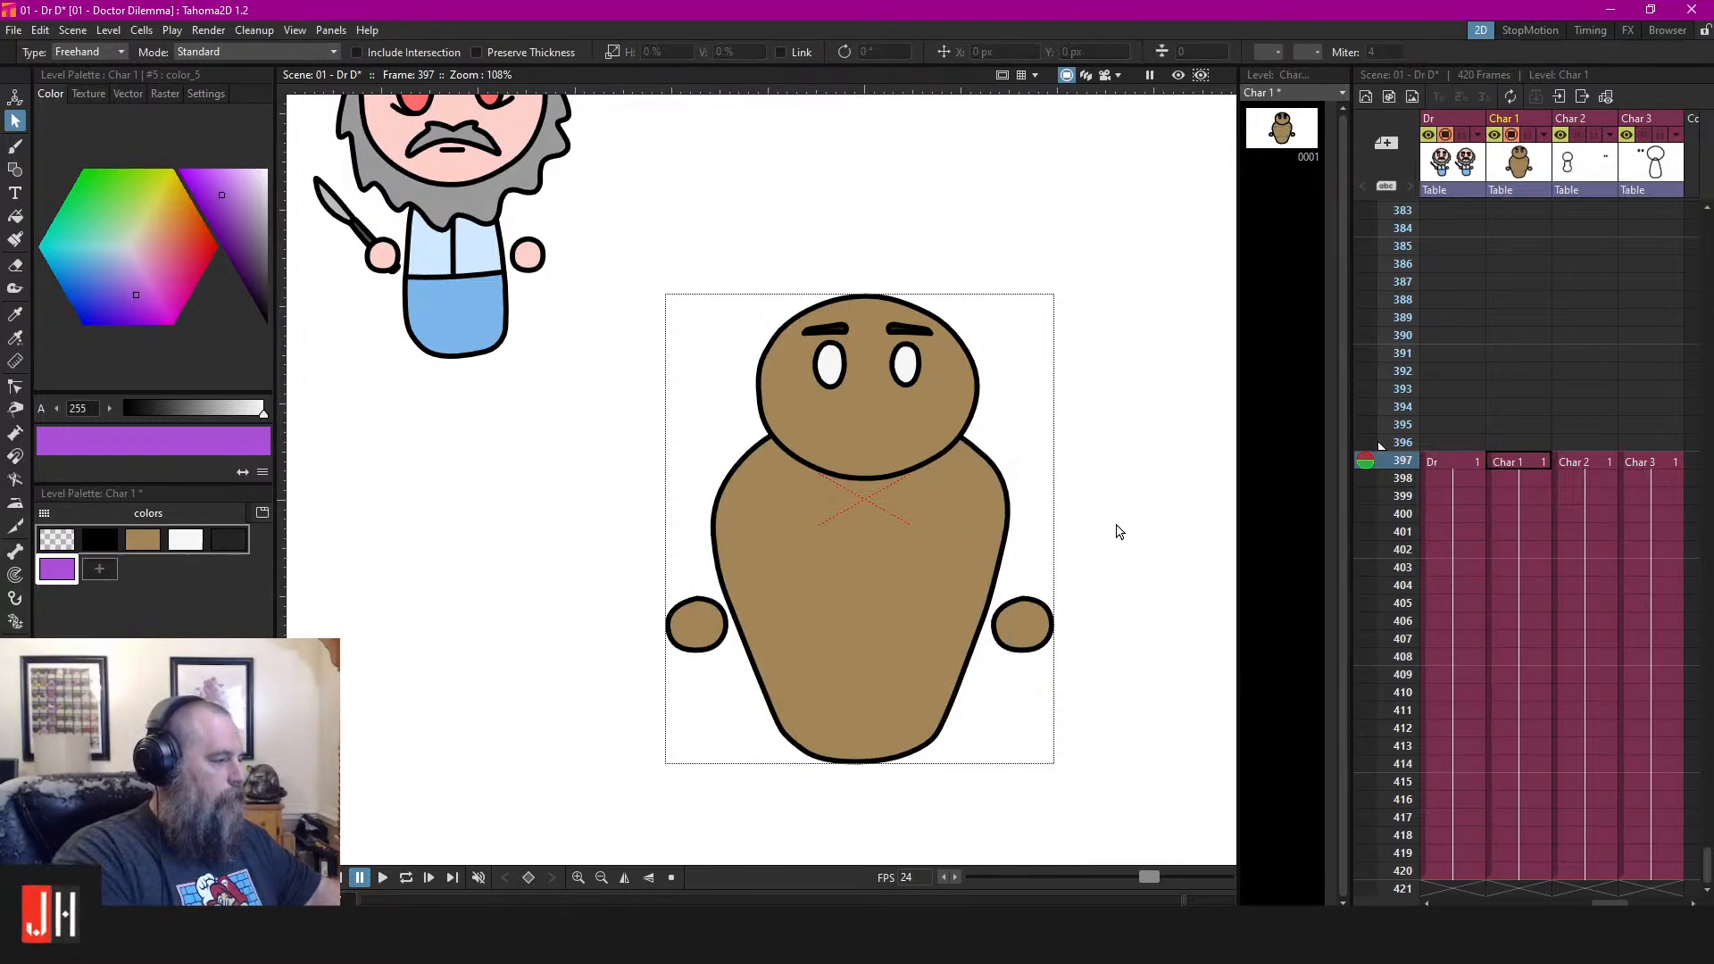
Delete both of Char 1's thick eyebrows and save the scene
{"action": "left_click_drag", "start_coordinate": [980, 626], "coordinate": [955, 528]}
{"action": "scroll", "coordinate": [882, 546], "scroll_direction": "up", "scroll_amount": 3}
{"action": "left_click_drag", "start_coordinate": [880, 485], "coordinate": [880, 580]}
{"action": "left_click_drag", "start_coordinate": [852, 406], "coordinate": [870, 527]}
{"action": "mouse_move", "coordinate": [873, 287]}
{"action": "left_mouse_down"}
{"action": "mouse_move", "coordinate": [612, 306]}
{"action": "mouse_move", "coordinate": [1121, 329]}
{"action": "mouse_move", "coordinate": [862, 233]}
{"action": "left_mouse_up"}
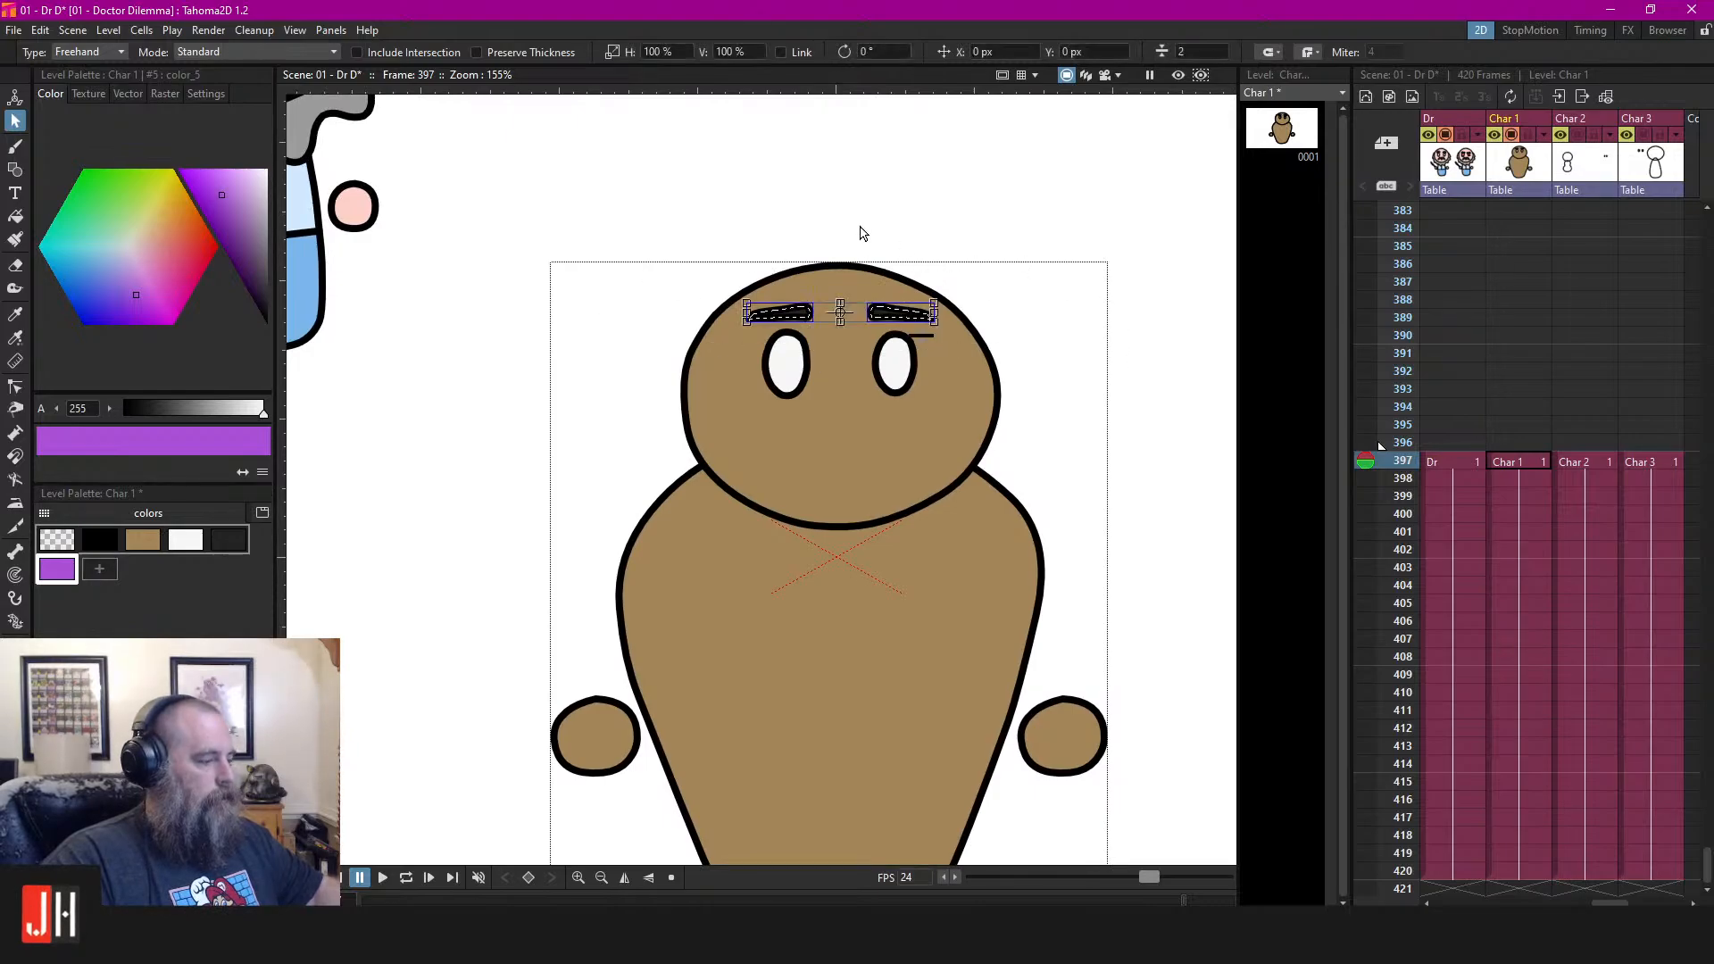
{"action": "key", "text": "Delete"}
{"action": "scroll", "coordinate": [924, 267], "scroll_direction": "down", "scroll_amount": 3}
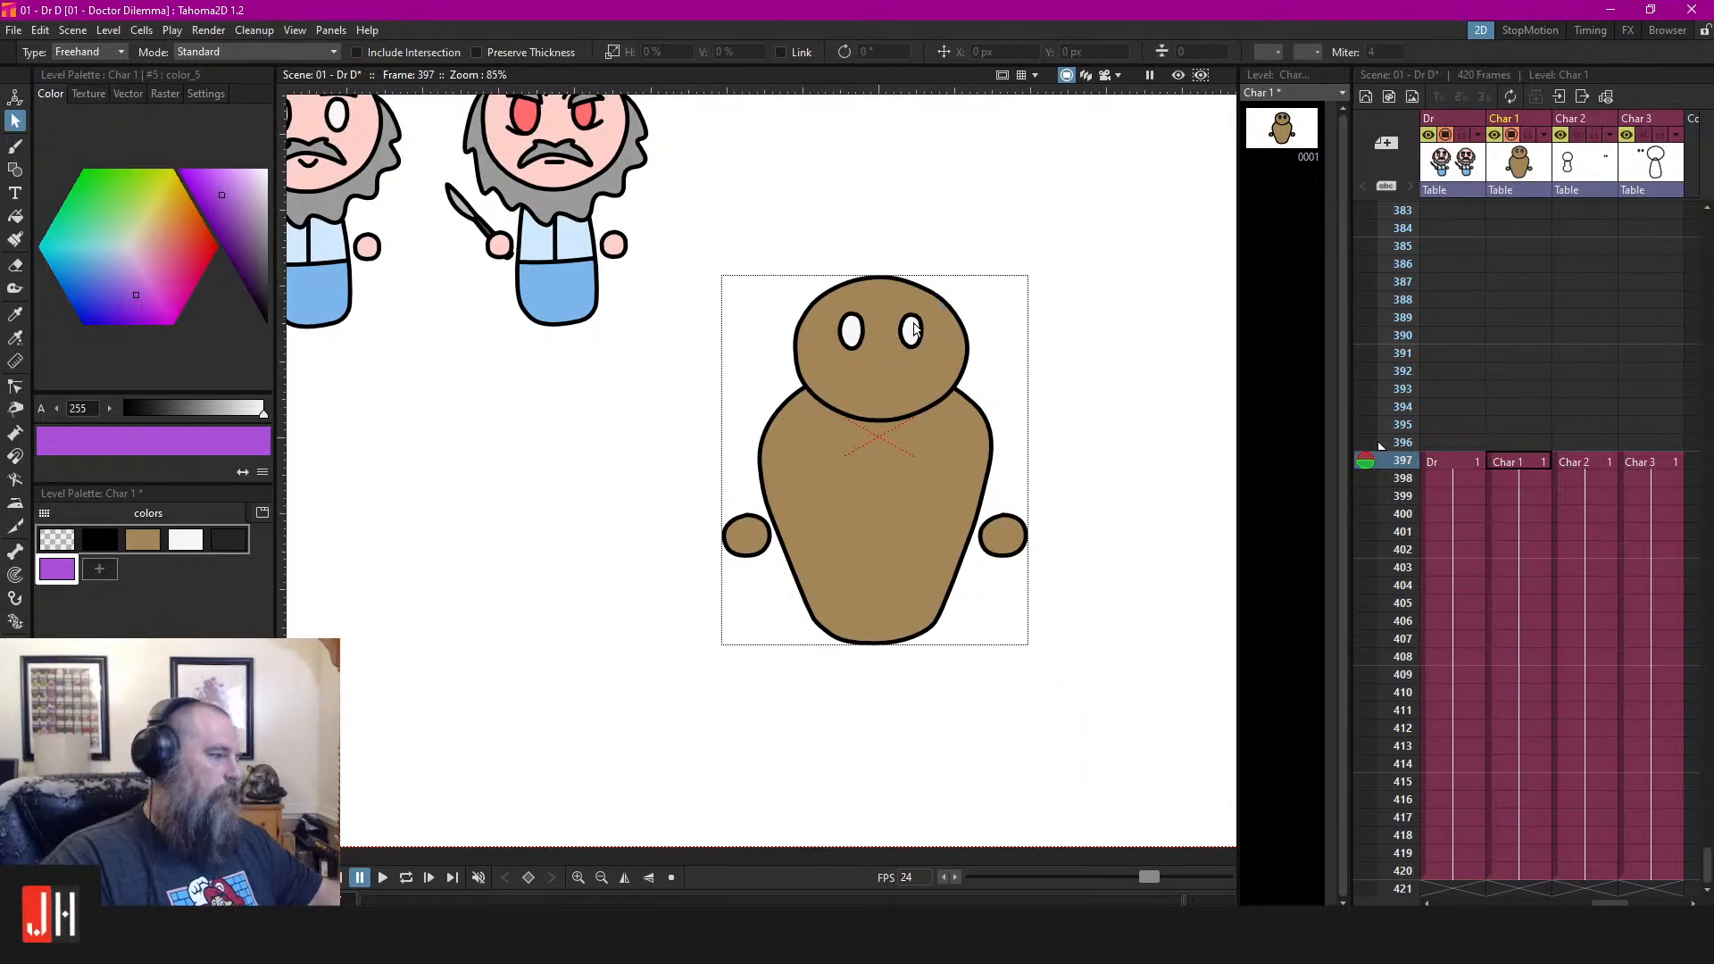
{"action": "key", "text": "ctrl+s"}
{"action": "scroll", "coordinate": [910, 330], "scroll_direction": "down", "scroll_amount": 2}
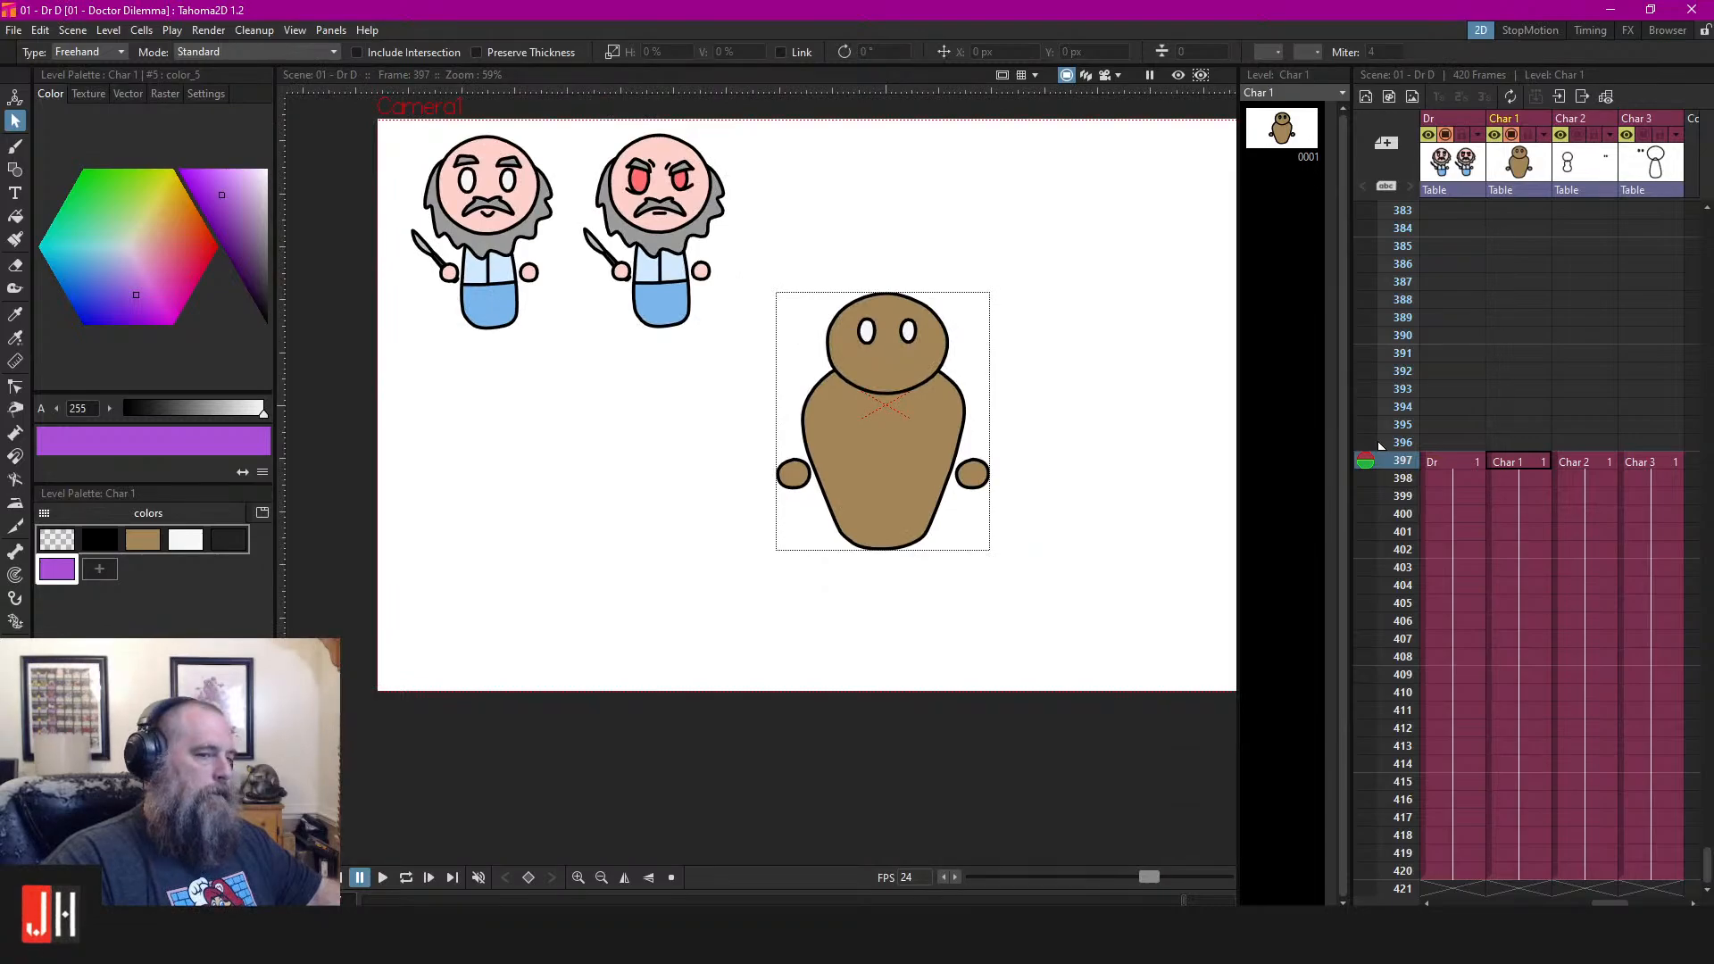
Draw a curved black eyebrow with a forked outer end above the eye on the left of Char 1's face
{"action": "scroll", "coordinate": [926, 329], "scroll_direction": "up", "scroll_amount": 5}
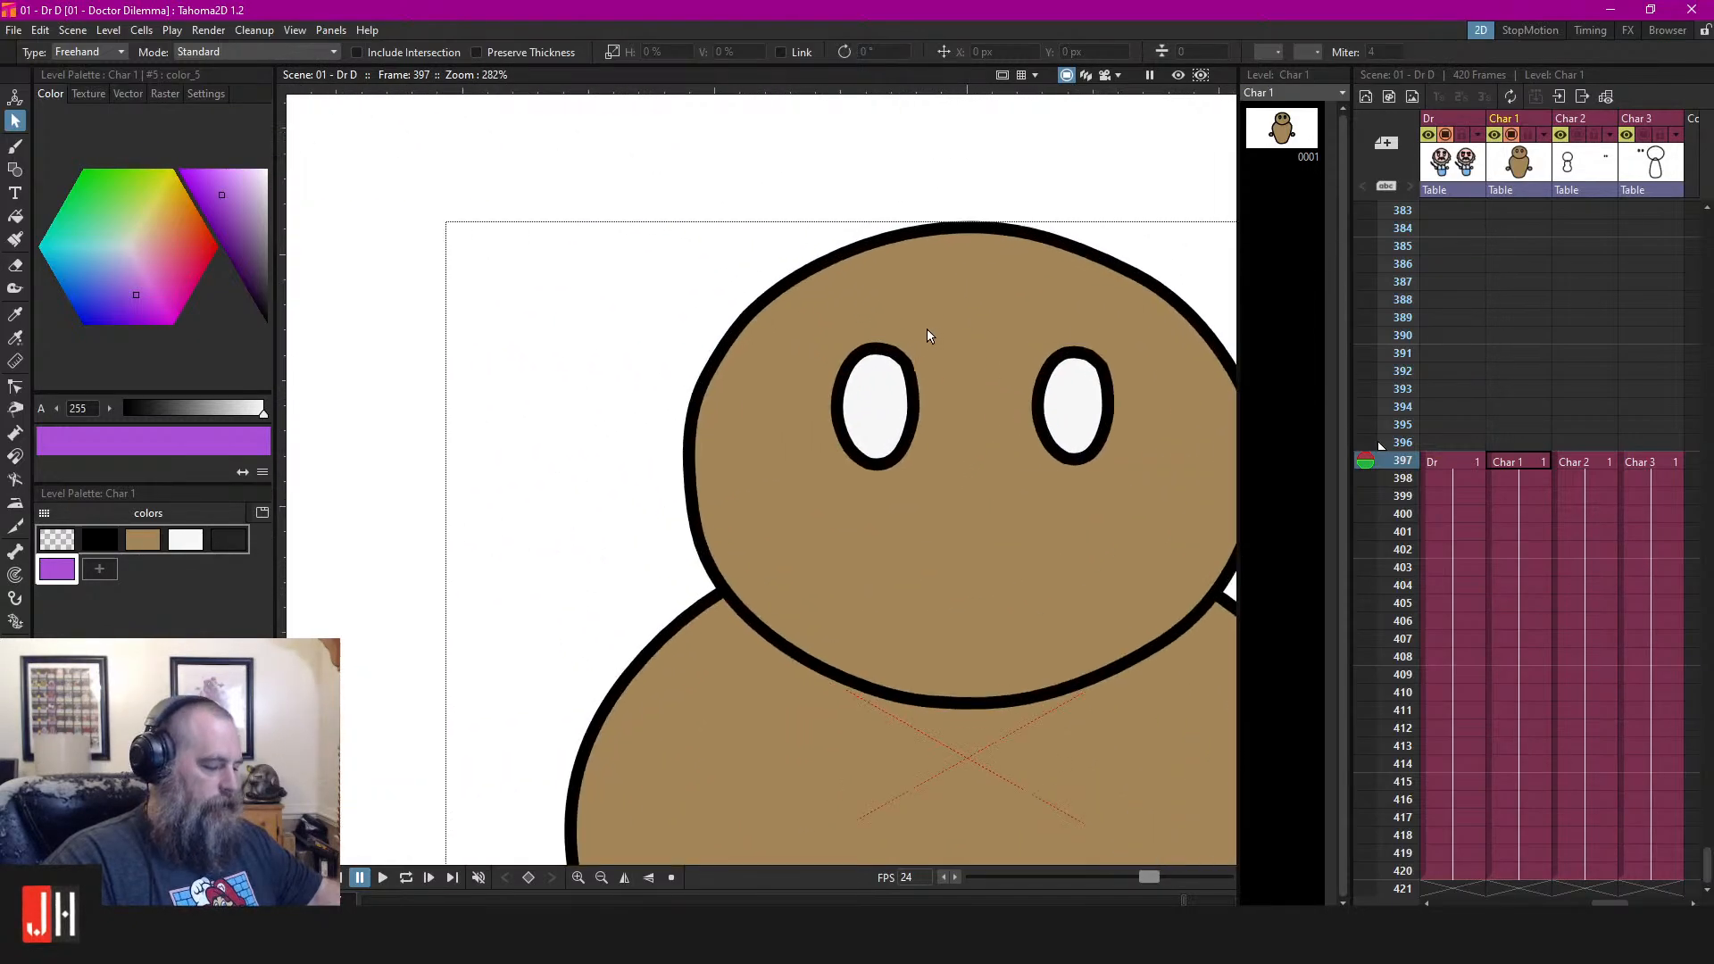
{"action": "key", "text": "b"}
{"action": "scroll", "coordinate": [927, 335], "scroll_direction": "up", "scroll_amount": 2}
{"action": "mouse_move", "coordinate": [935, 330]}
{"action": "left_mouse_down"}
{"action": "mouse_move", "coordinate": [889, 306]}
{"action": "mouse_move", "coordinate": [839, 313]}
{"action": "mouse_move", "coordinate": [772, 360]}
{"action": "left_mouse_up"}
{"action": "key", "text": "ctrl+z"}
{"action": "key", "text": "ctrl+z"}
{"action": "left_click", "coordinate": [100, 540]}
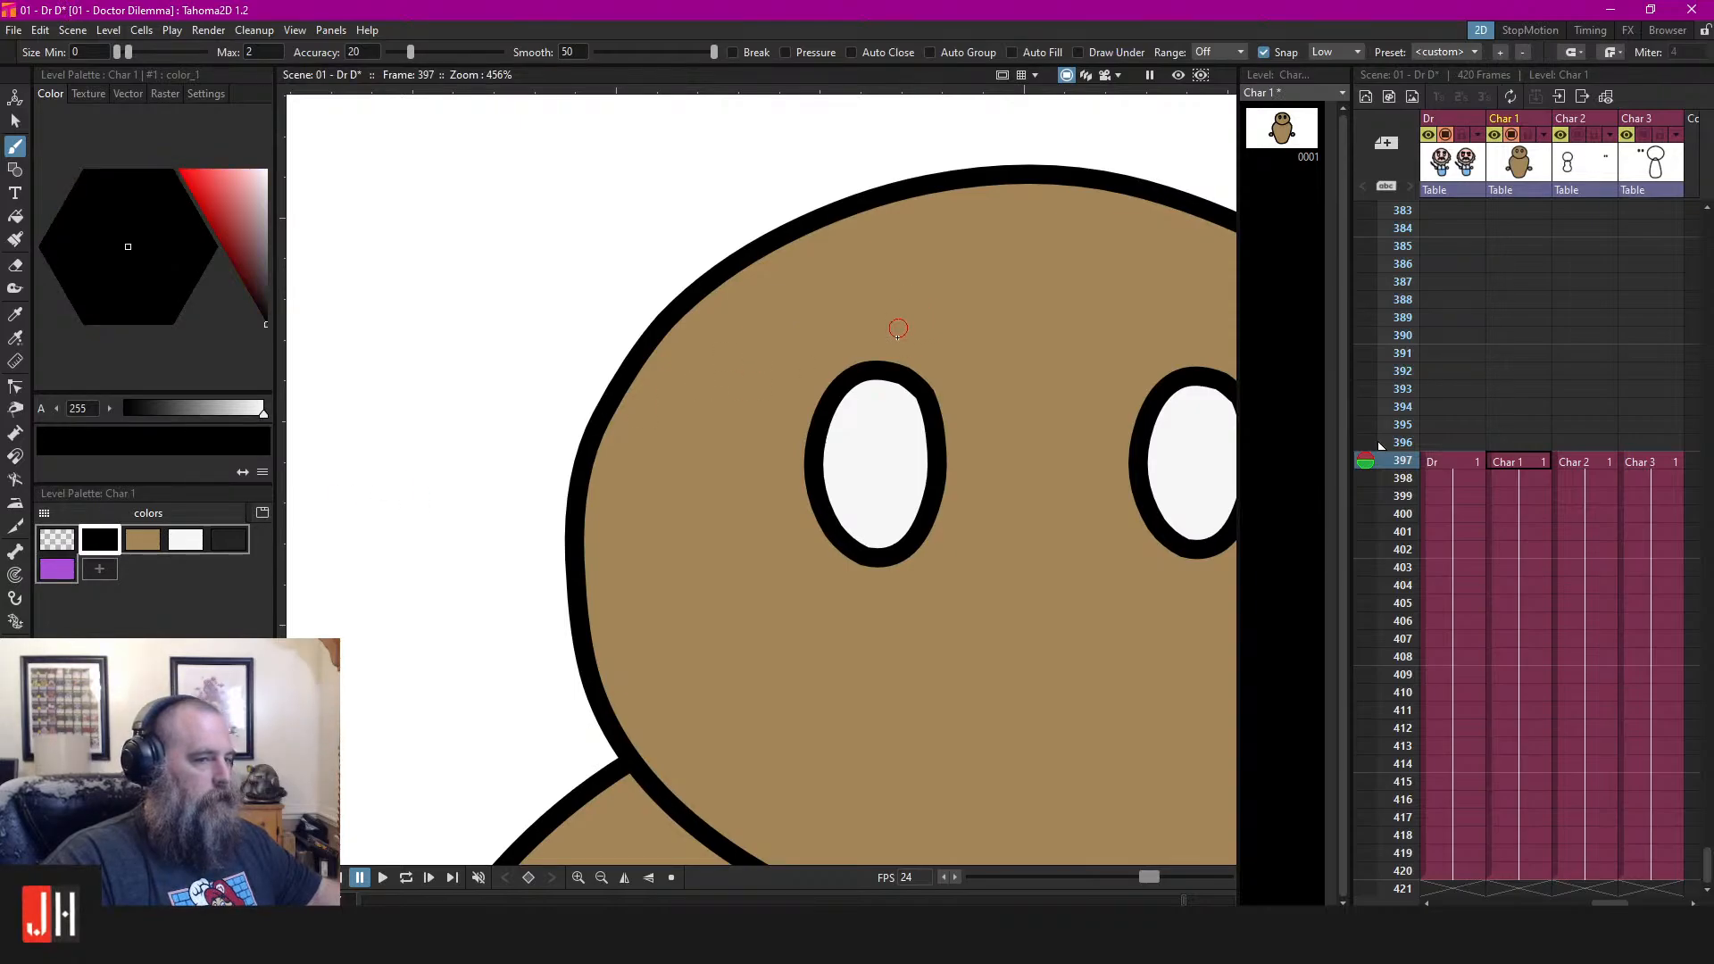
{"action": "mouse_move", "coordinate": [937, 333]}
{"action": "left_mouse_down"}
{"action": "mouse_move", "coordinate": [849, 298]}
{"action": "mouse_move", "coordinate": [751, 367]}
{"action": "mouse_move", "coordinate": [773, 345]}
{"action": "left_mouse_up"}
{"action": "left_click_drag", "start_coordinate": [892, 370], "coordinate": [626, 396]}
Rotate the new eyebrow by about -11.4° and shift it about 3.4 px horizontally and -0.8 px vertically above the eye
{"action": "key", "text": "s"}
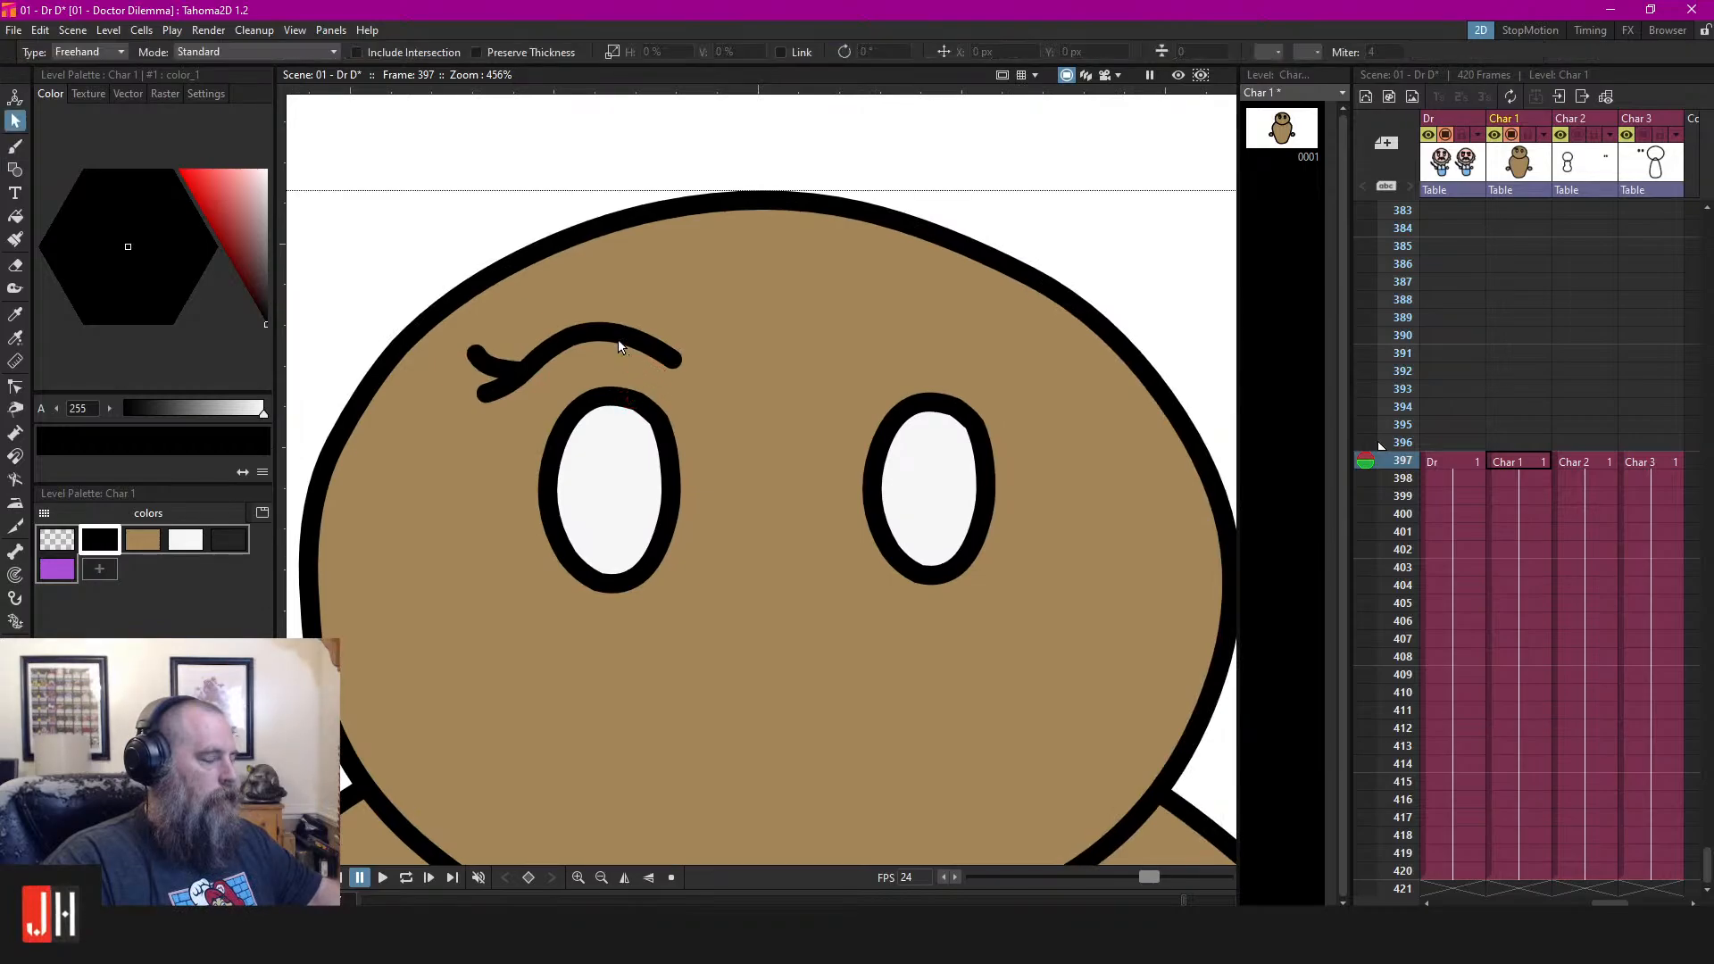
{"action": "mouse_move", "coordinate": [500, 188]}
{"action": "left_mouse_down"}
{"action": "mouse_move", "coordinate": [383, 275]}
{"action": "mouse_move", "coordinate": [812, 357]}
{"action": "left_mouse_up"}
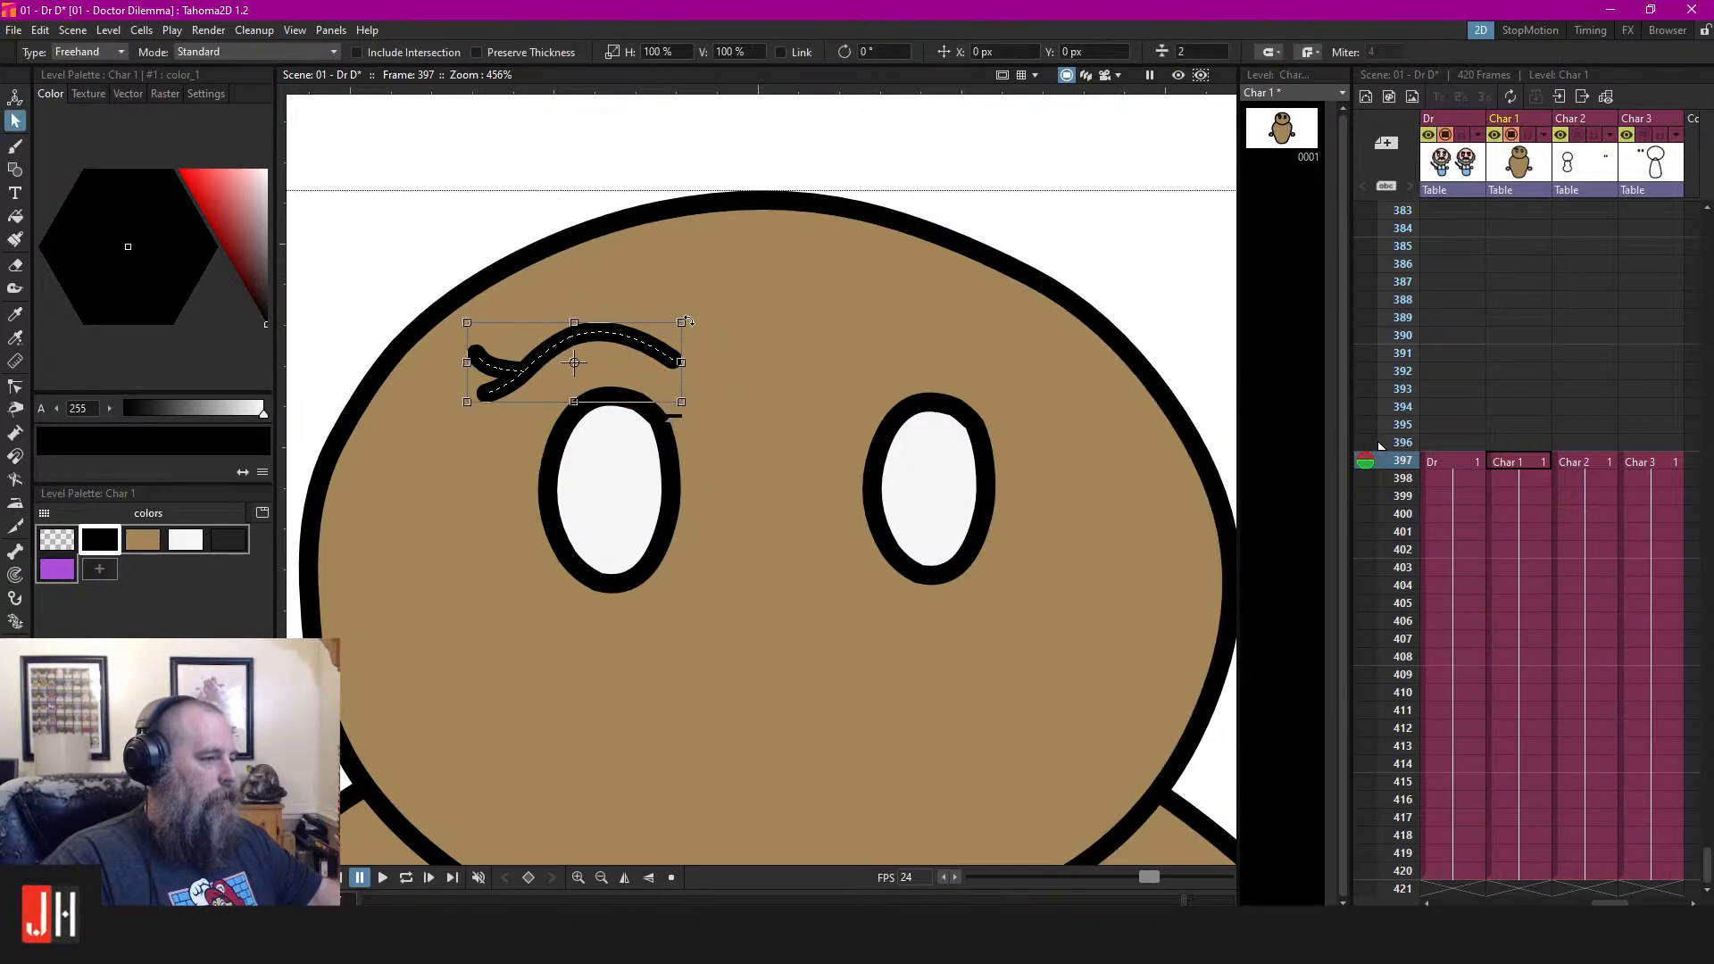
{"action": "mouse_move", "coordinate": [688, 320]}
{"action": "left_mouse_down"}
{"action": "mouse_move", "coordinate": [689, 353]}
{"action": "mouse_move", "coordinate": [652, 350]}
{"action": "left_mouse_up"}
{"action": "scroll", "coordinate": [618, 347], "scroll_direction": "up", "scroll_amount": 2}
{"action": "scroll", "coordinate": [656, 349], "scroll_direction": "down", "scroll_amount": 2}
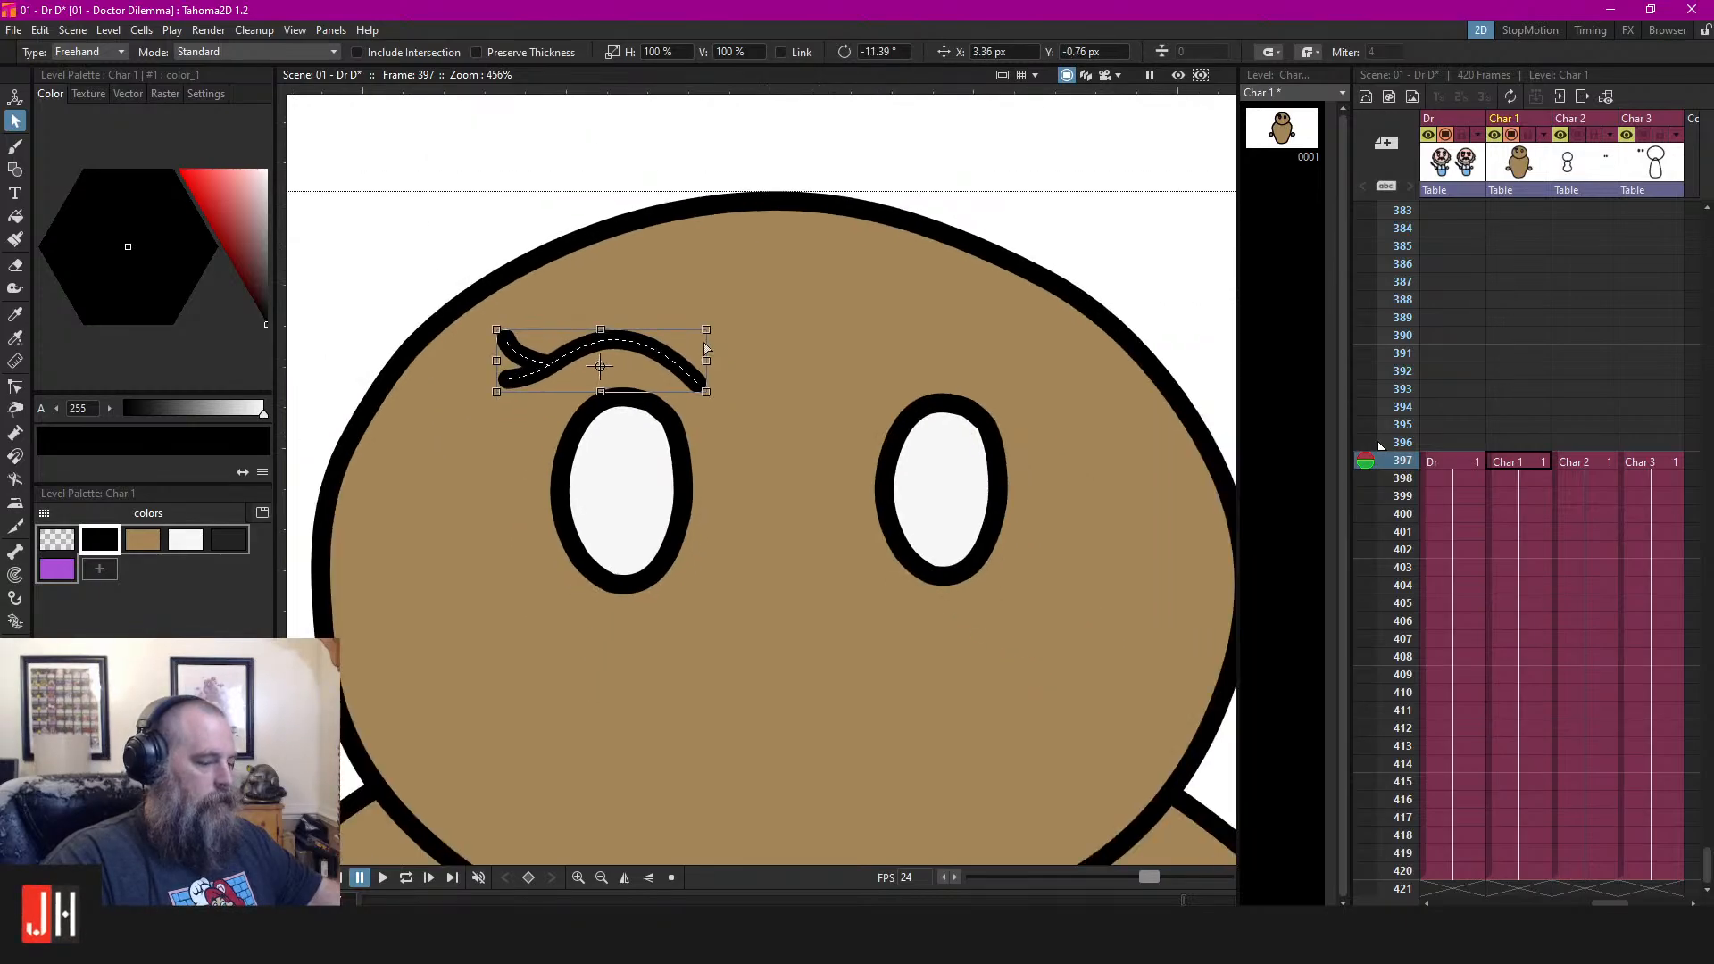
Duplicate the eyebrow and mirror the copy horizontally with a horizontal scale of -100%
{"action": "key", "text": "ctrl+c"}
{"action": "key", "text": "ctrl+v"}
{"action": "left_click", "coordinate": [680, 54]}
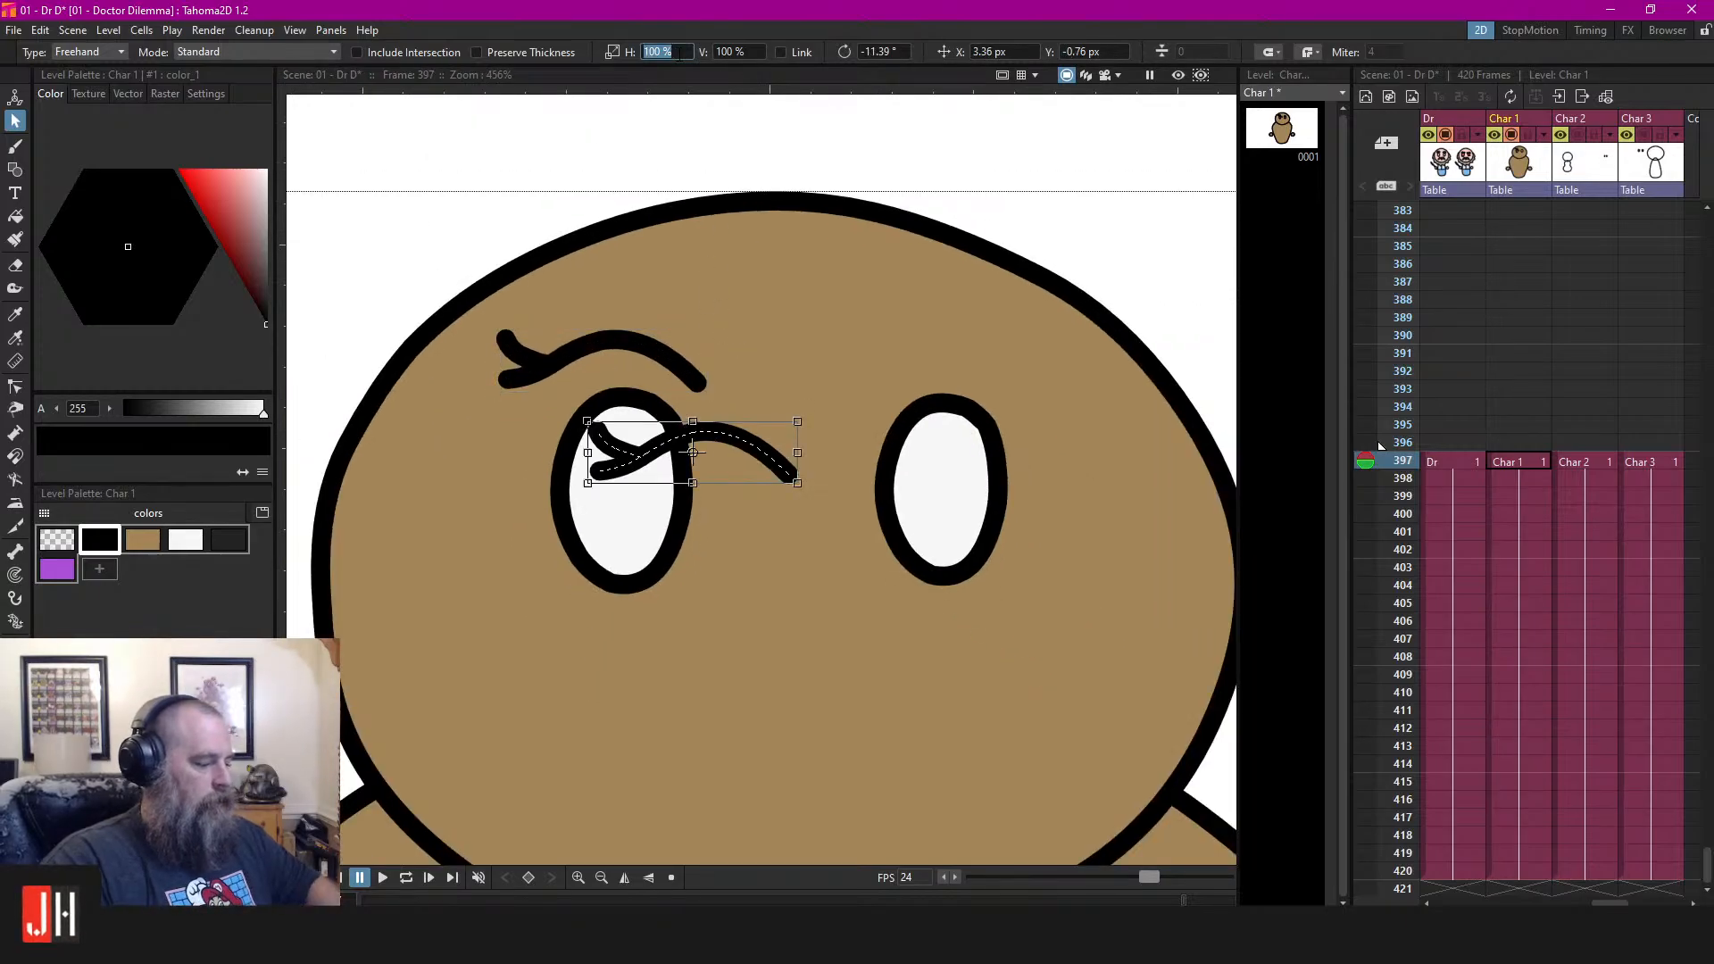
{"action": "type", "text": "-100"}
{"action": "key", "text": "Tab"}
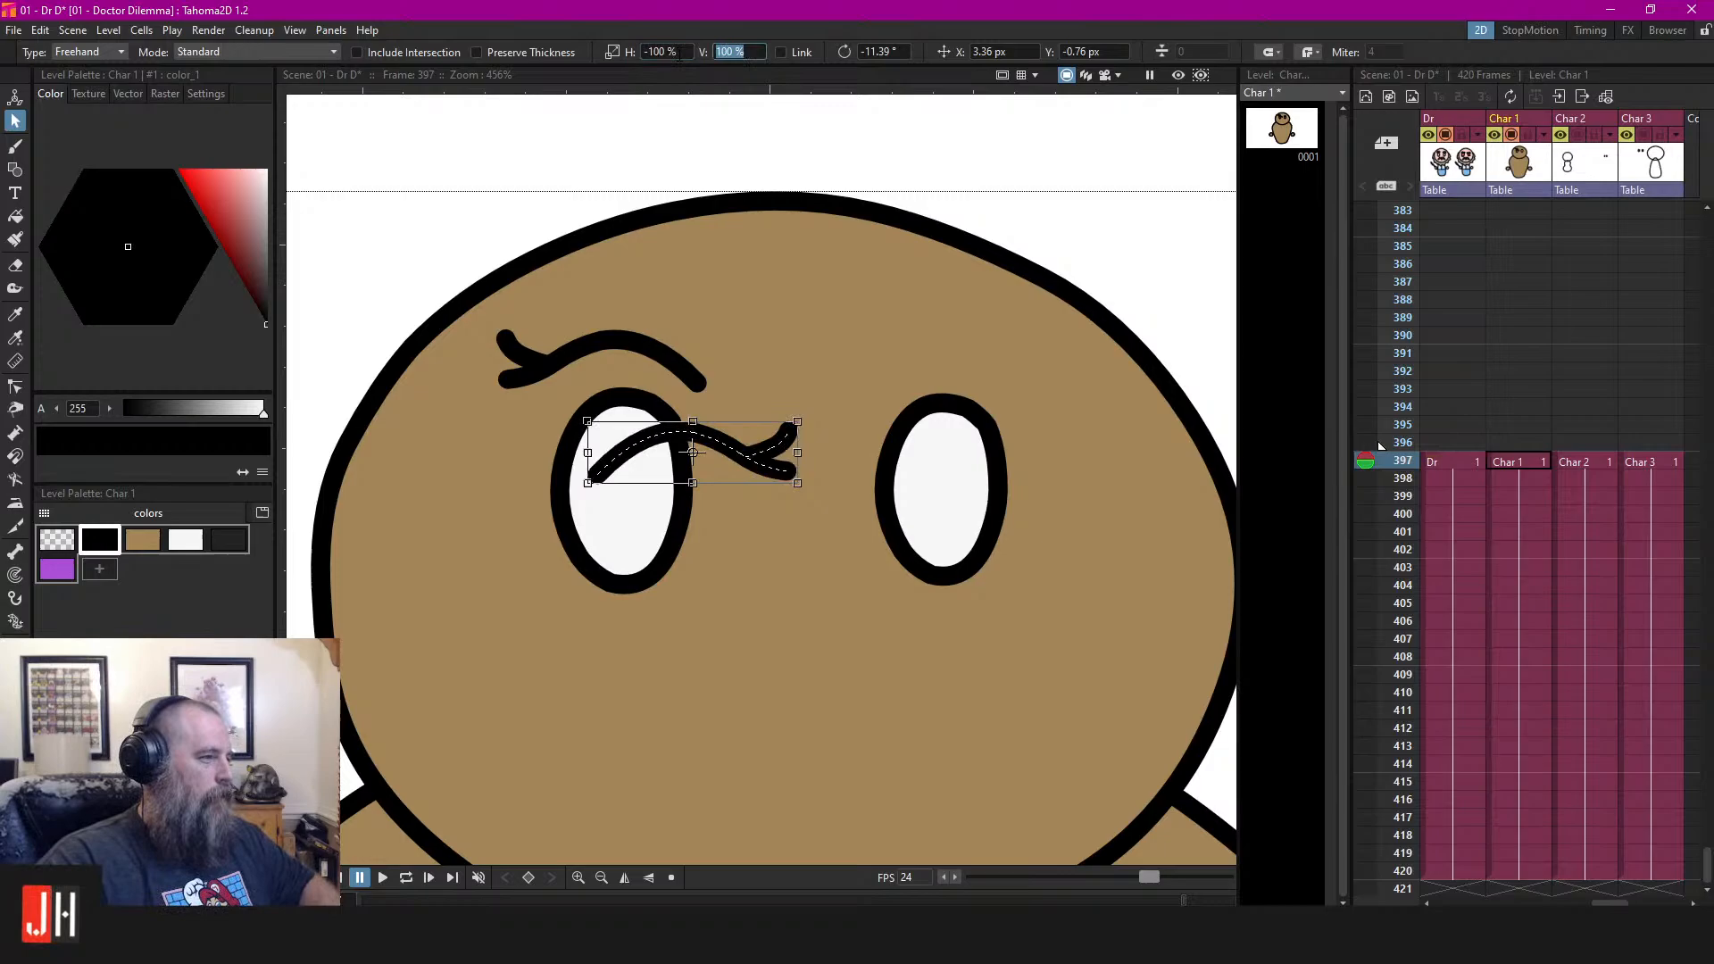
{"action": "left_click", "coordinate": [888, 129]}
Move the mirrored eyebrow above Char 1's other eye, offset by 65.25 px horizontally and 22.5 px vertically
{"action": "mouse_move", "coordinate": [849, 387]}
{"action": "left_mouse_down"}
{"action": "mouse_move", "coordinate": [630, 416]}
{"action": "mouse_move", "coordinate": [609, 542]}
{"action": "mouse_move", "coordinate": [801, 393]}
{"action": "left_mouse_up"}
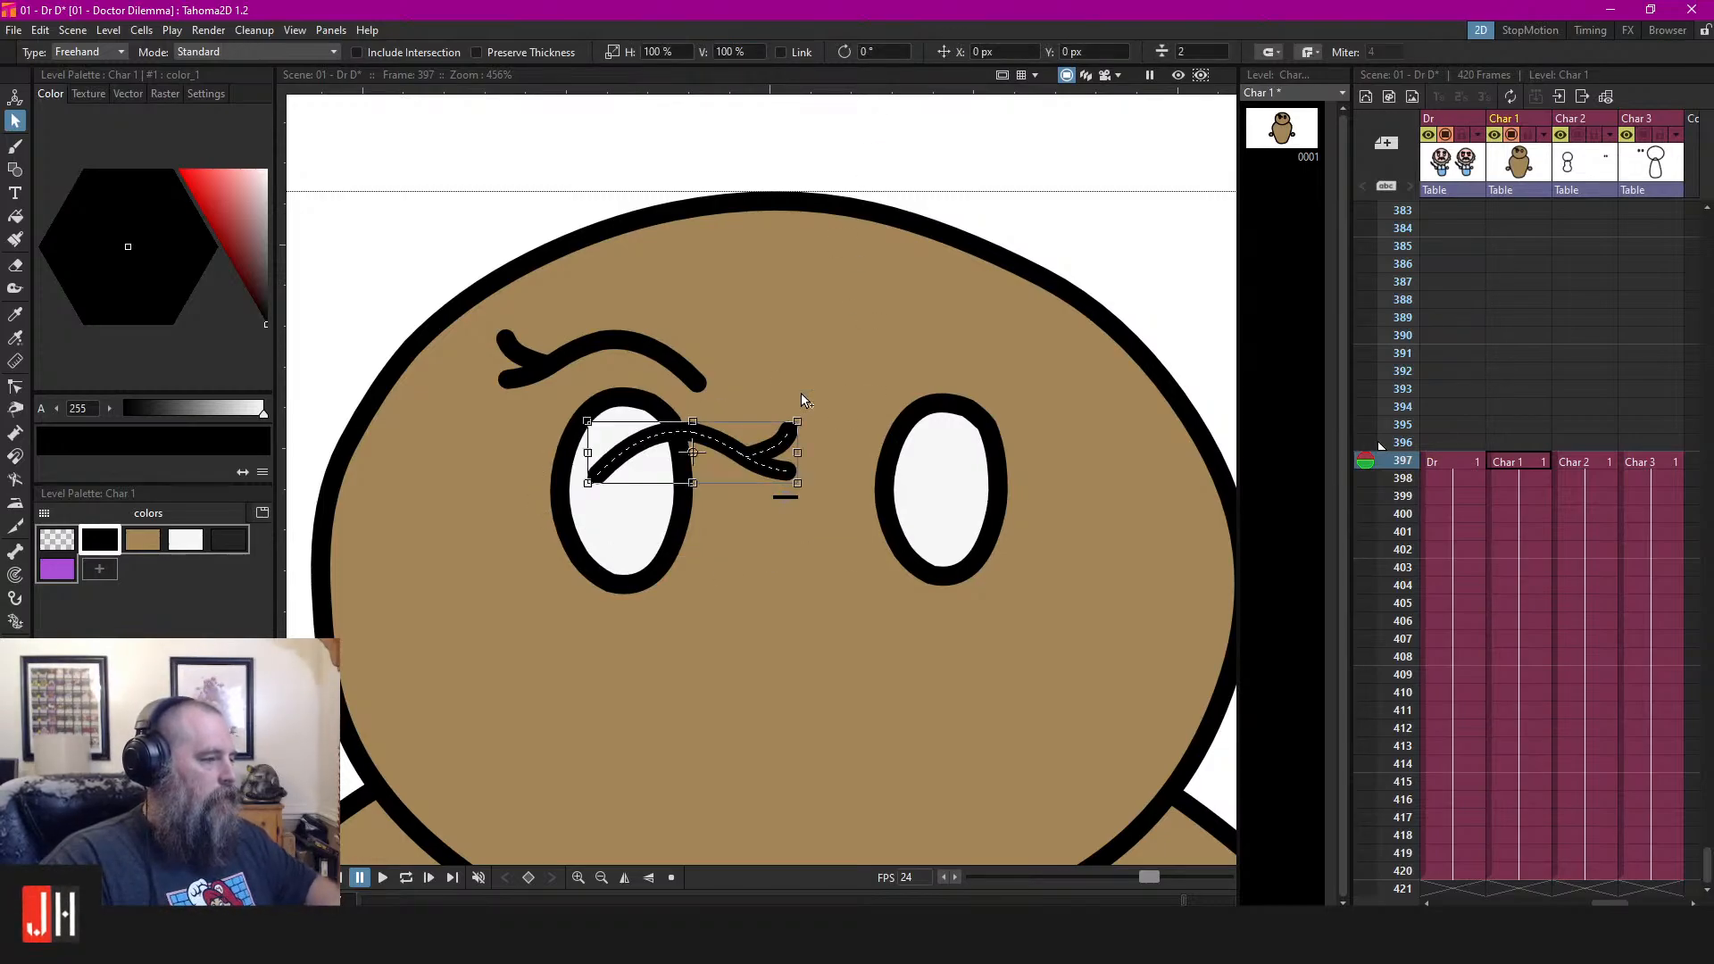
{"action": "key", "text": "shift+Up"}
{"action": "key", "text": "shift+Right"}
{"action": "key", "text": "shift+Right"}
{"action": "key", "text": "Right"}
{"action": "key", "text": "Right"}
{"action": "key", "text": "Right"}
{"action": "key", "text": "Right"}
{"action": "key", "text": "Right"}
{"action": "key", "text": "Right"}
{"action": "key", "text": "Right"}
{"action": "key", "text": "Right"}
{"action": "key", "text": "Right"}
{"action": "key", "text": "Right"}
{"action": "key", "text": "Right"}
{"action": "key", "text": "Right"}
{"action": "key", "text": "Right"}
{"action": "key", "text": "Right"}
{"action": "key", "text": "Right"}
{"action": "key", "text": "Right"}
{"action": "key", "text": "Right"}
{"action": "key", "text": "Right"}
{"action": "key", "text": "Right"}
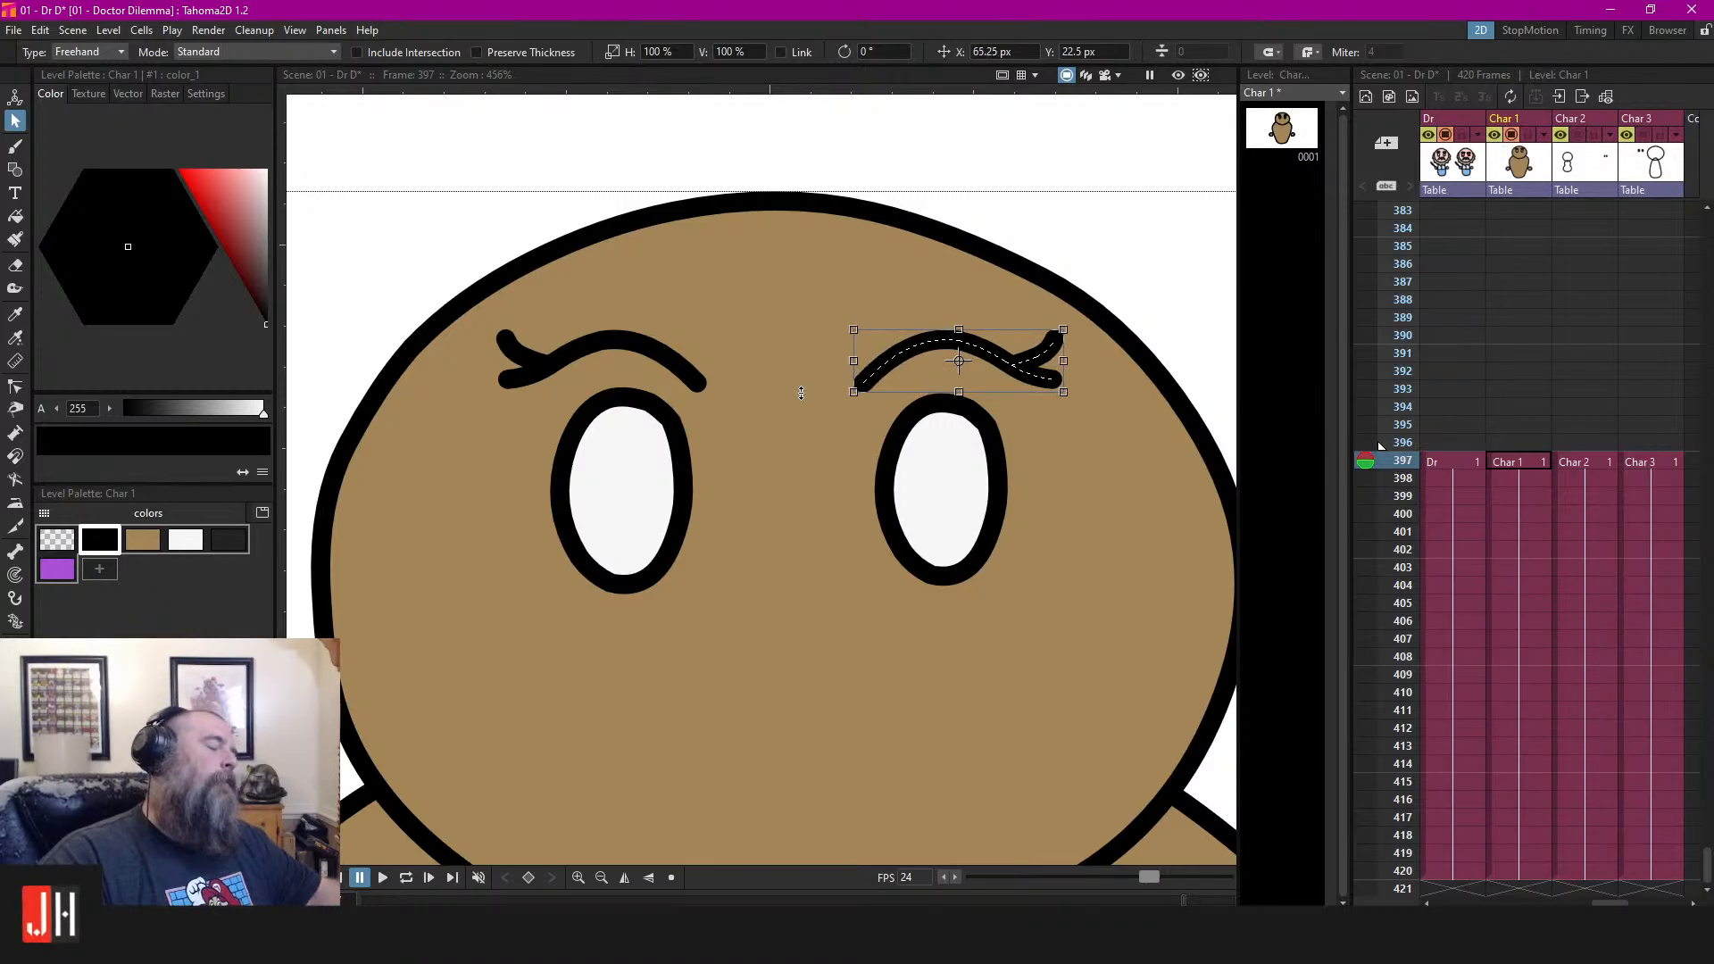
{"action": "left_click", "coordinate": [991, 170]}
Group the strokes of each of Char 1's eyebrows separately and save the scene
{"action": "scroll", "coordinate": [1072, 407], "scroll_direction": "down", "scroll_amount": 5}
{"action": "scroll", "coordinate": [914, 351], "scroll_direction": "up", "scroll_amount": 3}
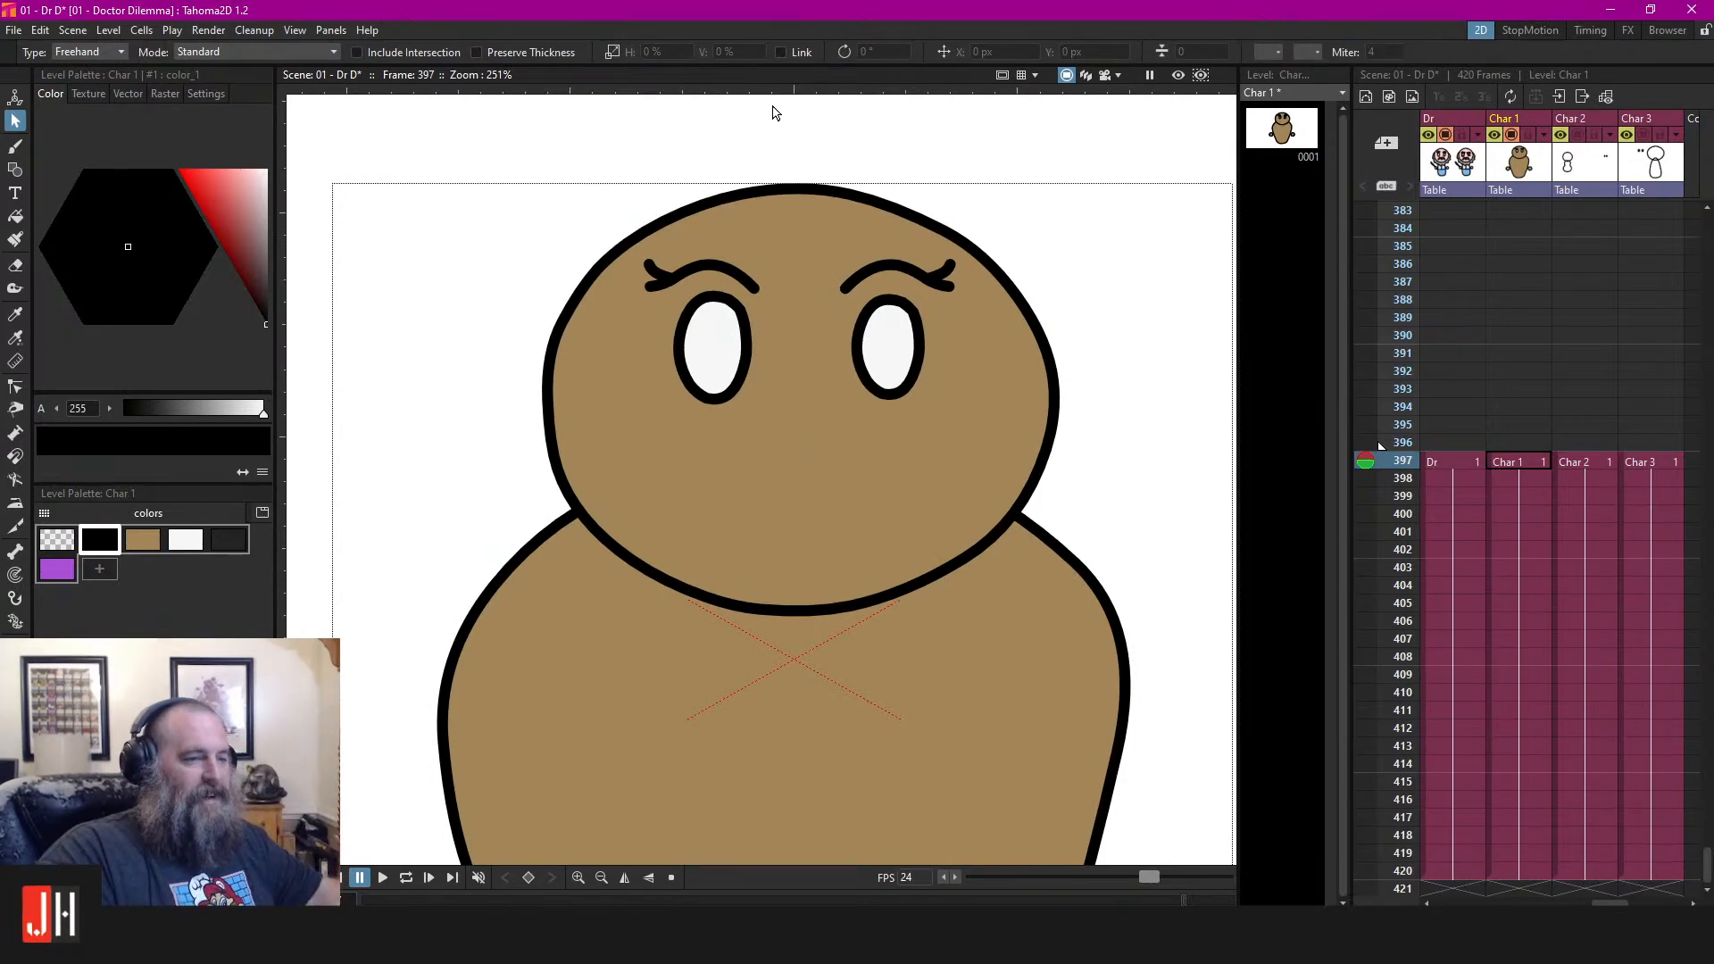
{"action": "mouse_move", "coordinate": [664, 175]}
{"action": "left_mouse_down"}
{"action": "mouse_move", "coordinate": [567, 220]}
{"action": "mouse_move", "coordinate": [696, 321]}
{"action": "mouse_move", "coordinate": [660, 179]}
{"action": "left_mouse_up"}
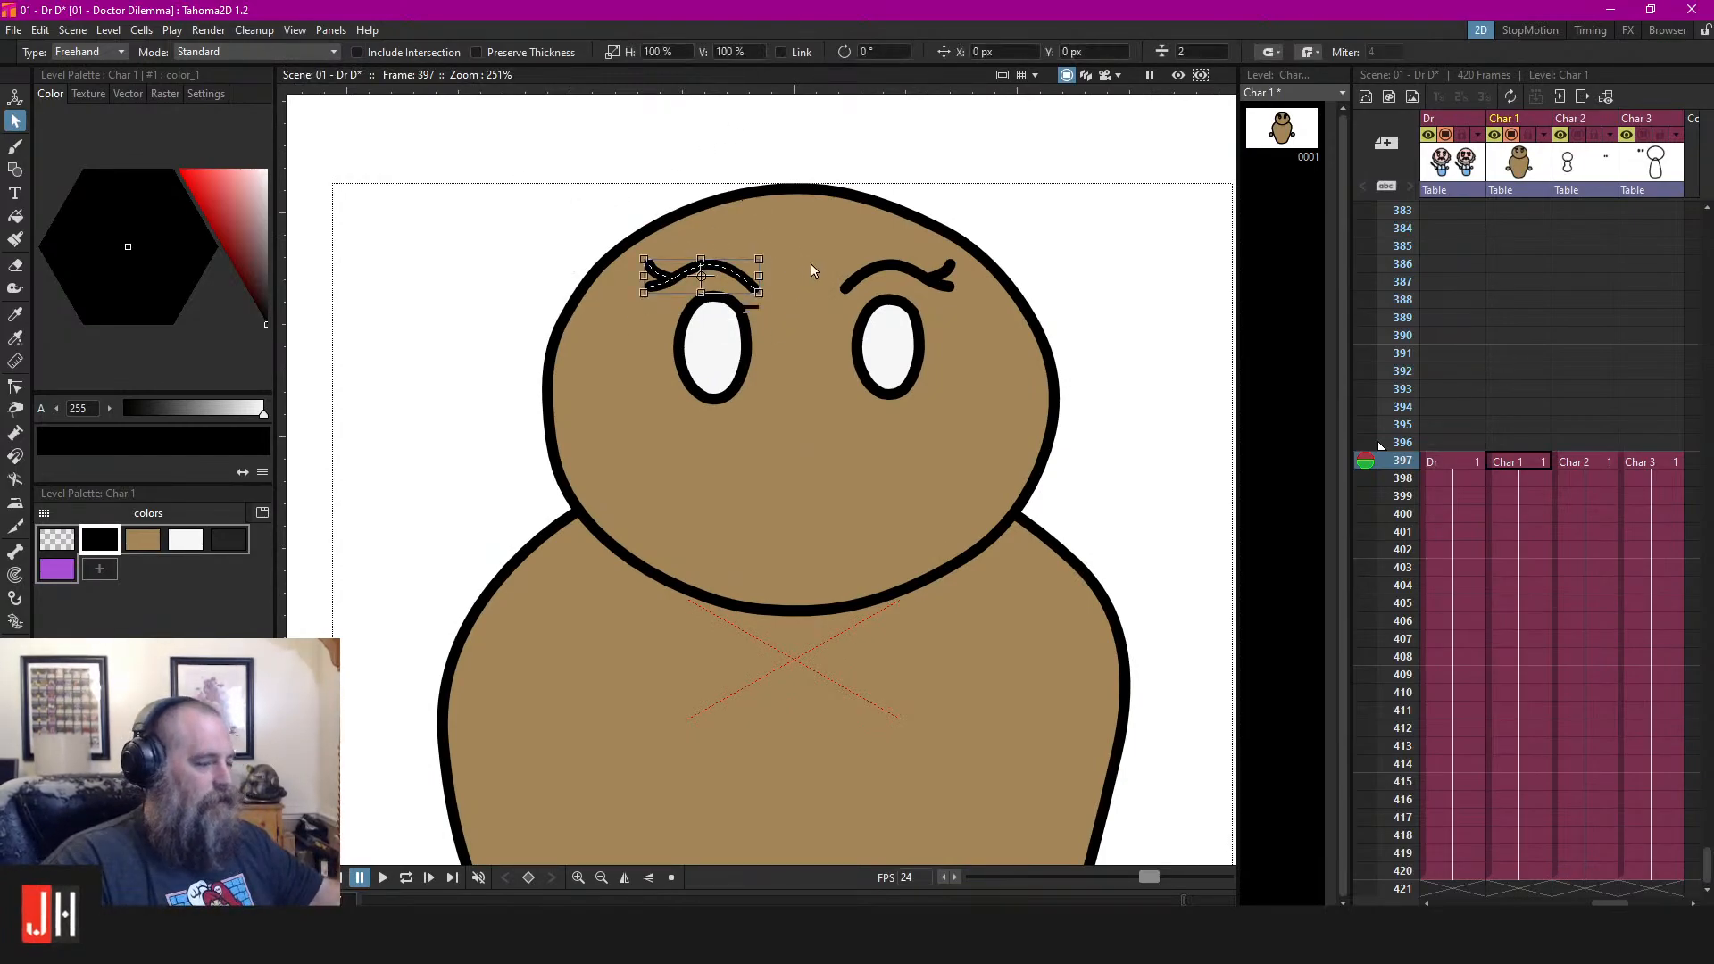
{"action": "scroll", "coordinate": [815, 267], "scroll_direction": "up", "scroll_amount": 2}
{"action": "mouse_move", "coordinate": [1166, 191]}
{"action": "left_mouse_down"}
{"action": "mouse_move", "coordinate": [1023, 191]}
{"action": "mouse_move", "coordinate": [831, 408]}
{"action": "mouse_move", "coordinate": [1027, 193]}
{"action": "left_mouse_up"}
{"action": "left_click", "coordinate": [1121, 202]}
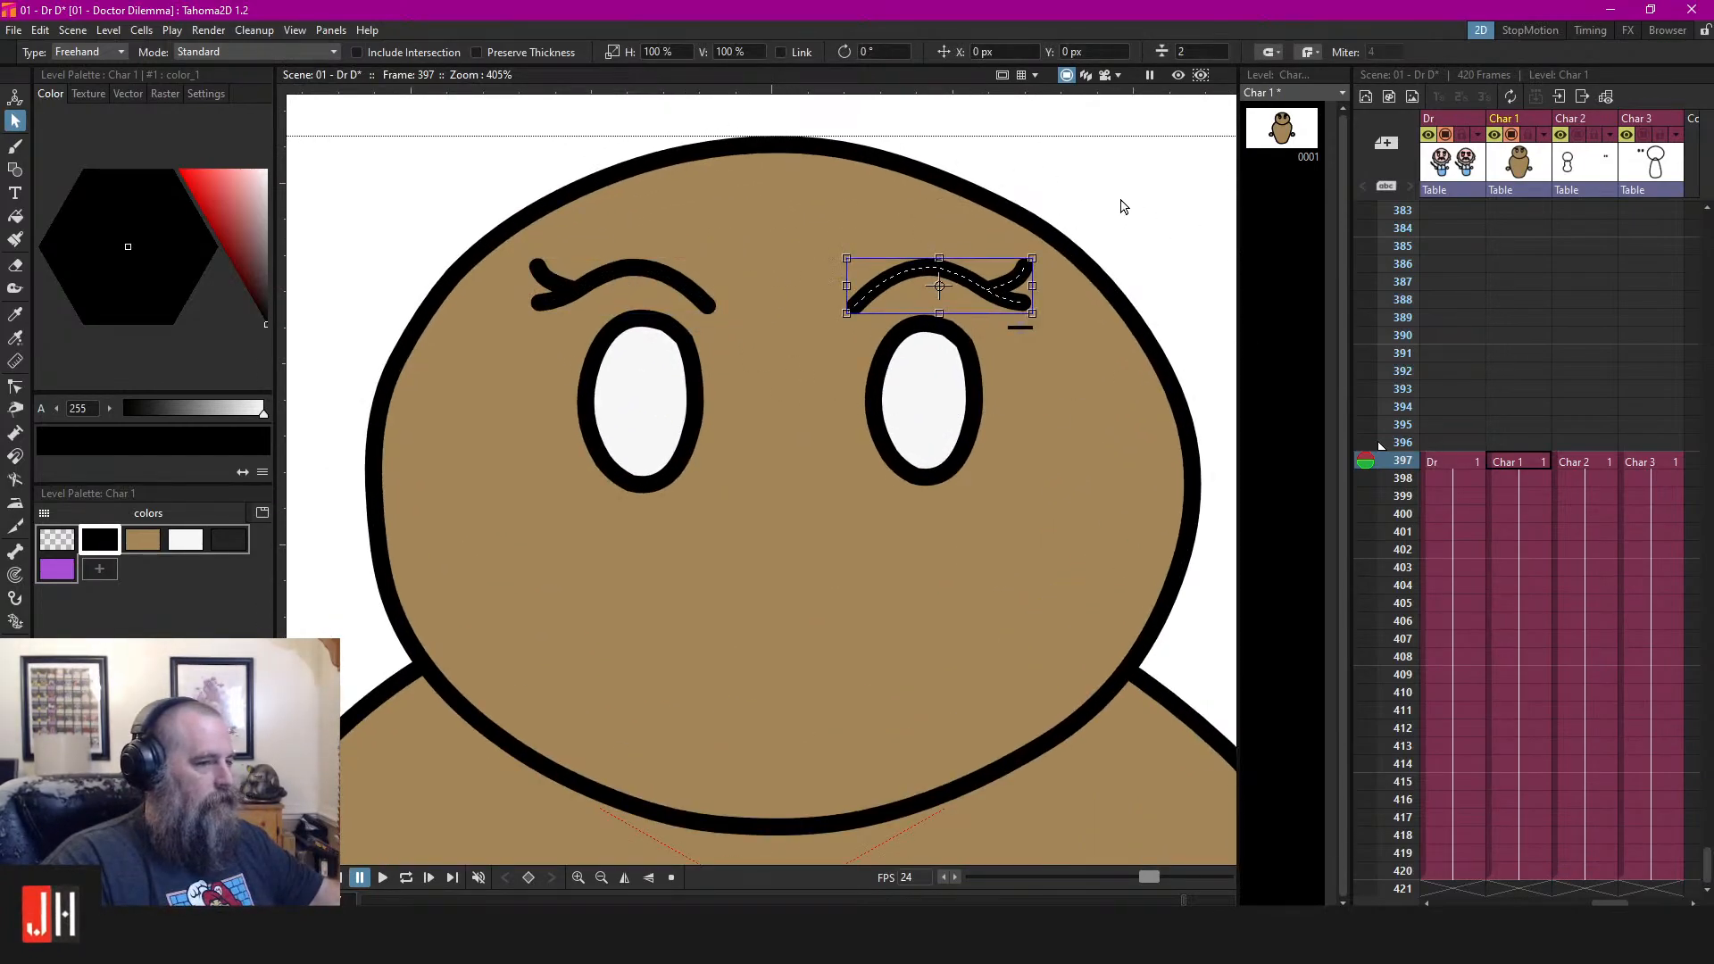
{"action": "scroll", "coordinate": [1041, 287], "scroll_direction": "down", "scroll_amount": 3}
{"action": "key", "text": "ctrl+s"}
{"action": "scroll", "coordinate": [1075, 284], "scroll_direction": "down", "scroll_amount": 1}
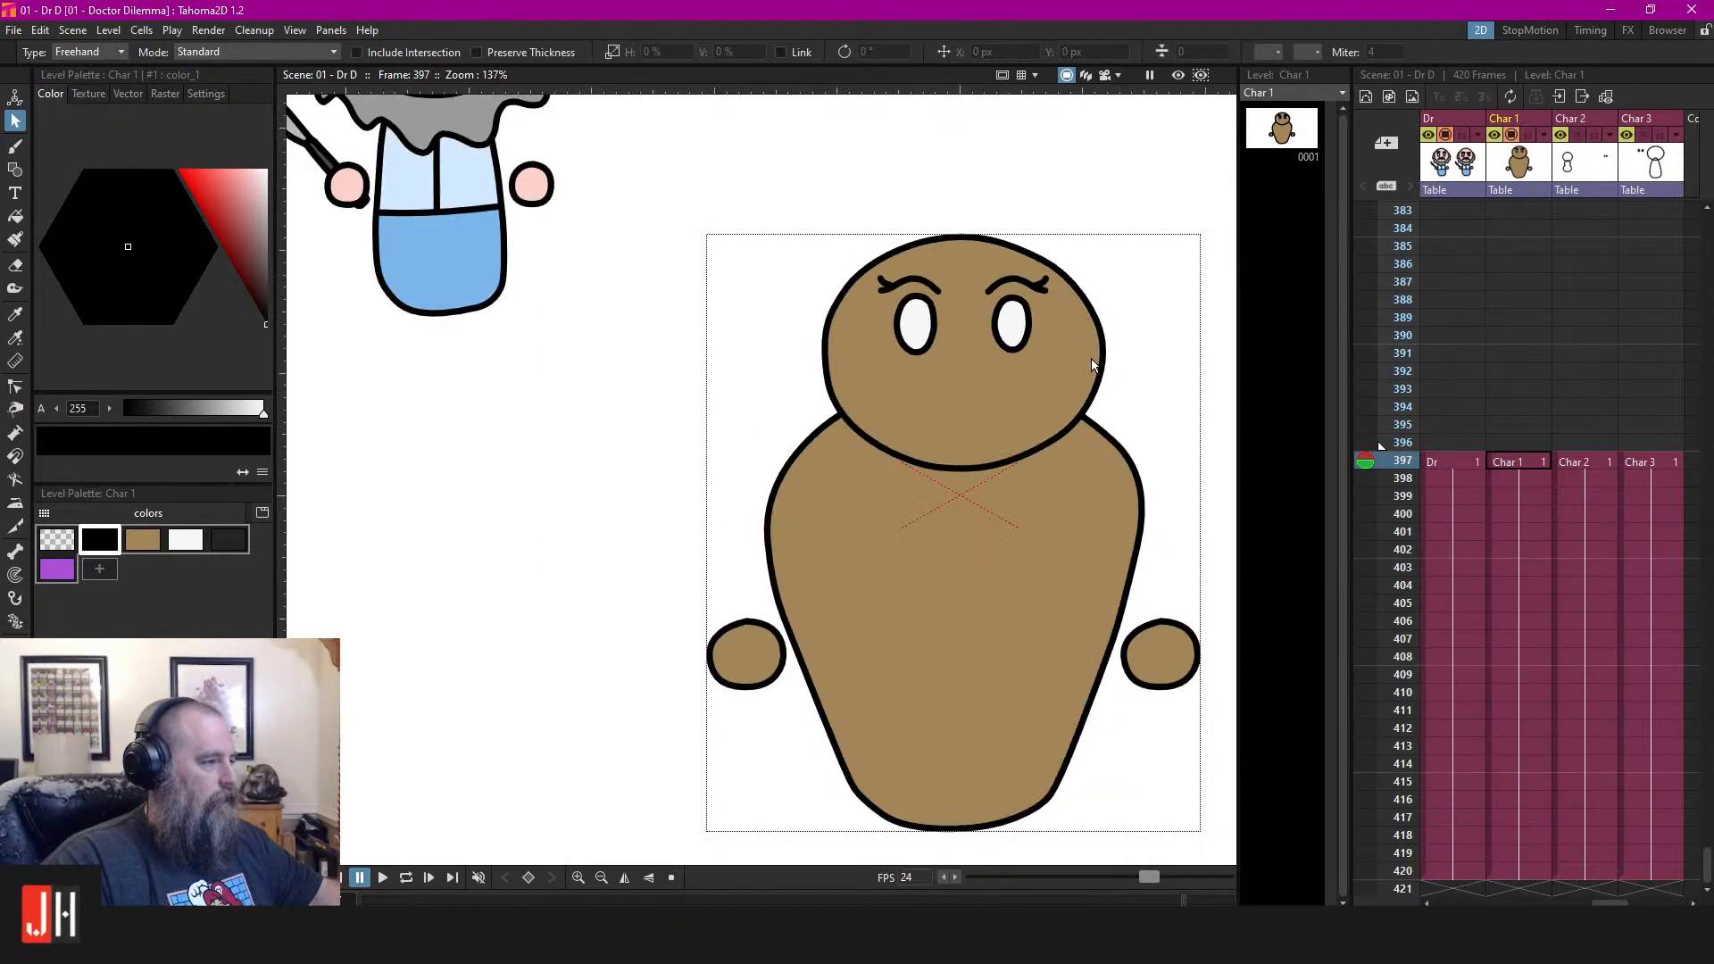
{"action": "scroll", "coordinate": [977, 334], "scroll_direction": "up", "scroll_amount": 2}
{"action": "scroll", "coordinate": [913, 350], "scroll_direction": "down", "scroll_amount": 3}
{"action": "left_click_drag", "start_coordinate": [1021, 429], "coordinate": [973, 412]}
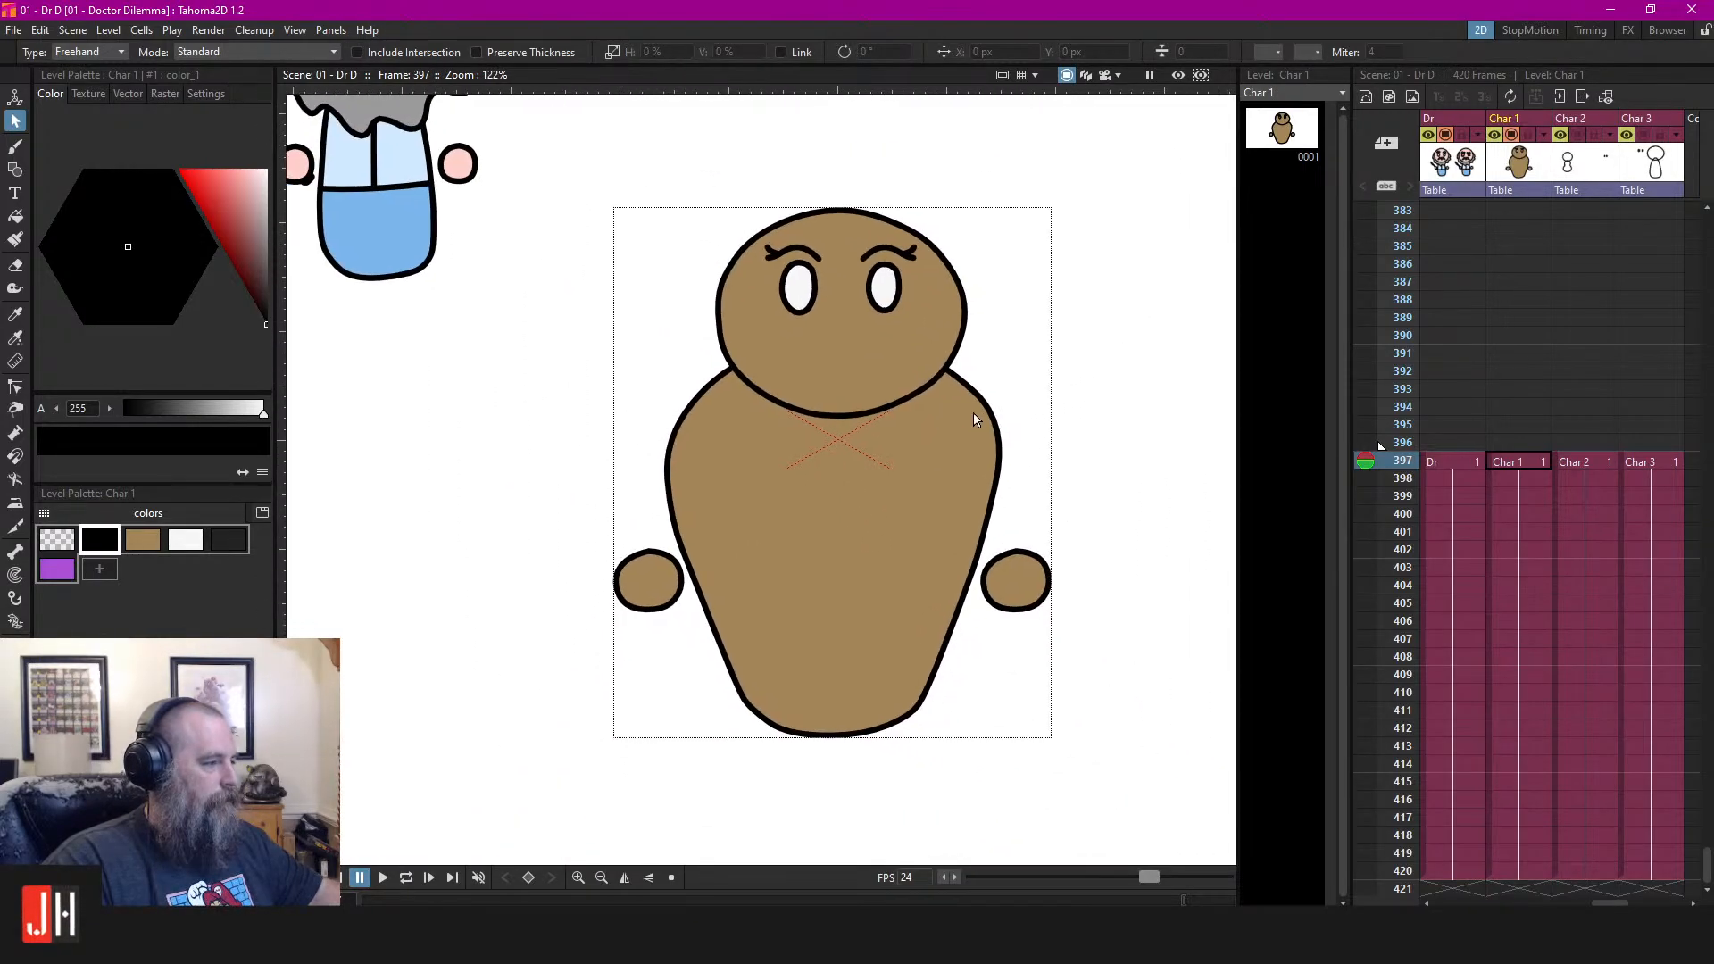
{"action": "scroll", "coordinate": [975, 413], "scroll_direction": "down", "scroll_amount": 2}
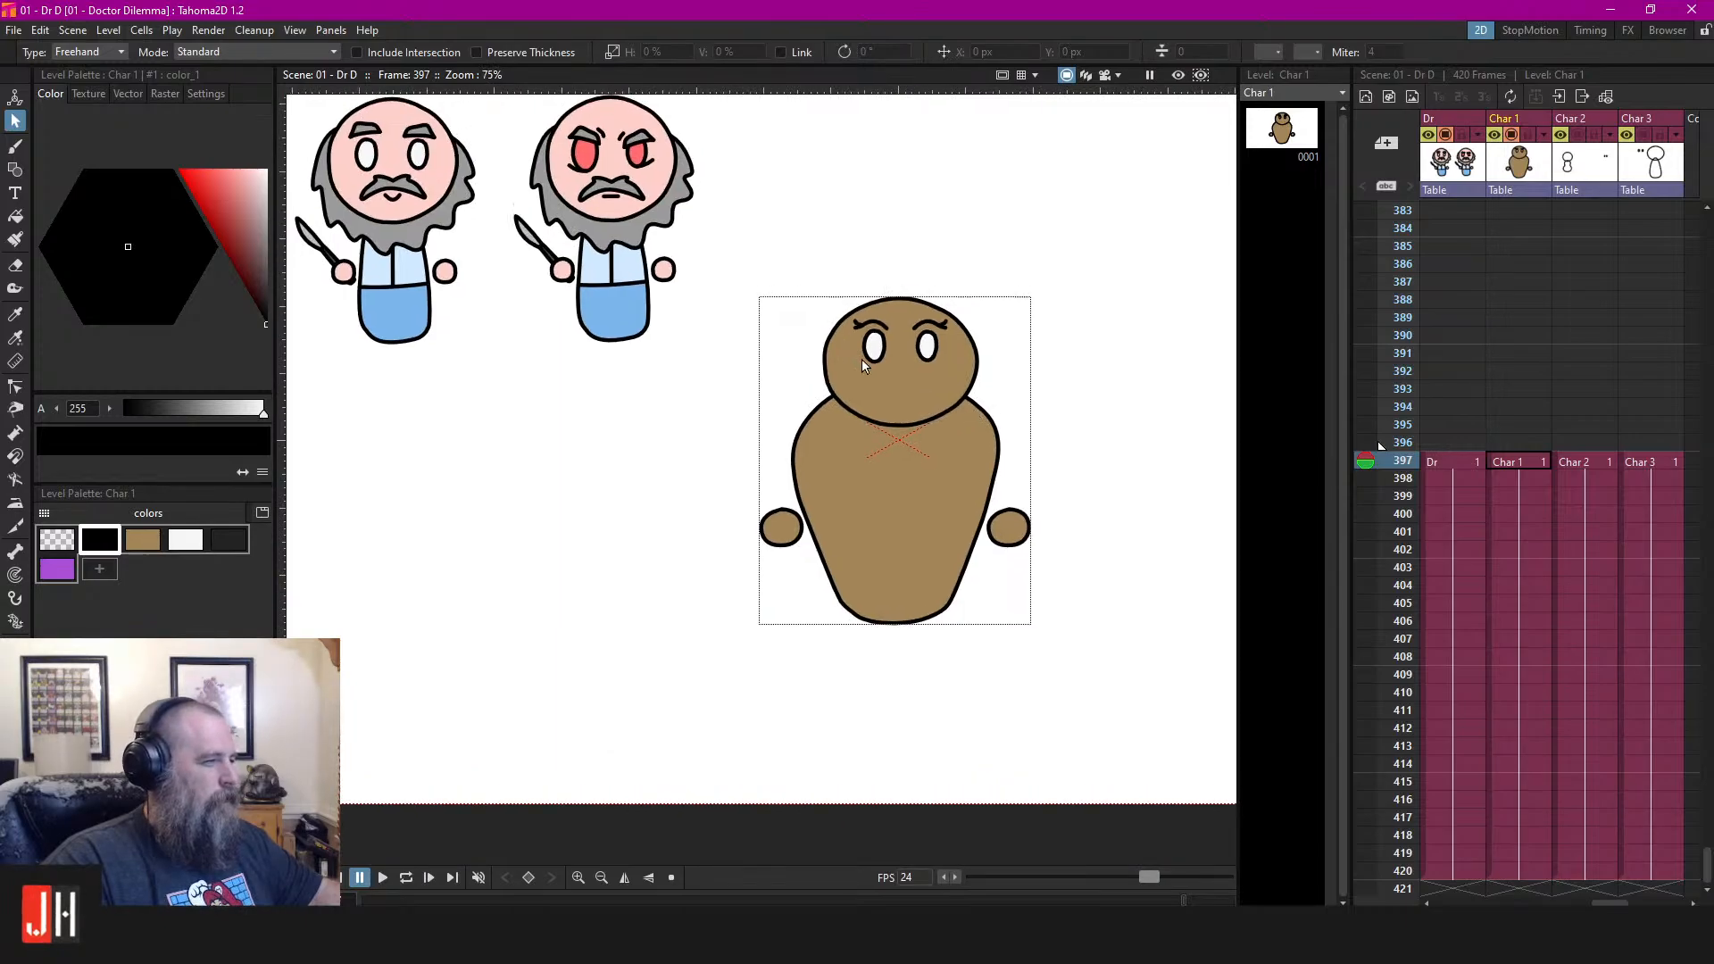
{"action": "scroll", "coordinate": [966, 445], "scroll_direction": "up", "scroll_amount": 2}
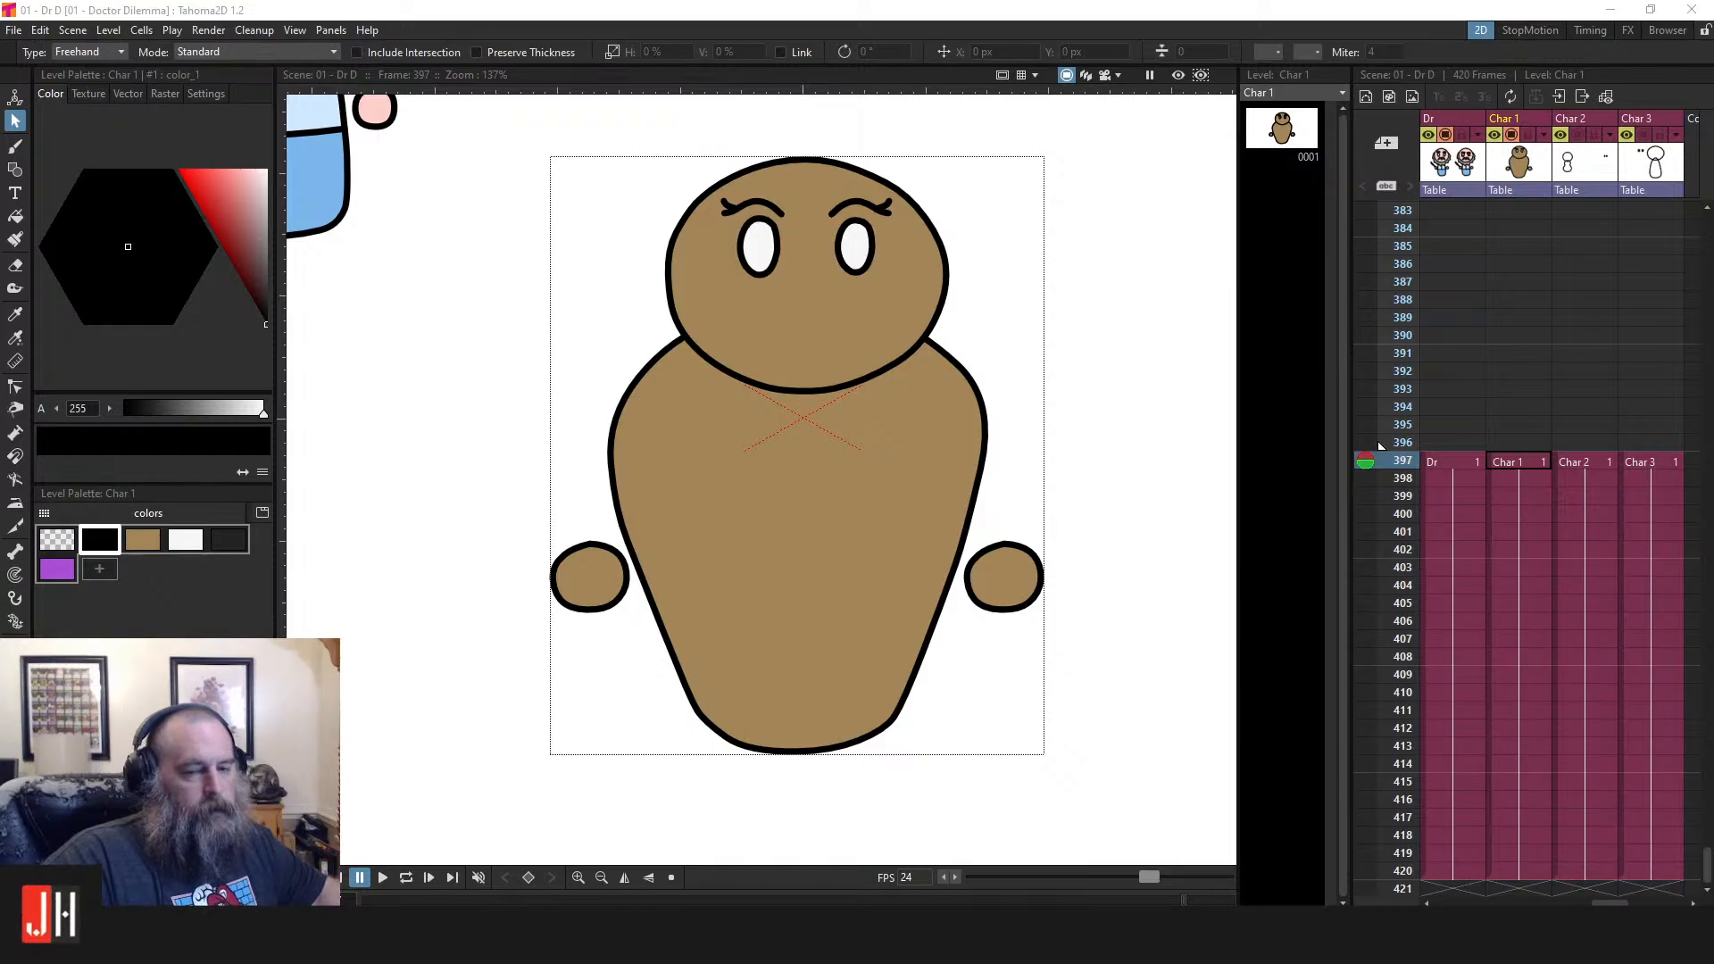
Switch to Discord, maximize its window and play the RR_1_Intro.mp4 video in the my-art channel
{"action": "left_click_drag", "start_coordinate": [0, 79], "coordinate": [1303, 148]}
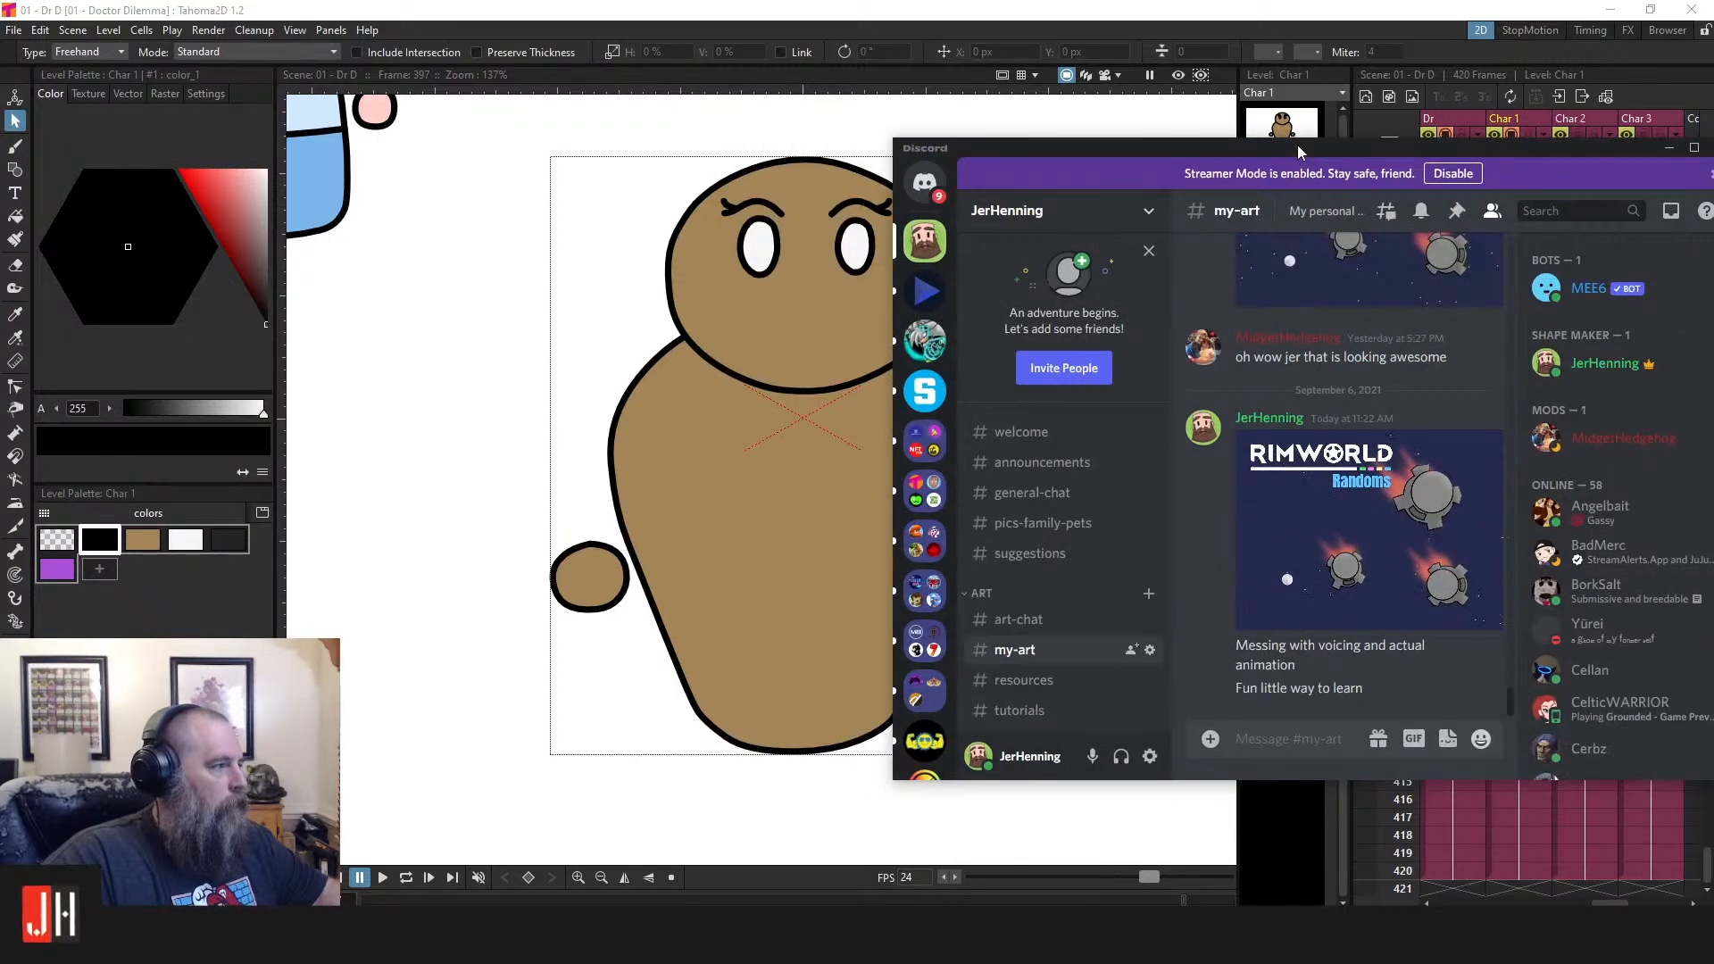
{"action": "double_click", "coordinate": [1298, 145]}
{"action": "left_click", "coordinate": [357, 783]}
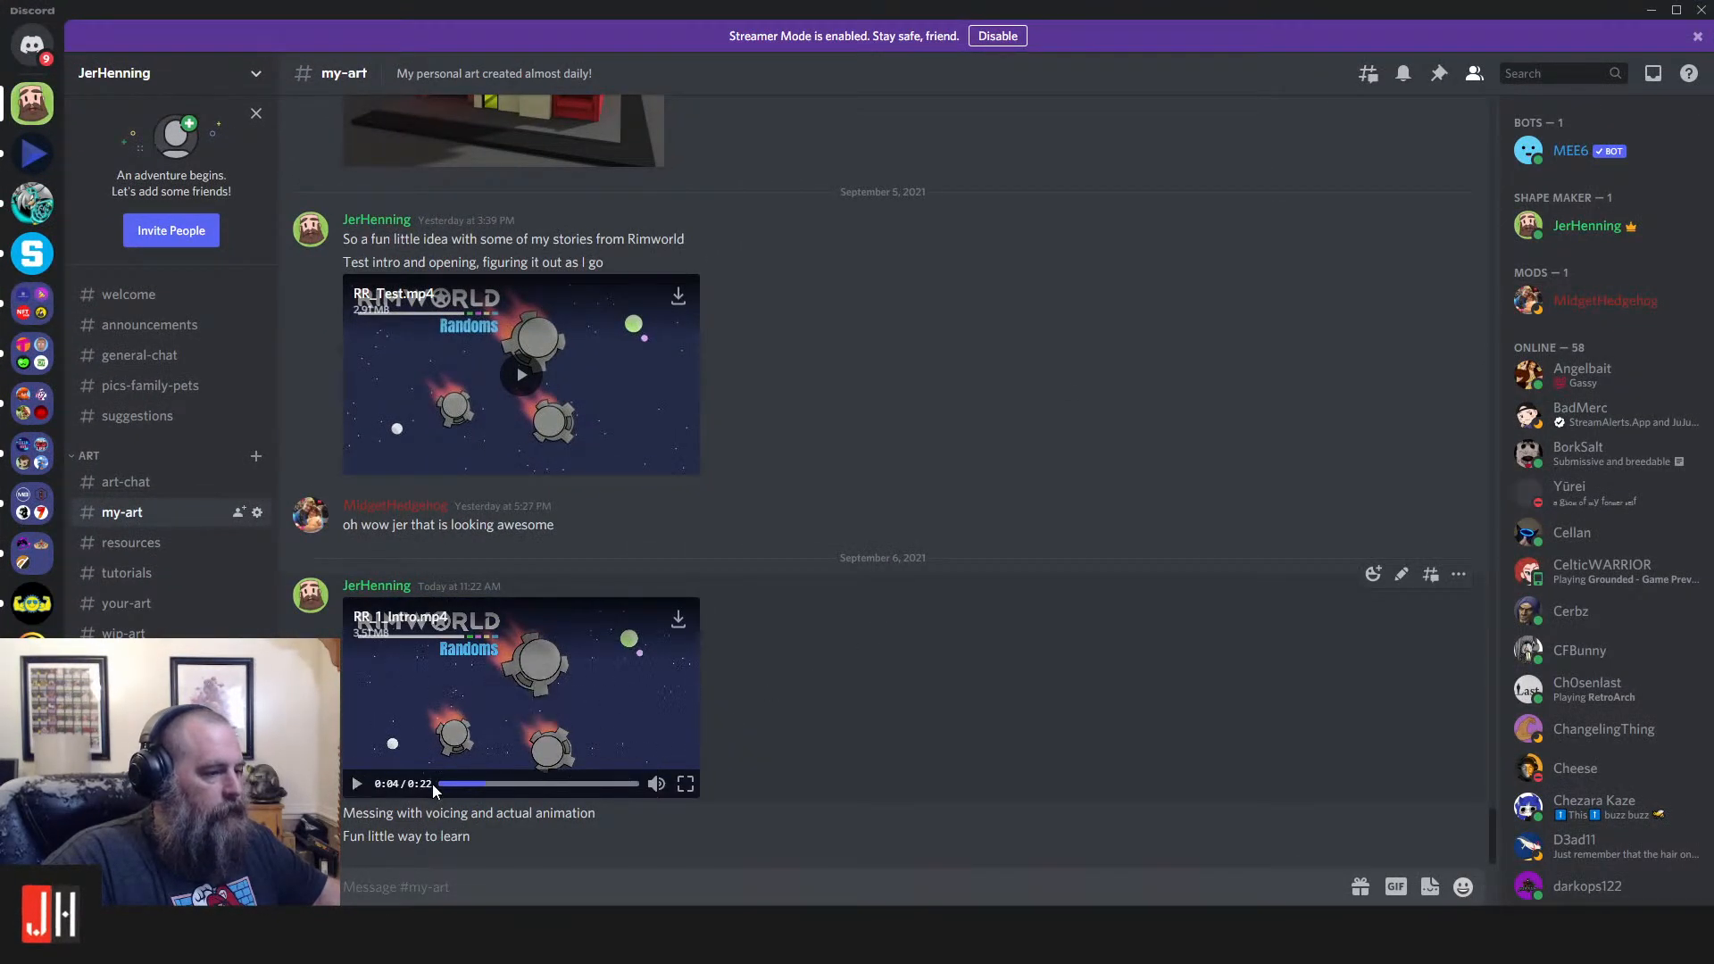
Watch the RR_1_Intro.mp4 video full screen, exit it and switch back to the Tahoma2D scene
{"action": "left_click", "coordinate": [685, 784]}
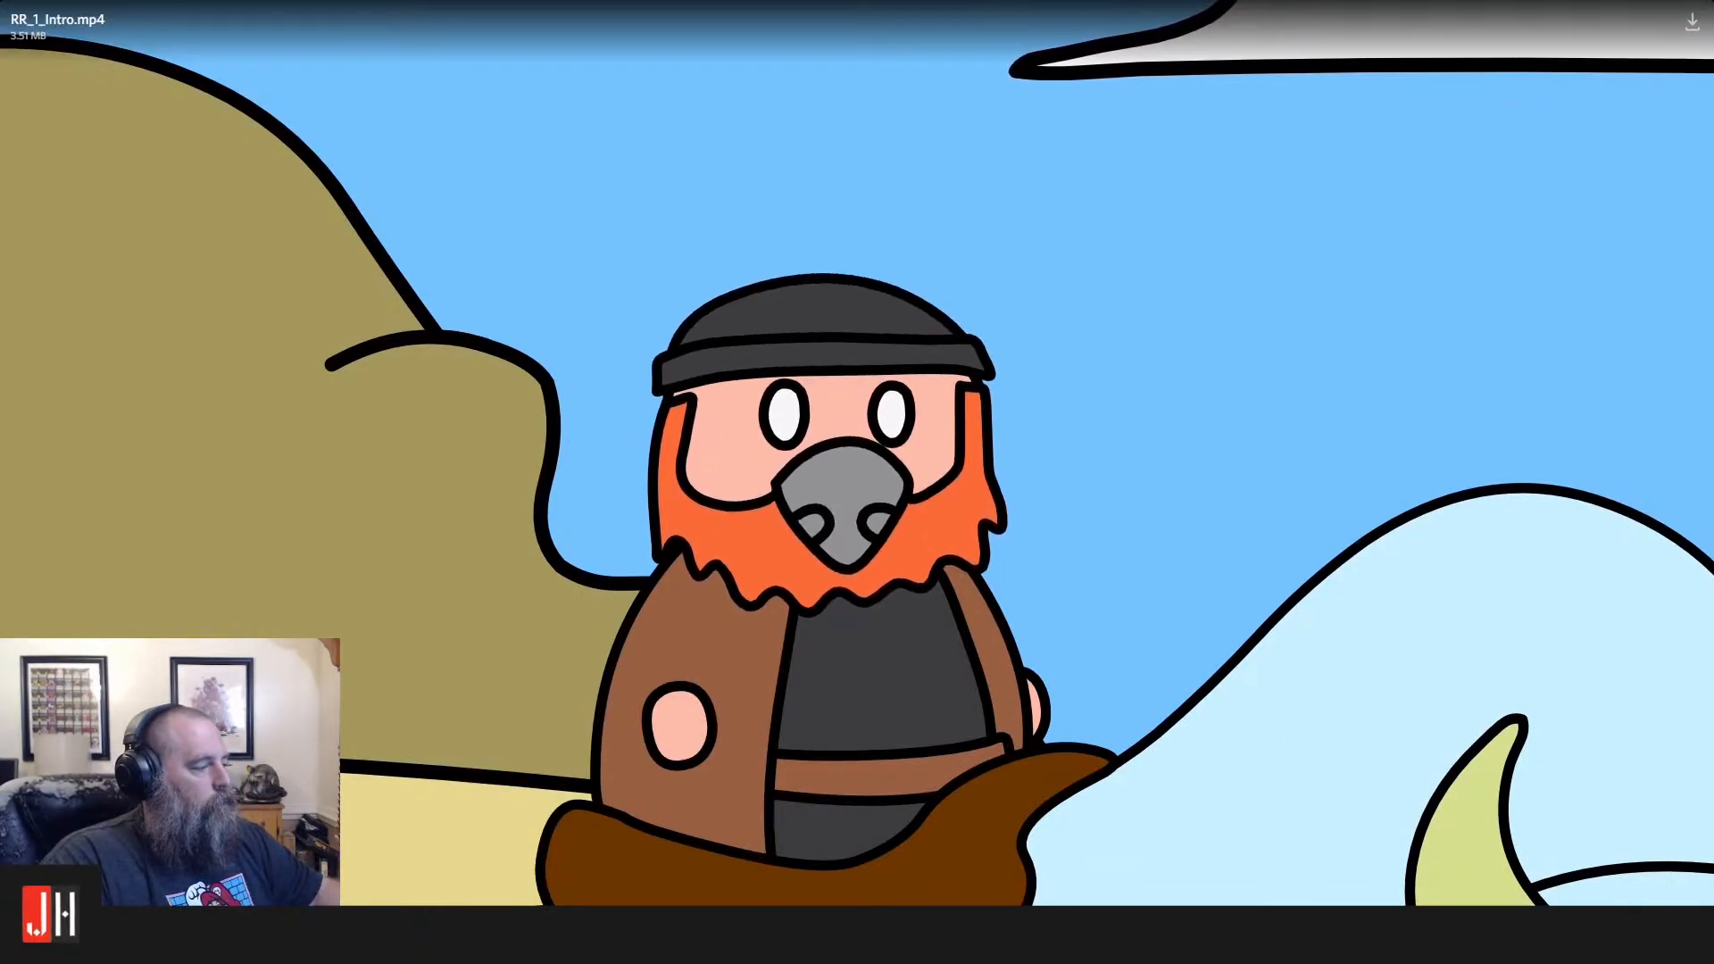
{"action": "key", "text": "Escape"}
{"action": "left_click", "coordinate": [526, 703]}
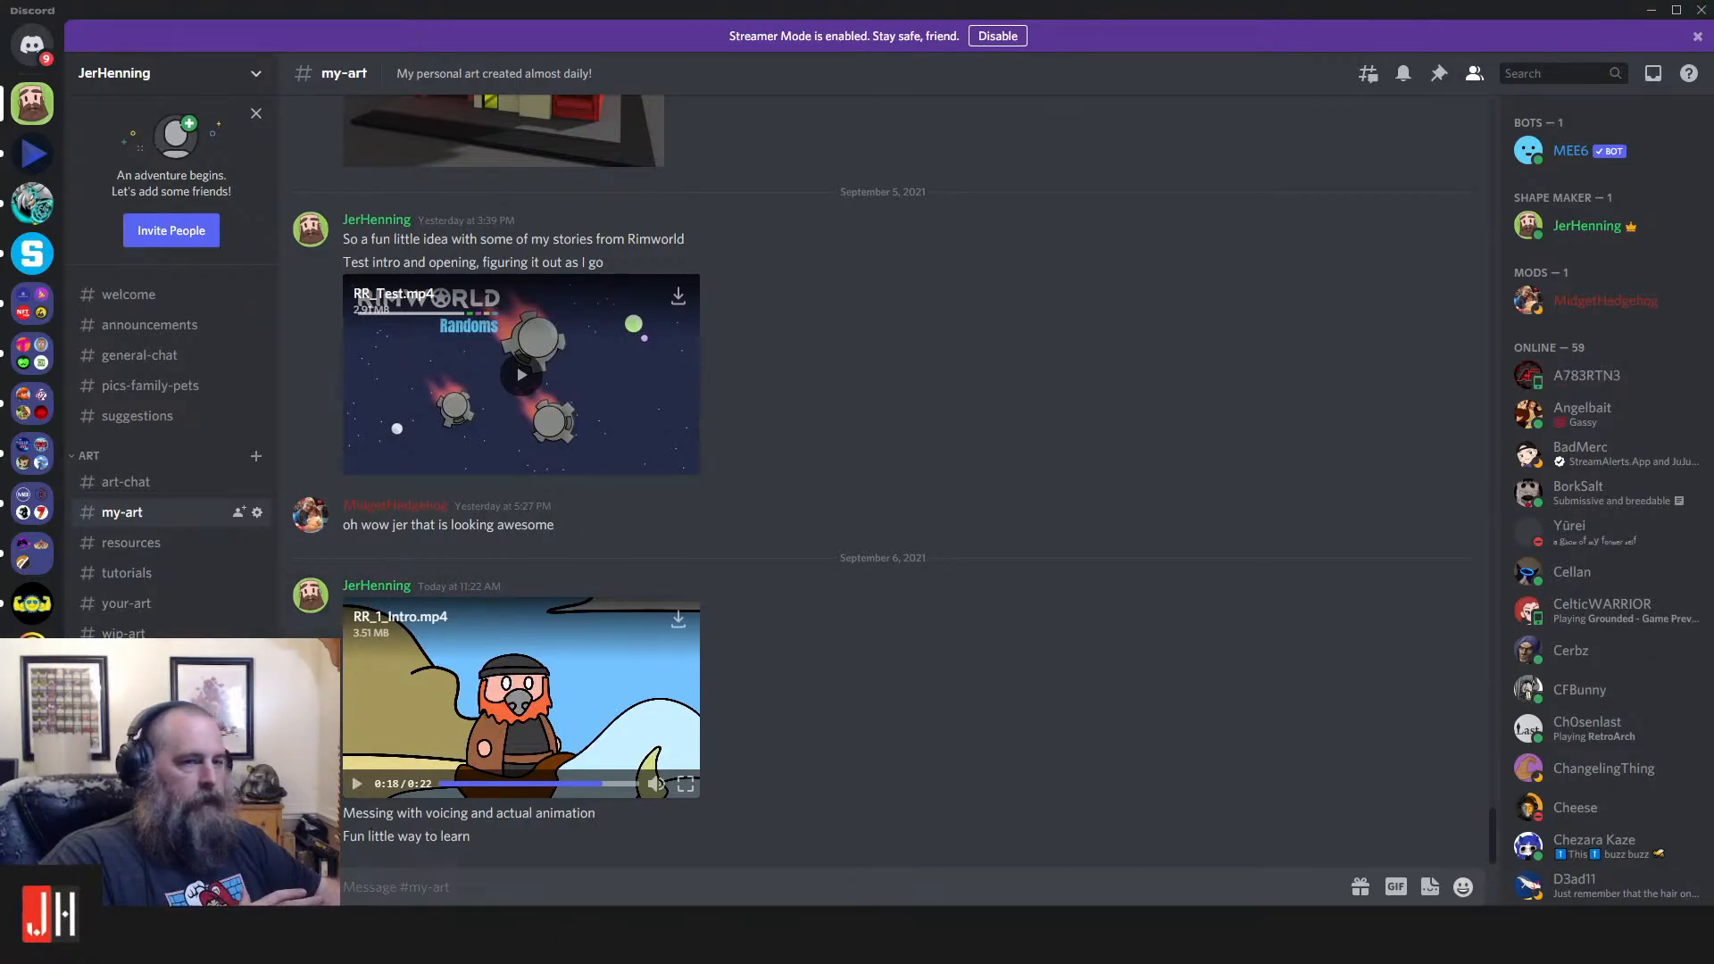
{"action": "left_click_drag", "start_coordinate": [905, 12], "coordinate": [0, 48]}
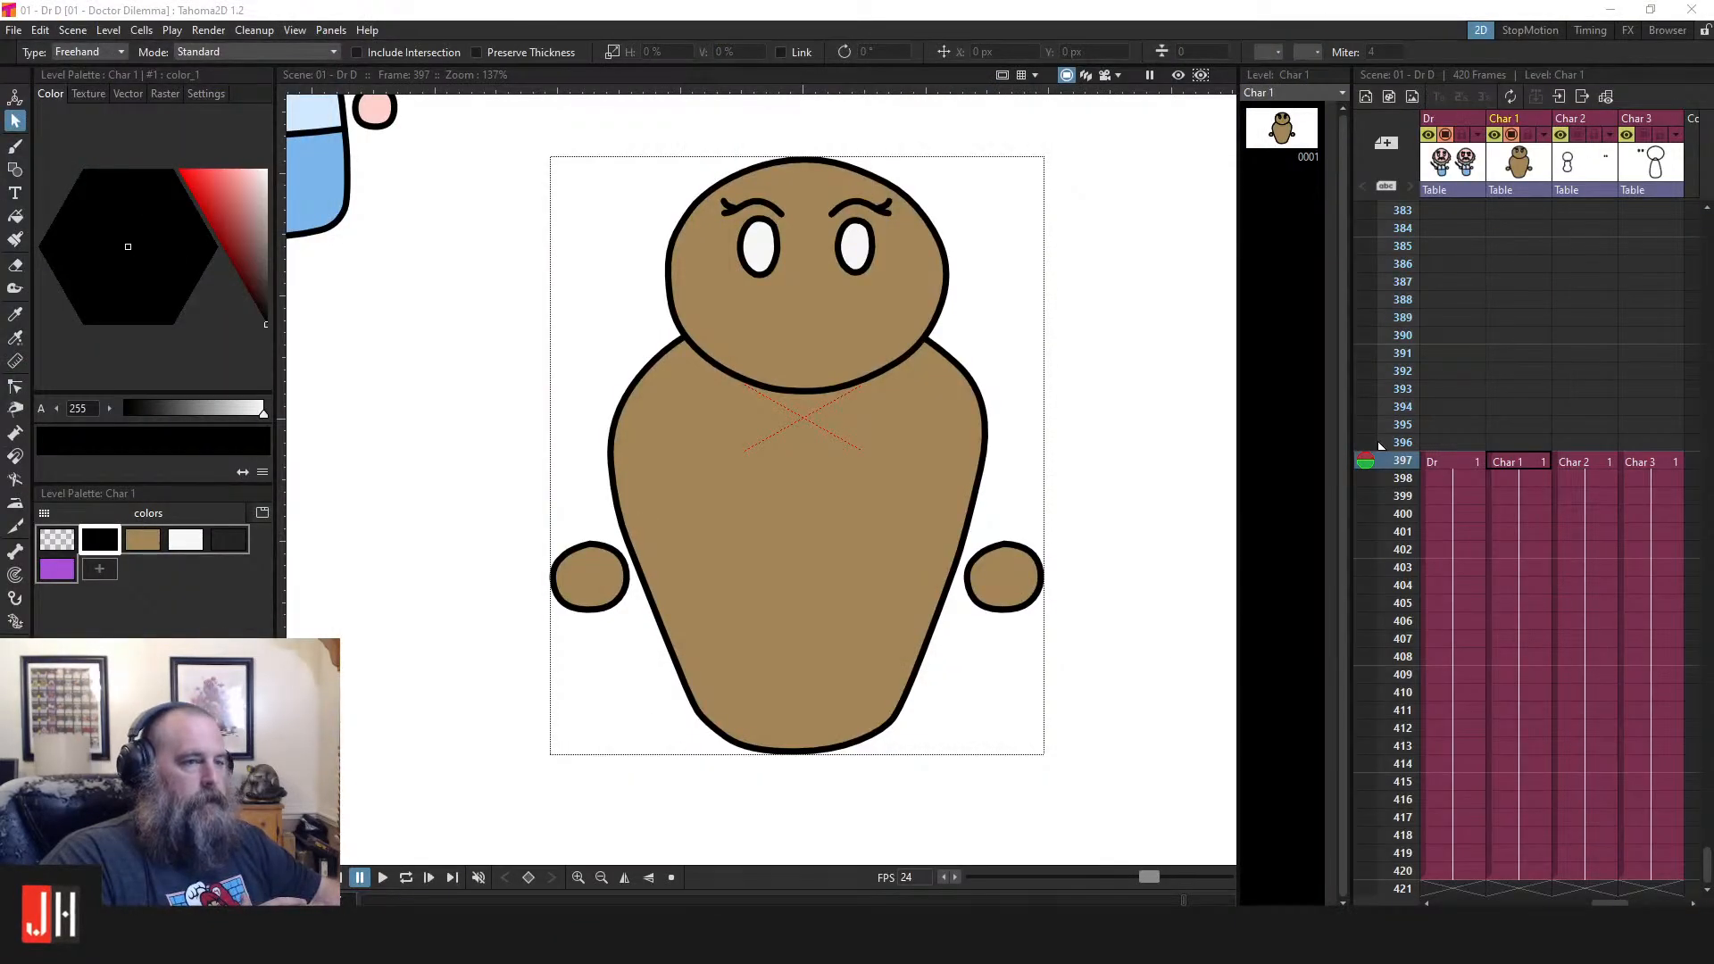
{"action": "left_click", "coordinate": [1013, 20]}
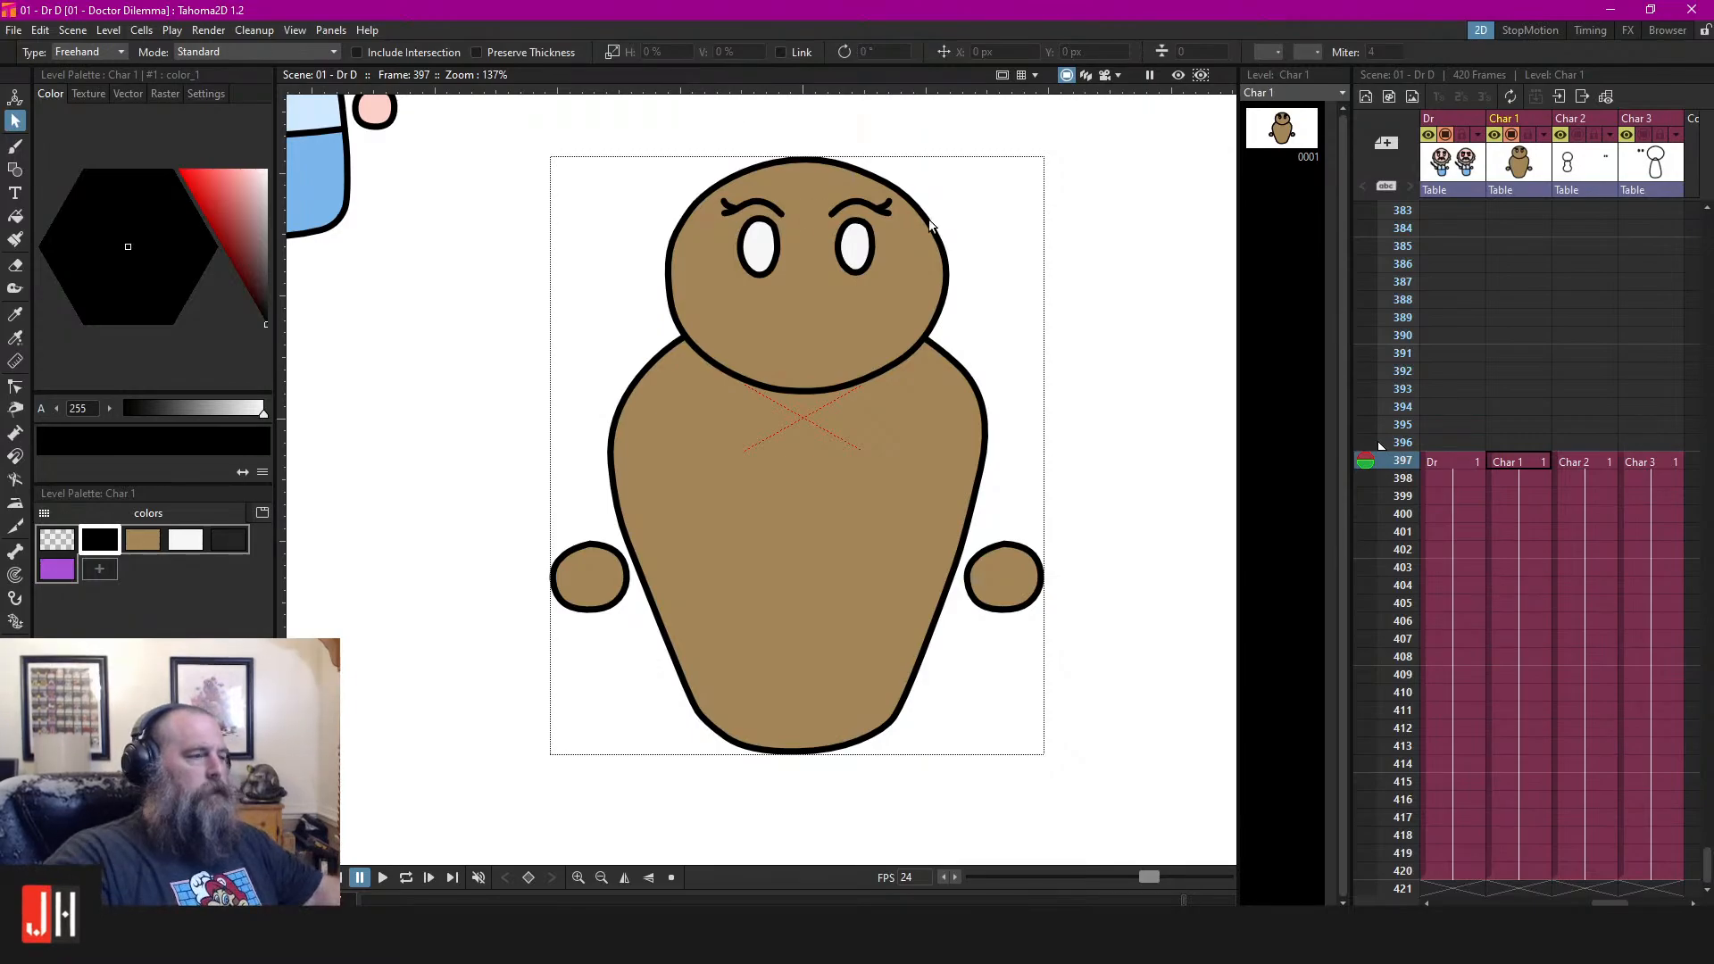
Select Char 1's eyes and eyebrows together, enlarge them slightly and position them a little lower on the face
{"action": "scroll", "coordinate": [889, 260], "scroll_direction": "up", "scroll_amount": 1}
{"action": "scroll", "coordinate": [889, 260], "scroll_direction": "up", "scroll_amount": 1}
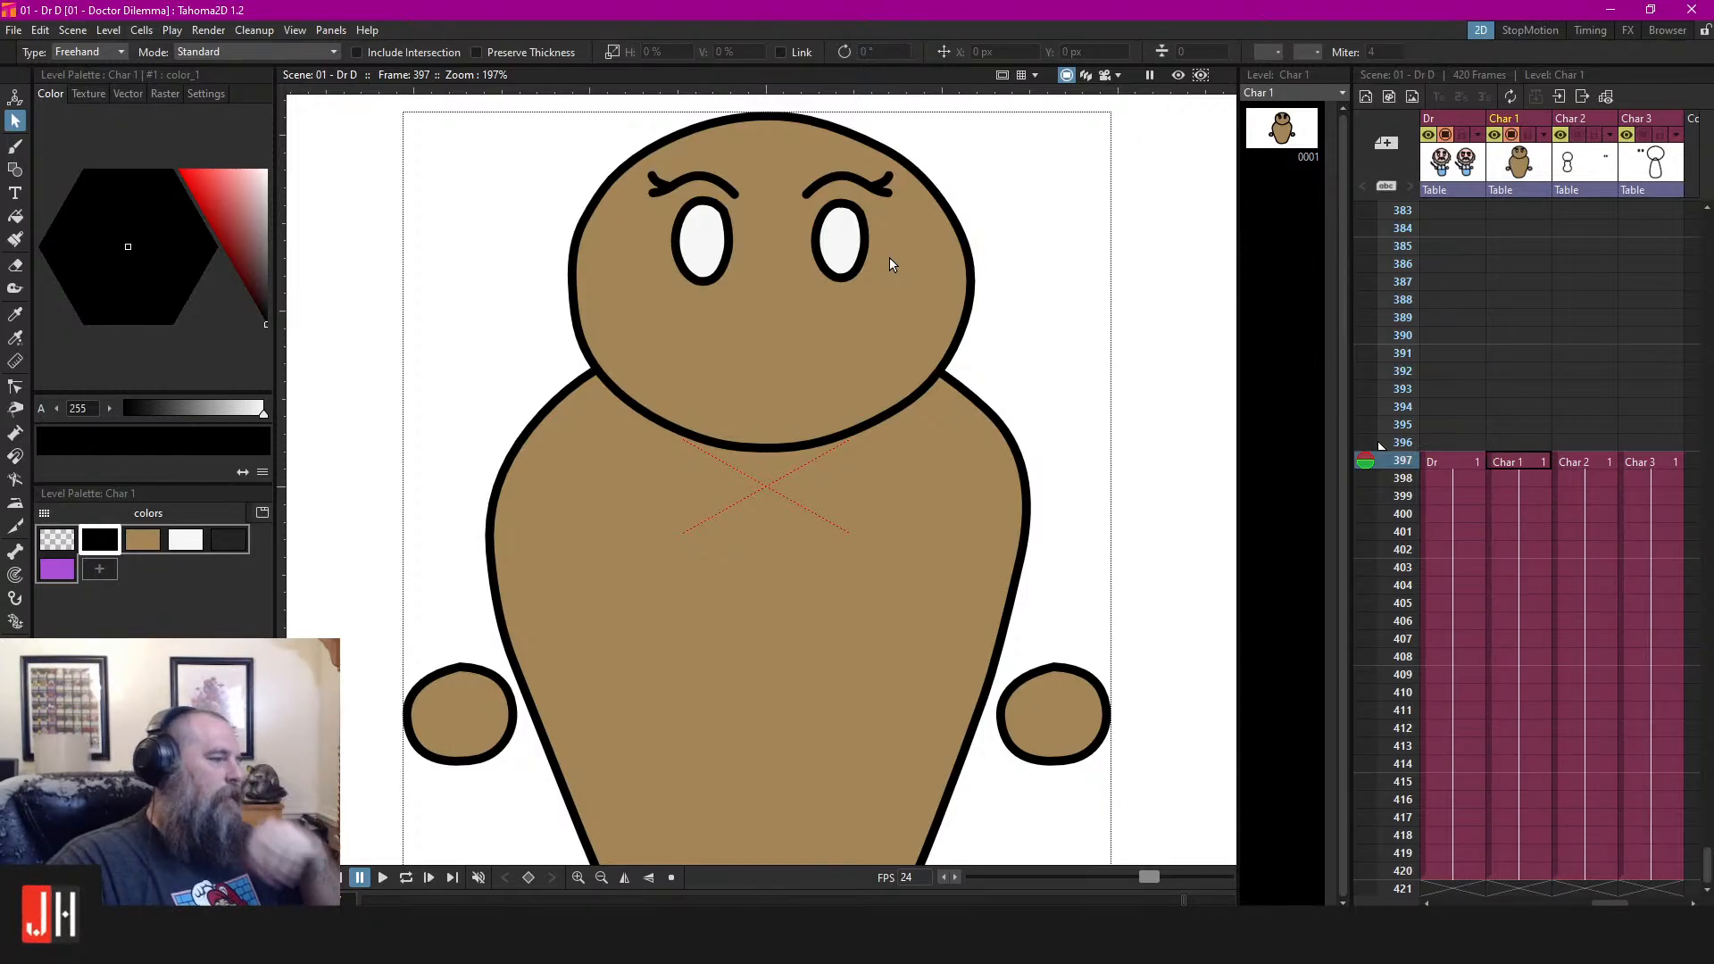
{"action": "scroll", "coordinate": [1009, 209], "scroll_direction": "down", "scroll_amount": 5}
{"action": "scroll", "coordinate": [893, 190], "scroll_direction": "up", "scroll_amount": 3}
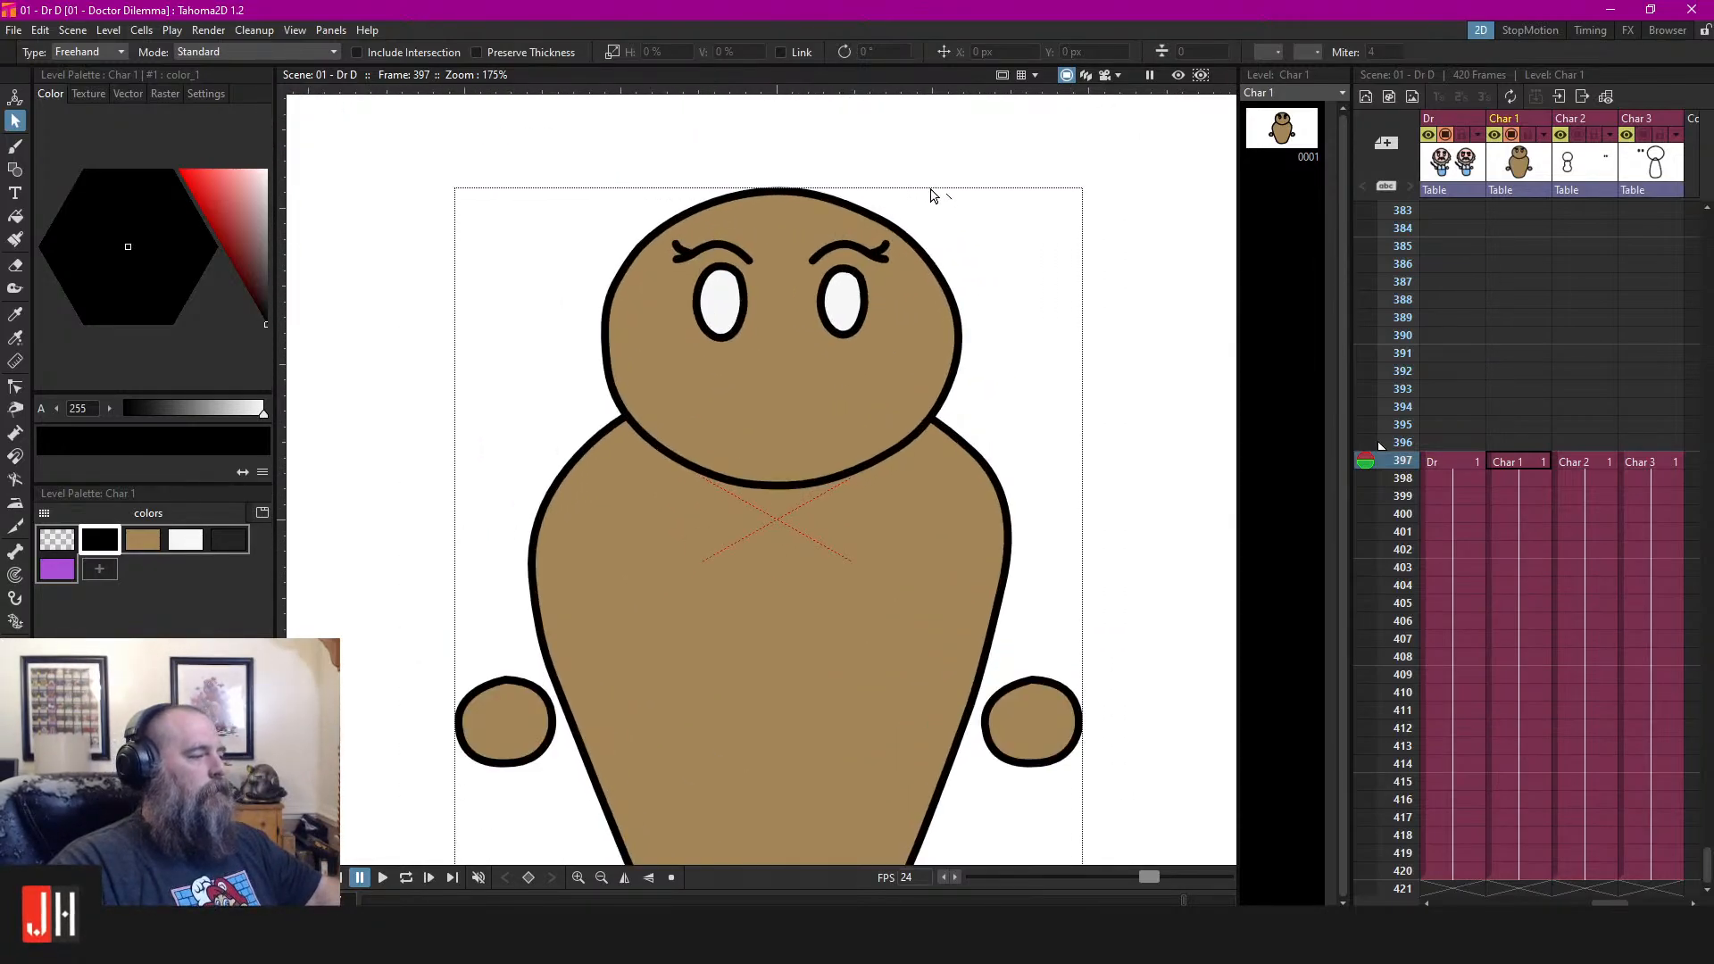
{"action": "left_click_drag", "start_coordinate": [929, 191], "coordinate": [942, 218]}
{"action": "scroll", "coordinate": [946, 223], "scroll_direction": "up", "scroll_amount": 3}
{"action": "mouse_move", "coordinate": [839, 233]}
{"action": "left_mouse_down"}
{"action": "mouse_move", "coordinate": [848, 246]}
{"action": "mouse_move", "coordinate": [798, 309]}
{"action": "left_mouse_up"}
{"action": "mouse_move", "coordinate": [934, 213]}
{"action": "left_mouse_down"}
{"action": "mouse_move", "coordinate": [433, 372]}
{"action": "mouse_move", "coordinate": [973, 154]}
{"action": "left_mouse_up"}
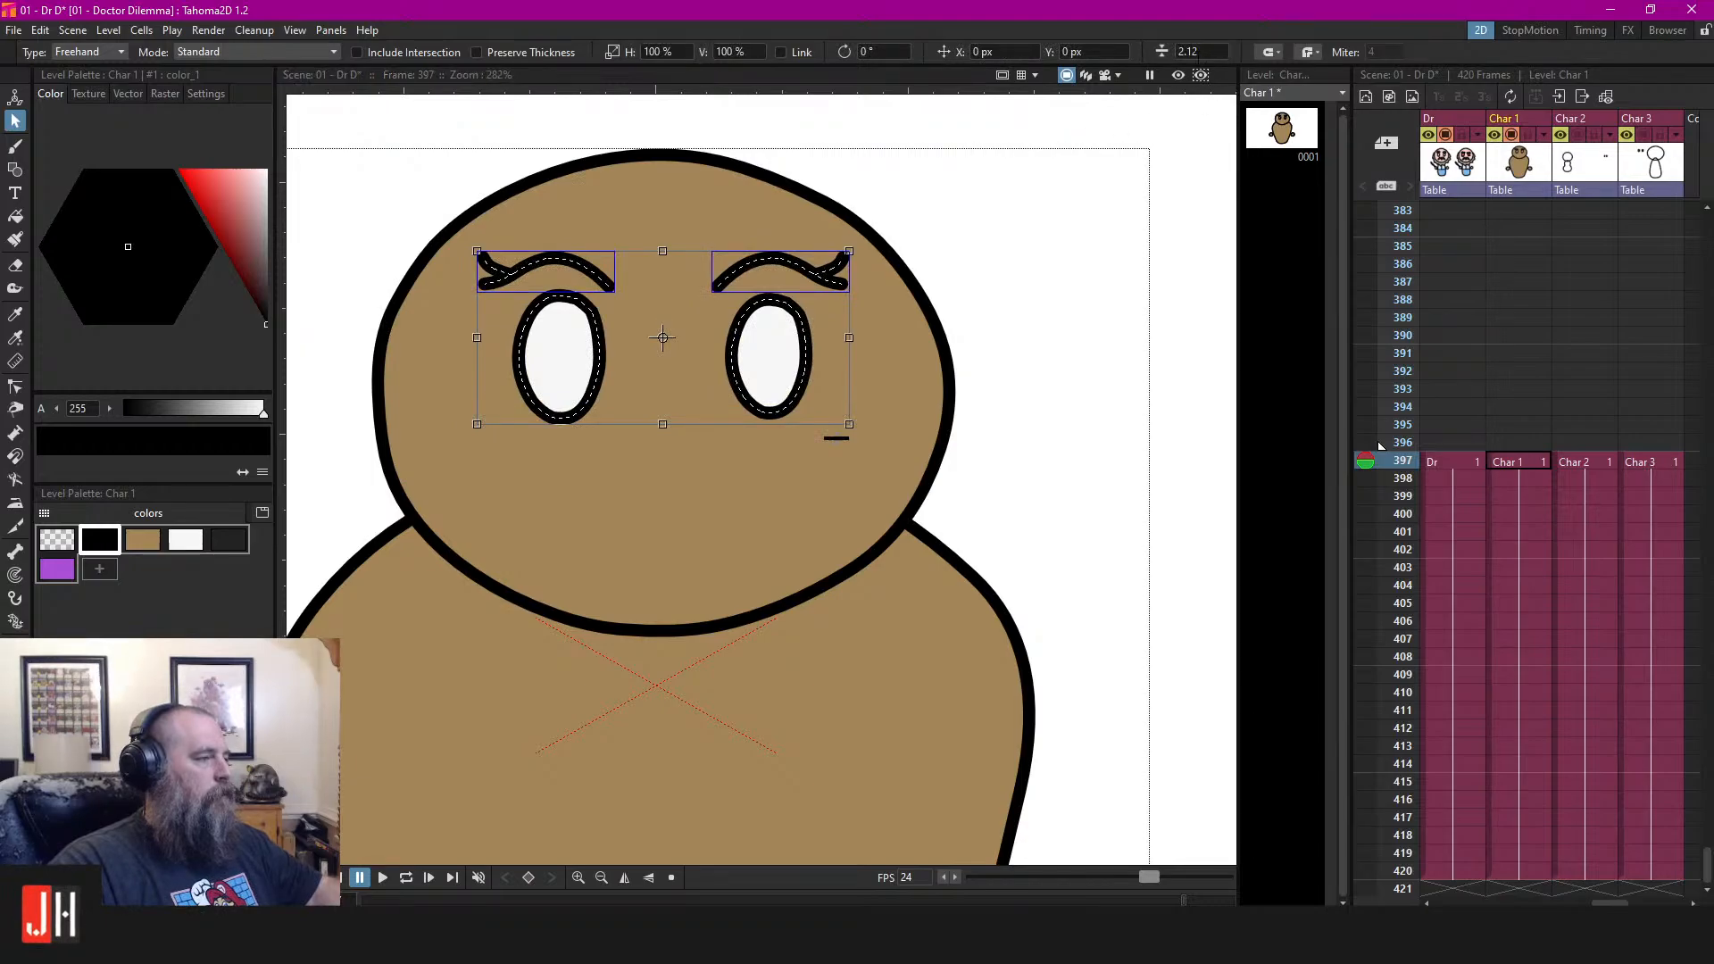
{"action": "left_click", "coordinate": [1090, 218]}
{"action": "left_click", "coordinate": [797, 314]}
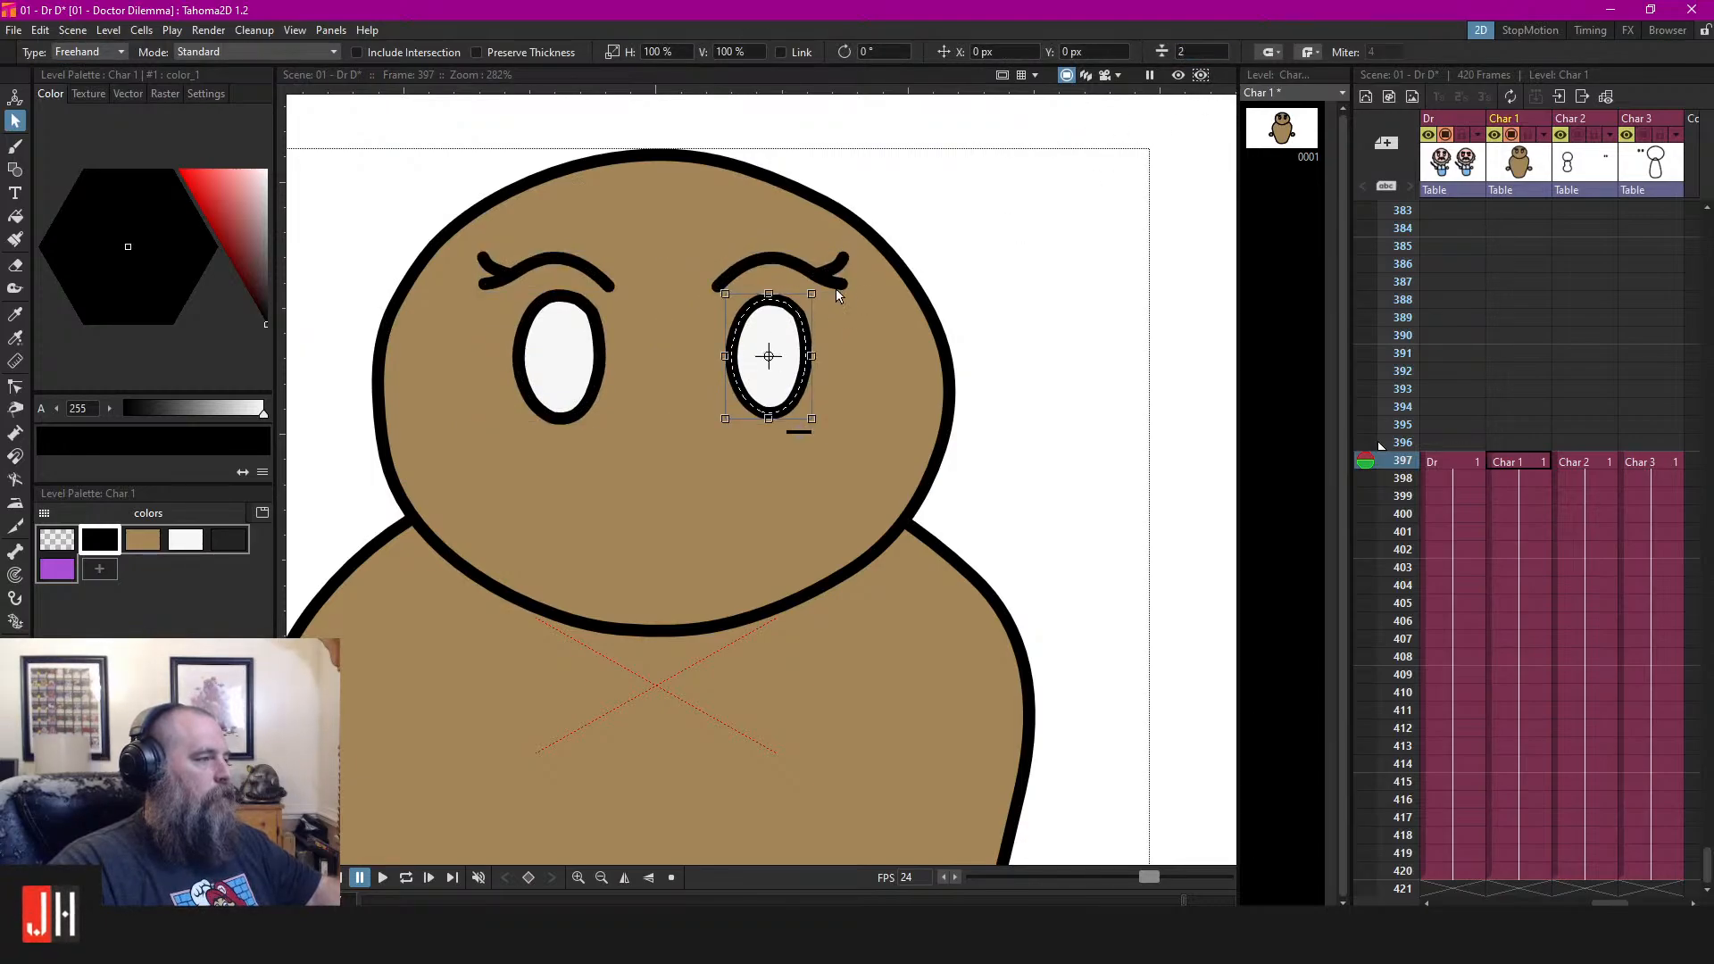
{"action": "left_click", "coordinate": [1001, 248]}
{"action": "scroll", "coordinate": [835, 375], "scroll_direction": "down", "scroll_amount": 5}
{"action": "scroll", "coordinate": [798, 406], "scroll_direction": "up", "scroll_amount": 4}
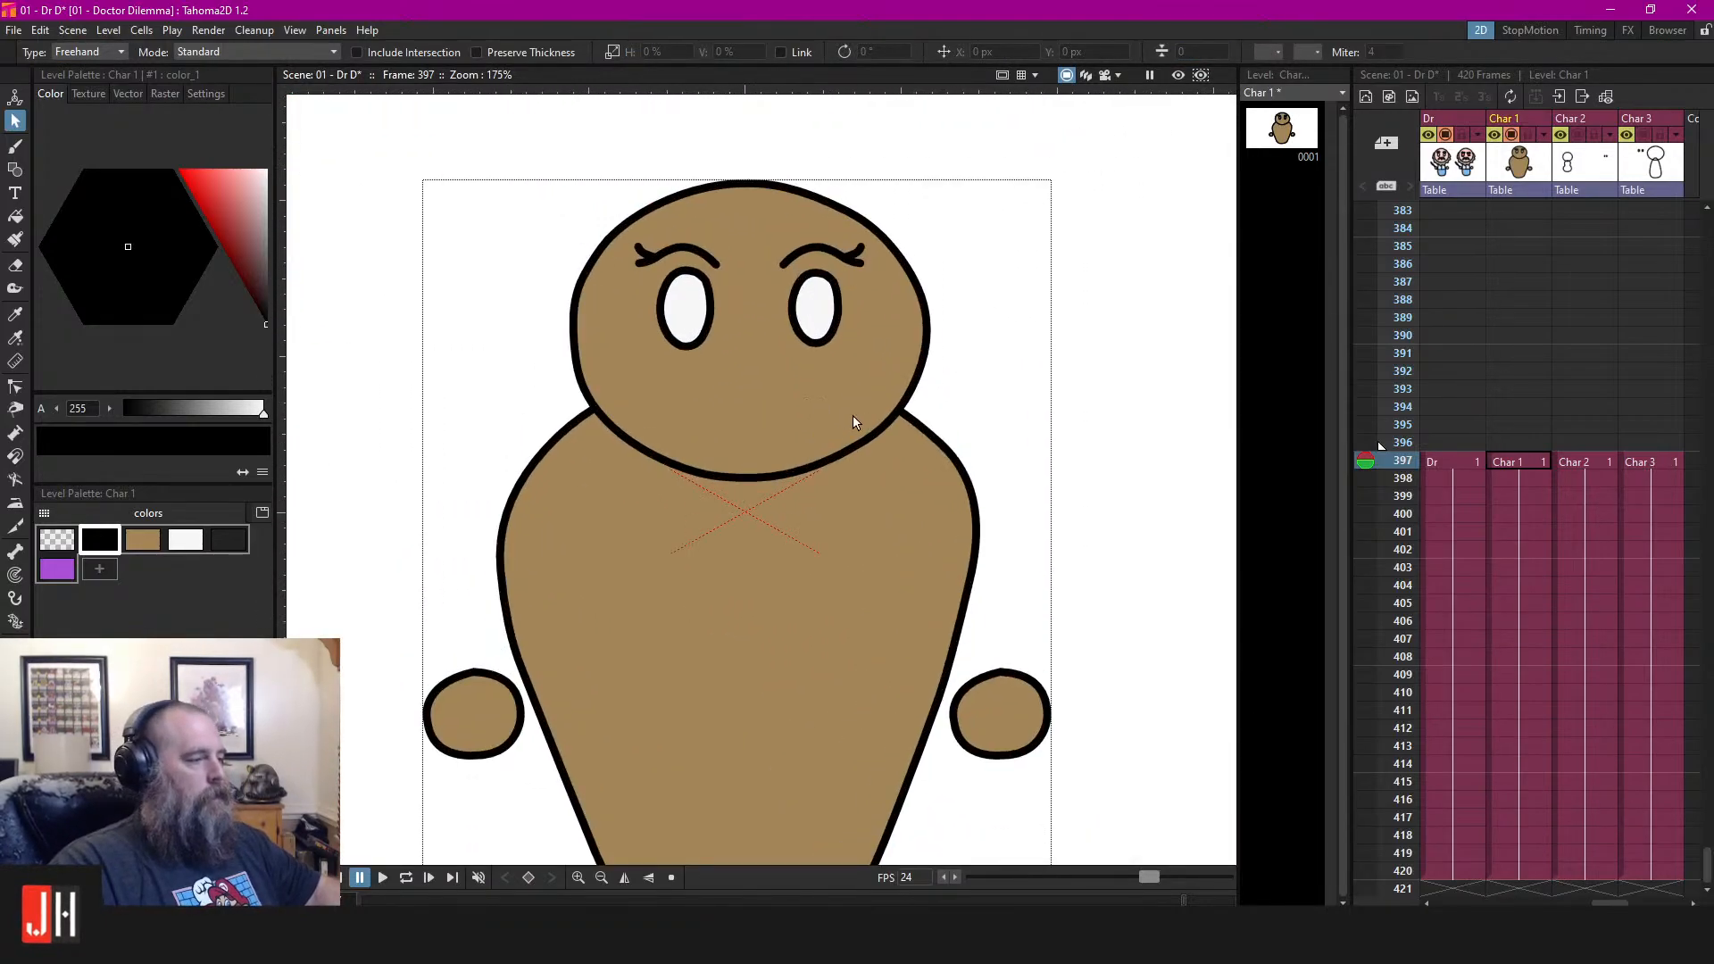
{"action": "left_click", "coordinate": [946, 317]}
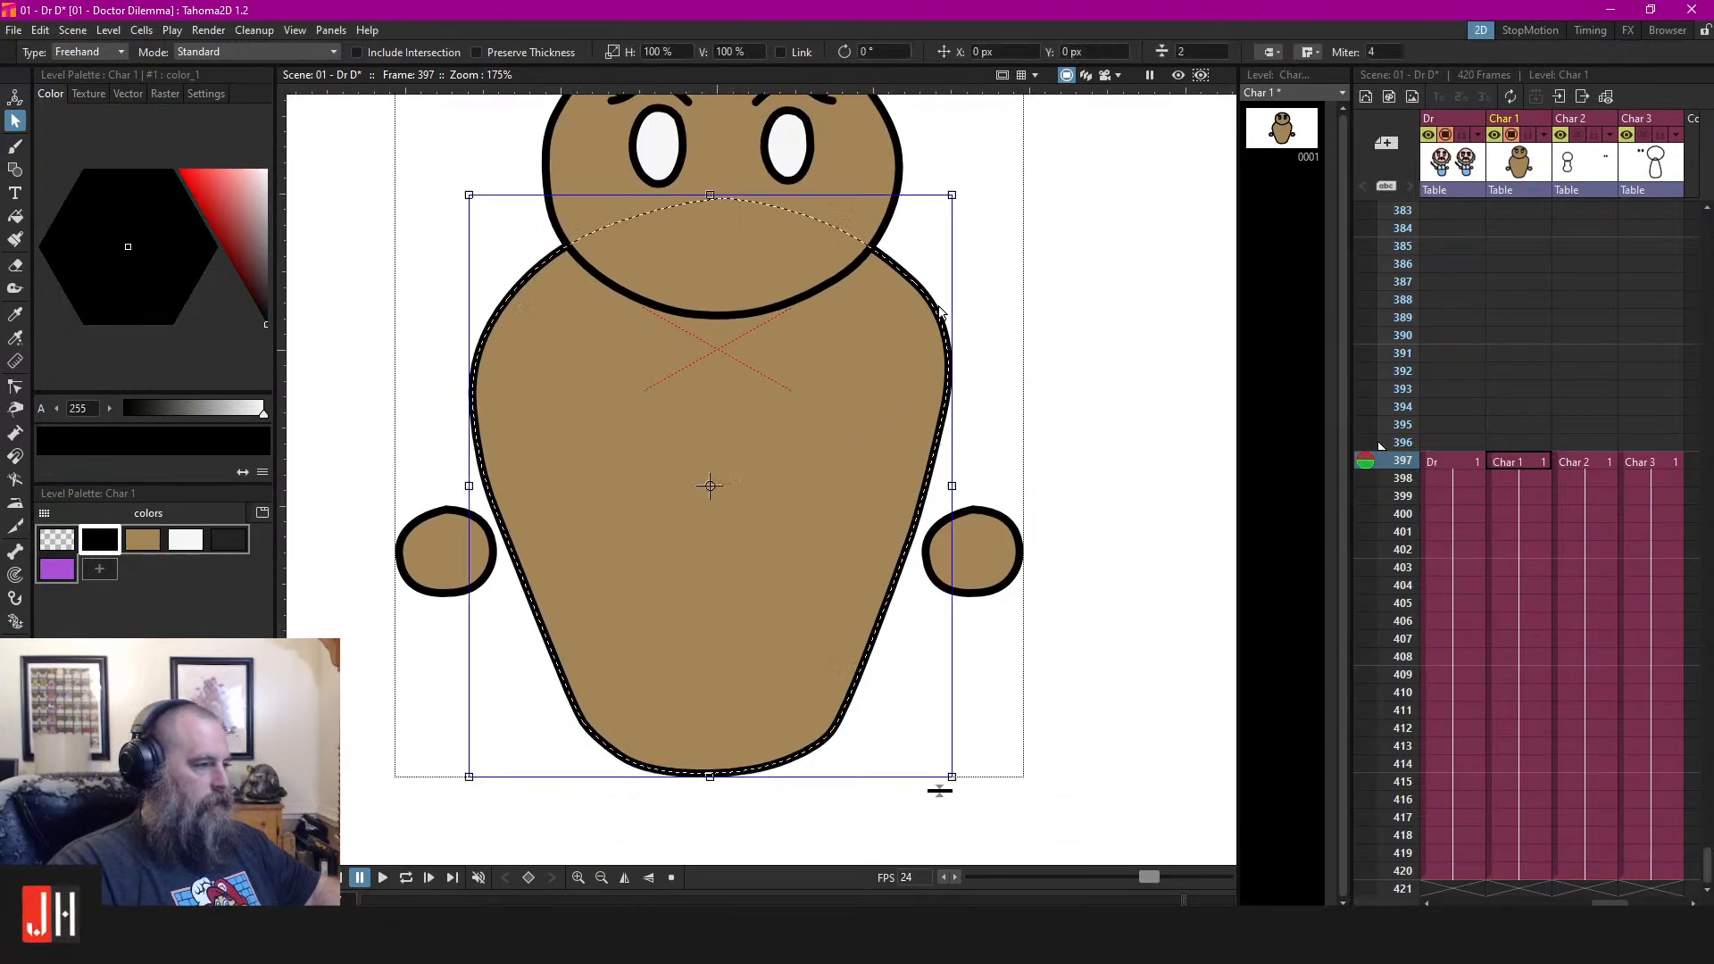
{"action": "left_click", "coordinate": [1021, 317]}
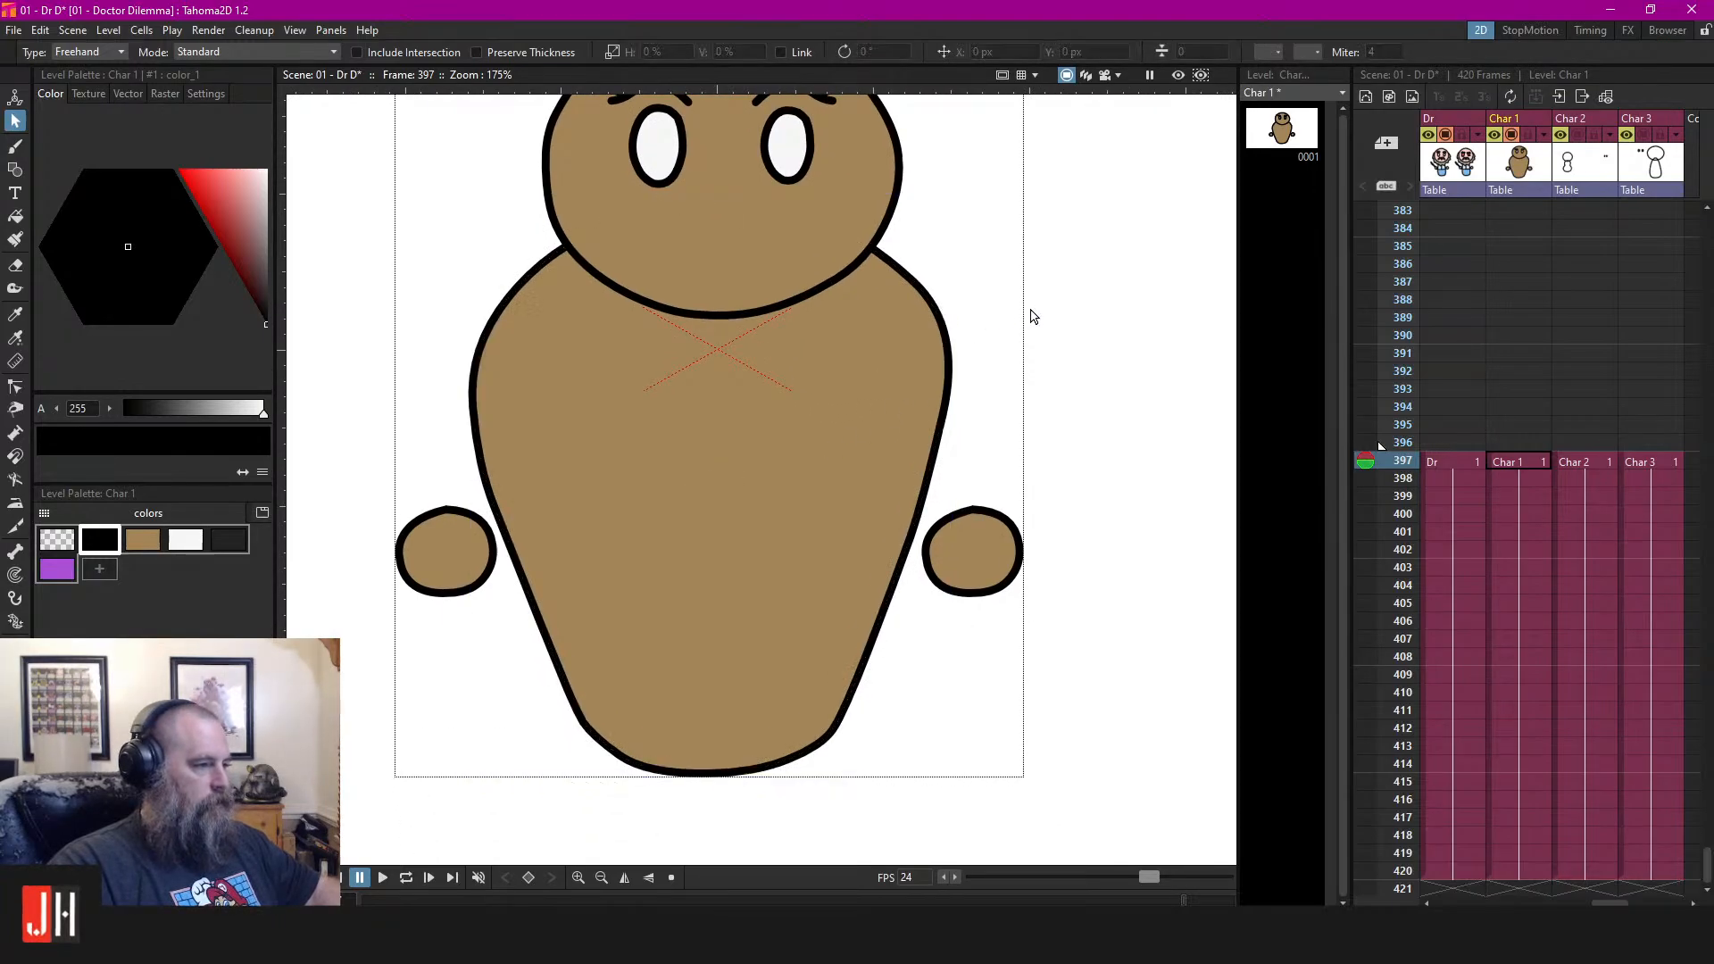
{"action": "left_click", "coordinate": [930, 313]}
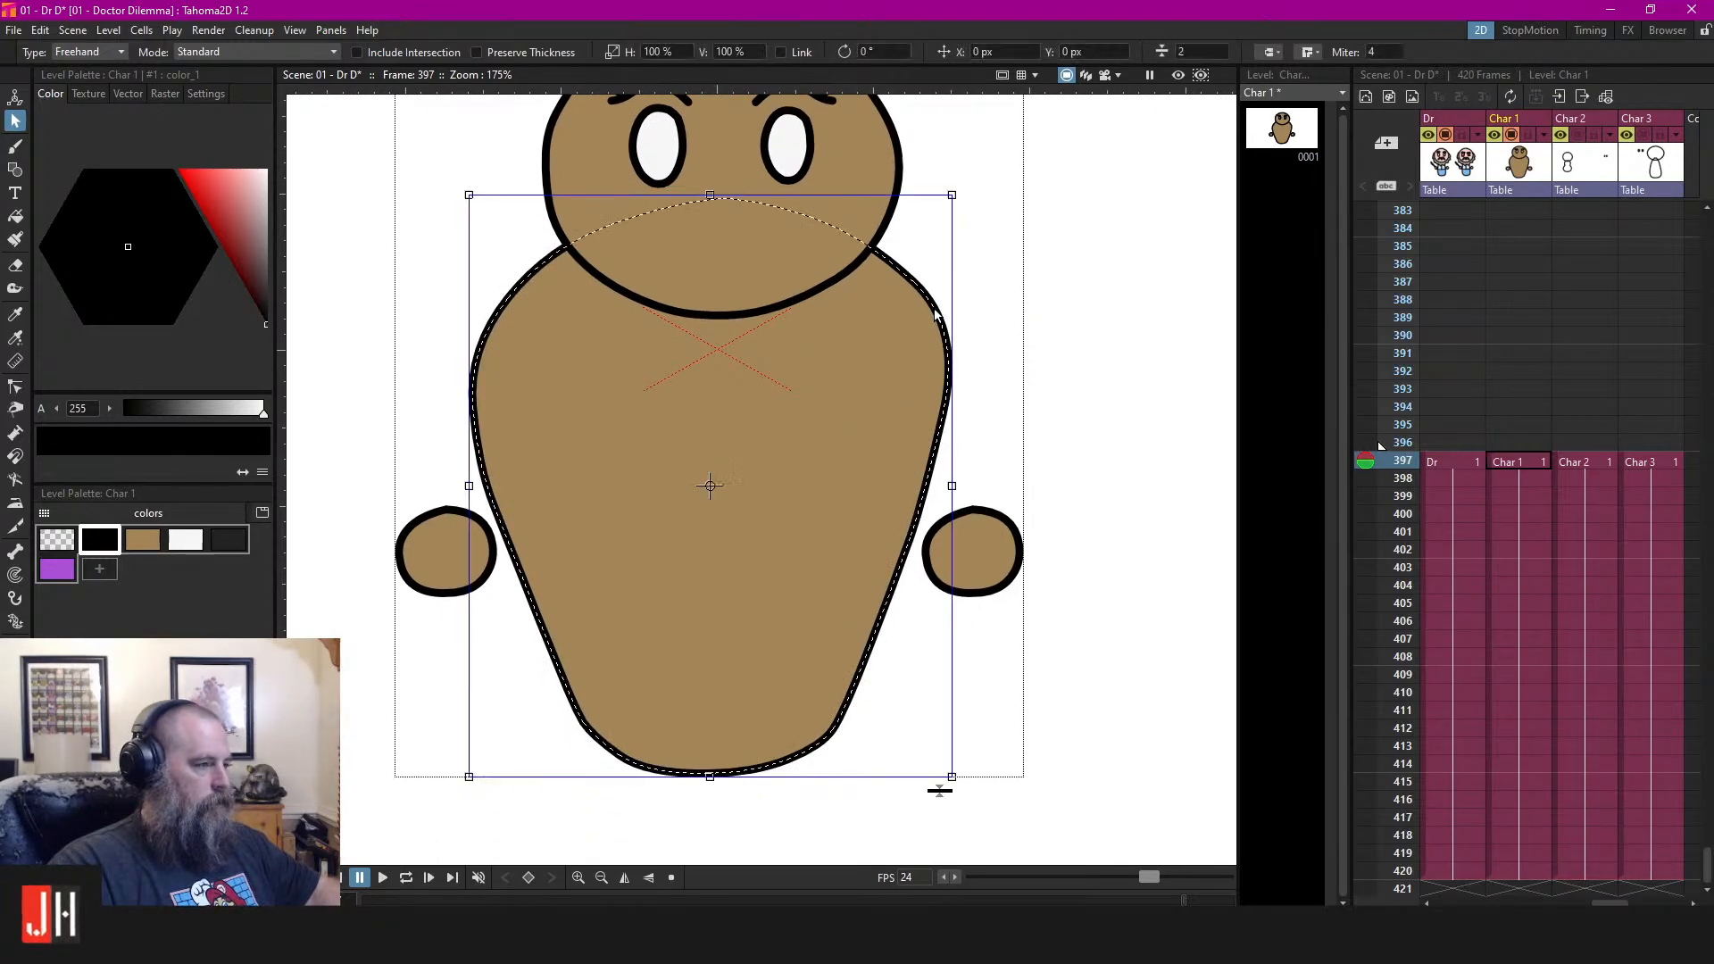
{"action": "left_click", "coordinate": [1042, 286]}
Move one of Char 1's hands 7.18 px horizontally and 3.99 px vertically, and shift the other hand farther out from the body
{"action": "scroll", "coordinate": [876, 434], "scroll_direction": "down", "scroll_amount": 9}
{"action": "scroll", "coordinate": [872, 505], "scroll_direction": "up", "scroll_amount": 2}
{"action": "left_click_drag", "start_coordinate": [941, 413], "coordinate": [924, 456]}
{"action": "scroll", "coordinate": [873, 505], "scroll_direction": "up", "scroll_amount": 3}
{"action": "left_click", "coordinate": [919, 486]}
{"action": "scroll", "coordinate": [919, 486], "scroll_direction": "up", "scroll_amount": 3}
{"action": "left_click_drag", "start_coordinate": [801, 476], "coordinate": [1036, 454]}
{"action": "left_click_drag", "start_coordinate": [574, 475], "coordinate": [718, 490]}
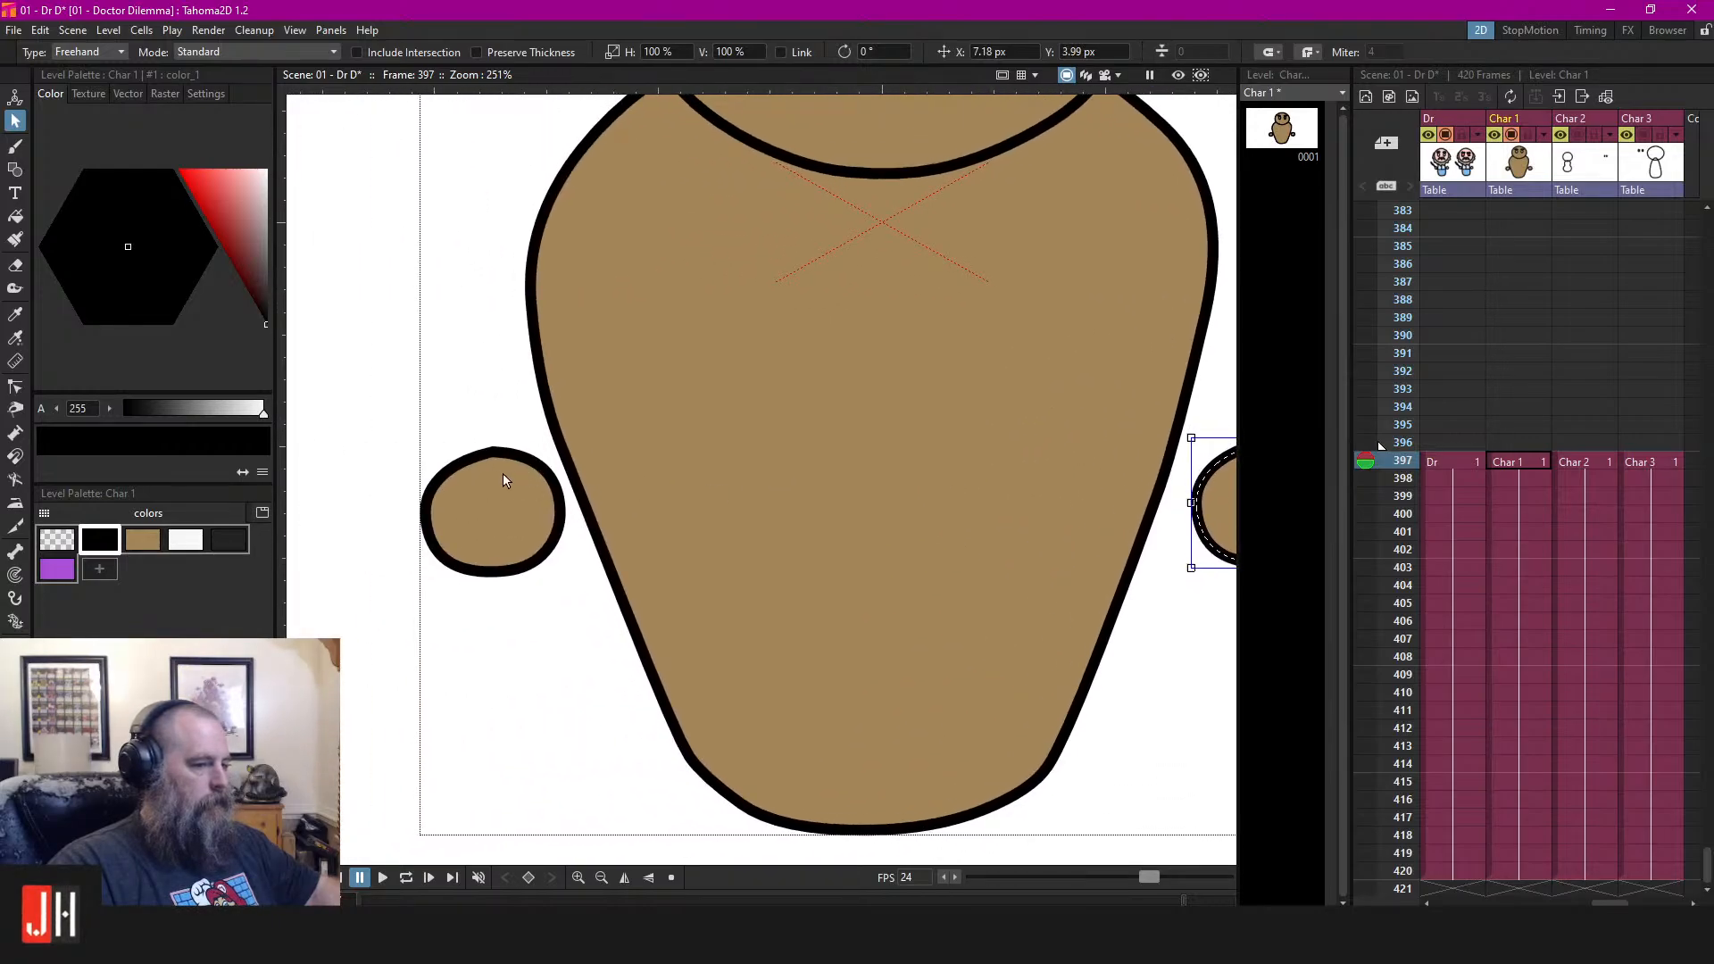
{"action": "left_click", "coordinate": [546, 467]}
{"action": "left_click_drag", "start_coordinate": [546, 467], "coordinate": [515, 467]}
{"action": "left_click", "coordinate": [443, 329]}
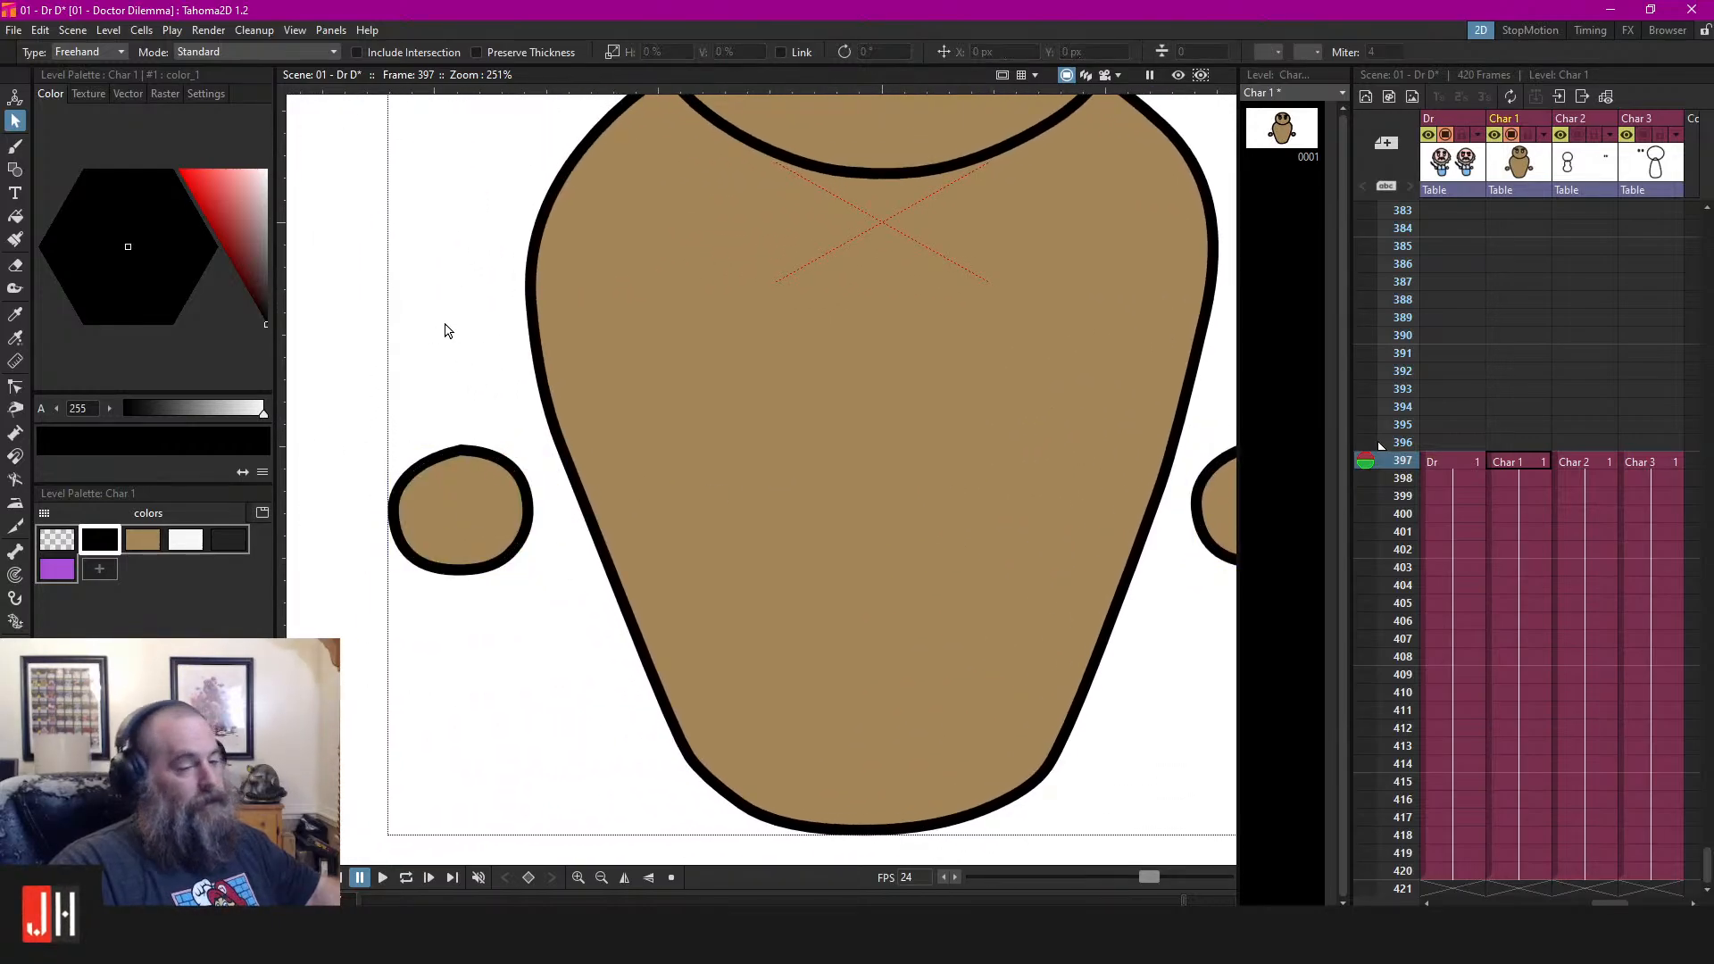
Move the hand closest to Char 1's body farther outward to balance the other hand, and save the scene
{"action": "scroll", "coordinate": [785, 400], "scroll_direction": "down", "scroll_amount": 3}
{"action": "scroll", "coordinate": [746, 428], "scroll_direction": "up", "scroll_amount": 1}
{"action": "scroll", "coordinate": [889, 399], "scroll_direction": "up", "scroll_amount": 4}
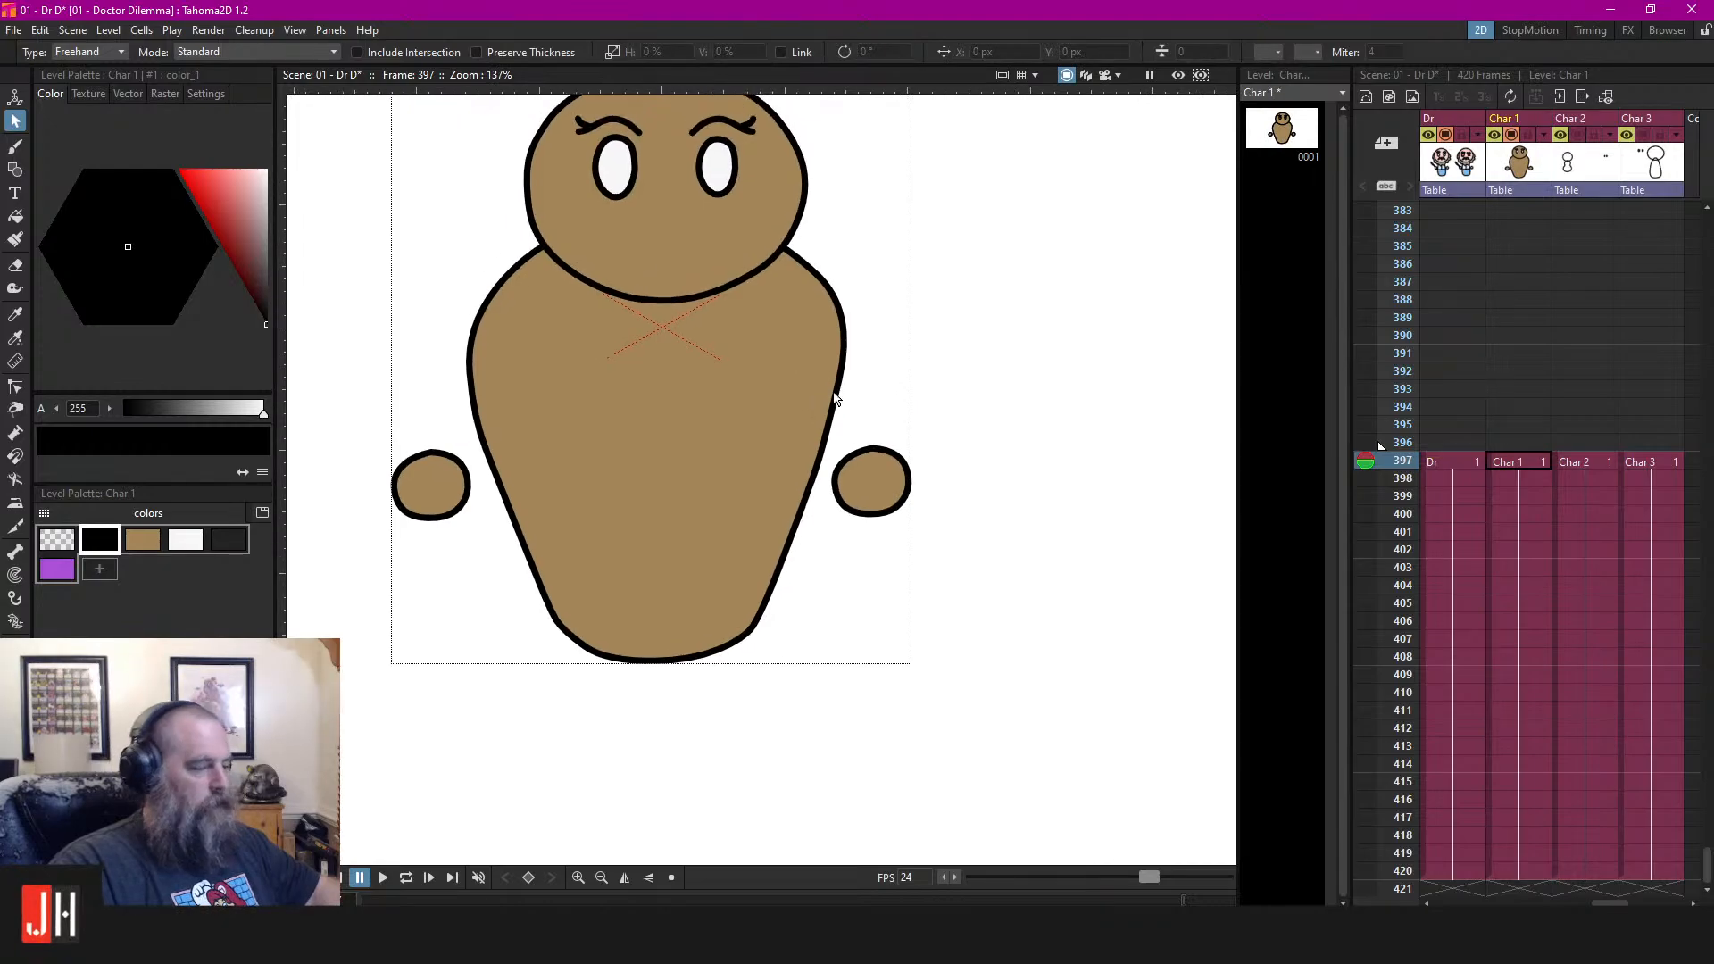
{"action": "left_click", "coordinate": [895, 368]}
{"action": "left_click_drag", "start_coordinate": [895, 368], "coordinate": [915, 373]}
{"action": "left_click", "coordinate": [891, 302]}
{"action": "scroll", "coordinate": [887, 368], "scroll_direction": "down", "scroll_amount": 6}
{"action": "left_click_drag", "start_coordinate": [810, 413], "coordinate": [863, 561]}
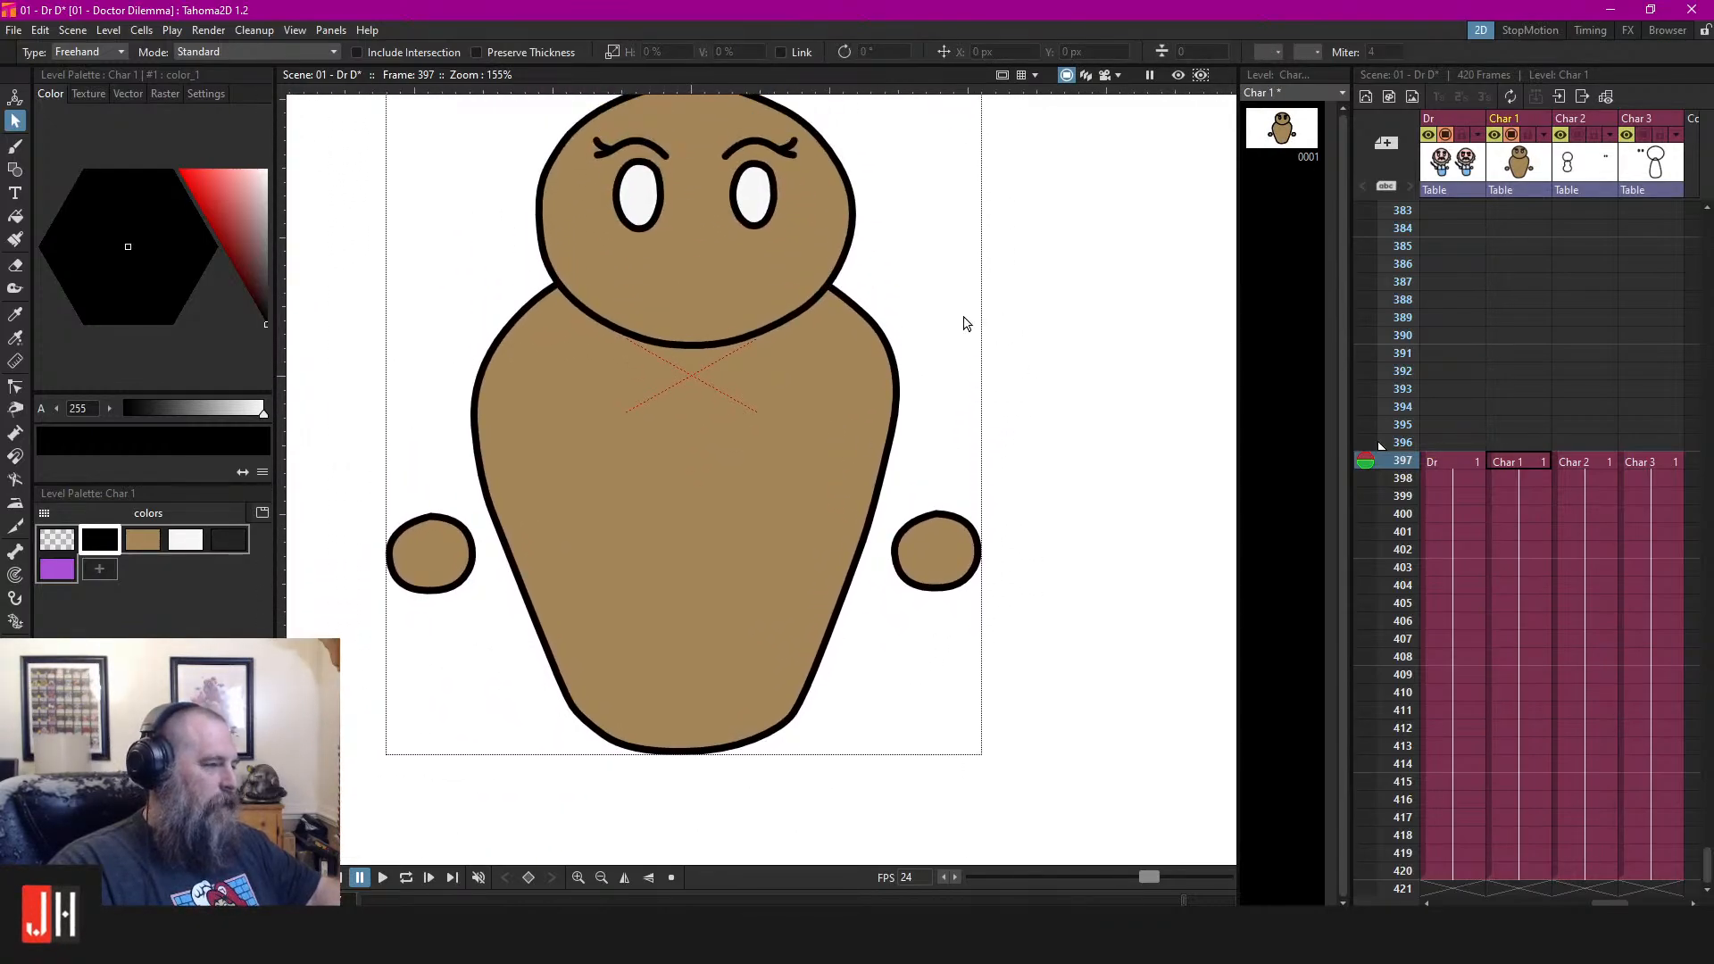
{"action": "key", "text": "ctrl+s"}
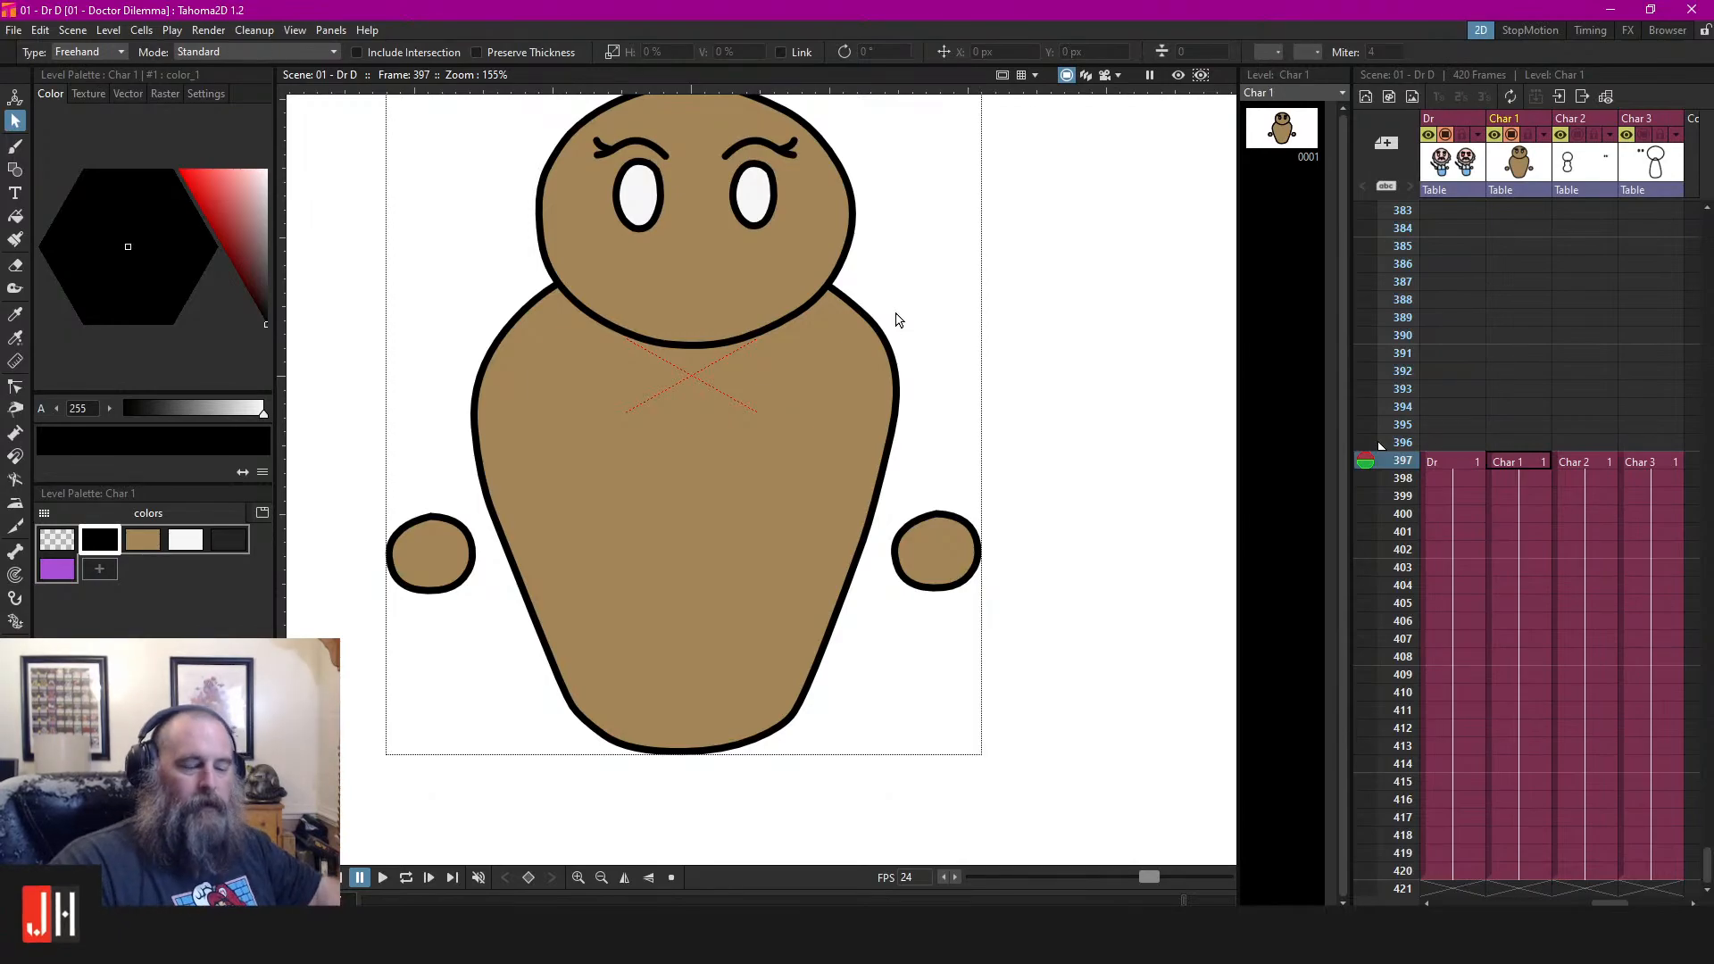
Draw a black, upward-arching Brush line across Char 1's chest, extending past the body outline on both sides
{"action": "left_click_drag", "start_coordinate": [906, 308], "coordinate": [951, 345]}
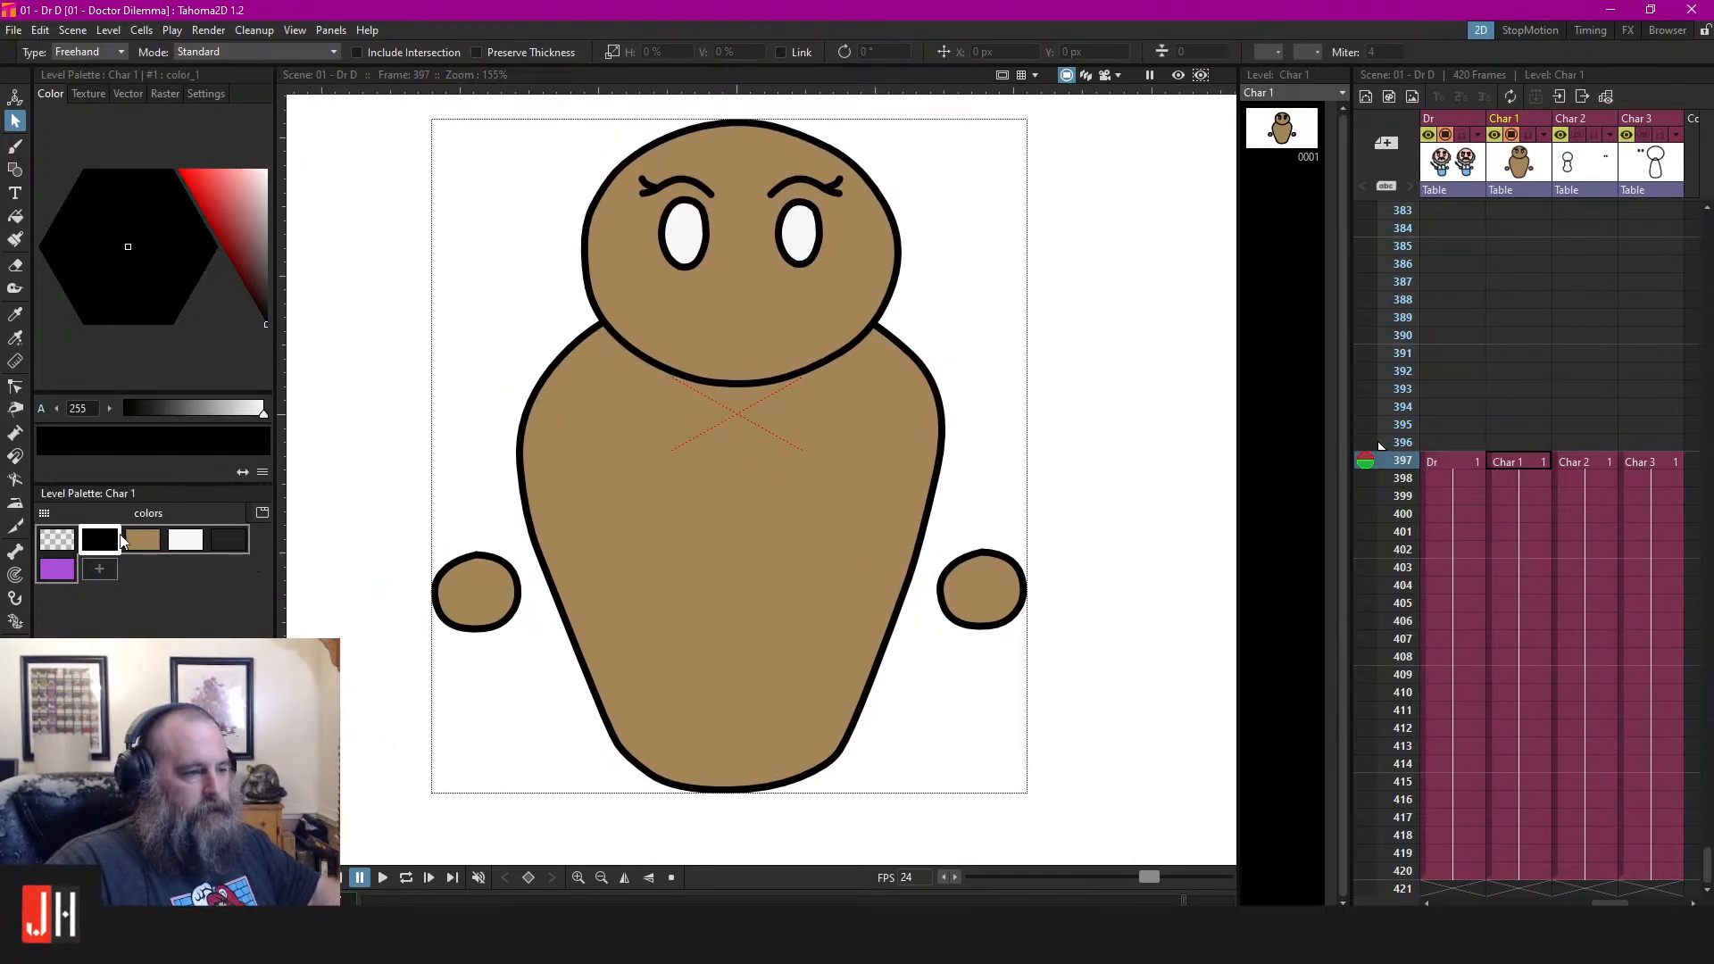
{"action": "key", "text": "b"}
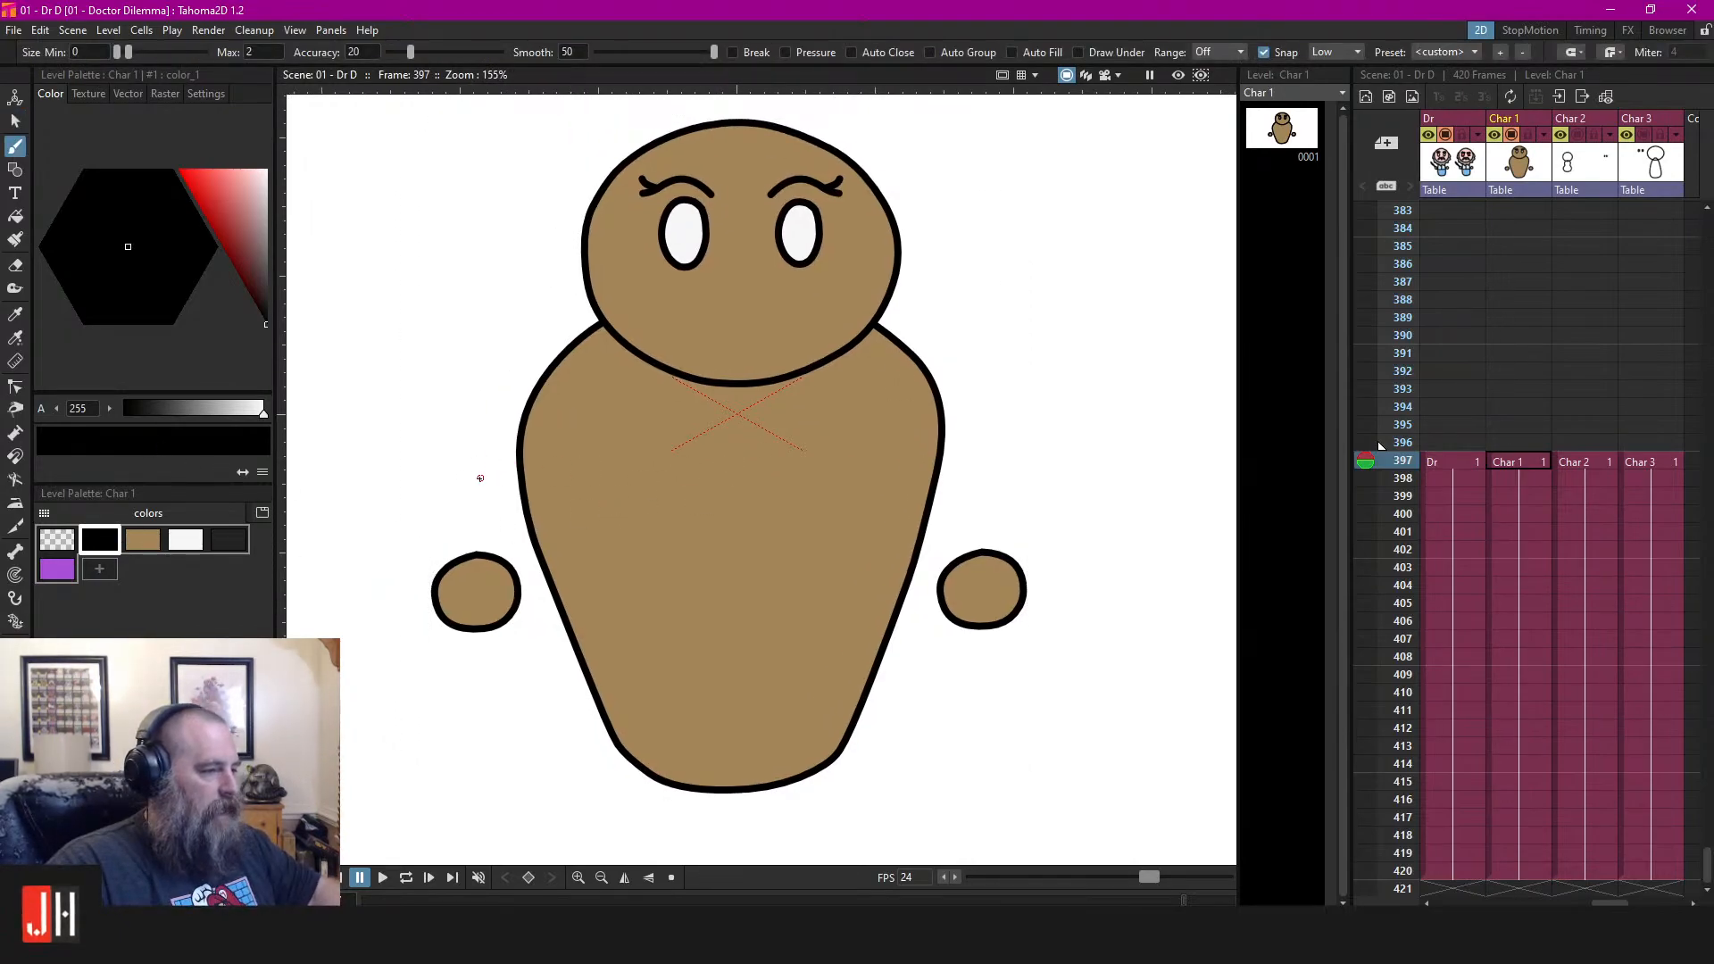
{"action": "mouse_move", "coordinate": [461, 488]}
{"action": "left_mouse_down"}
{"action": "mouse_move", "coordinate": [761, 433]}
{"action": "mouse_move", "coordinate": [1047, 496]}
{"action": "left_mouse_up"}
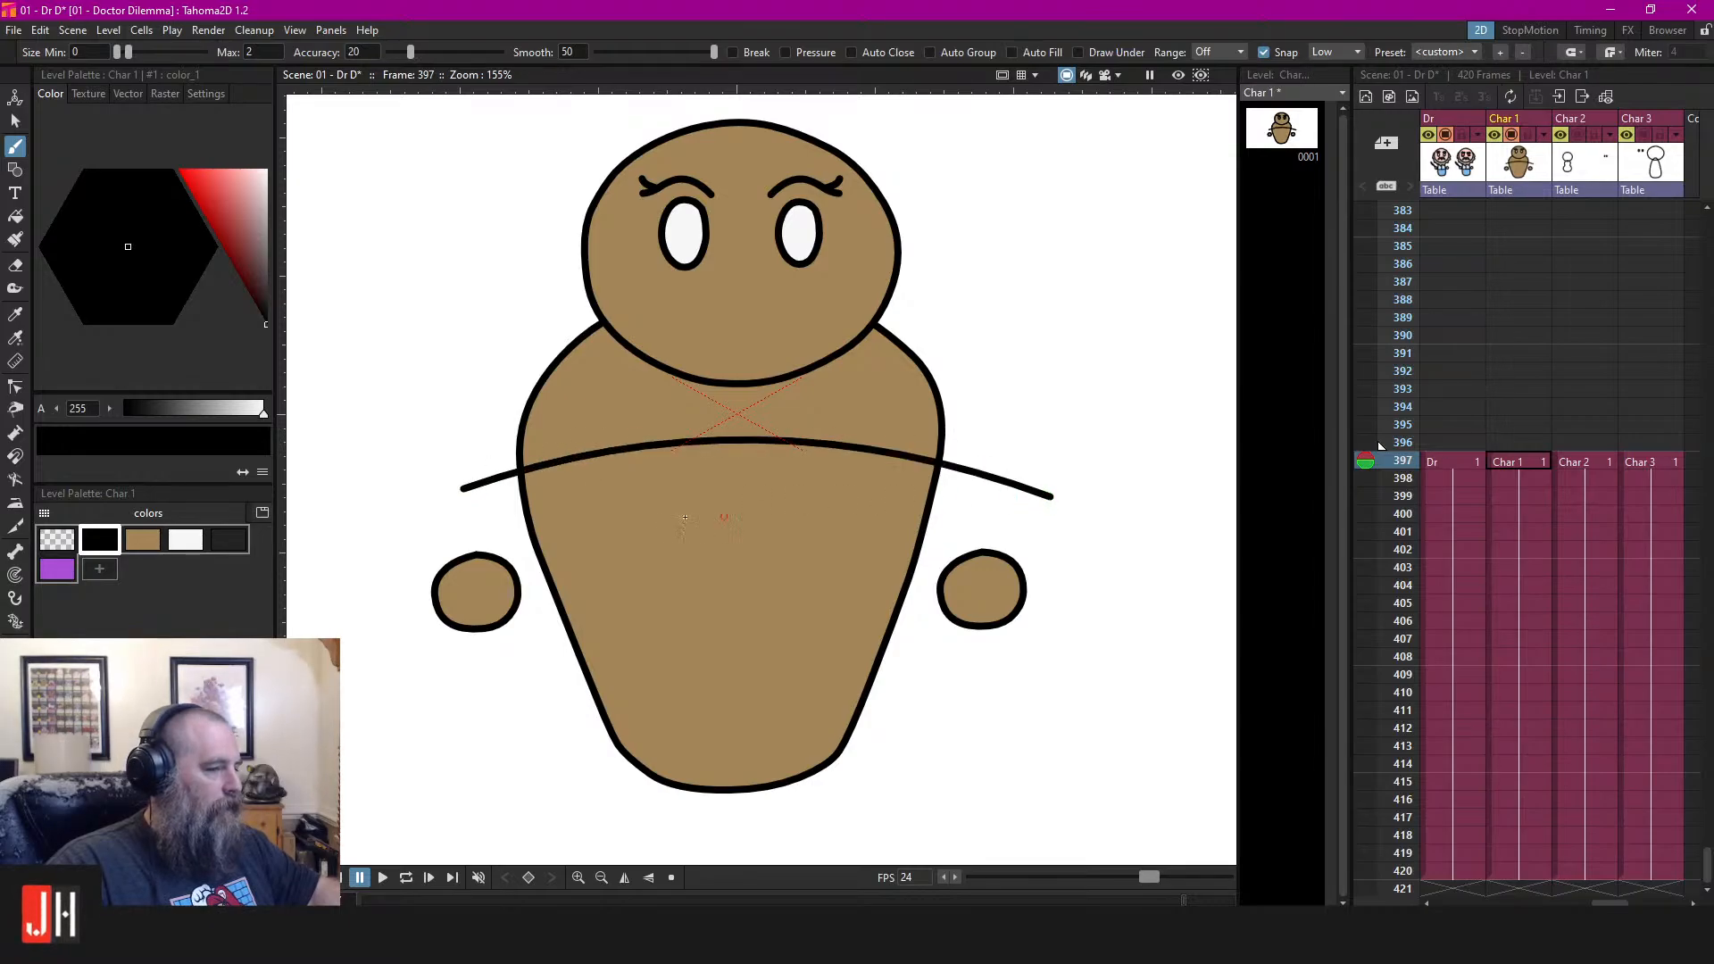
{"action": "key", "text": "ctrl+z"}
{"action": "left_click_drag", "start_coordinate": [445, 461], "coordinate": [495, 444]}
{"action": "left_click_drag", "start_coordinate": [1026, 422], "coordinate": [1111, 475]}
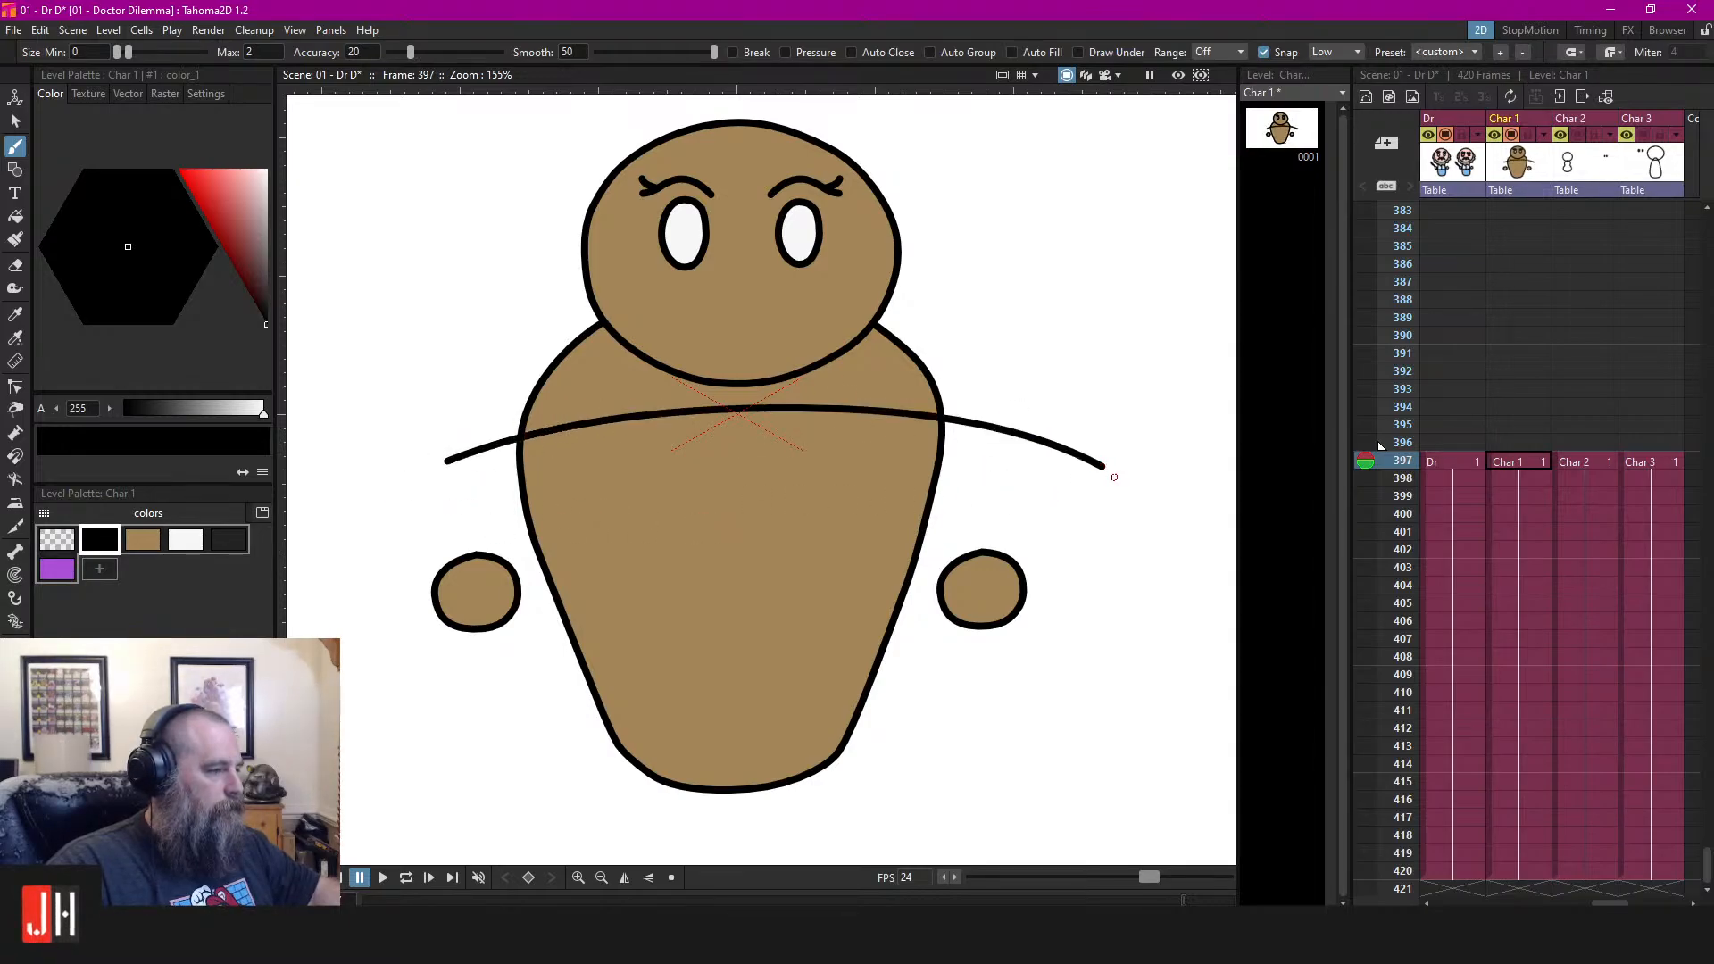
{"action": "key", "text": "ctrl+z"}
{"action": "left_click_drag", "start_coordinate": [452, 471], "coordinate": [1049, 500]}
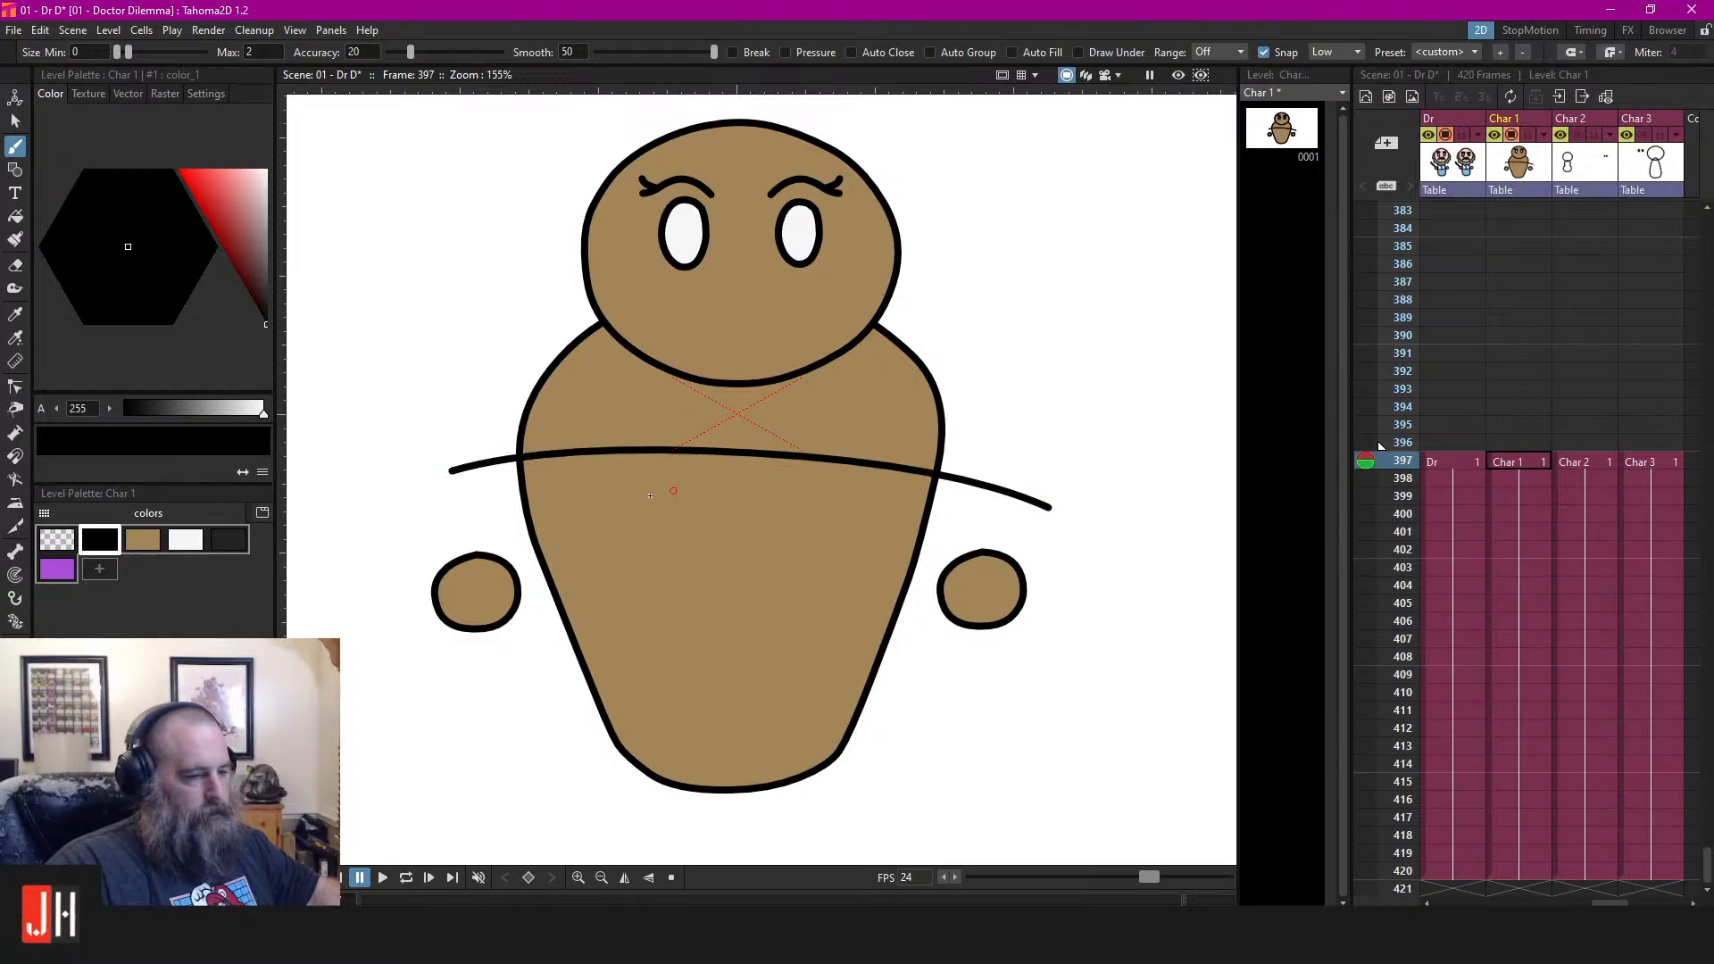
{"action": "key", "text": "ctrl+z"}
{"action": "mouse_move", "coordinate": [469, 456]}
{"action": "left_mouse_down"}
{"action": "mouse_move", "coordinate": [993, 433]}
{"action": "mouse_move", "coordinate": [1066, 464]}
{"action": "left_mouse_up"}
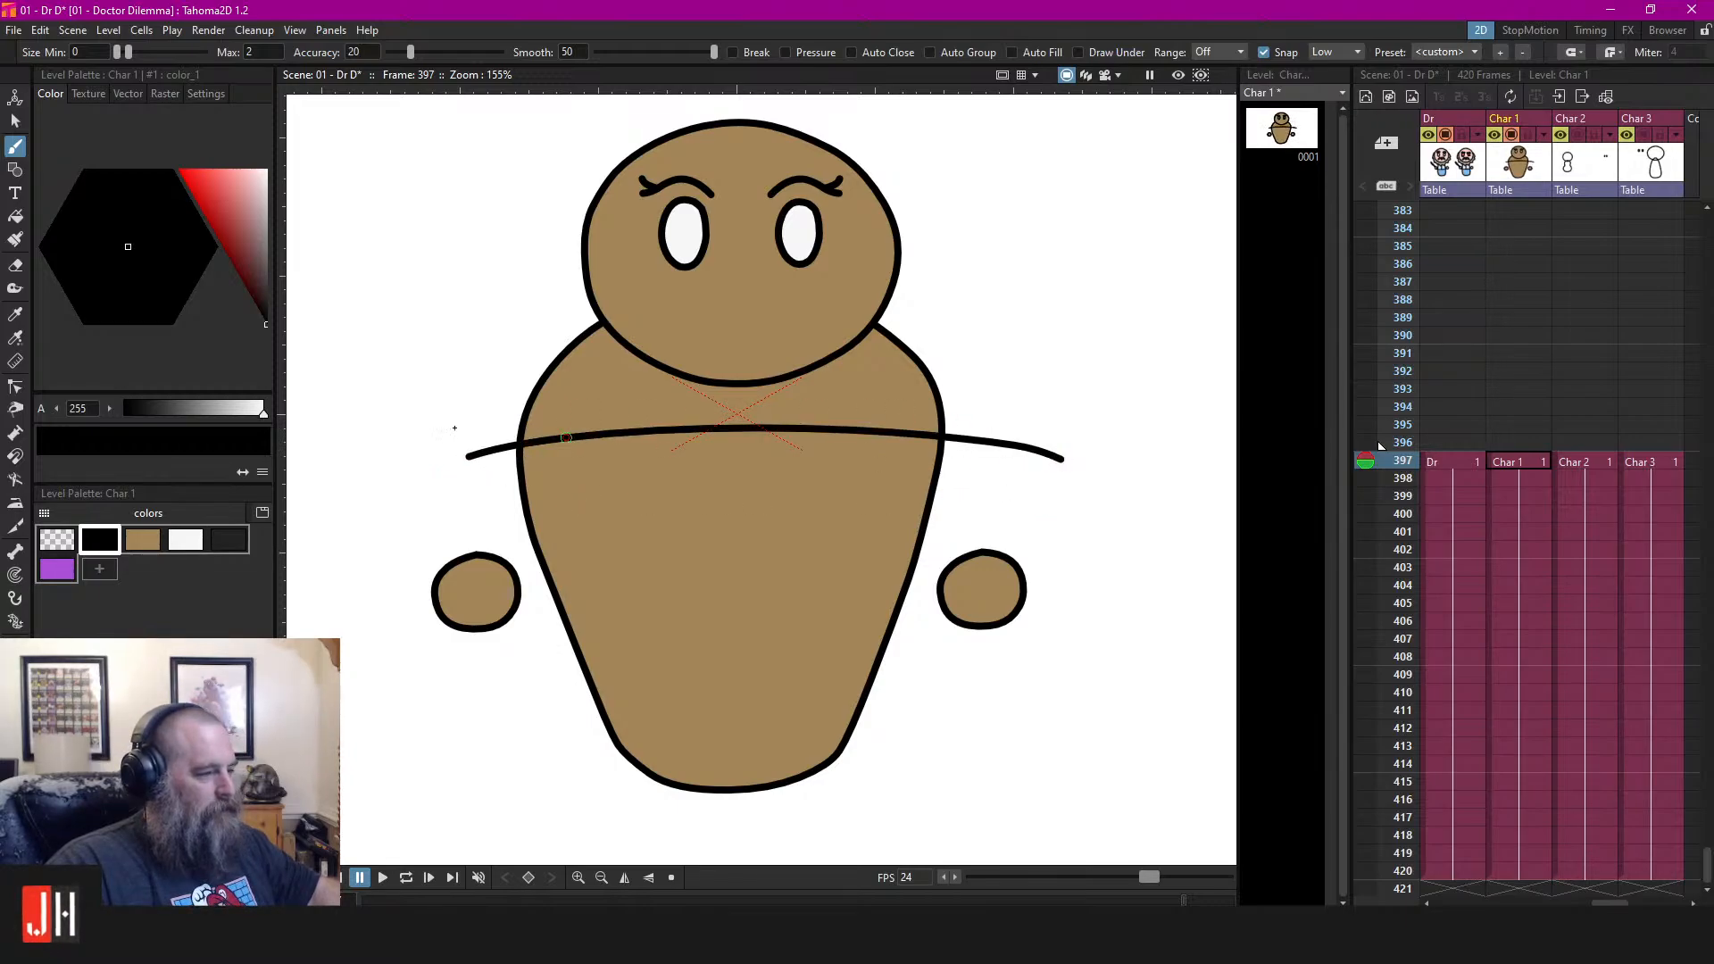
{"action": "key", "text": "ctrl+z"}
{"action": "left_click_drag", "start_coordinate": [476, 466], "coordinate": [1045, 487]}
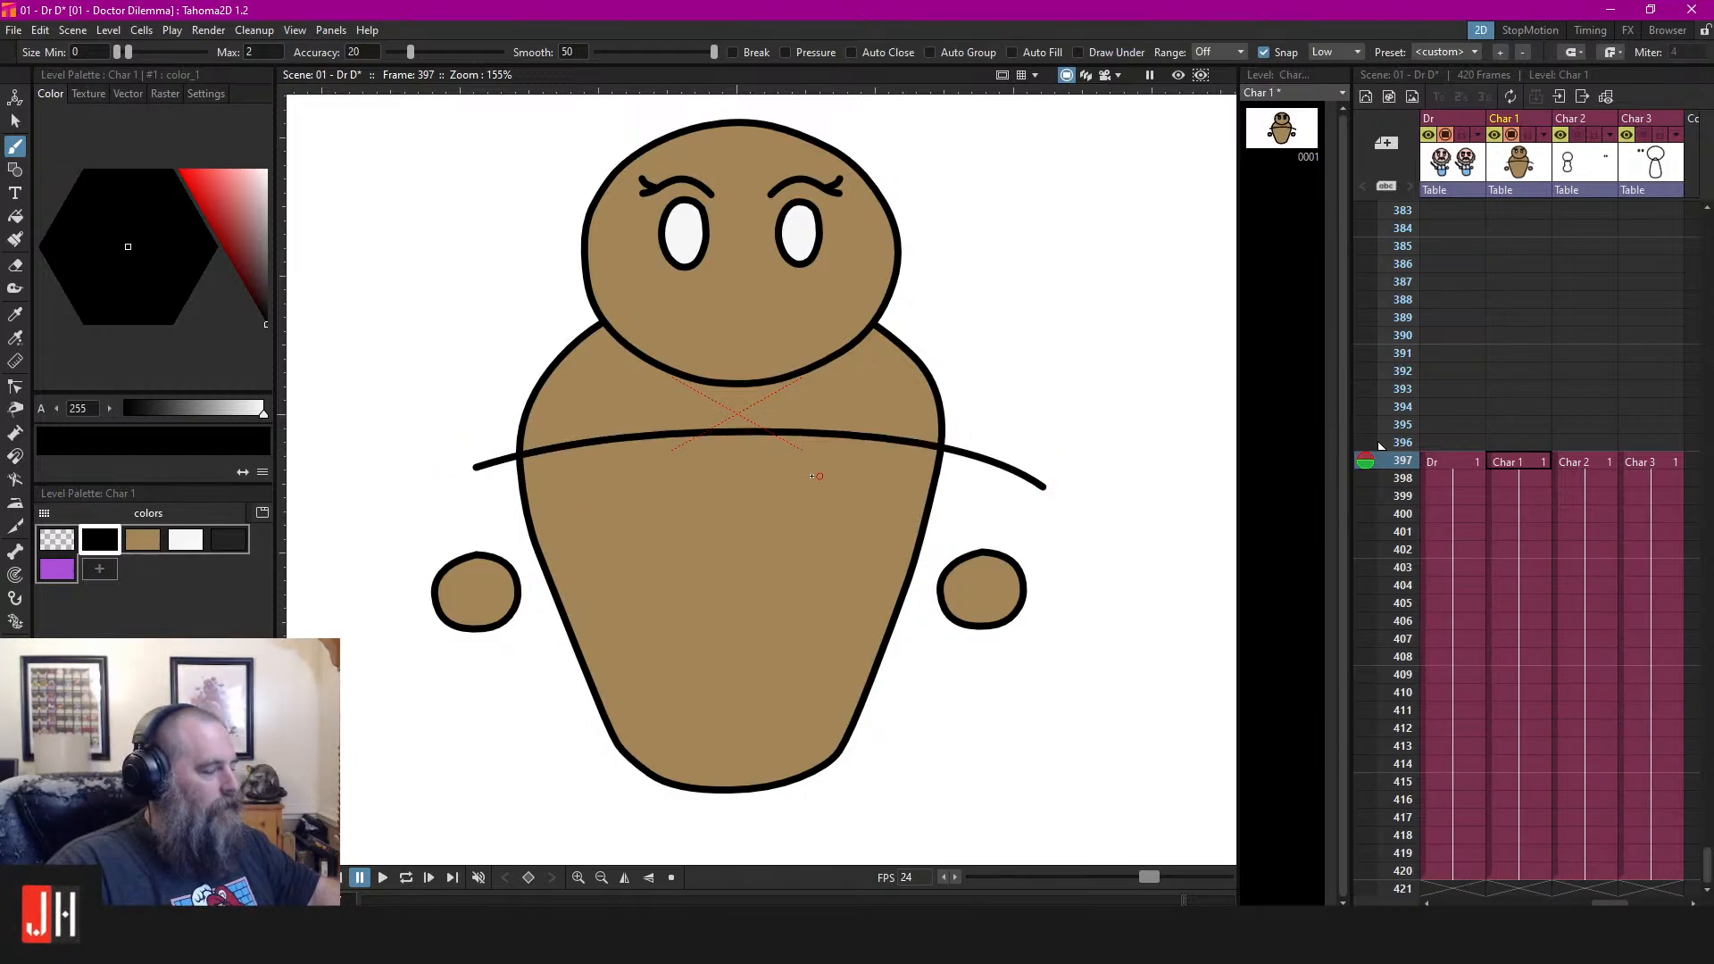
Draw a second arched line across Char 1's lower body, below the hands and past both sides of the outline
{"action": "left_click_drag", "start_coordinate": [849, 427], "coordinate": [841, 368]}
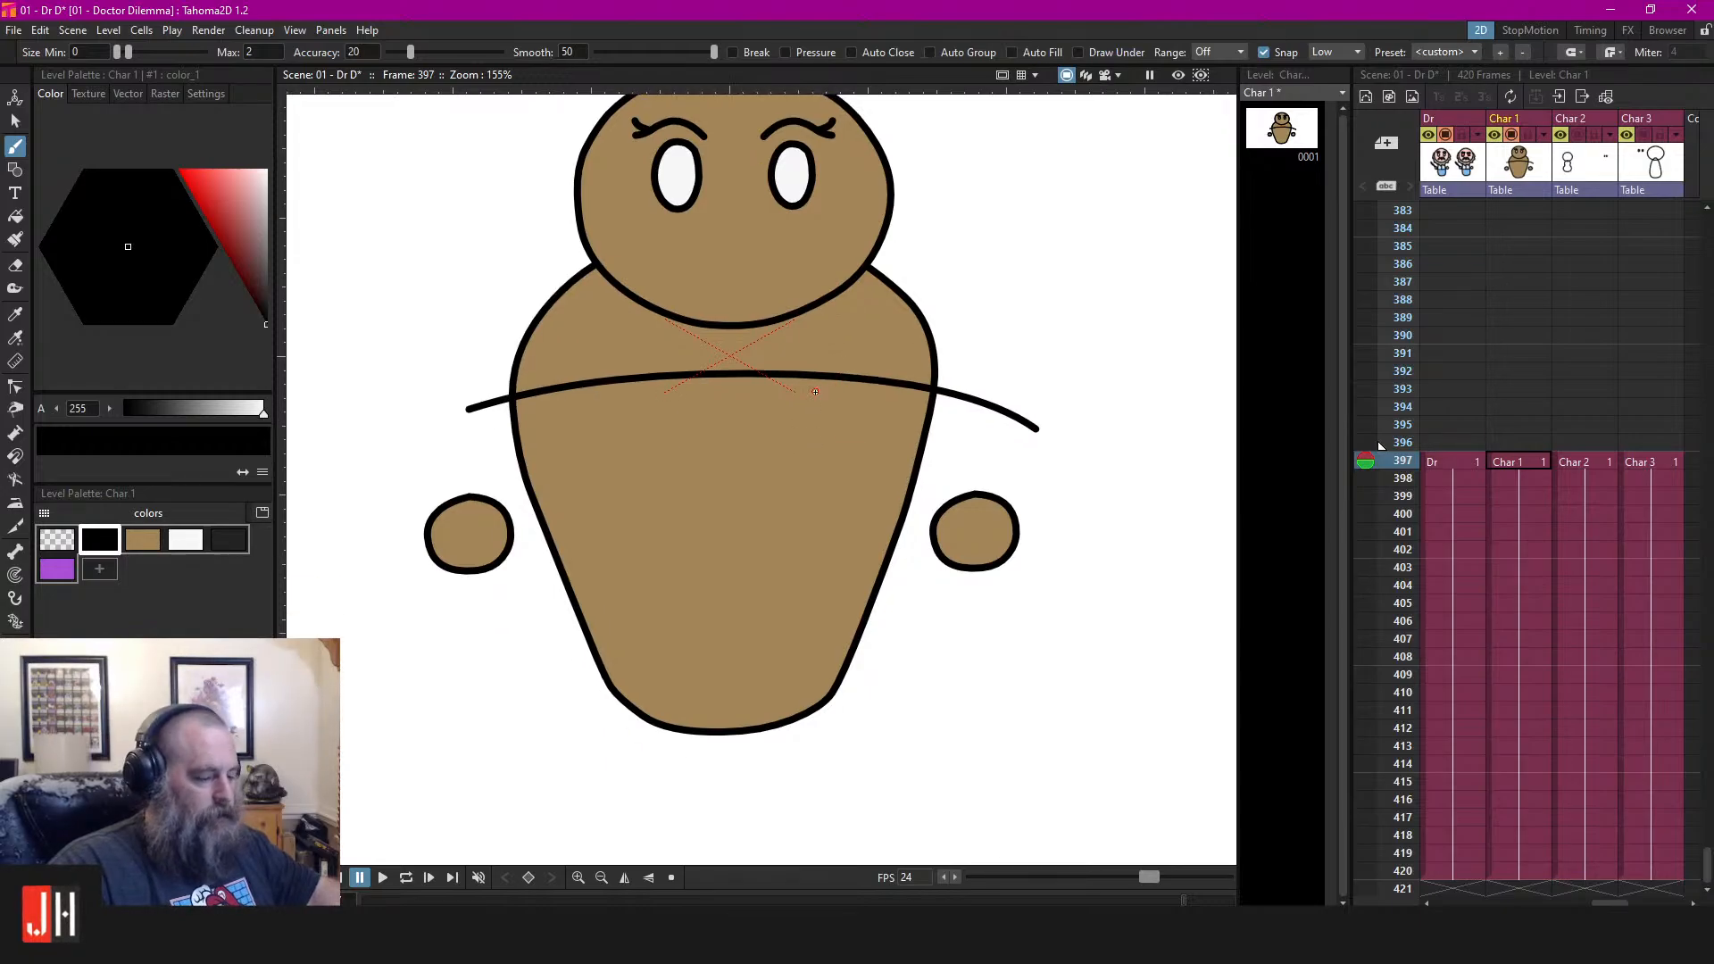
{"action": "scroll", "coordinate": [758, 399], "scroll_direction": "up", "scroll_amount": 2}
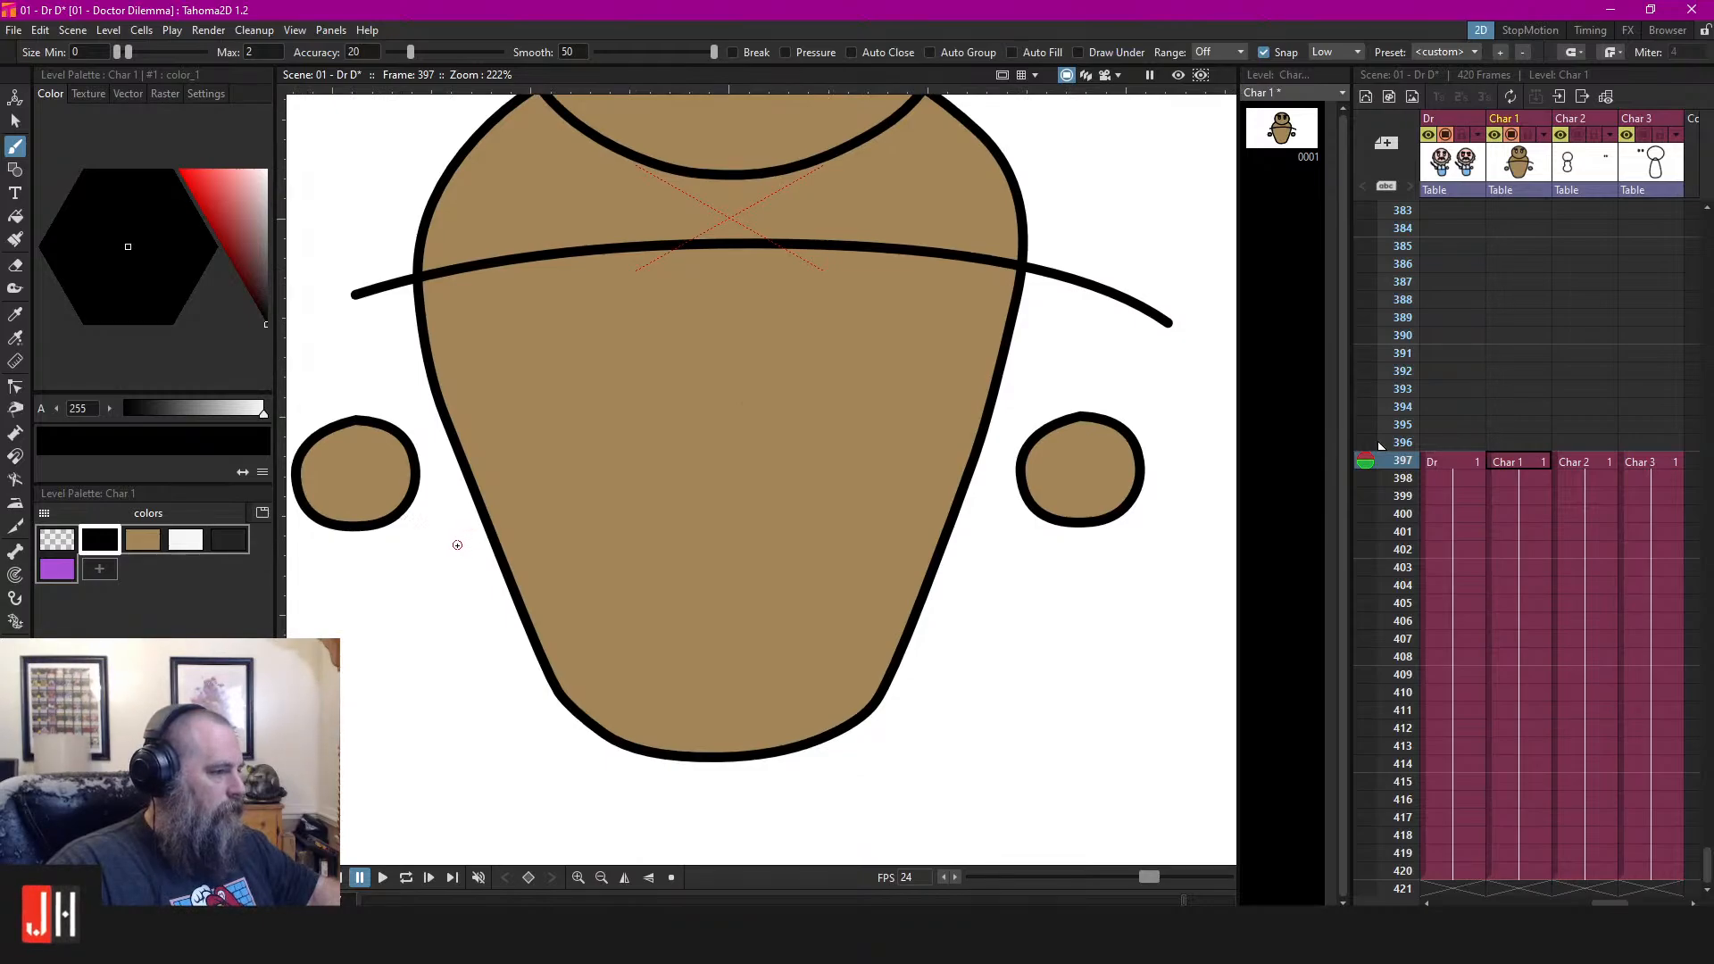
{"action": "mouse_move", "coordinate": [457, 545]}
{"action": "left_mouse_down"}
{"action": "mouse_move", "coordinate": [992, 535]}
{"action": "mouse_move", "coordinate": [1118, 585]}
{"action": "left_mouse_up"}
{"action": "key", "text": "ctrl+z"}
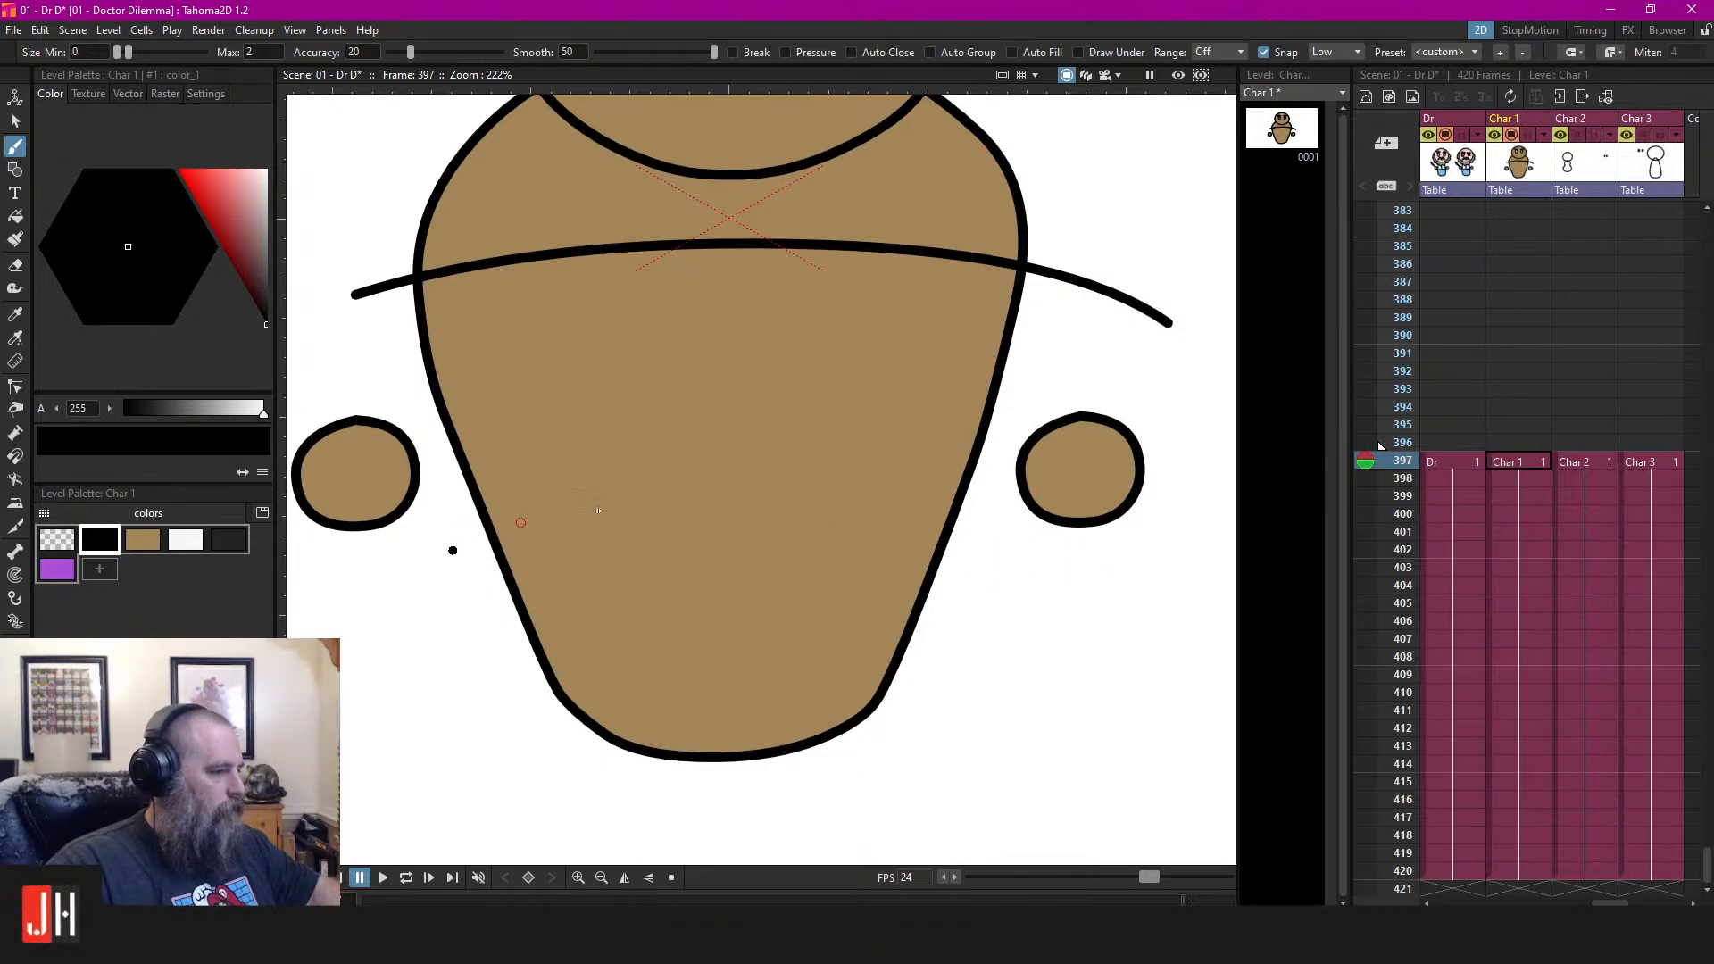
{"action": "left_click_drag", "start_coordinate": [452, 549], "coordinate": [1049, 563]}
{"action": "key", "text": "ctrl+z"}
{"action": "mouse_move", "coordinate": [452, 546]}
{"action": "left_mouse_down"}
{"action": "mouse_move", "coordinate": [895, 519]}
{"action": "mouse_move", "coordinate": [1080, 576]}
{"action": "left_mouse_up"}
{"action": "scroll", "coordinate": [752, 503], "scroll_direction": "down", "scroll_amount": 3}
{"action": "scroll", "coordinate": [751, 503], "scroll_direction": "up", "scroll_amount": 5}
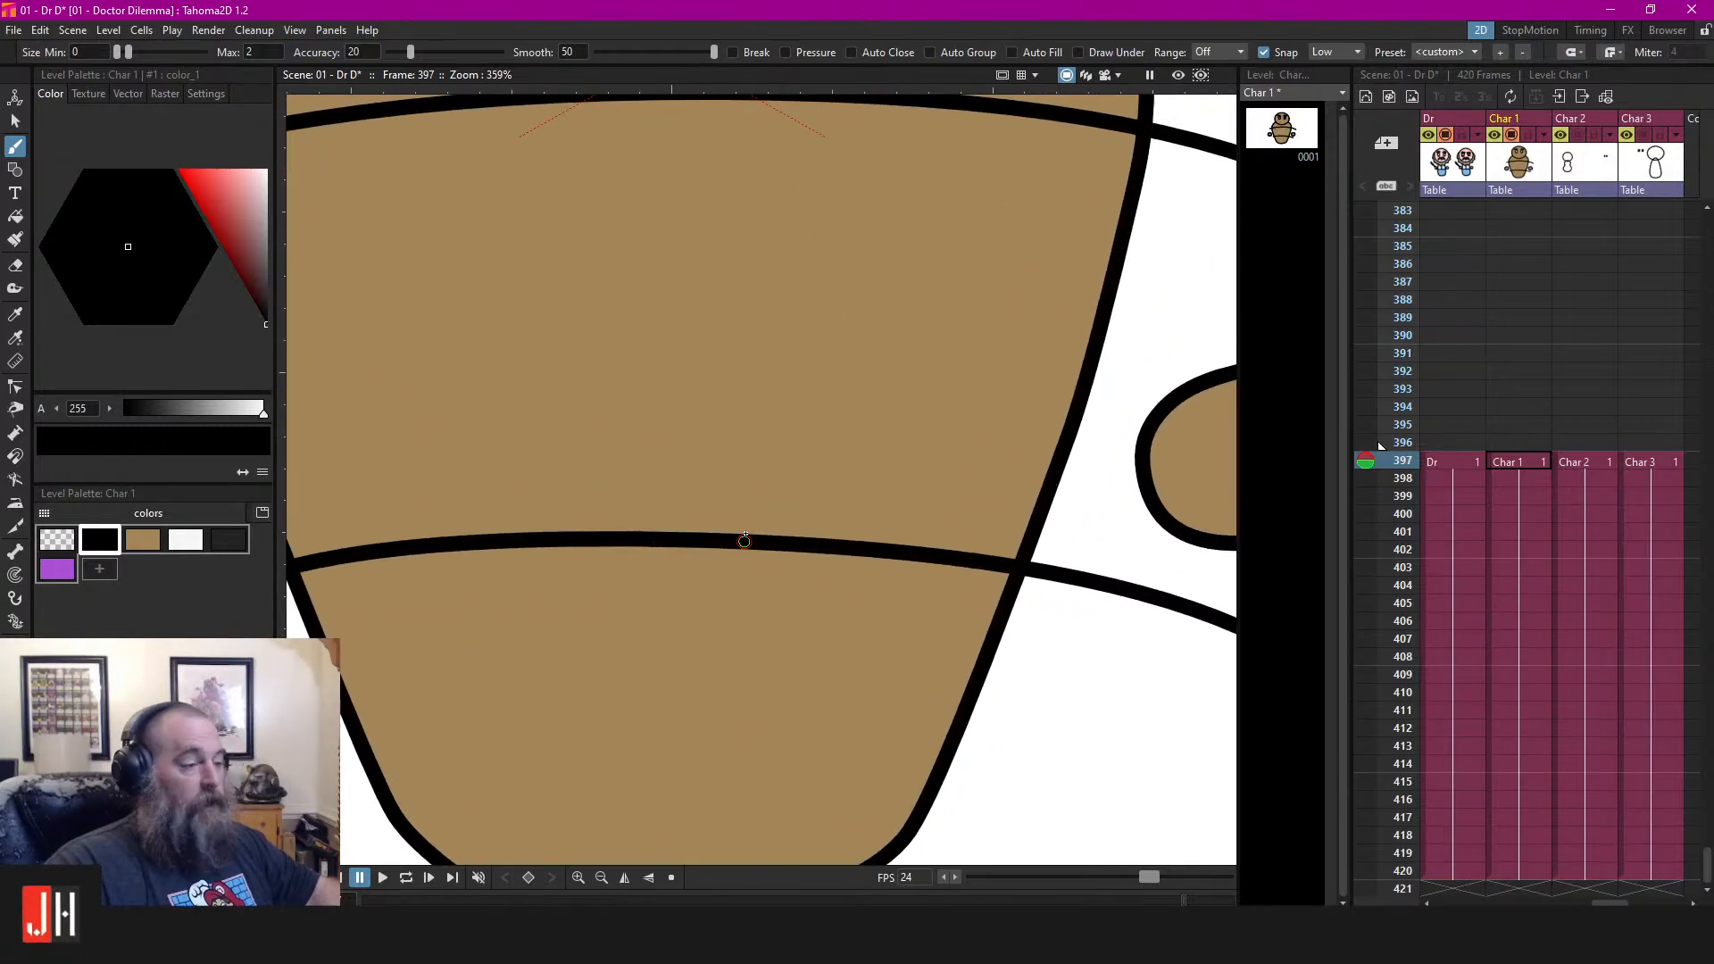
Draw a parallel arched line just above the lower one to form a narrow belt across Char 1's body
{"action": "scroll", "coordinate": [384, 437], "scroll_direction": "down", "scroll_amount": 2}
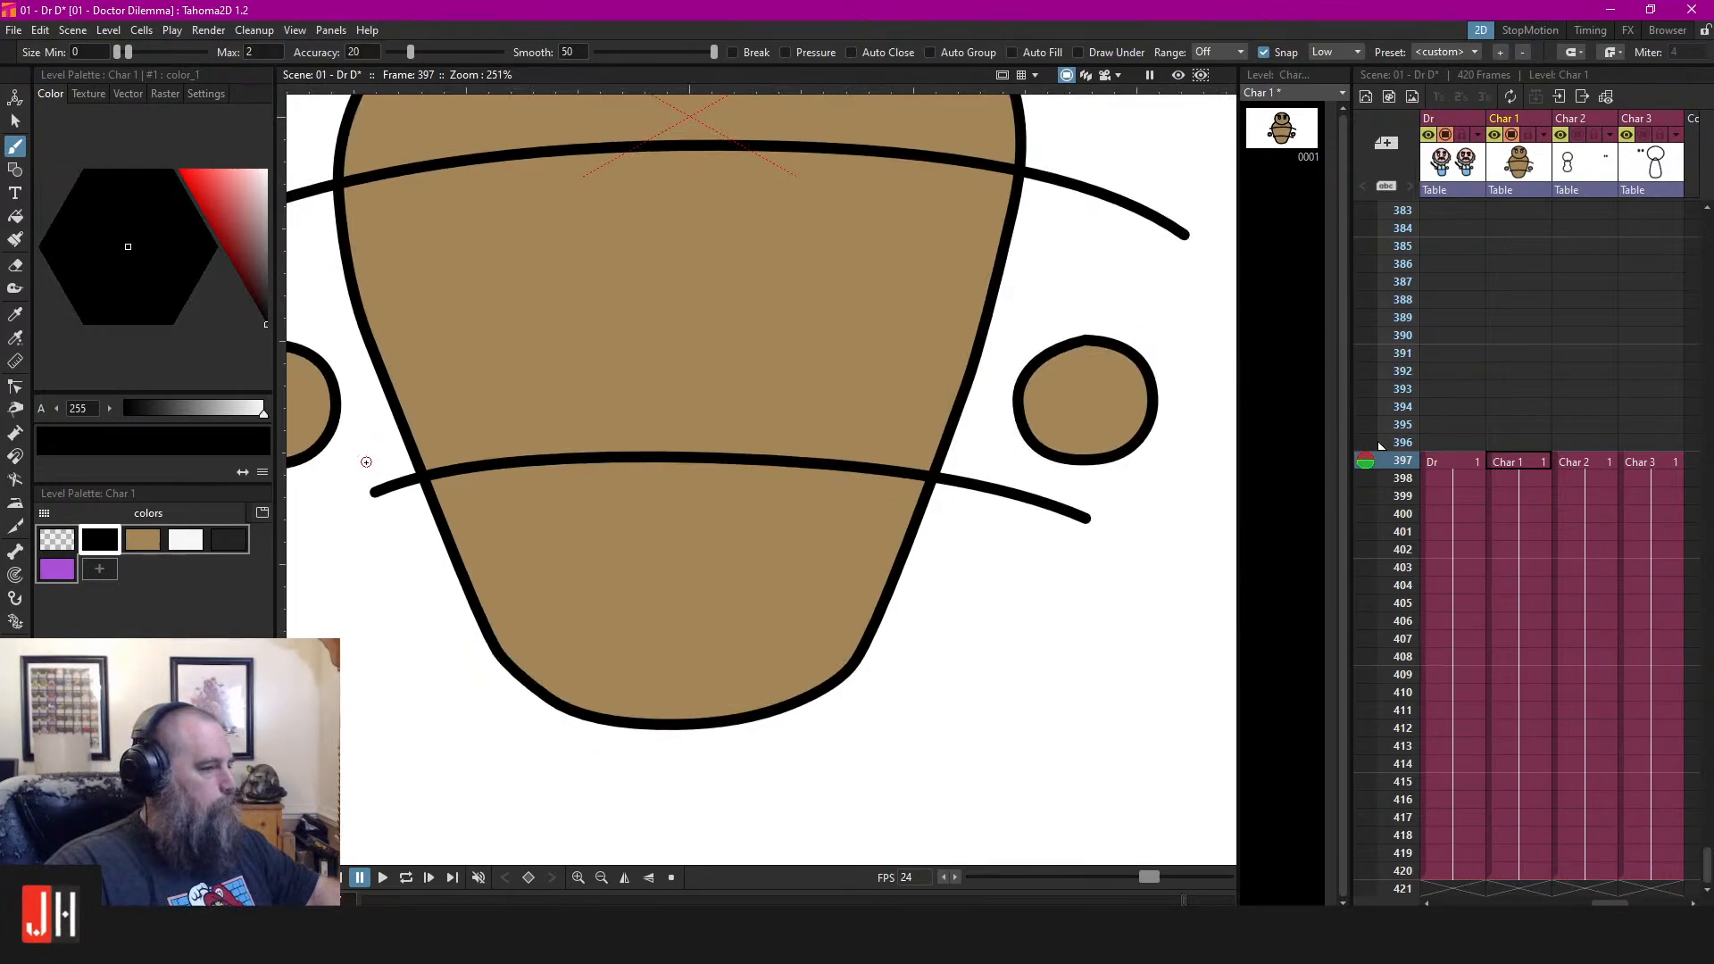
{"action": "mouse_move", "coordinate": [364, 459]}
{"action": "left_mouse_down"}
{"action": "mouse_move", "coordinate": [645, 410]}
{"action": "mouse_move", "coordinate": [1107, 458]}
{"action": "left_mouse_up"}
{"action": "key", "text": "ctrl+z"}
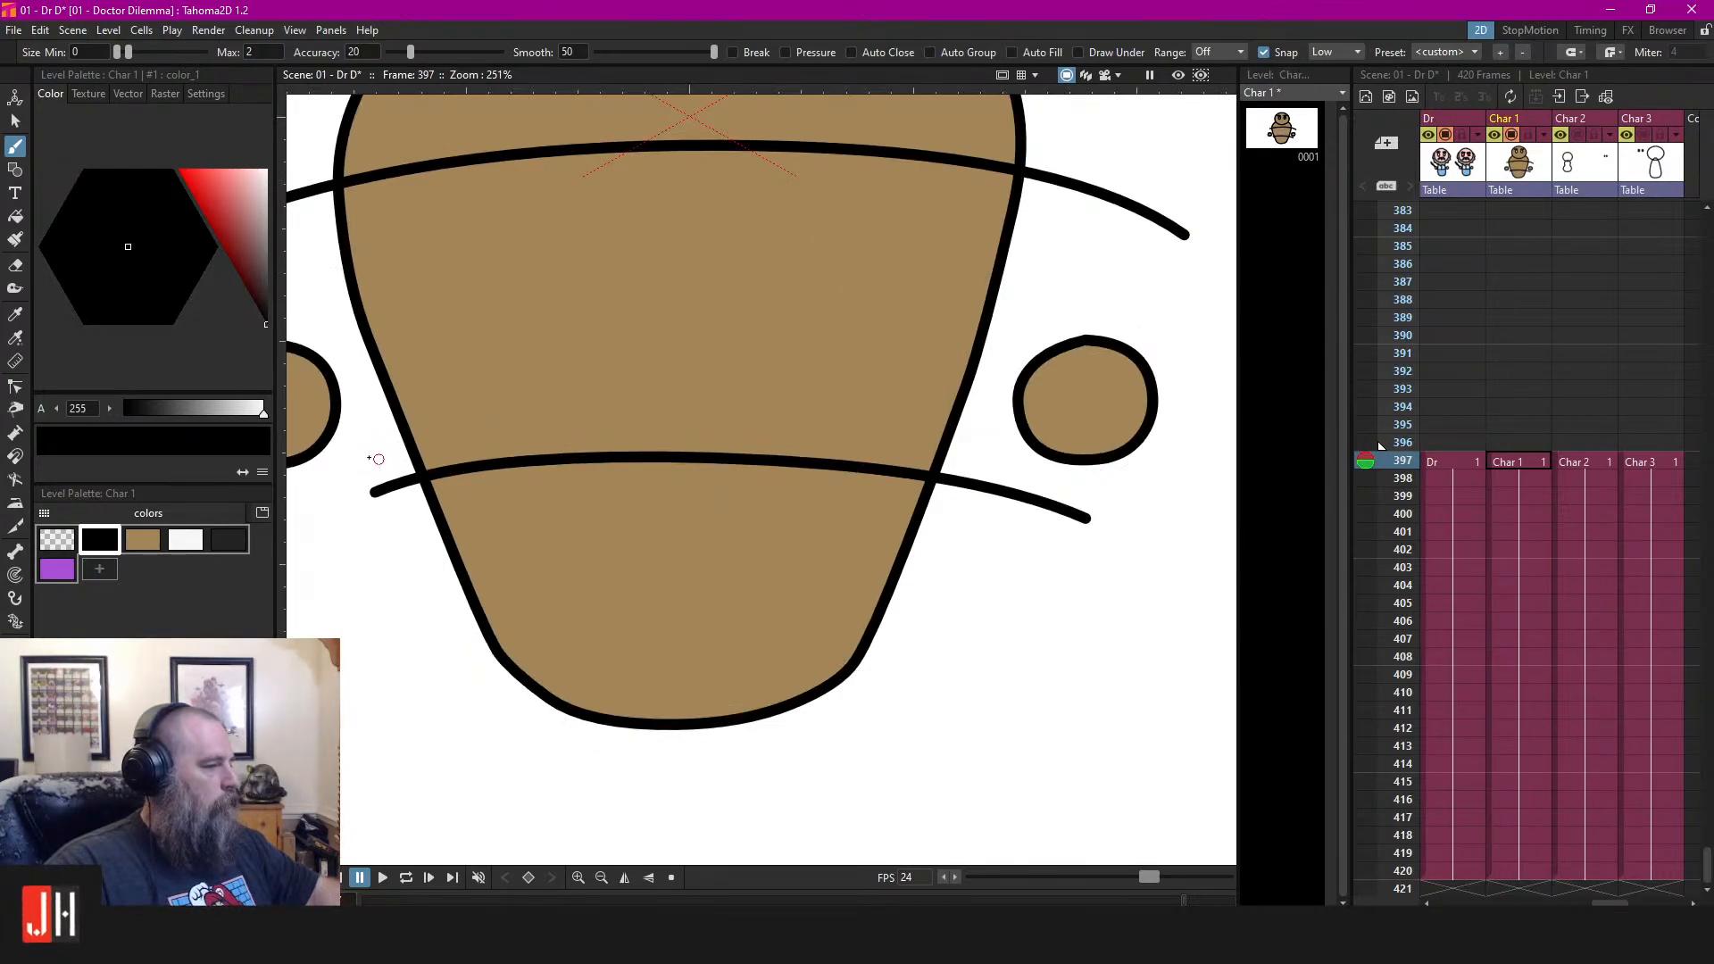
{"action": "left_click_drag", "start_coordinate": [357, 452], "coordinate": [840, 423]}
{"action": "key", "text": "ctrl+z"}
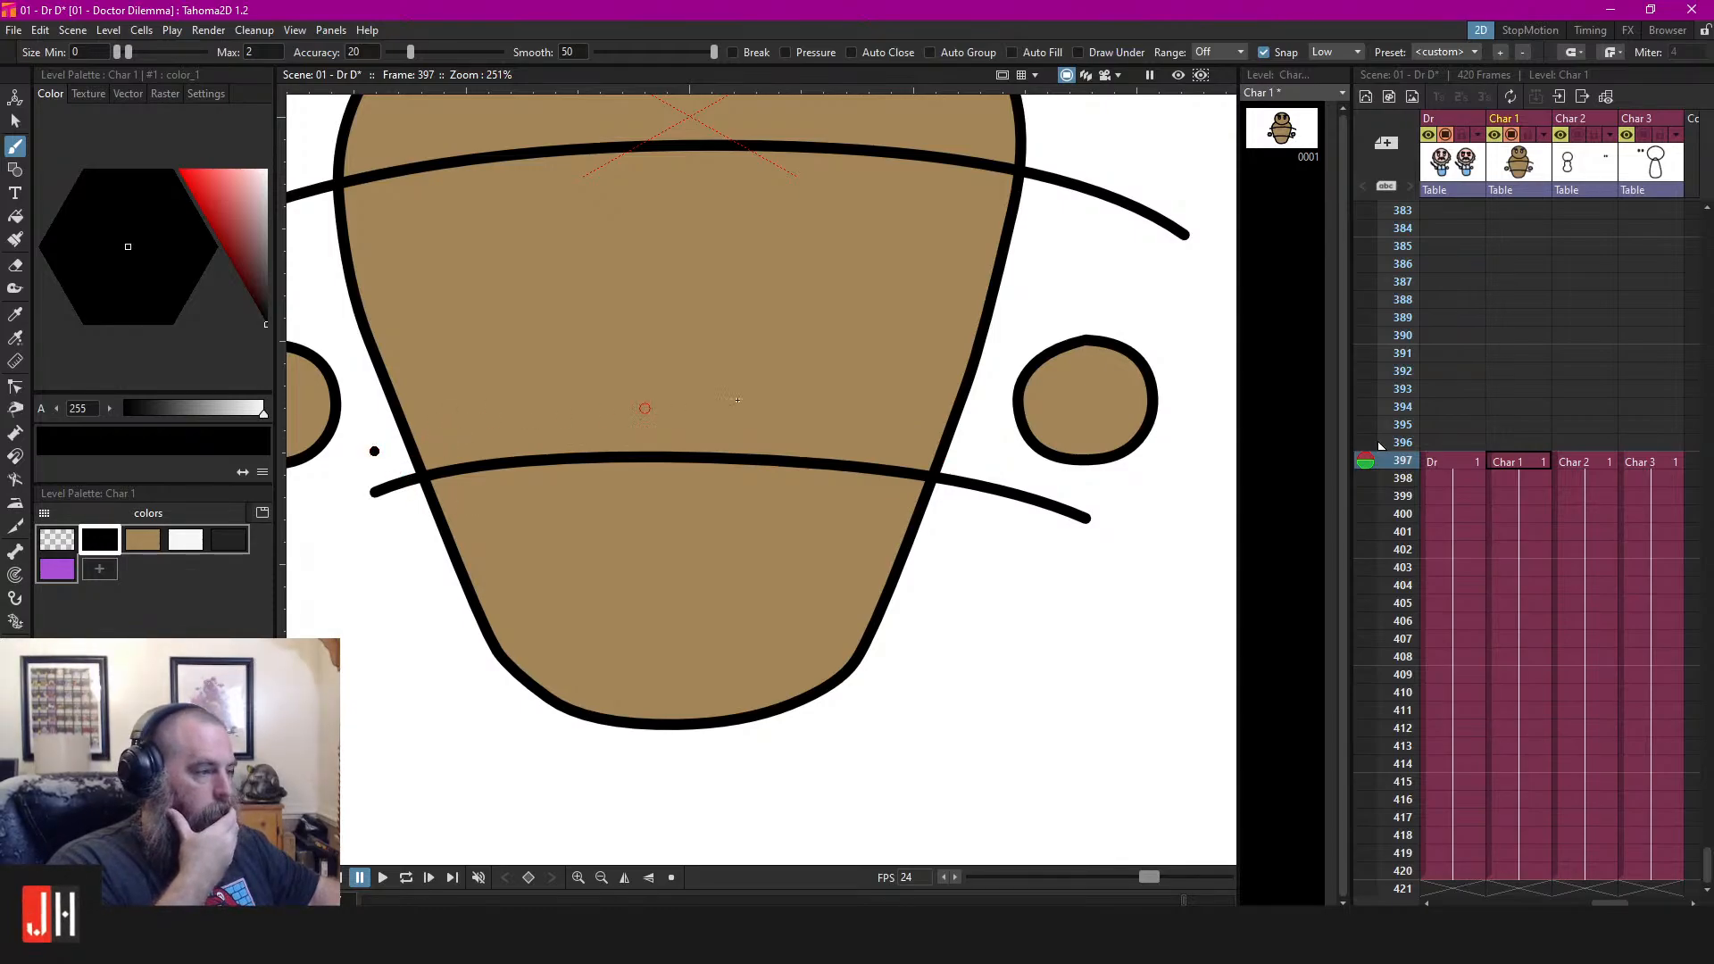
{"action": "left_click_drag", "start_coordinate": [371, 449], "coordinate": [1039, 444]}
{"action": "key", "text": "ctrl+z"}
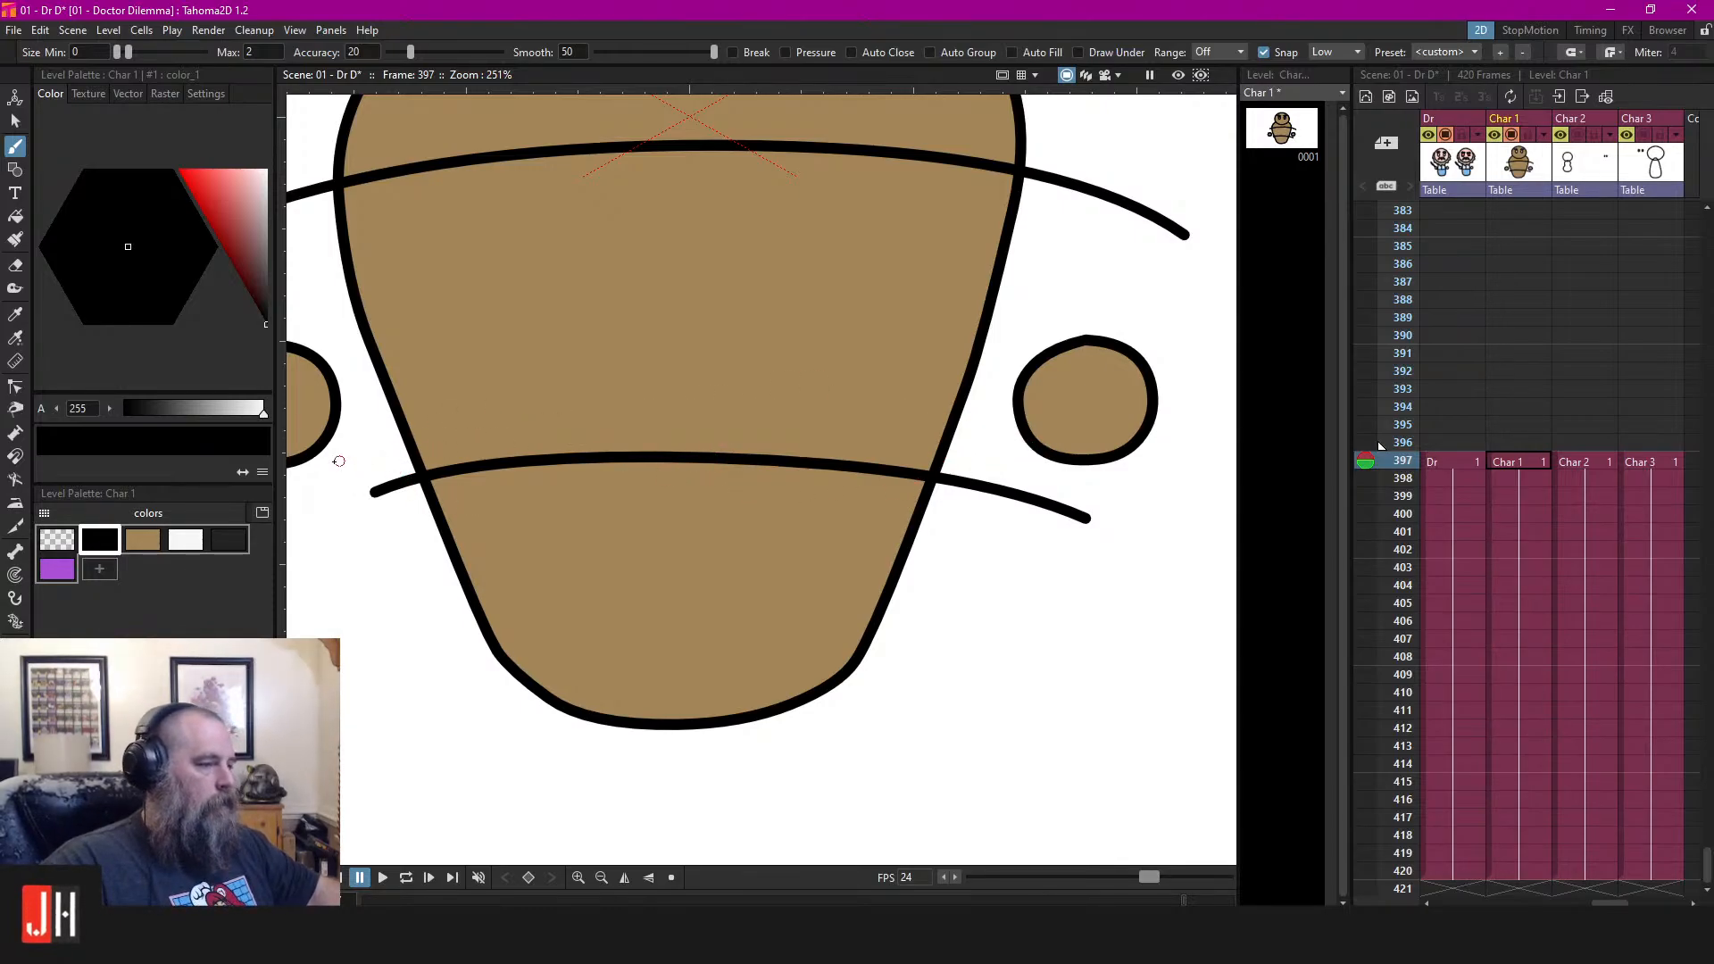
{"action": "left_click_drag", "start_coordinate": [357, 452], "coordinate": [397, 449]}
{"action": "mouse_move", "coordinate": [720, 419]}
{"action": "left_mouse_down"}
{"action": "mouse_move", "coordinate": [1031, 458]}
{"action": "mouse_move", "coordinate": [940, 604]}
{"action": "left_mouse_up"}
Erase the segments of the chest and belt lines that stick out beyond Char 1's body outline, using the Segment eraser type
{"action": "key", "text": "a"}
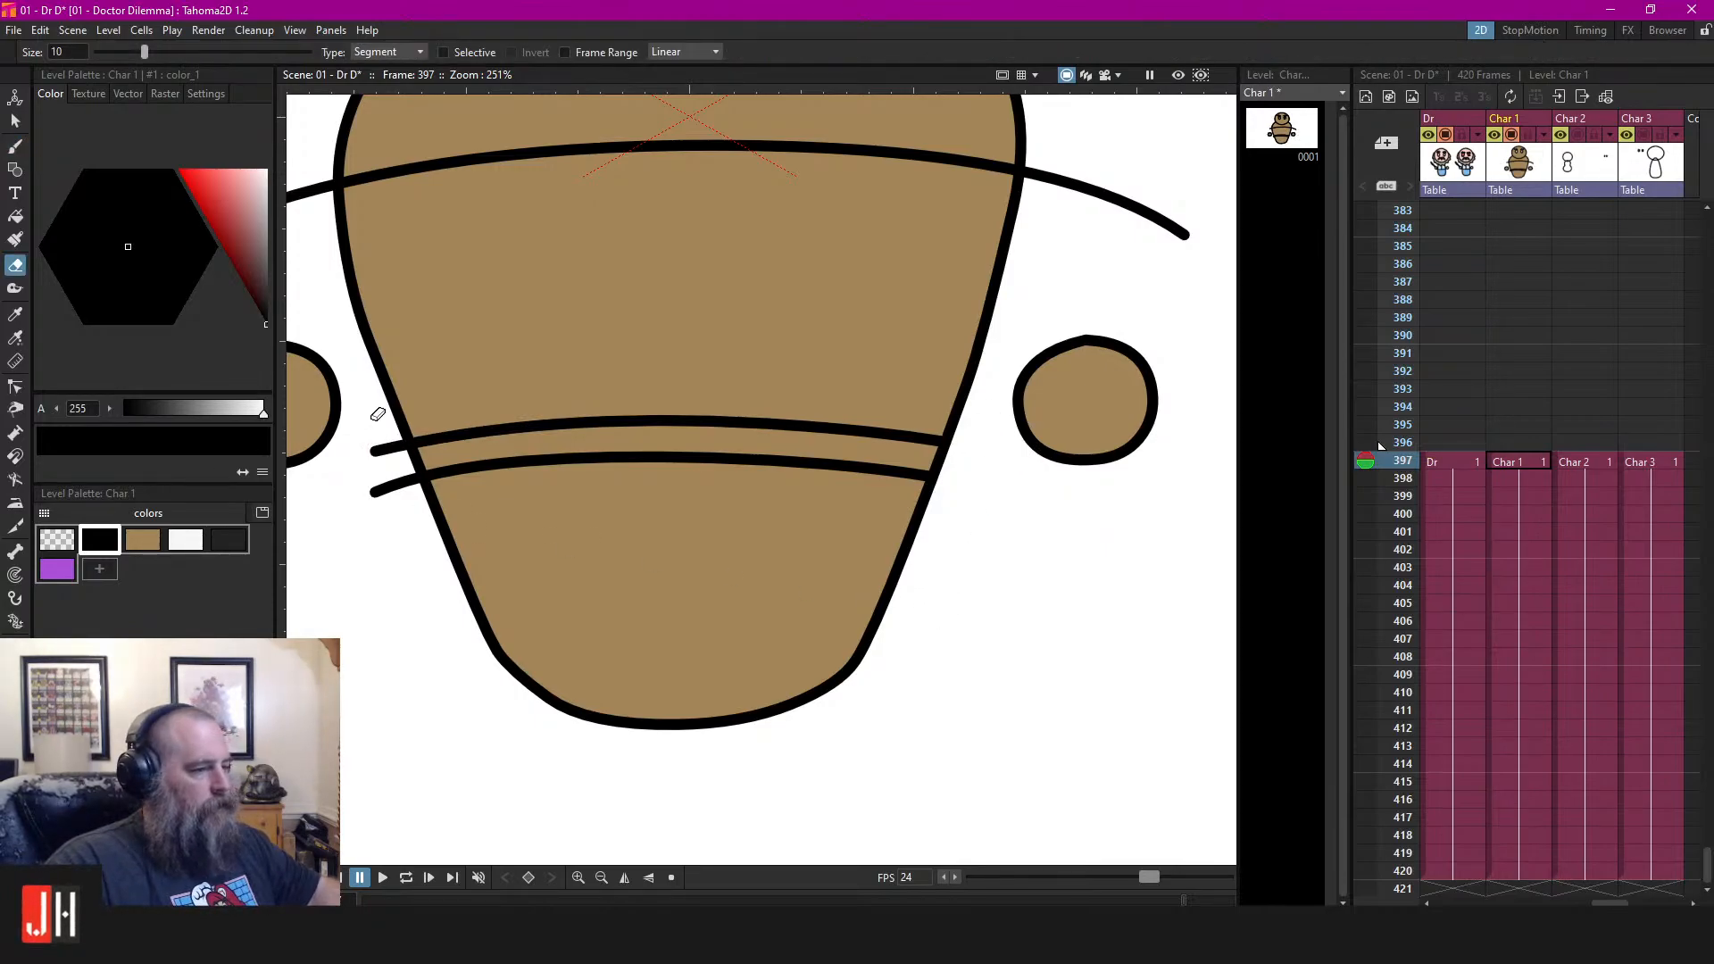
{"action": "left_click_drag", "start_coordinate": [377, 416], "coordinate": [398, 559]}
{"action": "left_click_drag", "start_coordinate": [524, 367], "coordinate": [711, 525]}
{"action": "left_click", "coordinate": [519, 338]}
{"action": "left_click_drag", "start_coordinate": [761, 387], "coordinate": [520, 404]}
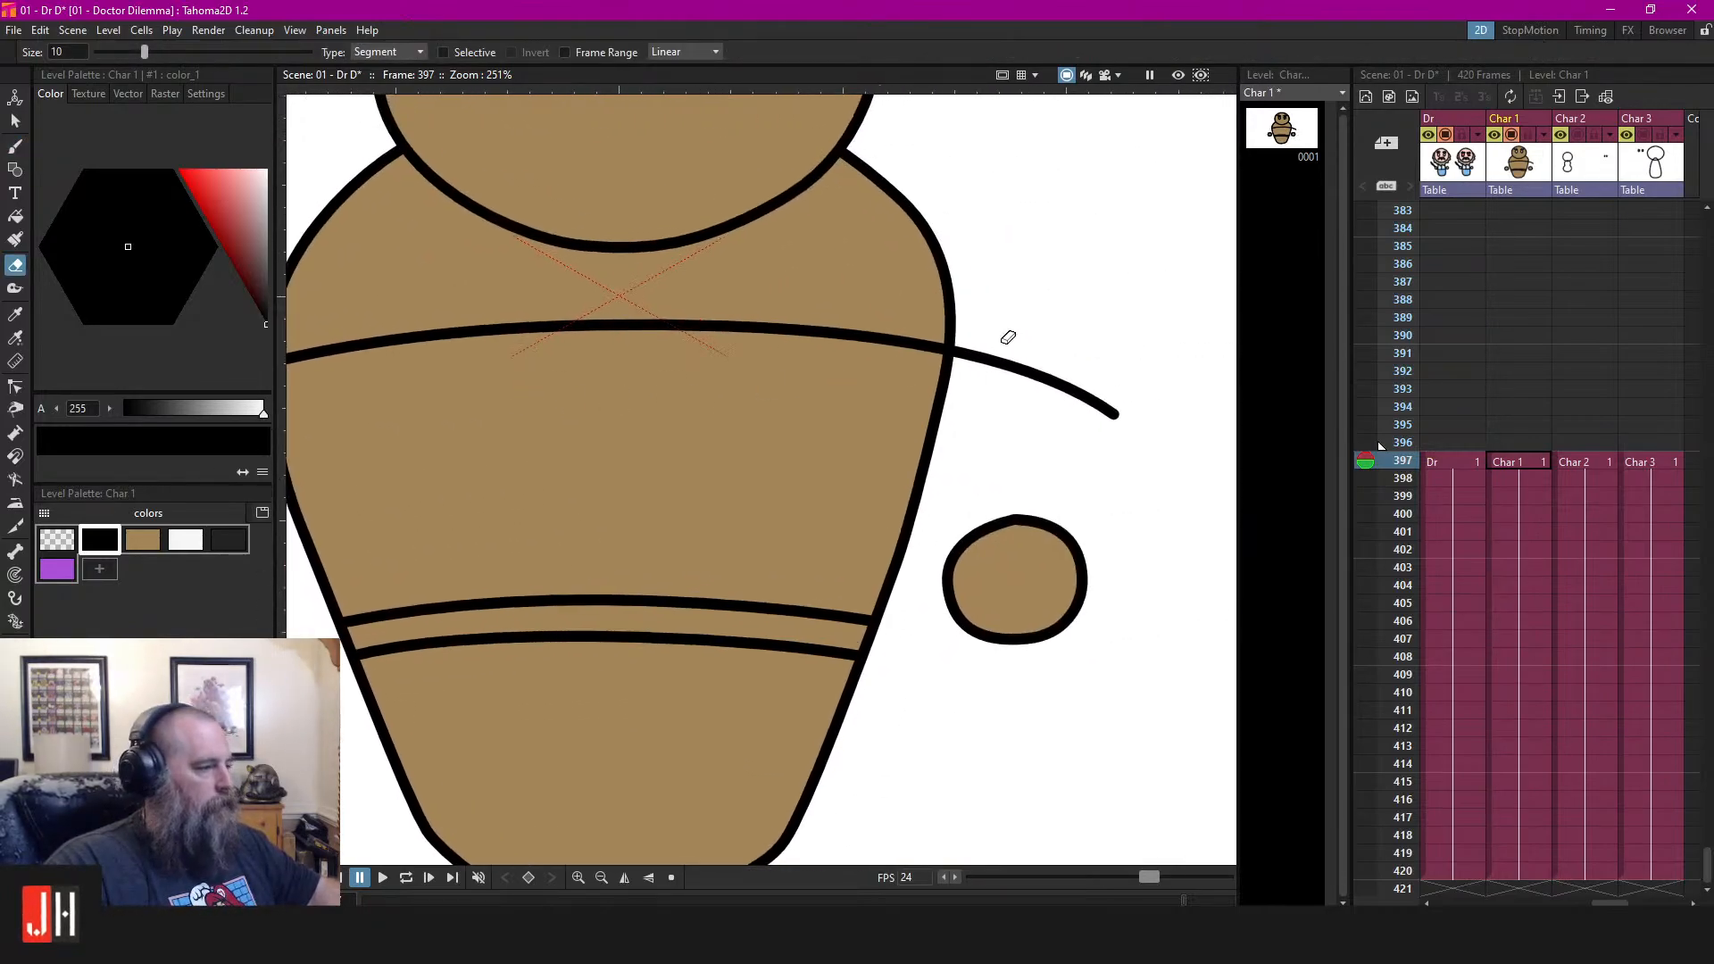
{"action": "left_click", "coordinate": [1004, 353]}
{"action": "scroll", "coordinate": [904, 520], "scroll_direction": "down", "scroll_amount": 5}
{"action": "scroll", "coordinate": [853, 550], "scroll_direction": "up", "scroll_amount": 4}
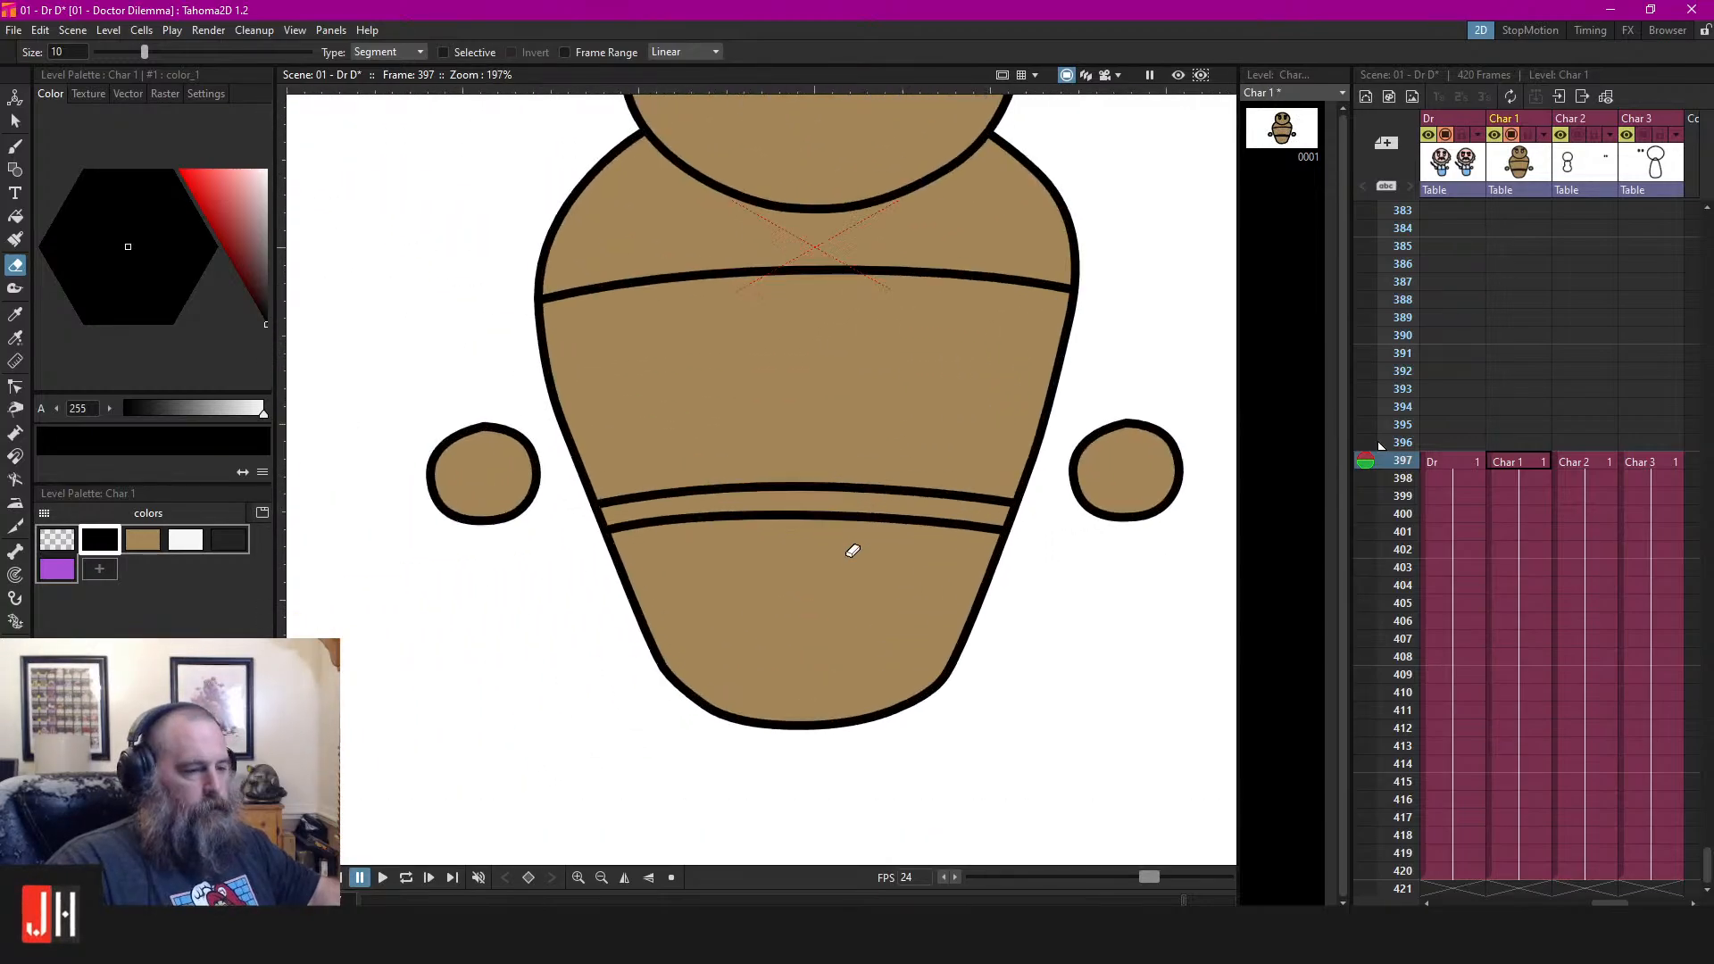
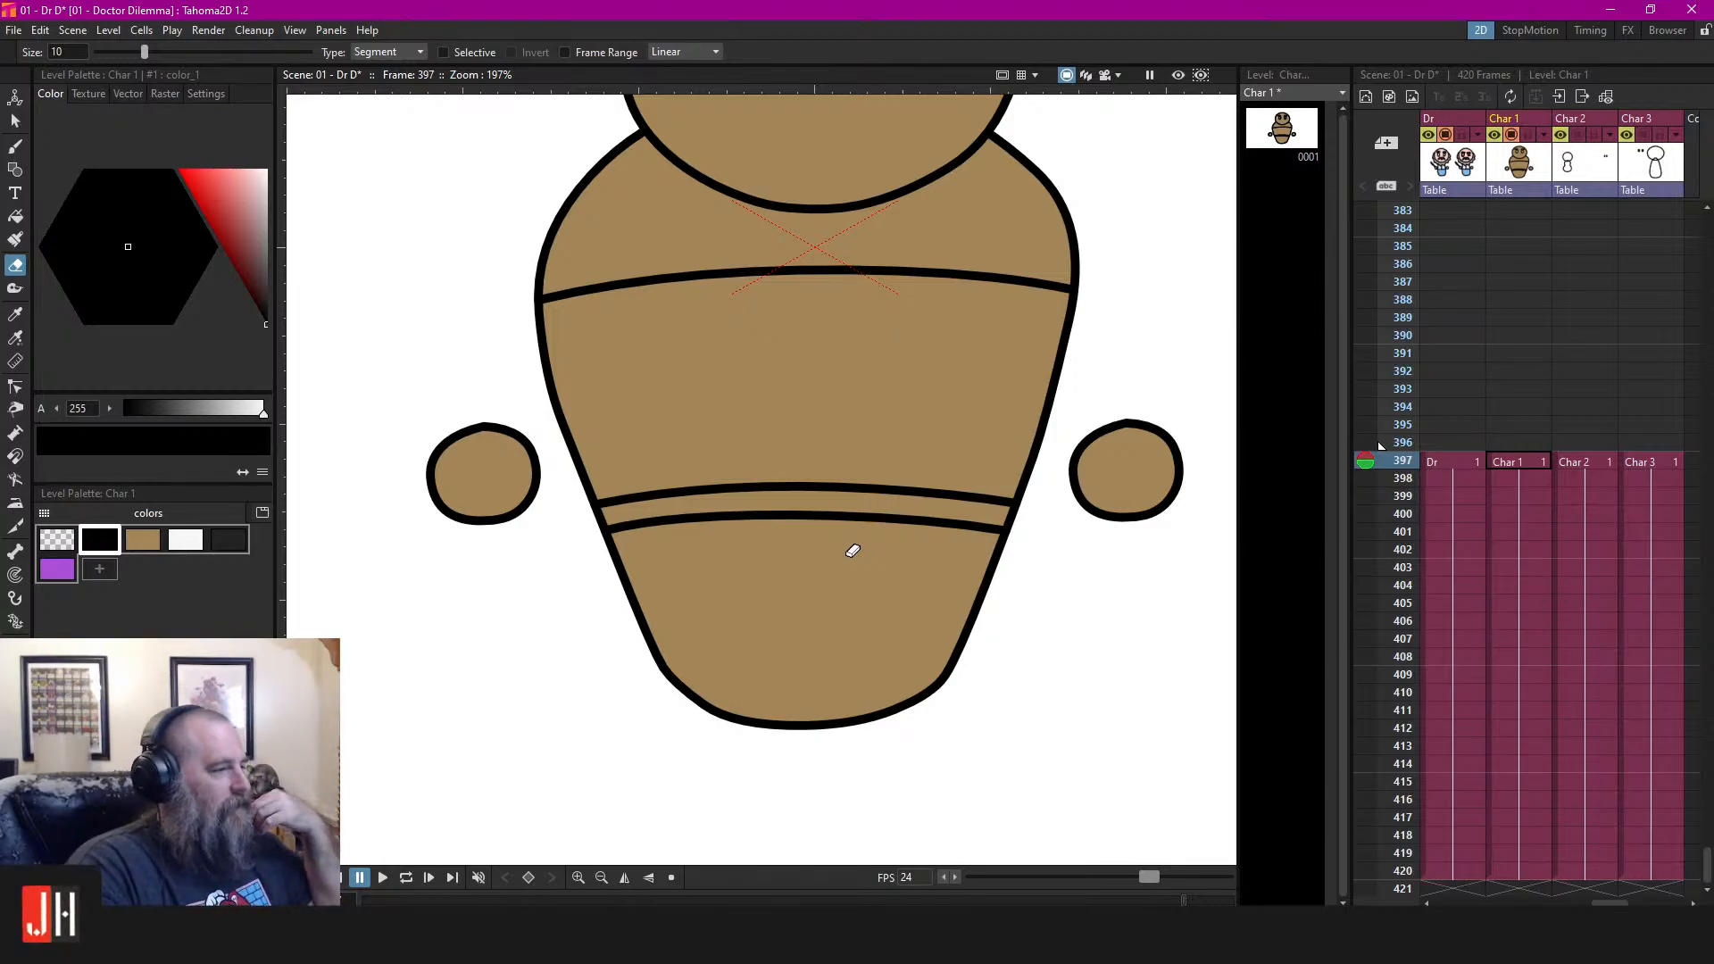
Examine Char 1's chest and belt lines up close, and the whole figure beside the doctor
{"action": "scroll", "coordinate": [826, 405], "scroll_direction": "down", "scroll_amount": 5}
{"action": "scroll", "coordinate": [922, 348], "scroll_direction": "up", "scroll_amount": 5}
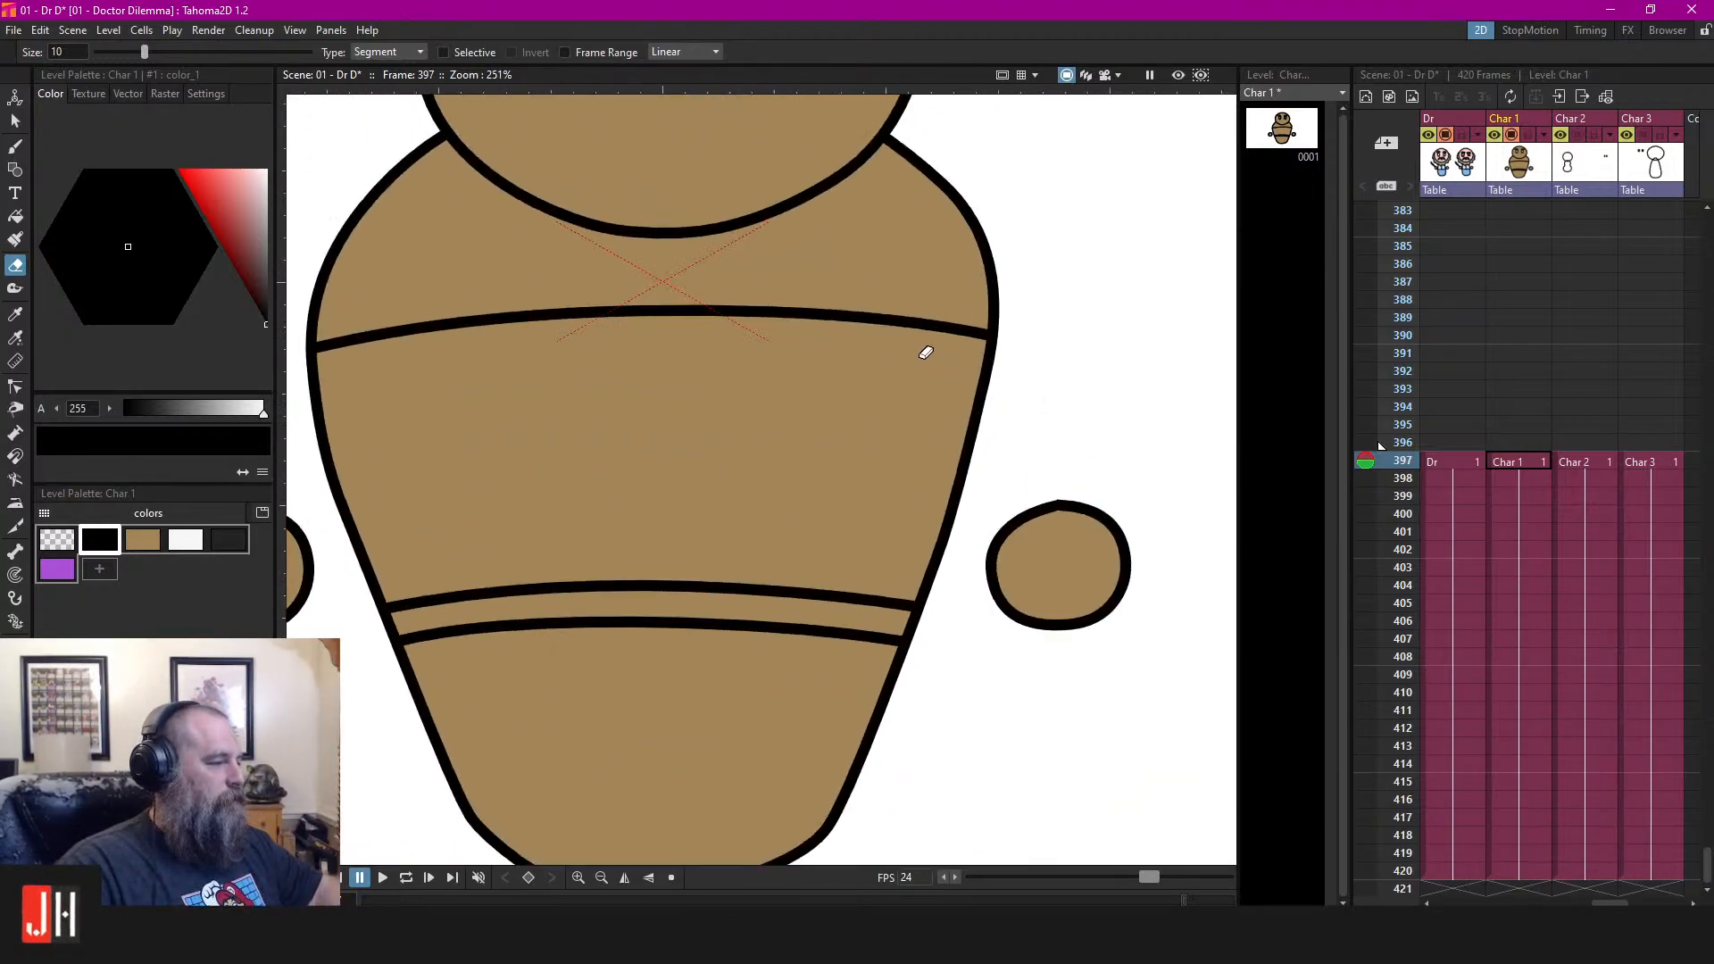
{"action": "scroll", "coordinate": [892, 388], "scroll_direction": "down", "scroll_amount": 2}
{"action": "scroll", "coordinate": [891, 388], "scroll_direction": "up", "scroll_amount": 3}
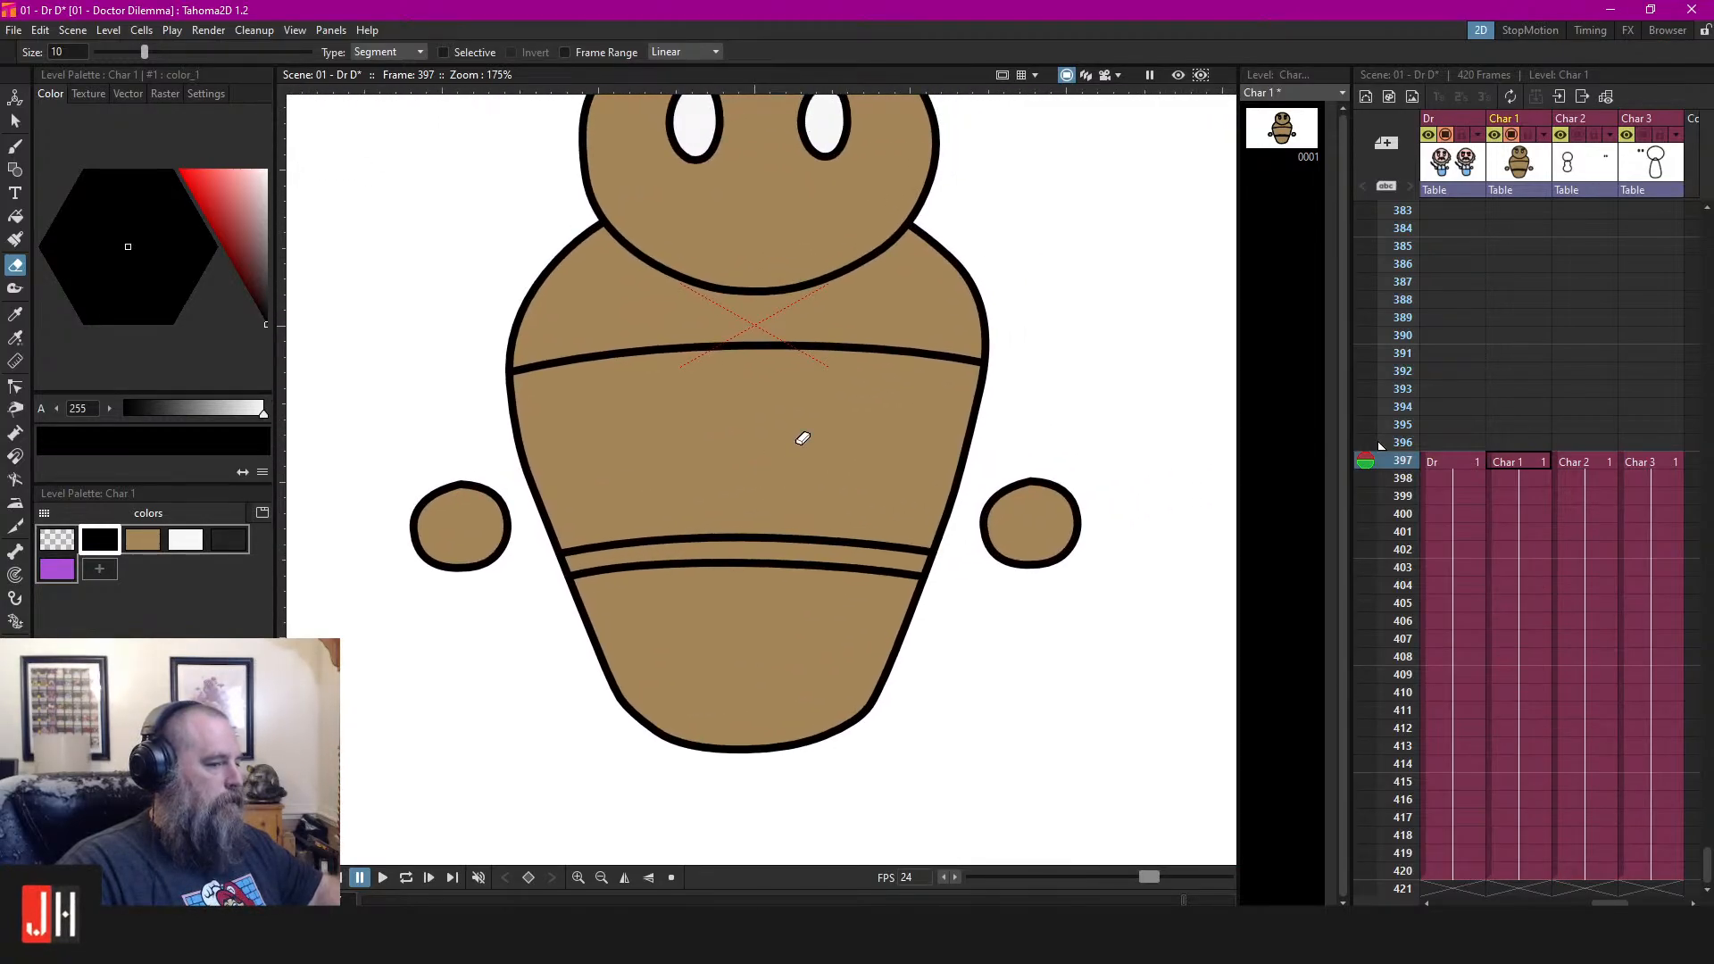
{"action": "scroll", "coordinate": [807, 432], "scroll_direction": "down", "scroll_amount": 2}
{"action": "scroll", "coordinate": [875, 398], "scroll_direction": "down", "scroll_amount": 2}
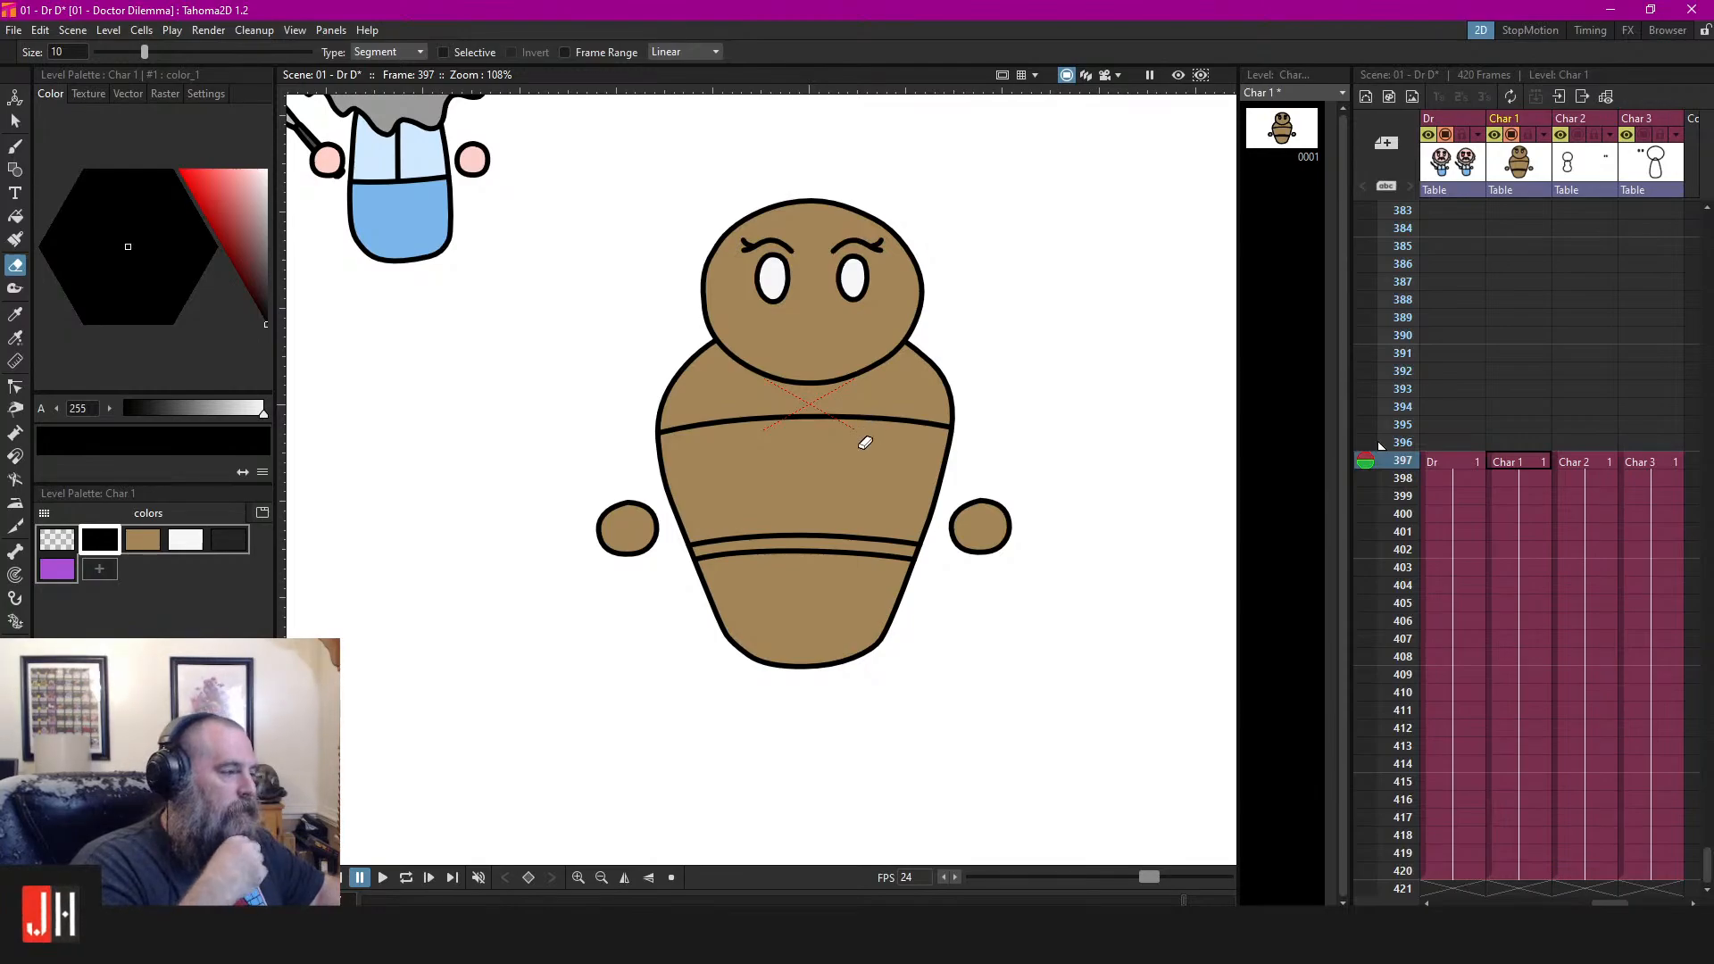
{"action": "scroll", "coordinate": [861, 440], "scroll_direction": "up", "scroll_amount": 3}
{"action": "scroll", "coordinate": [883, 473], "scroll_direction": "up", "scroll_amount": 1}
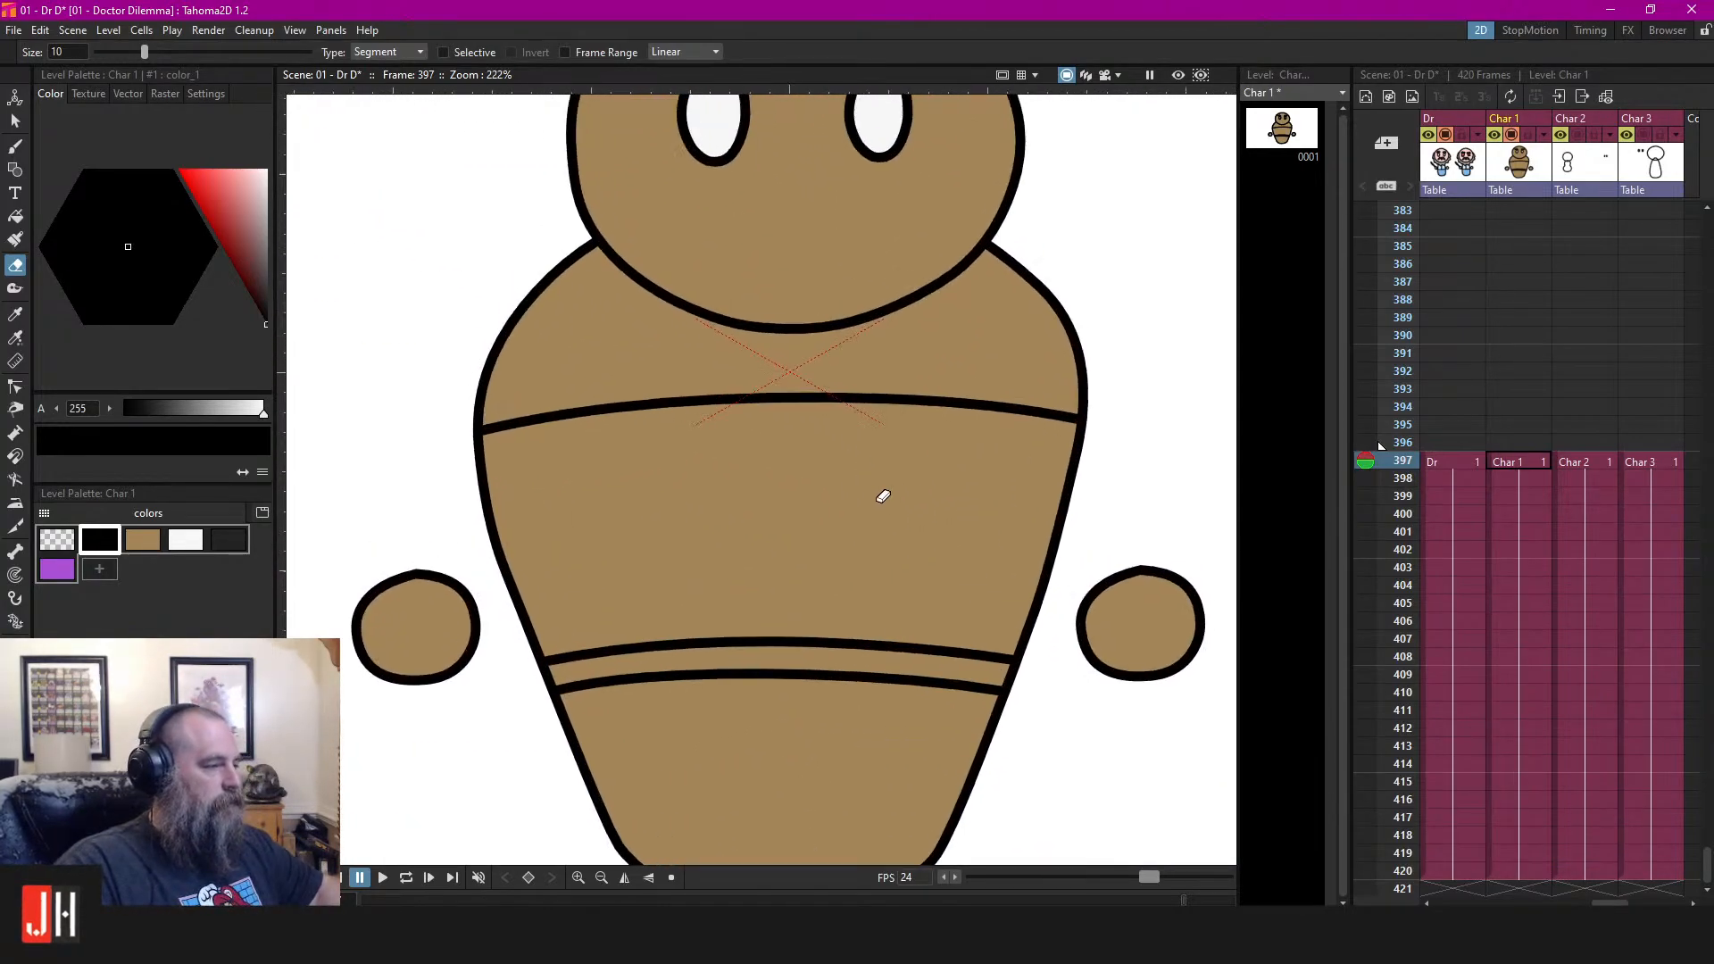
{"action": "scroll", "coordinate": [873, 428], "scroll_direction": "down", "scroll_amount": 4}
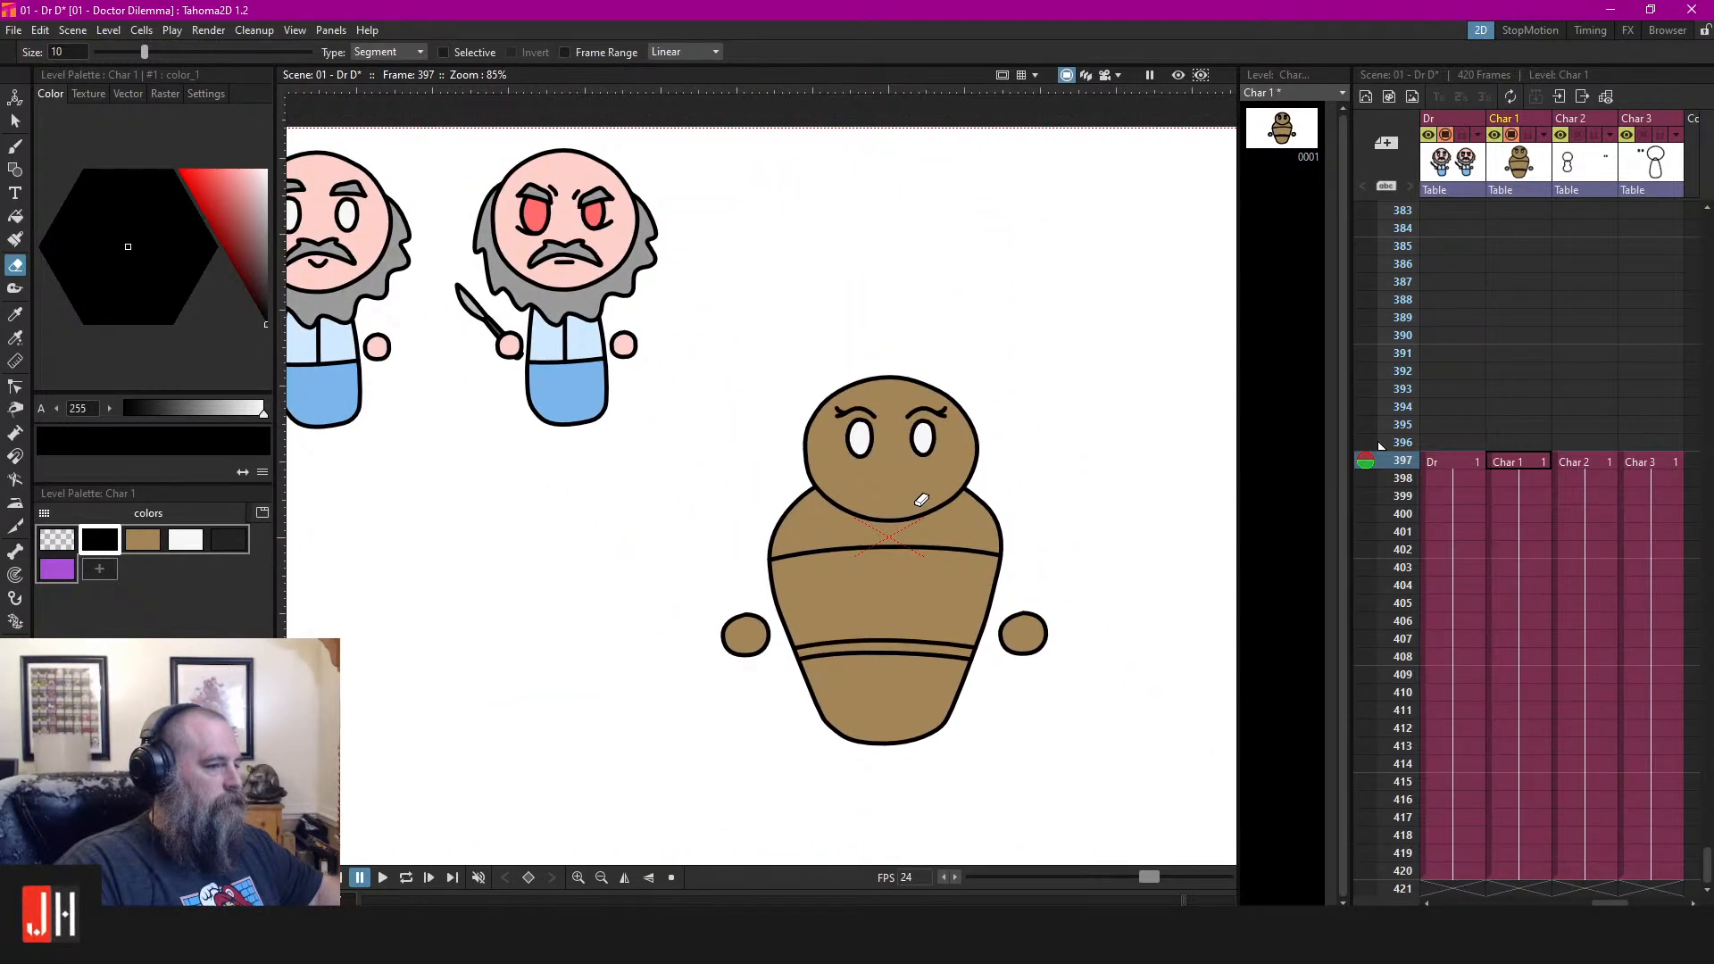
{"action": "scroll", "coordinate": [920, 500], "scroll_direction": "up", "scroll_amount": 8}
{"action": "key", "text": "b"}
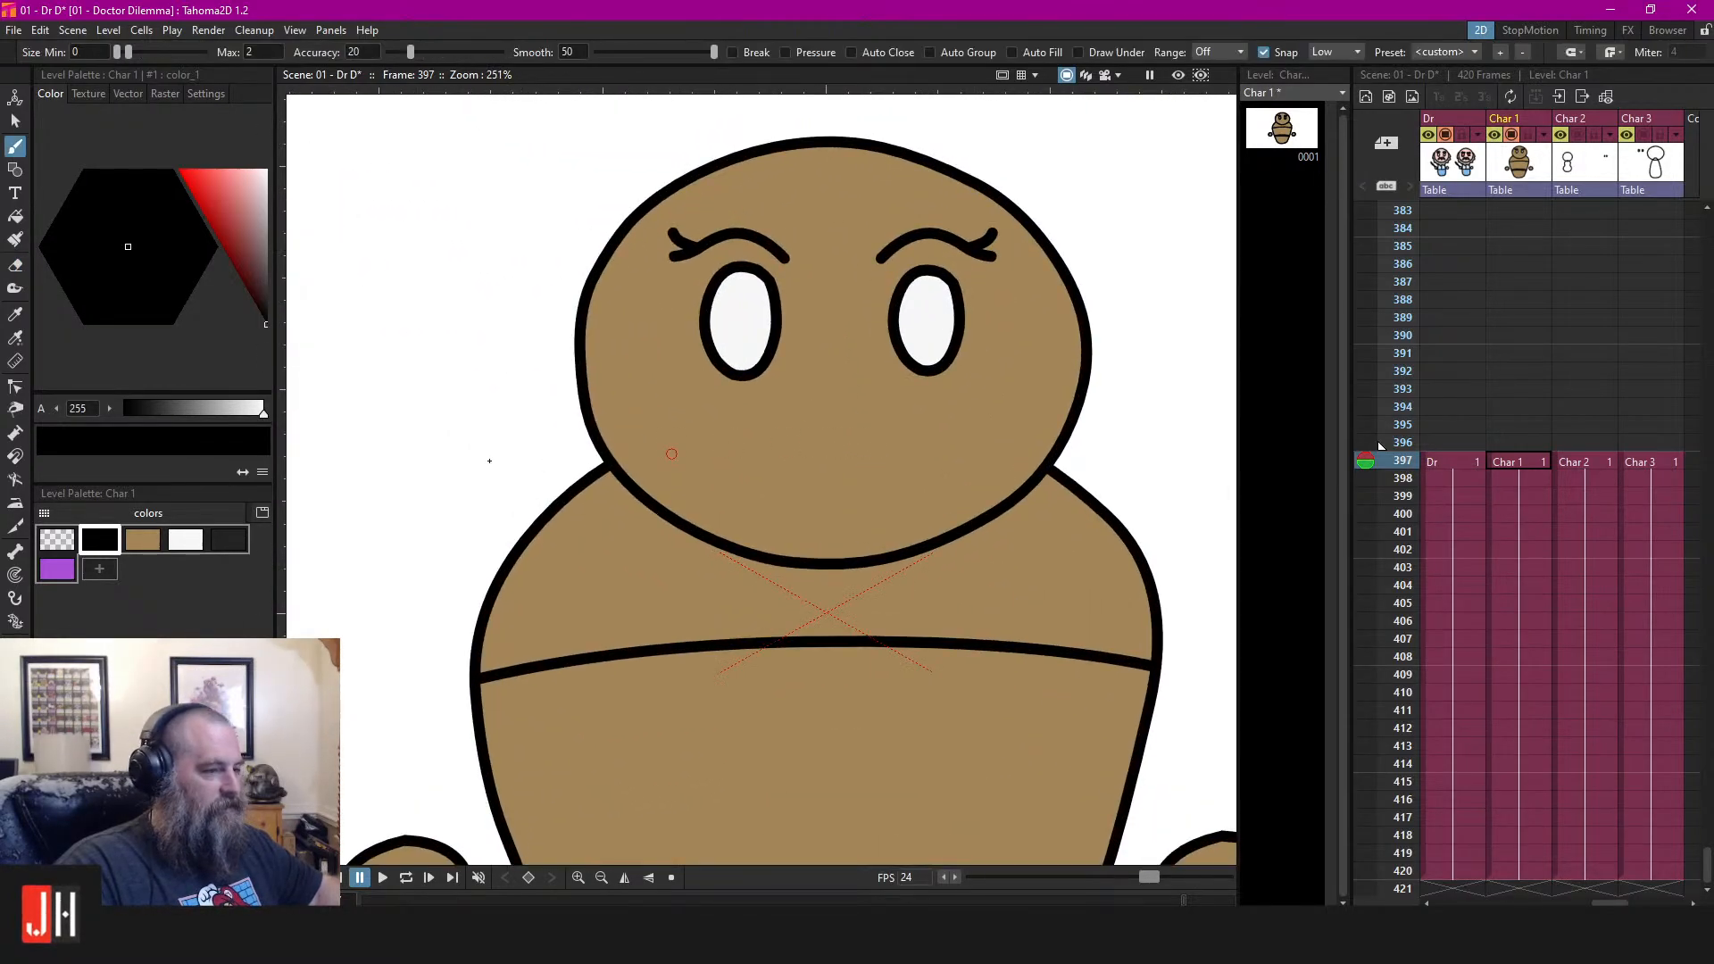
{"action": "scroll", "coordinate": [803, 382], "scroll_direction": "up", "scroll_amount": 4}
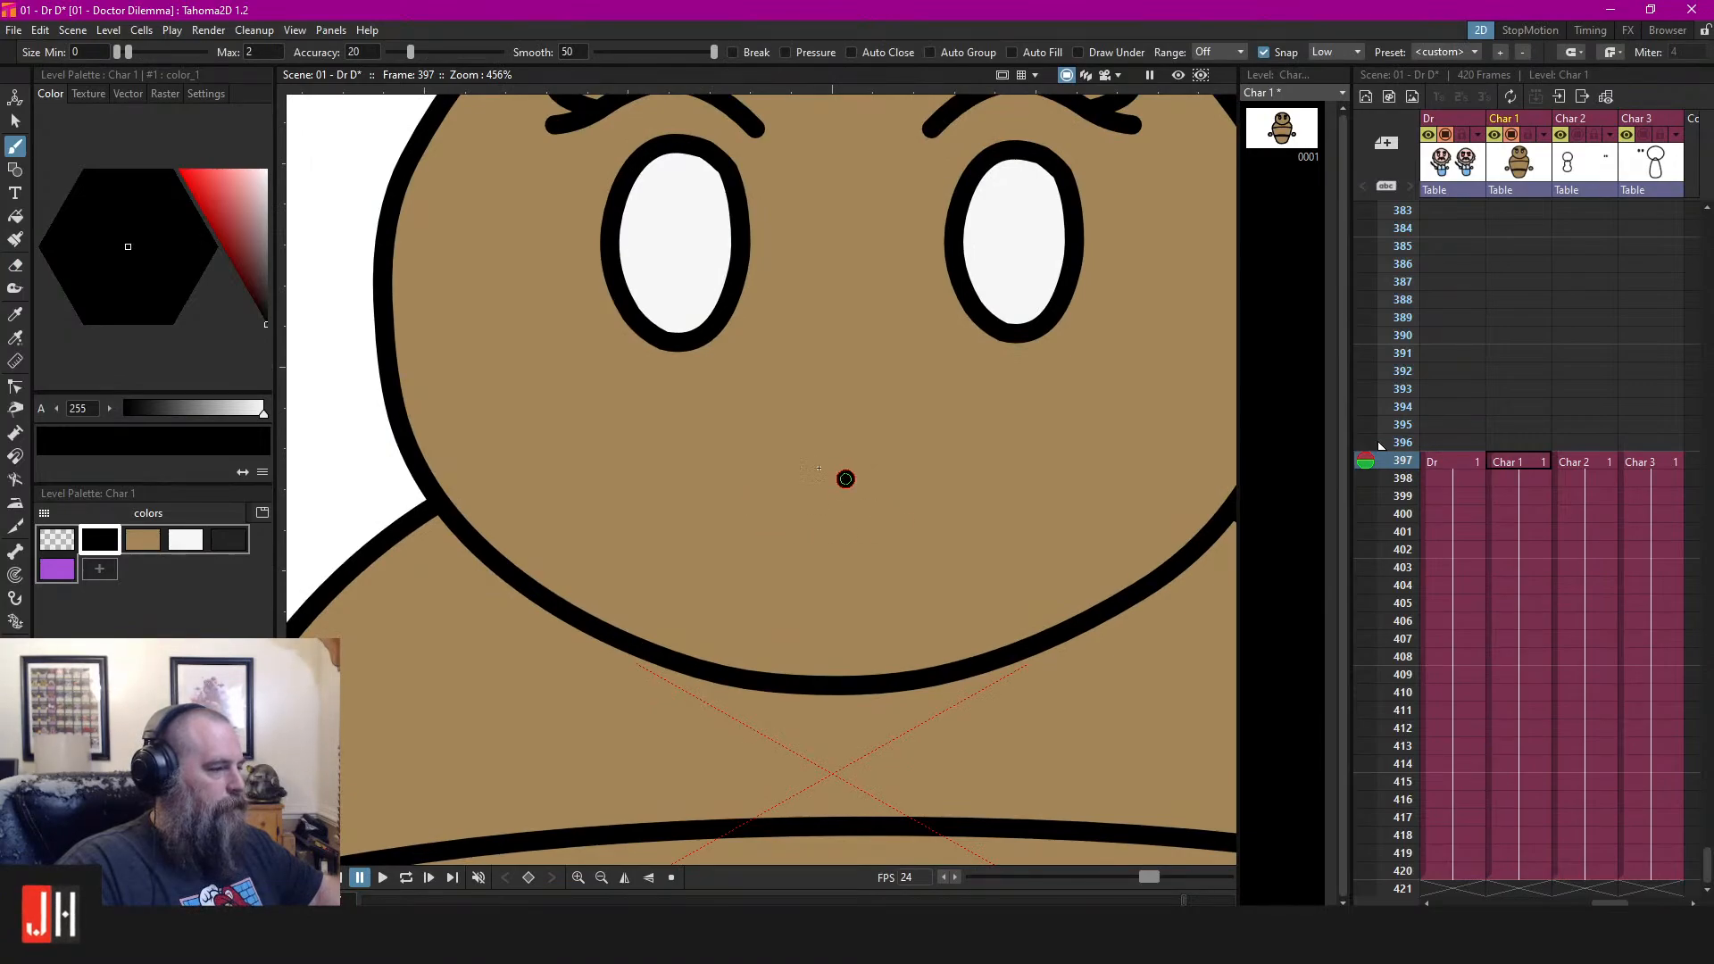
{"action": "mouse_move", "coordinate": [845, 479]}
{"action": "left_mouse_down"}
{"action": "mouse_move", "coordinate": [864, 562]}
{"action": "mouse_move", "coordinate": [879, 479]}
{"action": "mouse_move", "coordinate": [843, 479]}
{"action": "left_mouse_up"}
{"action": "key", "text": "ctrl+z"}
Review Char 1's head, torso and belt area and compare the figure with the doctor drawings
{"action": "scroll", "coordinate": [901, 533], "scroll_direction": "down", "scroll_amount": 10}
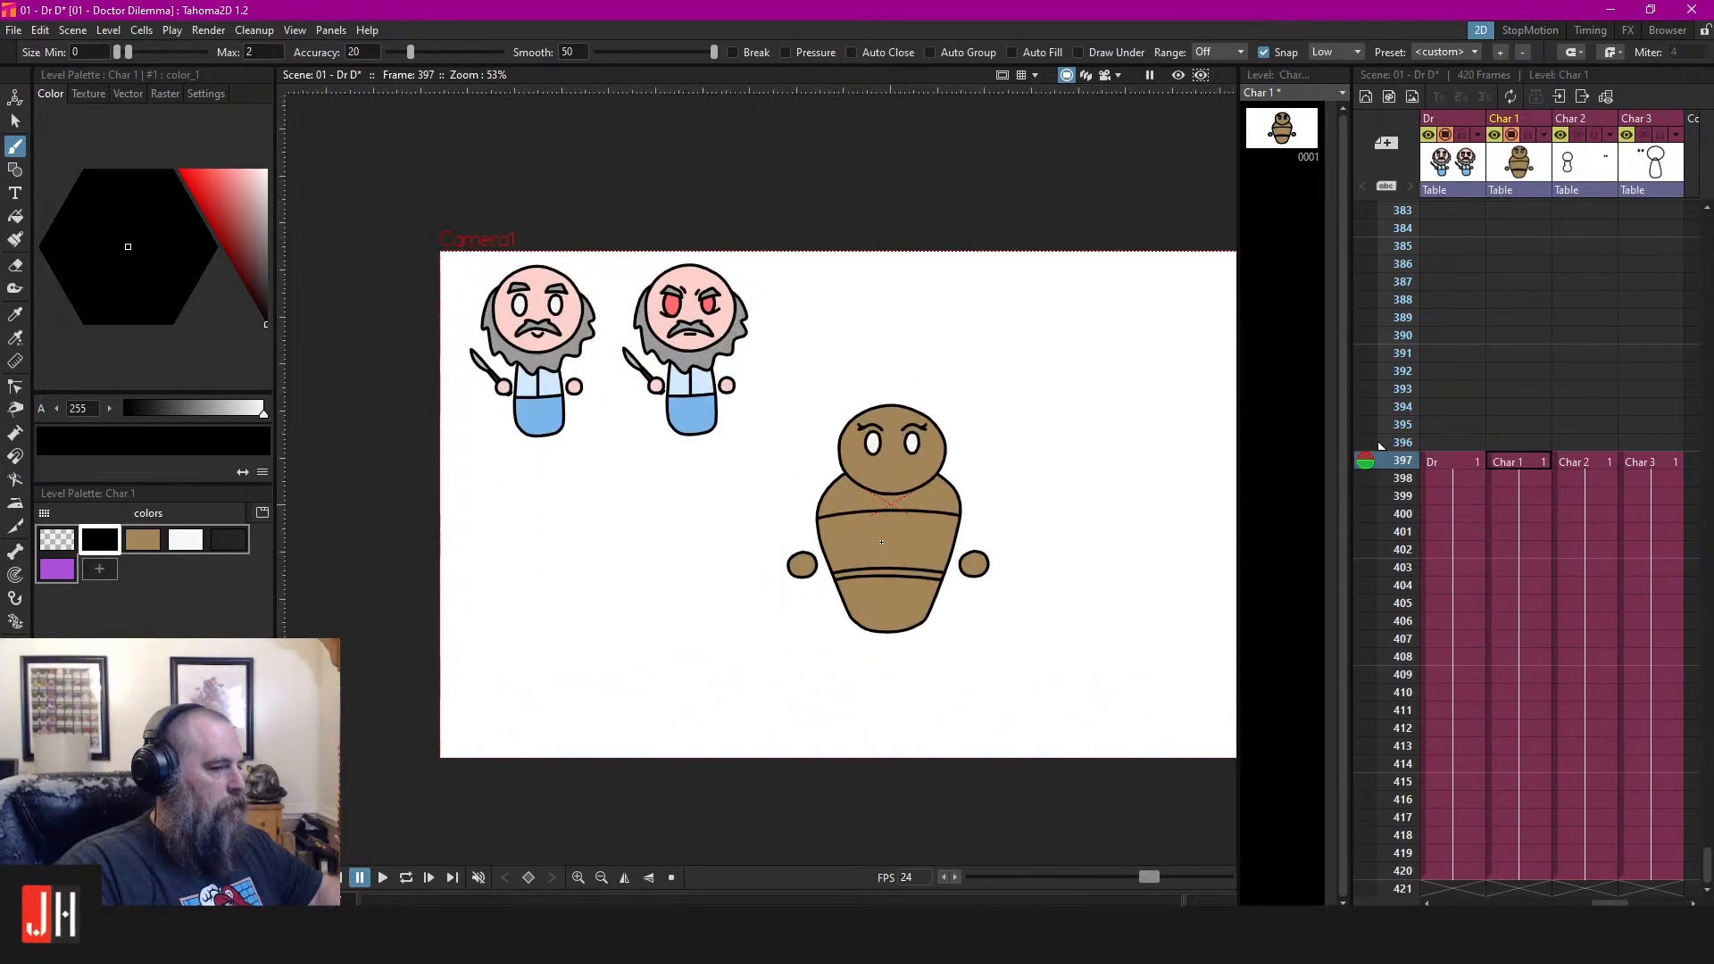
{"action": "scroll", "coordinate": [881, 541], "scroll_direction": "up", "scroll_amount": 1}
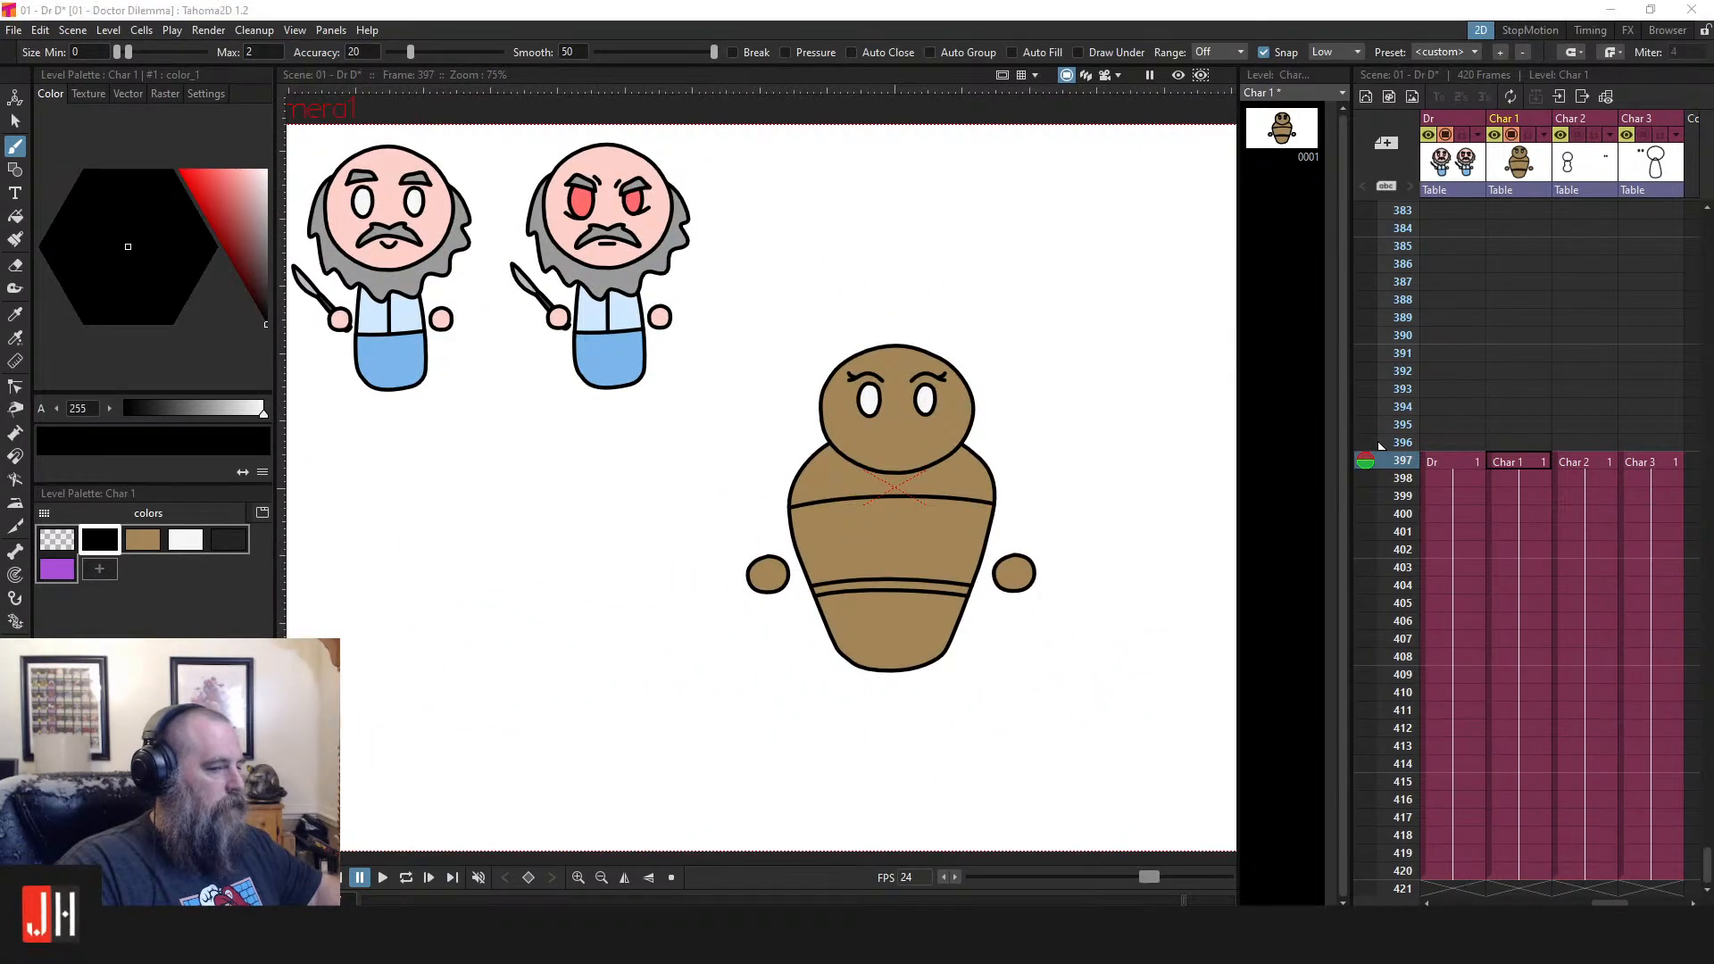
{"action": "scroll", "coordinate": [982, 424], "scroll_direction": "up", "scroll_amount": 4}
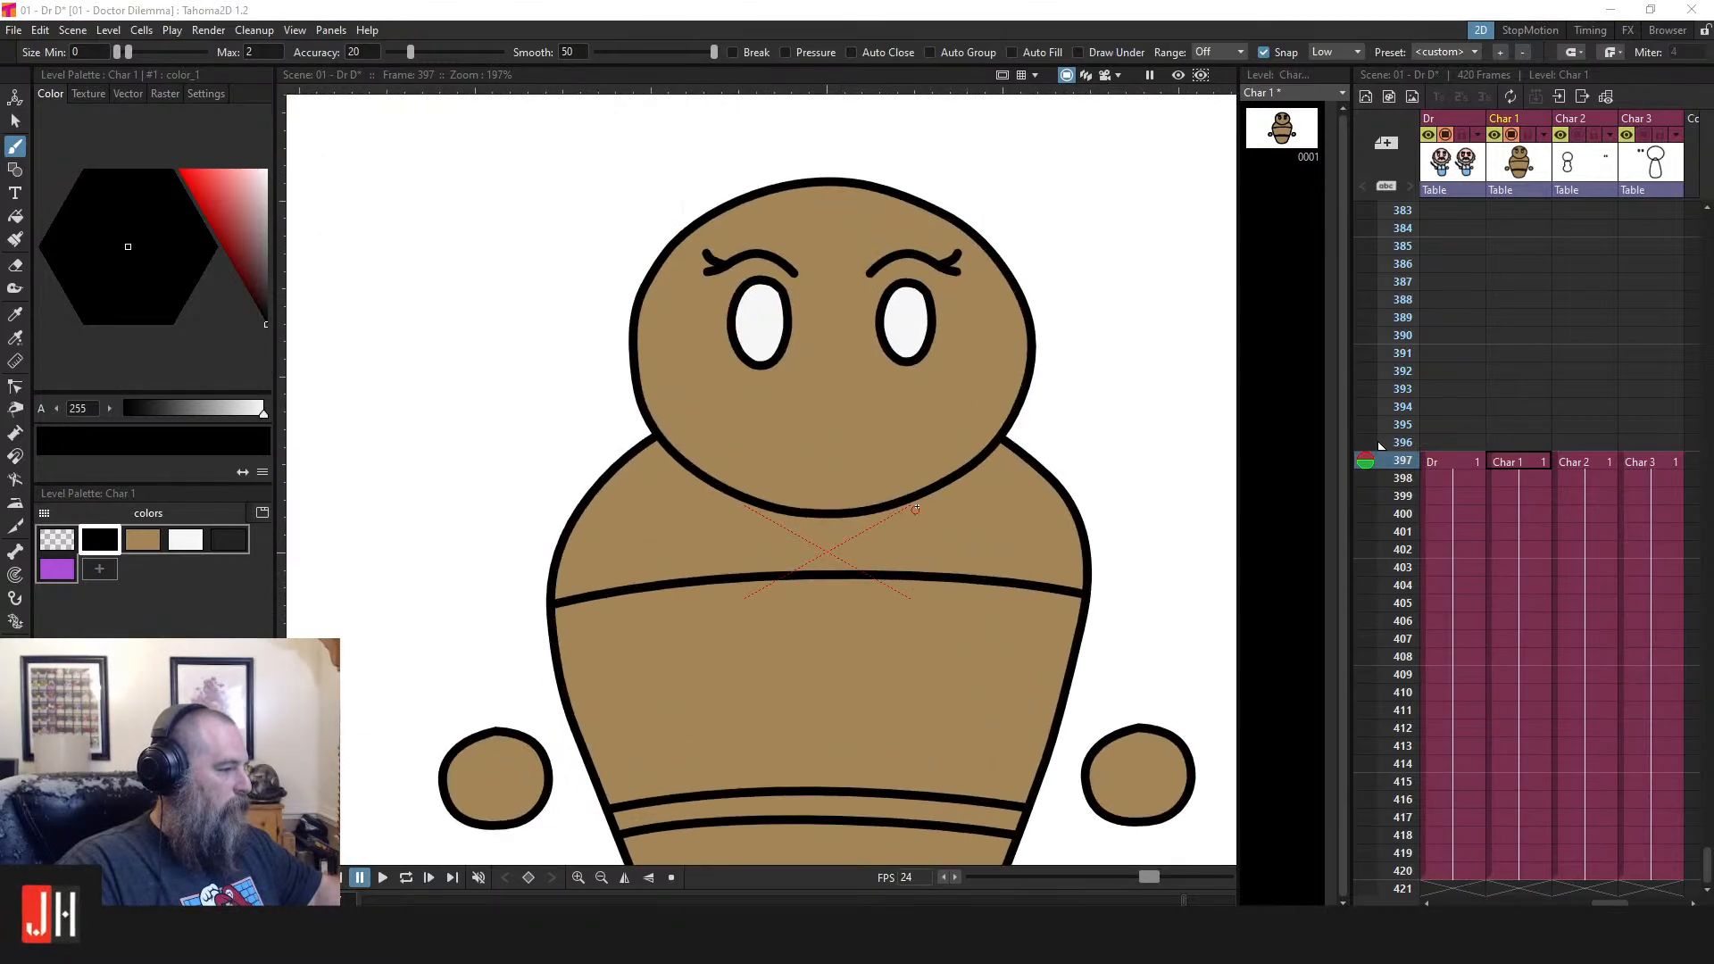
{"action": "scroll", "coordinate": [956, 424], "scroll_direction": "down", "scroll_amount": 2}
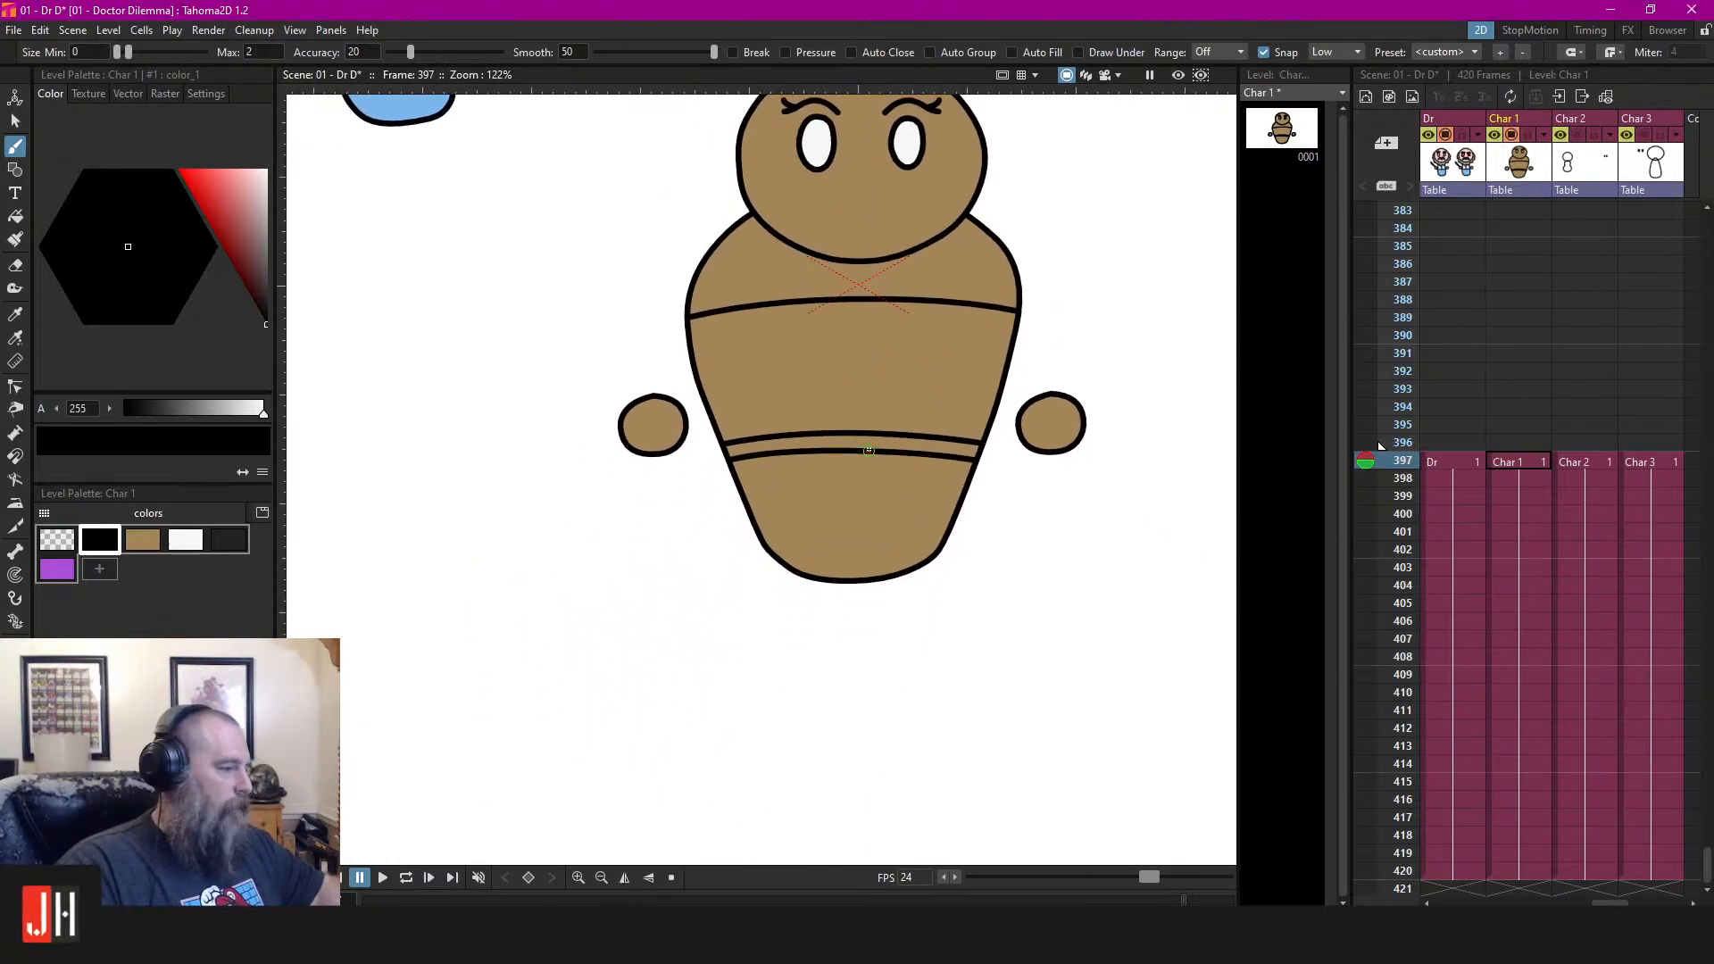
{"action": "scroll", "coordinate": [868, 451], "scroll_direction": "up", "scroll_amount": 1}
{"action": "scroll", "coordinate": [868, 450], "scroll_direction": "up", "scroll_amount": 2}
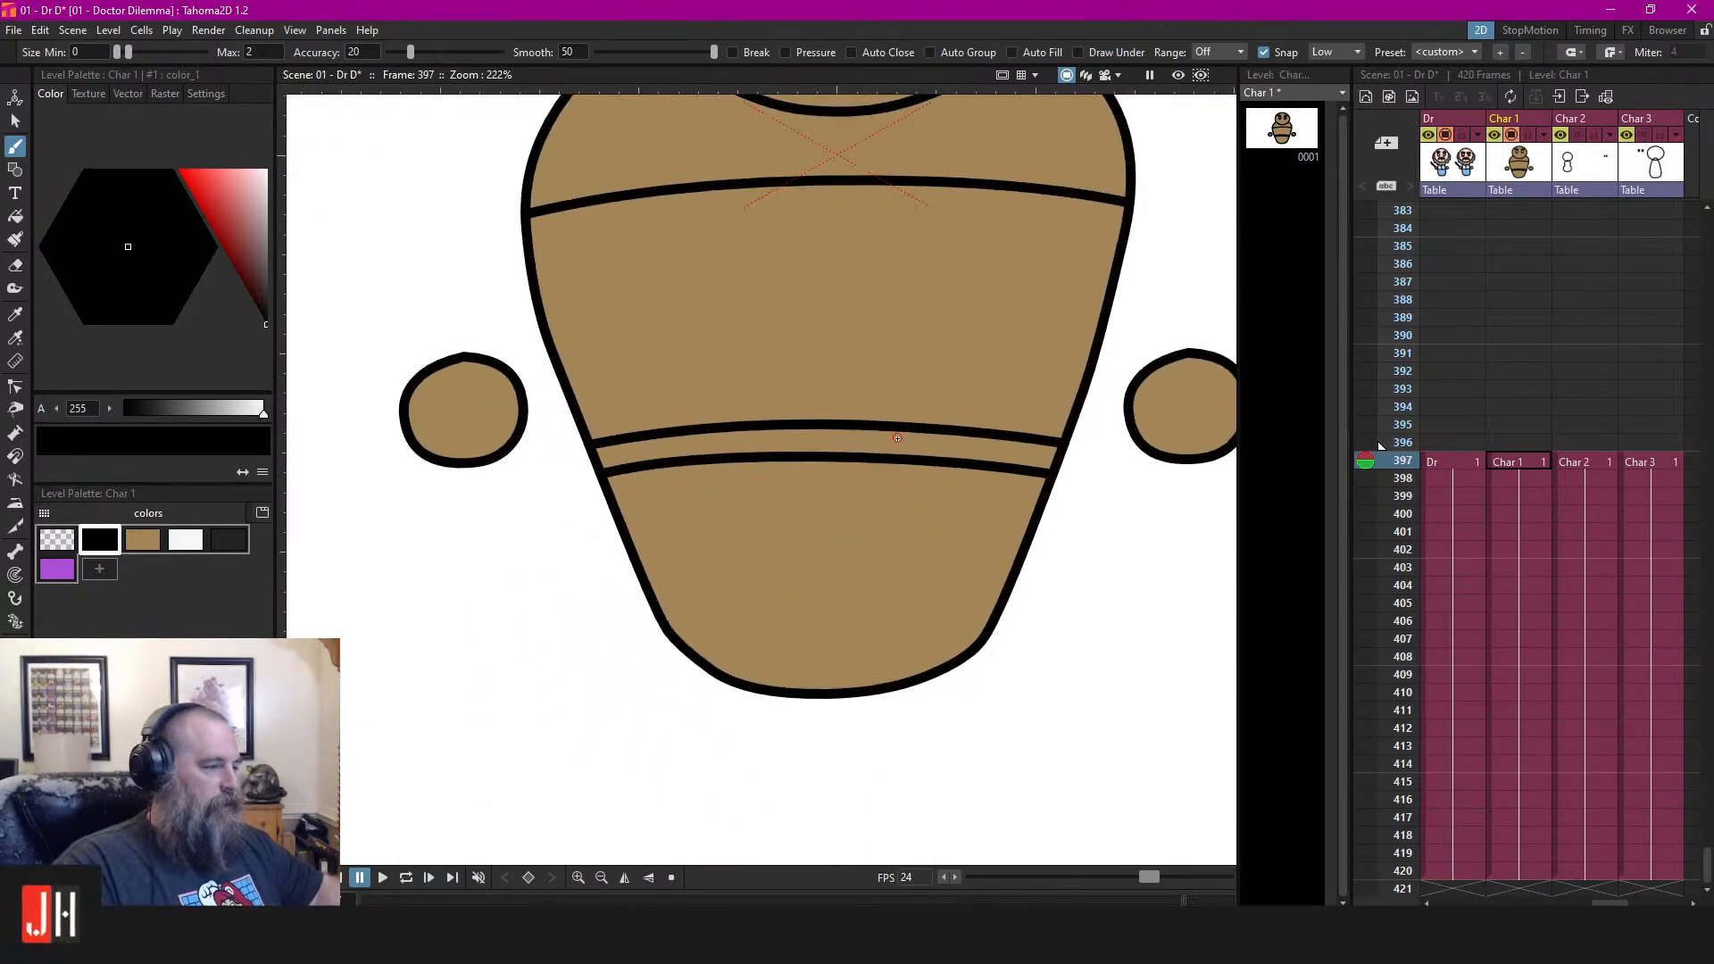
{"action": "scroll", "coordinate": [821, 579], "scroll_direction": "up", "scroll_amount": 3}
{"action": "left_click_drag", "start_coordinate": [837, 506], "coordinate": [843, 573]}
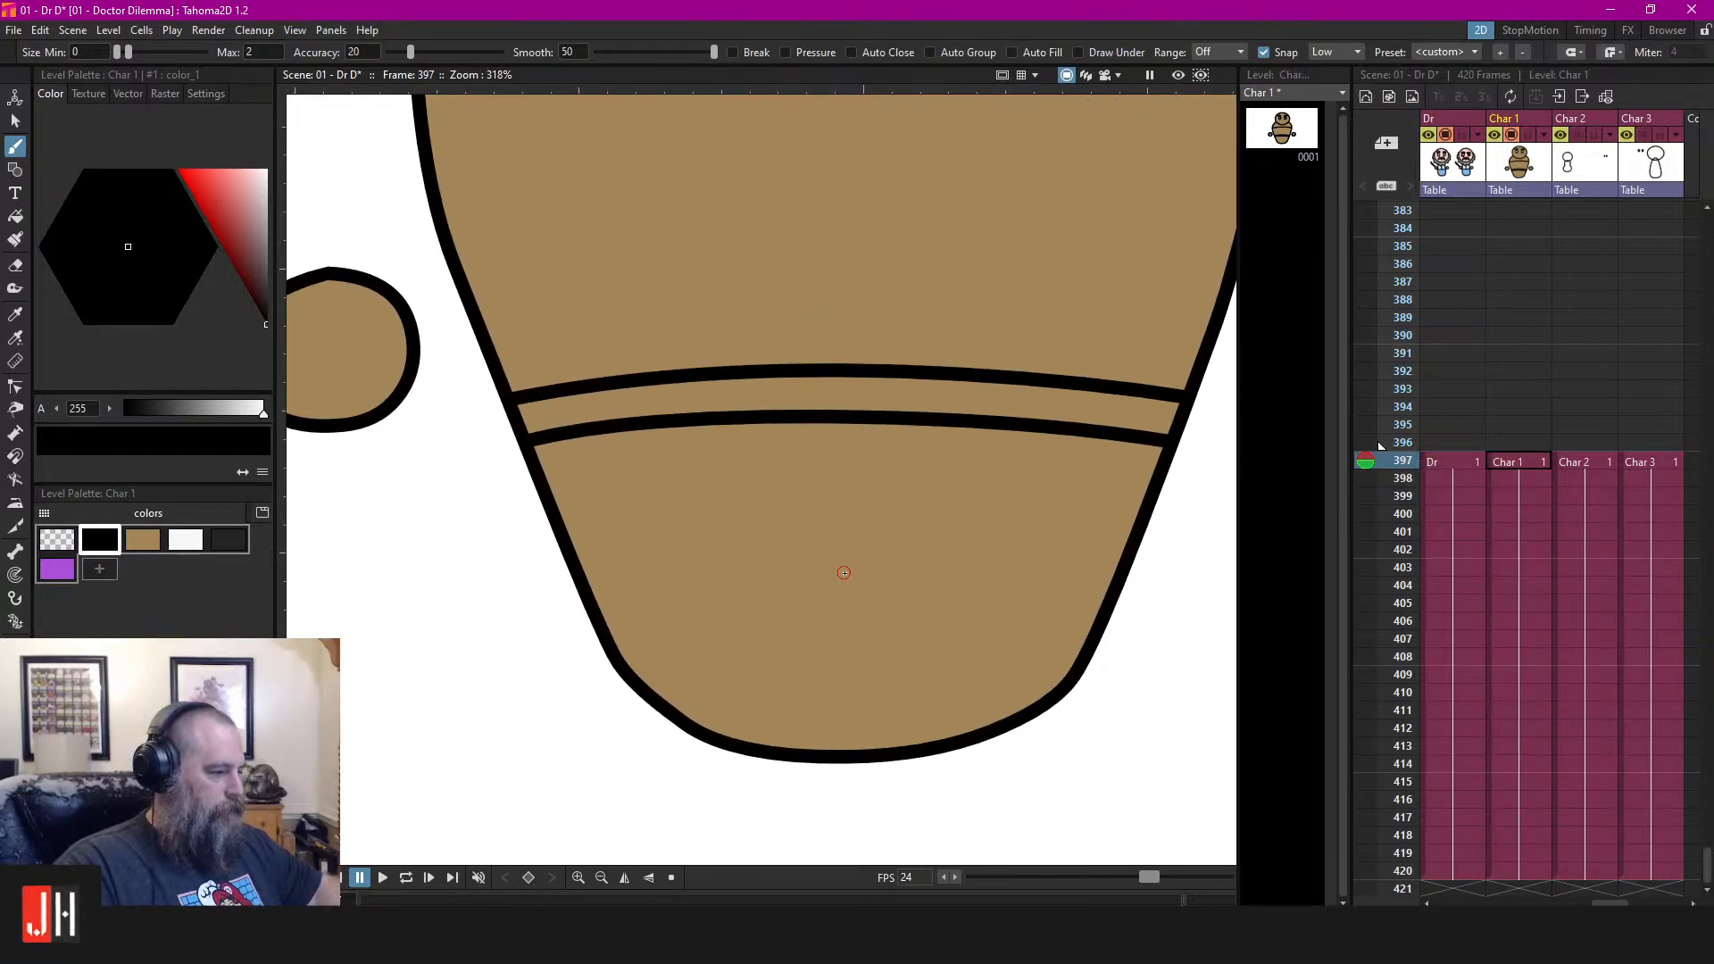
{"action": "scroll", "coordinate": [843, 531], "scroll_direction": "down", "scroll_amount": 5}
{"action": "left_click_drag", "start_coordinate": [861, 363], "coordinate": [864, 463]}
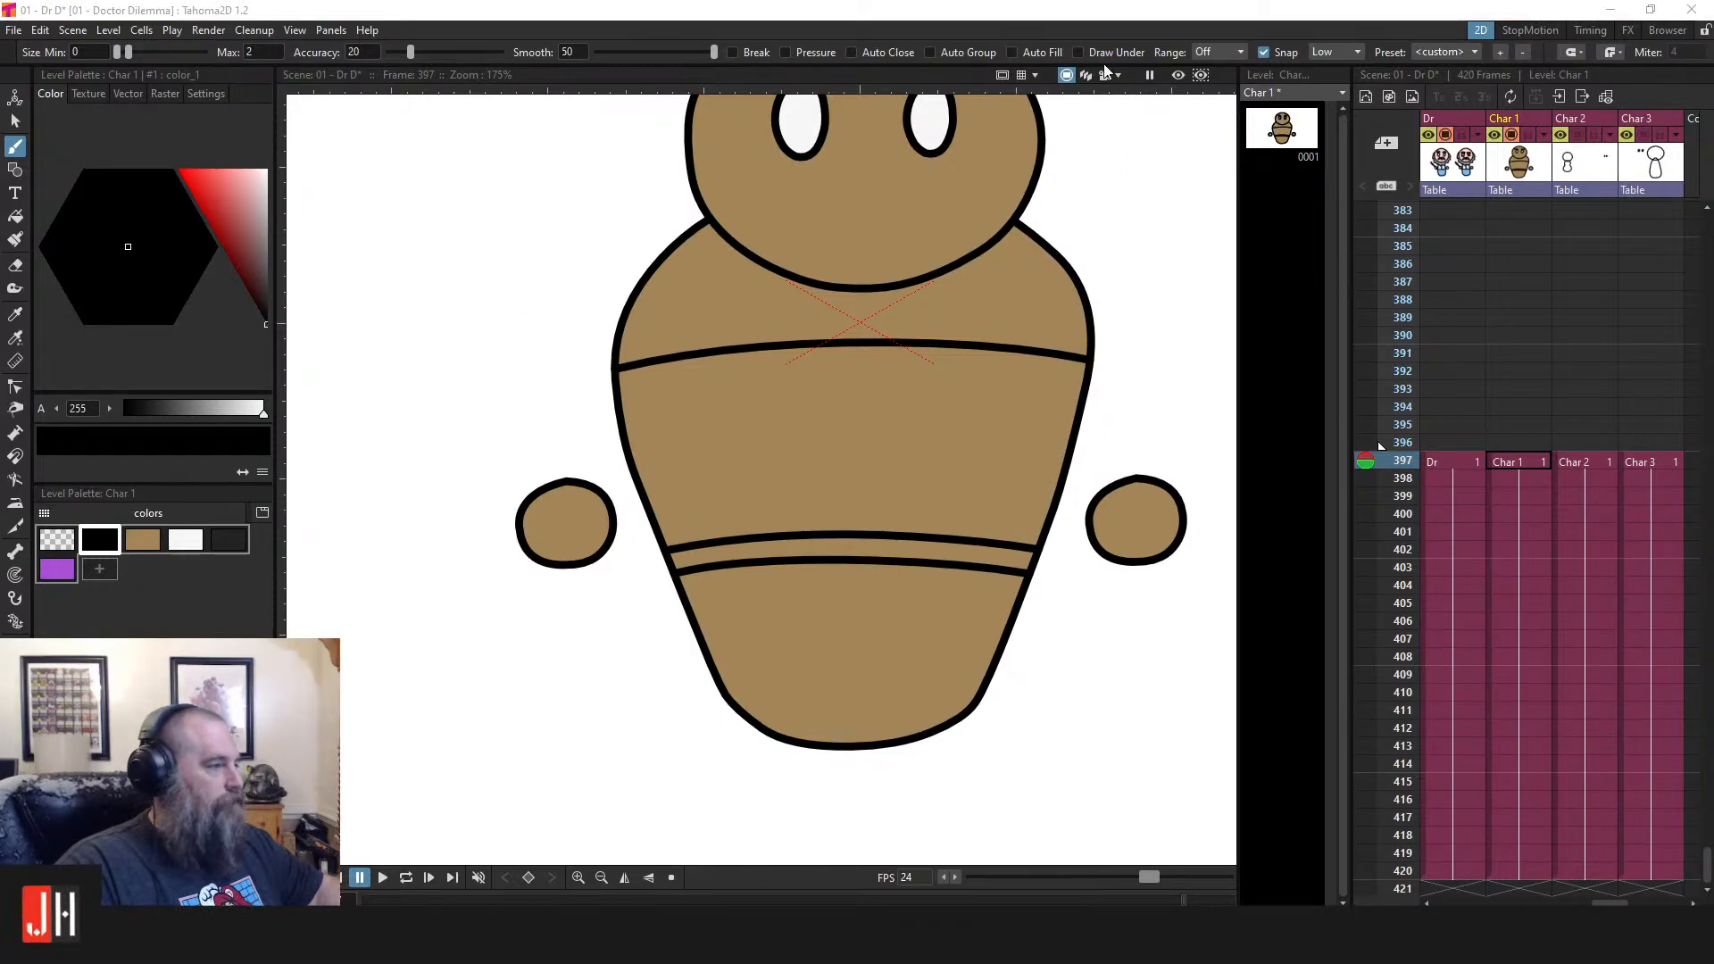
{"action": "scroll", "coordinate": [855, 544], "scroll_direction": "up", "scroll_amount": 2}
{"action": "left_click_drag", "start_coordinate": [871, 479], "coordinate": [837, 538]}
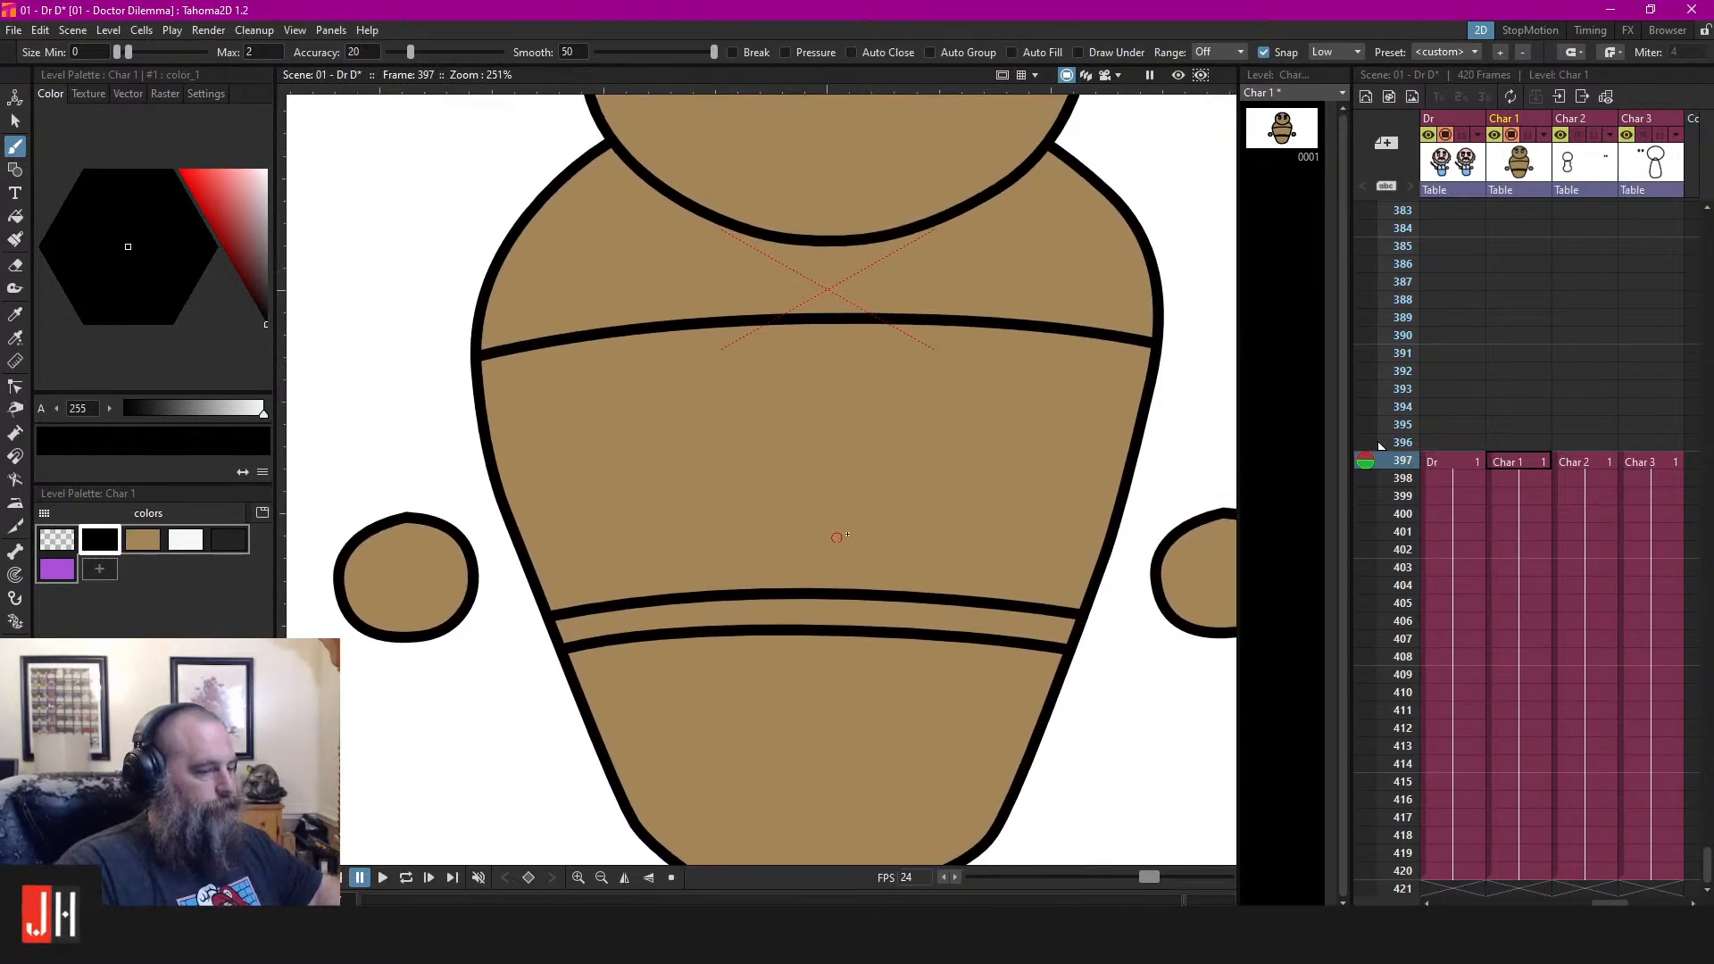
{"action": "left_click_drag", "start_coordinate": [905, 427], "coordinate": [881, 634]}
{"action": "scroll", "coordinate": [880, 634], "scroll_direction": "down", "scroll_amount": 3}
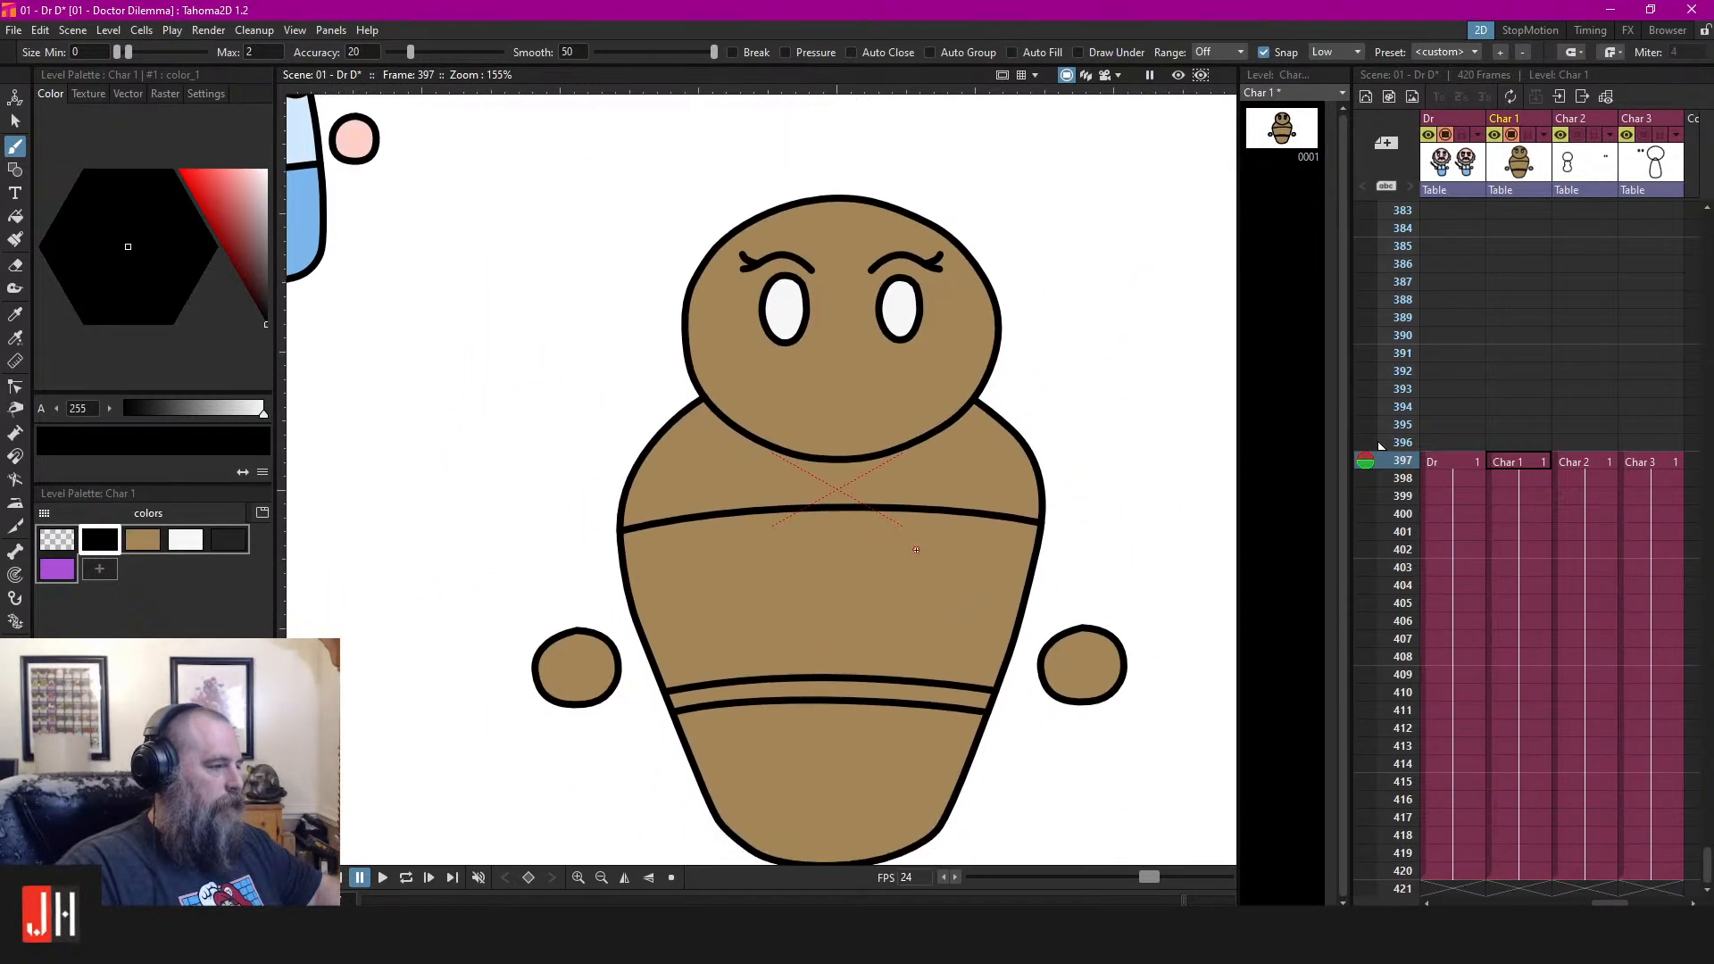
{"action": "scroll", "coordinate": [631, 408], "scroll_direction": "up", "scroll_amount": 2}
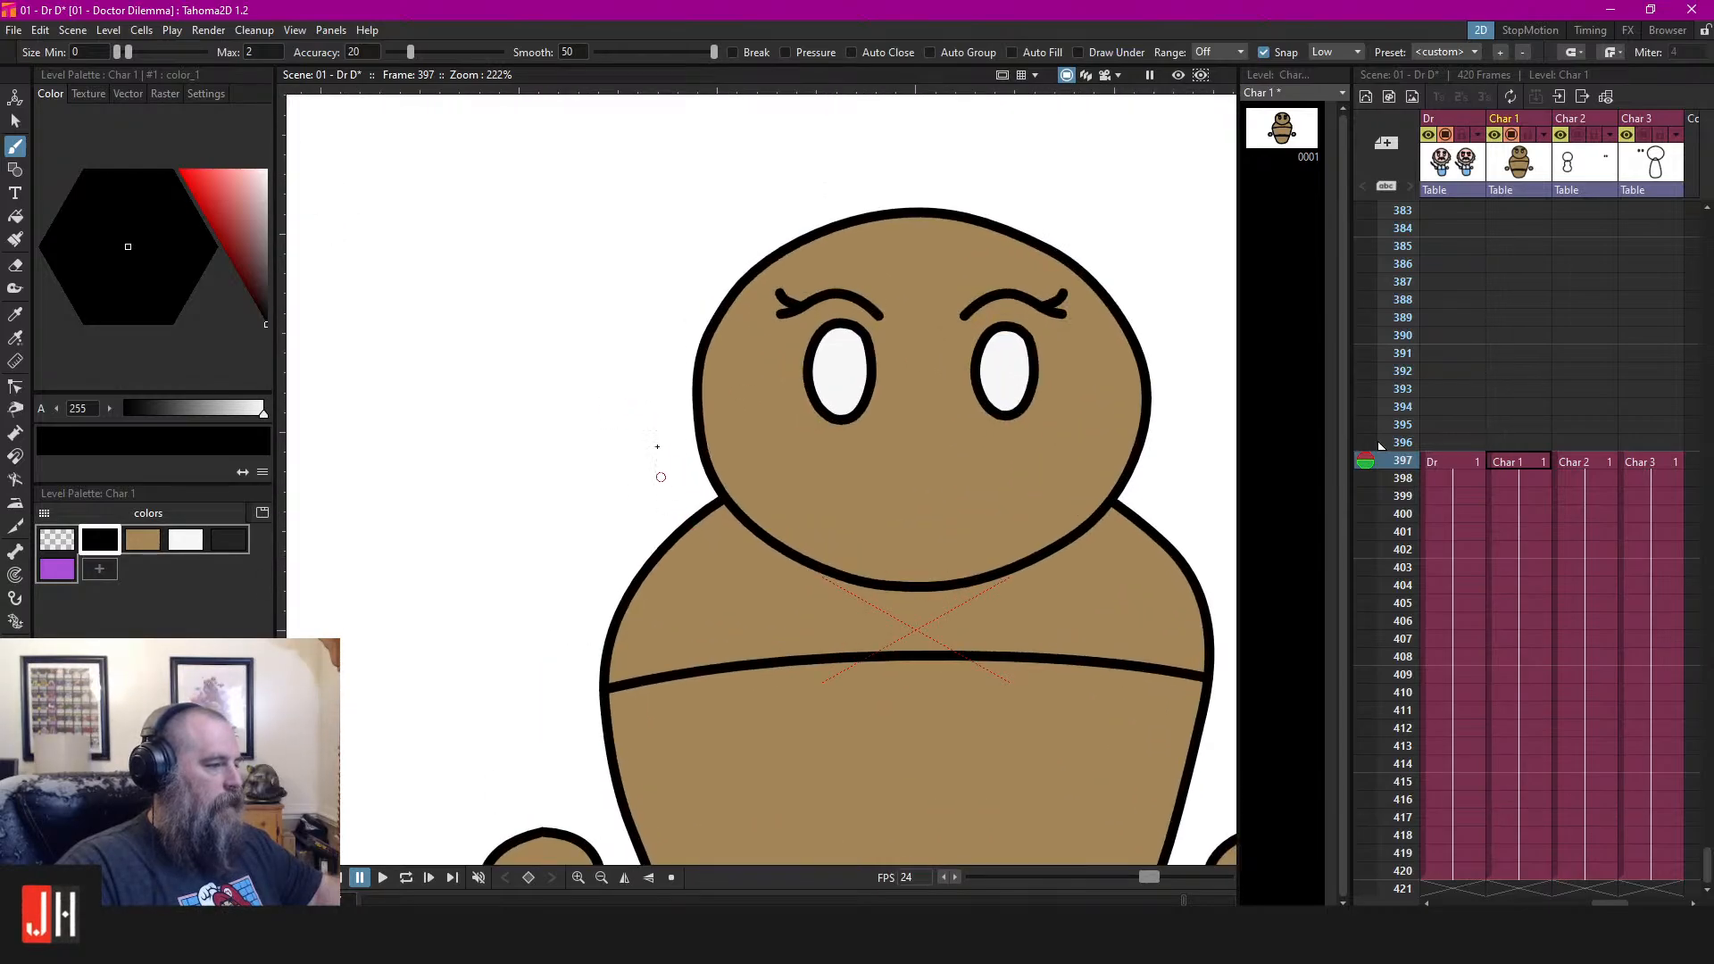
{"action": "mouse_move", "coordinate": [685, 522]}
{"action": "left_mouse_down"}
{"action": "mouse_move", "coordinate": [761, 182]}
{"action": "mouse_move", "coordinate": [1132, 211]}
{"action": "mouse_move", "coordinate": [1175, 420]}
{"action": "mouse_move", "coordinate": [1136, 518]}
{"action": "mouse_move", "coordinate": [979, 574]}
{"action": "left_mouse_up"}
{"action": "scroll", "coordinate": [968, 583], "scroll_direction": "down", "scroll_amount": 4}
{"action": "key", "text": "ctrl+z"}
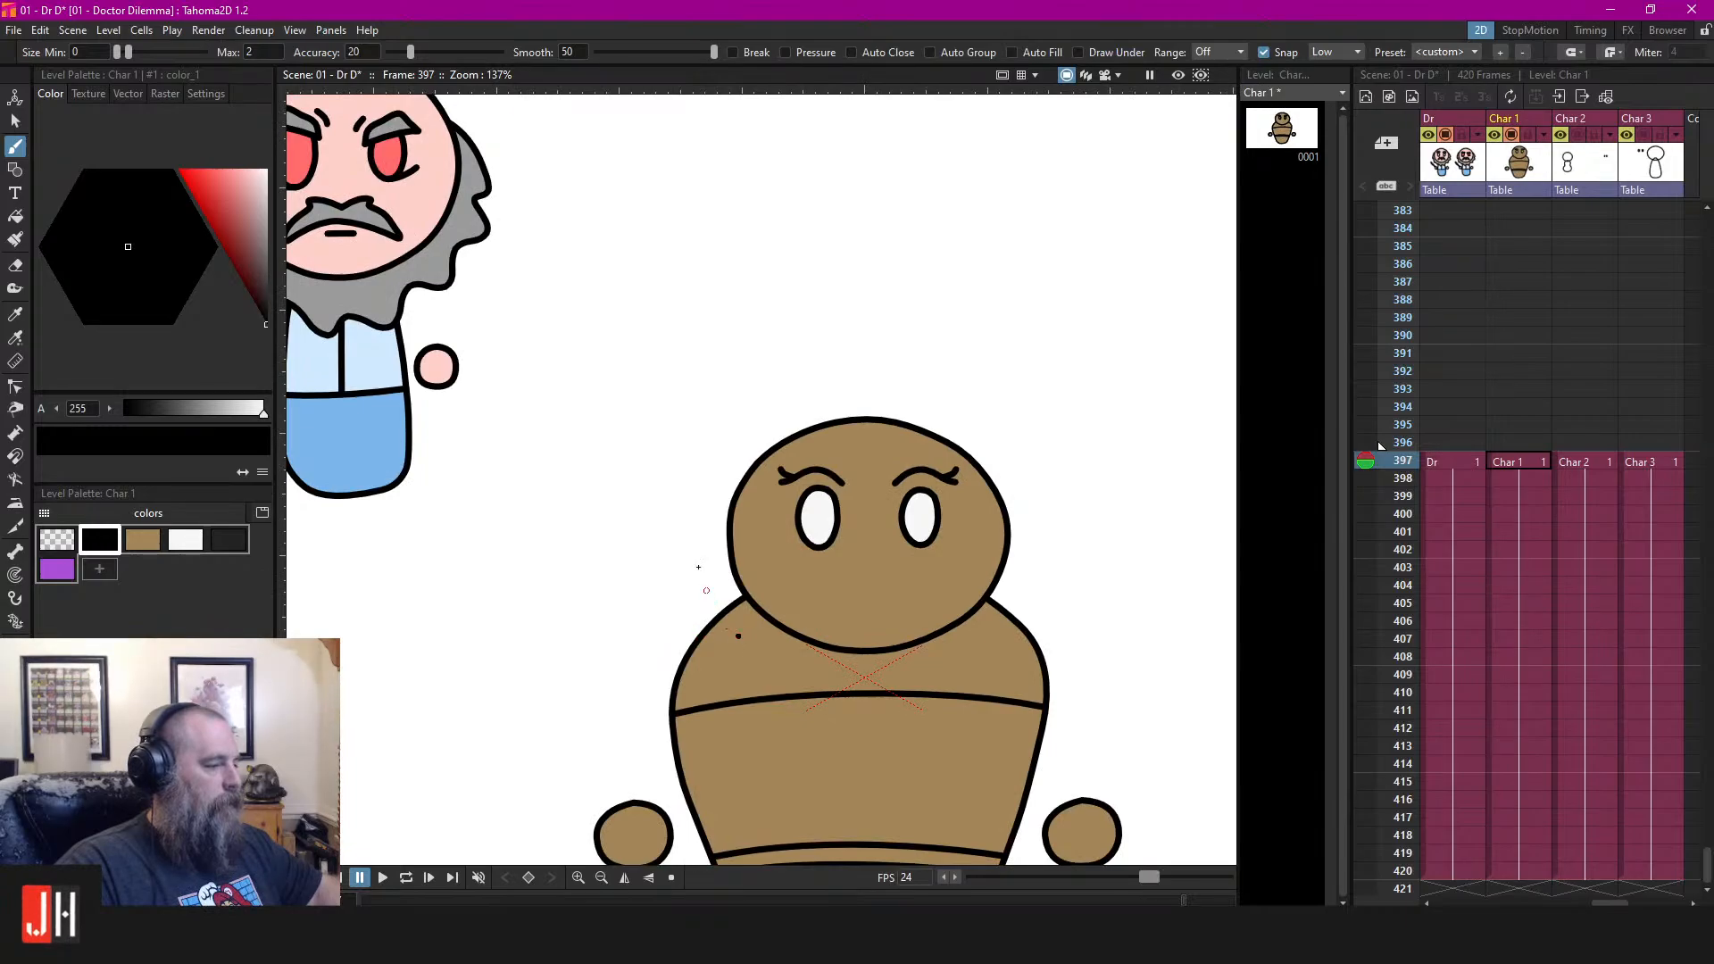
Draw a closed, rounded black Brush outline around Char 1's head for the hair and send it behind the head and body
{"action": "mouse_move", "coordinate": [738, 635]}
{"action": "left_mouse_down"}
{"action": "mouse_move", "coordinate": [692, 496]}
{"action": "mouse_move", "coordinate": [897, 350]}
{"action": "mouse_move", "coordinate": [1051, 527]}
{"action": "mouse_move", "coordinate": [911, 687]}
{"action": "left_mouse_up"}
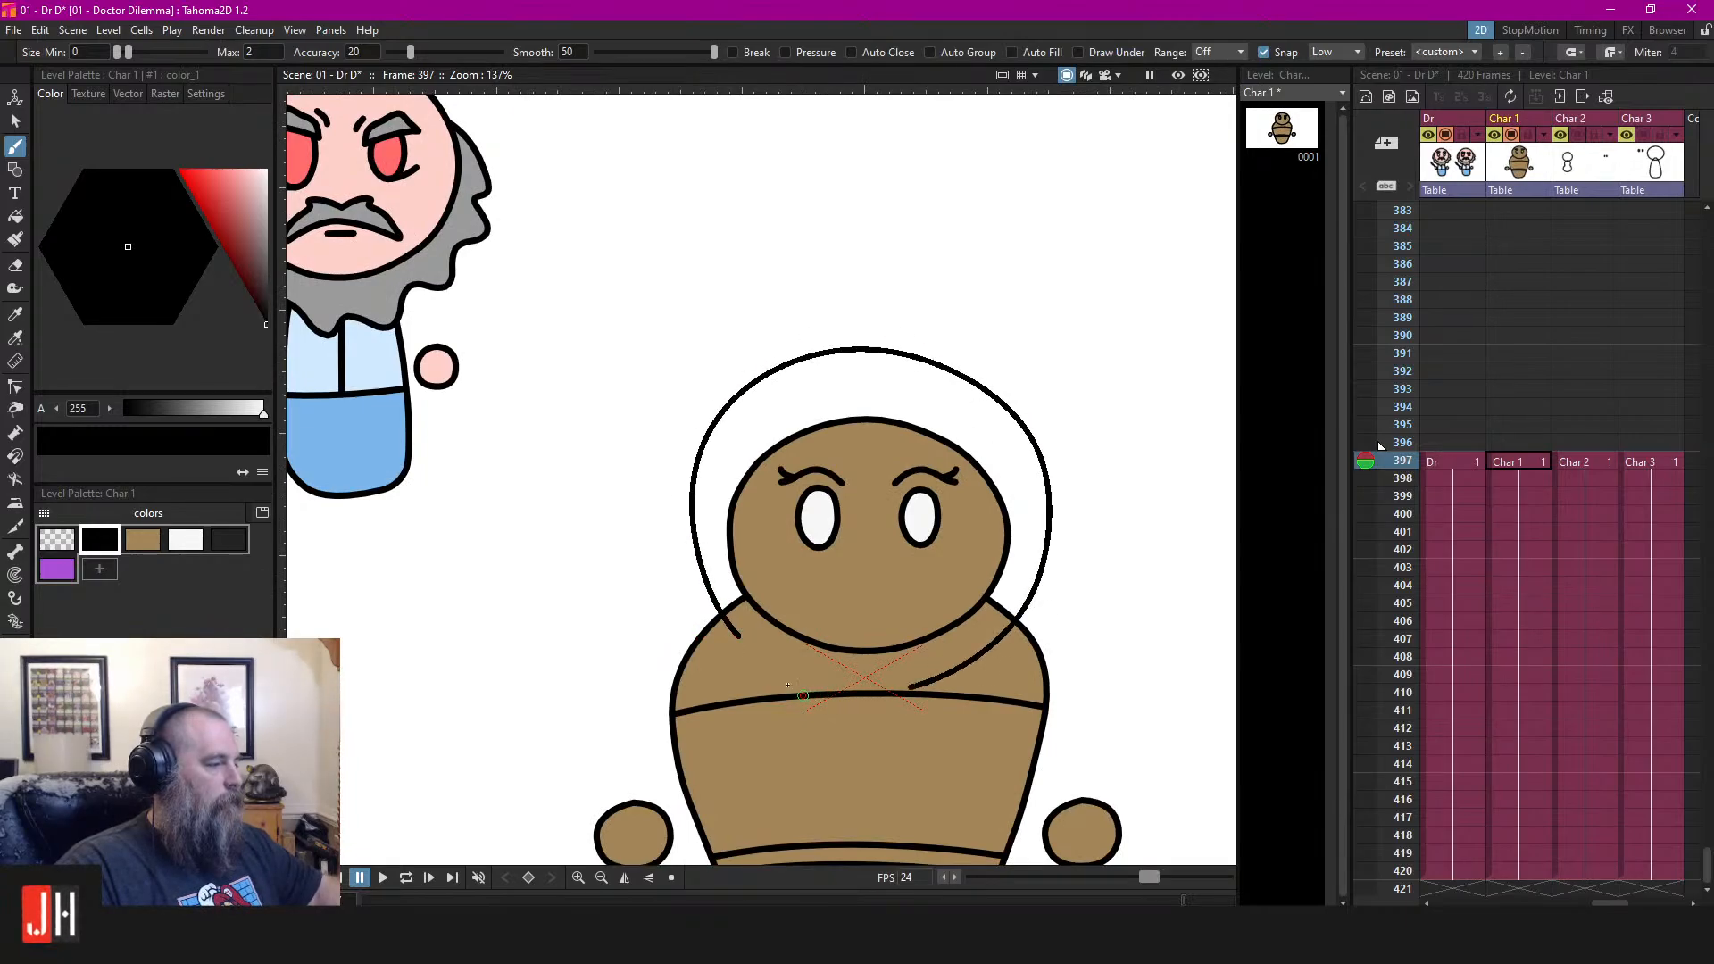
{"action": "left_click_drag", "start_coordinate": [788, 684], "coordinate": [739, 637]}
{"action": "key", "text": "s"}
{"action": "left_click", "coordinate": [972, 370]}
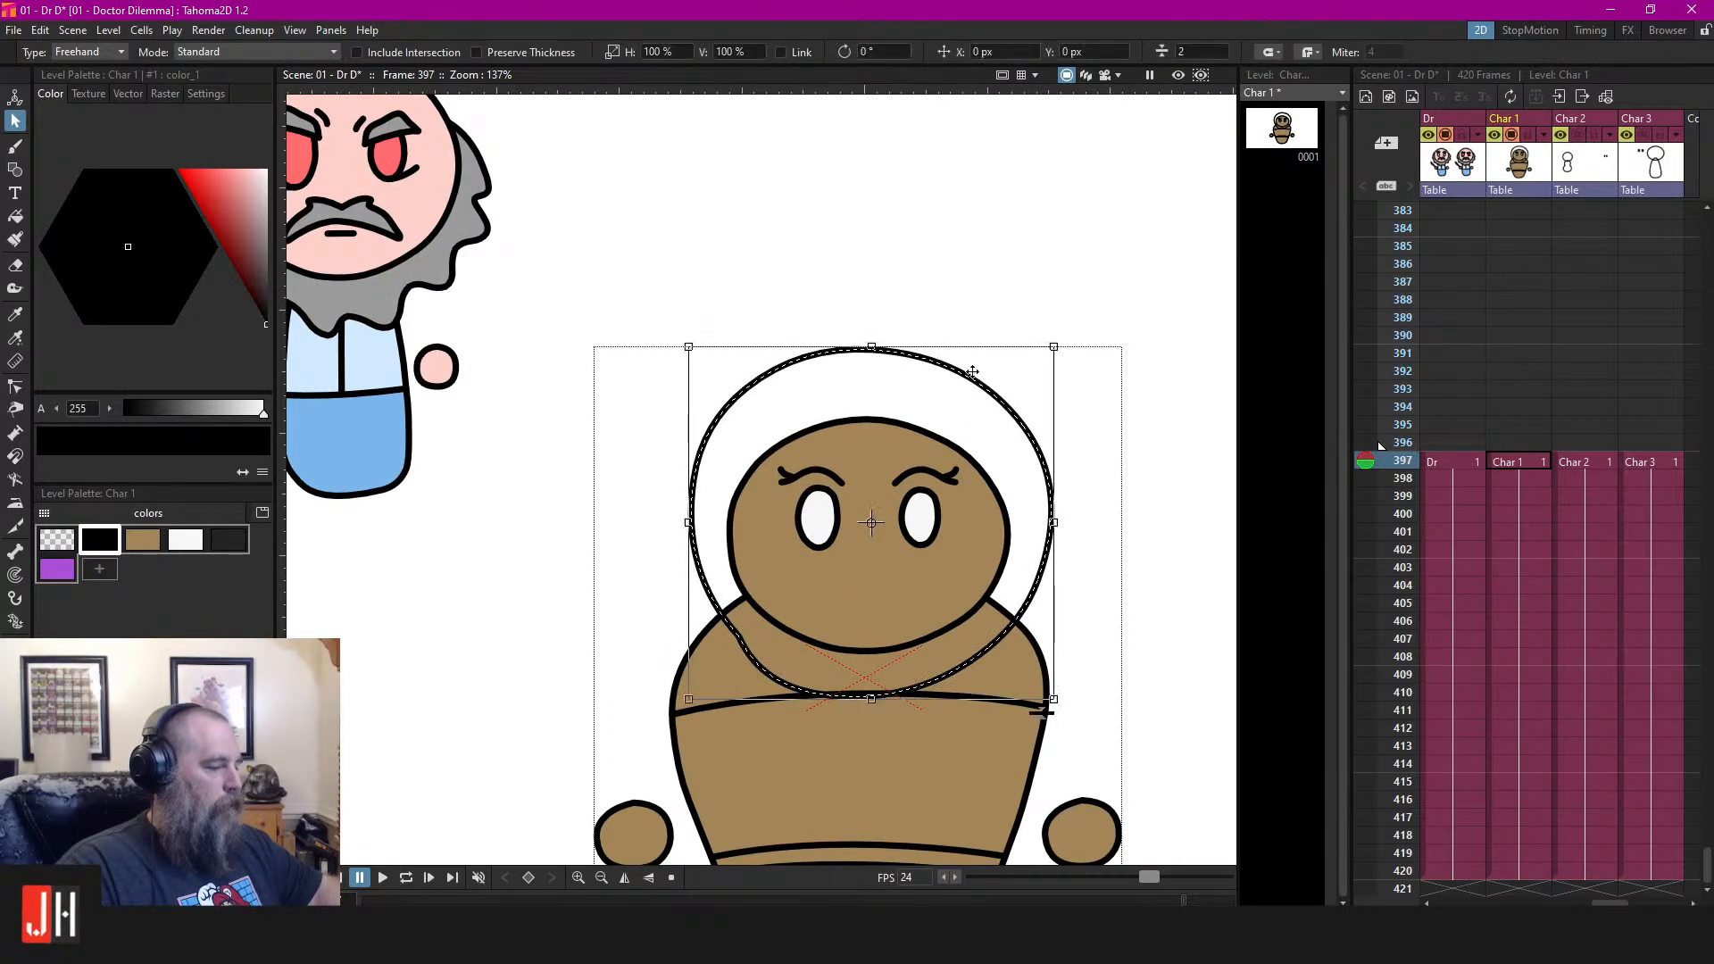
{"action": "key", "text": "ctrl+bracketleft"}
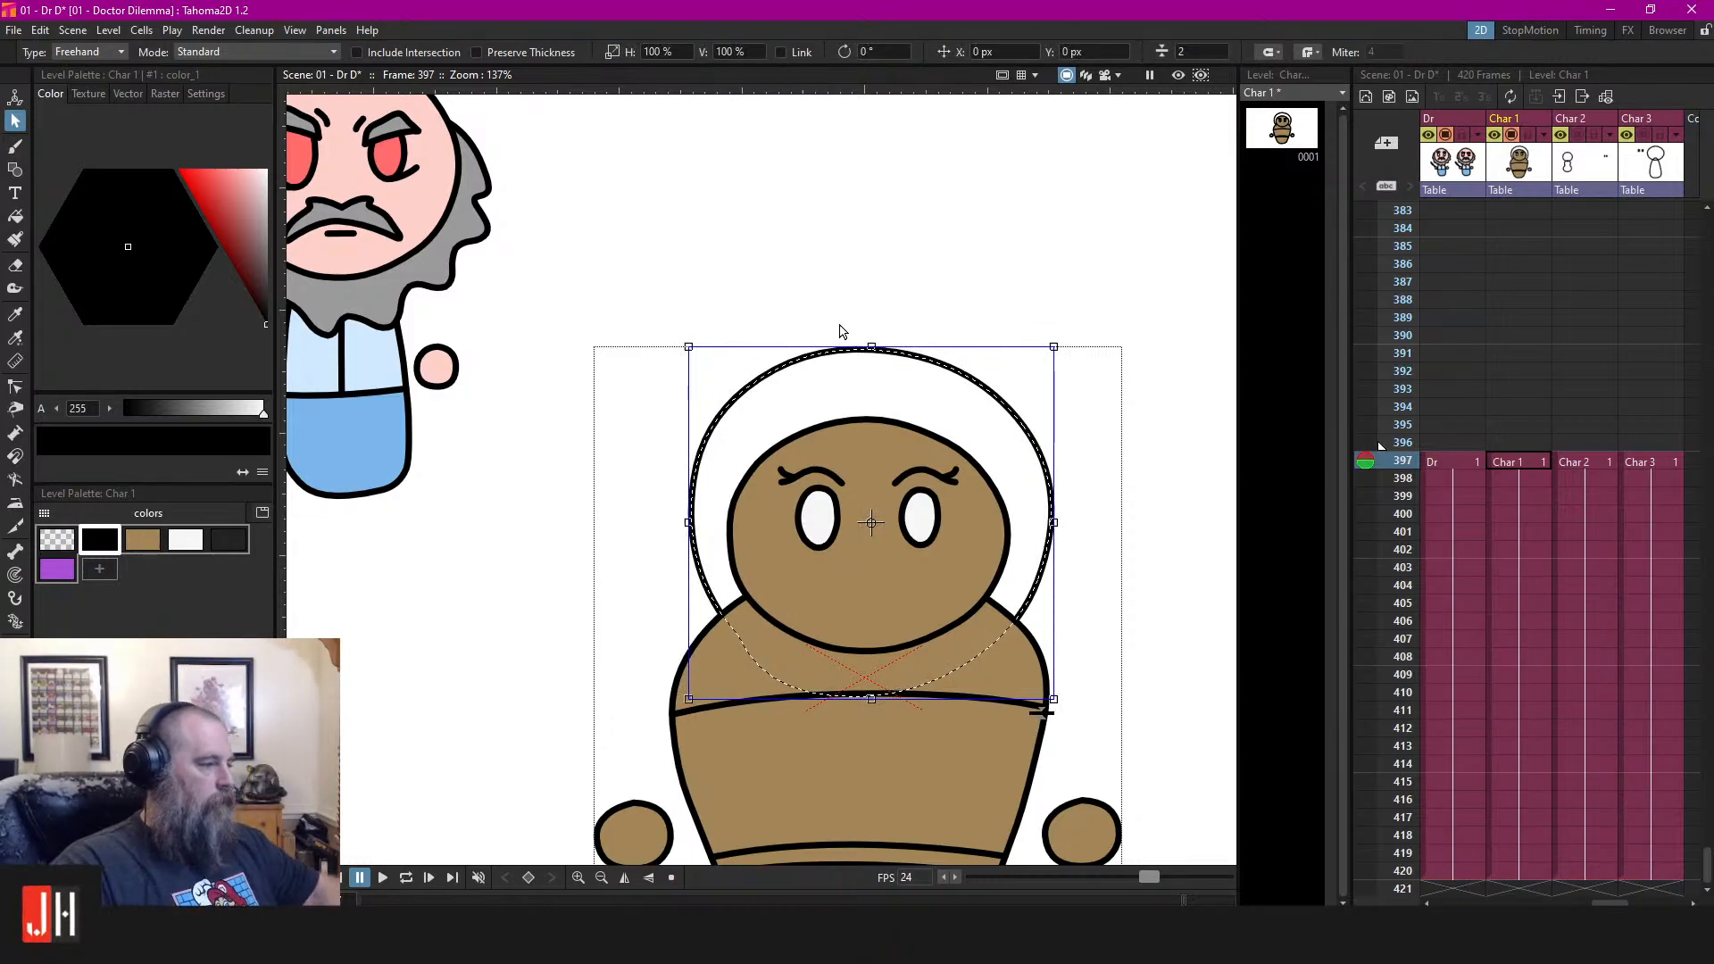
Scale the hair outline down to about 95% and shift it slightly so it sits centred around Char 1's head
{"action": "scroll", "coordinate": [993, 408], "scroll_direction": "up", "scroll_amount": 2}
{"action": "left_click_drag", "start_coordinate": [1080, 321], "coordinate": [1056, 347]}
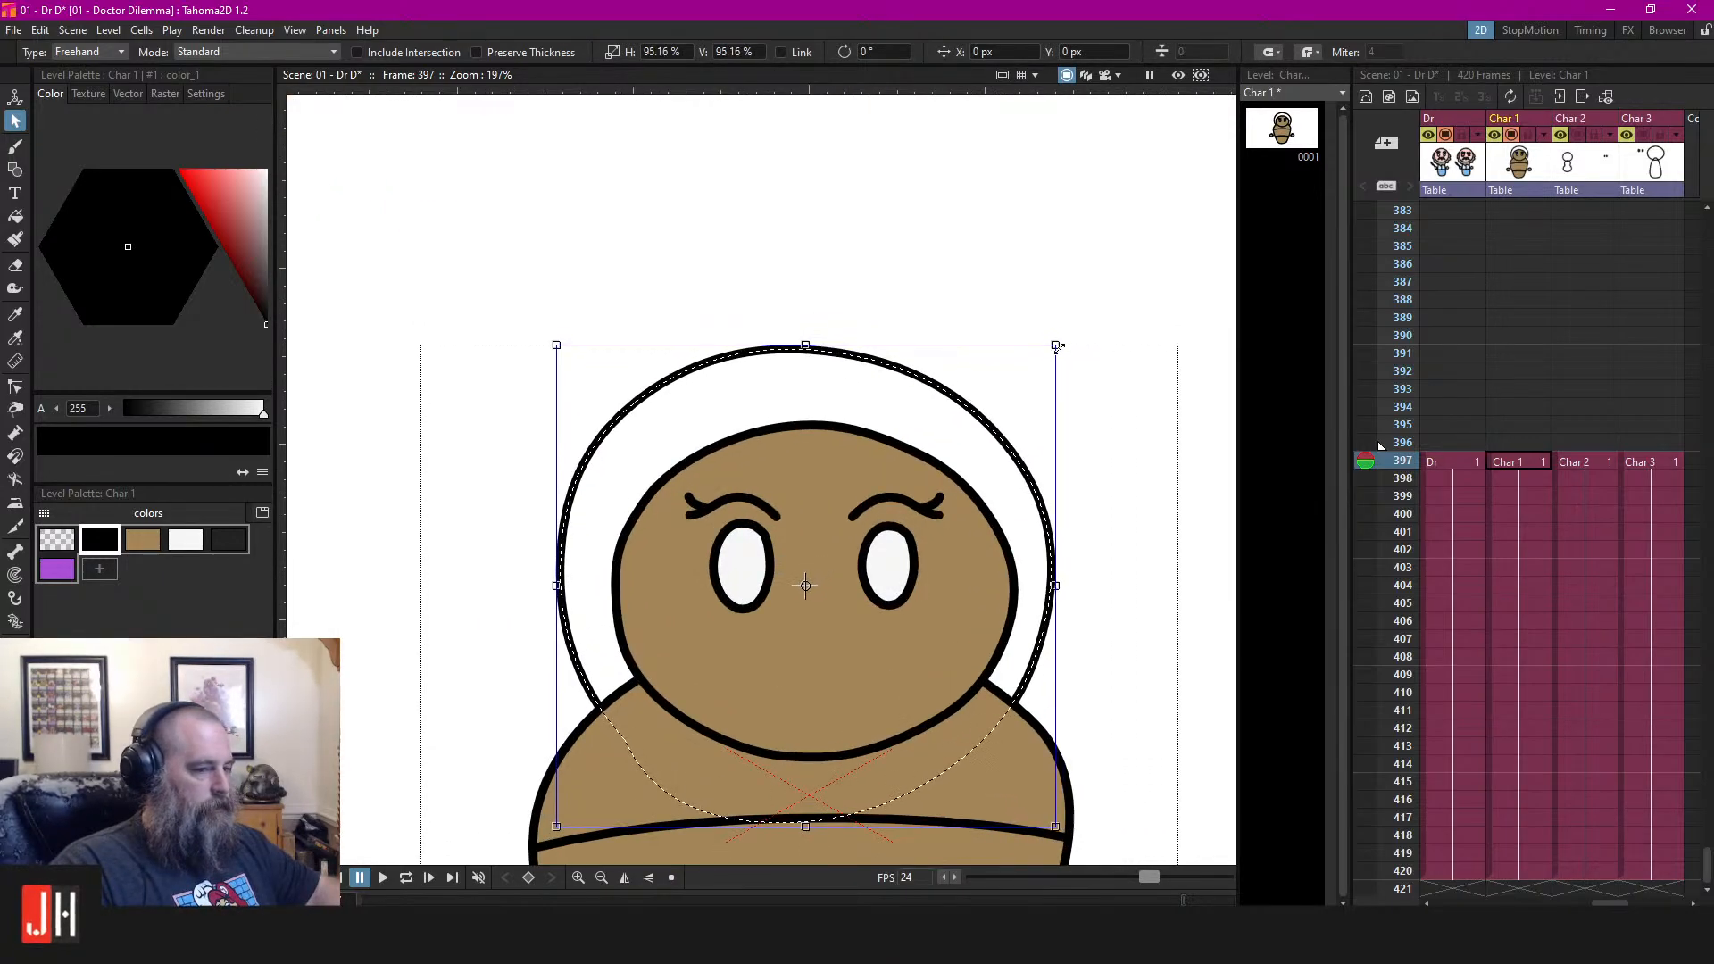
{"action": "left_click_drag", "start_coordinate": [874, 363], "coordinate": [890, 356]}
{"action": "left_click", "coordinate": [914, 295]}
Set the line thickness of Char 1's hair outline to 2
{"action": "left_click", "coordinate": [881, 351]}
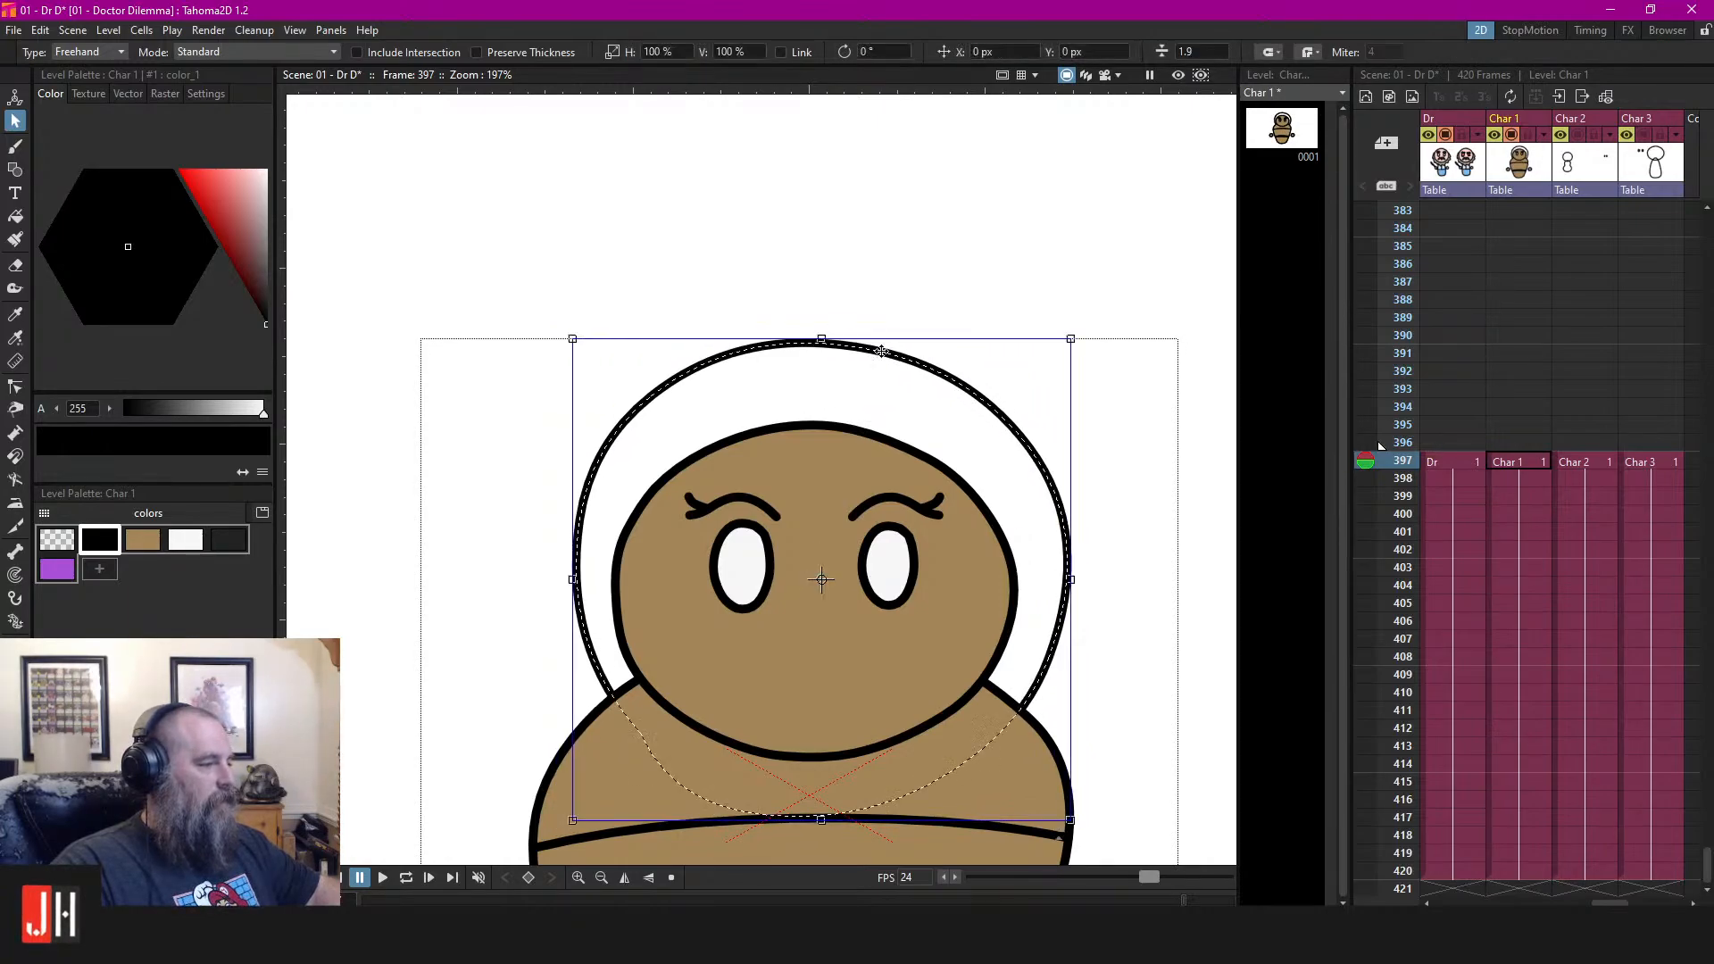
{"action": "left_click", "coordinate": [1196, 51]}
{"action": "type", "text": "2"}
{"action": "key", "text": "Return"}
{"action": "left_click", "coordinate": [1014, 201]}
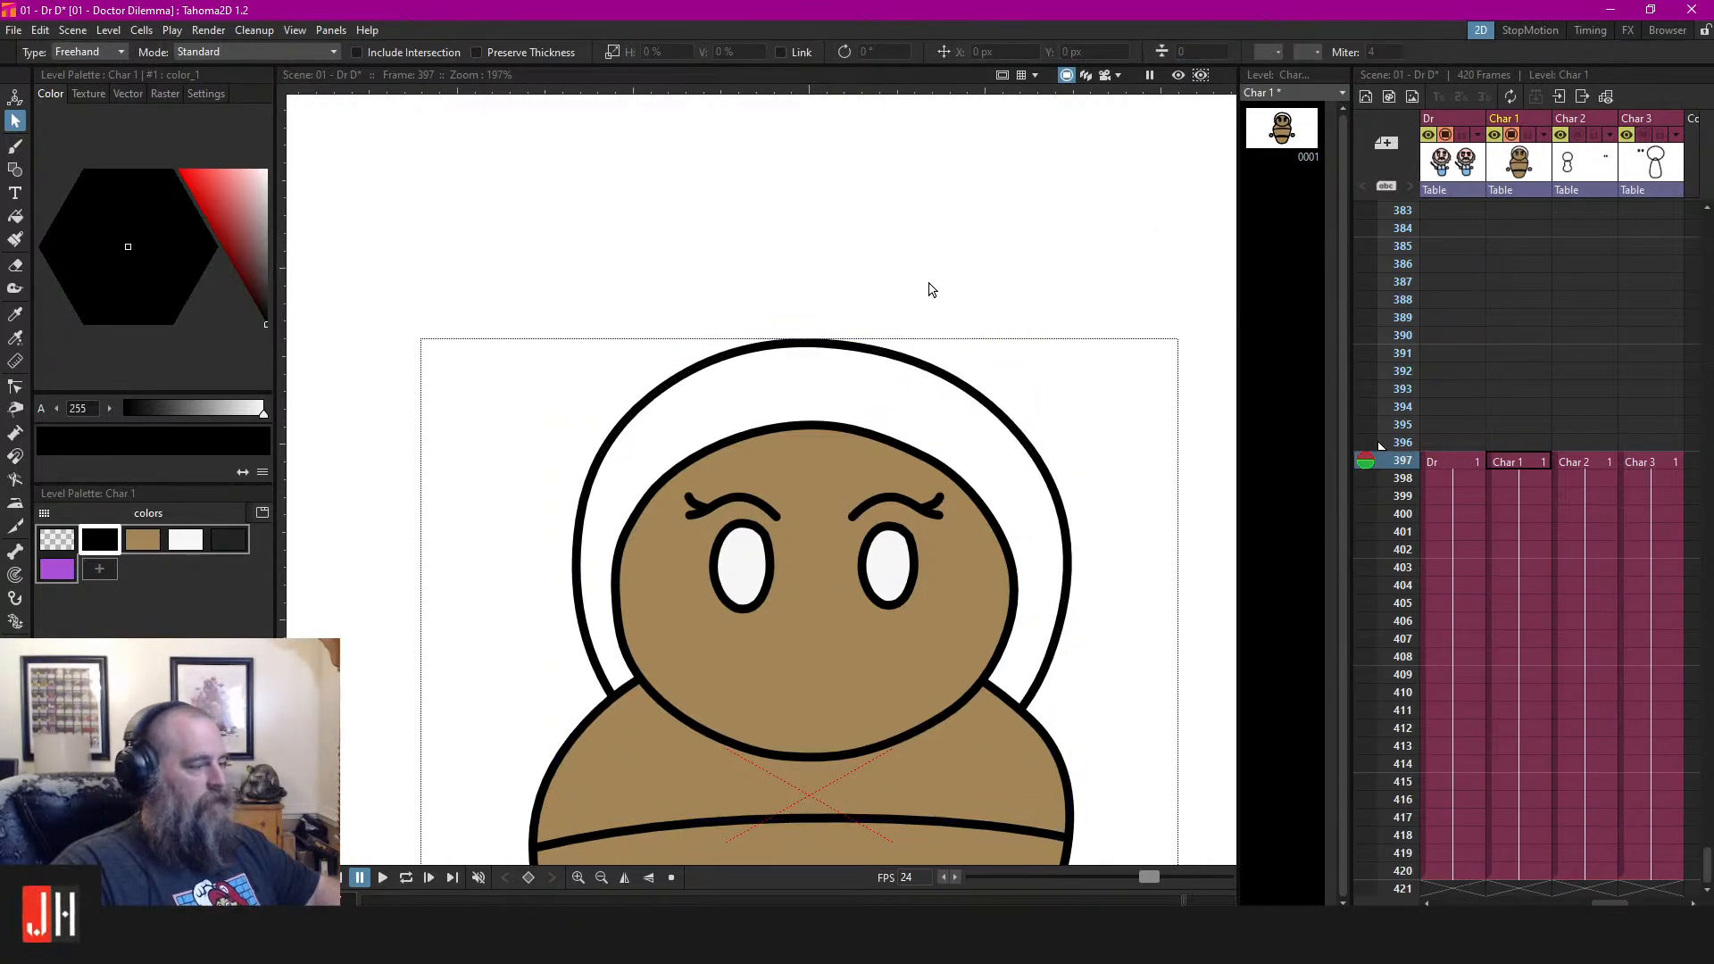
Fill the hair area around Char 1's head with the dark grey color_4 style
{"action": "left_click", "coordinate": [227, 537]}
{"action": "key", "text": "f"}
{"action": "left_click", "coordinate": [873, 397]}
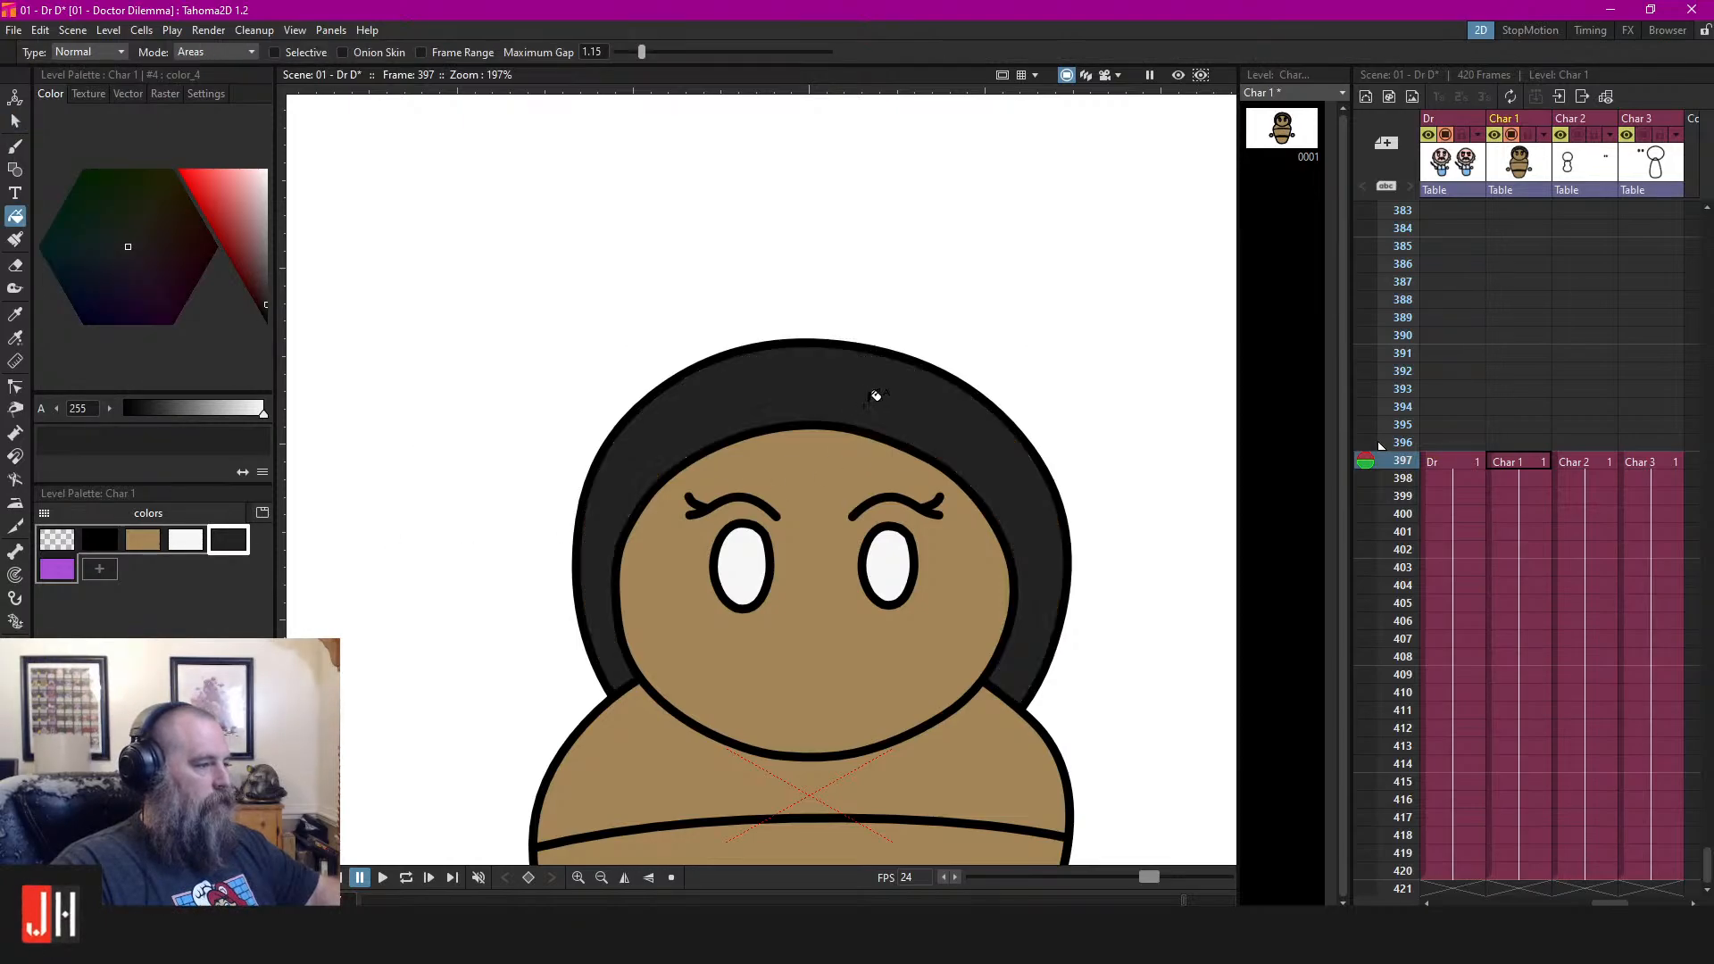
Nudge Char 1's hair outline slightly left and down so it frames the head more evenly
{"action": "key", "text": "s"}
{"action": "left_click", "coordinate": [989, 402]}
{"action": "left_click_drag", "start_coordinate": [998, 407], "coordinate": [991, 407]}
{"action": "left_click", "coordinate": [1055, 287]}
{"action": "scroll", "coordinate": [906, 372], "scroll_direction": "down", "scroll_amount": 4}
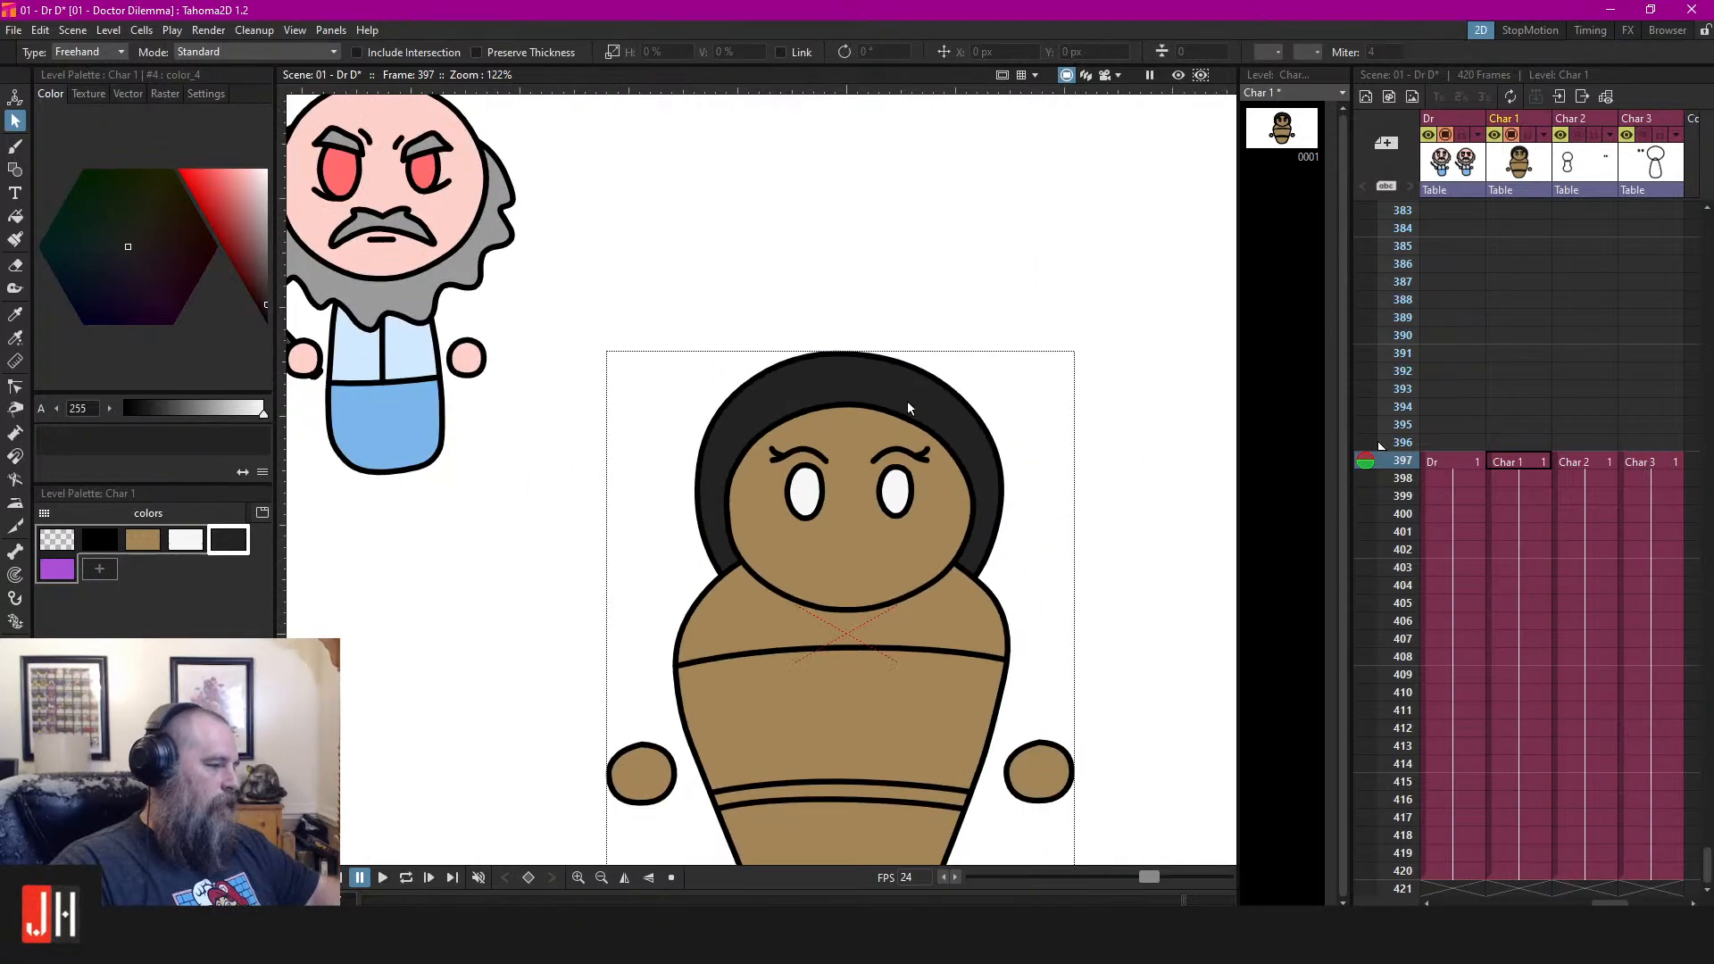
{"action": "scroll", "coordinate": [908, 429], "scroll_direction": "down", "scroll_amount": 1}
{"action": "scroll", "coordinate": [909, 453], "scroll_direction": "up", "scroll_amount": 5}
{"action": "left_click", "coordinate": [862, 305]}
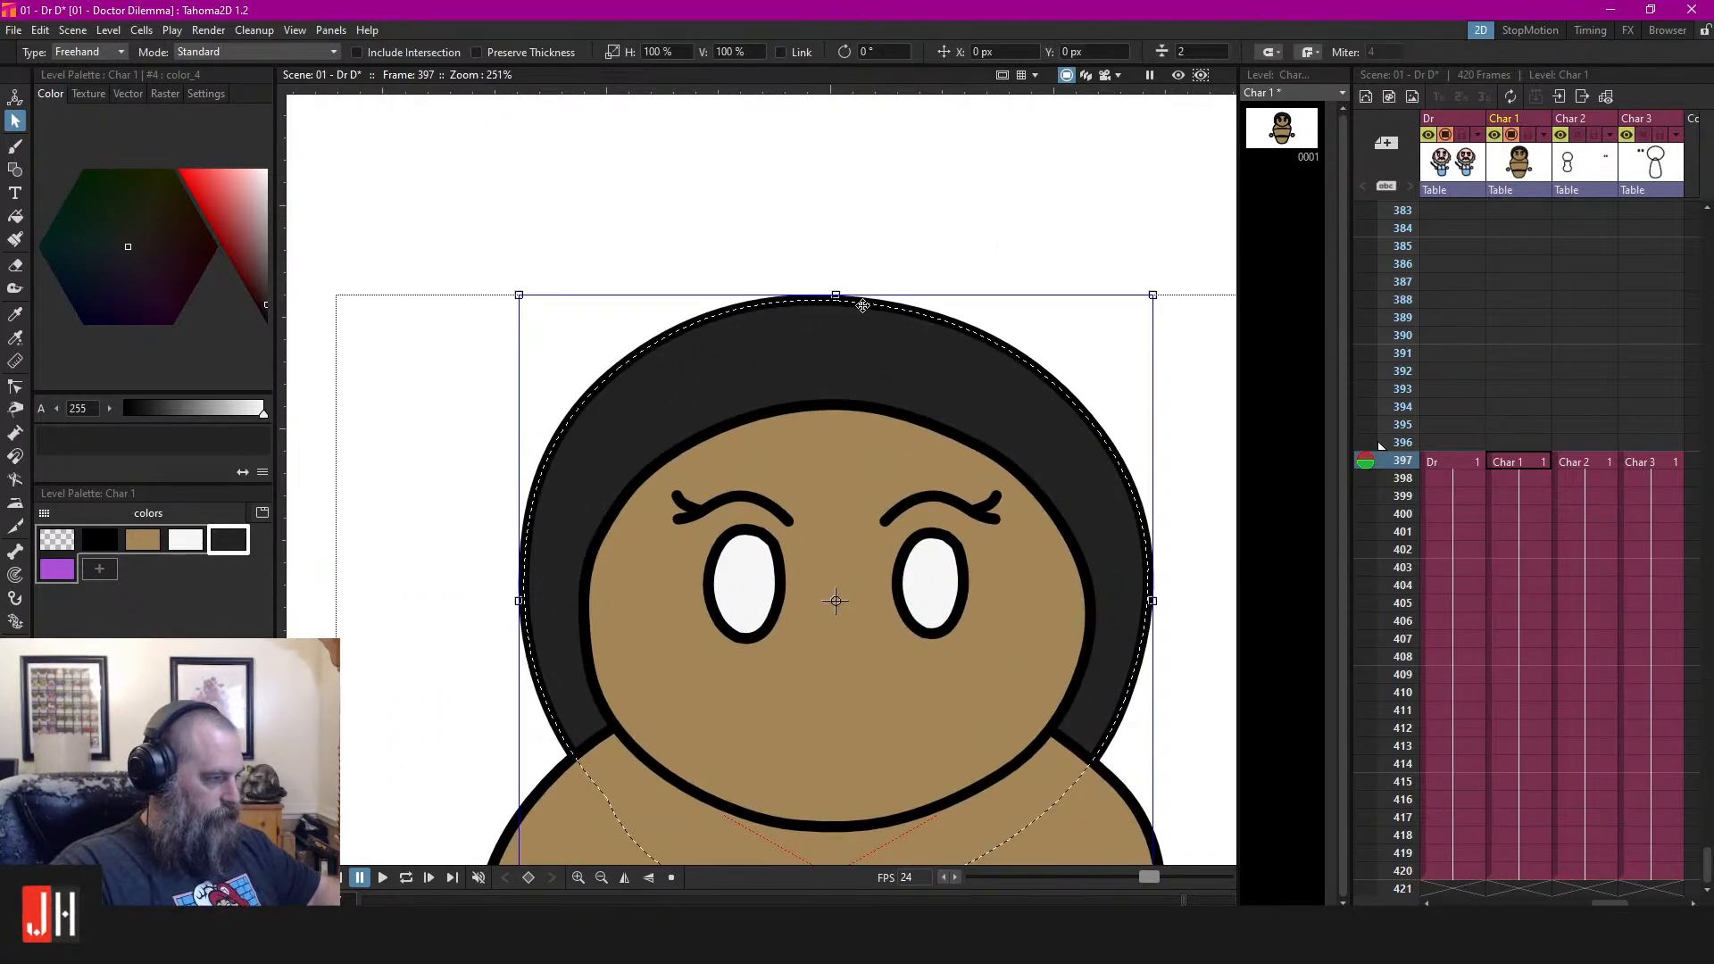
{"action": "left_click_drag", "start_coordinate": [862, 305], "coordinate": [867, 314]}
{"action": "left_click", "coordinate": [926, 230]}
{"action": "scroll", "coordinate": [880, 395], "scroll_direction": "down", "scroll_amount": 8}
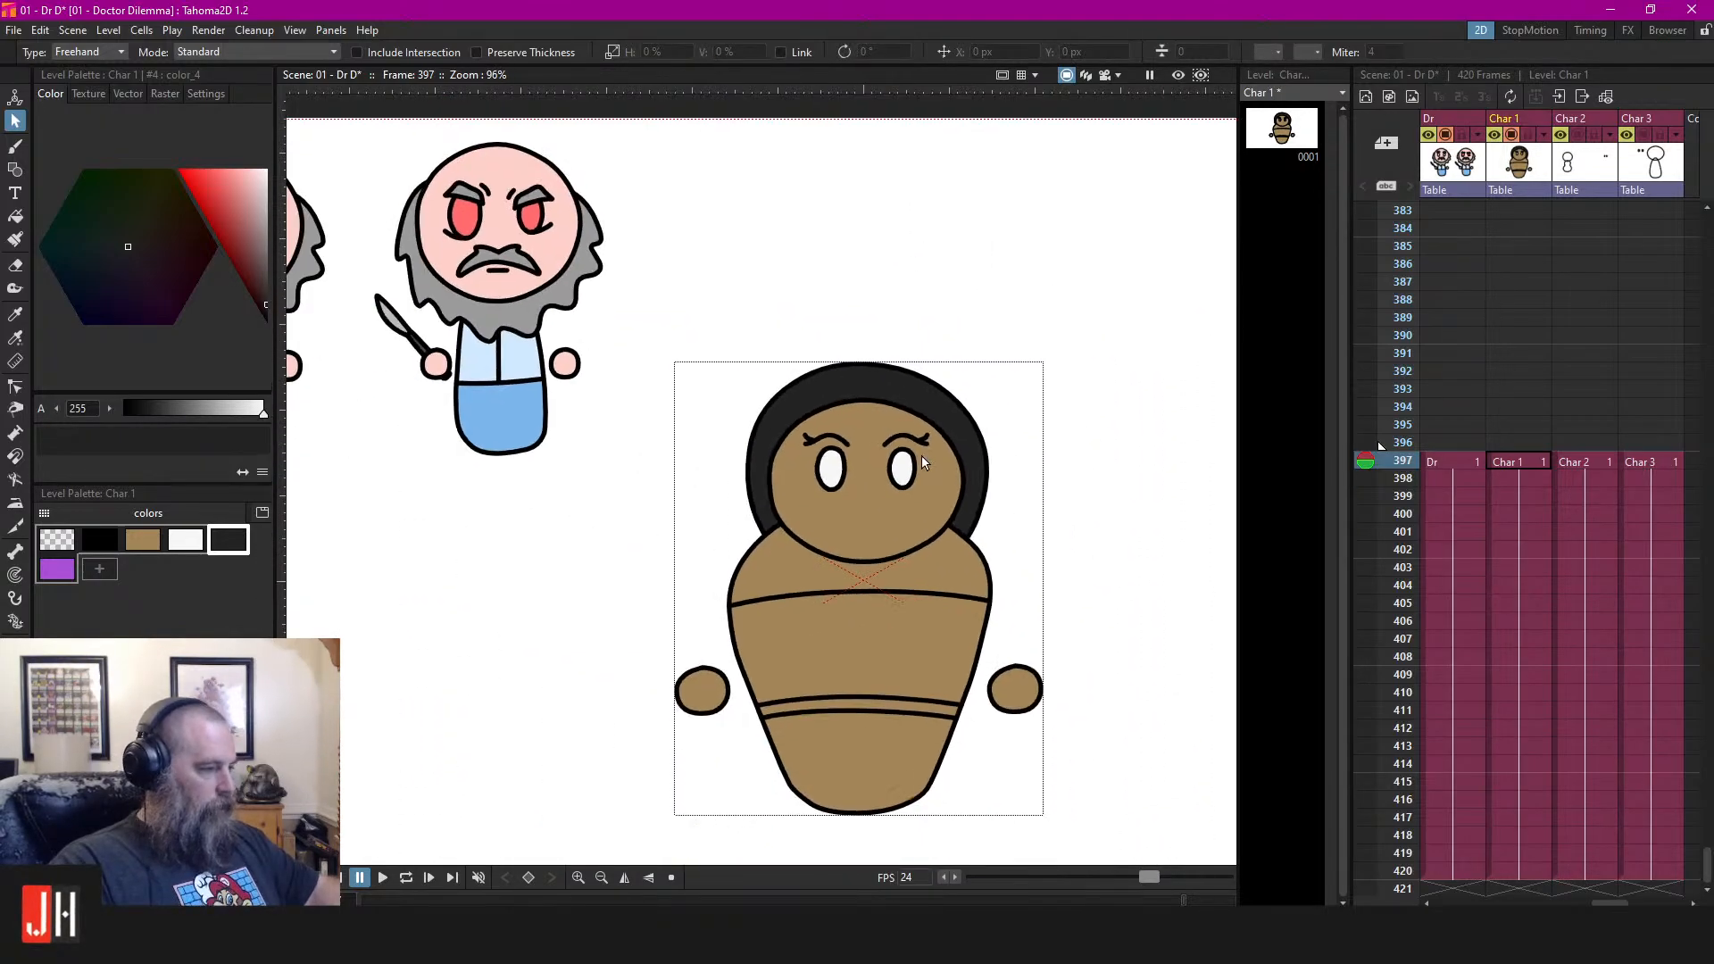
{"action": "scroll", "coordinate": [876, 462], "scroll_direction": "up", "scroll_amount": 4}
{"action": "scroll", "coordinate": [850, 478], "scroll_direction": "down", "scroll_amount": 5}
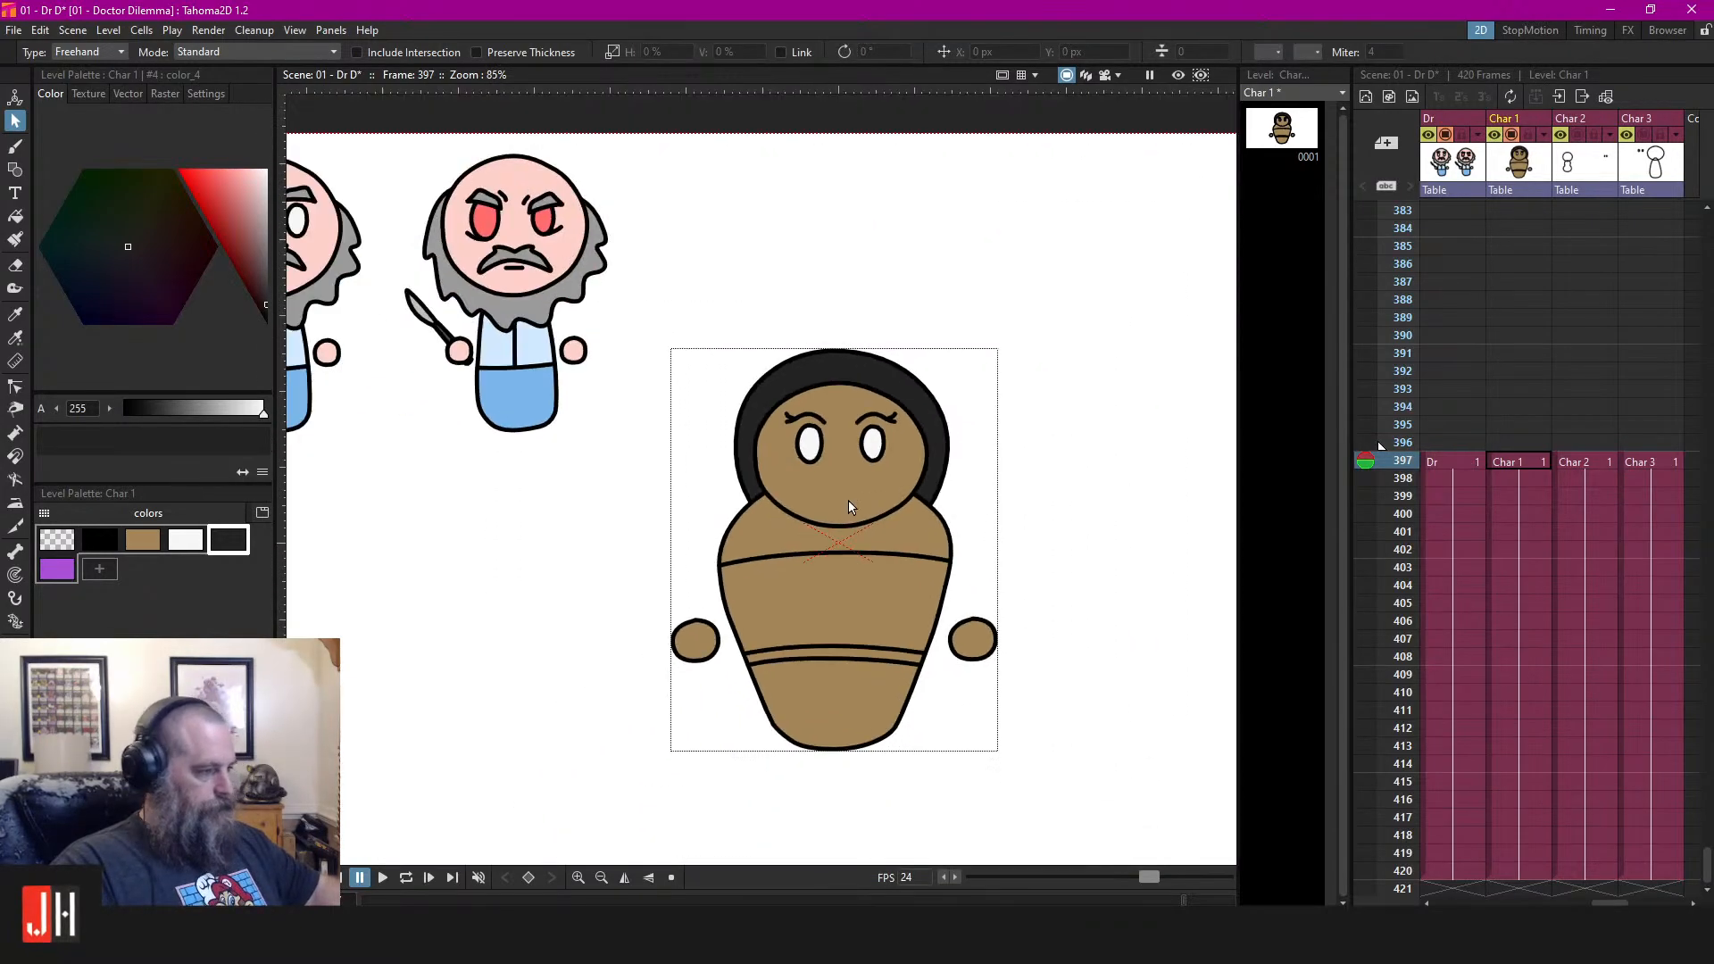
{"action": "scroll", "coordinate": [847, 506], "scroll_direction": "down", "scroll_amount": 1}
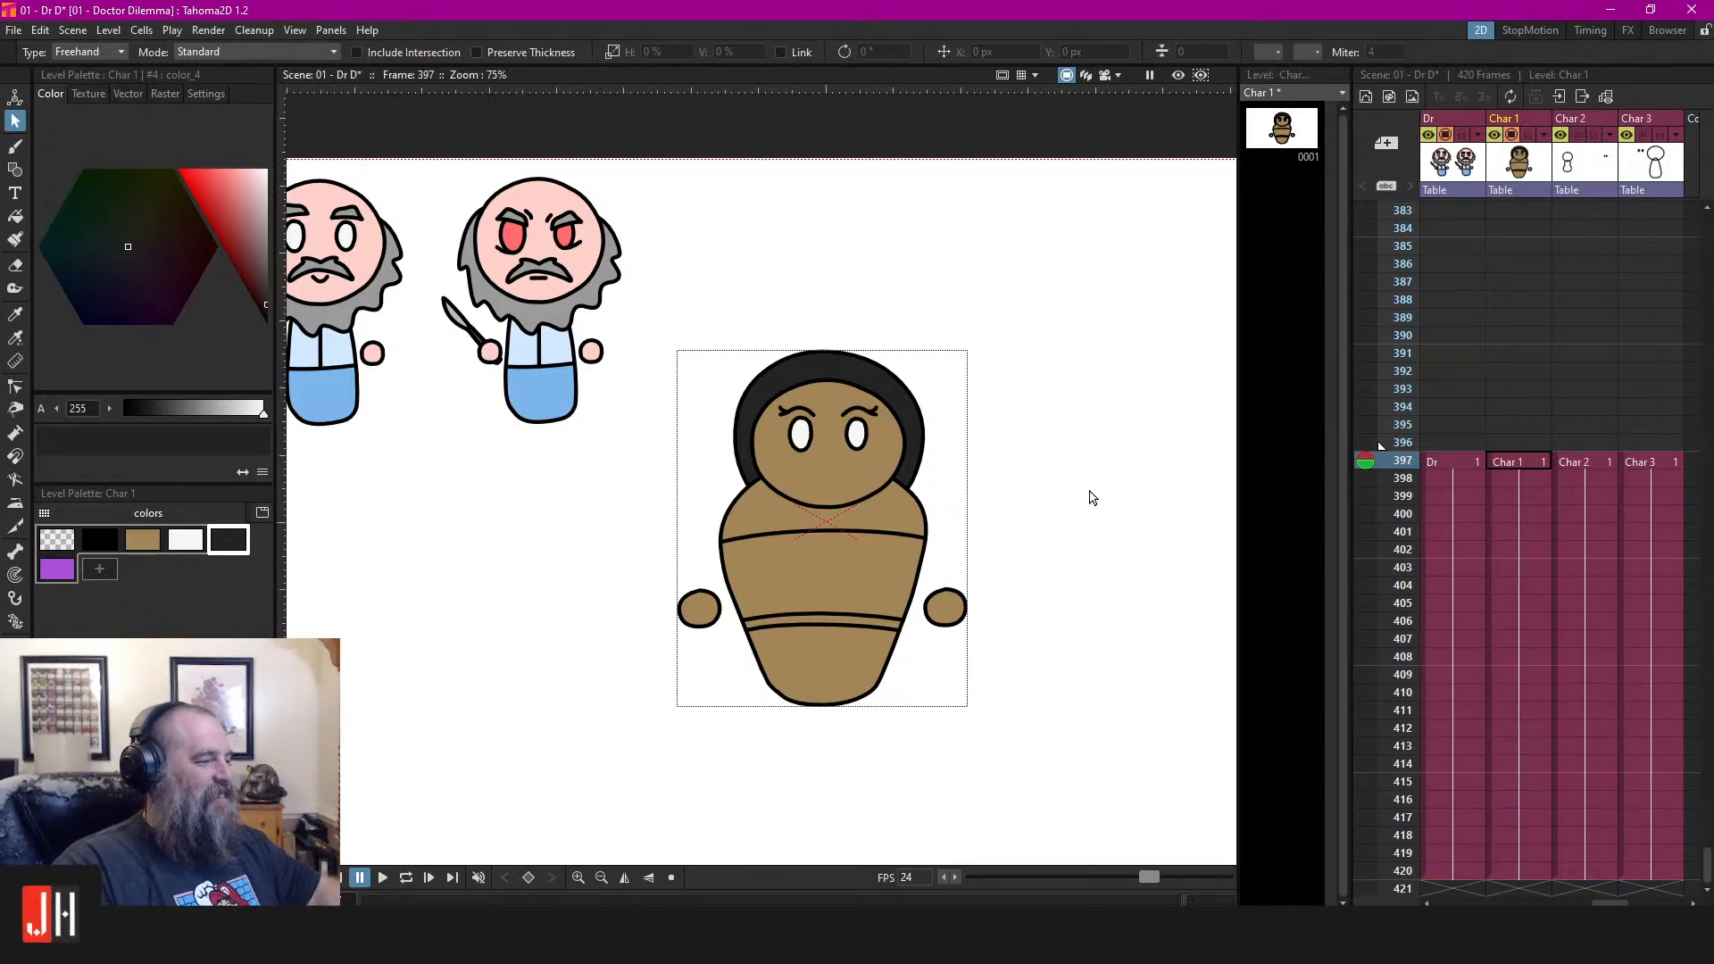
Reshape the left side of Char 1's hair with the Control Point Editor, lowering its upper point, moving its lower point inward and extending that point's handle outward
{"action": "scroll", "coordinate": [872, 382], "scroll_direction": "up", "scroll_amount": 2}
{"action": "scroll", "coordinate": [779, 371], "scroll_direction": "up", "scroll_amount": 4}
{"action": "key", "text": "c"}
{"action": "left_click", "coordinate": [812, 314]}
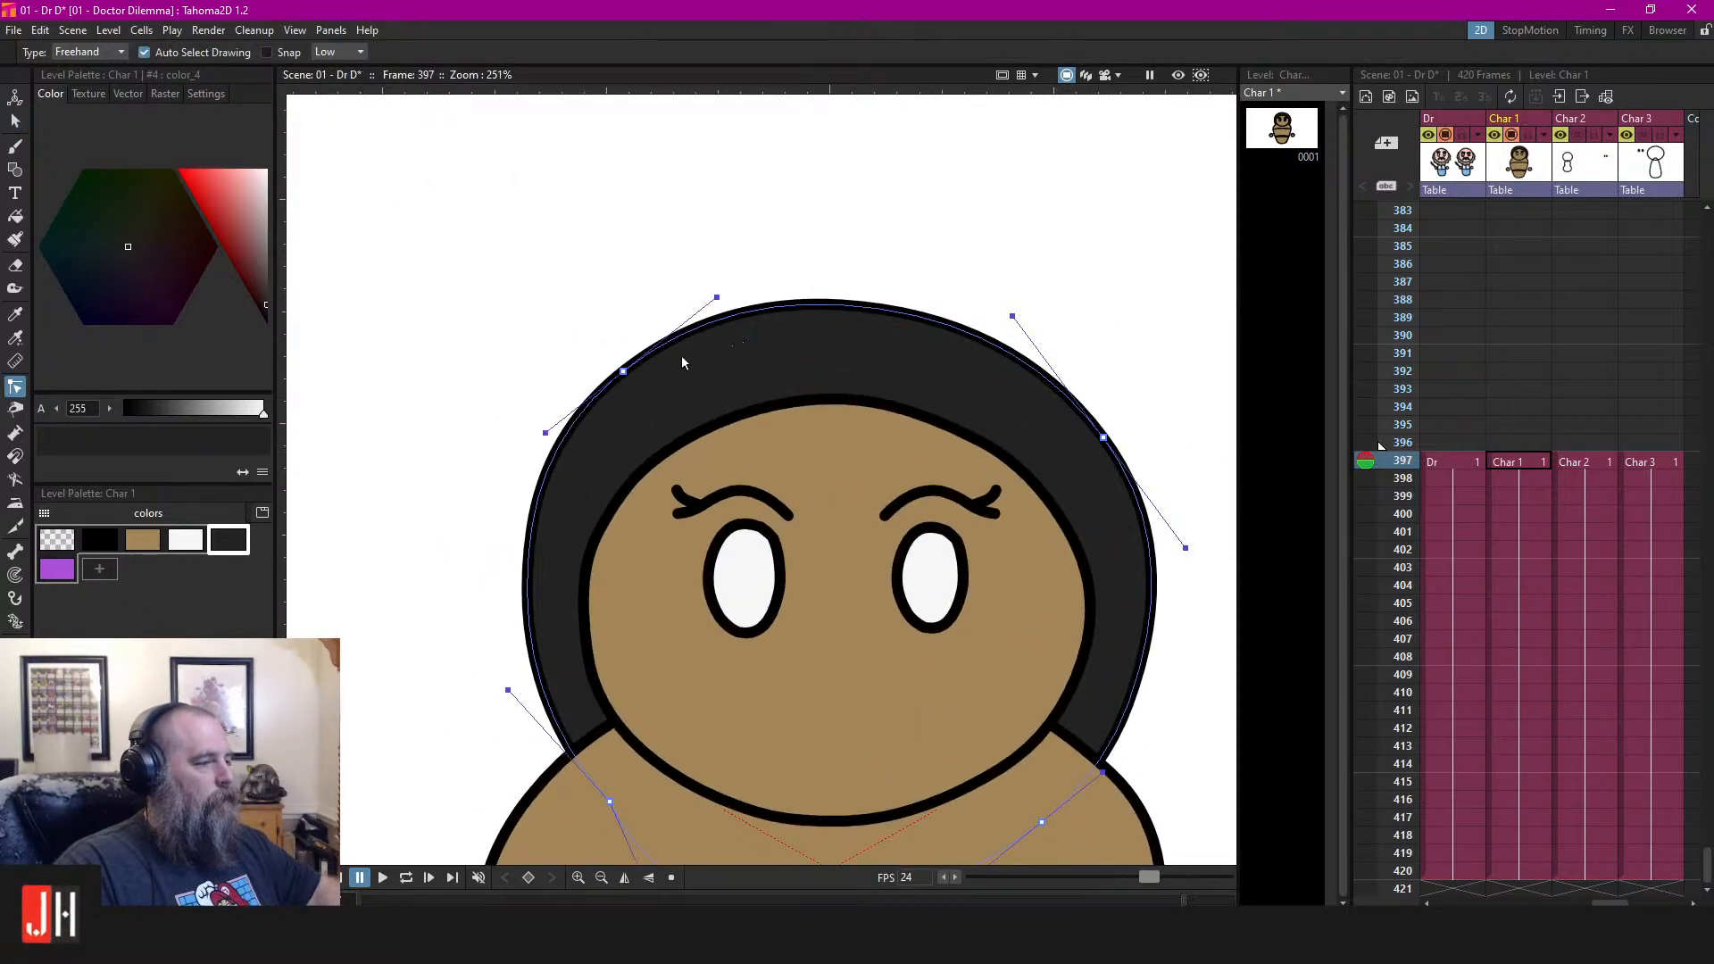
{"action": "left_click_drag", "start_coordinate": [623, 371], "coordinate": [622, 376]}
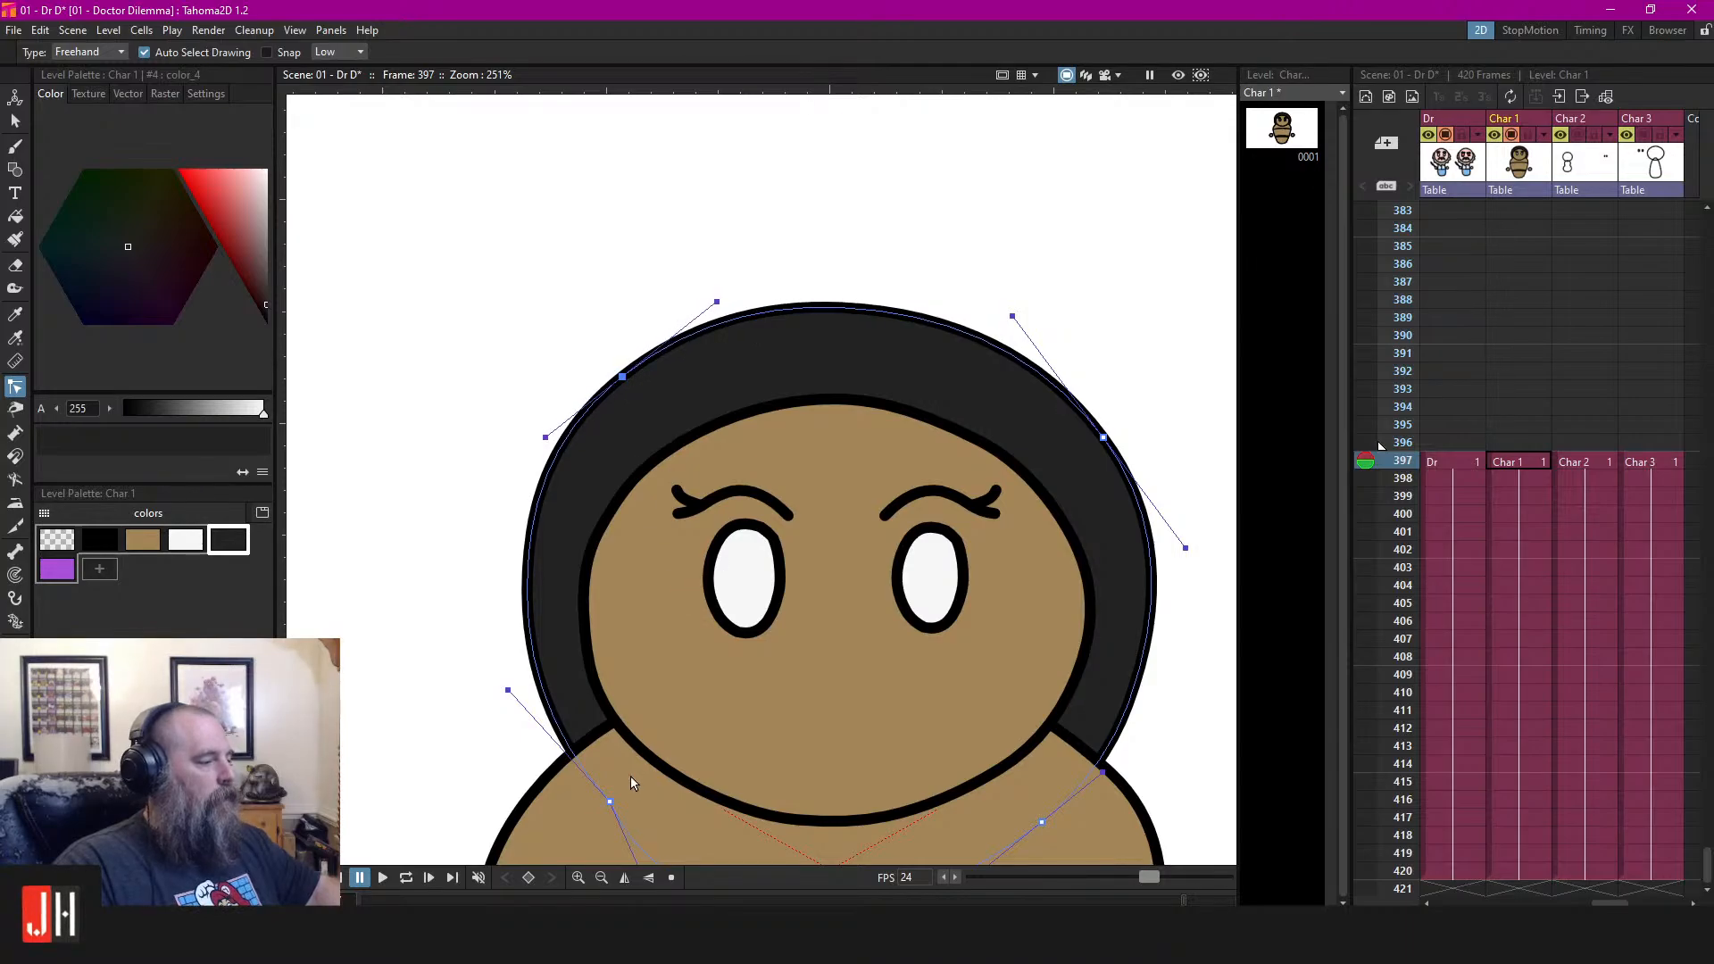
{"action": "left_click_drag", "start_coordinate": [609, 802], "coordinate": [617, 800]}
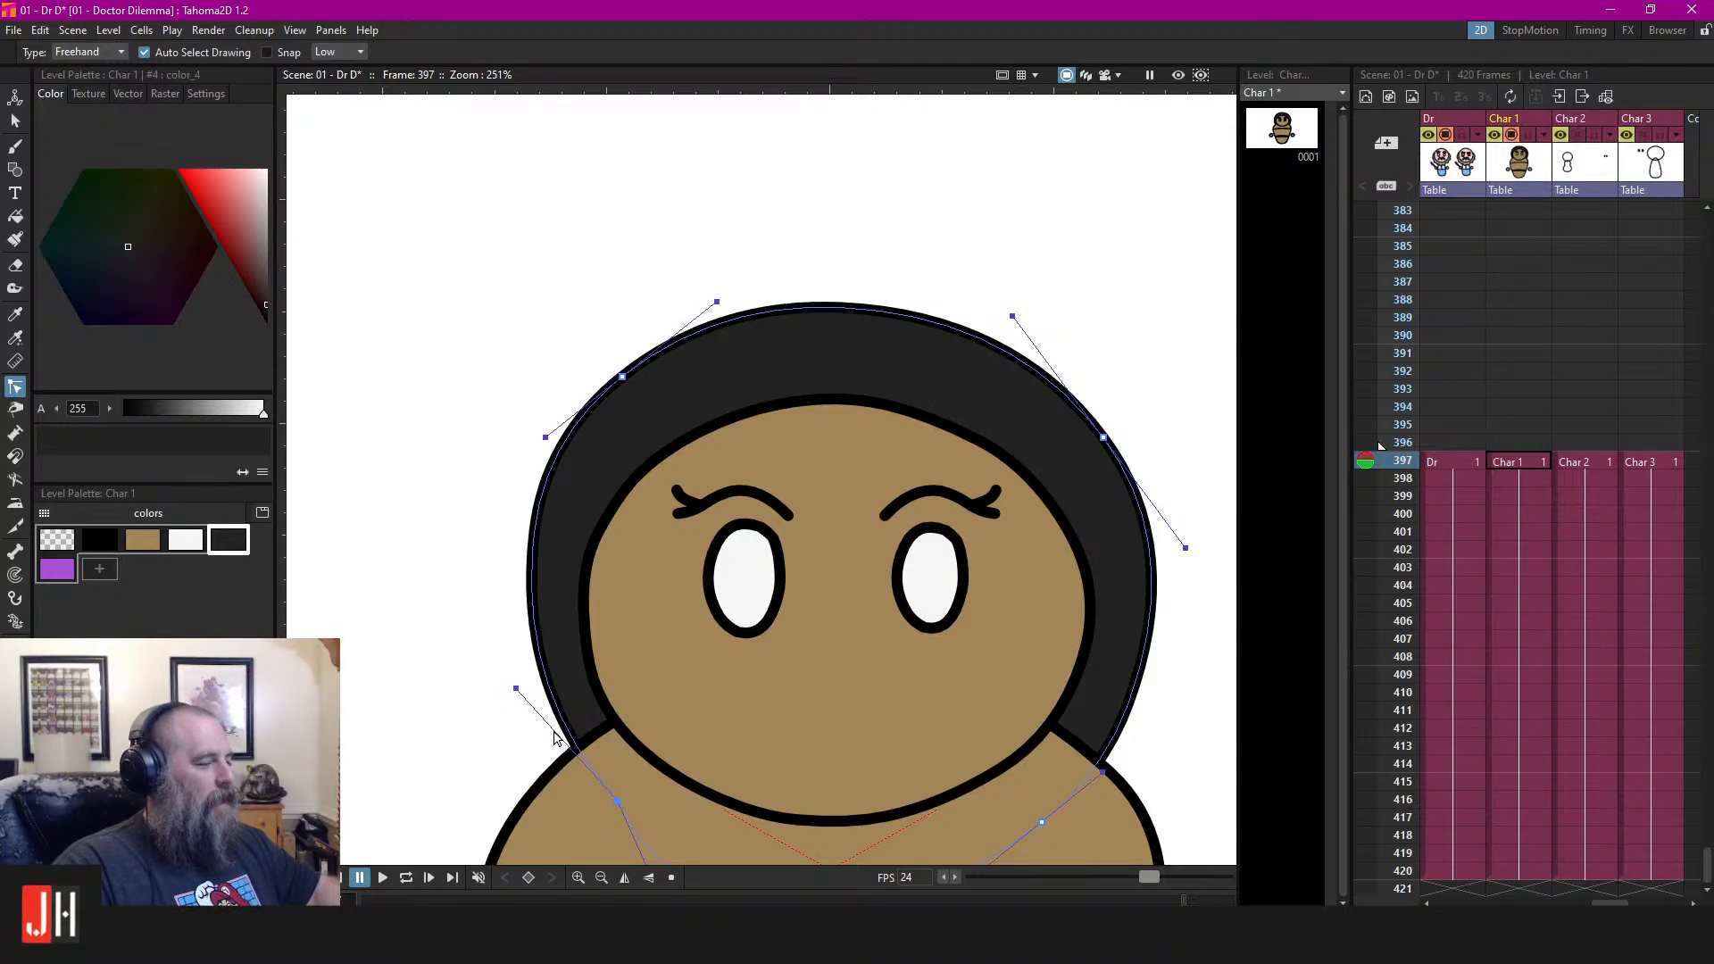
{"action": "left_click_drag", "start_coordinate": [518, 694], "coordinate": [501, 700]}
{"action": "scroll", "coordinate": [817, 530], "scroll_direction": "down", "scroll_amount": 6}
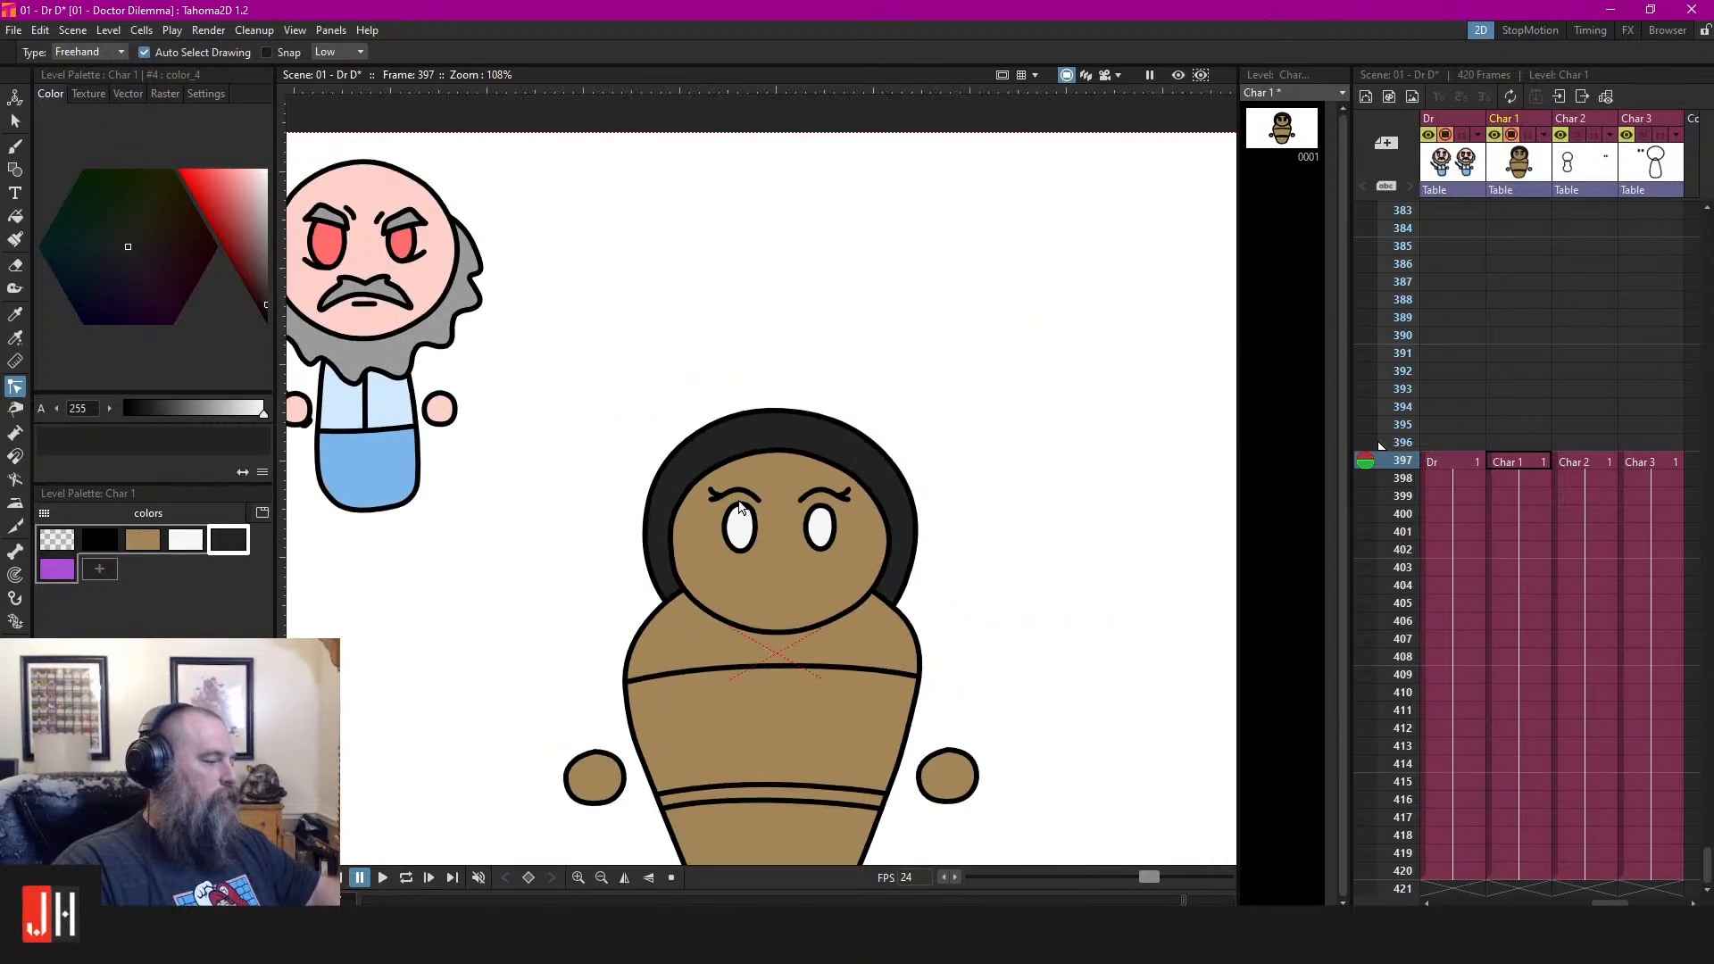
{"action": "scroll", "coordinate": [817, 528], "scroll_direction": "up", "scroll_amount": 3}
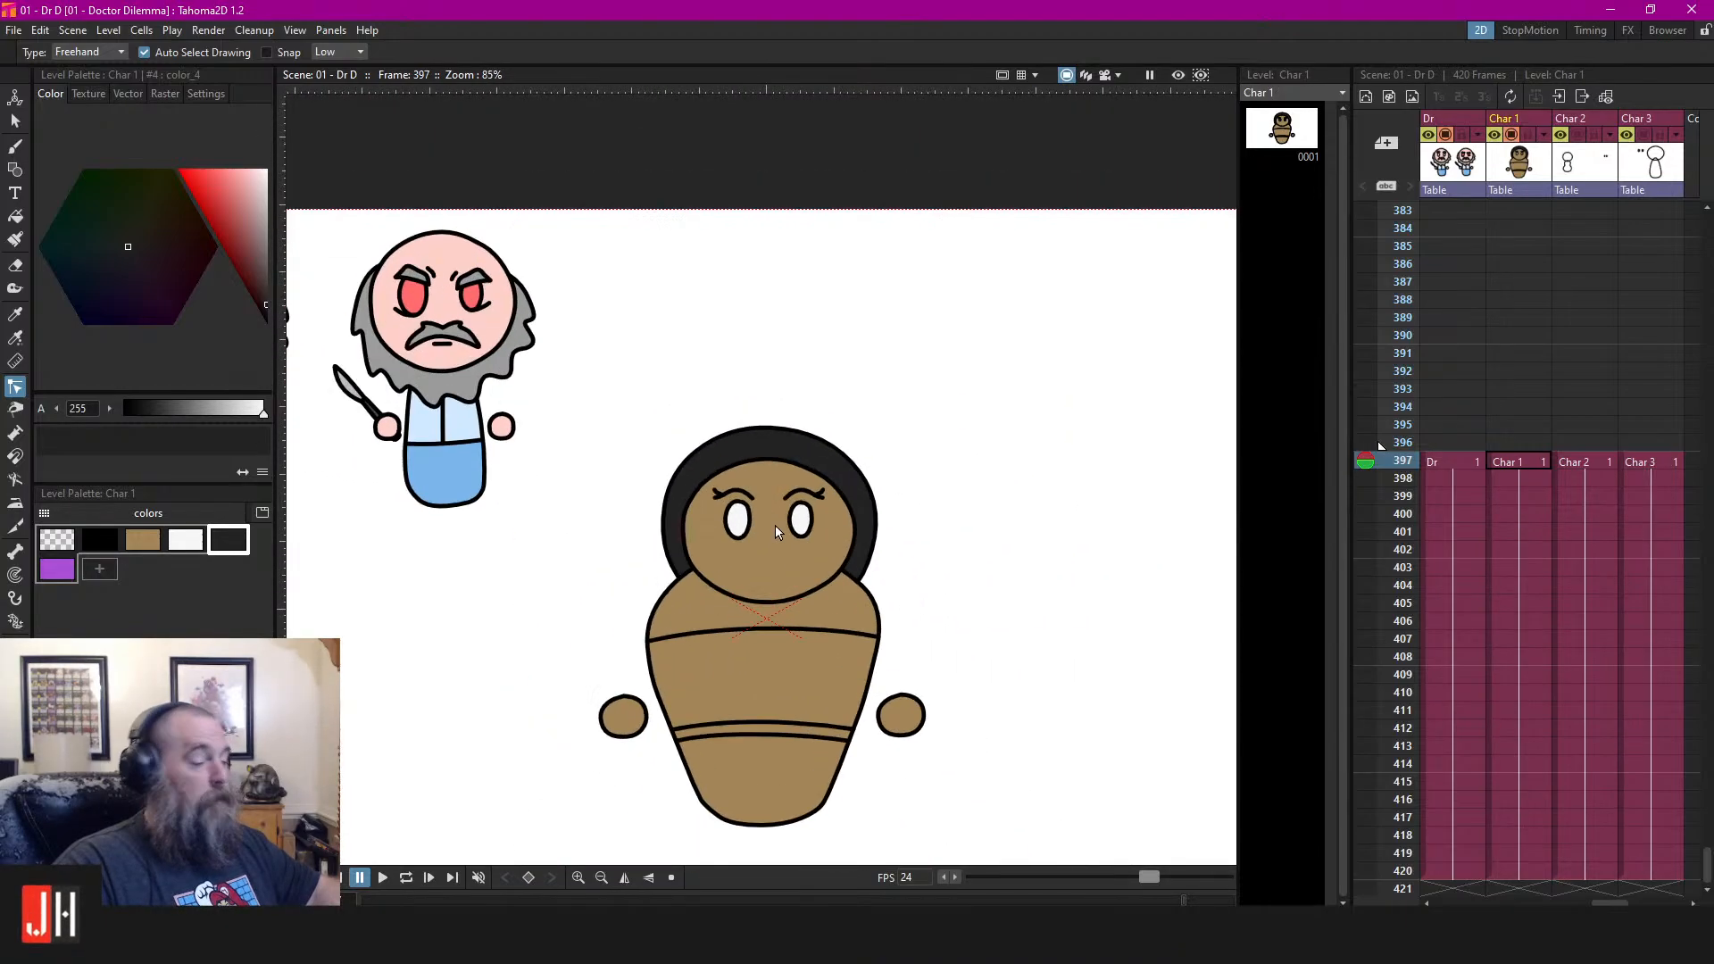
{"action": "left_click_drag", "start_coordinate": [832, 435], "coordinate": [829, 437]}
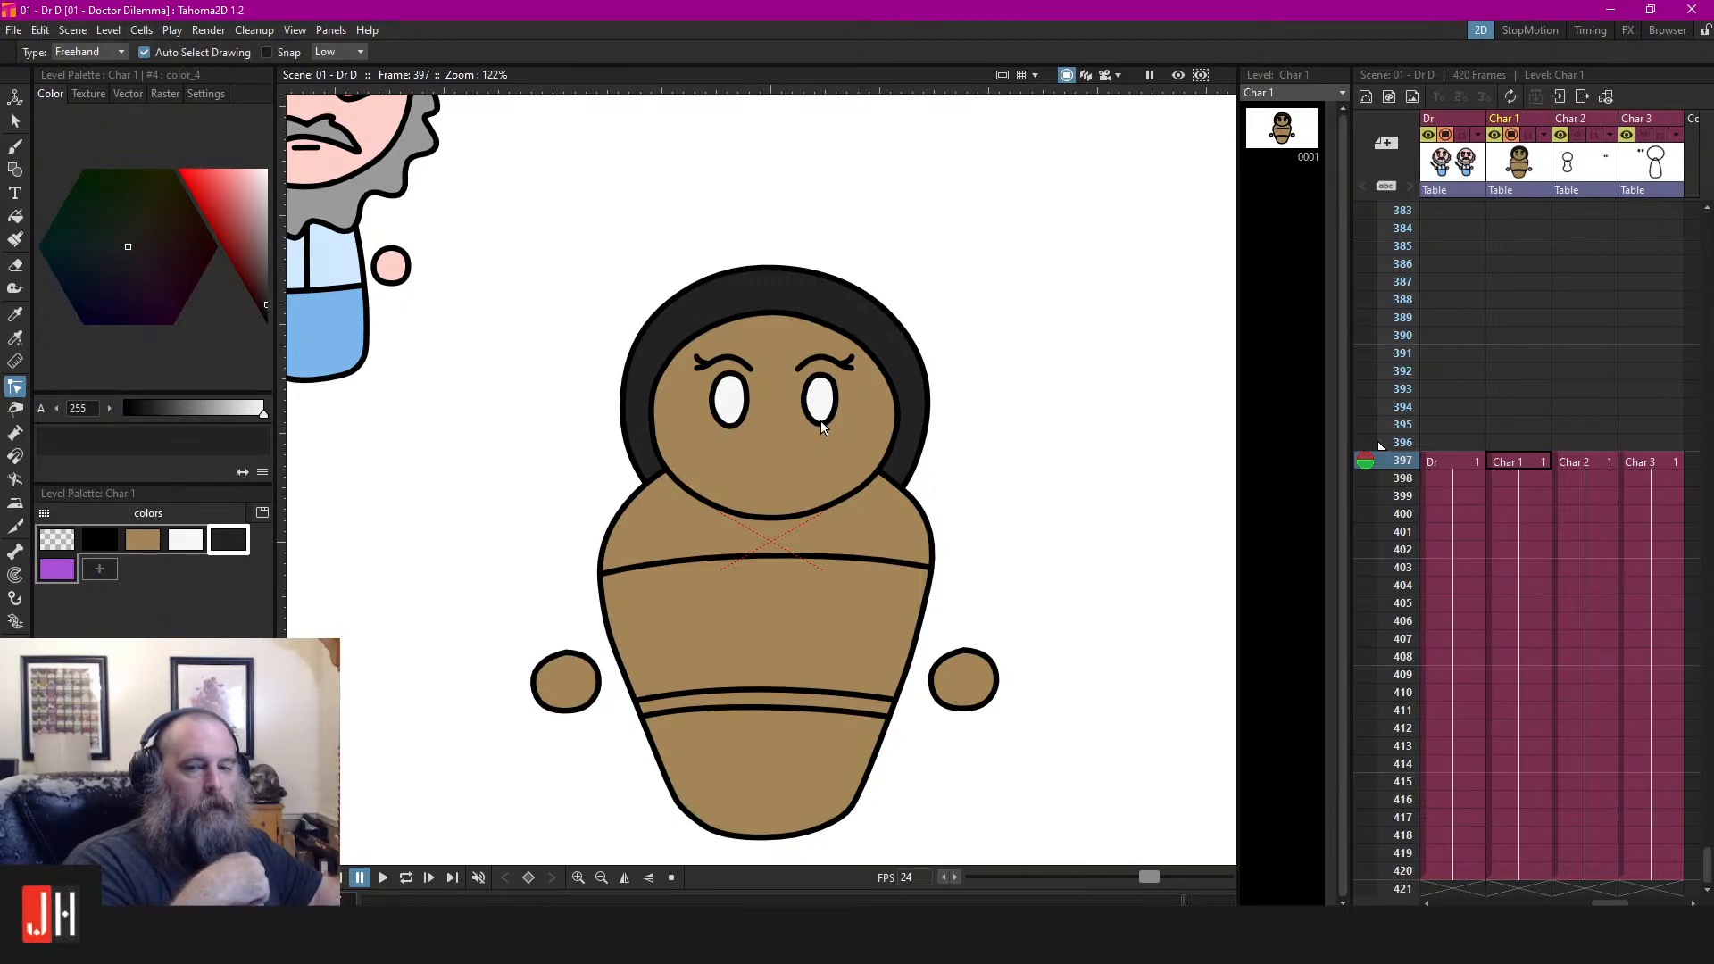
{"action": "scroll", "coordinate": [822, 427], "scroll_direction": "up", "scroll_amount": 3}
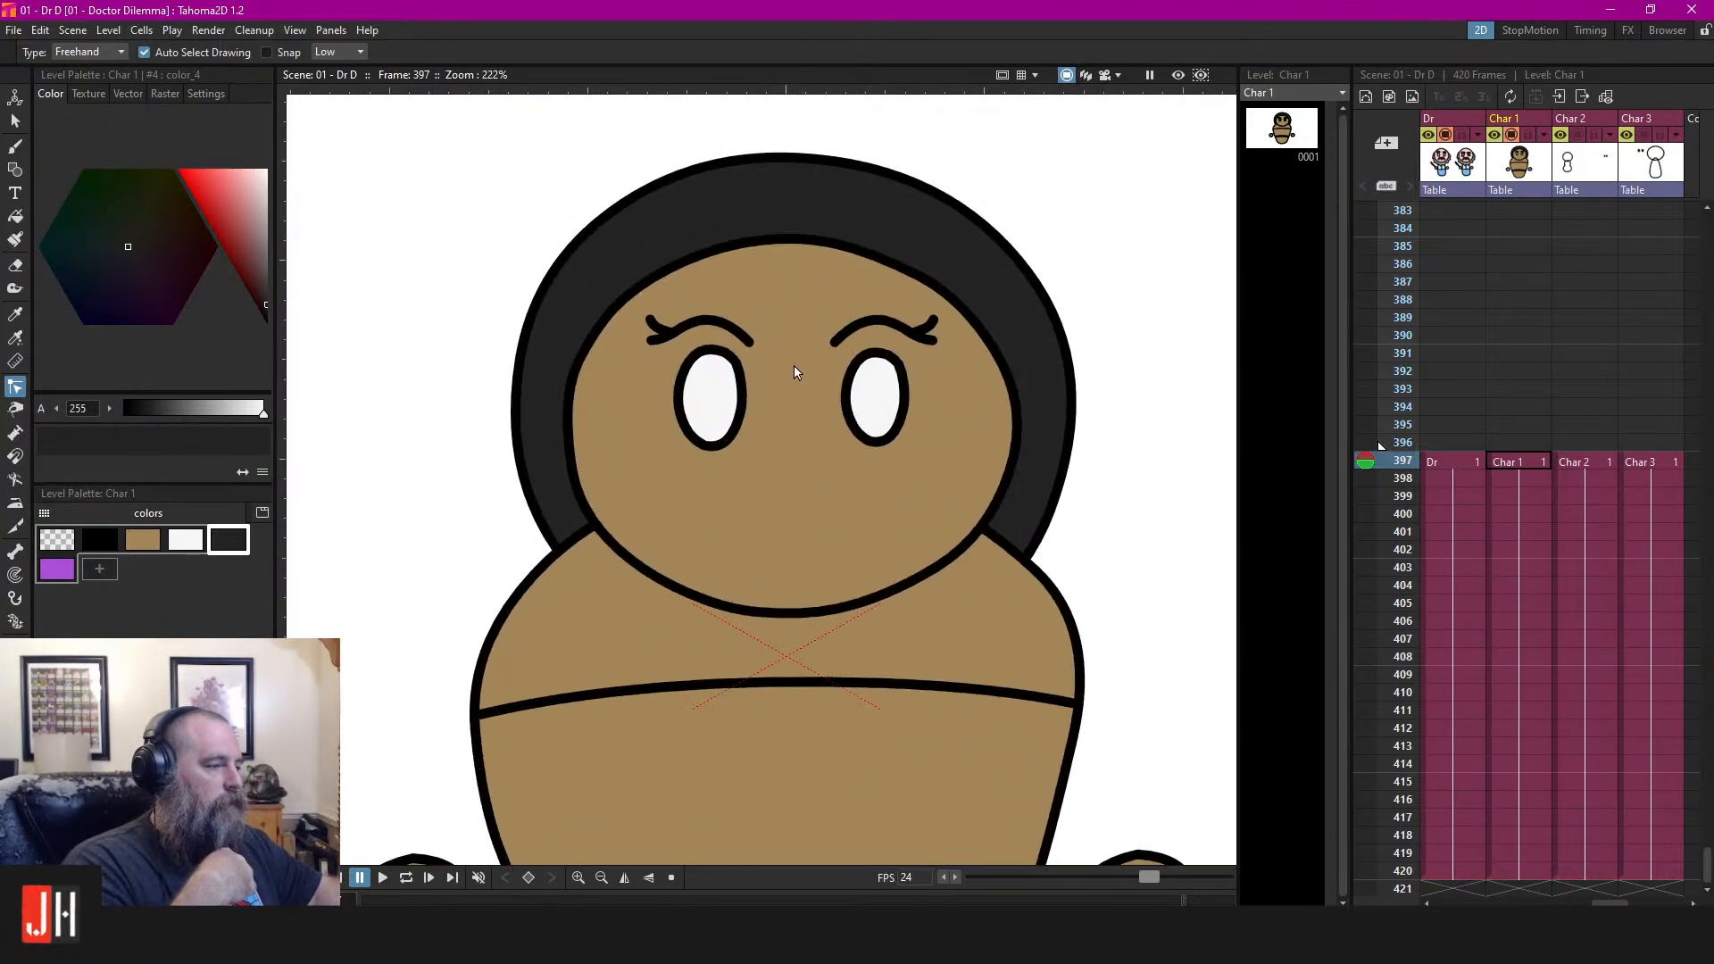
{"action": "scroll", "coordinate": [842, 474], "scroll_direction": "down", "scroll_amount": 2}
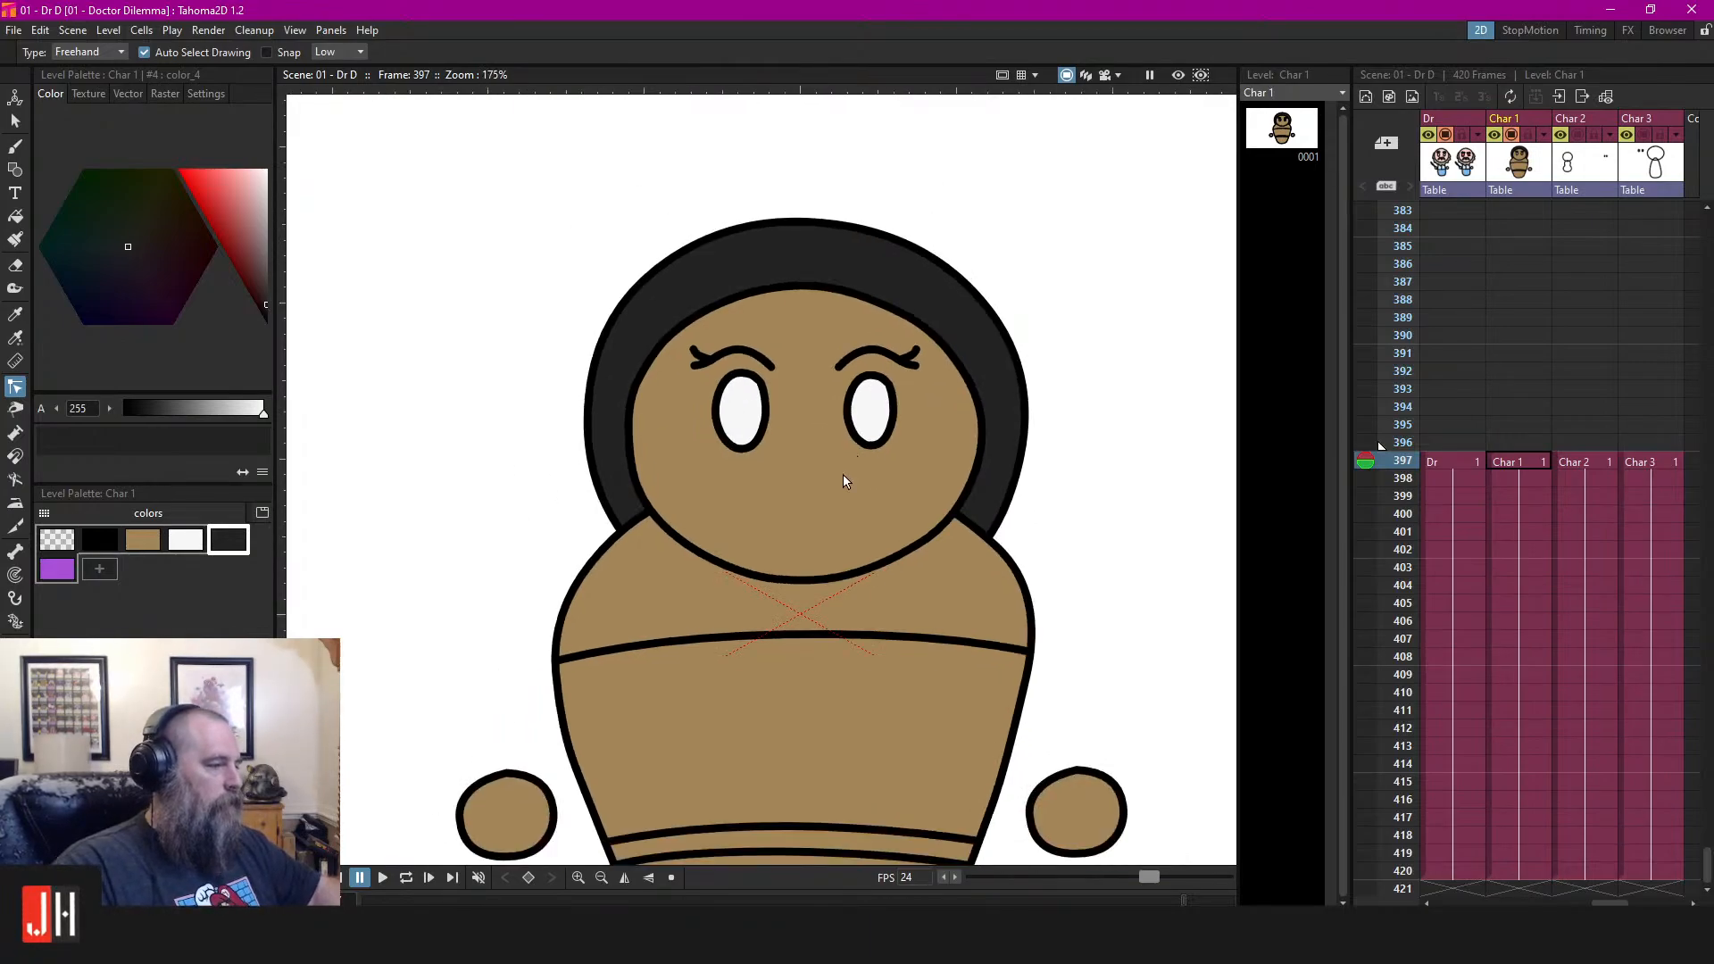
Draw Char 1's mouth with black color_1 brush strokes: a straight horizontal line and a short dash centred beneath it
{"action": "scroll", "coordinate": [837, 518], "scroll_direction": "up", "scroll_amount": 4}
{"action": "key", "text": "b"}
{"action": "scroll", "coordinate": [837, 518], "scroll_direction": "down", "scroll_amount": 3}
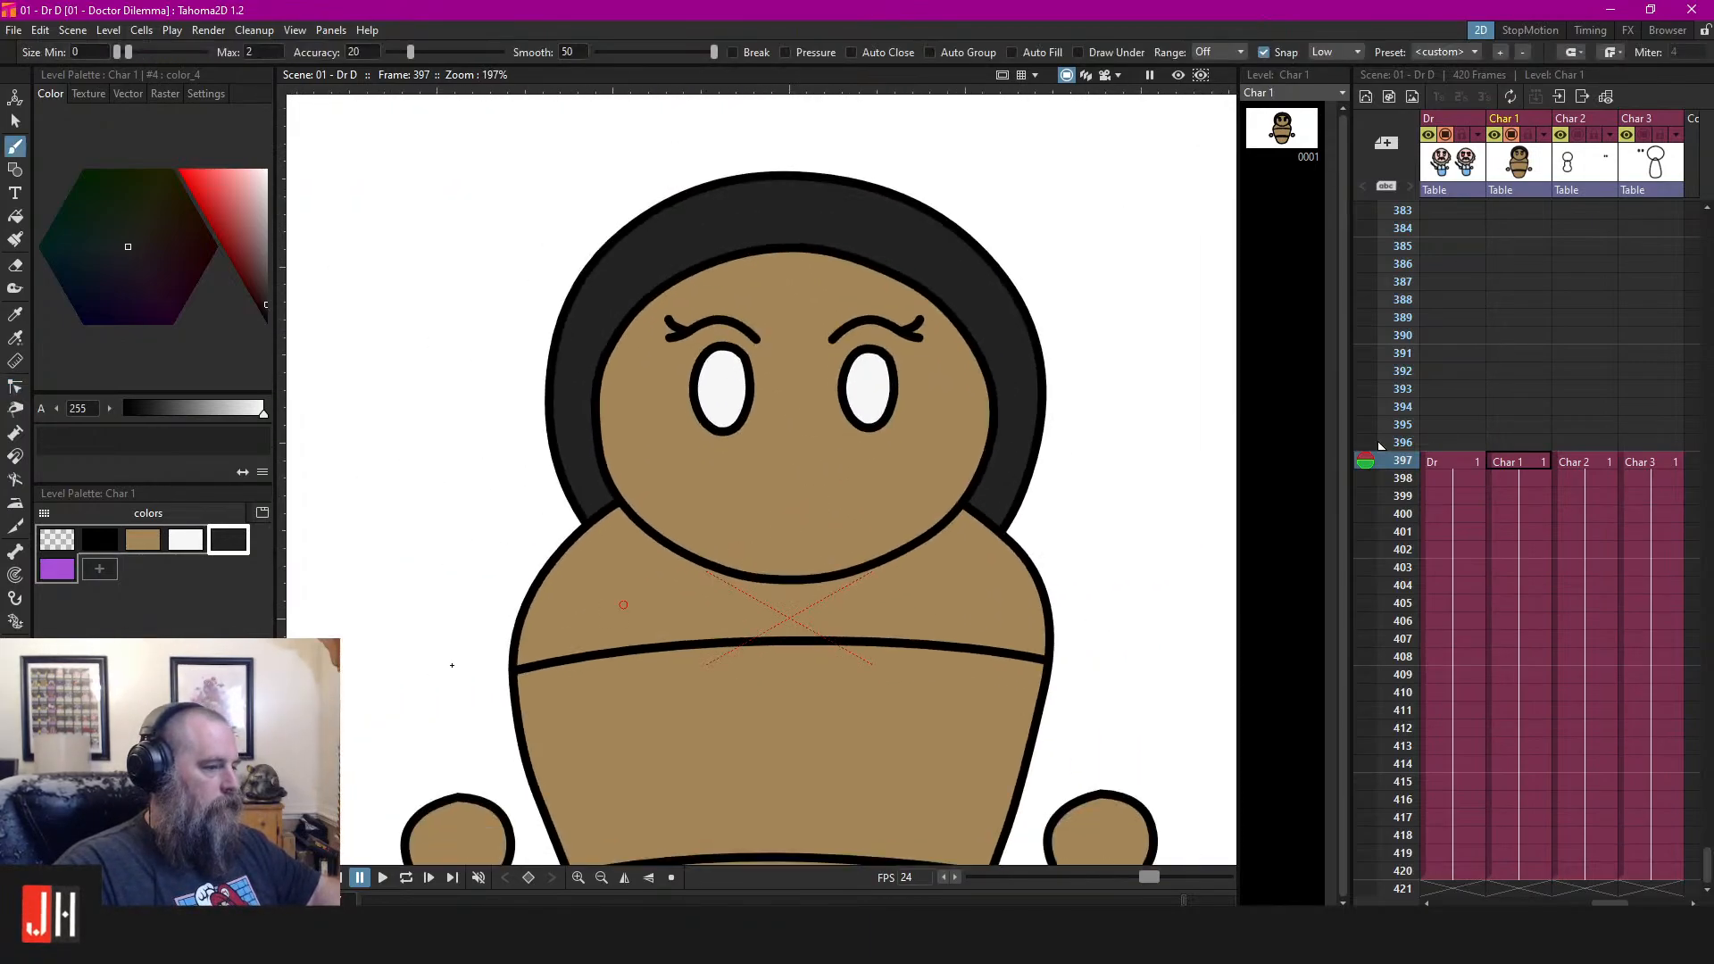
{"action": "left_click", "coordinate": [100, 540]}
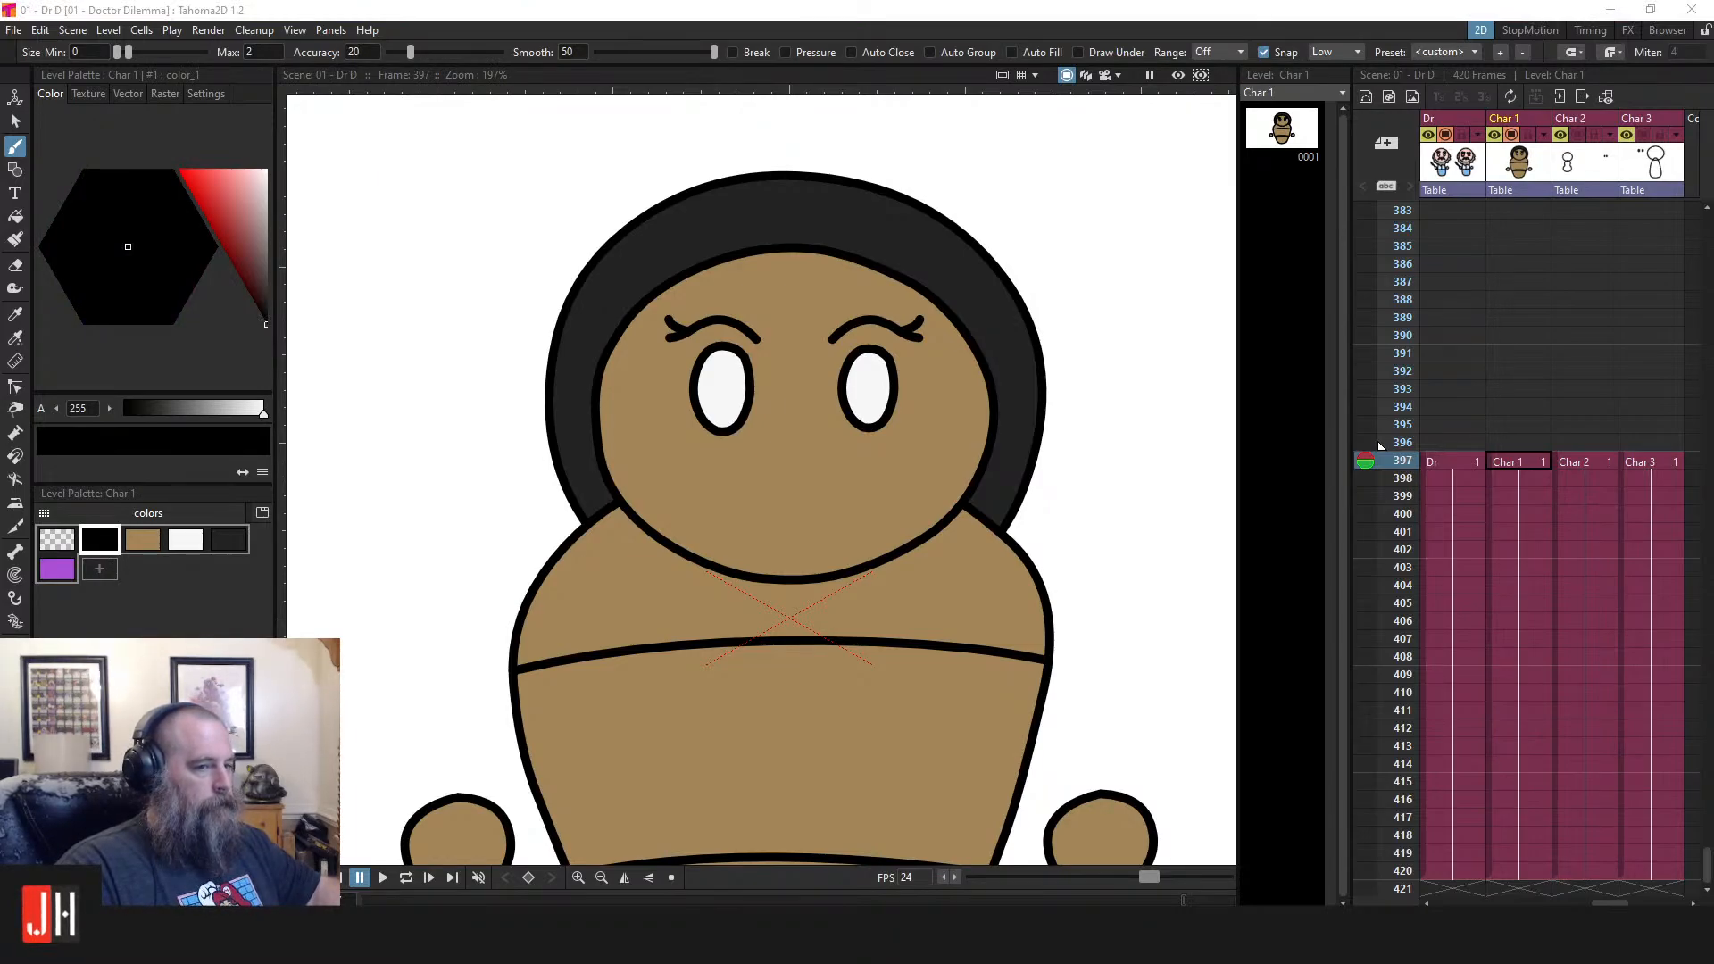
{"action": "scroll", "coordinate": [838, 466], "scroll_direction": "up", "scroll_amount": 4}
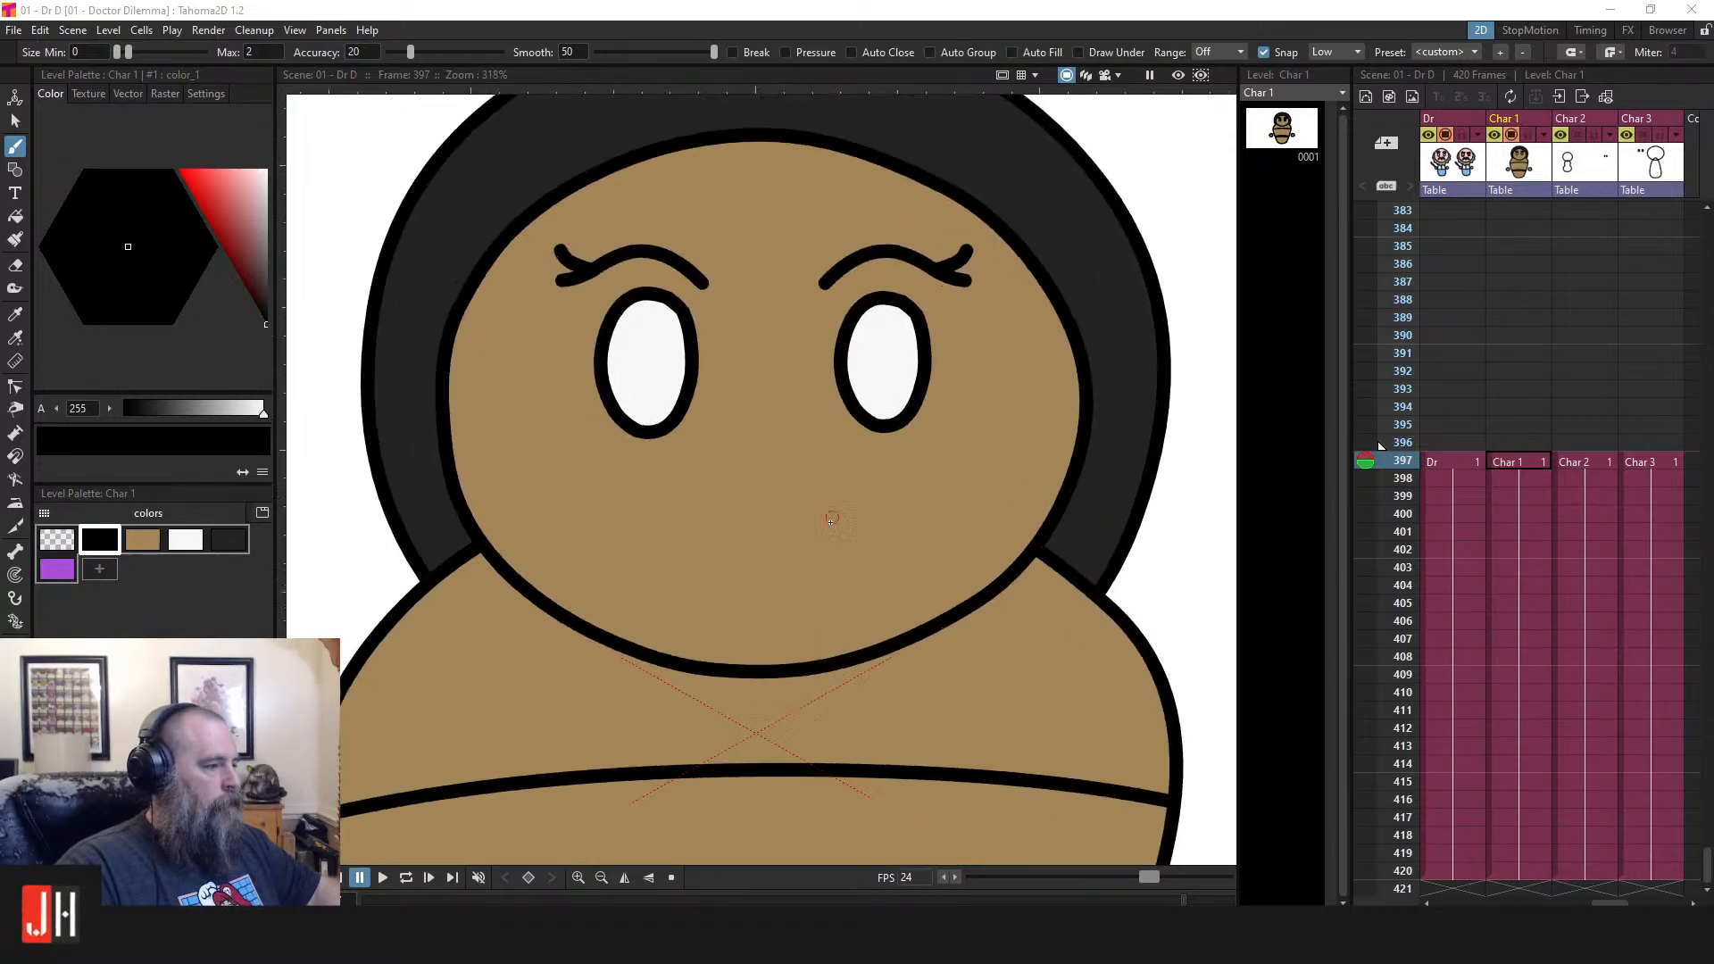
{"action": "left_click_drag", "start_coordinate": [625, 577], "coordinate": [878, 581]}
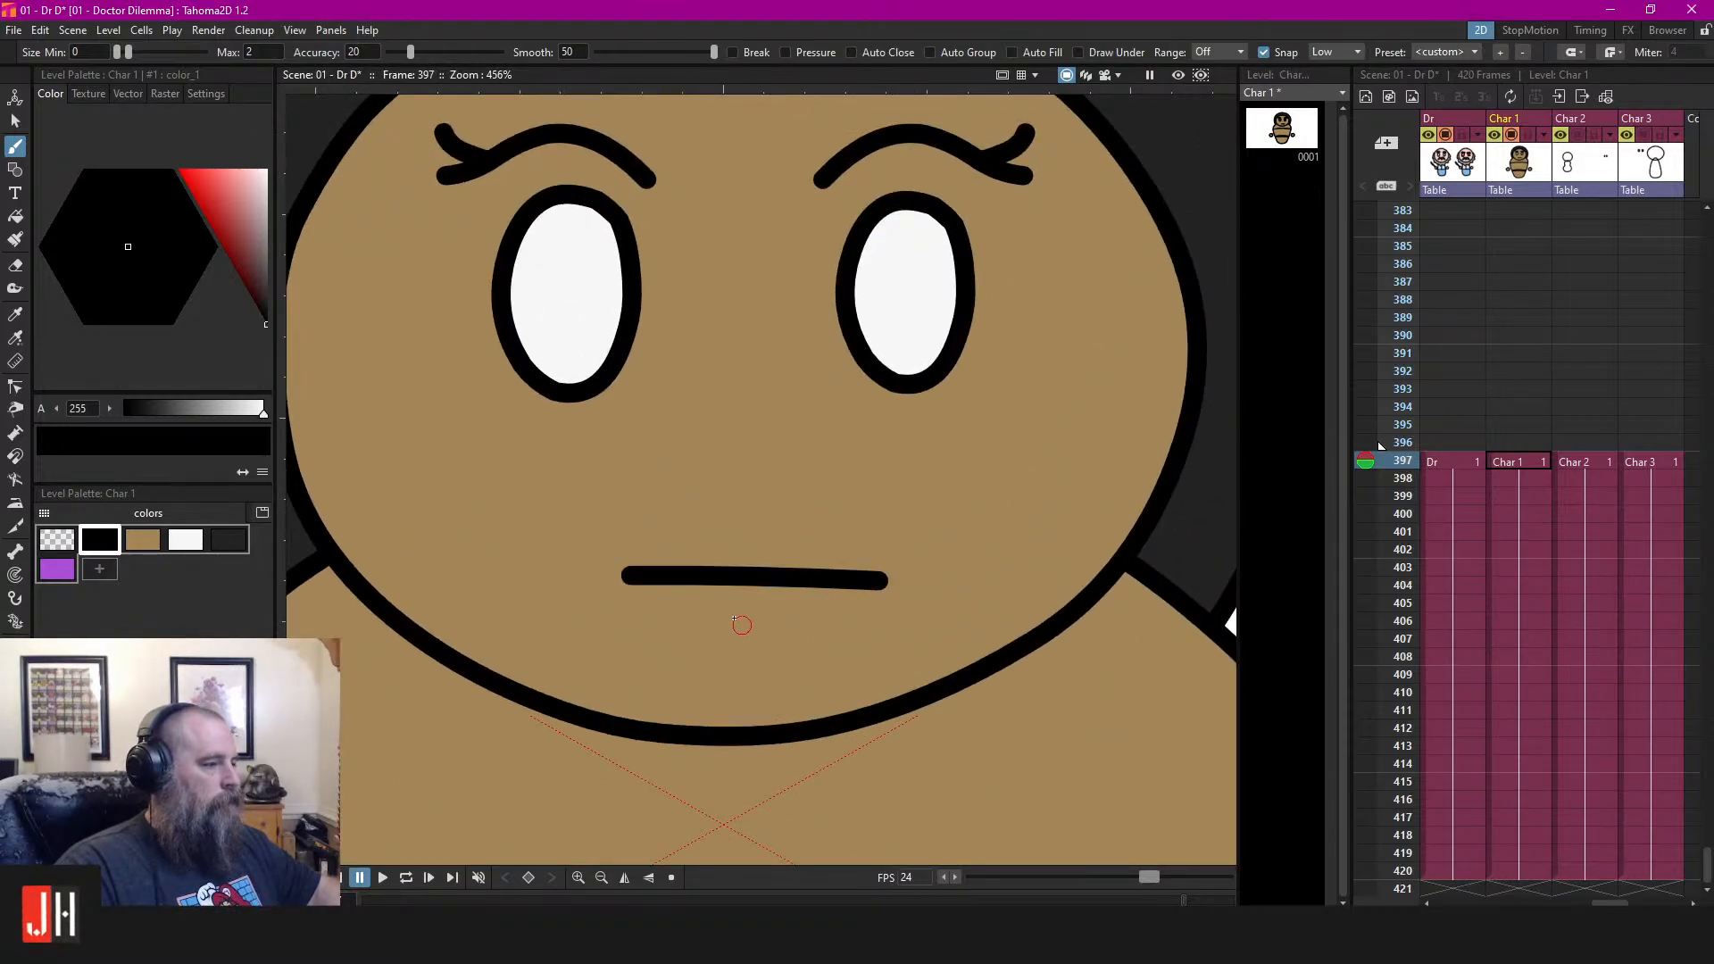
{"action": "key", "text": "ctrl+z"}
{"action": "left_click_drag", "start_coordinate": [612, 562], "coordinate": [833, 564]}
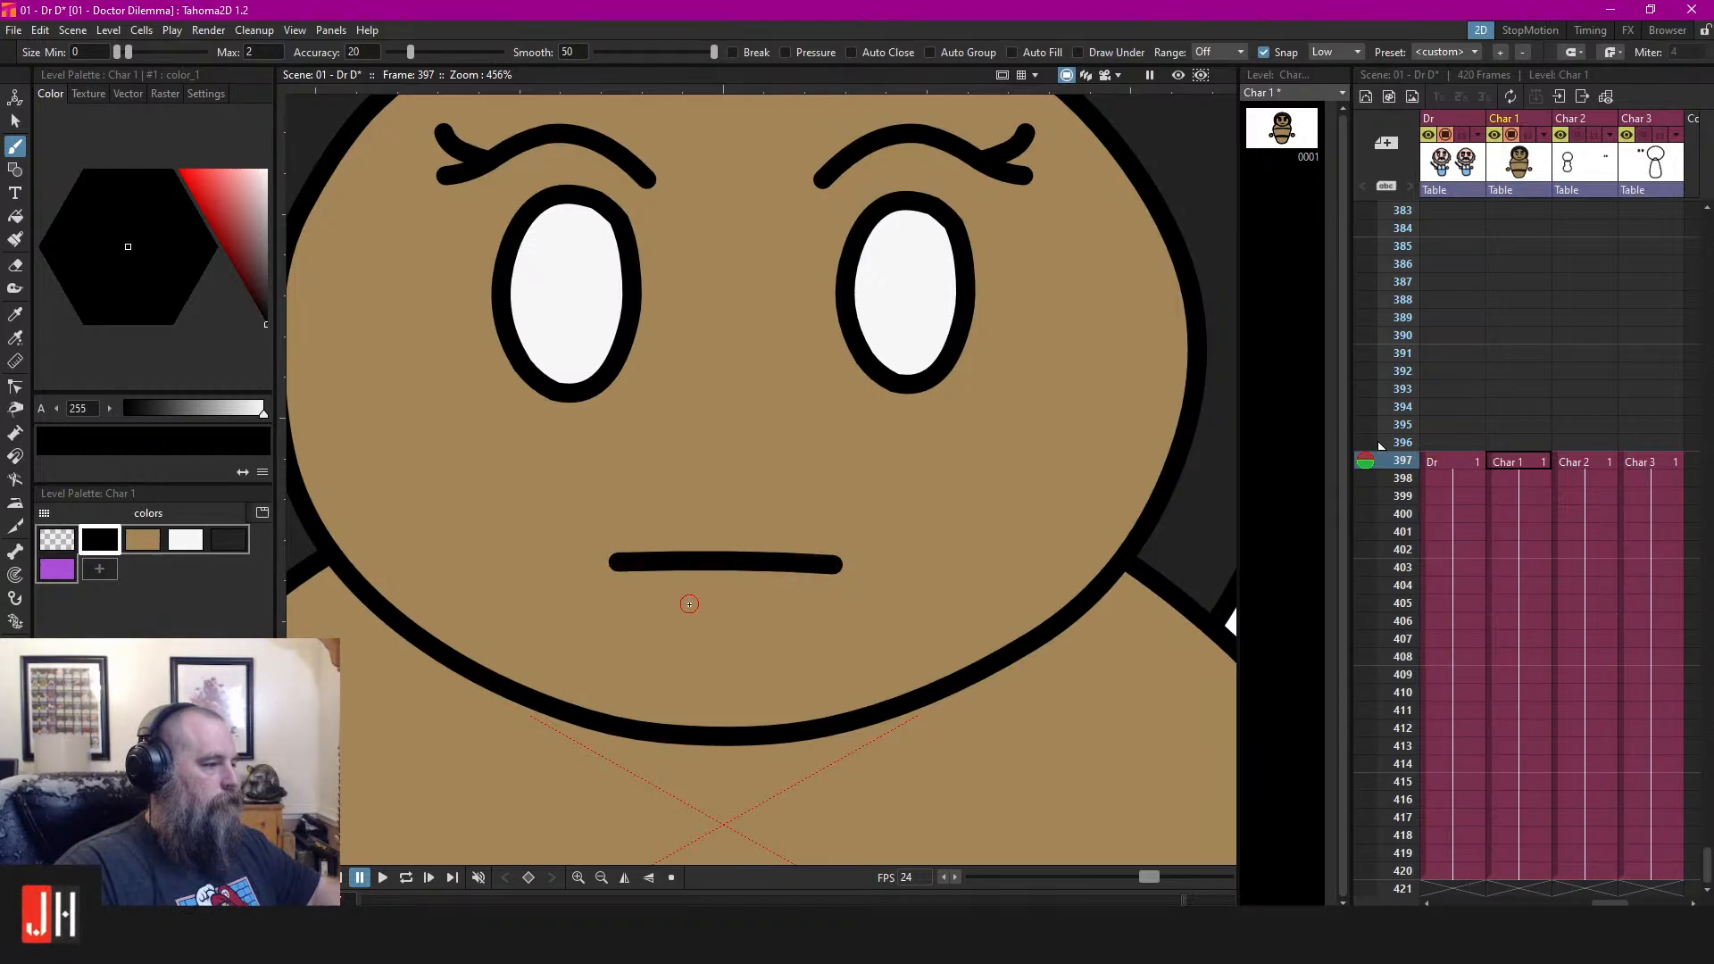
{"action": "left_click_drag", "start_coordinate": [683, 606], "coordinate": [745, 605]}
{"action": "scroll", "coordinate": [793, 601], "scroll_direction": "down", "scroll_amount": 6}
{"action": "scroll", "coordinate": [799, 585], "scroll_direction": "up", "scroll_amount": 5}
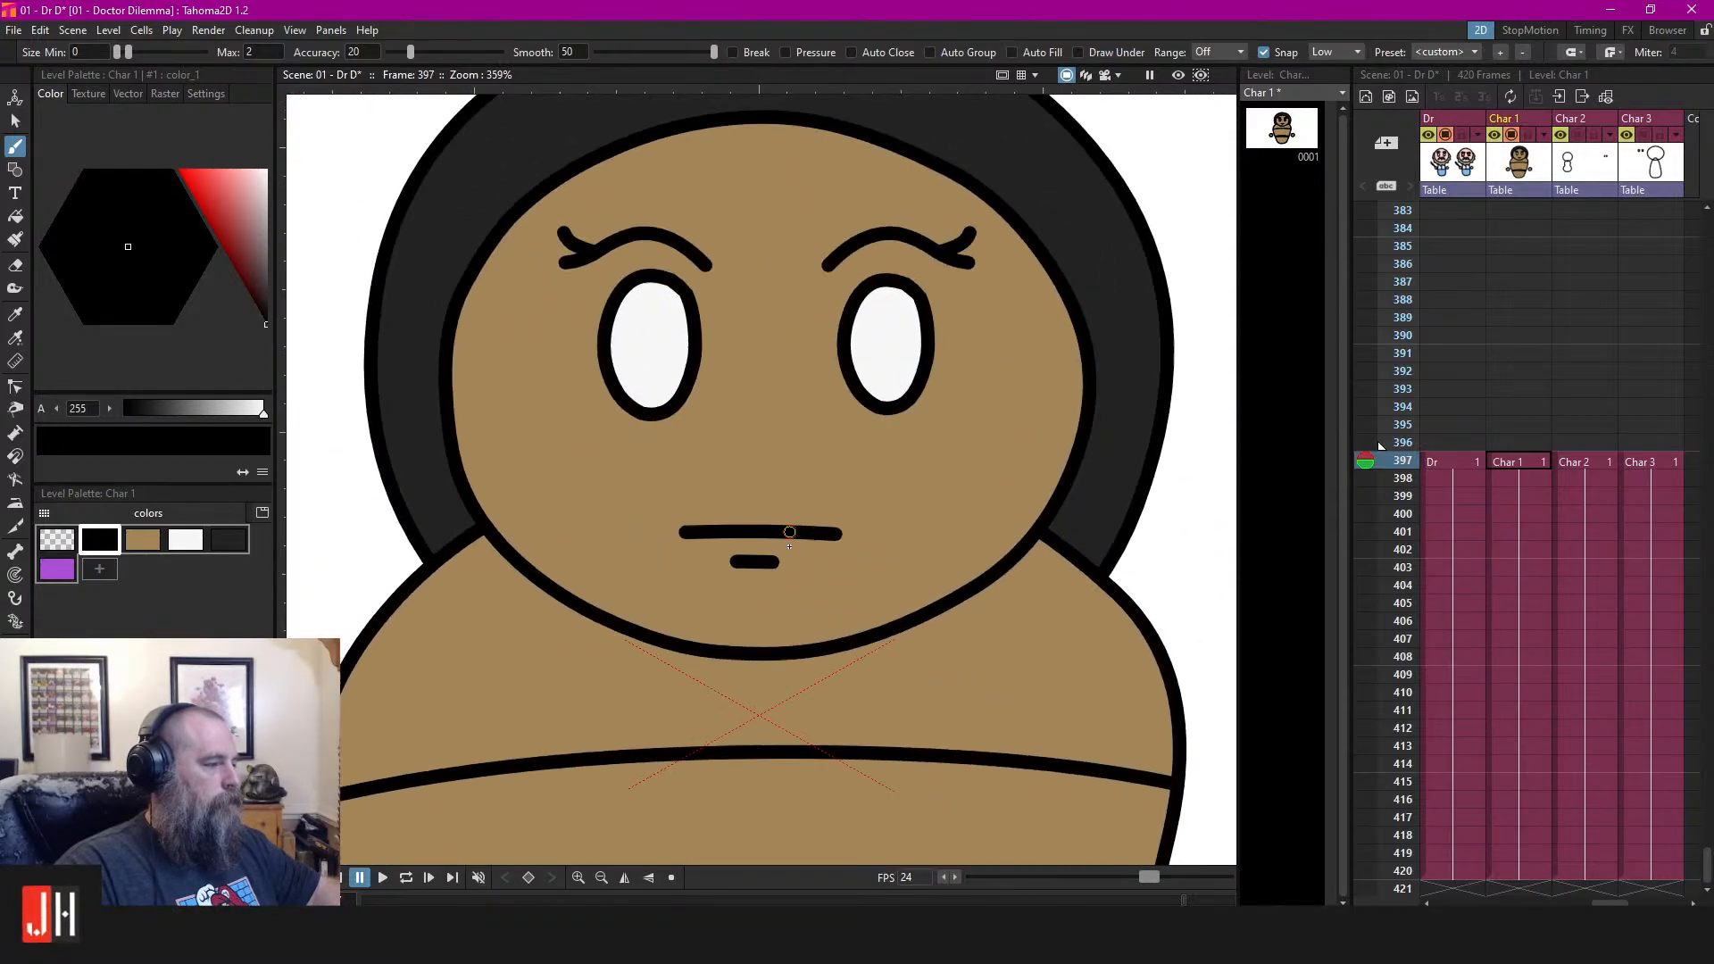
Move Char 1's two mouth lines slightly right and up and rotate them about 1.06° to centre and level them on the face
{"action": "key", "text": "s"}
{"action": "mouse_move", "coordinate": [621, 480]}
{"action": "left_mouse_down"}
{"action": "mouse_move", "coordinate": [774, 526]}
{"action": "mouse_move", "coordinate": [804, 518]}
{"action": "left_mouse_up"}
{"action": "scroll", "coordinate": [884, 511], "scroll_direction": "down", "scroll_amount": 5}
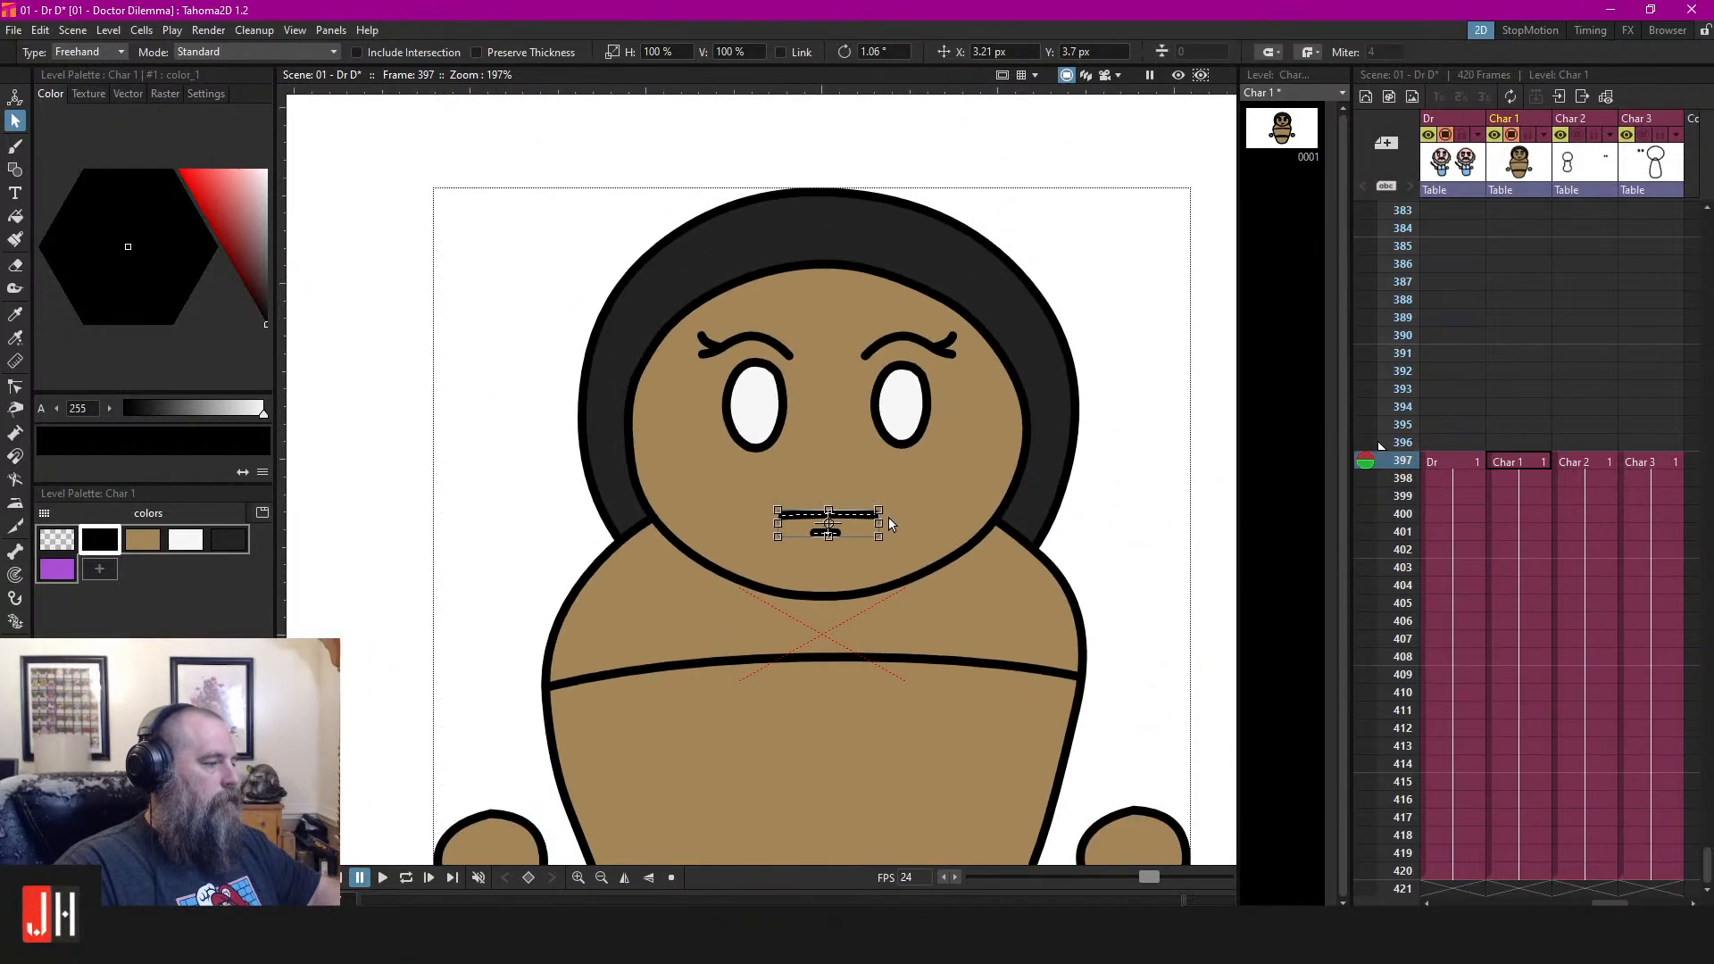
{"action": "left_click", "coordinate": [1090, 539]}
{"action": "scroll", "coordinate": [868, 500], "scroll_direction": "up", "scroll_amount": 5}
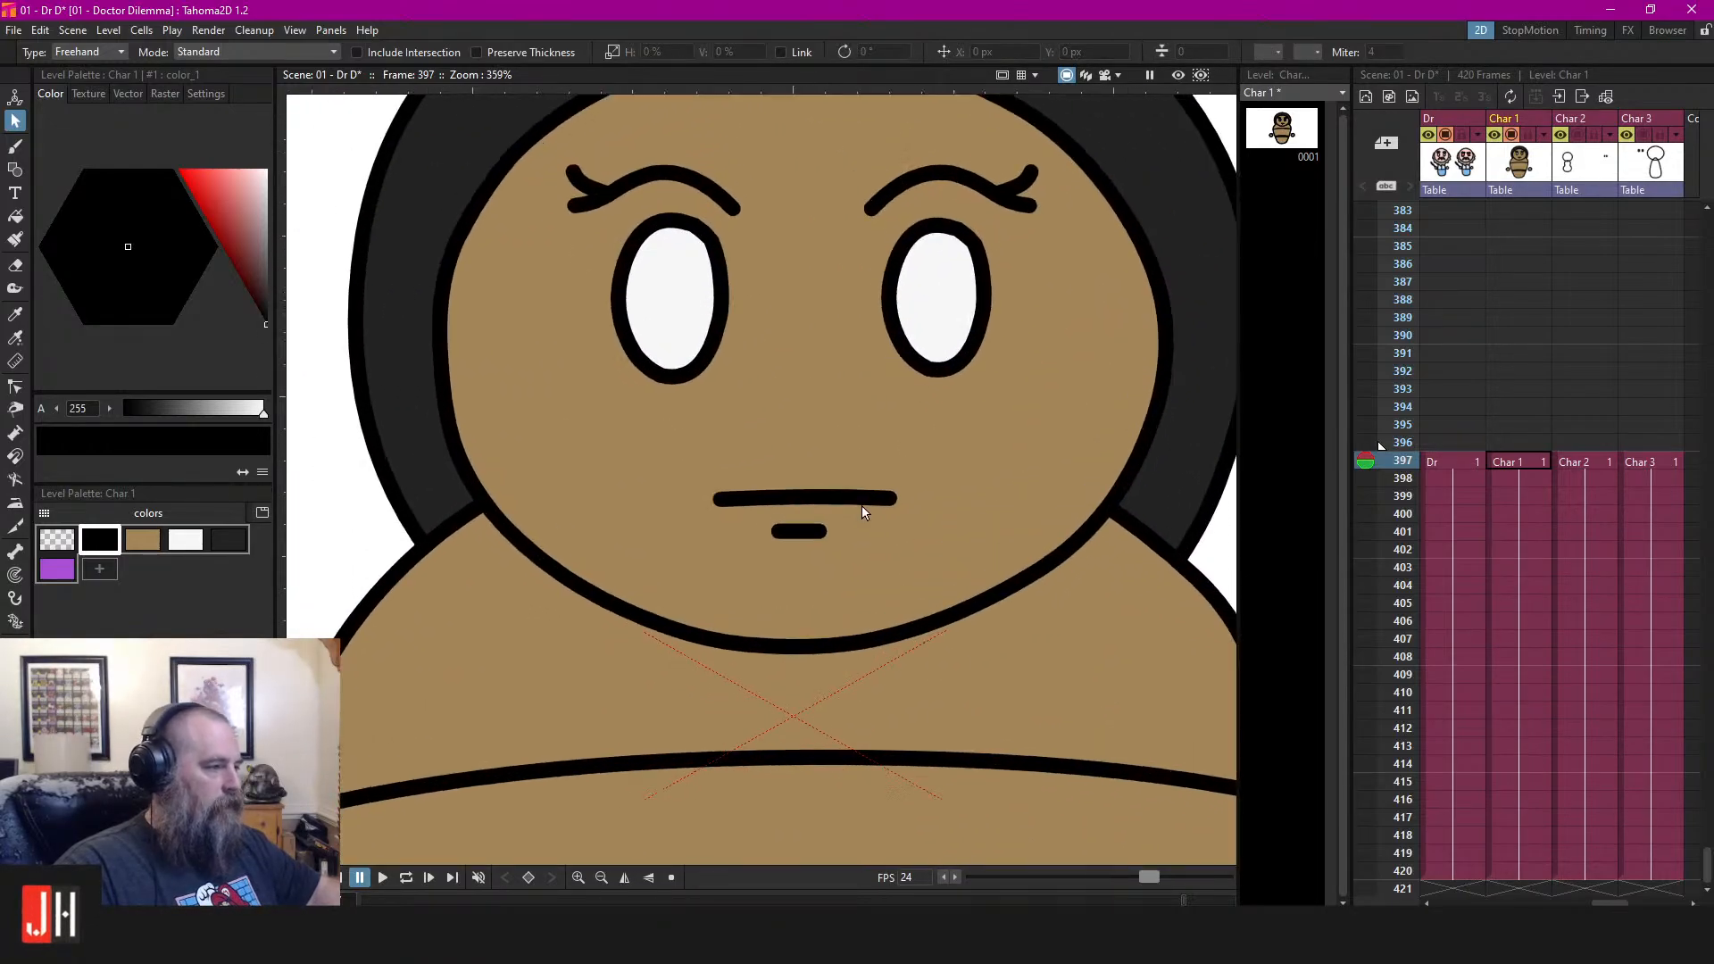
{"action": "scroll", "coordinate": [860, 505], "scroll_direction": "down", "scroll_amount": 2}
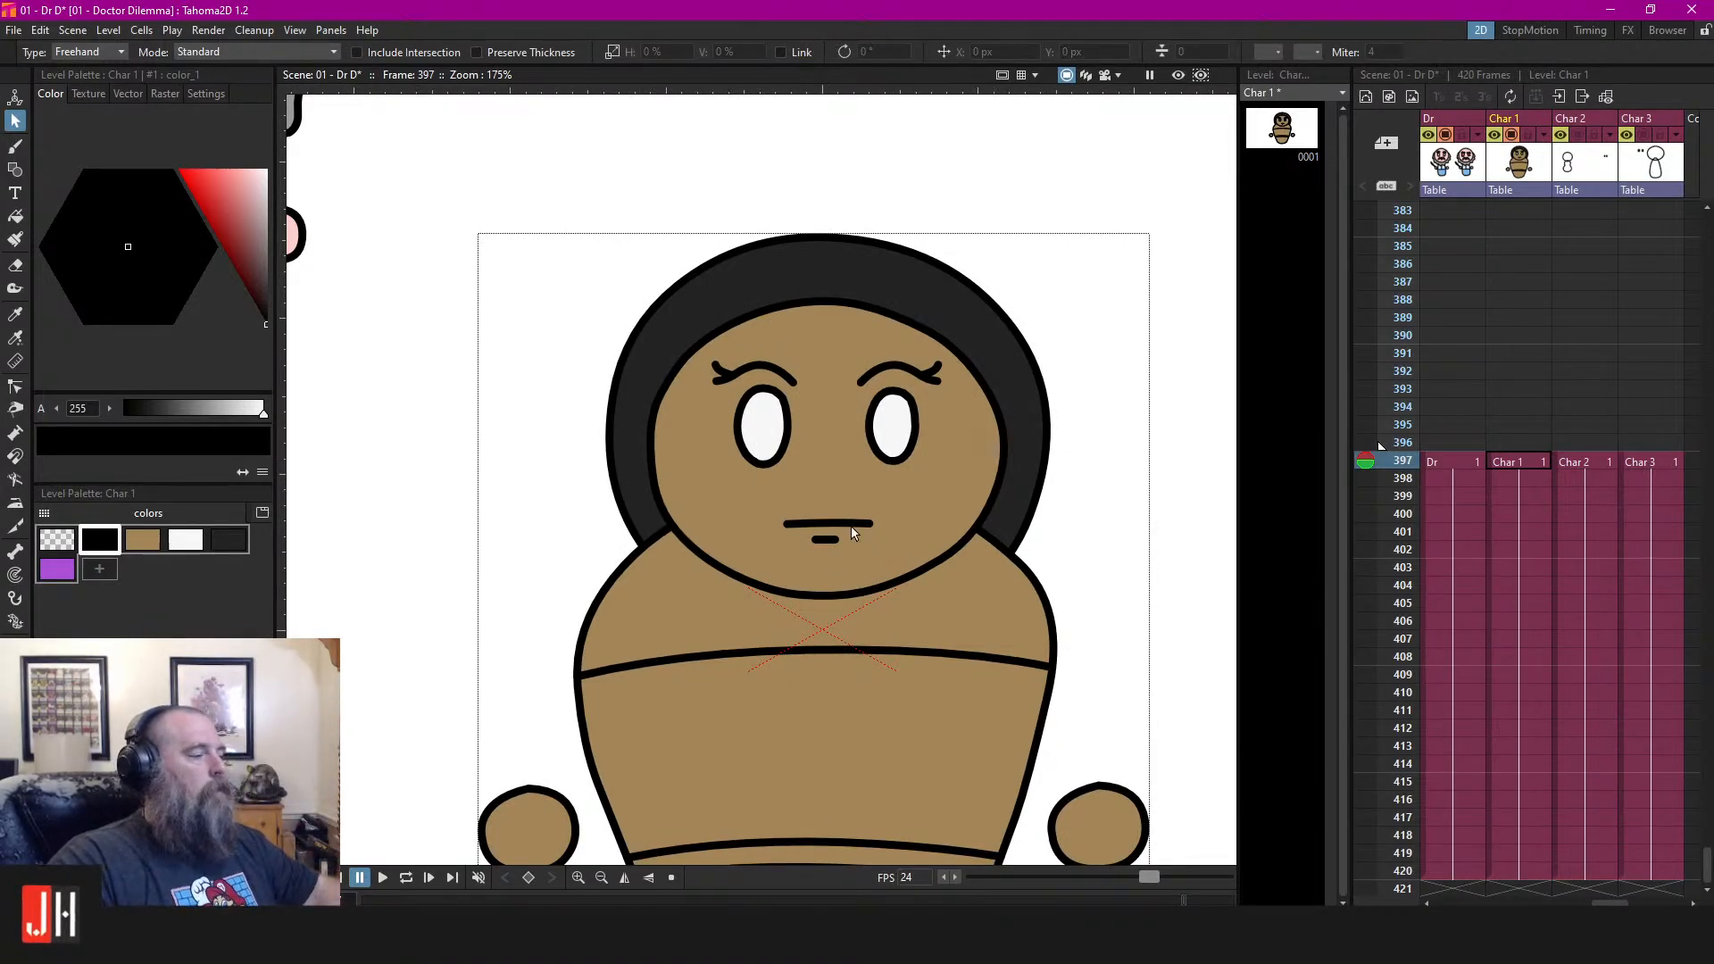
Nudge the short dash beneath Char 1's mouth slightly left and up so it sits centred below the mouth line
{"action": "scroll", "coordinate": [850, 527], "scroll_direction": "up", "scroll_amount": 6}
{"action": "left_click", "coordinate": [909, 475]}
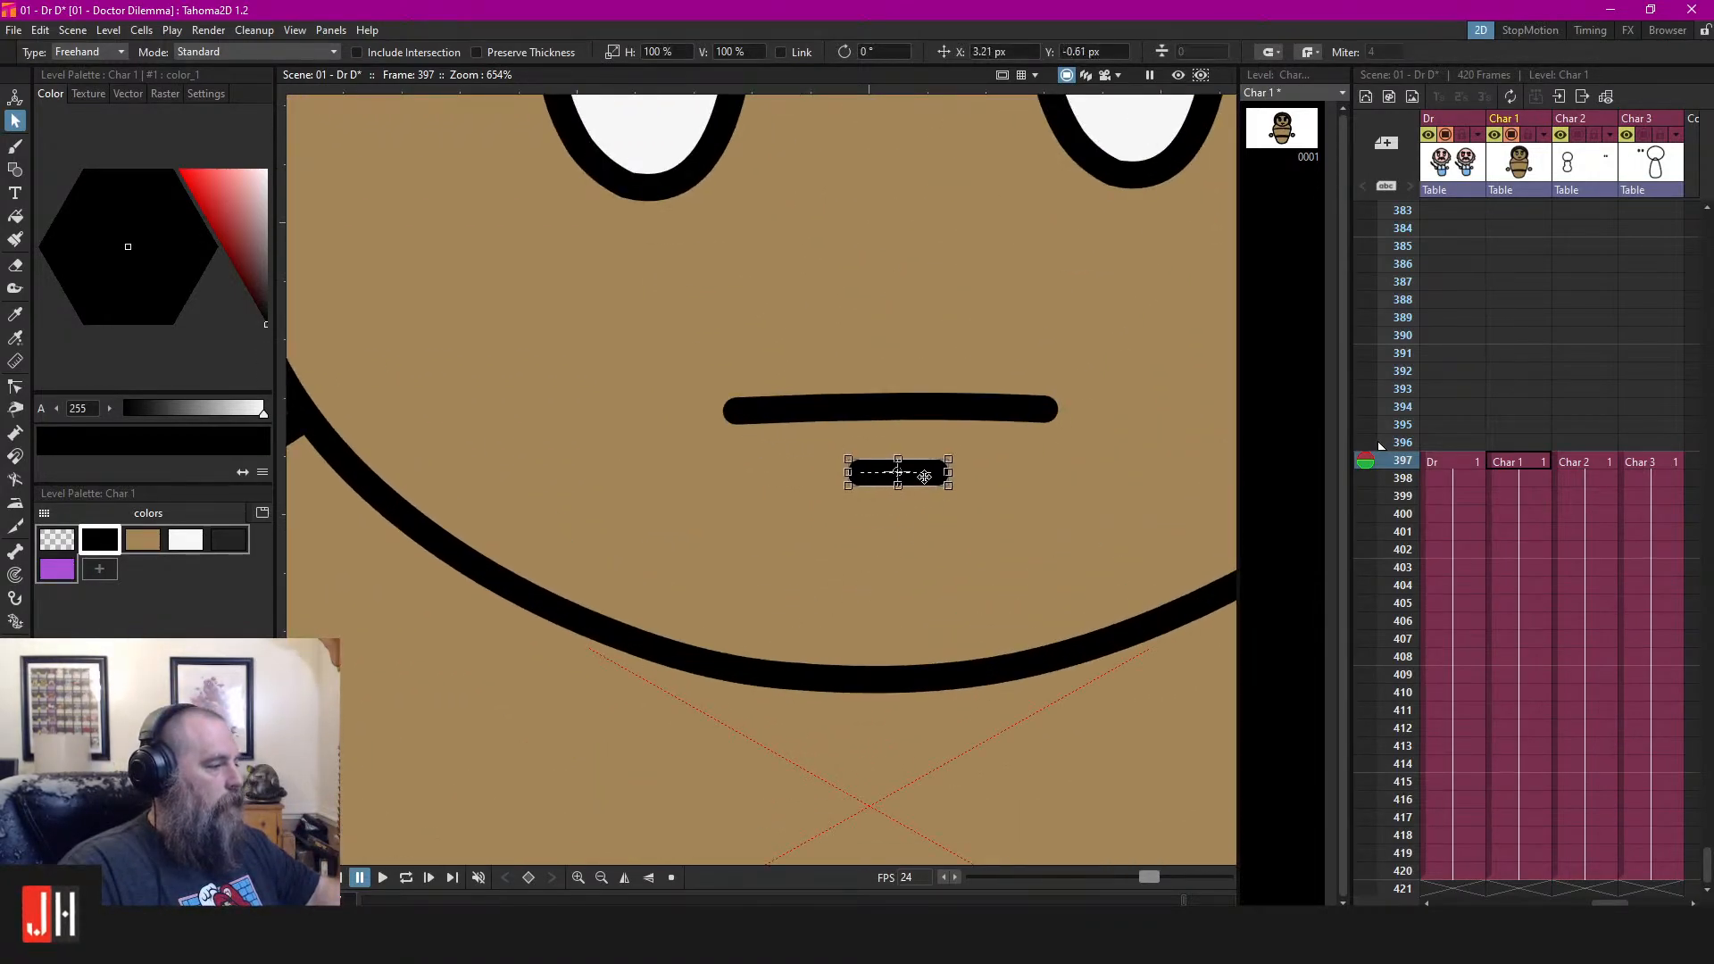
{"action": "left_click_drag", "start_coordinate": [925, 476], "coordinate": [914, 473]}
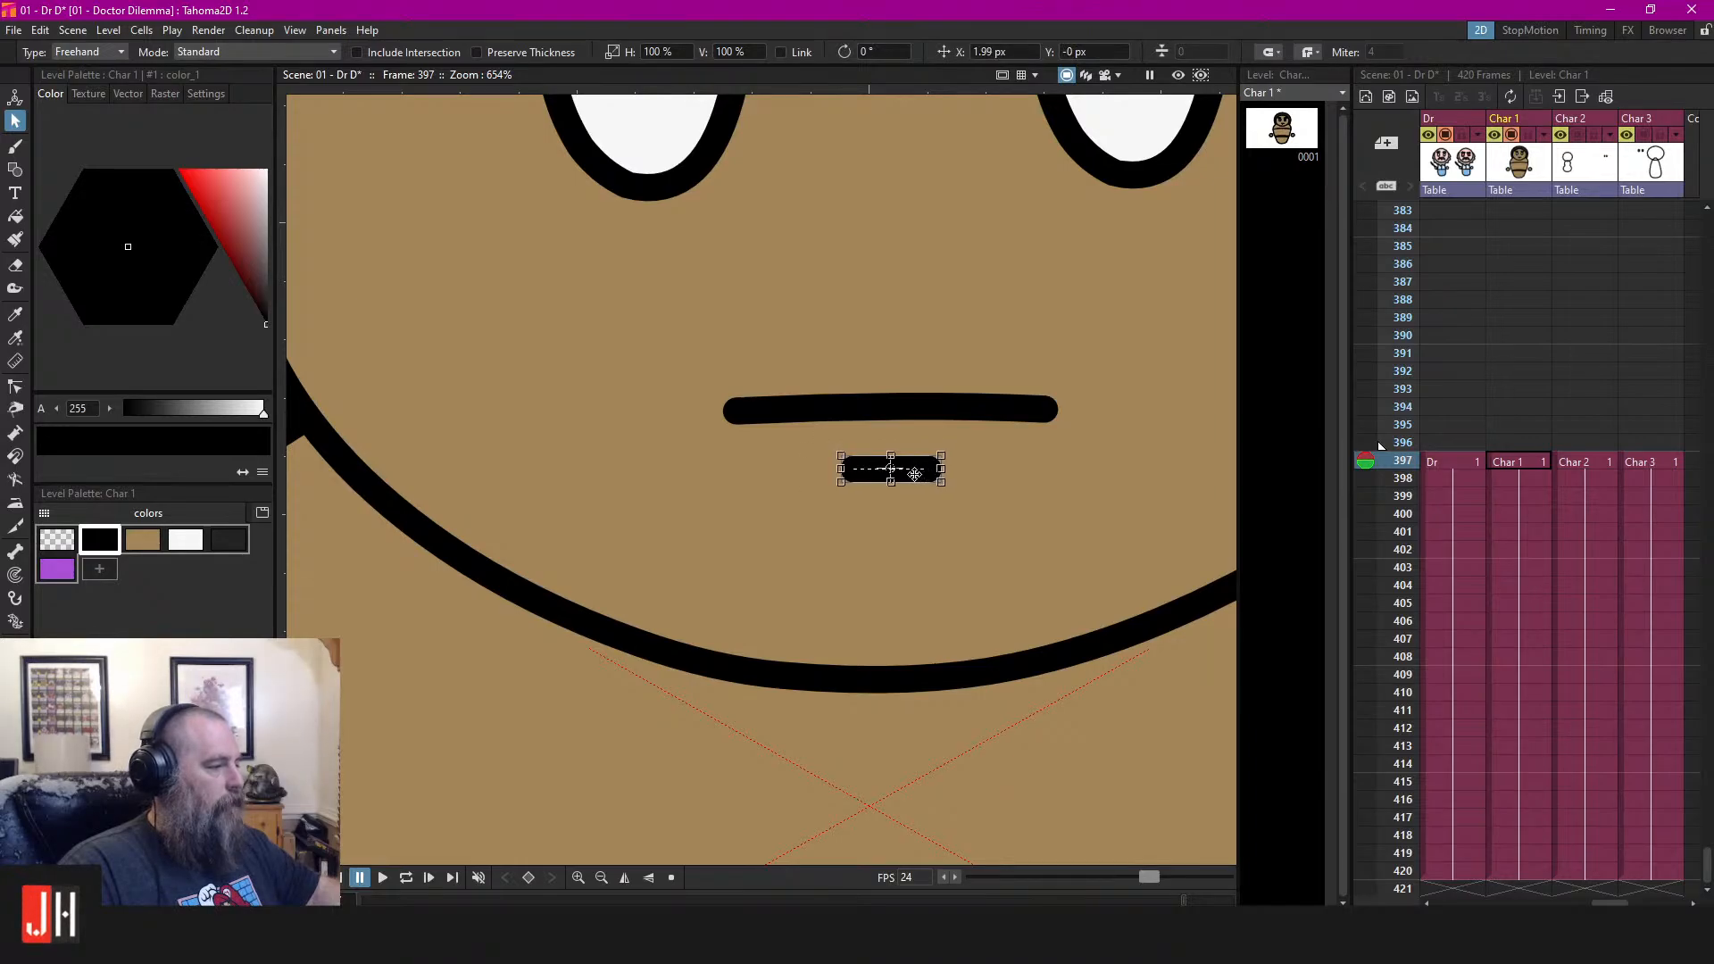
{"action": "scroll", "coordinate": [921, 483], "scroll_direction": "down", "scroll_amount": 11}
{"action": "left_click", "coordinate": [1191, 424]}
{"action": "scroll", "coordinate": [1190, 423], "scroll_direction": "down", "scroll_amount": 1}
{"action": "left_click_drag", "start_coordinate": [1040, 437], "coordinate": [957, 456]}
{"action": "scroll", "coordinate": [935, 466], "scroll_direction": "up", "scroll_amount": 4}
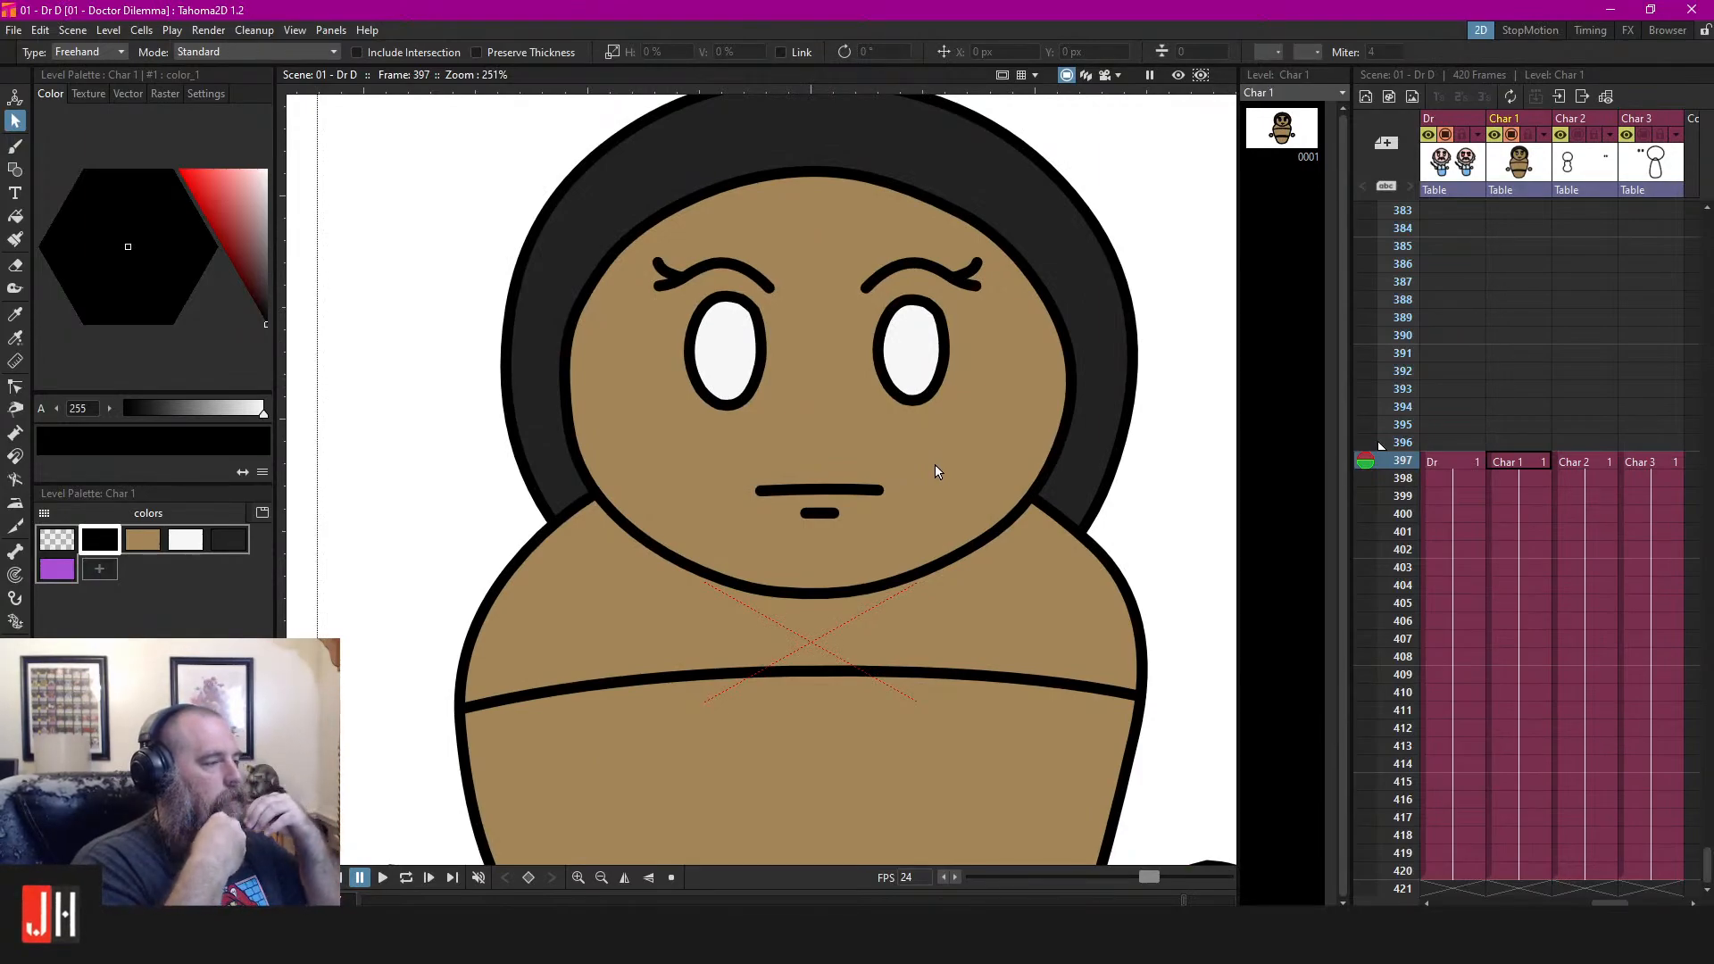
{"action": "scroll", "coordinate": [884, 469], "scroll_direction": "down", "scroll_amount": 3}
{"action": "scroll", "coordinate": [859, 513], "scroll_direction": "down", "scroll_amount": 2}
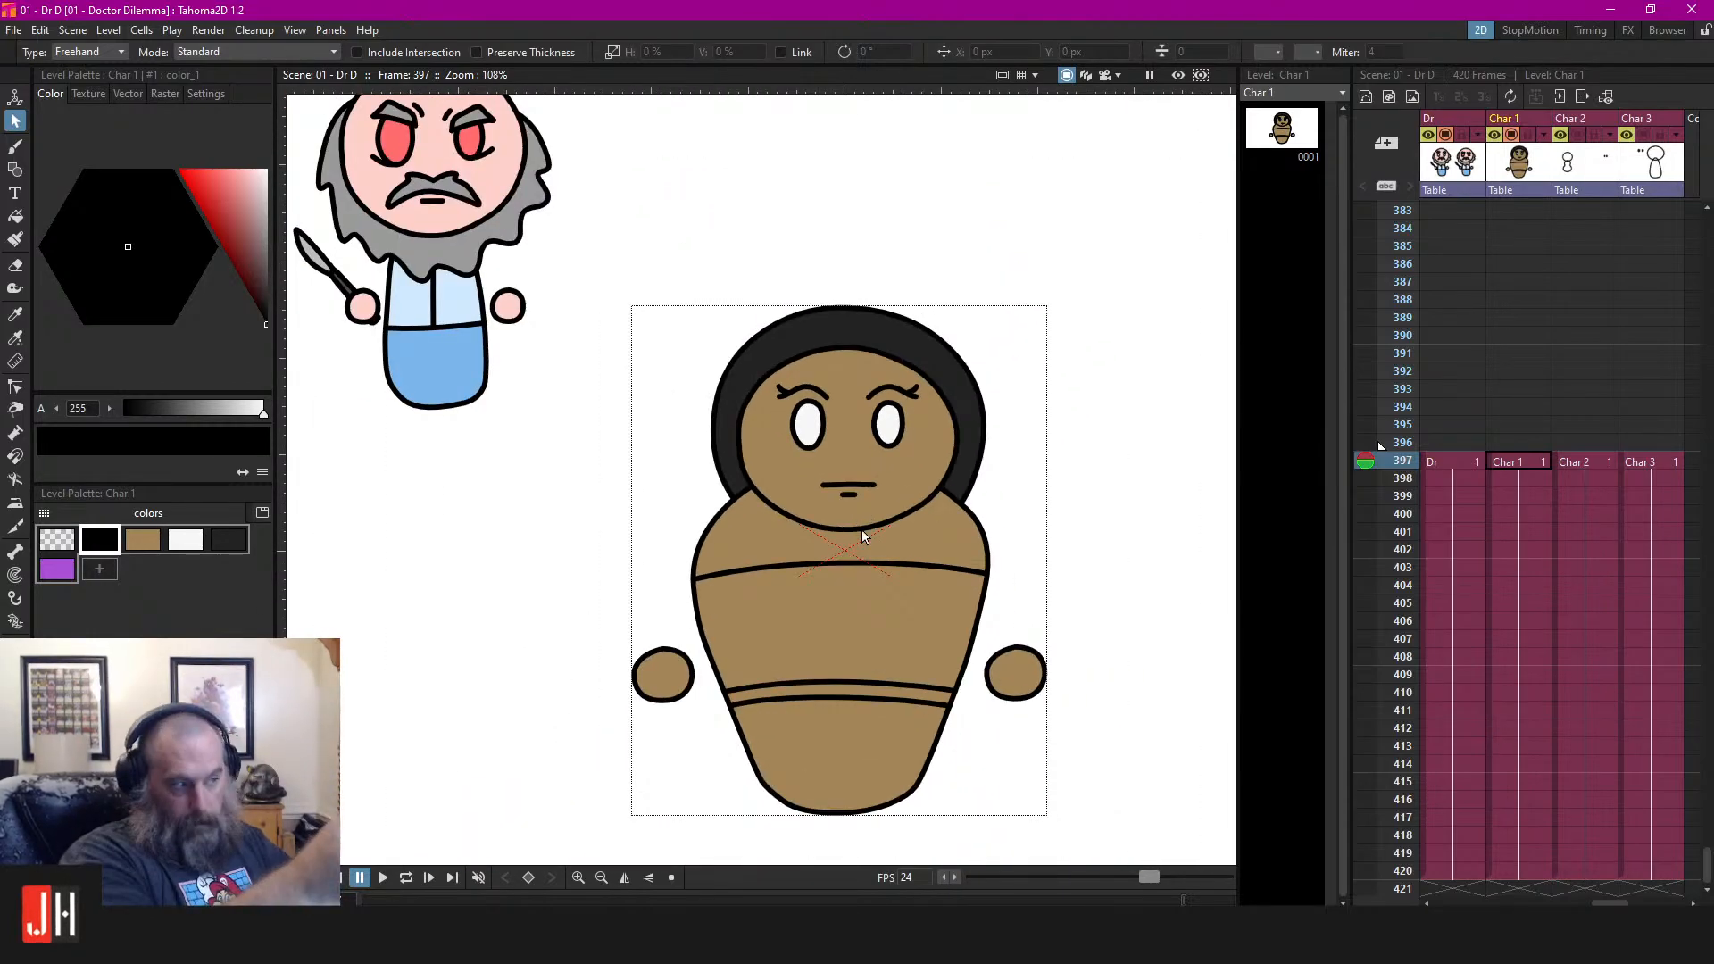
Move the upper-left control point of Char 1's hair outline slightly outward with the Control Point Editor
{"action": "scroll", "coordinate": [819, 280], "scroll_direction": "up", "scroll_amount": 4}
{"action": "key", "text": "c"}
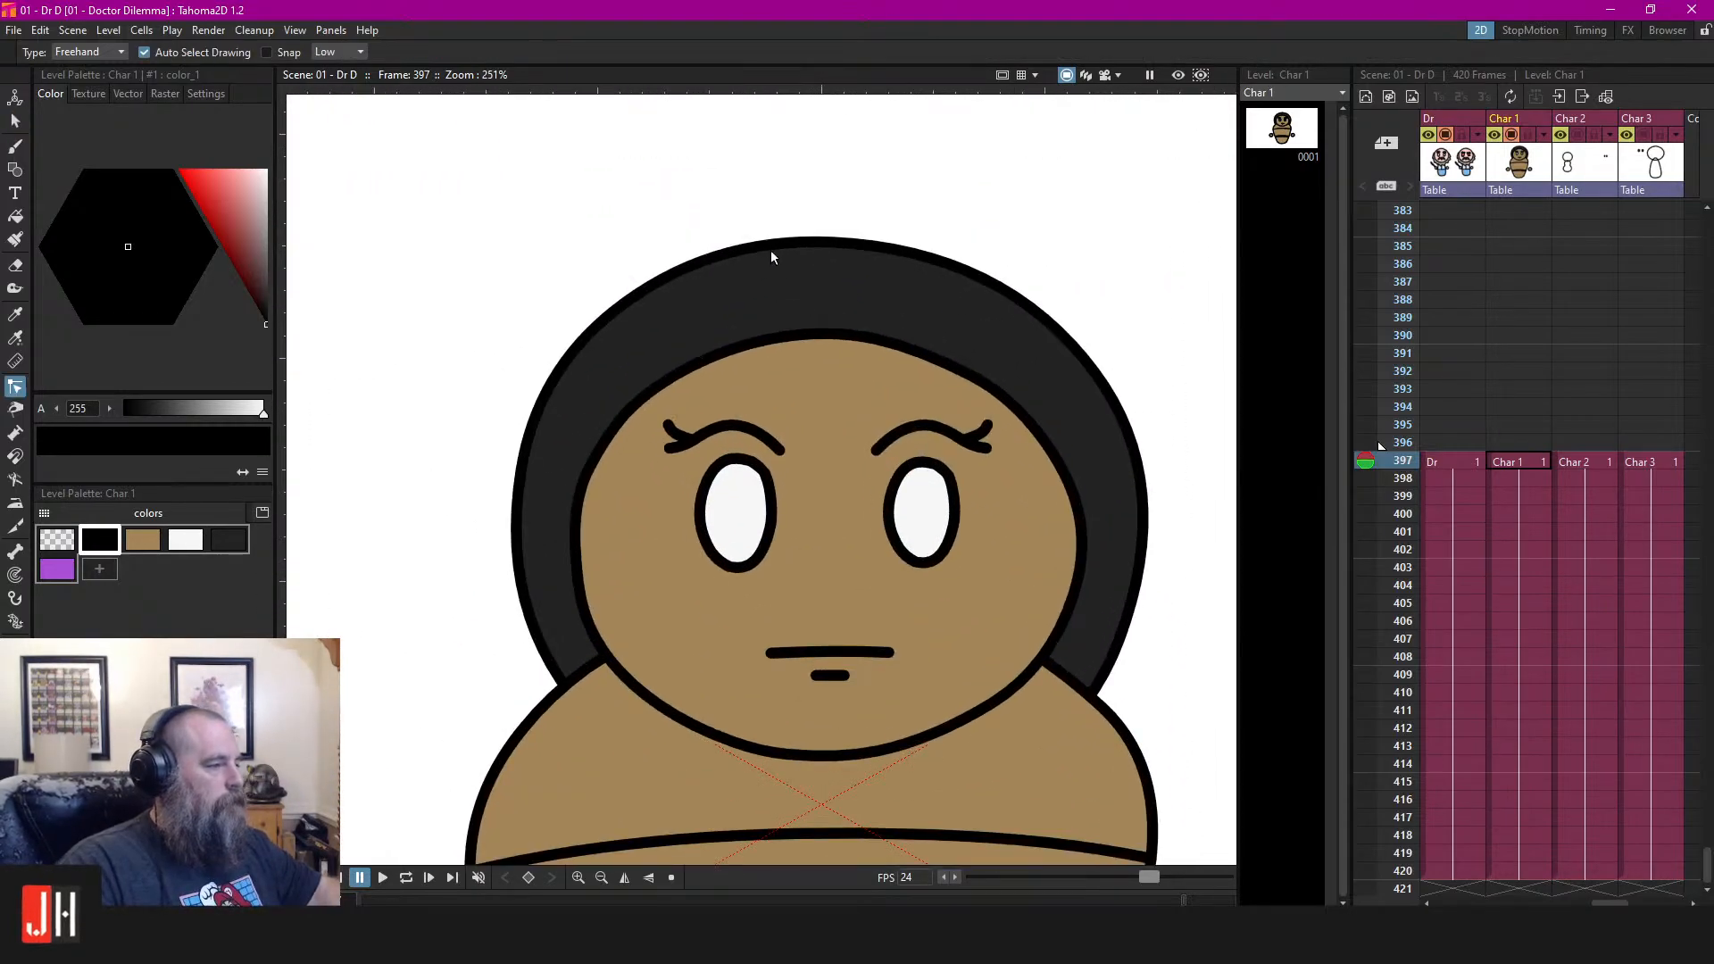
{"action": "left_click", "coordinate": [769, 251]}
{"action": "left_click", "coordinate": [614, 313]}
{"action": "left_click_drag", "start_coordinate": [614, 314], "coordinate": [610, 312]}
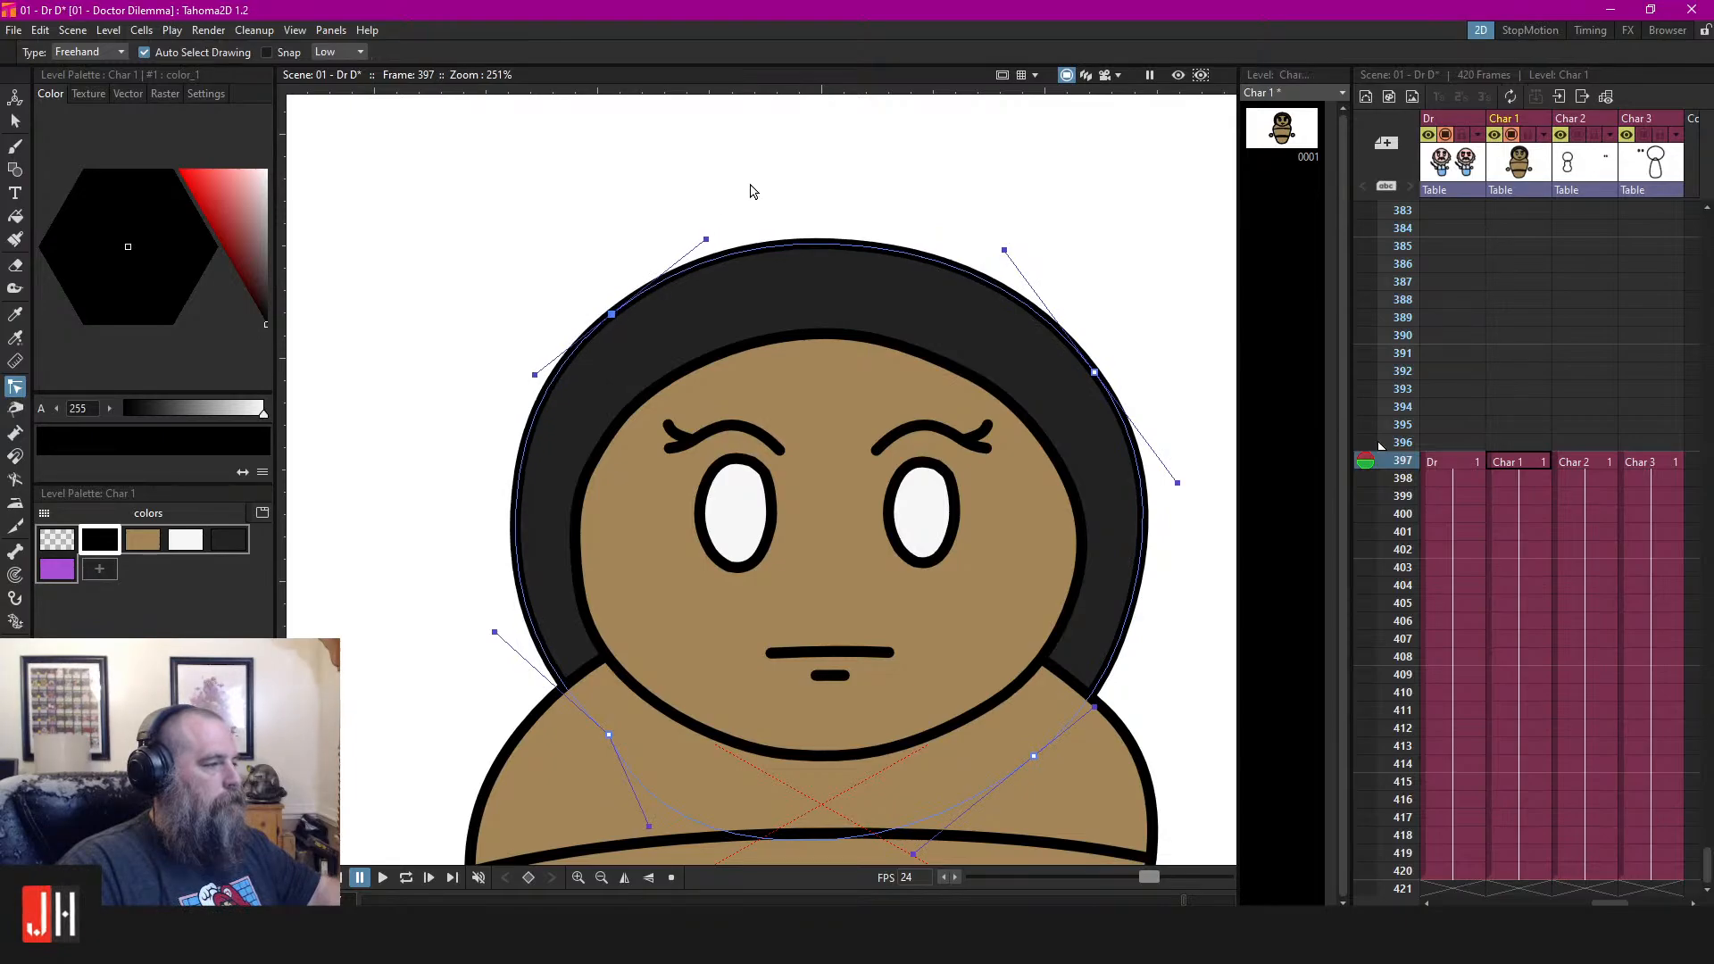
{"action": "left_click", "coordinate": [750, 188]}
{"action": "scroll", "coordinate": [854, 270], "scroll_direction": "down", "scroll_amount": 12}
{"action": "scroll", "coordinate": [907, 488], "scroll_direction": "up", "scroll_amount": 3}
{"action": "scroll", "coordinate": [906, 486], "scroll_direction": "up", "scroll_amount": 2}
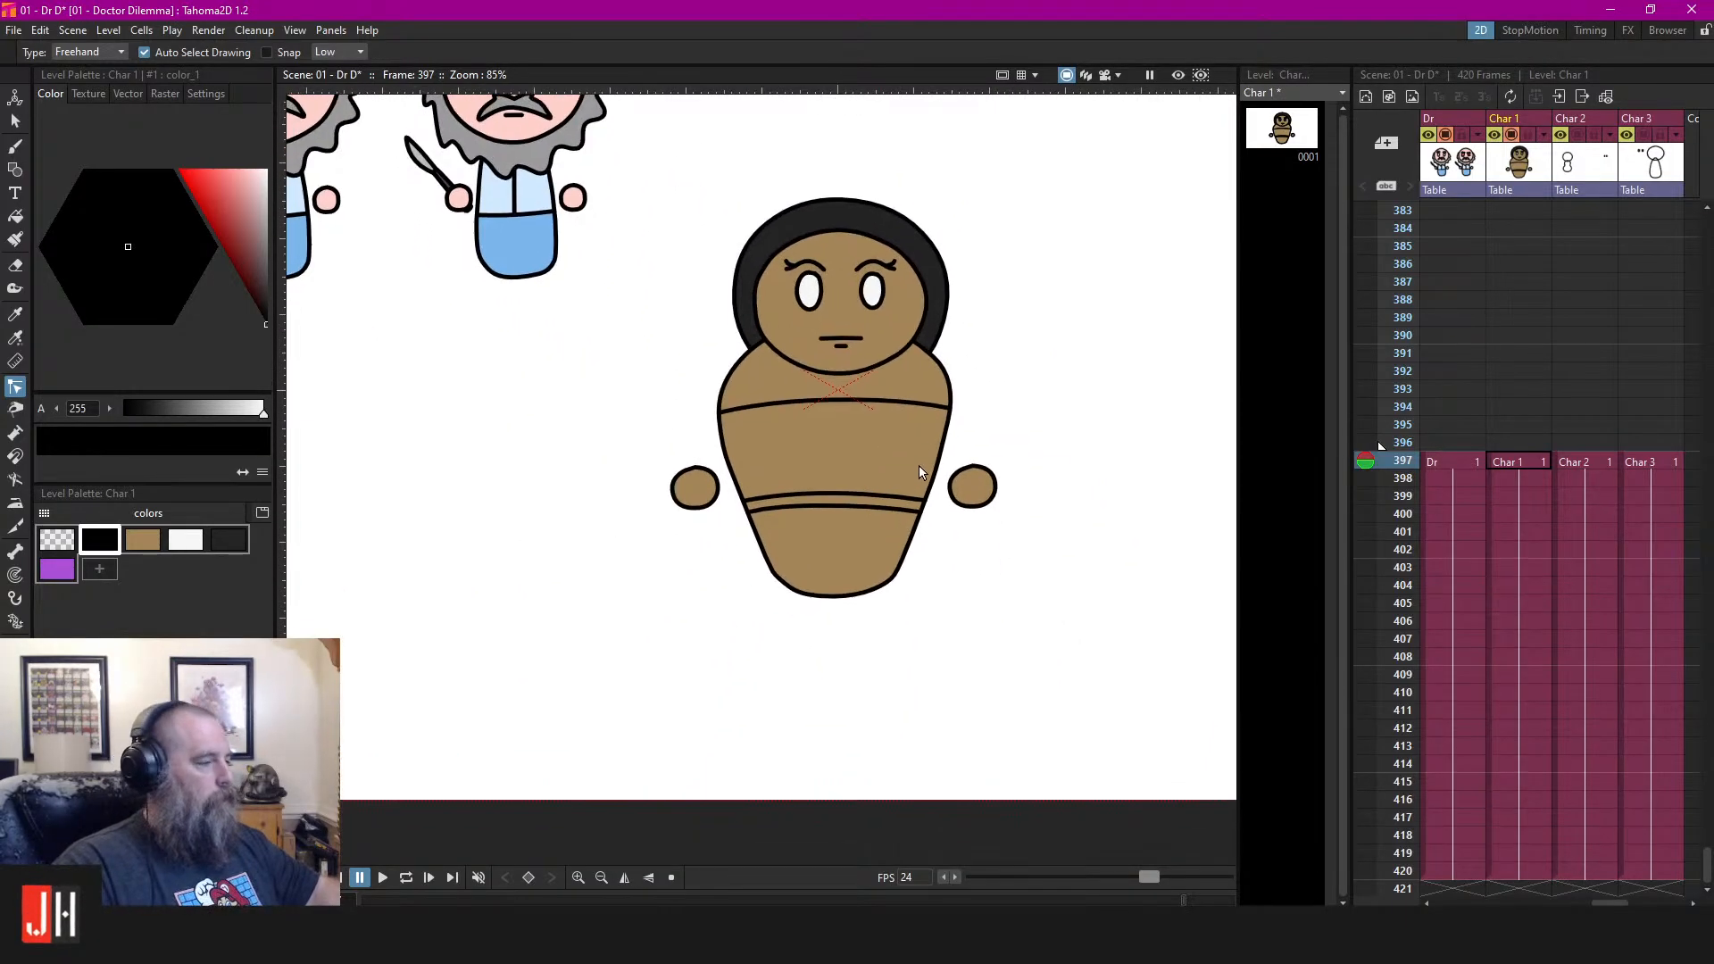
{"action": "scroll", "coordinate": [914, 488], "scroll_direction": "down", "scroll_amount": 3}
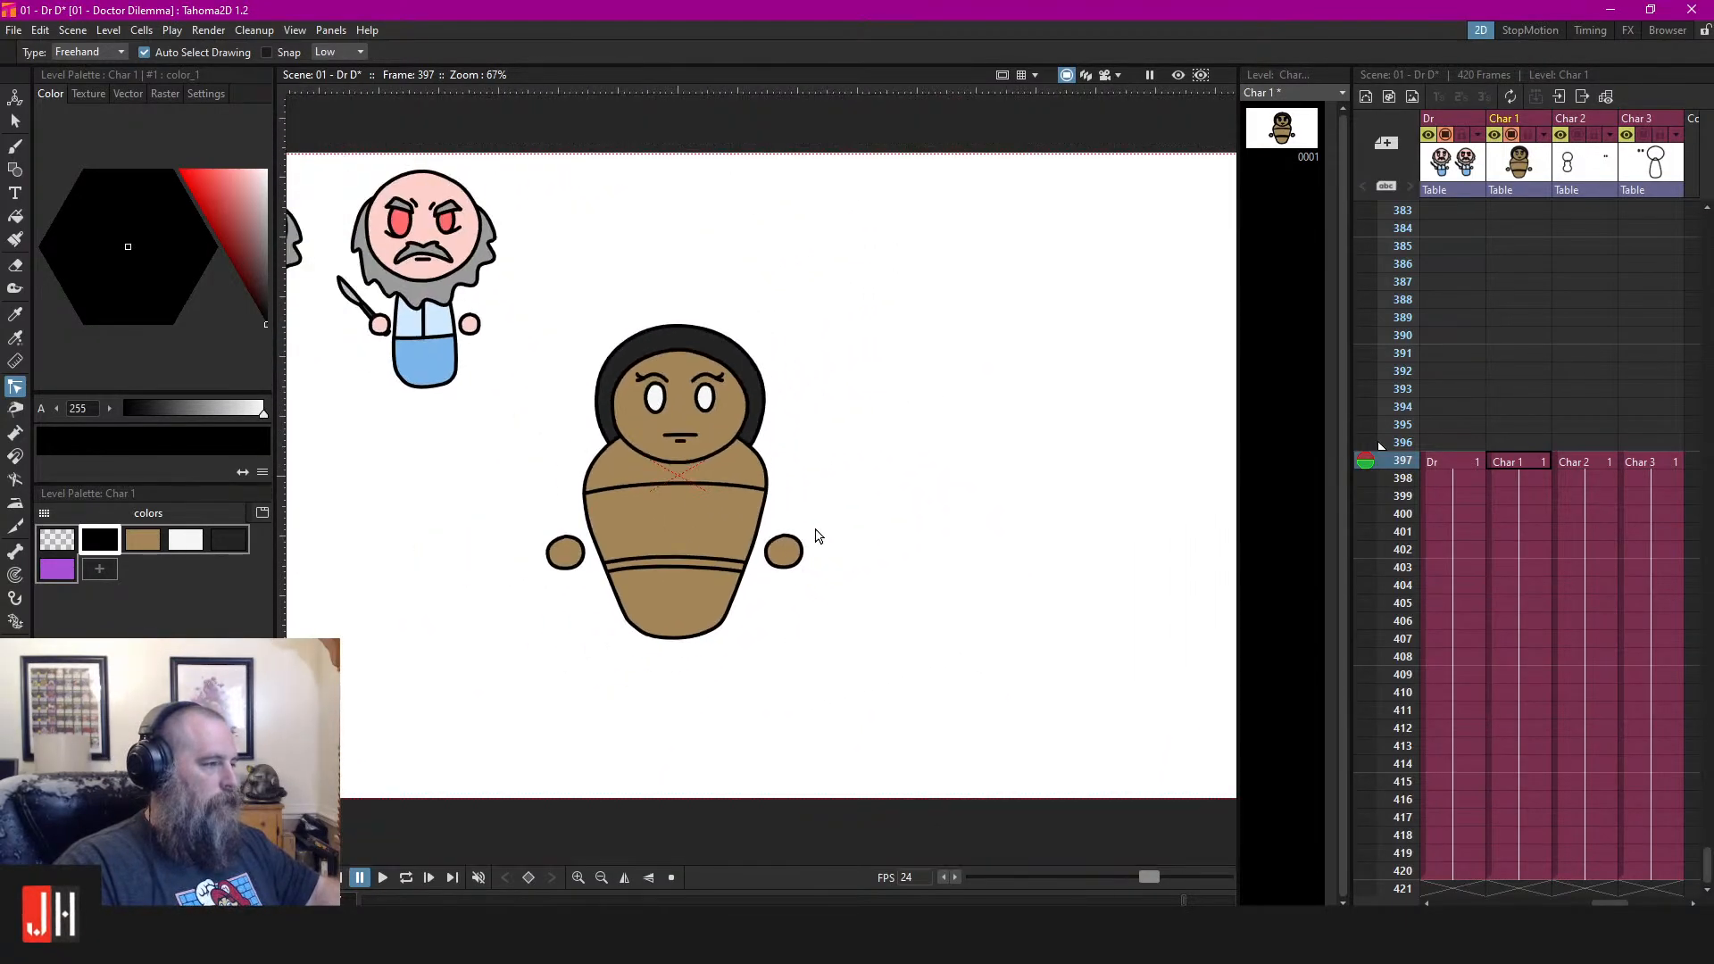
Make the Char 2 column visible and move Char 2's head and body outlines right and down, clear of the doctor drawings
{"action": "left_click", "coordinate": [1571, 461]}
{"action": "left_click_drag", "start_coordinate": [957, 502], "coordinate": [1000, 494]}
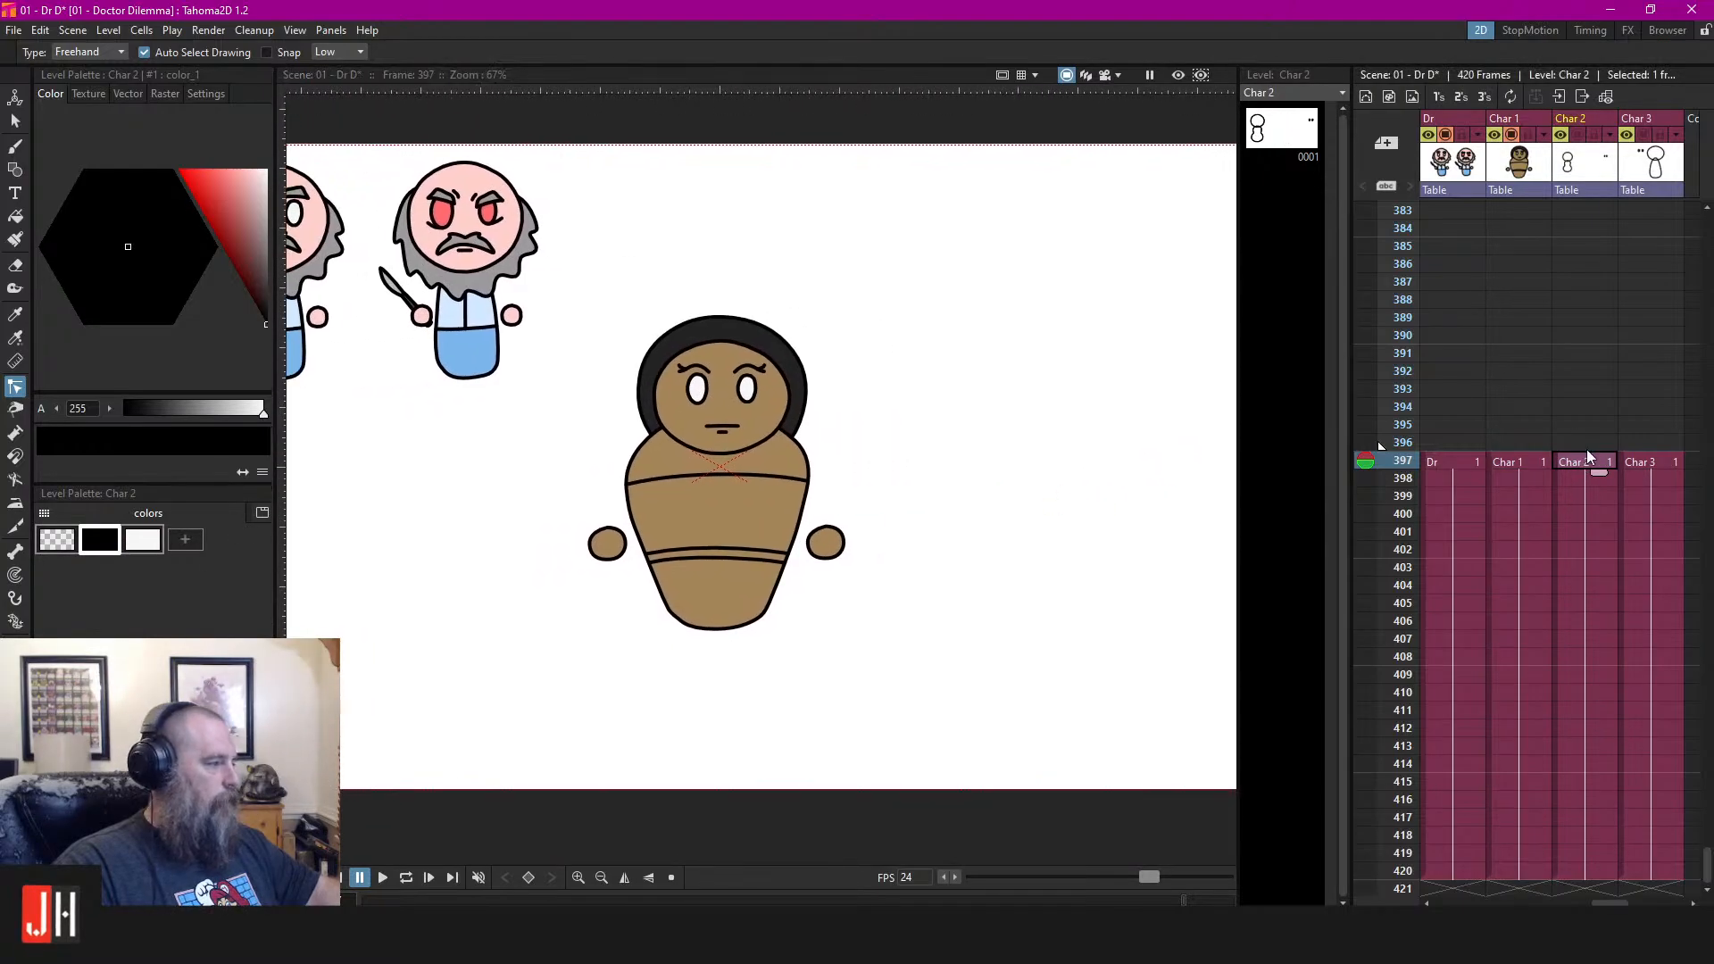
{"action": "left_click", "coordinate": [1578, 135]}
{"action": "scroll", "coordinate": [792, 420], "scroll_direction": "down", "scroll_amount": 2}
{"action": "left_click_drag", "start_coordinate": [753, 418], "coordinate": [898, 384]}
{"action": "scroll", "coordinate": [635, 441], "scroll_direction": "up", "scroll_amount": 2}
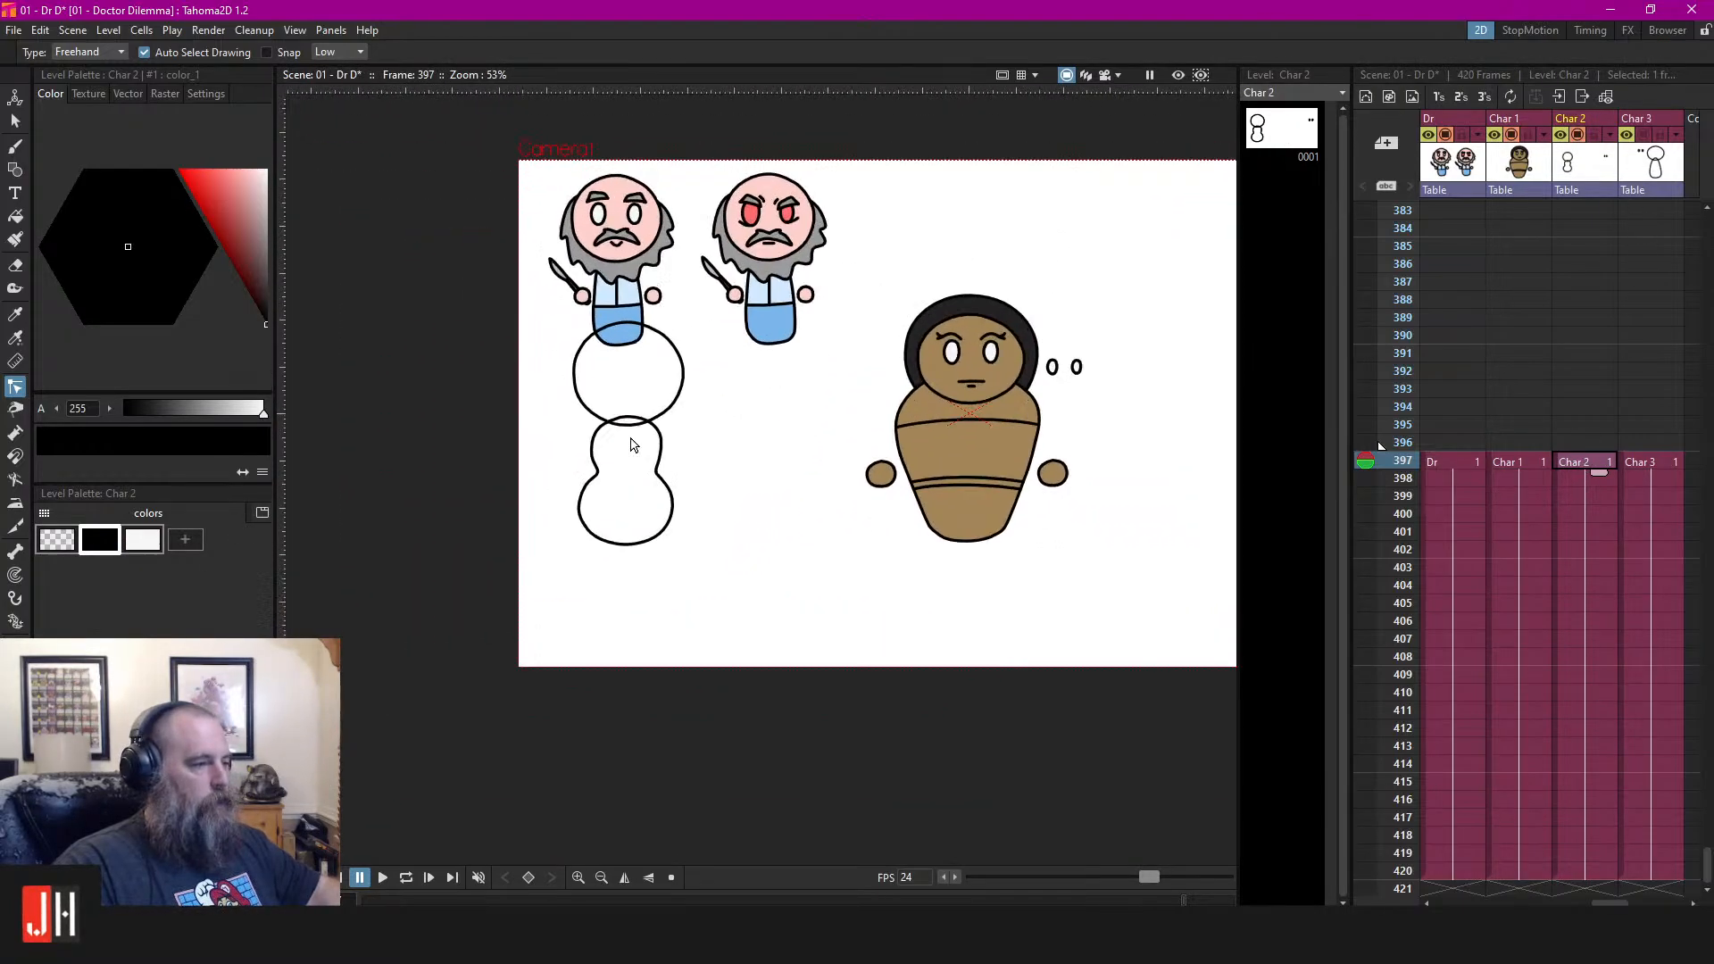
{"action": "key", "text": "s"}
{"action": "mouse_move", "coordinate": [774, 389]}
{"action": "left_mouse_down"}
{"action": "mouse_move", "coordinate": [729, 319]}
{"action": "mouse_move", "coordinate": [860, 335]}
{"action": "left_mouse_up"}
{"action": "left_click_drag", "start_coordinate": [651, 297], "coordinate": [767, 365]}
Make the Char 3 column visible and move its outline shapes right and down in the open area beside Char 1
{"action": "left_click", "coordinate": [1649, 134]}
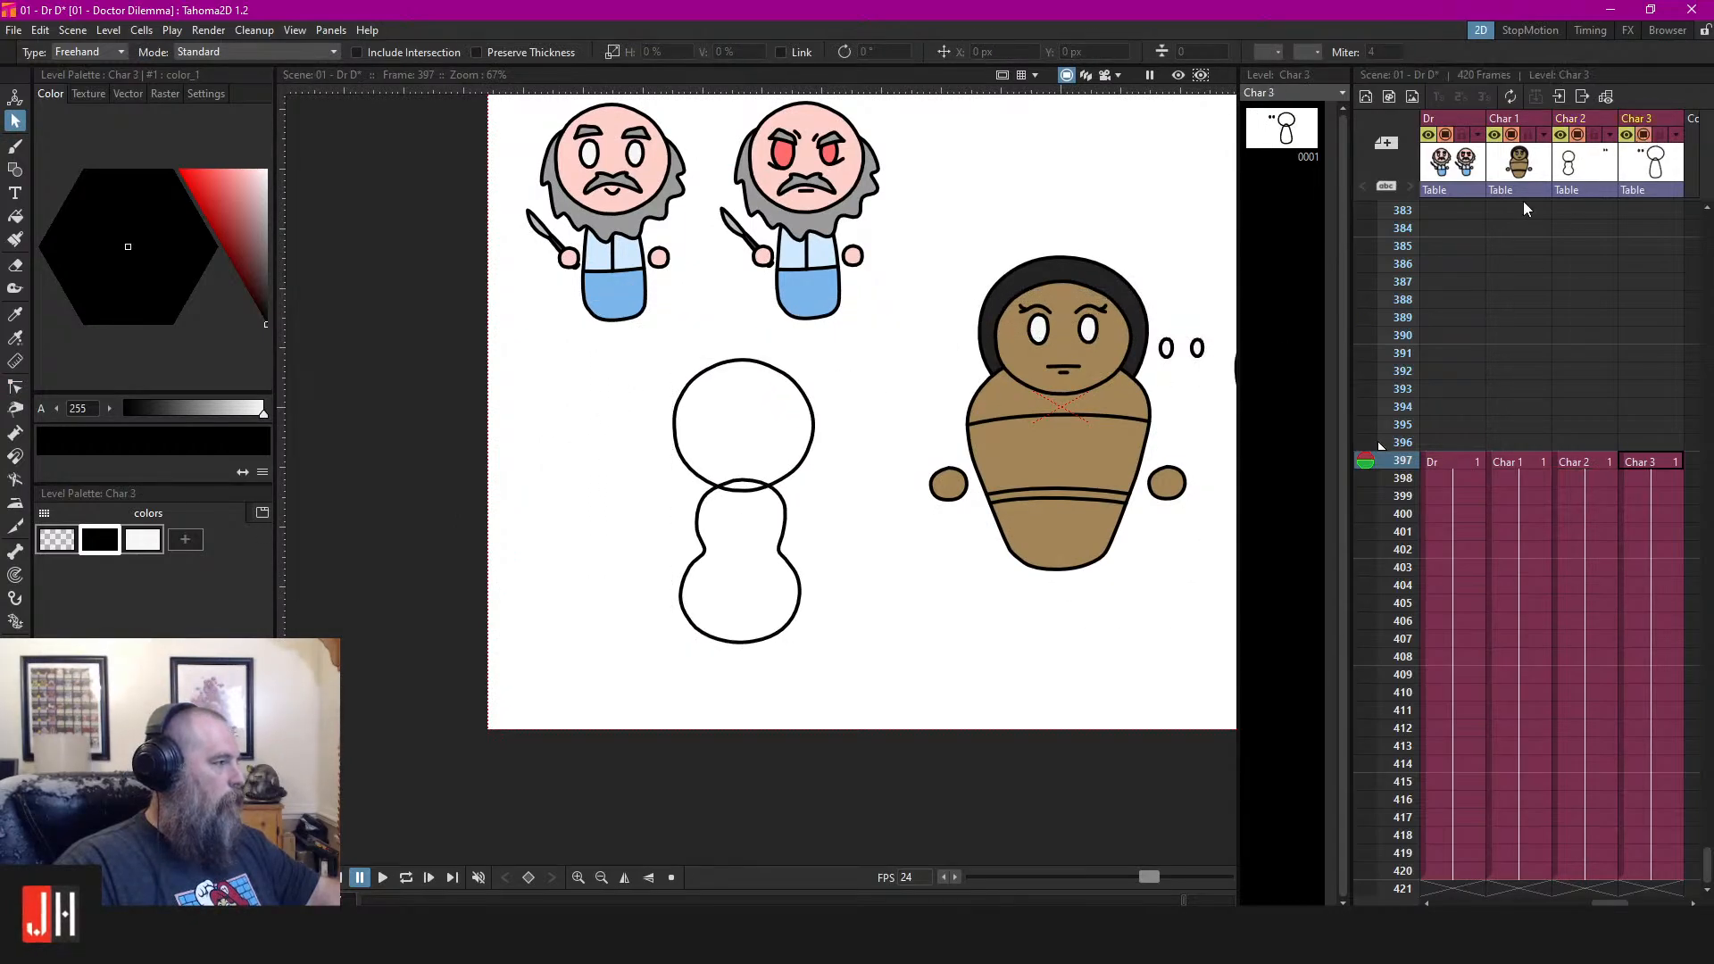
{"action": "left_click_drag", "start_coordinate": [1224, 383], "coordinate": [825, 397]}
{"action": "mouse_move", "coordinate": [1032, 337]}
{"action": "left_mouse_down"}
{"action": "mouse_move", "coordinate": [773, 265]}
{"action": "mouse_move", "coordinate": [1033, 328]}
{"action": "mouse_move", "coordinate": [1139, 395]}
{"action": "left_mouse_up"}
{"action": "left_click", "coordinate": [1175, 348]}
Move Char 2's eyes from beside Char 1's head to the gap just right of Char 2's own head
{"action": "left_click", "coordinate": [1572, 461]}
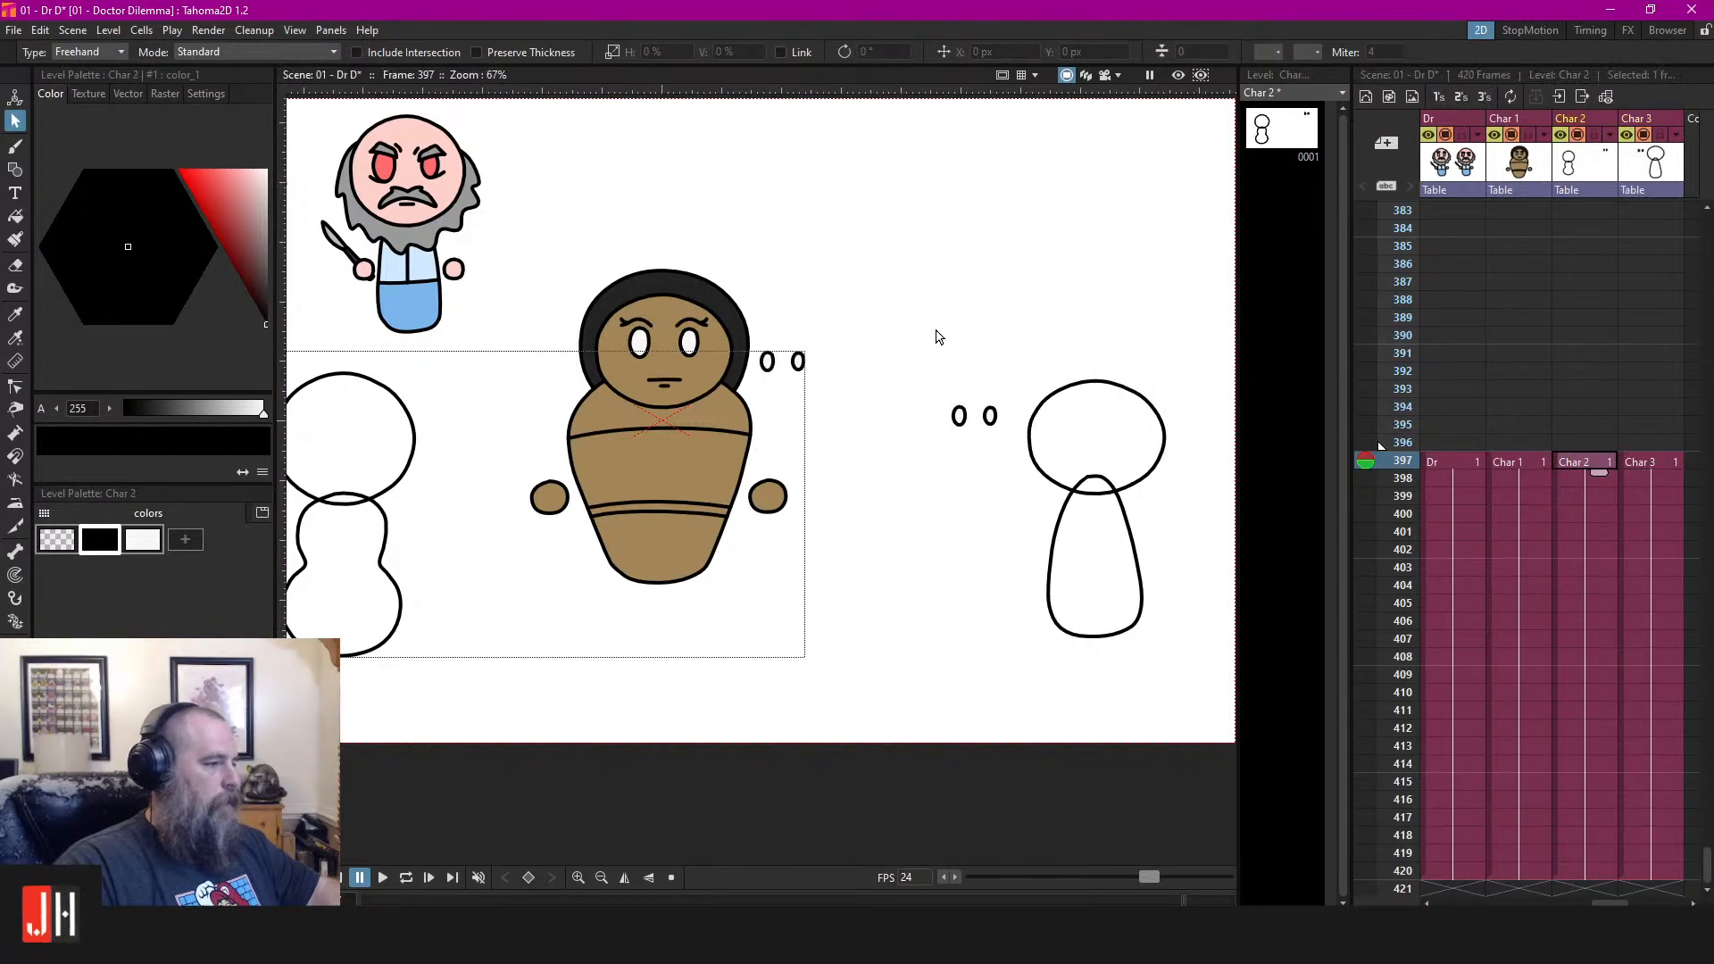
{"action": "mouse_move", "coordinate": [935, 337]}
{"action": "left_mouse_down"}
{"action": "mouse_move", "coordinate": [814, 337]}
{"action": "mouse_move", "coordinate": [479, 418]}
{"action": "left_mouse_up"}
{"action": "left_click", "coordinate": [822, 331]}
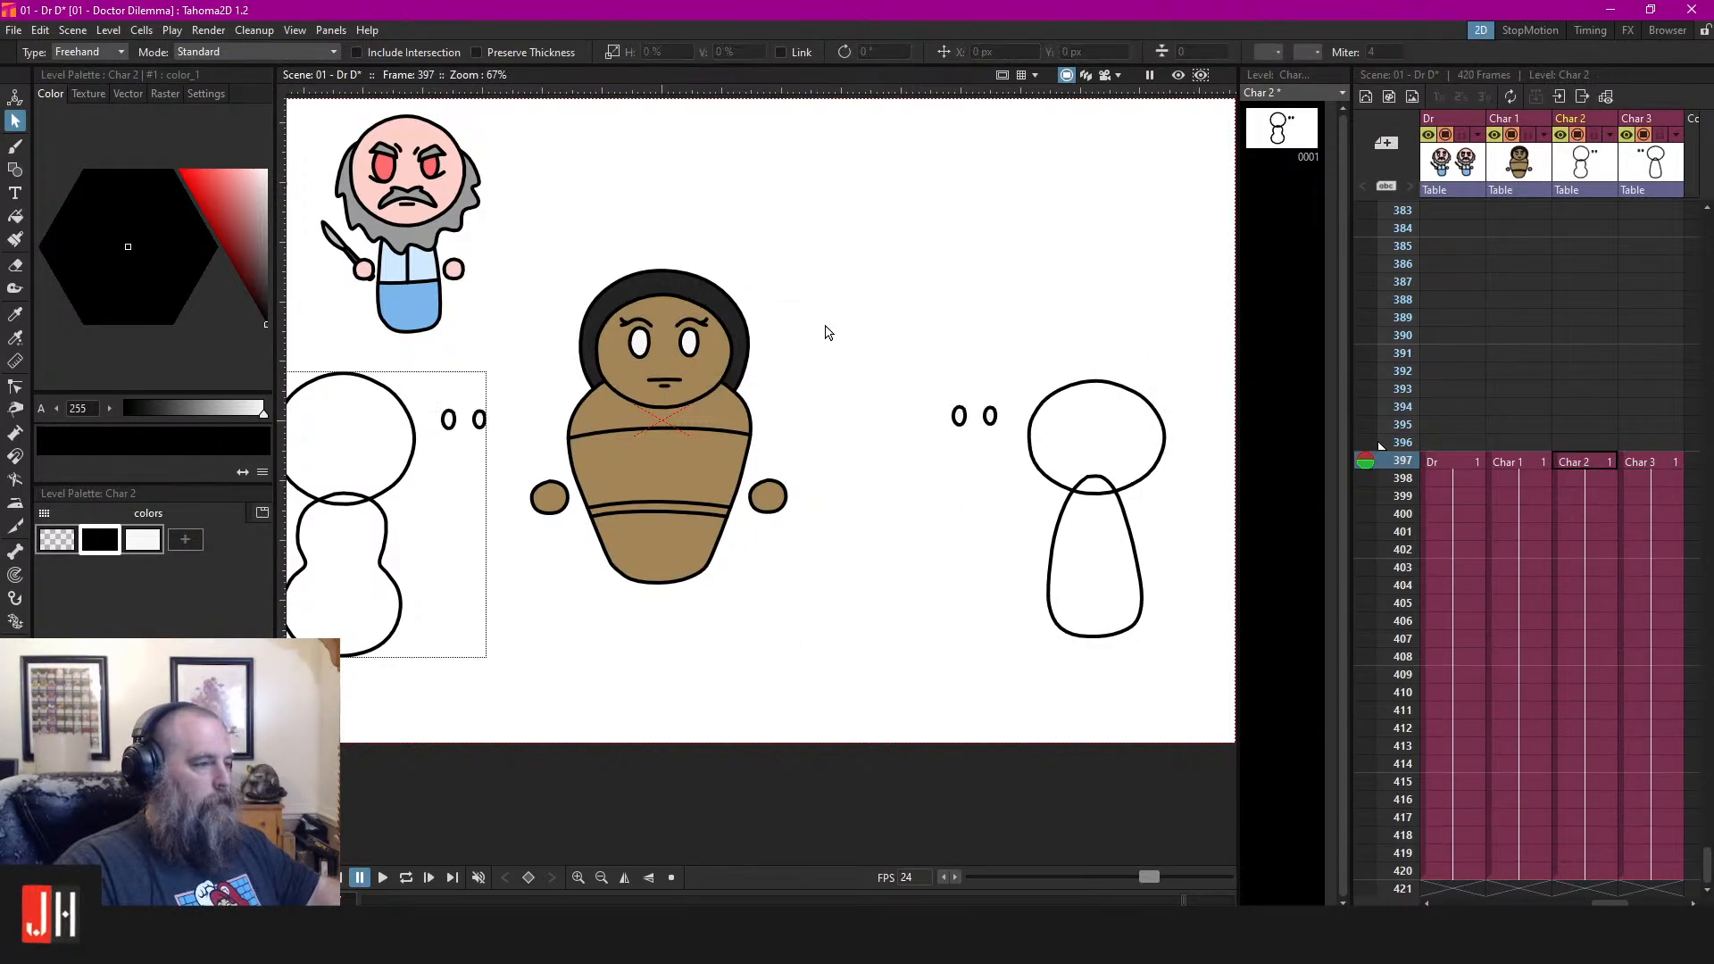
{"action": "scroll", "coordinate": [809, 394], "scroll_direction": "down", "scroll_amount": 4}
{"action": "left_click_drag", "start_coordinate": [795, 421], "coordinate": [868, 424]}
{"action": "scroll", "coordinate": [779, 447], "scroll_direction": "up", "scroll_amount": 3}
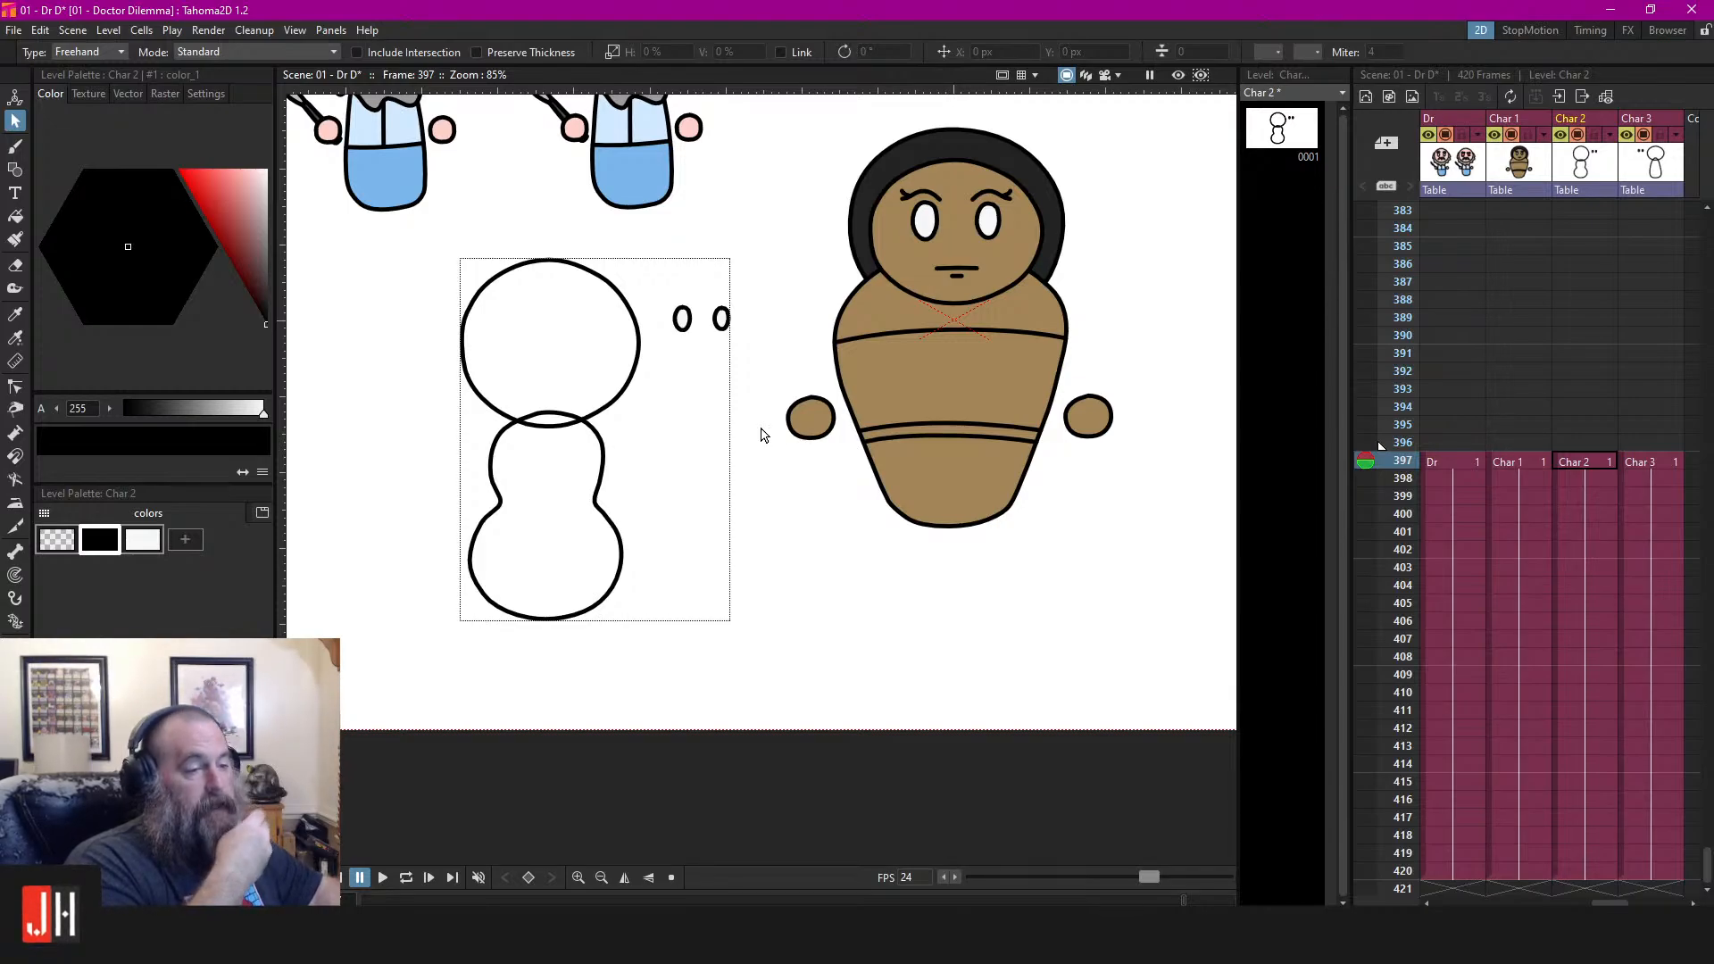
{"action": "scroll", "coordinate": [746, 431], "scroll_direction": "down", "scroll_amount": 4}
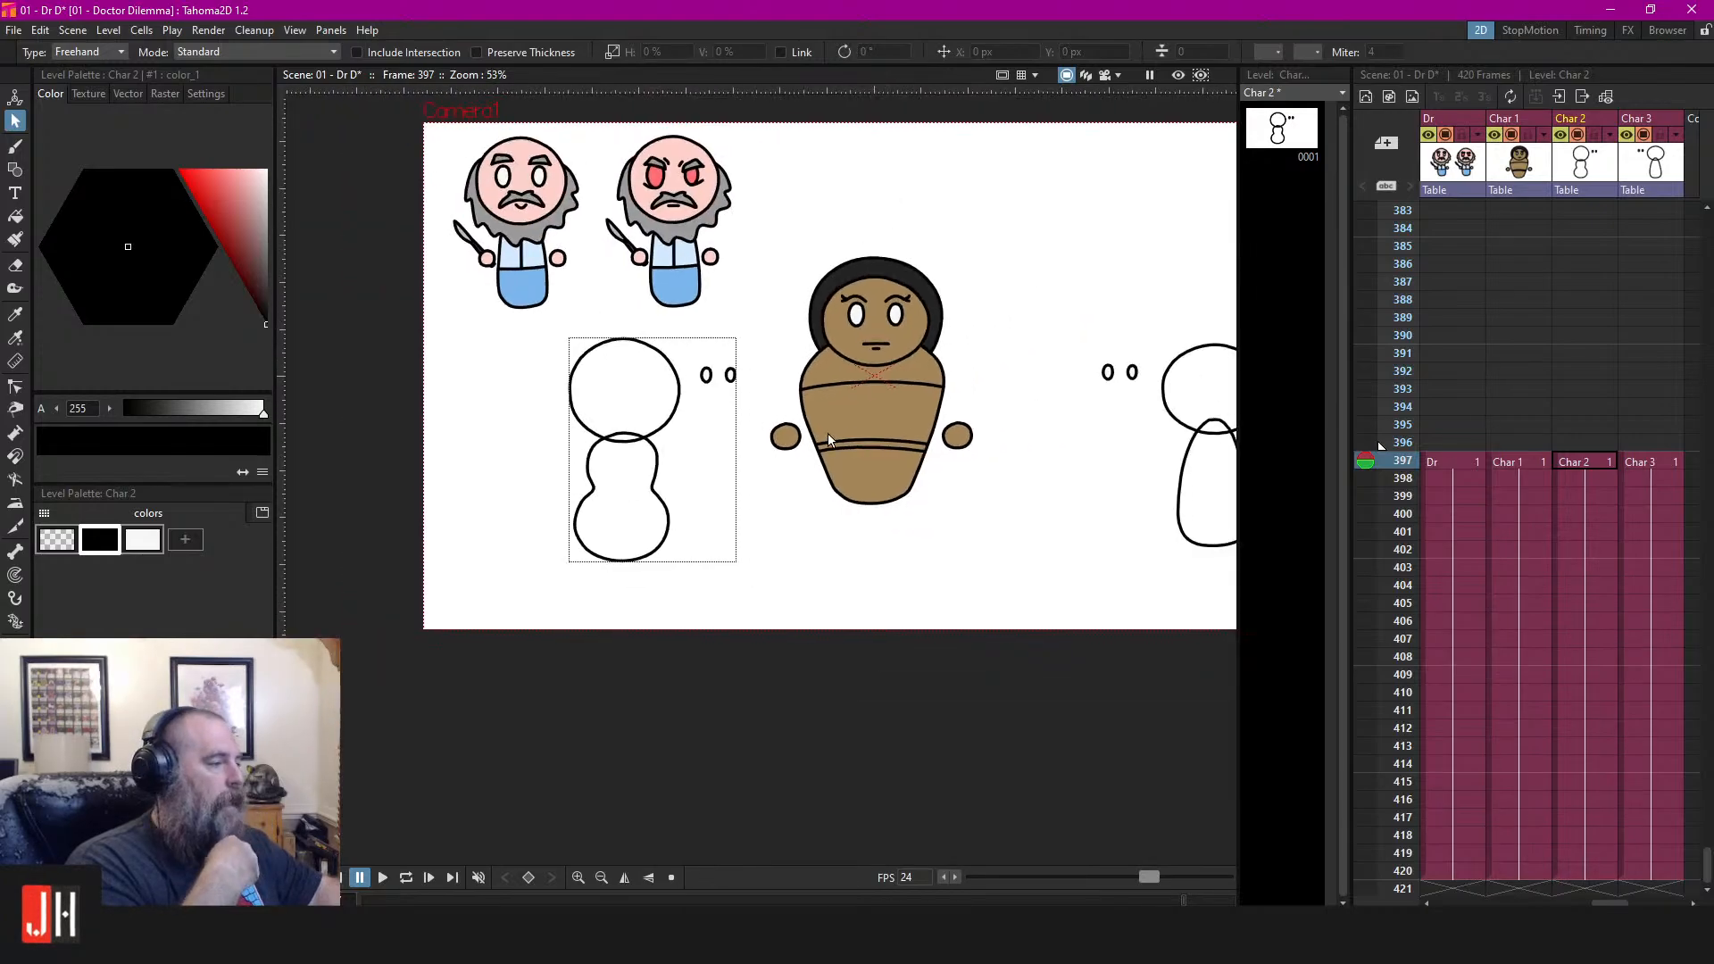
Place Char 2's pair of eyes inside the head outline, on the upper half of the face
{"action": "scroll", "coordinate": [676, 413], "scroll_direction": "up", "scroll_amount": 7}
{"action": "left_click_drag", "start_coordinate": [733, 401], "coordinate": [827, 415]}
{"action": "mouse_move", "coordinate": [890, 313]}
{"action": "left_mouse_down"}
{"action": "mouse_move", "coordinate": [678, 345]}
{"action": "mouse_move", "coordinate": [901, 290]}
{"action": "left_mouse_up"}
{"action": "left_click_drag", "start_coordinate": [848, 358], "coordinate": [641, 359]}
{"action": "left_click", "coordinate": [809, 324]}
{"action": "scroll", "coordinate": [570, 373], "scroll_direction": "up", "scroll_amount": 2}
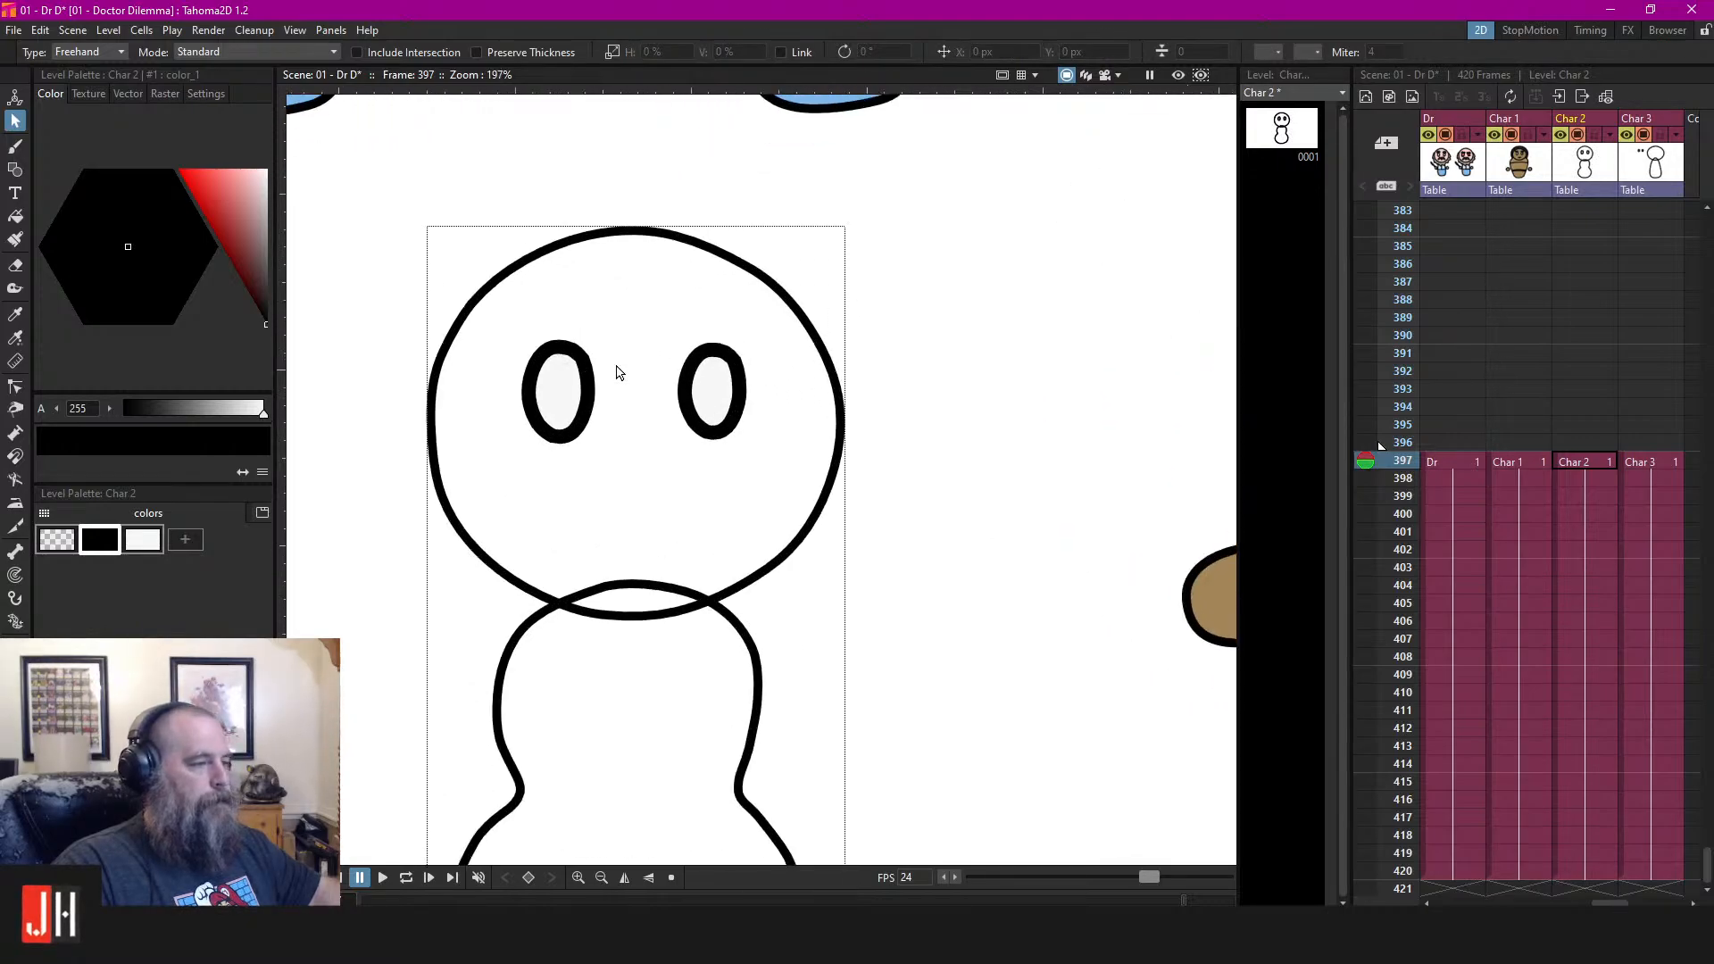
Set the line thickness of Char 2's eye outlines to 2
{"action": "mouse_move", "coordinate": [826, 317]}
{"action": "left_mouse_down"}
{"action": "mouse_move", "coordinate": [357, 481]}
{"action": "mouse_move", "coordinate": [731, 455]}
{"action": "left_mouse_up"}
{"action": "type", "text": "2"}
{"action": "left_click", "coordinate": [1020, 339]}
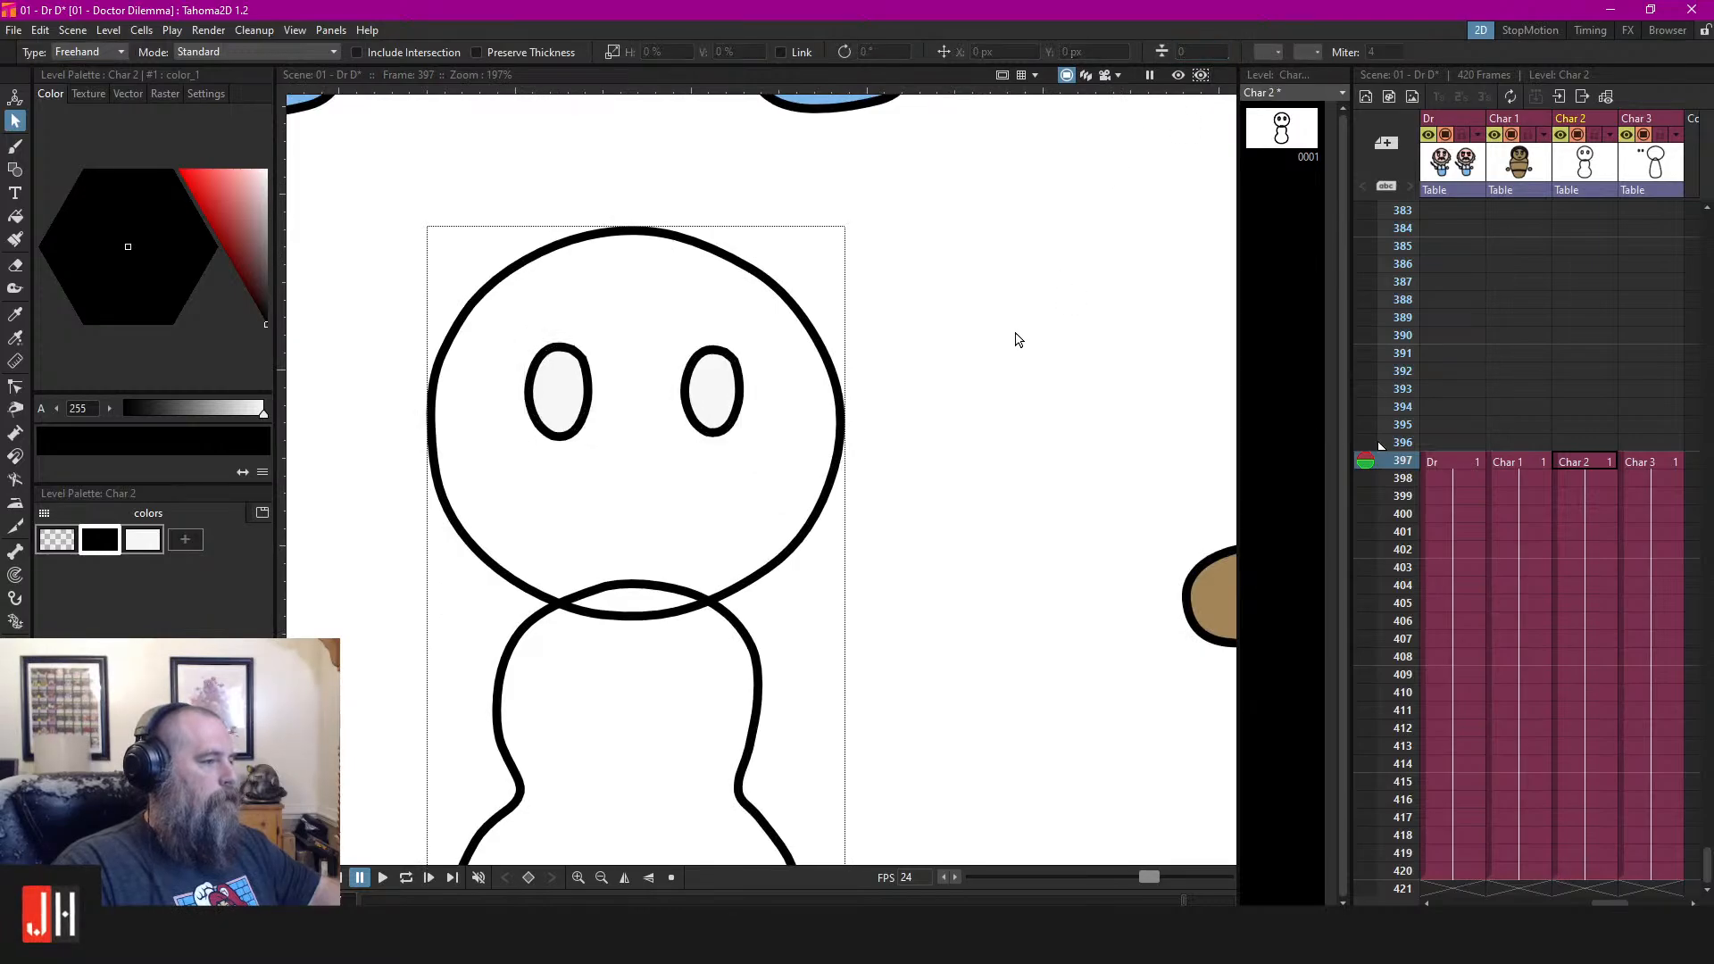
Select Char 3's drawing at frame 397
{"action": "scroll", "coordinate": [768, 417], "scroll_direction": "down", "scroll_amount": 10}
{"action": "left_click_drag", "start_coordinate": [963, 453], "coordinate": [651, 455]}
{"action": "scroll", "coordinate": [1073, 448], "scroll_direction": "up", "scroll_amount": 5}
{"action": "left_click", "coordinate": [1638, 462]}
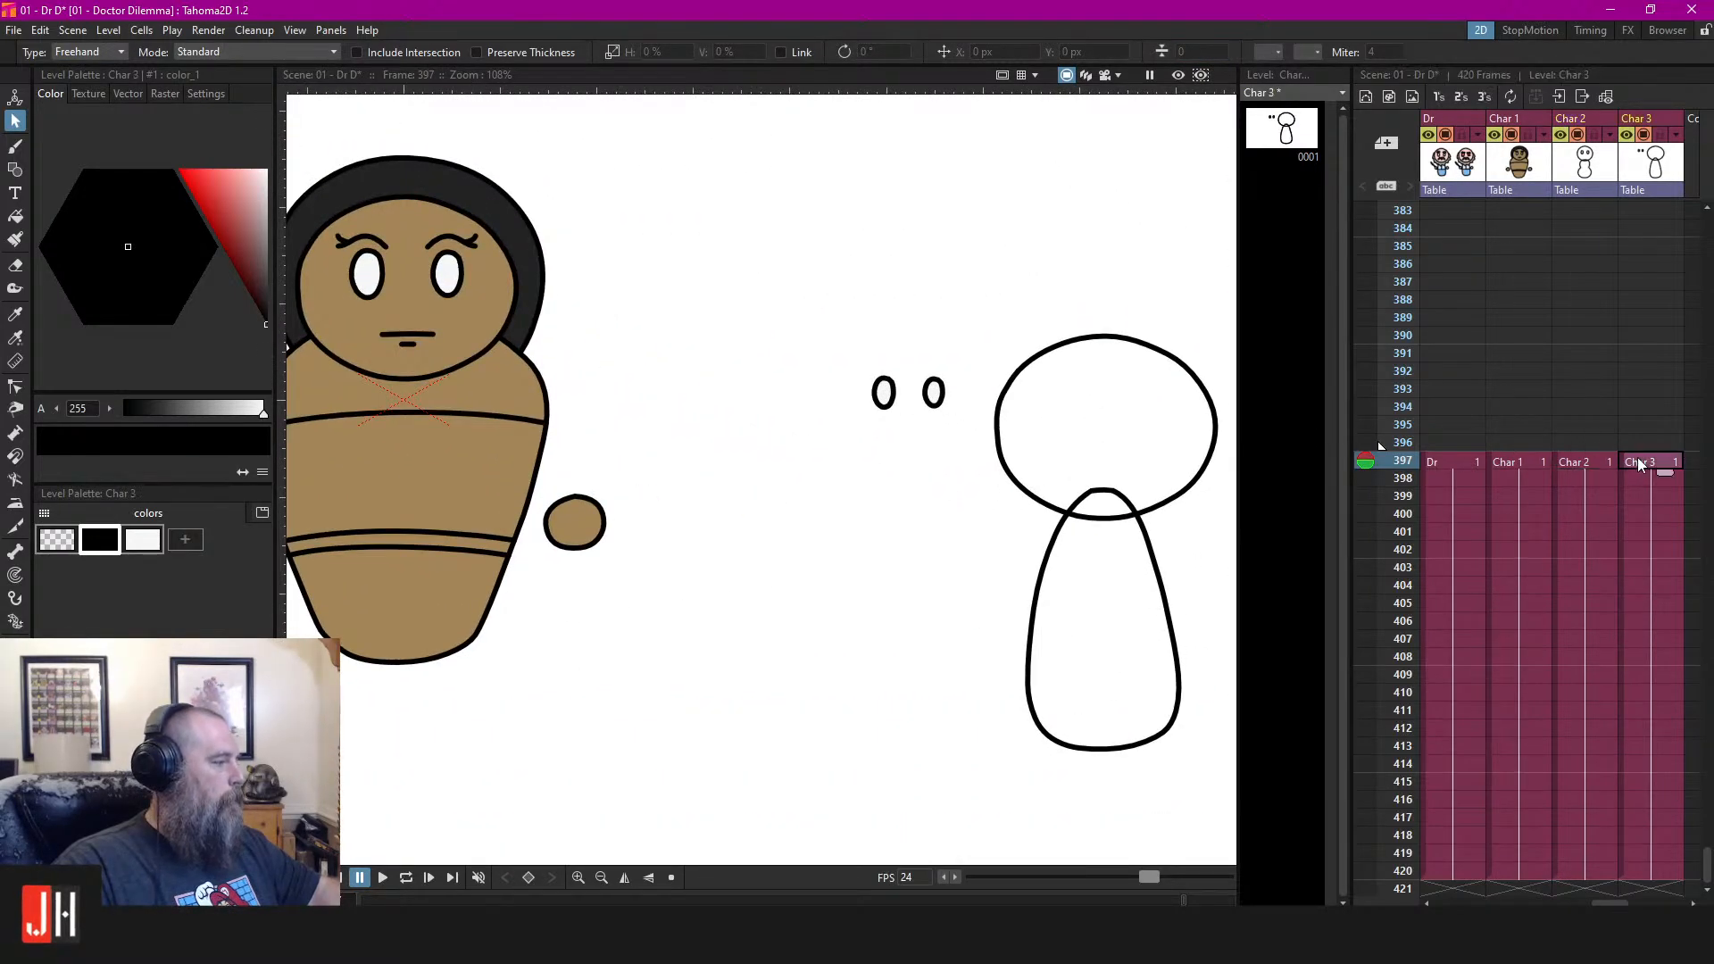
Move the pair of eyes onto Char 3's head, enlarge them to about 145%, and save the scene
{"action": "mouse_move", "coordinate": [1018, 337]}
{"action": "left_mouse_down"}
{"action": "mouse_move", "coordinate": [708, 400]}
{"action": "mouse_move", "coordinate": [960, 438]}
{"action": "left_mouse_up"}
{"action": "mouse_move", "coordinate": [917, 400]}
{"action": "left_mouse_down"}
{"action": "mouse_move", "coordinate": [599, 396]}
{"action": "mouse_move", "coordinate": [725, 420]}
{"action": "mouse_move", "coordinate": [952, 411]}
{"action": "mouse_move", "coordinate": [1067, 330]}
{"action": "mouse_move", "coordinate": [985, 392]}
{"action": "left_mouse_up"}
{"action": "scroll", "coordinate": [599, 396], "scroll_direction": "up", "scroll_amount": 5}
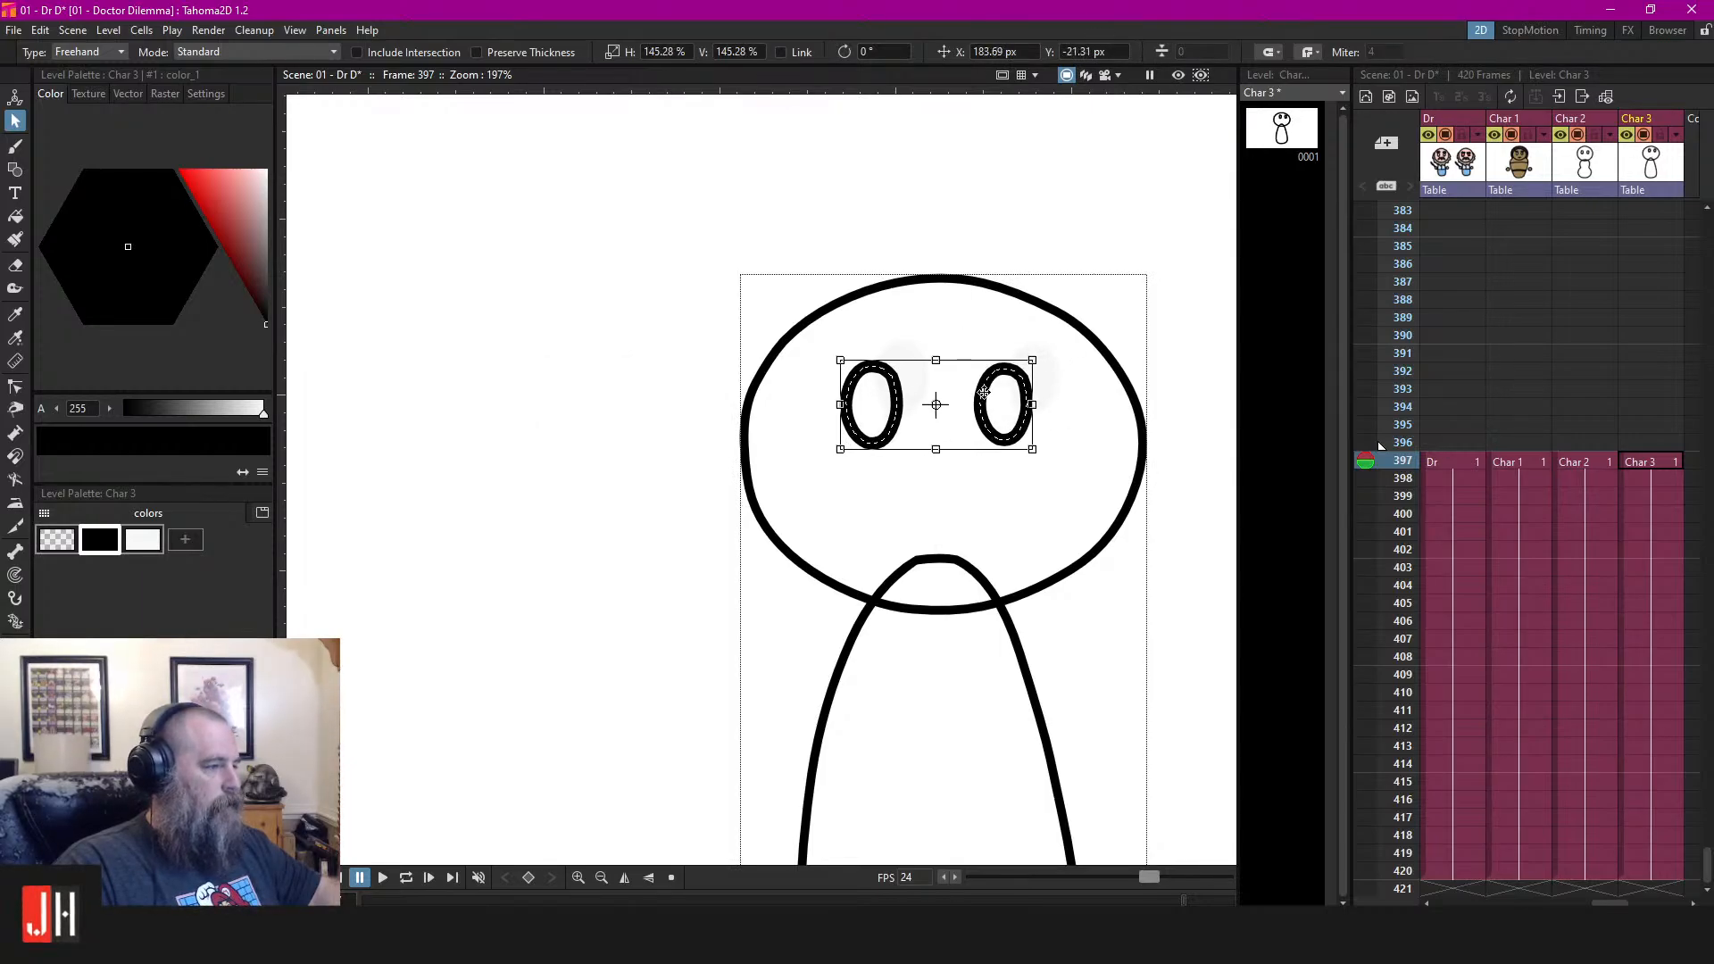
{"action": "left_click", "coordinate": [1039, 230]}
{"action": "mouse_move", "coordinate": [1047, 218]}
{"action": "left_mouse_down"}
{"action": "mouse_move", "coordinate": [1121, 201]}
{"action": "mouse_move", "coordinate": [1085, 207]}
{"action": "left_mouse_up"}
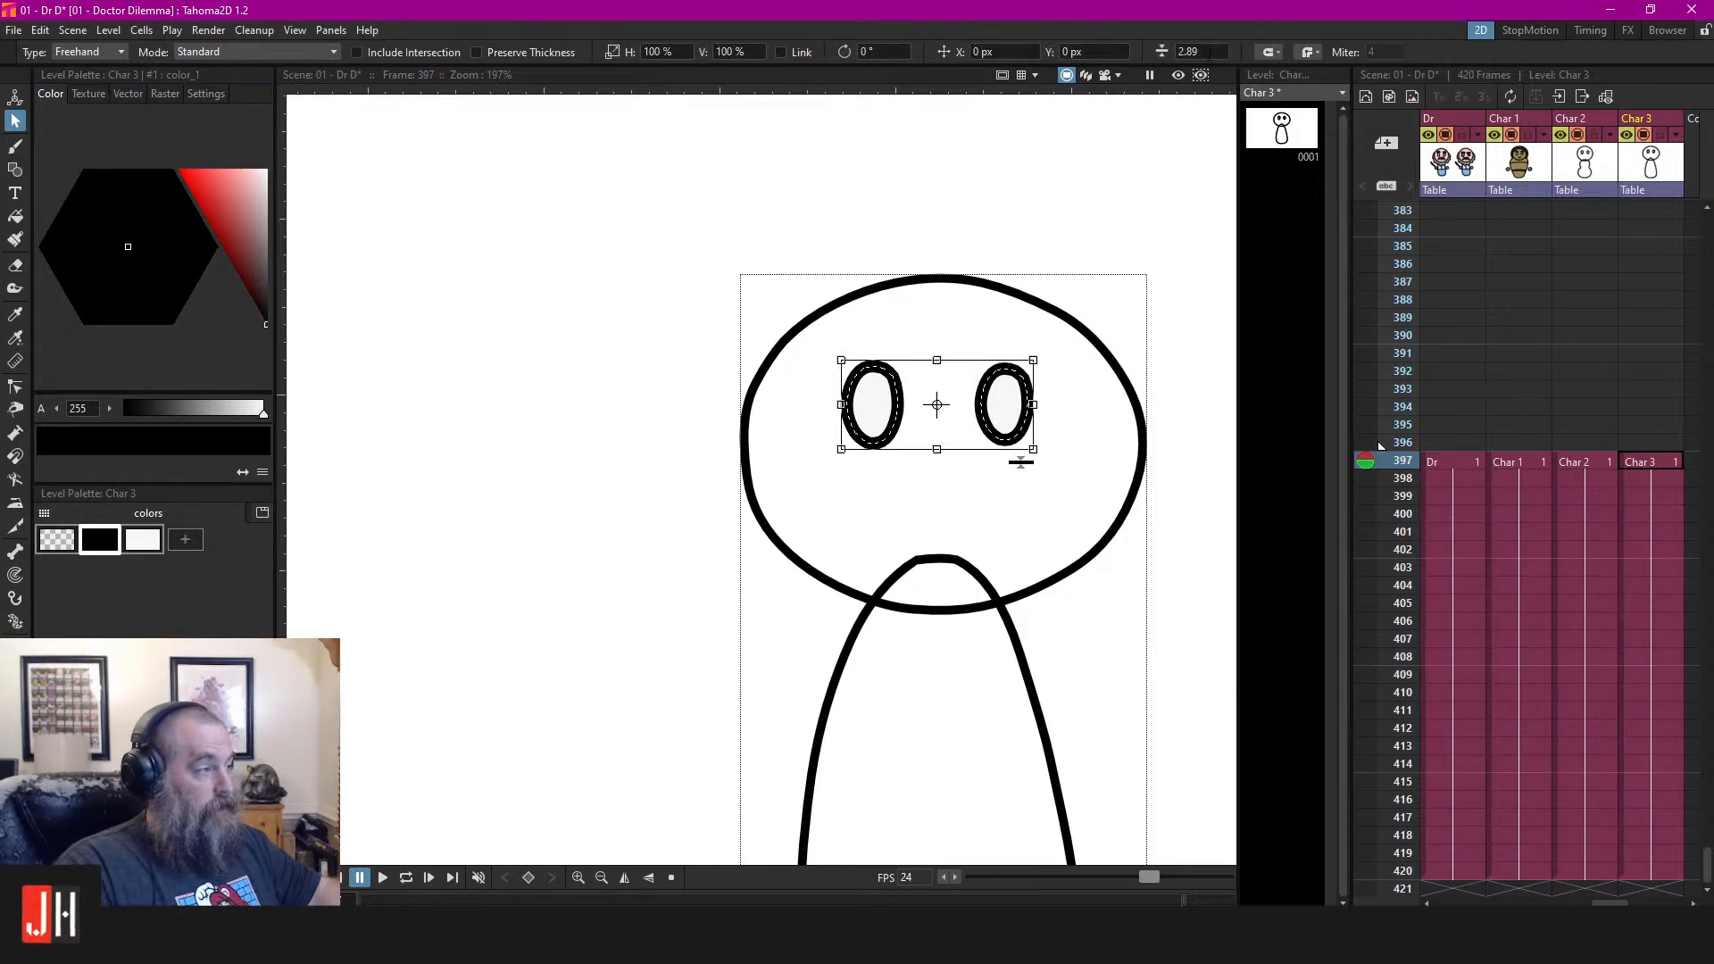
{"action": "left_click", "coordinate": [1033, 170]}
{"action": "scroll", "coordinate": [884, 364], "scroll_direction": "down", "scroll_amount": 5}
{"action": "key", "text": "ctrl+s"}
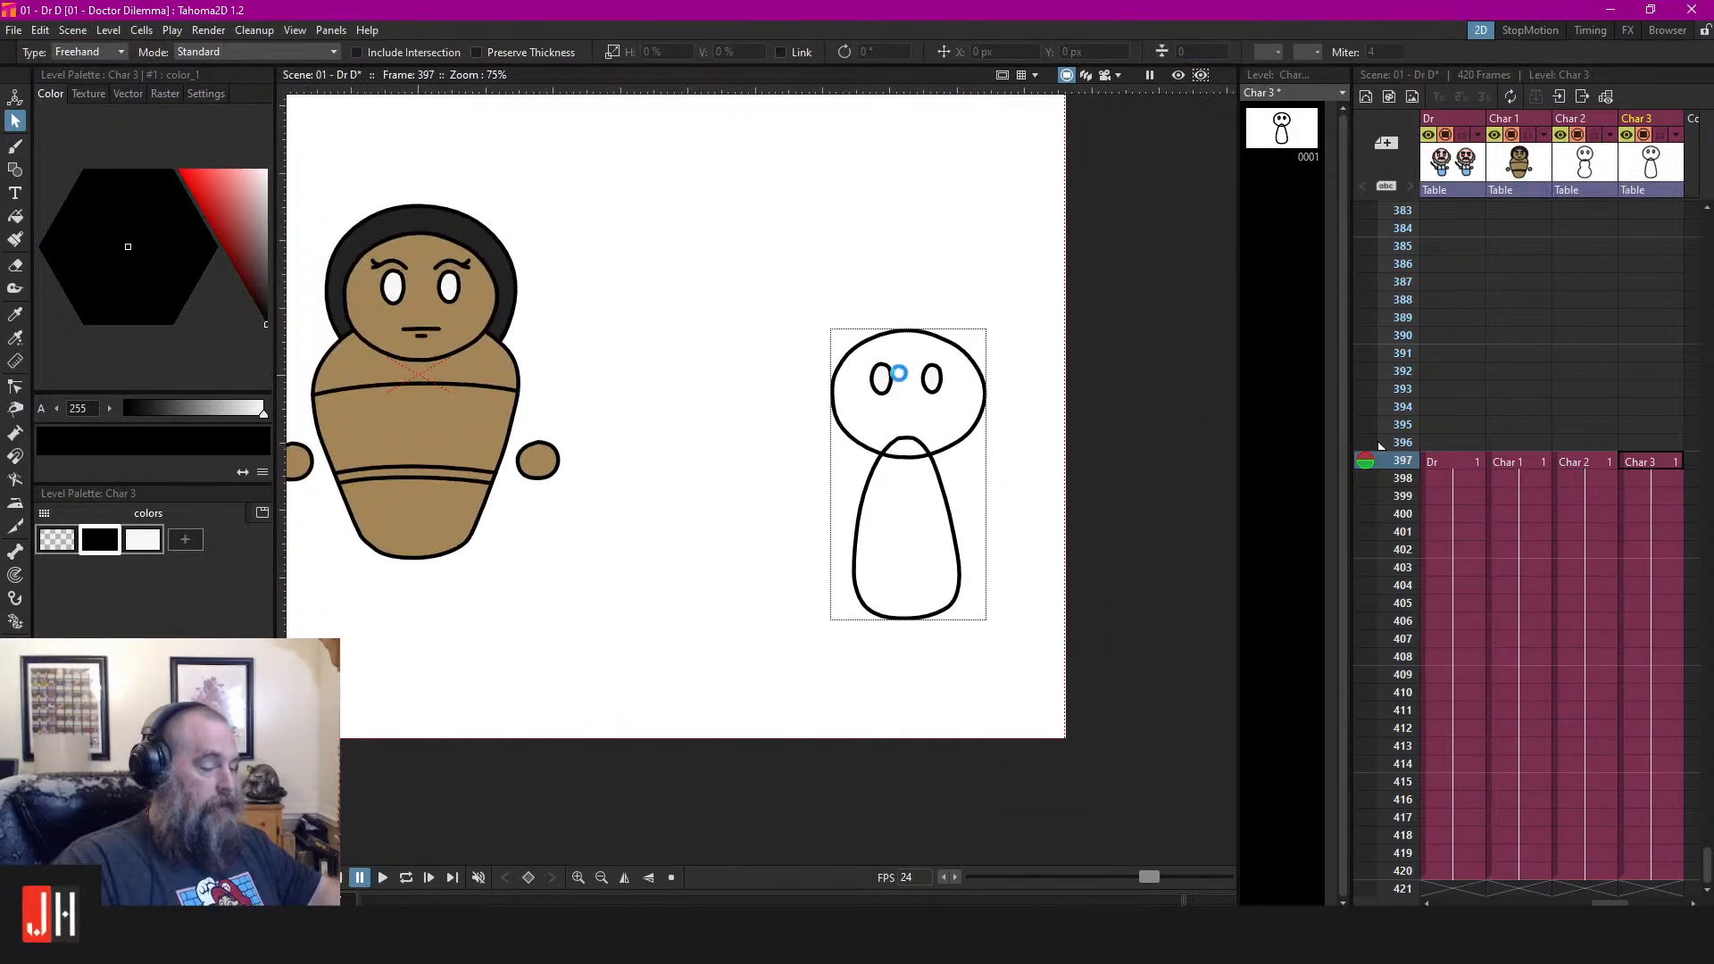
{"action": "left_click_drag", "start_coordinate": [627, 411], "coordinate": [943, 386]}
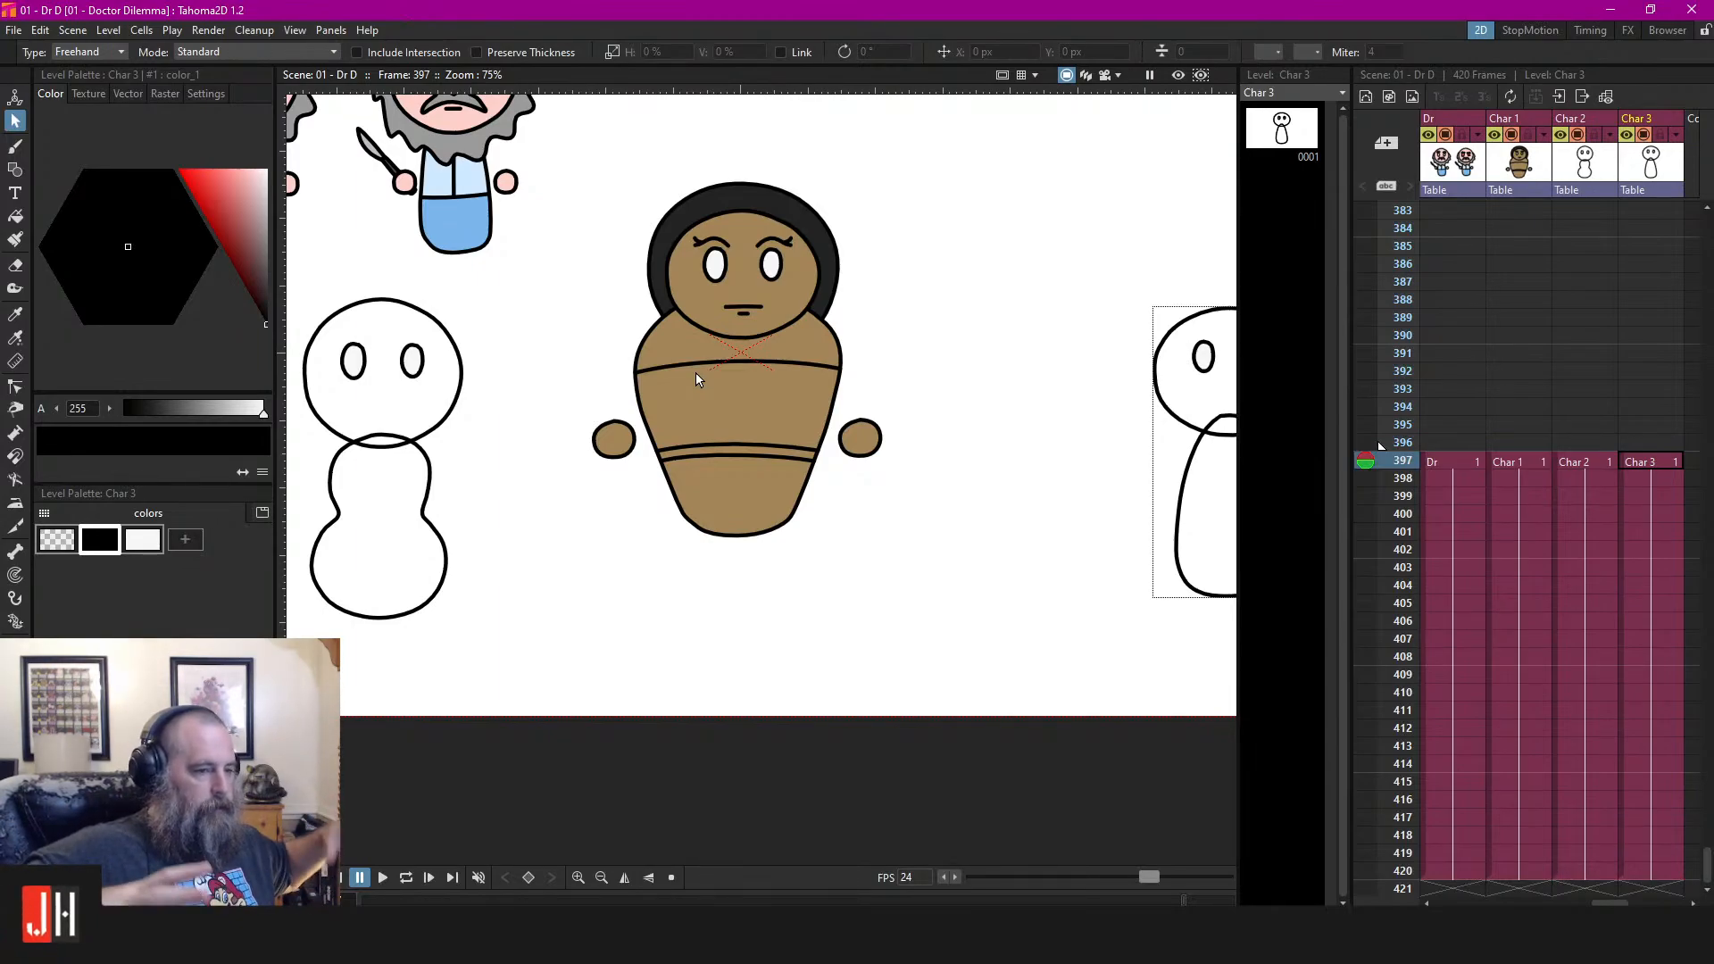
{"action": "scroll", "coordinate": [694, 372], "scroll_direction": "down", "scroll_amount": 2}
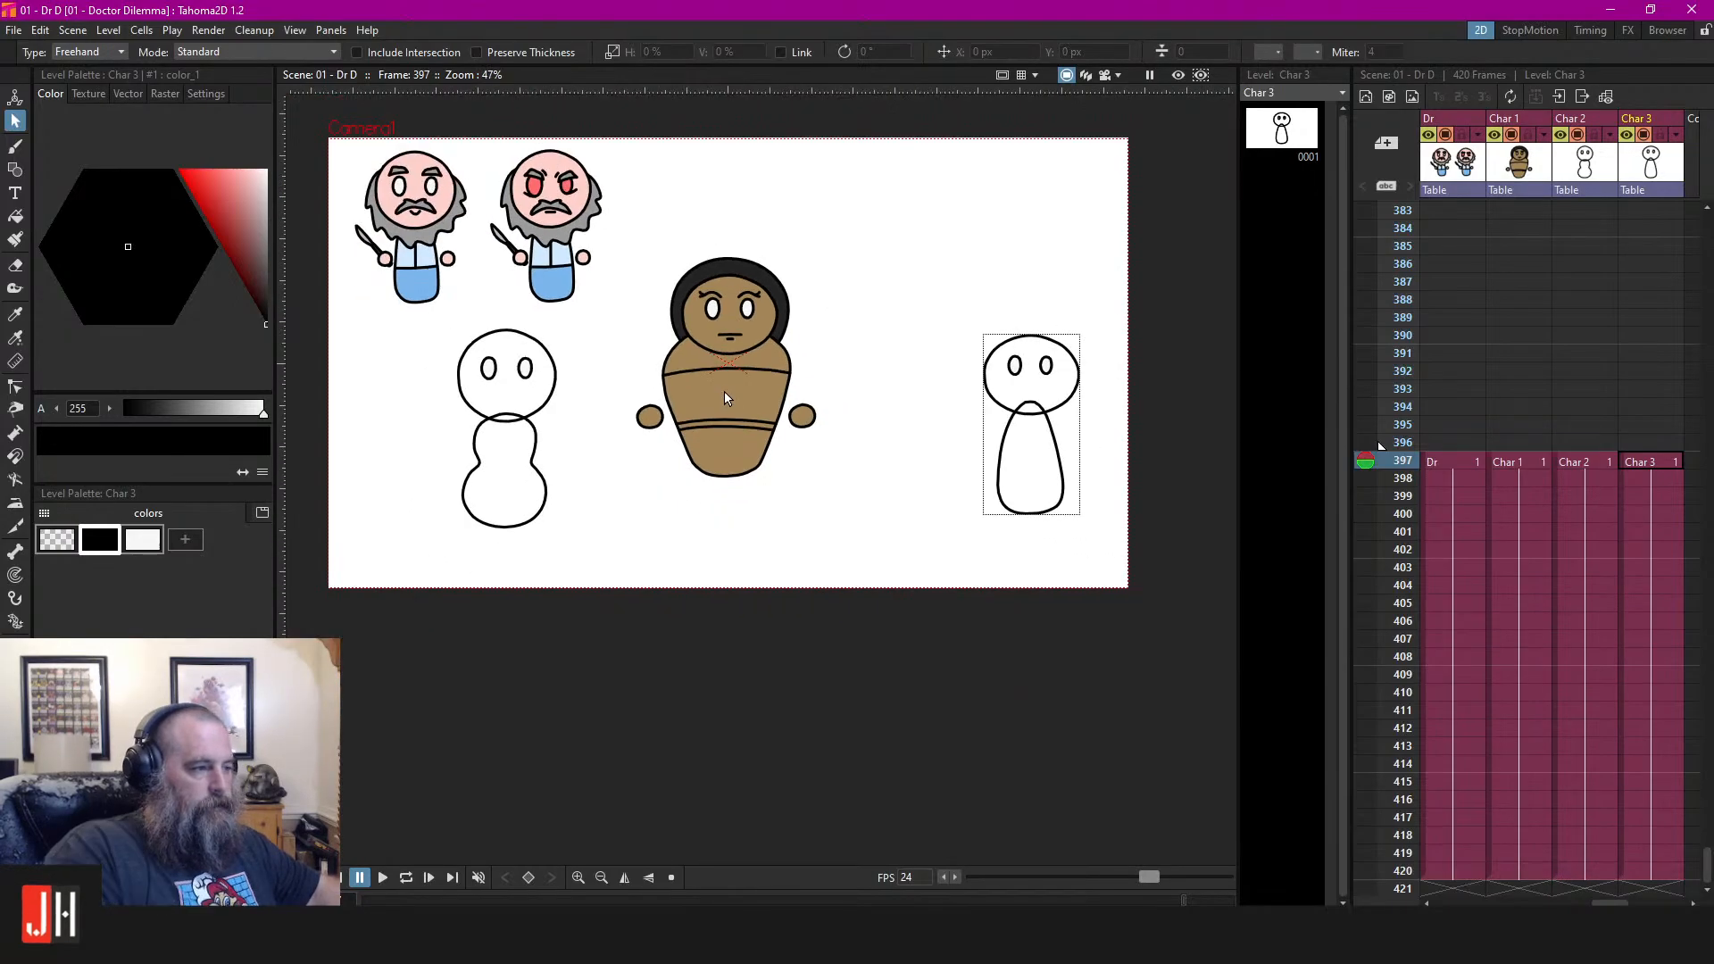
{"action": "scroll", "coordinate": [839, 439], "scroll_direction": "up", "scroll_amount": 4}
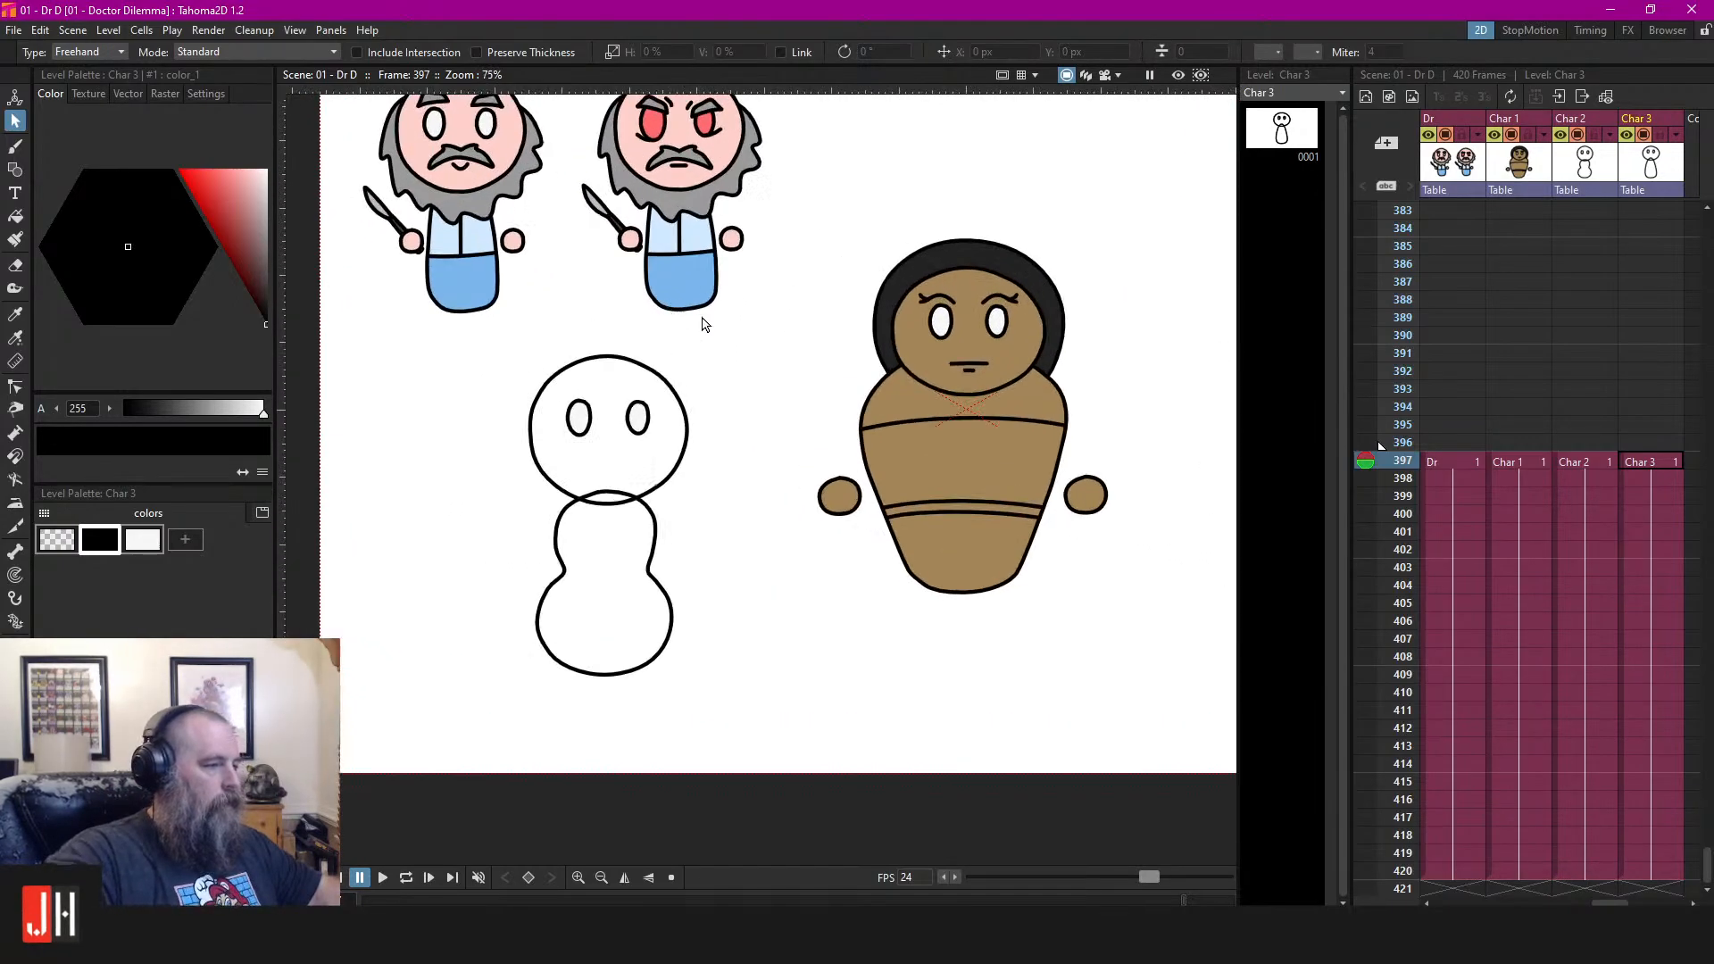
{"action": "scroll", "coordinate": [620, 360], "scroll_direction": "down", "scroll_amount": 3}
{"action": "left_click_drag", "start_coordinate": [631, 250], "coordinate": [596, 450]}
{"action": "scroll", "coordinate": [649, 451], "scroll_direction": "down", "scroll_amount": 2}
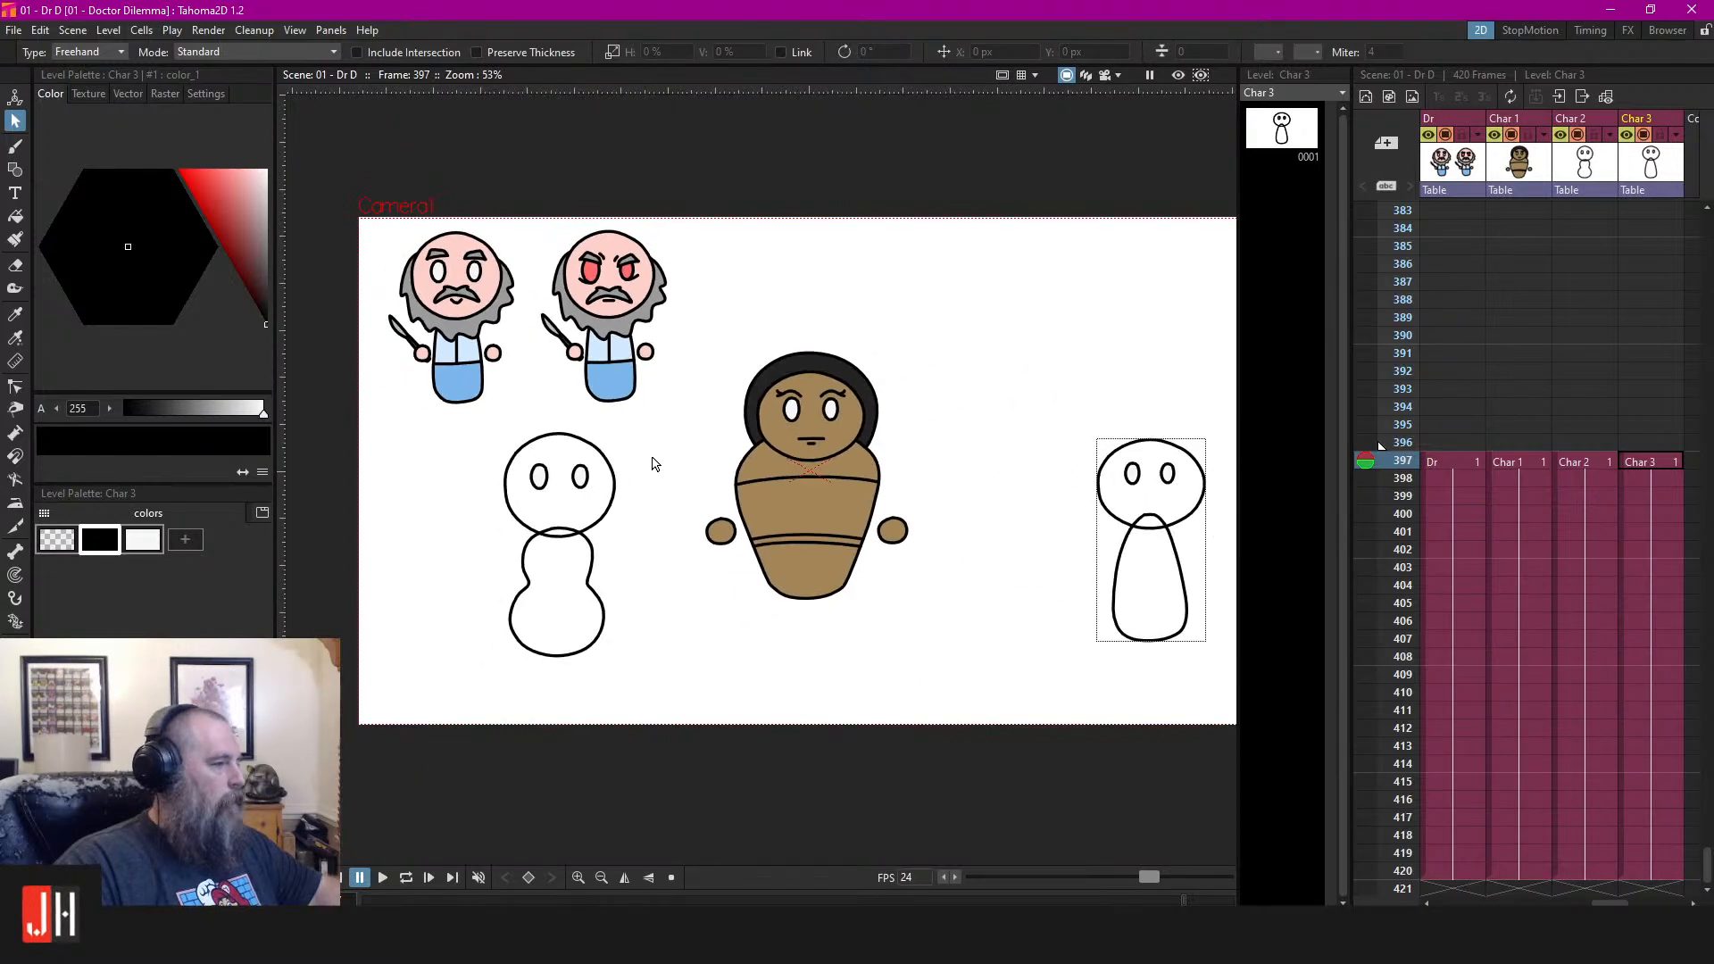
Copy the angry doctor's empty hand from the Dr drawing and paste it into the Char 2 drawing at frame 397
{"action": "scroll", "coordinate": [795, 388], "scroll_direction": "up", "scroll_amount": 5}
{"action": "left_click", "coordinate": [765, 393]}
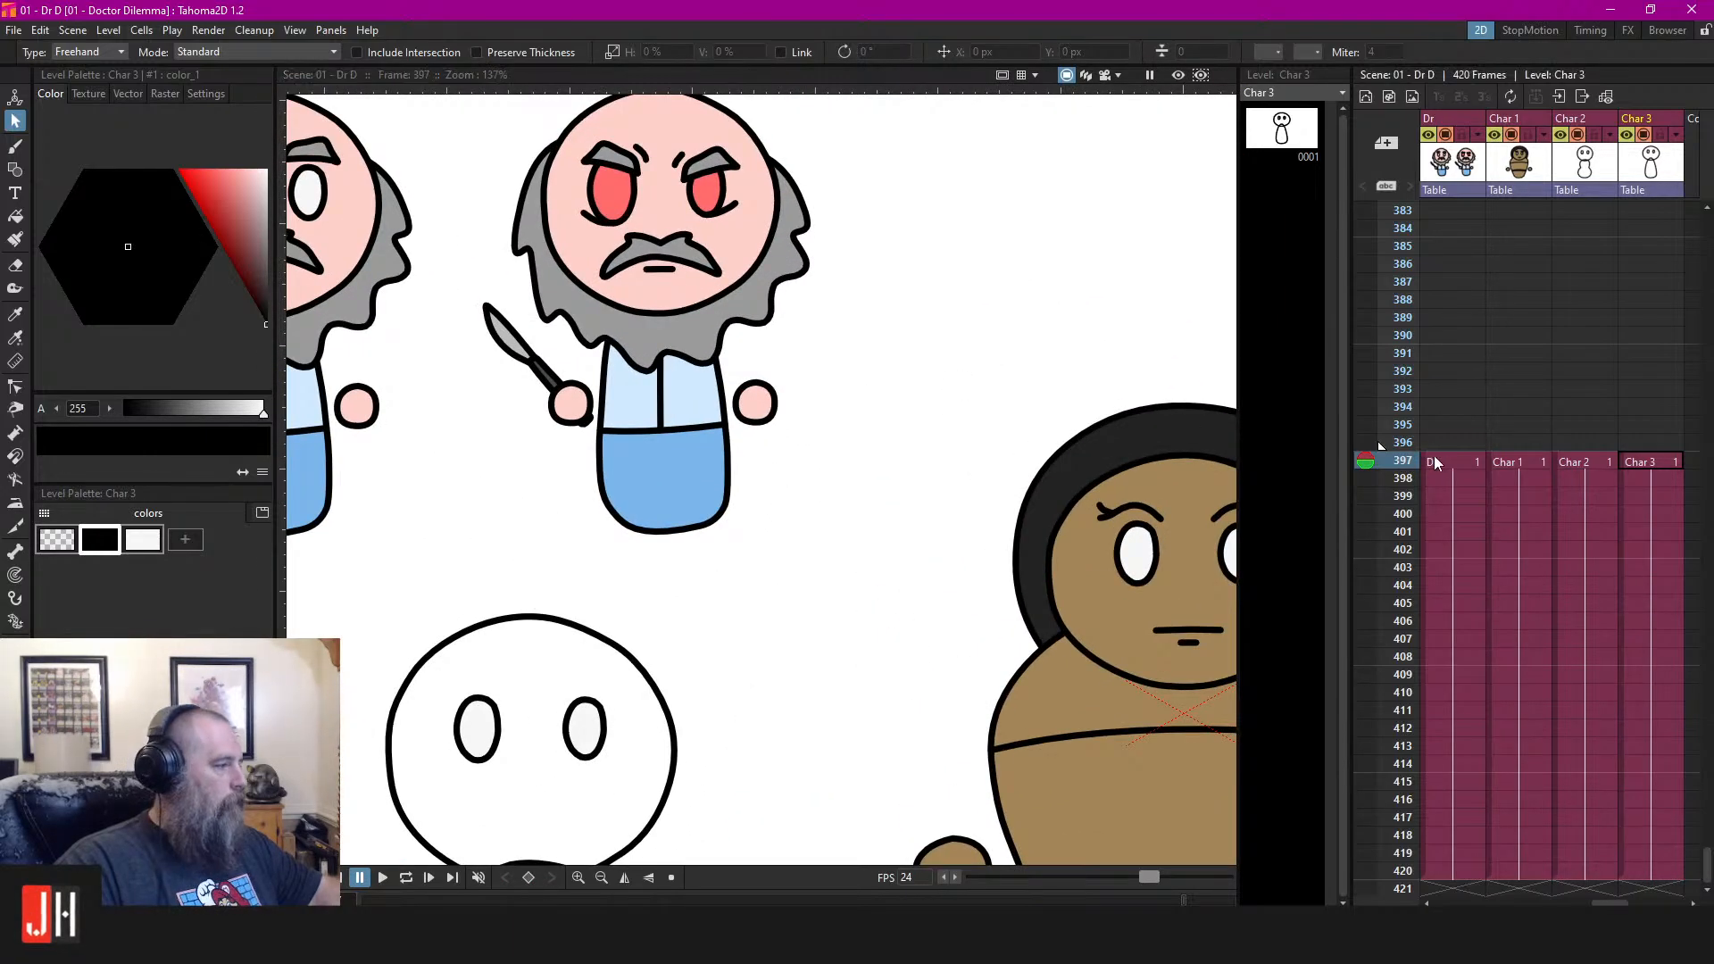
{"action": "left_click", "coordinate": [773, 385]}
{"action": "scroll", "coordinate": [777, 382], "scroll_direction": "down", "scroll_amount": 3}
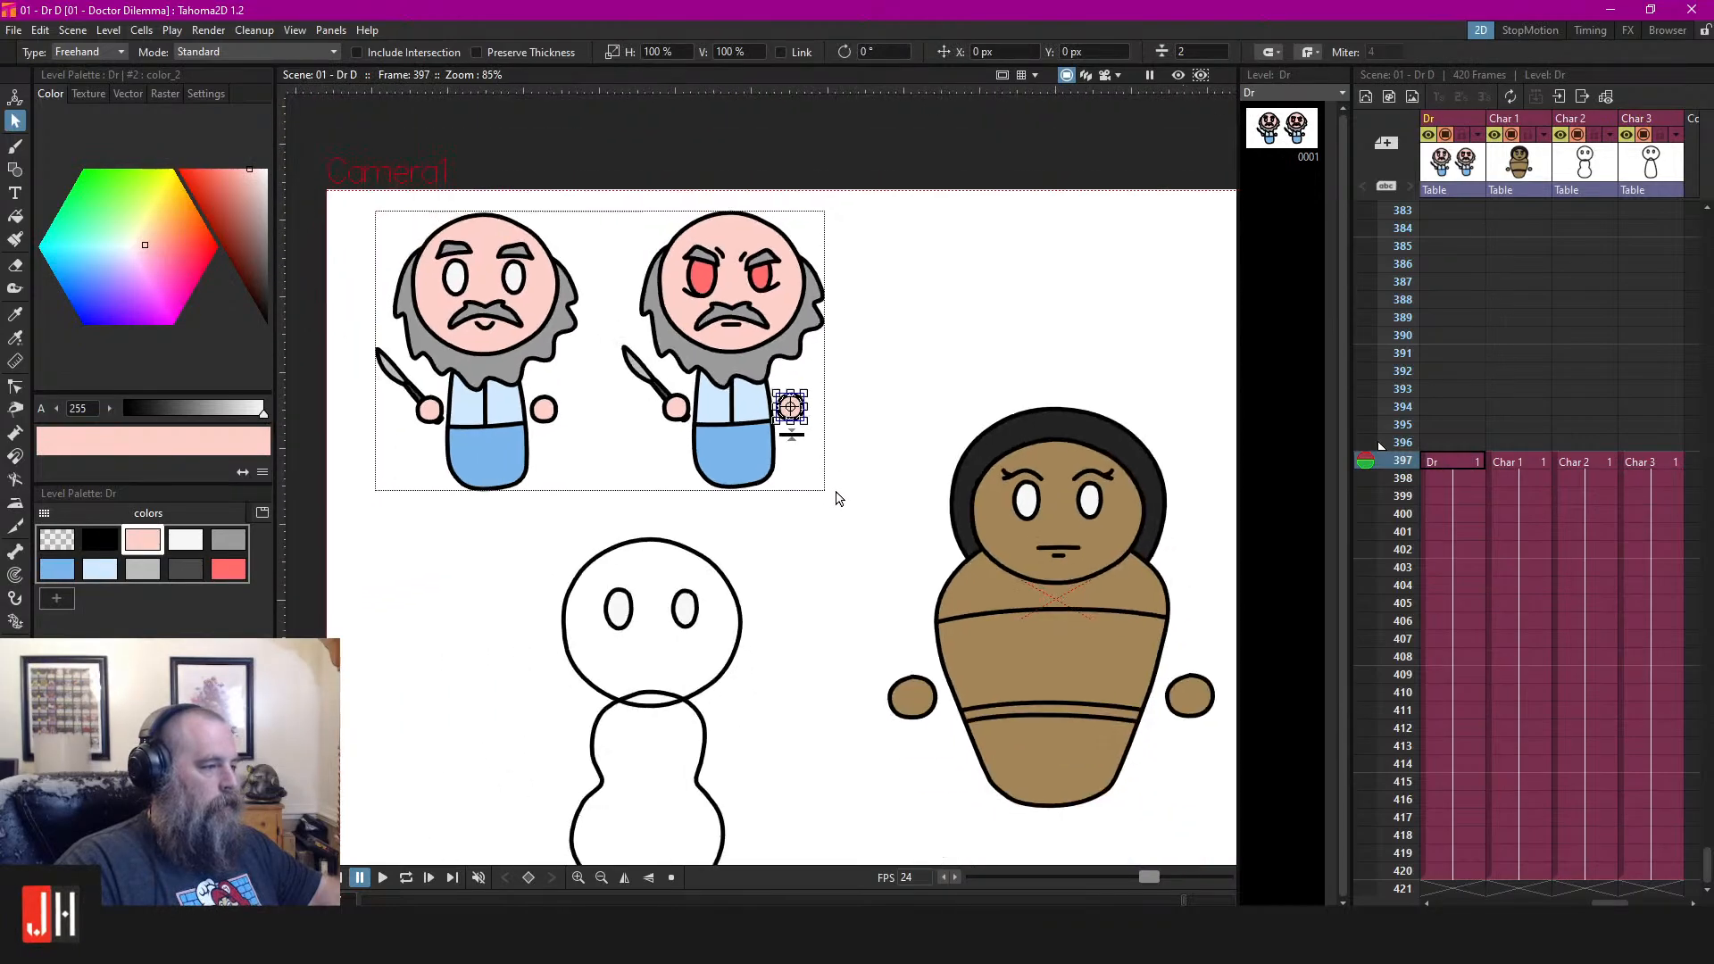
{"action": "left_click", "coordinate": [1557, 462]}
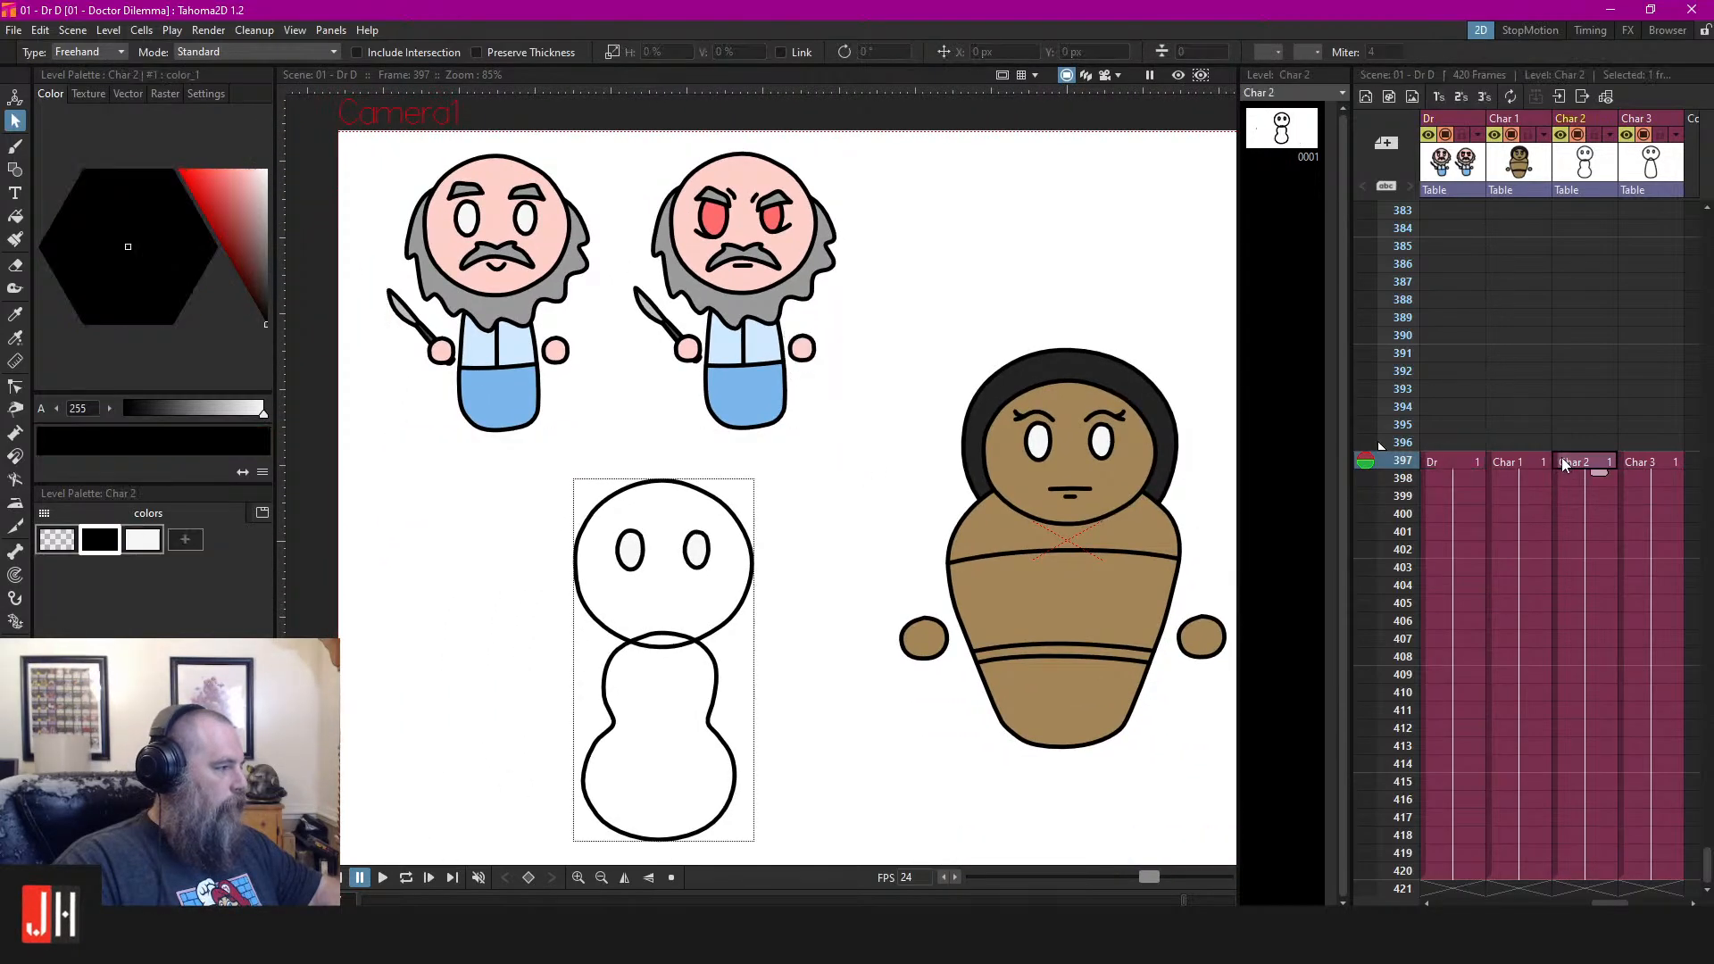
{"action": "left_click_drag", "start_coordinate": [911, 529], "coordinate": [907, 413]}
{"action": "left_click_drag", "start_coordinate": [797, 233], "coordinate": [948, 453]}
Enlarge the pasted hand slightly beside Char 2's waist and set its outline thickness to 2
{"action": "scroll", "coordinate": [758, 599], "scroll_direction": "up", "scroll_amount": 9}
{"action": "left_click", "coordinate": [771, 528]}
{"action": "left_click", "coordinate": [849, 568]}
{"action": "left_click", "coordinate": [1207, 52]}
{"action": "type", "text": "2"}
{"action": "left_click", "coordinate": [953, 354]}
Duplicate Char 2's hand and move the copy about 233 px across to the opposite side of the waist
{"action": "left_click", "coordinate": [967, 466]}
{"action": "key", "text": "ctrl+c"}
{"action": "key", "text": "ctrl+v"}
{"action": "key", "text": "shift+Up"}
{"action": "key", "text": "shift+Left"}
{"action": "key", "text": "shift+Left"}
{"action": "key", "text": "shift+Left"}
{"action": "key", "text": "shift+Left"}
{"action": "key", "text": "shift+Left"}
{"action": "key", "text": "shift+Left"}
{"action": "key", "text": "shift+Left"}
{"action": "key", "text": "shift+Left"}
{"action": "key", "text": "shift+Left"}
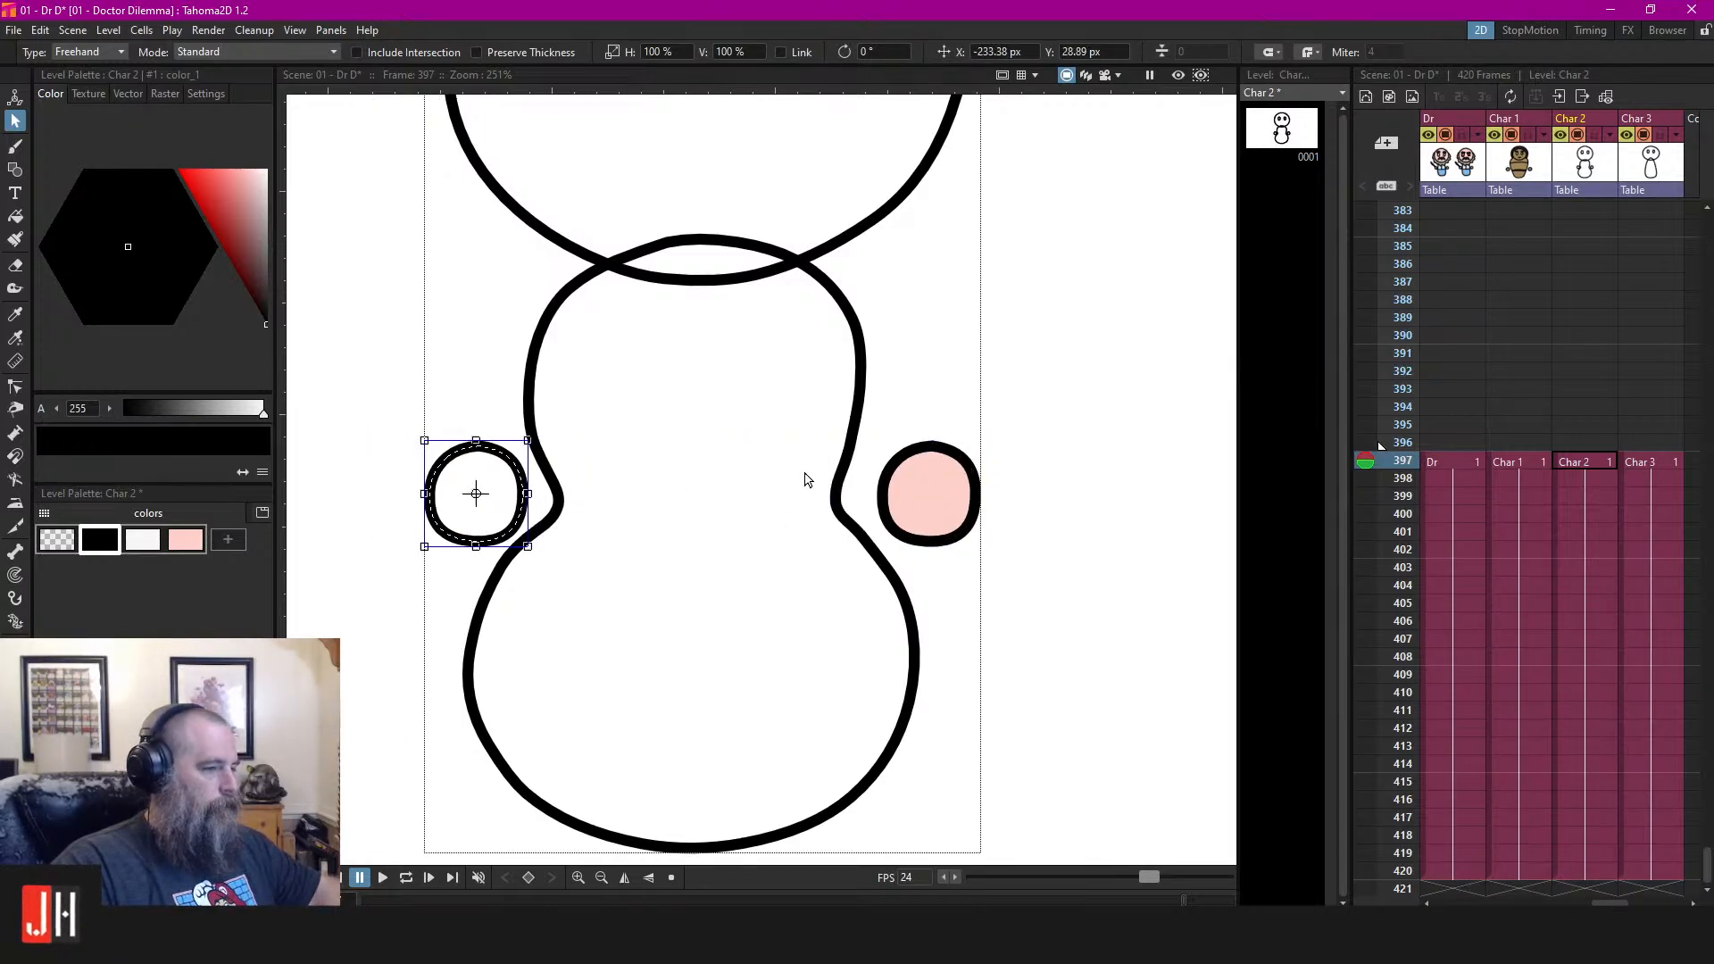
Fill the duplicated hand with the light pink skin color from Char 2's palette
{"action": "left_click", "coordinate": [463, 356]}
{"action": "left_click", "coordinate": [186, 539]}
{"action": "key", "text": "f"}
{"action": "left_click", "coordinate": [491, 498]}
{"action": "key", "text": "s"}
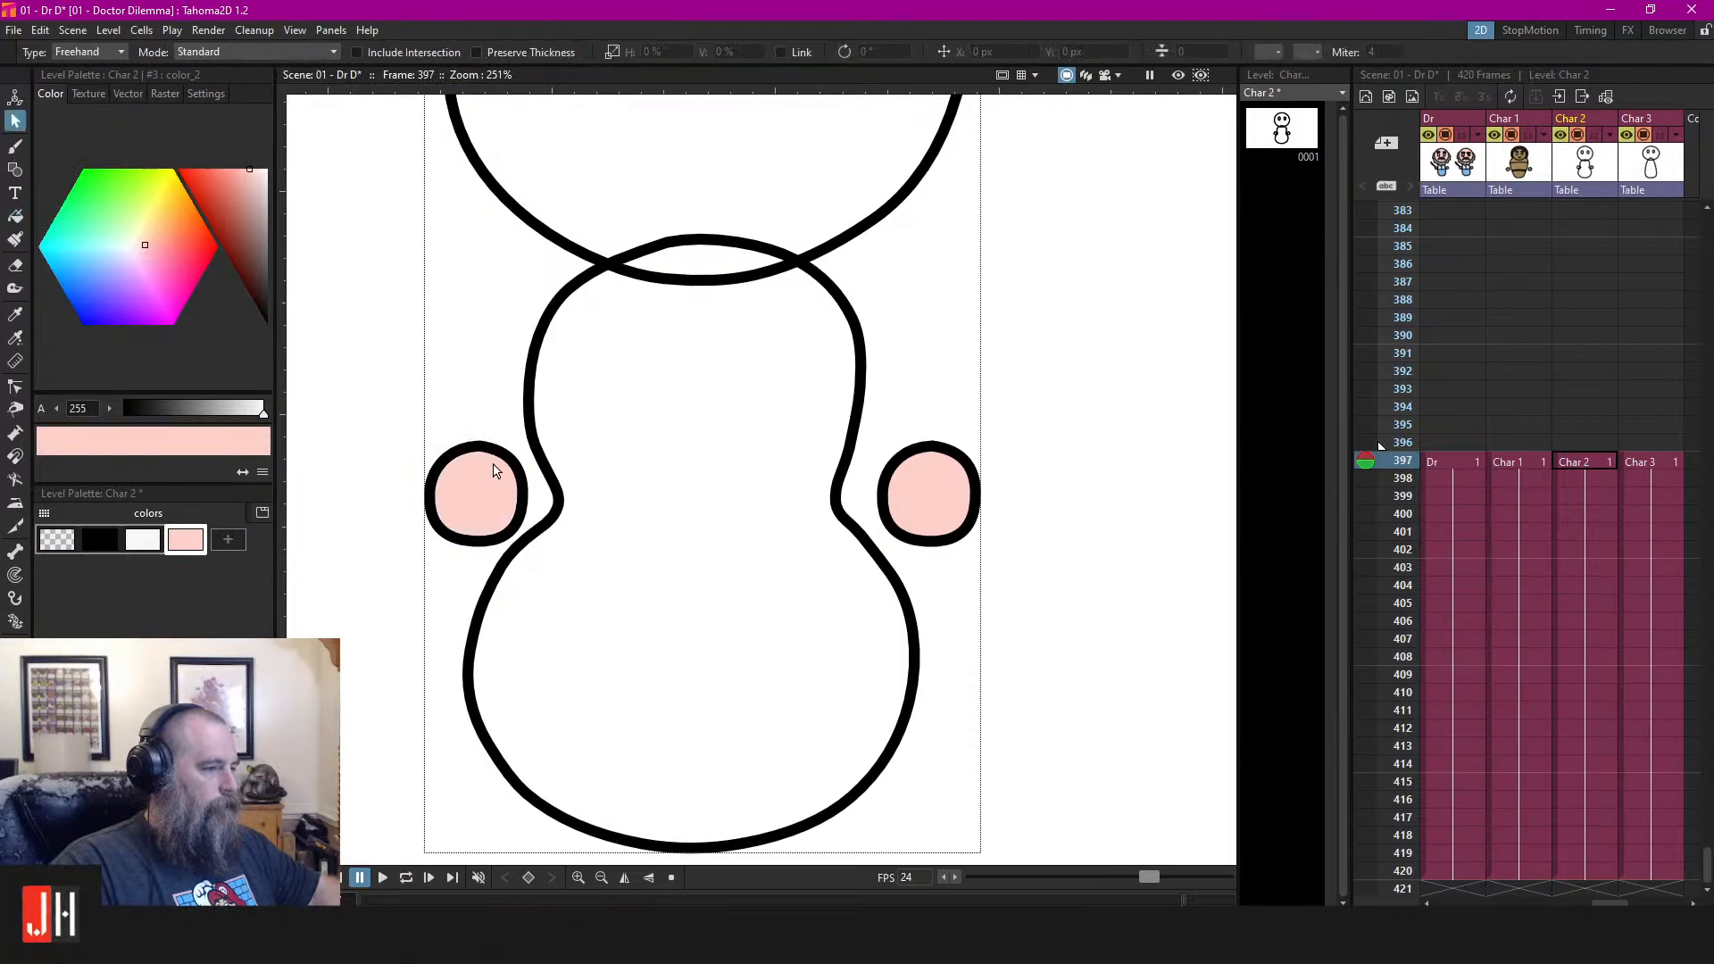
{"action": "left_click", "coordinate": [498, 468]}
{"action": "left_click", "coordinate": [519, 353]}
Fill Char 2's head with the same light pink skin color, including the area overlapping the neck
{"action": "scroll", "coordinate": [522, 323], "scroll_direction": "down", "scroll_amount": 2}
{"action": "left_click_drag", "start_coordinate": [620, 281], "coordinate": [674, 479]}
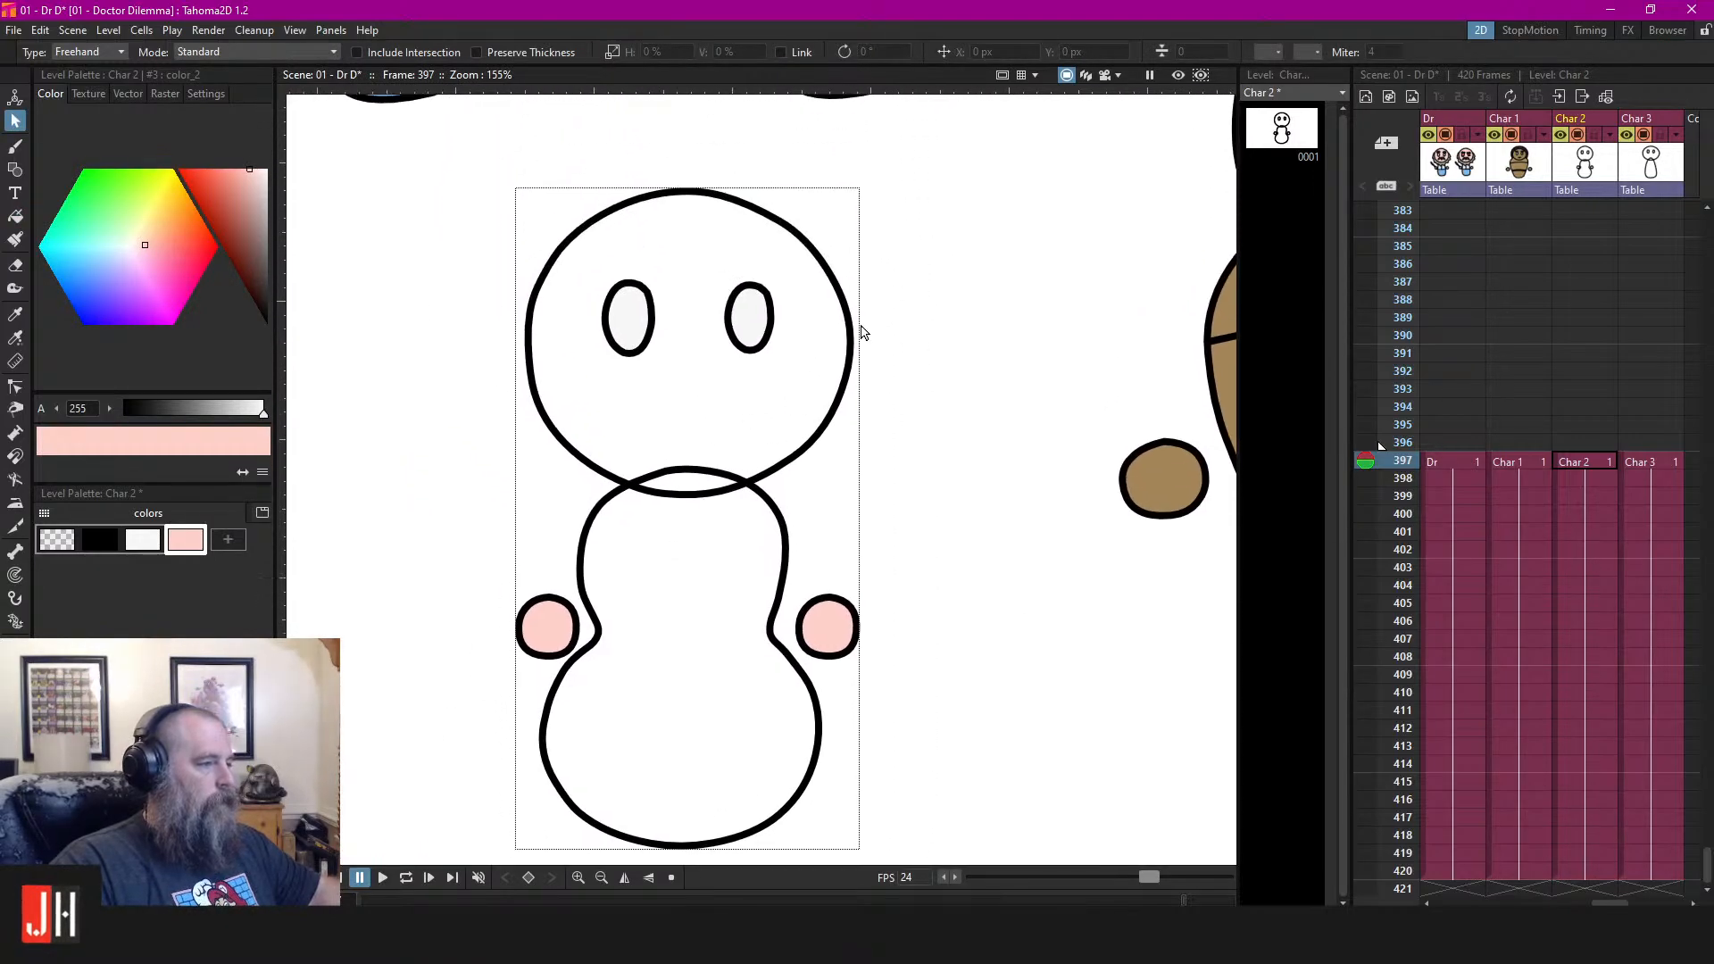
{"action": "left_click", "coordinate": [837, 285]}
{"action": "left_click", "coordinate": [914, 285]}
{"action": "key", "text": "f"}
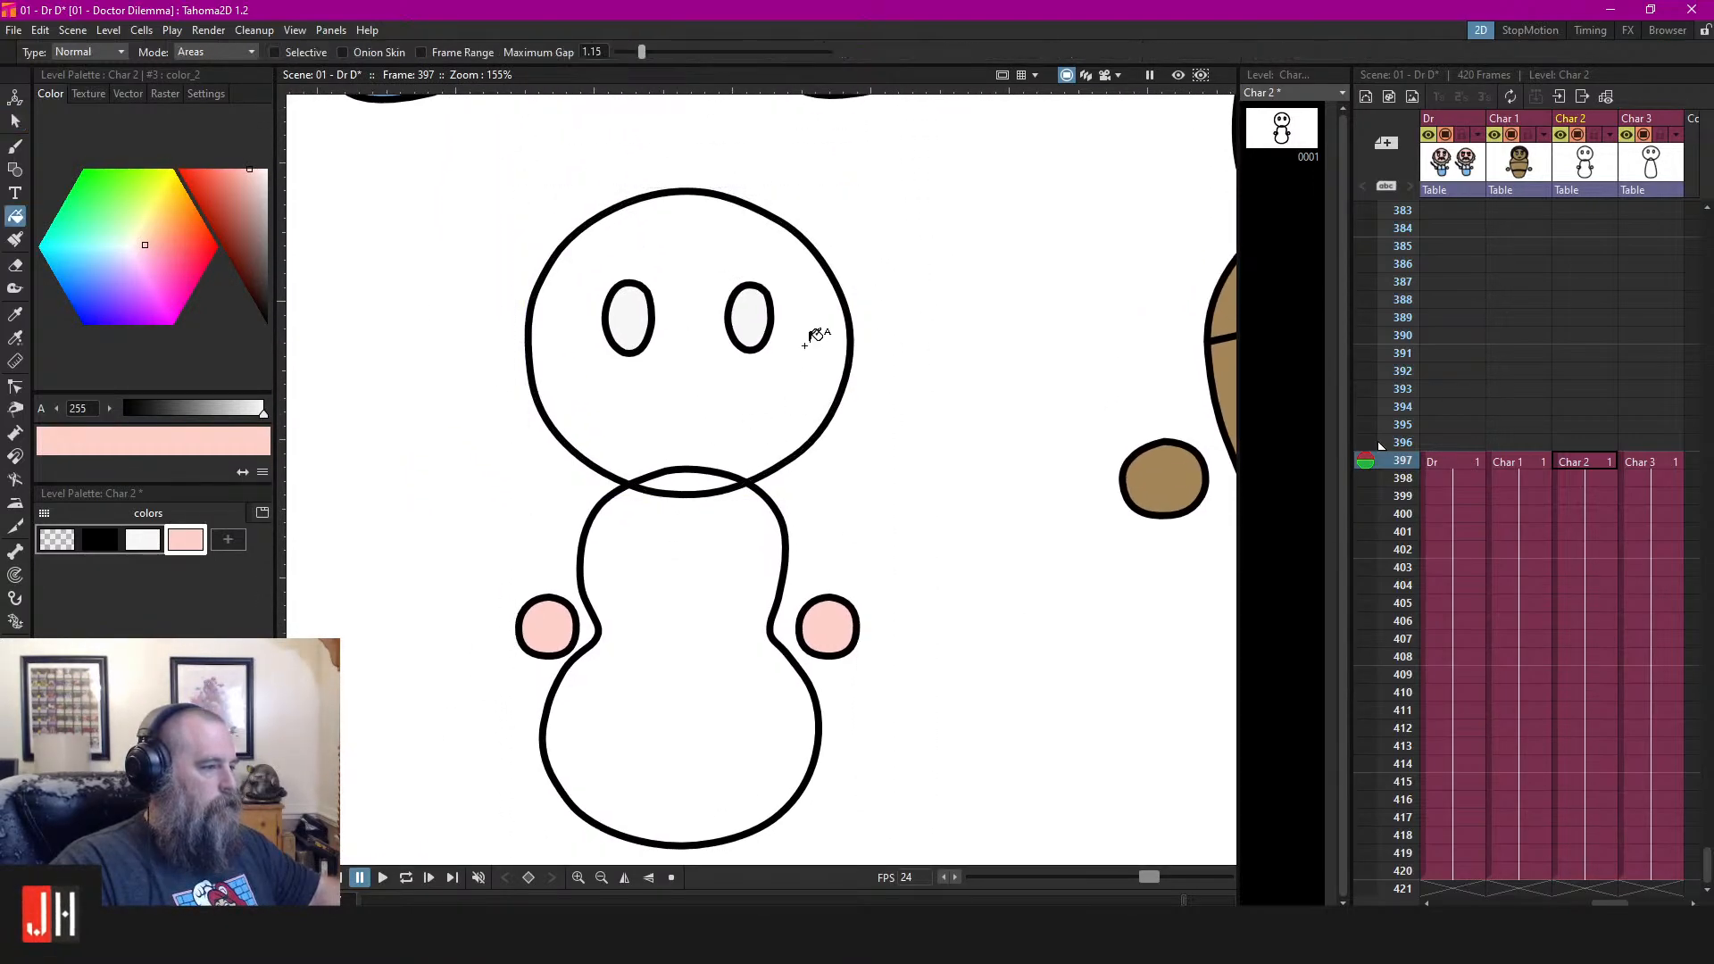
{"action": "left_click", "coordinate": [810, 333]}
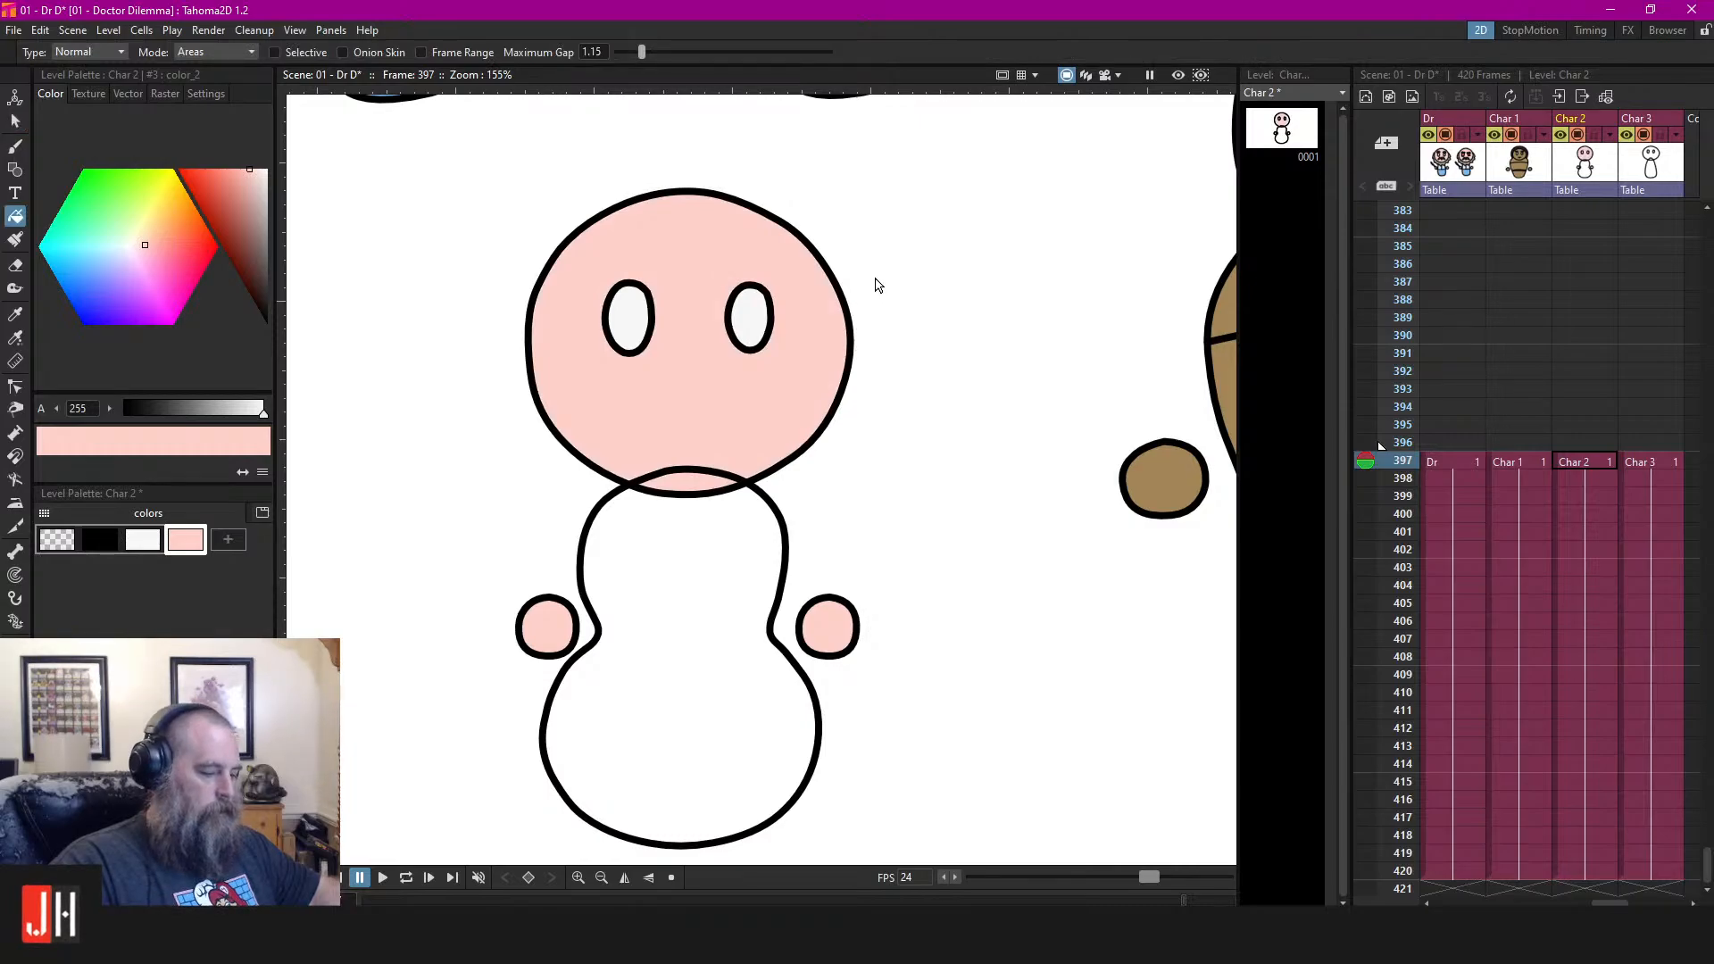
Bring Char 2's head and eyes in front of the body so they cover the top of the neck outline
{"action": "key", "text": "s"}
{"action": "mouse_move", "coordinate": [877, 278]}
{"action": "left_mouse_down"}
{"action": "mouse_move", "coordinate": [379, 467]}
{"action": "mouse_move", "coordinate": [839, 506]}
{"action": "left_mouse_up"}
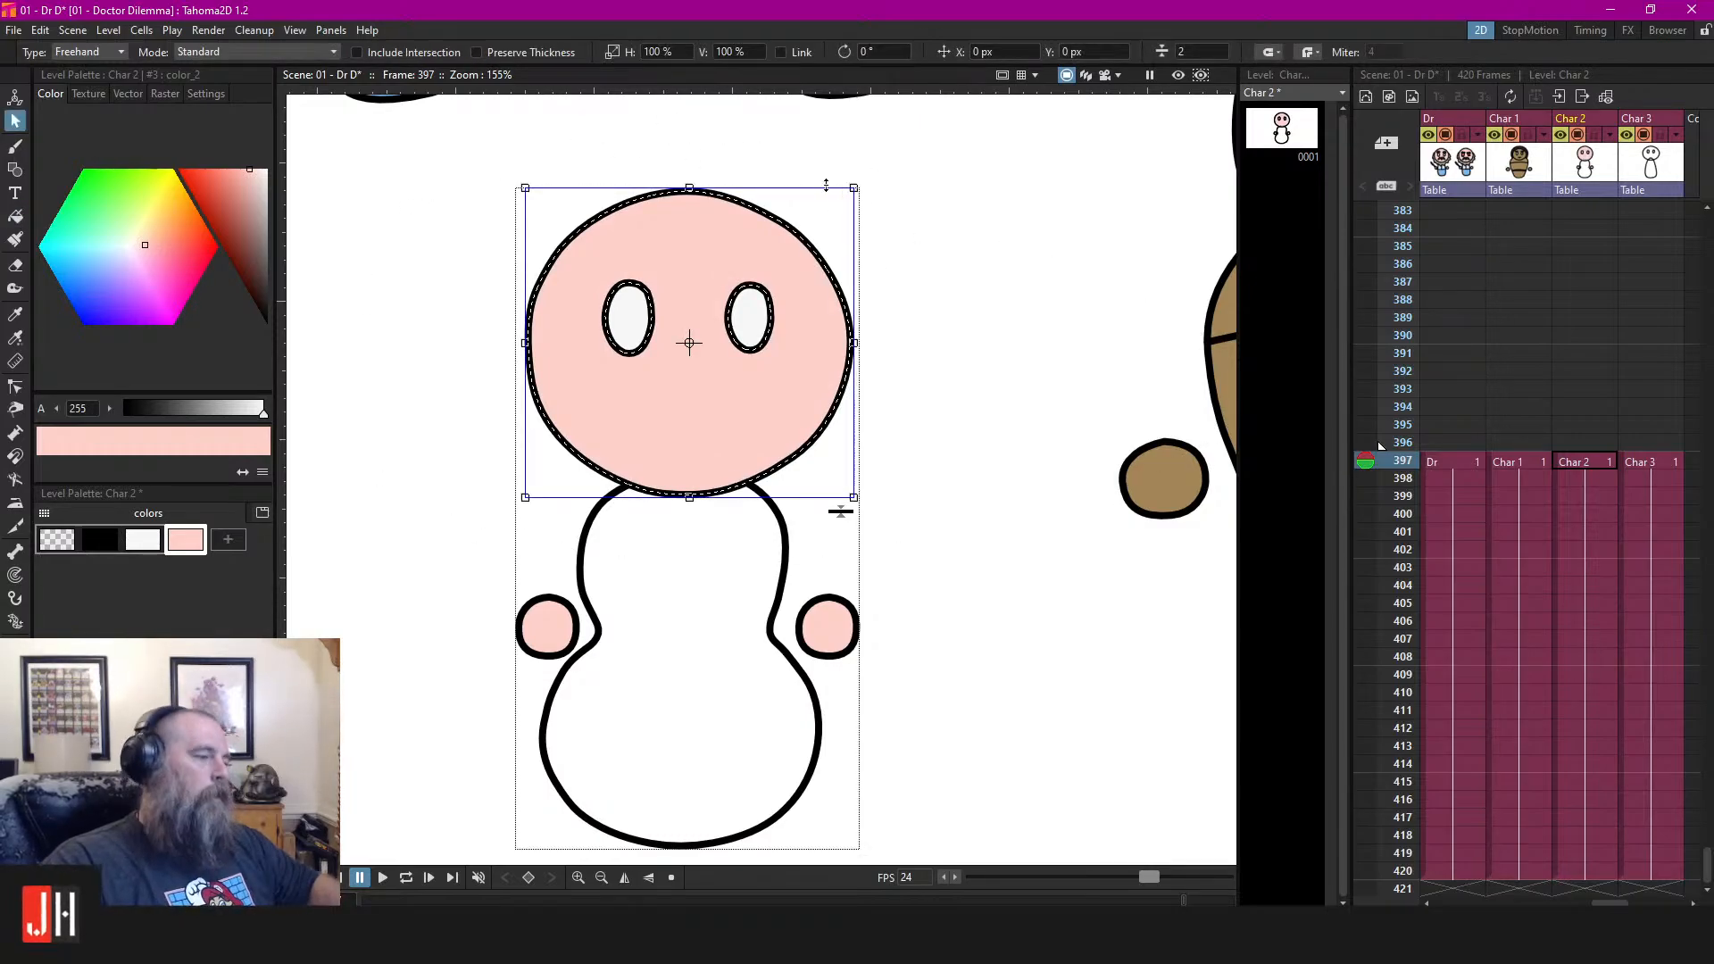
{"action": "scroll", "coordinate": [983, 302], "scroll_direction": "down", "scroll_amount": 4}
{"action": "left_click", "coordinate": [1043, 290]}
Move the whole Char 2 figure slightly lower on the canvas and save the scene
{"action": "left_click_drag", "start_coordinate": [1042, 284], "coordinate": [810, 450]}
{"action": "scroll", "coordinate": [891, 456], "scroll_direction": "down", "scroll_amount": 3}
{"action": "scroll", "coordinate": [779, 476], "scroll_direction": "up", "scroll_amount": 4}
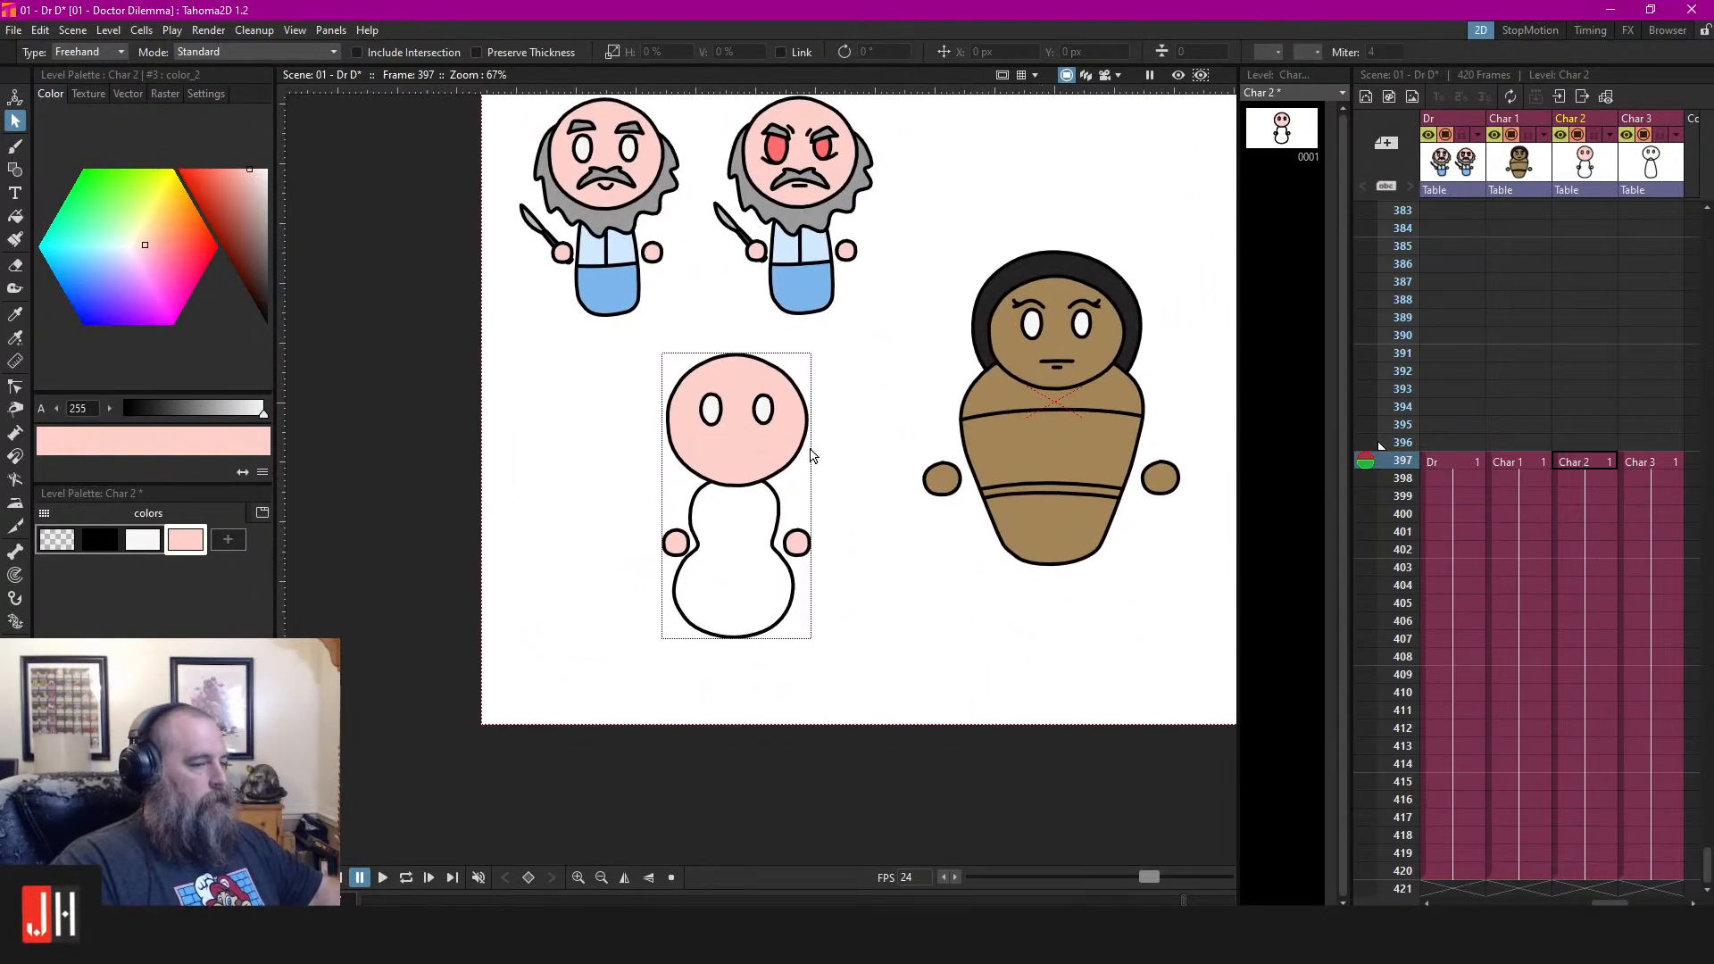
{"action": "mouse_move", "coordinate": [844, 392]}
{"action": "left_mouse_down"}
{"action": "mouse_move", "coordinate": [796, 391]}
{"action": "mouse_move", "coordinate": [616, 669]}
{"action": "mouse_move", "coordinate": [752, 370]}
{"action": "mouse_move", "coordinate": [726, 400]}
{"action": "left_mouse_up"}
{"action": "left_click", "coordinate": [818, 367]}
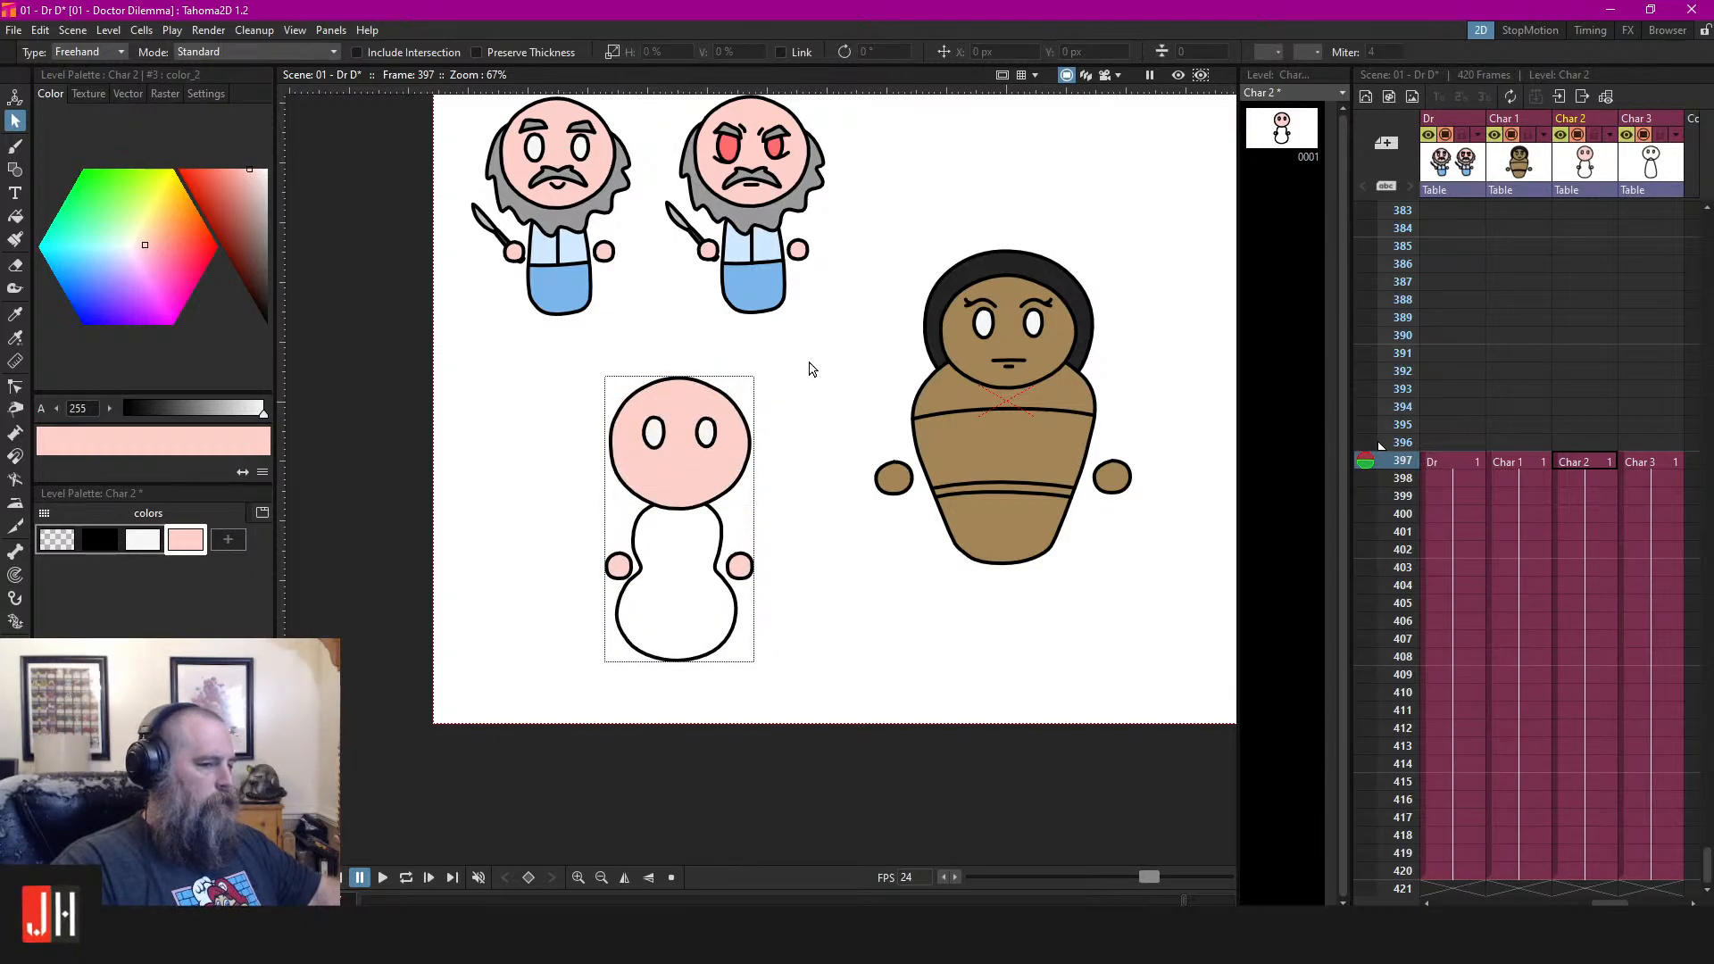
{"action": "key", "text": "ctrl+s"}
Open drawing 0001 of the Character 1 level and examine its set of body template outlines
{"action": "scroll", "coordinate": [658, 446], "scroll_direction": "up", "scroll_amount": 1}
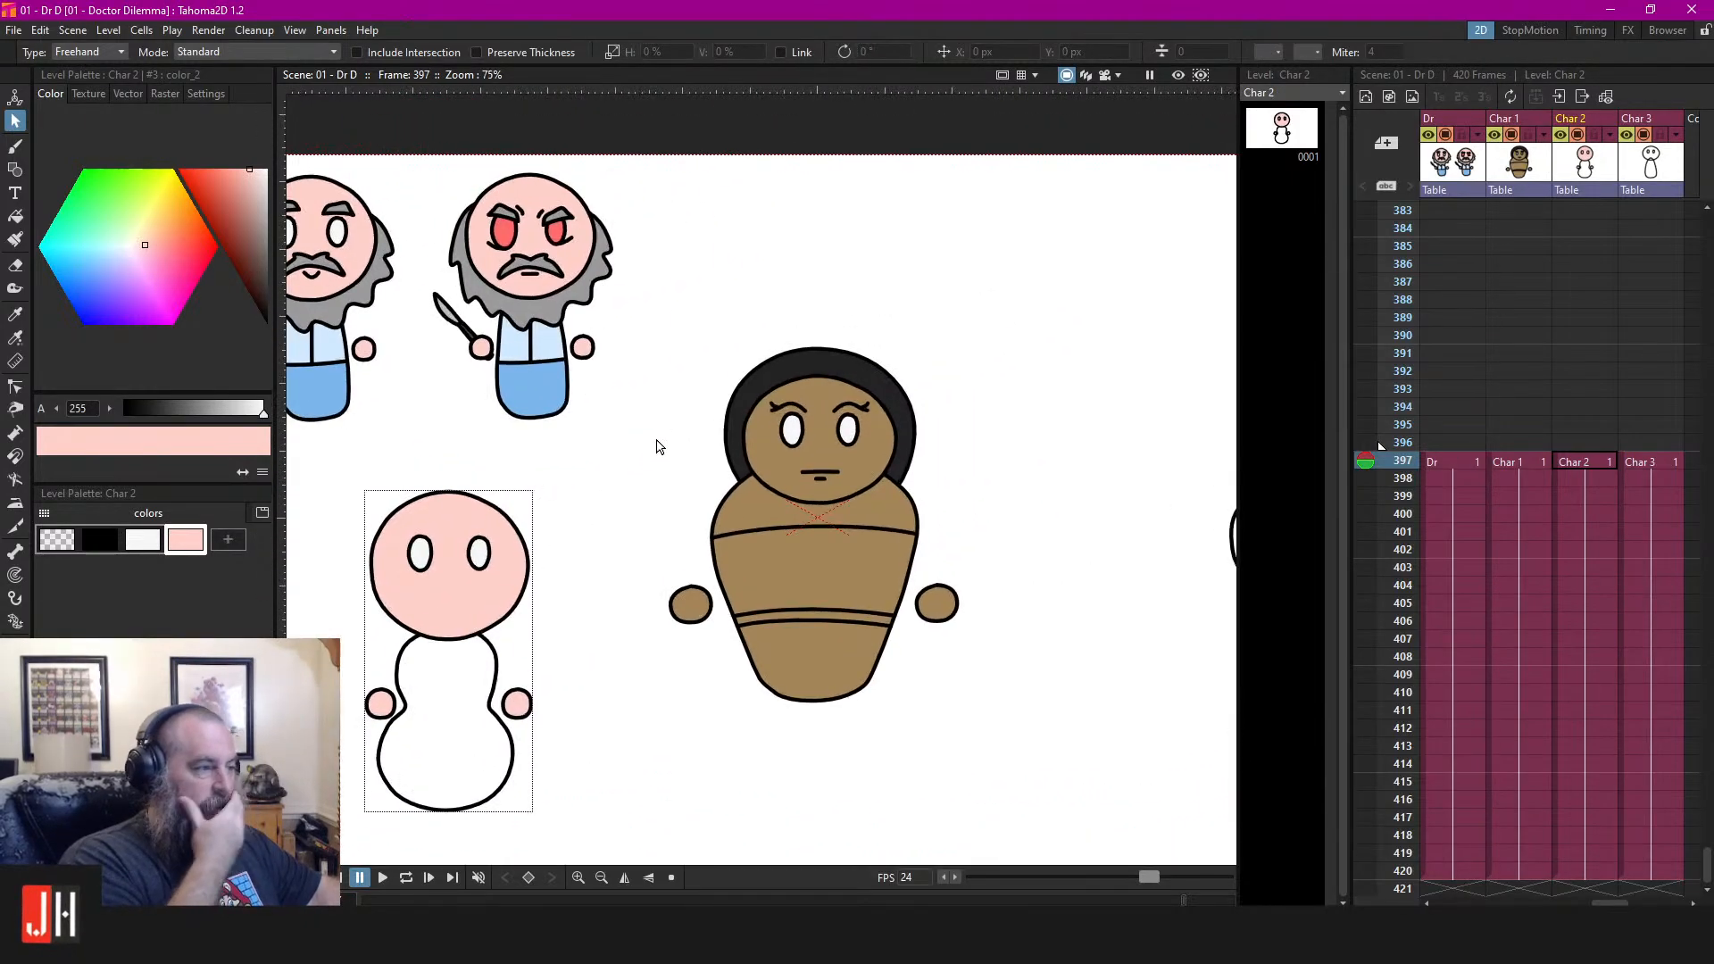
{"action": "scroll", "coordinate": [767, 440], "scroll_direction": "down", "scroll_amount": 1}
{"action": "scroll", "coordinate": [1562, 393], "scroll_direction": "up", "scroll_amount": 4}
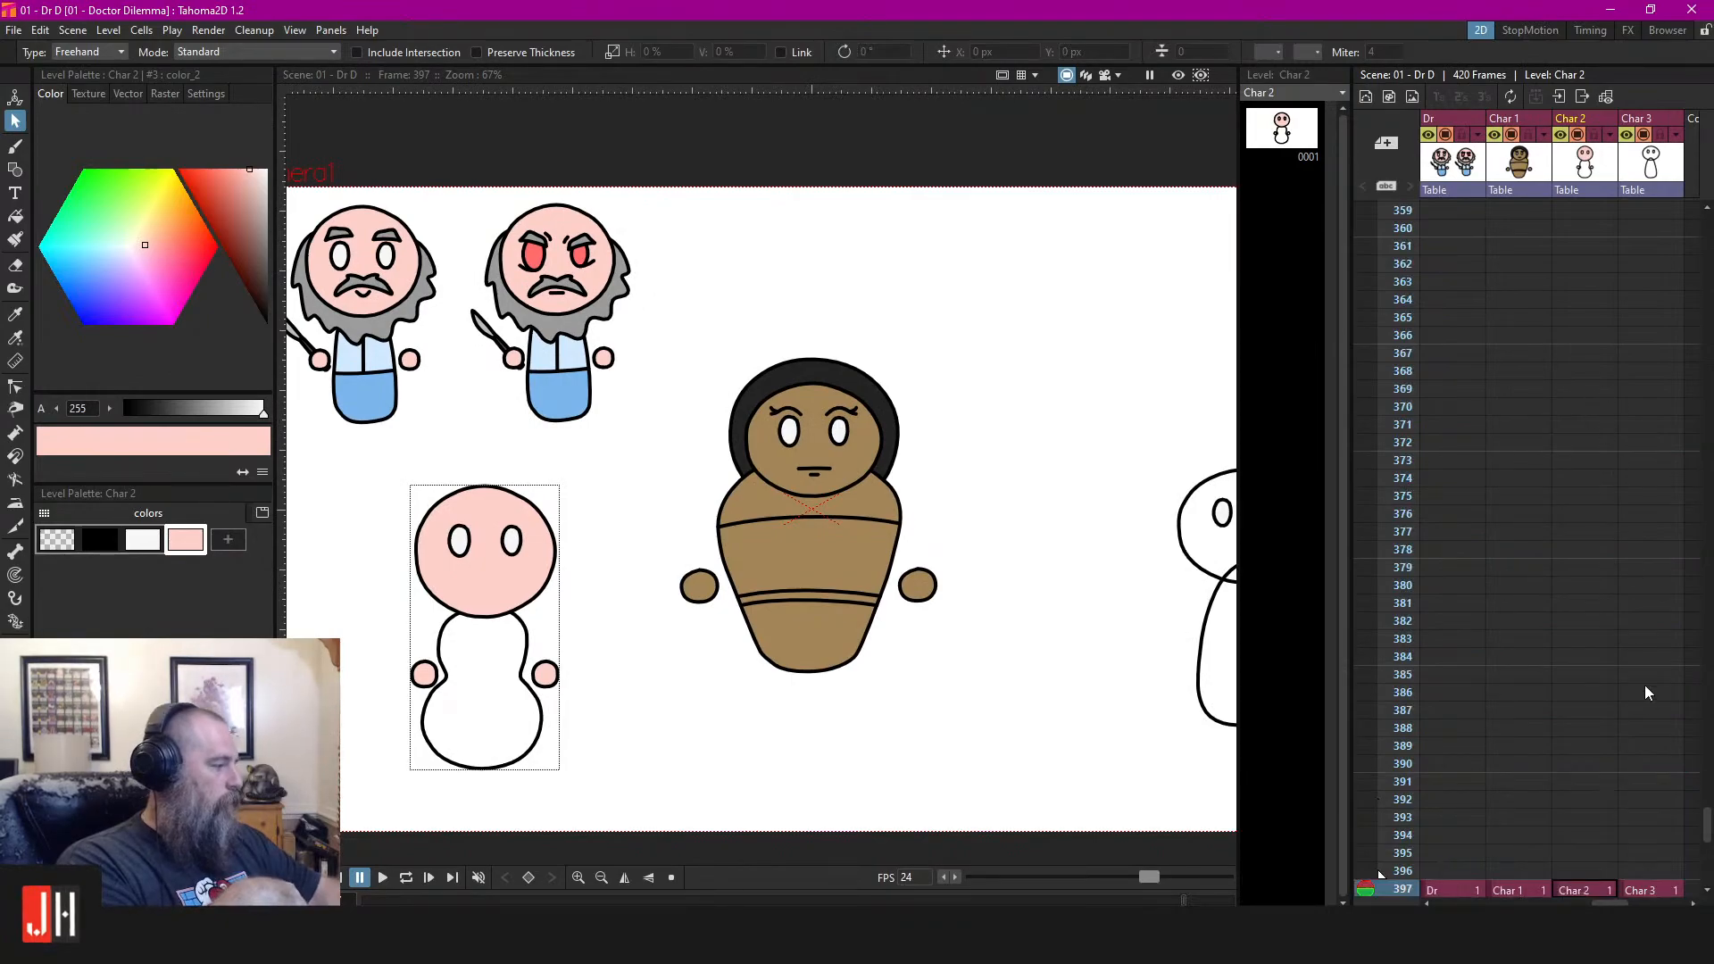
{"action": "scroll", "coordinate": [1640, 702], "scroll_direction": "down", "scroll_amount": 4}
{"action": "left_click_drag", "start_coordinate": [1609, 903], "coordinate": [1575, 903]}
{"action": "scroll", "coordinate": [1577, 518], "scroll_direction": "up", "scroll_amount": 10}
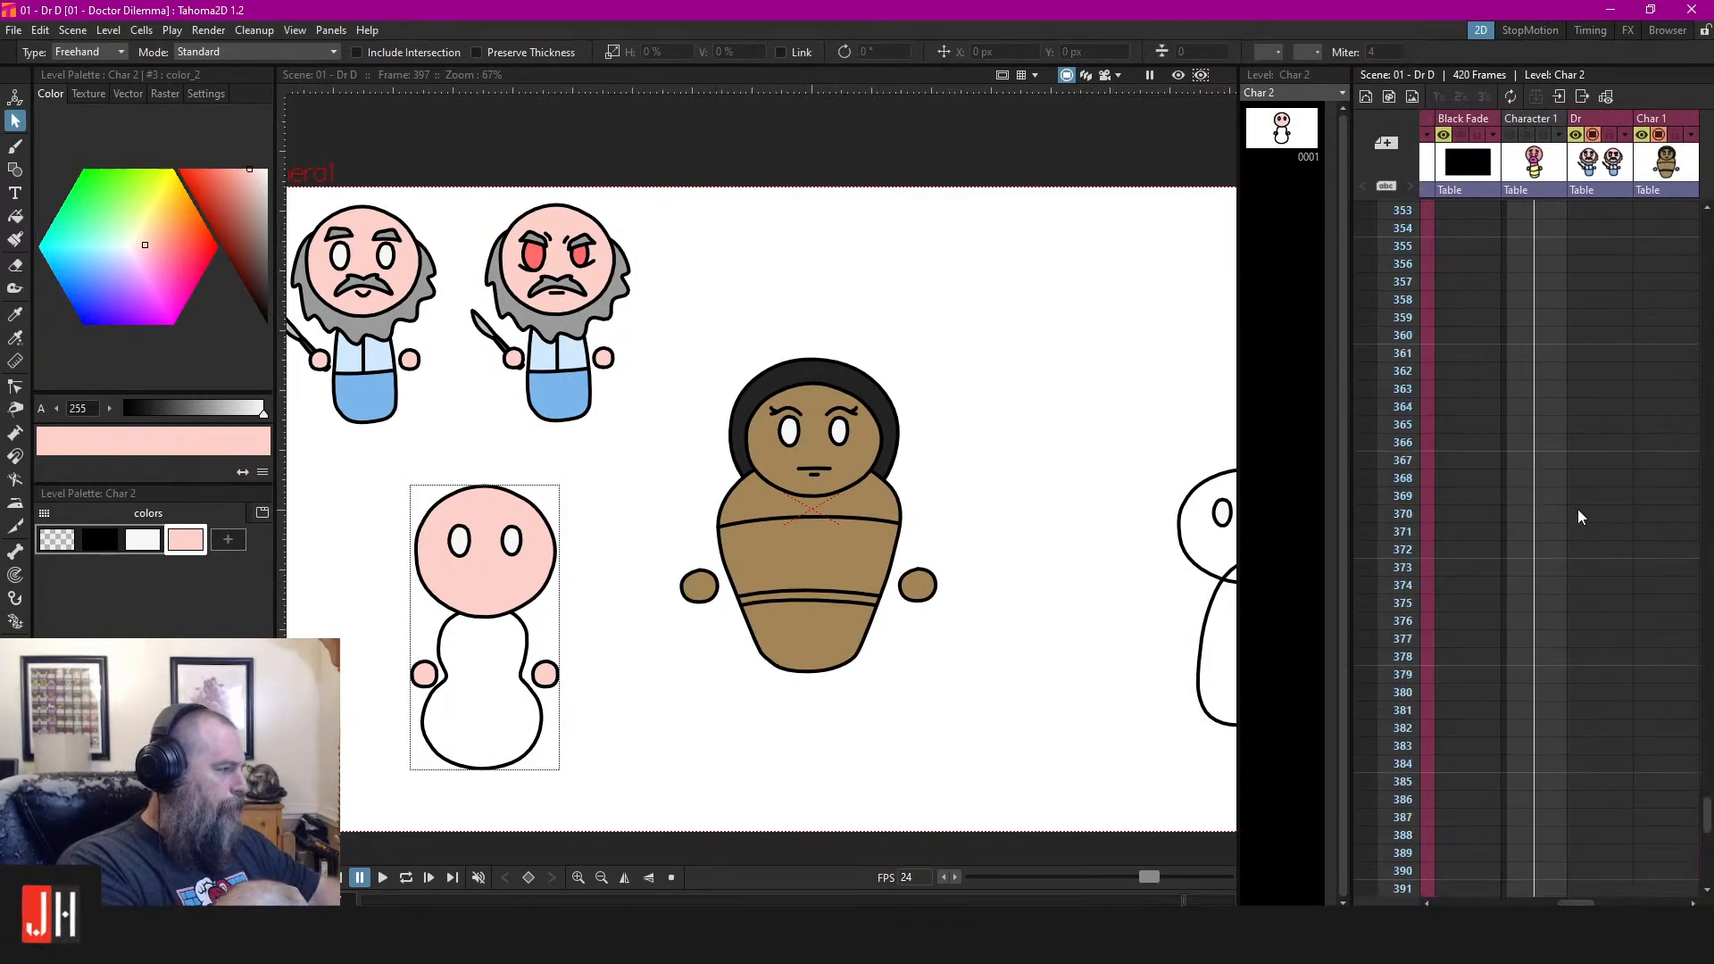
{"action": "left_click_drag", "start_coordinate": [1710, 784], "coordinate": [1706, 214]}
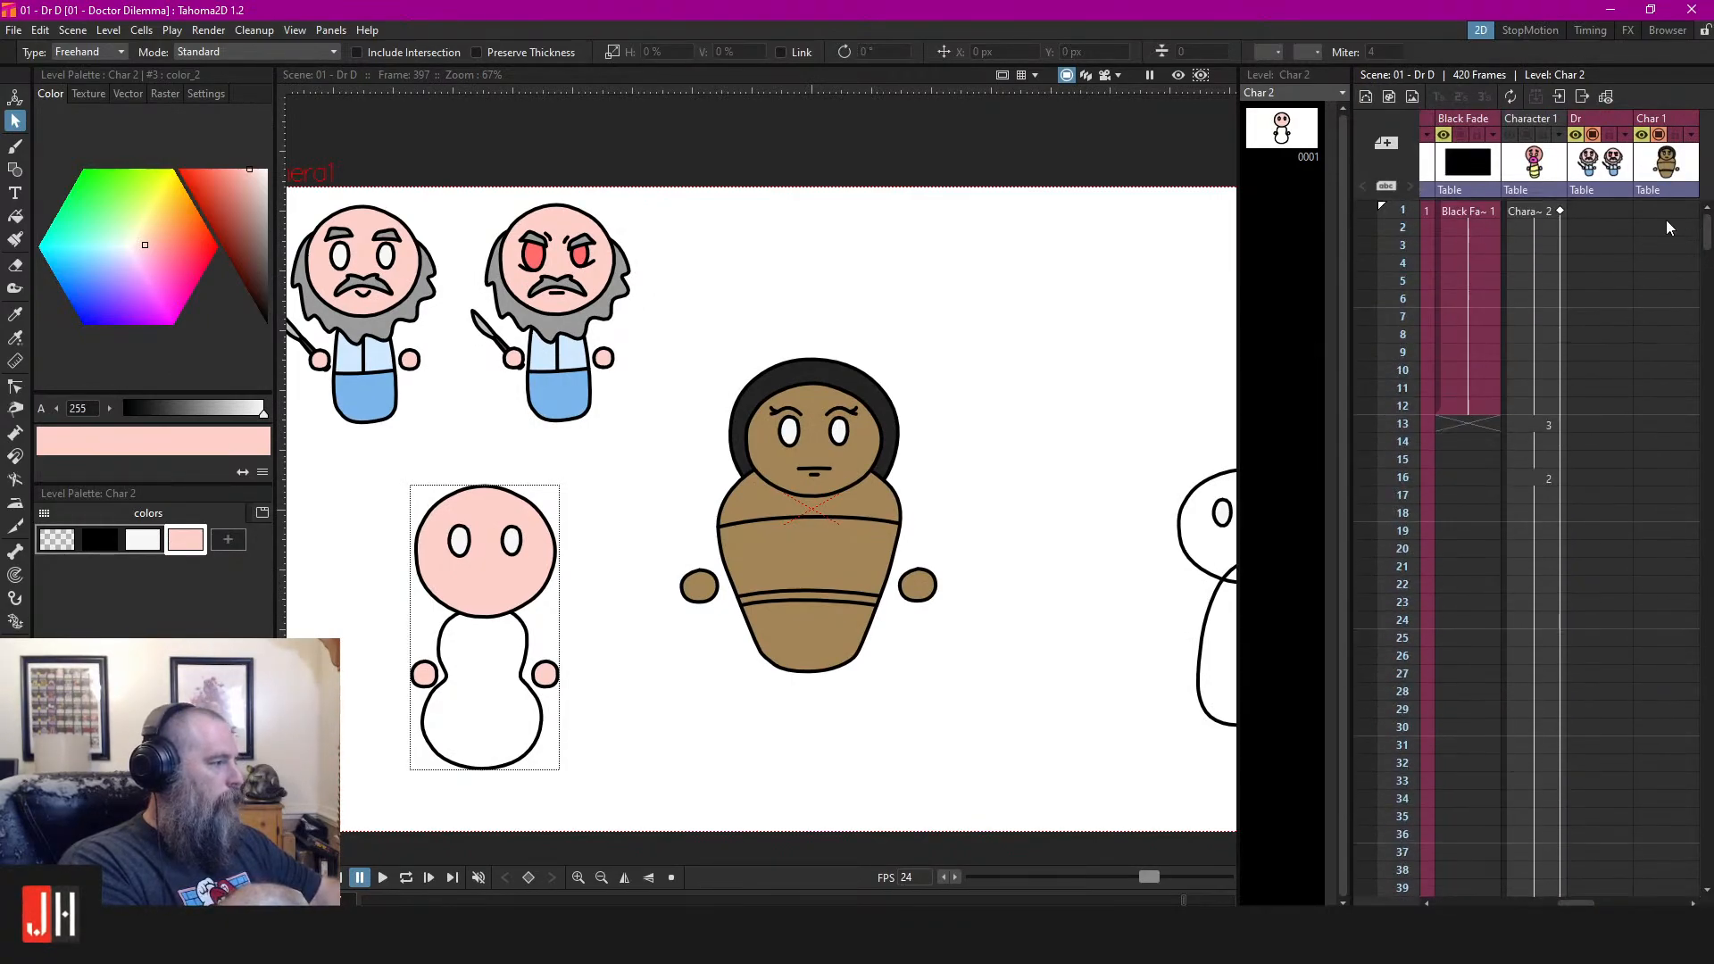
{"action": "left_click", "coordinate": [1538, 212]}
{"action": "left_click", "coordinate": [1273, 135]}
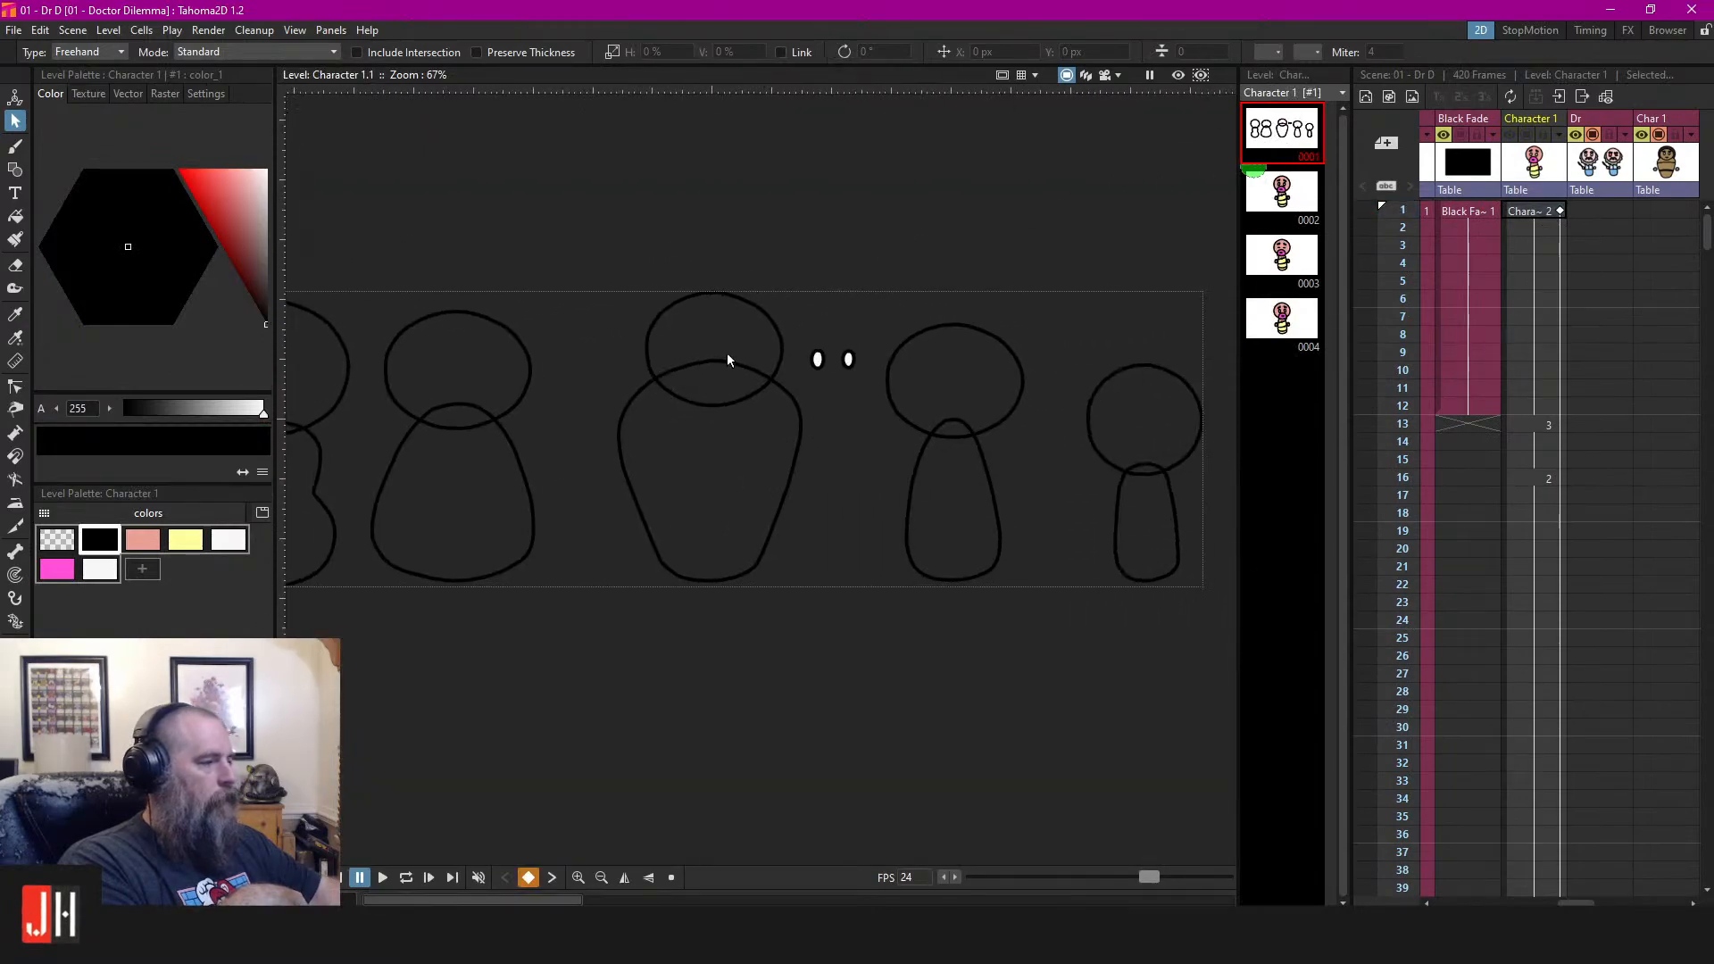
{"action": "scroll", "coordinate": [751, 352], "scroll_direction": "down", "scroll_amount": 2}
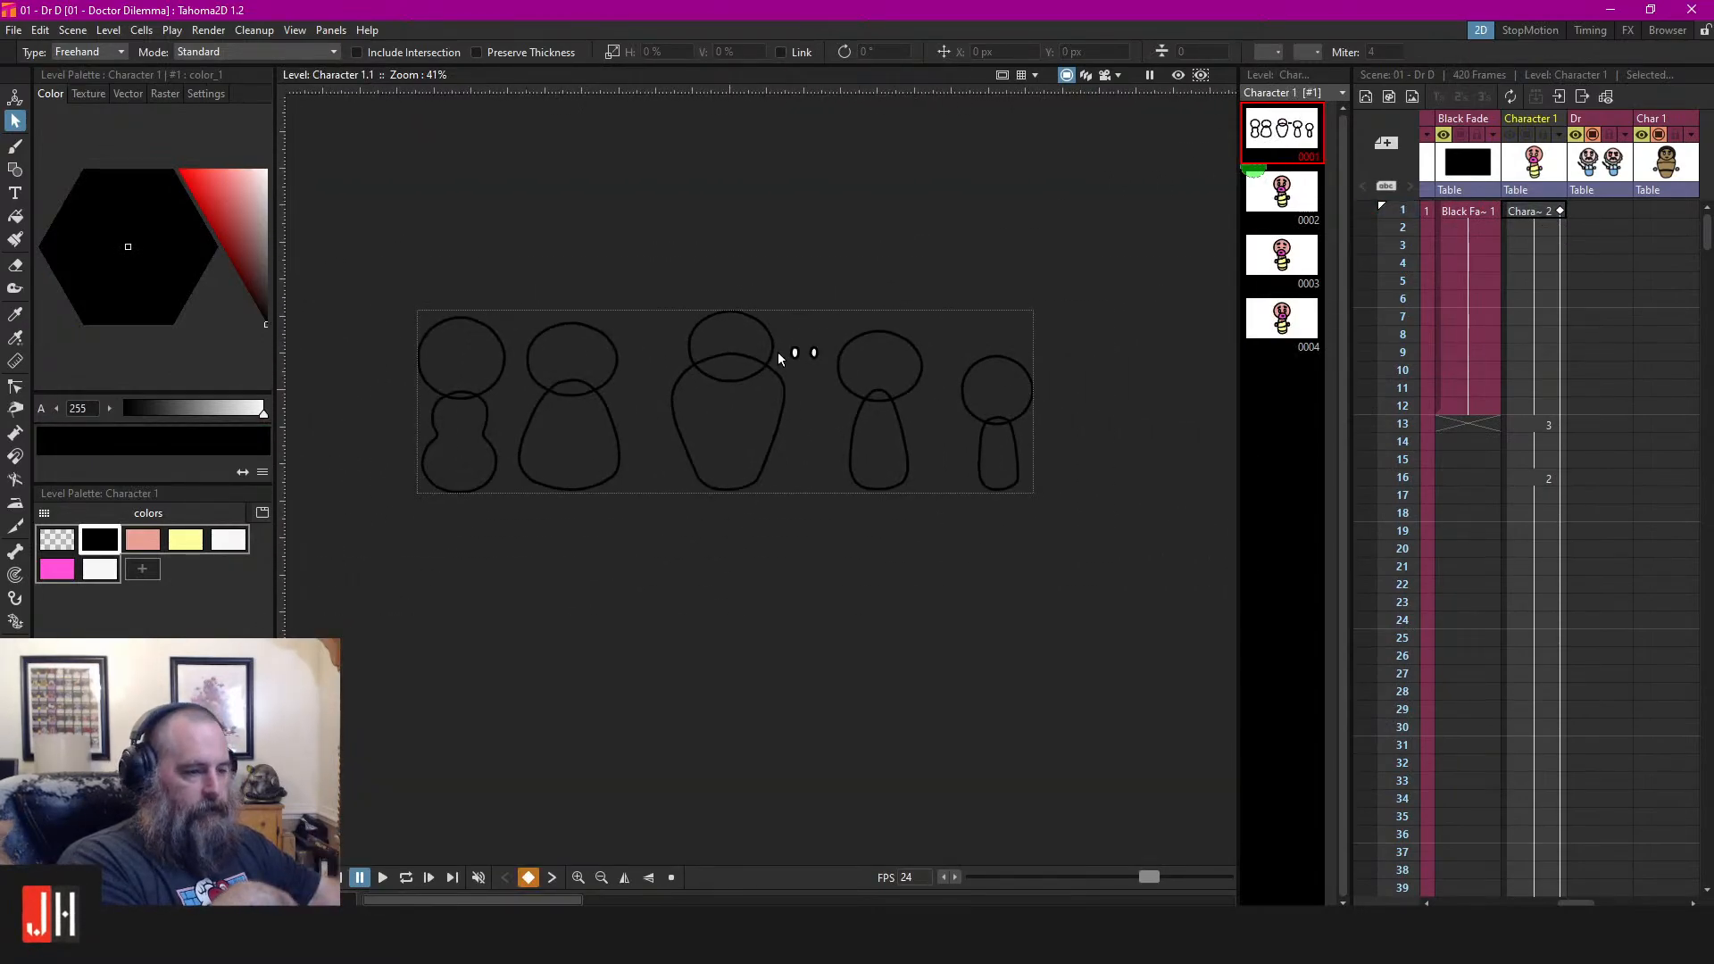
{"action": "scroll", "coordinate": [779, 352], "scroll_direction": "up", "scroll_amount": 1}
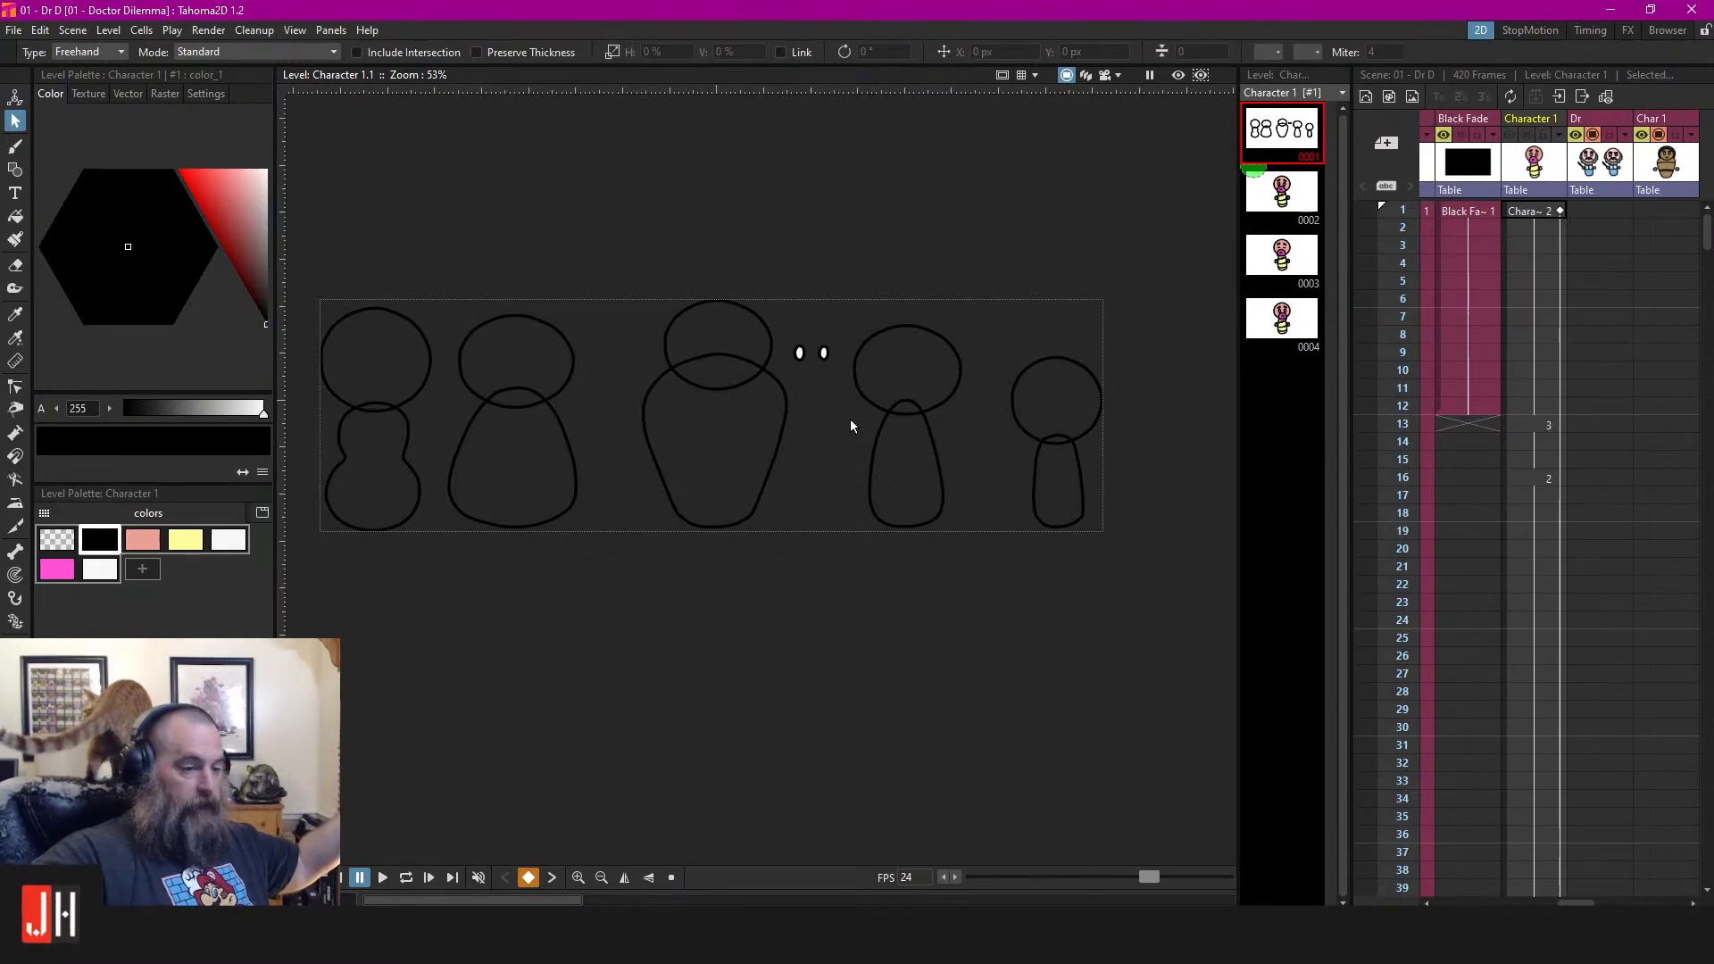
Return to frame 397 in the timeline and show the Dr drawing again
{"action": "scroll", "coordinate": [1597, 548], "scroll_direction": "down", "scroll_amount": 20}
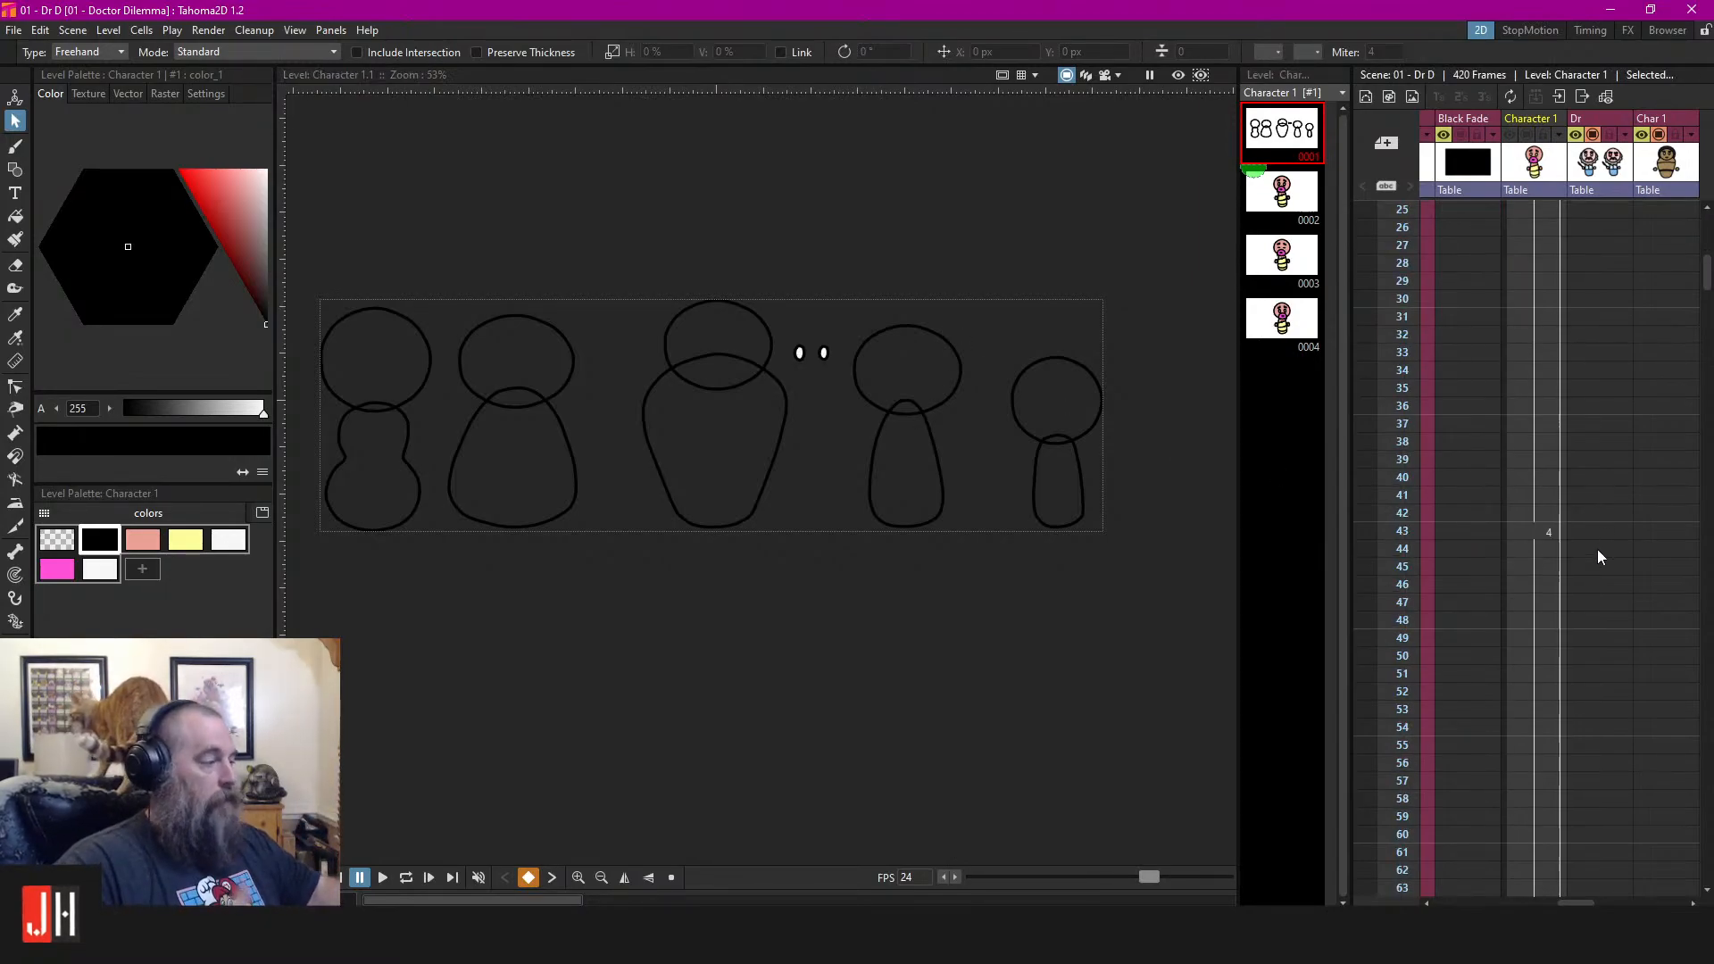
{"action": "scroll", "coordinate": [1640, 678], "scroll_direction": "down", "scroll_amount": 20}
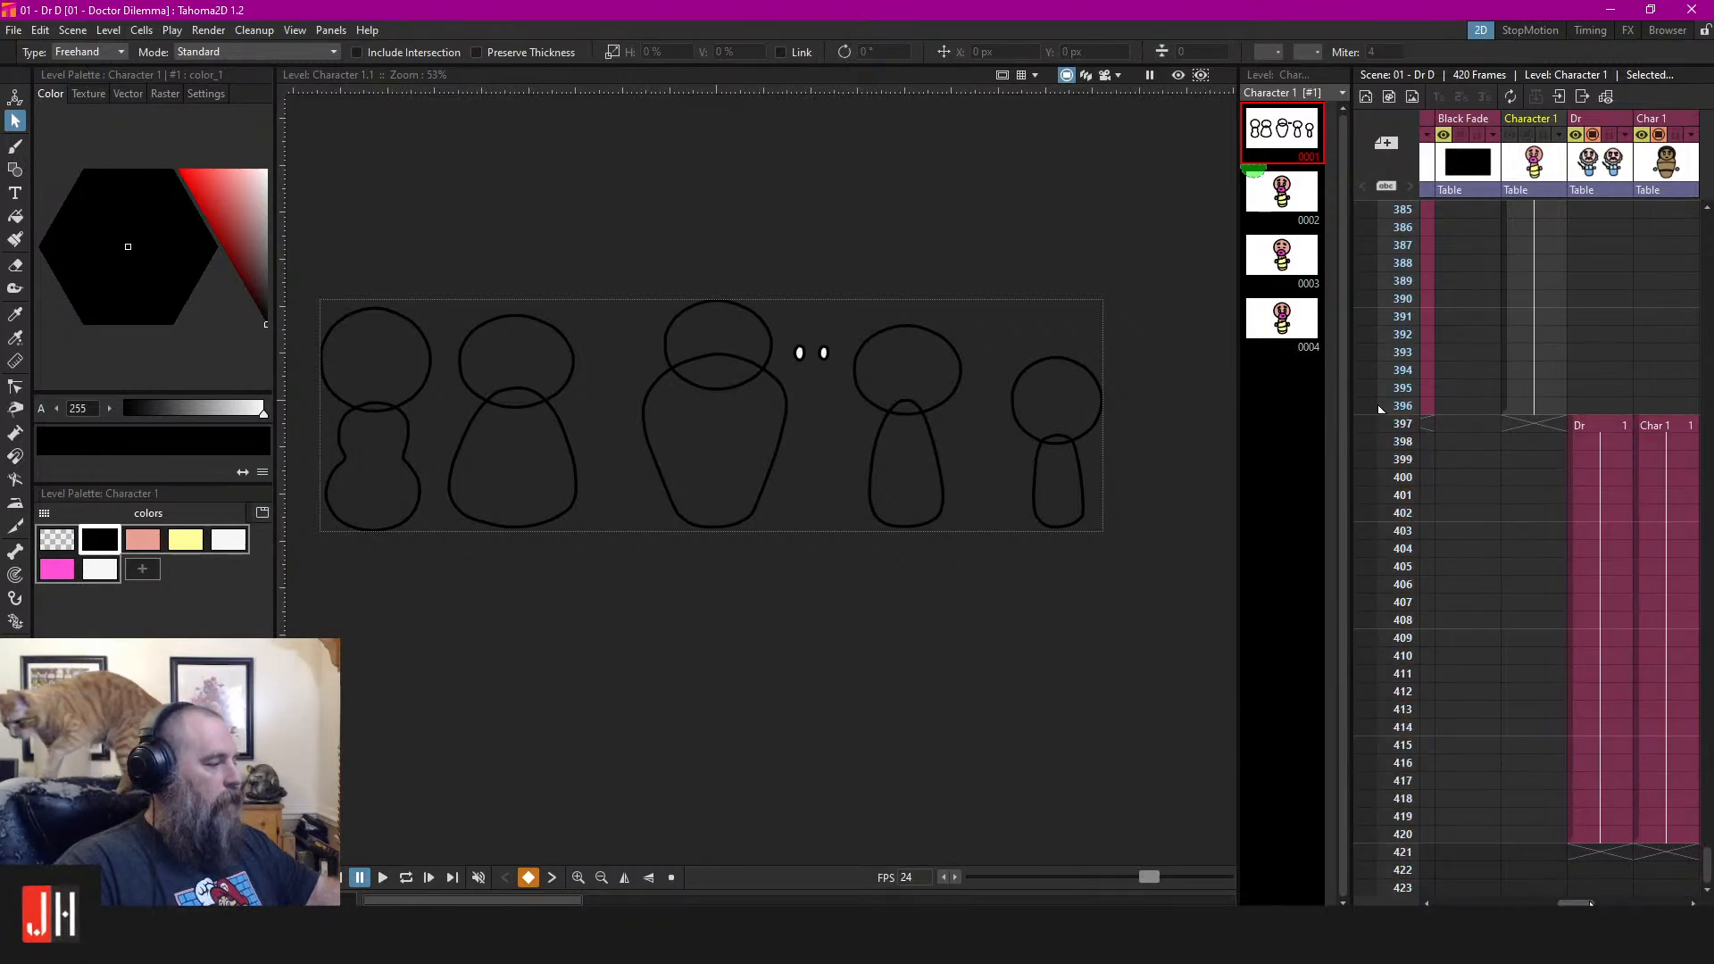
{"action": "scroll", "coordinate": [1606, 758], "scroll_direction": "right", "scroll_amount": 3}
{"action": "left_click", "coordinate": [1447, 423]}
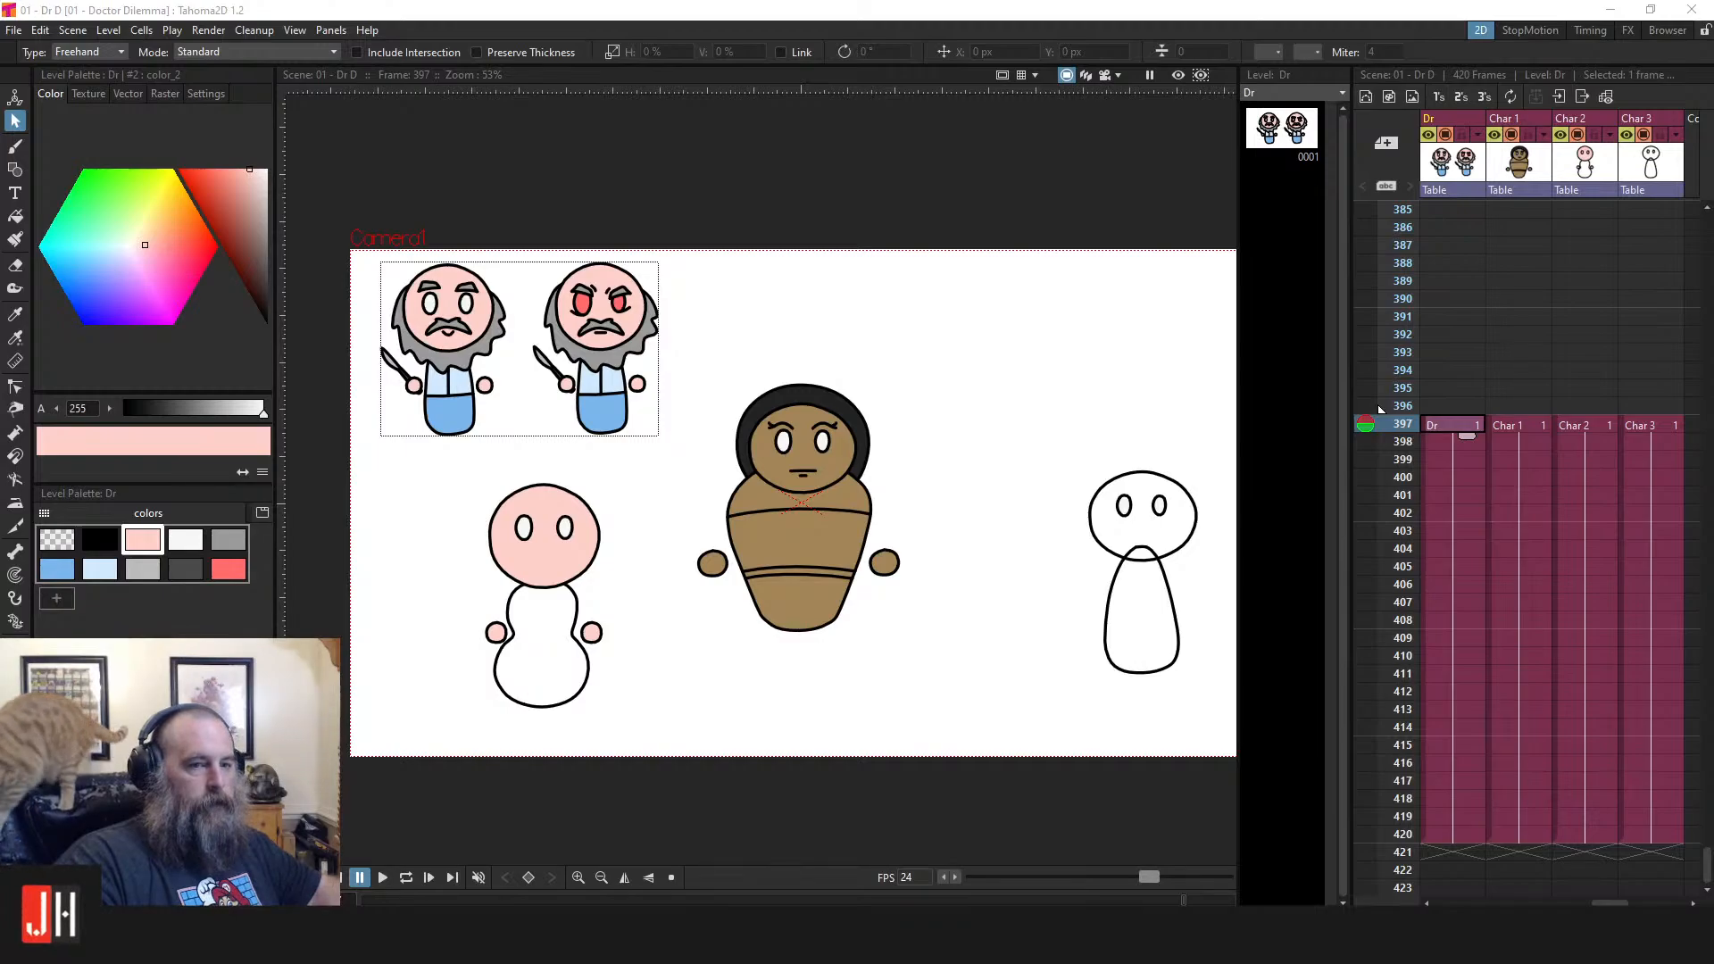
{"action": "key", "text": "alt+Tab"}
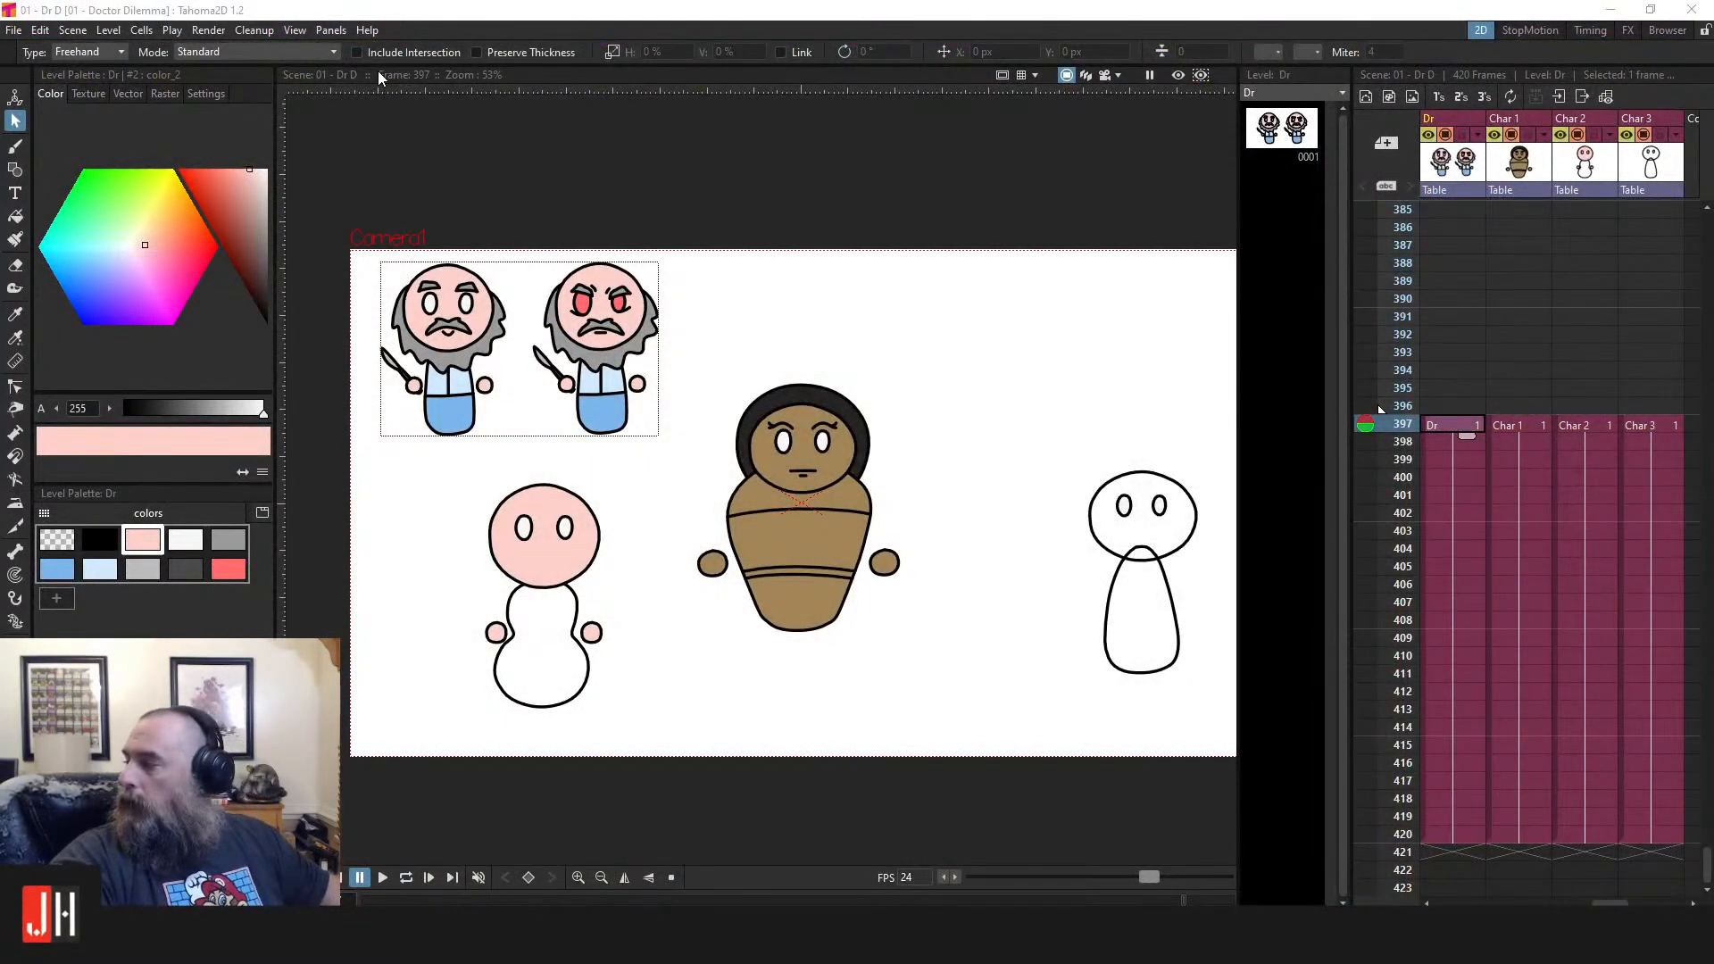
{"action": "left_click", "coordinate": [964, 194]}
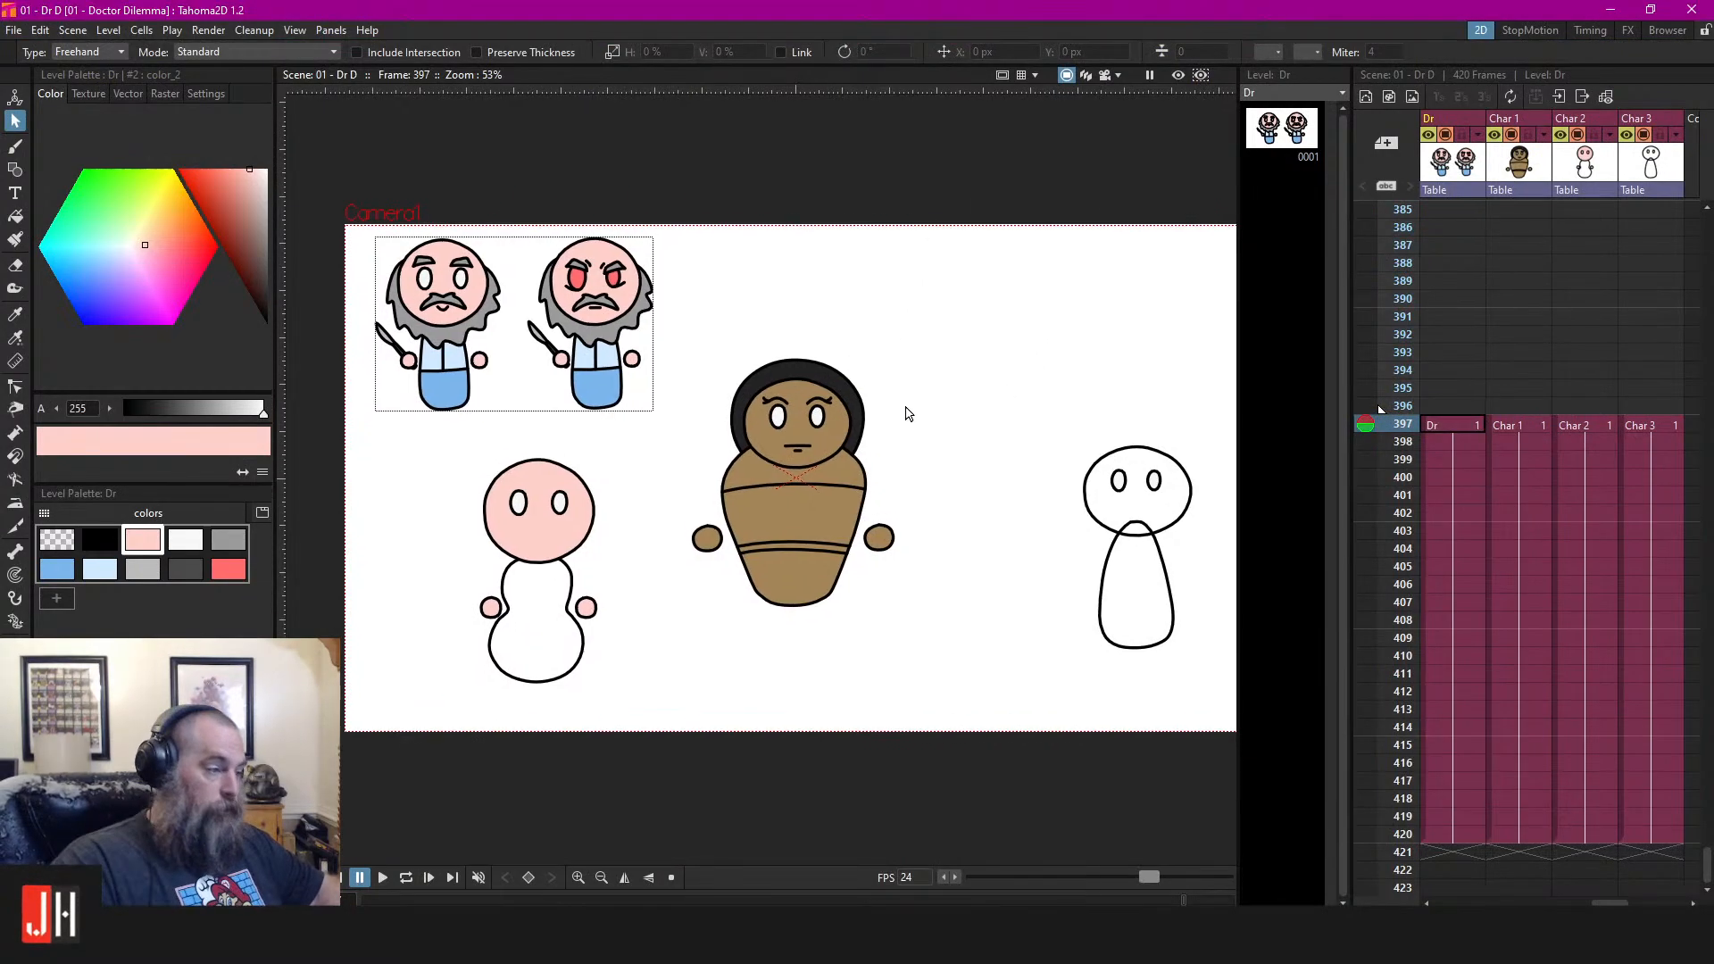
Make the Char 2 drawing at frame 397 active for editing
{"action": "scroll", "coordinate": [613, 517], "scroll_direction": "up", "scroll_amount": 2}
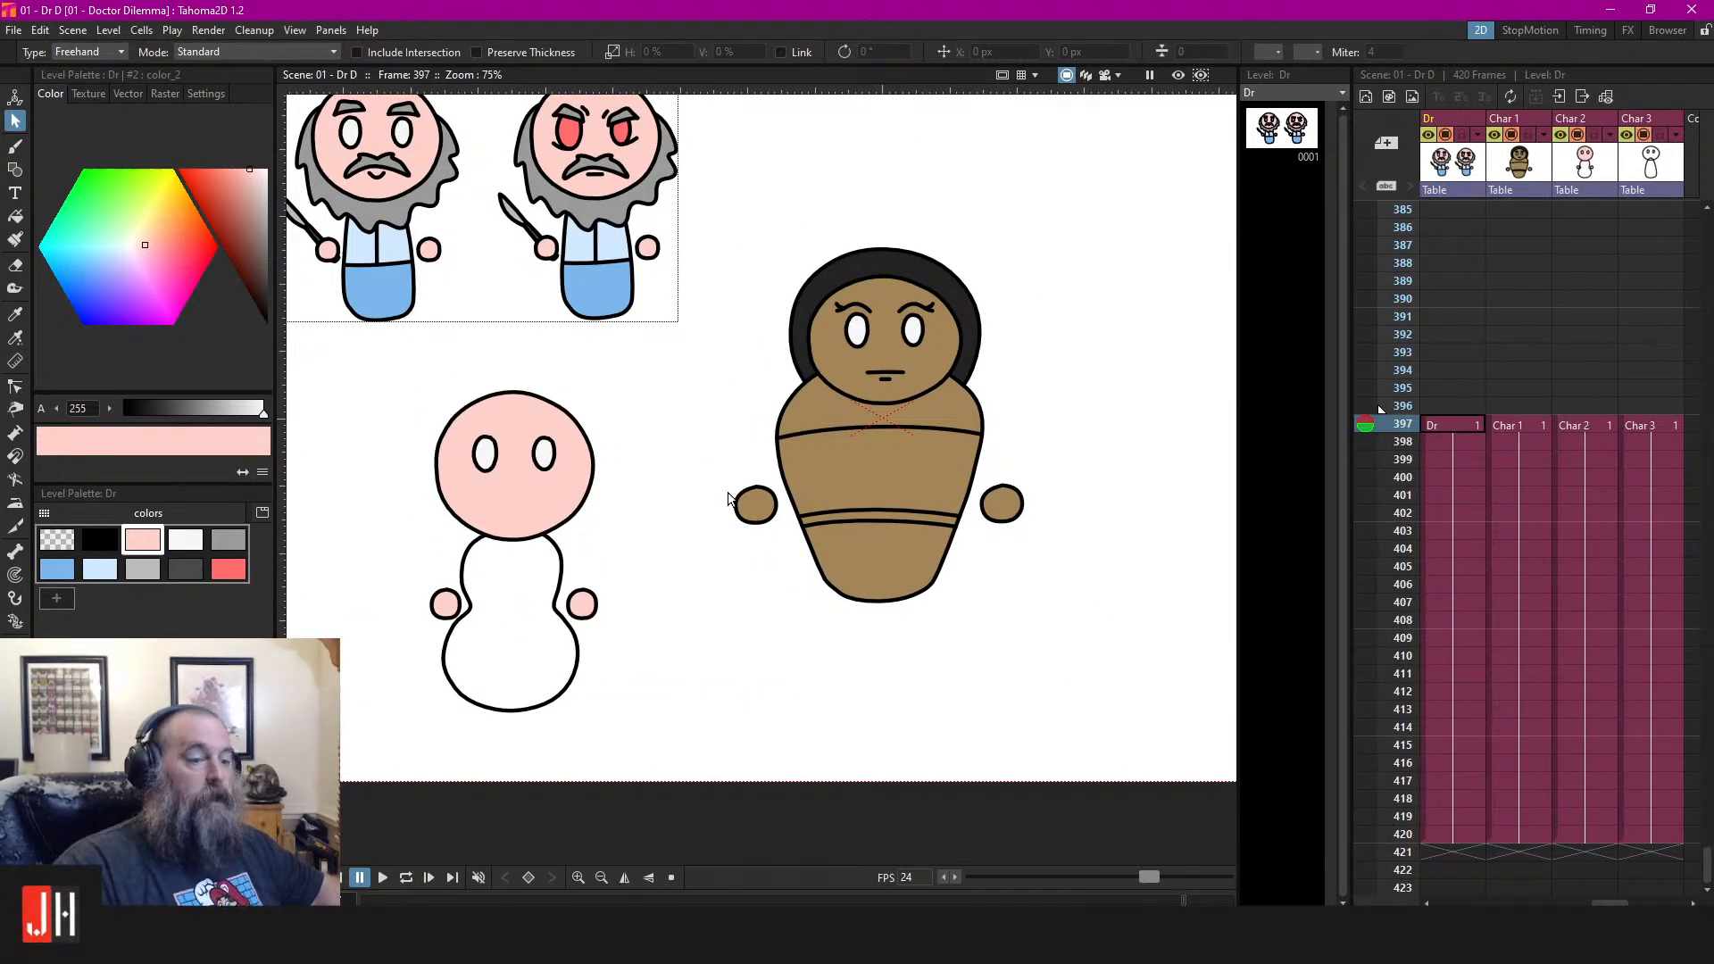
{"action": "scroll", "coordinate": [608, 487], "scroll_direction": "up", "scroll_amount": 3}
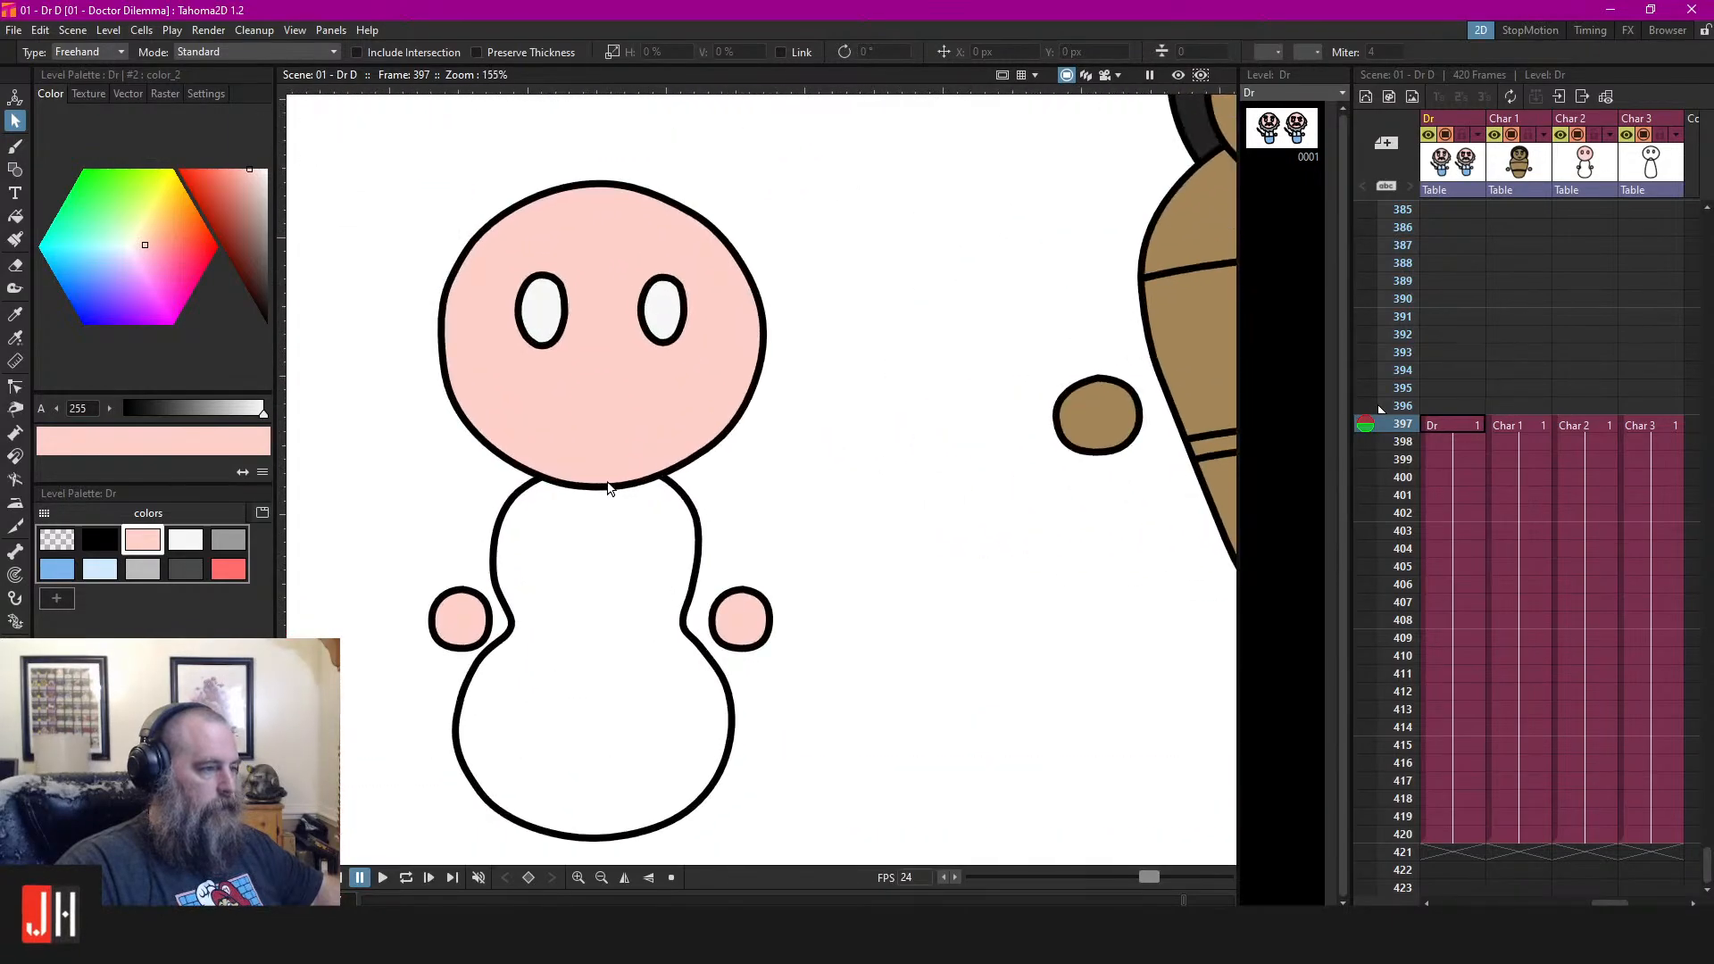
{"action": "left_click_drag", "start_coordinate": [743, 433], "coordinate": [775, 466]}
{"action": "mouse_move", "coordinate": [819, 310]}
{"action": "left_mouse_down"}
{"action": "mouse_move", "coordinate": [415, 292]}
{"action": "mouse_move", "coordinate": [792, 375]}
{"action": "left_mouse_up"}
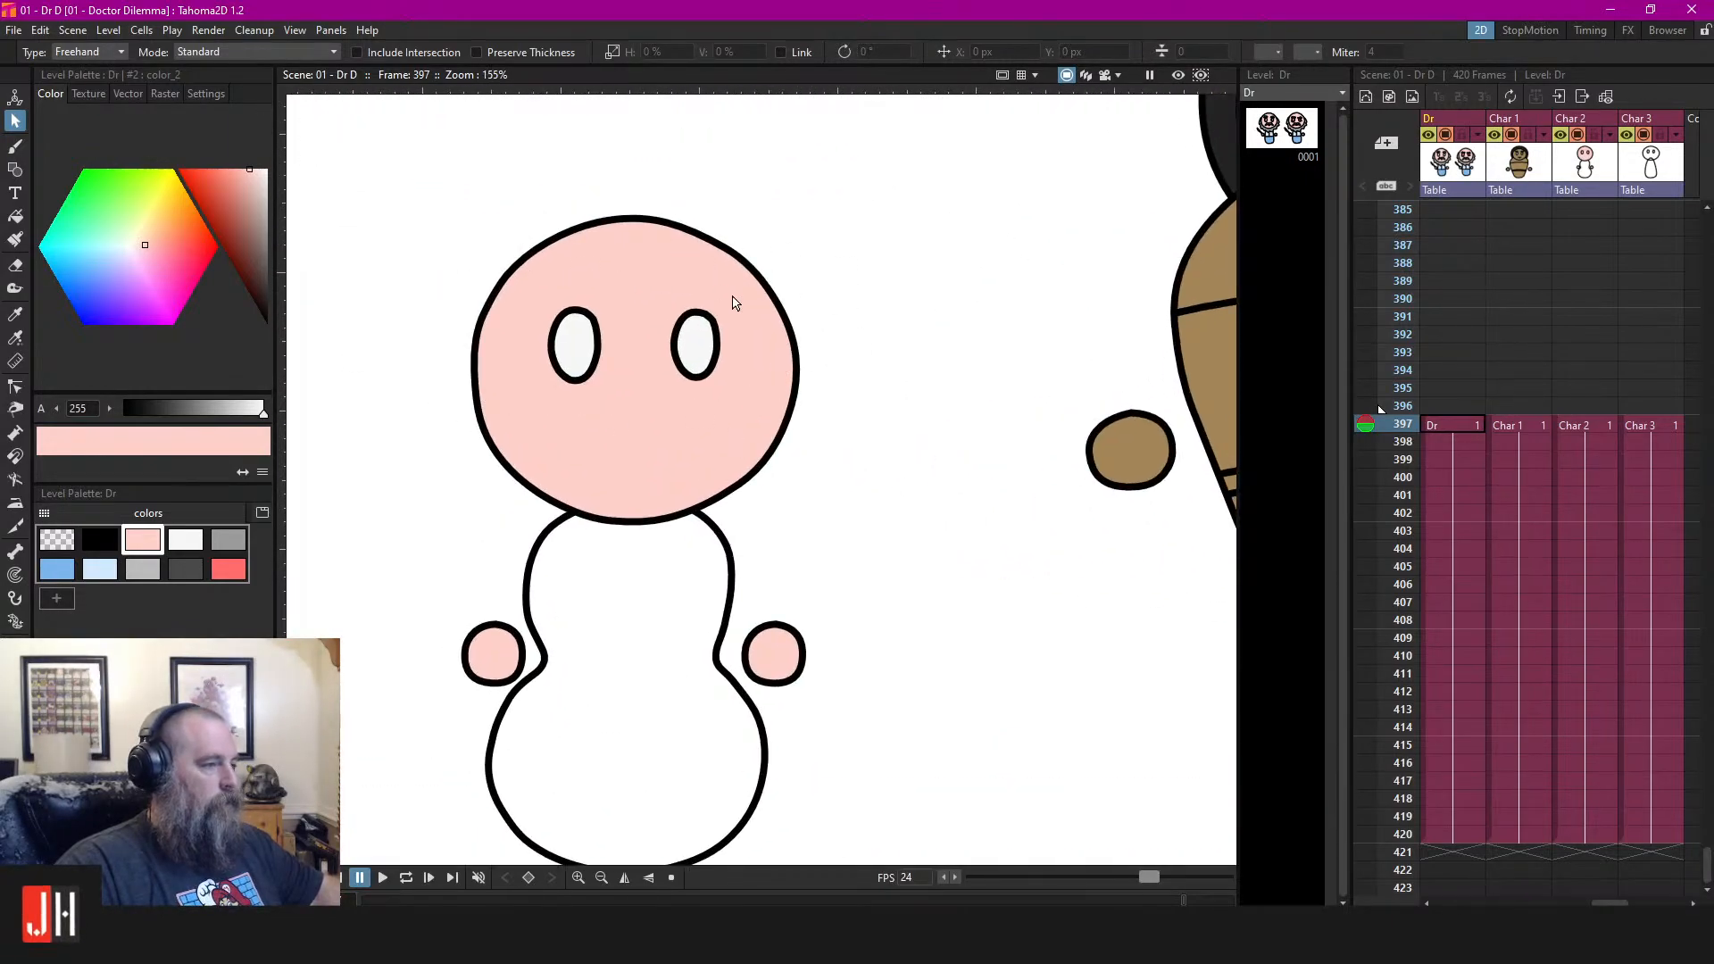
{"action": "left_click", "coordinate": [1567, 426]}
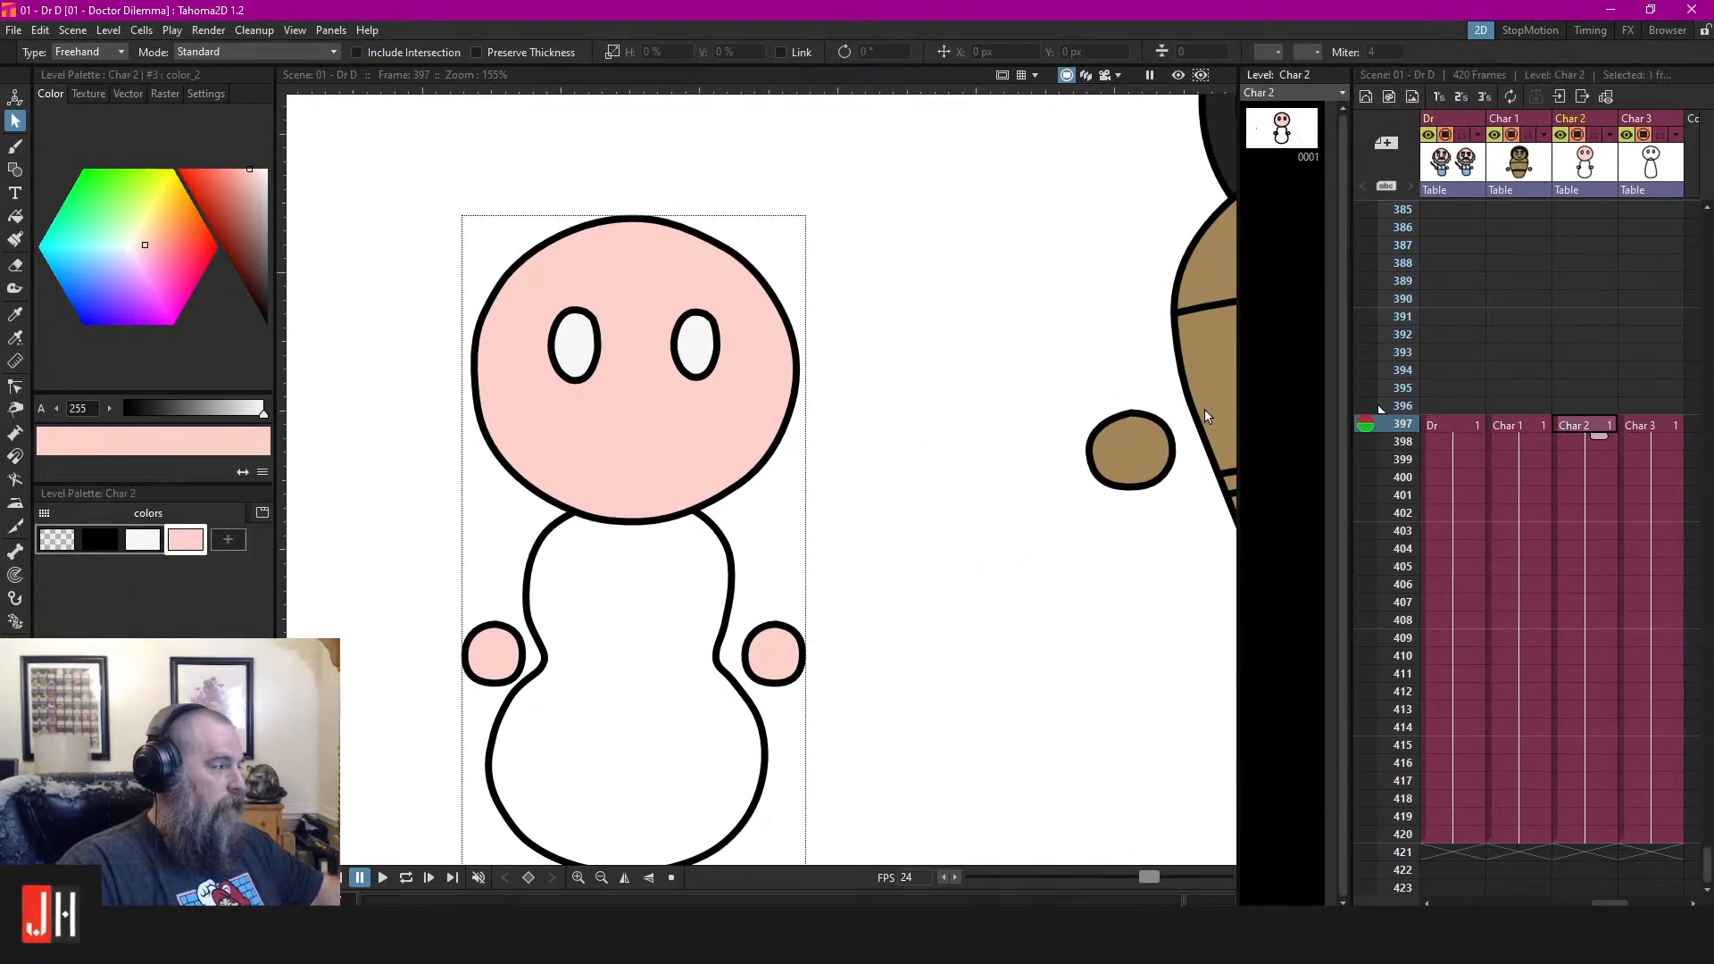
{"action": "mouse_move", "coordinate": [917, 337]}
{"action": "left_mouse_down"}
{"action": "mouse_move", "coordinate": [386, 363]}
{"action": "mouse_move", "coordinate": [902, 375]}
{"action": "left_mouse_up"}
{"action": "scroll", "coordinate": [718, 298], "scroll_direction": "up", "scroll_amount": 2}
{"action": "mouse_move", "coordinate": [721, 298]}
{"action": "left_mouse_down"}
{"action": "mouse_move", "coordinate": [737, 291]}
{"action": "mouse_move", "coordinate": [709, 317]}
{"action": "mouse_move", "coordinate": [637, 148]}
{"action": "mouse_move", "coordinate": [625, 156]}
{"action": "left_mouse_up"}
{"action": "key", "text": "ctrl+z"}
{"action": "left_click", "coordinate": [904, 257]}
{"action": "left_click", "coordinate": [1107, 159]}
{"action": "mouse_move", "coordinate": [865, 245]}
{"action": "left_mouse_down"}
{"action": "mouse_move", "coordinate": [544, 225]}
{"action": "mouse_move", "coordinate": [803, 200]}
{"action": "left_mouse_up"}
{"action": "left_click", "coordinate": [946, 339]}
{"action": "scroll", "coordinate": [870, 384], "scroll_direction": "down", "scroll_amount": 2}
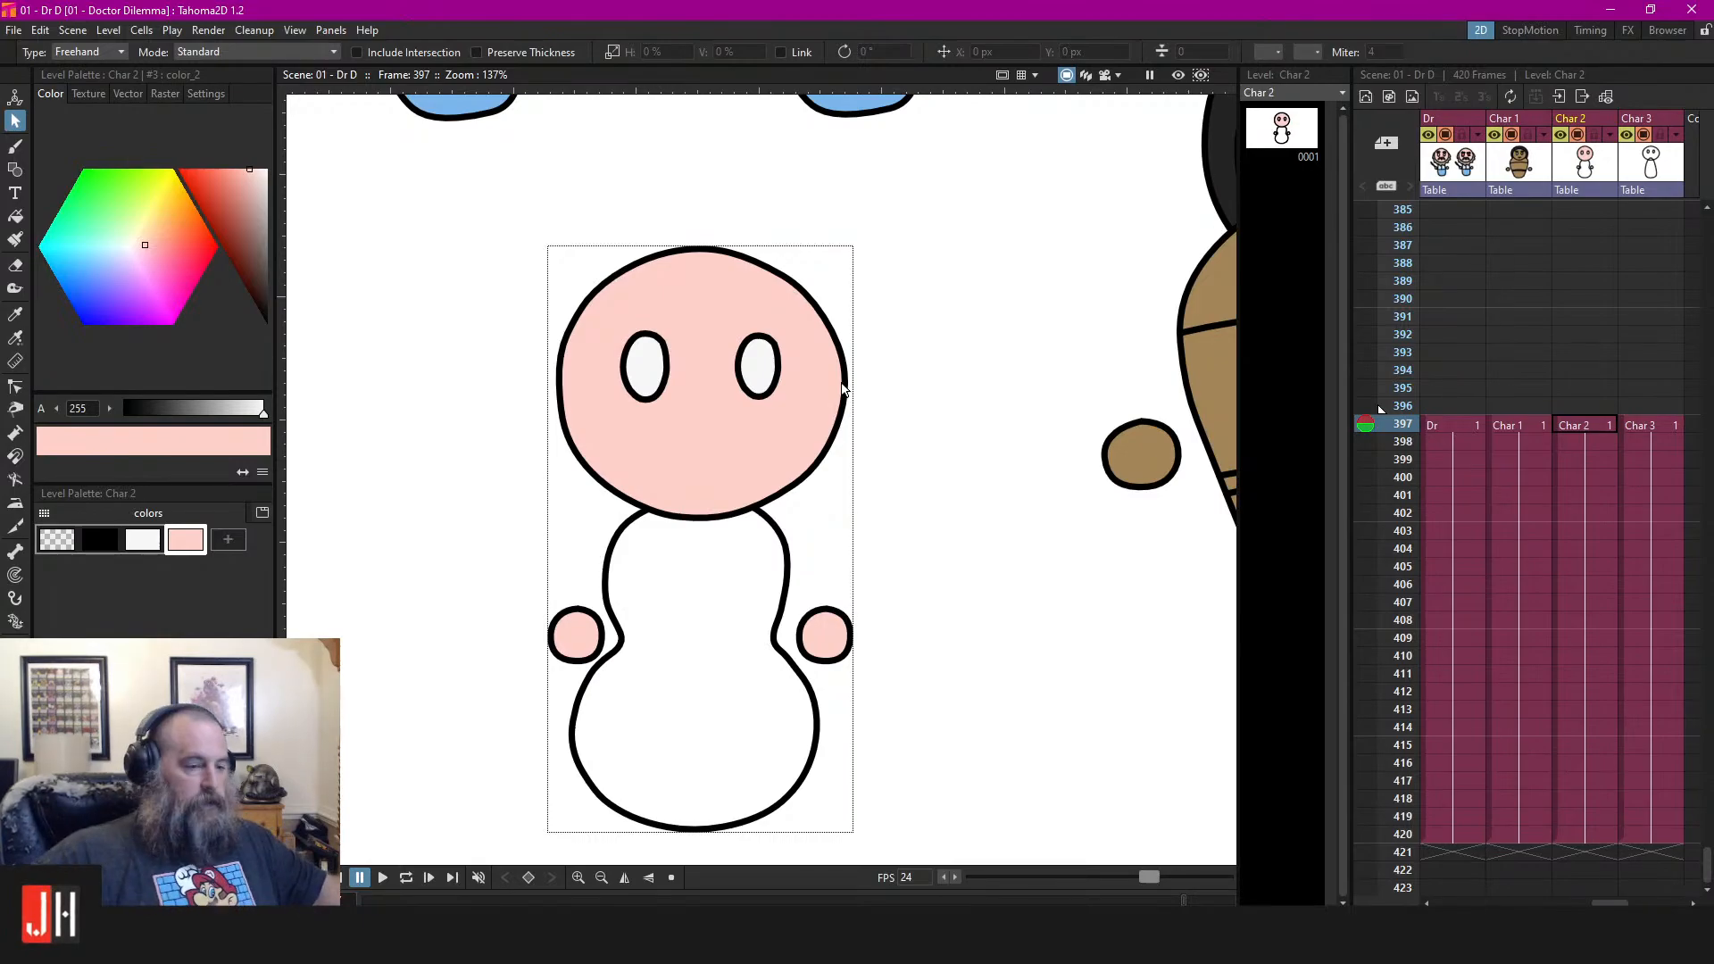
Nudge Char 2's two hands slightly up beside the waist and save the scene
{"action": "scroll", "coordinate": [987, 372], "scroll_direction": "down", "scroll_amount": 2}
{"action": "scroll", "coordinate": [960, 447], "scroll_direction": "up", "scroll_amount": 1}
{"action": "scroll", "coordinate": [710, 641], "scroll_direction": "up", "scroll_amount": 5}
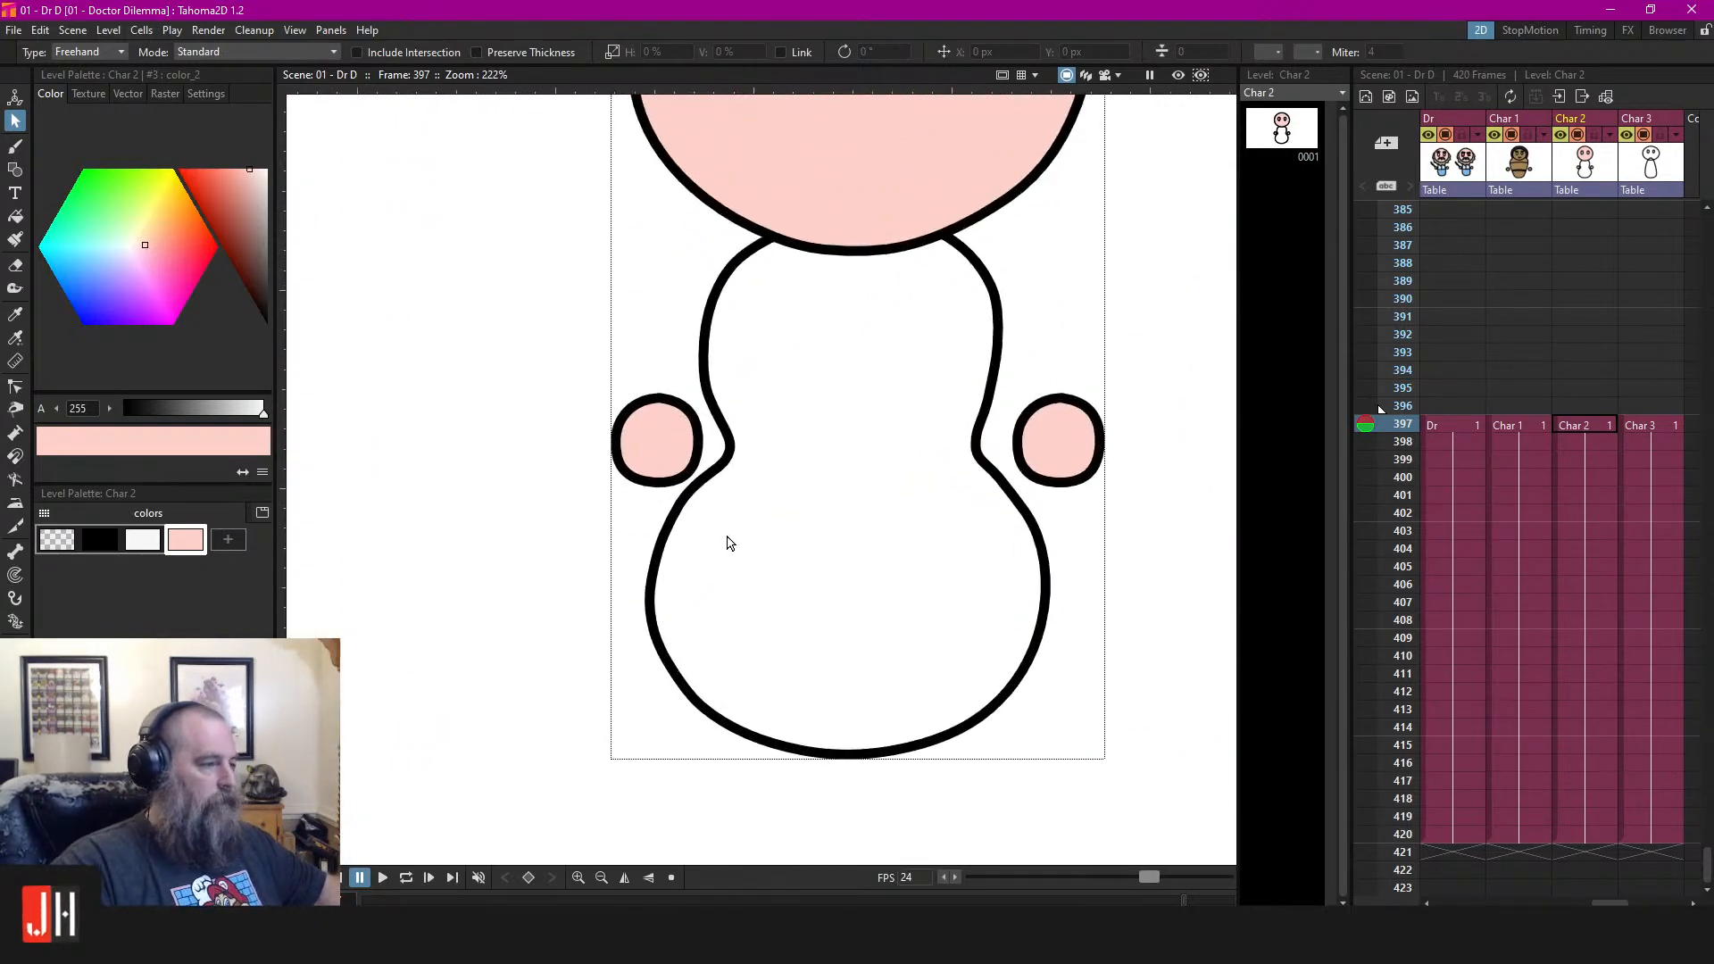
{"action": "left_click", "coordinate": [667, 368]}
{"action": "left_click_drag", "start_coordinate": [673, 358], "coordinate": [663, 343]}
{"action": "left_click_drag", "start_coordinate": [805, 382], "coordinate": [592, 413]}
{"action": "left_click", "coordinate": [1018, 390]}
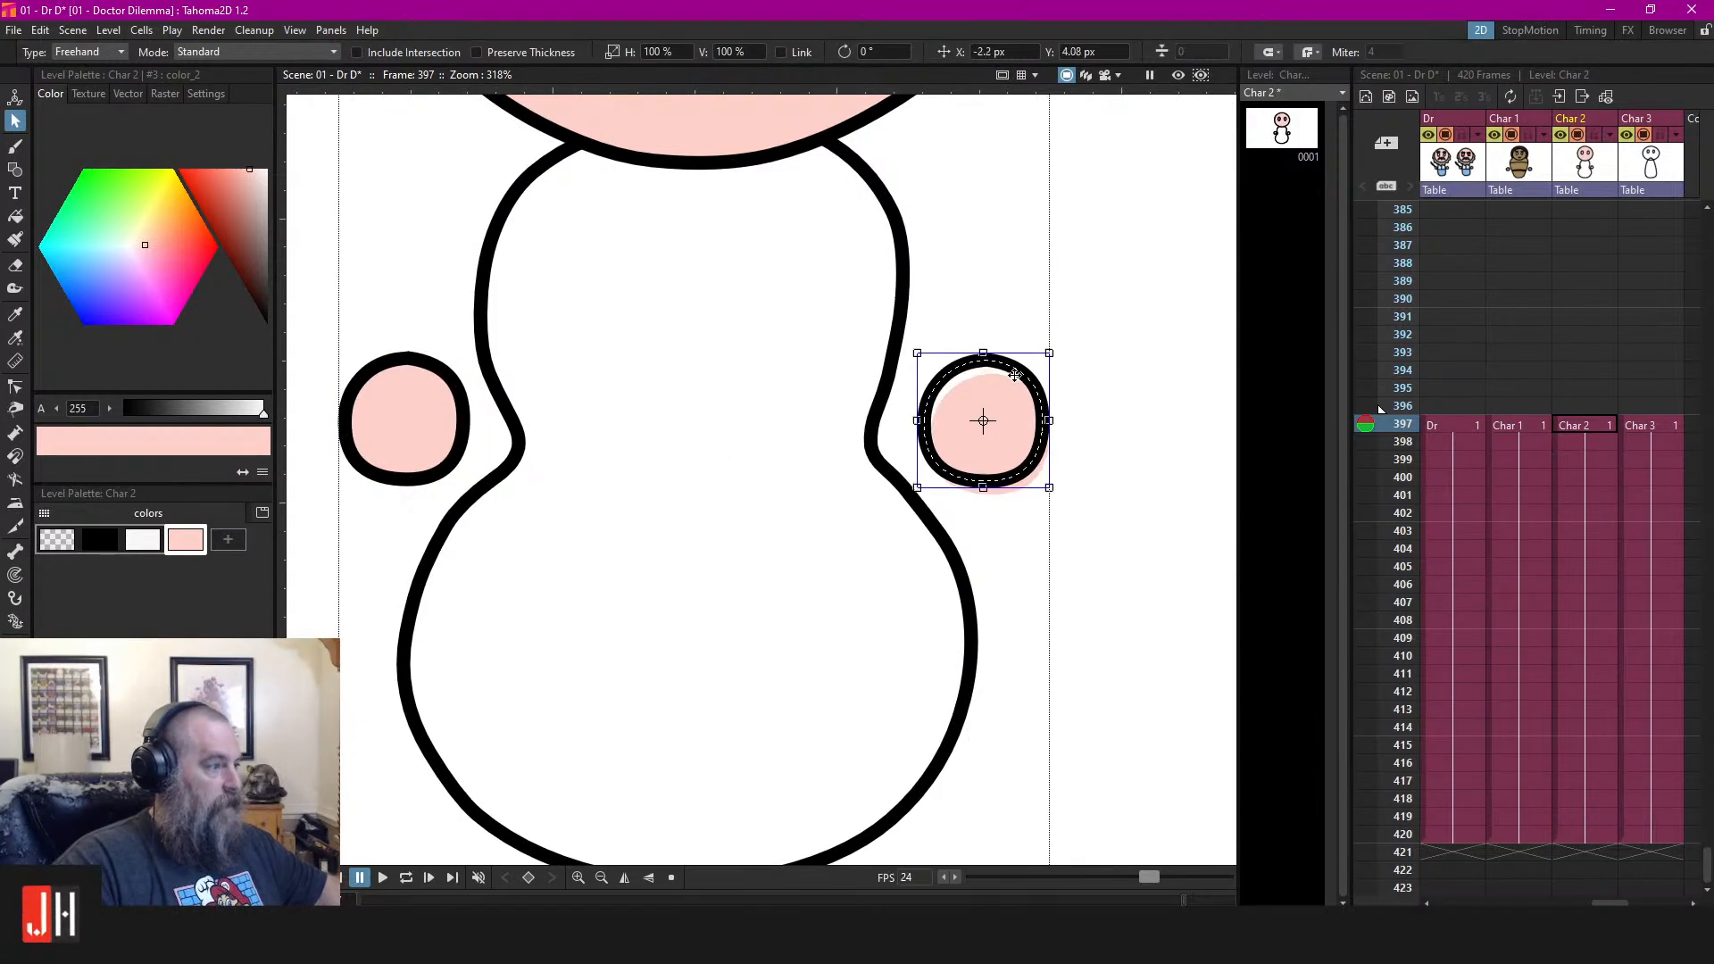
{"action": "left_click", "coordinate": [1033, 258]}
{"action": "scroll", "coordinate": [852, 488], "scroll_direction": "down", "scroll_amount": 6}
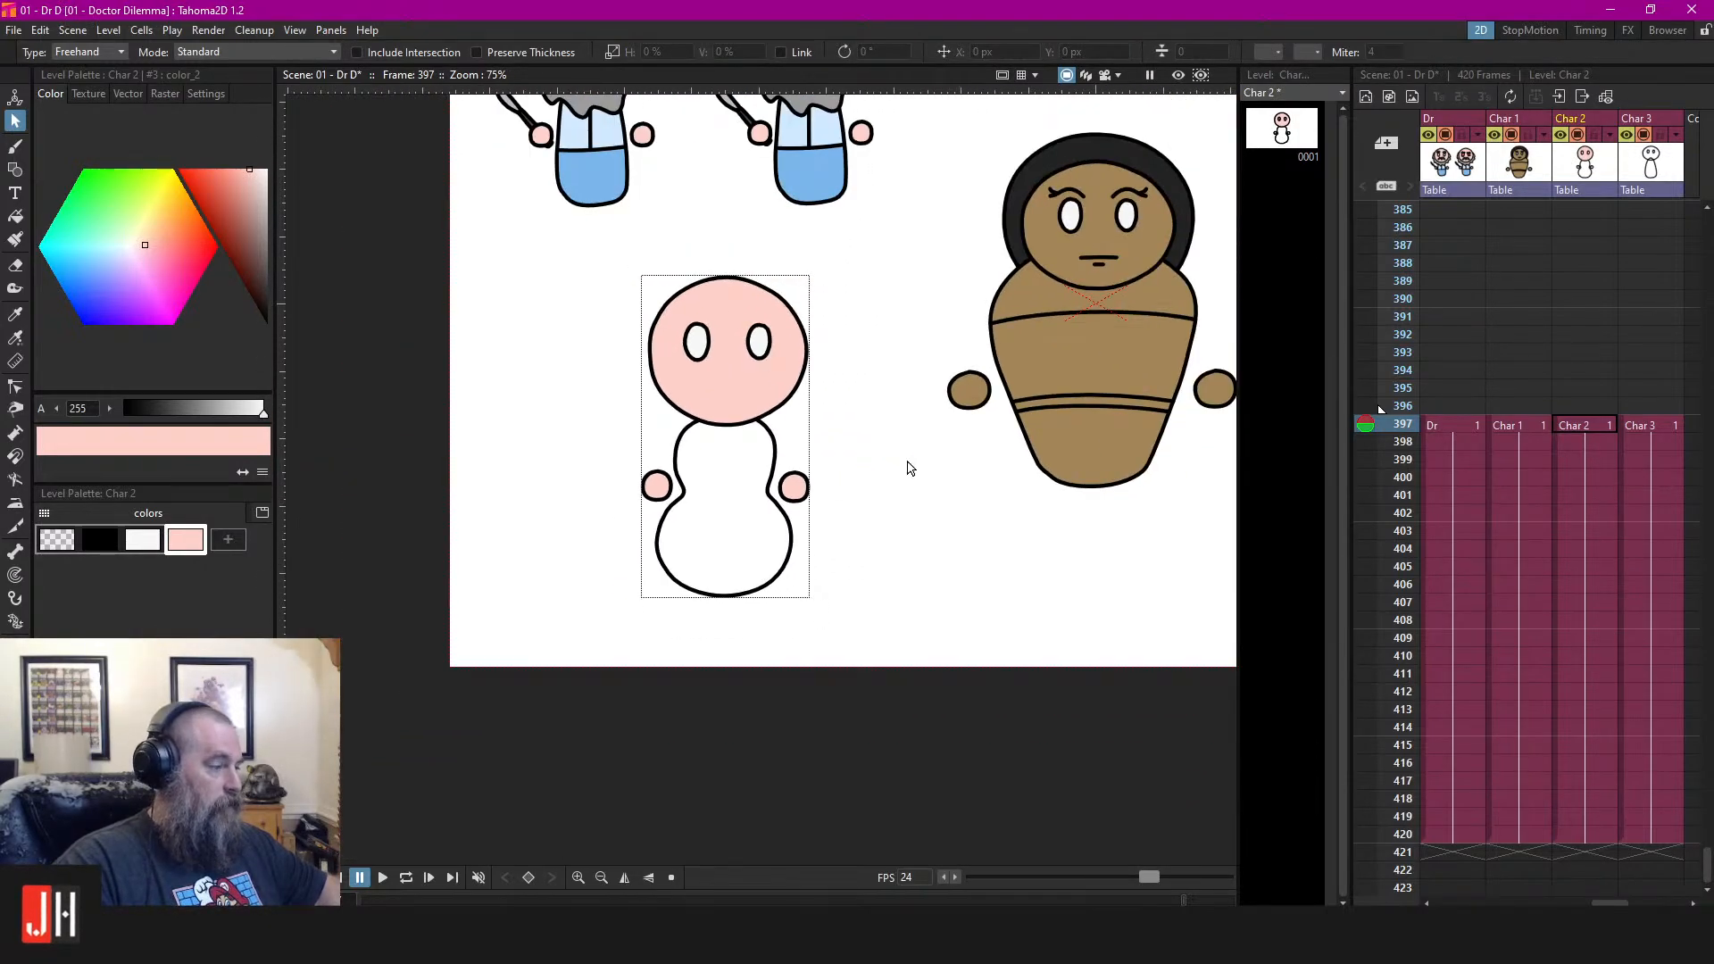
Enlarge both of Char 2's hands slightly and raise them a little beside the body
{"action": "scroll", "coordinate": [625, 480], "scroll_direction": "up", "scroll_amount": 2}
{"action": "scroll", "coordinate": [708, 488], "scroll_direction": "up", "scroll_amount": 2}
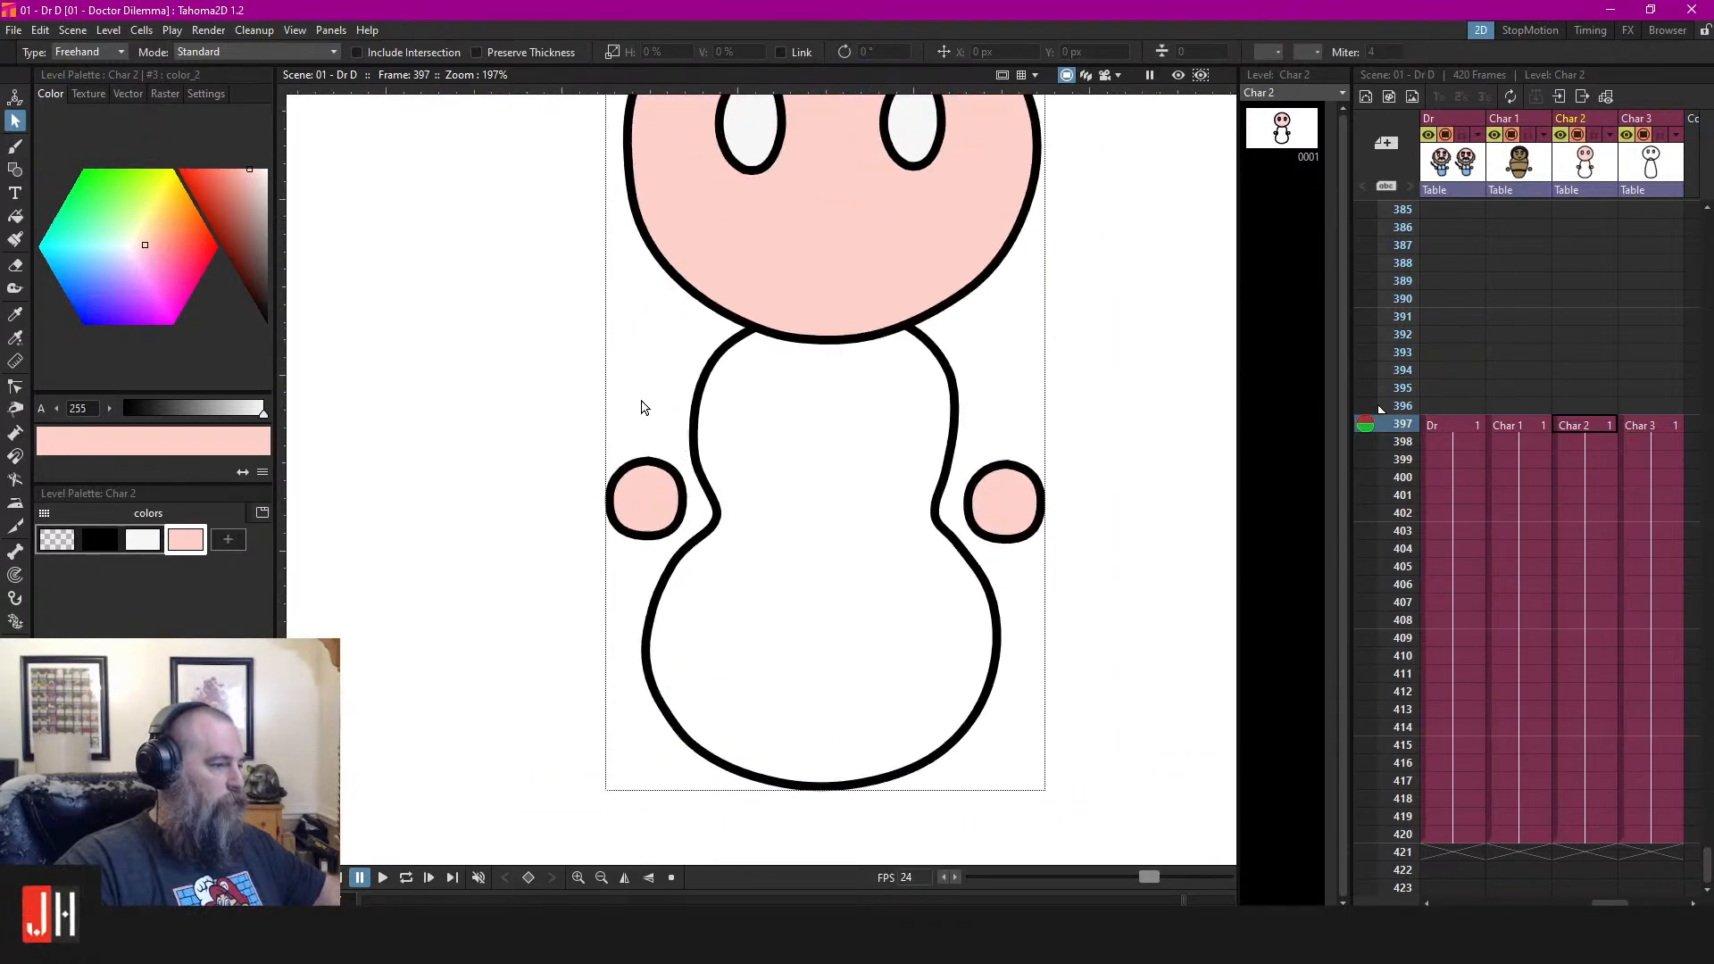
{"action": "mouse_move", "coordinate": [643, 402]}
{"action": "left_mouse_down"}
{"action": "mouse_move", "coordinate": [613, 313]}
{"action": "mouse_move", "coordinate": [629, 383]}
{"action": "left_mouse_up"}
{"action": "mouse_move", "coordinate": [1042, 455]}
{"action": "left_mouse_down"}
{"action": "mouse_move", "coordinate": [1199, 414]}
{"action": "mouse_move", "coordinate": [1100, 462]}
{"action": "mouse_move", "coordinate": [1044, 461]}
{"action": "left_mouse_up"}
{"action": "left_click", "coordinate": [1103, 448]}
{"action": "left_click", "coordinate": [683, 459]}
{"action": "left_click_drag", "start_coordinate": [683, 458], "coordinate": [674, 454]}
{"action": "left_click", "coordinate": [662, 378]}
{"action": "mouse_move", "coordinate": [658, 375]}
{"action": "left_mouse_down"}
{"action": "mouse_move", "coordinate": [862, 313]}
{"action": "mouse_move", "coordinate": [678, 370]}
{"action": "left_mouse_up"}
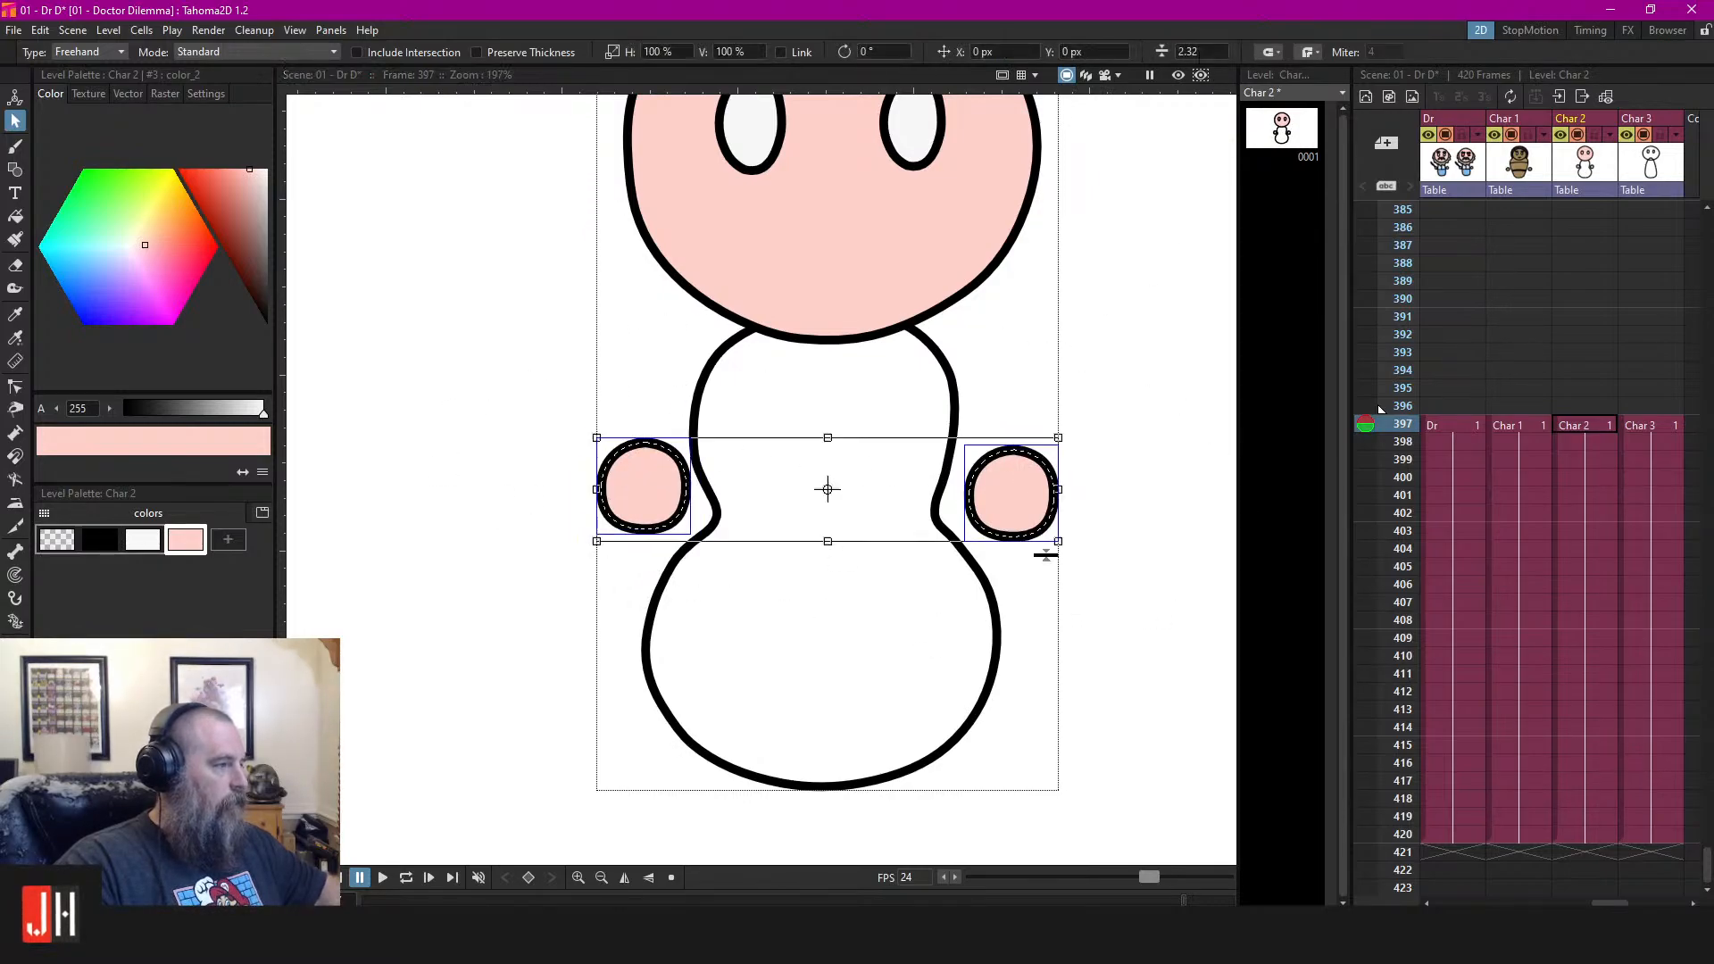
Set the outline thickness of Char 2's hands to 2 and shift both about 4 px left and 1.5 px down
{"action": "left_click", "coordinate": [1207, 51]}
{"action": "type", "text": "2"}
{"action": "key", "text": "Return"}
{"action": "left_click_drag", "start_coordinate": [1104, 376], "coordinate": [853, 350]}
{"action": "left_click_drag", "start_coordinate": [991, 457], "coordinate": [985, 460]}
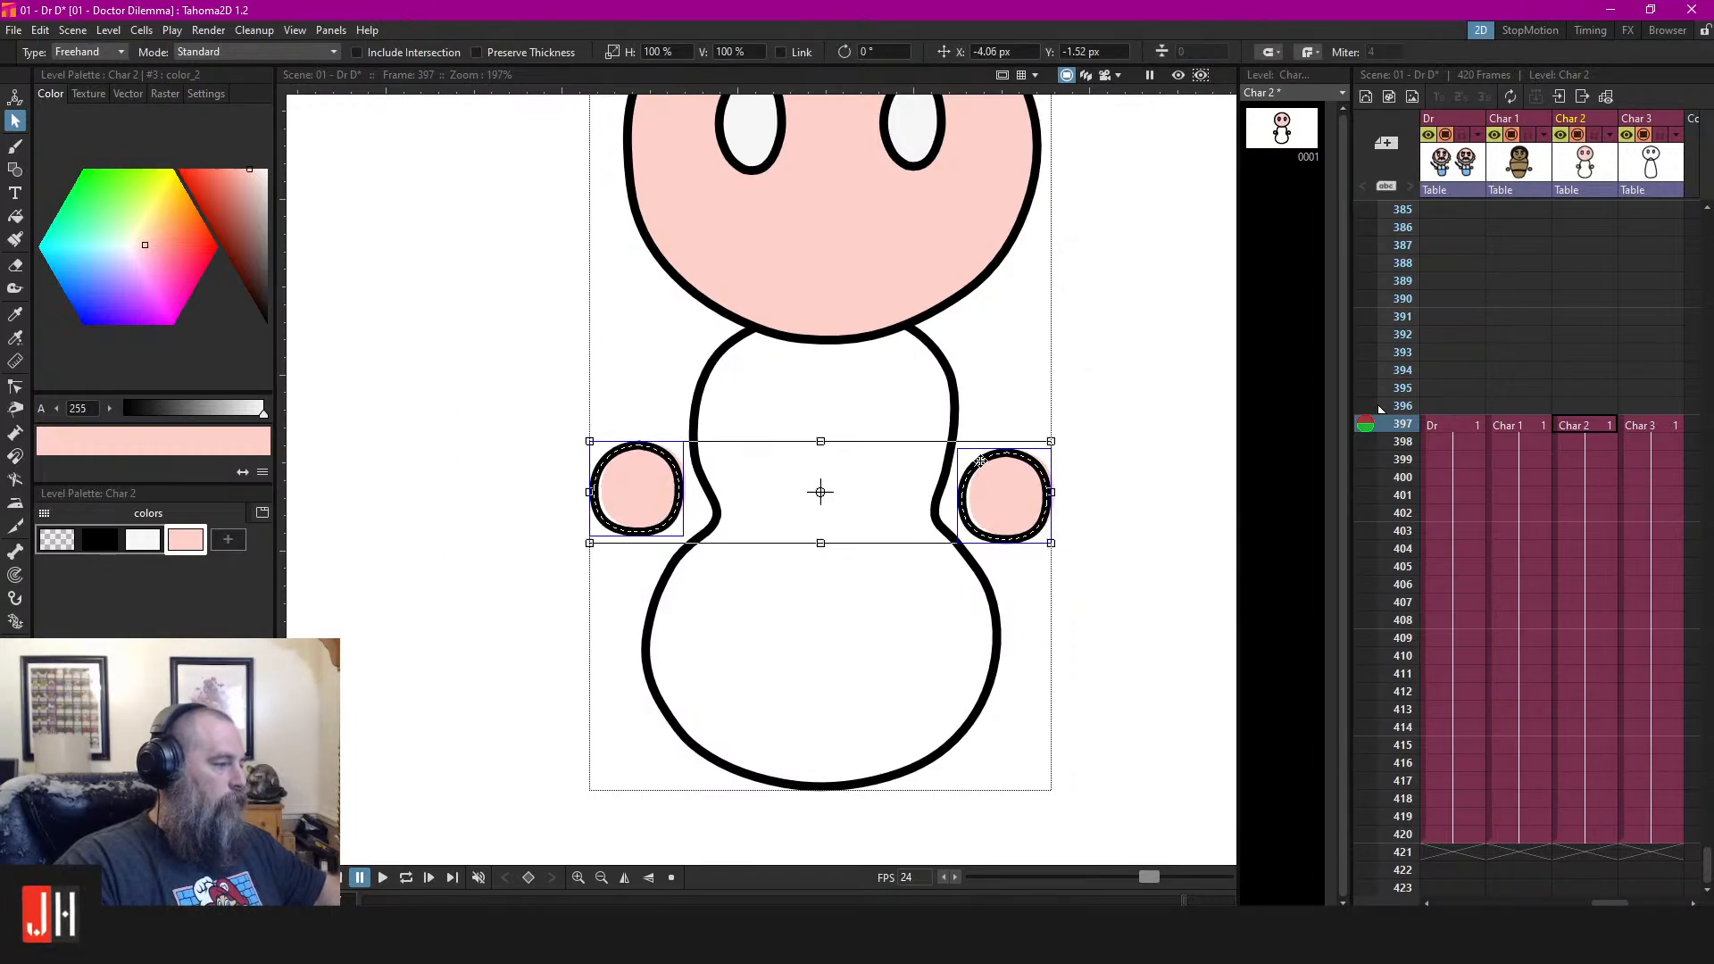
{"action": "left_click", "coordinate": [1020, 382]}
Compare Char 2's proportions with the Dr, Char 1 and Char 3 figures across the canvas
{"action": "scroll", "coordinate": [1022, 417], "scroll_direction": "down", "scroll_amount": 9}
{"action": "left_click_drag", "start_coordinate": [1151, 403], "coordinate": [705, 424]}
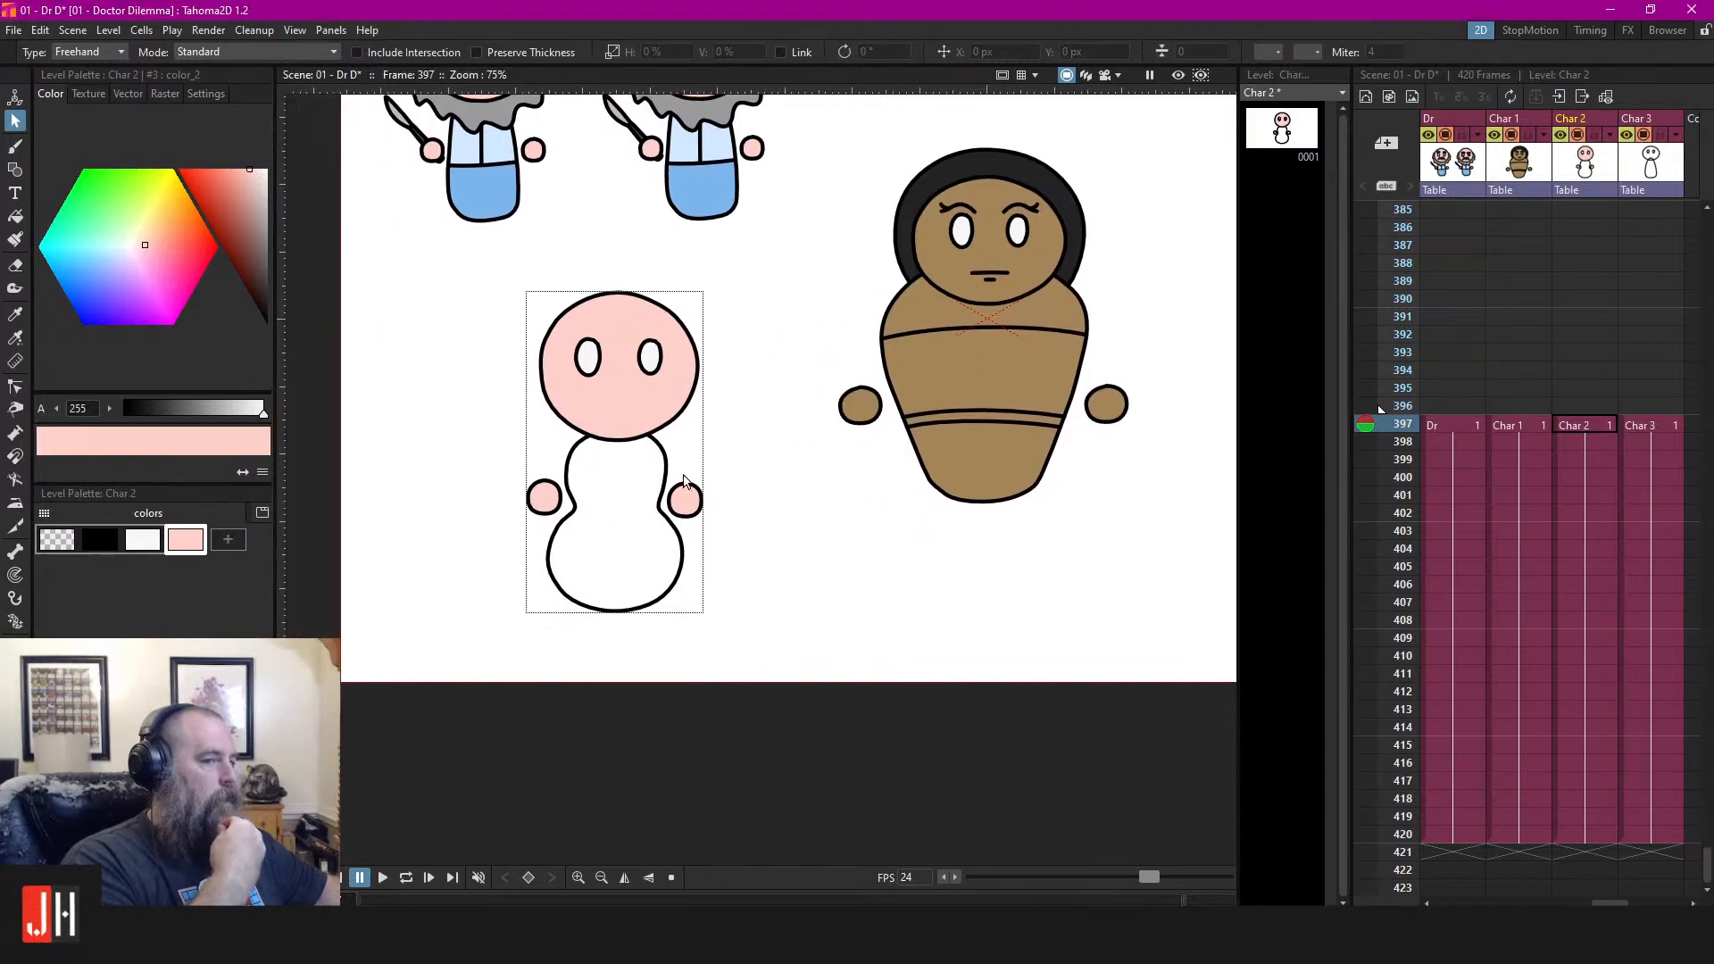
{"action": "scroll", "coordinate": [737, 478], "scroll_direction": "down", "scroll_amount": 2}
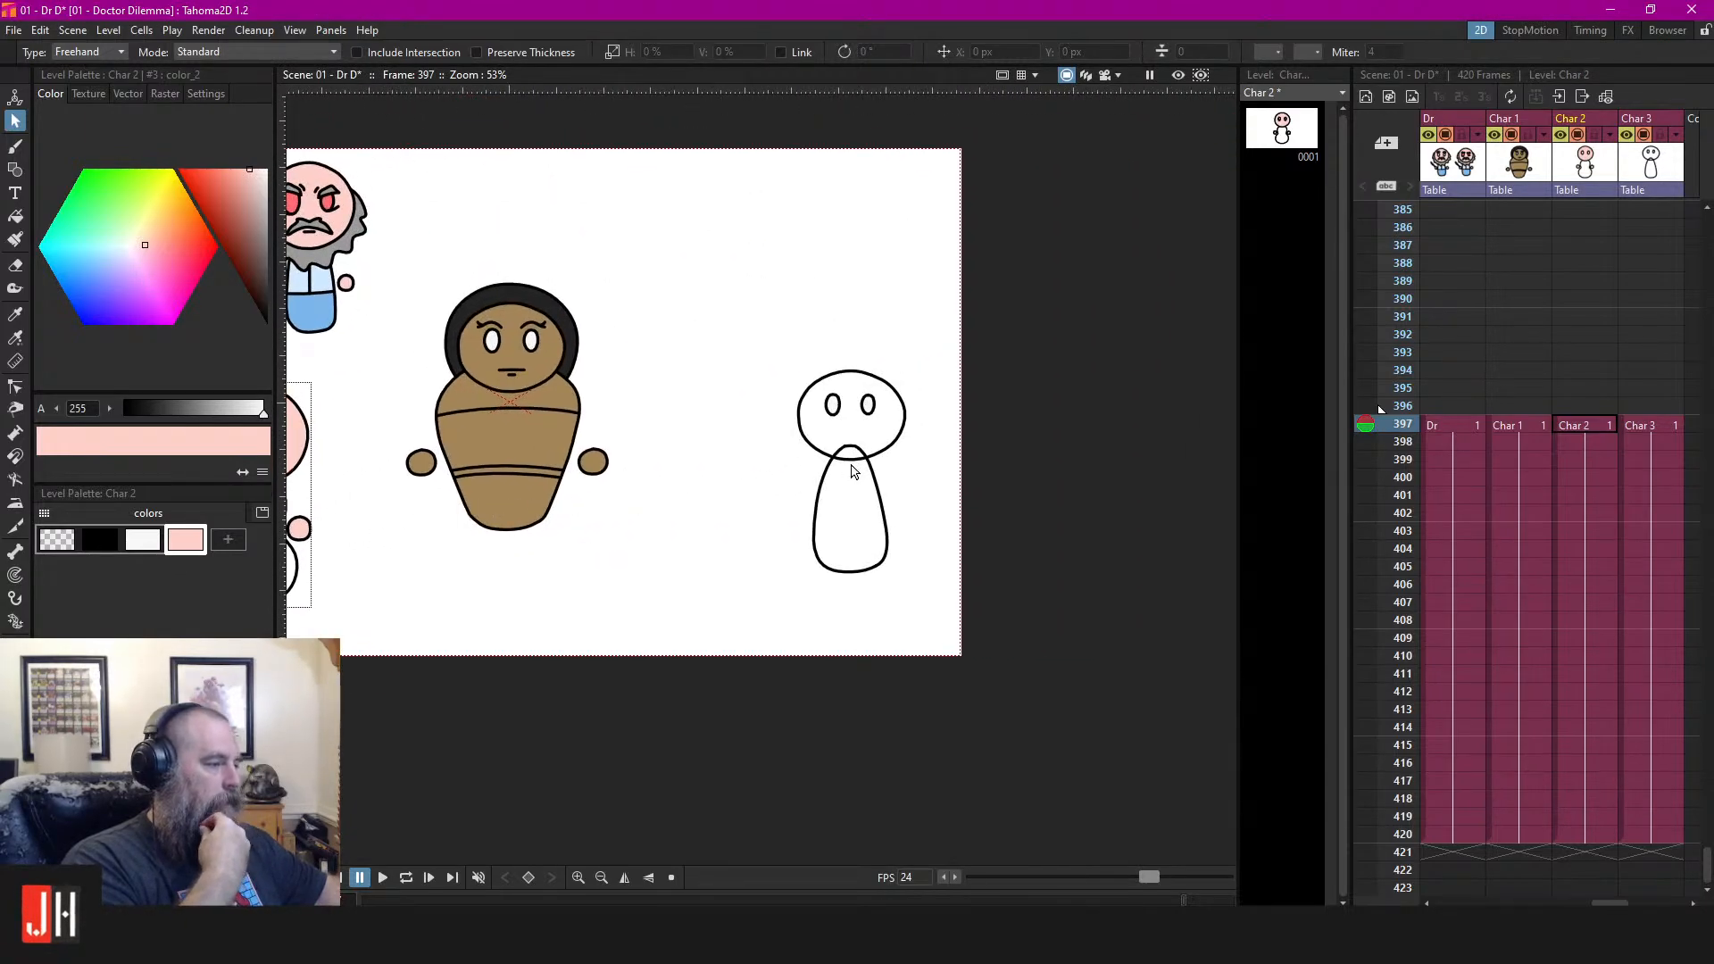
{"action": "left_click_drag", "start_coordinate": [598, 430], "coordinate": [810, 439]}
{"action": "left_click_drag", "start_coordinate": [1020, 408], "coordinate": [916, 428]}
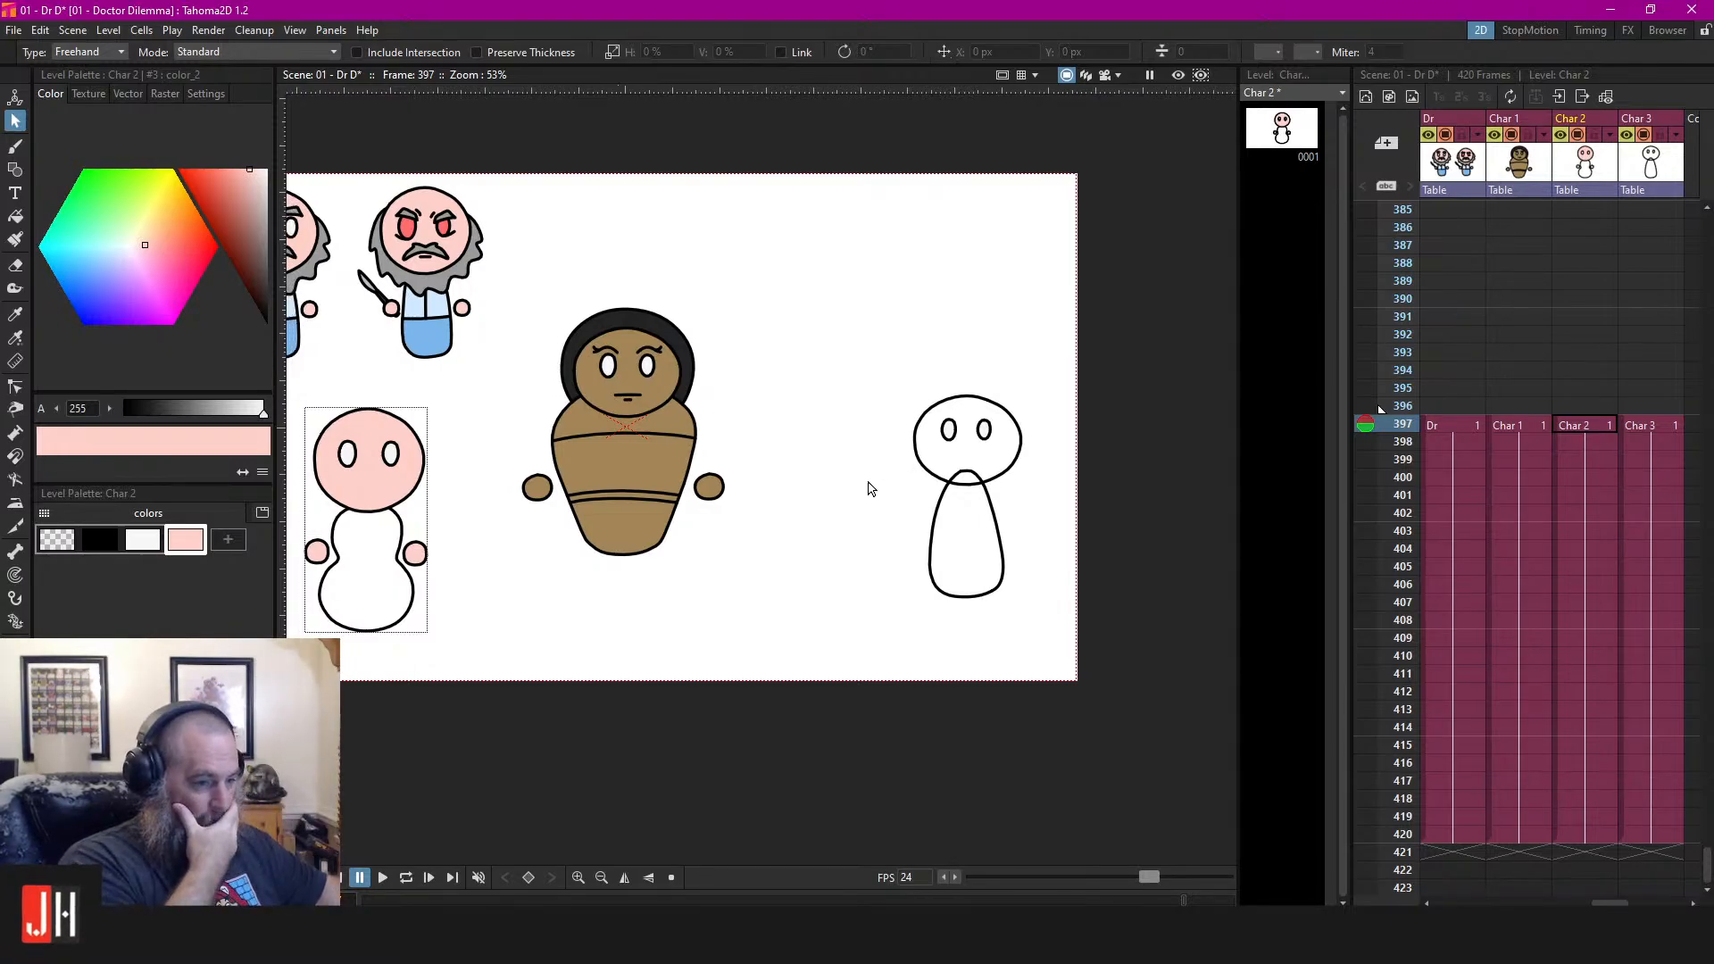
{"action": "scroll", "coordinate": [892, 469], "scroll_direction": "down", "scroll_amount": 2}
{"action": "scroll", "coordinate": [875, 473], "scroll_direction": "up", "scroll_amount": 4}
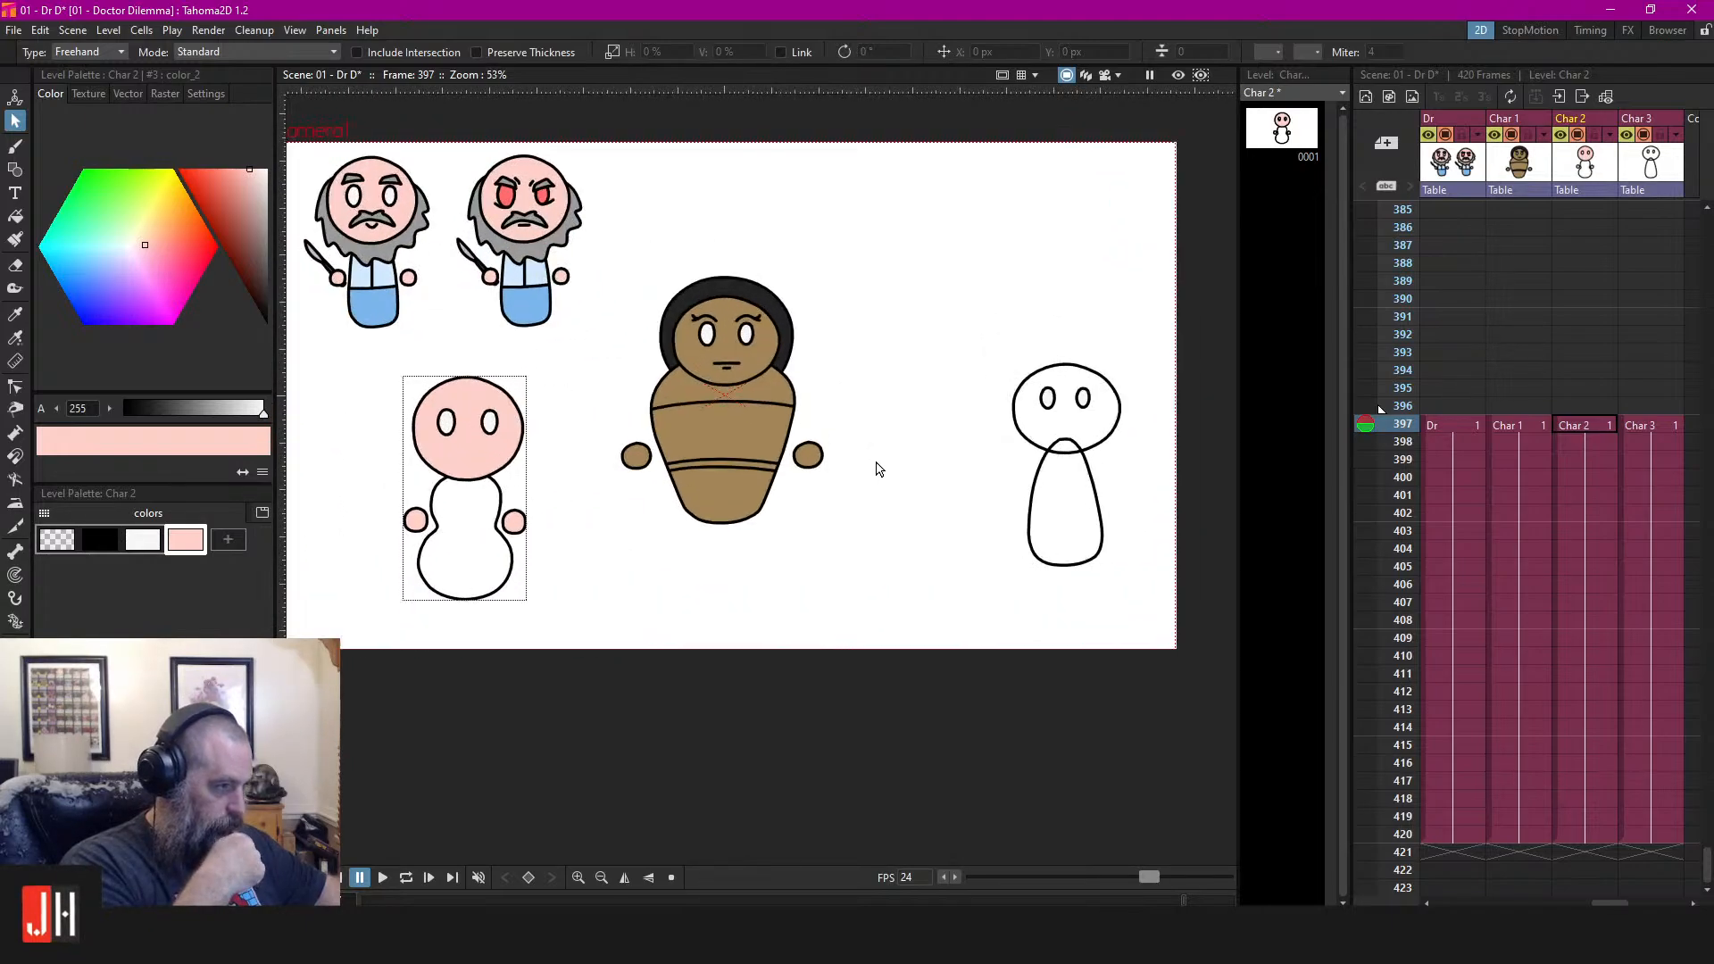
{"action": "scroll", "coordinate": [724, 443], "scroll_direction": "up", "scroll_amount": 3}
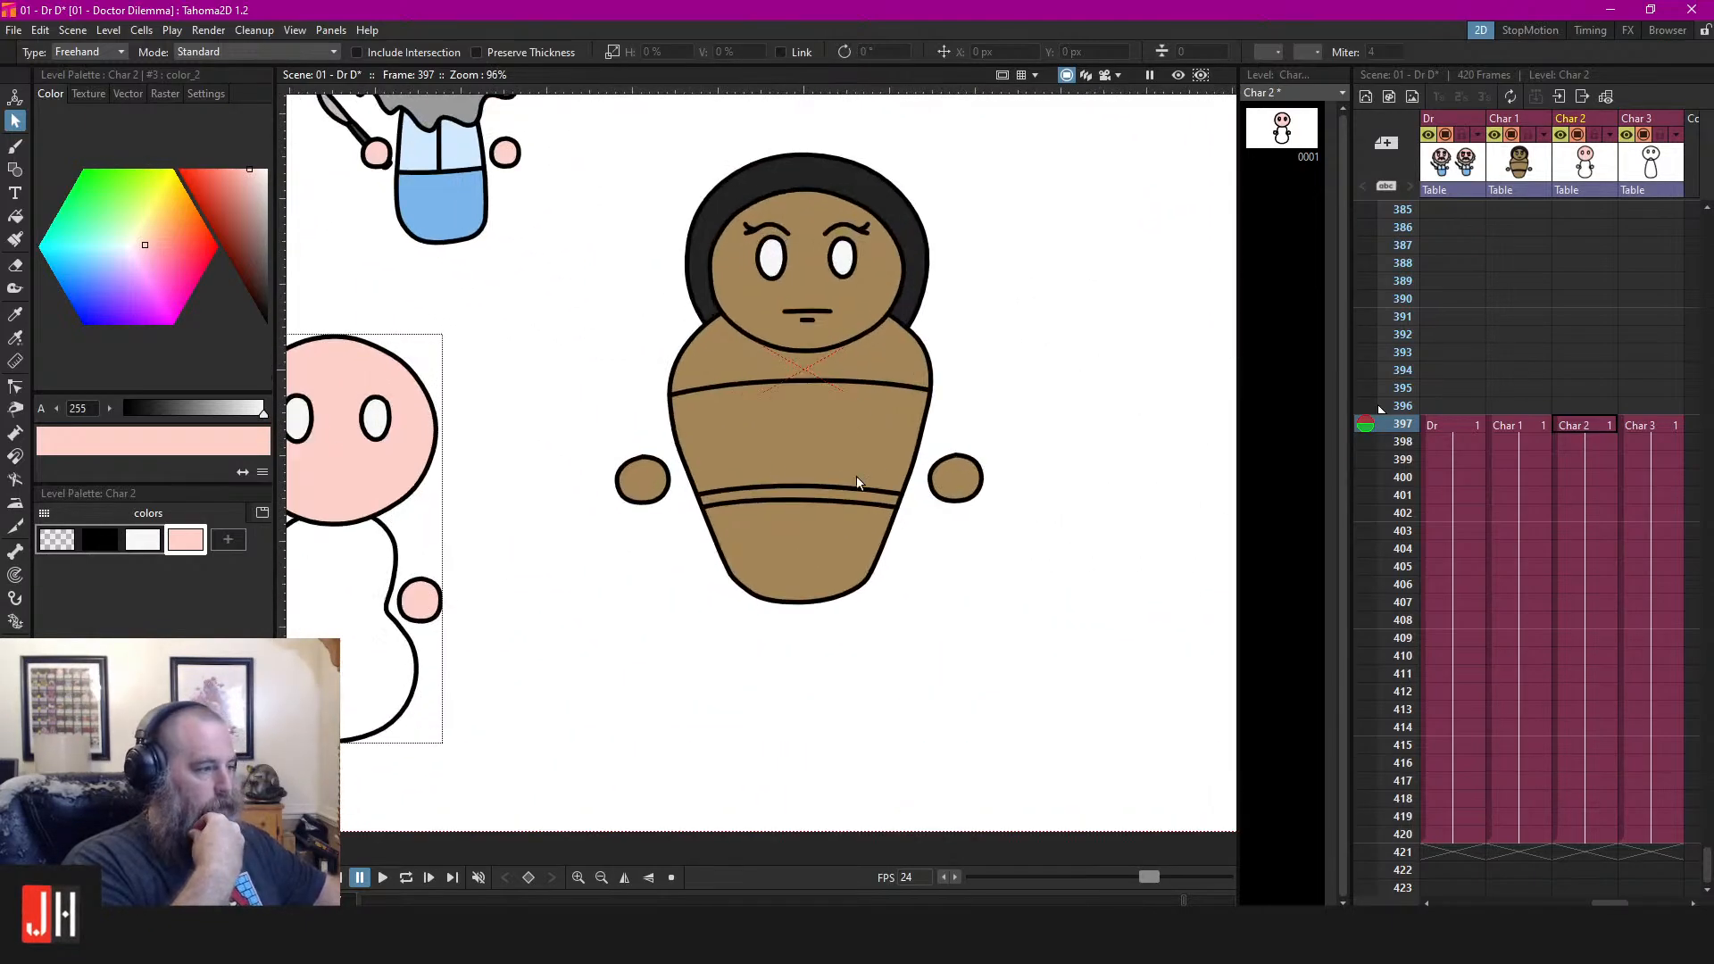
{"action": "left_click_drag", "start_coordinate": [580, 551], "coordinate": [704, 518]}
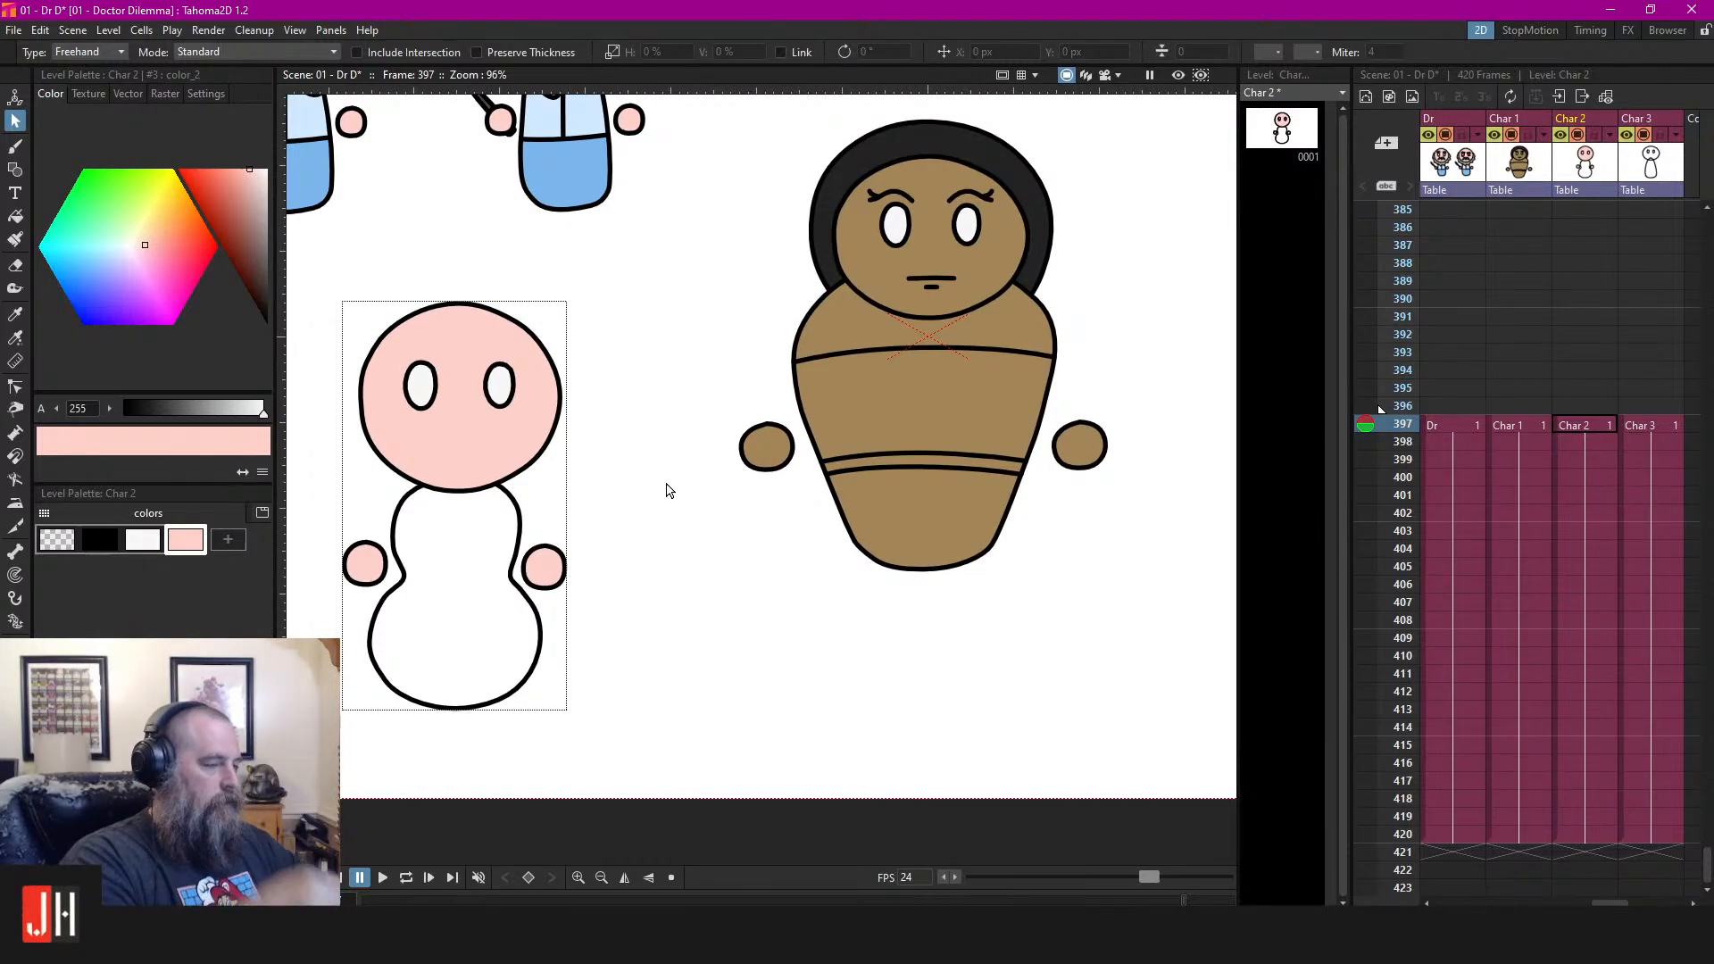
Check the outline thickness of Char 2's head and eyes and save the scene
{"action": "left_click_drag", "start_coordinate": [507, 415], "coordinate": [568, 399]}
{"action": "mouse_move", "coordinate": [571, 238]}
{"action": "left_mouse_down"}
{"action": "mouse_move", "coordinate": [360, 440]}
{"action": "mouse_move", "coordinate": [601, 486]}
{"action": "left_mouse_up"}
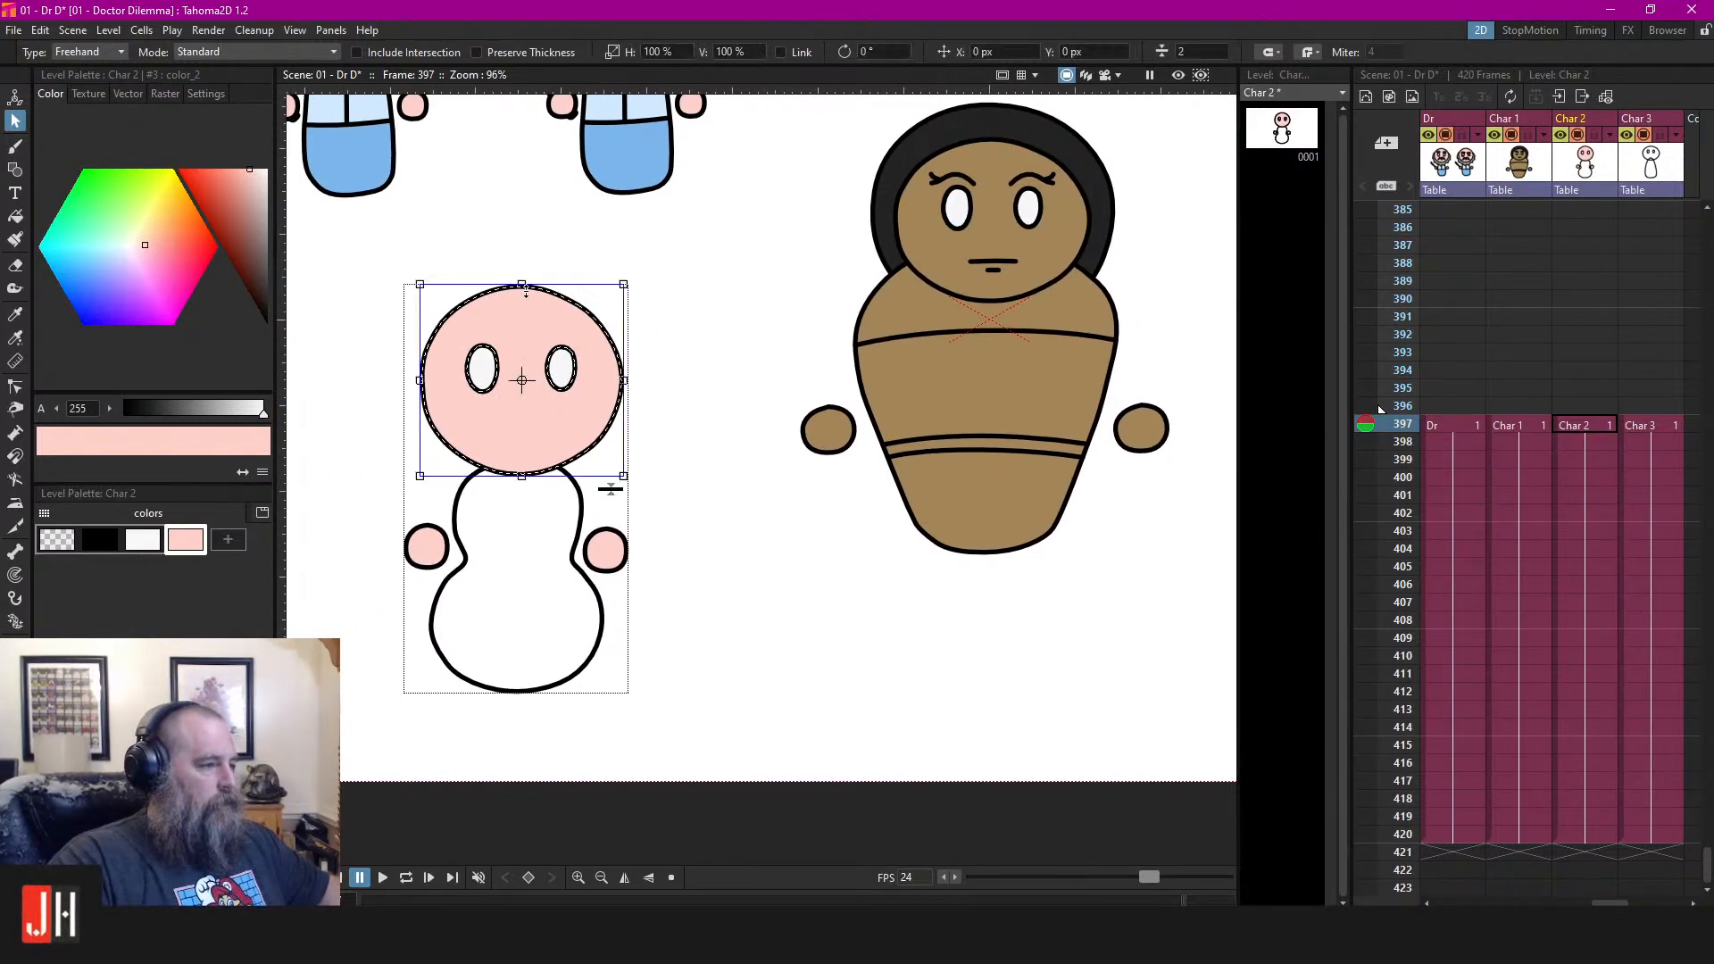
{"action": "scroll", "coordinate": [600, 486], "scroll_direction": "up", "scroll_amount": 3}
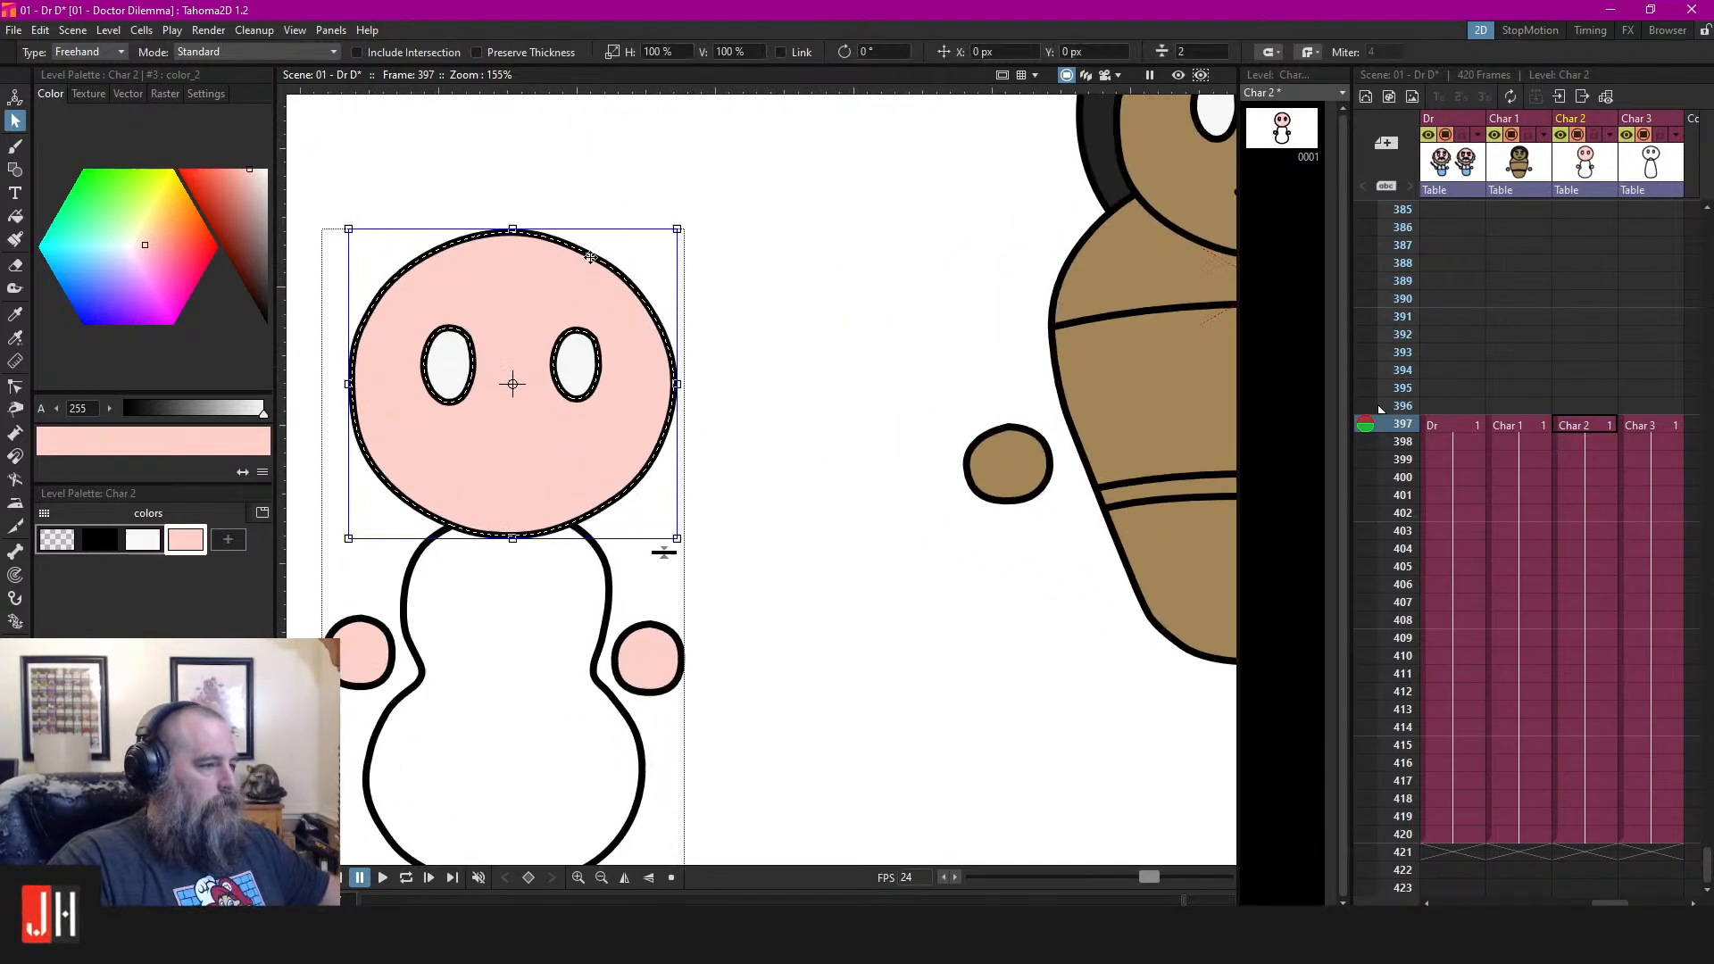
{"action": "left_click", "coordinate": [734, 268]}
{"action": "scroll", "coordinate": [742, 414], "scroll_direction": "down", "scroll_amount": 2}
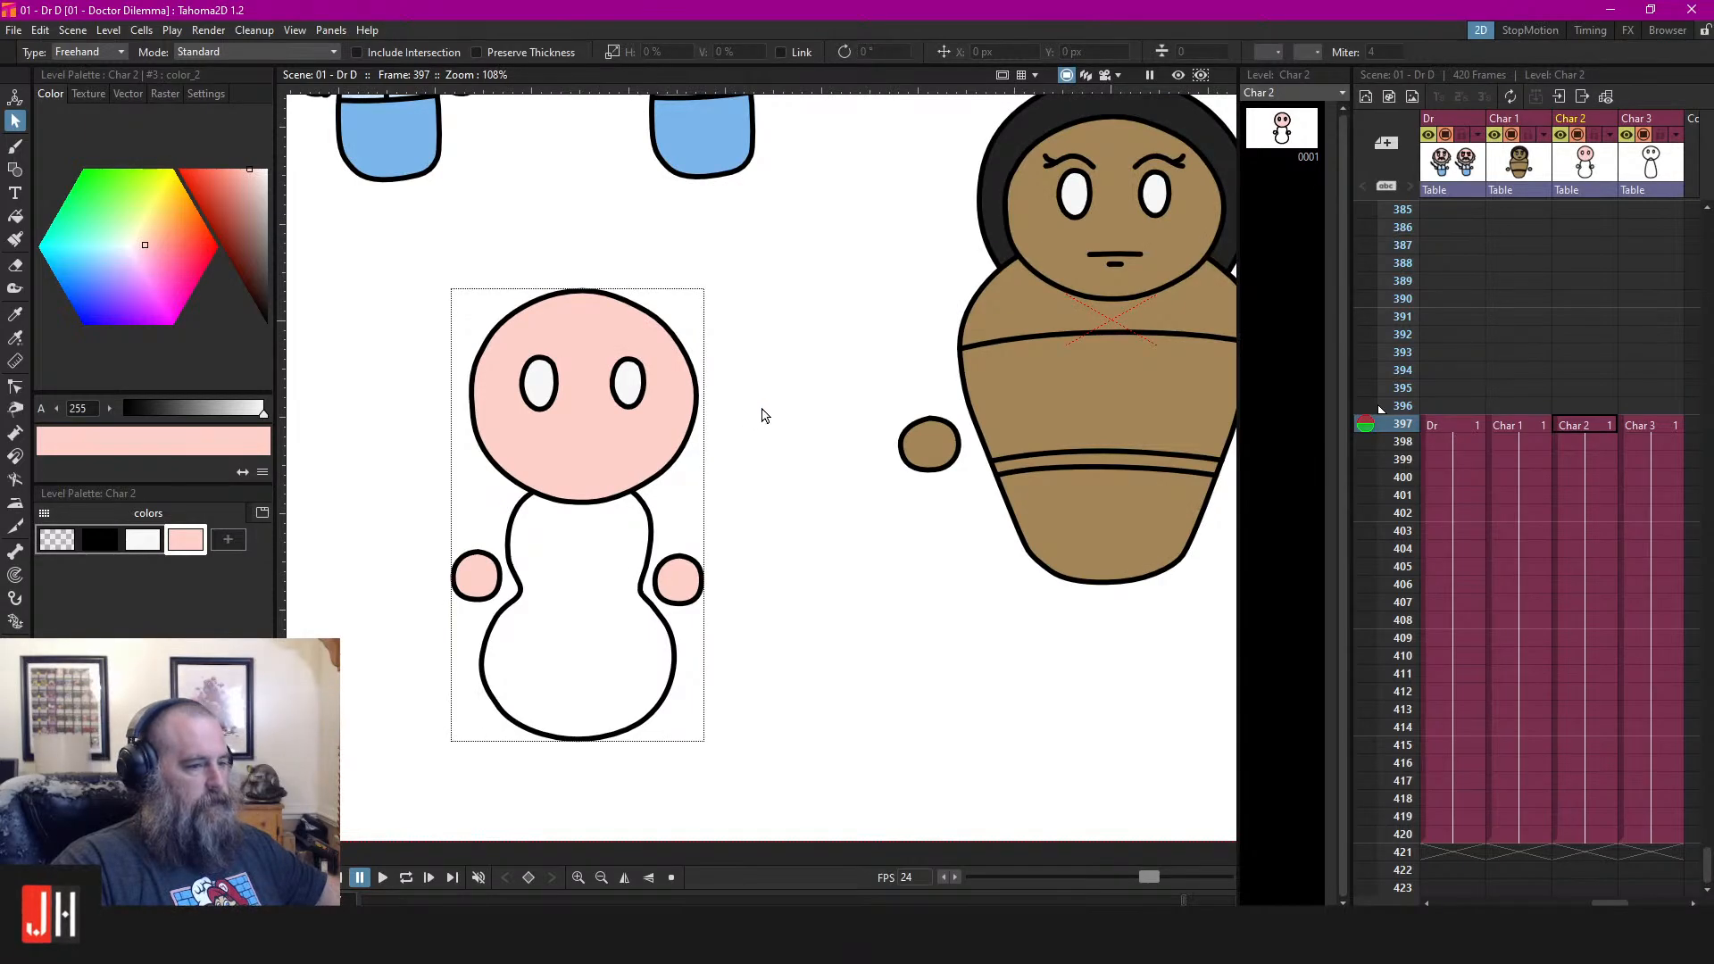
{"action": "left_click_drag", "start_coordinate": [829, 400], "coordinate": [705, 416]}
{"action": "scroll", "coordinate": [708, 422], "scroll_direction": "down", "scroll_amount": 2}
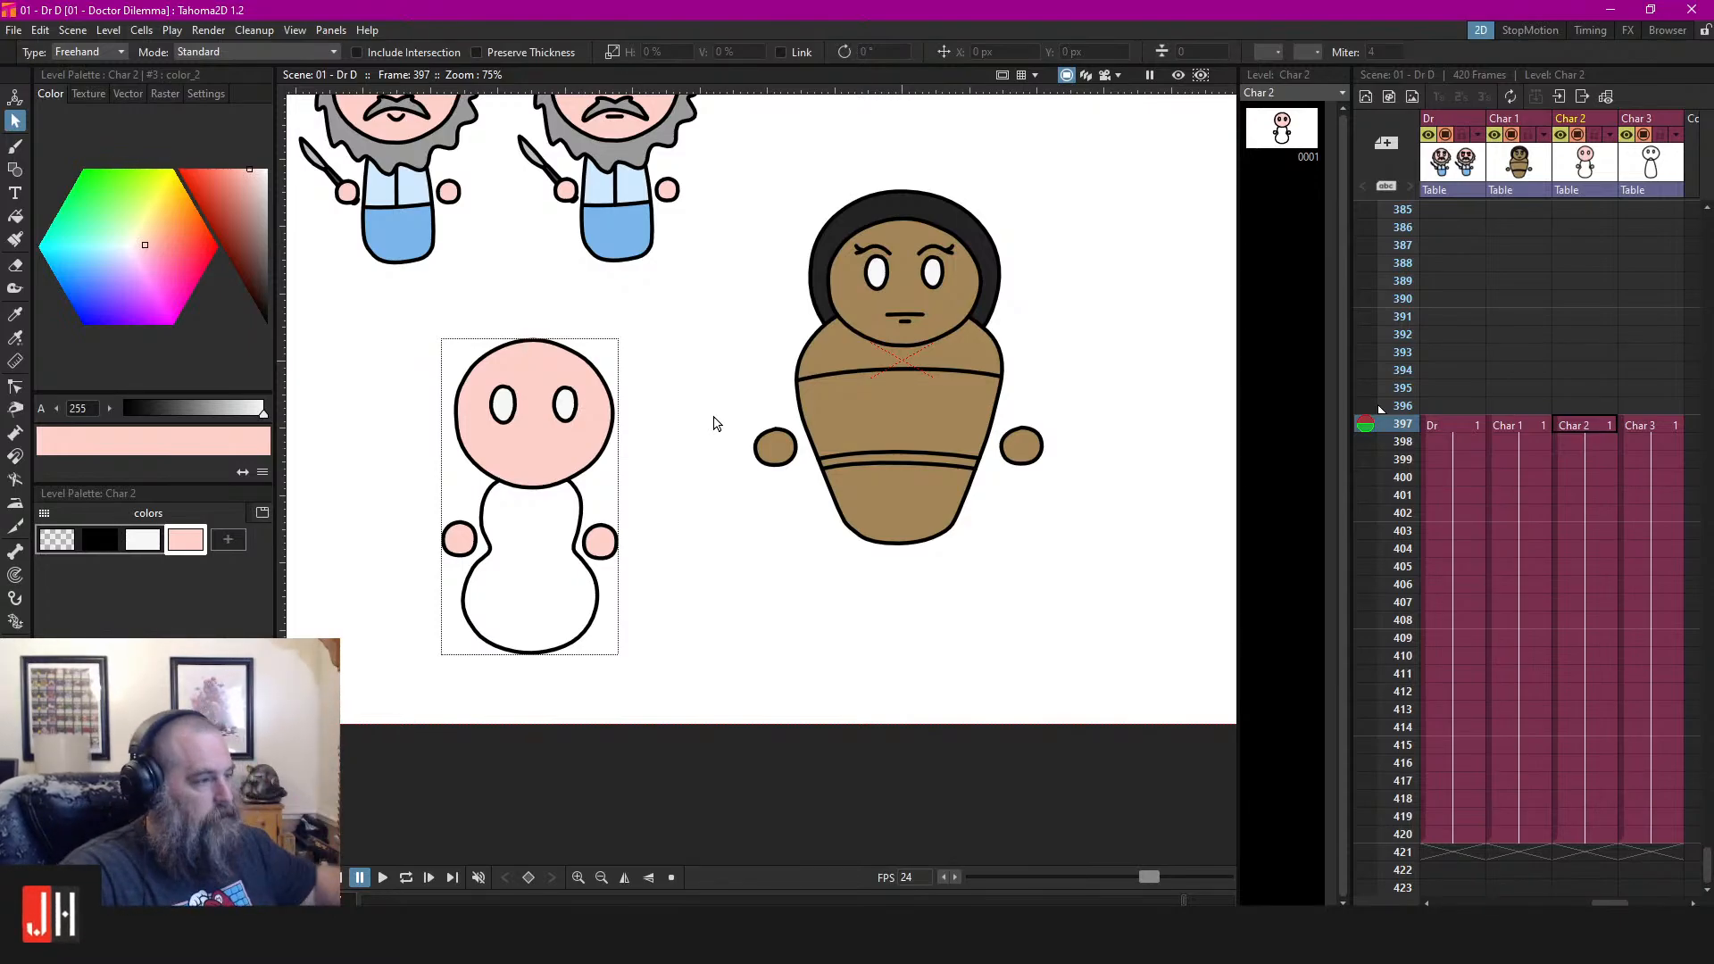
Enlarge Char 3's eyes slightly, setting them wider apart on the head, and save the scene
{"action": "scroll", "coordinate": [723, 388], "scroll_direction": "down", "scroll_amount": 4}
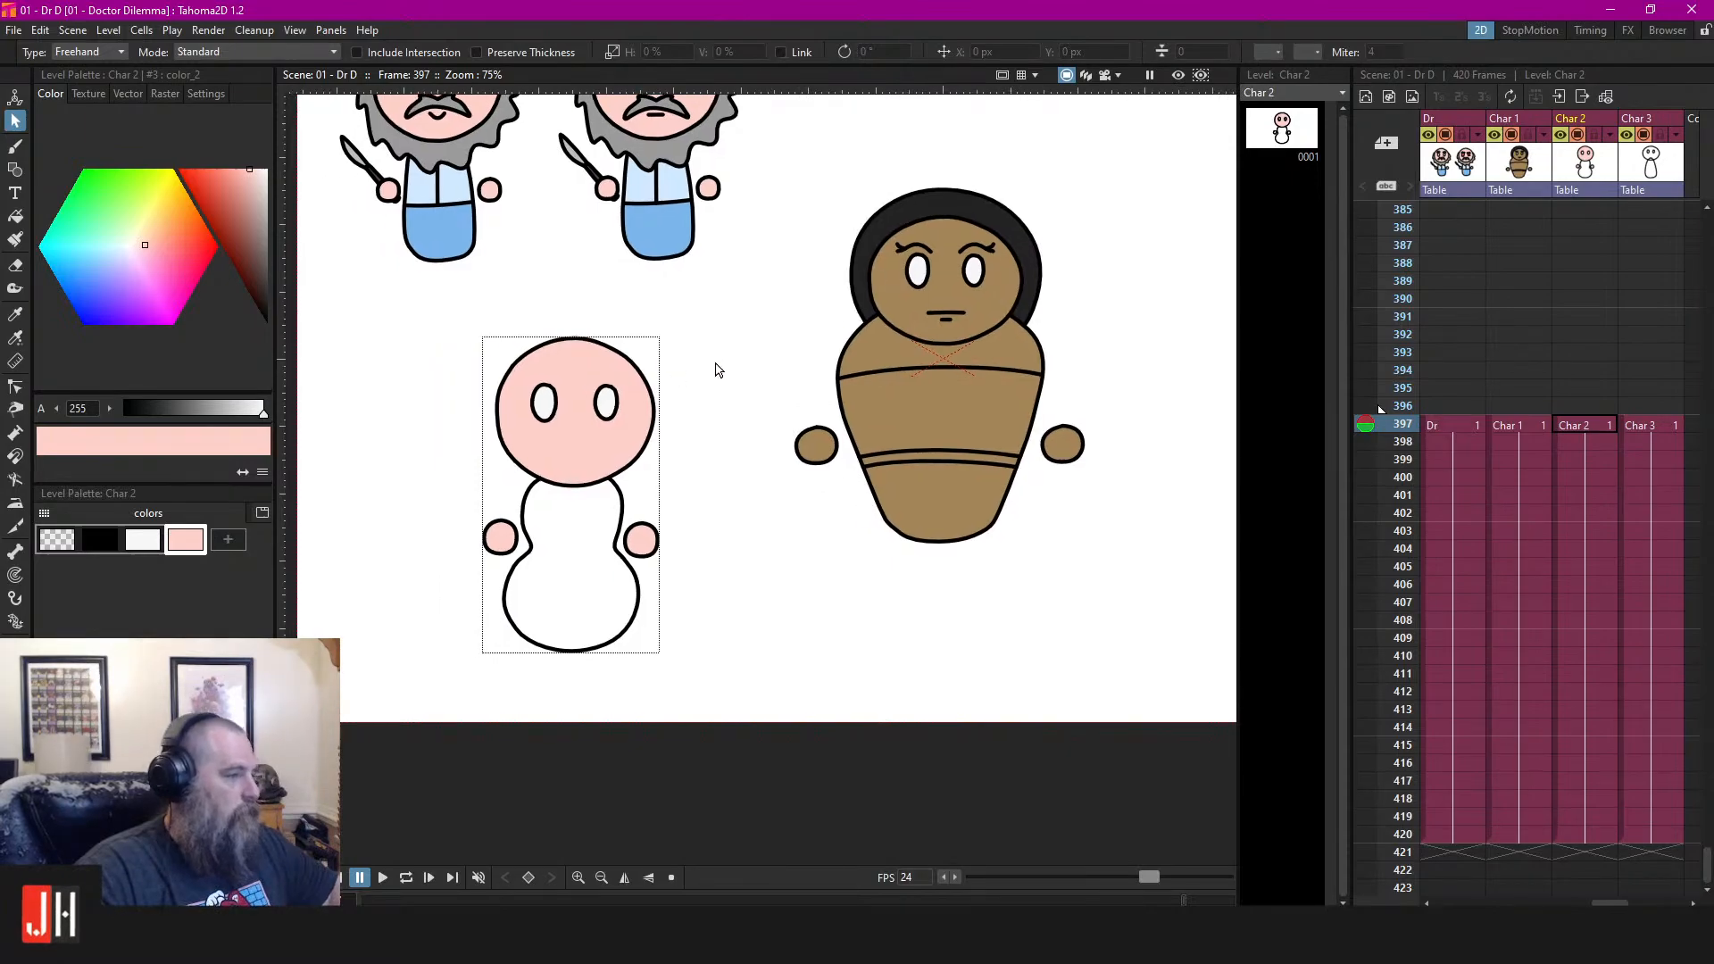
{"action": "scroll", "coordinate": [892, 387], "scroll_direction": "up", "scroll_amount": 4}
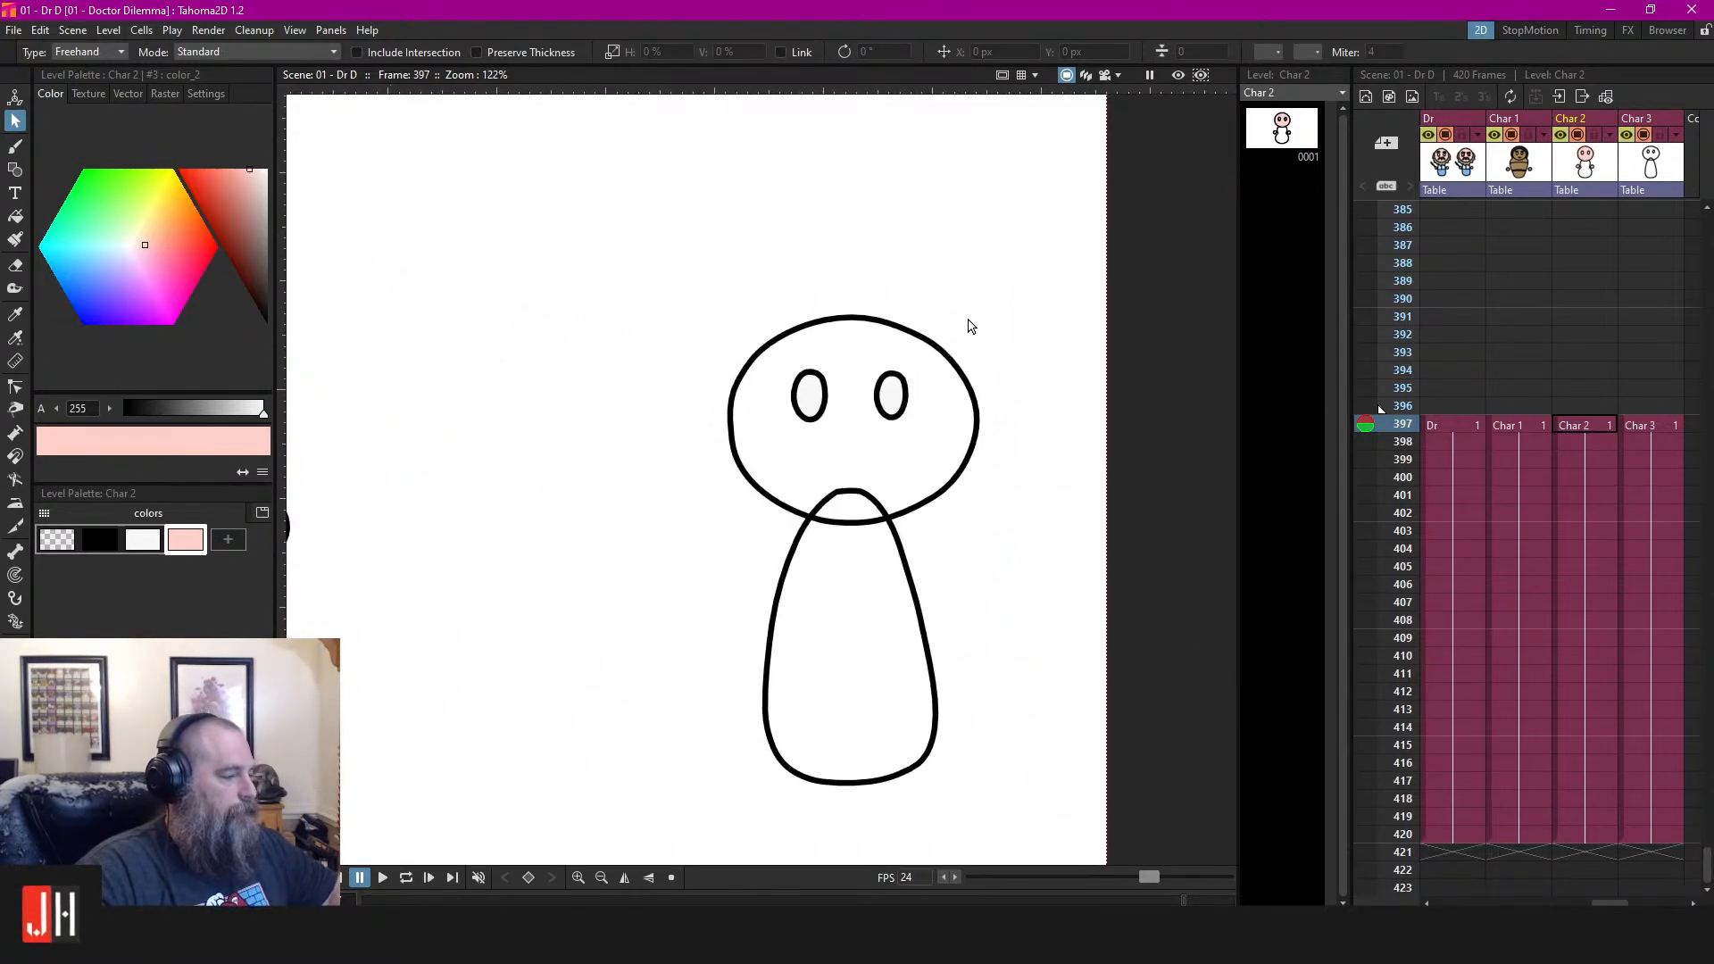
{"action": "scroll", "coordinate": [926, 351], "scroll_direction": "down", "scroll_amount": 3}
{"action": "scroll", "coordinate": [1018, 410], "scroll_direction": "down", "scroll_amount": 1}
{"action": "scroll", "coordinate": [952, 414], "scroll_direction": "up", "scroll_amount": 6}
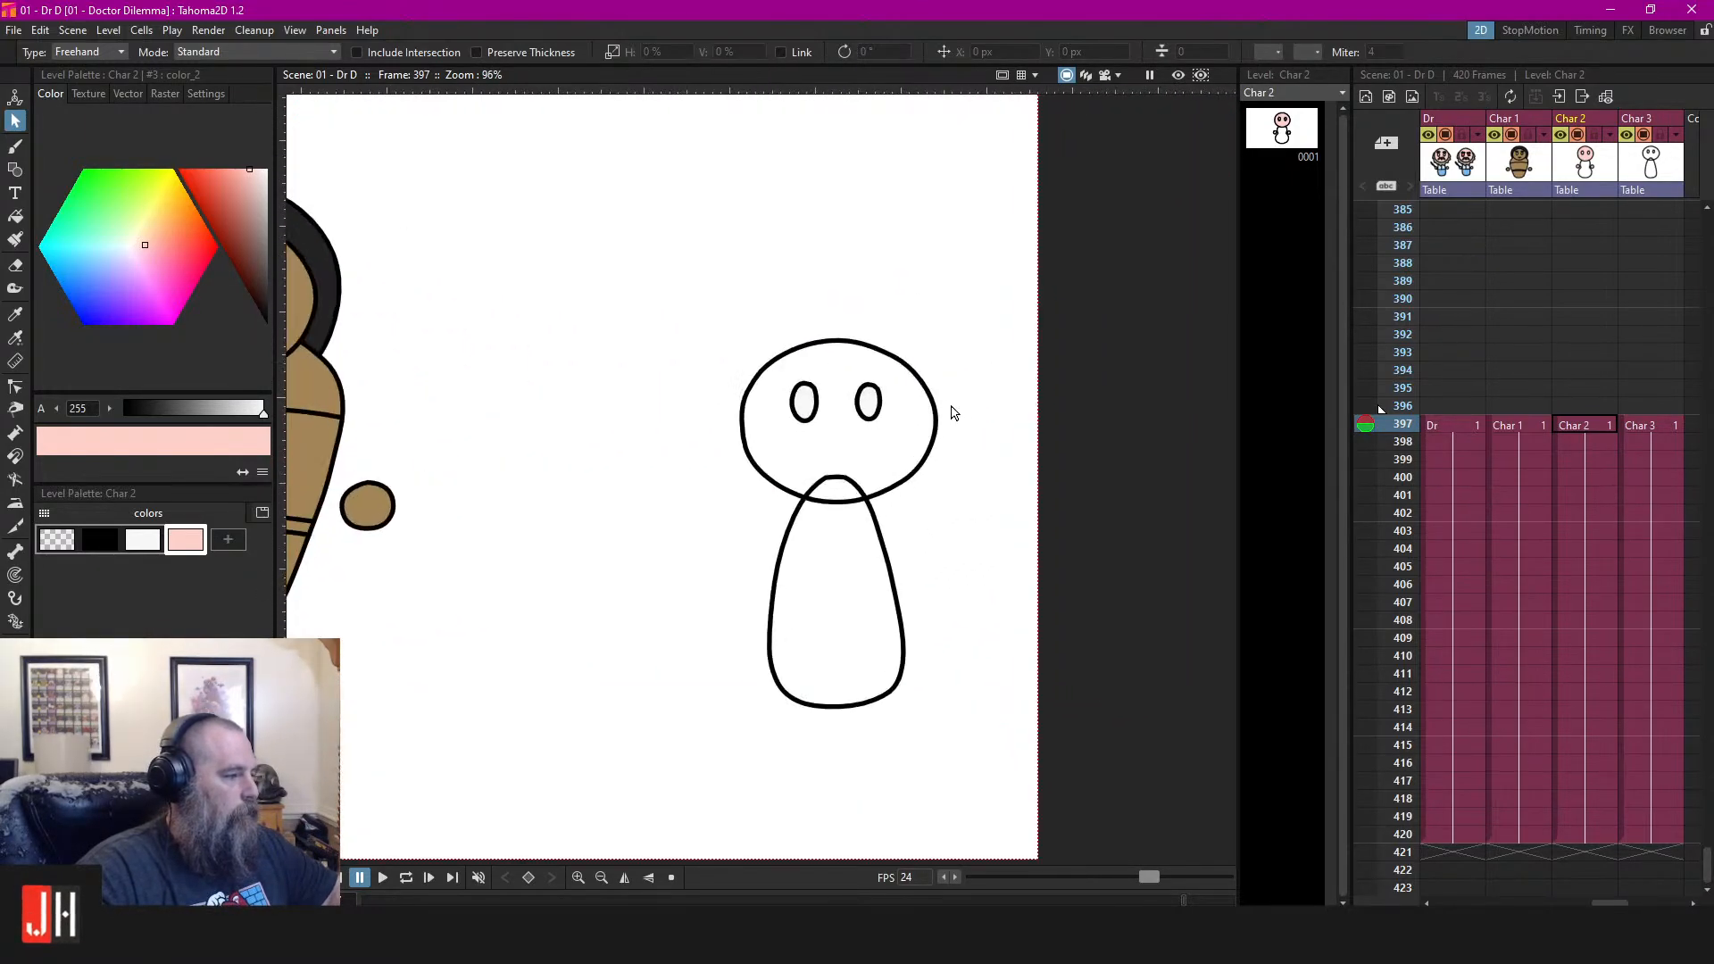
{"action": "scroll", "coordinate": [817, 367], "scroll_direction": "up", "scroll_amount": 4}
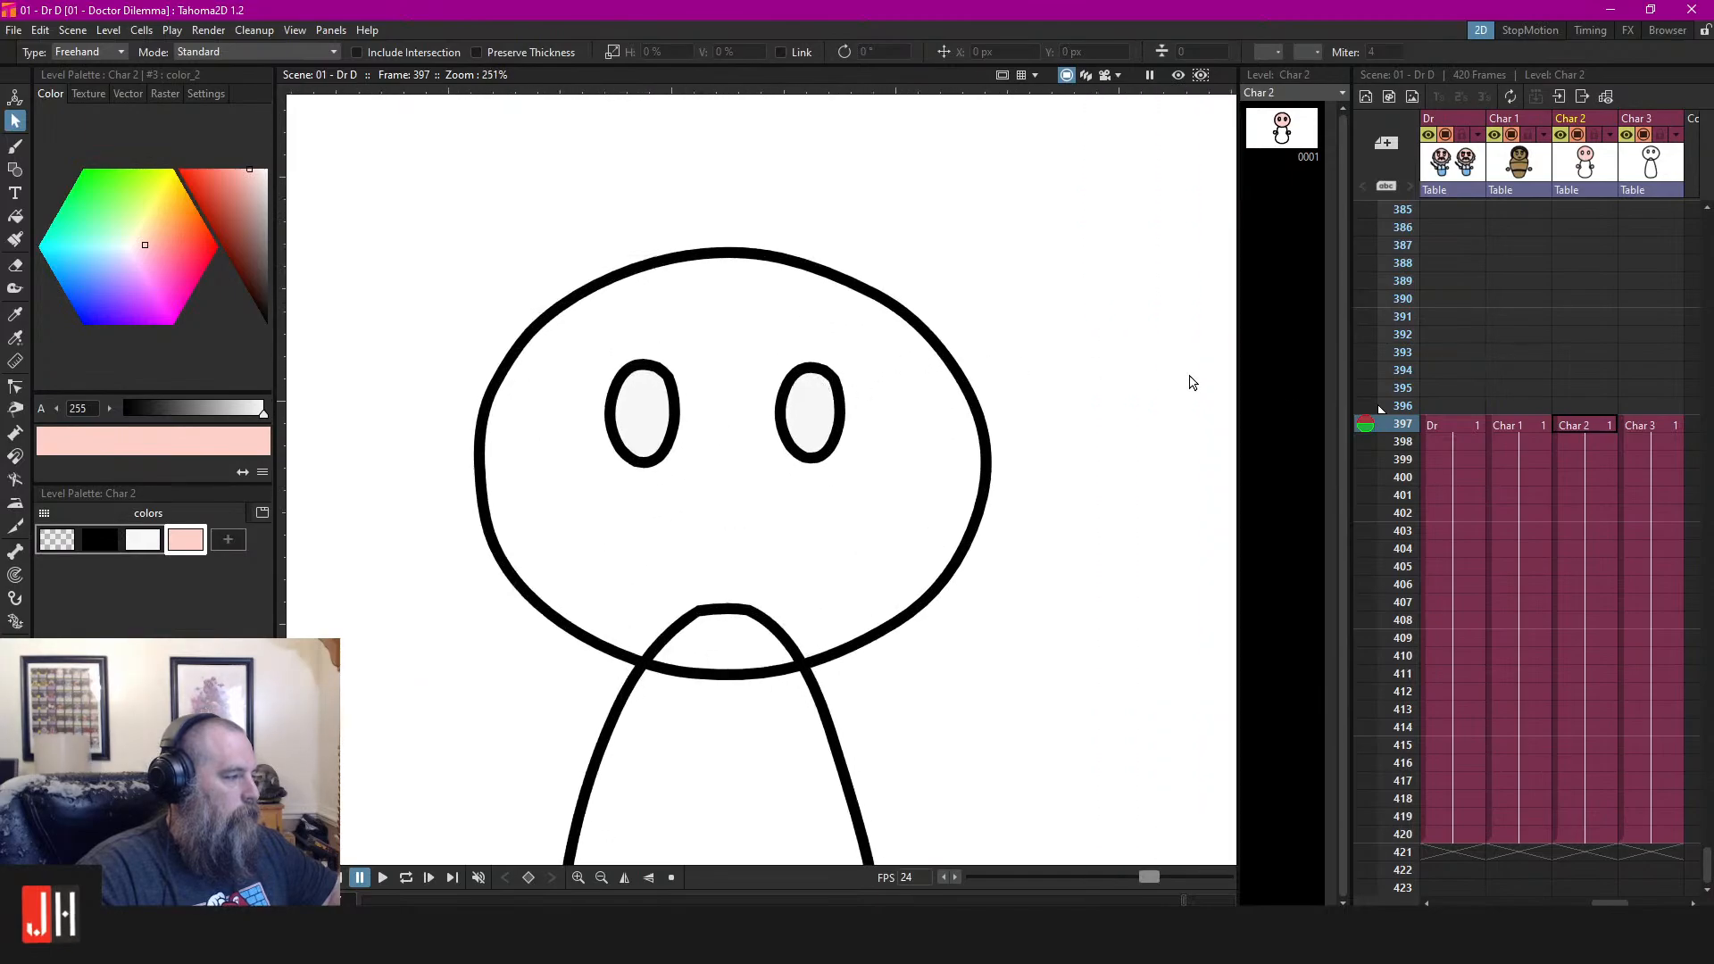
{"action": "left_click", "coordinate": [1653, 426]}
{"action": "mouse_move", "coordinate": [1044, 314]}
{"action": "left_mouse_down"}
{"action": "mouse_move", "coordinate": [832, 293]}
{"action": "mouse_move", "coordinate": [905, 327]}
{"action": "mouse_move", "coordinate": [794, 402]}
{"action": "left_mouse_up"}
{"action": "mouse_move", "coordinate": [1007, 286]}
{"action": "left_mouse_down"}
{"action": "mouse_move", "coordinate": [387, 496]}
{"action": "mouse_move", "coordinate": [1035, 286]}
{"action": "left_mouse_up"}
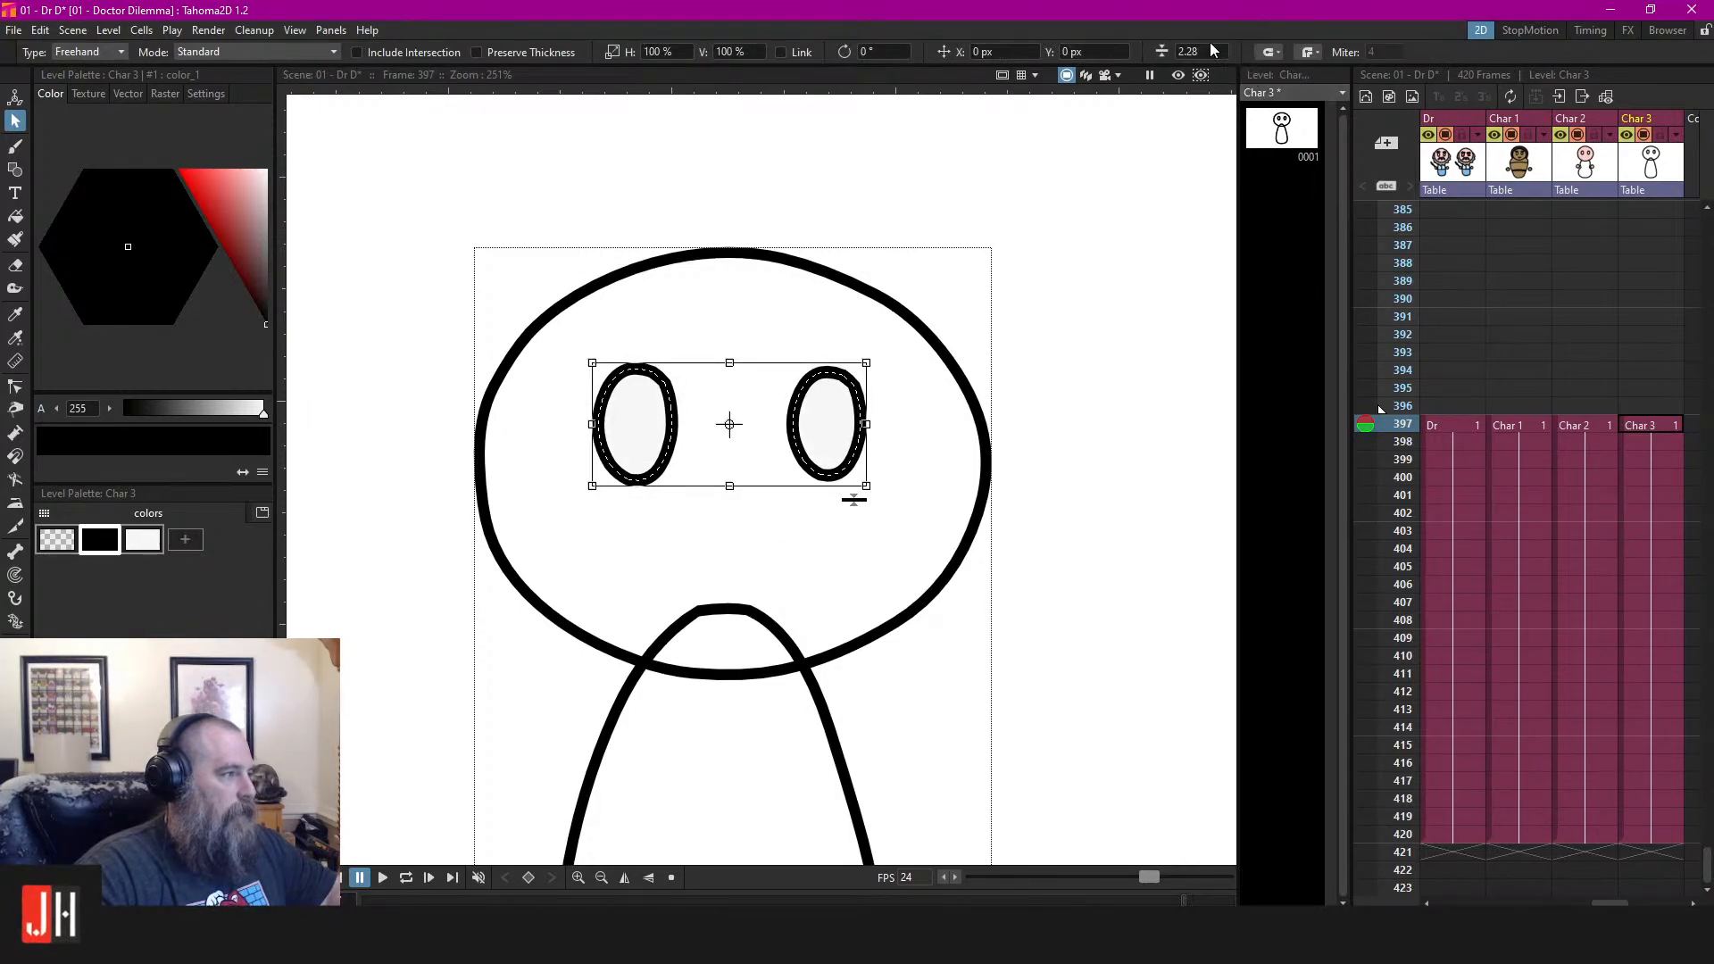
{"action": "left_click", "coordinate": [1083, 229]}
{"action": "scroll", "coordinate": [848, 393], "scroll_direction": "down", "scroll_amount": 7}
{"action": "key", "text": "ctrl+s"}
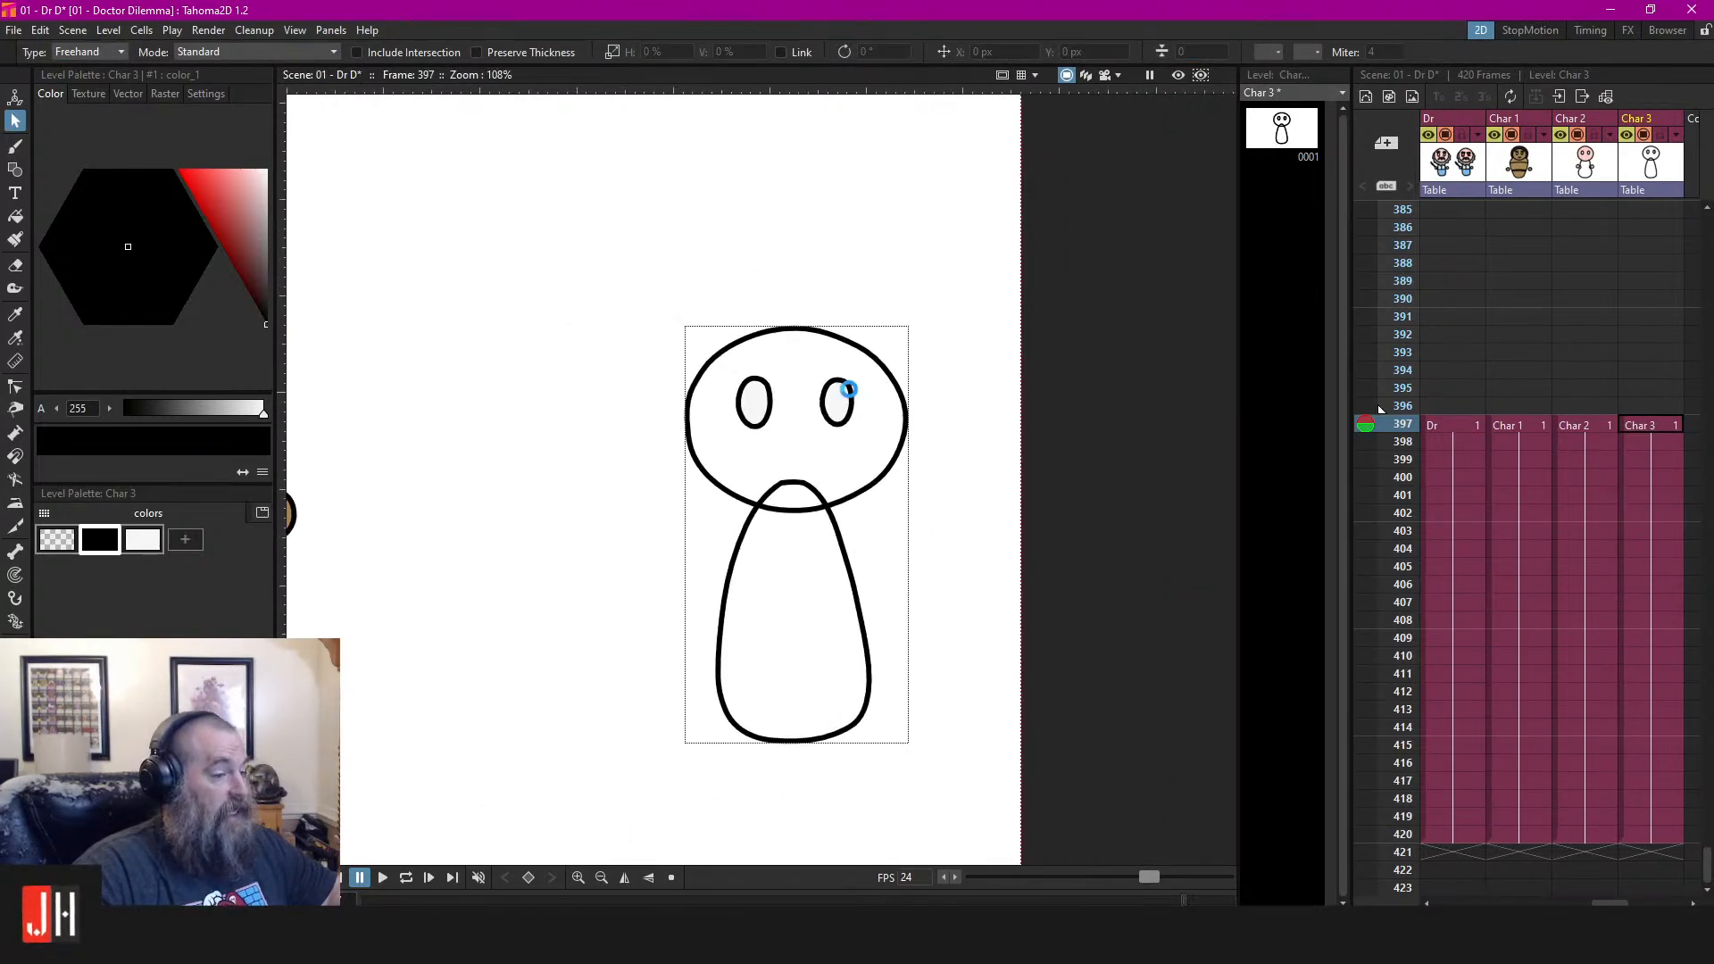
Review all the characters together and examine Char 2's neck, hands and body outline up close
{"action": "scroll", "coordinate": [846, 398], "scroll_direction": "down", "scroll_amount": 6}
{"action": "scroll", "coordinate": [848, 408], "scroll_direction": "down", "scroll_amount": 4}
{"action": "left_click_drag", "start_coordinate": [664, 409], "coordinate": [824, 392]}
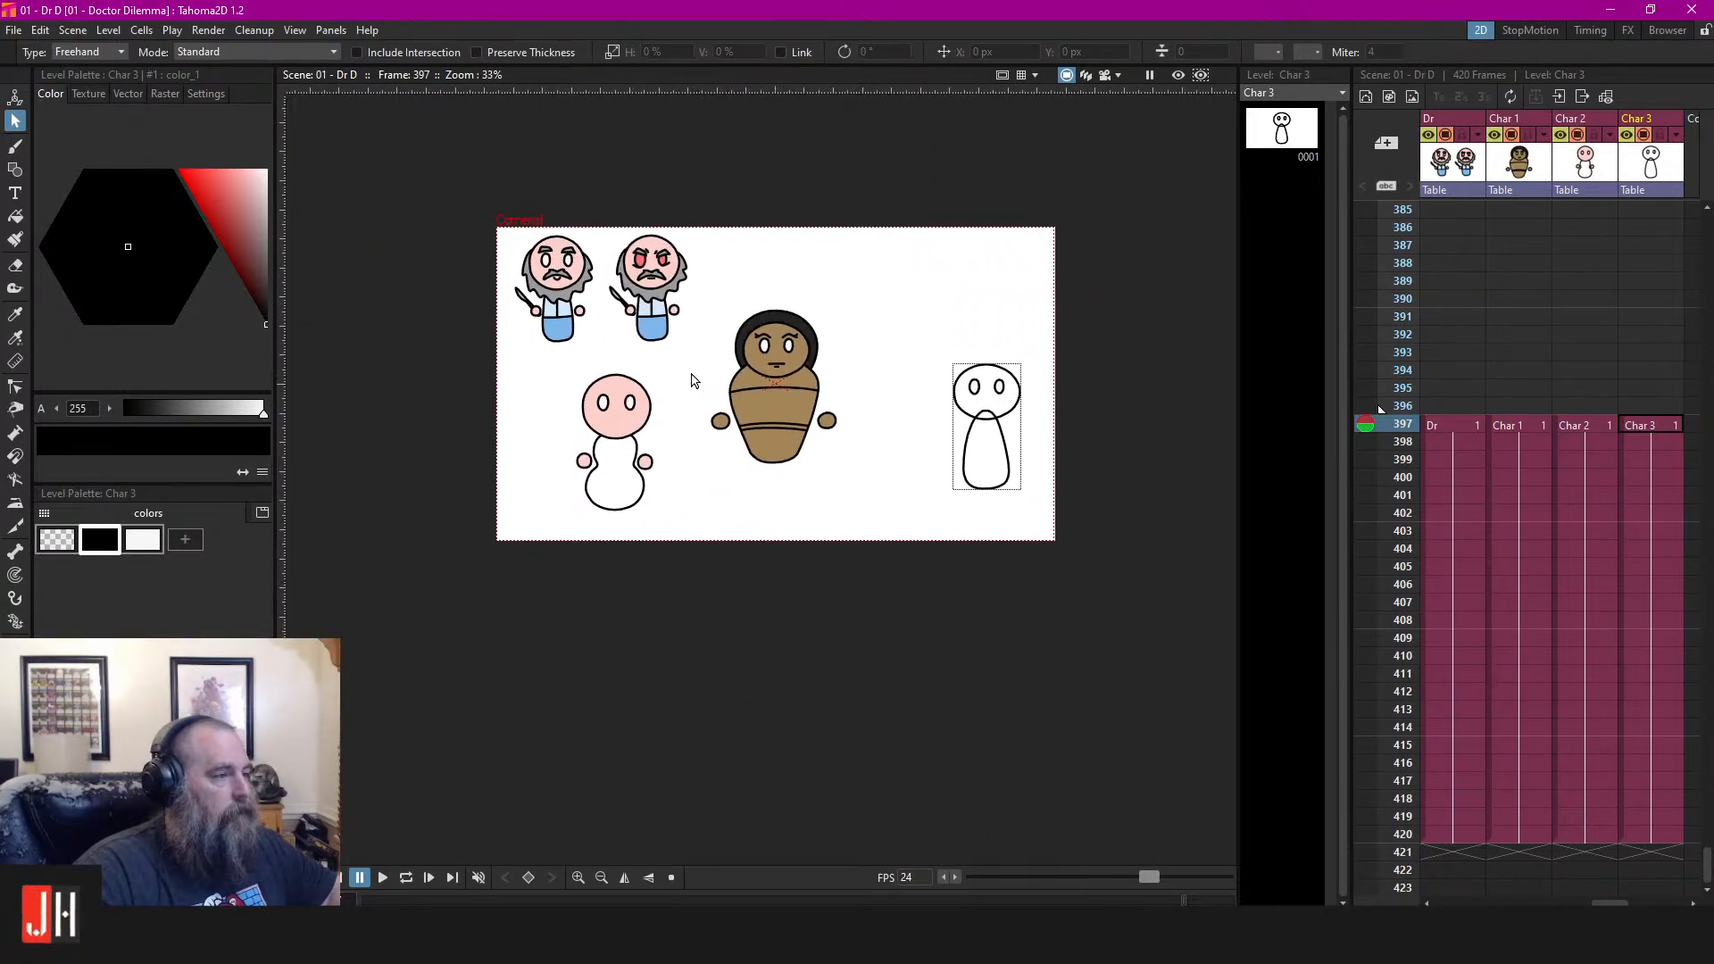
{"action": "scroll", "coordinate": [692, 375], "scroll_direction": "up", "scroll_amount": 3}
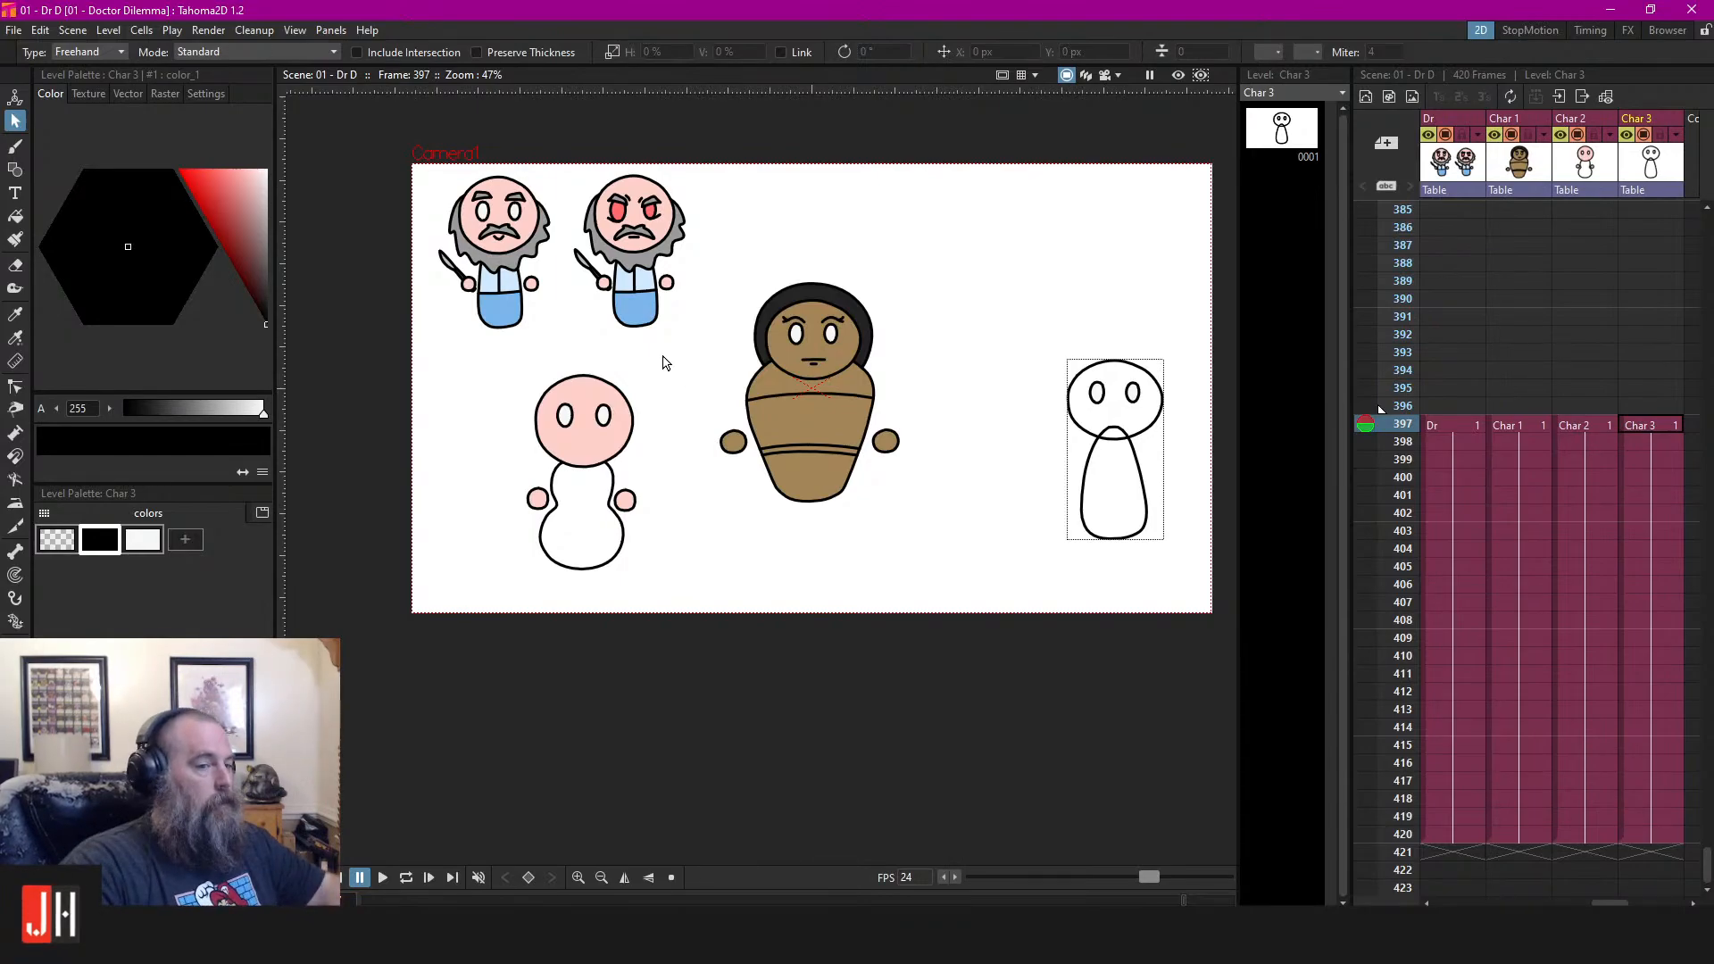
{"action": "scroll", "coordinate": [553, 518], "scroll_direction": "up", "scroll_amount": 10}
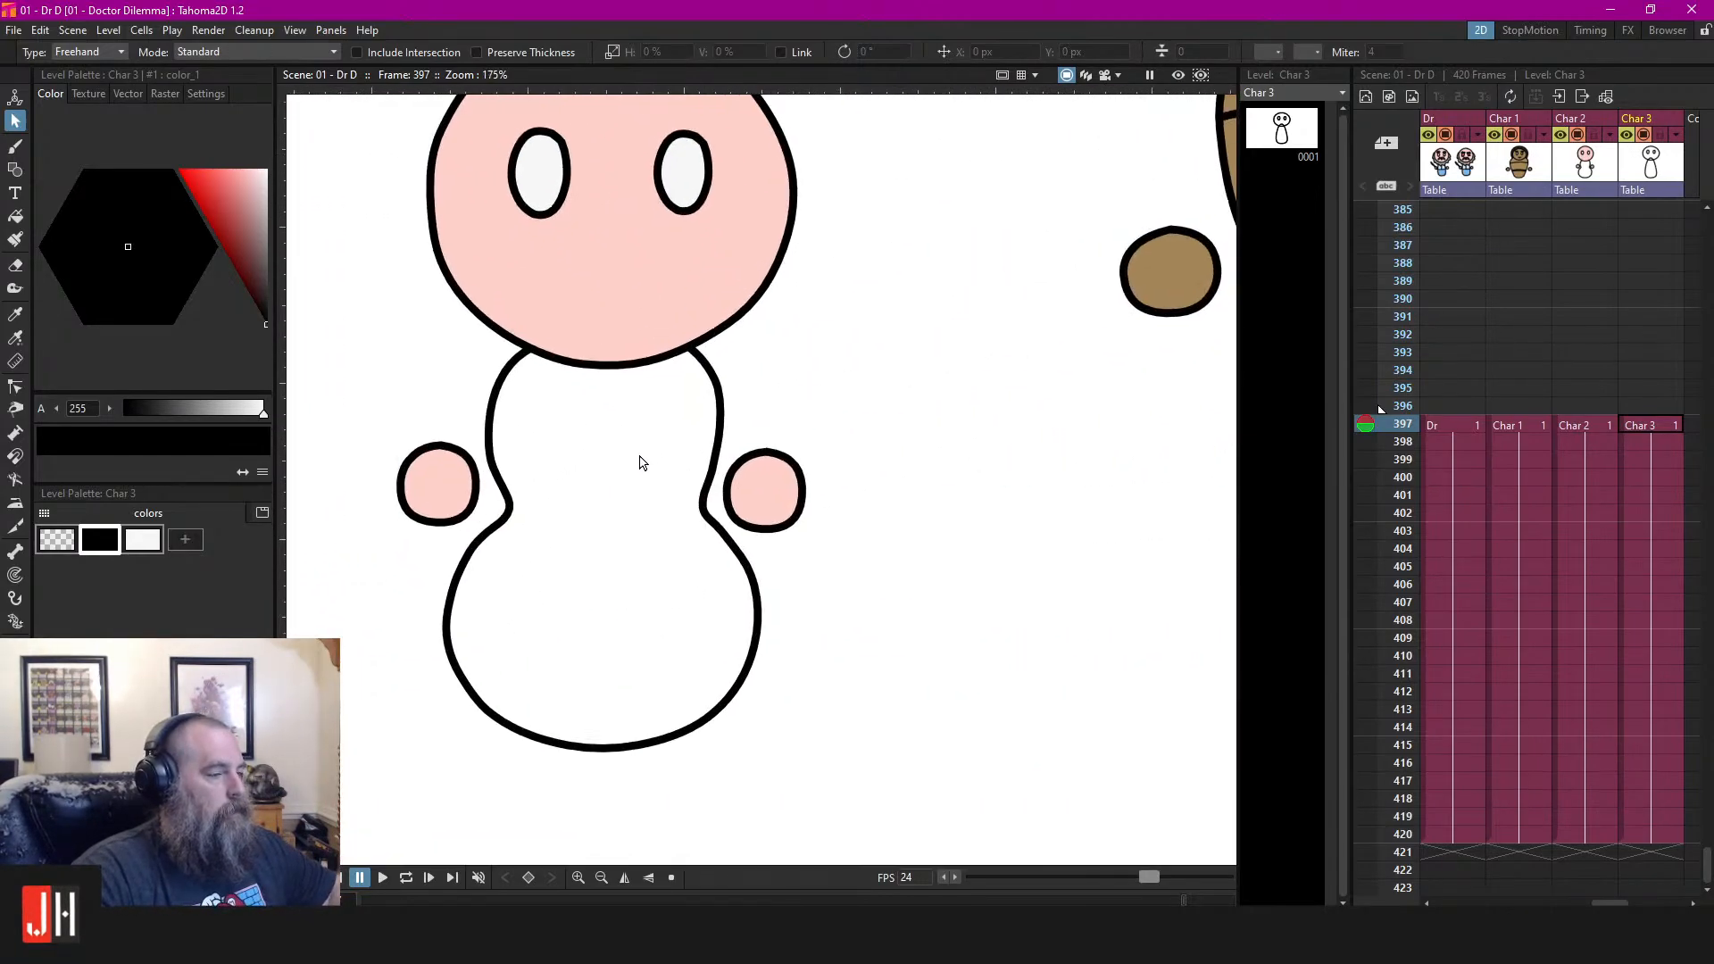
{"action": "left_click_drag", "start_coordinate": [639, 456], "coordinate": [618, 484]}
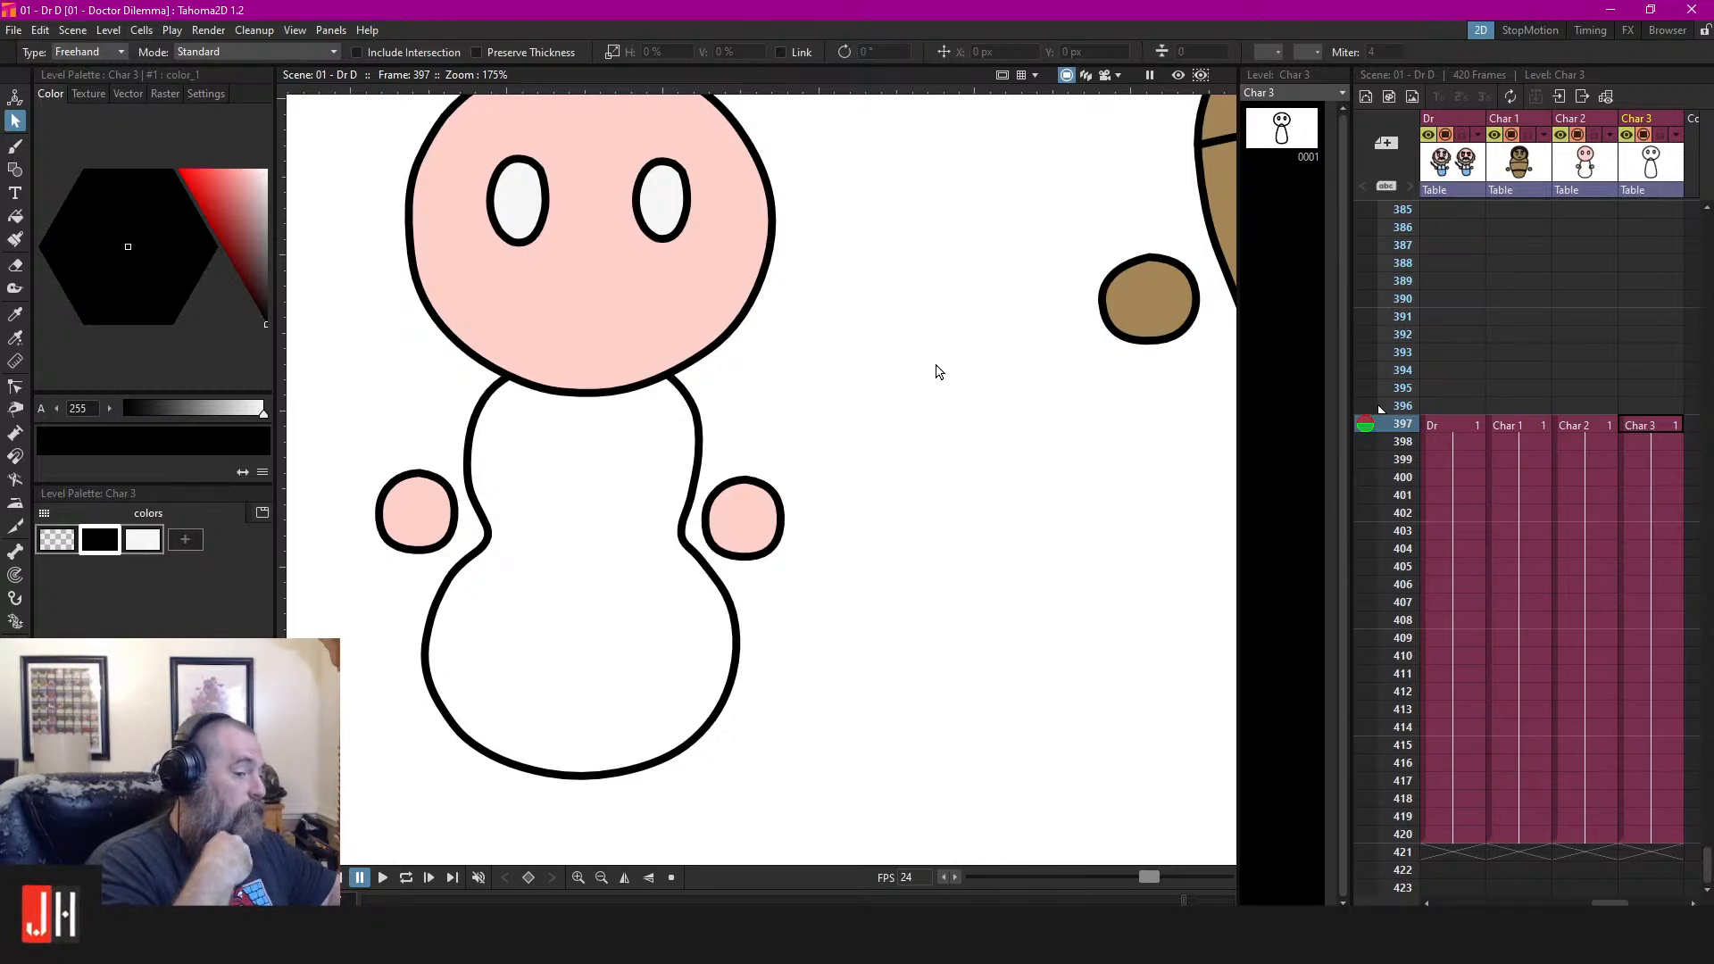
{"action": "scroll", "coordinate": [937, 372], "scroll_direction": "down", "scroll_amount": 3}
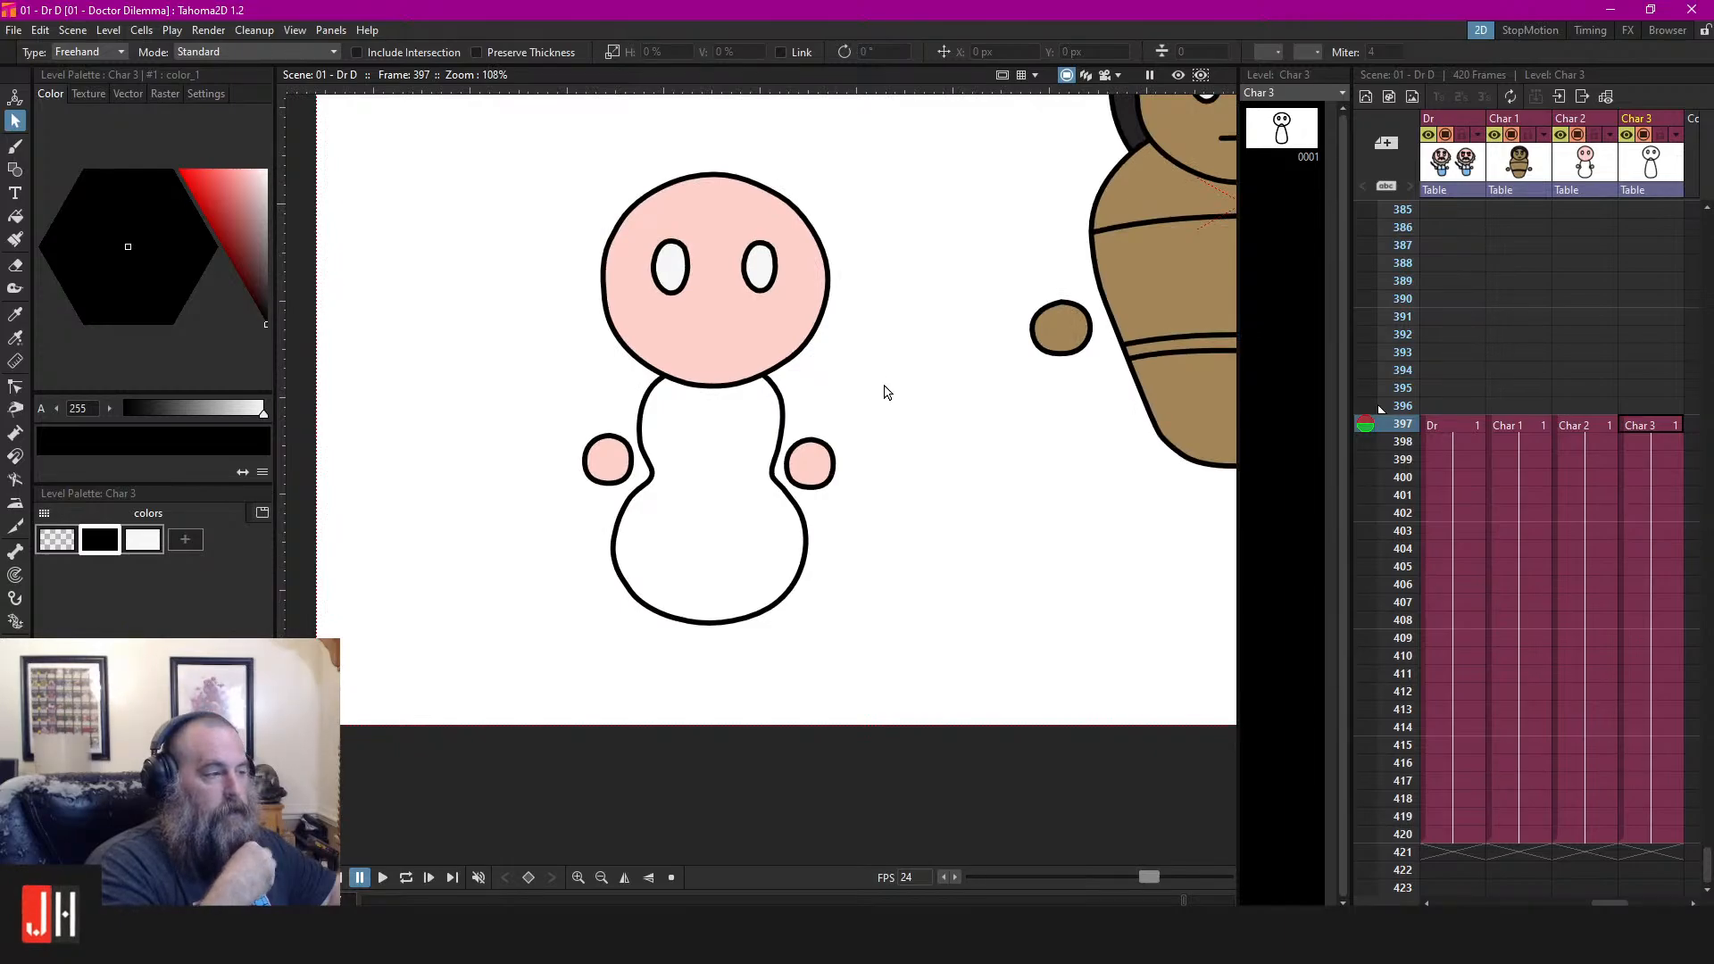
{"action": "left_click_drag", "start_coordinate": [871, 387], "coordinate": [888, 392]}
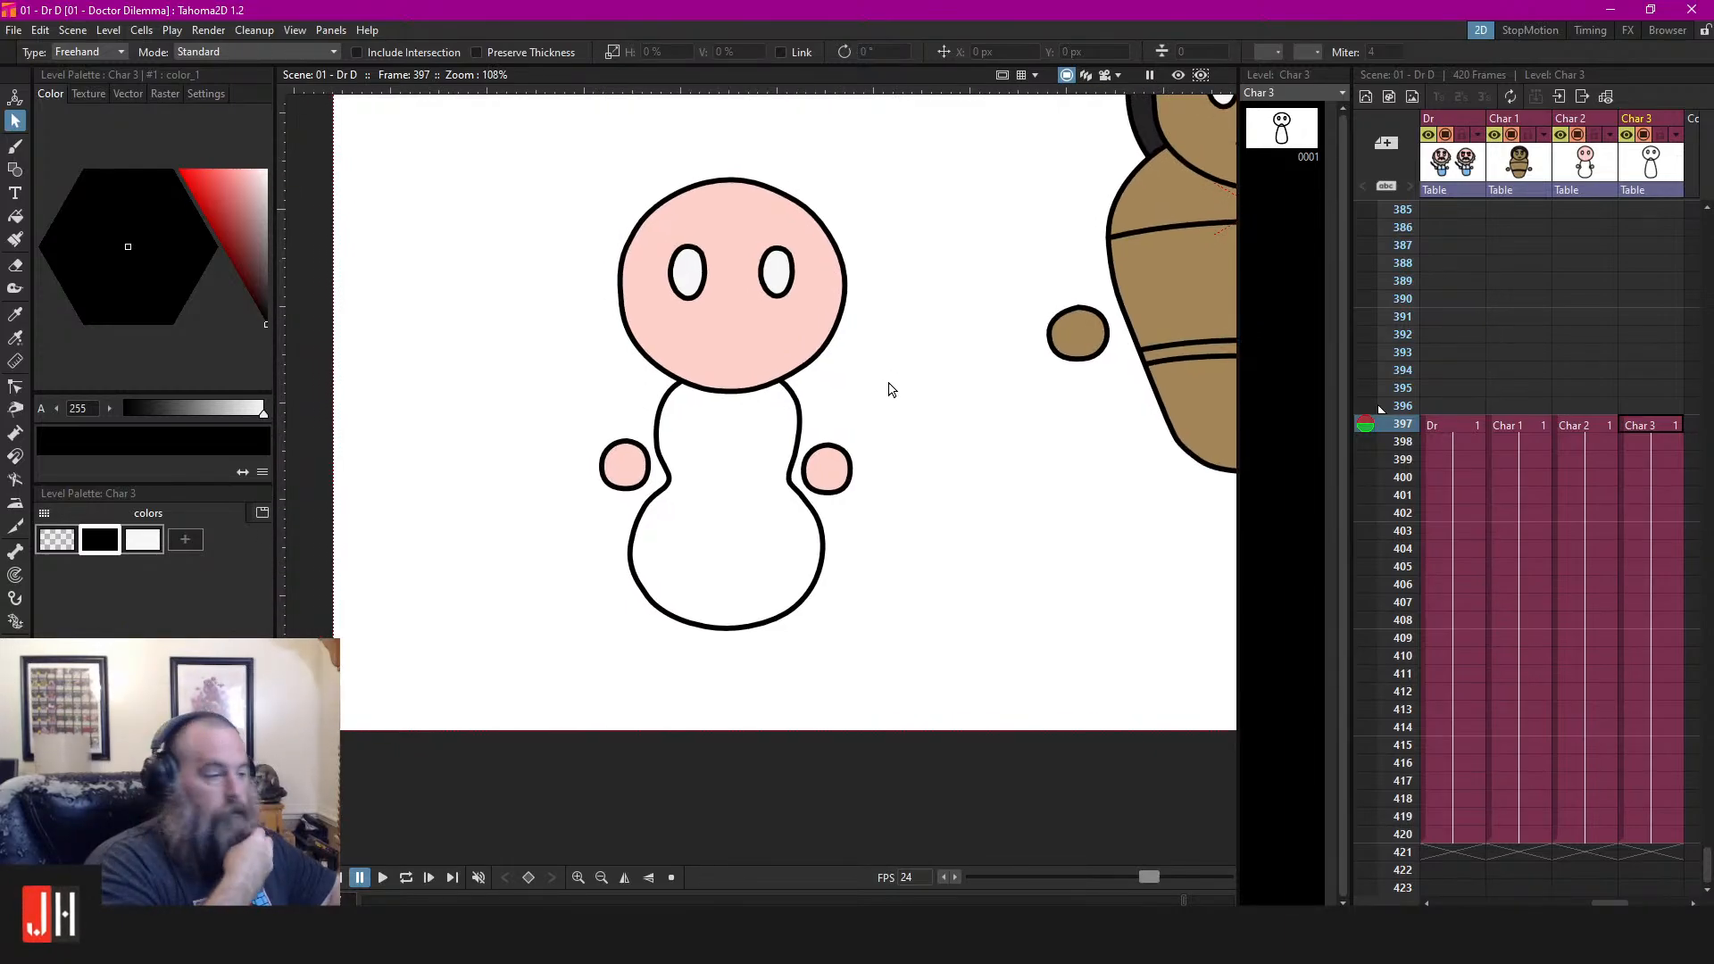
{"action": "scroll", "coordinate": [719, 413], "scroll_direction": "up", "scroll_amount": 5}
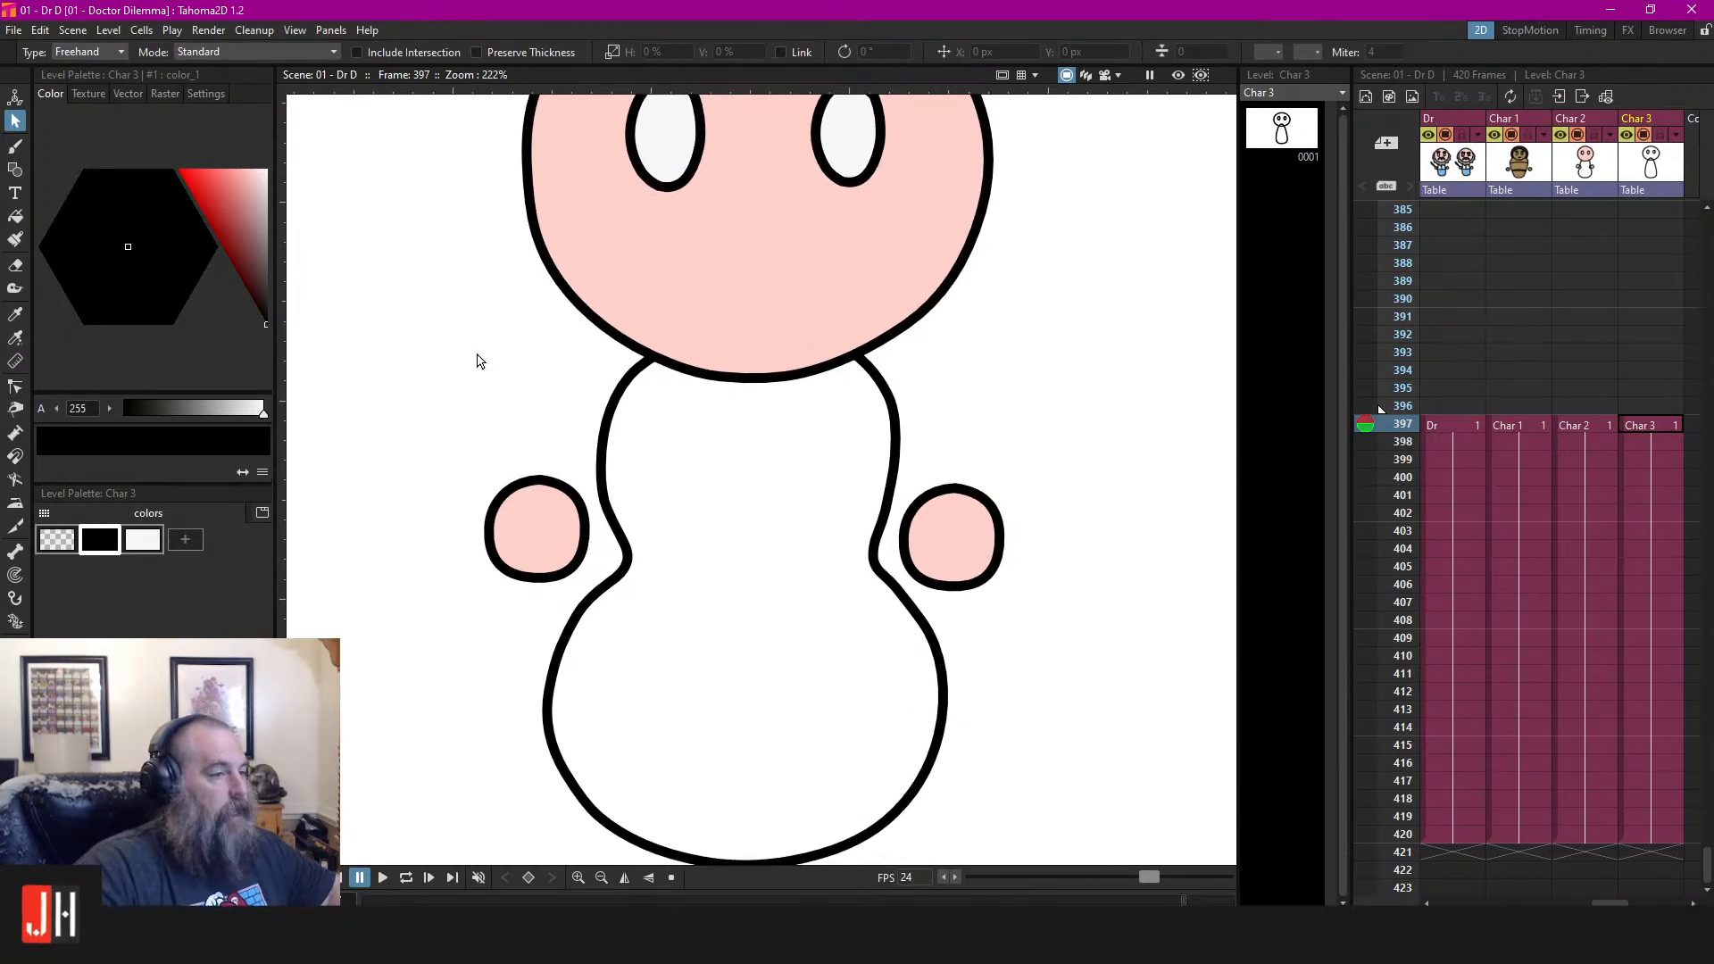
Brush a scalloped black collar outline across the Char 2 figure just below the head, using a maximum brush size of 2
{"action": "key", "text": "b"}
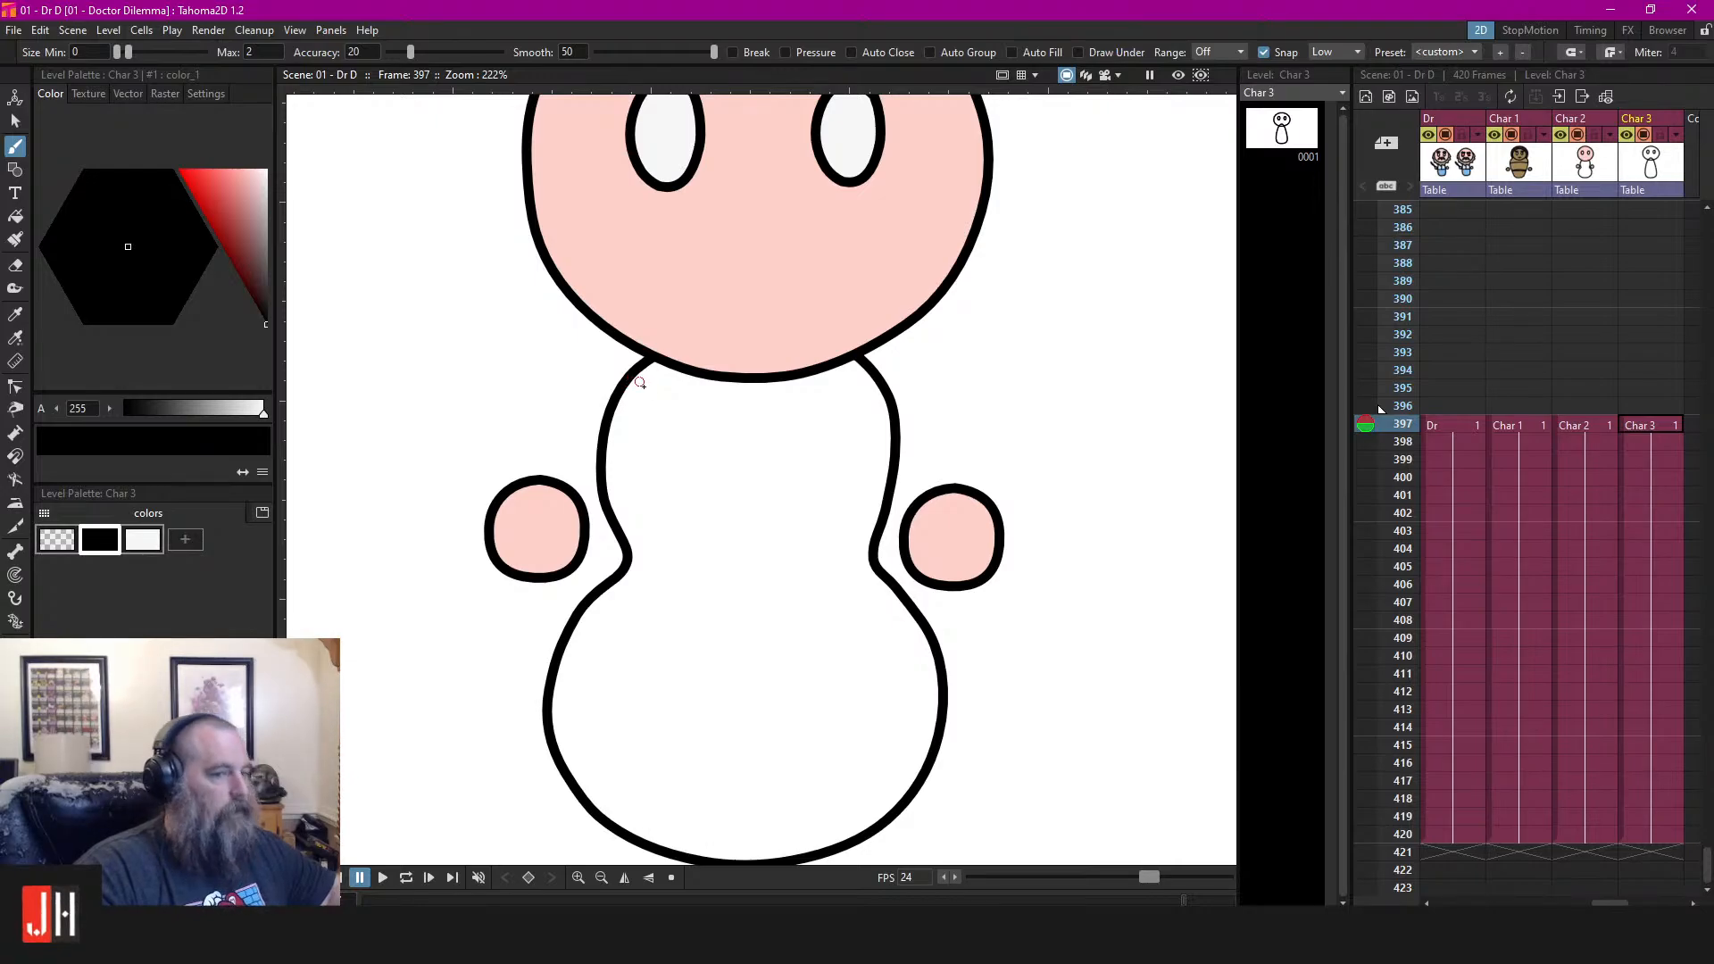
{"action": "scroll", "coordinate": [719, 451], "scroll_direction": "up", "scroll_amount": 1}
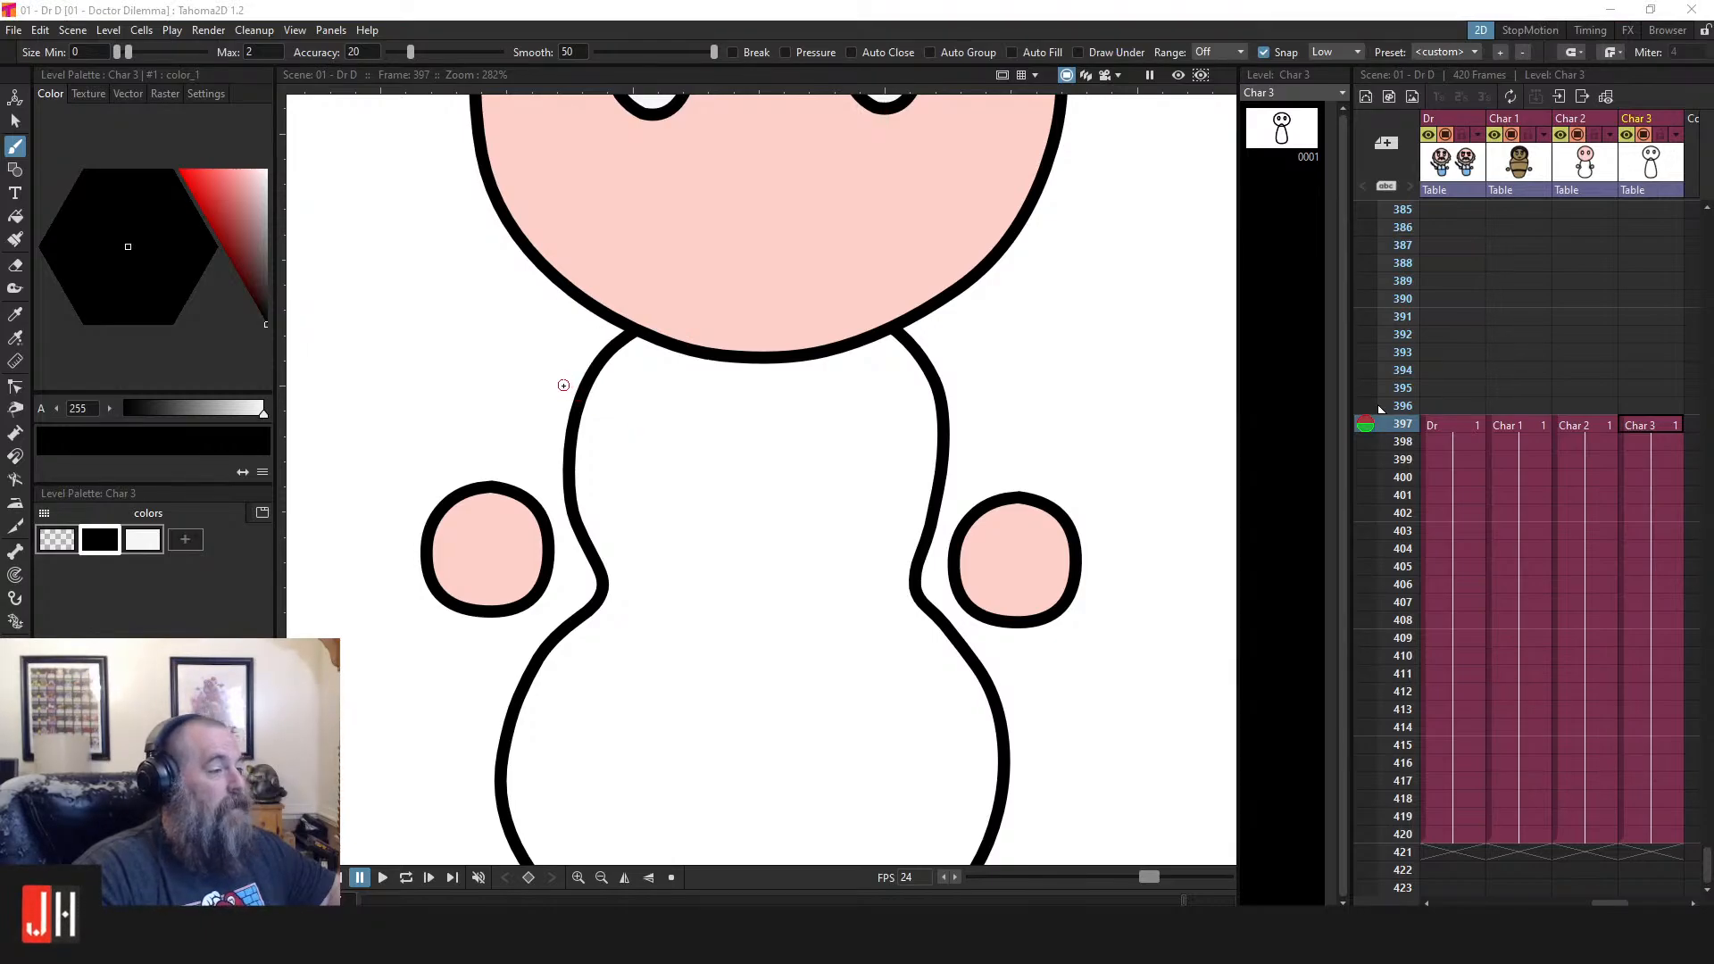
{"action": "mouse_move", "coordinate": [563, 385]}
{"action": "left_mouse_down"}
{"action": "mouse_move", "coordinate": [638, 454]}
{"action": "mouse_move", "coordinate": [698, 414]}
{"action": "mouse_move", "coordinate": [785, 442]}
{"action": "mouse_move", "coordinate": [988, 350]}
{"action": "mouse_move", "coordinate": [968, 329]}
{"action": "mouse_move", "coordinate": [911, 362]}
{"action": "mouse_move", "coordinate": [761, 387]}
{"action": "mouse_move", "coordinate": [663, 382]}
{"action": "mouse_move", "coordinate": [552, 328]}
{"action": "left_mouse_up"}
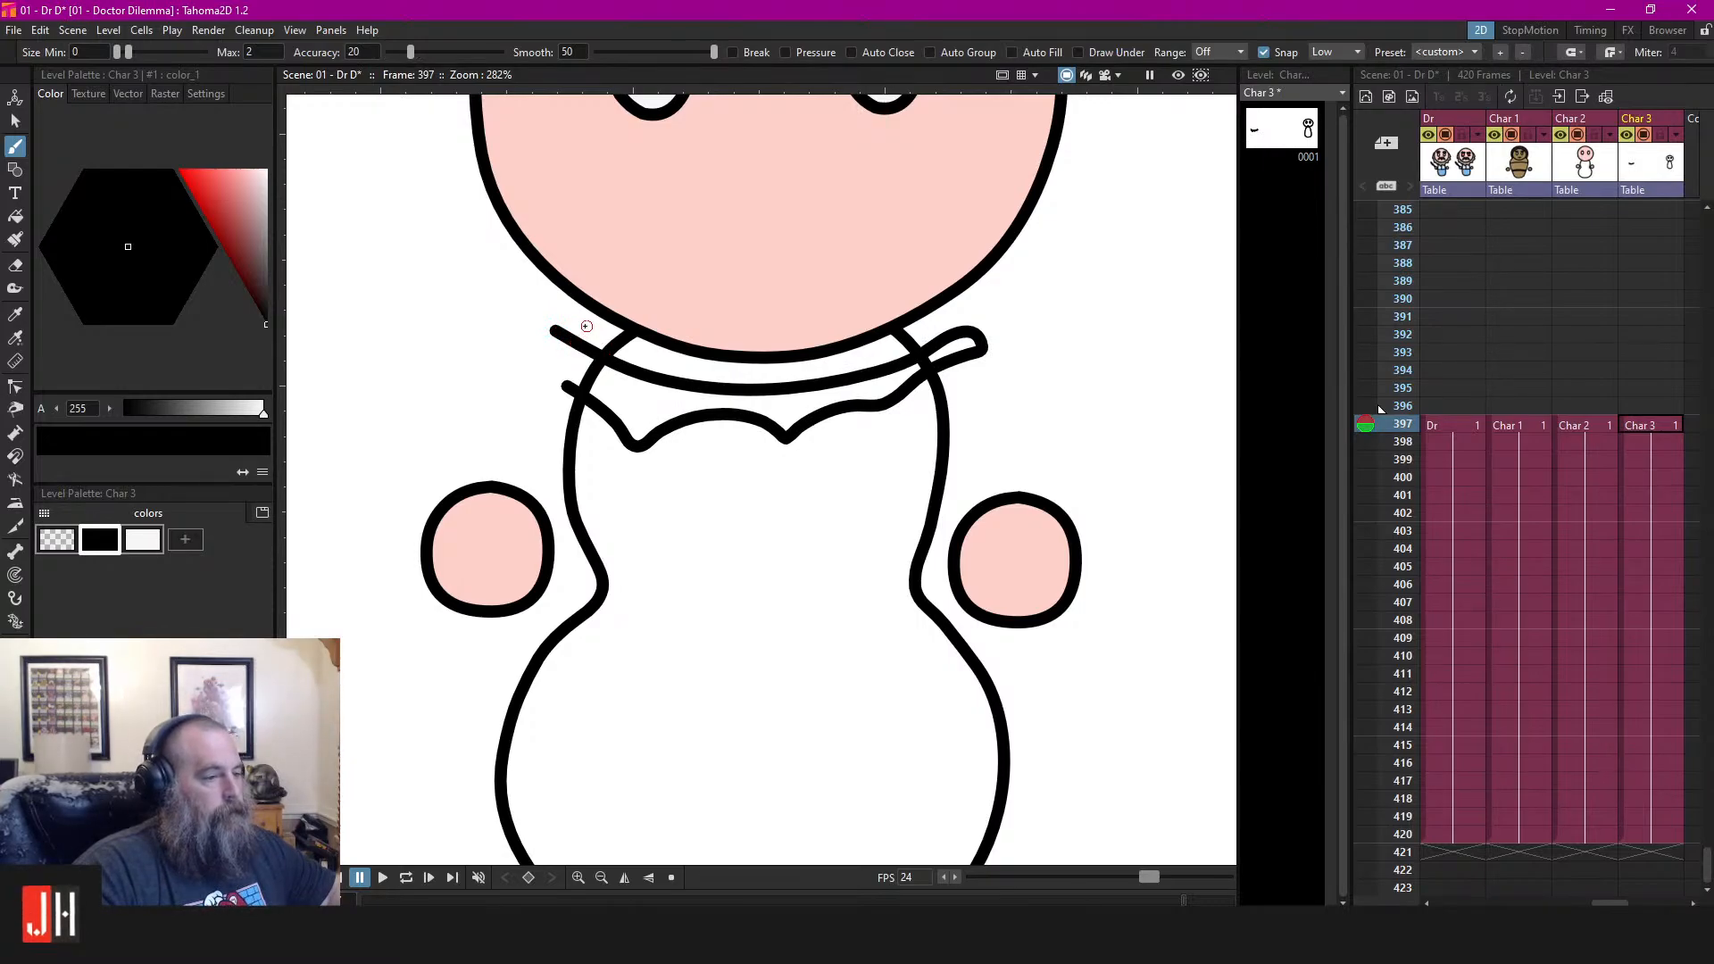
Try to erase the overhanging end of the collar line beside the shoulder
{"action": "key", "text": "a"}
{"action": "left_click_drag", "start_coordinate": [587, 327], "coordinate": [568, 414]}
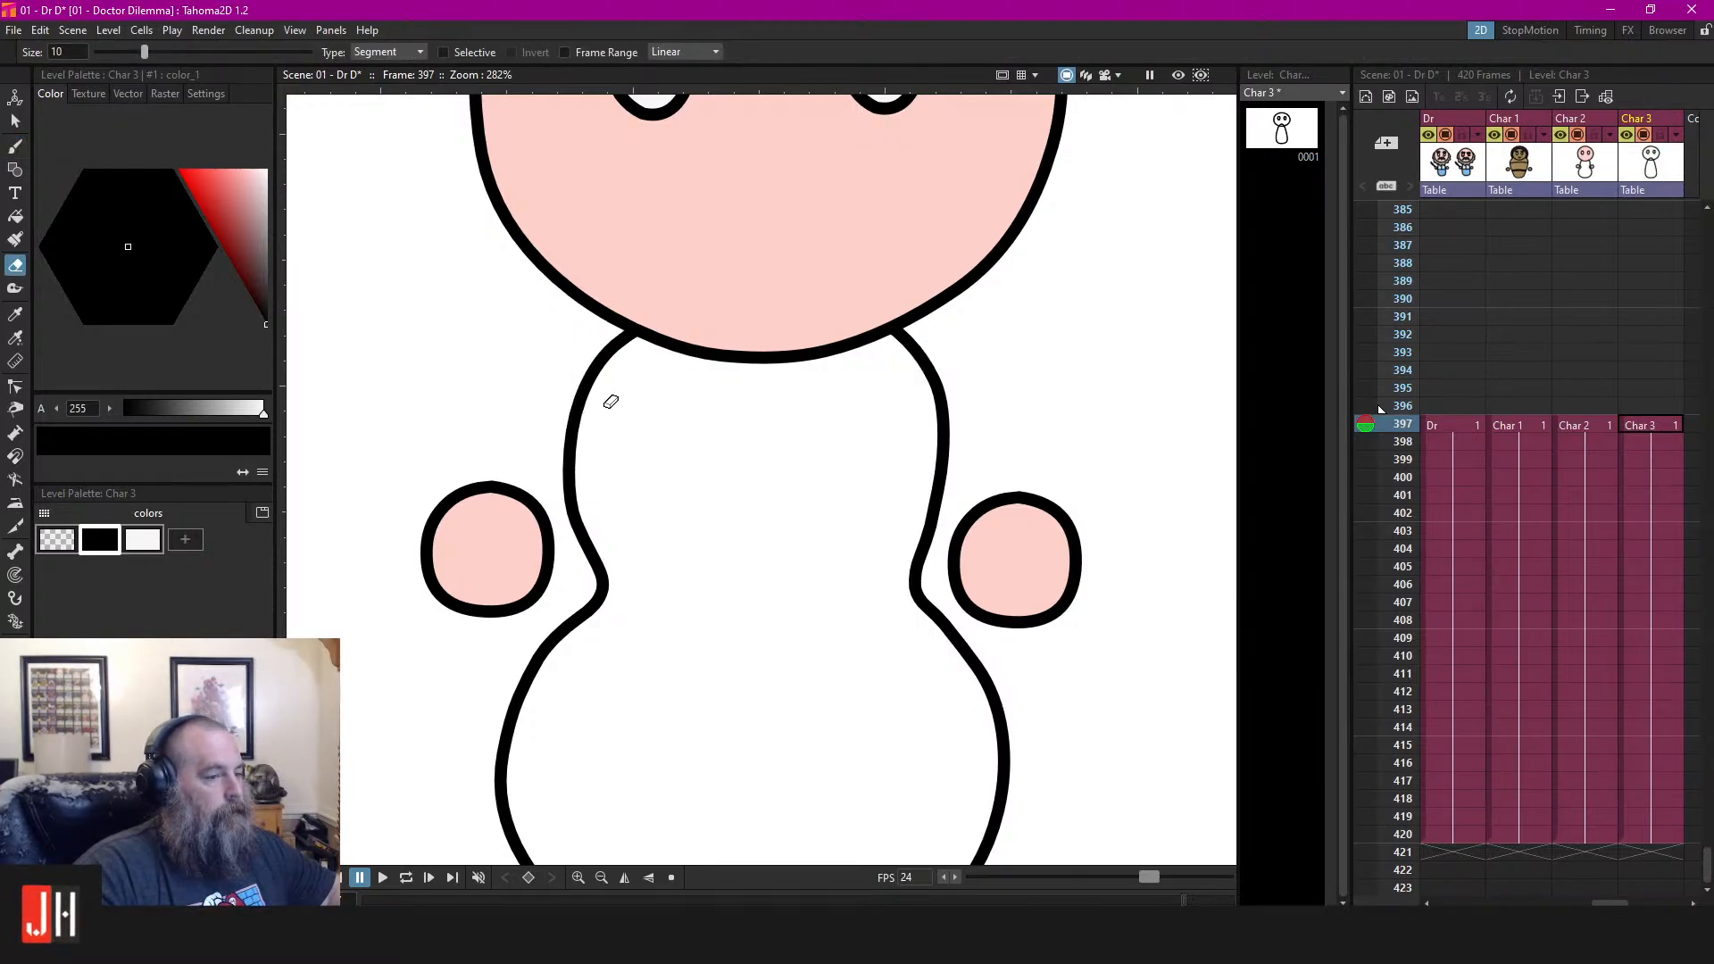
{"action": "key", "text": "ctrl+z"}
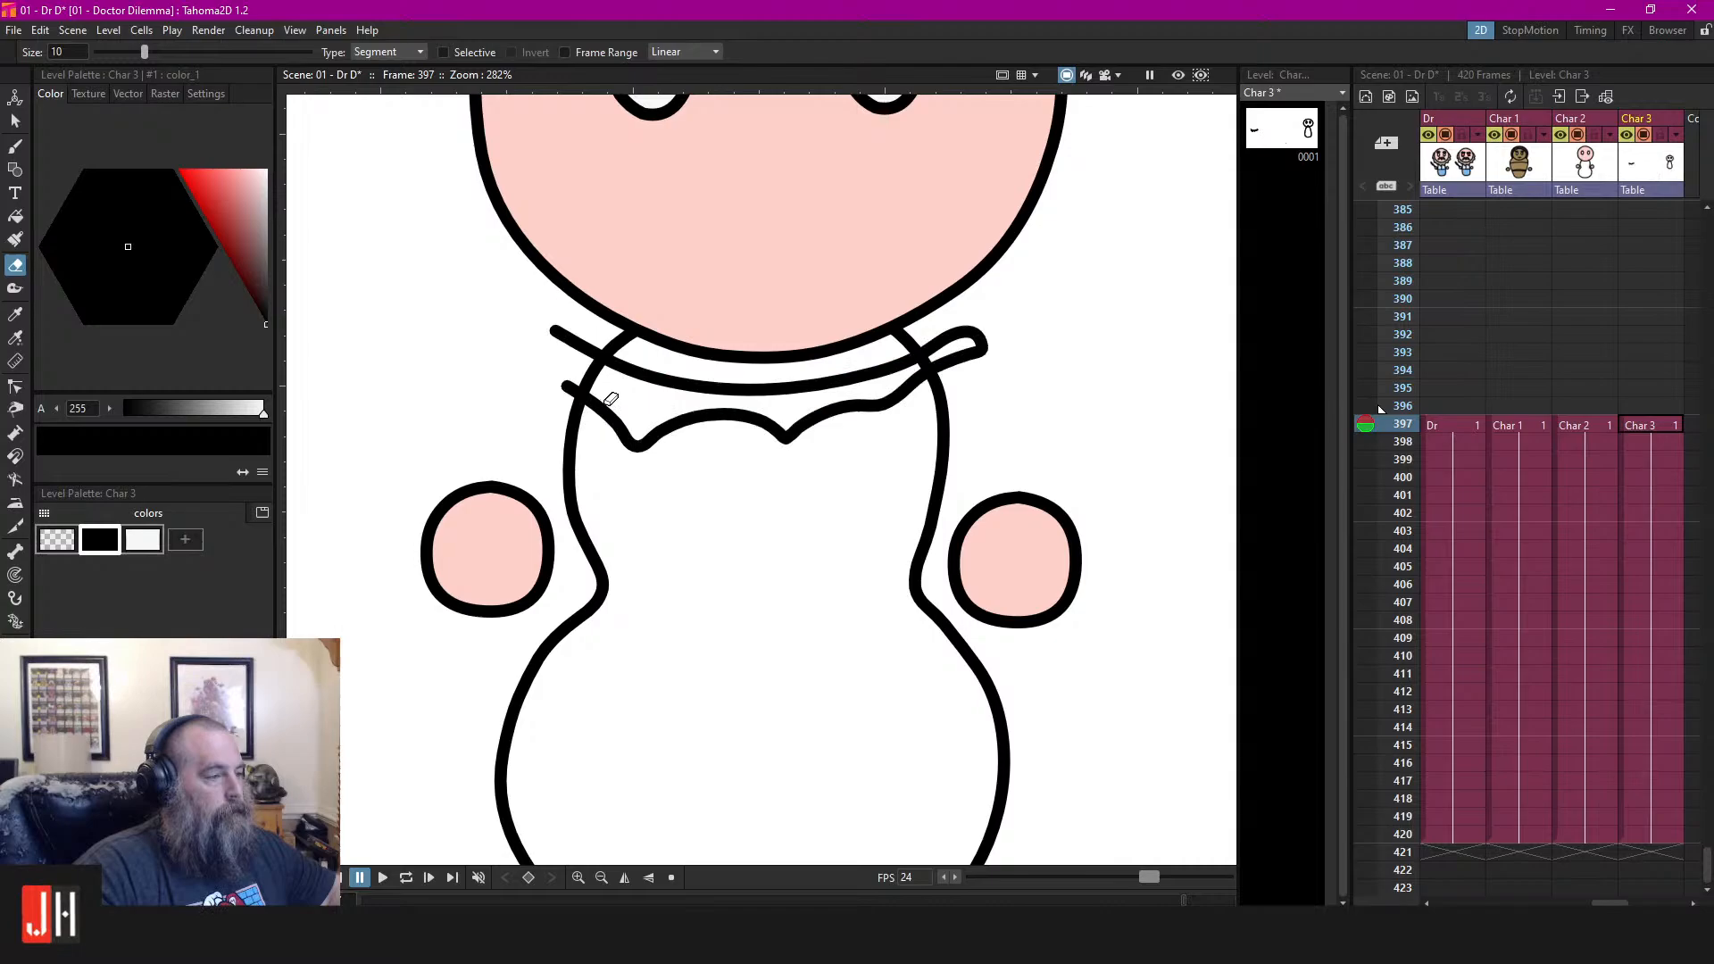
Move the scalloped collar outline off the Char 3 level and onto the Char 2 level
{"action": "left_click", "coordinate": [1578, 424]}
{"action": "key", "text": "Right"}
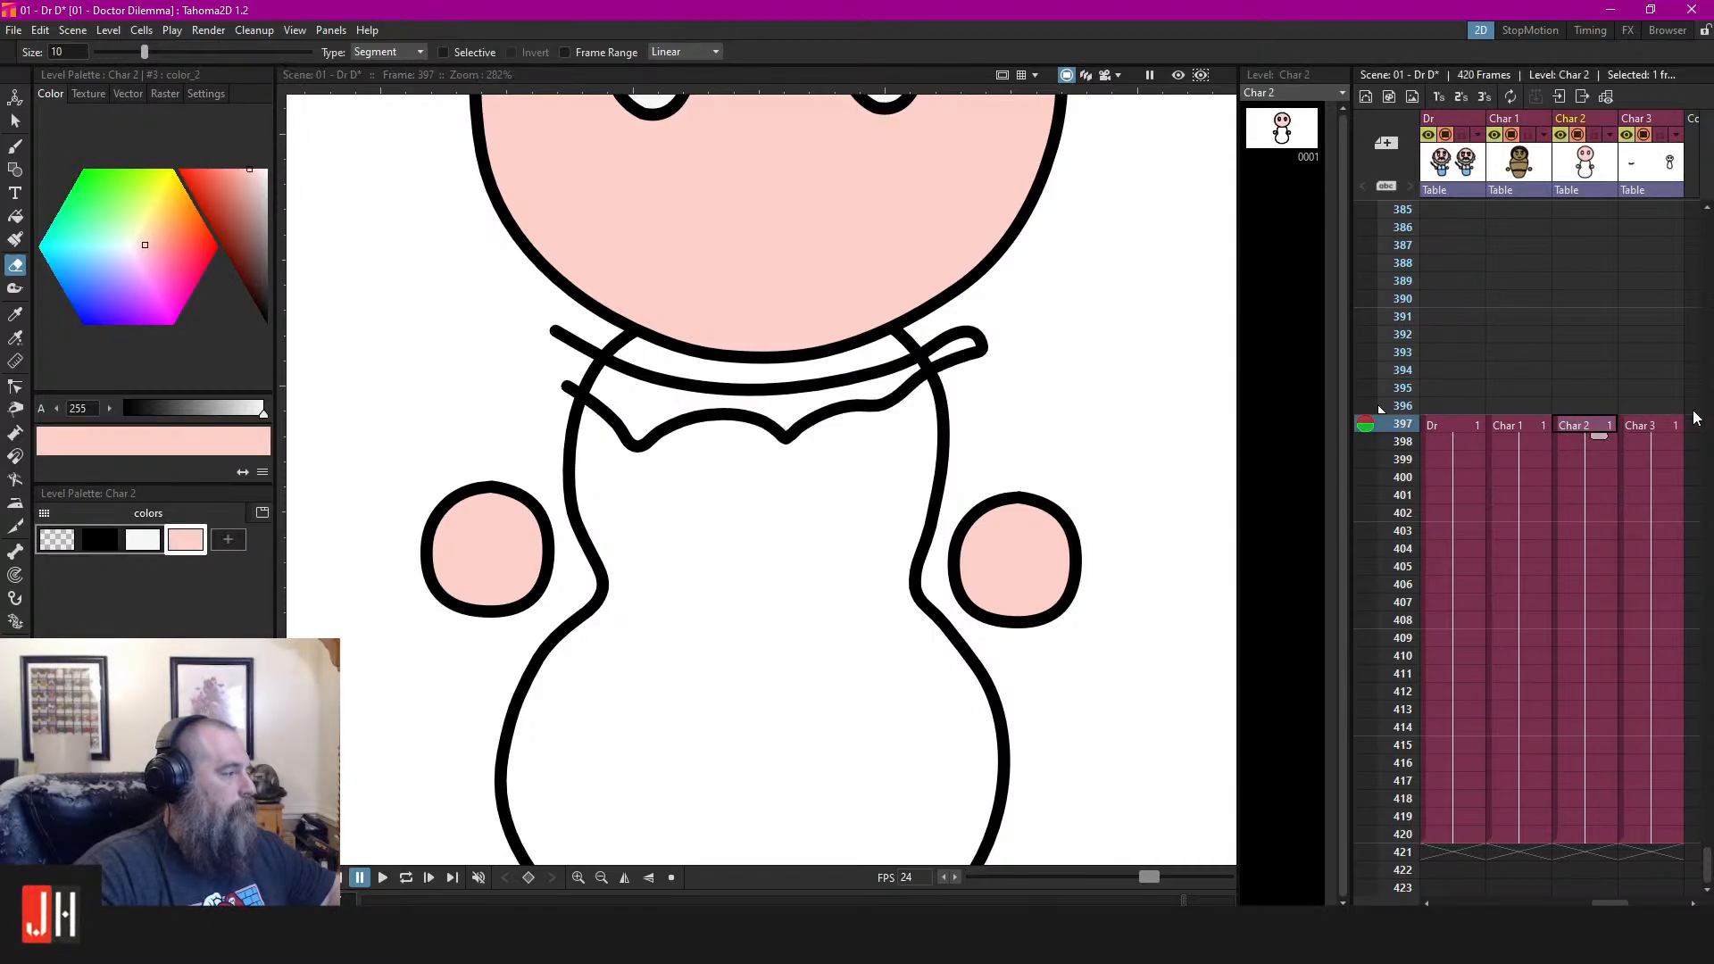
{"action": "key", "text": "s"}
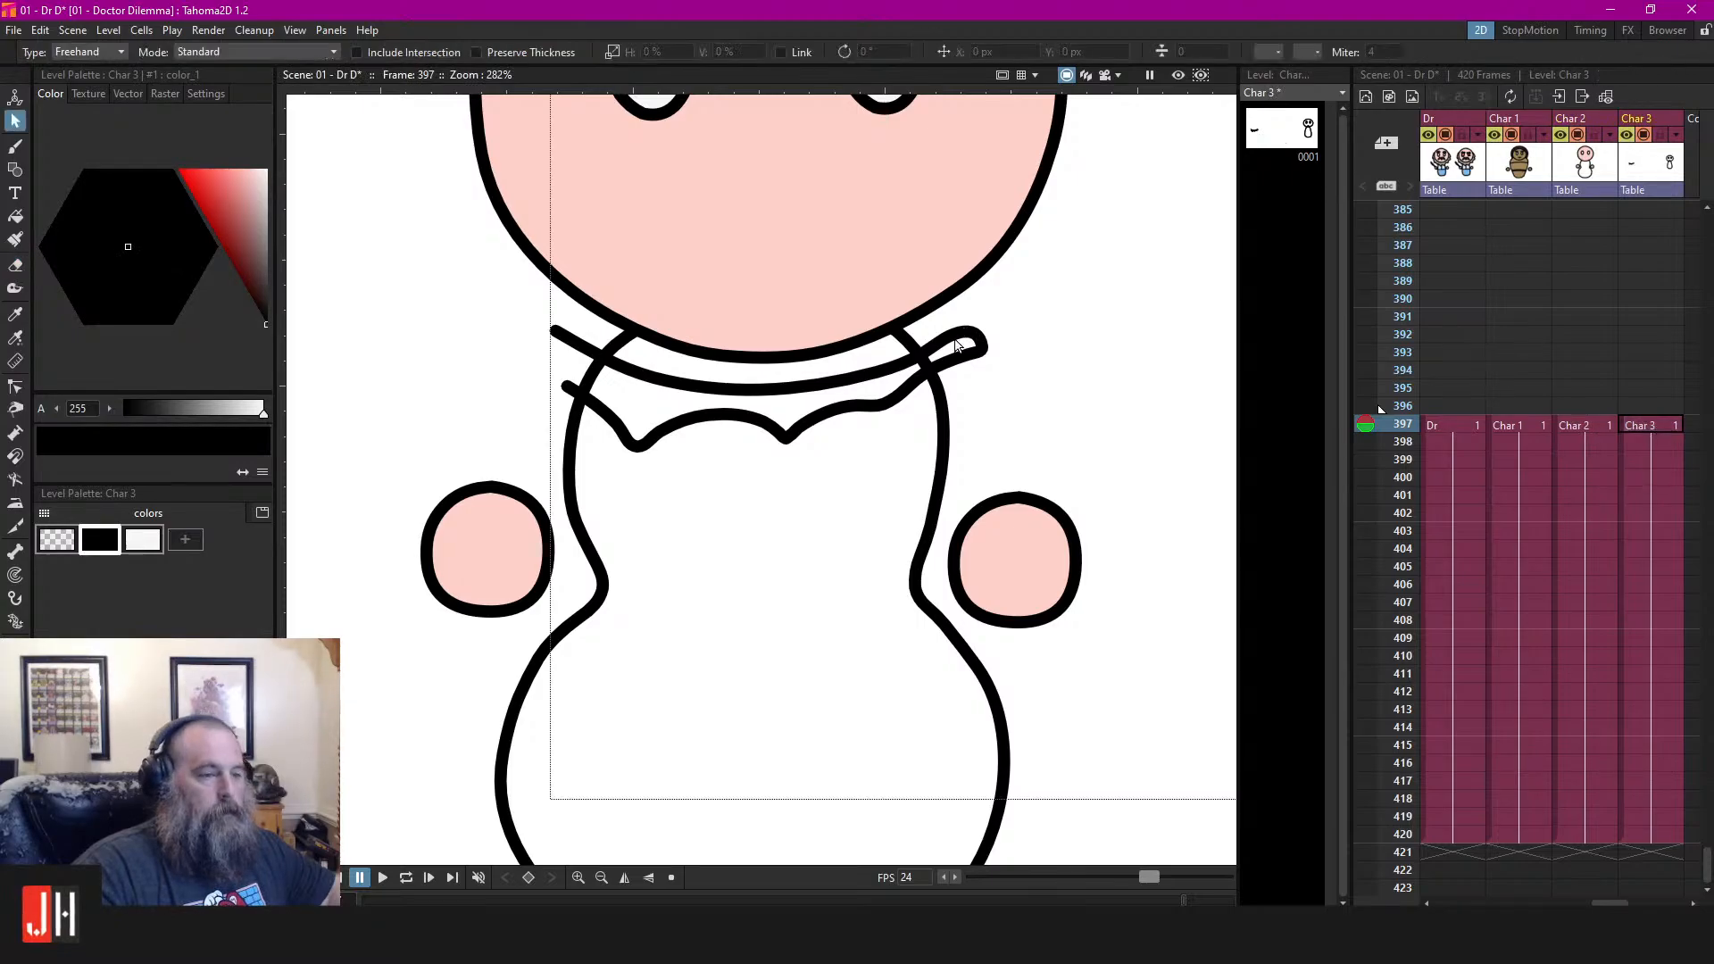
{"action": "left_click", "coordinate": [956, 342]}
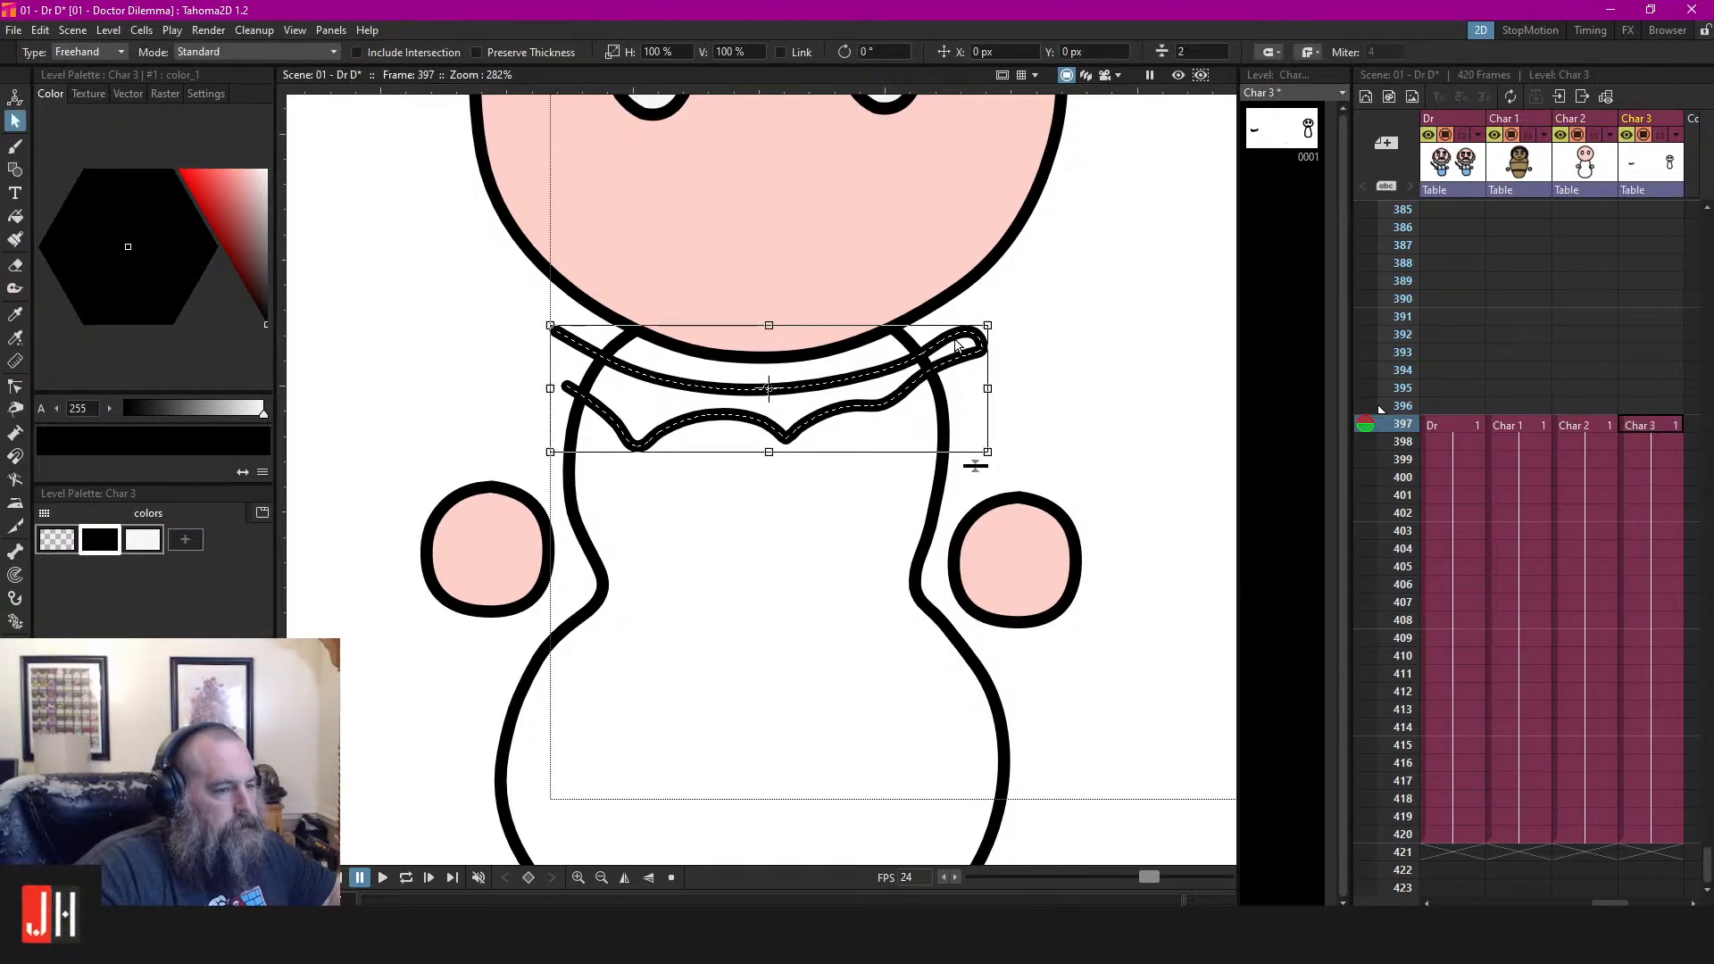
{"action": "key", "text": "Delete"}
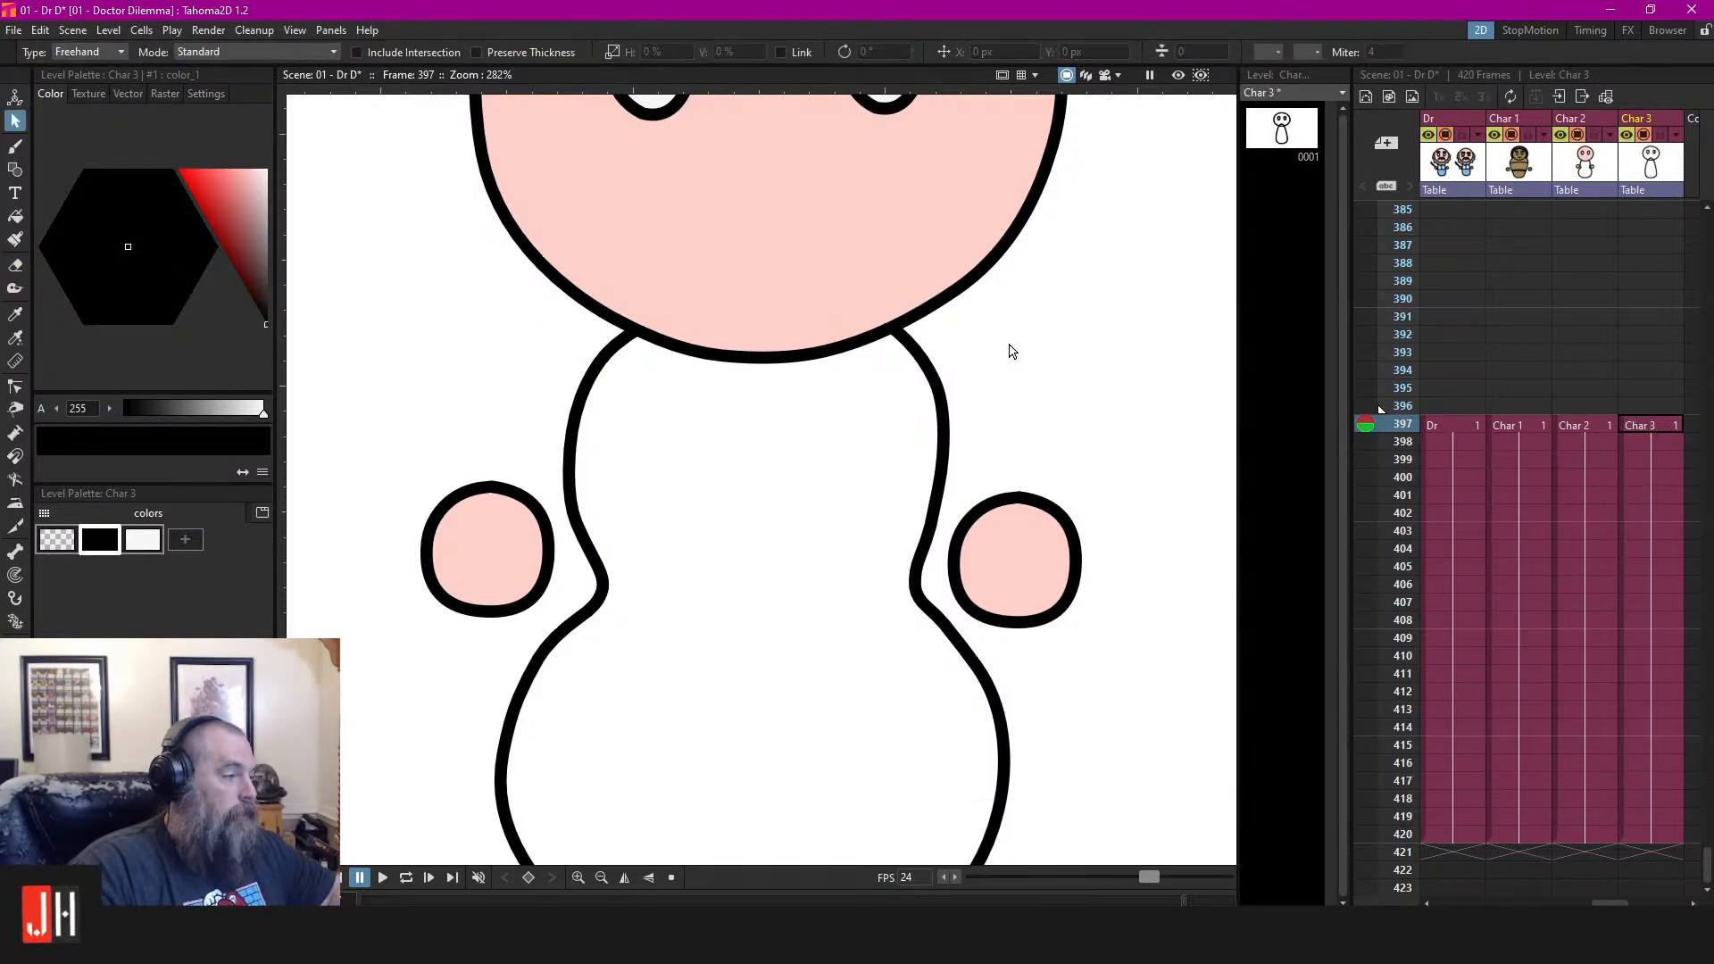
{"action": "left_click", "coordinate": [1582, 429]}
Erase the overhanging collar line segments outside both of Char 2's shoulders with the Segment eraser
{"action": "key", "text": "a"}
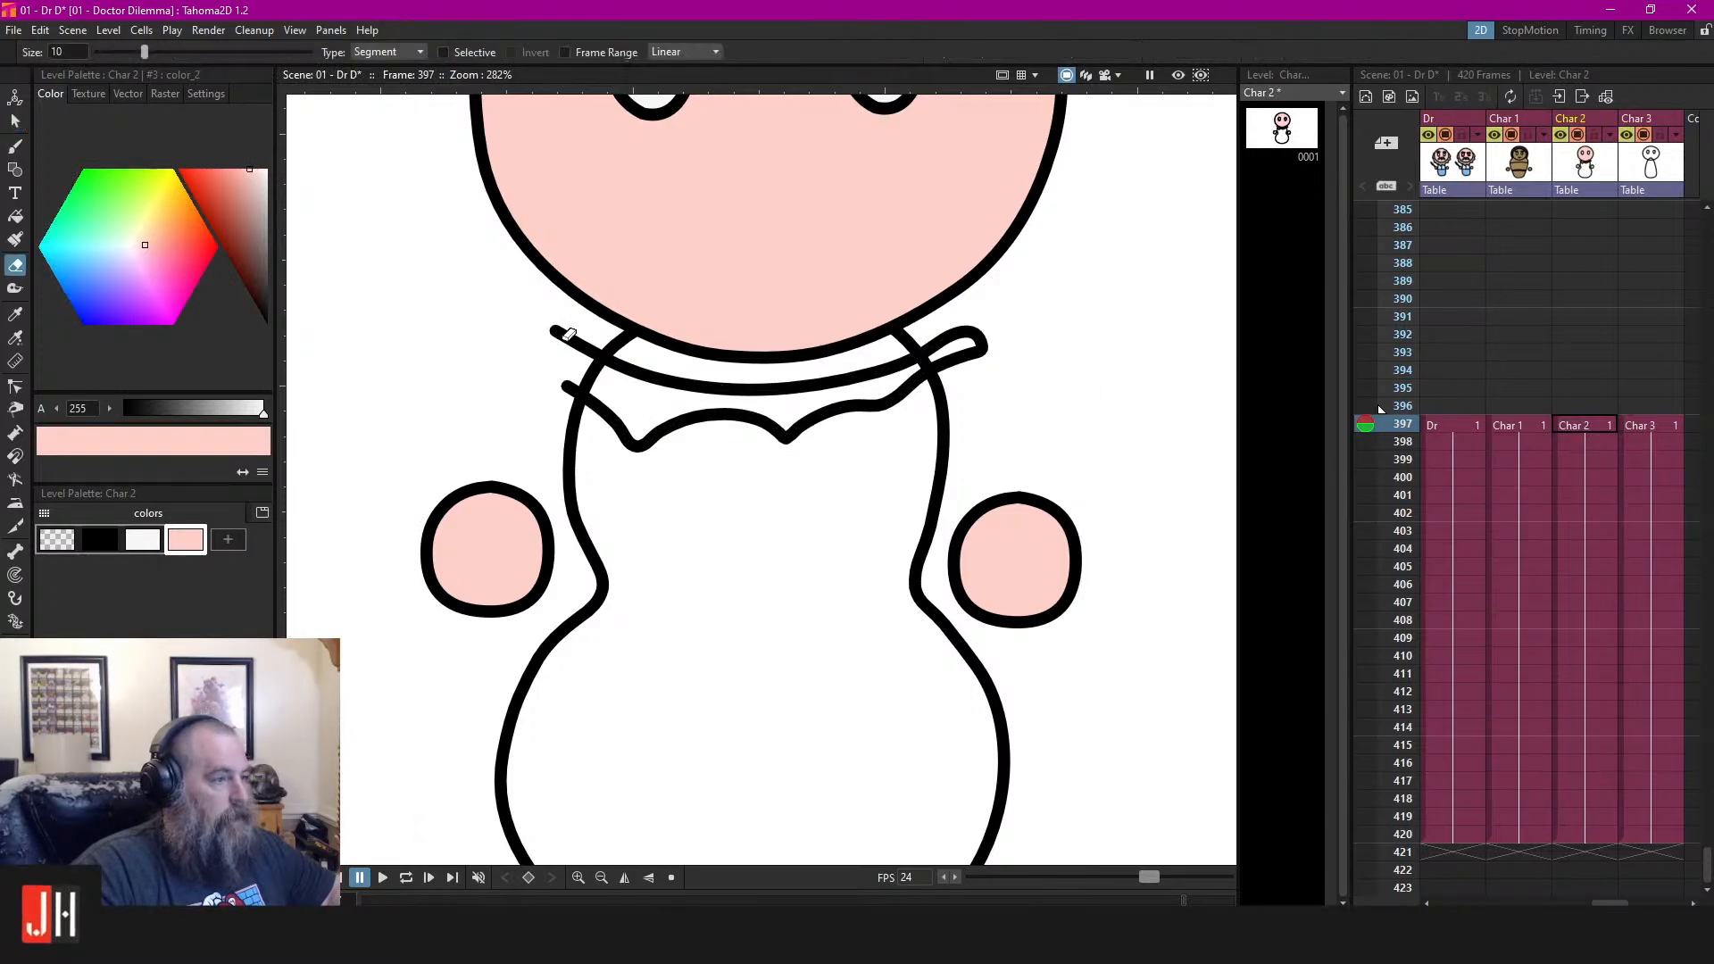
{"action": "left_click", "coordinate": [568, 334]}
{"action": "left_click", "coordinate": [964, 321]}
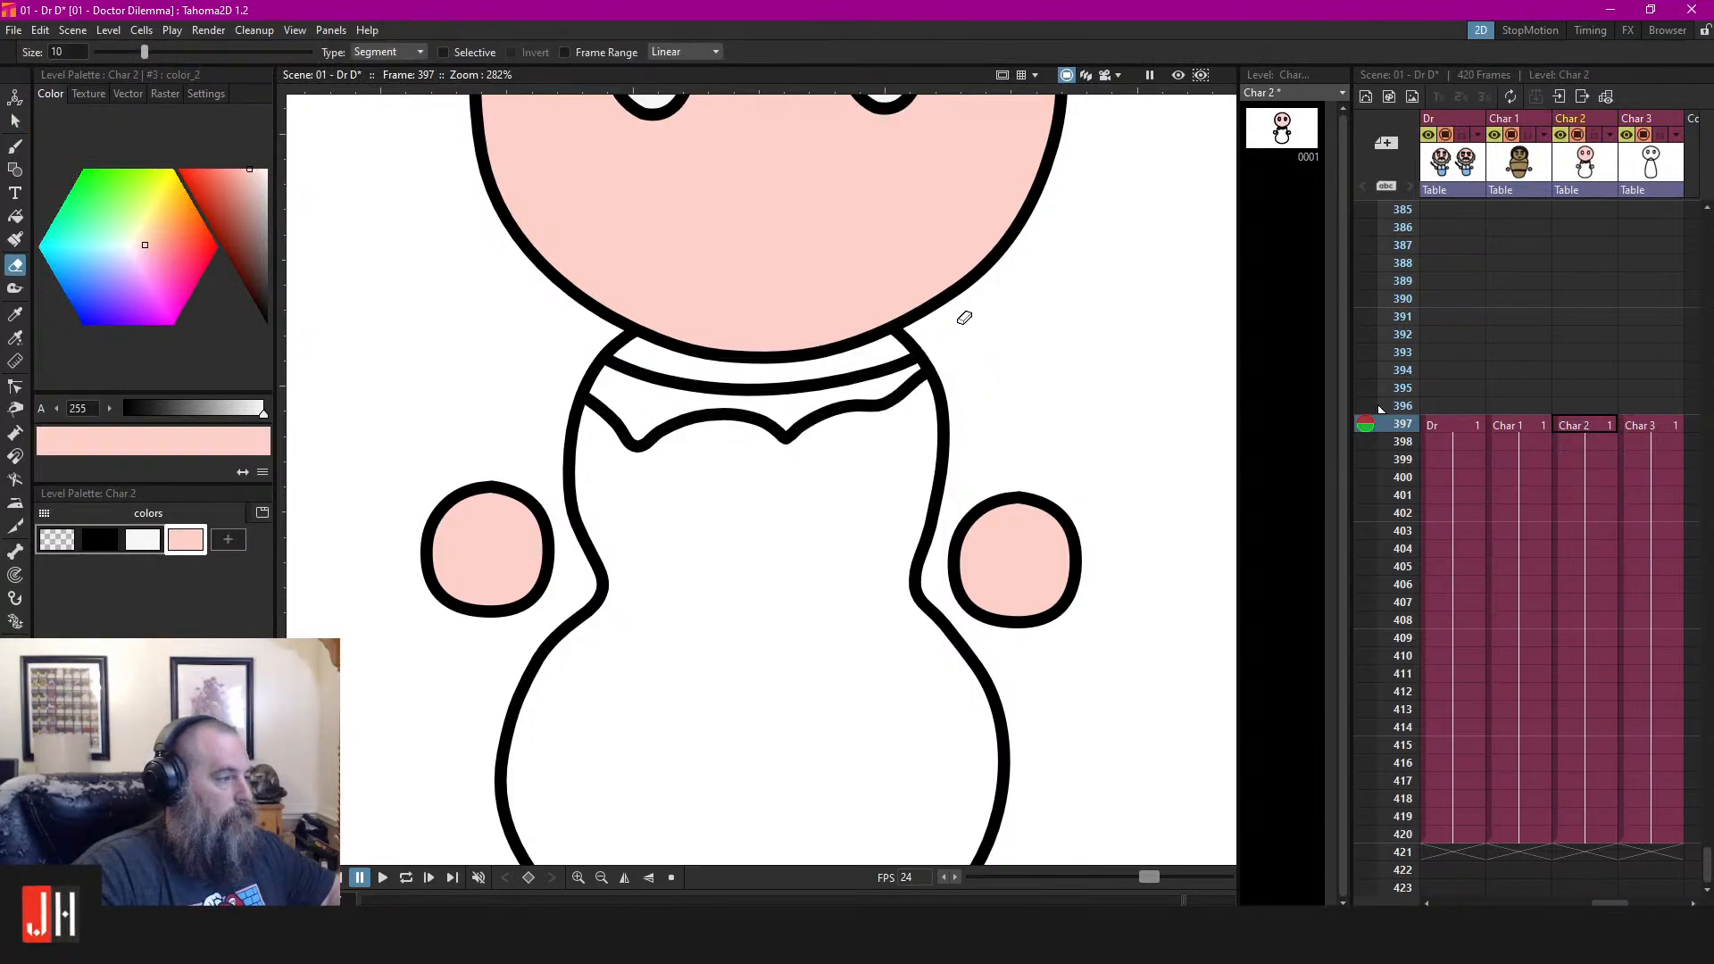
{"action": "scroll", "coordinate": [891, 394], "scroll_direction": "down", "scroll_amount": 5}
{"action": "scroll", "coordinate": [848, 446], "scroll_direction": "up", "scroll_amount": 4}
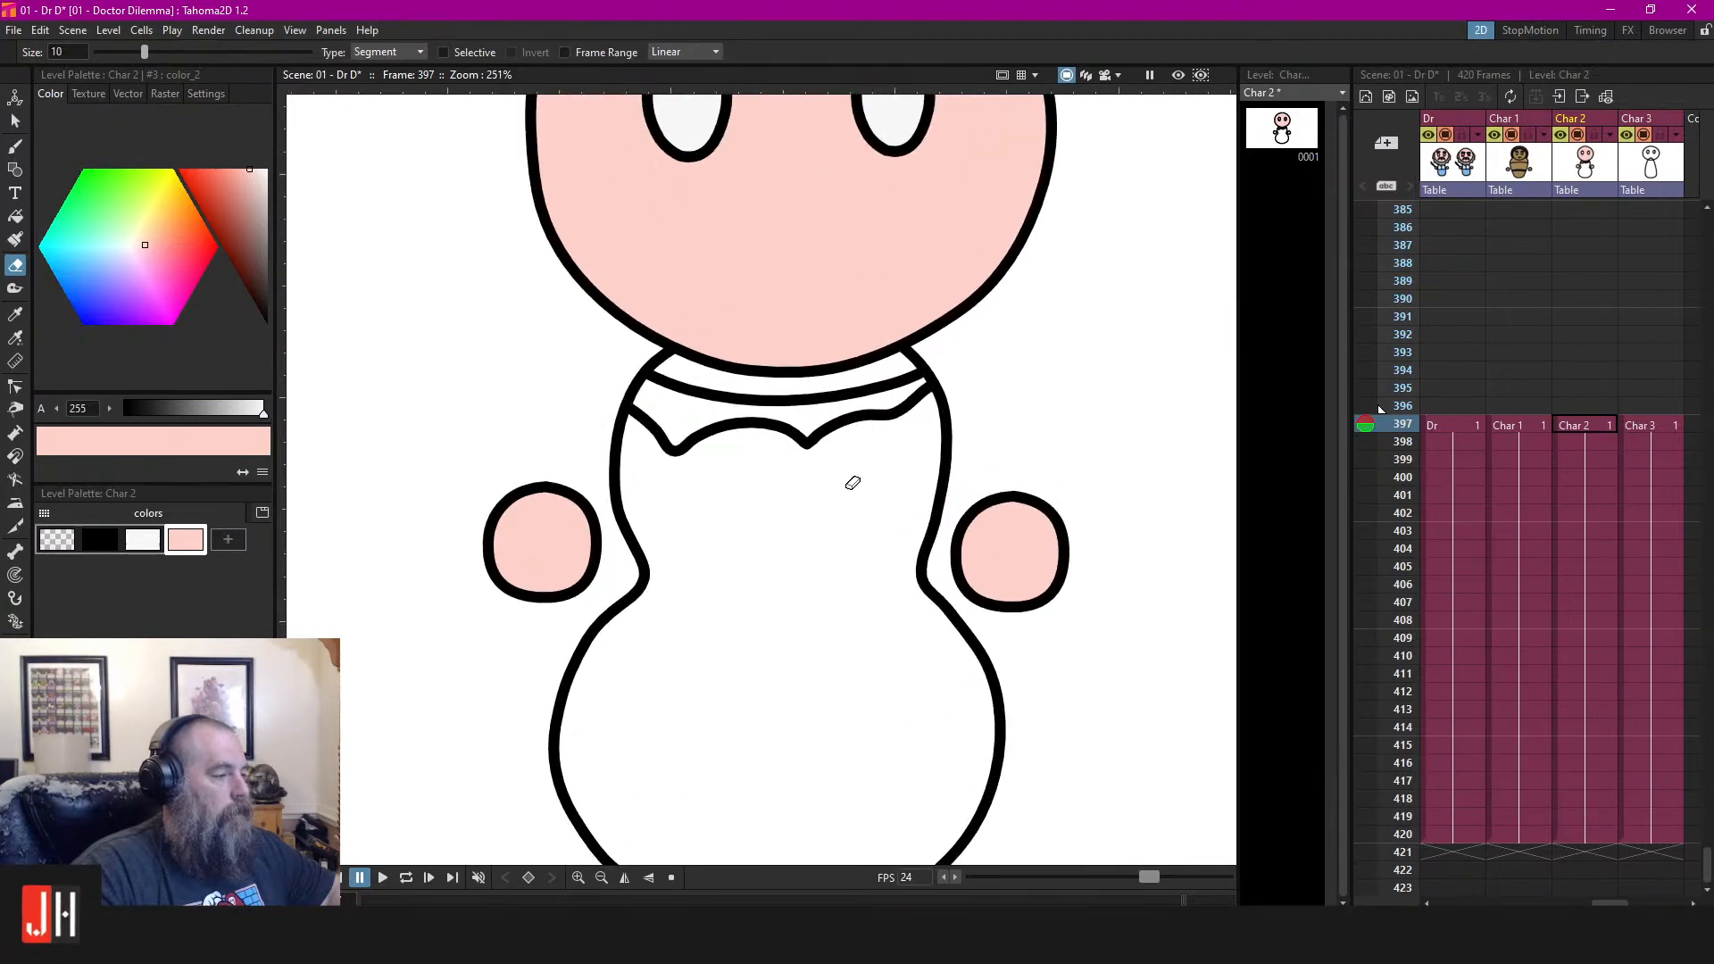
Brush a wavy black hem line across the lower part of Char 2's body and erase the end outside the outline
{"action": "key", "text": "b"}
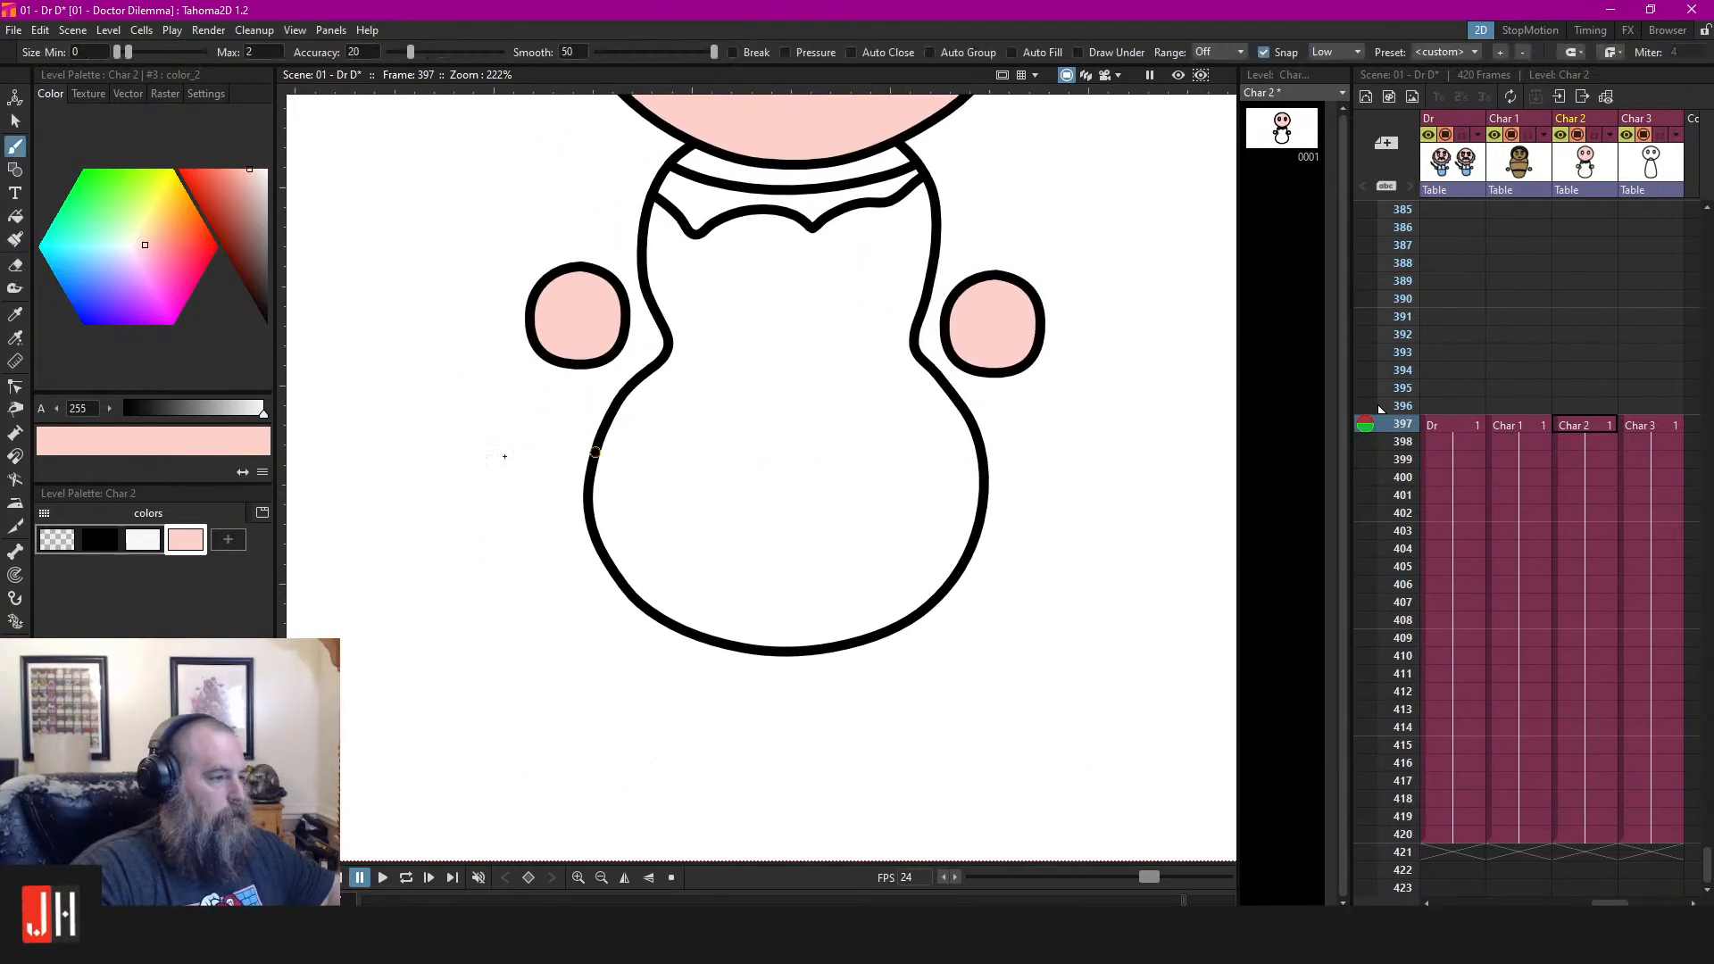
{"action": "left_click", "coordinate": [99, 539]}
{"action": "scroll", "coordinate": [630, 596], "scroll_direction": "up", "scroll_amount": 4}
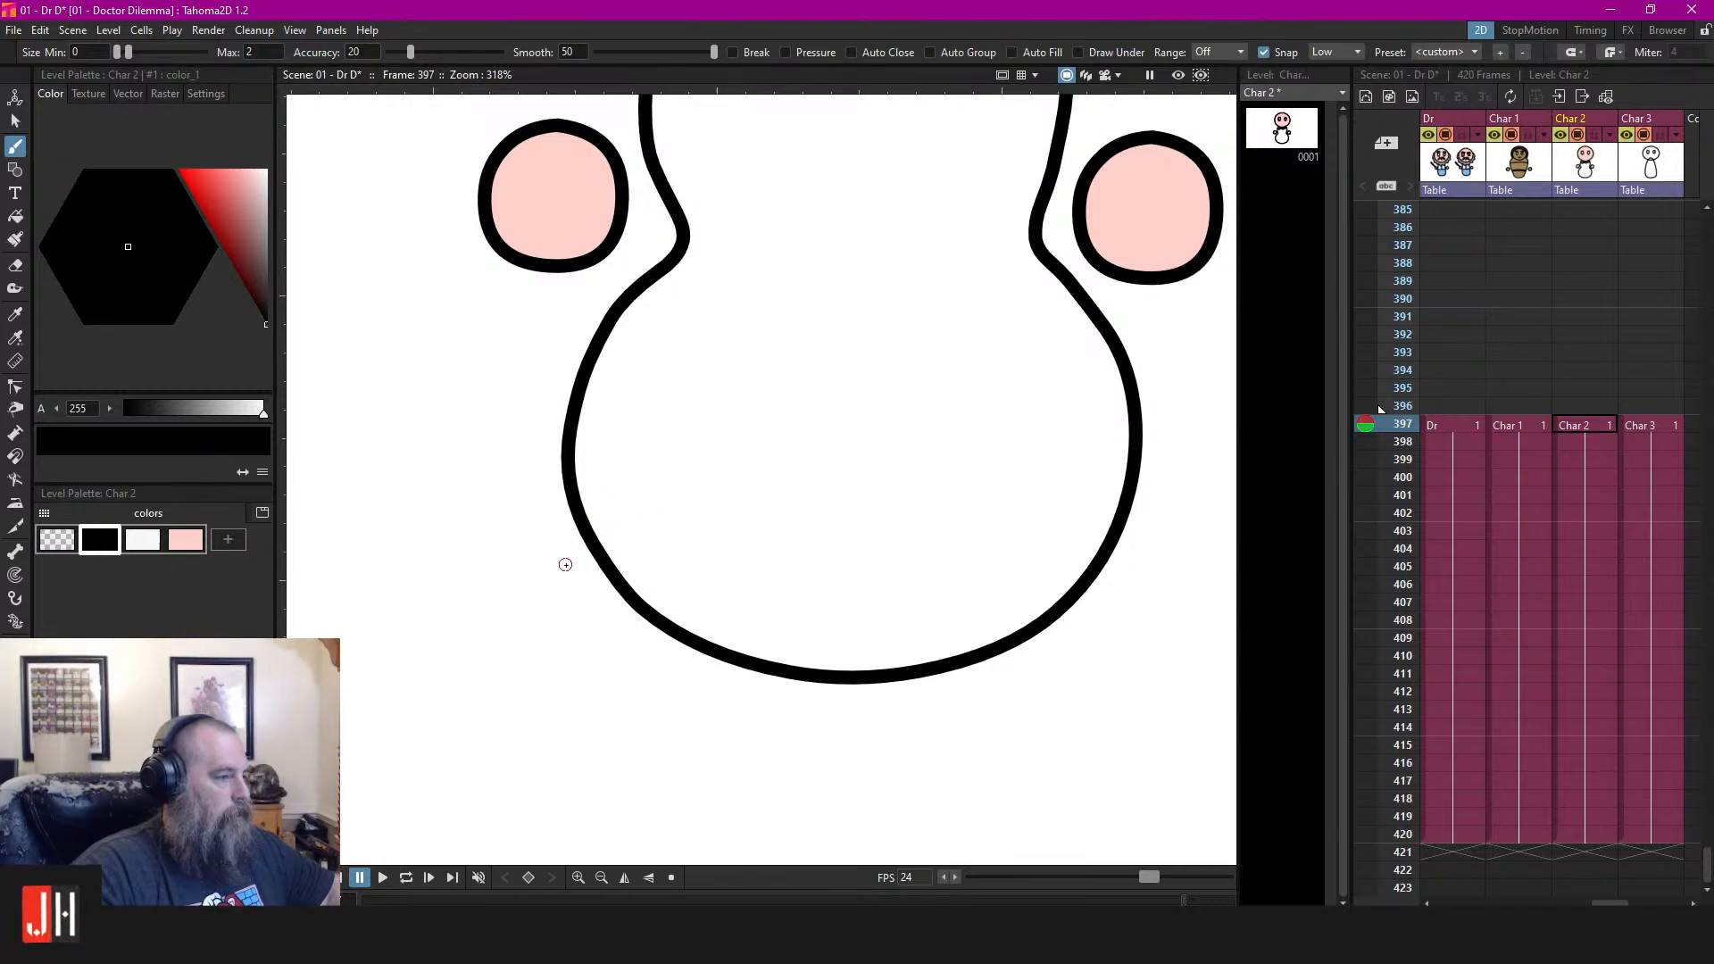
{"action": "mouse_move", "coordinate": [567, 567]}
{"action": "left_mouse_down"}
{"action": "mouse_move", "coordinate": [635, 629]}
{"action": "mouse_move", "coordinate": [677, 590]}
{"action": "mouse_move", "coordinate": [720, 623]}
{"action": "mouse_move", "coordinate": [781, 594]}
{"action": "mouse_move", "coordinate": [849, 610]}
{"action": "mouse_move", "coordinate": [1174, 563]}
{"action": "left_mouse_up"}
{"action": "key", "text": "a"}
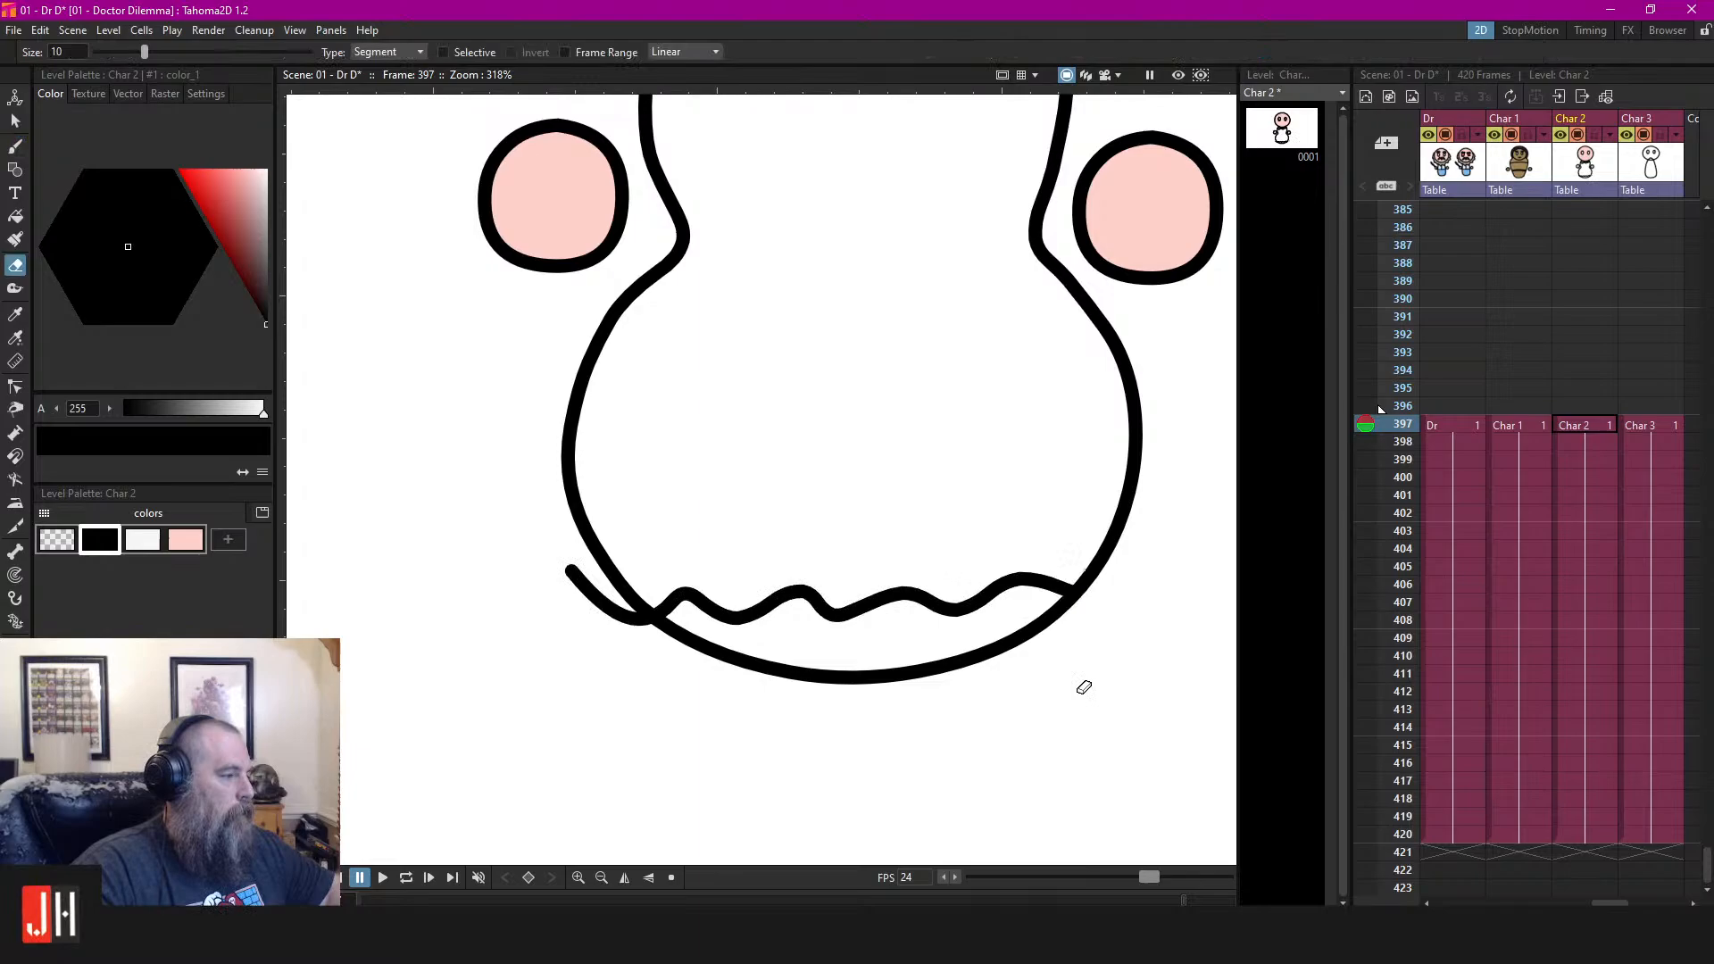
{"action": "left_click", "coordinate": [616, 598]}
{"action": "scroll", "coordinate": [678, 671], "scroll_direction": "down", "scroll_amount": 5}
{"action": "scroll", "coordinate": [835, 562], "scroll_direction": "up", "scroll_amount": 3}
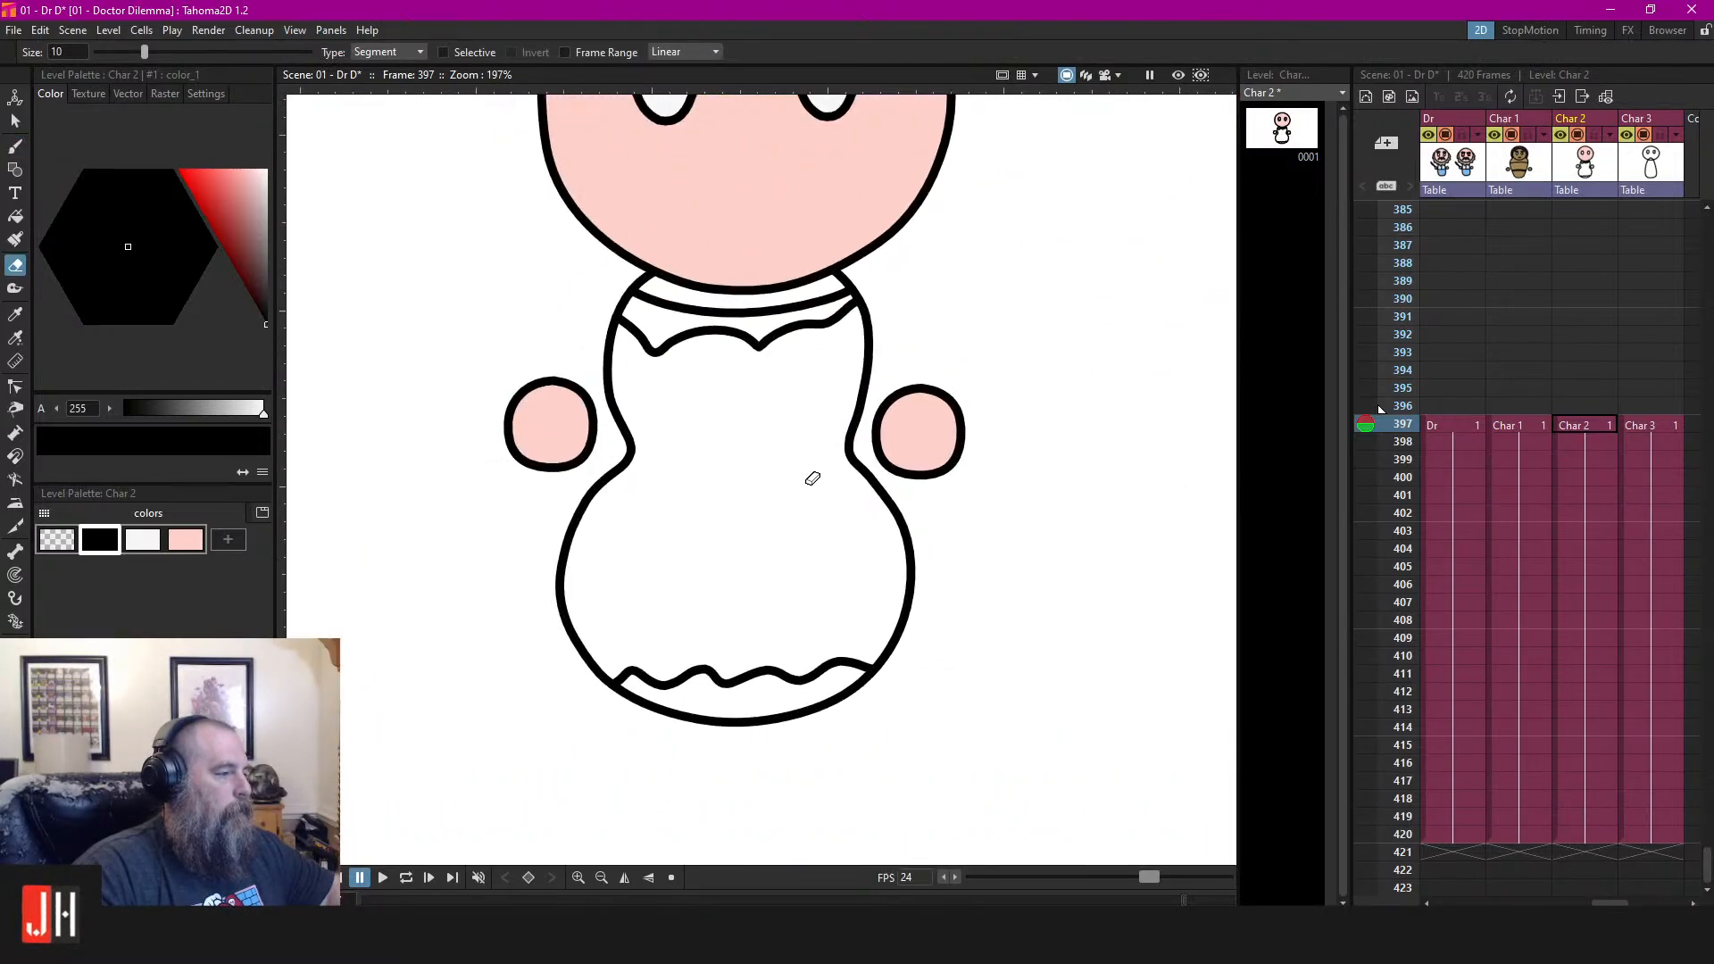
{"action": "scroll", "coordinate": [787, 383], "scroll_direction": "down", "scroll_amount": 2}
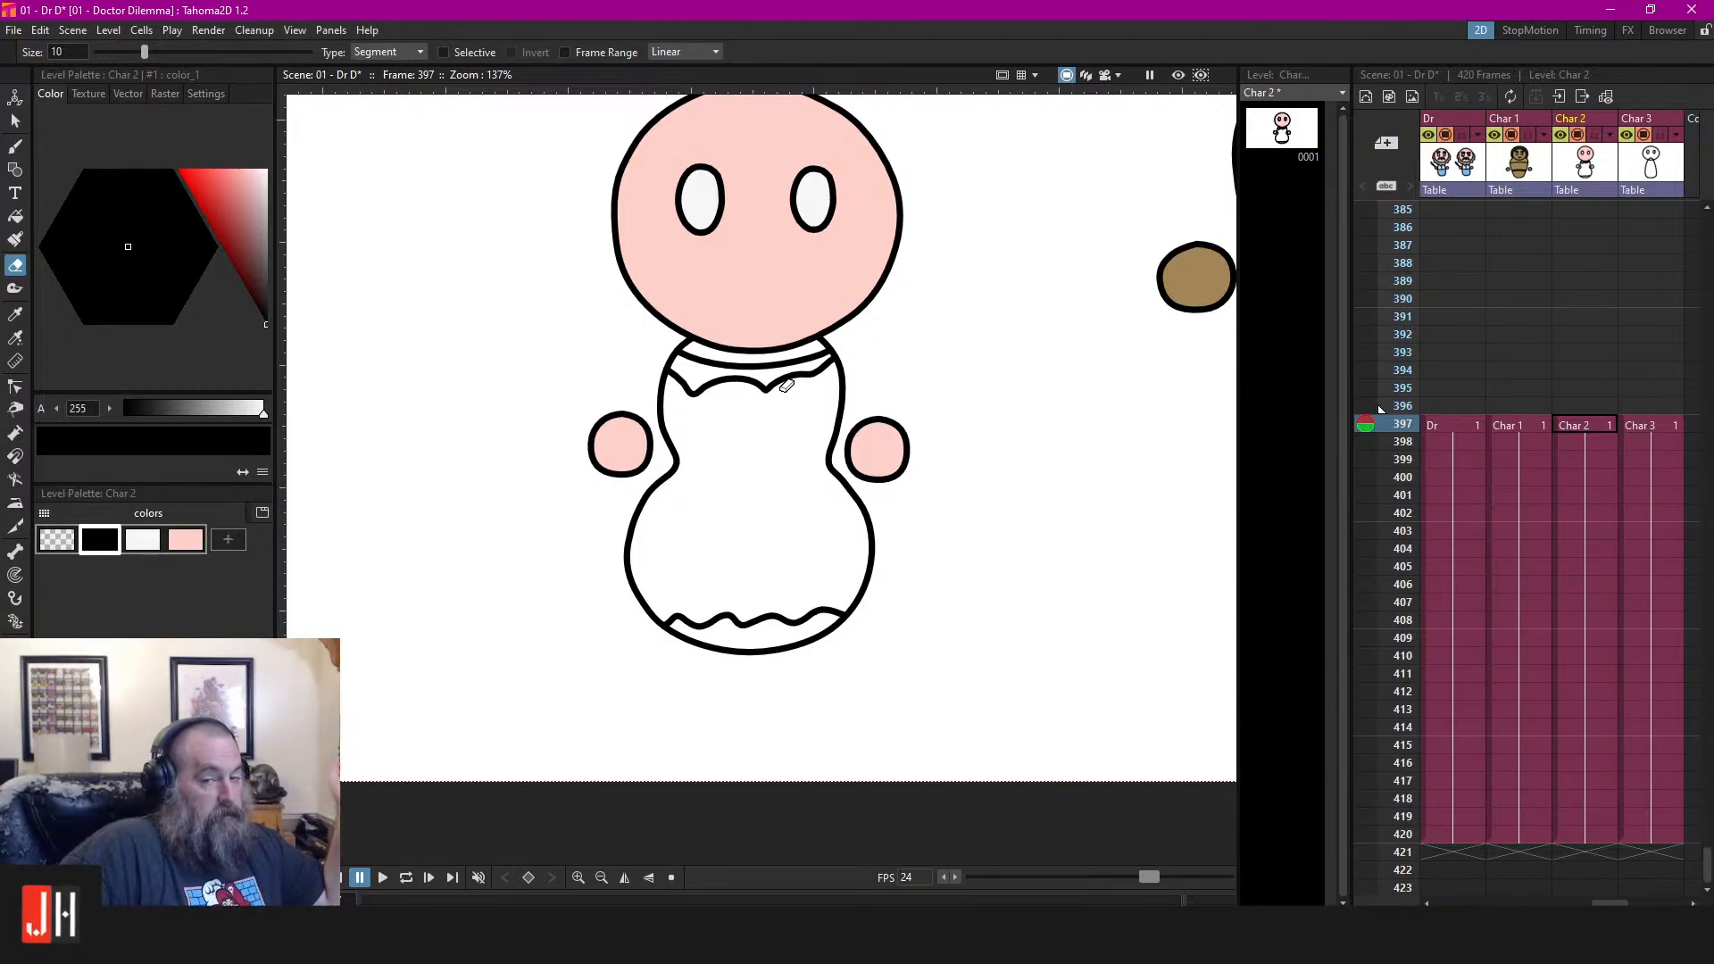
{"action": "scroll", "coordinate": [785, 483], "scroll_direction": "up", "scroll_amount": 2}
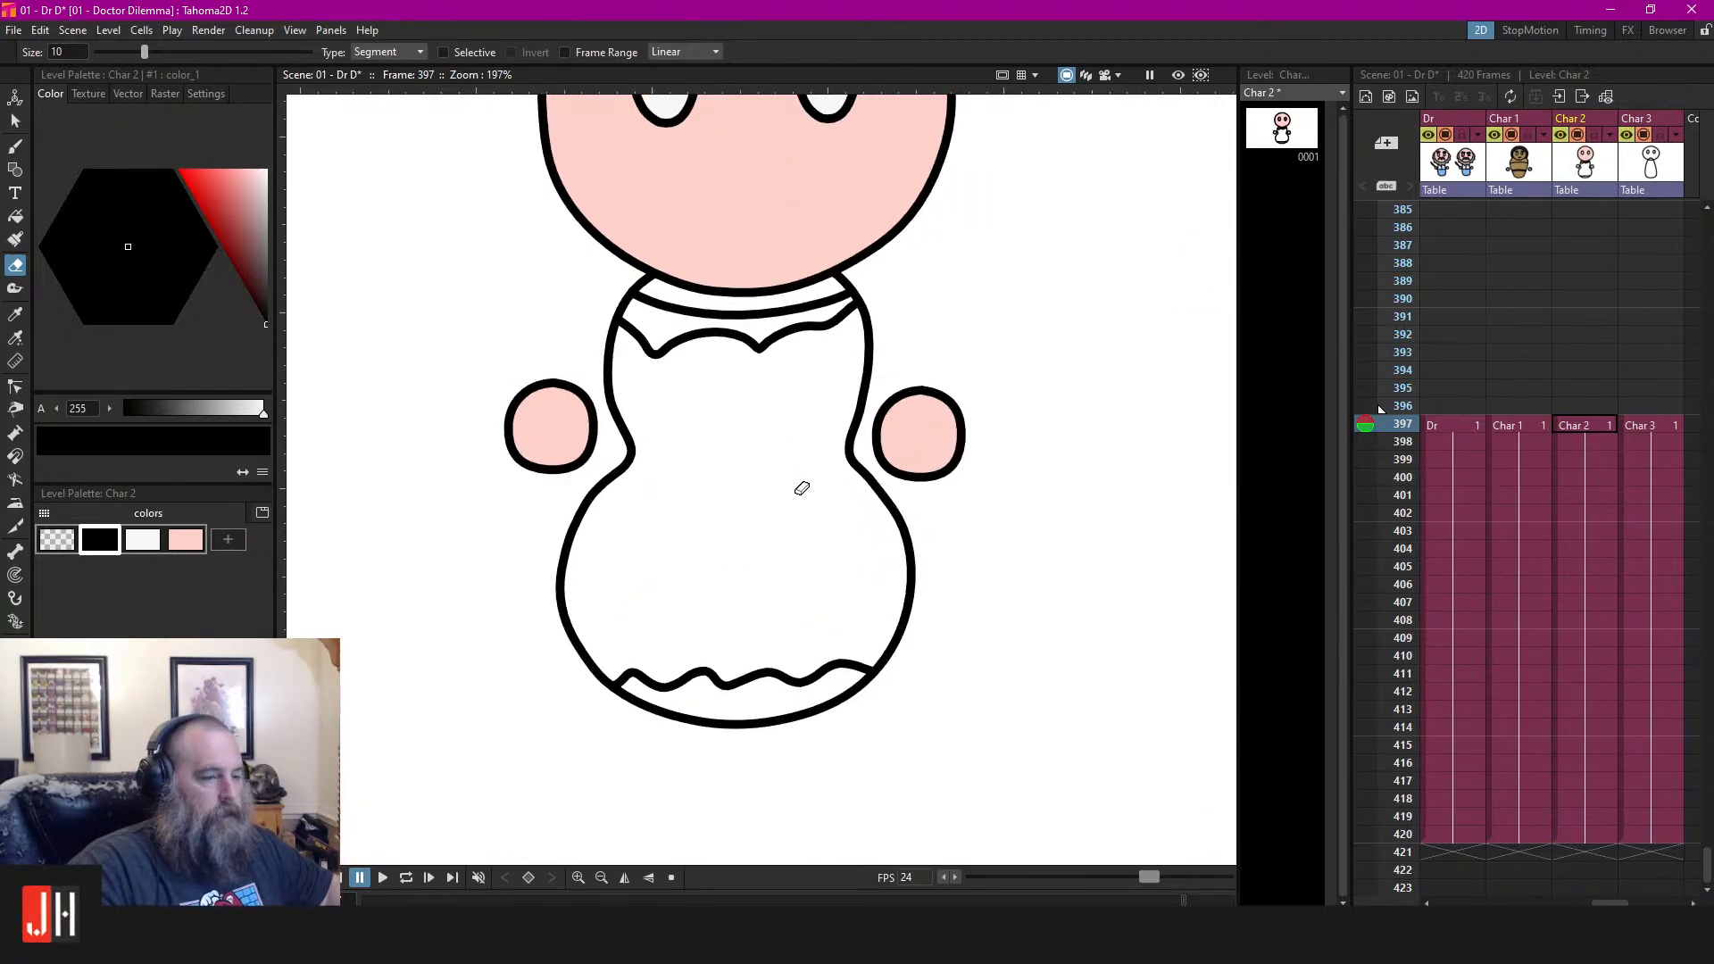
Add a golden tan colour to Char 2's palette
{"action": "left_click", "coordinate": [227, 539]}
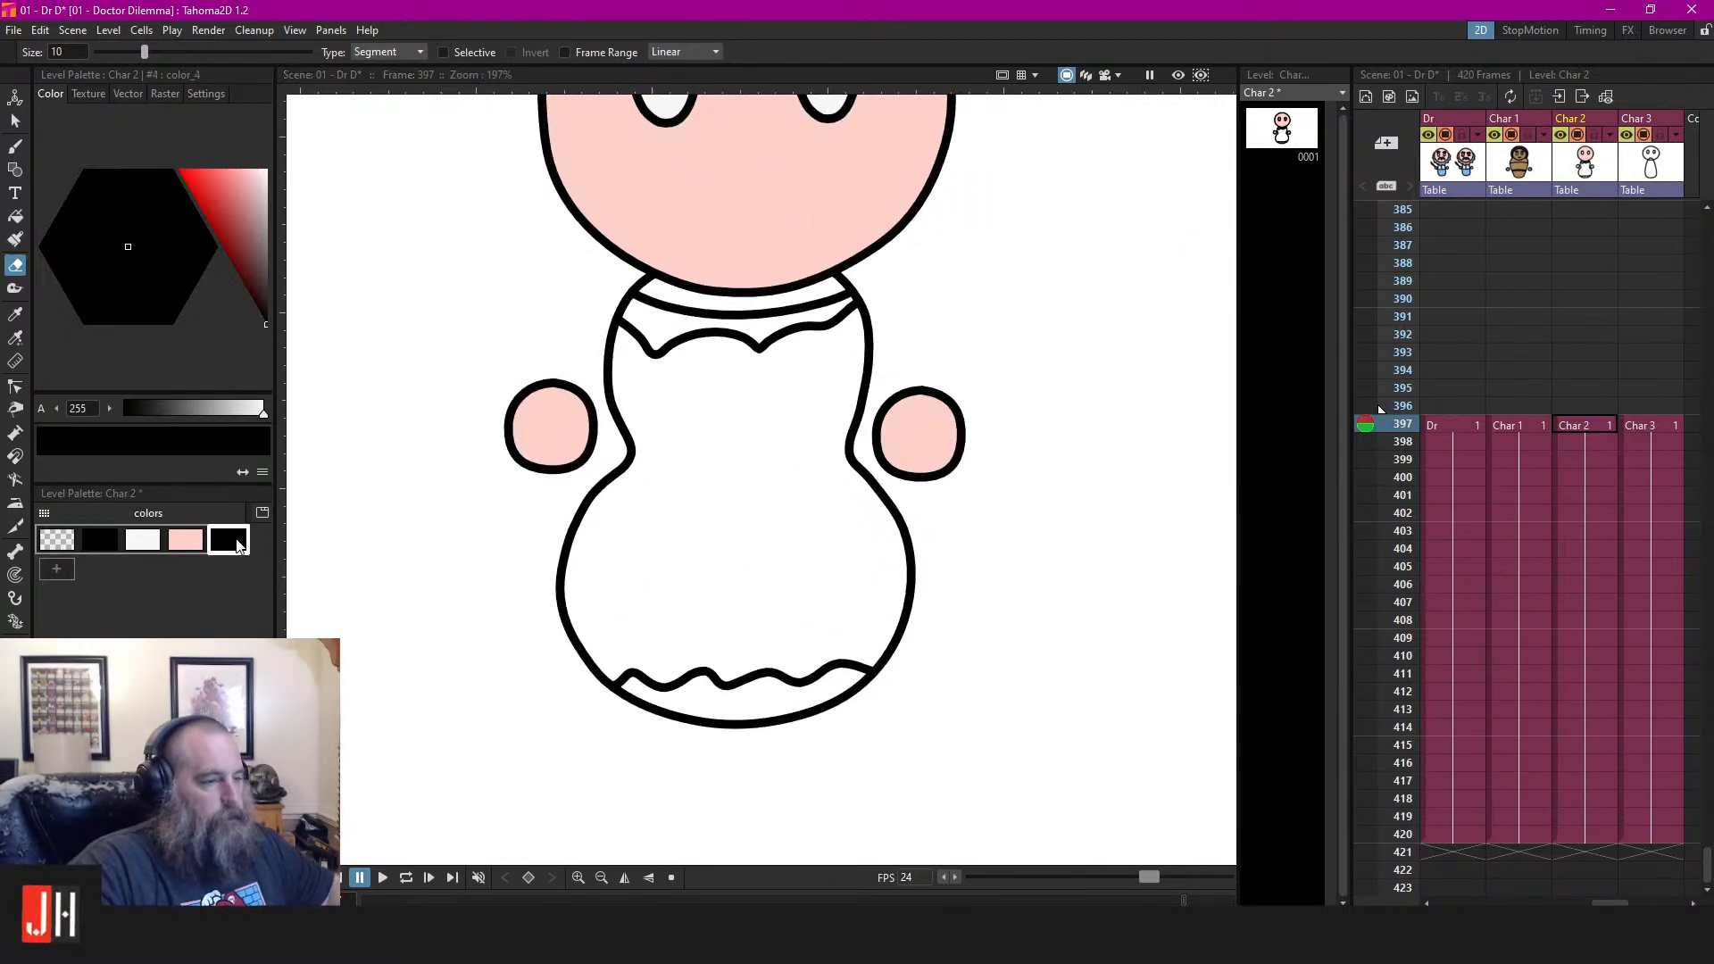
{"action": "left_click", "coordinate": [225, 192]}
{"action": "left_click", "coordinate": [156, 211]}
{"action": "left_click", "coordinate": [163, 218]}
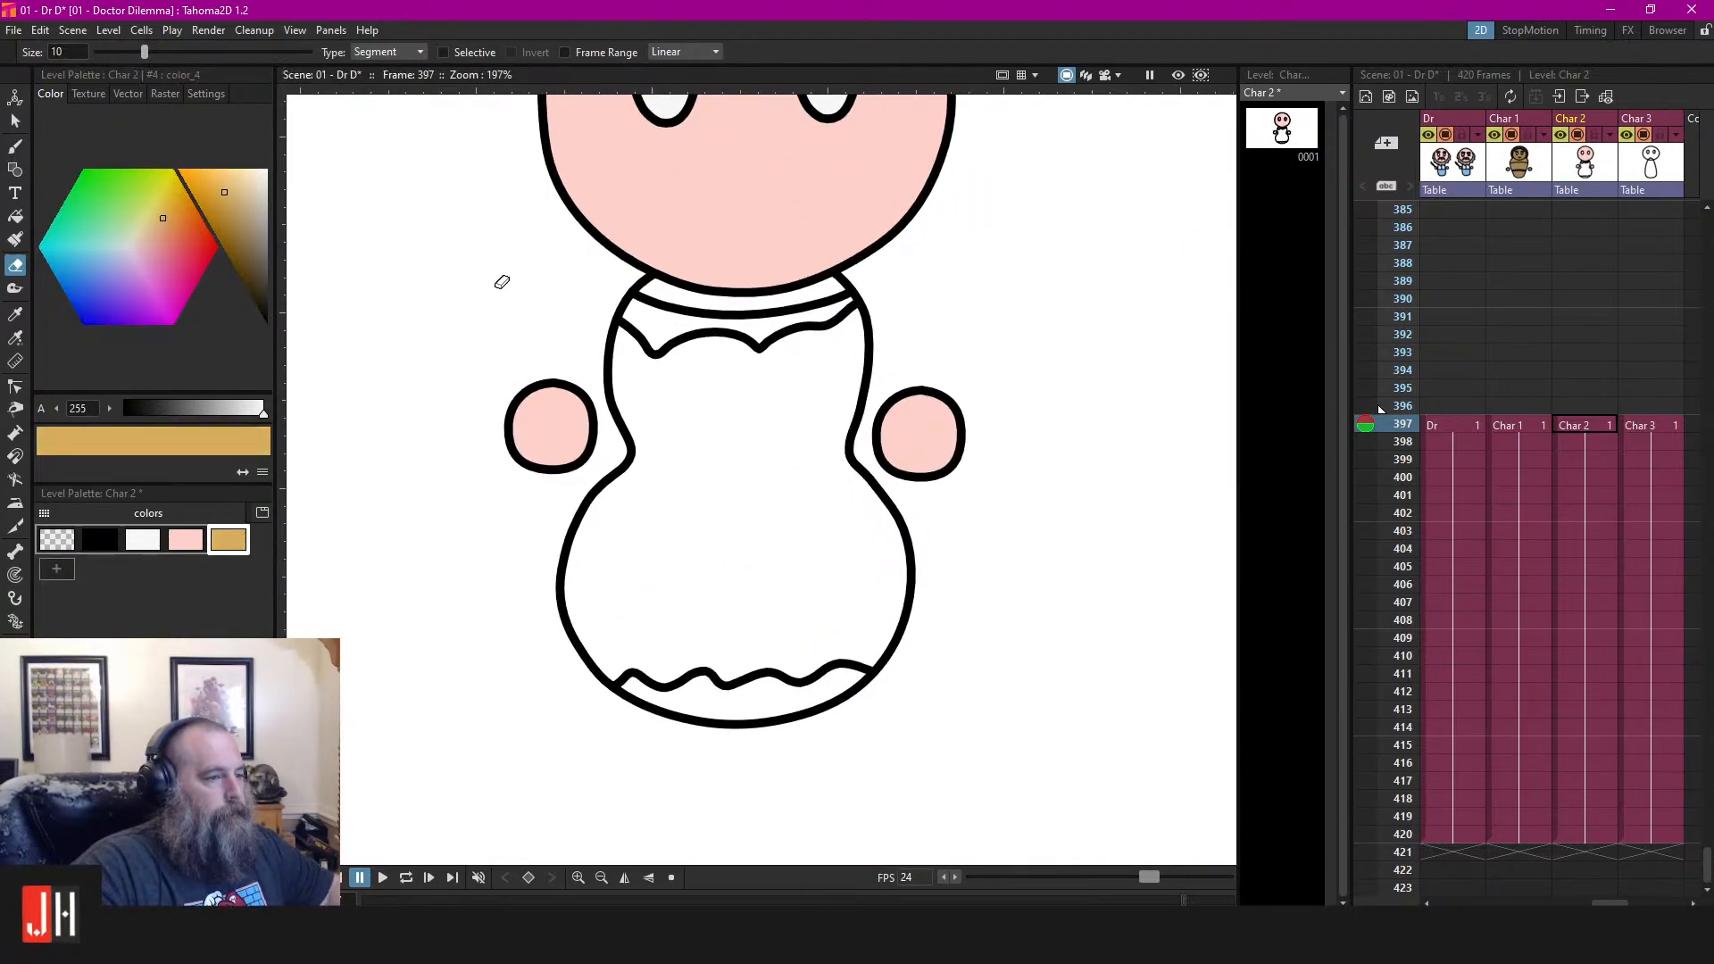
{"action": "key", "text": "f"}
{"action": "left_click", "coordinate": [818, 378]}
{"action": "key", "text": "ctrl+z"}
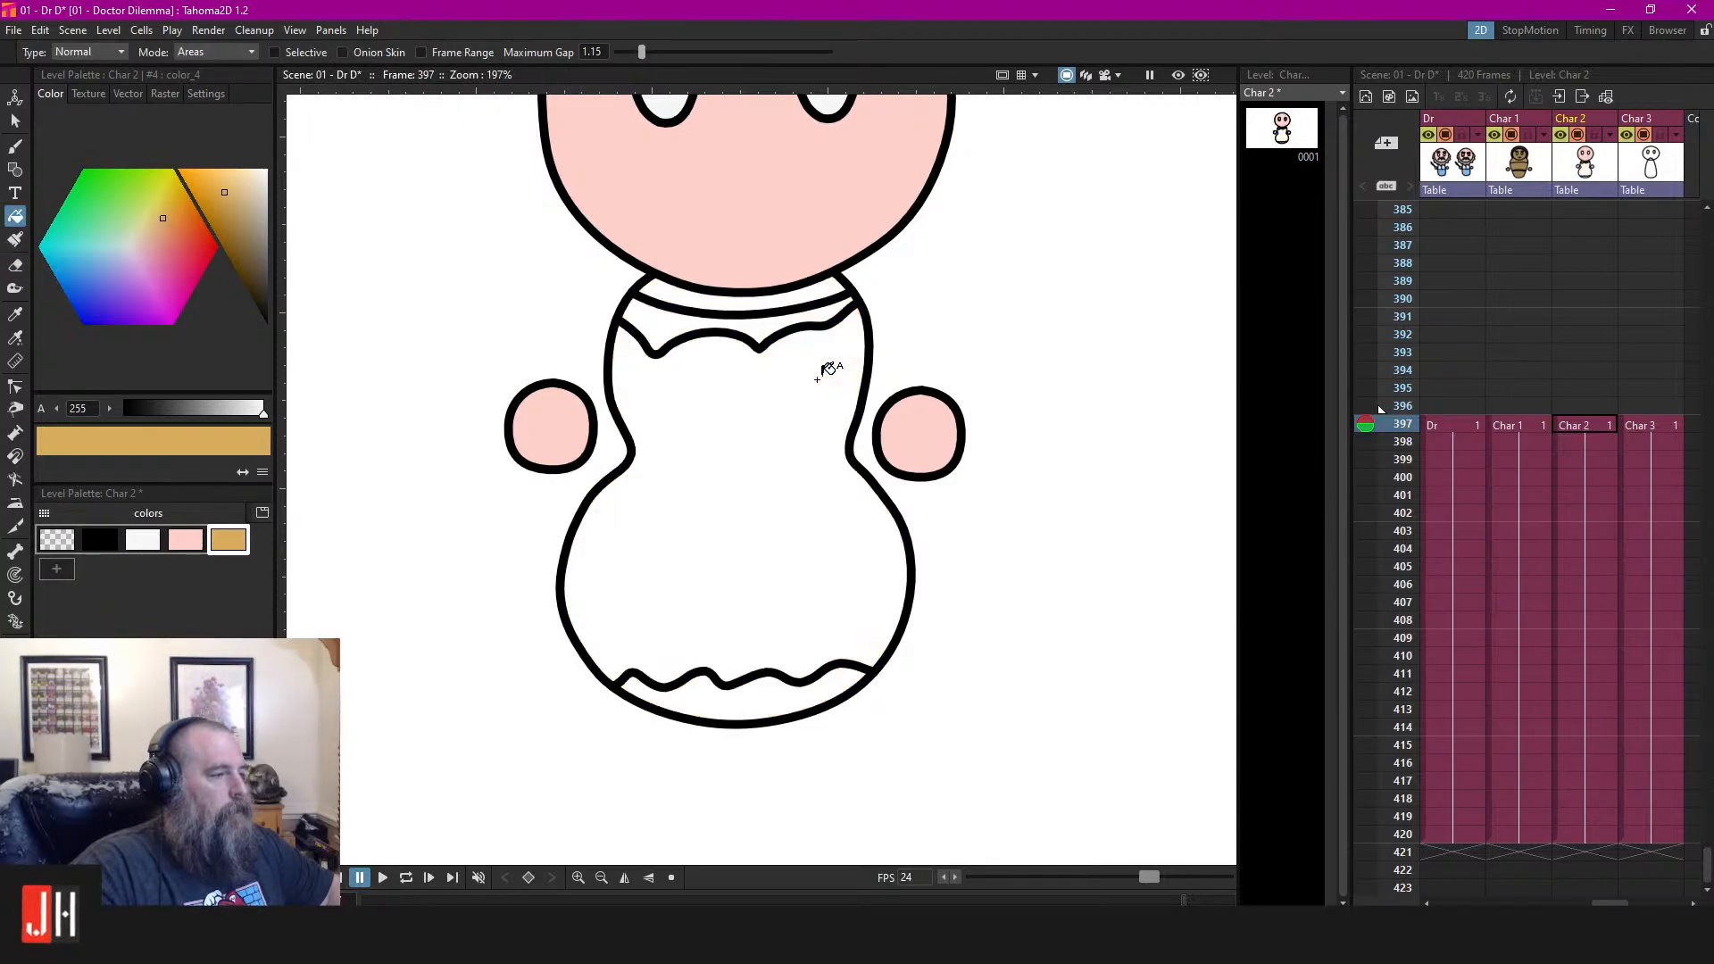
Bring Char 2's body outline in front of the head to expose the full neck area
{"action": "key", "text": "s"}
{"action": "mouse_move", "coordinate": [983, 298]}
{"action": "left_mouse_down"}
{"action": "mouse_move", "coordinate": [705, 220]}
{"action": "mouse_move", "coordinate": [549, 334]}
{"action": "mouse_move", "coordinate": [532, 488]}
{"action": "mouse_move", "coordinate": [639, 848]}
{"action": "mouse_move", "coordinate": [961, 705]}
{"action": "mouse_move", "coordinate": [832, 221]}
{"action": "left_mouse_up"}
{"action": "key", "text": "ctrl+bracketright"}
{"action": "left_click", "coordinate": [973, 273]}
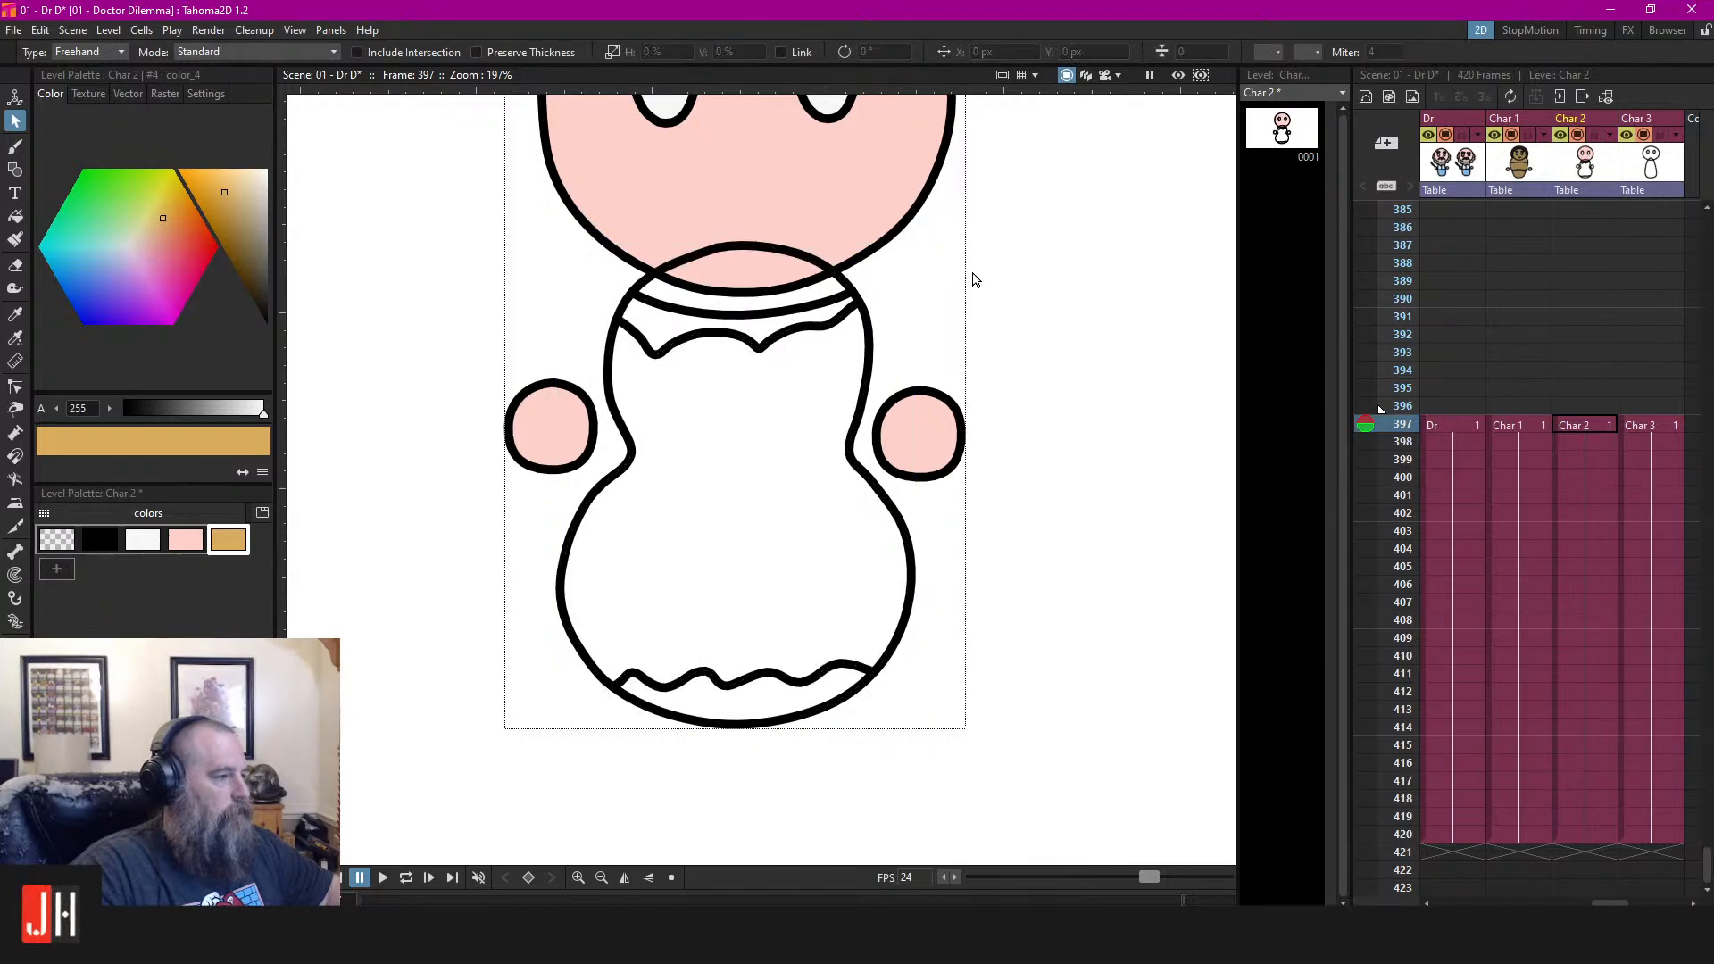
Fill Char 2's neck area and the strip below the wavy hem with the pink skin colour
{"action": "left_click", "coordinate": [185, 539]}
{"action": "key", "text": "f"}
{"action": "left_click", "coordinate": [754, 266]}
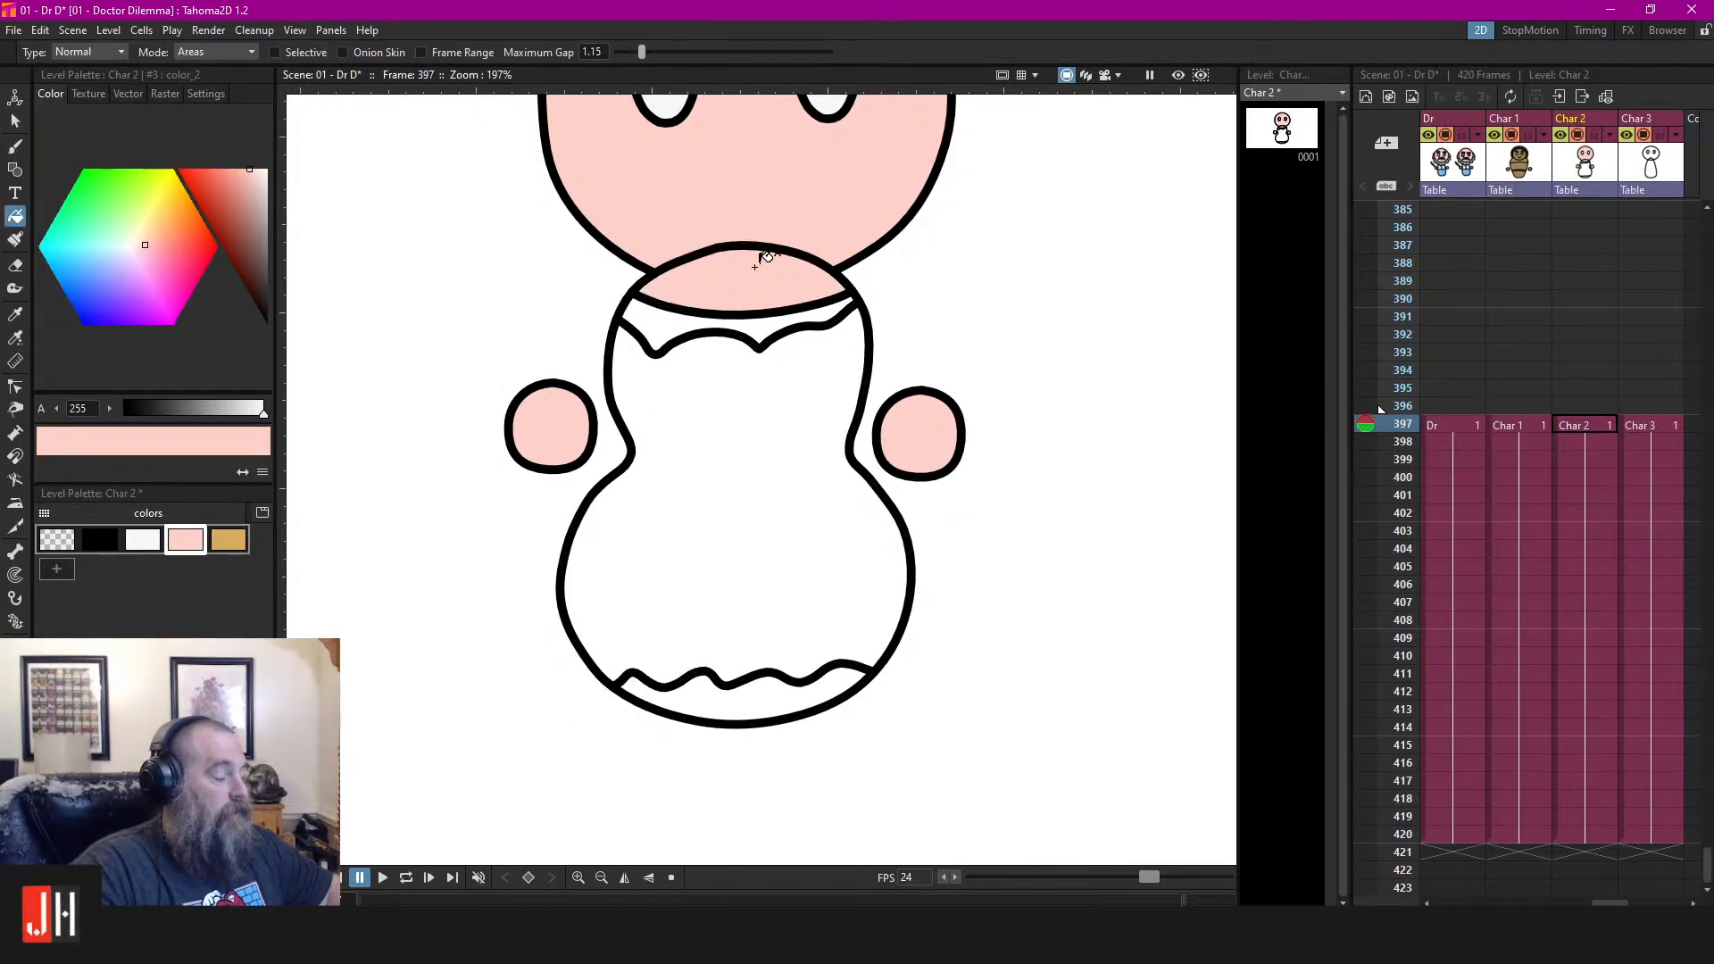
{"action": "left_click", "coordinate": [781, 694]}
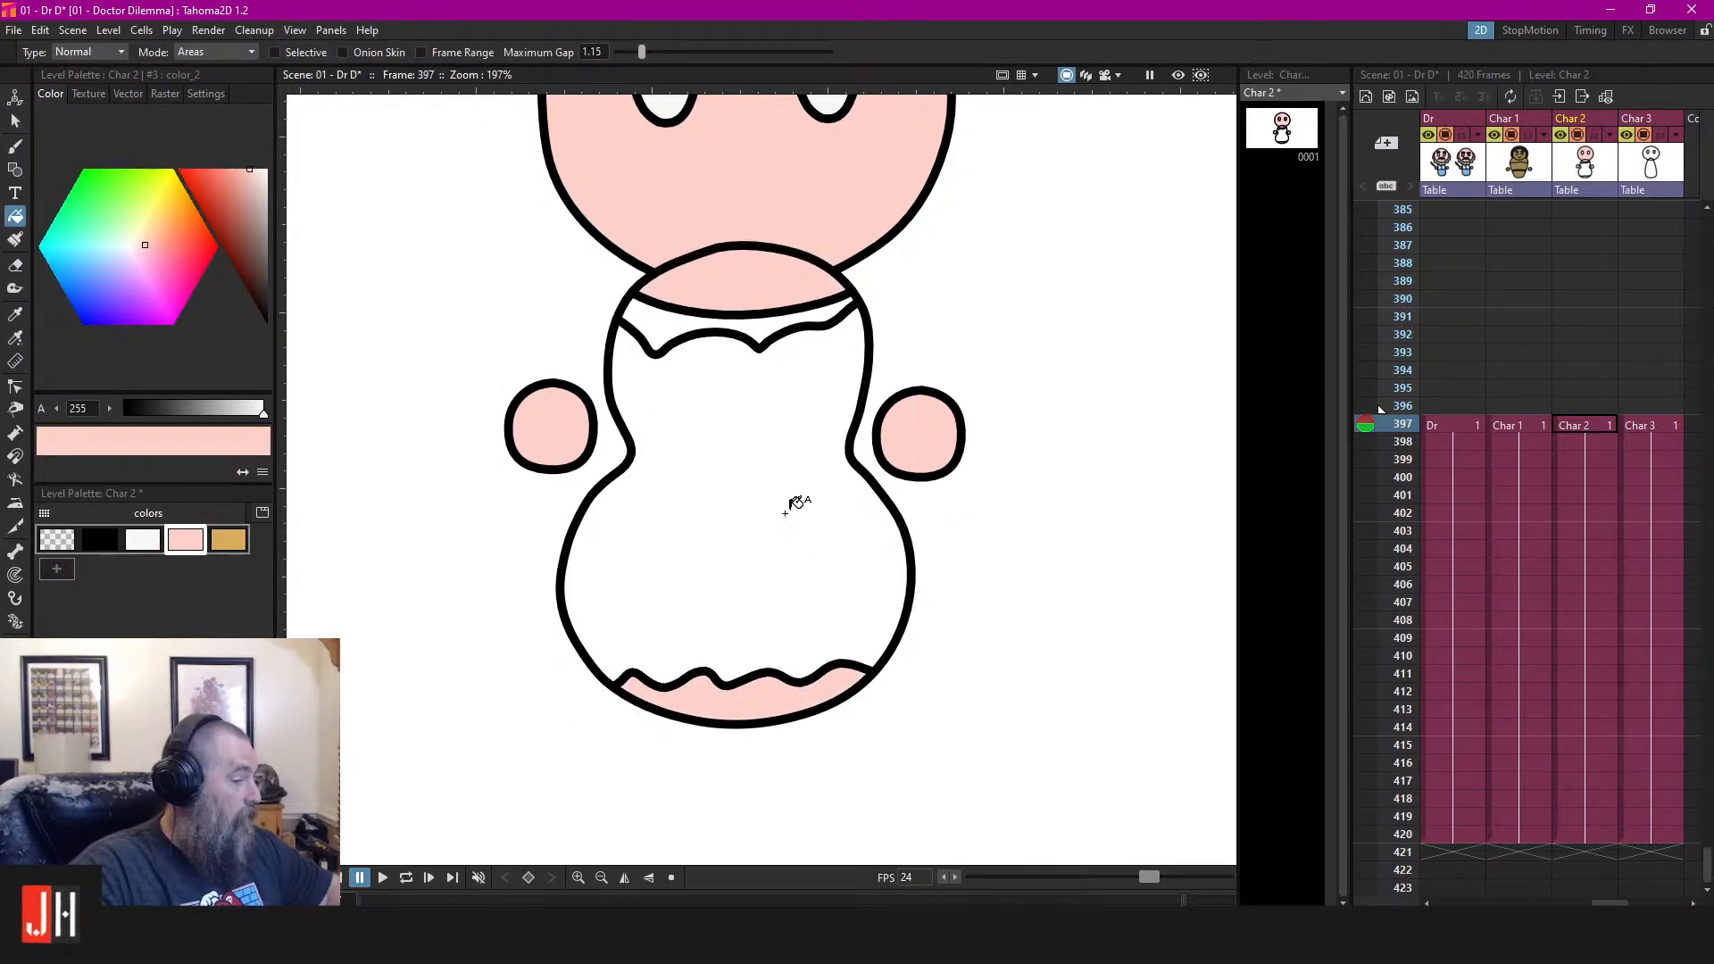
Fill Char 2's dress with golden tan and the scalloped collar with a new, slightly darker tan colour
{"action": "left_click", "coordinate": [229, 539]}
{"action": "left_click", "coordinate": [807, 456]}
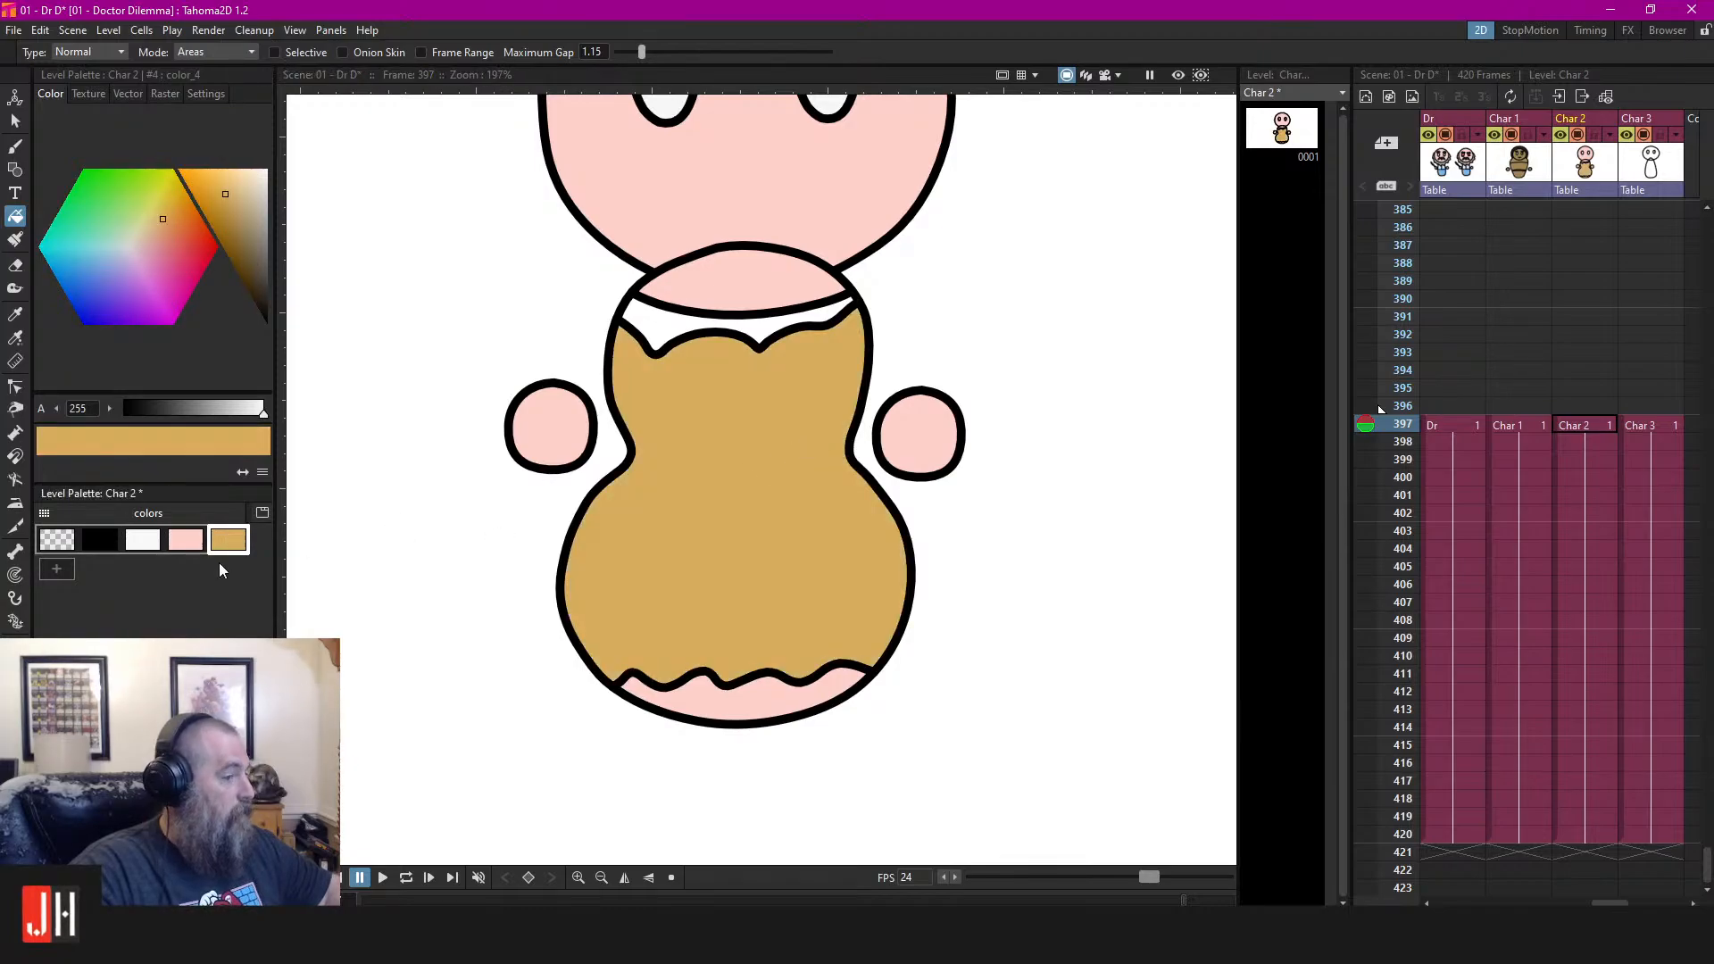
{"action": "left_click", "coordinate": [56, 568]}
{"action": "left_click_drag", "start_coordinate": [222, 200], "coordinate": [229, 211]}
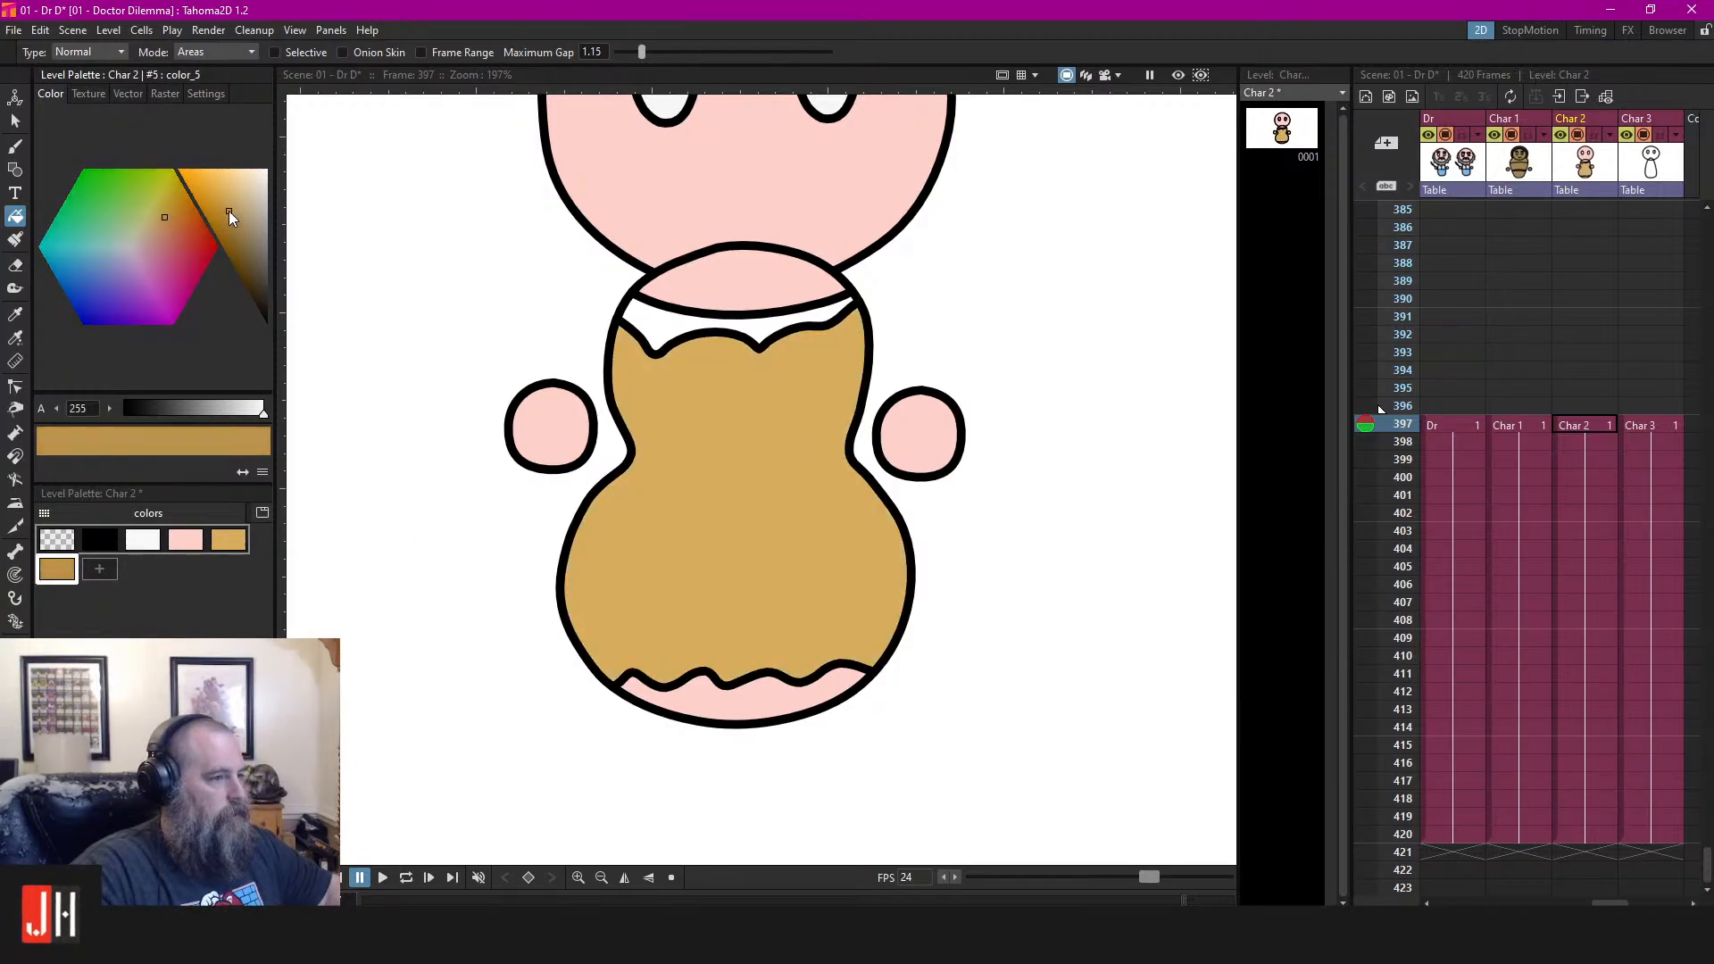
{"action": "left_click", "coordinate": [651, 314]}
{"action": "scroll", "coordinate": [733, 375], "scroll_direction": "down", "scroll_amount": 4}
{"action": "scroll", "coordinate": [733, 375], "scroll_direction": "up", "scroll_amount": 2}
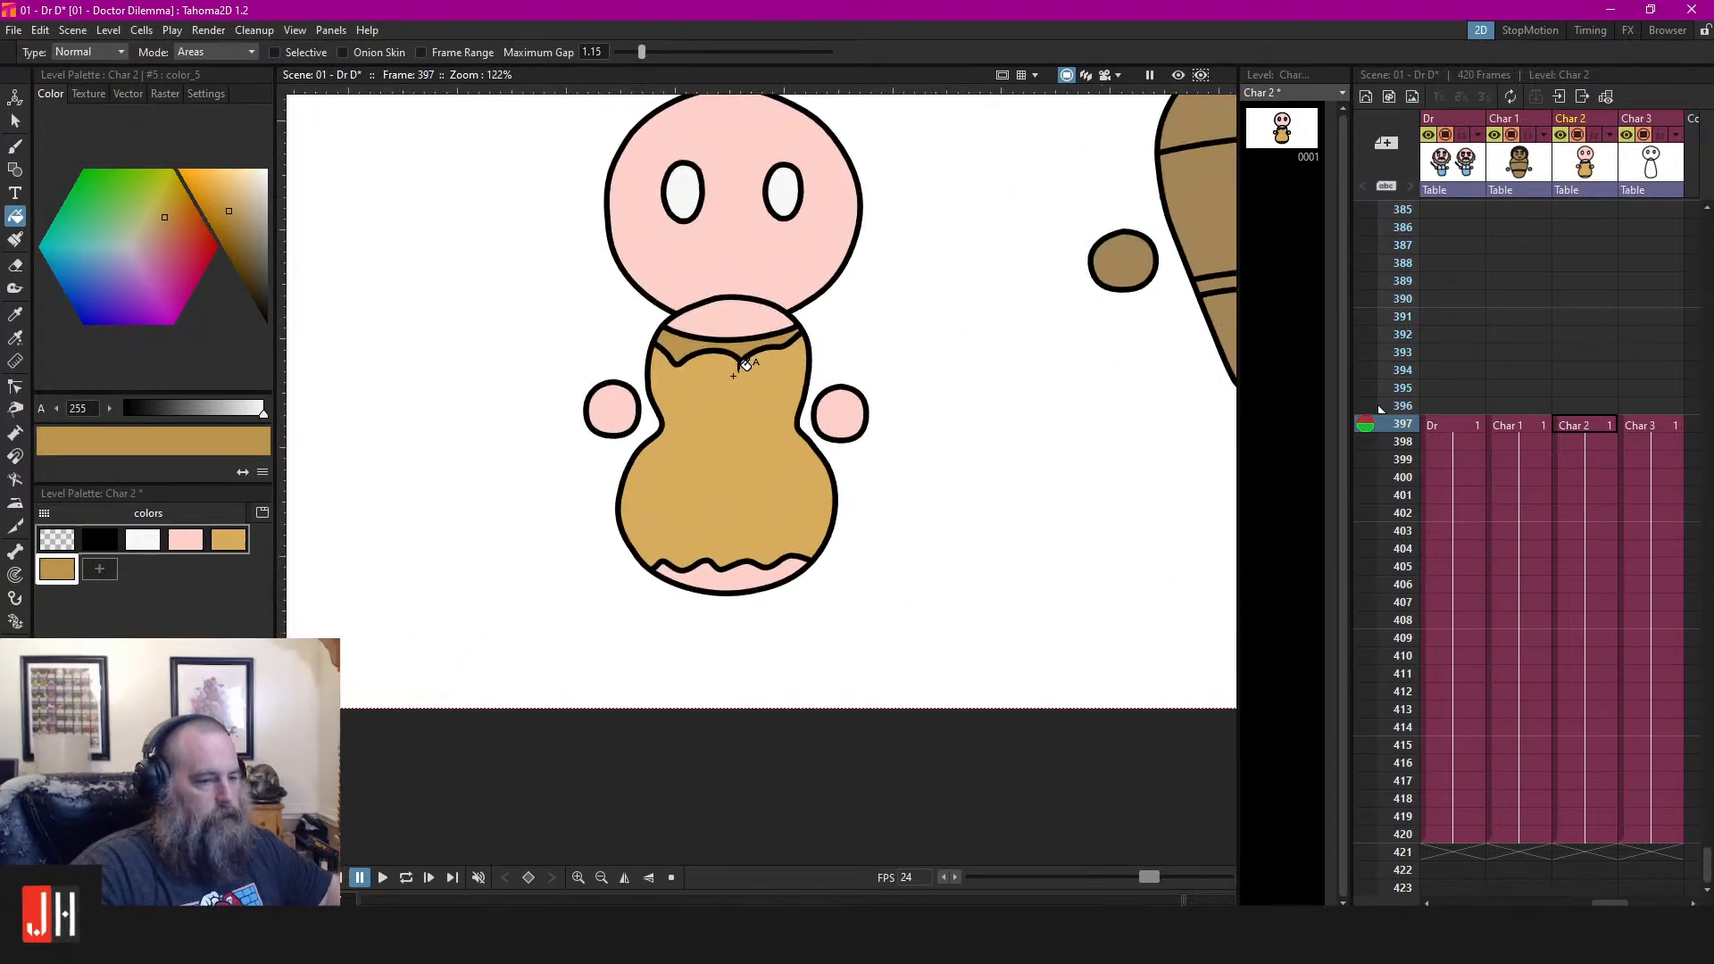
{"action": "scroll", "coordinate": [733, 375], "scroll_direction": "up", "scroll_amount": 1}
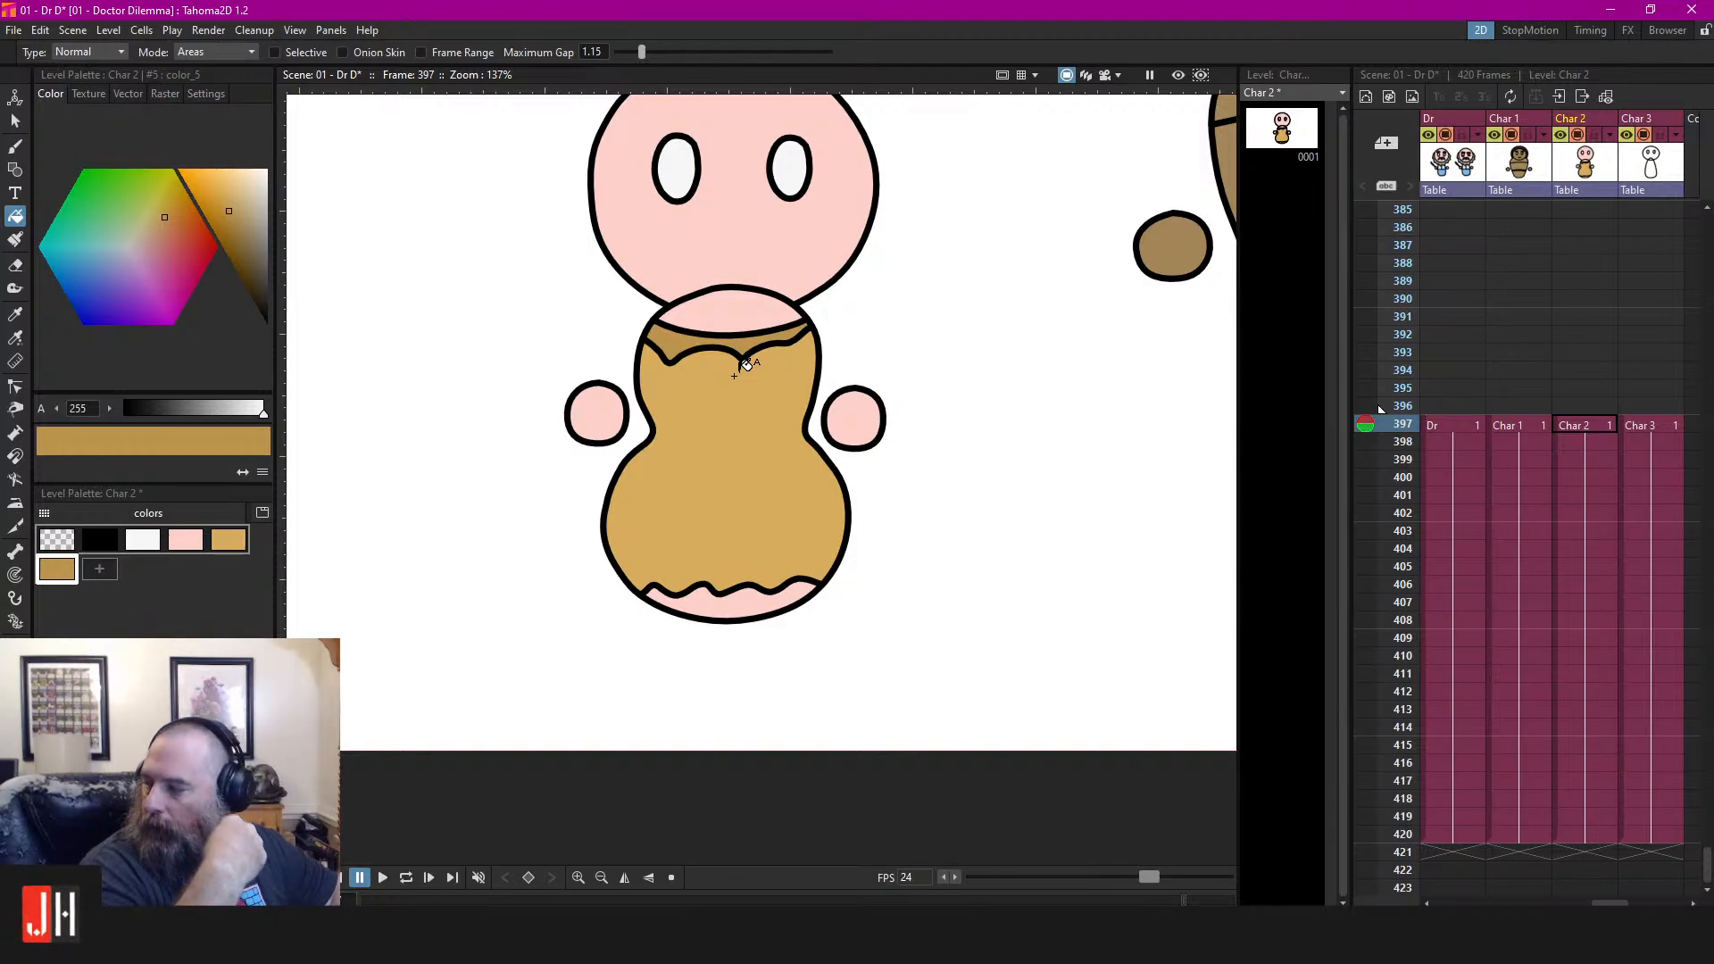
{"action": "scroll", "coordinate": [745, 364], "scroll_direction": "down", "scroll_amount": 2}
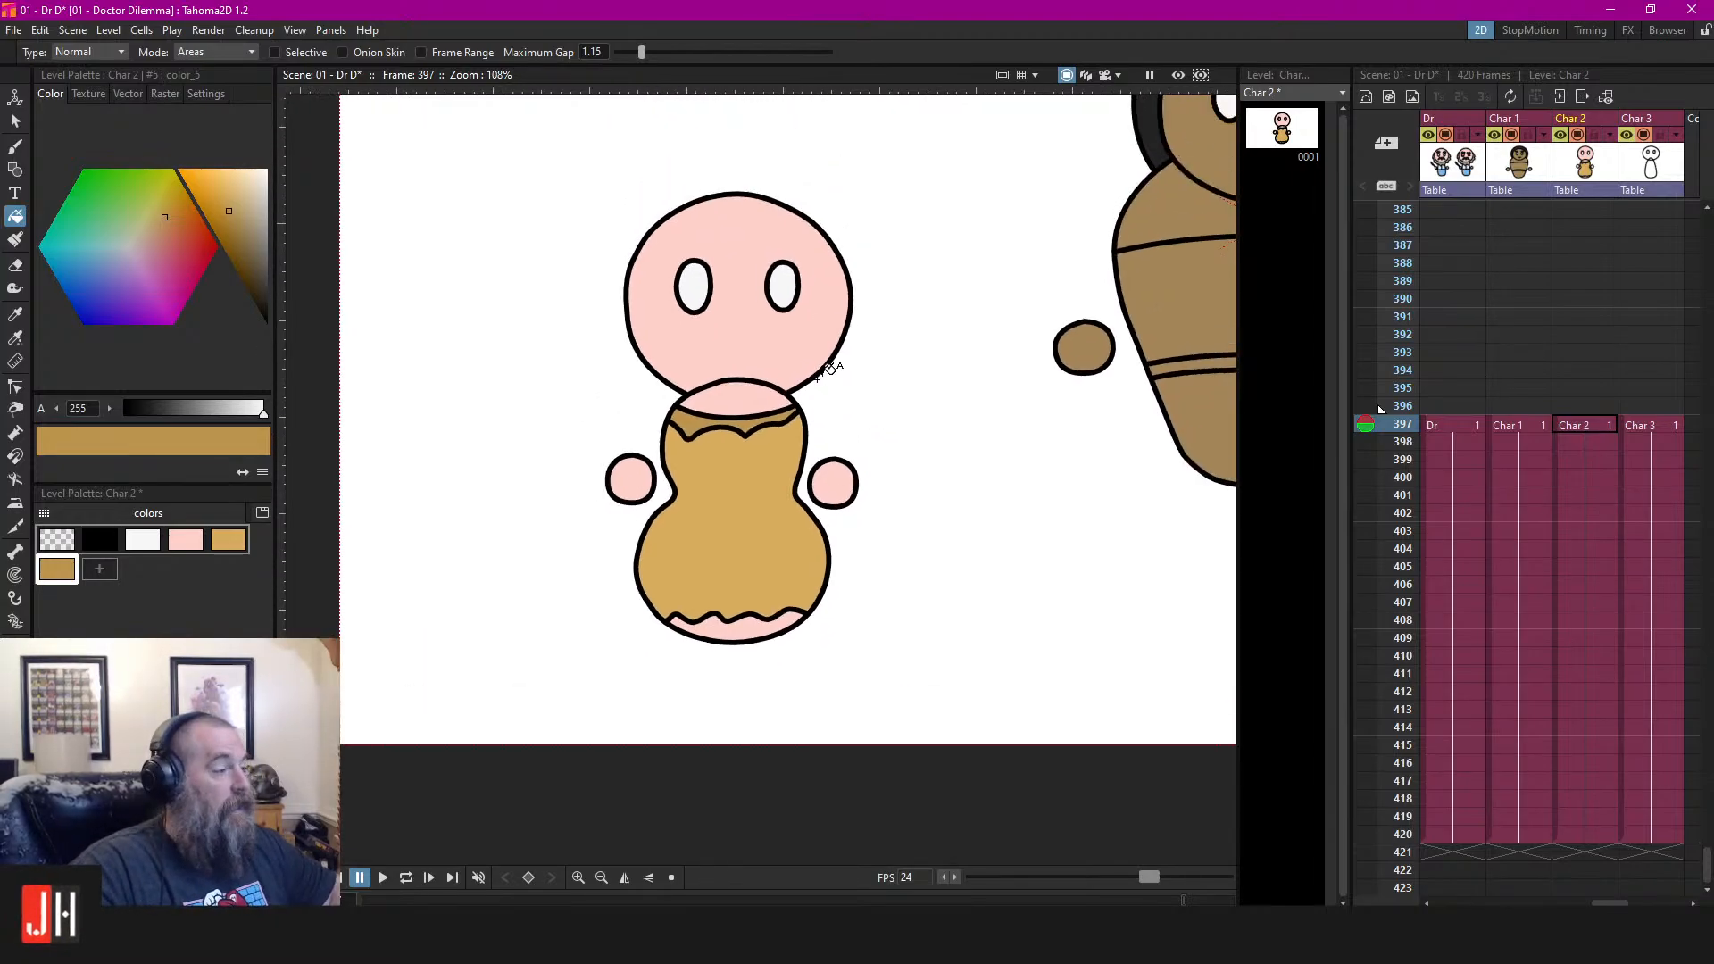
Bring Char 2's head and eyes back in front of the body and save the scene
{"action": "key", "text": "s"}
{"action": "mouse_move", "coordinate": [931, 241]}
{"action": "left_mouse_down"}
{"action": "mouse_move", "coordinate": [581, 402]}
{"action": "mouse_move", "coordinate": [840, 658]}
{"action": "left_mouse_up"}
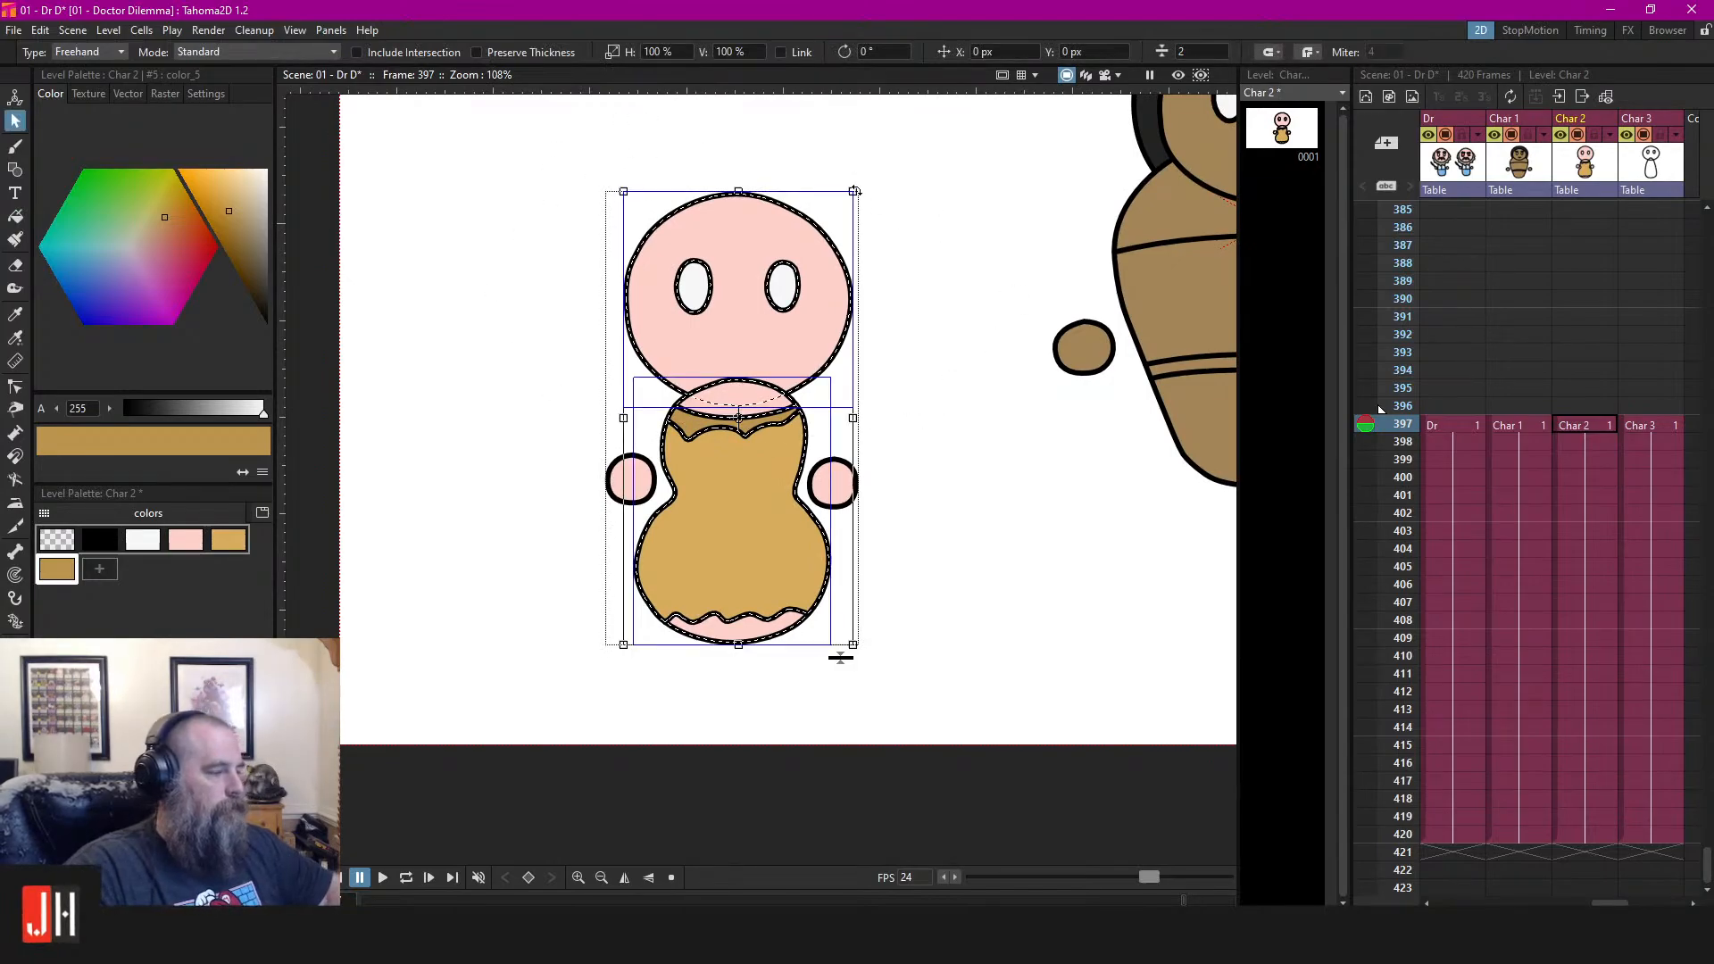
{"action": "mouse_move", "coordinate": [874, 166]}
{"action": "left_mouse_down"}
{"action": "mouse_move", "coordinate": [624, 421]}
{"action": "mouse_move", "coordinate": [804, 123]}
{"action": "mouse_move", "coordinate": [870, 170]}
{"action": "left_mouse_up"}
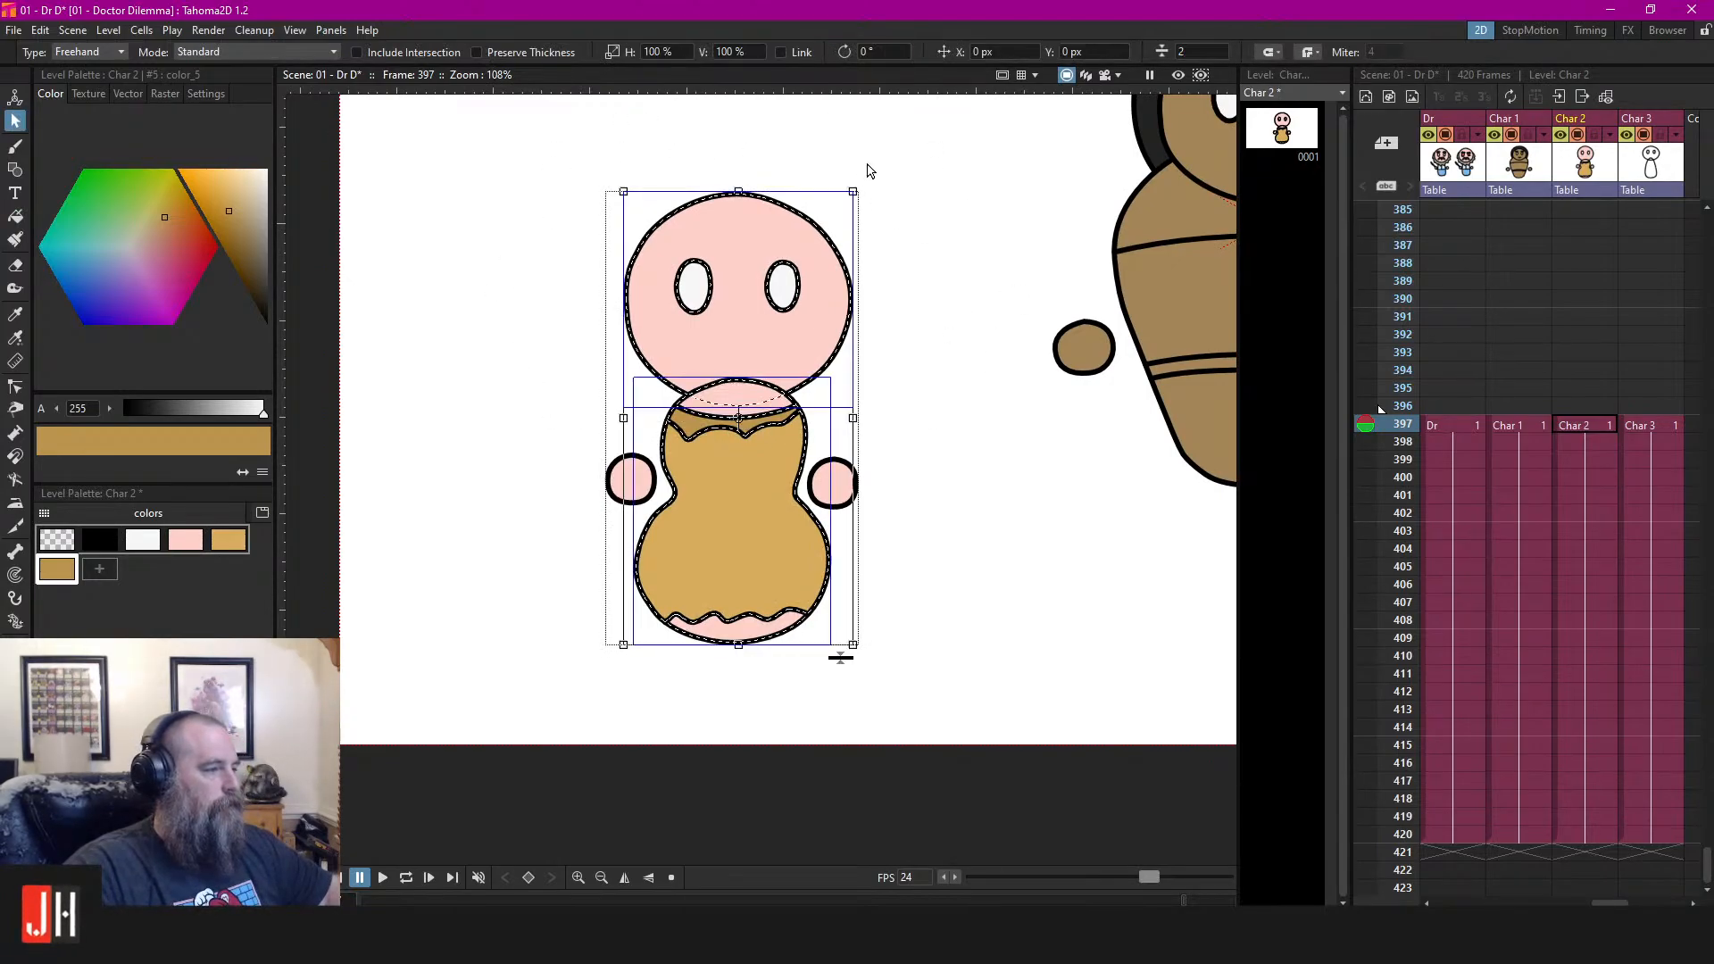
{"action": "left_click", "coordinate": [807, 425], "text": "shift"}
{"action": "key", "text": "ctrl+bracketright"}
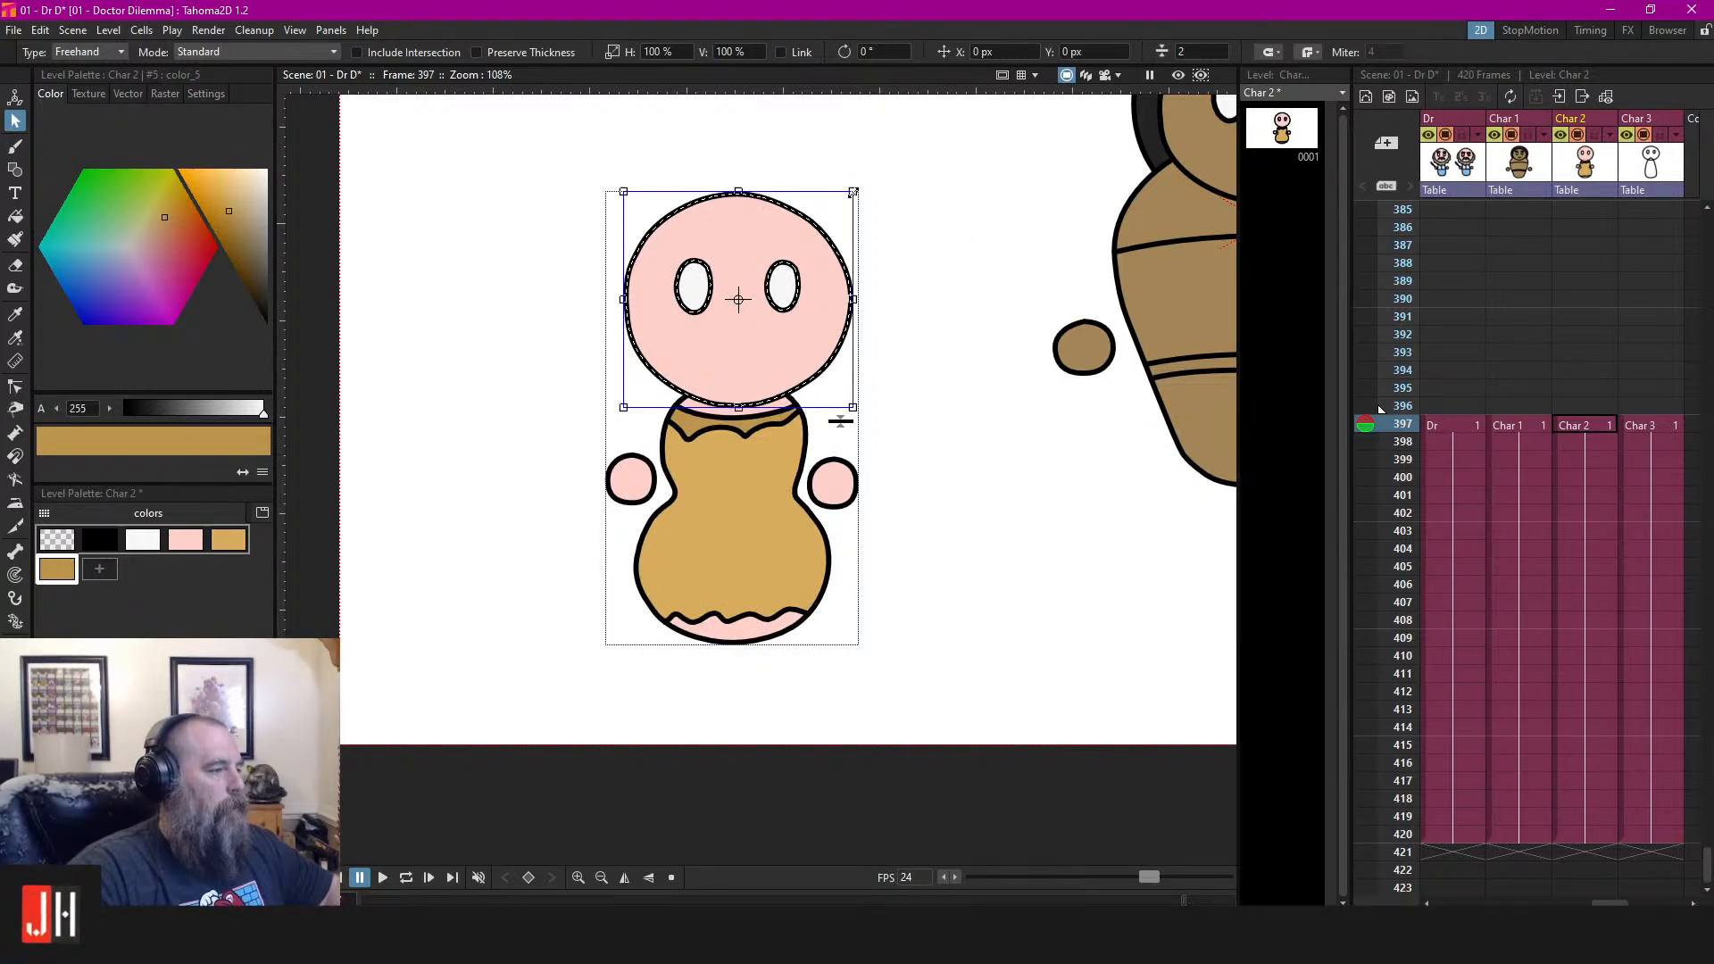
{"action": "mouse_move", "coordinate": [853, 191]}
{"action": "left_mouse_down"}
{"action": "mouse_move", "coordinate": [833, 211]}
{"action": "mouse_move", "coordinate": [841, 245]}
{"action": "left_mouse_up"}
{"action": "scroll", "coordinate": [811, 325], "scroll_direction": "up", "scroll_amount": 4}
{"action": "left_click", "coordinate": [1029, 195]}
{"action": "mouse_move", "coordinate": [1023, 186]}
{"action": "left_mouse_down"}
{"action": "mouse_move", "coordinate": [552, 116]}
{"action": "mouse_move", "coordinate": [738, 473]}
{"action": "mouse_move", "coordinate": [834, 464]}
{"action": "left_mouse_up"}
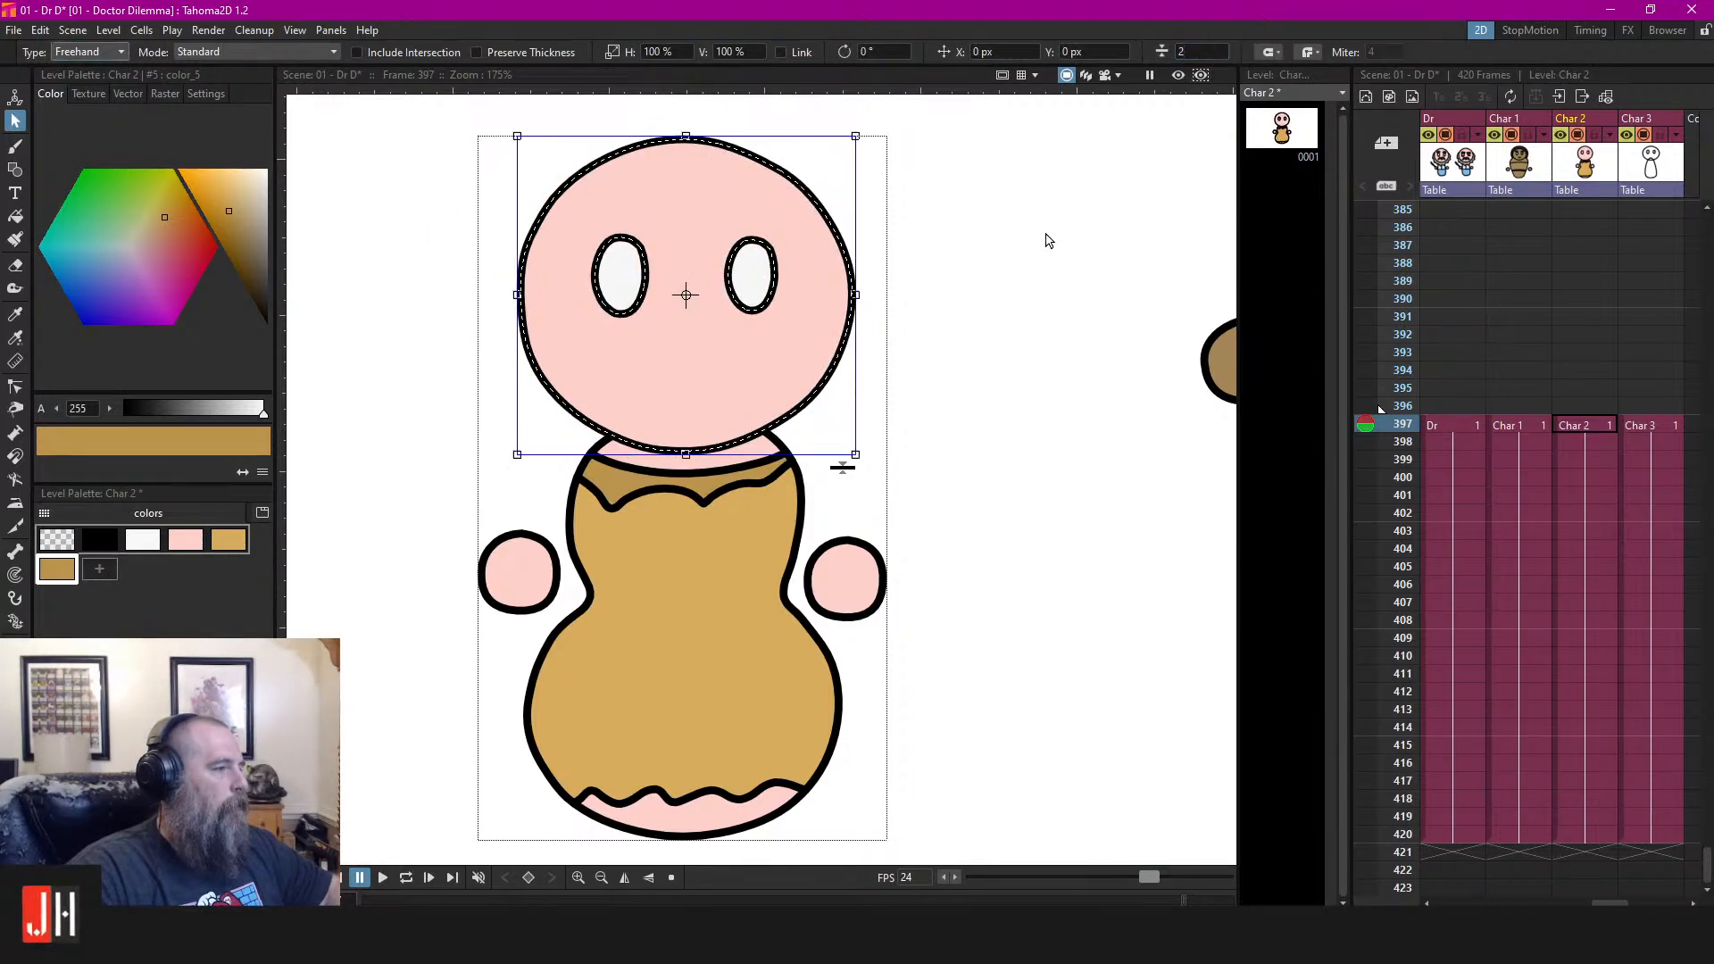
{"action": "left_click", "coordinate": [880, 256]}
{"action": "key", "text": "ctrl+s"}
Copy the flicked eyebrow above Char 1's left-hand eye and paste it into the Char 2 drawing
{"action": "scroll", "coordinate": [943, 299], "scroll_direction": "down", "scroll_amount": 5}
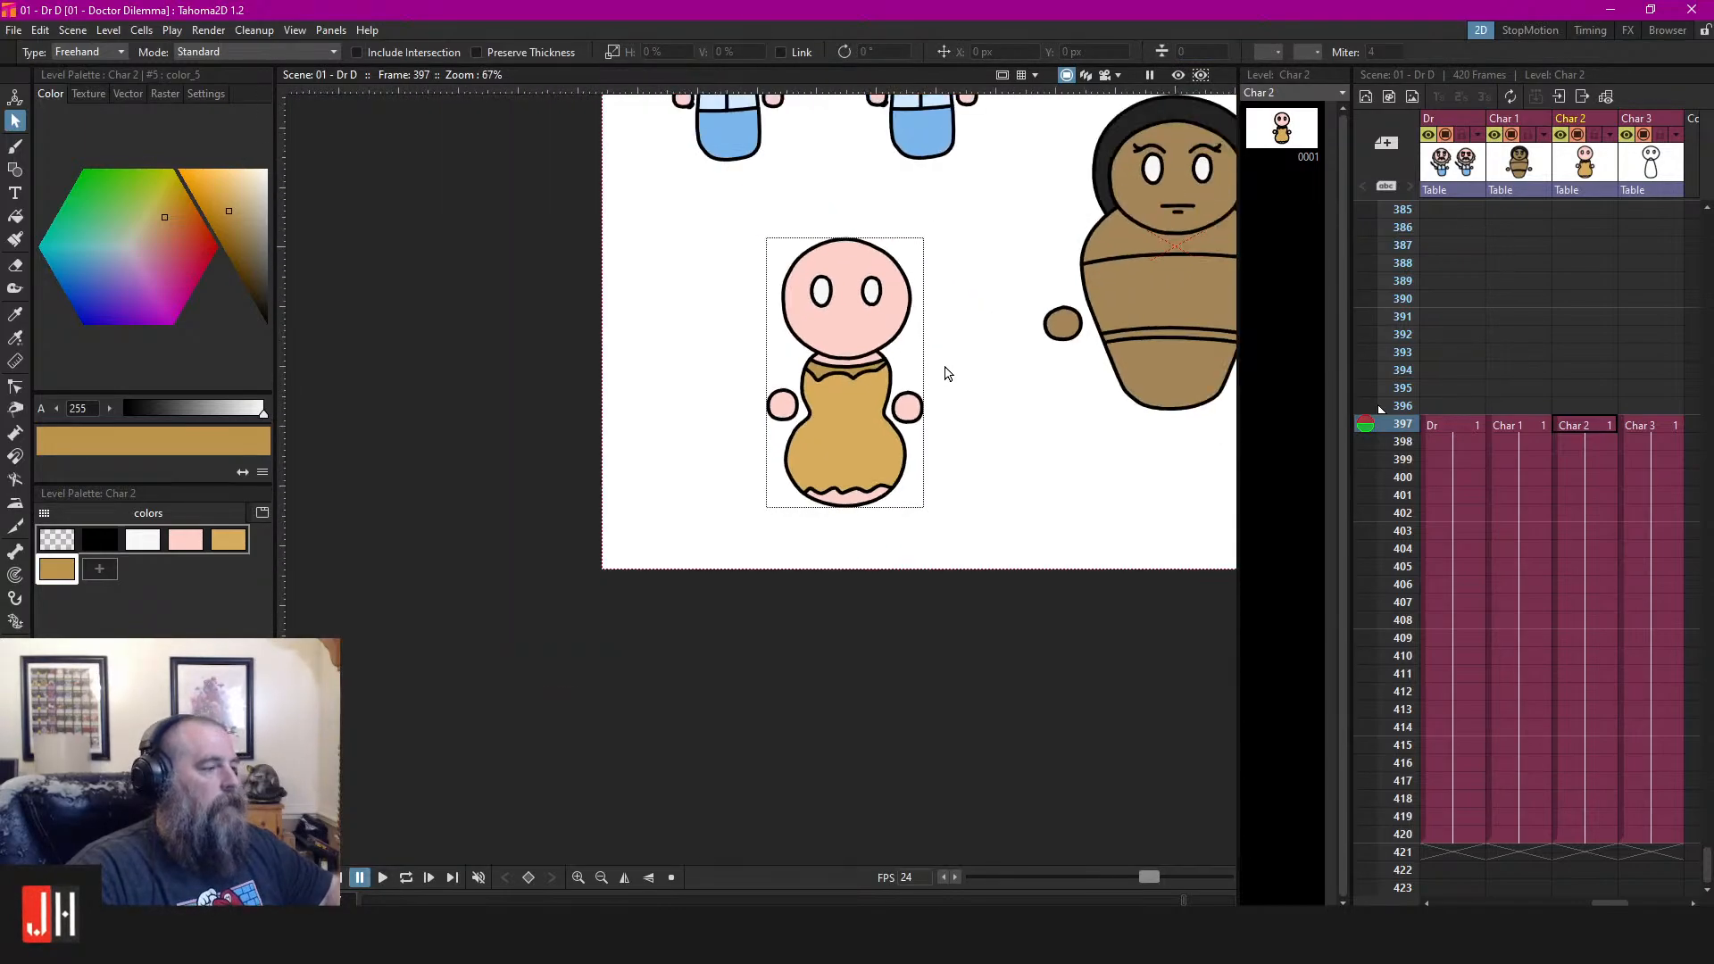
{"action": "scroll", "coordinate": [948, 373], "scroll_direction": "up", "scroll_amount": 2}
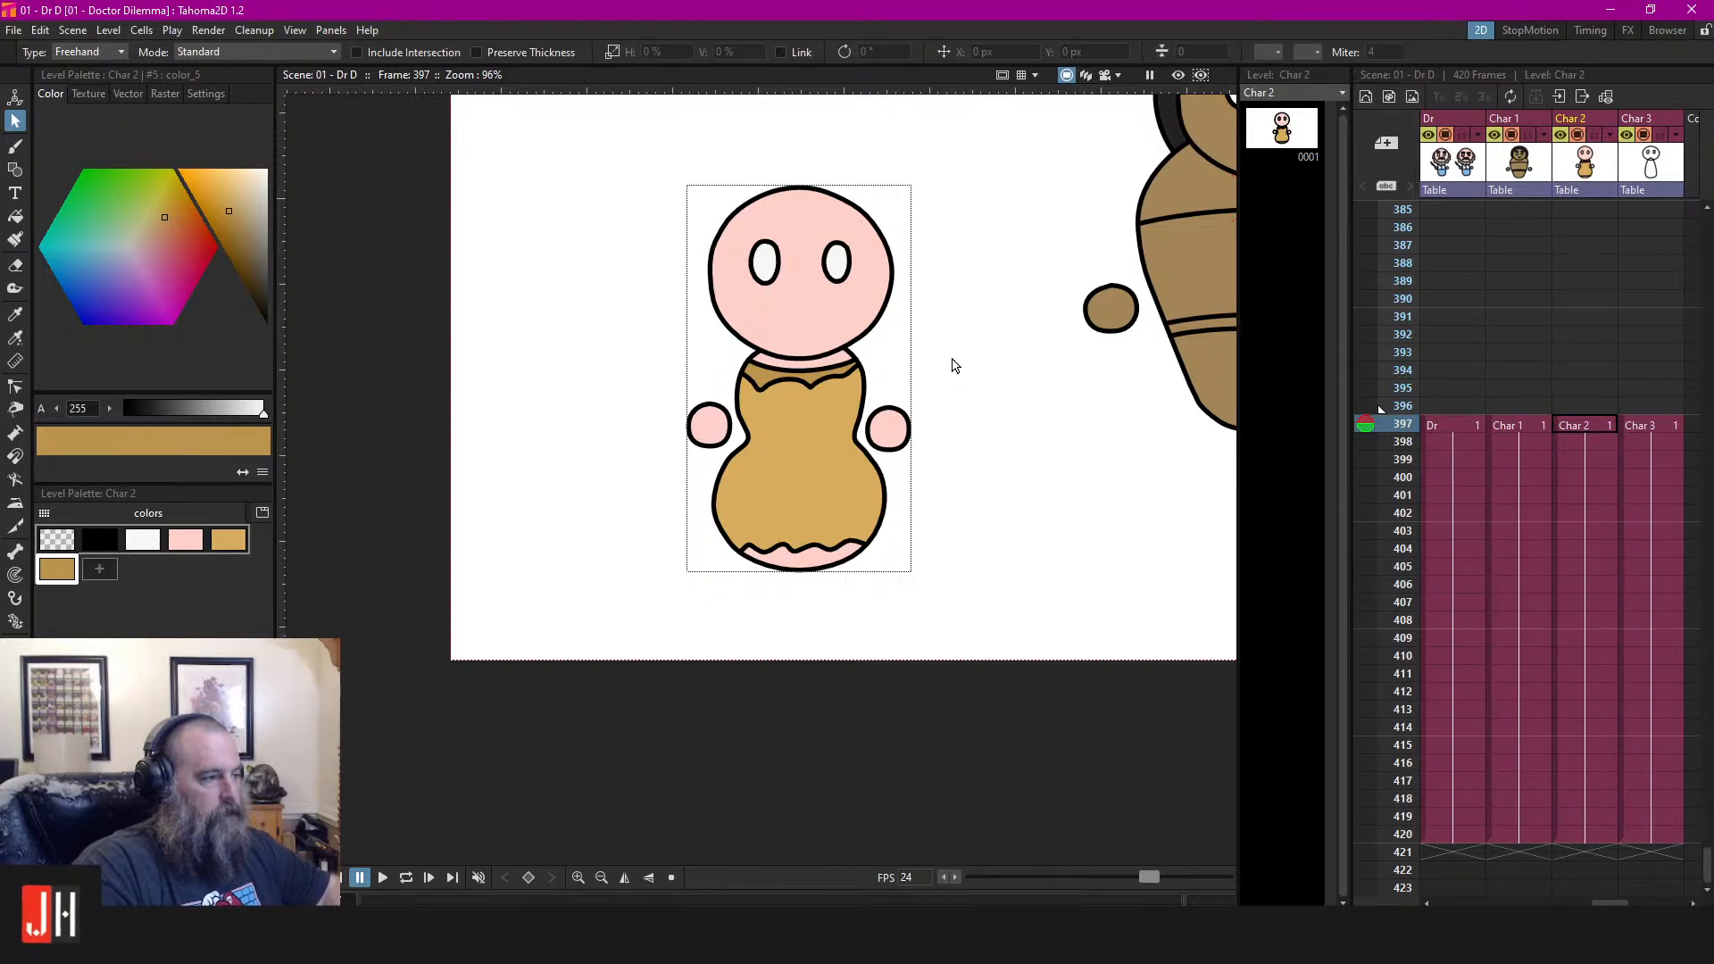
{"action": "scroll", "coordinate": [954, 365], "scroll_direction": "down", "scroll_amount": 3}
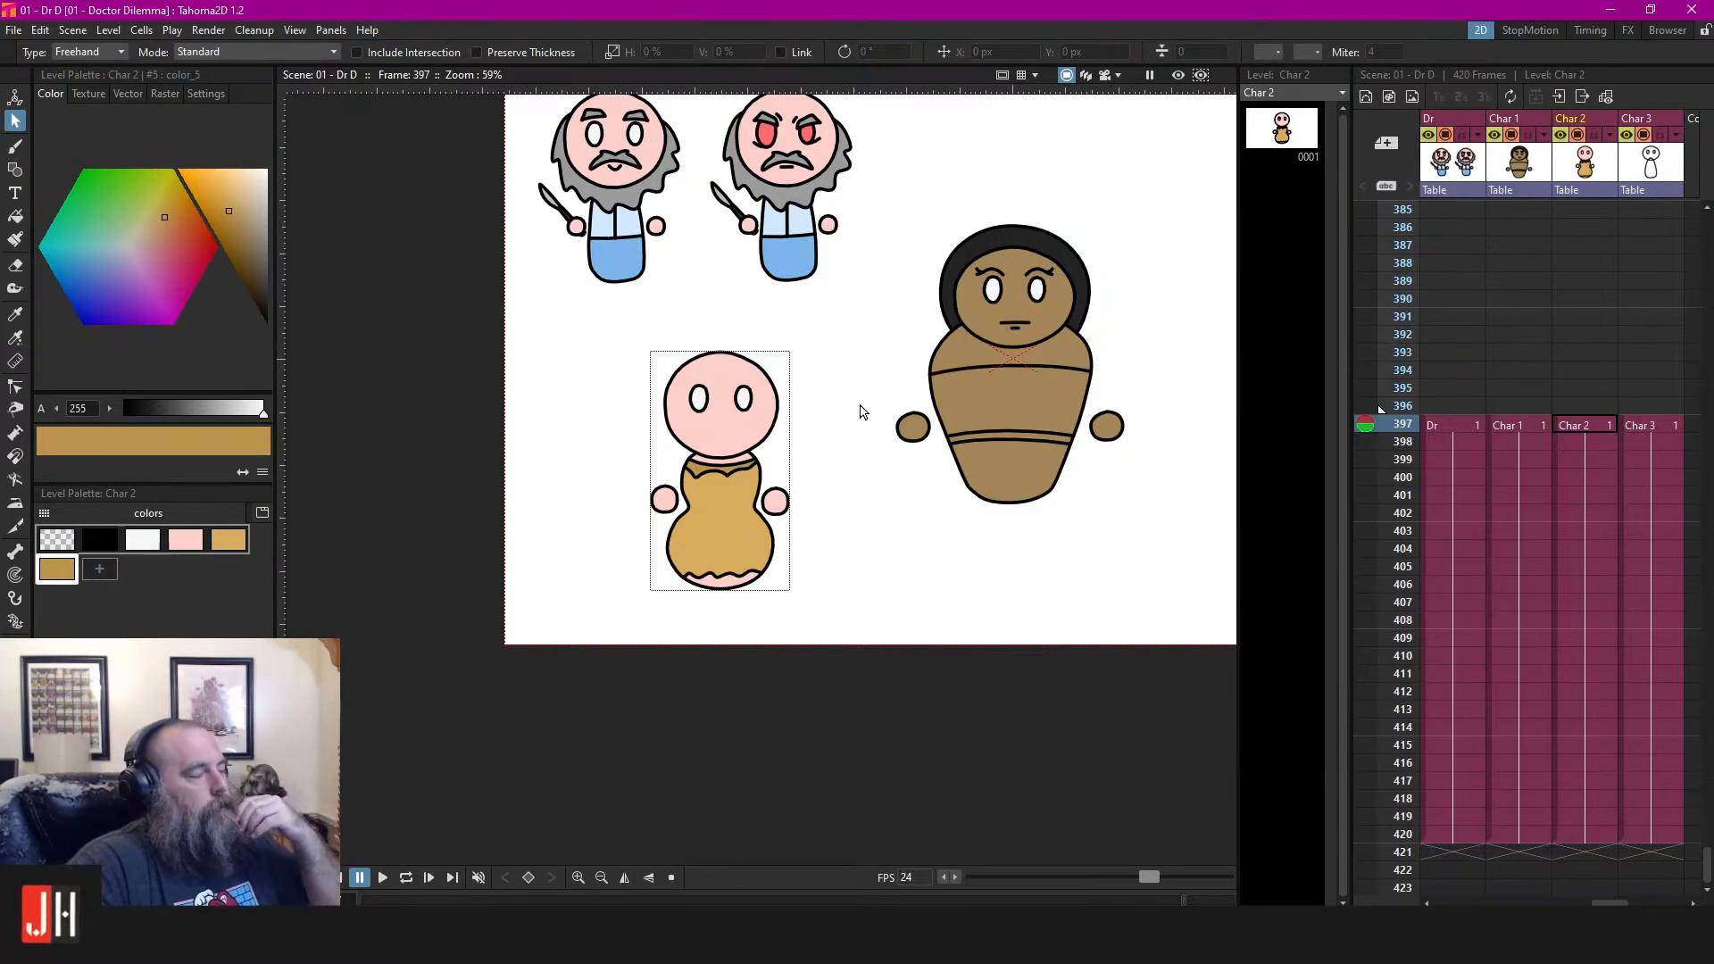
{"action": "left_click_drag", "start_coordinate": [1231, 382], "coordinate": [995, 401]}
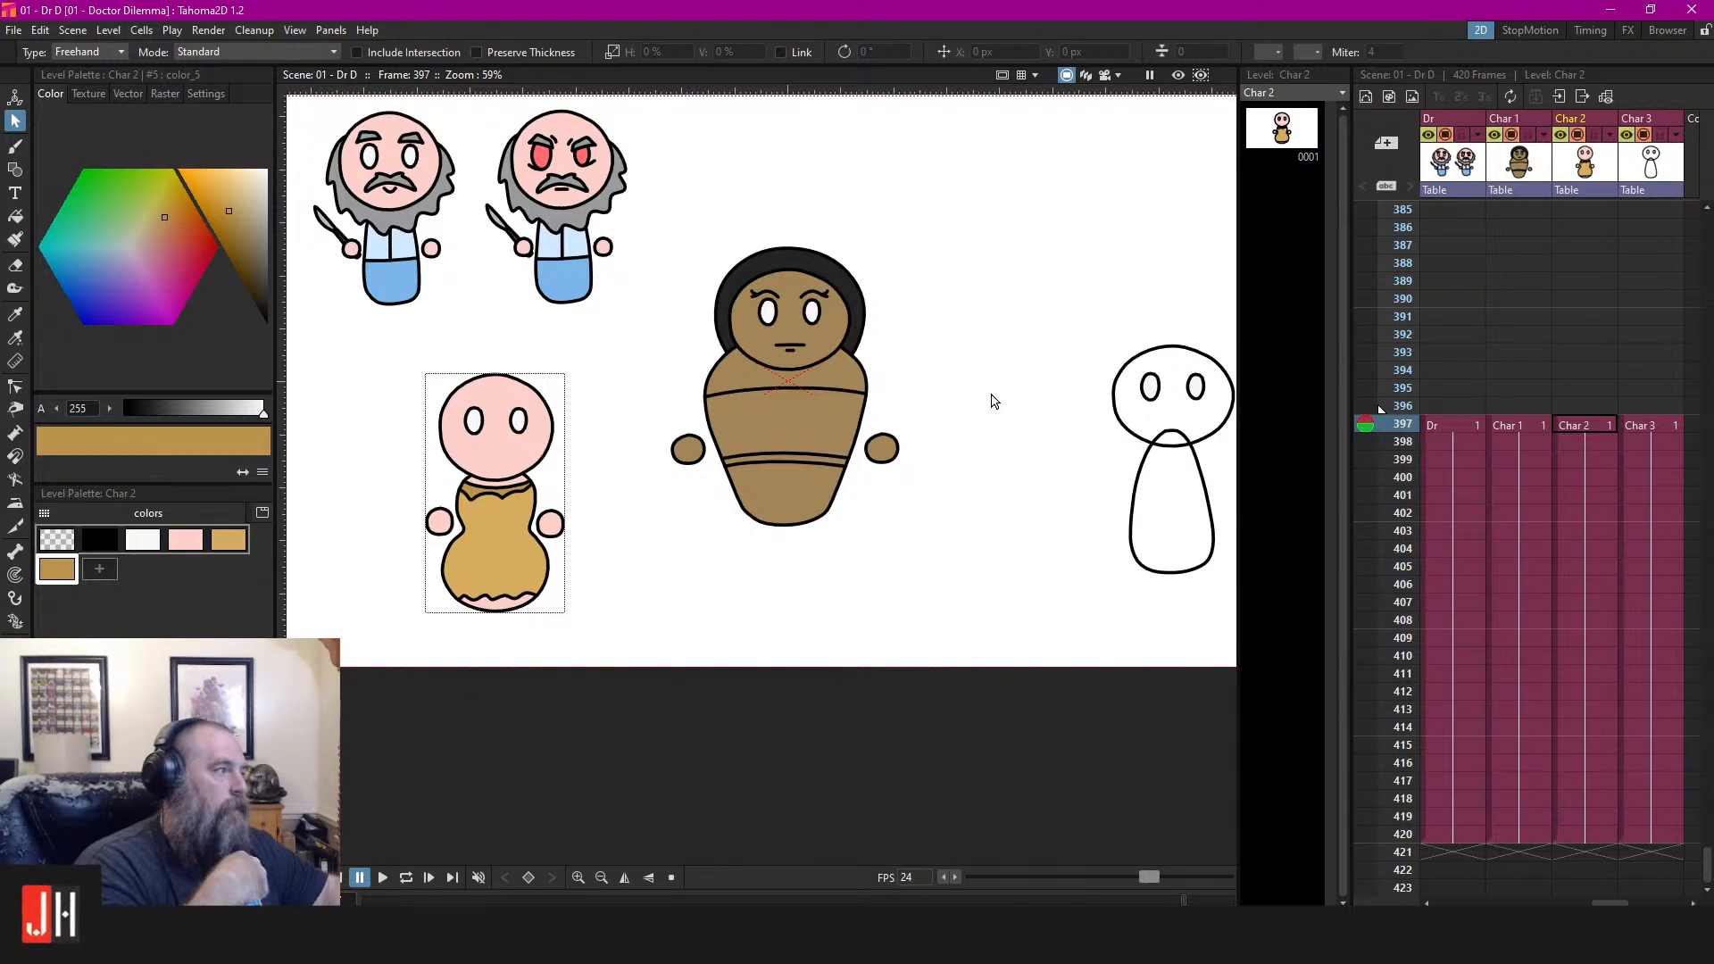
{"action": "scroll", "coordinate": [643, 410], "scroll_direction": "up", "scroll_amount": 5}
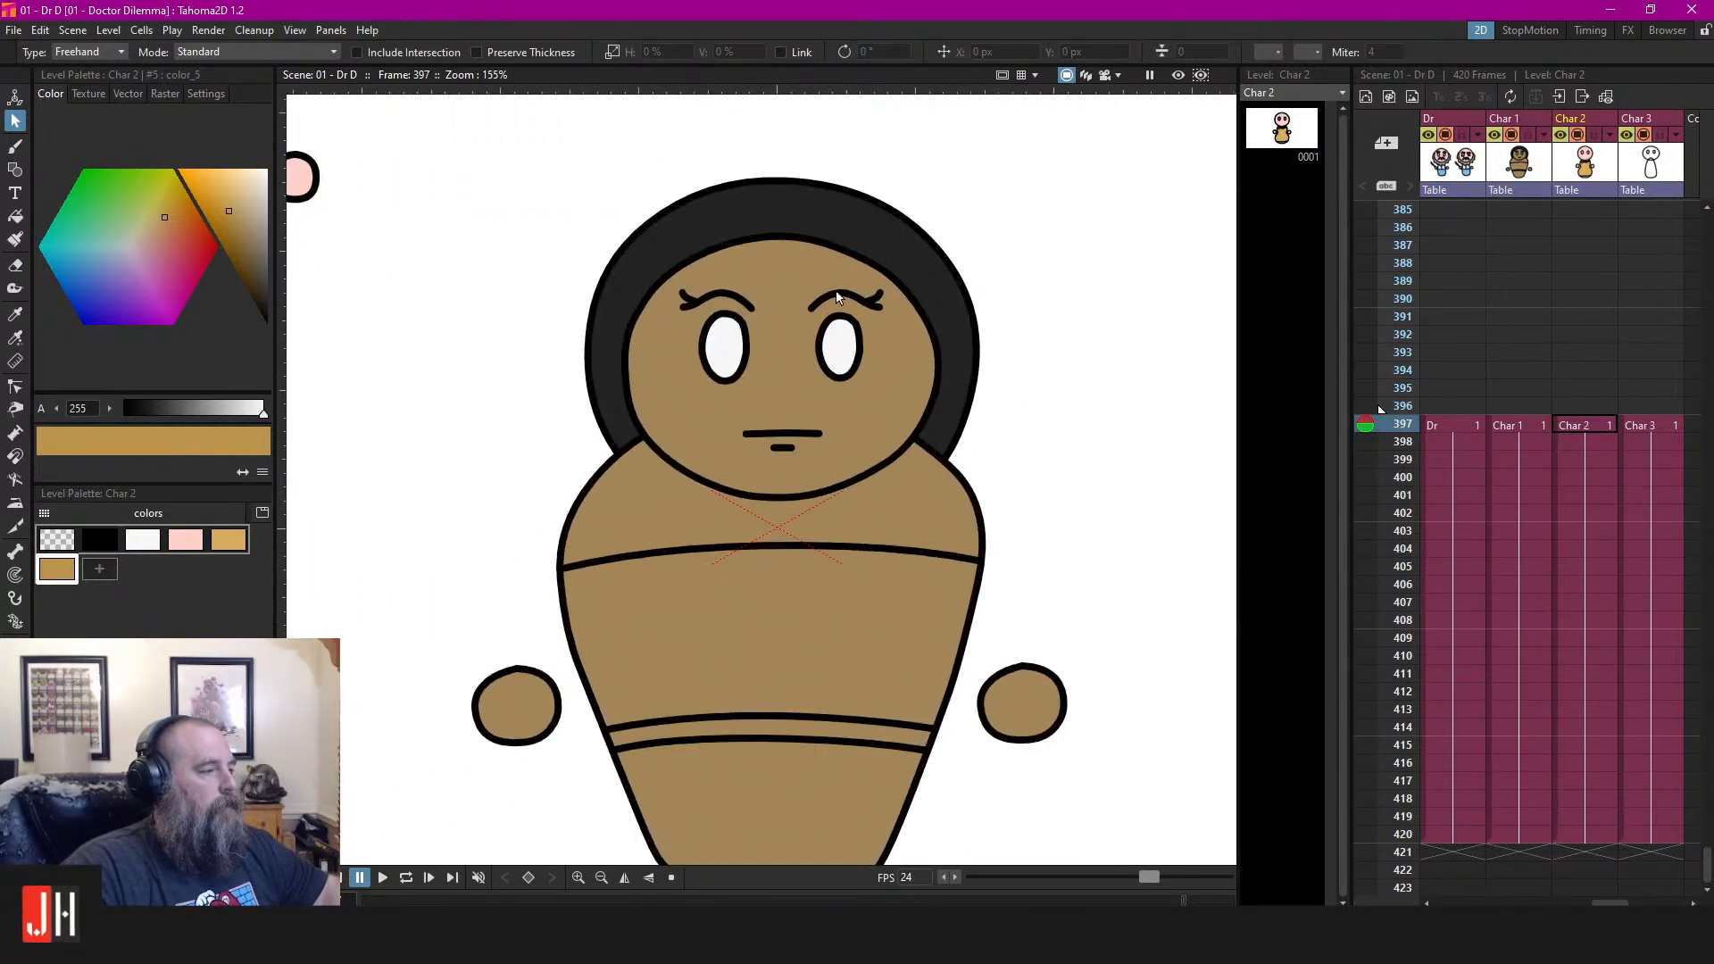
{"action": "left_click", "coordinate": [1507, 425]}
{"action": "mouse_move", "coordinate": [1134, 266]}
{"action": "left_mouse_down"}
{"action": "mouse_move", "coordinate": [812, 208]}
{"action": "mouse_move", "coordinate": [610, 293]}
{"action": "mouse_move", "coordinate": [815, 326]}
{"action": "mouse_move", "coordinate": [934, 219]}
{"action": "left_mouse_up"}
{"action": "left_click", "coordinate": [717, 298]}
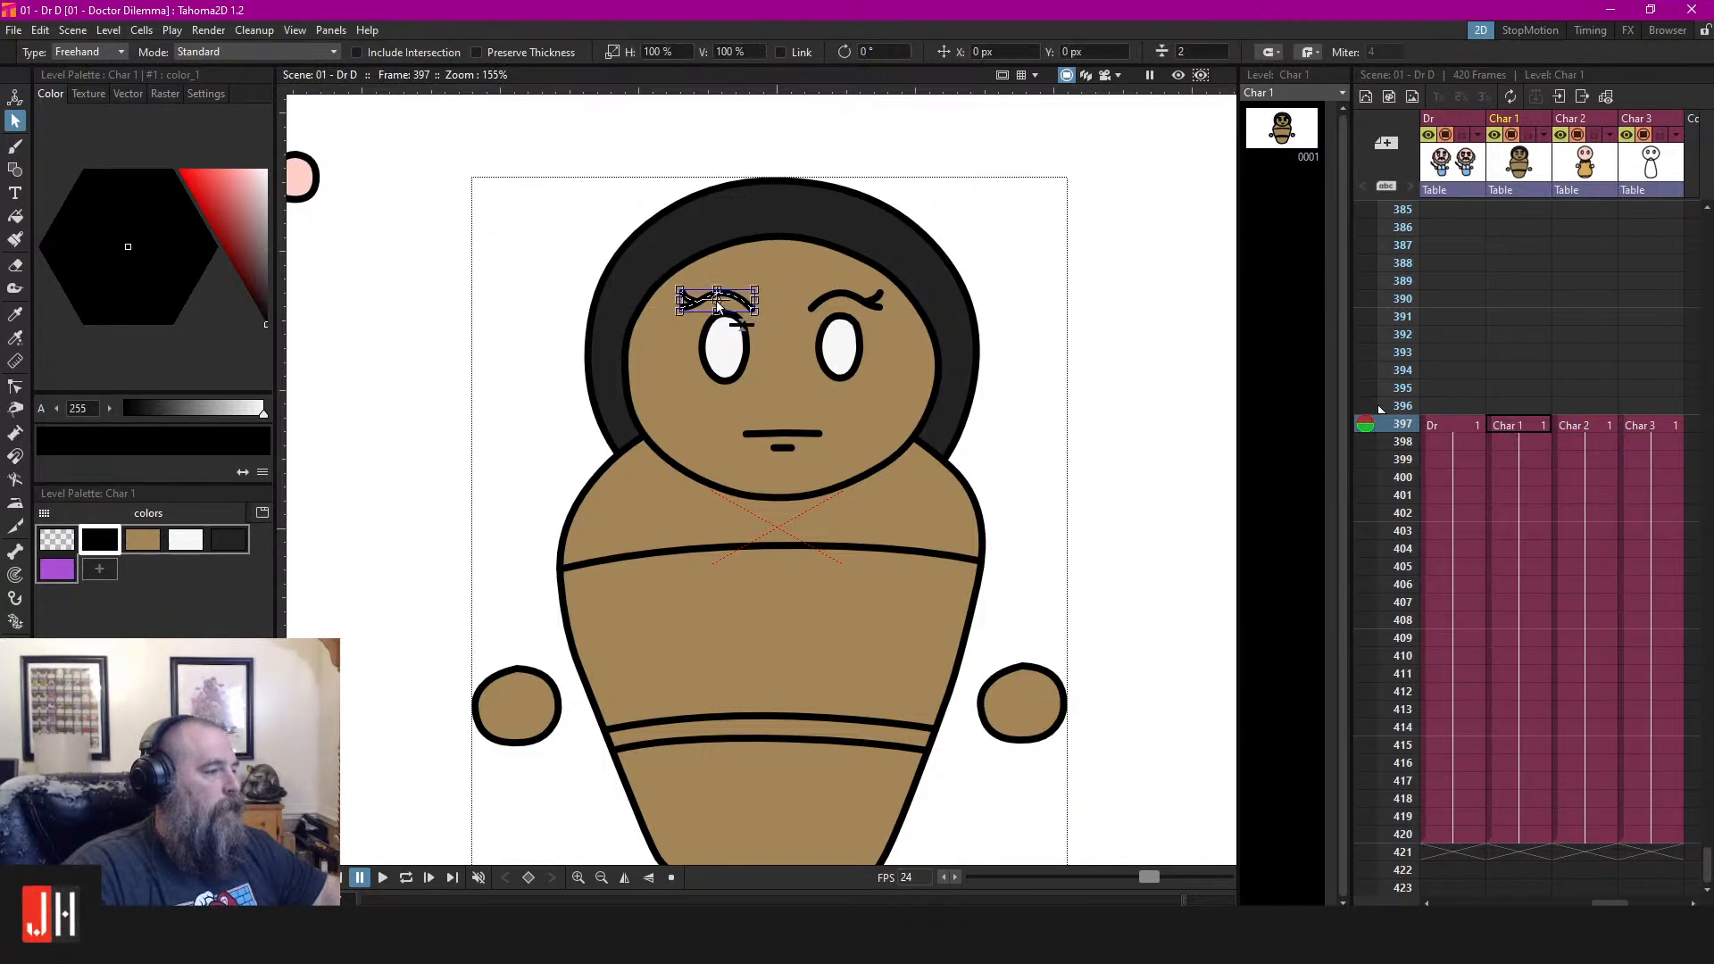
{"action": "left_click", "coordinate": [1583, 423]}
{"action": "key", "text": "ctrl+v"}
Position the pasted eyebrow just above Char 2's left-hand eye
{"action": "mouse_move", "coordinate": [783, 342]}
{"action": "left_mouse_down"}
{"action": "mouse_move", "coordinate": [1218, 348]}
{"action": "mouse_move", "coordinate": [402, 582]}
{"action": "mouse_move", "coordinate": [668, 497]}
{"action": "left_mouse_up"}
{"action": "left_click", "coordinate": [661, 527]}
{"action": "scroll", "coordinate": [674, 482], "scroll_direction": "up", "scroll_amount": 5}
{"action": "left_click", "coordinate": [711, 422]}
{"action": "scroll", "coordinate": [716, 442], "scroll_direction": "up", "scroll_amount": 4}
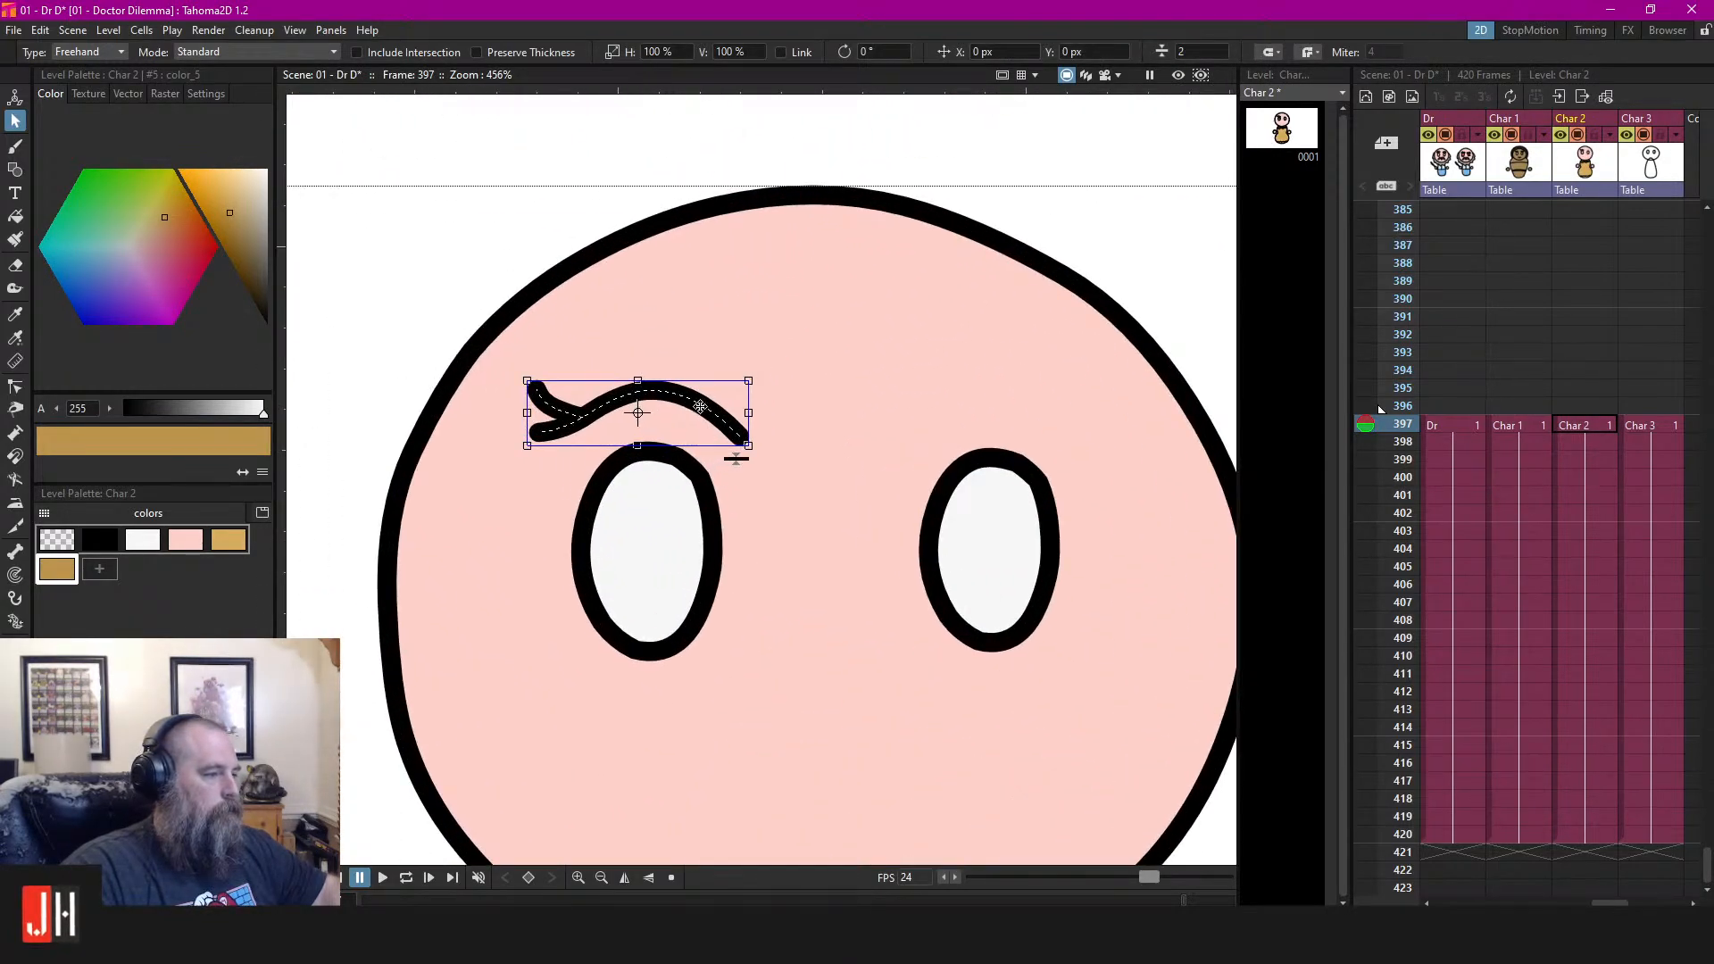
Paste a second copy of the eyebrow into the Char 2 drawing and mirror it with -100% horizontal scale
{"action": "key", "text": "ctrl+v"}
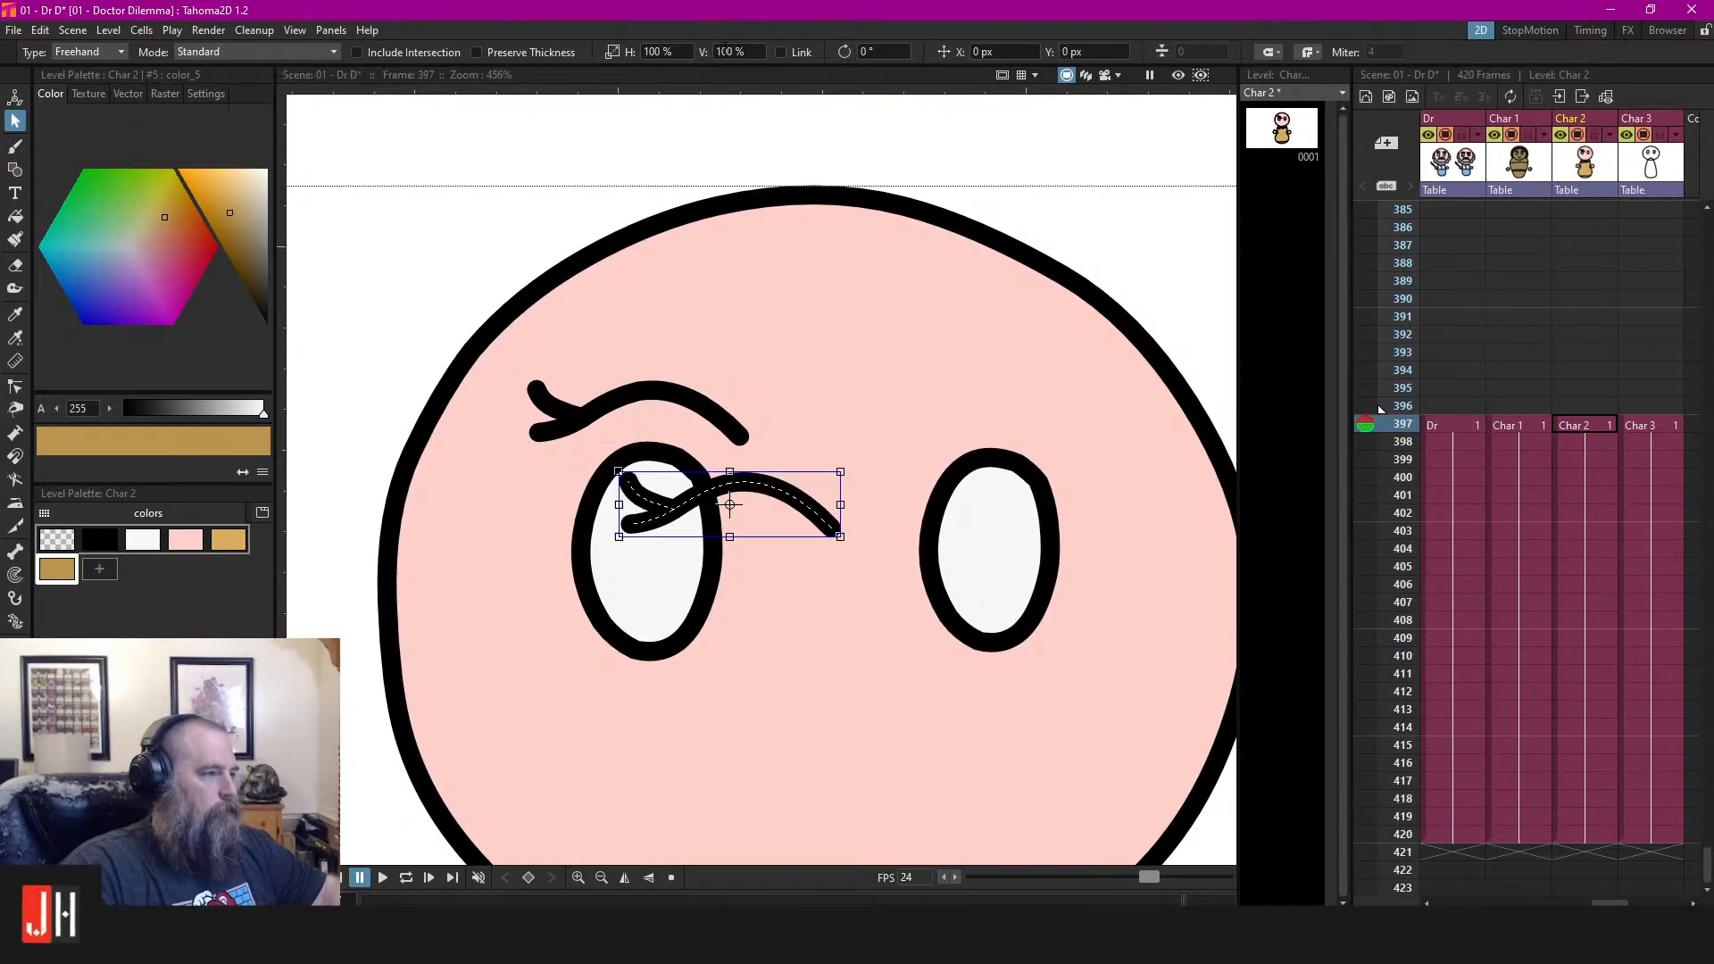
{"action": "left_click", "coordinate": [679, 52]}
{"action": "type", "text": "-100"}
{"action": "key", "text": "Return"}
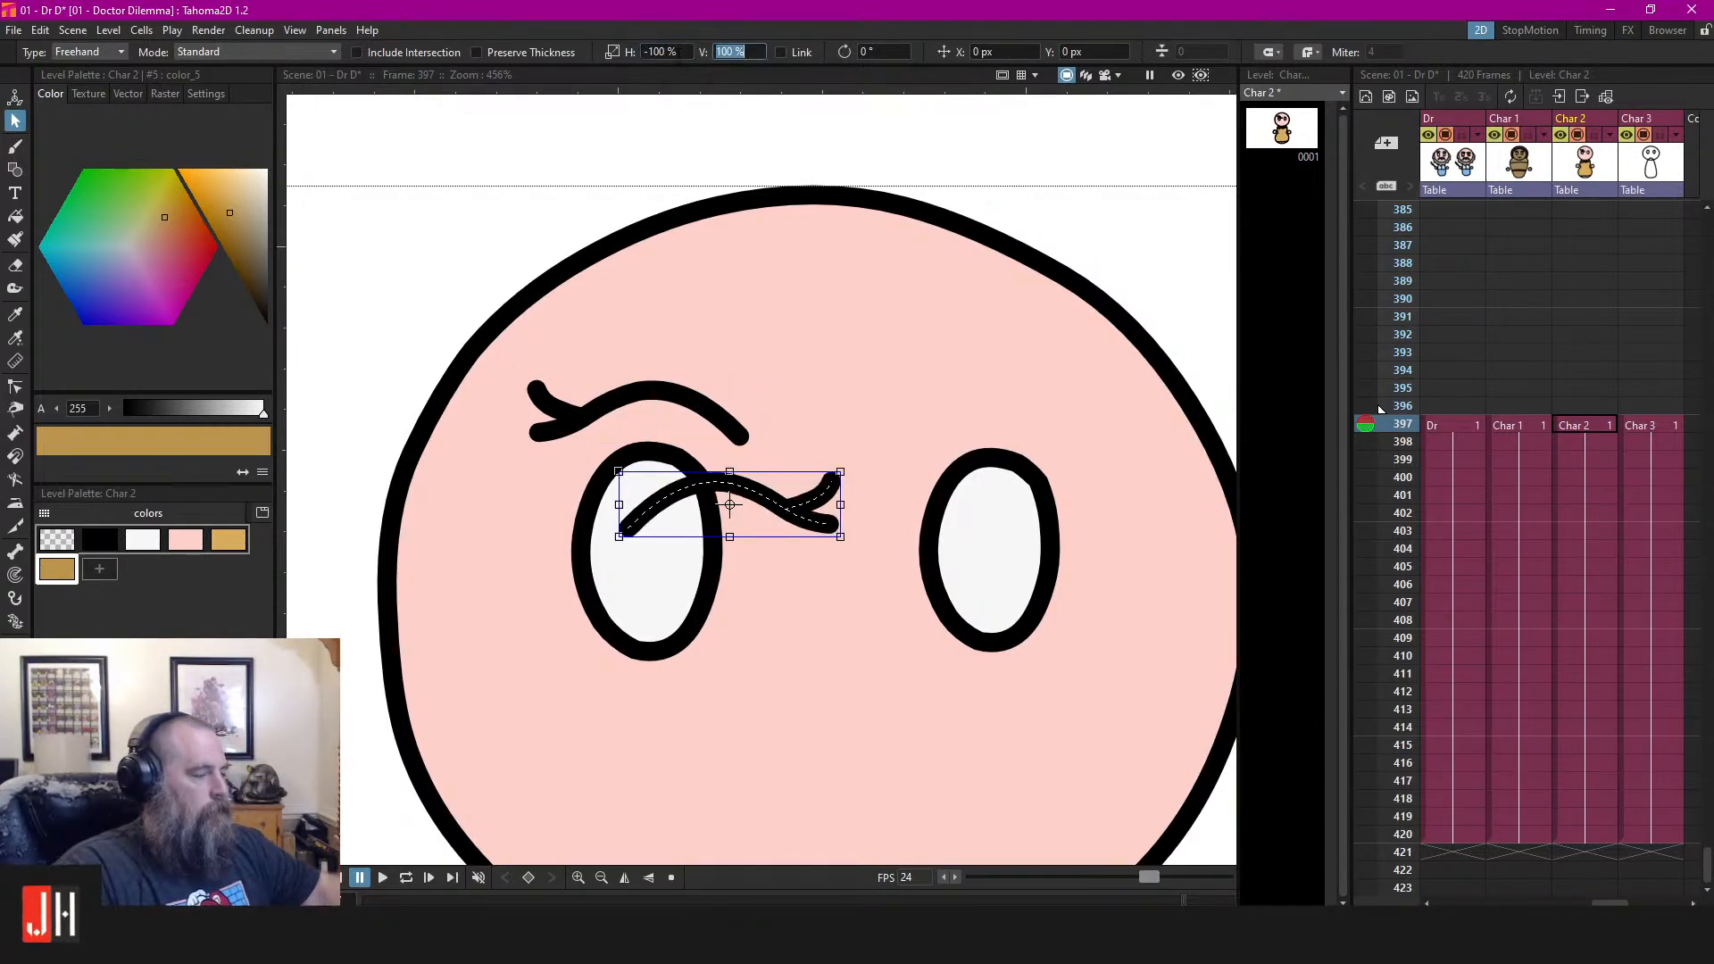
Place the mirrored eyebrow above Char 2's right-hand eye and save the scene
{"action": "left_click_drag", "start_coordinate": [774, 500], "coordinate": [1042, 410]}
{"action": "left_click", "coordinate": [1146, 277]}
{"action": "scroll", "coordinate": [948, 390], "scroll_direction": "down", "scroll_amount": 6}
{"action": "scroll", "coordinate": [962, 415], "scroll_direction": "down", "scroll_amount": 5}
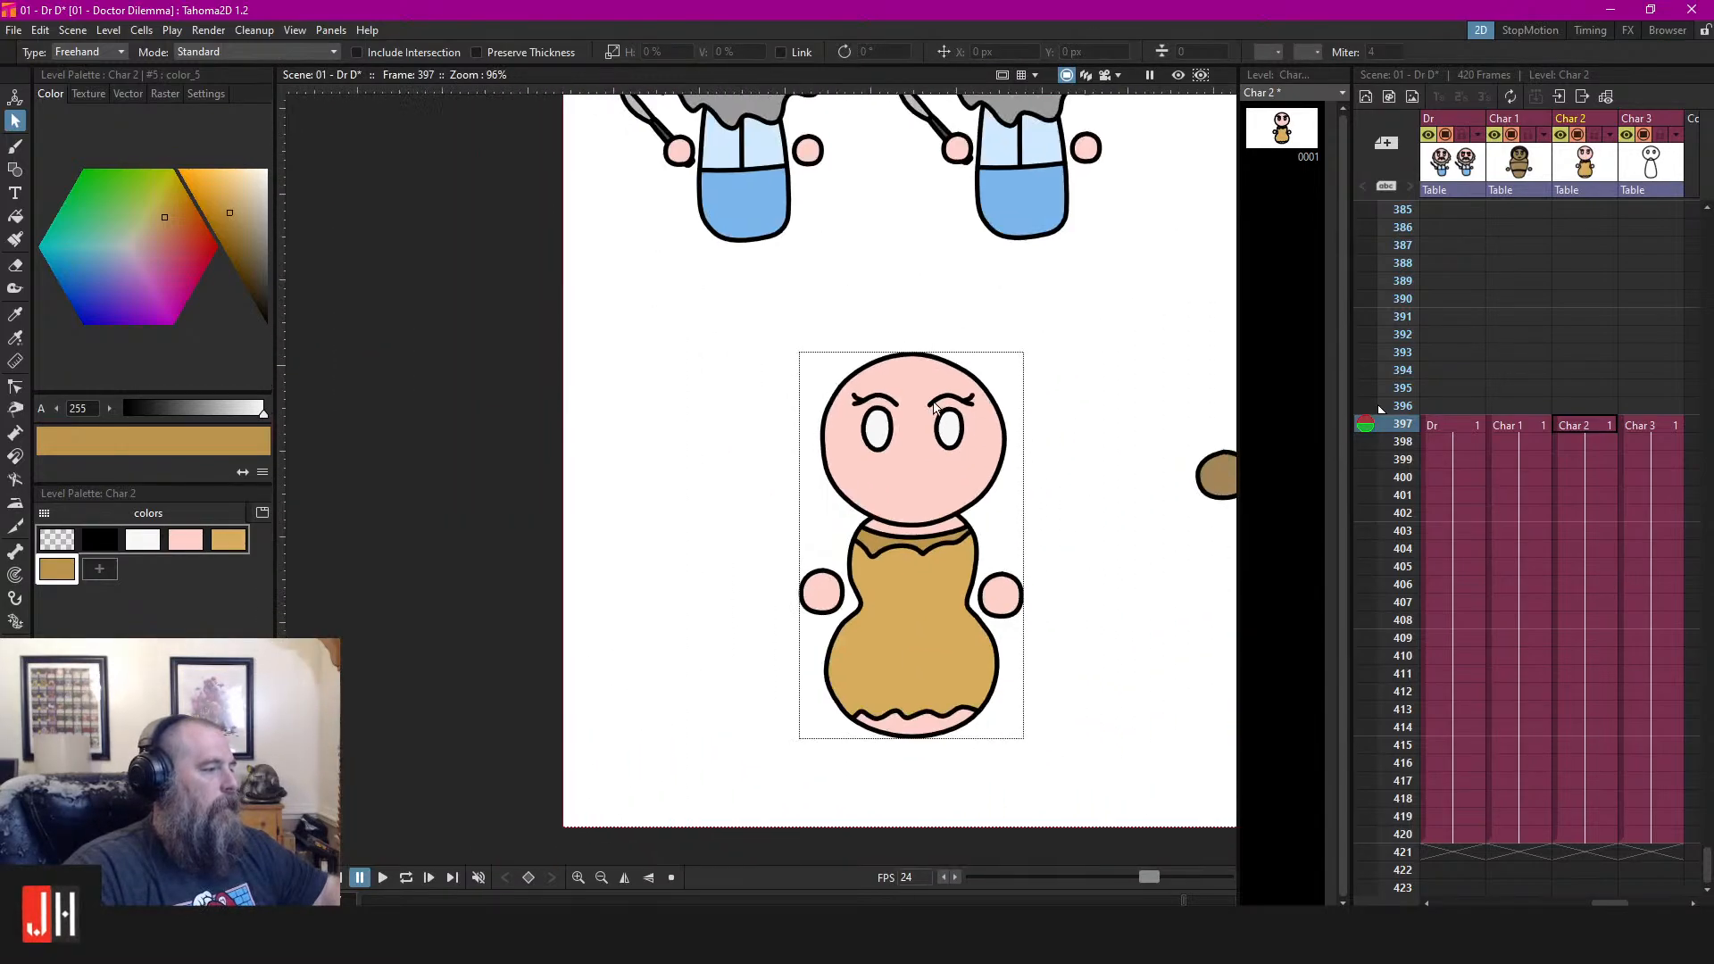
{"action": "key", "text": "ctrl+s"}
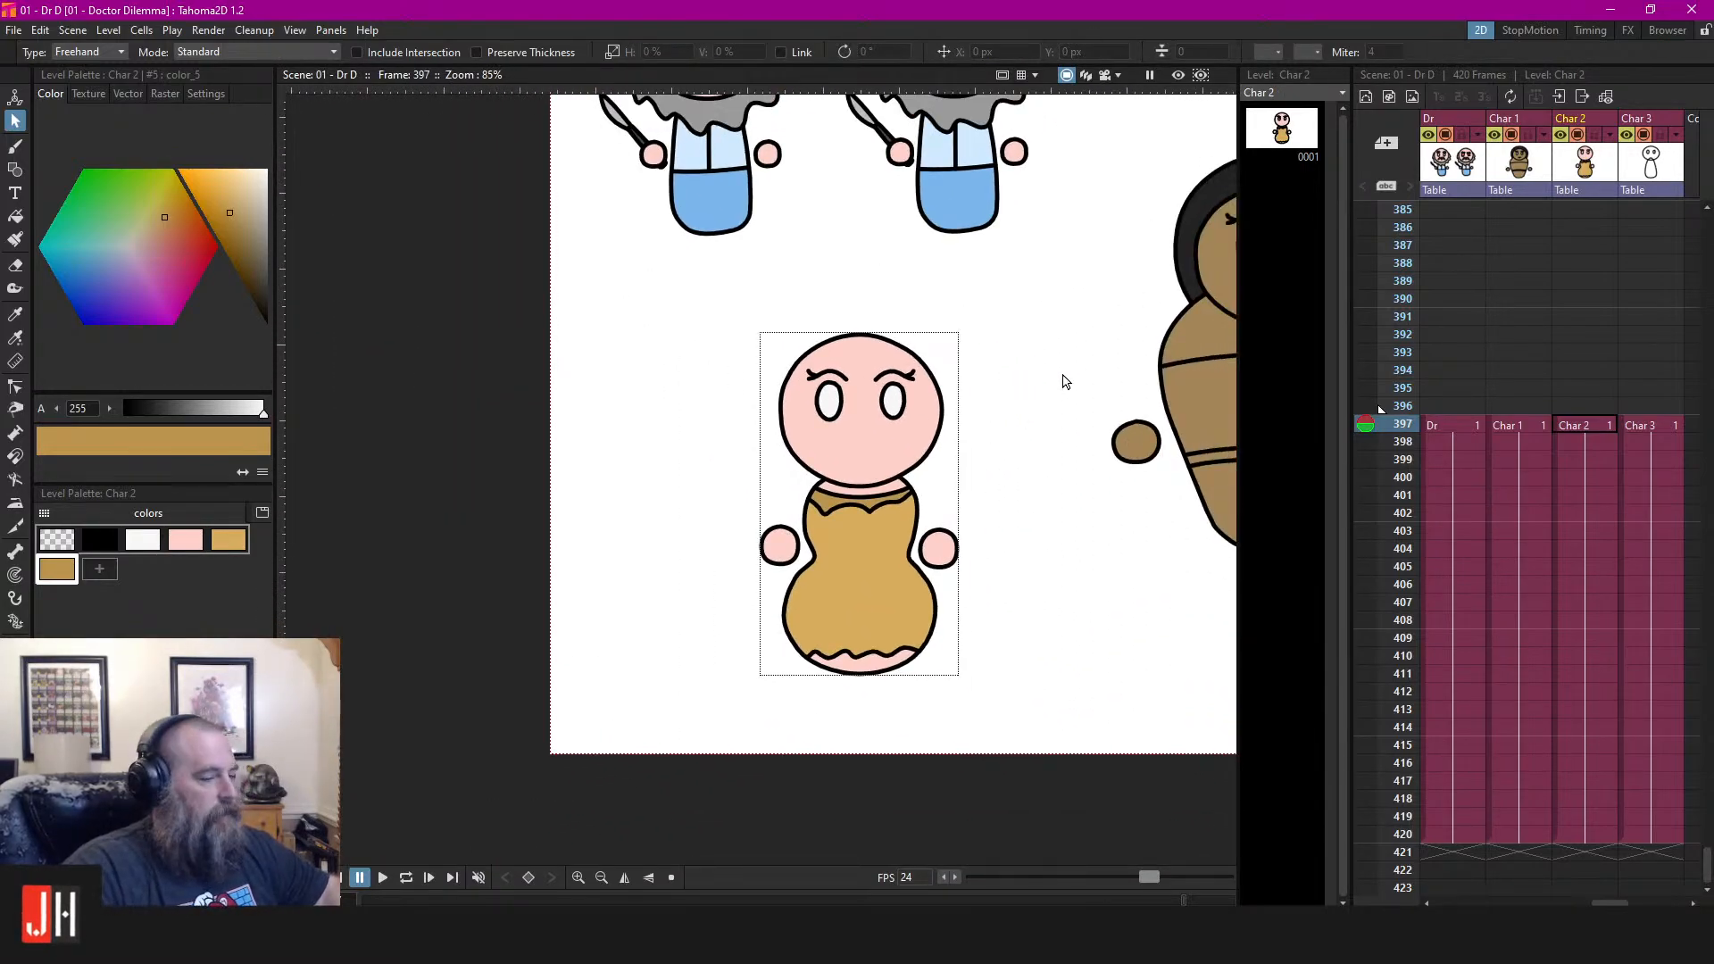
Examine the finished characters alongside the plain Char 3 outline
{"action": "left_click_drag", "start_coordinate": [1063, 379], "coordinate": [865, 394]}
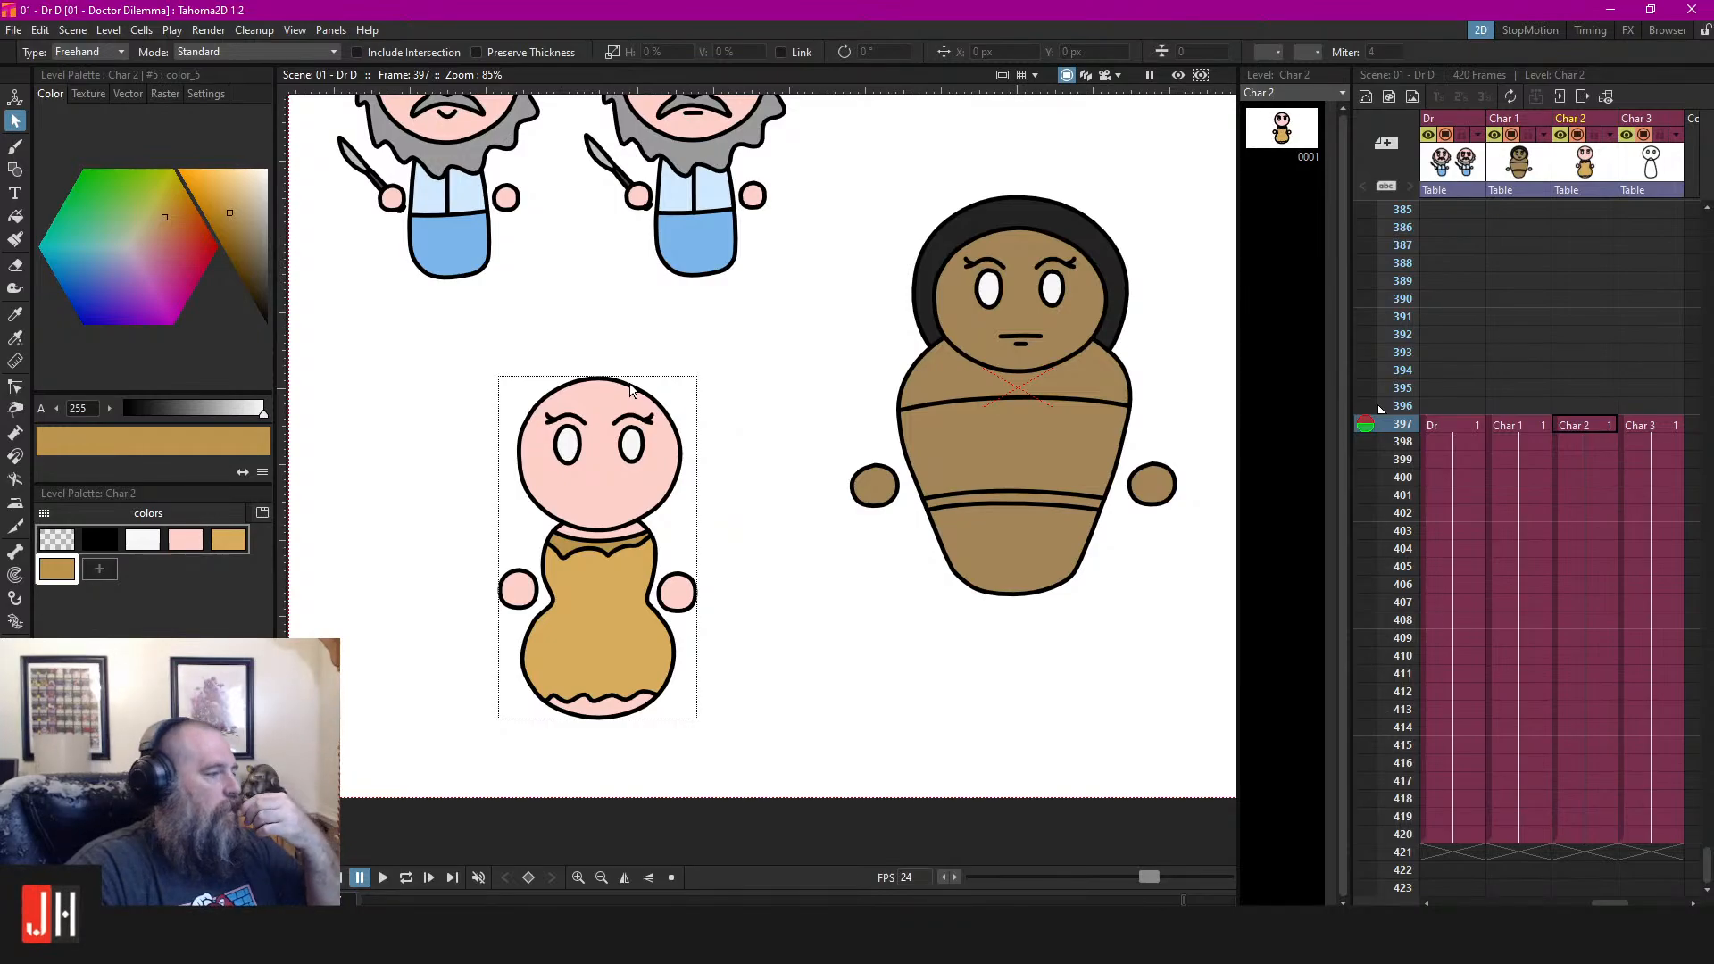
{"action": "scroll", "coordinate": [738, 402], "scroll_direction": "down", "scroll_amount": 4}
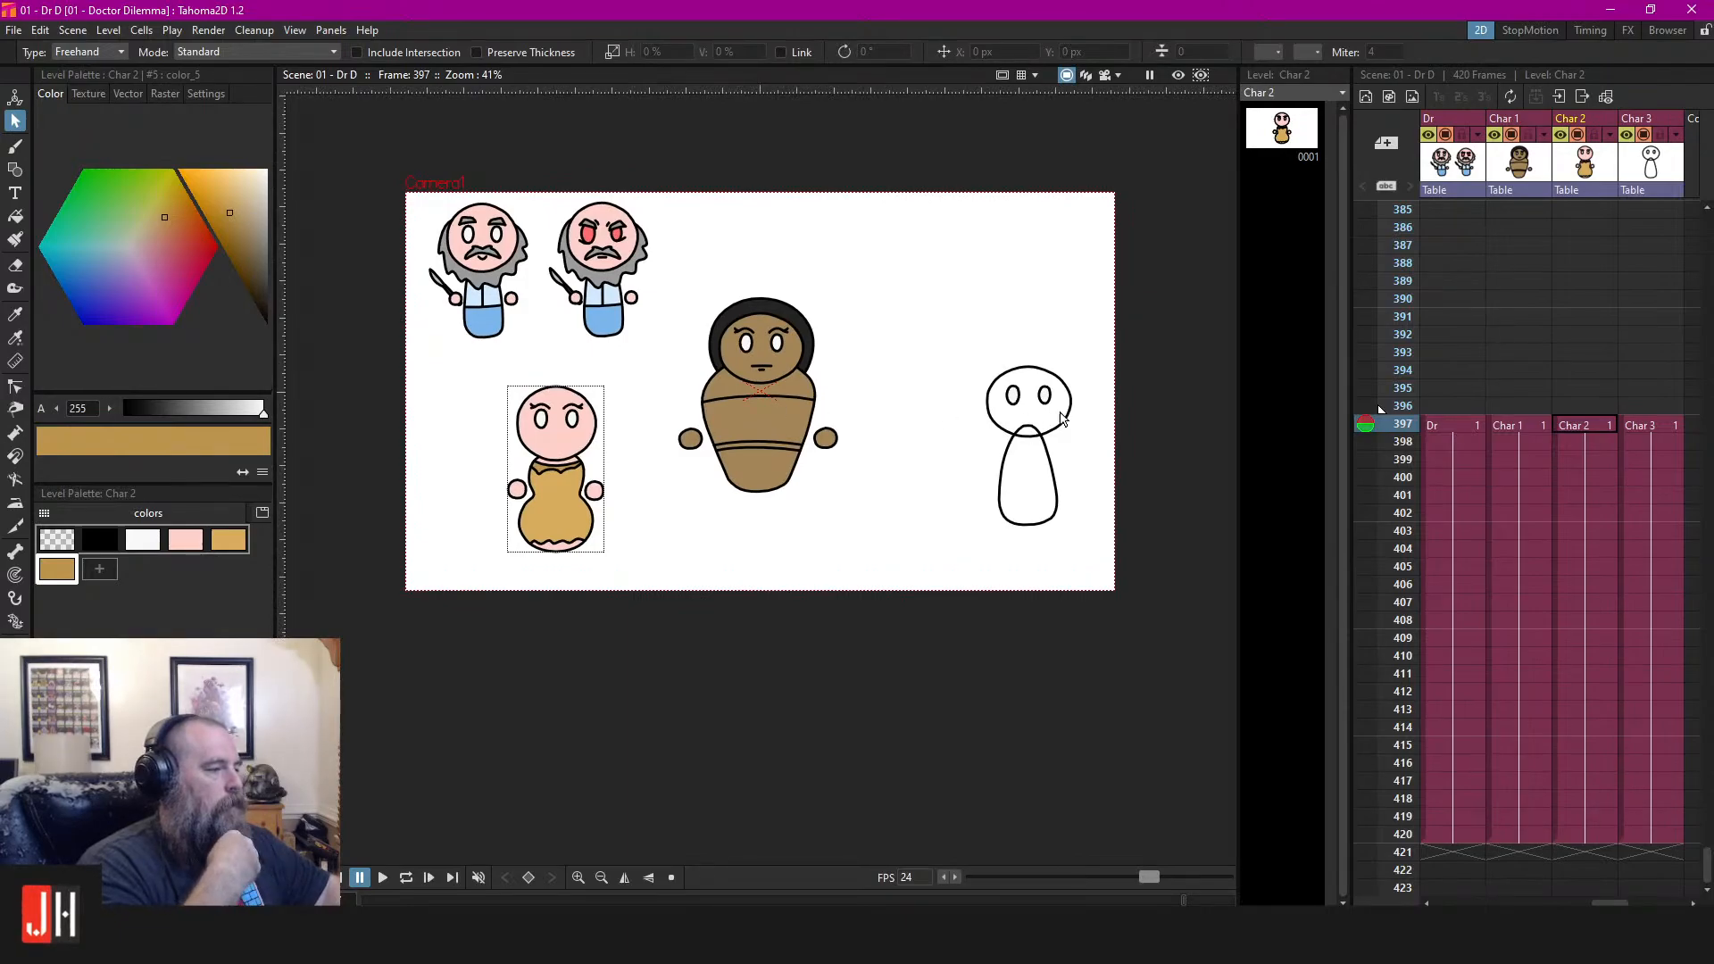
{"action": "scroll", "coordinate": [1062, 417], "scroll_direction": "up", "scroll_amount": 6}
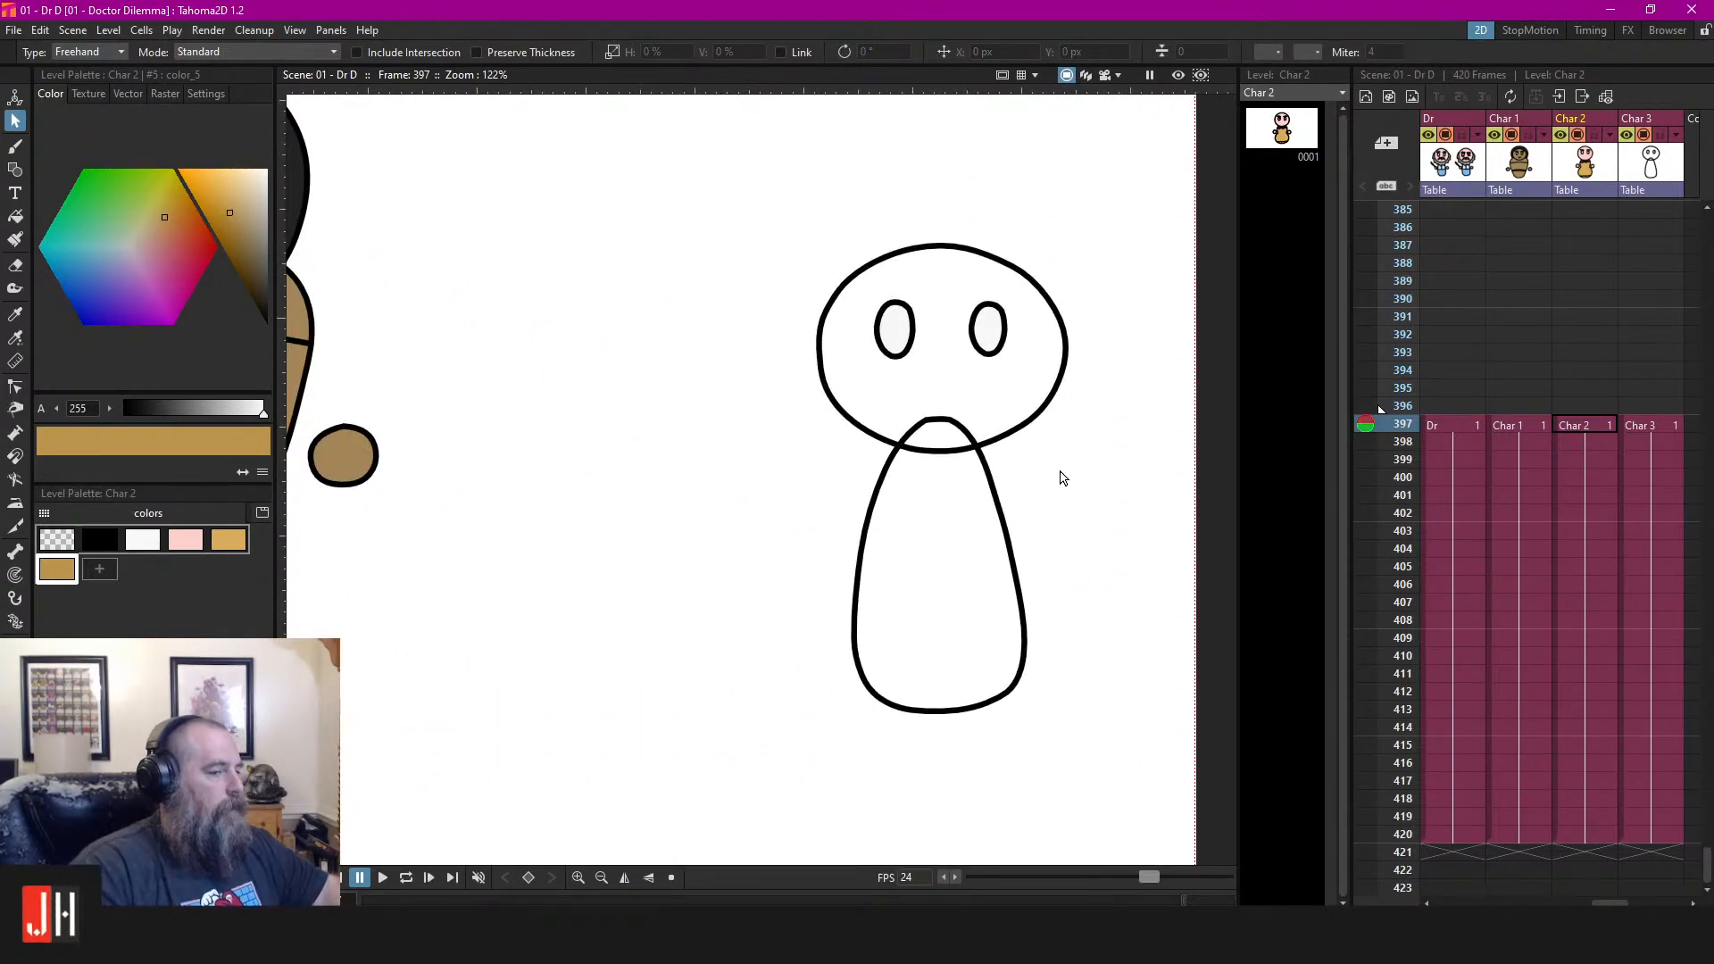
{"action": "scroll", "coordinate": [1060, 472], "scroll_direction": "down", "scroll_amount": 5}
{"action": "left_click_drag", "start_coordinate": [815, 463], "coordinate": [636, 382]}
{"action": "scroll", "coordinate": [854, 425], "scroll_direction": "up", "scroll_amount": 4}
{"action": "scroll", "coordinate": [855, 431], "scroll_direction": "up", "scroll_amount": 3}
{"action": "scroll", "coordinate": [914, 432], "scroll_direction": "down", "scroll_amount": 2}
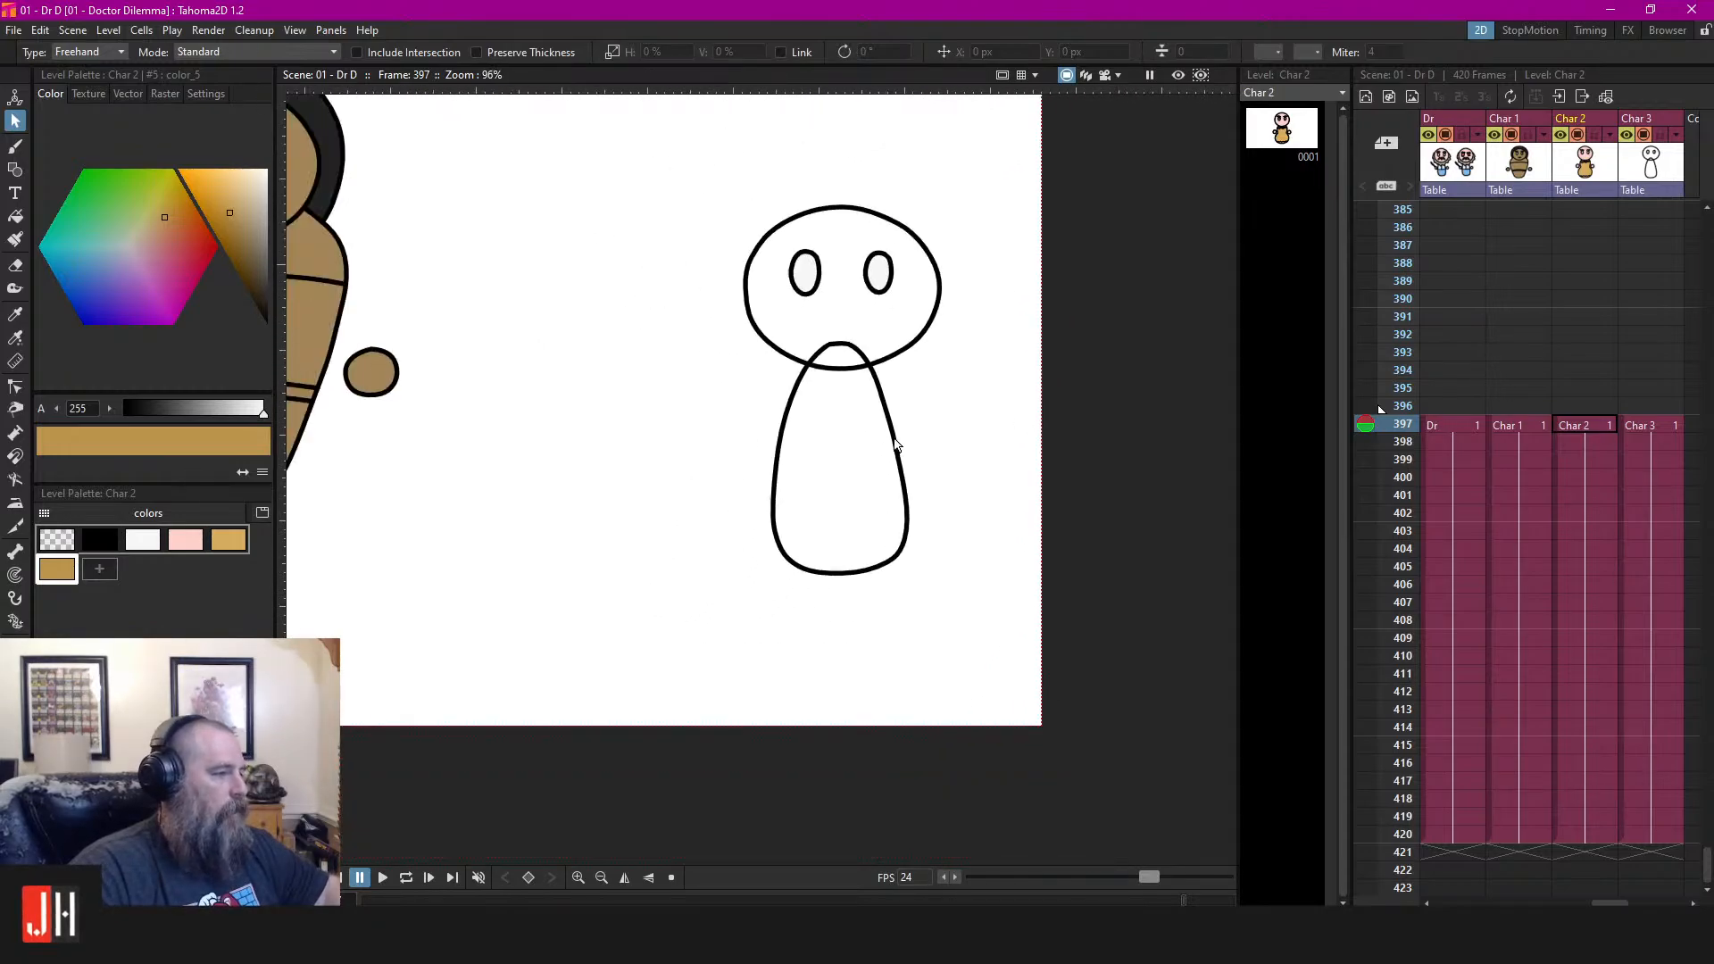
{"action": "scroll", "coordinate": [892, 448], "scroll_direction": "up", "scroll_amount": 2}
Switch to the Char 3 drawing at frame 397 with the Brush tool and black colour
{"action": "left_click", "coordinate": [101, 540]}
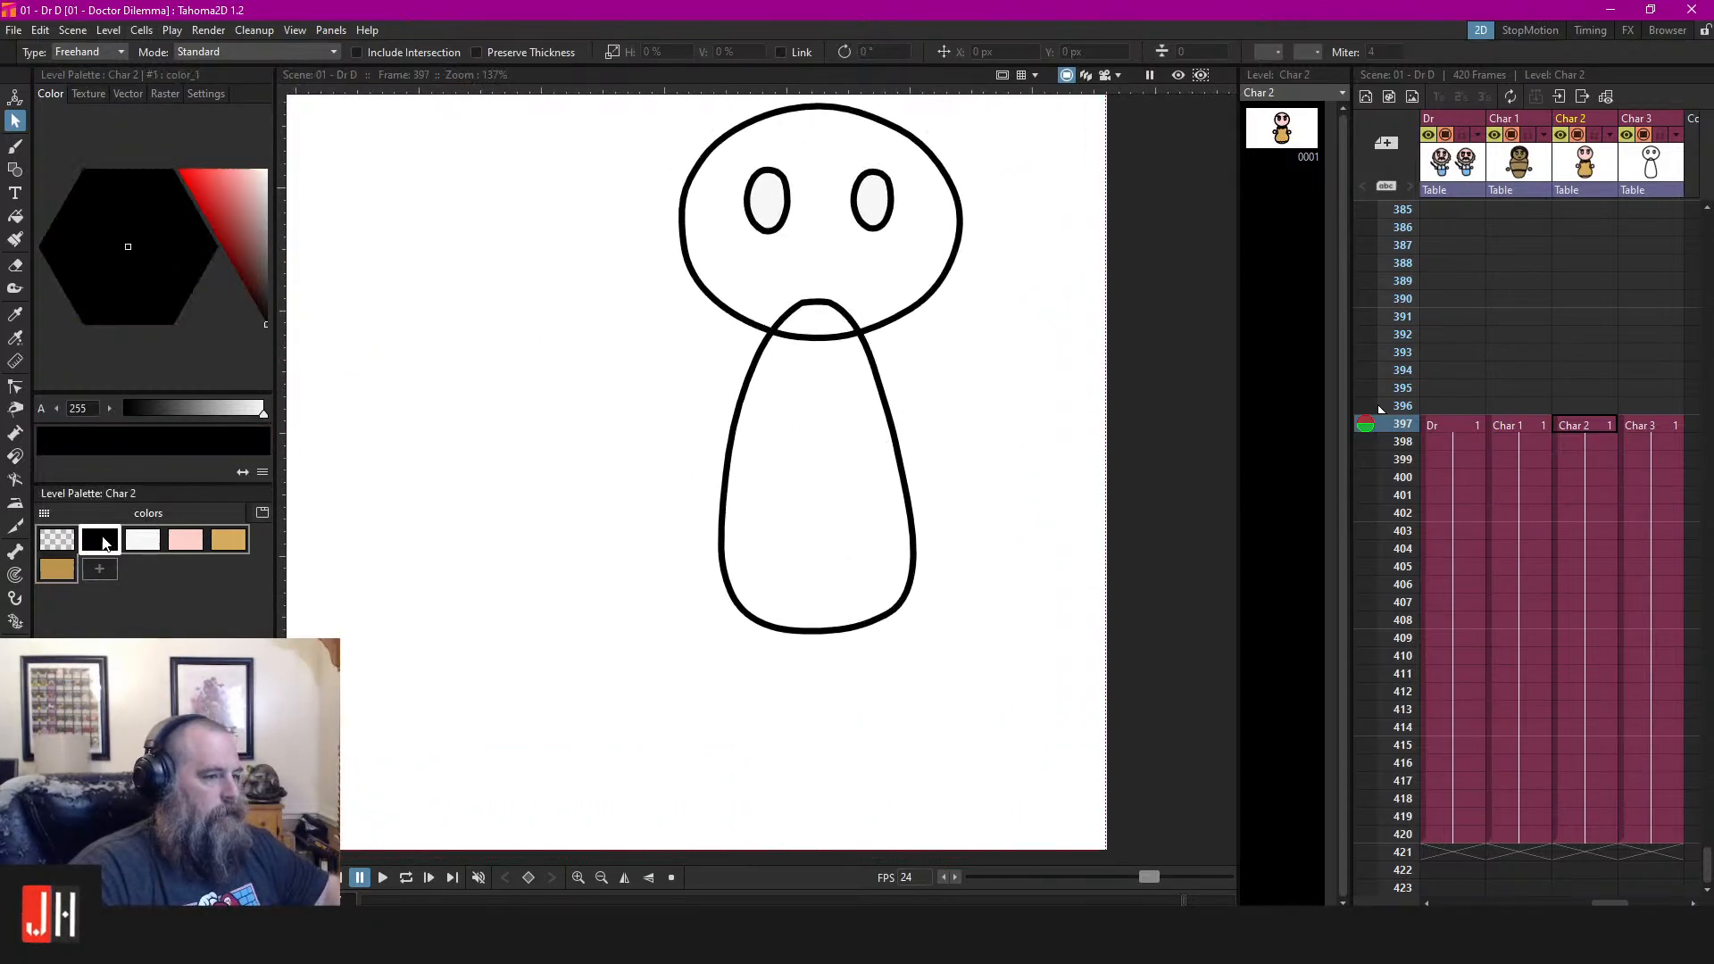
{"action": "left_click", "coordinate": [1654, 429]}
{"action": "scroll", "coordinate": [761, 572], "scroll_direction": "up", "scroll_amount": 1}
{"action": "key", "text": "b"}
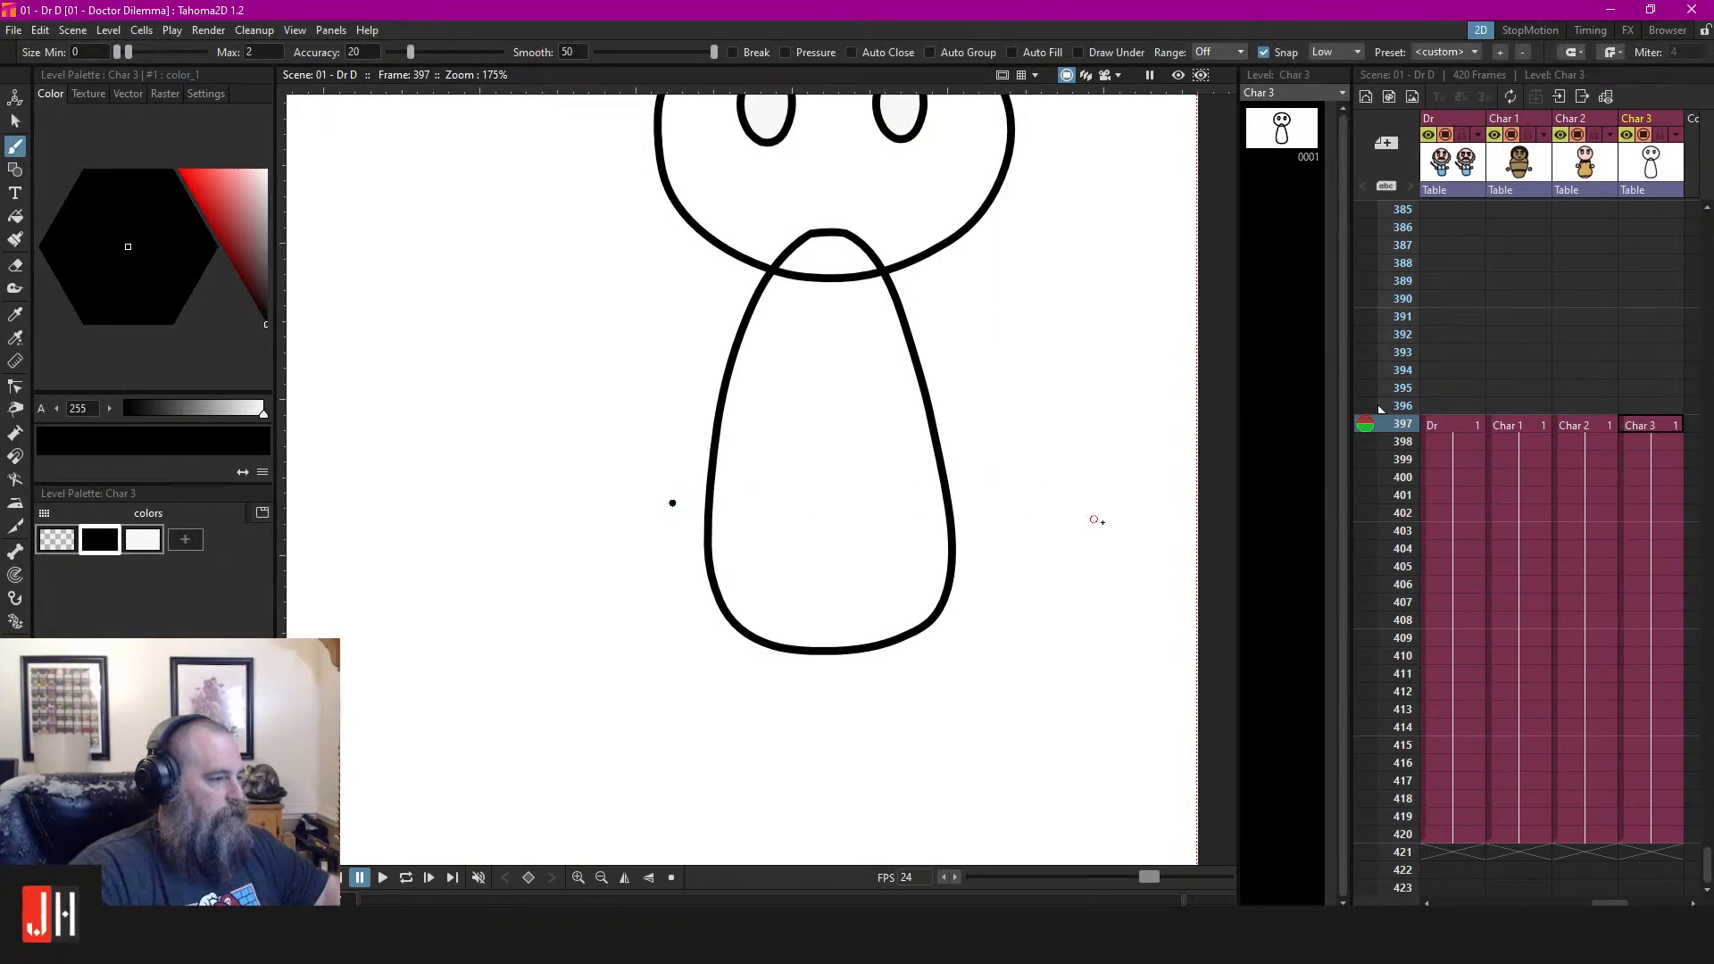
{"action": "left_click_drag", "start_coordinate": [1094, 519], "coordinate": [1100, 523]}
{"action": "key", "text": "ctrl+z"}
{"action": "mouse_move", "coordinate": [636, 512]}
{"action": "left_mouse_down"}
{"action": "mouse_move", "coordinate": [905, 486]}
{"action": "mouse_move", "coordinate": [1025, 504]}
{"action": "left_mouse_up"}
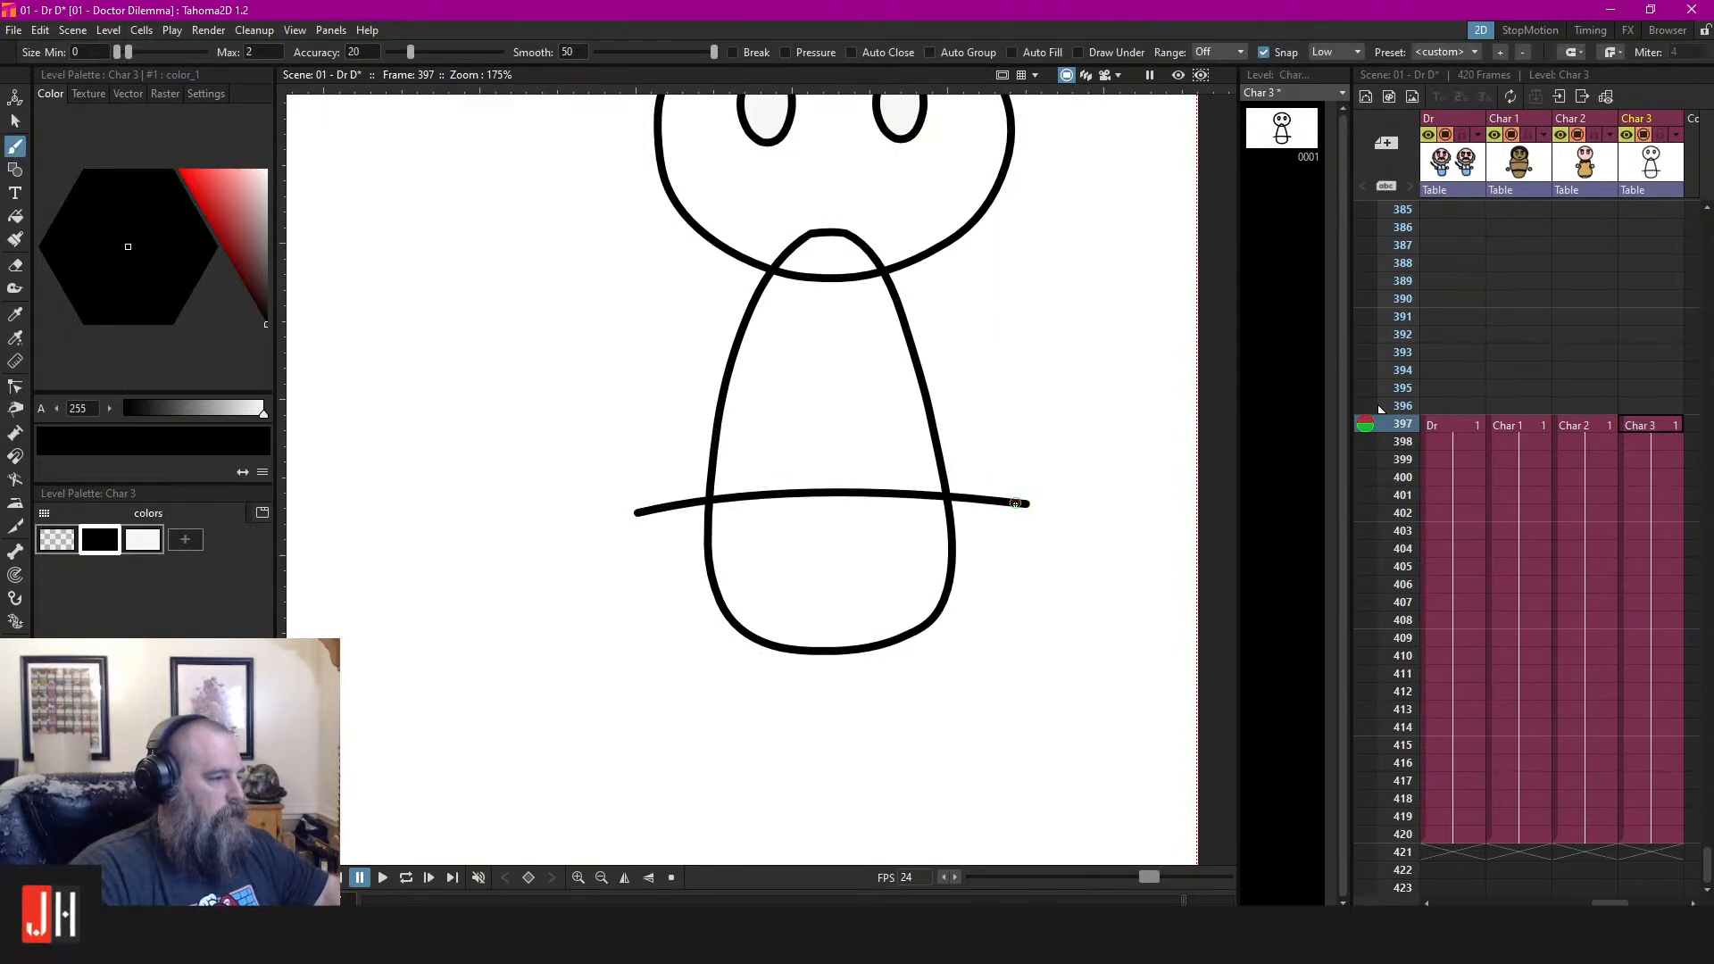
{"action": "key", "text": "ctrl+z"}
{"action": "mouse_move", "coordinate": [647, 512]}
{"action": "left_mouse_down"}
{"action": "mouse_move", "coordinate": [822, 507]}
{"action": "mouse_move", "coordinate": [1026, 541]}
{"action": "left_mouse_up"}
{"action": "key", "text": "ctrl+z"}
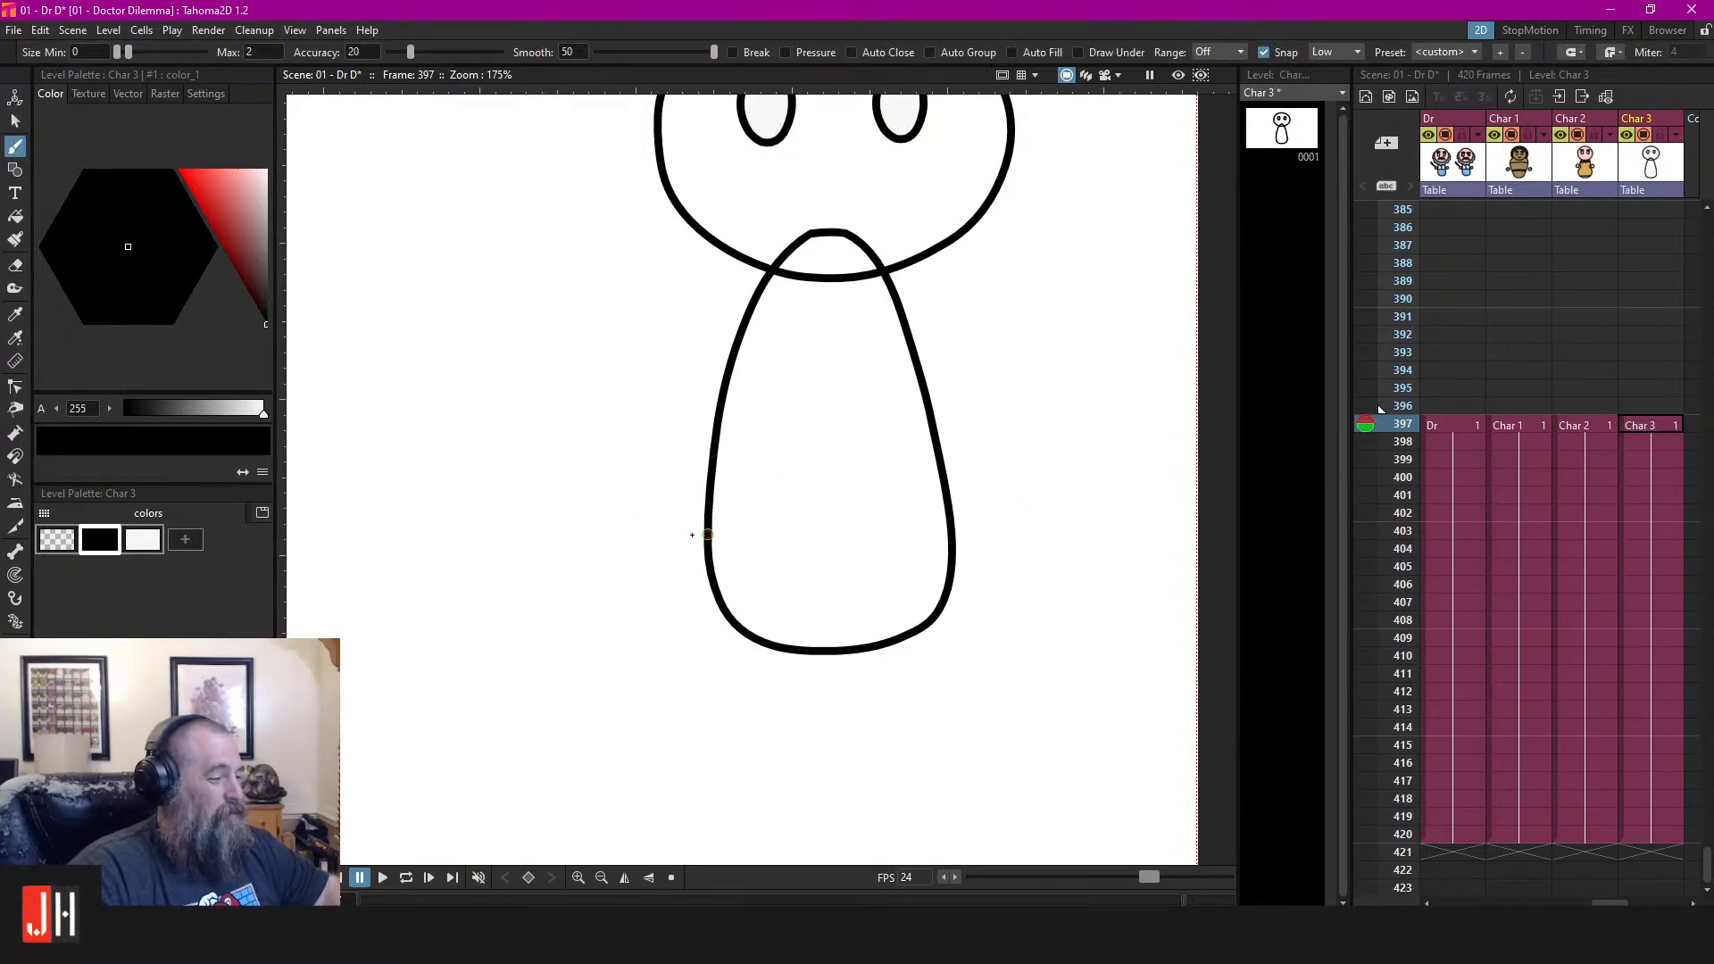
{"action": "left_click_drag", "start_coordinate": [677, 530], "coordinate": [1039, 519]}
{"action": "key", "text": "ctrl+z"}
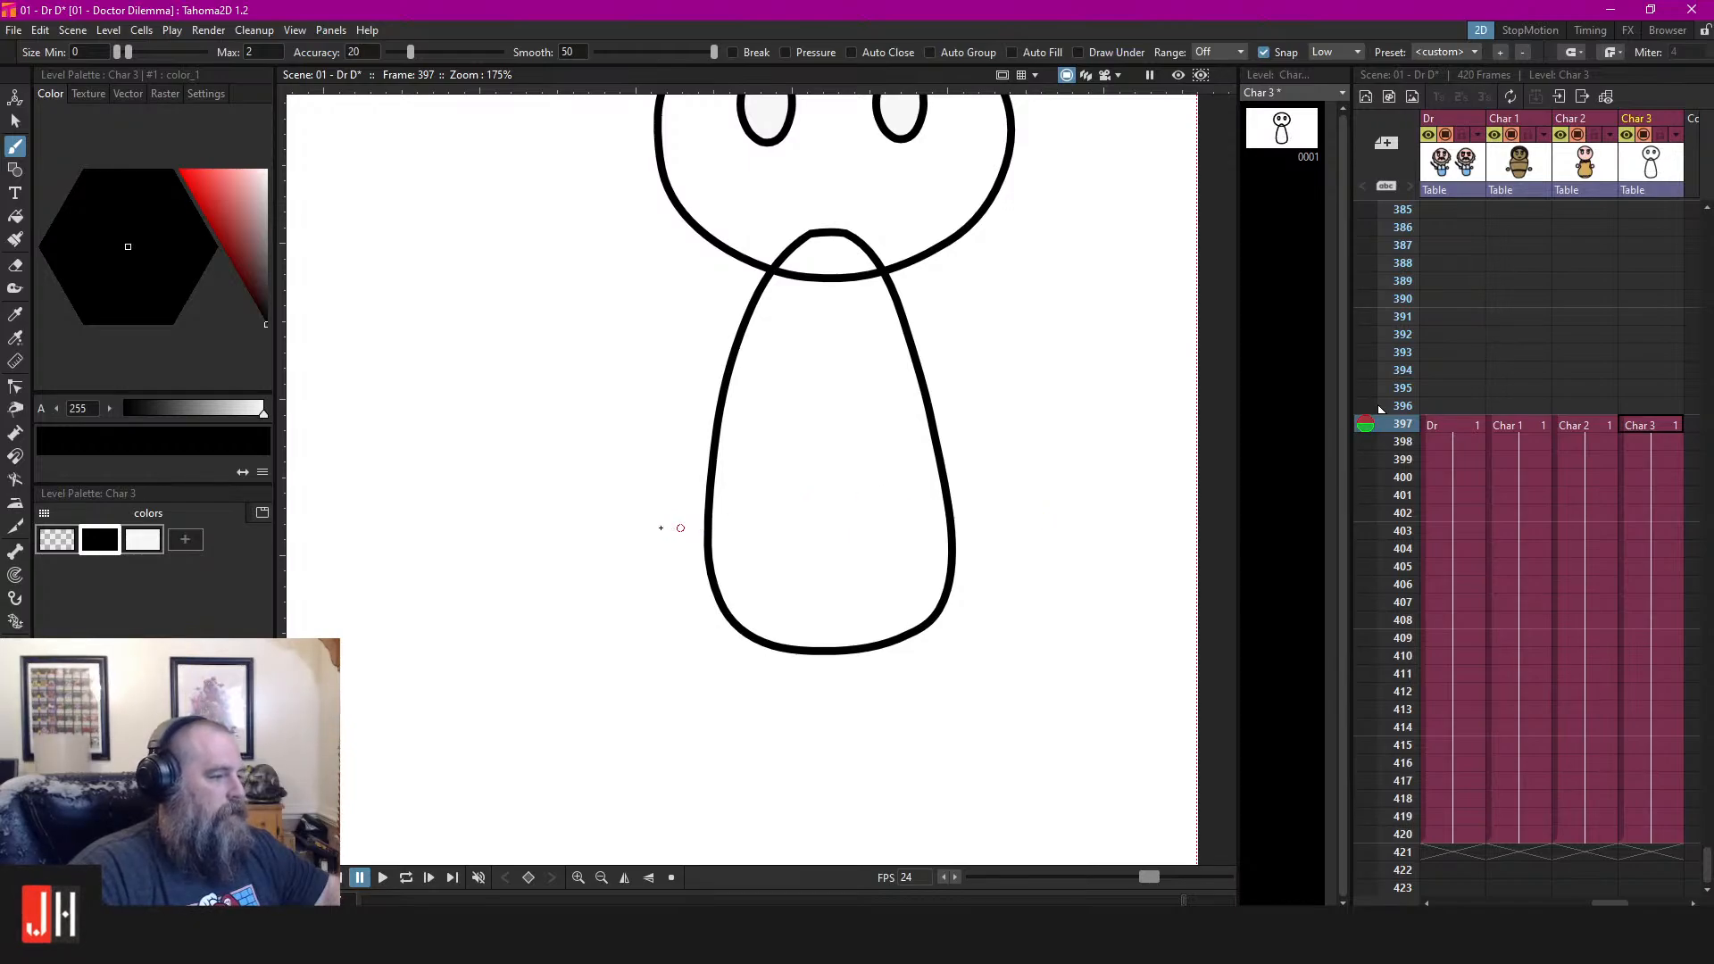
{"action": "left_click_drag", "start_coordinate": [655, 528], "coordinate": [1110, 544]}
{"action": "key", "text": "ctrl+z"}
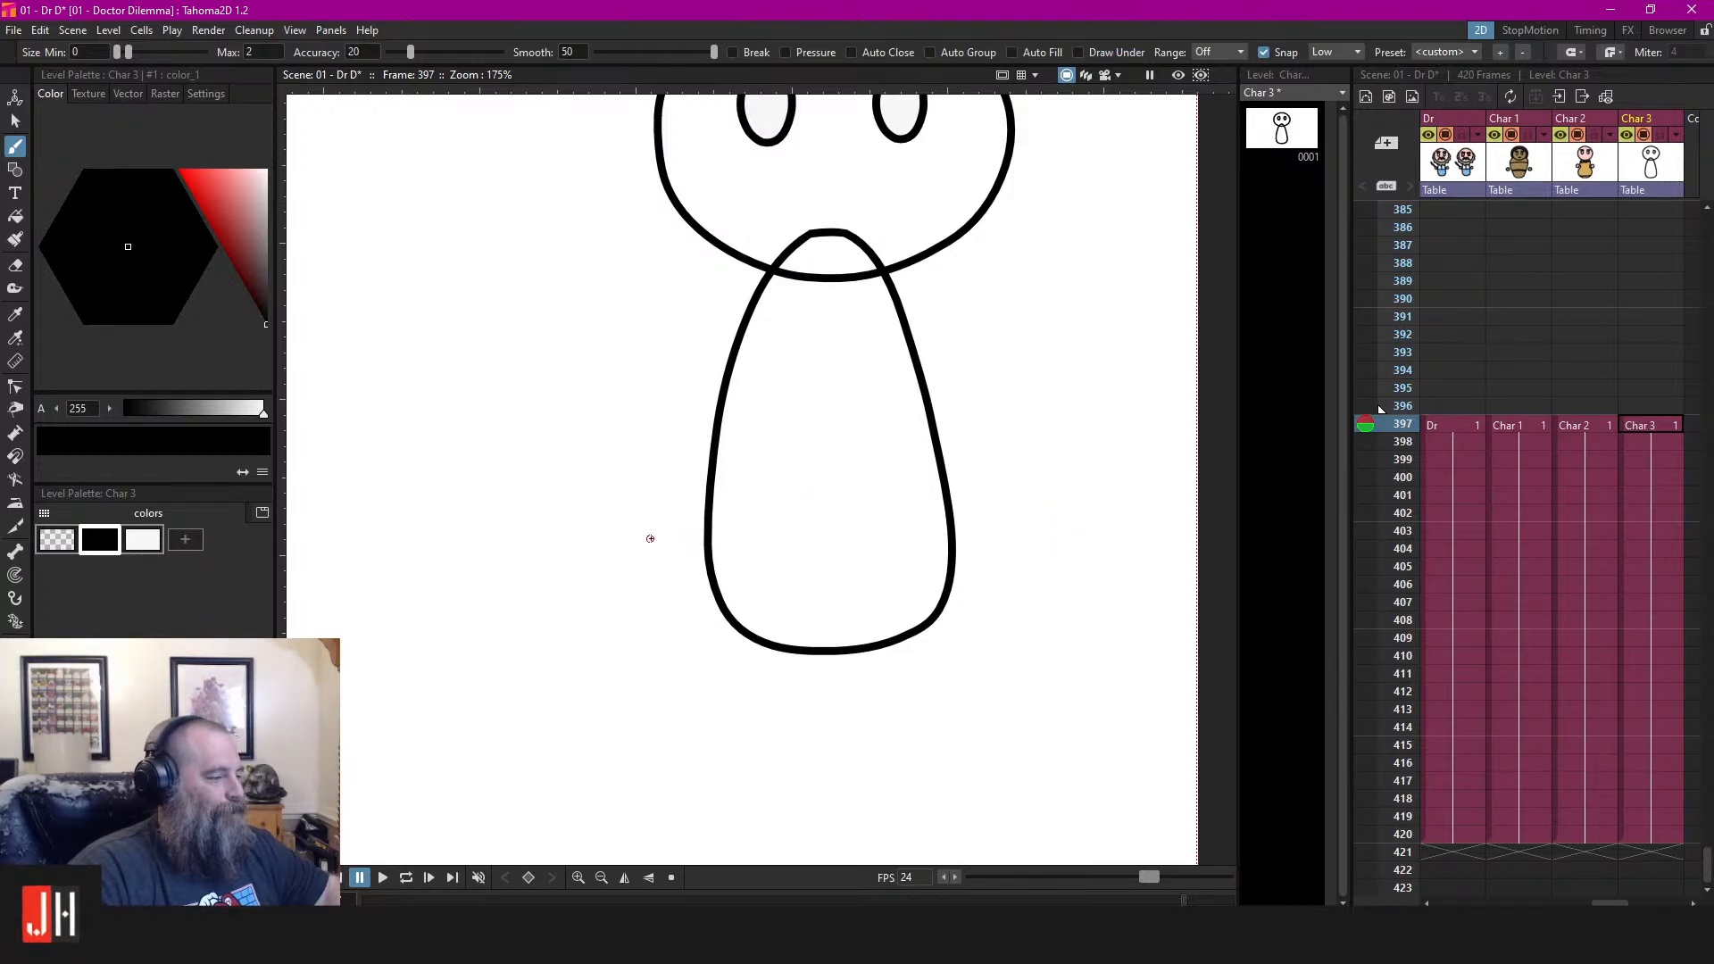
Draw a slightly curved waistline across Char 3's lower body and erase the segments extending past the body outline
{"action": "mouse_move", "coordinate": [657, 534]}
{"action": "left_mouse_down"}
{"action": "mouse_move", "coordinate": [963, 517]}
{"action": "mouse_move", "coordinate": [1034, 539]}
{"action": "left_mouse_up"}
{"action": "key", "text": "a"}
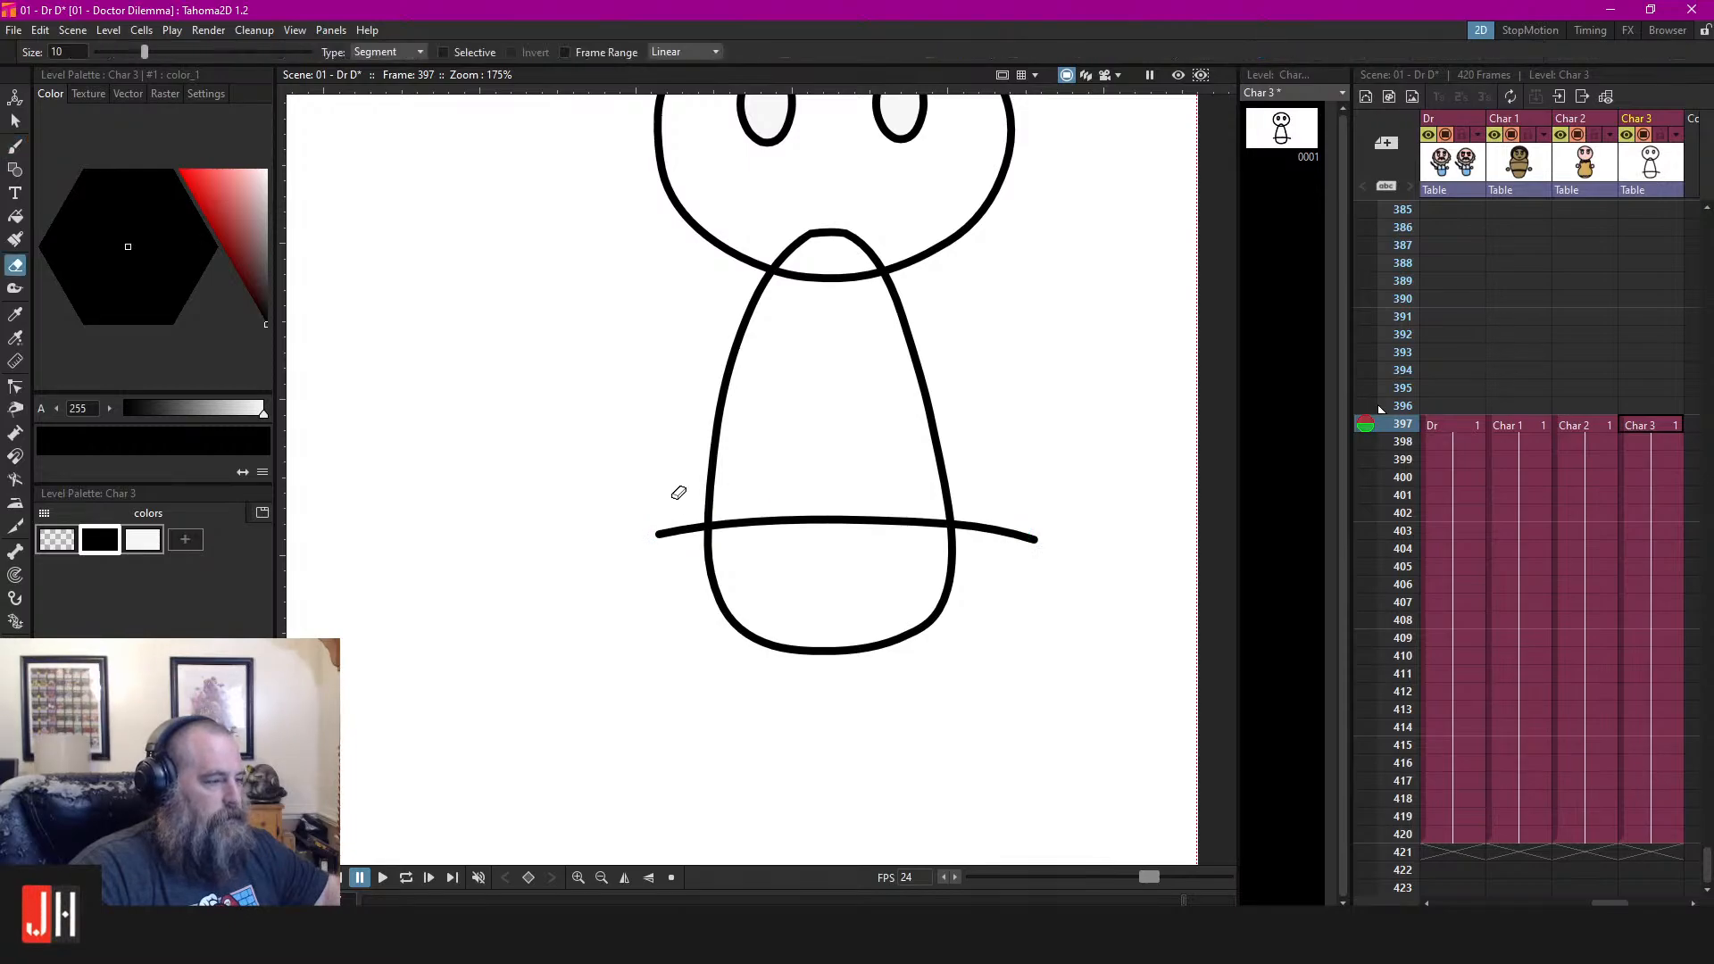
{"action": "left_click", "coordinate": [683, 532]}
{"action": "left_click", "coordinate": [1002, 536]}
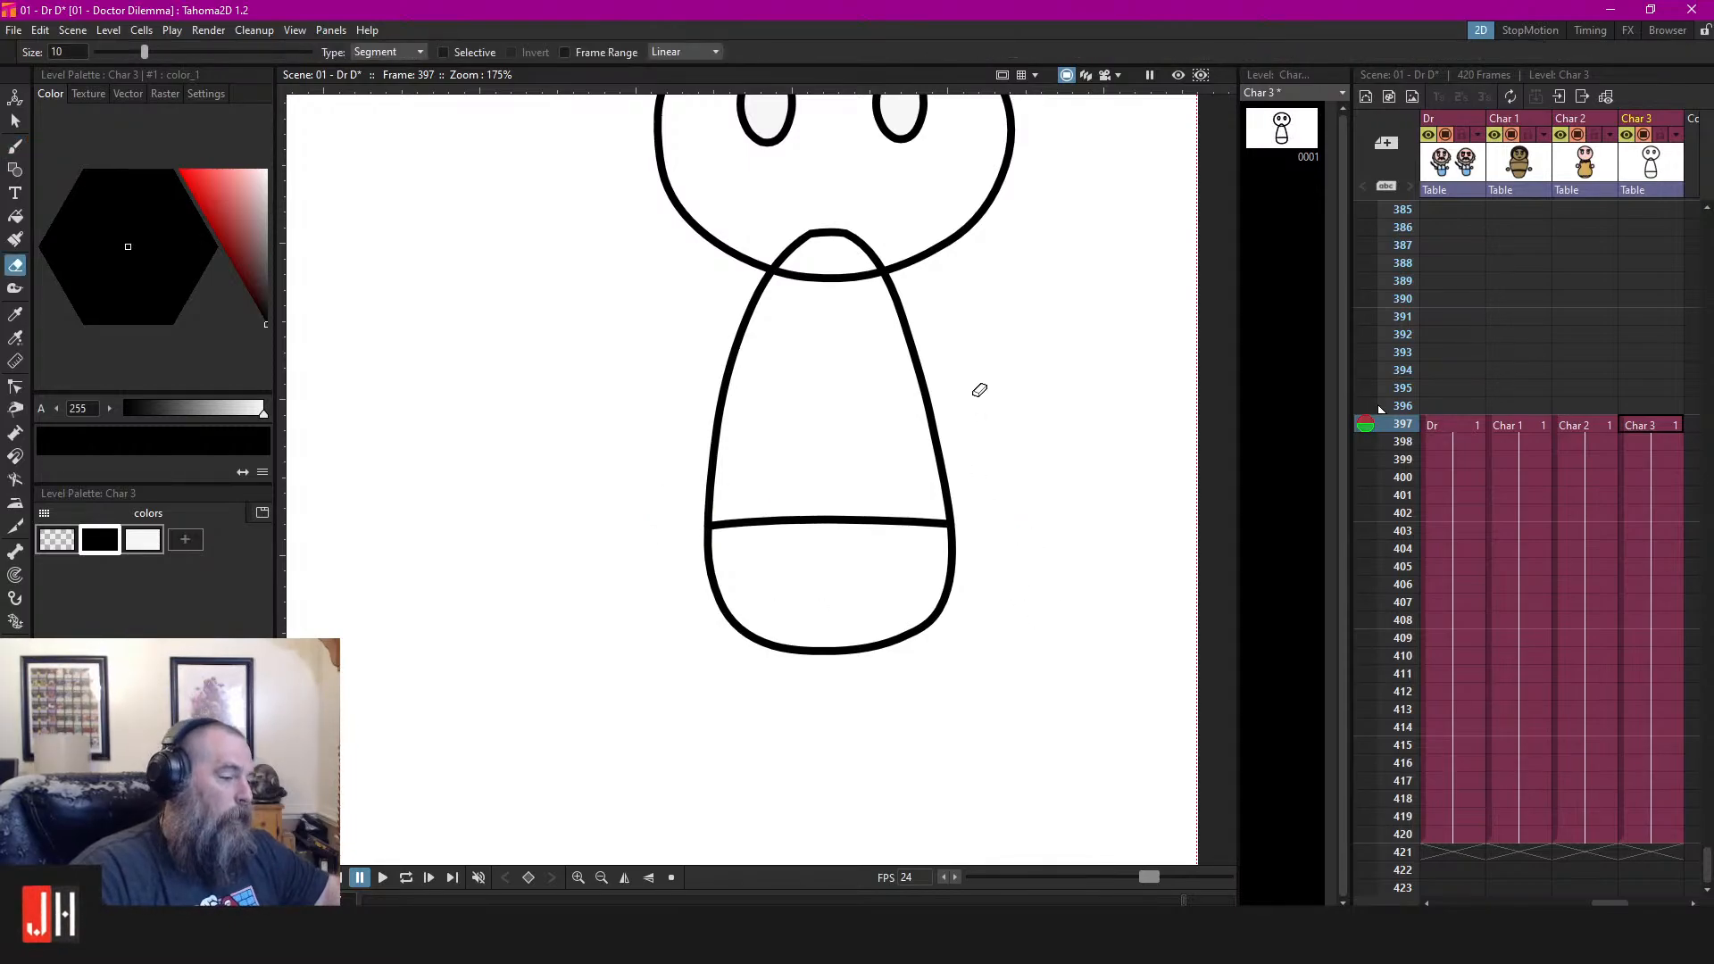
Select Char 3's waistline together with the body outline and group them
{"action": "left_click_drag", "start_coordinate": [962, 384], "coordinate": [977, 473]}
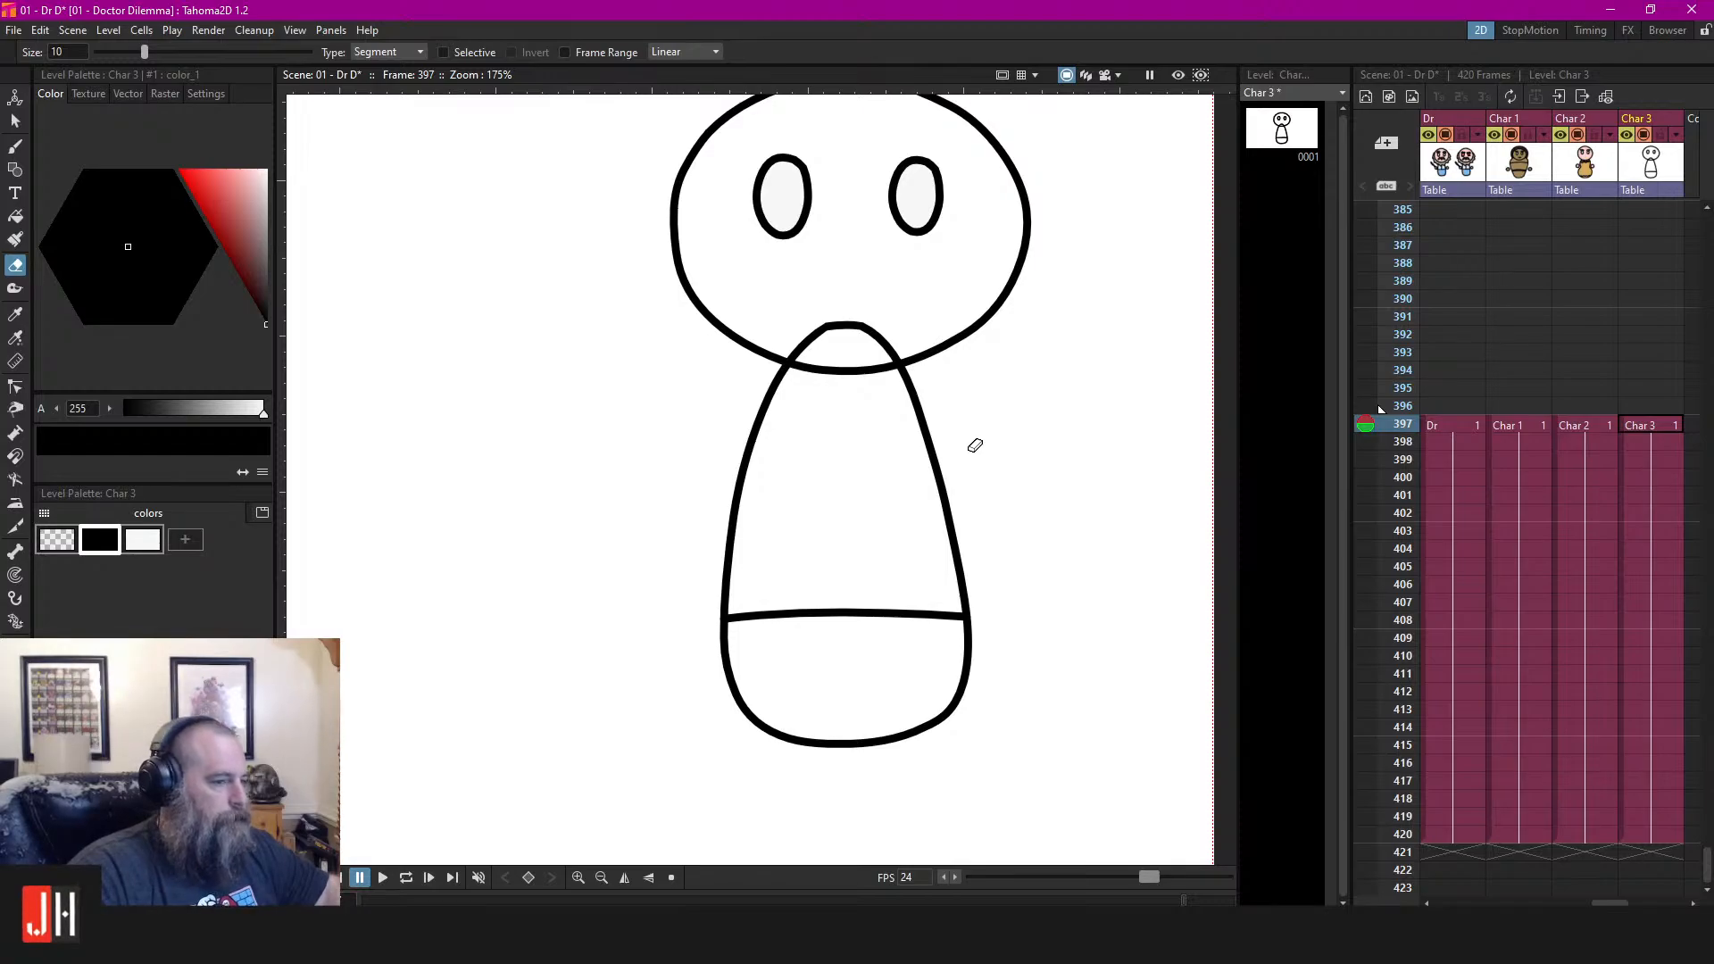
{"action": "key", "text": "b"}
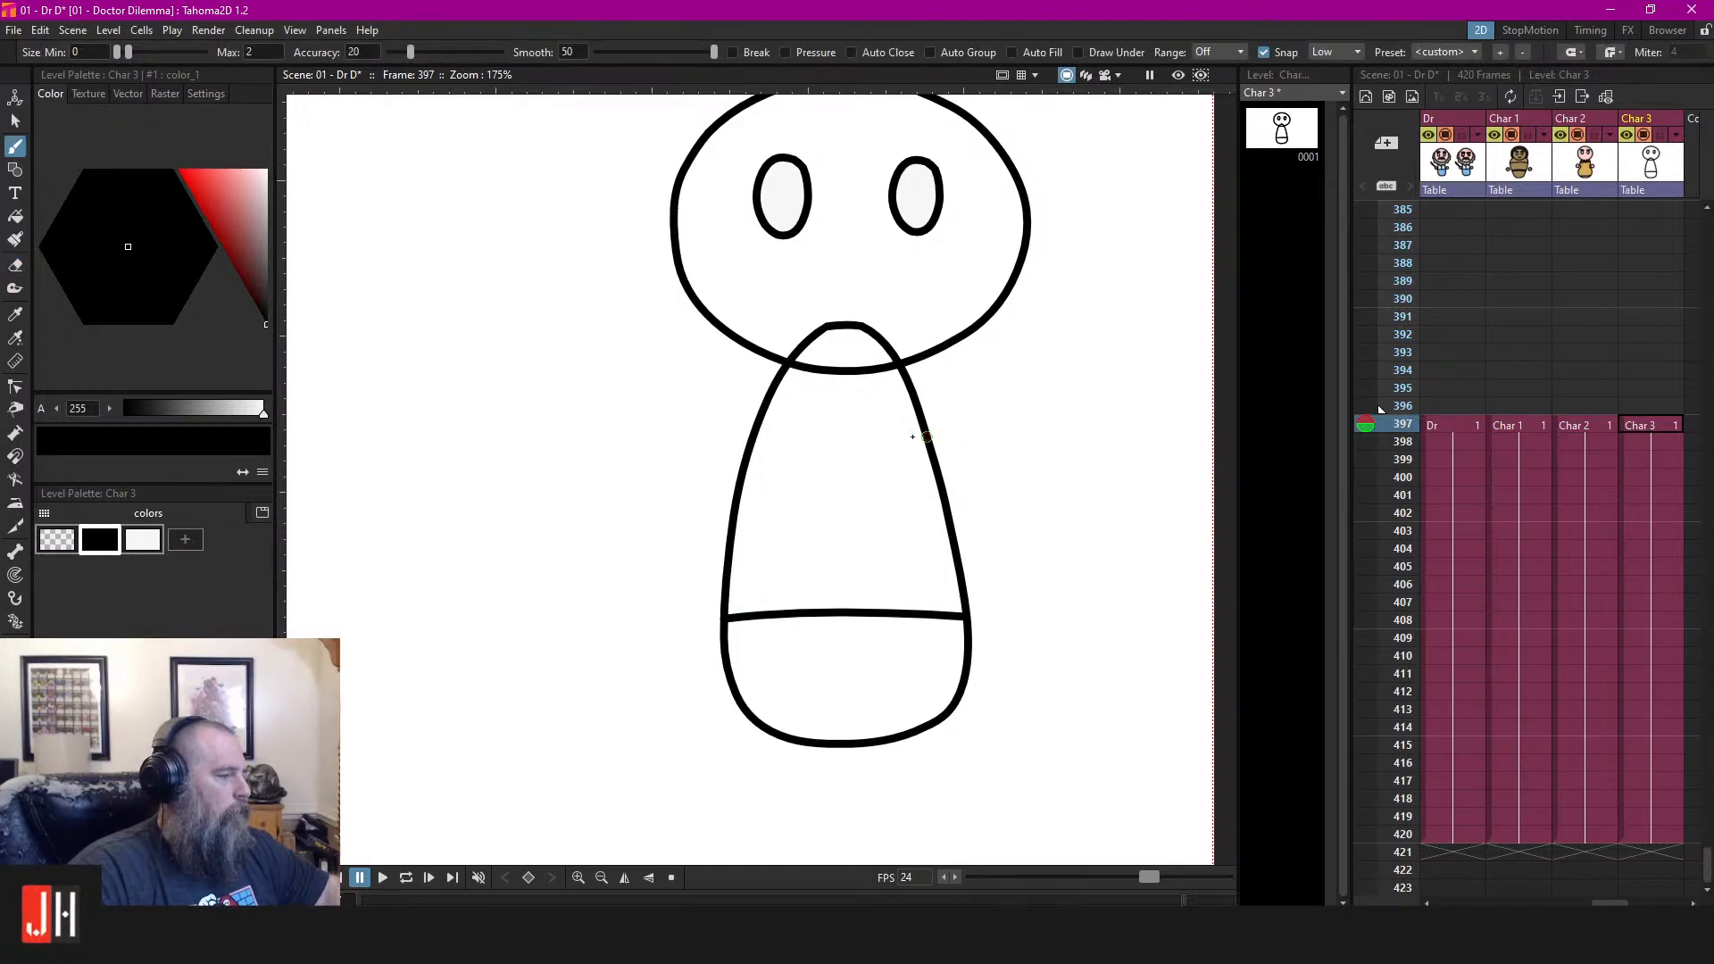
{"action": "key", "text": "s"}
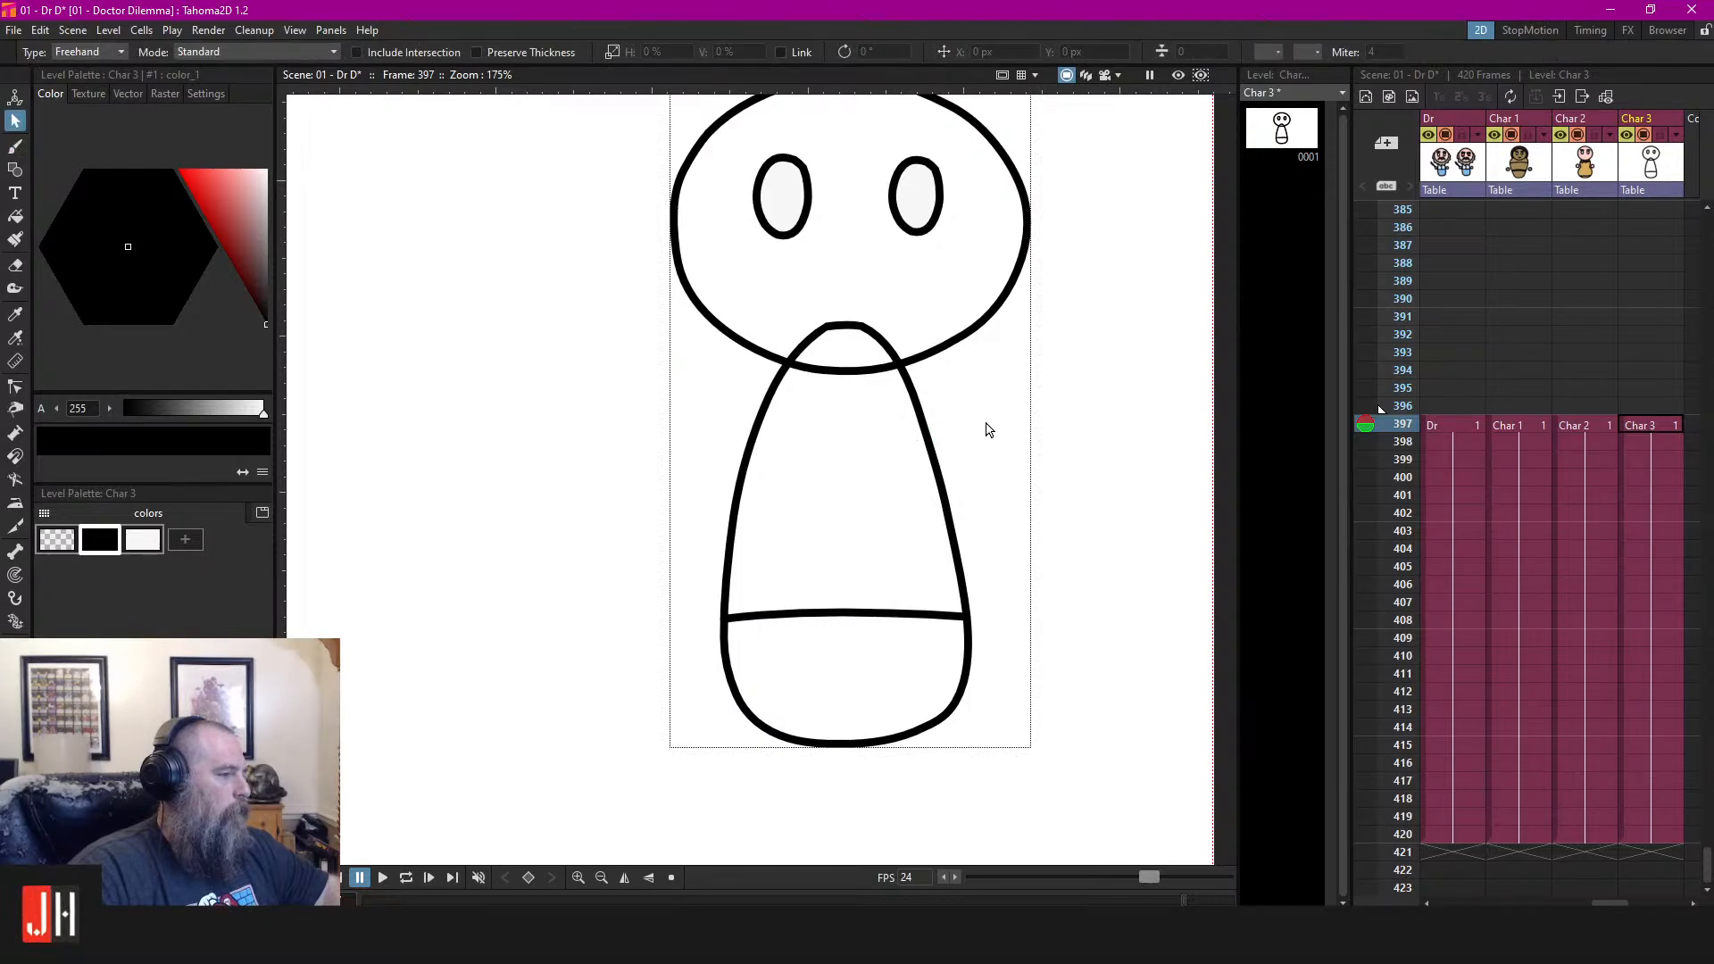
{"action": "left_click", "coordinate": [848, 616]}
{"action": "left_click", "coordinate": [949, 522], "text": "shift"}
{"action": "left_click", "coordinate": [1023, 517]}
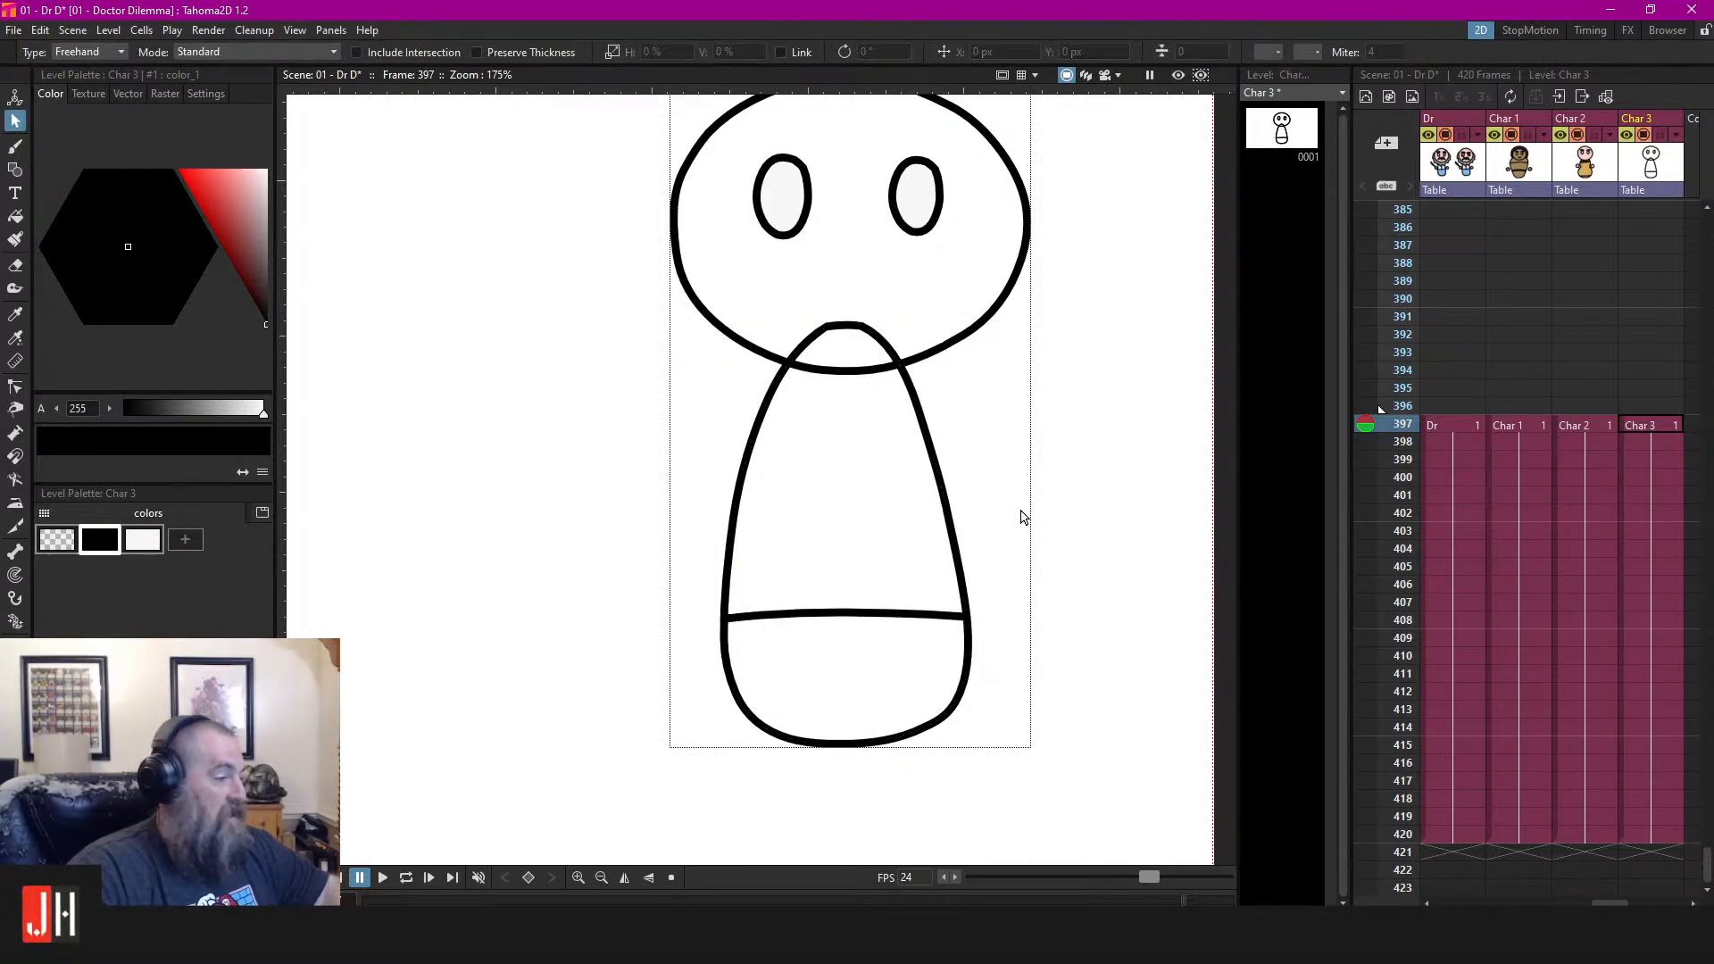
Add a muted dark blue colour to Char 3's palette and fill the area below the waistline with it
{"action": "left_click", "coordinate": [187, 538]}
{"action": "left_click", "coordinate": [231, 214]}
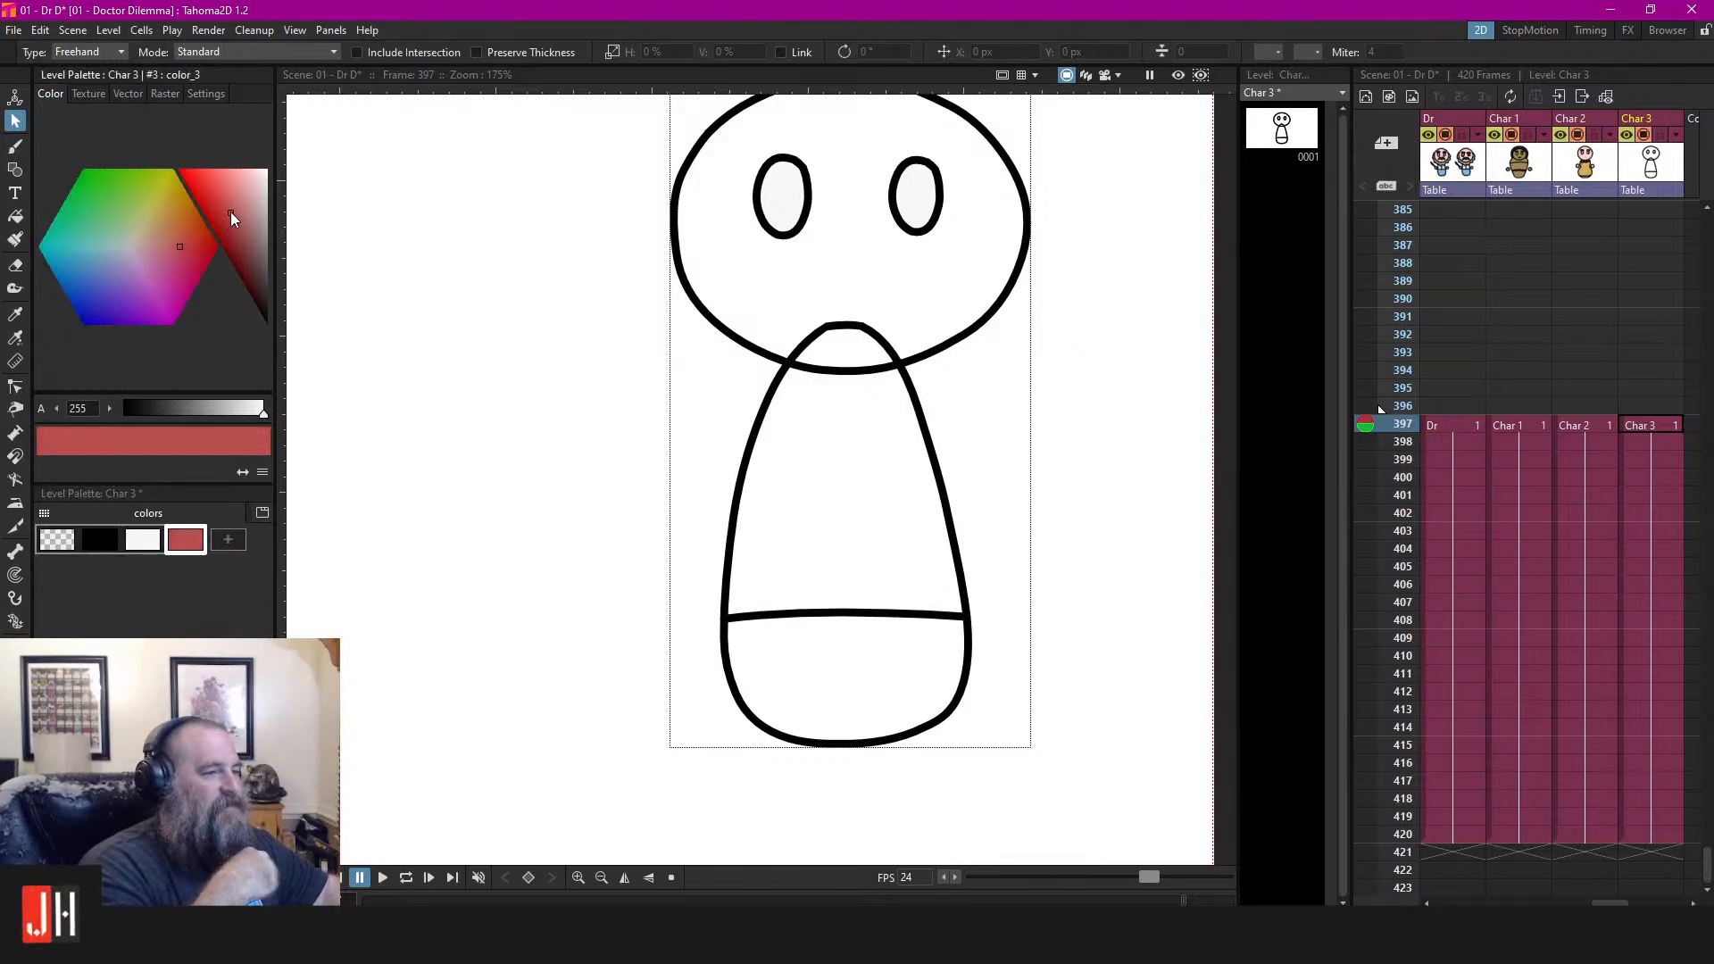
{"action": "left_click", "coordinate": [106, 264]}
{"action": "left_click", "coordinate": [107, 254]}
{"action": "left_click_drag", "start_coordinate": [239, 210], "coordinate": [241, 246]}
{"action": "key", "text": "f"}
{"action": "left_click", "coordinate": [832, 626]}
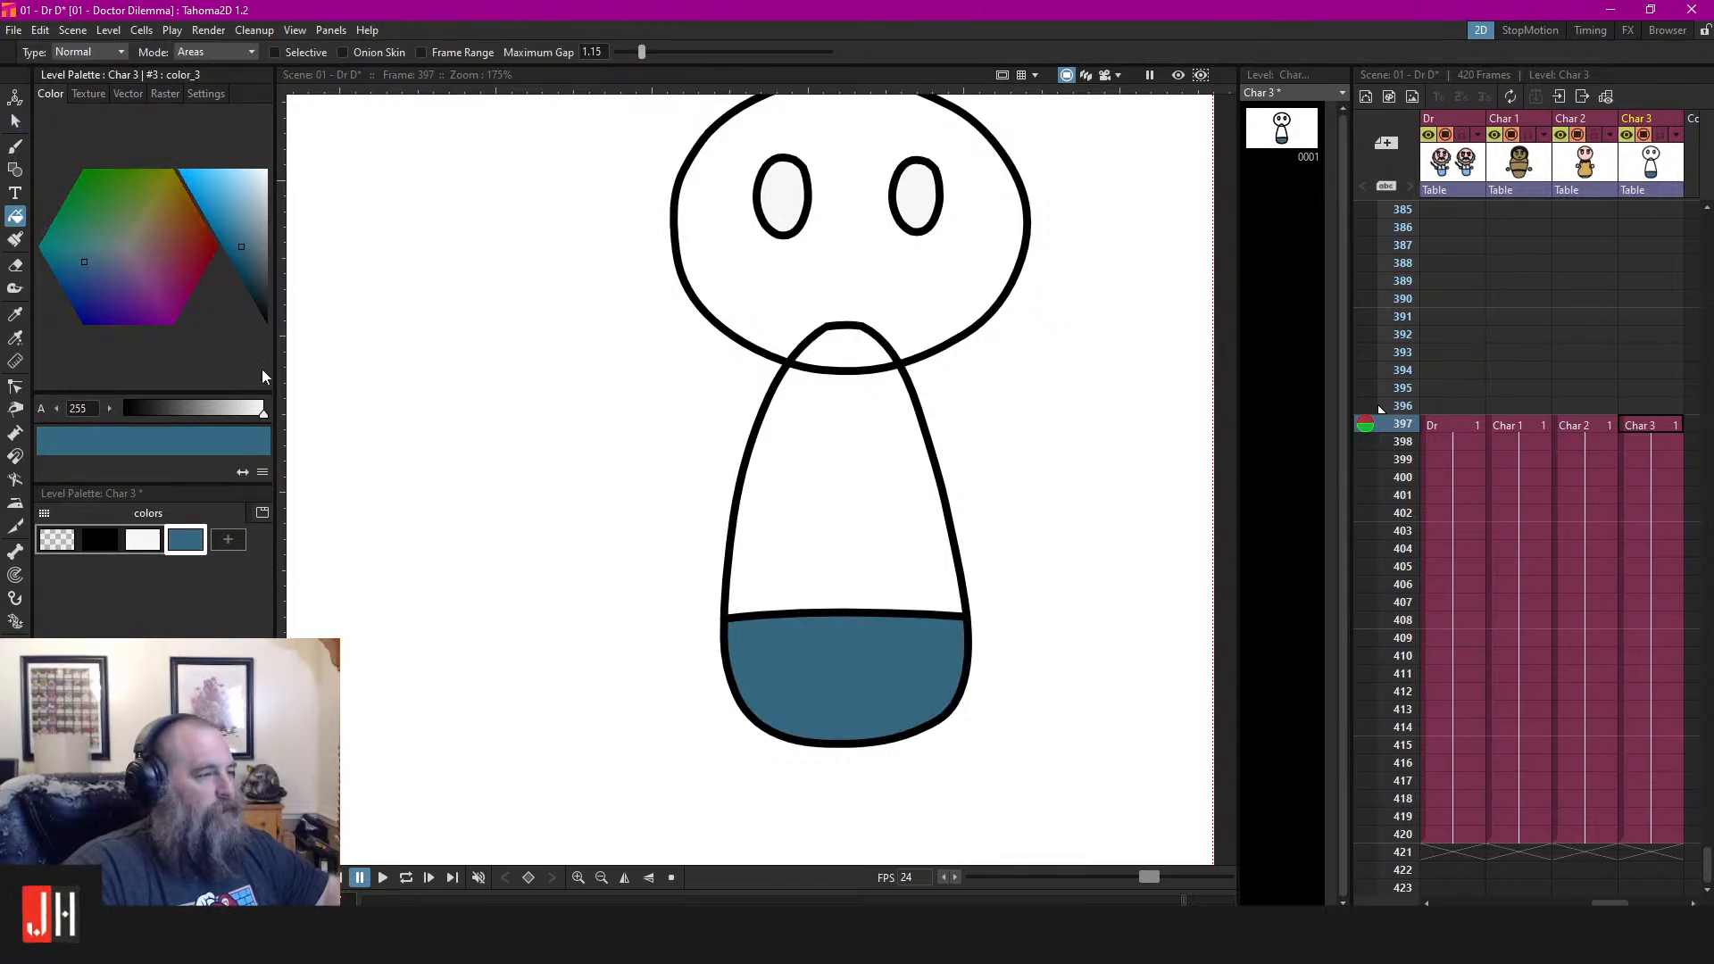
Add a red colour to Char 3's palette and fill the body above the waistline with it
{"action": "left_click", "coordinate": [227, 539]}
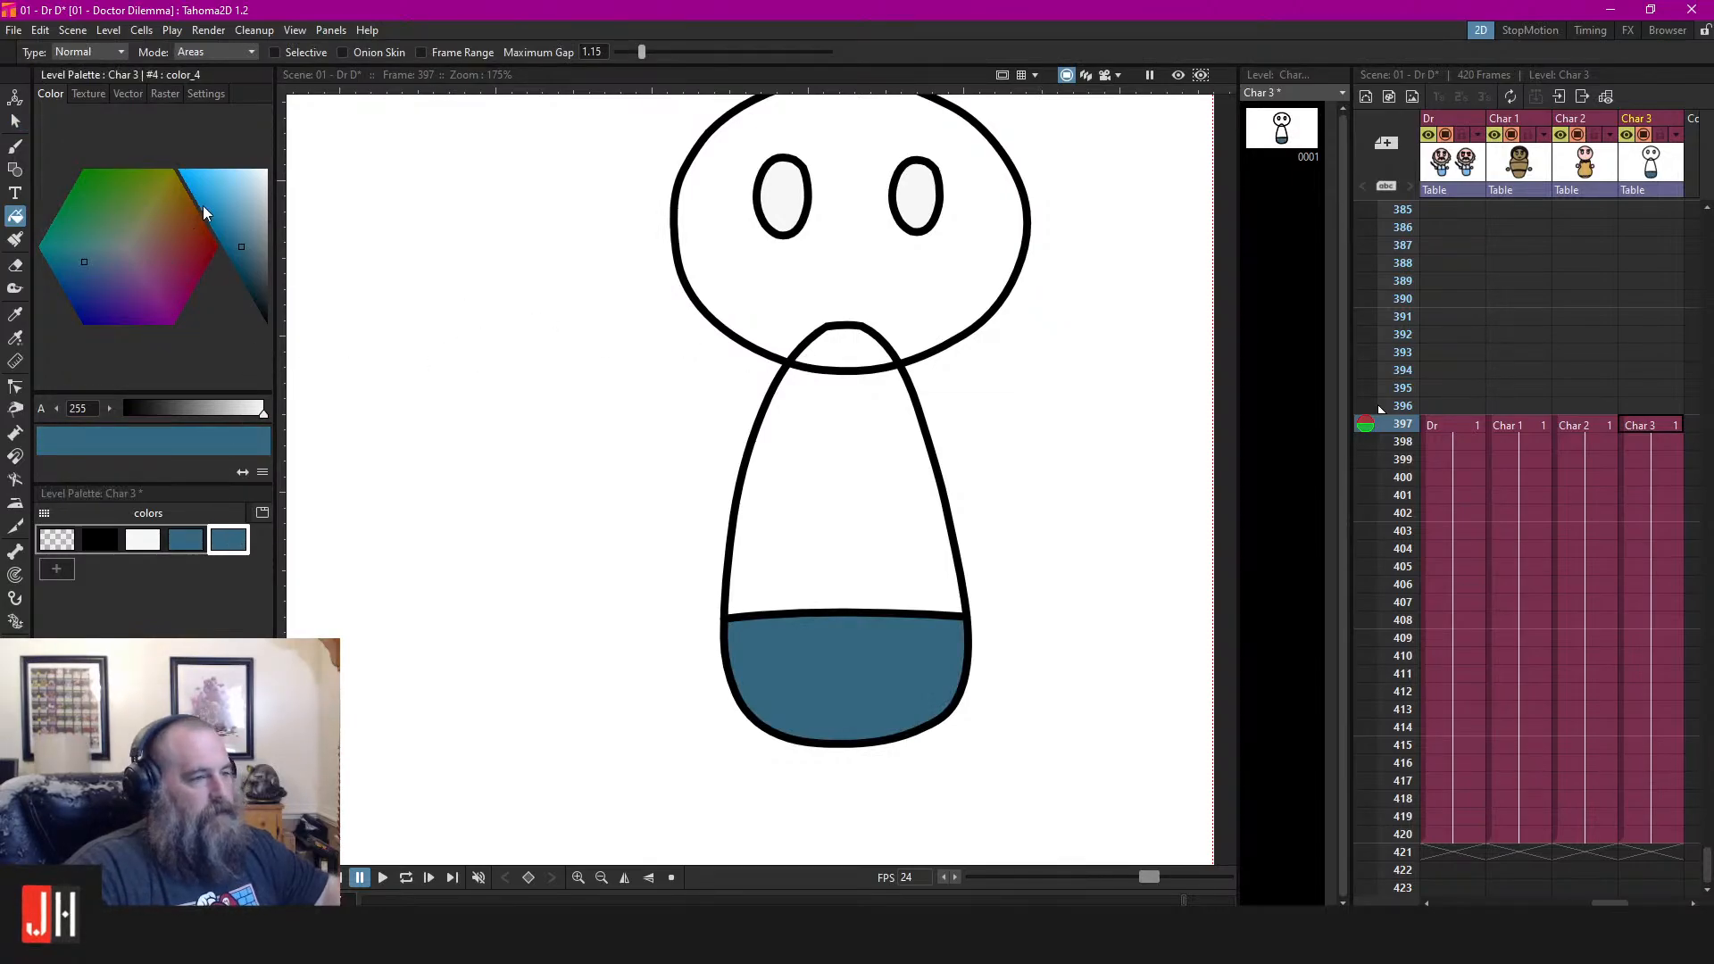
{"action": "left_click", "coordinate": [233, 193]}
{"action": "mouse_move", "coordinate": [139, 209]}
{"action": "left_mouse_down"}
{"action": "mouse_move", "coordinate": [159, 259]}
{"action": "mouse_move", "coordinate": [187, 241]}
{"action": "left_mouse_up"}
{"action": "left_click", "coordinate": [891, 439]}
{"action": "scroll", "coordinate": [897, 535], "scroll_direction": "down", "scroll_amount": 7}
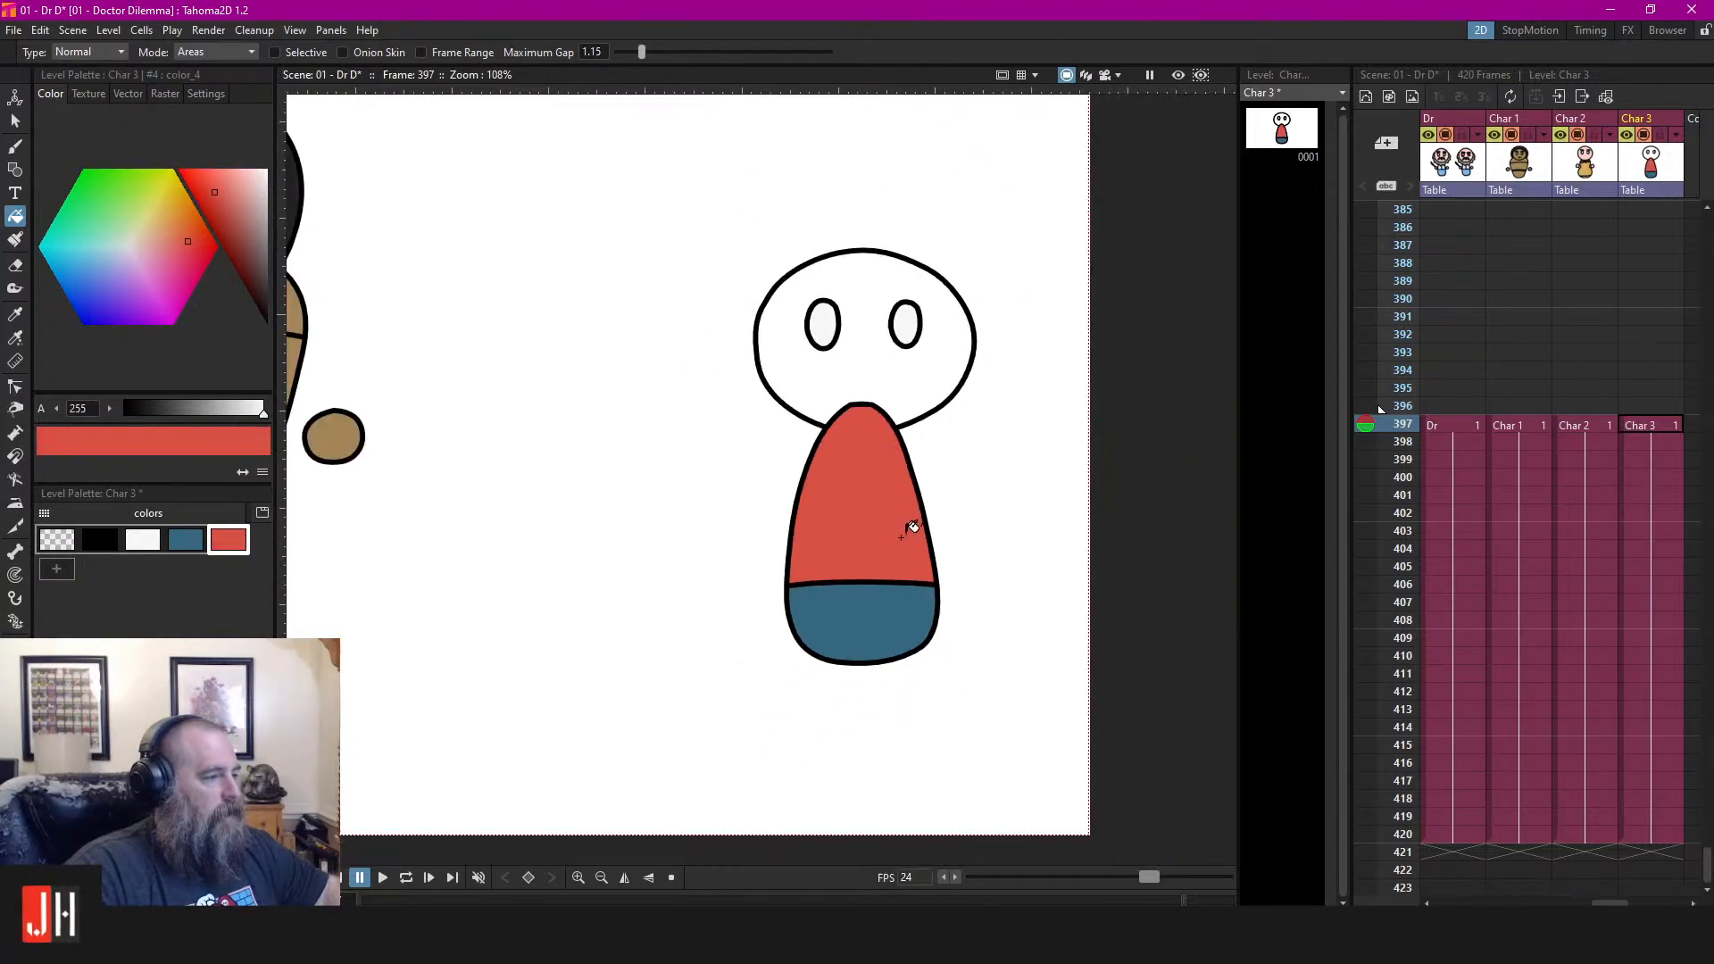
Bring Char 3's head and eyes in front of the body
{"action": "key", "text": "s"}
{"action": "mouse_move", "coordinate": [801, 765]}
{"action": "left_mouse_down"}
{"action": "mouse_move", "coordinate": [1002, 610]}
{"action": "mouse_move", "coordinate": [876, 426]}
{"action": "mouse_move", "coordinate": [799, 689]}
{"action": "left_mouse_up"}
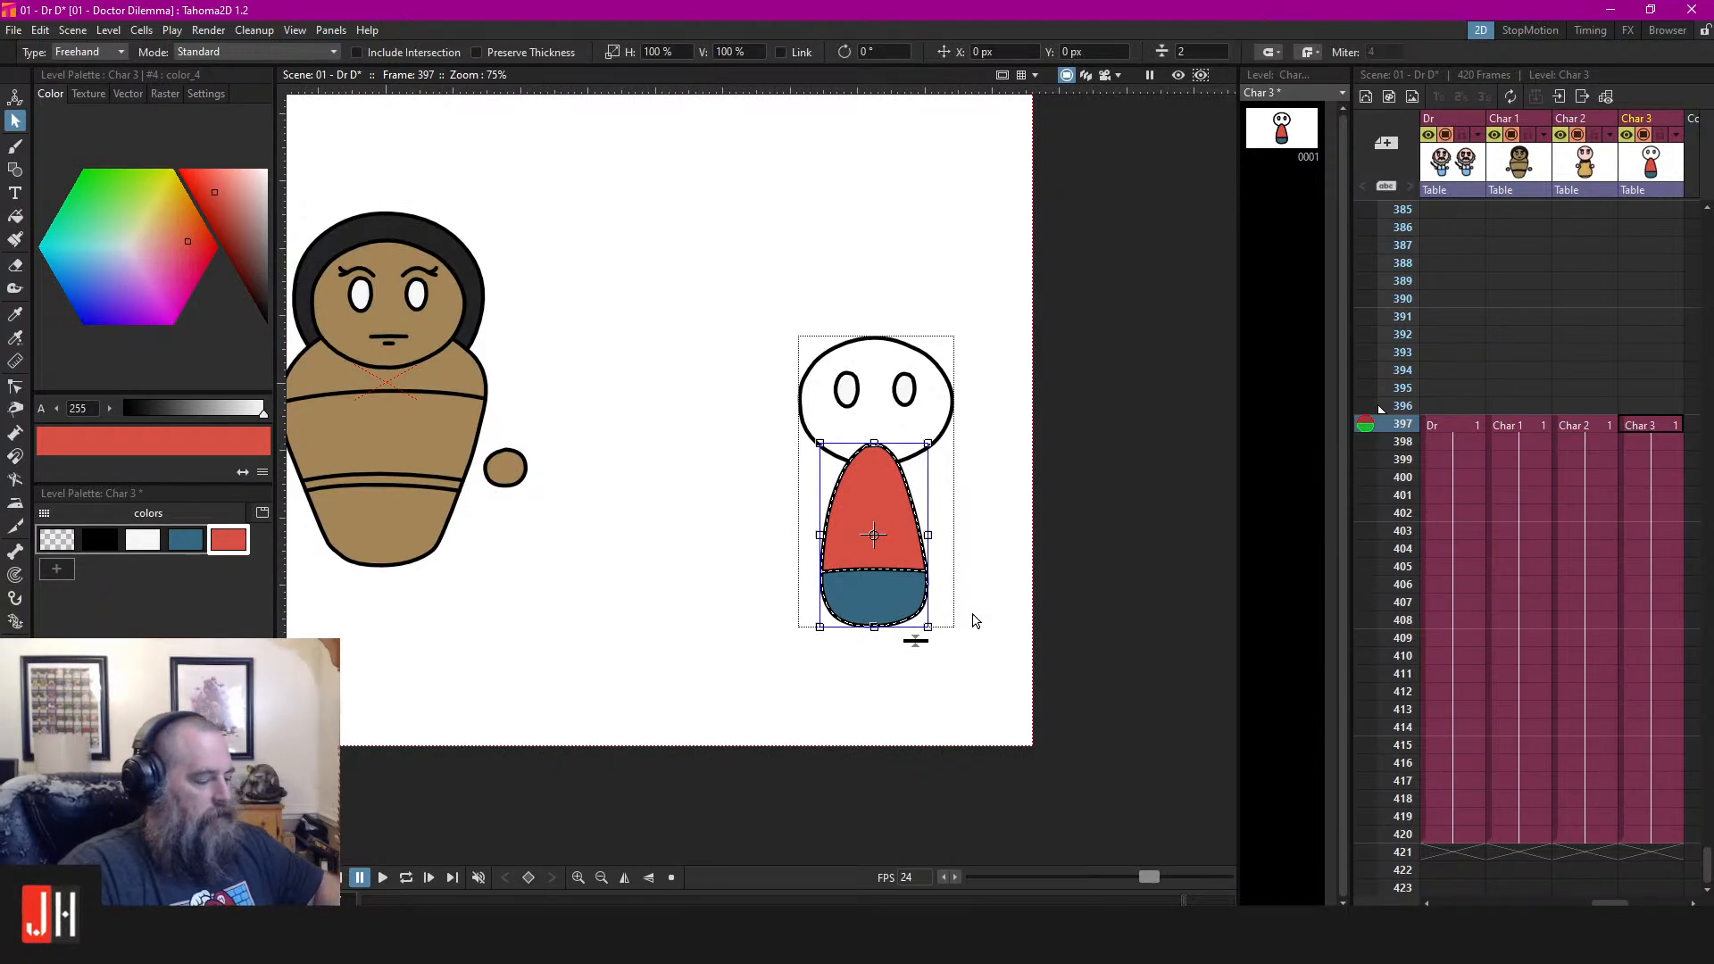
{"action": "left_click", "coordinate": [972, 536]}
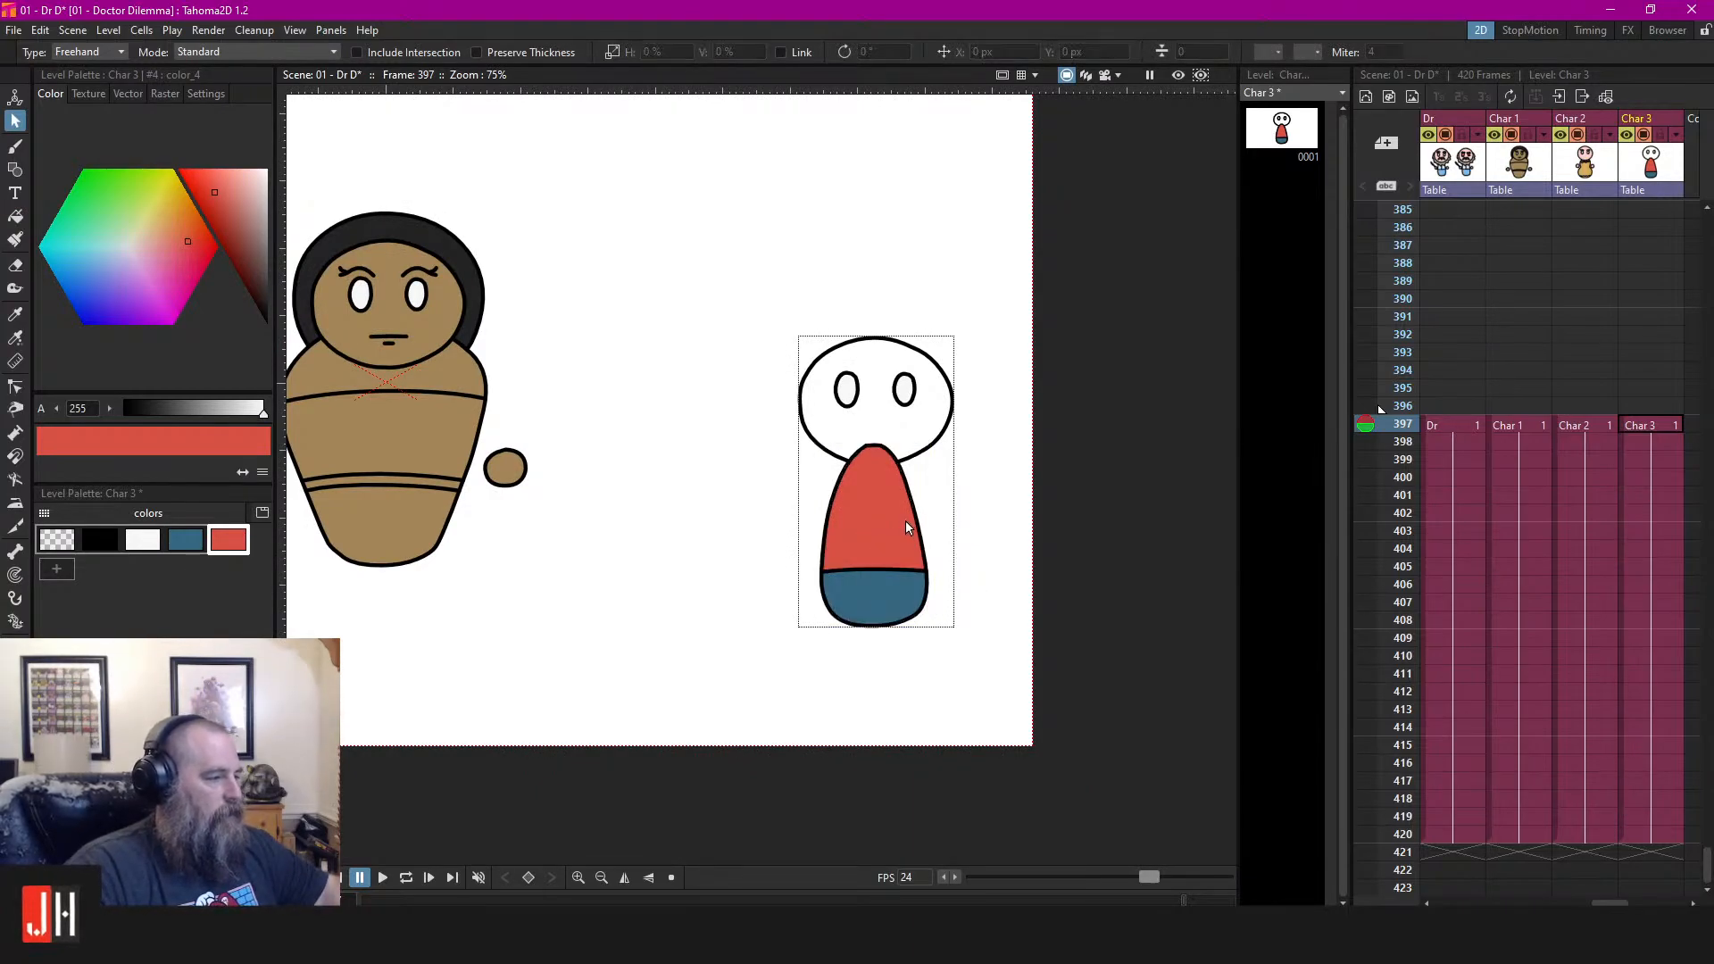
{"action": "scroll", "coordinate": [937, 526], "scroll_direction": "up", "scroll_amount": 4}
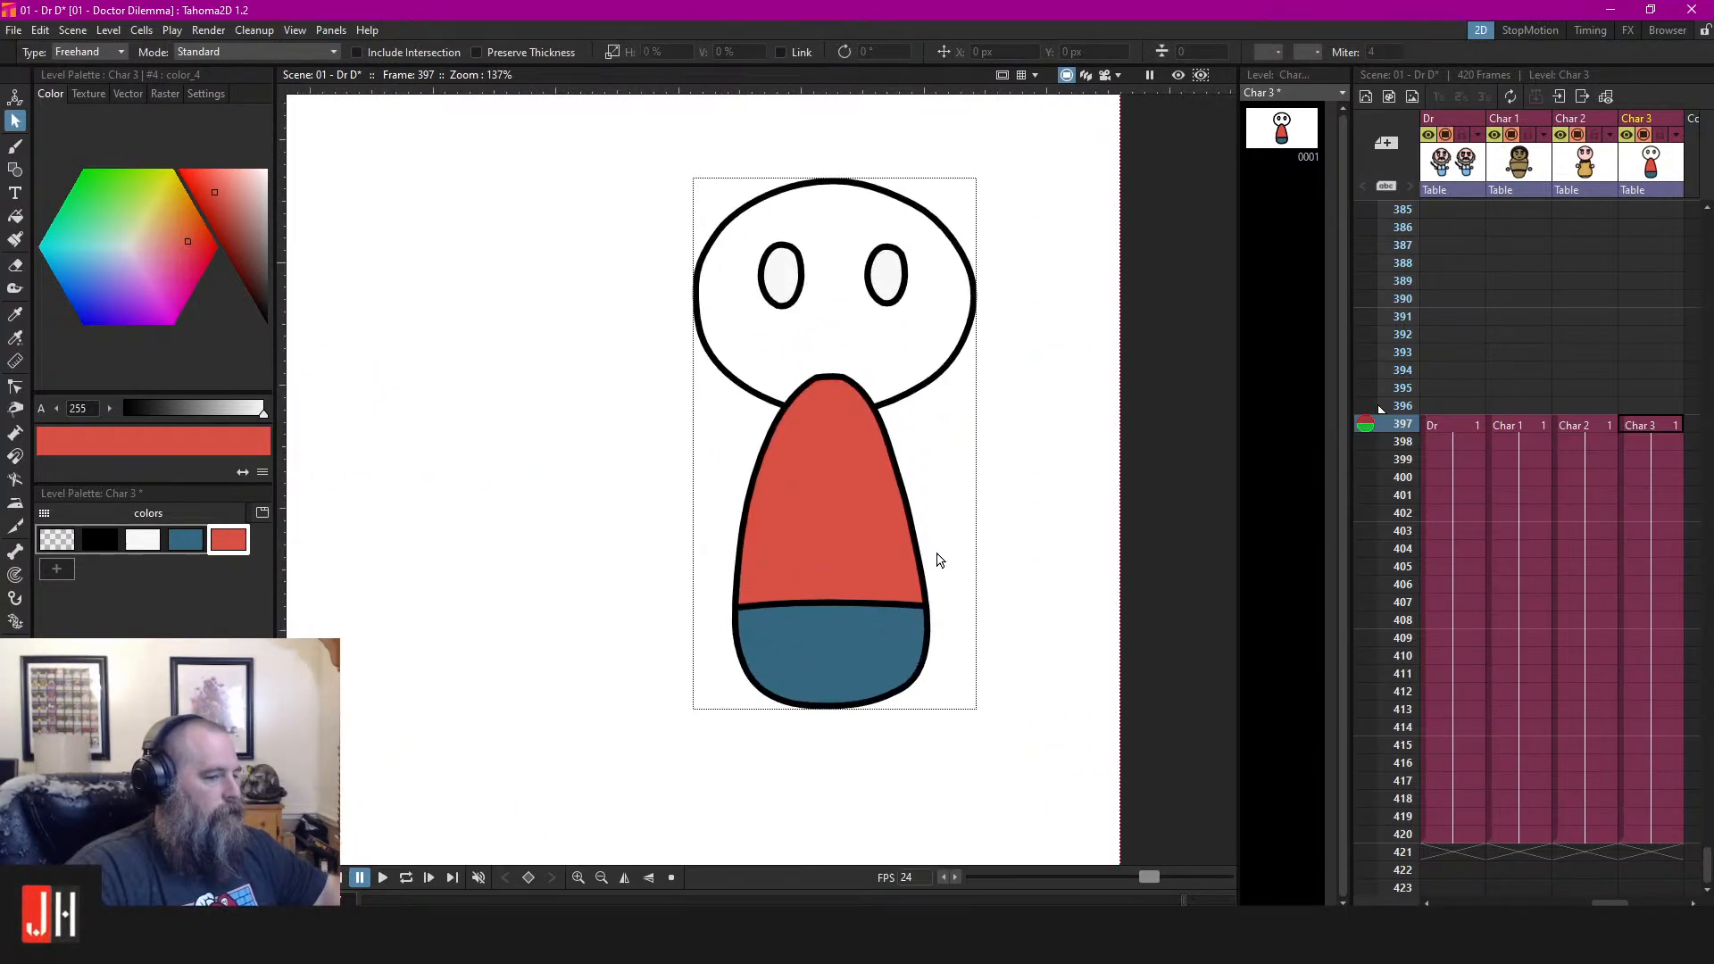
{"action": "mouse_move", "coordinate": [1004, 294]}
{"action": "left_mouse_down"}
{"action": "mouse_move", "coordinate": [604, 500]}
{"action": "mouse_move", "coordinate": [995, 357]}
{"action": "left_mouse_up"}
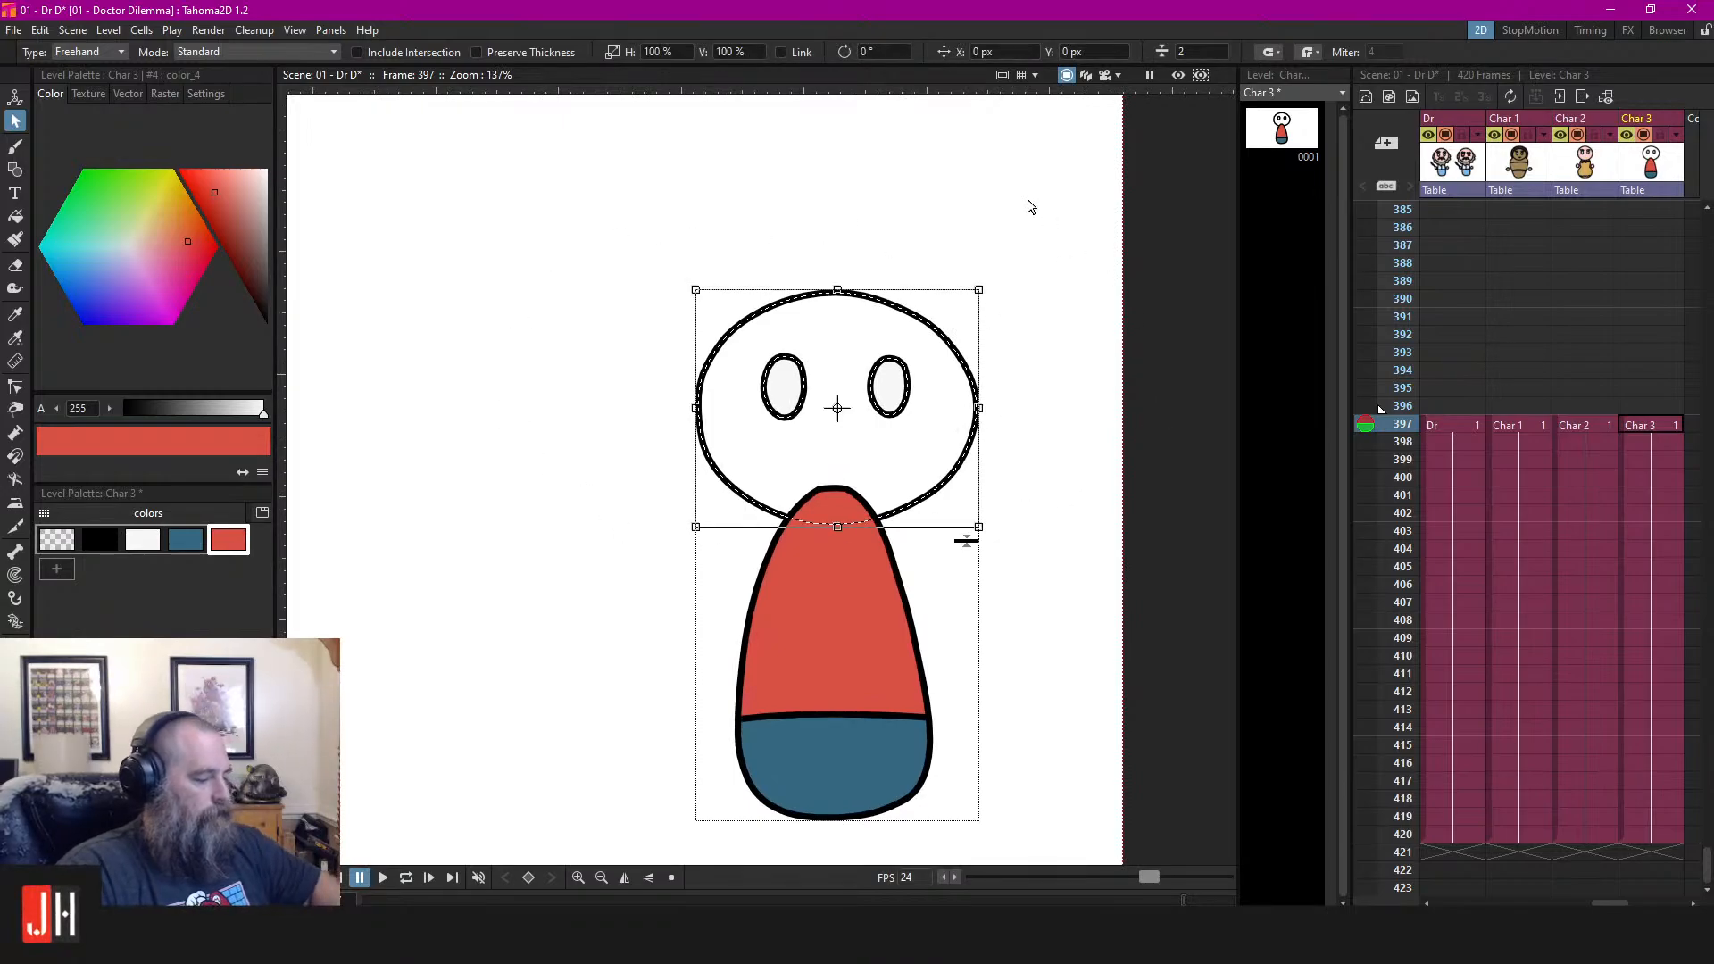
{"action": "left_click", "coordinate": [929, 241]}
Change the palette colour of Char 3's upper body to light green
{"action": "scroll", "coordinate": [893, 393], "scroll_direction": "down", "scroll_amount": 5}
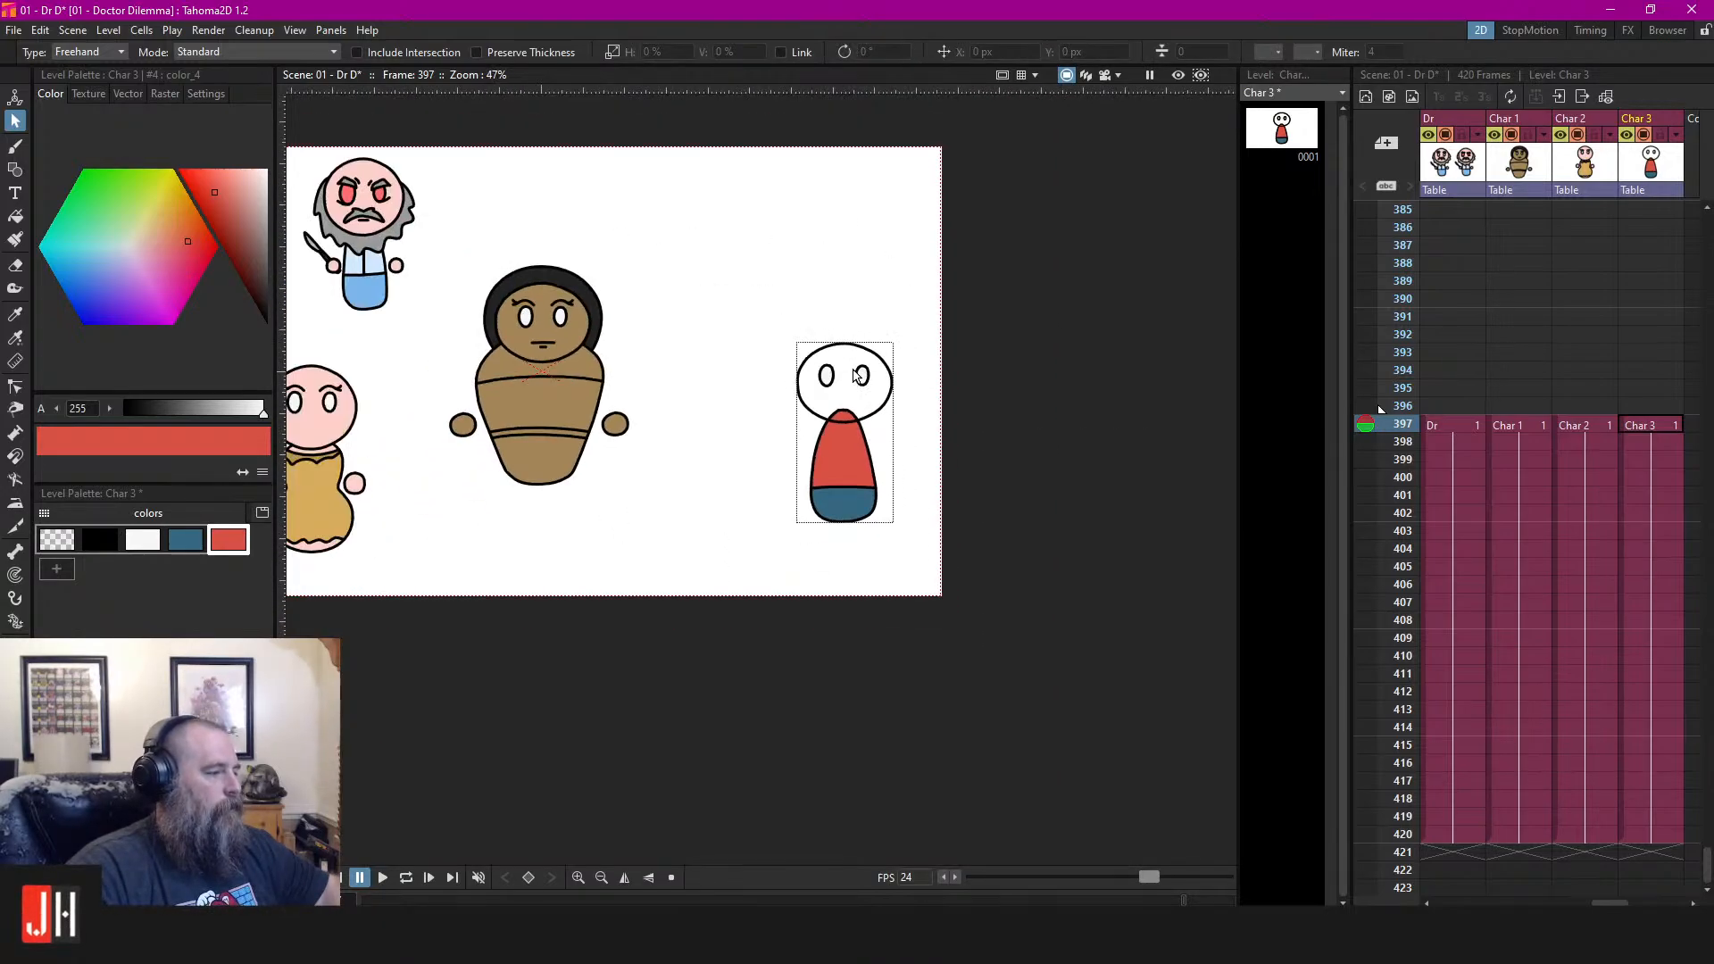
{"action": "scroll", "coordinate": [966, 435], "scroll_direction": "up", "scroll_amount": 3}
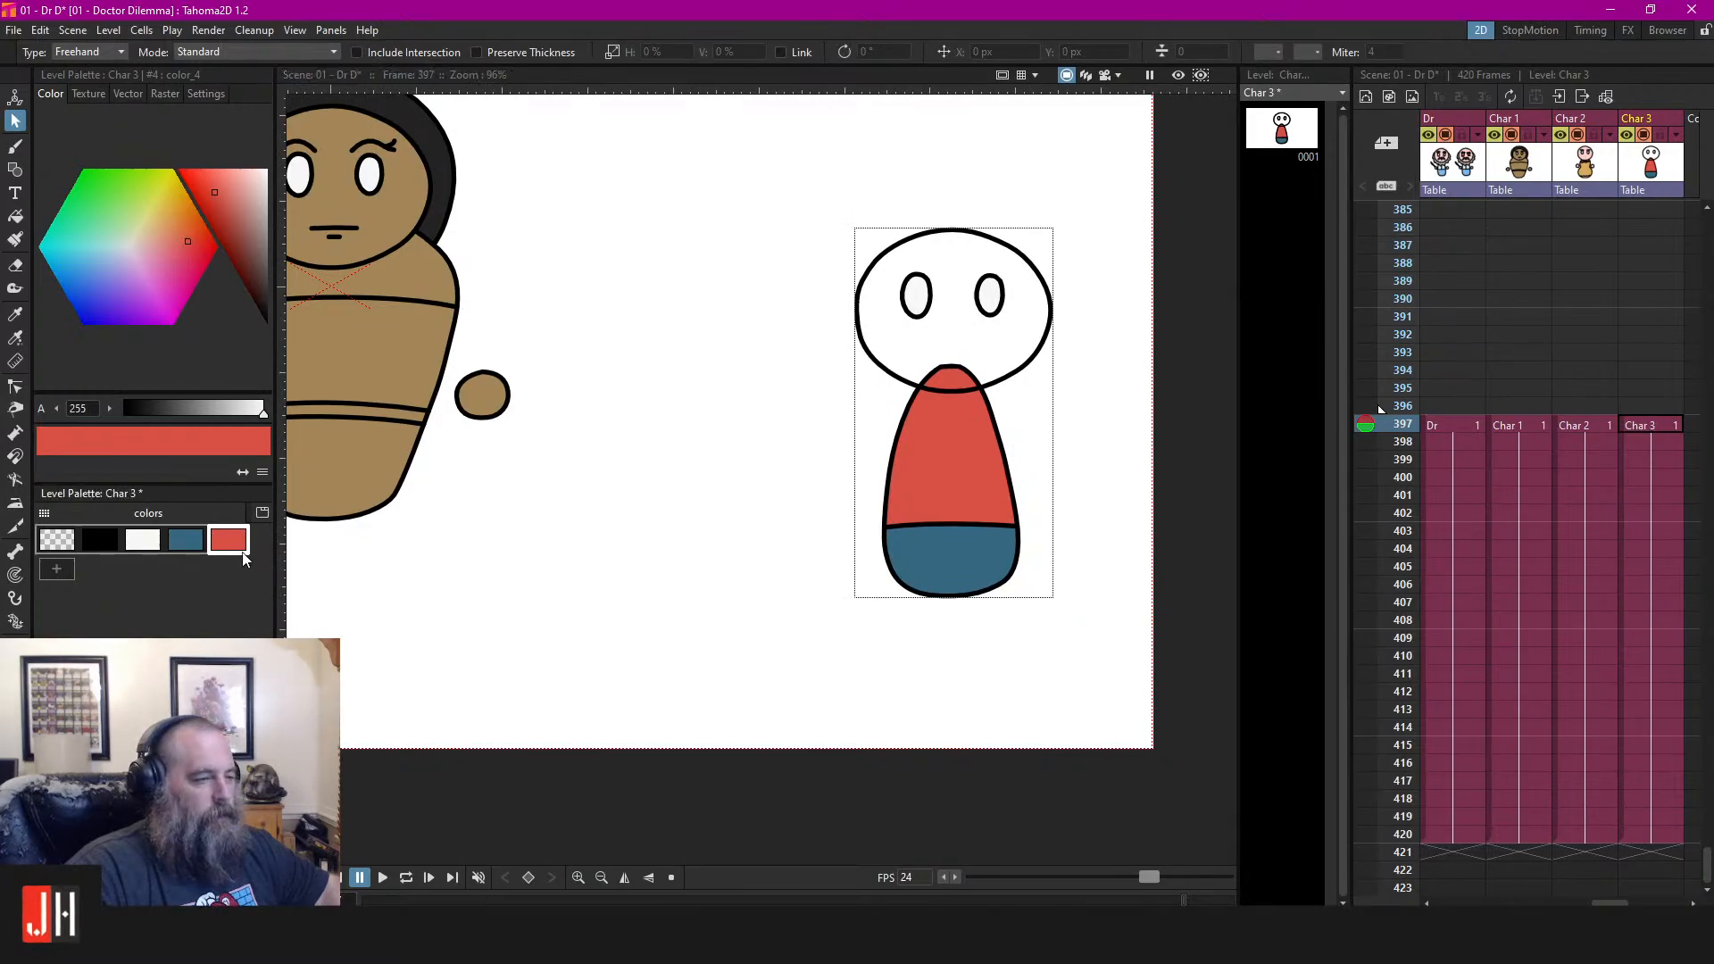
{"action": "left_click", "coordinate": [111, 201]}
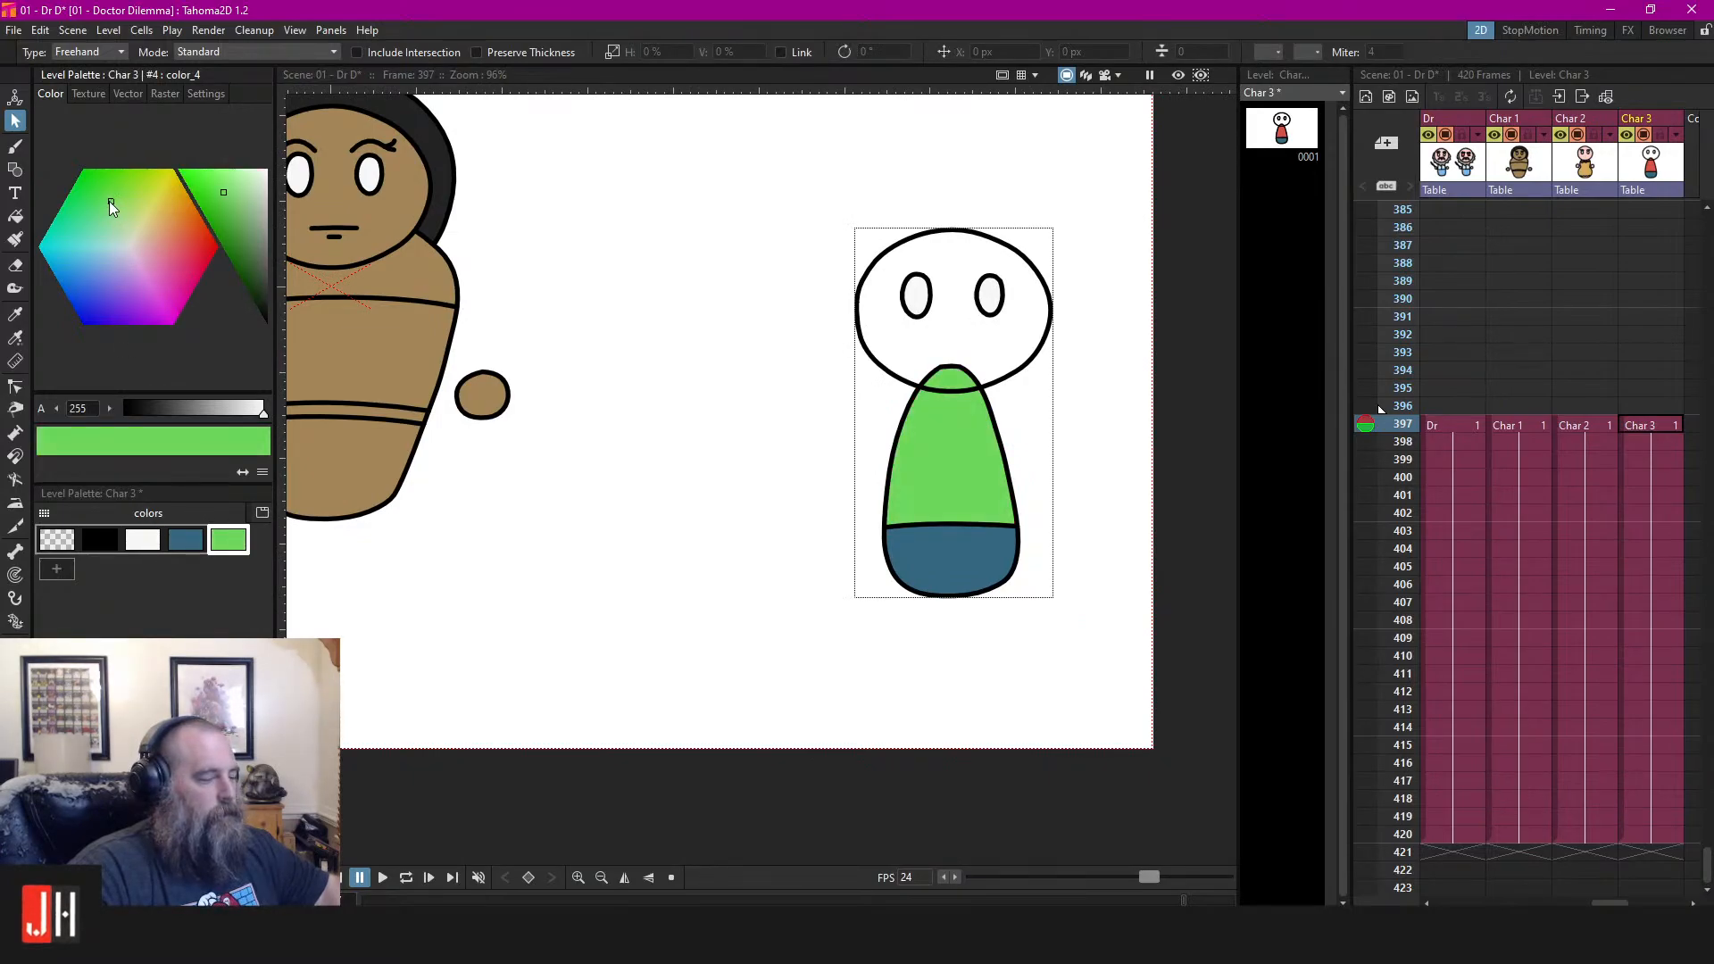
Draw a long black jacket-panel outline over the left-hand side of Char 3's body, from the neck to just below the waistline
{"action": "scroll", "coordinate": [839, 508], "scroll_direction": "up", "scroll_amount": 3}
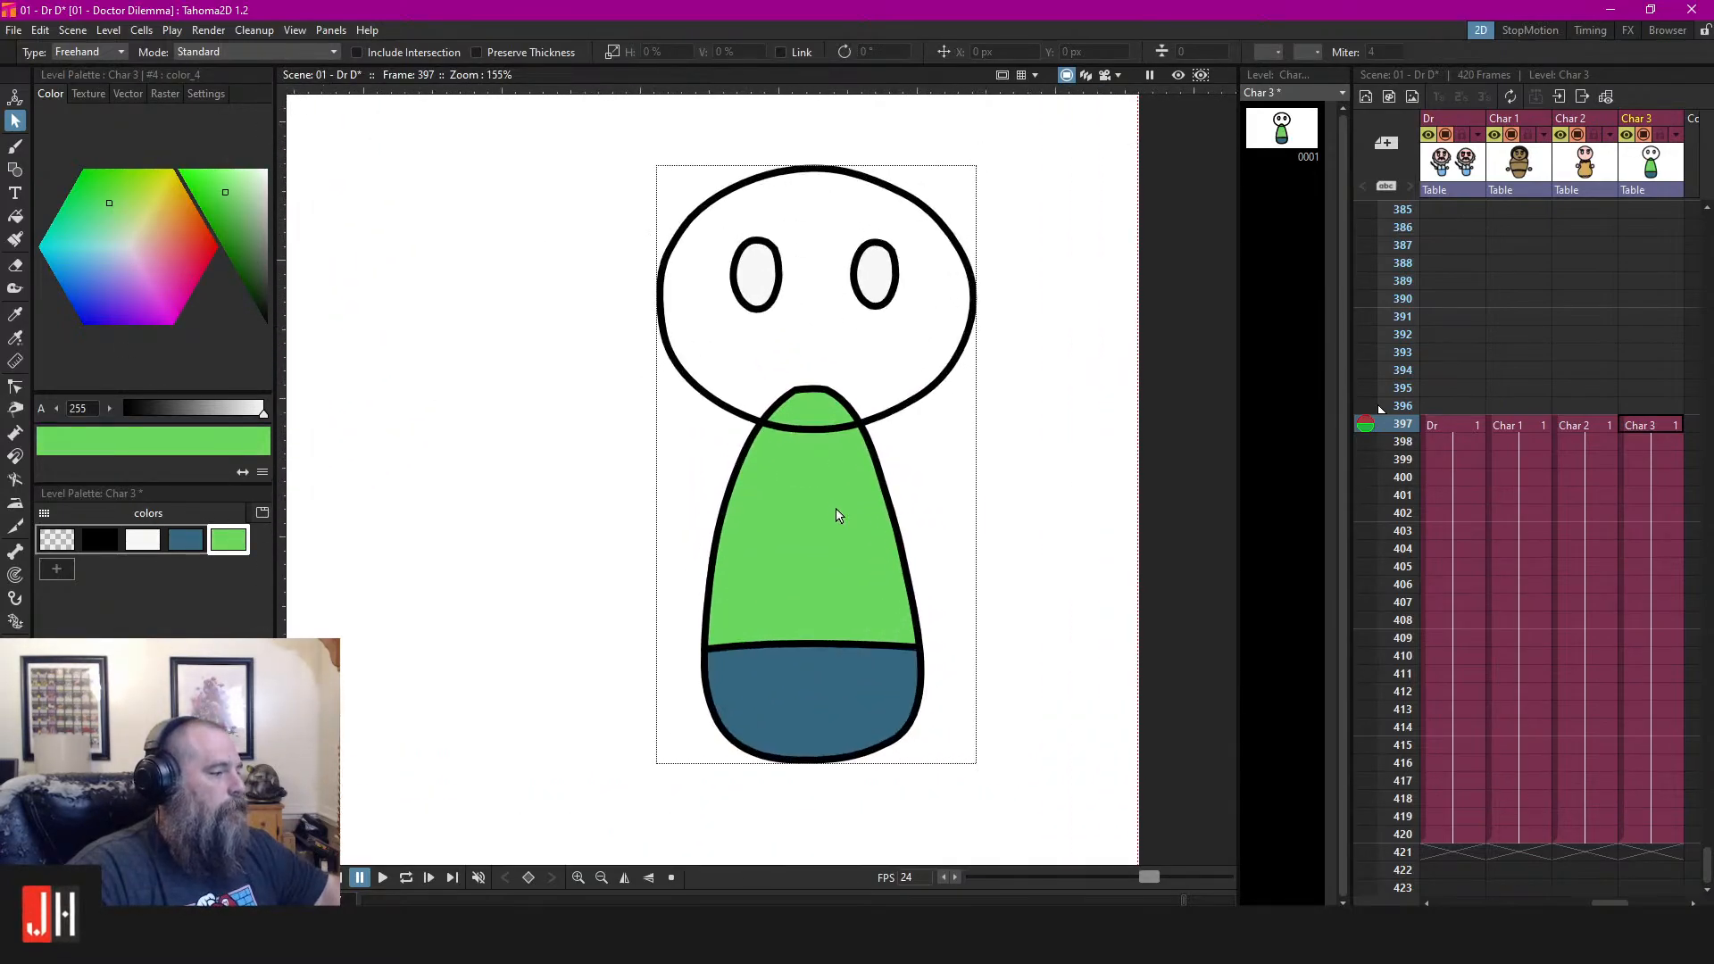
{"action": "left_click", "coordinate": [97, 541]}
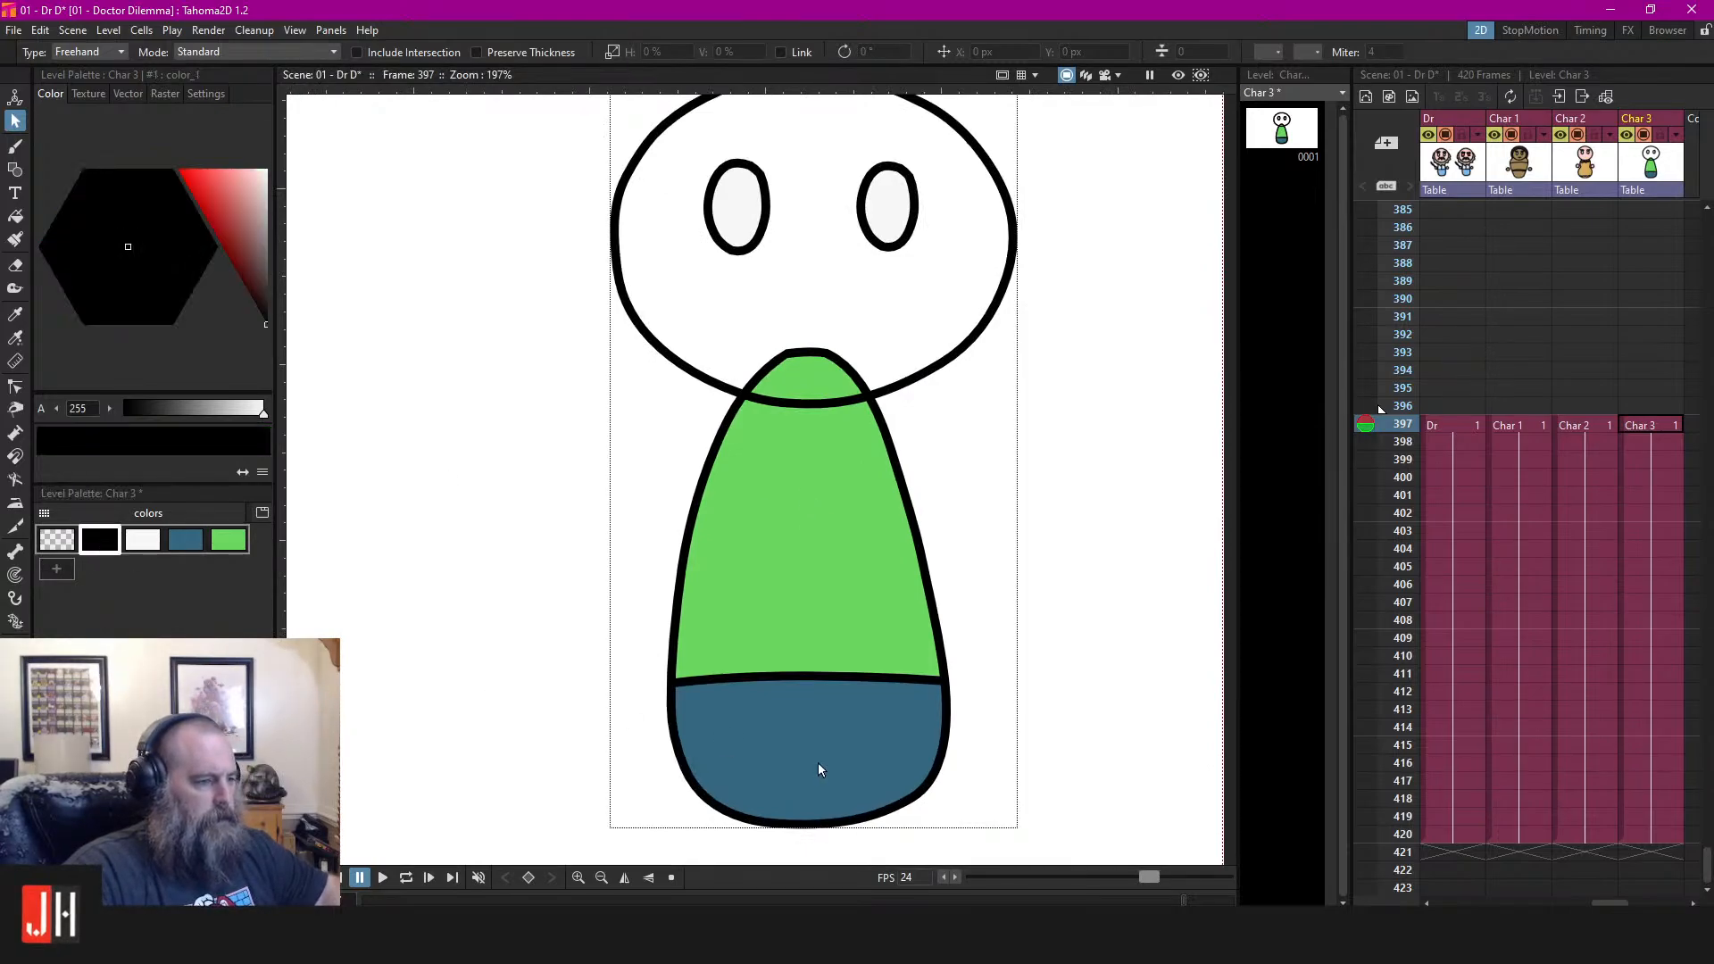
{"action": "key", "text": "b"}
{"action": "mouse_move", "coordinate": [651, 708]}
{"action": "left_mouse_down"}
{"action": "mouse_move", "coordinate": [747, 707]}
{"action": "mouse_move", "coordinate": [760, 349]}
{"action": "mouse_move", "coordinate": [730, 385]}
{"action": "left_mouse_up"}
{"action": "mouse_move", "coordinate": [686, 470]}
{"action": "left_mouse_down"}
{"action": "mouse_move", "coordinate": [640, 607]}
{"action": "mouse_move", "coordinate": [646, 696]}
{"action": "mouse_move", "coordinate": [669, 707]}
{"action": "left_mouse_up"}
{"action": "scroll", "coordinate": [752, 601], "scroll_direction": "up", "scroll_amount": 1}
{"action": "key", "text": "s"}
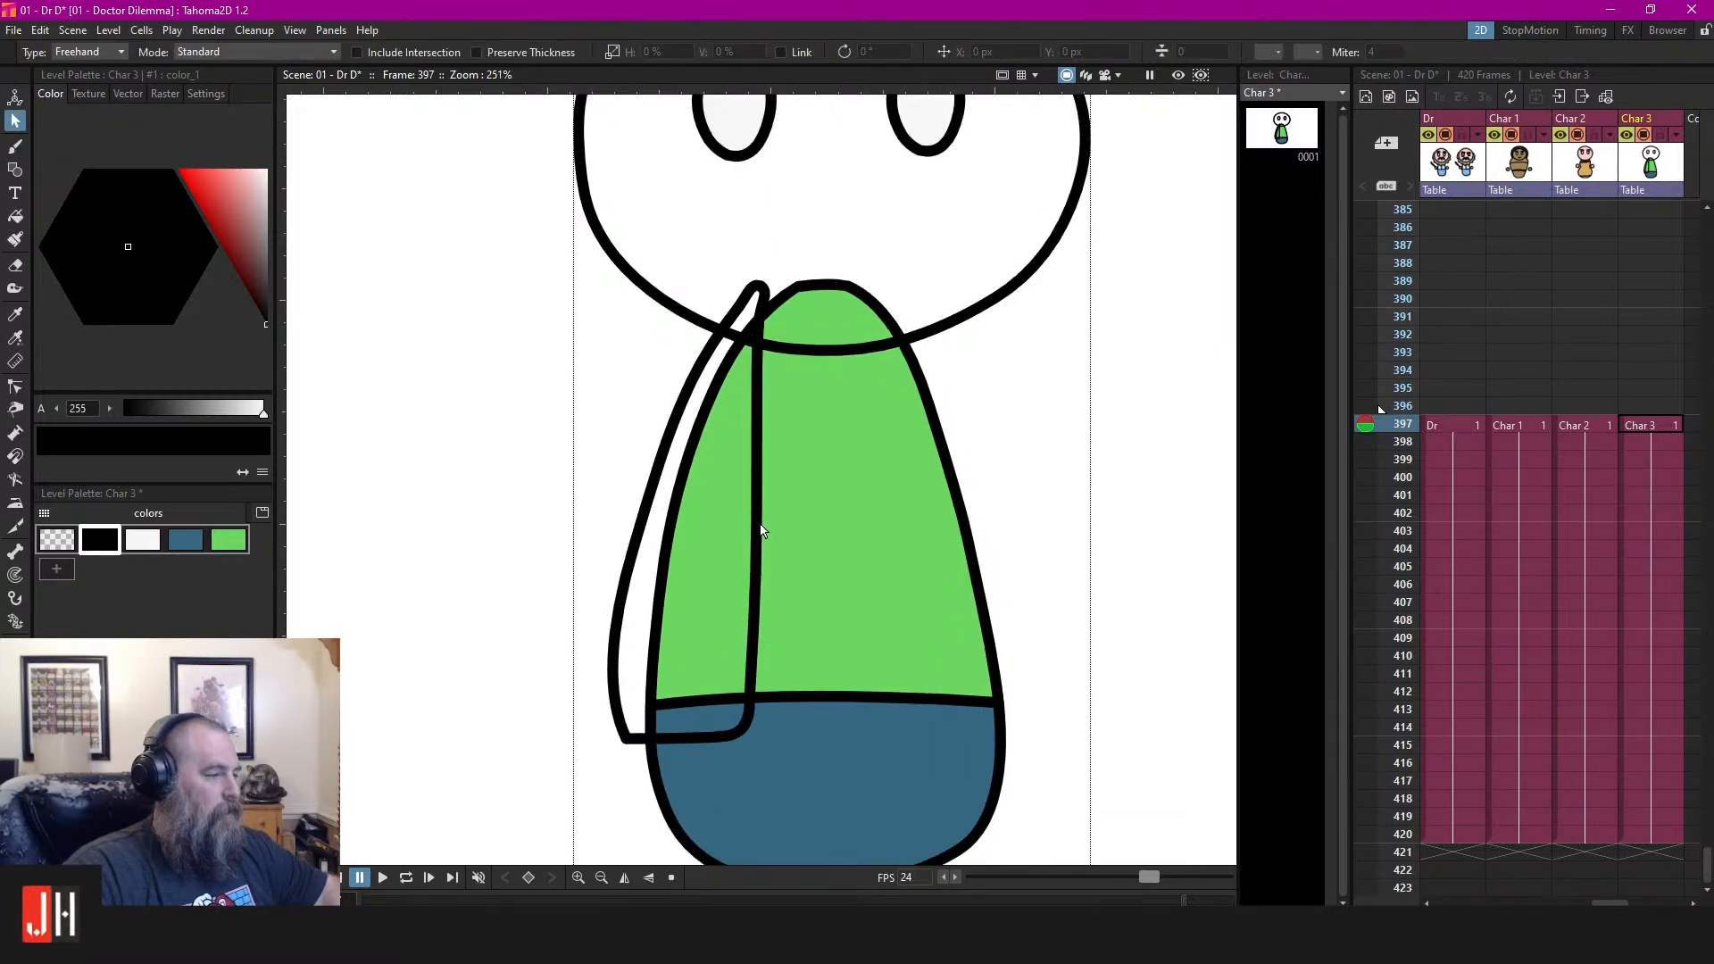
{"action": "left_click", "coordinate": [759, 528]}
{"action": "left_click", "coordinate": [993, 483]}
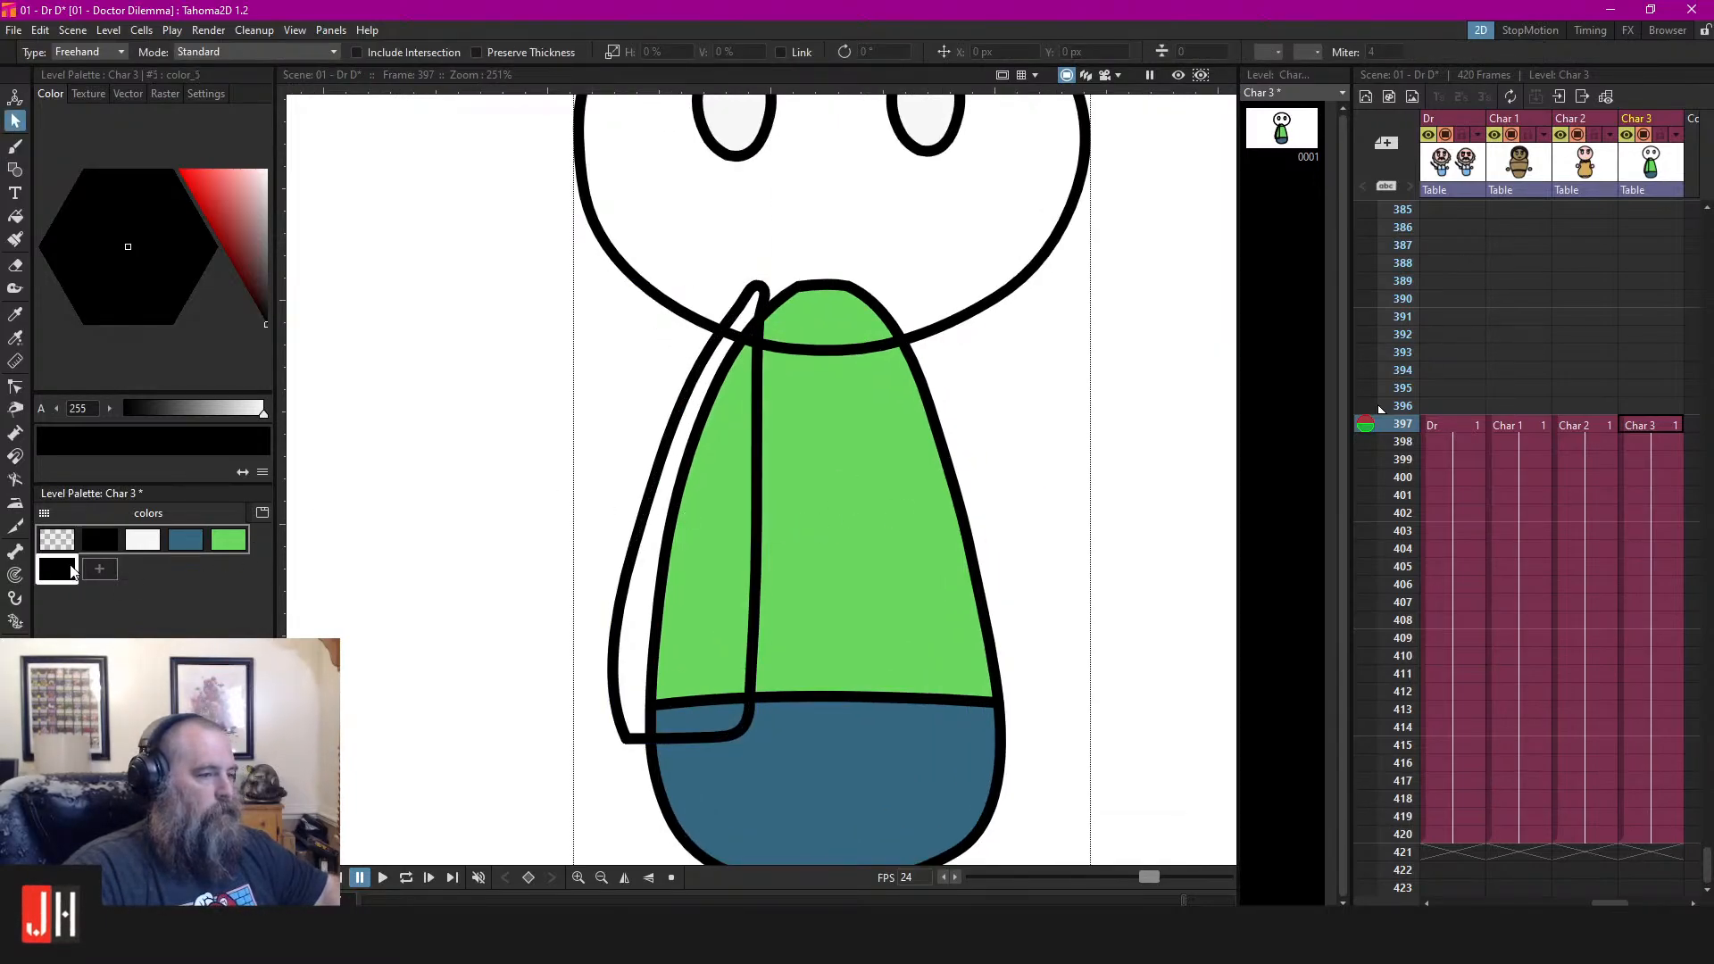
Change the newest Char 3 palette colour to a light orange-brown and fill the left-hand jacket panel with it
{"action": "left_click", "coordinate": [241, 202]}
{"action": "left_click_drag", "start_coordinate": [146, 234], "coordinate": [174, 230]}
{"action": "left_click", "coordinate": [170, 224]}
{"action": "key", "text": "f"}
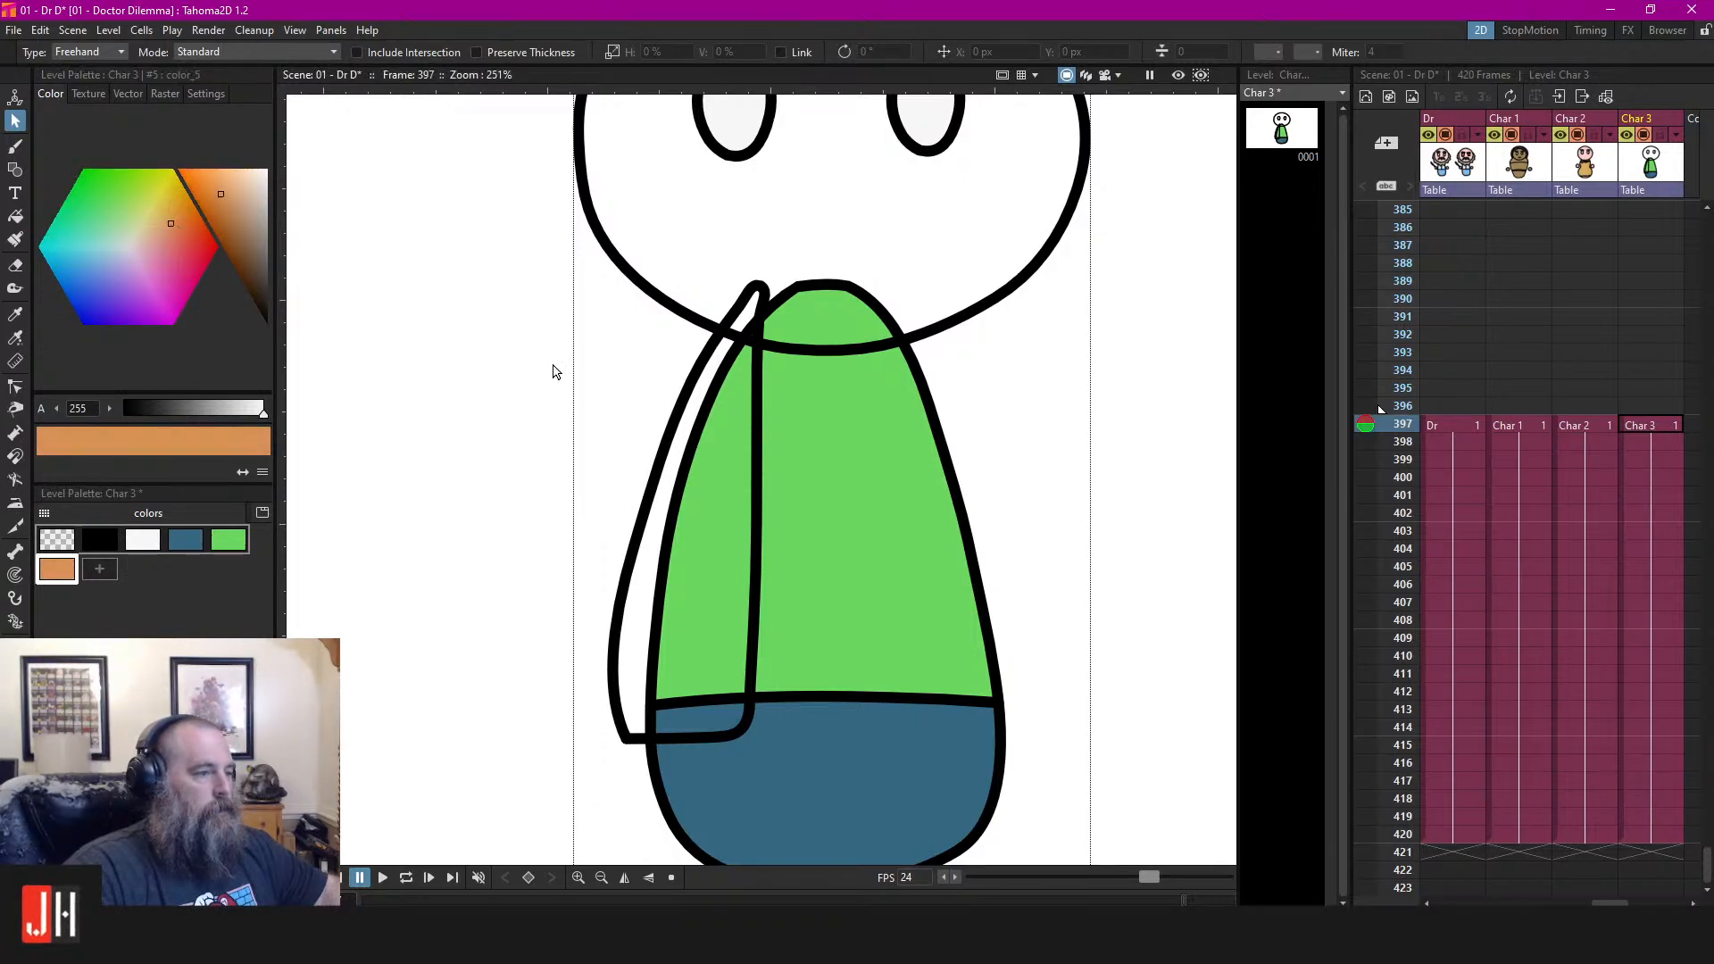
{"action": "left_click", "coordinate": [722, 451]}
Duplicate the jacket panel, flip the copy with a horizontal scale of -100%, and place it over the right-hand side of the body
{"action": "key", "text": "s"}
{"action": "left_click", "coordinate": [758, 452]}
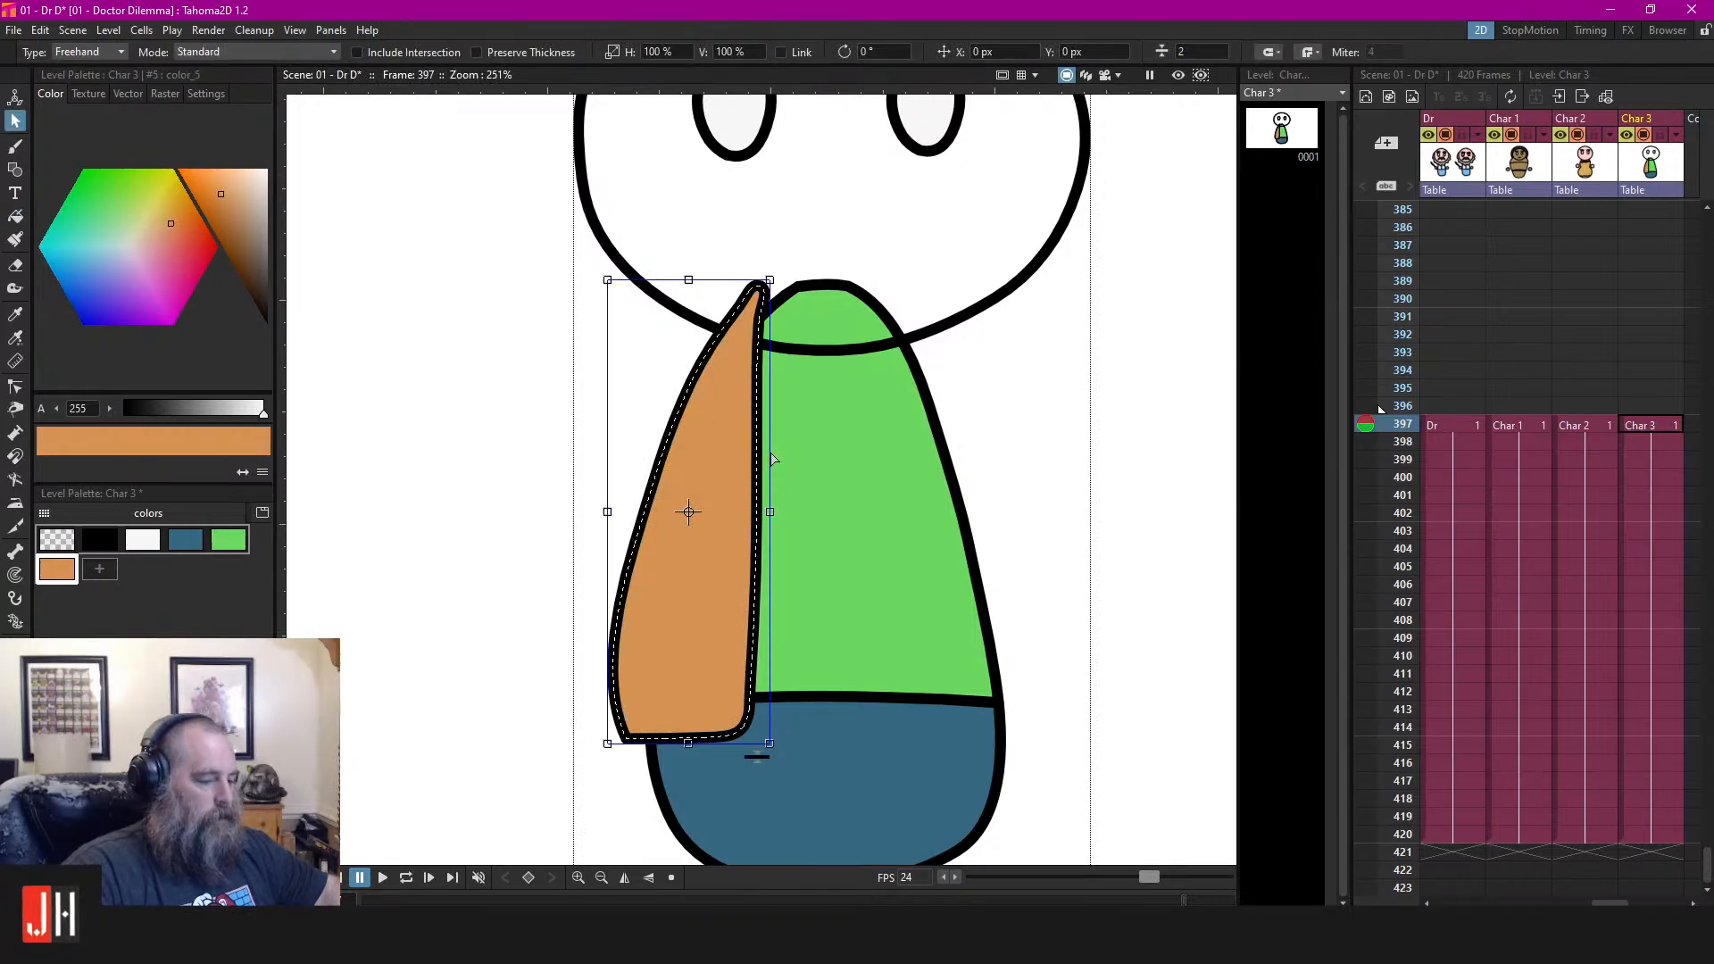
{"action": "key", "text": "ctrl+c"}
{"action": "key", "text": "ctrl+v"}
{"action": "key", "text": "shift+Up"}
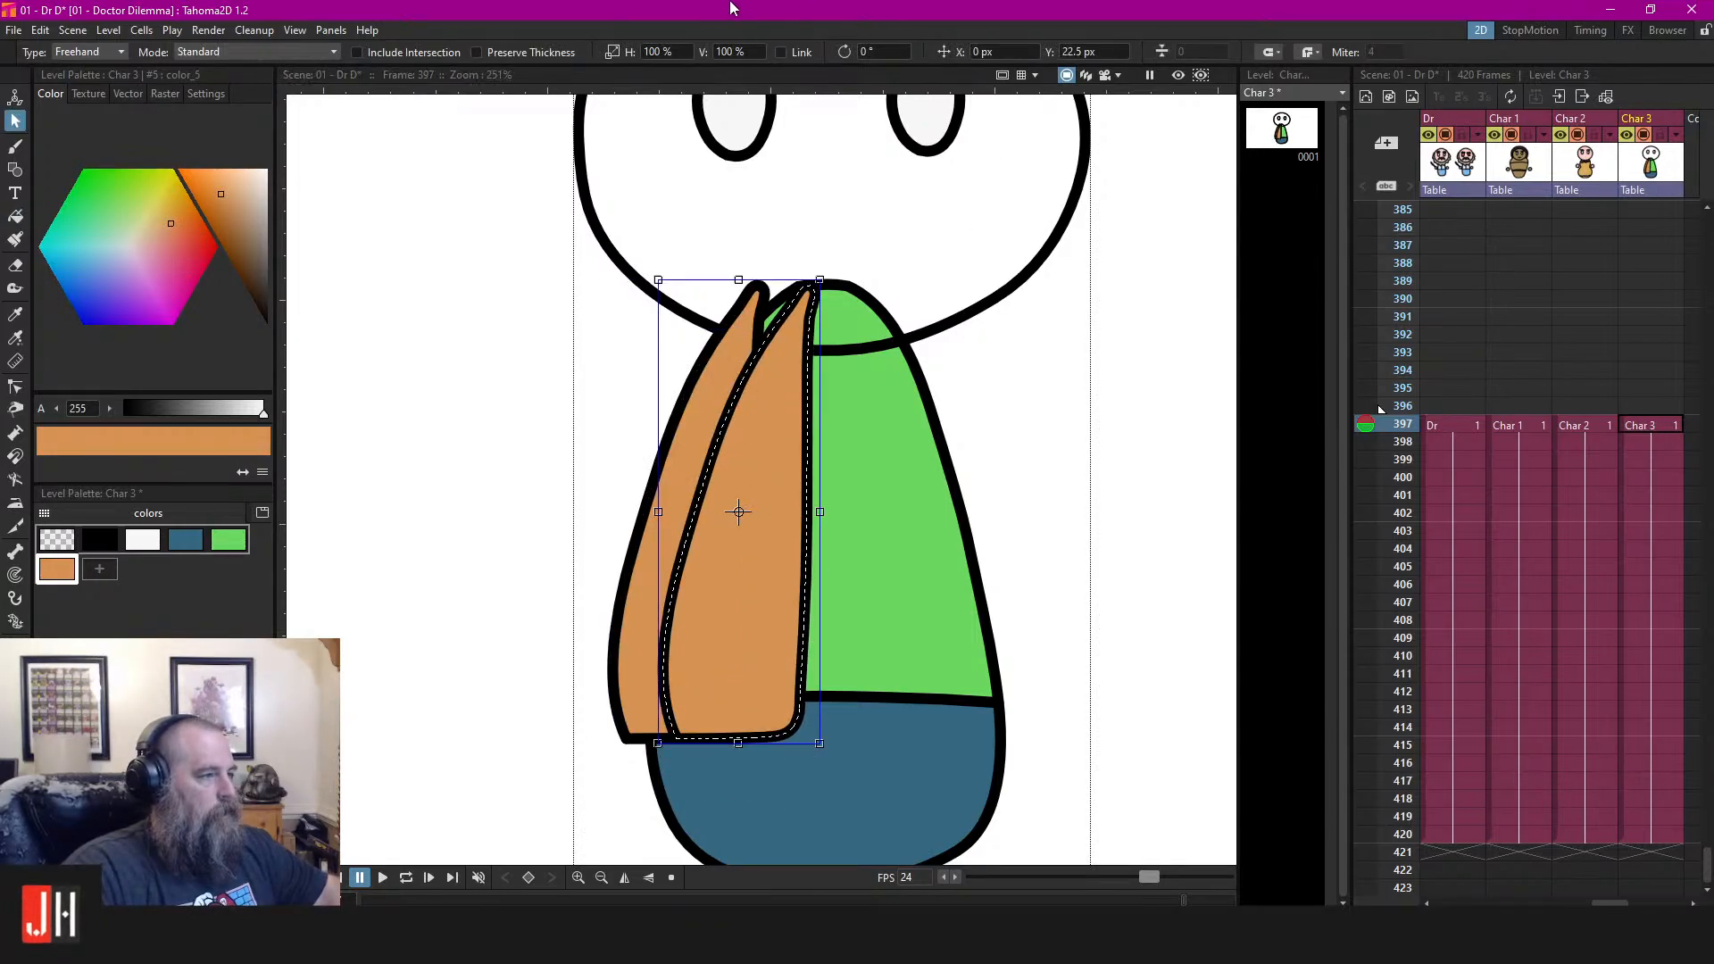
{"action": "left_click", "coordinate": [660, 52]}
{"action": "type", "text": "-100"}
{"action": "key", "text": "Tab"}
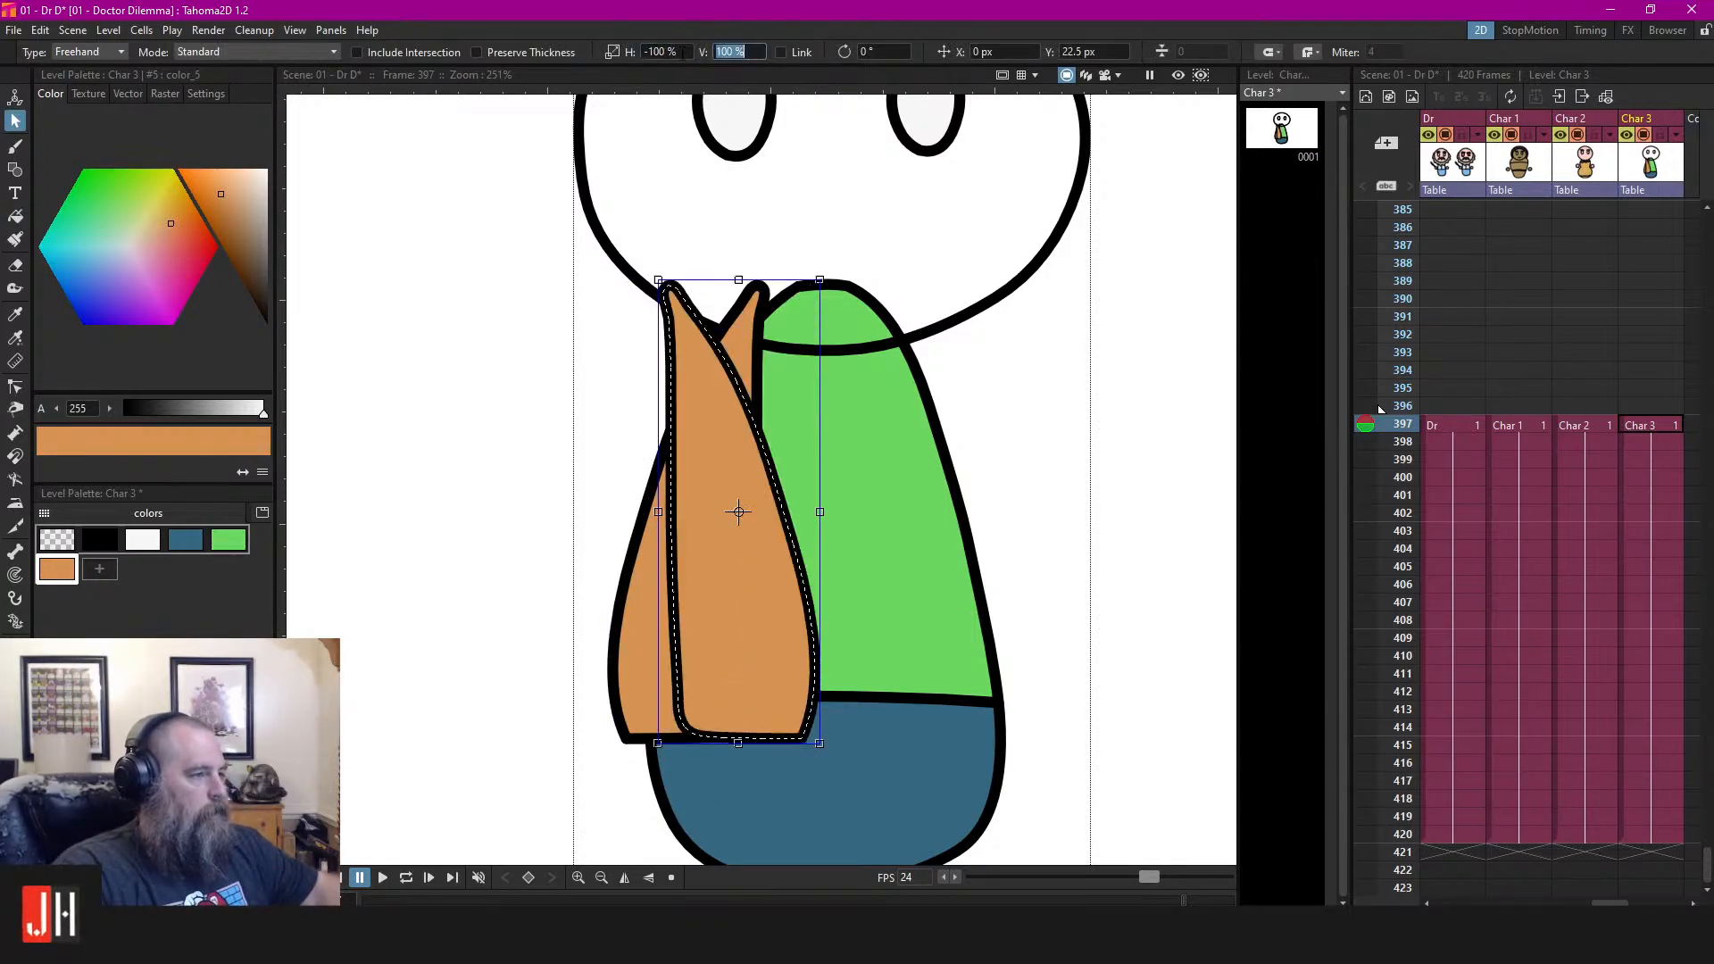
{"action": "left_click_drag", "start_coordinate": [767, 462], "coordinate": [983, 466]}
{"action": "left_click", "coordinate": [1081, 476]}
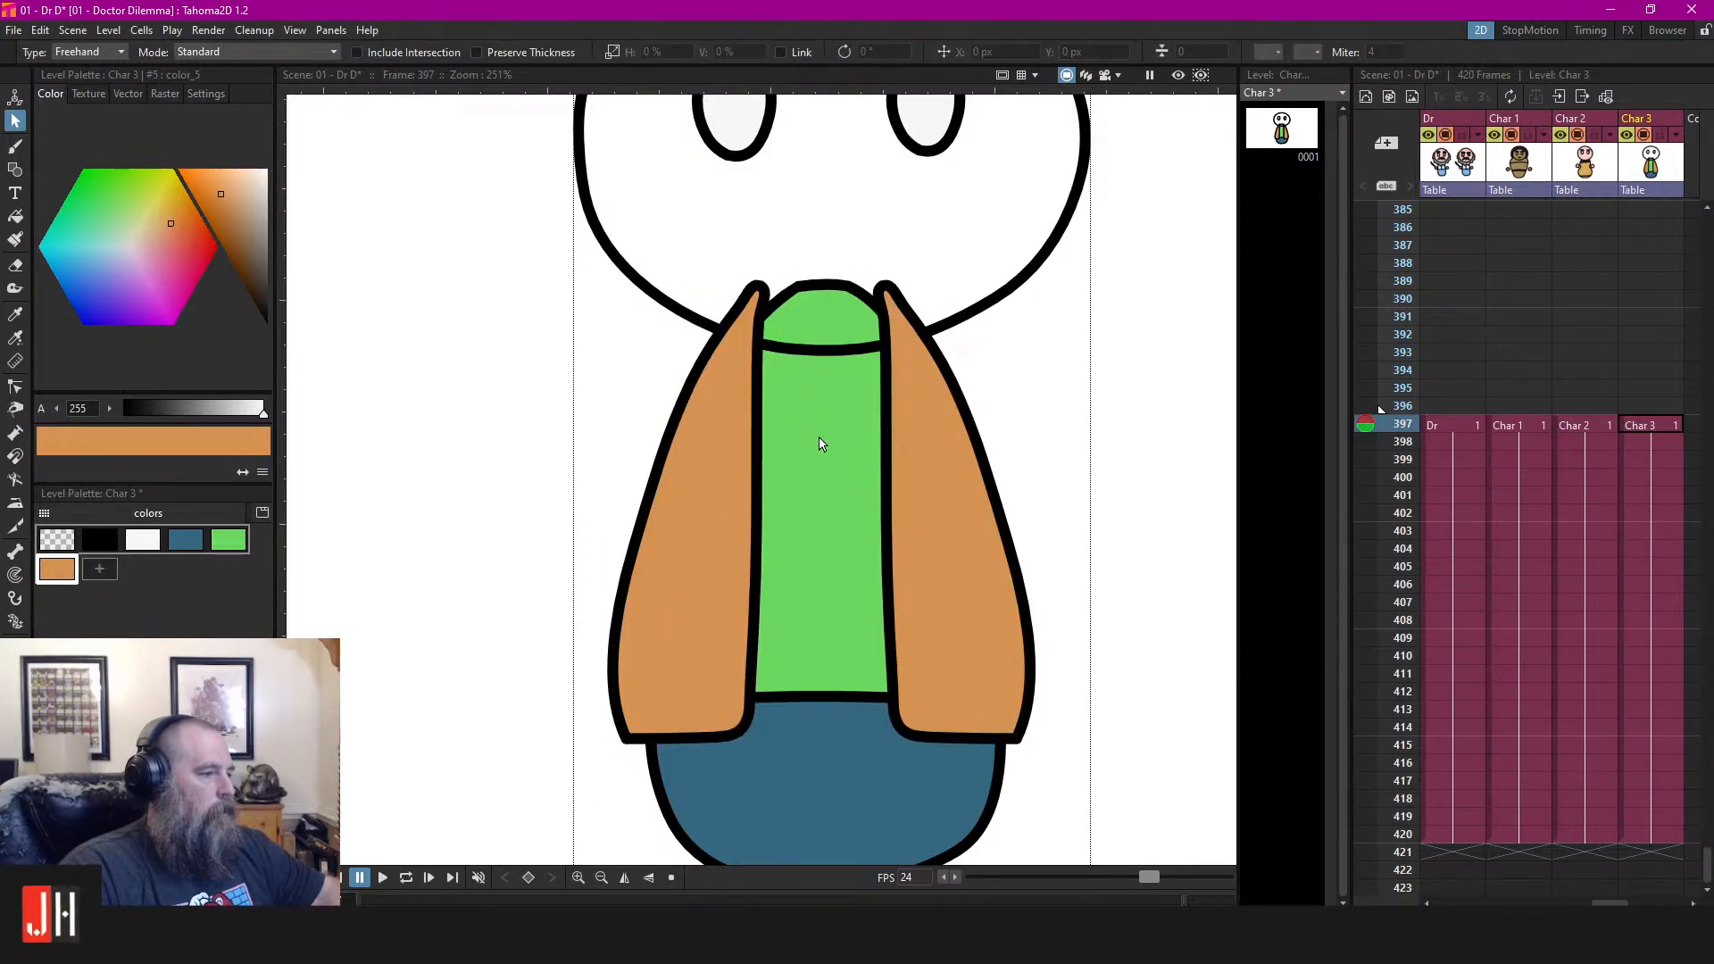
Examine the whole of Char 3 and compare it with the other characters on the canvas
{"action": "left_click_drag", "start_coordinate": [973, 357], "coordinate": [901, 572]}
{"action": "scroll", "coordinate": [910, 552], "scroll_direction": "down", "scroll_amount": 5}
{"action": "left_click_drag", "start_coordinate": [1051, 320], "coordinate": [899, 156]}
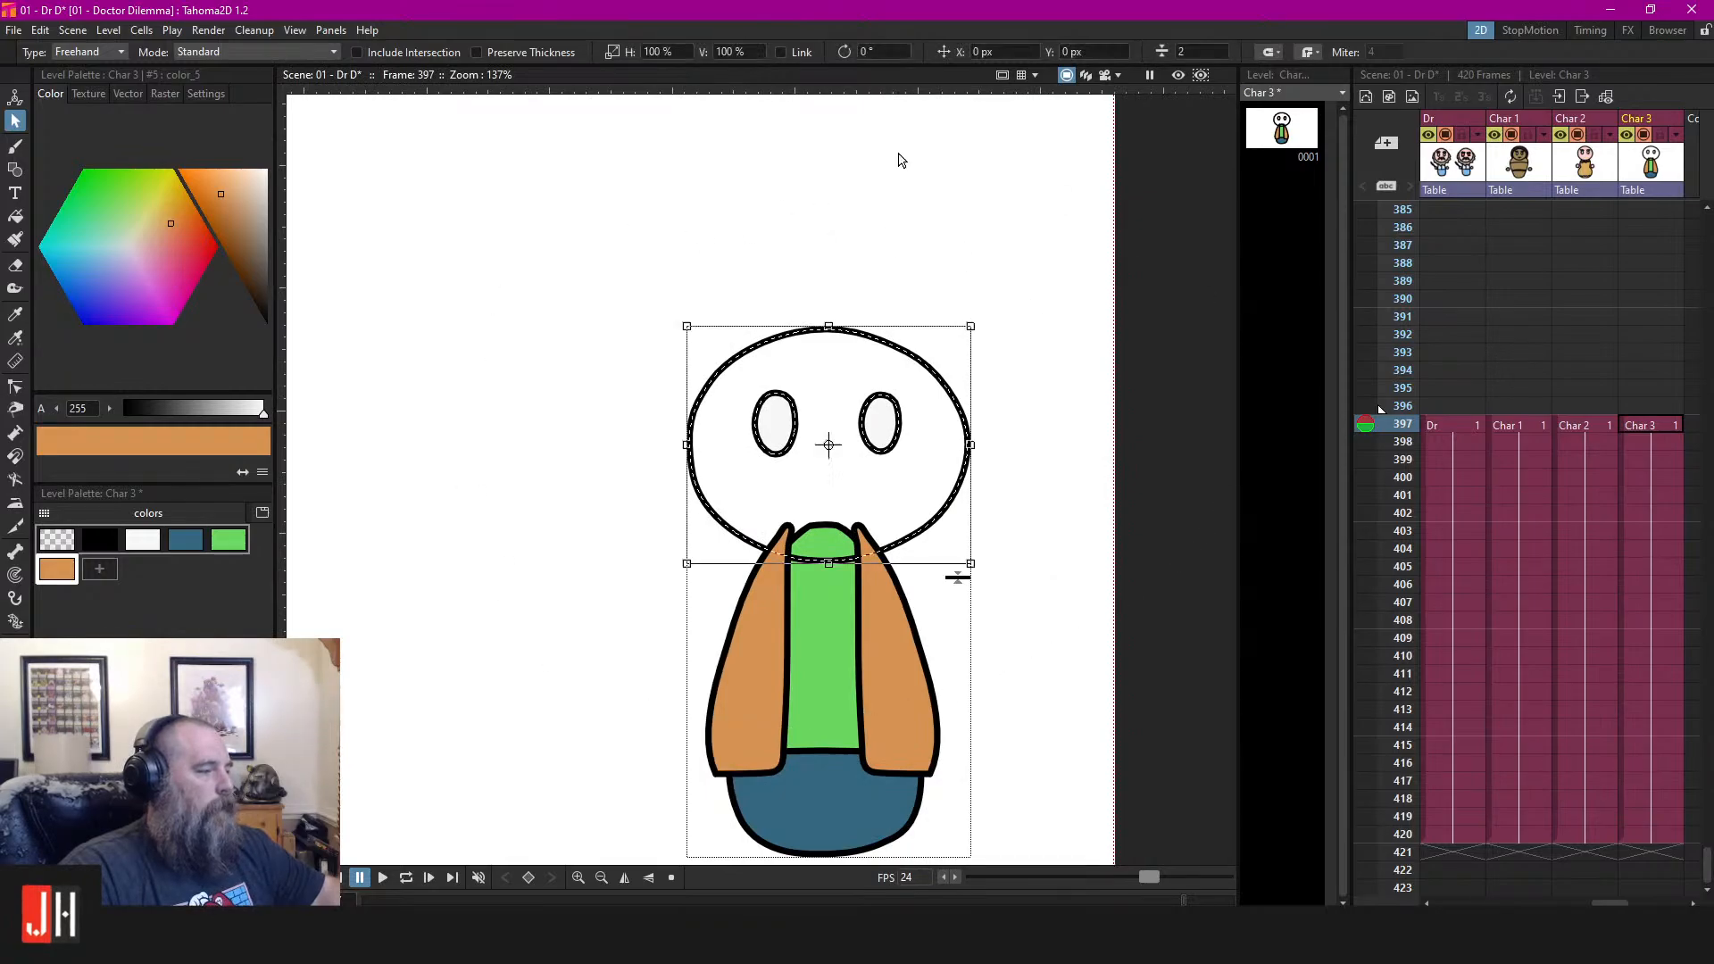
{"action": "left_click", "coordinate": [956, 279]}
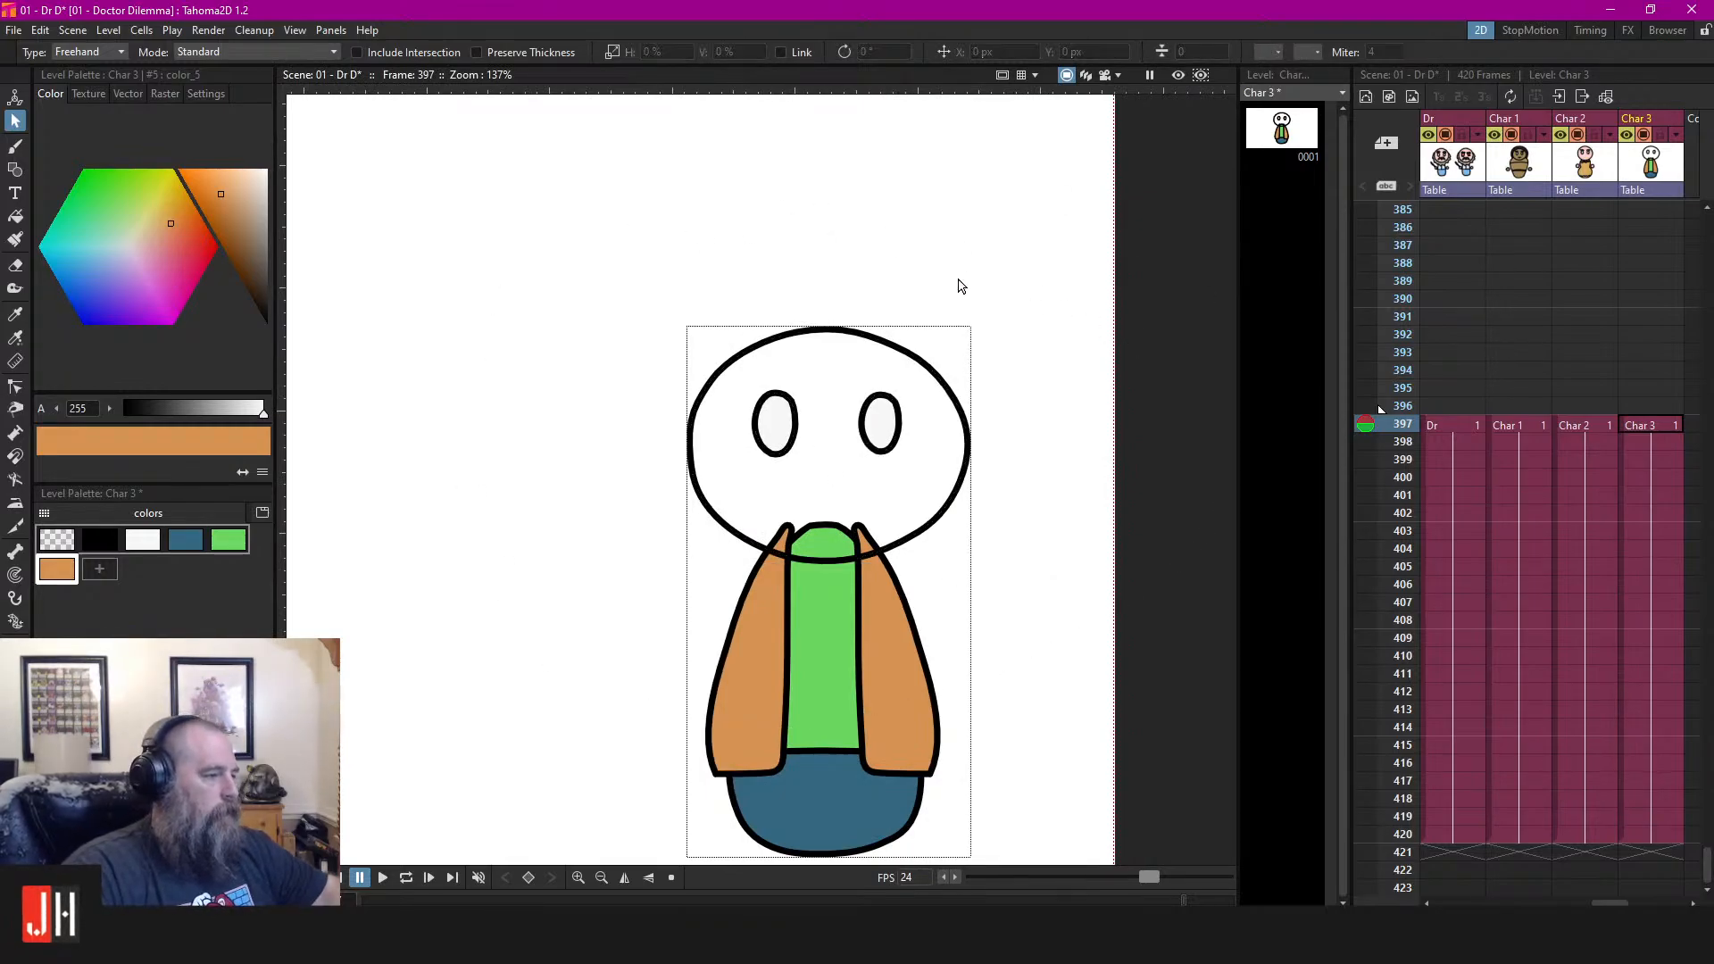
{"action": "scroll", "coordinate": [955, 295], "scroll_direction": "down", "scroll_amount": 5}
{"action": "left_click_drag", "start_coordinate": [970, 317], "coordinate": [952, 299]}
{"action": "left_click_drag", "start_coordinate": [869, 529], "coordinate": [996, 519]}
{"action": "left_click_drag", "start_coordinate": [570, 485], "coordinate": [998, 548]}
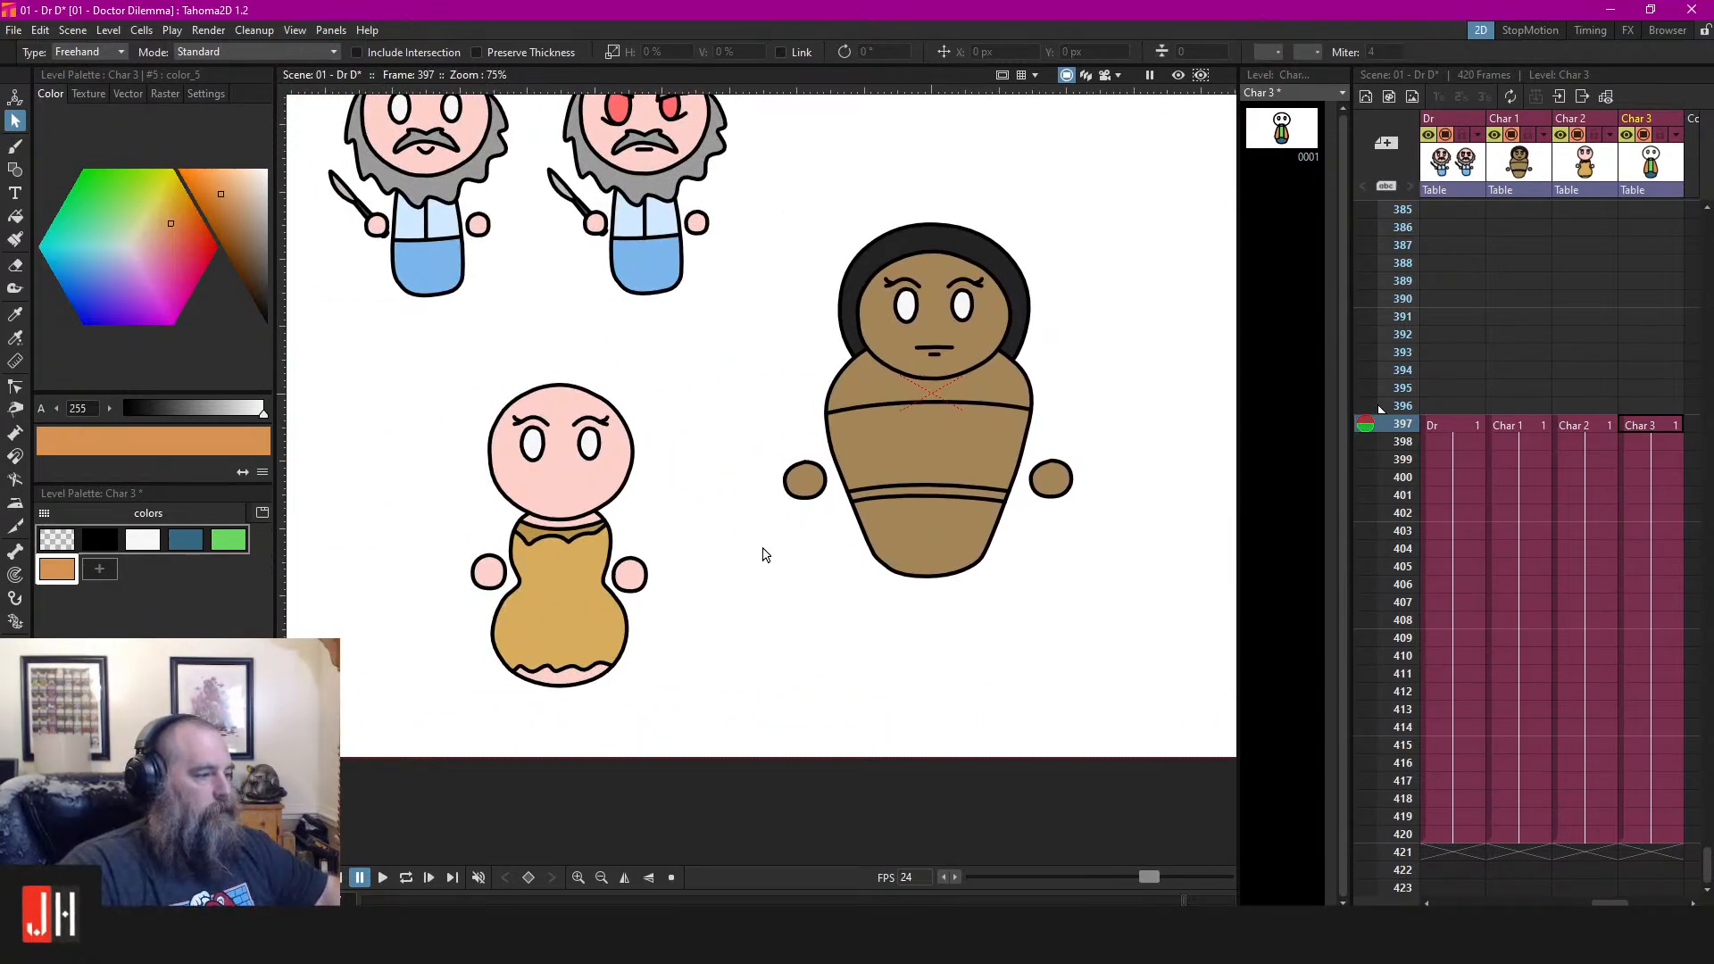
{"action": "left_click_drag", "start_coordinate": [788, 539], "coordinate": [436, 559]}
{"action": "left_click_drag", "start_coordinate": [975, 578], "coordinate": [806, 561]}
{"action": "scroll", "coordinate": [807, 561], "scroll_direction": "up", "scroll_amount": 1}
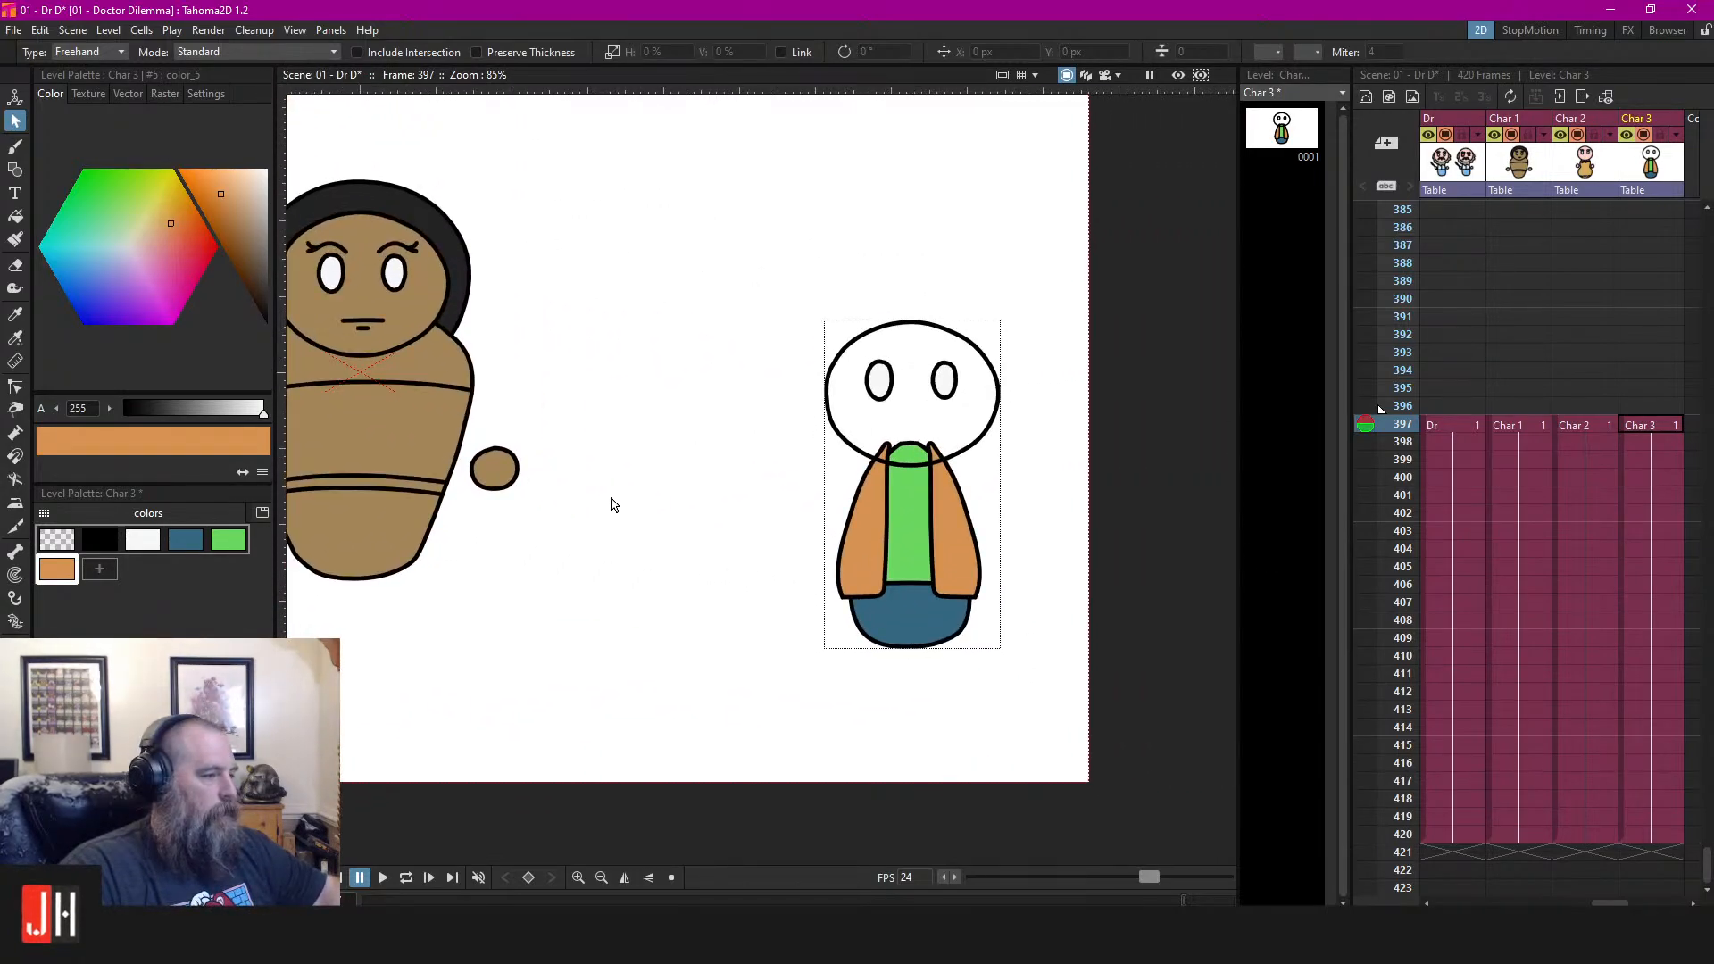
{"action": "scroll", "coordinate": [518, 479], "scroll_direction": "up", "scroll_amount": 2}
{"action": "scroll", "coordinate": [628, 453], "scroll_direction": "down", "scroll_amount": 6}
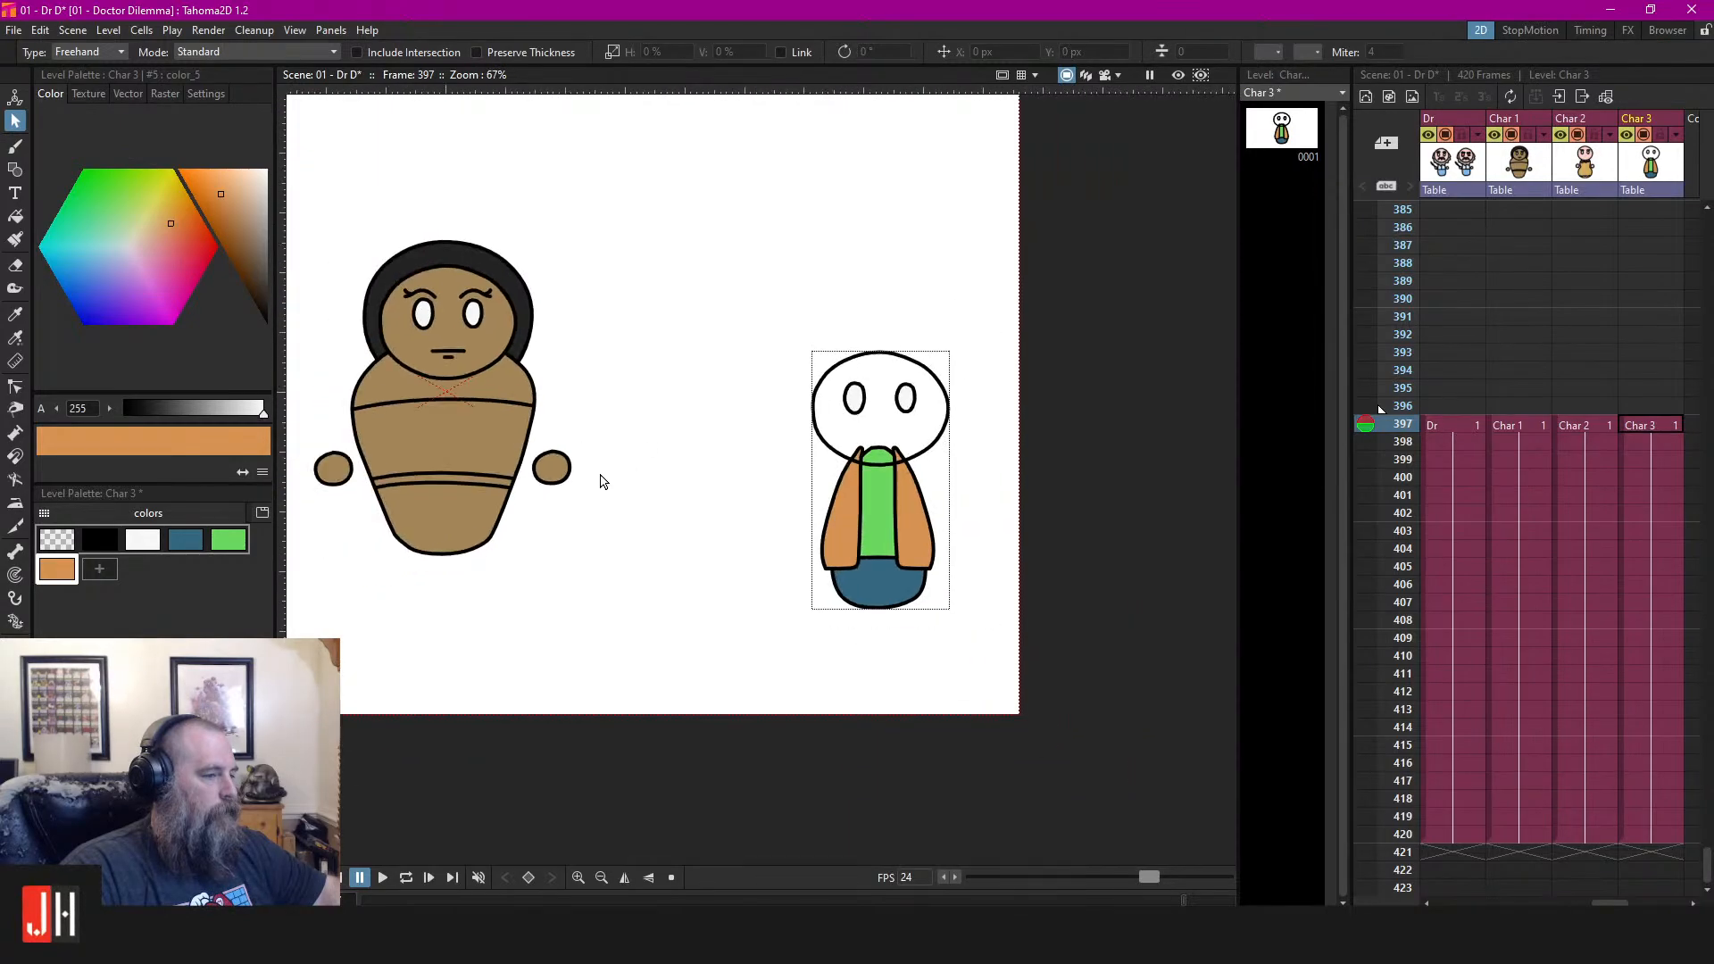
Copy one of Char 2's pink hands into the Char 3 drawing and place it beside the left-hand jacket panel
{"action": "mouse_move", "coordinate": [335, 537]}
{"action": "left_mouse_down"}
{"action": "mouse_move", "coordinate": [928, 546]}
{"action": "mouse_move", "coordinate": [875, 571]}
{"action": "mouse_move", "coordinate": [789, 530]}
{"action": "left_mouse_up"}
{"action": "left_click", "coordinate": [1576, 426]}
{"action": "left_click_drag", "start_coordinate": [806, 546], "coordinate": [633, 505]}
{"action": "left_click", "coordinate": [1642, 425]}
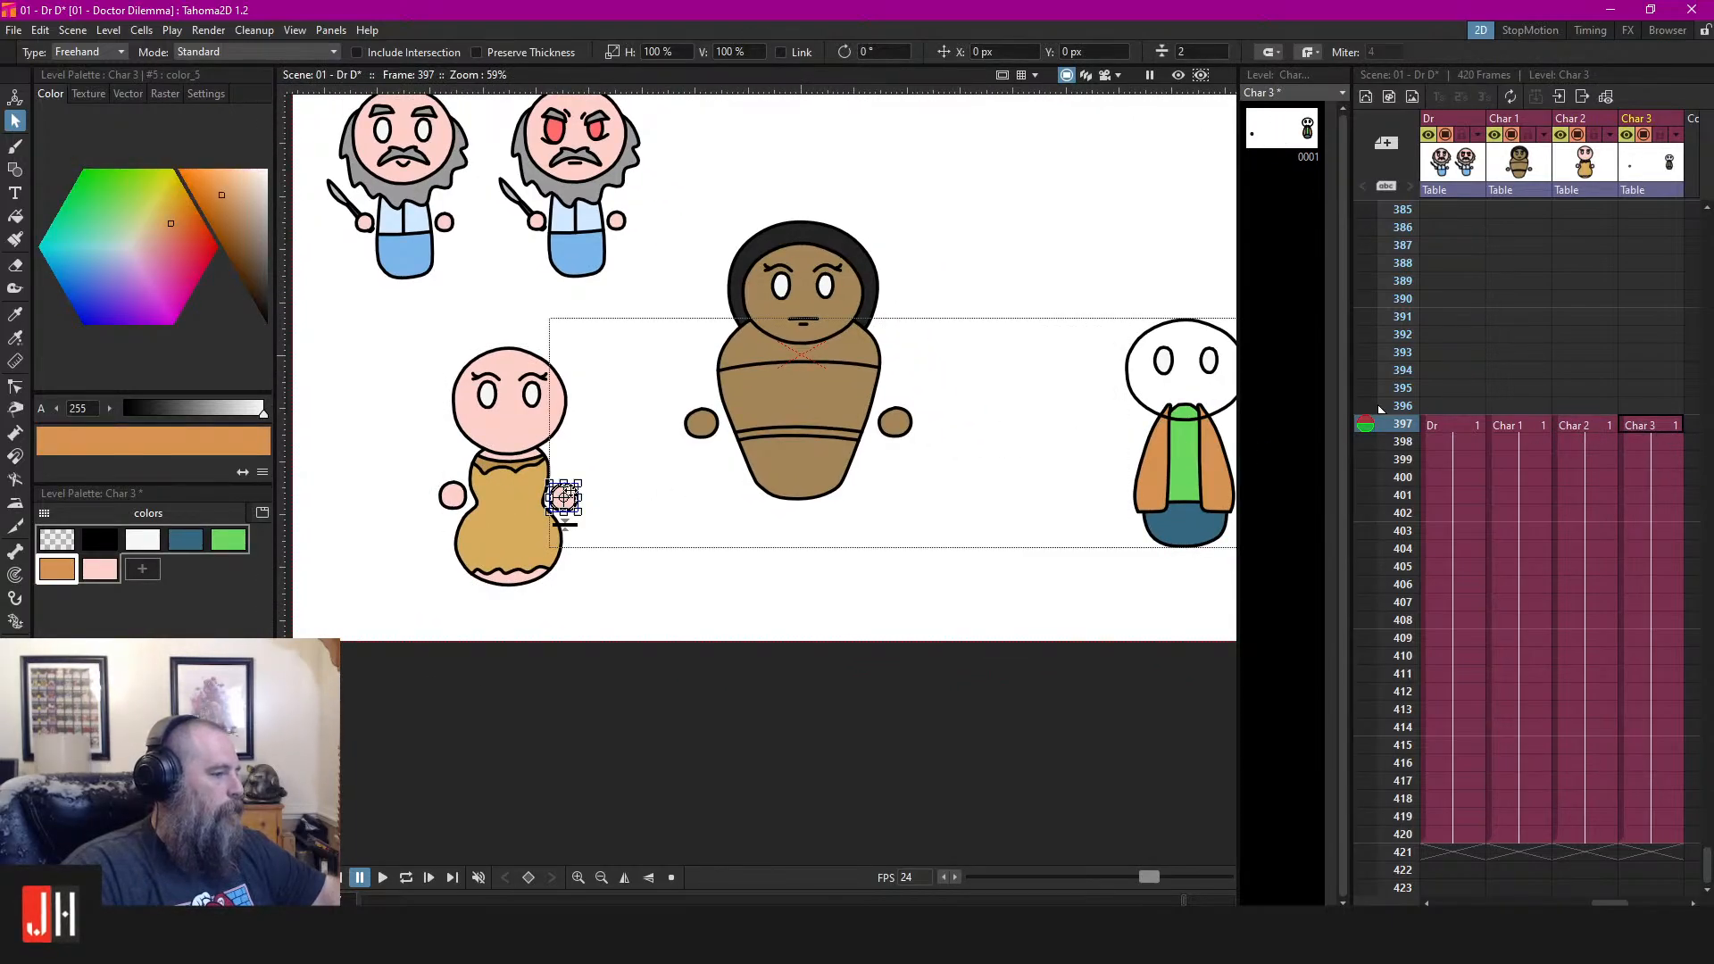
{"action": "left_click_drag", "start_coordinate": [569, 491], "coordinate": [673, 482]}
{"action": "scroll", "coordinate": [730, 490], "scroll_direction": "up", "scroll_amount": 8}
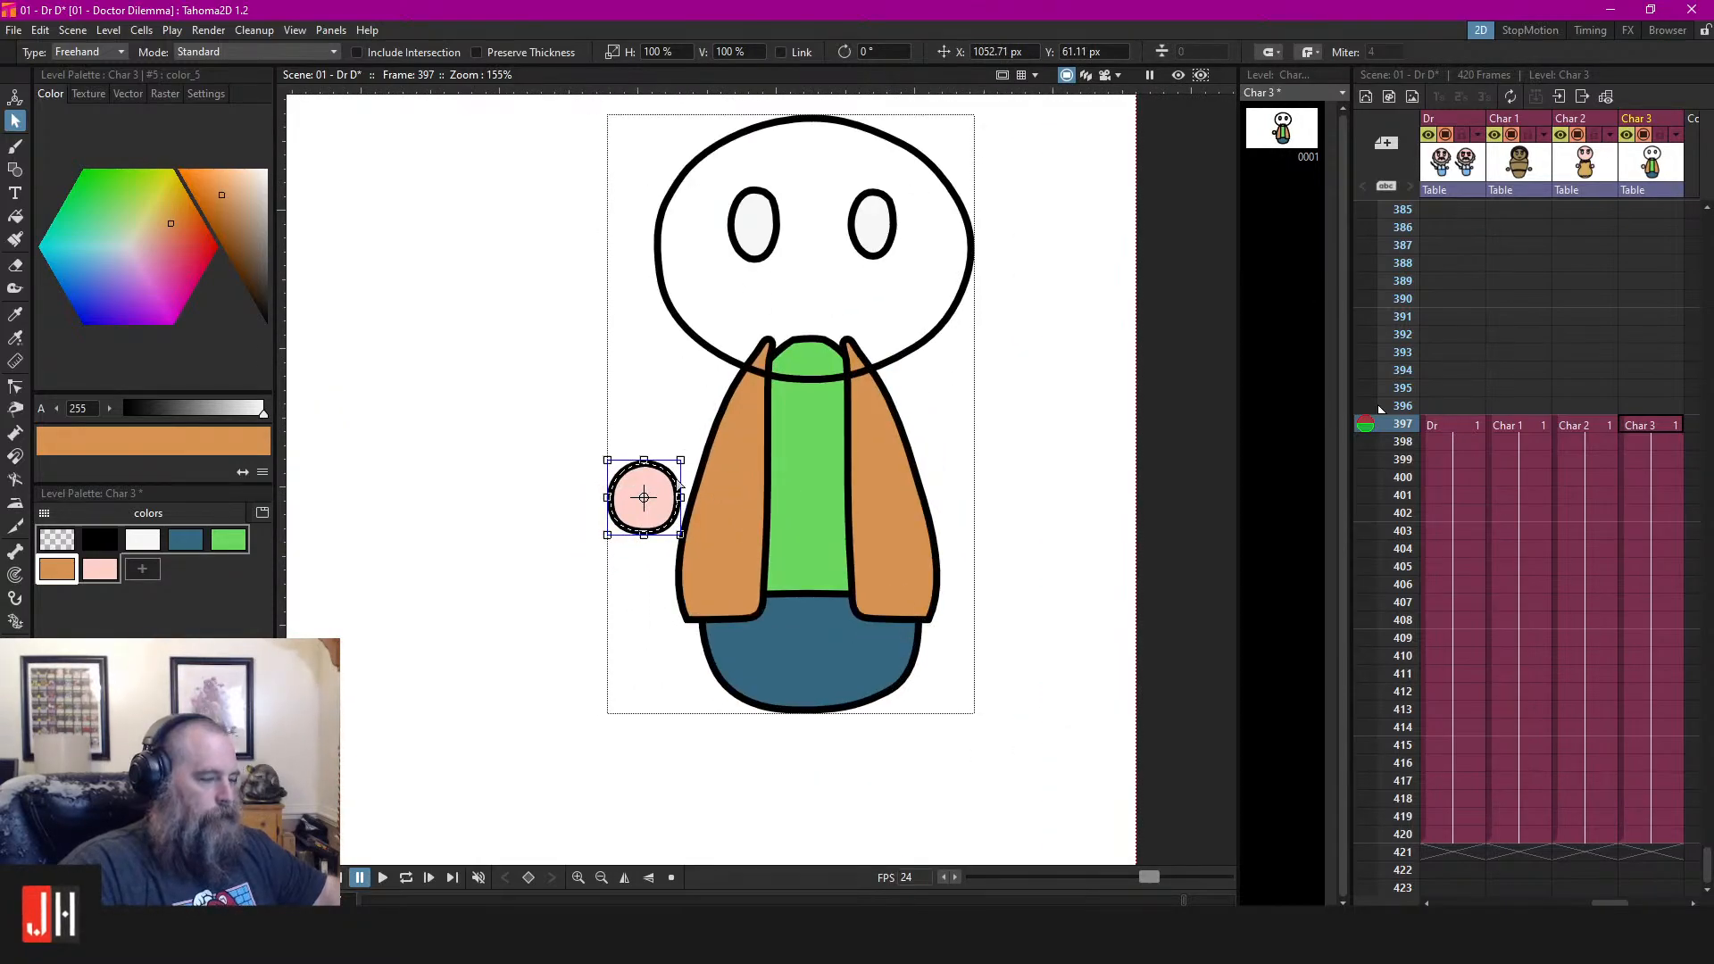
Duplicate Char 3's hand and place the copy level with it, just outside the right-hand jacket panel
{"action": "key", "text": "ctrl+v"}
{"action": "key", "text": "shift+Up"}
{"action": "key", "text": "shift+Right"}
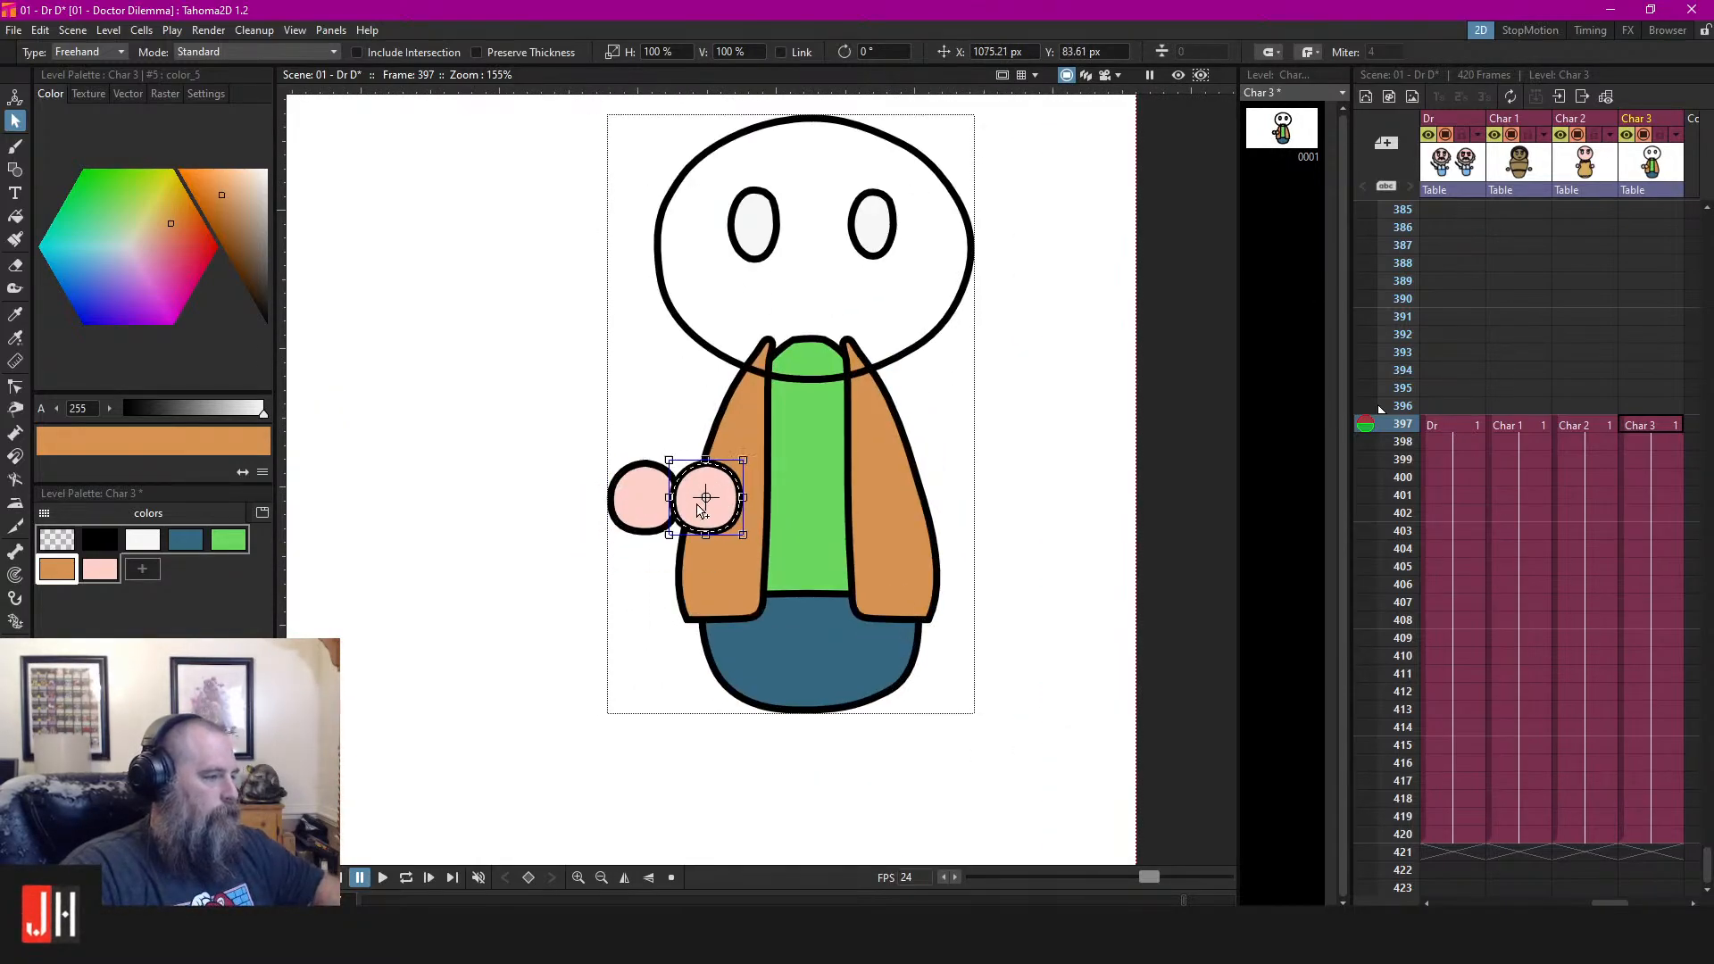
{"action": "key", "text": "shift+Right"}
{"action": "key", "text": "shift+Right"}
{"action": "key", "text": "shift+Right"}
{"action": "key", "text": "shift+Right"}
{"action": "key", "text": "shift+Right"}
{"action": "key", "text": "shift+Right"}
{"action": "key", "text": "shift+Right"}
{"action": "key", "text": "shift+Right"}
{"action": "key", "text": "shift+Right"}
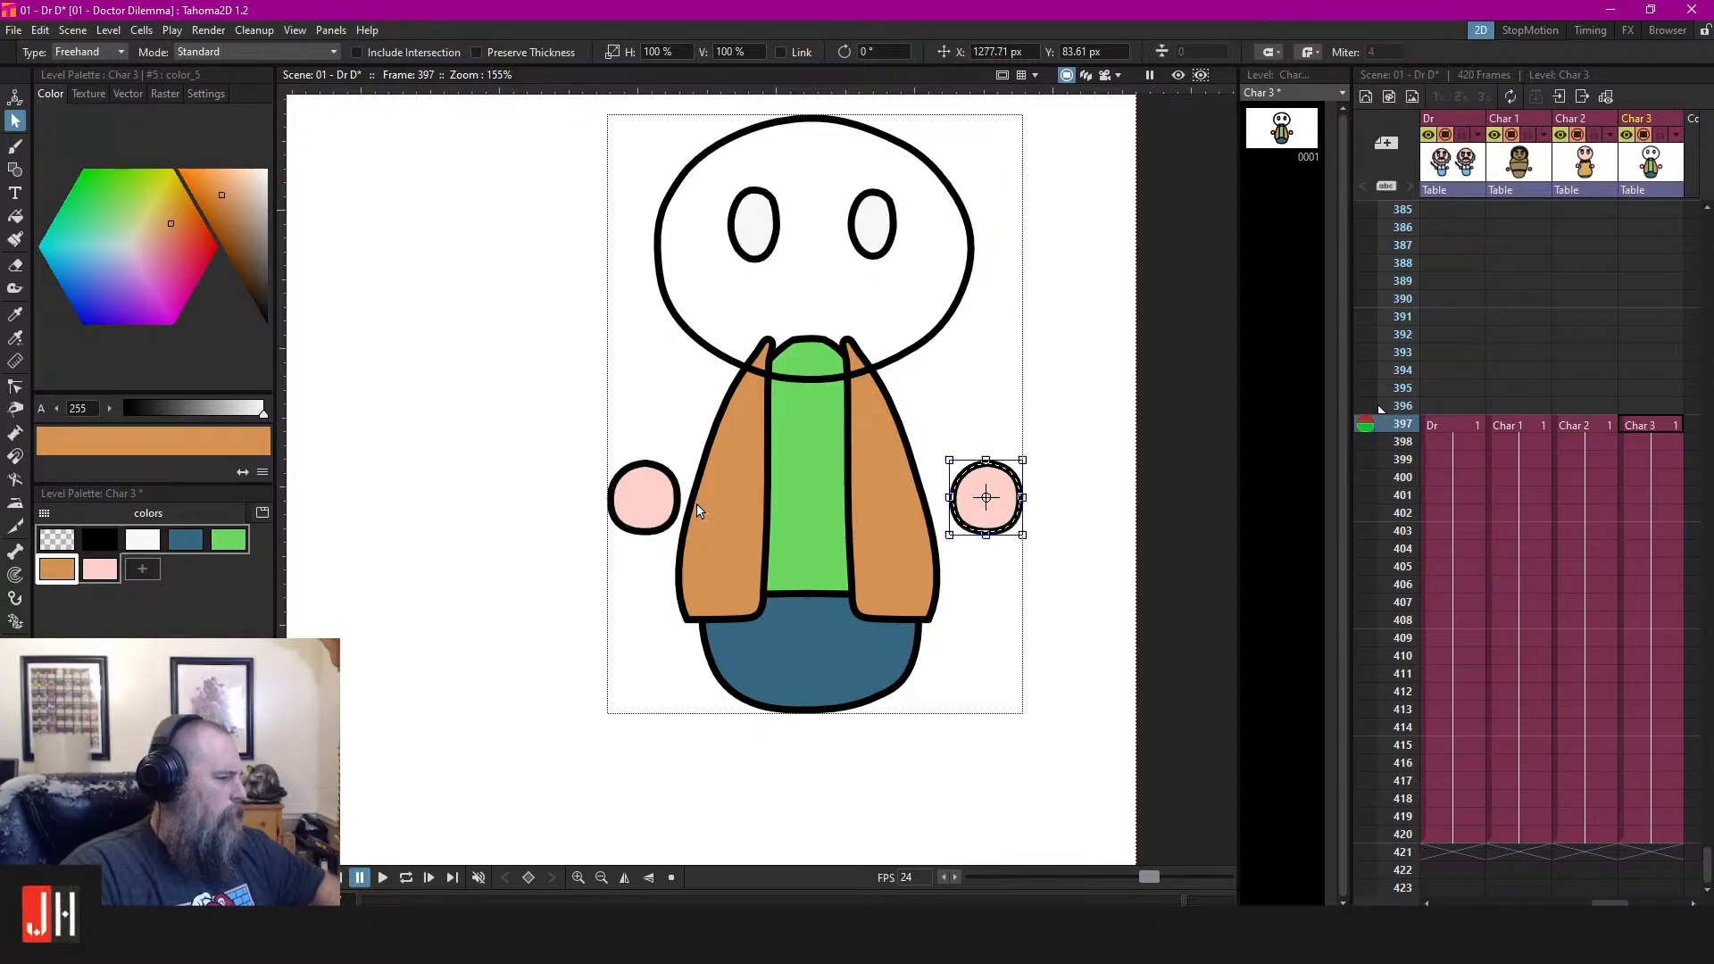
{"action": "key", "text": "Left"}
{"action": "key", "text": "Left"}
{"action": "key", "text": "Left"}
{"action": "key", "text": "Left"}
{"action": "key", "text": "Left"}
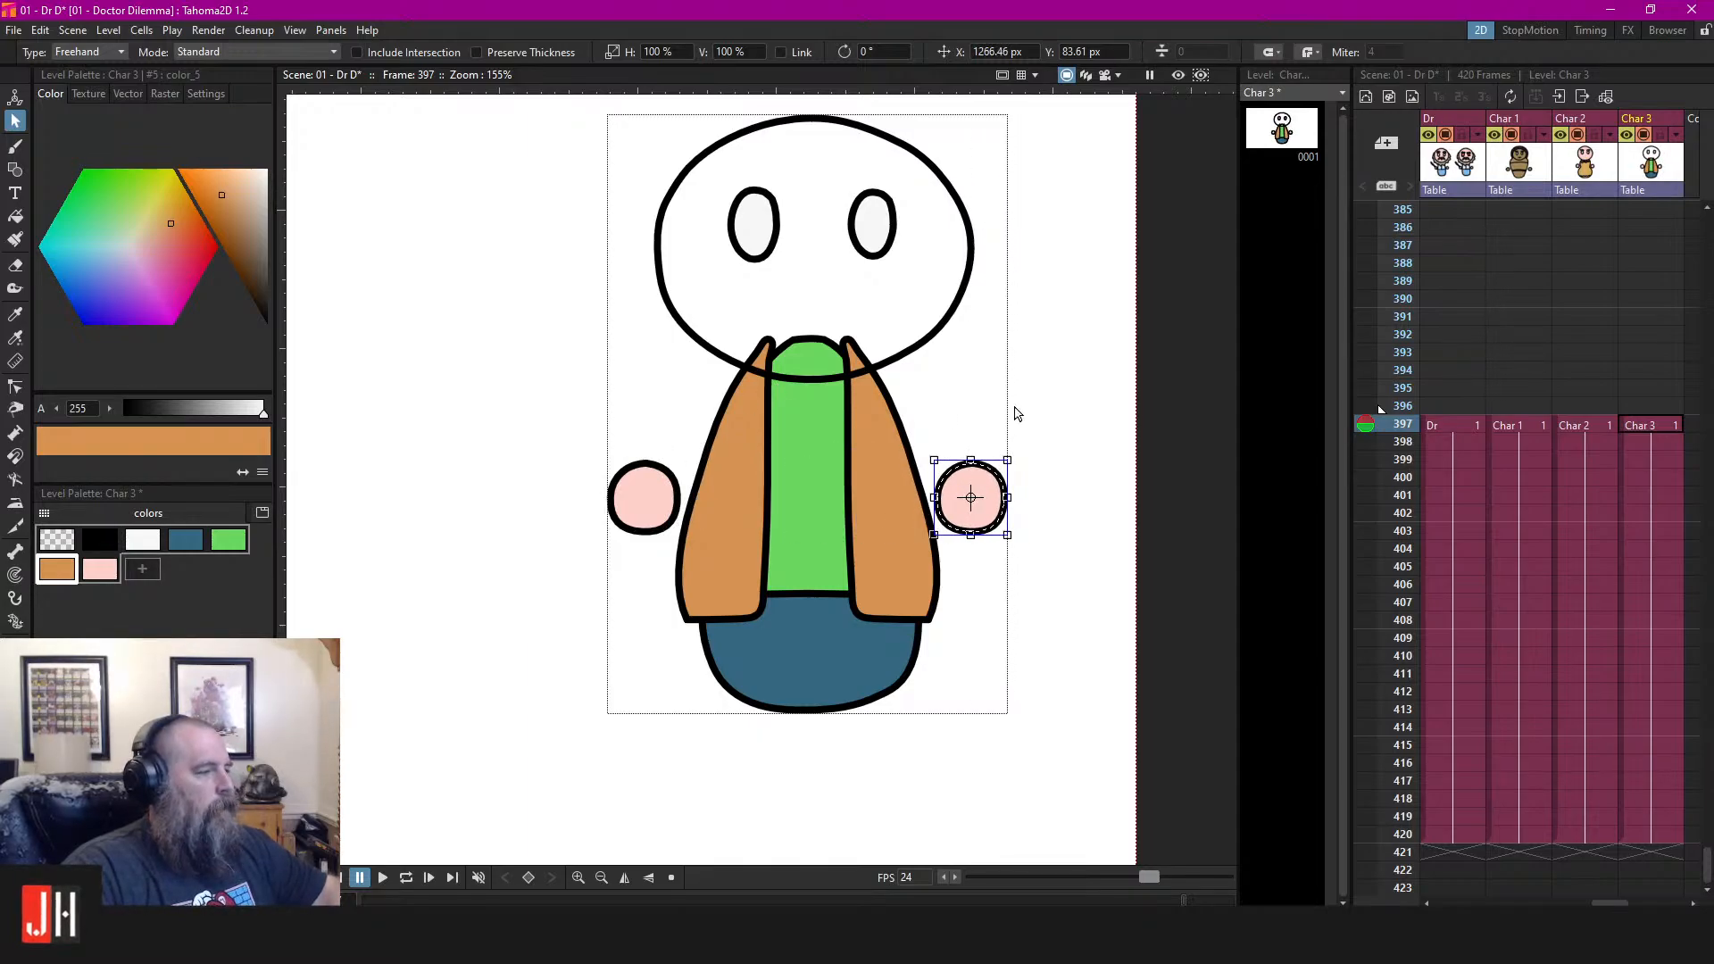
Bring Char 3's head outline in front of the jacket and body
{"action": "left_click", "coordinate": [1114, 393]}
{"action": "left_click_drag", "start_coordinate": [1096, 334], "coordinate": [1077, 447]}
{"action": "left_click", "coordinate": [910, 279]}
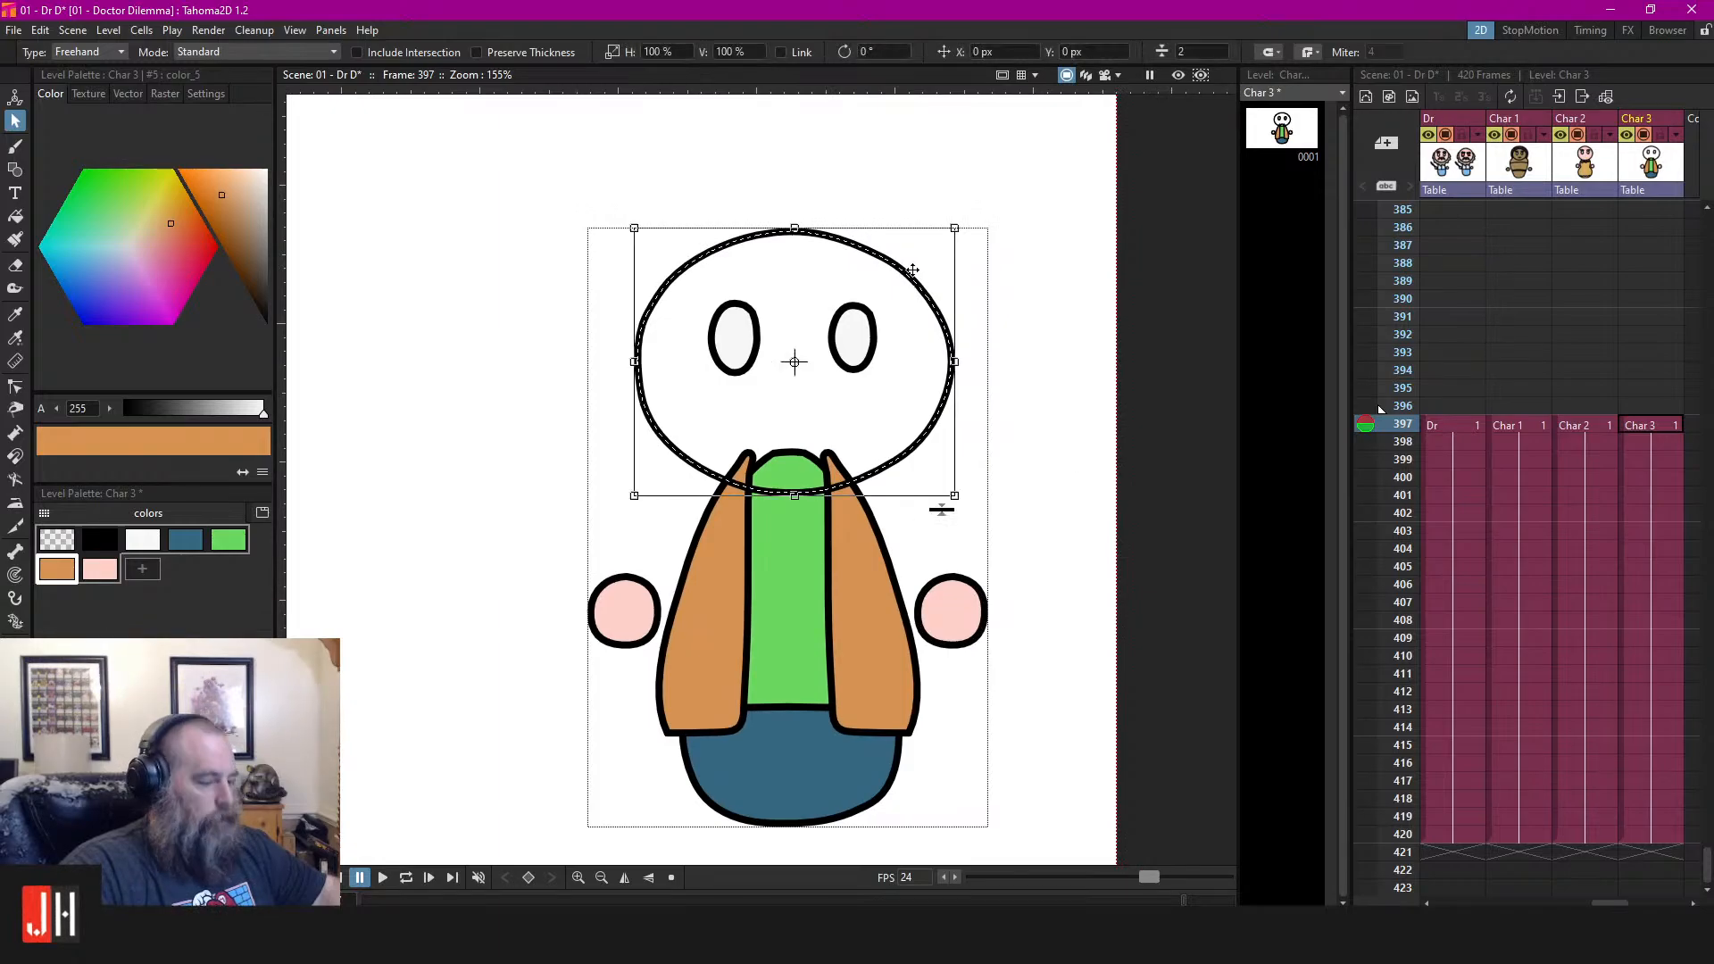
{"action": "left_click", "coordinate": [1025, 279]}
Fill Char 3's head with the palette's light pink skin colour and save the scene
{"action": "left_click", "coordinate": [100, 569]}
{"action": "key", "text": "f"}
{"action": "left_click", "coordinate": [714, 306]}
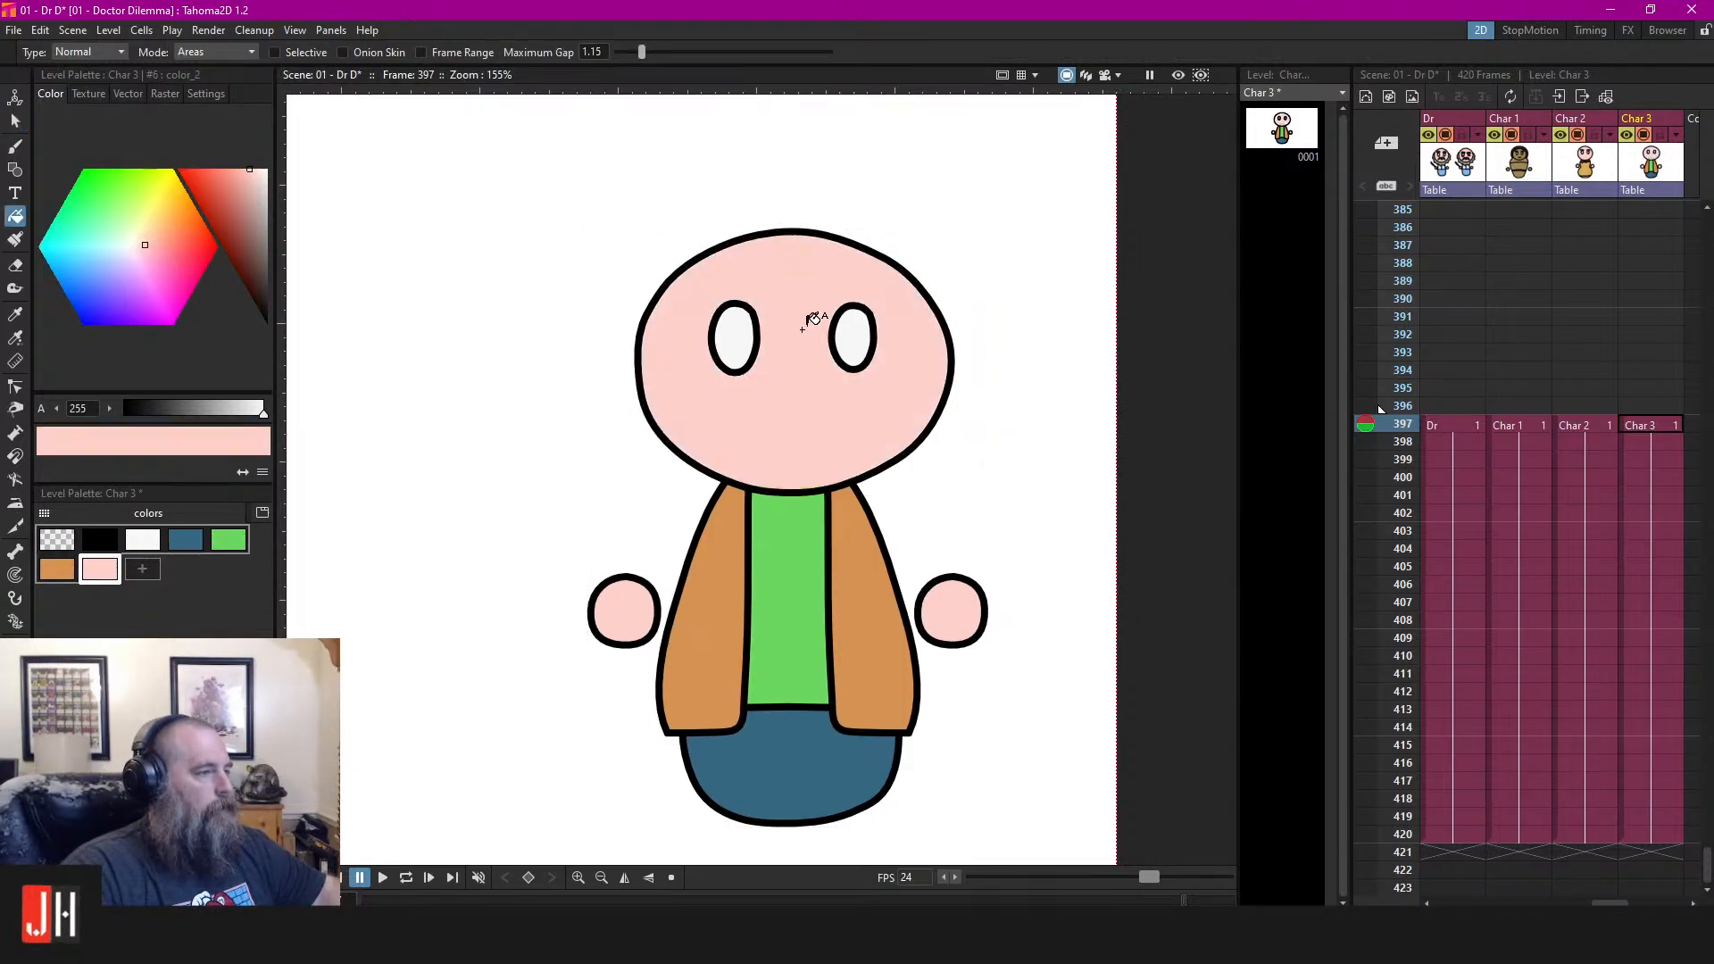
{"action": "scroll", "coordinate": [918, 439], "scroll_direction": "down", "scroll_amount": 8}
{"action": "key", "text": "ctrl+s"}
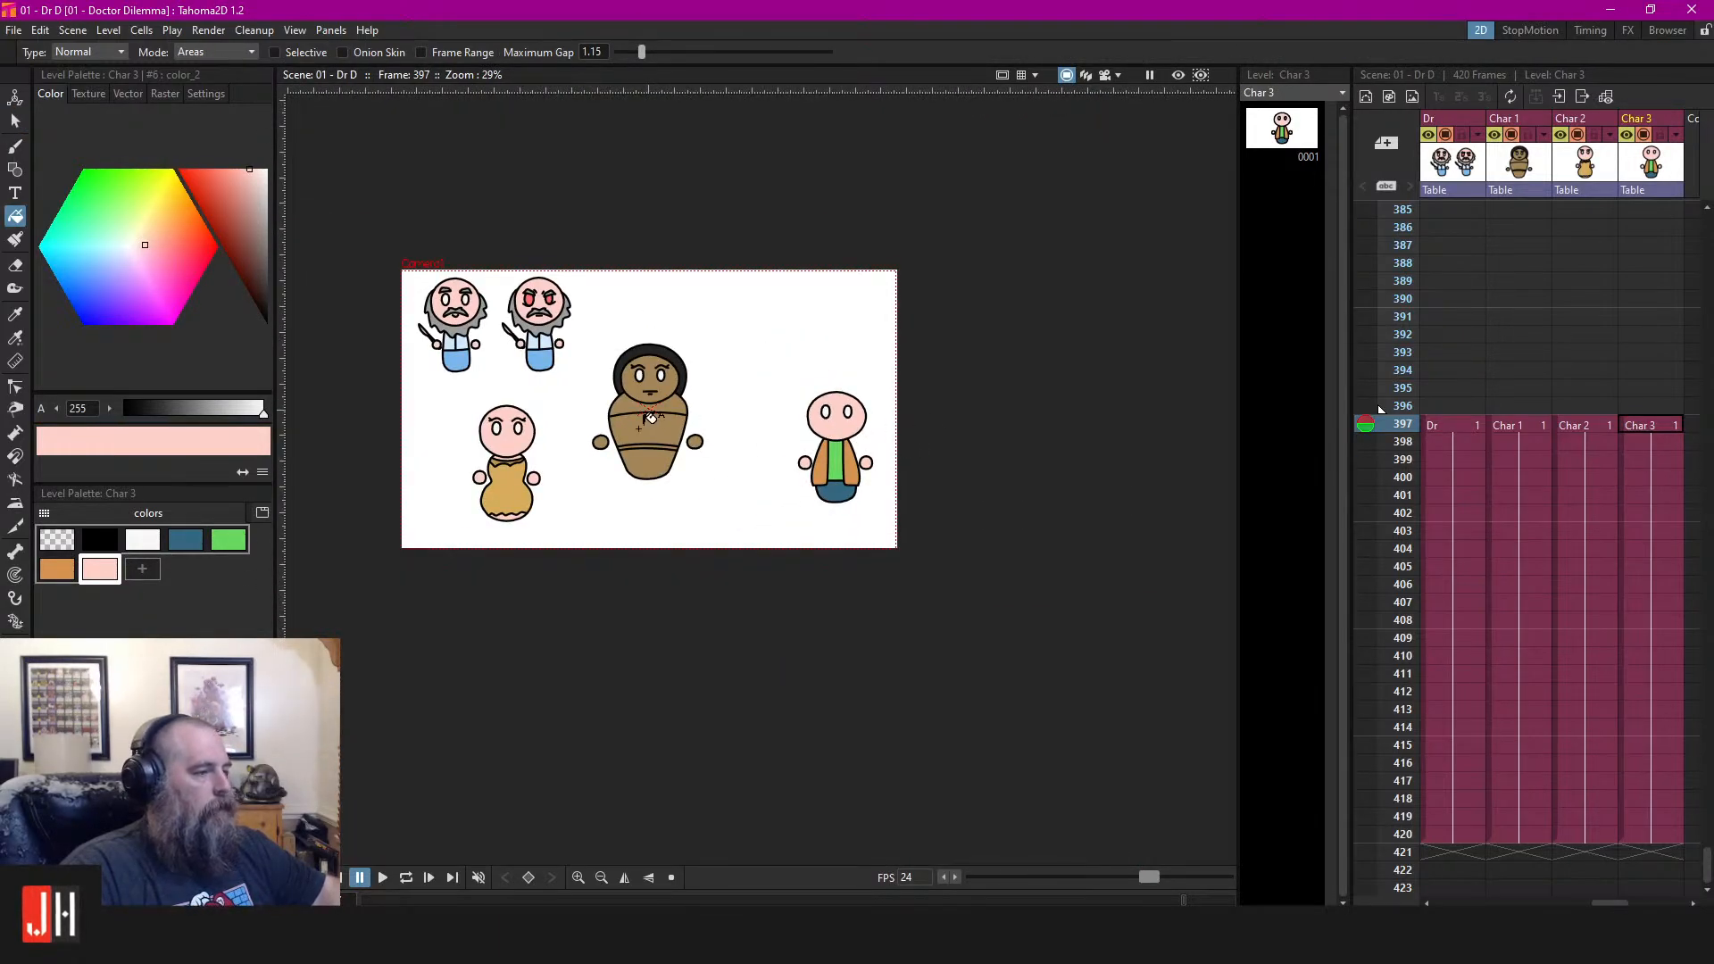
Draw a black, roughly rectangular eyebrow outline above each of Char 3's eyes with the brush
{"action": "left_click_drag", "start_coordinate": [701, 421], "coordinate": [886, 454]}
{"action": "key", "text": "s"}
{"action": "scroll", "coordinate": [923, 455], "scroll_direction": "up", "scroll_amount": 2}
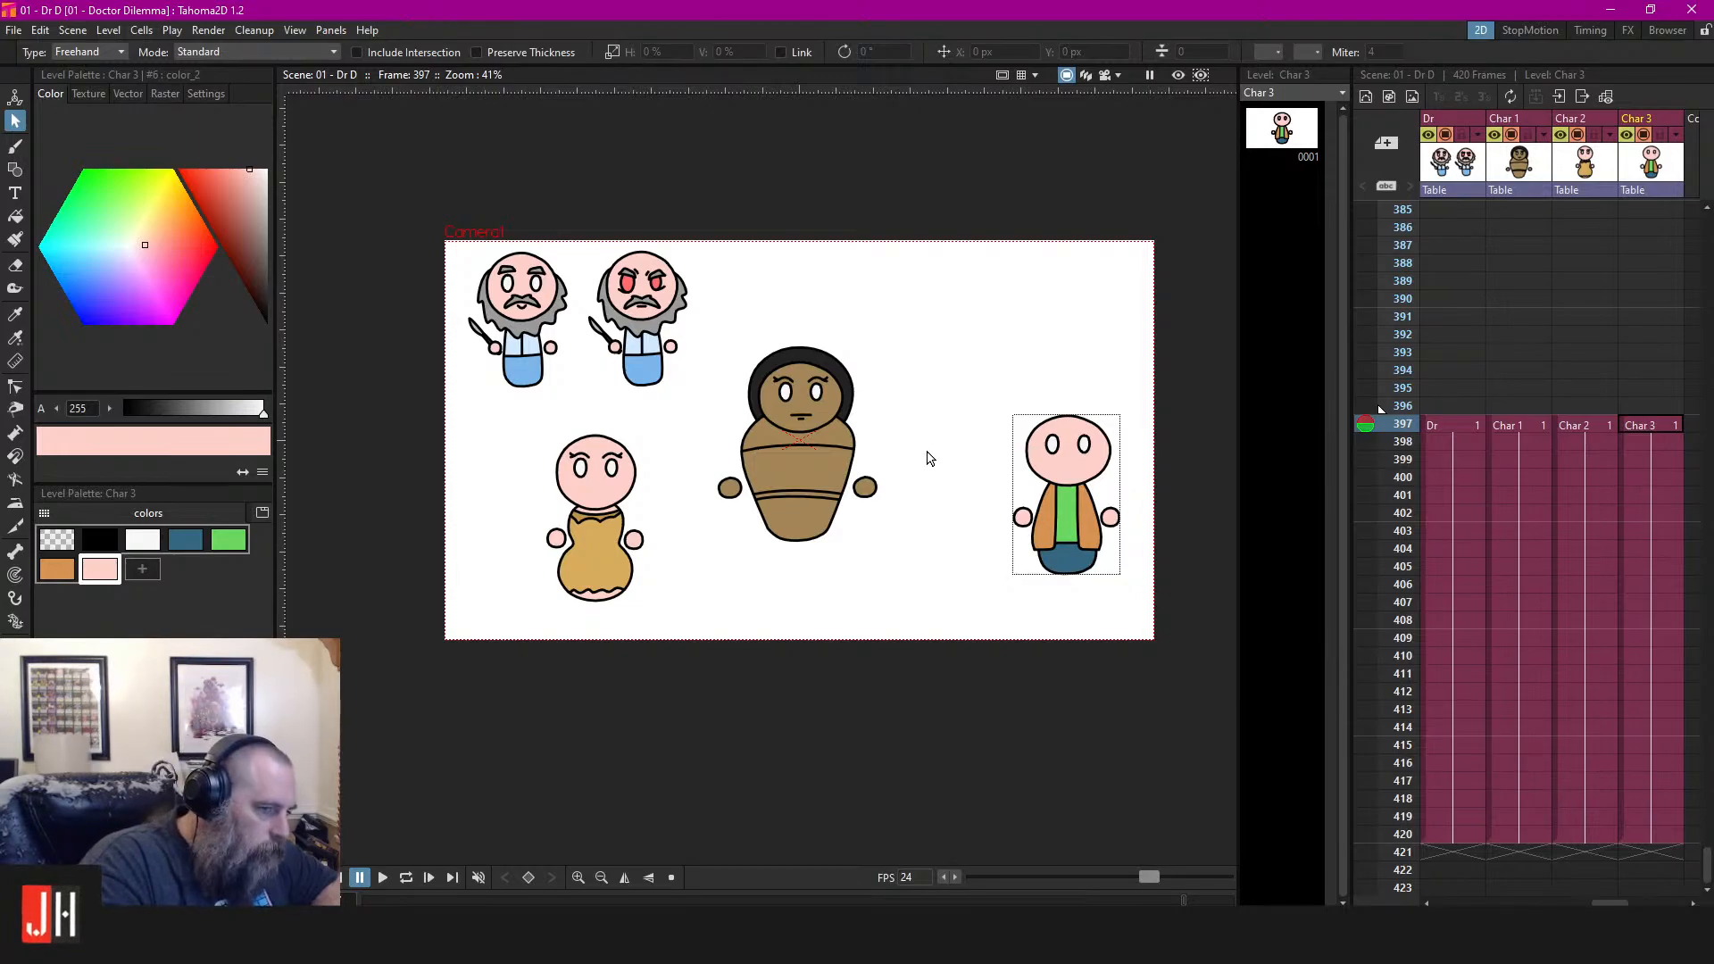
{"action": "scroll", "coordinate": [1107, 473], "scroll_direction": "up", "scroll_amount": 4}
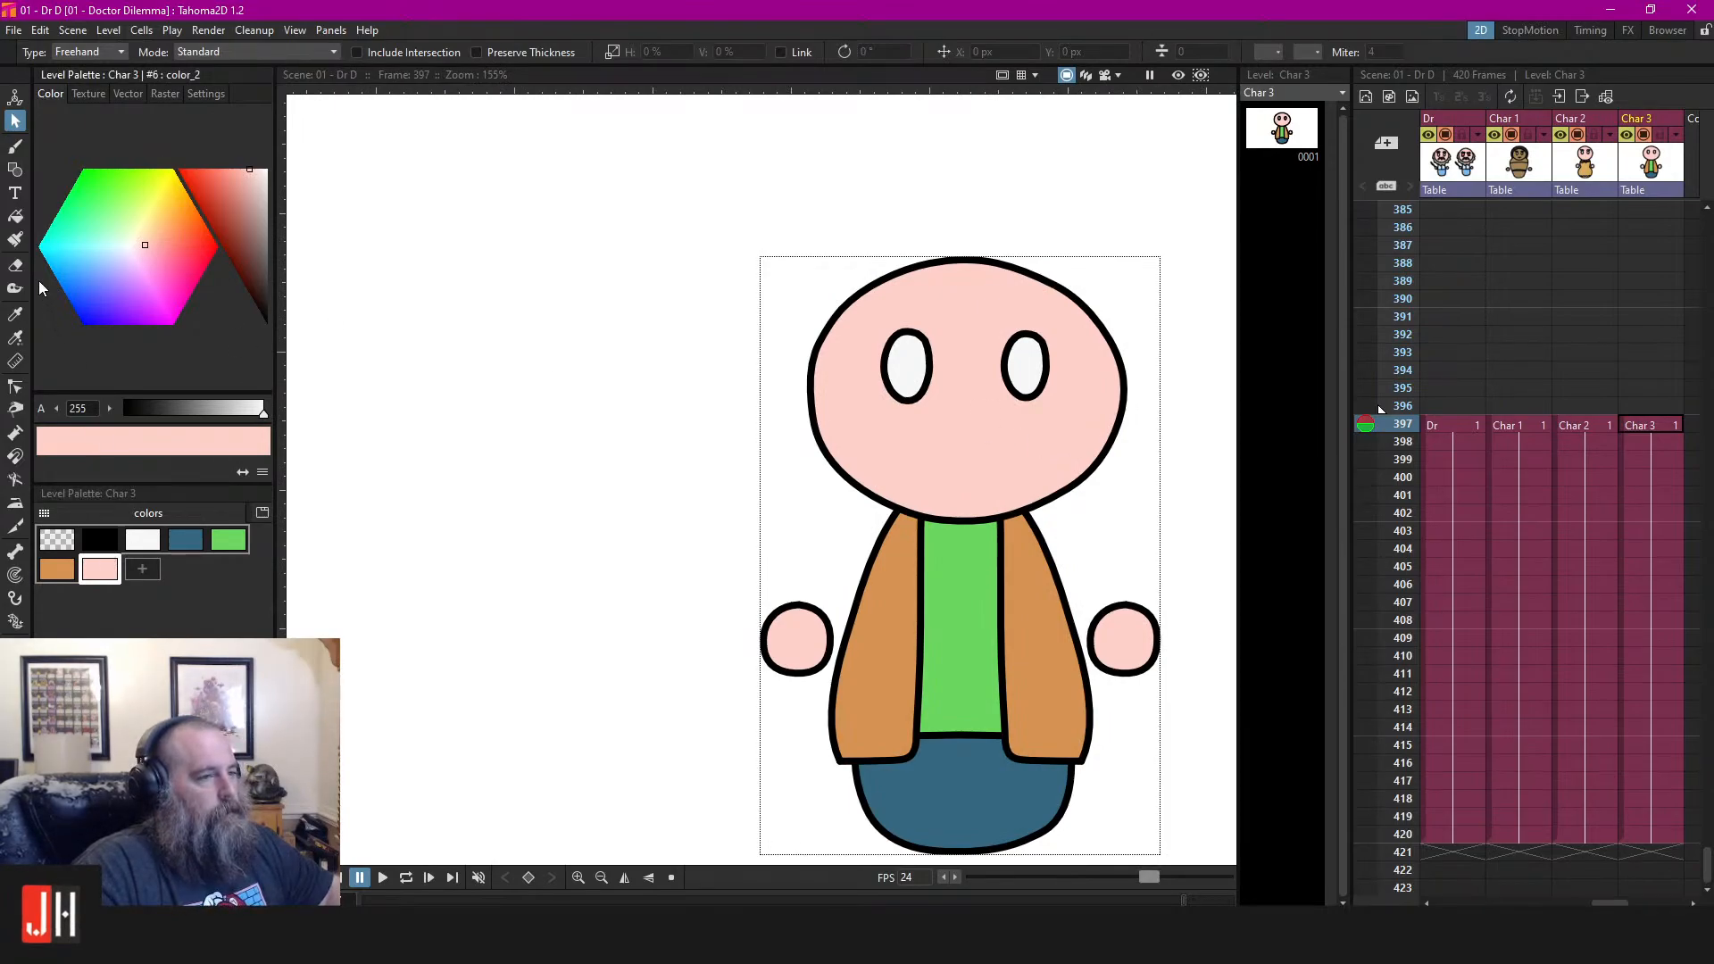
{"action": "left_click", "coordinate": [96, 537]}
{"action": "key", "text": "b"}
{"action": "scroll", "coordinate": [948, 340], "scroll_direction": "up", "scroll_amount": 5}
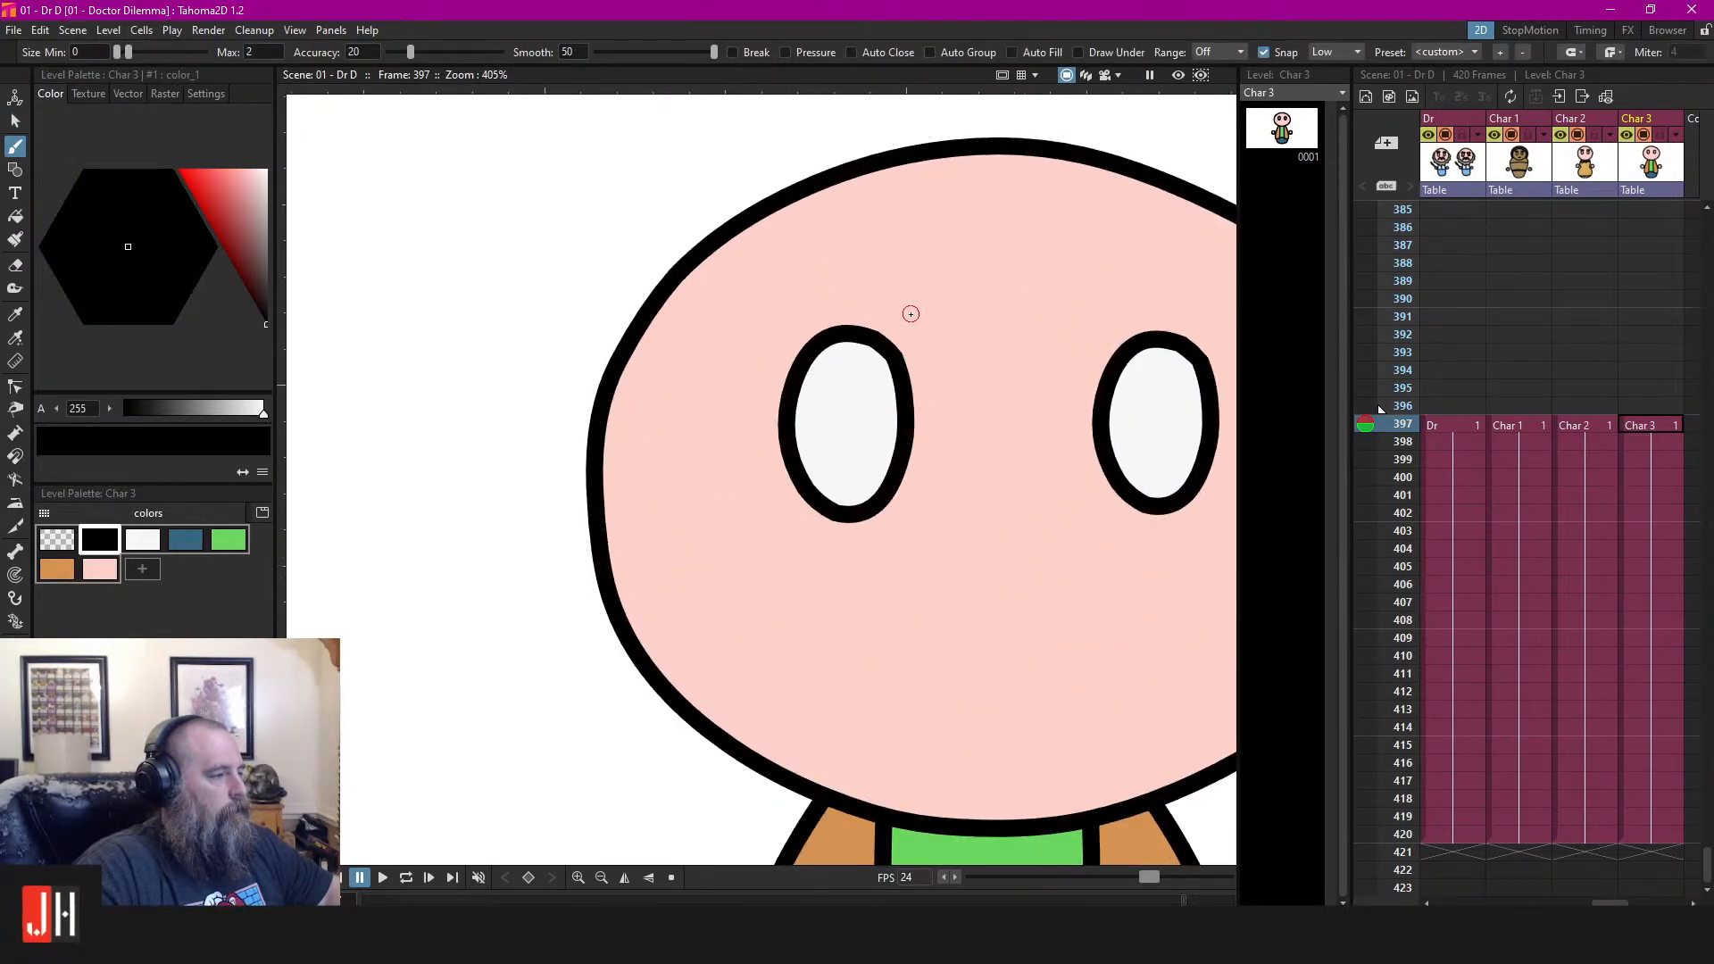
{"action": "mouse_move", "coordinate": [821, 292]}
{"action": "left_mouse_down"}
{"action": "mouse_move", "coordinate": [925, 256]}
{"action": "mouse_move", "coordinate": [860, 218]}
{"action": "mouse_move", "coordinate": [726, 237]}
{"action": "mouse_move", "coordinate": [736, 299]}
{"action": "left_mouse_up"}
{"action": "mouse_move", "coordinate": [1157, 275]}
{"action": "left_mouse_down"}
{"action": "mouse_move", "coordinate": [889, 308]}
{"action": "mouse_move", "coordinate": [995, 325]}
{"action": "mouse_move", "coordinate": [1056, 295]}
{"action": "mouse_move", "coordinate": [1006, 249]}
{"action": "mouse_move", "coordinate": [960, 248]}
{"action": "mouse_move", "coordinate": [937, 318]}
{"action": "mouse_move", "coordinate": [1082, 315]}
{"action": "mouse_move", "coordinate": [1059, 253]}
{"action": "mouse_move", "coordinate": [910, 250]}
{"action": "left_mouse_up"}
{"action": "key", "text": "ctrl+z"}
{"action": "scroll", "coordinate": [939, 309], "scroll_direction": "down", "scroll_amount": 5}
{"action": "scroll", "coordinate": [939, 309], "scroll_direction": "up", "scroll_amount": 6}
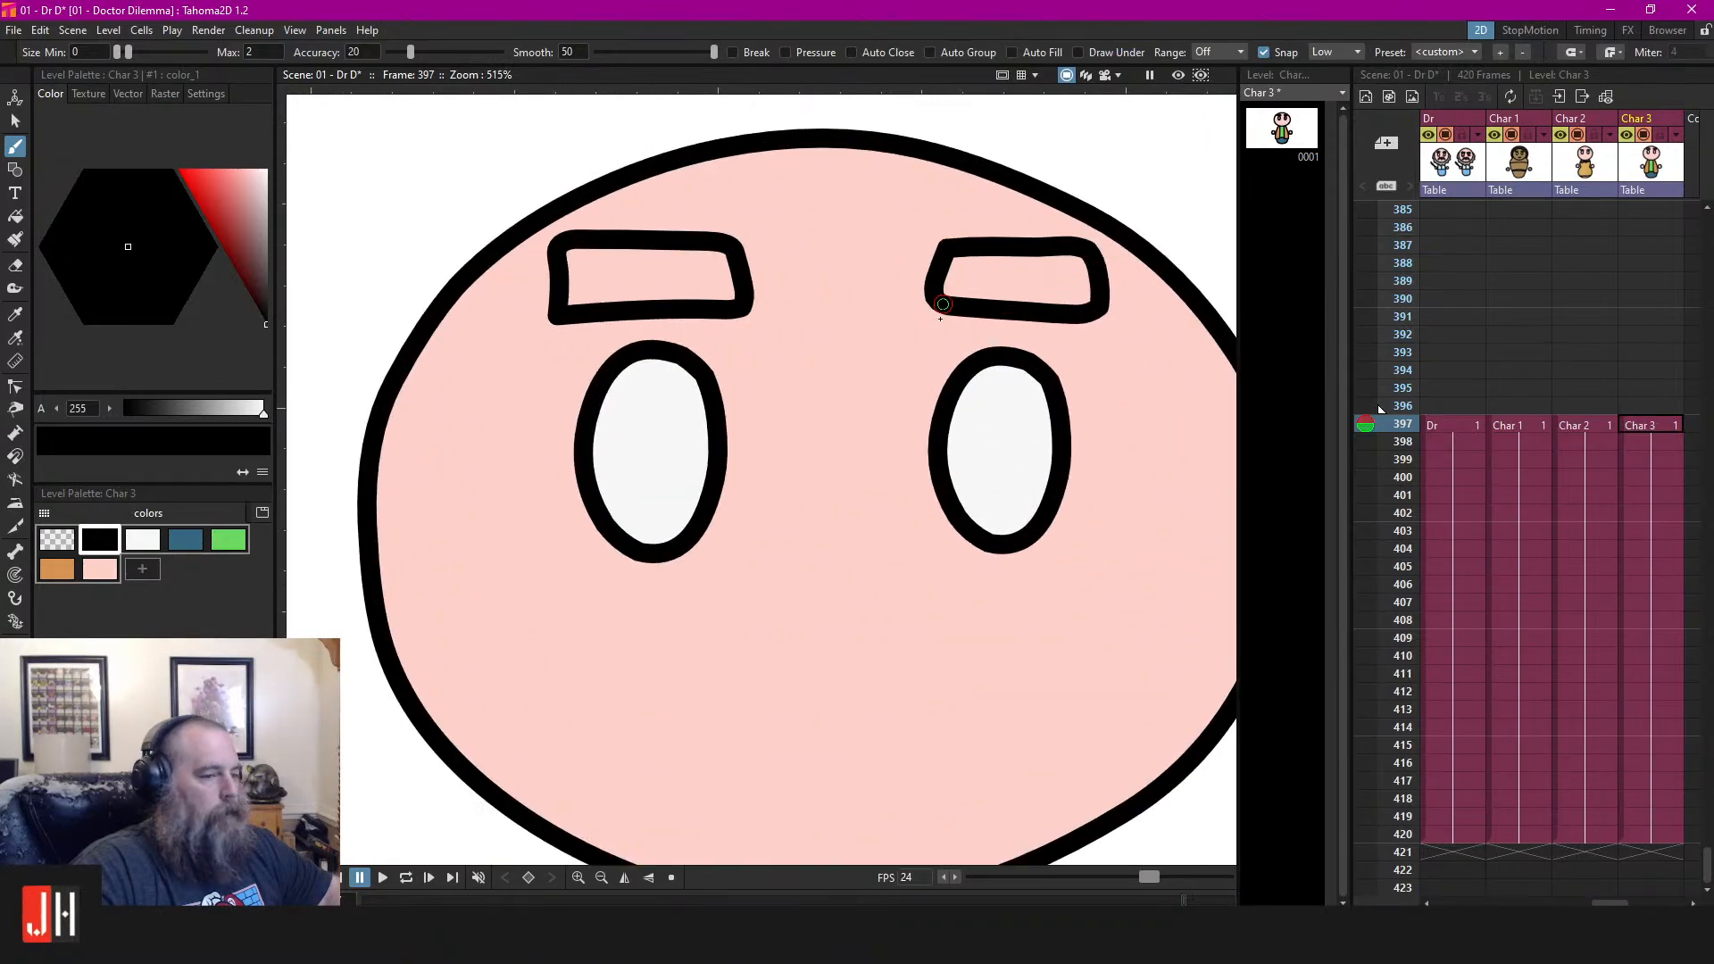
{"action": "key", "text": "s"}
{"action": "left_click", "coordinate": [937, 245]}
{"action": "left_click_drag", "start_coordinate": [945, 228], "coordinate": [937, 236]}
{"action": "key", "text": "ctrl+z"}
Move the control point at the right-hand eyebrow's lower outer corner slightly outward
{"action": "left_click_drag", "start_coordinate": [1163, 234], "coordinate": [942, 291]}
{"action": "key", "text": "k"}
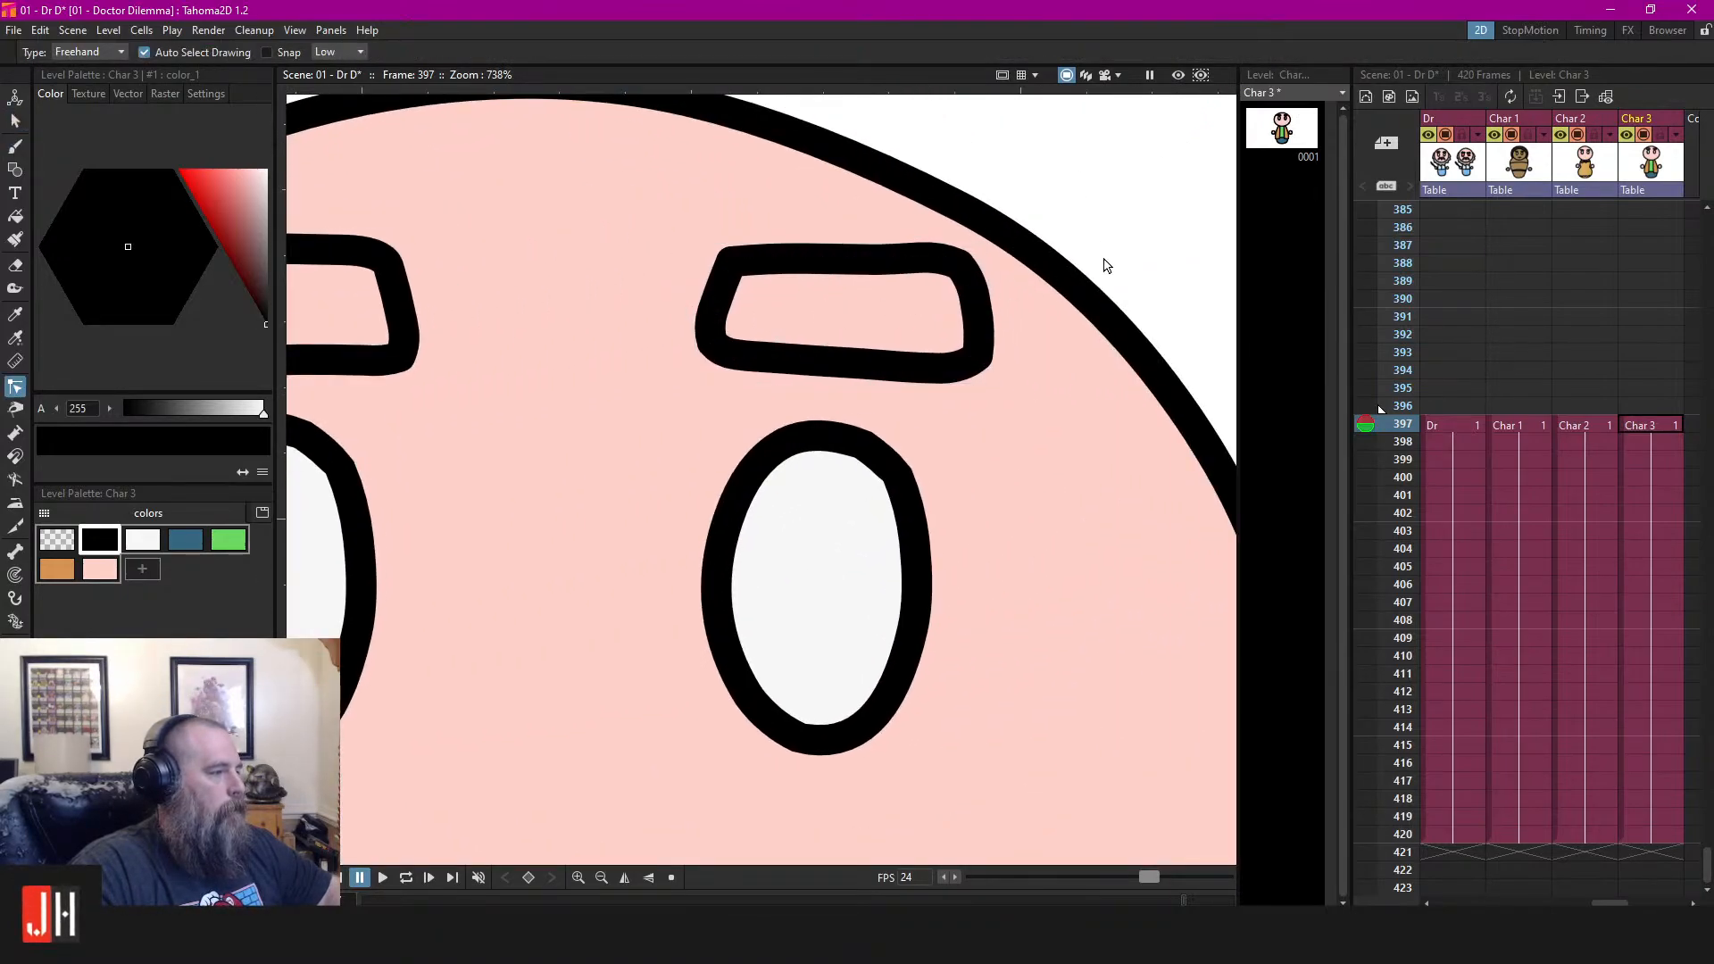
{"action": "left_click", "coordinate": [965, 279]}
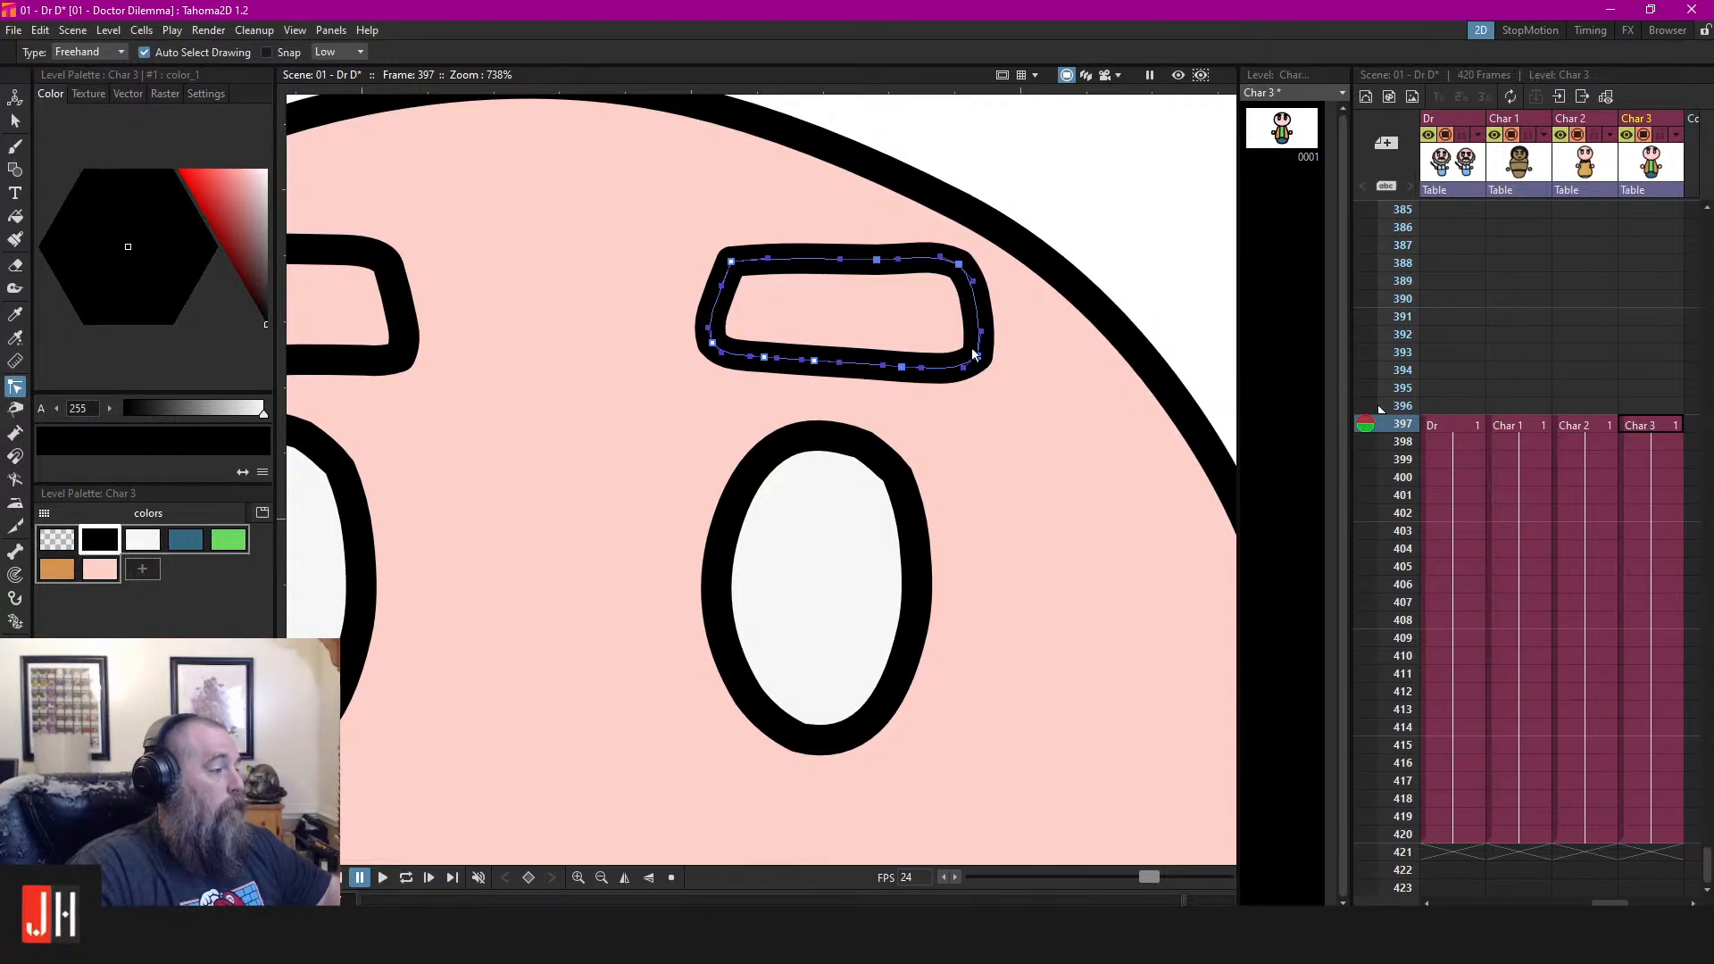
{"action": "left_click_drag", "start_coordinate": [978, 356], "coordinate": [1001, 355]}
Widen the right-hand eyebrow slightly so it better matches the other eyebrow
{"action": "key", "text": "s"}
{"action": "scroll", "coordinate": [919, 407], "scroll_direction": "down", "scroll_amount": 1}
{"action": "left_click_drag", "start_coordinate": [919, 407], "coordinate": [1283, 508]}
{"action": "scroll", "coordinate": [1087, 429], "scroll_direction": "up", "scroll_amount": 3}
{"action": "scroll", "coordinate": [1087, 430], "scroll_direction": "down", "scroll_amount": 1}
{"action": "left_click_drag", "start_coordinate": [1087, 430], "coordinate": [895, 384]}
{"action": "left_click", "coordinate": [1003, 325]}
{"action": "mouse_move", "coordinate": [1044, 320]}
{"action": "left_mouse_down"}
{"action": "mouse_move", "coordinate": [1019, 322]}
{"action": "mouse_move", "coordinate": [1041, 290]}
{"action": "left_mouse_up"}
{"action": "scroll", "coordinate": [1001, 403], "scroll_direction": "down", "scroll_amount": 11}
{"action": "left_click", "coordinate": [1098, 331]}
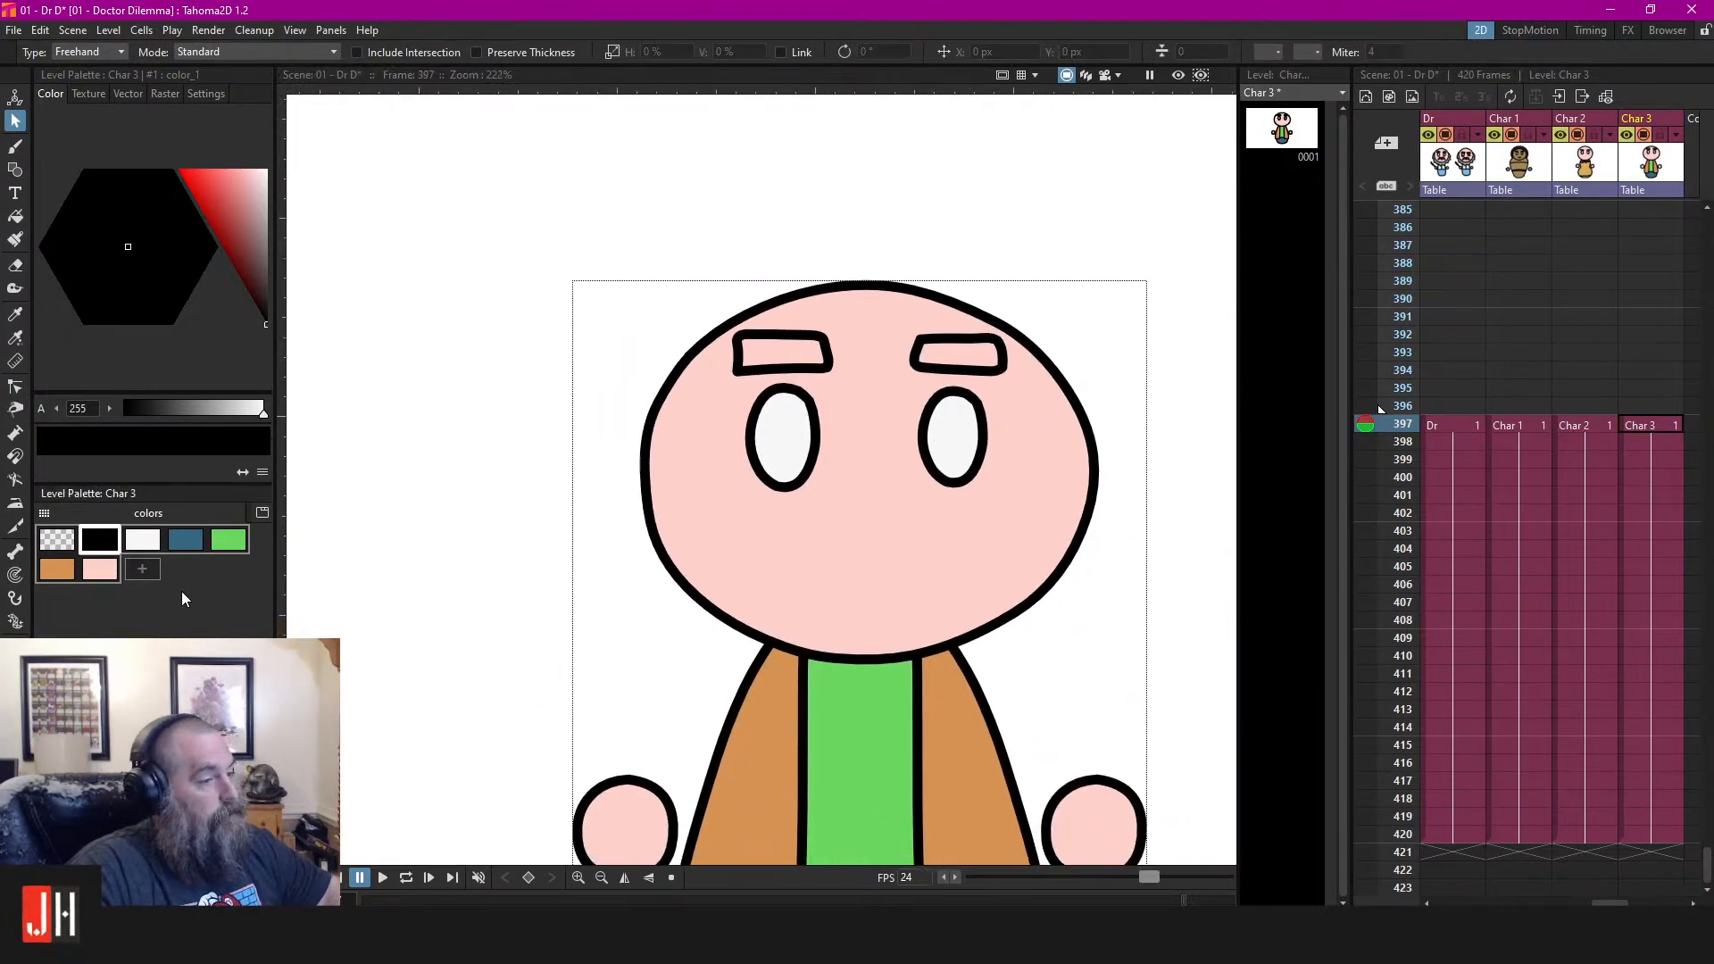
Add an orange-red colour to Char 3's palette
{"action": "left_click", "coordinate": [144, 570]}
{"action": "left_click", "coordinate": [163, 226]}
{"action": "left_click", "coordinate": [225, 186]}
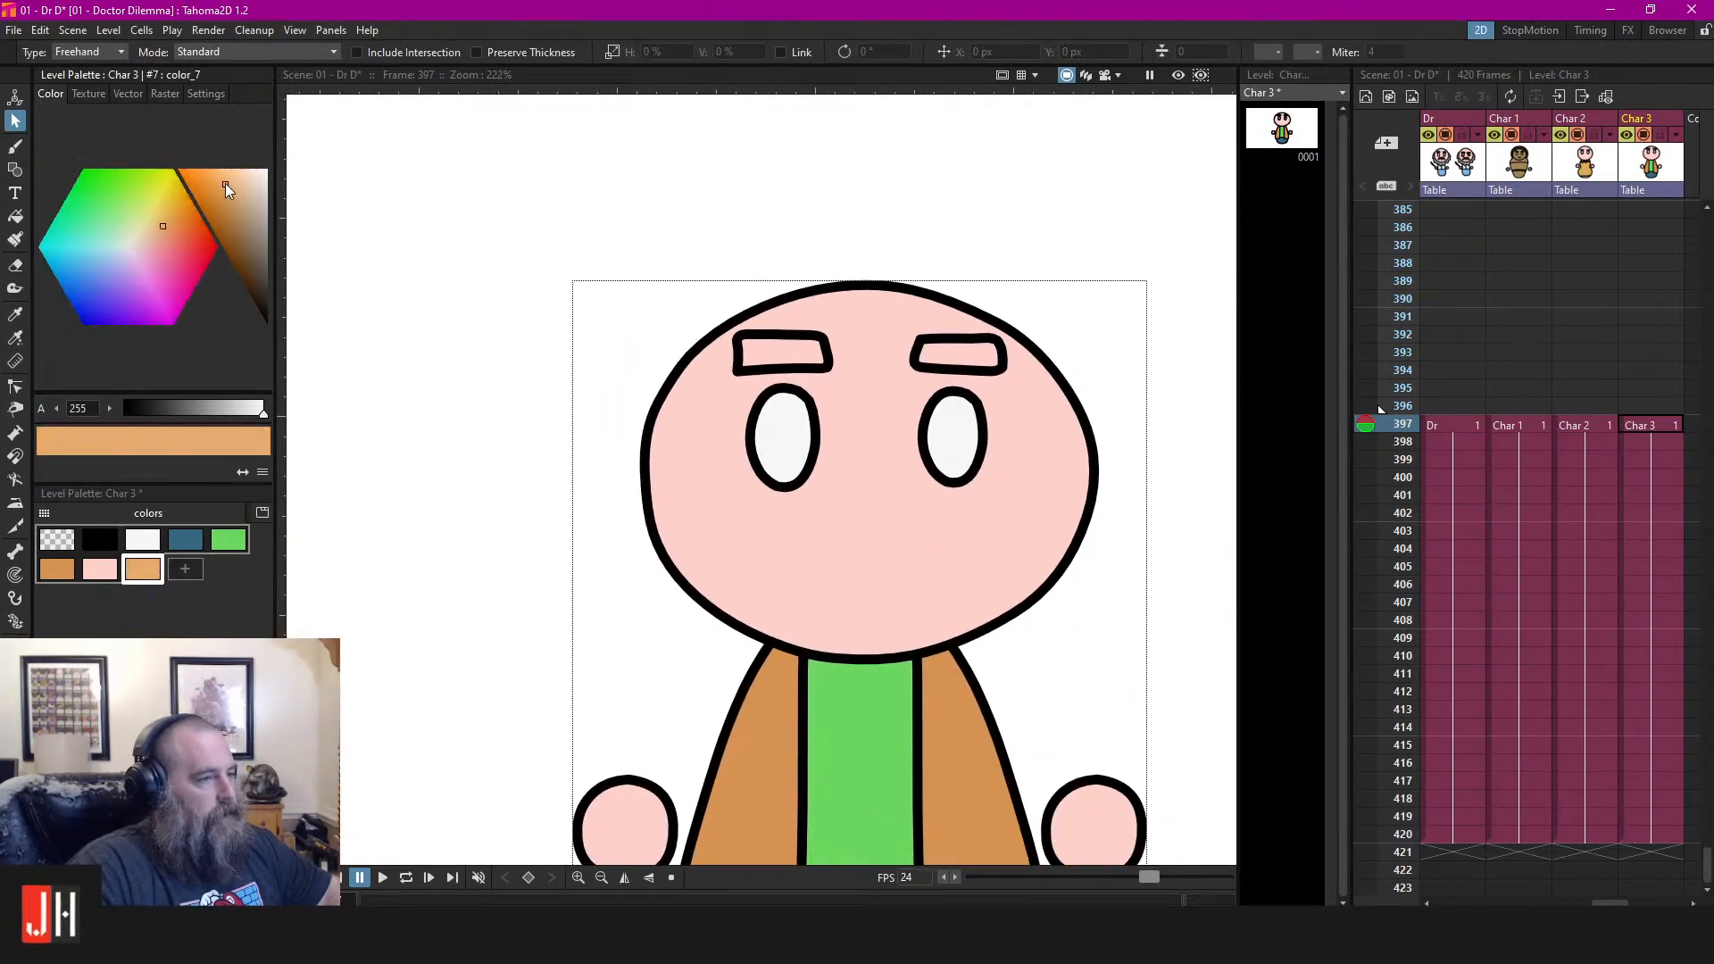
{"action": "left_click_drag", "start_coordinate": [174, 245], "coordinate": [187, 232]}
Fill both of Char 3's eyebrows with the orange-red colour and save the scene
{"action": "key", "text": "f"}
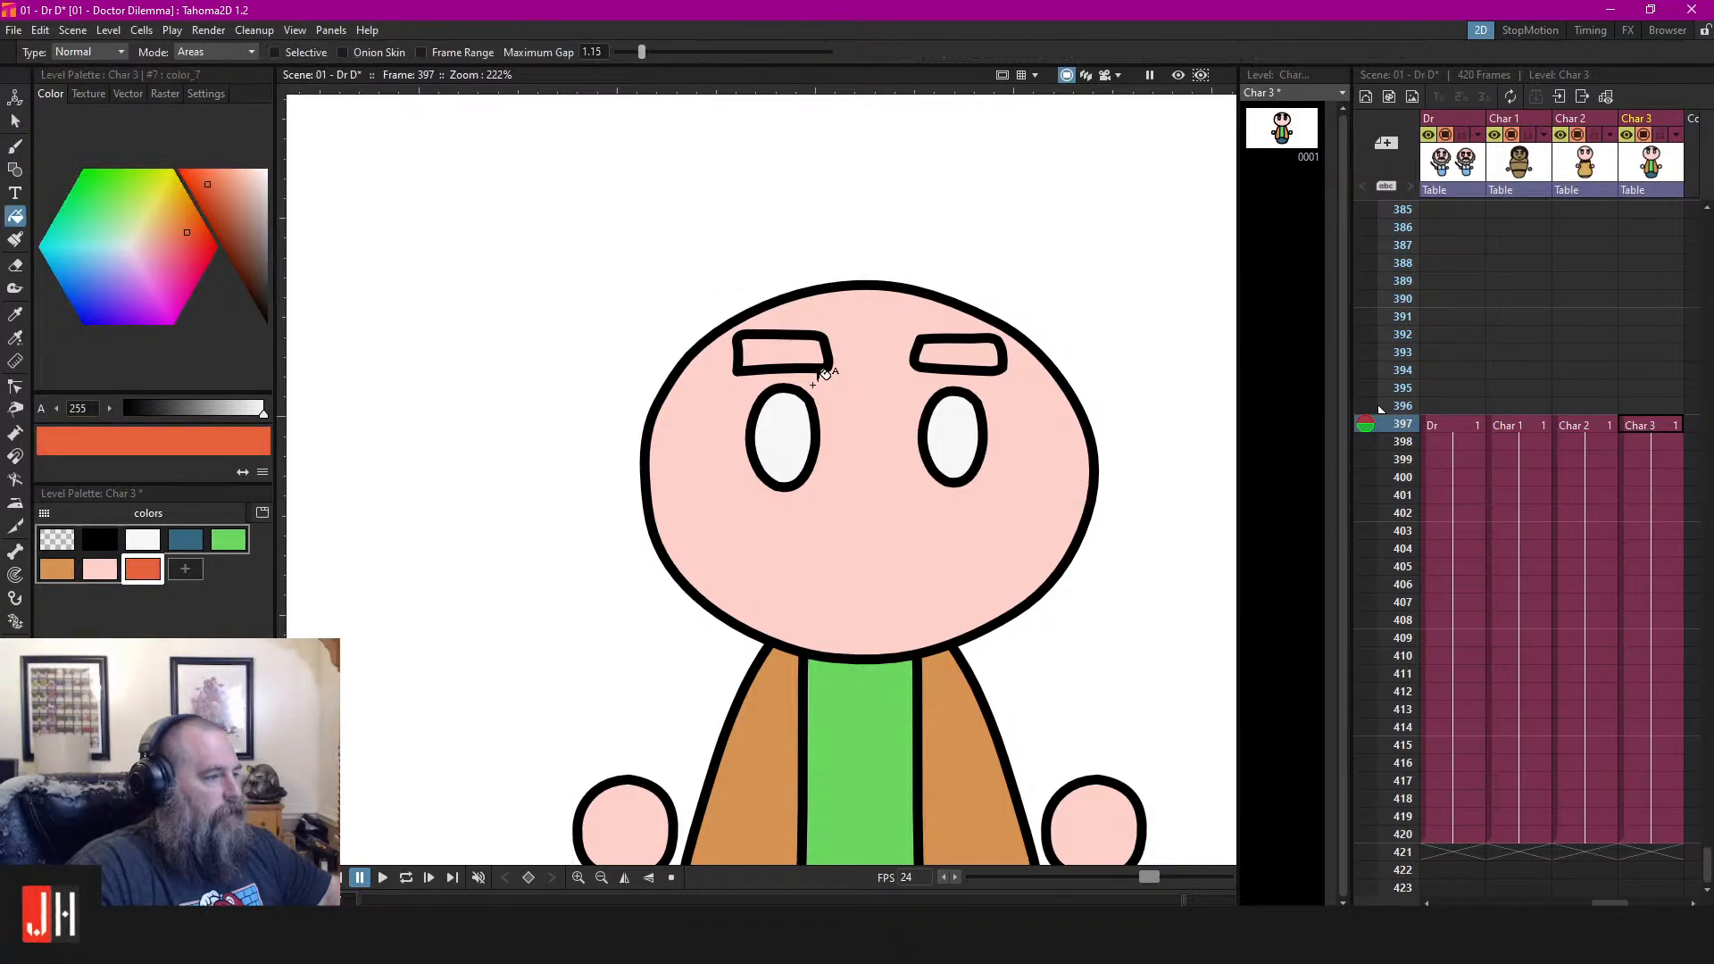
{"action": "key", "text": "s"}
{"action": "left_click", "coordinate": [786, 350]}
{"action": "left_click", "coordinate": [960, 349]}
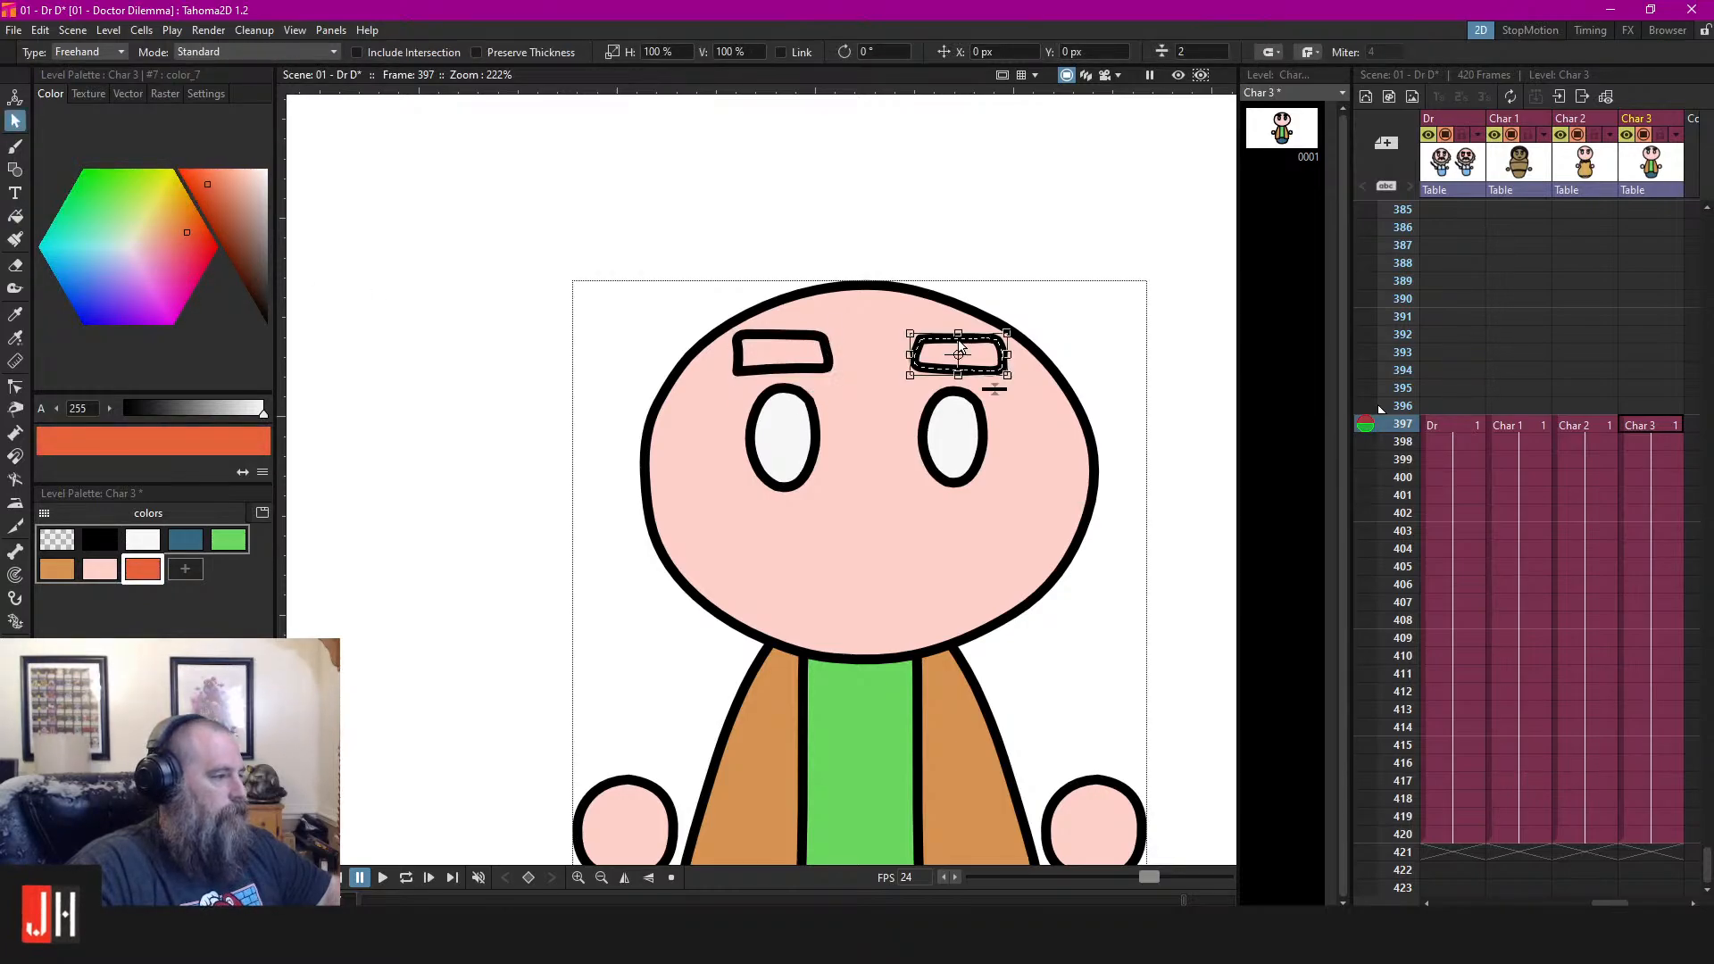
{"action": "left_click", "coordinate": [1043, 292]}
{"action": "key", "text": "f"}
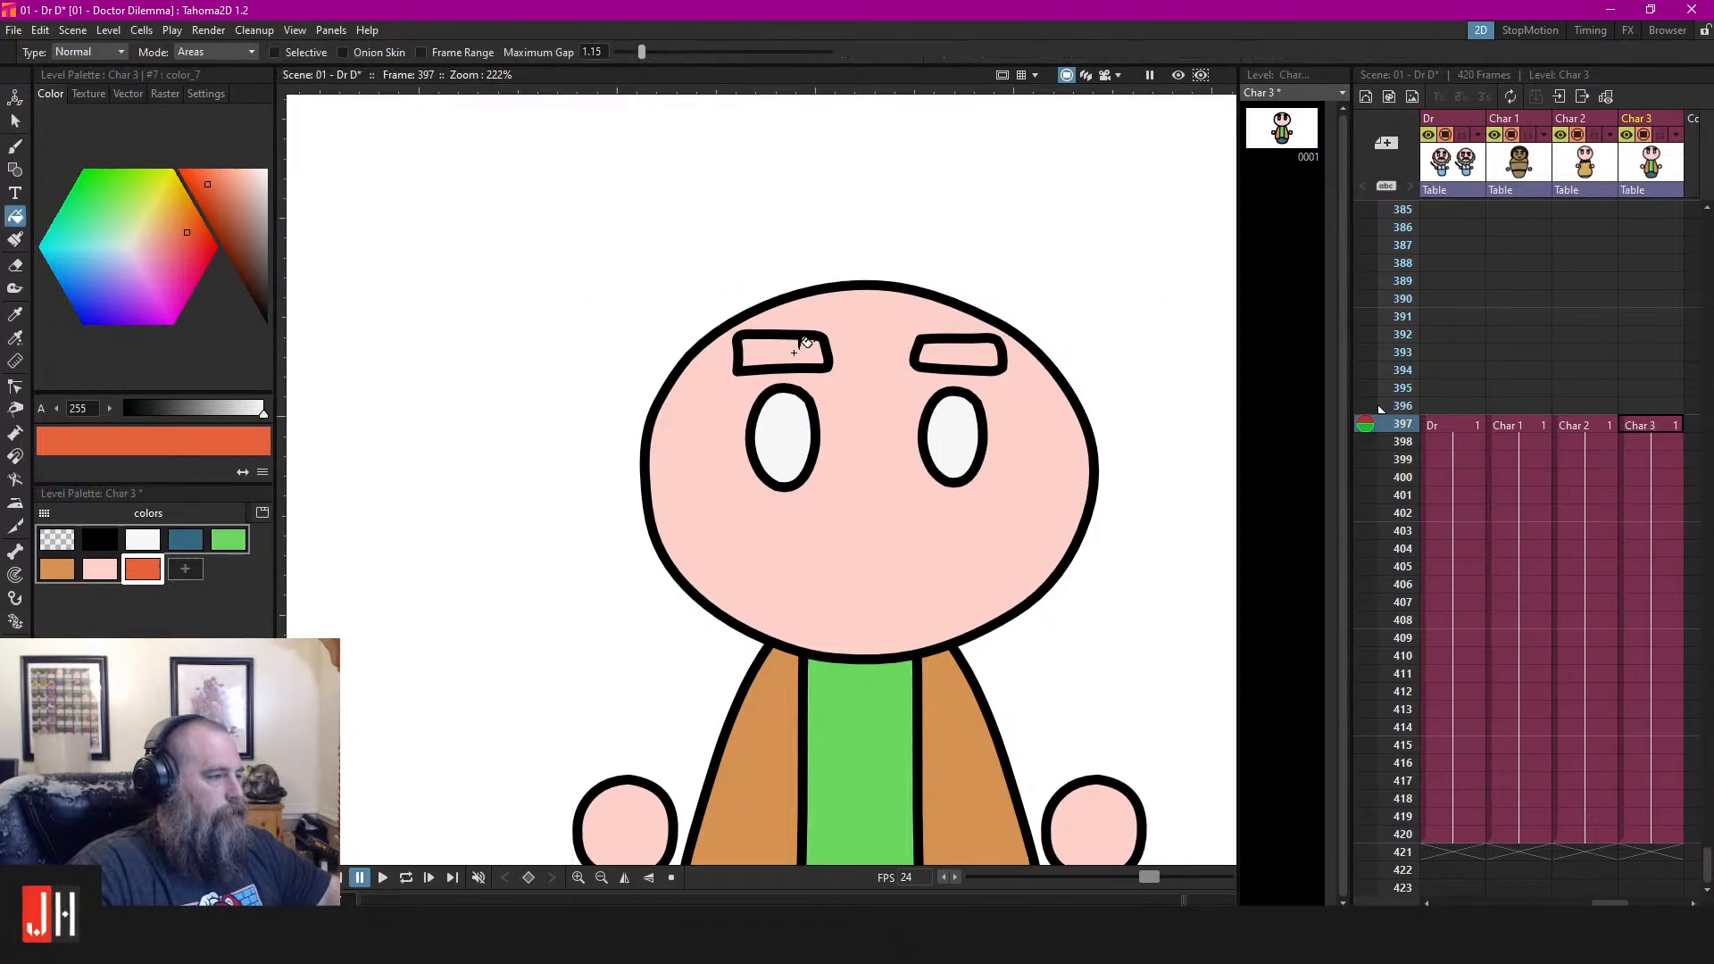
{"action": "left_click", "coordinate": [803, 348]}
{"action": "left_click", "coordinate": [935, 352]}
{"action": "scroll", "coordinate": [881, 421], "scroll_direction": "down", "scroll_amount": 5}
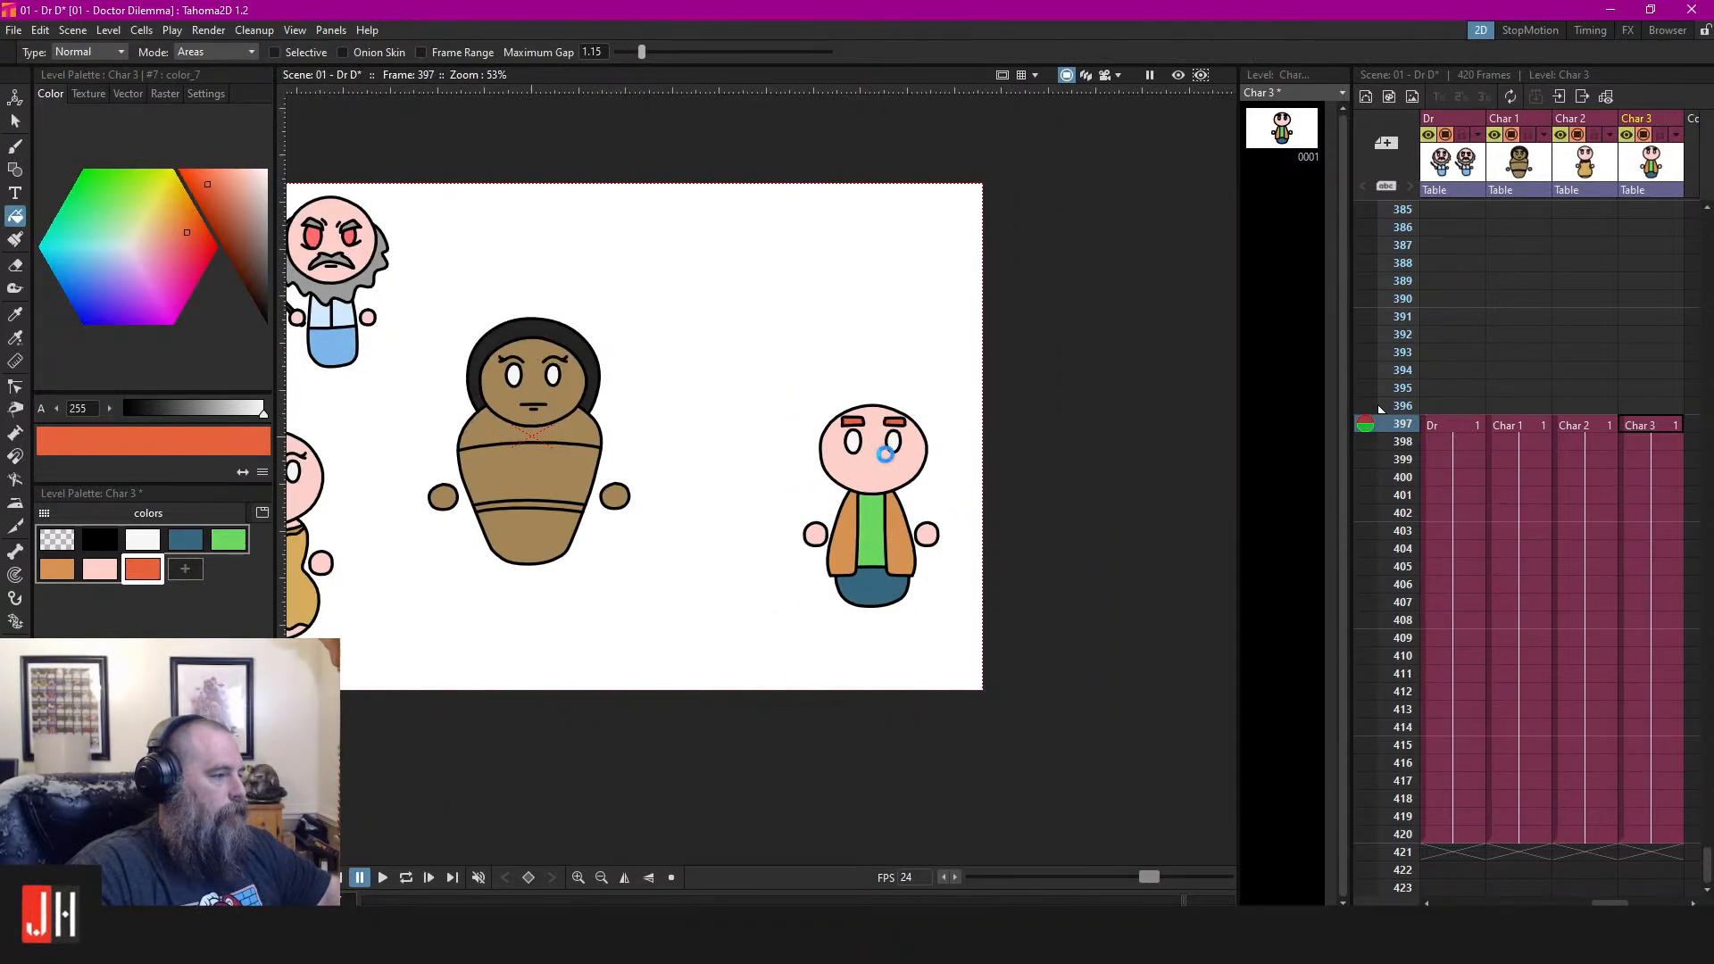
{"action": "key", "text": "ctrl+s"}
Shift the eyebrow palette colour to a deeper, redder orange and save the scene
{"action": "scroll", "coordinate": [895, 443], "scroll_direction": "up", "scroll_amount": 4}
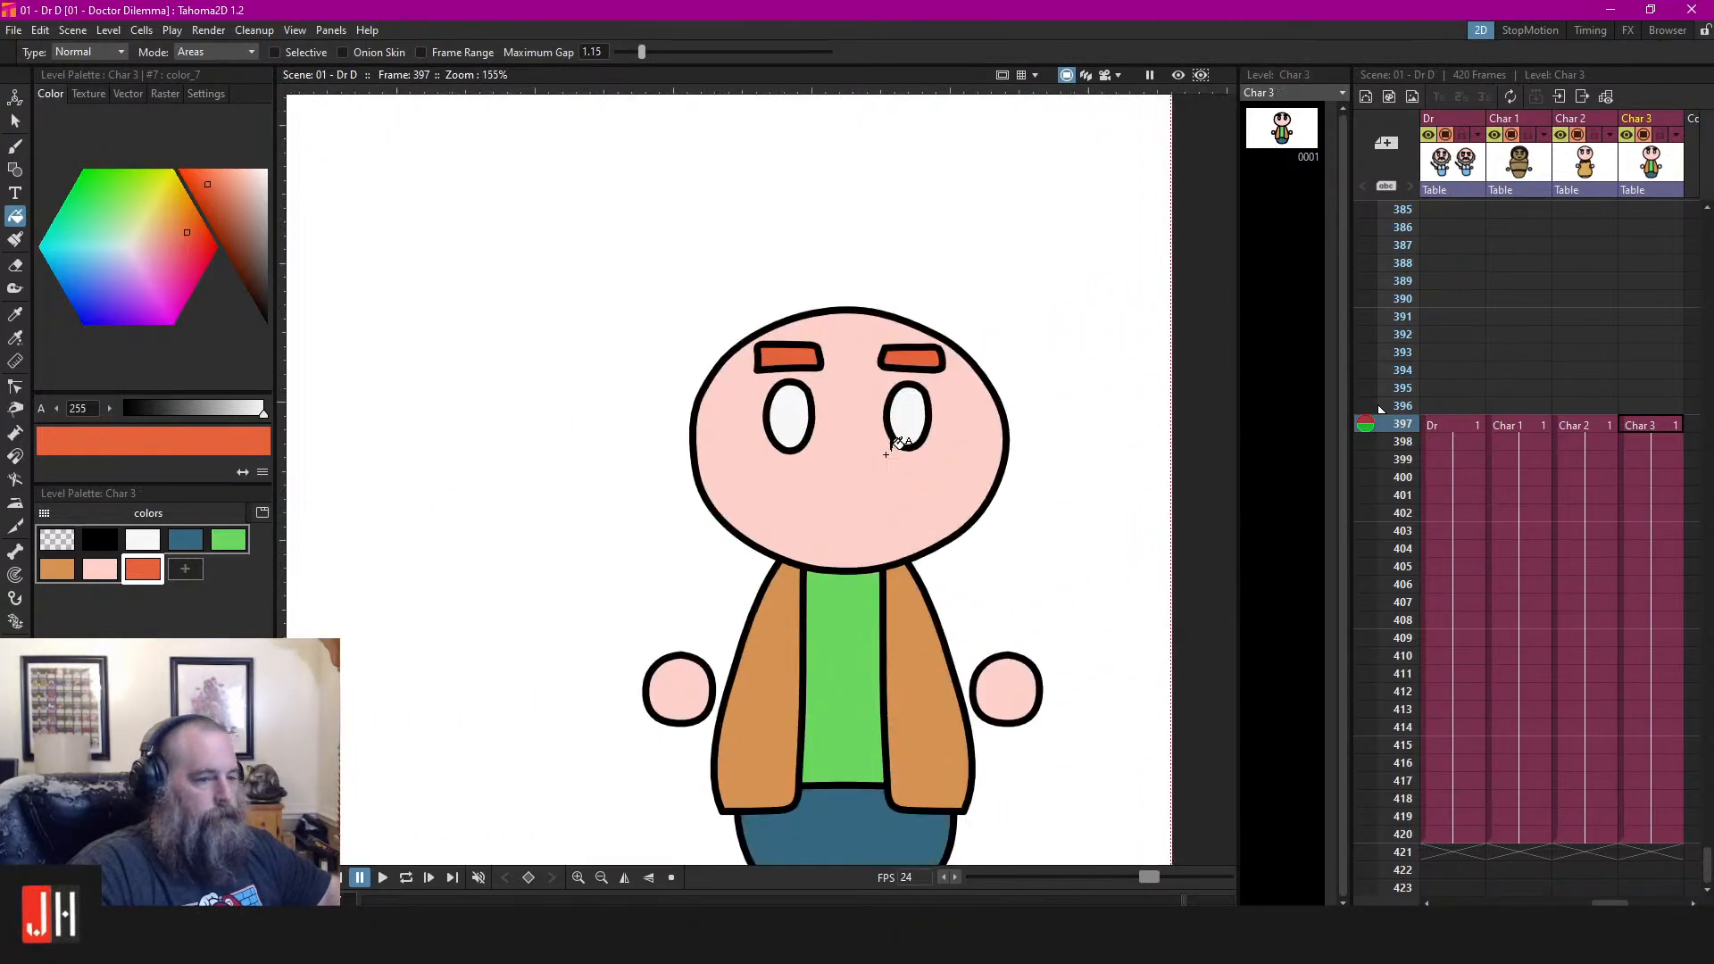
{"action": "left_click", "coordinate": [195, 234]}
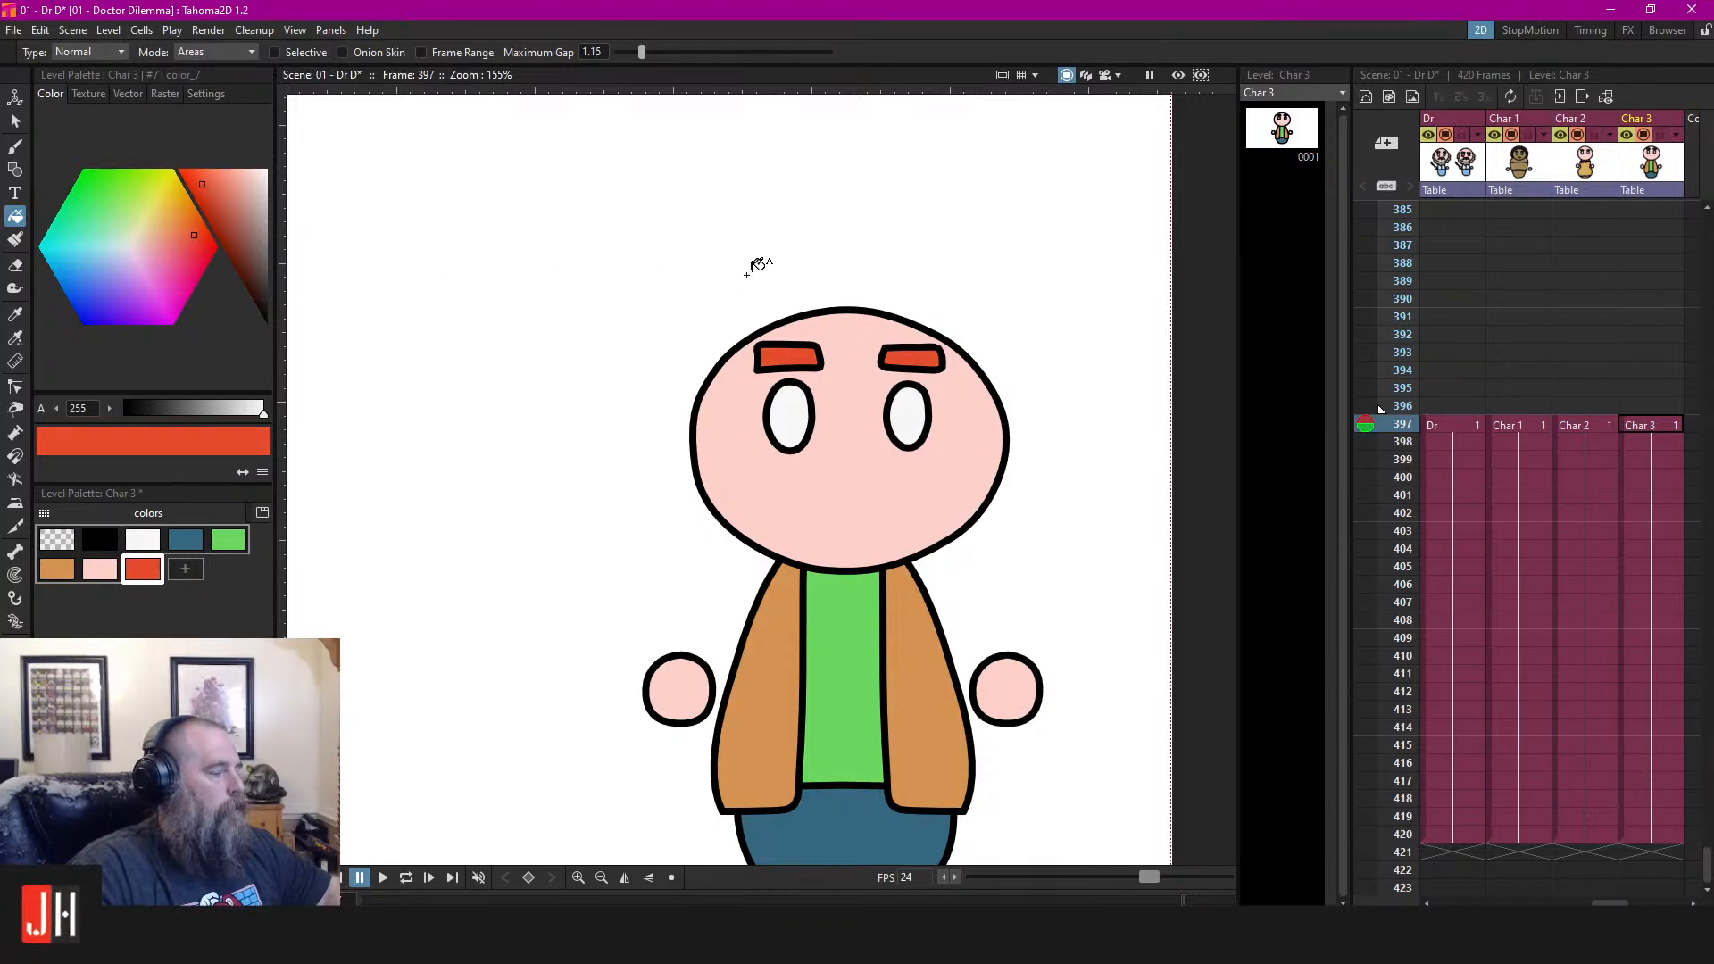
{"action": "key", "text": "s"}
{"action": "scroll", "coordinate": [752, 272], "scroll_direction": "down", "scroll_amount": 6}
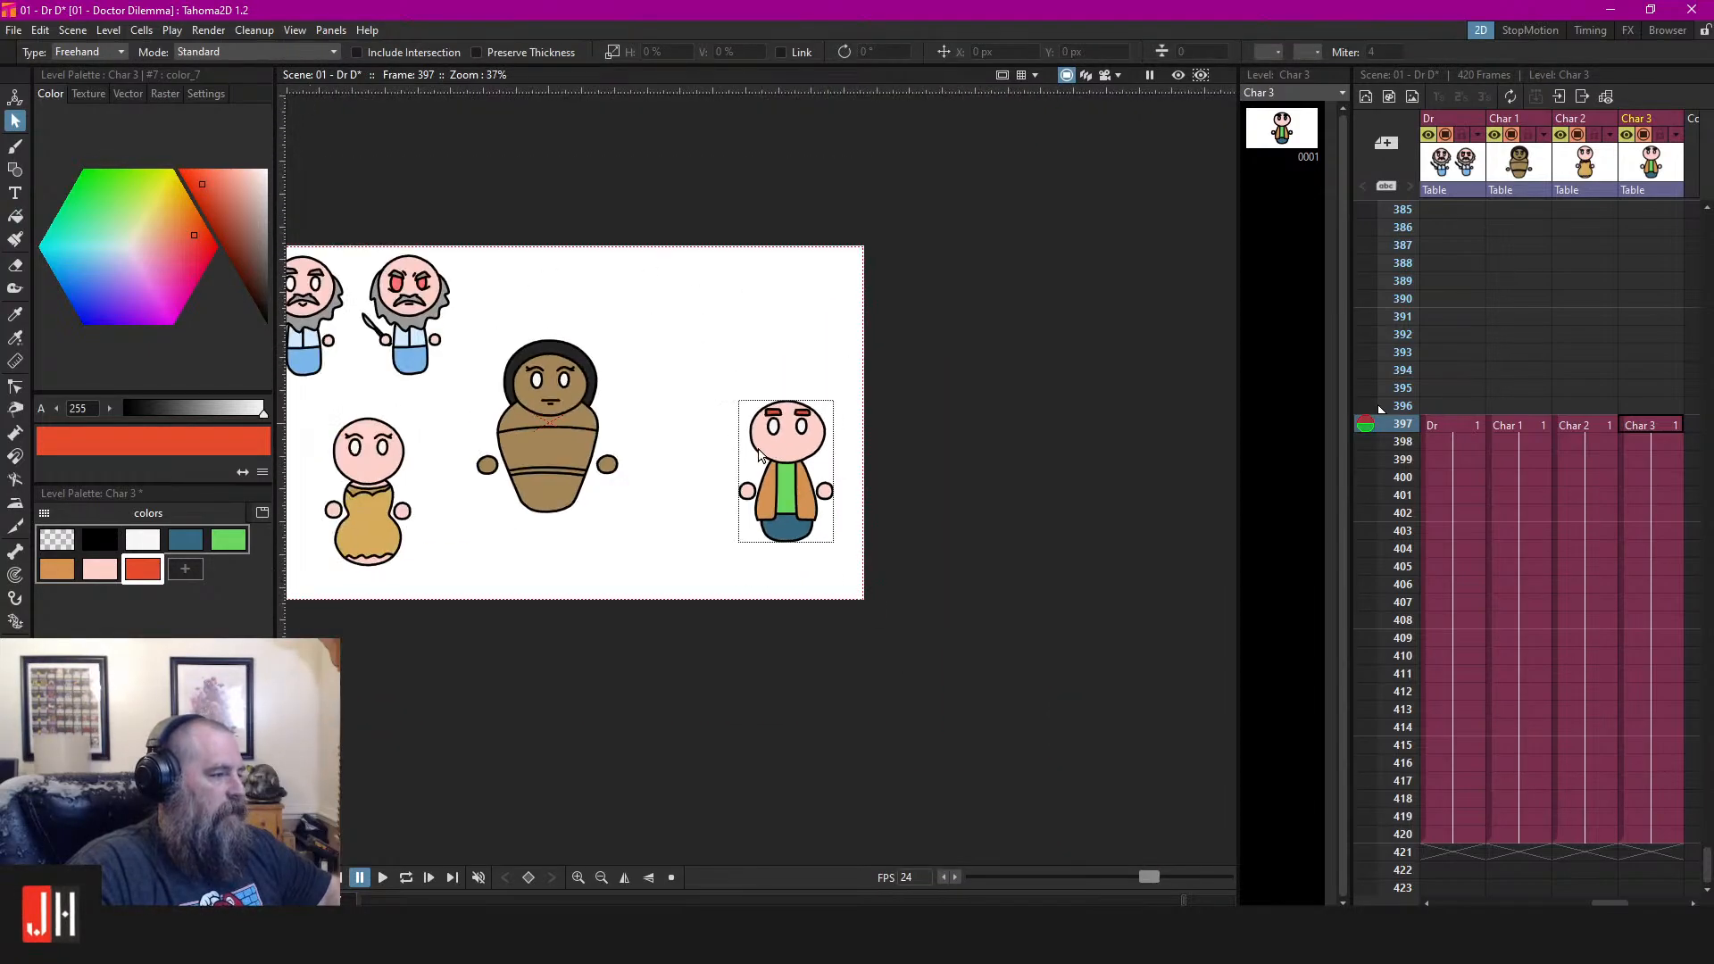
{"action": "key", "text": "ctrl+s"}
Rotate Char 3's left-hand eyebrow counterclockwise so its inner end sits higher than its outer end
{"action": "scroll", "coordinate": [682, 419], "scroll_direction": "up", "scroll_amount": 1}
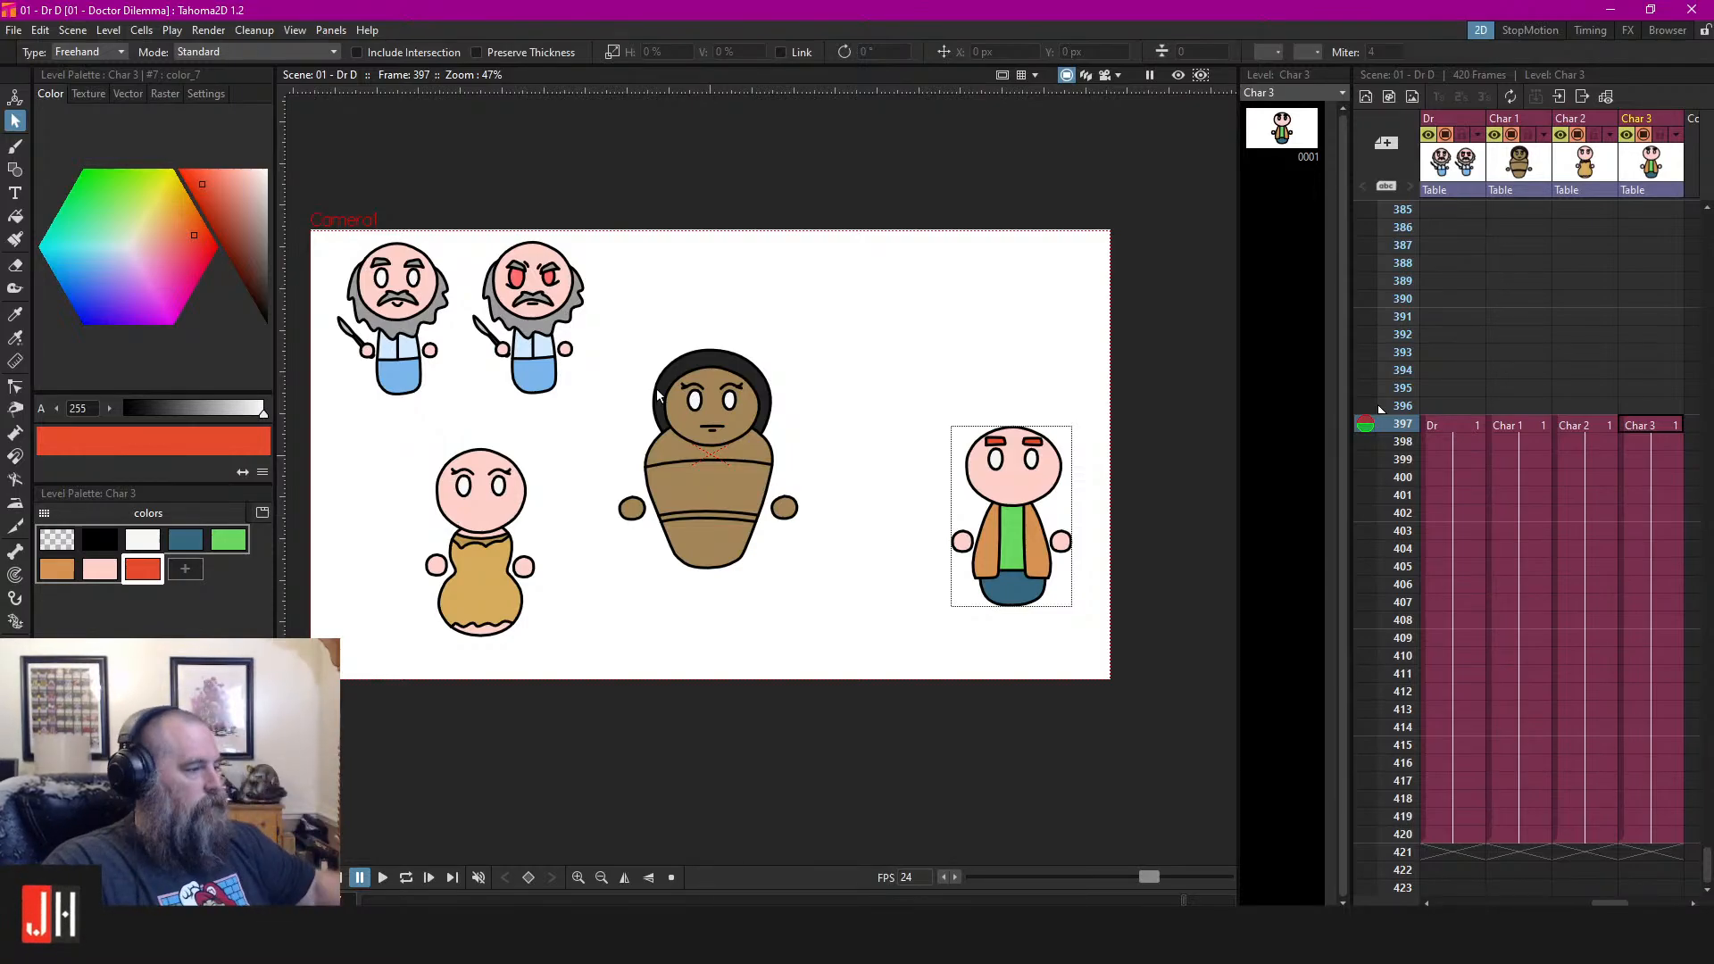
{"action": "scroll", "coordinate": [884, 405], "scroll_direction": "up", "scroll_amount": 8}
{"action": "scroll", "coordinate": [937, 477], "scroll_direction": "up", "scroll_amount": 3}
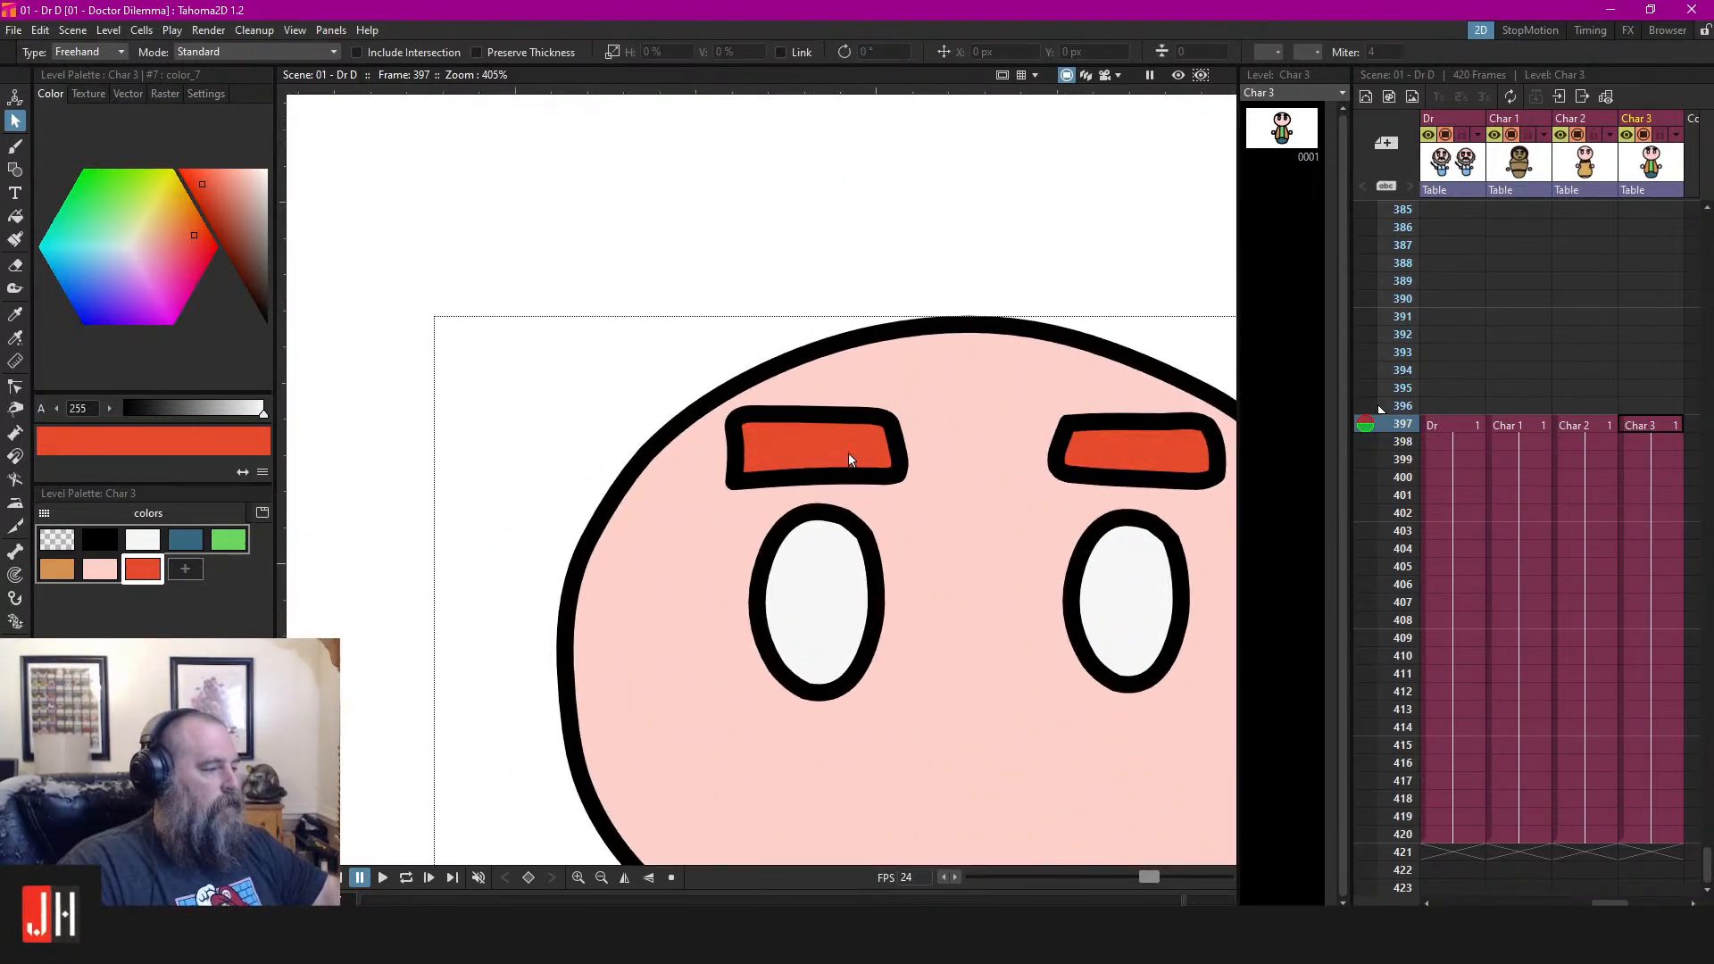
{"action": "left_click", "coordinate": [854, 421]}
{"action": "left_click_drag", "start_coordinate": [930, 400], "coordinate": [877, 419]}
{"action": "left_click_drag", "start_coordinate": [841, 434], "coordinate": [651, 422]}
Rotate Char 3's right-hand eyebrow clockwise to mirror the tilt of the other eyebrow, and save the scene
{"action": "left_click", "coordinate": [984, 410]}
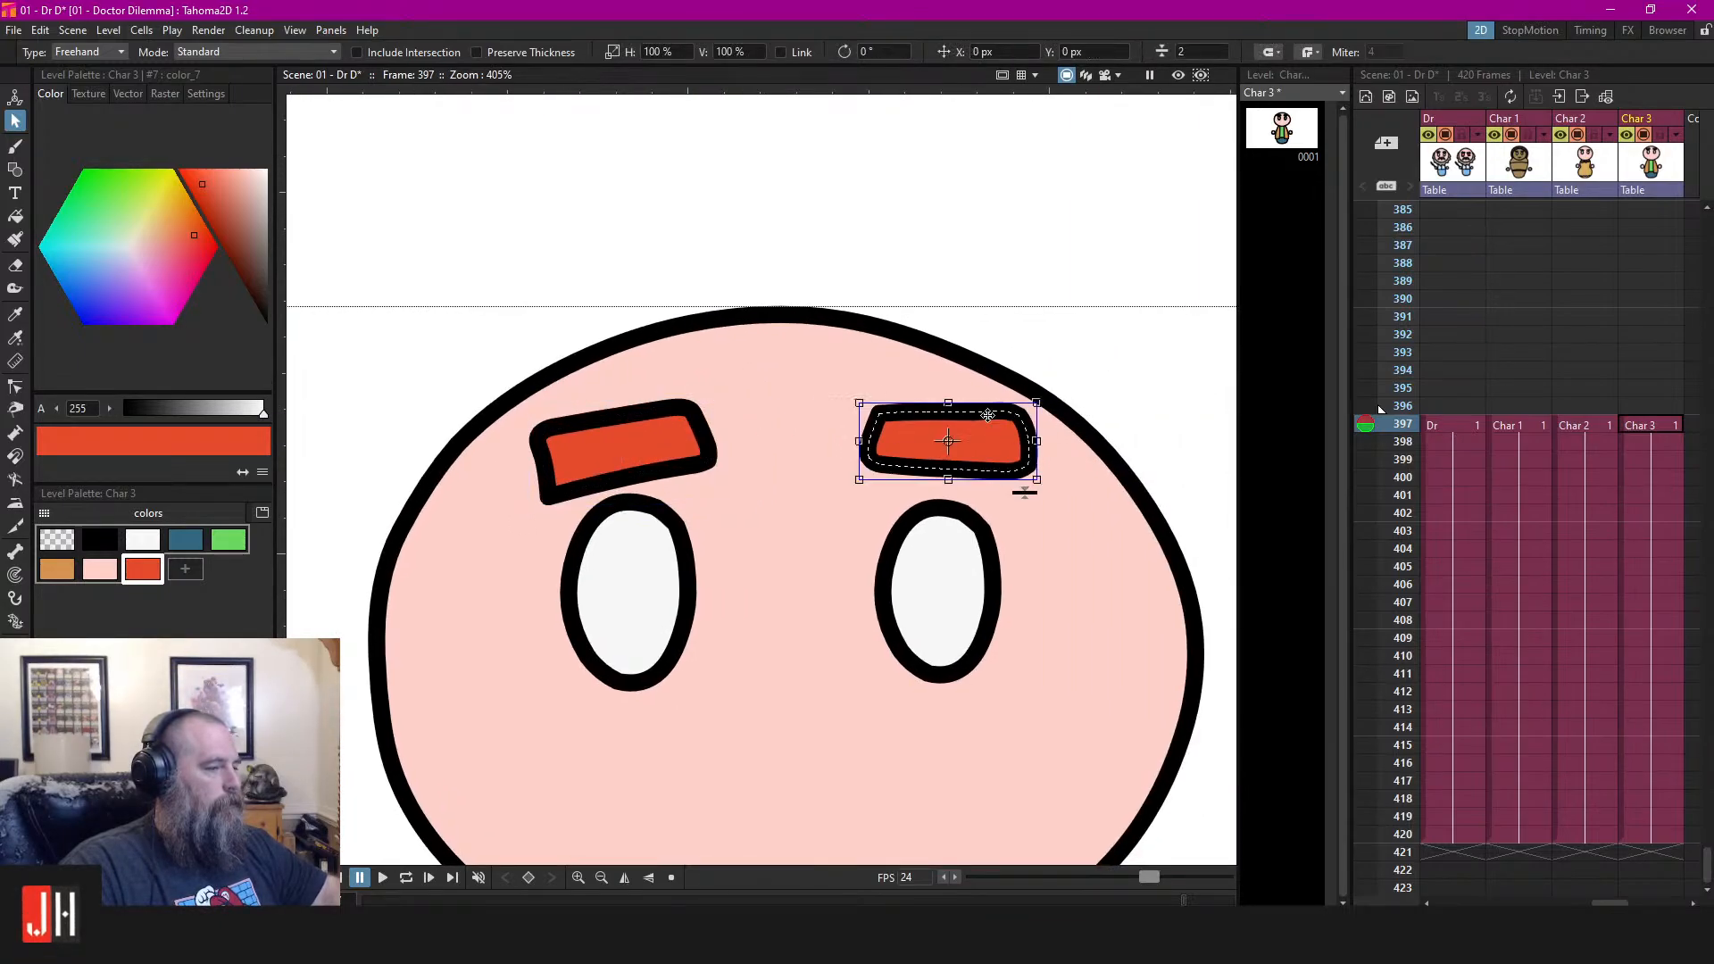
{"action": "mouse_move", "coordinate": [1045, 397]}
{"action": "left_mouse_down"}
{"action": "mouse_move", "coordinate": [1053, 407]}
{"action": "mouse_move", "coordinate": [987, 424]}
{"action": "left_mouse_up"}
{"action": "left_click", "coordinate": [1025, 390]}
{"action": "scroll", "coordinate": [974, 467], "scroll_direction": "down", "scroll_amount": 12}
{"action": "scroll", "coordinate": [974, 481], "scroll_direction": "down", "scroll_amount": 2}
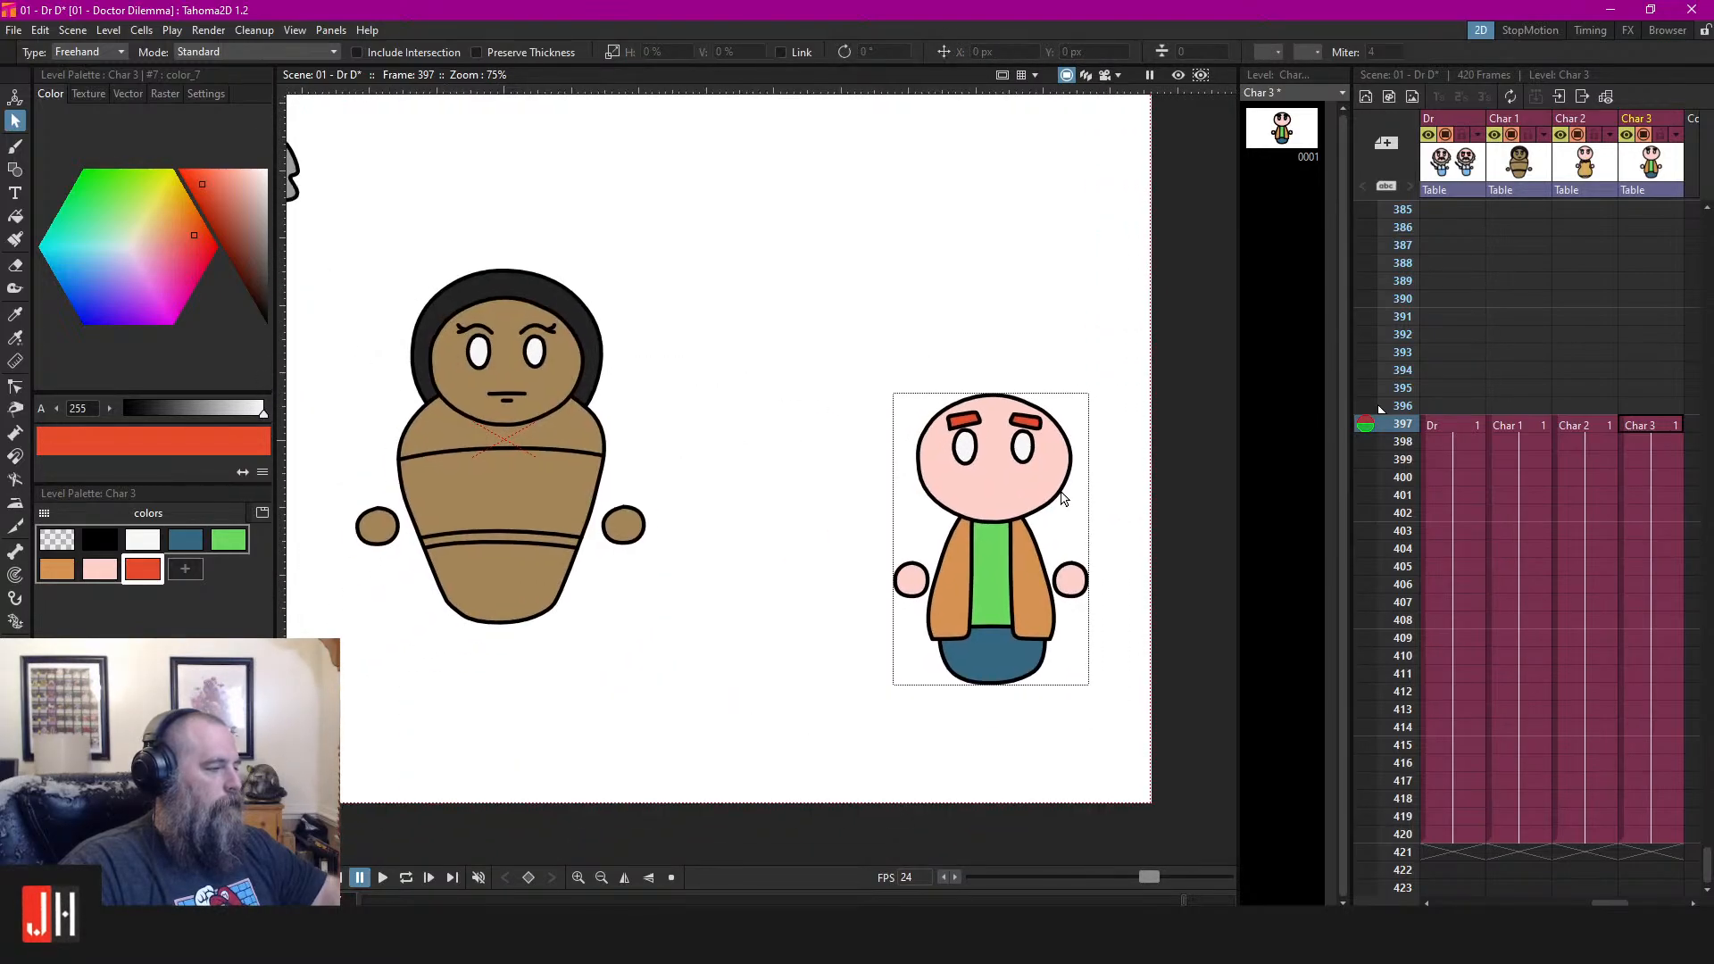
{"action": "key", "text": "ctrl+s"}
{"action": "scroll", "coordinate": [823, 536], "scroll_direction": "down", "scroll_amount": 4}
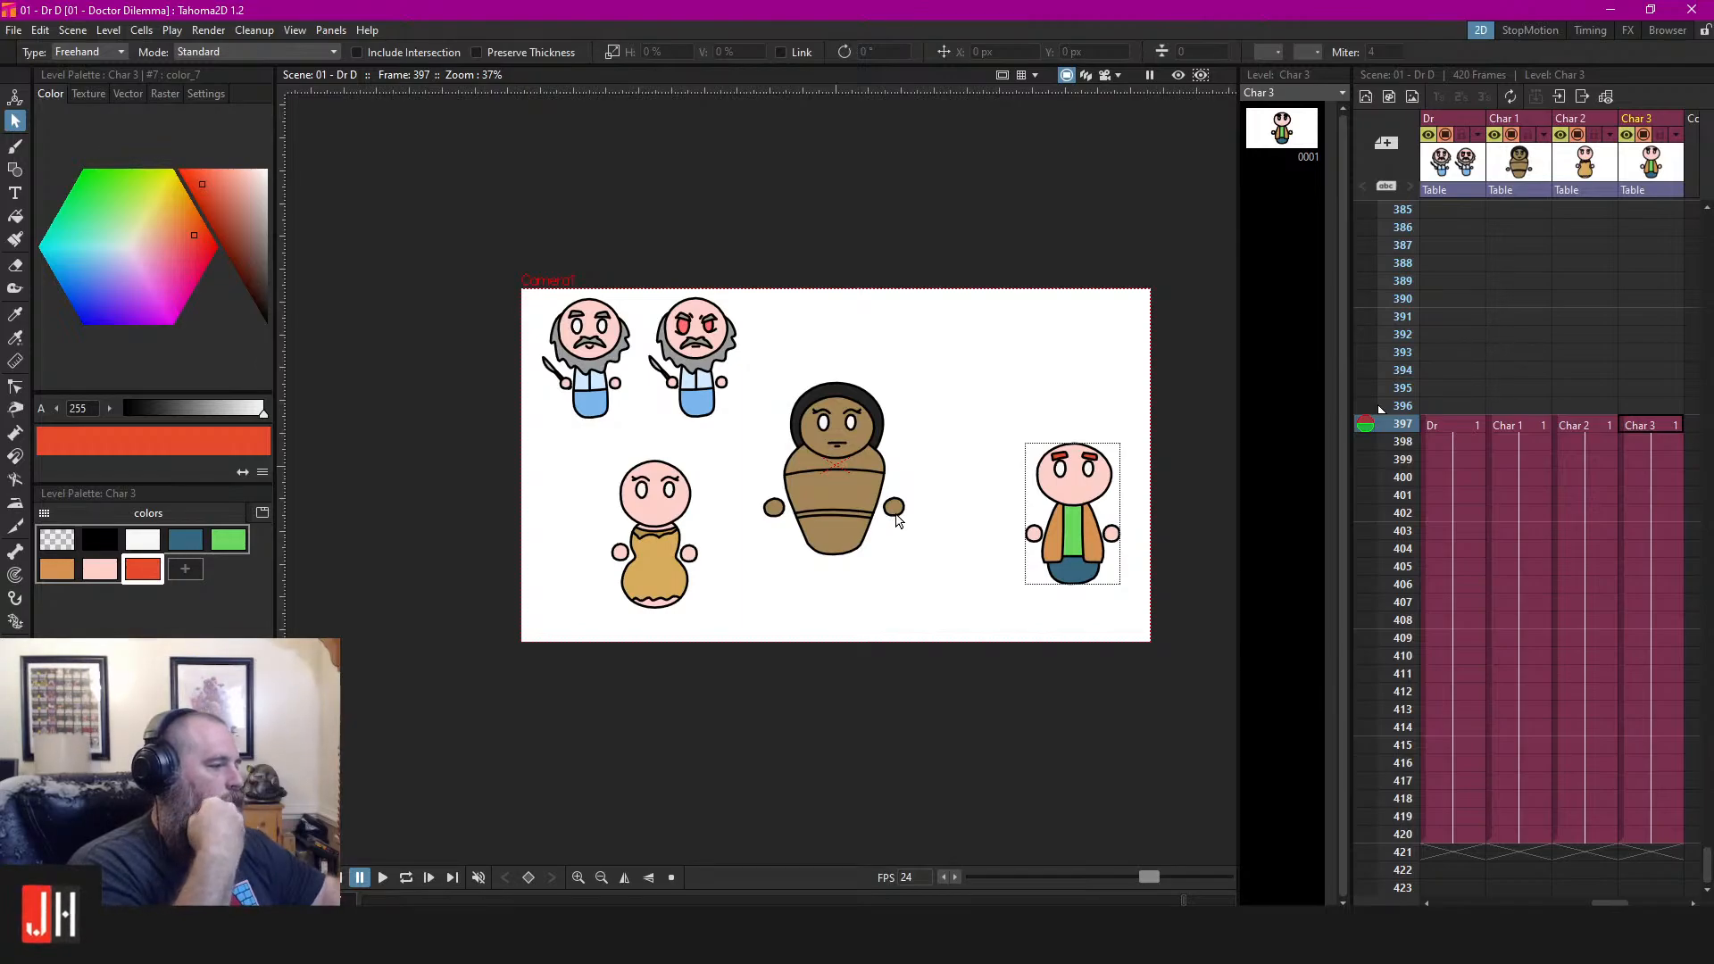
Make Char 2's drawing the active level and compare that character with the others on the canvas
{"action": "scroll", "coordinate": [892, 522], "scroll_direction": "up", "scroll_amount": 4}
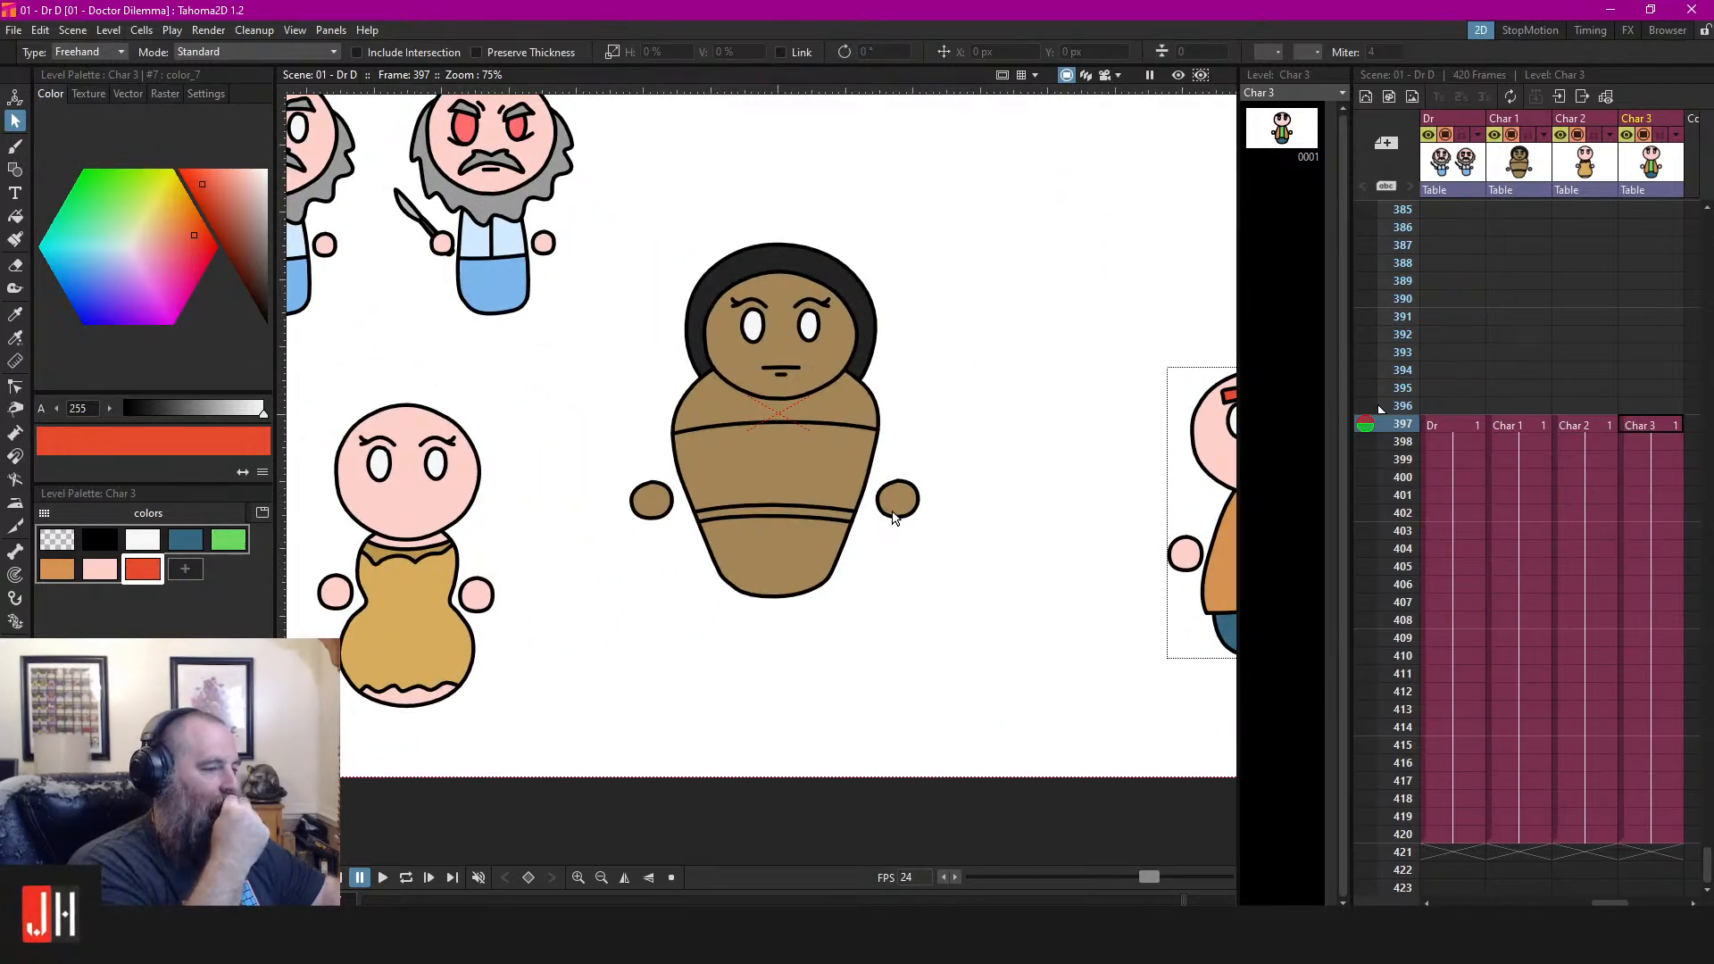
{"action": "scroll", "coordinate": [895, 515], "scroll_direction": "down", "scroll_amount": 3}
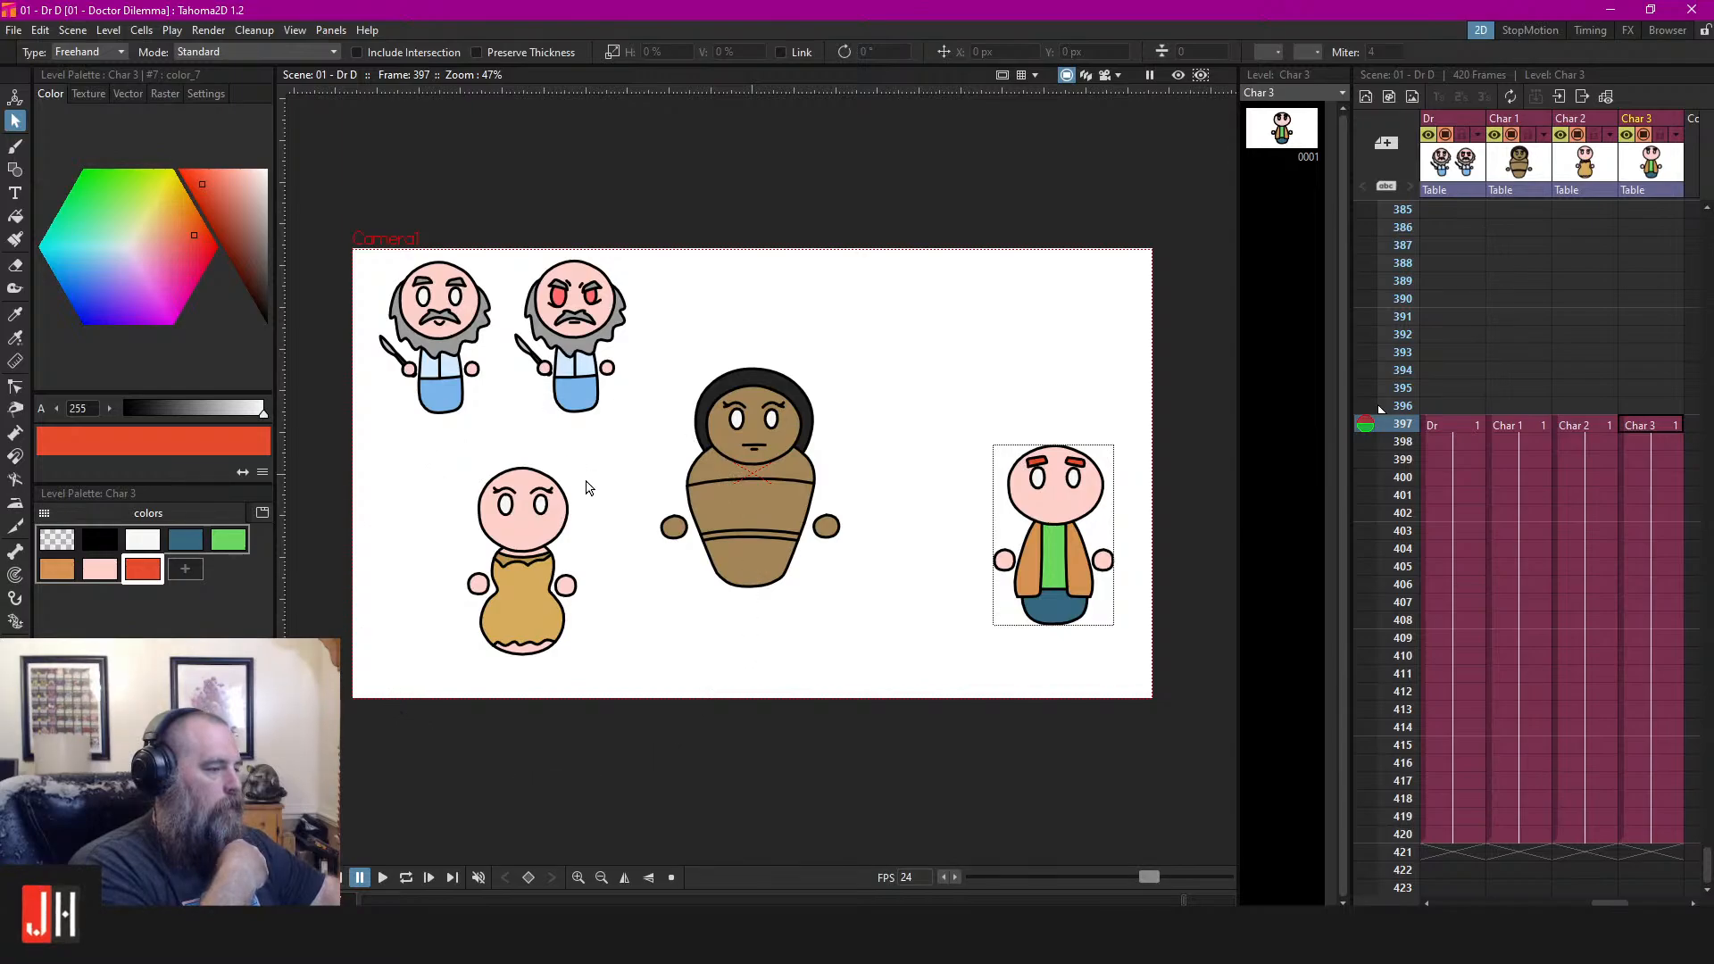
{"action": "left_click", "coordinate": [1566, 419]}
{"action": "mouse_move", "coordinate": [534, 427]}
{"action": "left_mouse_down"}
{"action": "mouse_move", "coordinate": [612, 714]}
{"action": "mouse_move", "coordinate": [533, 438]}
{"action": "mouse_move", "coordinate": [393, 574]}
{"action": "mouse_move", "coordinate": [625, 490]}
{"action": "mouse_move", "coordinate": [473, 469]}
{"action": "left_mouse_up"}
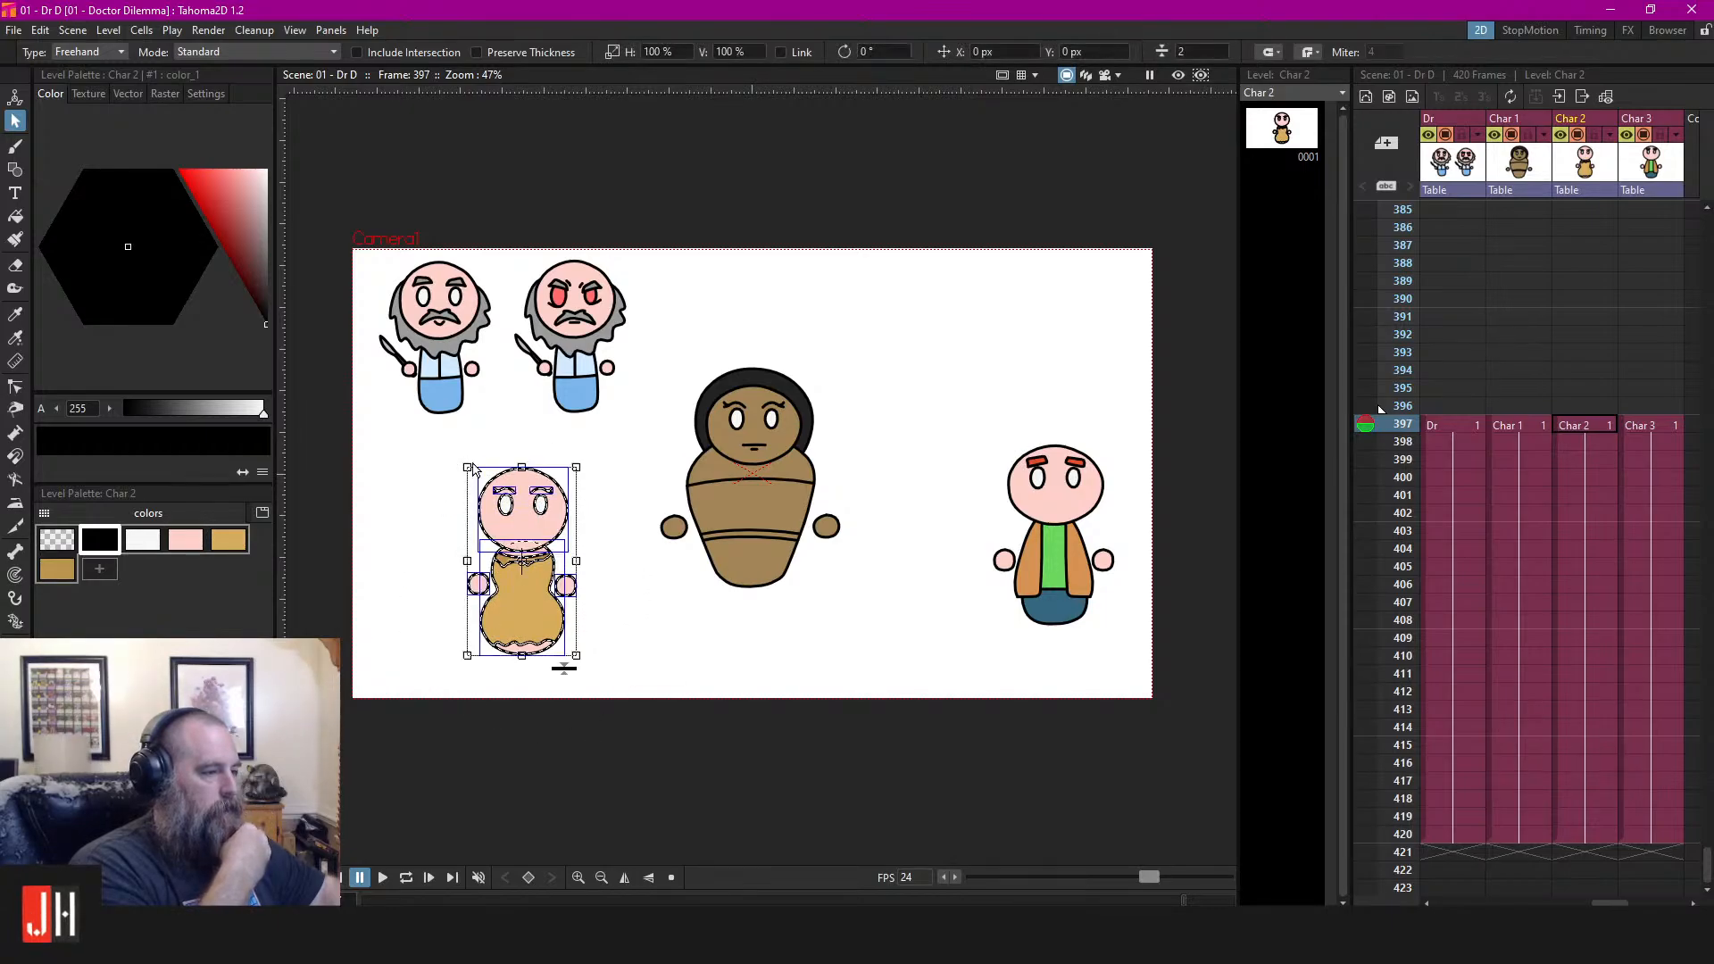
{"action": "left_click", "coordinate": [651, 469]}
{"action": "mouse_move", "coordinate": [842, 351]}
{"action": "left_mouse_down"}
{"action": "mouse_move", "coordinate": [821, 692]}
{"action": "mouse_move", "coordinate": [901, 380]}
{"action": "left_mouse_up"}
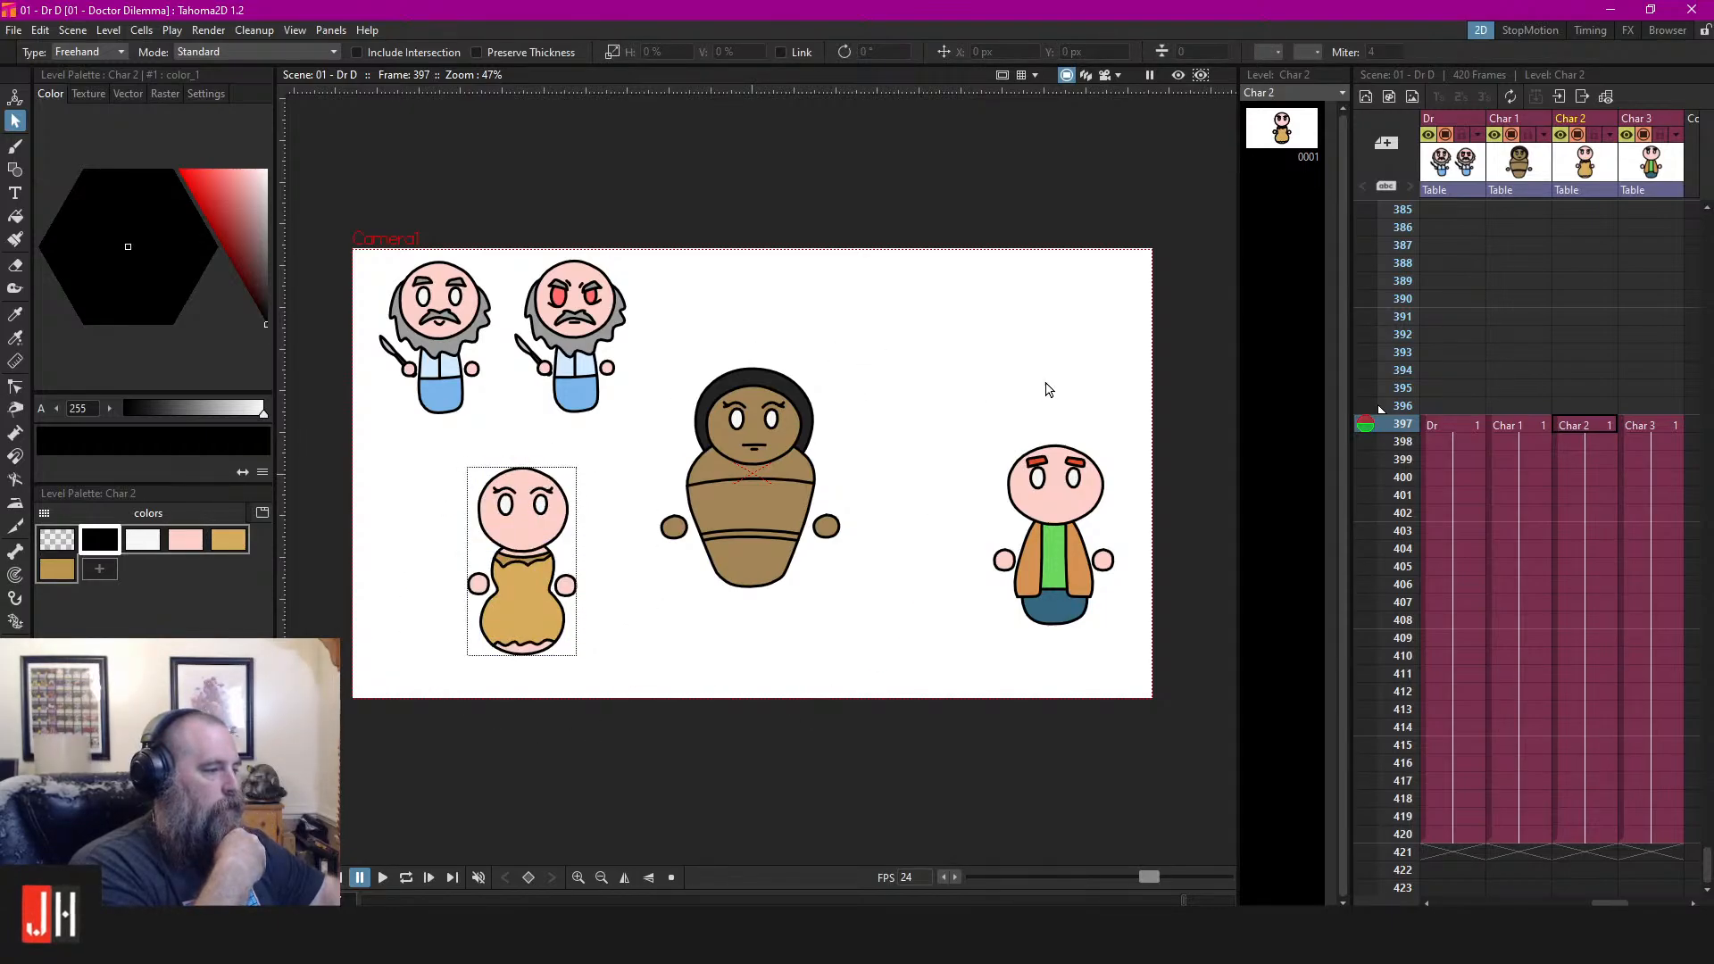
{"action": "left_click_drag", "start_coordinate": [1048, 390], "coordinate": [1115, 365]}
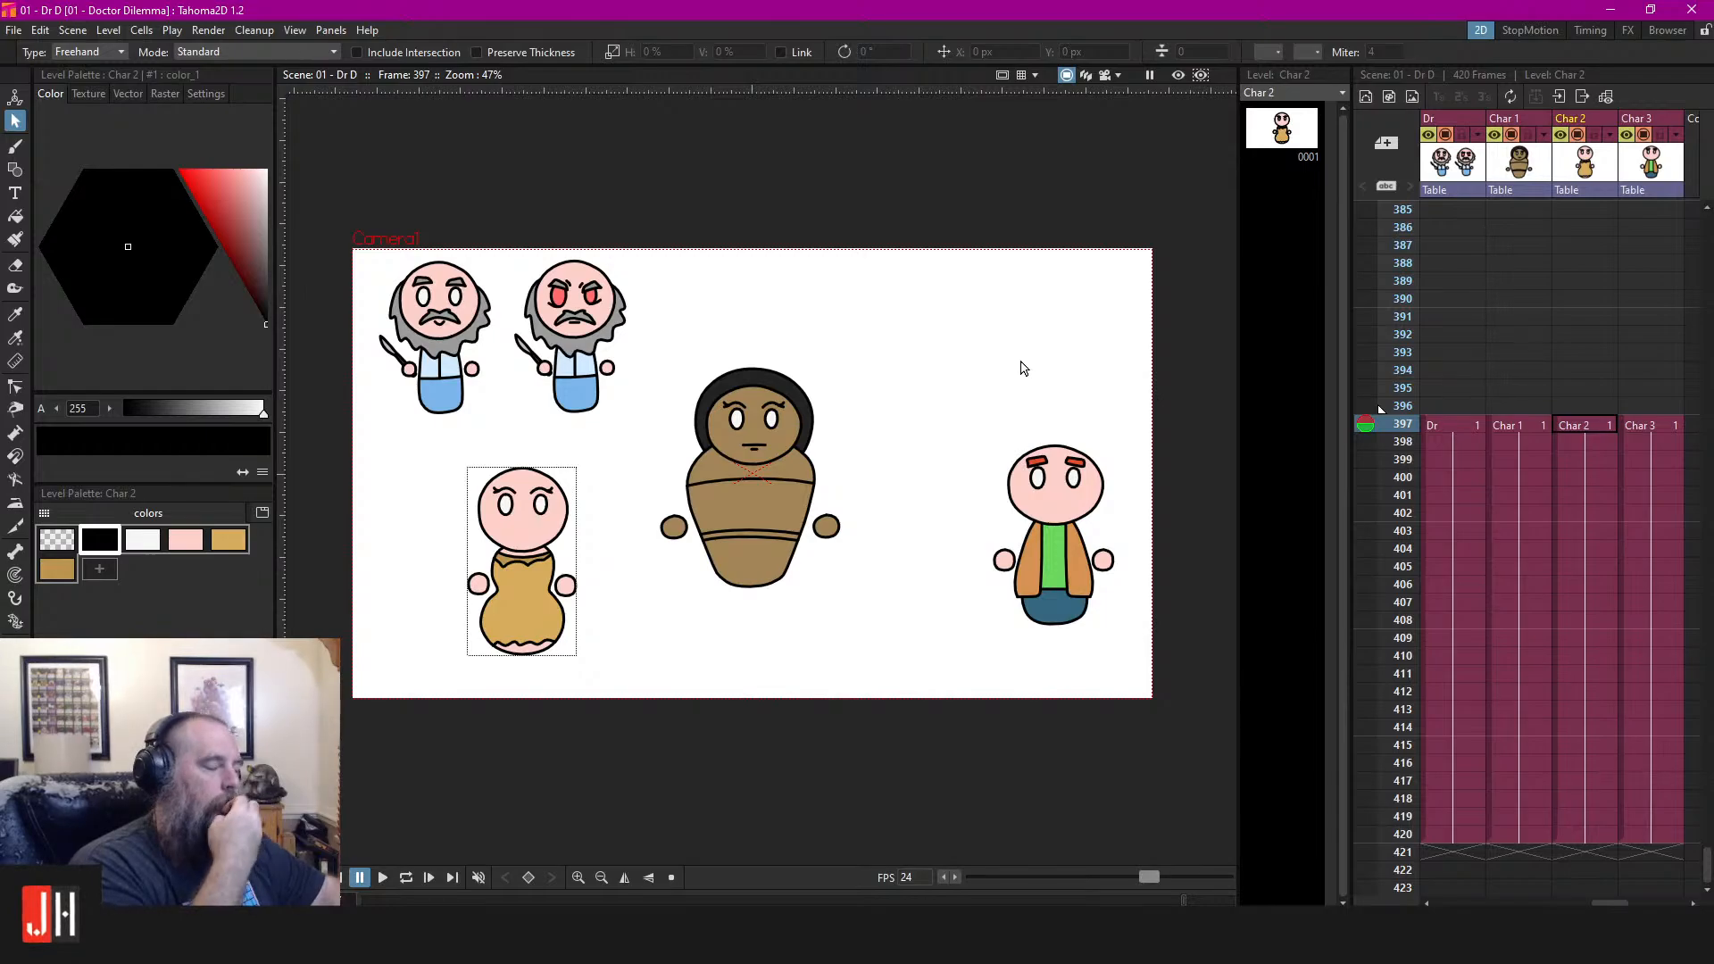
{"action": "left_click_drag", "start_coordinate": [874, 463], "coordinate": [922, 447]}
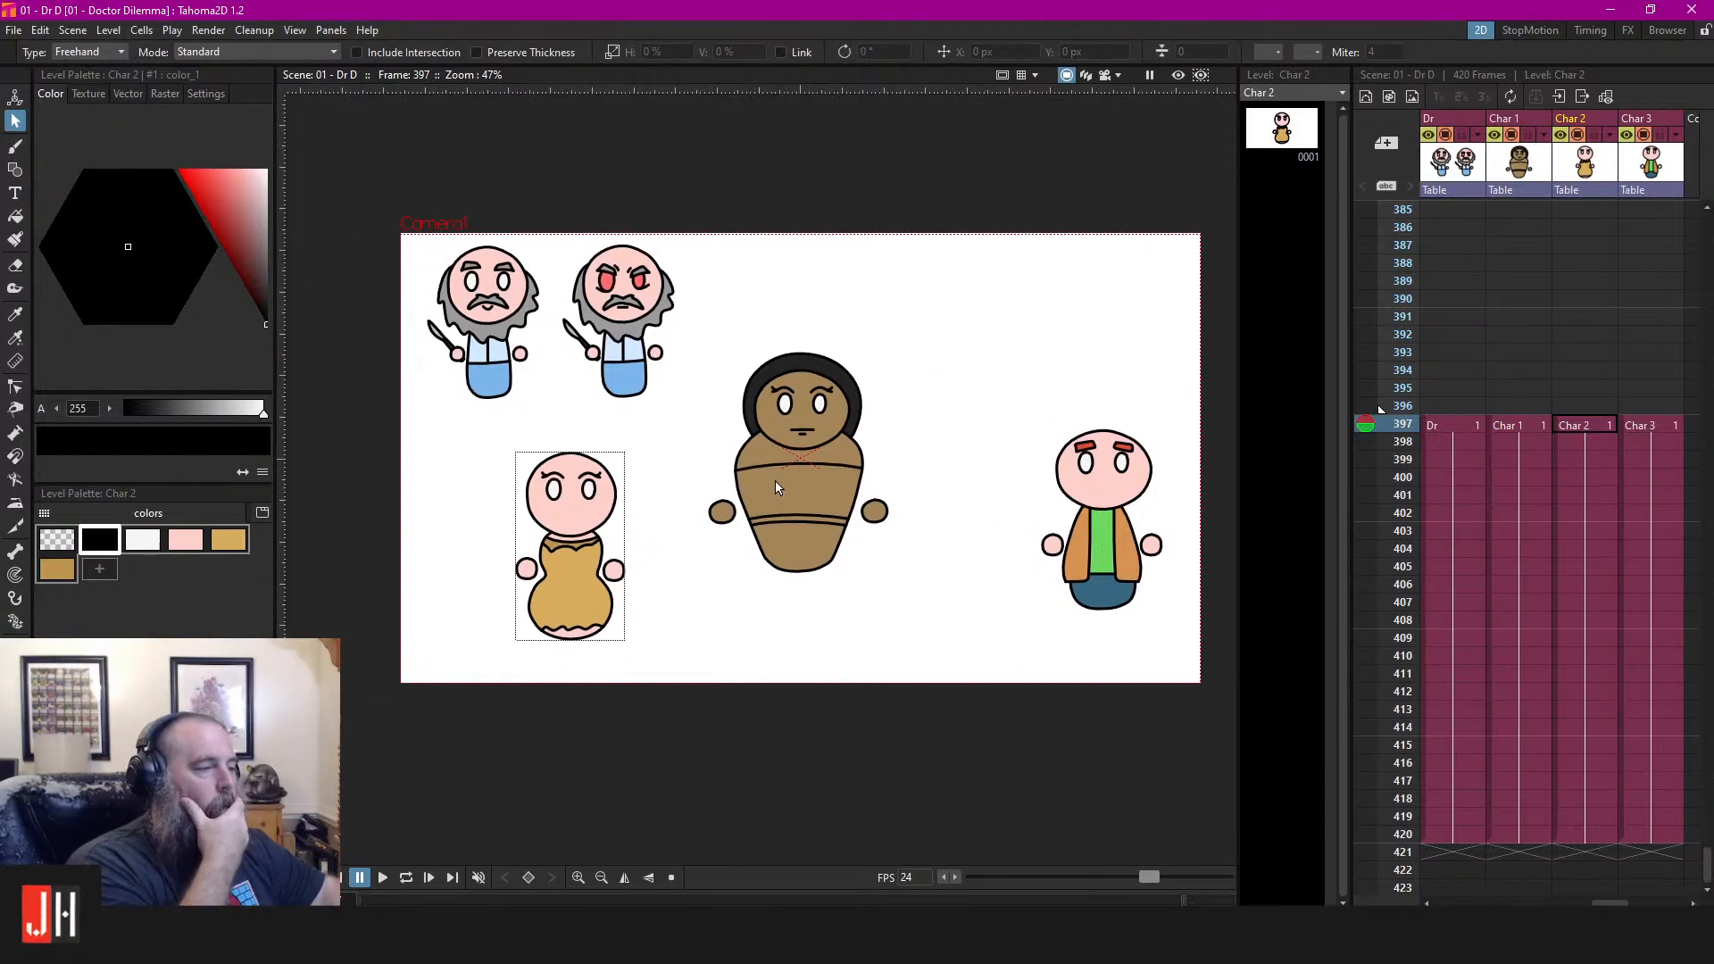
Draw a black upward-curving smile on Char 2's lower face with the Brush tool, redoing the stroke if it is uneven
{"action": "scroll", "coordinate": [725, 500], "scroll_direction": "up", "scroll_amount": 3}
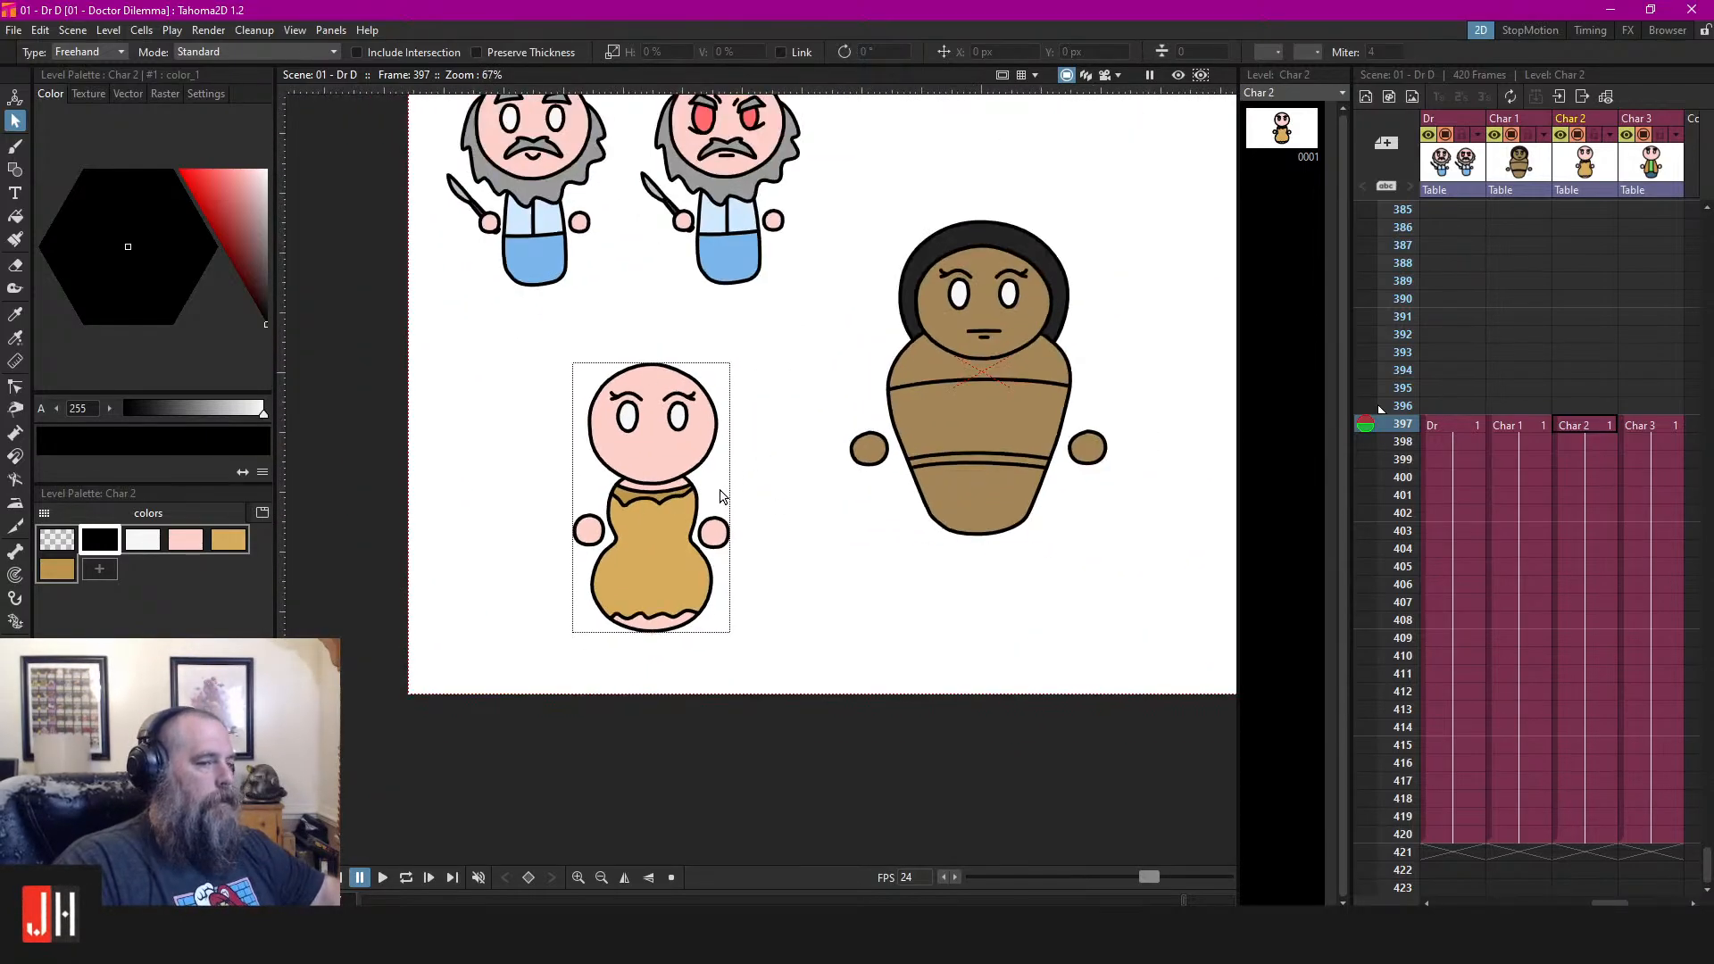
{"action": "scroll", "coordinate": [810, 506], "scroll_direction": "up", "scroll_amount": 2}
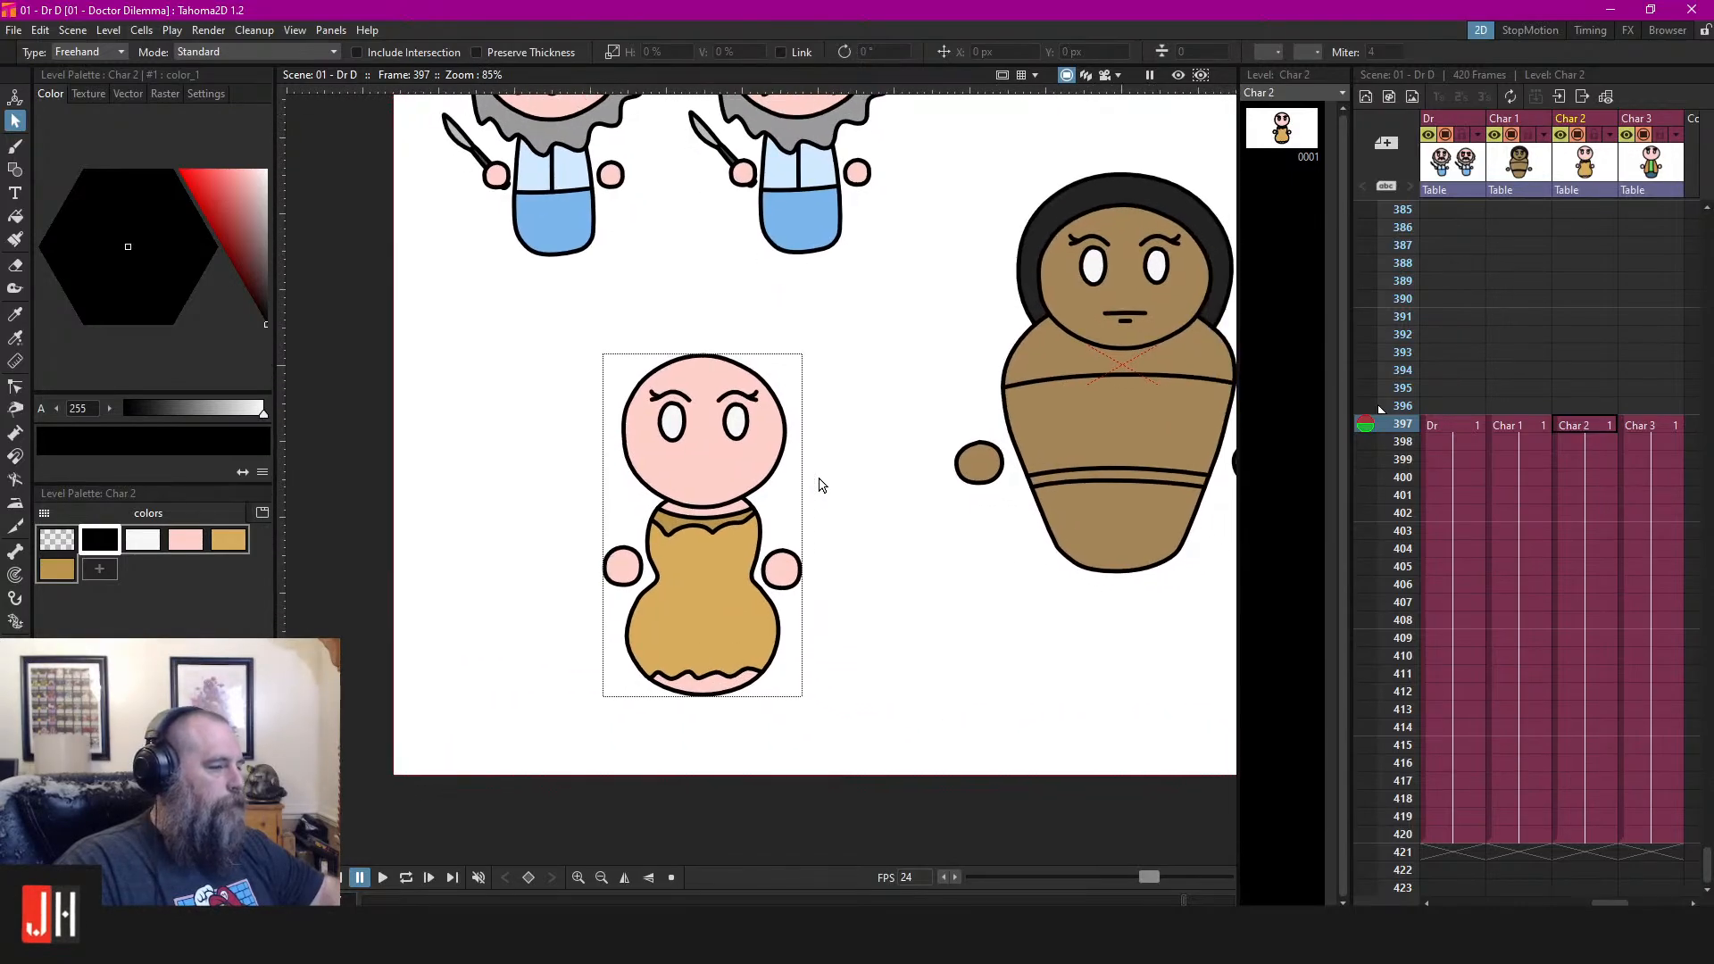
{"action": "scroll", "coordinate": [821, 484], "scroll_direction": "down", "scroll_amount": 4}
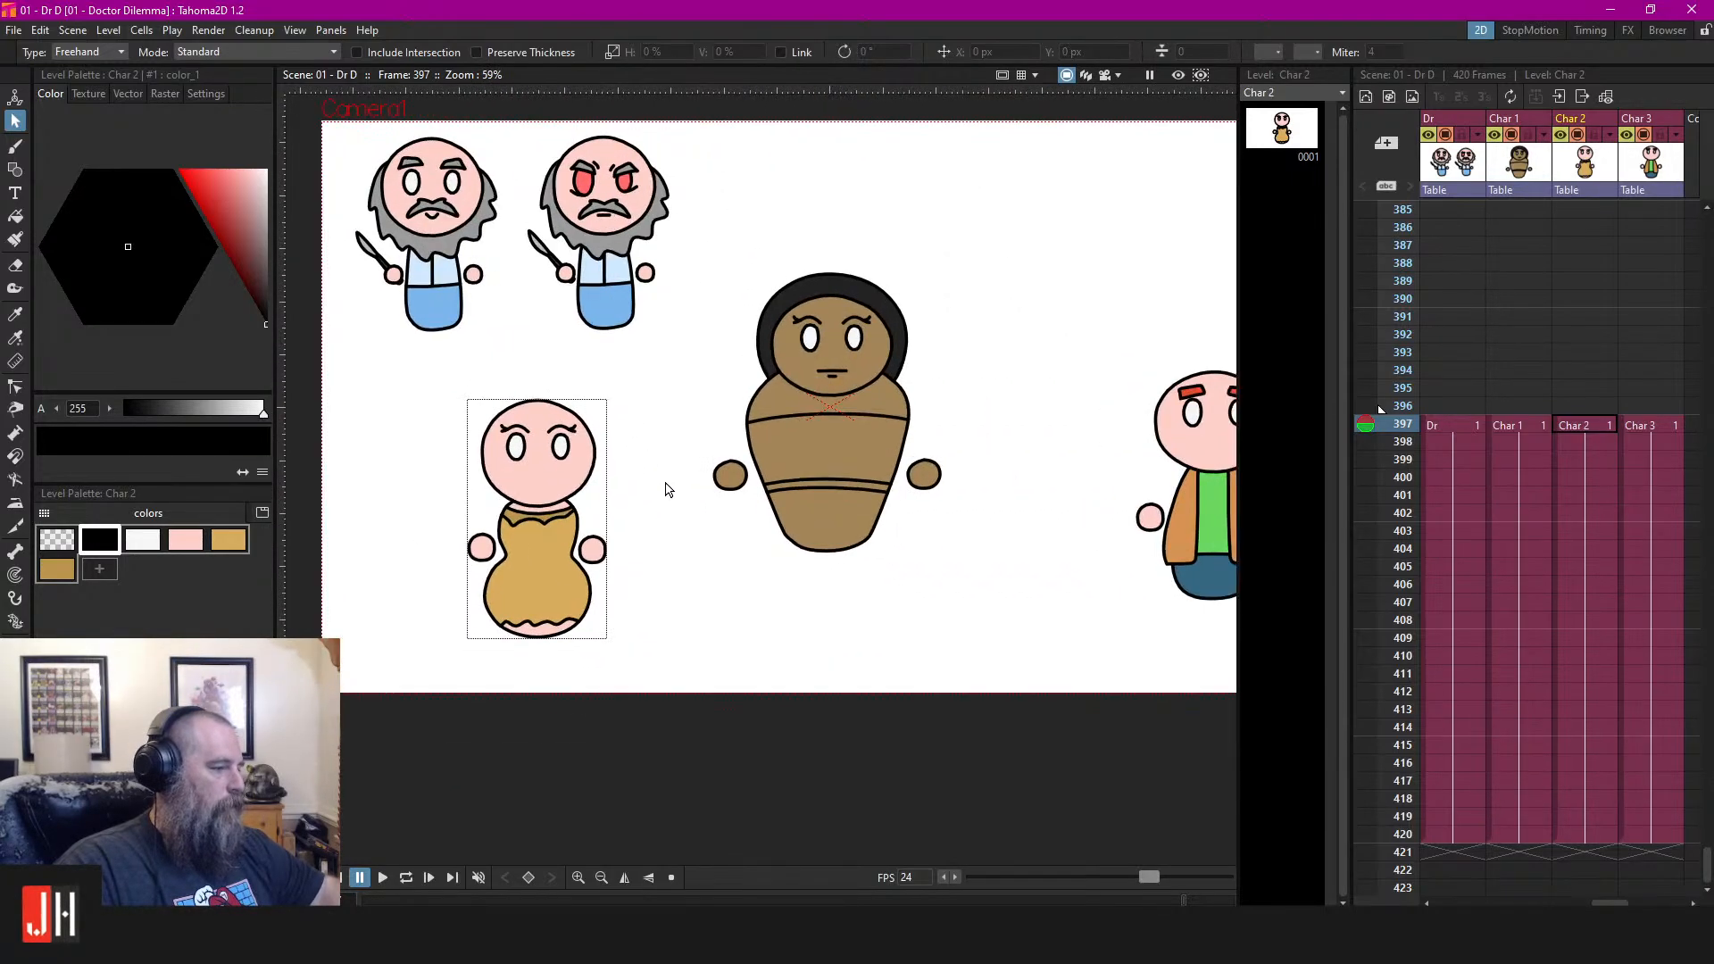
{"action": "scroll", "coordinate": [658, 487], "scroll_direction": "up", "scroll_amount": 4}
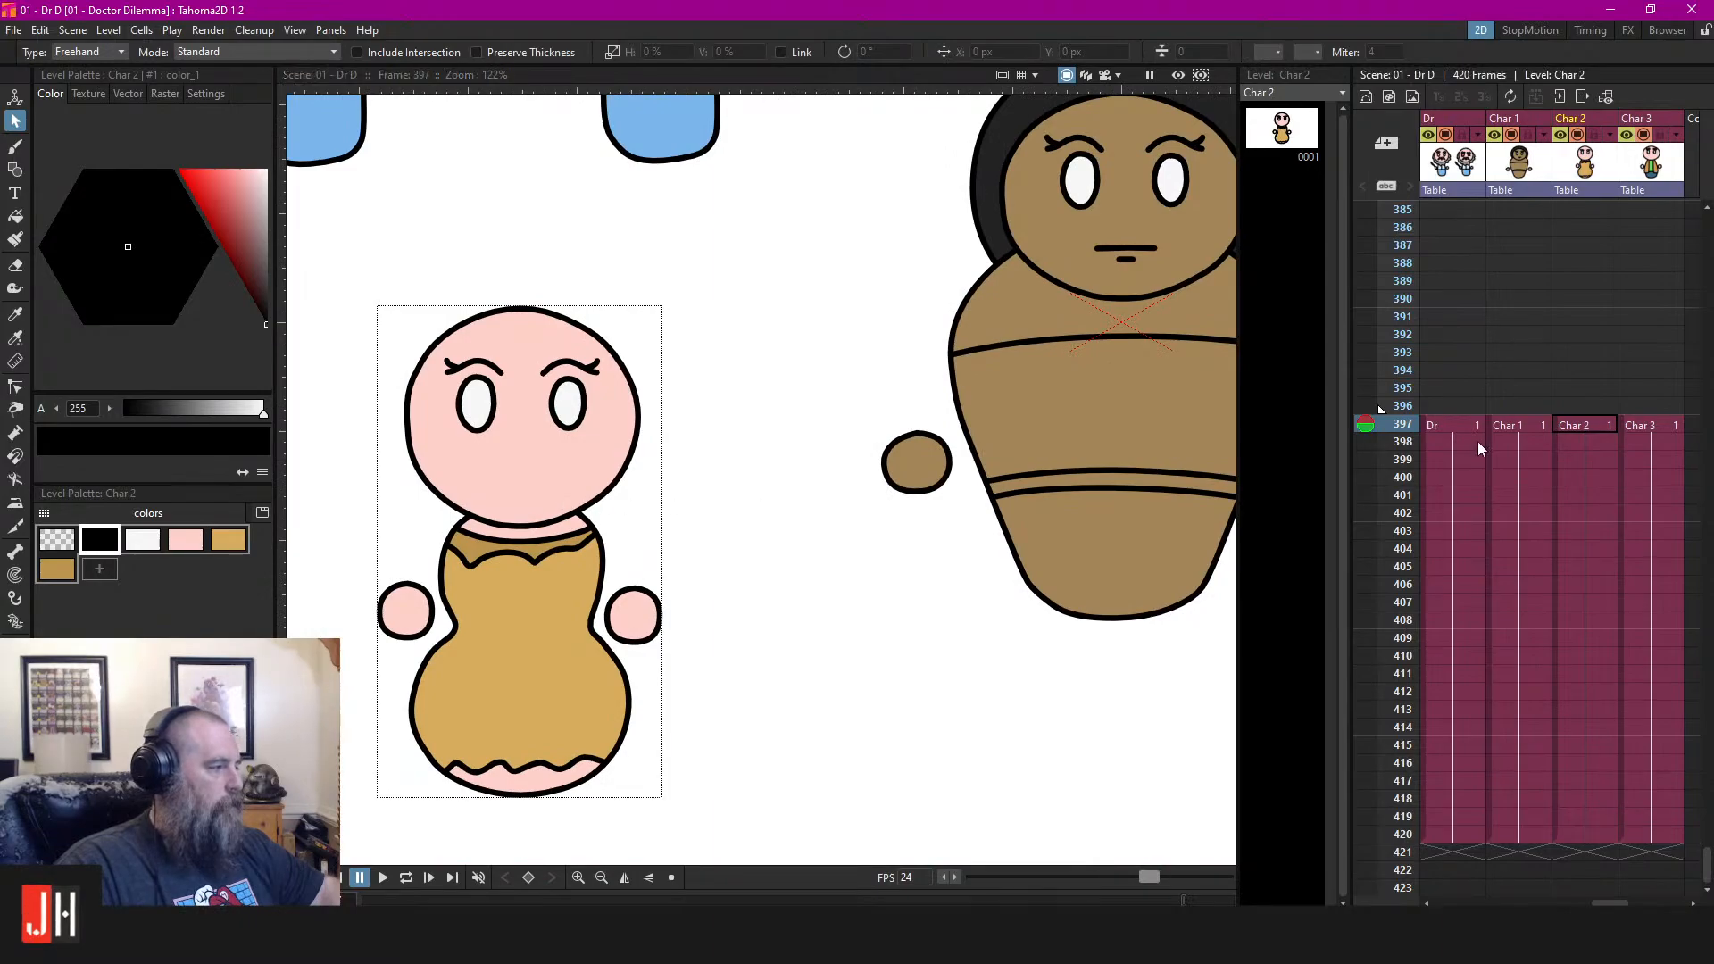
{"action": "scroll", "coordinate": [661, 473], "scroll_direction": "up", "scroll_amount": 5}
{"action": "key", "text": "b"}
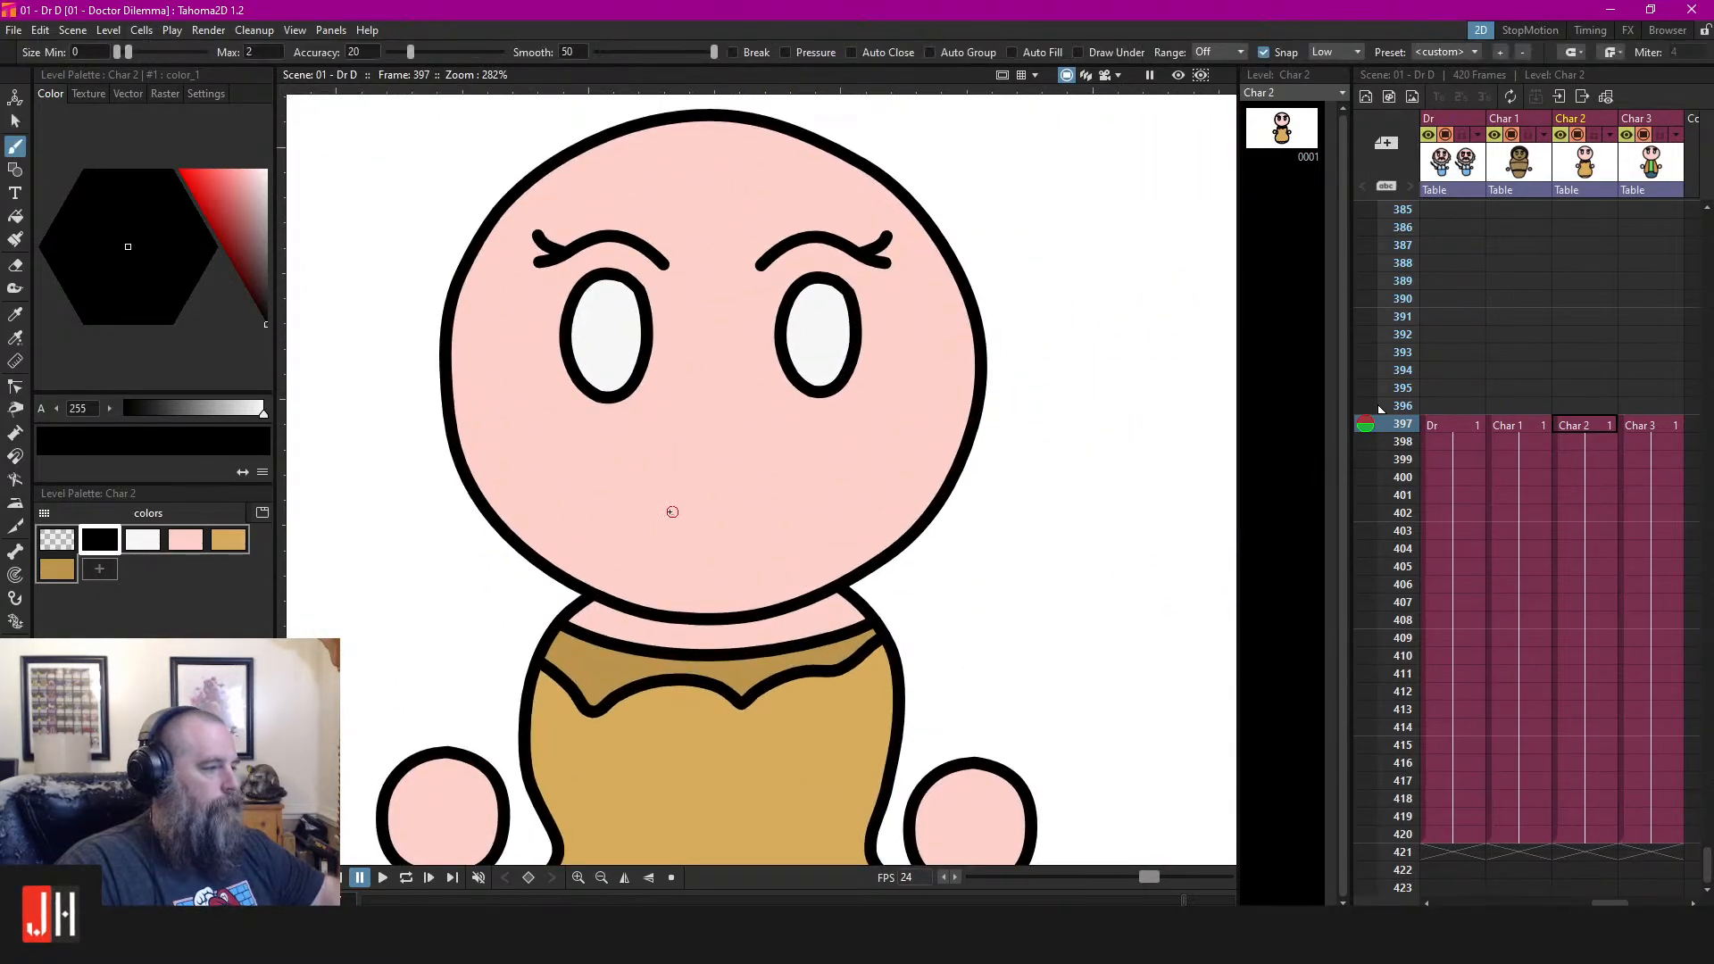
{"action": "left_click_drag", "start_coordinate": [657, 497], "coordinate": [787, 490]}
{"action": "key", "text": "ctrl+z"}
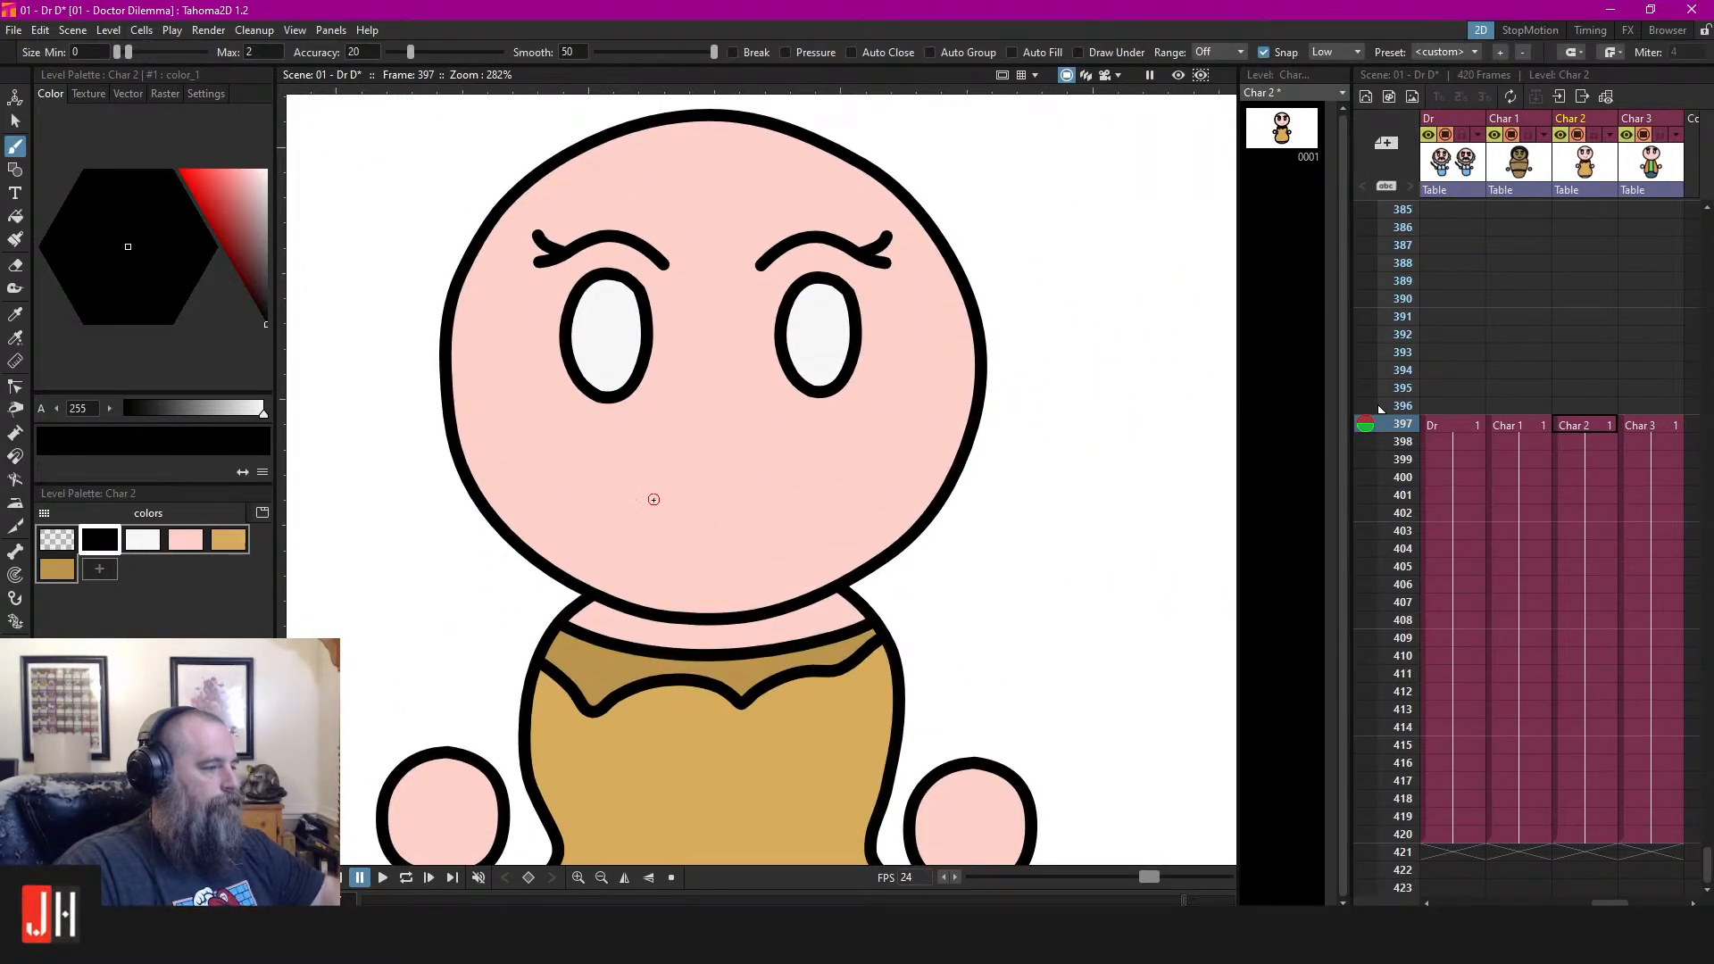
{"action": "mouse_move", "coordinate": [654, 498]}
{"action": "left_mouse_down"}
{"action": "mouse_move", "coordinate": [705, 525]}
{"action": "mouse_move", "coordinate": [765, 494]}
{"action": "left_mouse_up"}
Try drawing a short crease stroke across the left-hand corner of Char 2's smile, and undo it
{"action": "scroll", "coordinate": [681, 507], "scroll_direction": "up", "scroll_amount": 5}
{"action": "left_click", "coordinate": [570, 499]}
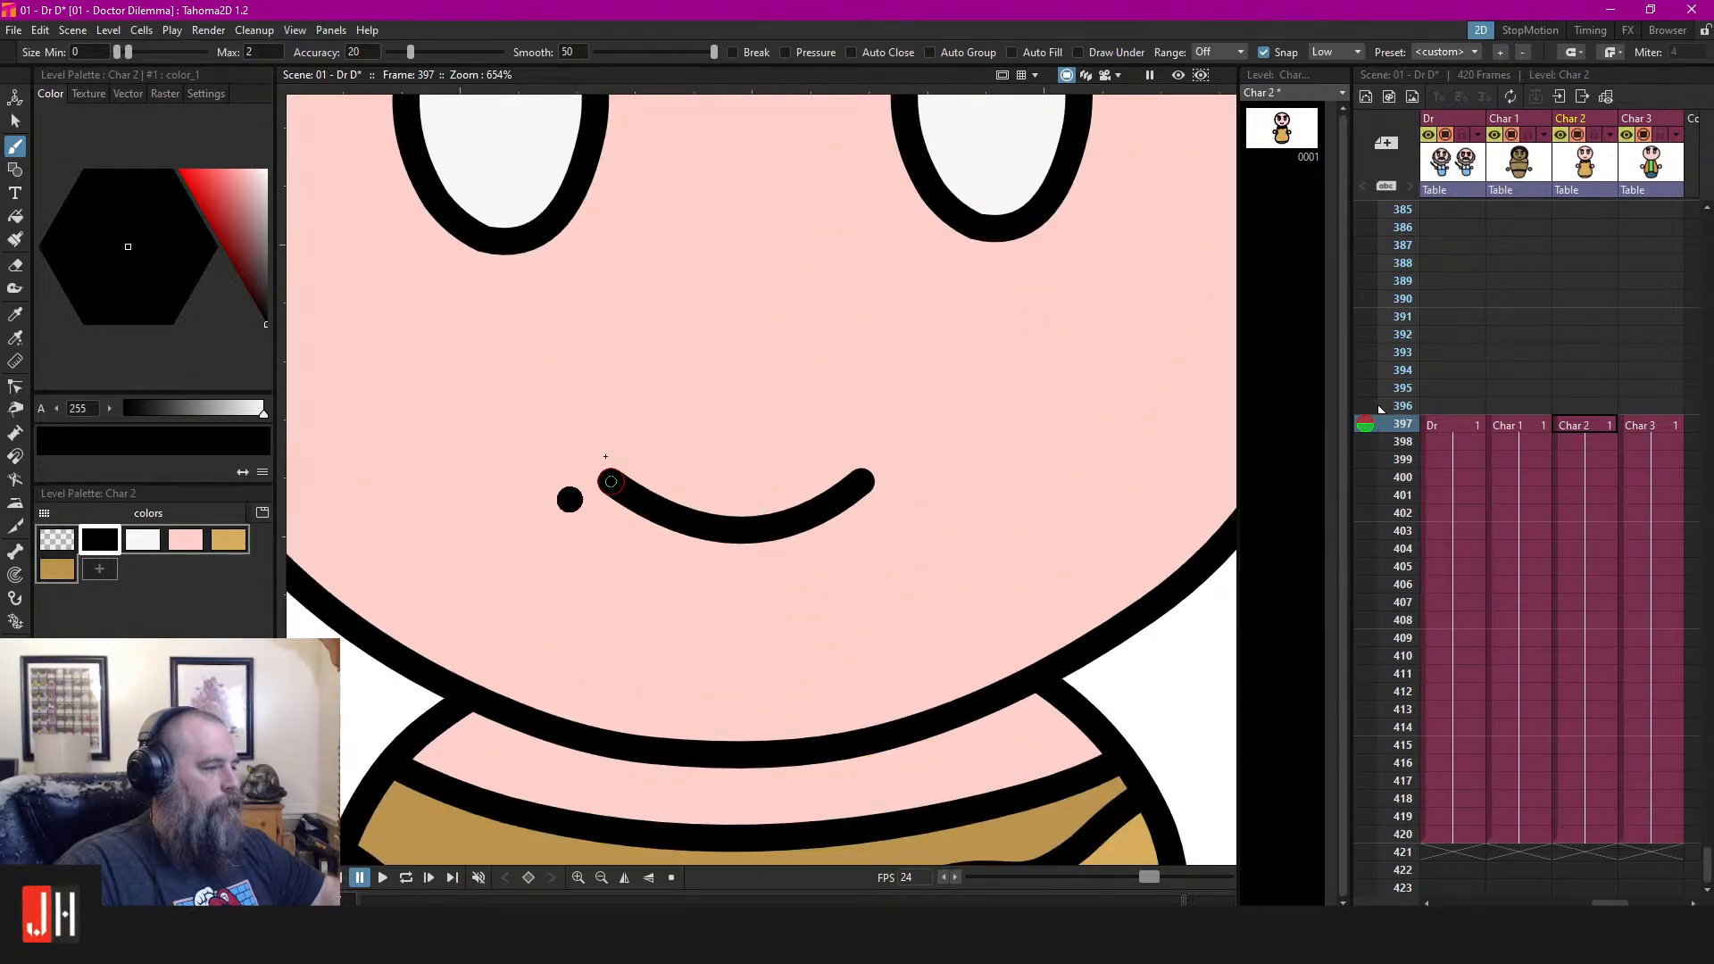
{"action": "left_click_drag", "start_coordinate": [605, 456], "coordinate": [598, 448]}
{"action": "scroll", "coordinate": [712, 489], "scroll_direction": "down", "scroll_amount": 2}
{"action": "key", "text": "ctrl+z"}
{"action": "scroll", "coordinate": [639, 487], "scroll_direction": "up", "scroll_amount": 3}
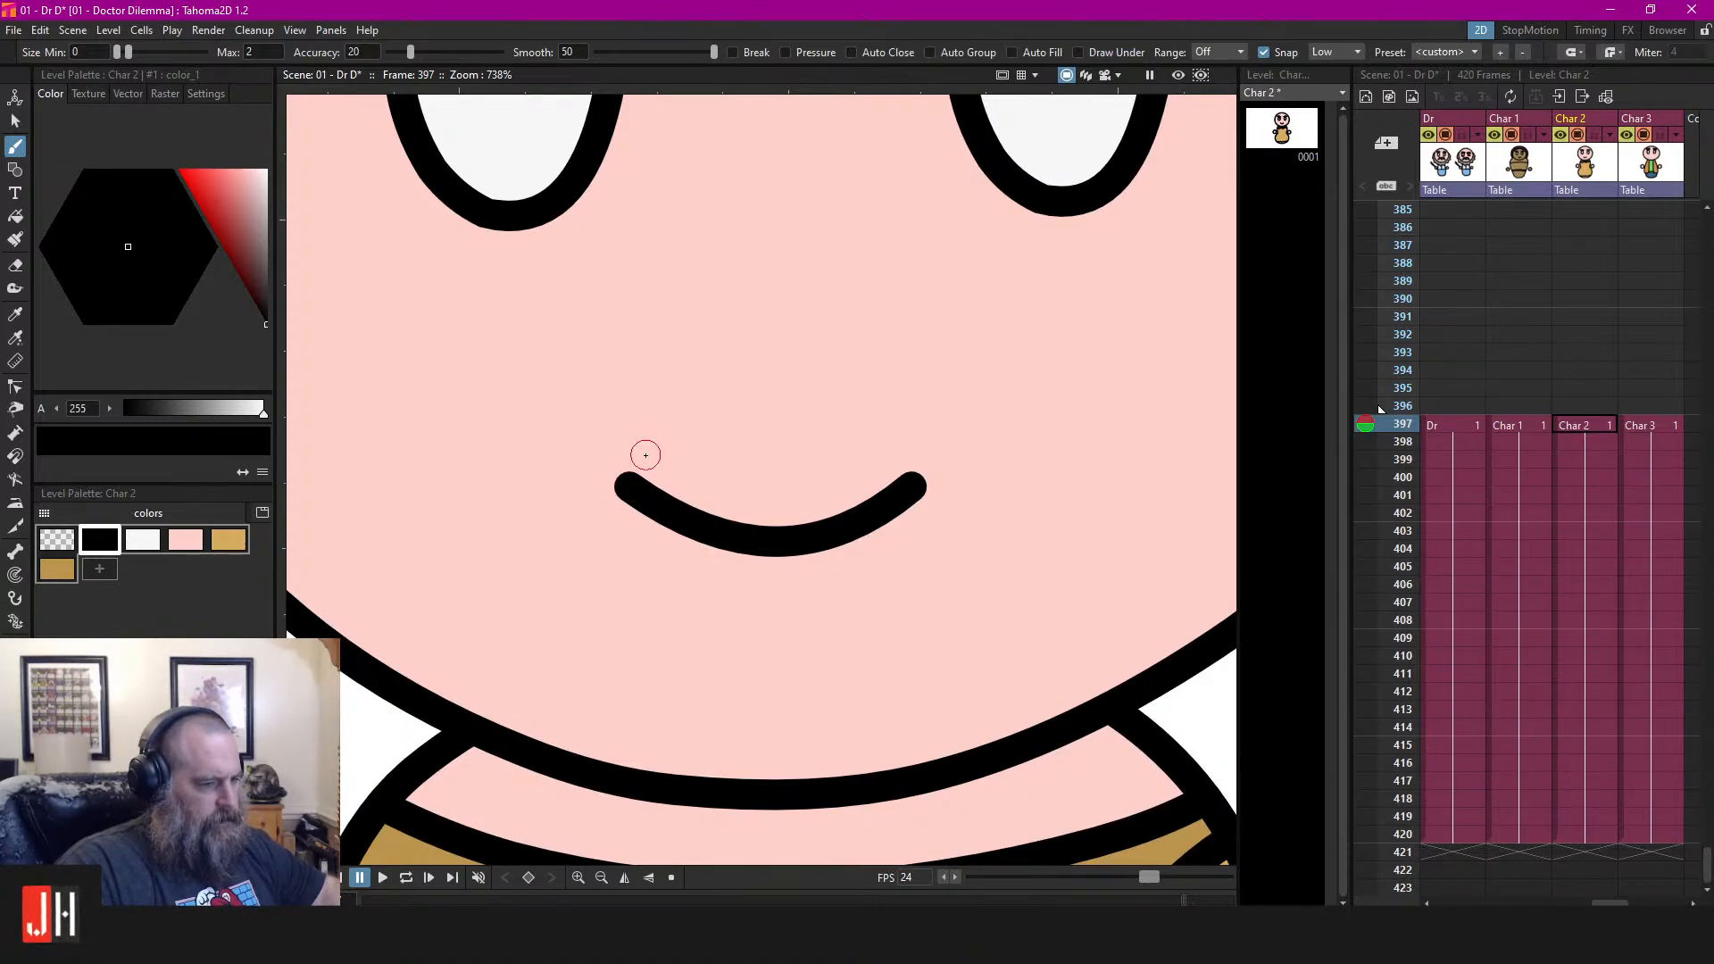
{"action": "left_click", "coordinate": [596, 501]}
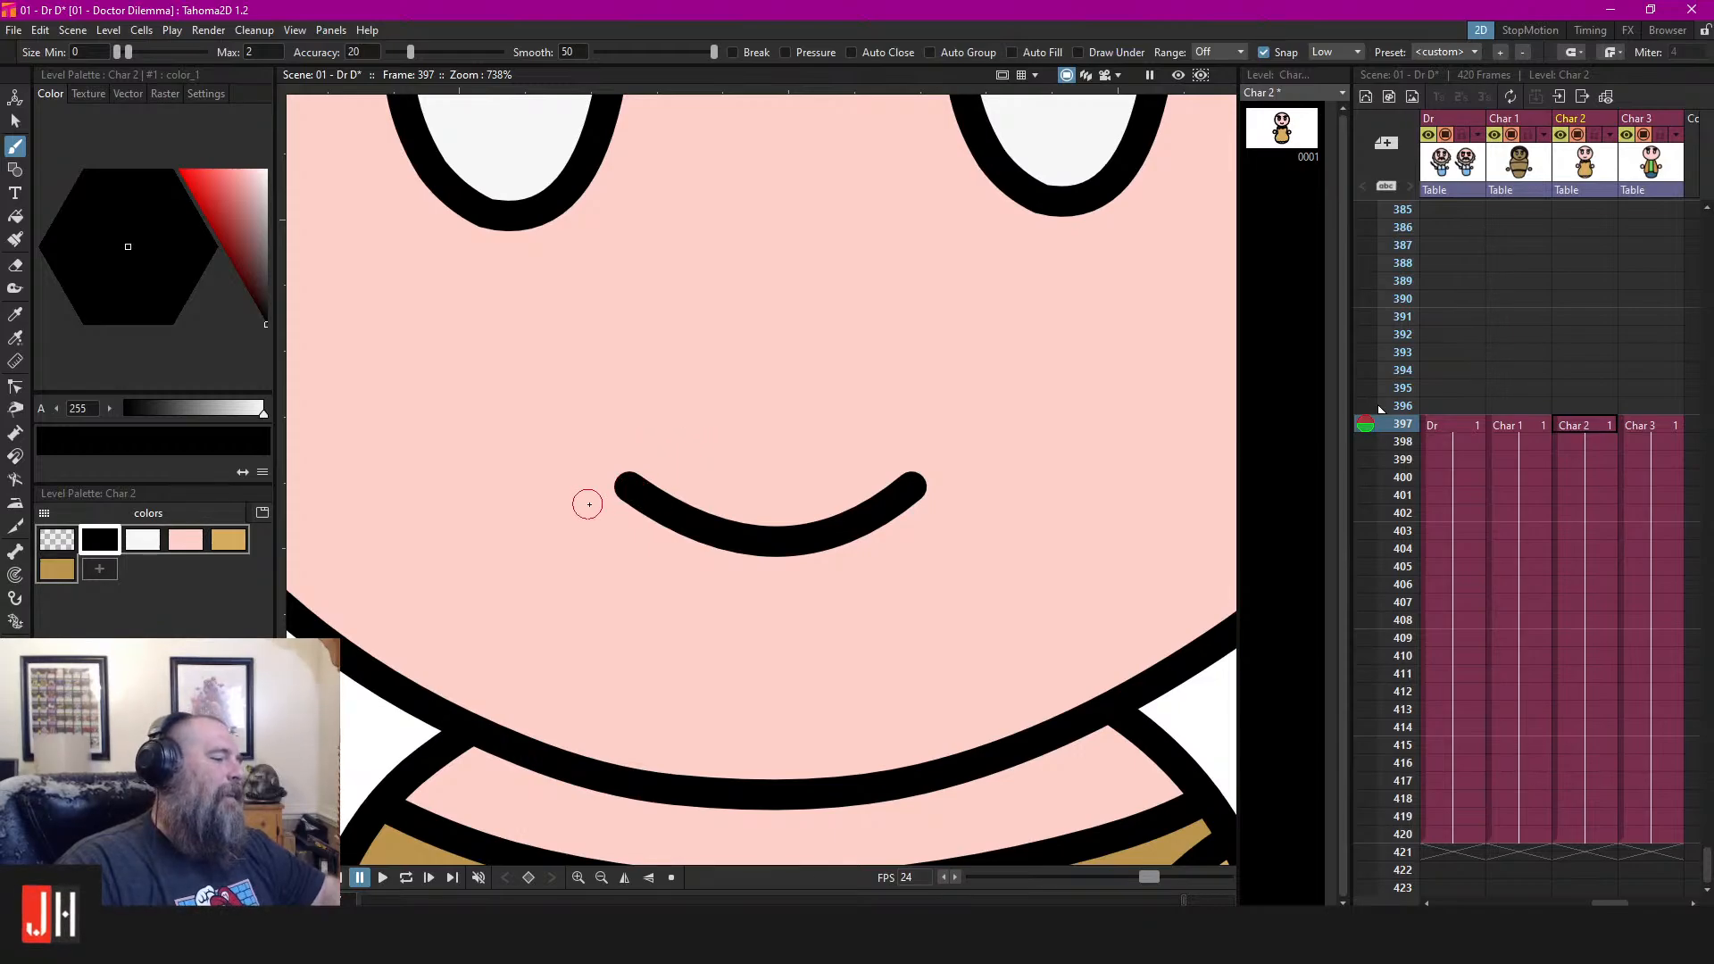
{"action": "left_click_drag", "start_coordinate": [629, 488], "coordinate": [631, 425]}
{"action": "left_click_drag", "start_coordinate": [849, 479], "coordinate": [796, 485]}
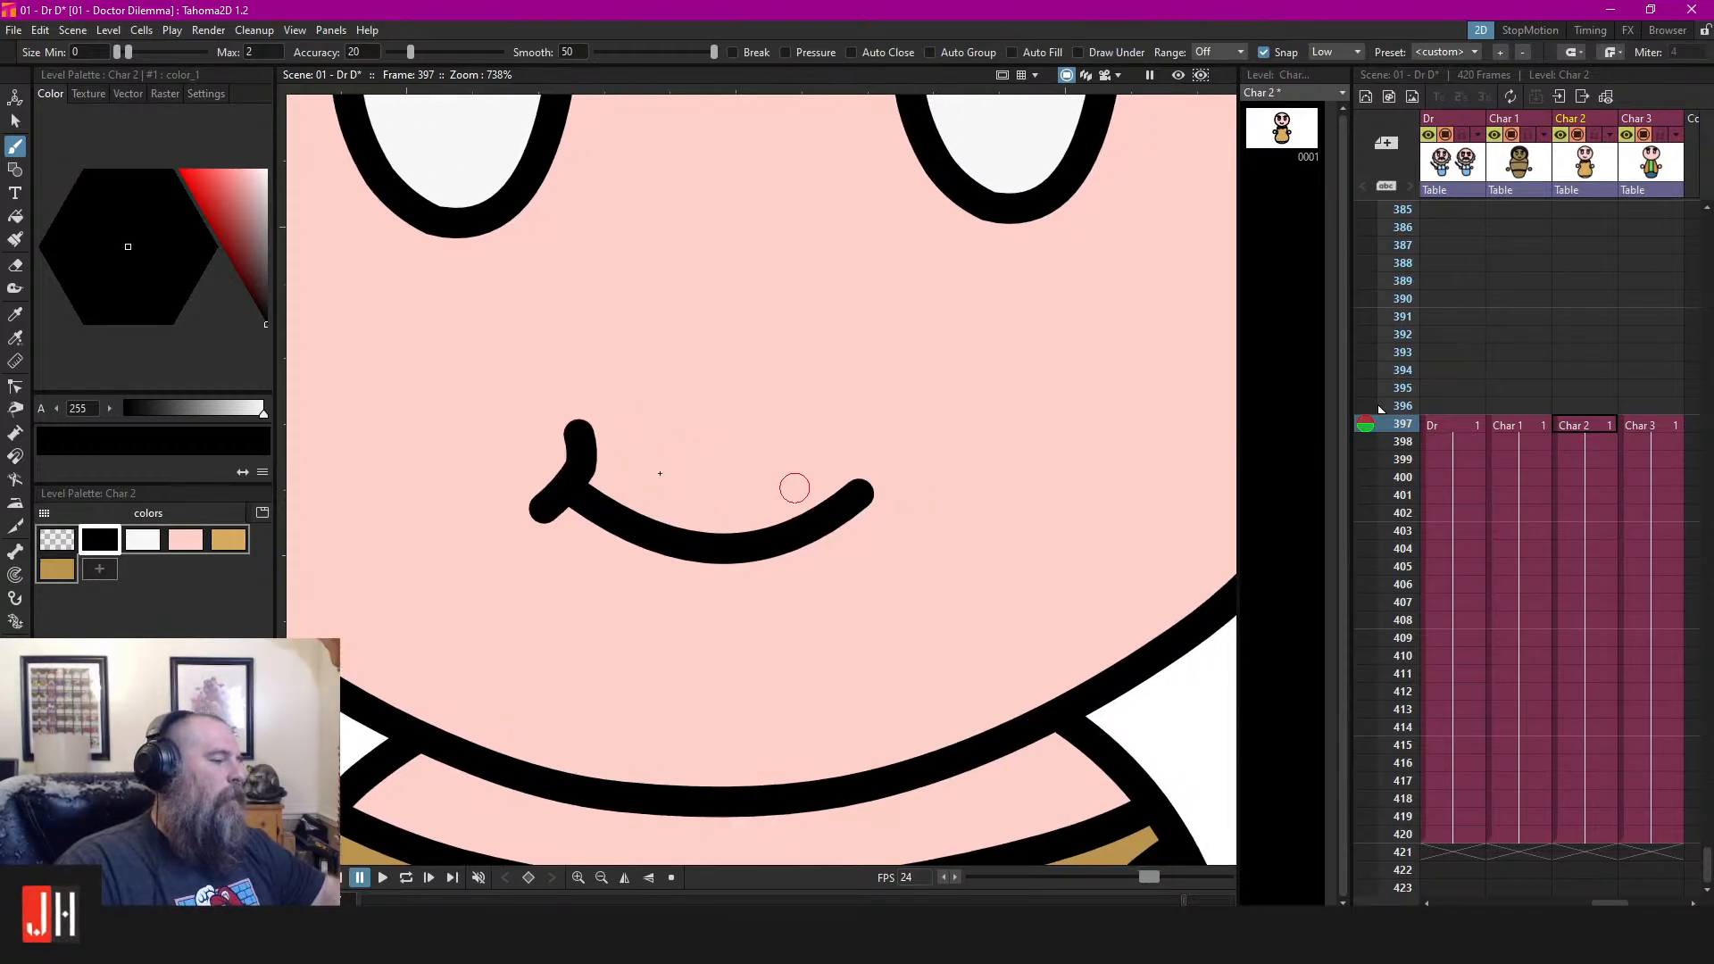
{"action": "key", "text": "ctrl+z"}
Draw a short diagonal crease across each corner of Char 2's smile and save the scene
{"action": "mouse_move", "coordinate": [586, 452]}
{"action": "left_mouse_down"}
{"action": "mouse_move", "coordinate": [576, 493]}
{"action": "mouse_move", "coordinate": [527, 515]}
{"action": "left_mouse_up"}
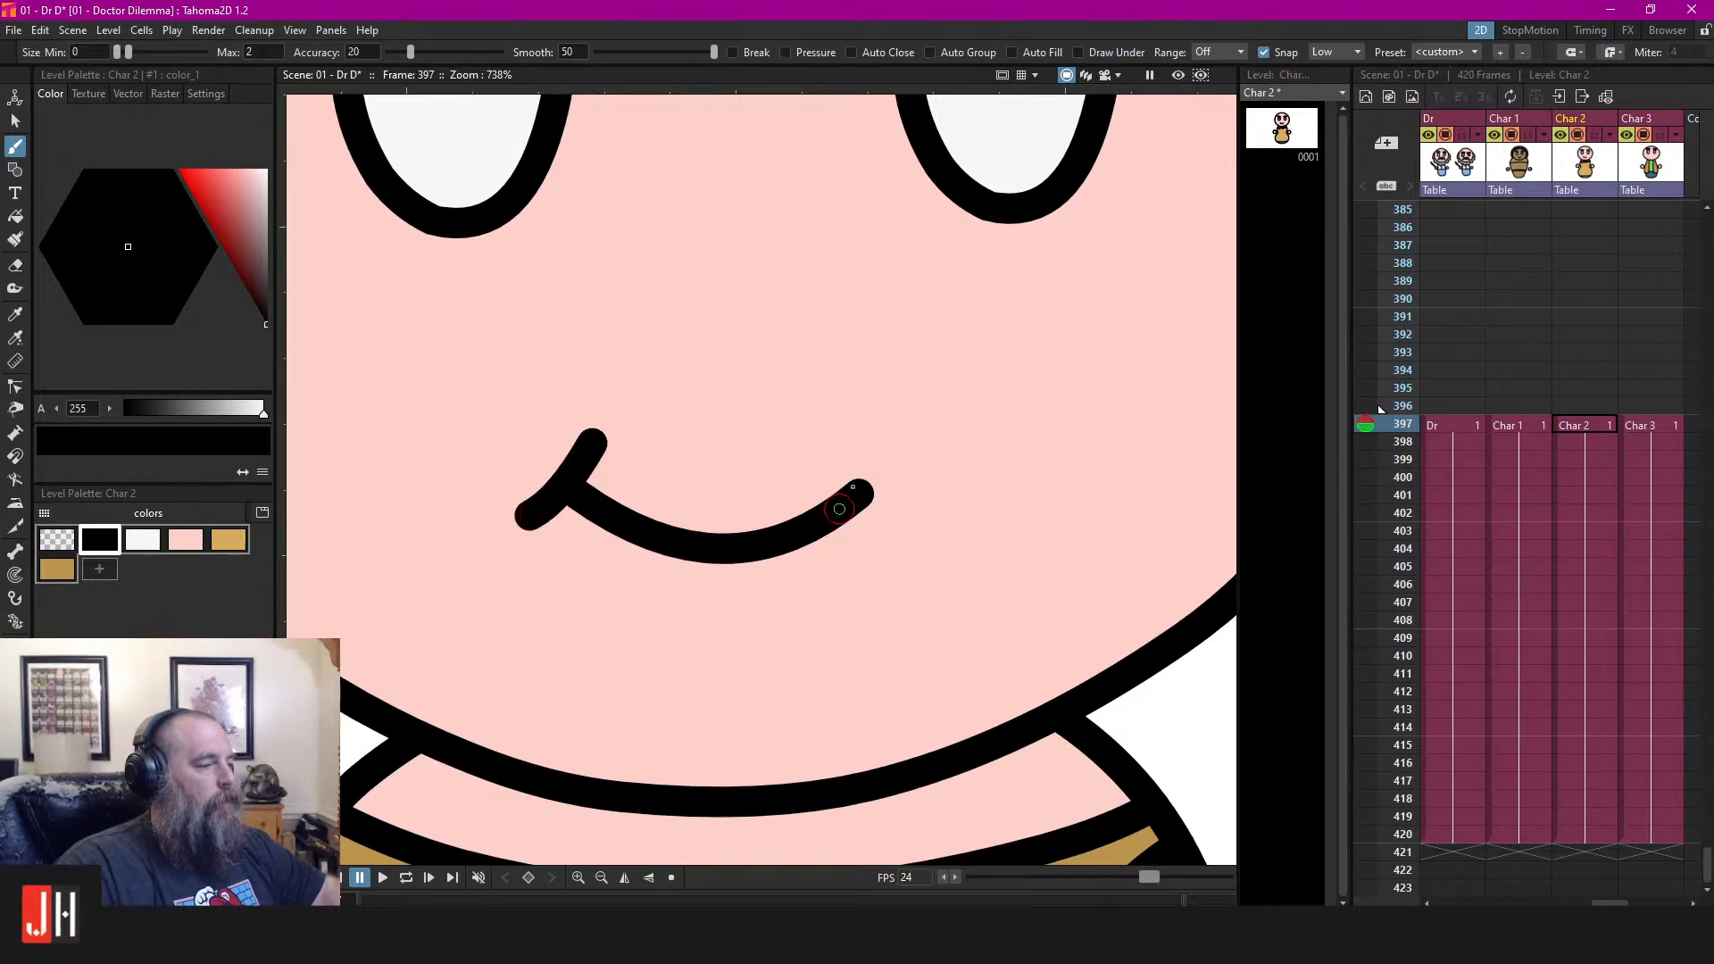
{"action": "mouse_move", "coordinate": [854, 452]}
{"action": "left_mouse_down"}
{"action": "mouse_move", "coordinate": [859, 493]}
{"action": "mouse_move", "coordinate": [926, 526]}
{"action": "left_mouse_up"}
{"action": "scroll", "coordinate": [926, 526], "scroll_direction": "down", "scroll_amount": 12}
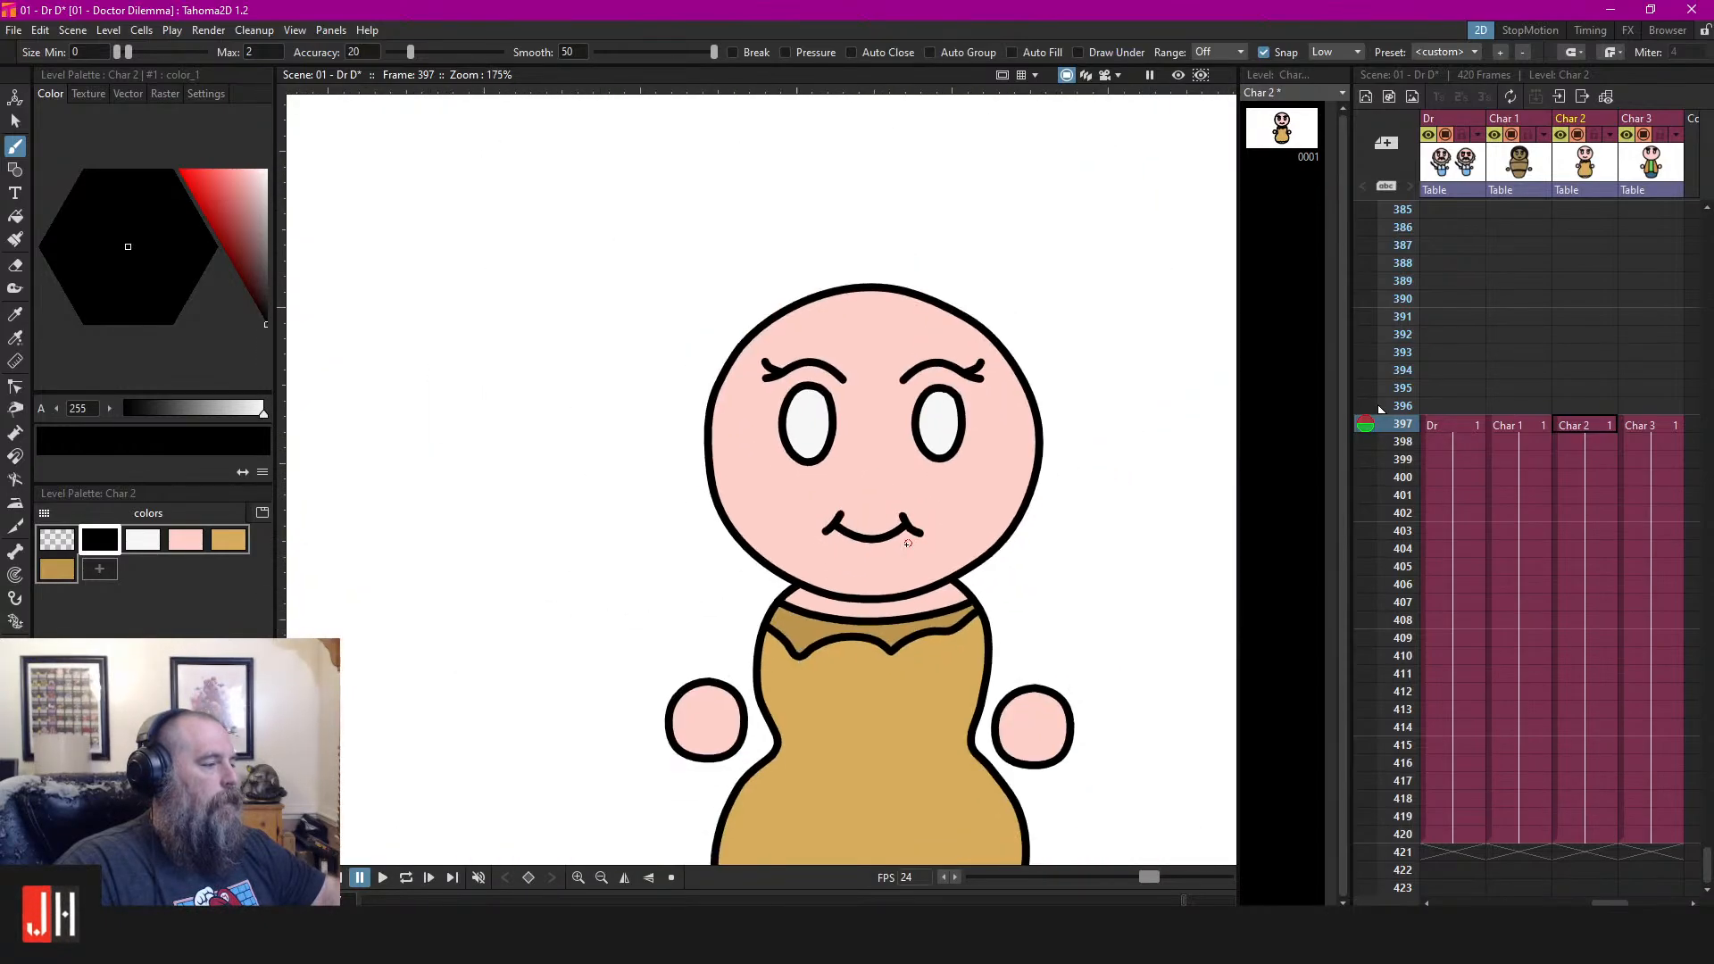
{"action": "scroll", "coordinate": [910, 543], "scroll_direction": "up", "scroll_amount": 4}
{"action": "scroll", "coordinate": [911, 543], "scroll_direction": "down", "scroll_amount": 4}
{"action": "scroll", "coordinate": [830, 517], "scroll_direction": "up", "scroll_amount": 3}
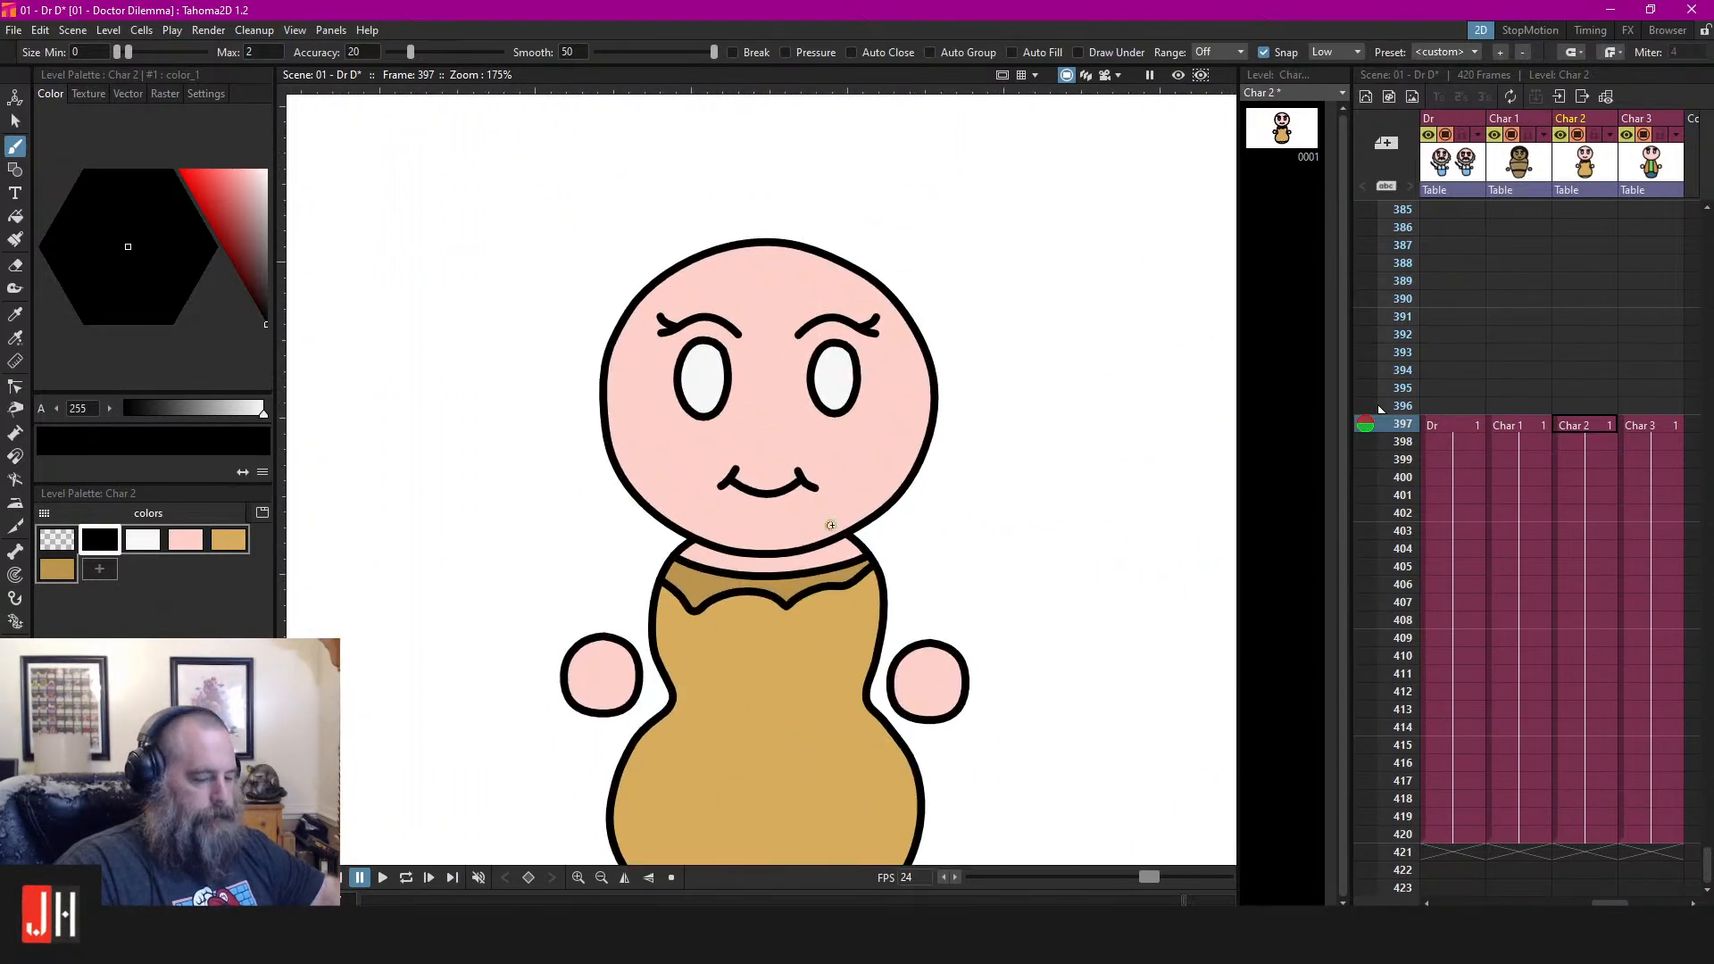
{"action": "key", "text": "s"}
{"action": "scroll", "coordinate": [1018, 526], "scroll_direction": "down", "scroll_amount": 4}
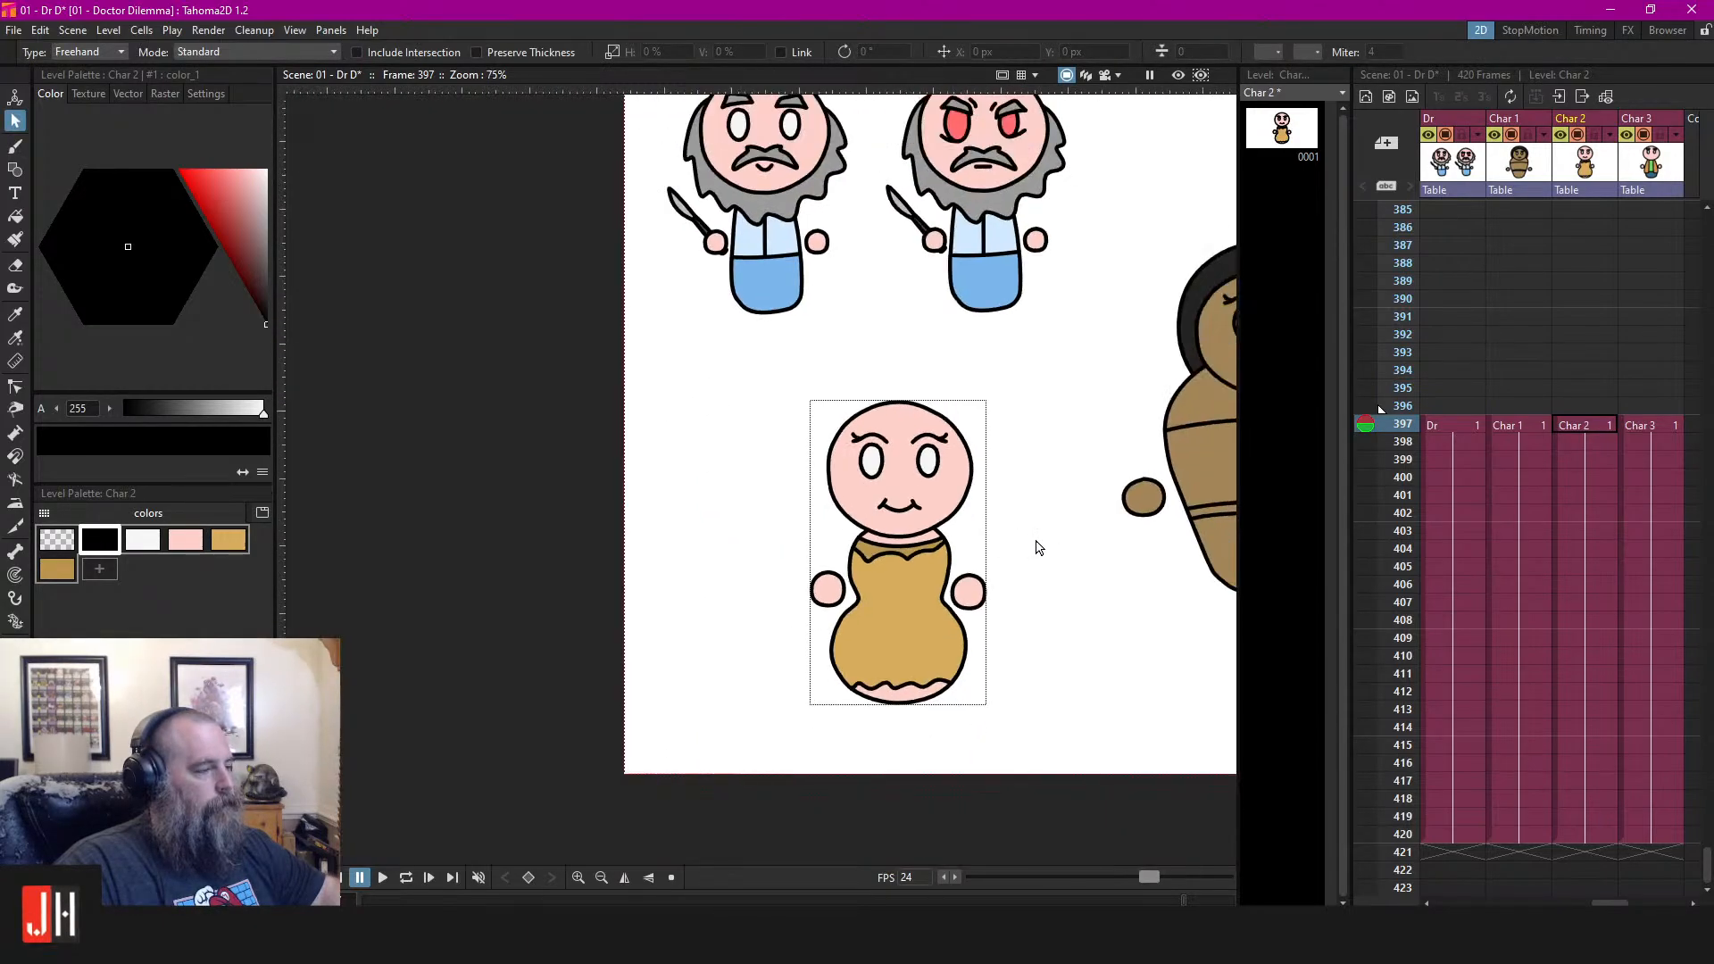
{"action": "key", "text": "ctrl+s"}
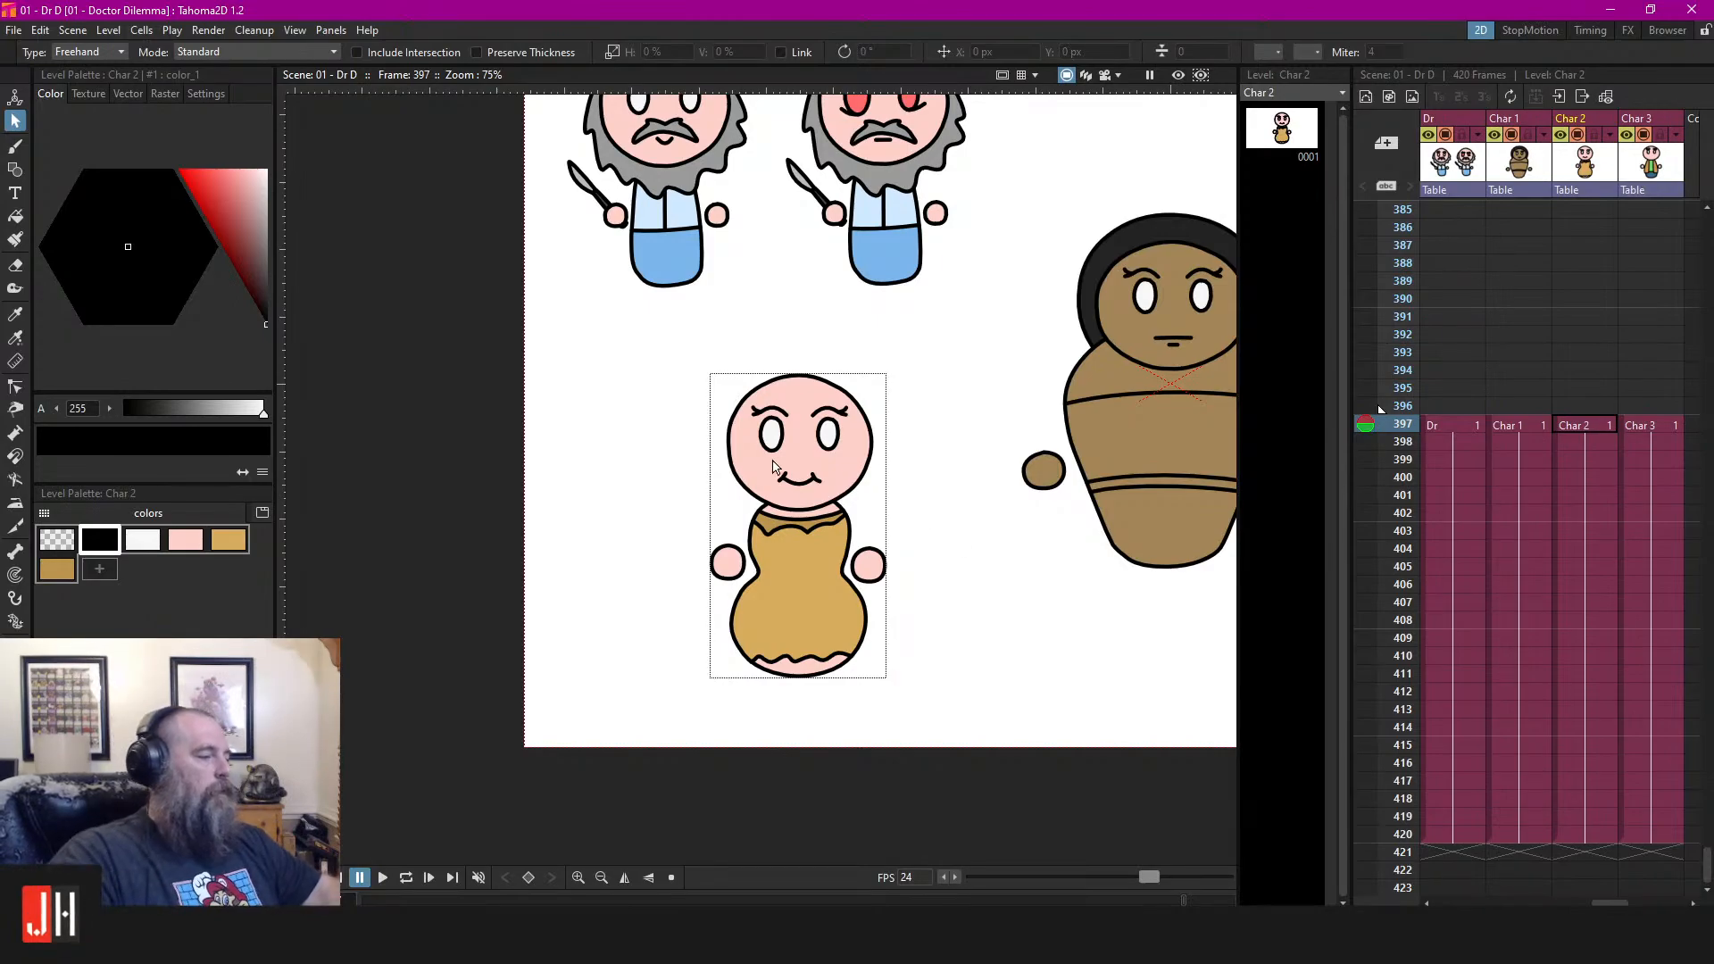
Select Char 2's smile with both corner creases, nudge it about 2 px to the right, and save the scene
{"action": "scroll", "coordinate": [777, 464], "scroll_direction": "up", "scroll_amount": 5}
{"action": "mouse_move", "coordinate": [1057, 618]}
{"action": "left_mouse_down"}
{"action": "mouse_move", "coordinate": [547, 559]}
{"action": "mouse_move", "coordinate": [625, 594]}
{"action": "left_mouse_up"}
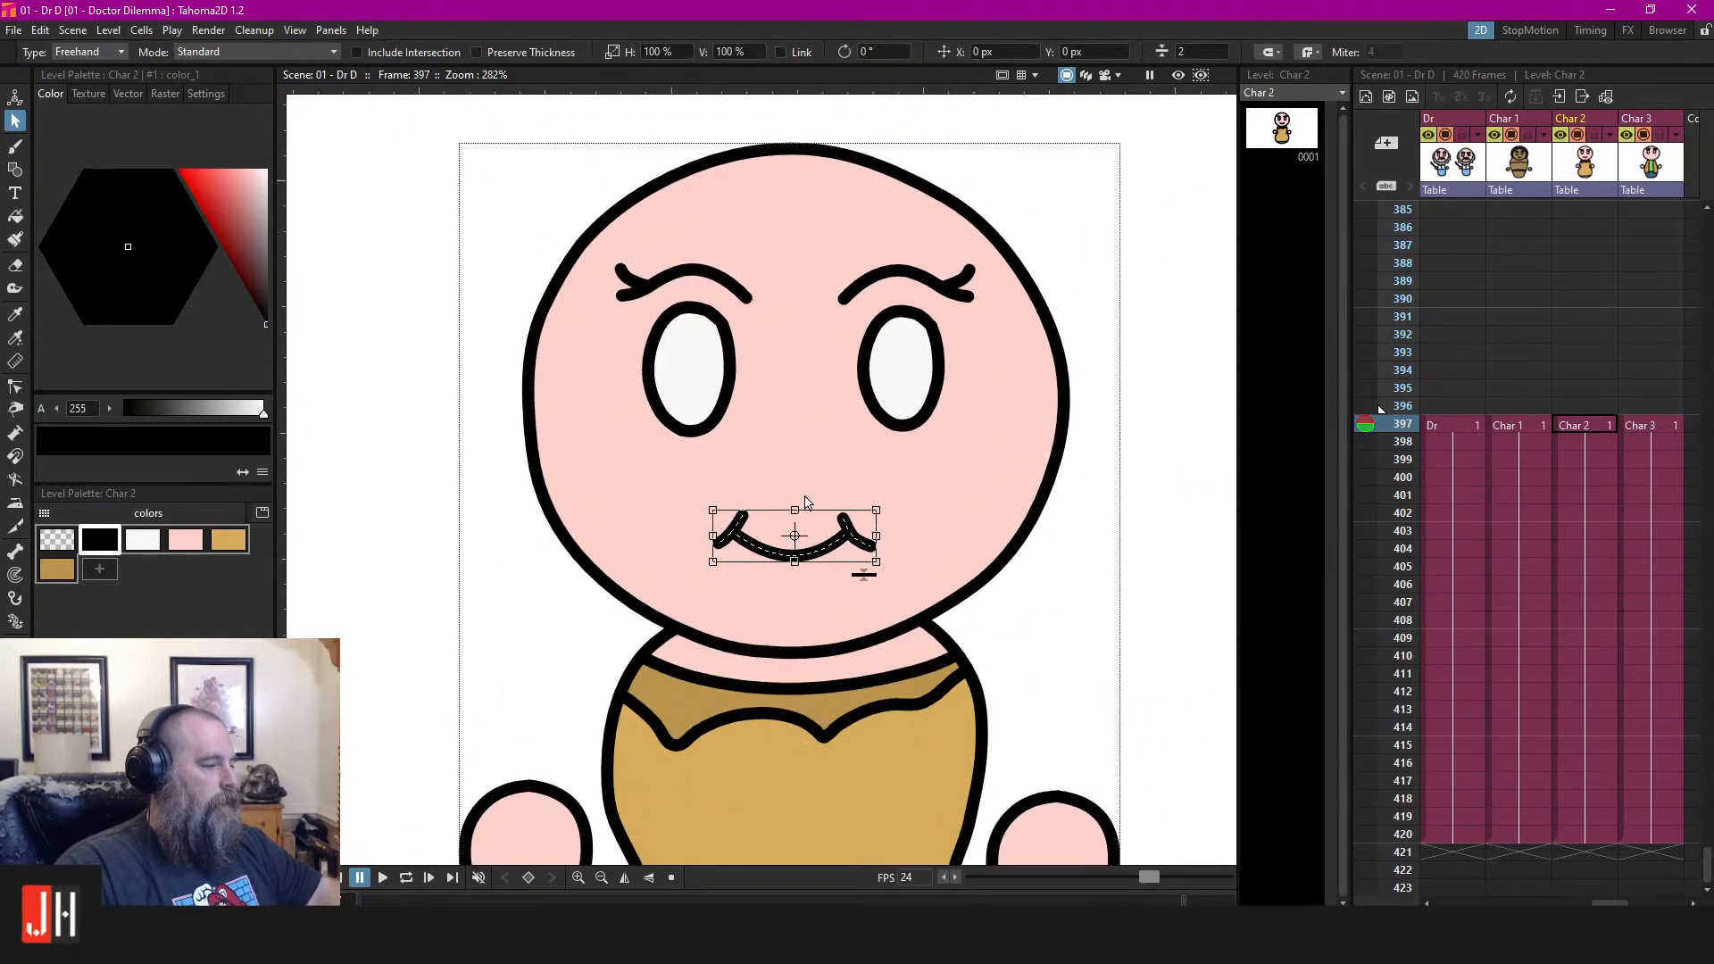
{"action": "scroll", "coordinate": [790, 562], "scroll_direction": "up", "scroll_amount": 3}
{"action": "left_click_drag", "start_coordinate": [837, 582], "coordinate": [837, 581]}
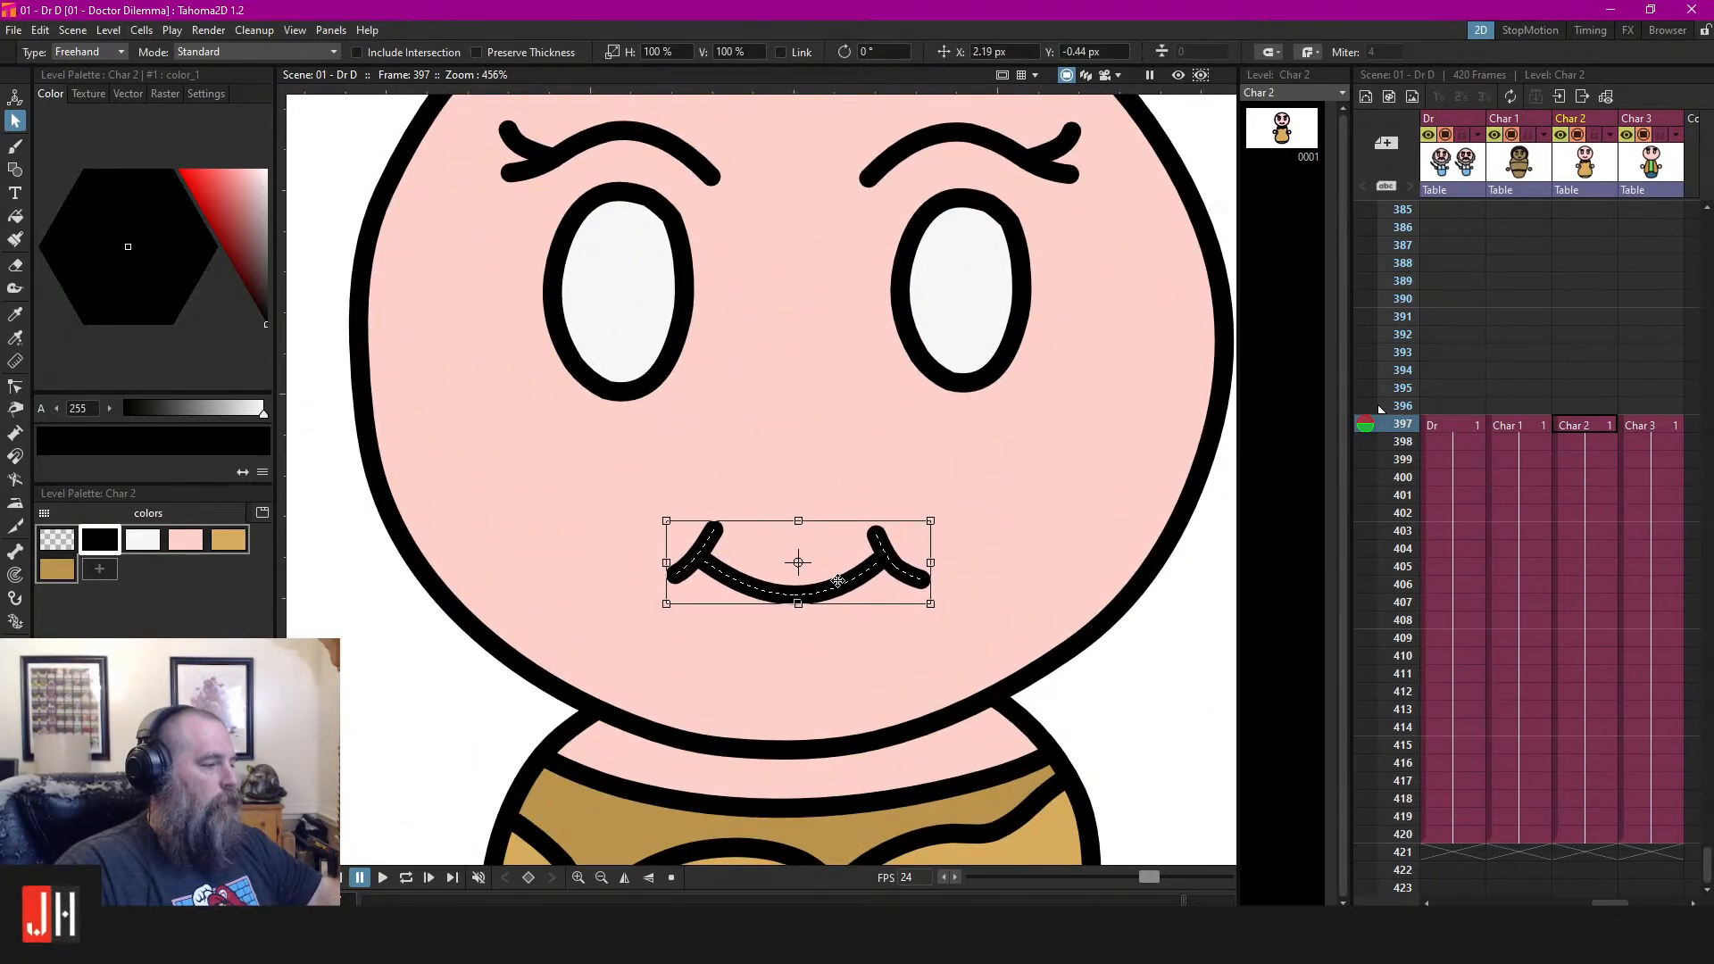
{"action": "scroll", "coordinate": [839, 591], "scroll_direction": "down", "scroll_amount": 10}
{"action": "left_click", "coordinate": [1008, 641]}
{"action": "scroll", "coordinate": [839, 616], "scroll_direction": "down", "scroll_amount": 4}
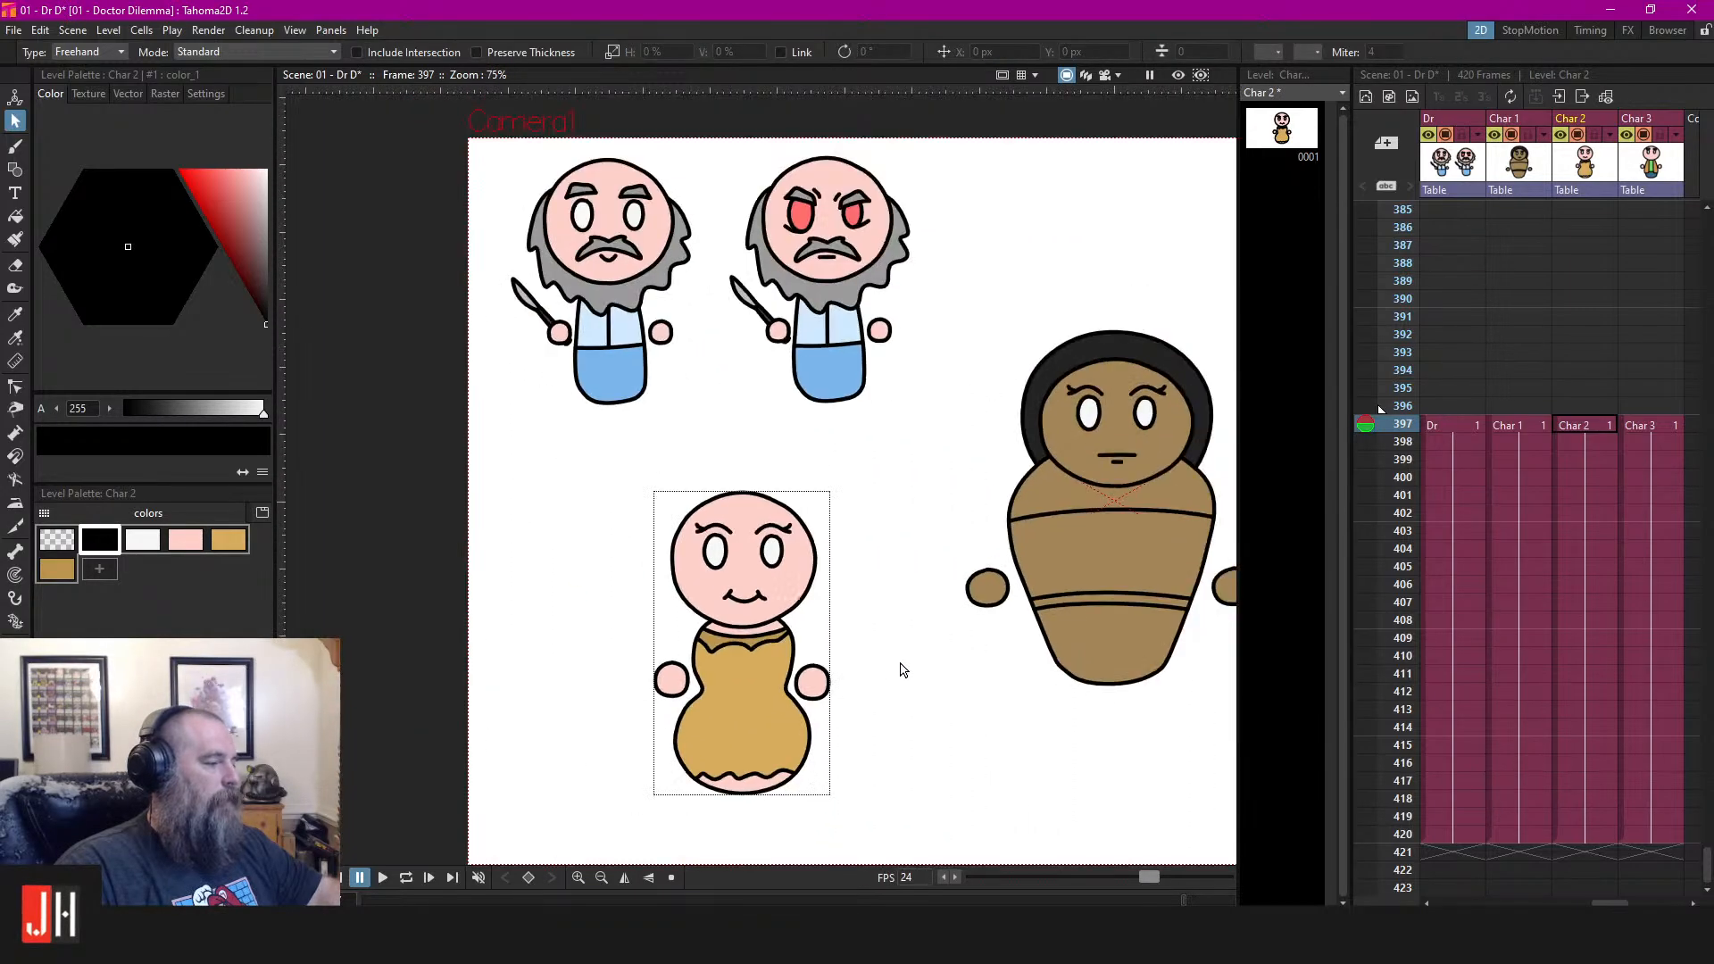
{"action": "key", "text": "ctrl+s"}
Darken the palette colour of Char 2's dress collar to a deep golden brown and save the scene
{"action": "left_click", "coordinate": [57, 569]}
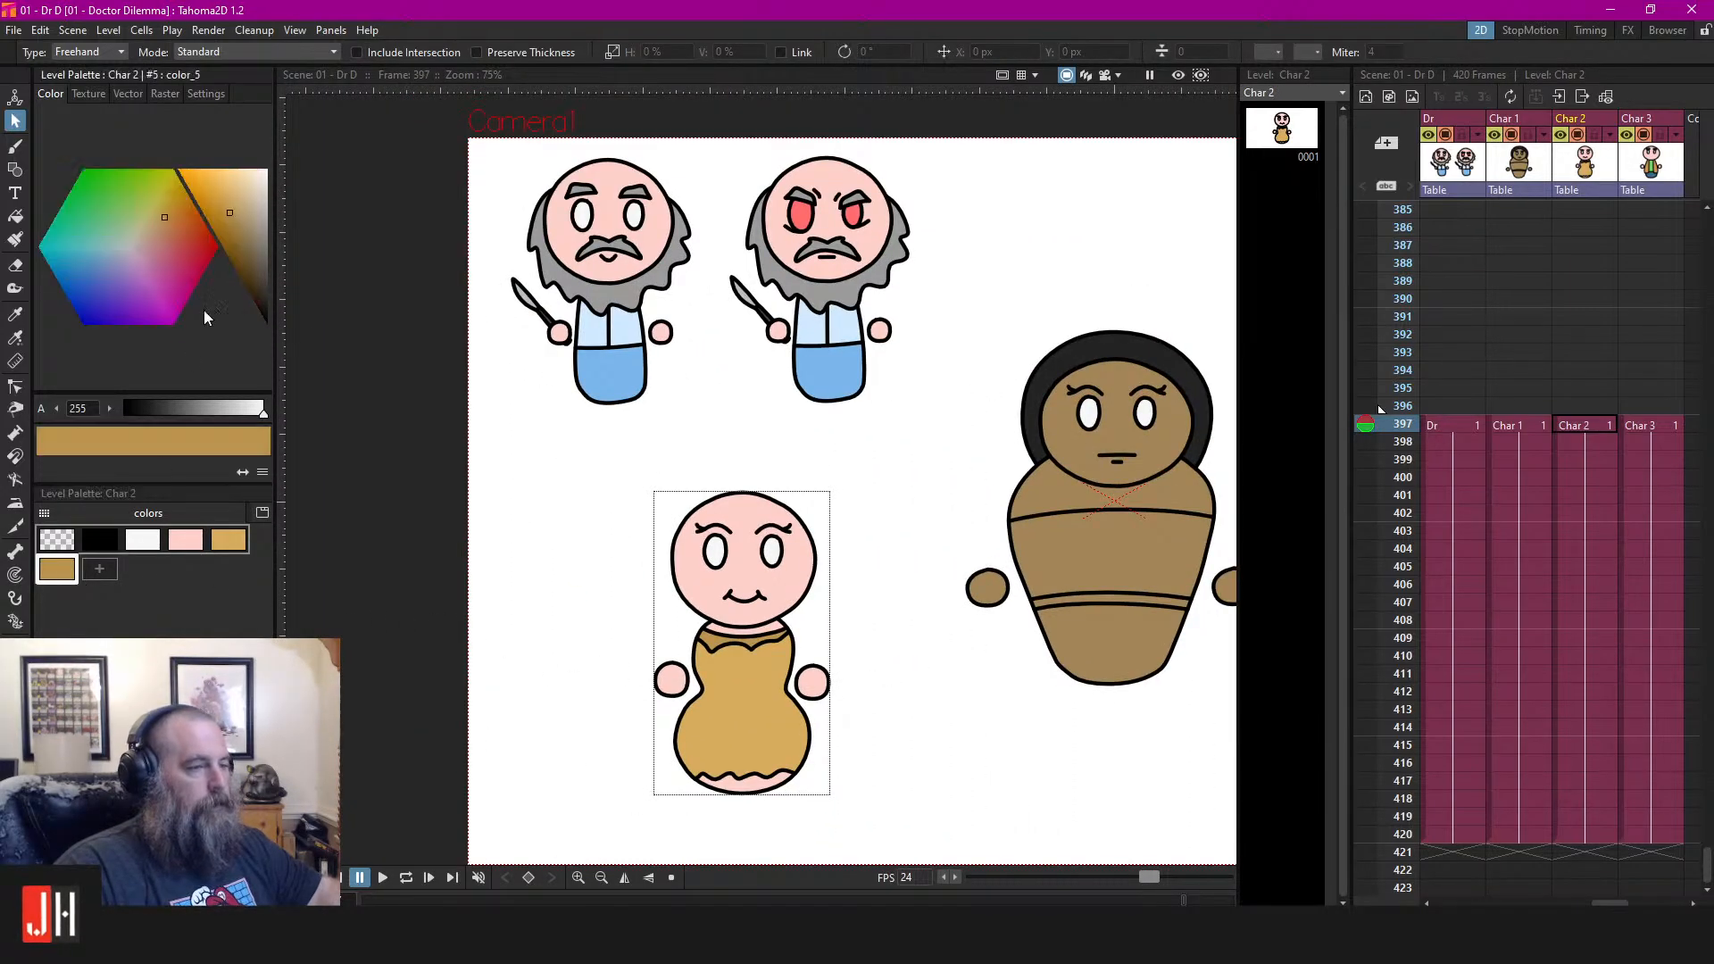
{"action": "left_click_drag", "start_coordinate": [223, 217], "coordinate": [228, 237]}
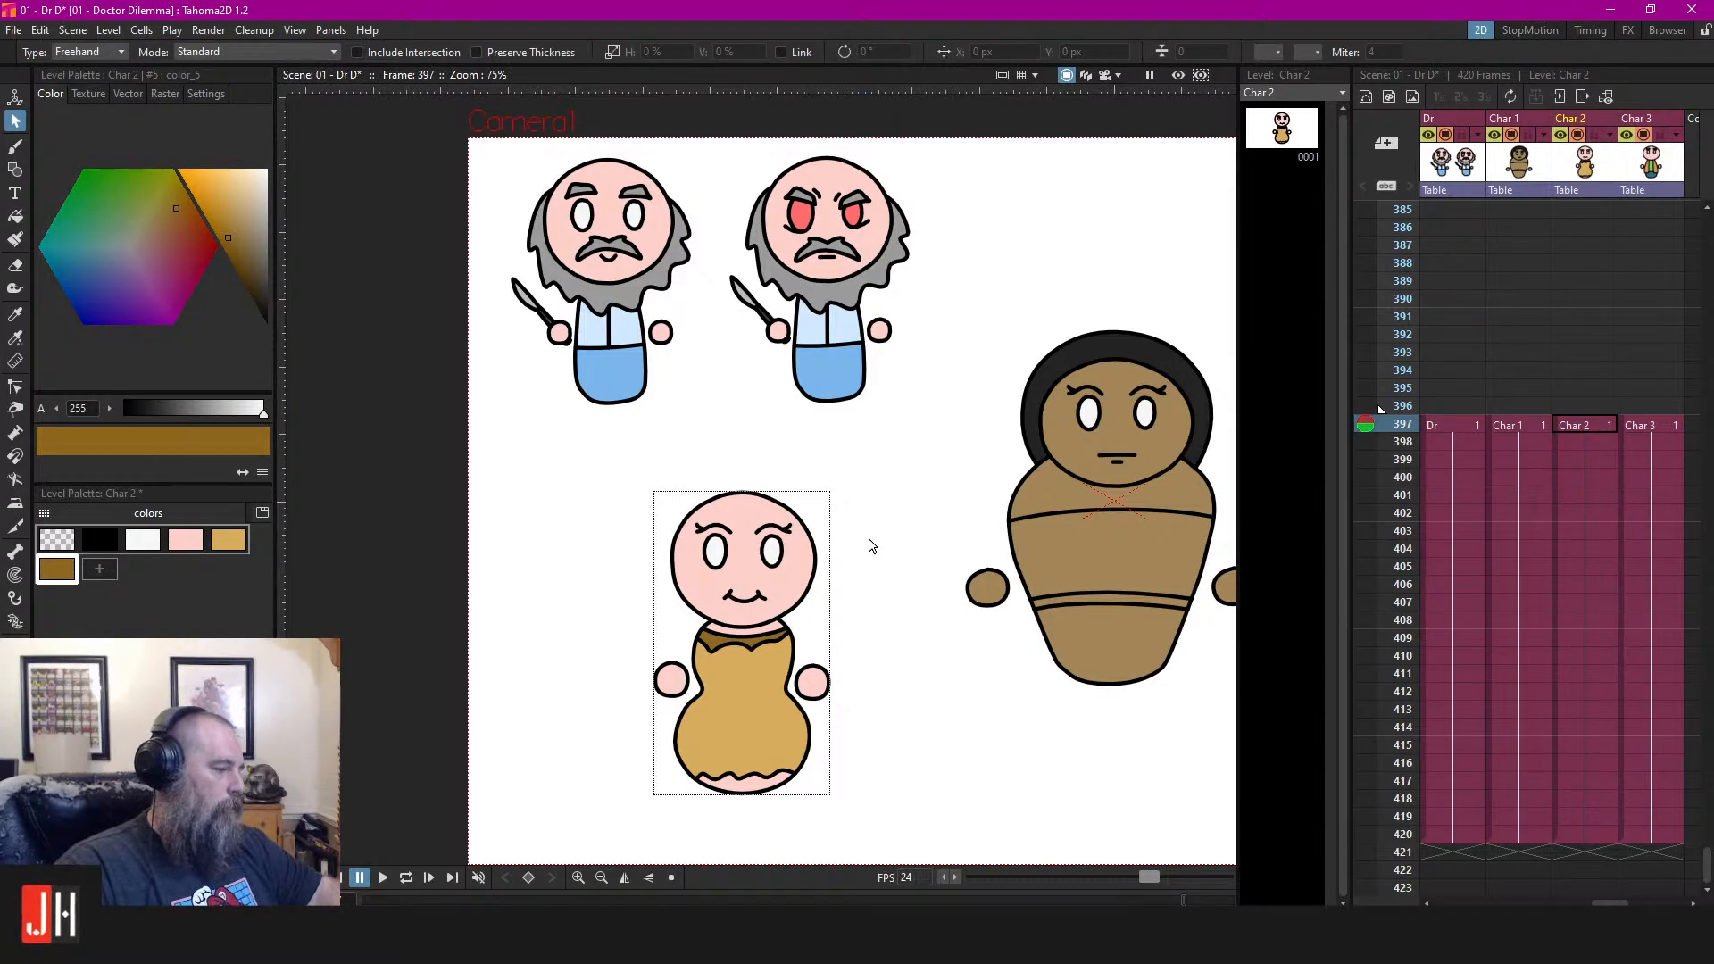
{"action": "scroll", "coordinate": [873, 540], "scroll_direction": "down", "scroll_amount": 3}
{"action": "key", "text": "ctrl+s"}
Try drawing a short black mouth stroke on Char 3's face with the Brush, and undo it
{"action": "left_click_drag", "start_coordinate": [867, 647], "coordinate": [644, 600]}
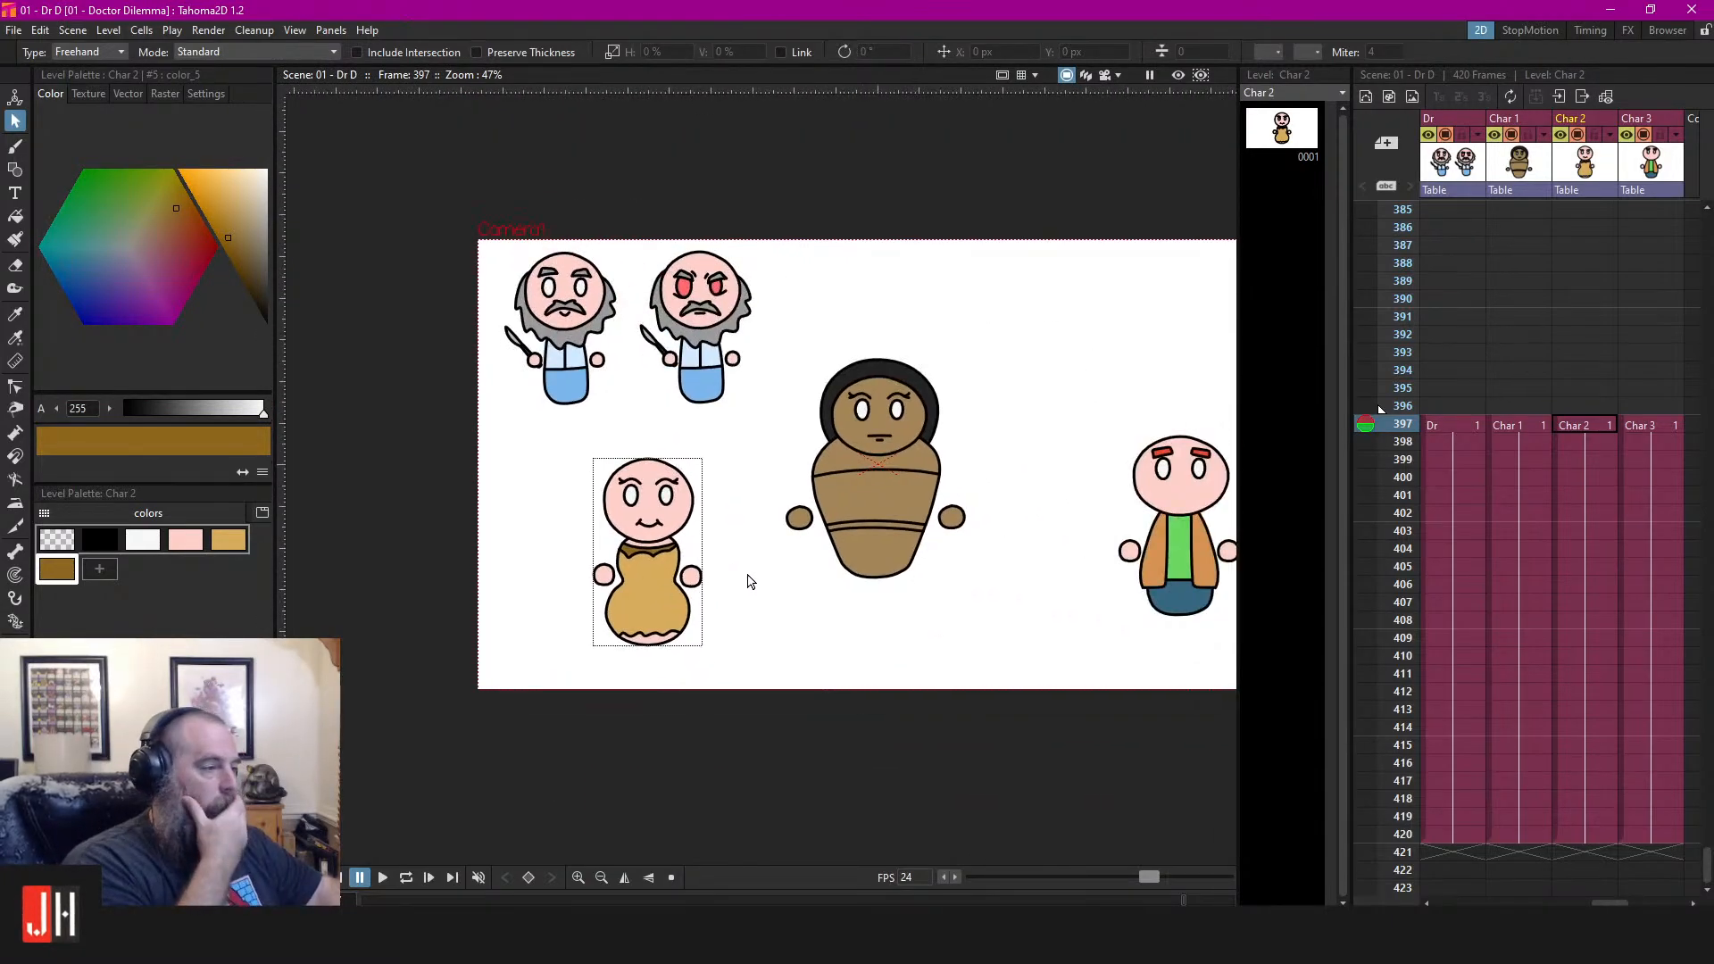
{"action": "left_click_drag", "start_coordinate": [853, 577], "coordinate": [705, 582]}
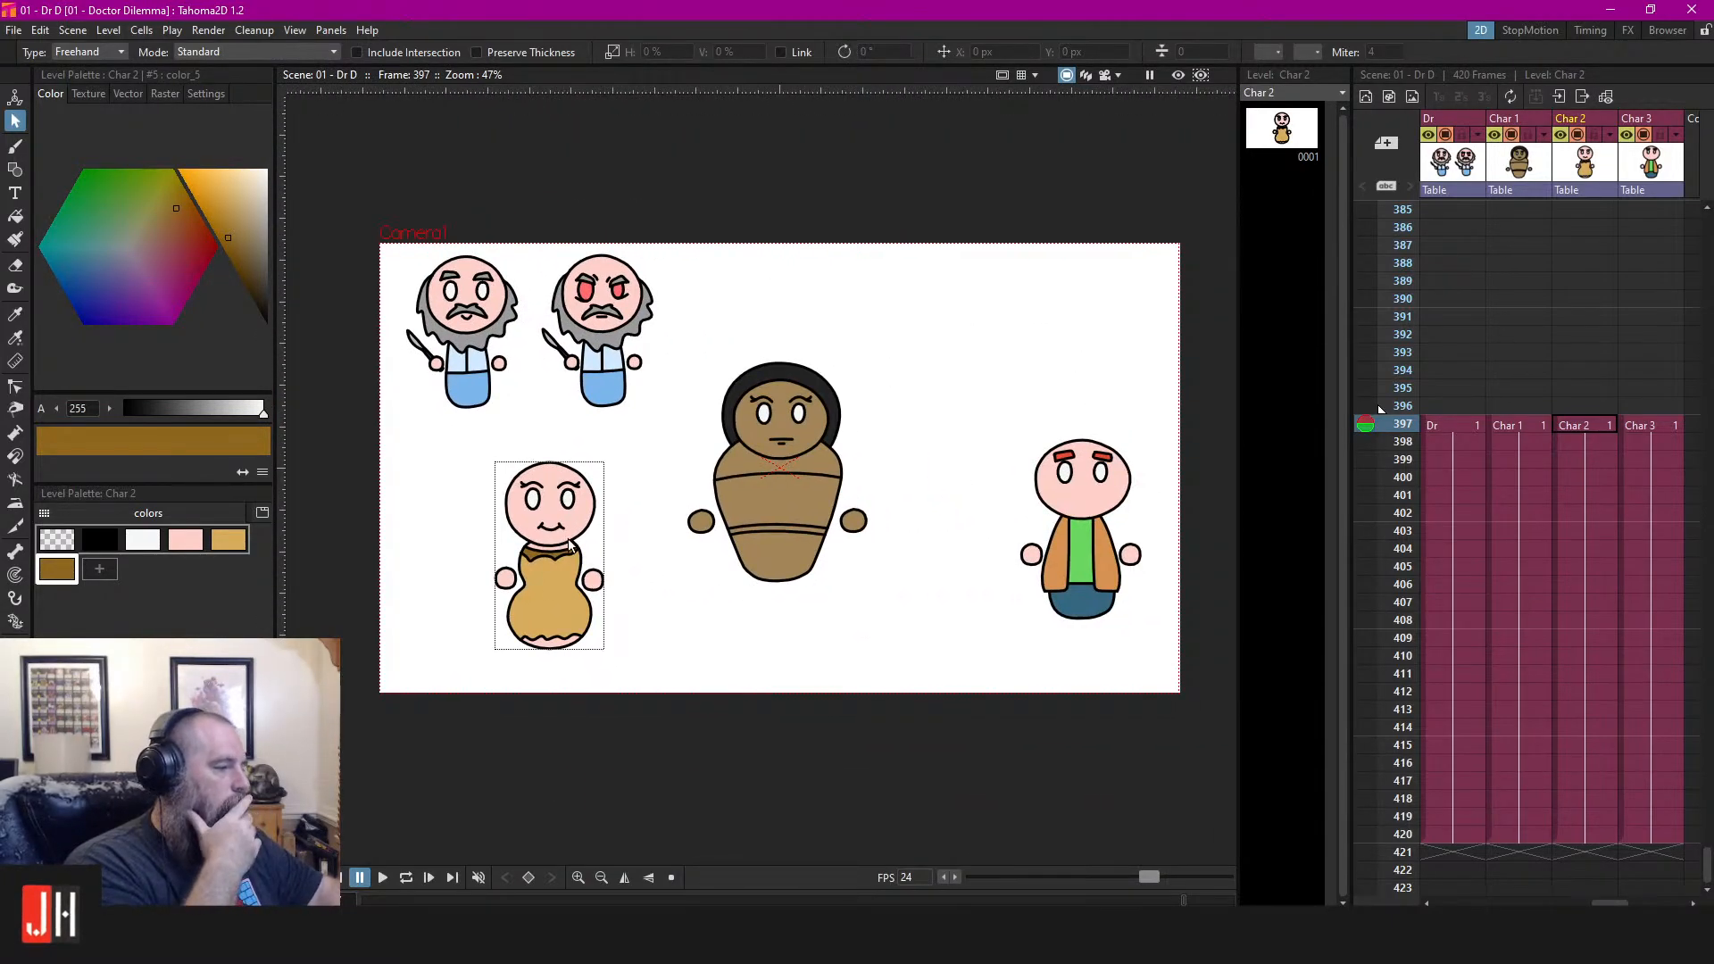
{"action": "scroll", "coordinate": [594, 536], "scroll_direction": "up", "scroll_amount": 1}
{"action": "left_click_drag", "start_coordinate": [1054, 583], "coordinate": [810, 571]}
{"action": "left_click_drag", "start_coordinate": [925, 516], "coordinate": [989, 521]}
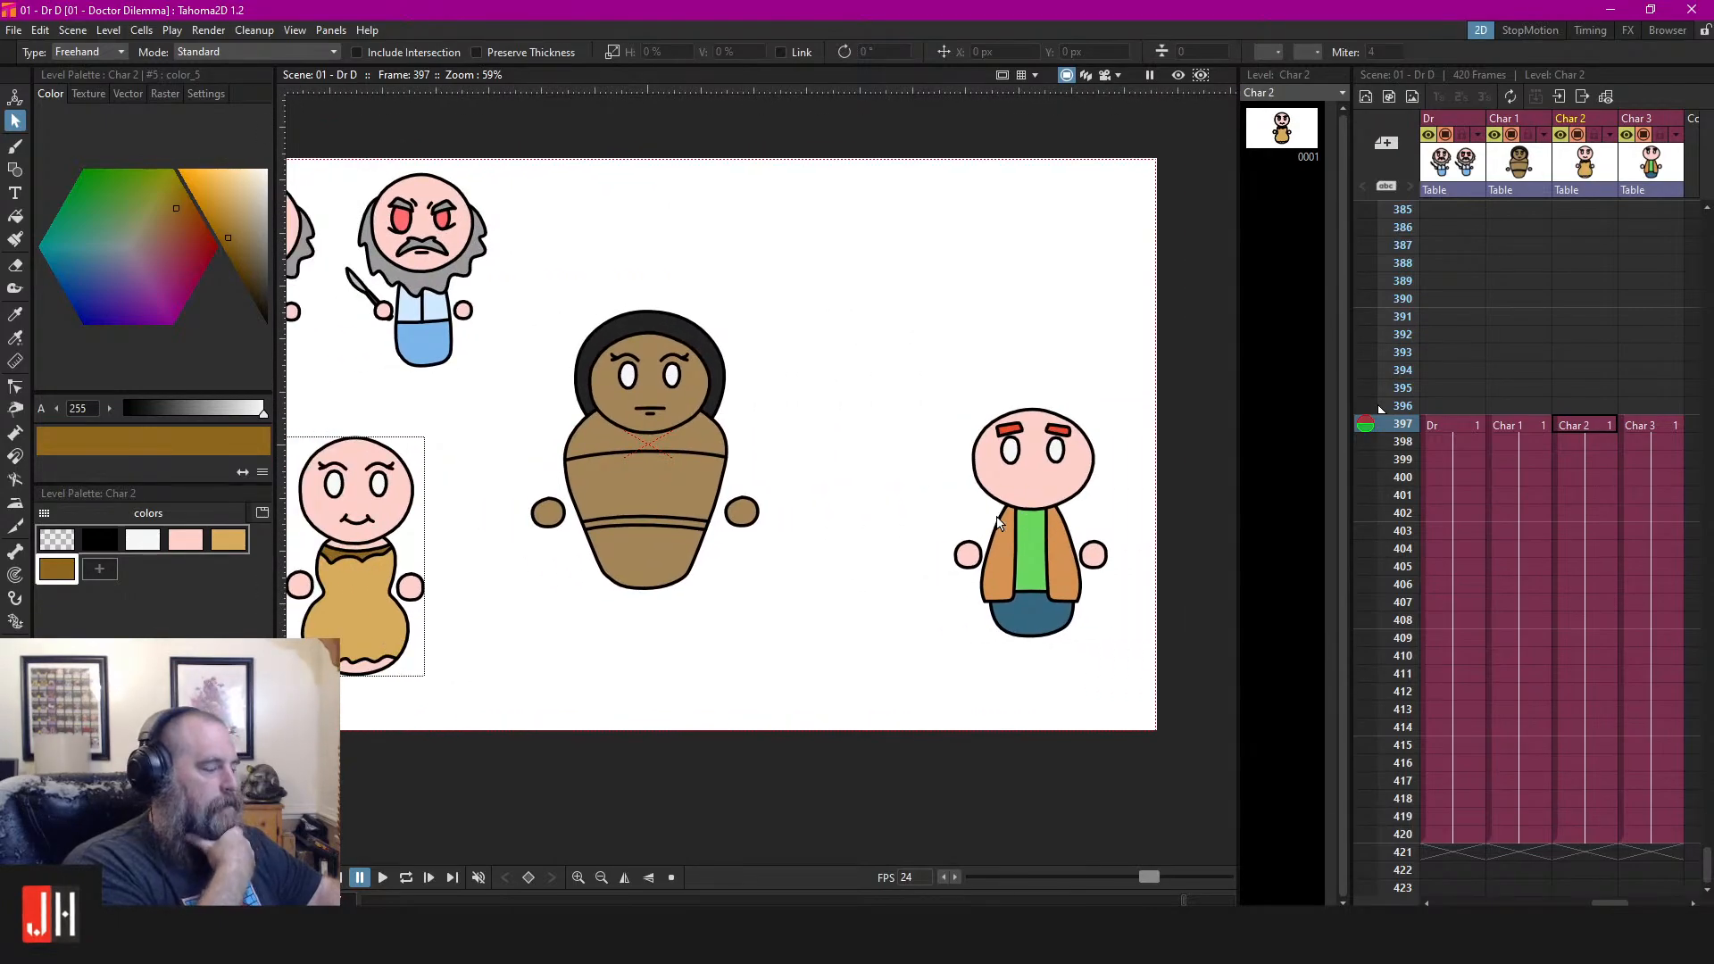
{"action": "scroll", "coordinate": [973, 526], "scroll_direction": "up", "scroll_amount": 6}
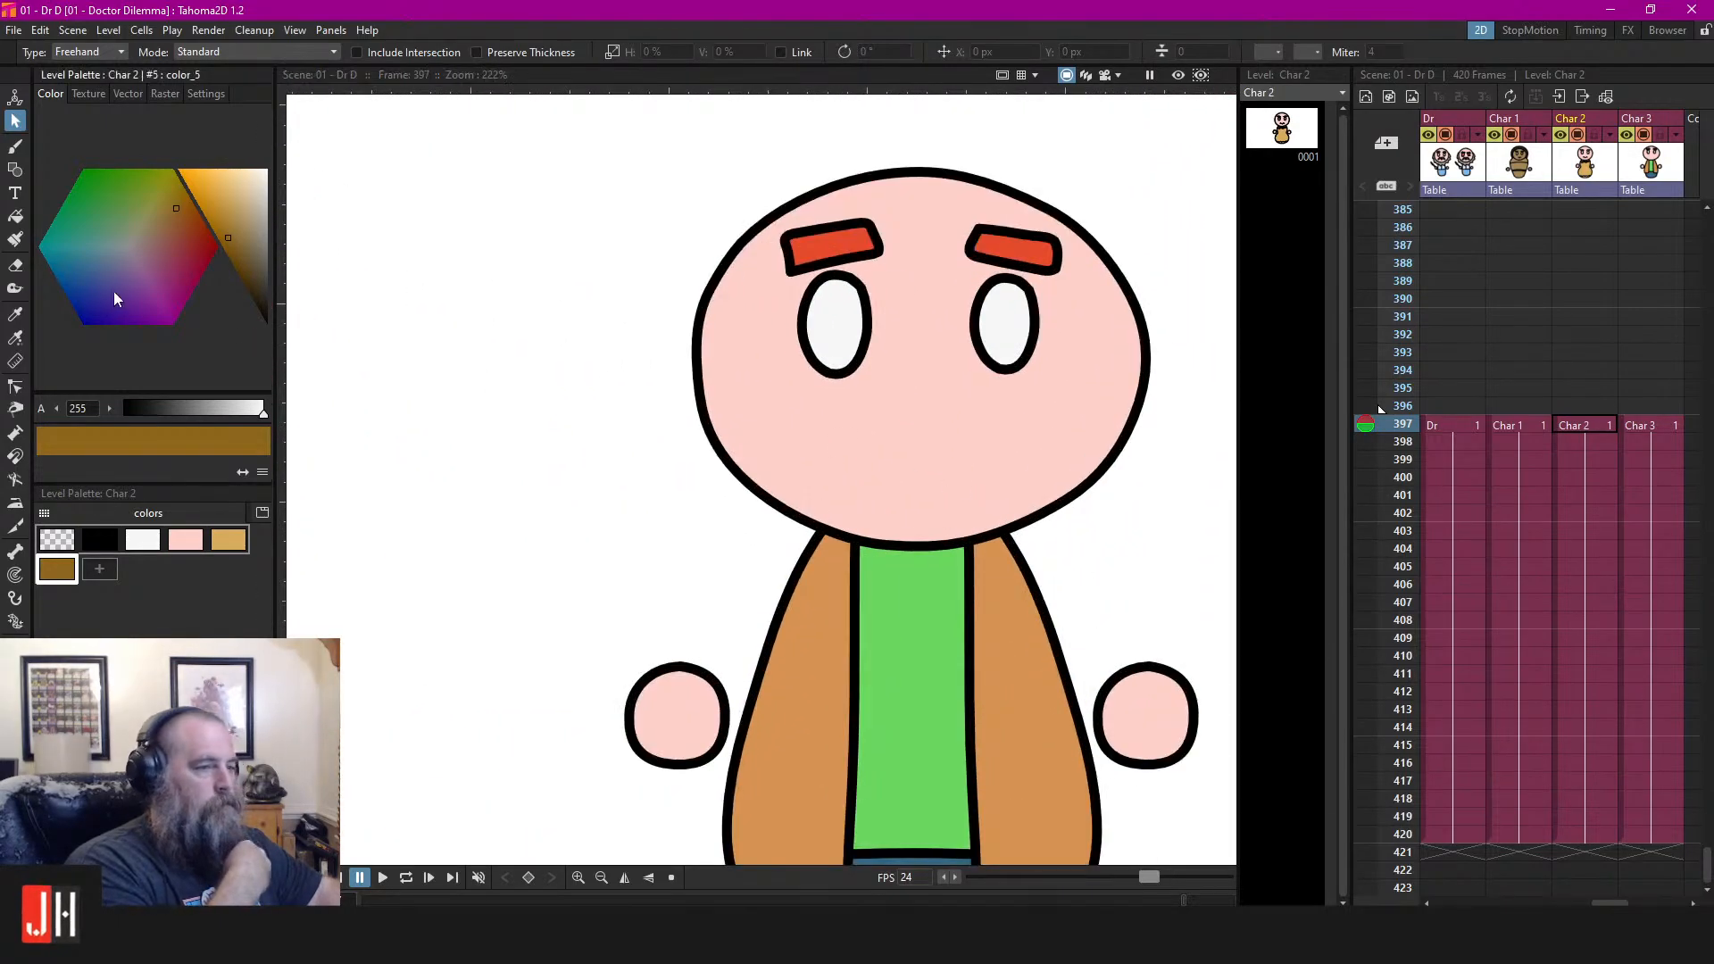
{"action": "left_click", "coordinate": [99, 538]}
{"action": "left_click", "coordinate": [15, 145]}
{"action": "scroll", "coordinate": [986, 446], "scroll_direction": "up", "scroll_amount": 1}
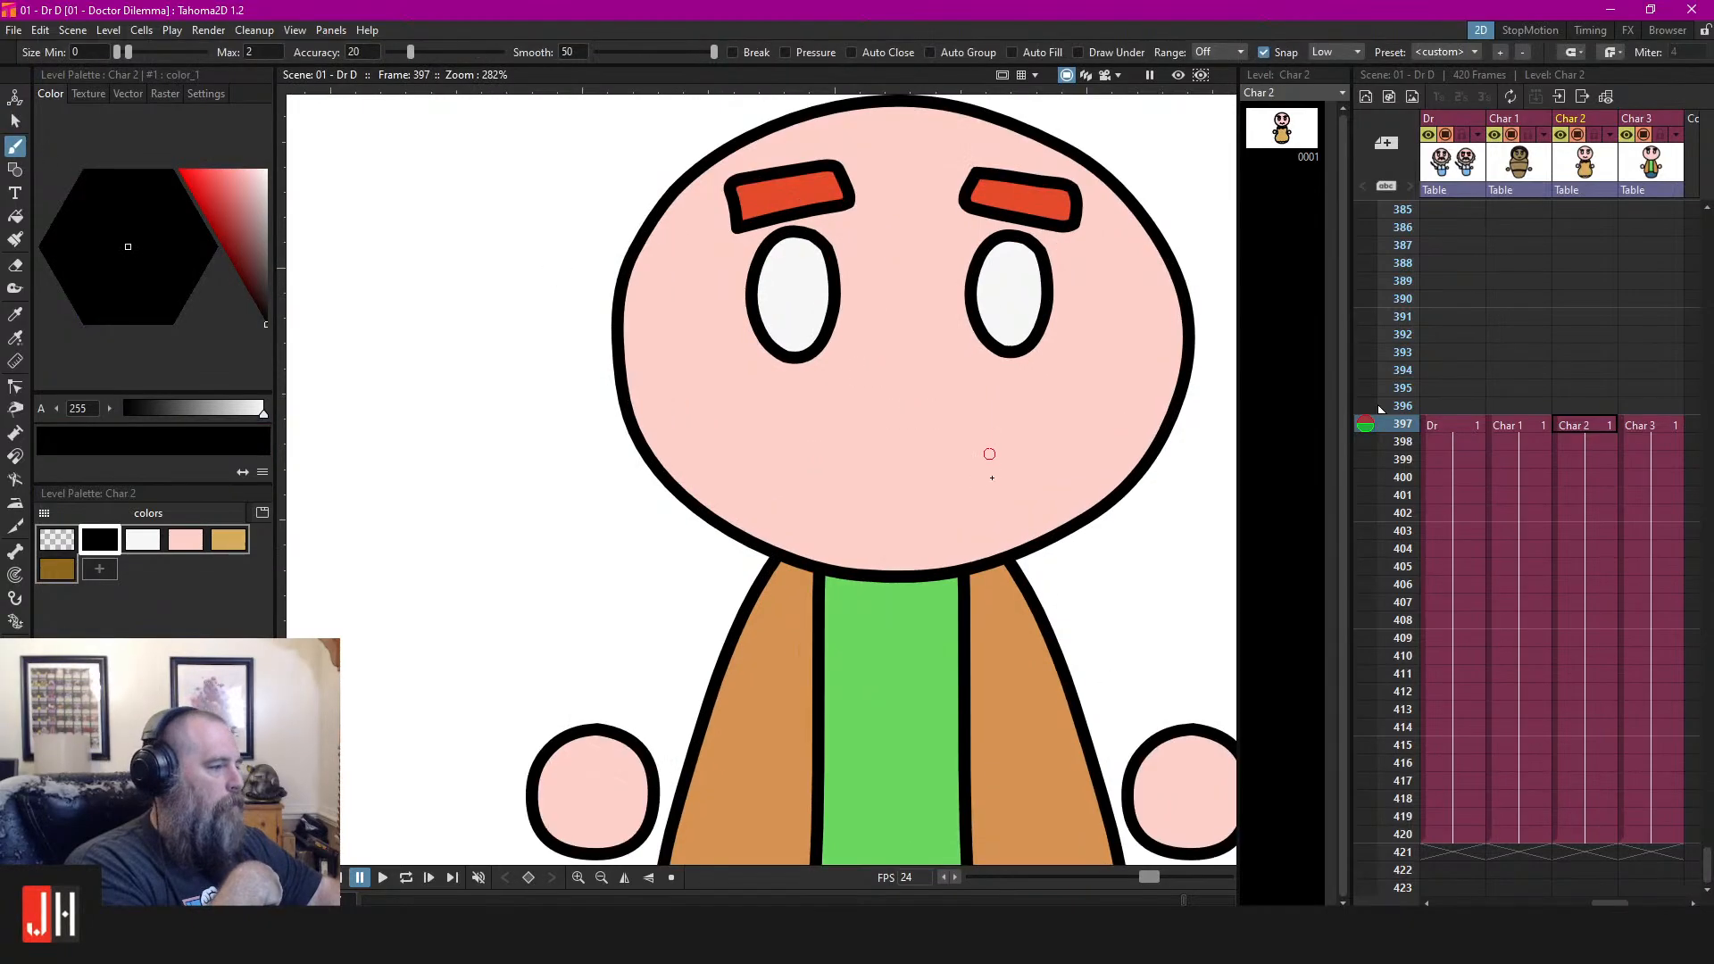
{"action": "left_click_drag", "start_coordinate": [852, 493], "coordinate": [934, 487]}
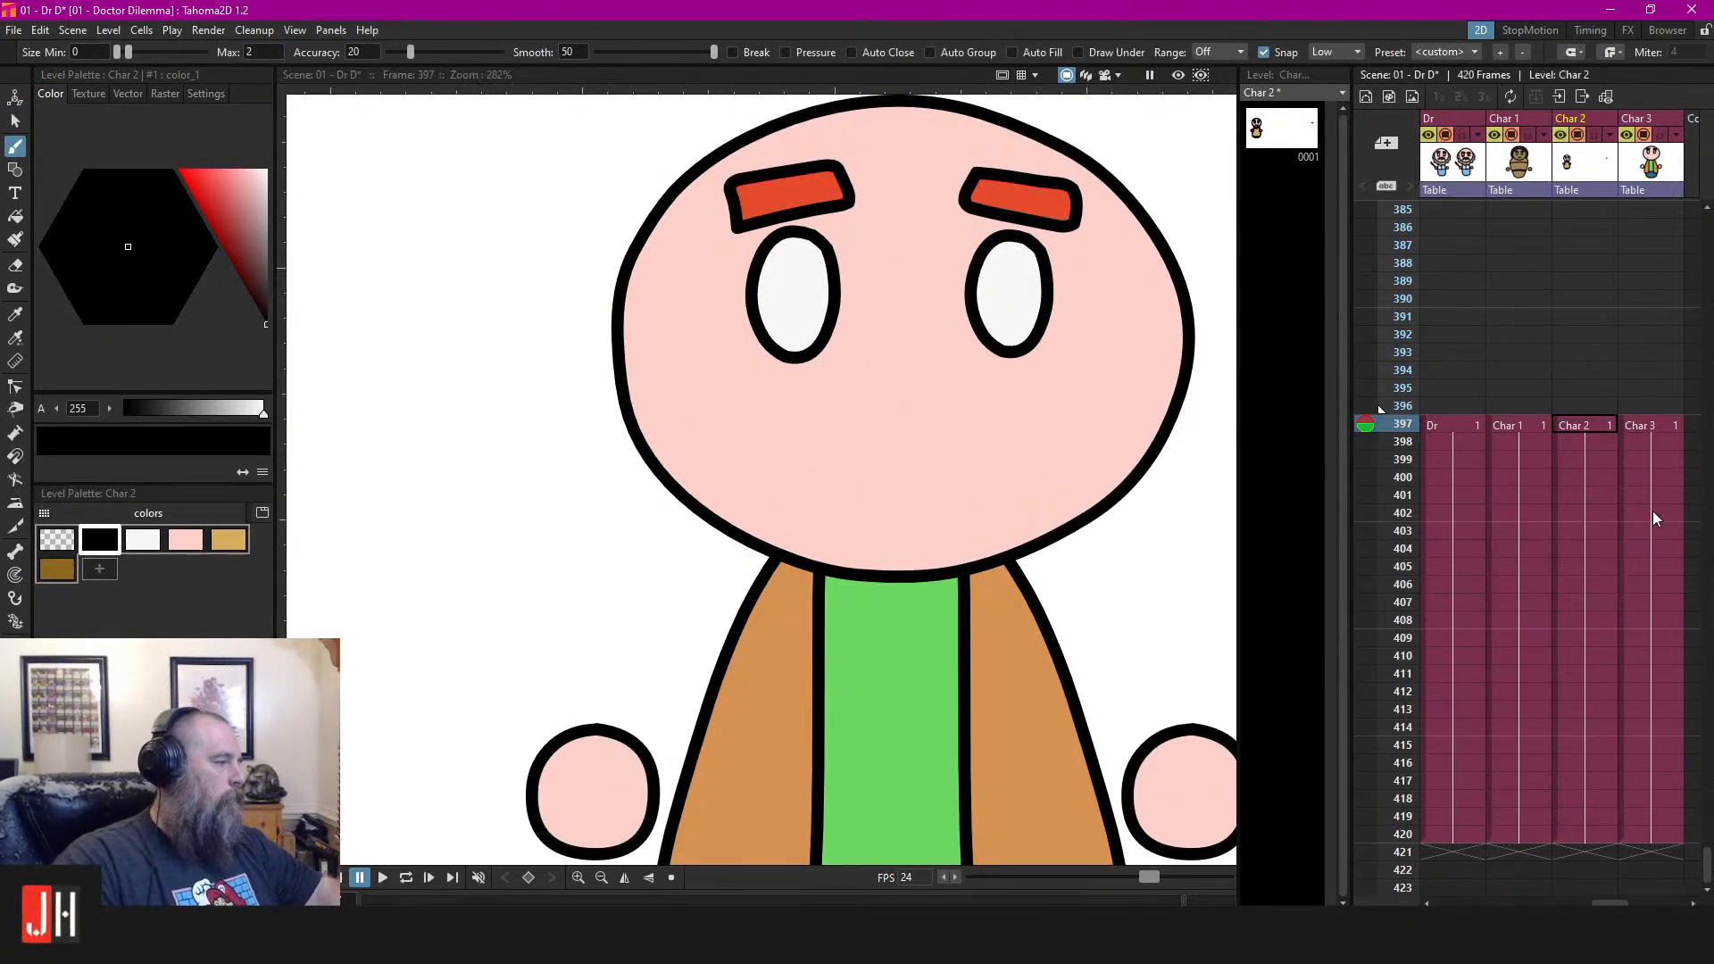
{"action": "key", "text": "ctrl+z"}
Draw a slightly downturned black mouth line on Char 3's face in the Char 3 level and save the scene
{"action": "left_click", "coordinate": [1648, 427]}
{"action": "left_click_drag", "start_coordinate": [869, 476], "coordinate": [963, 473]}
{"action": "key", "text": "ctrl+z"}
{"action": "left_click", "coordinate": [100, 538]}
{"action": "key", "text": "ctrl+z"}
{"action": "key", "text": "ctrl+z"}
{"action": "mouse_move", "coordinate": [842, 479]}
{"action": "left_mouse_down"}
{"action": "mouse_move", "coordinate": [880, 460]}
{"action": "mouse_move", "coordinate": [980, 483]}
{"action": "left_mouse_up"}
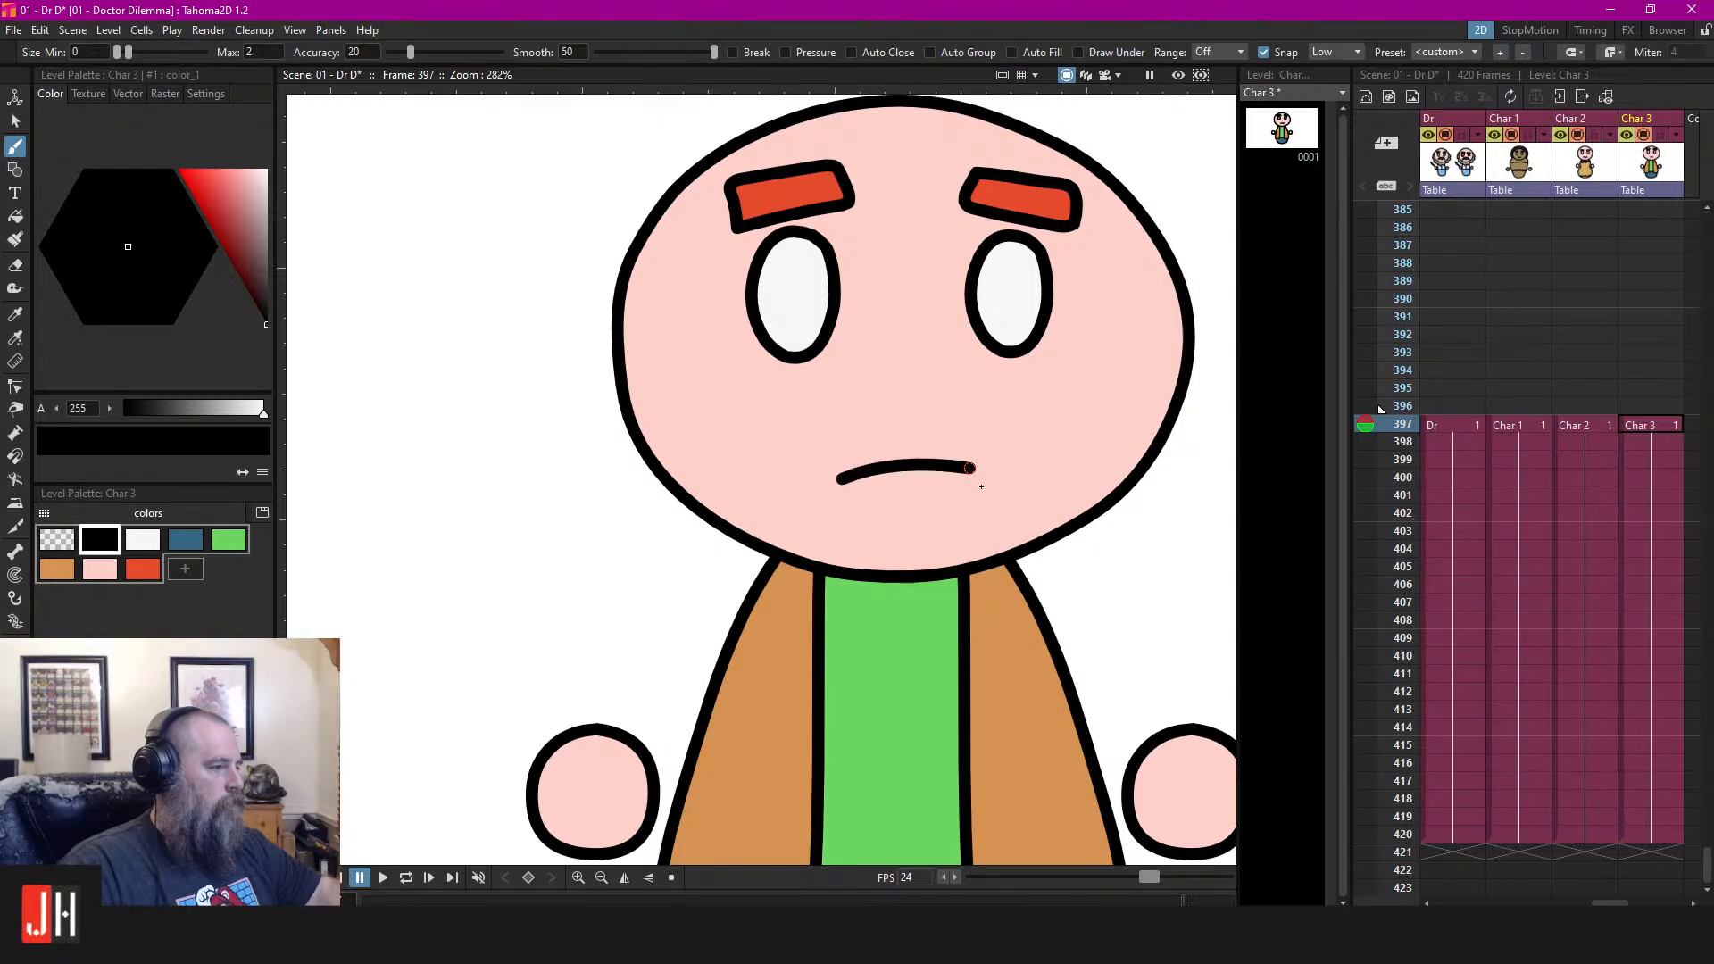
{"action": "scroll", "coordinate": [937, 513], "scroll_direction": "down", "scroll_amount": 4}
{"action": "scroll", "coordinate": [918, 487], "scroll_direction": "up", "scroll_amount": 4}
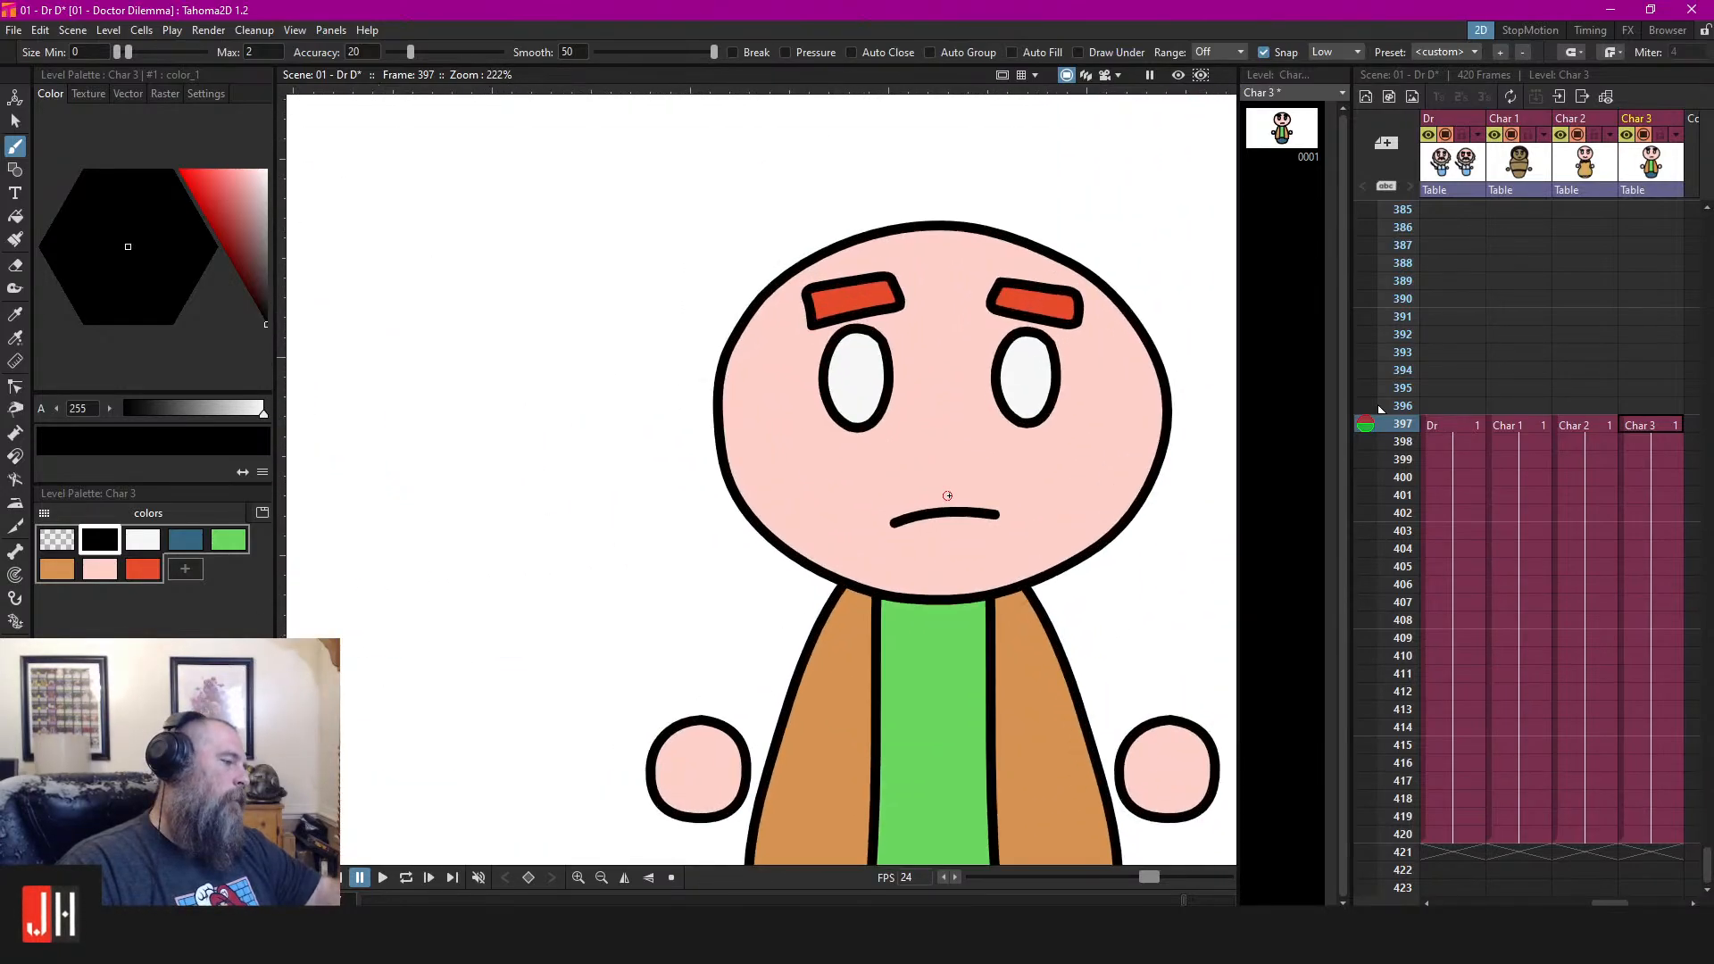
{"action": "scroll", "coordinate": [937, 517], "scroll_direction": "down", "scroll_amount": 6}
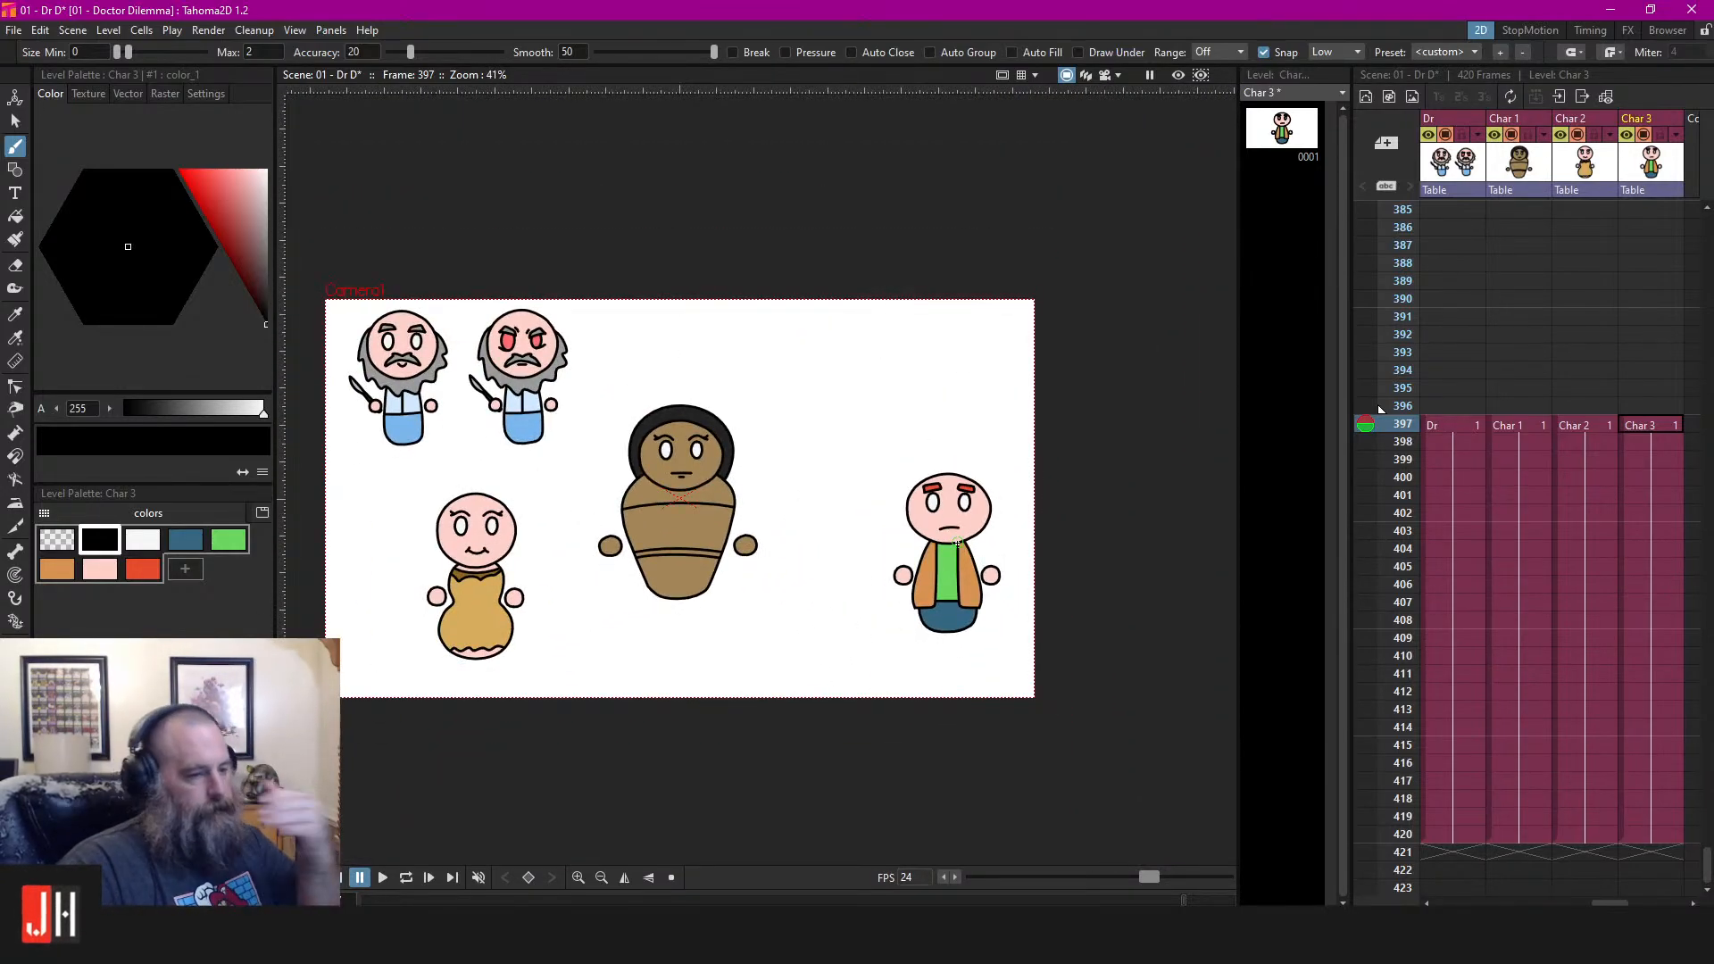
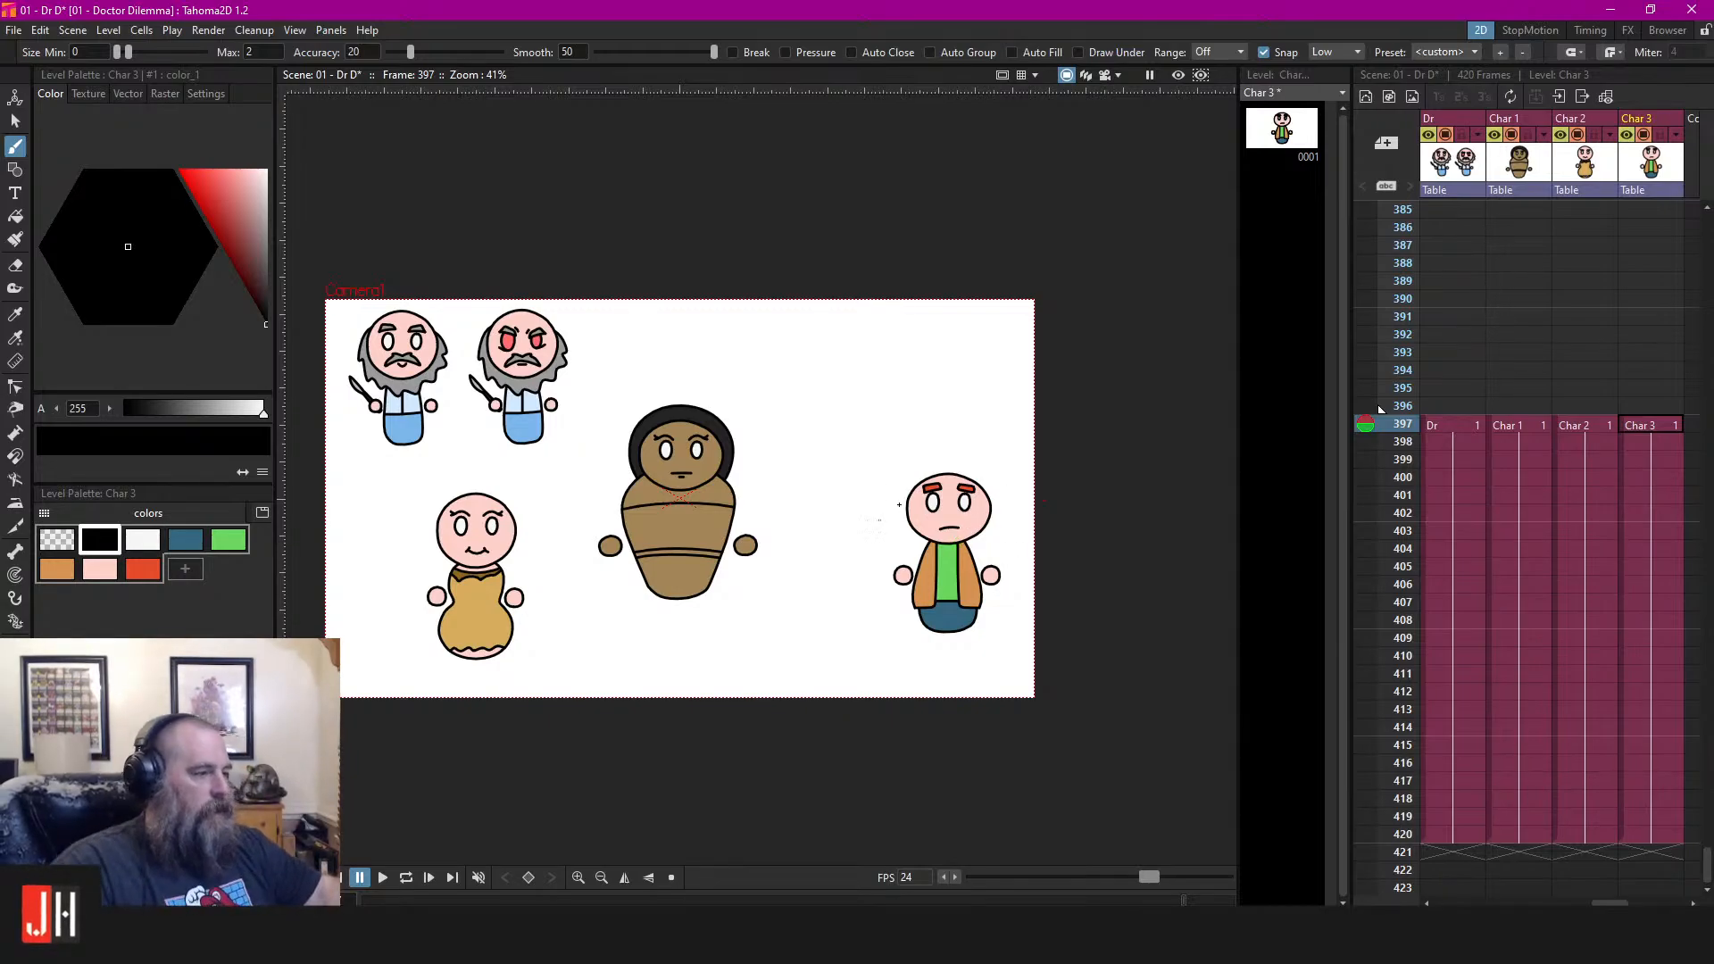
{"action": "scroll", "coordinate": [880, 484], "scroll_direction": "up", "scroll_amount": 2}
{"action": "scroll", "coordinate": [880, 484], "scroll_direction": "down", "scroll_amount": 2}
{"action": "key", "text": "ctrl+s"}
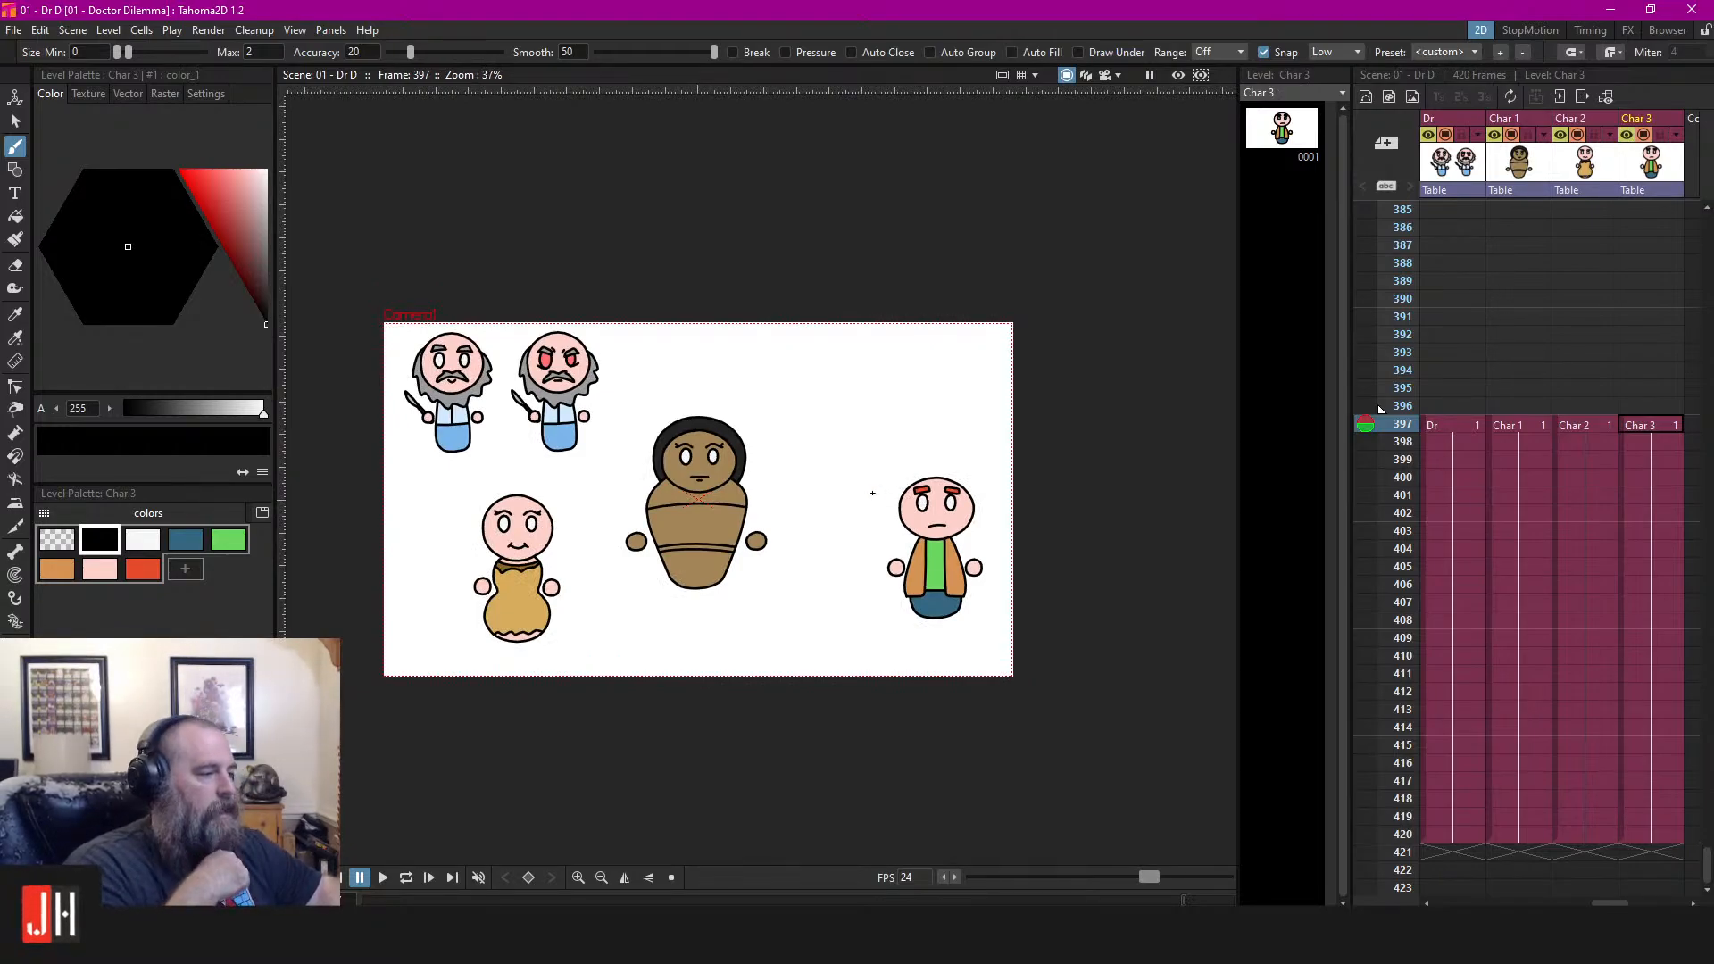
Try drawing a short, nearly straight lower-lip stroke beneath Char 3's mouth, and undo each attempt
{"action": "scroll", "coordinate": [872, 493], "scroll_direction": "up", "scroll_amount": 6}
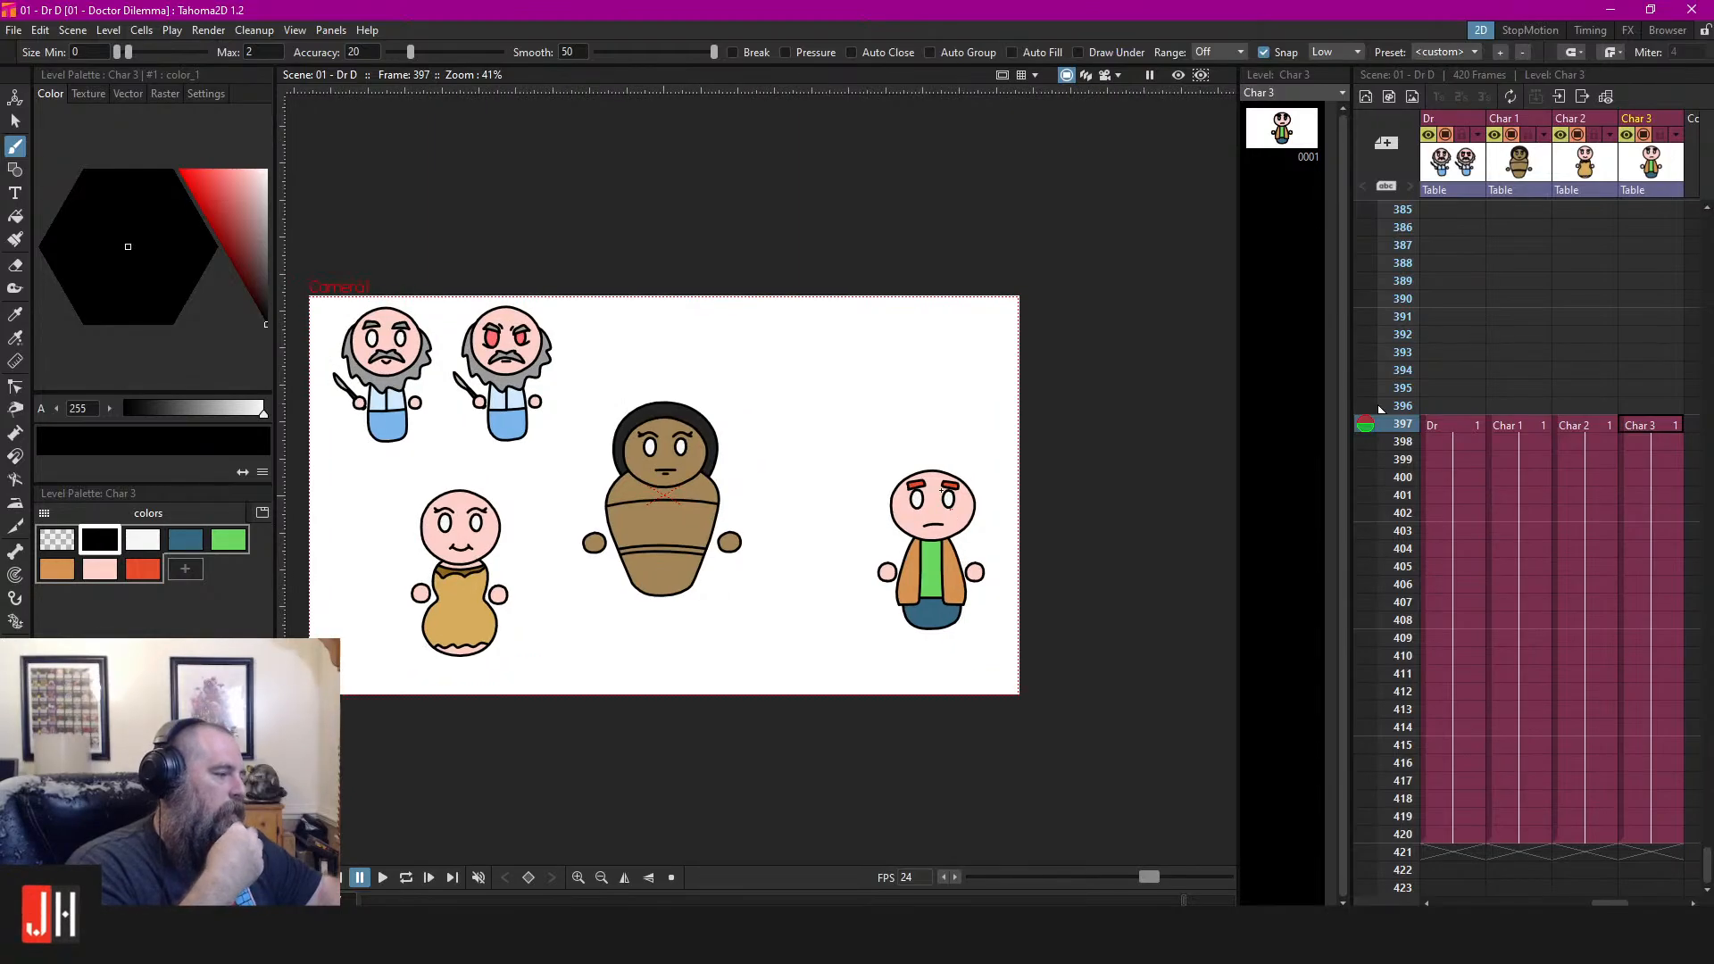
{"action": "scroll", "coordinate": [959, 512], "scroll_direction": "up", "scroll_amount": 4}
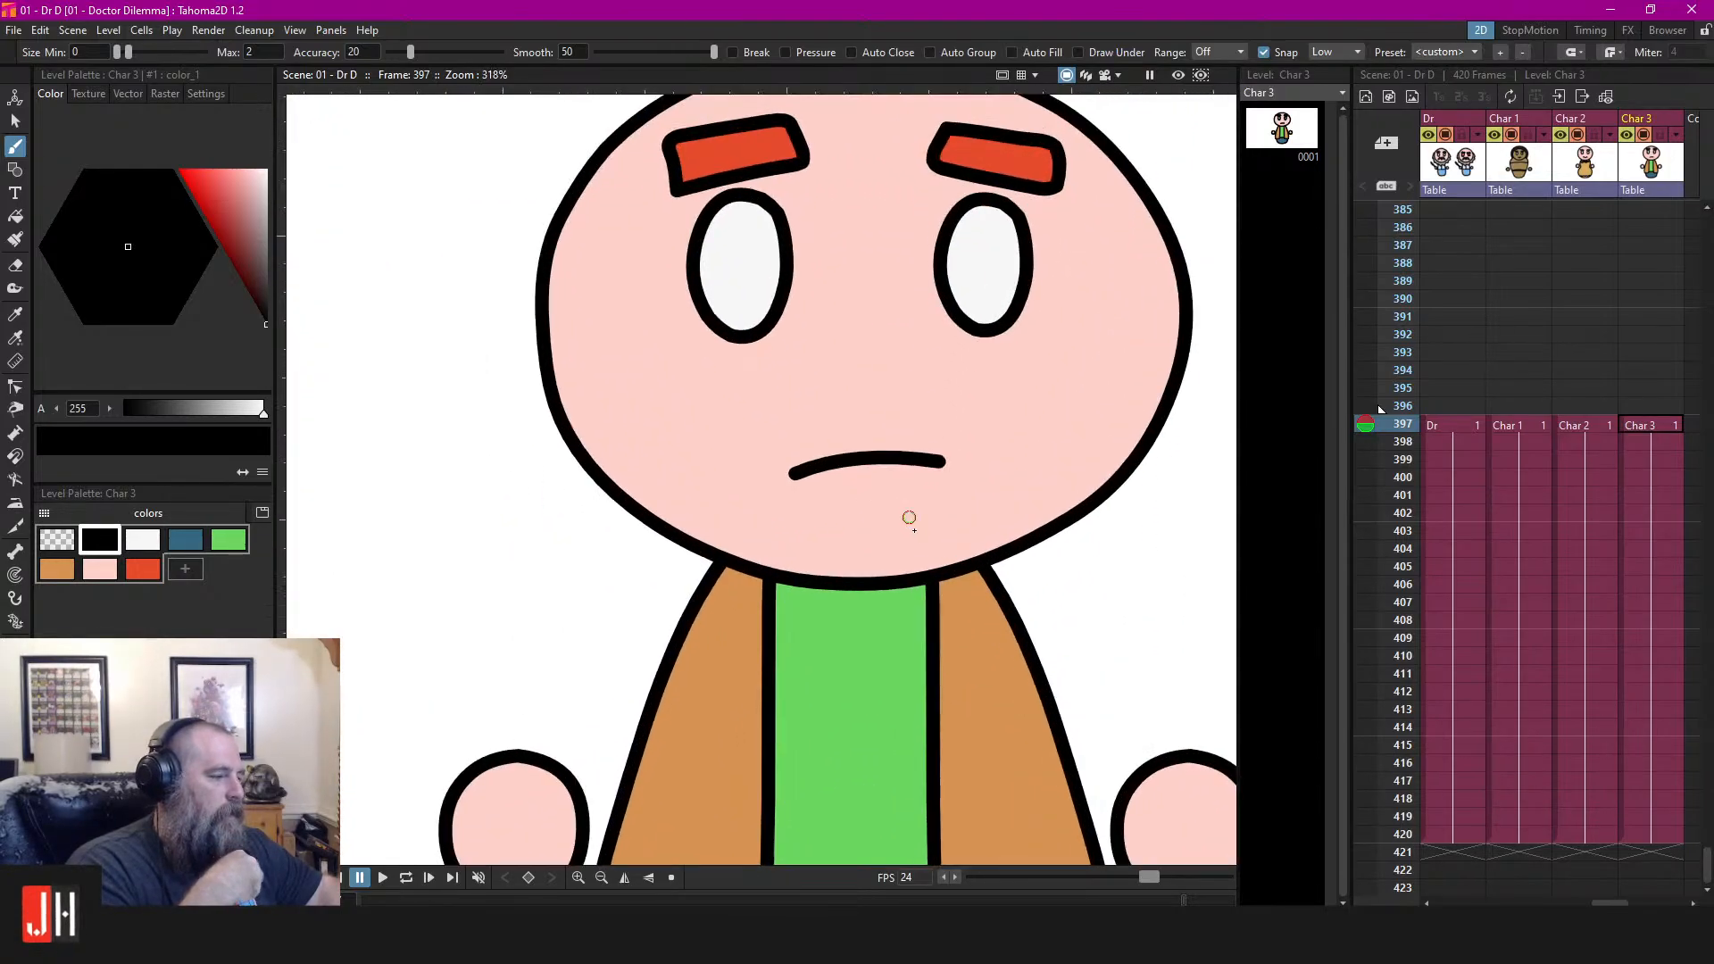
{"action": "left_click_drag", "start_coordinate": [808, 482], "coordinate": [879, 489]}
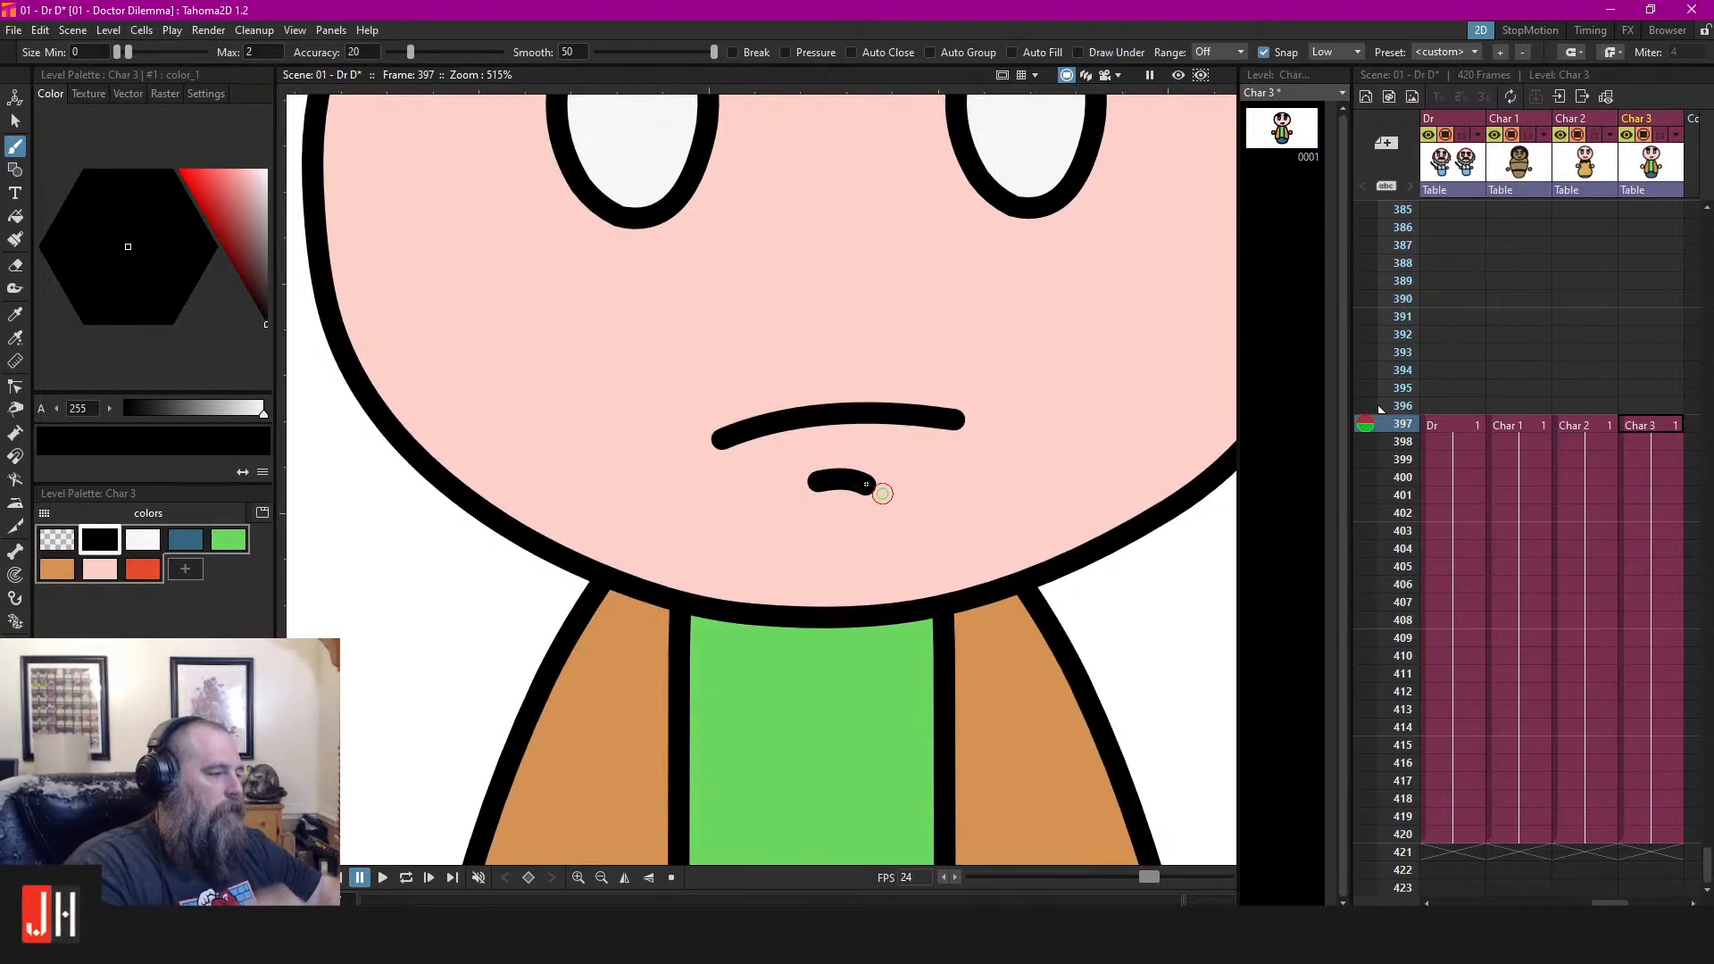
{"action": "key", "text": "ctrl+z"}
{"action": "left_click", "coordinate": [818, 482]}
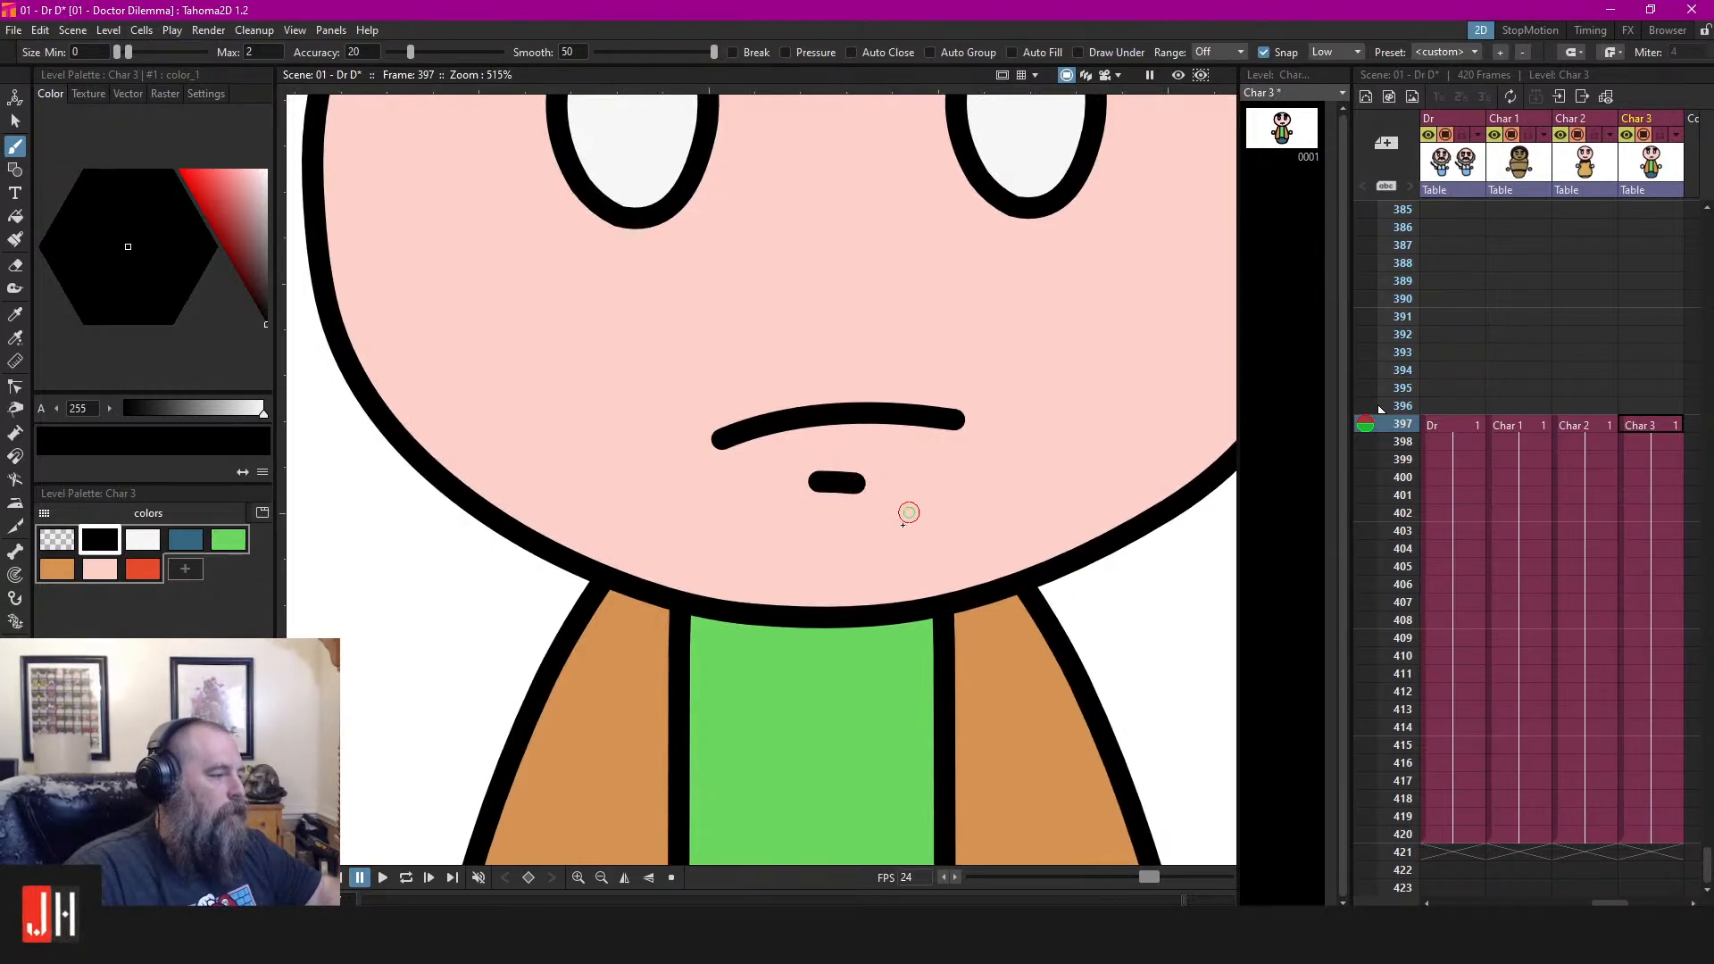
{"action": "scroll", "coordinate": [854, 483], "scroll_direction": "up", "scroll_amount": 2}
{"action": "left_click_drag", "start_coordinate": [862, 479], "coordinate": [924, 490]}
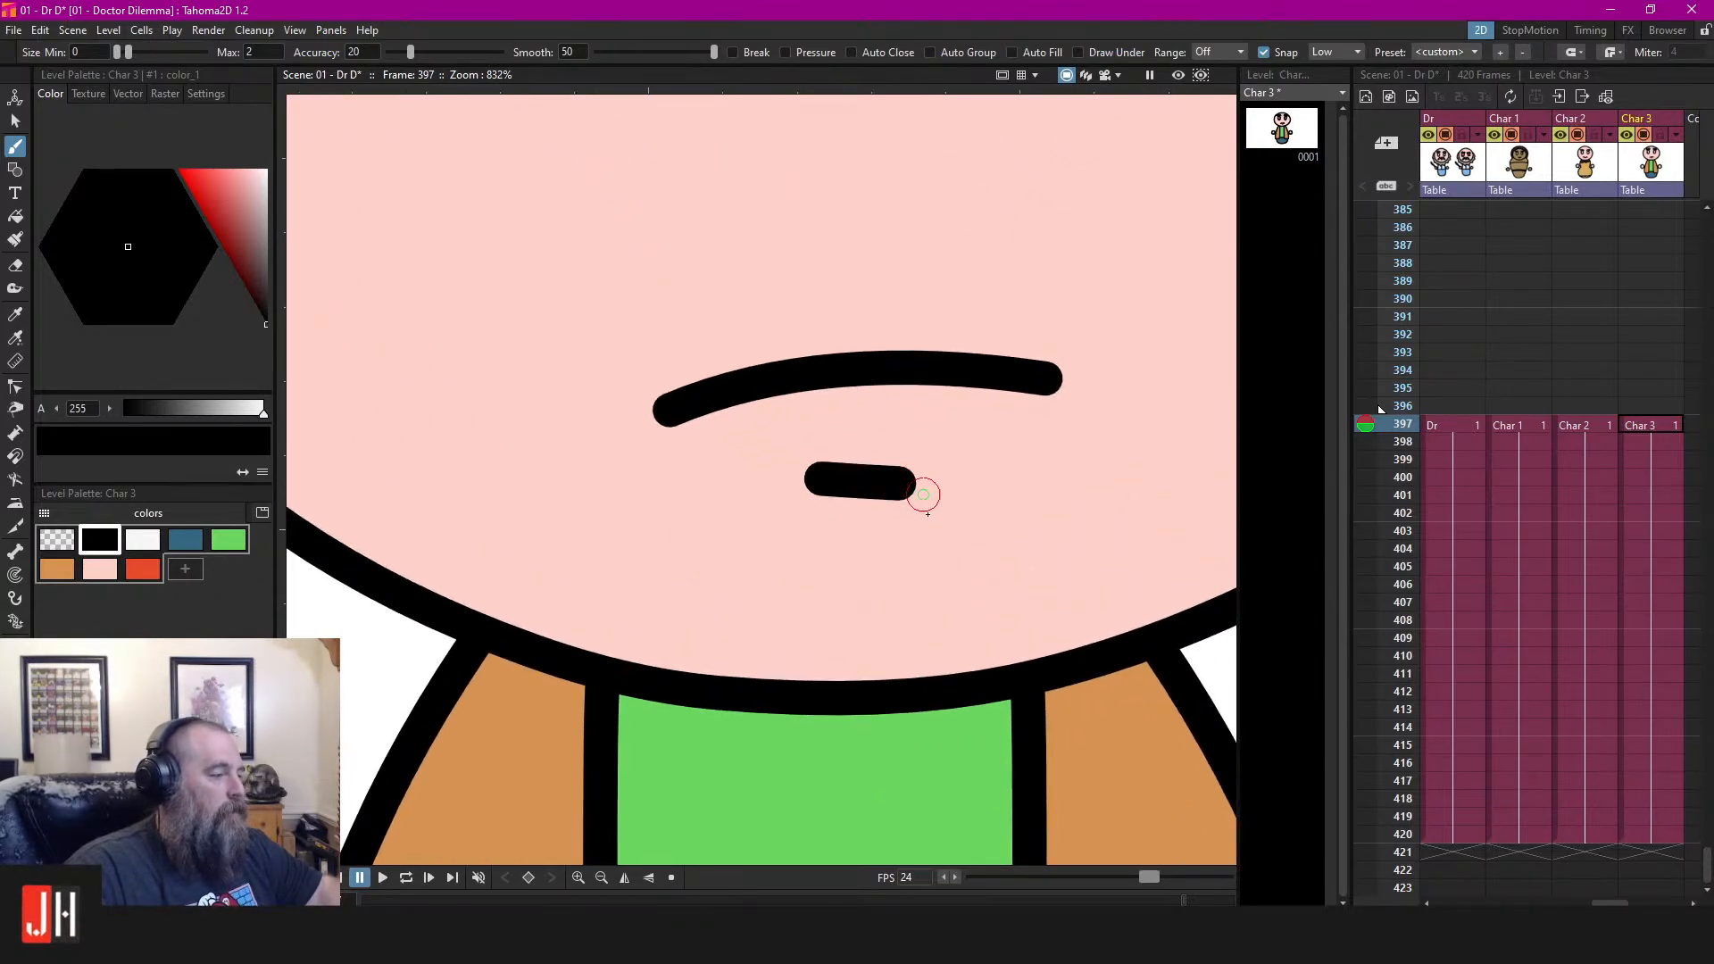
{"action": "scroll", "coordinate": [928, 513], "scroll_direction": "down", "scroll_amount": 1}
{"action": "key", "text": "ctrl+z"}
Try small arched and slanted lower-lip strokes beneath Char 3's mouth, undoing each one
{"action": "scroll", "coordinate": [930, 501], "scroll_direction": "down", "scroll_amount": 2}
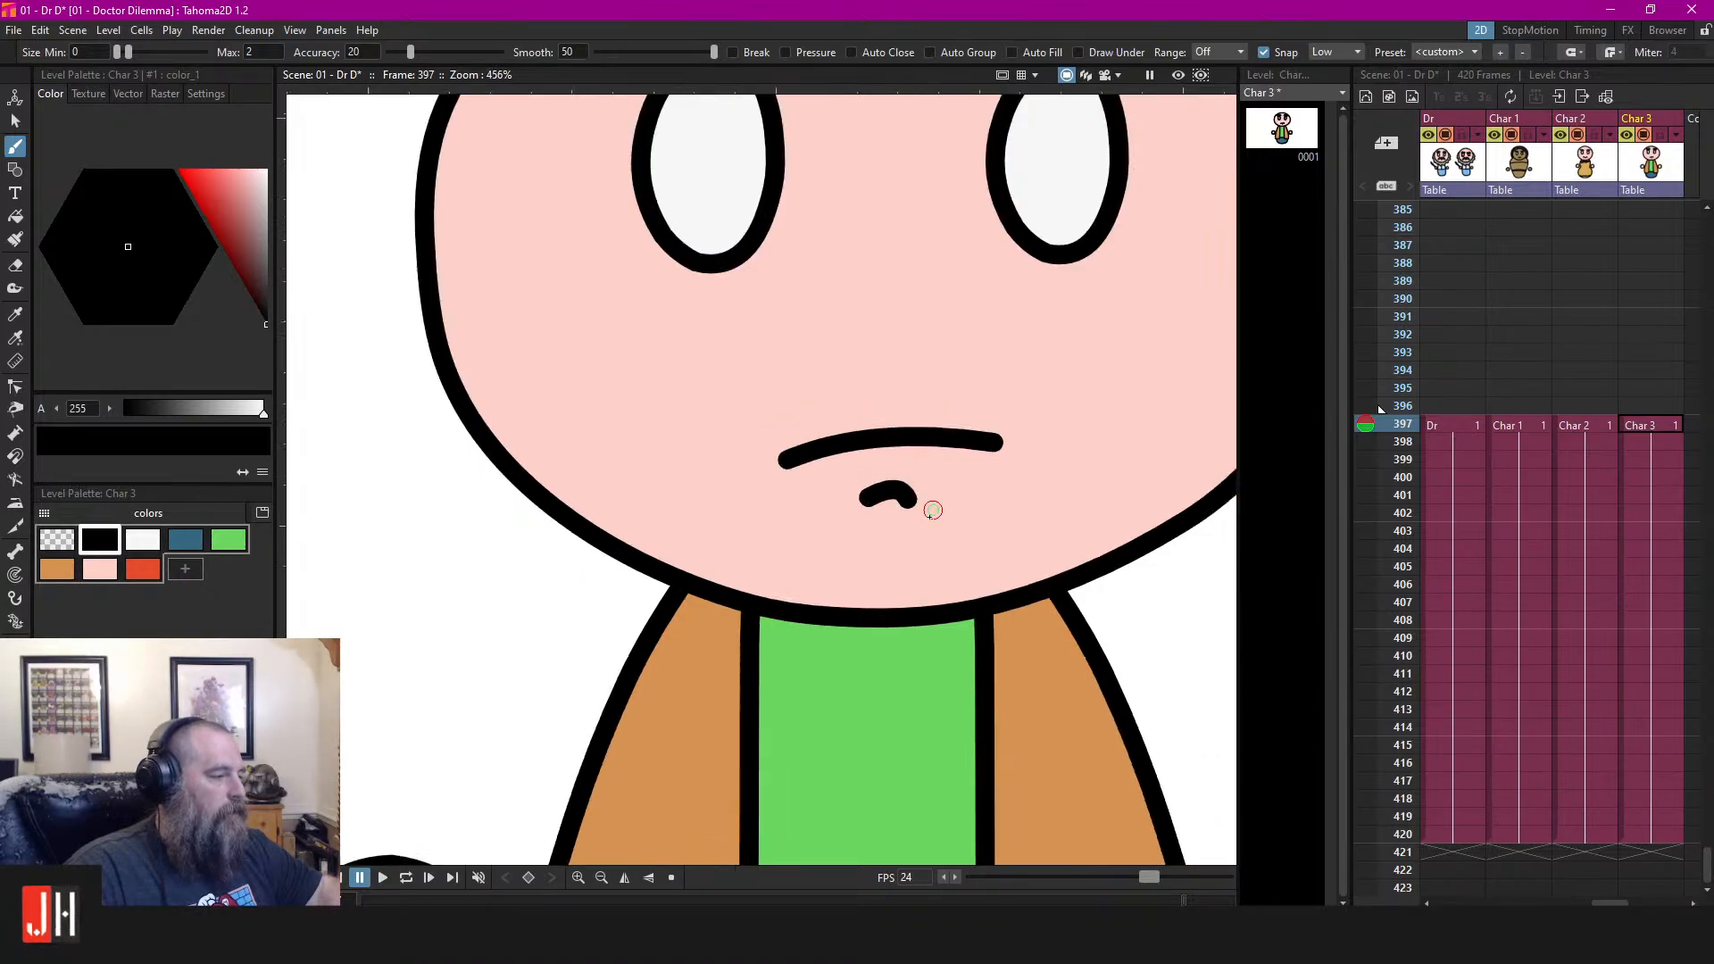
{"action": "key", "text": "ctrl+z"}
{"action": "scroll", "coordinate": [867, 501], "scroll_direction": "up", "scroll_amount": 3}
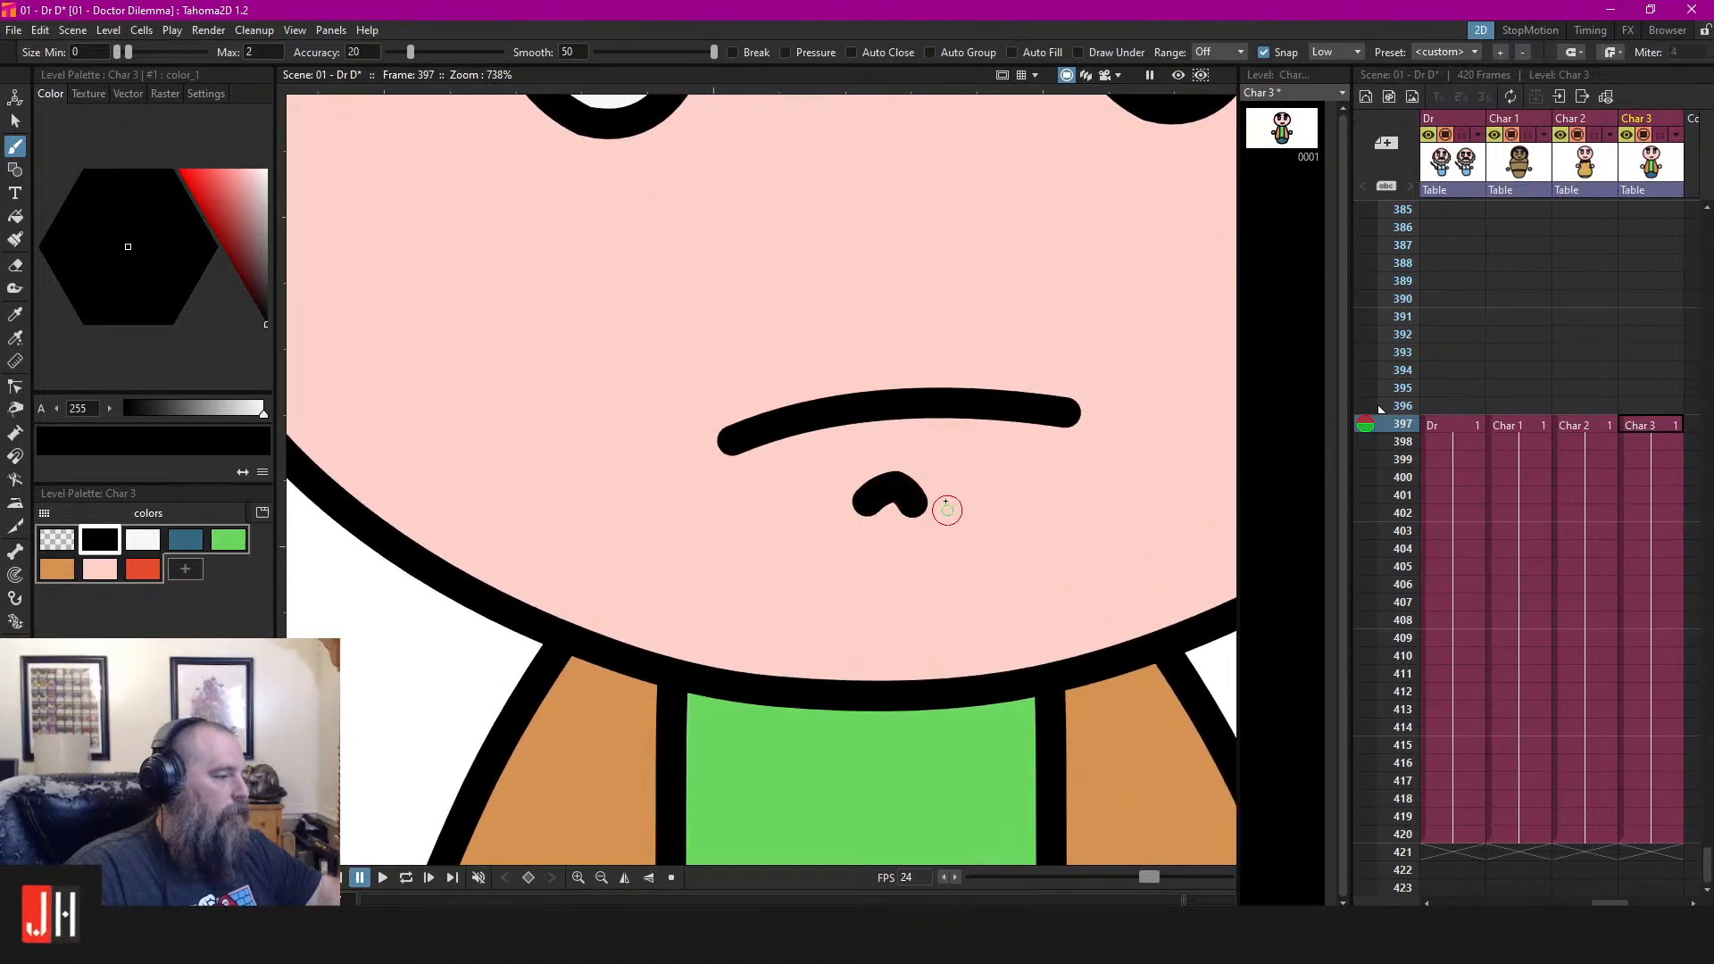
{"action": "key", "text": "ctrl+z"}
{"action": "mouse_move", "coordinate": [848, 498]}
{"action": "left_mouse_down"}
{"action": "mouse_move", "coordinate": [925, 495]}
{"action": "mouse_move", "coordinate": [961, 519]}
{"action": "mouse_move", "coordinate": [915, 489]}
{"action": "left_mouse_up"}
{"action": "key", "text": "ctrl+z"}
{"action": "key", "text": "ctrl+z"}
{"action": "scroll", "coordinate": [937, 505], "scroll_direction": "down", "scroll_amount": 1}
{"action": "key", "text": "ctrl+z"}
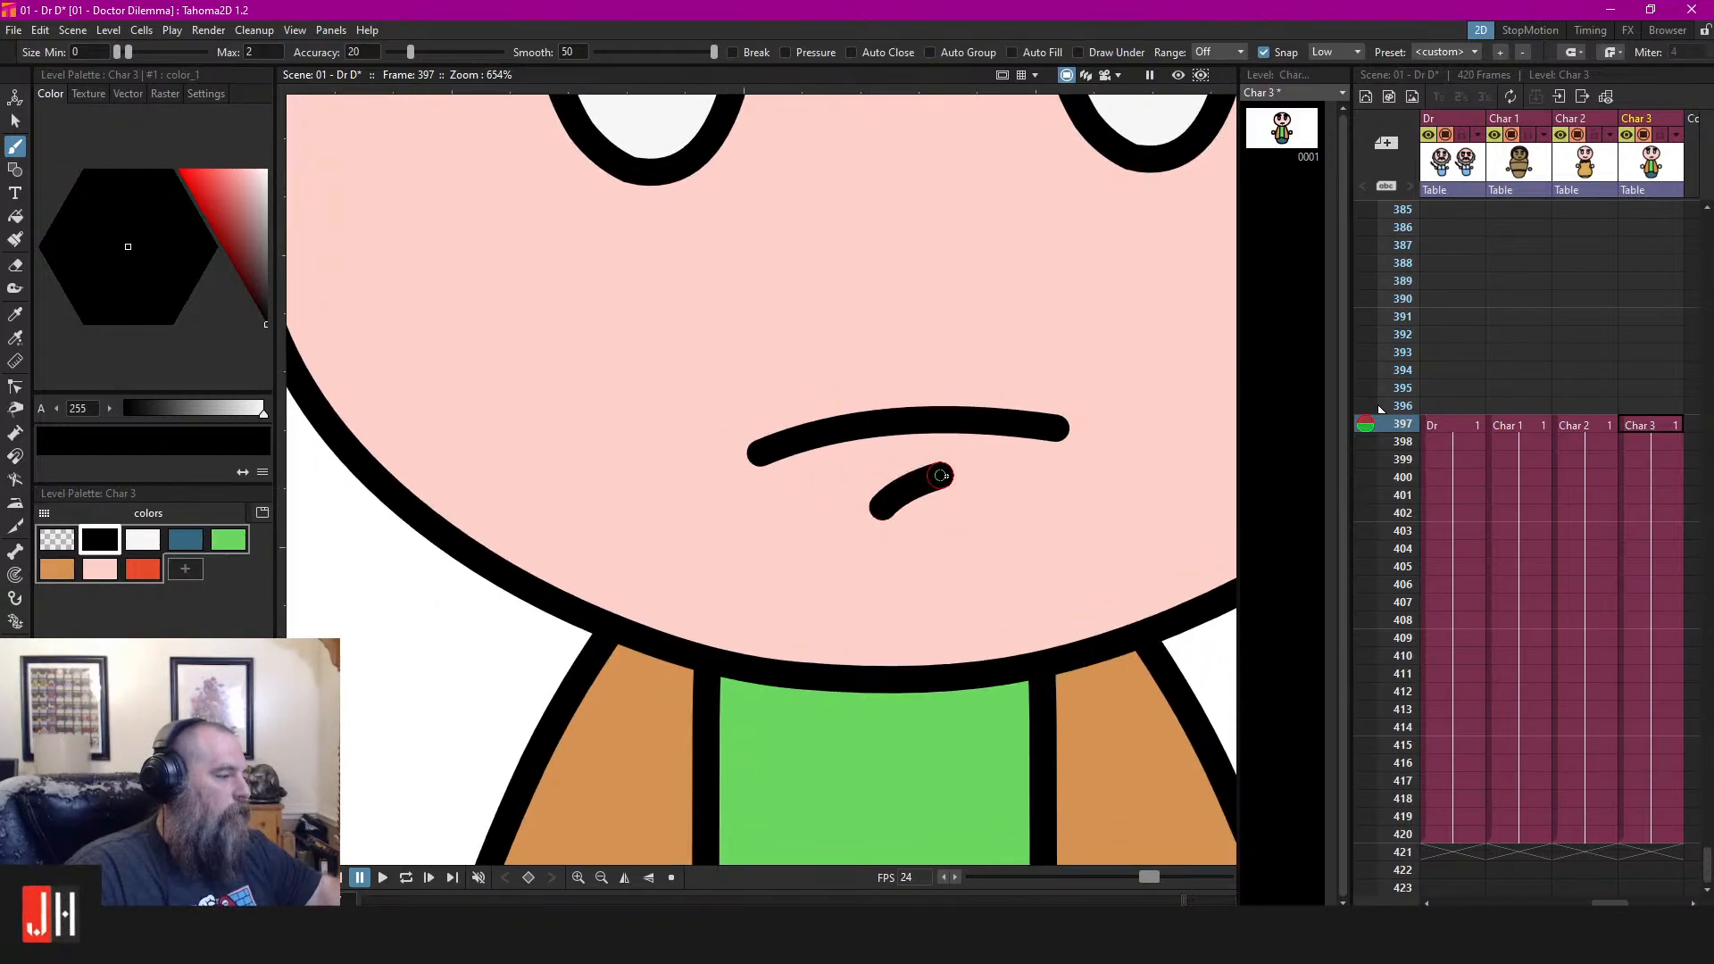
{"action": "scroll", "coordinate": [955, 504], "scroll_direction": "down", "scroll_amount": 2}
{"action": "key", "text": "ctrl+z"}
Draw a short, slightly rising black lower-lip stroke beneath Char 3's mouth and save the scene
{"action": "scroll", "coordinate": [909, 511], "scroll_direction": "up", "scroll_amount": 4}
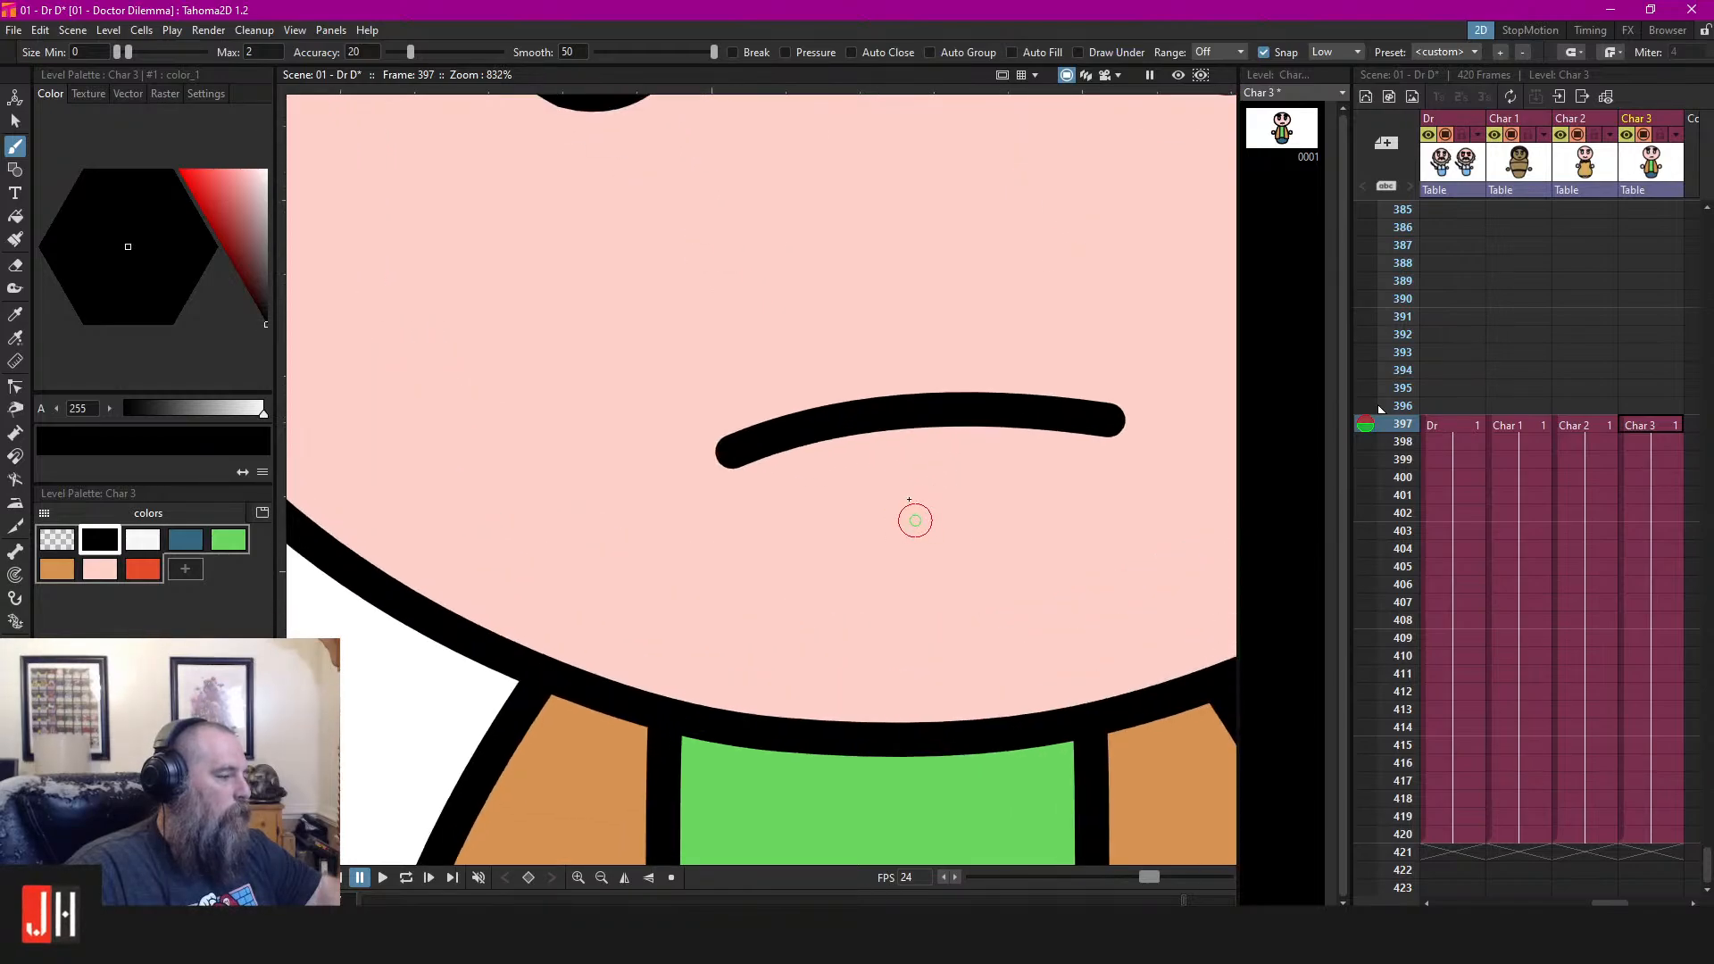
{"action": "left_click_drag", "start_coordinate": [876, 506], "coordinate": [959, 492]}
{"action": "scroll", "coordinate": [999, 527], "scroll_direction": "down", "scroll_amount": 10}
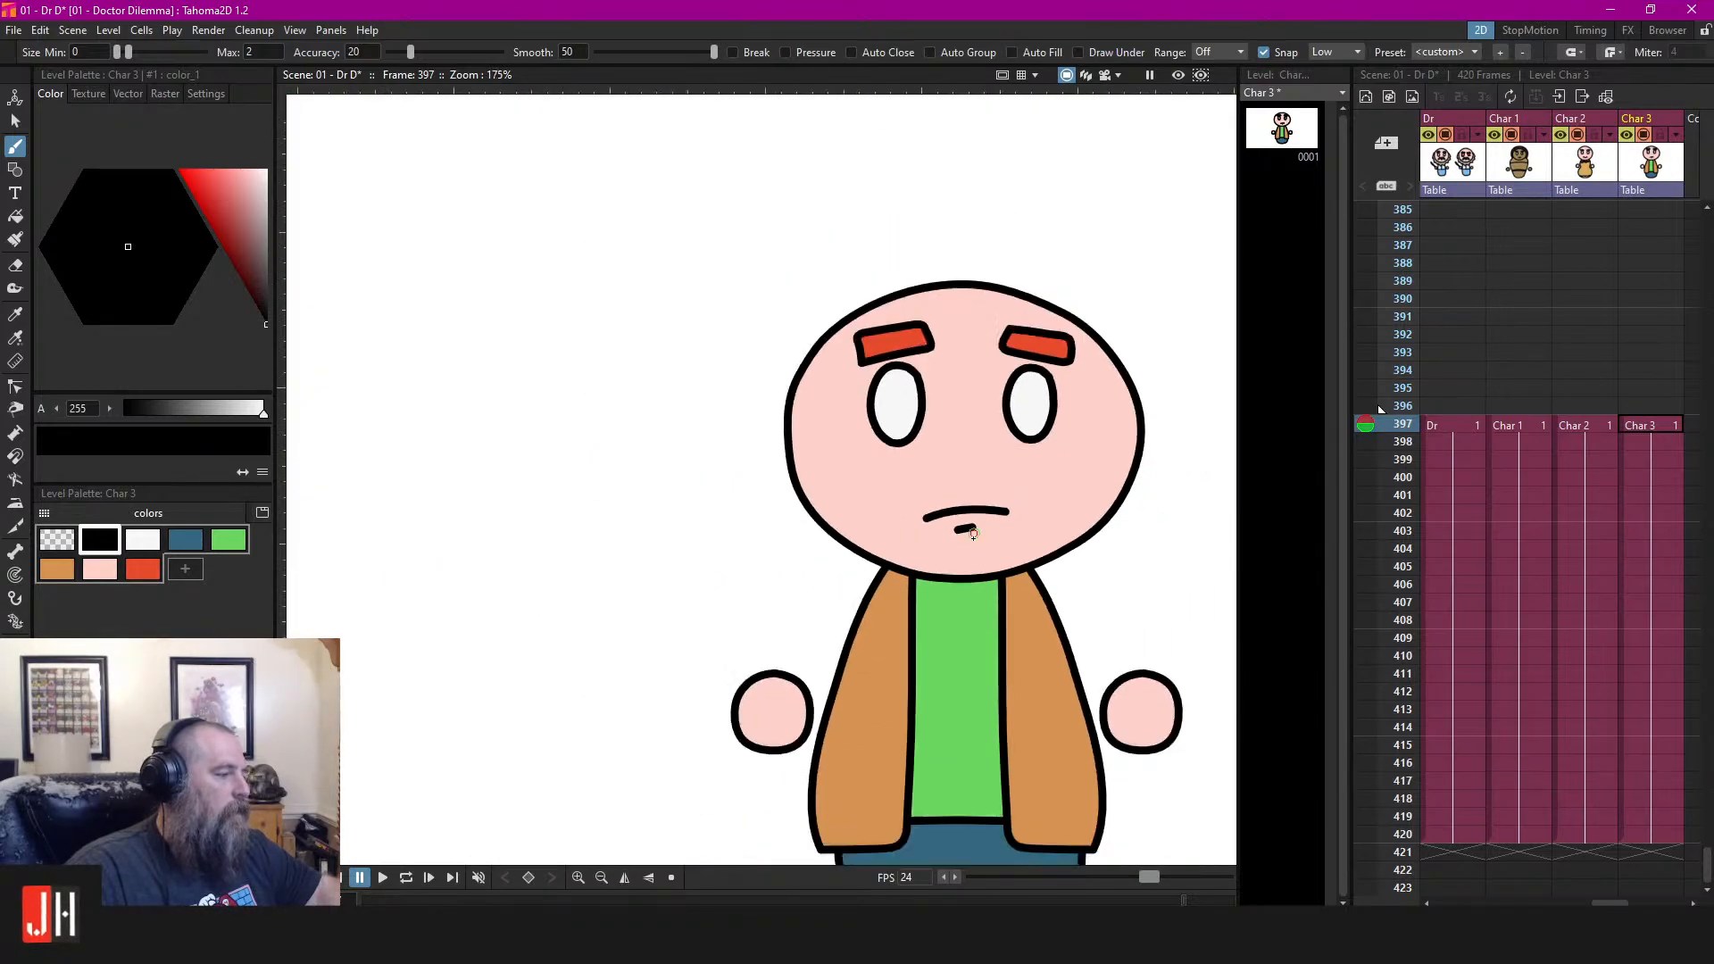
{"action": "key", "text": "ctrl+s"}
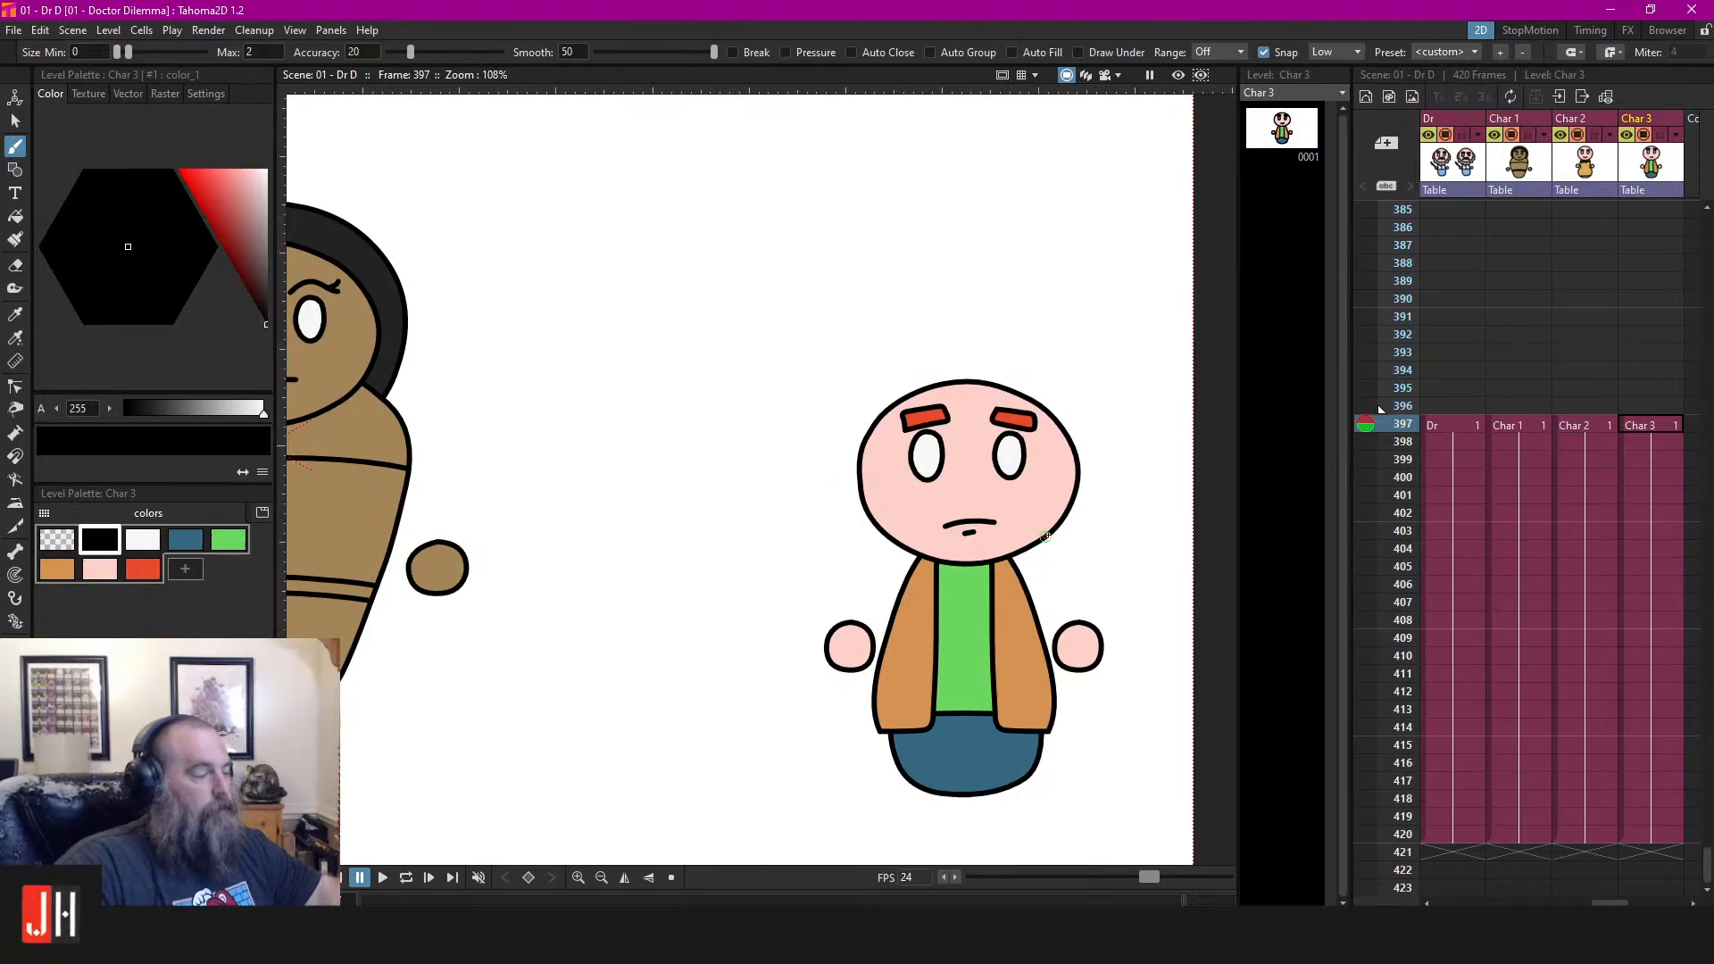
Try sketching a spiky outer hair outline from the left-hand side of Char 3's head over the crown
{"action": "scroll", "coordinate": [1040, 565], "scroll_direction": "down", "scroll_amount": 4}
{"action": "scroll", "coordinate": [949, 515], "scroll_direction": "up", "scroll_amount": 7}
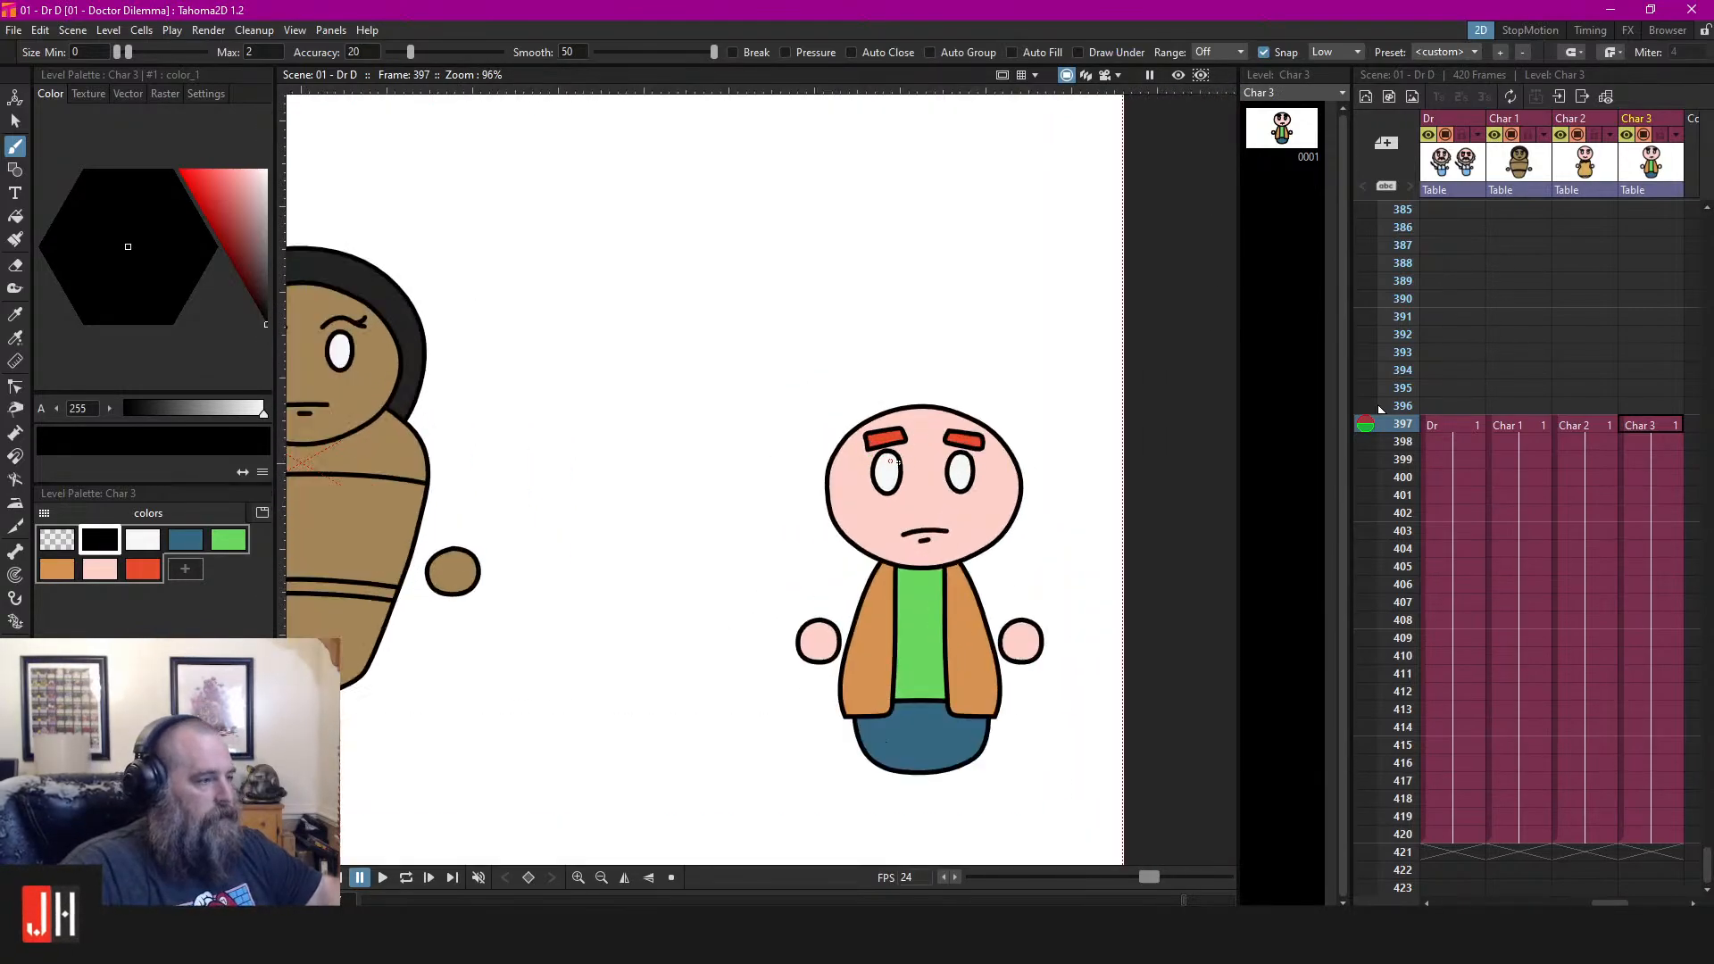
{"action": "scroll", "coordinate": [884, 470], "scroll_direction": "up", "scroll_amount": 2}
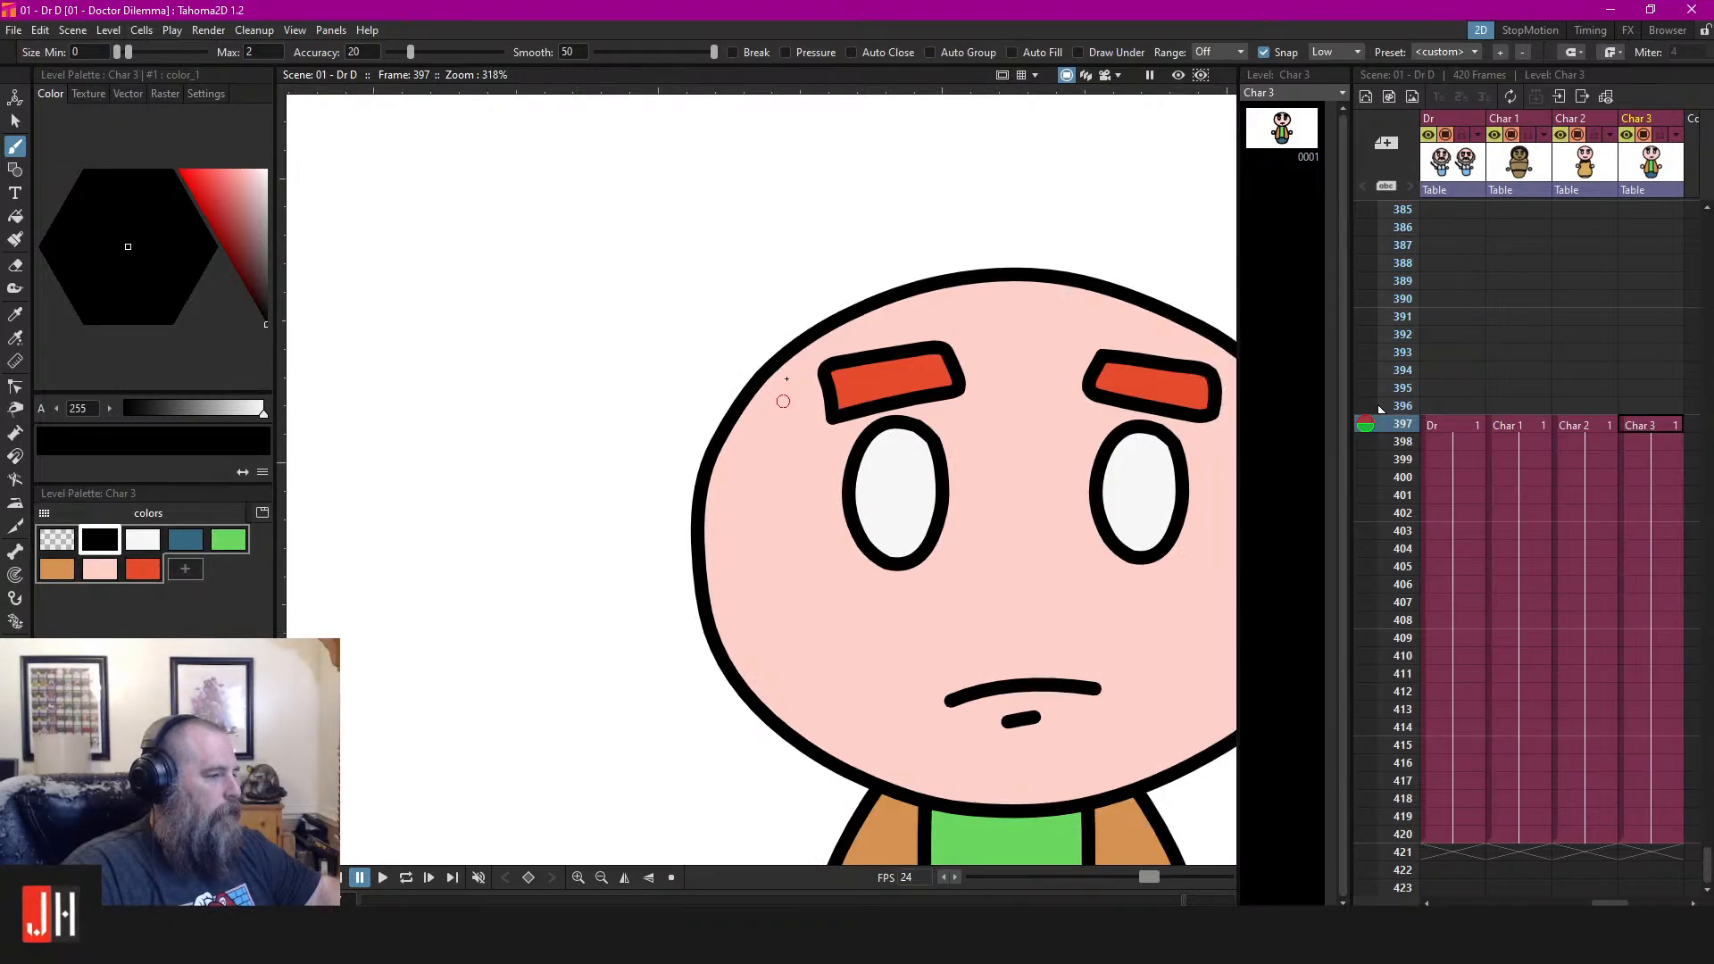
{"action": "scroll", "coordinate": [787, 379], "scroll_direction": "up", "scroll_amount": 1}
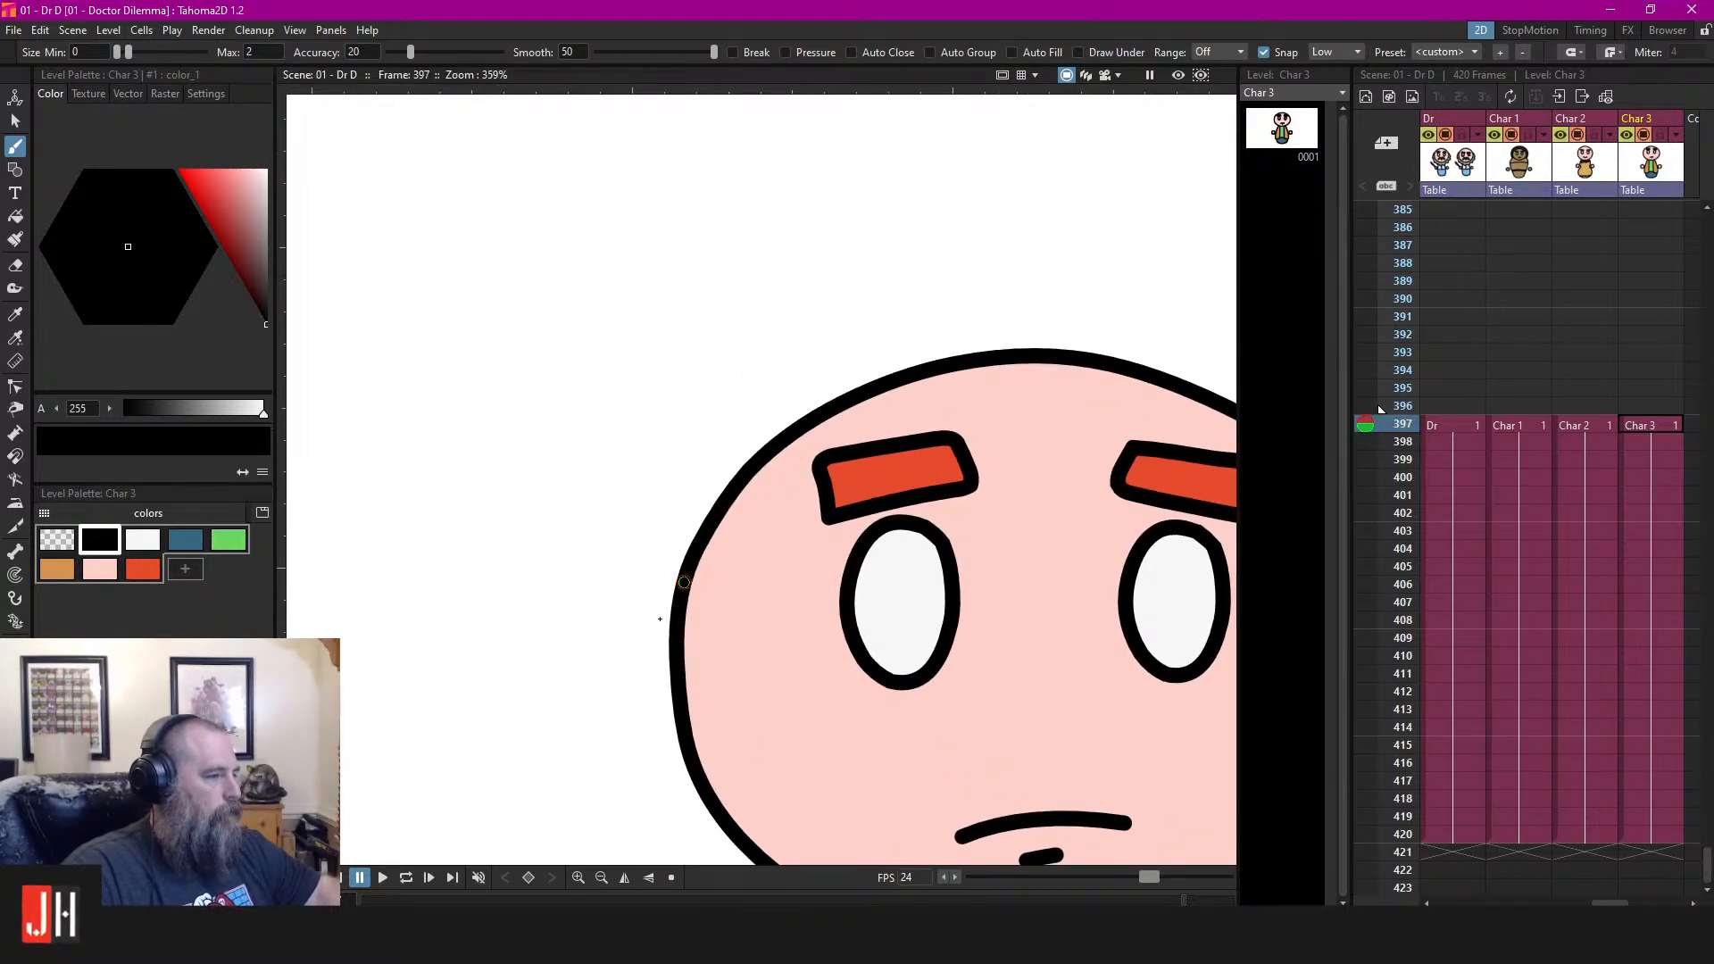
{"action": "mouse_move", "coordinate": [653, 680]}
{"action": "left_mouse_down"}
{"action": "mouse_move", "coordinate": [661, 596]}
{"action": "mouse_move", "coordinate": [727, 446]}
{"action": "left_mouse_up"}
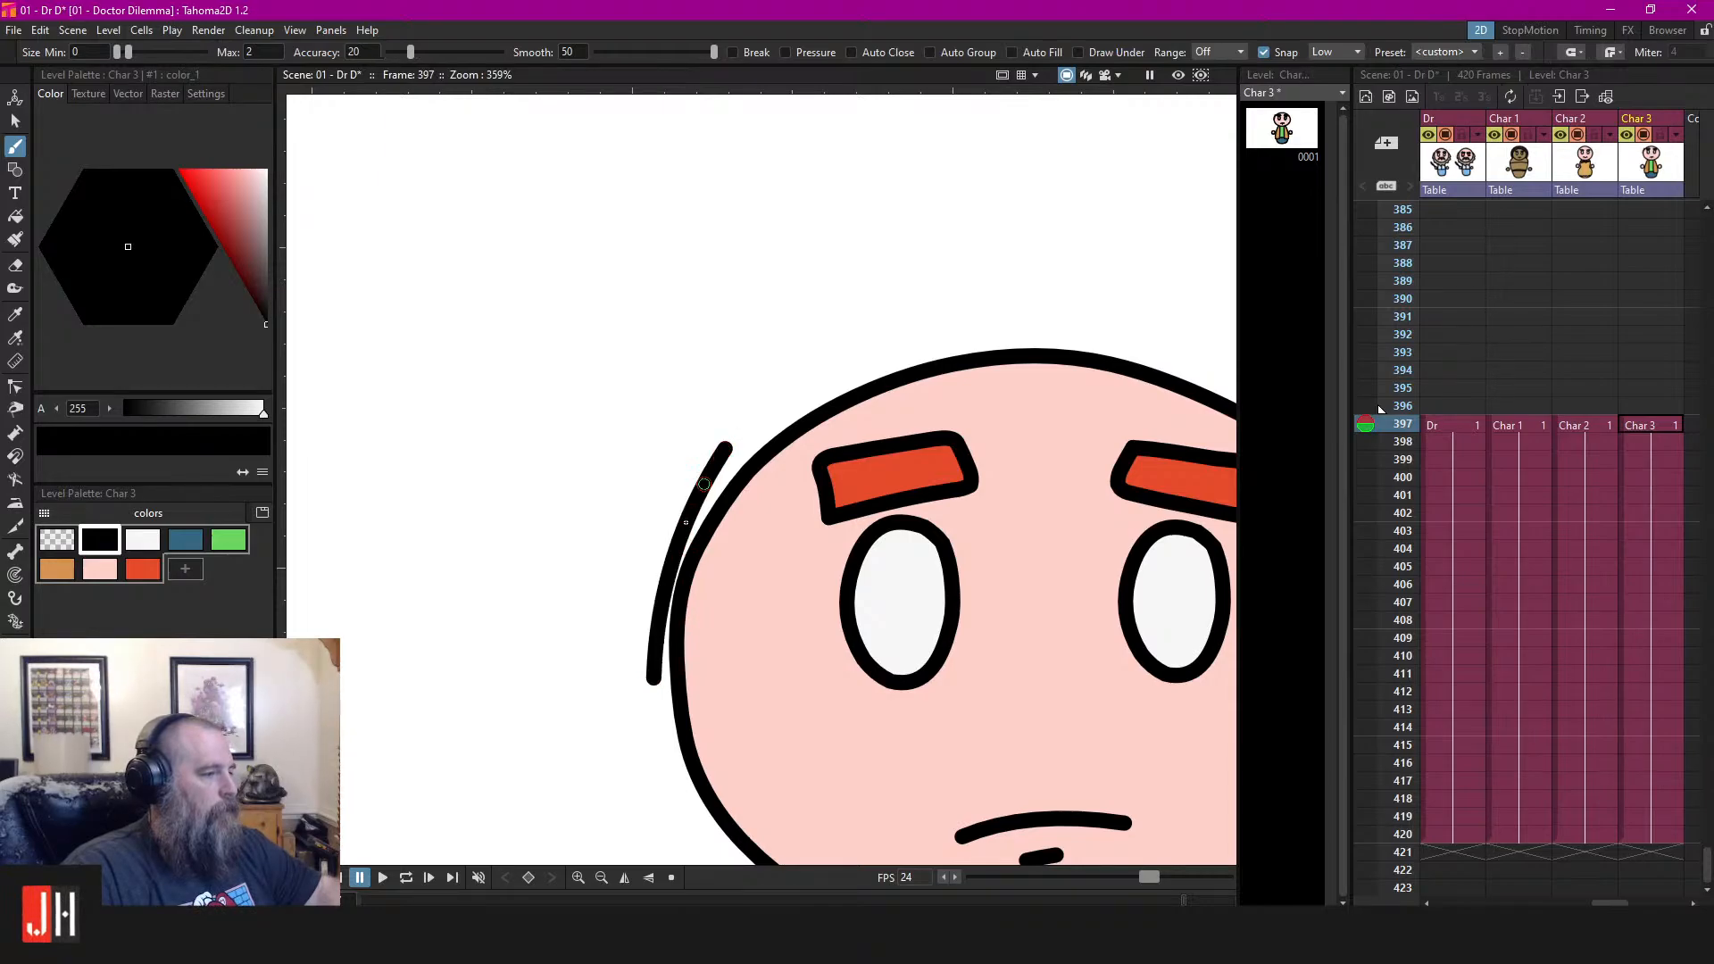
{"action": "key", "text": "ctrl+z"}
{"action": "mouse_move", "coordinate": [653, 672]}
{"action": "left_mouse_down"}
{"action": "mouse_move", "coordinate": [695, 455]}
{"action": "mouse_move", "coordinate": [757, 386]}
{"action": "mouse_move", "coordinate": [710, 374]}
{"action": "mouse_move", "coordinate": [836, 305]}
{"action": "mouse_move", "coordinate": [871, 304]}
{"action": "left_mouse_up"}
{"action": "mouse_move", "coordinate": [786, 245]}
{"action": "left_mouse_down"}
{"action": "mouse_move", "coordinate": [1121, 306]}
{"action": "mouse_move", "coordinate": [1161, 238]}
{"action": "mouse_move", "coordinate": [1229, 309]}
{"action": "mouse_move", "coordinate": [907, 281]}
{"action": "left_mouse_up"}
{"action": "scroll", "coordinate": [906, 281], "scroll_direction": "down", "scroll_amount": 2}
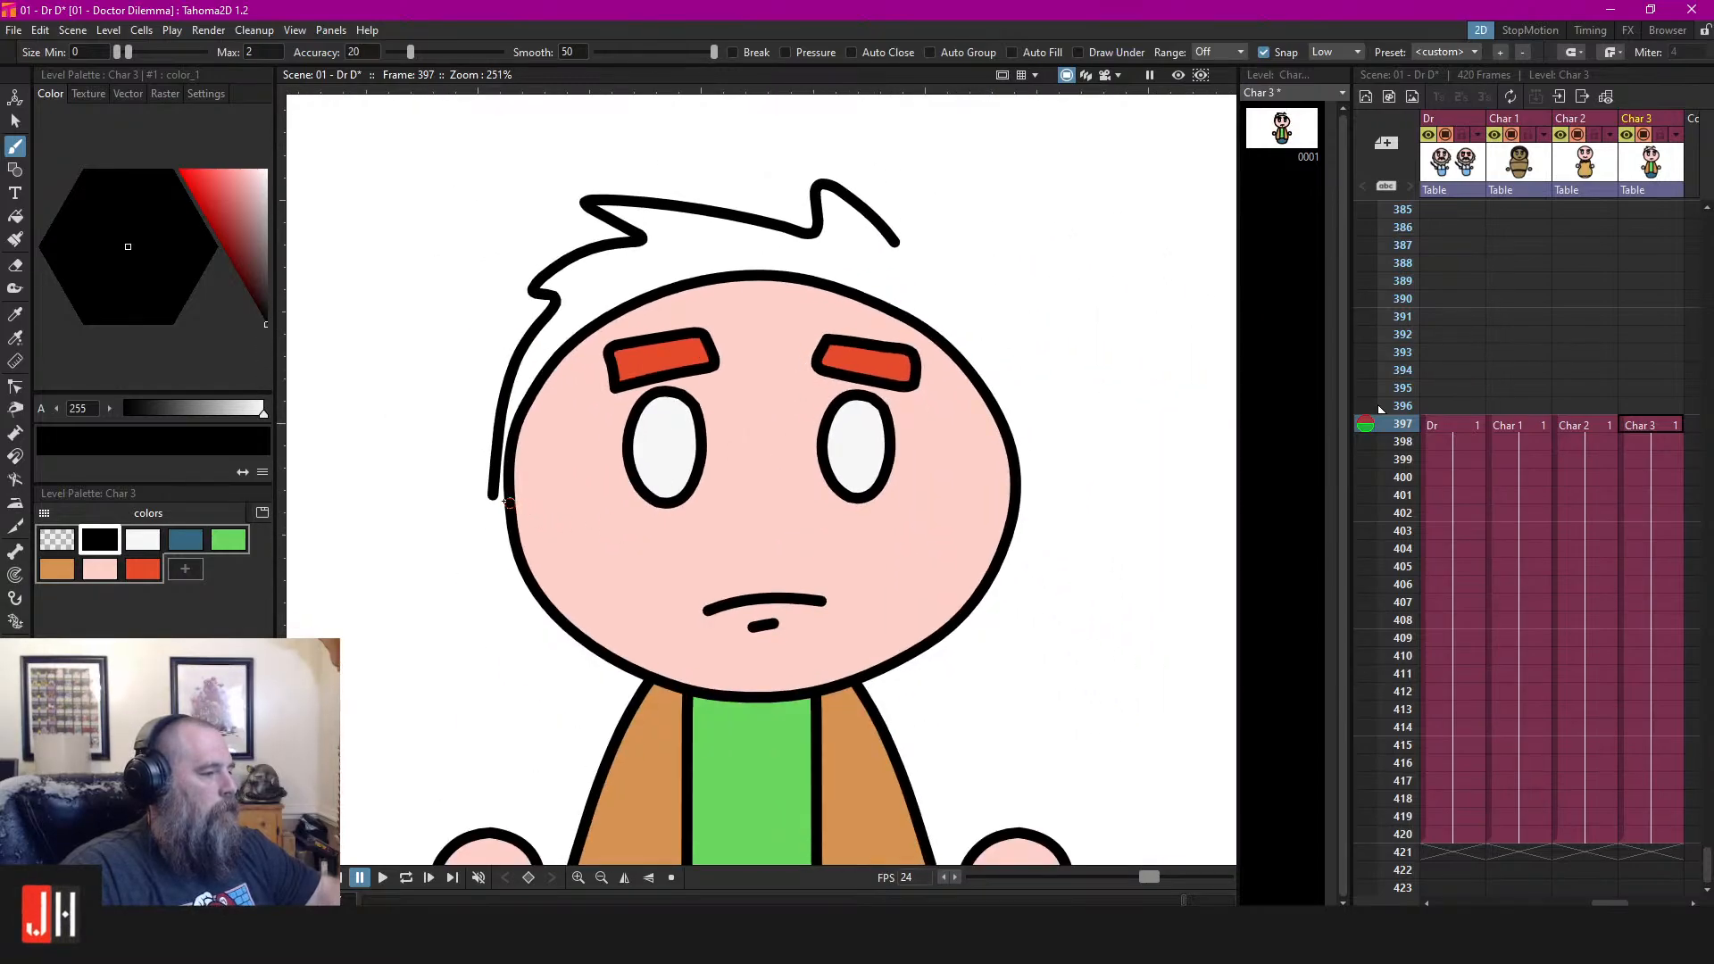
Try closing Char 3's hair with a curved inner hairline and the right-hand side, and undo all the hair strokes
{"action": "mouse_move", "coordinate": [536, 491]}
{"action": "left_mouse_down"}
{"action": "mouse_move", "coordinate": [571, 374]}
{"action": "mouse_move", "coordinate": [618, 326]}
{"action": "mouse_move", "coordinate": [781, 293]}
{"action": "mouse_move", "coordinate": [903, 337]}
{"action": "left_mouse_up"}
{"action": "mouse_move", "coordinate": [968, 394]}
{"action": "left_mouse_down"}
{"action": "mouse_move", "coordinate": [1002, 501]}
{"action": "mouse_move", "coordinate": [1050, 498]}
{"action": "mouse_move", "coordinate": [1047, 442]}
{"action": "left_mouse_up"}
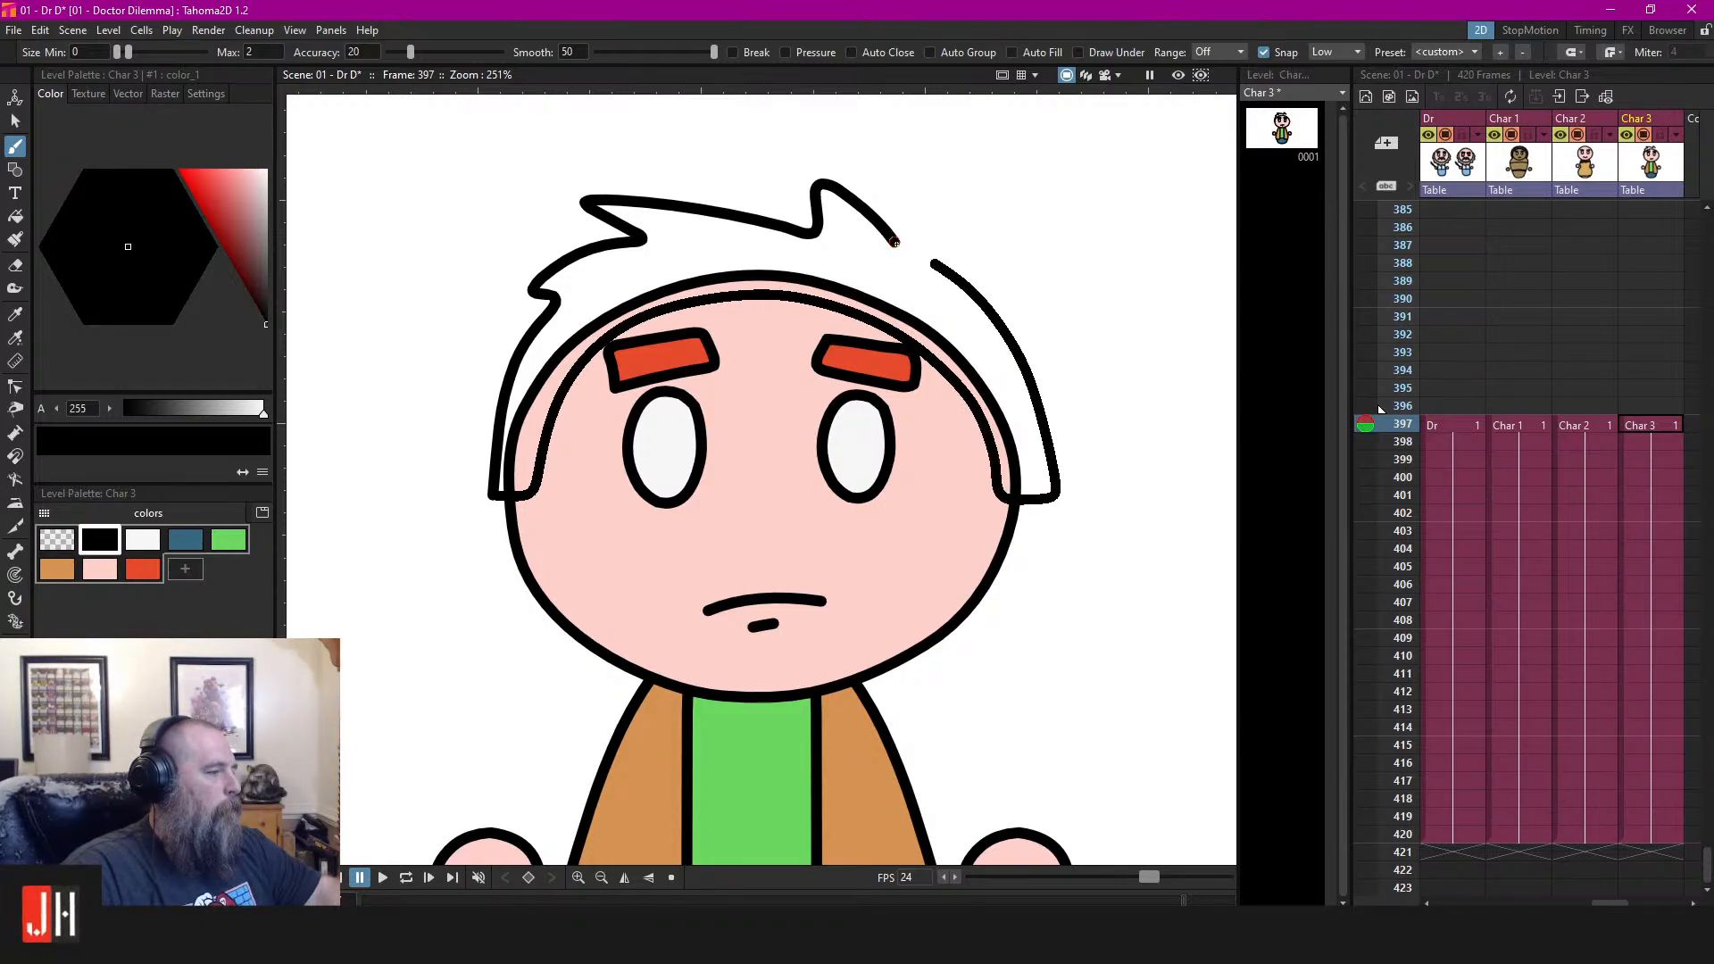
{"action": "scroll", "coordinate": [910, 321], "scroll_direction": "down", "scroll_amount": 3}
{"action": "scroll", "coordinate": [898, 335], "scroll_direction": "up", "scroll_amount": 4}
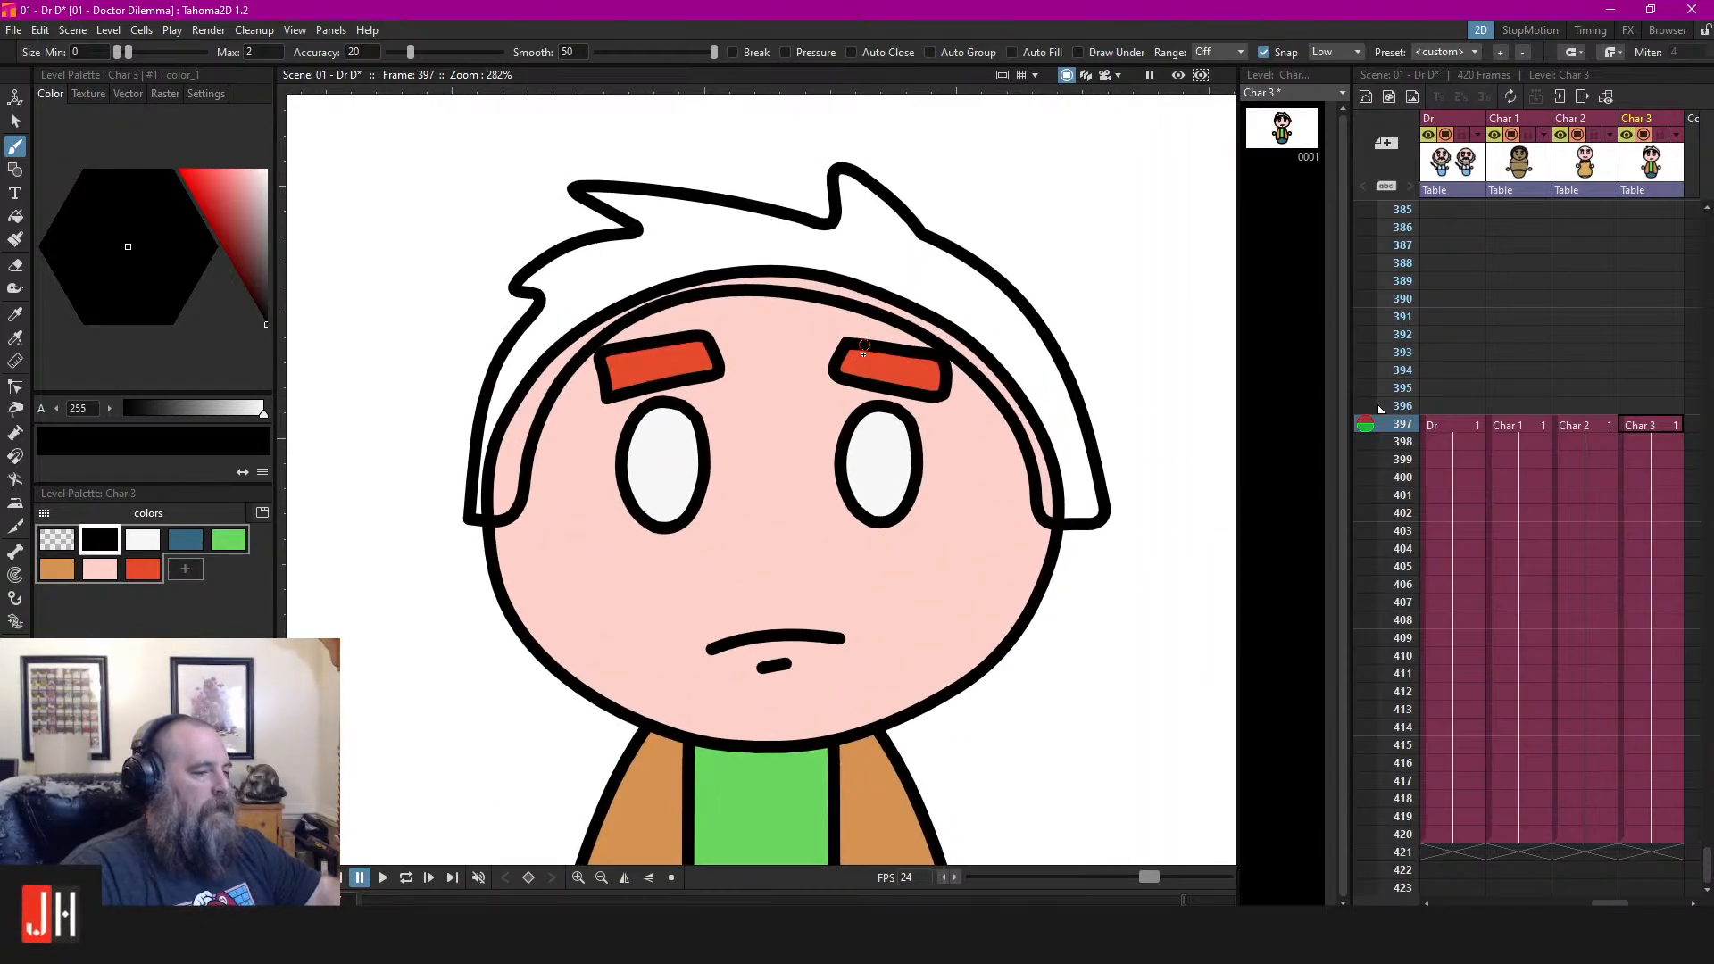
{"action": "key", "text": "ctrl+z"}
{"action": "key", "text": "ctrl+z"}
{"action": "key", "text": "ctrl+z"}
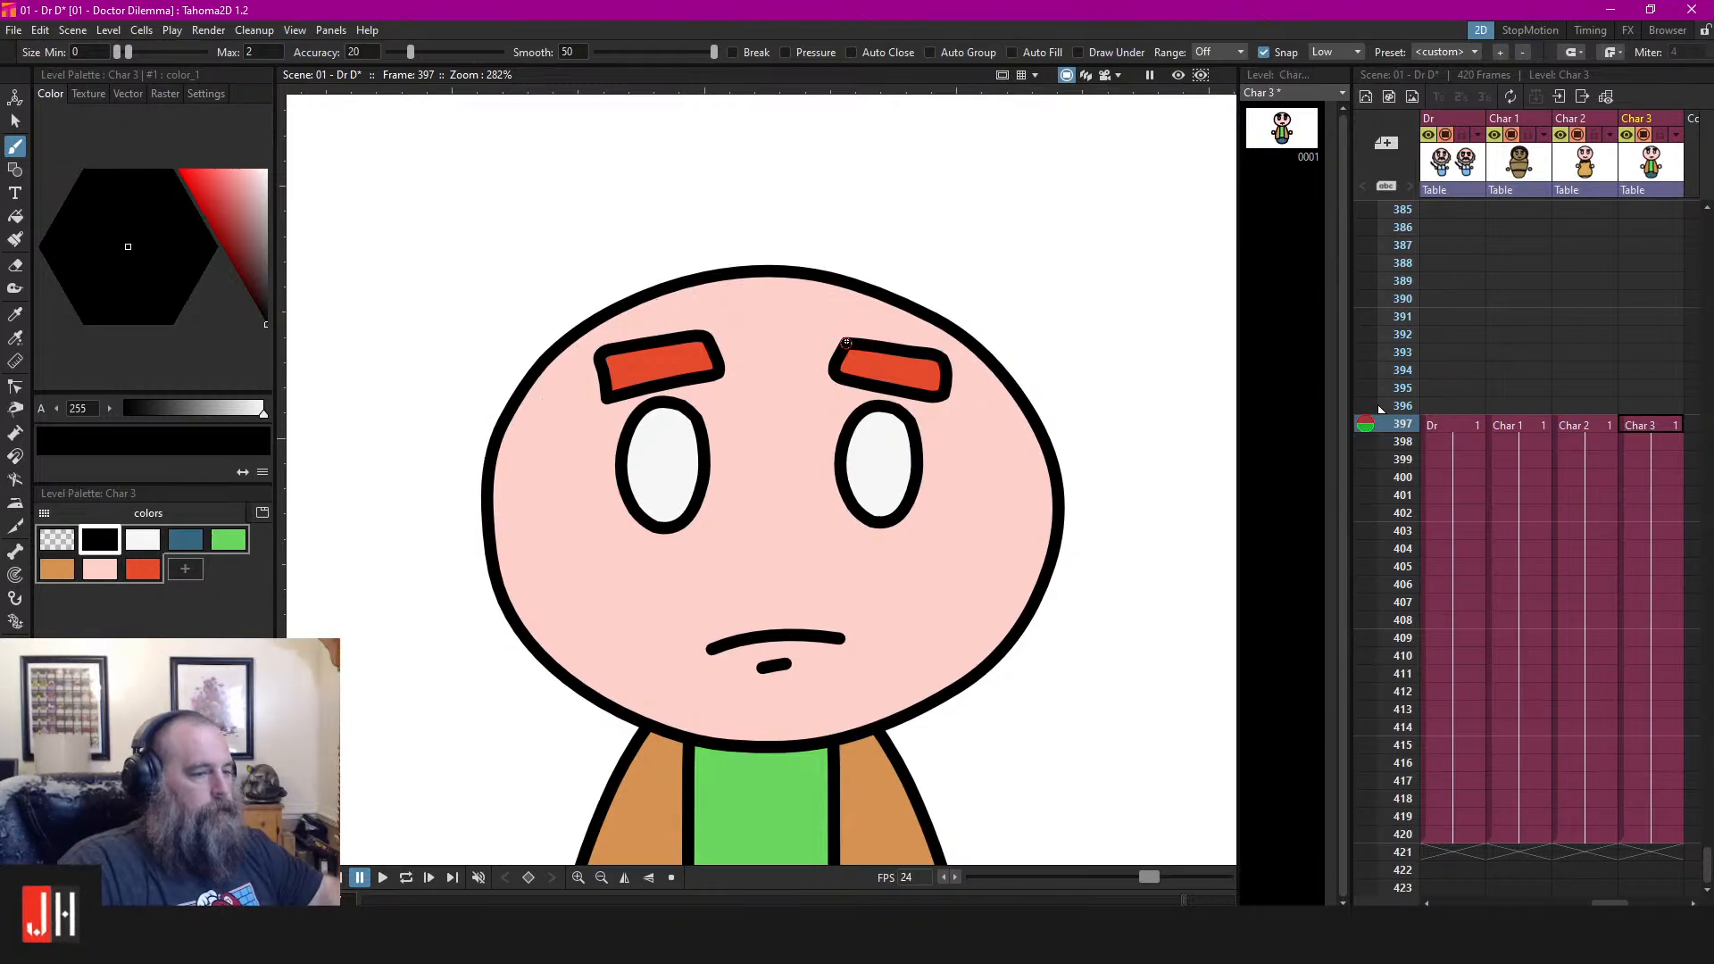
{"action": "scroll", "coordinate": [812, 366], "scroll_direction": "down", "scroll_amount": 1}
{"action": "scroll", "coordinate": [802, 371], "scroll_direction": "up", "scroll_amount": 2}
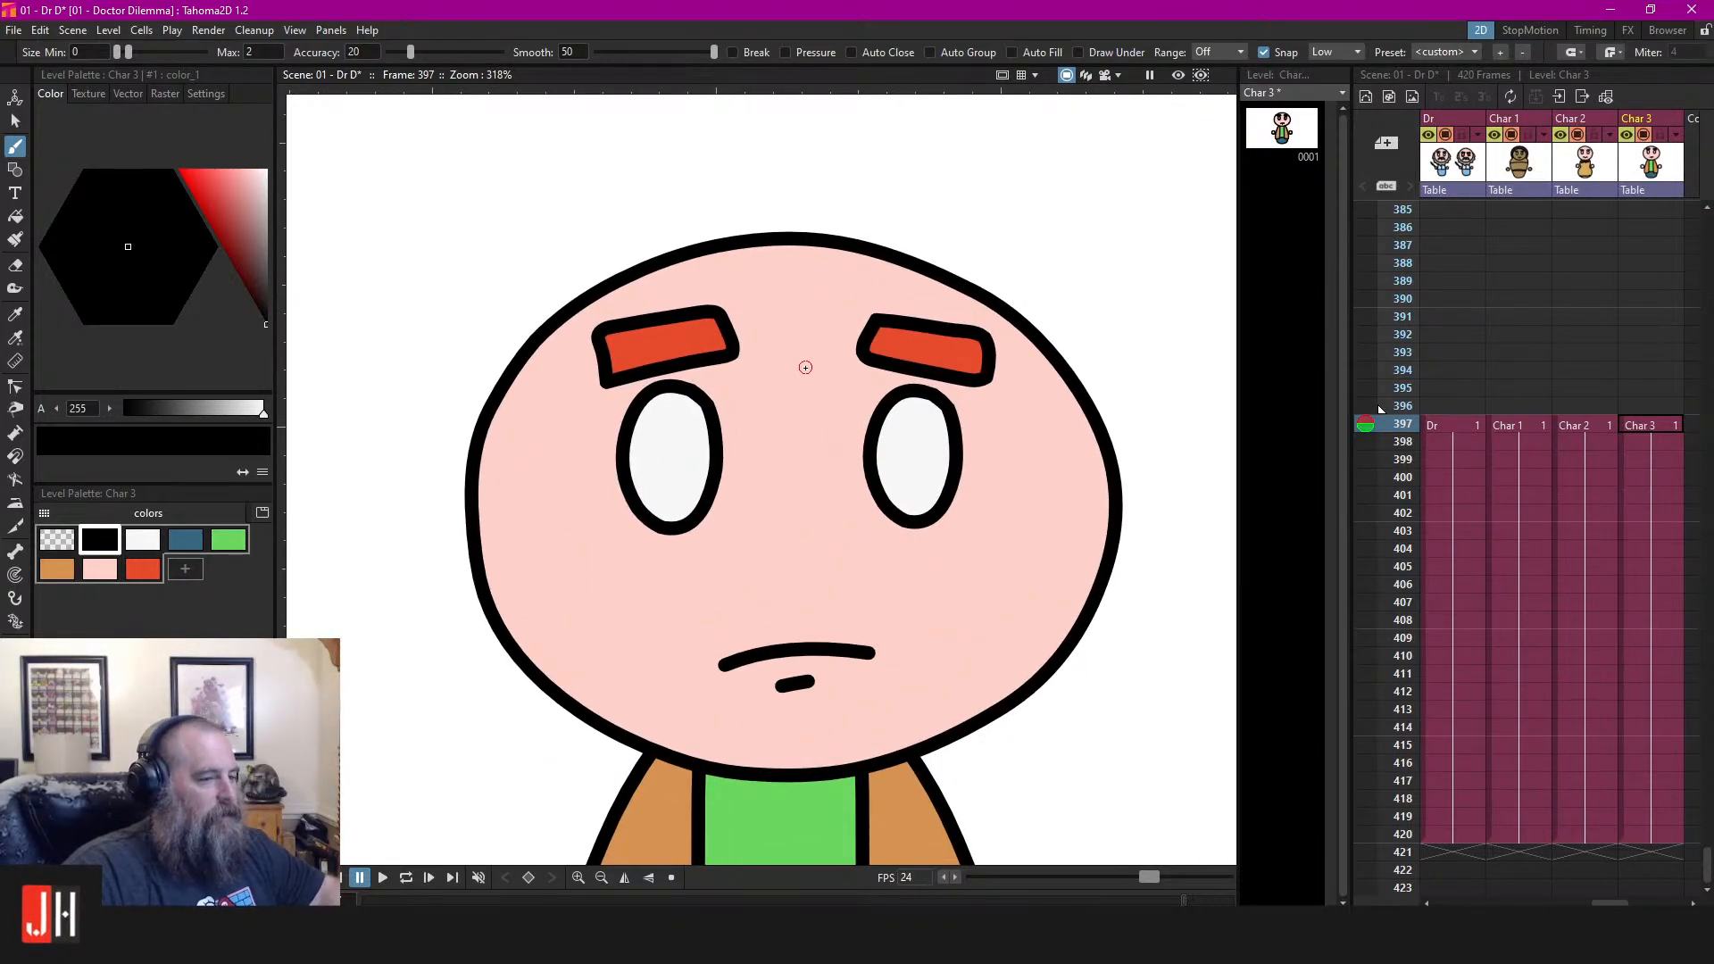
{"action": "scroll", "coordinate": [807, 362], "scroll_direction": "down", "scroll_amount": 1}
{"action": "scroll", "coordinate": [810, 366], "scroll_direction": "up", "scroll_amount": 1}
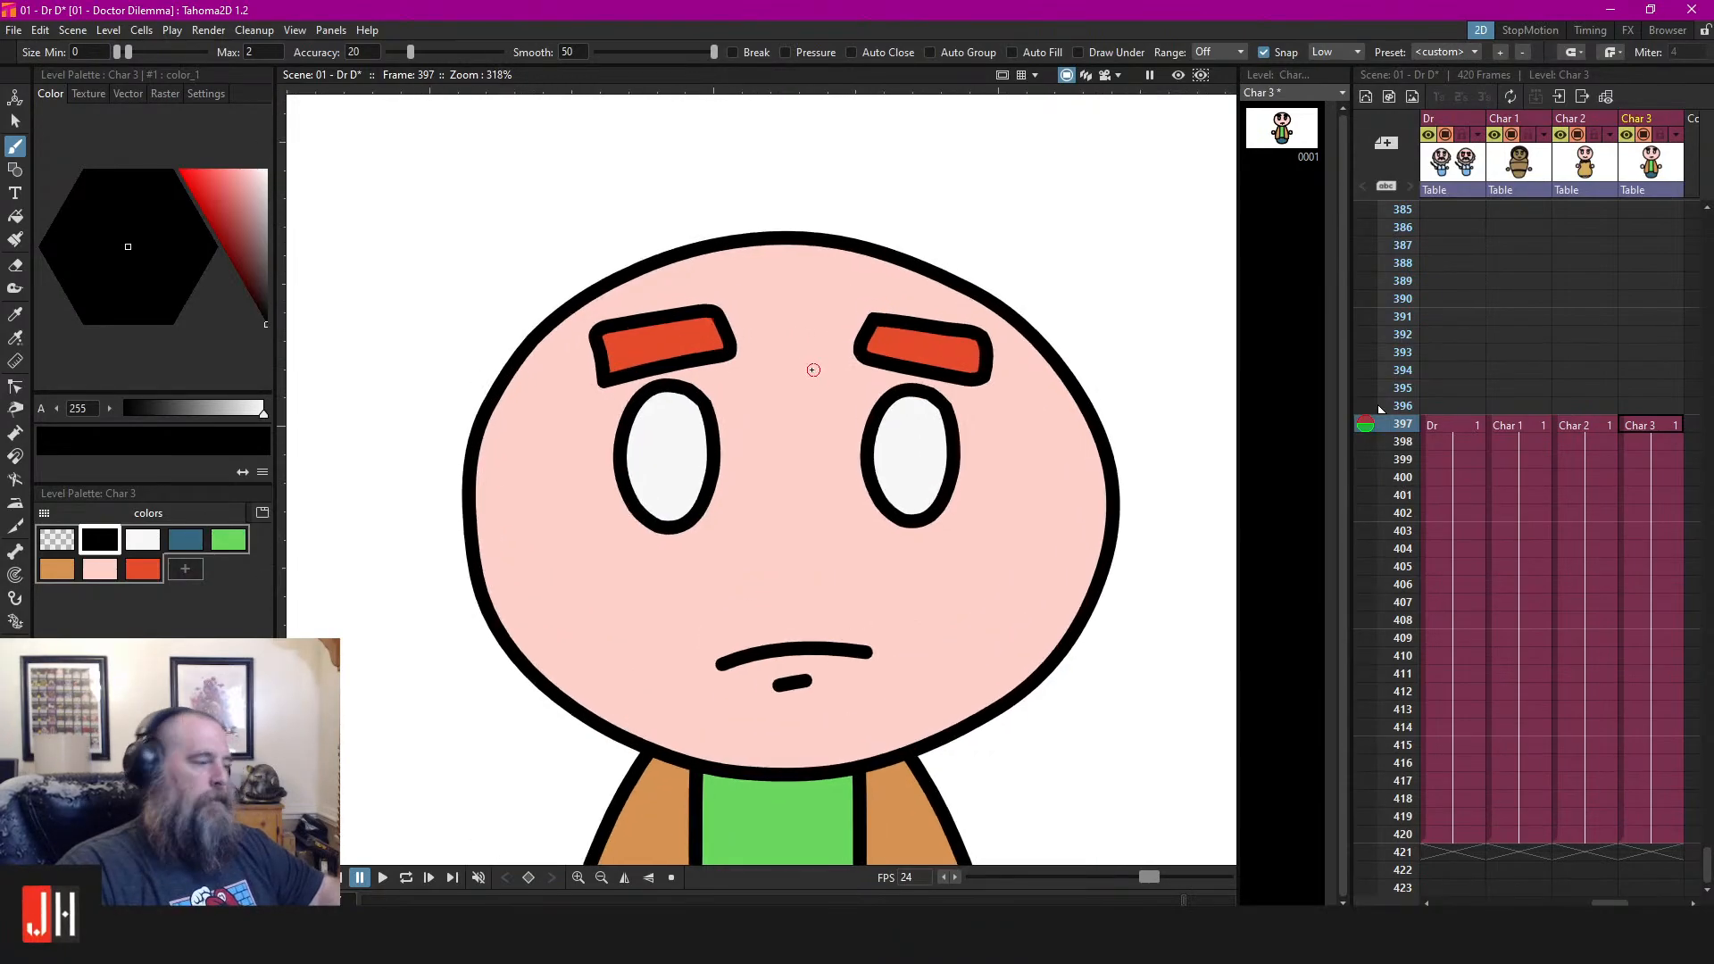
{"action": "scroll", "coordinate": [826, 379], "scroll_direction": "down", "scroll_amount": 2}
{"action": "scroll", "coordinate": [837, 384], "scroll_direction": "up", "scroll_amount": 1}
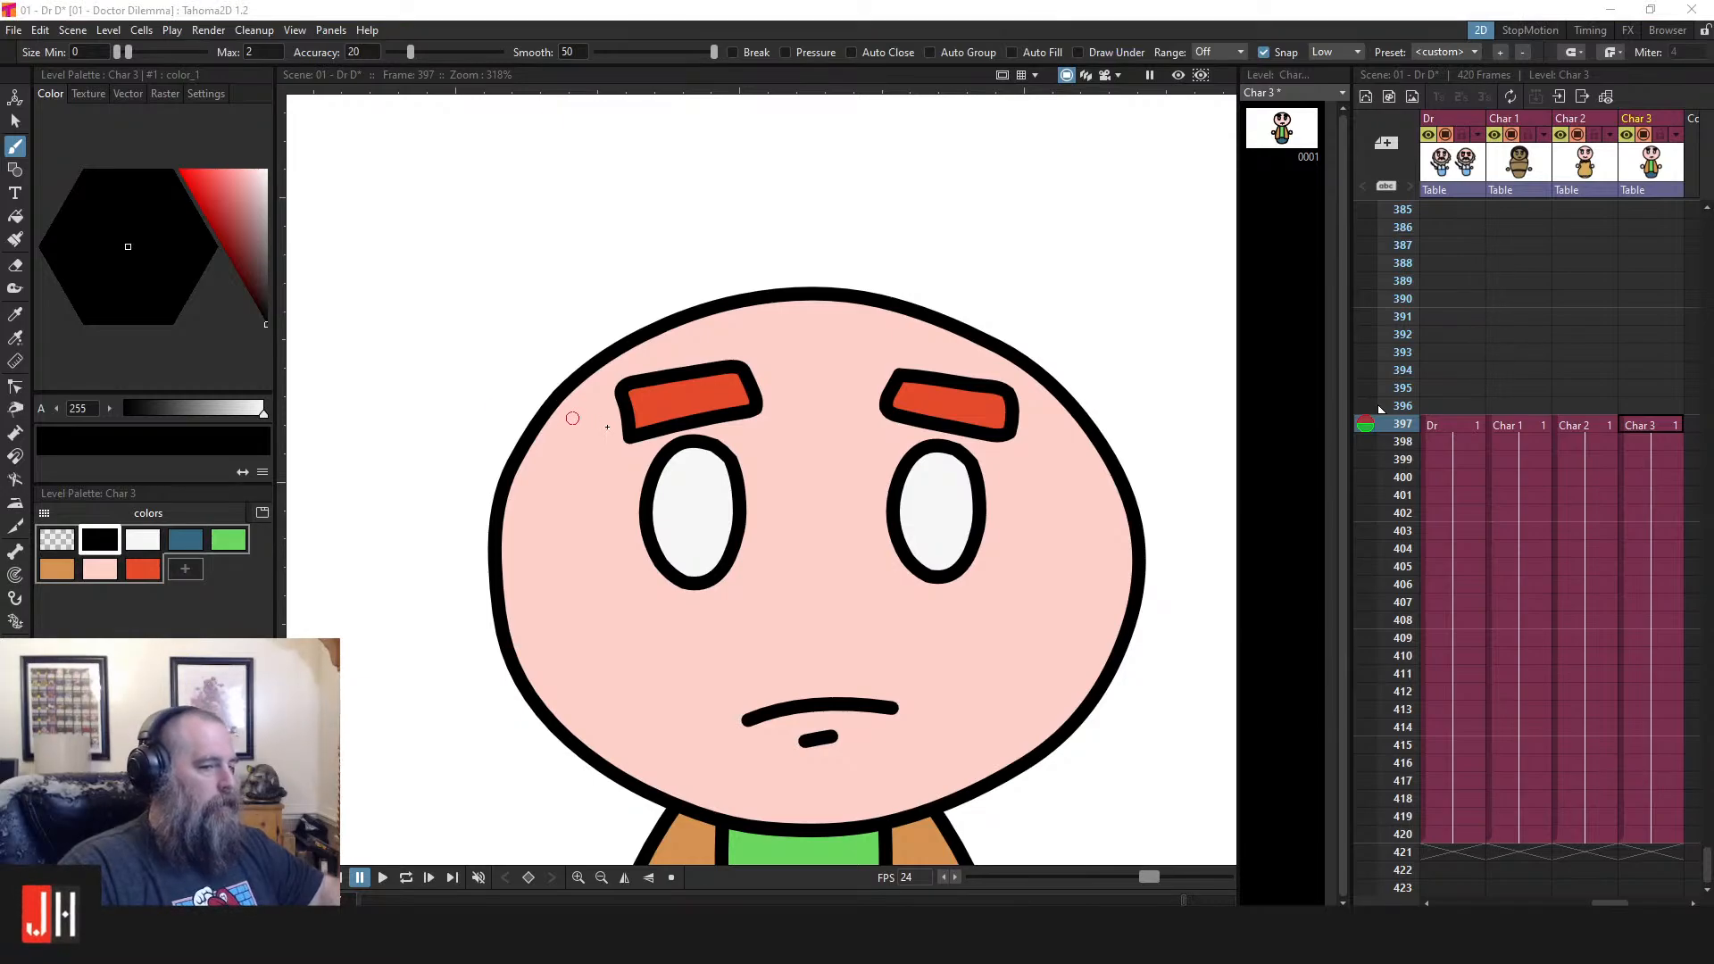
{"action": "scroll", "coordinate": [658, 425], "scroll_direction": "up", "scroll_amount": 1}
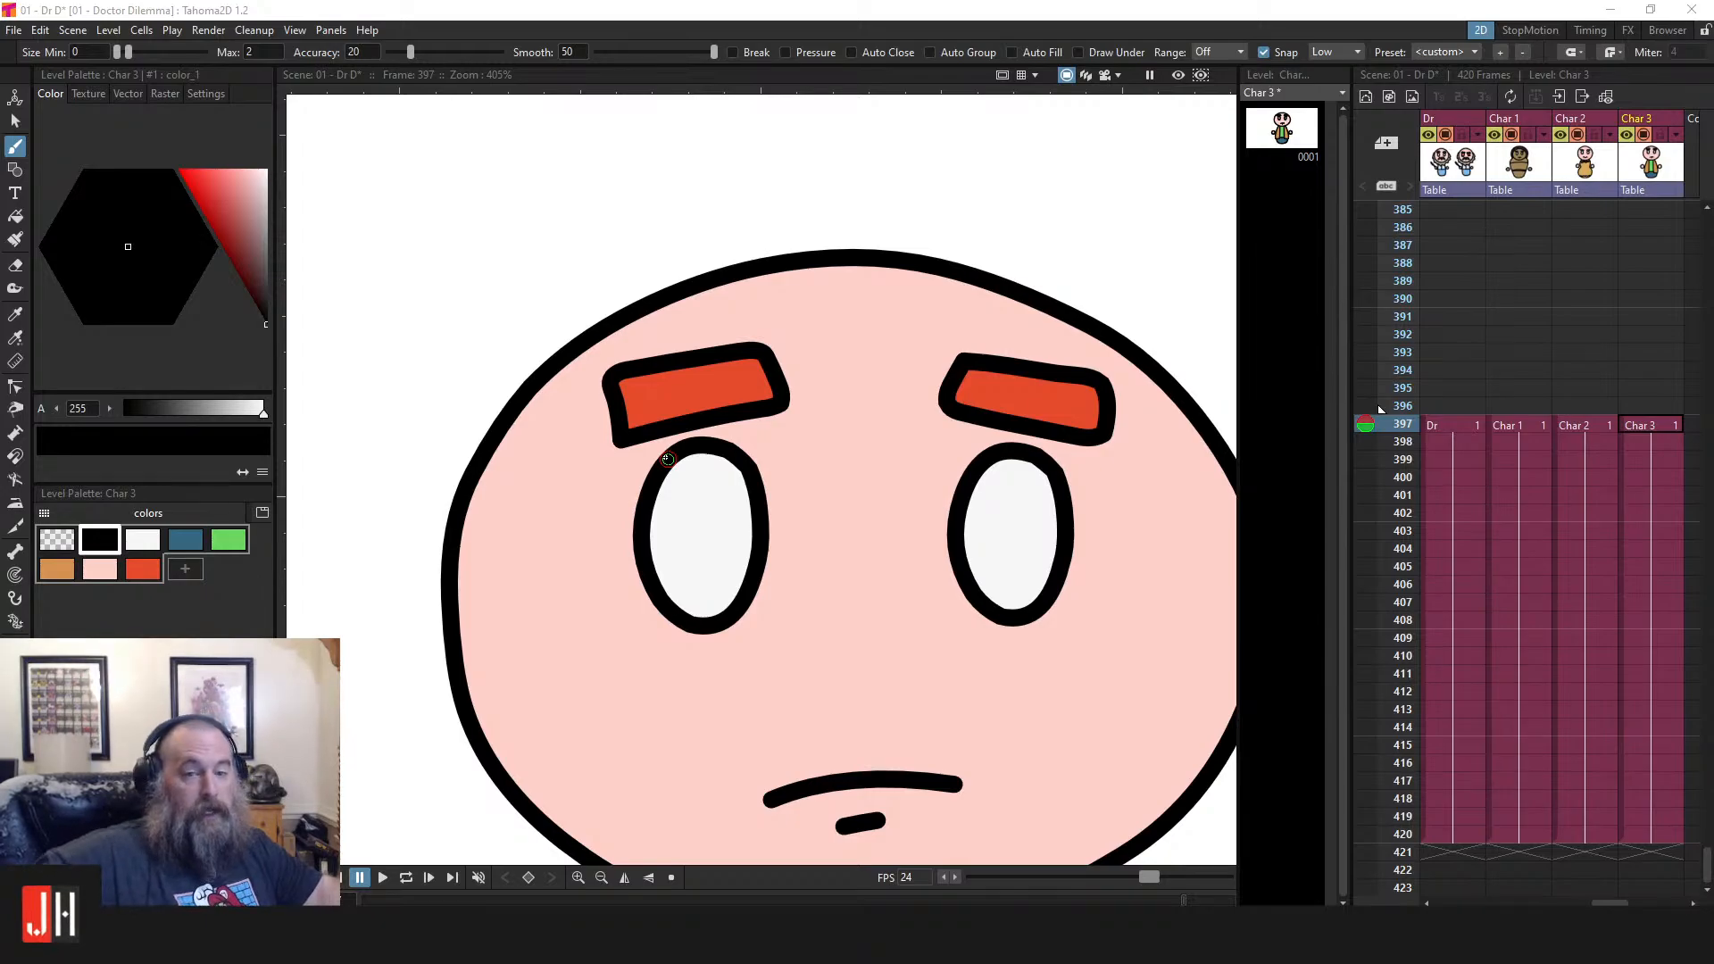
{"action": "scroll", "coordinate": [848, 397], "scroll_direction": "down", "scroll_amount": 5}
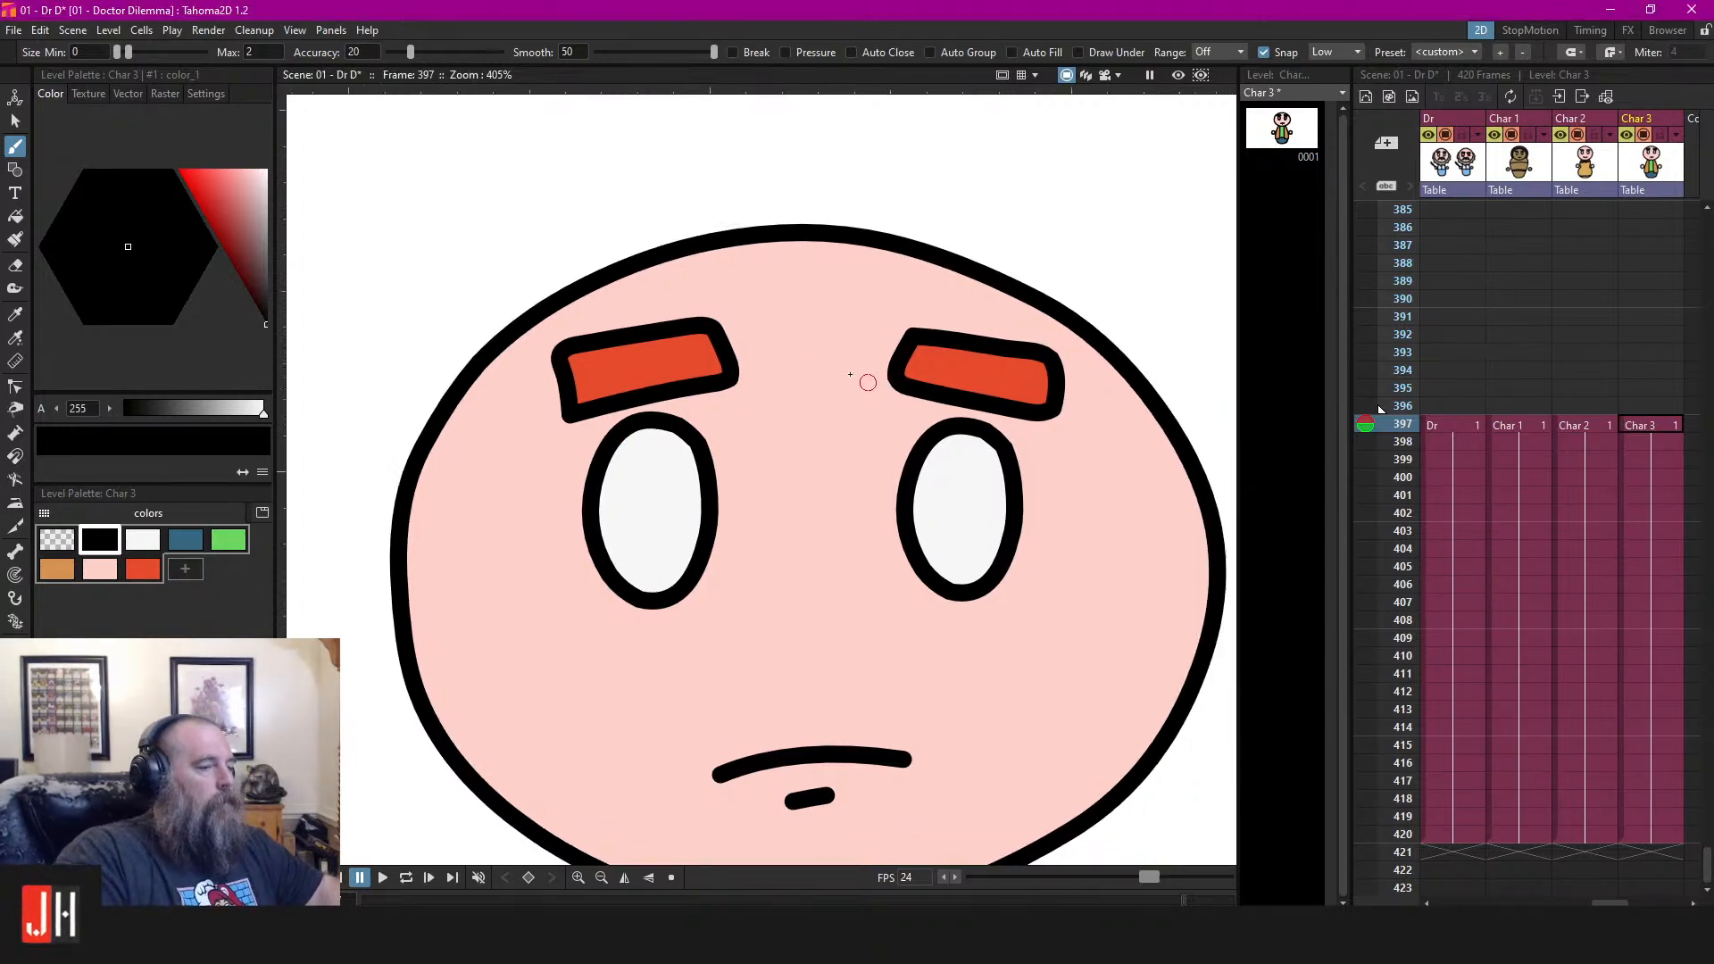
Try sketching a small wavy hair tuft on the crown of Char 3's head, undoing each stroke
{"action": "scroll", "coordinate": [840, 409], "scroll_direction": "up", "scroll_amount": 3}
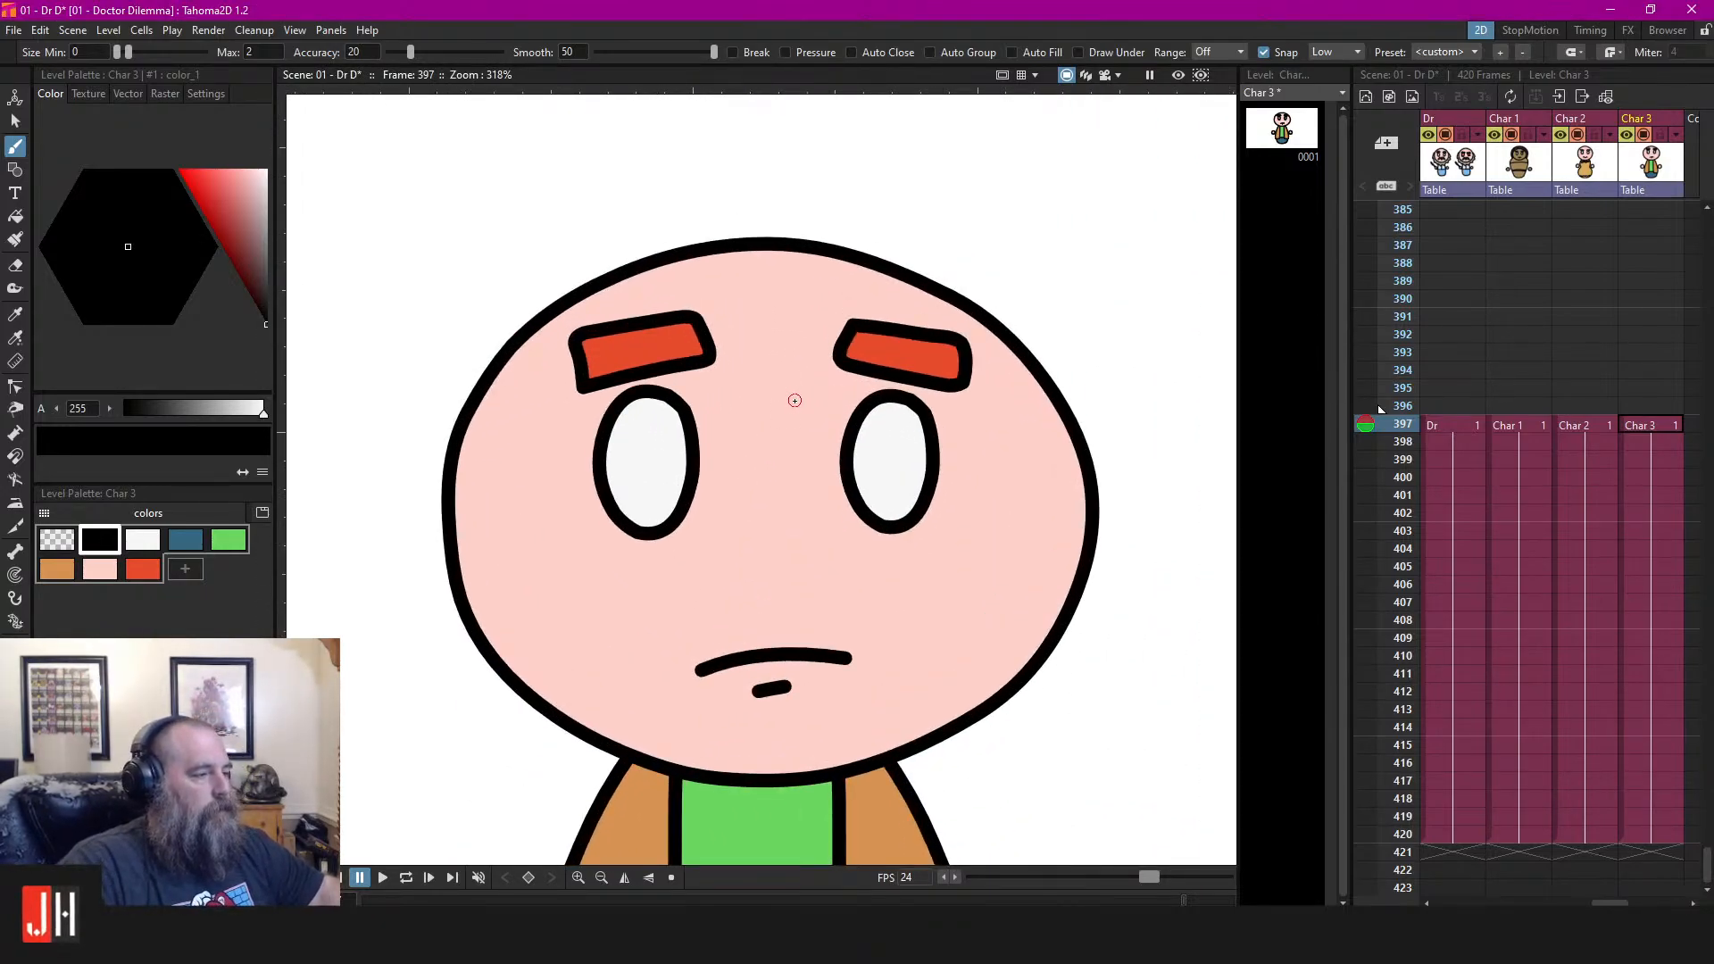
{"action": "scroll", "coordinate": [794, 400], "scroll_direction": "down", "scroll_amount": 7}
{"action": "scroll", "coordinate": [657, 395], "scroll_direction": "up", "scroll_amount": 1}
{"action": "left_click_drag", "start_coordinate": [657, 394], "coordinate": [721, 398]}
{"action": "scroll", "coordinate": [845, 386], "scroll_direction": "up", "scroll_amount": 4}
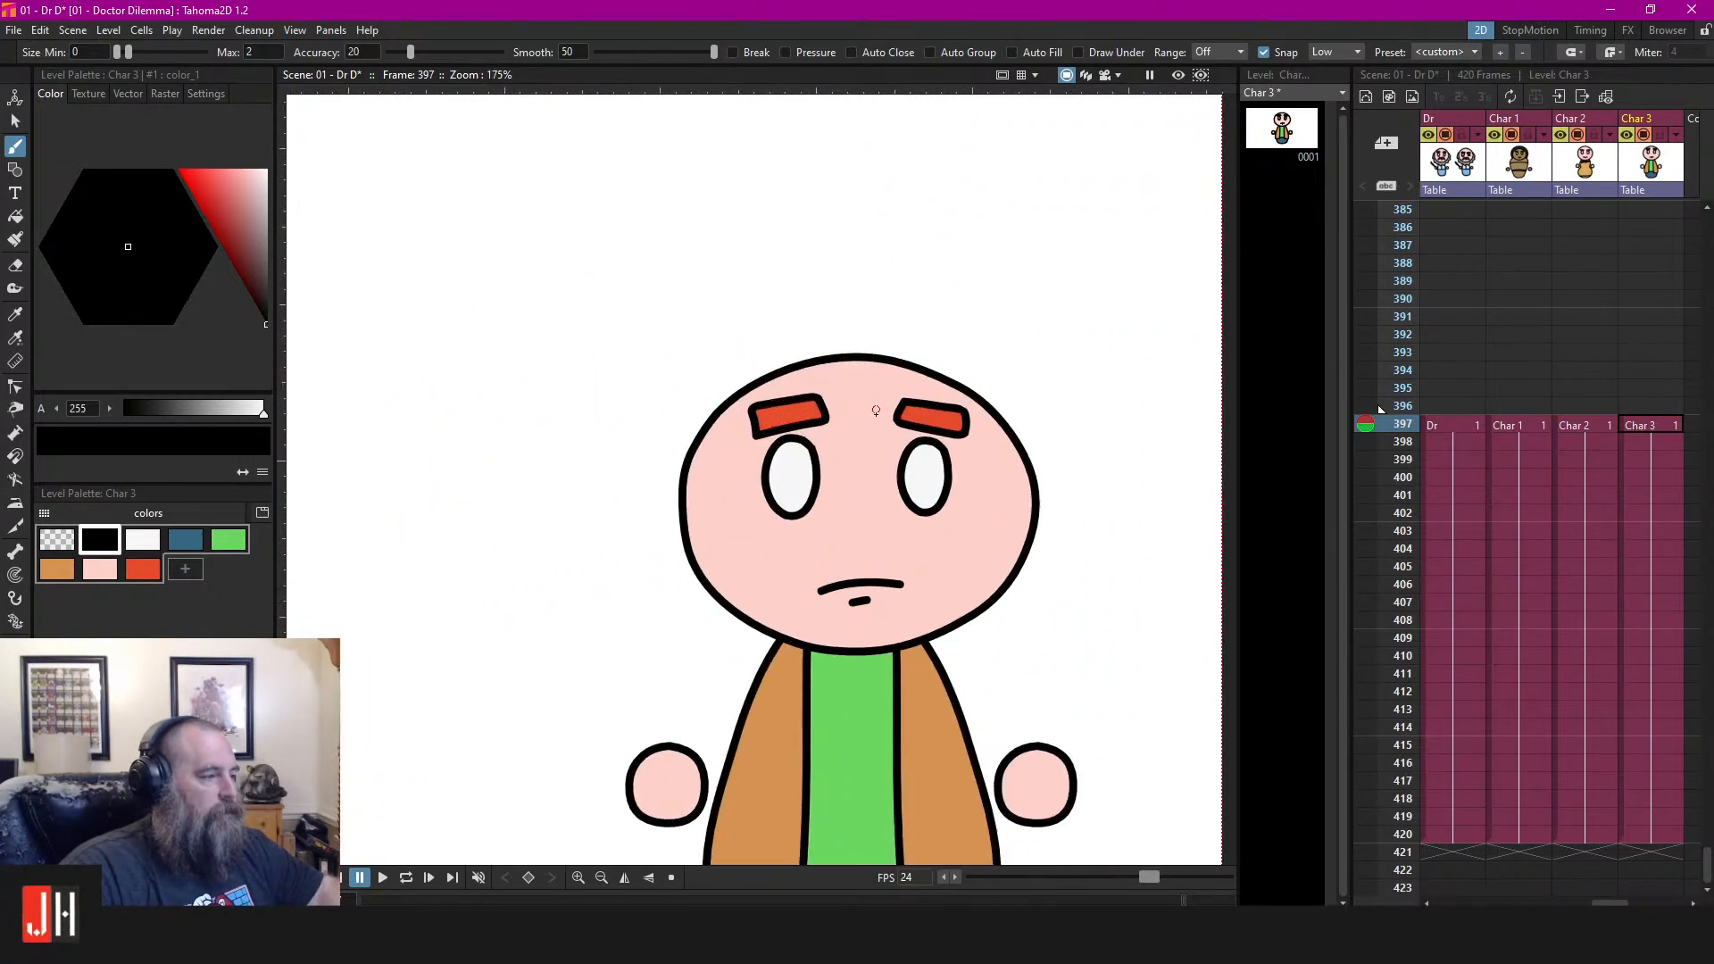
{"action": "scroll", "coordinate": [803, 393], "scroll_direction": "down", "scroll_amount": 1}
{"action": "scroll", "coordinate": [756, 399], "scroll_direction": "up", "scroll_amount": 1}
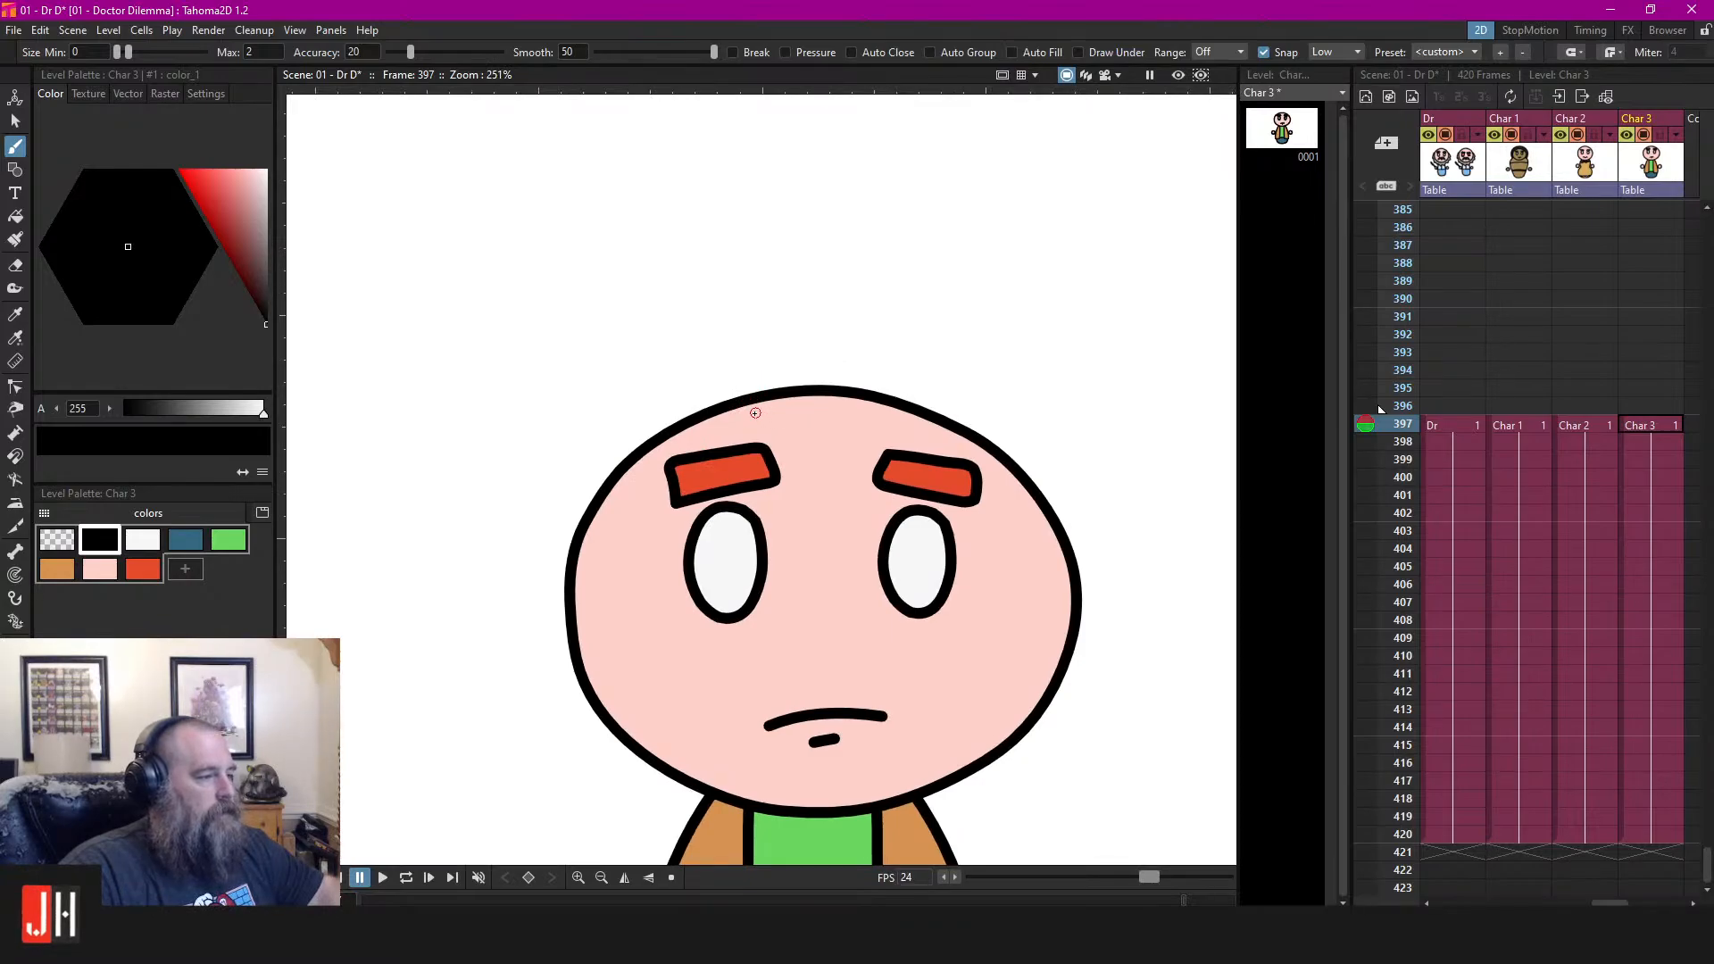
{"action": "mouse_move", "coordinate": [758, 354]}
{"action": "left_mouse_down"}
{"action": "mouse_move", "coordinate": [780, 306]}
{"action": "mouse_move", "coordinate": [812, 350]}
{"action": "mouse_move", "coordinate": [855, 308]}
{"action": "mouse_move", "coordinate": [879, 361]}
{"action": "left_mouse_up"}
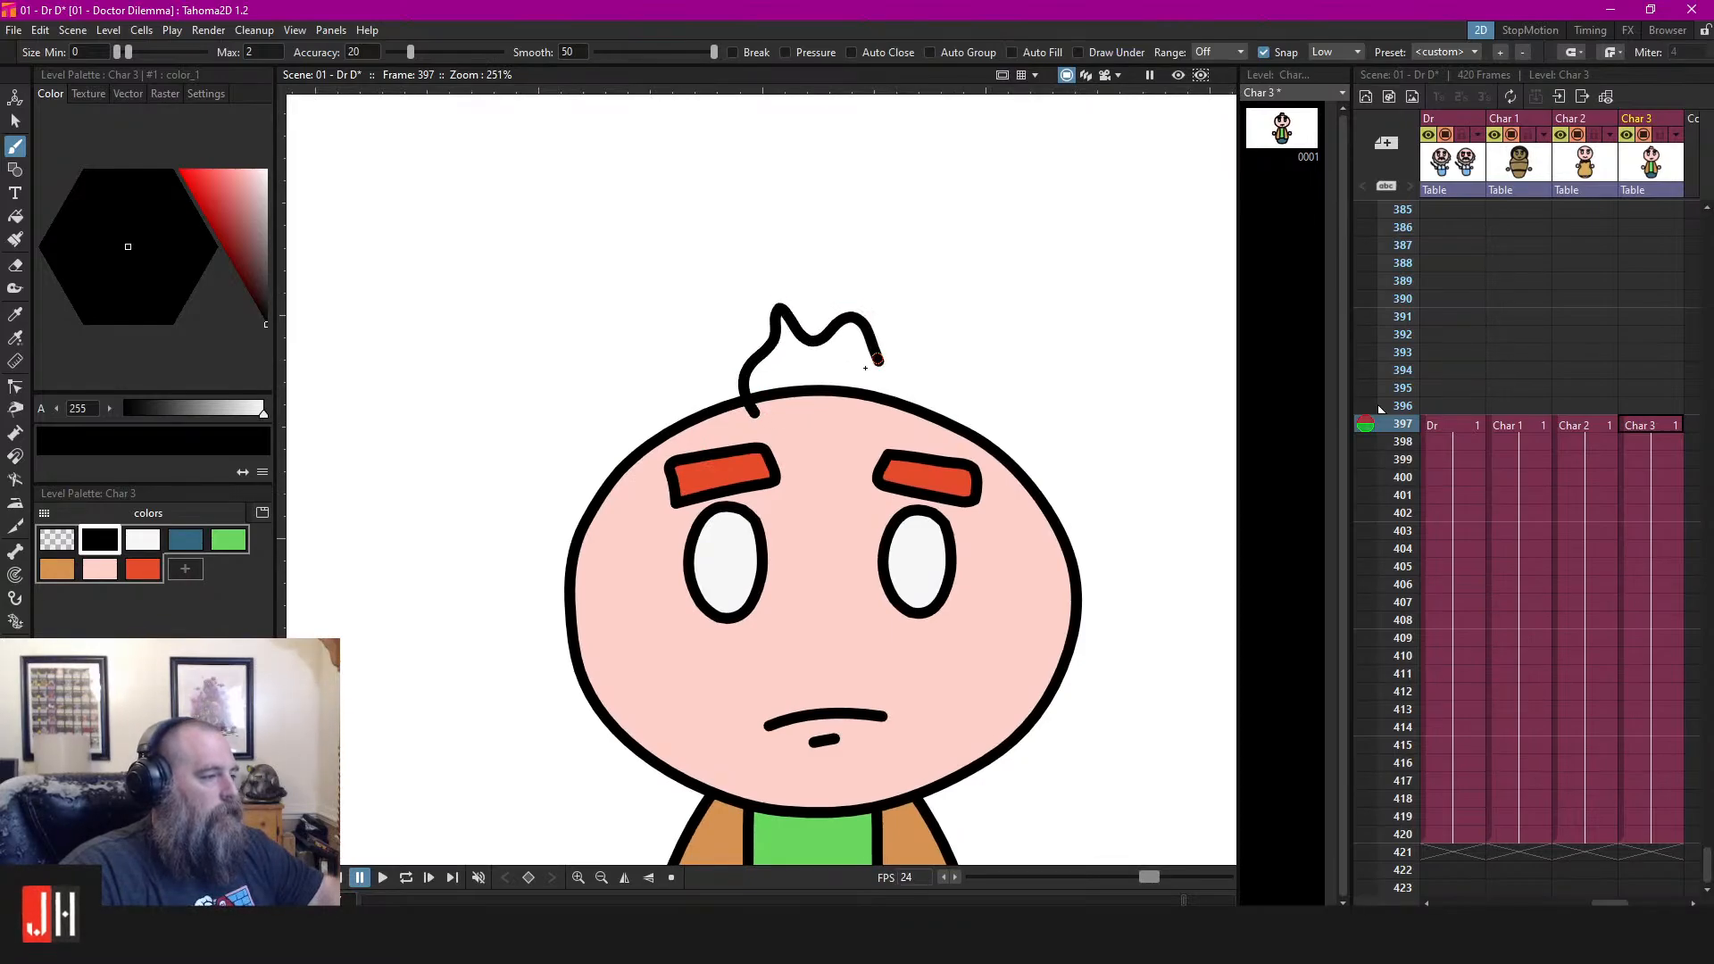
{"action": "key", "text": "ctrl+z"}
{"action": "left_click_drag", "start_coordinate": [747, 363], "coordinate": [785, 322]}
{"action": "key", "text": "ctrl+z"}
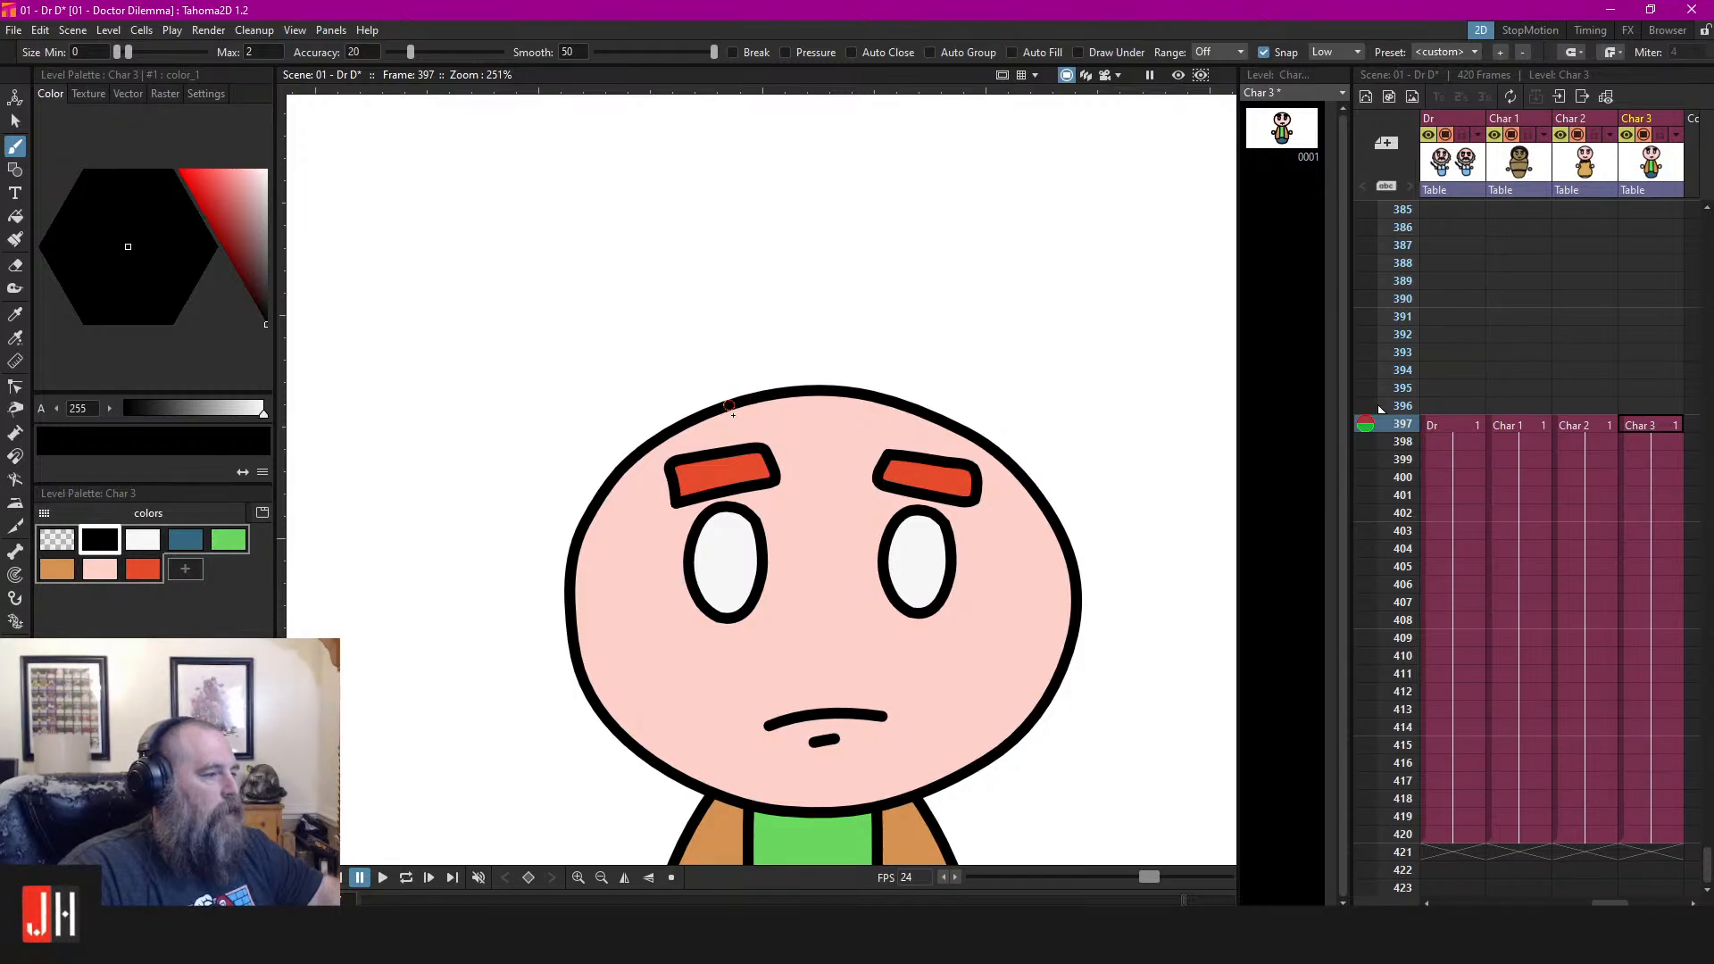
Try a wide, spiky crown-like hair outline with a curved base on top of Char 3's head, and undo it
{"action": "mouse_move", "coordinate": [736, 422]}
{"action": "left_mouse_down"}
{"action": "mouse_move", "coordinate": [736, 367]}
{"action": "mouse_move", "coordinate": [703, 335]}
{"action": "mouse_move", "coordinate": [746, 343]}
{"action": "mouse_move", "coordinate": [743, 320]}
{"action": "mouse_move", "coordinate": [689, 263]}
{"action": "mouse_move", "coordinate": [811, 303]}
{"action": "left_mouse_up"}
{"action": "mouse_move", "coordinate": [857, 198]}
{"action": "left_mouse_down"}
{"action": "mouse_move", "coordinate": [882, 297]}
{"action": "mouse_move", "coordinate": [914, 284]}
{"action": "mouse_move", "coordinate": [889, 401]}
{"action": "mouse_move", "coordinate": [904, 428]}
{"action": "mouse_move", "coordinate": [833, 442]}
{"action": "mouse_move", "coordinate": [736, 422]}
{"action": "left_mouse_up"}
{"action": "scroll", "coordinate": [866, 371], "scroll_direction": "up", "scroll_amount": 2}
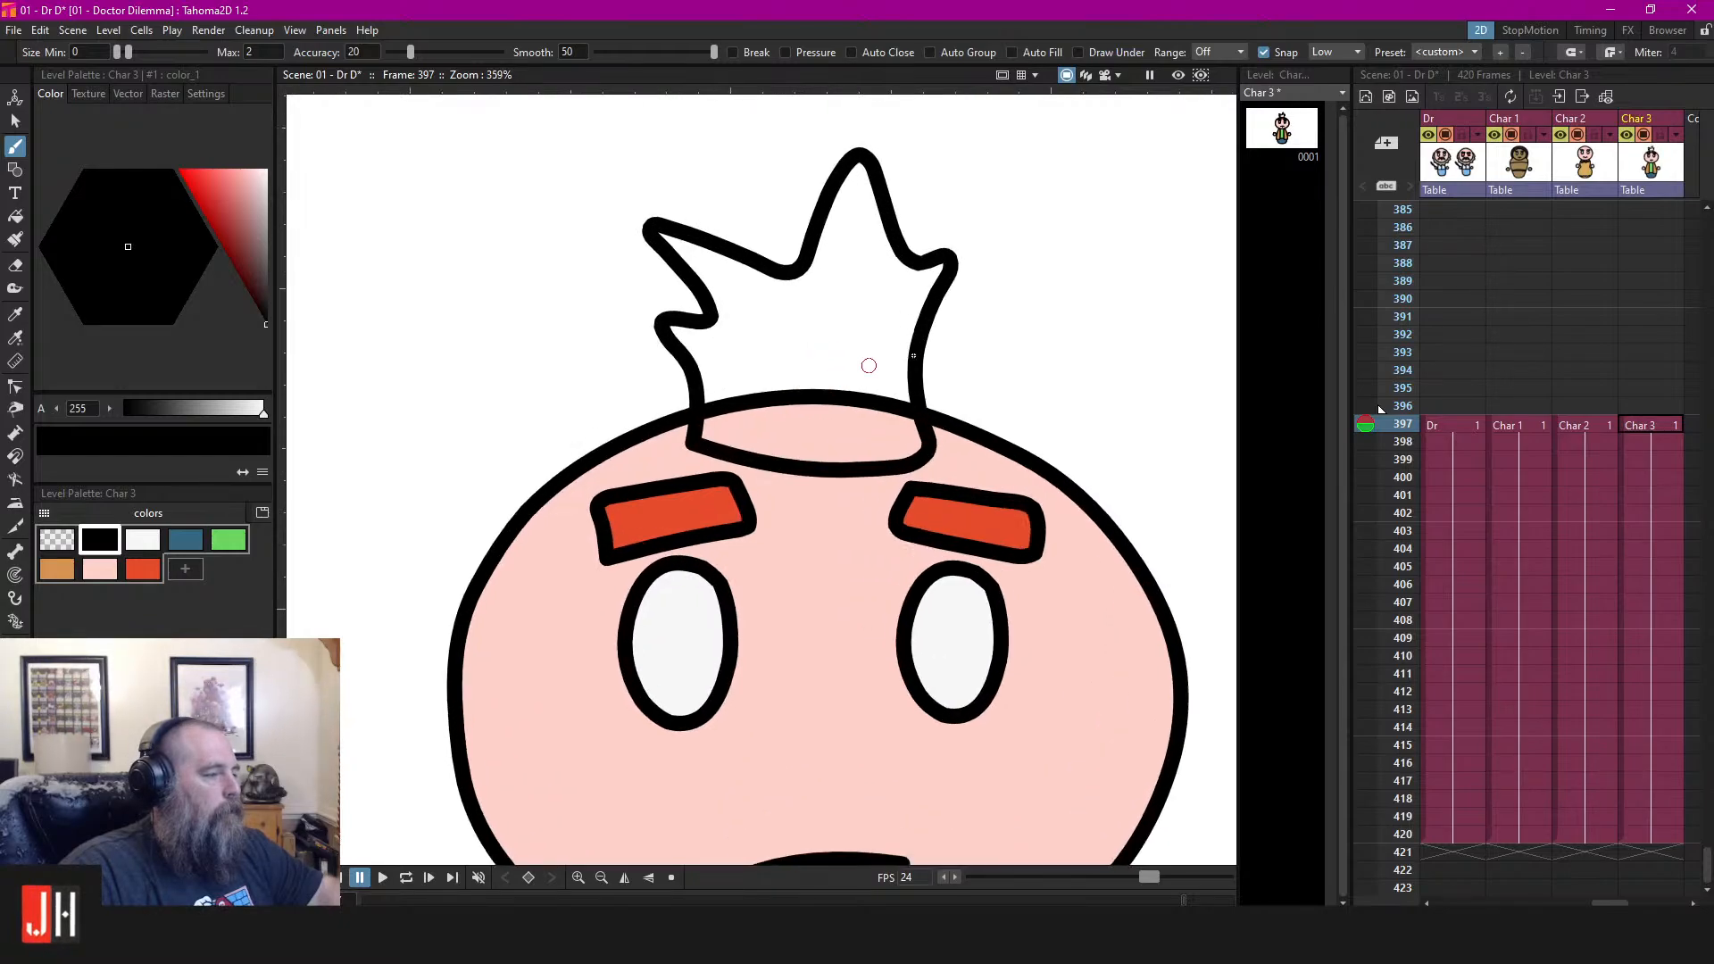
{"action": "key", "text": "ctrl+z"}
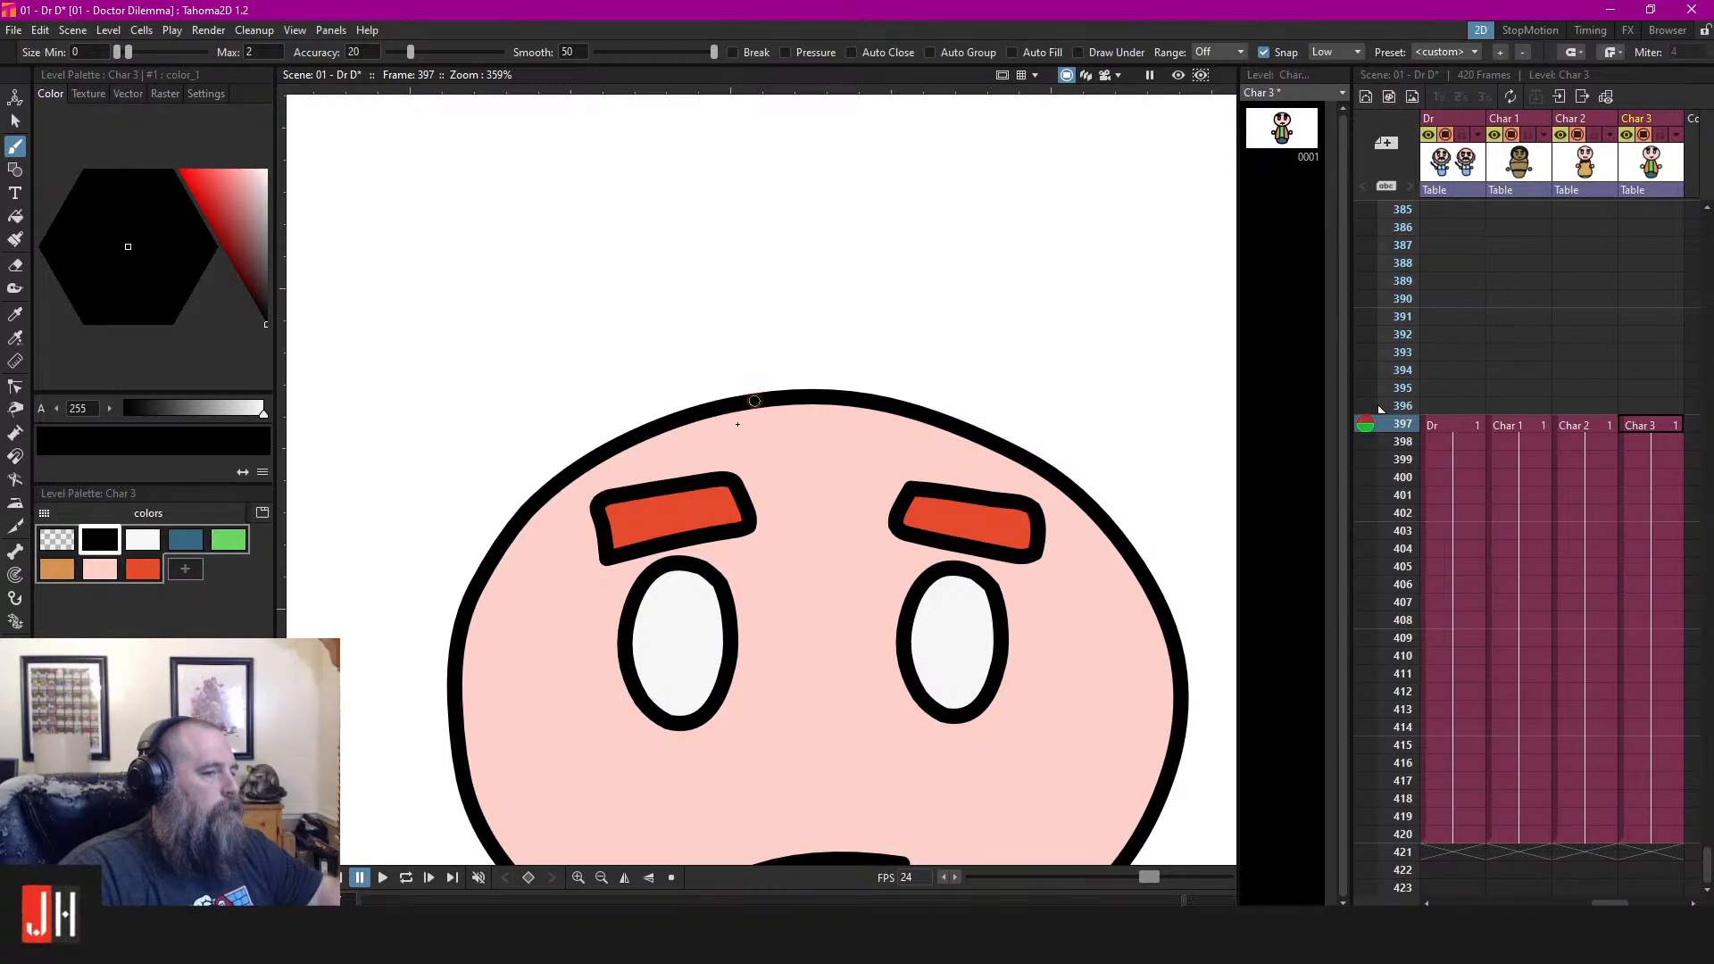
Try a rounded, cap-like hair outline with a wavy hairline above Char 3's eyebrows, and delete it
{"action": "mouse_move", "coordinate": [542, 421]}
{"action": "left_mouse_down"}
{"action": "mouse_move", "coordinate": [540, 528]}
{"action": "mouse_move", "coordinate": [583, 465]}
{"action": "mouse_move", "coordinate": [655, 455]}
{"action": "mouse_move", "coordinate": [677, 486]}
{"action": "mouse_move", "coordinate": [718, 432]}
{"action": "mouse_move", "coordinate": [767, 465]}
{"action": "mouse_move", "coordinate": [853, 428]}
{"action": "mouse_move", "coordinate": [884, 455]}
{"action": "mouse_move", "coordinate": [954, 425]}
{"action": "mouse_move", "coordinate": [1007, 484]}
{"action": "mouse_move", "coordinate": [1043, 469]}
{"action": "mouse_move", "coordinate": [1095, 512]}
{"action": "mouse_move", "coordinate": [1098, 443]}
{"action": "mouse_move", "coordinate": [1039, 367]}
{"action": "mouse_move", "coordinate": [863, 312]}
{"action": "mouse_move", "coordinate": [704, 325]}
{"action": "mouse_move", "coordinate": [606, 367]}
{"action": "mouse_move", "coordinate": [550, 420]}
{"action": "left_mouse_up"}
{"action": "key", "text": "c"}
{"action": "left_click", "coordinate": [566, 420]}
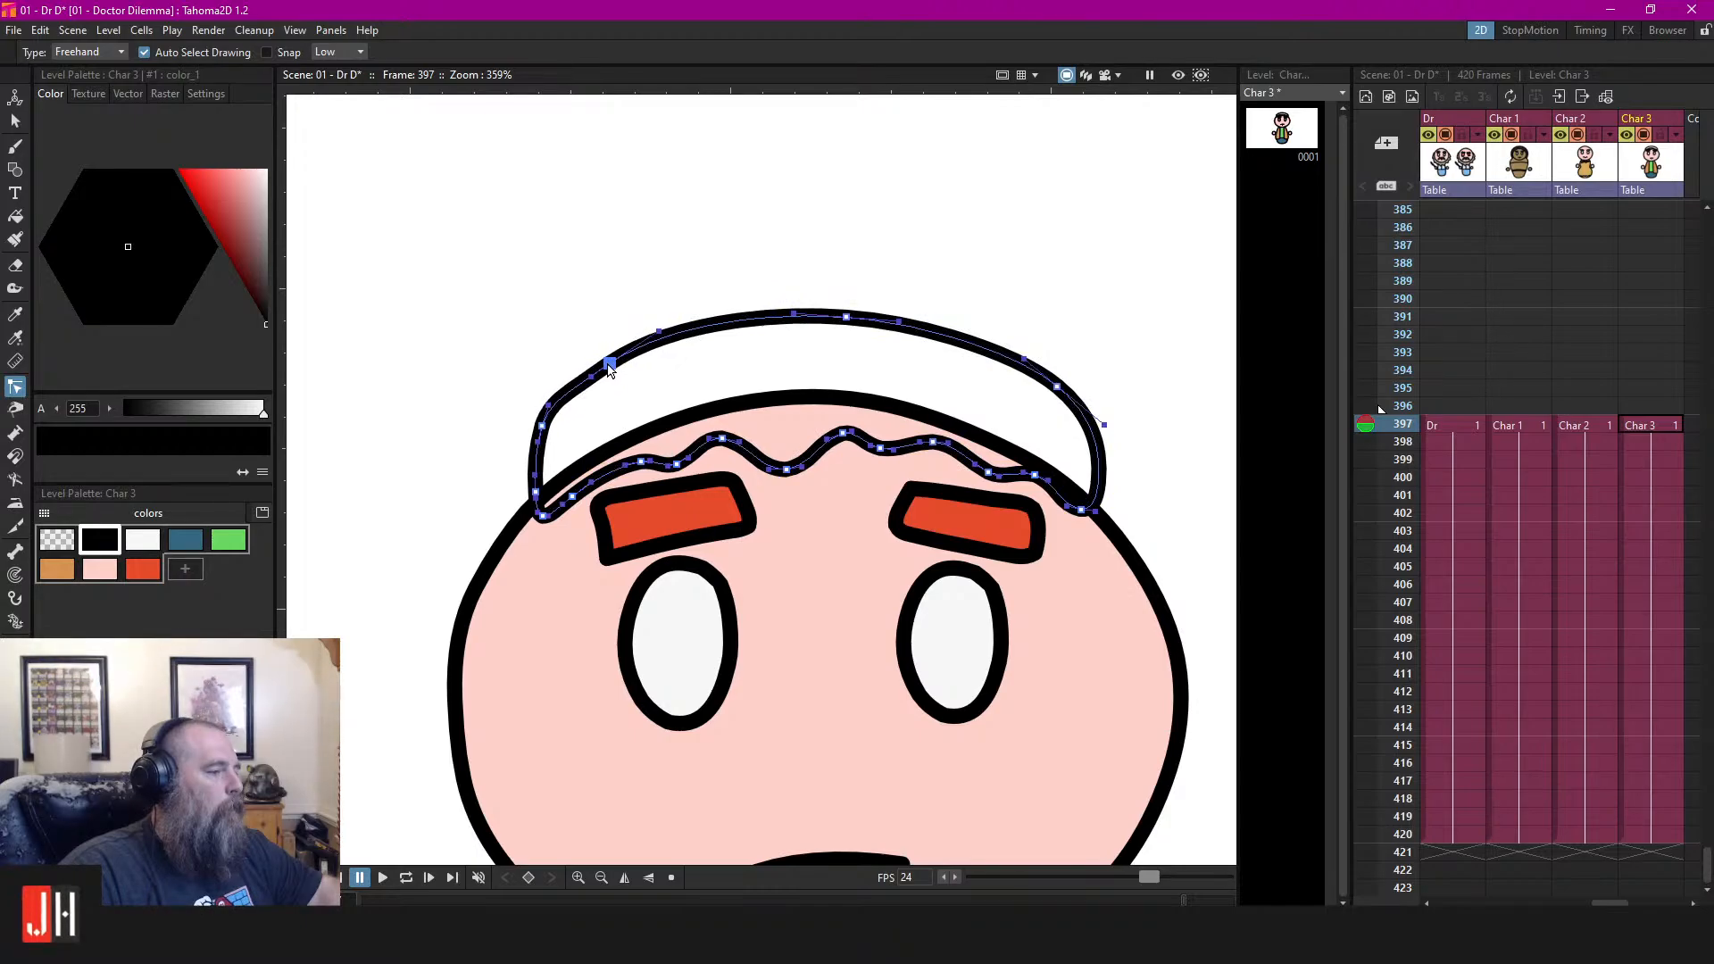
{"action": "left_click", "coordinate": [785, 258]}
{"action": "key", "text": "s"}
{"action": "left_click", "coordinate": [969, 346]}
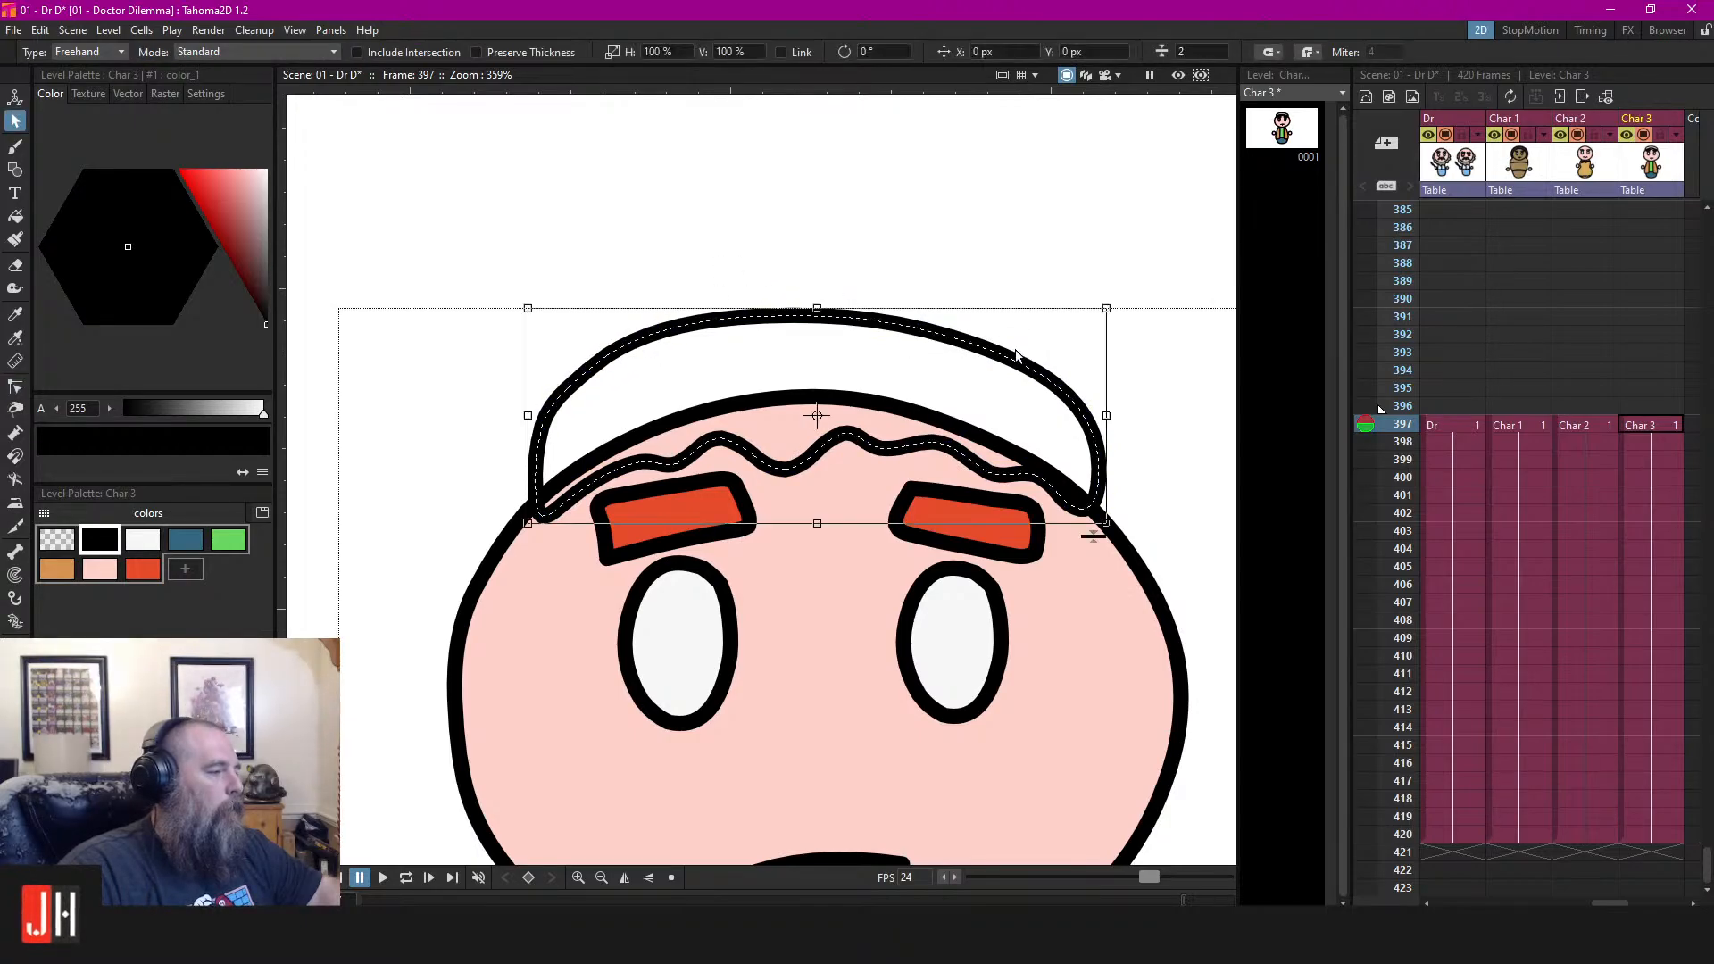
{"action": "key", "text": "Delete"}
{"action": "scroll", "coordinate": [952, 375], "scroll_direction": "down", "scroll_amount": 1}
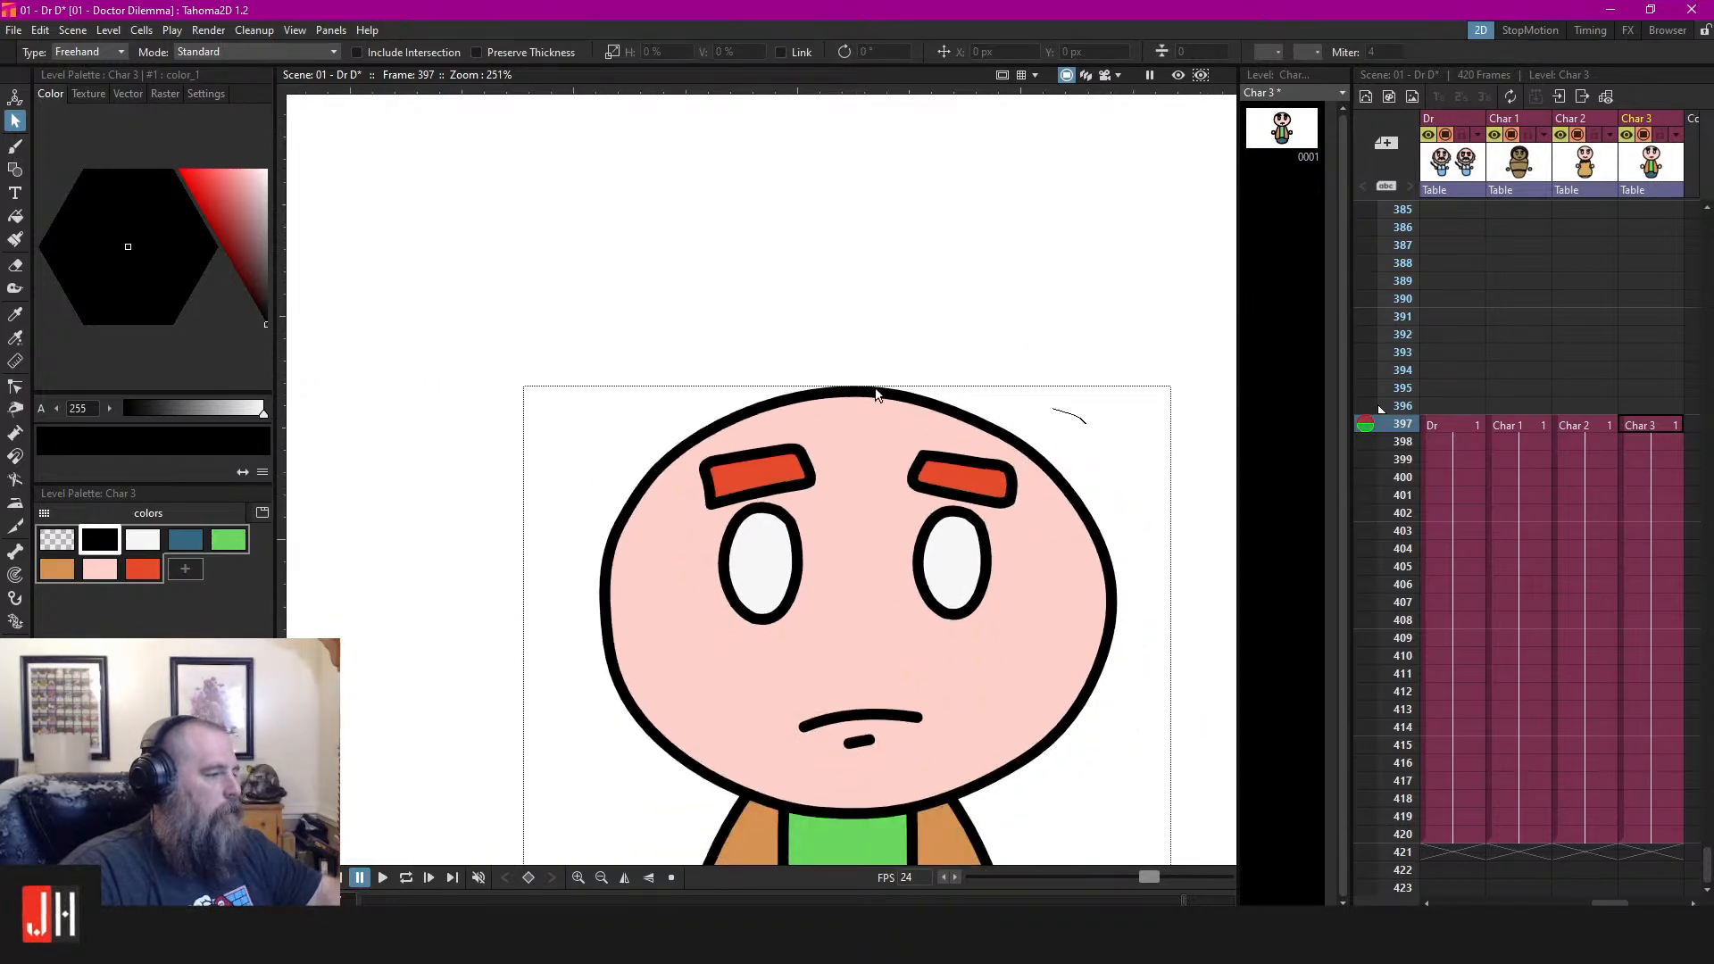
Save the scene with Char 3's head left bald
{"action": "scroll", "coordinate": [1146, 393], "scroll_direction": "up", "scroll_amount": 1}
{"action": "mouse_move", "coordinate": [1146, 393]}
{"action": "left_mouse_down"}
{"action": "mouse_move", "coordinate": [1282, 395]}
{"action": "mouse_move", "coordinate": [976, 465]}
{"action": "mouse_move", "coordinate": [964, 503]}
{"action": "left_mouse_up"}
{"action": "left_click", "coordinate": [991, 351]}
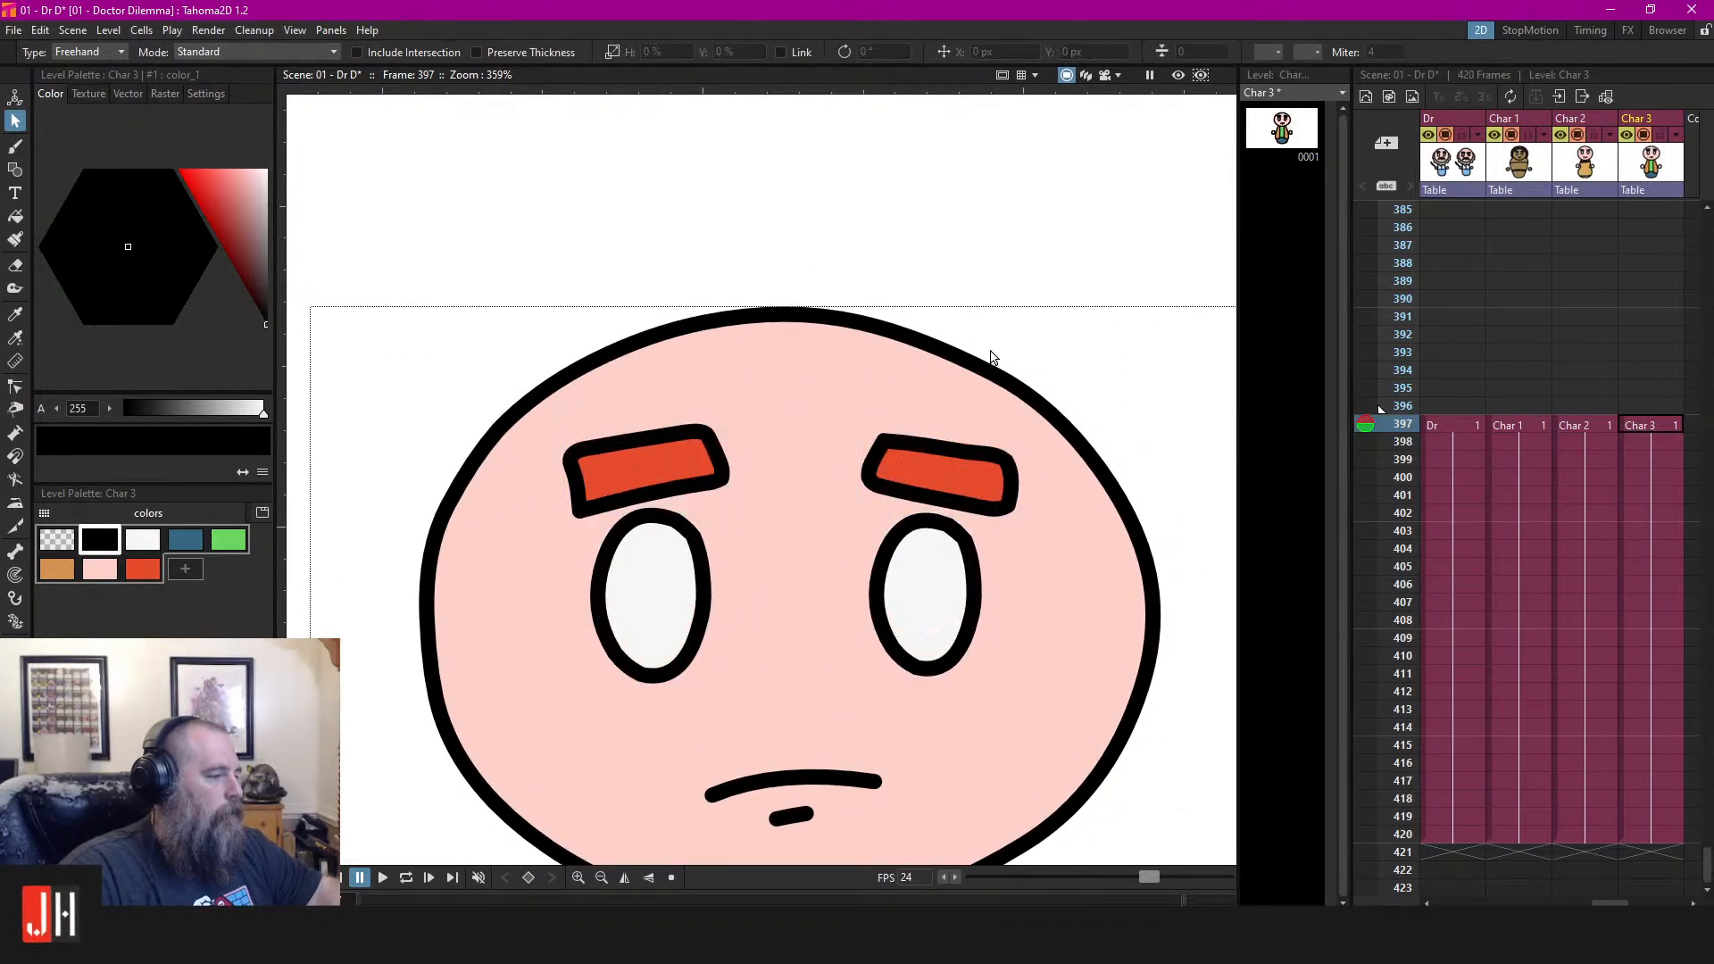
{"action": "scroll", "coordinate": [897, 479], "scroll_direction": "down", "scroll_amount": 7}
{"action": "scroll", "coordinate": [904, 490], "scroll_direction": "down", "scroll_amount": 2}
{"action": "scroll", "coordinate": [953, 501], "scroll_direction": "up", "scroll_amount": 1}
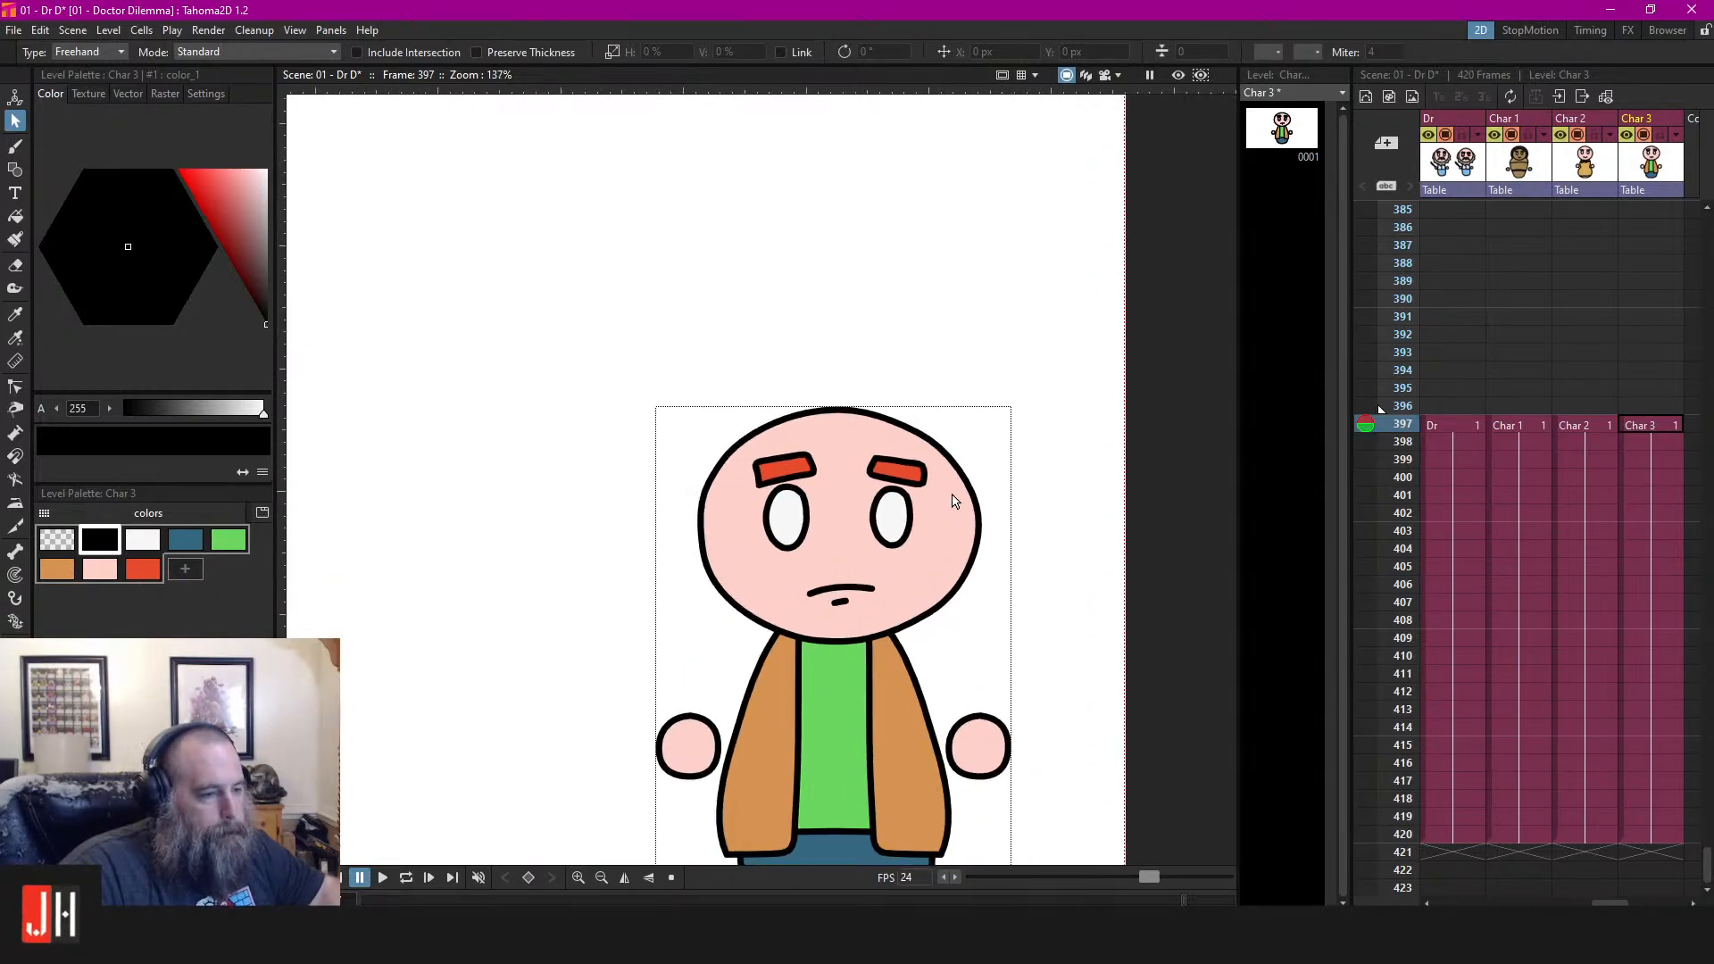
{"action": "key", "text": "ctrl+s"}
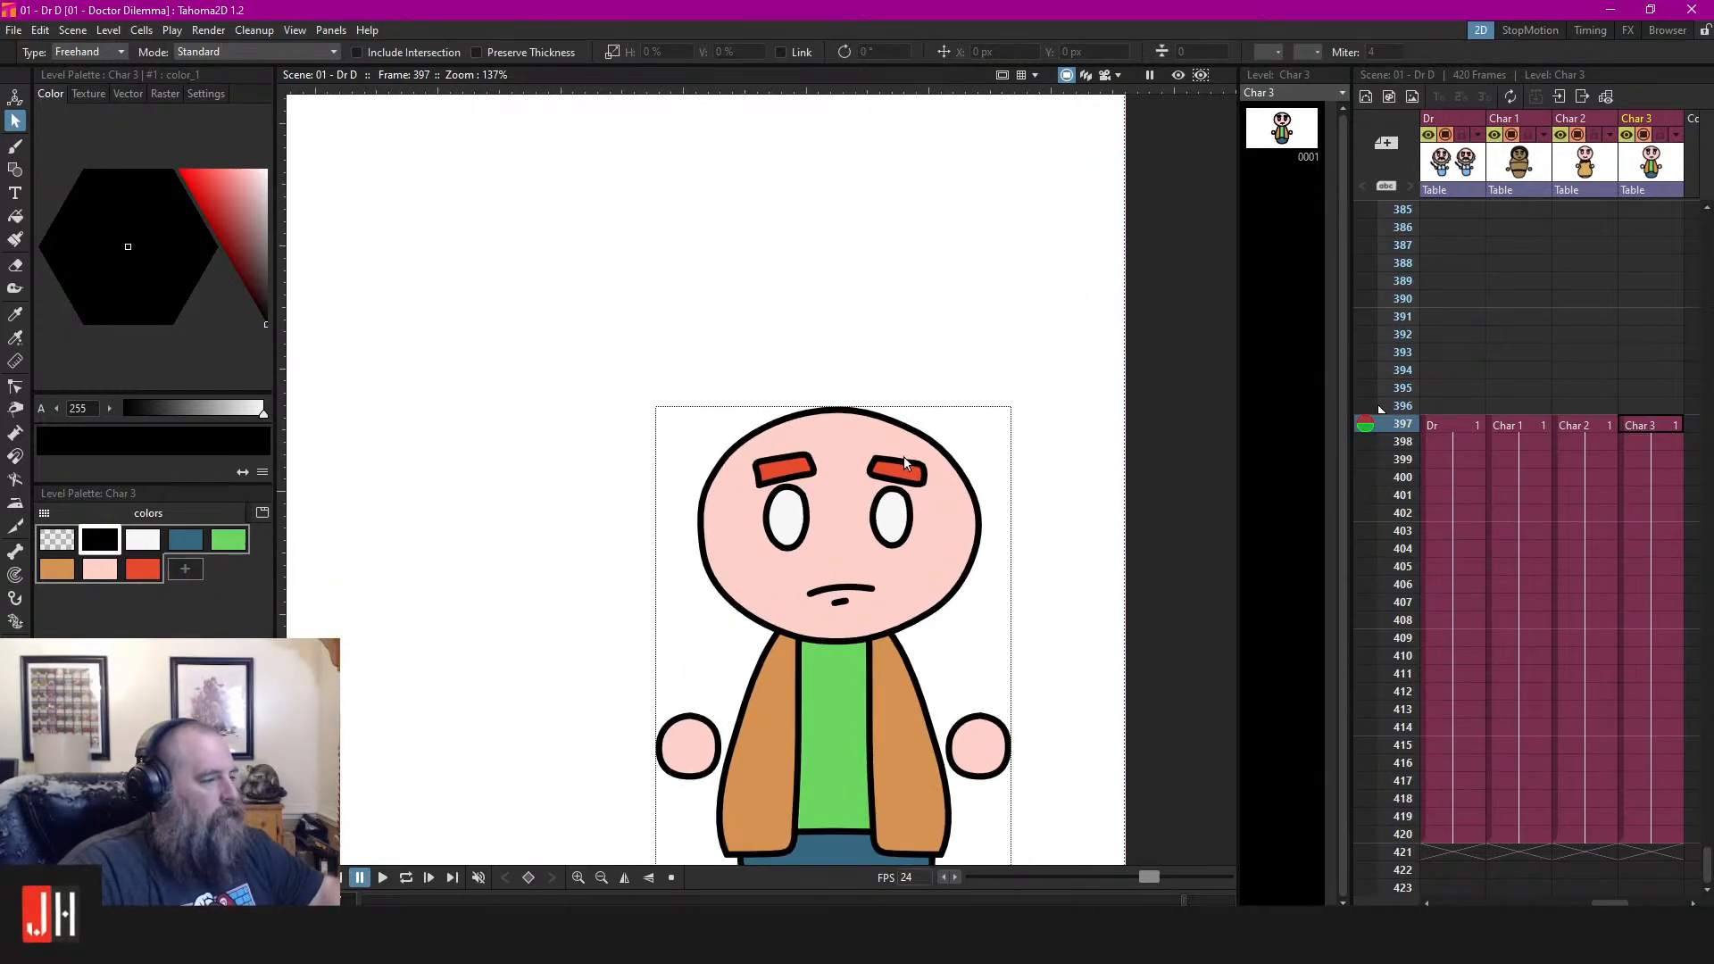
Try a tall, jagged-topped hair tuft with a straight base on Char 3's crown, and delete it
{"action": "scroll", "coordinate": [903, 461], "scroll_direction": "up", "scroll_amount": 3}
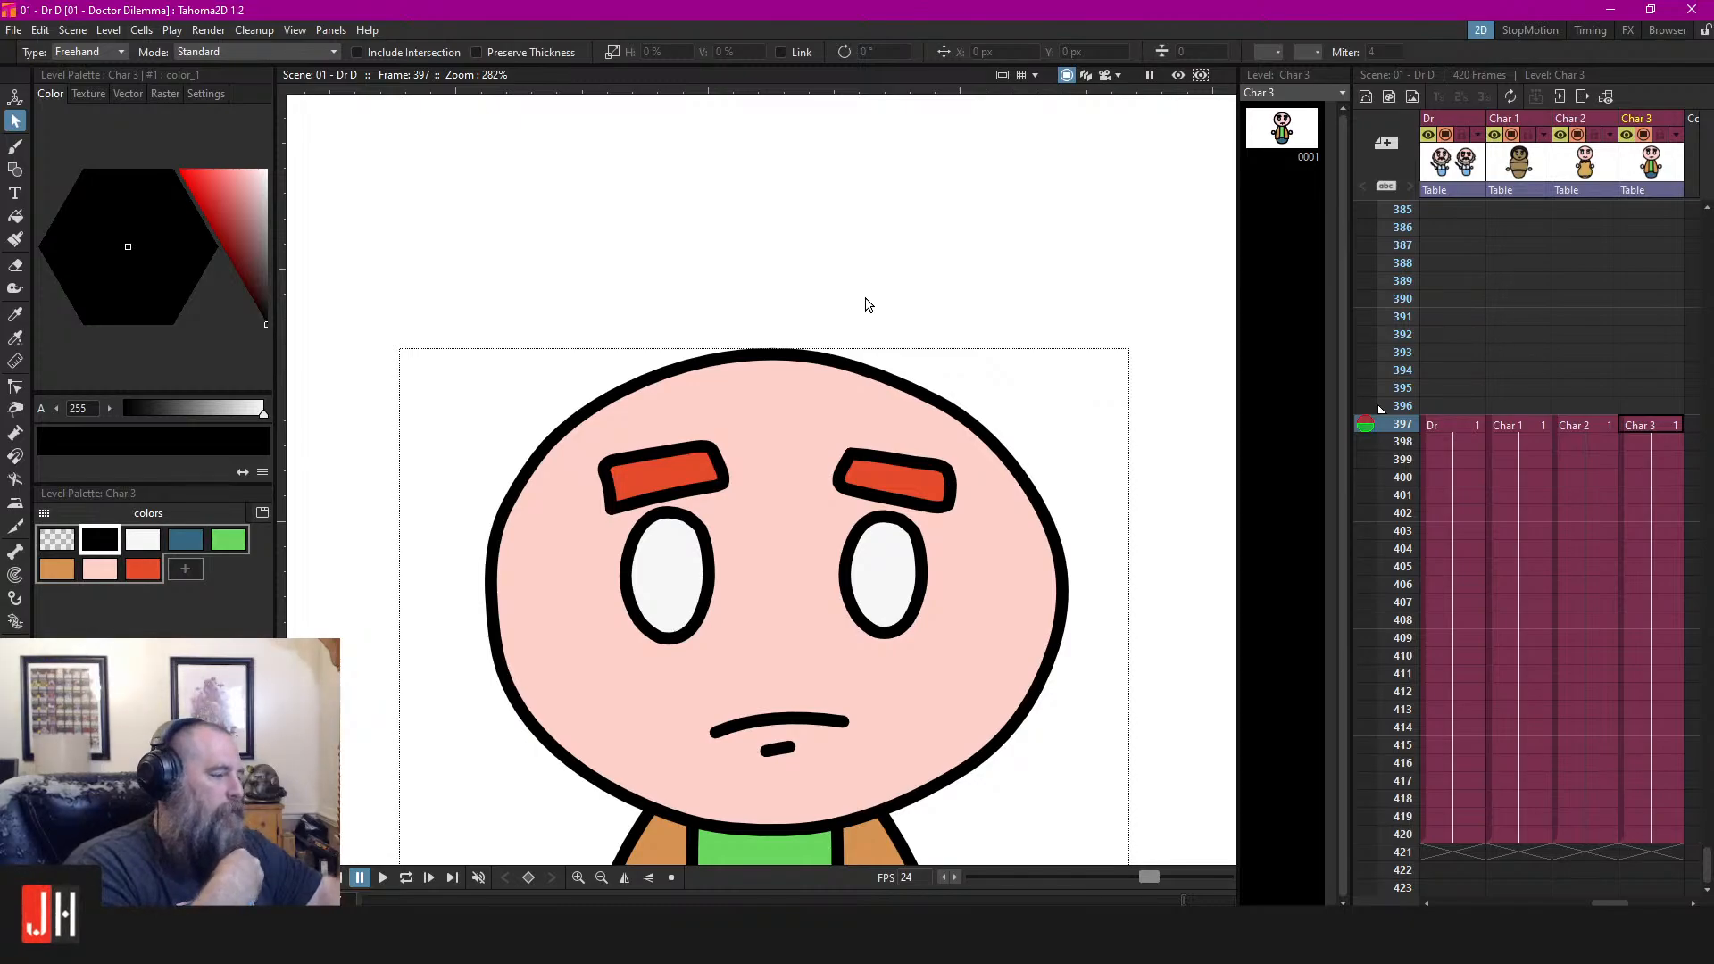
{"action": "left_click_drag", "start_coordinate": [895, 393], "coordinate": [894, 348]}
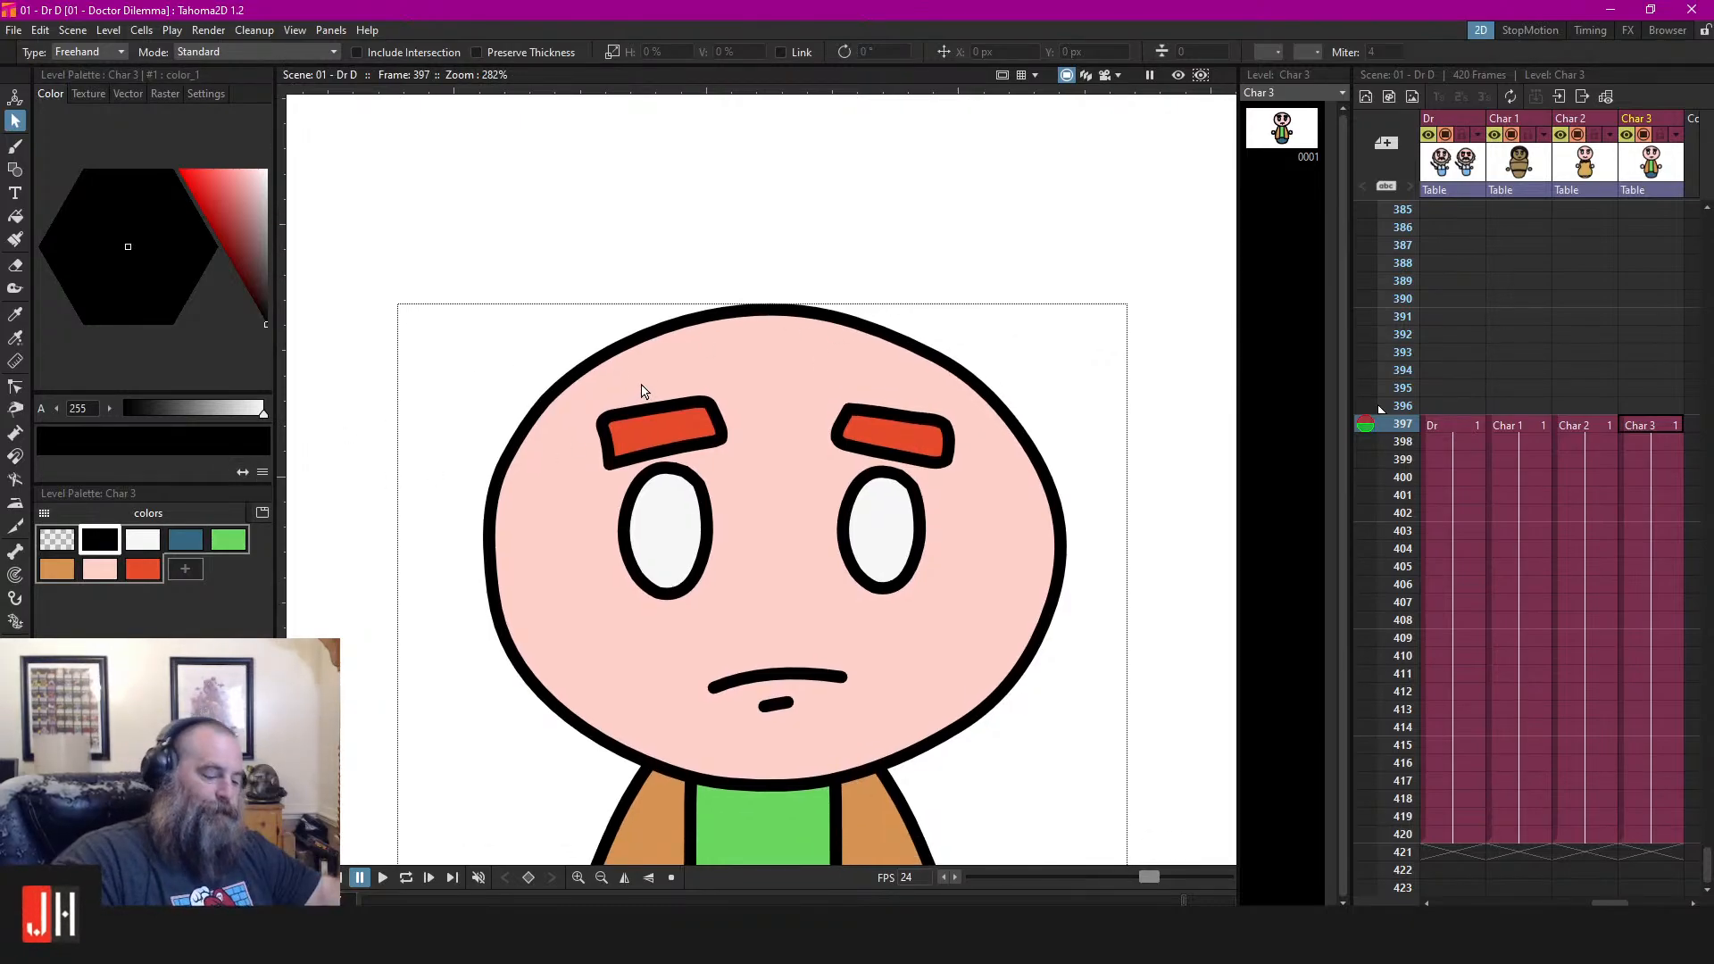
{"action": "key", "text": "b"}
{"action": "scroll", "coordinate": [616, 347], "scroll_direction": "up", "scroll_amount": 2}
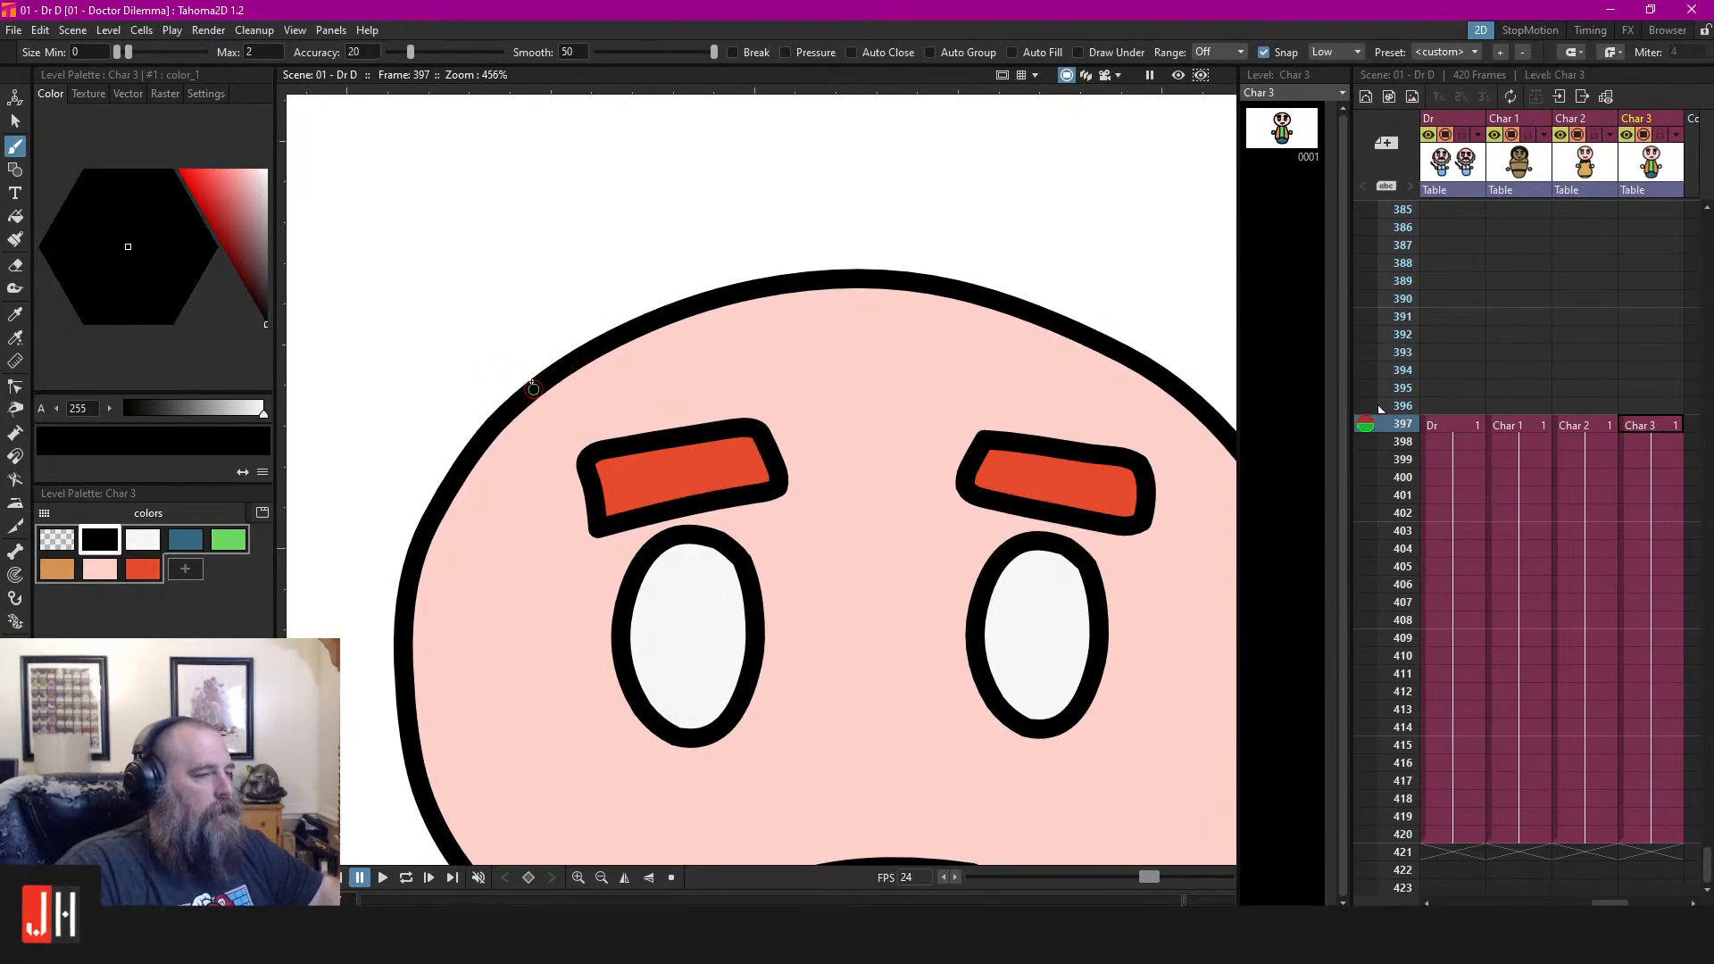
{"action": "scroll", "coordinate": [746, 325], "scroll_direction": "up", "scroll_amount": 3}
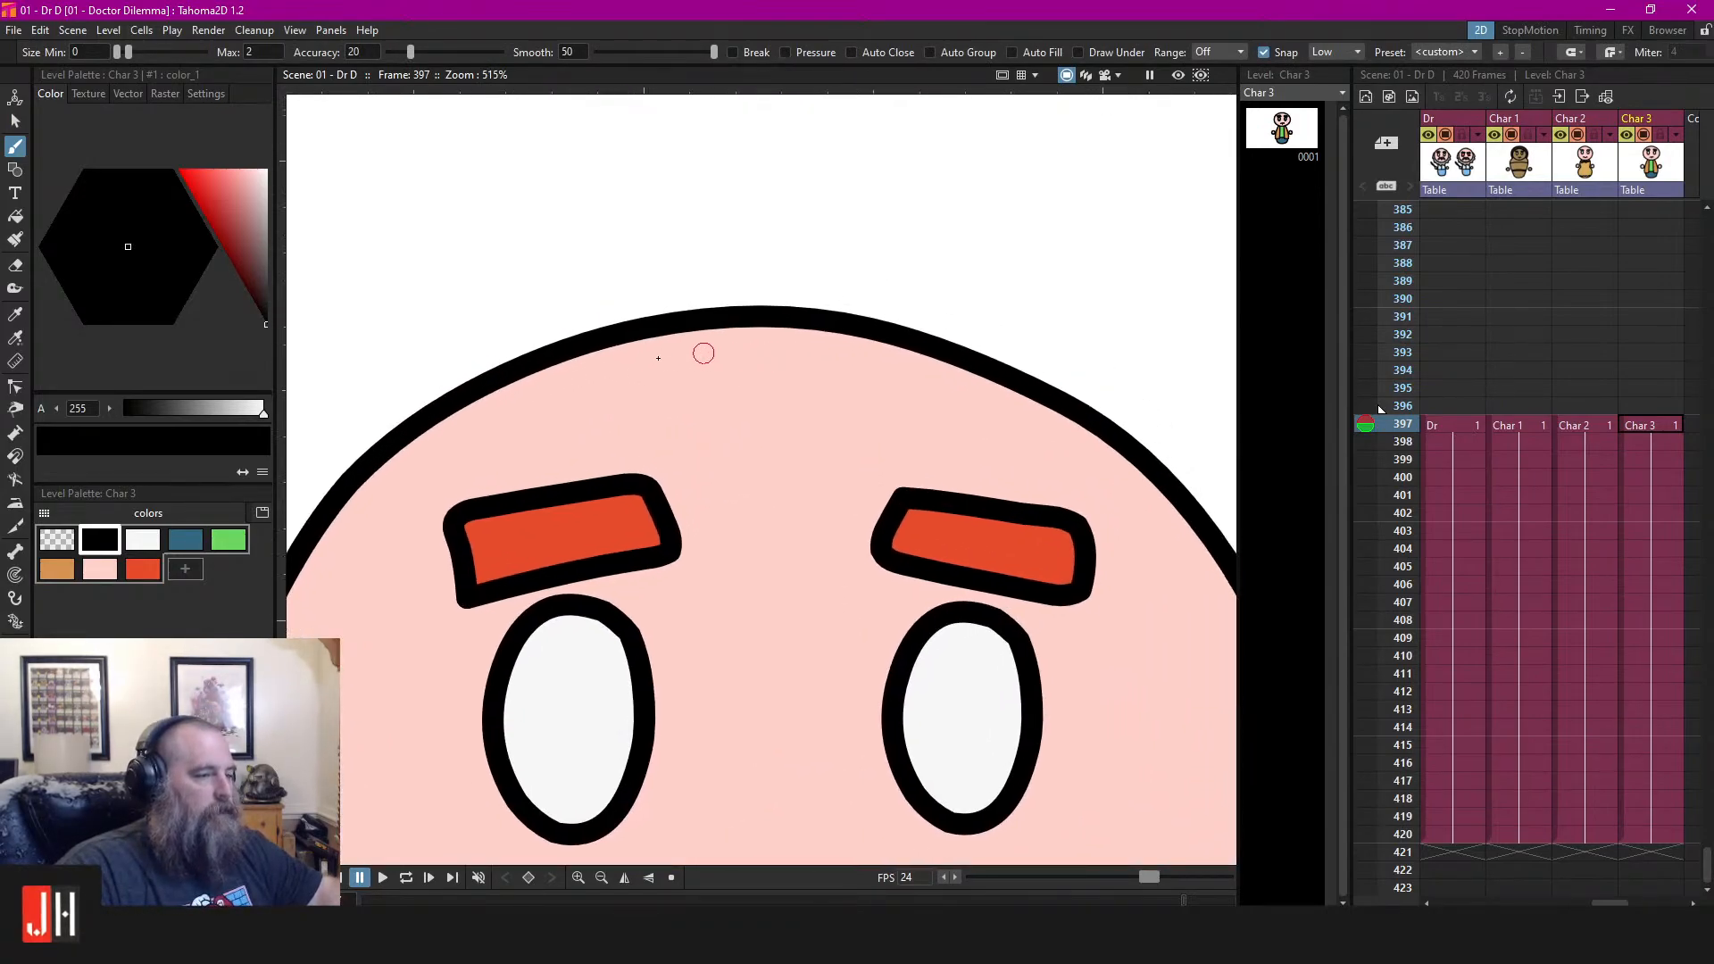
{"action": "scroll", "coordinate": [884, 298], "scroll_direction": "down", "scroll_amount": 2}
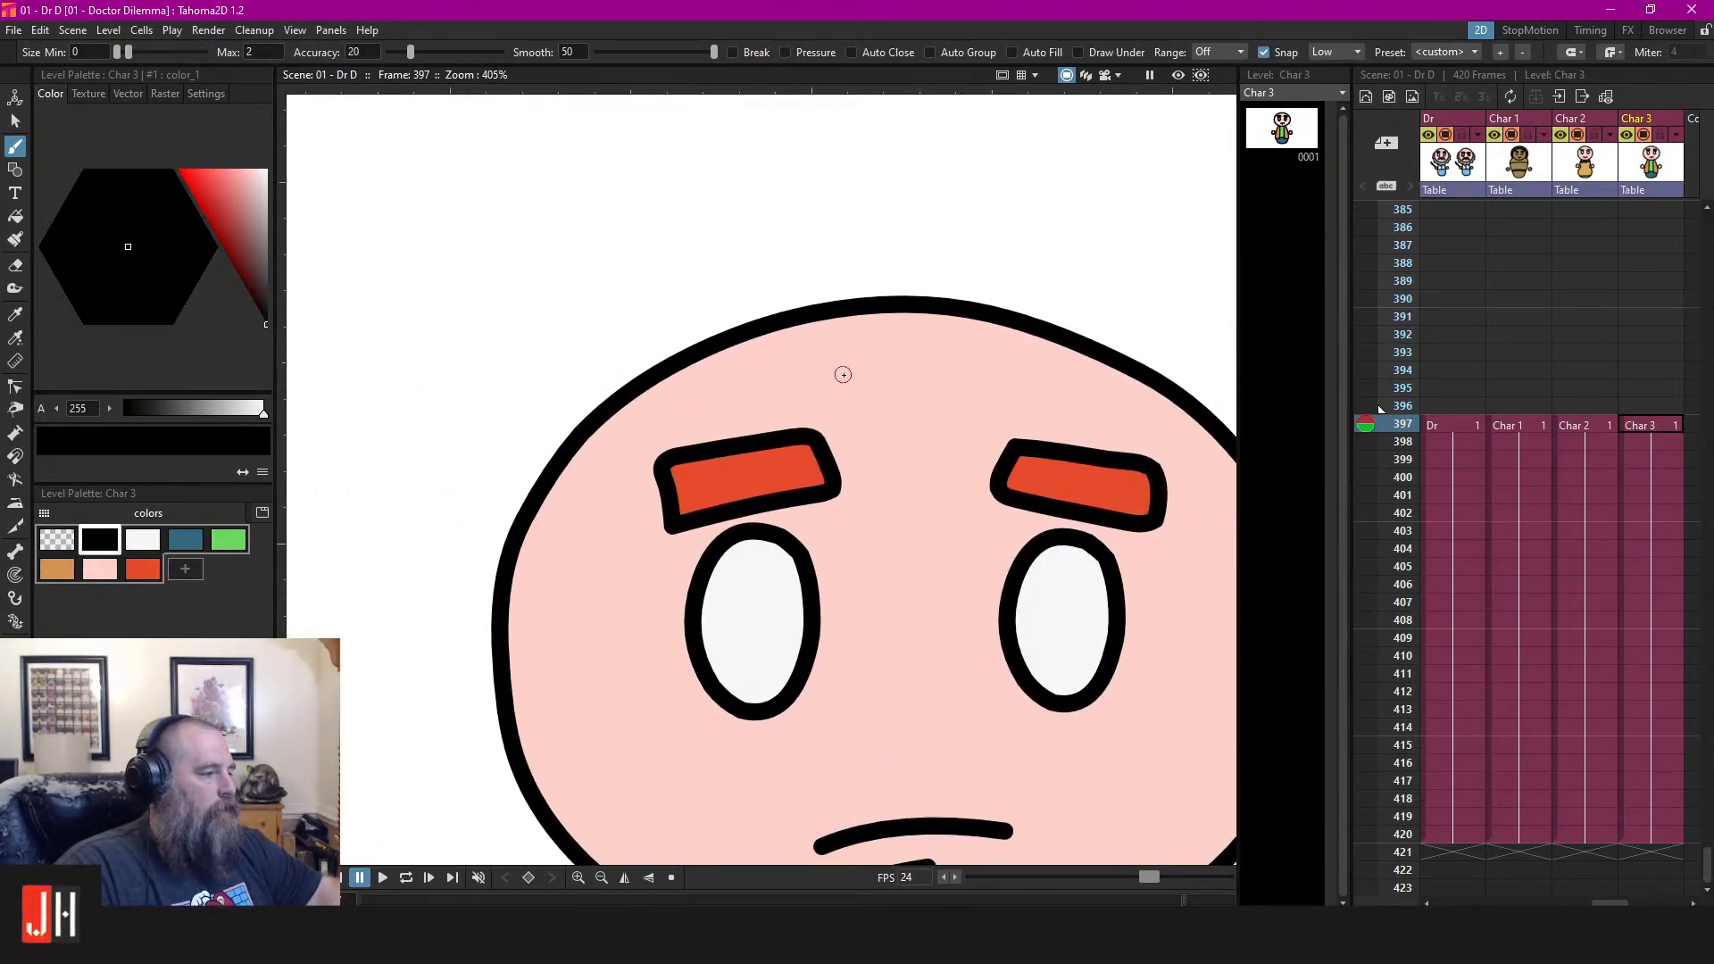
{"action": "mouse_move", "coordinate": [816, 375]}
{"action": "left_mouse_down"}
{"action": "mouse_move", "coordinate": [1009, 372]}
{"action": "mouse_move", "coordinate": [1025, 99]}
{"action": "mouse_move", "coordinate": [983, 133]}
{"action": "mouse_move", "coordinate": [898, 52]}
{"action": "mouse_move", "coordinate": [892, 91]}
{"action": "mouse_move", "coordinate": [798, 65]}
{"action": "left_mouse_up"}
{"action": "mouse_move", "coordinate": [810, 149]}
{"action": "left_mouse_down"}
{"action": "mouse_move", "coordinate": [797, 198]}
{"action": "mouse_move", "coordinate": [816, 375]}
{"action": "left_mouse_up"}
{"action": "scroll", "coordinate": [862, 372], "scroll_direction": "down", "scroll_amount": 5}
{"action": "scroll", "coordinate": [883, 367], "scroll_direction": "up", "scroll_amount": 4}
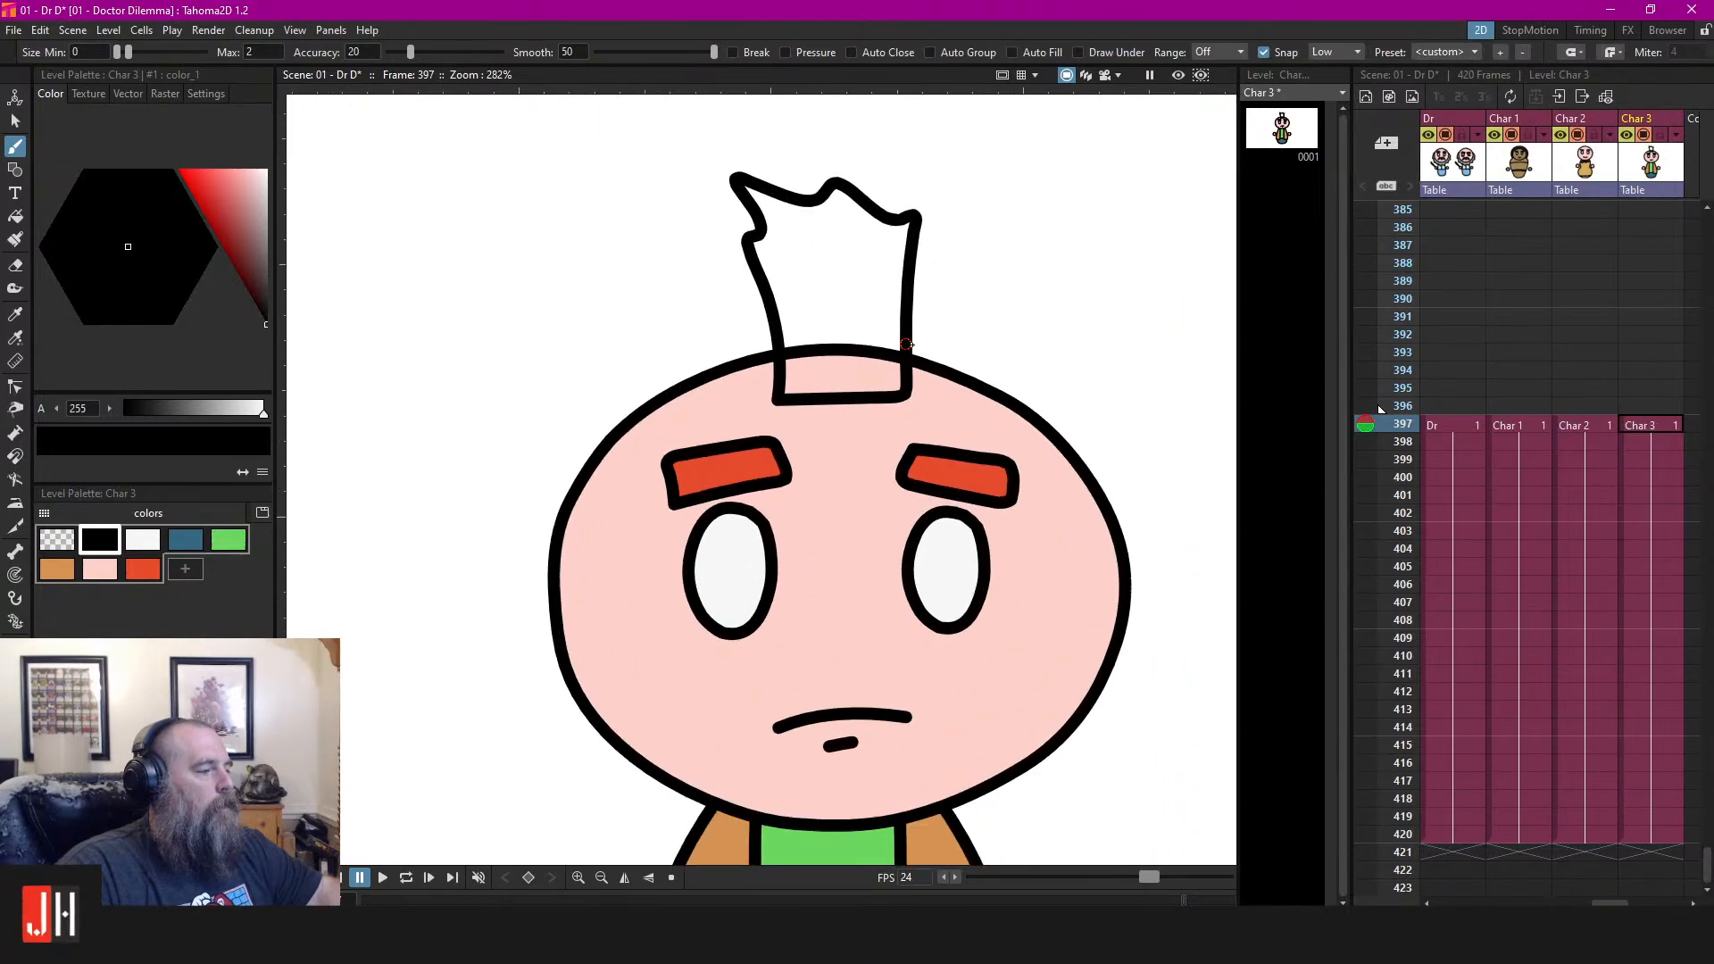
{"action": "key", "text": "s"}
{"action": "left_click", "coordinate": [800, 271]}
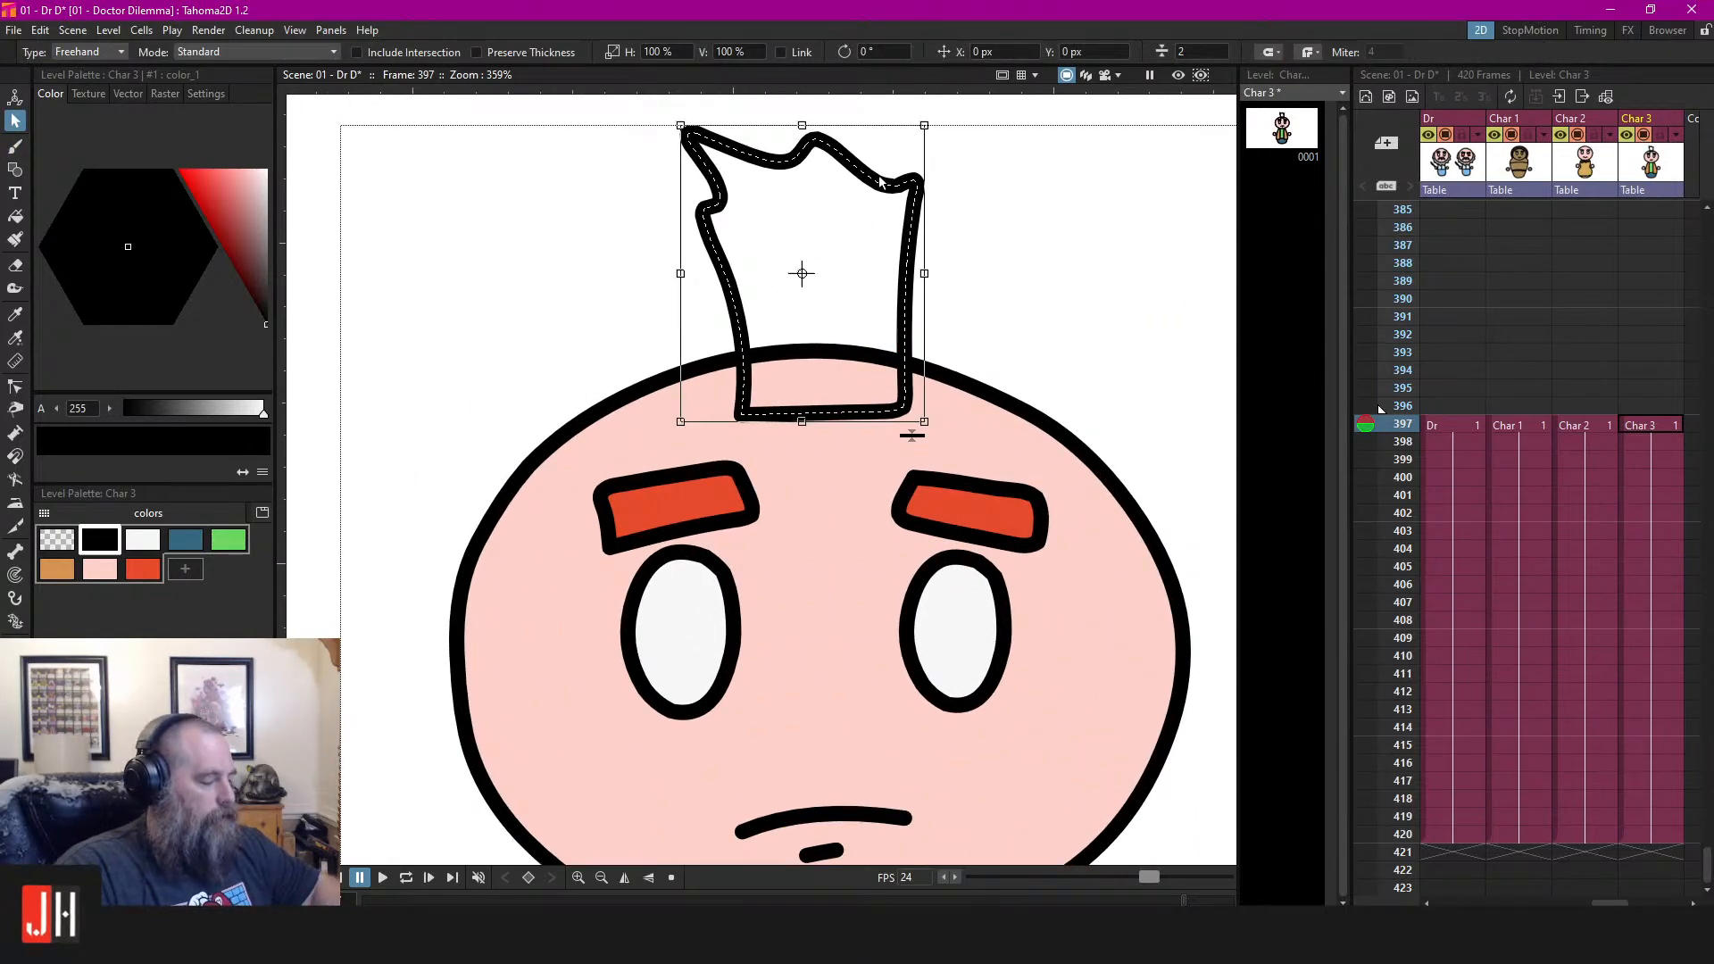
{"action": "key", "text": "Delete"}
{"action": "scroll", "coordinate": [875, 266], "scroll_direction": "down", "scroll_amount": 2}
{"action": "scroll", "coordinate": [885, 362], "scroll_direction": "up", "scroll_amount": 1}
Try short downward-curving hairline strokes across the upper forehead of Char 3, undoing each one
{"action": "key", "text": "b"}
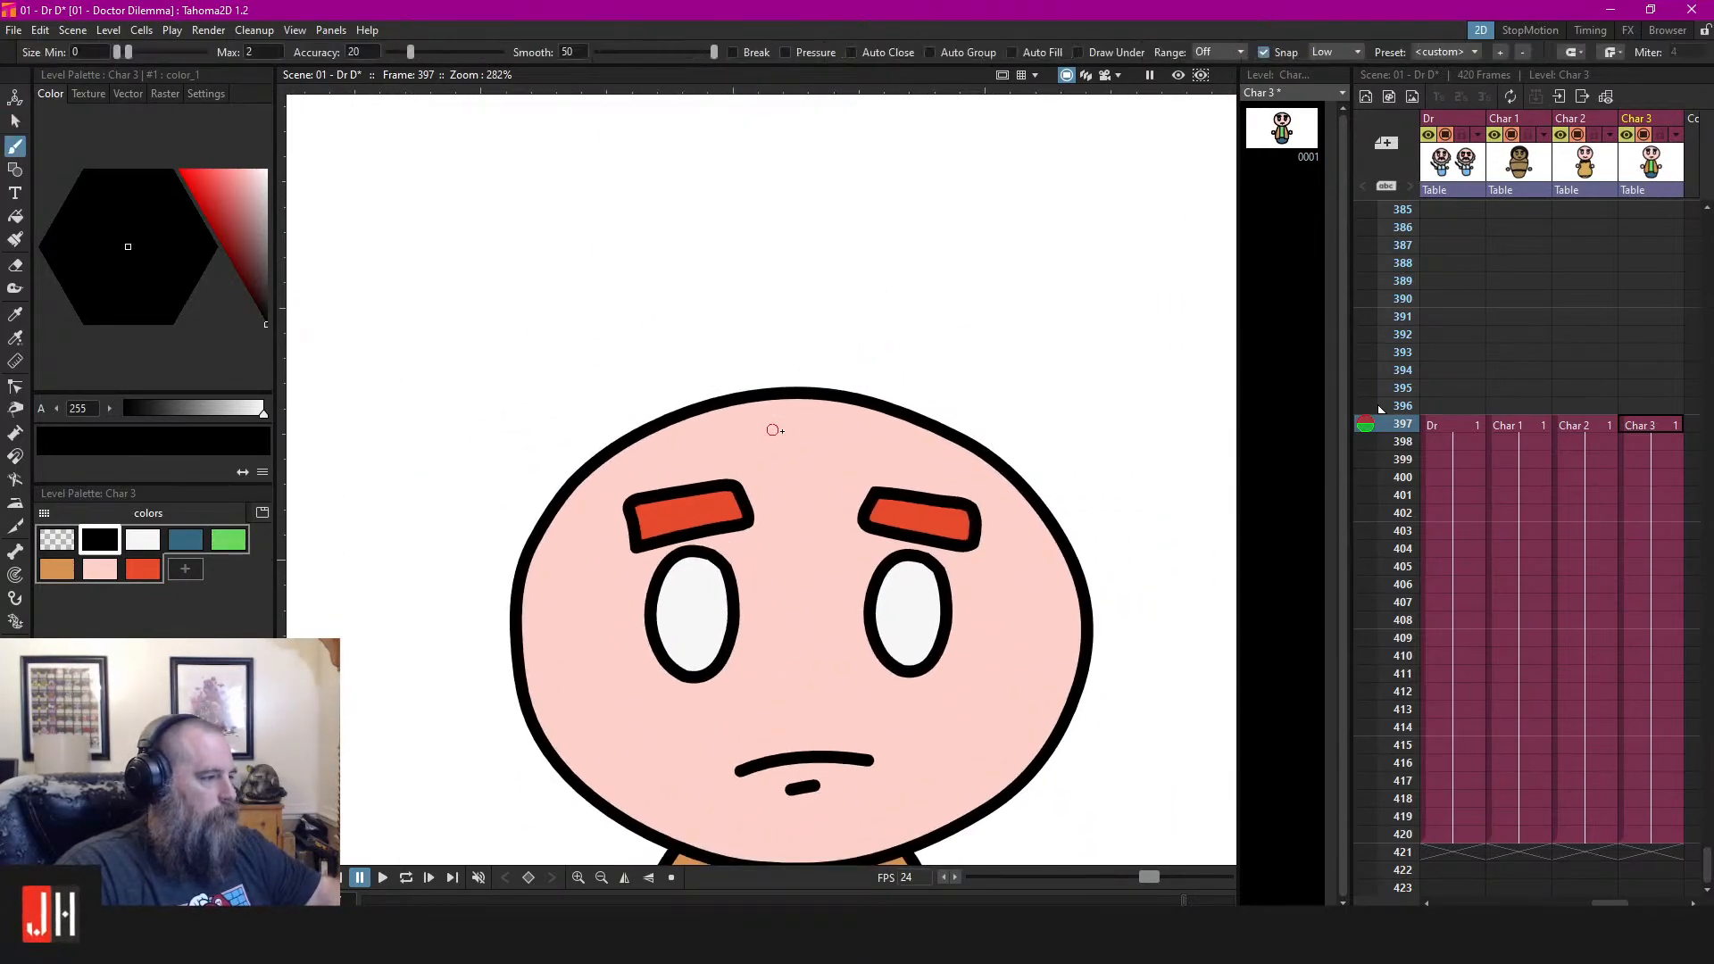
{"action": "scroll", "coordinate": [725, 432], "scroll_direction": "up", "scroll_amount": 2}
{"action": "left_click", "coordinate": [720, 436]}
{"action": "left_click_drag", "start_coordinate": [779, 454], "coordinate": [915, 433]}
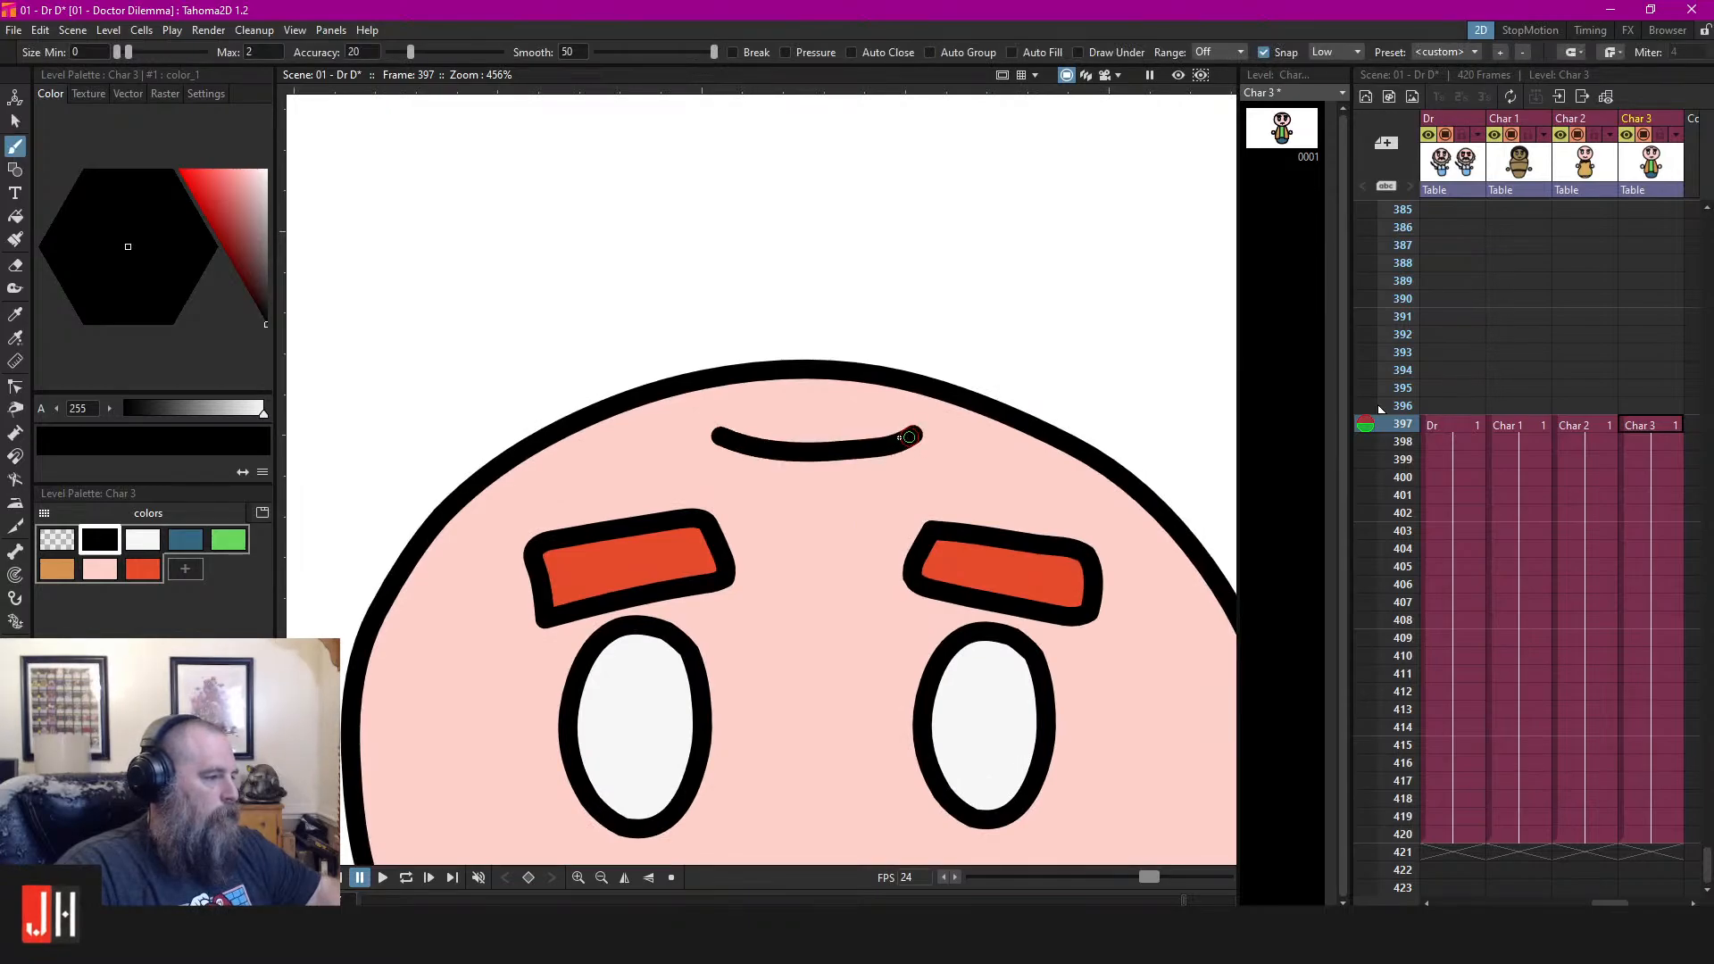
{"action": "key", "text": "ctrl+z"}
{"action": "mouse_move", "coordinate": [713, 431]}
{"action": "left_mouse_down"}
{"action": "mouse_move", "coordinate": [789, 446]}
{"action": "mouse_move", "coordinate": [919, 427]}
{"action": "left_mouse_up"}
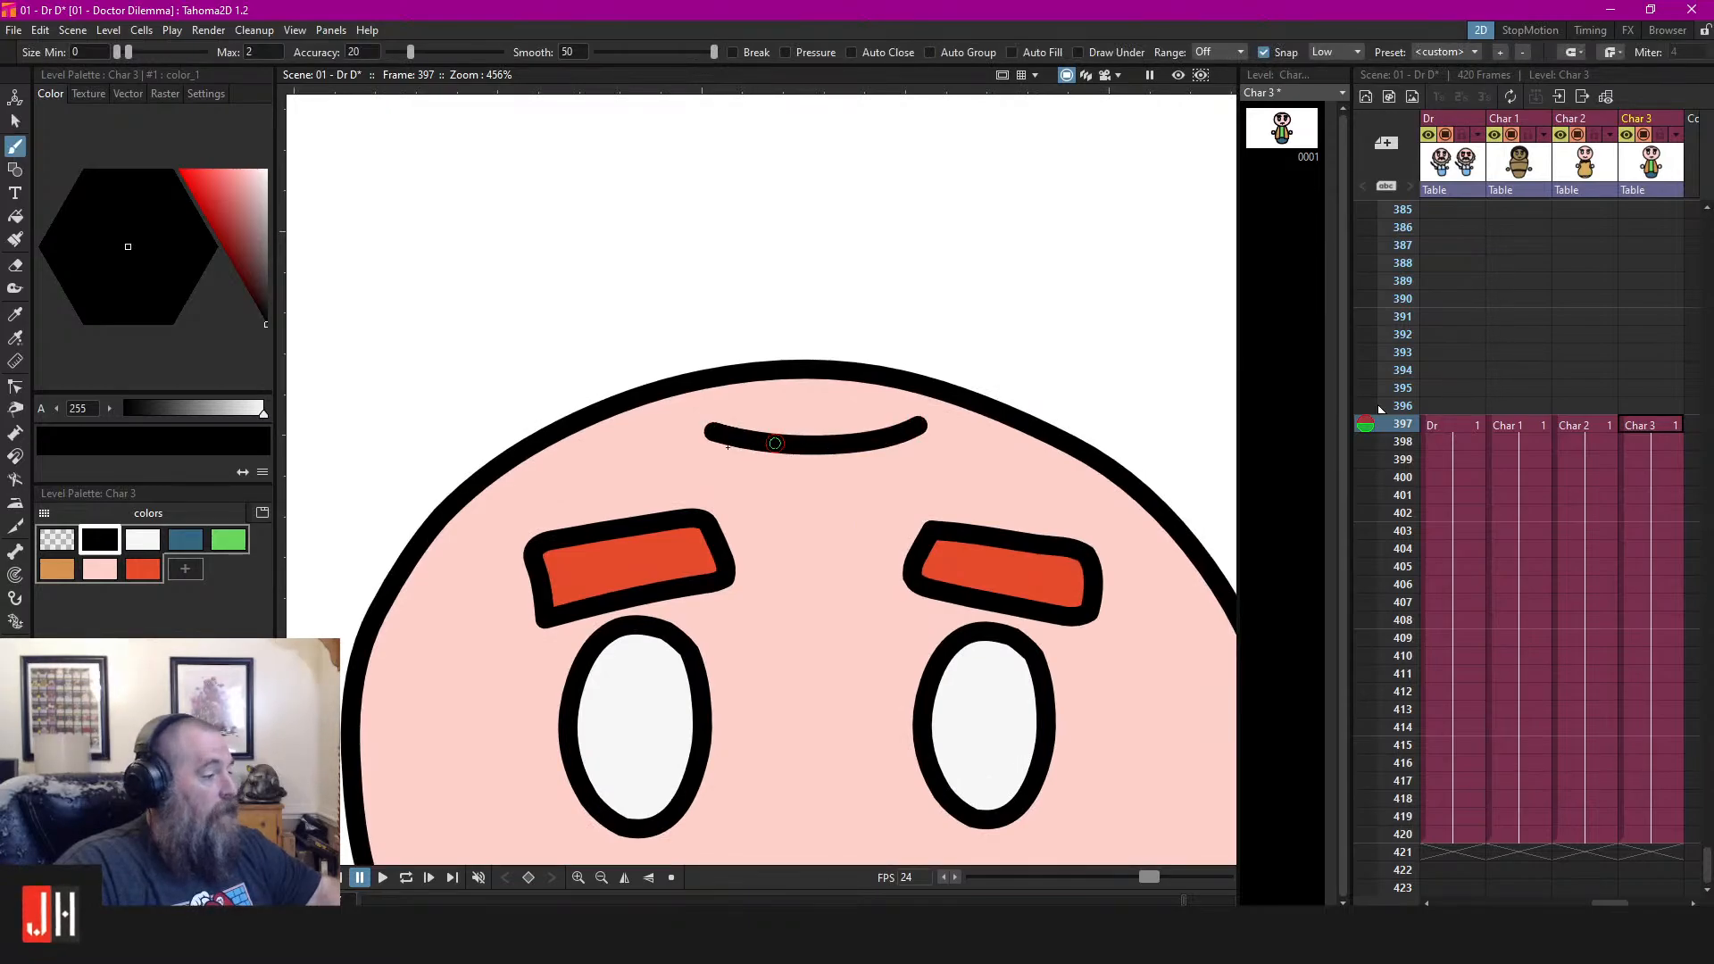
{"action": "key", "text": "ctrl+z"}
Try a narrow, spiky-topped hair tuft with a curved base on Char 3's crown, and undo it
{"action": "mouse_move", "coordinate": [704, 430]}
{"action": "left_mouse_down"}
{"action": "mouse_move", "coordinate": [781, 465]}
{"action": "mouse_move", "coordinate": [892, 461]}
{"action": "mouse_move", "coordinate": [924, 436]}
{"action": "mouse_move", "coordinate": [732, 438]}
{"action": "mouse_move", "coordinate": [822, 446]}
{"action": "mouse_move", "coordinate": [919, 424]}
{"action": "mouse_move", "coordinate": [908, 140]}
{"action": "mouse_move", "coordinate": [867, 187]}
{"action": "mouse_move", "coordinate": [822, 106]}
{"action": "mouse_move", "coordinate": [760, 152]}
{"action": "mouse_move", "coordinate": [643, 92]}
{"action": "mouse_move", "coordinate": [746, 175]}
{"action": "mouse_move", "coordinate": [696, 173]}
{"action": "mouse_move", "coordinate": [746, 225]}
{"action": "mouse_move", "coordinate": [754, 291]}
{"action": "mouse_move", "coordinate": [704, 378]}
{"action": "mouse_move", "coordinate": [728, 419]}
{"action": "left_mouse_up"}
{"action": "key", "text": "ctrl+z"}
{"action": "scroll", "coordinate": [759, 420], "scroll_direction": "down", "scroll_amount": 2}
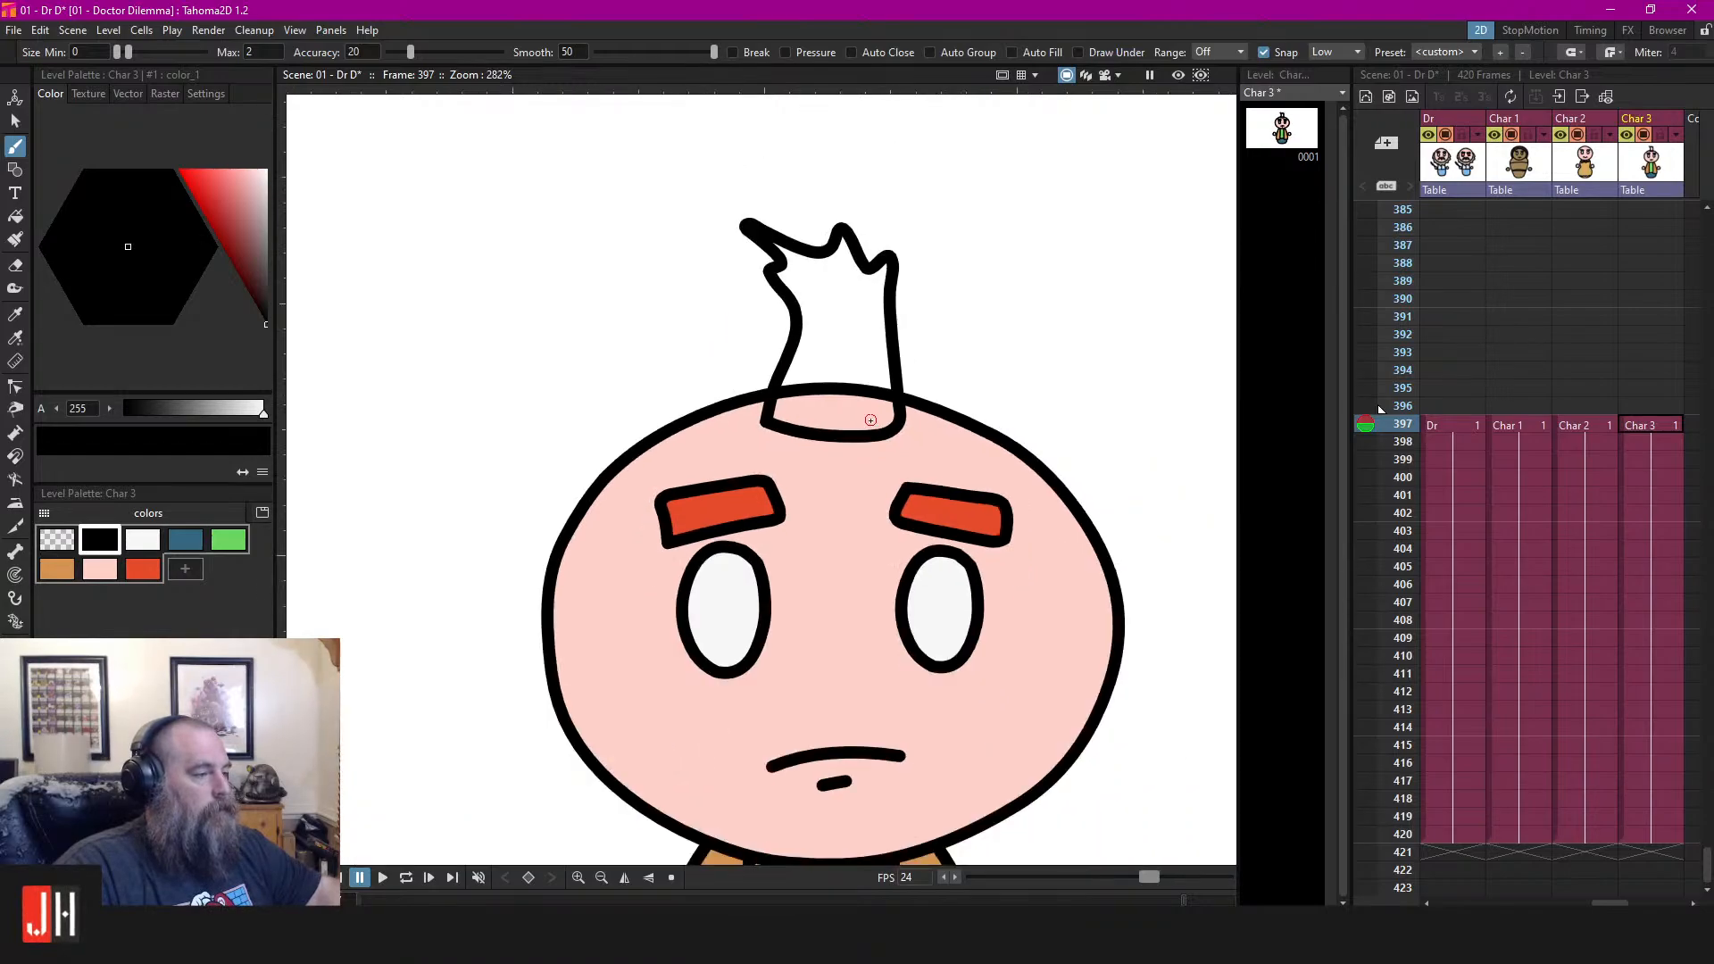
{"action": "scroll", "coordinate": [884, 421], "scroll_direction": "up", "scroll_amount": 1}
{"action": "key", "text": "ctrl+z"}
{"action": "scroll", "coordinate": [888, 421], "scroll_direction": "down", "scroll_amount": 2}
{"action": "scroll", "coordinate": [781, 418], "scroll_direction": "up", "scroll_amount": 2}
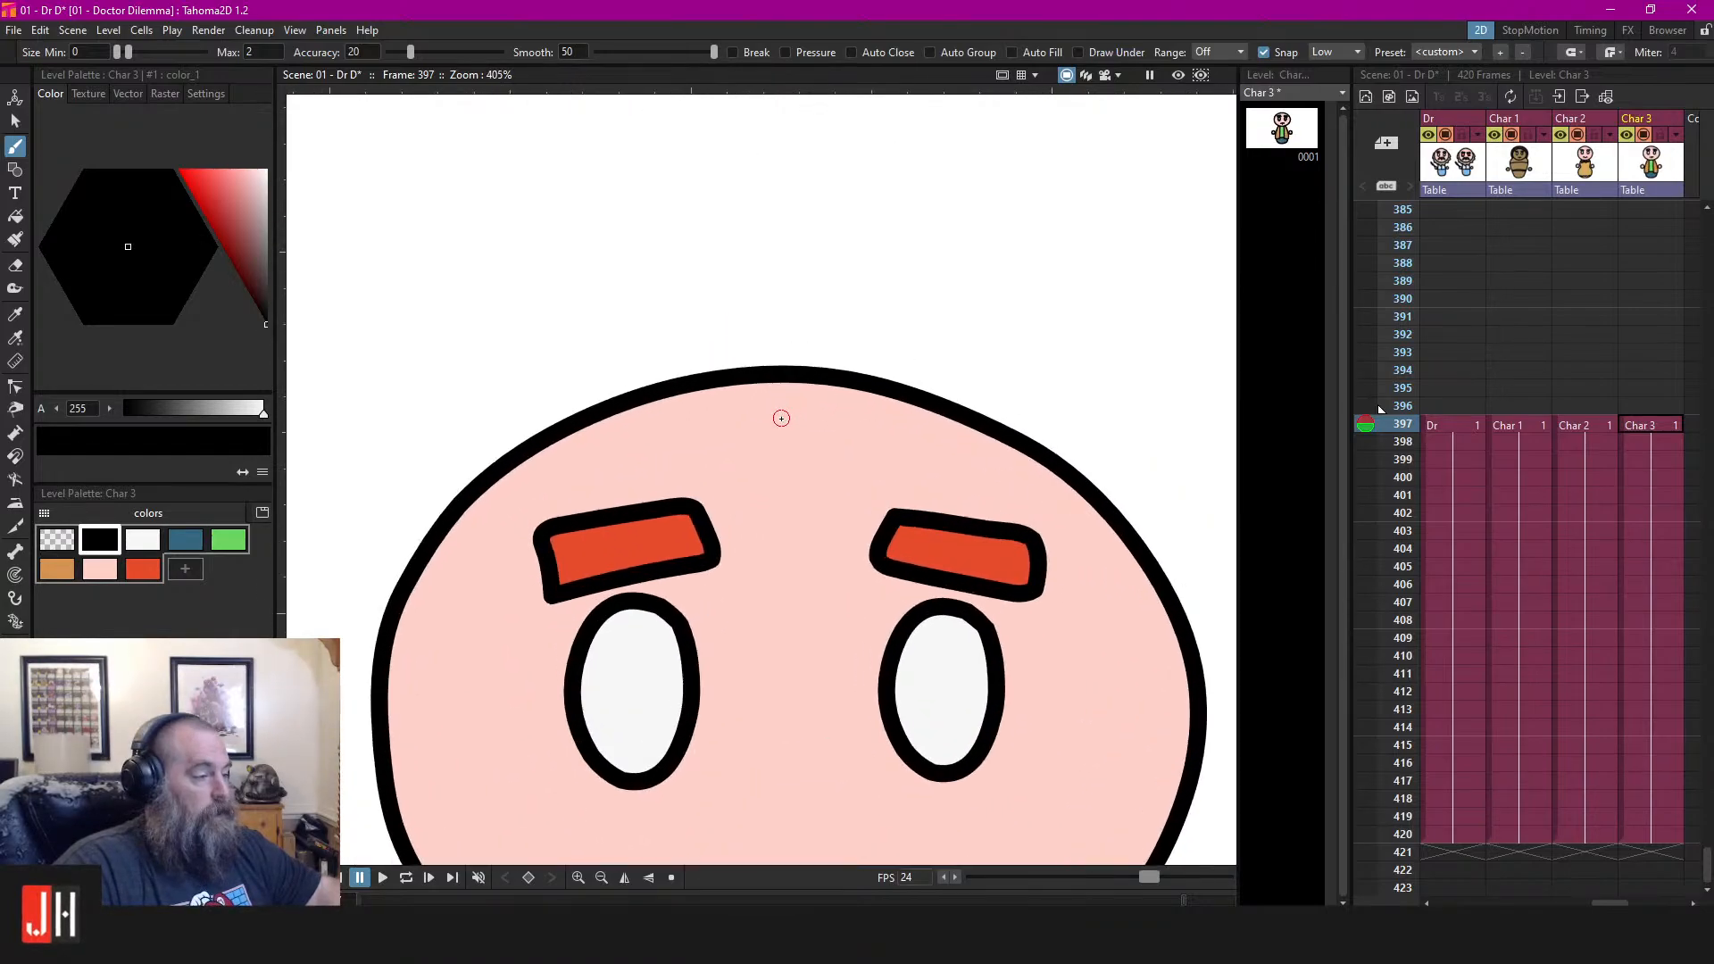
Save the scene after removing the hair attempts
{"action": "left_click_drag", "start_coordinate": [796, 423], "coordinate": [838, 393]}
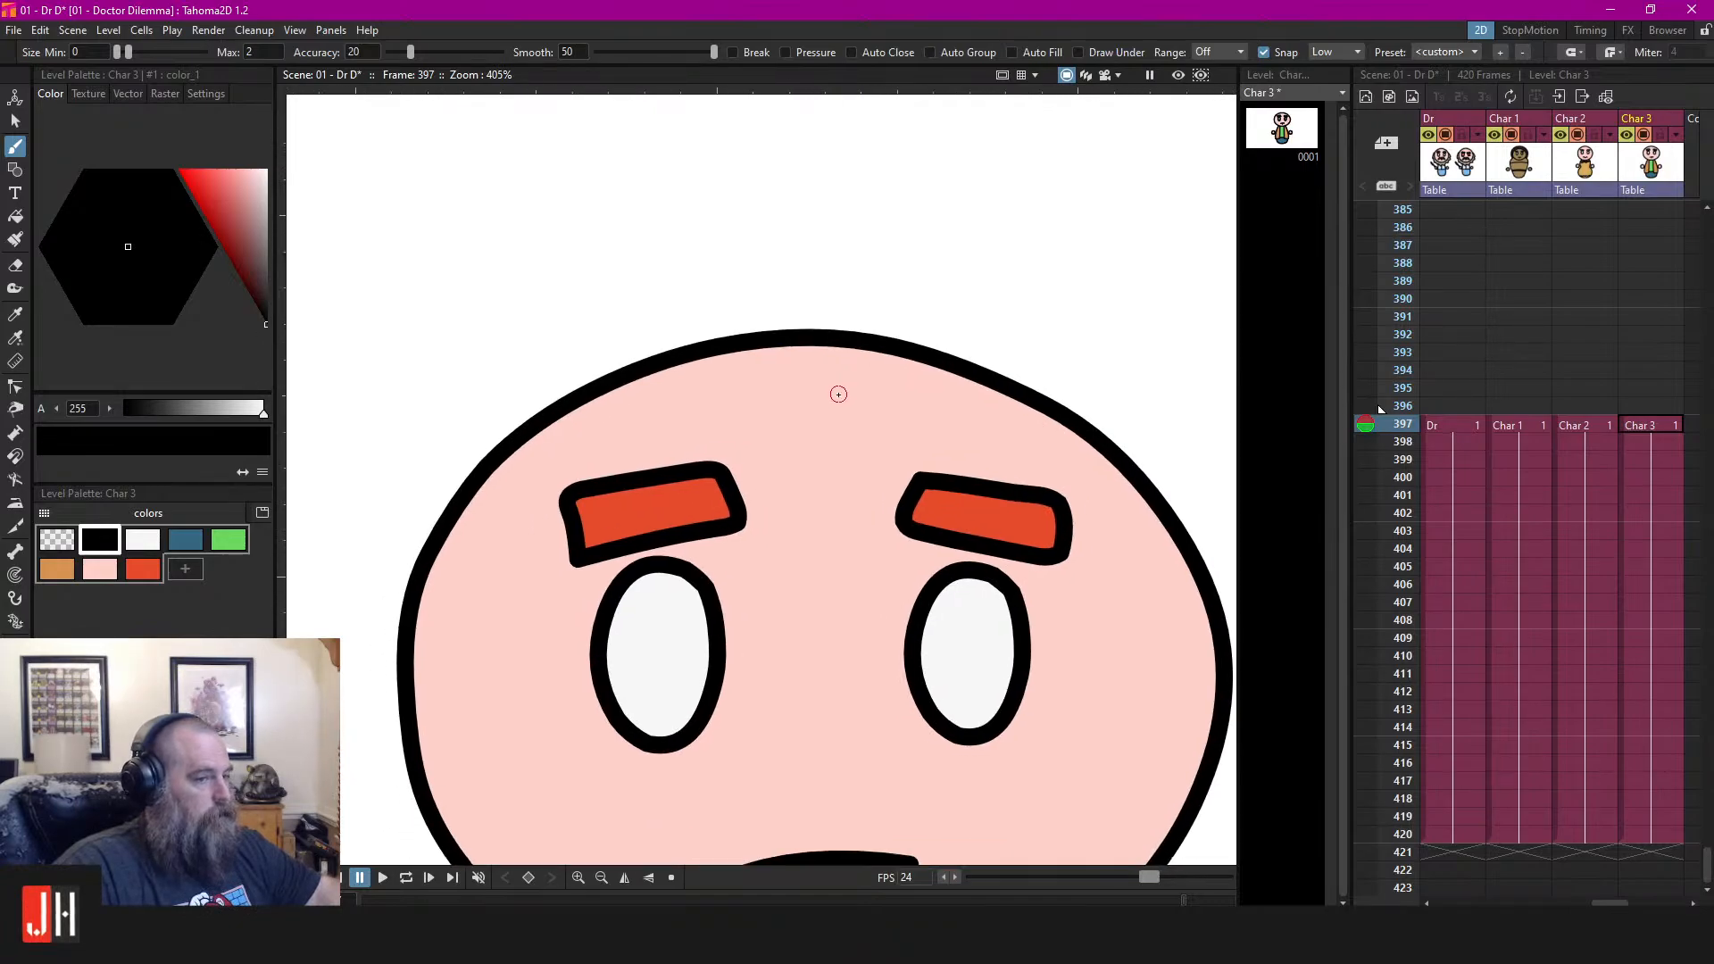
{"action": "key", "text": "ctrl+s"}
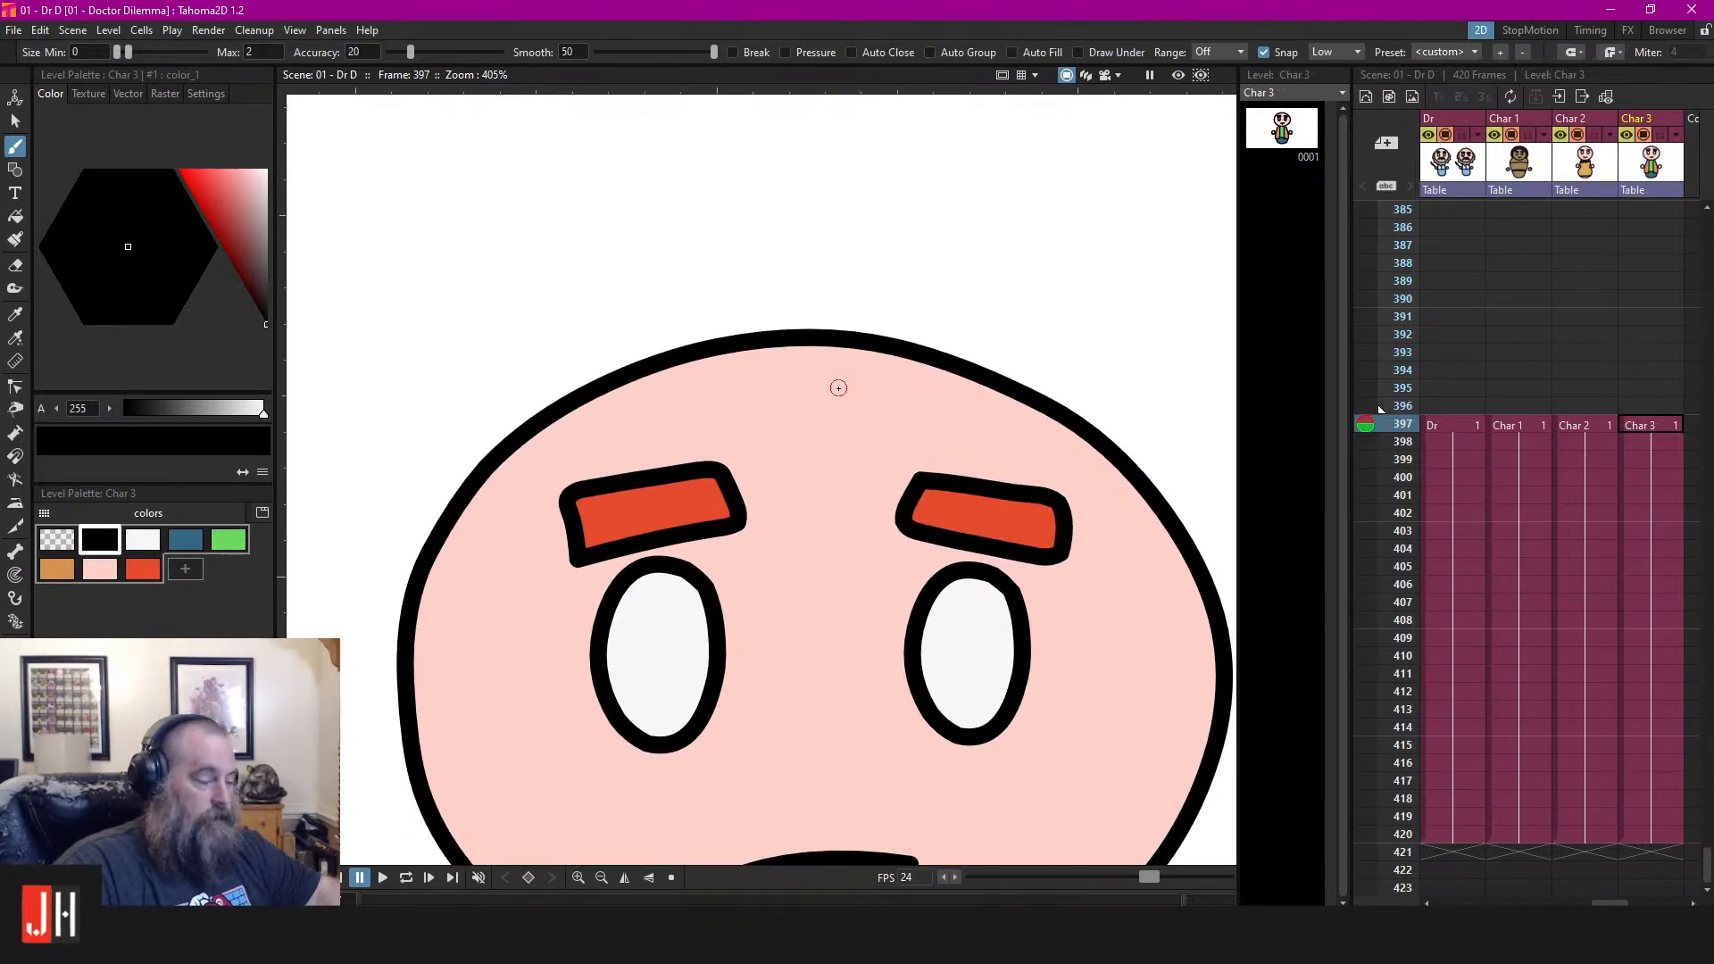
Try slanted black under-eye strokes beneath Char 3's left-hand eye, undoing each one
{"action": "scroll", "coordinate": [837, 387], "scroll_direction": "down", "scroll_amount": 3}
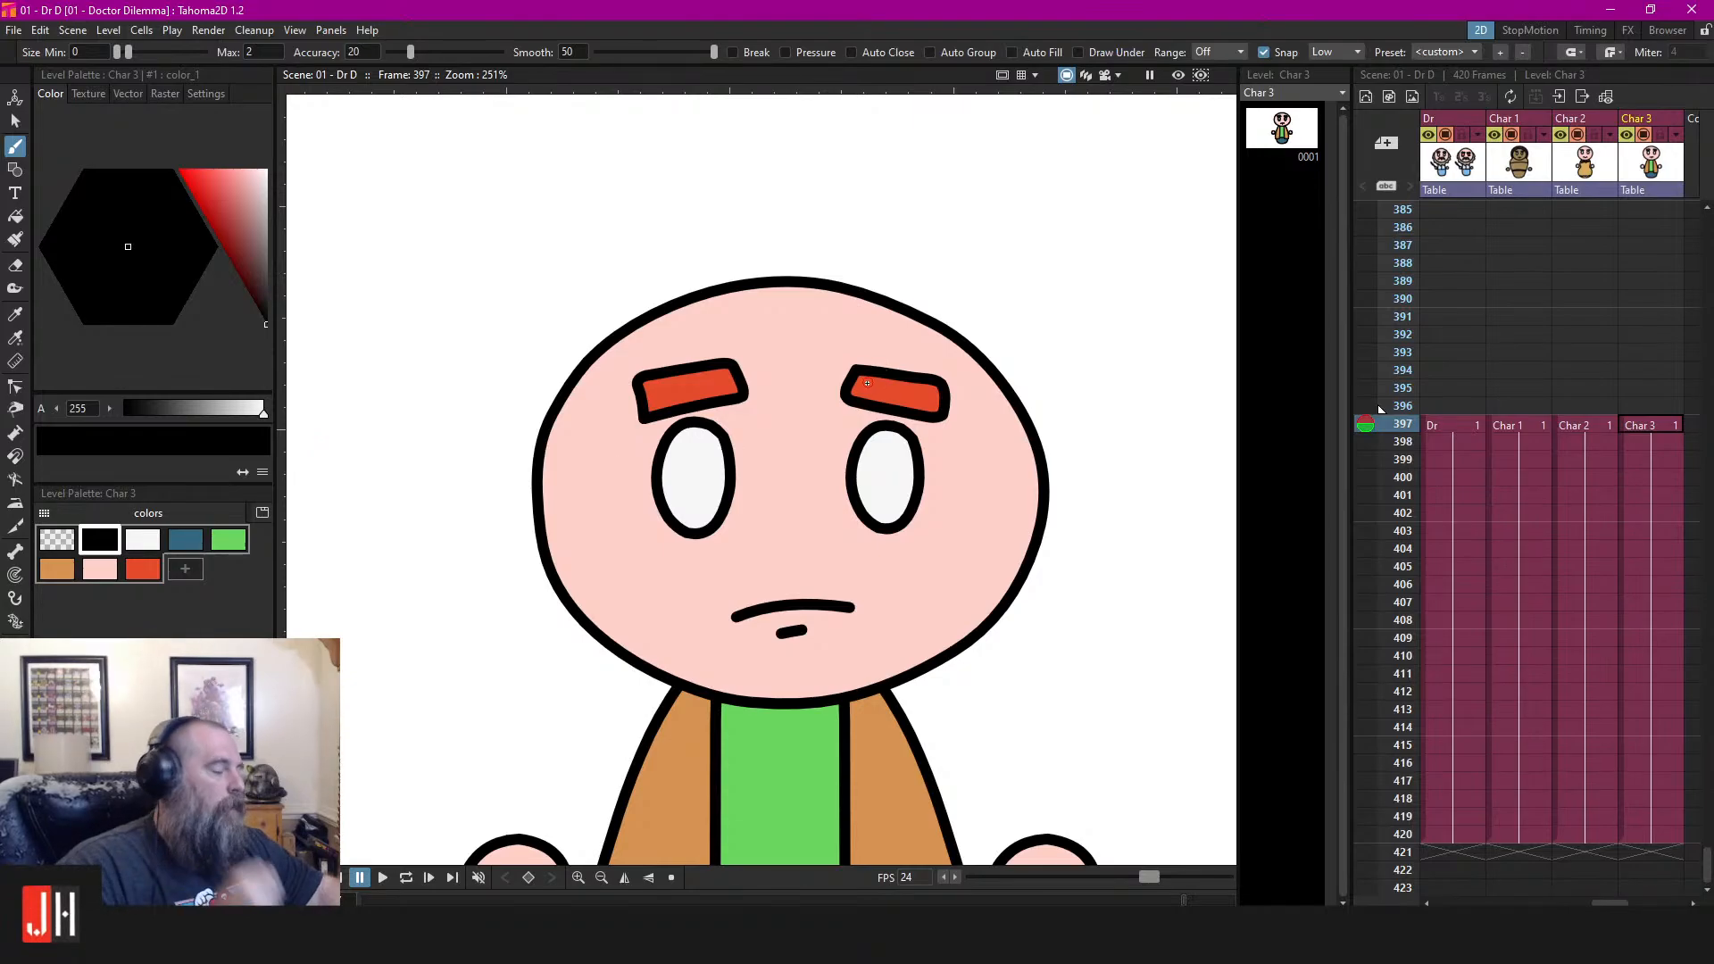
{"action": "scroll", "coordinate": [700, 563], "scroll_direction": "up", "scroll_amount": 4}
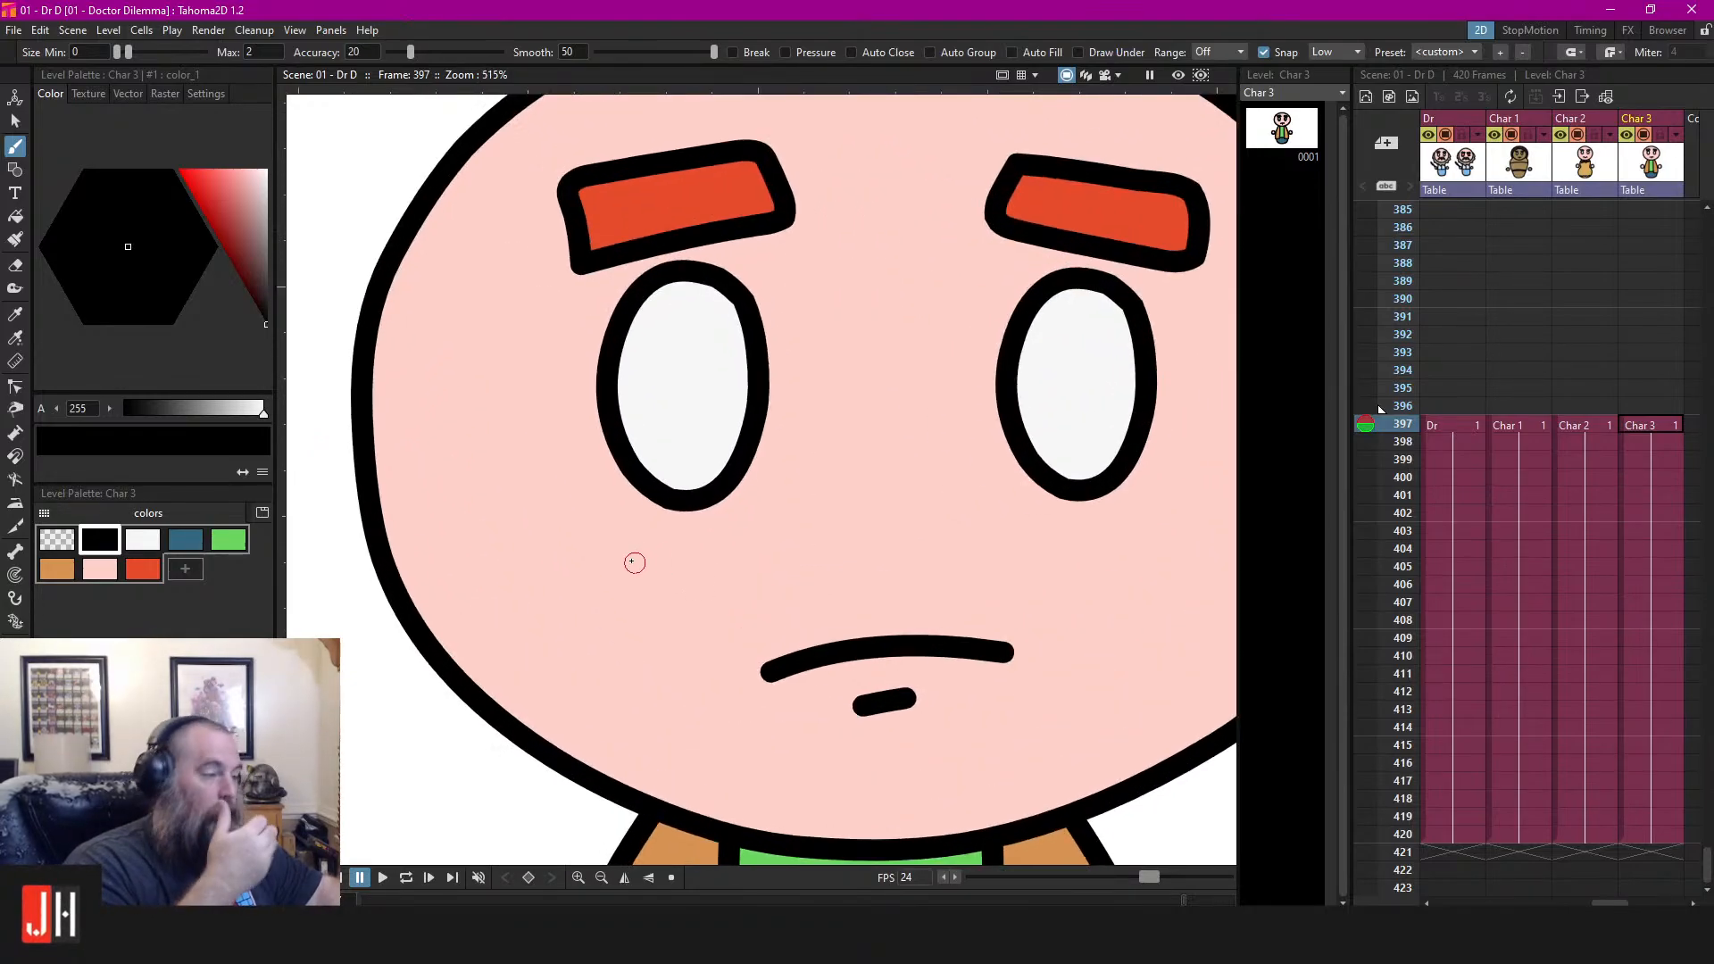
{"action": "left_click_drag", "start_coordinate": [652, 542], "coordinate": [780, 517]}
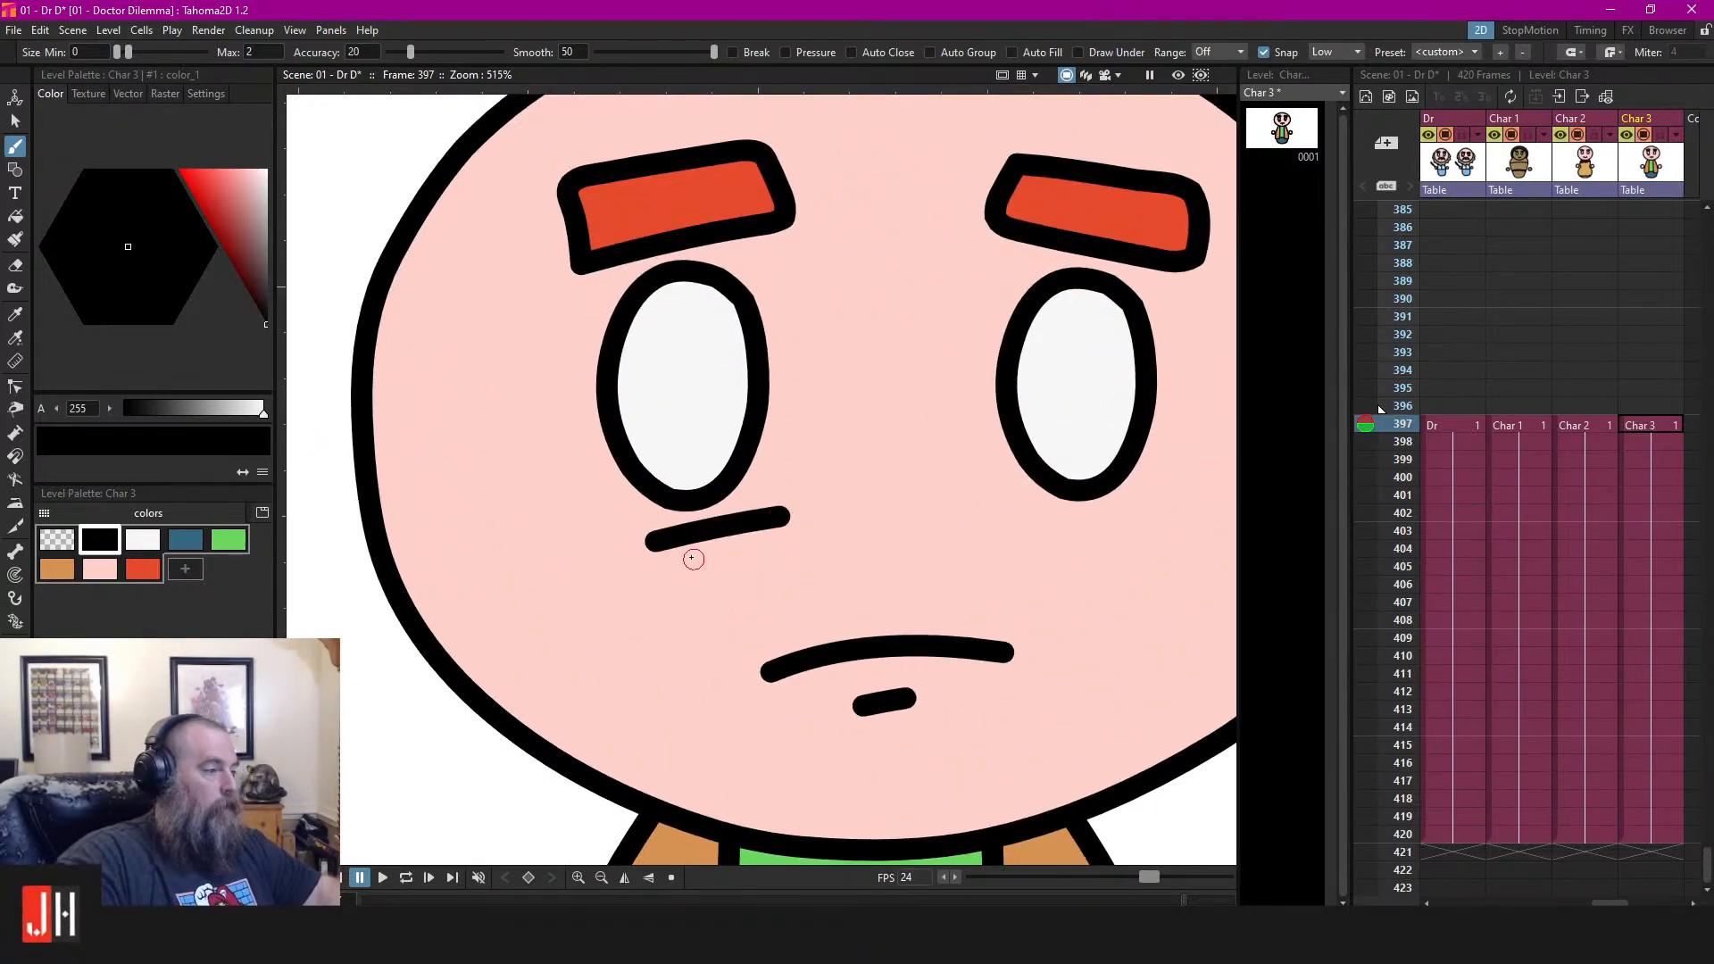
{"action": "key", "text": "ctrl+z"}
{"action": "mouse_move", "coordinate": [658, 530]}
{"action": "left_mouse_down"}
{"action": "mouse_move", "coordinate": [714, 532]}
{"action": "mouse_move", "coordinate": [749, 504]}
{"action": "left_mouse_up"}
{"action": "left_click_drag", "start_coordinate": [890, 515], "coordinate": [711, 495]}
{"action": "key", "text": "ctrl+z"}
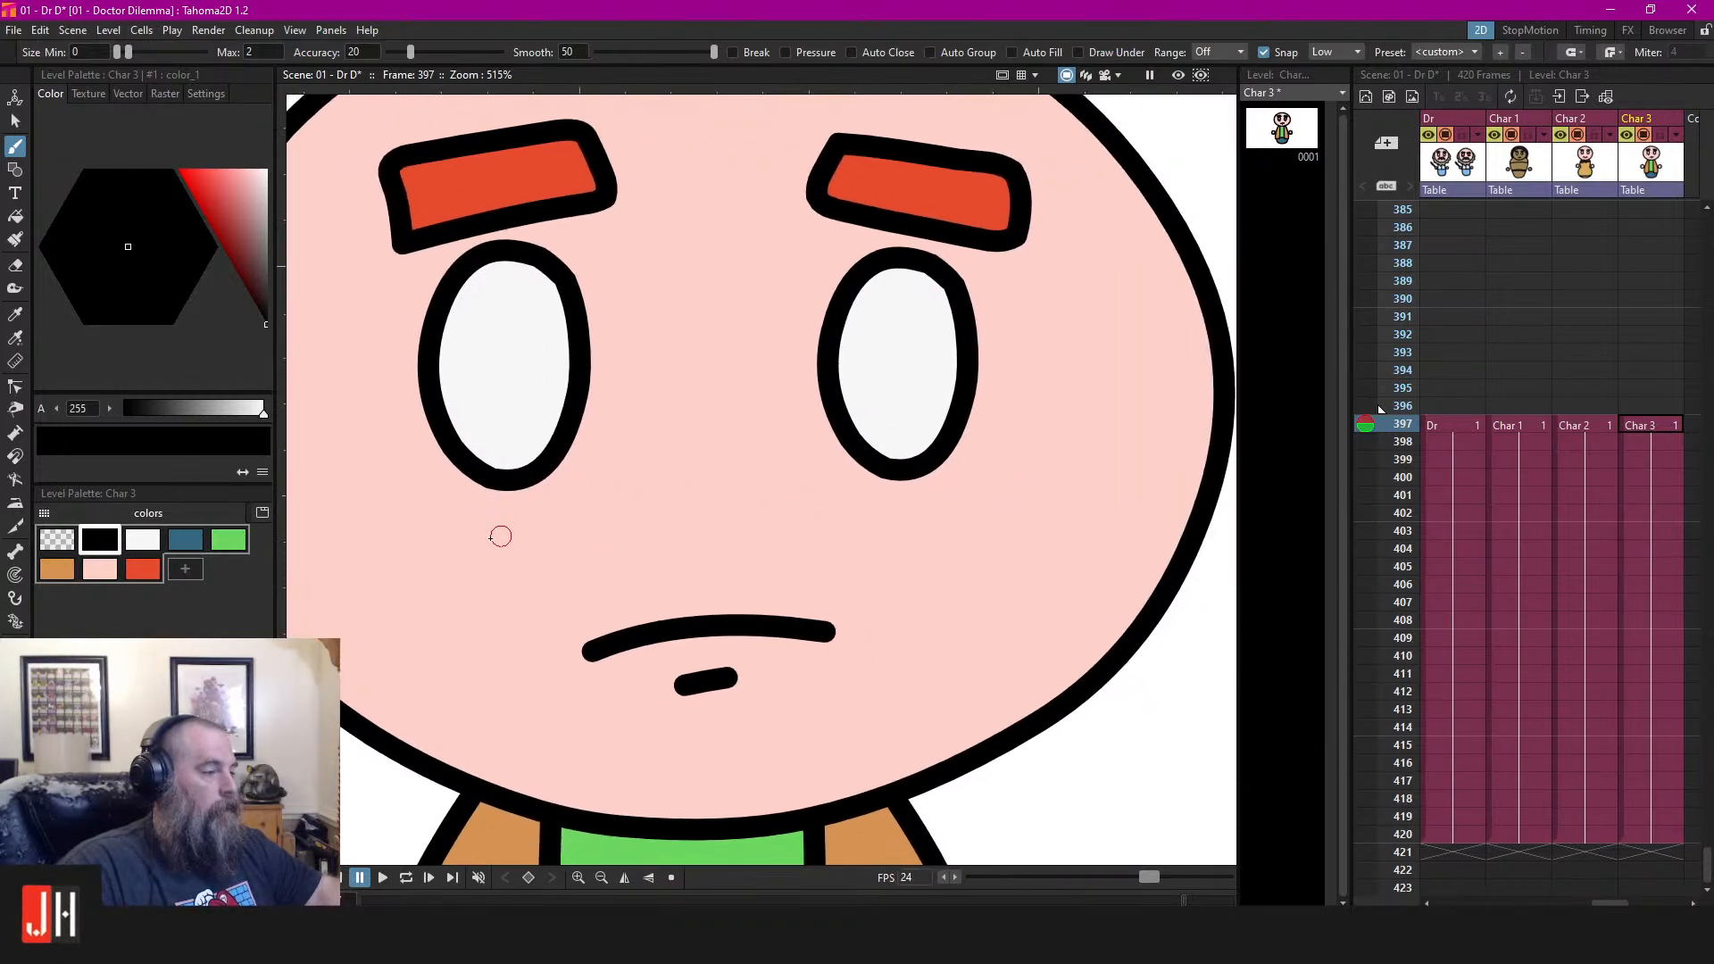
Draw a short curved black bag line beneath each of Char 3's eyes, hugging the inner lower edge
{"action": "mouse_move", "coordinate": [479, 516]}
{"action": "left_mouse_down"}
{"action": "mouse_move", "coordinate": [520, 520]}
{"action": "mouse_move", "coordinate": [589, 466]}
{"action": "left_mouse_up"}
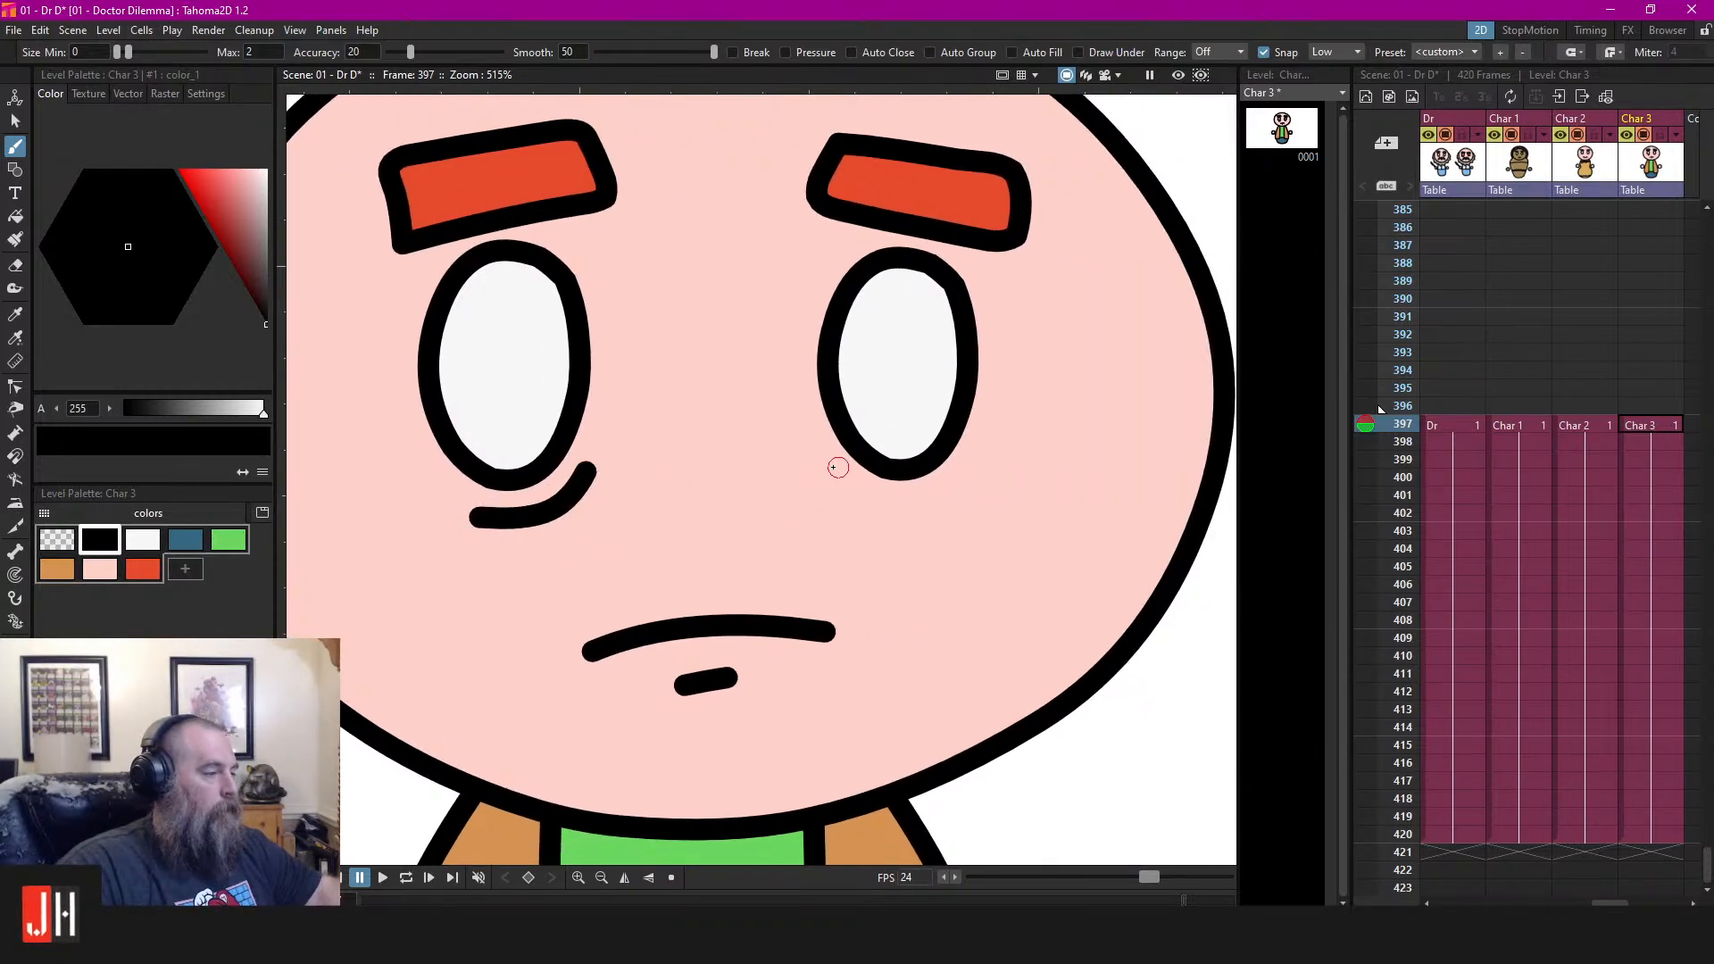
{"action": "mouse_move", "coordinate": [827, 461]}
{"action": "left_mouse_down"}
{"action": "mouse_move", "coordinate": [863, 500]}
{"action": "mouse_move", "coordinate": [928, 500]}
{"action": "left_mouse_up"}
{"action": "scroll", "coordinate": [853, 555], "scroll_direction": "down", "scroll_amount": 3}
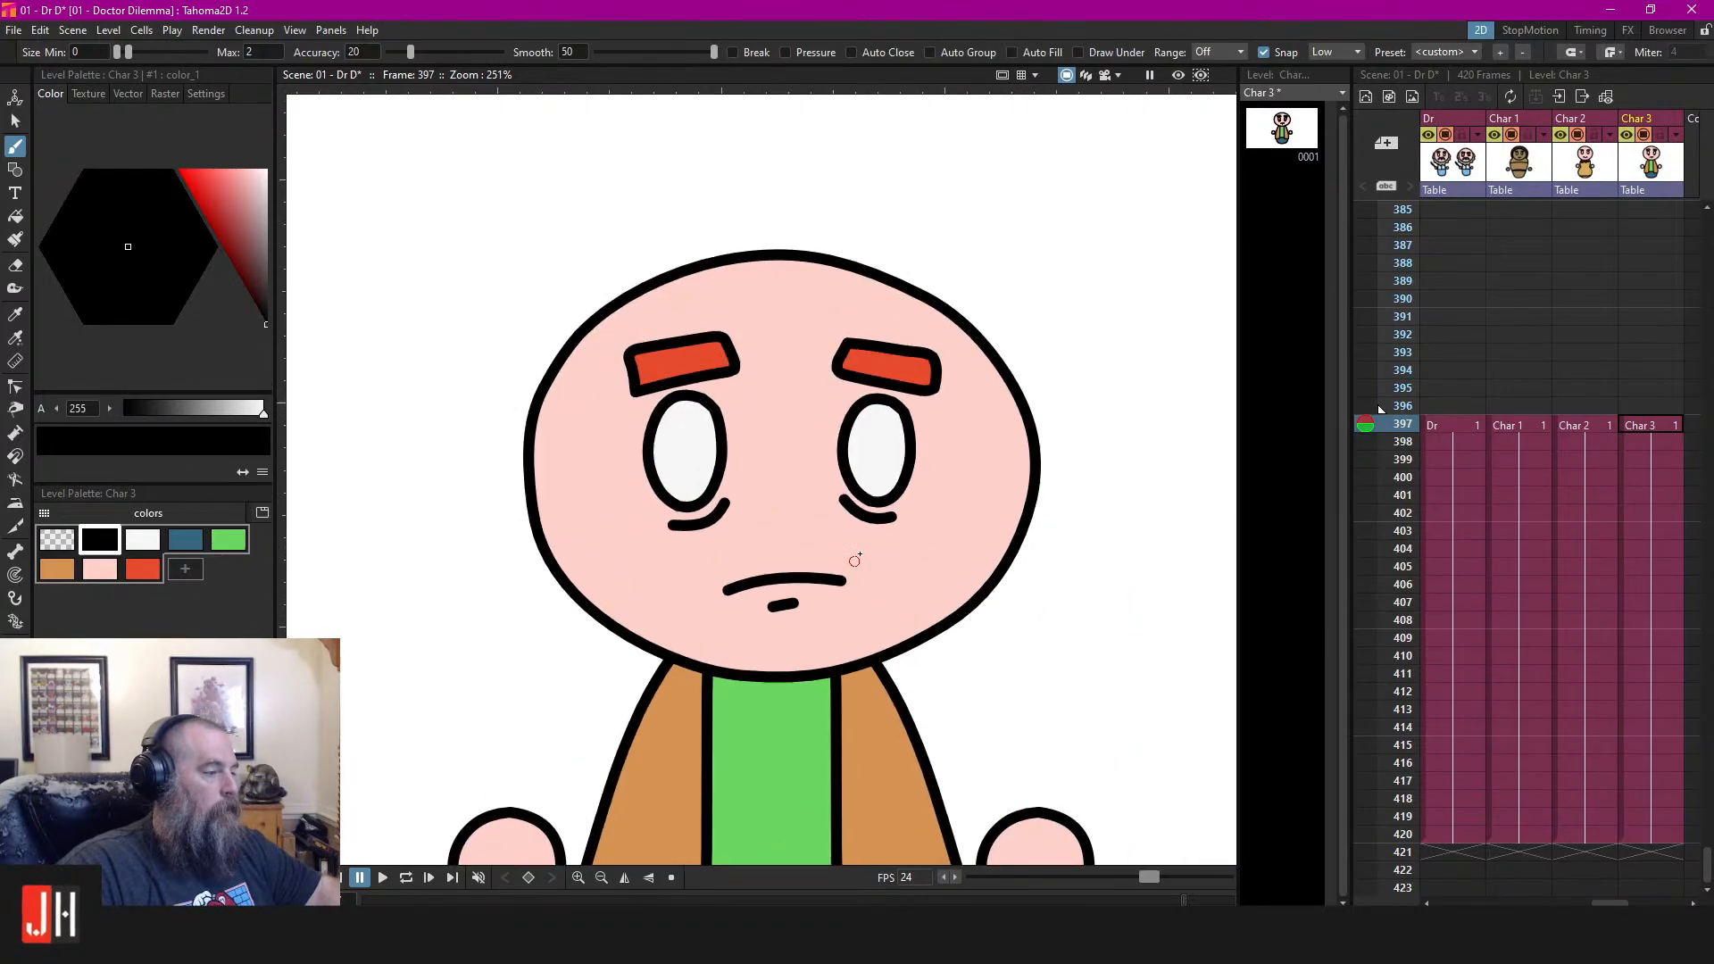
{"action": "scroll", "coordinate": [822, 547], "scroll_direction": "up", "scroll_amount": 2}
{"action": "scroll", "coordinate": [787, 491], "scroll_direction": "down", "scroll_amount": 2}
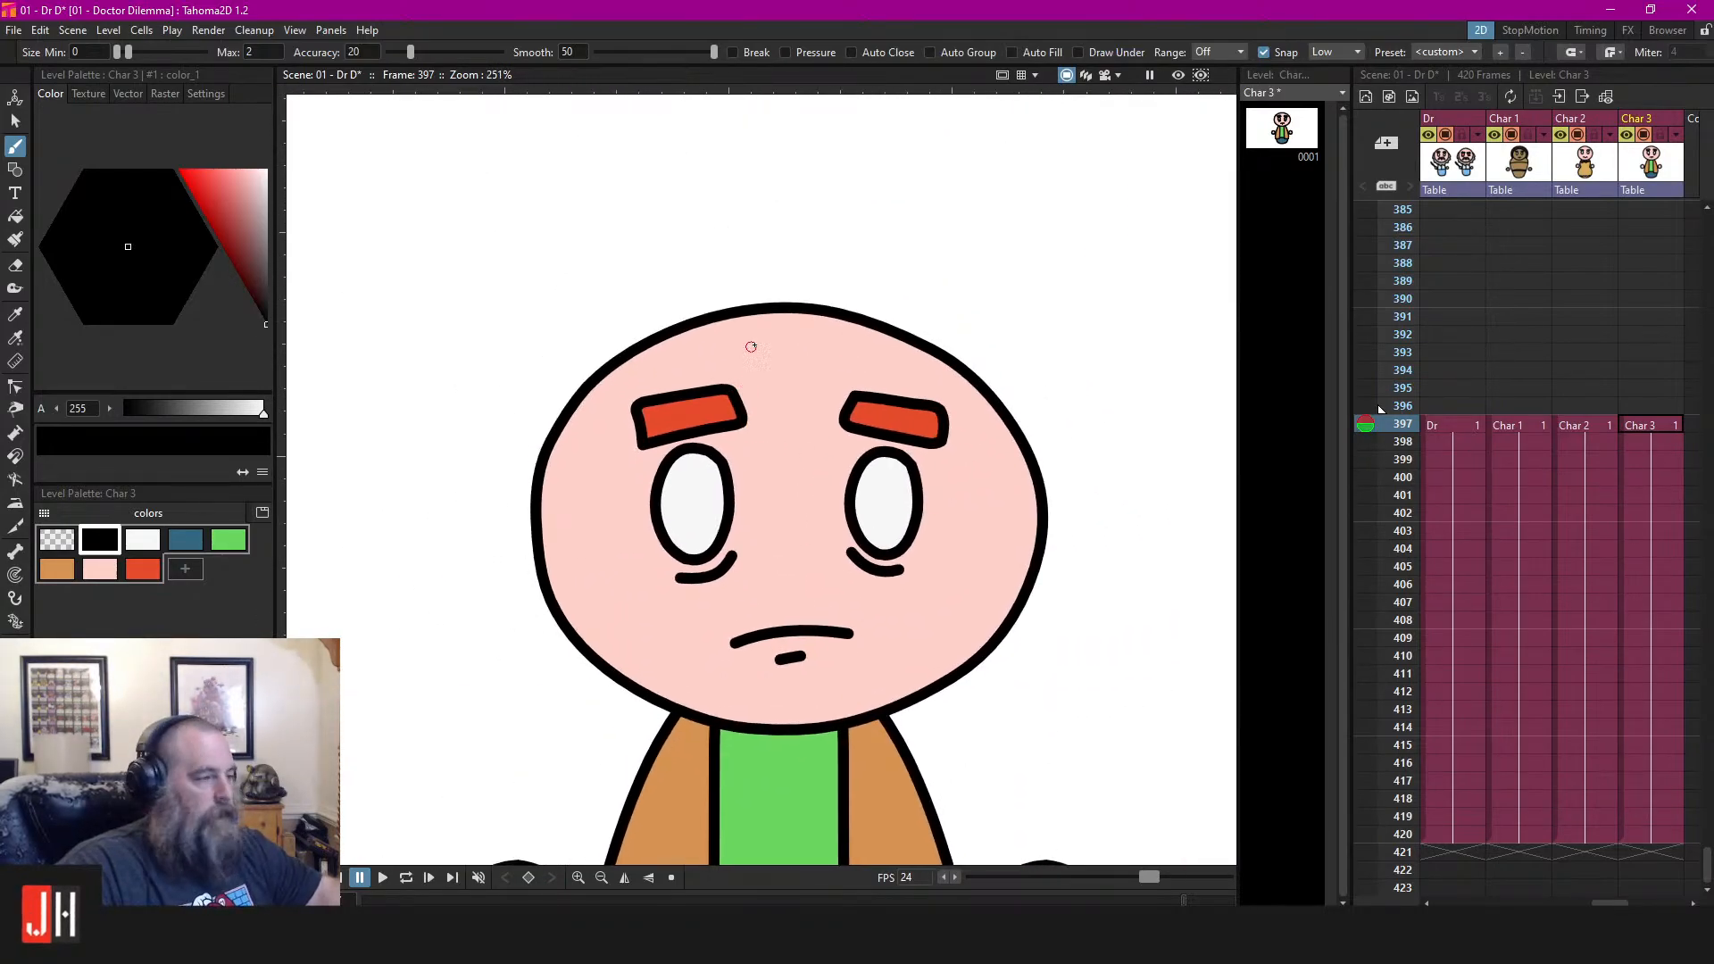
{"action": "scroll", "coordinate": [750, 347], "scroll_direction": "up", "scroll_amount": 1}
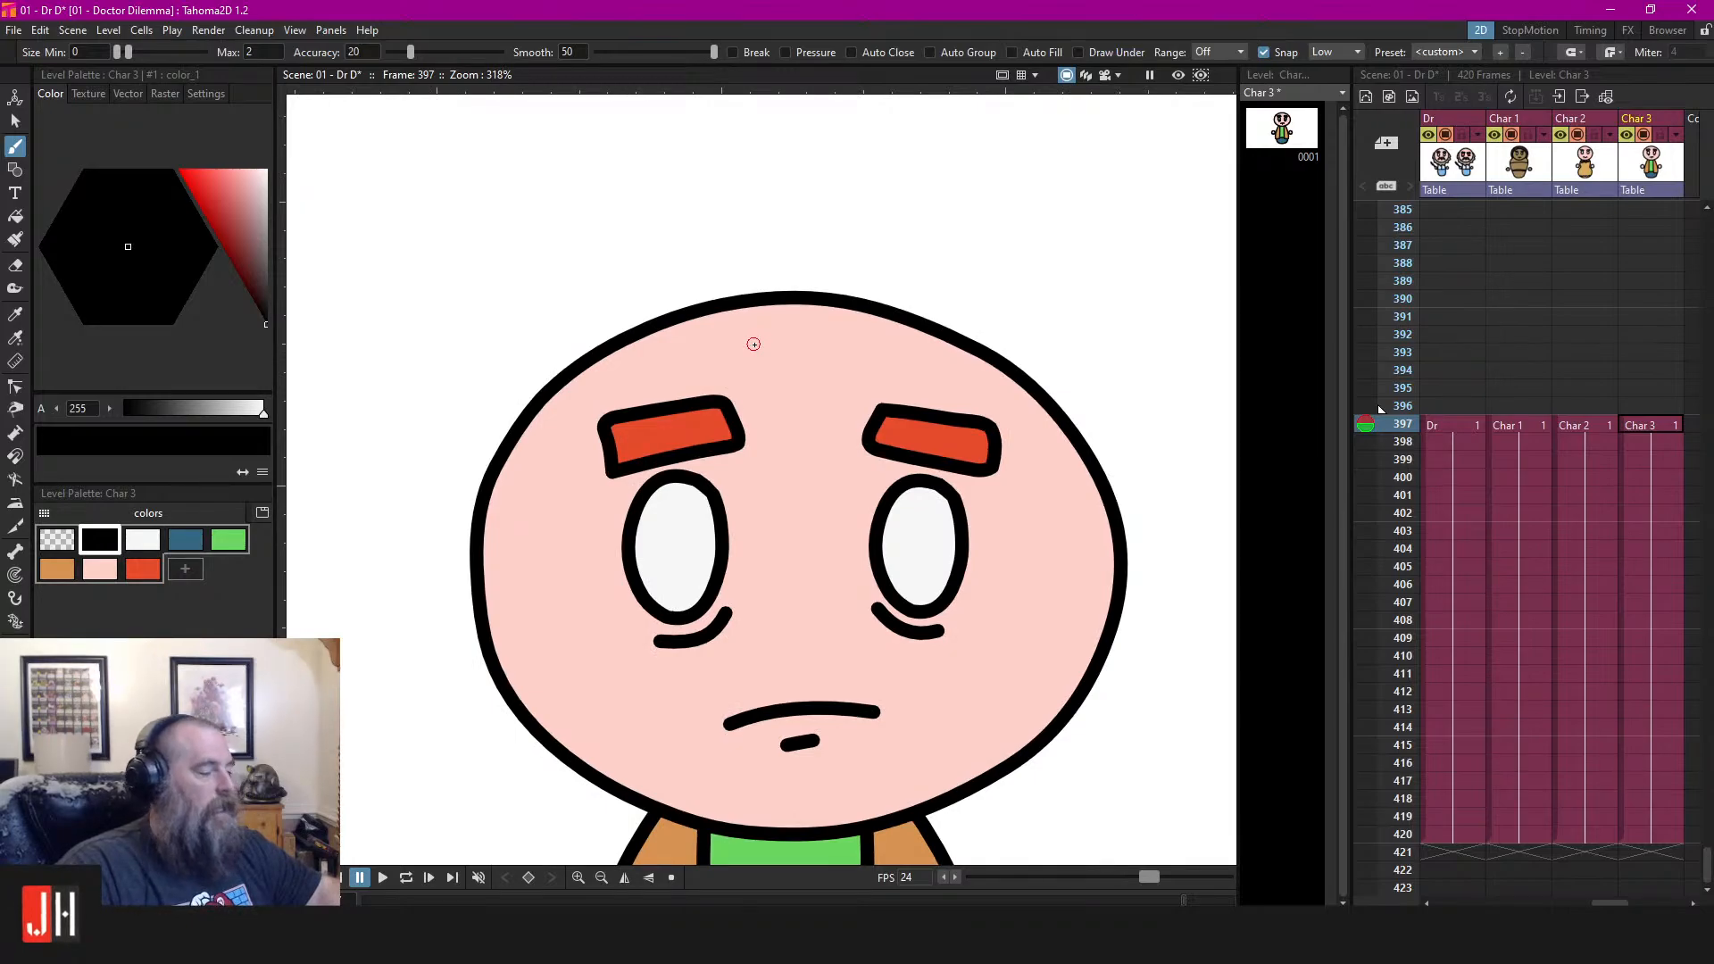
Try jagged, swept hair outlines rising over Char 3's crown, undoing each attempt
{"action": "scroll", "coordinate": [751, 342], "scroll_direction": "up", "scroll_amount": 1}
{"action": "scroll", "coordinate": [749, 352], "scroll_direction": "down", "scroll_amount": 3}
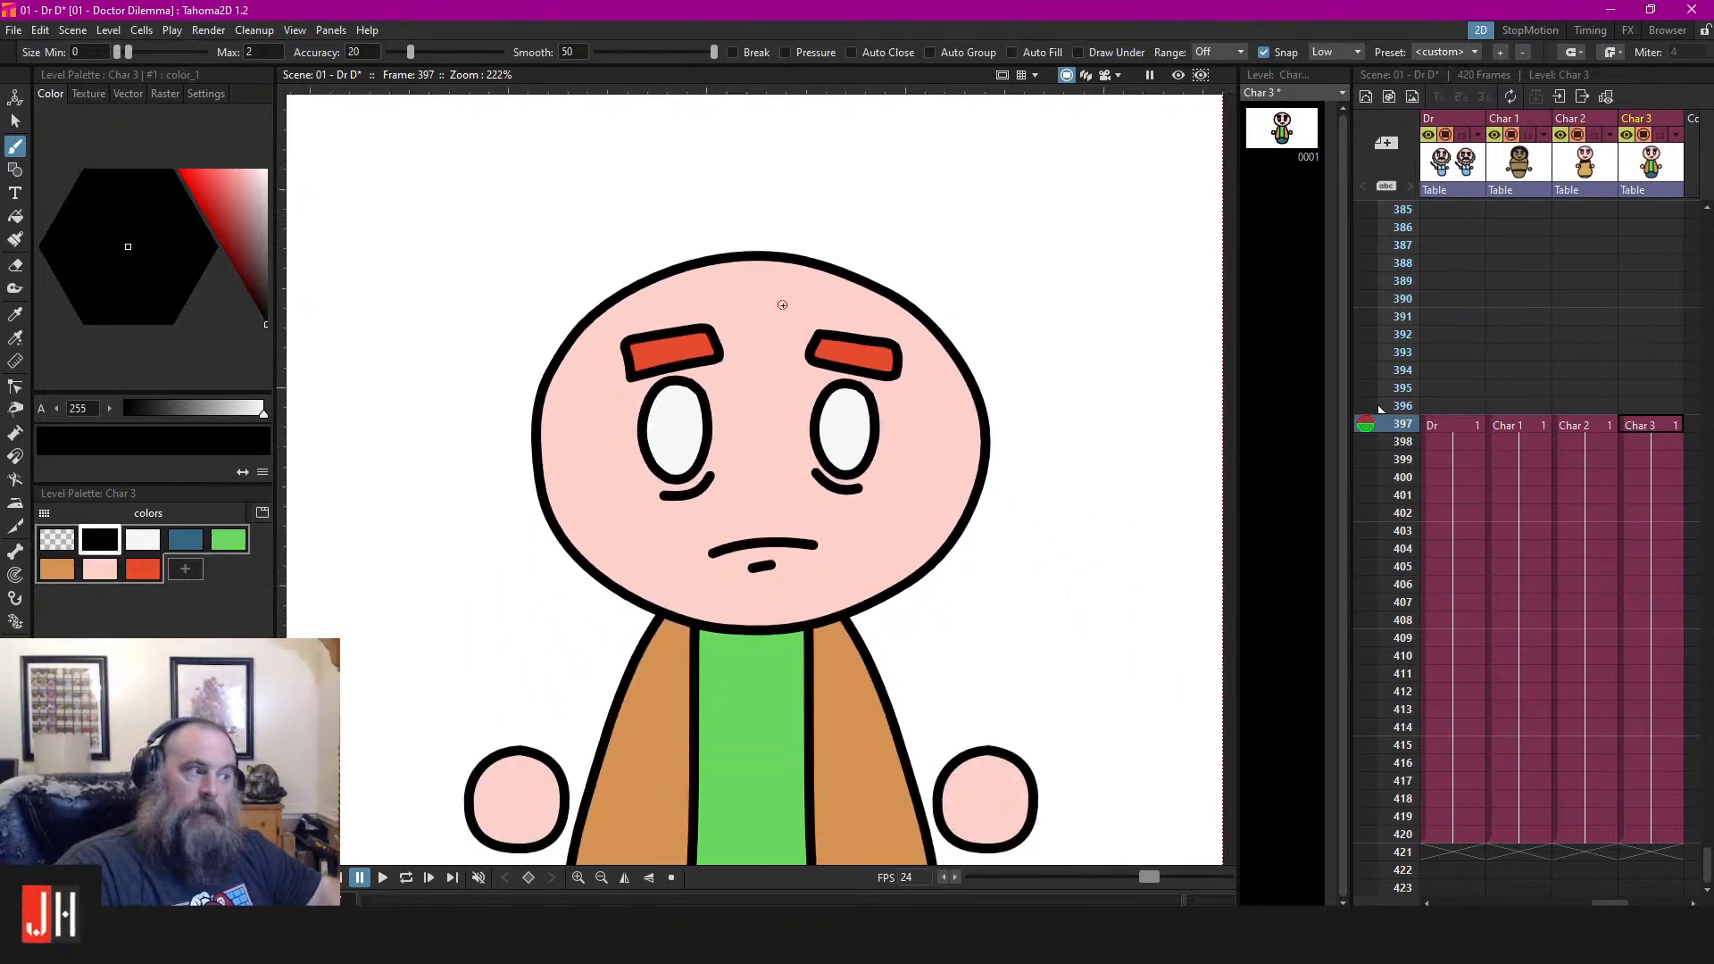
{"action": "scroll", "coordinate": [782, 304], "scroll_direction": "up", "scroll_amount": 1}
{"action": "scroll", "coordinate": [776, 306], "scroll_direction": "down", "scroll_amount": 2}
{"action": "scroll", "coordinate": [657, 324], "scroll_direction": "up", "scroll_amount": 3}
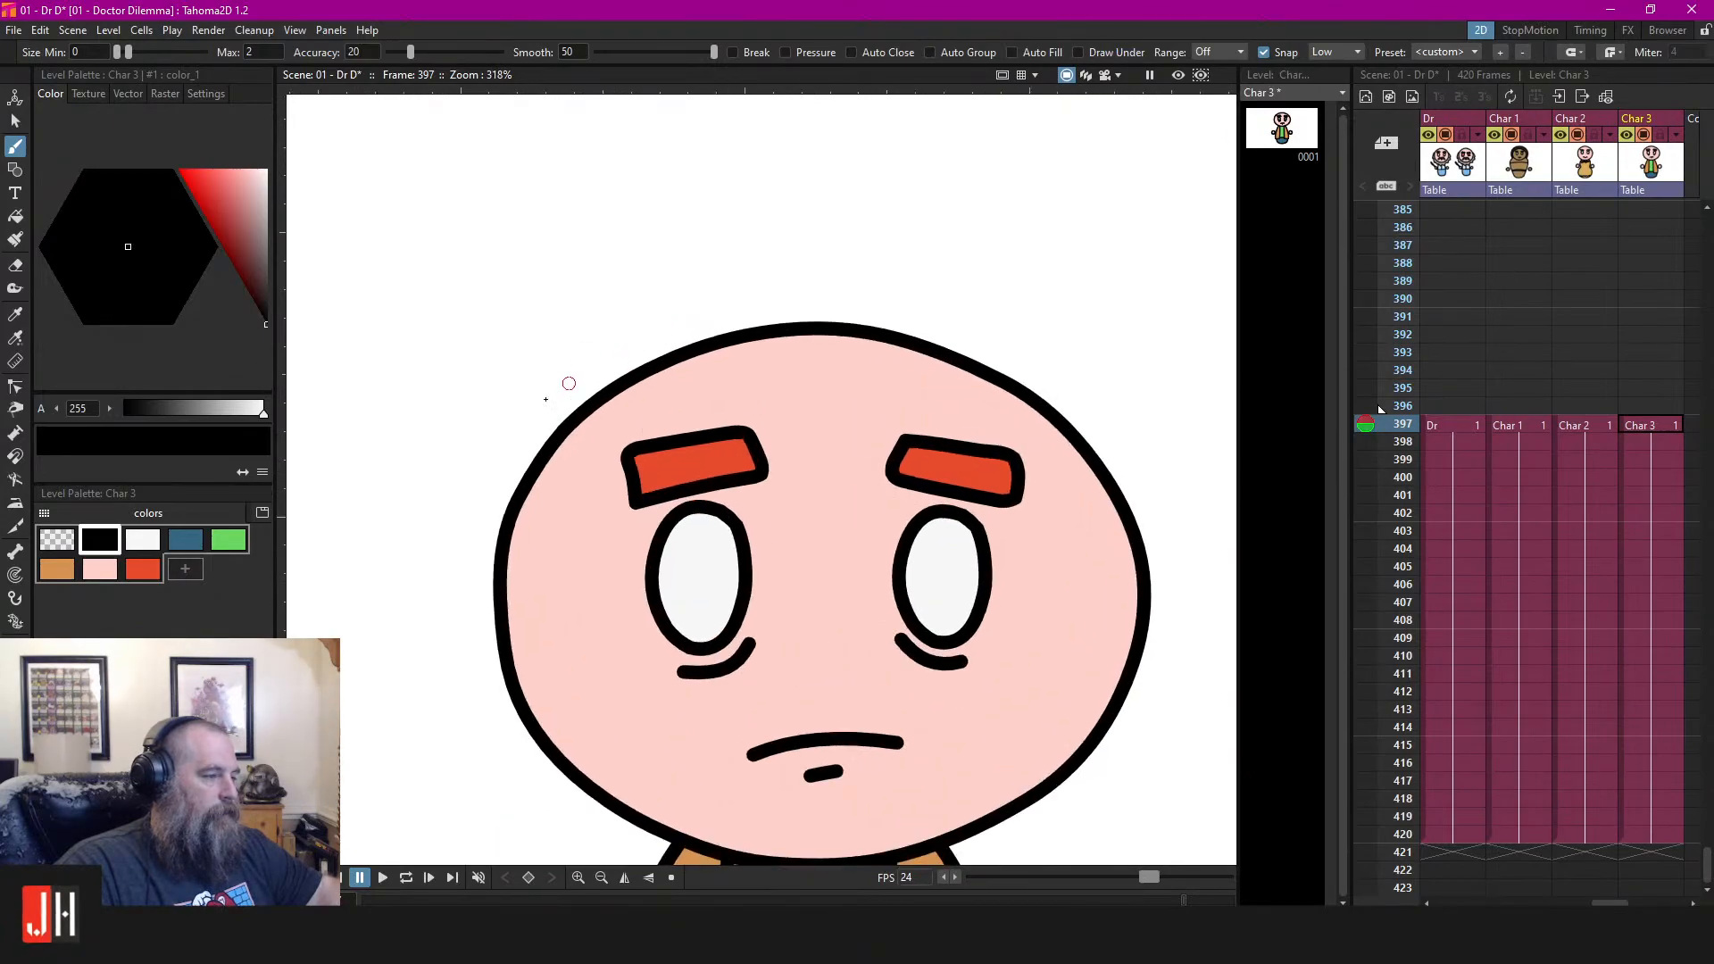
{"action": "mouse_move", "coordinate": [548, 437]}
{"action": "left_mouse_down"}
{"action": "mouse_move", "coordinate": [662, 252]}
{"action": "mouse_move", "coordinate": [883, 193]}
{"action": "mouse_move", "coordinate": [903, 279]}
{"action": "mouse_move", "coordinate": [978, 267]}
{"action": "mouse_move", "coordinate": [1101, 351]}
{"action": "mouse_move", "coordinate": [1068, 418]}
{"action": "left_mouse_up"}
{"action": "scroll", "coordinate": [940, 391], "scroll_direction": "down", "scroll_amount": 2}
{"action": "scroll", "coordinate": [940, 391], "scroll_direction": "up", "scroll_amount": 1}
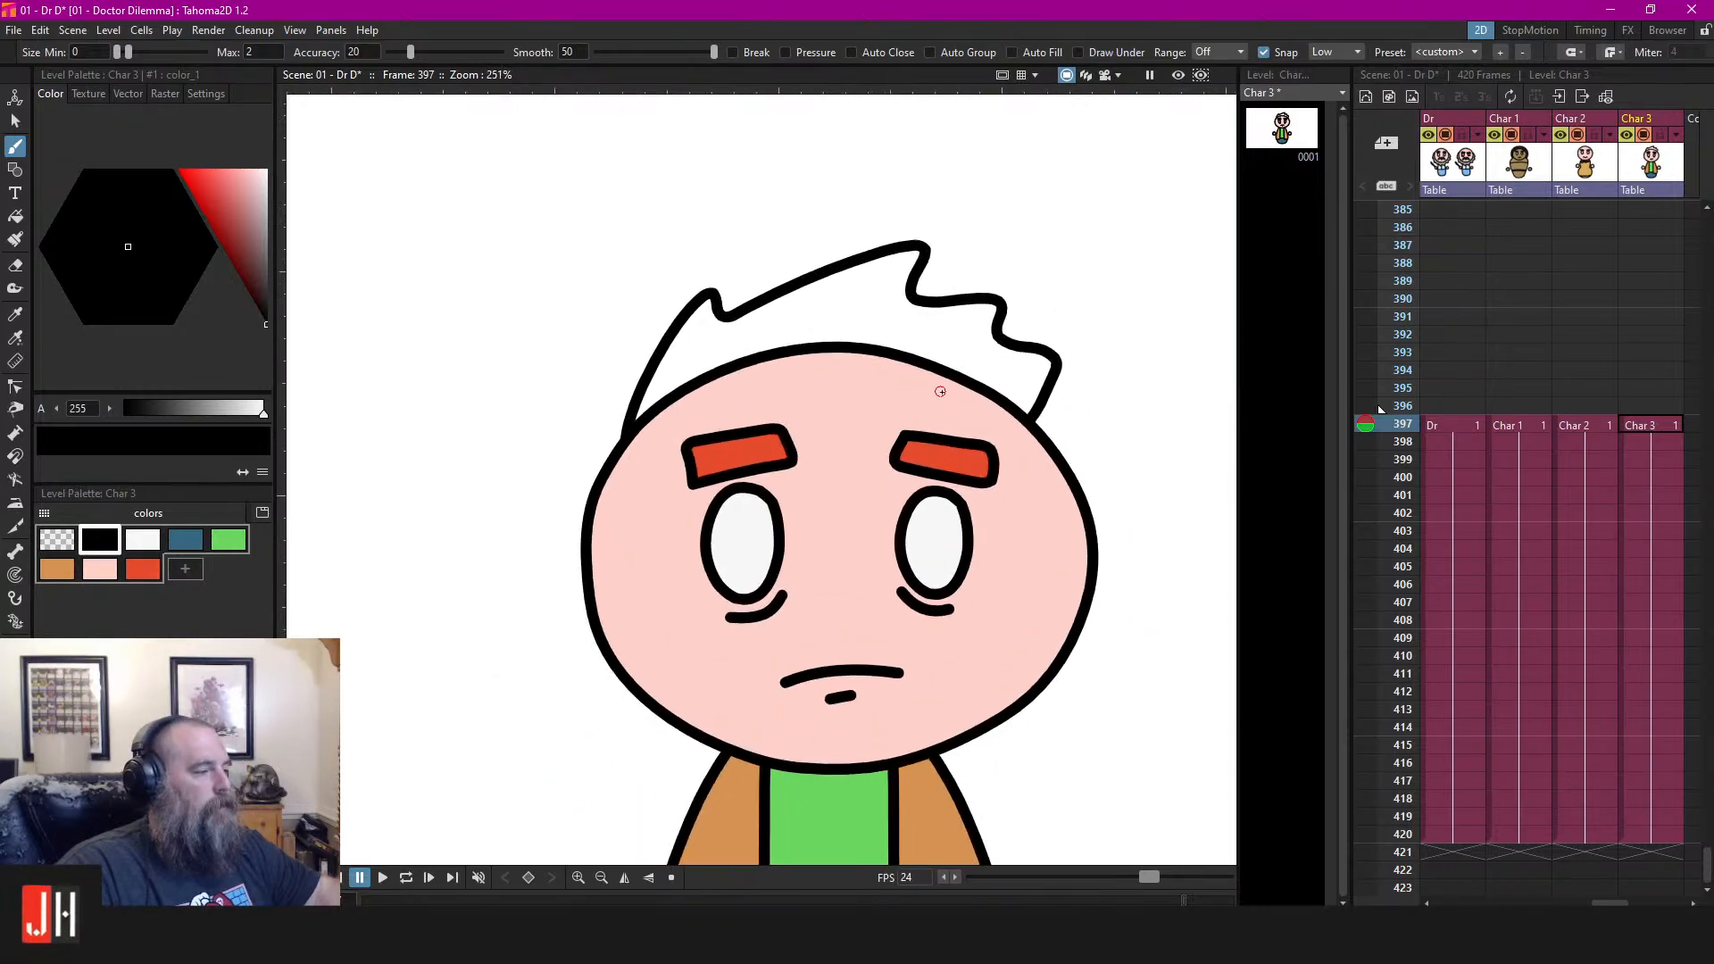
{"action": "key", "text": "ctrl+z"}
{"action": "key", "text": "ctrl+z"}
{"action": "mouse_move", "coordinate": [688, 296]}
{"action": "left_mouse_down"}
{"action": "mouse_move", "coordinate": [734, 269]}
{"action": "mouse_move", "coordinate": [753, 316]}
{"action": "mouse_move", "coordinate": [908, 244]}
{"action": "mouse_move", "coordinate": [956, 243]}
{"action": "mouse_move", "coordinate": [942, 302]}
{"action": "left_mouse_up"}
{"action": "mouse_move", "coordinate": [1071, 357]}
{"action": "left_mouse_down"}
{"action": "mouse_move", "coordinate": [1044, 405]}
{"action": "mouse_move", "coordinate": [766, 402]}
{"action": "mouse_move", "coordinate": [628, 417]}
{"action": "left_mouse_up"}
{"action": "scroll", "coordinate": [633, 428], "scroll_direction": "up", "scroll_amount": 2}
{"action": "key", "text": "ctrl+z"}
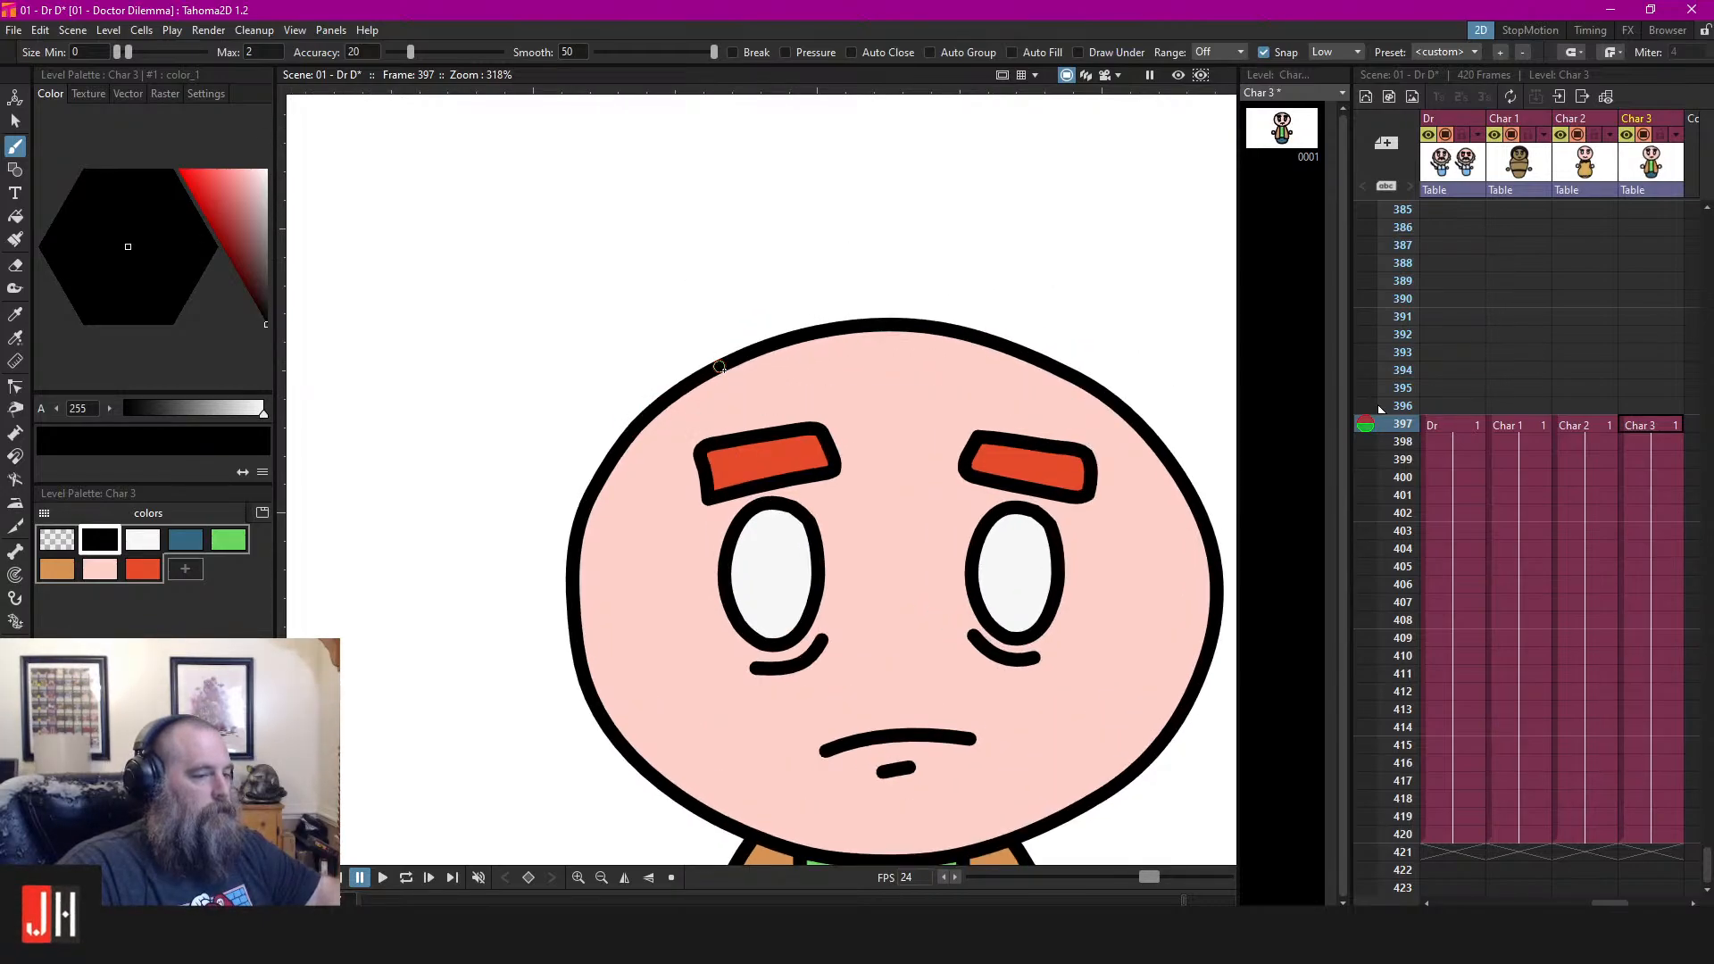
Draw a closed black hair outline on Char 3's head, with swept jagged spikes on top and a hairline across the forehead above the eyebrows
{"action": "scroll", "coordinate": [625, 433], "scroll_direction": "down", "scroll_amount": 2}
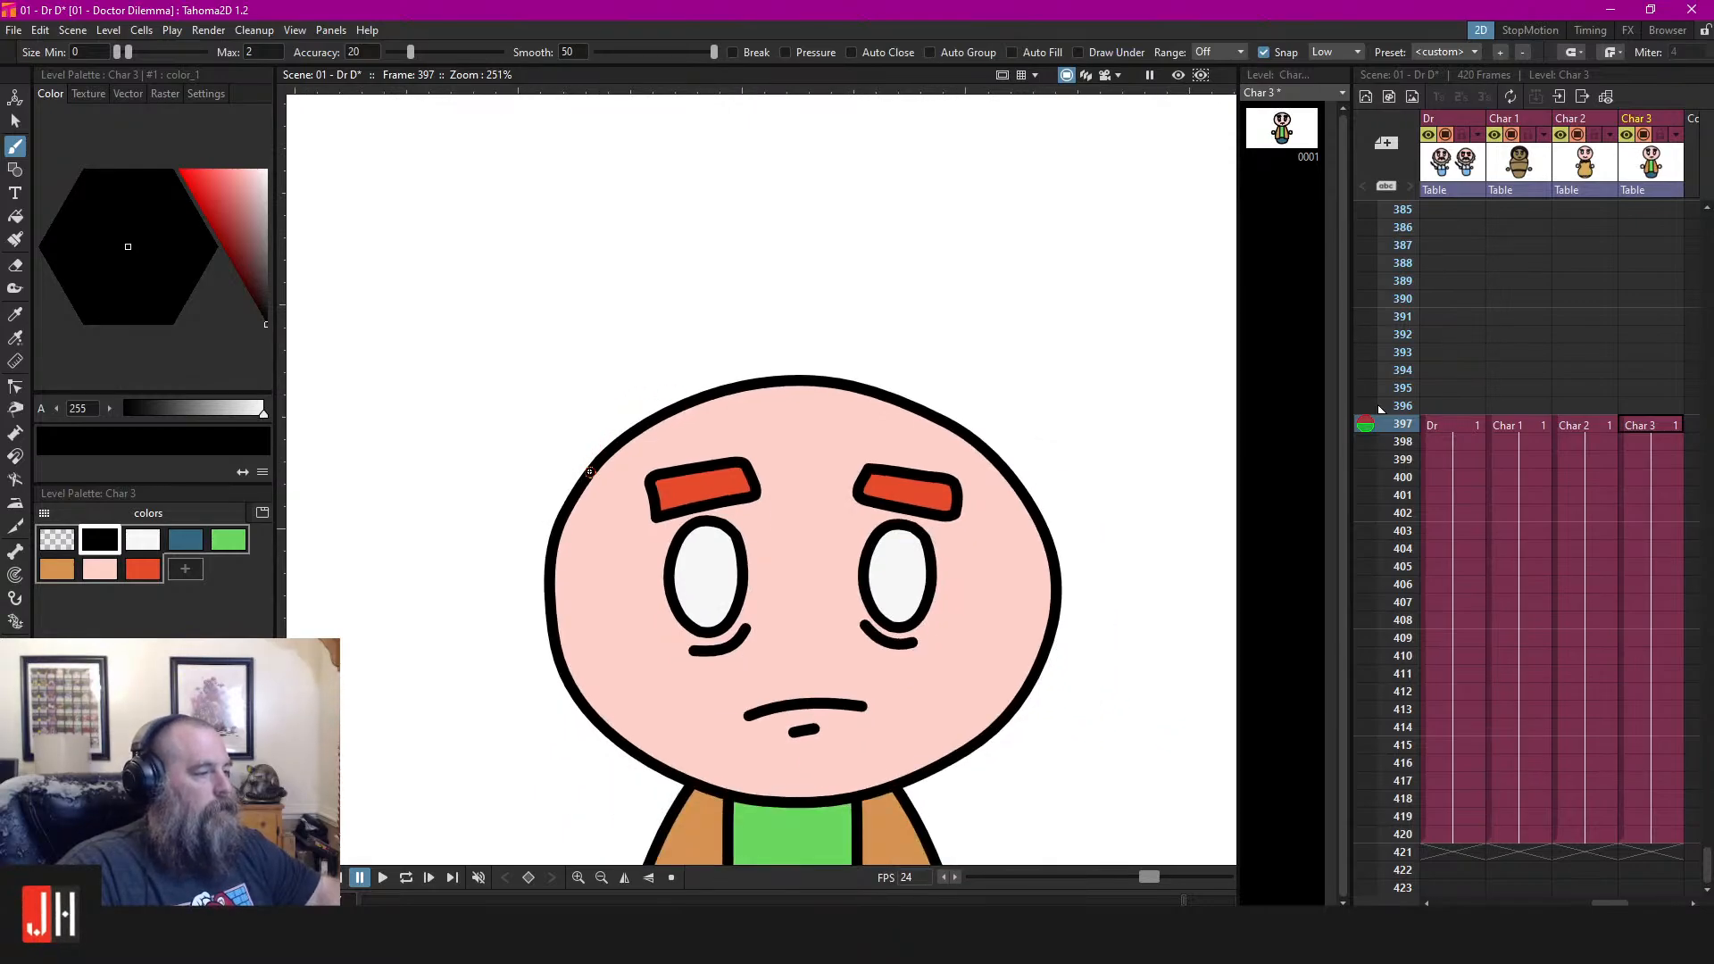
{"action": "mouse_move", "coordinate": [591, 448]}
{"action": "left_mouse_down"}
{"action": "mouse_move", "coordinate": [685, 332]}
{"action": "mouse_move", "coordinate": [691, 373]}
{"action": "mouse_move", "coordinate": [895, 272]}
{"action": "left_mouse_up"}
{"action": "mouse_move", "coordinate": [868, 344]}
{"action": "left_mouse_down"}
{"action": "mouse_move", "coordinate": [951, 356]}
{"action": "mouse_move", "coordinate": [935, 393]}
{"action": "mouse_move", "coordinate": [1010, 398]}
{"action": "mouse_move", "coordinate": [994, 459]}
{"action": "mouse_move", "coordinate": [686, 439]}
{"action": "mouse_move", "coordinate": [596, 468]}
{"action": "left_mouse_up"}
{"action": "key", "text": "s"}
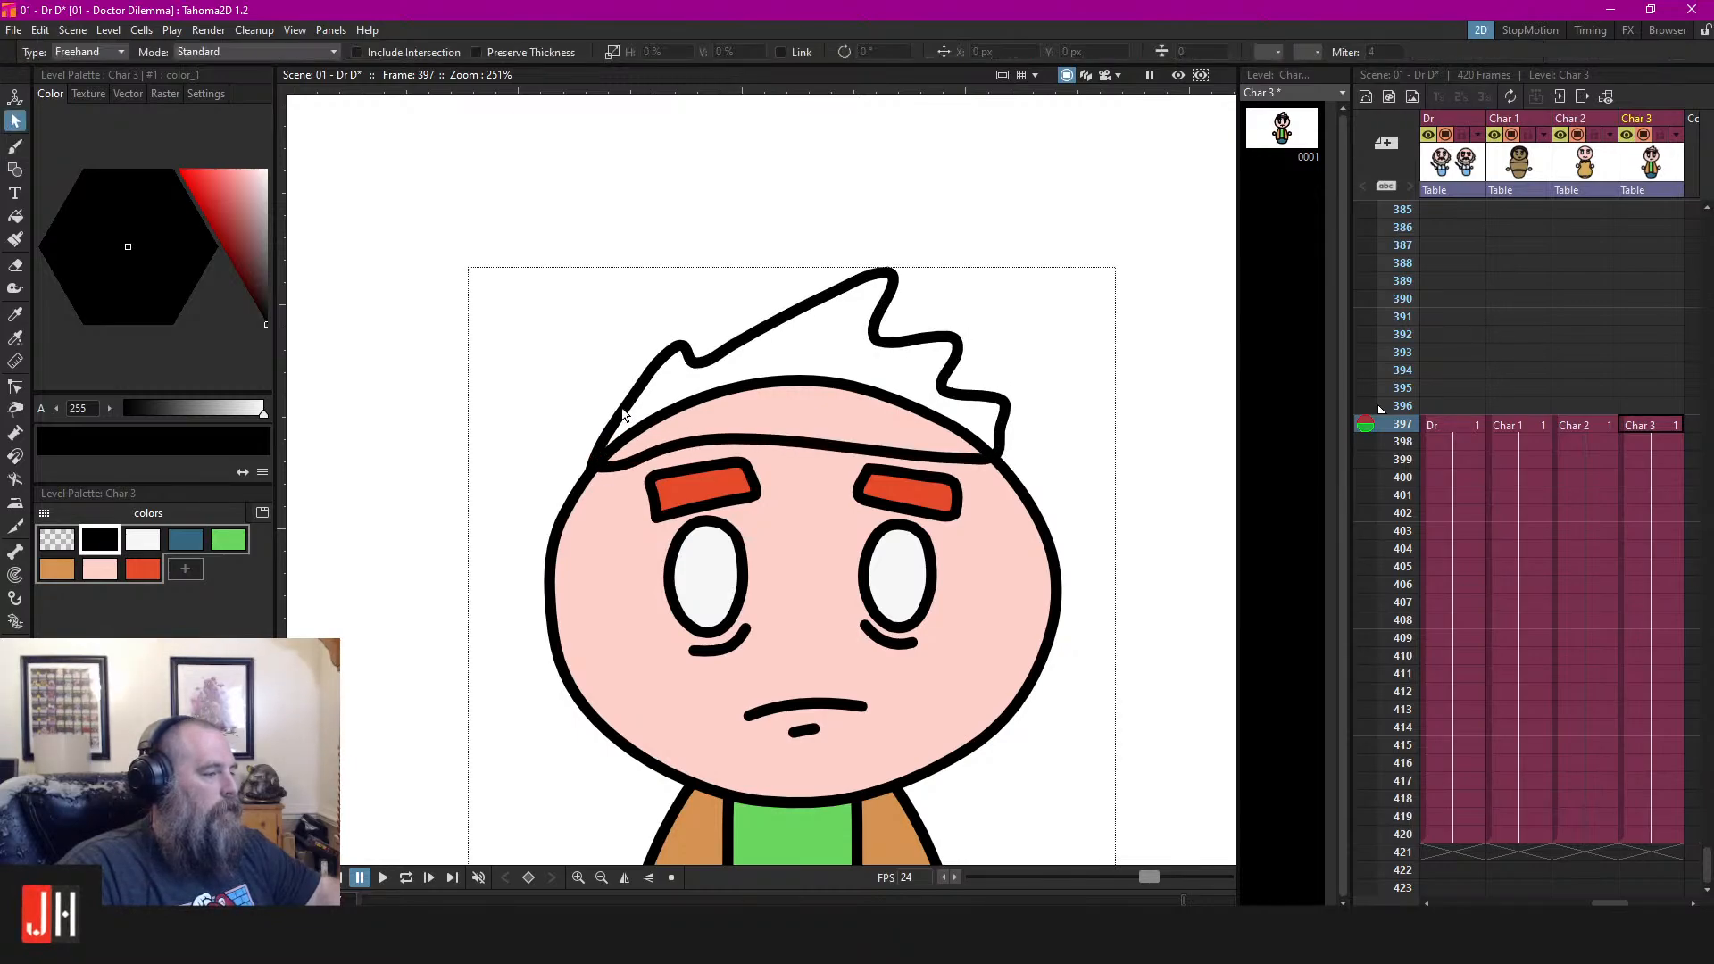
{"action": "left_click", "coordinate": [625, 418]}
{"action": "left_click", "coordinate": [564, 364]}
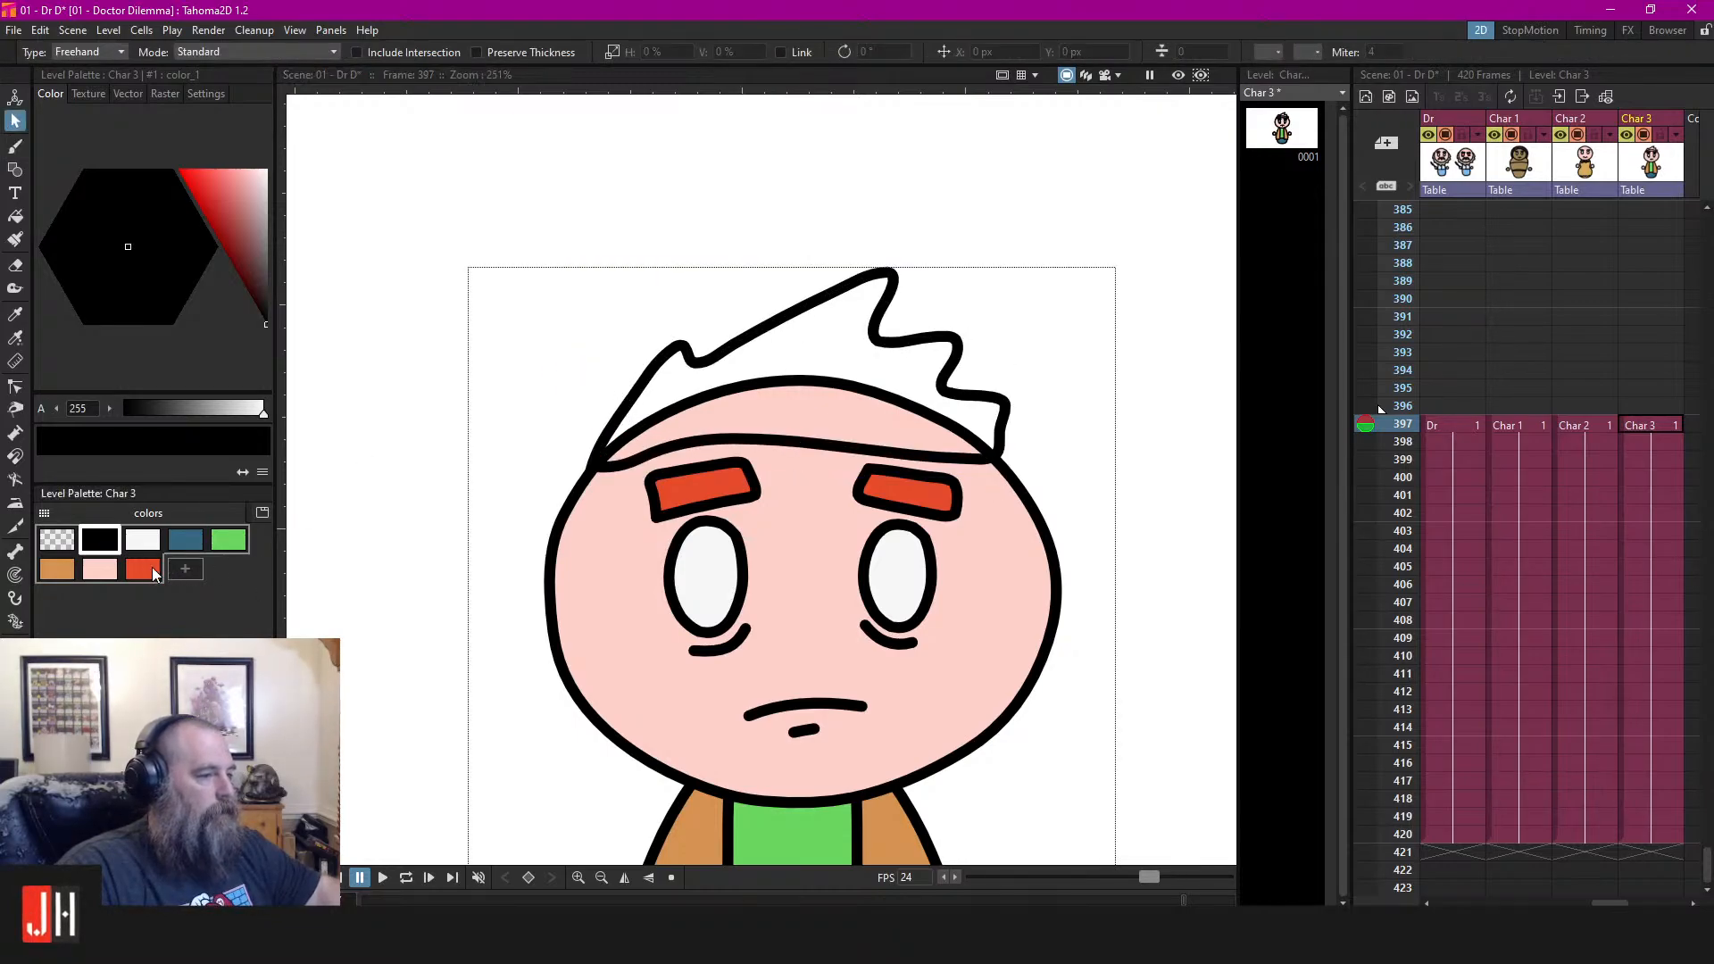
Fill Char 3's hair shape with the red-orange palette colour used on the eyebrows
{"action": "left_click", "coordinate": [143, 569]}
{"action": "key", "text": "f"}
{"action": "left_click", "coordinate": [834, 335]}
{"action": "key", "text": "s"}
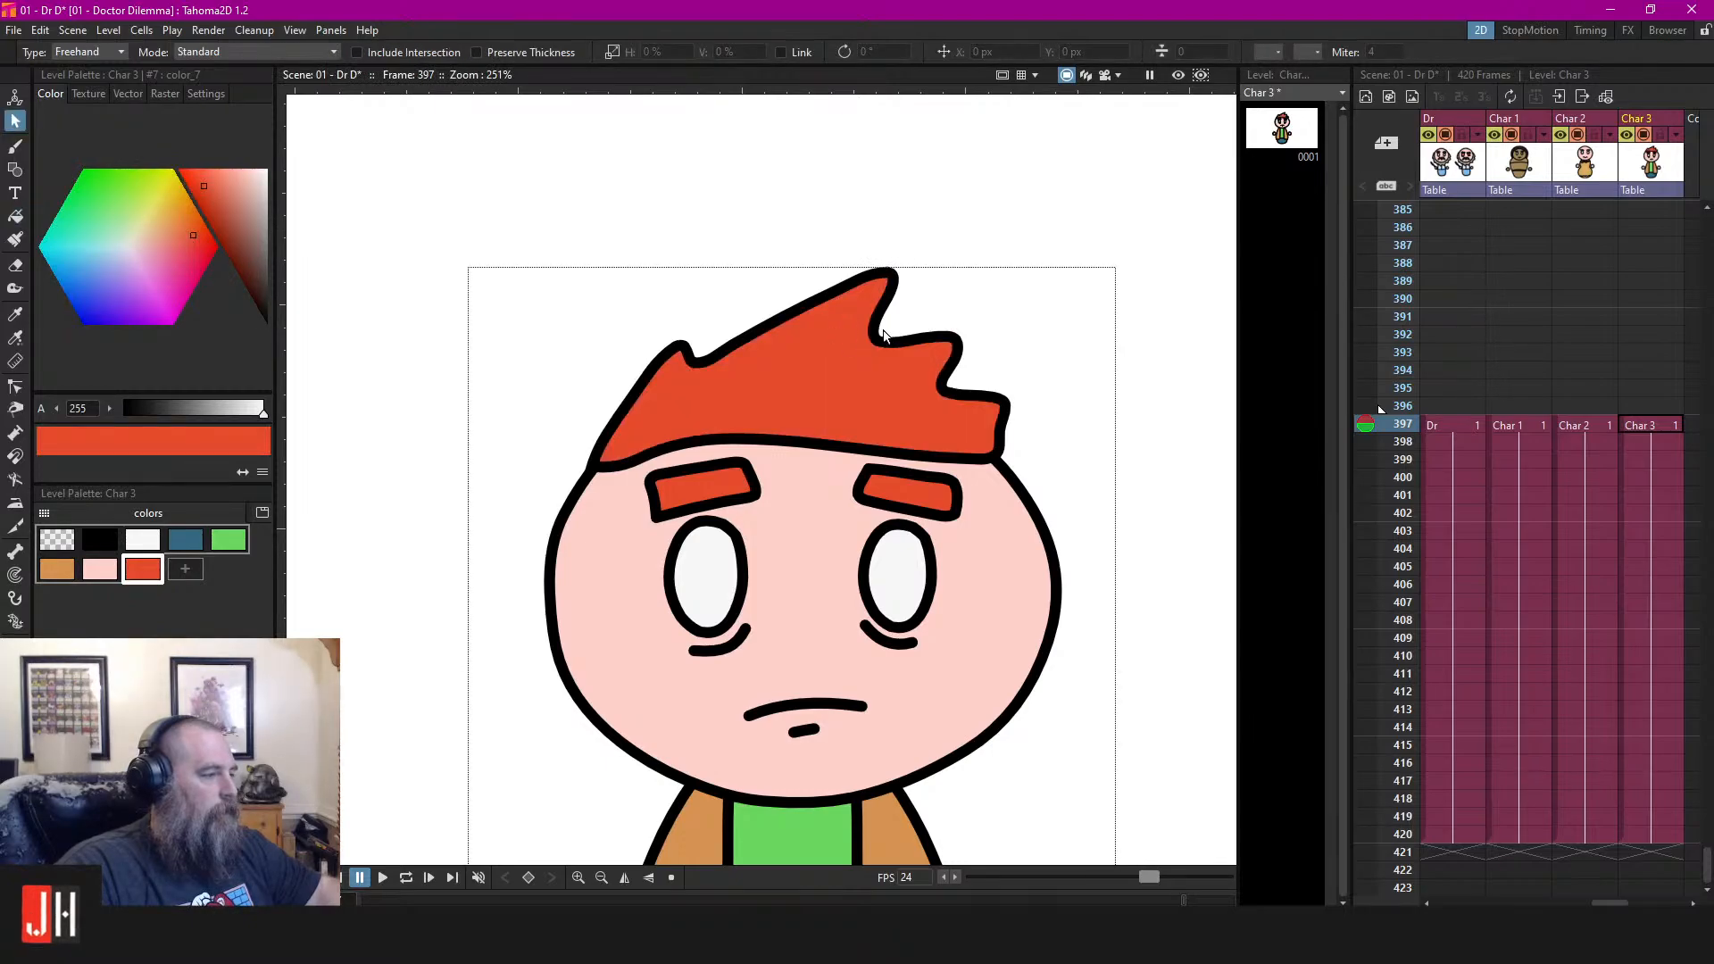
{"action": "left_click", "coordinate": [870, 336]}
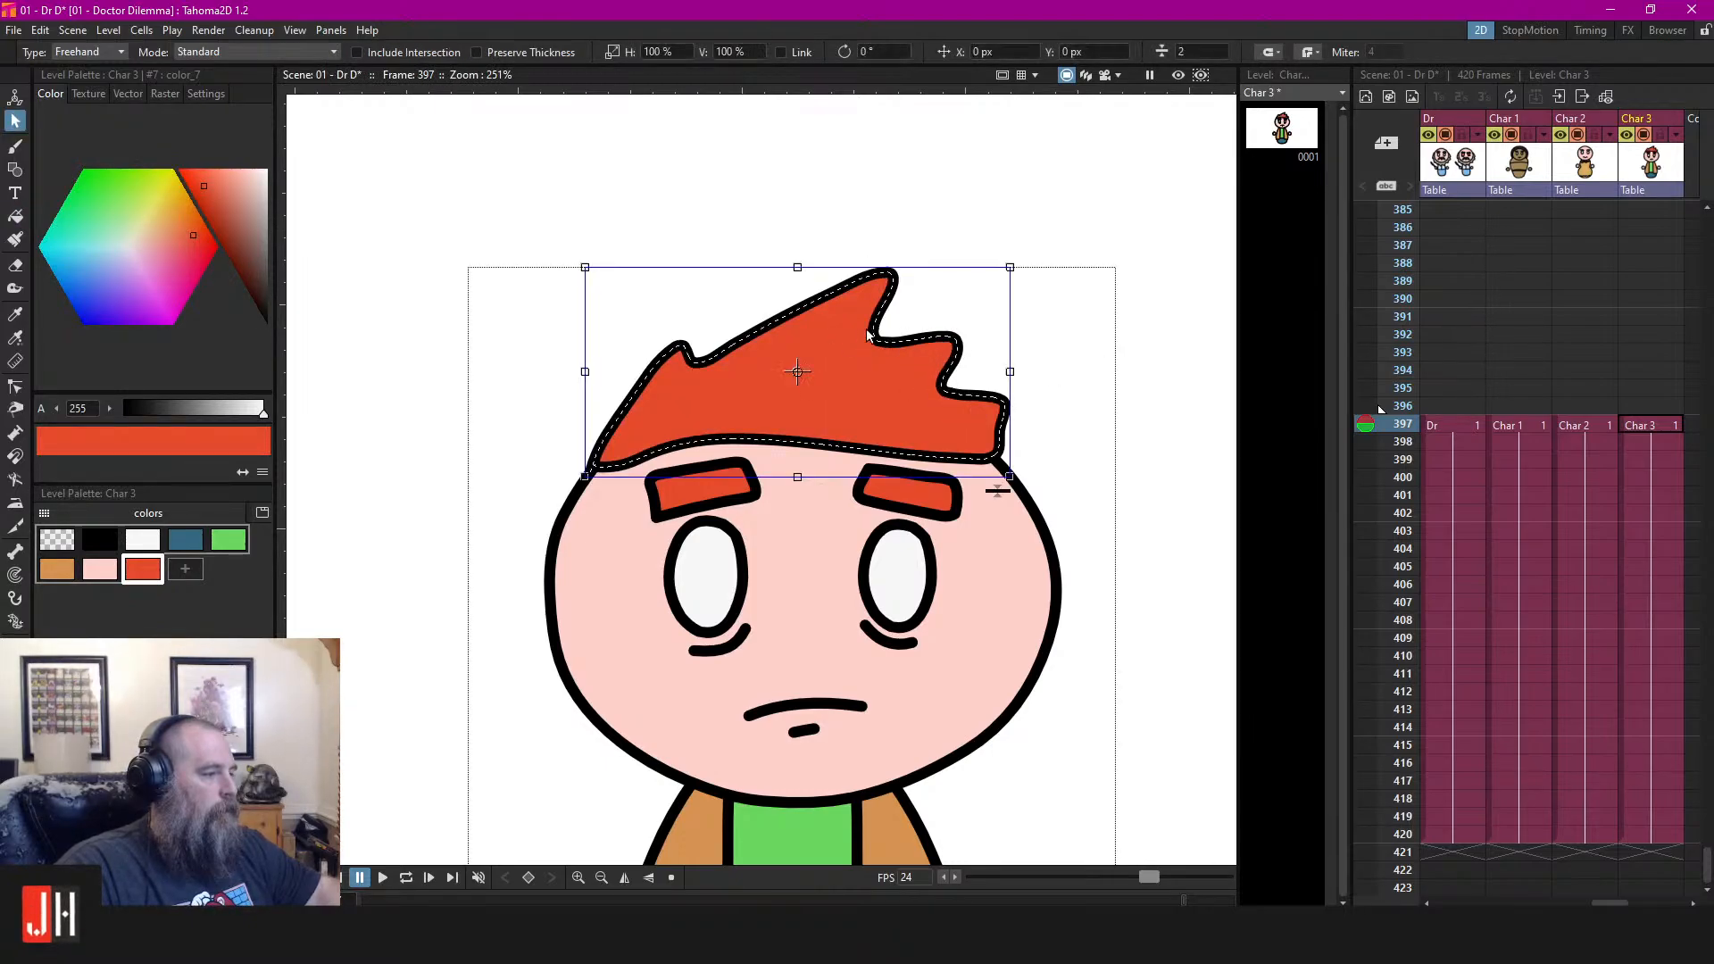
{"action": "left_click", "coordinate": [1071, 457]}
Reshape the middle and right-hand part of Char 3's hairline into a higher, smoother arch with its control points
{"action": "scroll", "coordinate": [998, 487], "scroll_direction": "up", "scroll_amount": 5}
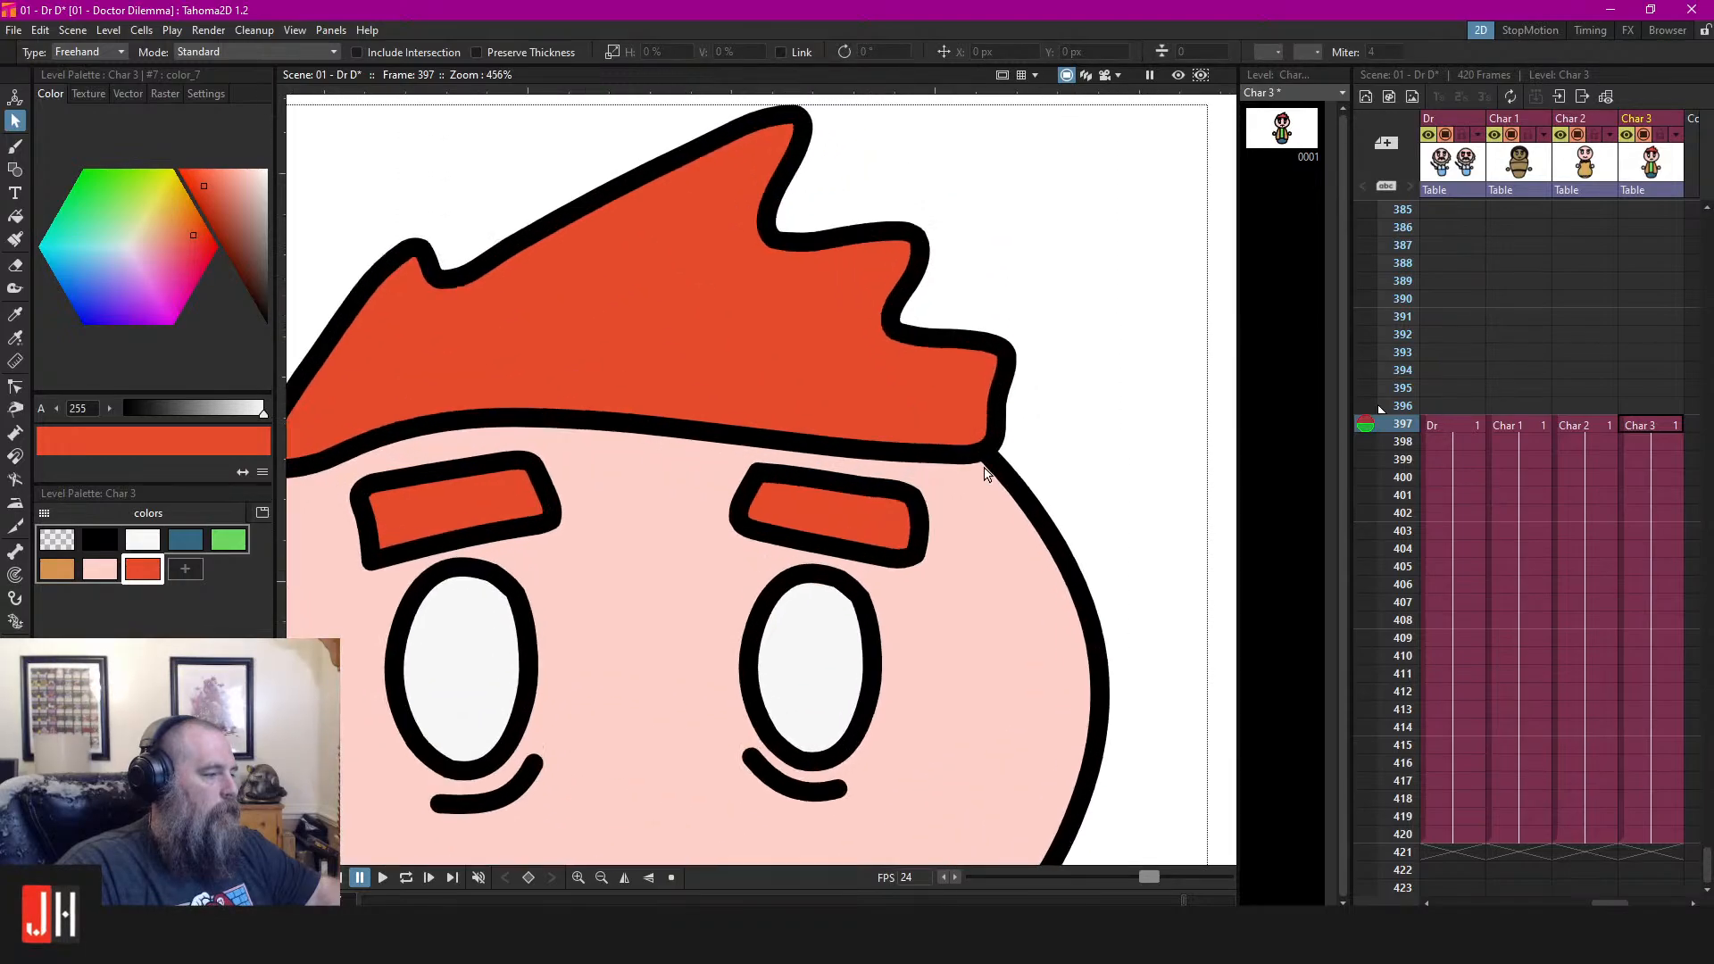
{"action": "key", "text": "c"}
{"action": "left_click", "coordinate": [991, 455]}
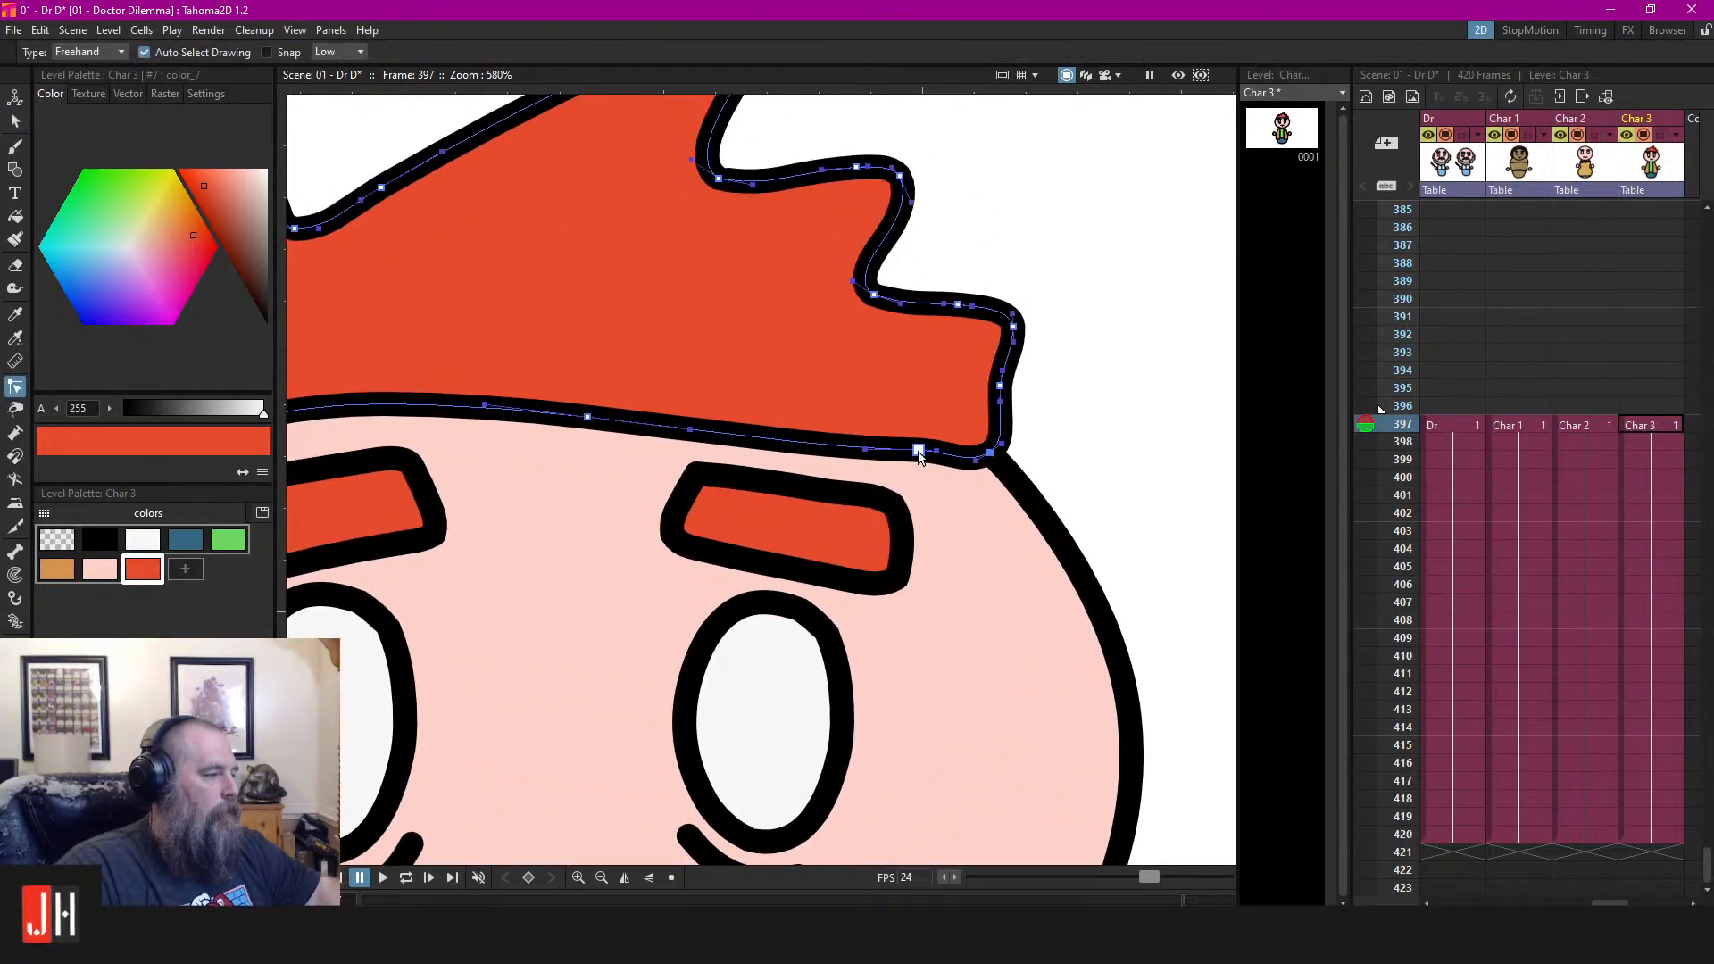
{"action": "left_click_drag", "start_coordinate": [919, 450], "coordinate": [911, 436]}
{"action": "left_click_drag", "start_coordinate": [590, 417], "coordinate": [616, 373]}
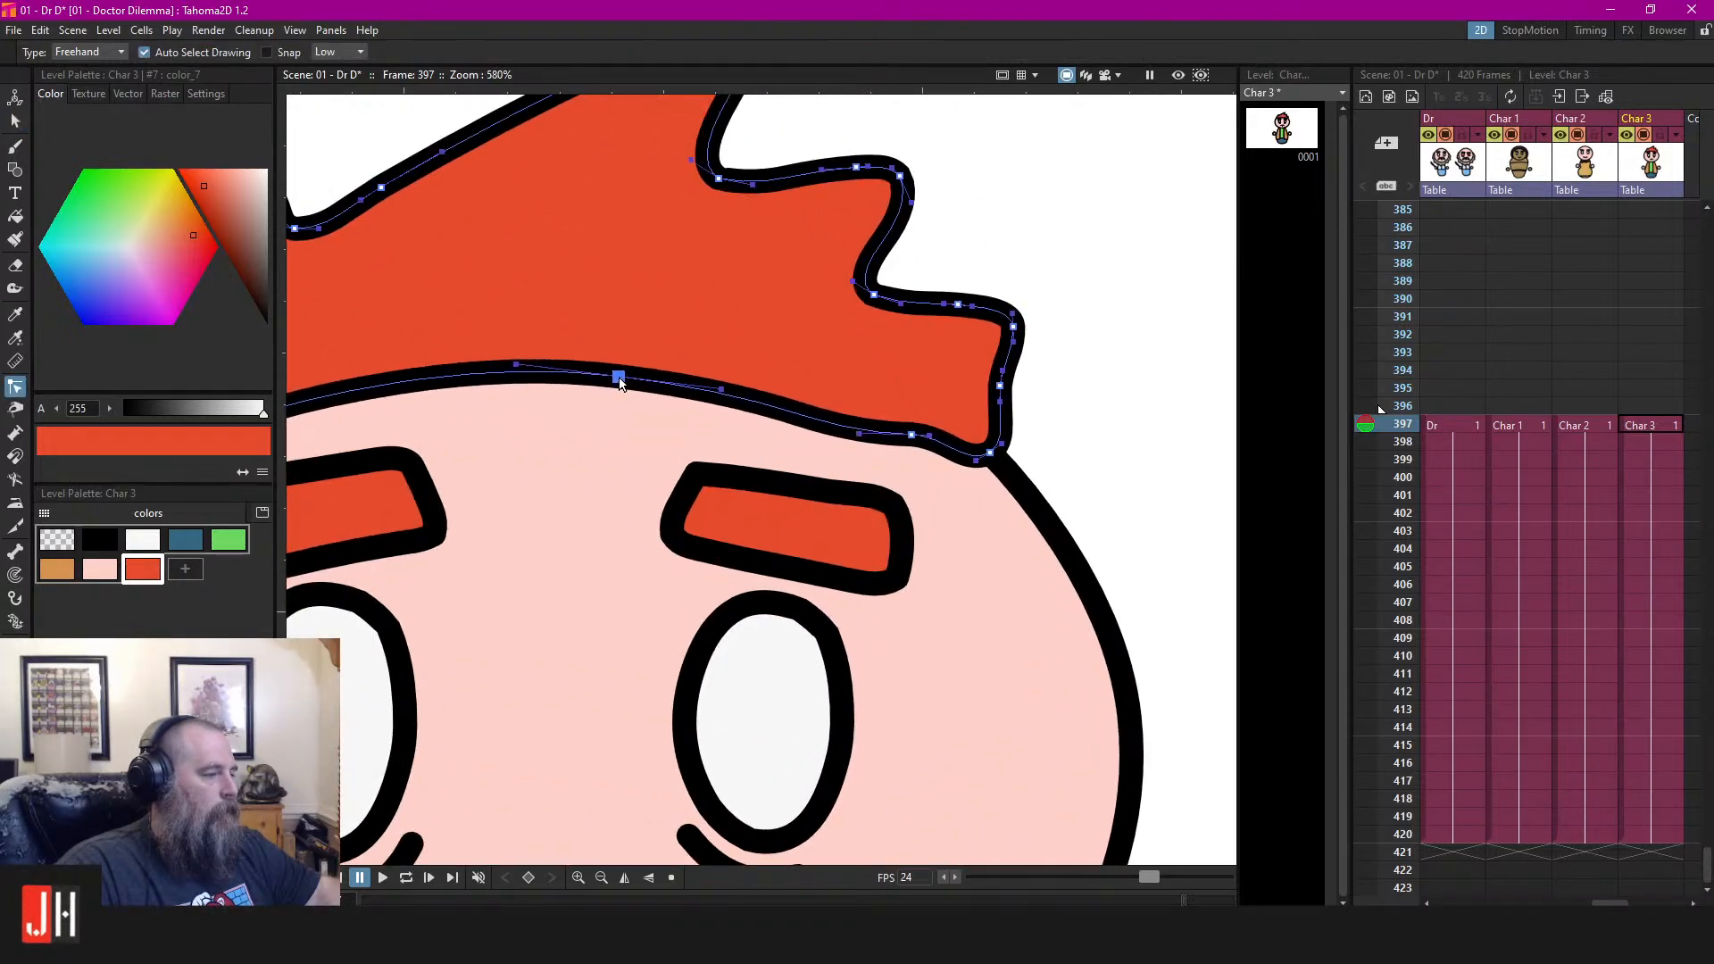
{"action": "left_click_drag", "start_coordinate": [860, 435], "coordinate": [828, 415]}
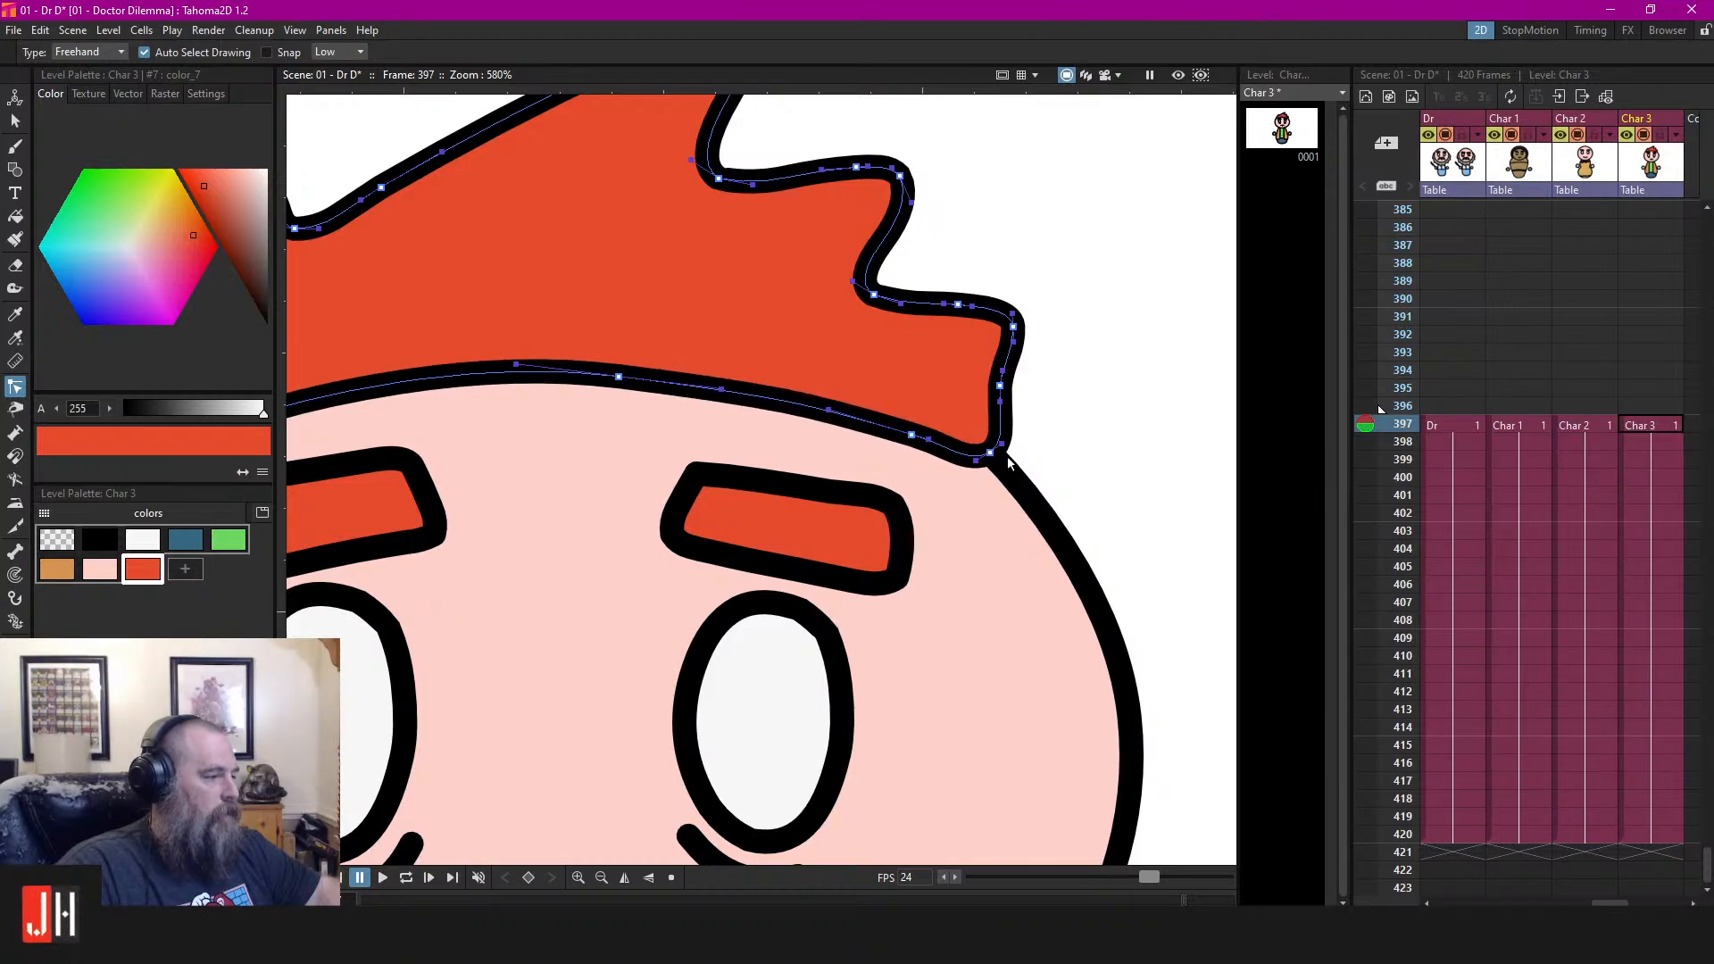
{"action": "left_click_drag", "start_coordinate": [977, 461], "coordinate": [880, 411]}
{"action": "left_click", "coordinate": [1081, 425]}
Adjust the control points at the left-hand end of Char 3's hairline so it meets the head outline and arches higher
{"action": "scroll", "coordinate": [852, 513], "scroll_direction": "down", "scroll_amount": 11}
{"action": "scroll", "coordinate": [625, 497], "scroll_direction": "up", "scroll_amount": 10}
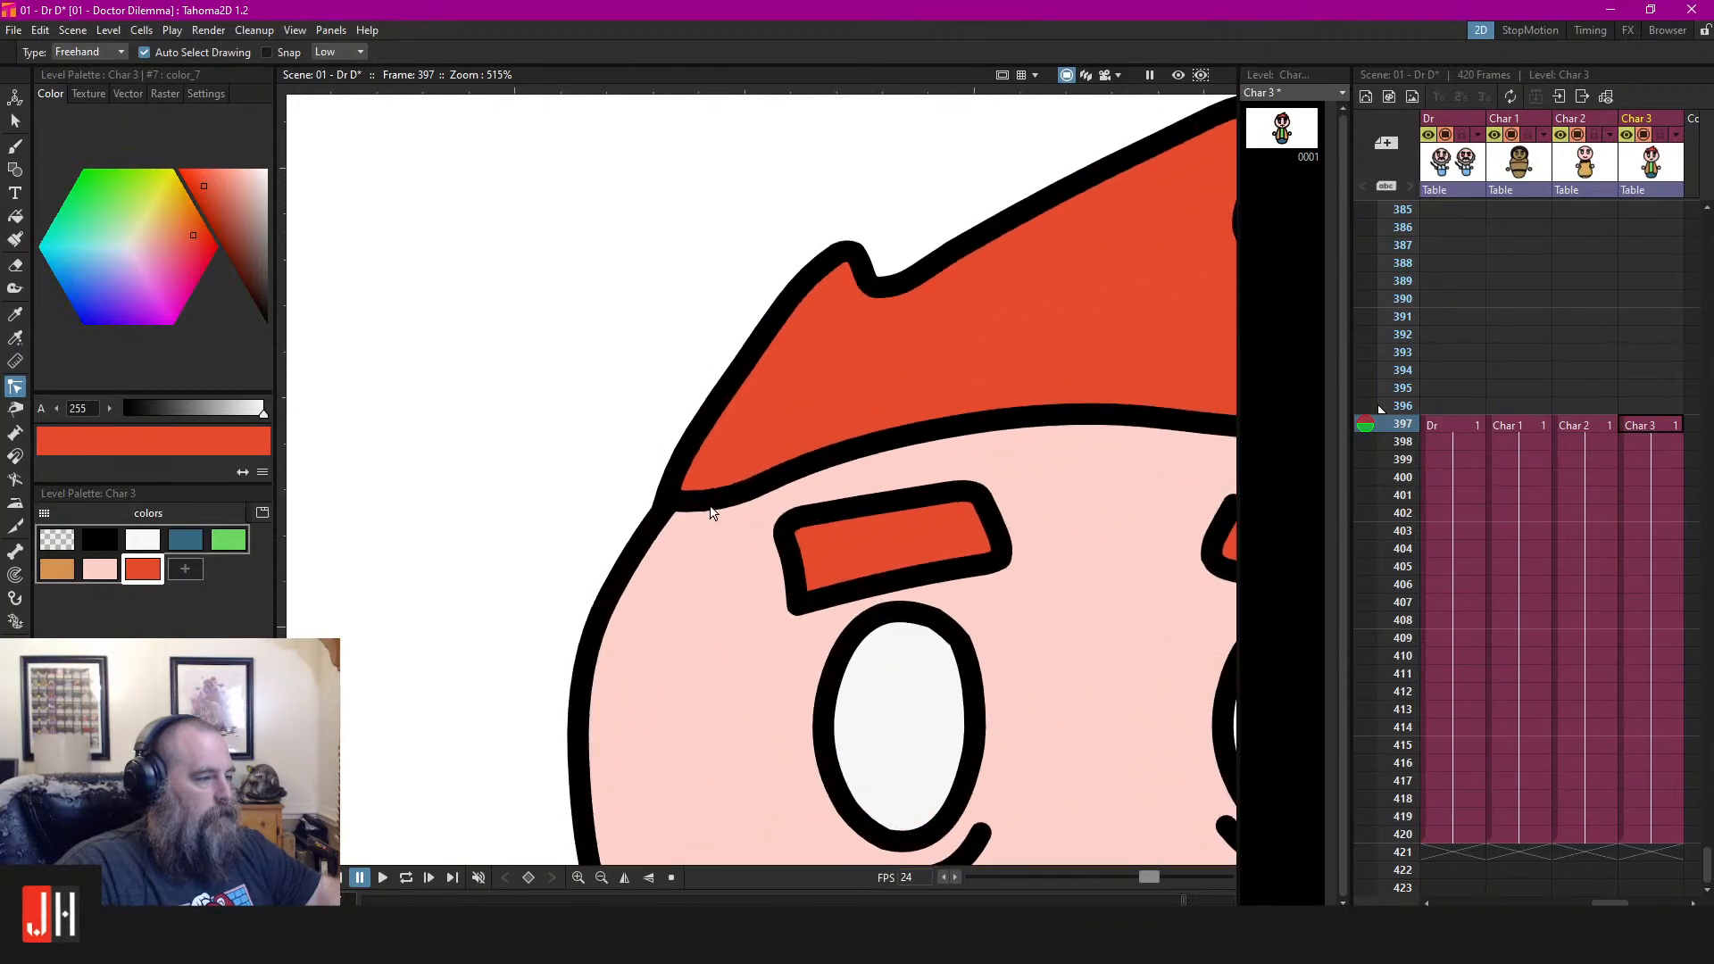
{"action": "left_click", "coordinate": [649, 489]}
{"action": "left_click_drag", "start_coordinate": [651, 492], "coordinate": [632, 519]}
{"action": "left_click_drag", "start_coordinate": [797, 473], "coordinate": [945, 396]}
{"action": "scroll", "coordinate": [931, 449], "scroll_direction": "down", "scroll_amount": 5}
{"action": "scroll", "coordinate": [931, 449], "scroll_direction": "down", "scroll_amount": 6}
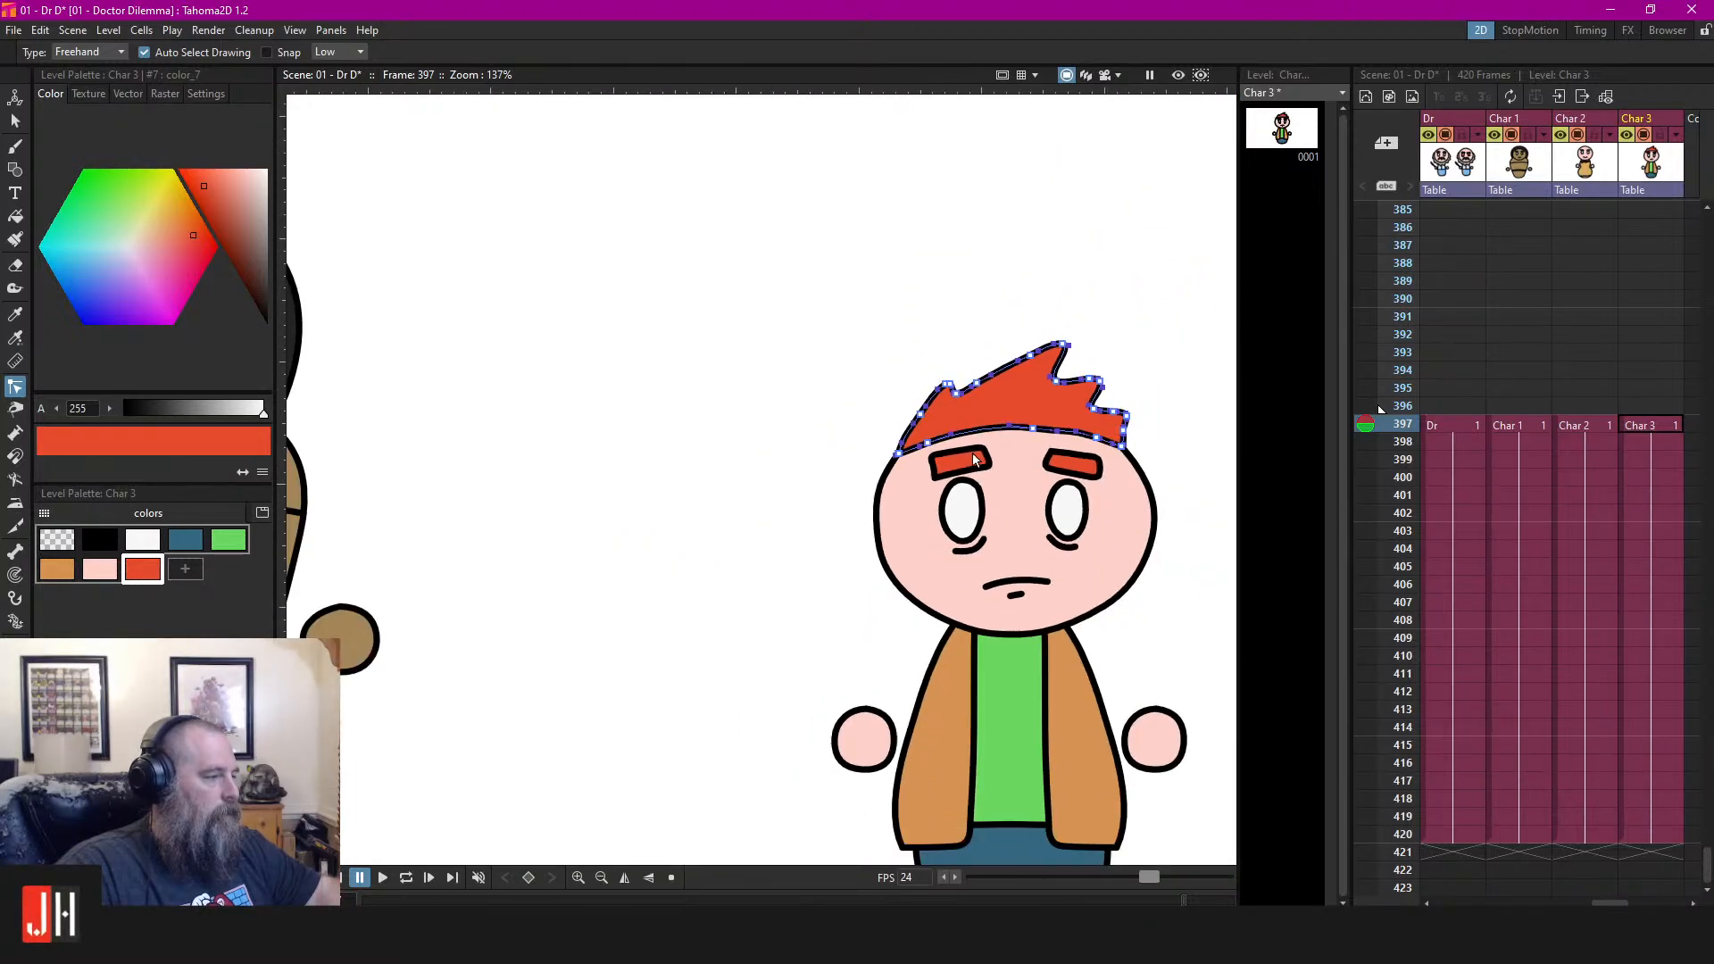
Save the scene with Char 3's red hair in place
{"action": "scroll", "coordinate": [1136, 428], "scroll_direction": "up", "scroll_amount": 5}
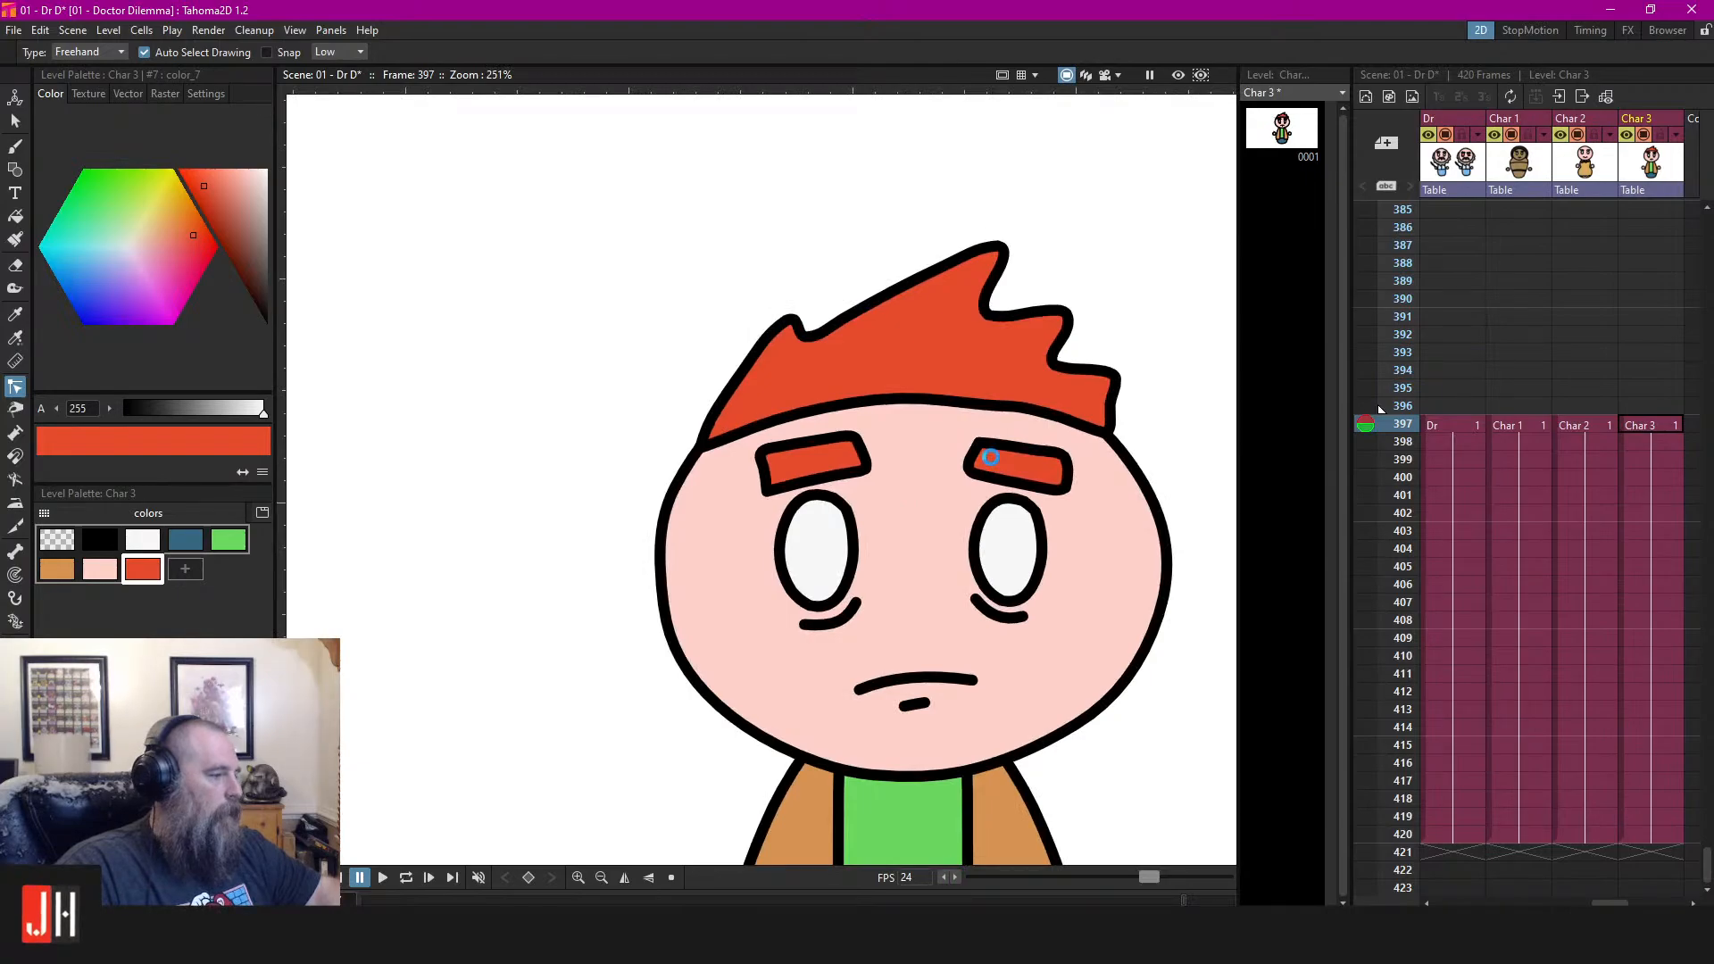
{"action": "key", "text": "ctrl+s"}
{"action": "scroll", "coordinate": [992, 464], "scroll_direction": "down", "scroll_amount": 7}
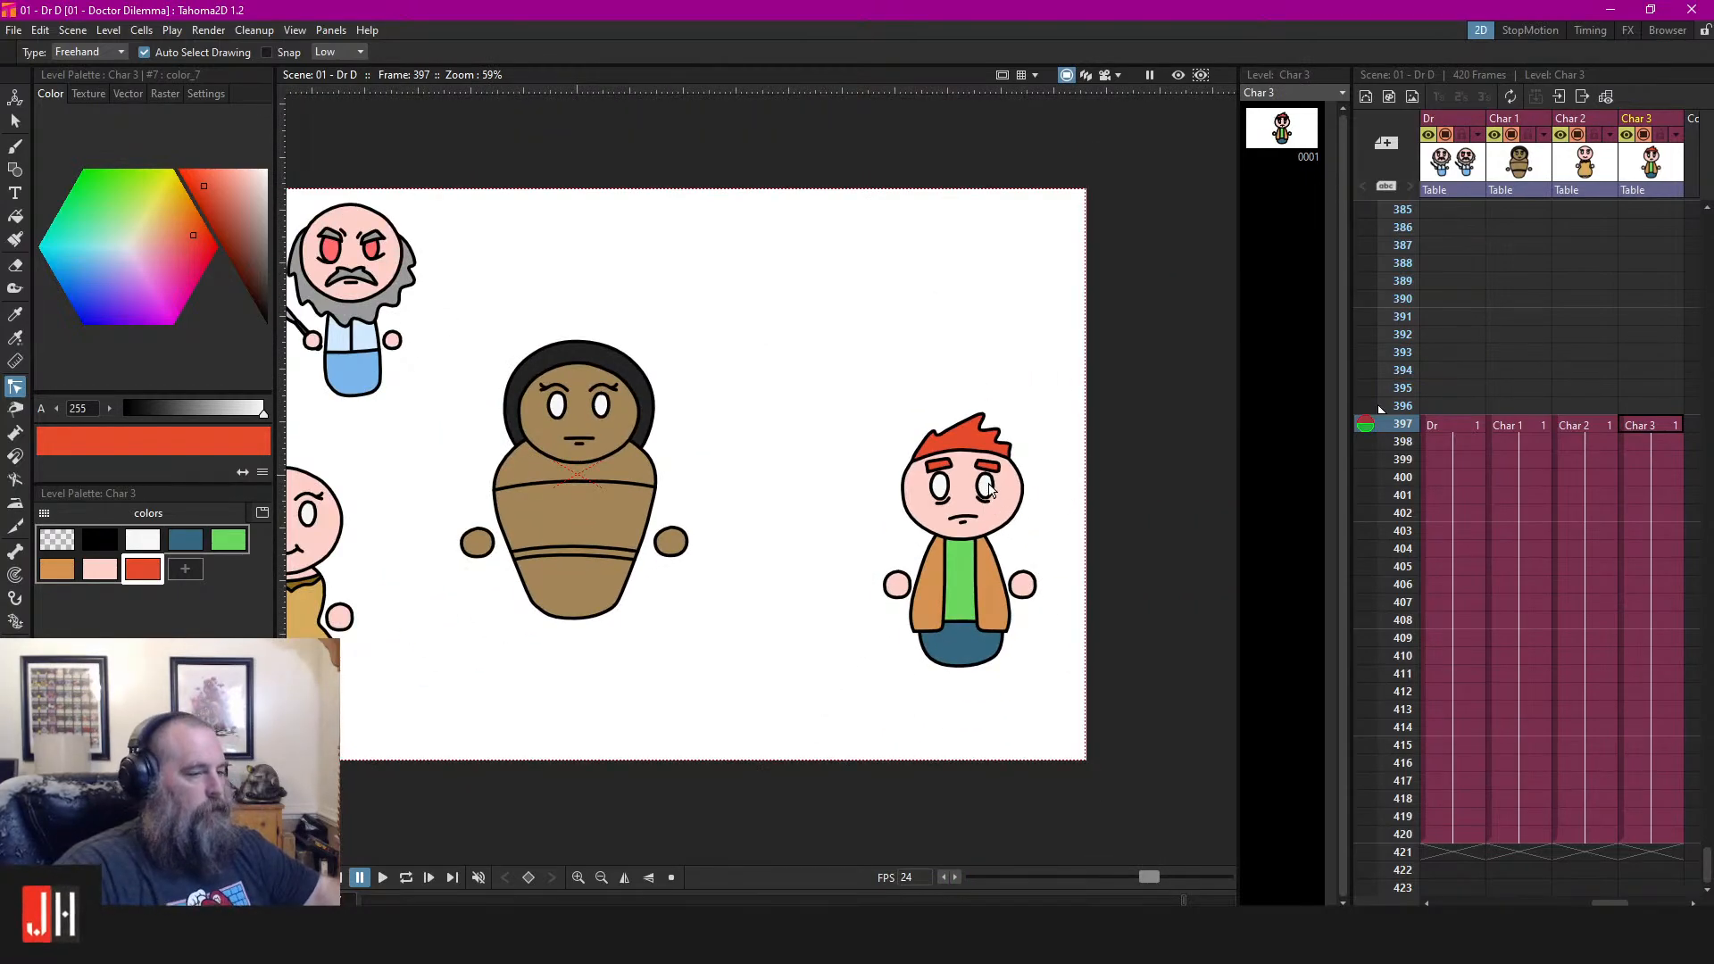
{"action": "left_click_drag", "start_coordinate": [924, 471], "coordinate": [1015, 463]}
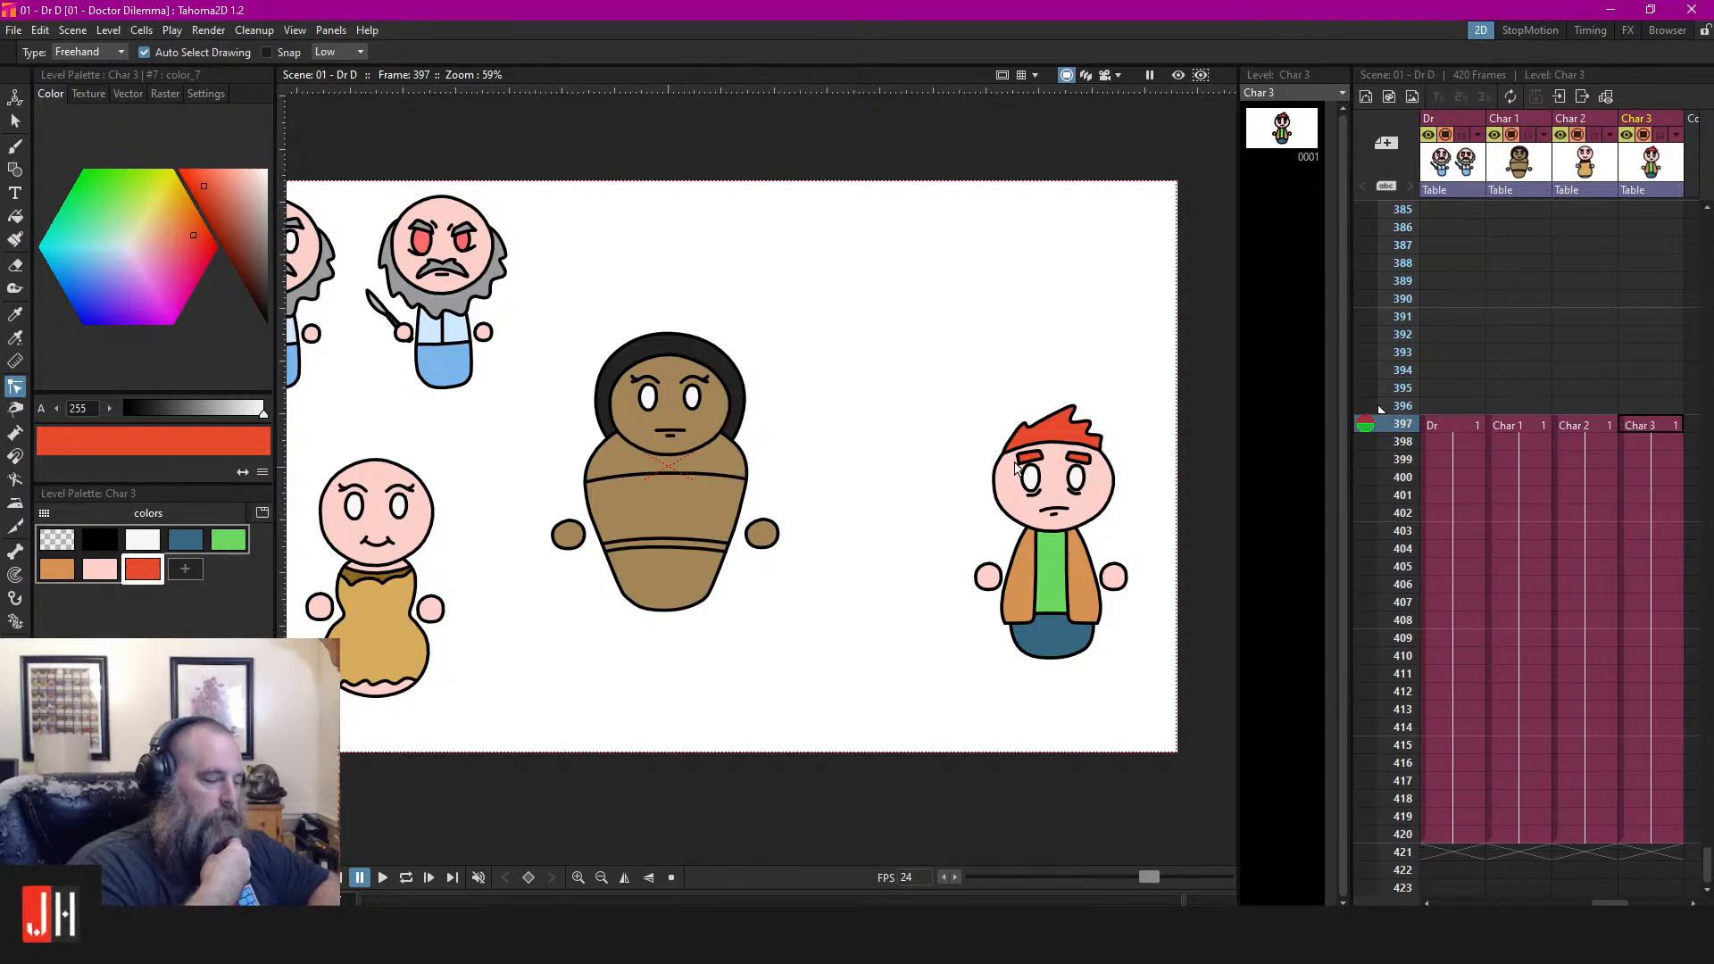
Move both of Char 3's under-eye lines together about 2.5 px down, and save the scene
{"action": "scroll", "coordinate": [1101, 536], "scroll_direction": "up", "scroll_amount": 8}
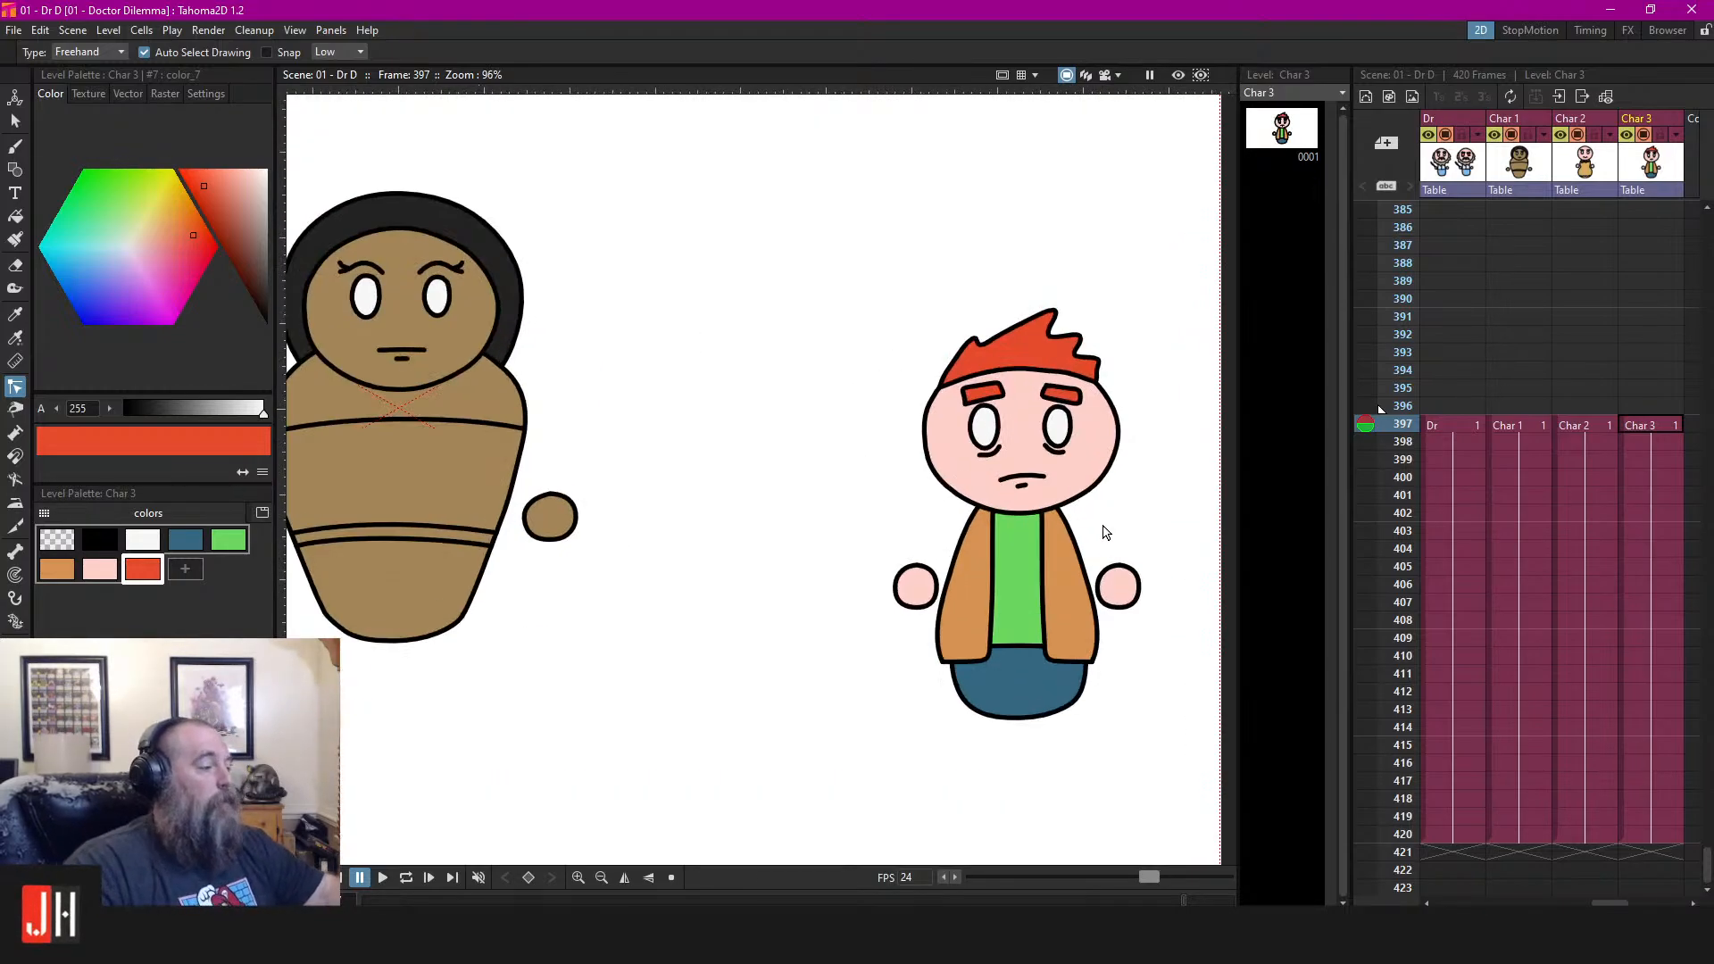
{"action": "scroll", "coordinate": [1055, 446], "scroll_direction": "up", "scroll_amount": 2}
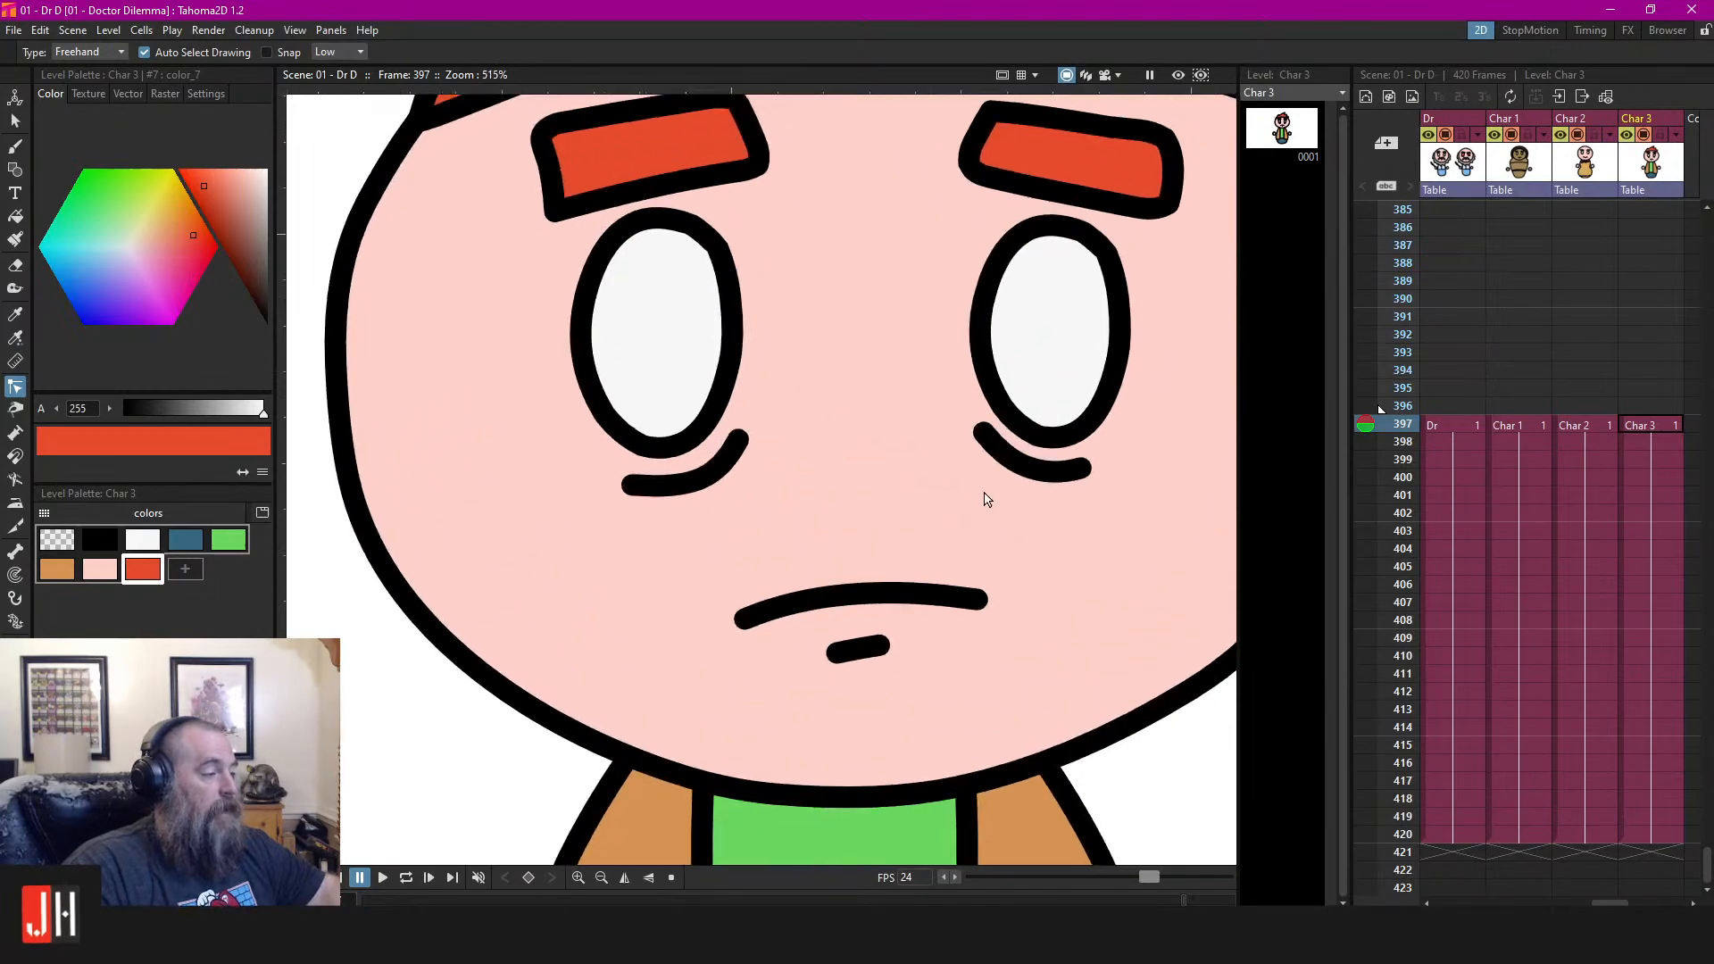
{"action": "key", "text": "s"}
{"action": "left_click", "coordinate": [1033, 474]}
{"action": "left_click", "coordinate": [725, 472], "text": "shift"}
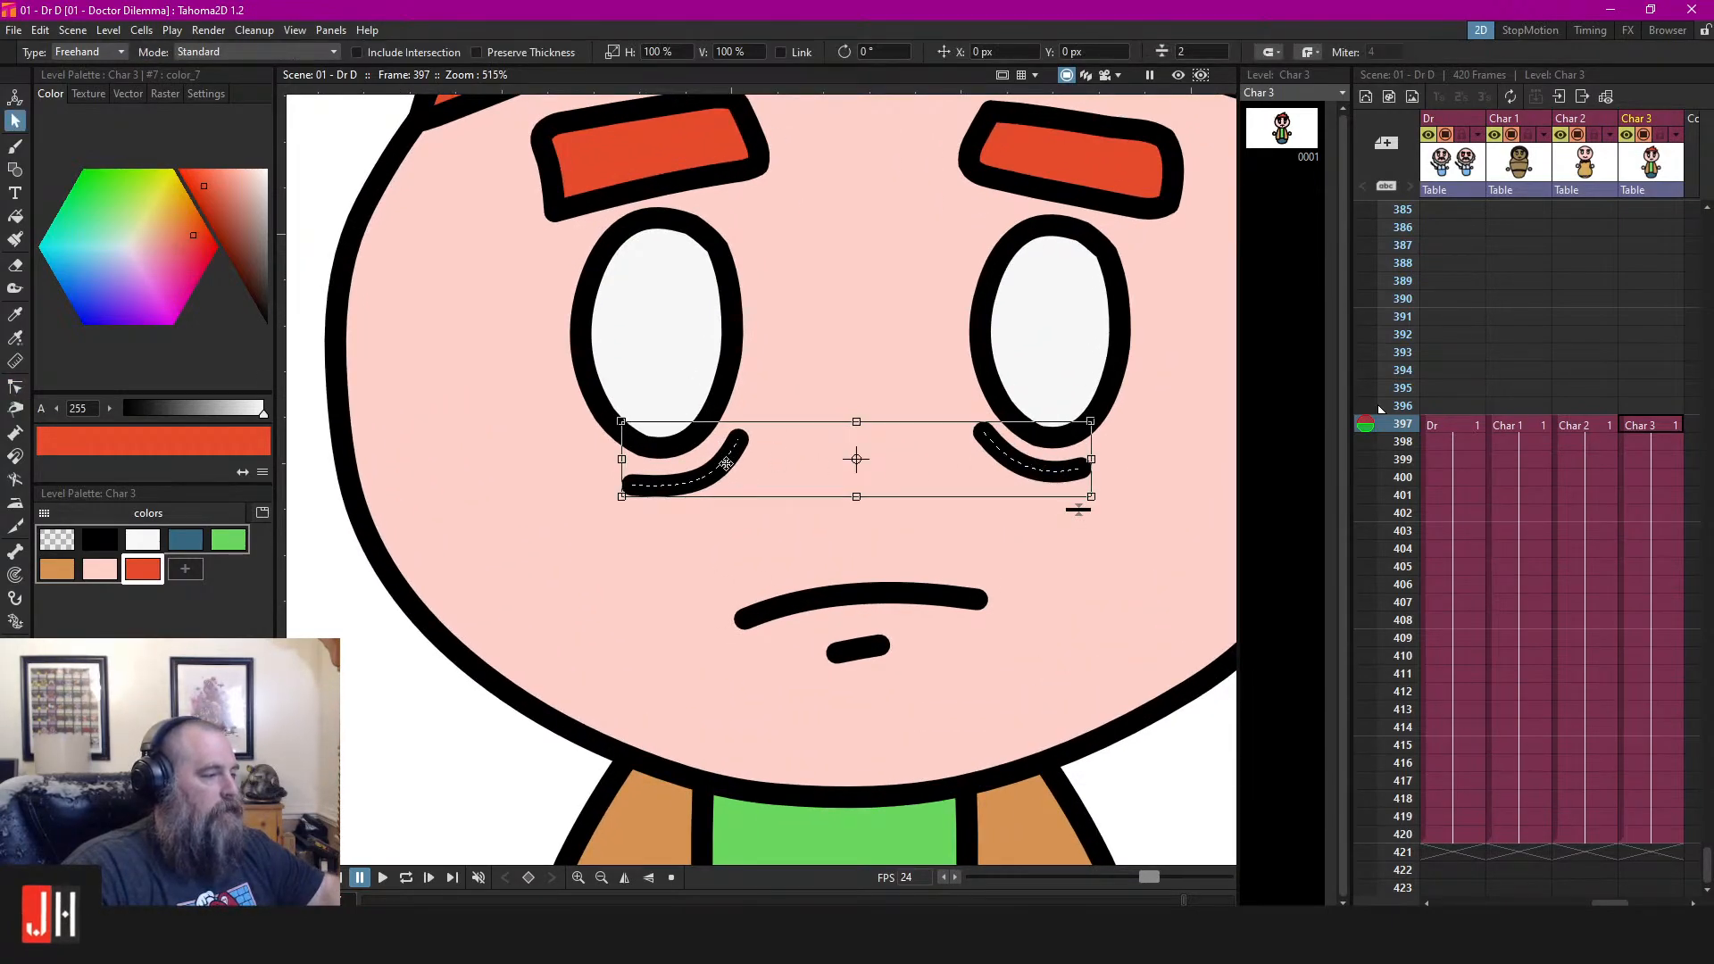
{"action": "left_click_drag", "start_coordinate": [726, 471], "coordinate": [723, 483]}
{"action": "scroll", "coordinate": [808, 477], "scroll_direction": "down", "scroll_amount": 6}
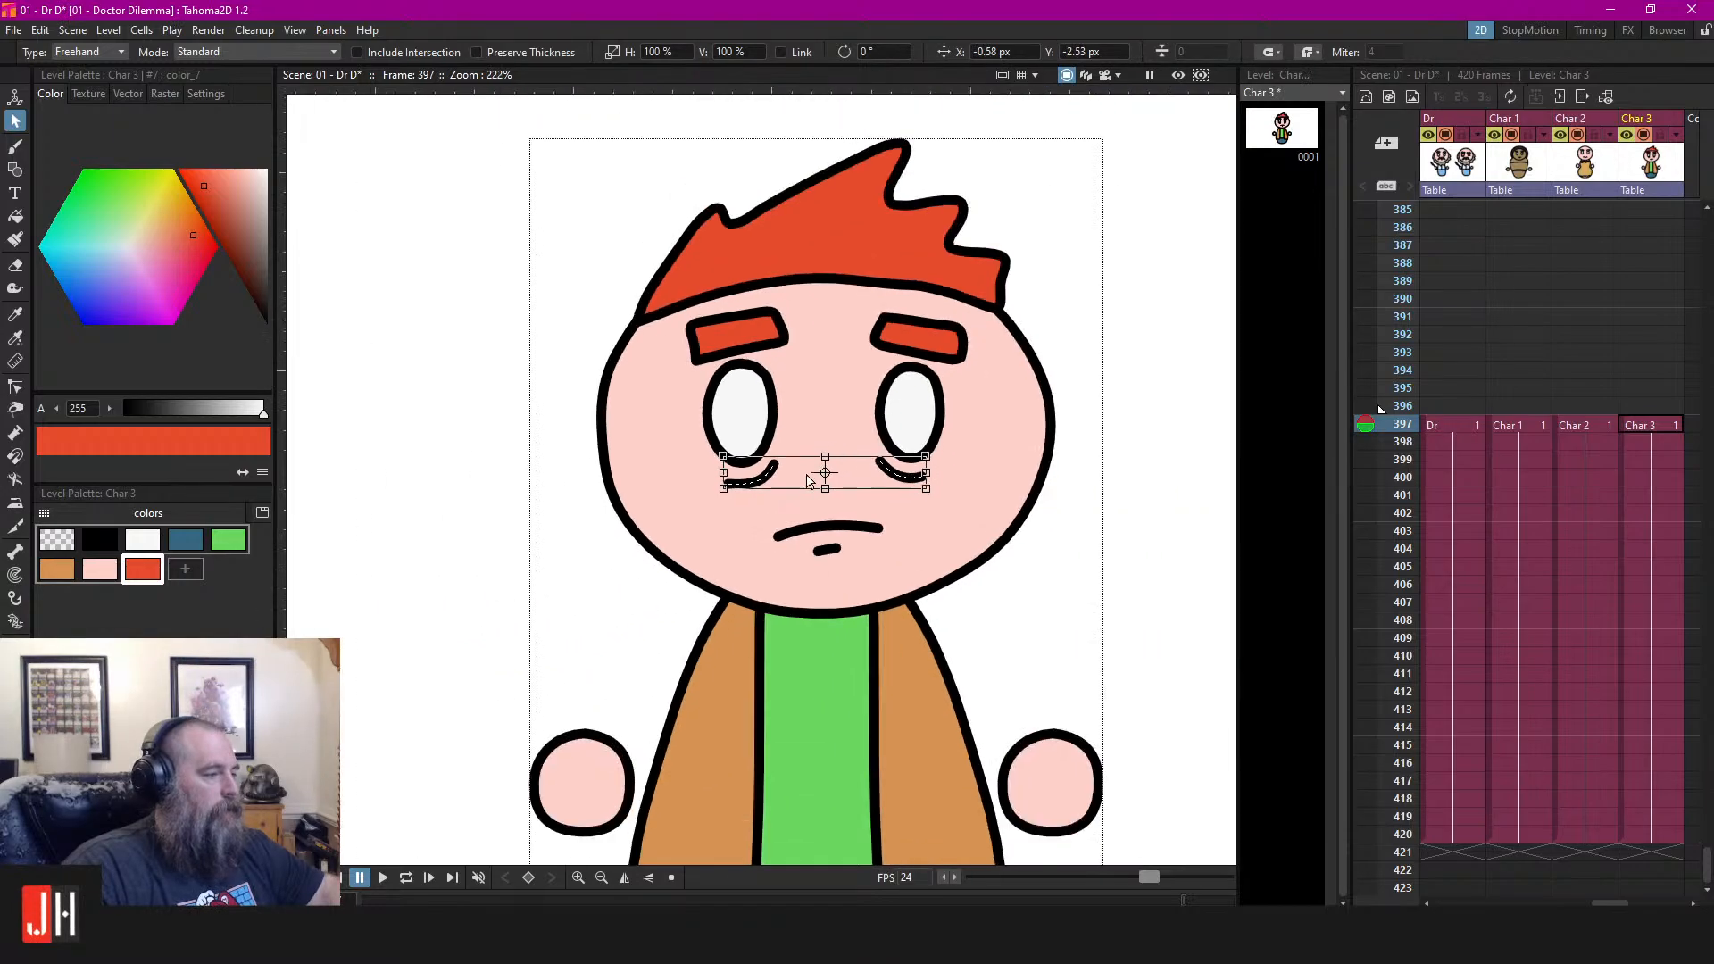
{"action": "left_click", "coordinate": [1125, 543]}
{"action": "scroll", "coordinate": [910, 487], "scroll_direction": "down", "scroll_amount": 4}
{"action": "scroll", "coordinate": [892, 490], "scroll_direction": "up", "scroll_amount": 2}
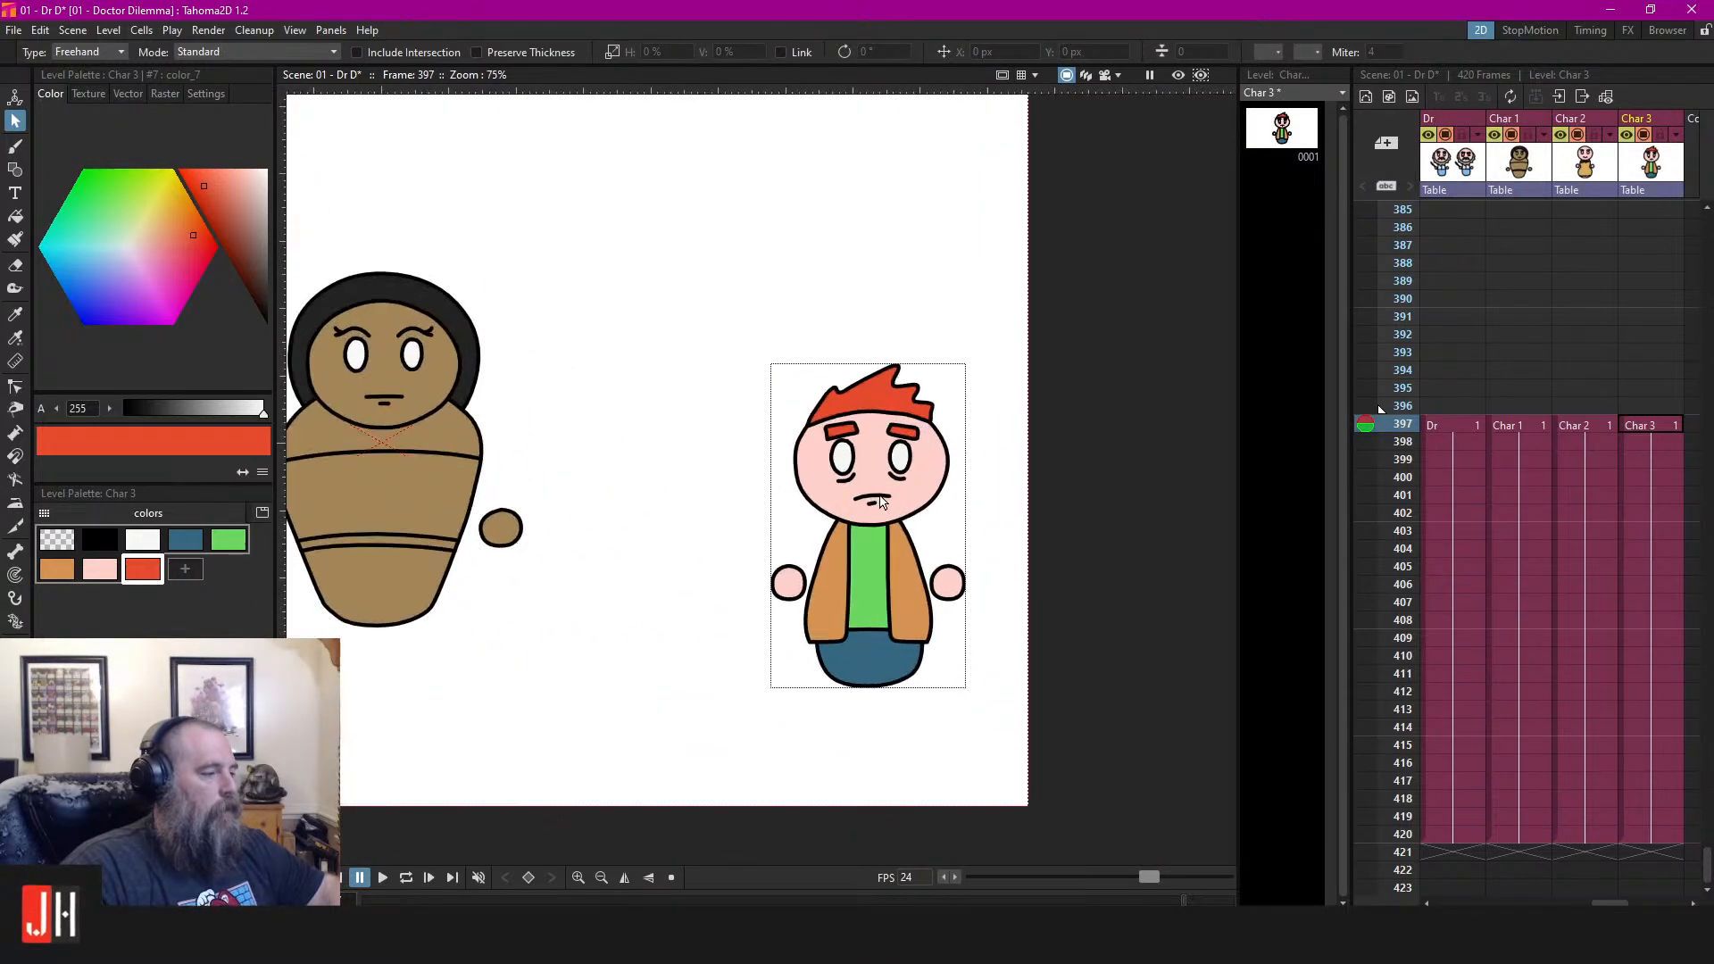
{"action": "key", "text": "ctrl+s"}
{"action": "scroll", "coordinate": [878, 498], "scroll_direction": "down", "scroll_amount": 3}
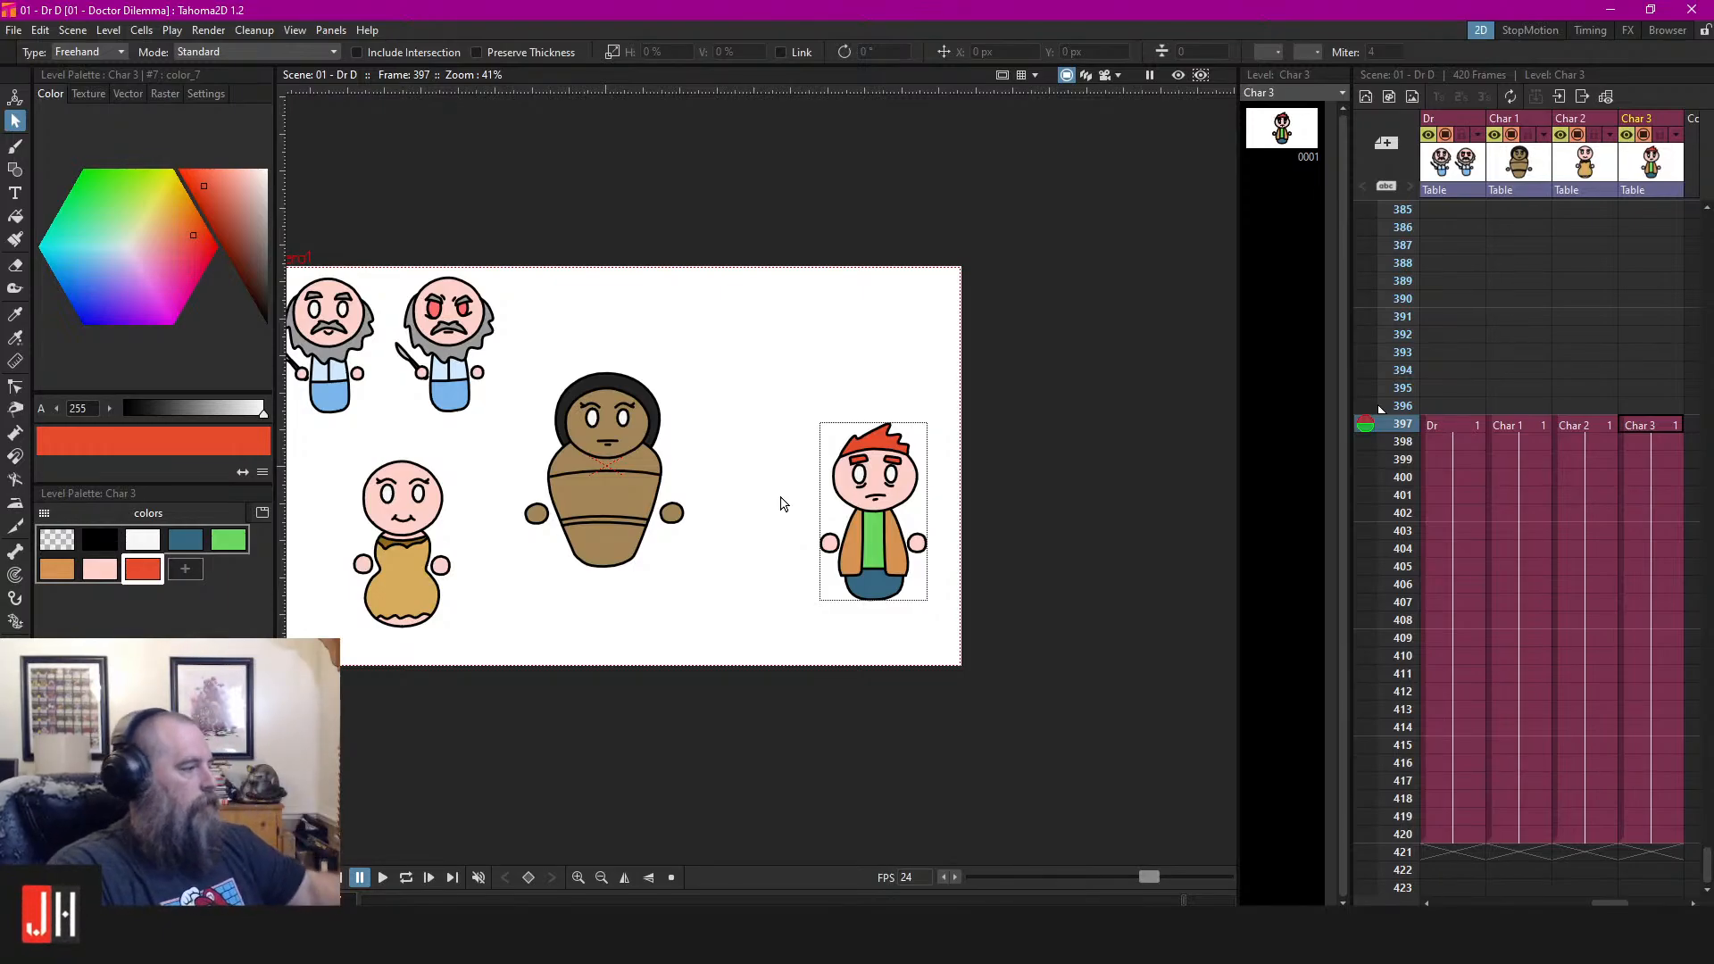
Make Char 2's drawing at frame 397 active and choose the Brush tool with black for its head
{"action": "left_click", "coordinate": [1584, 425]}
{"action": "scroll", "coordinate": [561, 460], "scroll_direction": "up", "scroll_amount": 6}
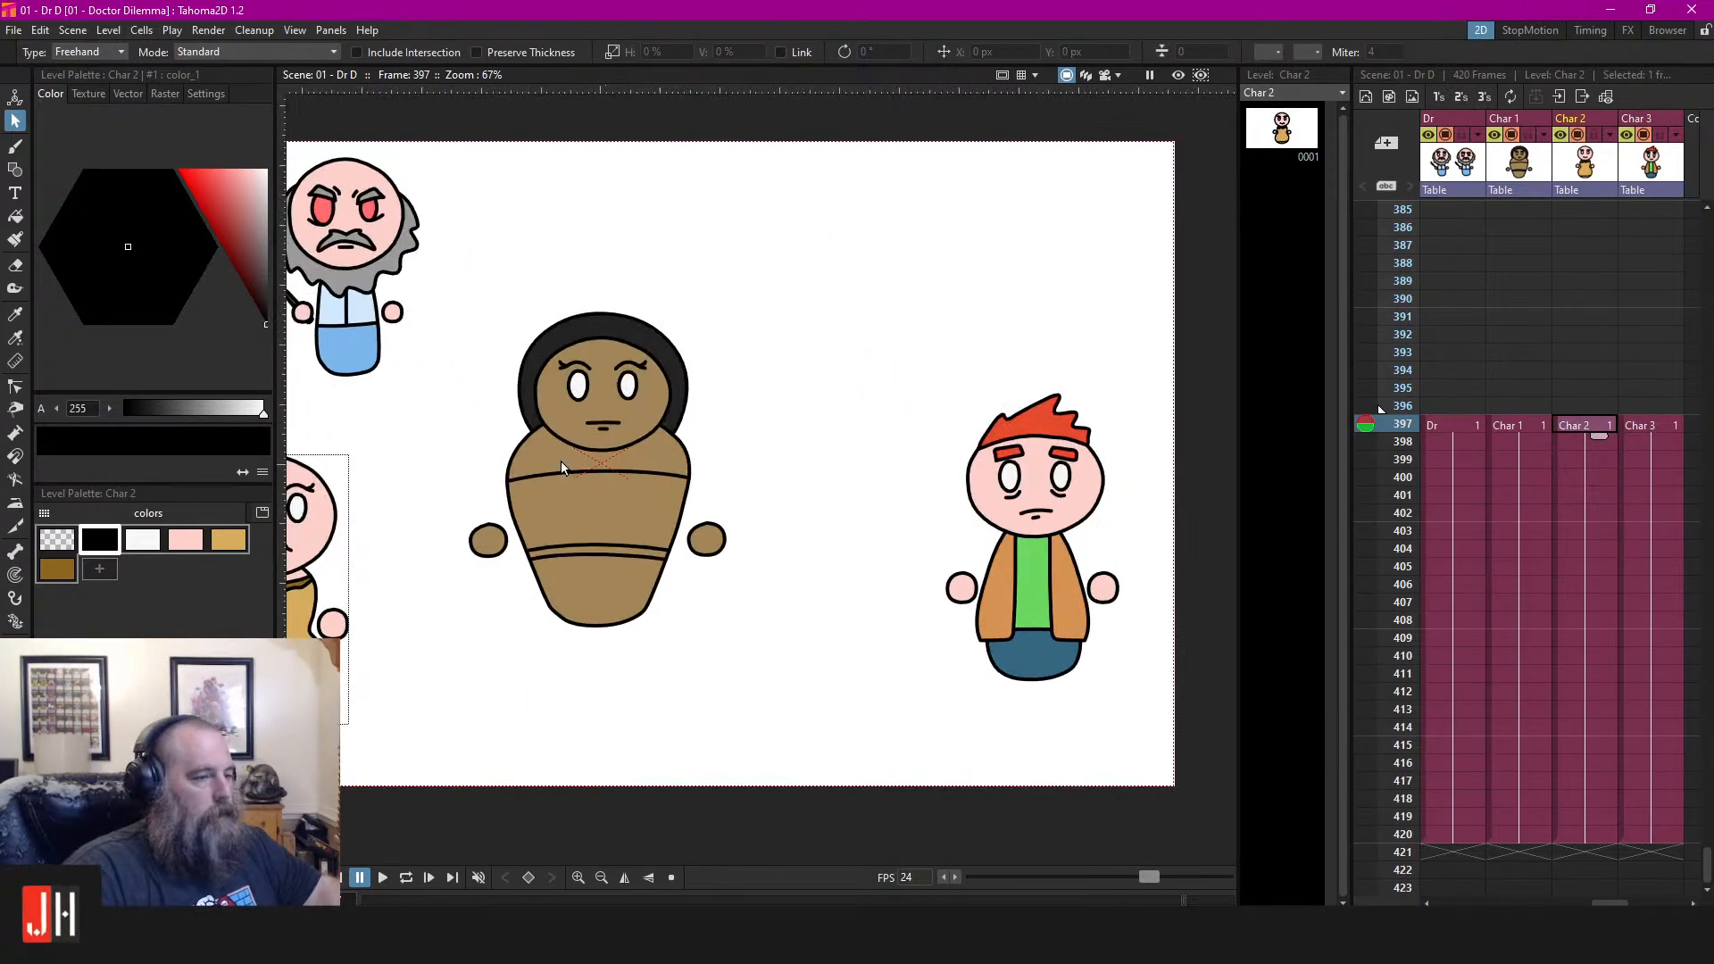
{"action": "key", "text": "b"}
{"action": "scroll", "coordinate": [562, 462], "scroll_direction": "up", "scroll_amount": 3}
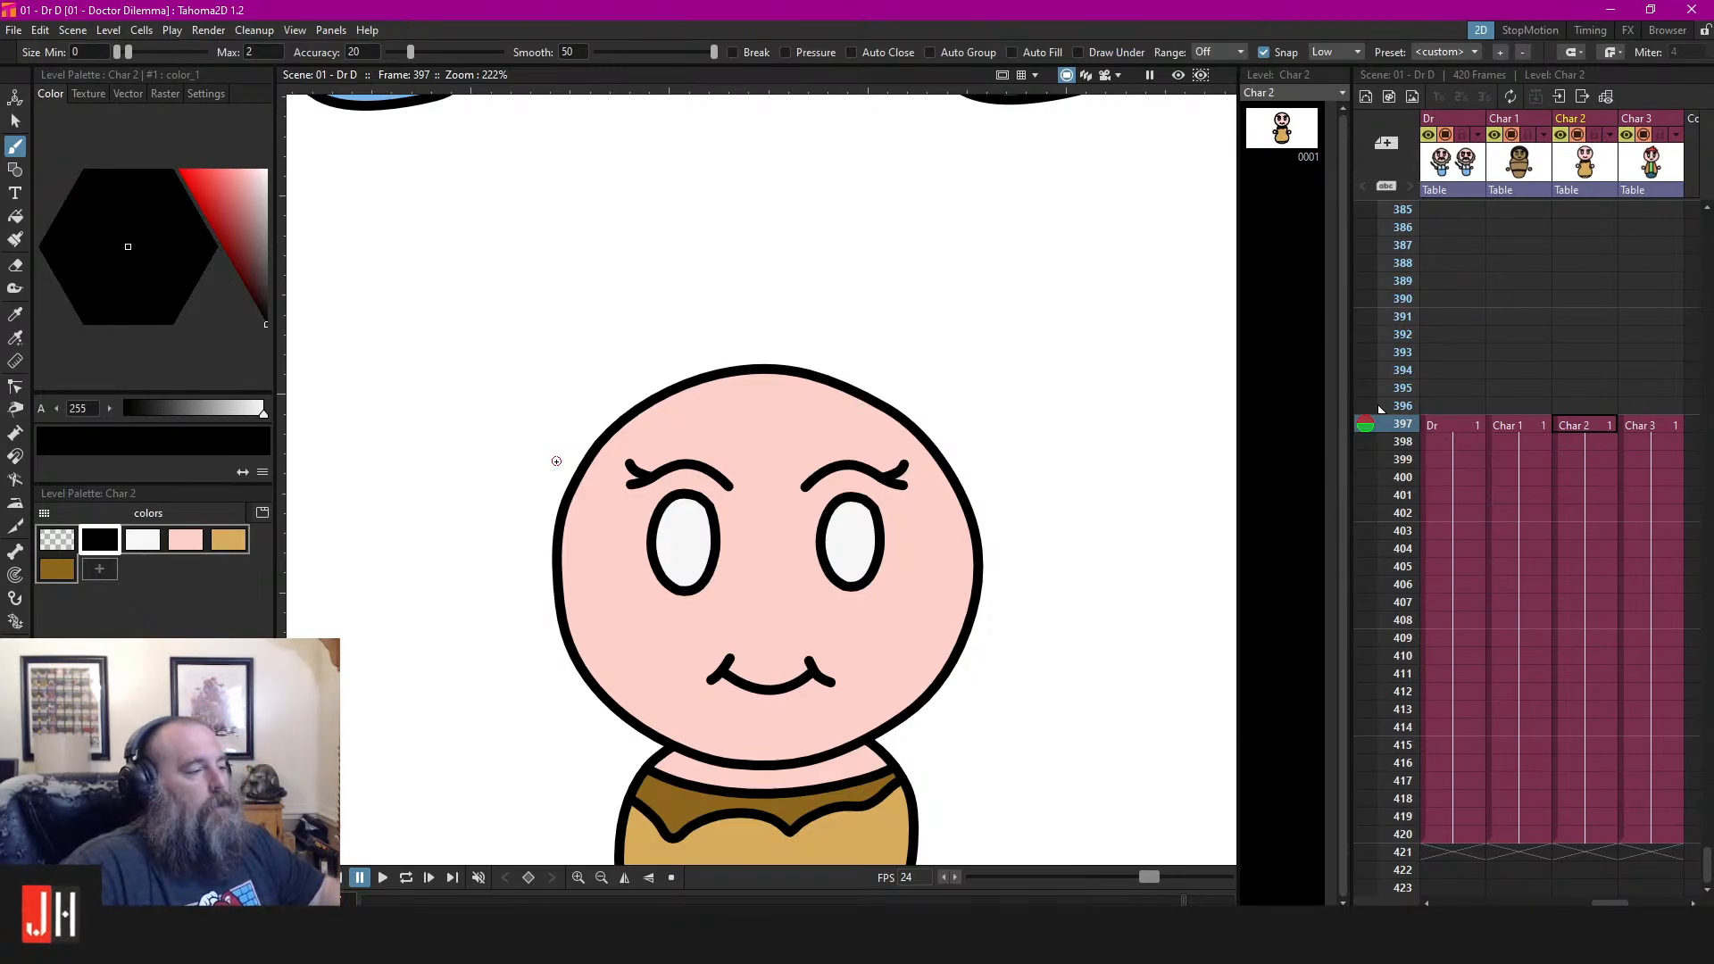
Try a jagged hair outline over Char 2's head with long pointed locks down both sides, and undo it
{"action": "left_click_drag", "start_coordinate": [680, 380], "coordinate": [654, 414]}
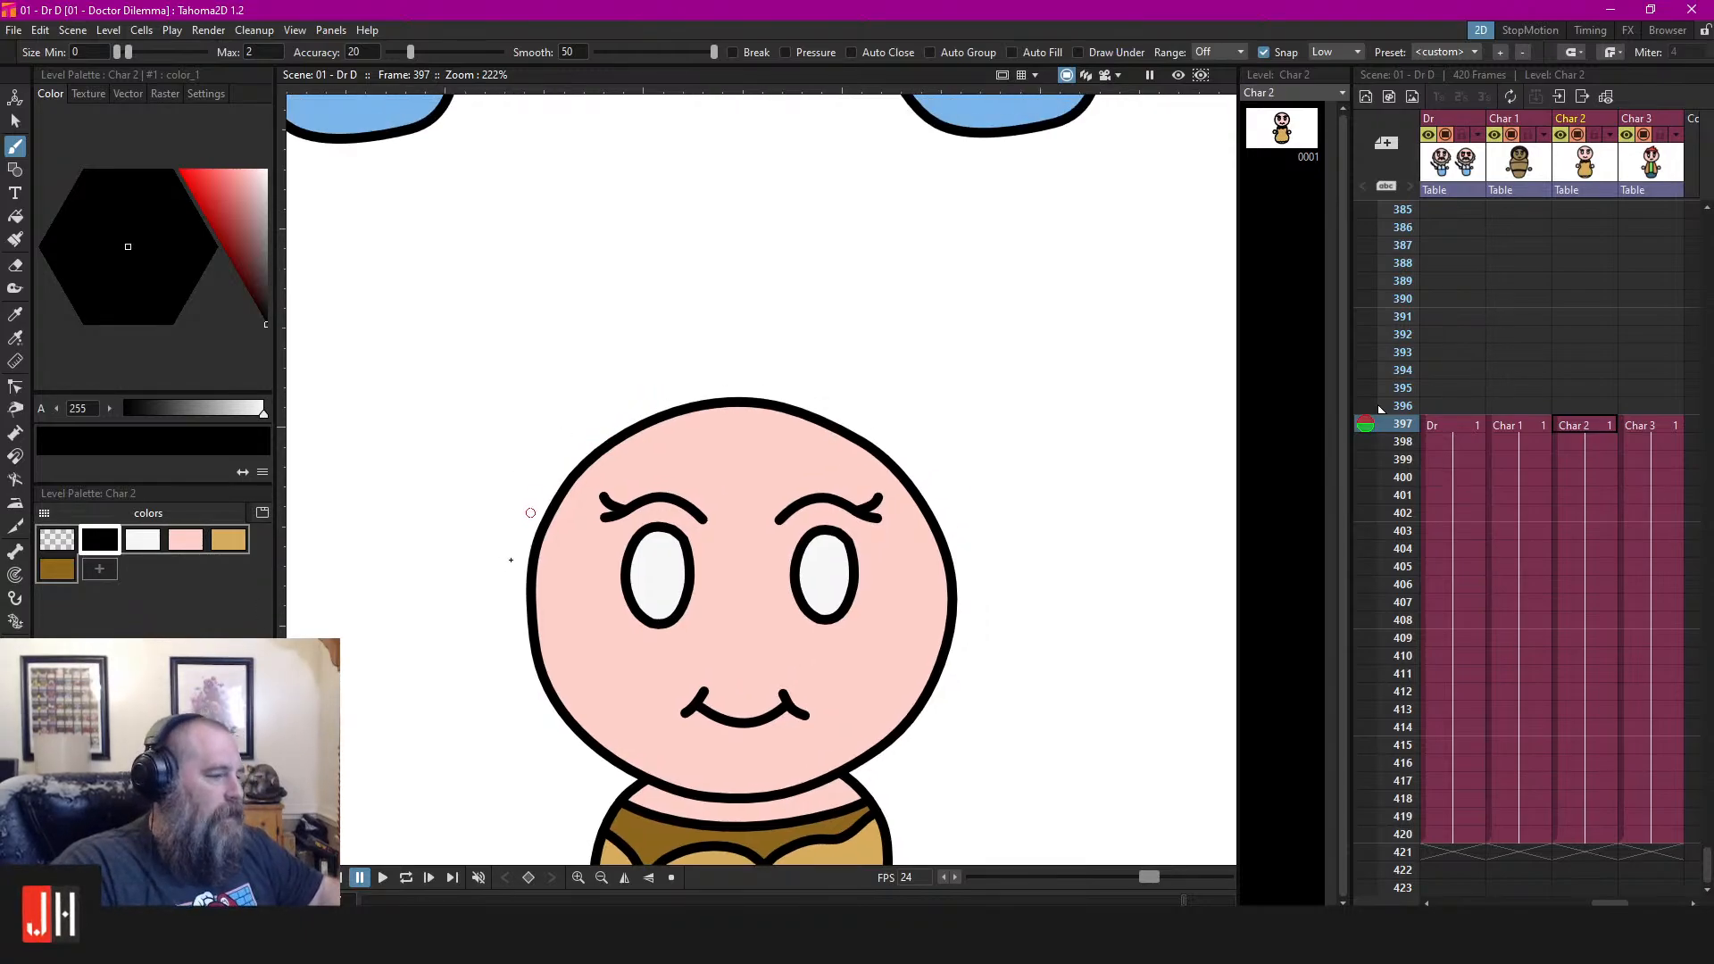
{"action": "mouse_move", "coordinate": [535, 658]}
{"action": "left_mouse_down"}
{"action": "mouse_move", "coordinate": [509, 685]}
{"action": "mouse_move", "coordinate": [538, 440]}
{"action": "mouse_move", "coordinate": [548, 456]}
{"action": "mouse_move", "coordinate": [575, 405]}
{"action": "mouse_move", "coordinate": [722, 269]}
{"action": "mouse_move", "coordinate": [696, 337]}
{"action": "mouse_move", "coordinate": [831, 316]}
{"action": "mouse_move", "coordinate": [870, 363]}
{"action": "mouse_move", "coordinate": [931, 378]}
{"action": "mouse_move", "coordinate": [904, 417]}
{"action": "mouse_move", "coordinate": [929, 425]}
{"action": "mouse_move", "coordinate": [928, 460]}
{"action": "mouse_move", "coordinate": [948, 445]}
{"action": "mouse_move", "coordinate": [976, 546]}
{"action": "left_mouse_up"}
{"action": "left_click_drag", "start_coordinate": [976, 676], "coordinate": [947, 662]}
{"action": "scroll", "coordinate": [978, 586], "scroll_direction": "down", "scroll_amount": 3}
{"action": "left_click_drag", "start_coordinate": [934, 551], "coordinate": [902, 502]}
{"action": "scroll", "coordinate": [903, 502], "scroll_direction": "up", "scroll_amount": 2}
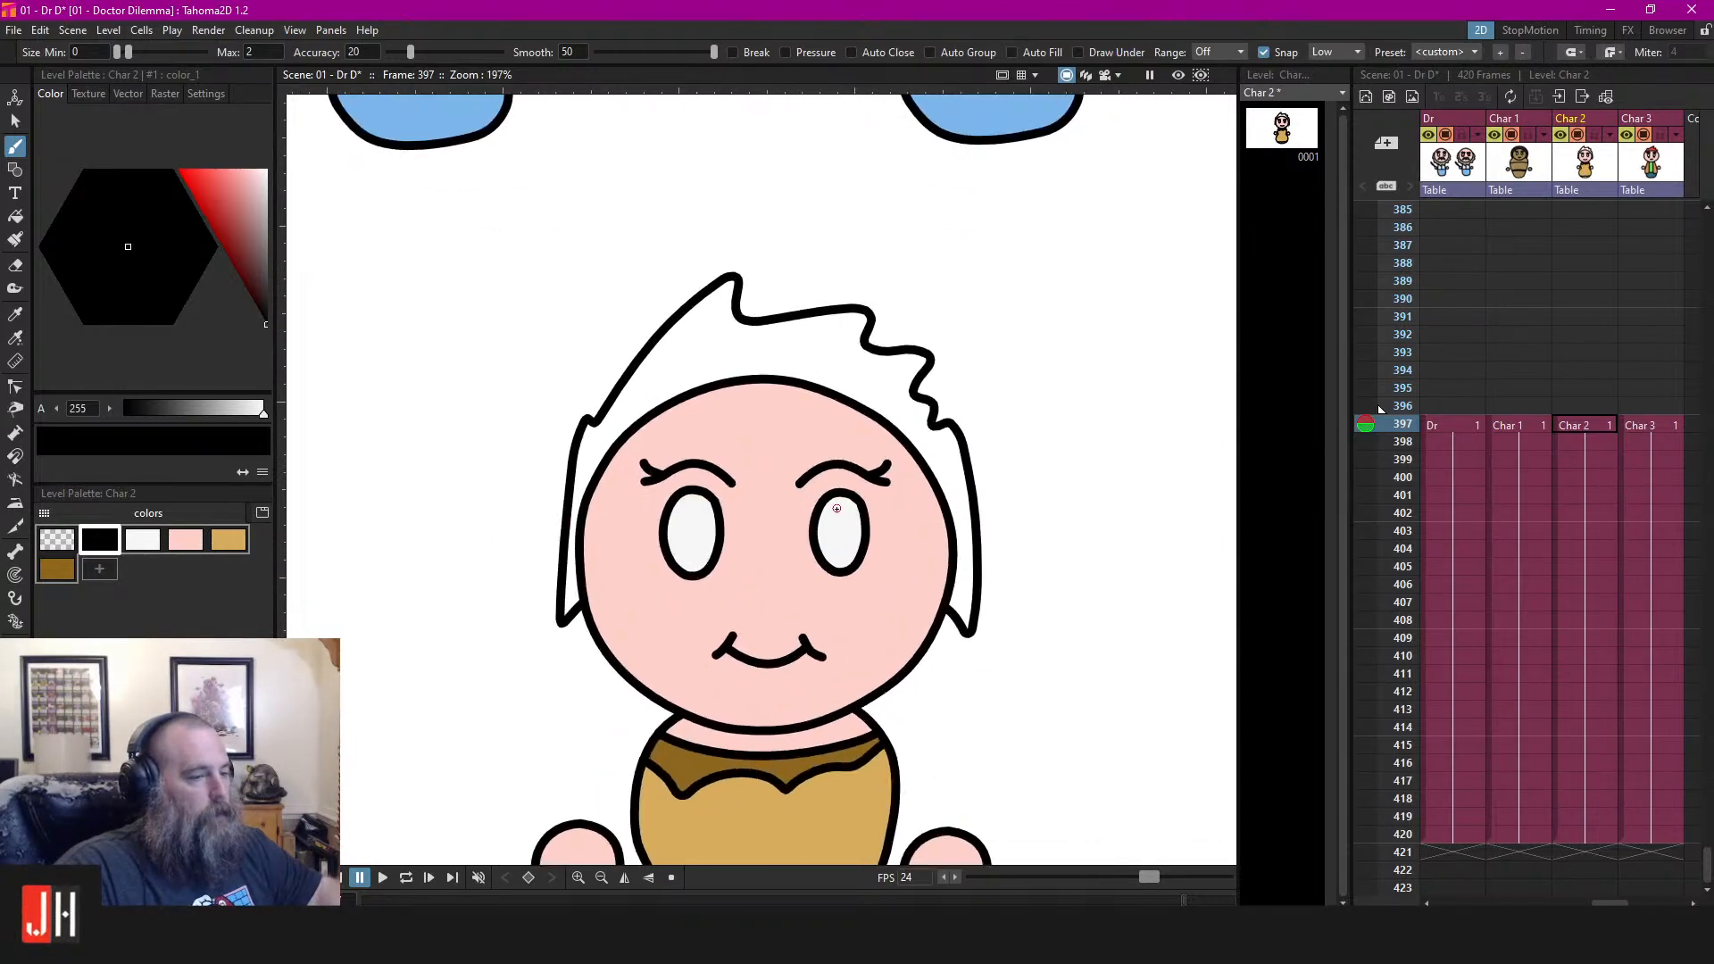
{"action": "key", "text": "ctrl+z"}
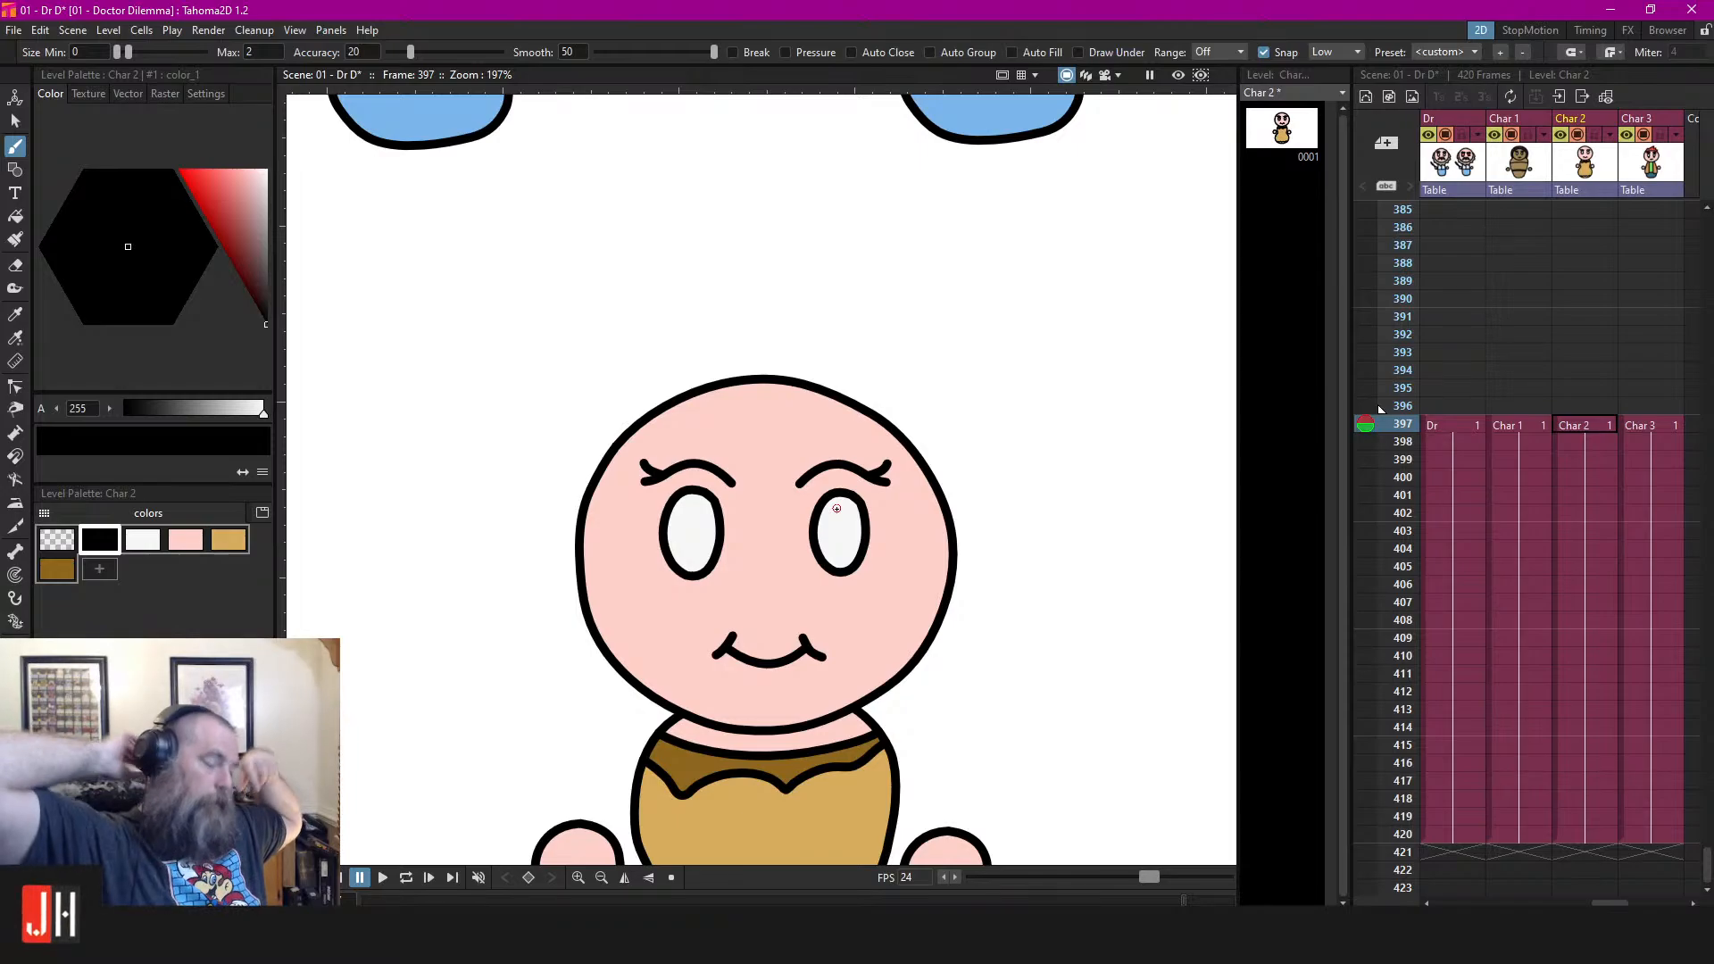
{"action": "scroll", "coordinate": [810, 452], "scroll_direction": "up", "scroll_amount": 1}
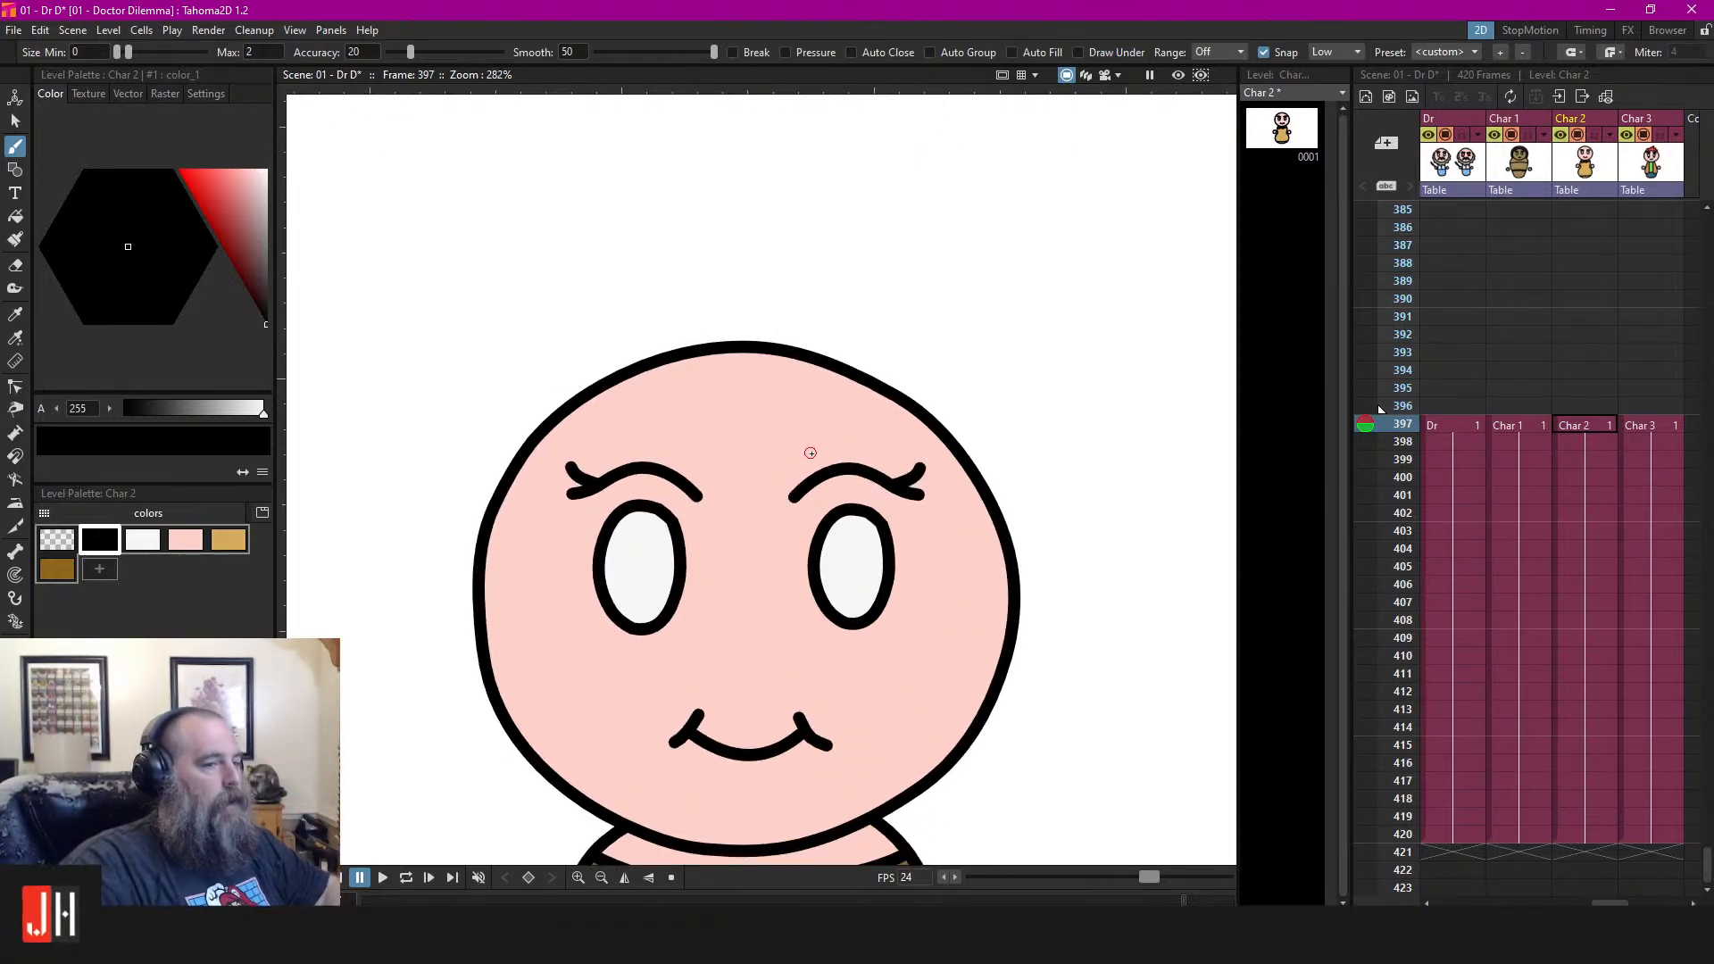
{"action": "scroll", "coordinate": [742, 433], "scroll_direction": "up", "scroll_amount": 2}
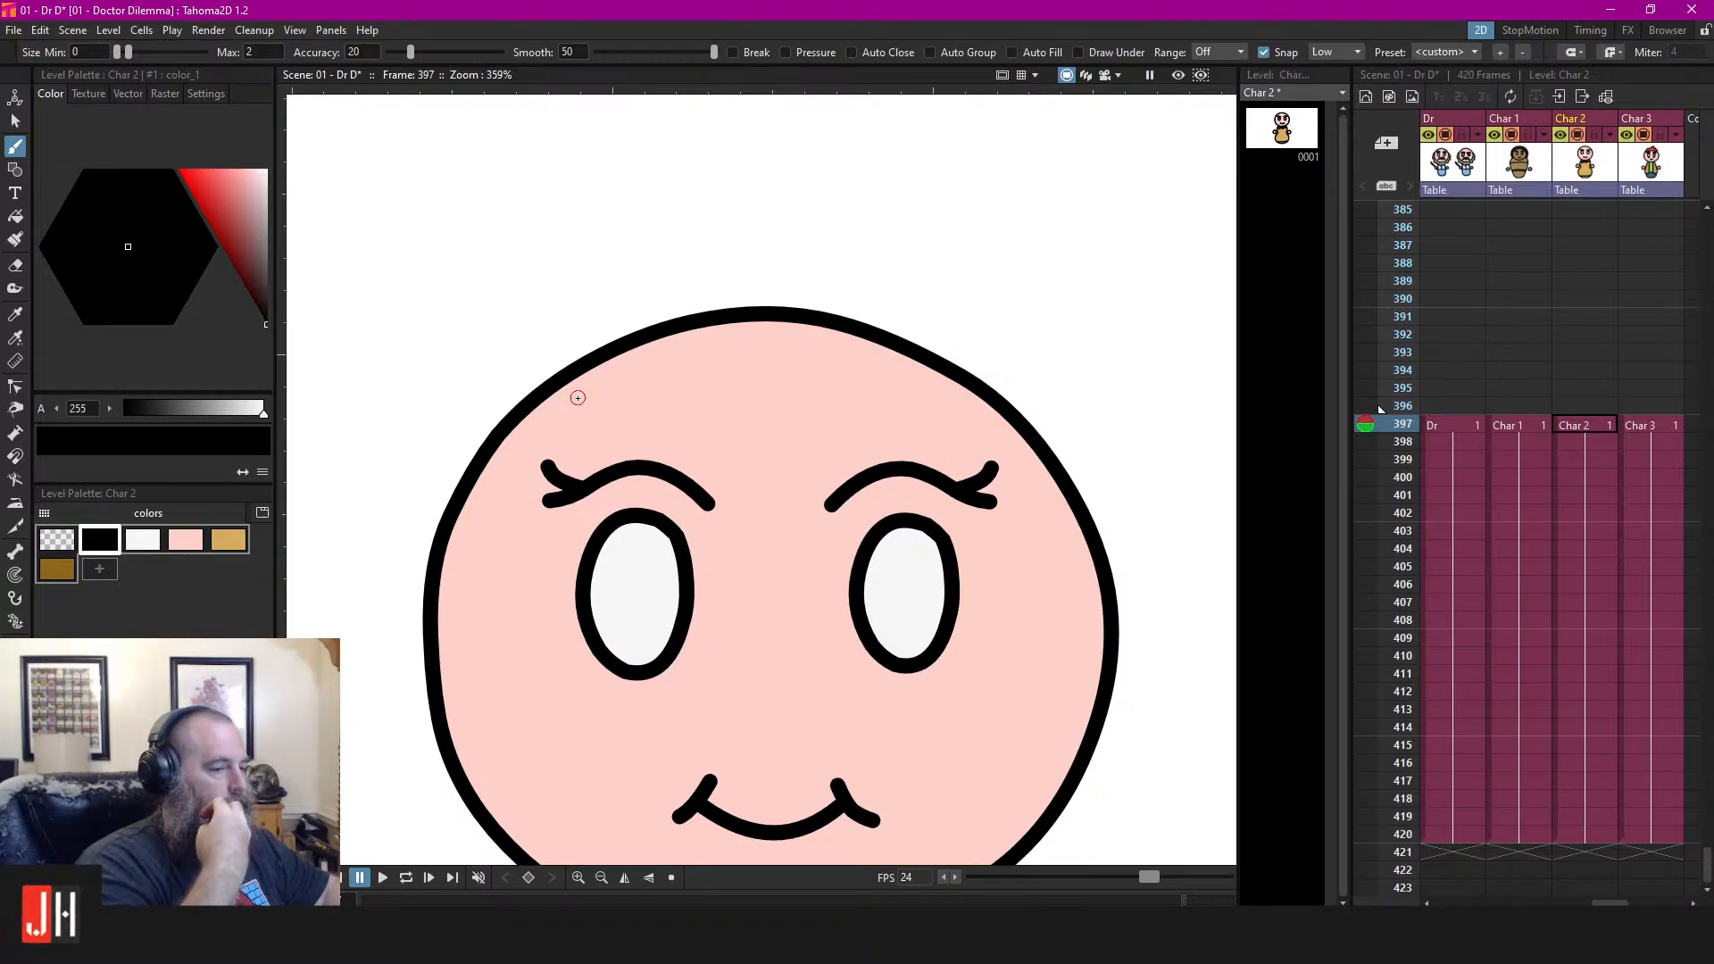
{"action": "scroll", "coordinate": [585, 401], "scroll_direction": "down", "scroll_amount": 1}
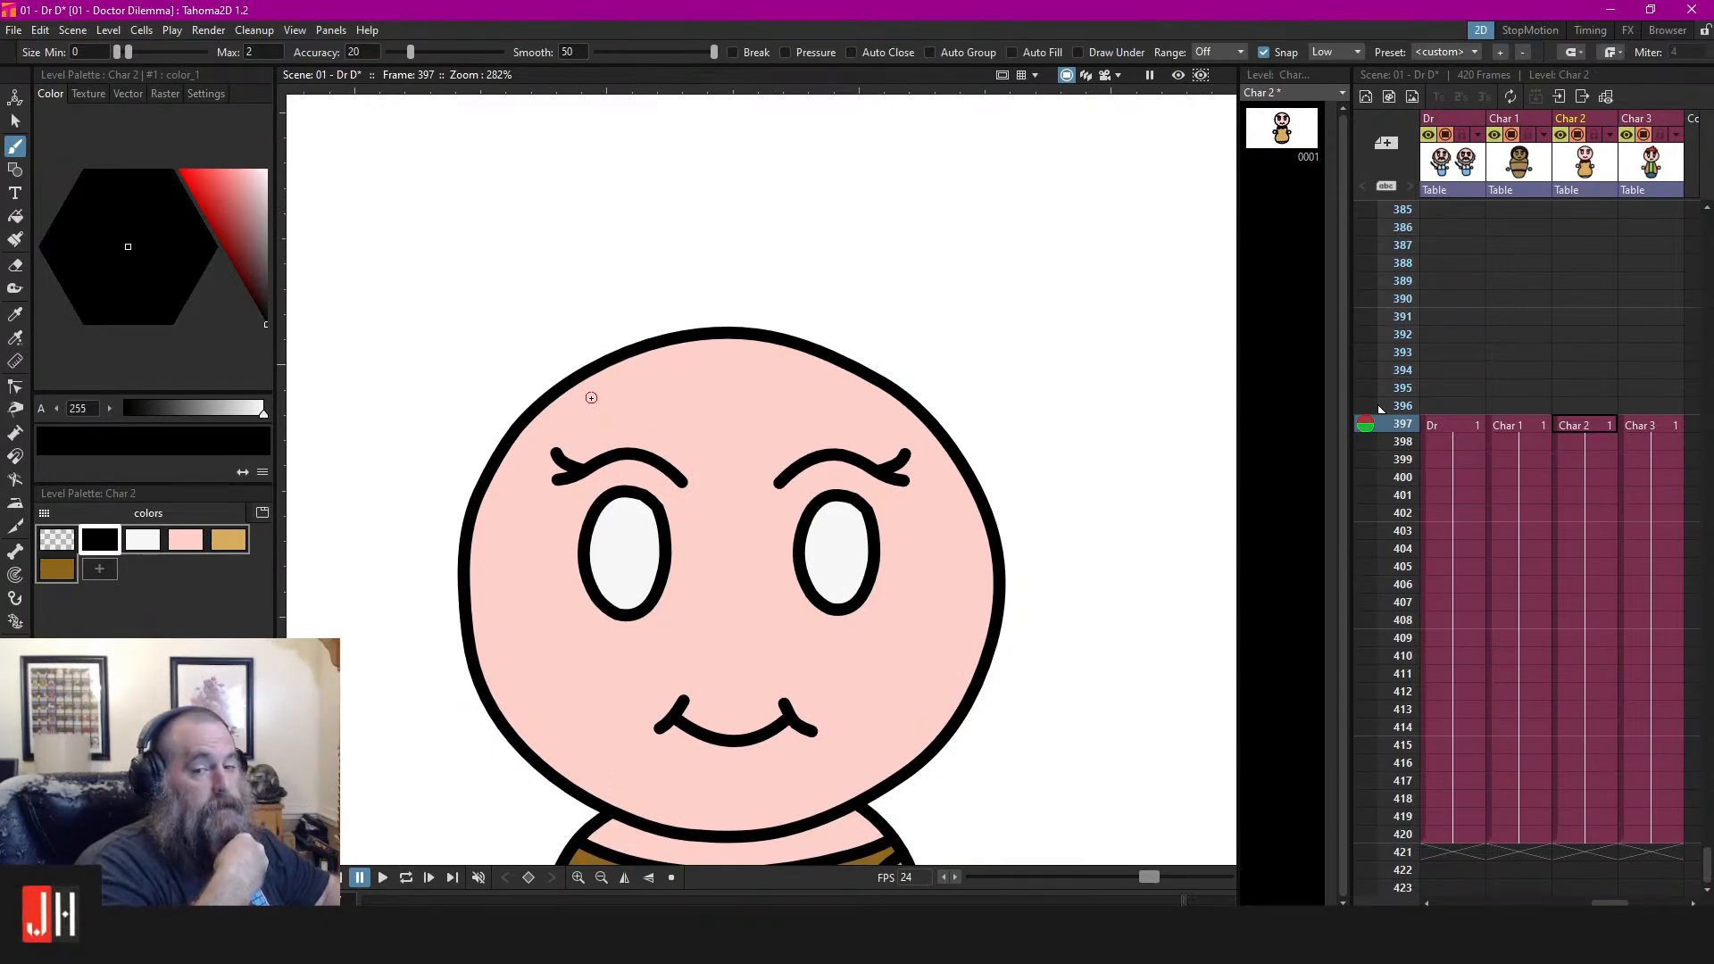
Try drawing a wavy black hair outline around the bald woman's head and undo it
{"action": "scroll", "coordinate": [585, 414], "scroll_direction": "down", "scroll_amount": 2}
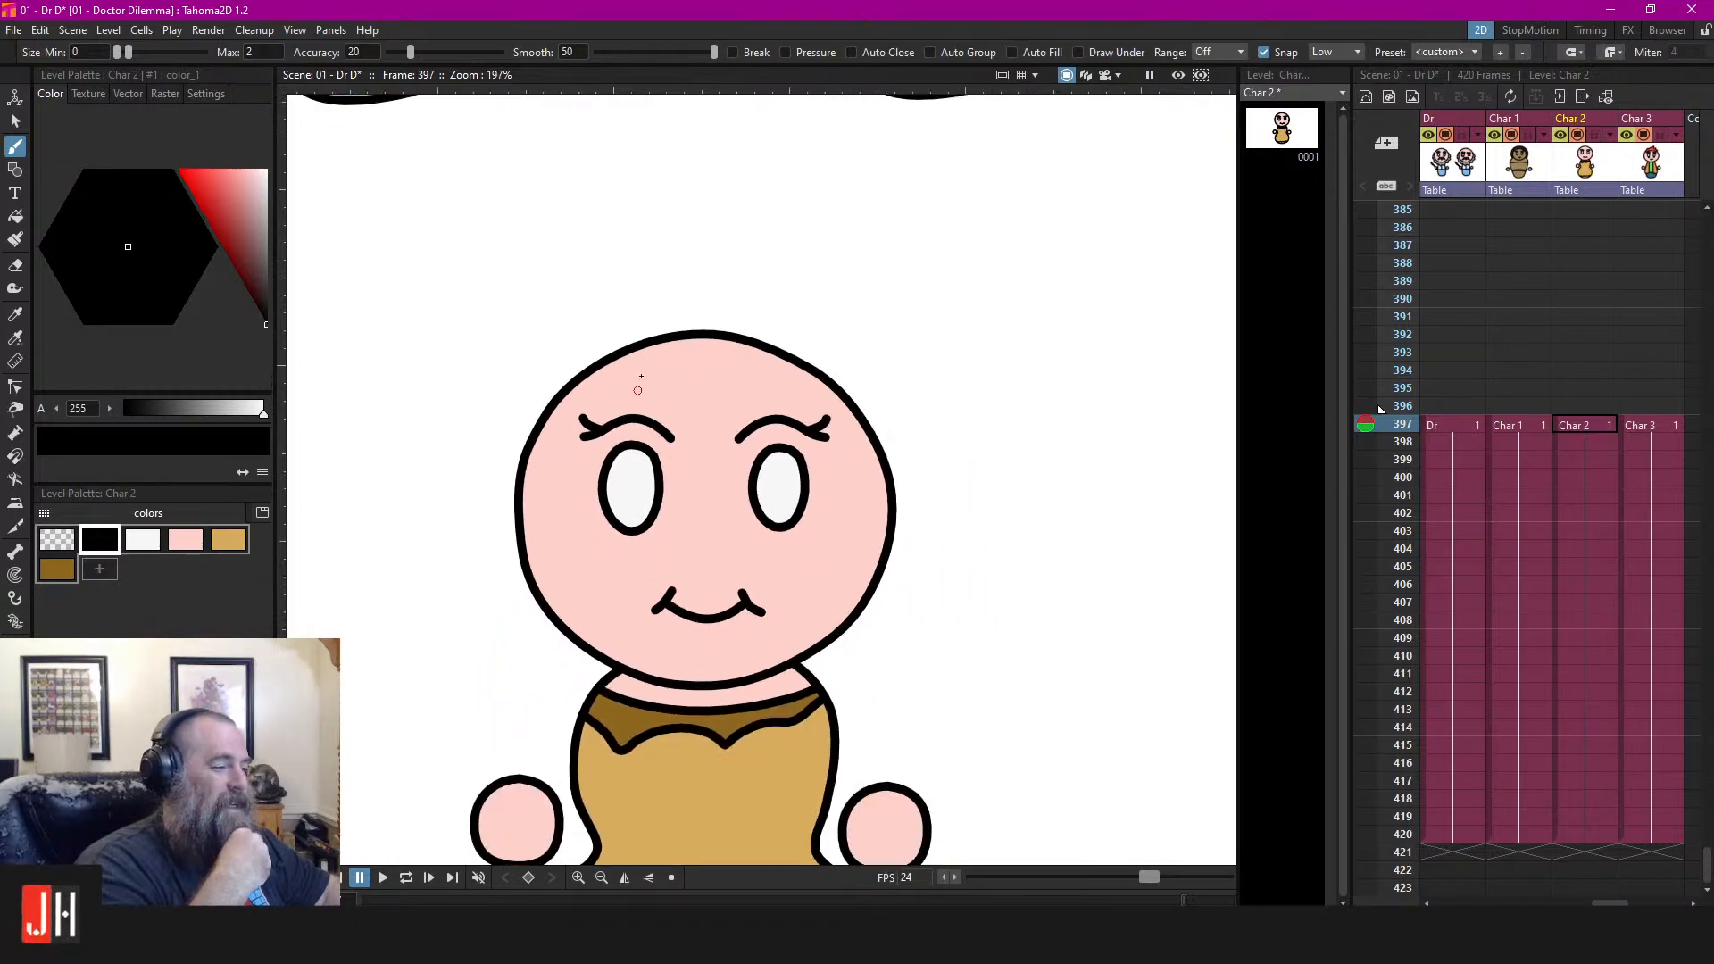
{"action": "scroll", "coordinate": [587, 415], "scroll_direction": "up", "scroll_amount": 2}
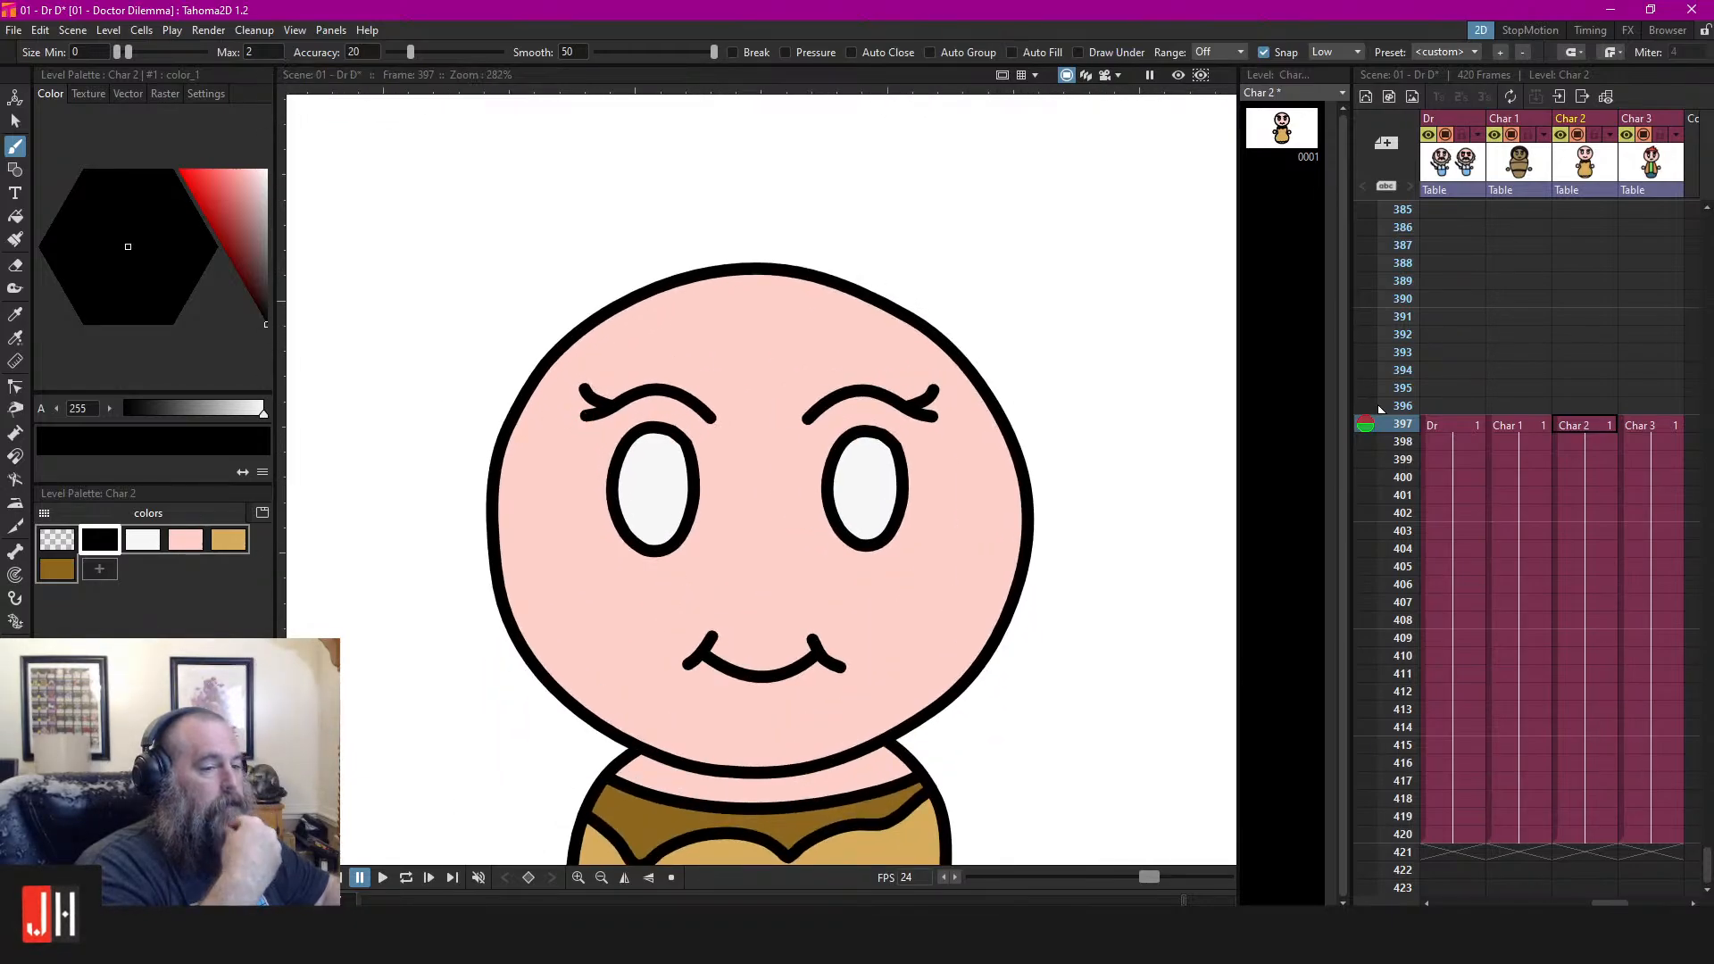
{"action": "scroll", "coordinate": [413, 532], "scroll_direction": "up", "scroll_amount": 2}
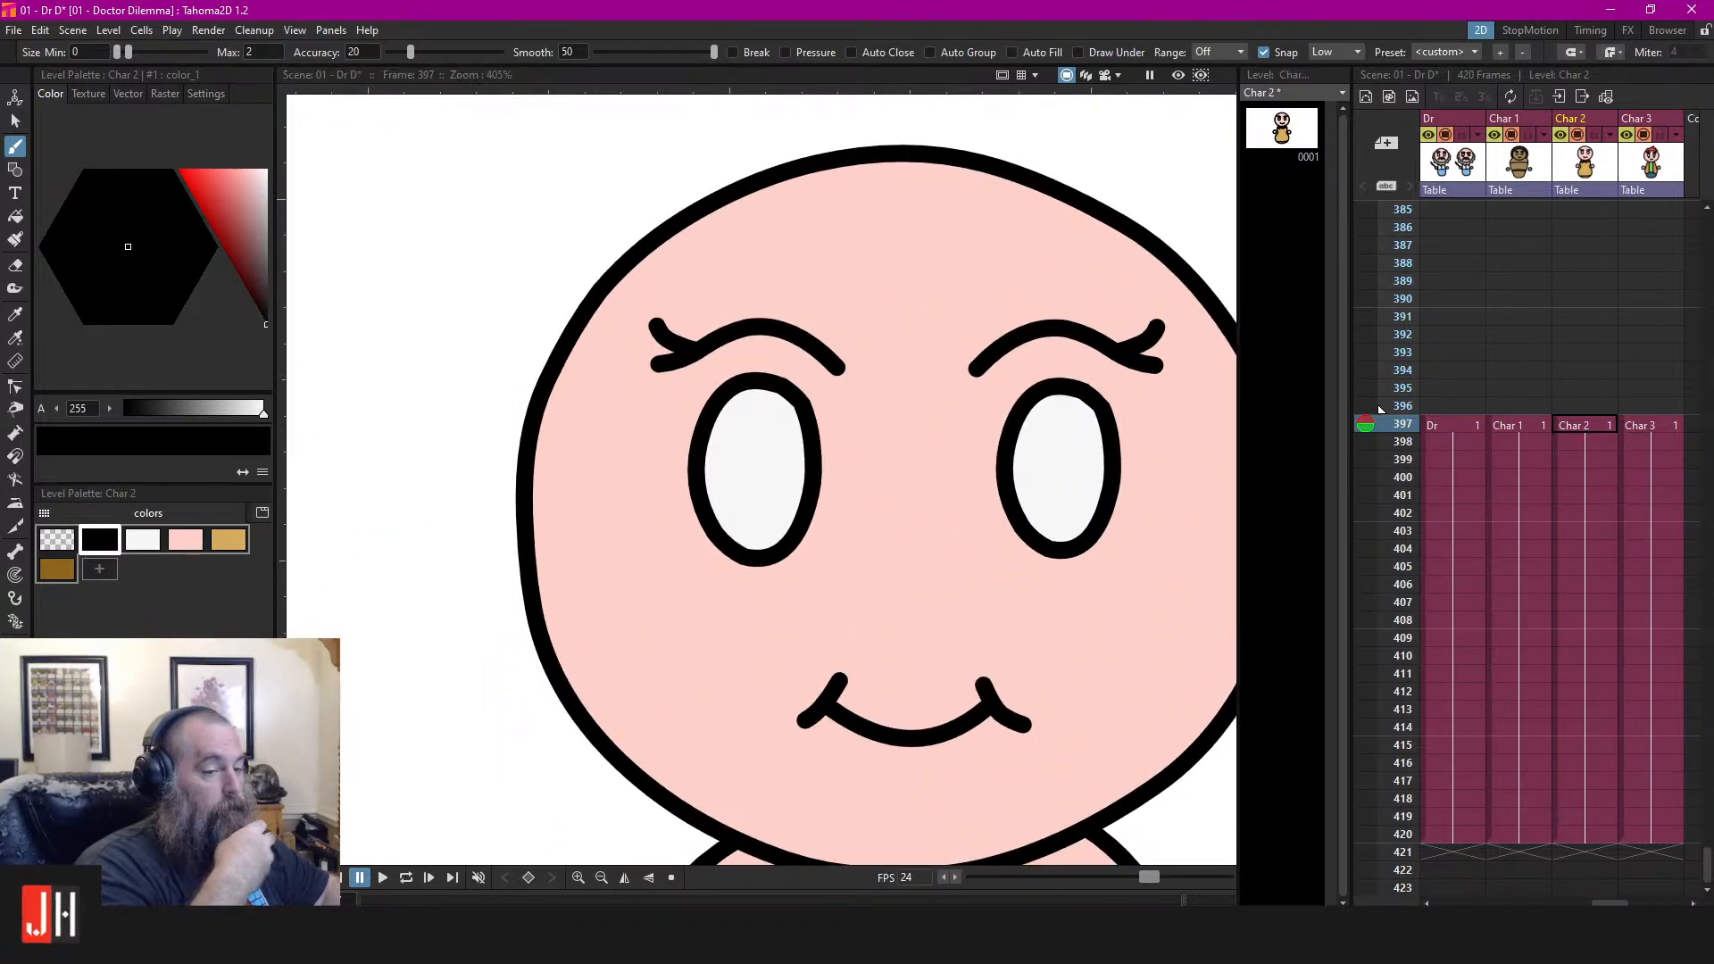
{"action": "scroll", "coordinate": [576, 495], "scroll_direction": "down", "scroll_amount": 3}
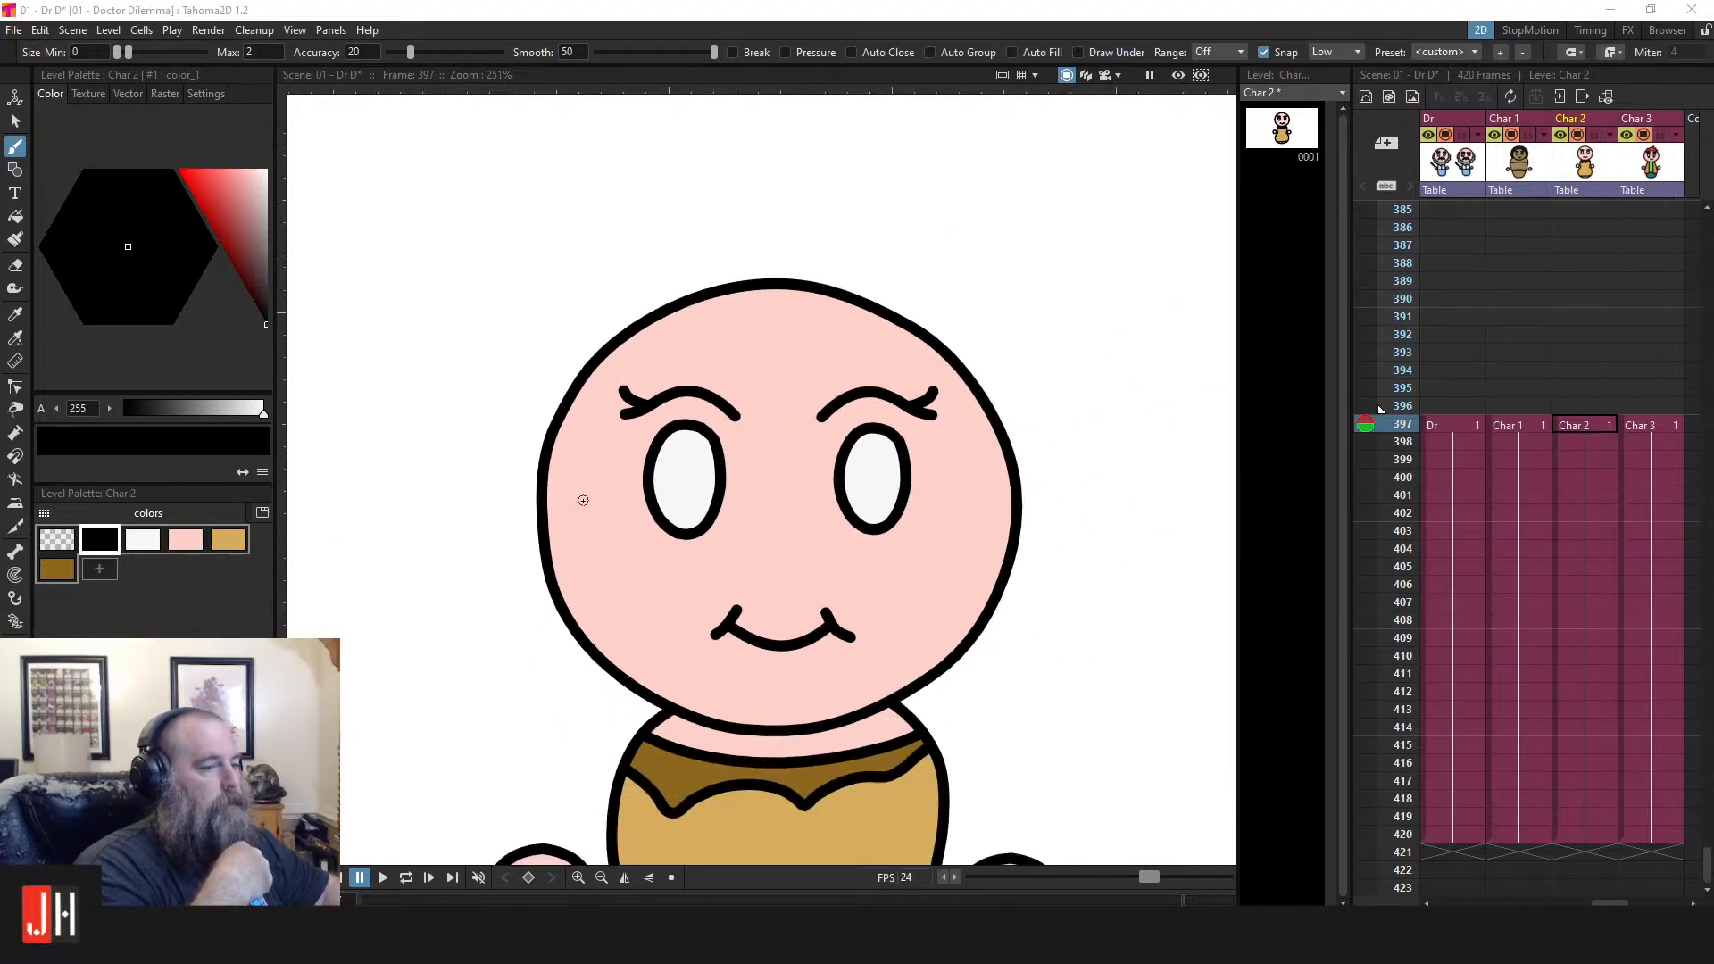
{"action": "mouse_move", "coordinate": [547, 573]}
{"action": "left_mouse_down"}
{"action": "mouse_move", "coordinate": [489, 565]}
{"action": "mouse_move", "coordinate": [511, 536]}
{"action": "mouse_move", "coordinate": [470, 497]}
{"action": "mouse_move", "coordinate": [502, 402]}
{"action": "mouse_move", "coordinate": [502, 316]}
{"action": "mouse_move", "coordinate": [557, 317]}
{"action": "mouse_move", "coordinate": [572, 217]}
{"action": "mouse_move", "coordinate": [853, 188]}
{"action": "mouse_move", "coordinate": [908, 239]}
{"action": "mouse_move", "coordinate": [997, 258]}
{"action": "mouse_move", "coordinate": [992, 330]}
{"action": "mouse_move", "coordinate": [1085, 369]}
{"action": "mouse_move", "coordinate": [1046, 410]}
{"action": "mouse_move", "coordinate": [1080, 482]}
{"action": "mouse_move", "coordinate": [1044, 521]}
{"action": "mouse_move", "coordinate": [1068, 565]}
{"action": "mouse_move", "coordinate": [1008, 596]}
{"action": "left_mouse_up"}
{"action": "scroll", "coordinate": [1008, 596], "scroll_direction": "down", "scroll_amount": 7}
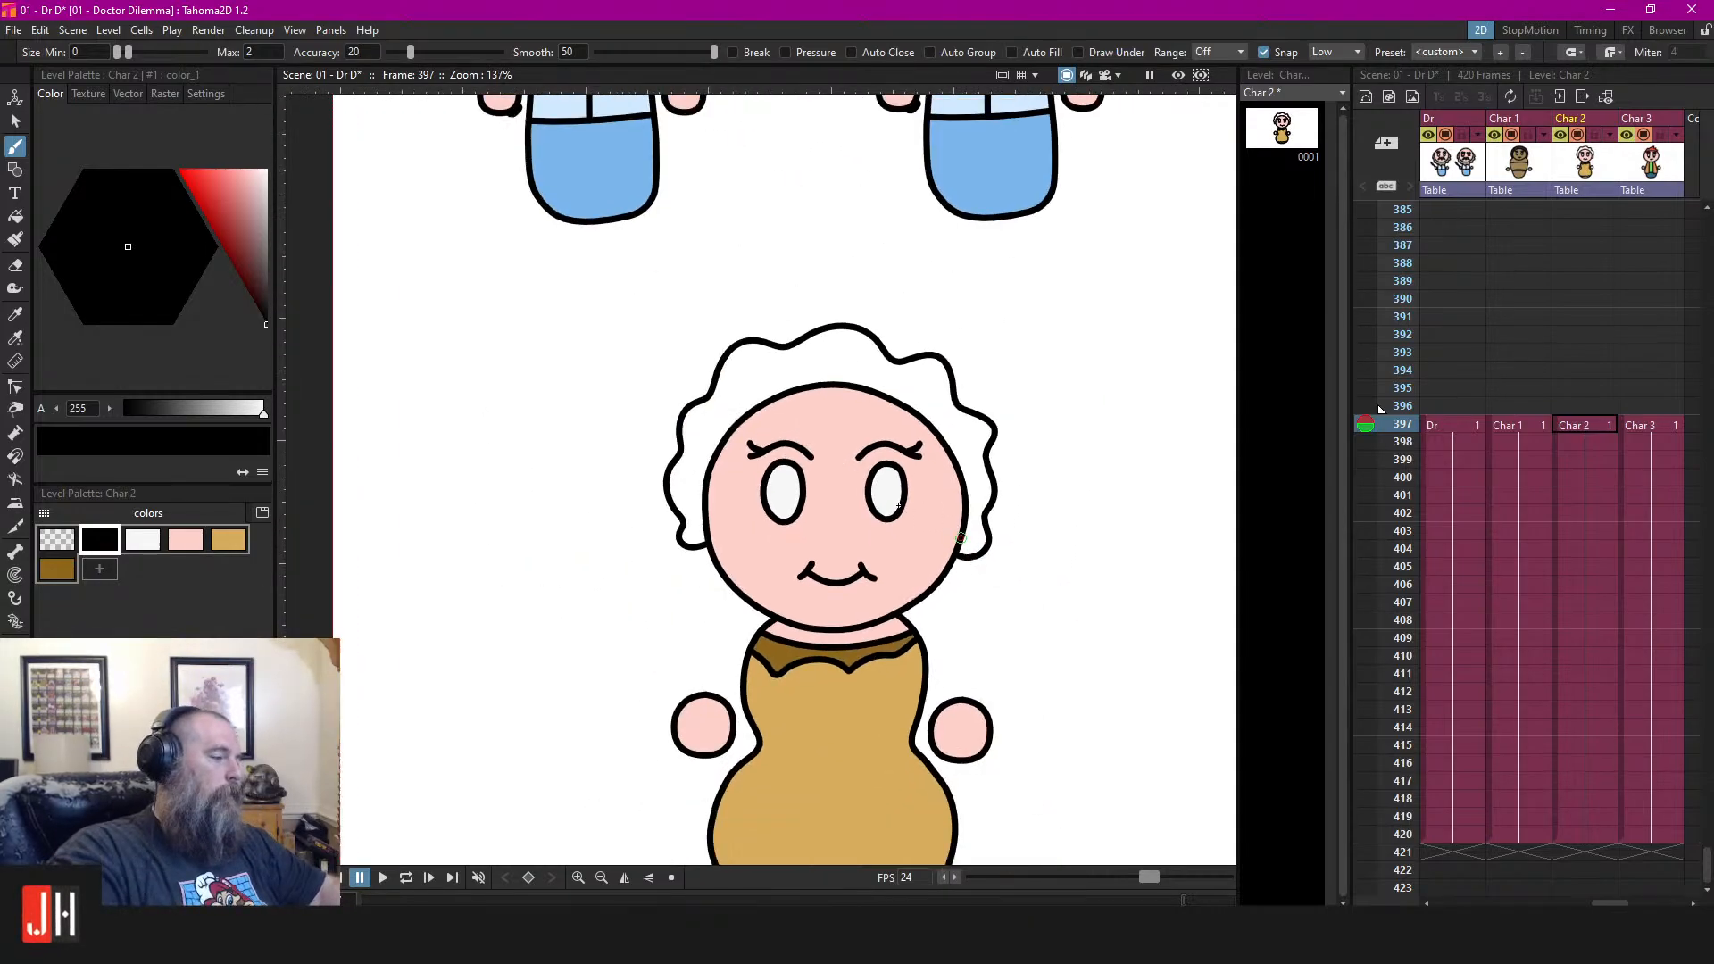
{"action": "scroll", "coordinate": [855, 446], "scroll_direction": "up", "scroll_amount": 4}
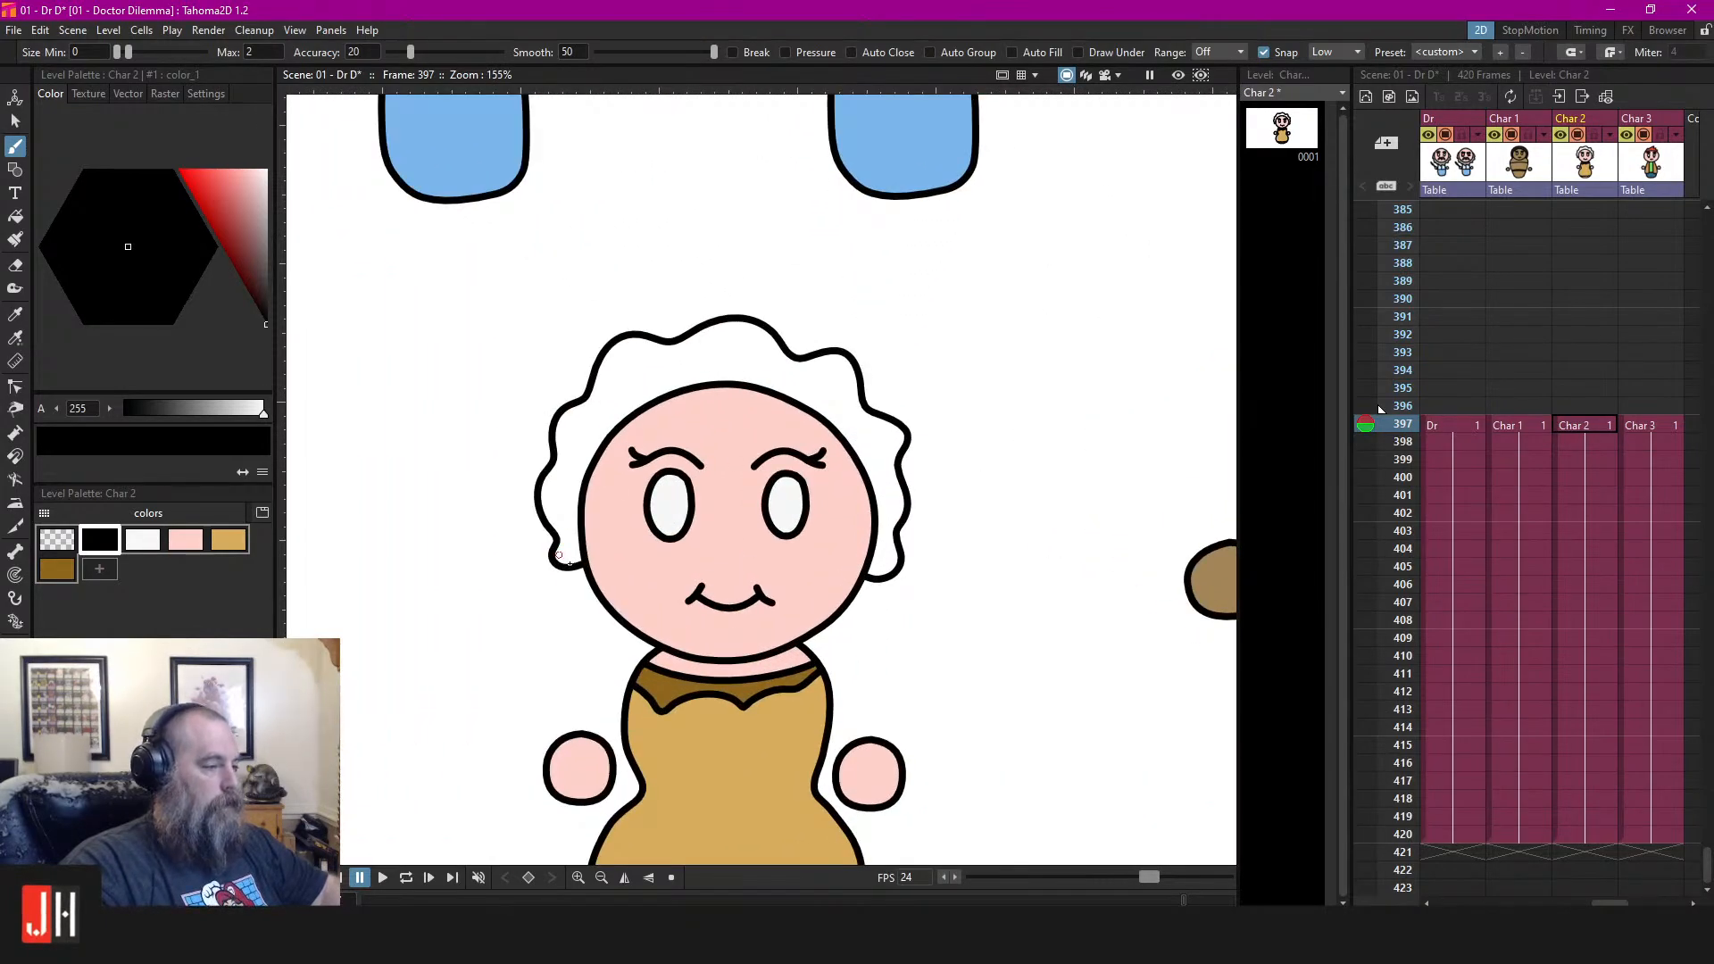
{"action": "key", "text": "ctrl+z"}
Draw a closed, wavy black hair outline around the woman's head and place it behind her face
{"action": "mouse_move", "coordinate": [587, 567]}
{"action": "left_mouse_down"}
{"action": "mouse_move", "coordinate": [536, 540]}
{"action": "mouse_move", "coordinate": [556, 526]}
{"action": "mouse_move", "coordinate": [535, 494]}
{"action": "mouse_move", "coordinate": [549, 417]}
{"action": "mouse_move", "coordinate": [642, 329]}
{"action": "mouse_move", "coordinate": [722, 298]}
{"action": "mouse_move", "coordinate": [753, 339]}
{"action": "mouse_move", "coordinate": [863, 345]}
{"action": "mouse_move", "coordinate": [845, 397]}
{"action": "mouse_move", "coordinate": [914, 430]}
{"action": "mouse_move", "coordinate": [893, 460]}
{"action": "mouse_move", "coordinate": [904, 557]}
{"action": "mouse_move", "coordinate": [864, 574]}
{"action": "mouse_move", "coordinate": [760, 555]}
{"action": "mouse_move", "coordinate": [575, 568]}
{"action": "left_mouse_up"}
{"action": "key", "text": "s"}
{"action": "left_click", "coordinate": [556, 400]}
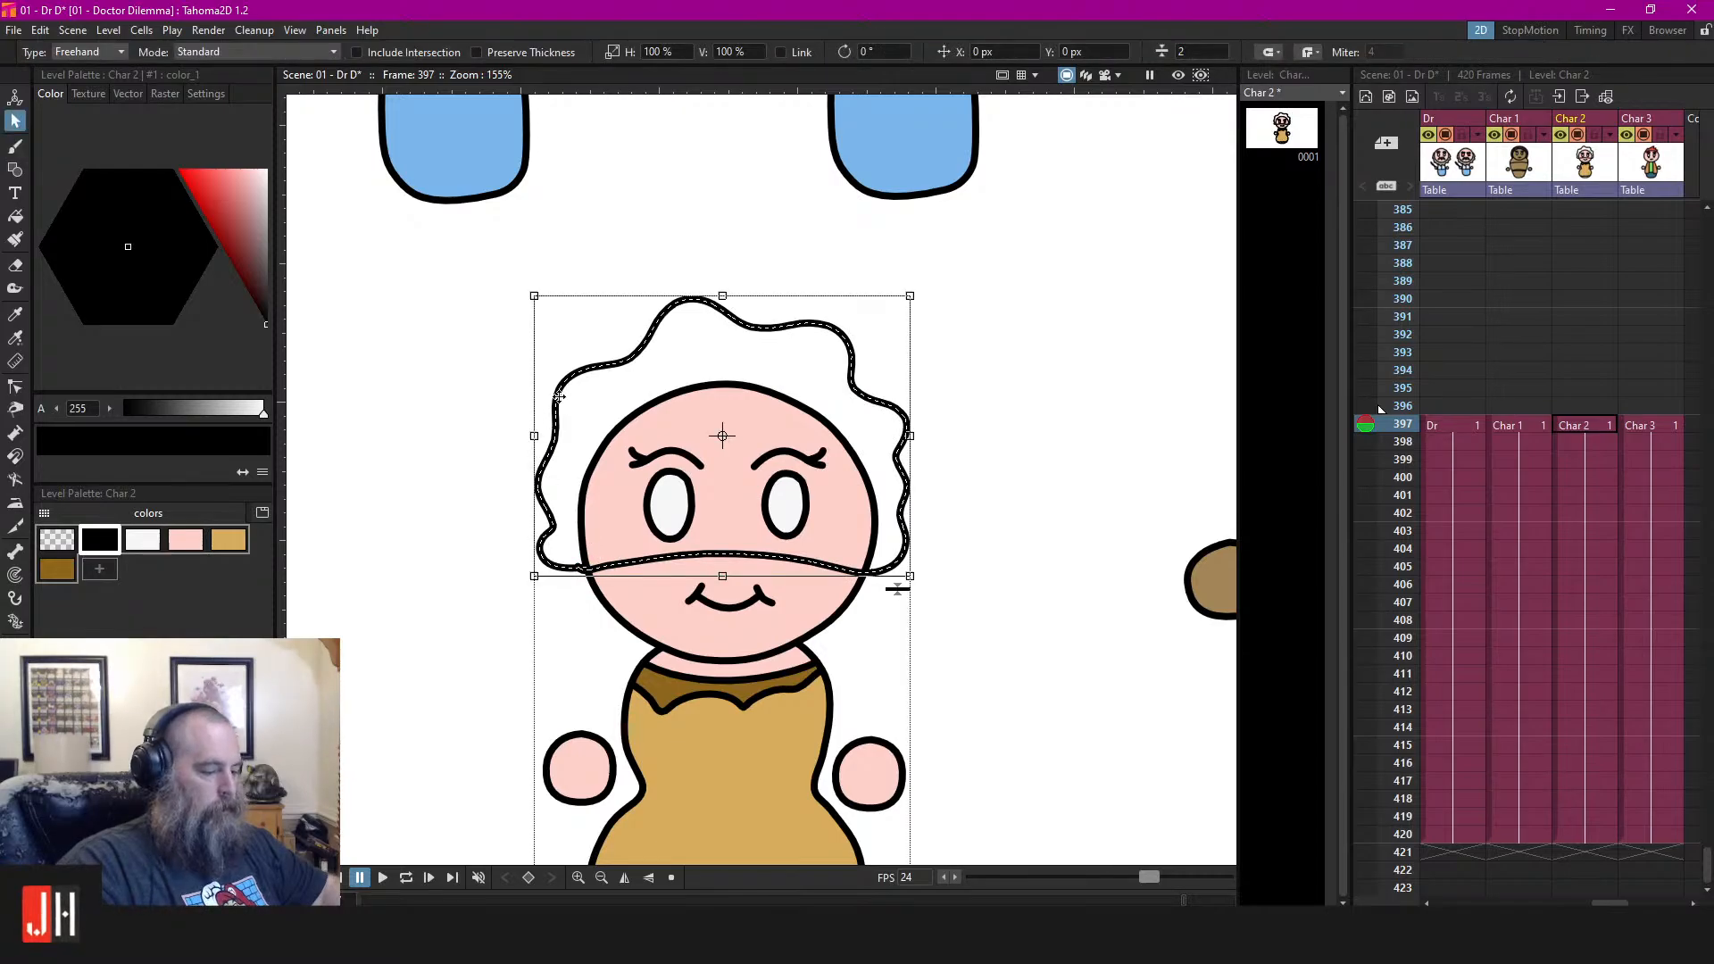
{"action": "left_click", "coordinate": [941, 390]}
{"action": "left_click", "coordinate": [850, 360]}
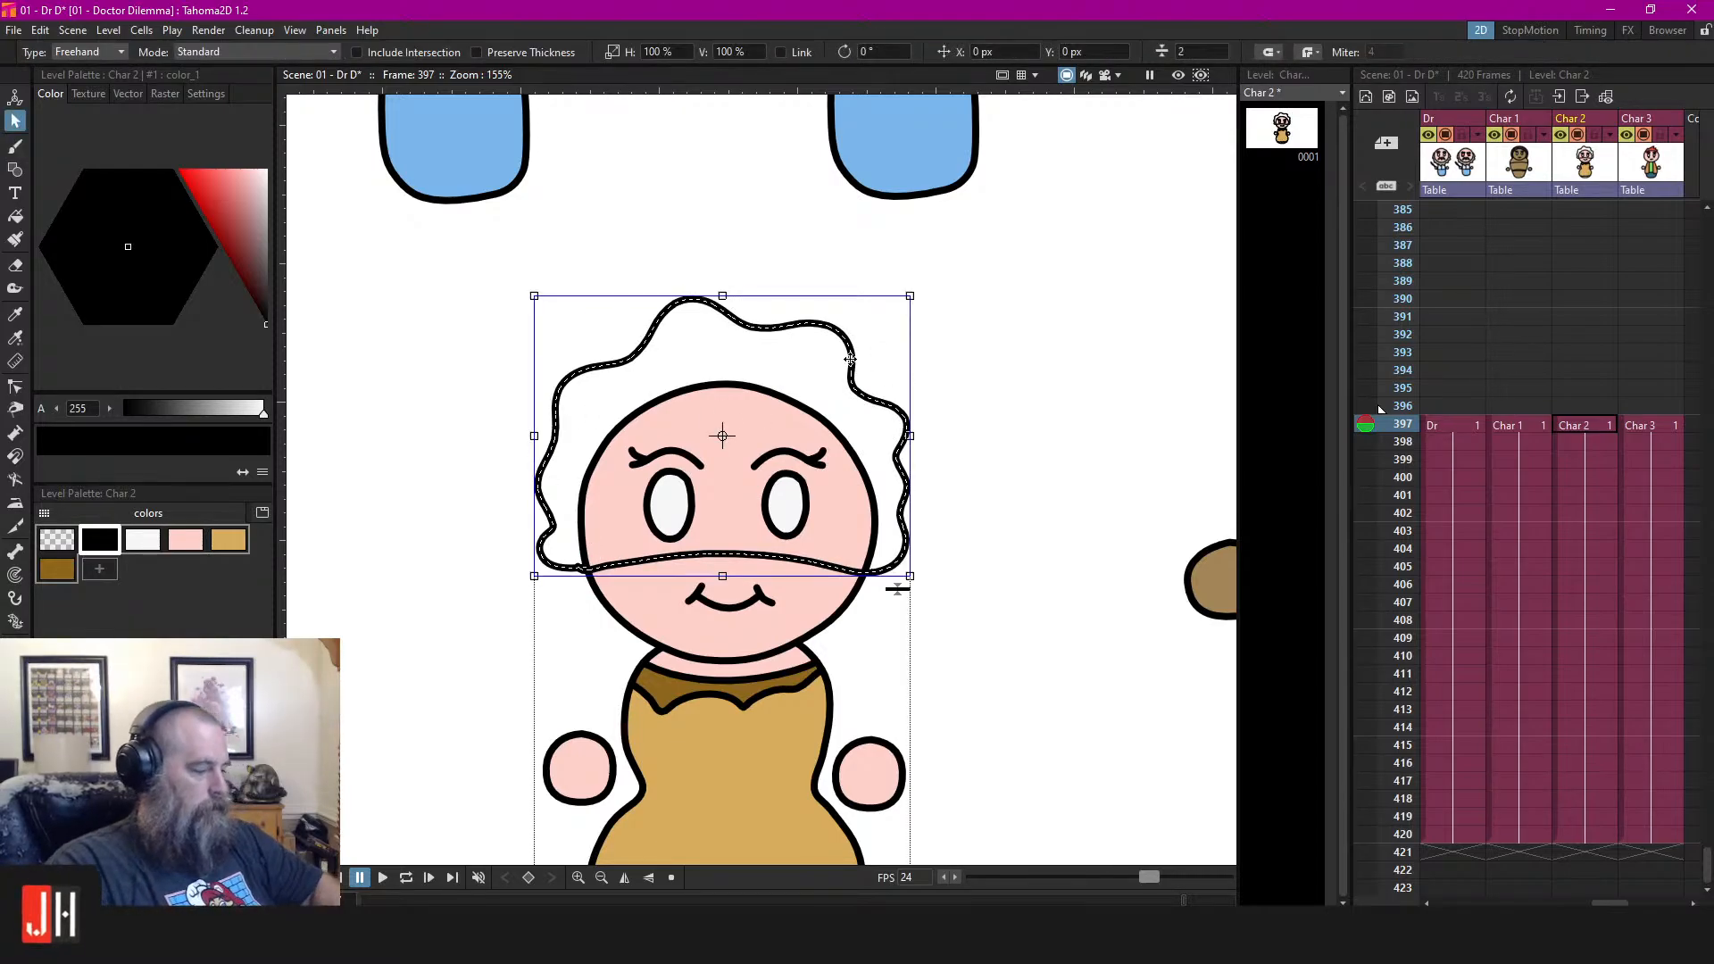
{"action": "left_click", "coordinate": [952, 346]}
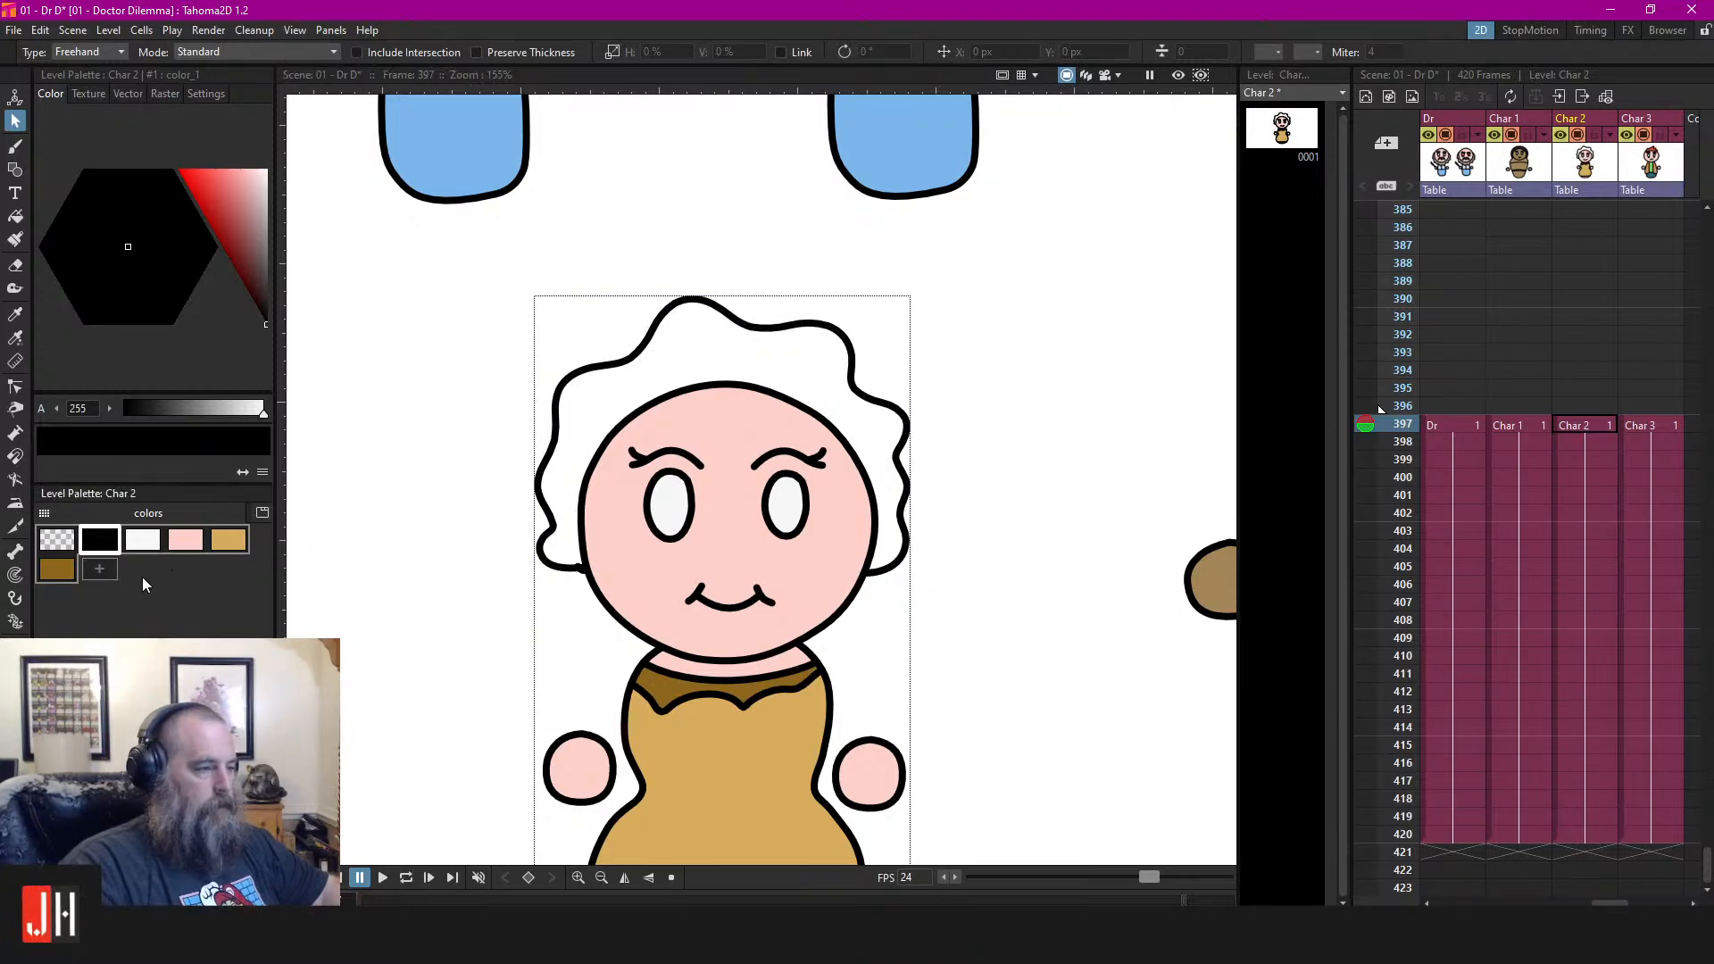
Add a new style to the Char 2 palette and set its colour to a bright pinkish purple
{"action": "scroll", "coordinate": [859, 448], "scroll_direction": "down", "scroll_amount": 9}
{"action": "left_click_drag", "start_coordinate": [905, 450], "coordinate": [863, 460]}
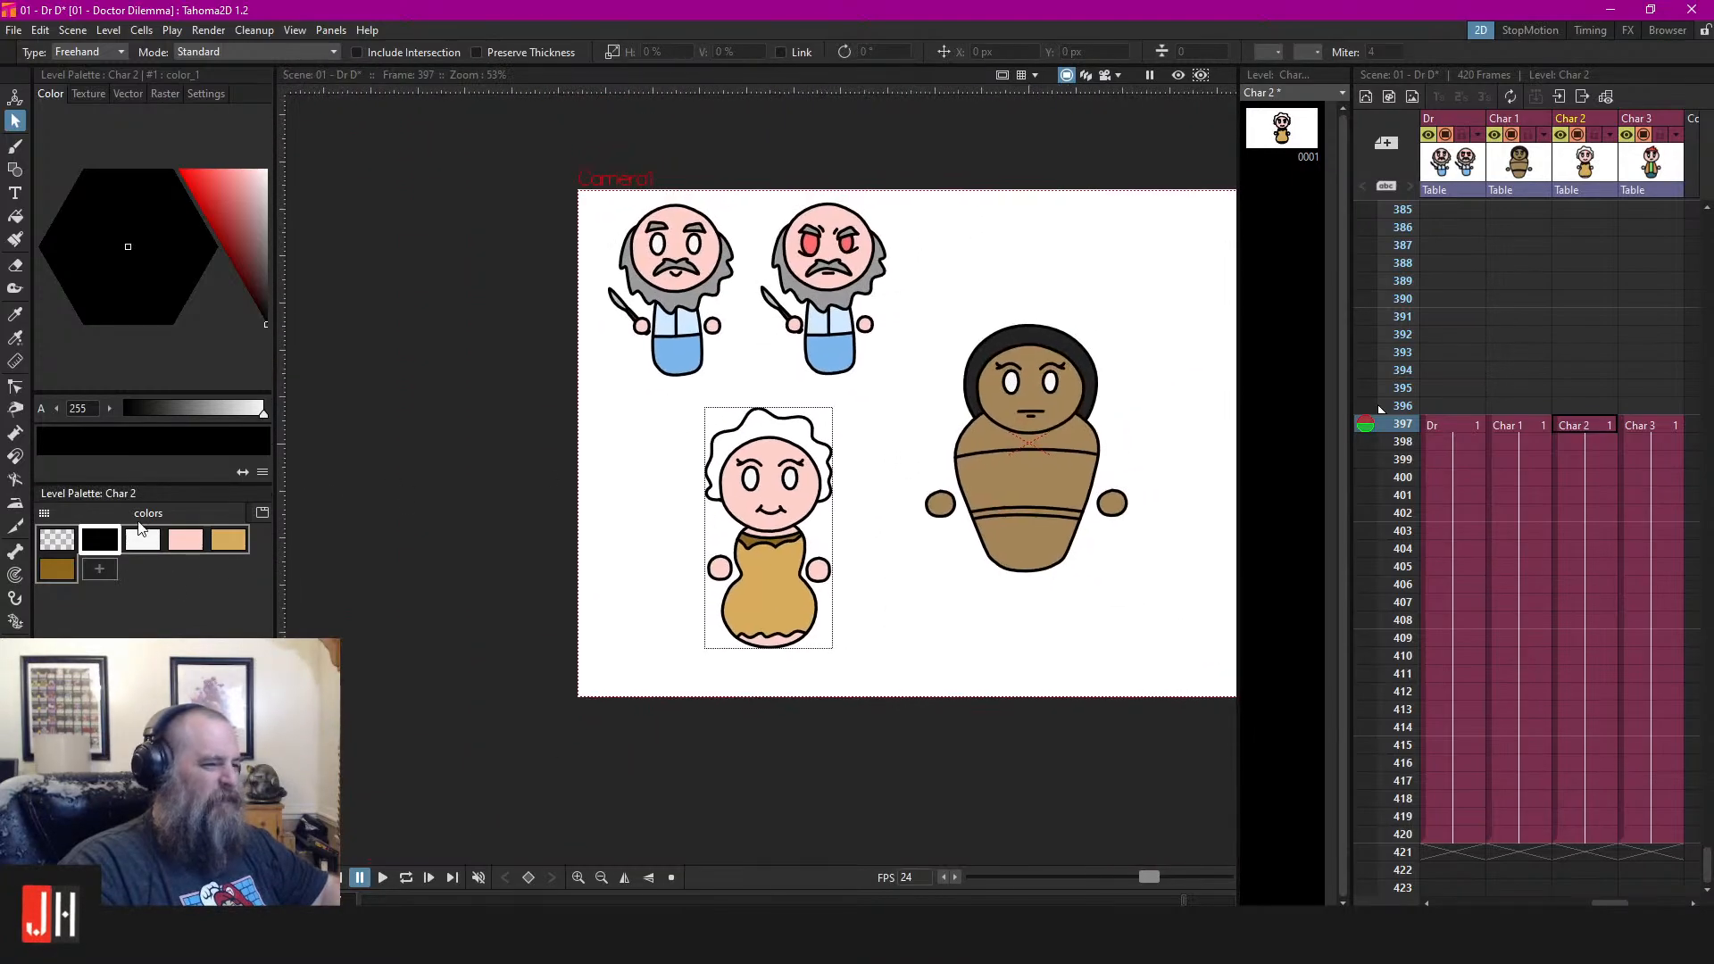
{"action": "left_click", "coordinate": [98, 570]}
{"action": "left_click", "coordinate": [224, 192]}
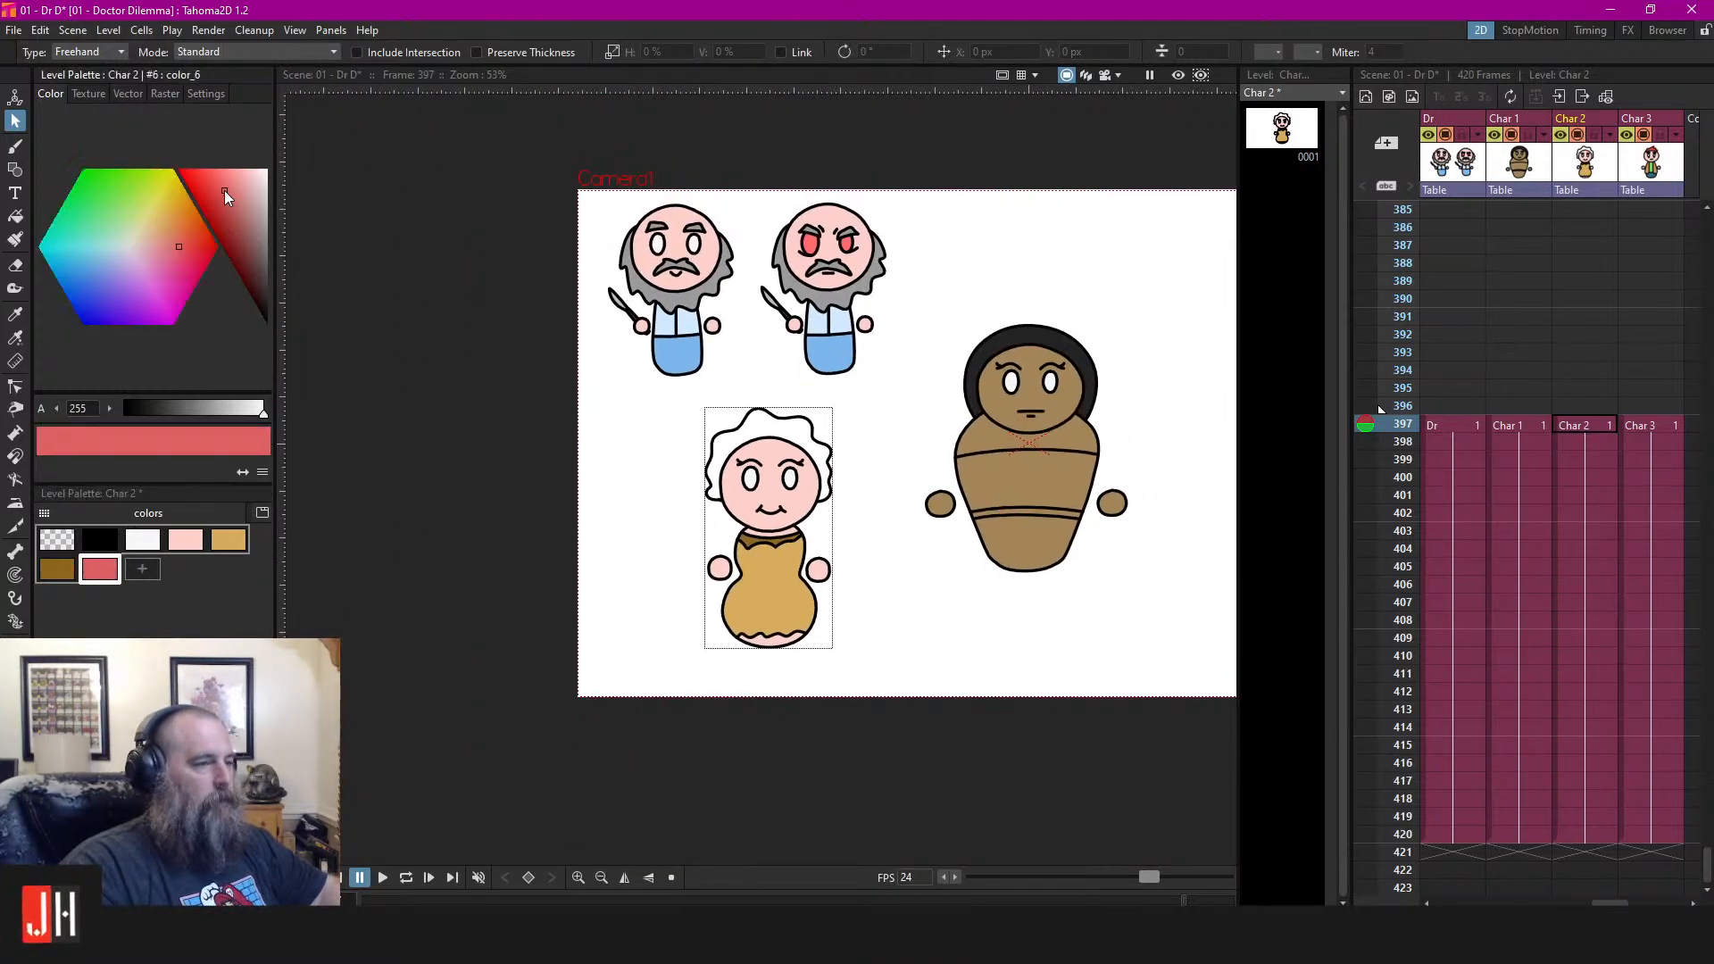
{"action": "left_click", "coordinate": [162, 293]}
{"action": "left_click", "coordinate": [153, 289]}
Fill the woman's hair with the new pinkish-purple style
{"action": "key", "text": "f"}
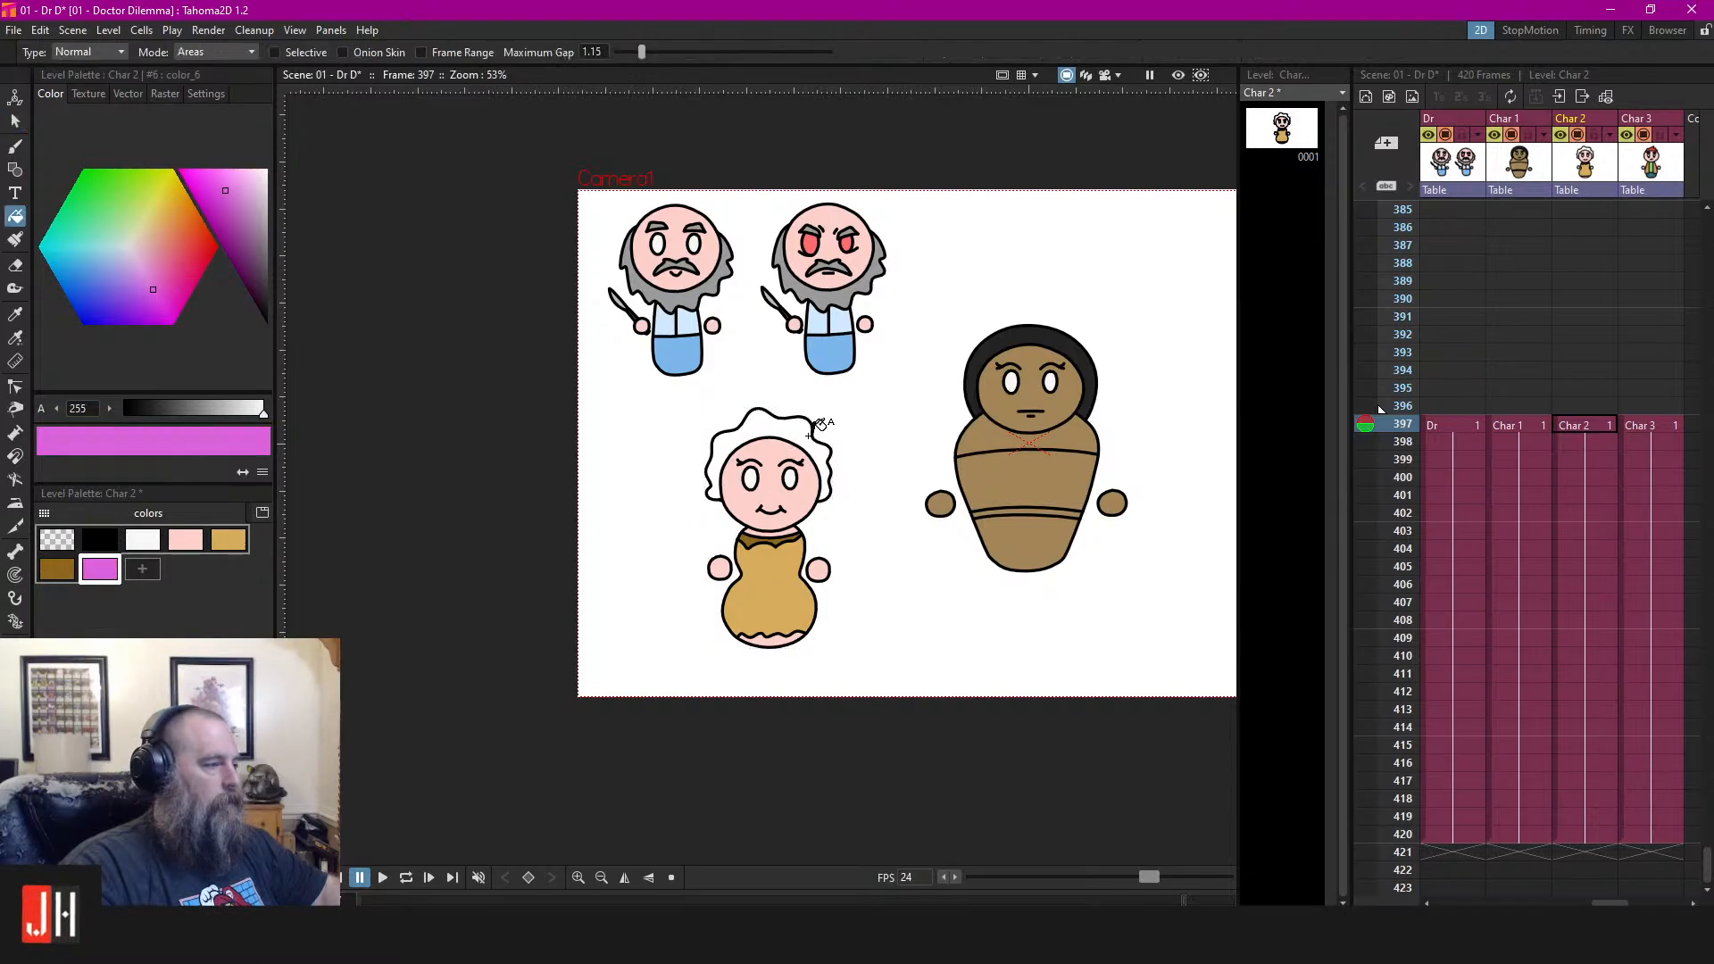
{"action": "left_click", "coordinate": [809, 435]}
{"action": "scroll", "coordinate": [815, 440], "scroll_direction": "up", "scroll_amount": 5}
{"action": "key", "text": "s"}
{"action": "left_click", "coordinate": [785, 373]}
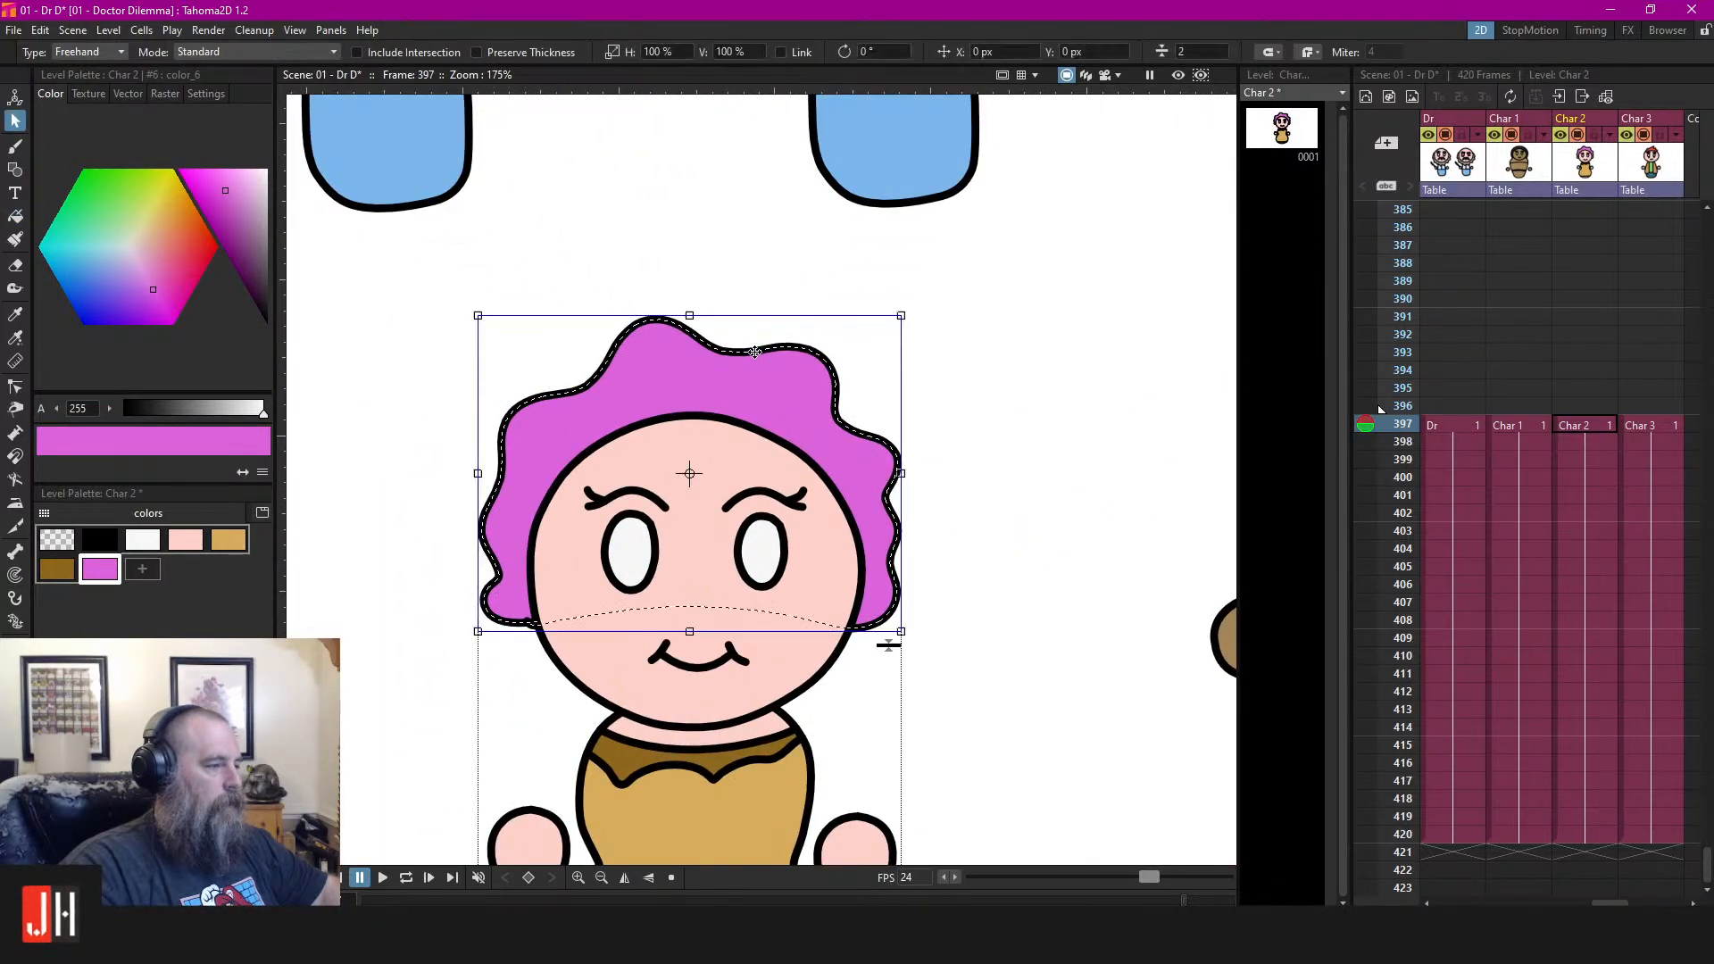
{"action": "left_click", "coordinate": [505, 665]}
Smooth the bump in the hair outline by moving its lower-left end control point onto the edge of the face
{"action": "scroll", "coordinate": [505, 665], "scroll_direction": "up", "scroll_amount": 3}
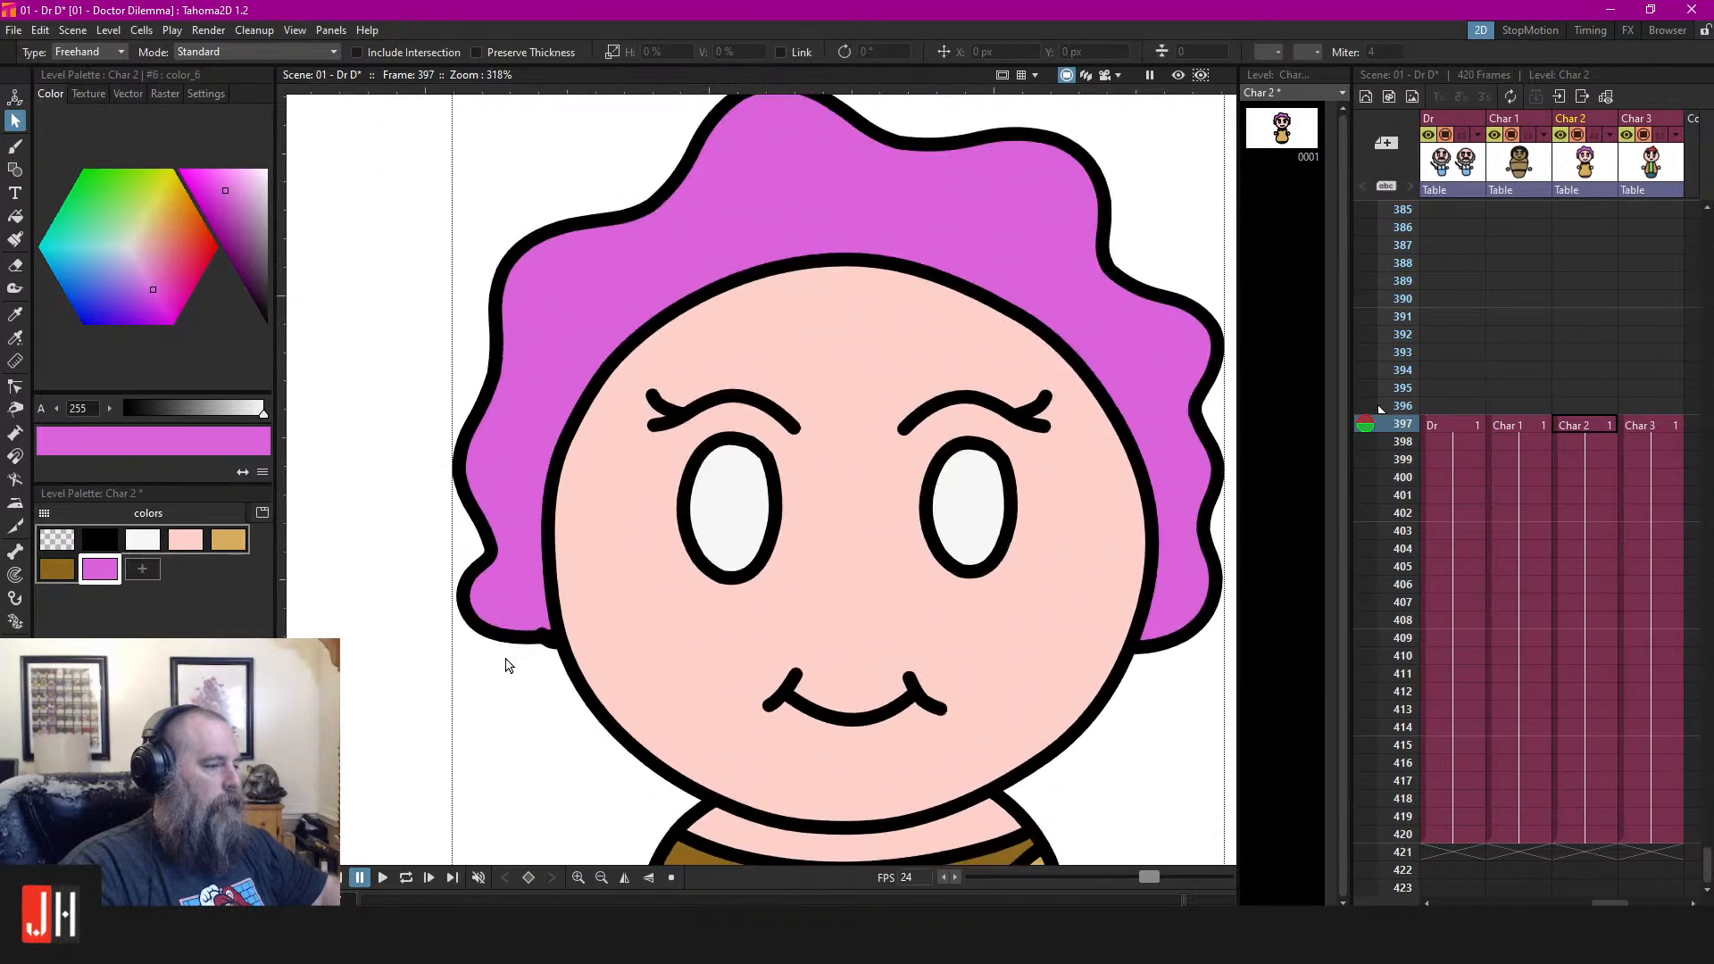
{"action": "scroll", "coordinate": [505, 665], "scroll_direction": "up", "scroll_amount": 3}
{"action": "key", "text": "c"}
{"action": "left_click", "coordinate": [574, 612]}
{"action": "scroll", "coordinate": [574, 613], "scroll_direction": "up", "scroll_amount": 2}
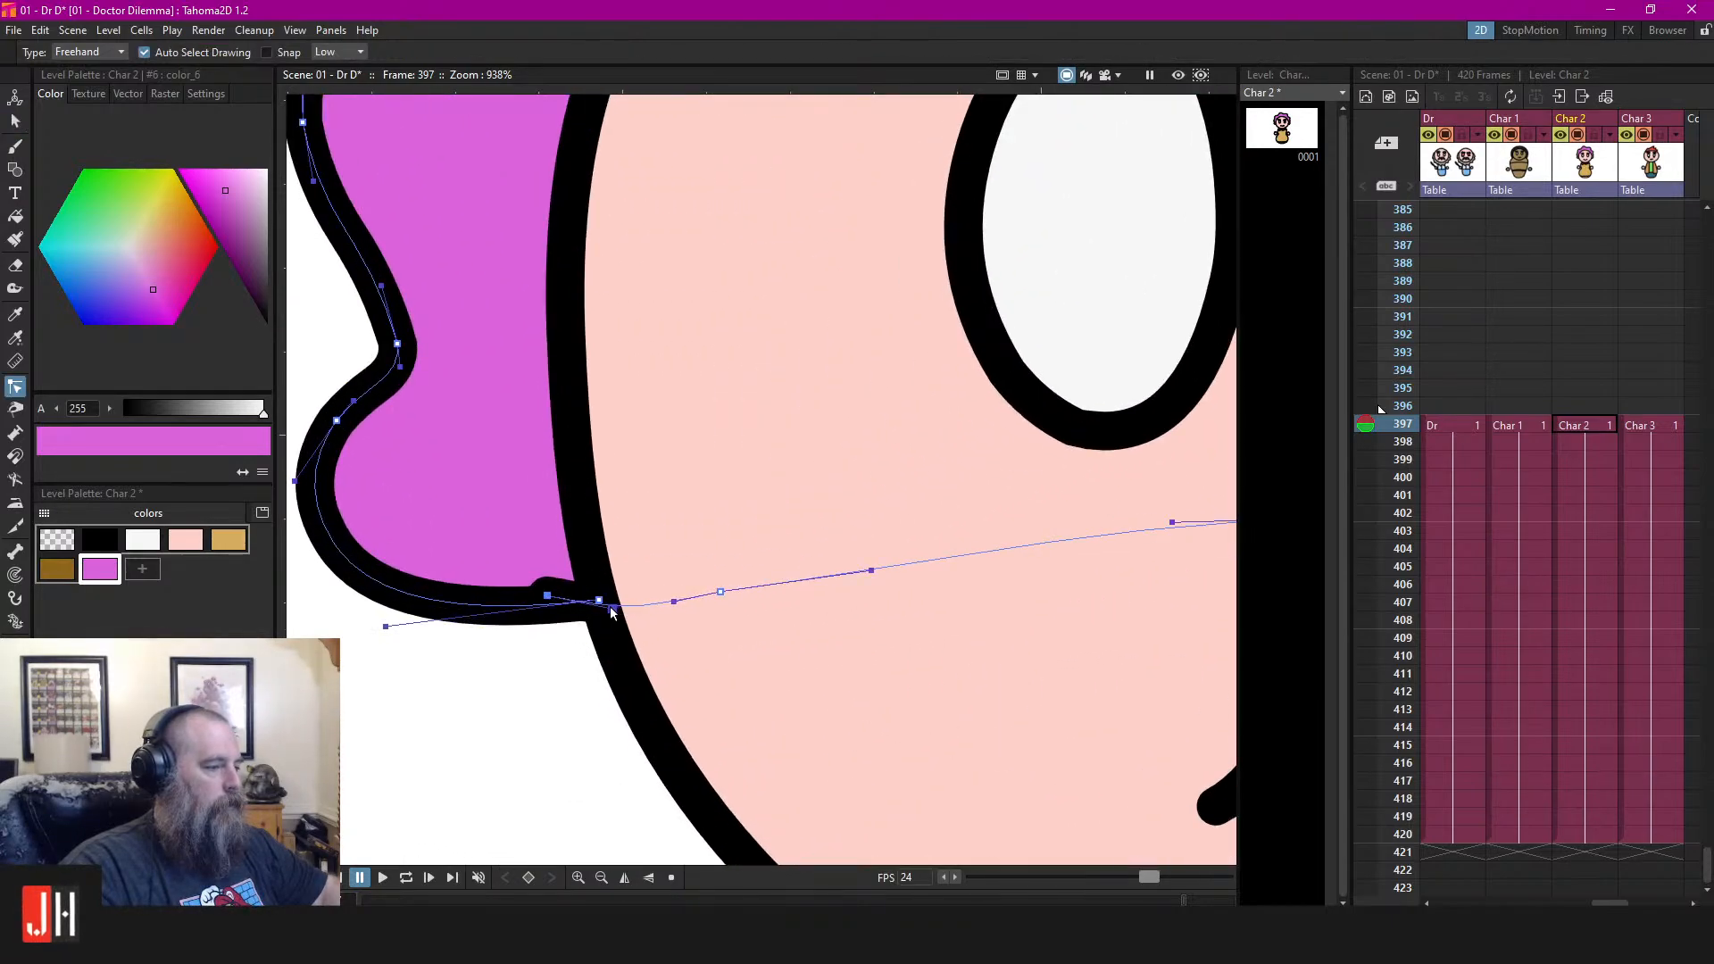
{"action": "left_click_drag", "start_coordinate": [547, 595], "coordinate": [578, 604]}
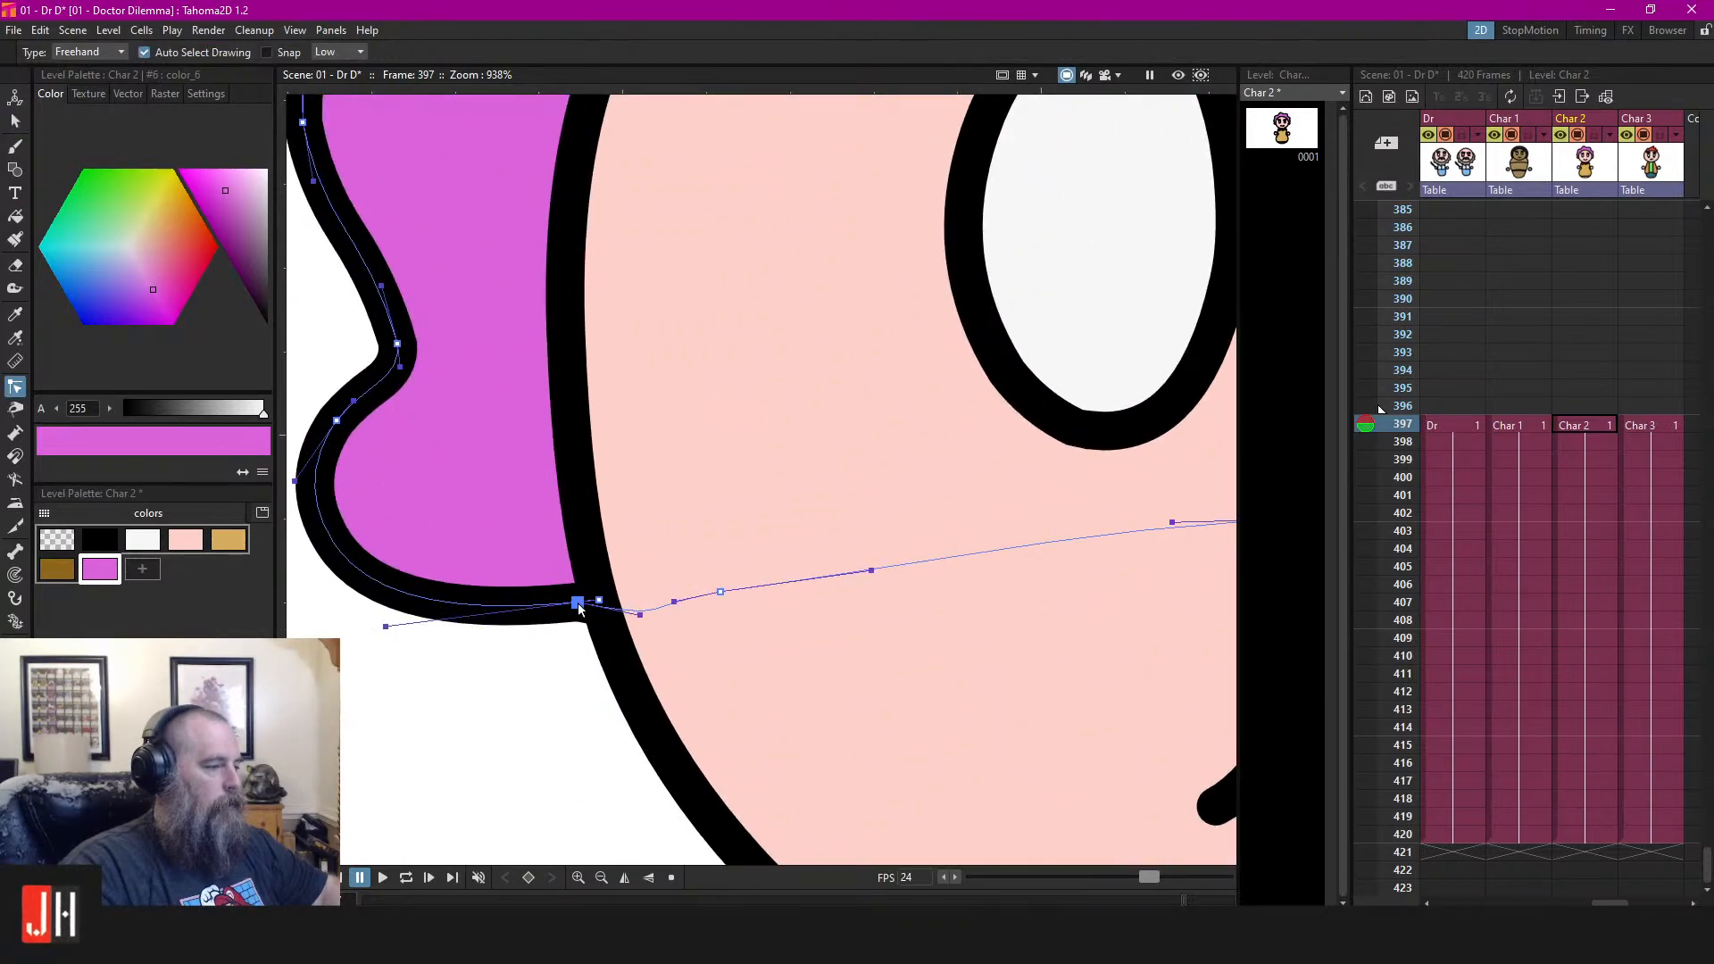
{"action": "key", "text": "s"}
{"action": "scroll", "coordinate": [581, 639], "scroll_direction": "down", "scroll_amount": 10}
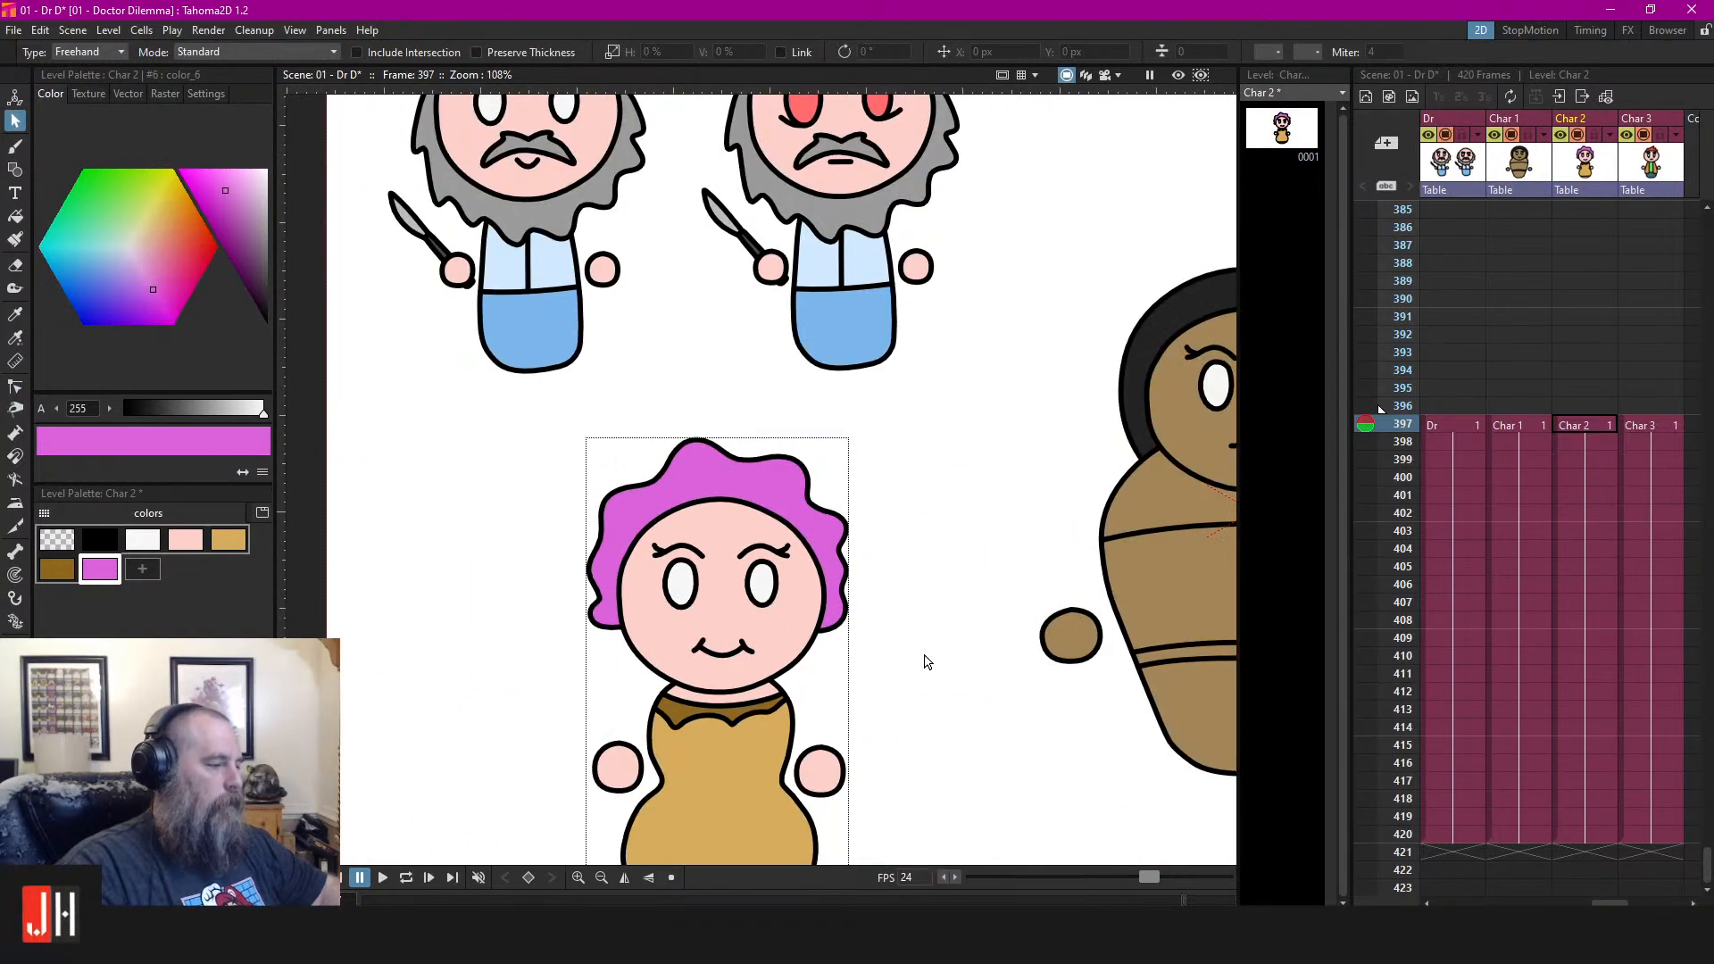
Try a wavy black fringe line across the woman's forehead and delete its strokes
{"action": "scroll", "coordinate": [924, 624], "scroll_direction": "down", "scroll_amount": 4}
{"action": "scroll", "coordinate": [809, 455], "scroll_direction": "up", "scroll_amount": 6}
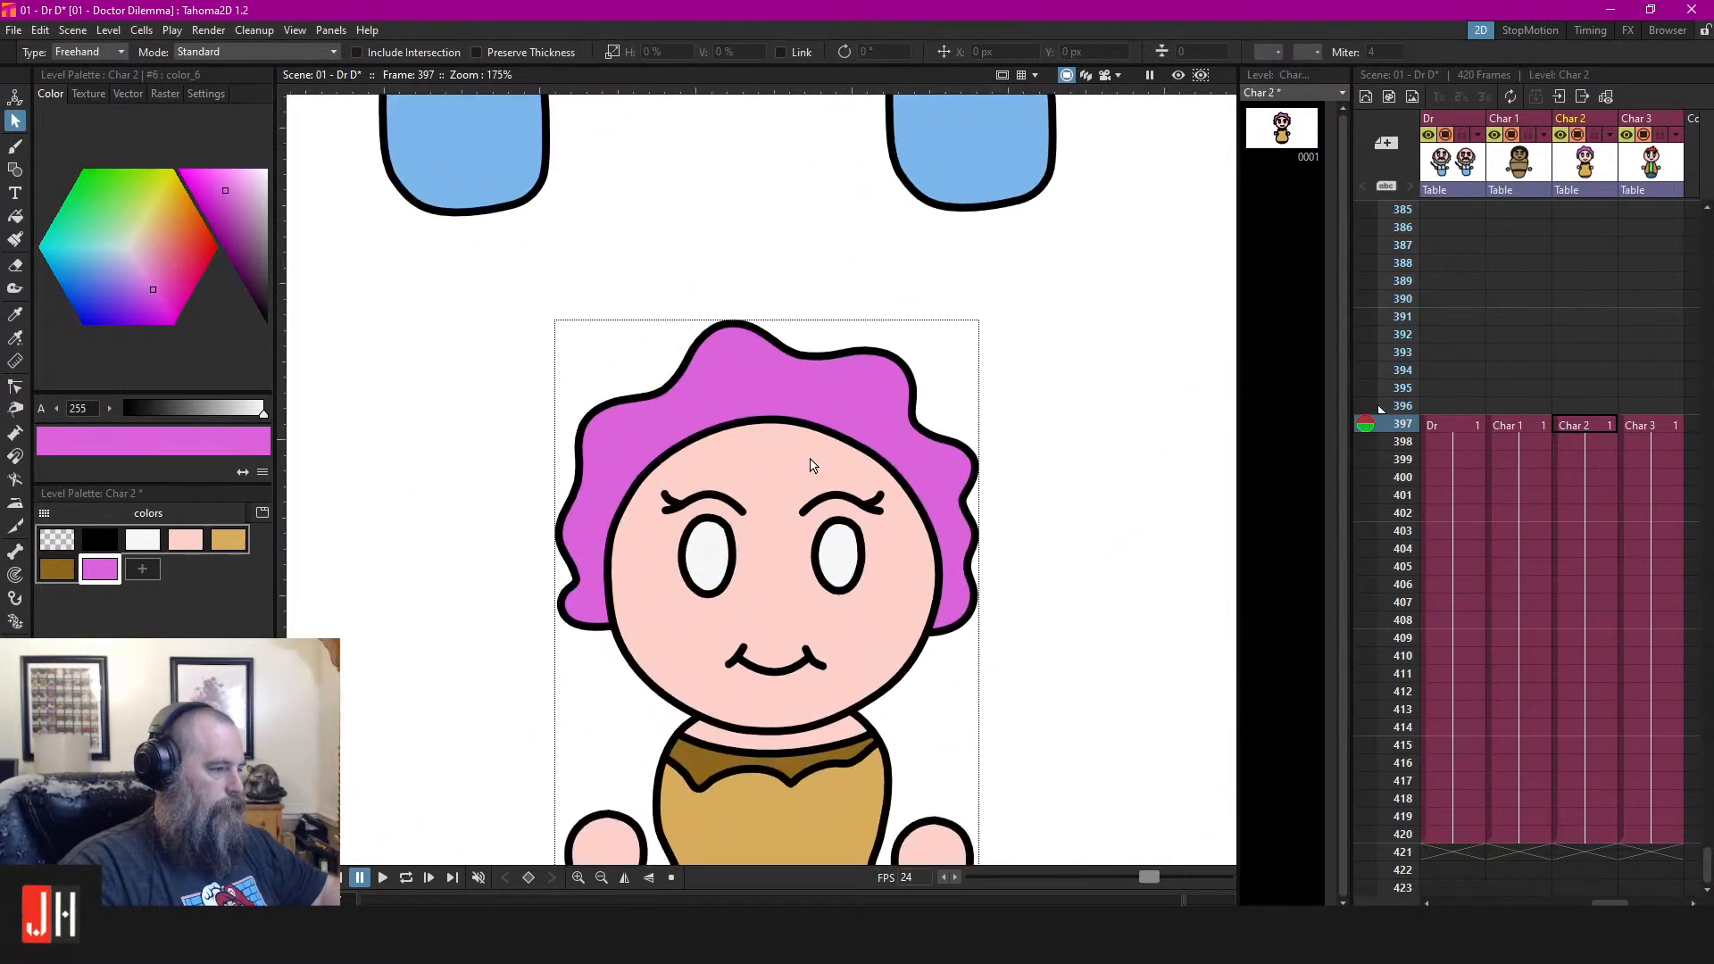
{"action": "scroll", "coordinate": [808, 460], "scroll_direction": "down", "scroll_amount": 2}
{"action": "scroll", "coordinate": [768, 464], "scroll_direction": "up", "scroll_amount": 4}
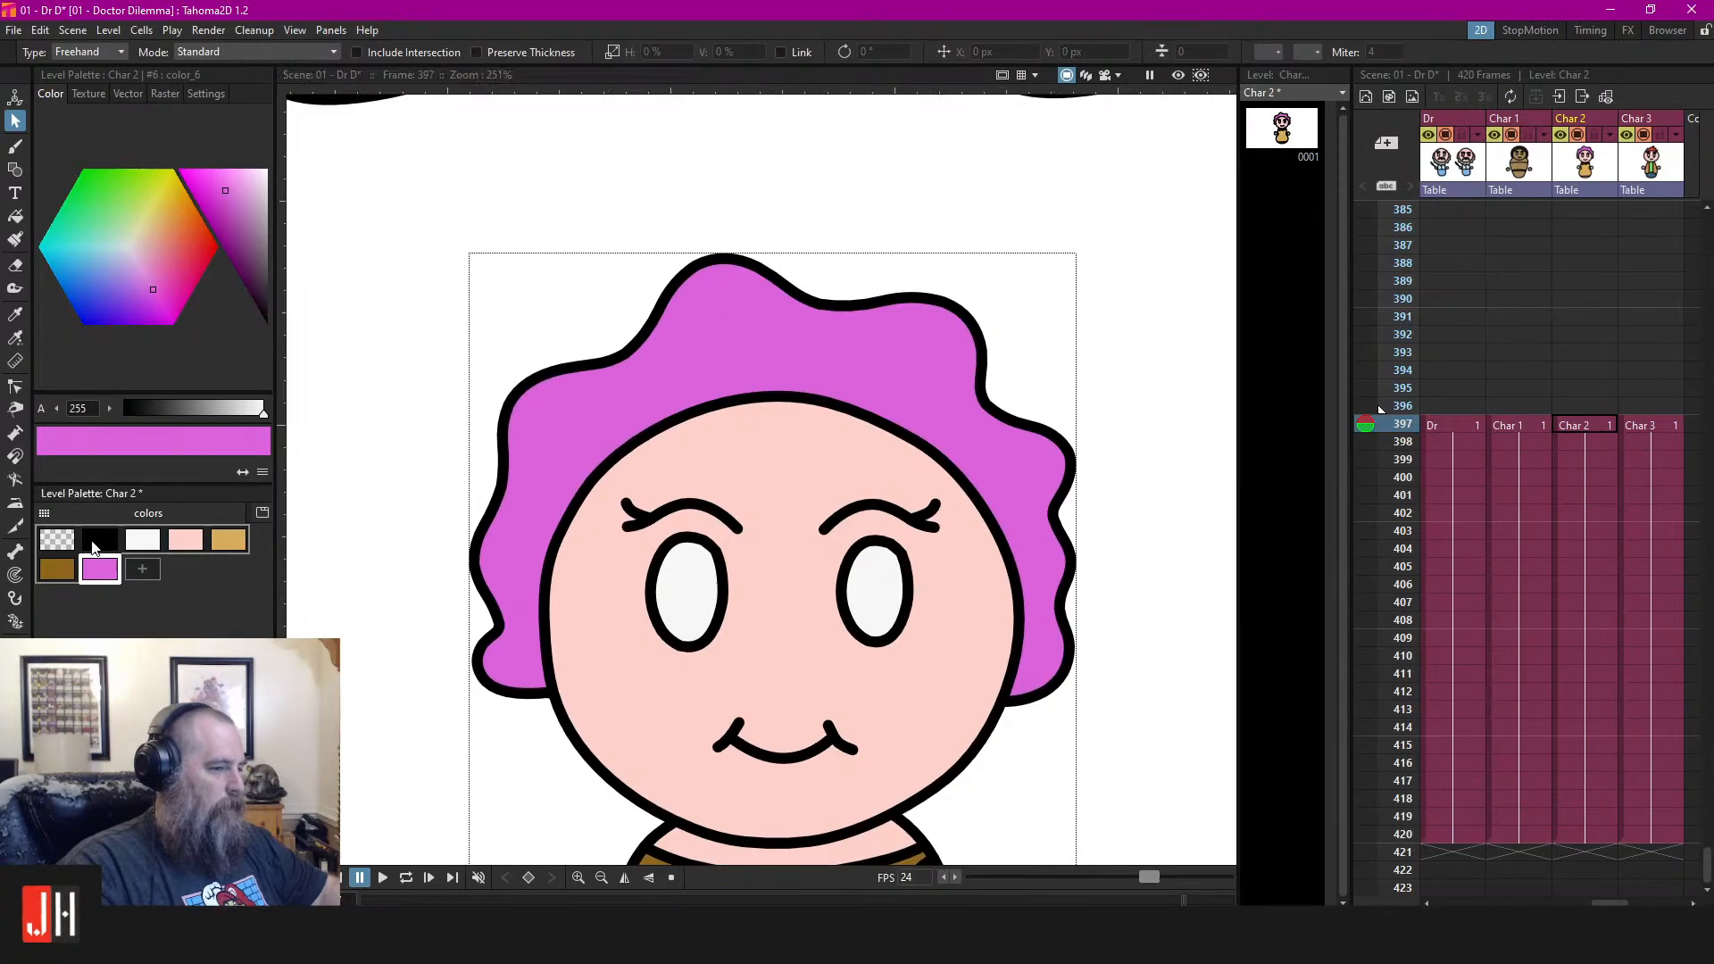
{"action": "left_click", "coordinate": [93, 547]}
{"action": "scroll", "coordinate": [710, 460], "scroll_direction": "up", "scroll_amount": 1}
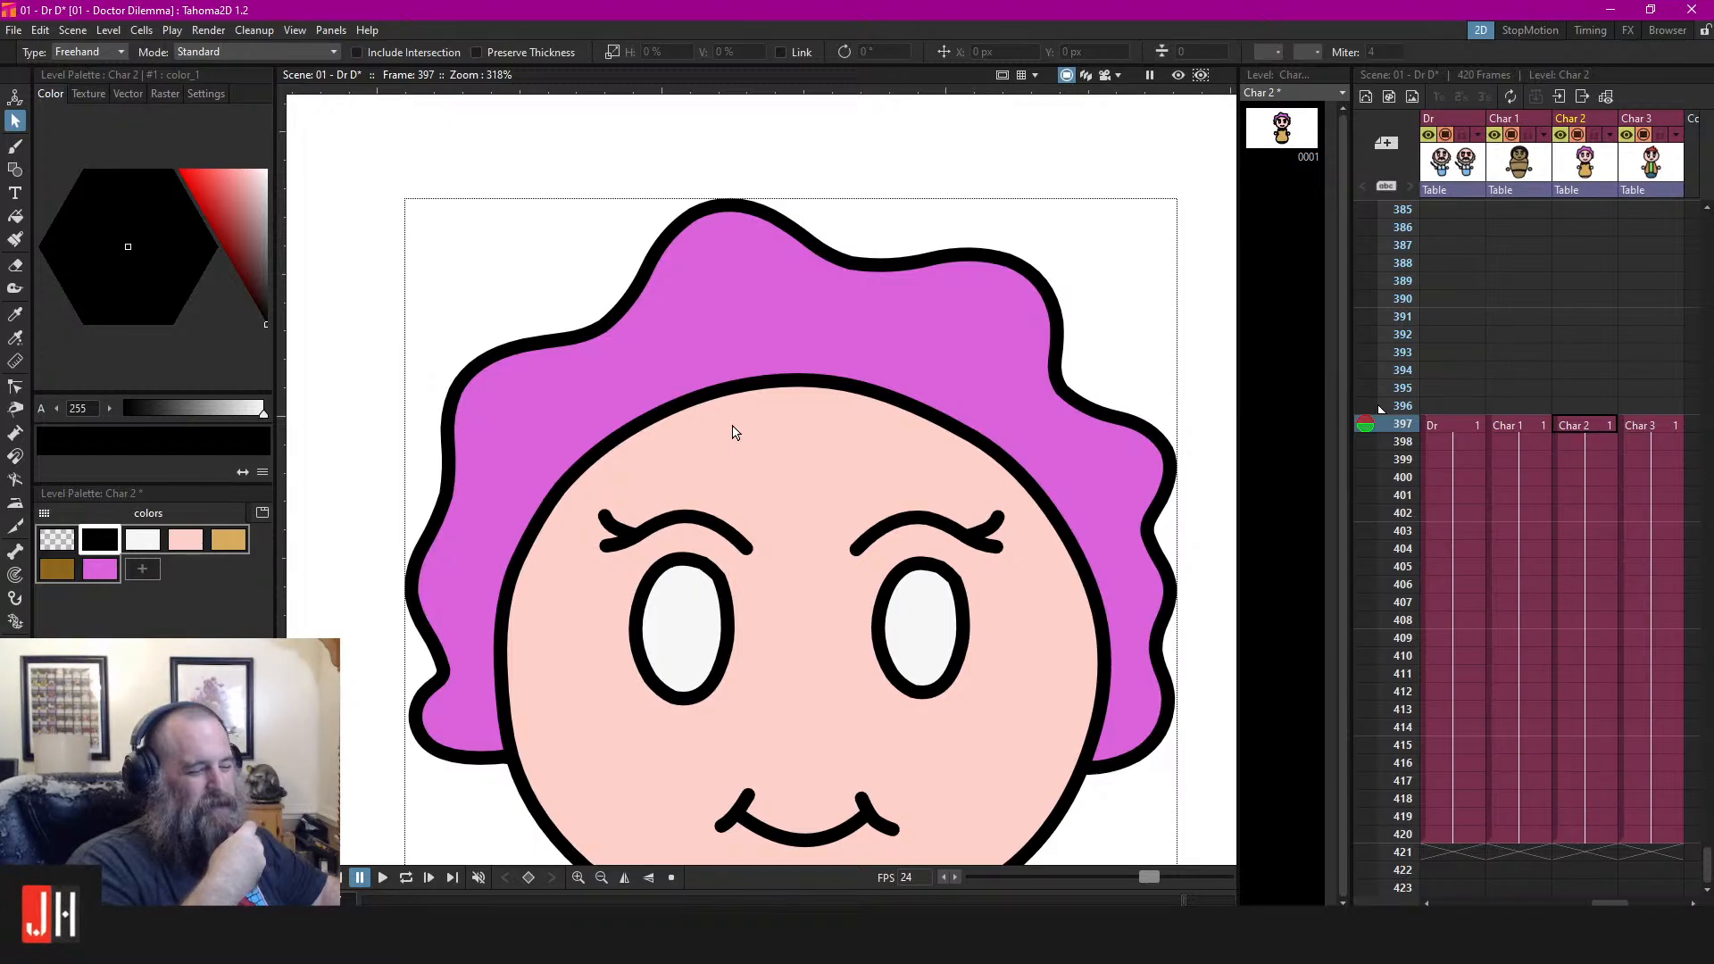
{"action": "key", "text": "b"}
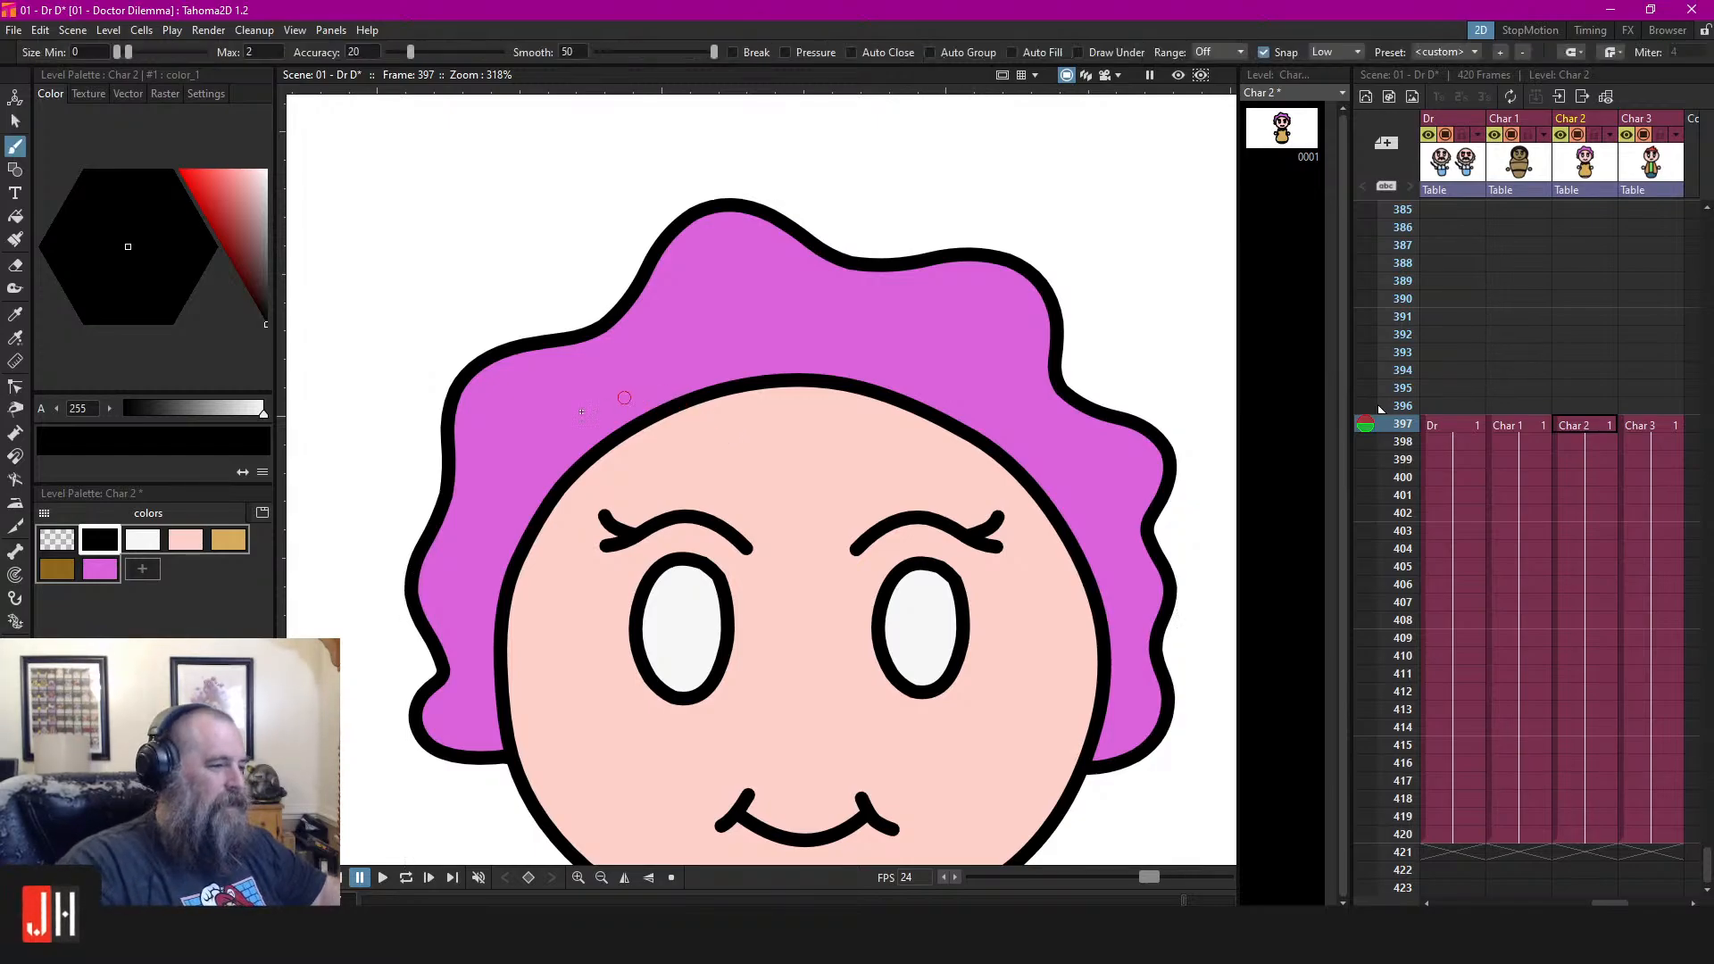
{"action": "mouse_move", "coordinate": [601, 448]}
{"action": "left_mouse_down"}
{"action": "mouse_move", "coordinate": [719, 417]}
{"action": "mouse_move", "coordinate": [901, 435]}
{"action": "mouse_move", "coordinate": [998, 451]}
{"action": "left_mouse_up"}
{"action": "left_click_drag", "start_coordinate": [1018, 384], "coordinate": [1000, 446]}
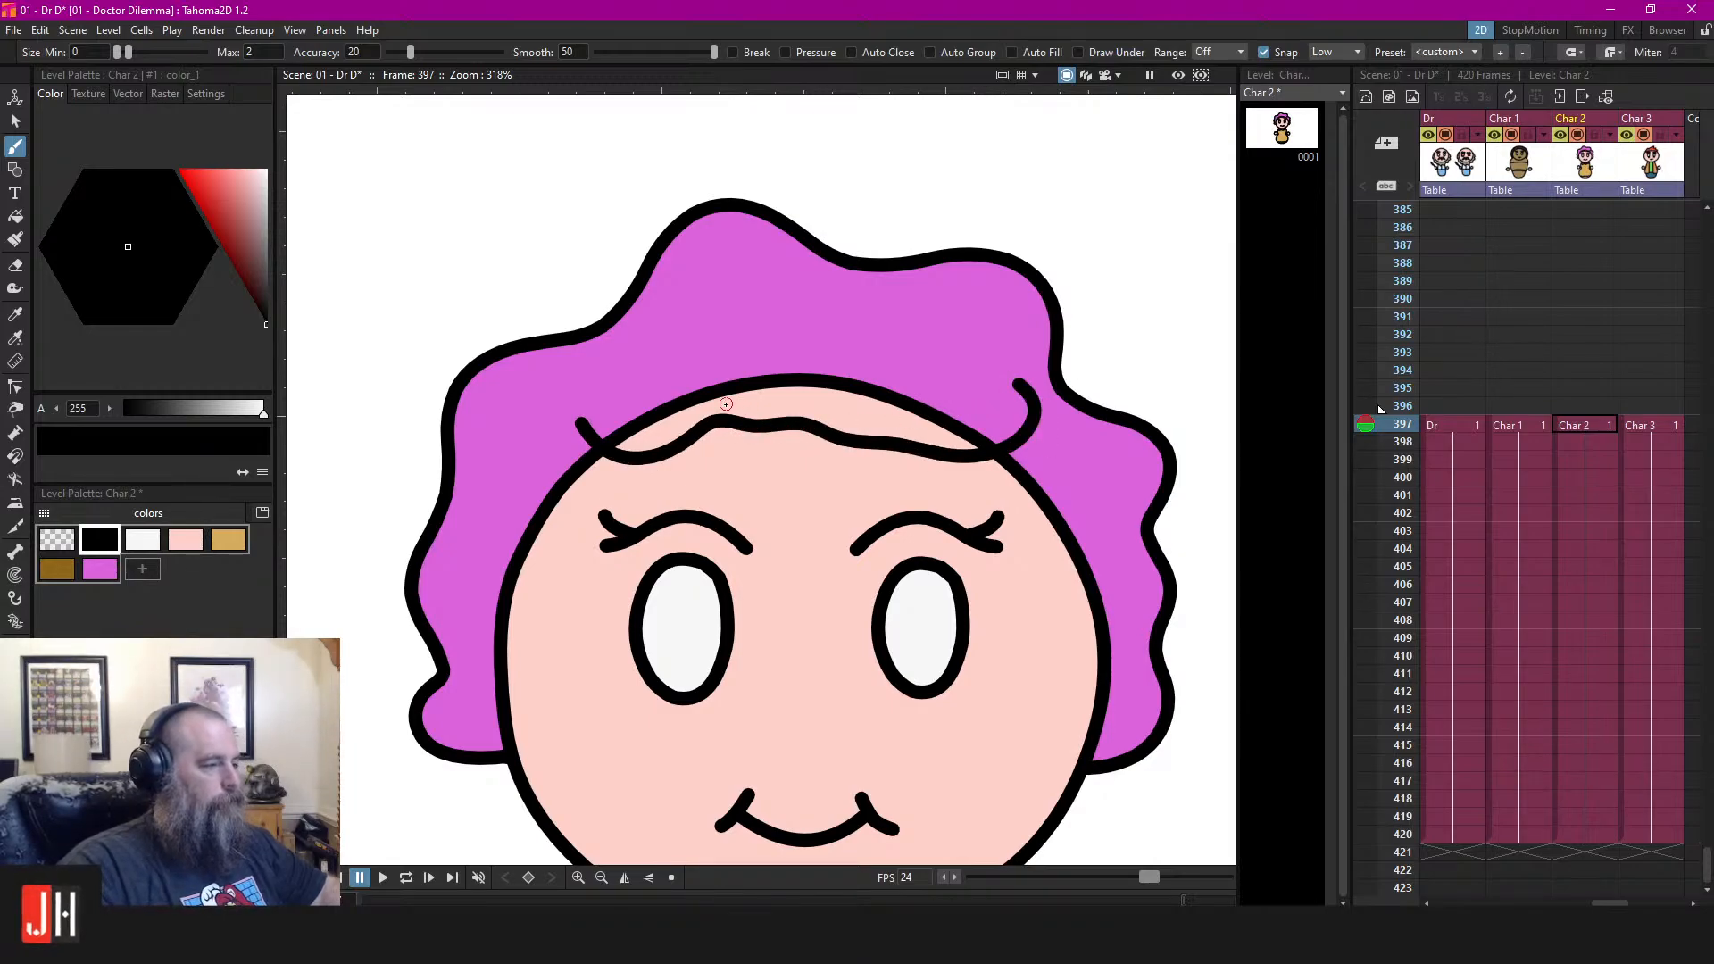
{"action": "key", "text": "s"}
{"action": "left_click", "coordinate": [786, 428]}
{"action": "key", "text": "Delete"}
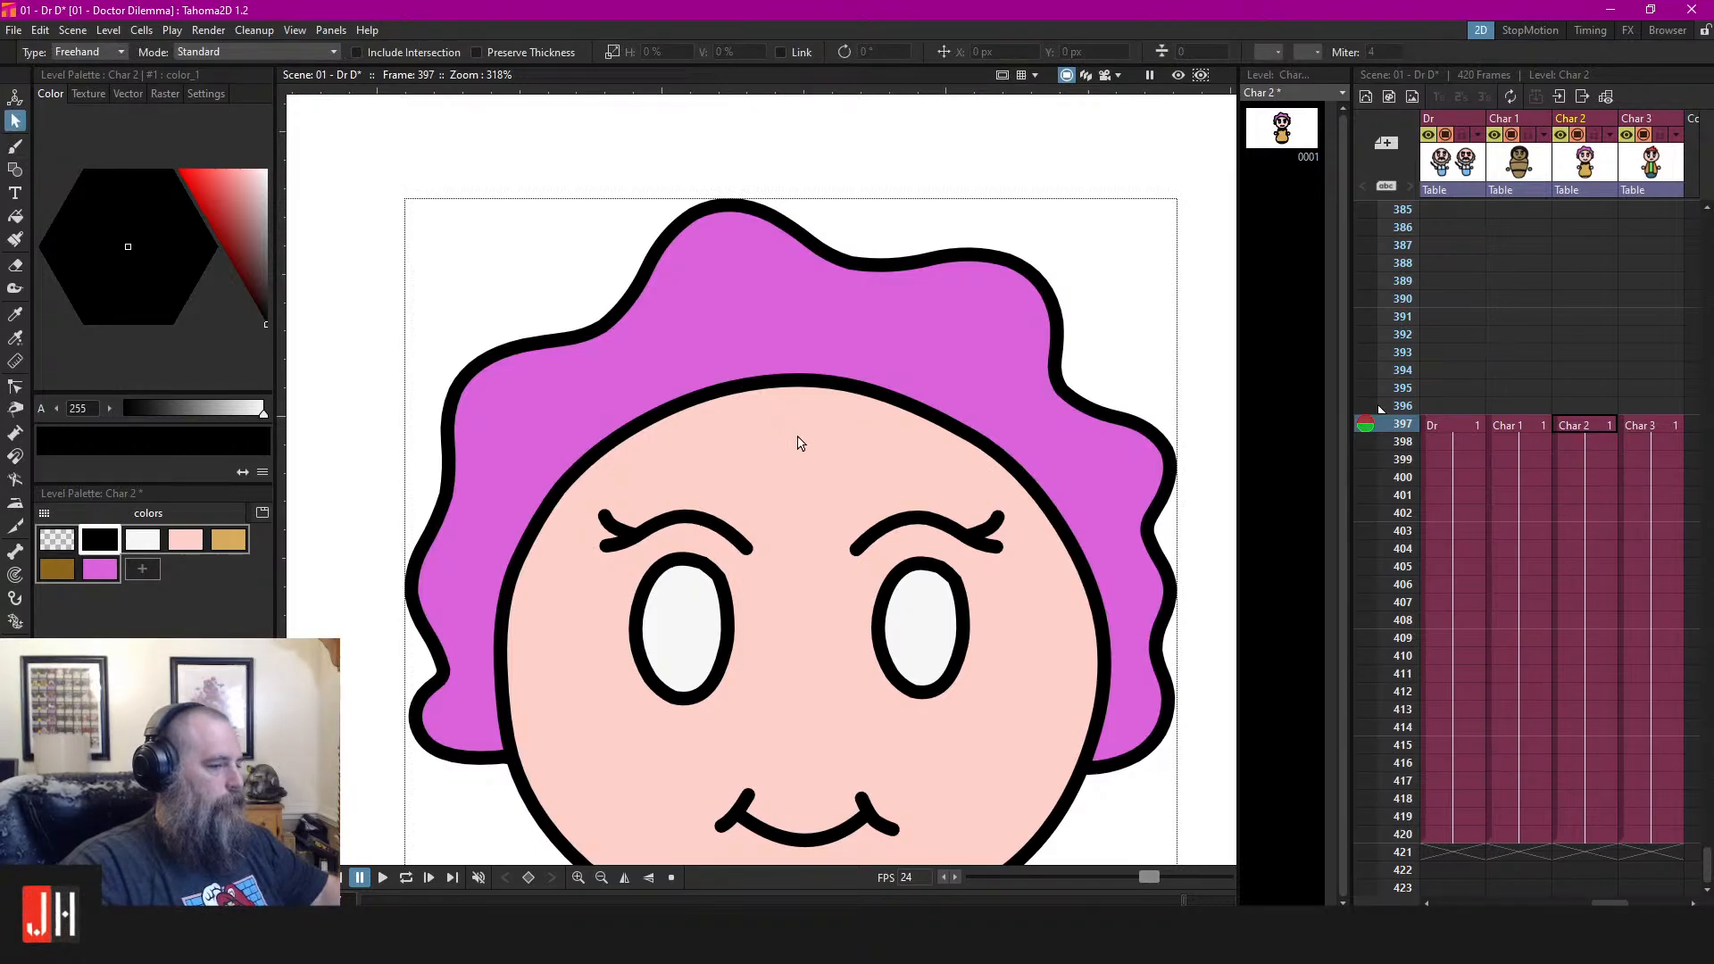
Look over the character lineup at frame 397 and compare it with the desert shot at frame 396
{"action": "scroll", "coordinate": [839, 473], "scroll_direction": "down", "scroll_amount": 5}
{"action": "scroll", "coordinate": [849, 482], "scroll_direction": "down", "scroll_amount": 4}
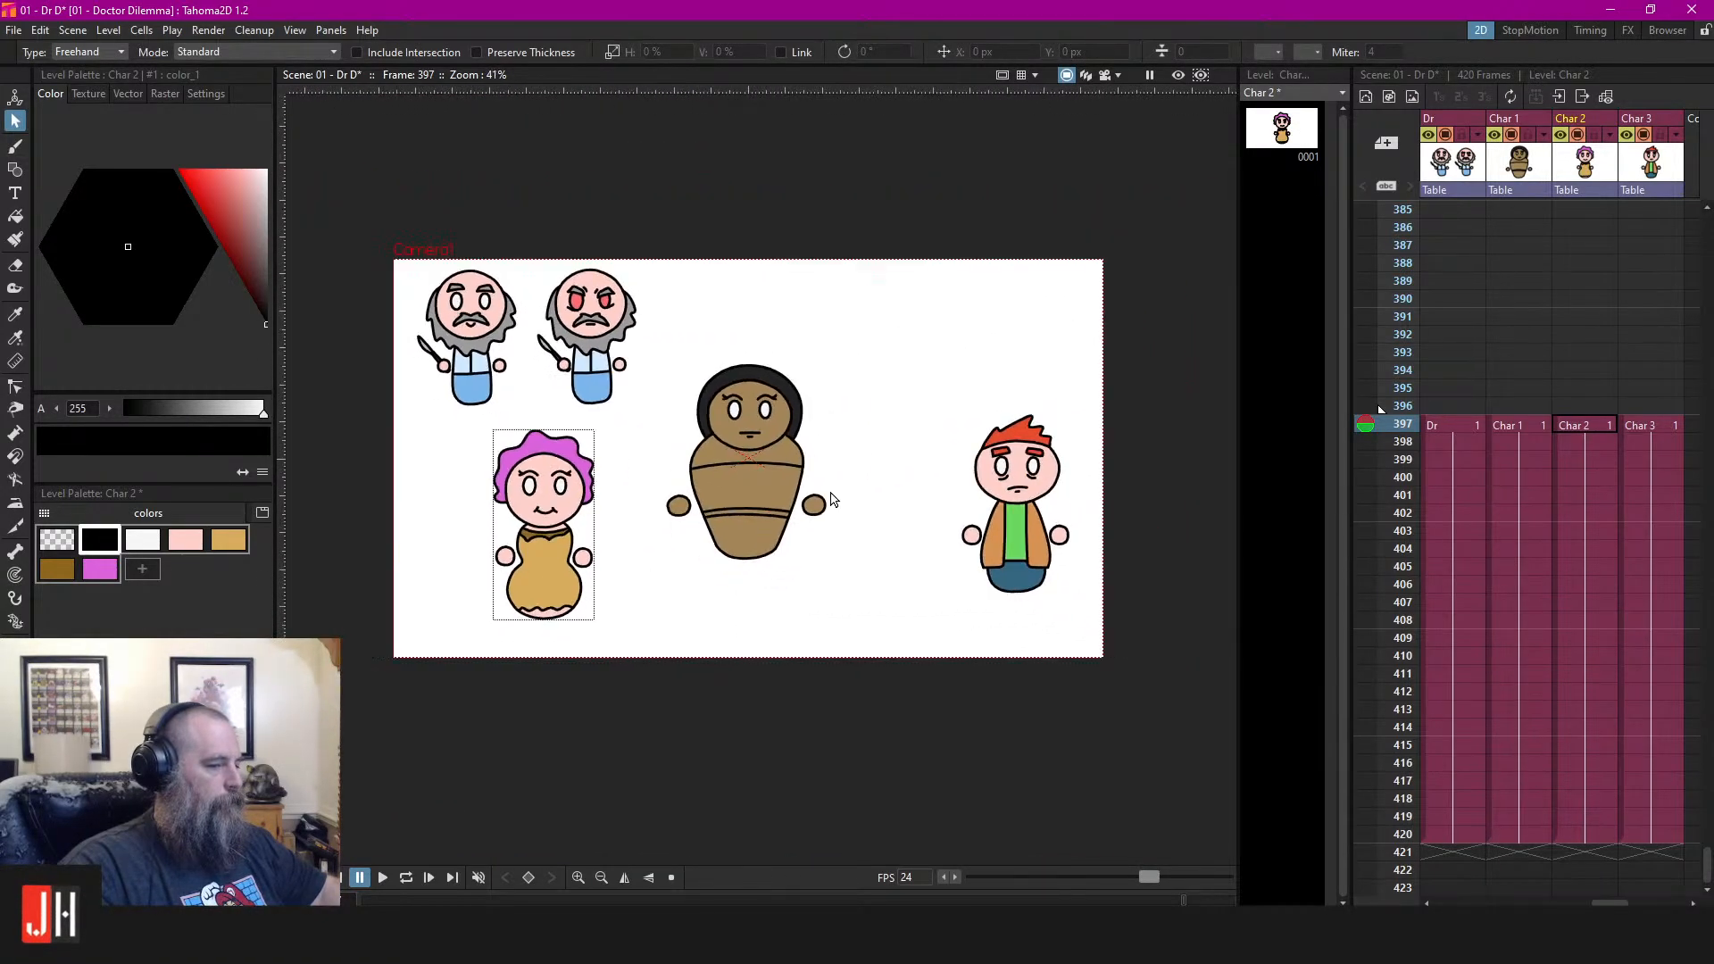
{"action": "scroll", "coordinate": [852, 504], "scroll_direction": "up", "scroll_amount": 3}
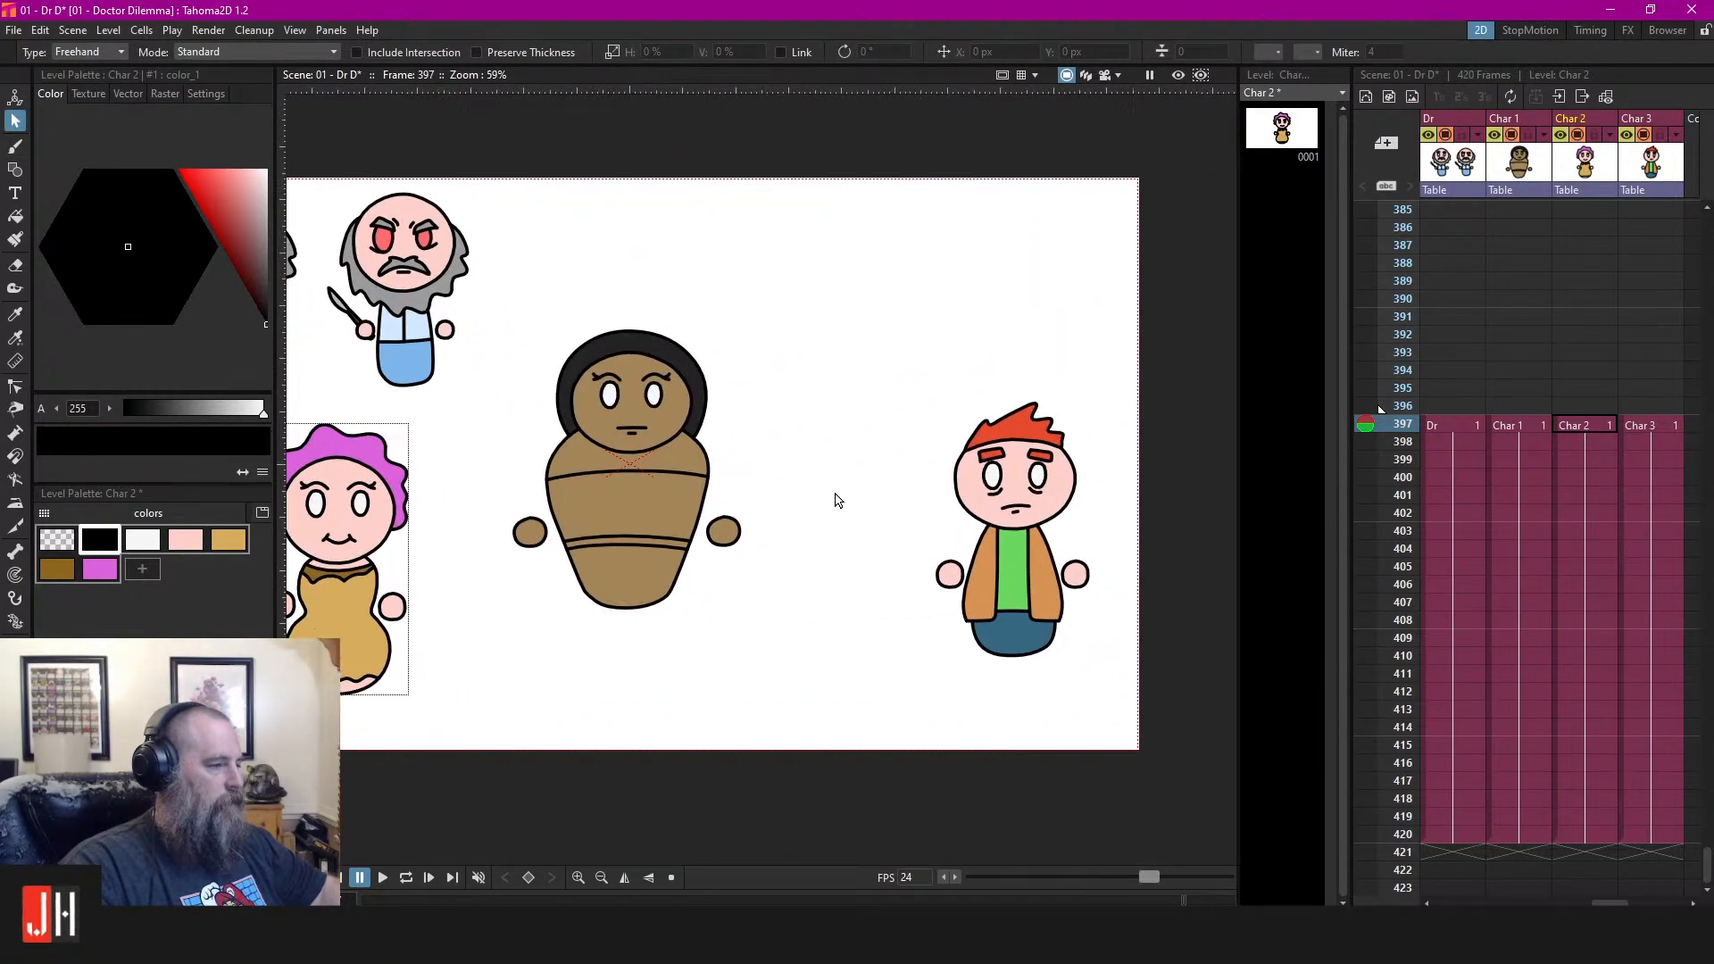
{"action": "left_click_drag", "start_coordinate": [742, 501], "coordinate": [901, 486]}
{"action": "scroll", "coordinate": [735, 477], "scroll_direction": "up", "scroll_amount": 1}
{"action": "left_click_drag", "start_coordinate": [750, 470], "coordinate": [842, 439]}
{"action": "scroll", "coordinate": [846, 447], "scroll_direction": "up", "scroll_amount": 2}
{"action": "scroll", "coordinate": [705, 456], "scroll_direction": "down", "scroll_amount": 5}
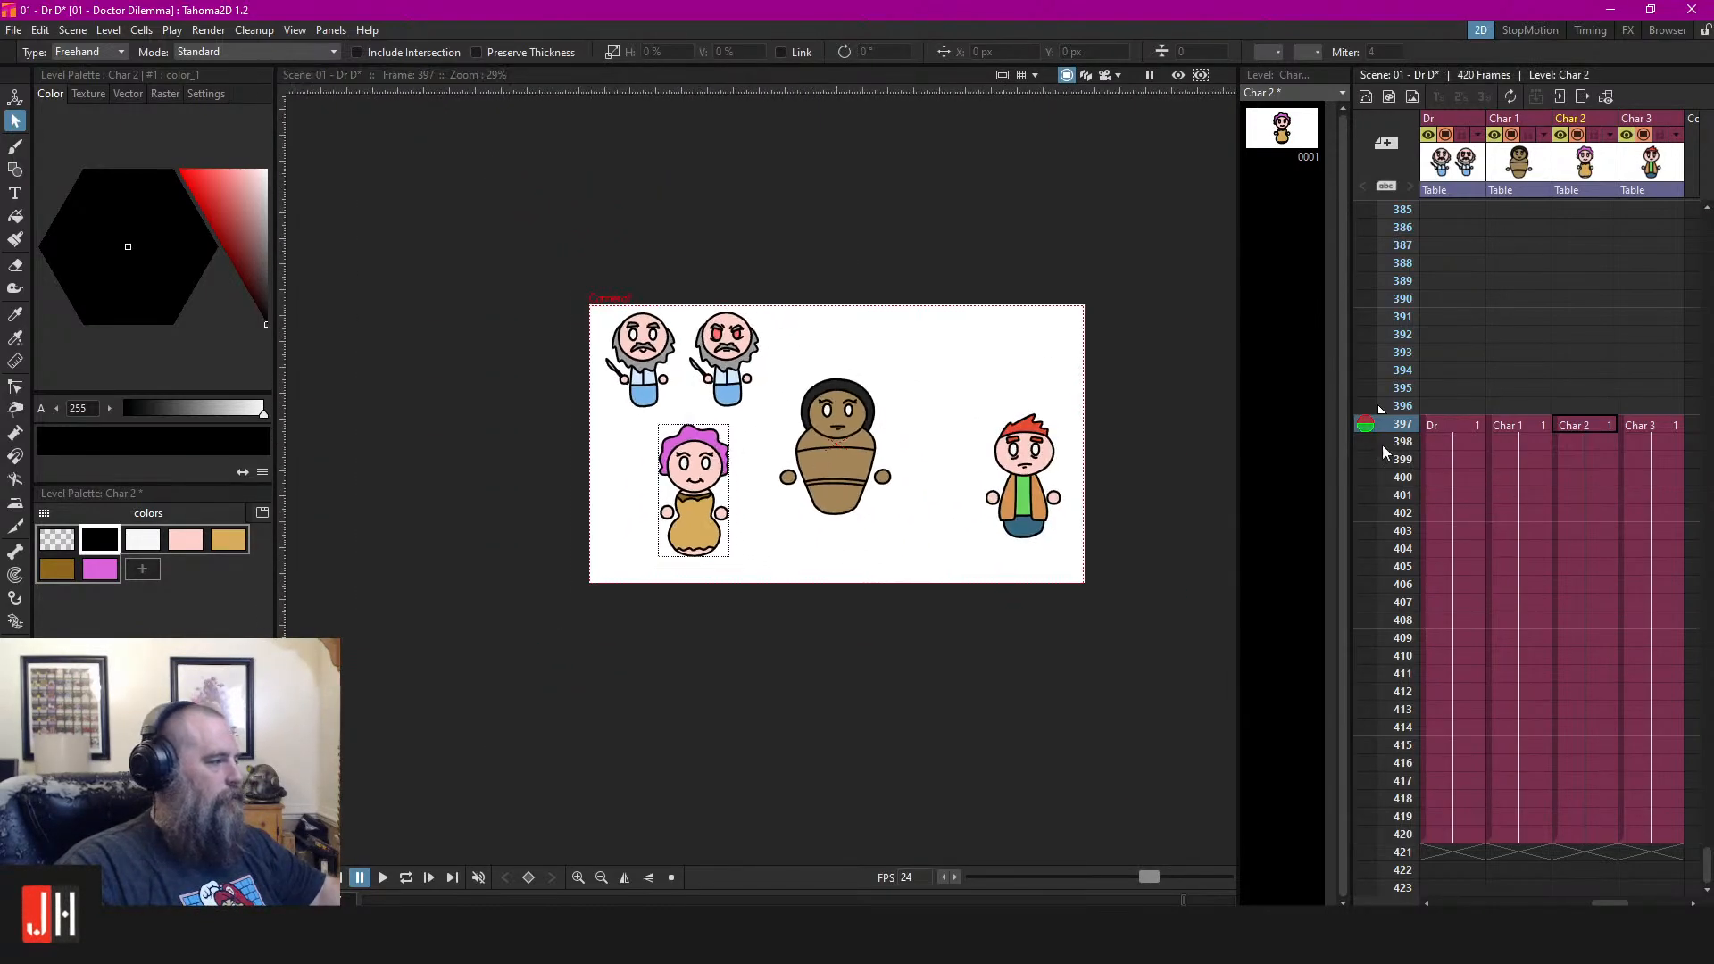
{"action": "left_click", "coordinate": [1522, 406]}
{"action": "scroll", "coordinate": [682, 436], "scroll_direction": "up", "scroll_amount": 8}
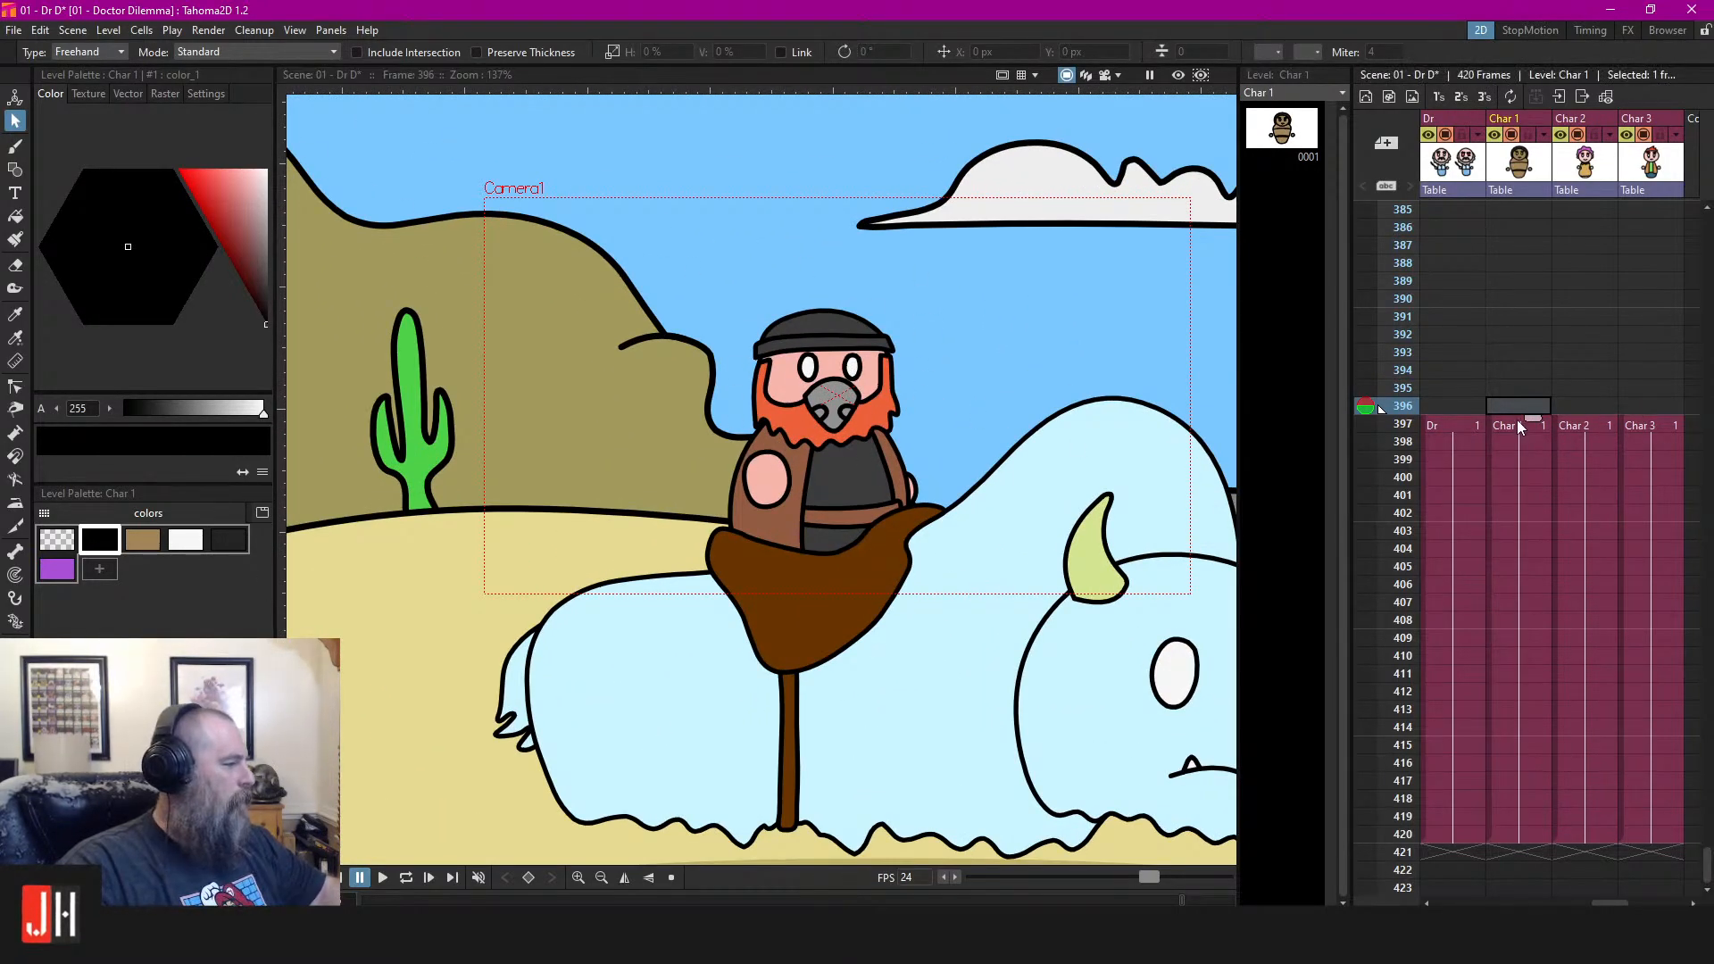
Return to the Dr drawing at frame 397 and save the scene
{"action": "left_click", "coordinate": [1449, 425]}
{"action": "scroll", "coordinate": [1202, 429], "scroll_direction": "down", "scroll_amount": 5}
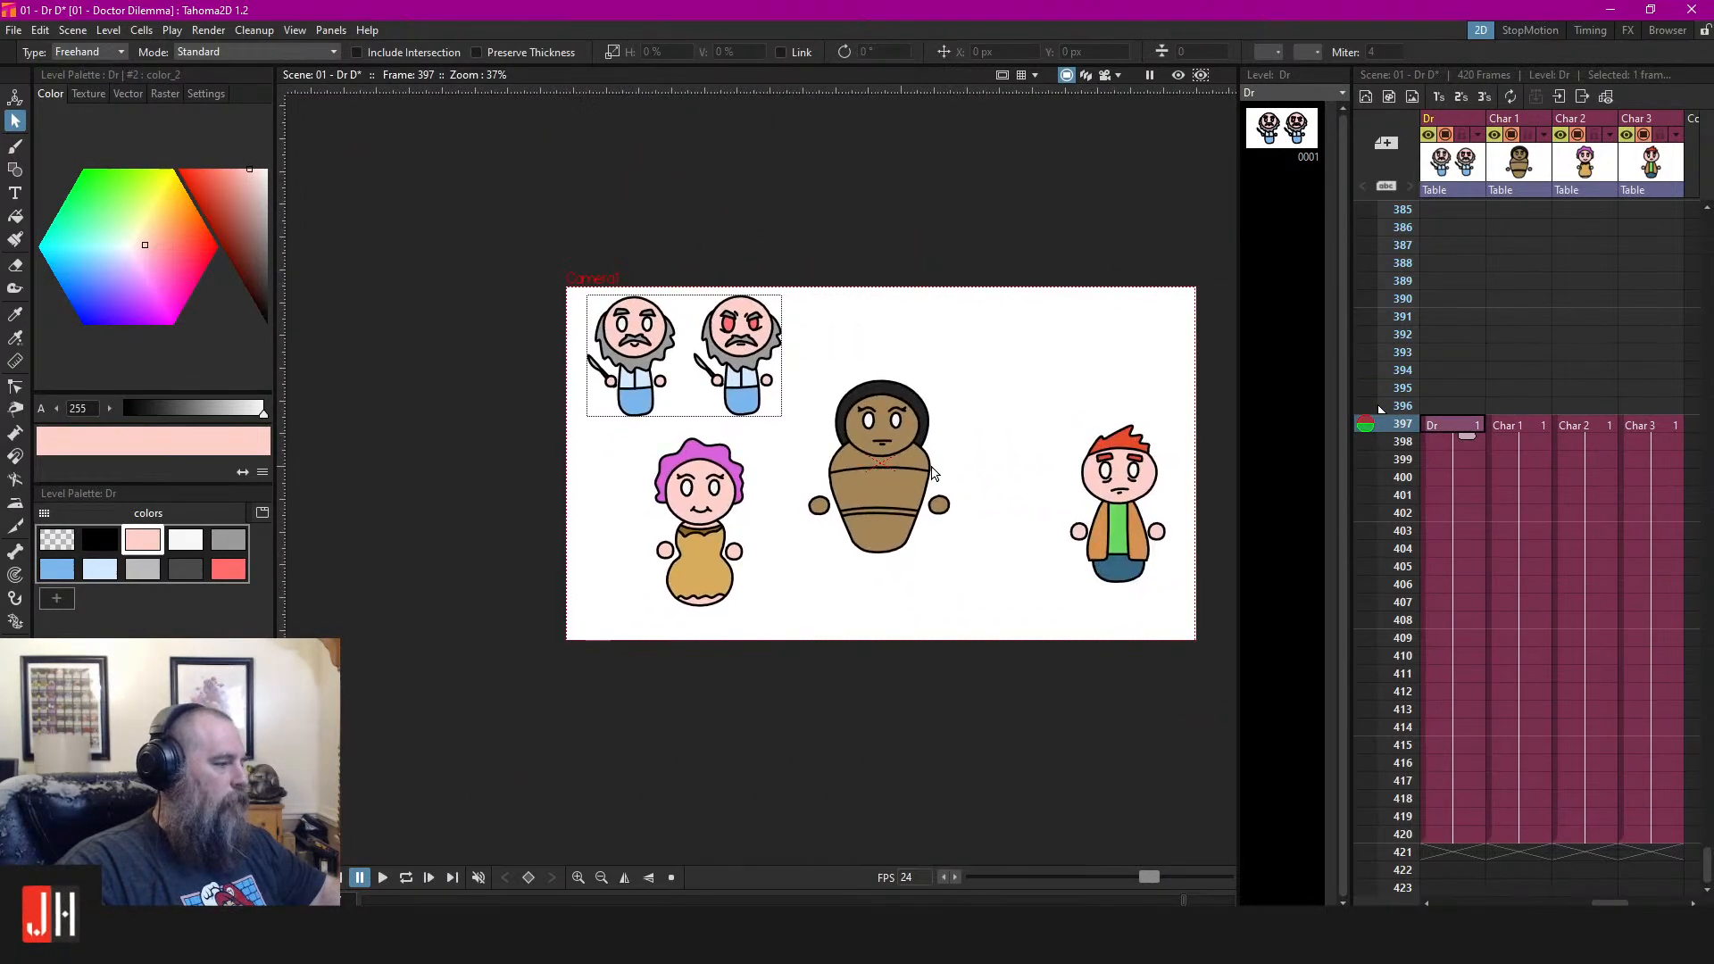
{"action": "key", "text": "ctrl+s"}
Examine the purple-haired woman and the Char 1 drawing at frame 397
{"action": "left_click_drag", "start_coordinate": [877, 471], "coordinate": [914, 412]}
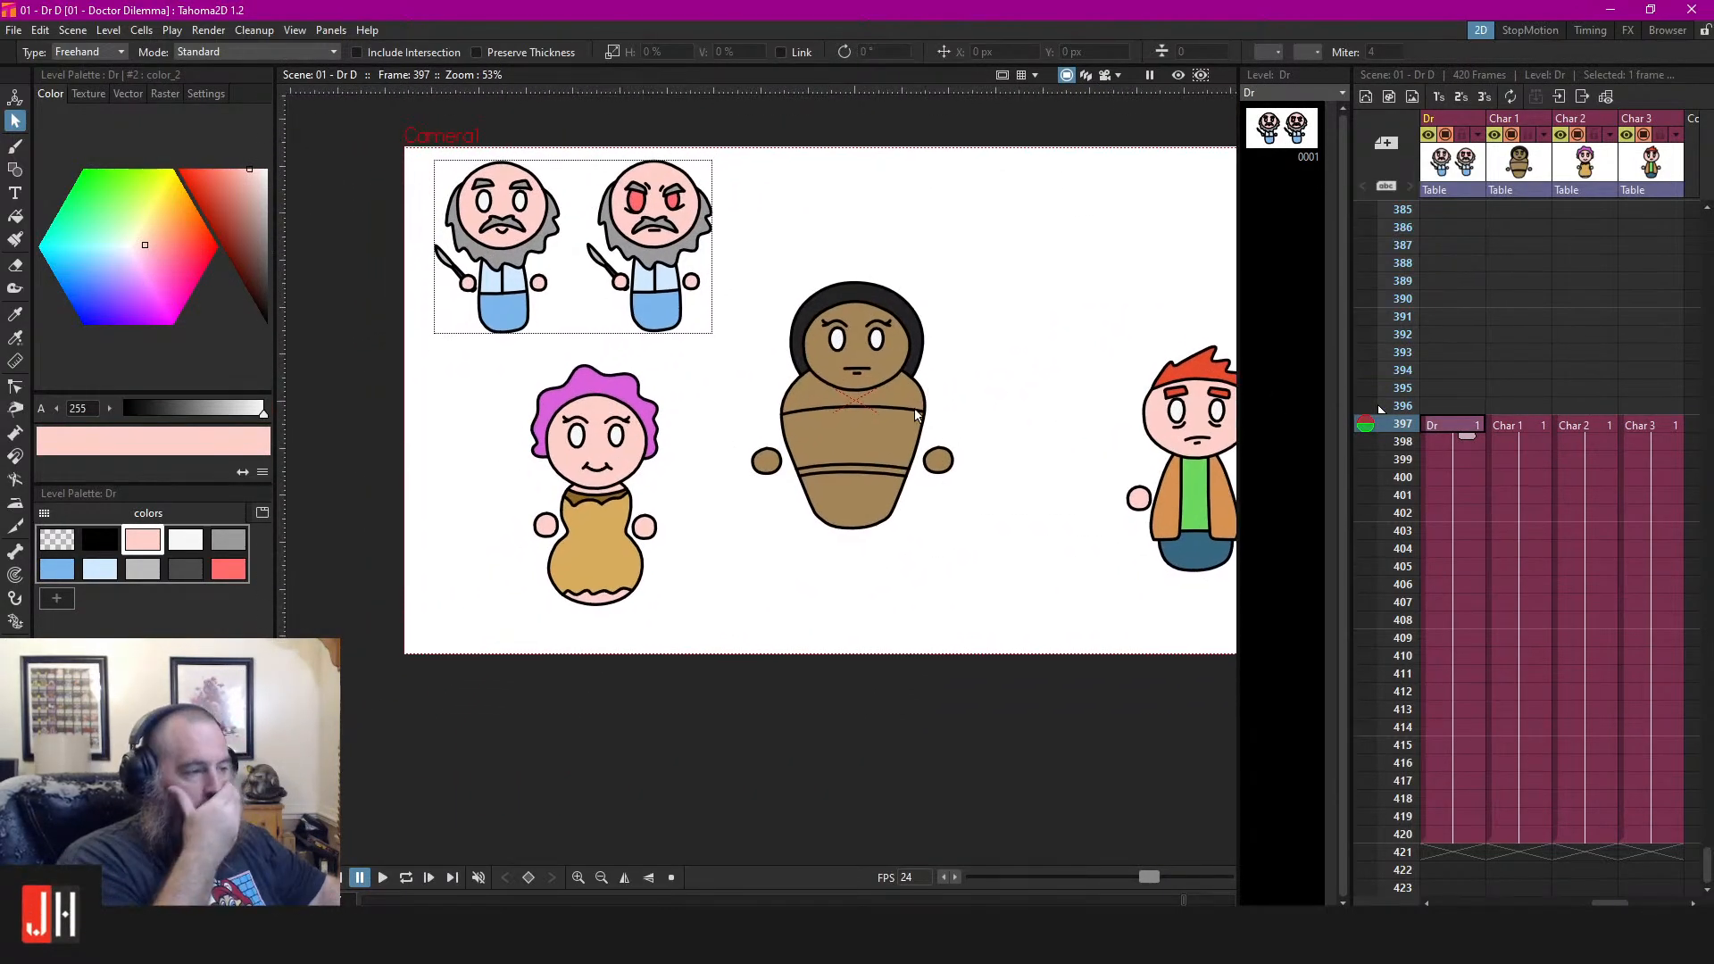
{"action": "scroll", "coordinate": [593, 441], "scroll_direction": "up", "scroll_amount": 3}
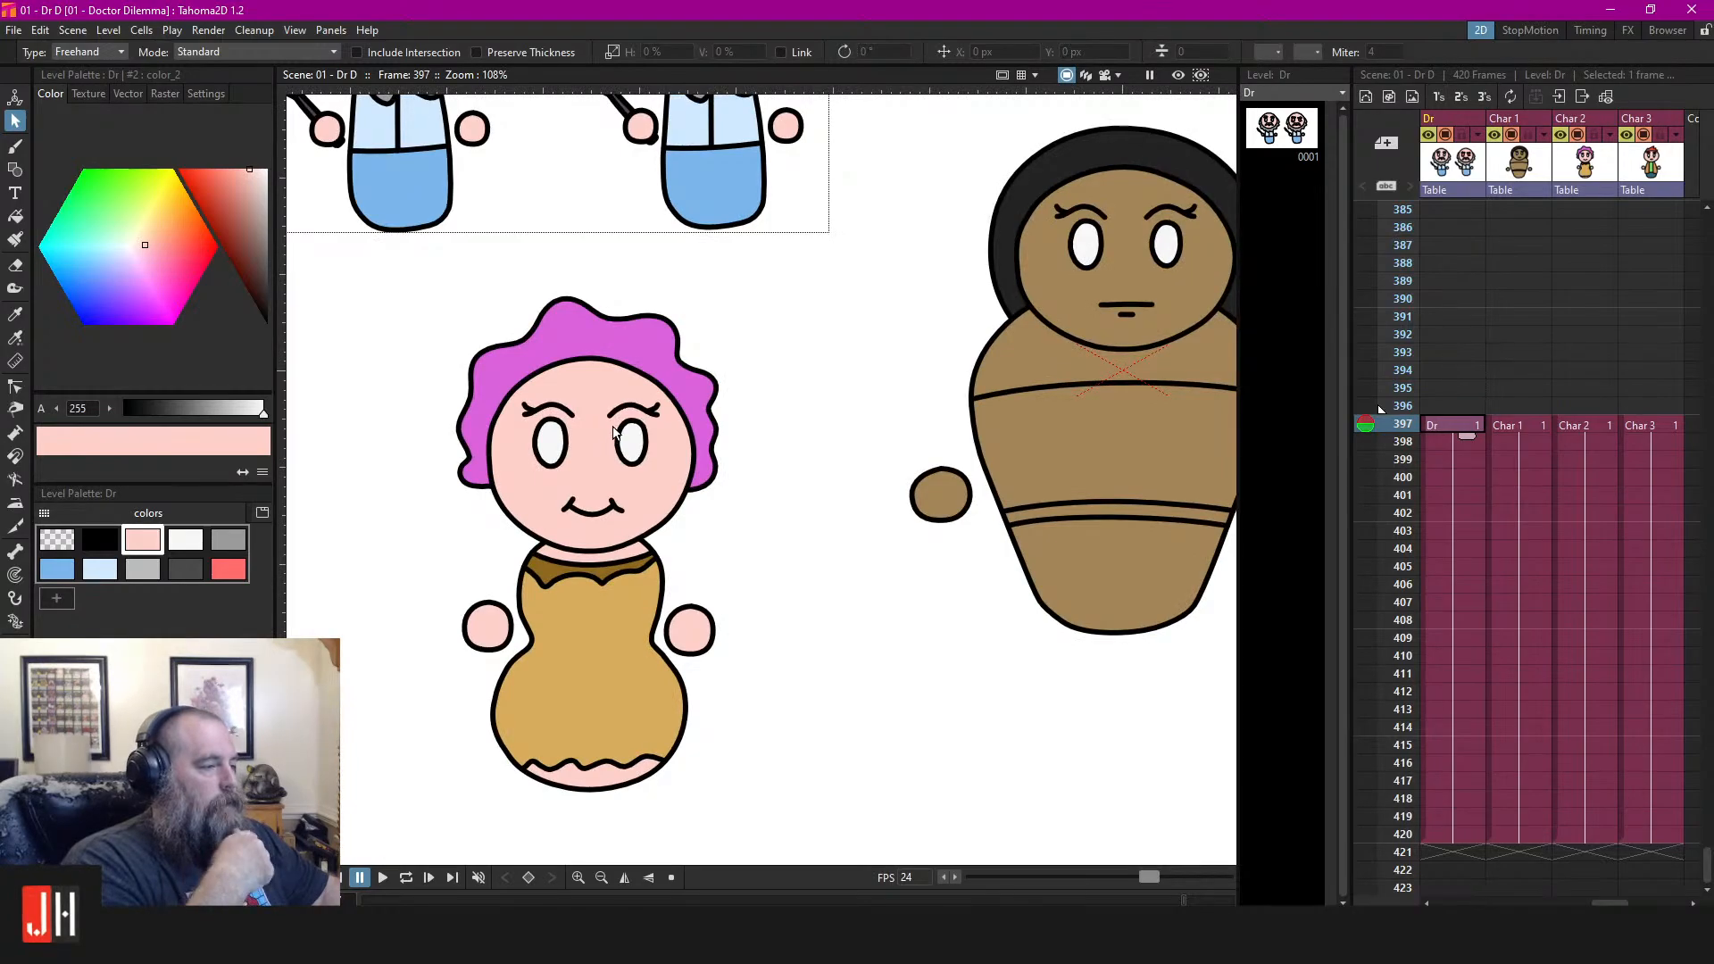
{"action": "scroll", "coordinate": [591, 480], "scroll_direction": "up", "scroll_amount": 2}
{"action": "scroll", "coordinate": [610, 471], "scroll_direction": "down", "scroll_amount": 4}
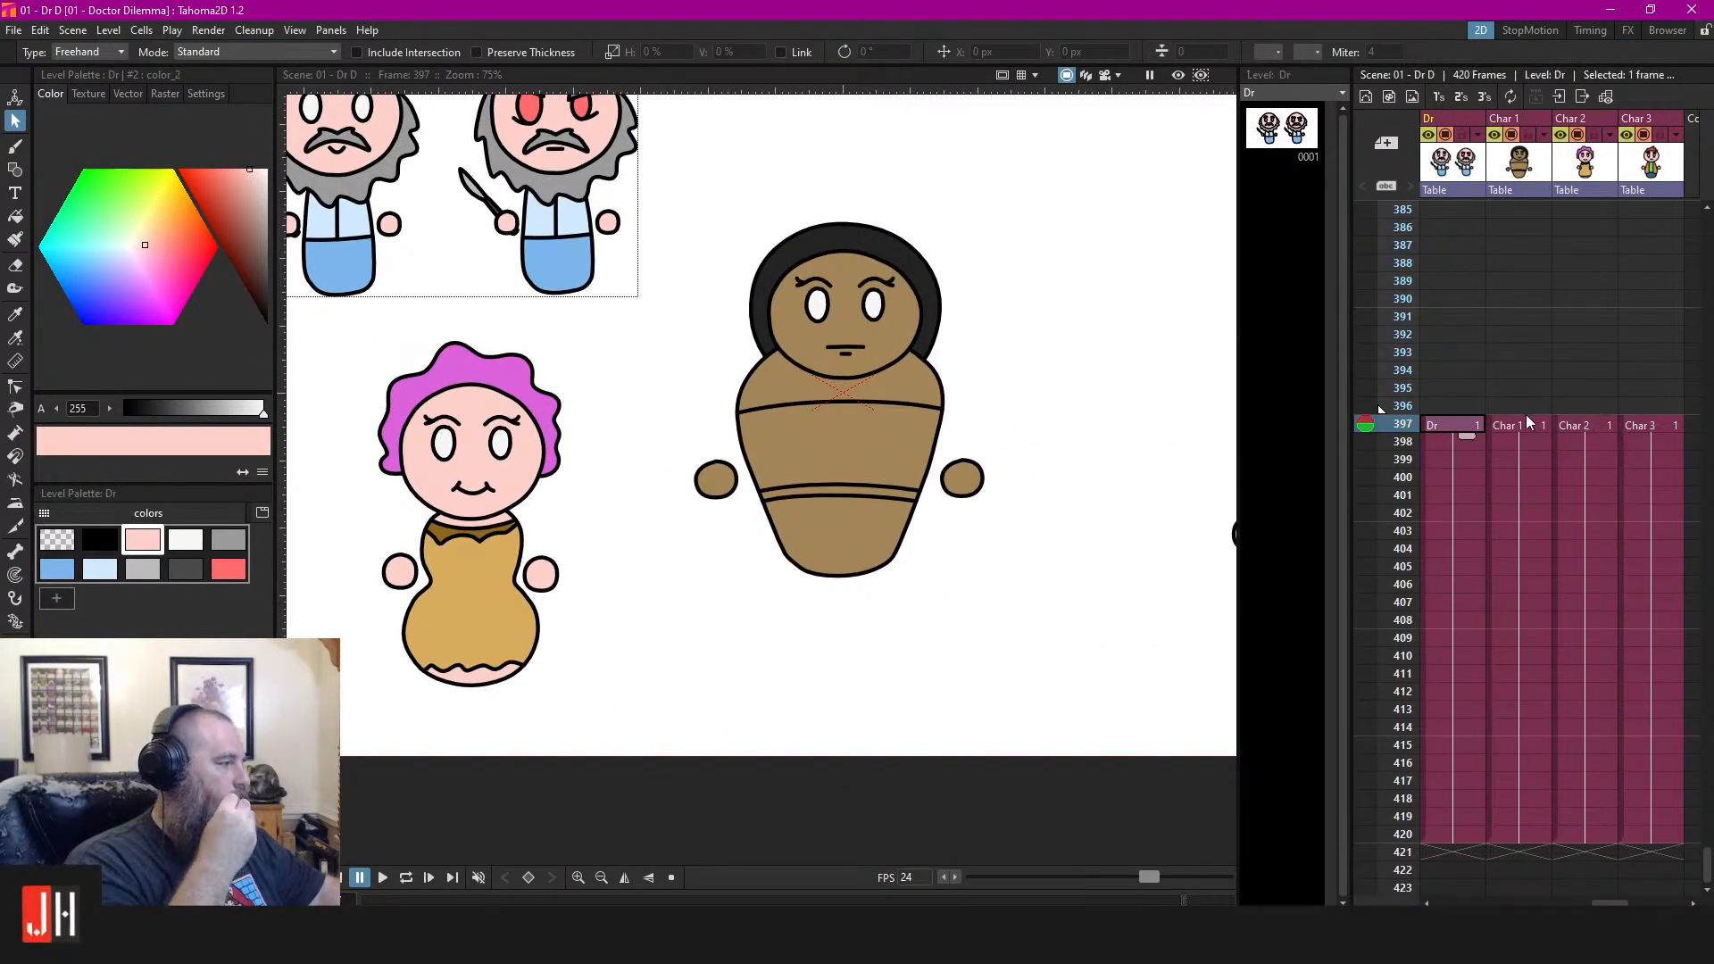
{"action": "left_click", "coordinate": [1513, 425]}
{"action": "scroll", "coordinate": [788, 407], "scroll_direction": "down", "scroll_amount": 1}
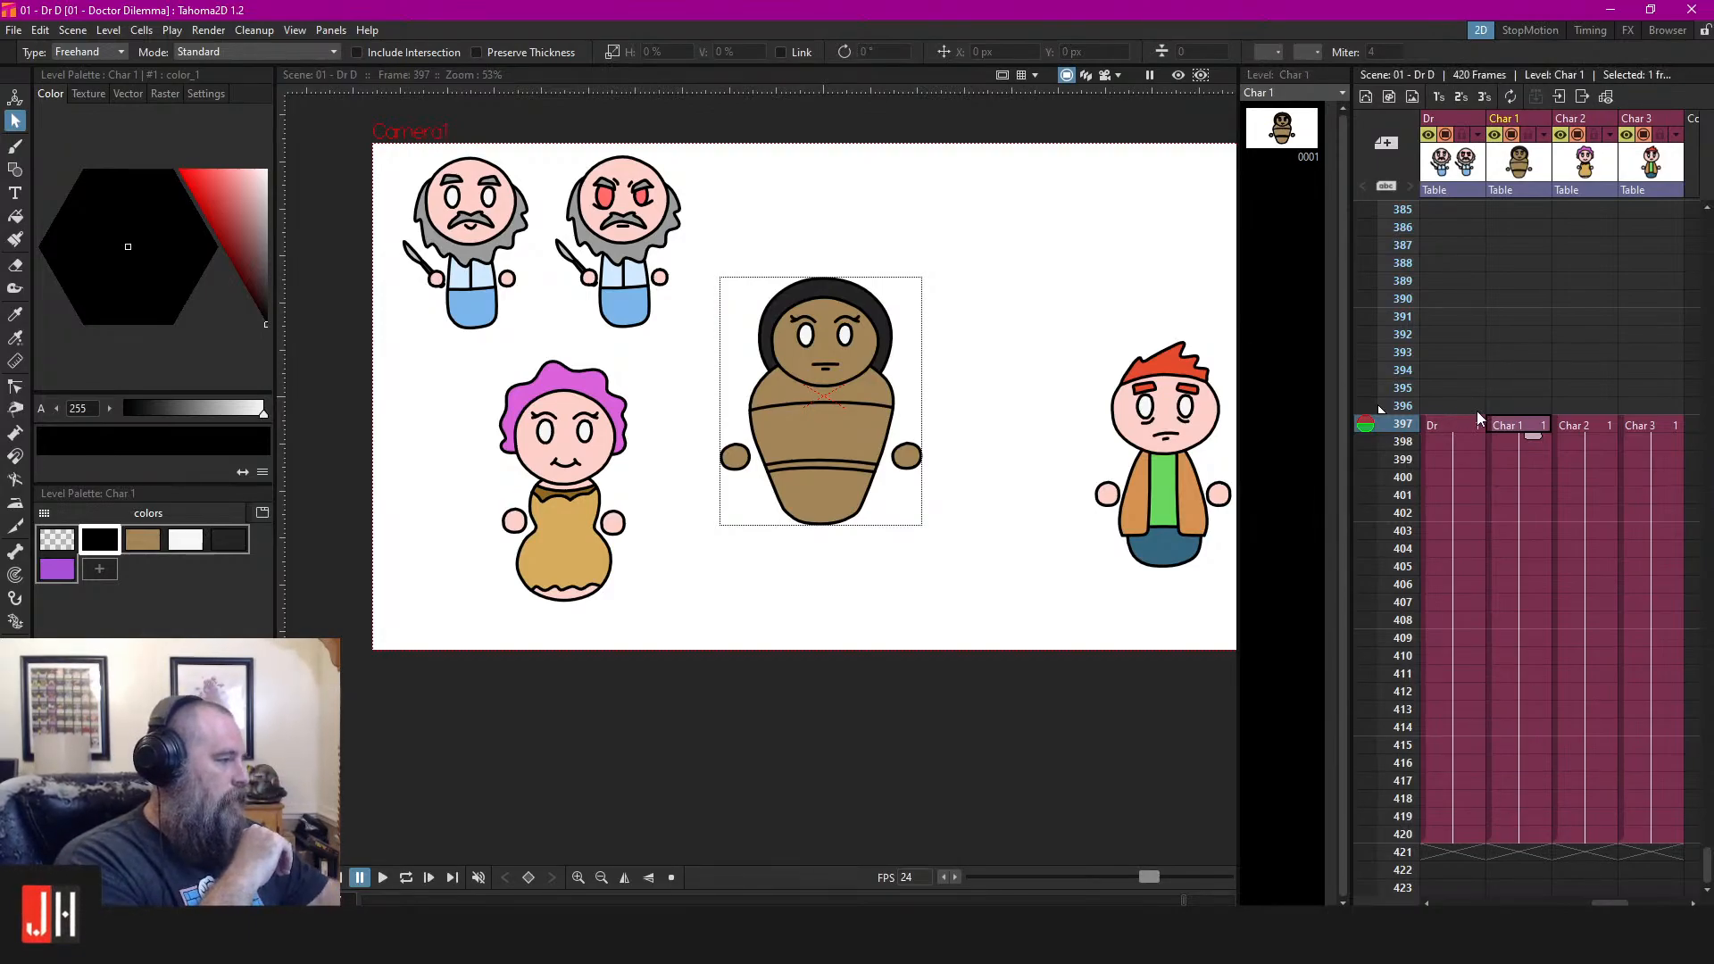
Play the desert animation from the first frame and pause it
{"action": "left_click", "coordinate": [1507, 407]}
{"action": "scroll", "coordinate": [680, 533], "scroll_direction": "down", "scroll_amount": 8}
{"action": "scroll", "coordinate": [777, 518], "scroll_direction": "up", "scroll_amount": 4}
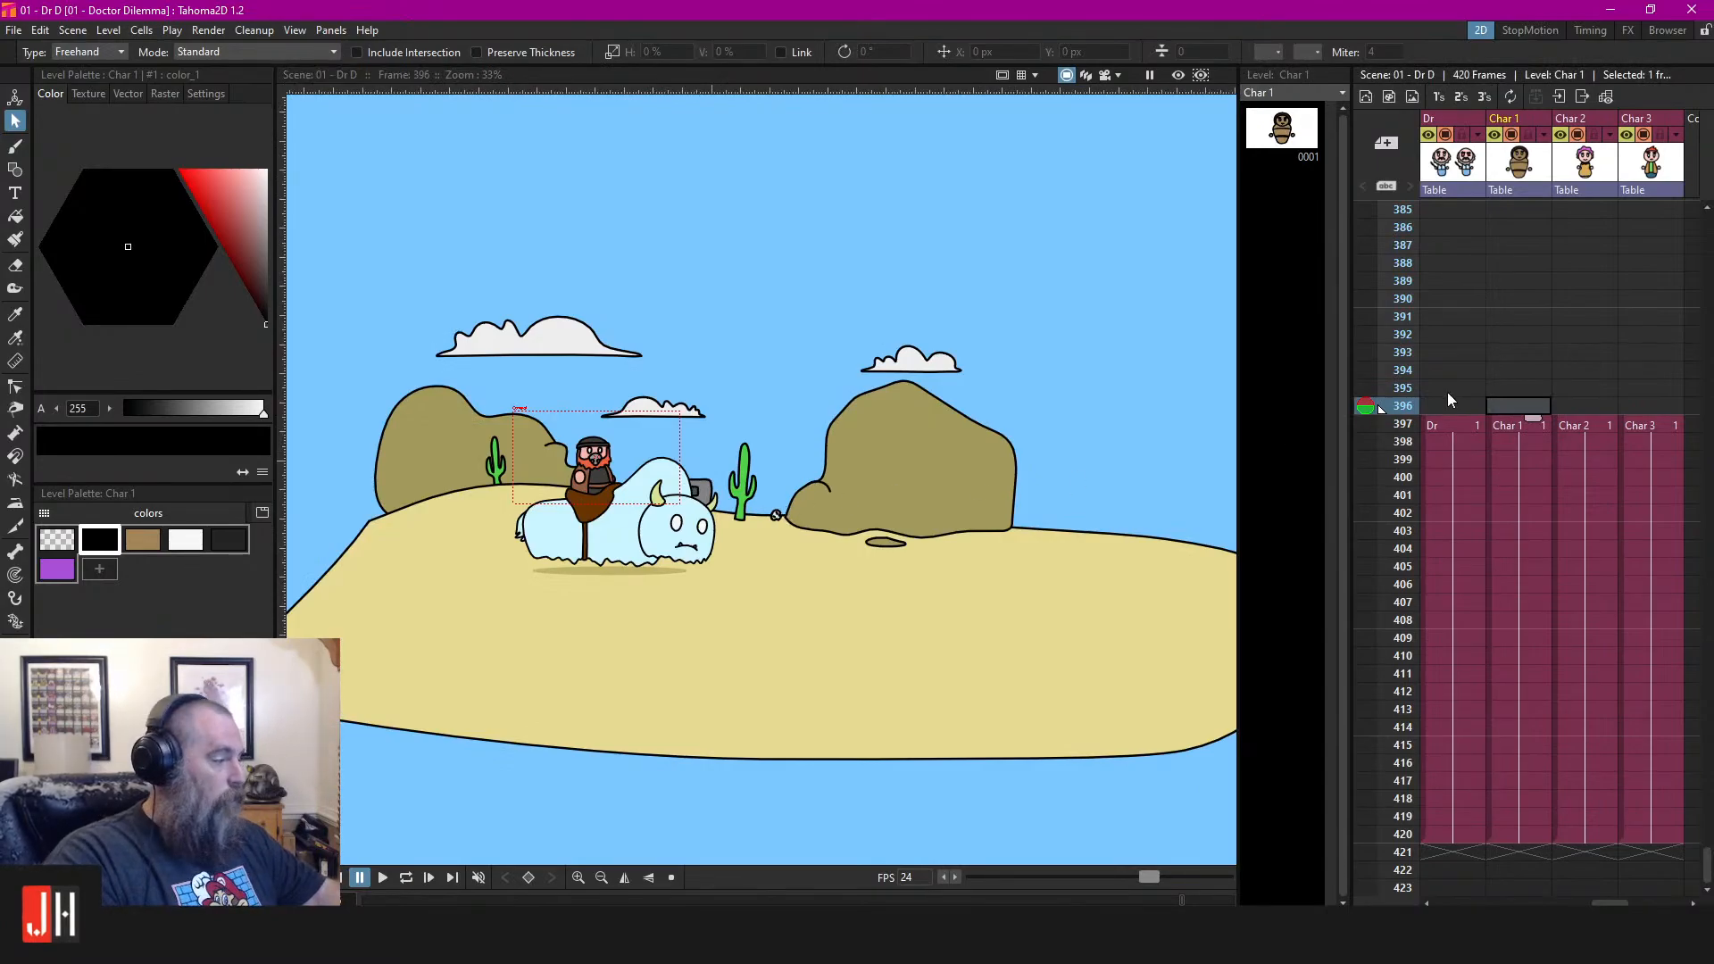
{"action": "key", "text": "Home"}
{"action": "key", "text": "l"}
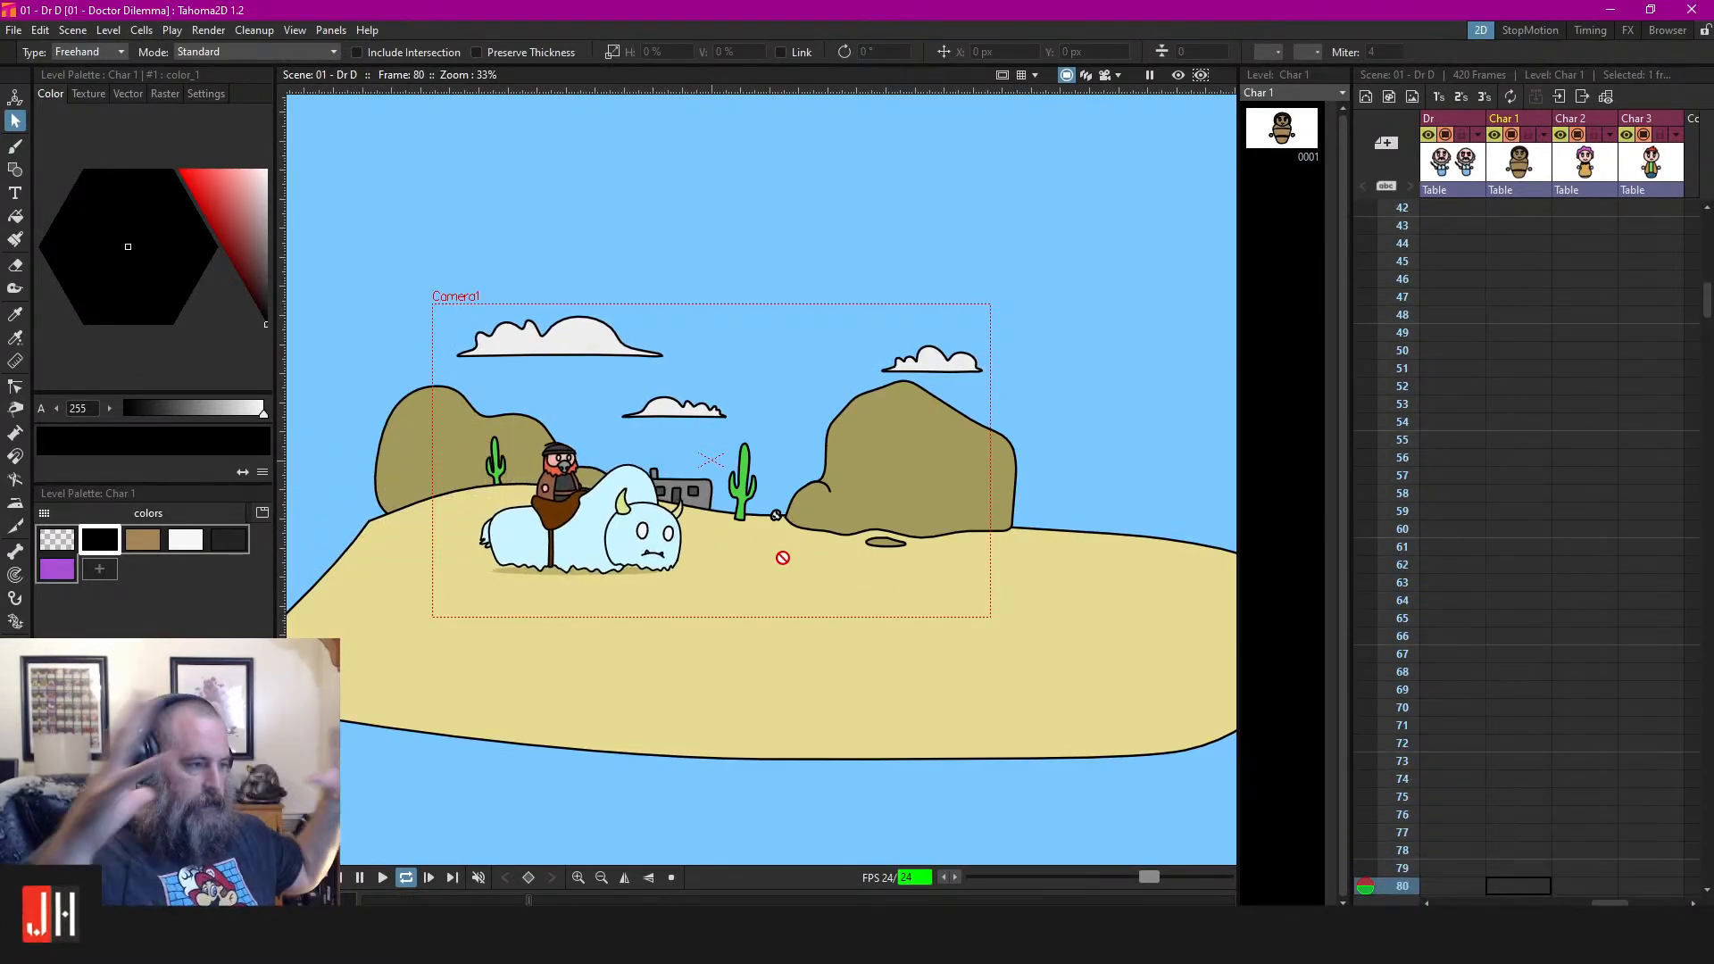
{"action": "key", "text": "l"}
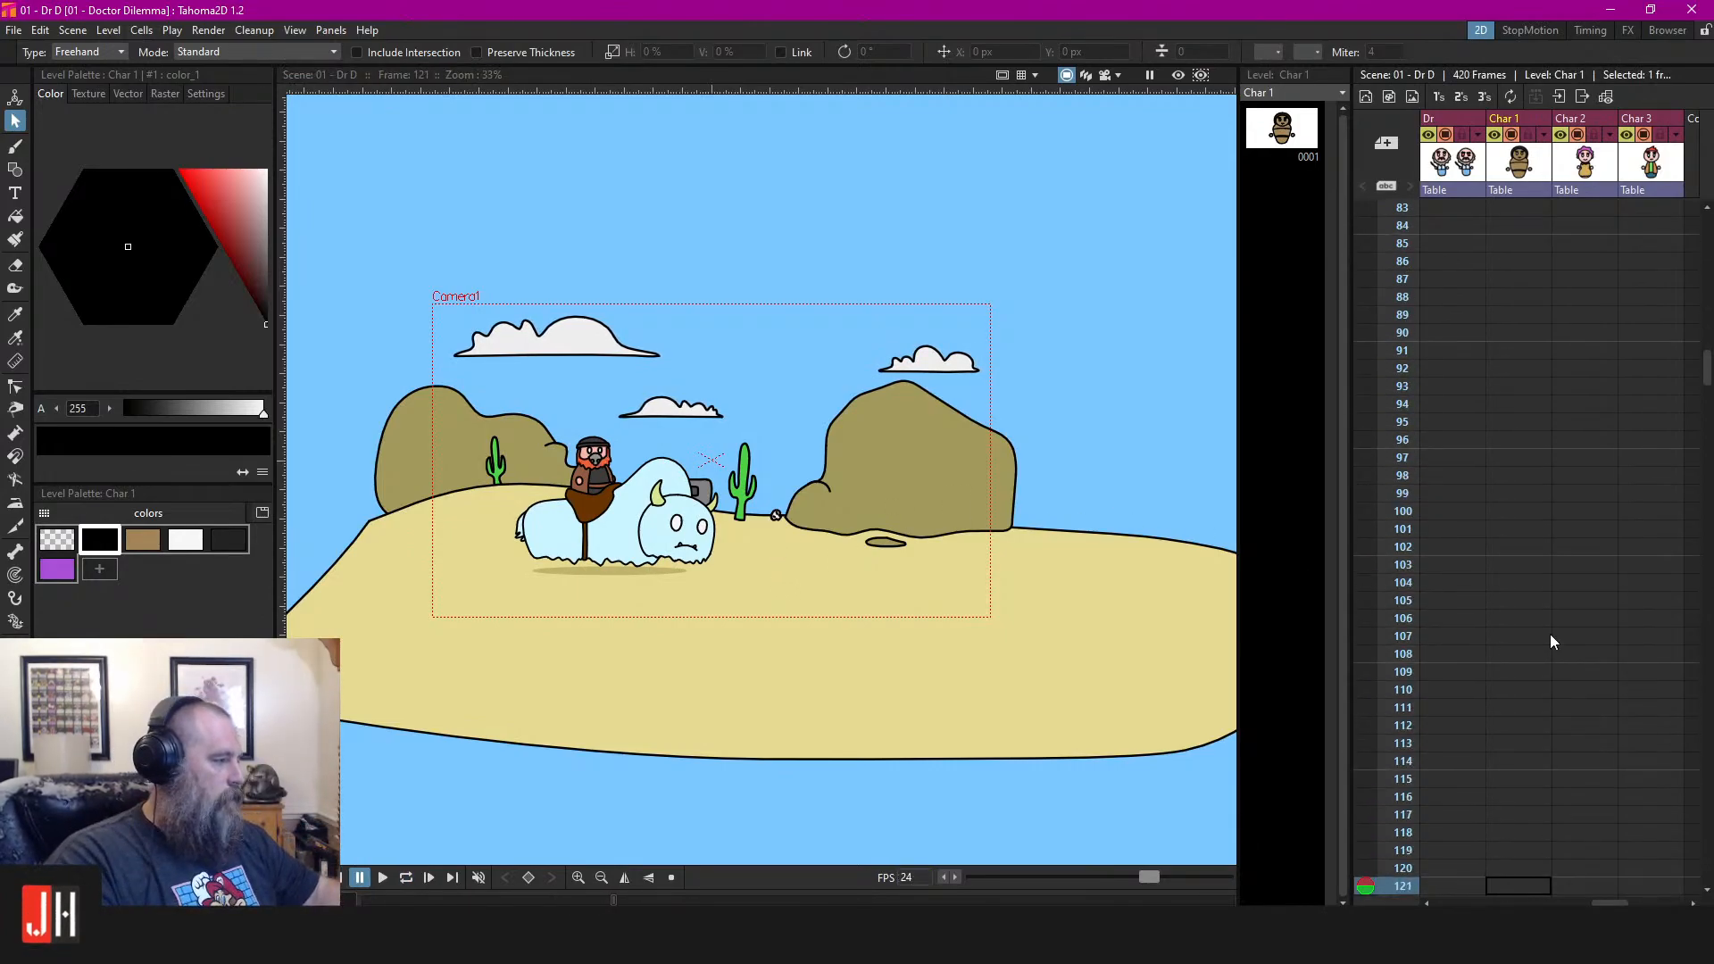
Return to the Dr drawing at frame 397 and look over the character designs, focusing on the brown Char 1 figure
{"action": "scroll", "coordinate": [1631, 672], "scroll_direction": "down", "scroll_amount": 20}
{"action": "scroll", "coordinate": [1665, 719], "scroll_direction": "down", "scroll_amount": 17}
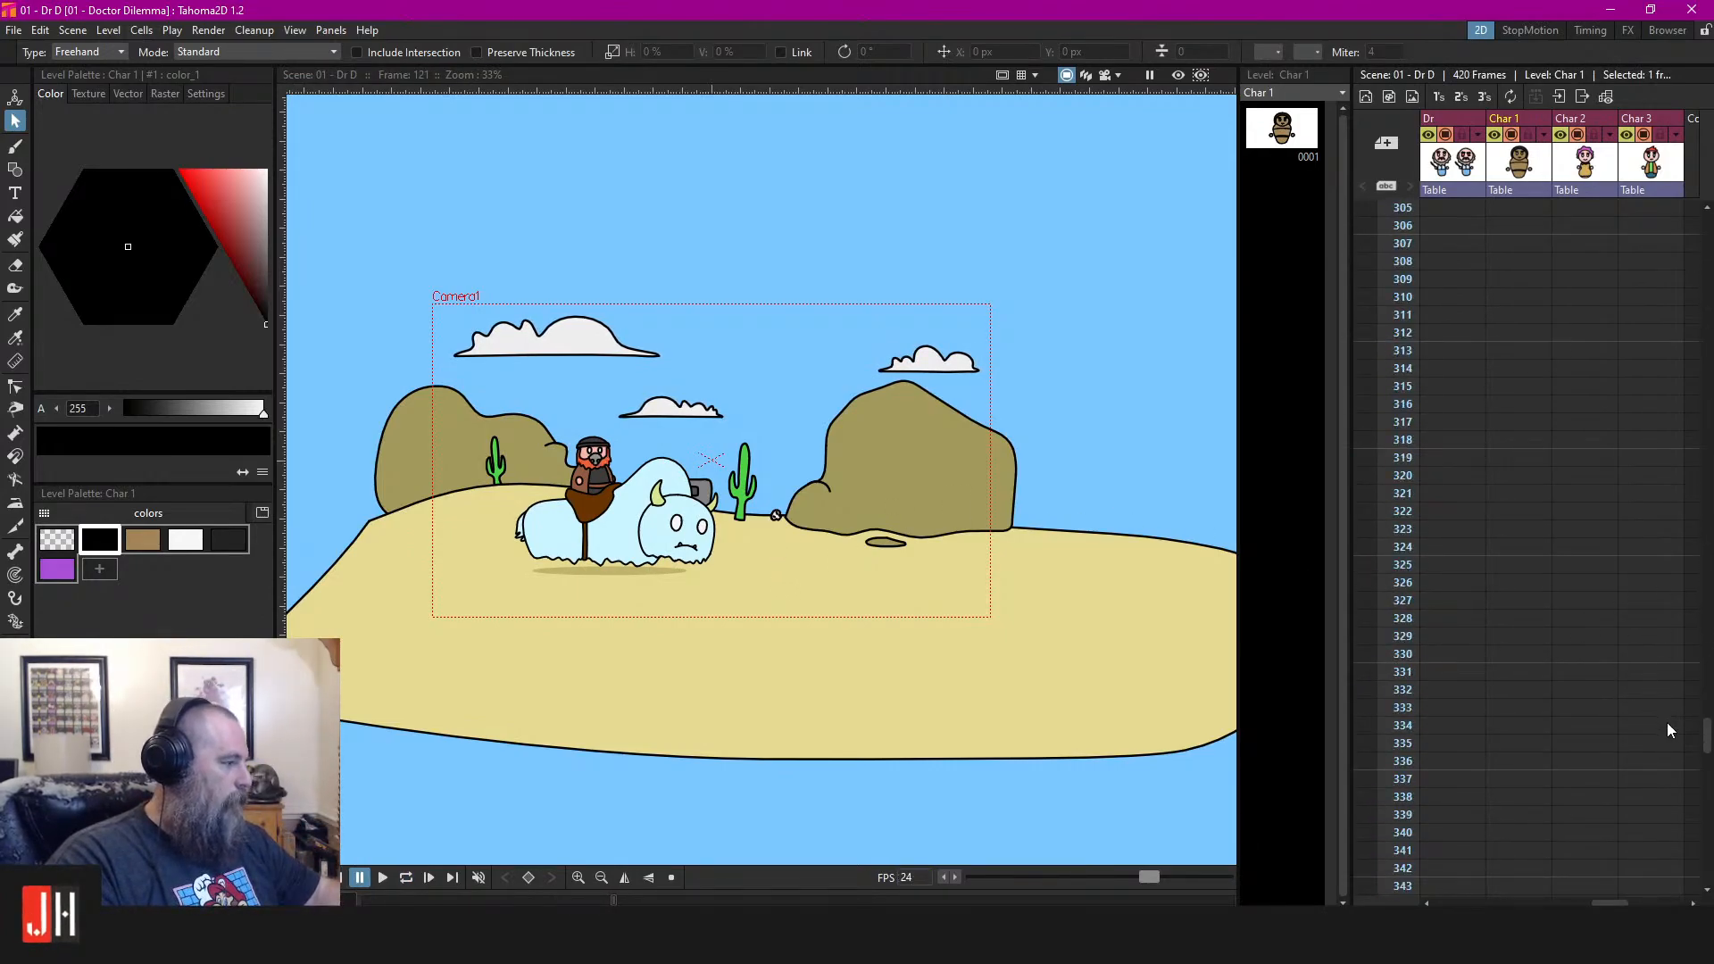
{"action": "left_click", "coordinate": [1435, 673]}
{"action": "scroll", "coordinate": [581, 440], "scroll_direction": "up", "scroll_amount": 2}
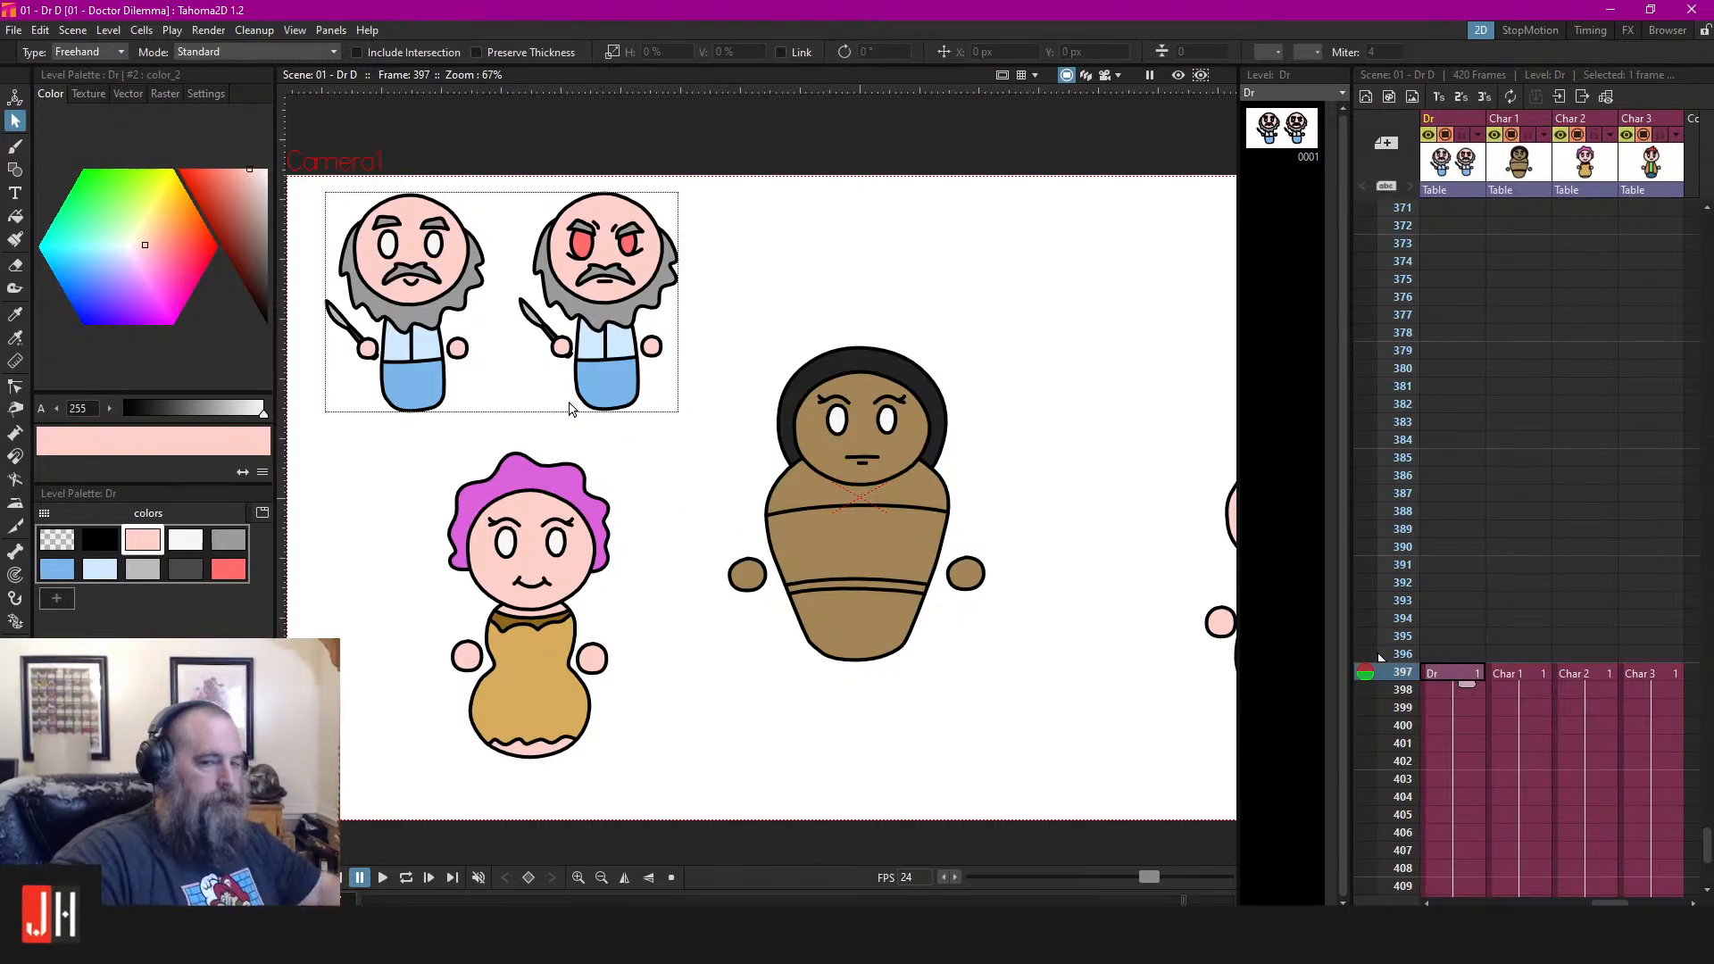
{"action": "scroll", "coordinate": [895, 543], "scroll_direction": "down", "scroll_amount": 4}
{"action": "scroll", "coordinate": [761, 532], "scroll_direction": "up", "scroll_amount": 4}
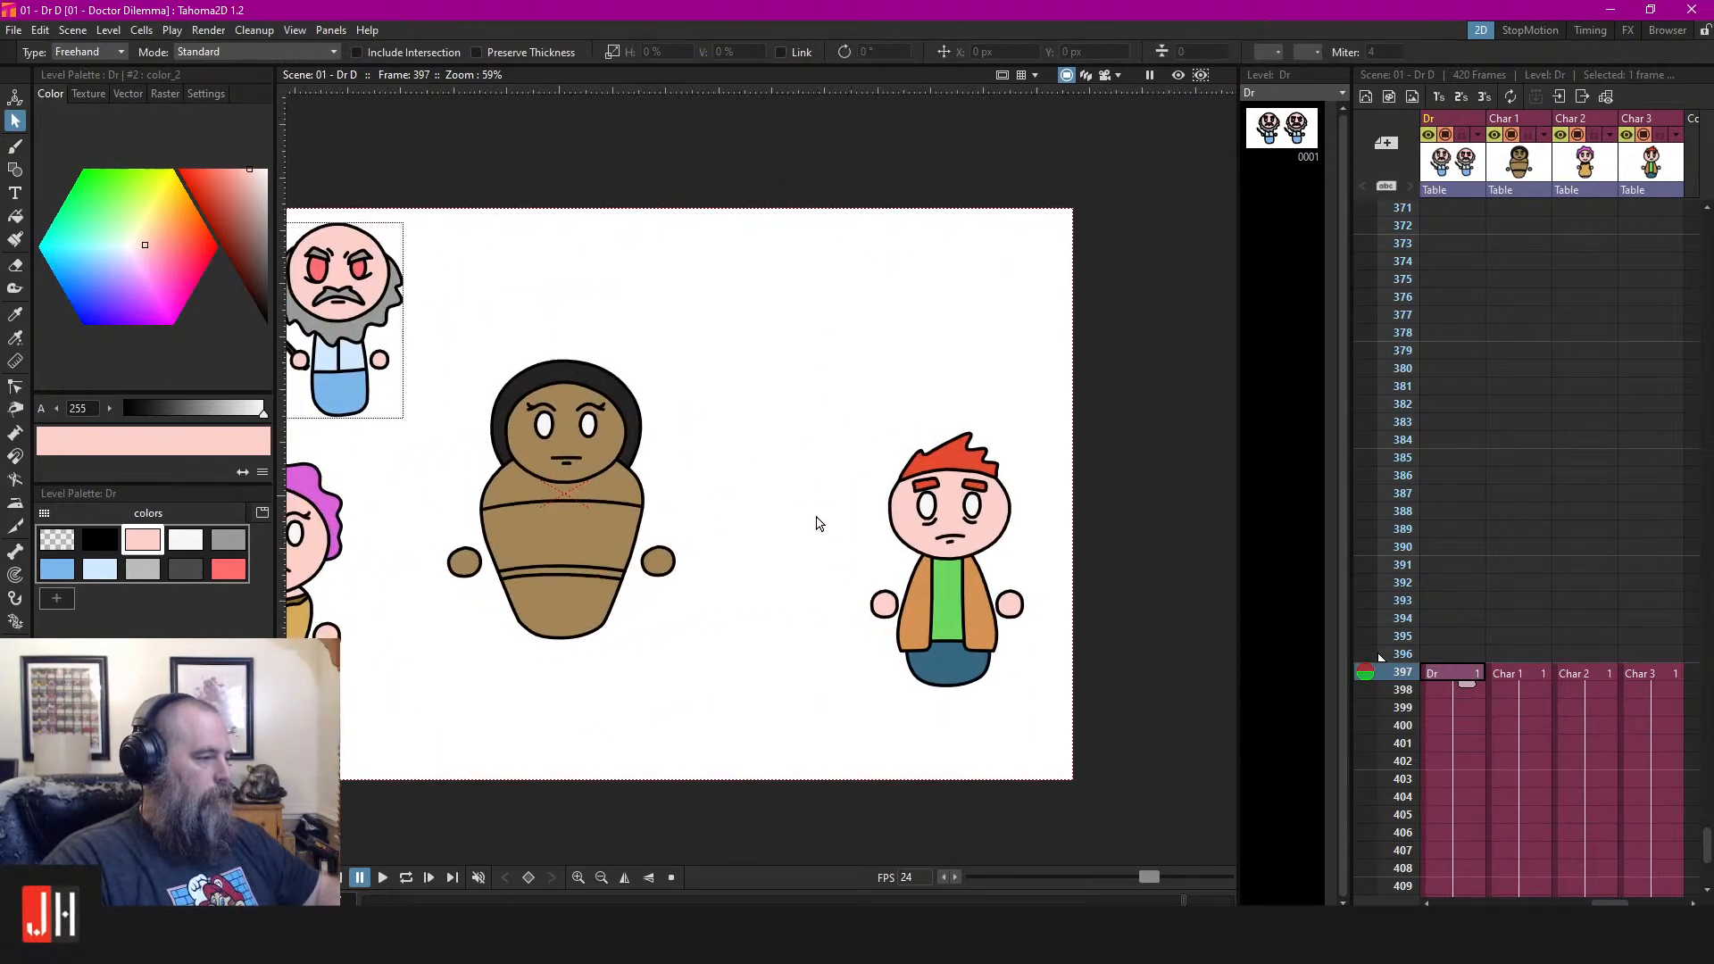
{"action": "scroll", "coordinate": [694, 446], "scroll_direction": "up", "scroll_amount": 4}
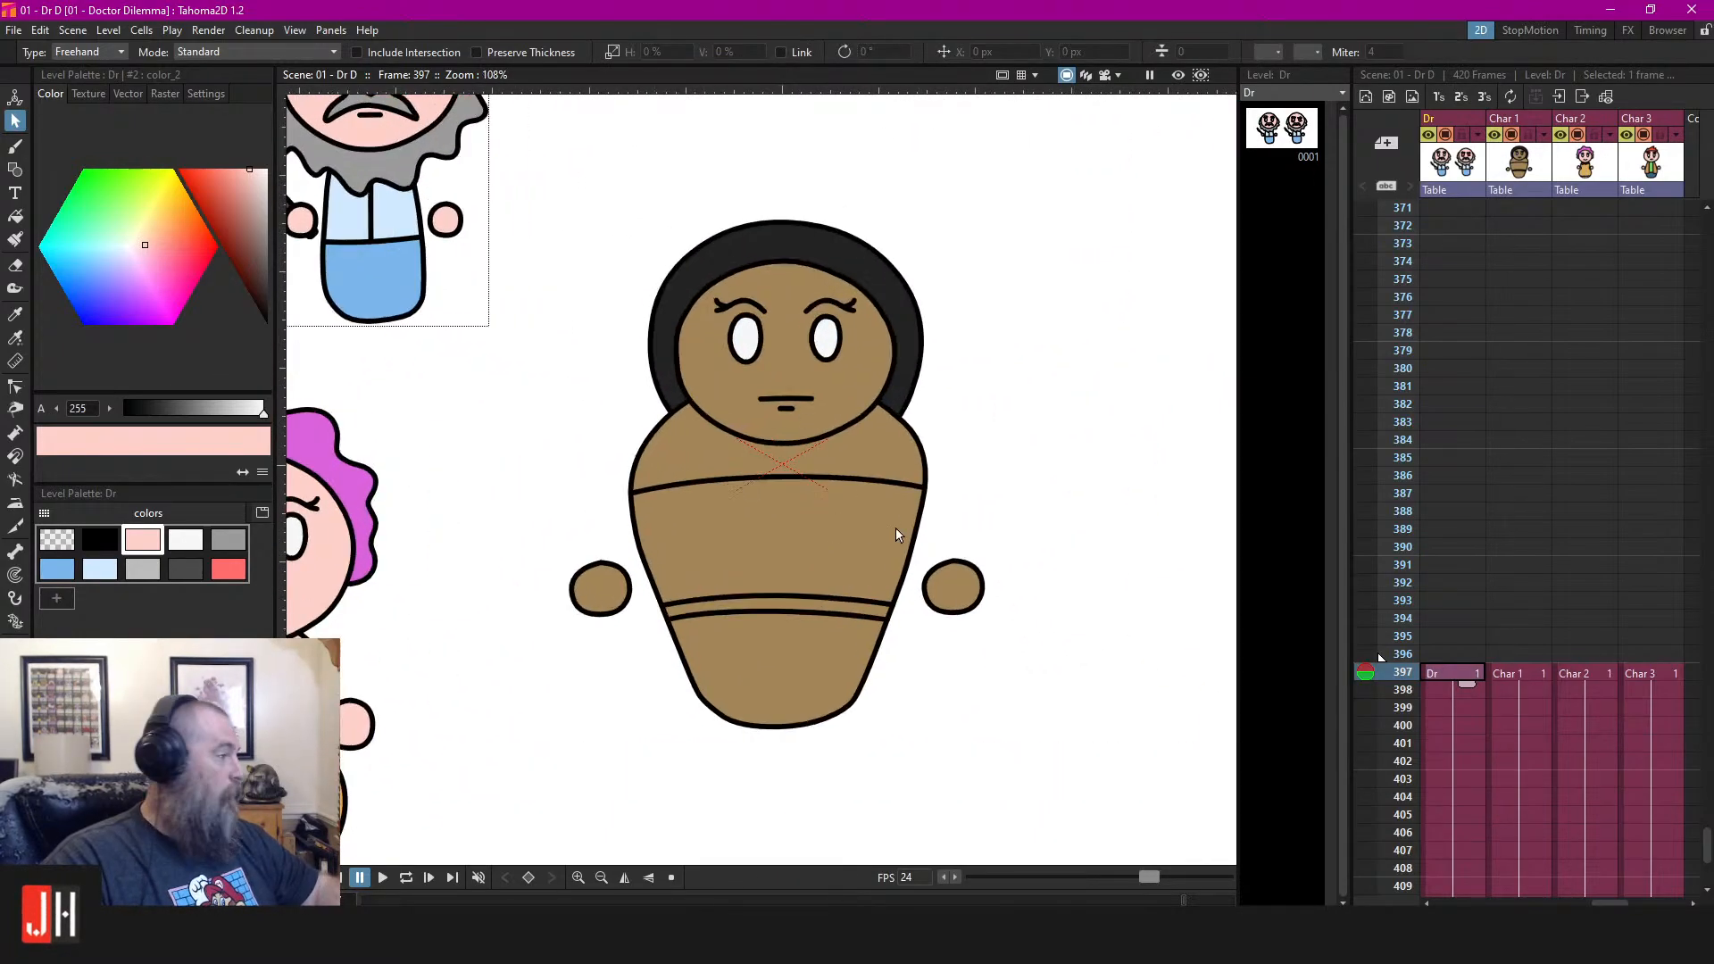
Group the three horizontal body lines with the body outline in the Char 1 drawing at frame 397
{"action": "left_click", "coordinate": [1518, 674]}
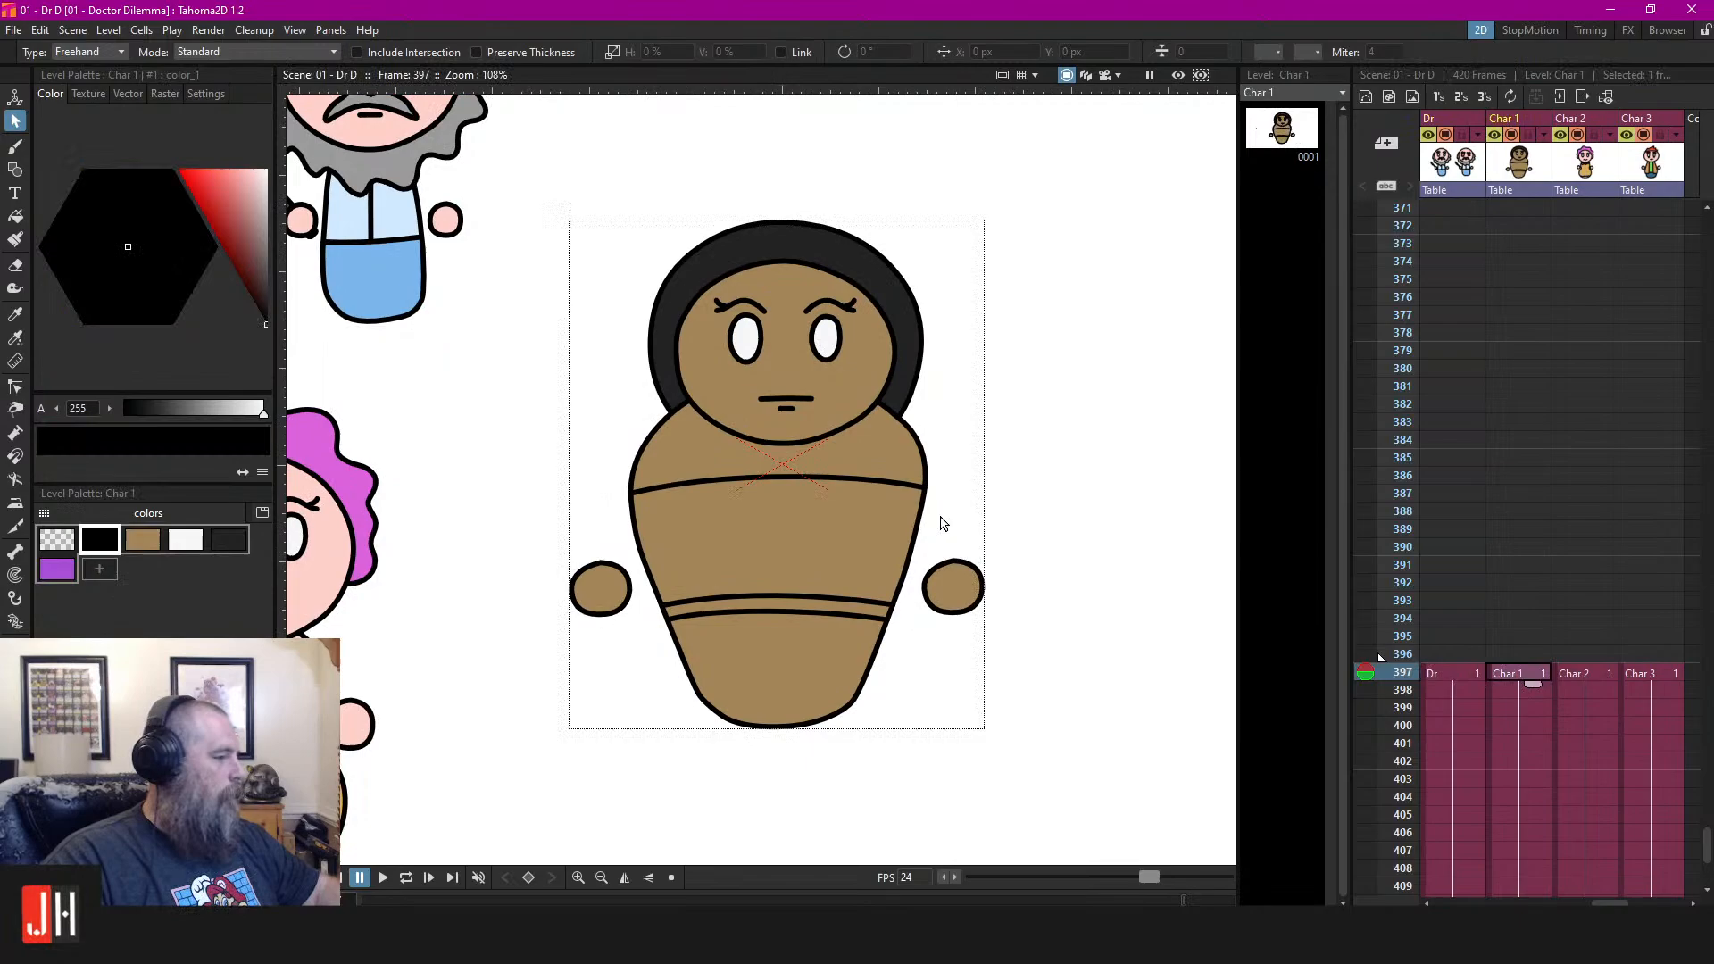
{"action": "left_click", "coordinate": [830, 482]}
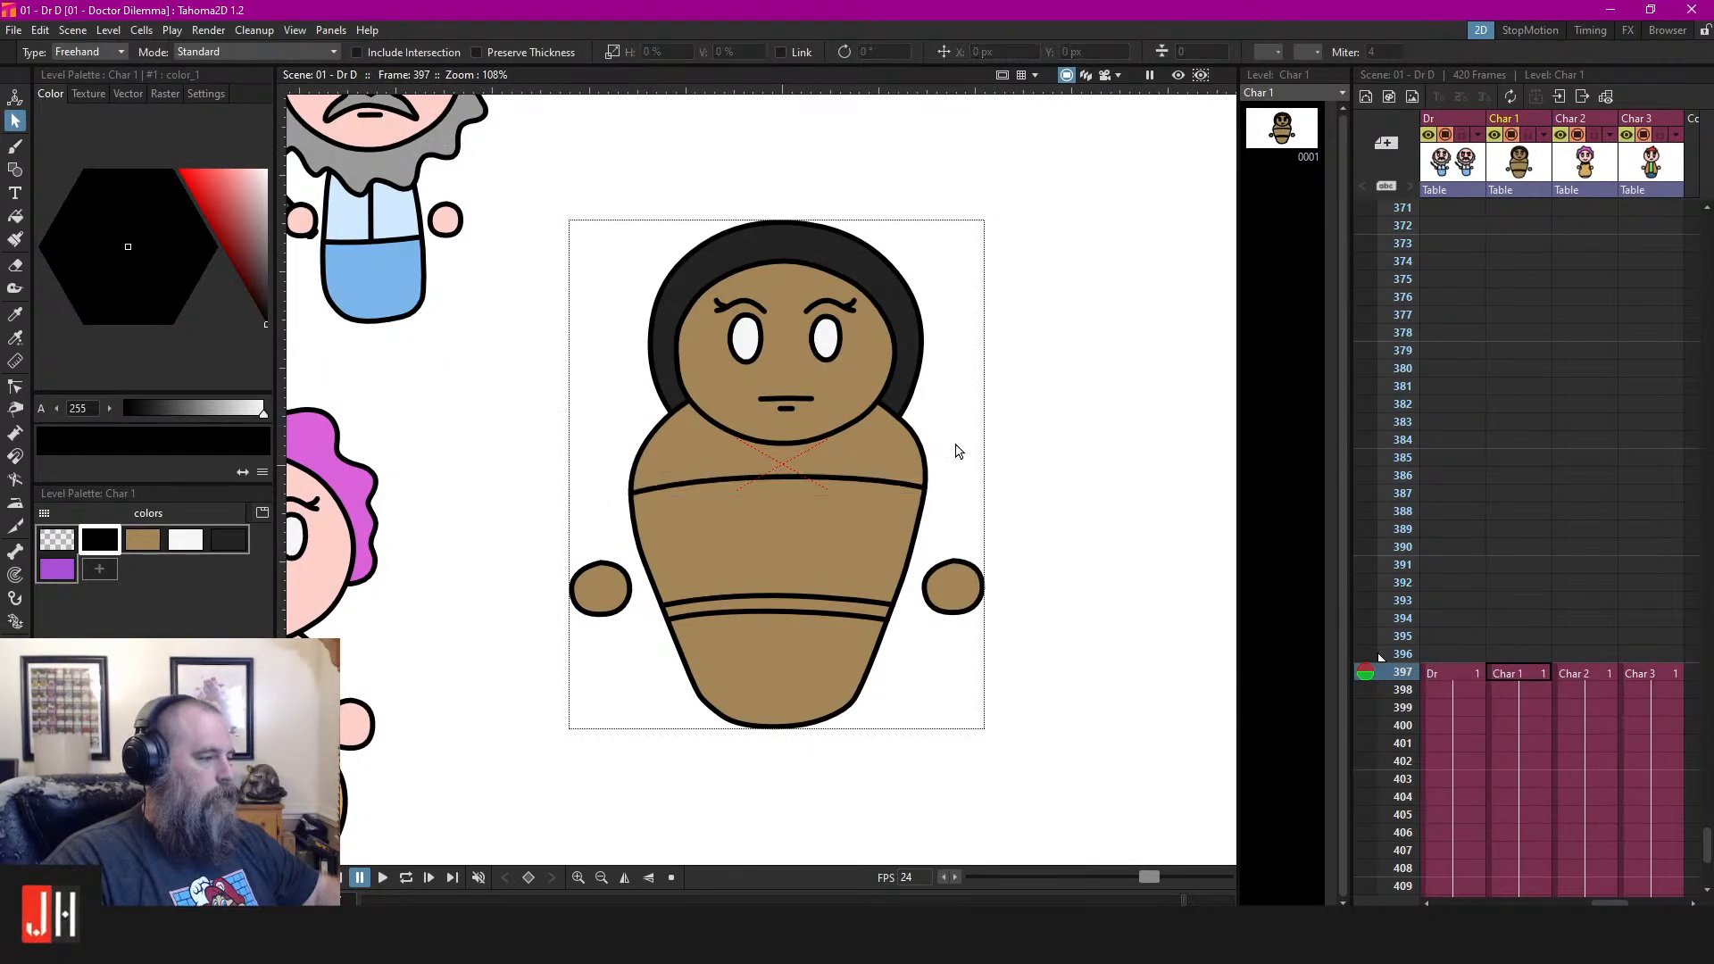
{"action": "left_click", "coordinate": [845, 593], "text": "shift"}
{"action": "left_click", "coordinate": [838, 614], "text": "shift"}
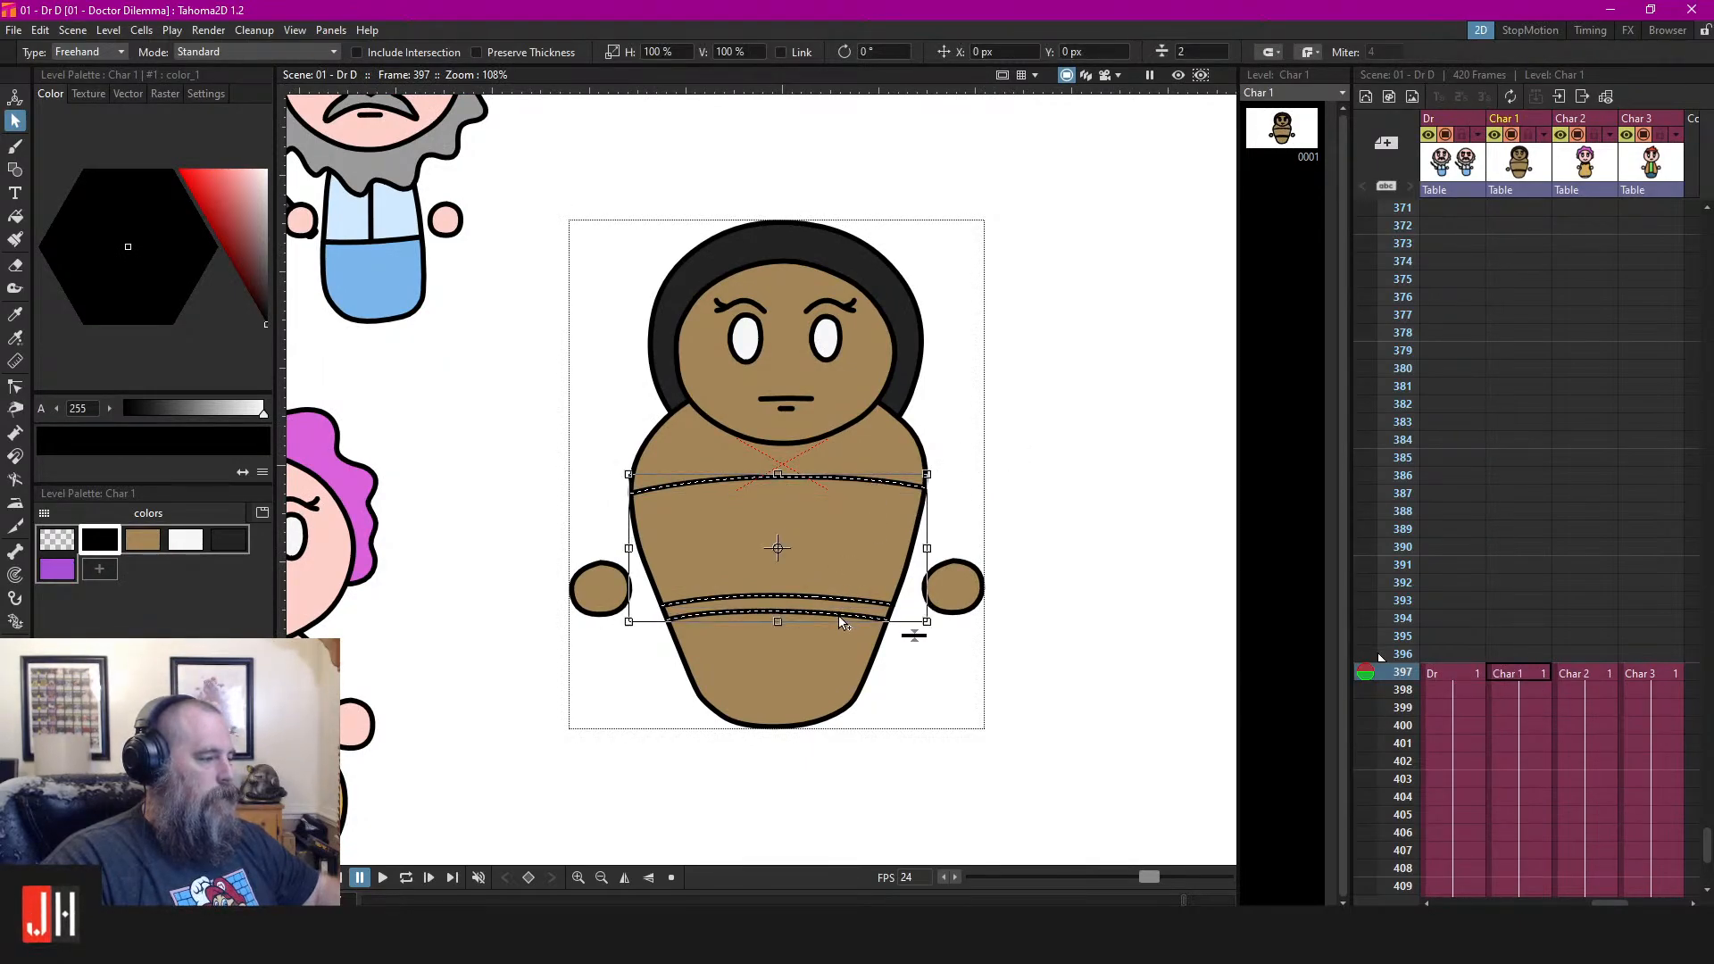
{"action": "left_click", "coordinate": [917, 446], "text": "shift"}
{"action": "key", "text": "ctrl+bracketright"}
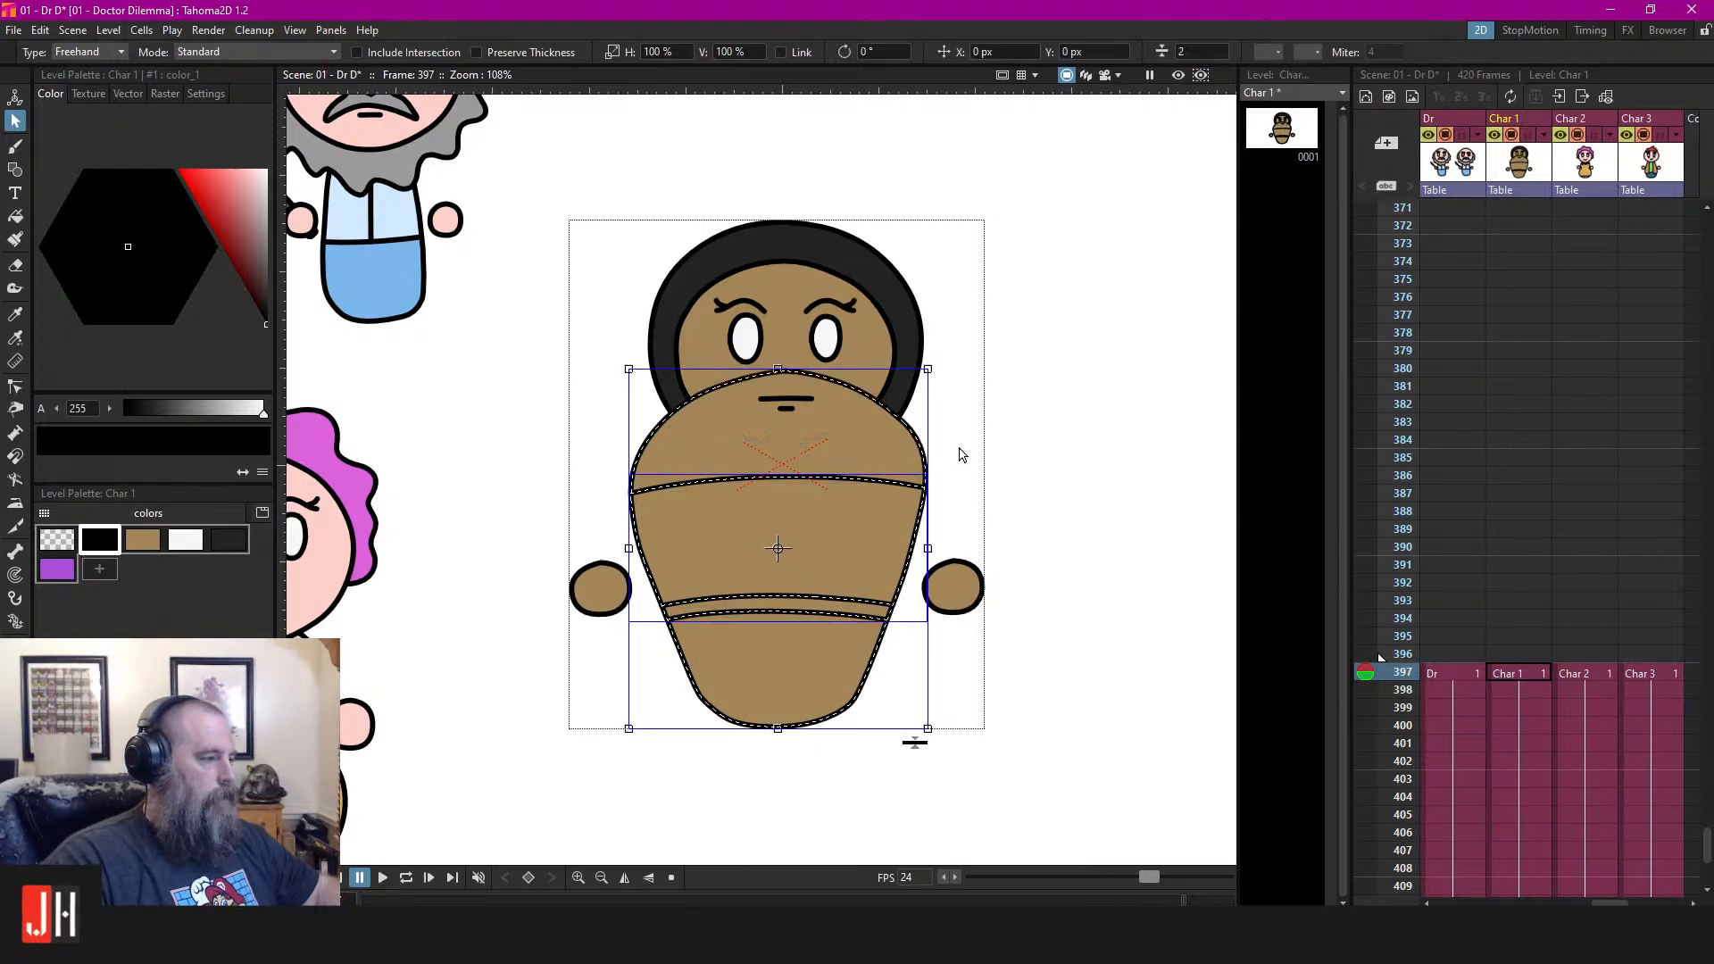
Bring Char 1's face, facial features and black hair in front of the grouped body
{"action": "left_click", "coordinate": [928, 451]}
{"action": "mouse_move", "coordinate": [979, 292]}
{"action": "left_mouse_down"}
{"action": "mouse_move", "coordinate": [926, 179]}
{"action": "mouse_move", "coordinate": [595, 407]}
{"action": "mouse_move", "coordinate": [843, 475]}
{"action": "mouse_move", "coordinate": [837, 186]}
{"action": "left_mouse_up"}
{"action": "left_click", "coordinate": [875, 253], "text": "shift"}
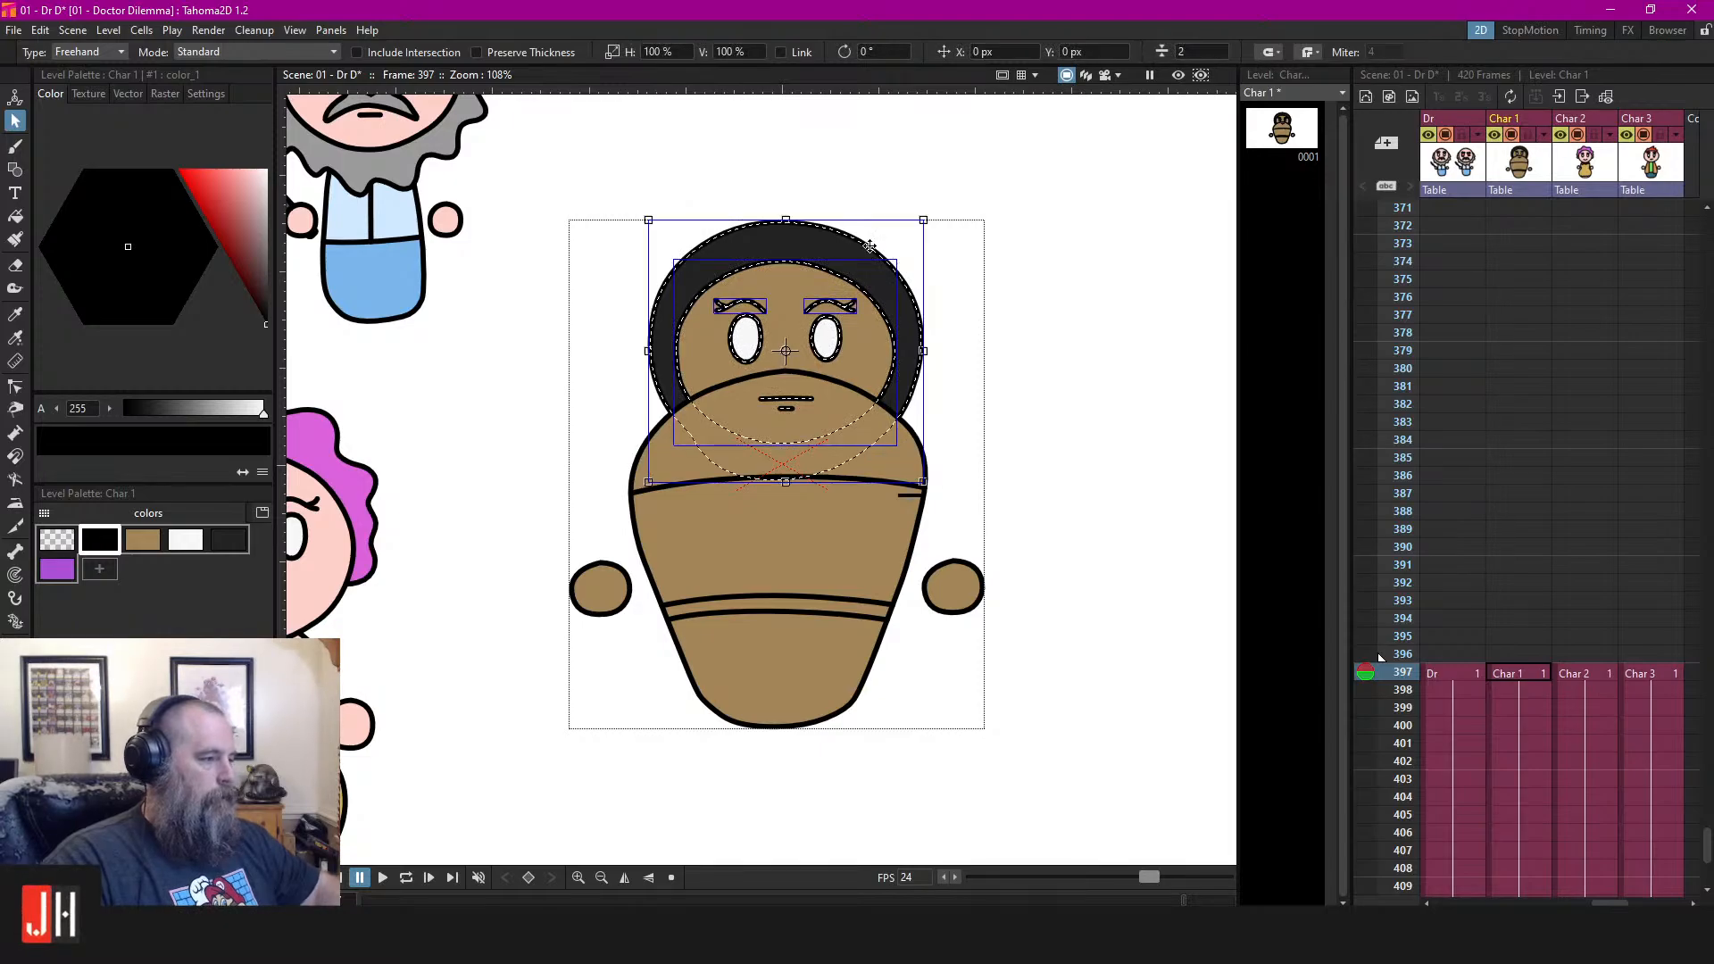
{"action": "key", "text": "ctrl+bracketright"}
{"action": "left_click", "coordinate": [993, 195]}
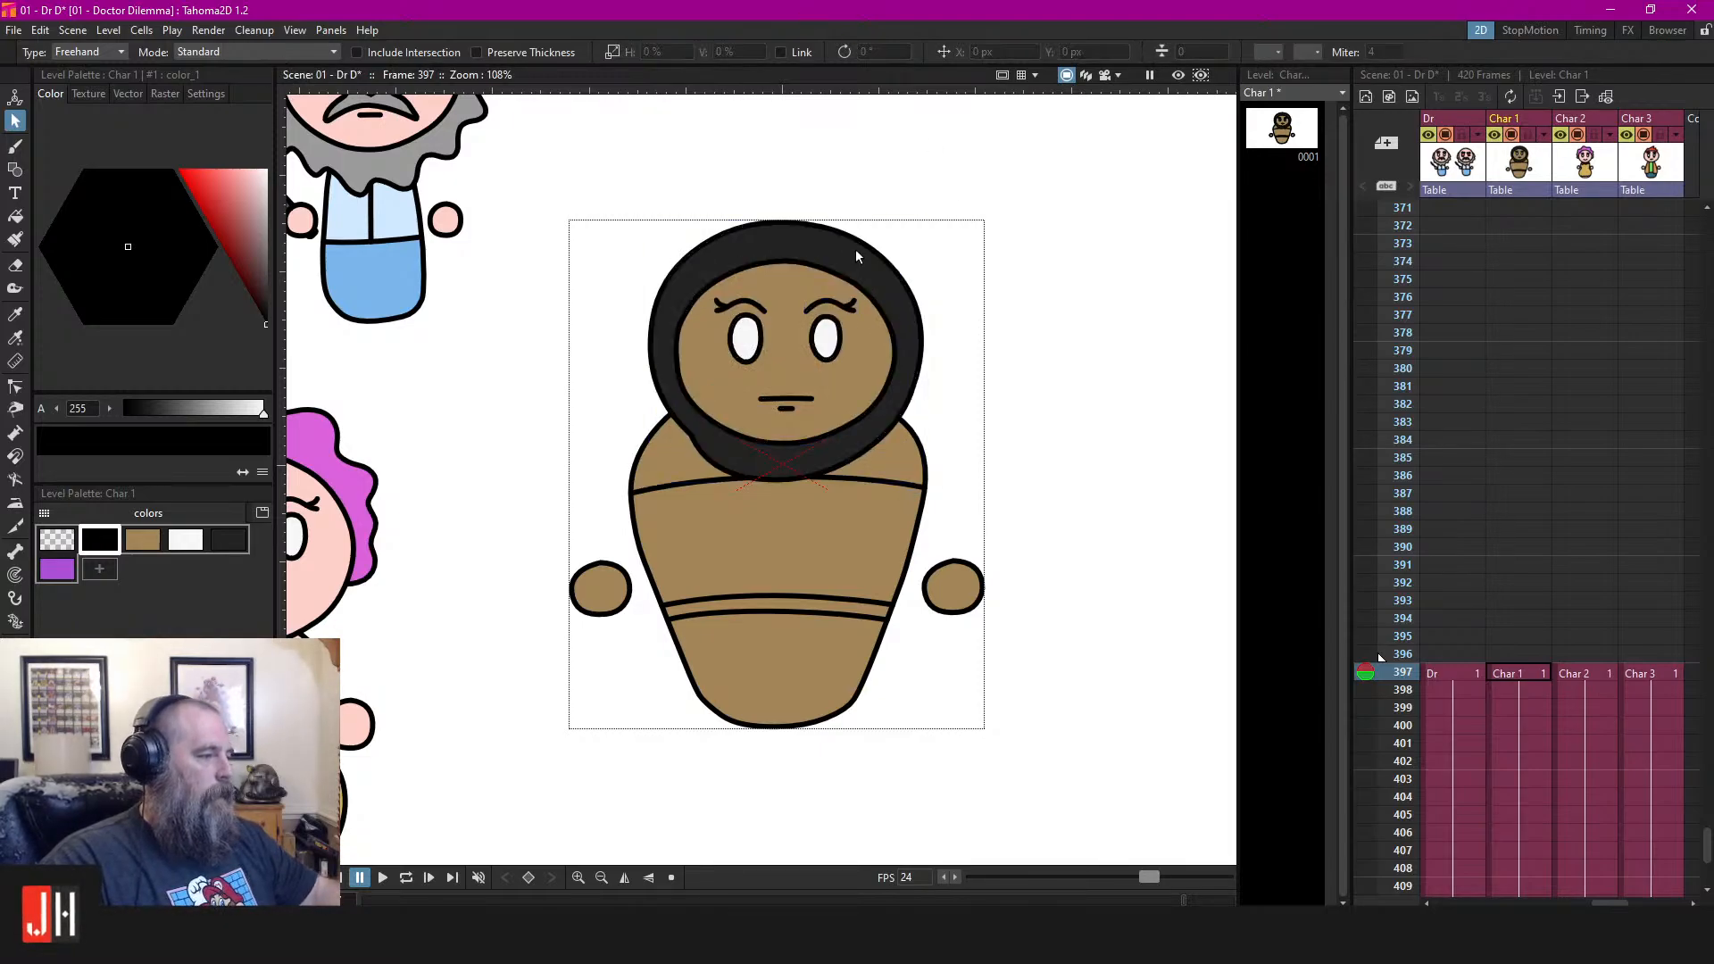
Send only Char 1's black hair shape behind the body
{"action": "left_click", "coordinate": [855, 249]}
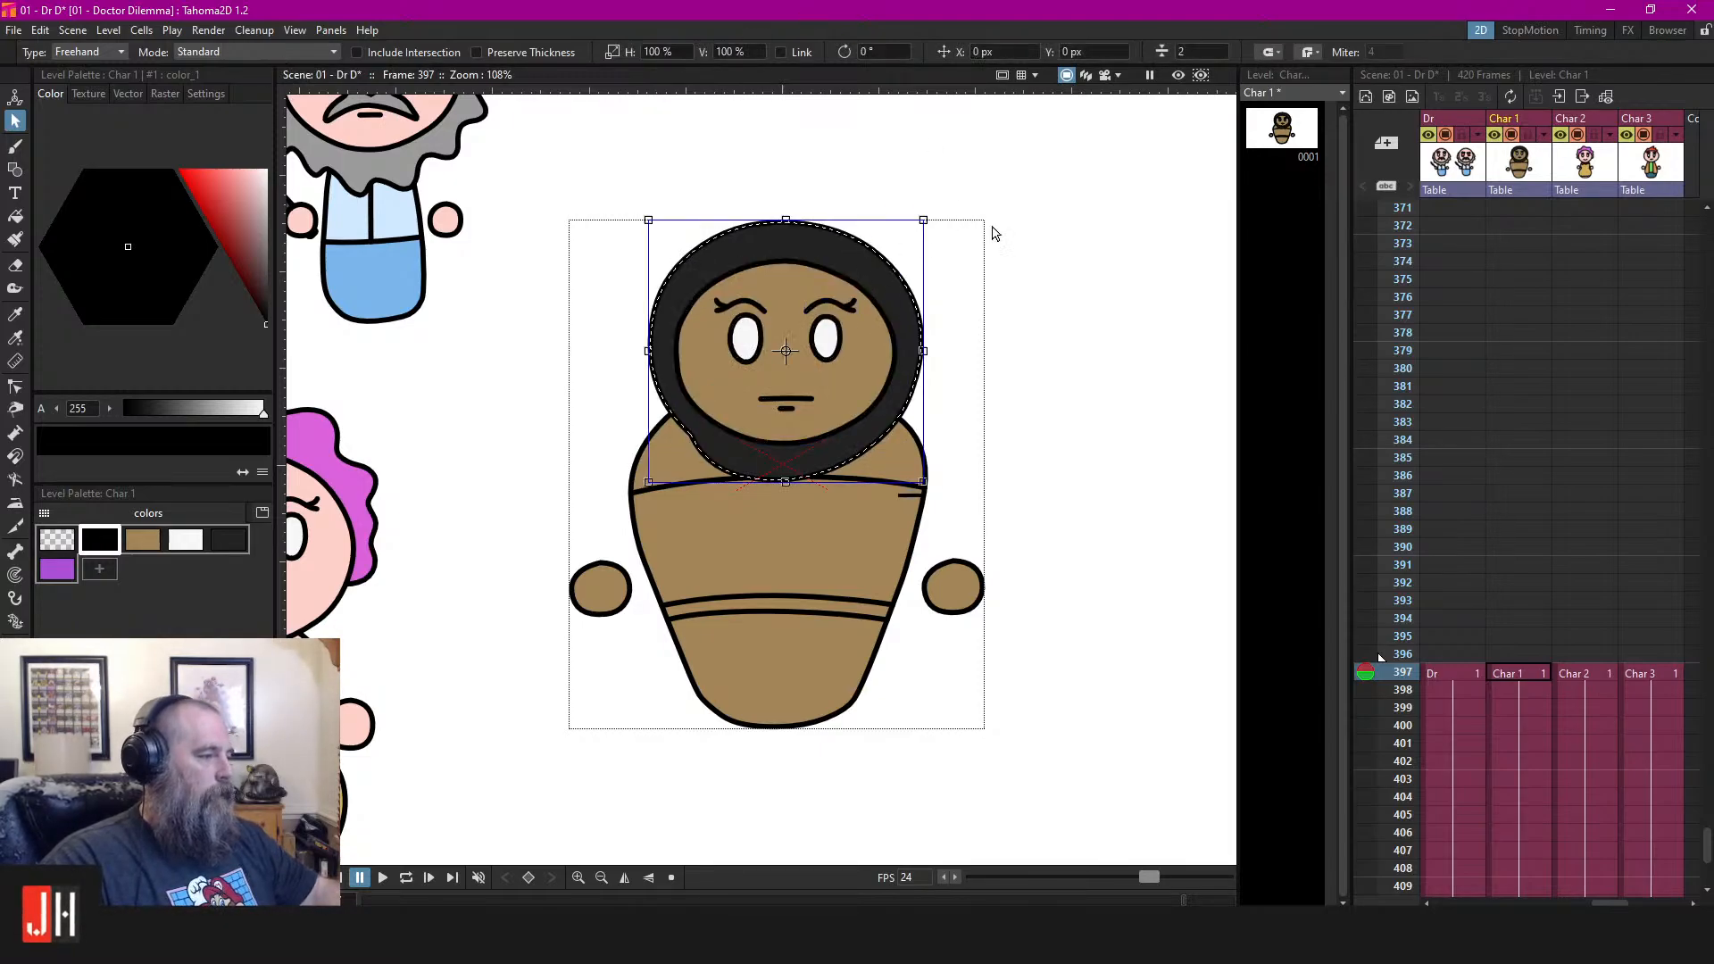
{"action": "left_click", "coordinate": [1039, 333]}
{"action": "left_click", "coordinate": [846, 239]}
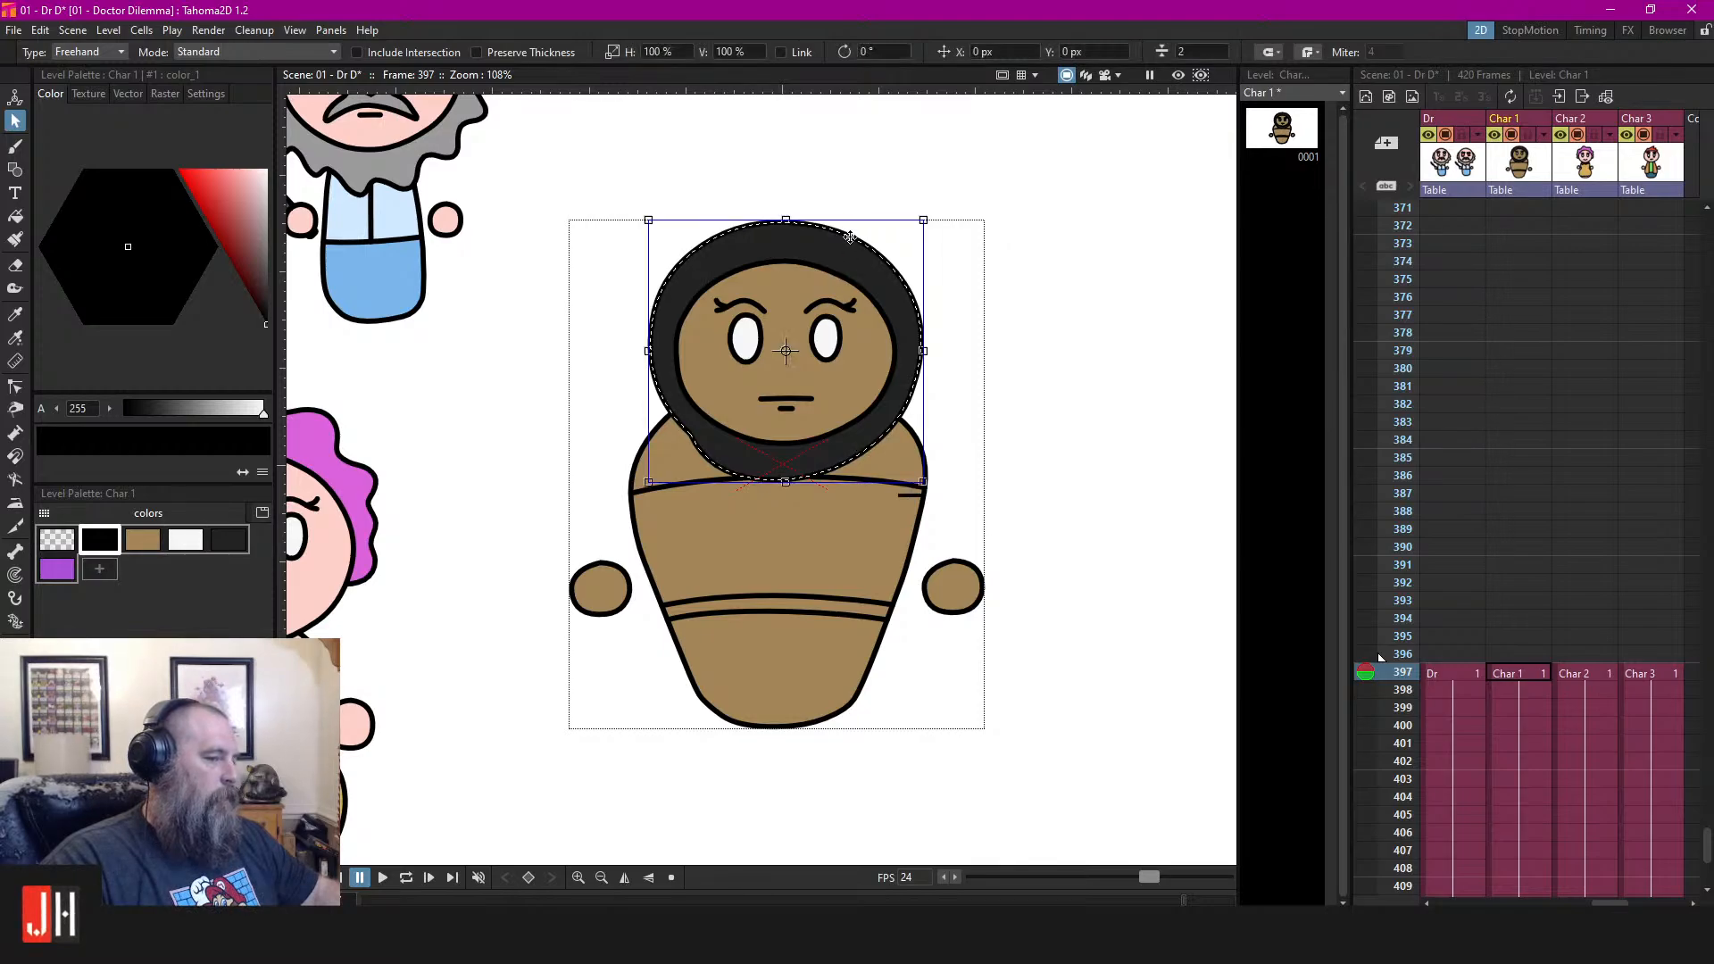
{"action": "key", "text": "ctrl+bracketleft"}
{"action": "left_click", "coordinate": [957, 345]}
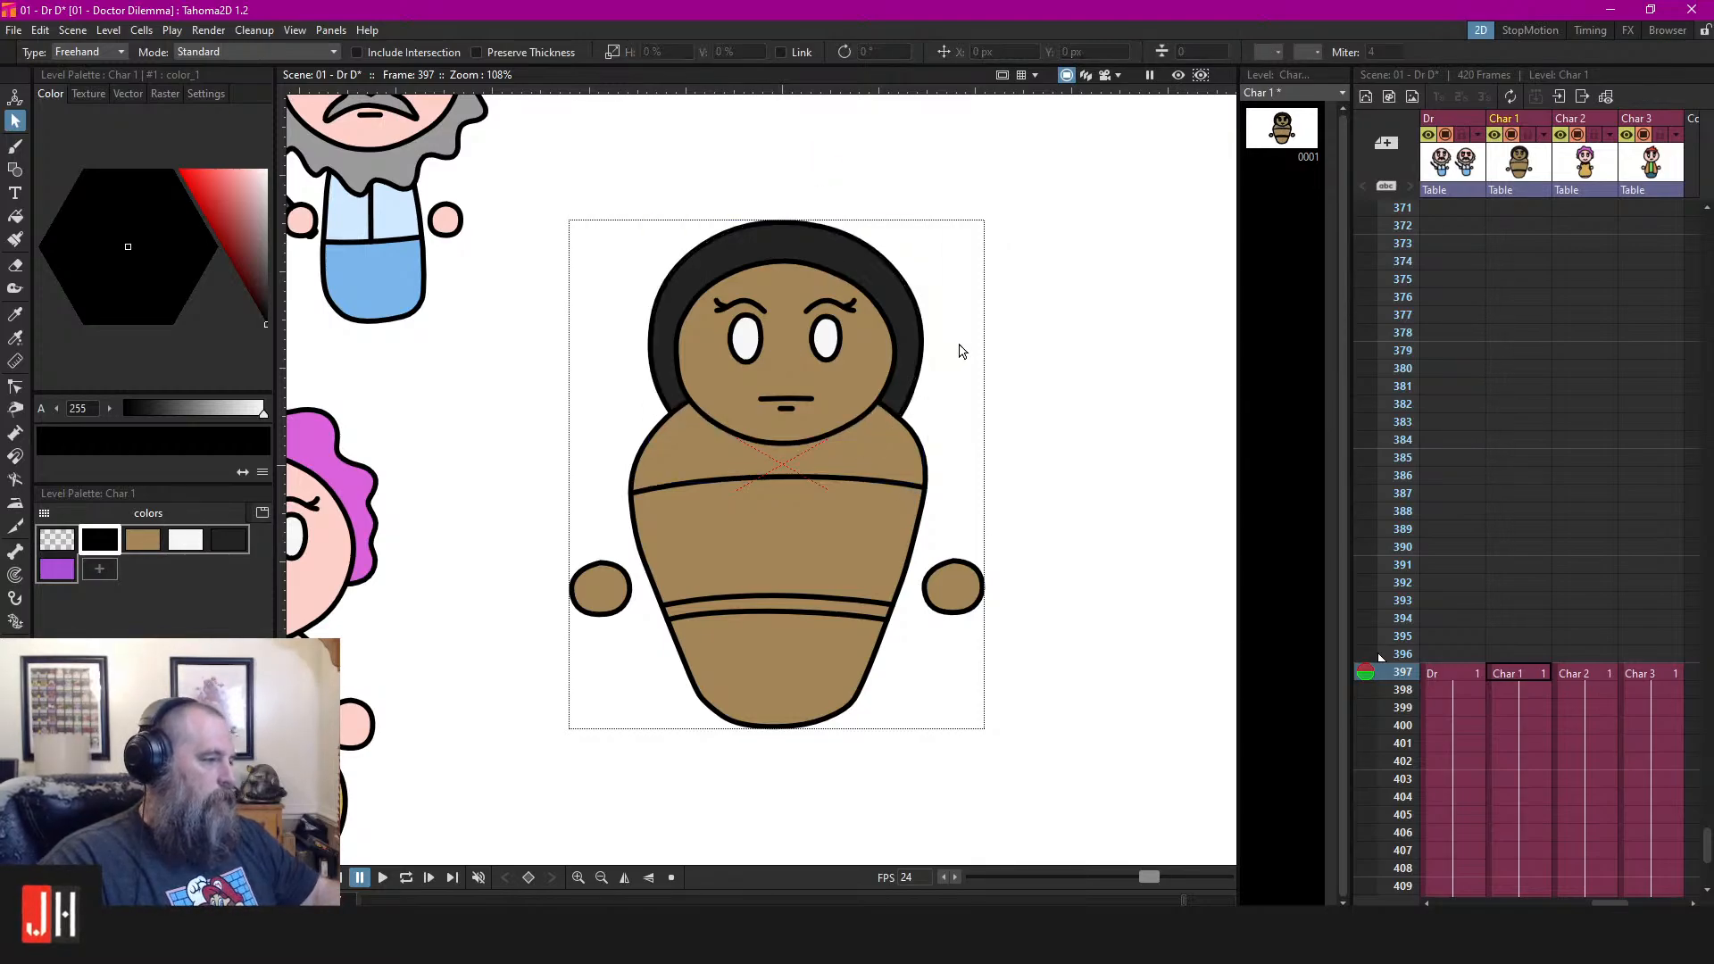
Add a muted red colour to the Char 1 palette, try filling the middle of the body with it, and undo the fill
{"action": "scroll", "coordinate": [951, 385], "scroll_direction": "down", "scroll_amount": 2}
{"action": "scroll", "coordinate": [880, 406], "scroll_direction": "down", "scroll_amount": 1}
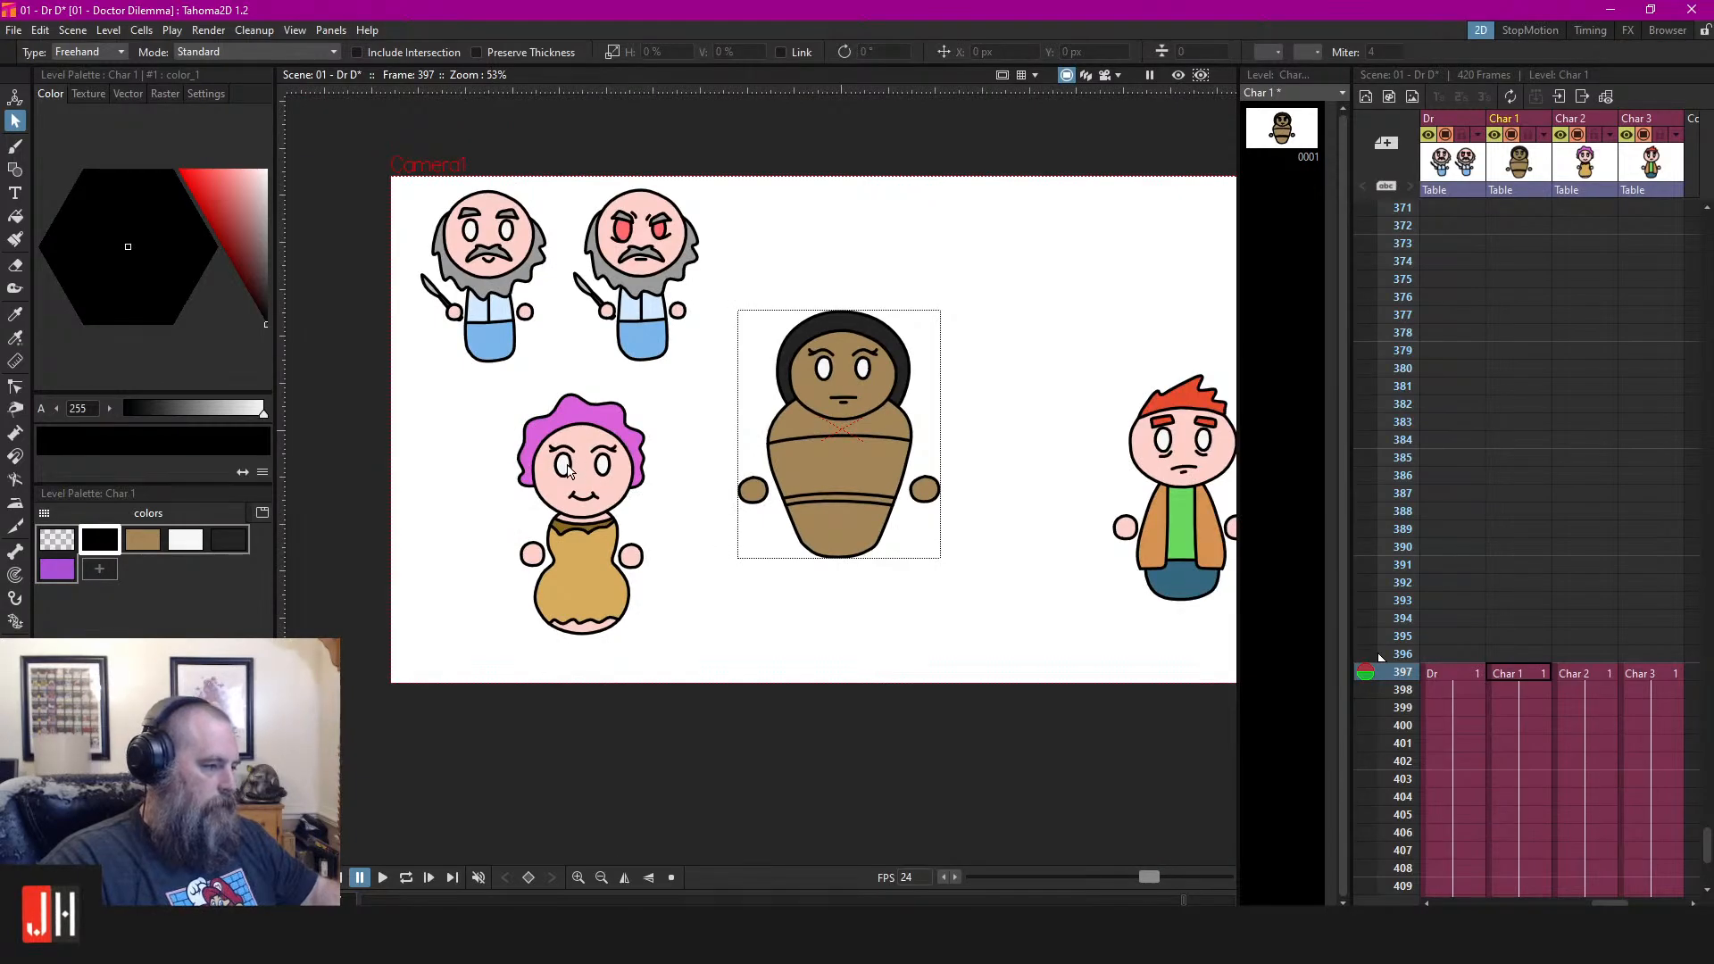
{"action": "scroll", "coordinate": [805, 387], "scroll_direction": "up", "scroll_amount": 2}
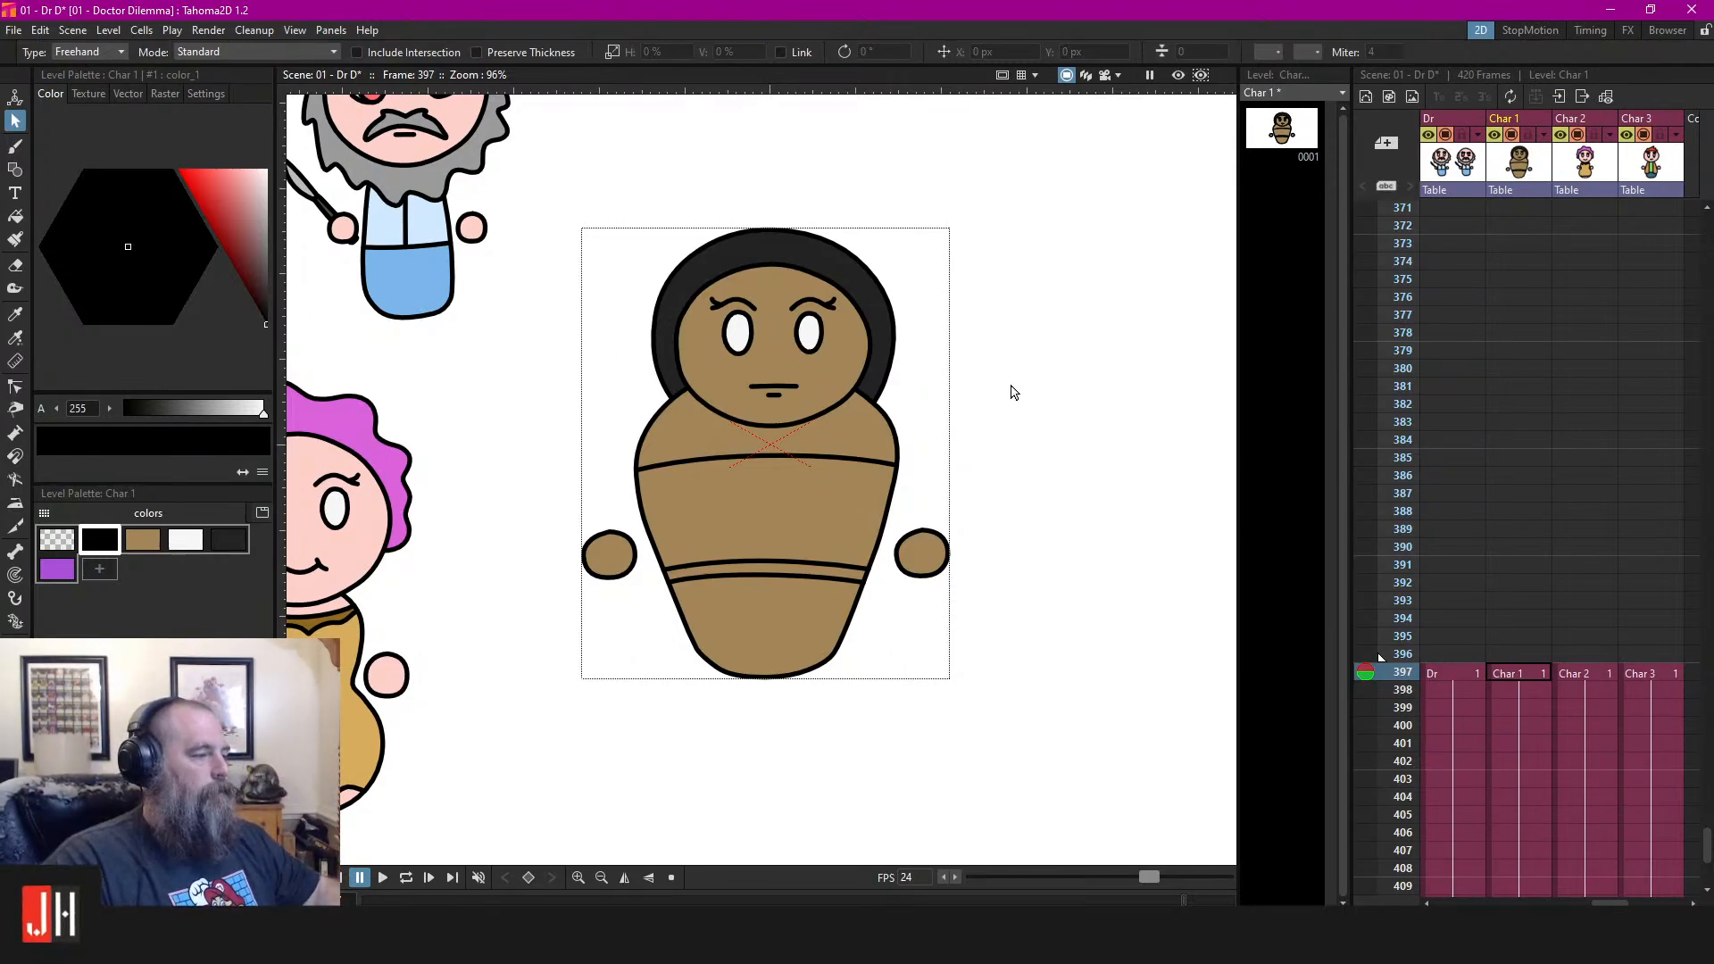
{"action": "scroll", "coordinate": [846, 378], "scroll_direction": "down", "scroll_amount": 2}
{"action": "scroll", "coordinate": [812, 383], "scroll_direction": "up", "scroll_amount": 2}
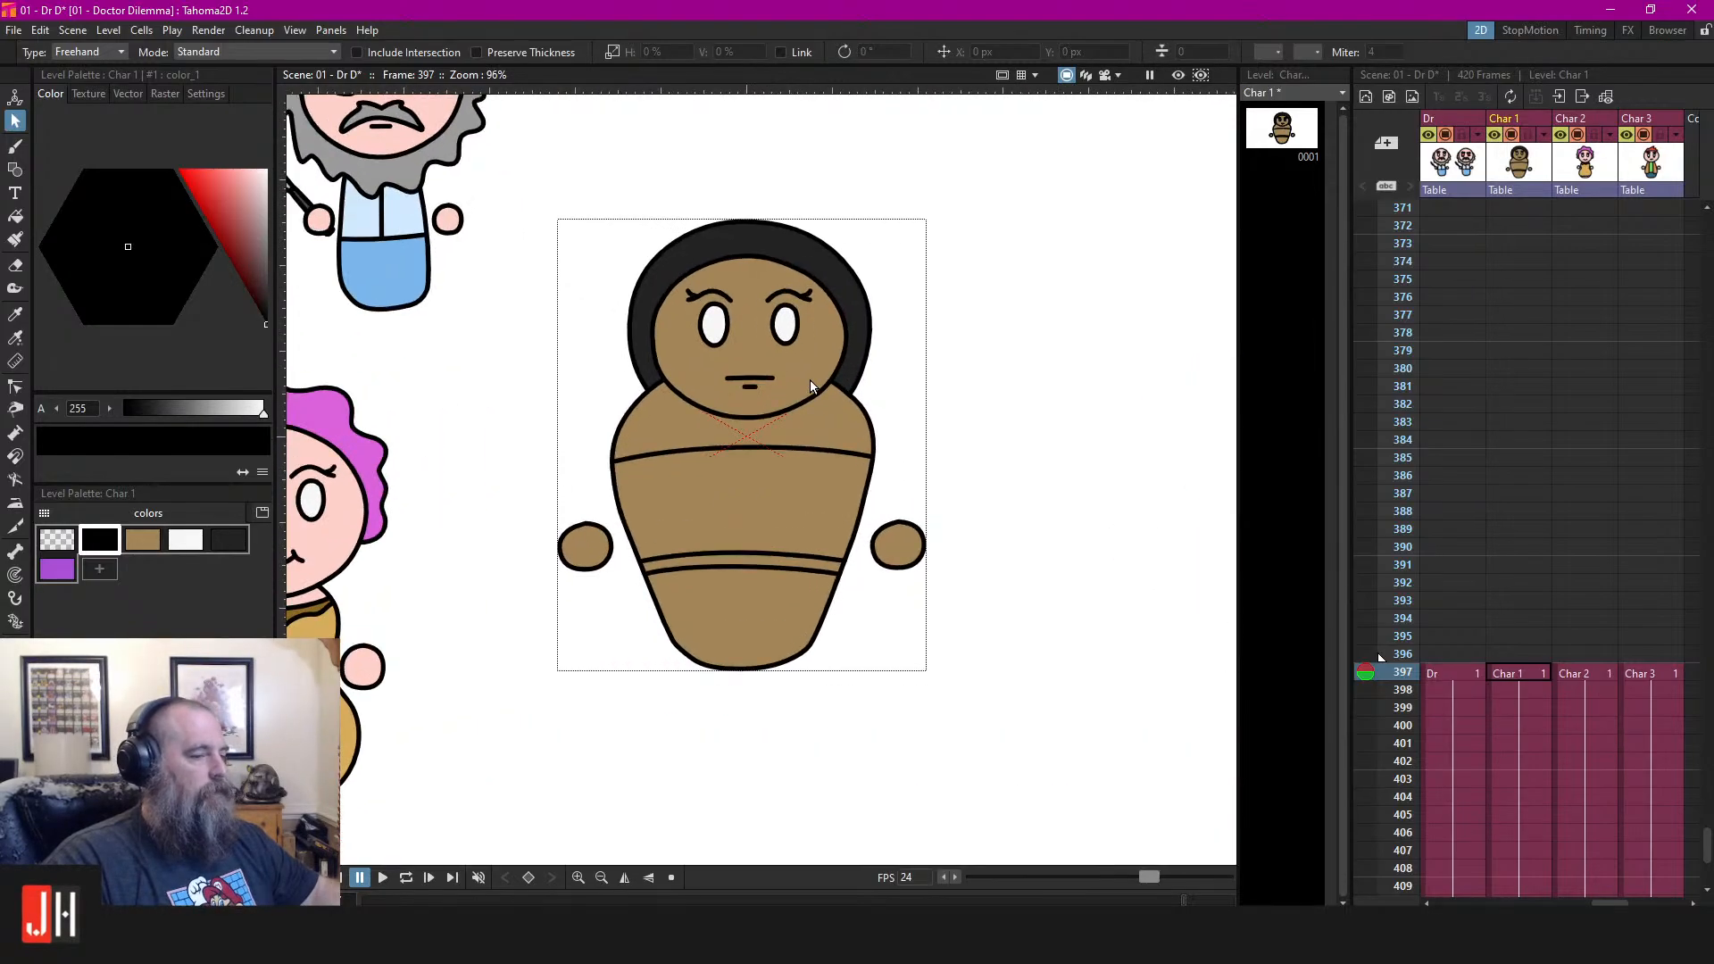
{"action": "scroll", "coordinate": [811, 378], "scroll_direction": "up", "scroll_amount": 1}
{"action": "scroll", "coordinate": [768, 462], "scroll_direction": "up", "scroll_amount": 3}
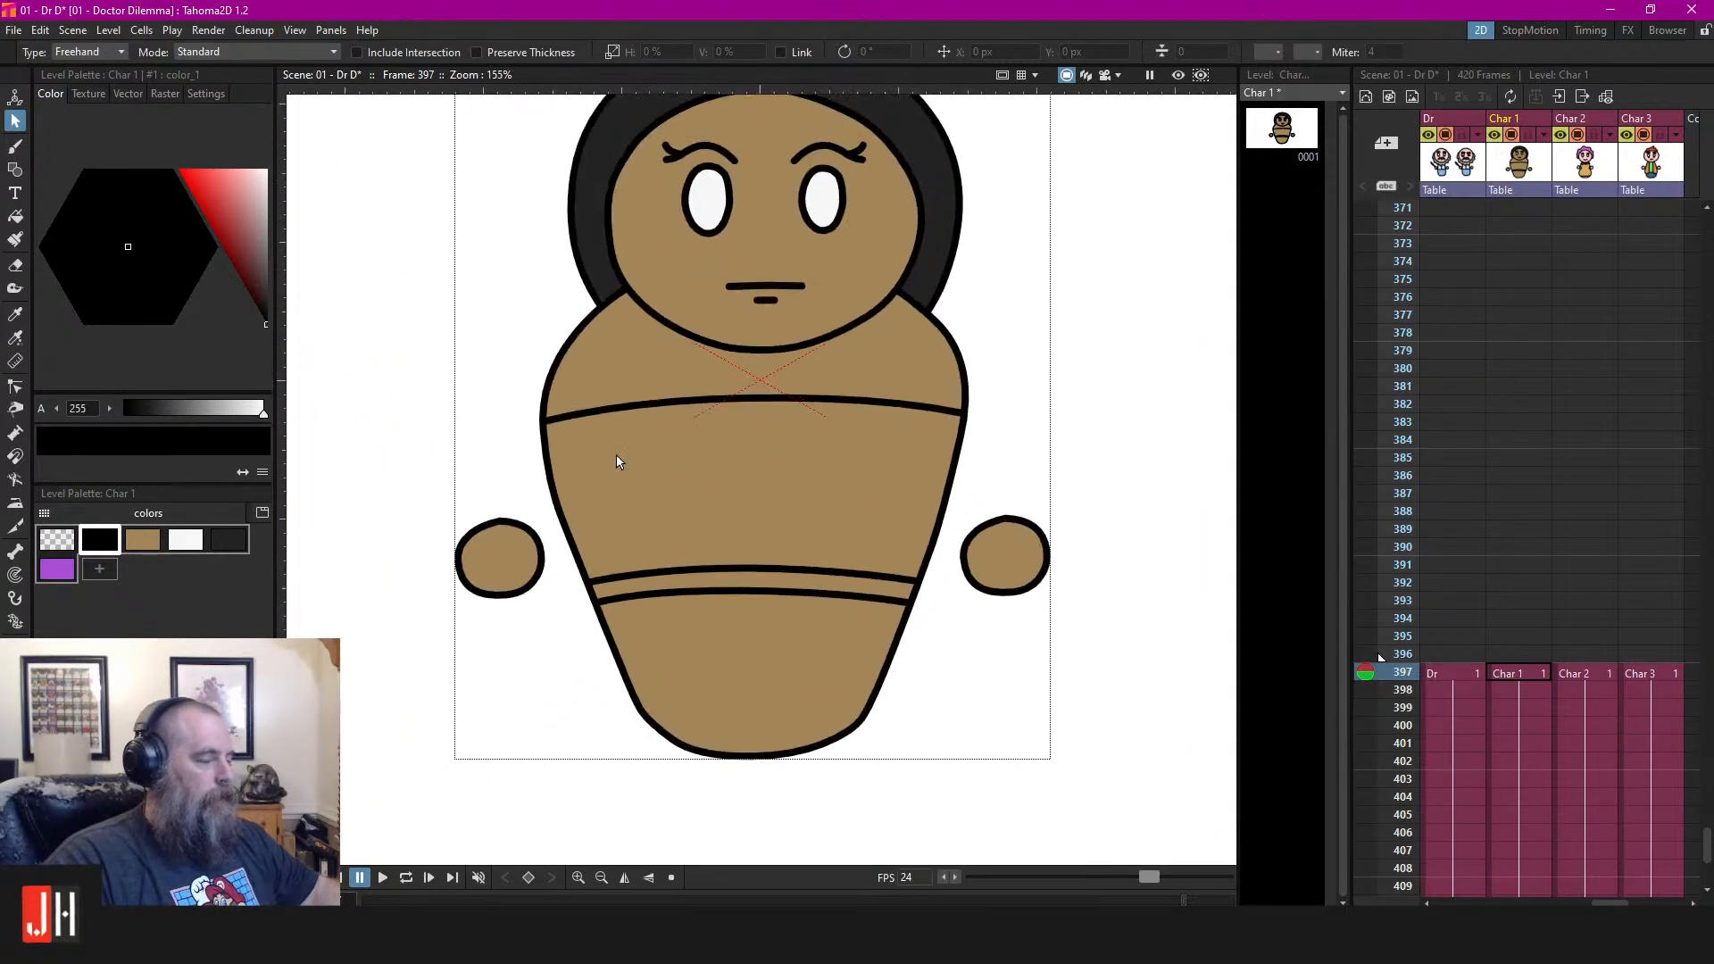
{"action": "left_click", "coordinate": [234, 200]}
{"action": "key", "text": "f"}
{"action": "left_click", "coordinate": [763, 487]}
{"action": "key", "text": "ctrl+z"}
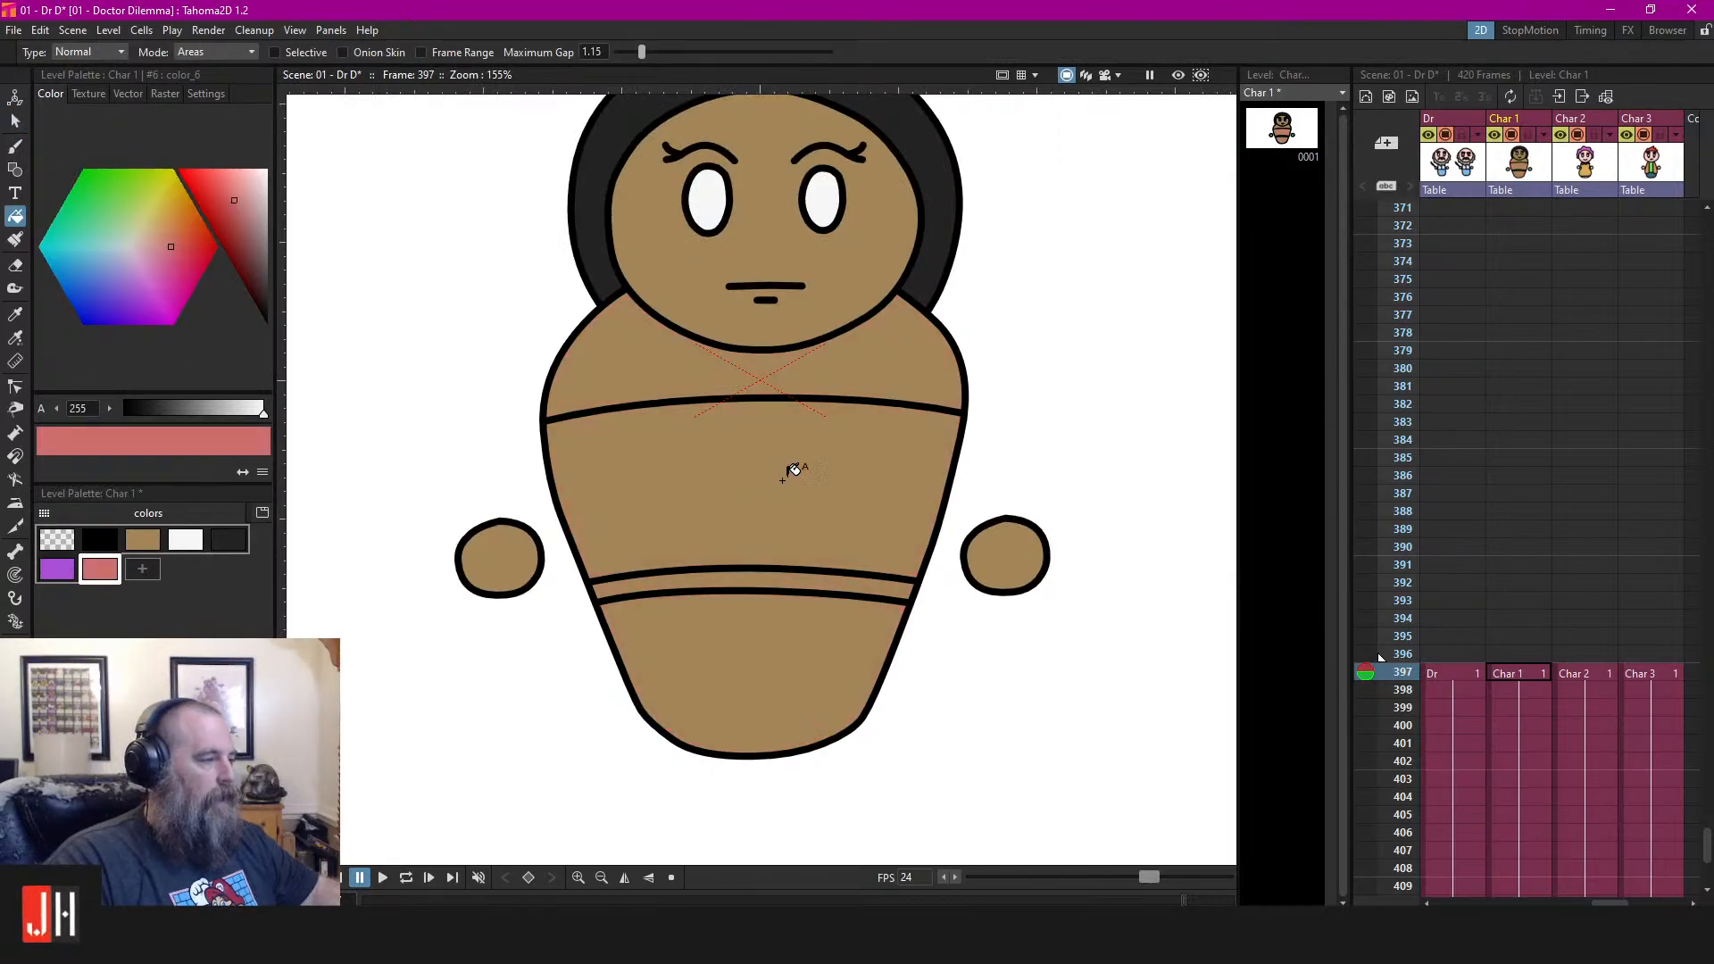
Open template drawing 0001 of the Character 1 level from frame 1 and copy its wide tapered body outline
{"action": "key", "text": "s"}
{"action": "left_click", "coordinate": [948, 346]}
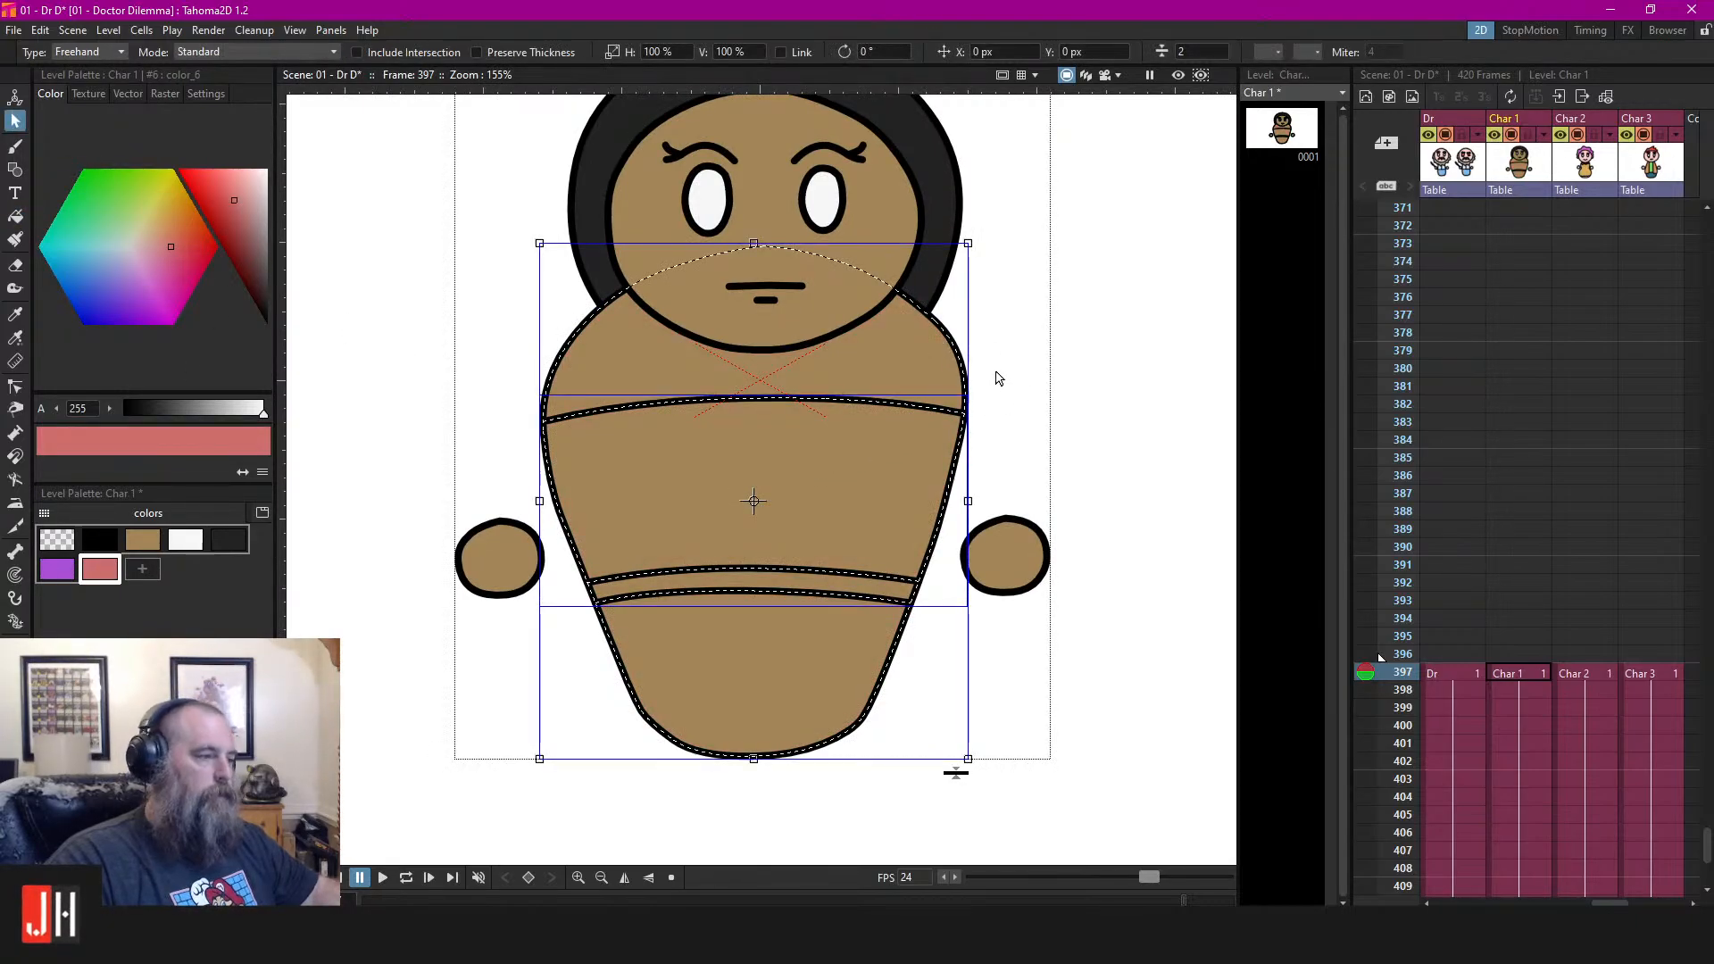
{"action": "left_click", "coordinate": [1042, 396]}
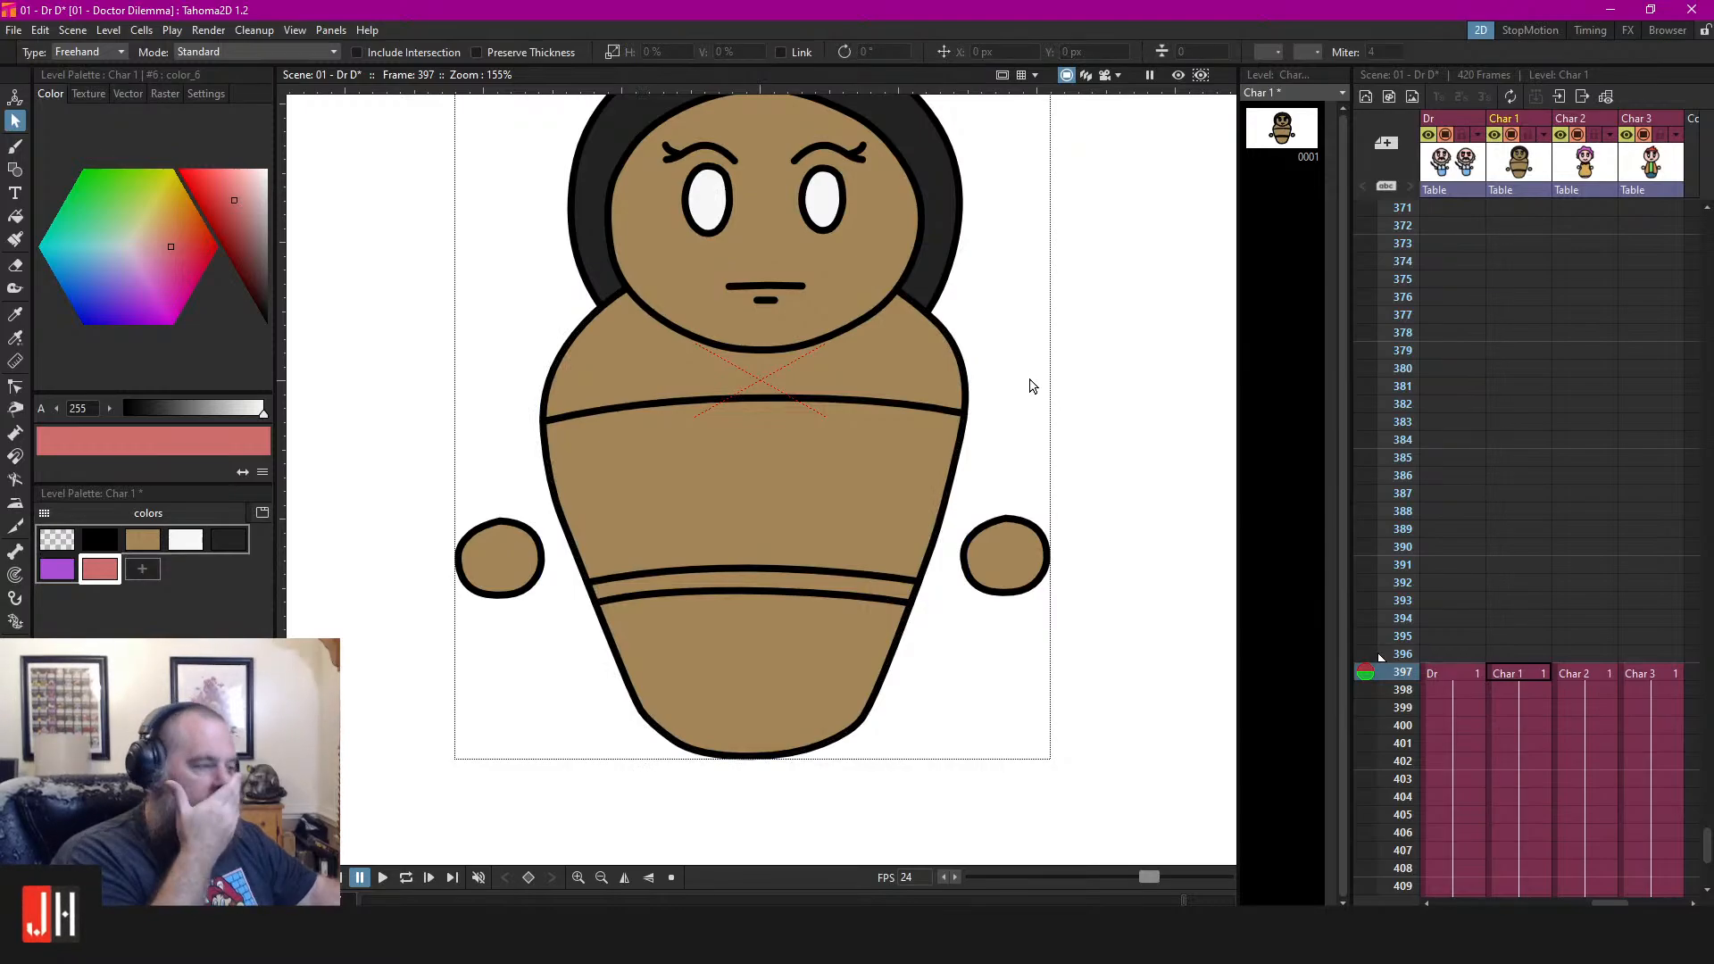
{"action": "scroll", "coordinate": [1009, 423], "scroll_direction": "down", "scroll_amount": 2}
{"action": "left_click_drag", "start_coordinate": [1007, 418], "coordinate": [965, 440]}
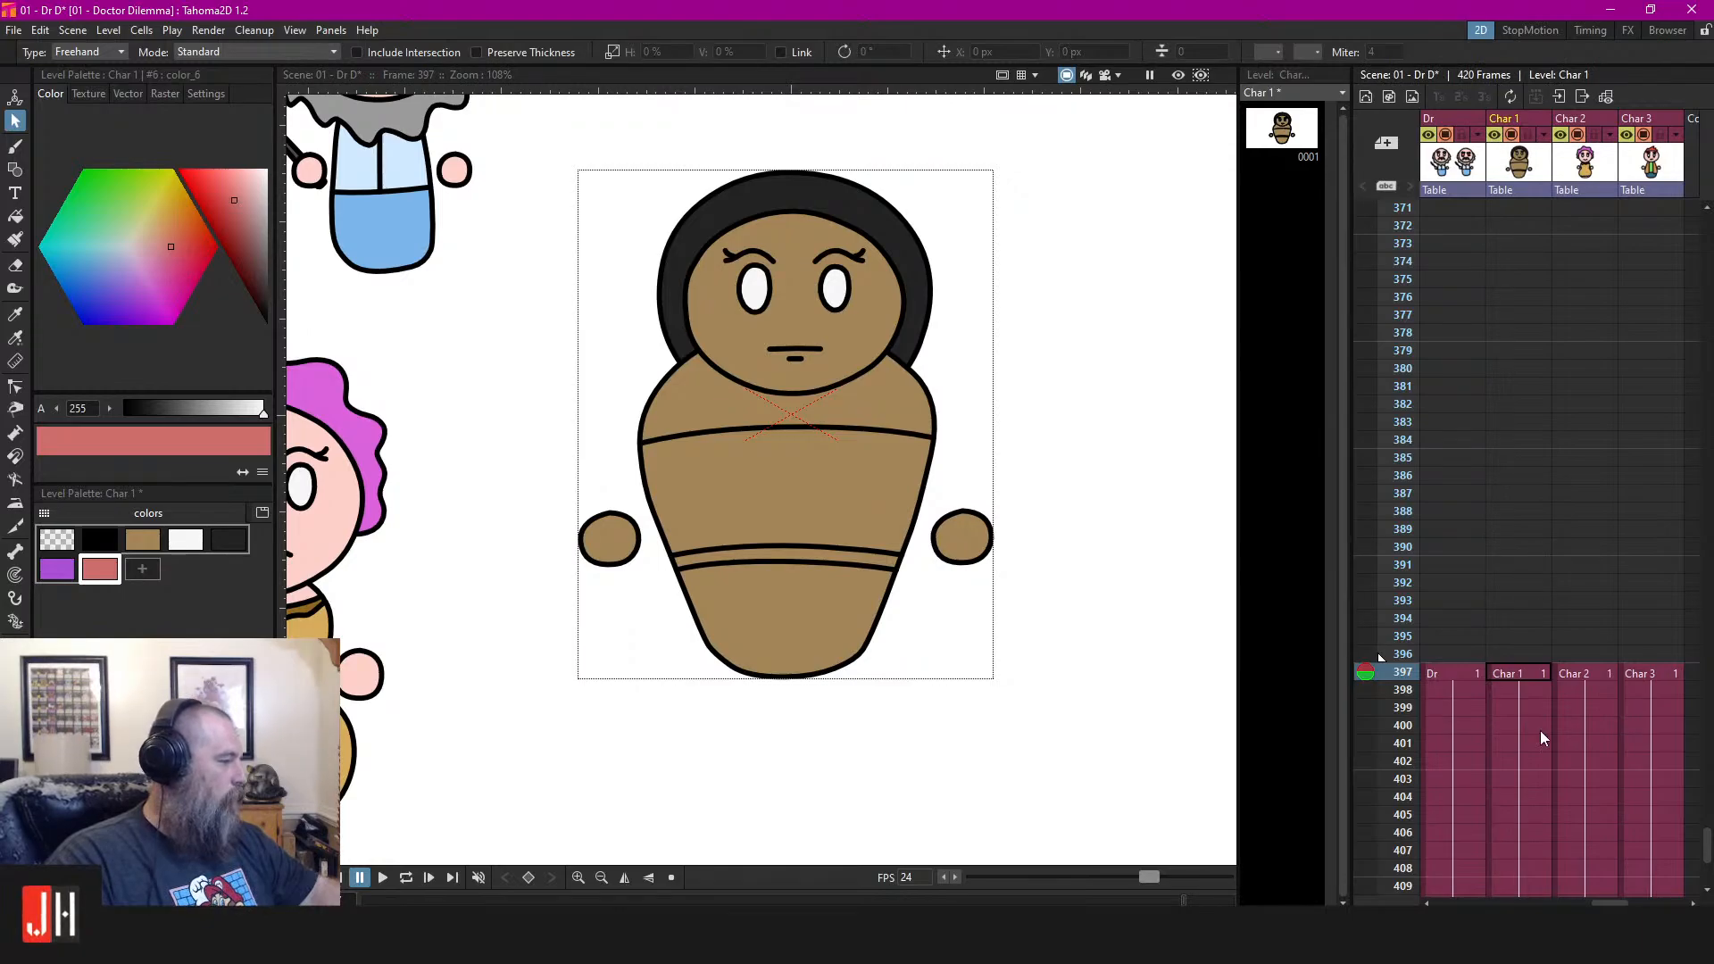
{"action": "left_click_drag", "start_coordinate": [1613, 904], "coordinate": [1600, 903]}
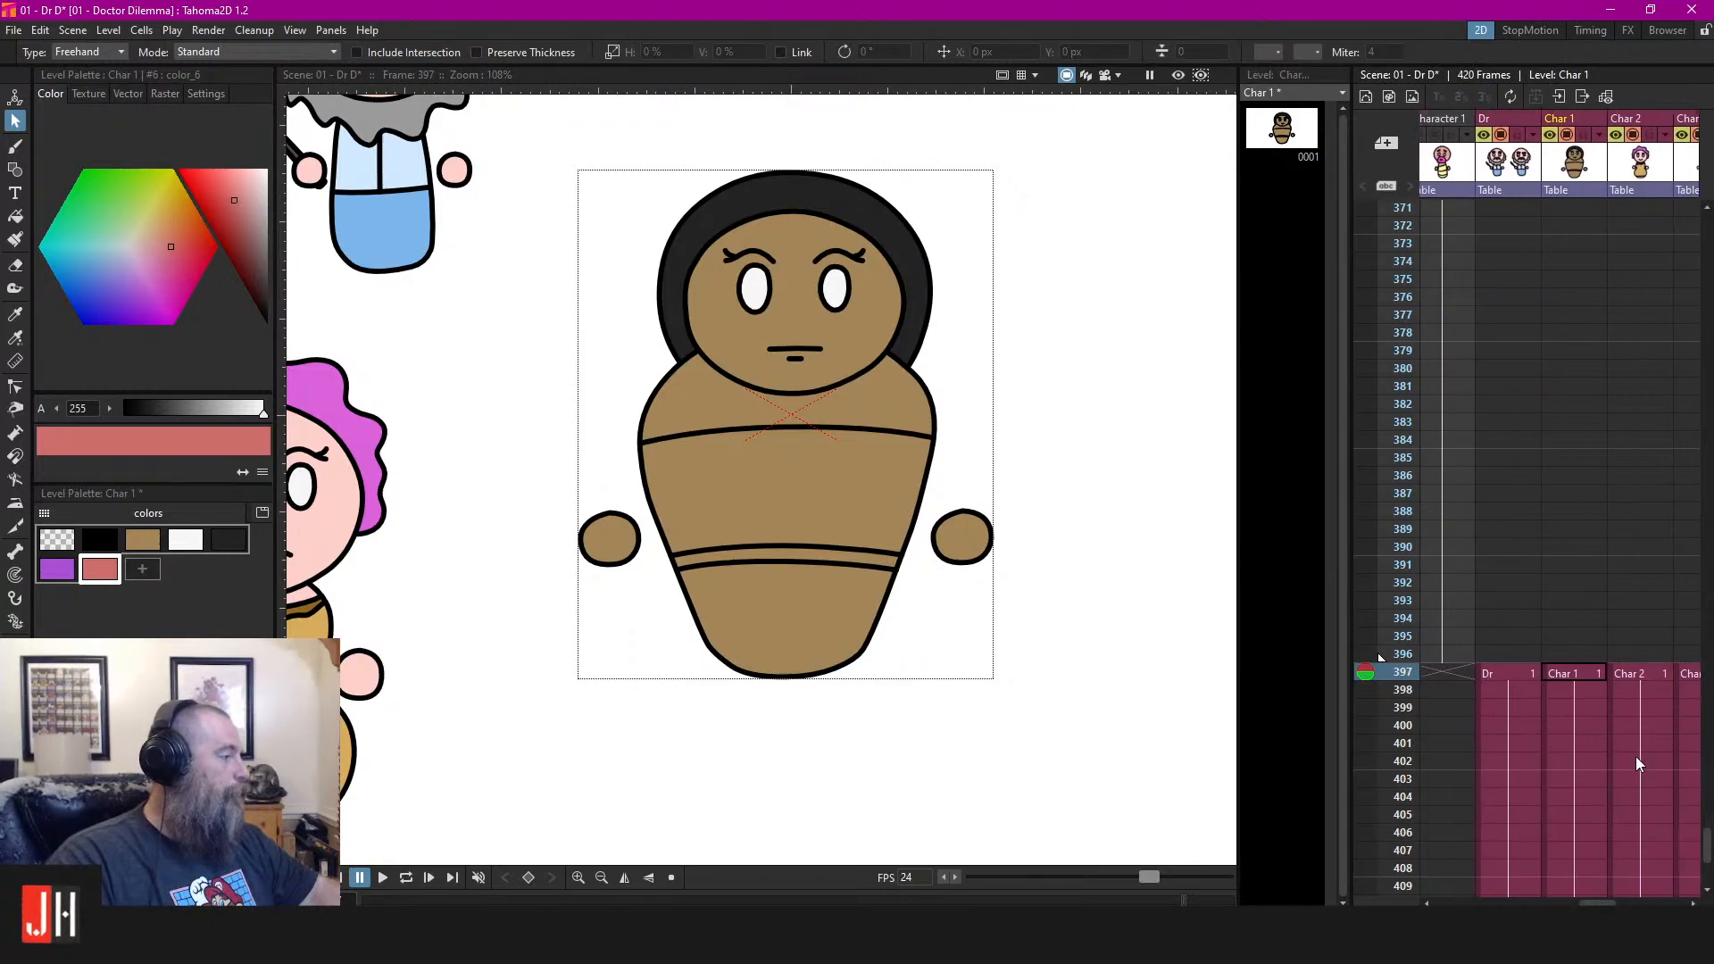
{"action": "left_click_drag", "start_coordinate": [1706, 855], "coordinate": [1705, 223]}
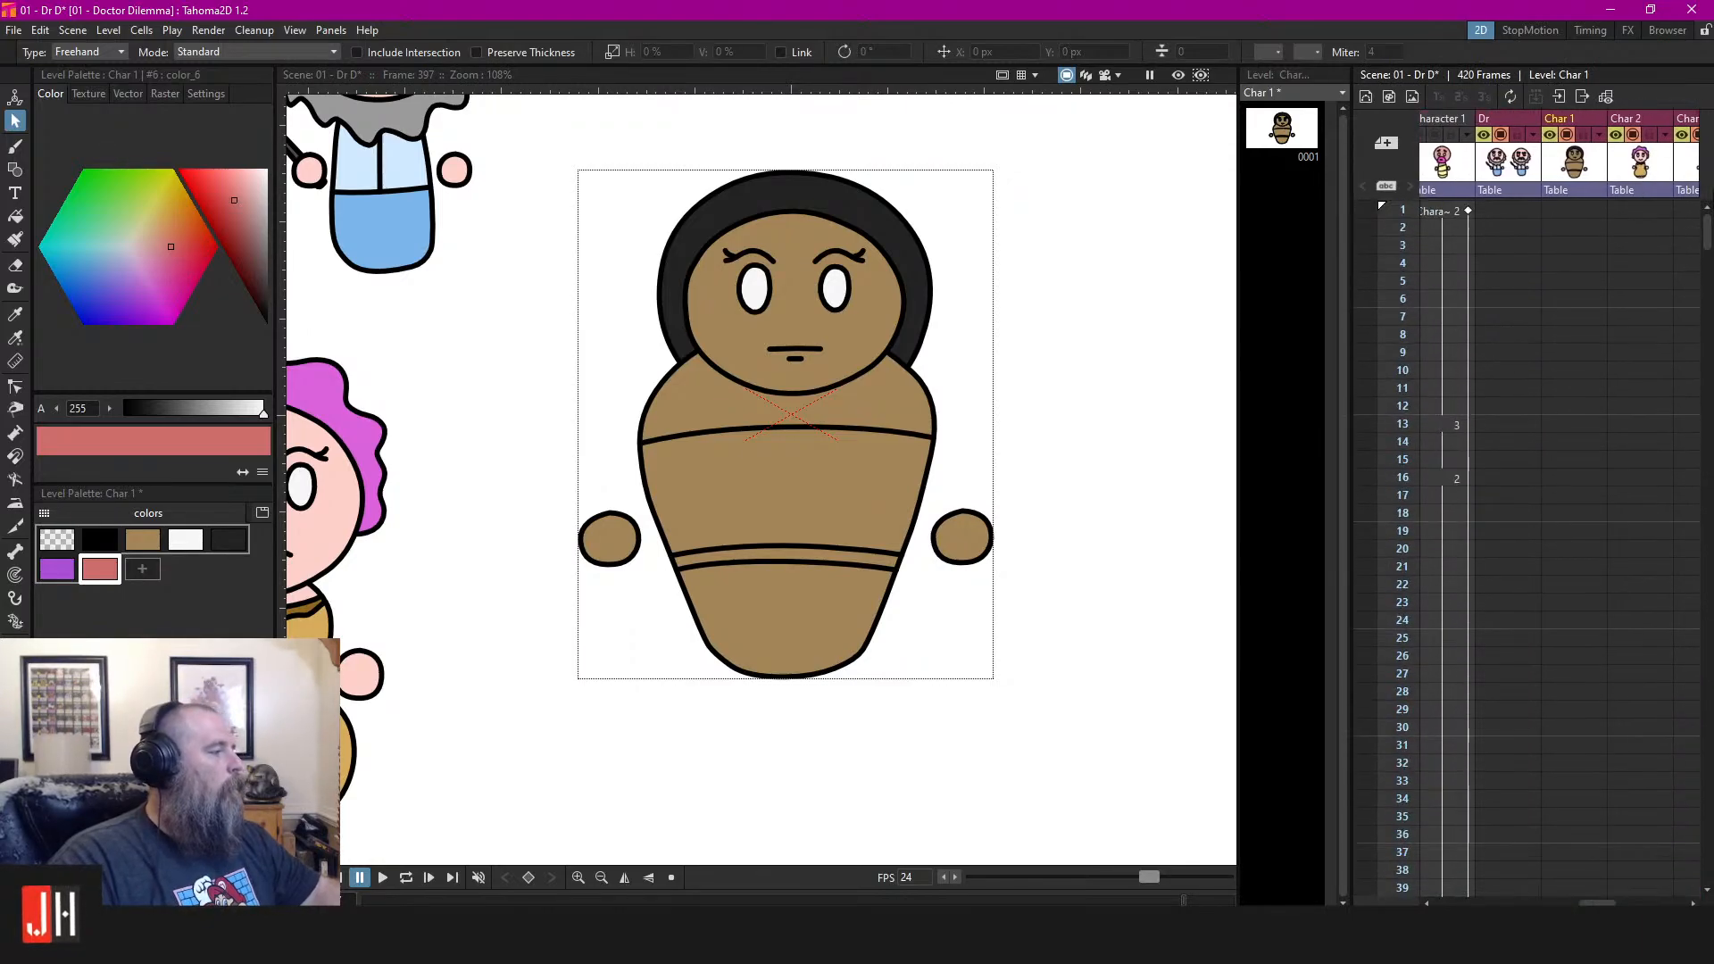
{"action": "left_click", "coordinate": [1441, 214]}
{"action": "left_click", "coordinate": [1281, 129]}
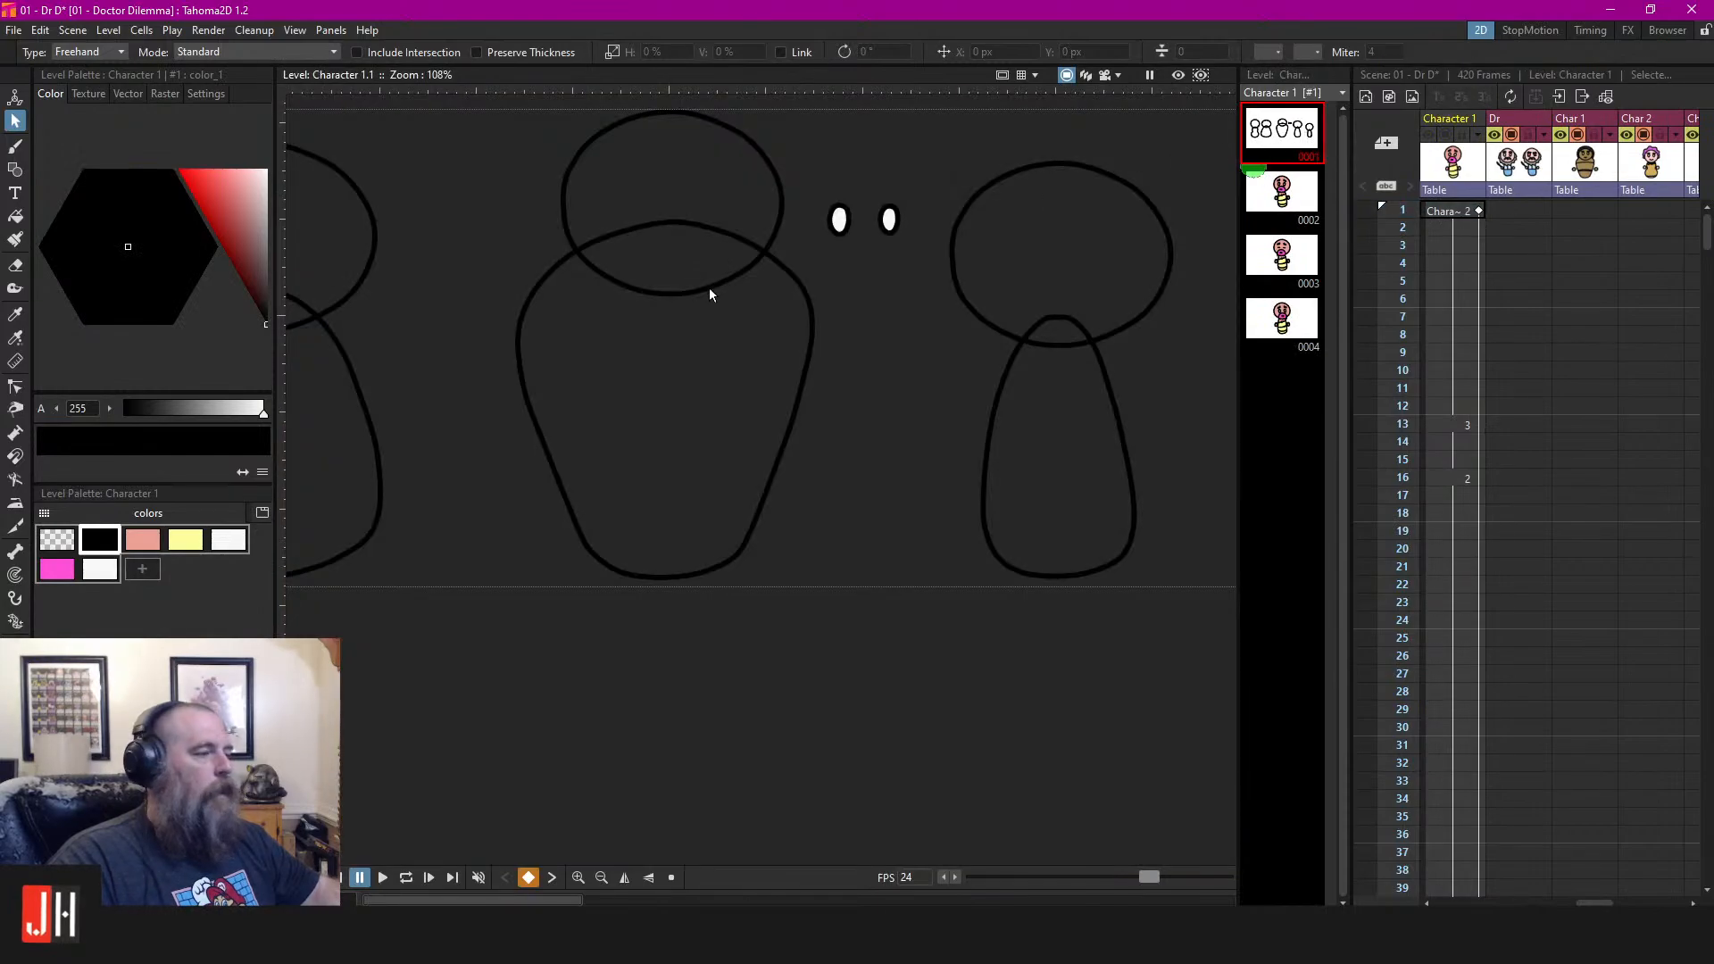
{"action": "left_click", "coordinate": [795, 272]}
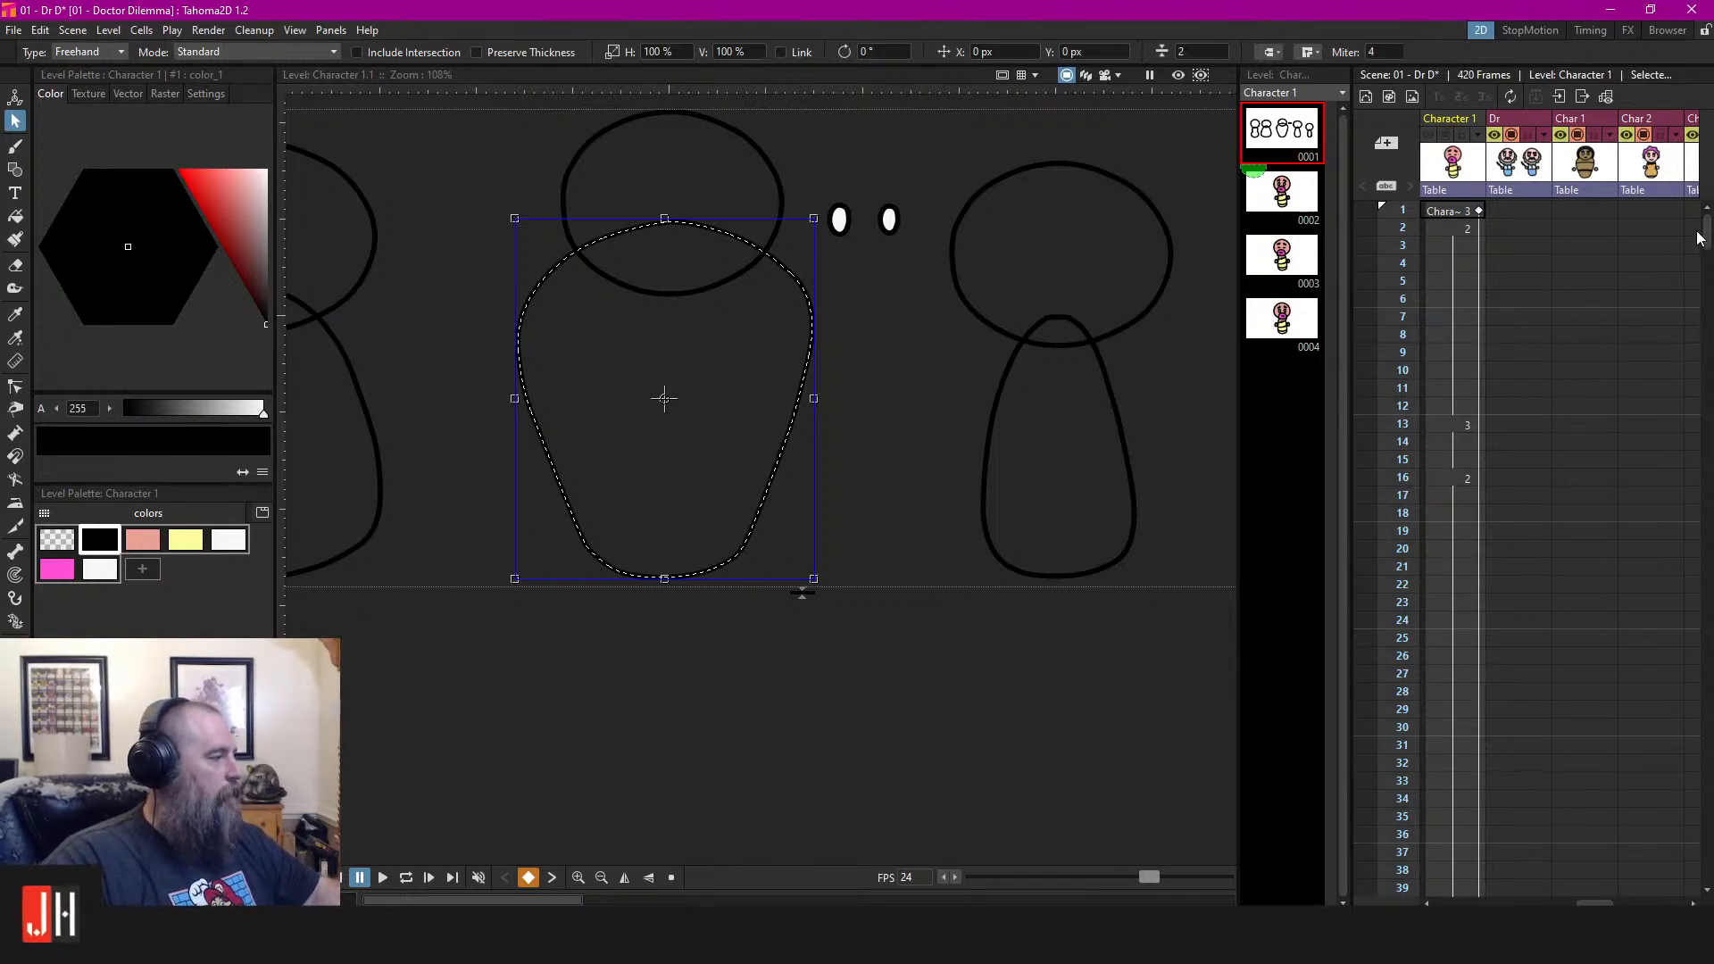
Paste the body outline into the Char 1 drawing at frame 397 and move it about 368 px horizontally, beside the brown figure
{"action": "left_click_drag", "start_coordinate": [1699, 236], "coordinate": [1706, 870]}
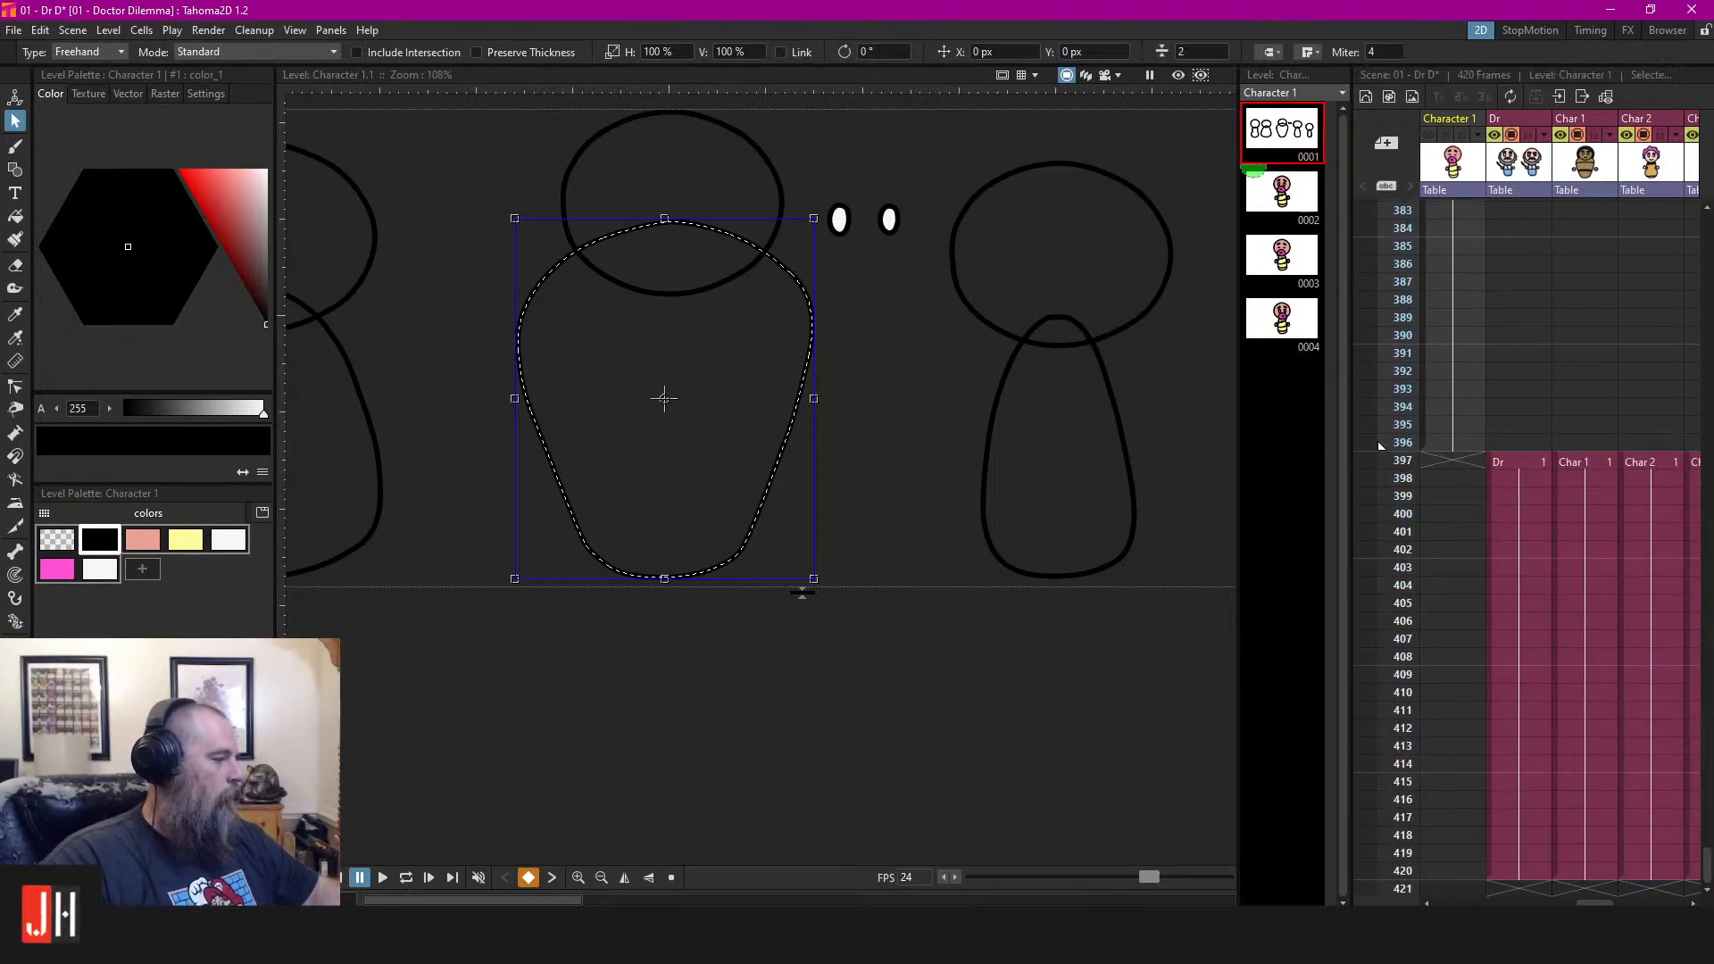
{"action": "left_click_drag", "start_coordinate": [1594, 903], "coordinate": [1612, 903]}
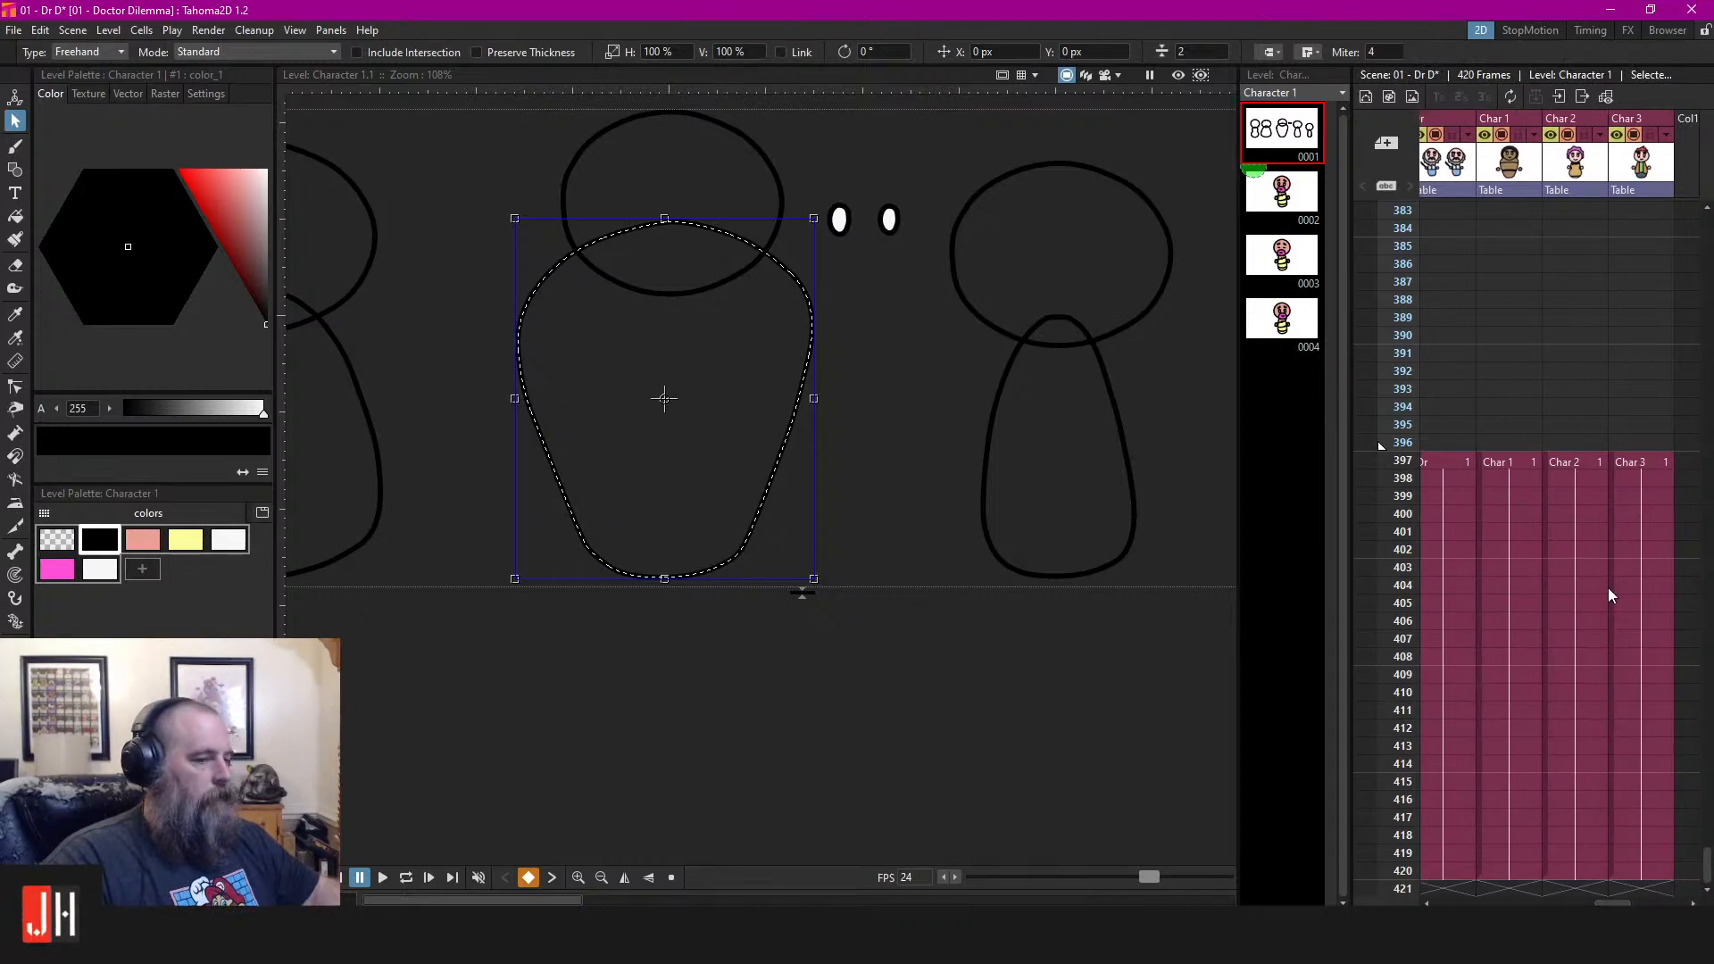
{"action": "left_click", "coordinate": [1496, 460]}
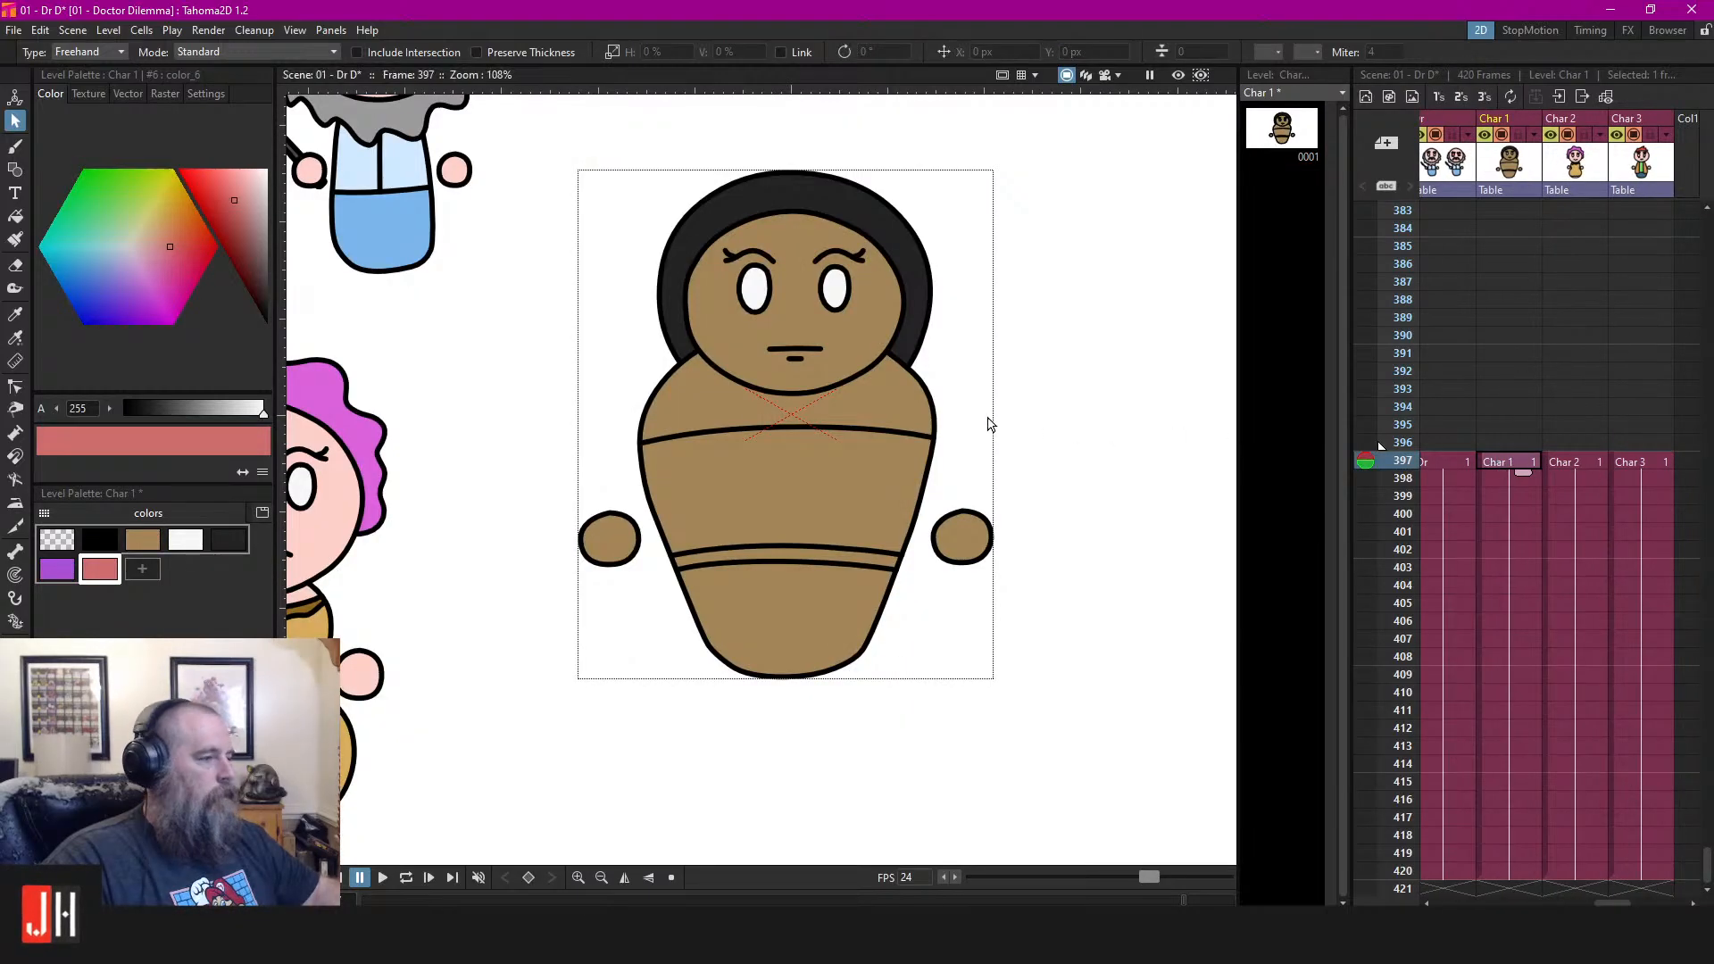
{"action": "left_click_drag", "start_coordinate": [924, 391], "coordinate": [1285, 379]}
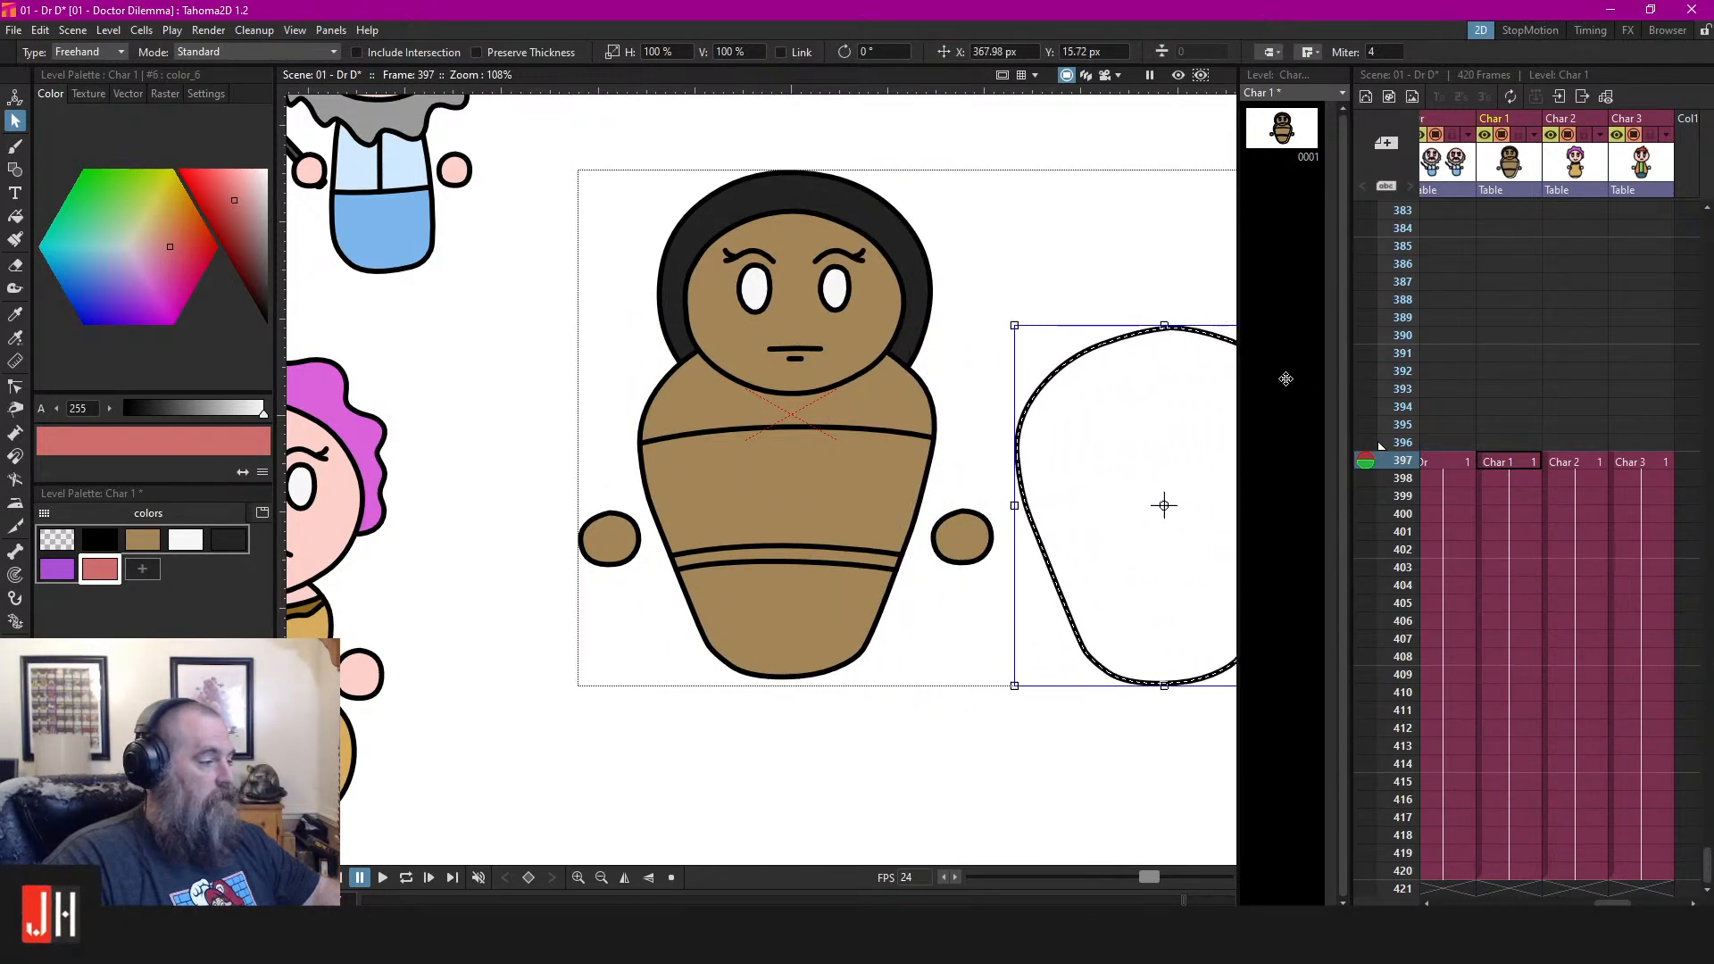
{"action": "scroll", "coordinate": [822, 279], "scroll_direction": "right", "scroll_amount": 5}
{"action": "left_click", "coordinate": [908, 255]}
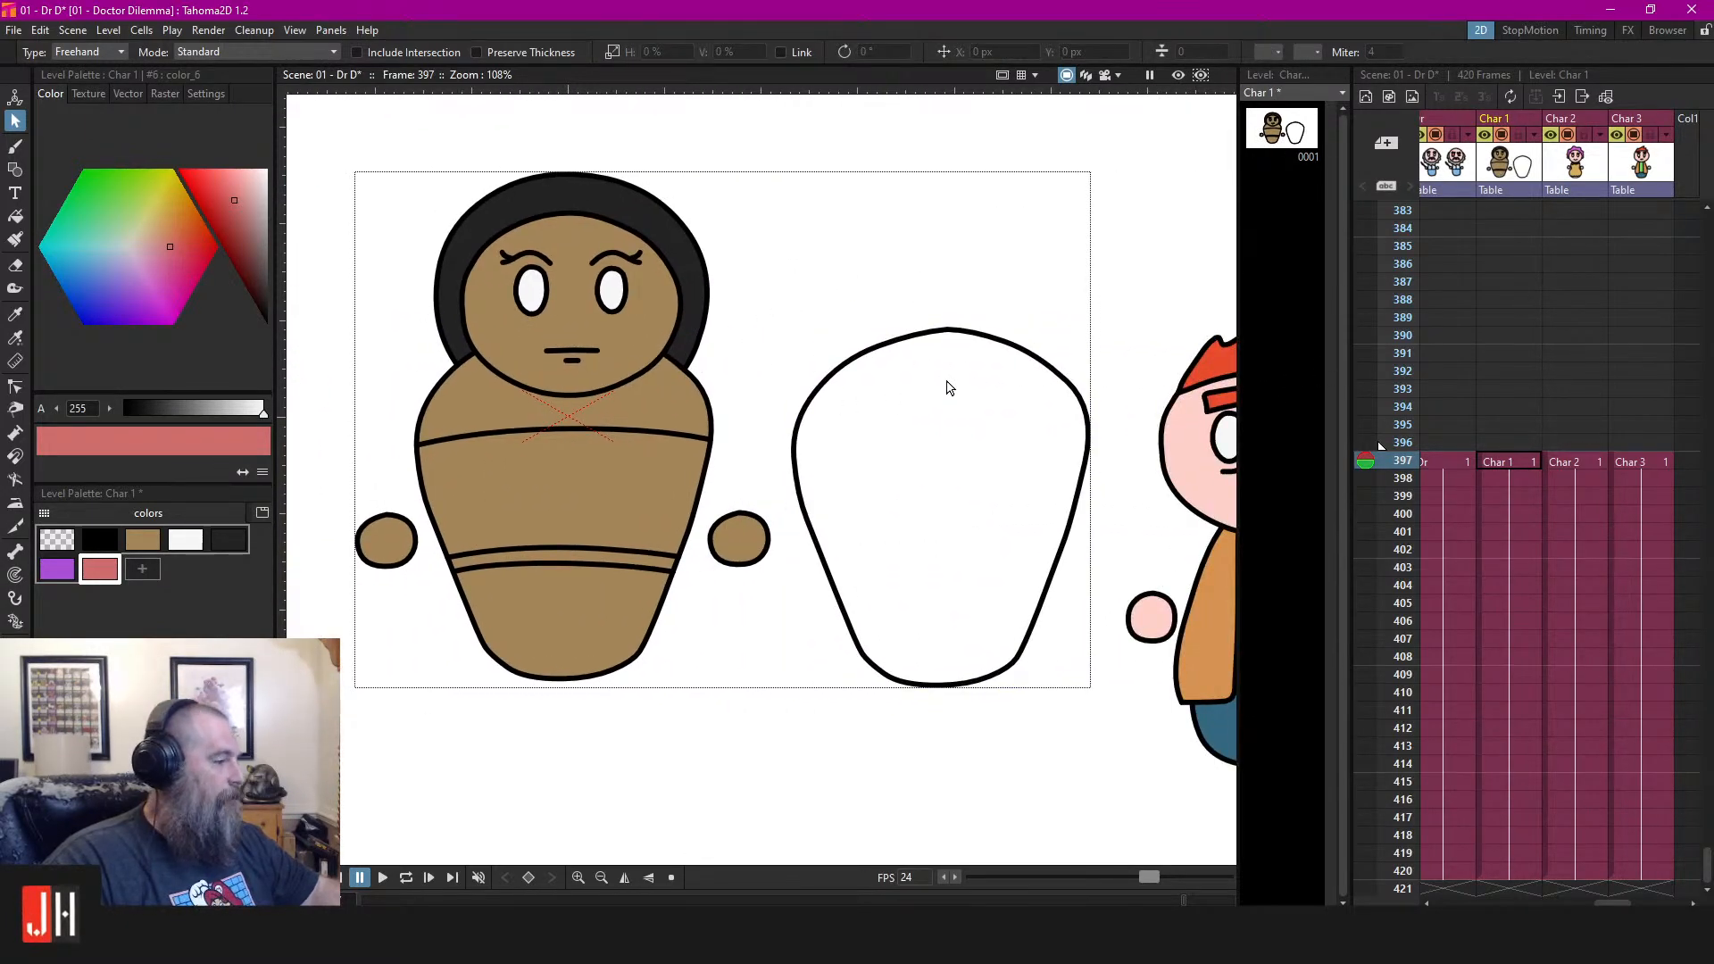
{"action": "left_click_drag", "start_coordinate": [947, 382], "coordinate": [841, 347]}
{"action": "left_click_drag", "start_coordinate": [708, 296], "coordinate": [805, 306]}
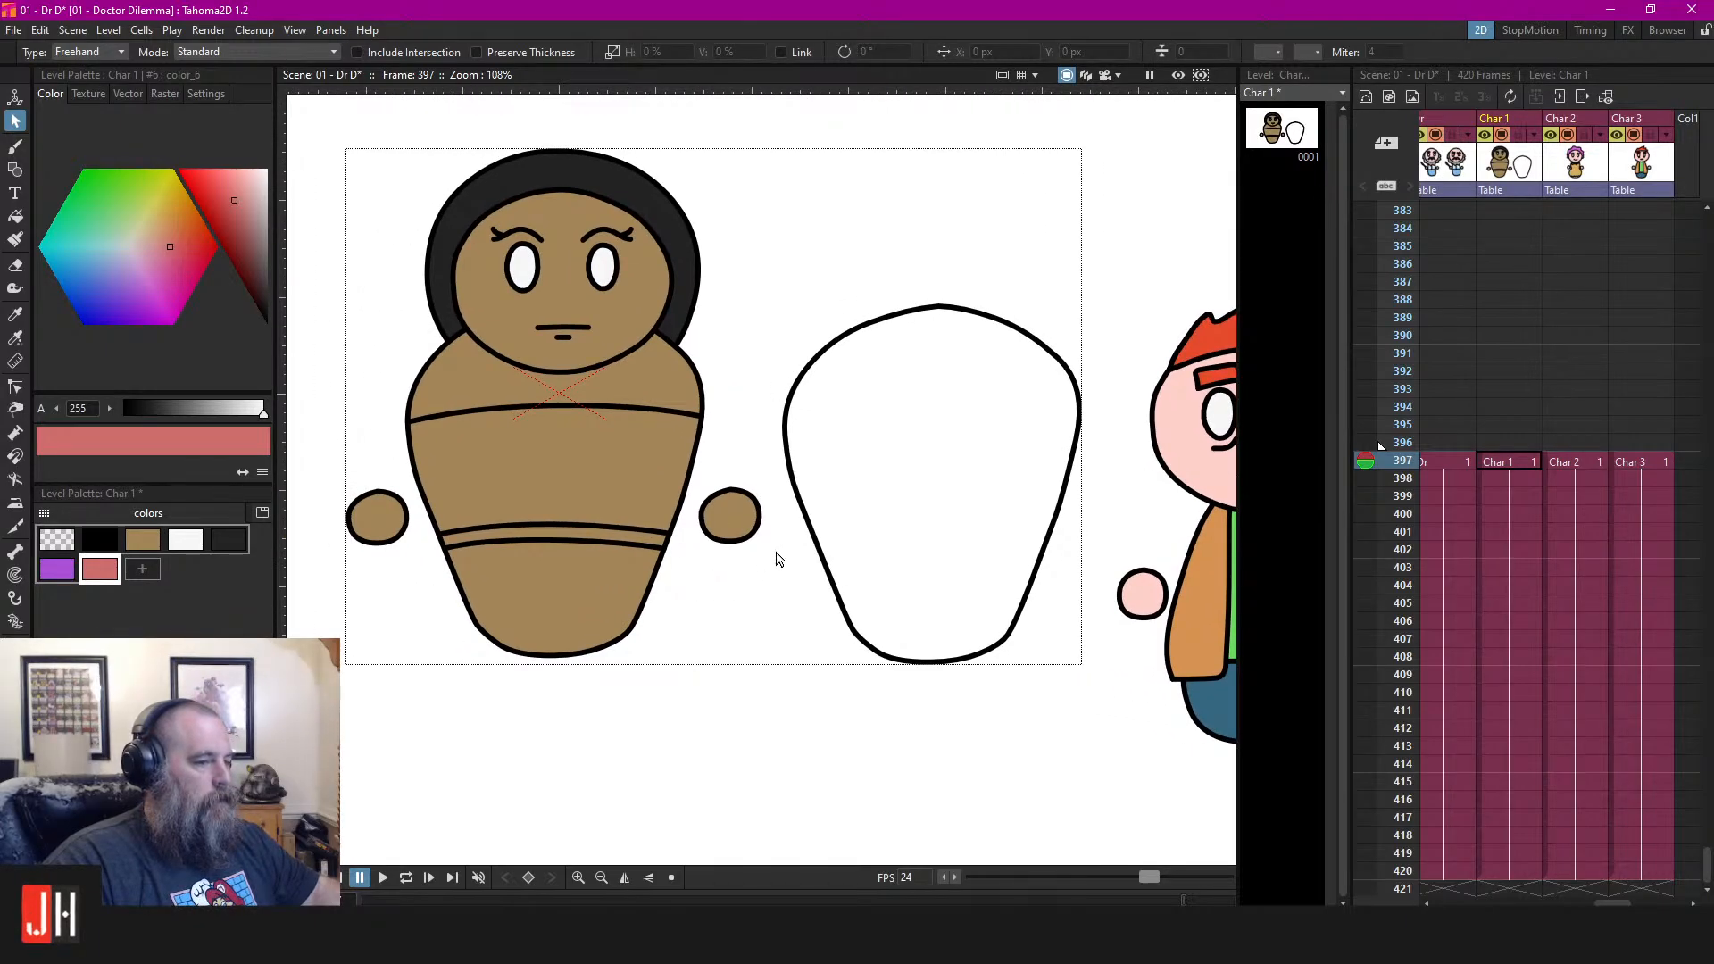
Try replacing Char 1's grouped brown body with the blank outline under the head, and undo the move and the deletion
{"action": "left_click", "coordinate": [632, 559]}
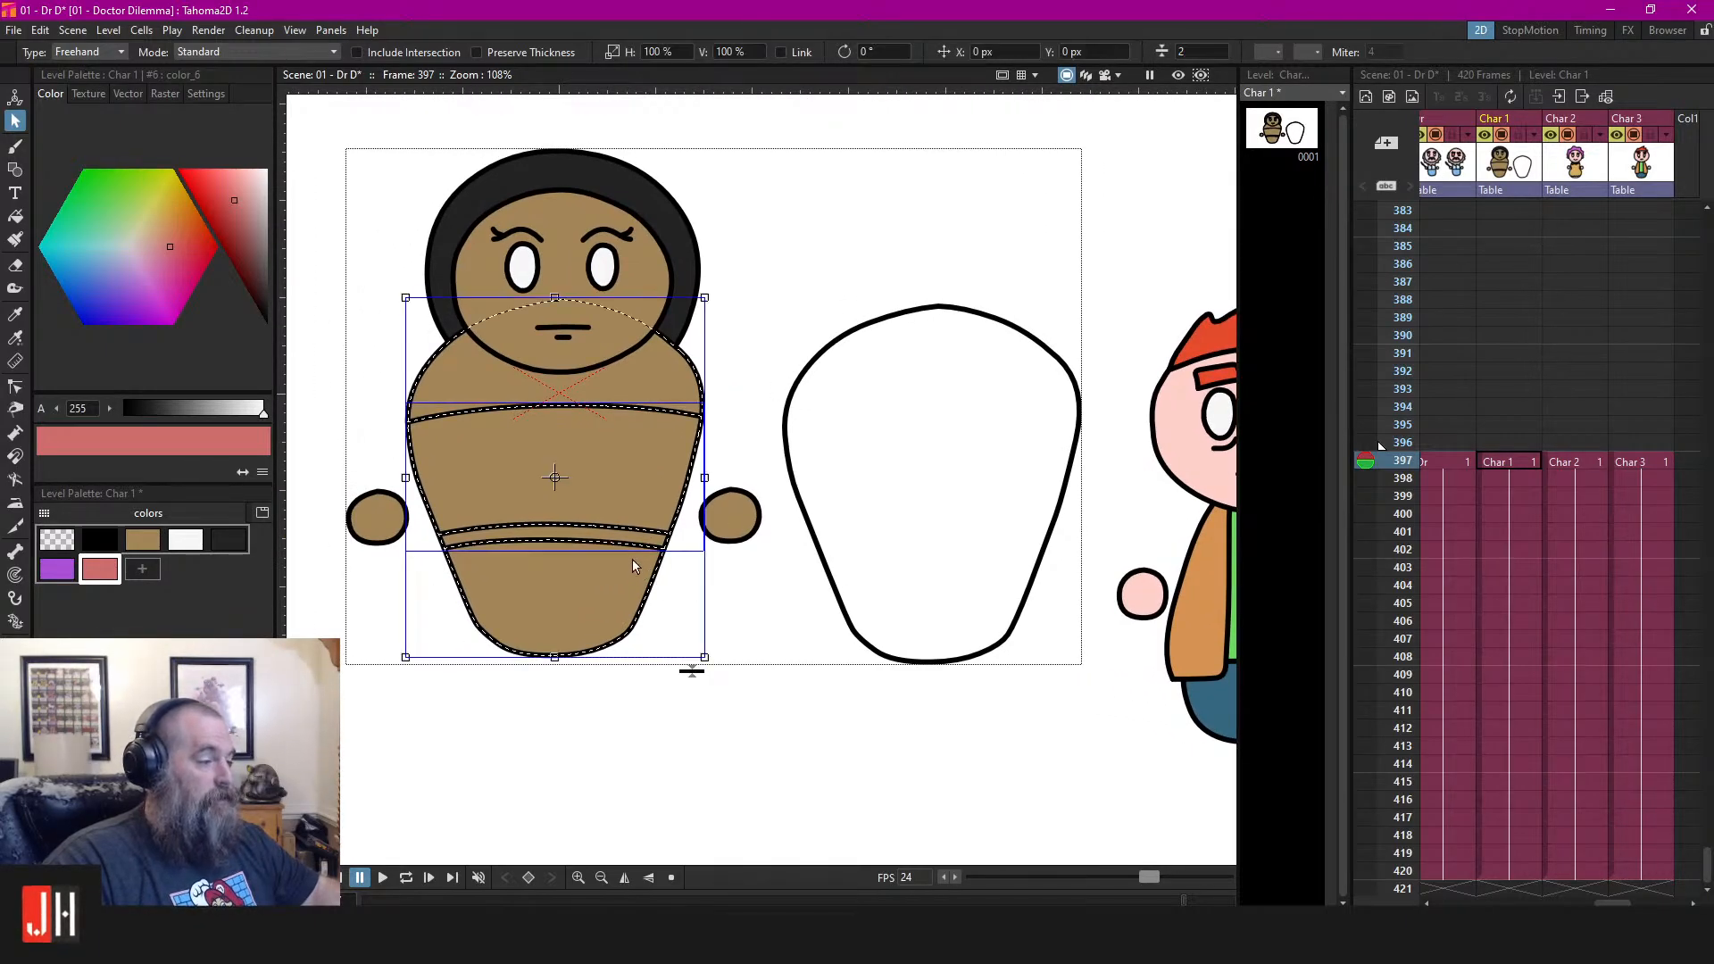
{"action": "key", "text": "Delete"}
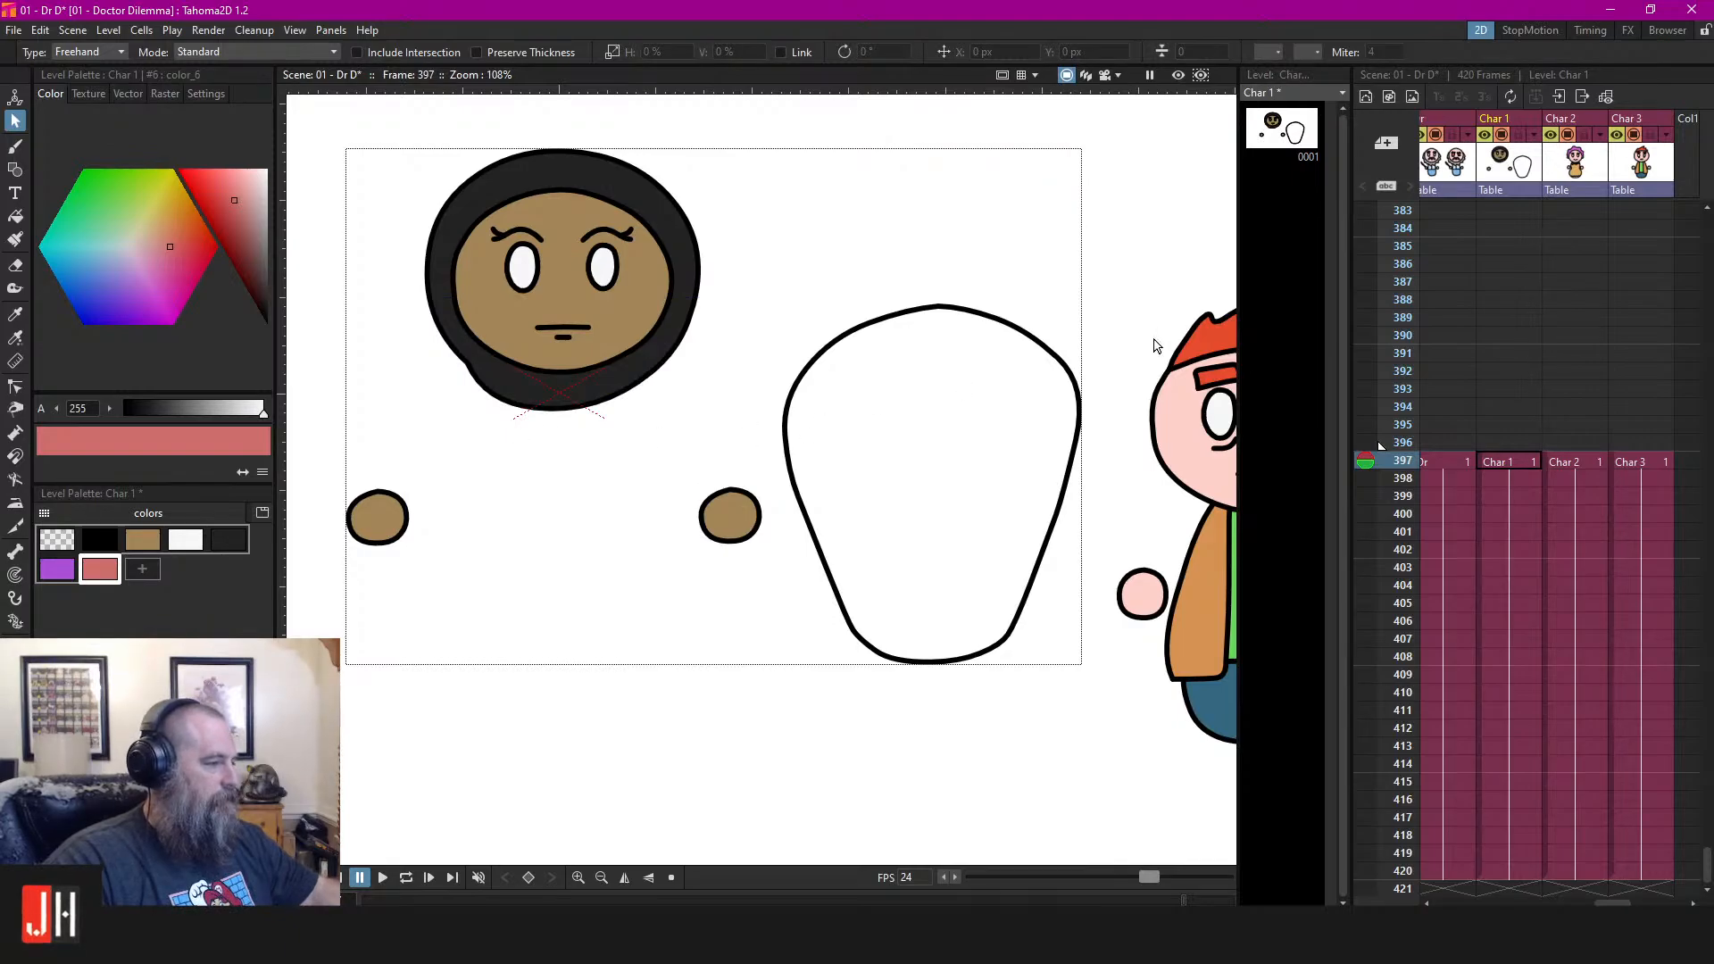
{"action": "left_click", "coordinate": [1029, 334]}
{"action": "left_click_drag", "start_coordinate": [1028, 334], "coordinate": [682, 307]}
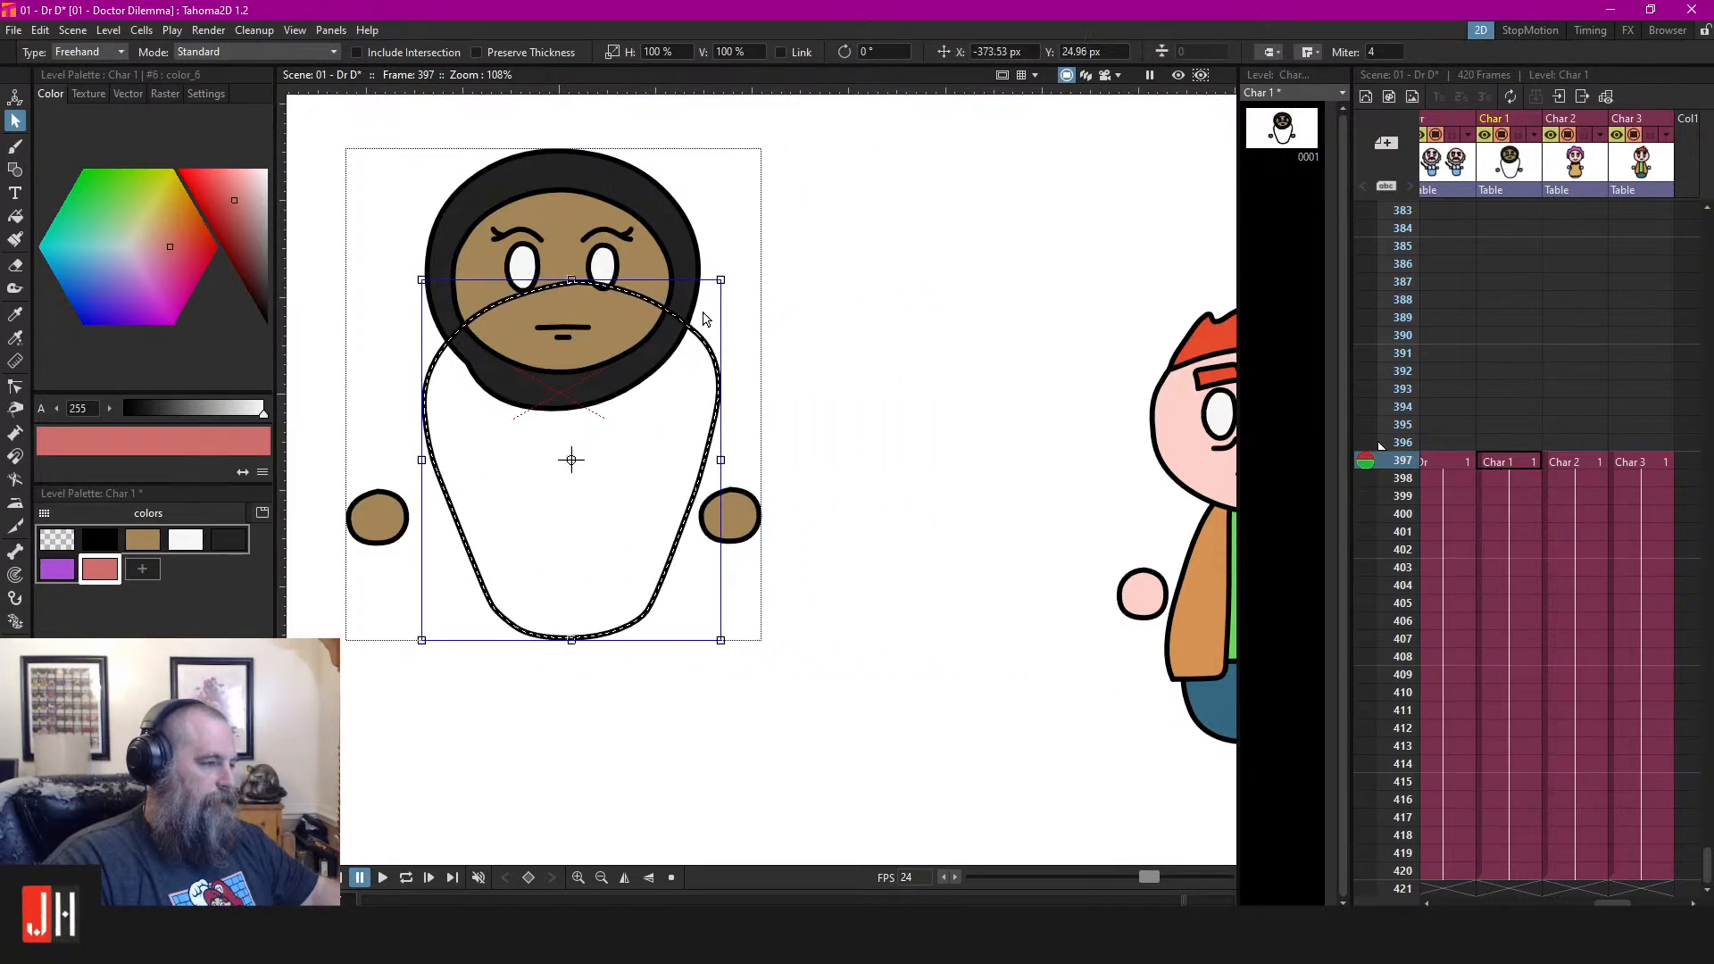
{"action": "key", "text": "ctrl+z"}
{"action": "key", "text": "ctrl+z"}
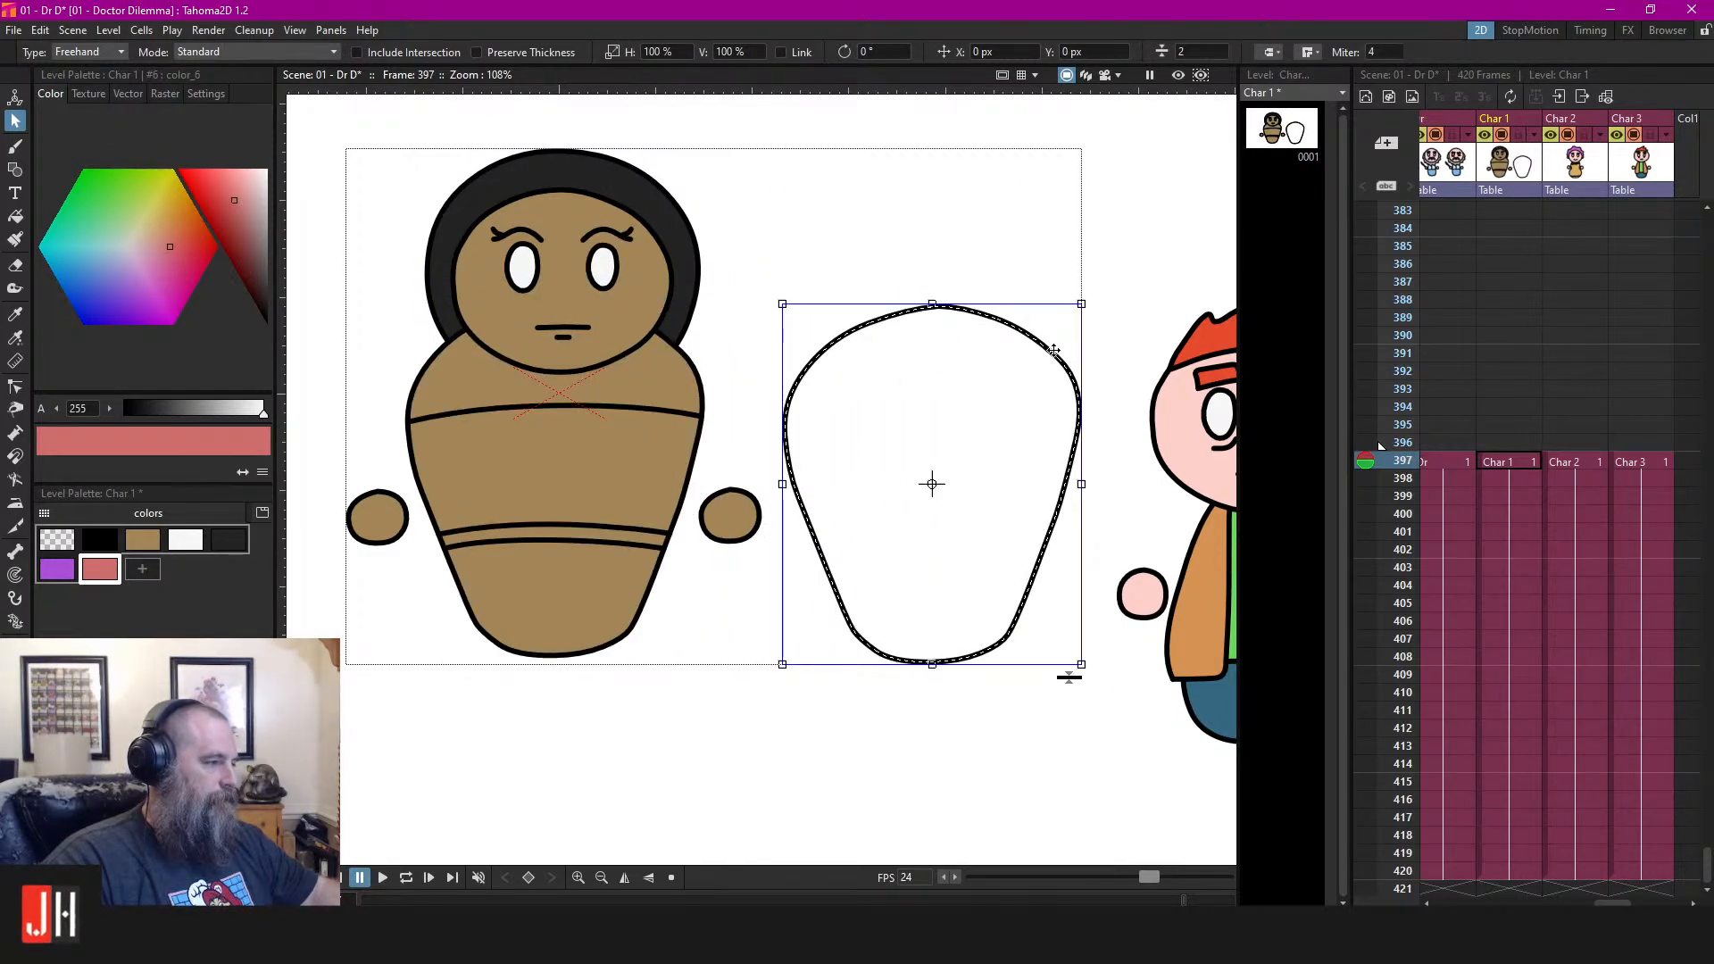
Move the blank body outline about 366 px left onto the brown figure and delete the grouped brown body beneath it
{"action": "left_click_drag", "start_coordinate": [1049, 353], "coordinate": [699, 330]}
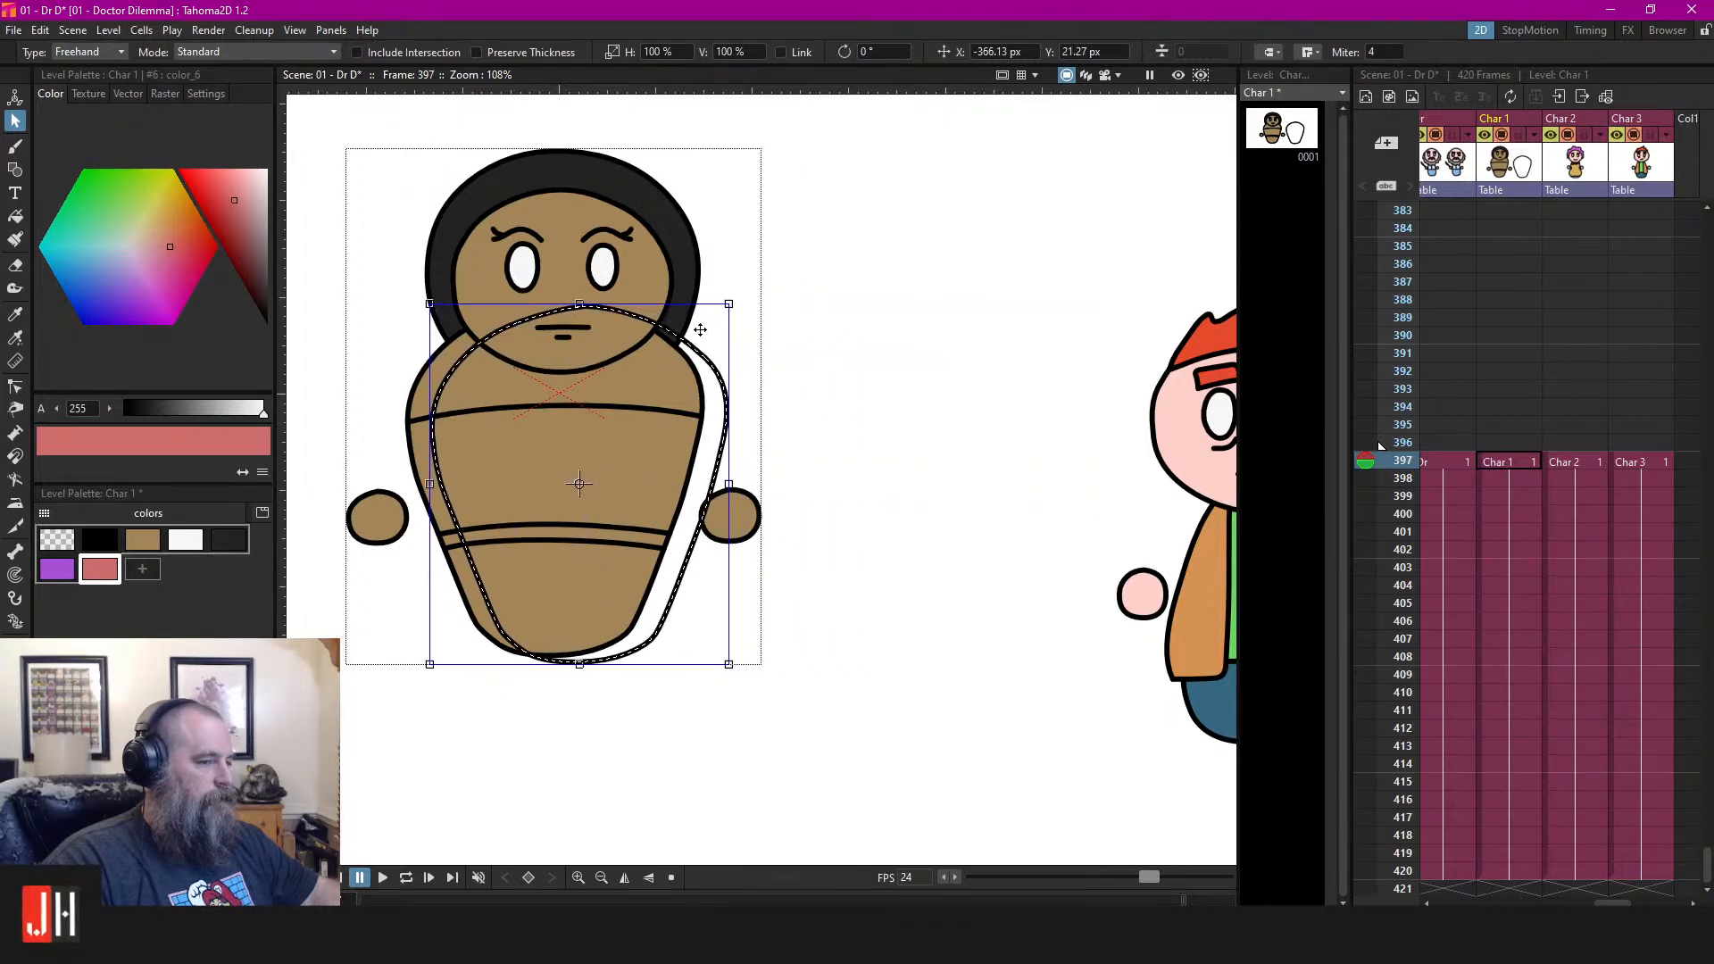
{"action": "scroll", "coordinate": [635, 425], "scroll_direction": "up", "scroll_amount": 3}
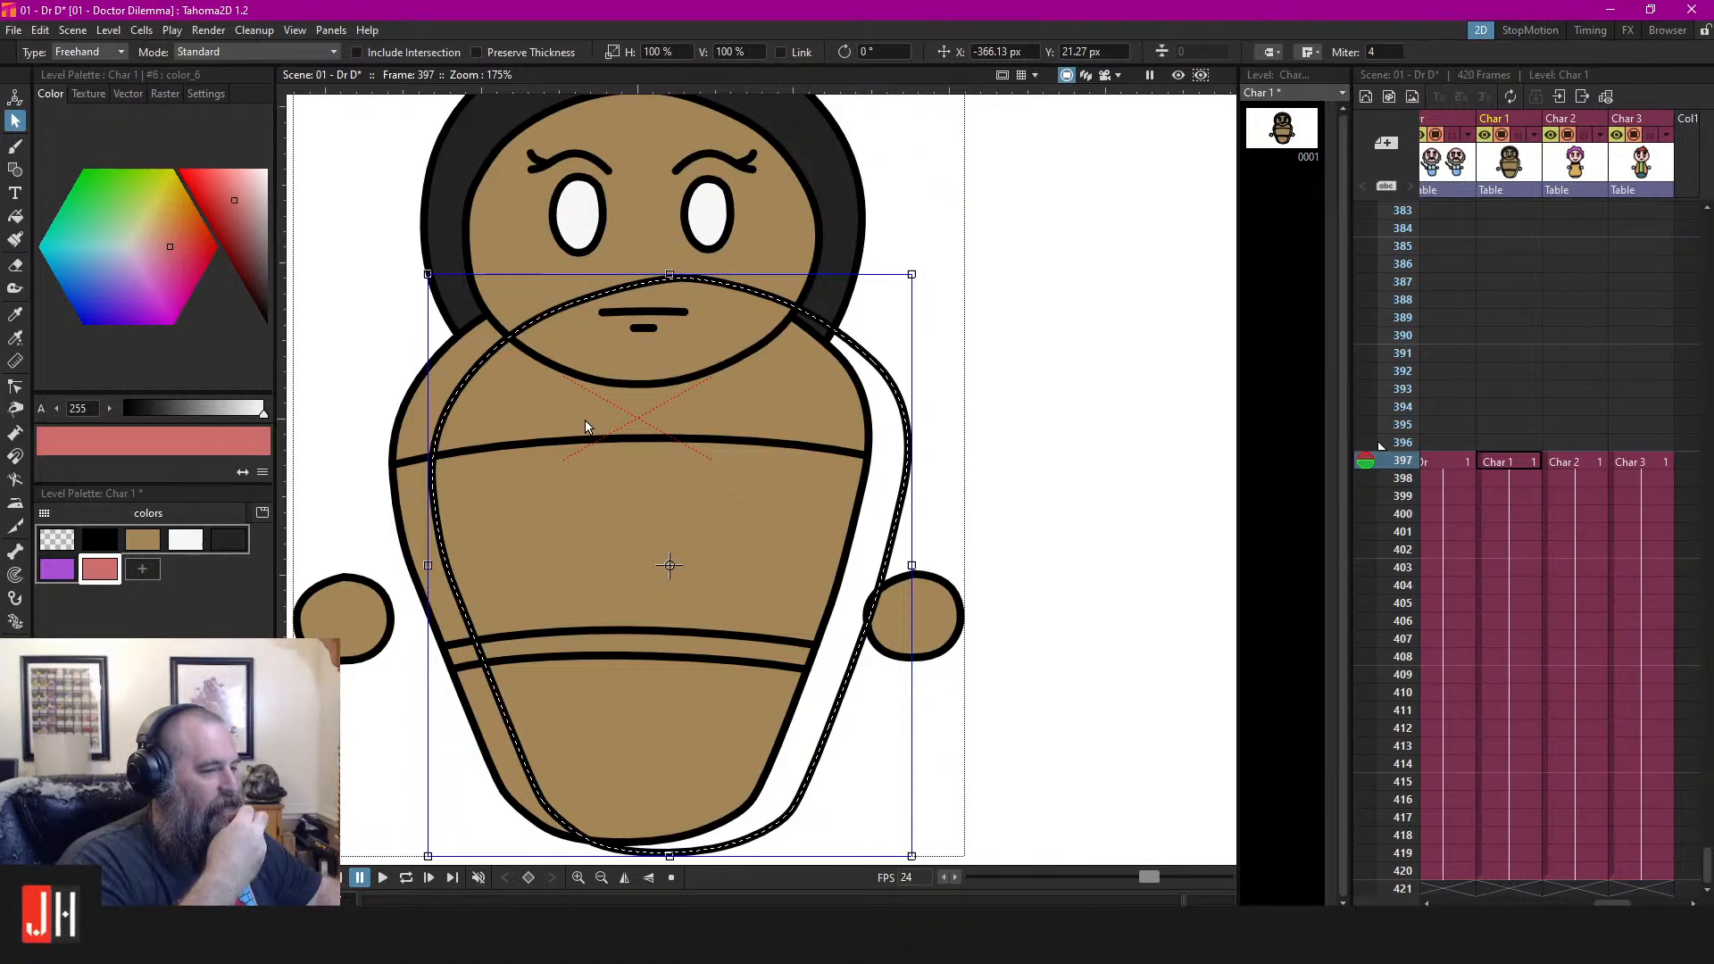
{"action": "left_click", "coordinate": [413, 390]}
{"action": "key", "text": "Delete"}
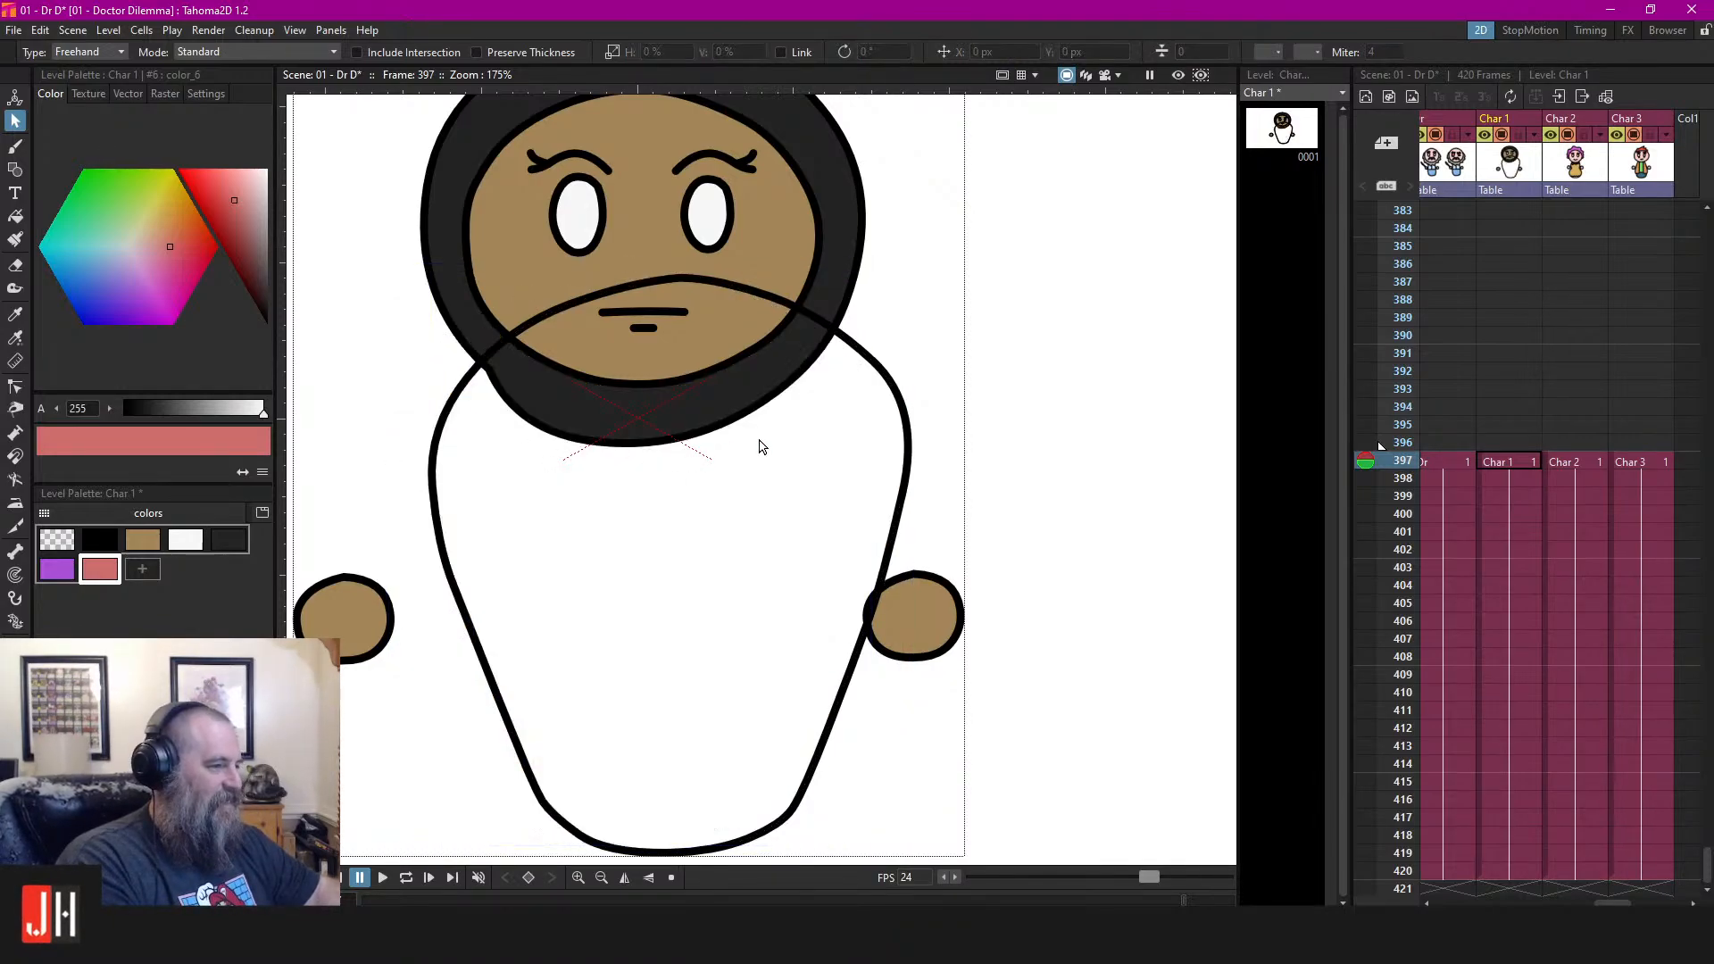
Shift the body outline about 25 px left so it sits centred under the head, and send it behind the head
{"action": "left_click", "coordinate": [883, 372]}
{"action": "left_click_drag", "start_coordinate": [883, 371], "coordinate": [842, 370]}
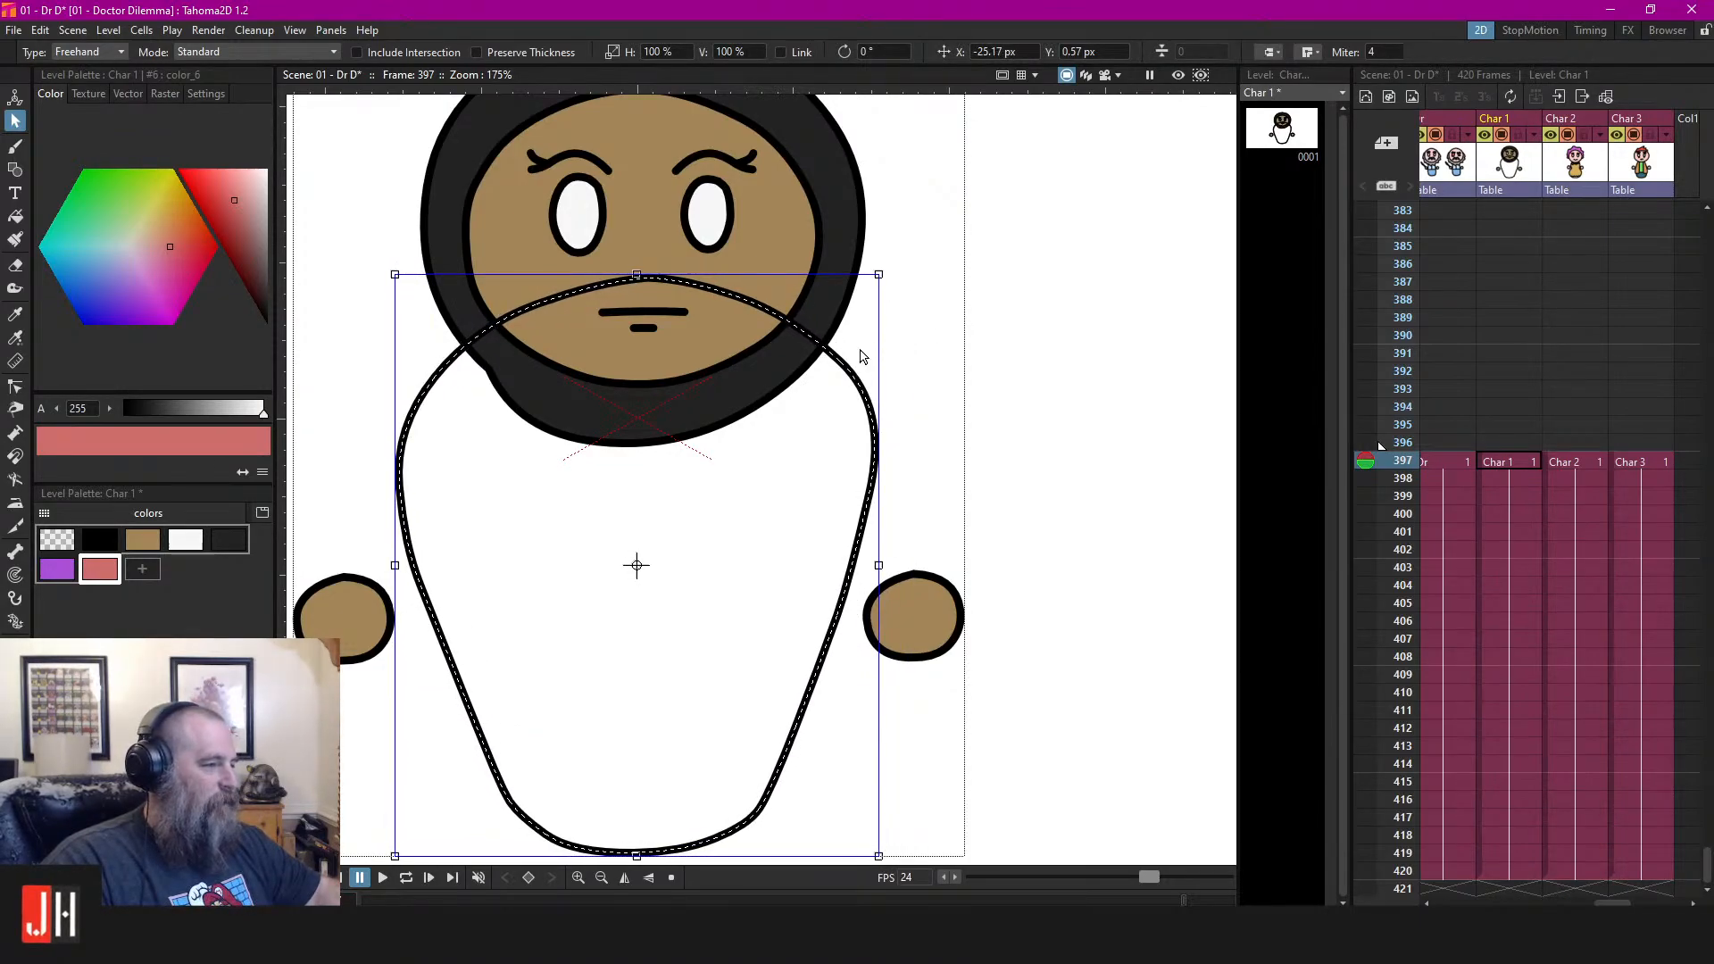
{"action": "key", "text": "ctrl+["}
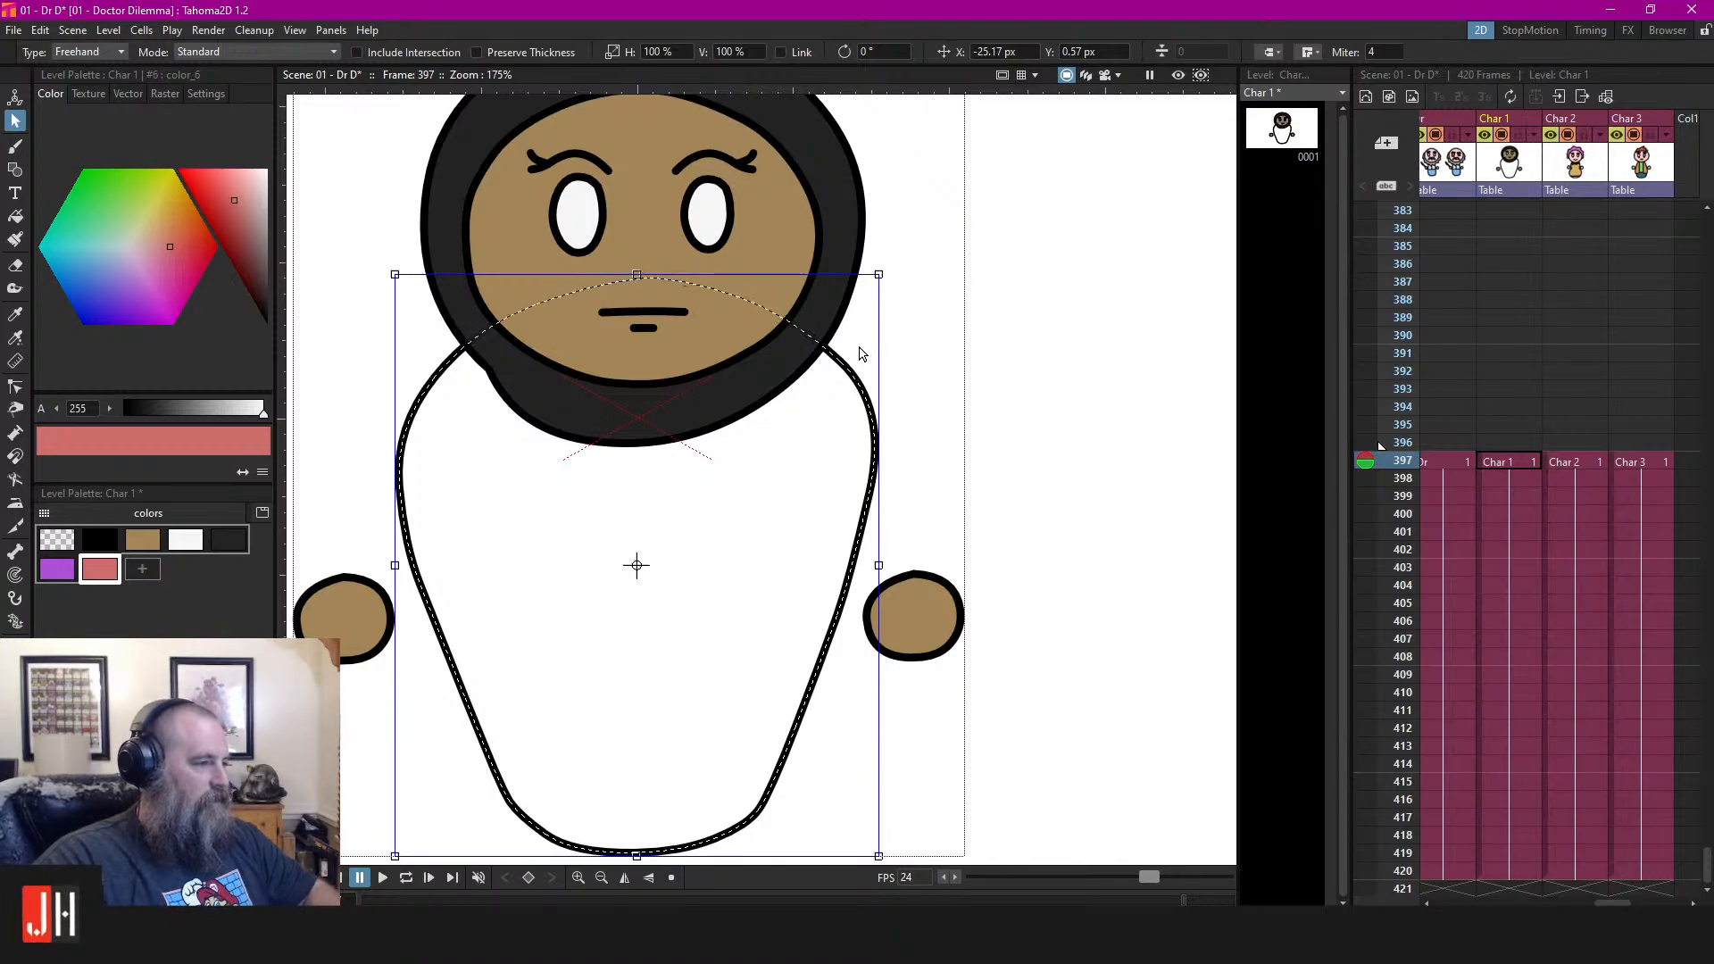
{"action": "left_click", "coordinate": [948, 421]}
{"action": "scroll", "coordinate": [948, 421], "scroll_direction": "down", "scroll_amount": 2}
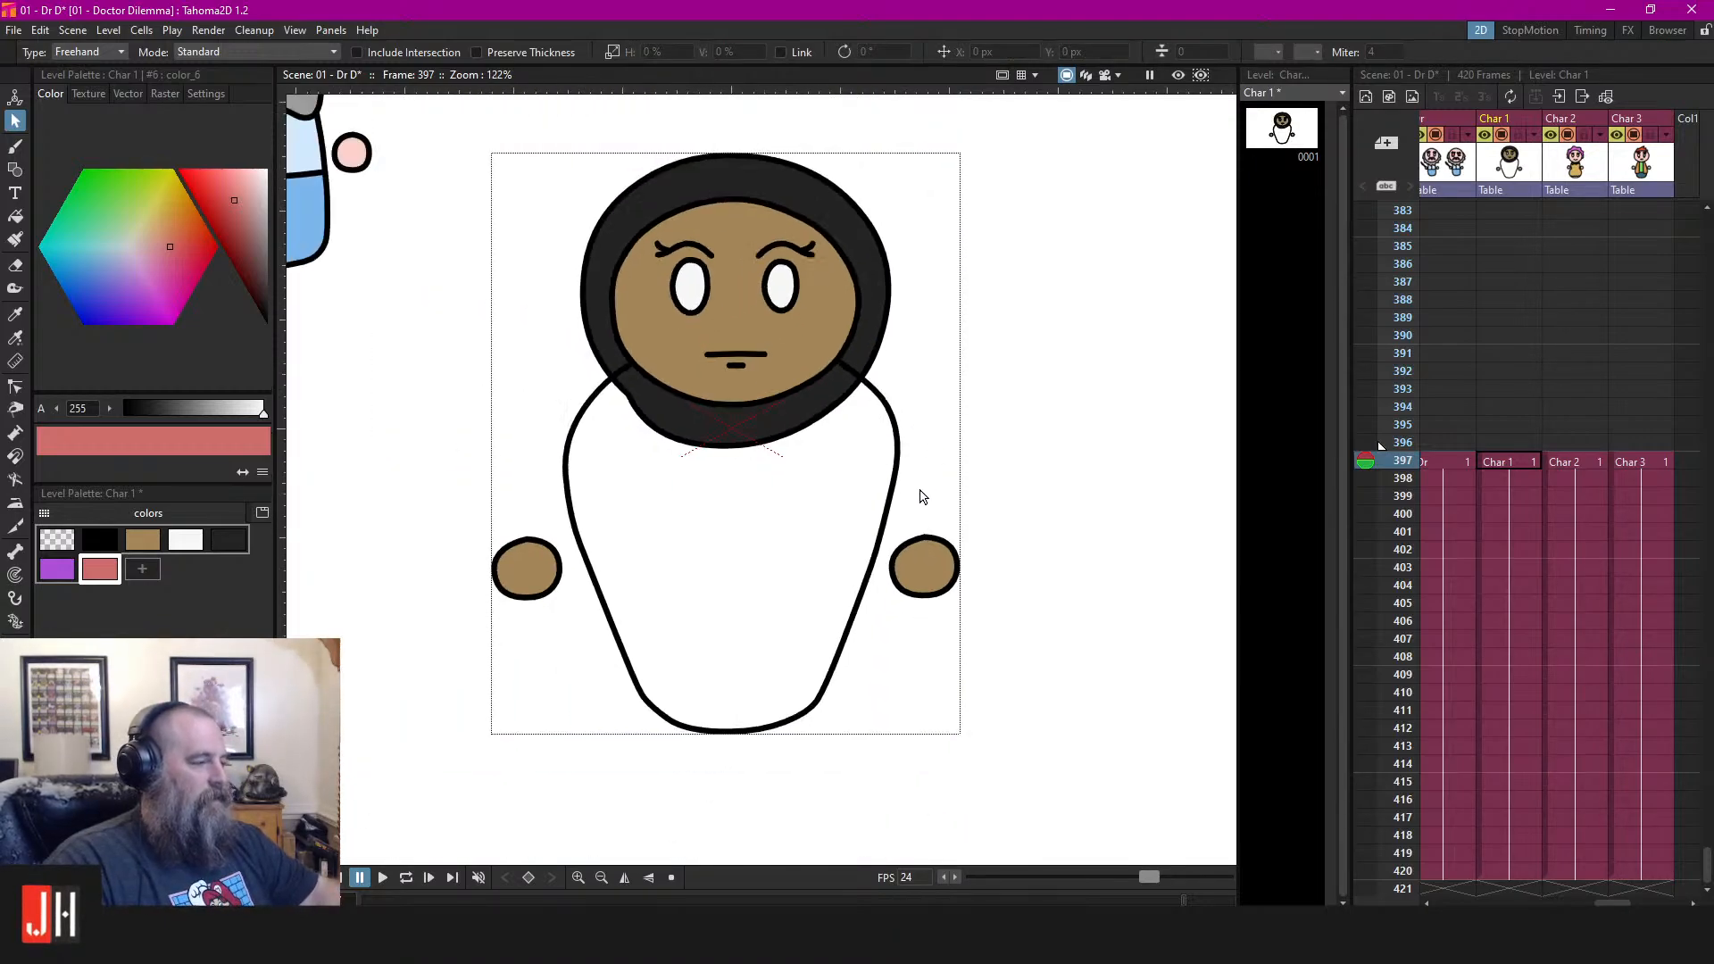
{"action": "left_click", "coordinate": [886, 413]}
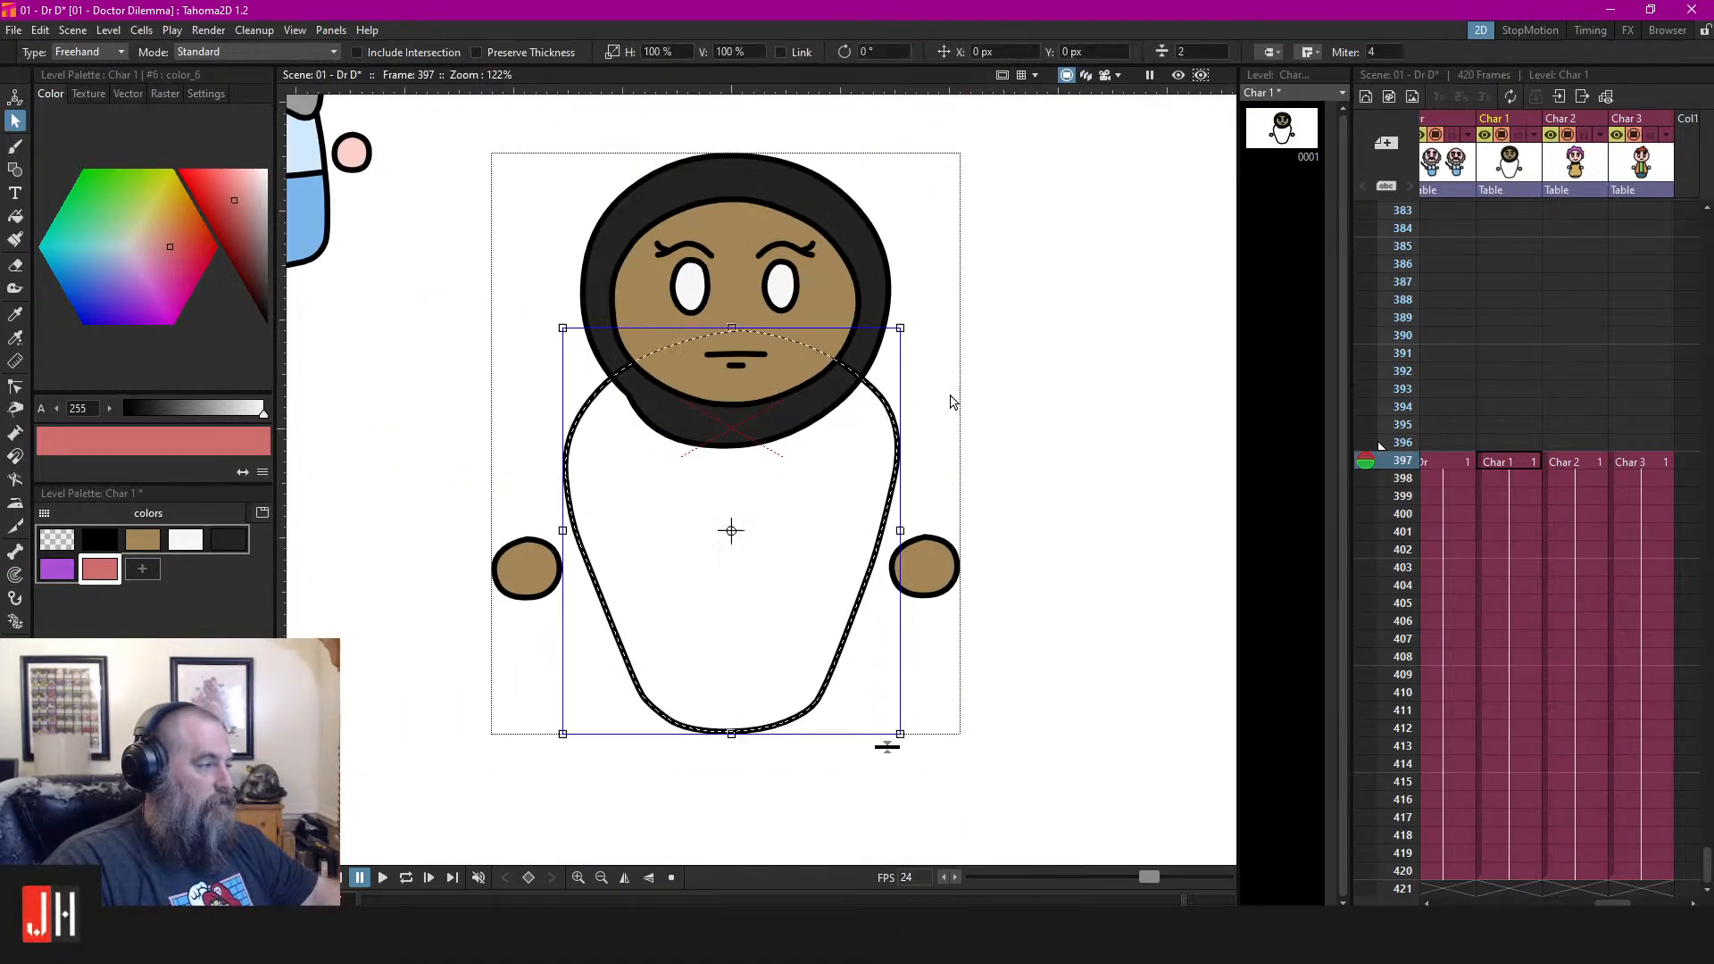
Brush one curved black line across the chest and two across the waist, each running past the body outline
{"action": "key", "text": "b"}
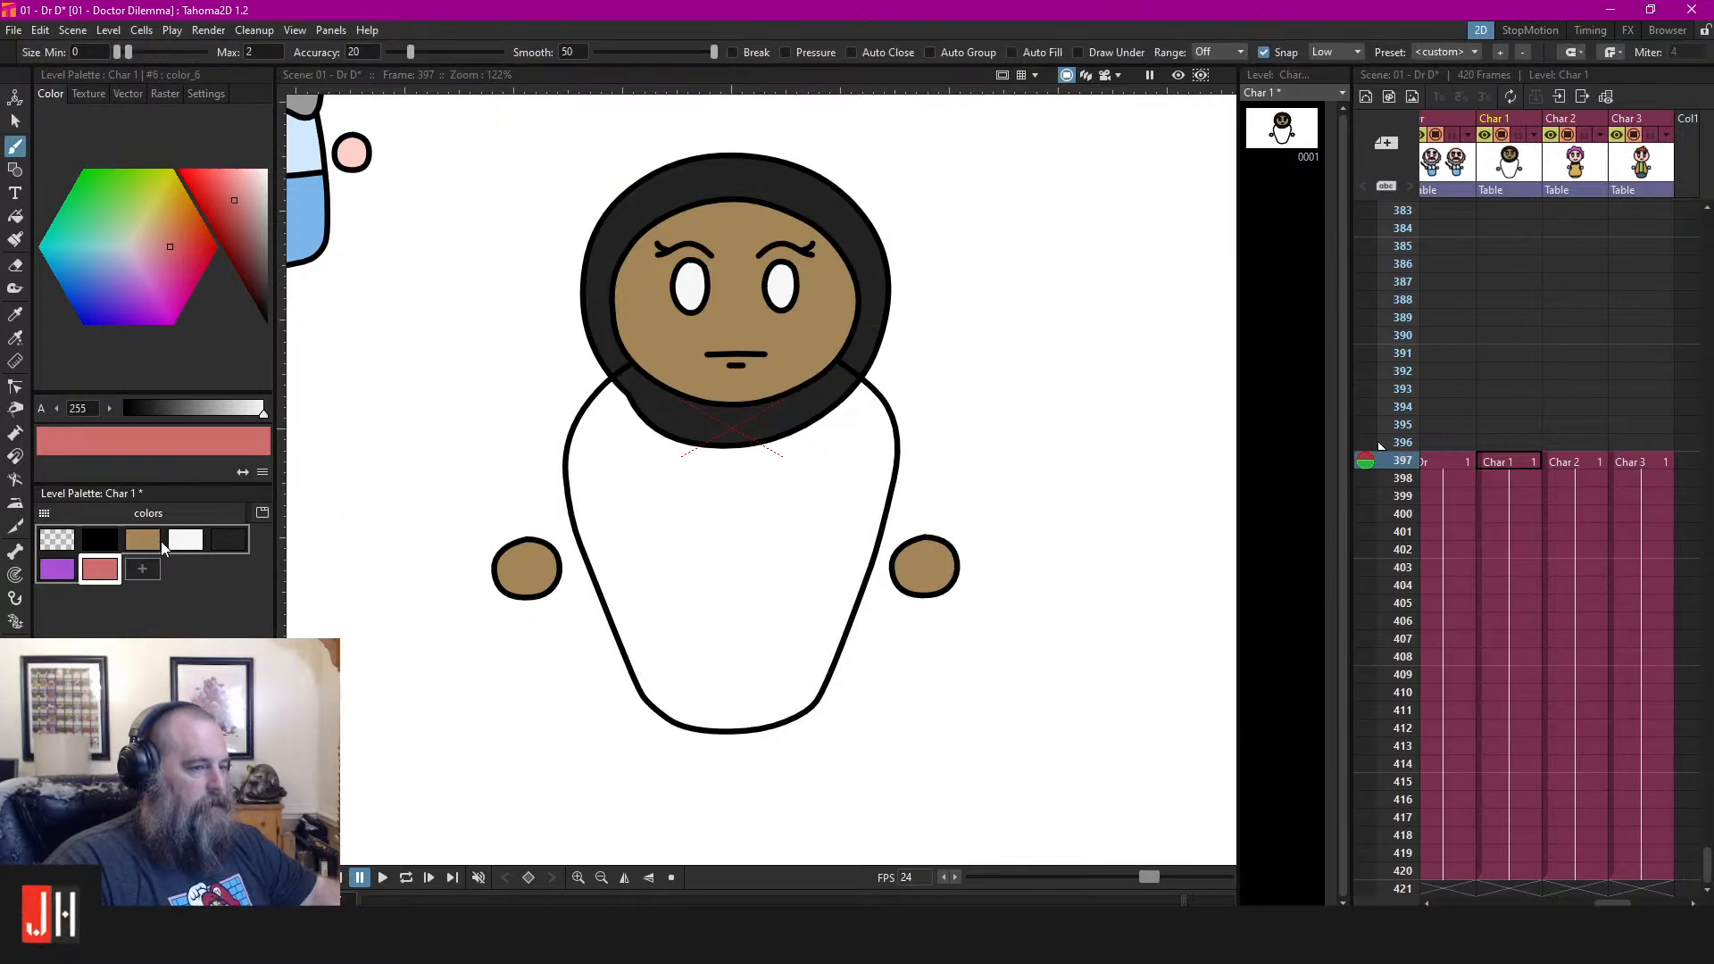
{"action": "left_click", "coordinate": [99, 539]}
{"action": "scroll", "coordinate": [831, 471], "scroll_direction": "up", "scroll_amount": 2}
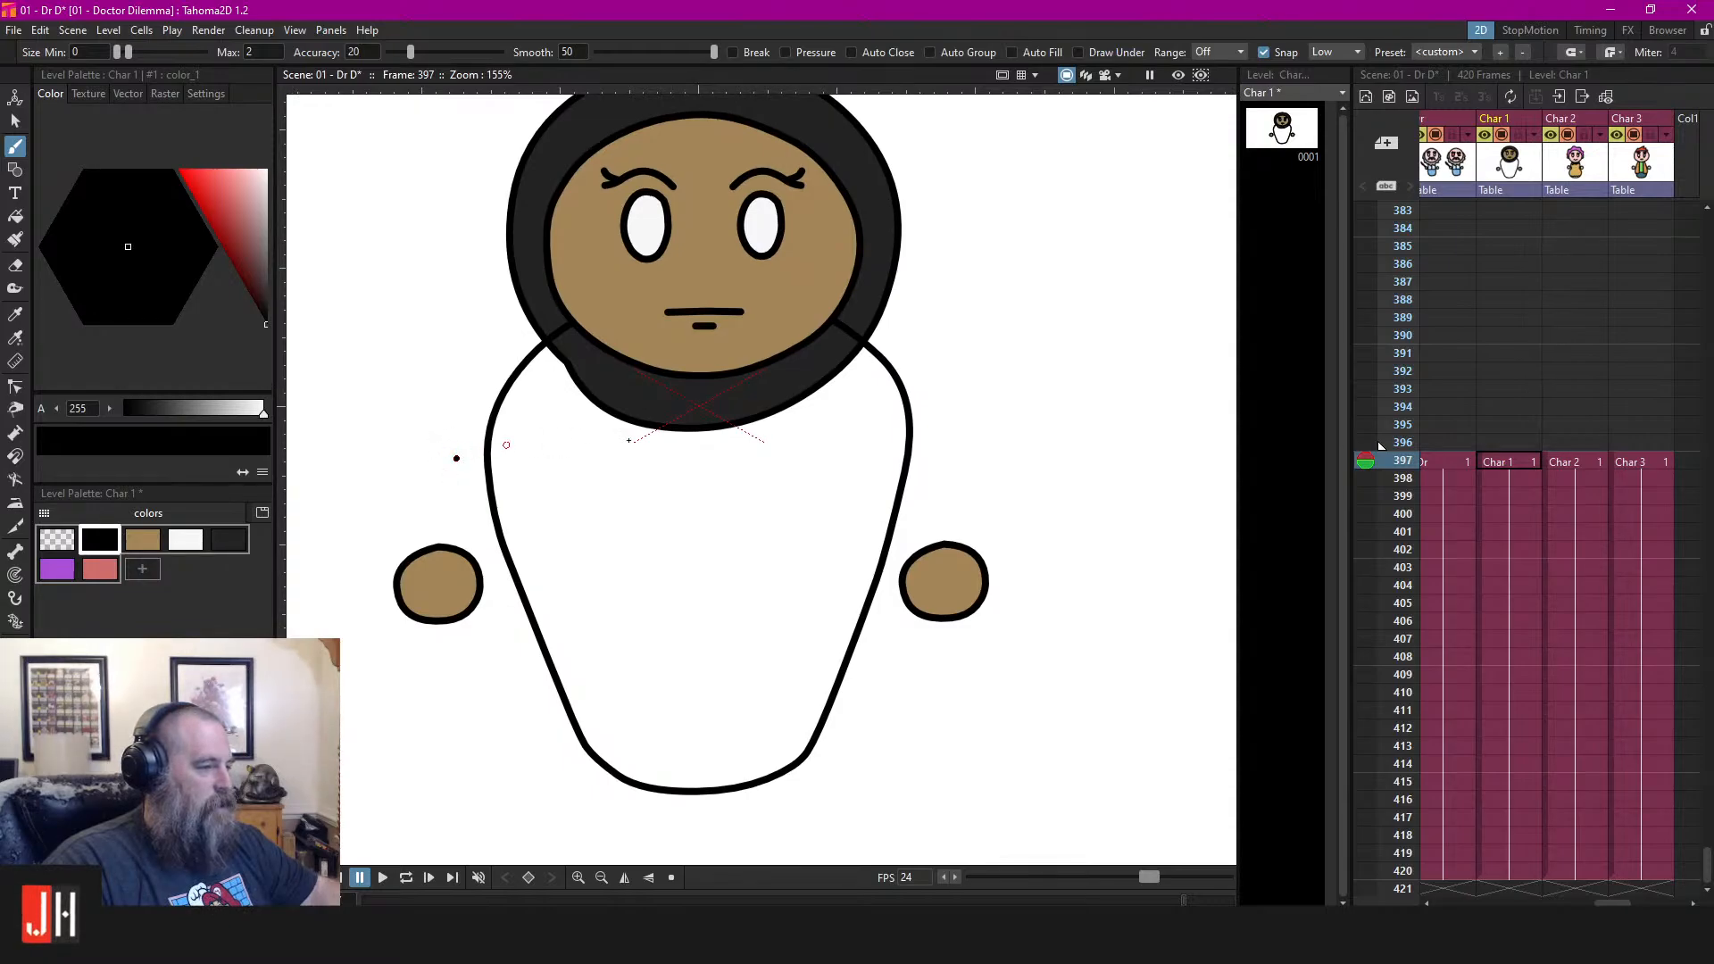
{"action": "left_click_drag", "start_coordinate": [457, 458], "coordinate": [1075, 500]}
{"action": "key", "text": "ctrl+z"}
{"action": "mouse_move", "coordinate": [417, 459]}
{"action": "left_mouse_down"}
{"action": "mouse_move", "coordinate": [826, 416]}
{"action": "mouse_move", "coordinate": [1165, 513]}
{"action": "left_mouse_up"}
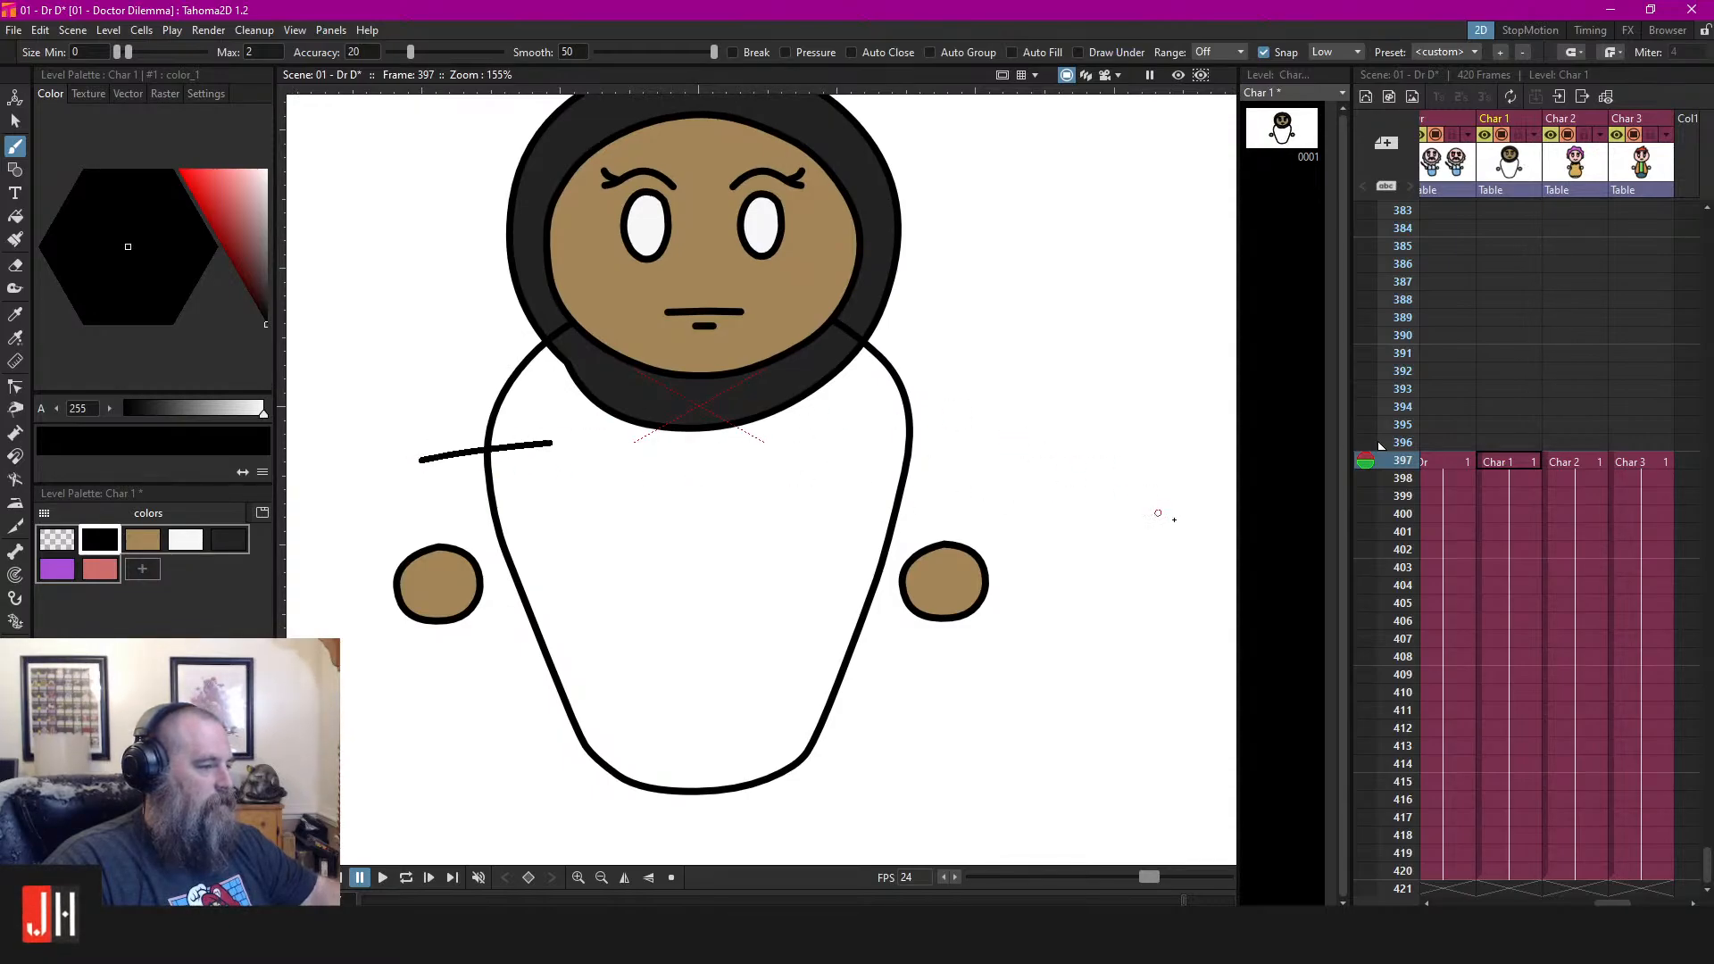
{"action": "key", "text": "ctrl+z"}
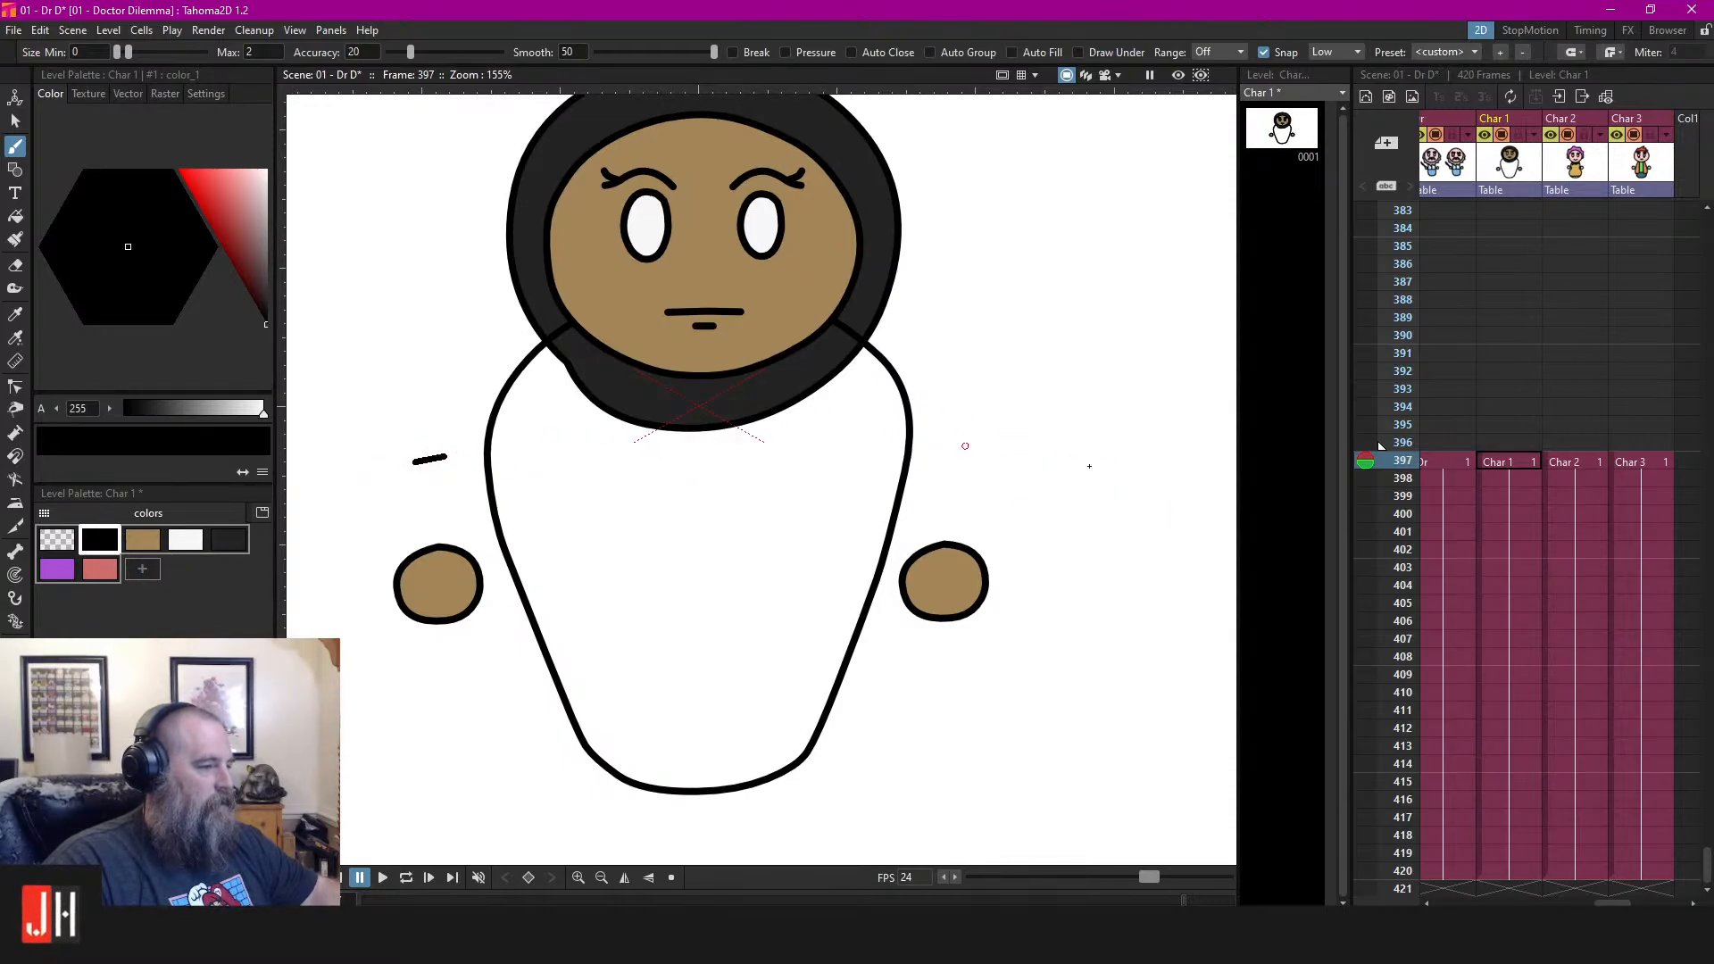
{"action": "left_click_drag", "start_coordinate": [1089, 466], "coordinate": [1111, 489]}
{"action": "left_click_drag", "start_coordinate": [845, 548], "coordinate": [827, 429]}
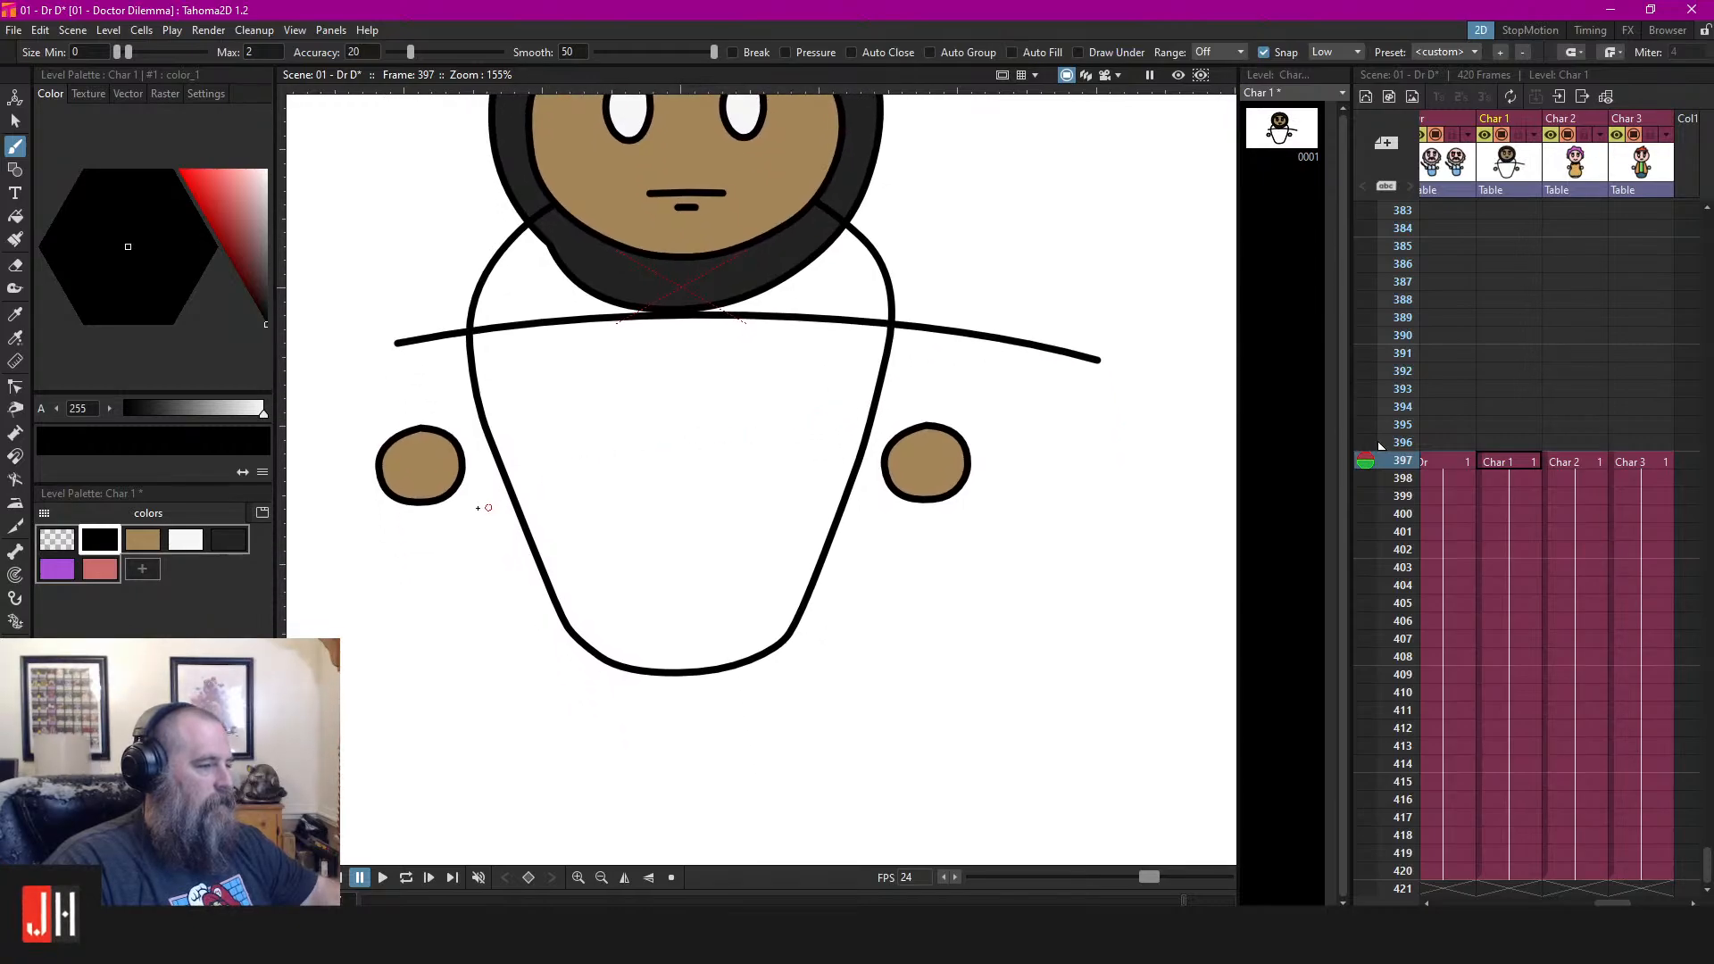
{"action": "left_click_drag", "start_coordinate": [477, 511], "coordinate": [934, 513]}
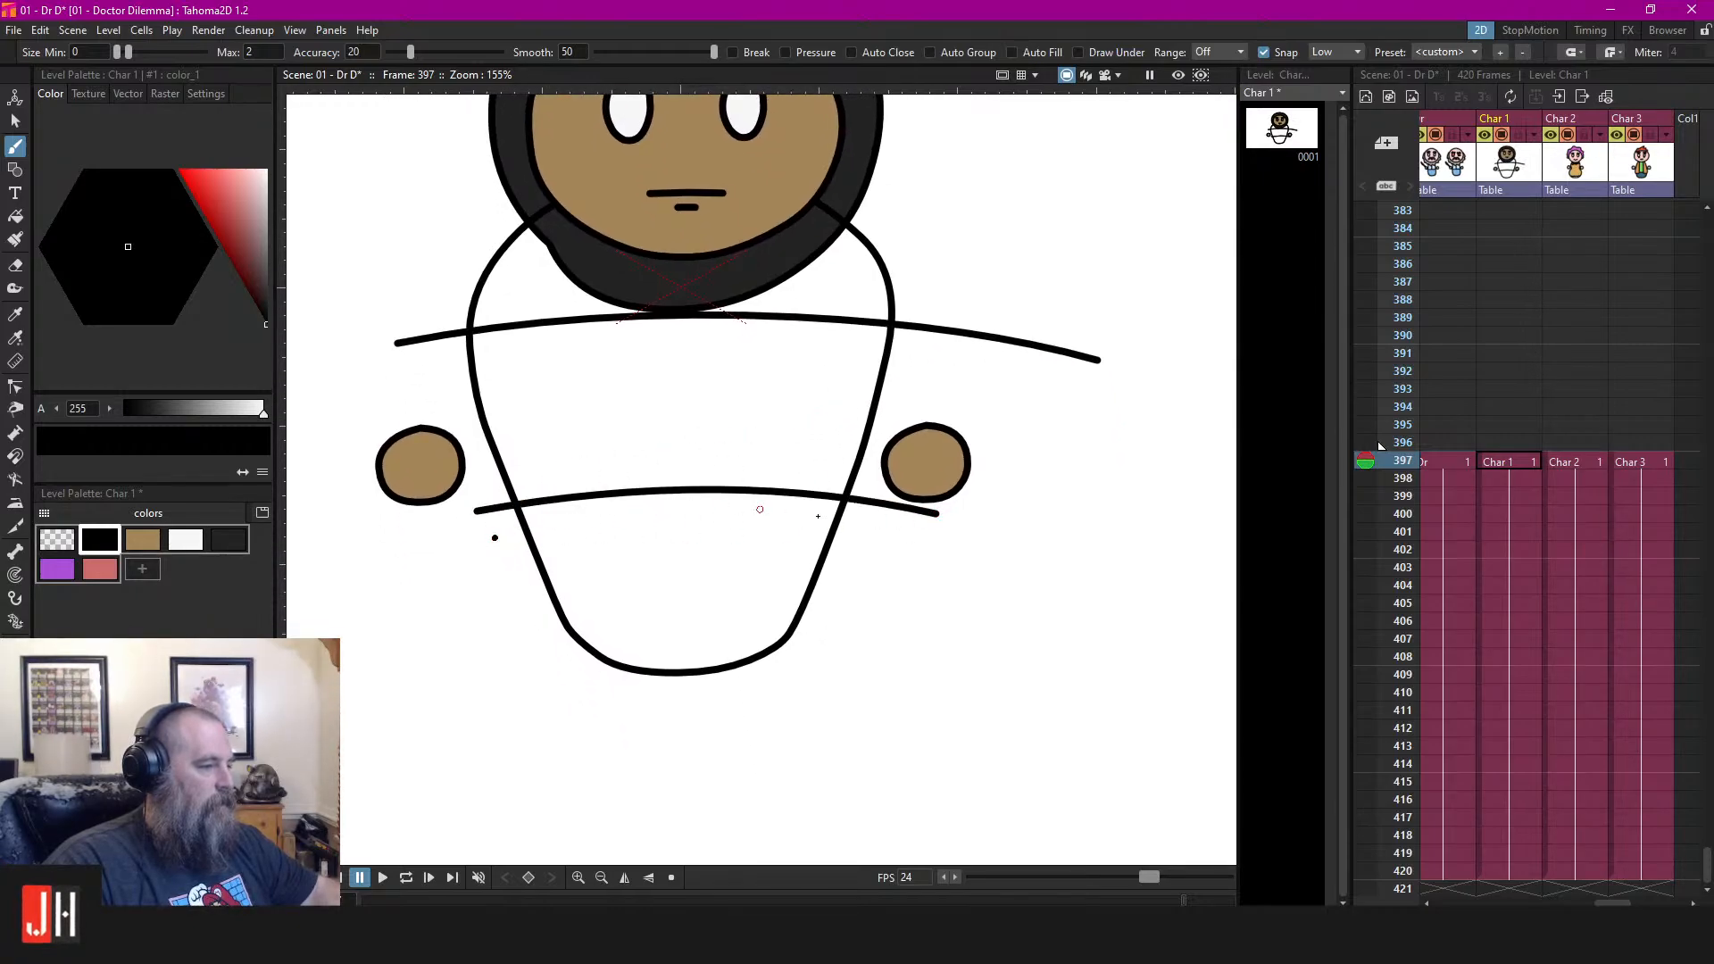
{"action": "left_click_drag", "start_coordinate": [495, 537], "coordinate": [928, 541]}
Erase the line segments that stick out past both sides of the body outline
{"action": "key", "text": "e"}
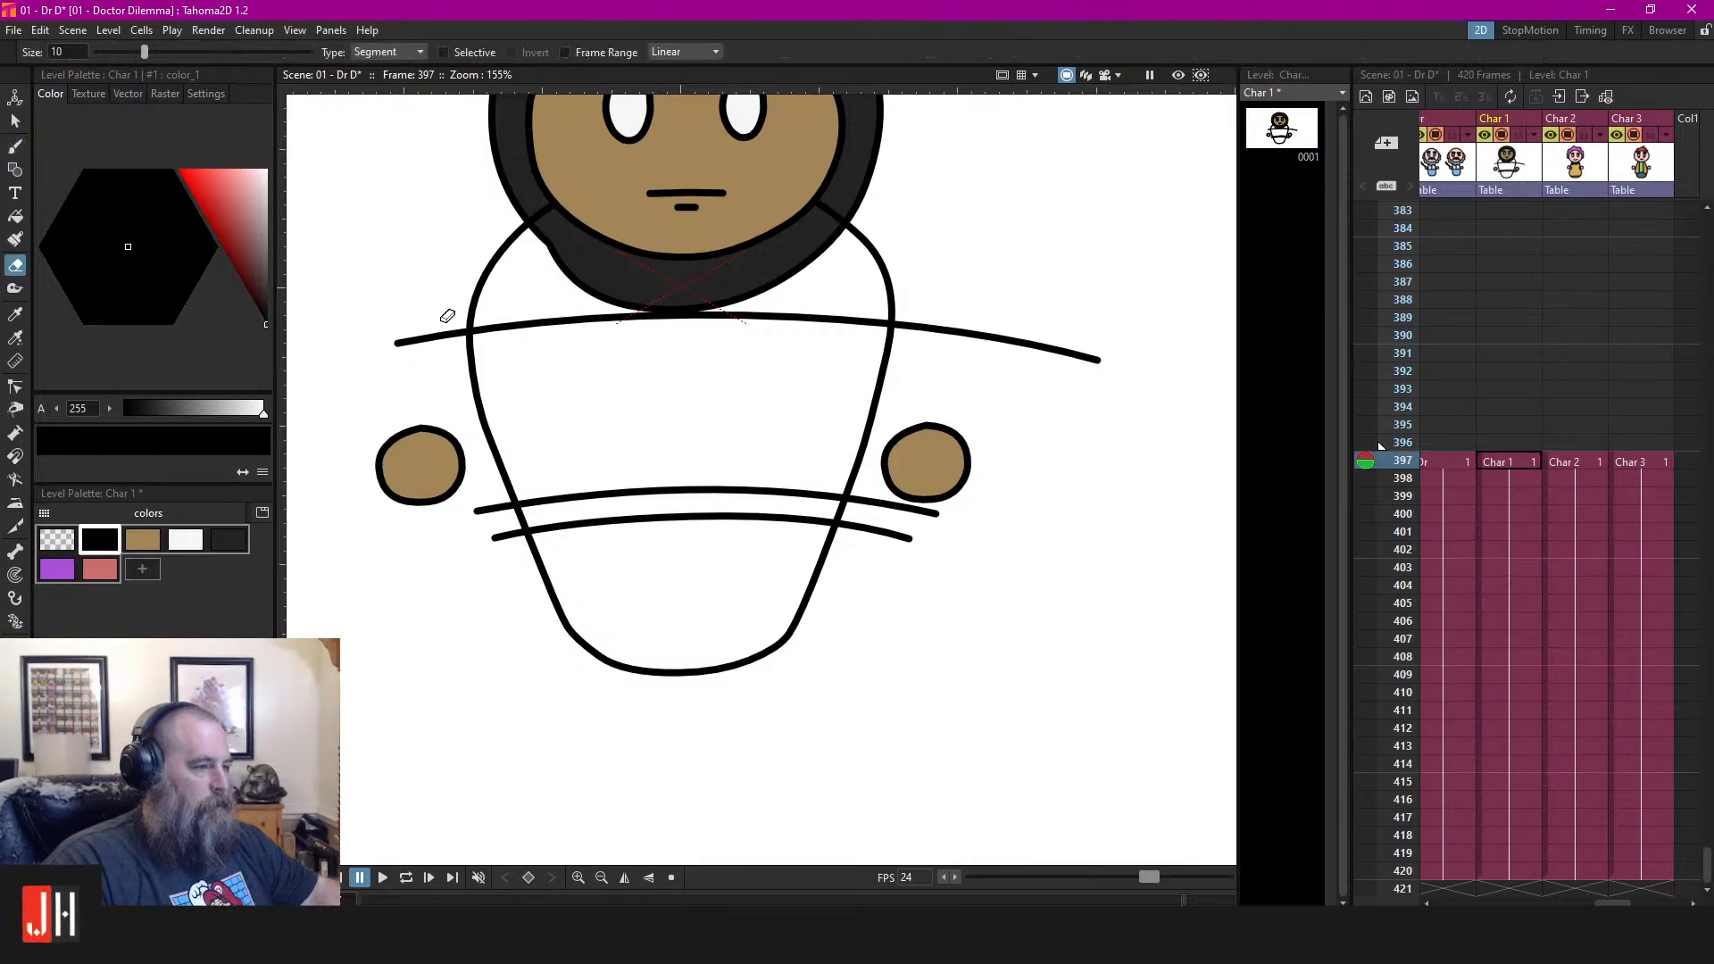
{"action": "left_click_drag", "start_coordinate": [451, 323], "coordinate": [522, 584]}
{"action": "mouse_move", "coordinate": [870, 553]}
{"action": "left_mouse_down"}
{"action": "mouse_move", "coordinate": [892, 429]}
{"action": "mouse_move", "coordinate": [929, 356]}
{"action": "left_mouse_up"}
{"action": "scroll", "coordinate": [887, 394], "scroll_direction": "down", "scroll_amount": 2}
{"action": "scroll", "coordinate": [808, 401], "scroll_direction": "up", "scroll_amount": 2}
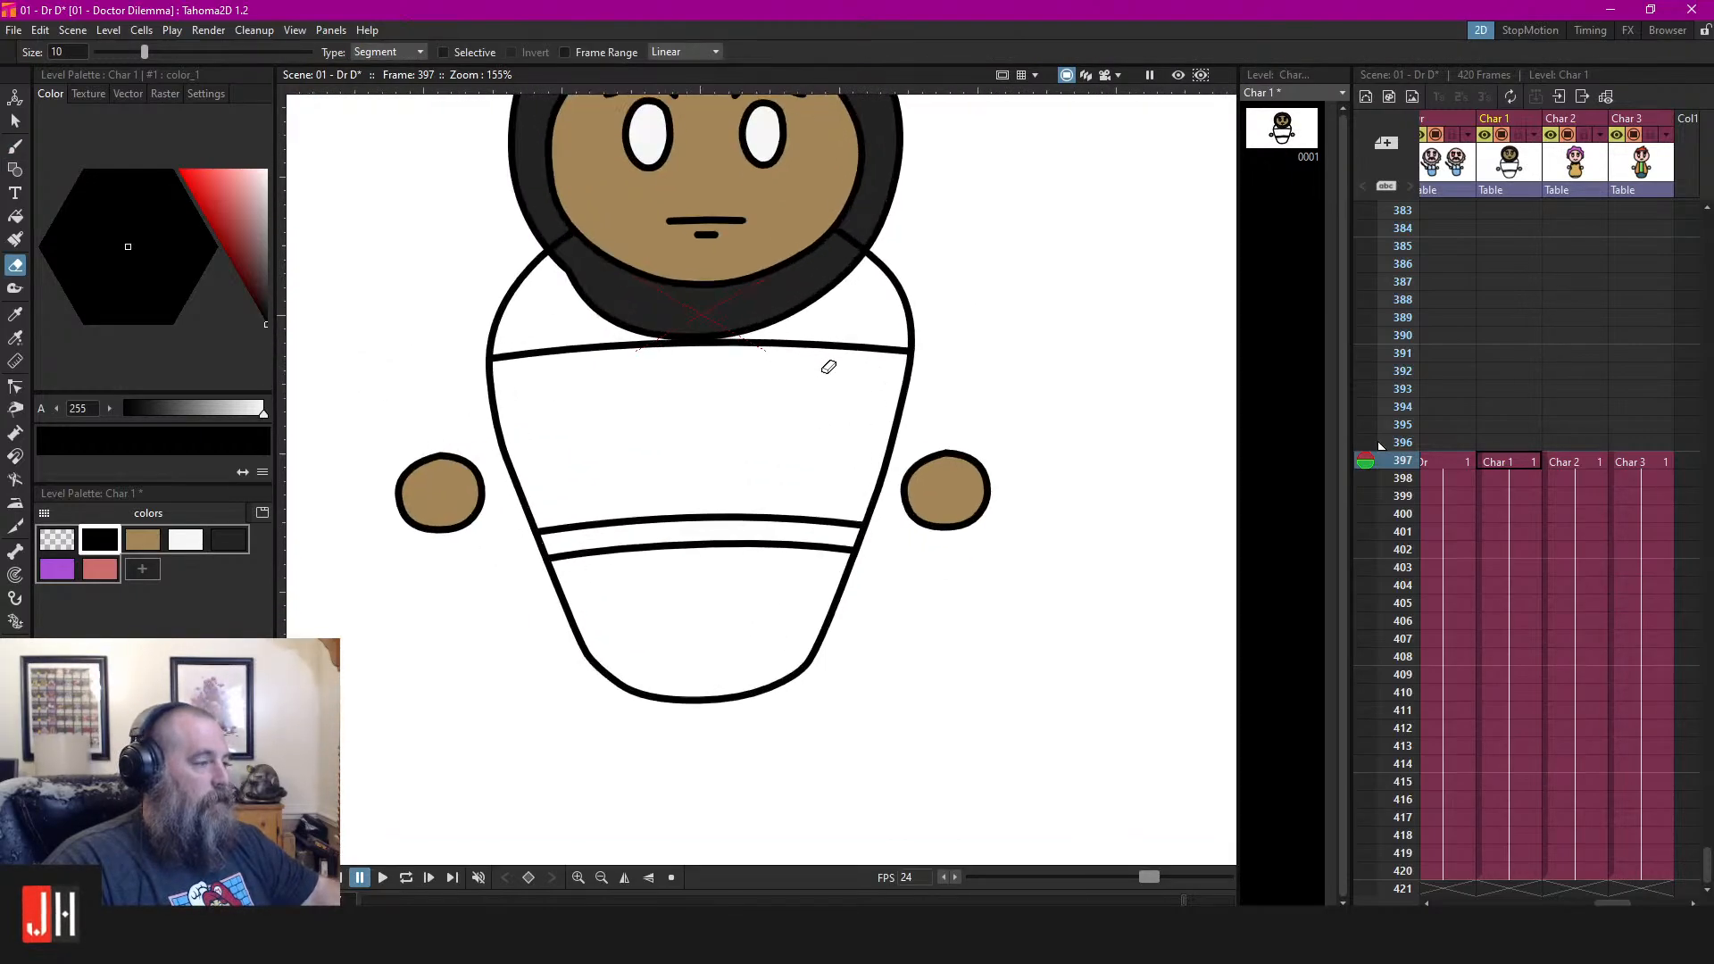
Try grouping the body outline with its chest and waist lines and send the group behind the head
{"action": "key", "text": "s"}
{"action": "left_click", "coordinate": [893, 312]}
{"action": "left_click", "coordinate": [845, 351], "text": "shift"}
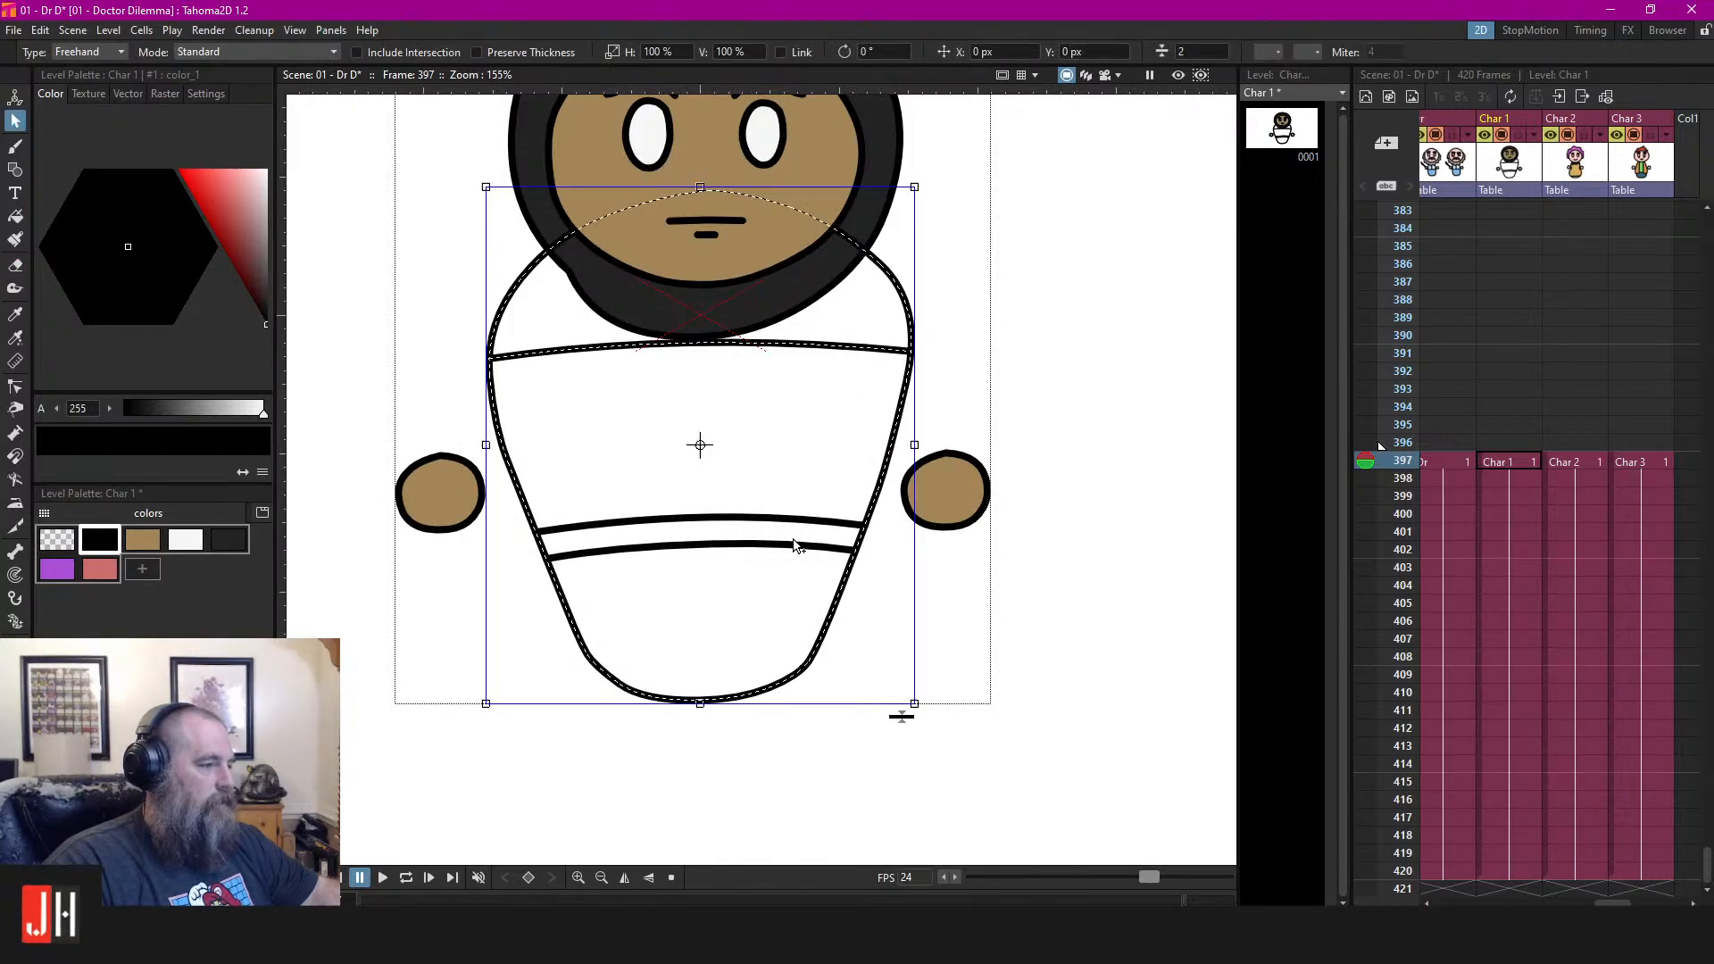
{"action": "left_click", "coordinate": [1037, 403]}
{"action": "left_click_drag", "start_coordinate": [849, 242], "coordinate": [848, 355]}
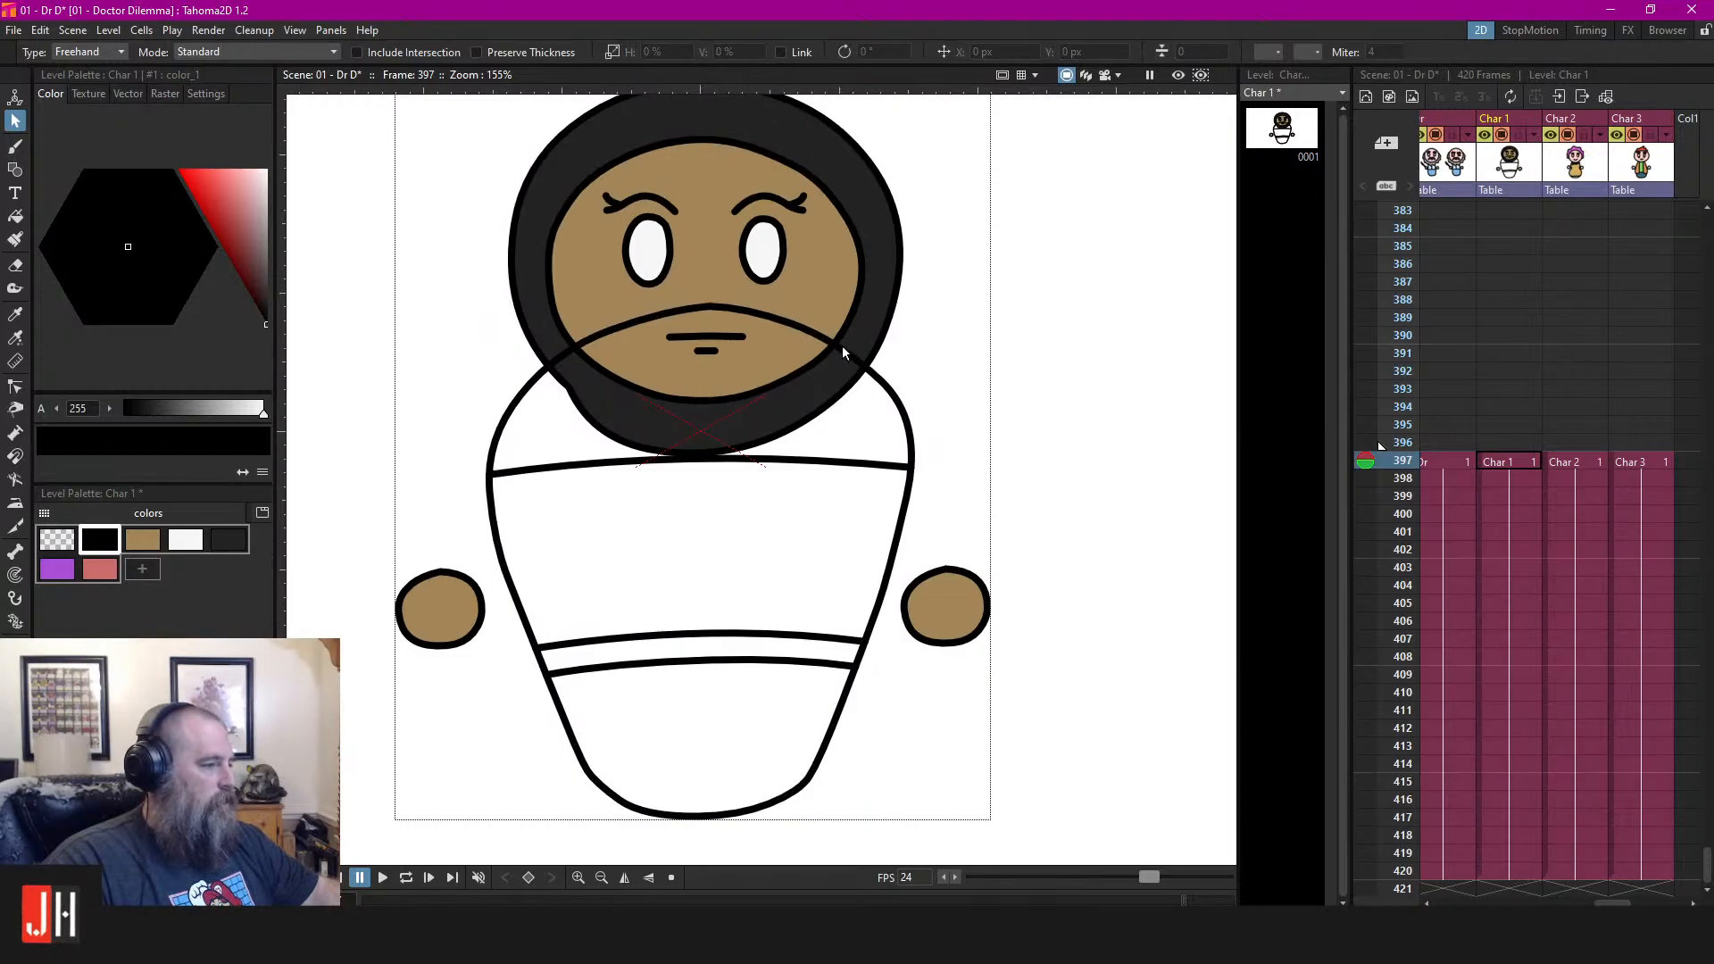
{"action": "left_click", "coordinate": [843, 345]}
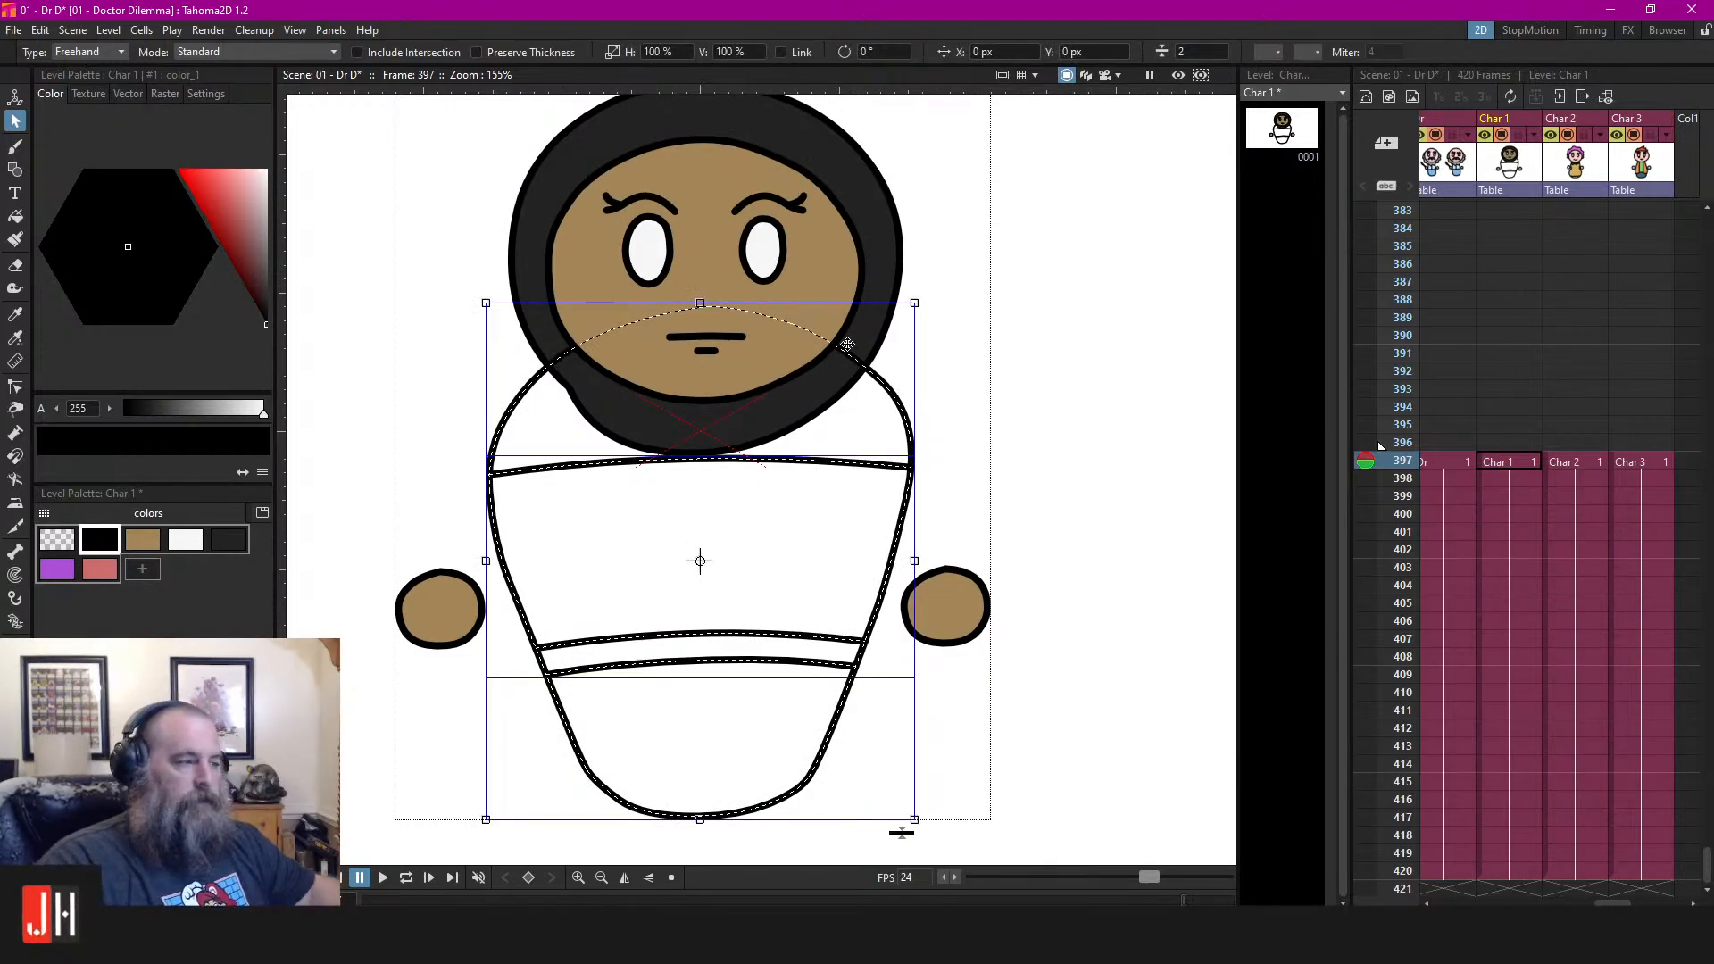
{"action": "left_click", "coordinate": [1017, 370]}
Try filling the whole body with the brown skin colour and undo the fill
{"action": "left_click", "coordinate": [143, 539]}
{"action": "key", "text": "f"}
{"action": "left_click", "coordinate": [548, 421]}
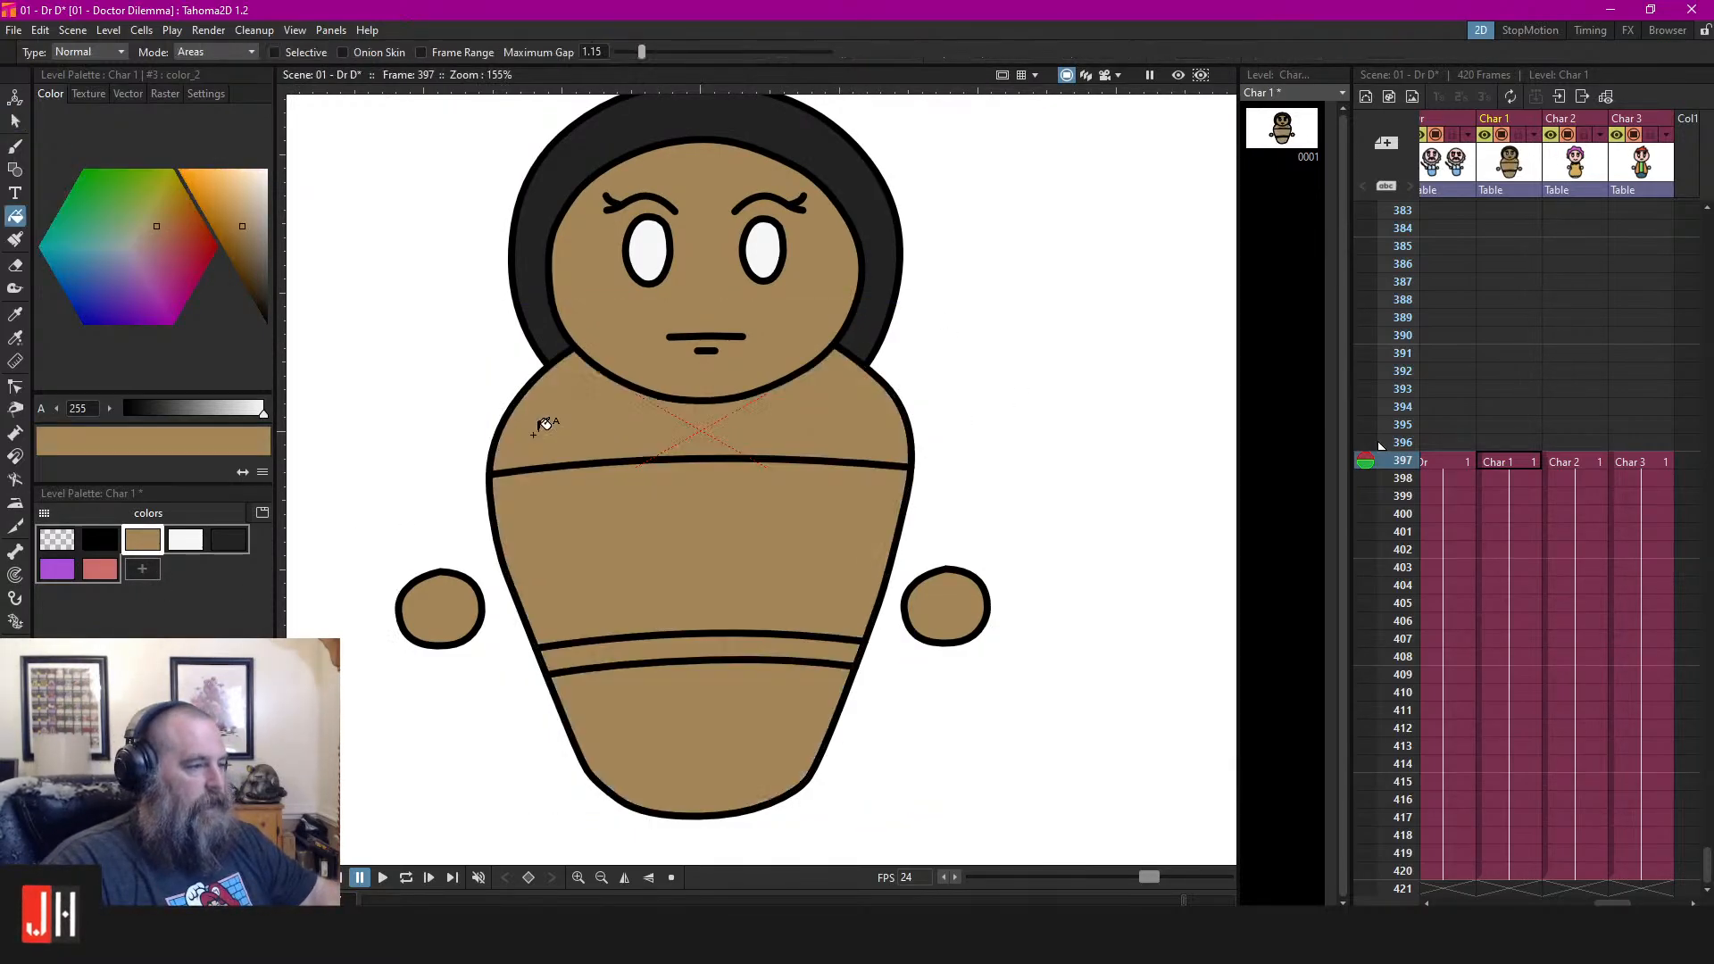
{"action": "key", "text": "ctrl+z"}
{"action": "key", "text": "s"}
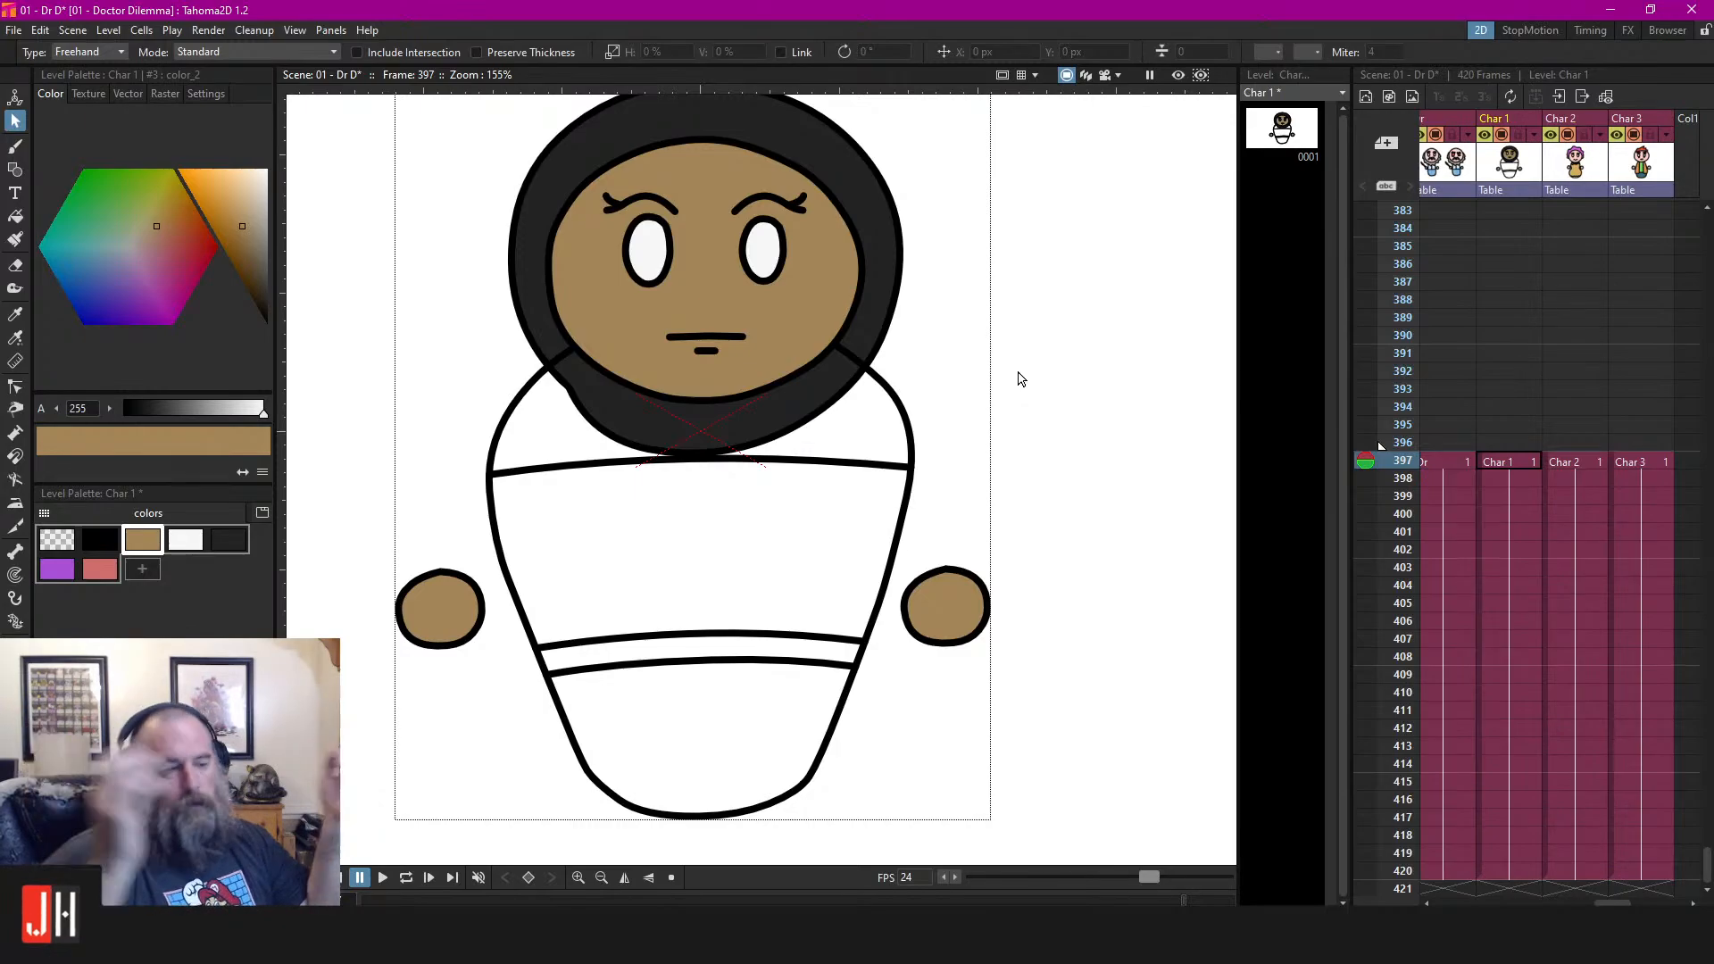
Delete the chest line and both waist lines, leaving only the blank body outline
{"action": "scroll", "coordinate": [1017, 375], "scroll_direction": "down", "scroll_amount": 4}
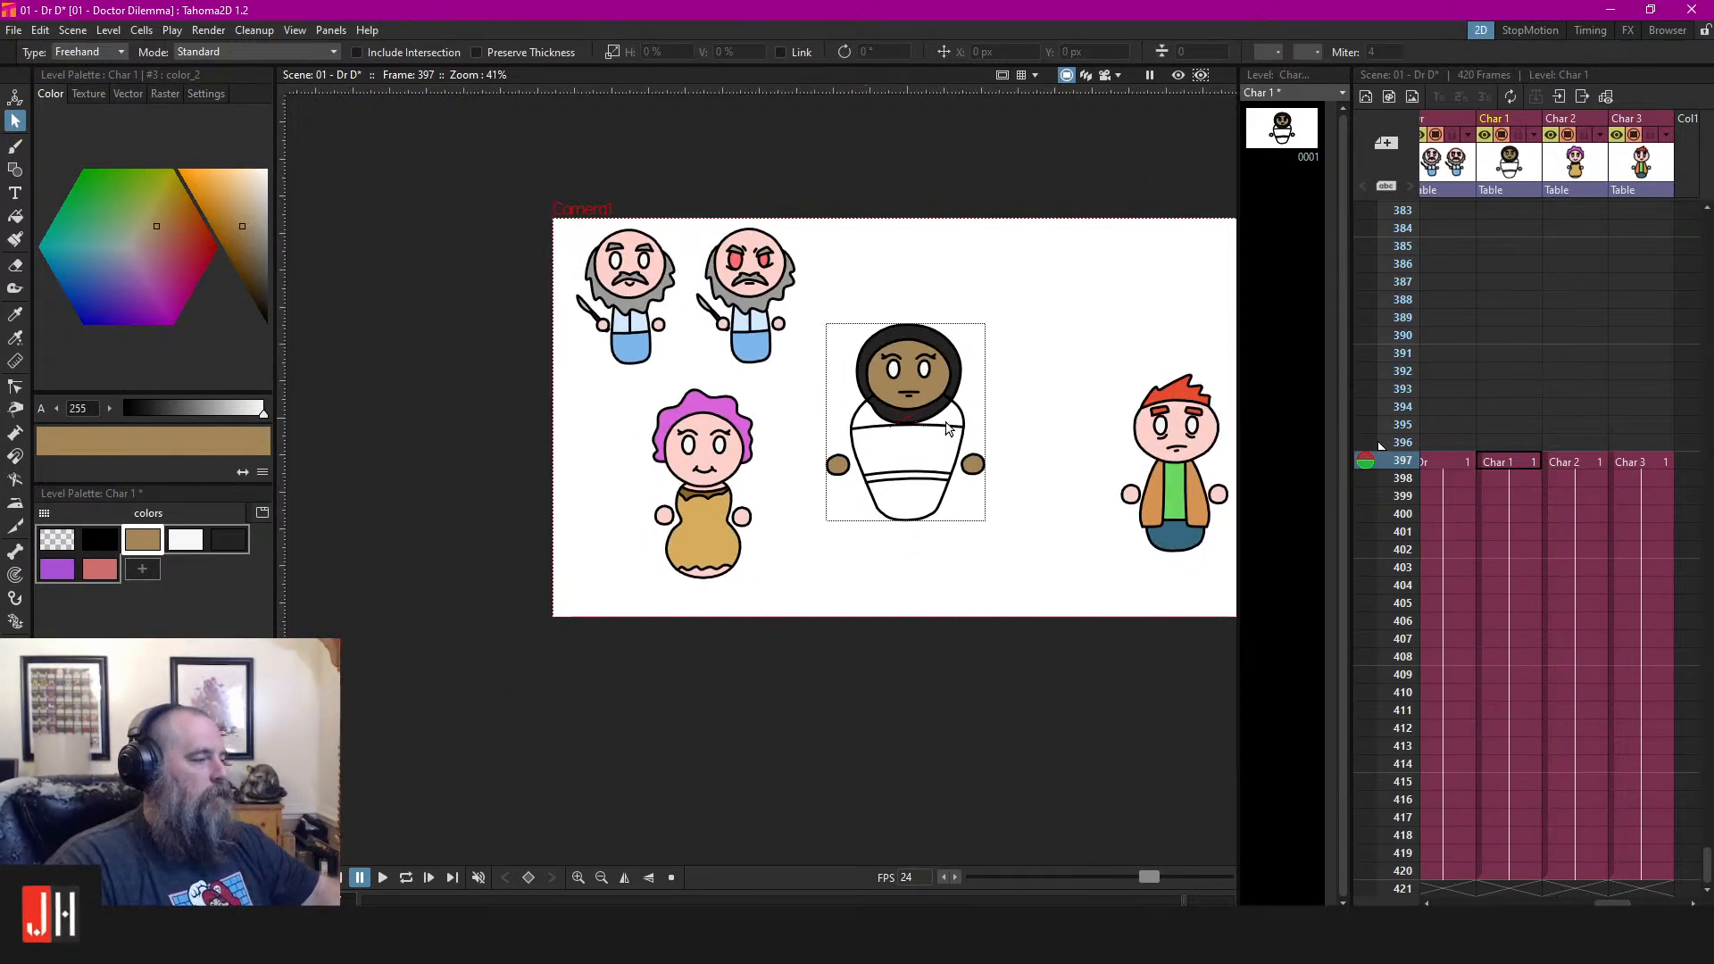
{"action": "scroll", "coordinate": [954, 415], "scroll_direction": "up", "scroll_amount": 3}
{"action": "scroll", "coordinate": [954, 415], "scroll_direction": "up", "scroll_amount": 2}
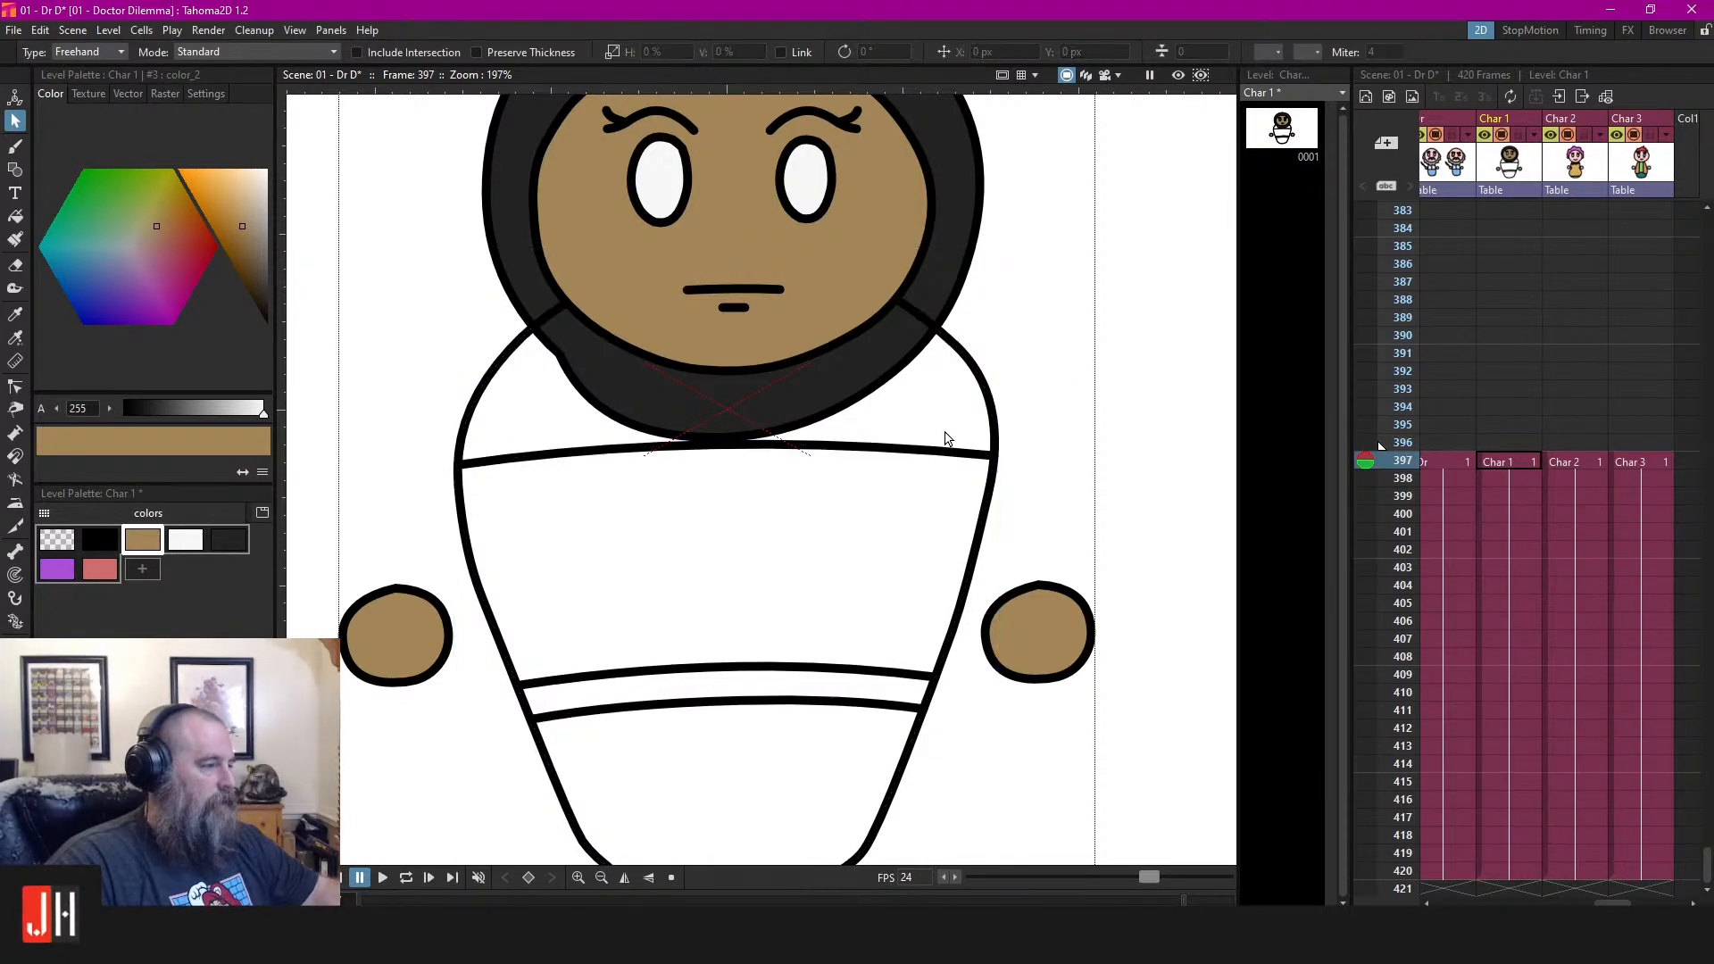
{"action": "left_click", "coordinate": [923, 452]}
{"action": "left_click", "coordinate": [880, 672], "text": "shift"}
{"action": "left_click", "coordinate": [861, 706], "text": "shift"}
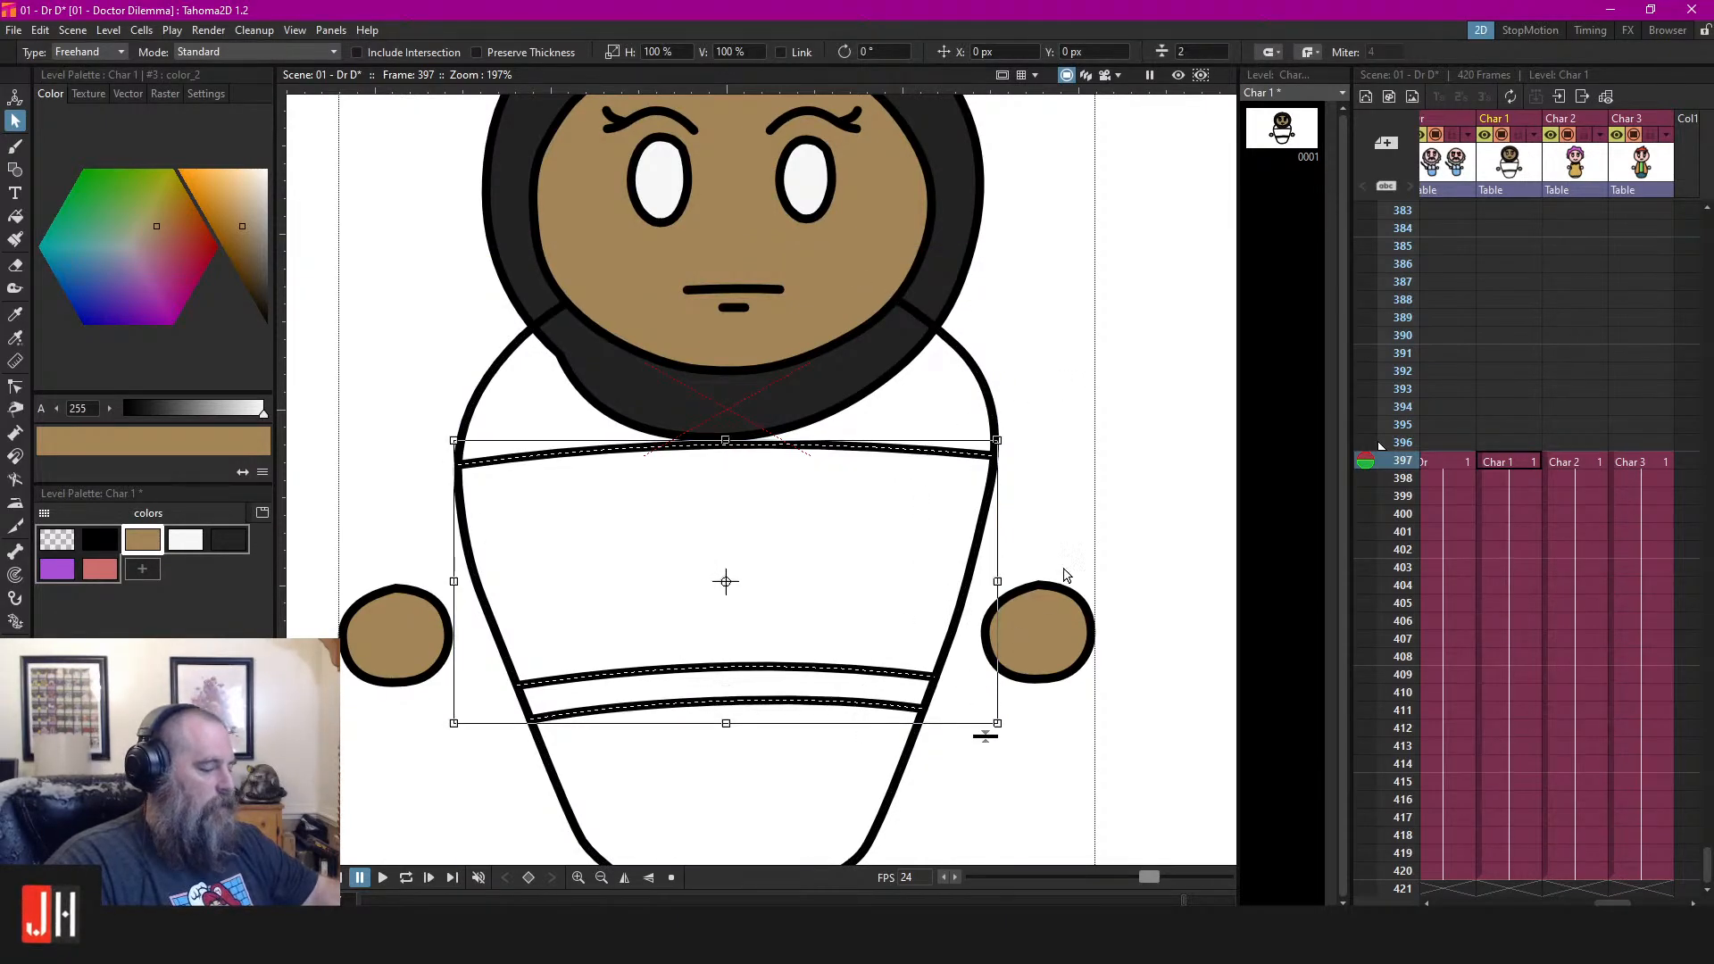
{"action": "key", "text": "Delete"}
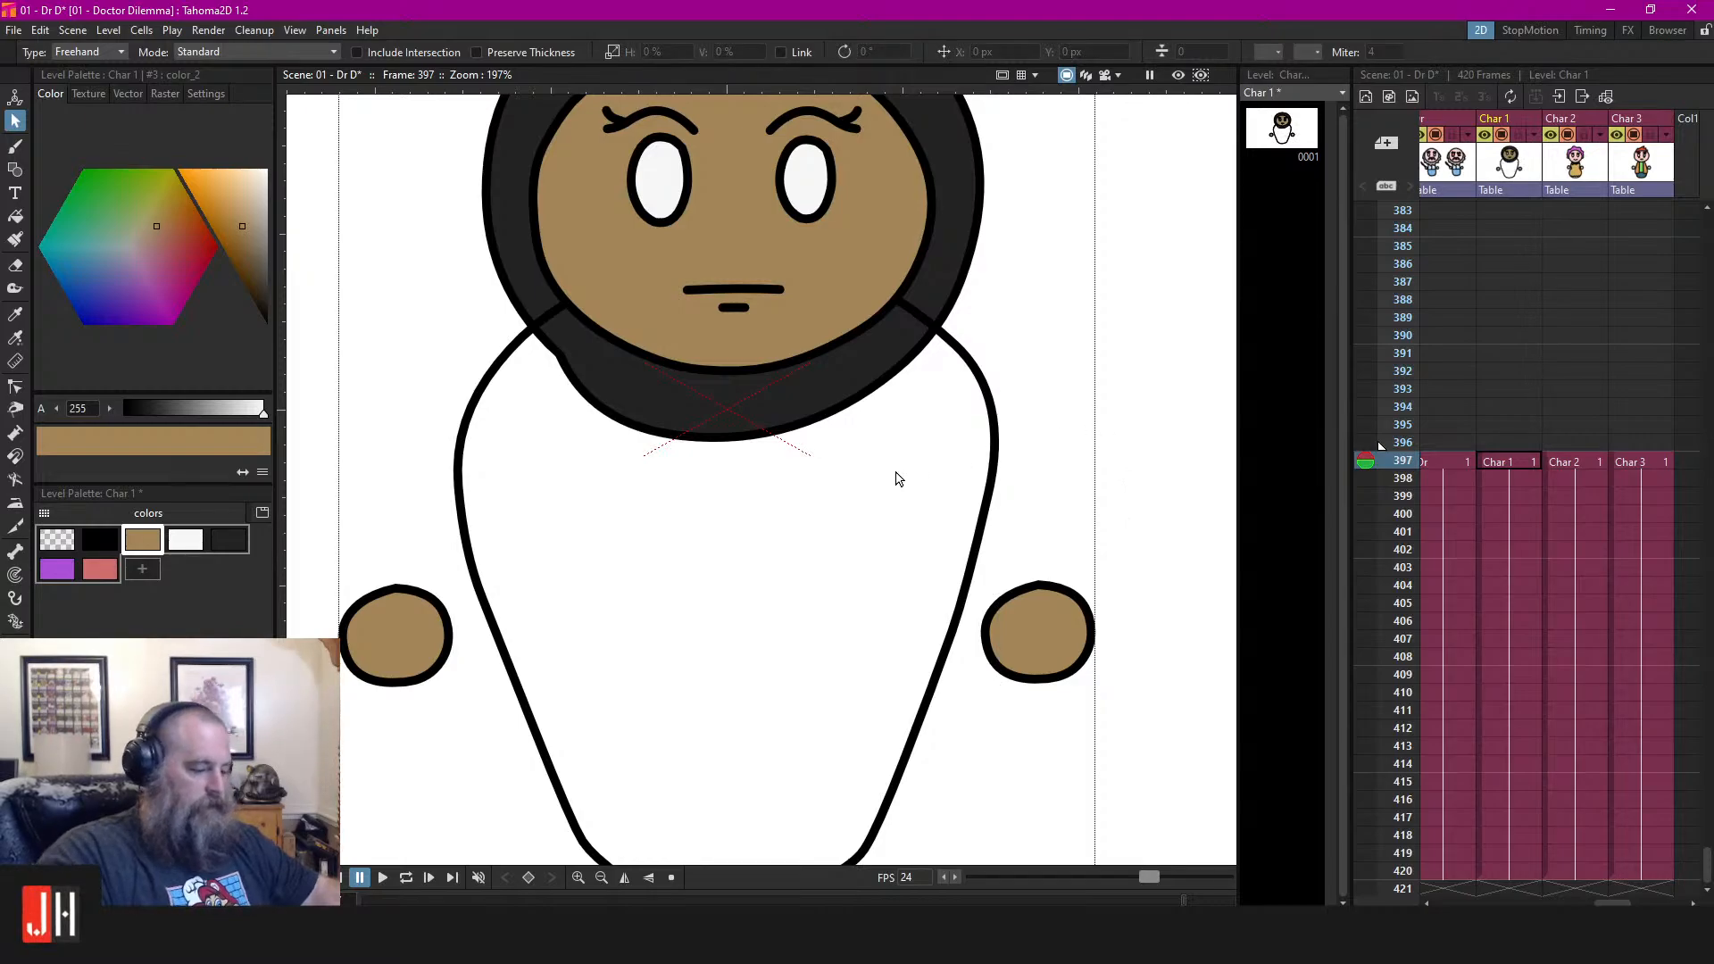
Brush a new curved black line across the chest, running well past both sides of the body outline
{"action": "key", "text": "b"}
{"action": "left_click", "coordinate": [100, 539]}
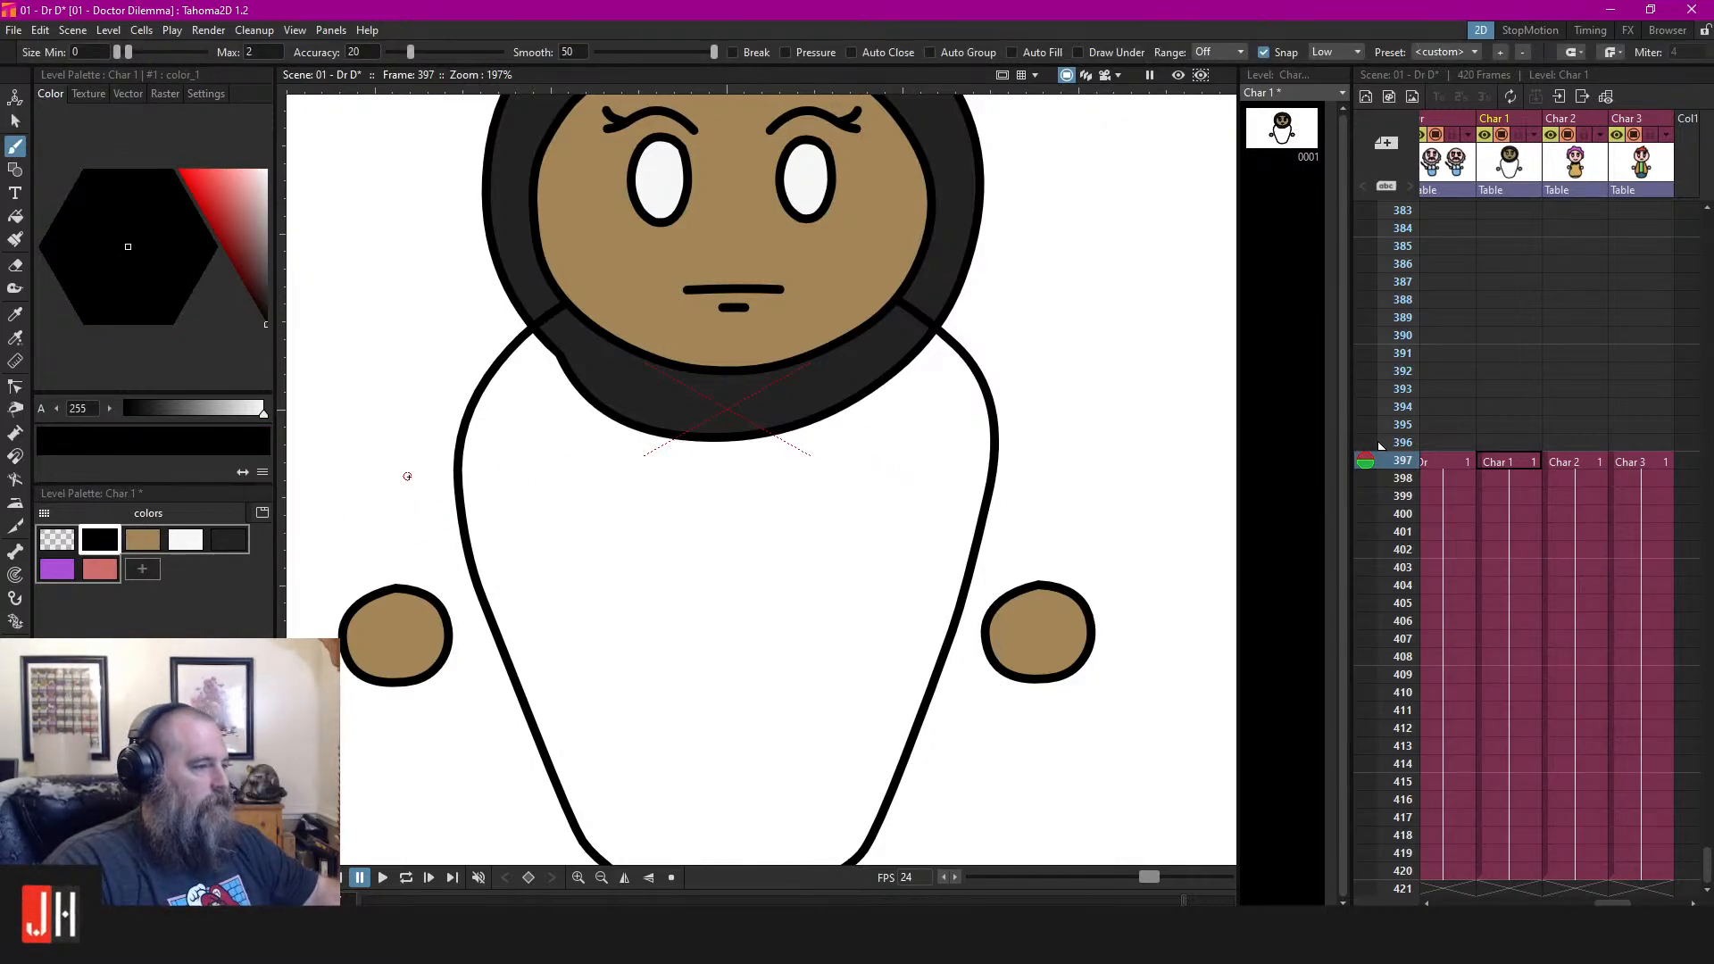
{"action": "mouse_move", "coordinate": [407, 475]}
{"action": "left_mouse_down"}
{"action": "mouse_move", "coordinate": [656, 442]}
{"action": "mouse_move", "coordinate": [1168, 512]}
{"action": "left_mouse_up"}
{"action": "key", "text": "ctrl+z"}
{"action": "left_click_drag", "start_coordinate": [382, 490], "coordinate": [449, 477]}
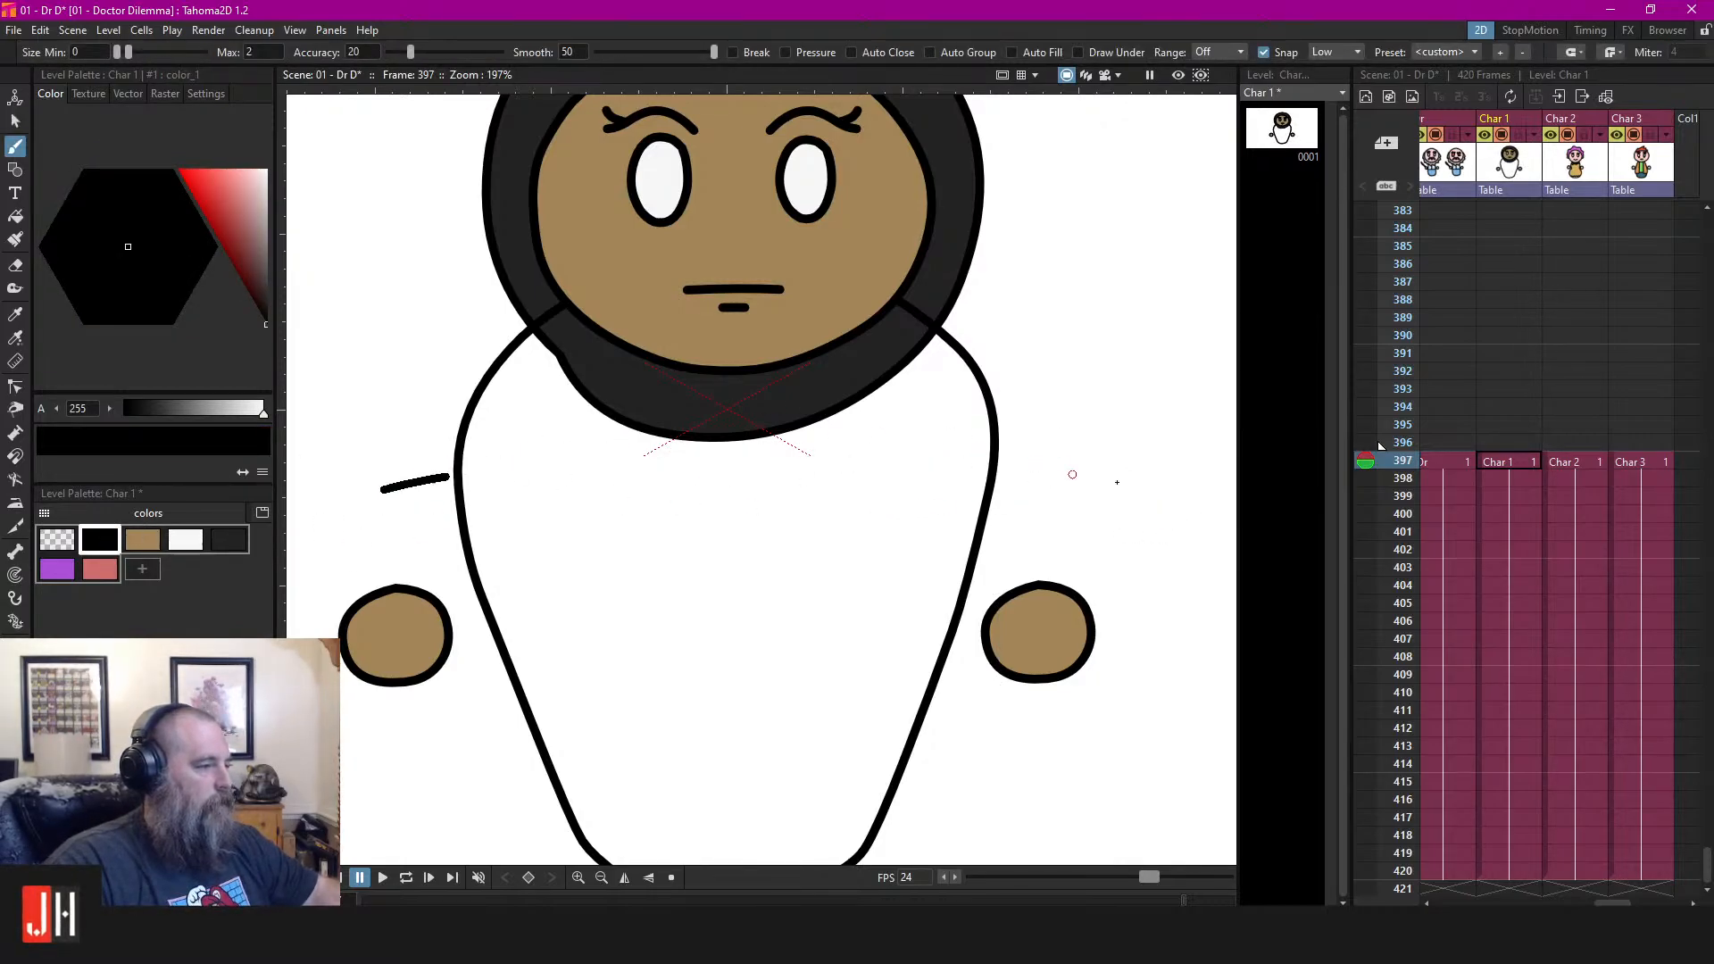
{"action": "left_click_drag", "start_coordinate": [1117, 482], "coordinate": [1125, 482]}
Brush two closely spaced curved black lines across the waist, each crossing both sides of the body outline
{"action": "left_click_drag", "start_coordinate": [924, 656], "coordinate": [896, 504]}
{"action": "left_click_drag", "start_coordinate": [430, 548], "coordinate": [1065, 565]}
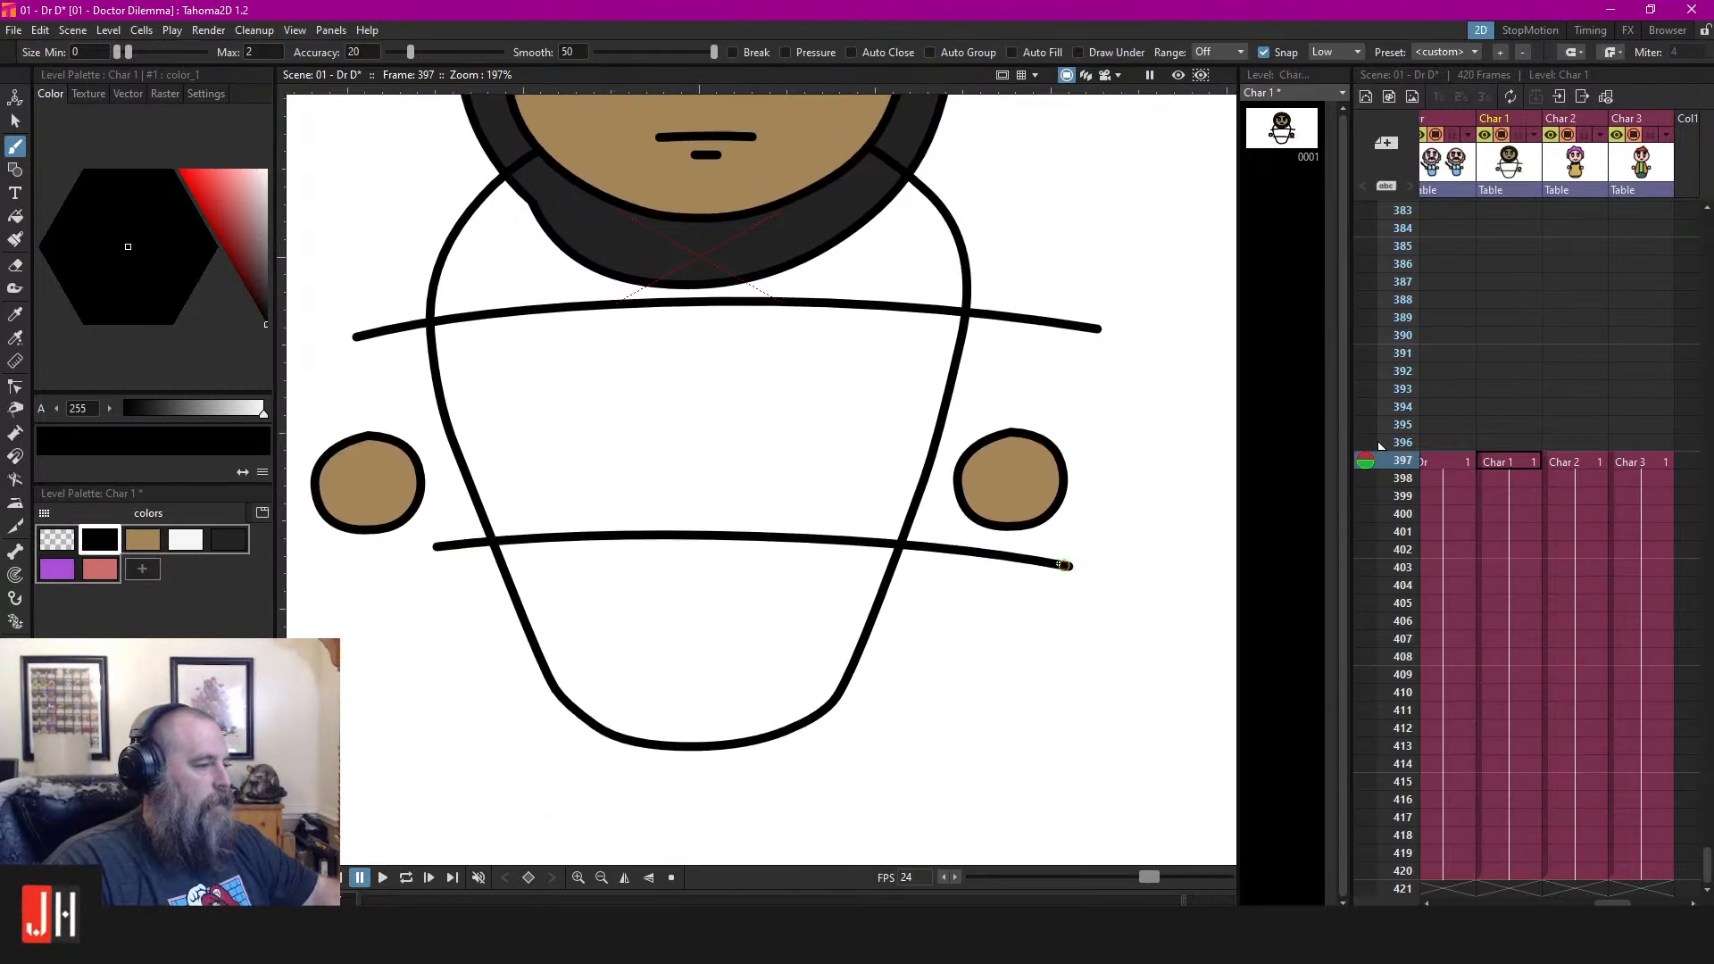
{"action": "key", "text": "ctrl+z"}
{"action": "left_click_drag", "start_coordinate": [458, 548], "coordinate": [979, 536]}
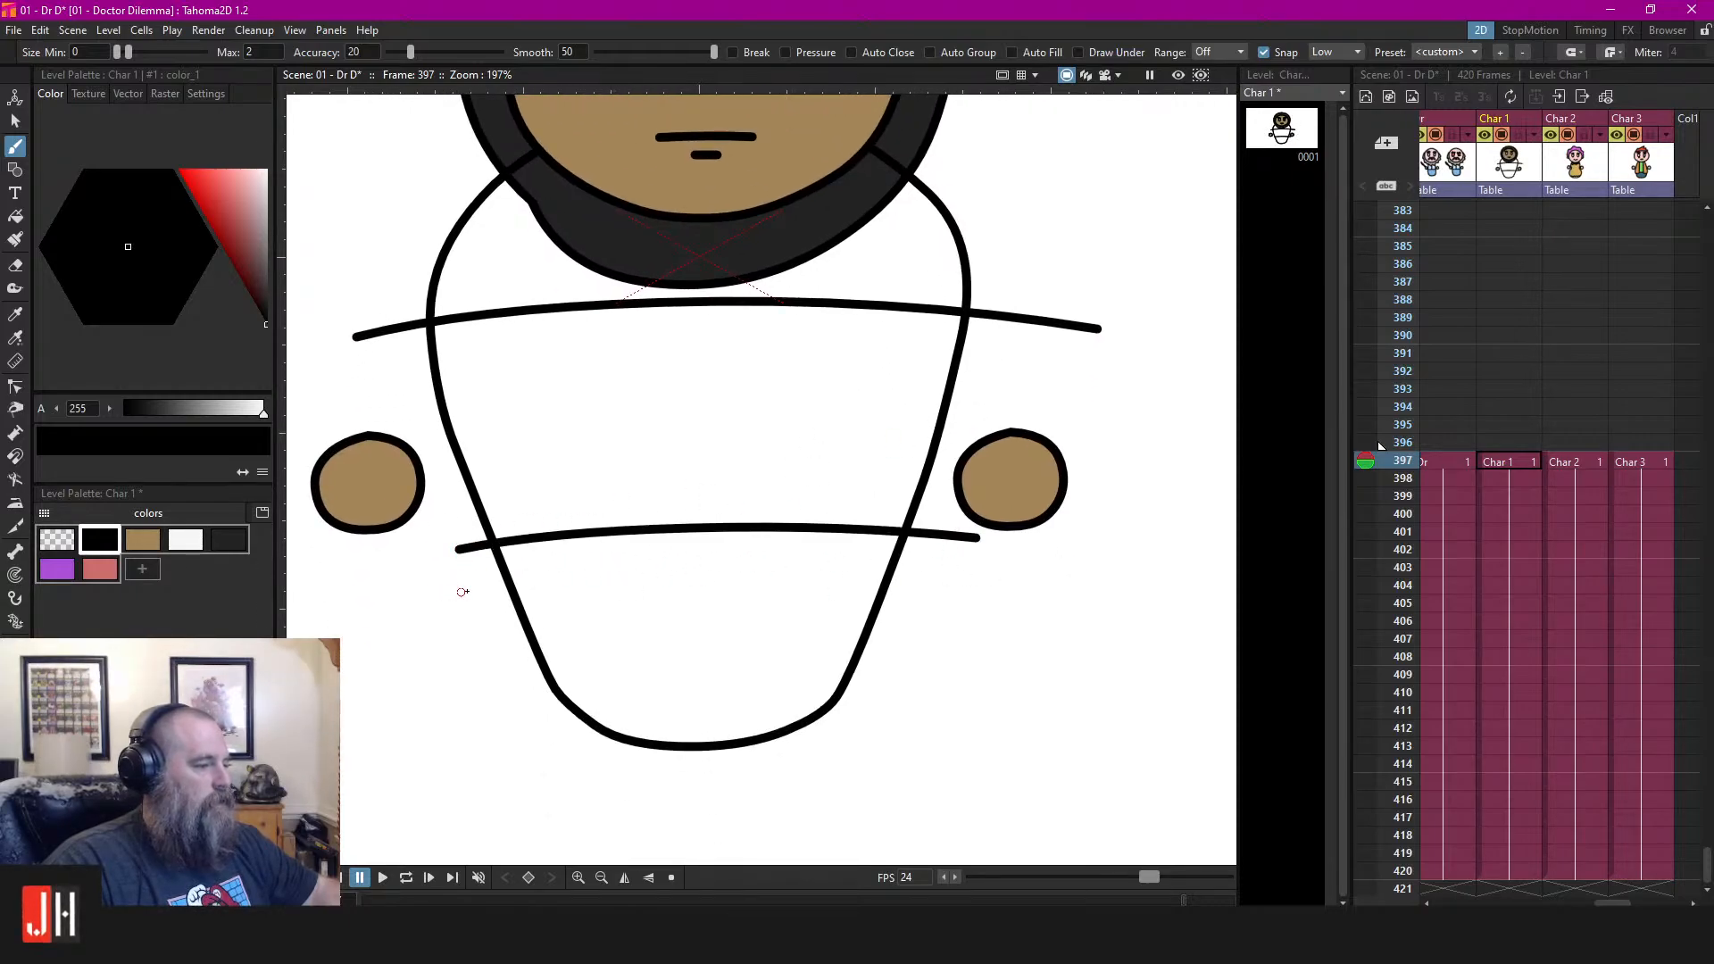
{"action": "left_click_drag", "start_coordinate": [462, 589], "coordinate": [979, 565]}
{"action": "key", "text": "ctrl+z"}
{"action": "mouse_move", "coordinate": [474, 581]}
{"action": "left_mouse_down"}
{"action": "mouse_move", "coordinate": [725, 548]}
{"action": "mouse_move", "coordinate": [1000, 577]}
{"action": "left_mouse_up"}
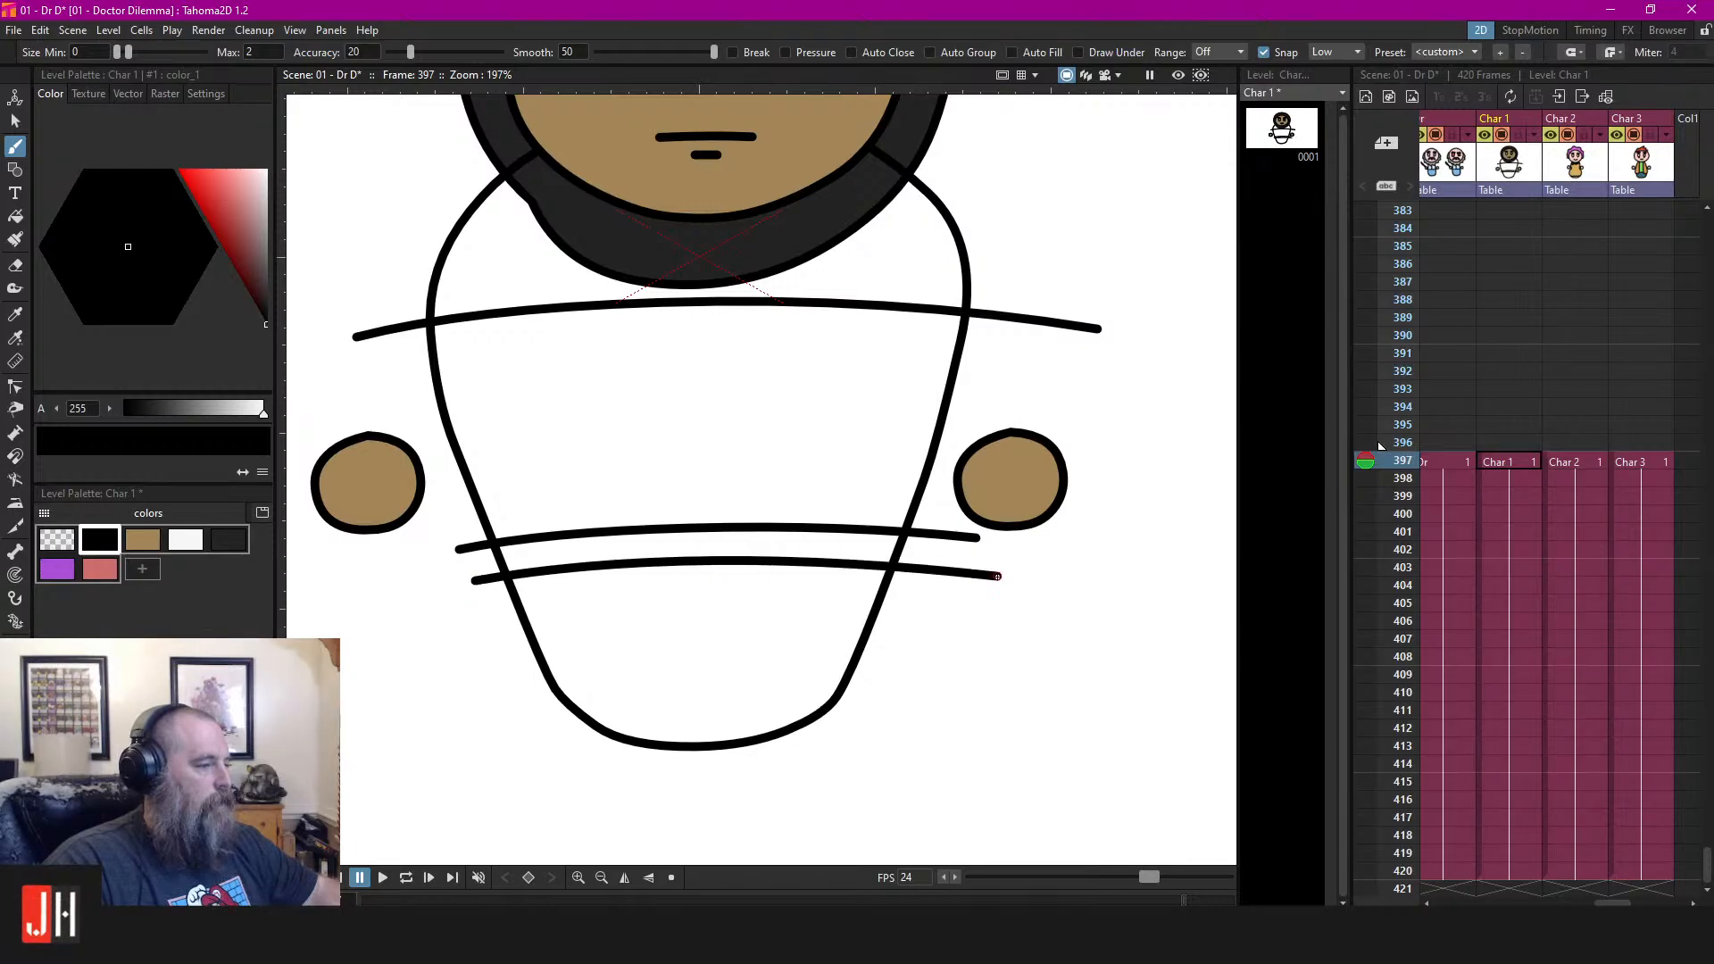
Fill the body with the brown skin colour and erase the line ends that stick out past its outline
{"action": "left_click", "coordinate": [143, 539]}
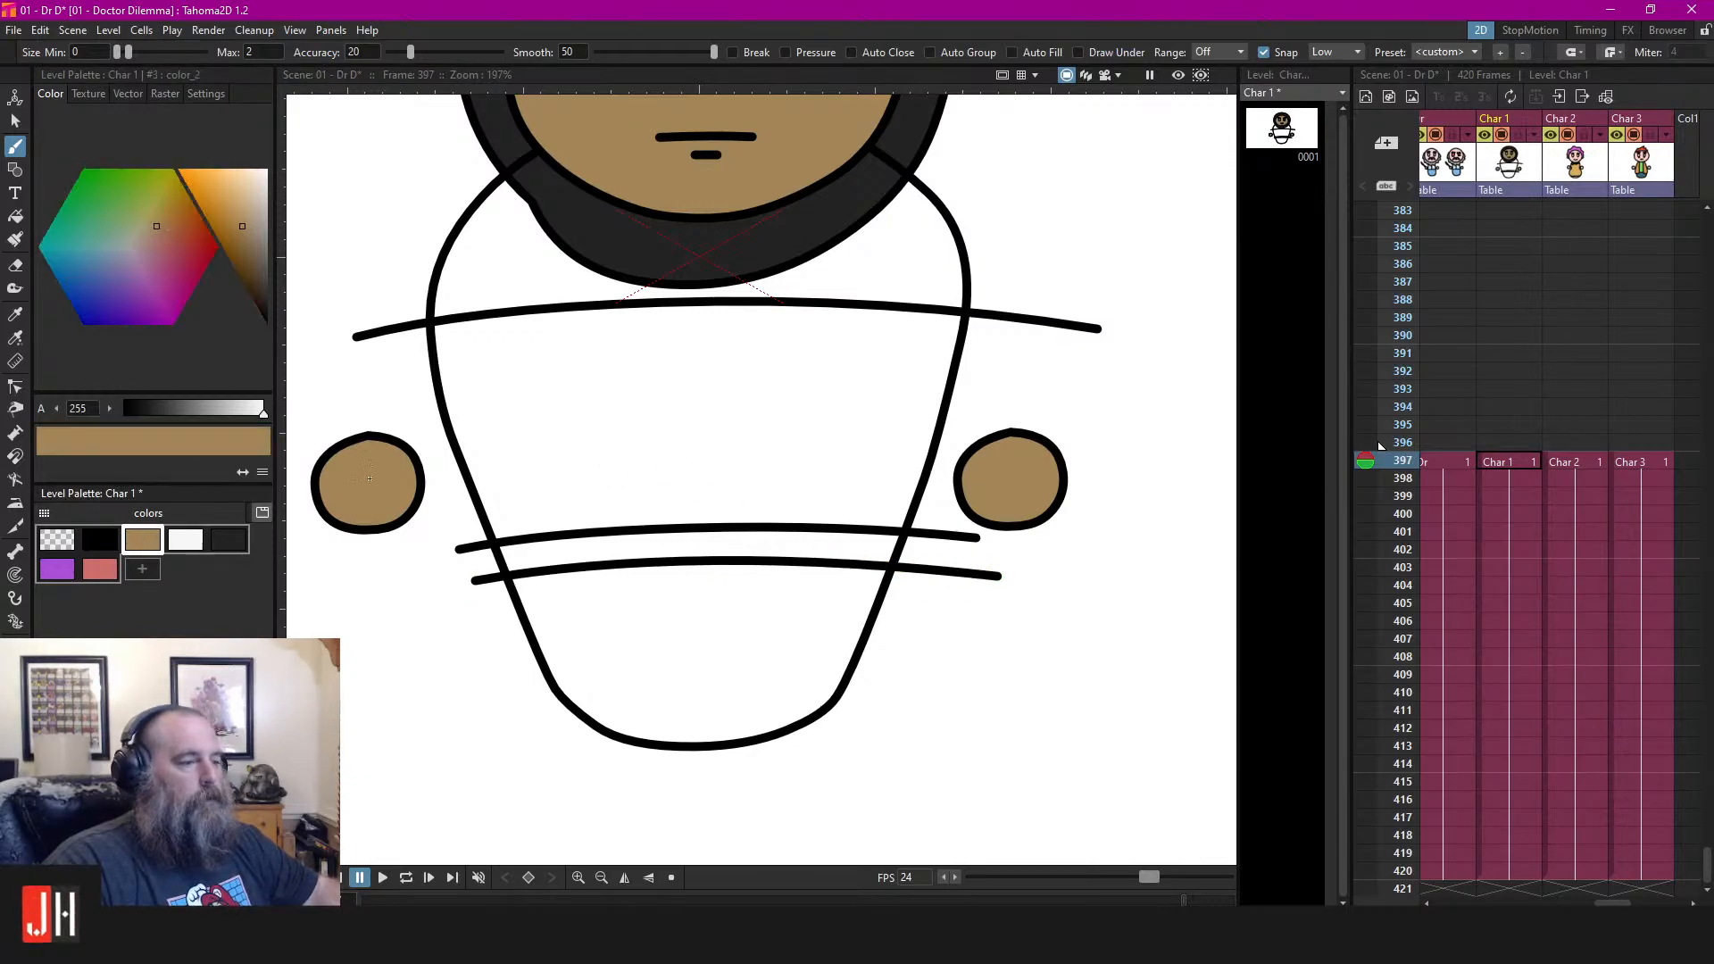
{"action": "key", "text": "f"}
{"action": "left_click", "coordinate": [509, 264]}
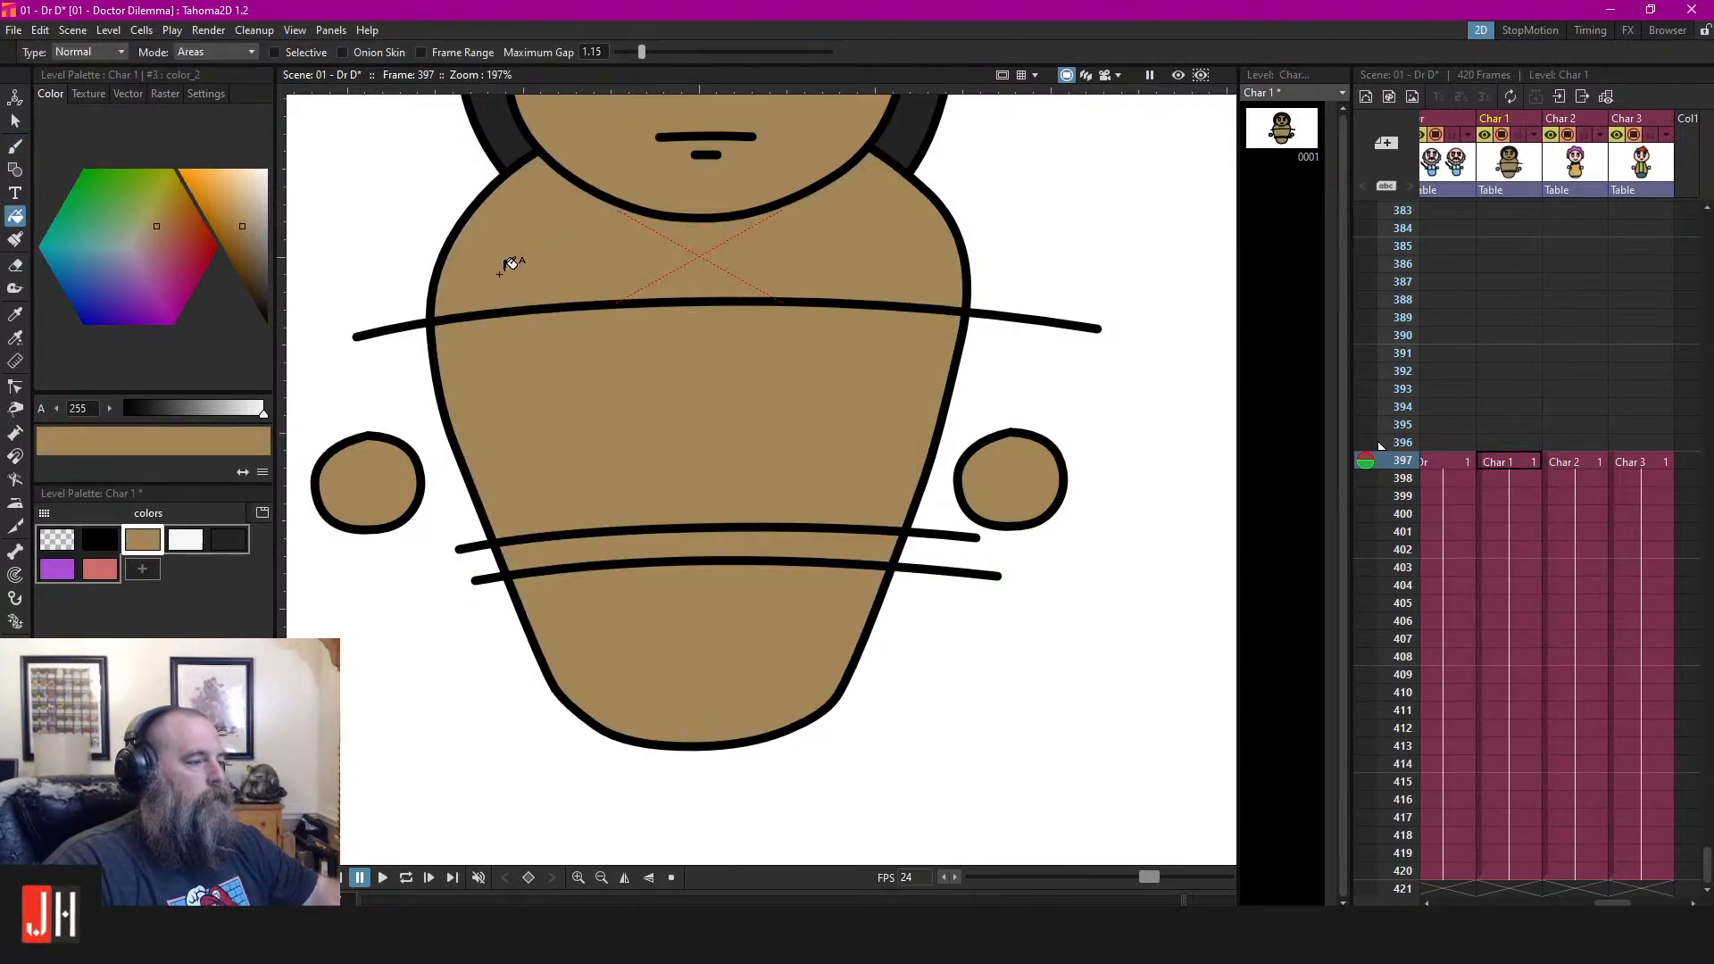
{"action": "key", "text": "a"}
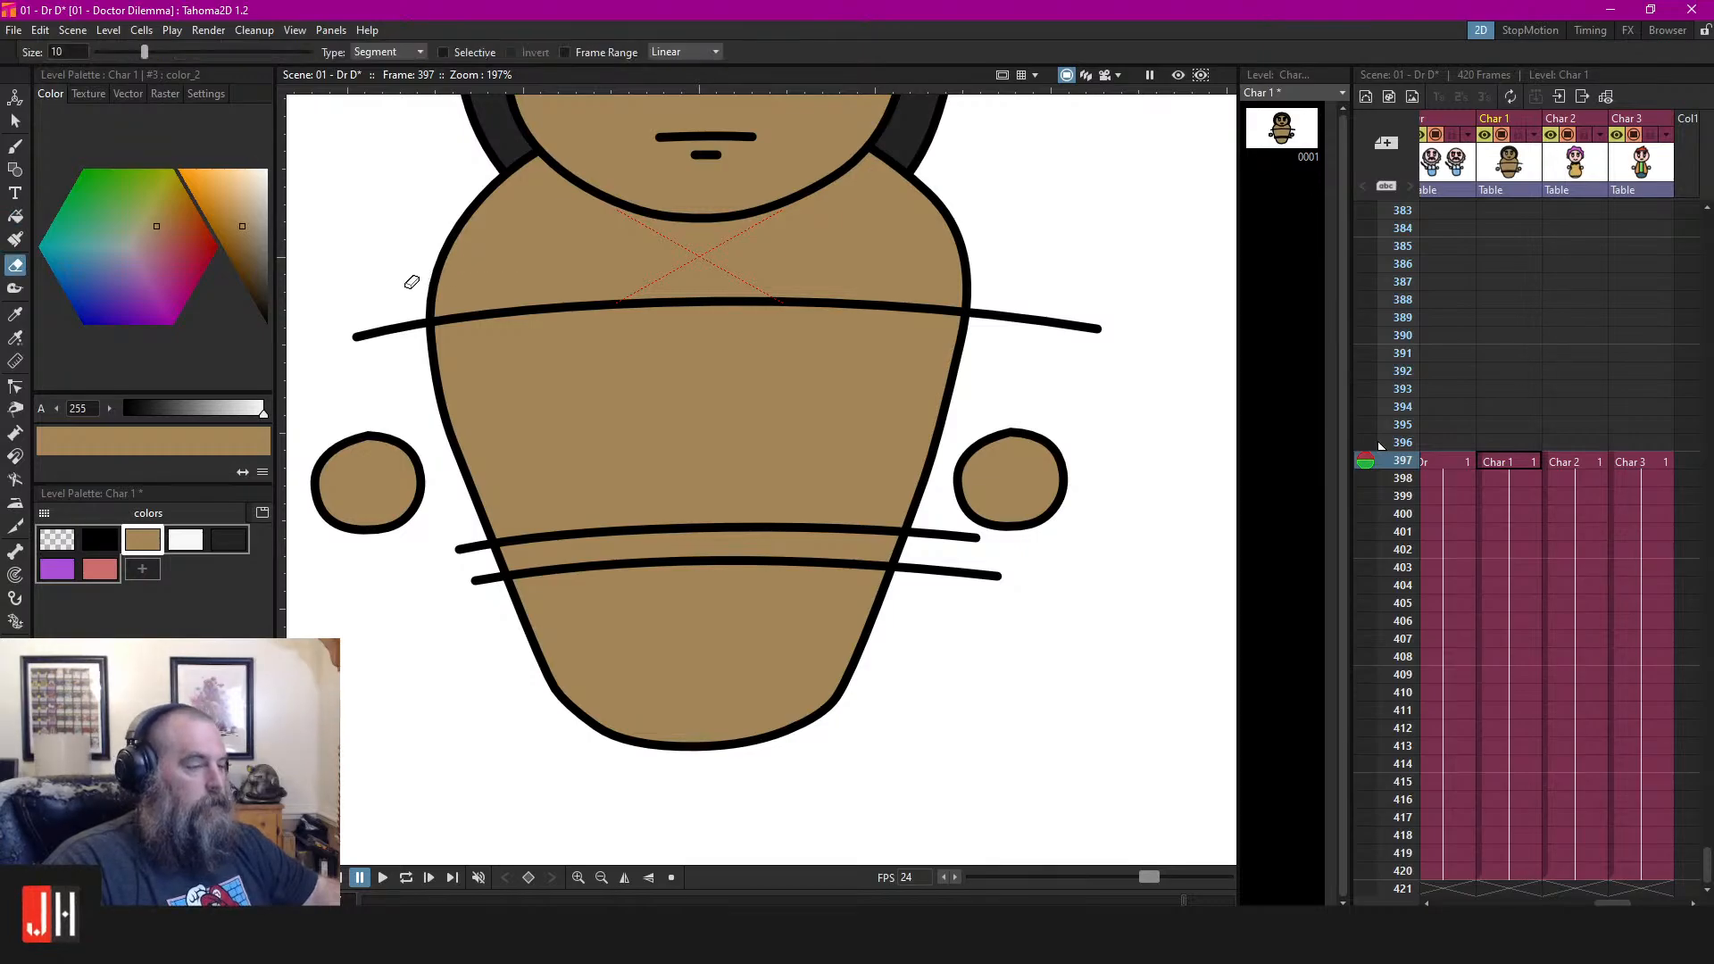
{"action": "mouse_move", "coordinate": [404, 288]}
{"action": "left_mouse_down"}
{"action": "mouse_move", "coordinate": [431, 473]}
{"action": "mouse_move", "coordinate": [511, 625]}
{"action": "left_mouse_up"}
{"action": "mouse_move", "coordinate": [887, 597]}
{"action": "left_mouse_down"}
{"action": "mouse_move", "coordinate": [956, 520]}
{"action": "mouse_move", "coordinate": [998, 348]}
{"action": "mouse_move", "coordinate": [1053, 271]}
{"action": "left_mouse_up"}
Group the body outline with its chest line and two waist lines
{"action": "key", "text": "s"}
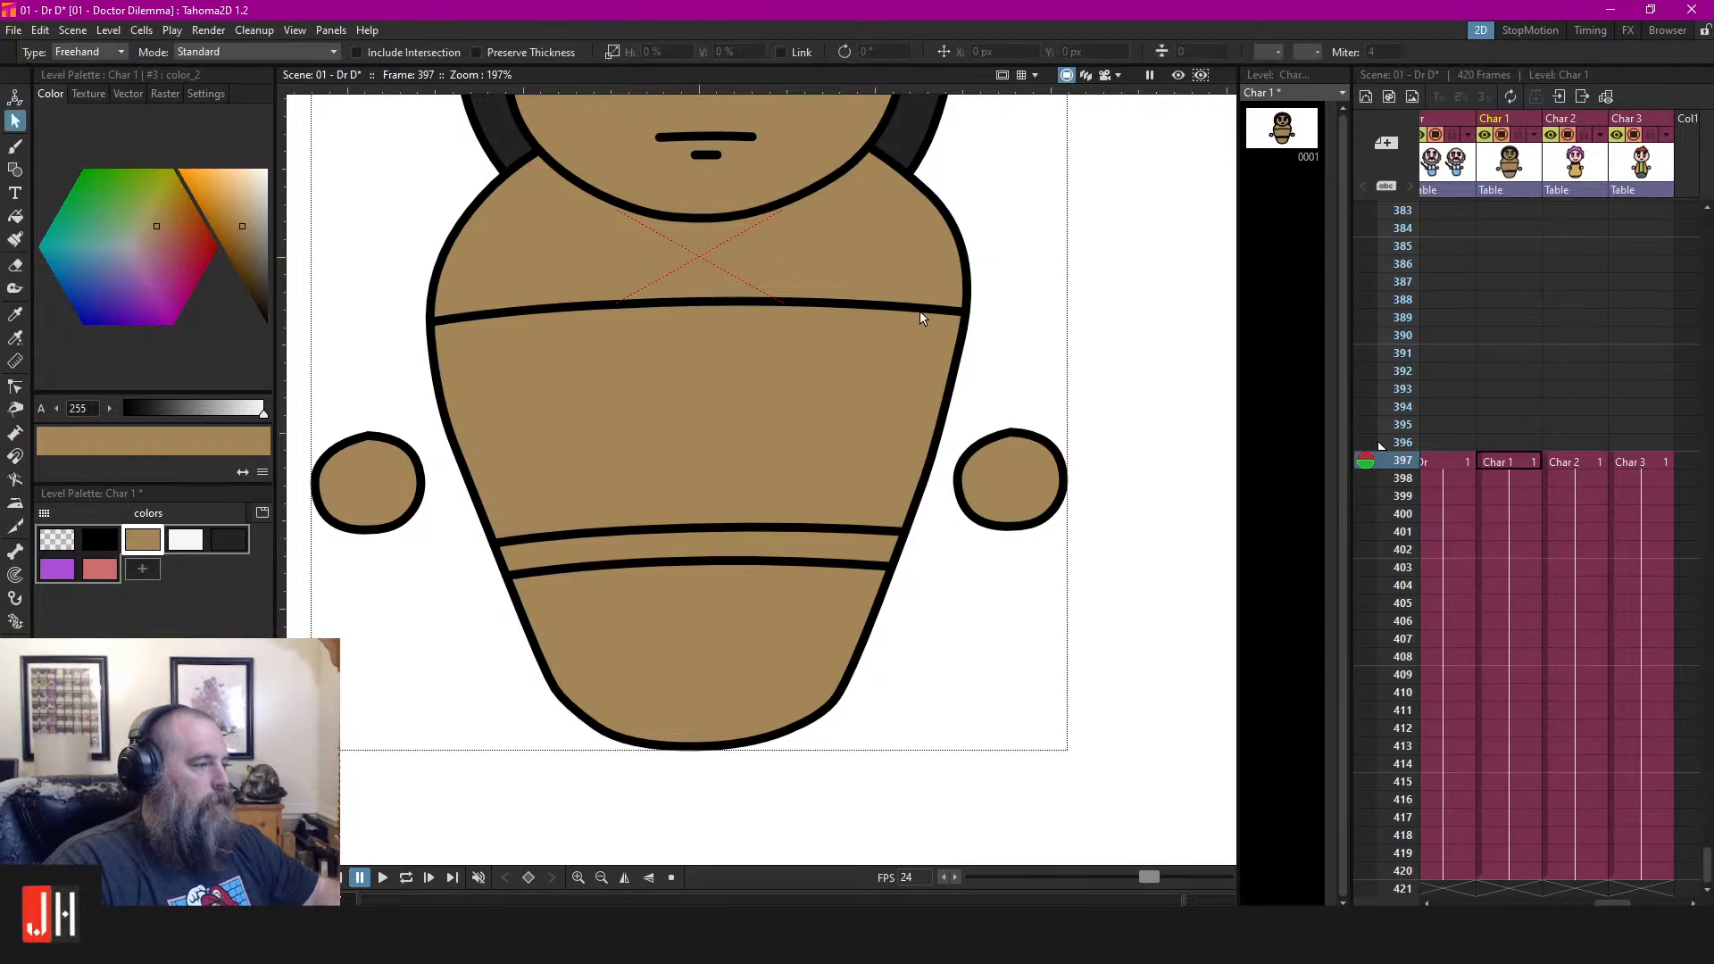
{"action": "left_click", "coordinate": [919, 310]}
{"action": "left_click", "coordinate": [814, 532], "text": "shift"}
{"action": "left_click", "coordinate": [810, 562], "text": "shift"}
{"action": "left_click", "coordinate": [880, 604], "text": "shift"}
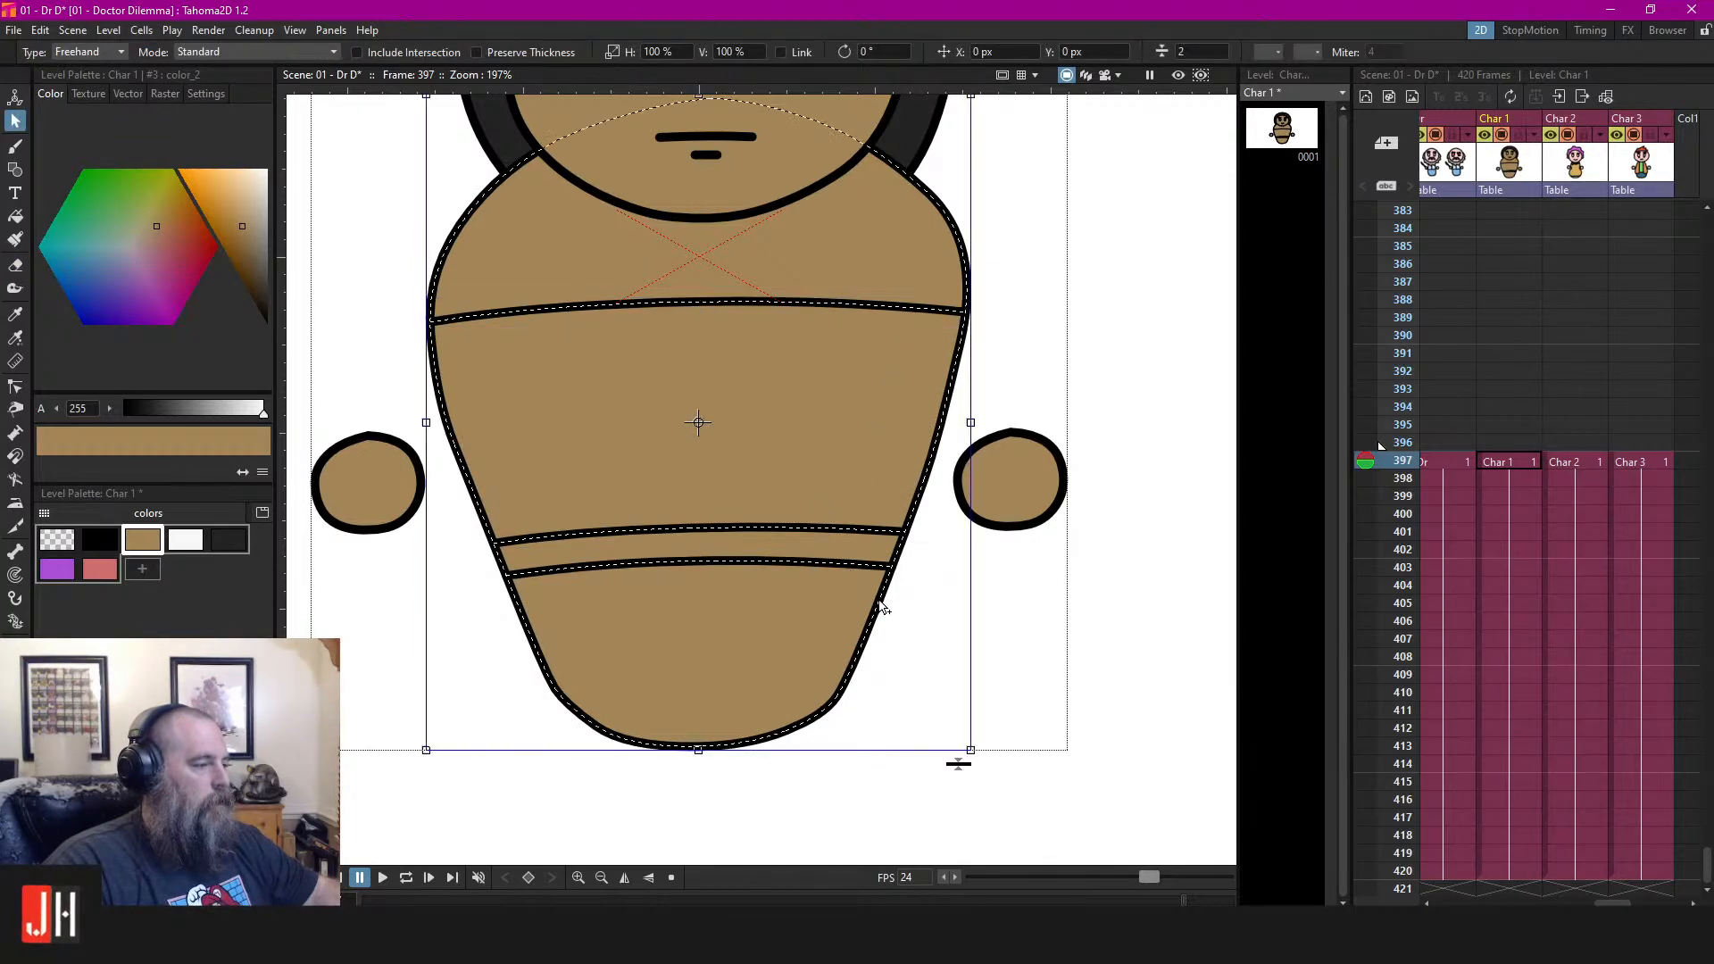
{"action": "left_click", "coordinate": [903, 582], "text": "shift"}
{"action": "left_click", "coordinate": [1065, 382]}
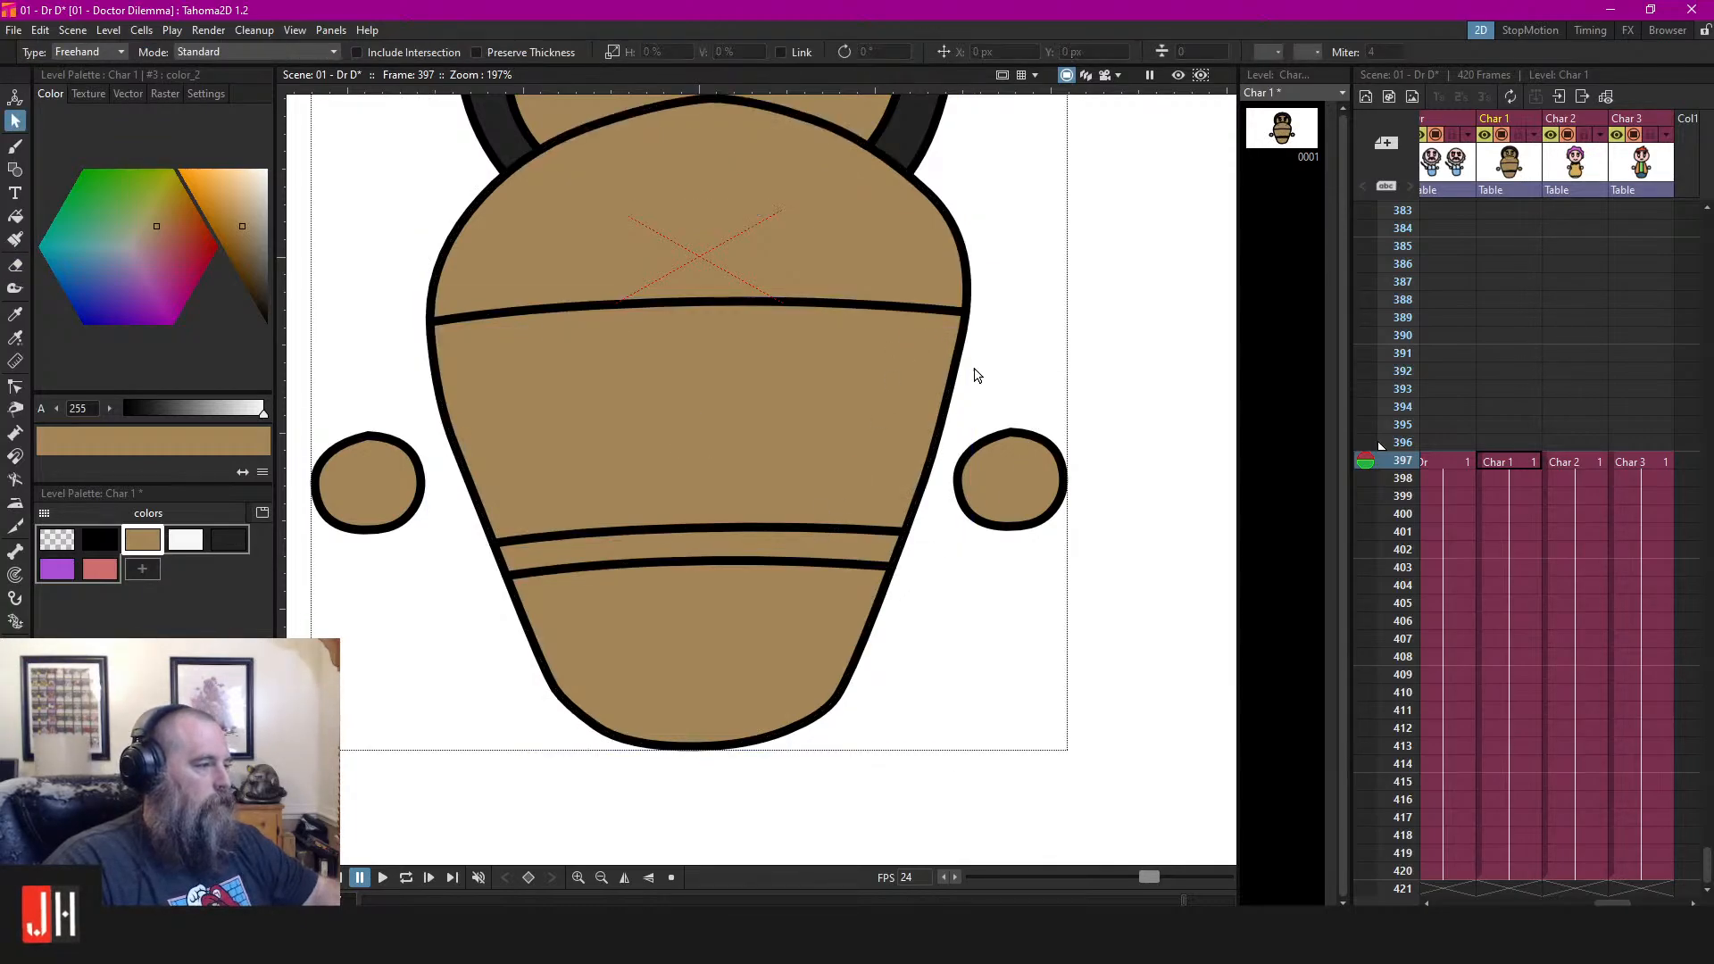
Try to fill the body's middle section, between the chest and waist lines, with the purple colour
{"action": "left_click", "coordinate": [57, 568]}
{"action": "key", "text": "f"}
{"action": "left_click", "coordinate": [658, 411]}
{"action": "key", "text": "ctrl+z"}
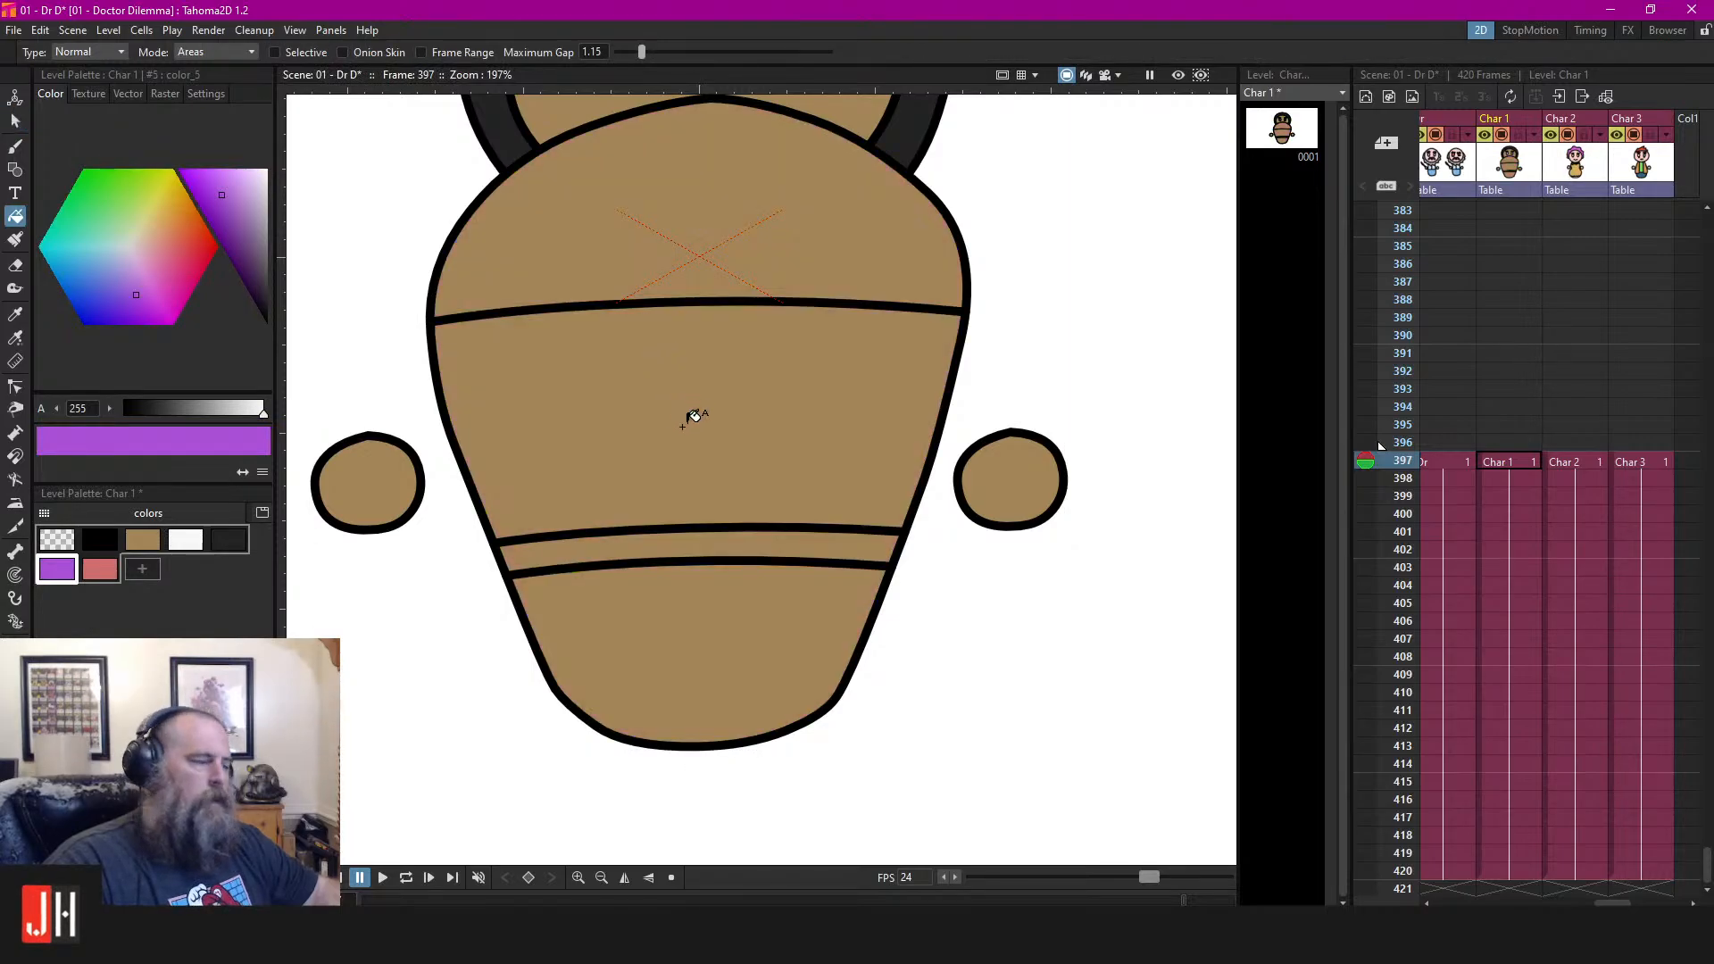
Paste the empty body outline and line it up exactly over the existing brown body
{"action": "scroll", "coordinate": [693, 413], "scroll_direction": "down", "scroll_amount": 5}
{"action": "key", "text": "s"}
{"action": "scroll", "coordinate": [734, 379], "scroll_direction": "up", "scroll_amount": 2}
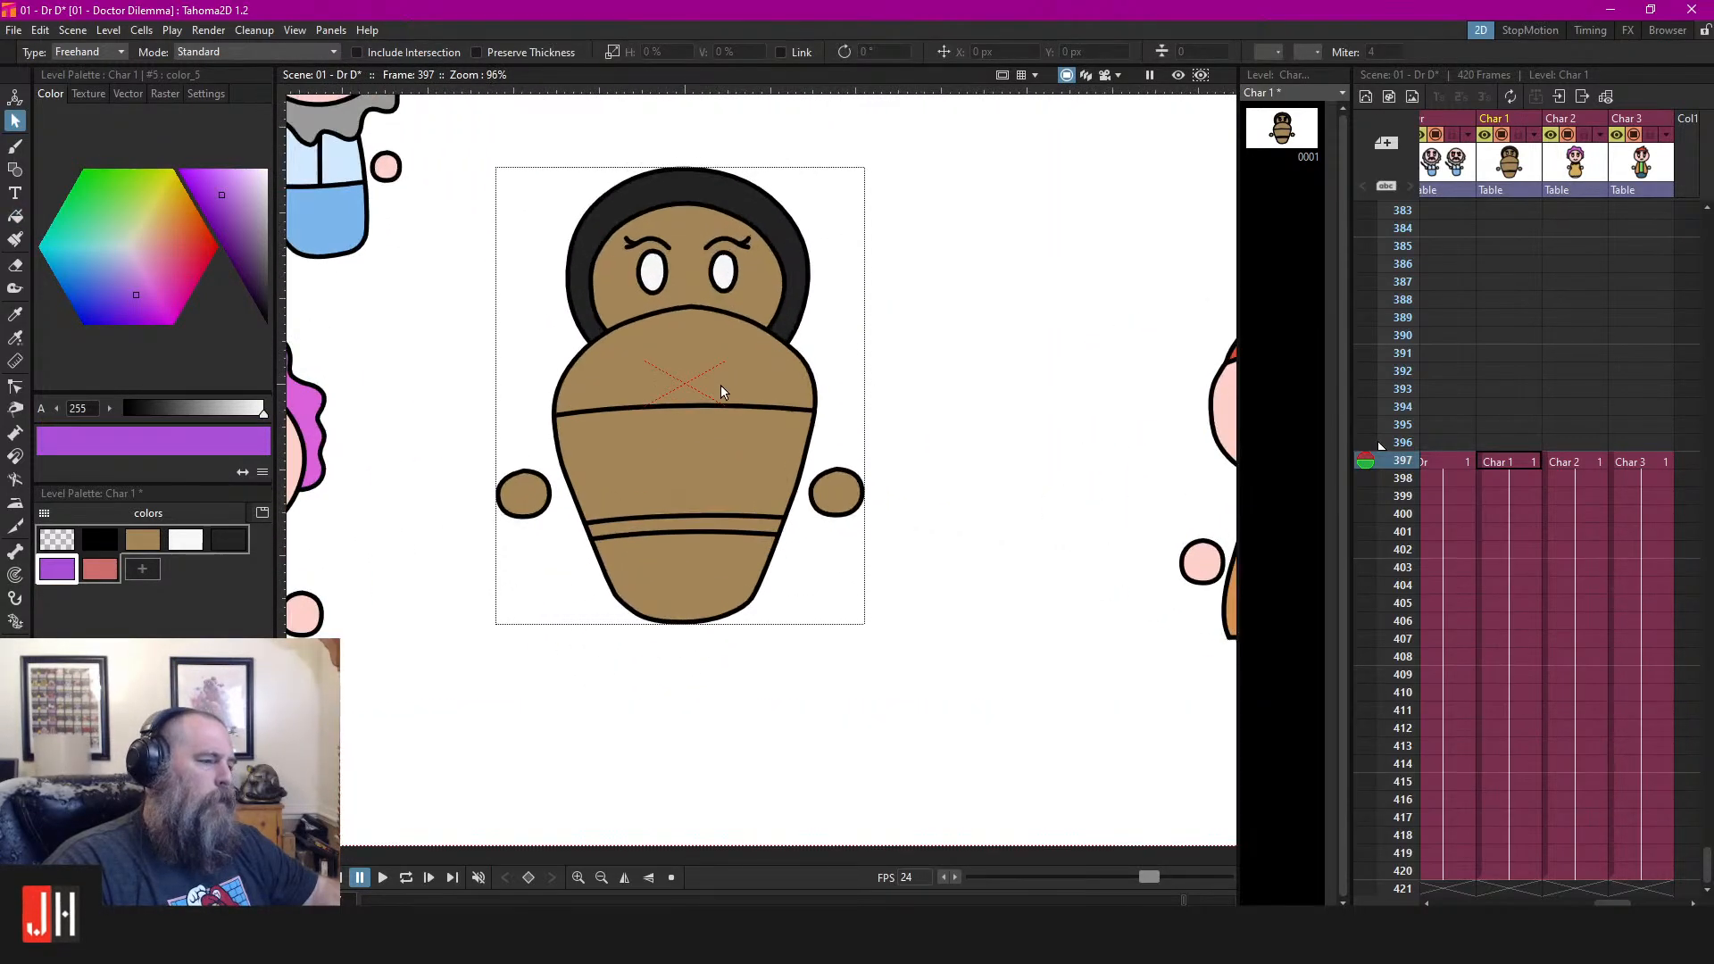
{"action": "left_click_drag", "start_coordinate": [720, 386], "coordinate": [842, 367]}
{"action": "left_click", "coordinate": [923, 343]}
{"action": "left_click_drag", "start_coordinate": [1007, 350], "coordinate": [960, 386]}
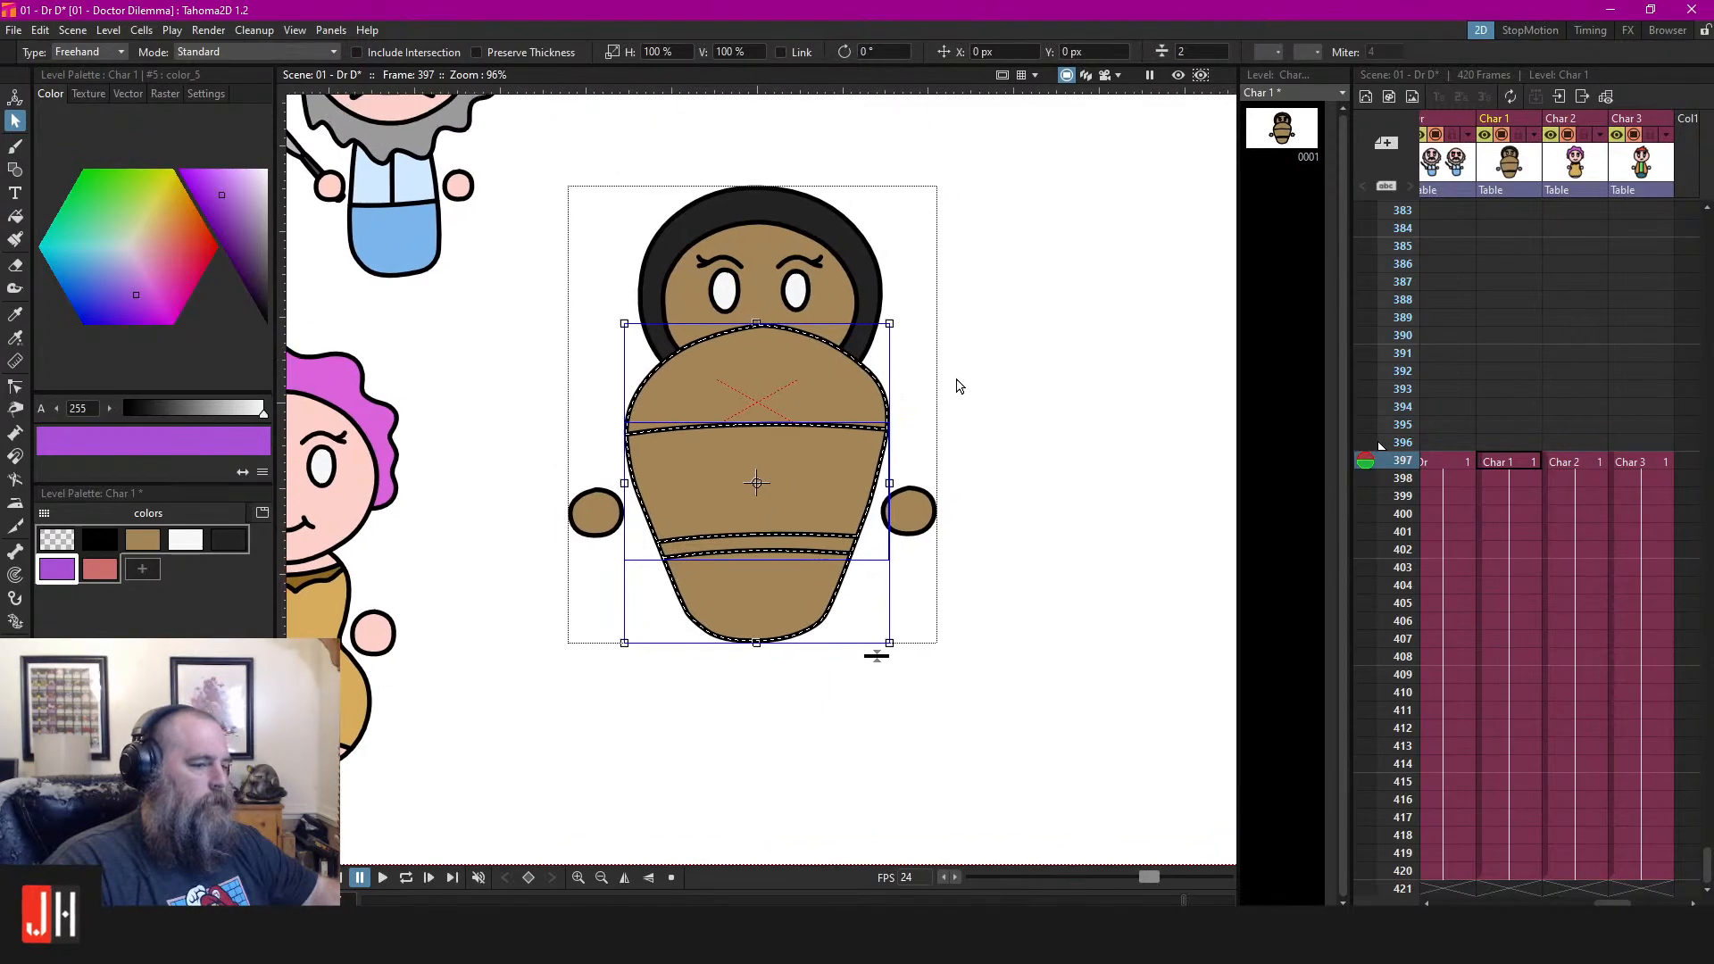
{"action": "left_click", "coordinate": [960, 385]}
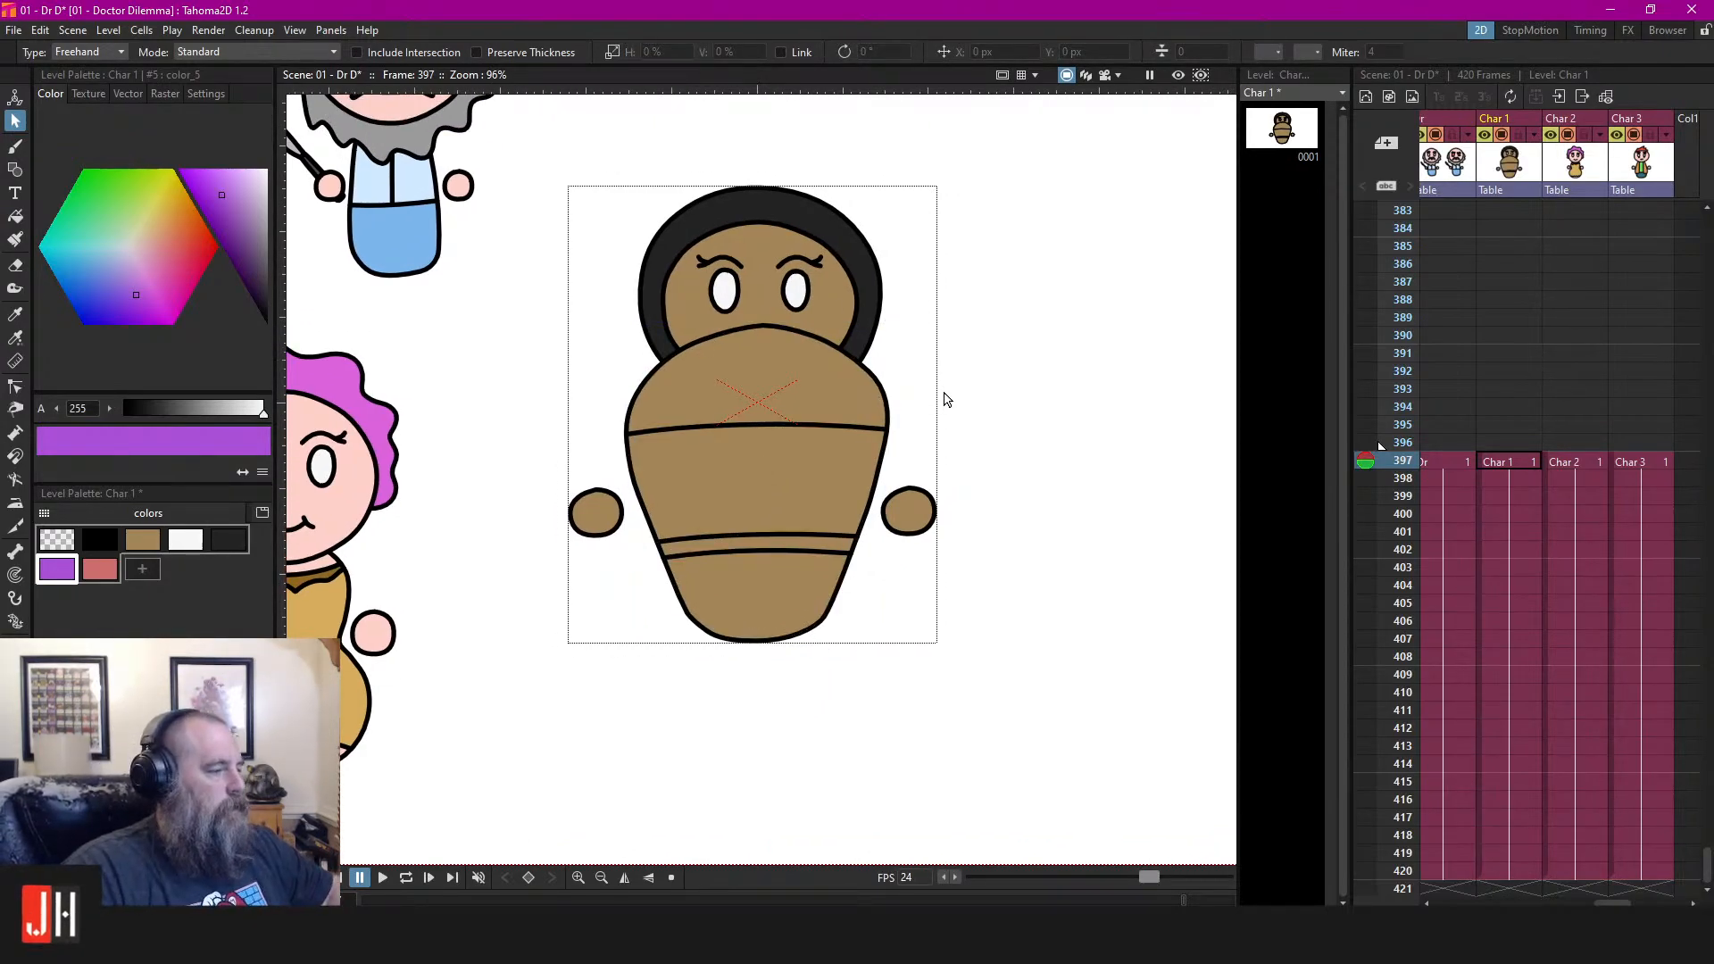
{"action": "key", "text": "ctrl+v"}
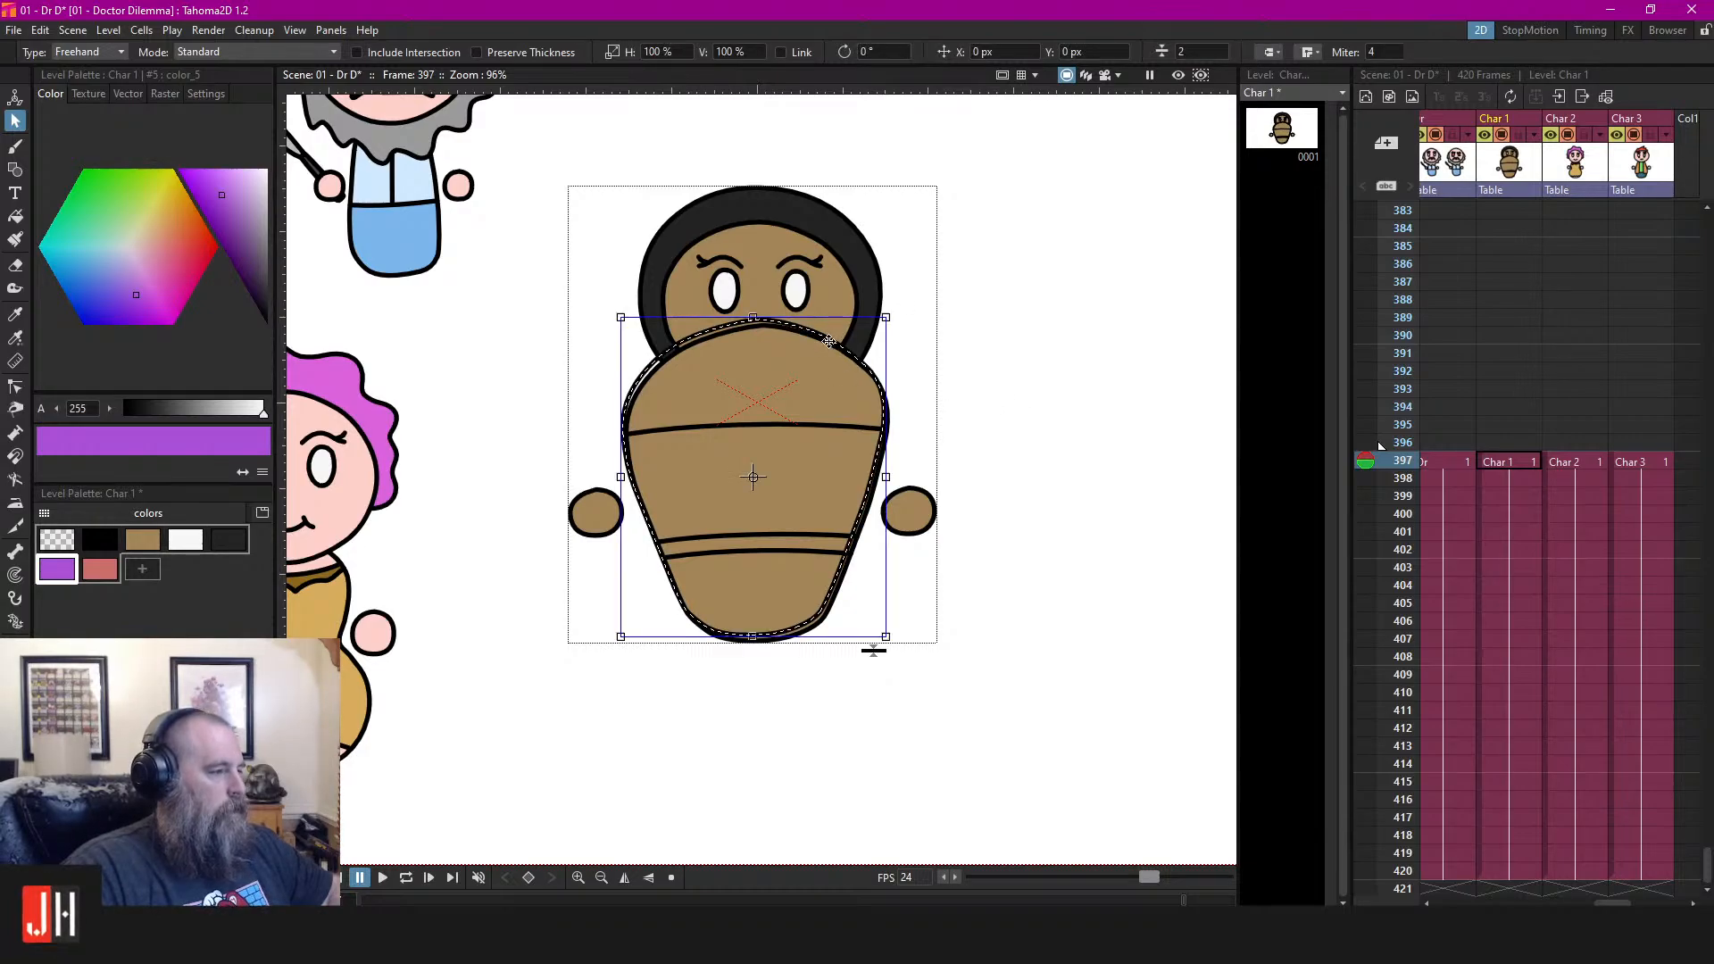
{"action": "scroll", "coordinate": [826, 335], "scroll_direction": "up", "scroll_amount": 3}
{"action": "left_click_drag", "start_coordinate": [829, 338], "coordinate": [832, 344]}
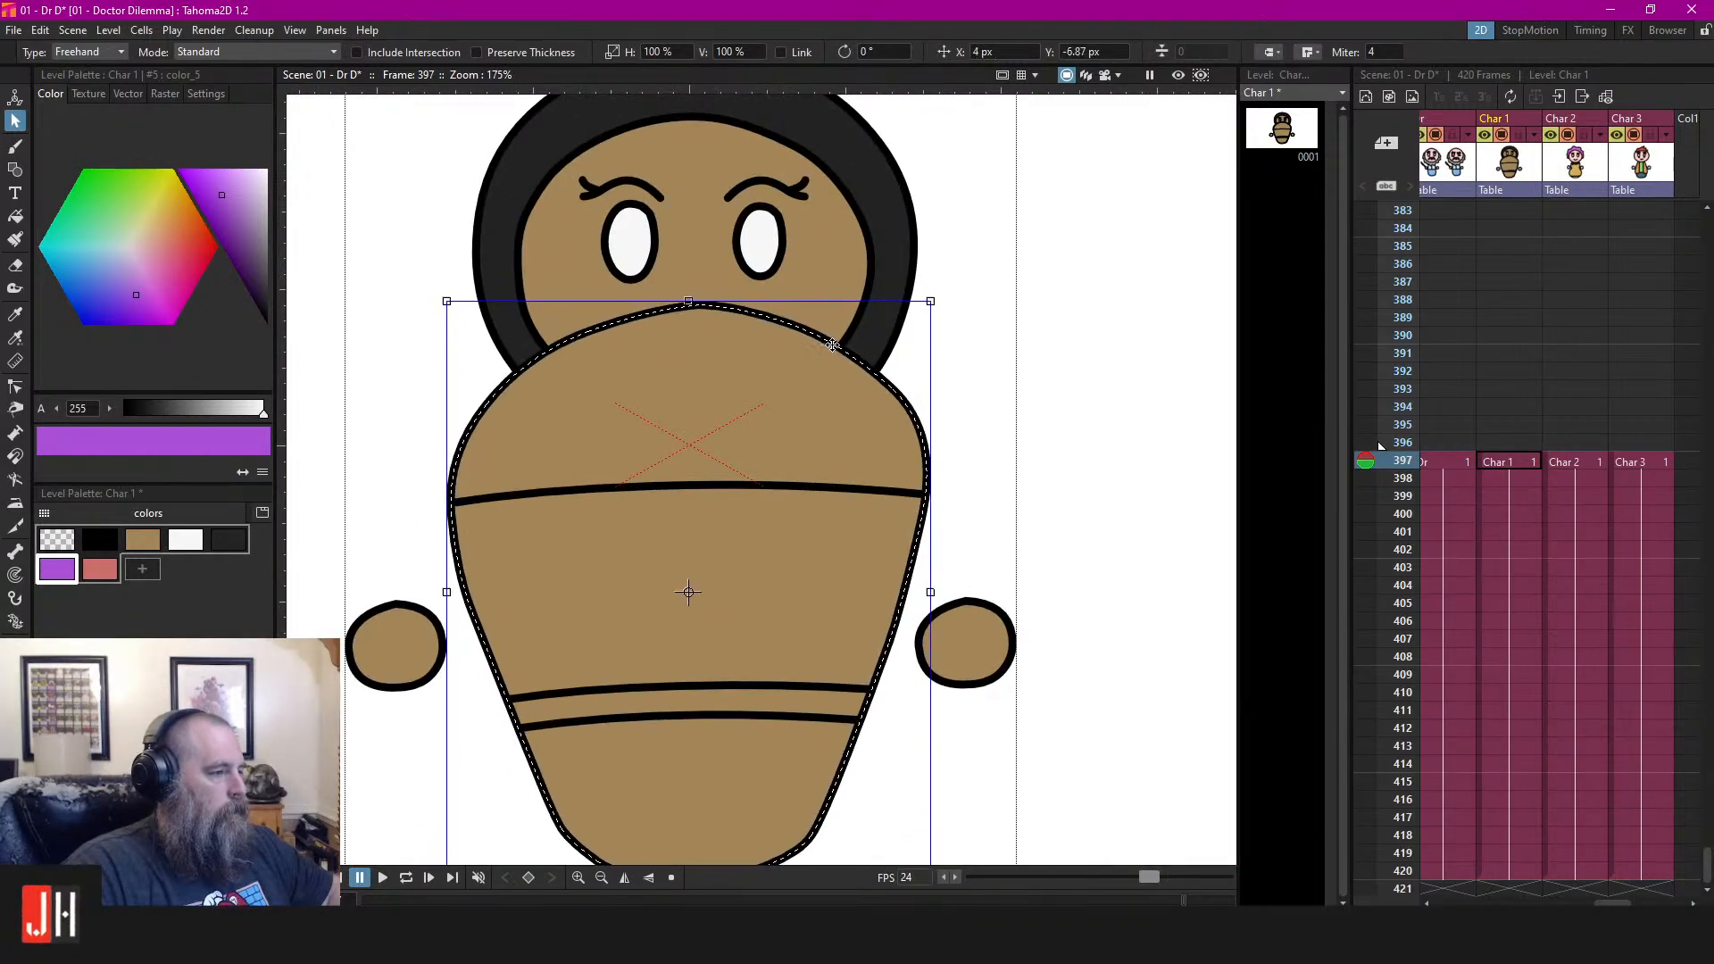
Move the pasted outline horizontally to the right, about 360 px from its pasted position, clear of the character's body and hand
{"action": "key", "text": "Right"}
{"action": "key", "text": "Right"}
{"action": "key", "text": "Right"}
{"action": "key", "text": "Right"}
{"action": "key", "text": "Right"}
{"action": "key", "text": "Right"}
{"action": "key", "text": "Right"}
{"action": "key", "text": "Right"}
{"action": "key", "text": "Right"}
{"action": "key", "text": "Right"}
{"action": "key", "text": "Right"}
{"action": "key", "text": "Right"}
{"action": "key", "text": "Right"}
{"action": "key", "text": "Right"}
{"action": "key", "text": "Right"}
{"action": "key", "text": "Right"}
{"action": "key", "text": "Right"}
{"action": "key", "text": "Right"}
{"action": "key", "text": "Right"}
{"action": "key", "text": "Right"}
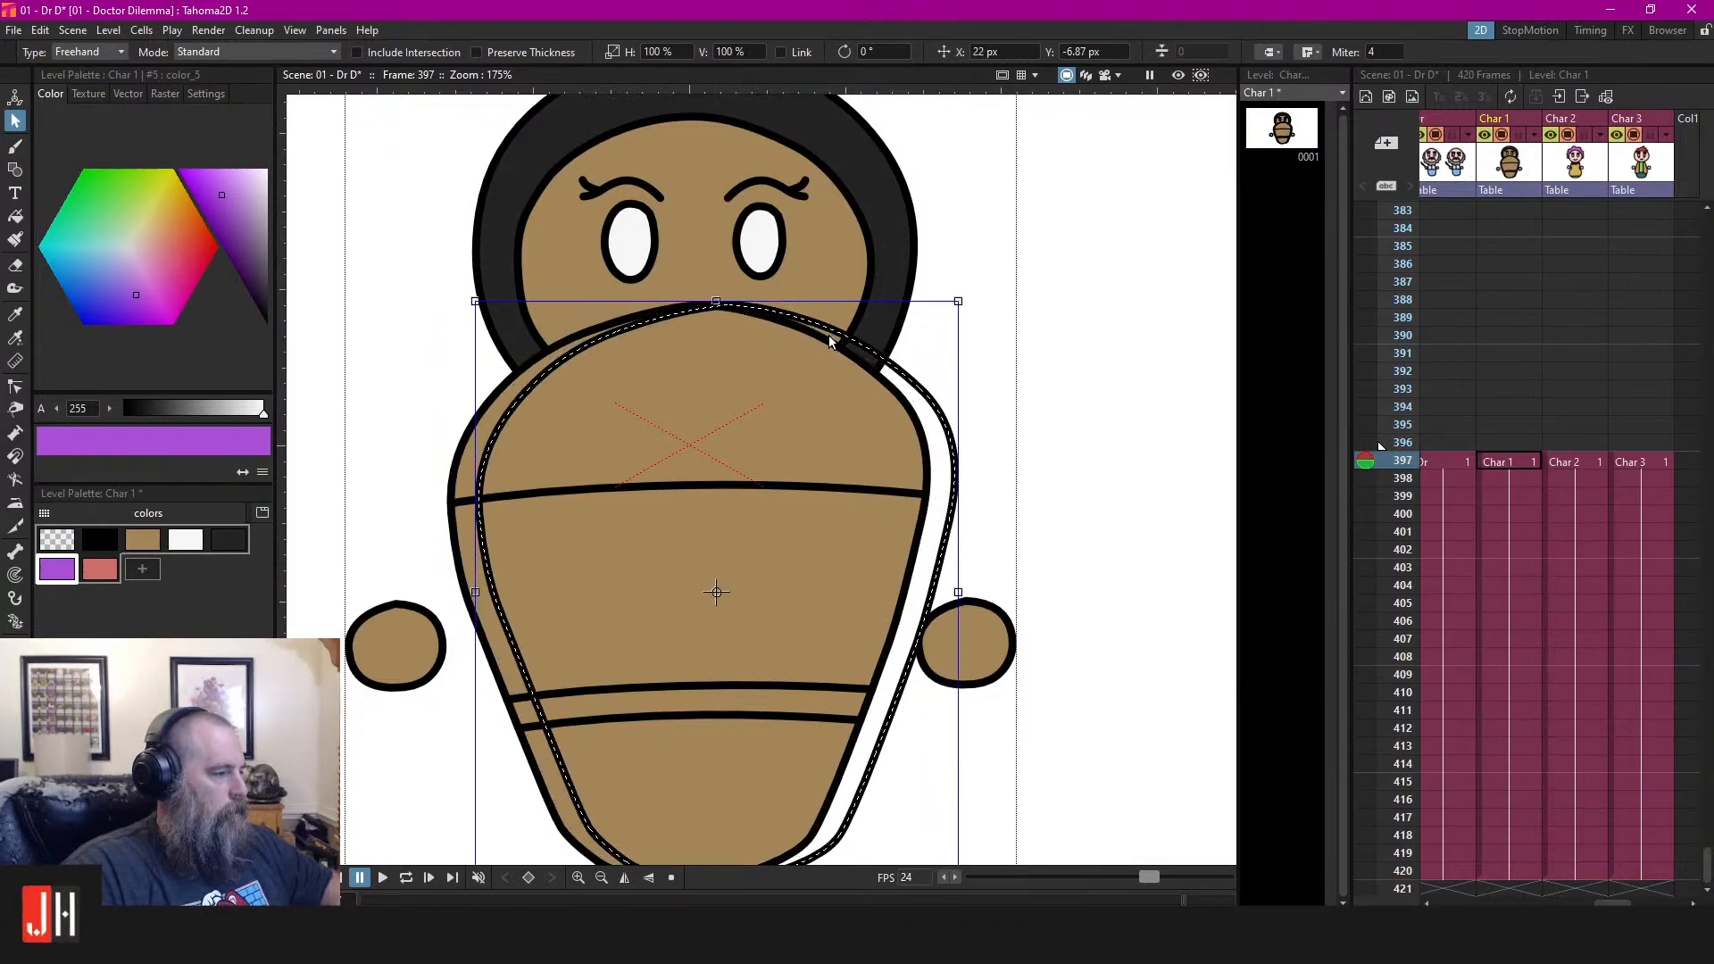
{"action": "key", "text": "Right"}
{"action": "key", "text": "Right"}
{"action": "key", "text": "Right"}
{"action": "key", "text": "Right"}
{"action": "key", "text": "Right"}
{"action": "key", "text": "Right"}
{"action": "key", "text": "Right"}
{"action": "key", "text": "Right"}
{"action": "key", "text": "Right"}
{"action": "key", "text": "Right"}
{"action": "key", "text": "Right"}
{"action": "key", "text": "Right"}
{"action": "key", "text": "Right"}
{"action": "key", "text": "Right"}
{"action": "key", "text": "Right"}
{"action": "key", "text": "Right"}
{"action": "key", "text": "Right"}
{"action": "key", "text": "Right"}
{"action": "key", "text": "Right"}
{"action": "key", "text": "Right"}
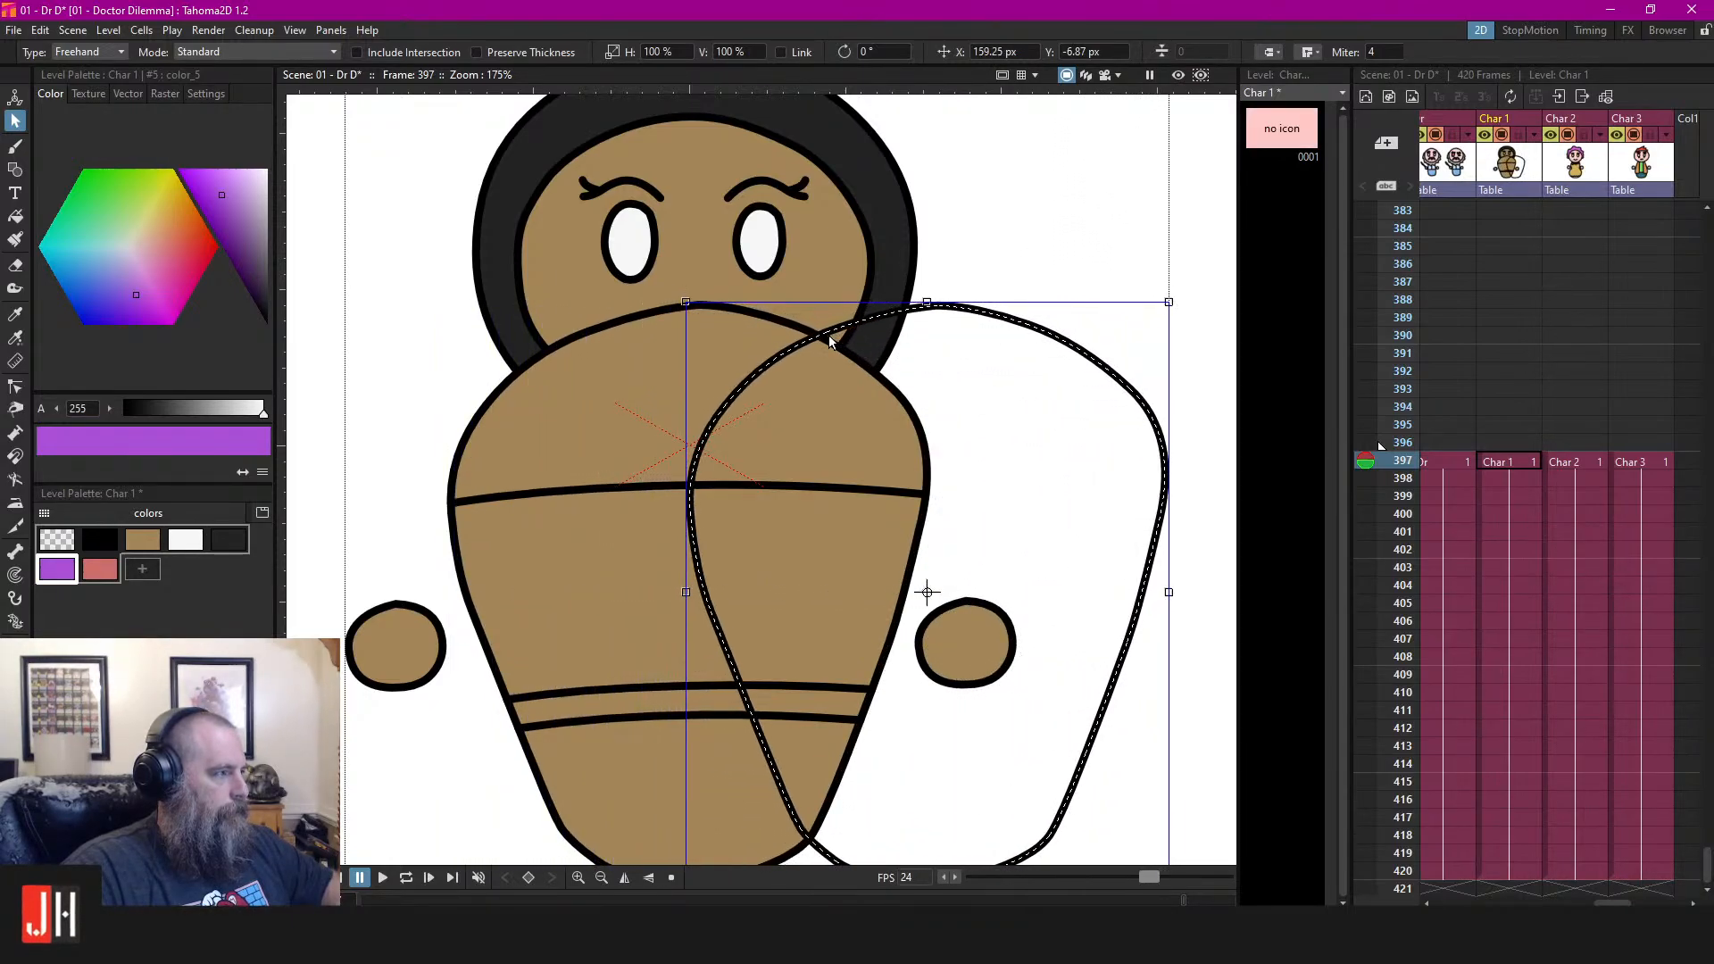
{"action": "key", "text": "Right"}
{"action": "key", "text": "Right"}
{"action": "key", "text": "Right"}
{"action": "key", "text": "Right"}
{"action": "key", "text": "Right"}
{"action": "key", "text": "Right"}
{"action": "key", "text": "Right"}
{"action": "key", "text": "Right"}
{"action": "key", "text": "Right"}
{"action": "key", "text": "Right"}
{"action": "key", "text": "Right"}
{"action": "key", "text": "Right"}
{"action": "key", "text": "Right"}
{"action": "key", "text": "Right"}
{"action": "key", "text": "Right"}
{"action": "key", "text": "Right"}
{"action": "key", "text": "Right"}
{"action": "key", "text": "Right"}
{"action": "key", "text": "Right"}
{"action": "key", "text": "Right"}
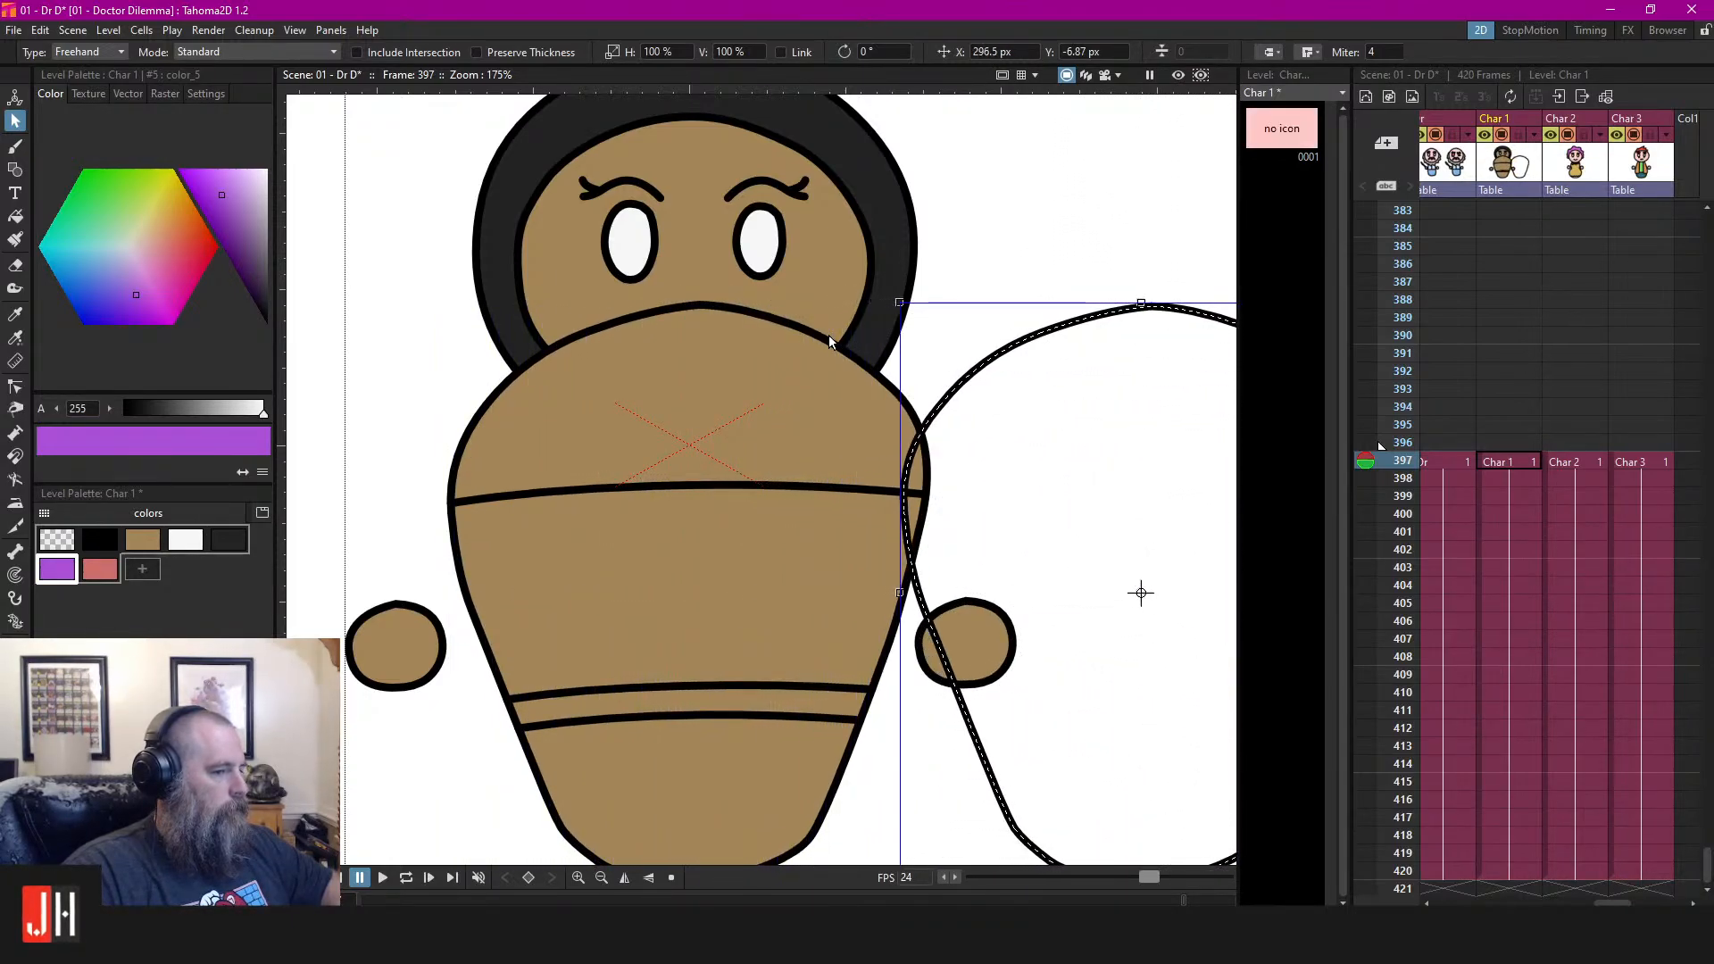
{"action": "key", "text": "Right"}
{"action": "key", "text": "Right"}
{"action": "key", "text": "Right"}
{"action": "key", "text": "Right"}
{"action": "key", "text": "Right"}
{"action": "key", "text": "Right"}
{"action": "key", "text": "Right"}
{"action": "key", "text": "Right"}
{"action": "key", "text": "Right"}
{"action": "key", "text": "Right"}
{"action": "key", "text": "Right"}
{"action": "key", "text": "Right"}
{"action": "key", "text": "Right"}
{"action": "key", "text": "Right"}
{"action": "key", "text": "Right"}
{"action": "key", "text": "Right"}
{"action": "scroll", "coordinate": [419, 272], "scroll_direction": "down", "scroll_amount": 3}
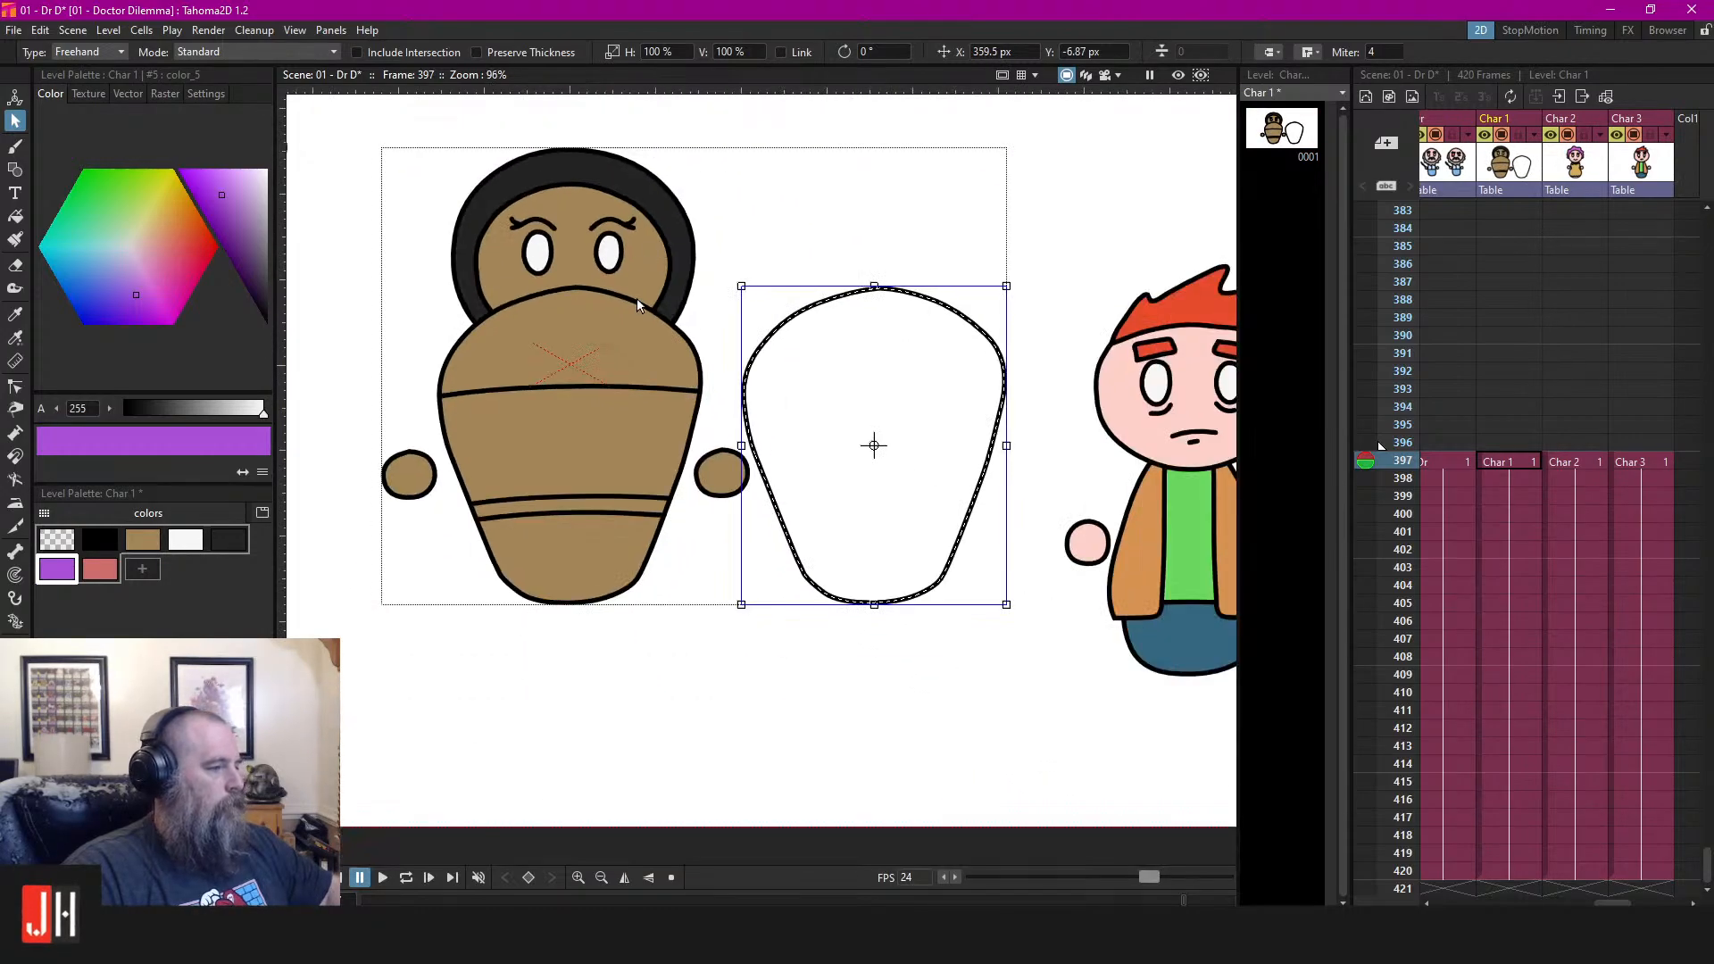
Delete the brown grouped body together with its chest and waist lines, keeping the head, hands and empty outline
{"action": "left_click", "coordinate": [658, 314]}
{"action": "key", "text": "Delete"}
{"action": "left_click_drag", "start_coordinate": [807, 274], "coordinate": [922, 282]}
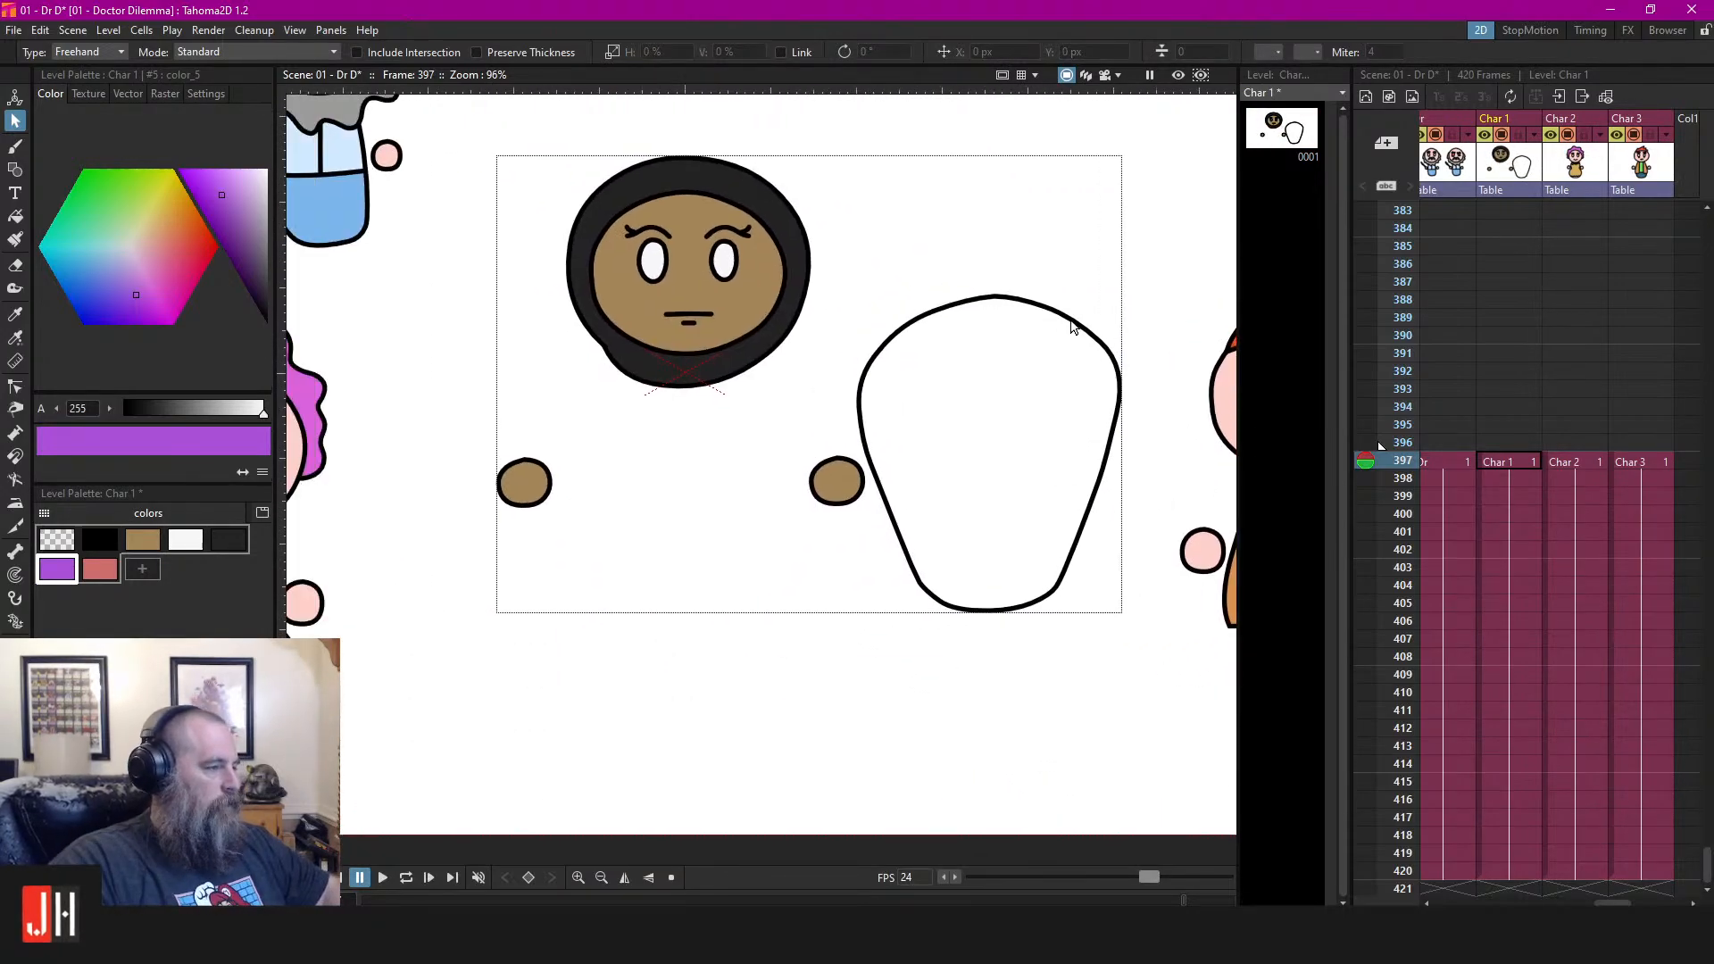
Move the empty body outline horizontally left by about 353 px, centring it beneath the head between the two hands
{"action": "left_click", "coordinate": [1070, 316]}
{"action": "key", "text": "Left"}
{"action": "key", "text": "Left"}
{"action": "key", "text": "Left"}
{"action": "key", "text": "Left"}
{"action": "key", "text": "Left"}
{"action": "key", "text": "Left"}
{"action": "key", "text": "Left"}
{"action": "key", "text": "Left"}
{"action": "key", "text": "Left"}
{"action": "key", "text": "Left"}
{"action": "key", "text": "Left"}
{"action": "key", "text": "Left"}
{"action": "key", "text": "Left"}
{"action": "key", "text": "Left"}
{"action": "key", "text": "Left"}
{"action": "key", "text": "Left"}
{"action": "key", "text": "Left"}
{"action": "key", "text": "Left"}
{"action": "key", "text": "Left"}
{"action": "key", "text": "Left"}
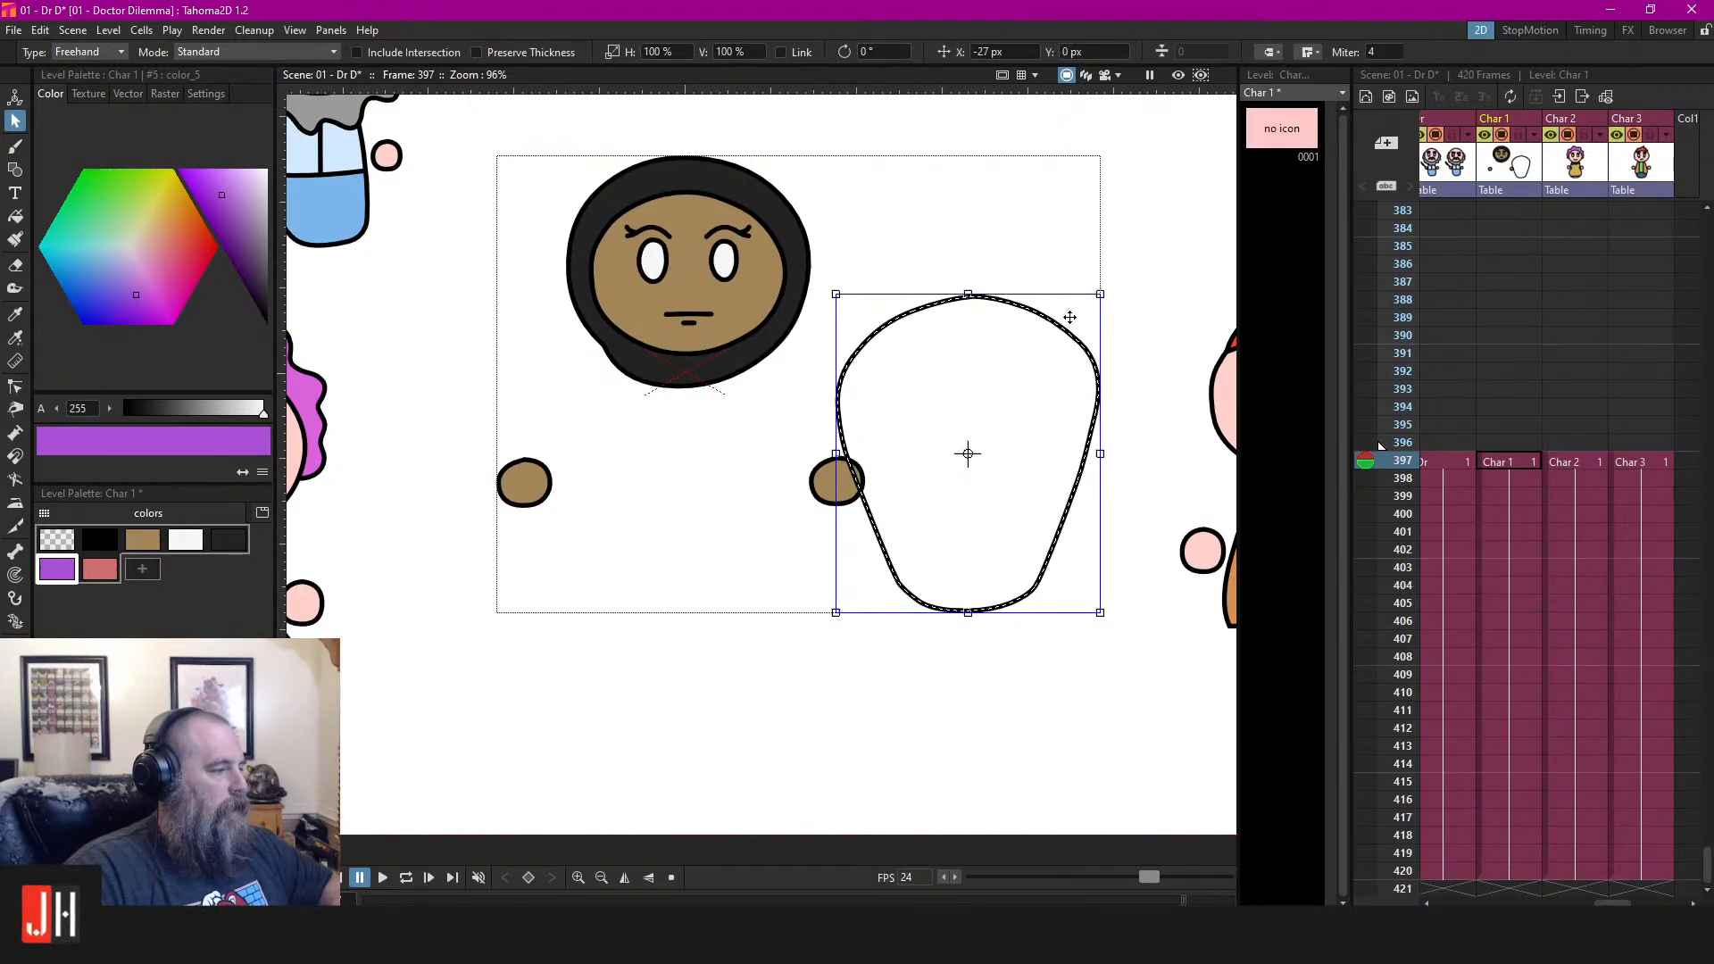
{"action": "key", "text": "Left"}
{"action": "key", "text": "Left"}
{"action": "key", "text": "Left"}
{"action": "key", "text": "Left"}
{"action": "key", "text": "Left"}
{"action": "key", "text": "Left"}
{"action": "key", "text": "Left"}
{"action": "key", "text": "Left"}
{"action": "key", "text": "Left"}
{"action": "key", "text": "Left"}
{"action": "key", "text": "Left"}
{"action": "key", "text": "Left"}
{"action": "key", "text": "Left"}
{"action": "key", "text": "Left"}
{"action": "key", "text": "Left"}
{"action": "key", "text": "Left"}
{"action": "key", "text": "Left"}
{"action": "key", "text": "Left"}
{"action": "key", "text": "Left"}
{"action": "key", "text": "Left"}
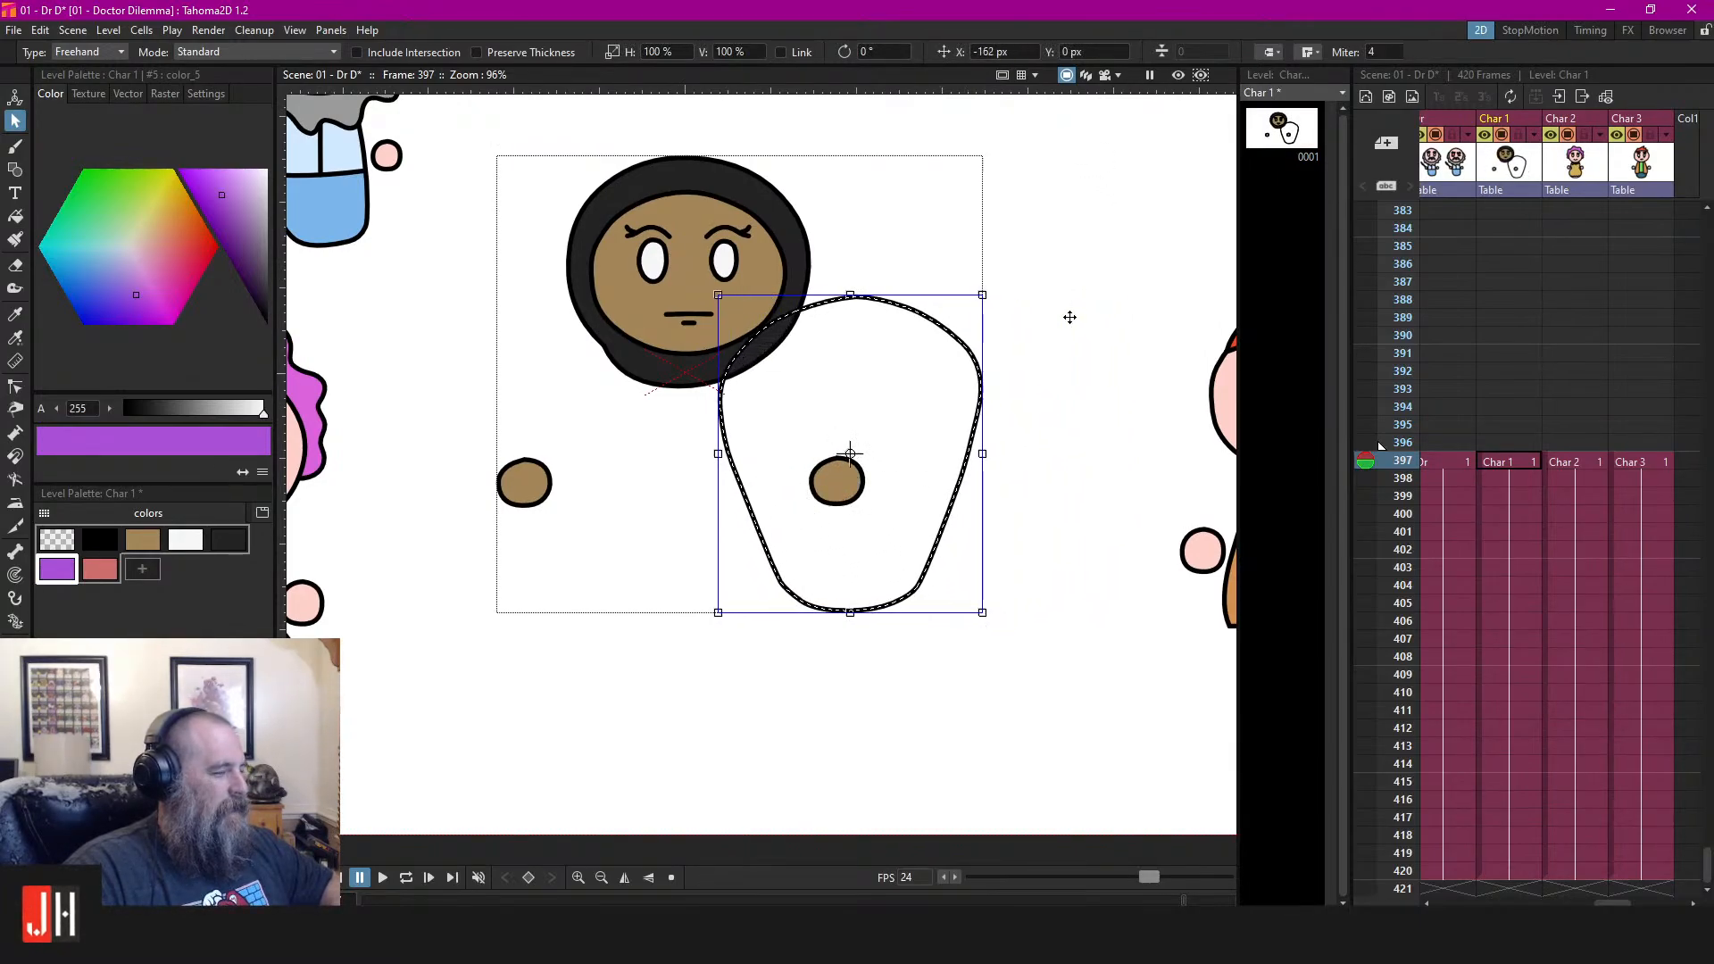
{"action": "key", "text": "Left"}
{"action": "key", "text": "Left"}
{"action": "key", "text": "Left"}
{"action": "key", "text": "Left"}
{"action": "key", "text": "Left"}
{"action": "key", "text": "Left"}
{"action": "key", "text": "Left"}
{"action": "key", "text": "Left"}
{"action": "key", "text": "Left"}
{"action": "key", "text": "Left"}
{"action": "key", "text": "Left"}
{"action": "key", "text": "Left"}
{"action": "key", "text": "Left"}
{"action": "key", "text": "Left"}
{"action": "key", "text": "Left"}
{"action": "key", "text": "Left"}
{"action": "key", "text": "Left"}
{"action": "key", "text": "Left"}
{"action": "key", "text": "Left"}
{"action": "key", "text": "Left"}
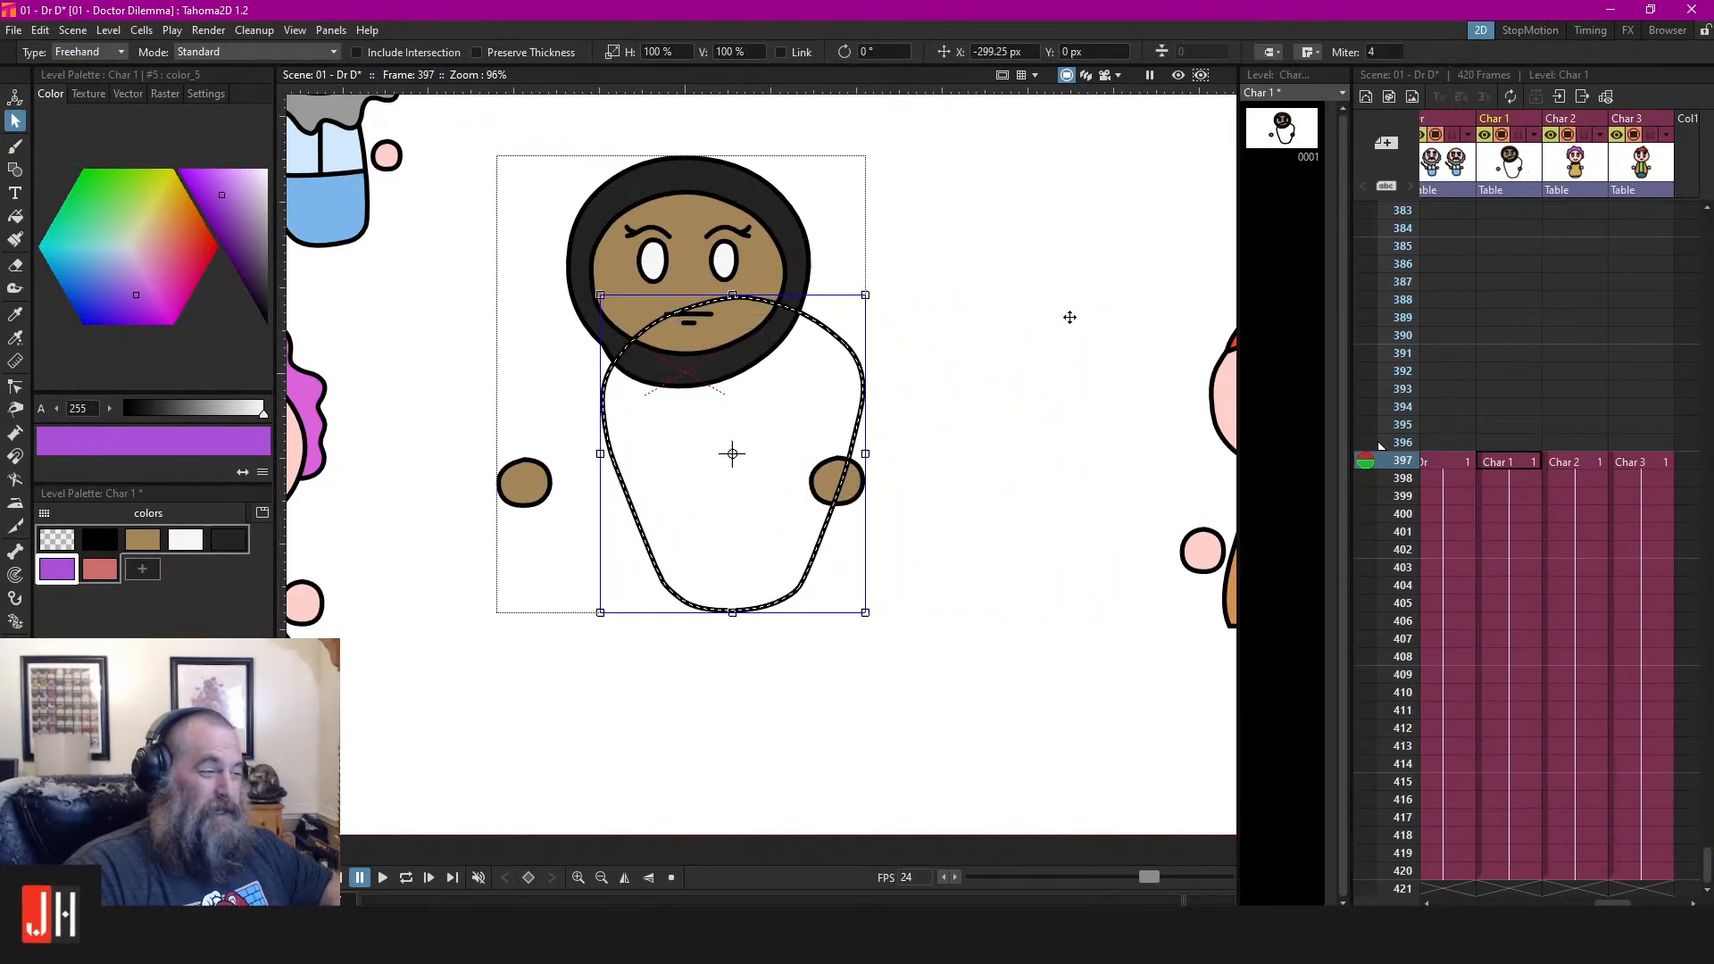
{"action": "key", "text": "Left"}
{"action": "key", "text": "Left"}
{"action": "key", "text": "Left"}
{"action": "key", "text": "Left"}
{"action": "key", "text": "Left"}
{"action": "key", "text": "Left"}
{"action": "key", "text": "Left"}
{"action": "key", "text": "Left"}
{"action": "key", "text": "Left"}
{"action": "key", "text": "Left"}
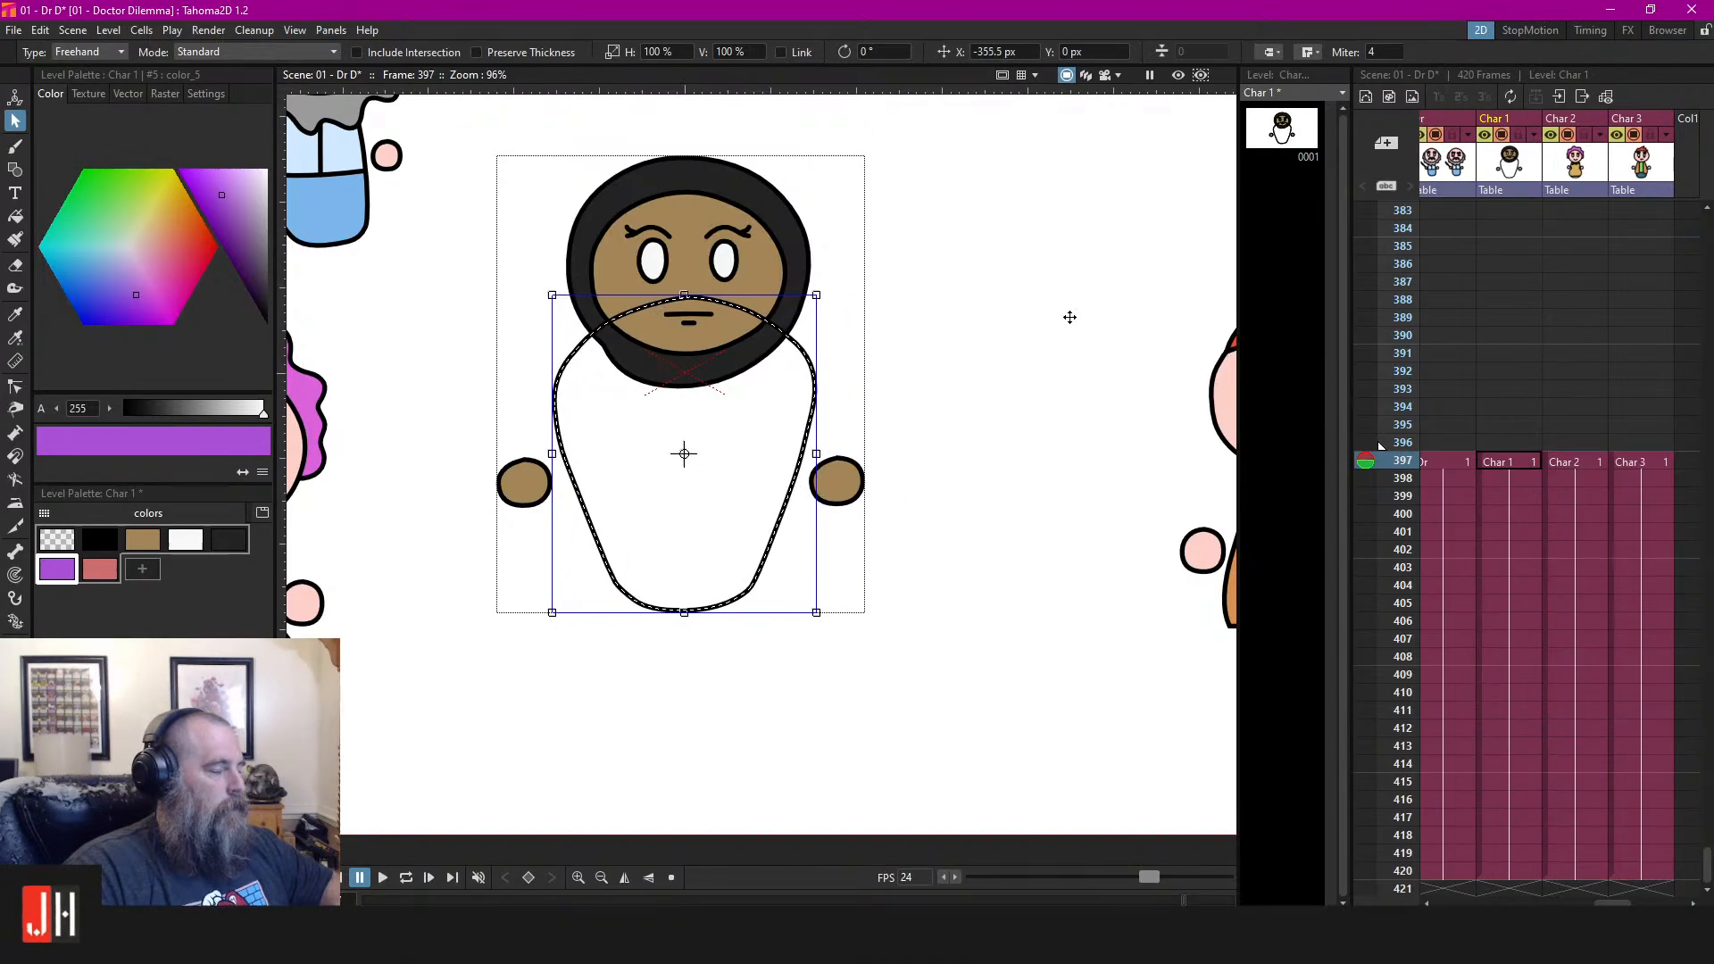
{"action": "key", "text": "ctrl+shift+bracketleft"}
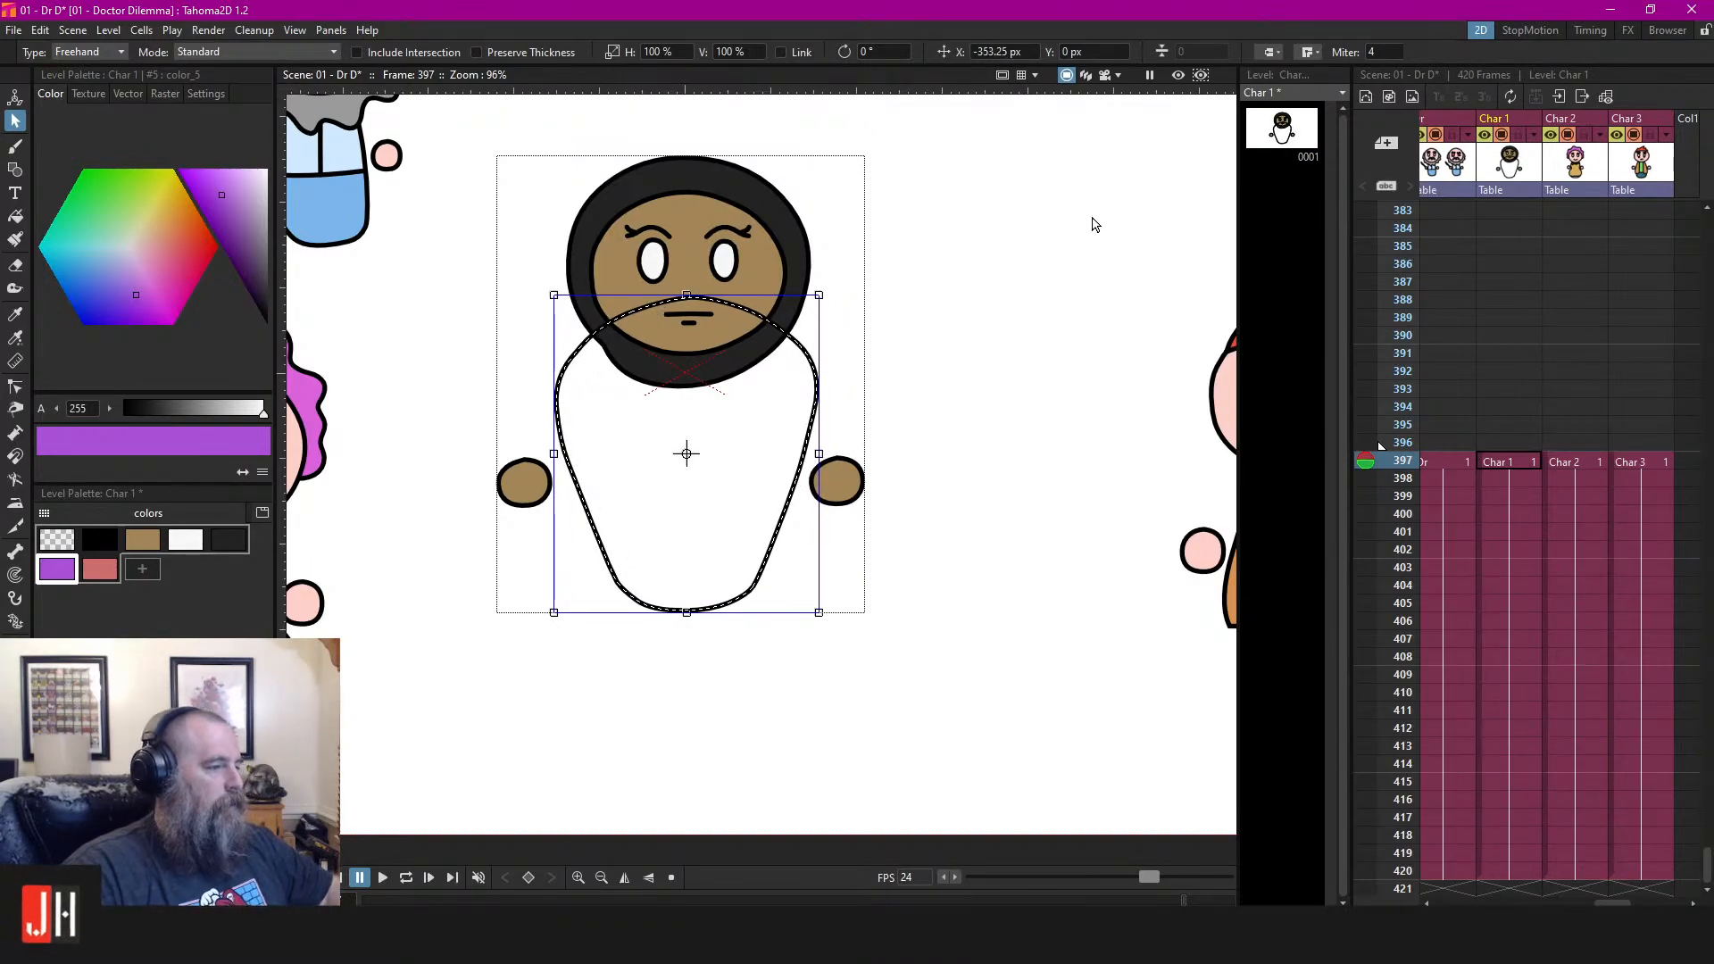
{"action": "left_click", "coordinate": [1014, 359]}
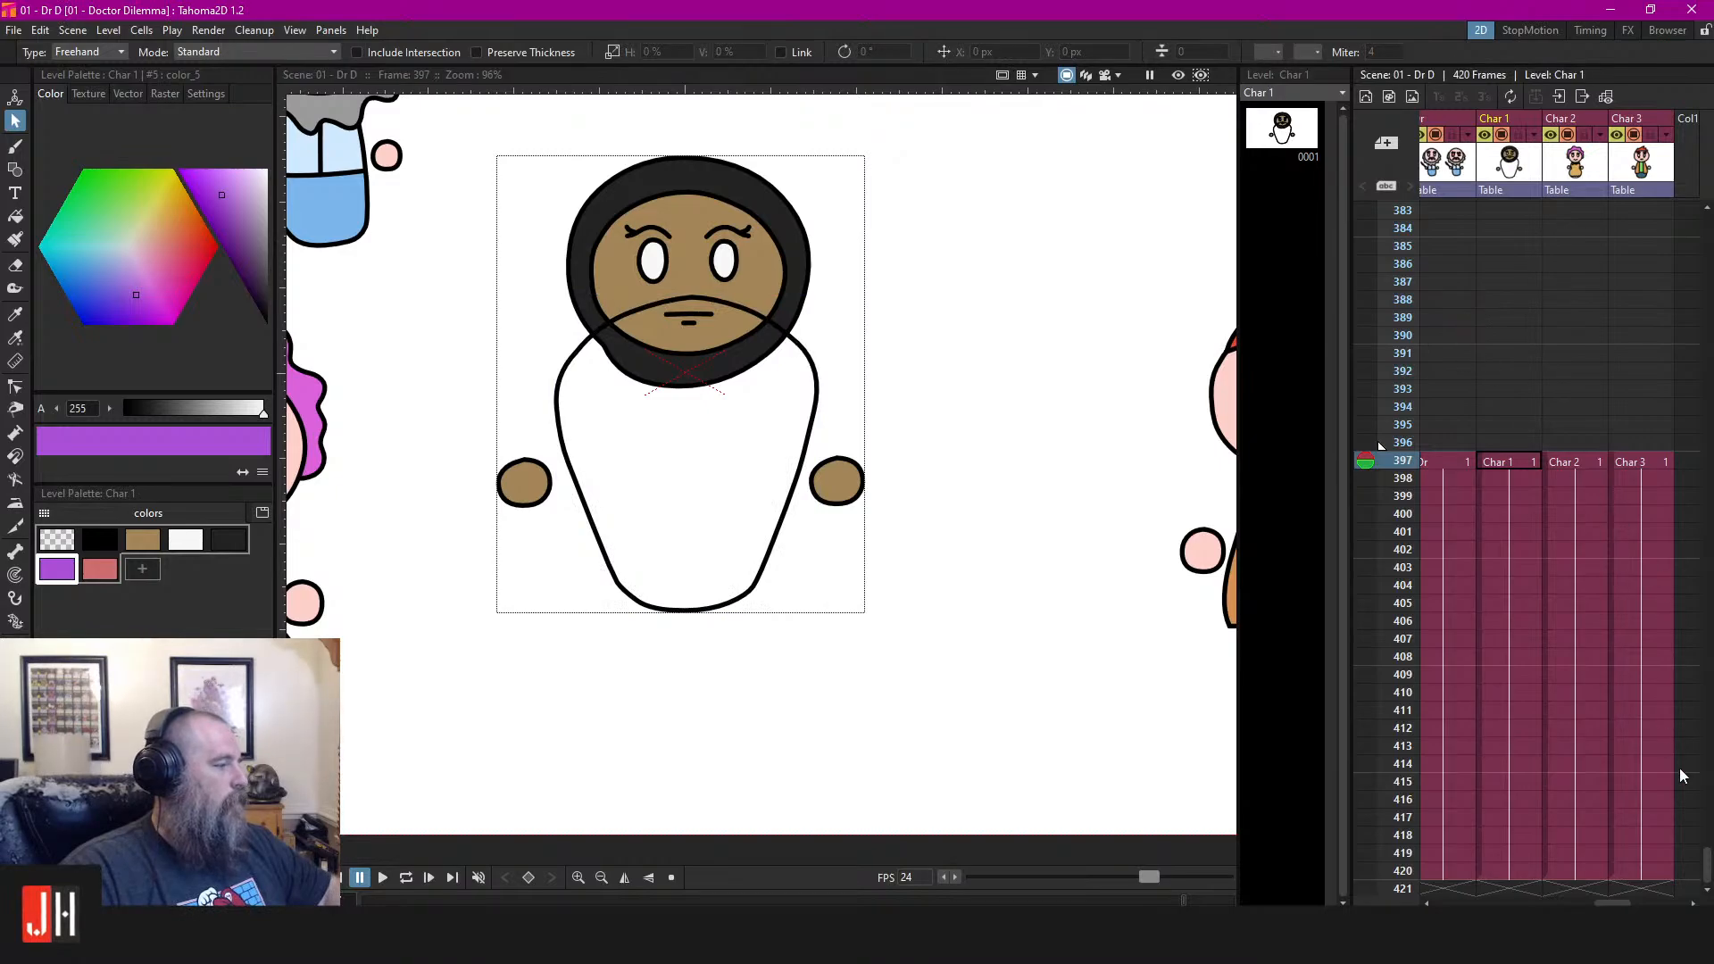
Go to frame 2 of the Character 1 column and turn on that column's visibility to show the character on the canvas
{"action": "left_click_drag", "start_coordinate": [1707, 866], "coordinate": [1707, 231]}
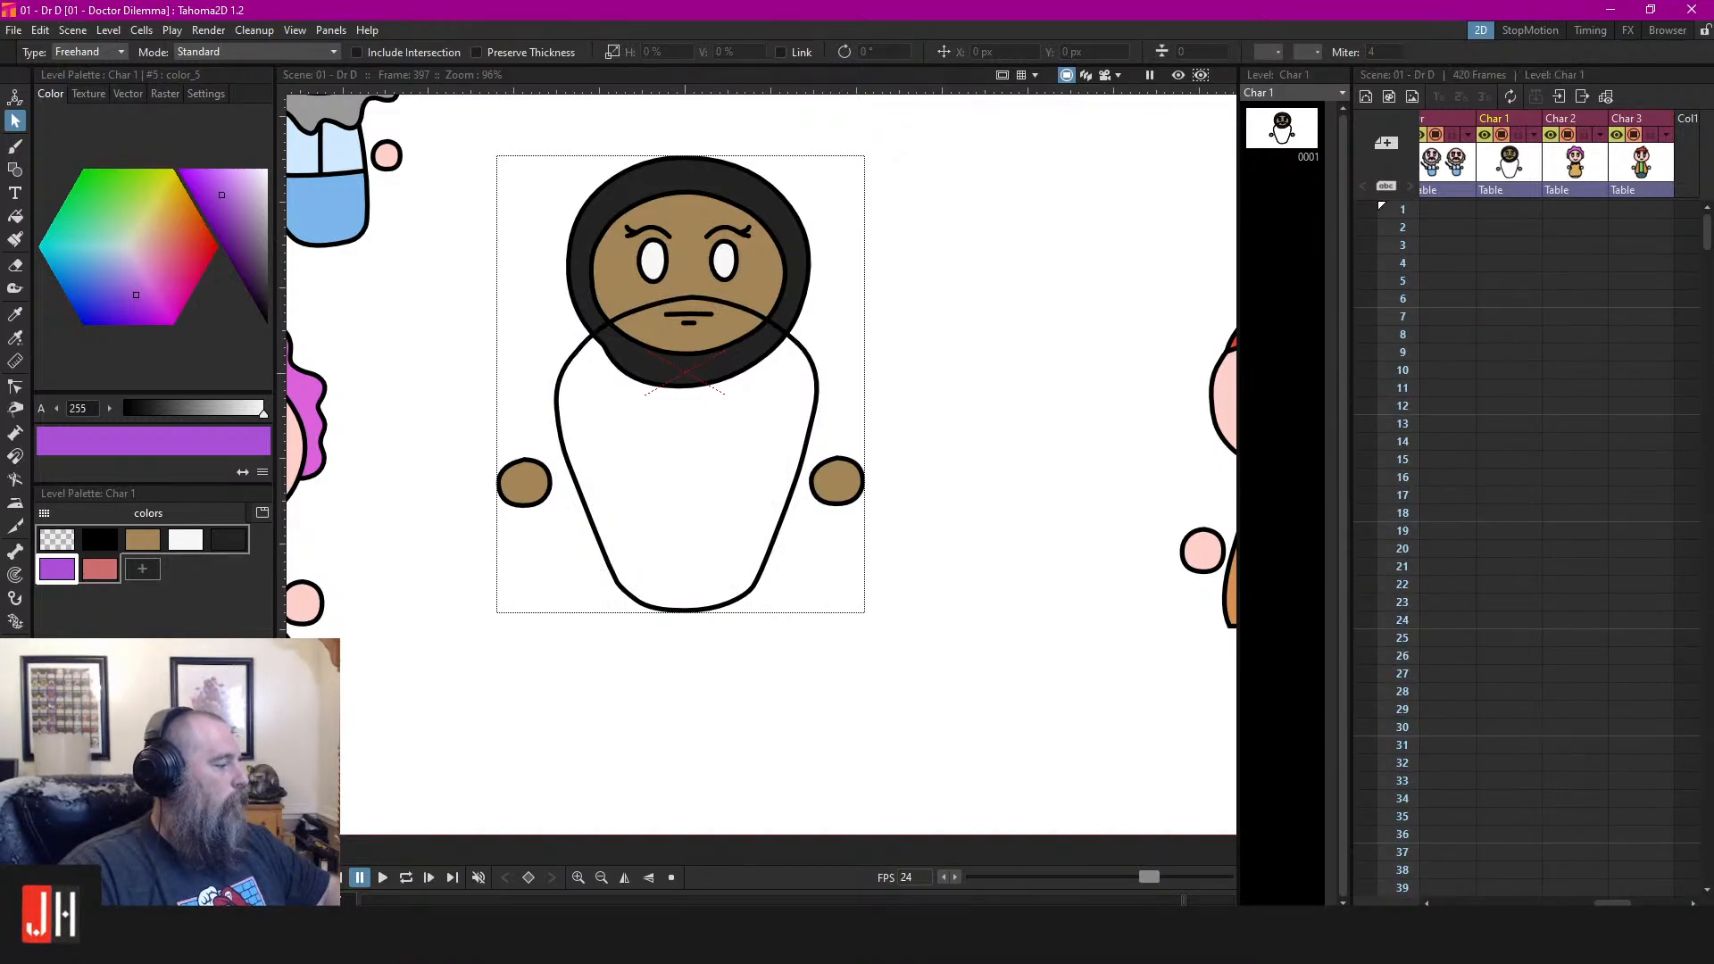
{"action": "mouse_move", "coordinate": [1612, 903]}
{"action": "left_mouse_down"}
{"action": "mouse_move", "coordinate": [1564, 903]}
{"action": "mouse_move", "coordinate": [1587, 903]}
{"action": "left_mouse_up"}
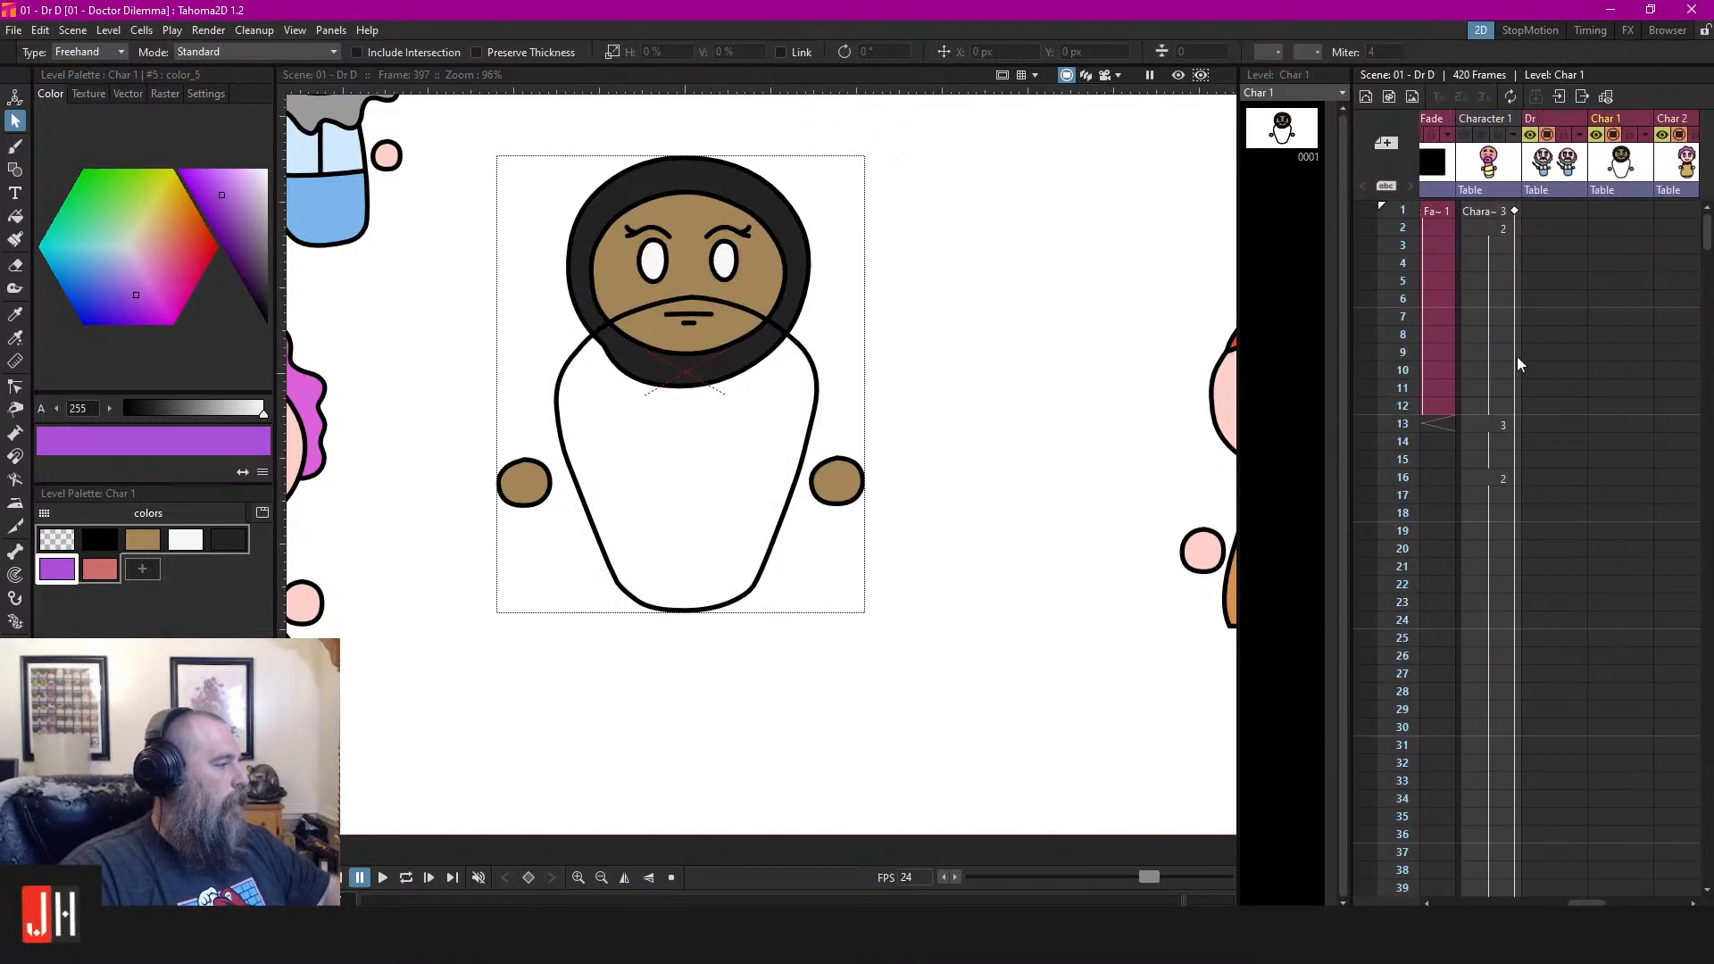
{"action": "left_click", "coordinate": [1482, 211]}
{"action": "left_click", "coordinate": [1501, 228]}
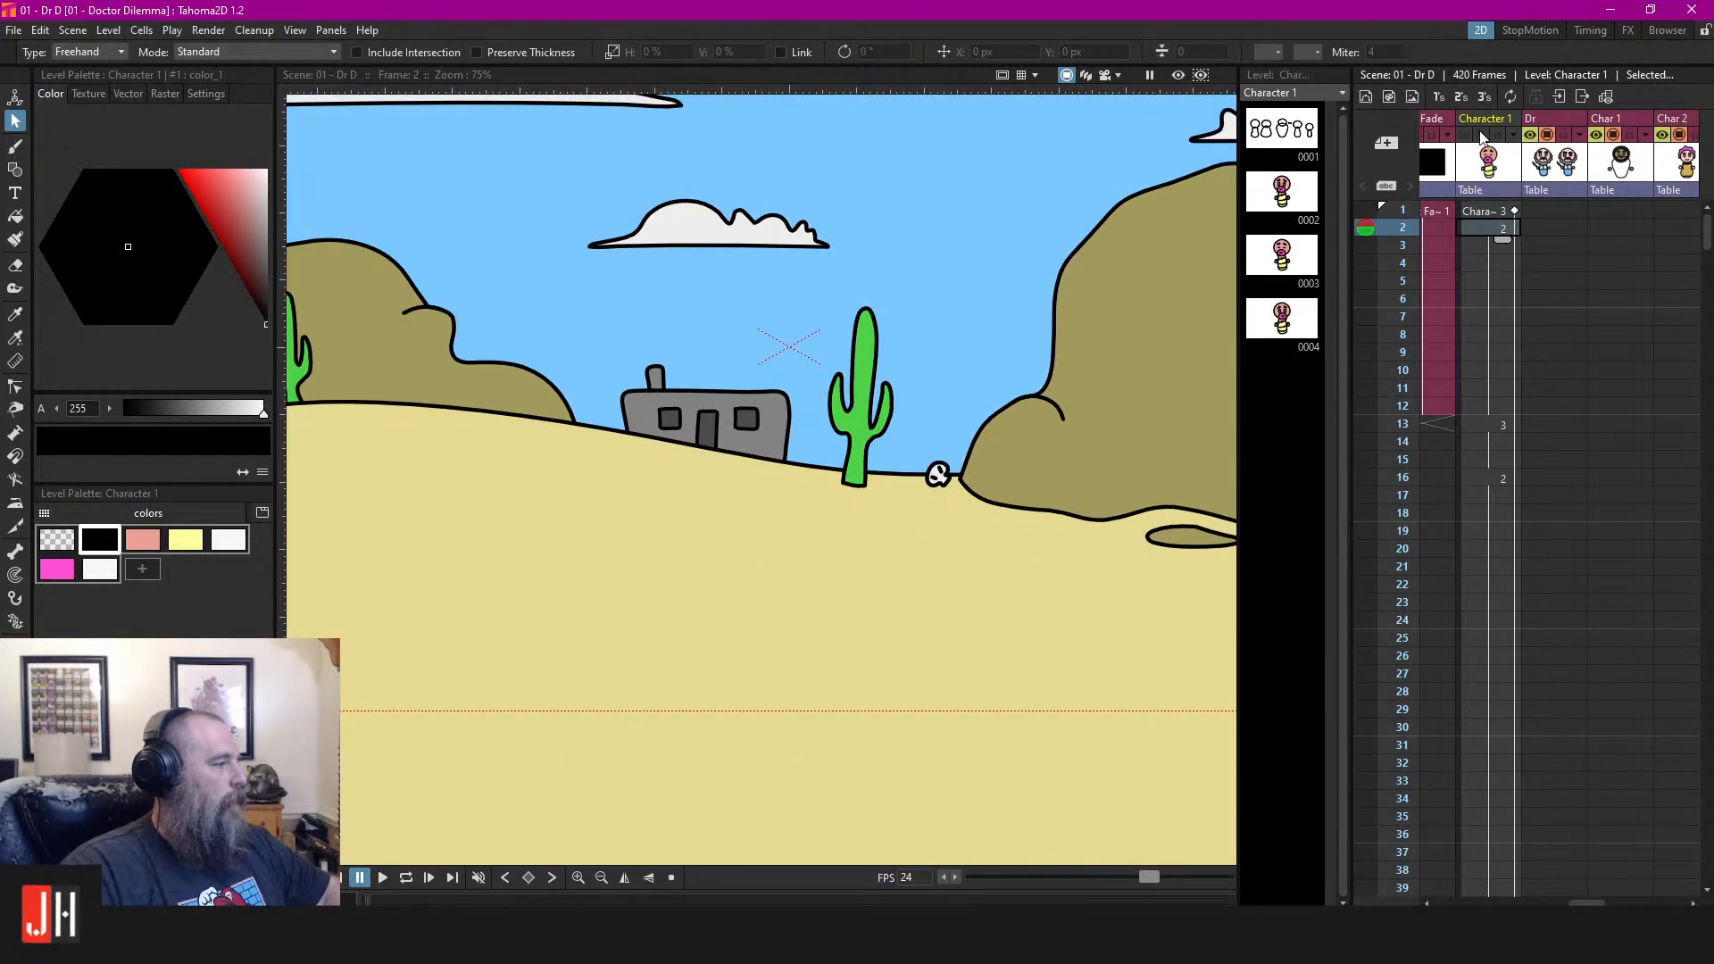
{"action": "left_click", "coordinate": [1481, 135]}
{"action": "left_click", "coordinate": [1465, 135]}
{"action": "left_click_drag", "start_coordinate": [966, 266], "coordinate": [649, 316]}
{"action": "scroll", "coordinate": [1040, 451], "scroll_direction": "up", "scroll_amount": 6}
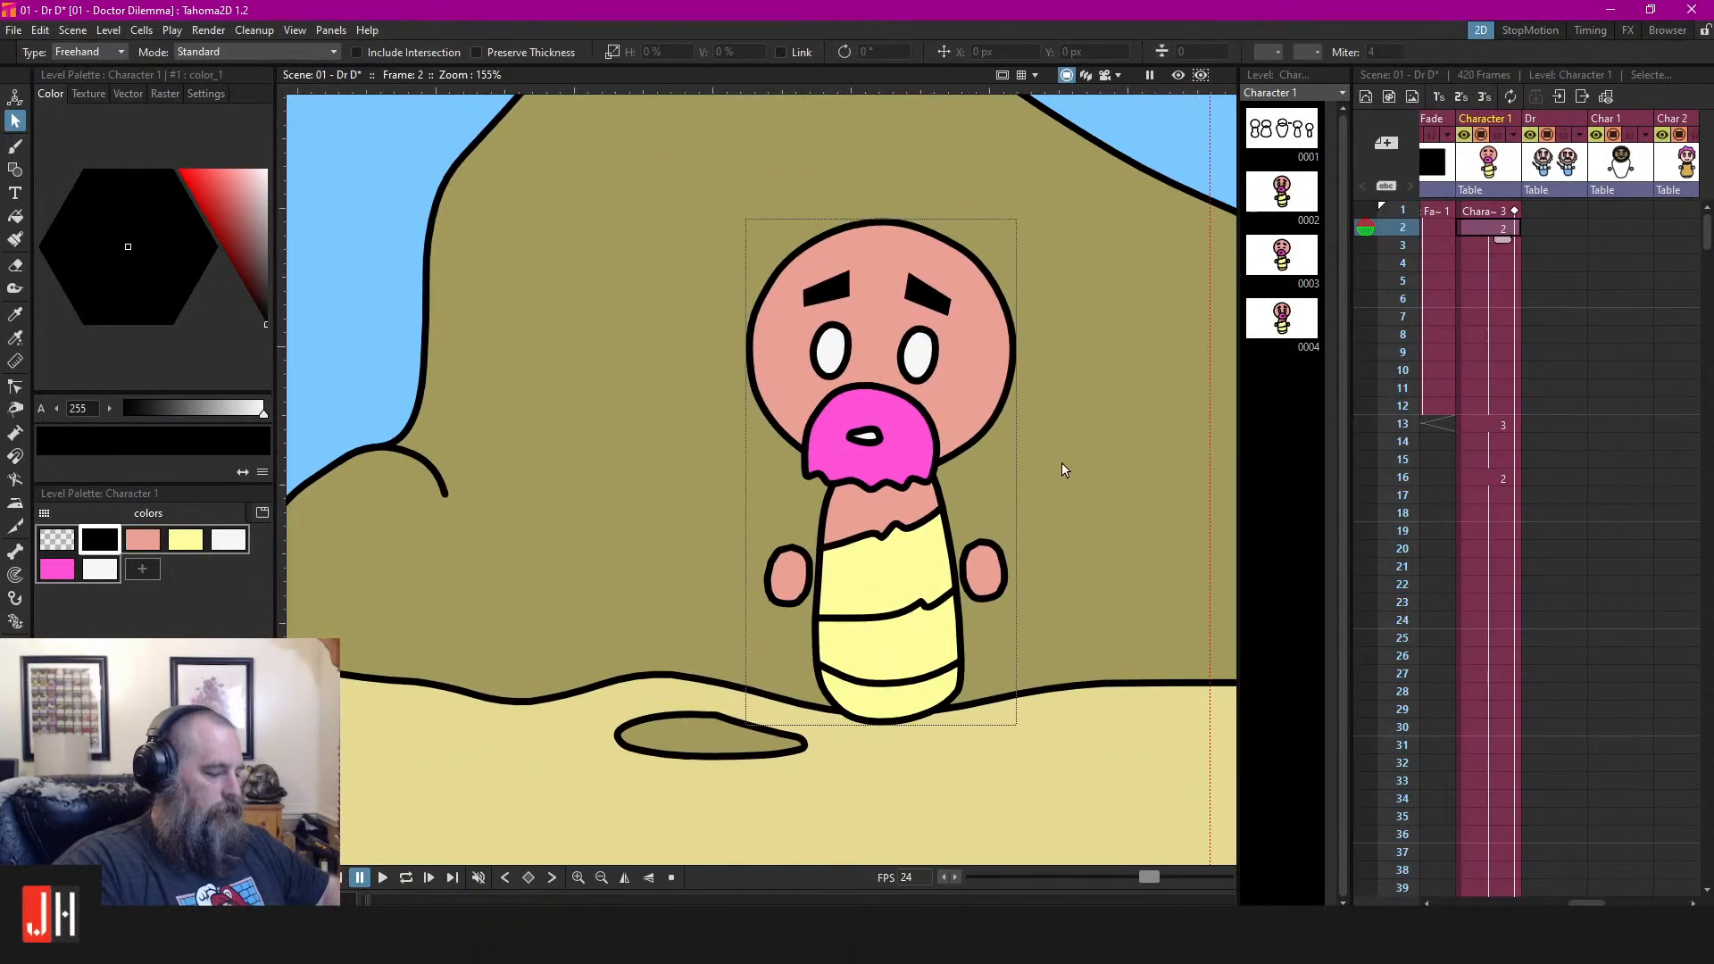
Play the desert scene in a loop and examine how Character 1's body, clothing and beard look in motion
{"action": "key", "text": "l"}
{"action": "scroll", "coordinate": [1057, 448], "scroll_direction": "down", "scroll_amount": 1}
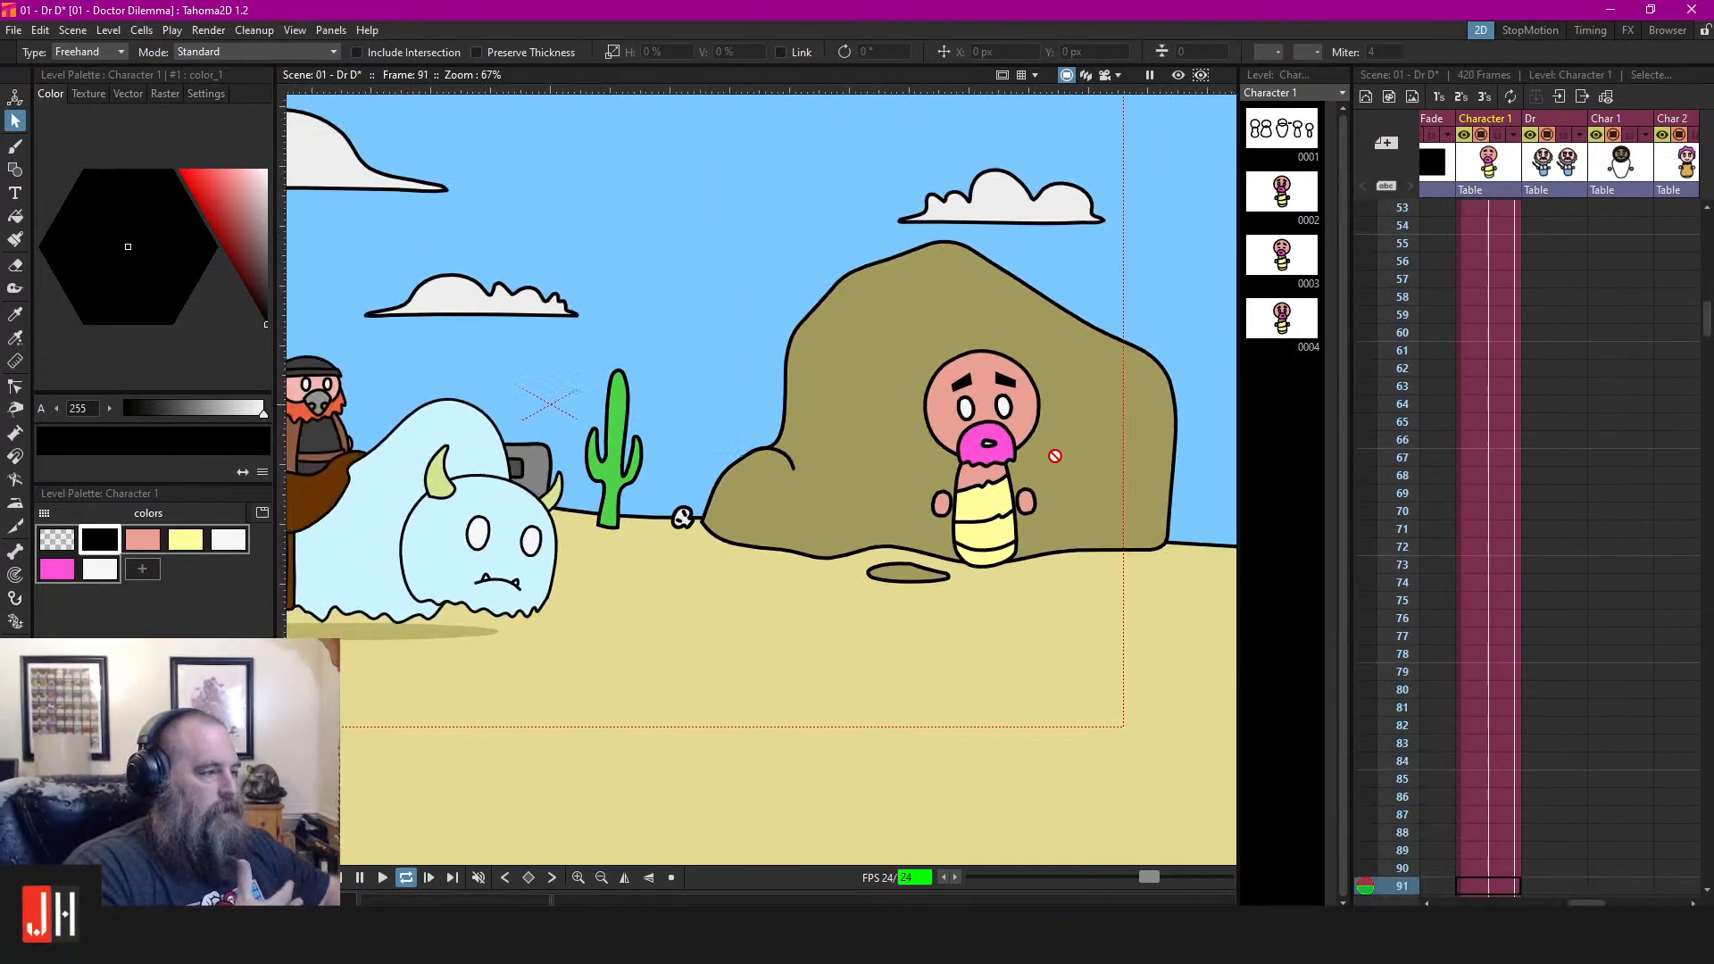
{"action": "scroll", "coordinate": [1064, 460], "scroll_direction": "up", "scroll_amount": 2}
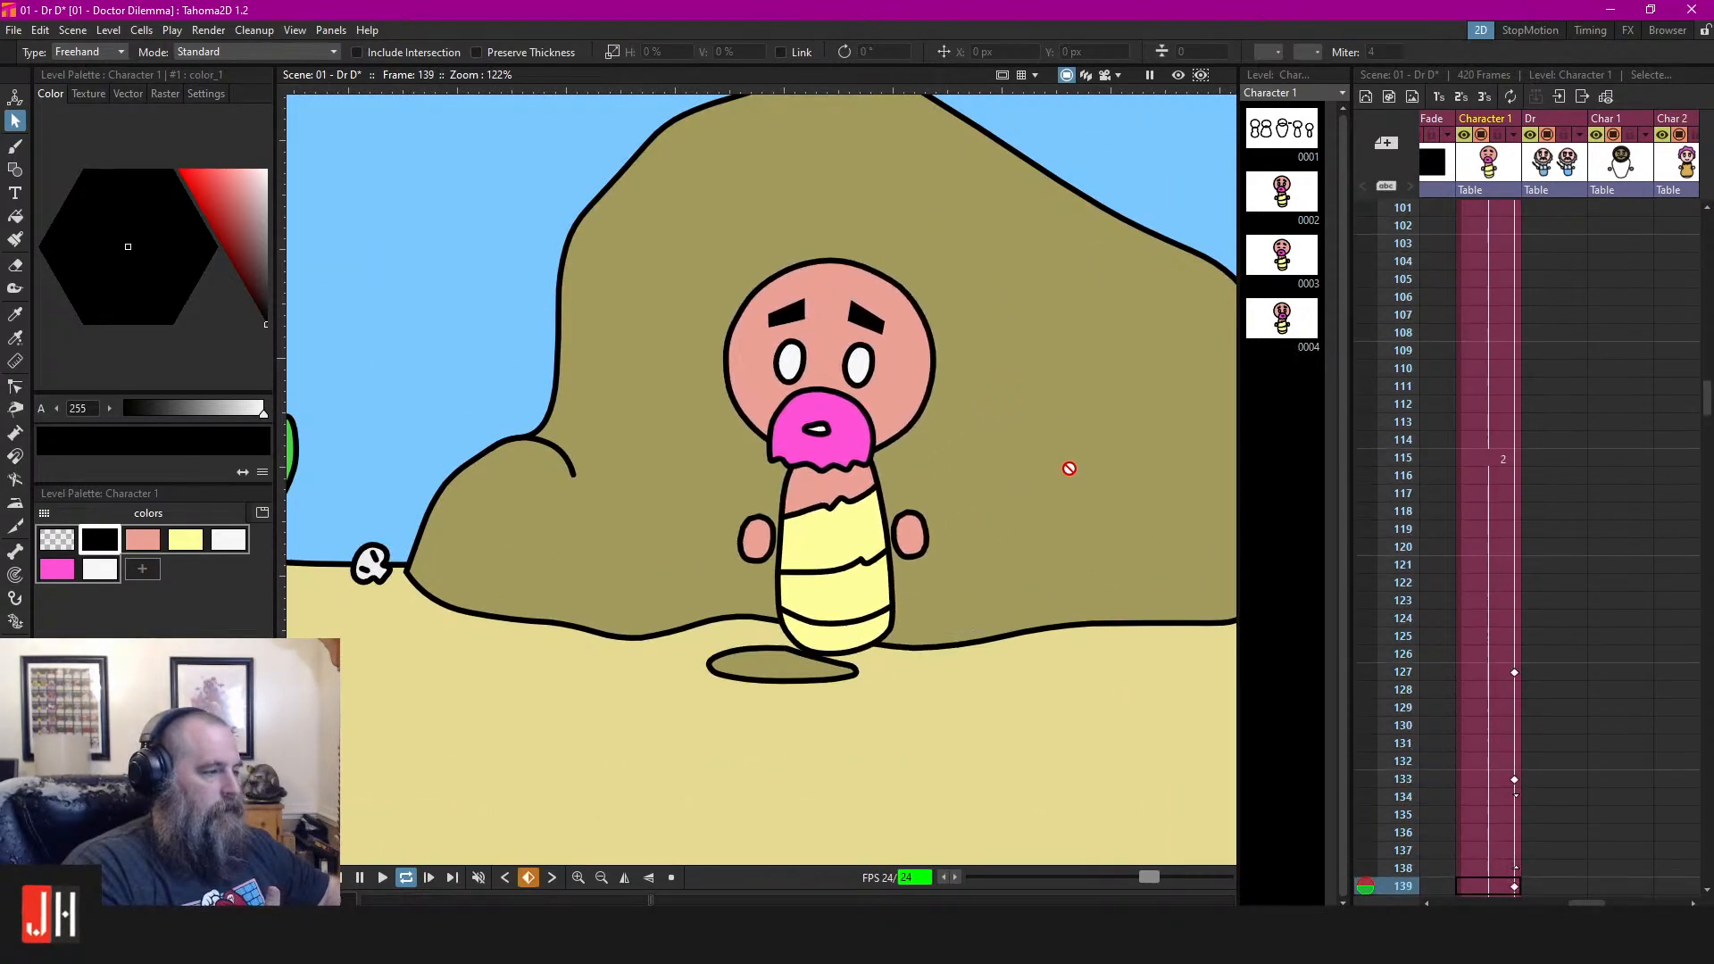
{"action": "scroll", "coordinate": [1063, 467], "scroll_direction": "down", "scroll_amount": 2}
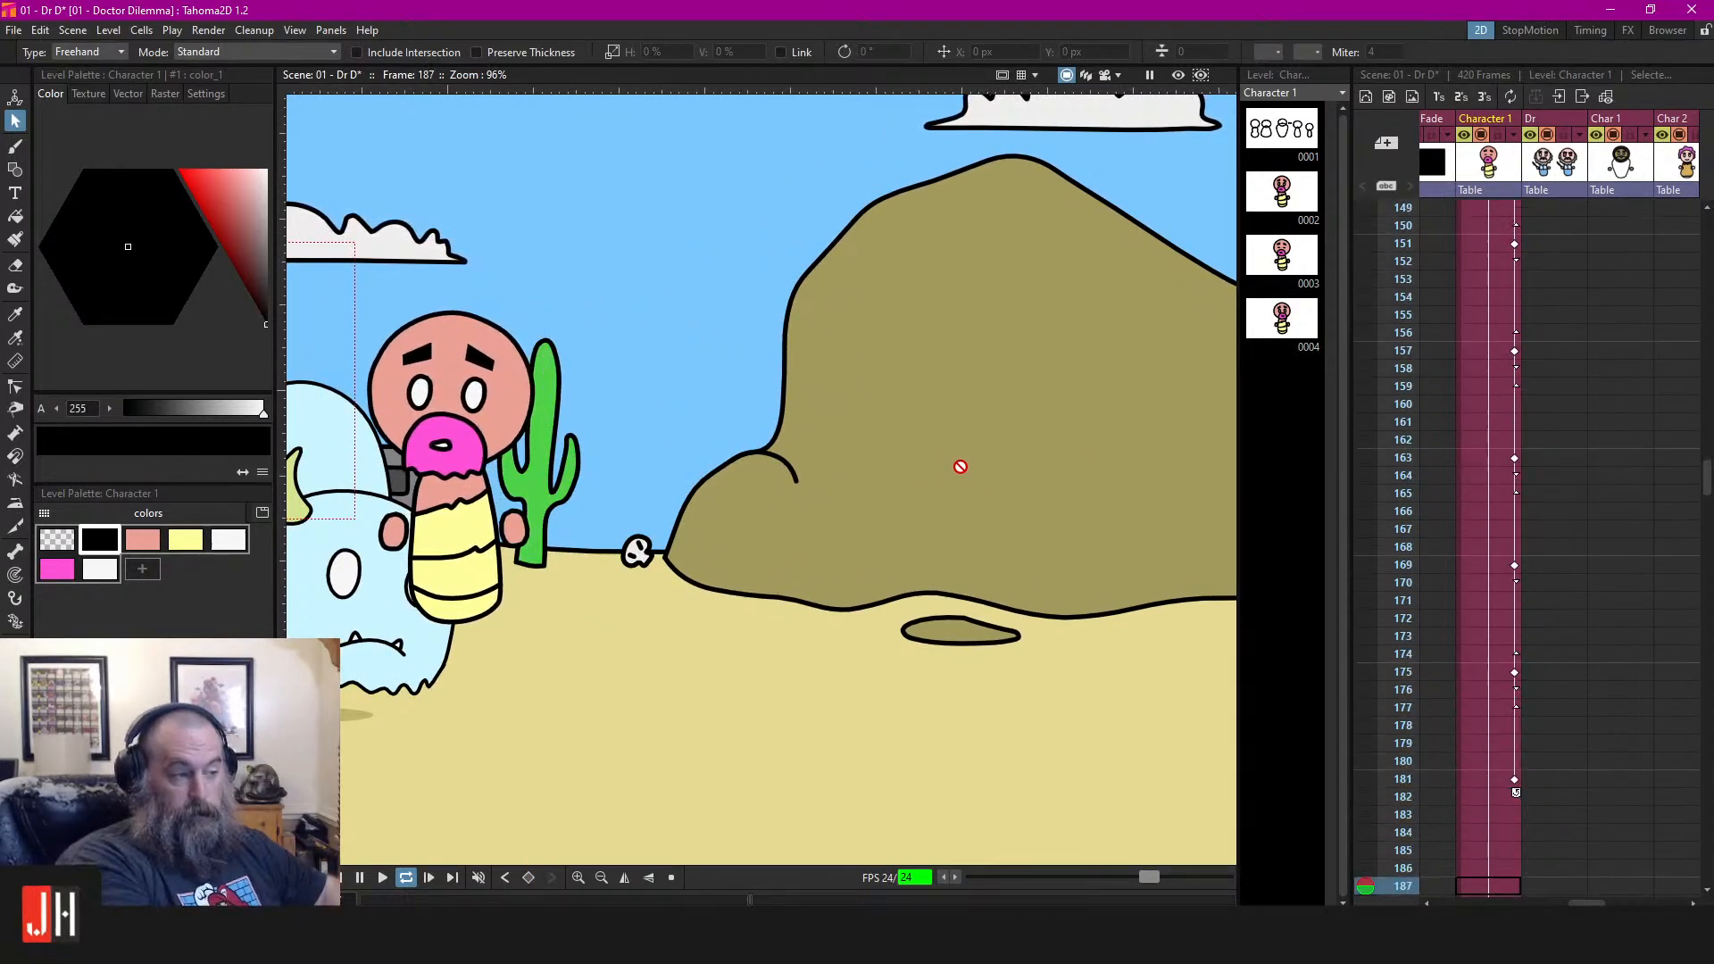
{"action": "scroll", "coordinate": [958, 467], "scroll_direction": "down", "scroll_amount": 2}
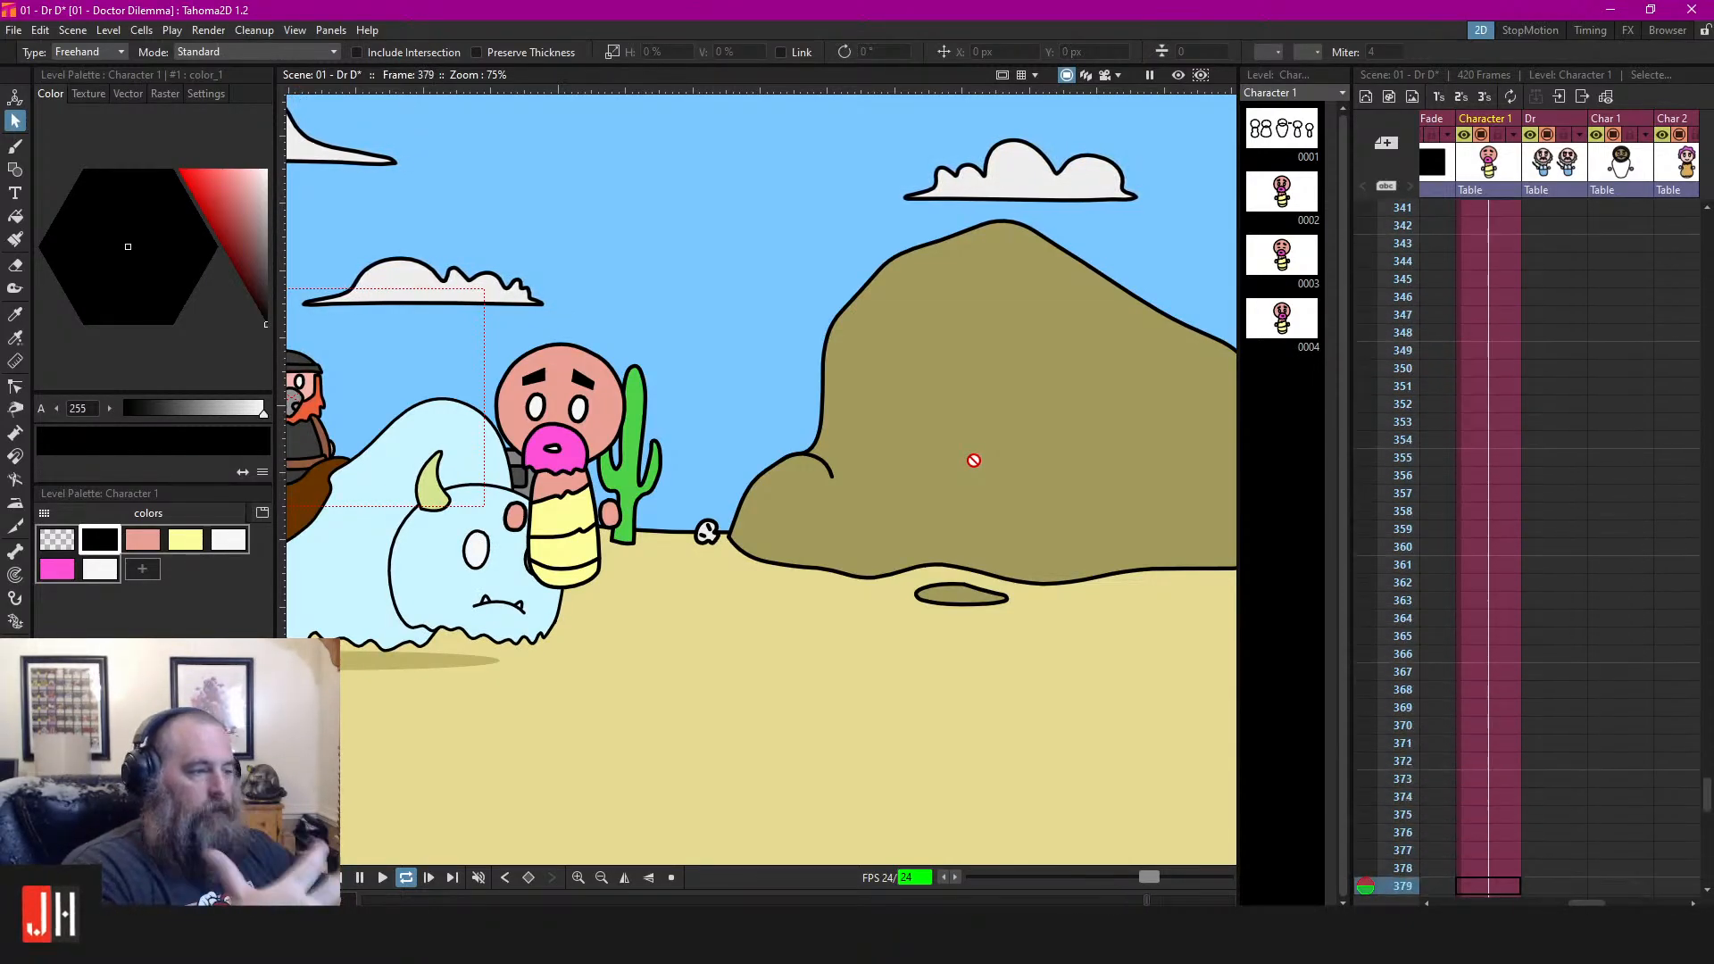
{"action": "scroll", "coordinate": [973, 459], "scroll_direction": "up", "scroll_amount": 2}
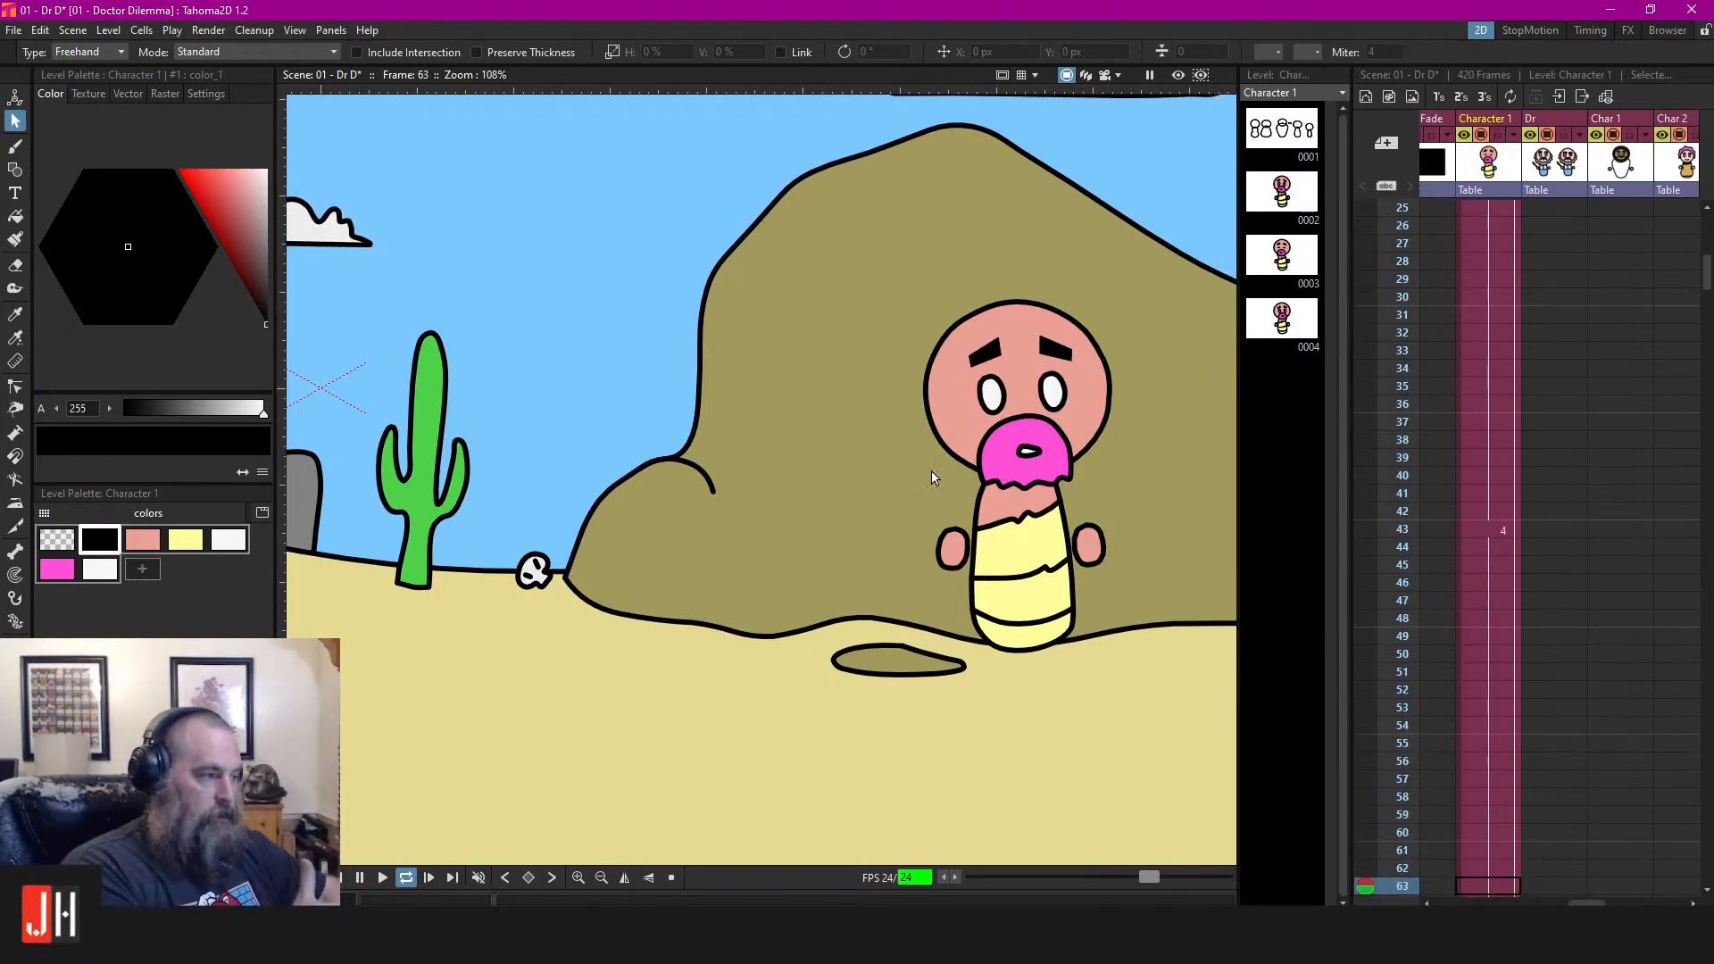
{"action": "key", "text": "alt+comma"}
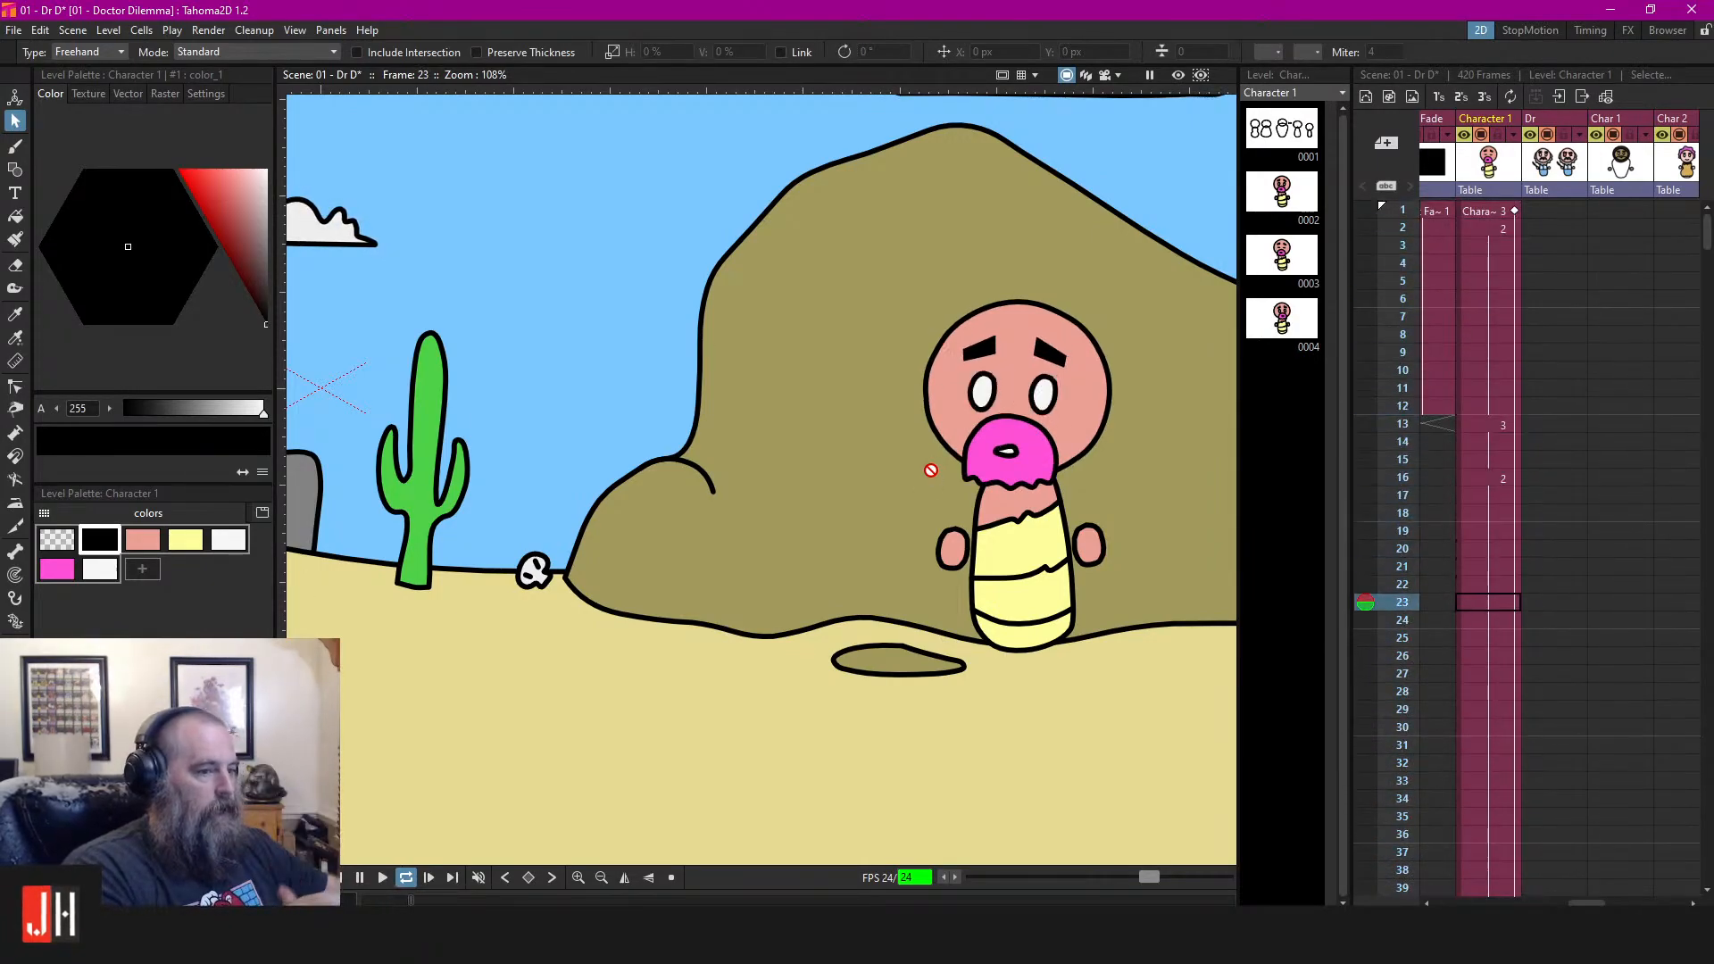
{"action": "scroll", "coordinate": [1054, 515], "scroll_direction": "down", "scroll_amount": 1}
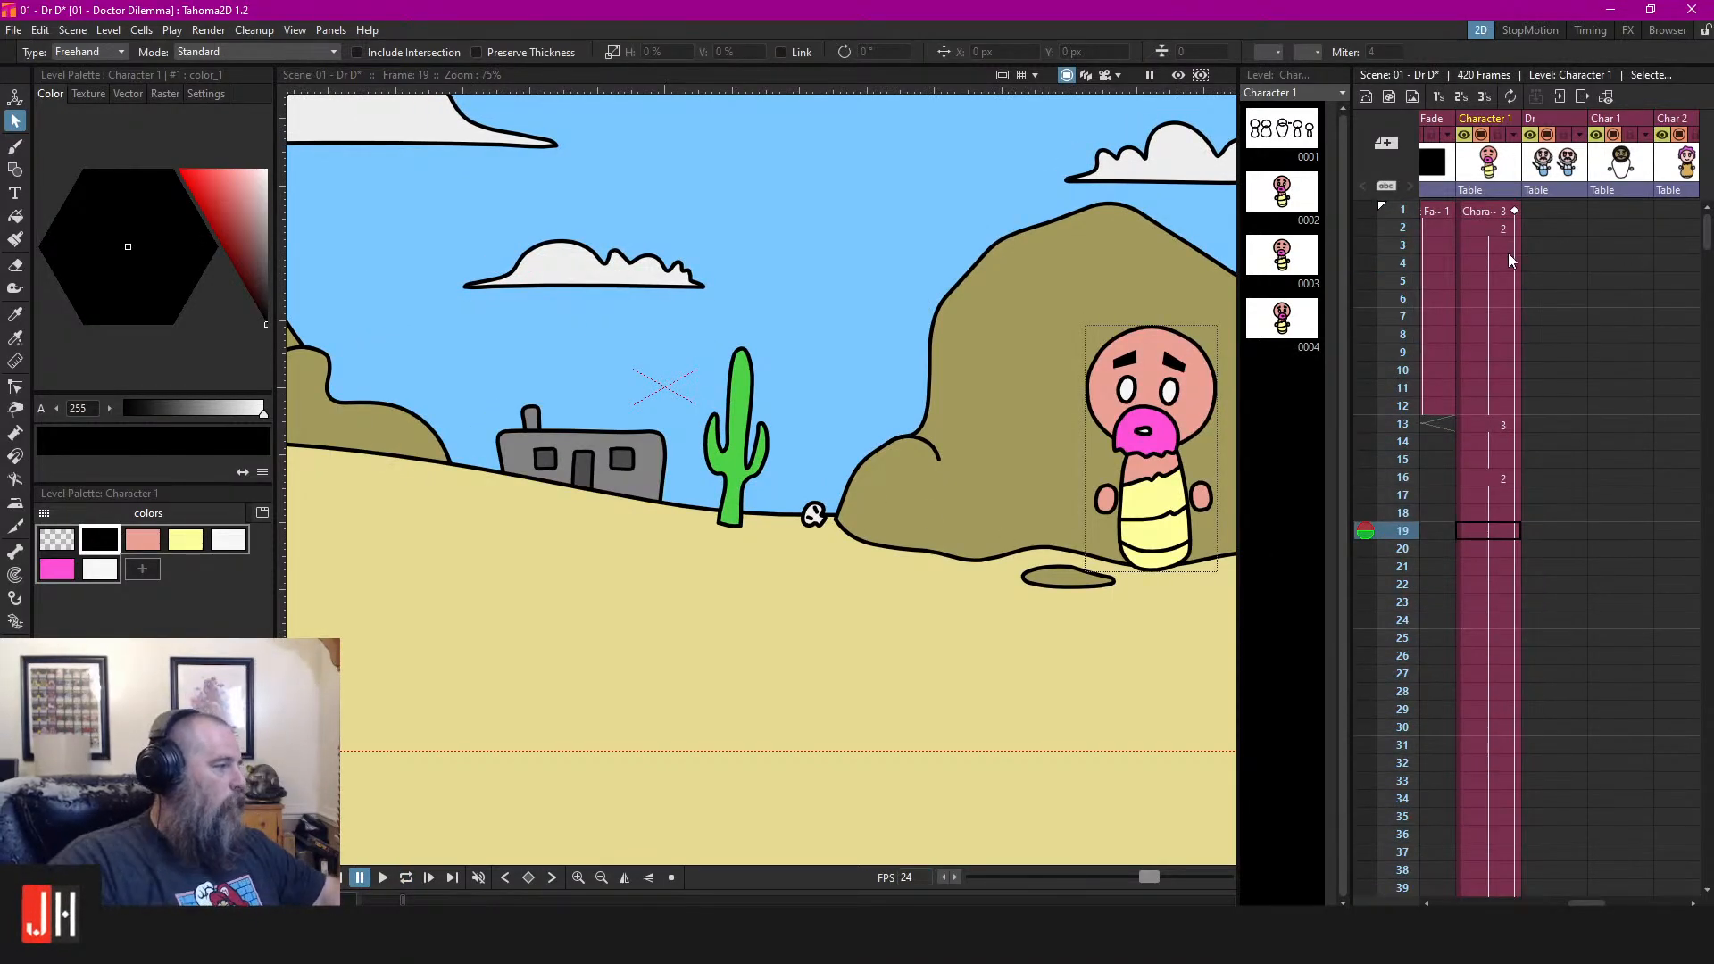
Return to frame 397 in the Dr column and compare Char 1's unfinished body with the other characters' clothed bodies
{"action": "scroll", "coordinate": [1507, 253], "scroll_direction": "down", "scroll_amount": 15}
{"action": "scroll", "coordinate": [1622, 711], "scroll_direction": "down", "scroll_amount": 16}
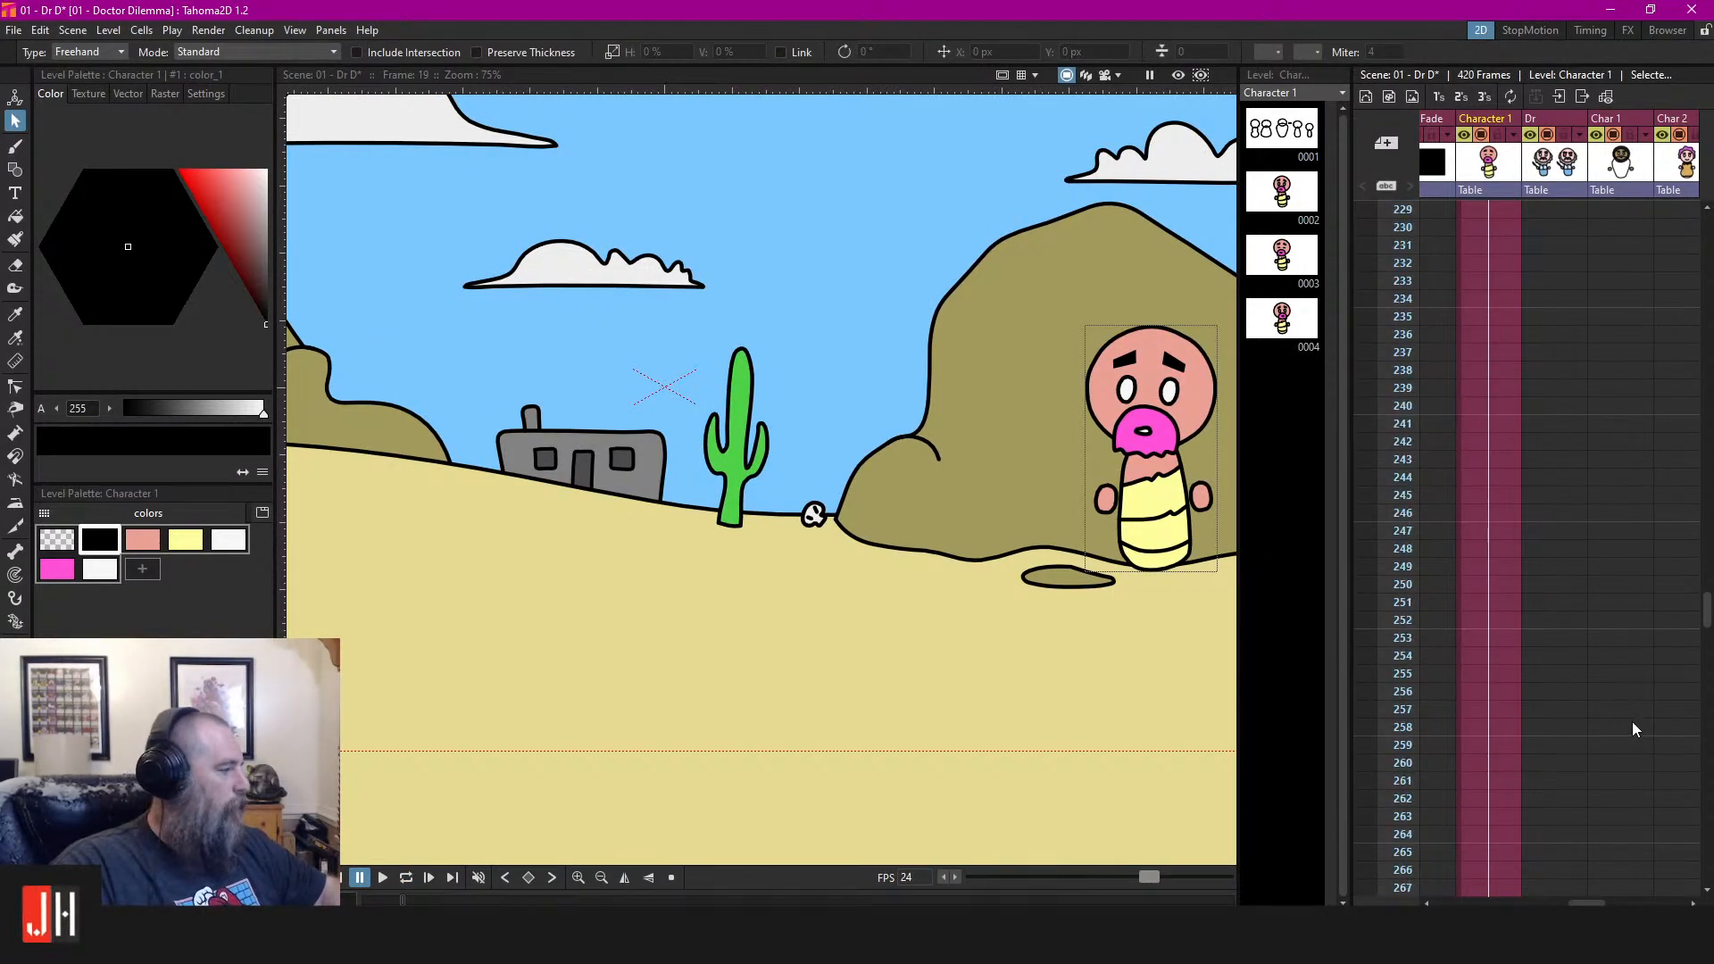
{"action": "left_click", "coordinate": [1548, 530]}
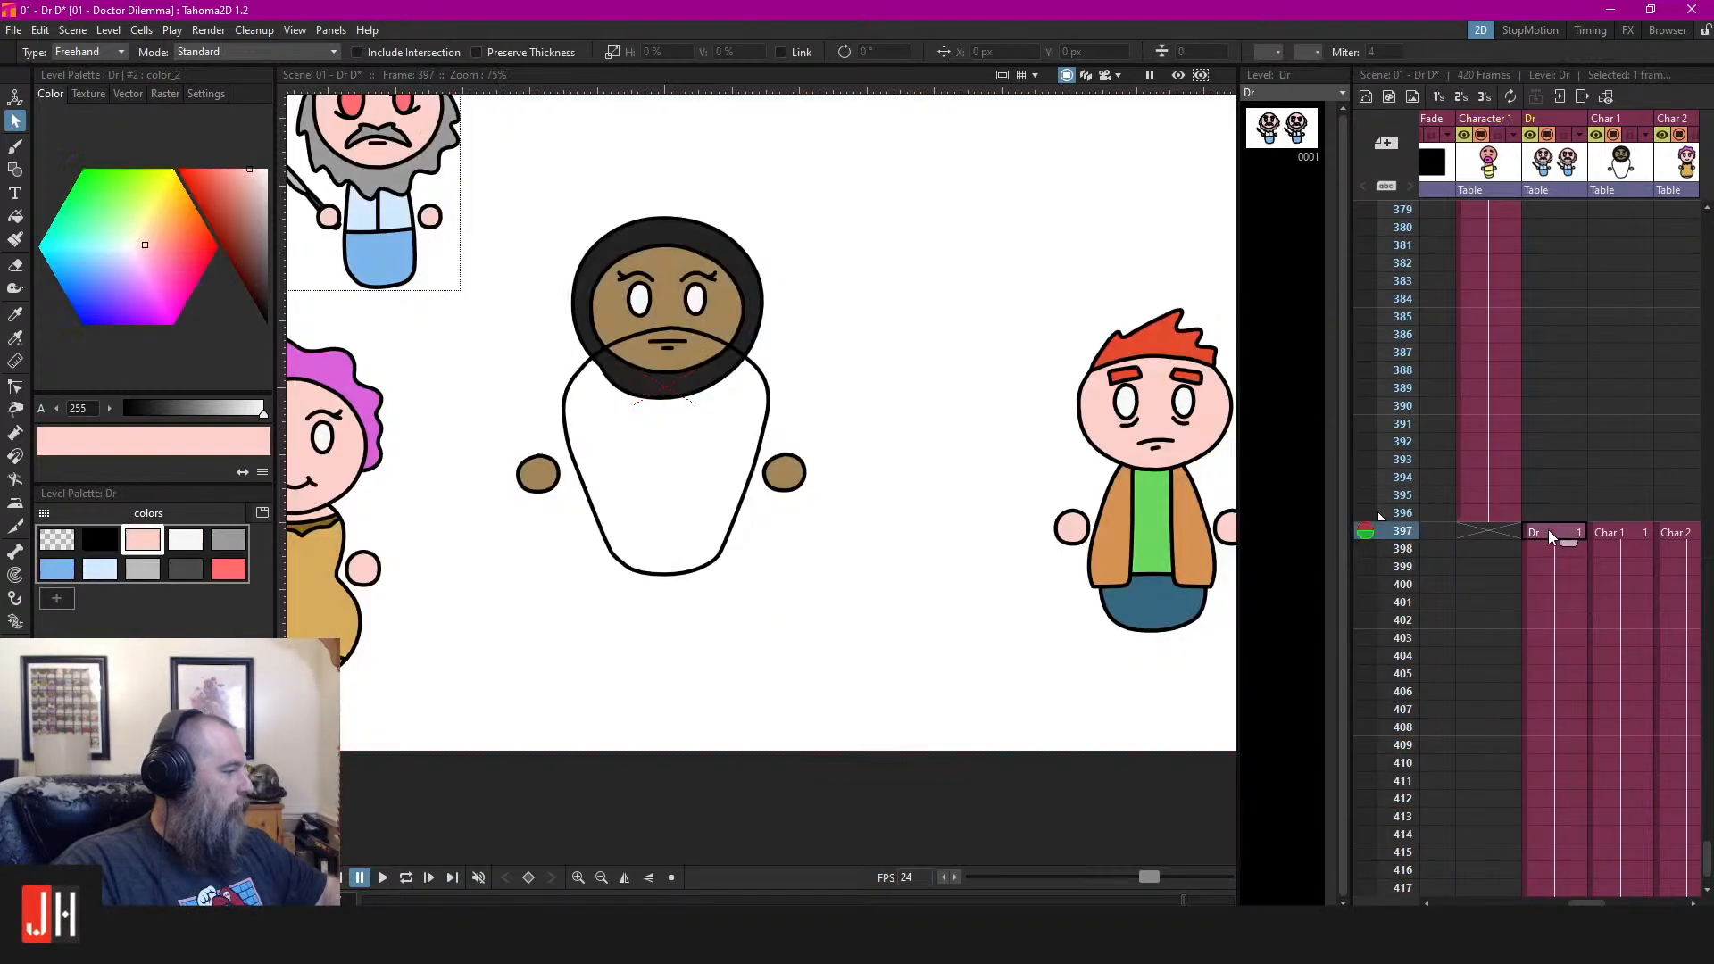
{"action": "scroll", "coordinate": [759, 411], "scroll_direction": "down", "scroll_amount": 1}
{"action": "left_click_drag", "start_coordinate": [724, 389], "coordinate": [772, 420]}
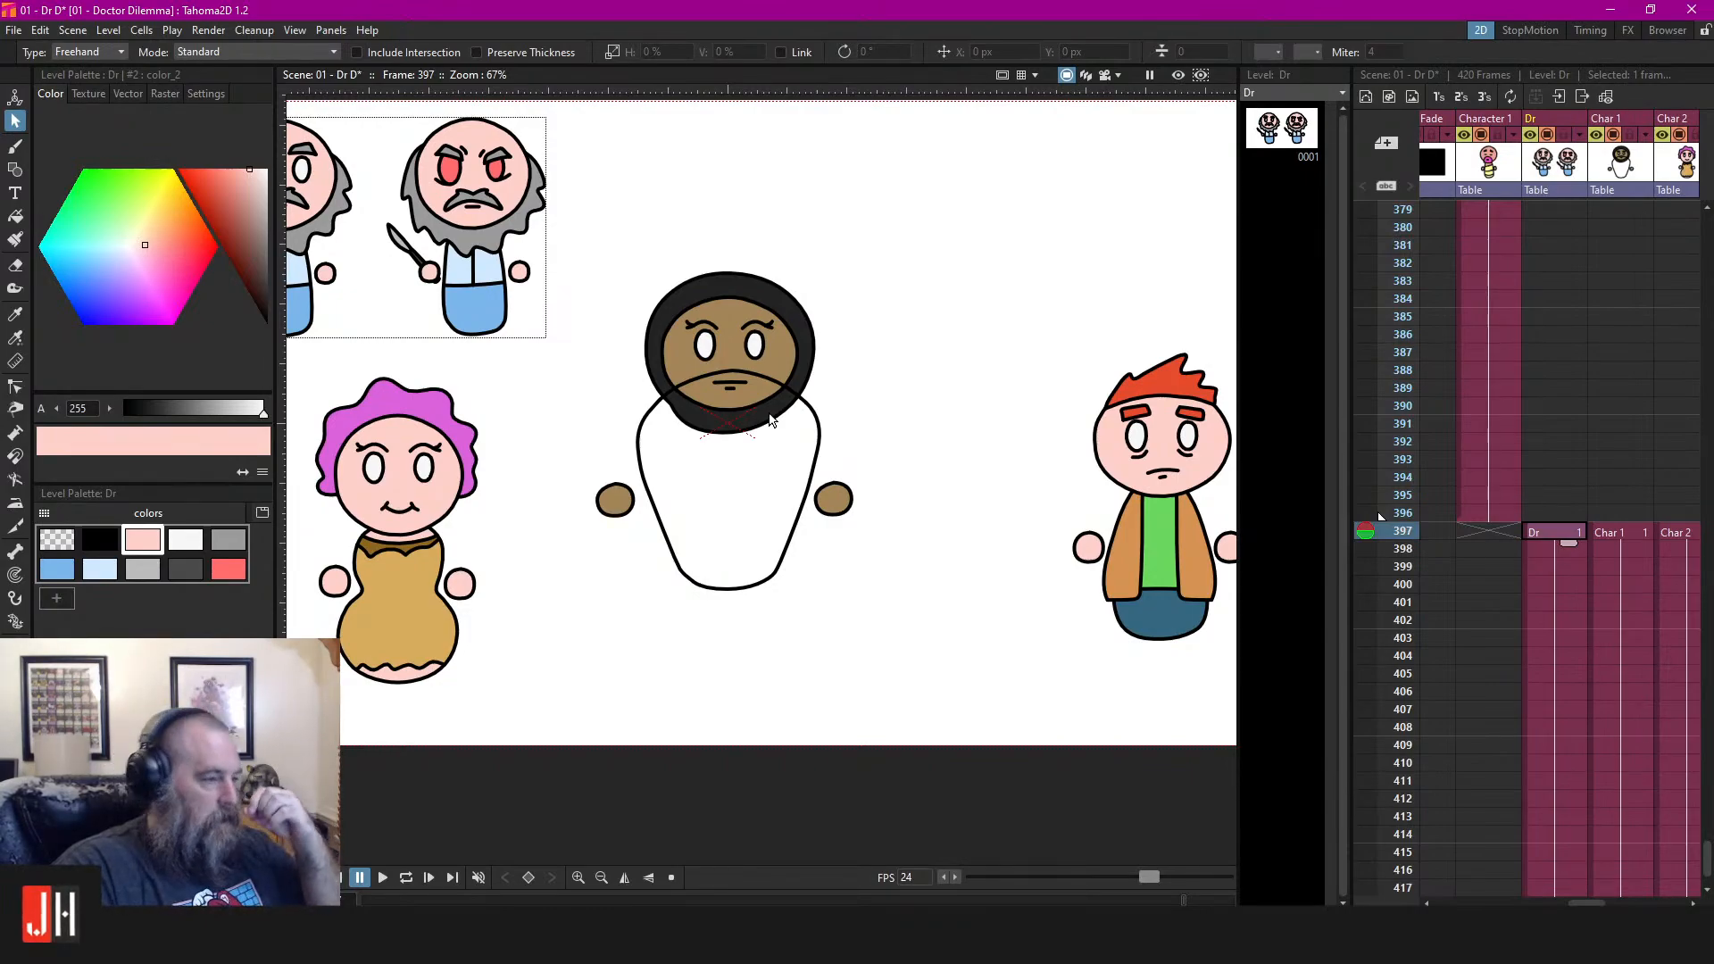
{"action": "left_click_drag", "start_coordinate": [699, 367], "coordinate": [860, 299]}
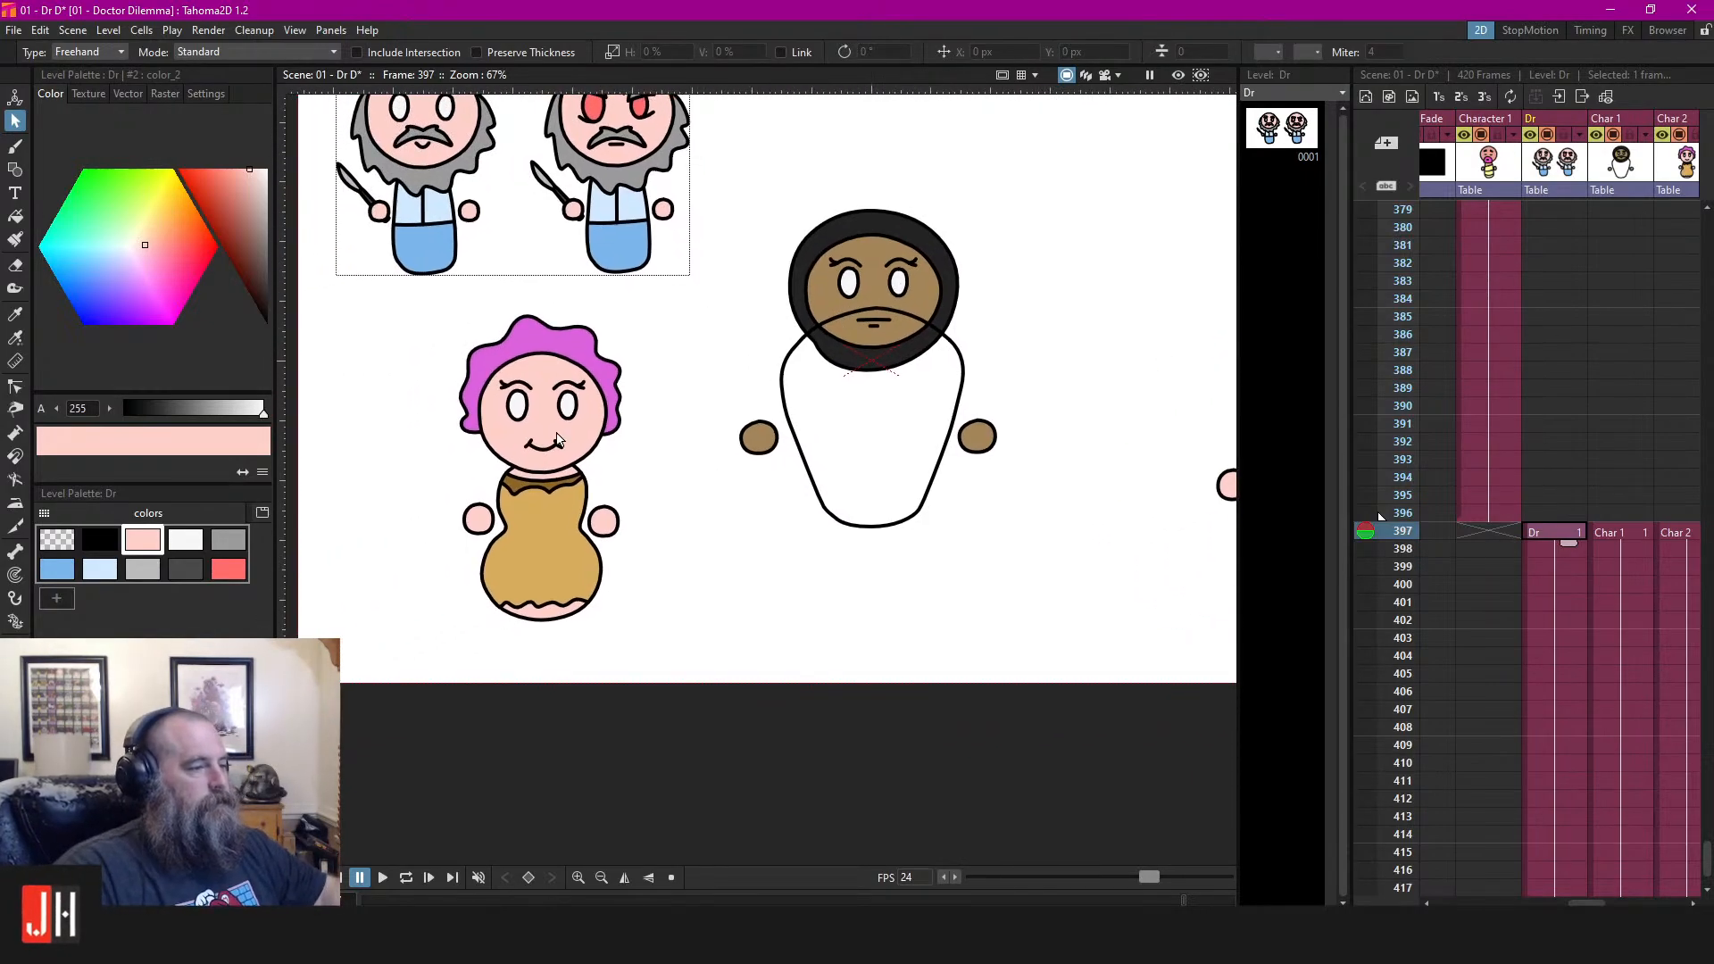
{"action": "scroll", "coordinate": [580, 455], "scroll_direction": "up", "scroll_amount": 4}
{"action": "scroll", "coordinate": [607, 458], "scroll_direction": "down", "scroll_amount": 4}
{"action": "left_click_drag", "start_coordinate": [751, 368], "coordinate": [699, 428]}
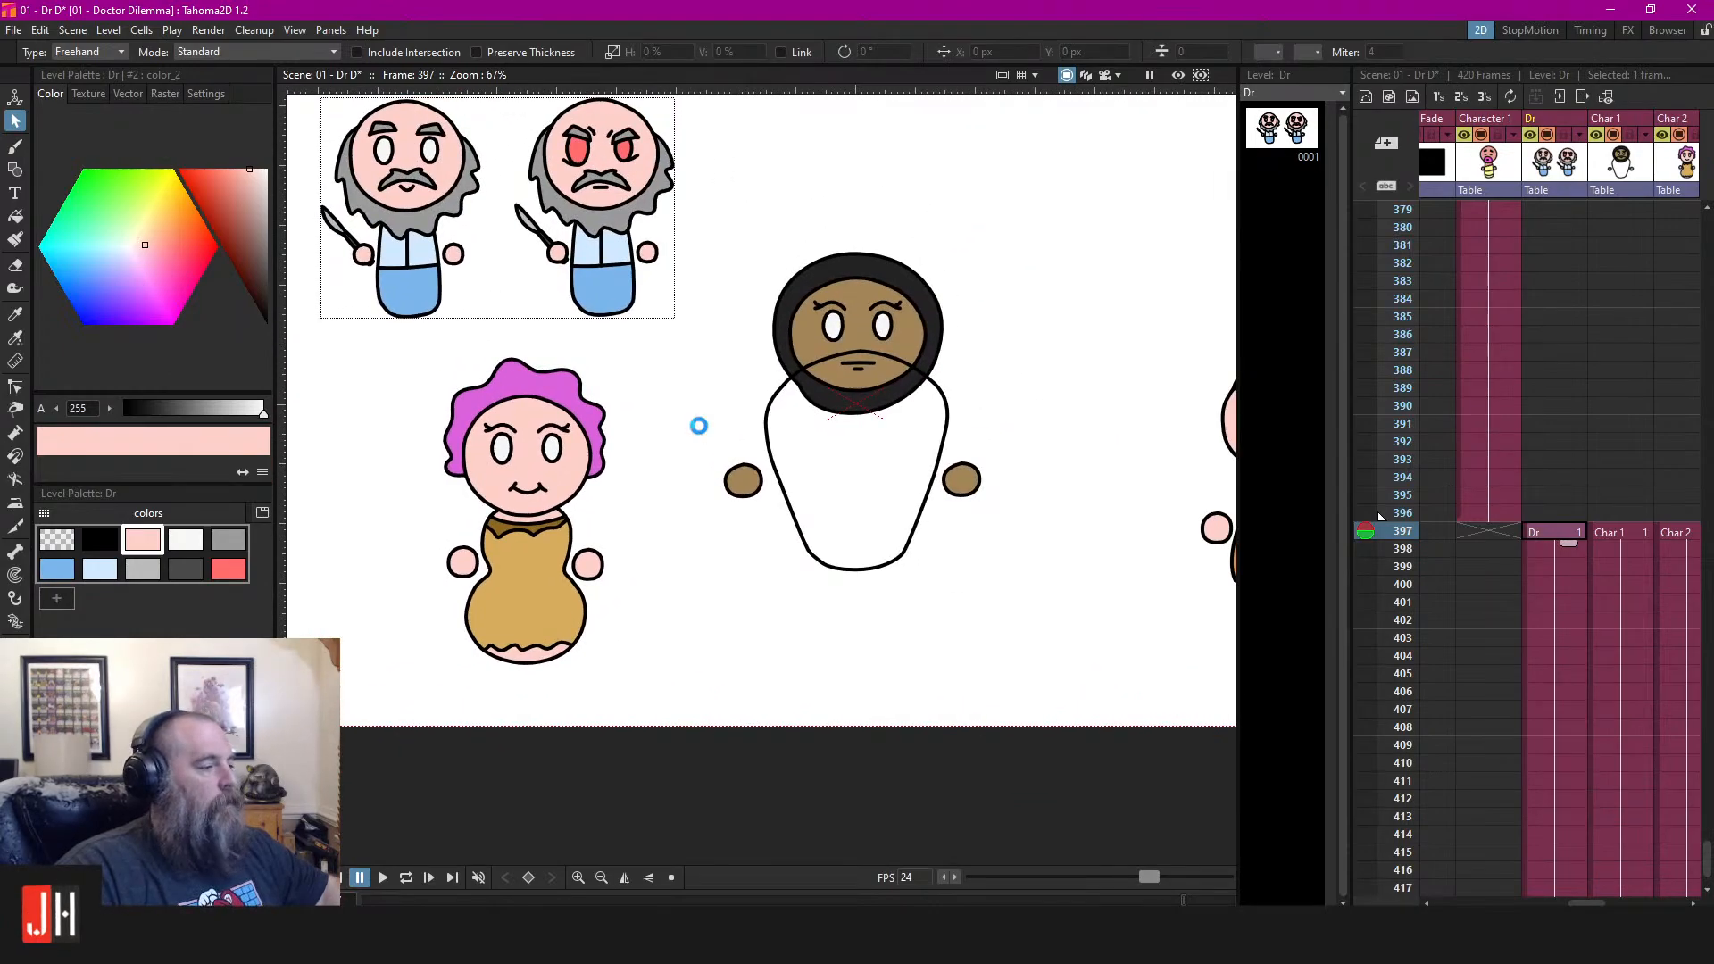
{"action": "left_click", "coordinate": [993, 382]}
{"action": "left_click_drag", "start_coordinate": [999, 385], "coordinate": [953, 393]}
{"action": "scroll", "coordinate": [953, 391], "scroll_direction": "up", "scroll_amount": 3}
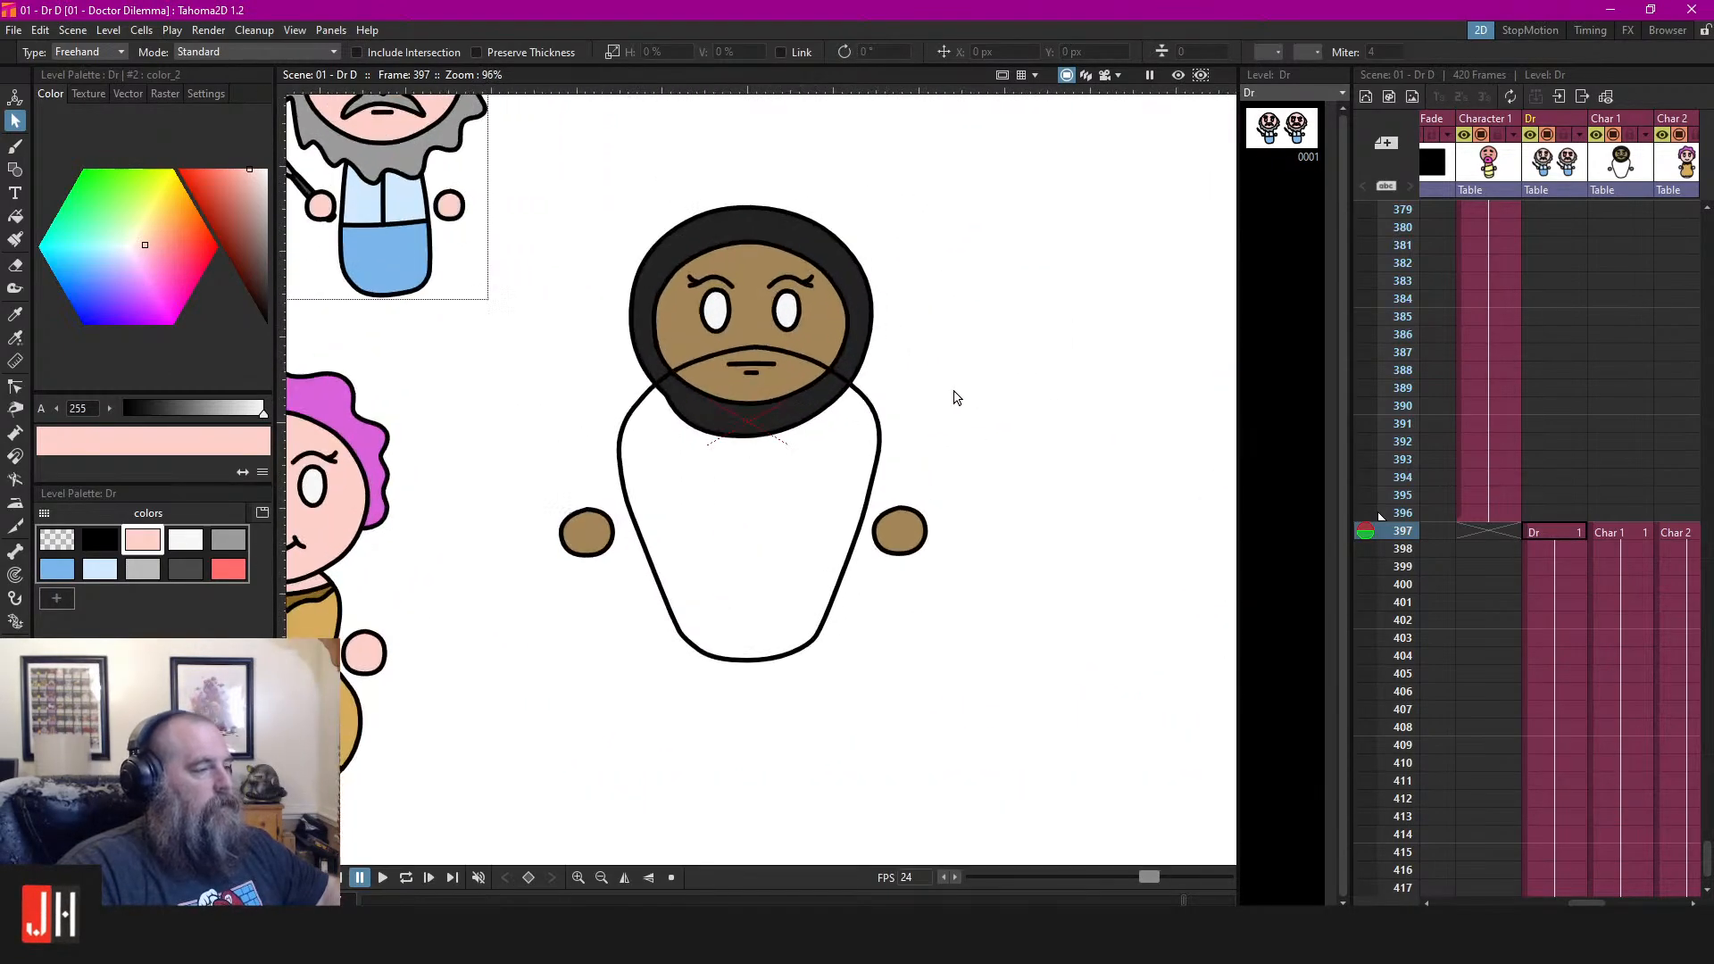
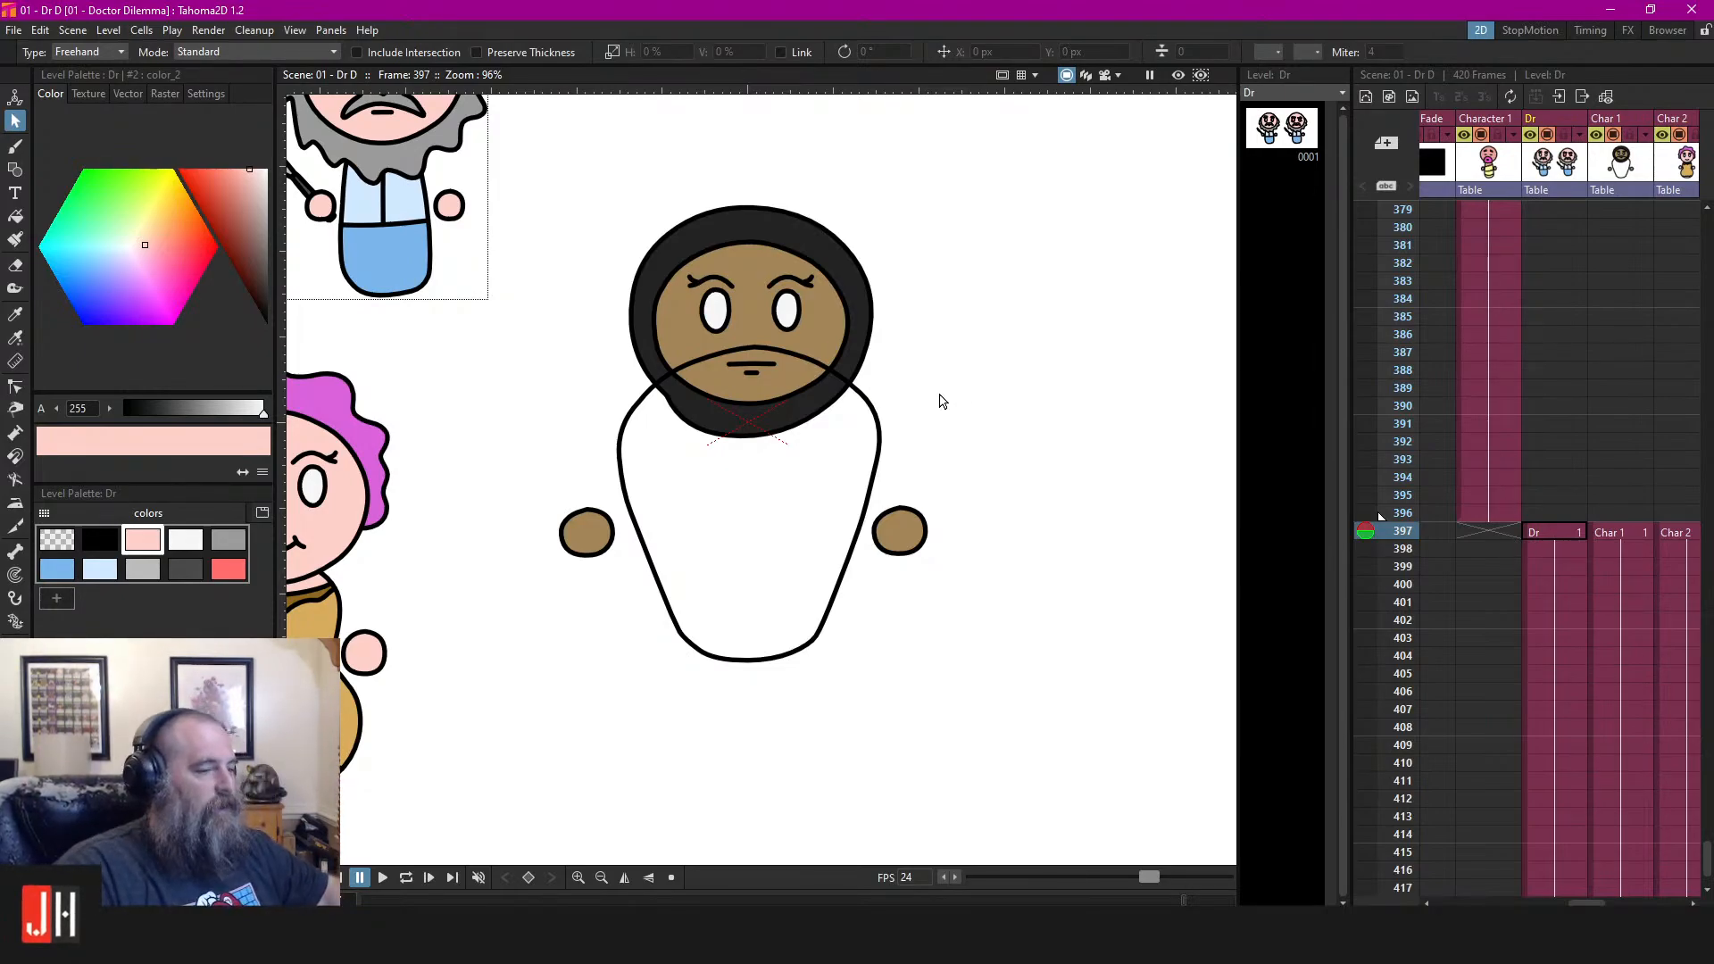
Draw a closed black garment-panel outline with the Brush over the body's left side, from the shoulder down to near the hem
{"action": "scroll", "coordinate": [803, 517], "scroll_direction": "up", "scroll_amount": 1}
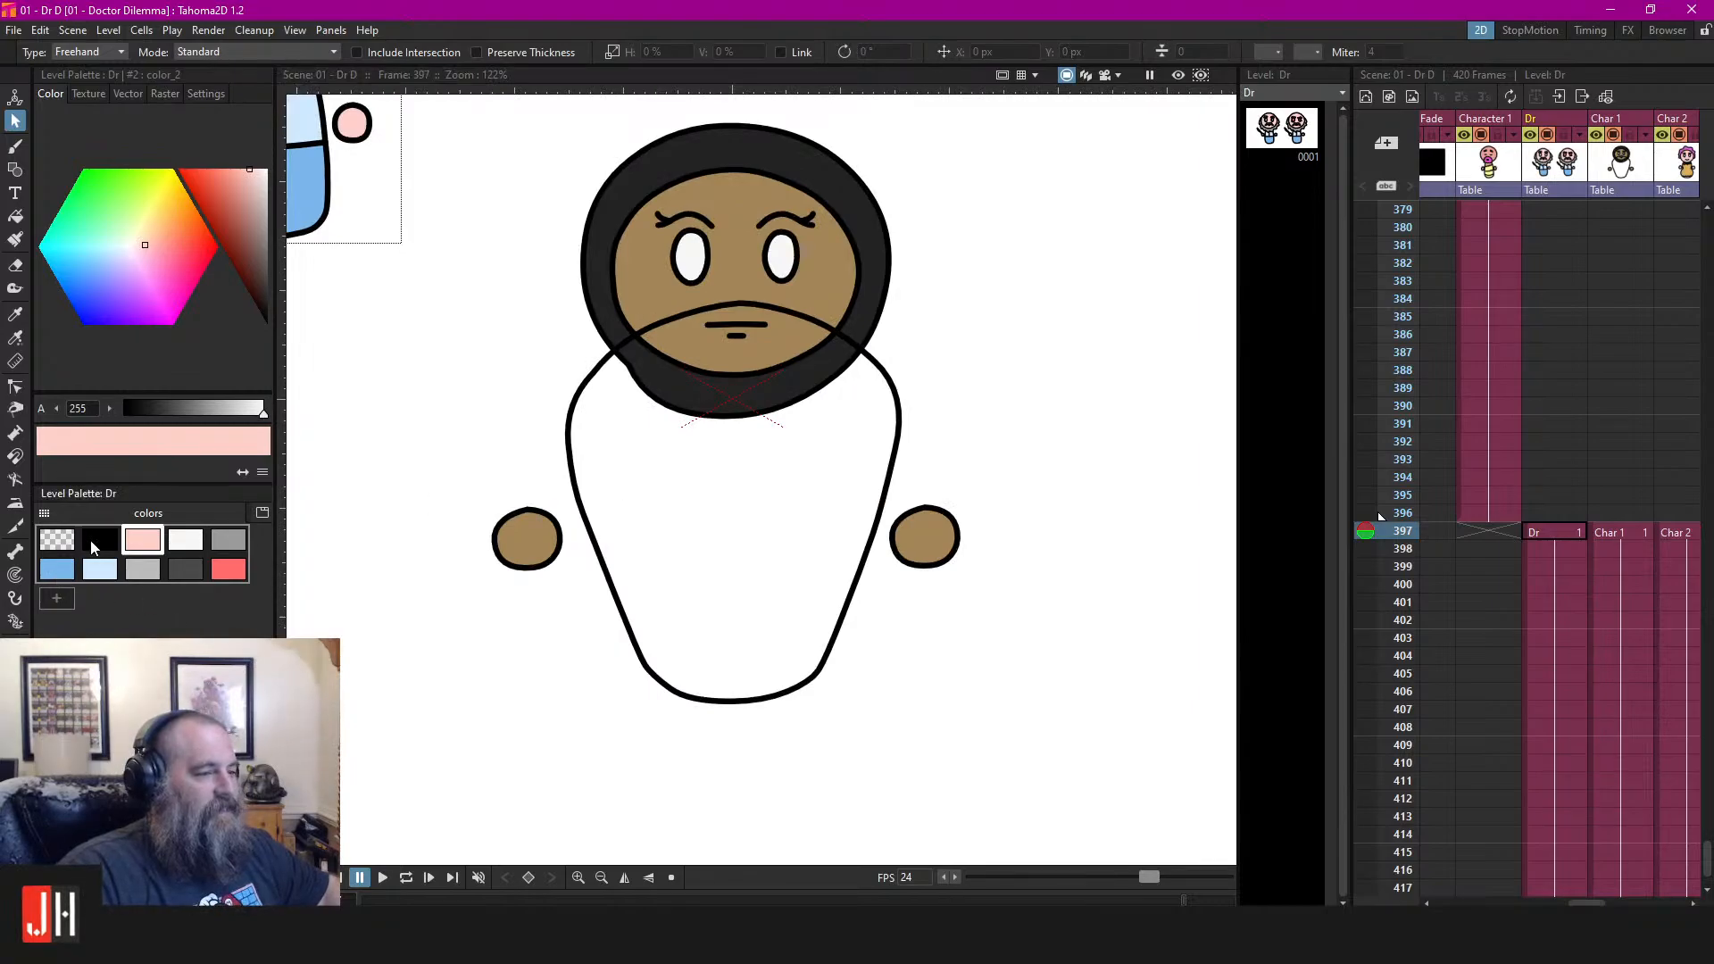
{"action": "left_click", "coordinate": [94, 541]}
{"action": "key", "text": "b"}
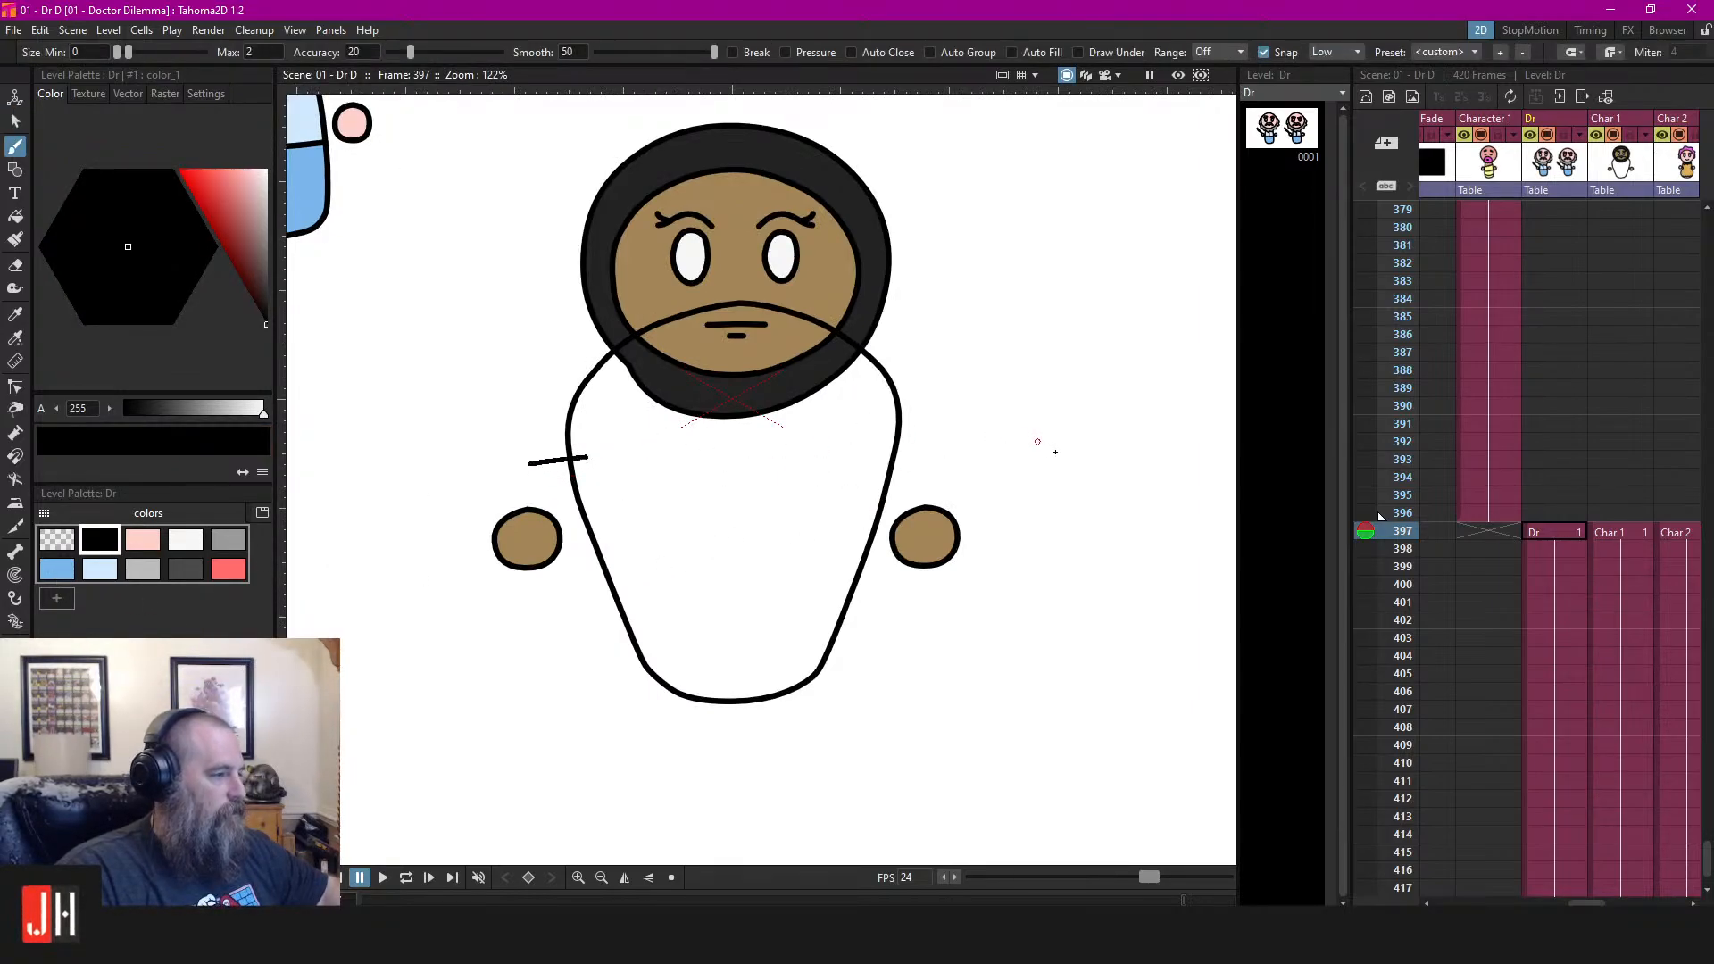
{"action": "left_click_drag", "start_coordinate": [1055, 452], "coordinate": [1052, 450]}
{"action": "key", "text": "ctrl+z"}
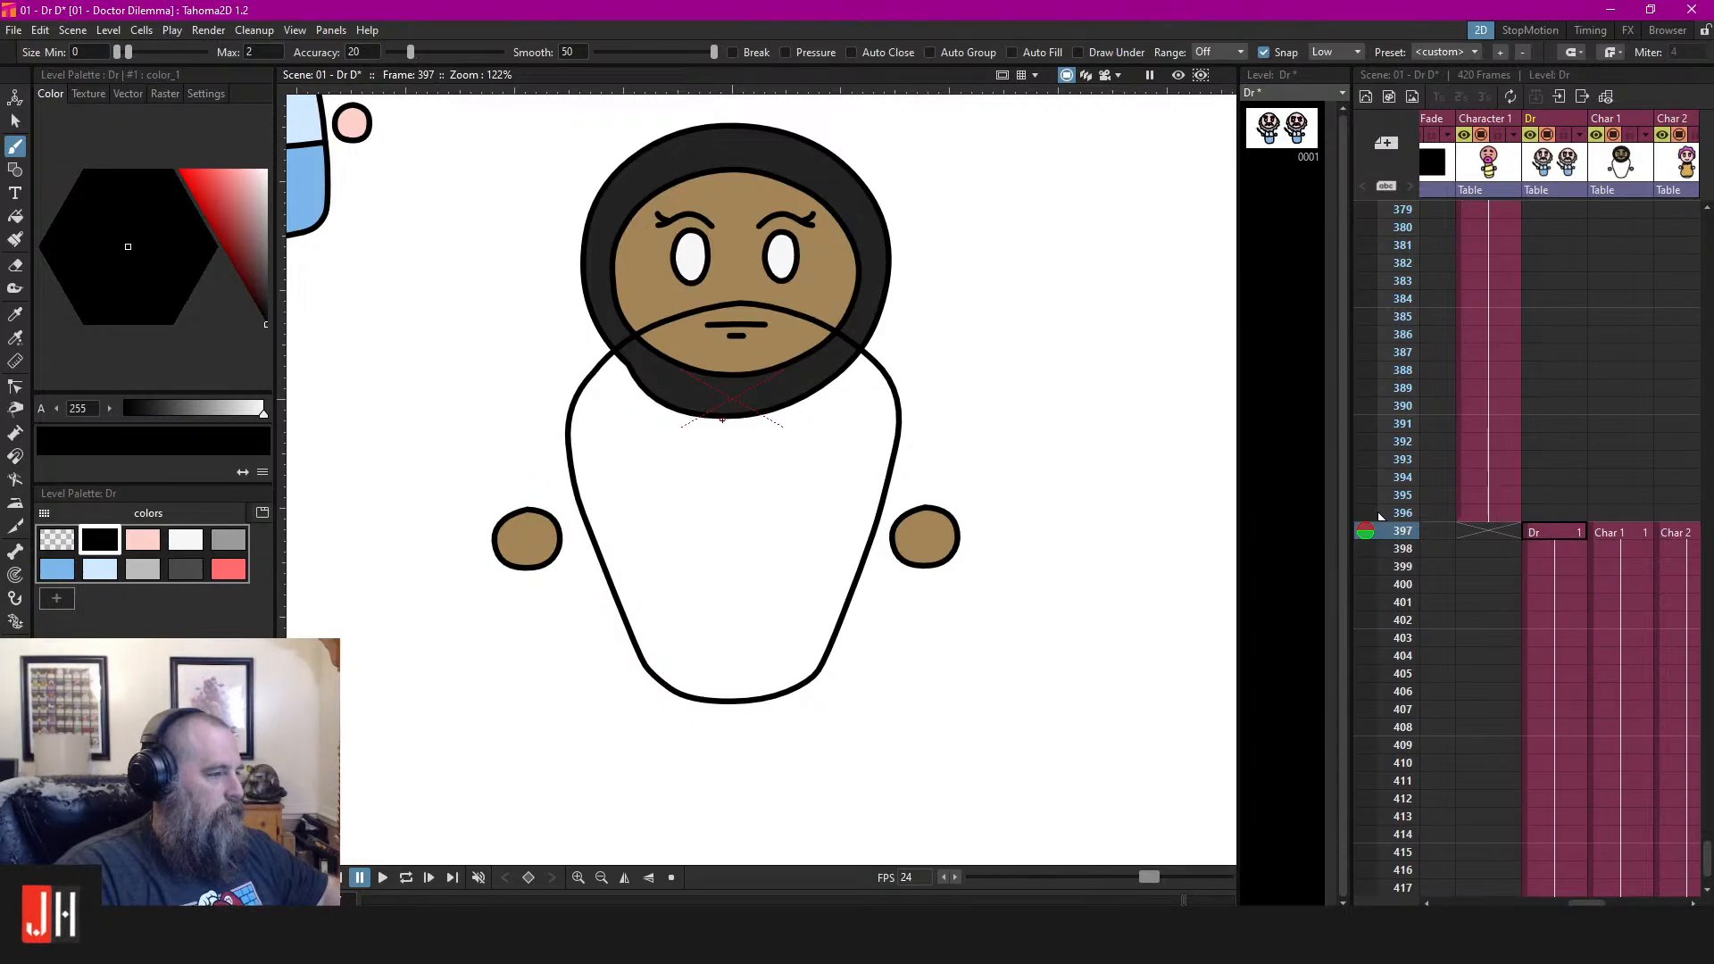
{"action": "scroll", "coordinate": [722, 418], "scroll_direction": "down", "scroll_amount": 5}
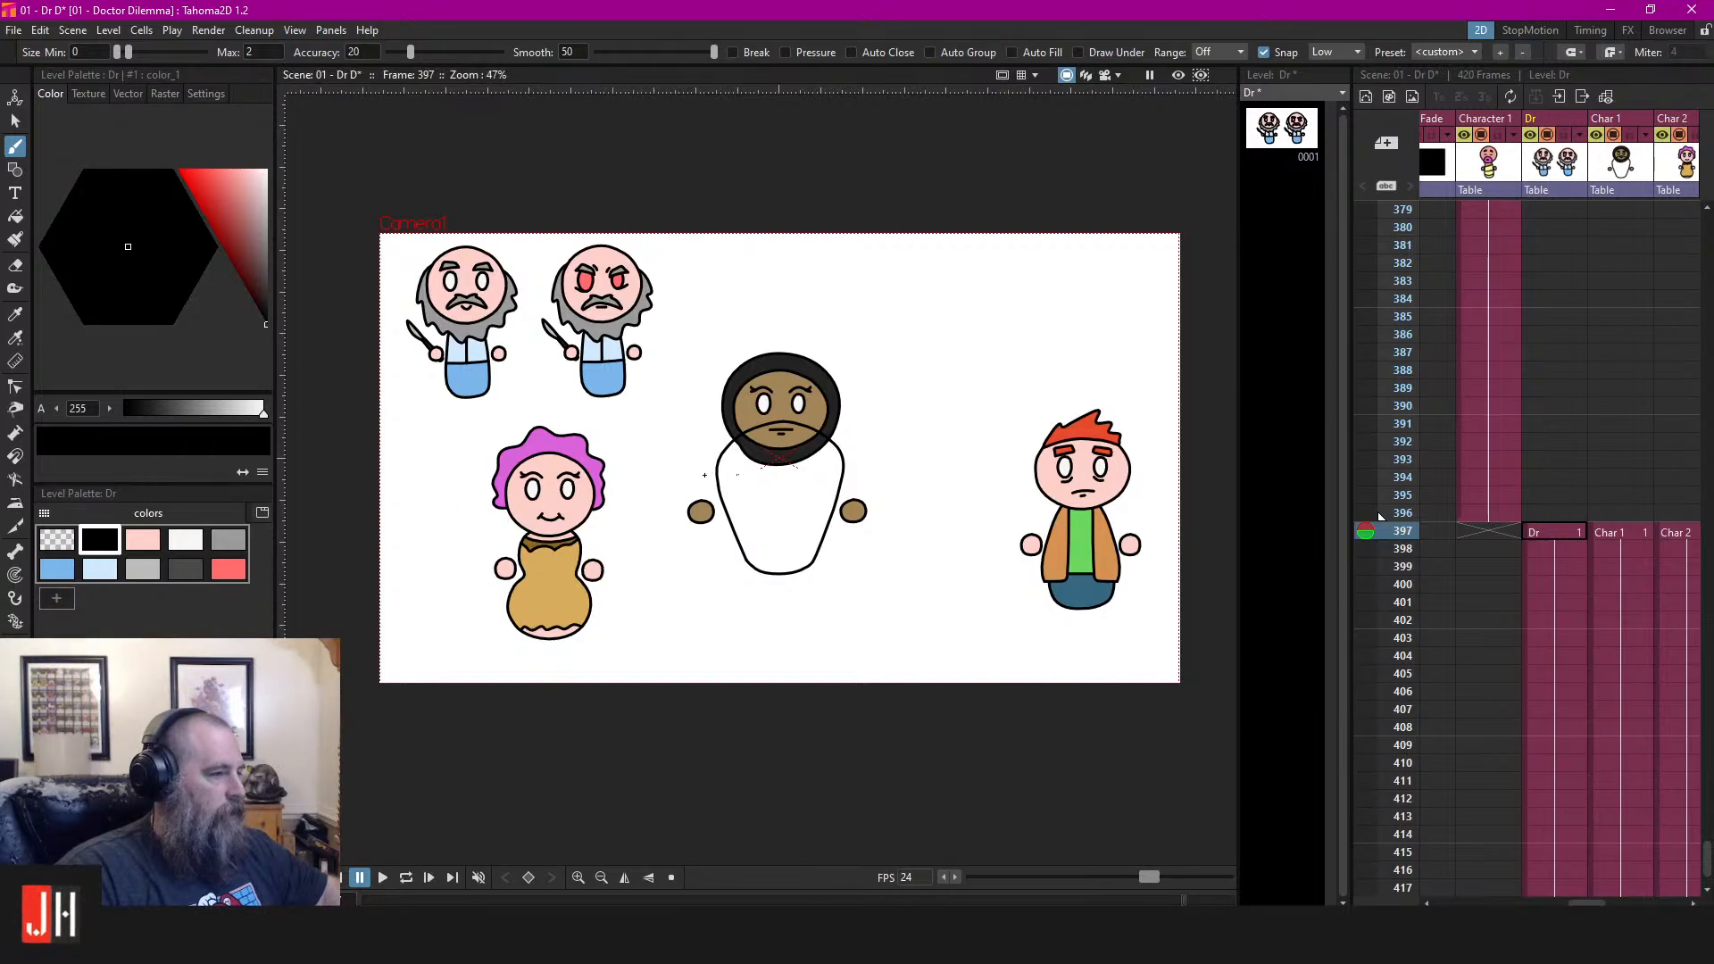
{"action": "scroll", "coordinate": [809, 464], "scroll_direction": "up", "scroll_amount": 5}
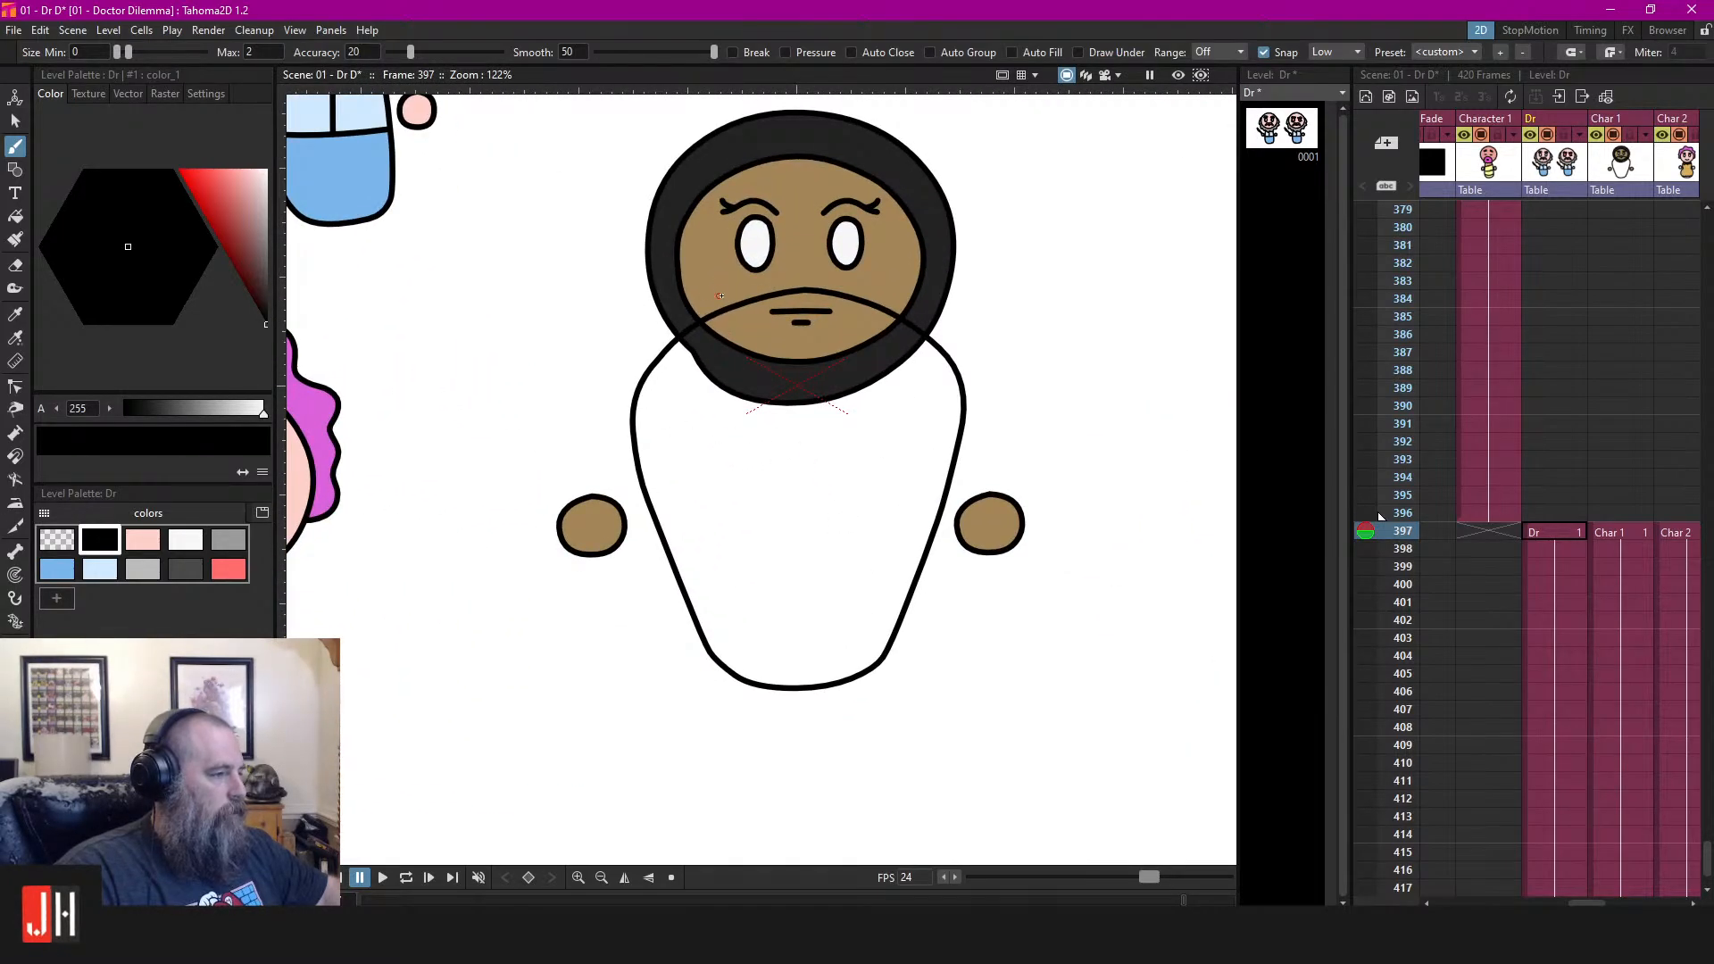
{"action": "left_click_drag", "start_coordinate": [729, 383], "coordinate": [714, 622]}
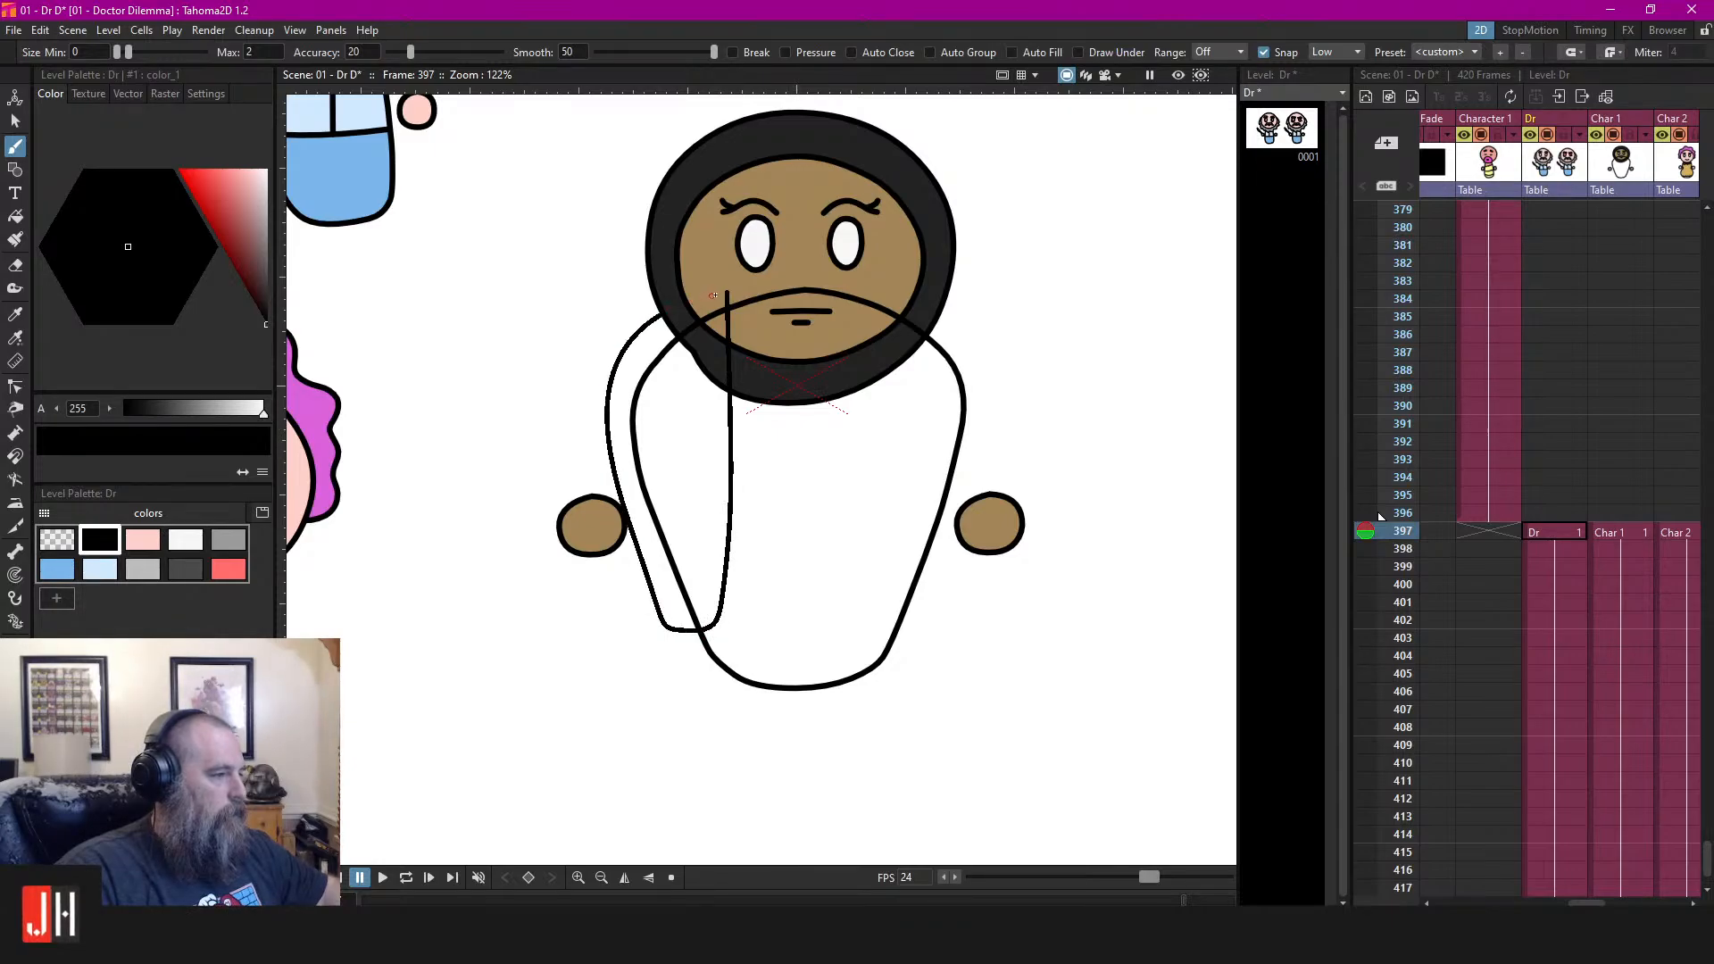
{"action": "left_click_drag", "start_coordinate": [713, 294], "coordinate": [727, 292]}
Move the garment-panel outline from the Dr level to the Char 1 level at frame 397, and select Char 1's brown colour
{"action": "key", "text": "s"}
{"action": "left_click", "coordinate": [730, 451]}
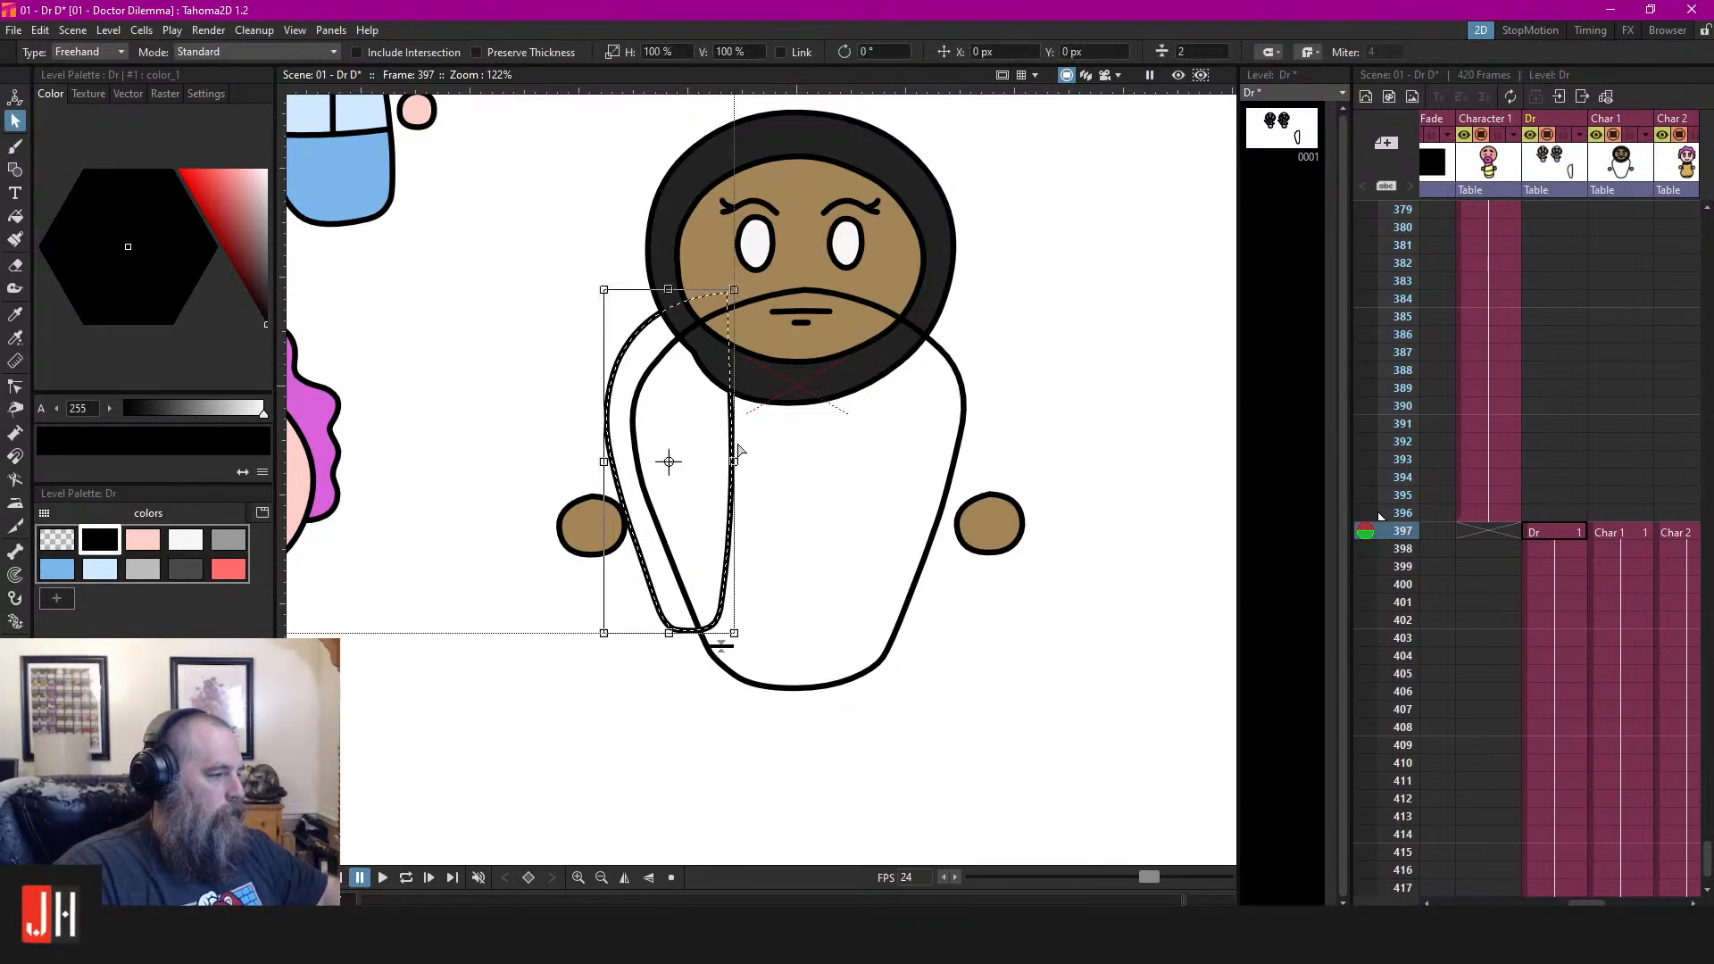
{"action": "left_click", "coordinate": [980, 371]}
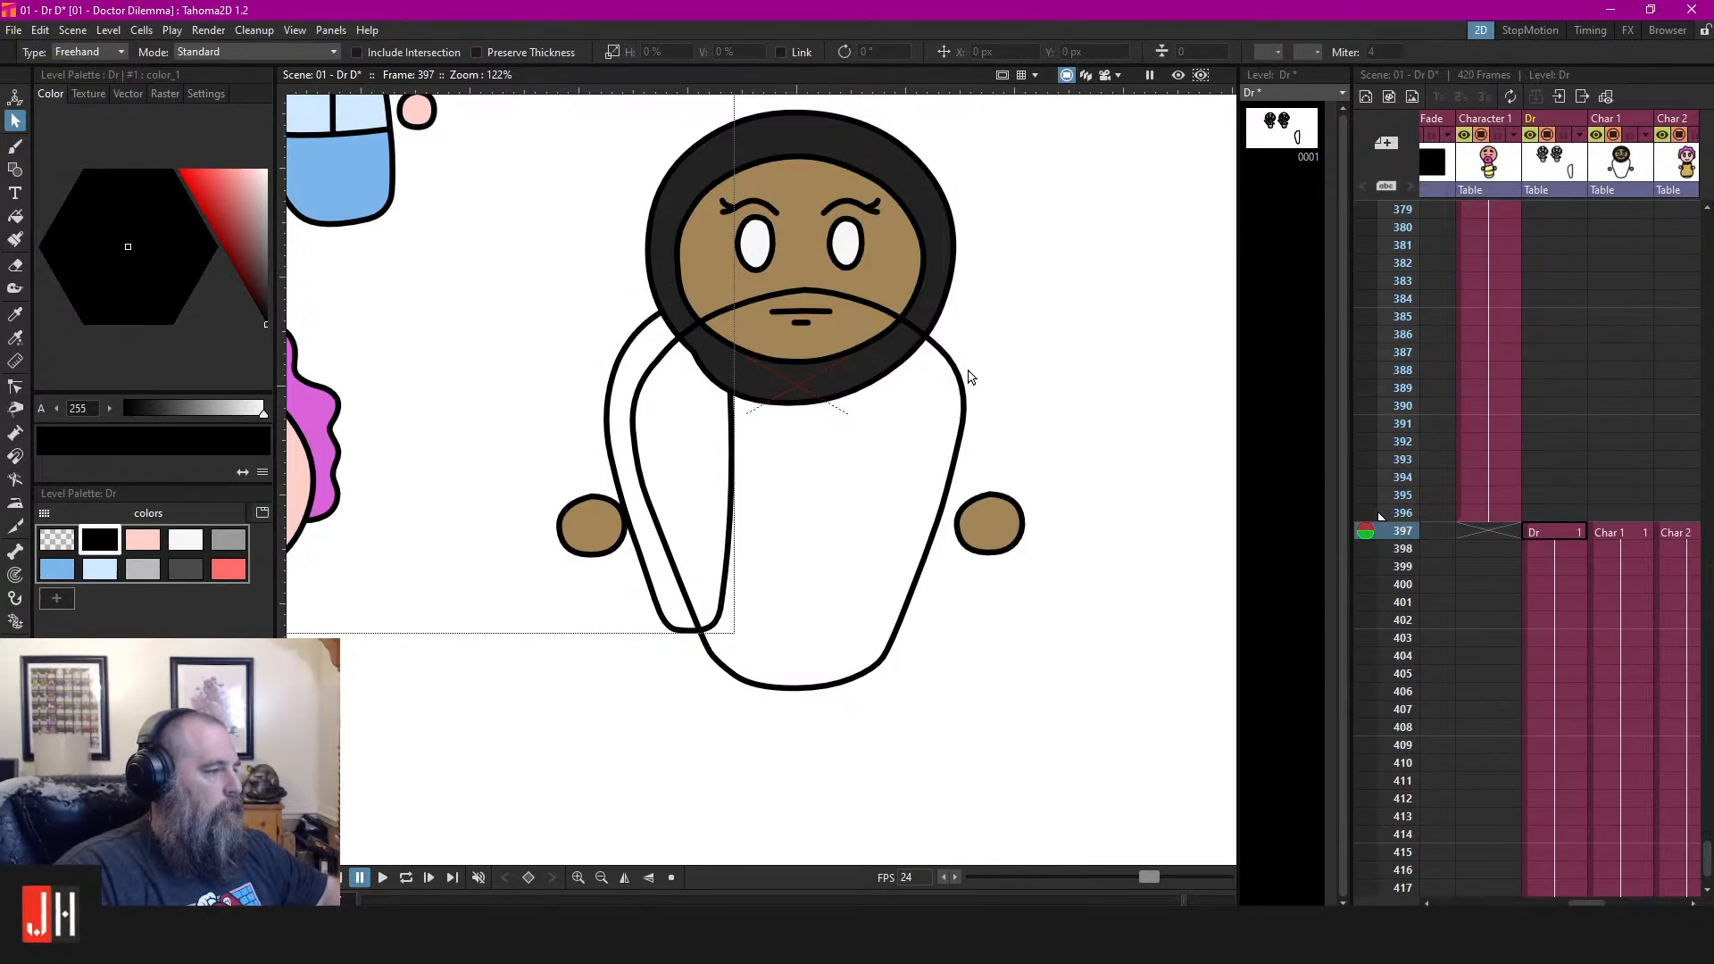
{"action": "left_click", "coordinate": [624, 354]}
{"action": "key", "text": "Delete"}
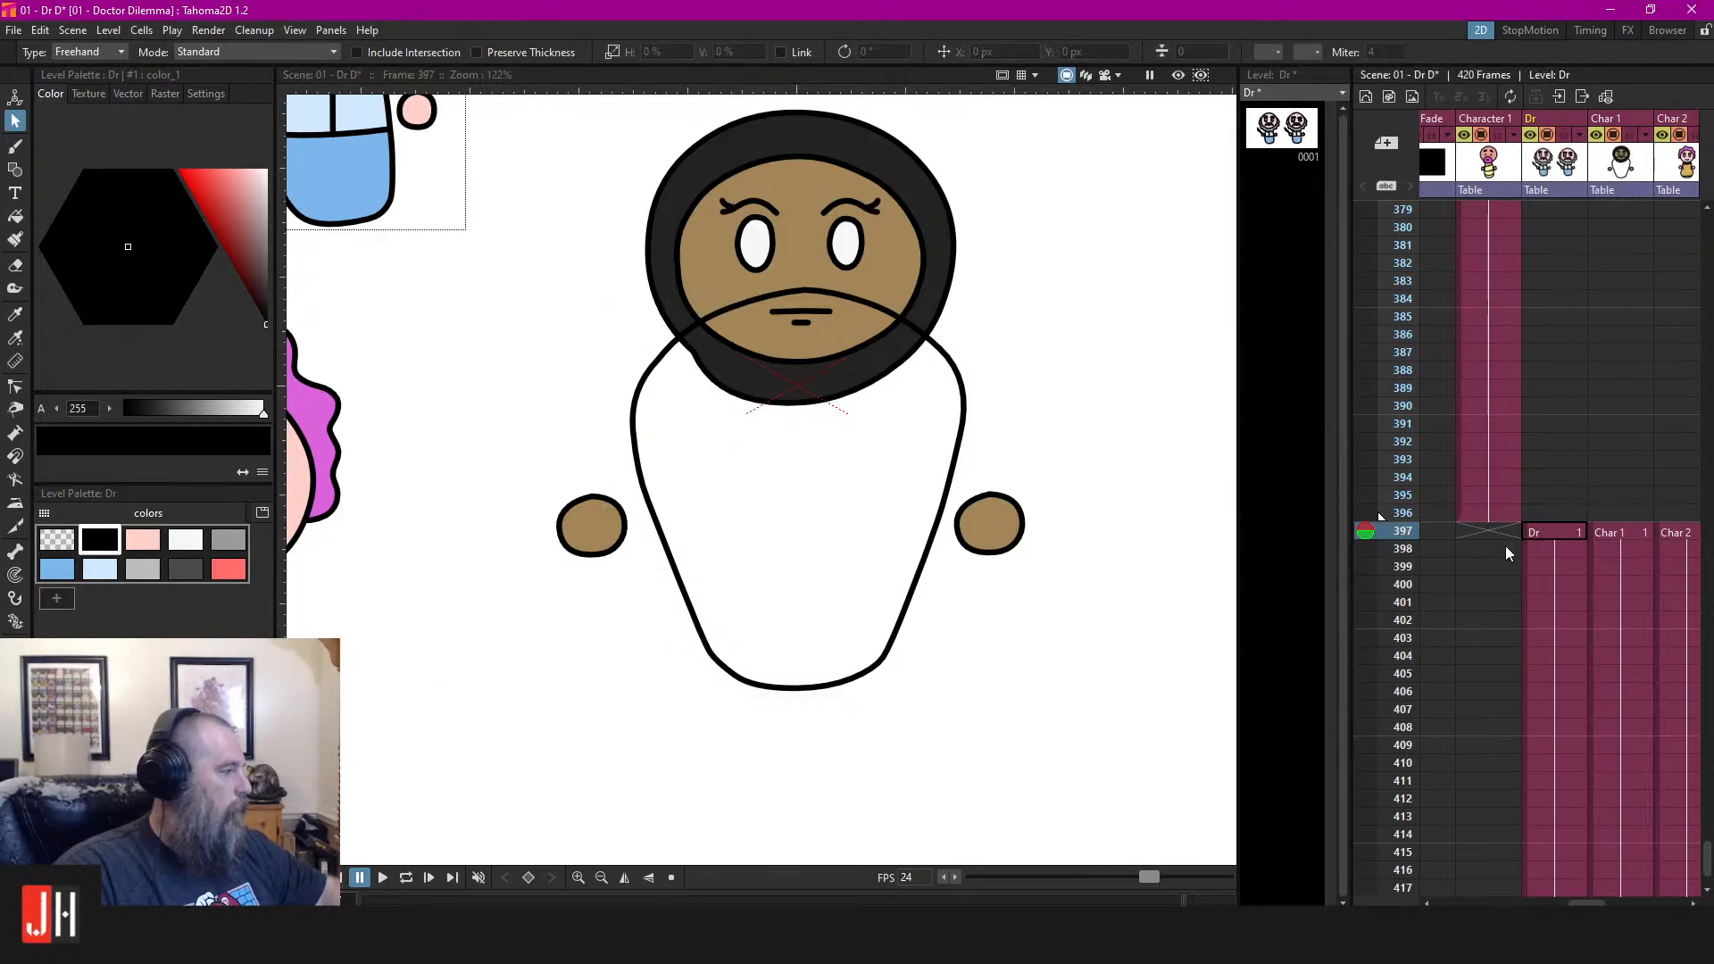
{"action": "left_click", "coordinate": [1635, 533]}
{"action": "key", "text": "ctrl+v"}
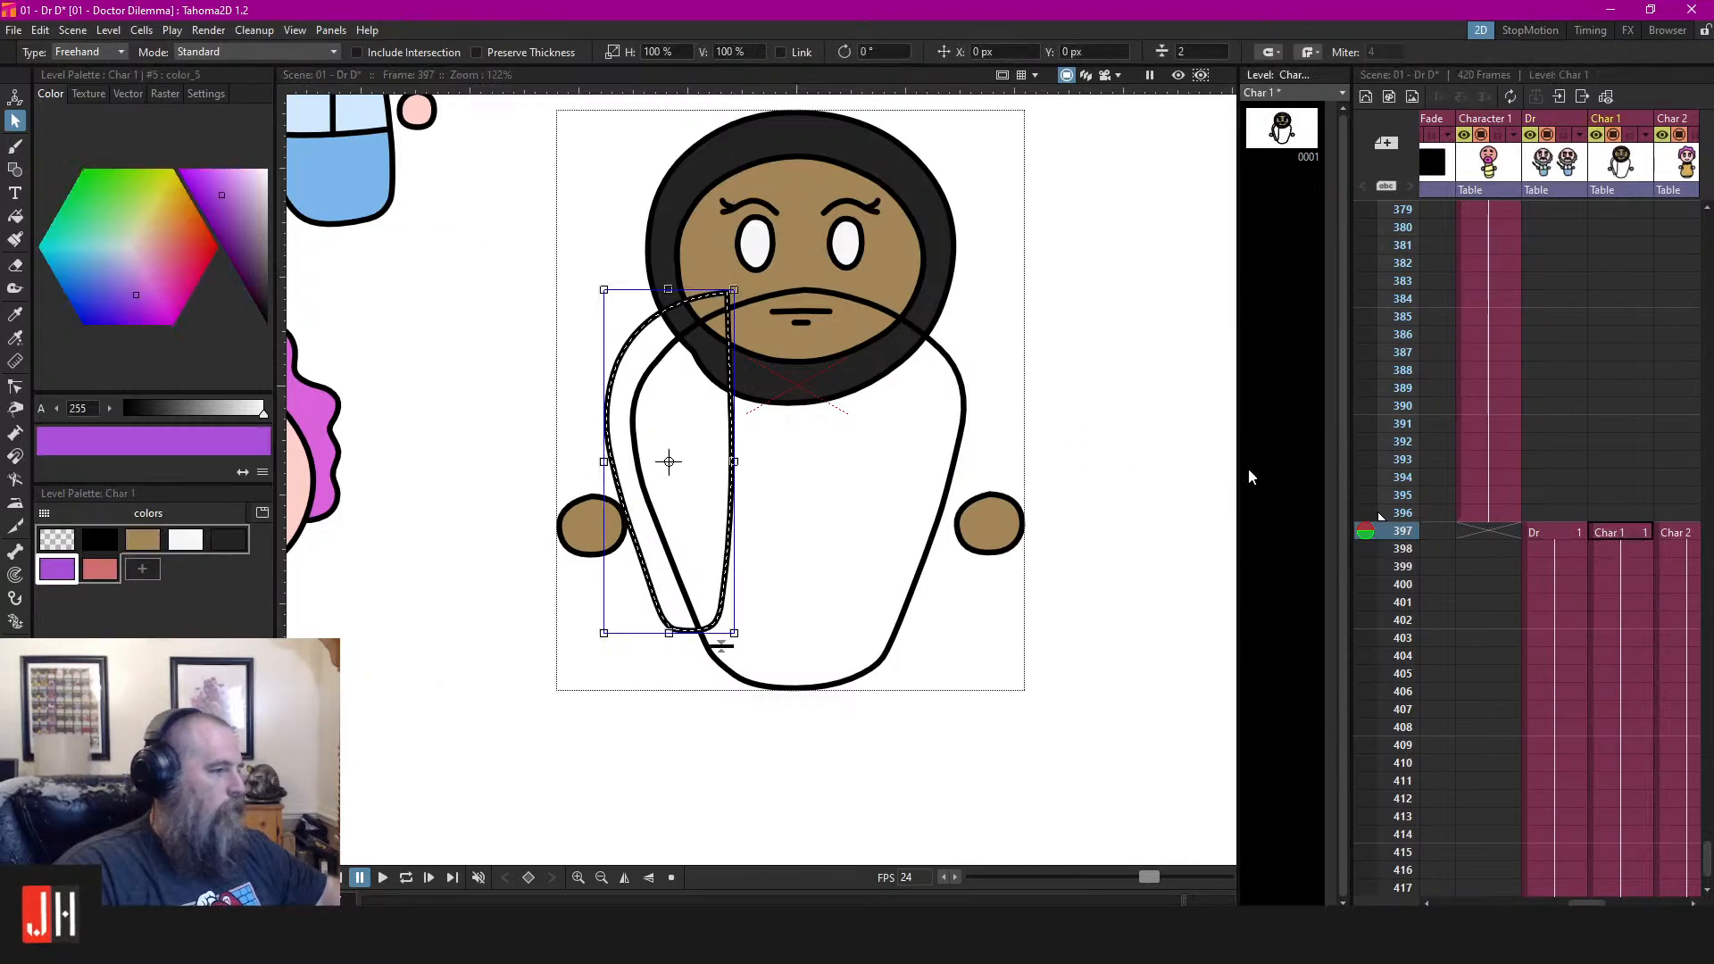
{"action": "left_click", "coordinate": [1031, 333]}
{"action": "left_click", "coordinate": [144, 541]}
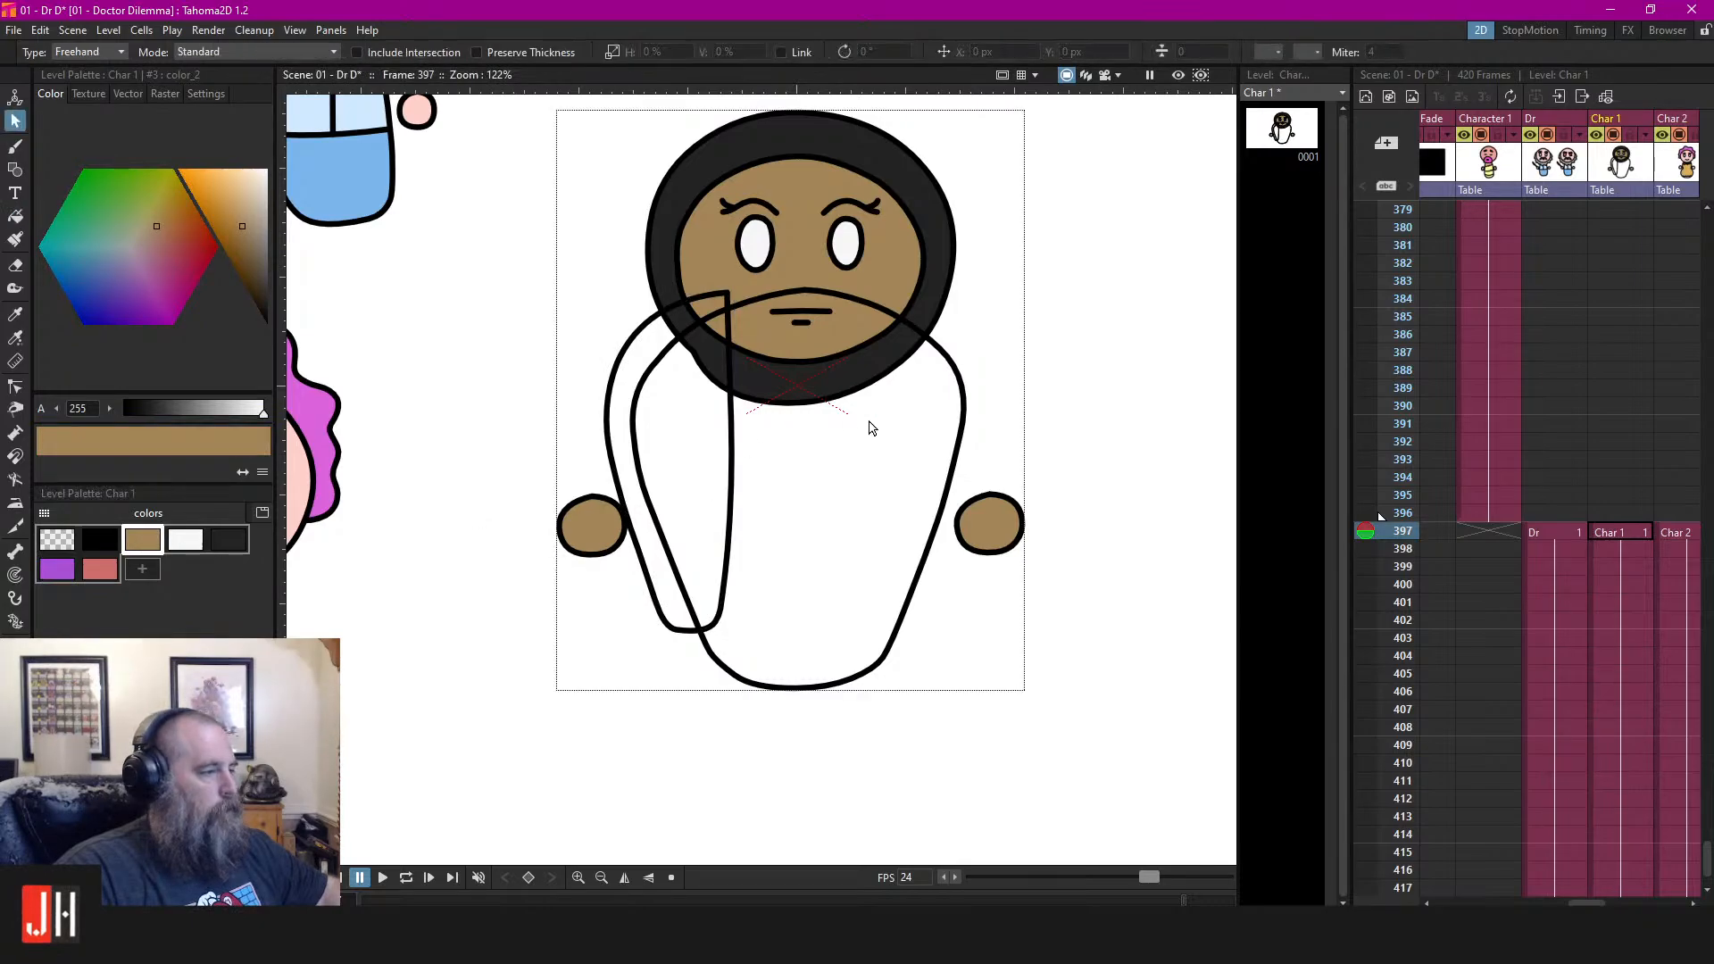
Fill Char 1's body outline with the brown skin colour and lower the body behind the face but in front of the hair
{"action": "left_click", "coordinate": [962, 382]}
{"action": "left_click", "coordinate": [1051, 362]}
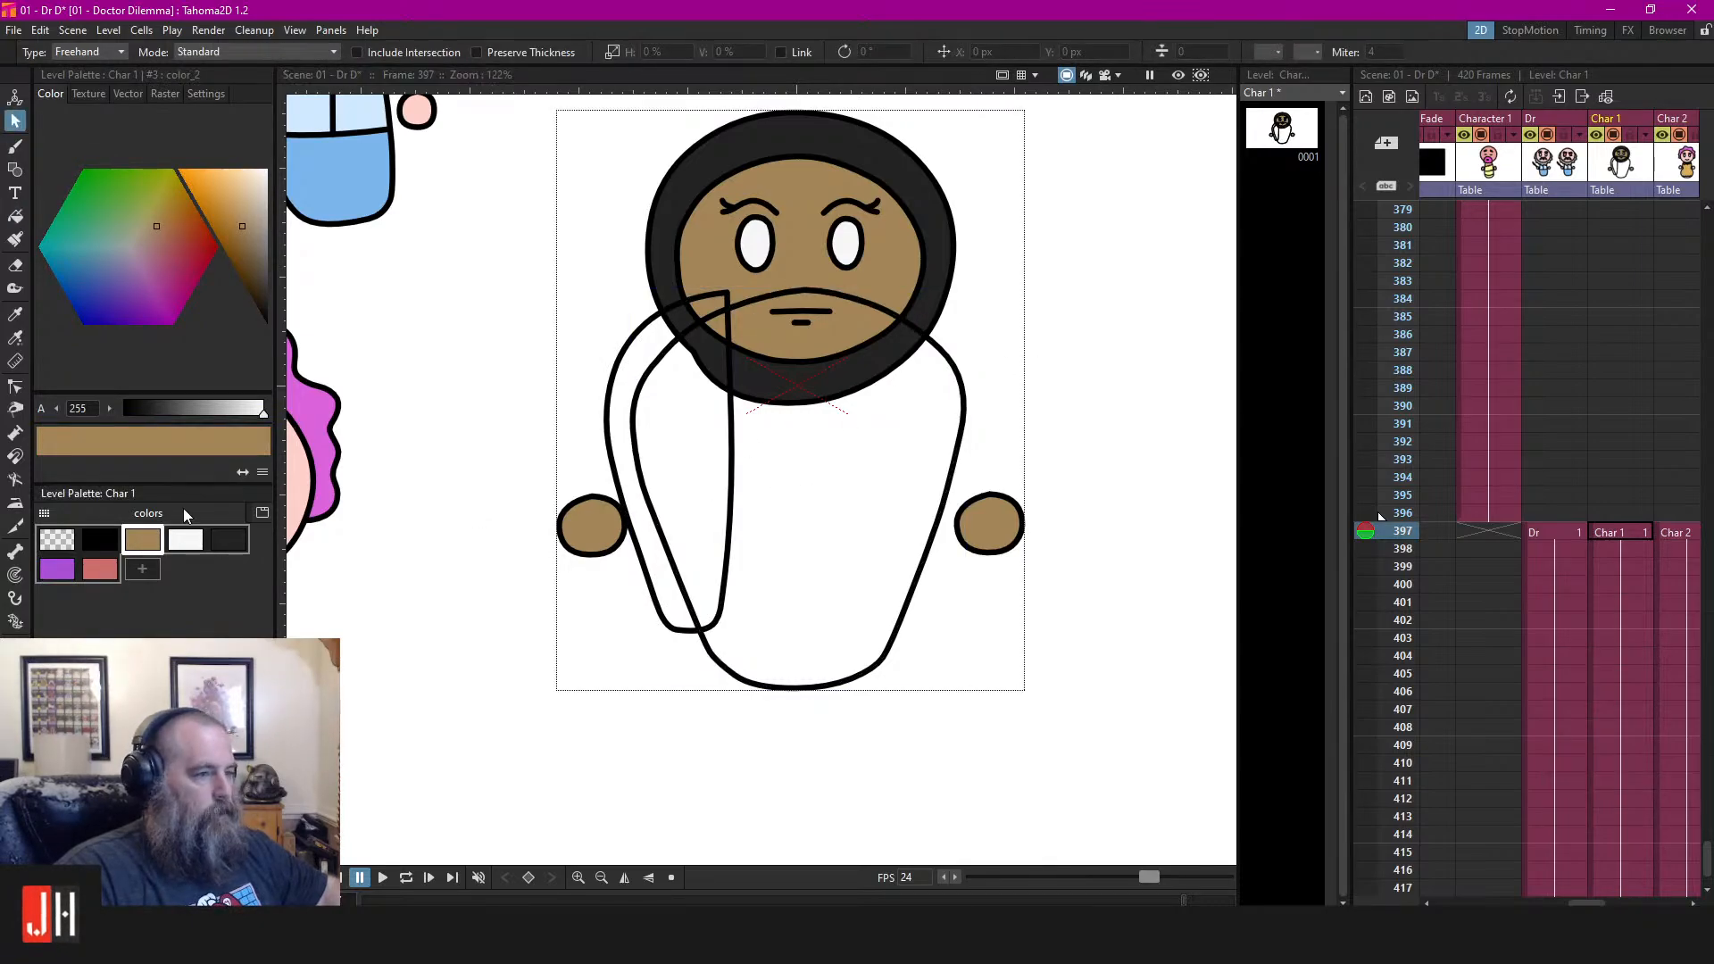
{"action": "left_click", "coordinate": [145, 542]}
{"action": "key", "text": "f"}
{"action": "left_click", "coordinate": [892, 413]}
{"action": "key", "text": "s"}
{"action": "left_click", "coordinate": [955, 357]}
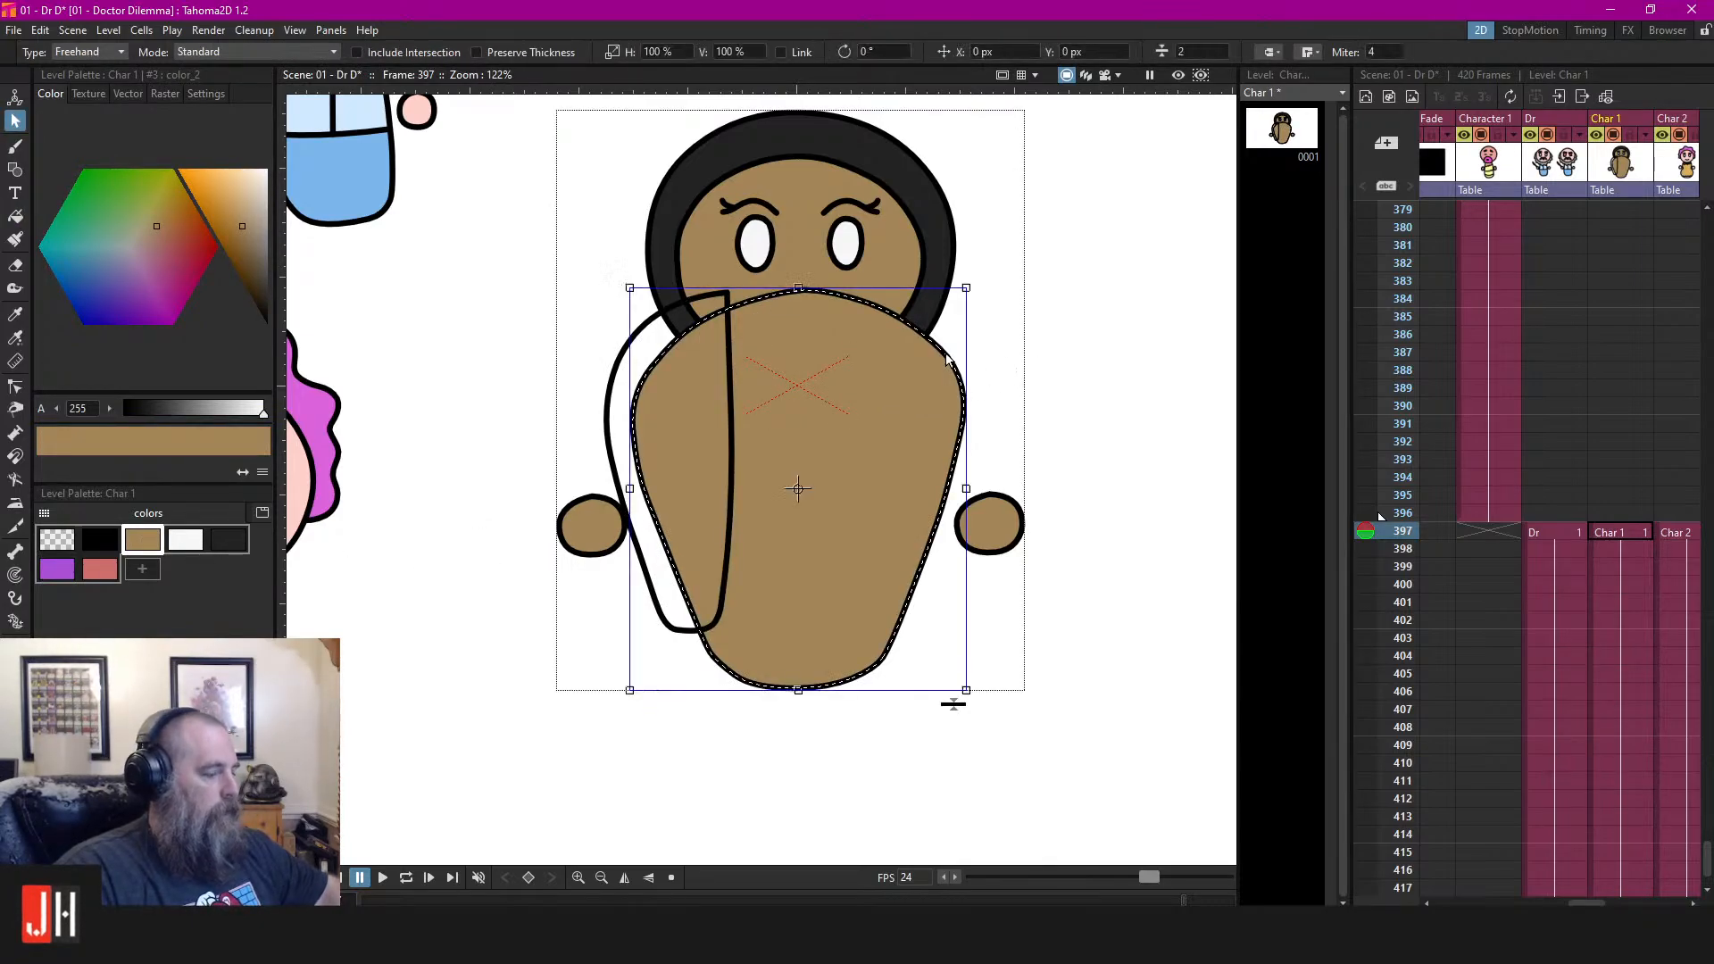
{"action": "key", "text": "ctrl+["}
{"action": "key", "text": "]"}
{"action": "left_click", "coordinate": [1043, 356]}
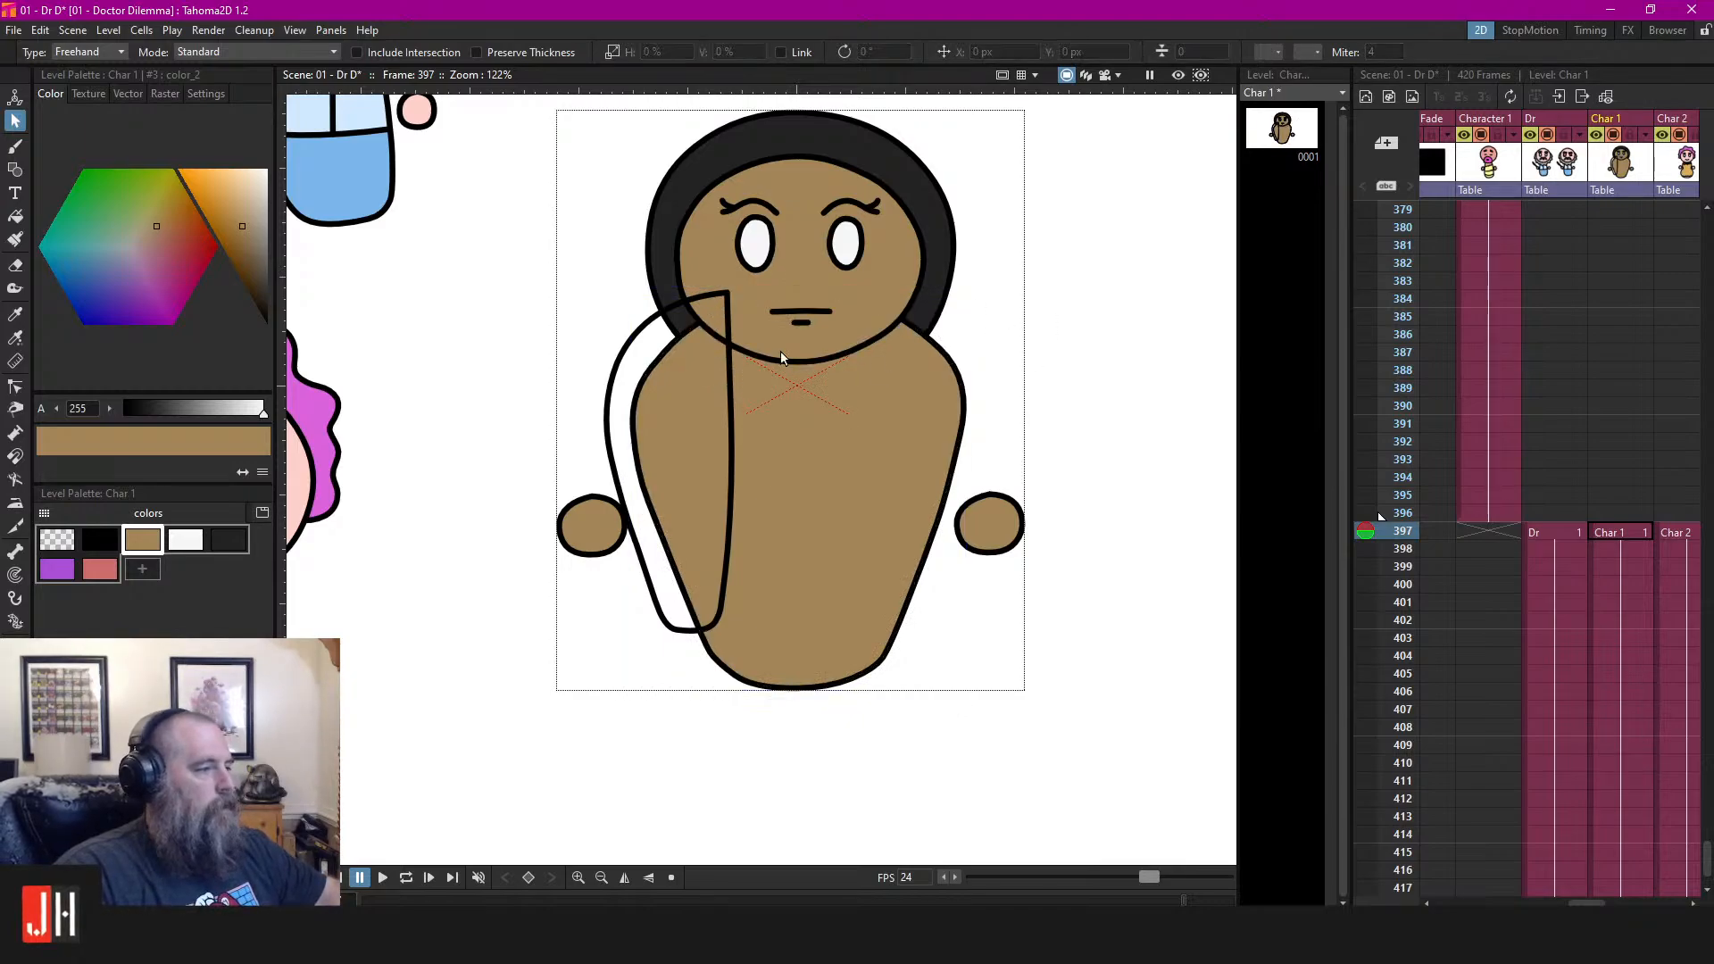
Duplicate the garment-panel outline and move the copy up until it is level with the original panel
{"action": "scroll", "coordinate": [701, 352], "scroll_direction": "up", "scroll_amount": 2}
{"action": "left_click", "coordinate": [746, 297]}
{"action": "left_click_drag", "start_coordinate": [726, 275], "coordinate": [741, 292]}
{"action": "left_click_drag", "start_coordinate": [1008, 357], "coordinate": [959, 351]}
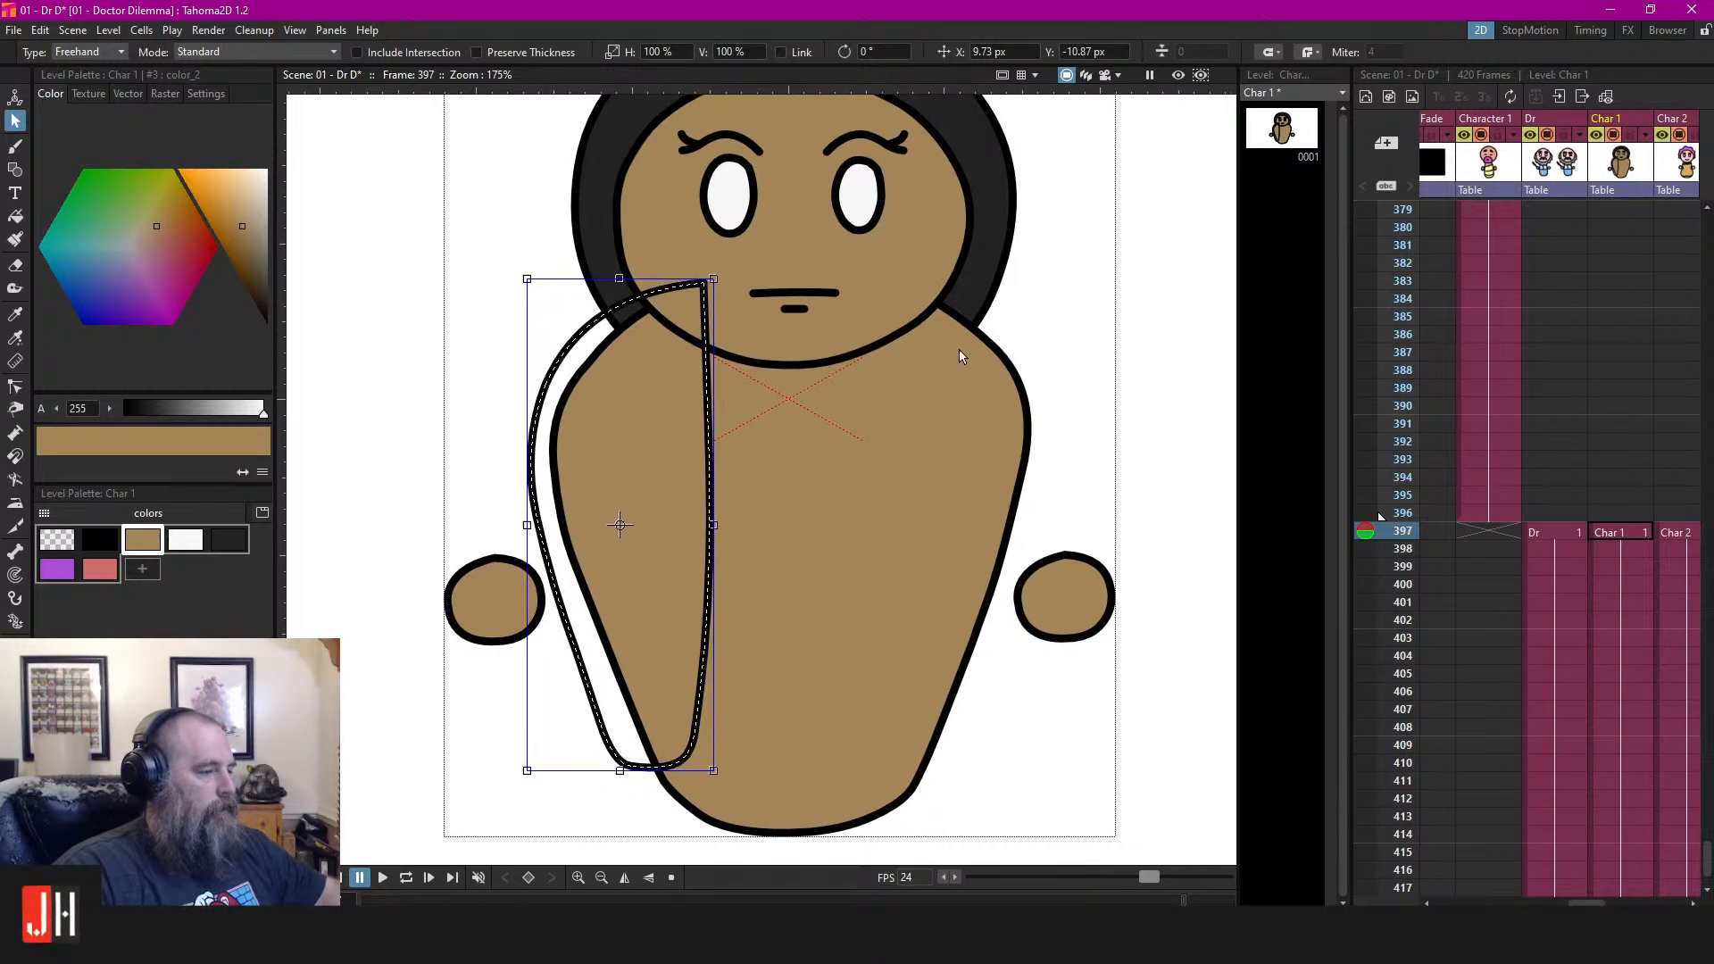
{"action": "key", "text": "ctrl+c"}
{"action": "key", "text": "ctrl+v"}
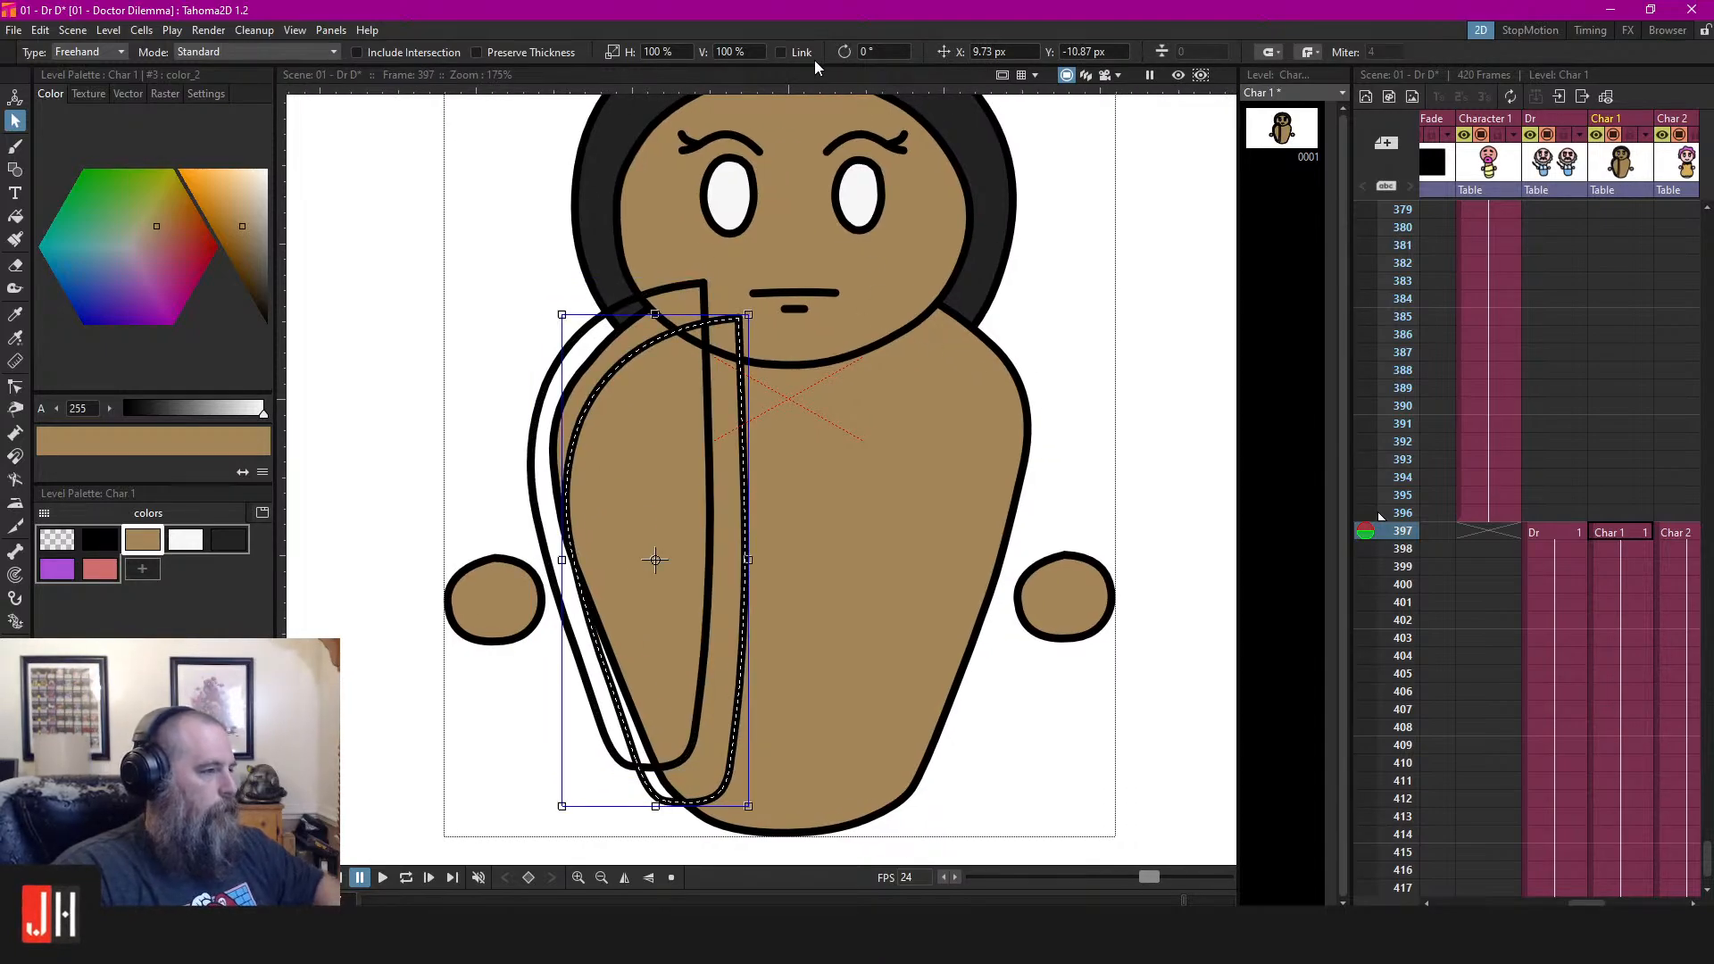
{"action": "left_click", "coordinate": [1107, 321]}
{"action": "left_click", "coordinate": [740, 369]}
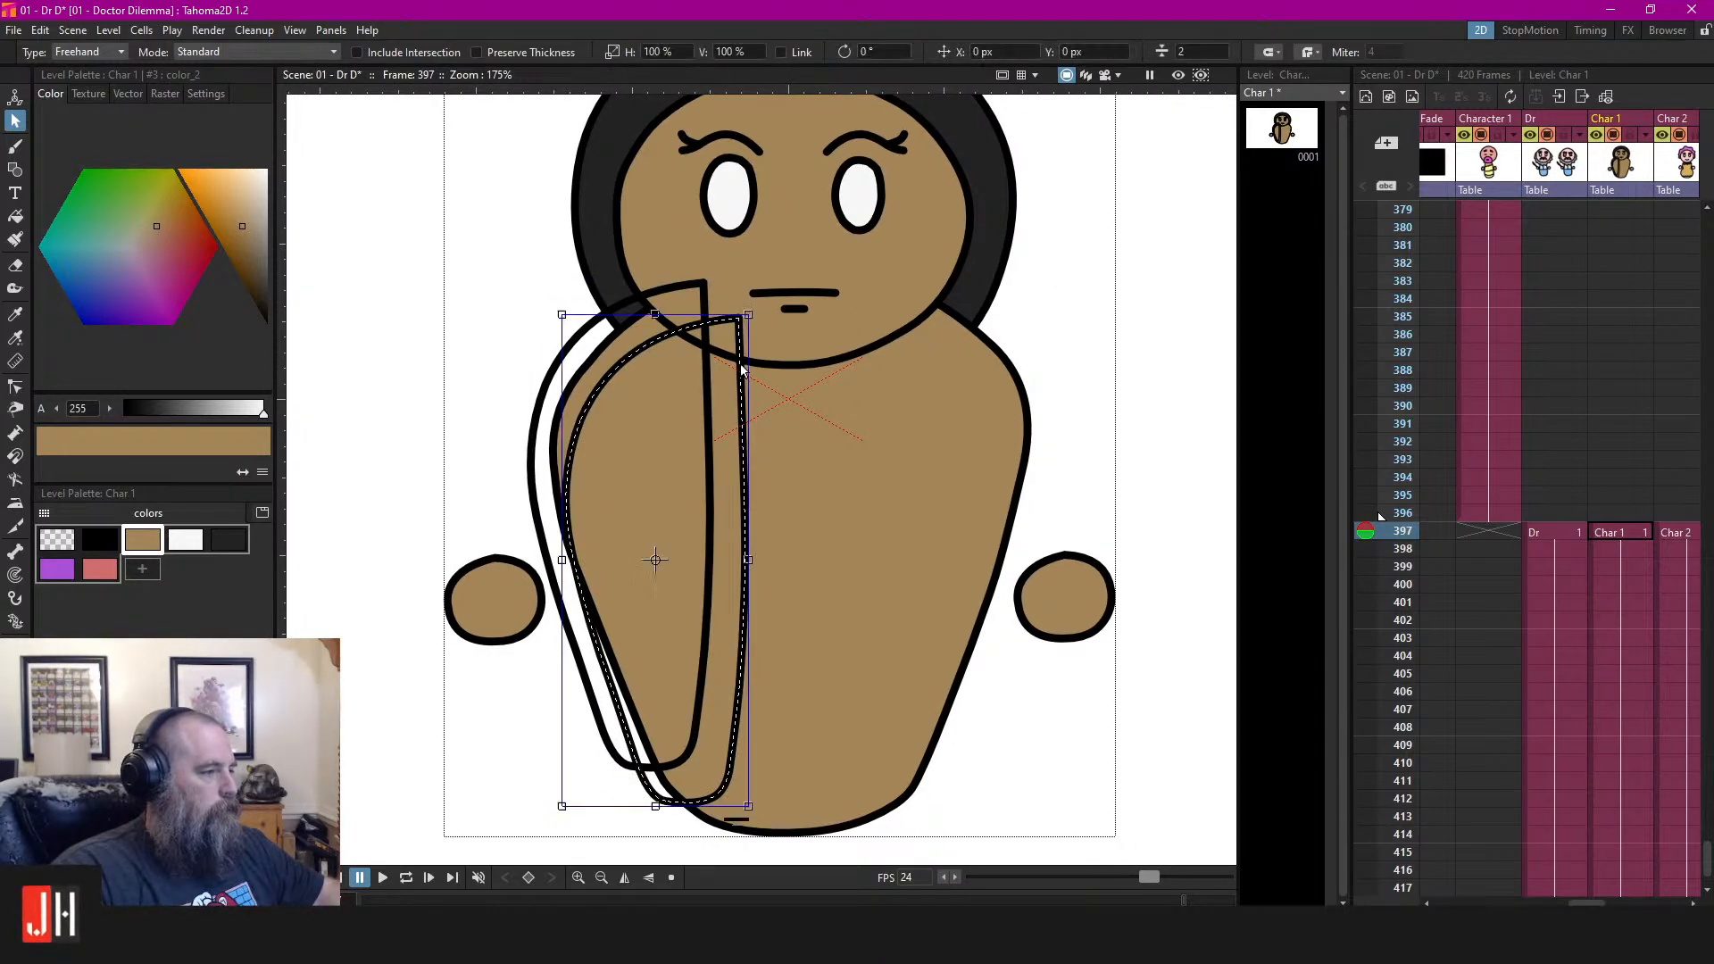
{"action": "left_click_drag", "start_coordinate": [740, 369], "coordinate": [741, 334]}
Mirror the copied garment panel by setting its horizontal scale to -100%, staying on Char 1 at frame 397
{"action": "left_click", "coordinate": [658, 52]}
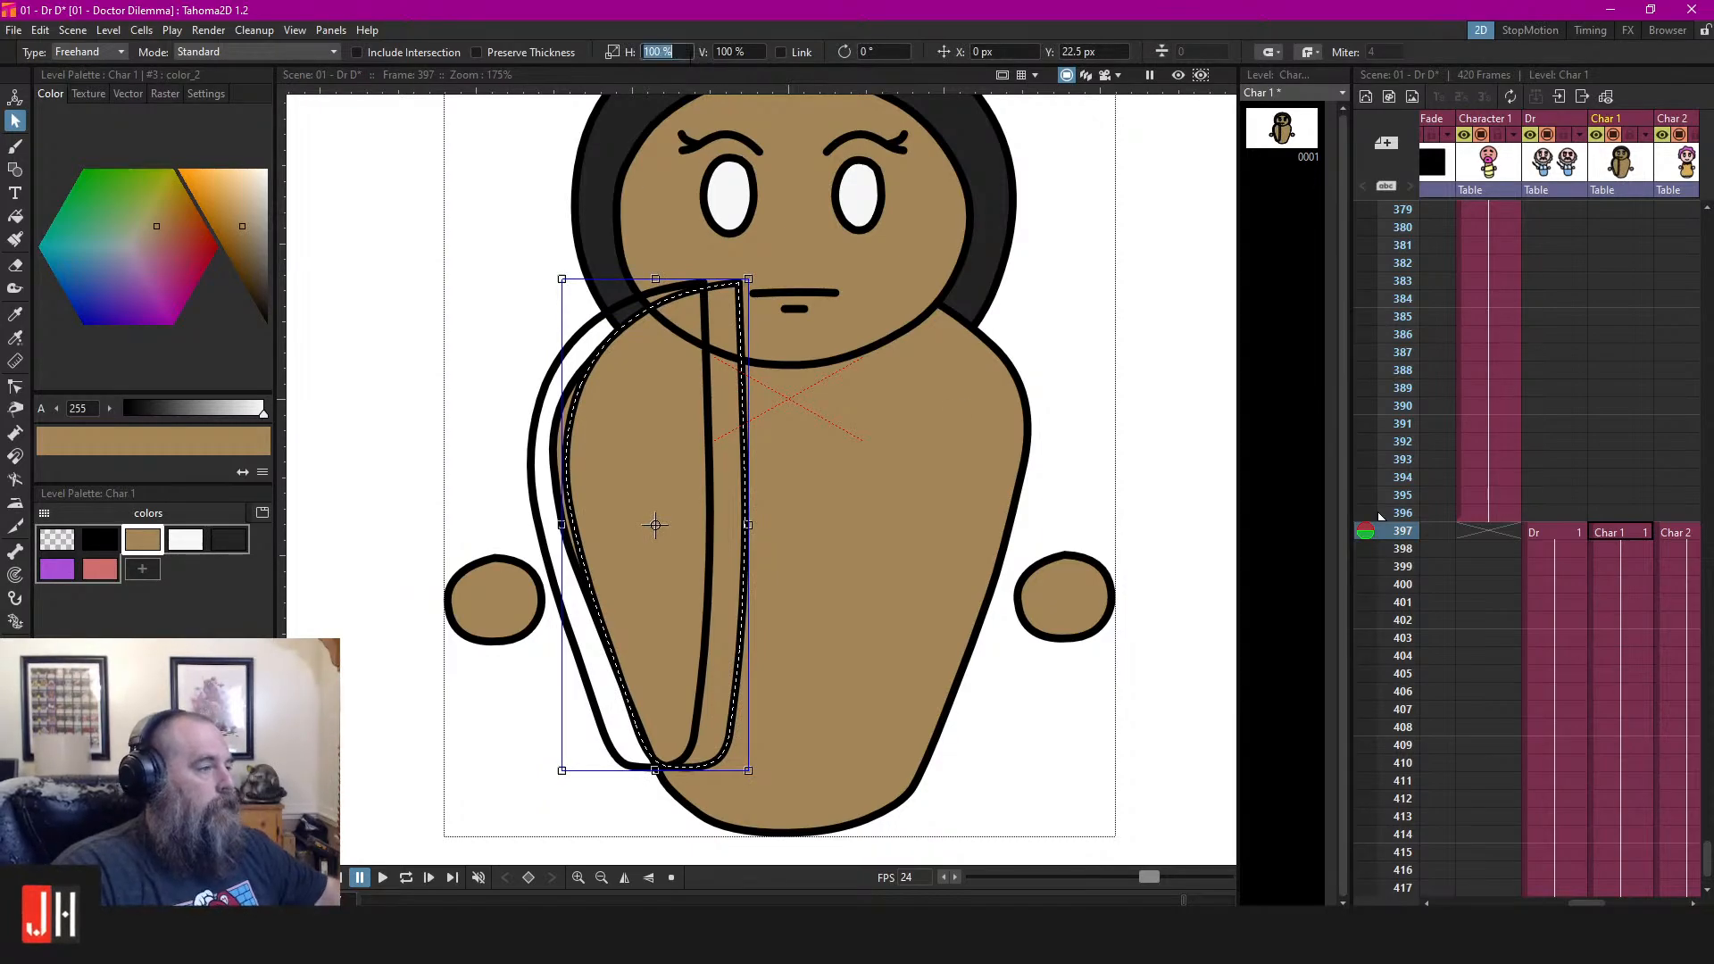
{"action": "type", "text": "-100"}
{"action": "key", "text": "Return"}
{"action": "key", "text": "Tab"}
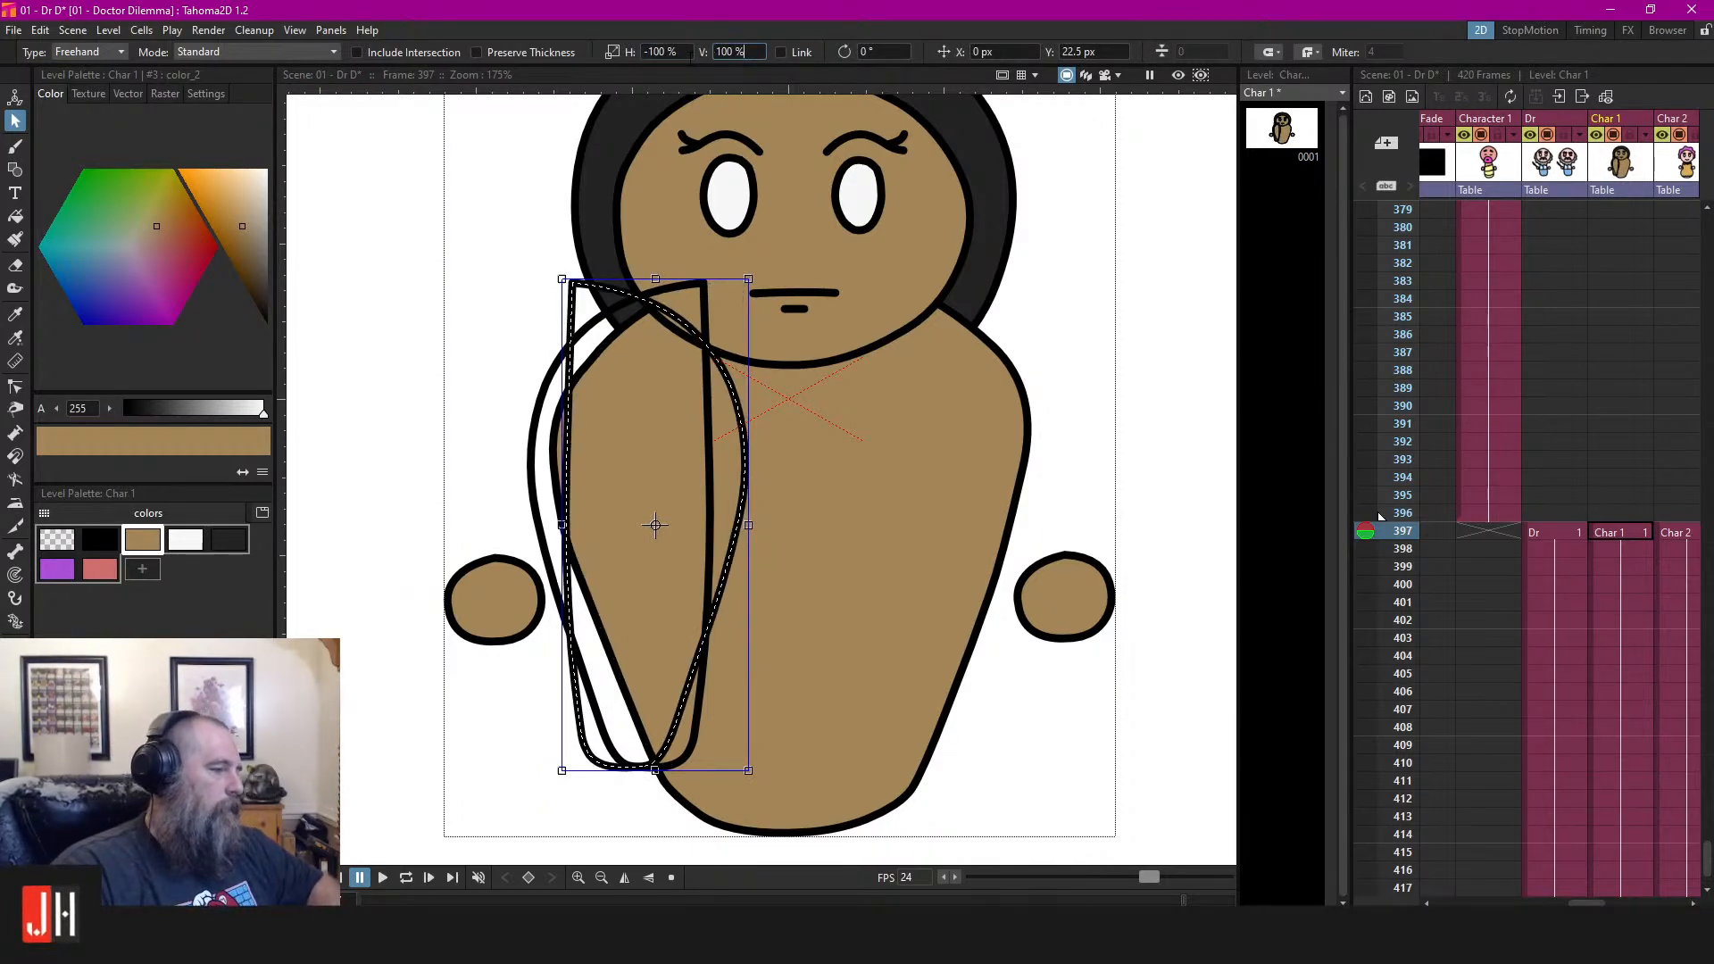
{"action": "left_click", "coordinate": [1254, 401]}
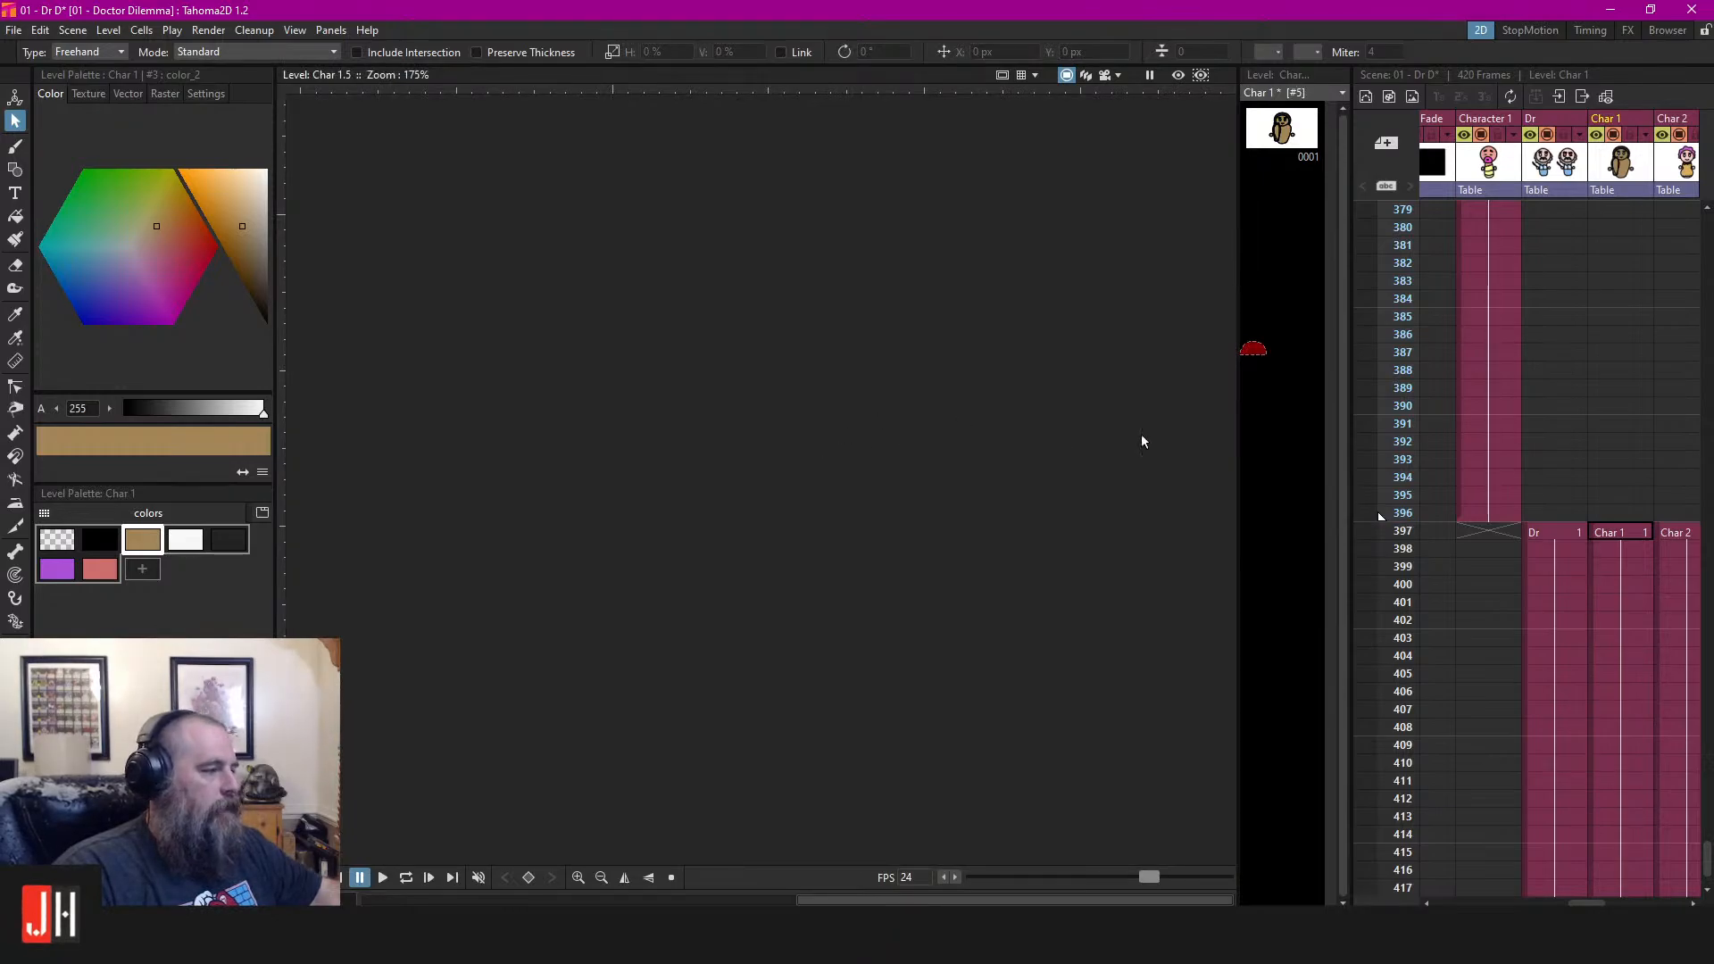
{"action": "left_click", "coordinate": [1620, 533]}
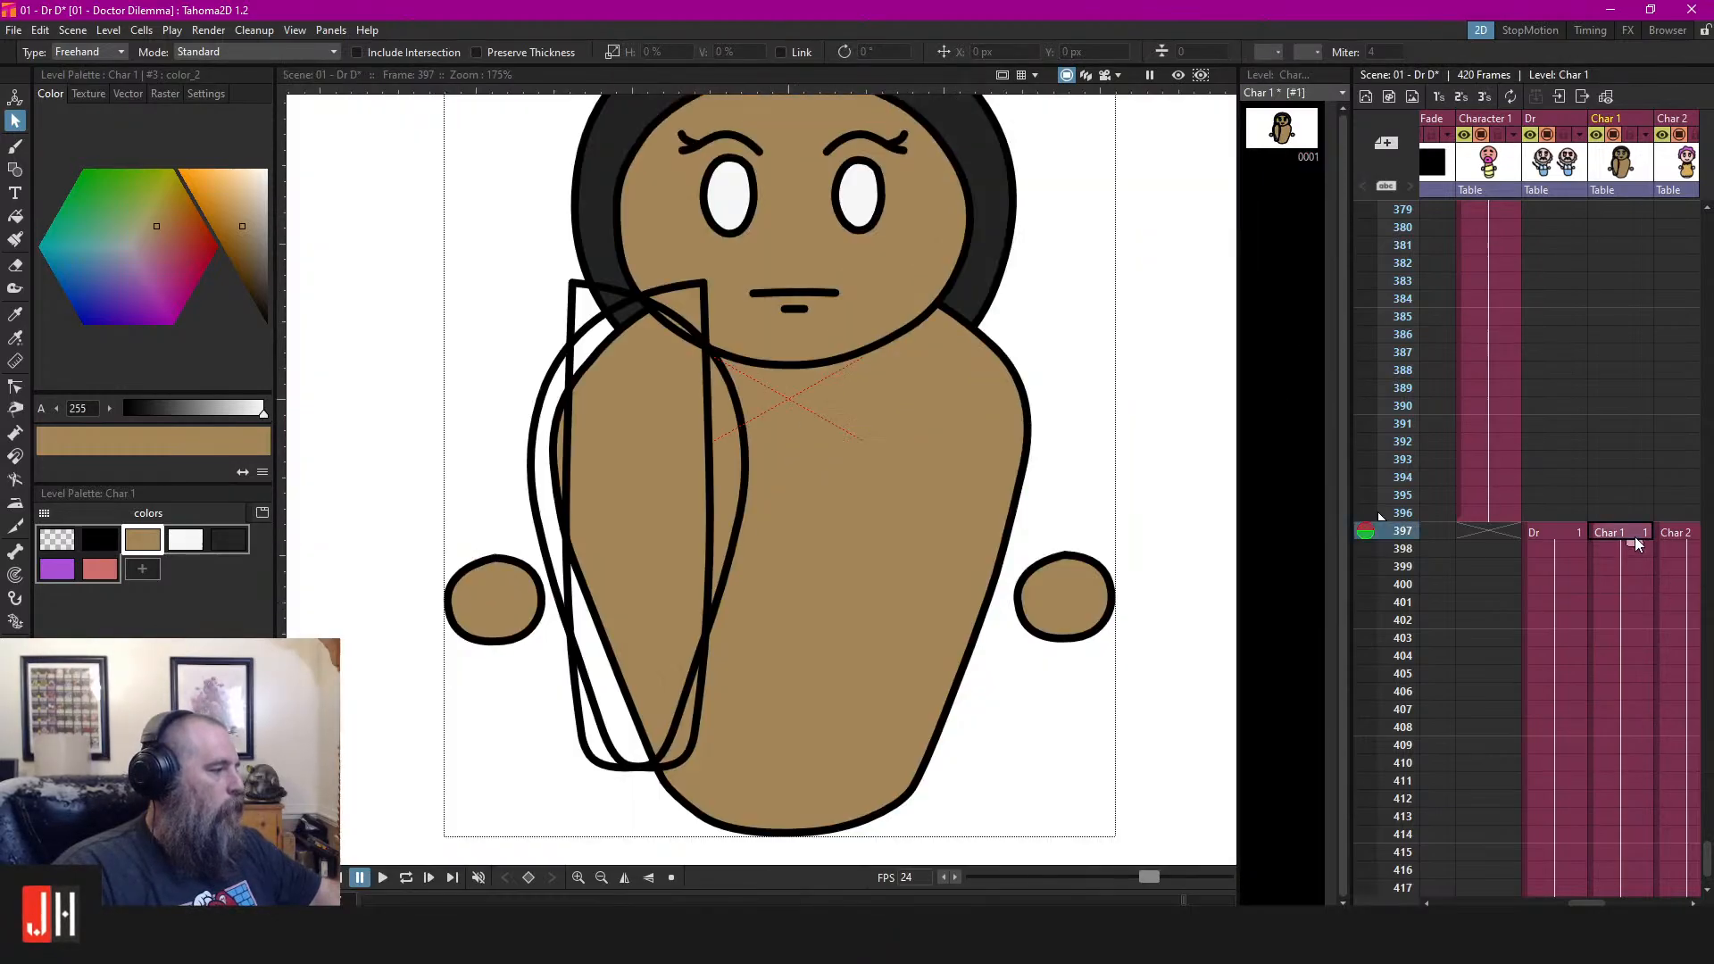
{"action": "left_click", "coordinate": [740, 427]}
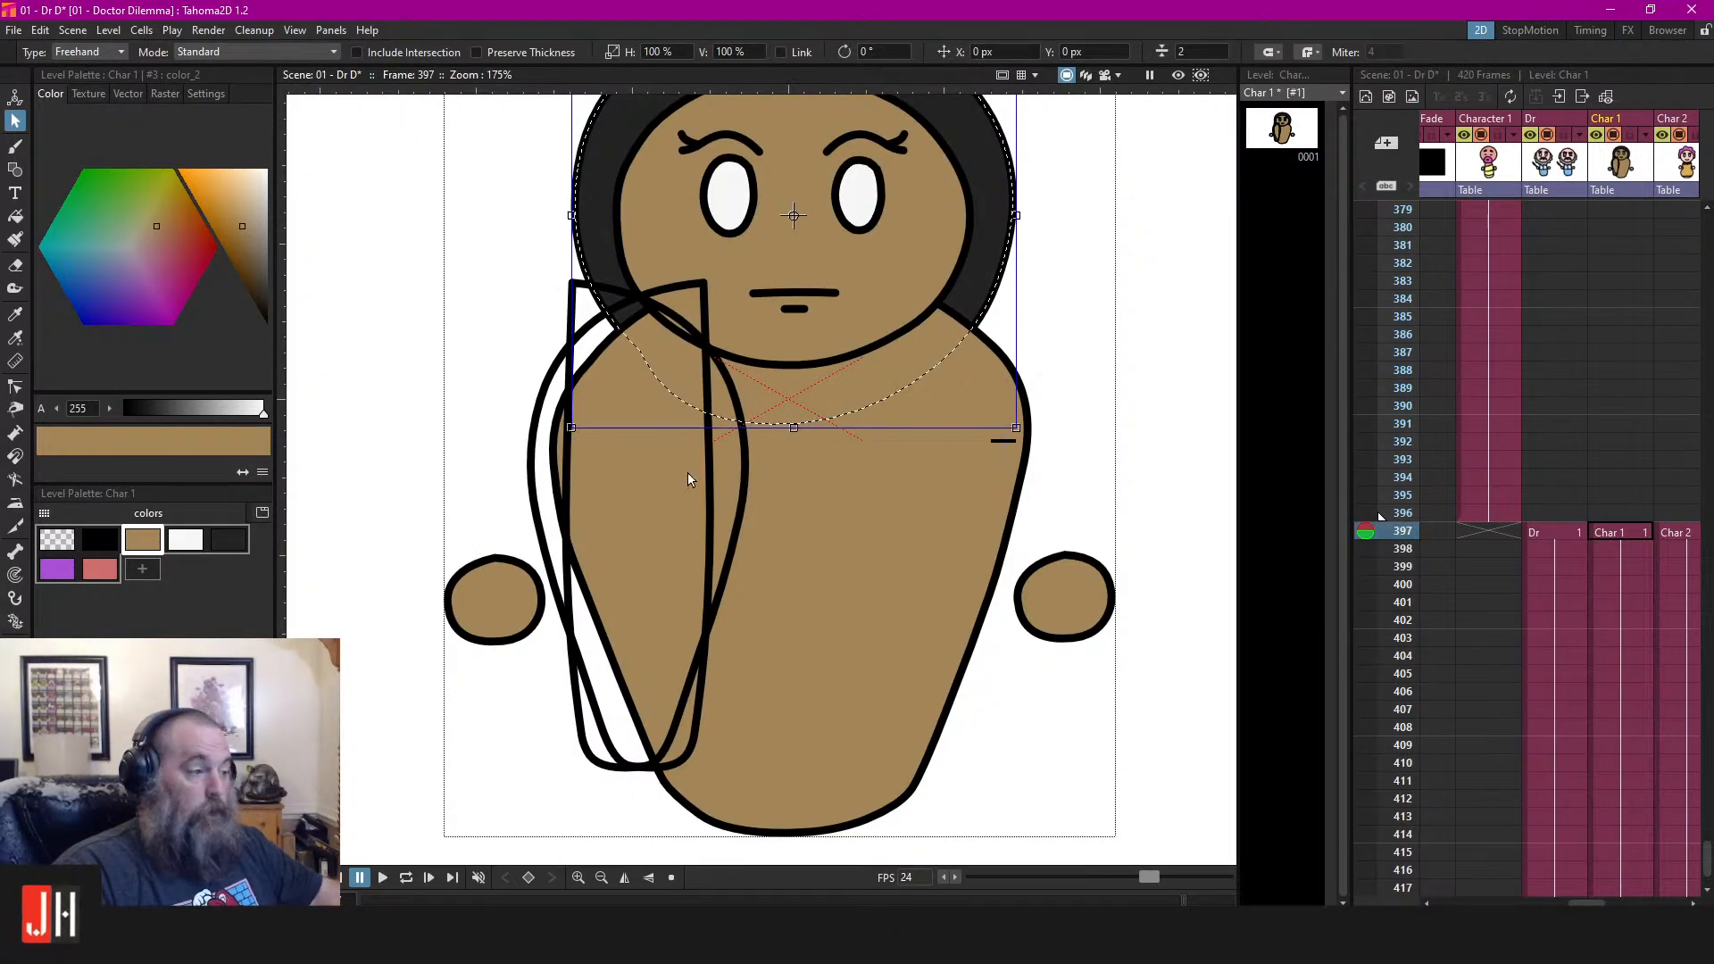
Move the mirrored panel horizontally about 196 px, over to the opposite side of Char 1's body
{"action": "left_click", "coordinate": [741, 503]}
{"action": "key", "text": "Right"}
{"action": "key", "text": "Right"}
{"action": "key", "text": "Right"}
{"action": "key", "text": "Right"}
{"action": "key", "text": "Right"}
{"action": "key", "text": "Right"}
{"action": "key", "text": "Right"}
{"action": "key", "text": "Right"}
{"action": "key", "text": "Right"}
{"action": "key", "text": "Right"}
{"action": "key", "text": "Right"}
{"action": "key", "text": "Right"}
{"action": "key", "text": "Right"}
{"action": "key", "text": "Right"}
{"action": "key", "text": "Right"}
{"action": "key", "text": "Right"}
{"action": "key", "text": "Right"}
{"action": "key", "text": "Right"}
{"action": "key", "text": "Right"}
{"action": "key", "text": "Right"}
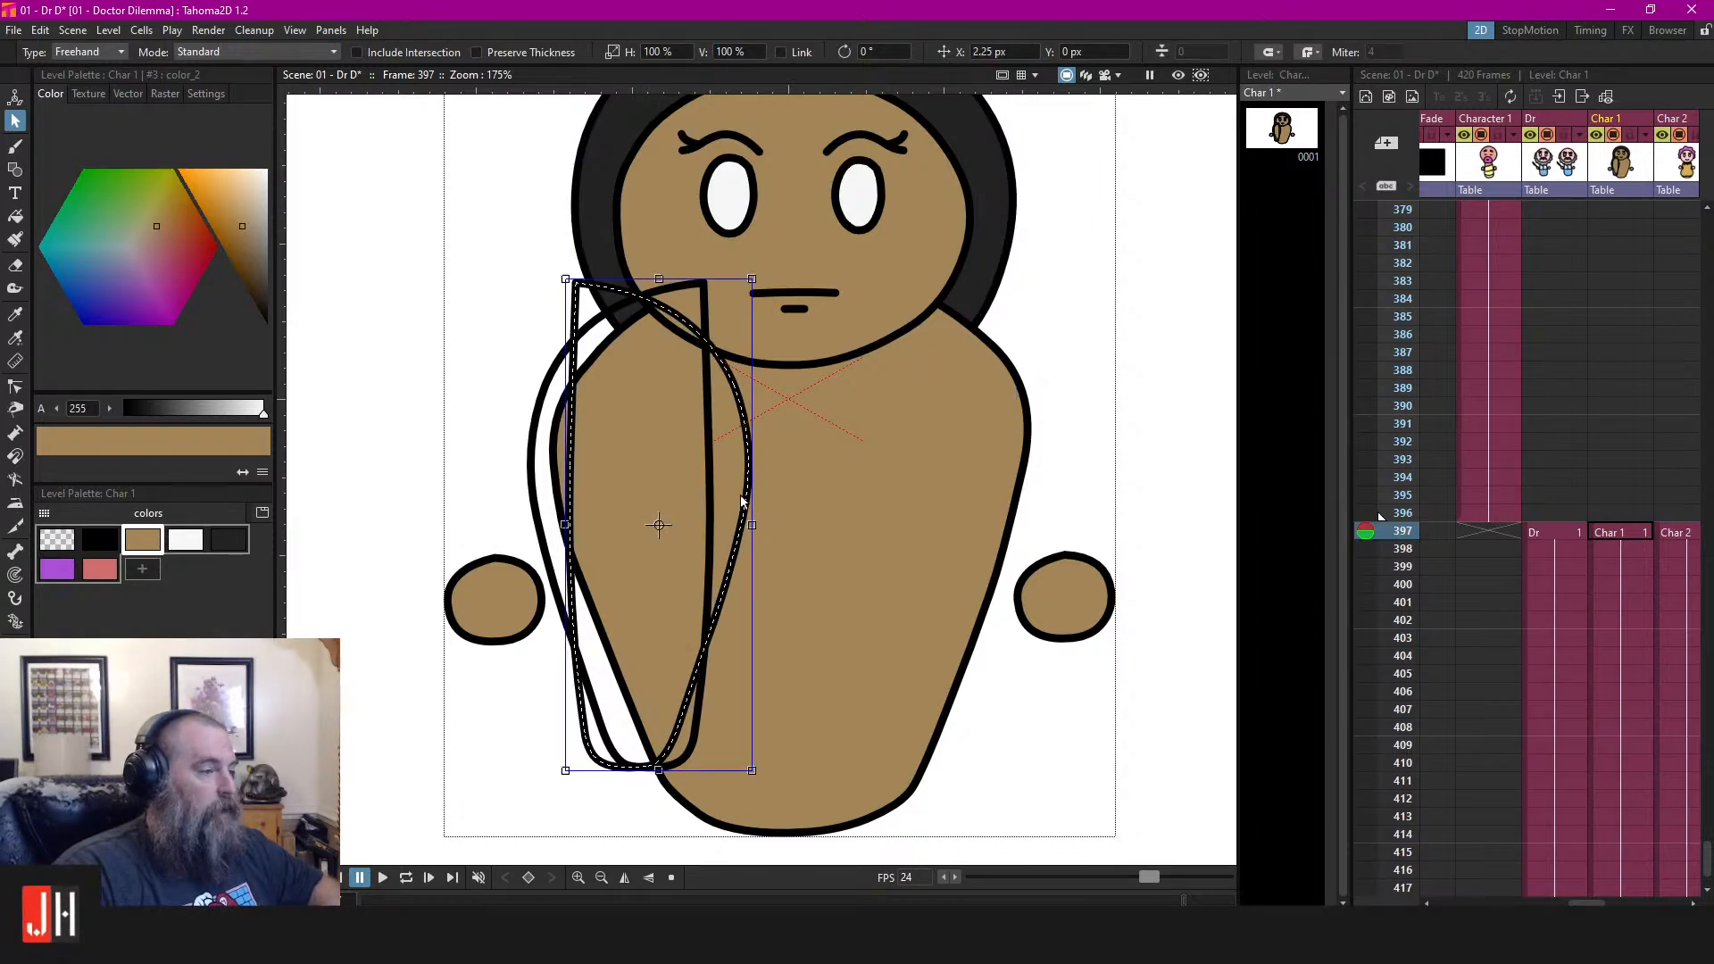
{"action": "key", "text": "Right"}
{"action": "key", "text": "Right"}
{"action": "key", "text": "Right"}
{"action": "key", "text": "Right"}
{"action": "key", "text": "Right"}
{"action": "key", "text": "Right"}
{"action": "key", "text": "Right"}
{"action": "key", "text": "Right"}
{"action": "key", "text": "Right"}
{"action": "key", "text": "Right"}
{"action": "key", "text": "Right"}
{"action": "key", "text": "Right"}
{"action": "key", "text": "Right"}
{"action": "key", "text": "Right"}
{"action": "key", "text": "Right"}
{"action": "key", "text": "Right"}
{"action": "key", "text": "Right"}
{"action": "key", "text": "Right"}
{"action": "key", "text": "Right"}
{"action": "key", "text": "Right"}
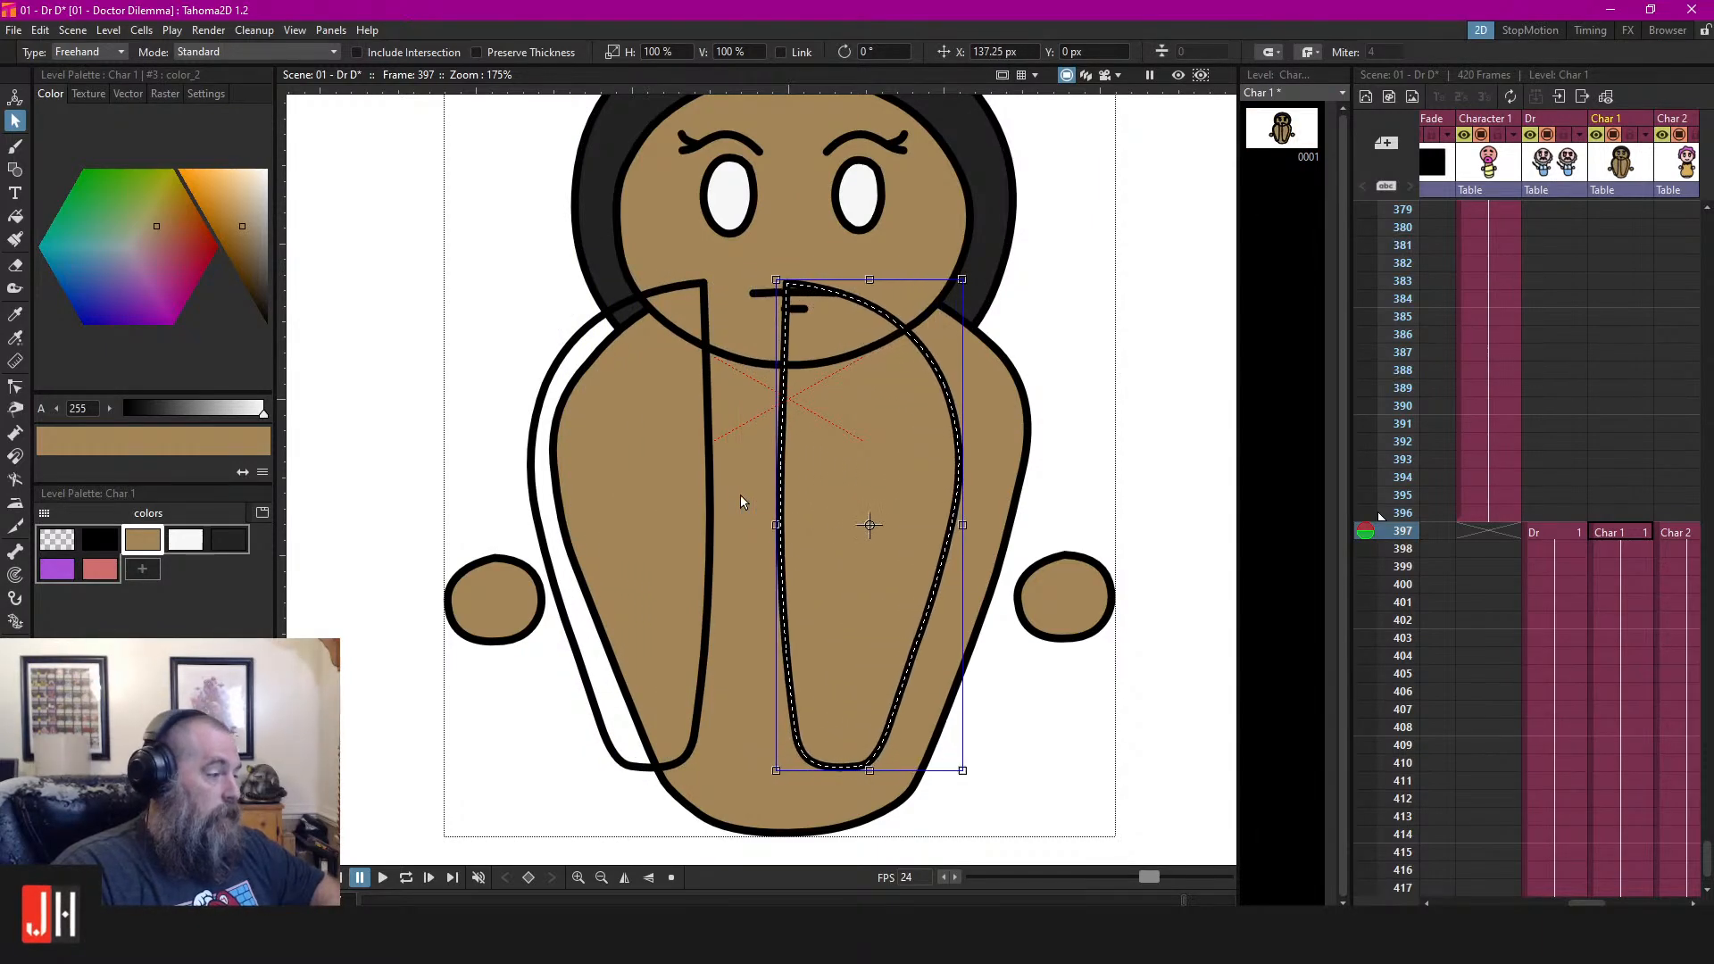
{"action": "key", "text": "Left"}
{"action": "key", "text": "Left"}
{"action": "key", "text": "Left"}
{"action": "key", "text": "Left"}
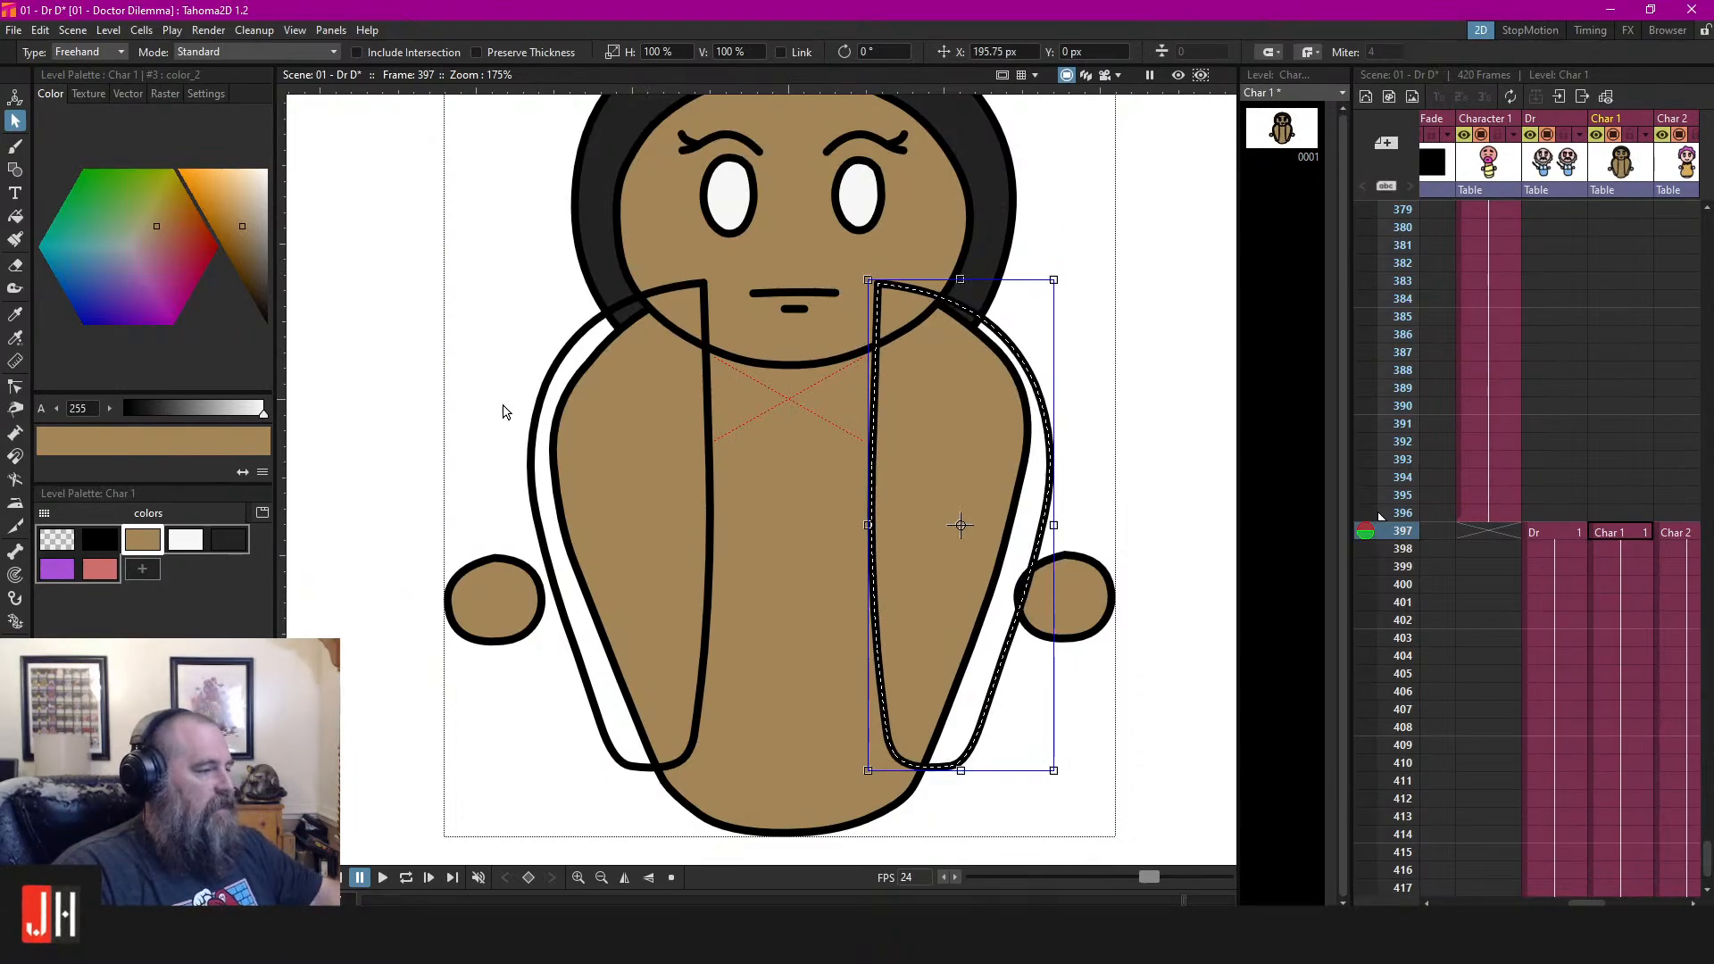
Nudge the original garment panel 4.5 px inward toward the middle of the body
{"action": "left_click", "coordinate": [551, 374]}
{"action": "key", "text": "Right"}
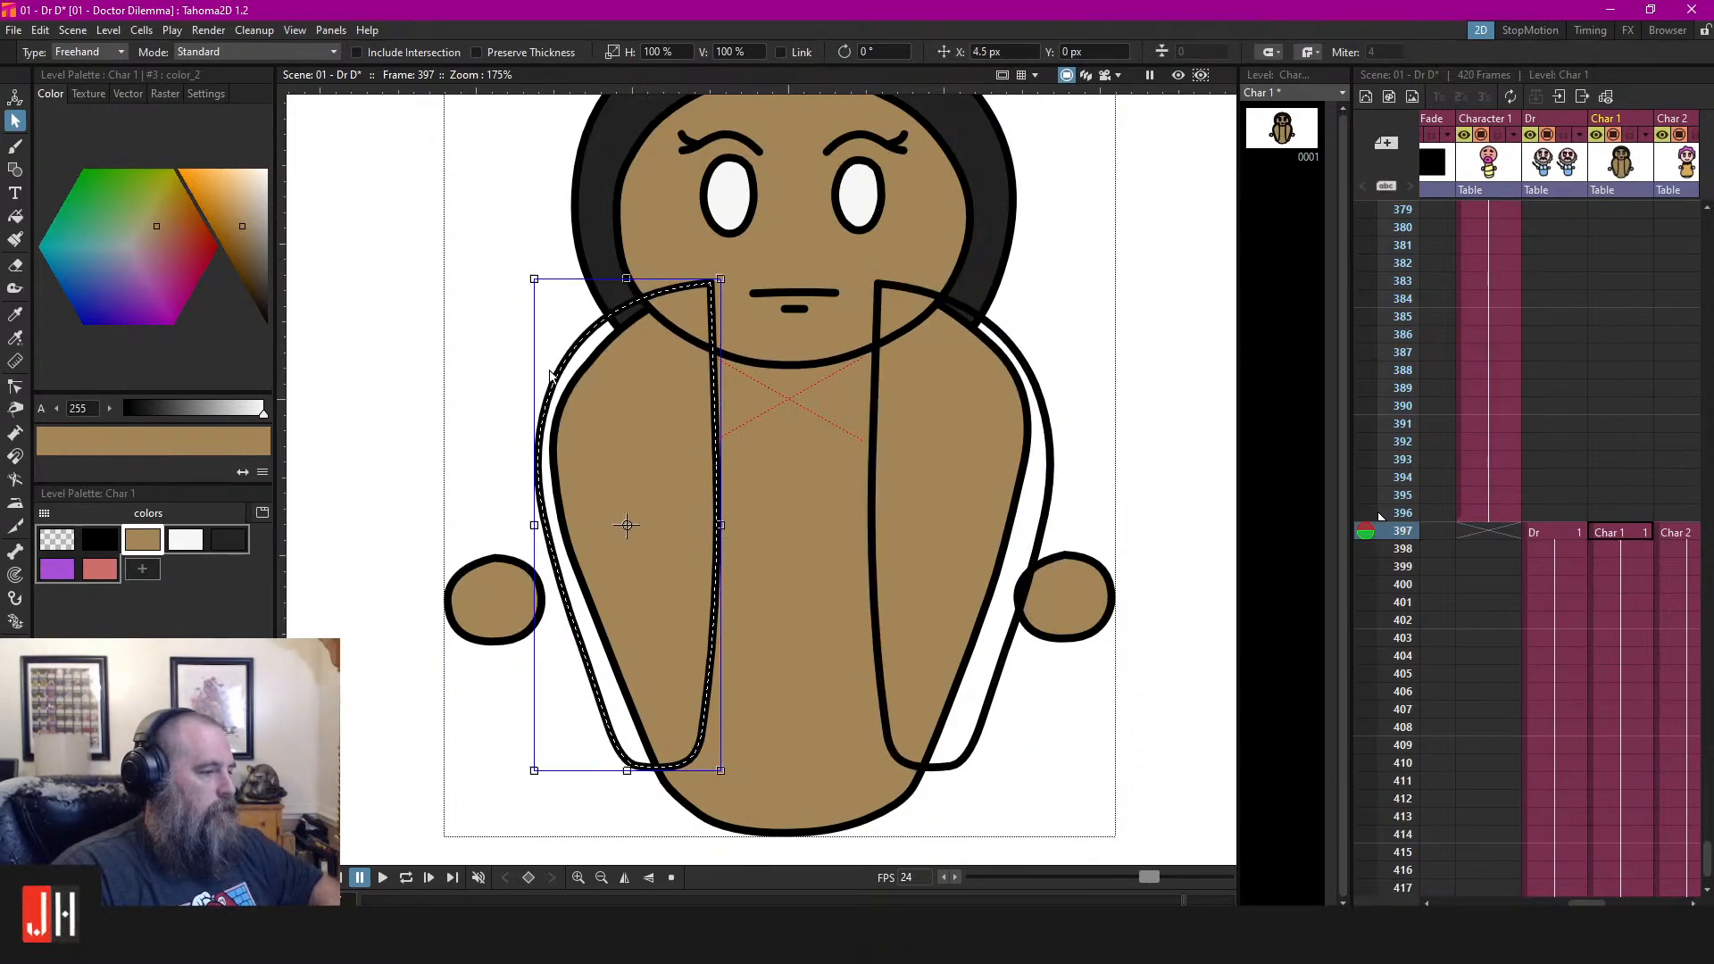
{"action": "left_click", "coordinate": [1073, 323]}
{"action": "scroll", "coordinate": [782, 409], "scroll_direction": "down", "scroll_amount": 2}
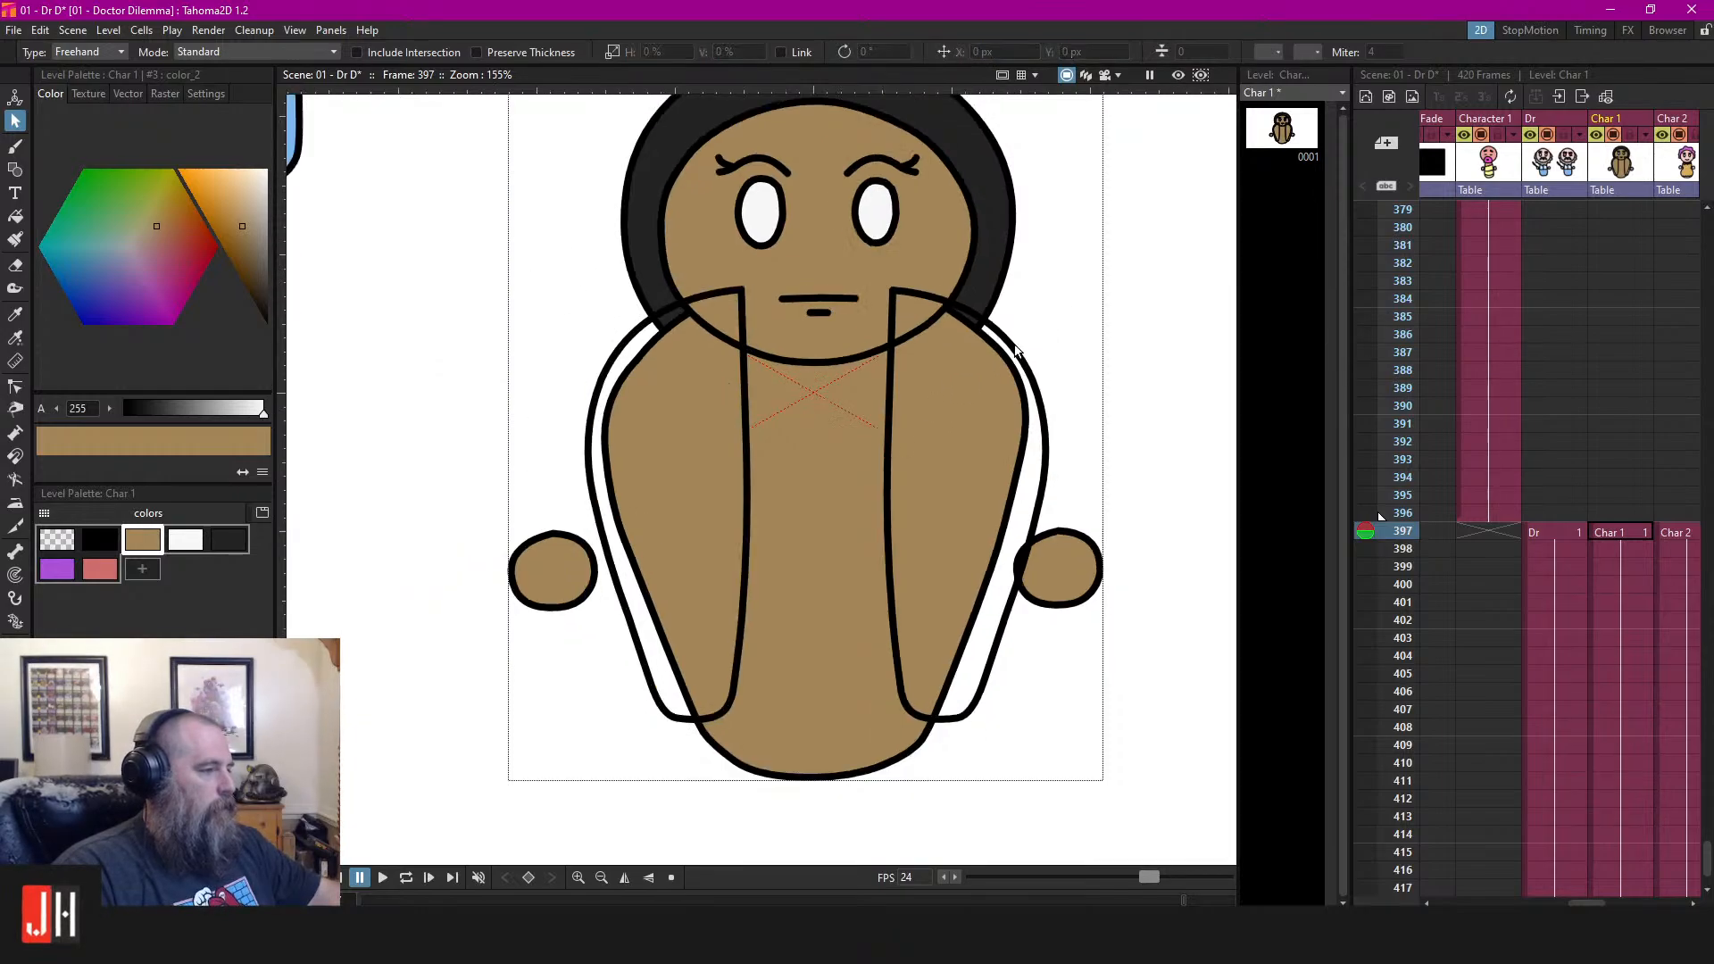
Lower both garment panels together in the stacking order so they sit behind the face and in front of the body
{"action": "left_click", "coordinate": [705, 432]}
{"action": "left_click", "coordinate": [900, 336], "text": "shift"}
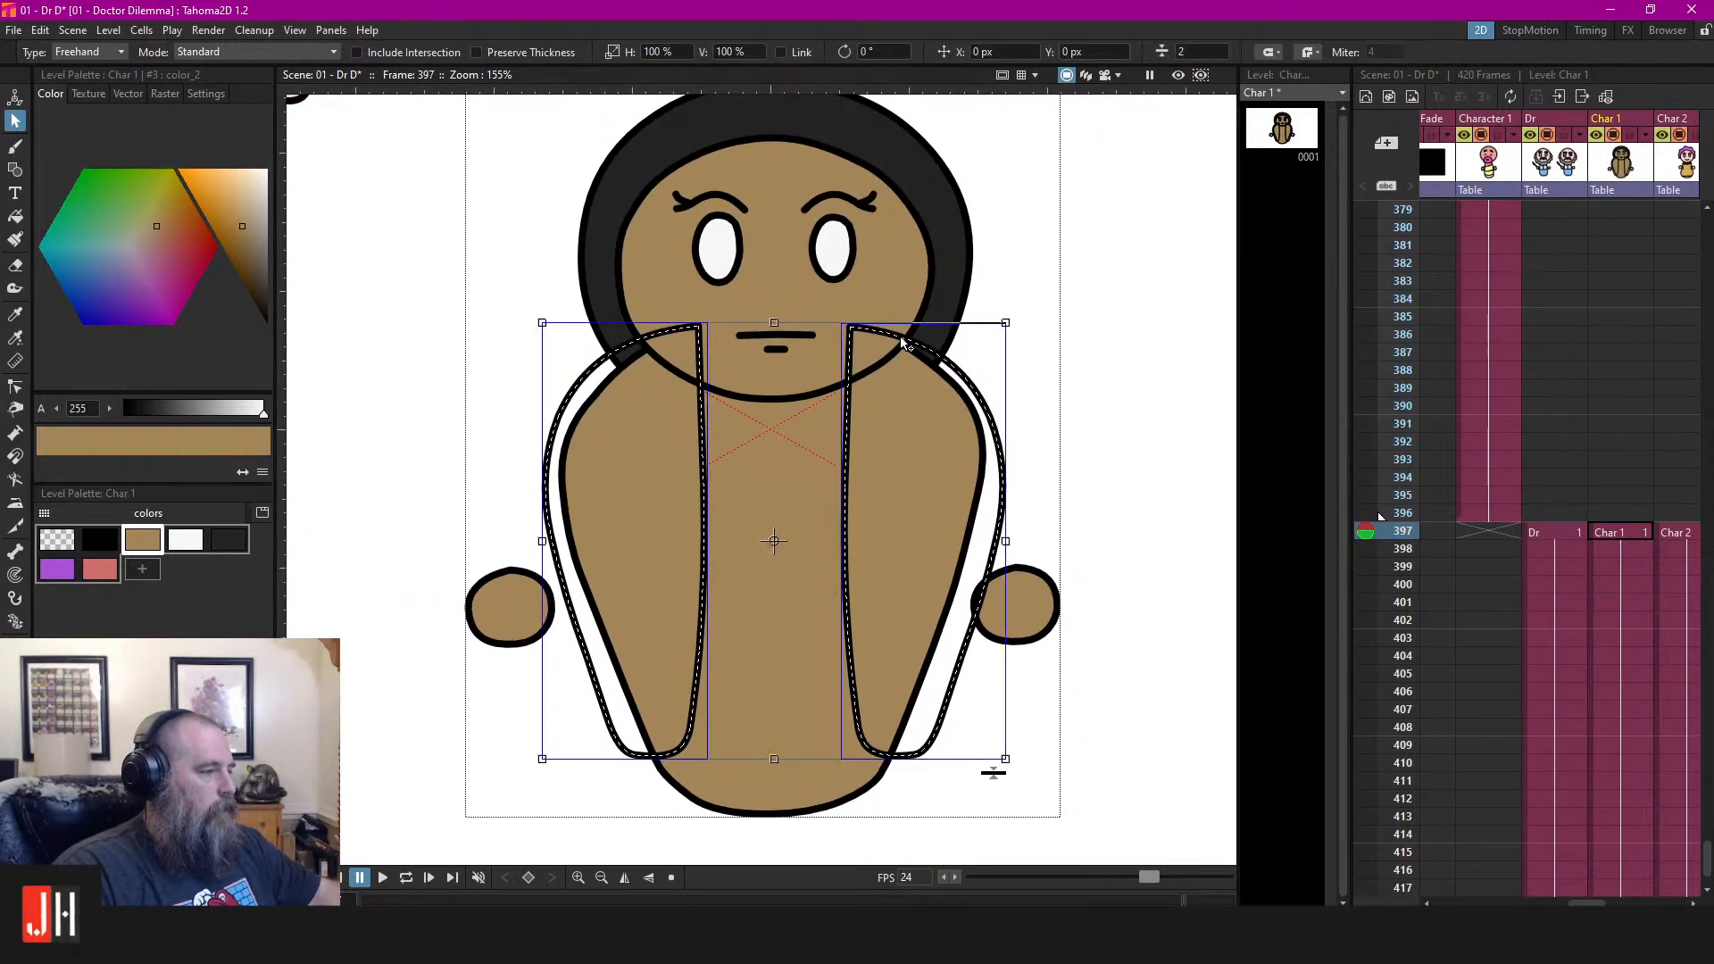
{"action": "key", "text": "bracketright"}
{"action": "key", "text": "bracketright"}
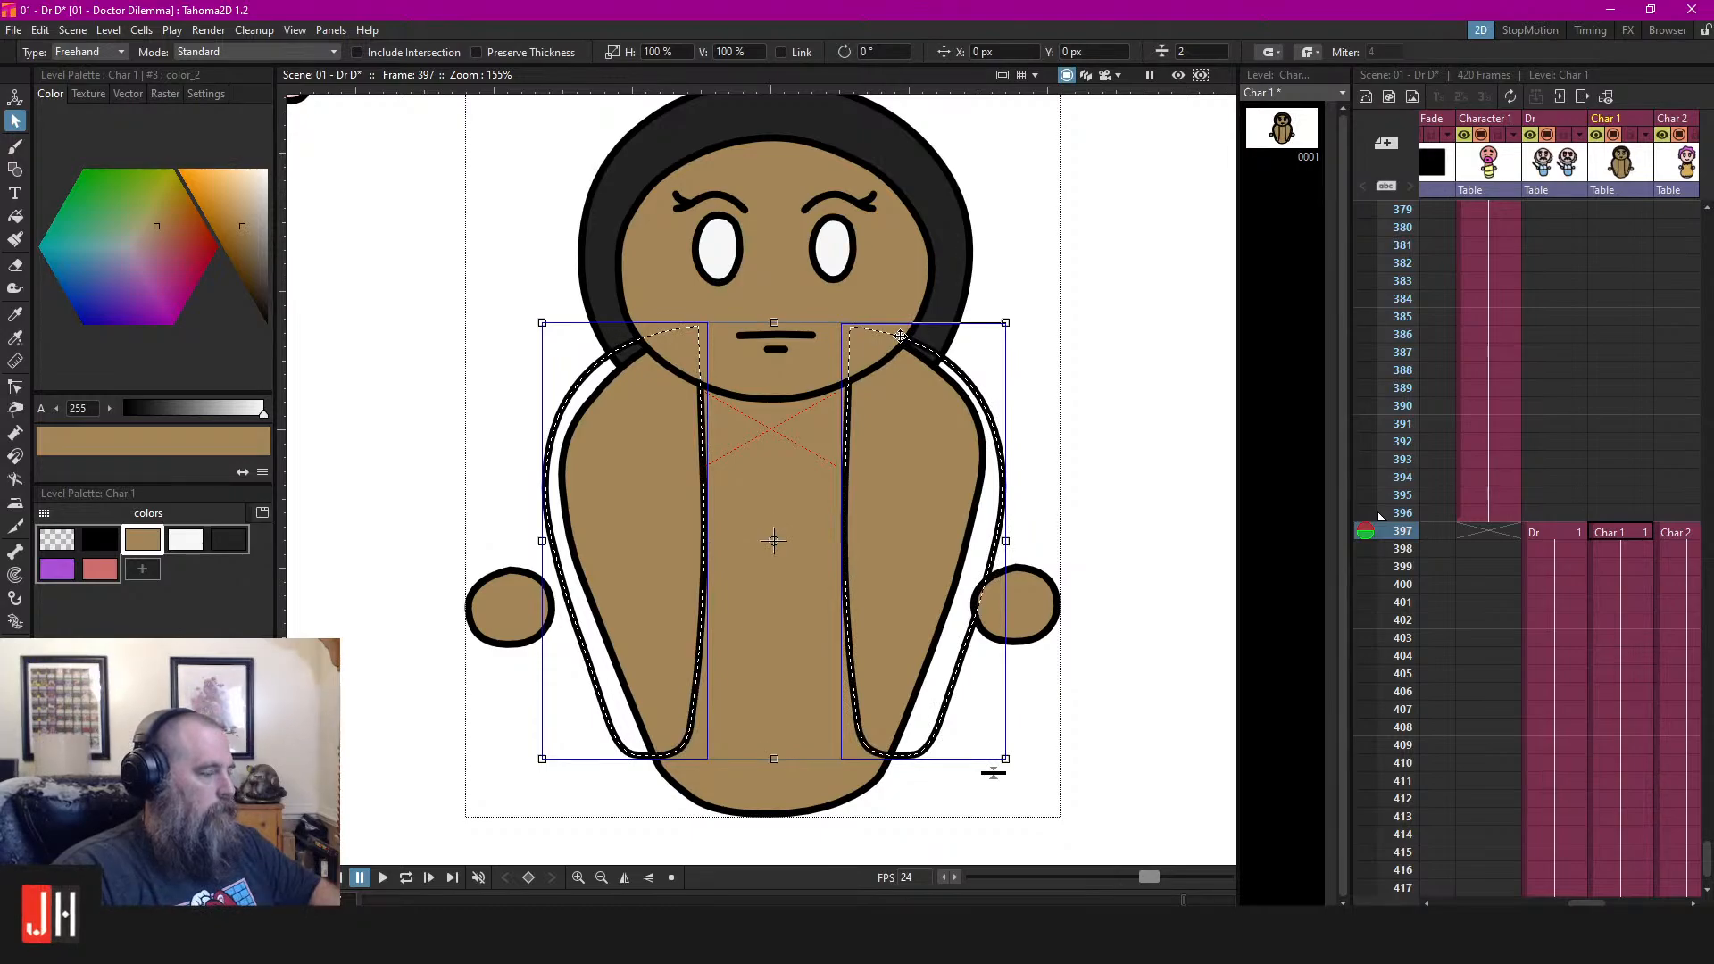
{"action": "left_click", "coordinate": [1029, 386]}
Fill both garment panels with the palette's salmon-red colour
{"action": "left_click", "coordinate": [97, 570]}
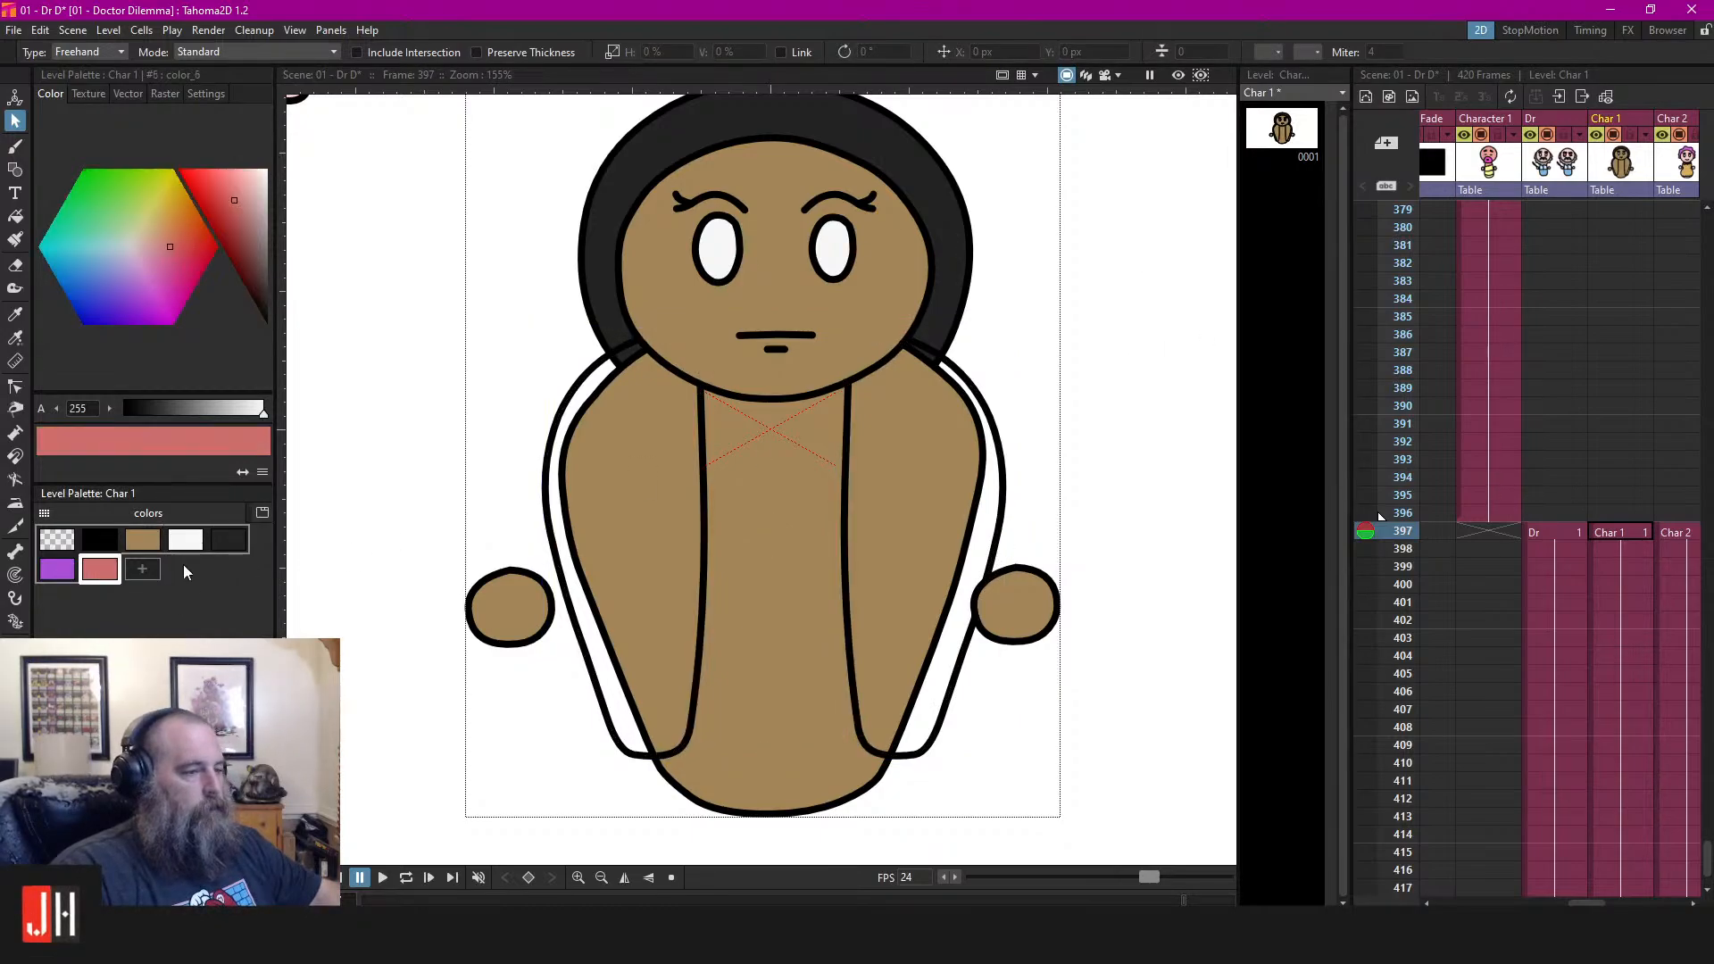
{"action": "key", "text": "f"}
{"action": "left_click", "coordinate": [688, 447]}
{"action": "left_click", "coordinate": [872, 455]}
{"action": "scroll", "coordinate": [811, 485], "scroll_direction": "down", "scroll_amount": 3}
{"action": "scroll", "coordinate": [819, 486], "scroll_direction": "up", "scroll_amount": 4}
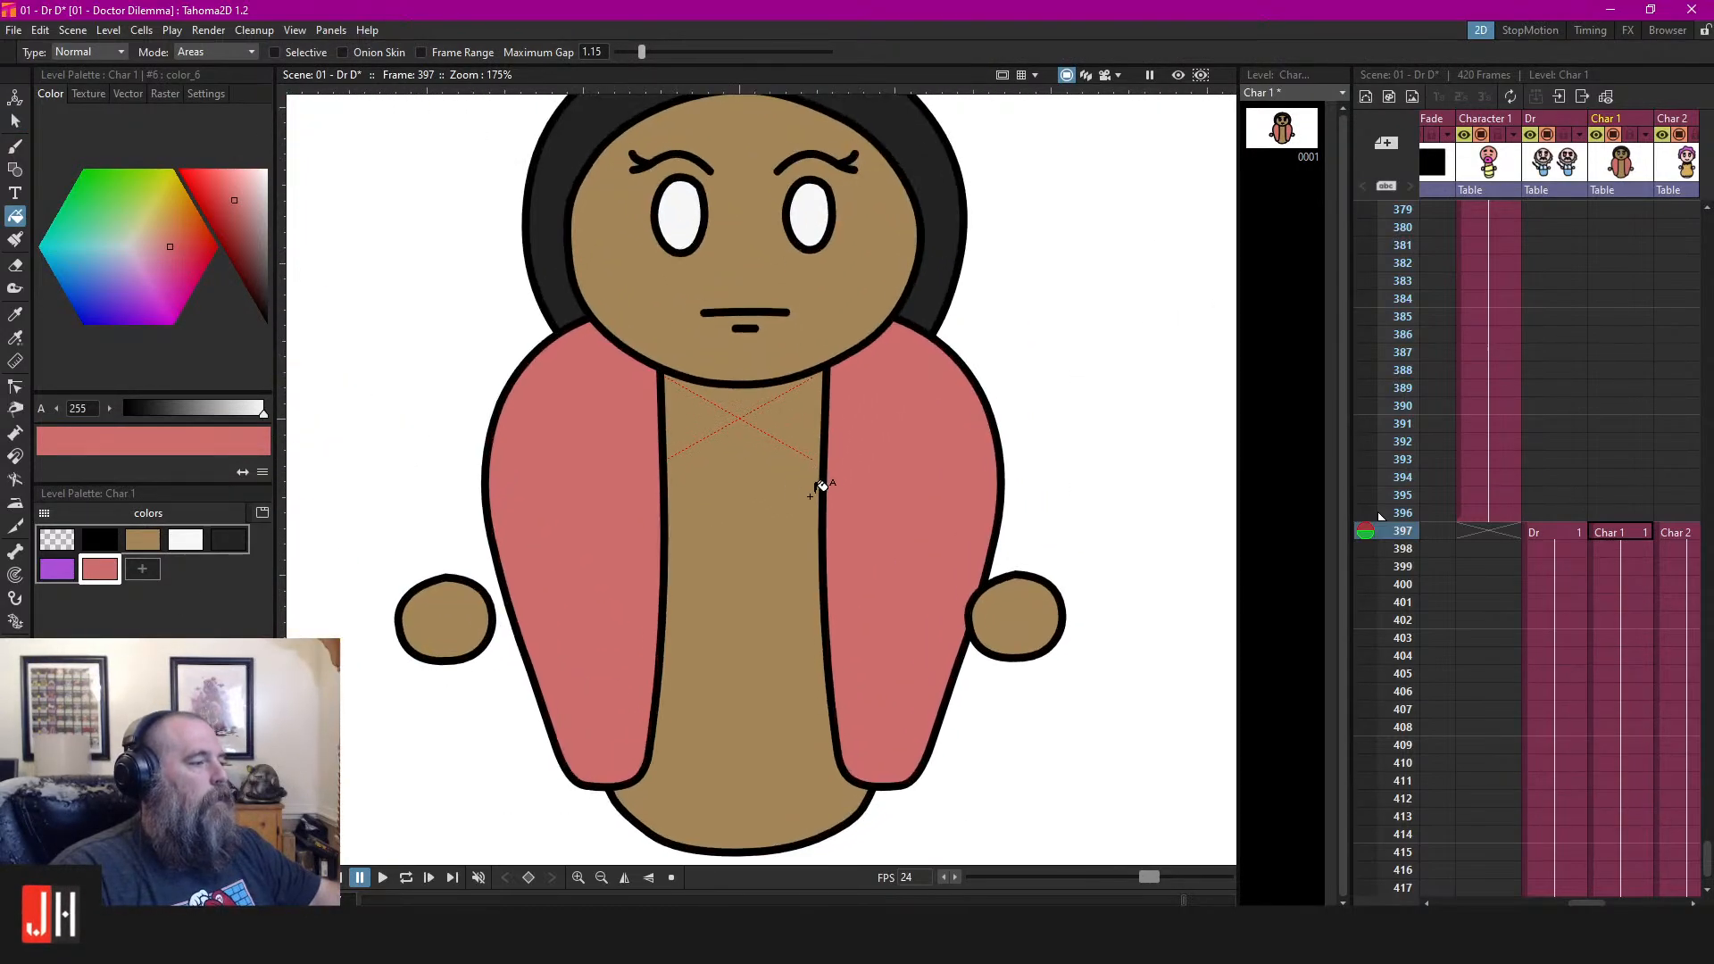
{"action": "scroll", "coordinate": [803, 486], "scroll_direction": "down", "scroll_amount": 2}
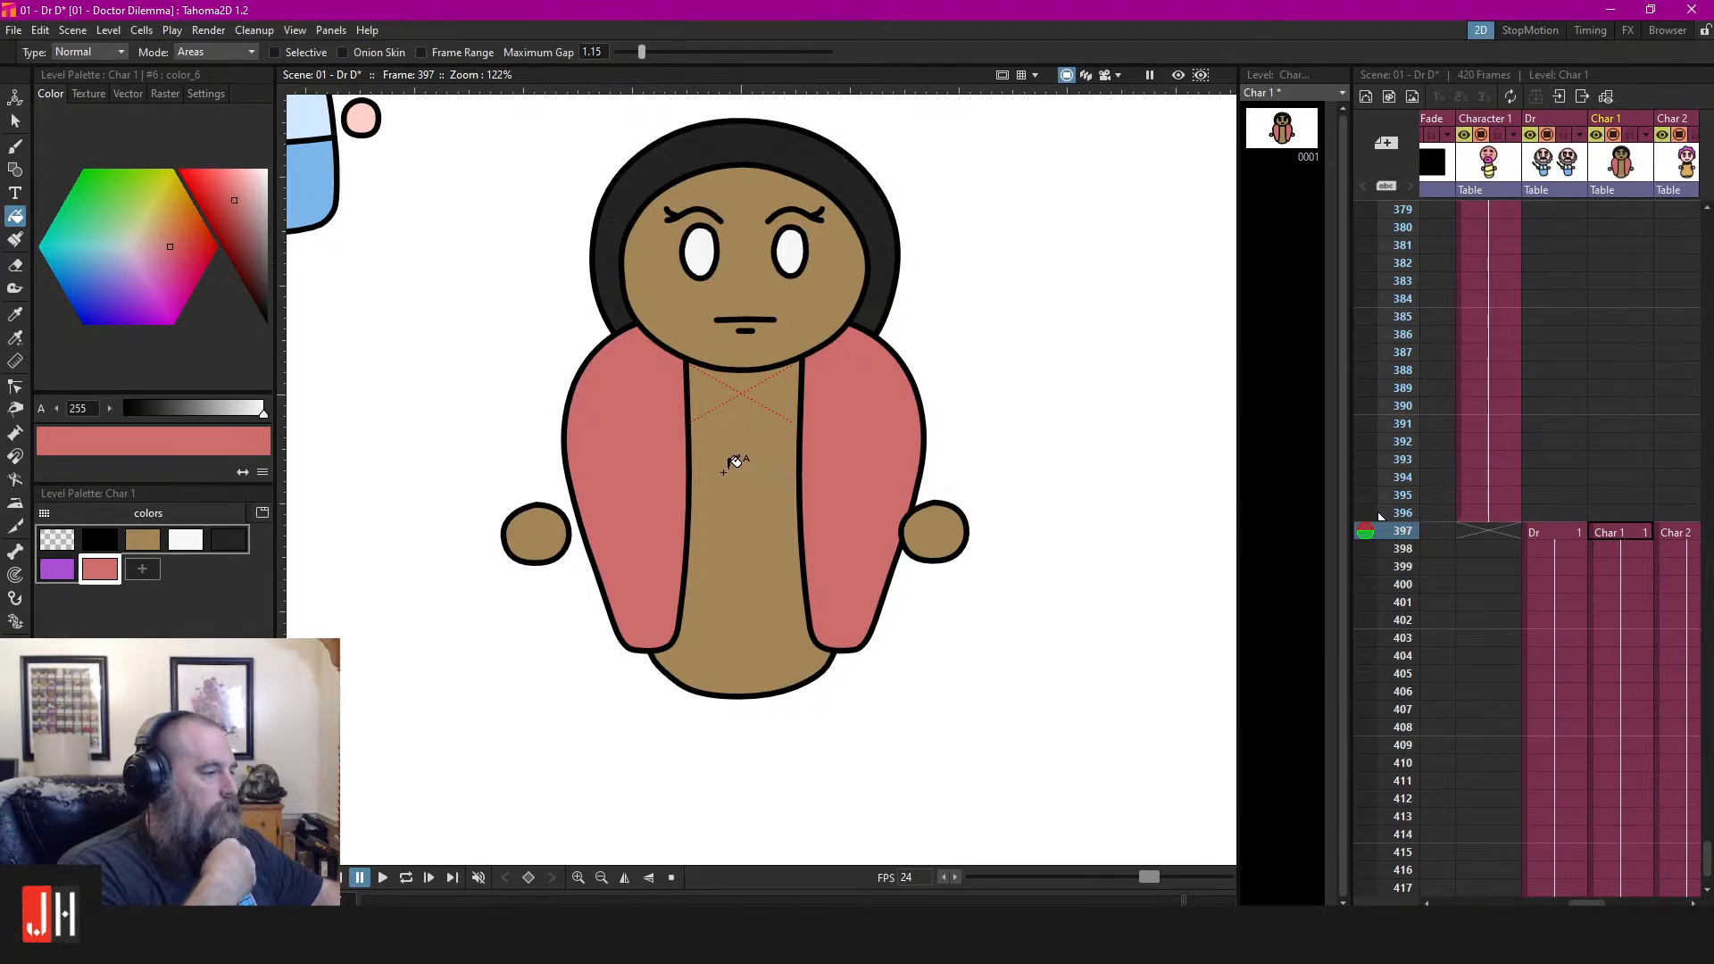
Choose black as the drawing colour and move both salmon-red panels straight up above the head, clear of the body
{"action": "left_click", "coordinate": [101, 545]}
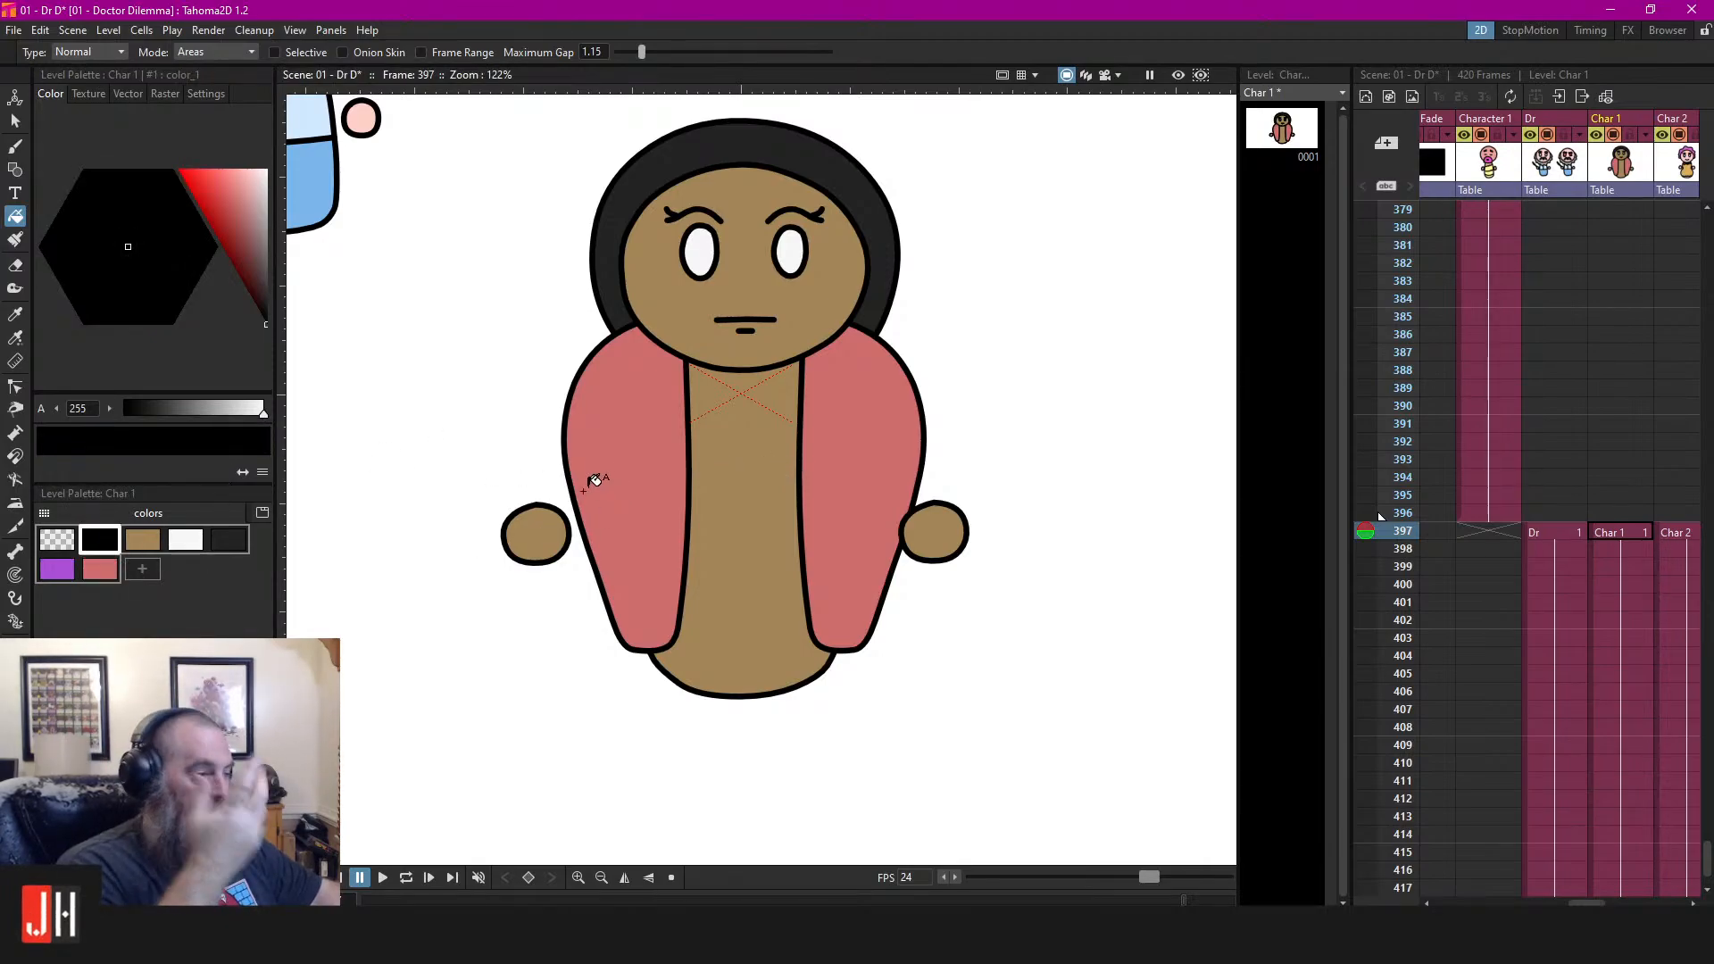
{"action": "key", "text": "b"}
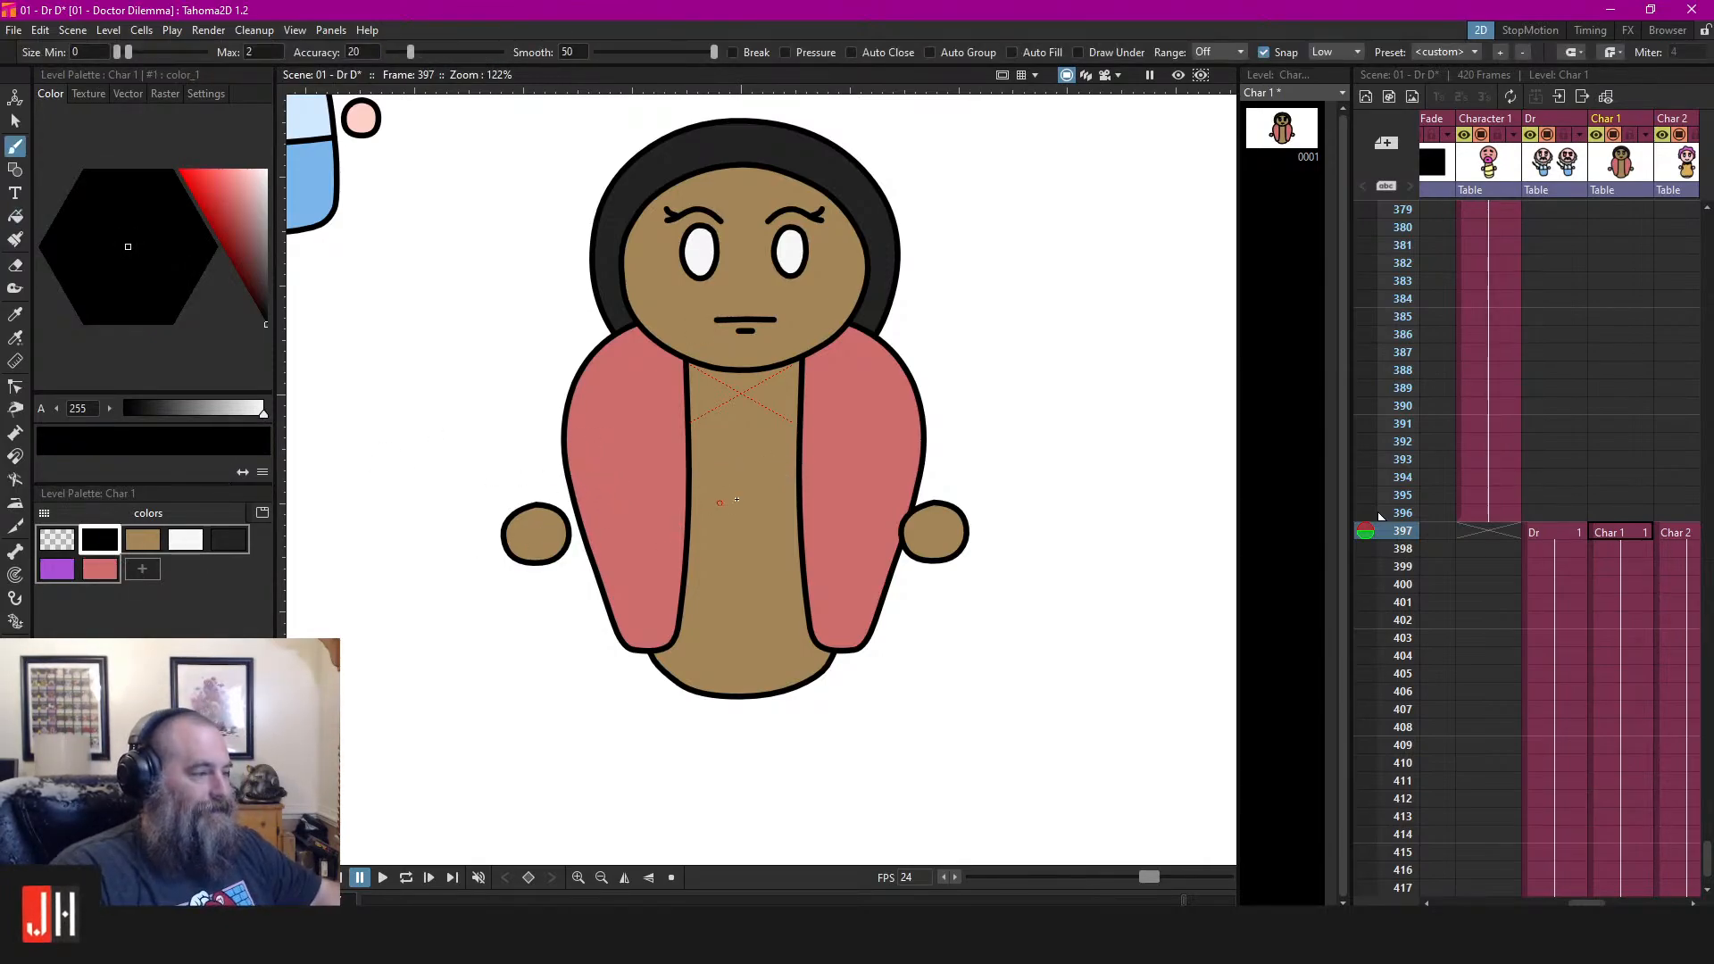
{"action": "scroll", "coordinate": [718, 518], "scroll_direction": "up", "scroll_amount": 2}
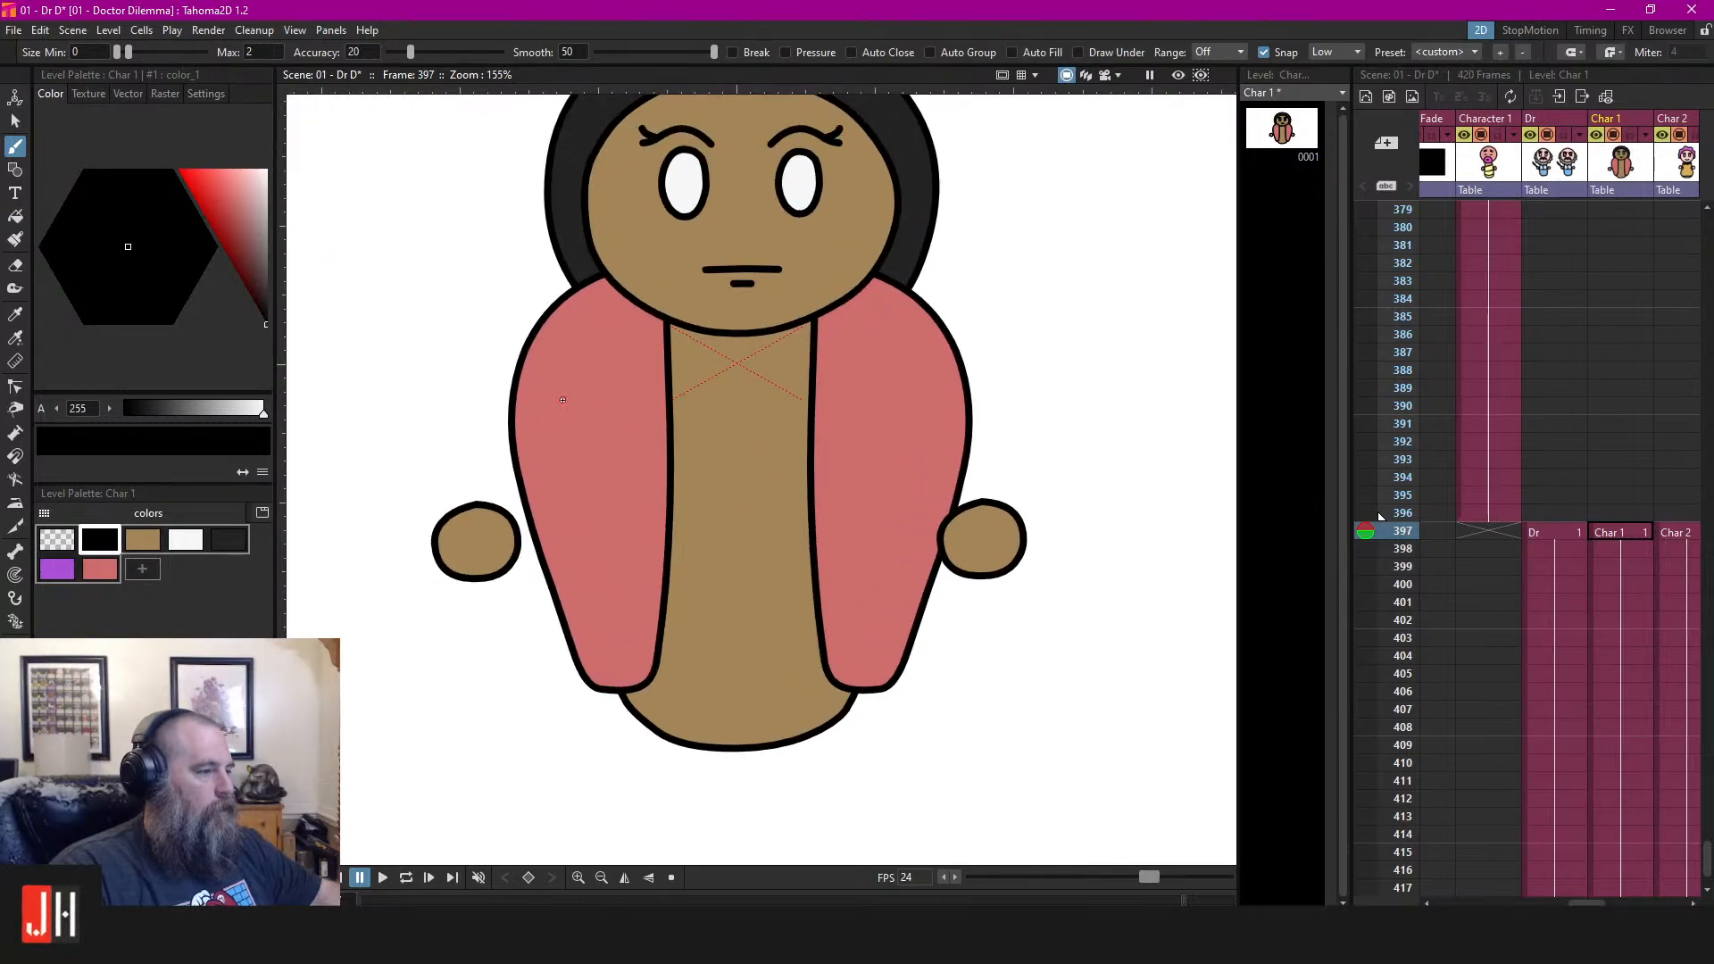
{"action": "key", "text": "s"}
{"action": "left_click", "coordinate": [814, 382]}
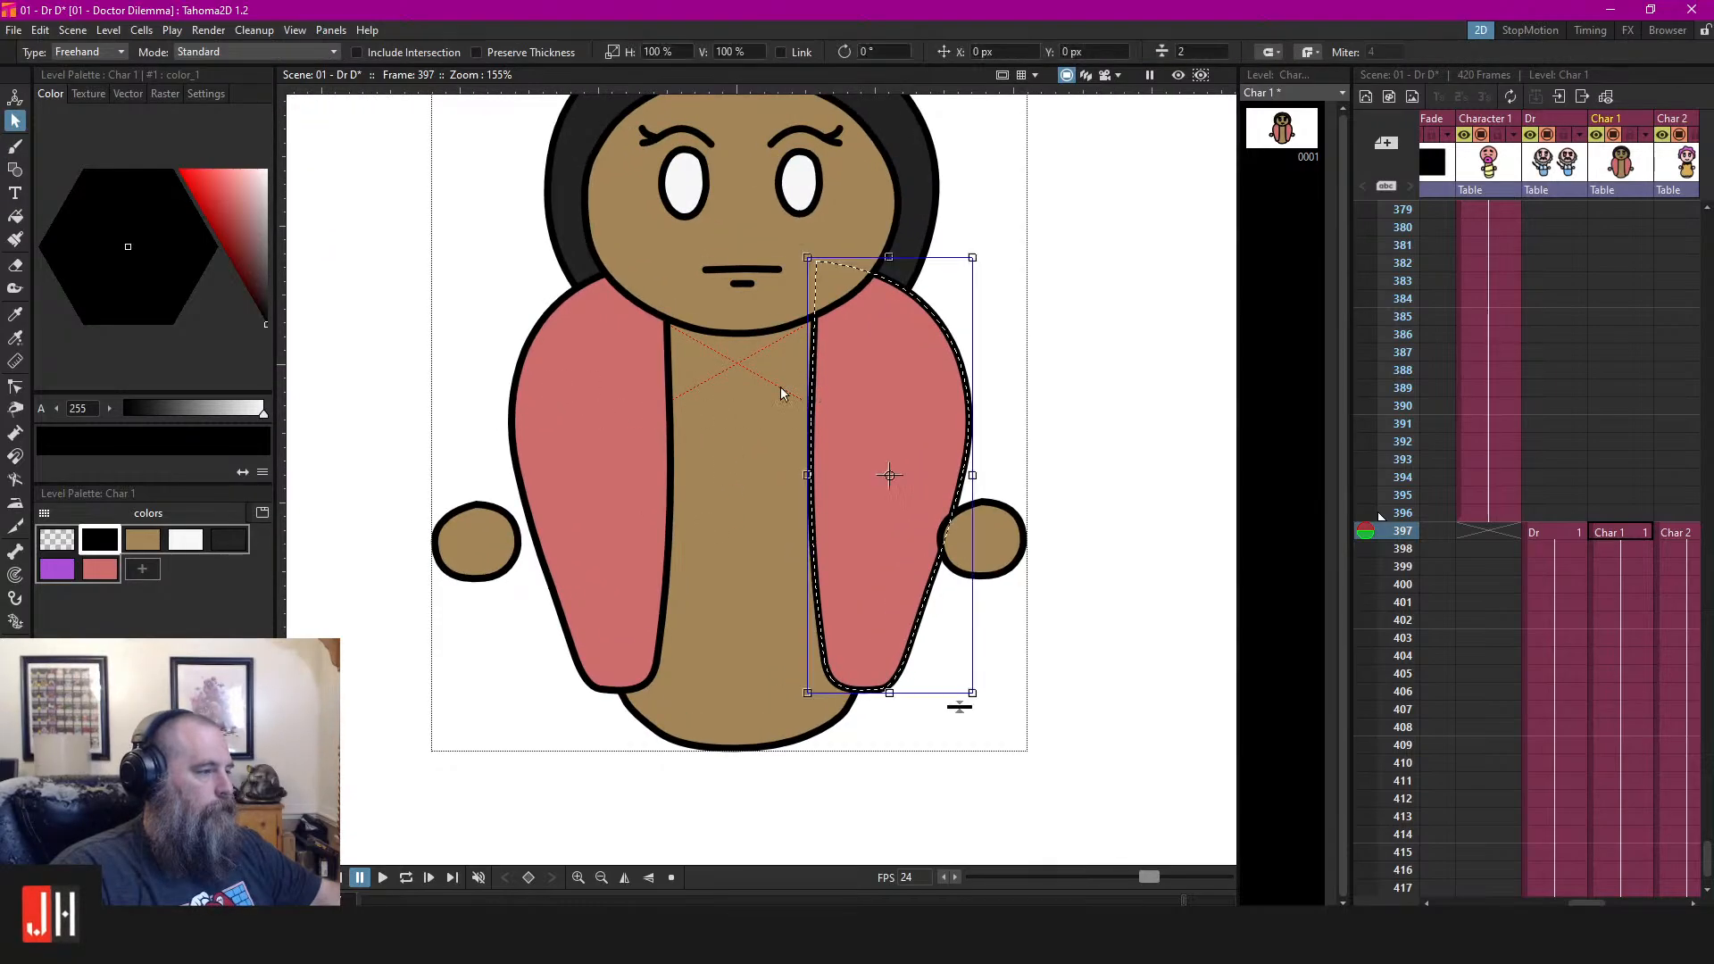
{"action": "left_click", "coordinate": [670, 404], "text": "shift"}
{"action": "scroll", "coordinate": [753, 476], "scroll_direction": "down", "scroll_amount": 5}
{"action": "left_click_drag", "start_coordinate": [785, 450], "coordinate": [785, 67]}
{"action": "left_click", "coordinate": [879, 357]}
{"action": "scroll", "coordinate": [879, 357], "scroll_direction": "down", "scroll_amount": 4}
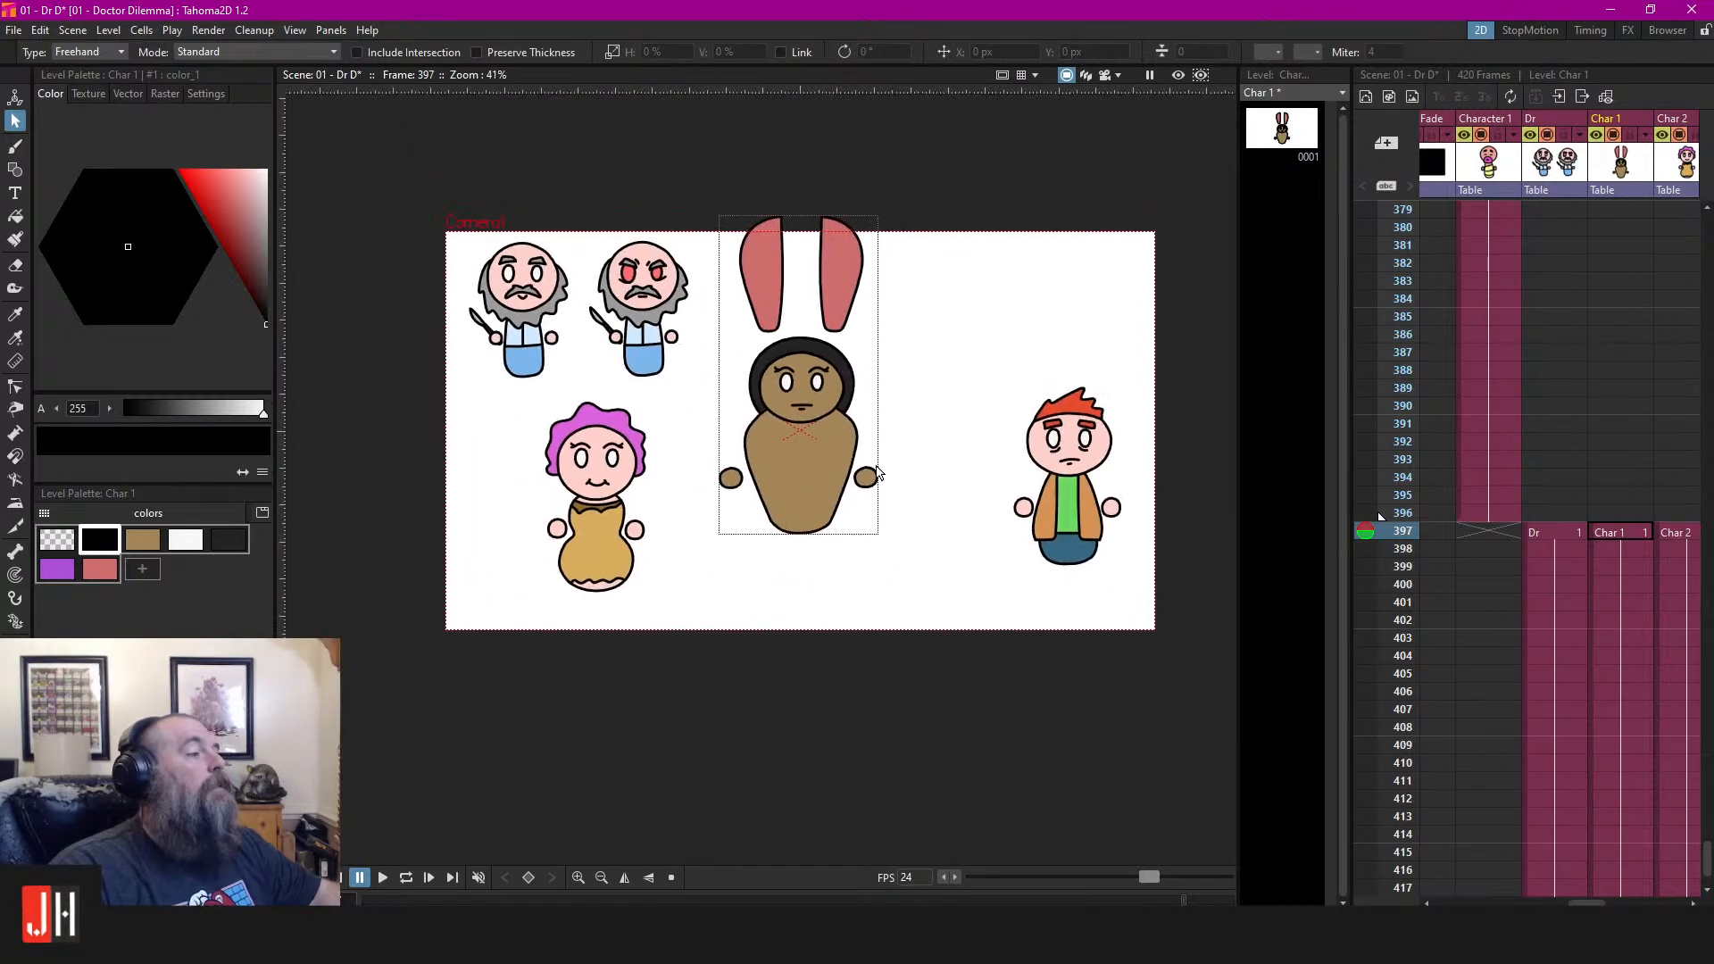
Draw a closed black band outline with the Brush across the body's chest, from below the shoulders to about hand height
{"action": "scroll", "coordinate": [910, 428], "scroll_direction": "up", "scroll_amount": 9}
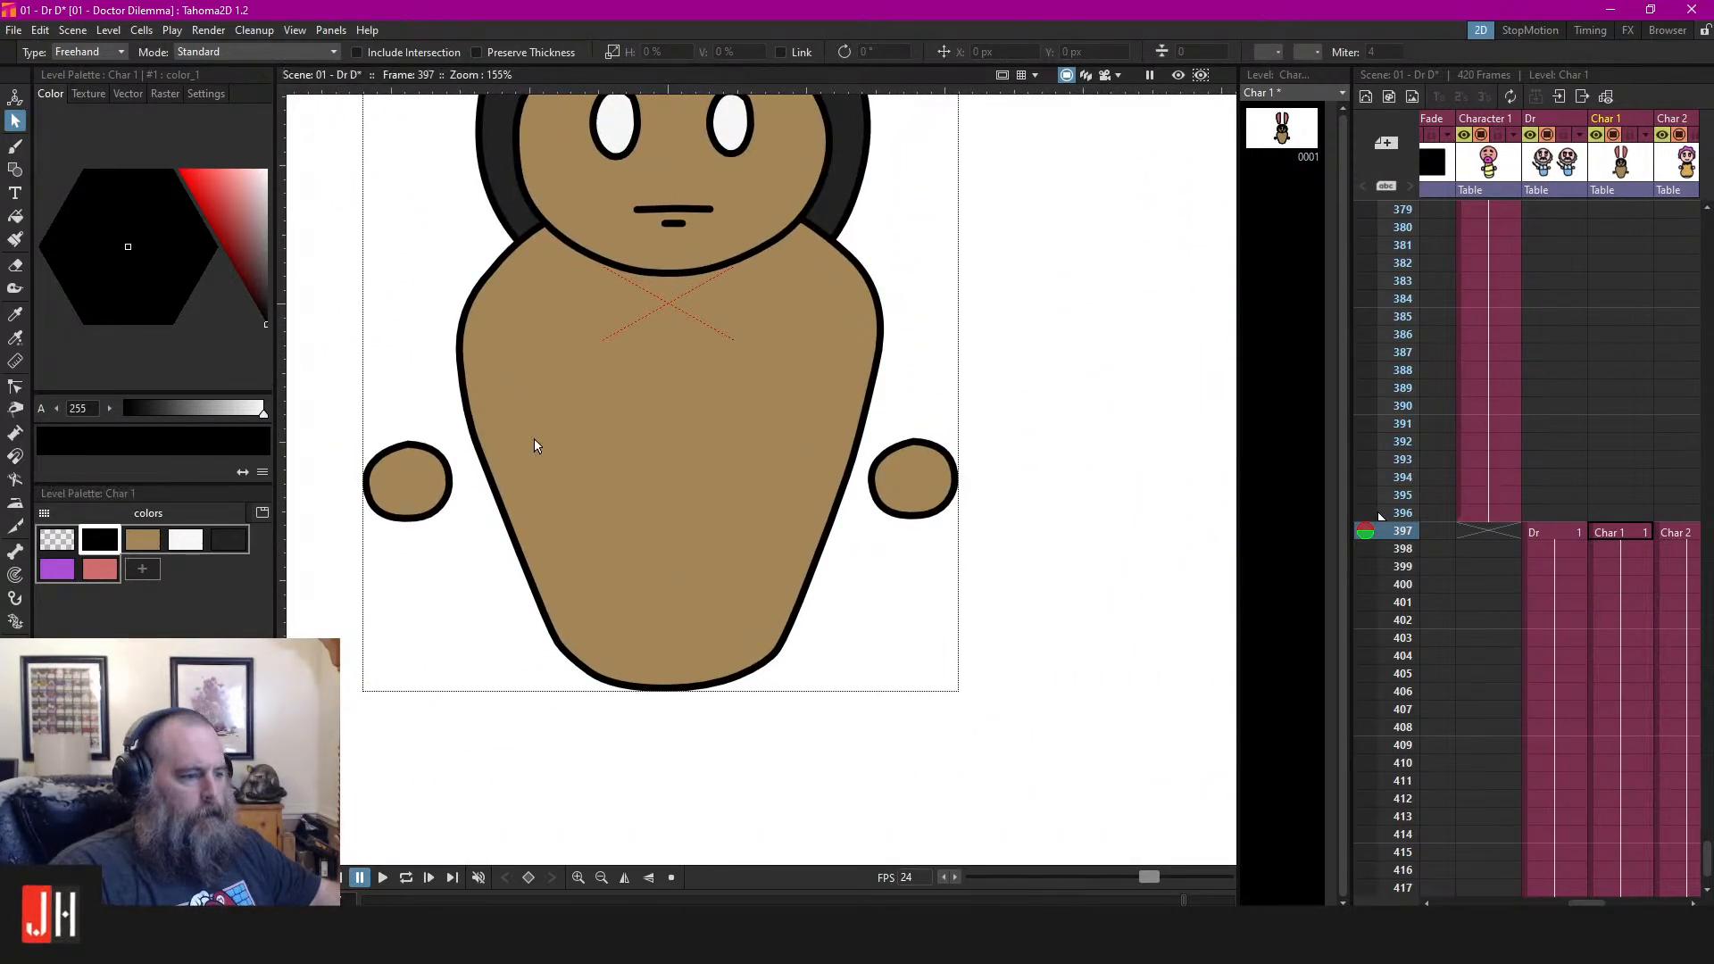
{"action": "key", "text": "b"}
{"action": "mouse_move", "coordinate": [435, 371]}
{"action": "left_mouse_down"}
{"action": "mouse_move", "coordinate": [786, 347]}
{"action": "mouse_move", "coordinate": [969, 364]}
{"action": "left_mouse_up"}
{"action": "key", "text": "ctrl+z"}
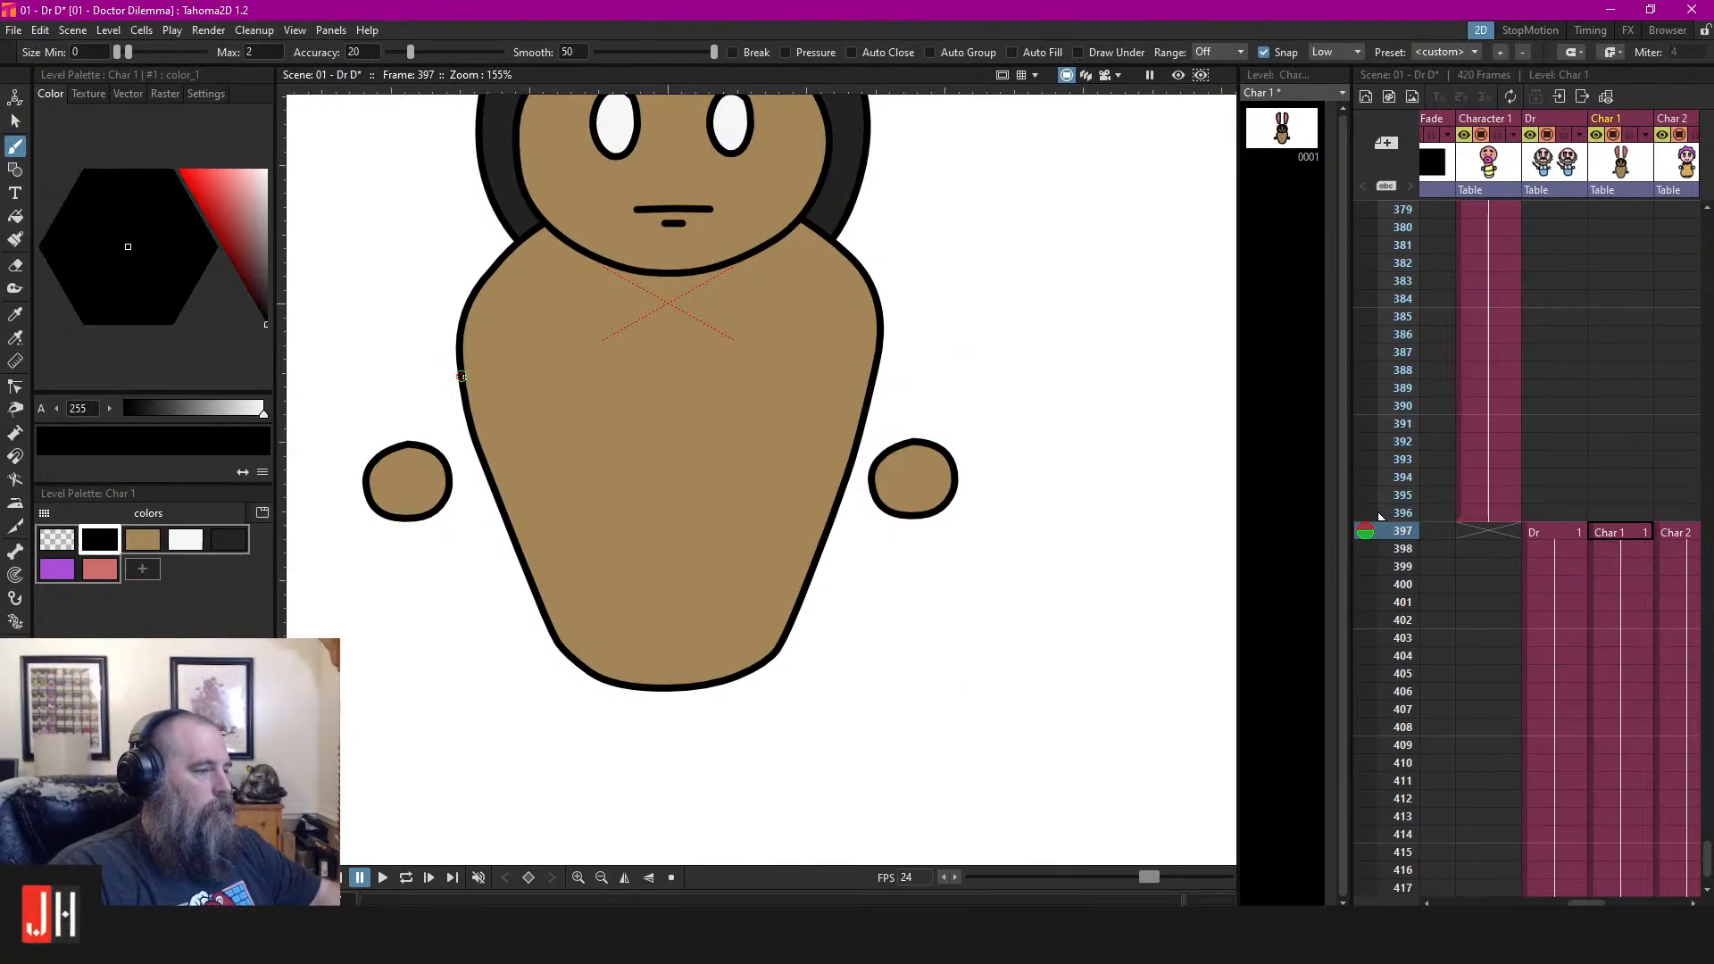
{"action": "left_click_drag", "start_coordinate": [461, 375], "coordinate": [859, 379]}
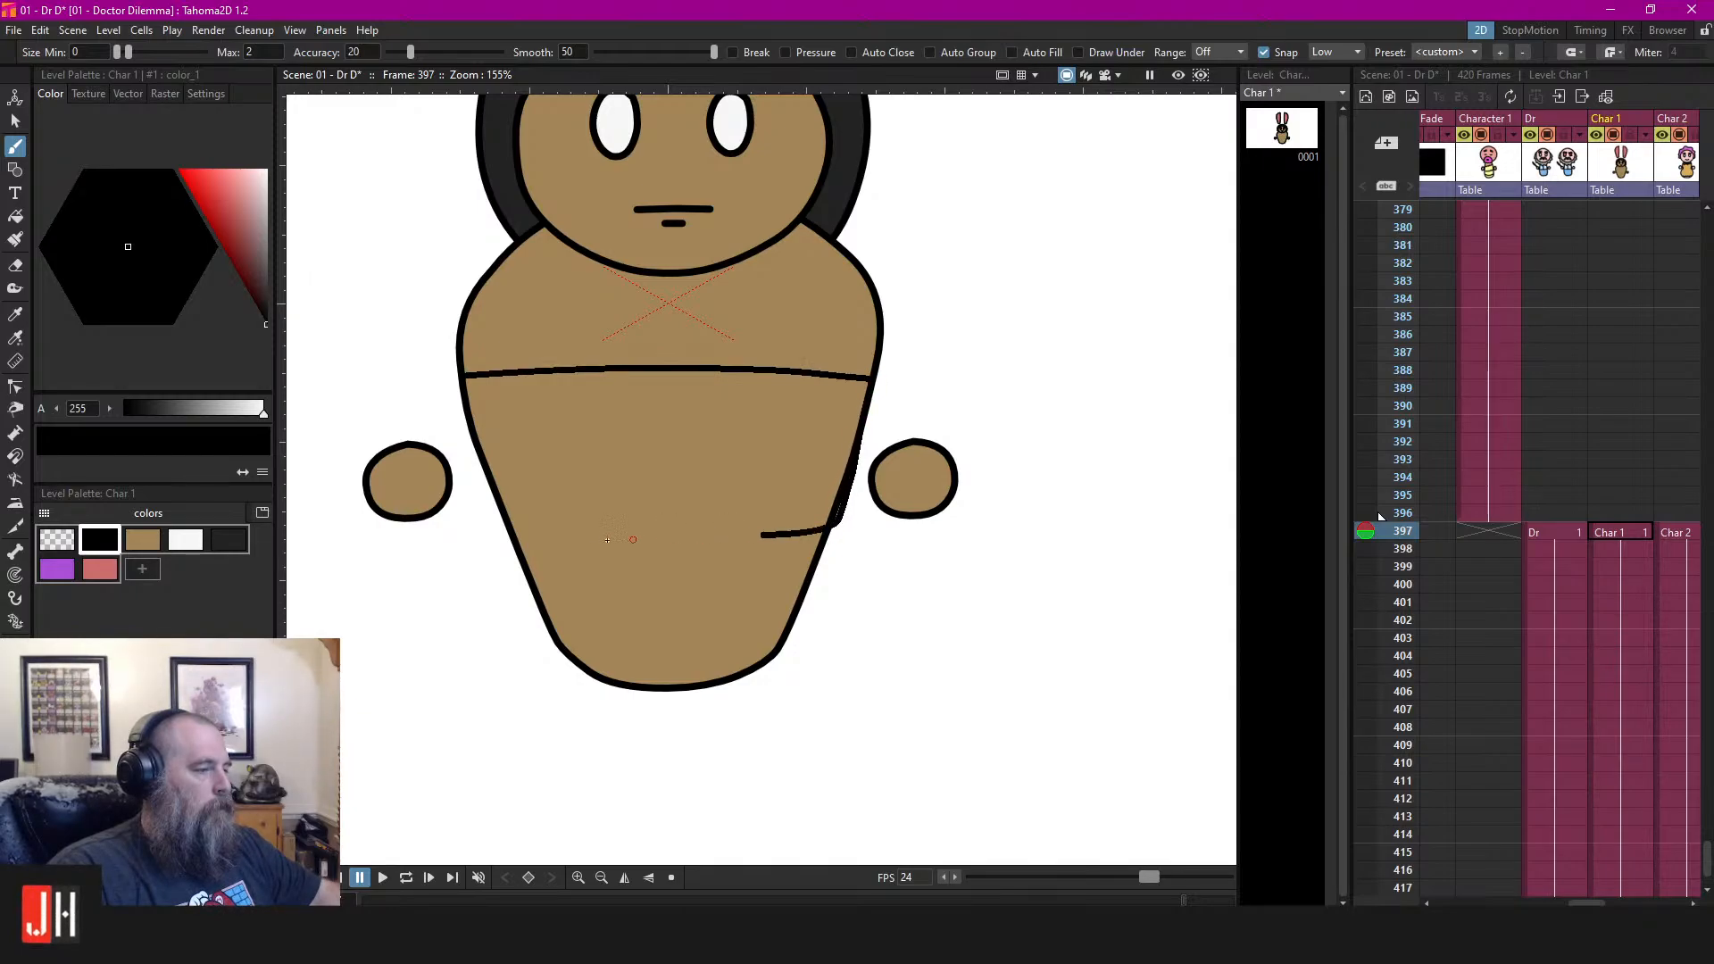
{"action": "left_click_drag", "start_coordinate": [607, 539], "coordinate": [511, 536]}
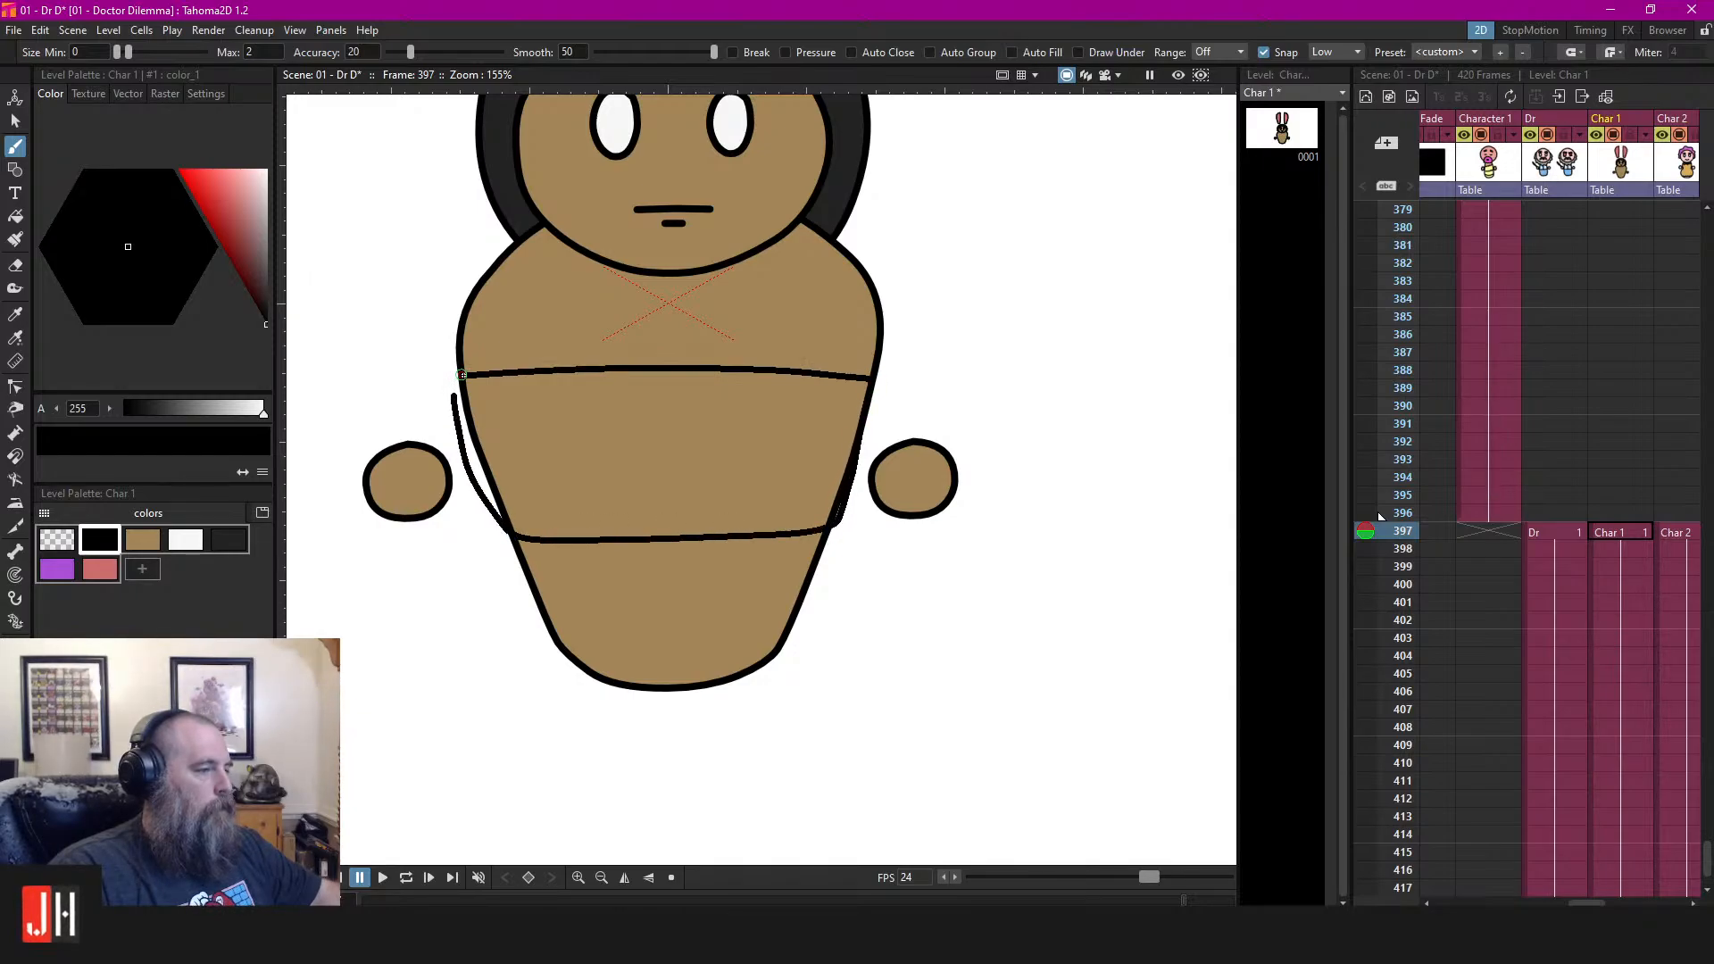
{"action": "key", "text": "s"}
{"action": "left_click", "coordinate": [501, 378]}
{"action": "left_click", "coordinate": [1017, 327]}
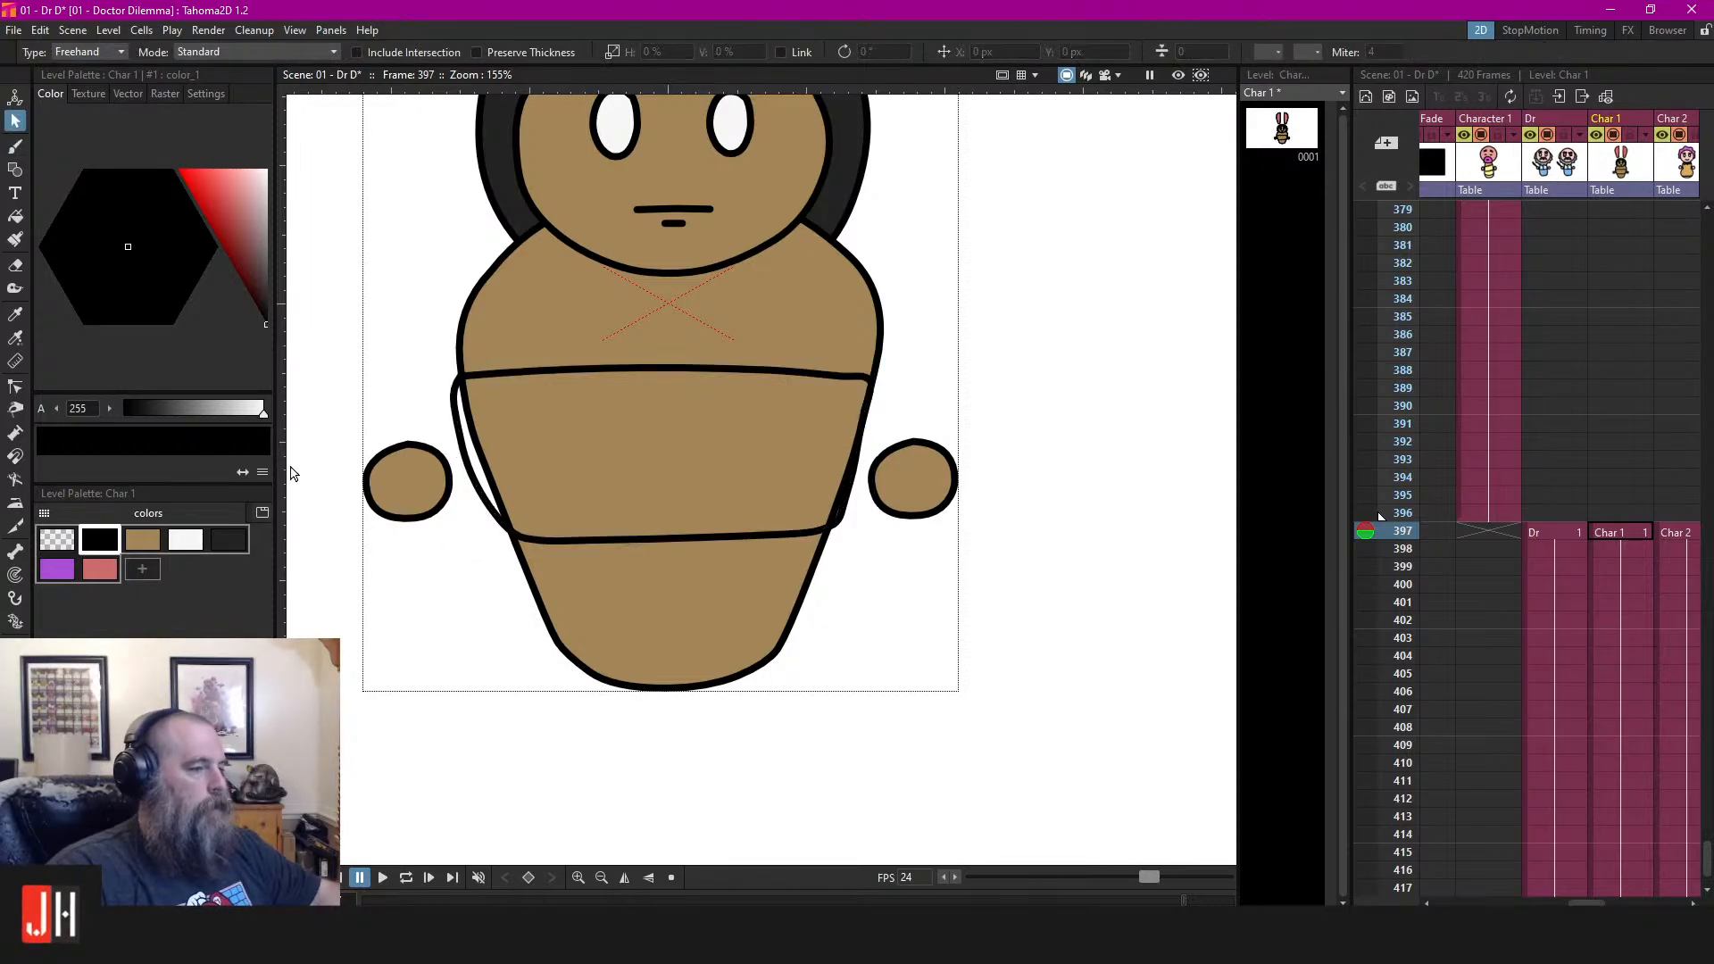
Fill the chest band with the palette's white colour
{"action": "left_click", "coordinate": [184, 539]}
{"action": "key", "text": "f"}
{"action": "left_click", "coordinate": [653, 430]}
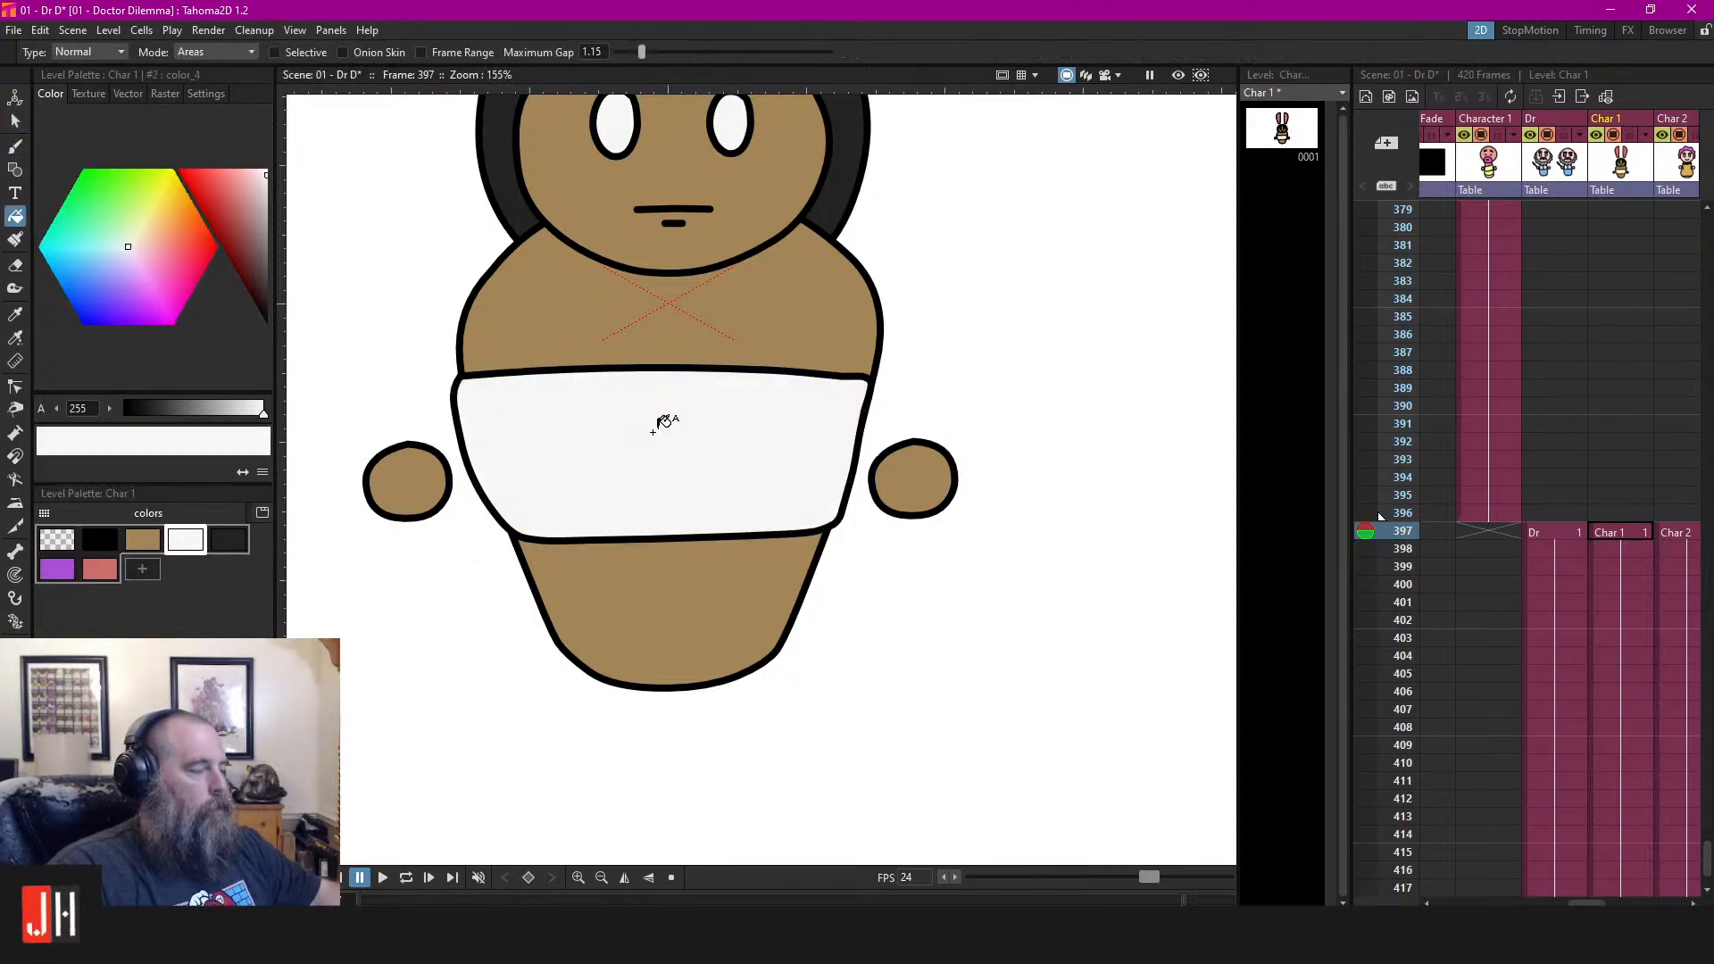
Adjust the white band's control points with the Control Point Editor, pulling its upper corner slightly outward on the right side of the body
{"action": "key", "text": "c"}
{"action": "left_click", "coordinate": [868, 381]}
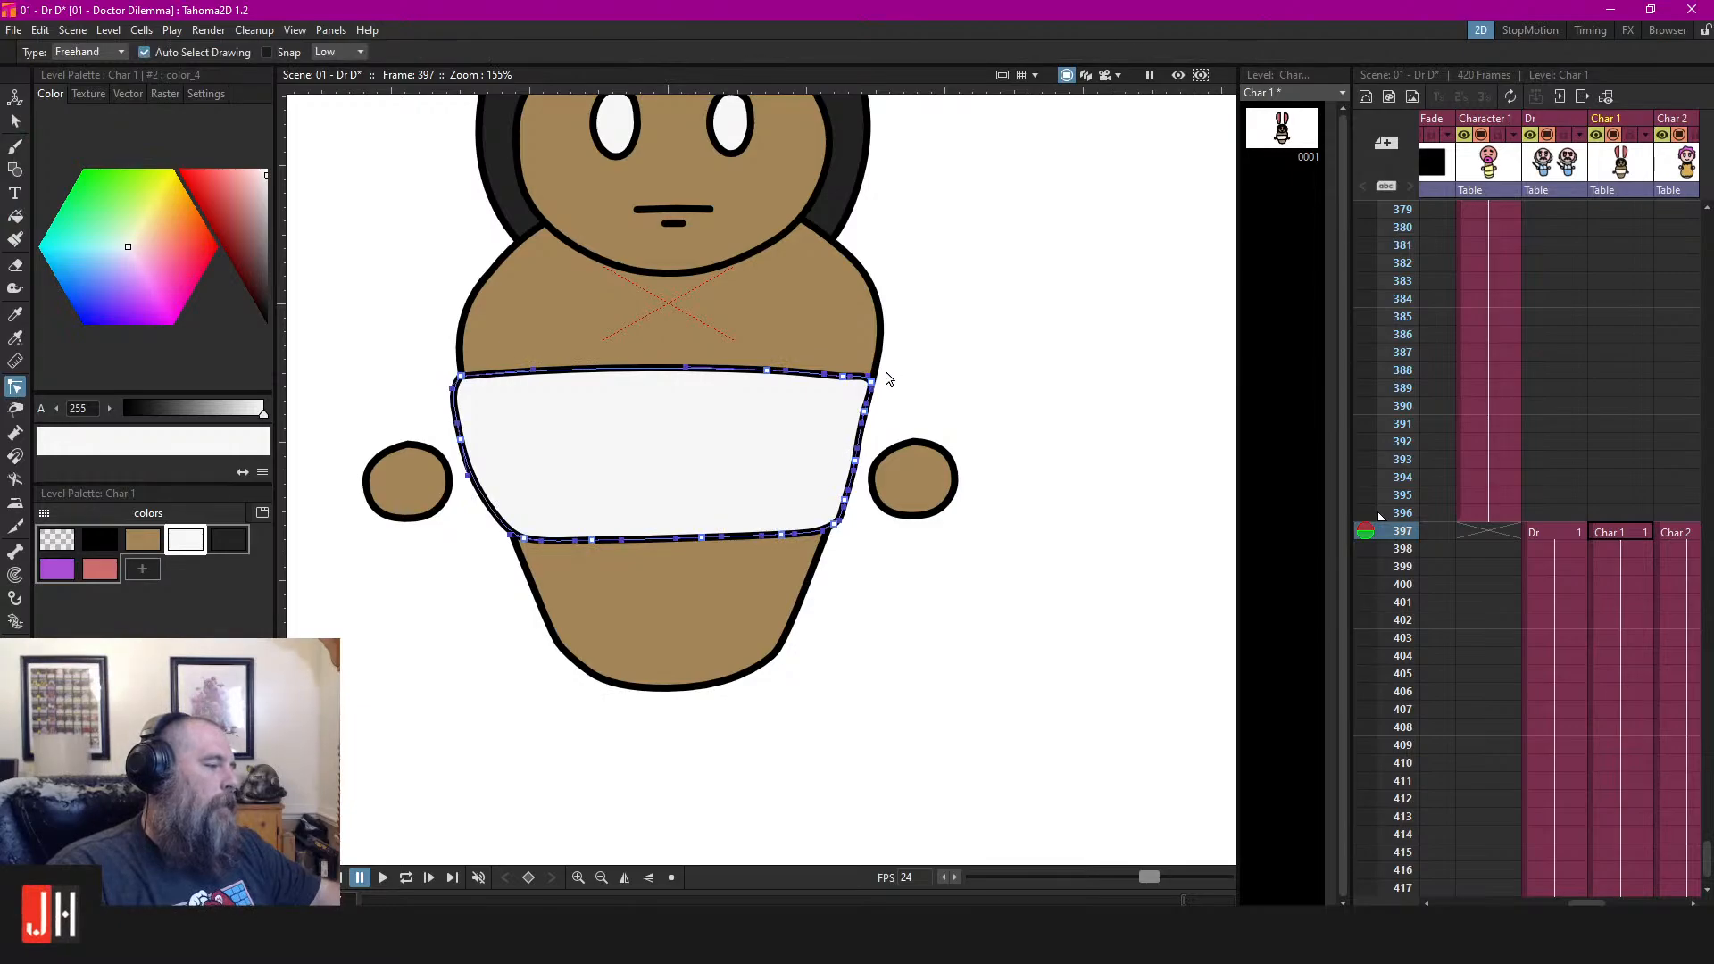
{"action": "left_click_drag", "start_coordinate": [852, 541], "coordinate": [855, 546]}
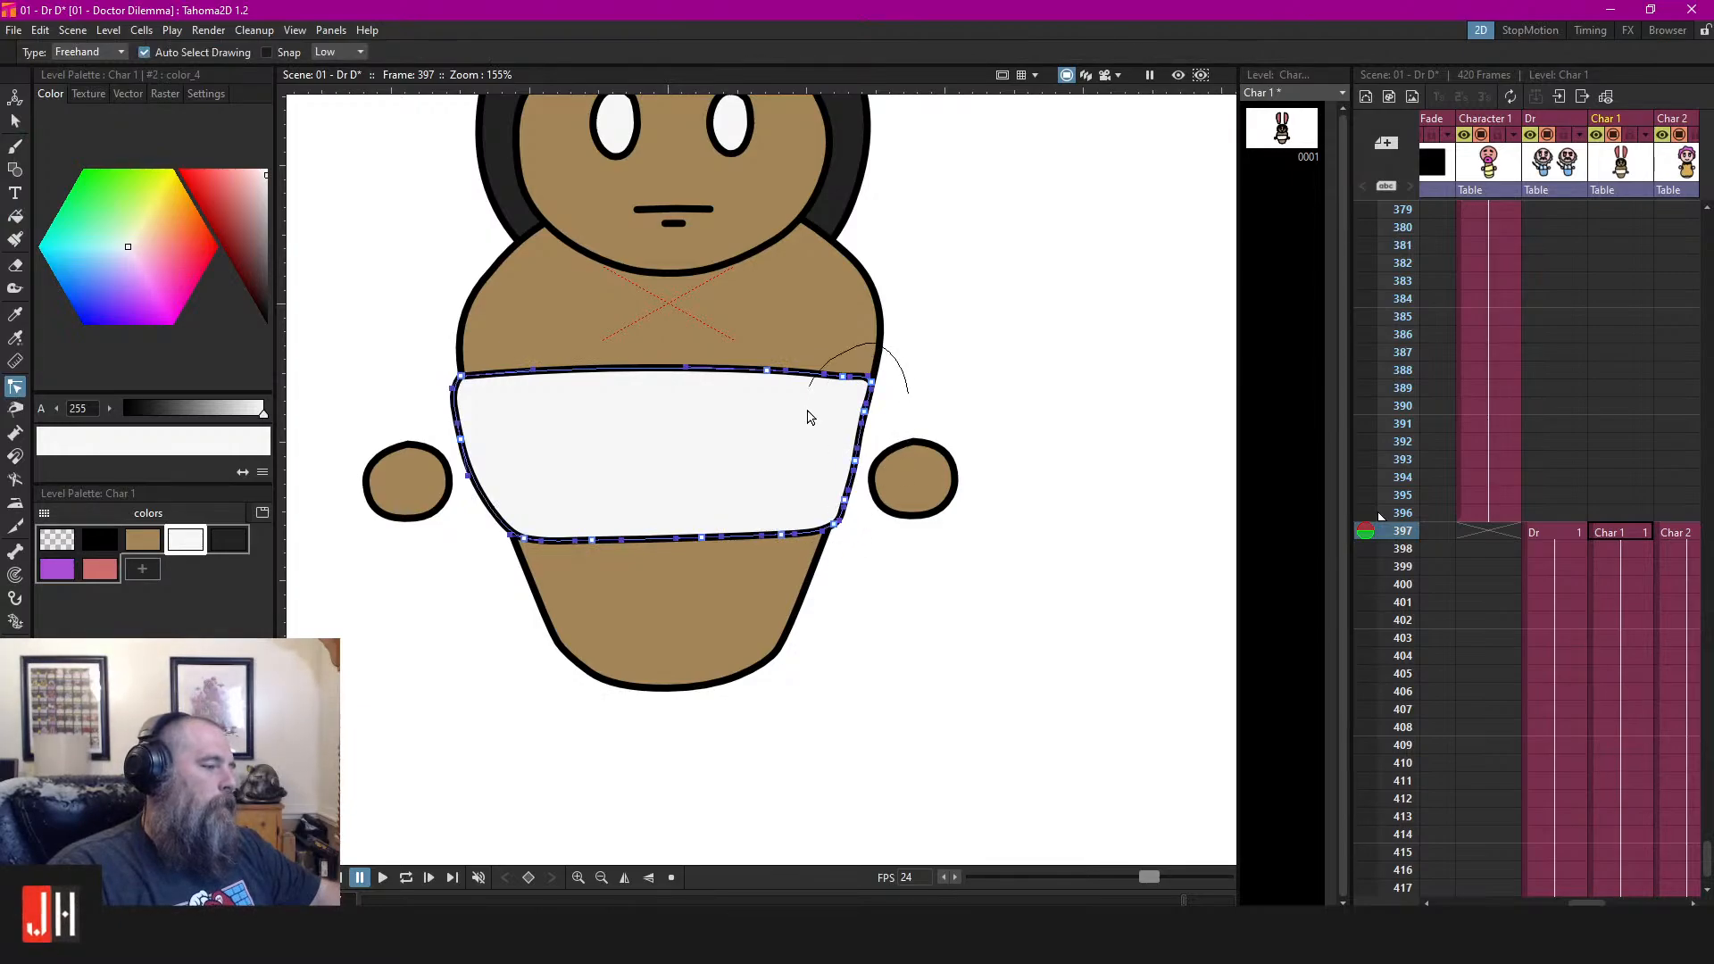
{"action": "left_click_drag", "start_coordinate": [808, 417], "coordinate": [810, 530]}
{"action": "left_click_drag", "start_coordinate": [870, 383], "coordinate": [878, 382]}
{"action": "left_click", "coordinate": [915, 375]}
{"action": "scroll", "coordinate": [738, 466], "scroll_direction": "down", "scroll_amount": 3}
{"action": "scroll", "coordinate": [810, 462], "scroll_direction": "up", "scroll_amount": 4}
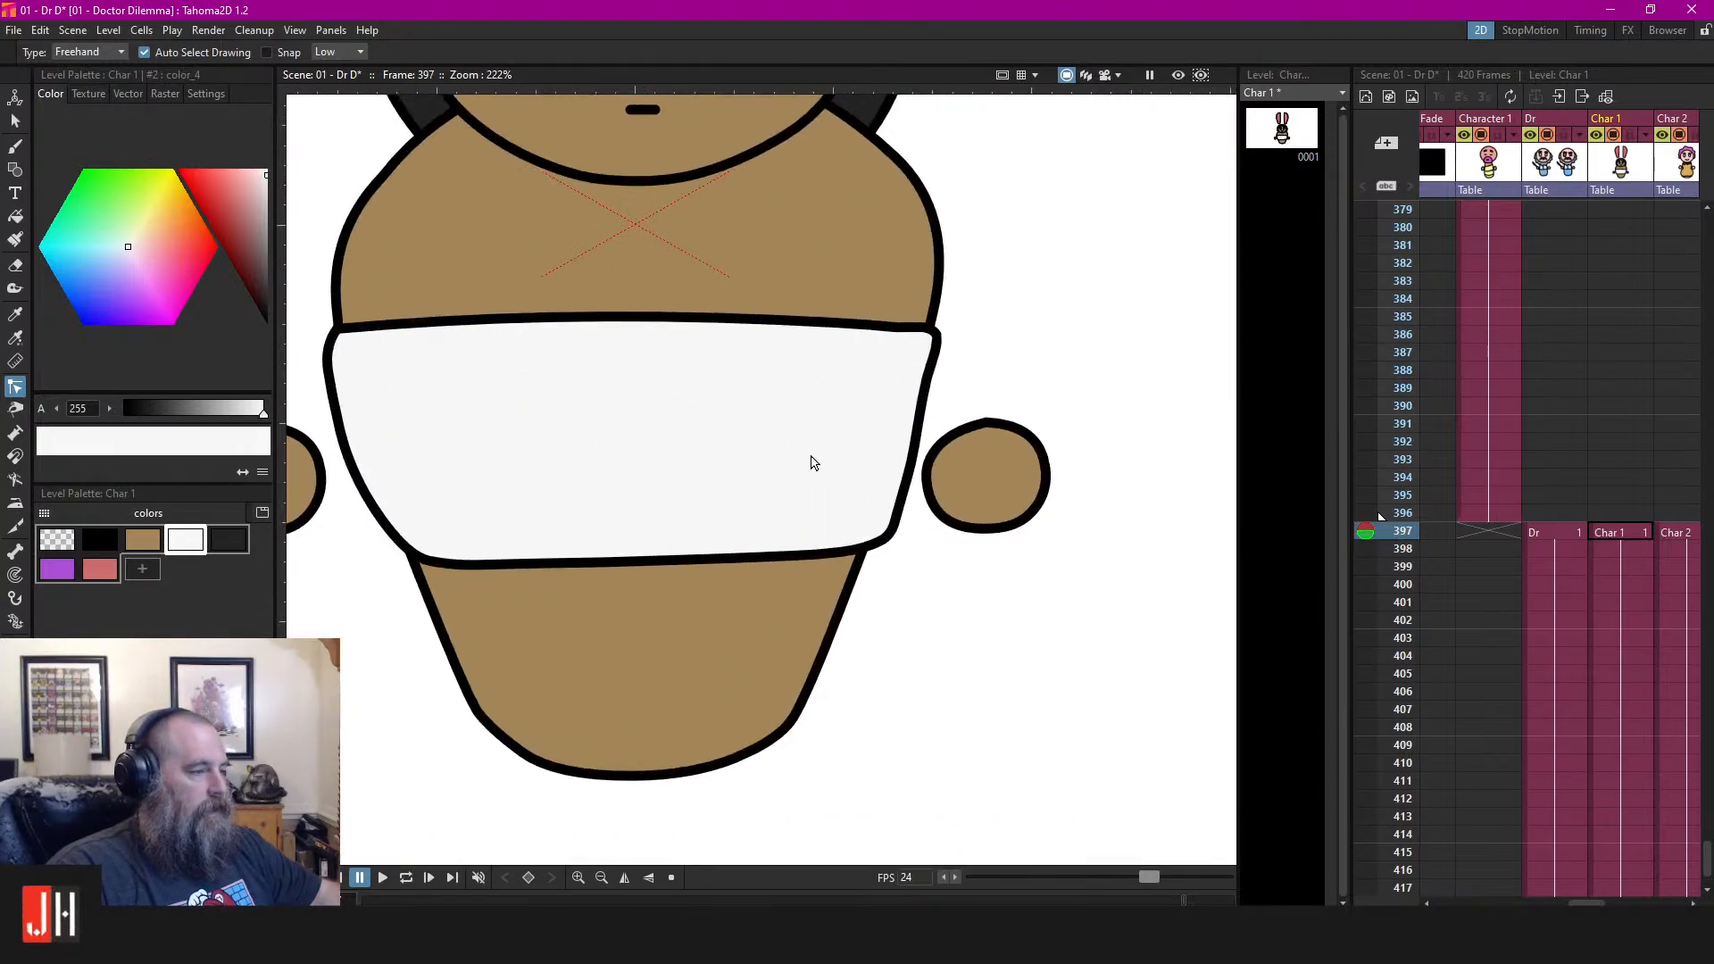
Smooth the upper corner of the white band on the body's left side by adjusting its control handles
{"action": "scroll", "coordinate": [1029, 368], "scroll_direction": "down", "scroll_amount": 4}
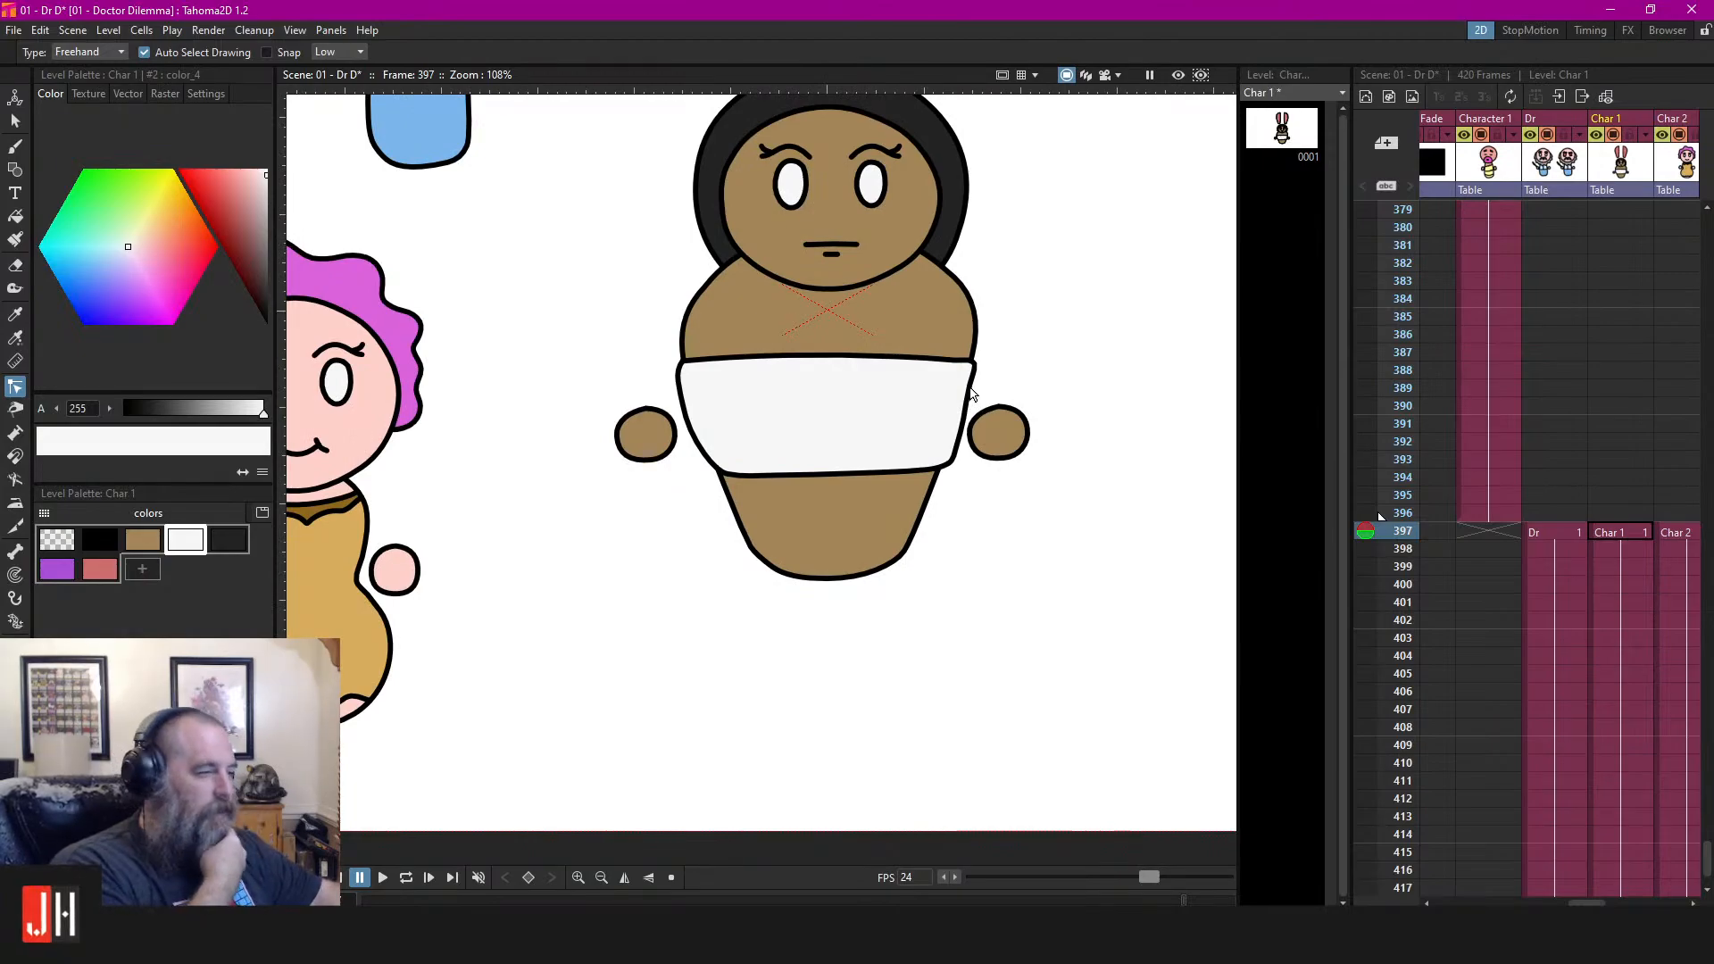
{"action": "left_click_drag", "start_coordinate": [960, 375], "coordinate": [910, 402]}
{"action": "scroll", "coordinate": [808, 432], "scroll_direction": "up", "scroll_amount": 4}
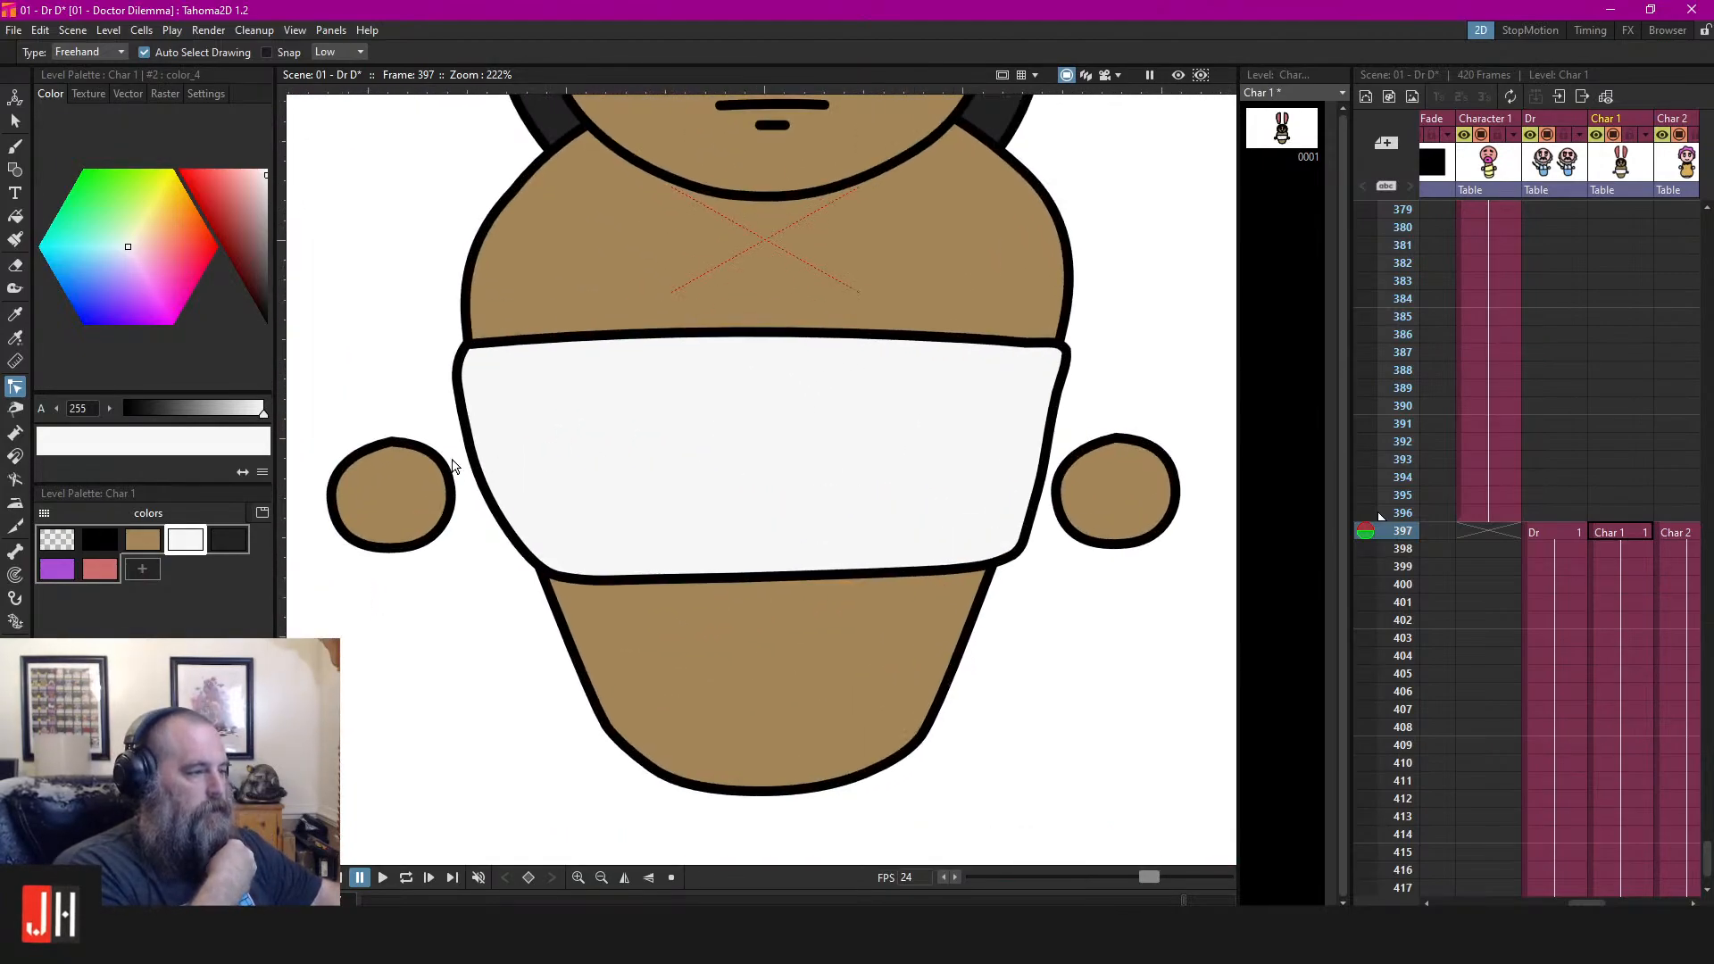
{"action": "left_click", "coordinate": [457, 377]}
{"action": "left_click_drag", "start_coordinate": [465, 434], "coordinate": [462, 373]}
{"action": "left_click", "coordinate": [444, 345]}
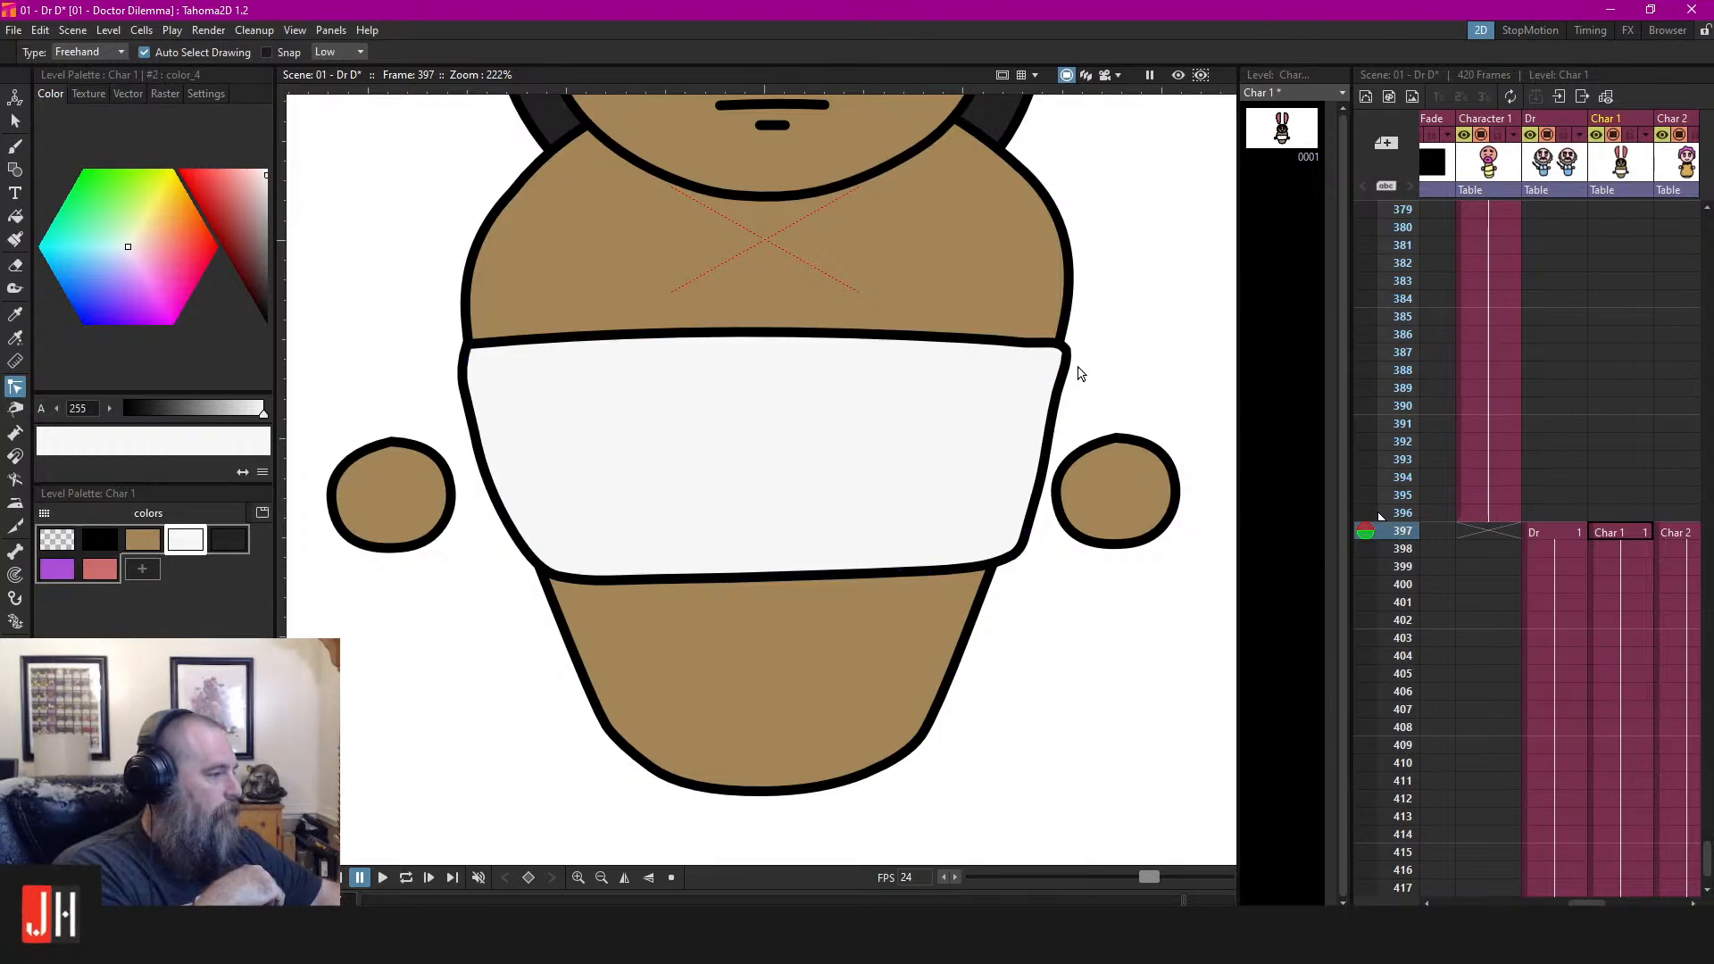
{"action": "scroll", "coordinate": [1107, 346], "scroll_direction": "down", "scroll_amount": 3}
{"action": "scroll", "coordinate": [944, 494], "scroll_direction": "up", "scroll_amount": 3}
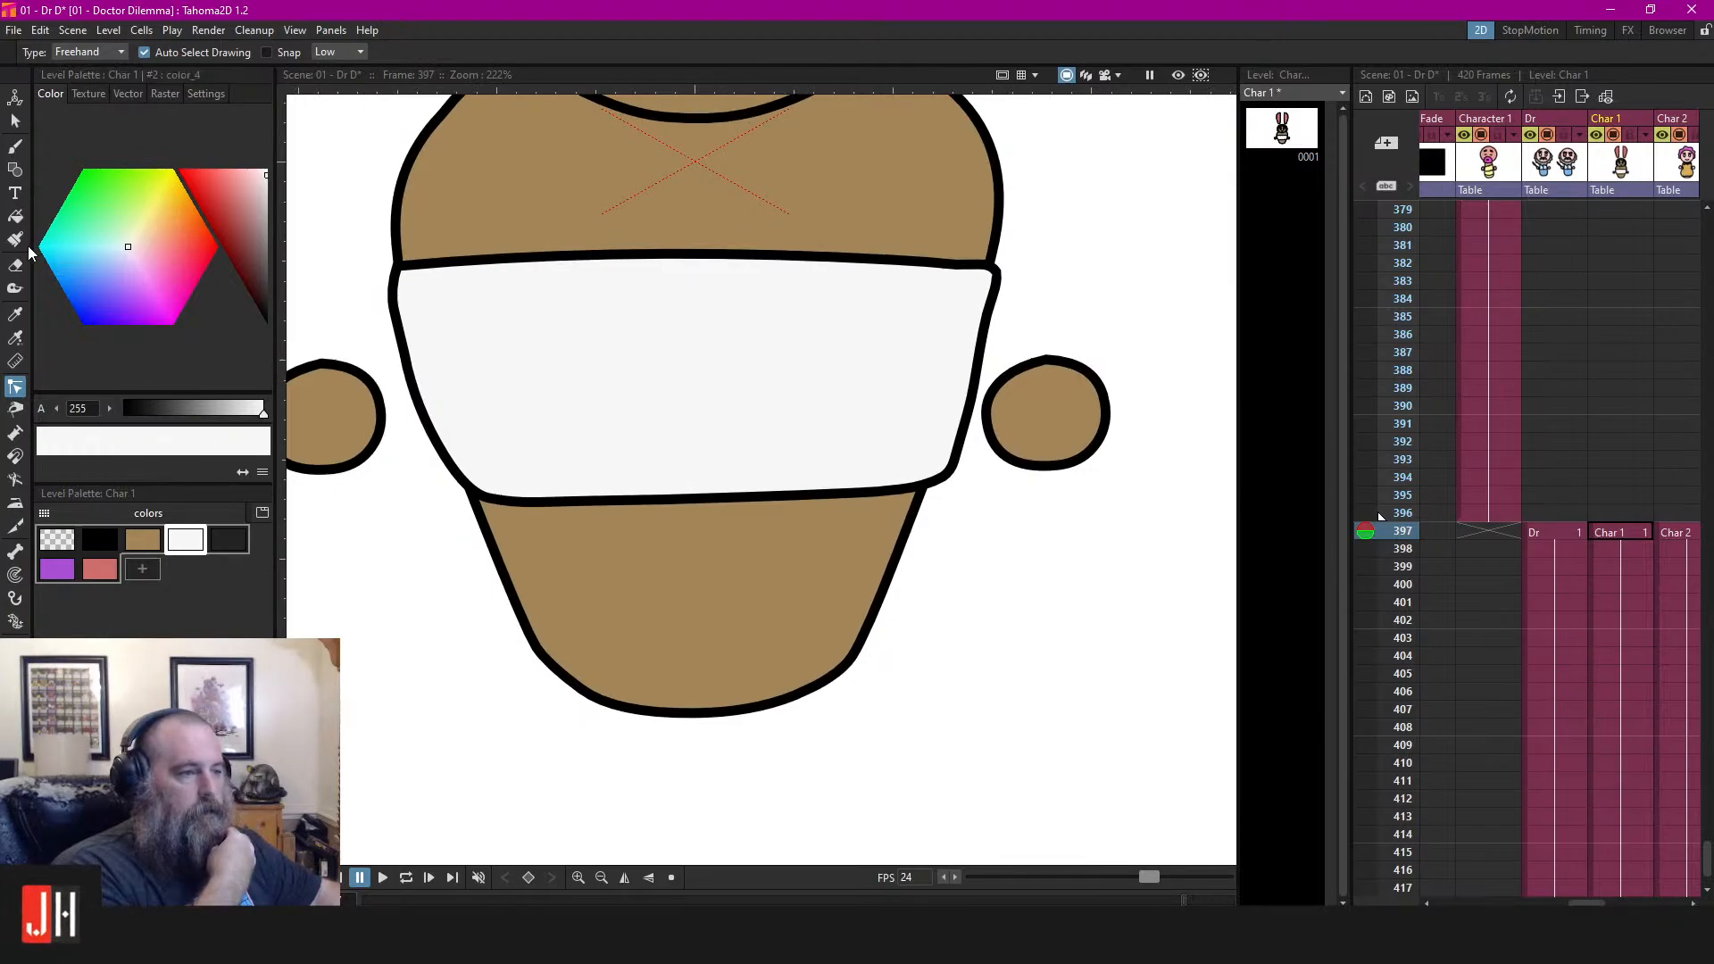
{"action": "left_click", "coordinate": [100, 539]}
{"action": "left_click", "coordinate": [16, 147]}
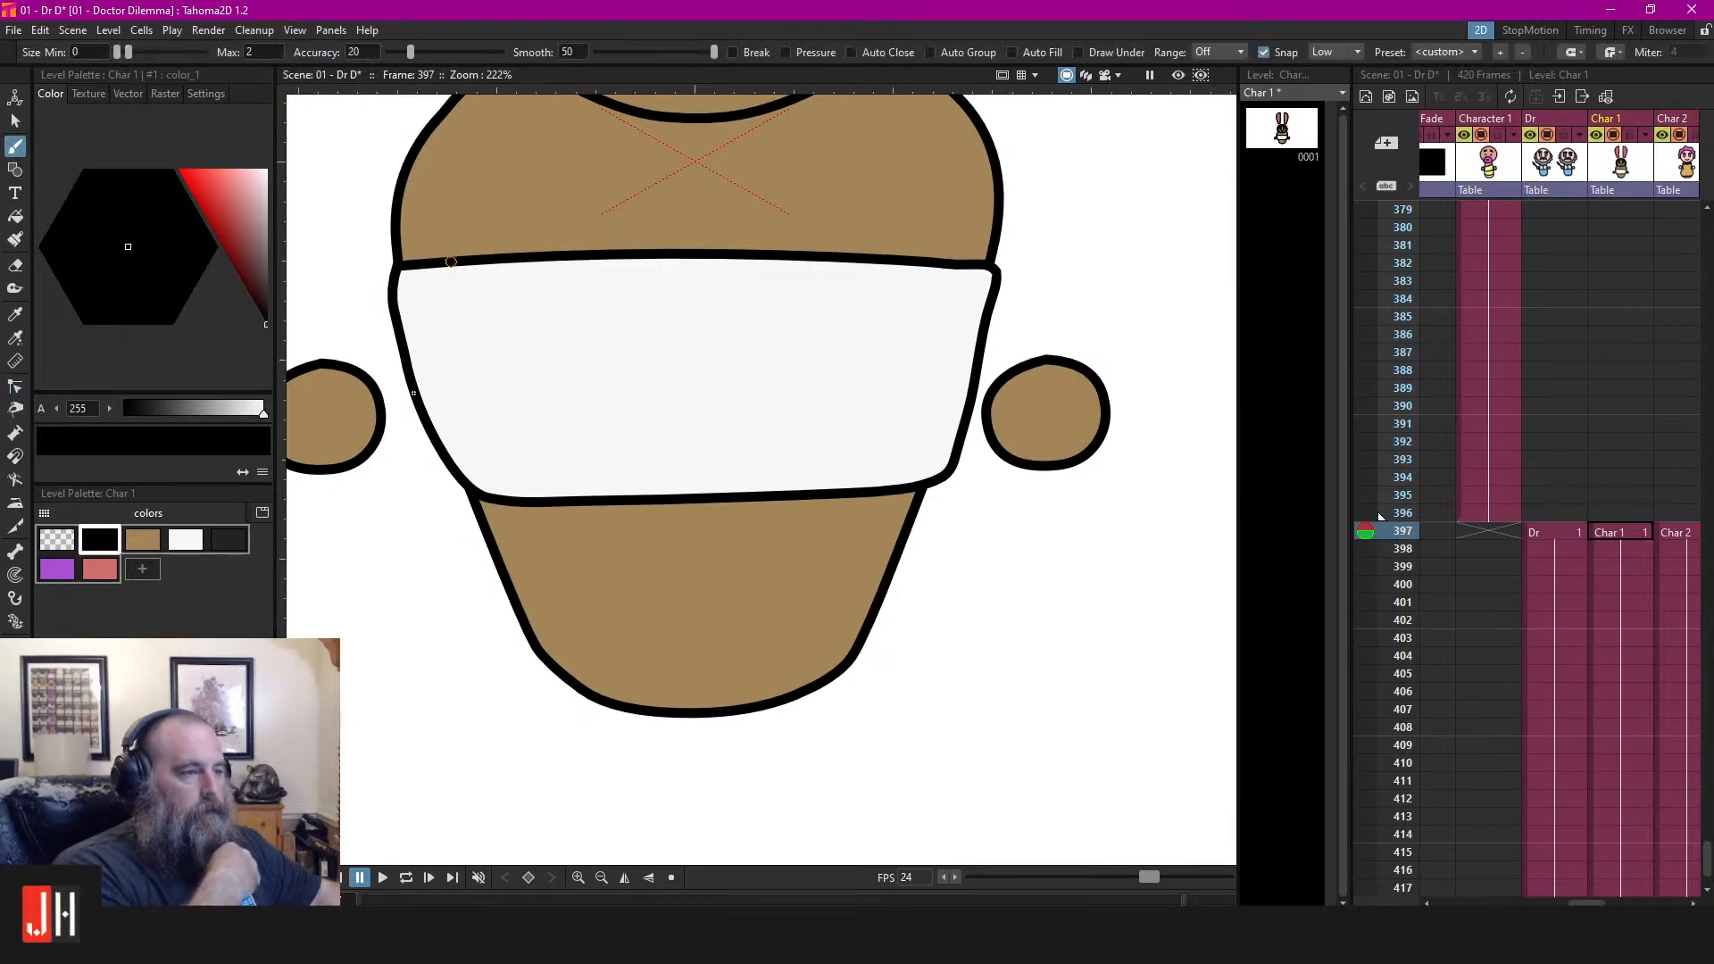
{"action": "left_click_drag", "start_coordinate": [409, 469], "coordinate": [1237, 566]}
{"action": "scroll", "coordinate": [863, 507], "scroll_direction": "down", "scroll_amount": 4}
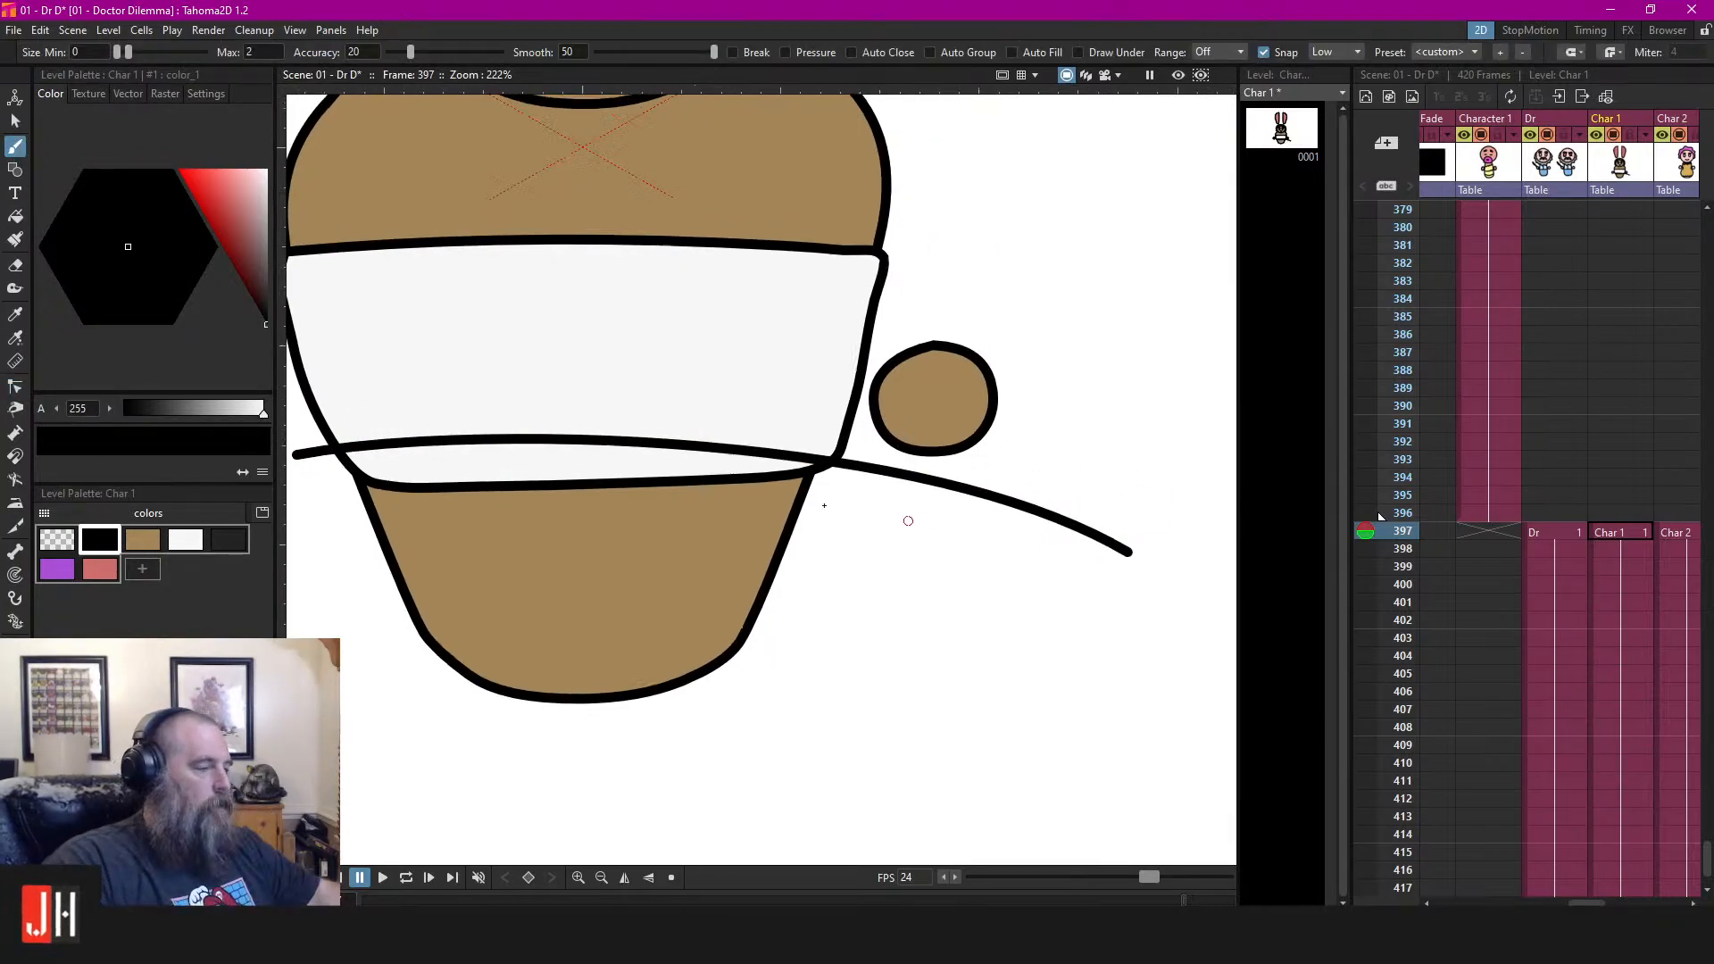
{"action": "key", "text": "ctrl+z"}
Pull the white band's lower edge down with the Control Point Editor until it nearly reaches the bottom of the body
{"action": "scroll", "coordinate": [725, 505], "scroll_direction": "up", "scroll_amount": 4}
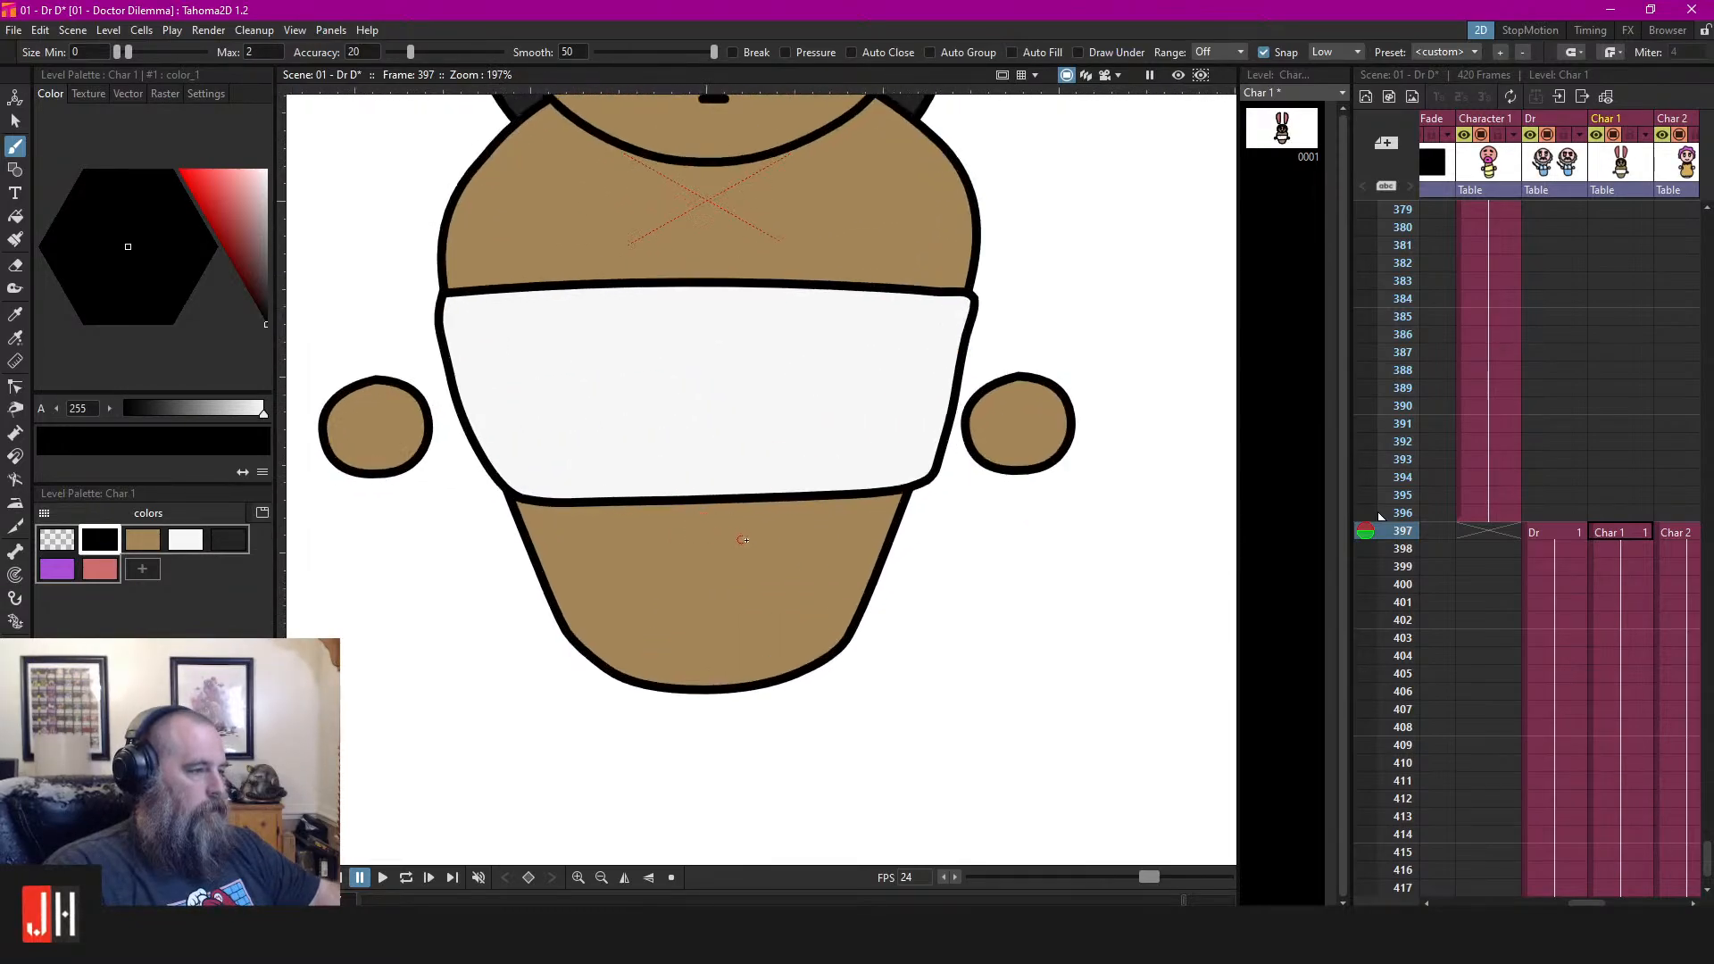
{"action": "key", "text": "s"}
{"action": "left_click", "coordinate": [743, 489]}
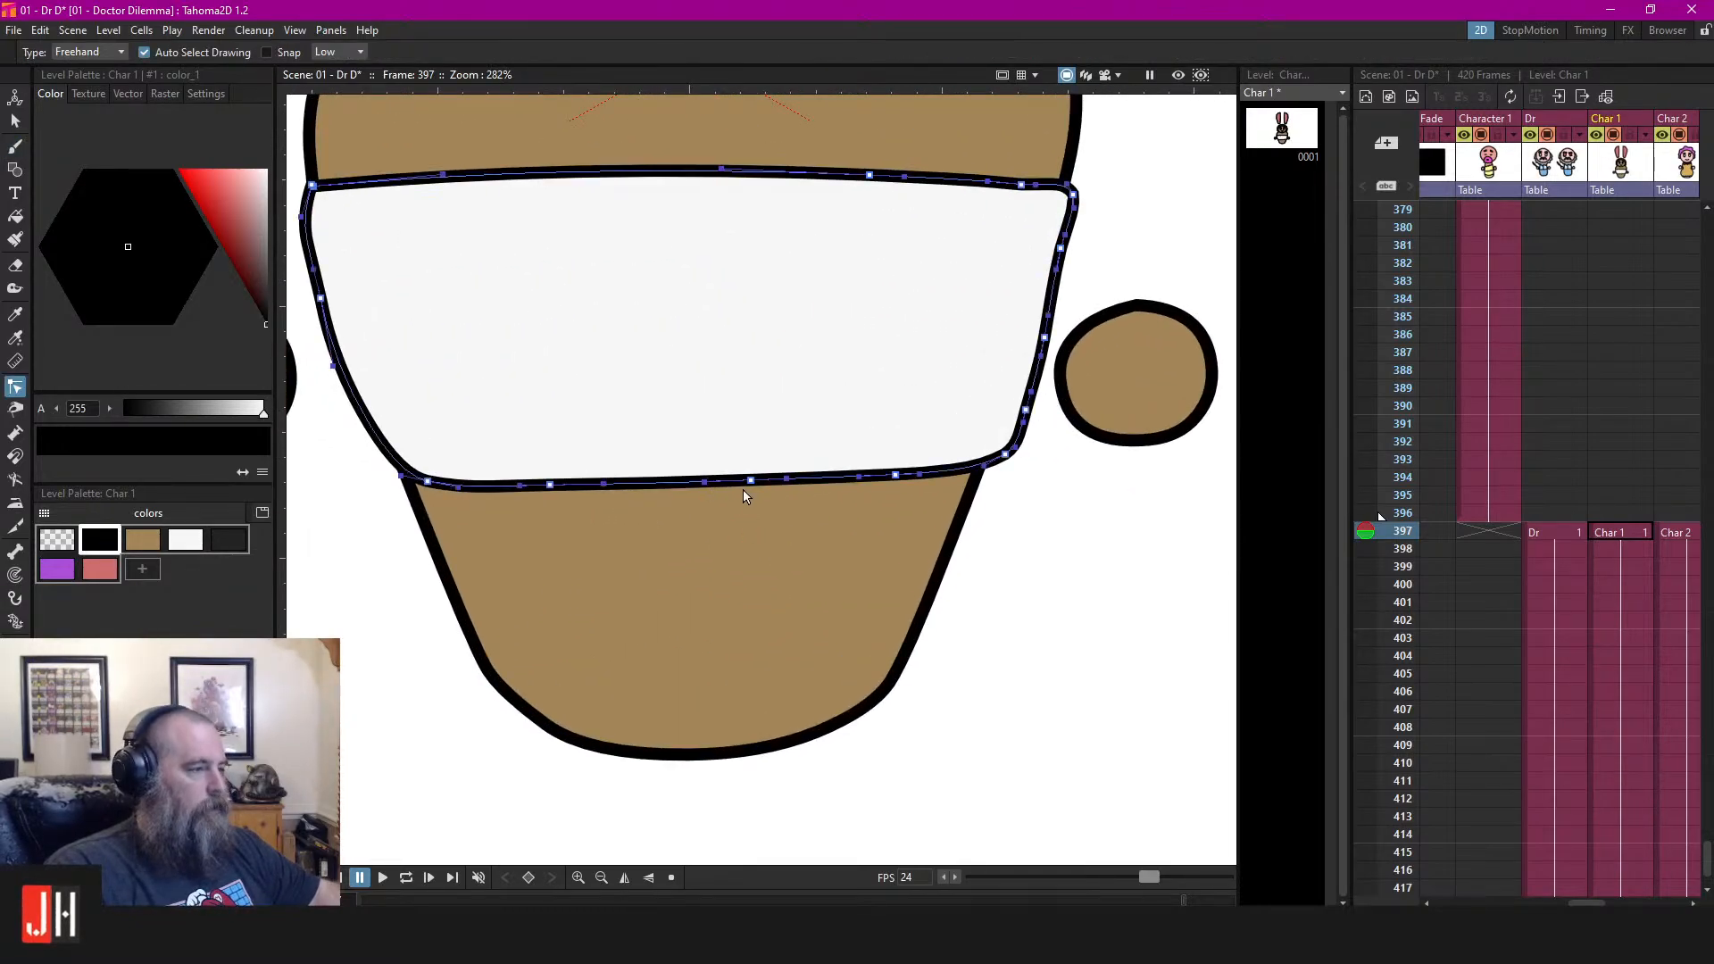
{"action": "scroll", "coordinate": [742, 489], "scroll_direction": "down", "scroll_amount": 2}
{"action": "mouse_move", "coordinate": [1038, 494]}
{"action": "left_mouse_down"}
{"action": "mouse_move", "coordinate": [984, 384]}
{"action": "mouse_move", "coordinate": [491, 318]}
{"action": "mouse_move", "coordinate": [993, 600]}
{"action": "mouse_move", "coordinate": [1027, 526]}
{"action": "left_mouse_up"}
{"action": "scroll", "coordinate": [823, 508], "scroll_direction": "up", "scroll_amount": 2}
{"action": "left_click_drag", "start_coordinate": [844, 453], "coordinate": [885, 625]}
{"action": "left_click", "coordinate": [901, 639]}
{"action": "left_click", "coordinate": [863, 628]}
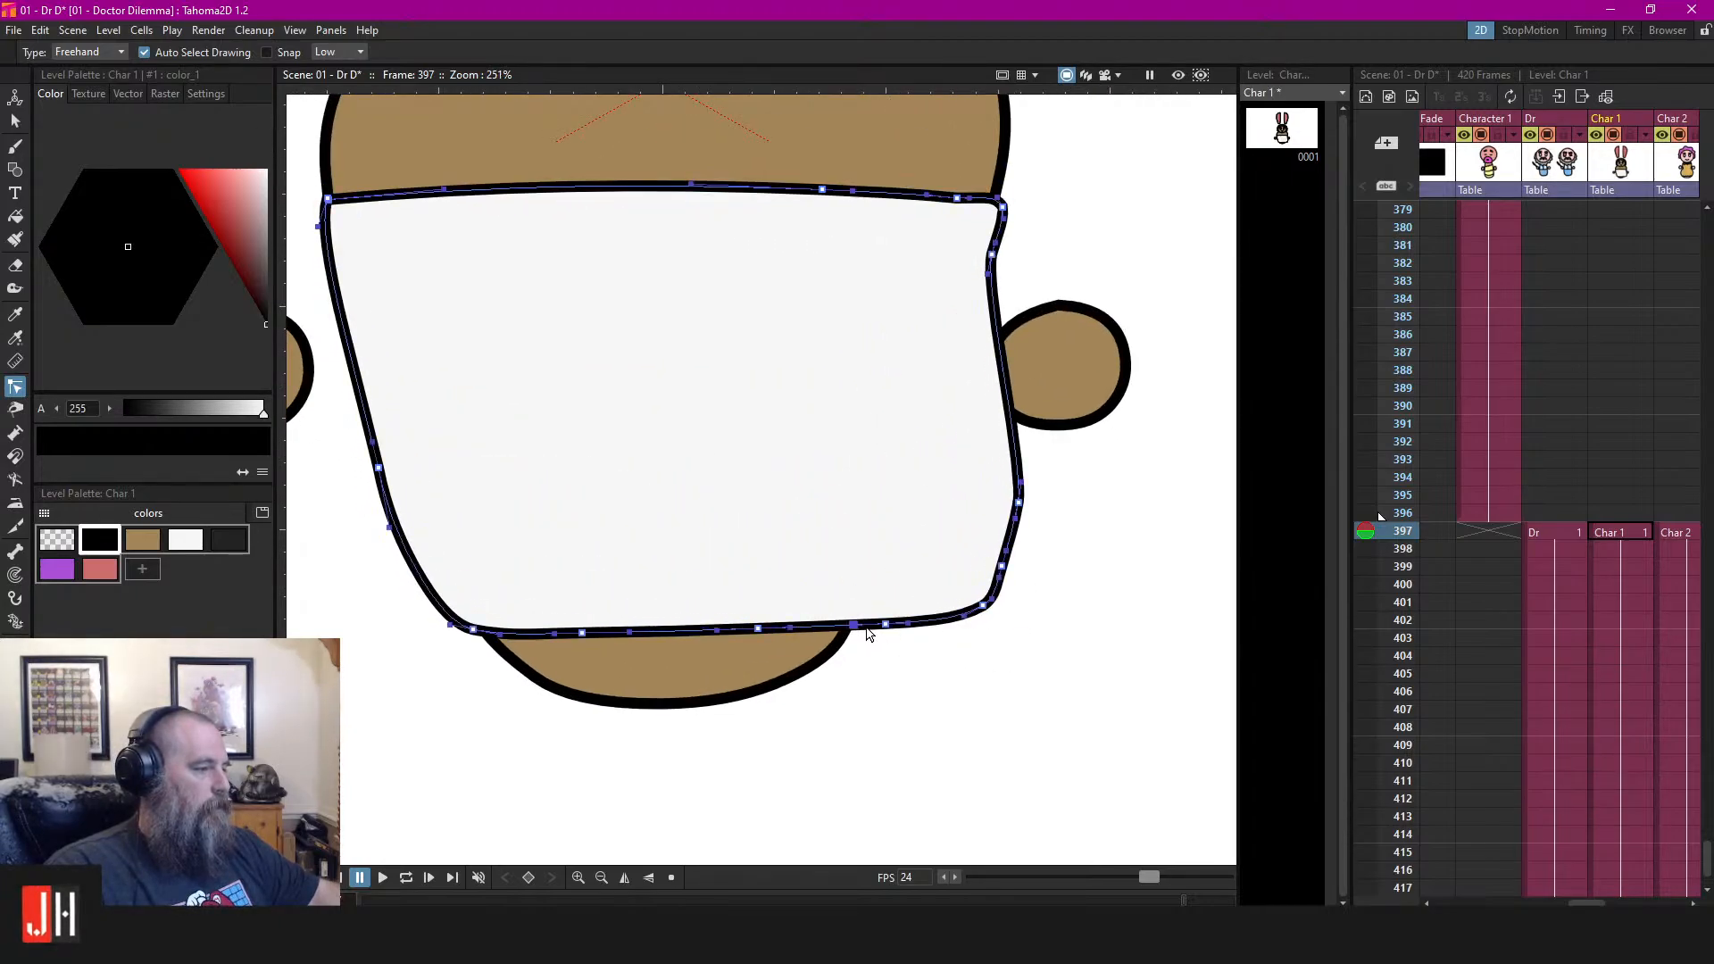
Pull the white shape's lower right corner and side inward and remove surplus control points so it follows the body's taper
{"action": "mouse_move", "coordinate": [1060, 644]}
{"action": "left_mouse_down"}
{"action": "mouse_move", "coordinate": [1002, 467]}
{"action": "mouse_move", "coordinate": [1142, 652]}
{"action": "mouse_move", "coordinate": [855, 636]}
{"action": "left_mouse_up"}
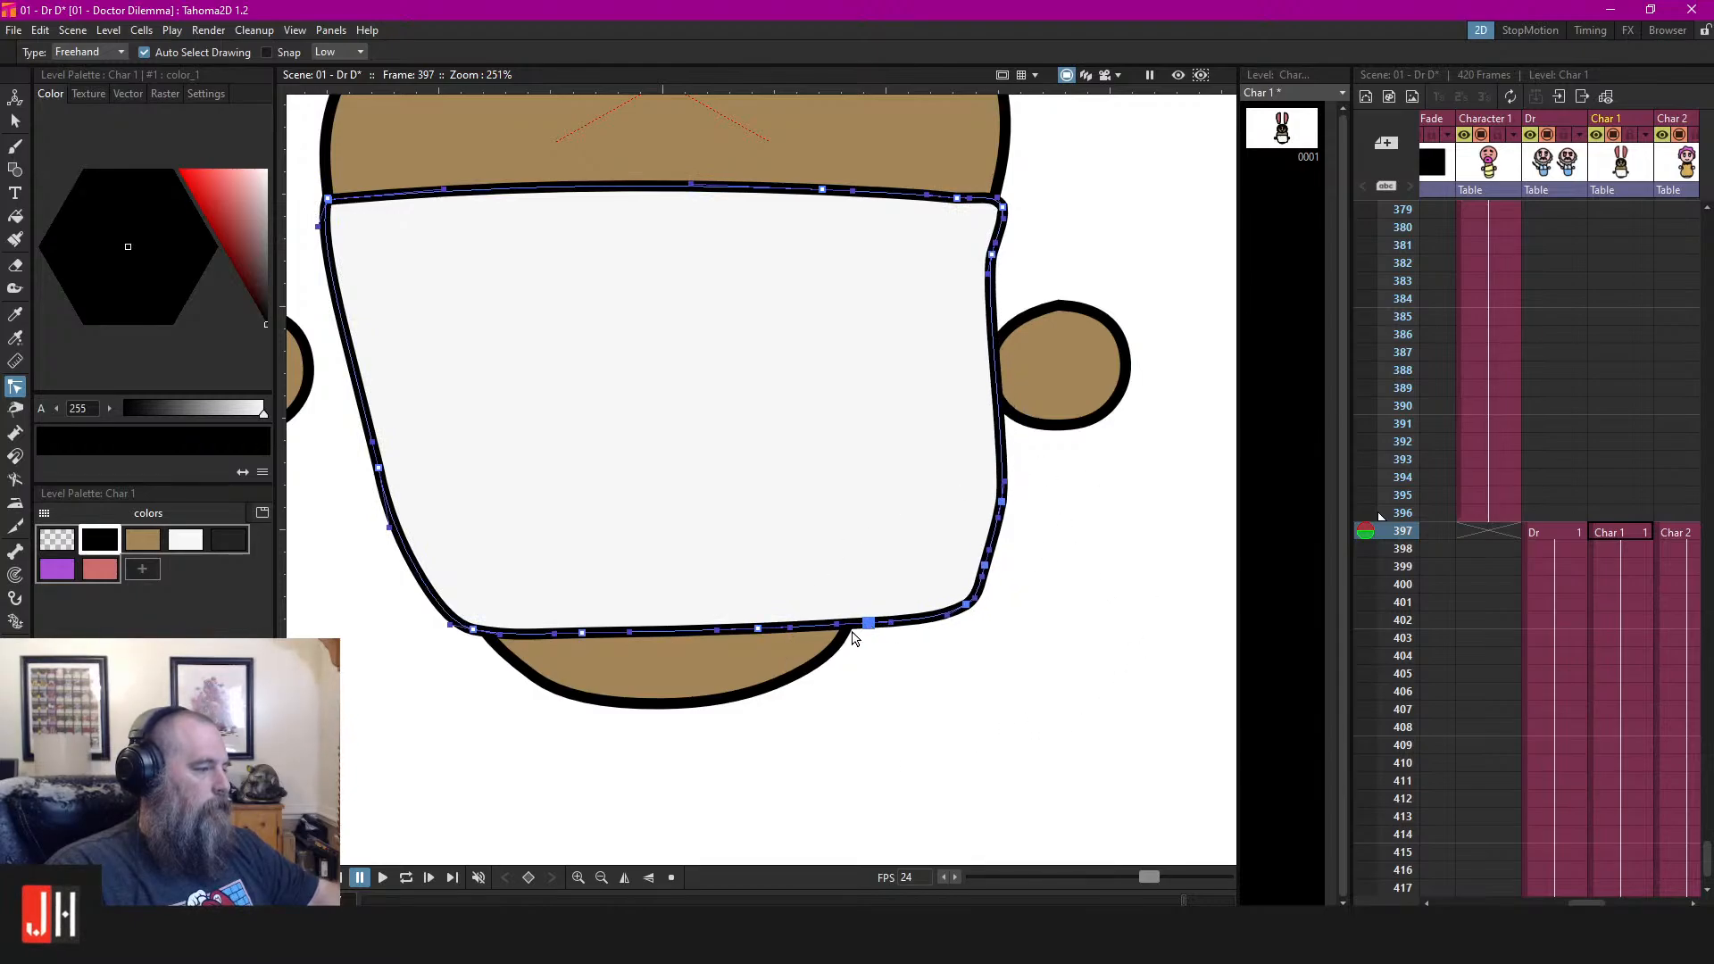
{"action": "key", "text": "Delete"}
{"action": "left_click", "coordinate": [810, 665]}
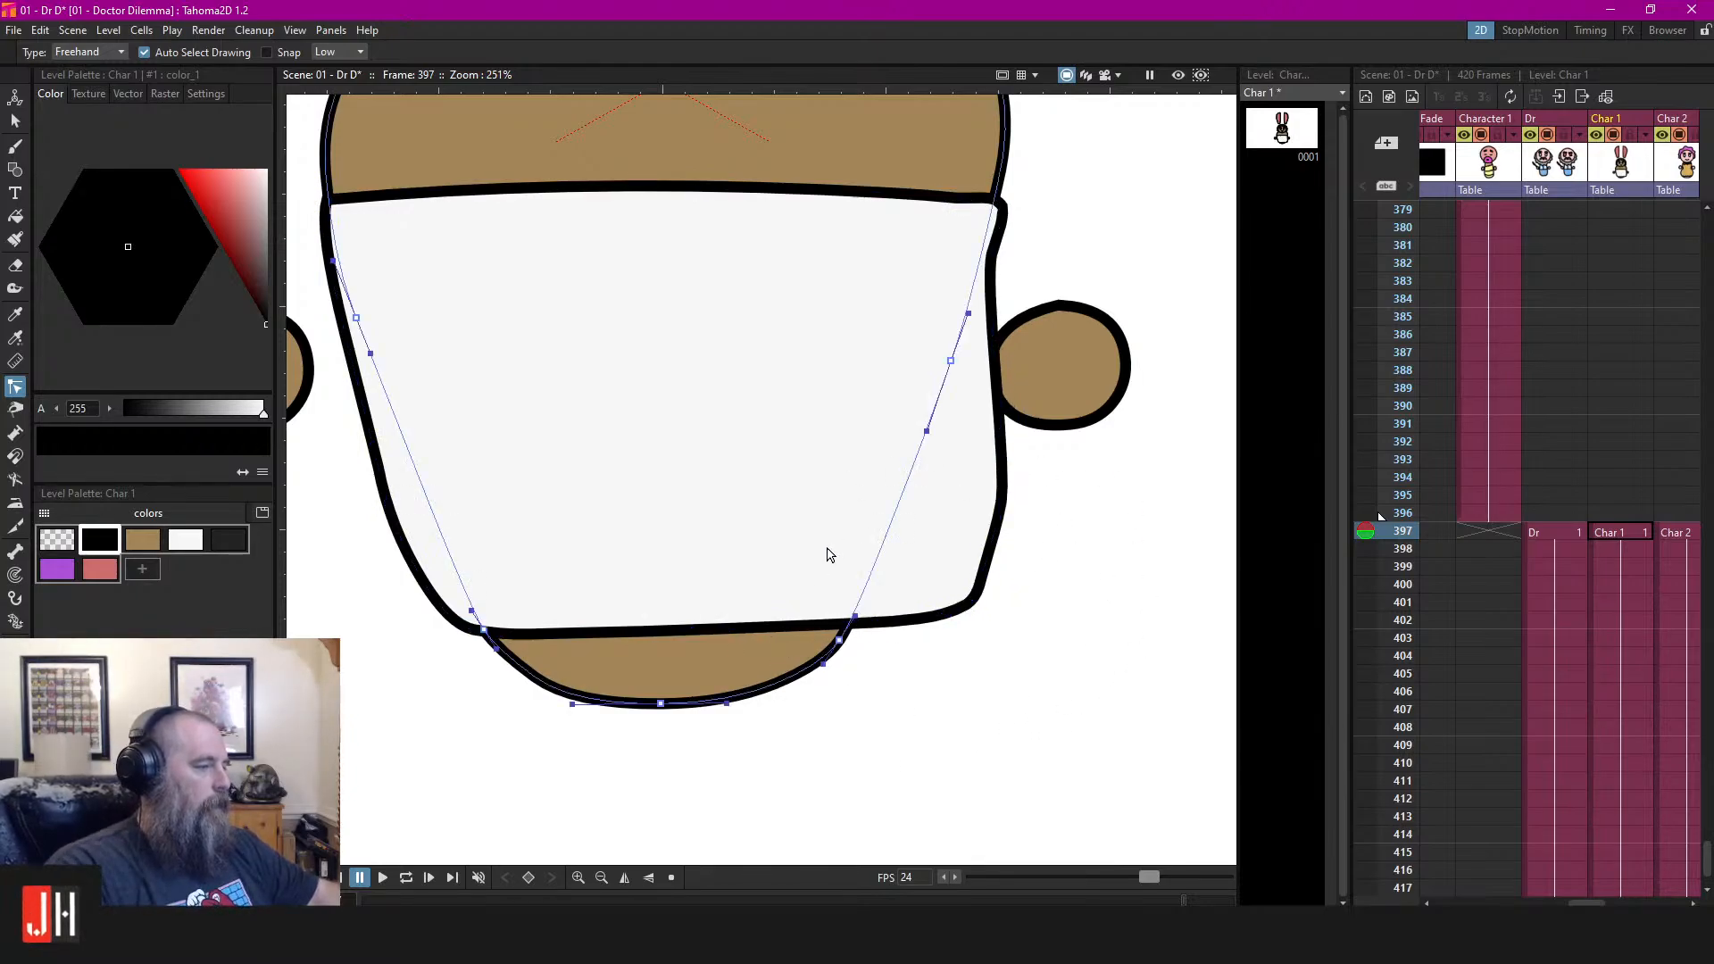
{"action": "left_click", "coordinate": [907, 622]}
{"action": "mouse_move", "coordinate": [826, 676]}
{"action": "left_mouse_down"}
{"action": "mouse_move", "coordinate": [906, 524]}
{"action": "mouse_move", "coordinate": [869, 646]}
{"action": "mouse_move", "coordinate": [830, 623]}
{"action": "mouse_move", "coordinate": [784, 637]}
{"action": "left_mouse_up"}
{"action": "scroll", "coordinate": [982, 401], "scroll_direction": "down", "scroll_amount": 5}
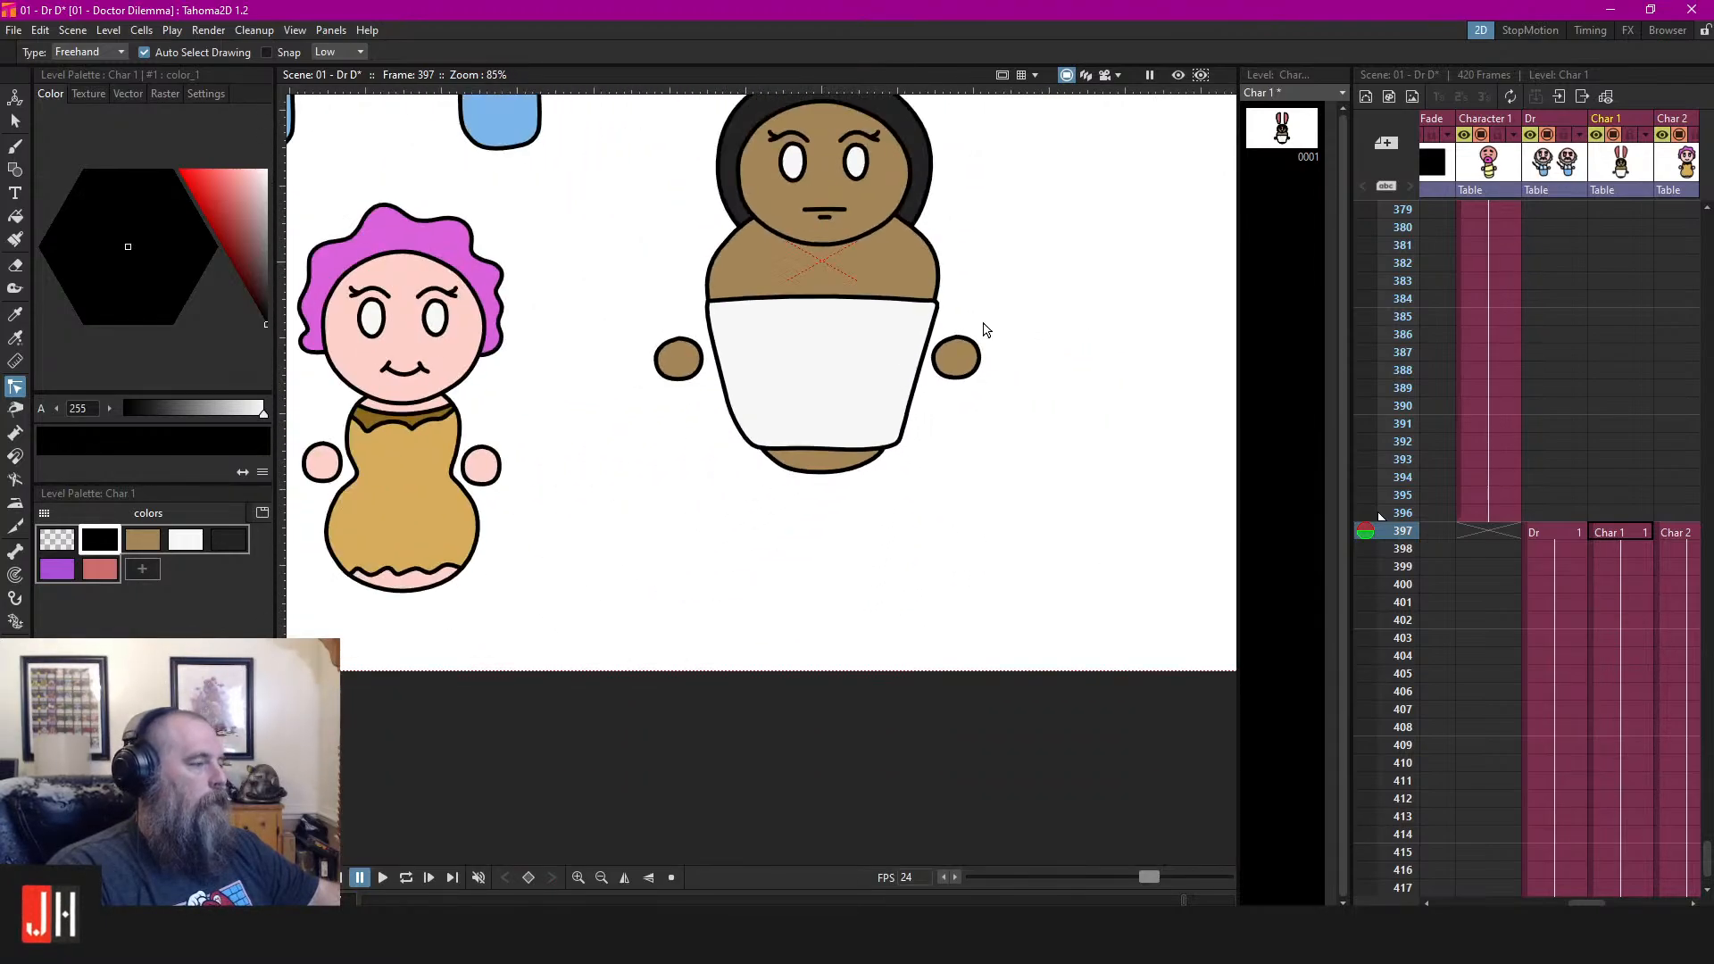
{"action": "scroll", "coordinate": [971, 432], "scroll_direction": "down", "scroll_amount": 1}
Select both salmon-red jacket panels above the head and move them straight down about 495 px onto the body
{"action": "left_click_drag", "start_coordinate": [954, 310], "coordinate": [910, 444]}
{"action": "key", "text": "s"}
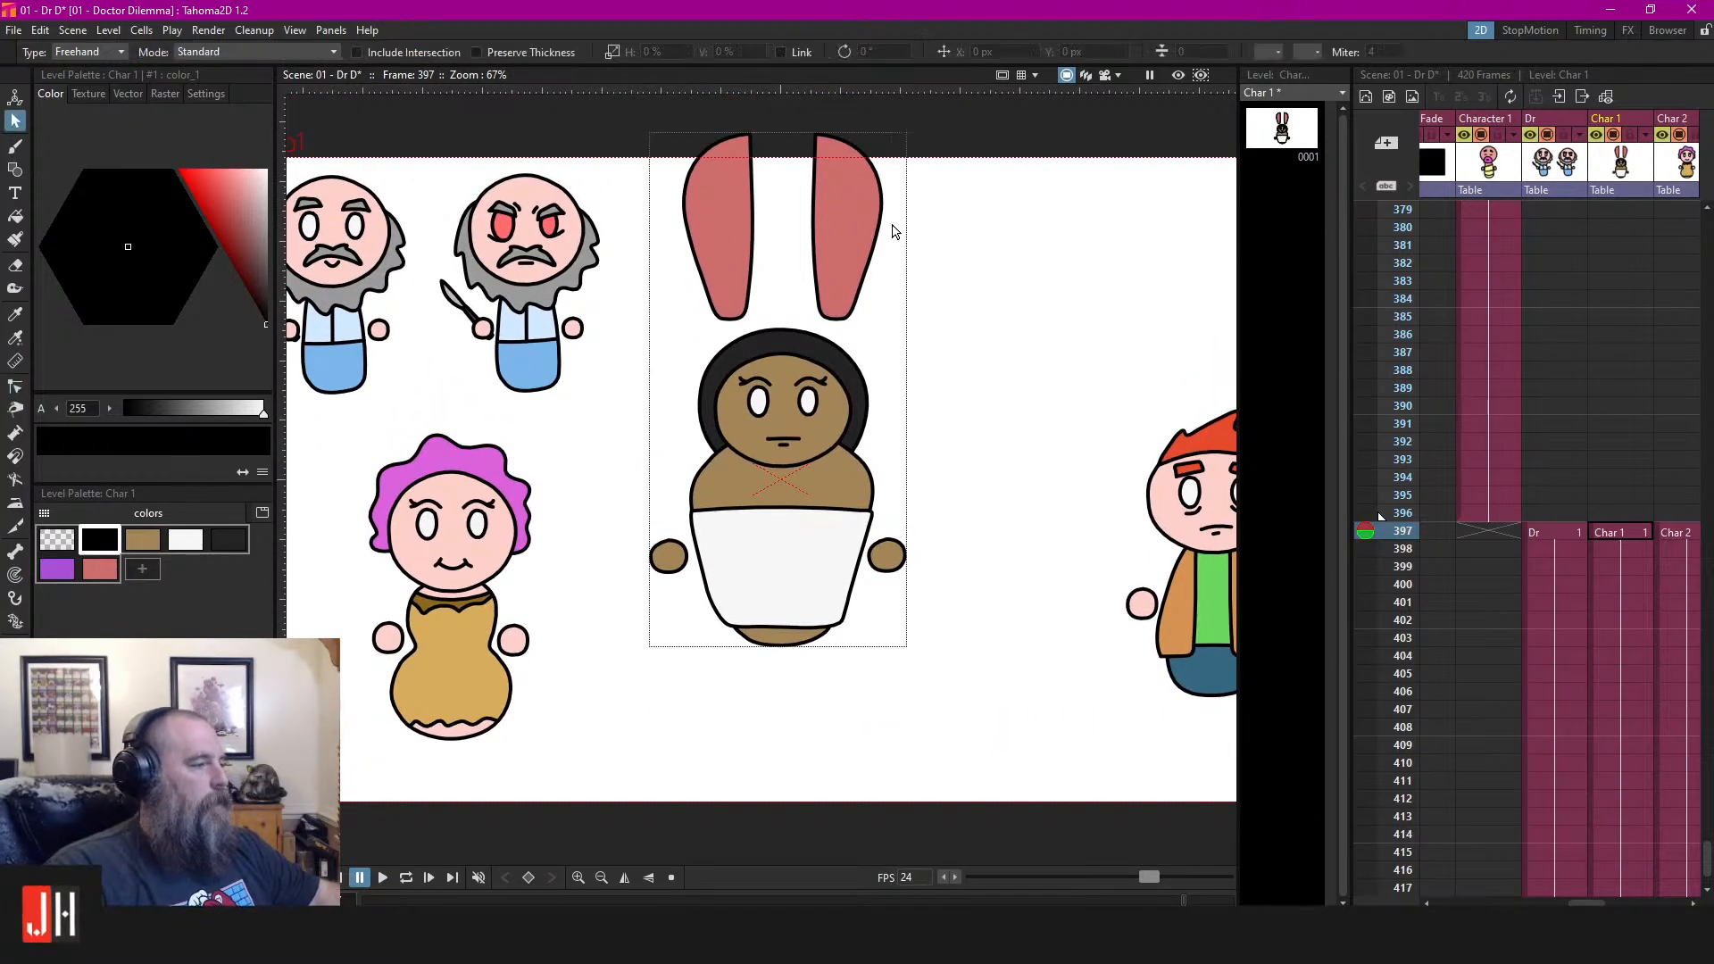
{"action": "left_click", "coordinate": [882, 218]}
{"action": "left_click", "coordinate": [750, 250], "text": "shift"}
{"action": "key", "text": "Down"}
{"action": "key", "text": "Down"}
{"action": "key", "text": "Down"}
{"action": "key", "text": "Down"}
{"action": "key", "text": "Down"}
{"action": "key", "text": "Down"}
{"action": "key", "text": "Down"}
{"action": "key", "text": "Down"}
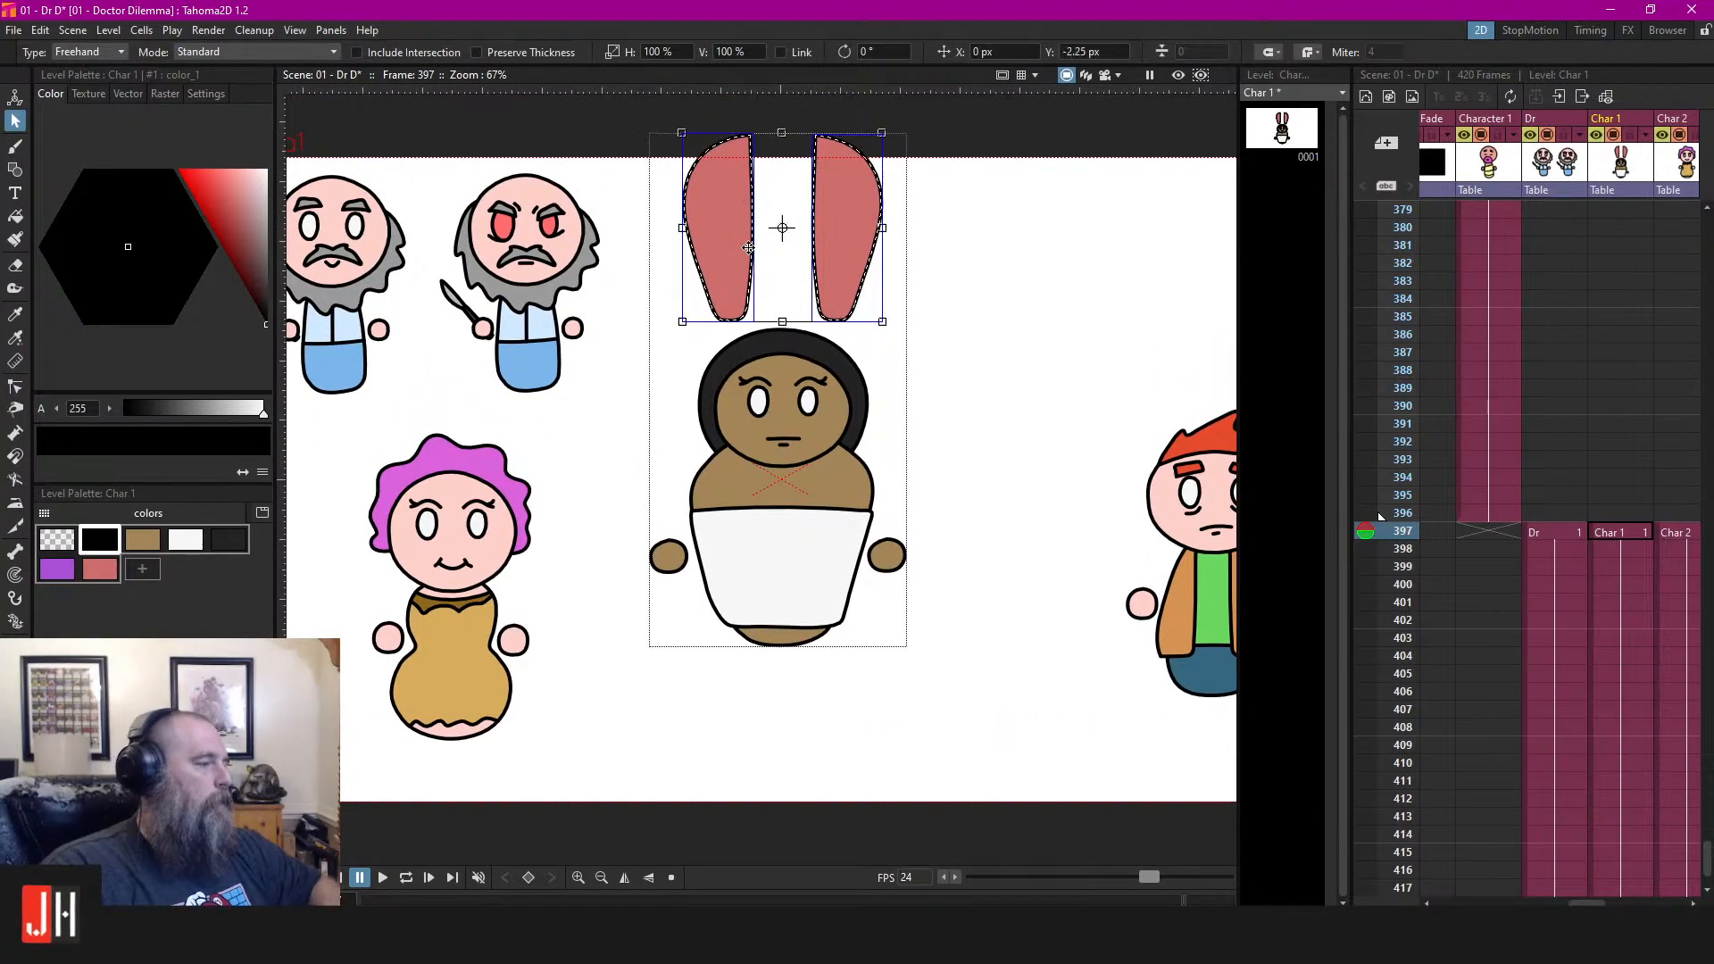
{"action": "key", "text": "Down"}
{"action": "key", "text": "Down"}
{"action": "key", "text": "Down"}
{"action": "key", "text": "Down"}
{"action": "key", "text": "Down"}
{"action": "key", "text": "Down"}
{"action": "key", "text": "Down"}
{"action": "key", "text": "Down"}
{"action": "key", "text": "Down"}
{"action": "key", "text": "Down"}
{"action": "key", "text": "Down"}
{"action": "key", "text": "Down"}
{"action": "key", "text": "Down"}
{"action": "key", "text": "Down"}
{"action": "key", "text": "Down"}
{"action": "key", "text": "Down"}
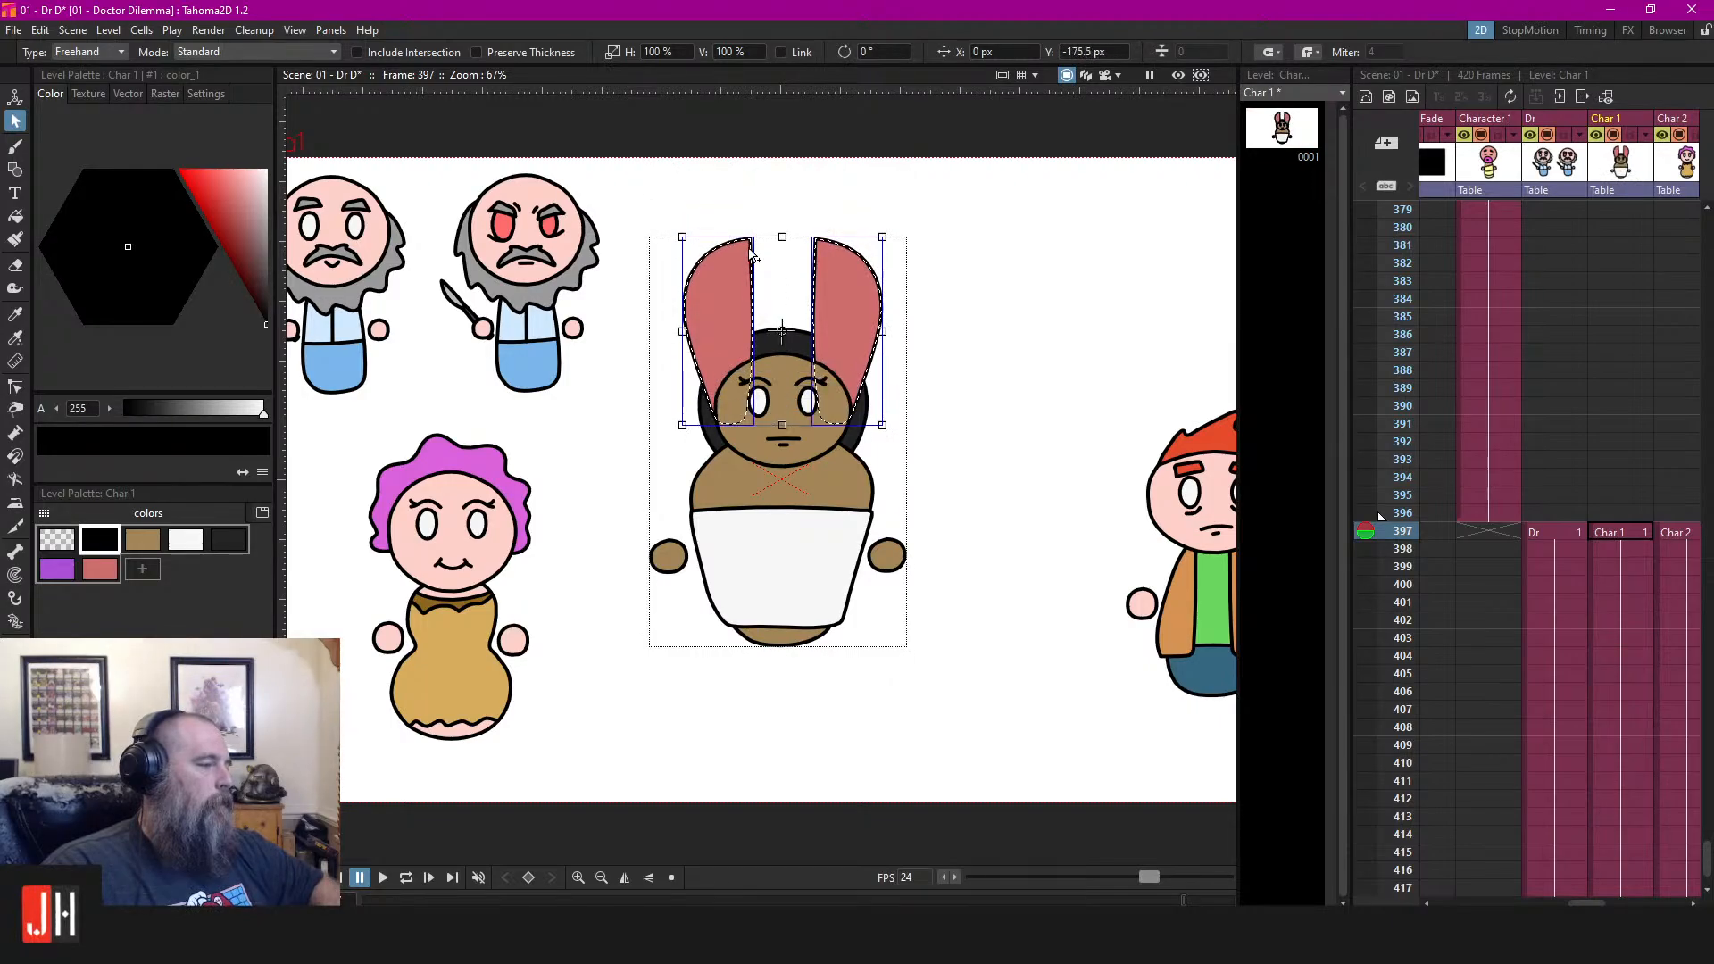
{"action": "key", "text": "Down"}
{"action": "key", "text": "Down"}
{"action": "key", "text": "Down"}
{"action": "key", "text": "Down"}
{"action": "key", "text": "Down"}
{"action": "key", "text": "Down"}
{"action": "key", "text": "Down"}
{"action": "key", "text": "Down"}
{"action": "key", "text": "Down"}
{"action": "key", "text": "Down"}
{"action": "key", "text": "Down"}
{"action": "key", "text": "Down"}
{"action": "key", "text": "Down"}
{"action": "key", "text": "Down"}
{"action": "key", "text": "Down"}
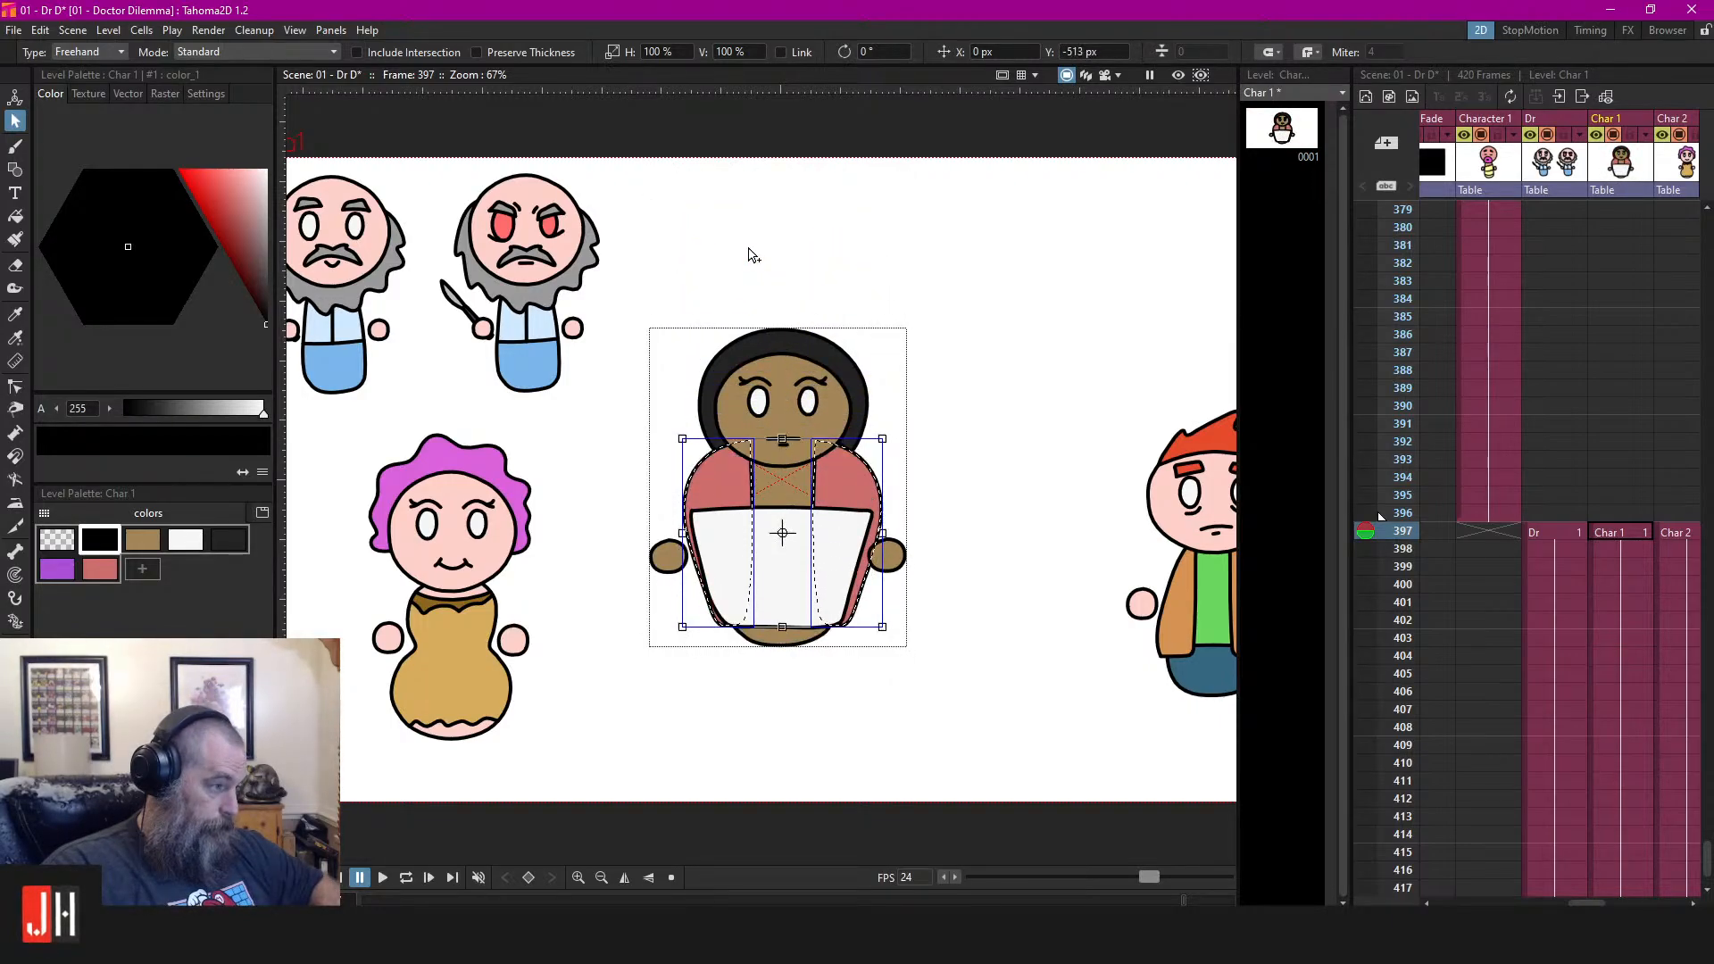
{"action": "key", "text": "Up"}
{"action": "key", "text": "Up"}
{"action": "key", "text": "Down"}
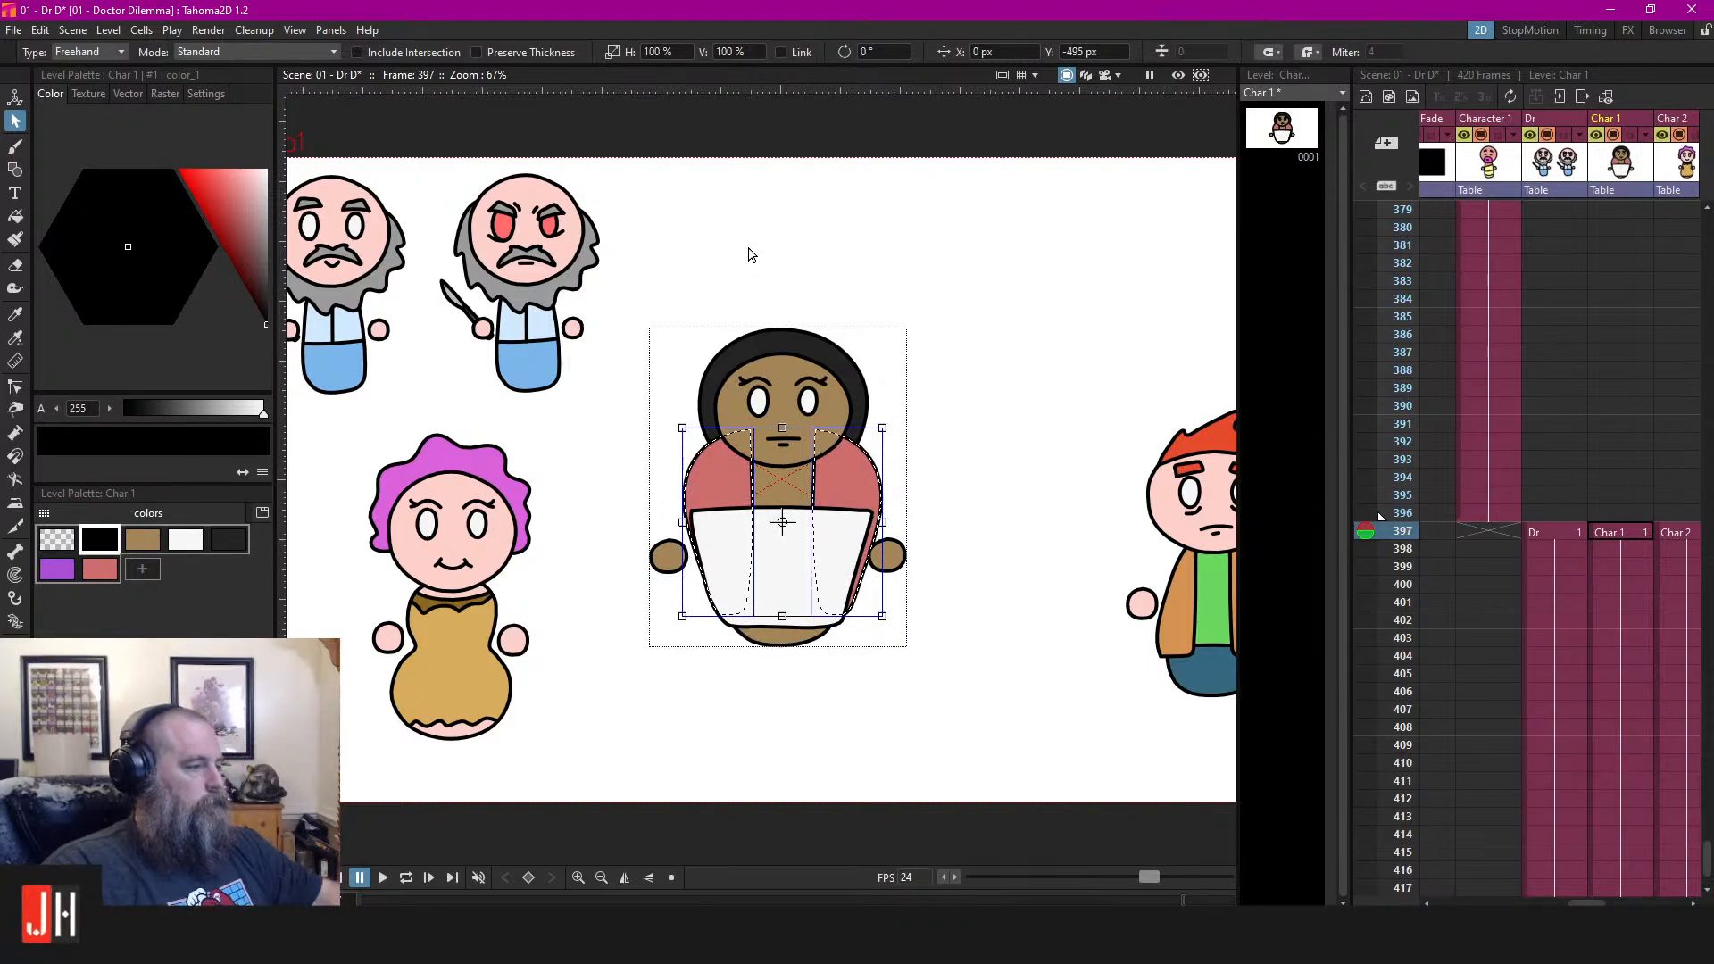
Change the white top's stacking order so it lies behind the jacket panels but in front of the brown body
{"action": "scroll", "coordinate": [814, 512], "scroll_direction": "up", "scroll_amount": 5}
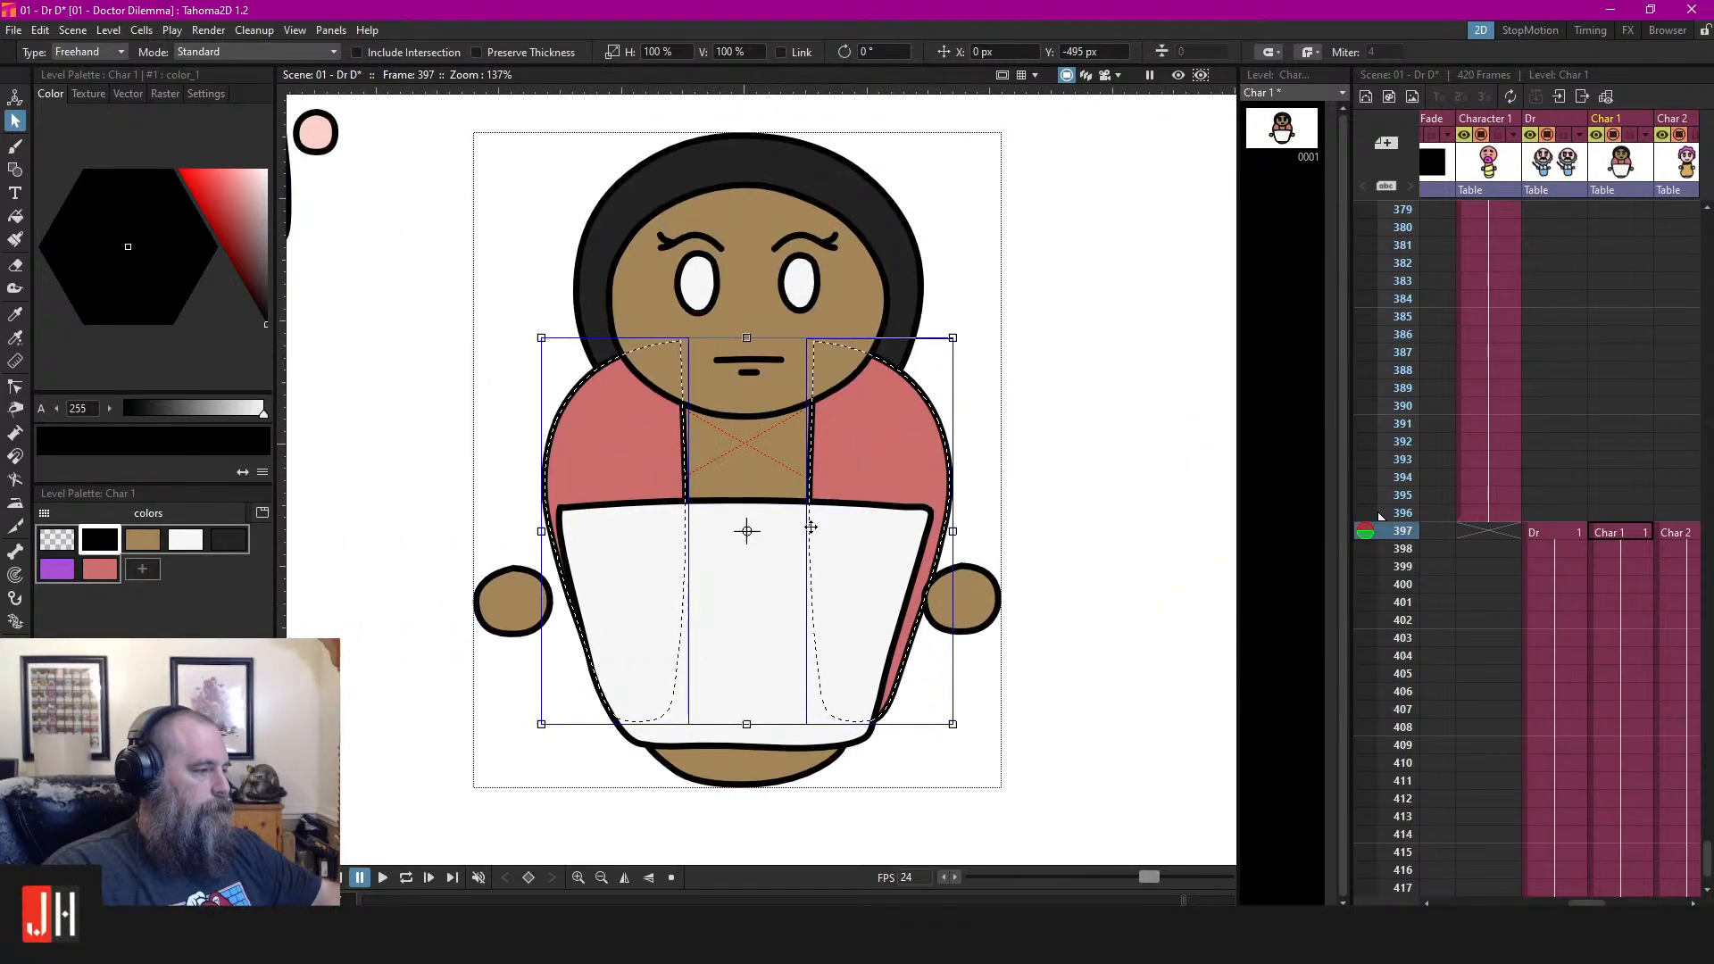
{"action": "left_click", "coordinate": [805, 511]}
{"action": "key", "text": "ctrl+["}
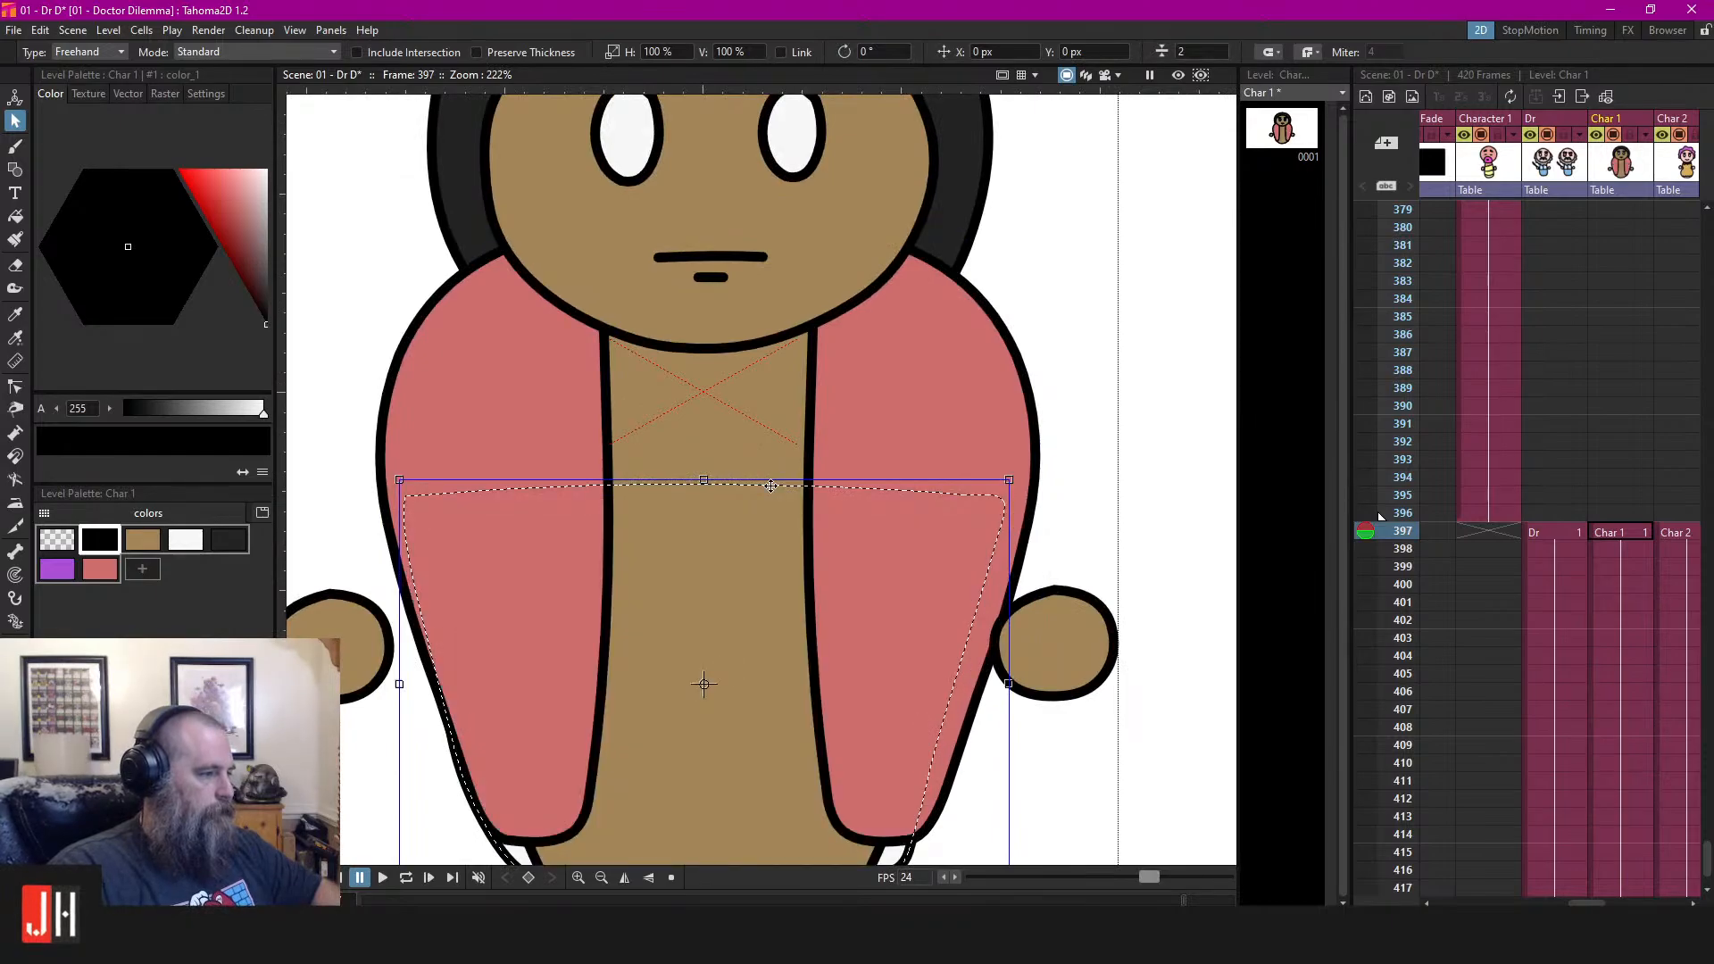
{"action": "key", "text": "]"}
{"action": "scroll", "coordinate": [573, 382], "scroll_direction": "down", "scroll_amount": 4}
{"action": "left_click", "coordinate": [897, 382]}
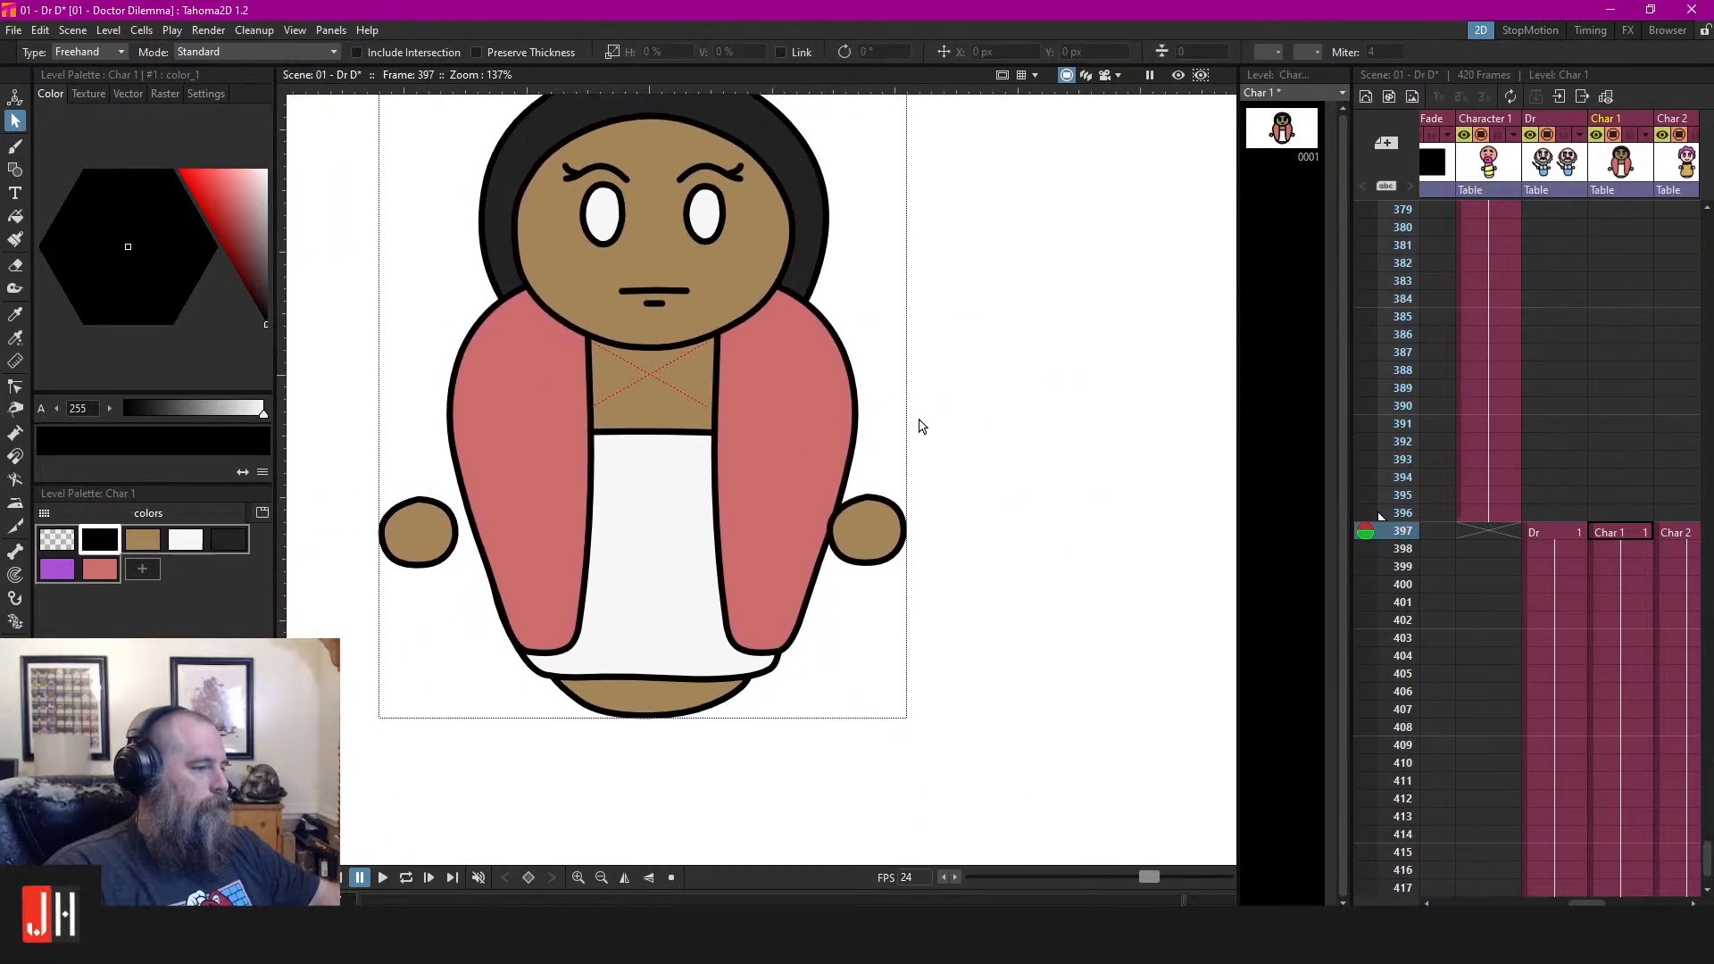
Pull the white top's lower left side inward with the Control Point Editor so it sits within the jacket panel's outer edge
{"action": "scroll", "coordinate": [641, 699], "scroll_direction": "up", "scroll_amount": 1}
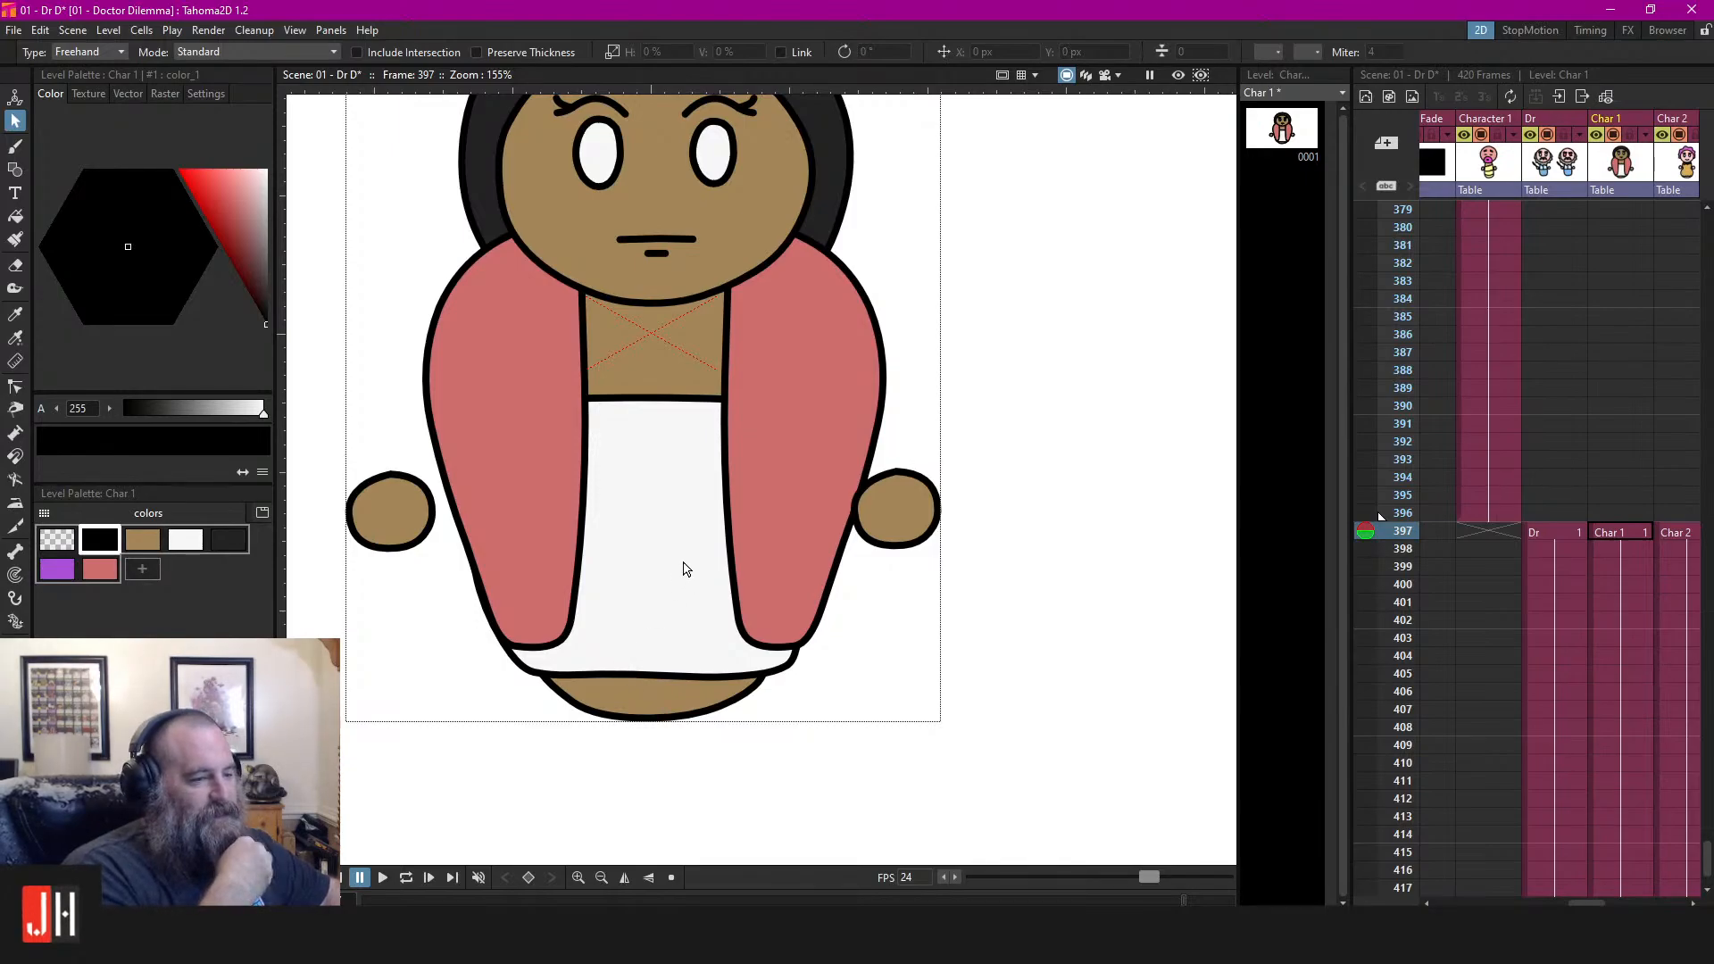
{"action": "left_click_drag", "start_coordinate": [684, 562], "coordinate": [760, 477]}
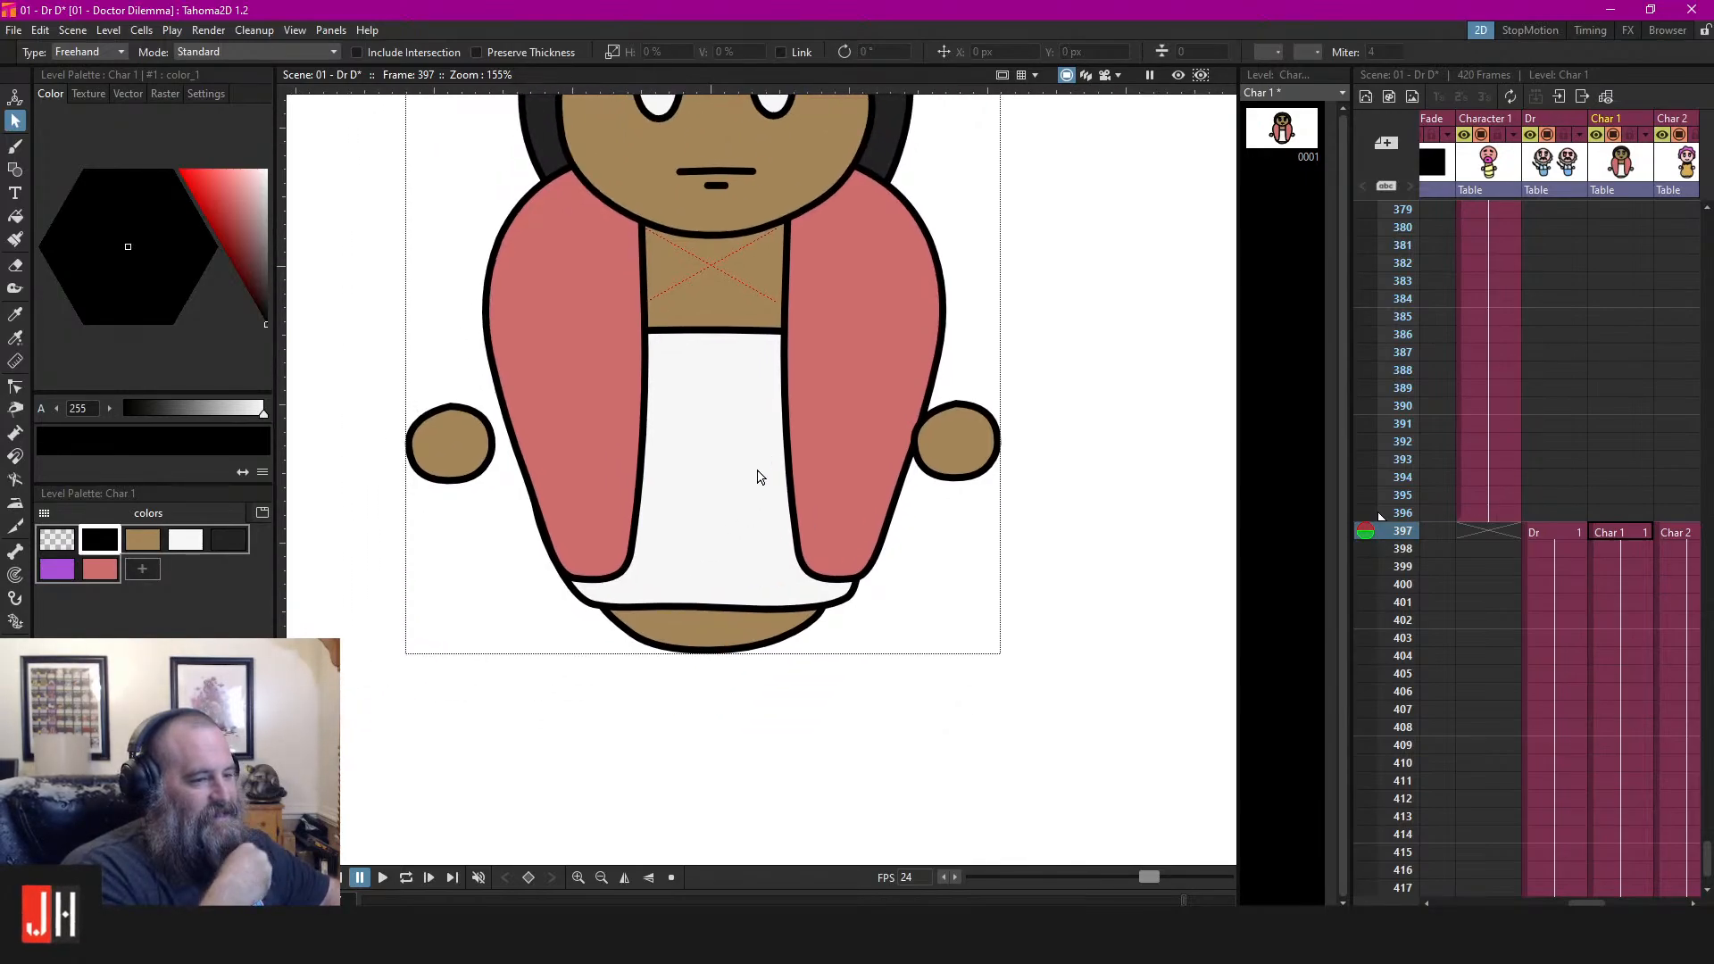
{"action": "left_click", "coordinate": [581, 613]}
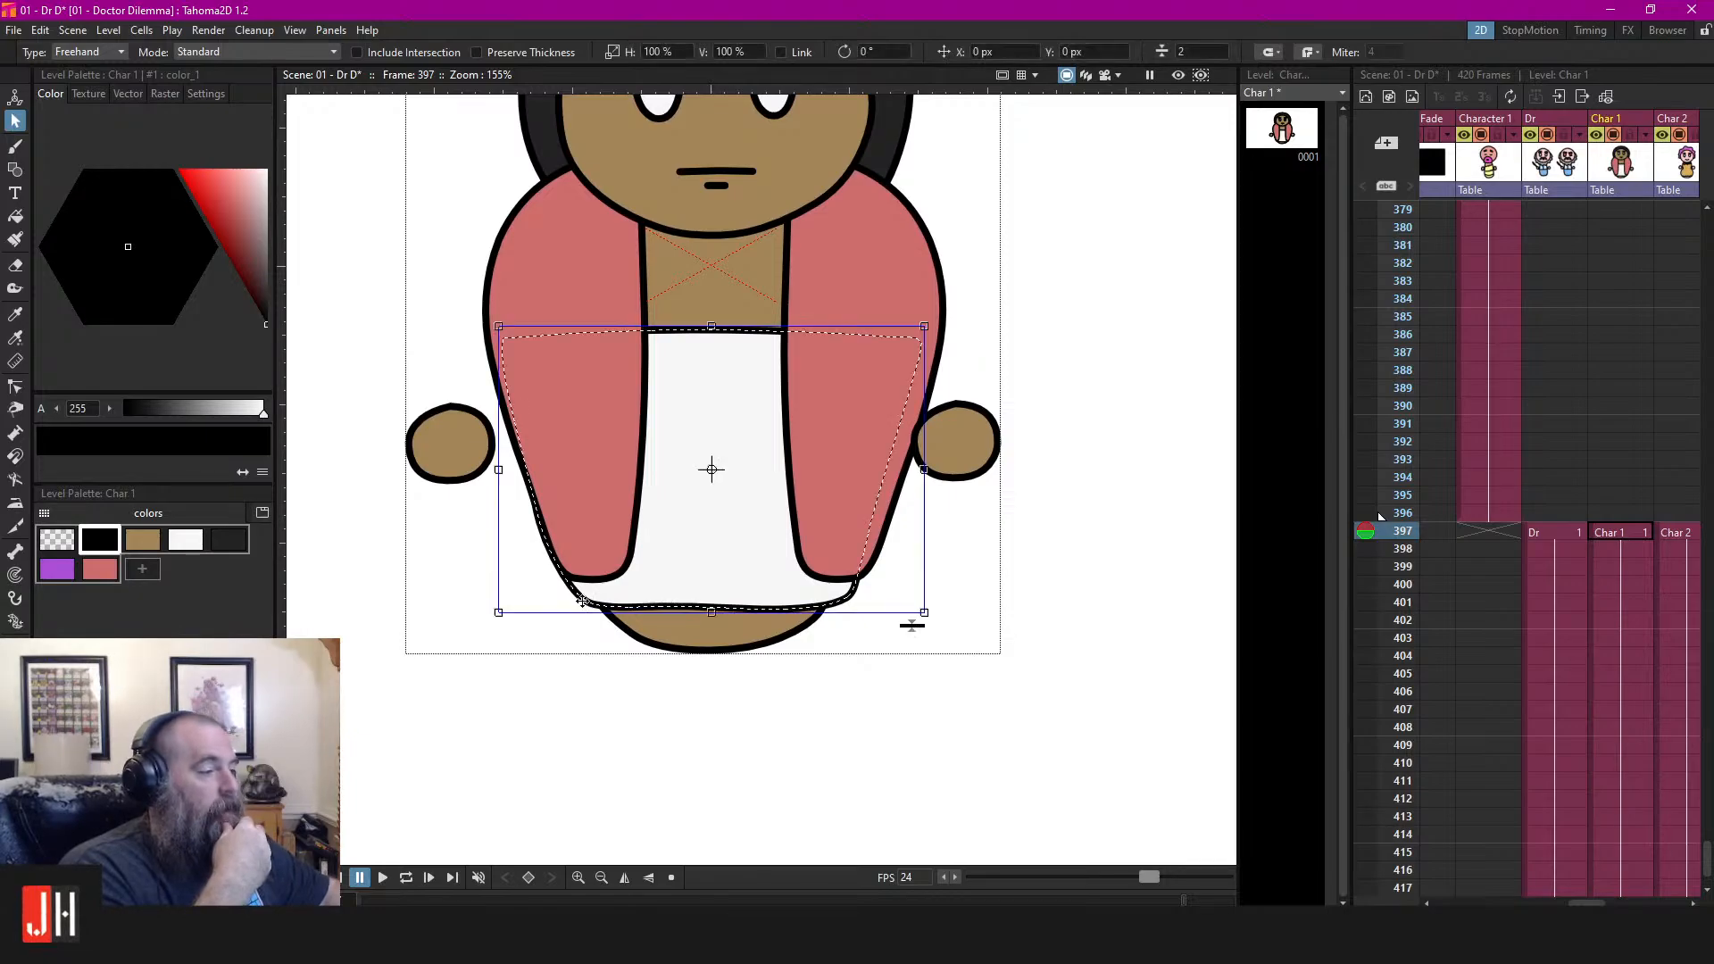
{"action": "scroll", "coordinate": [581, 610], "scroll_direction": "up", "scroll_amount": 2}
{"action": "key", "text": "c"}
{"action": "left_click", "coordinate": [578, 604]}
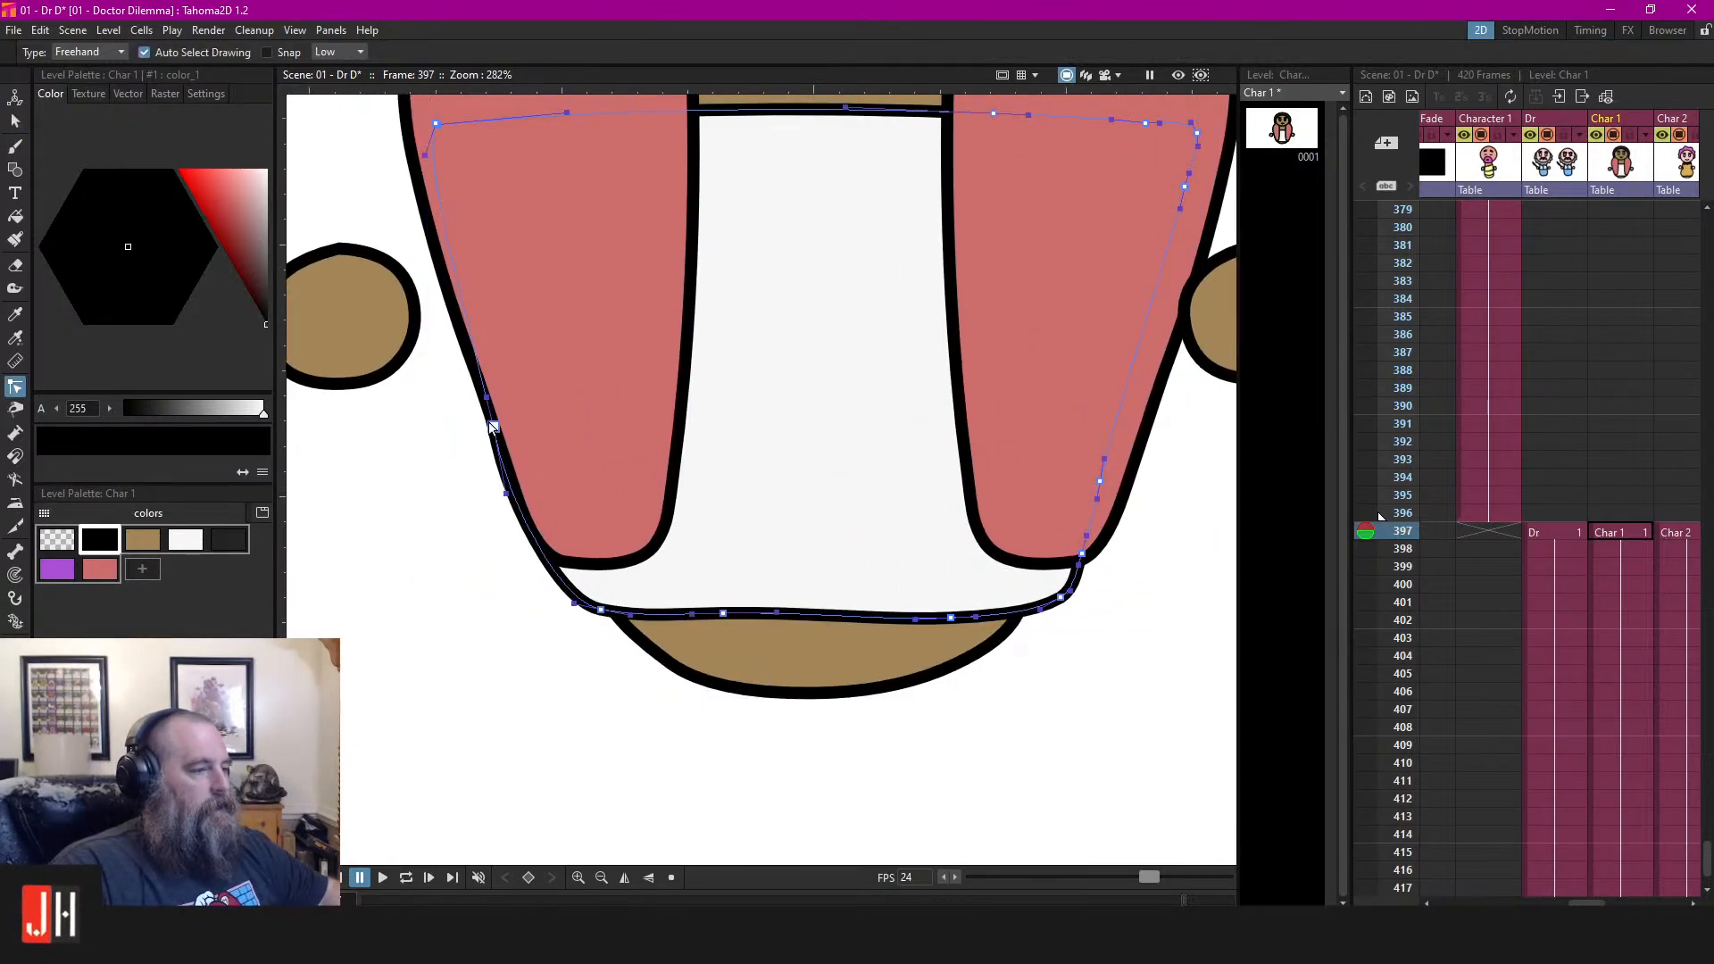
{"action": "left_click_drag", "start_coordinate": [574, 604], "coordinate": [586, 605]}
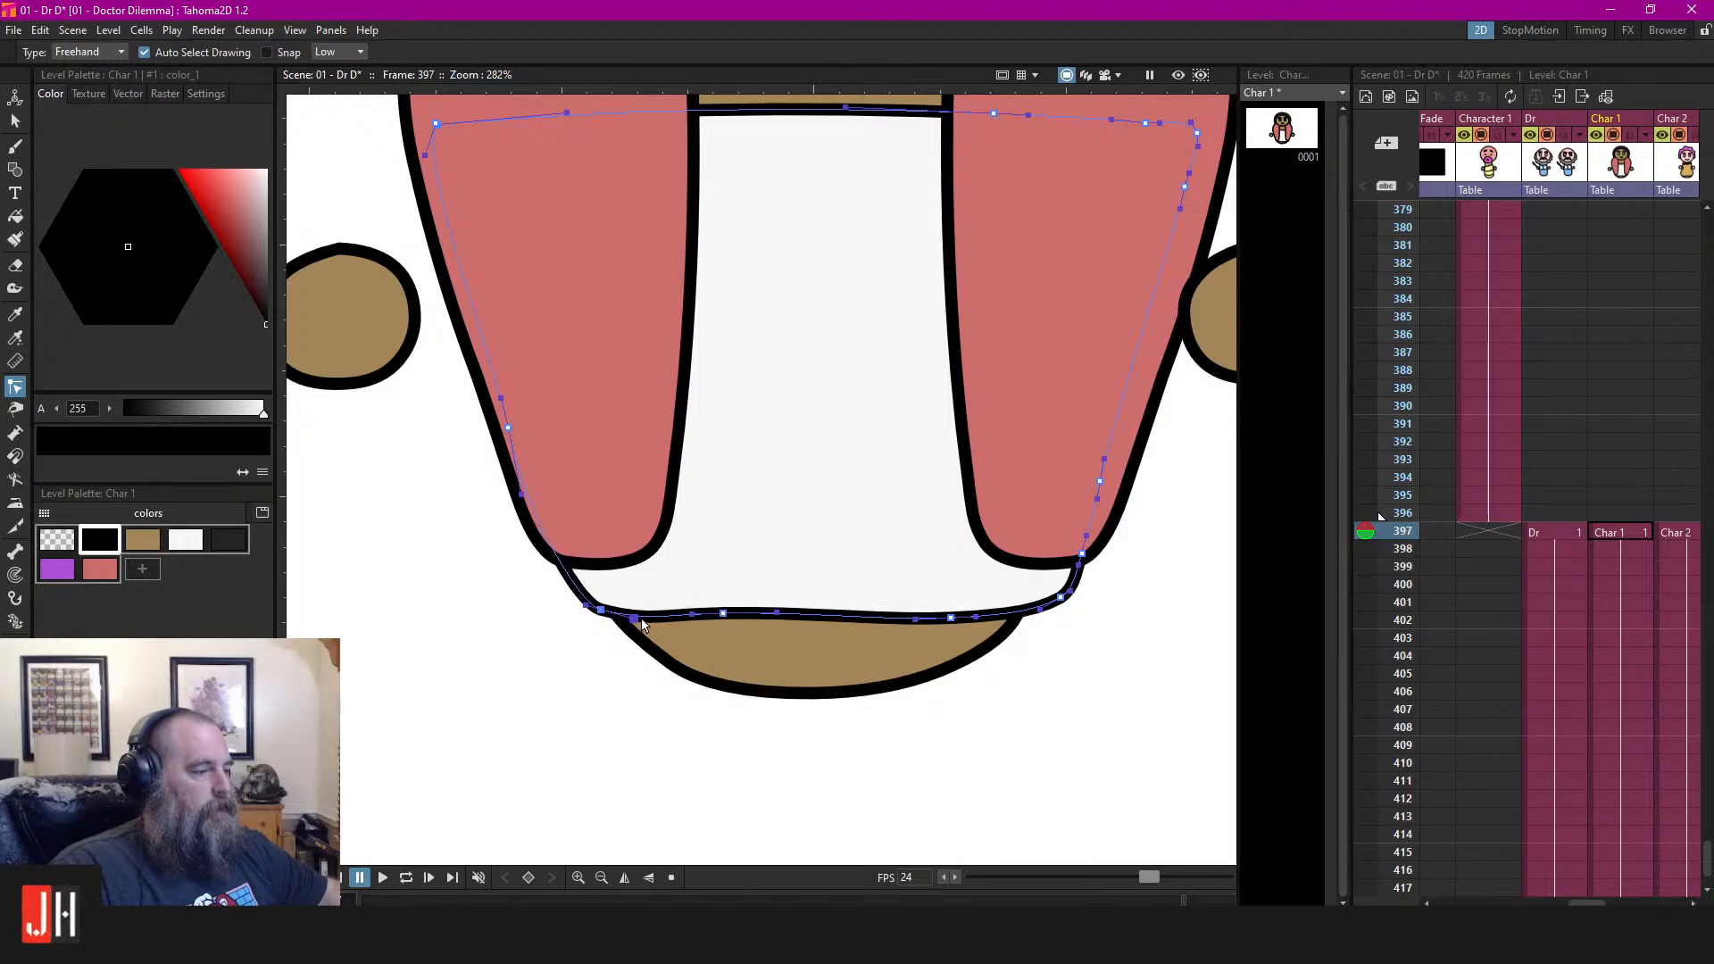
{"action": "left_click", "coordinate": [589, 658]}
{"action": "scroll", "coordinate": [616, 624], "scroll_direction": "down", "scroll_amount": 2}
{"action": "scroll", "coordinate": [615, 624], "scroll_direction": "up", "scroll_amount": 3}
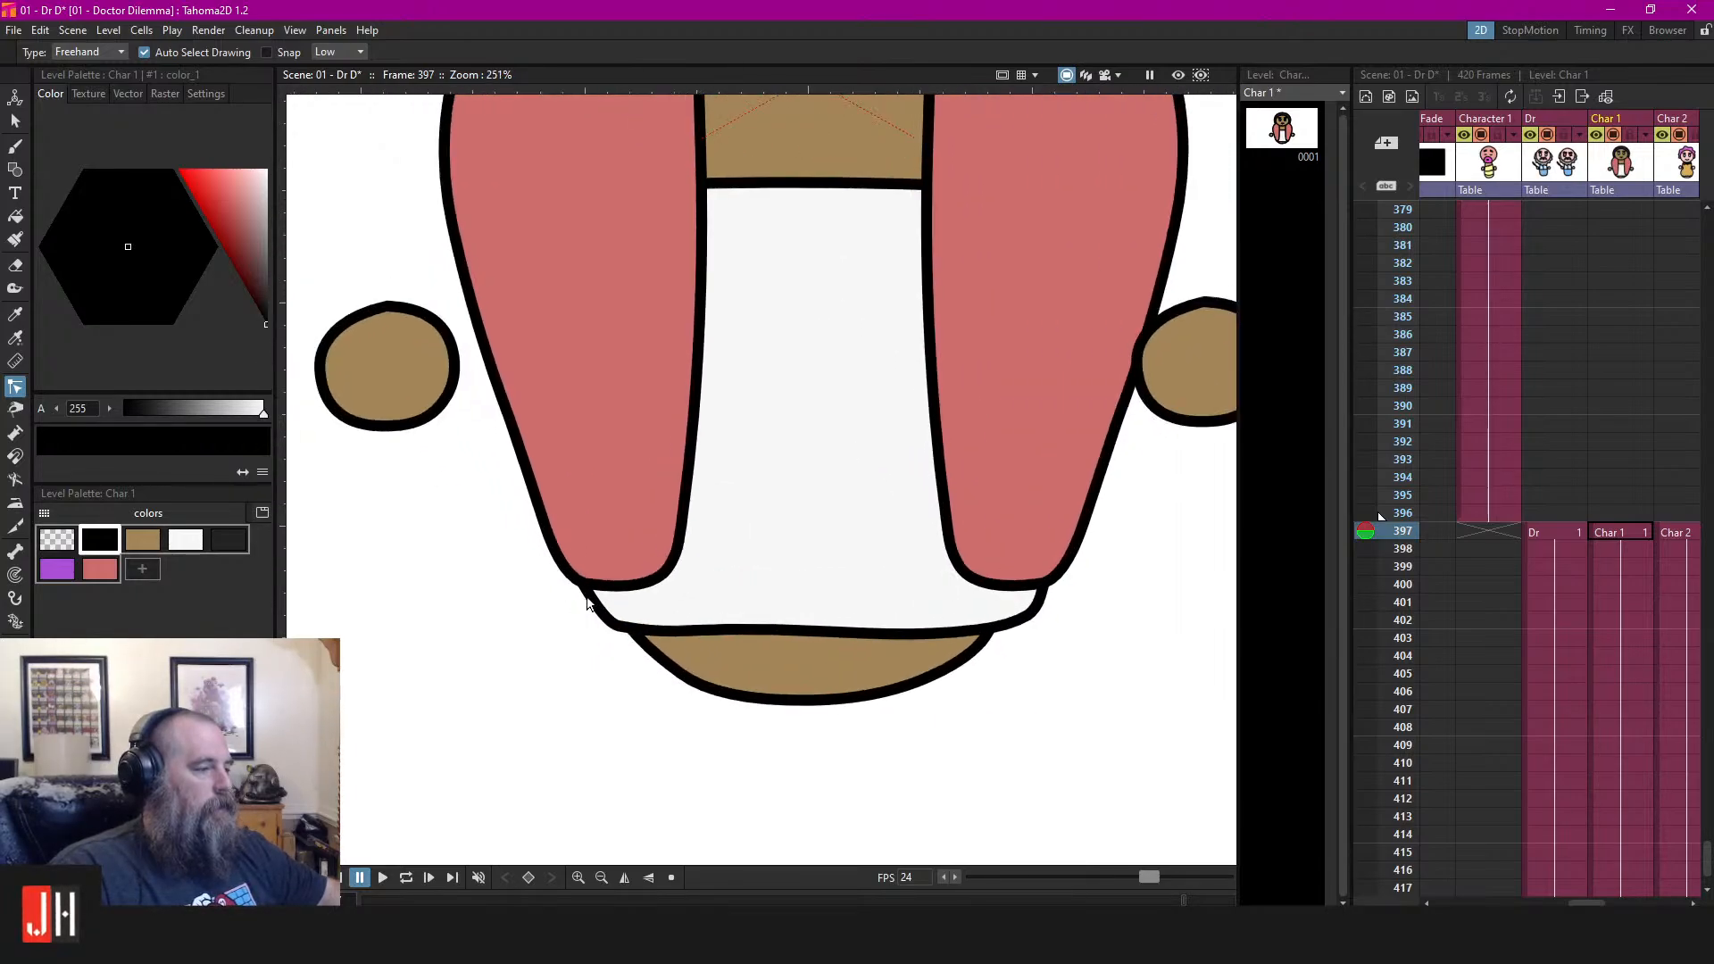
{"action": "left_click", "coordinate": [570, 577]}
{"action": "left_click", "coordinate": [582, 581]}
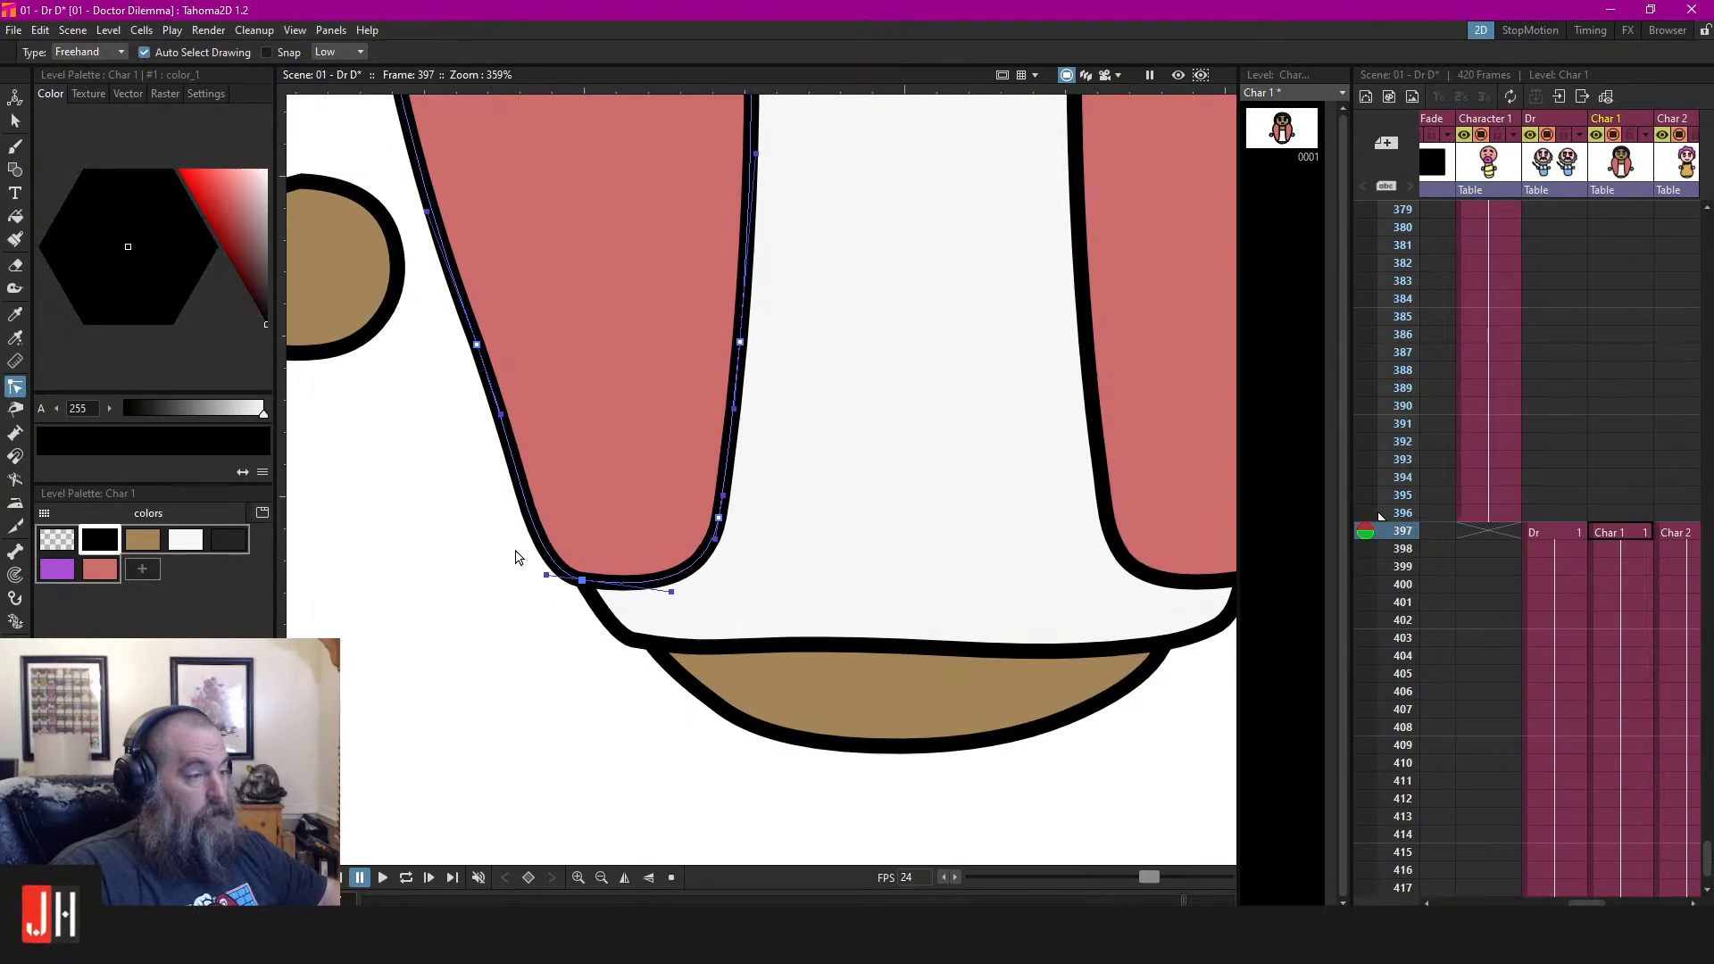
{"action": "left_click", "coordinate": [476, 422]}
{"action": "scroll", "coordinate": [536, 455], "scroll_direction": "down", "scroll_amount": 5}
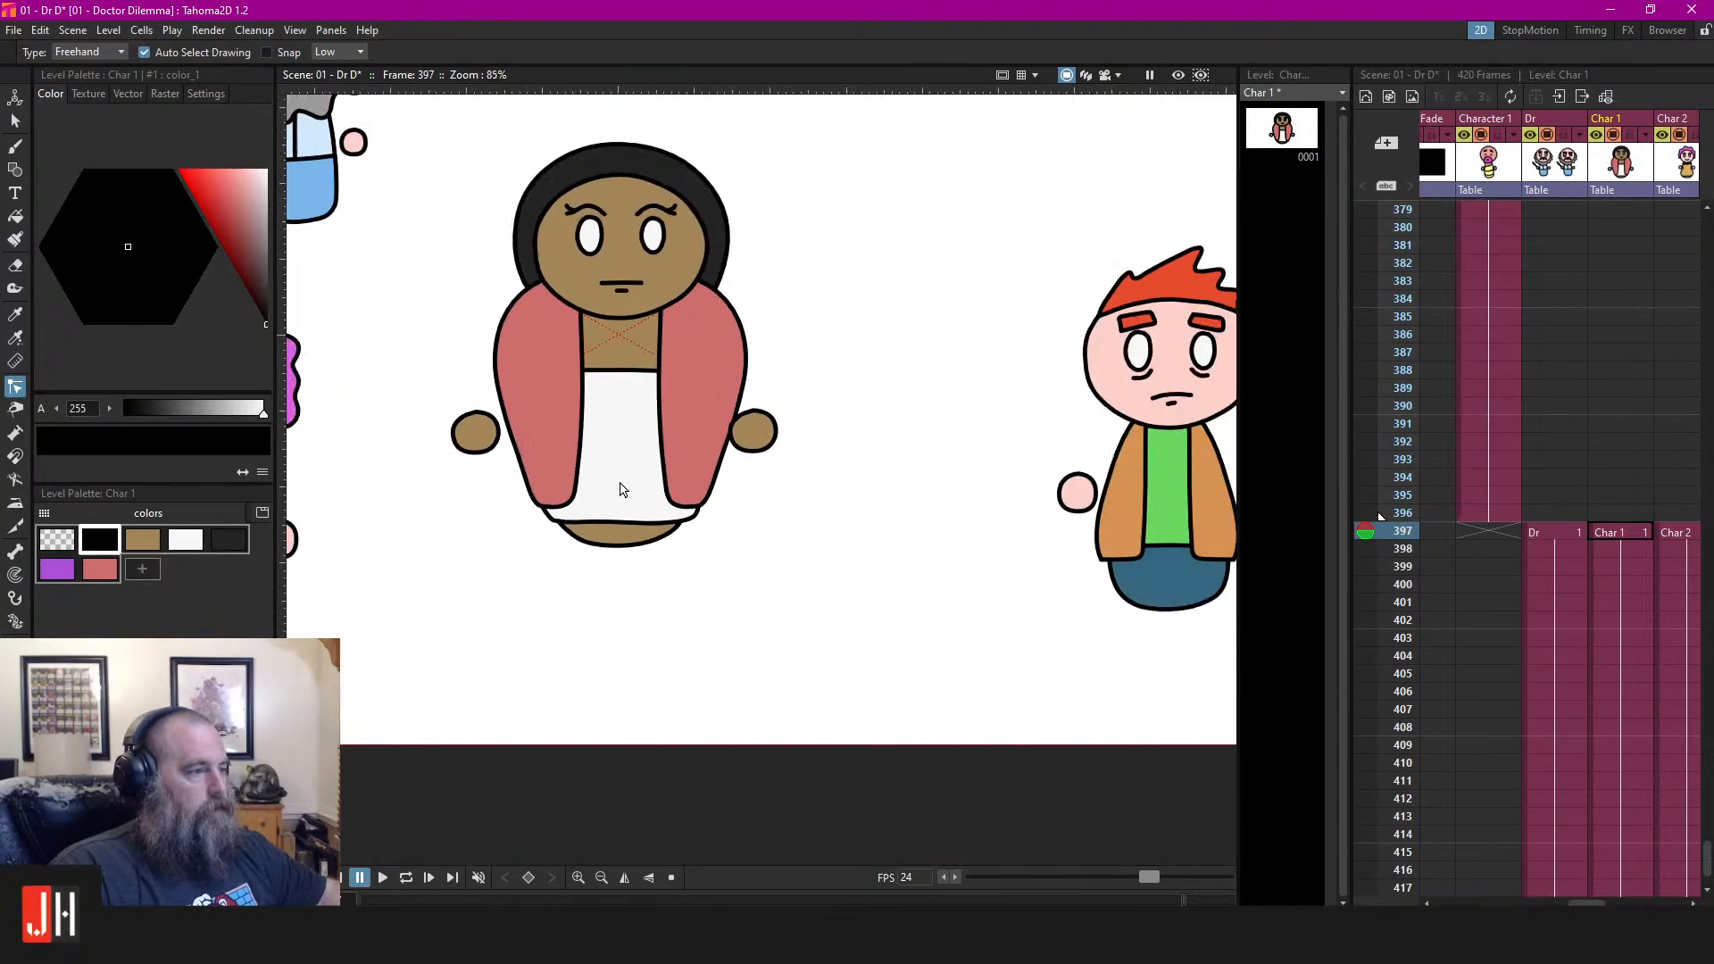
Remove the extra control points along the white top's neckline and raise its end handles to arch the edge upward
{"action": "scroll", "coordinate": [624, 464], "scroll_direction": "up", "scroll_amount": 3}
{"action": "left_click", "coordinate": [607, 412]}
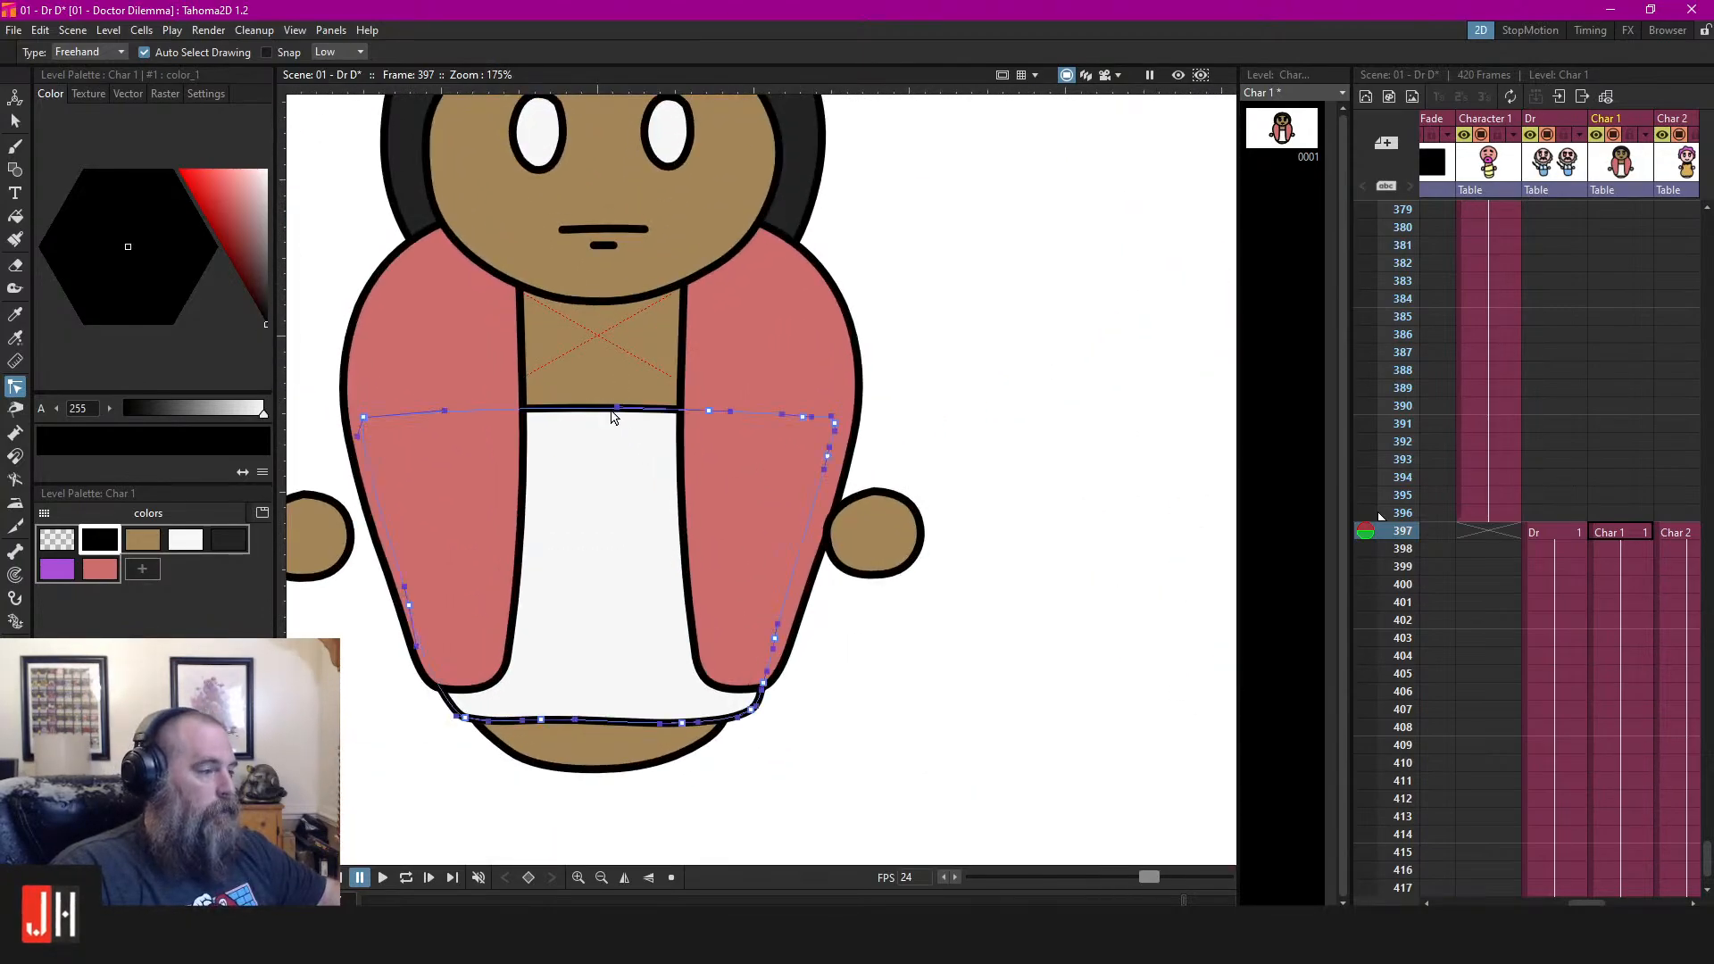
{"action": "left_click_drag", "start_coordinate": [708, 409], "coordinate": [629, 375]}
{"action": "key", "text": "ctrl+z"}
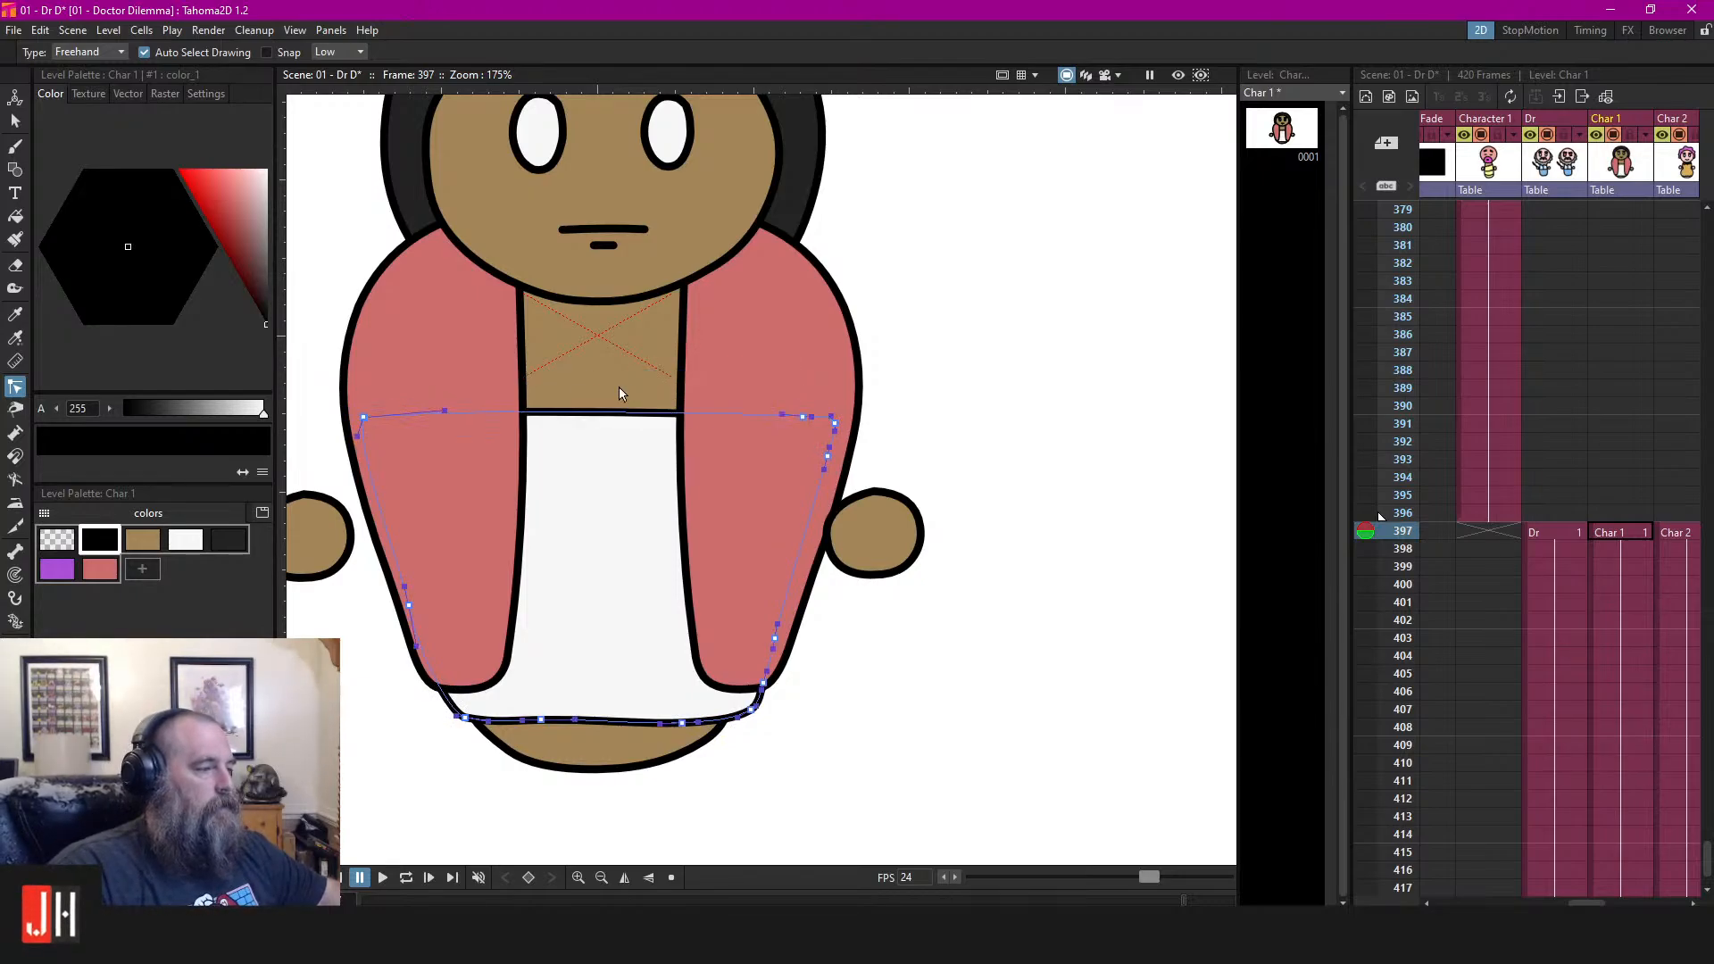
{"action": "left_click_drag", "start_coordinate": [444, 407], "coordinate": [456, 352]}
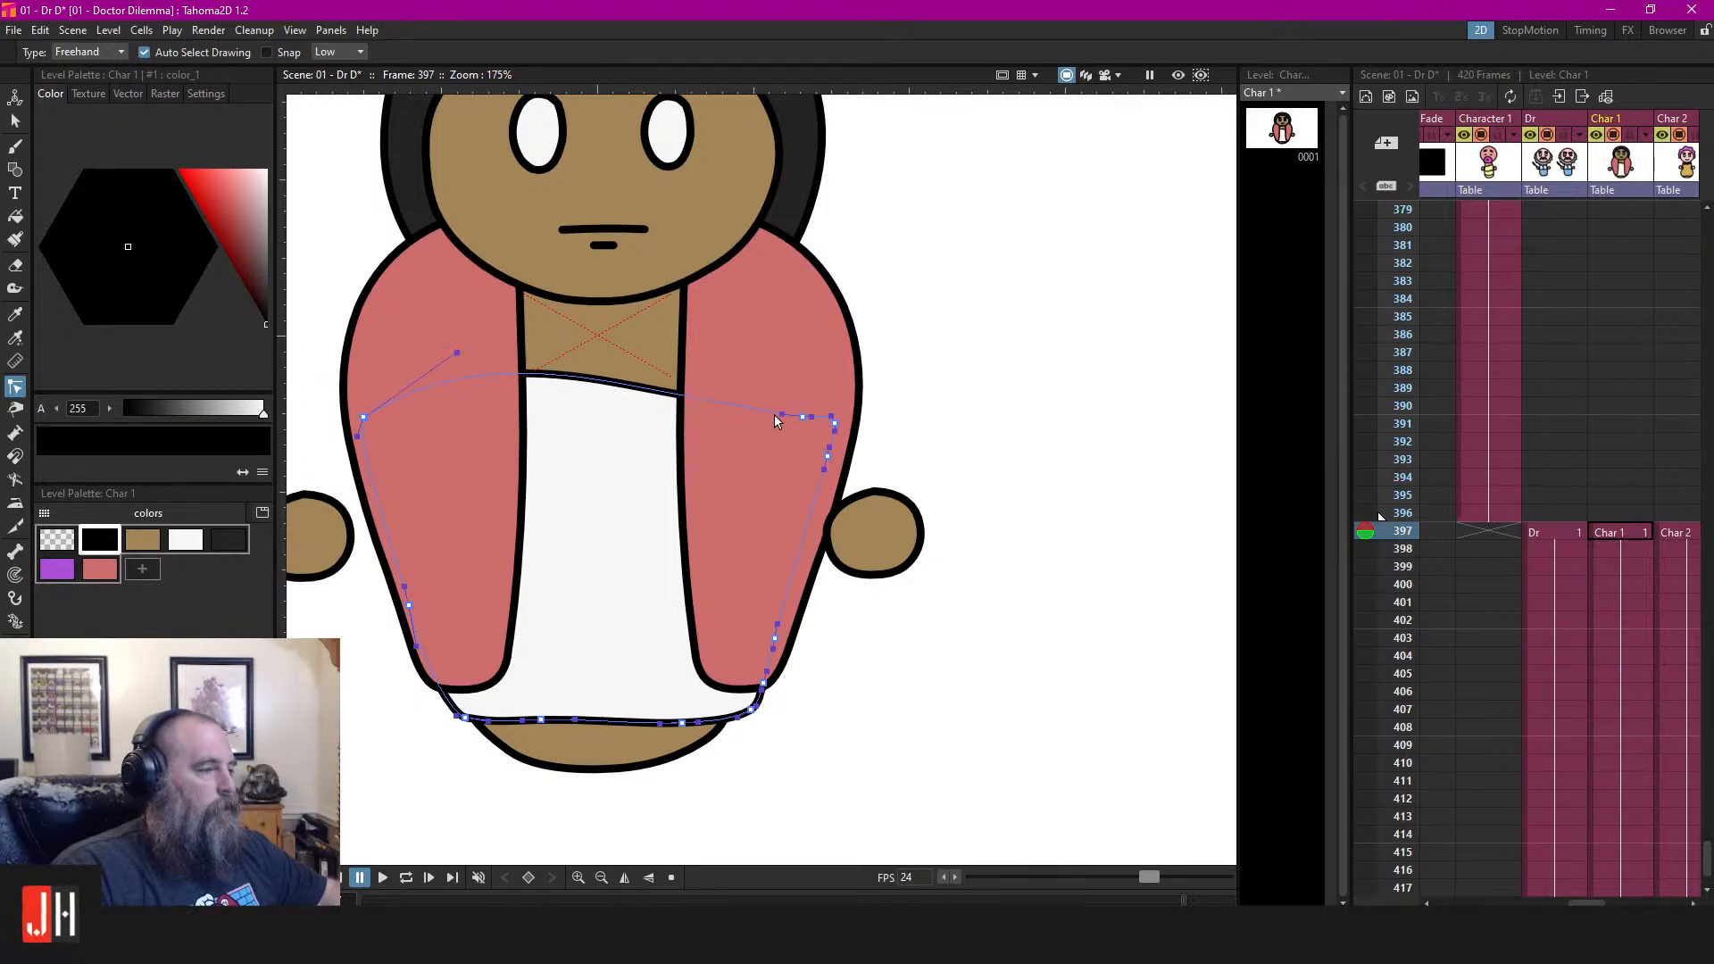
{"action": "left_click_drag", "start_coordinate": [802, 416], "coordinate": [751, 349]}
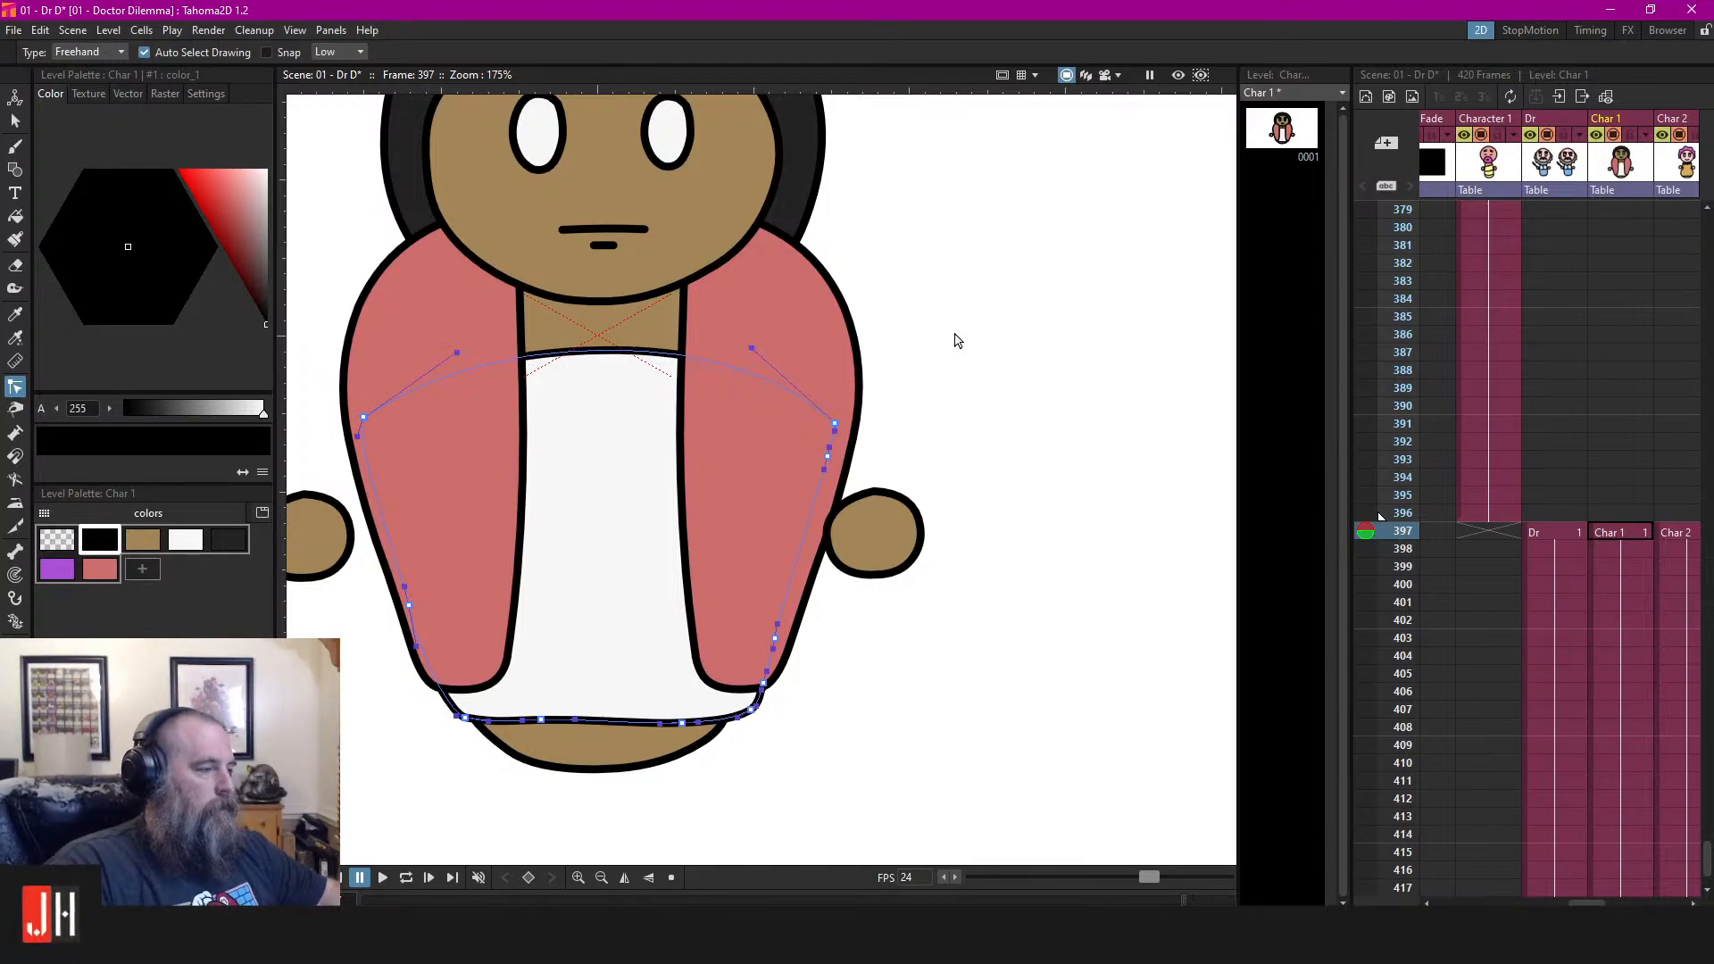
{"action": "left_click", "coordinate": [954, 336]}
Examine the redesigned Char 1 up close and beside the other characters in the full camera frame
{"action": "scroll", "coordinate": [815, 519], "scroll_direction": "down", "scroll_amount": 2}
{"action": "scroll", "coordinate": [815, 522], "scroll_direction": "down", "scroll_amount": 10}
{"action": "scroll", "coordinate": [839, 525], "scroll_direction": "up", "scroll_amount": 8}
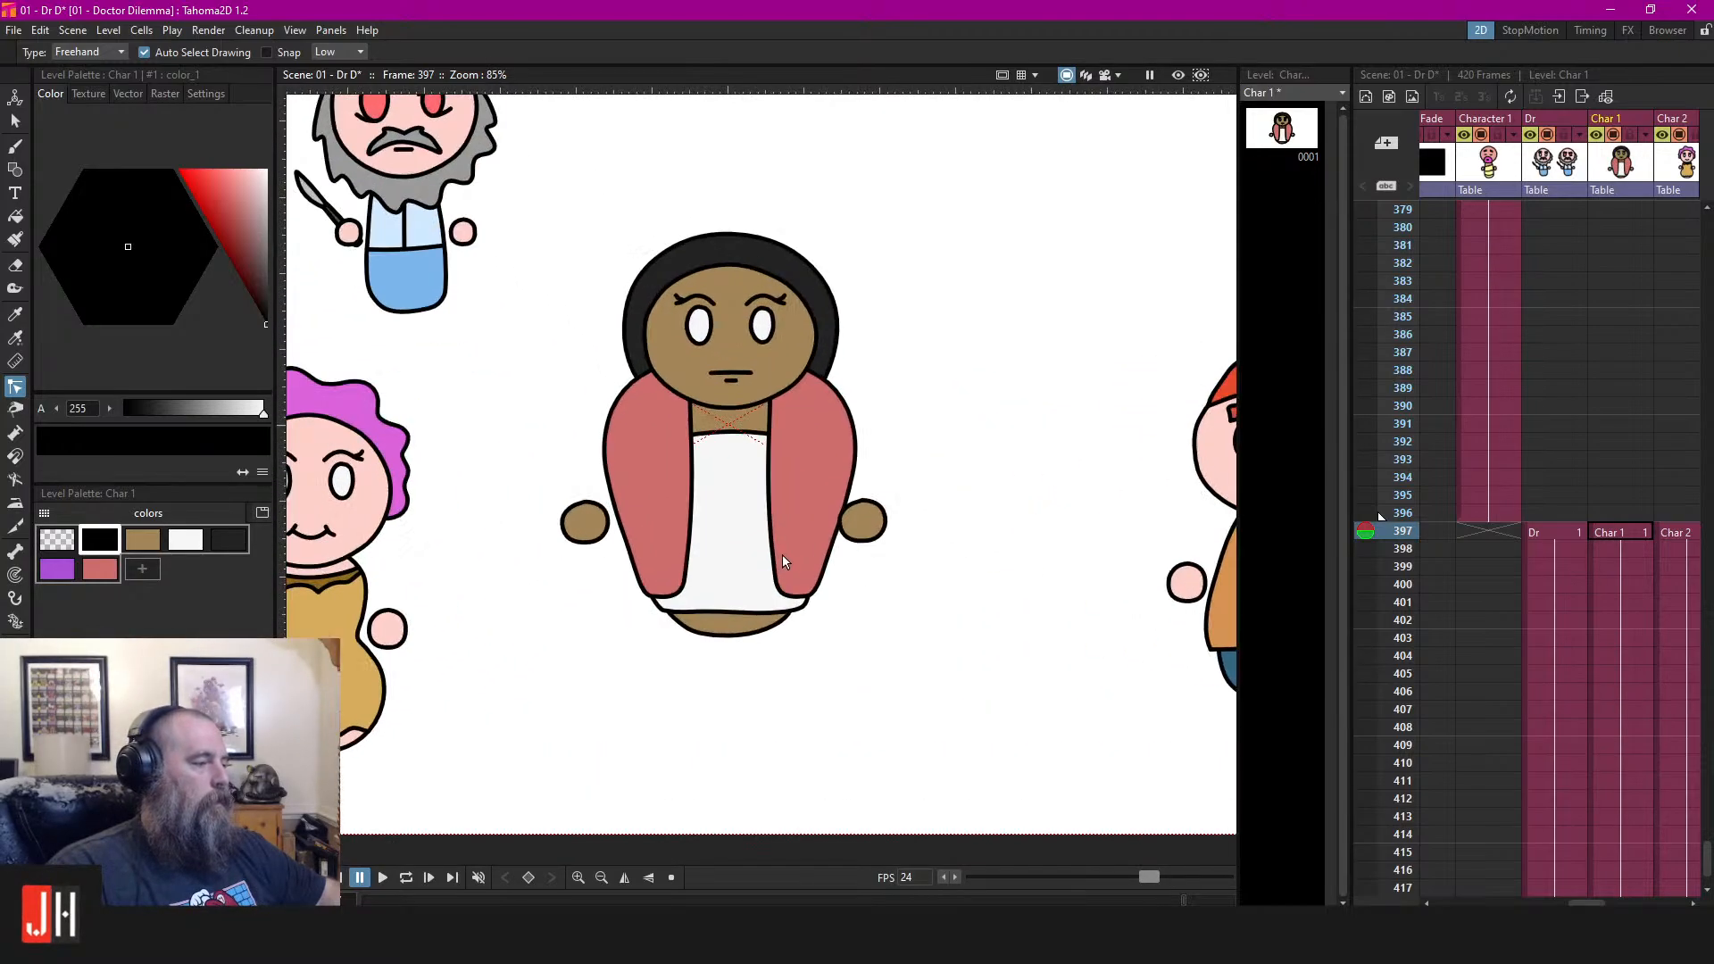
{"action": "scroll", "coordinate": [809, 530], "scroll_direction": "up", "scroll_amount": 1}
{"action": "scroll", "coordinate": [834, 576], "scroll_direction": "down", "scroll_amount": 4}
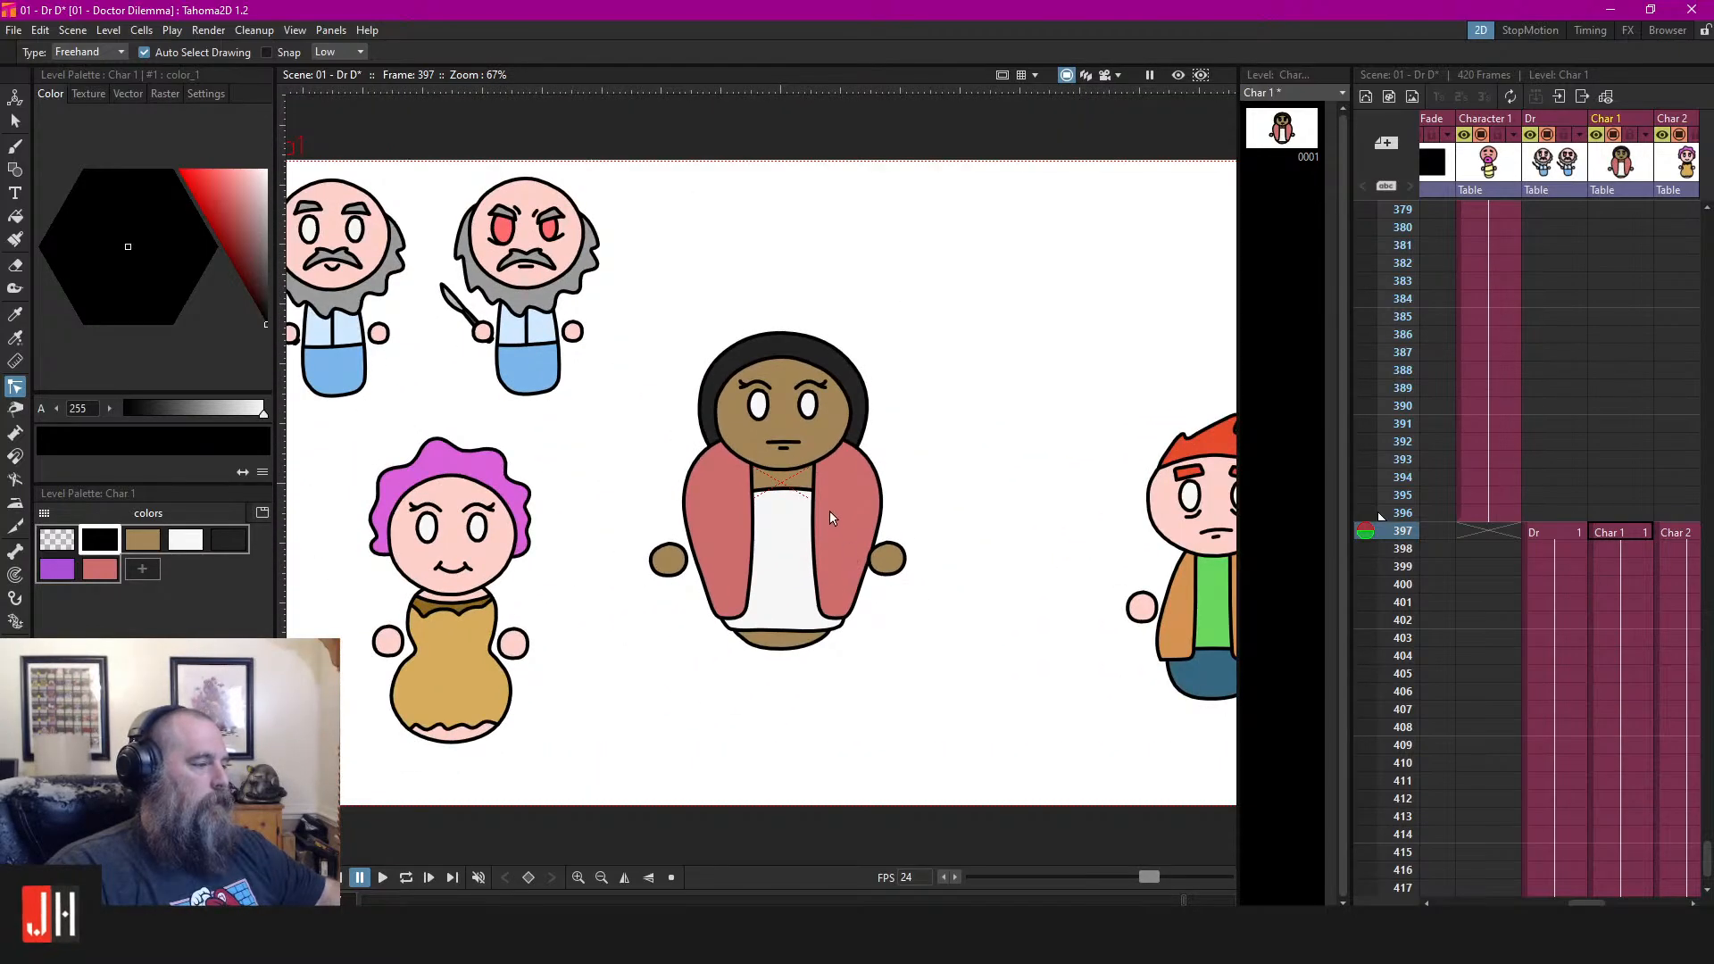
{"action": "scroll", "coordinate": [829, 511], "scroll_direction": "up", "scroll_amount": 5}
{"action": "scroll", "coordinate": [810, 463], "scroll_direction": "down", "scroll_amount": 5}
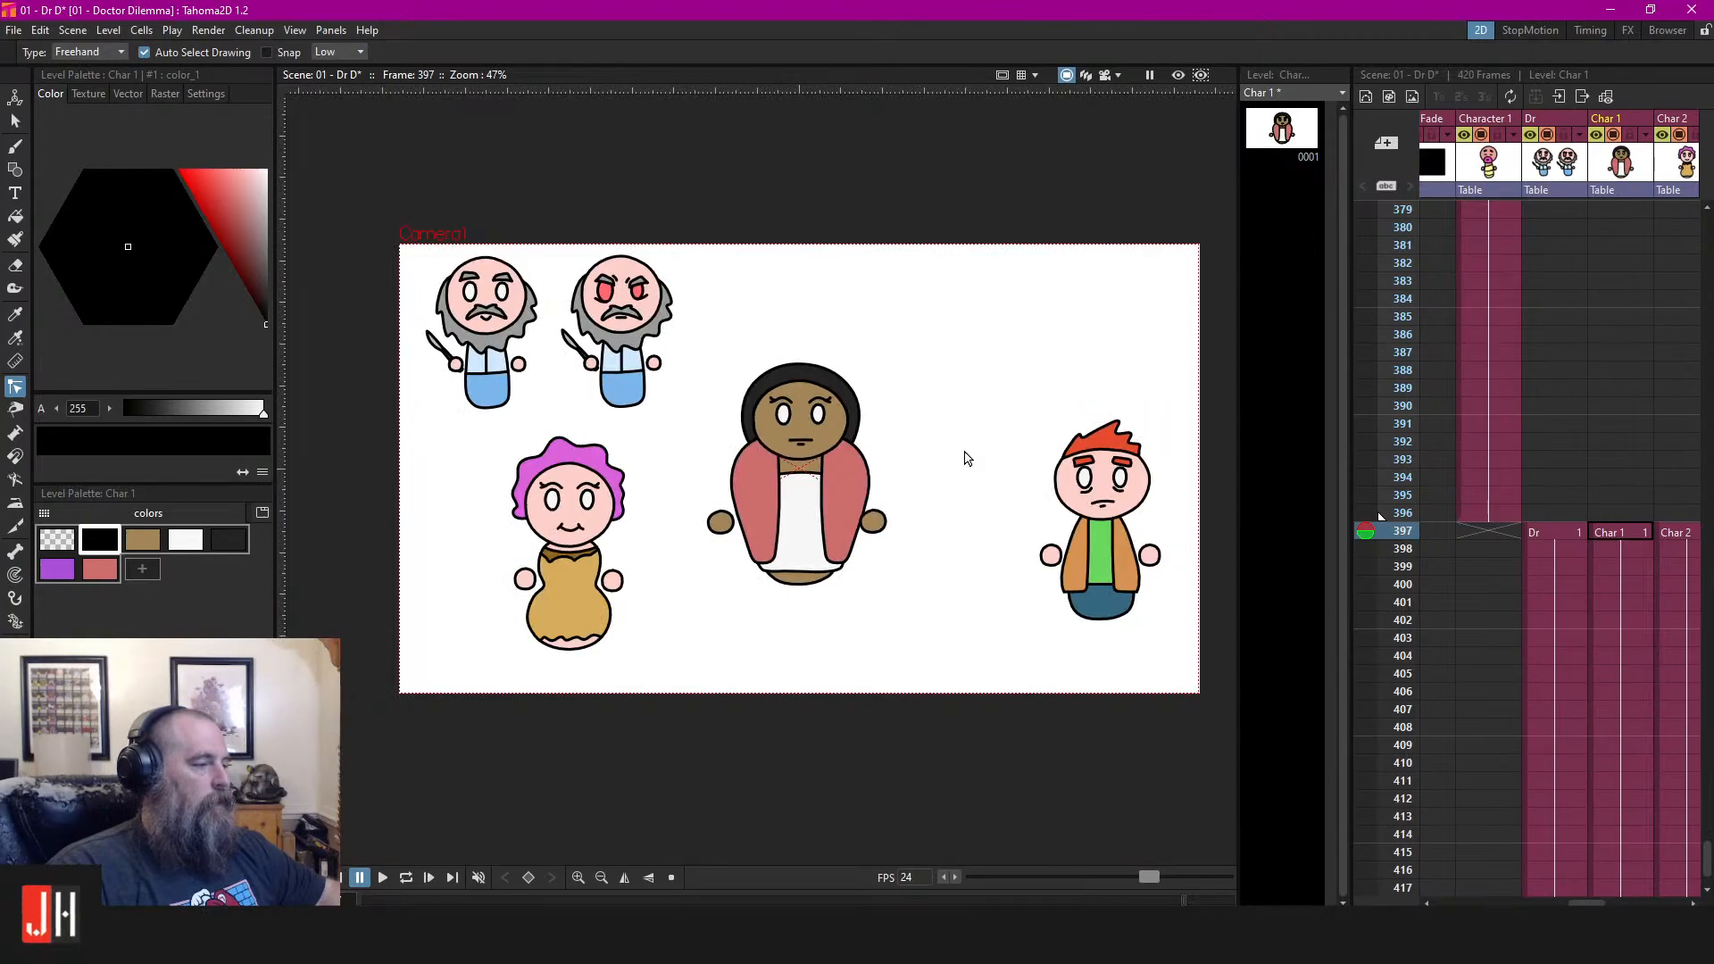
Compare Char 1's head, jacket and white top up close and against the other characters in the full camera frame
{"action": "scroll", "coordinate": [805, 513], "scroll_direction": "up", "scroll_amount": 4}
{"action": "scroll", "coordinate": [806, 511], "scroll_direction": "down", "scroll_amount": 5}
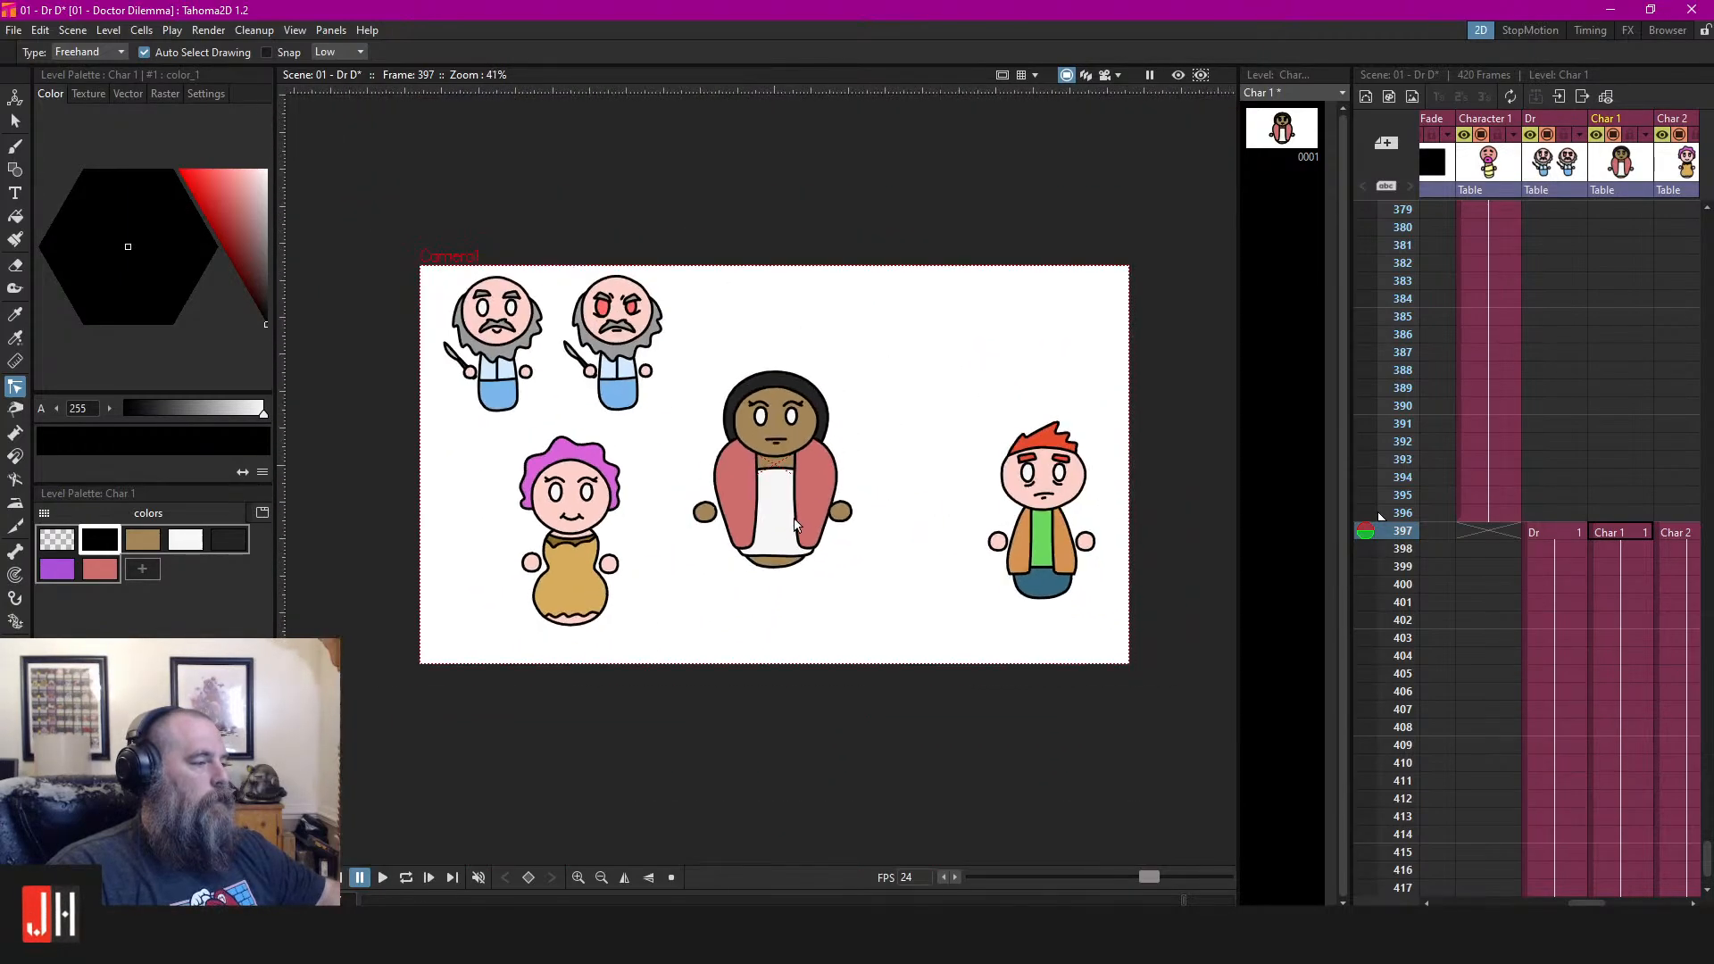
{"action": "scroll", "coordinate": [795, 527], "scroll_direction": "up", "scroll_amount": 3}
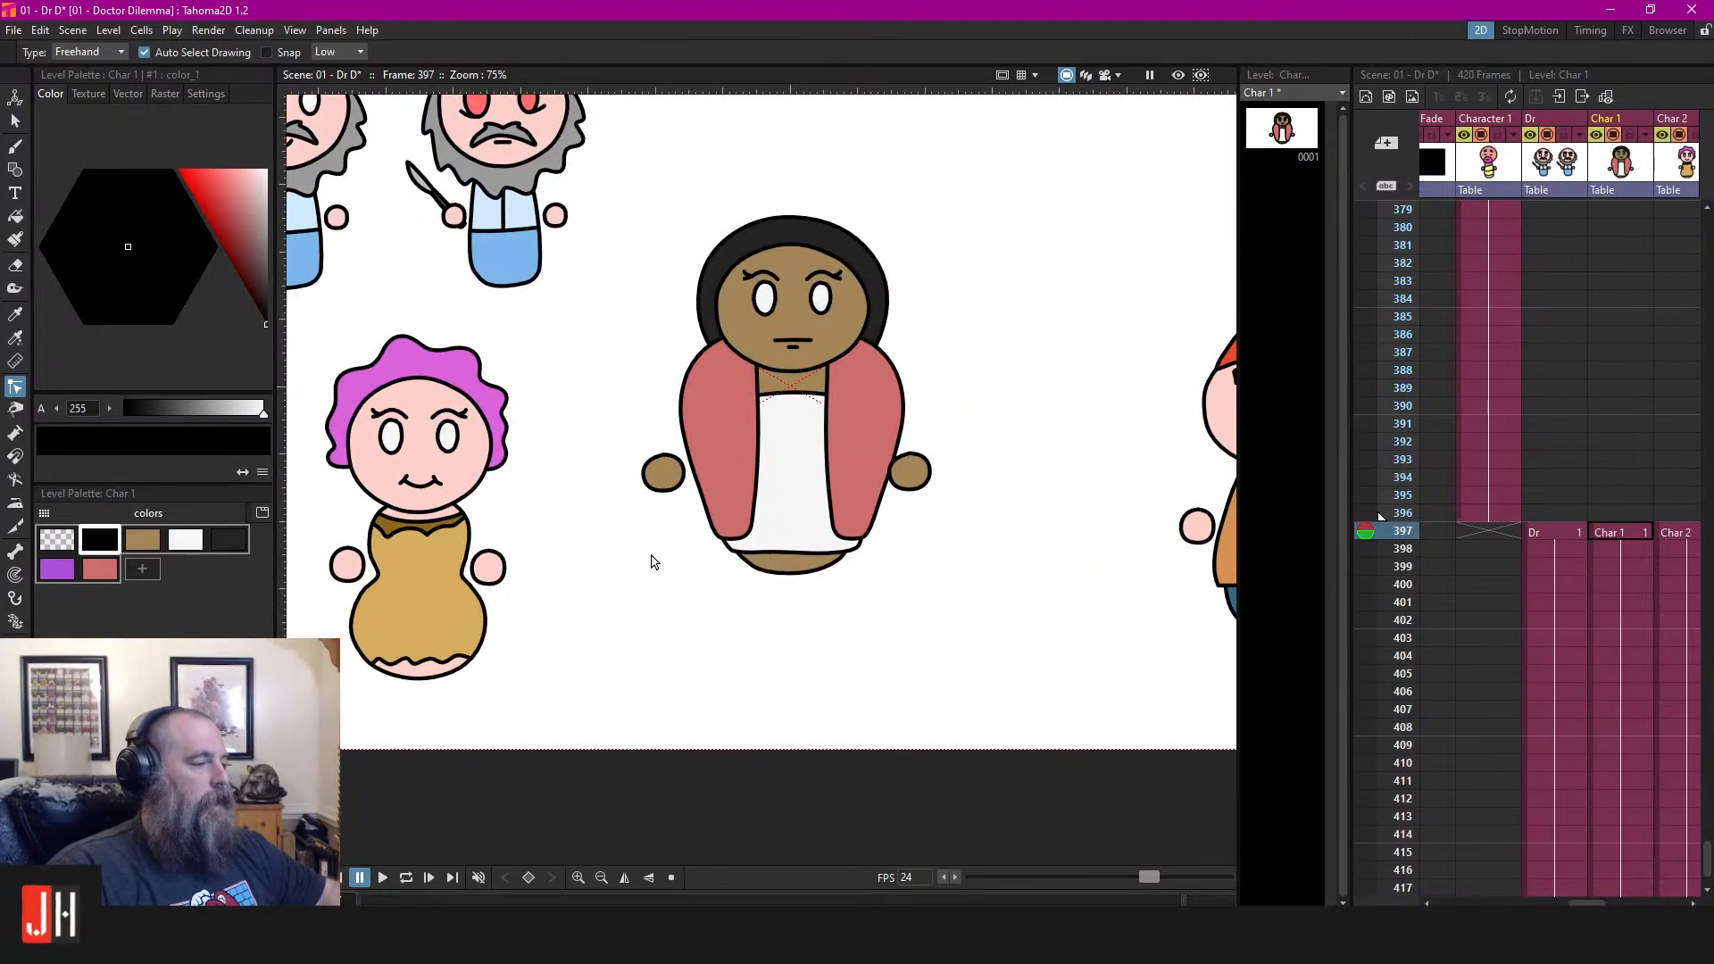
{"action": "scroll", "coordinate": [651, 562], "scroll_direction": "down", "scroll_amount": 2}
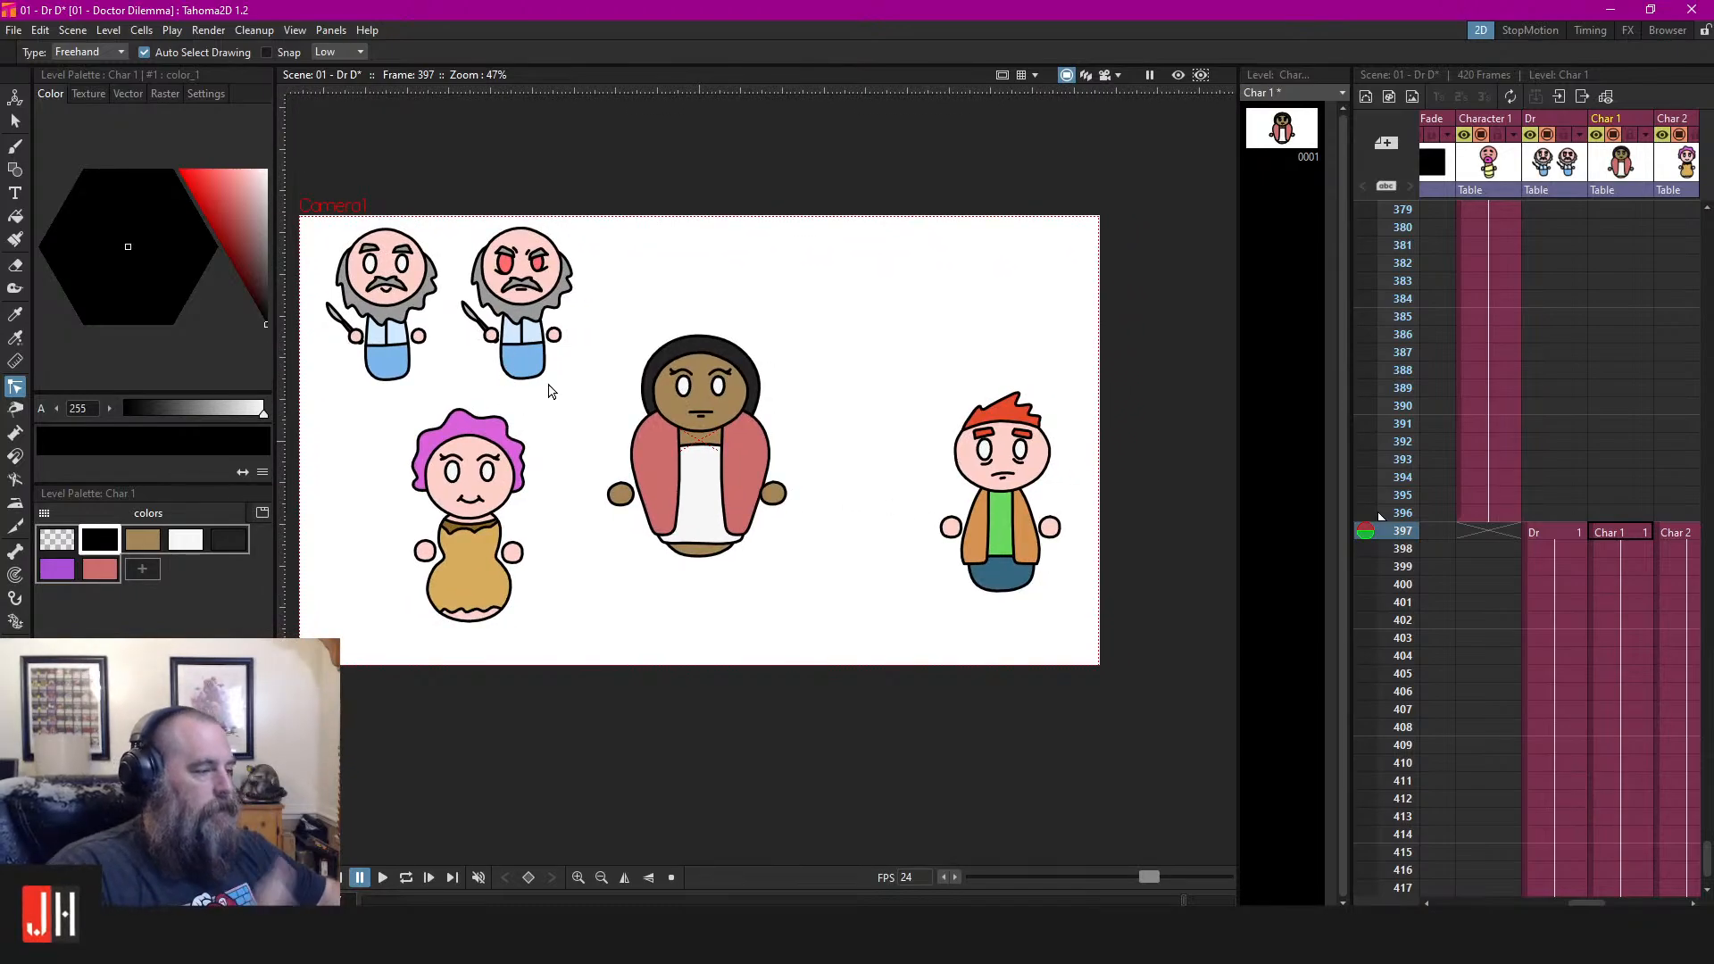
{"action": "left_click_drag", "start_coordinate": [555, 372], "coordinate": [605, 378]}
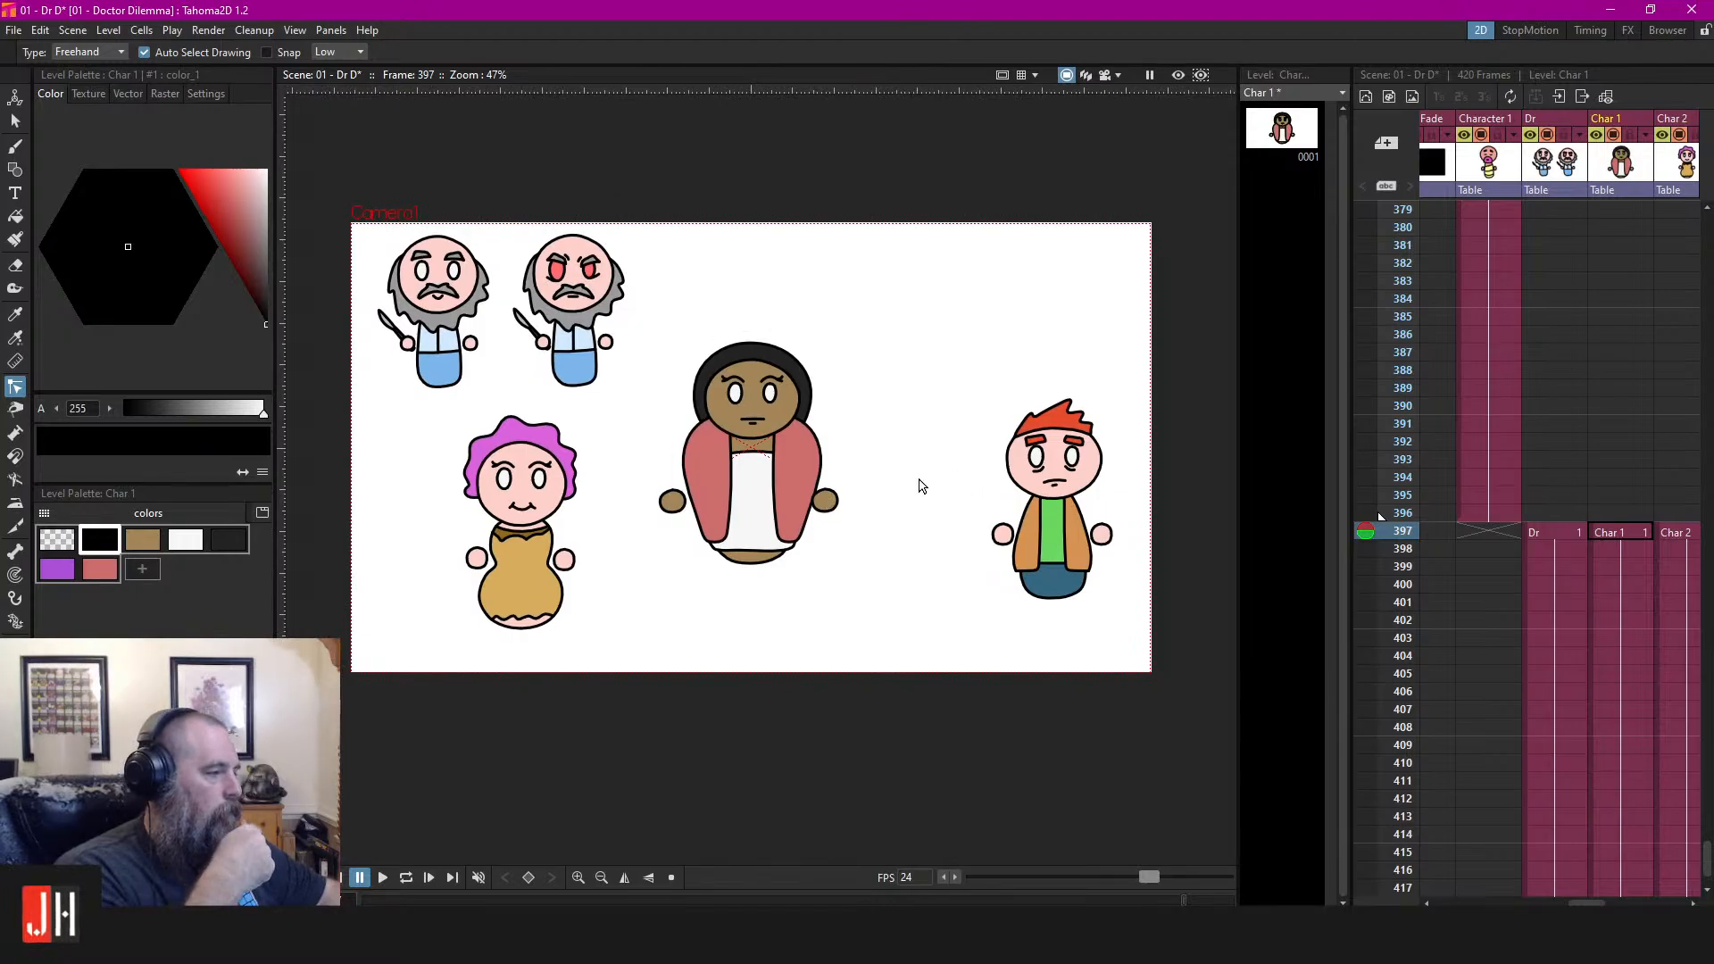
{"action": "scroll", "coordinate": [796, 438], "scroll_direction": "up", "scroll_amount": 6}
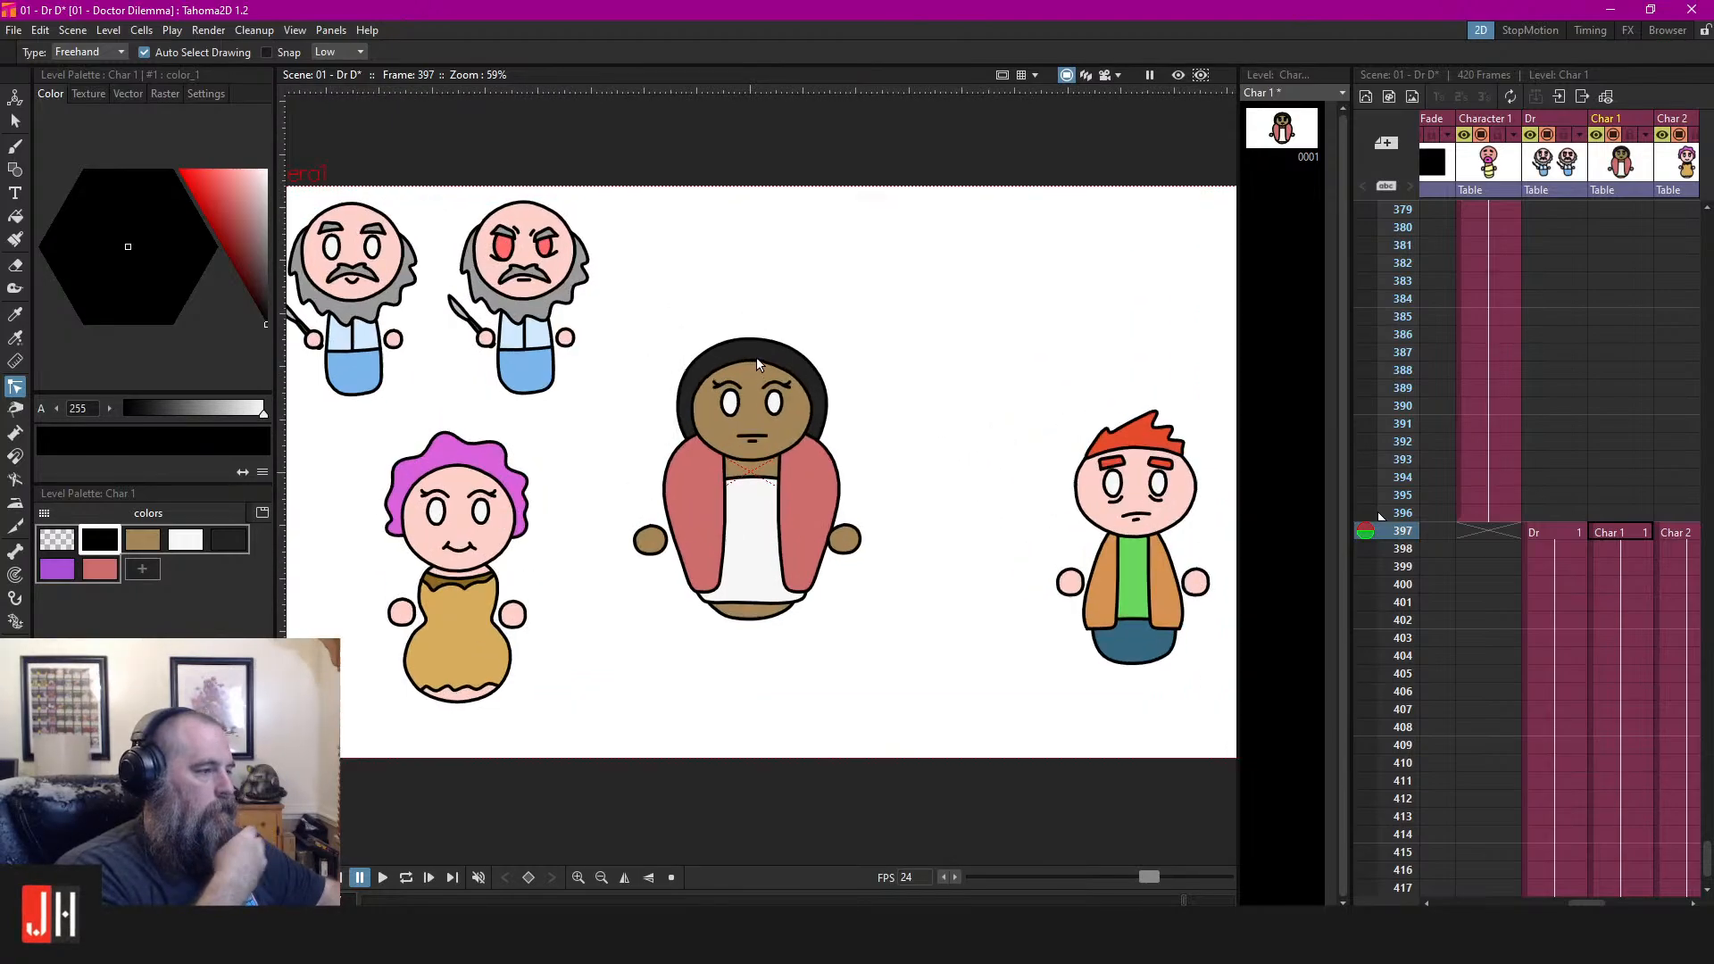
{"action": "scroll", "coordinate": [755, 362], "scroll_direction": "up", "scroll_amount": 1}
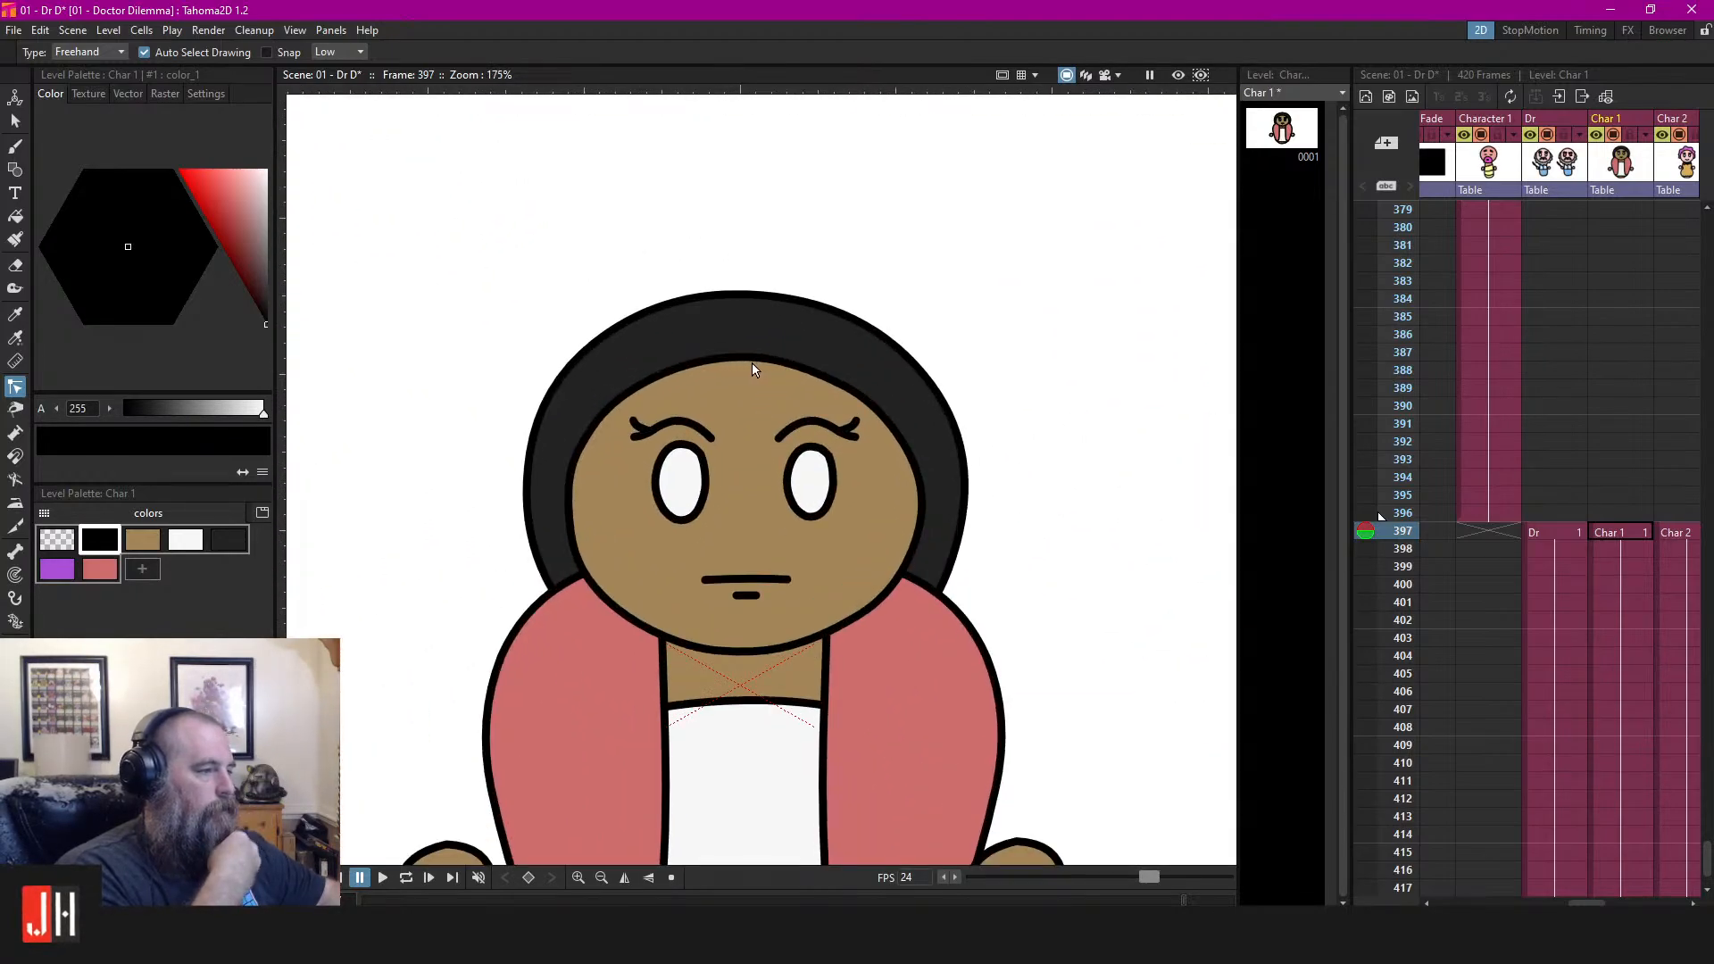
{"action": "scroll", "coordinate": [752, 362], "scroll_direction": "down", "scroll_amount": 4}
{"action": "scroll", "coordinate": [723, 394], "scroll_direction": "down", "scroll_amount": 4}
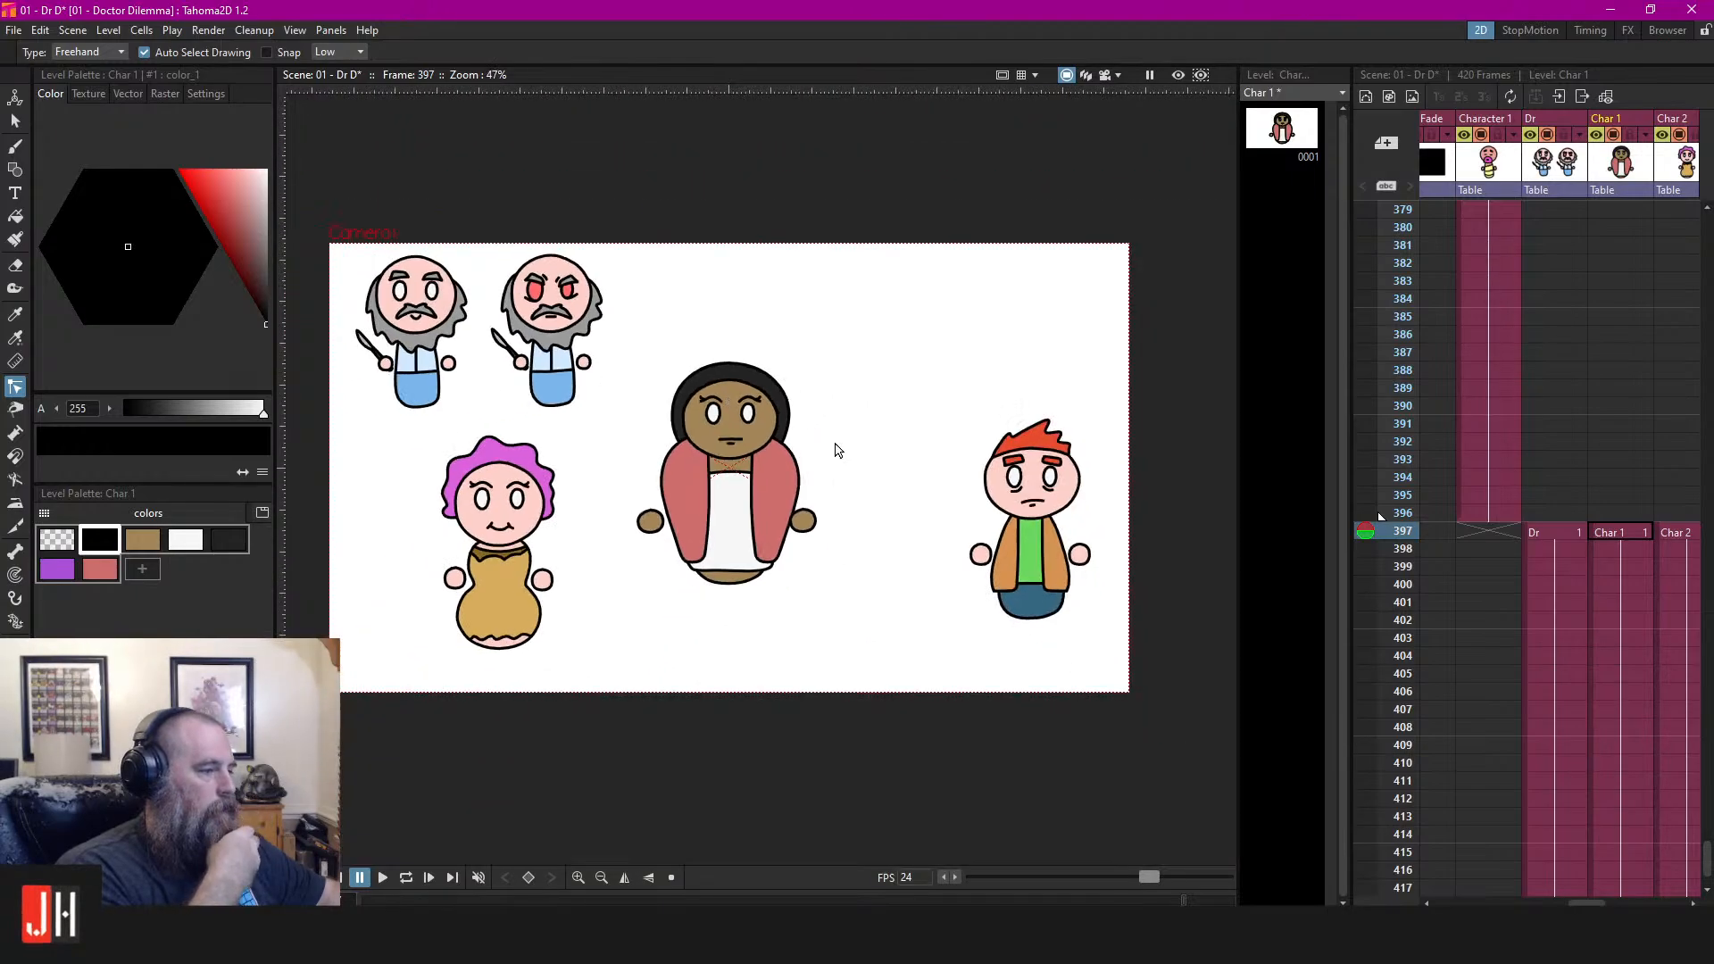
{"action": "left_click_drag", "start_coordinate": [900, 467], "coordinate": [855, 459]}
{"action": "scroll", "coordinate": [655, 547], "scroll_direction": "up", "scroll_amount": 4}
{"action": "scroll", "coordinate": [655, 547], "scroll_direction": "up", "scroll_amount": 1}
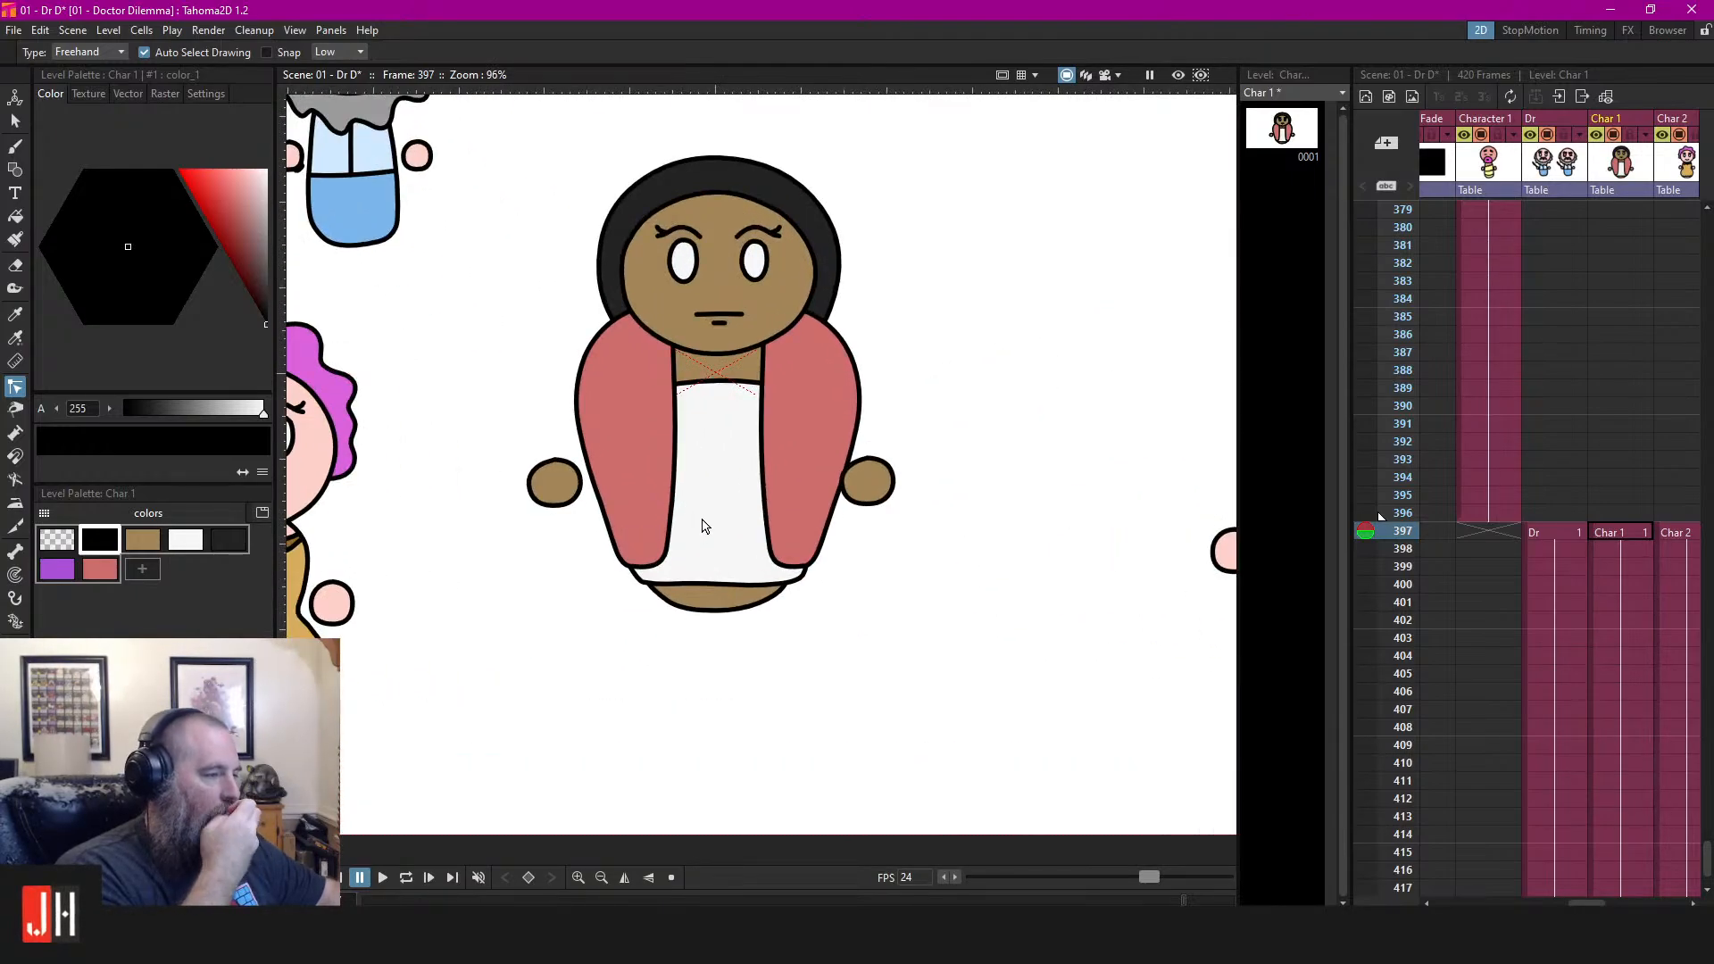
{"action": "scroll", "coordinate": [714, 518], "scroll_direction": "down", "scroll_amount": 3}
{"action": "scroll", "coordinate": [790, 505], "scroll_direction": "up", "scroll_amount": 3}
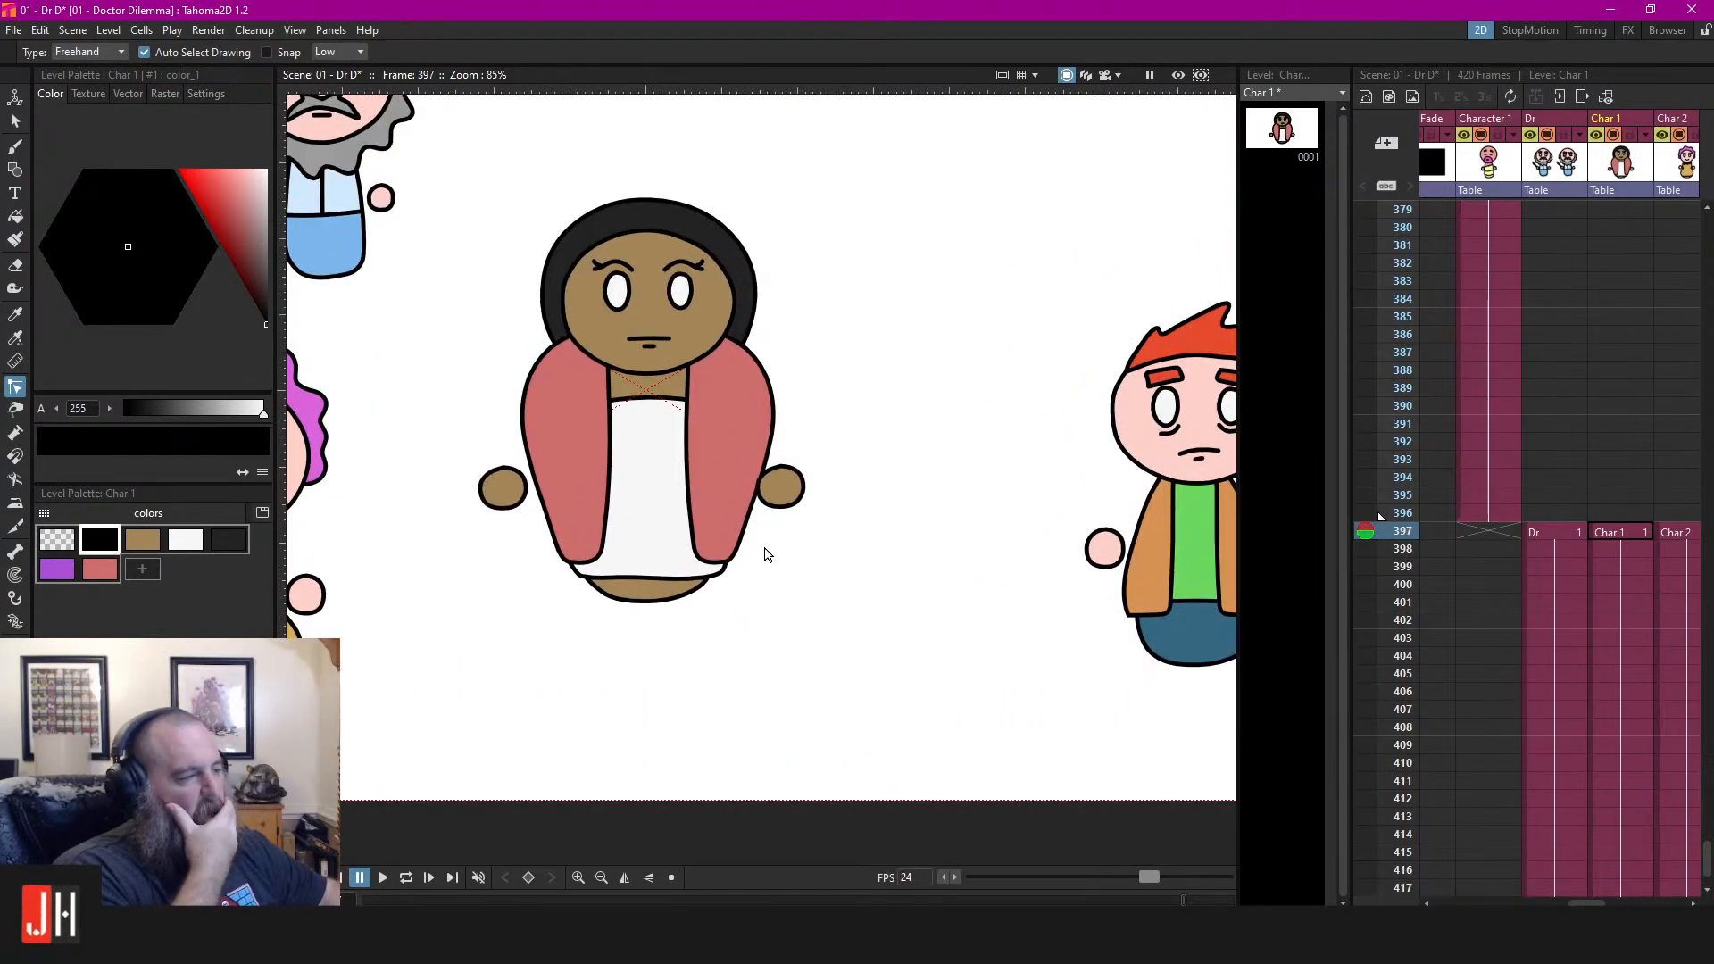
{"action": "scroll", "coordinate": [766, 554], "scroll_direction": "up", "scroll_amount": 1}
{"action": "left_click_drag", "start_coordinate": [791, 550], "coordinate": [823, 555]}
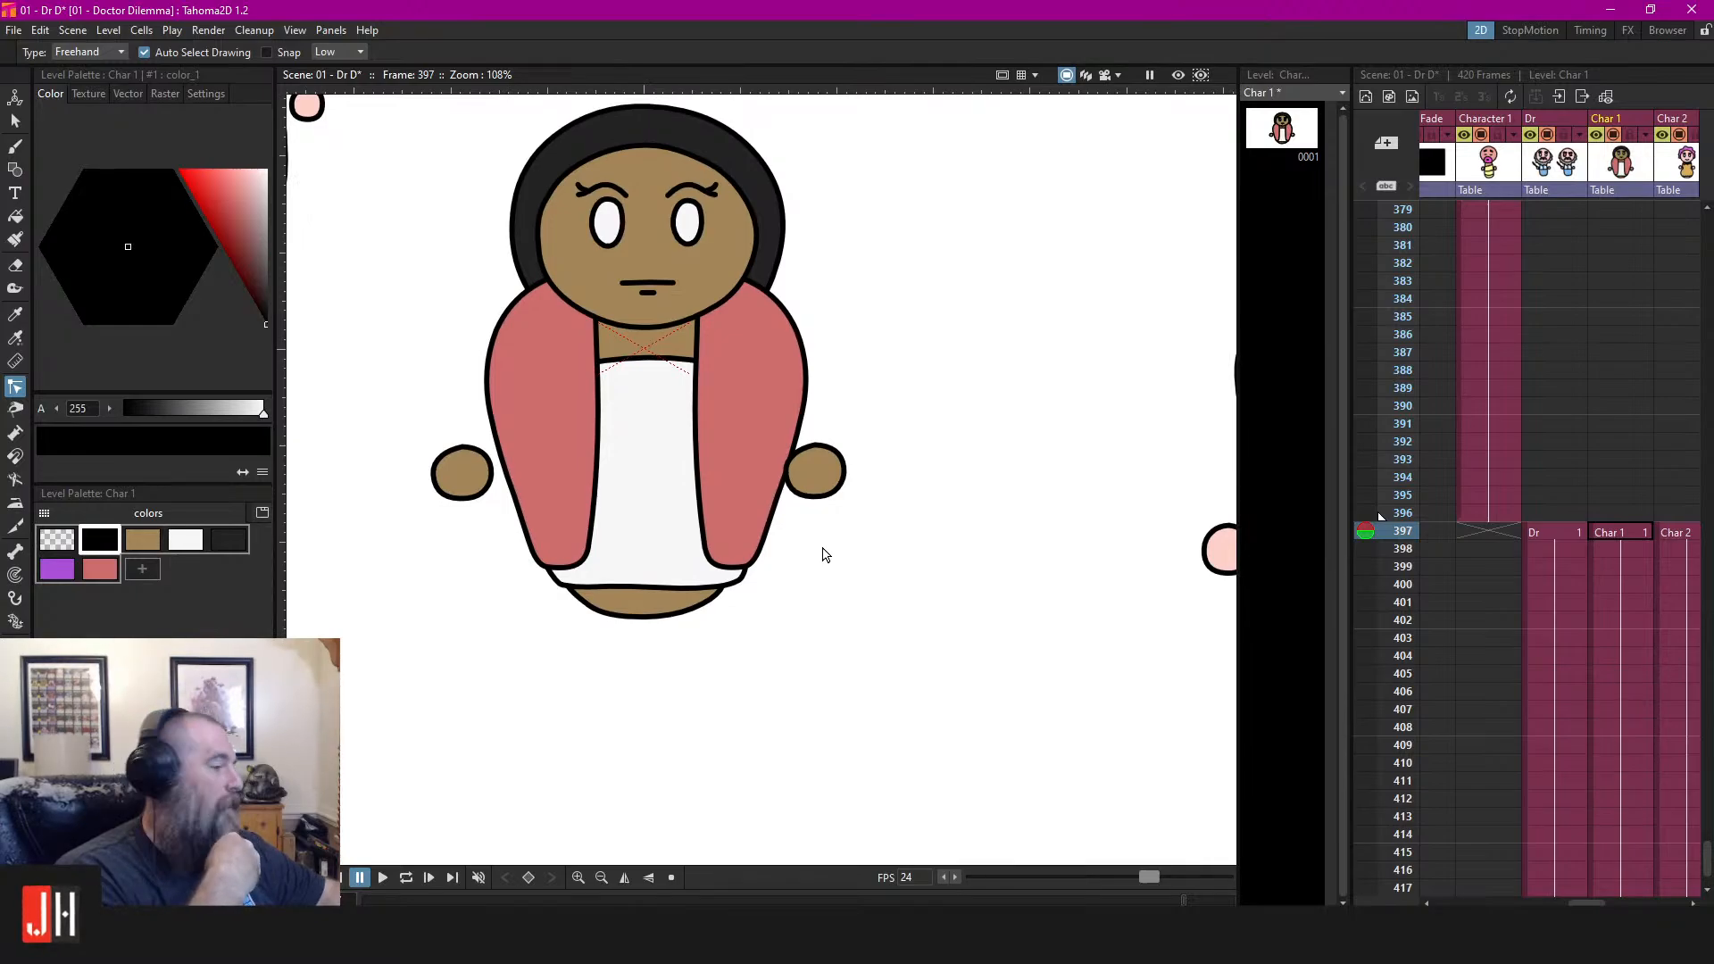
{"action": "scroll", "coordinate": [823, 546], "scroll_direction": "down", "scroll_amount": 2}
{"action": "left_click_drag", "start_coordinate": [819, 544], "coordinate": [846, 547]}
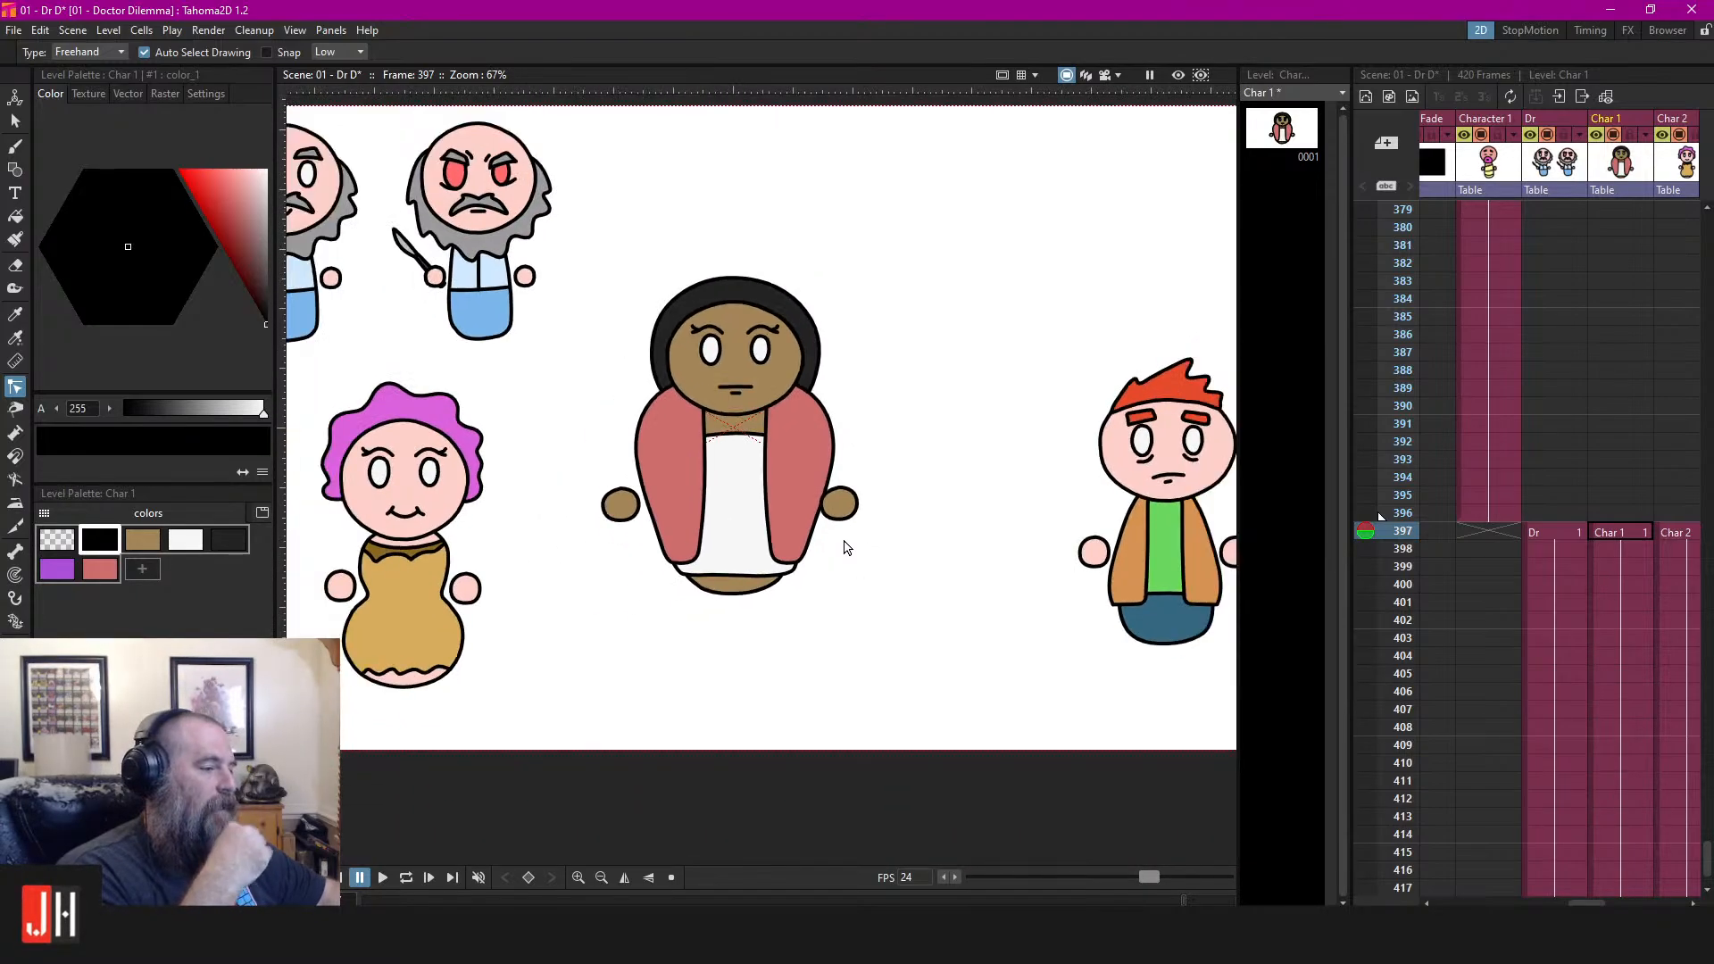
{"action": "left_click_drag", "start_coordinate": [705, 528], "coordinate": [828, 511]}
{"action": "scroll", "coordinate": [754, 510], "scroll_direction": "down", "scroll_amount": 2}
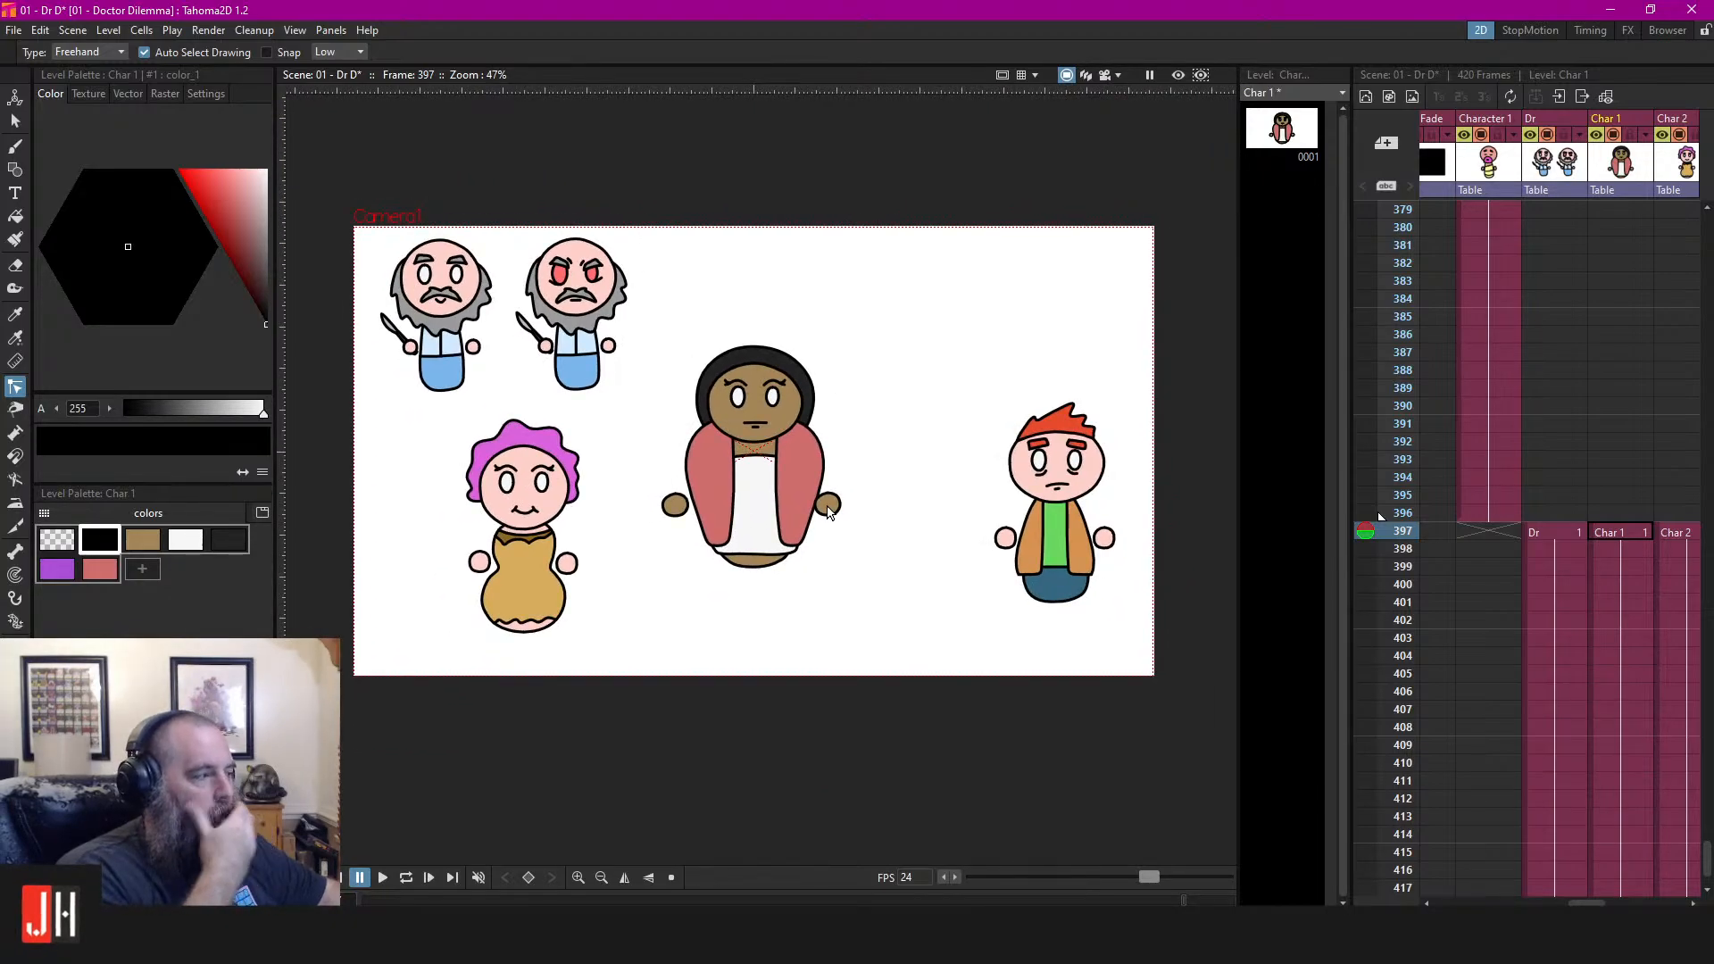
Turn off both the preview and camera stand visibility of the Character 1 column and save the scene
{"action": "left_click", "coordinate": [1537, 509]}
{"action": "left_click", "coordinate": [1544, 530]}
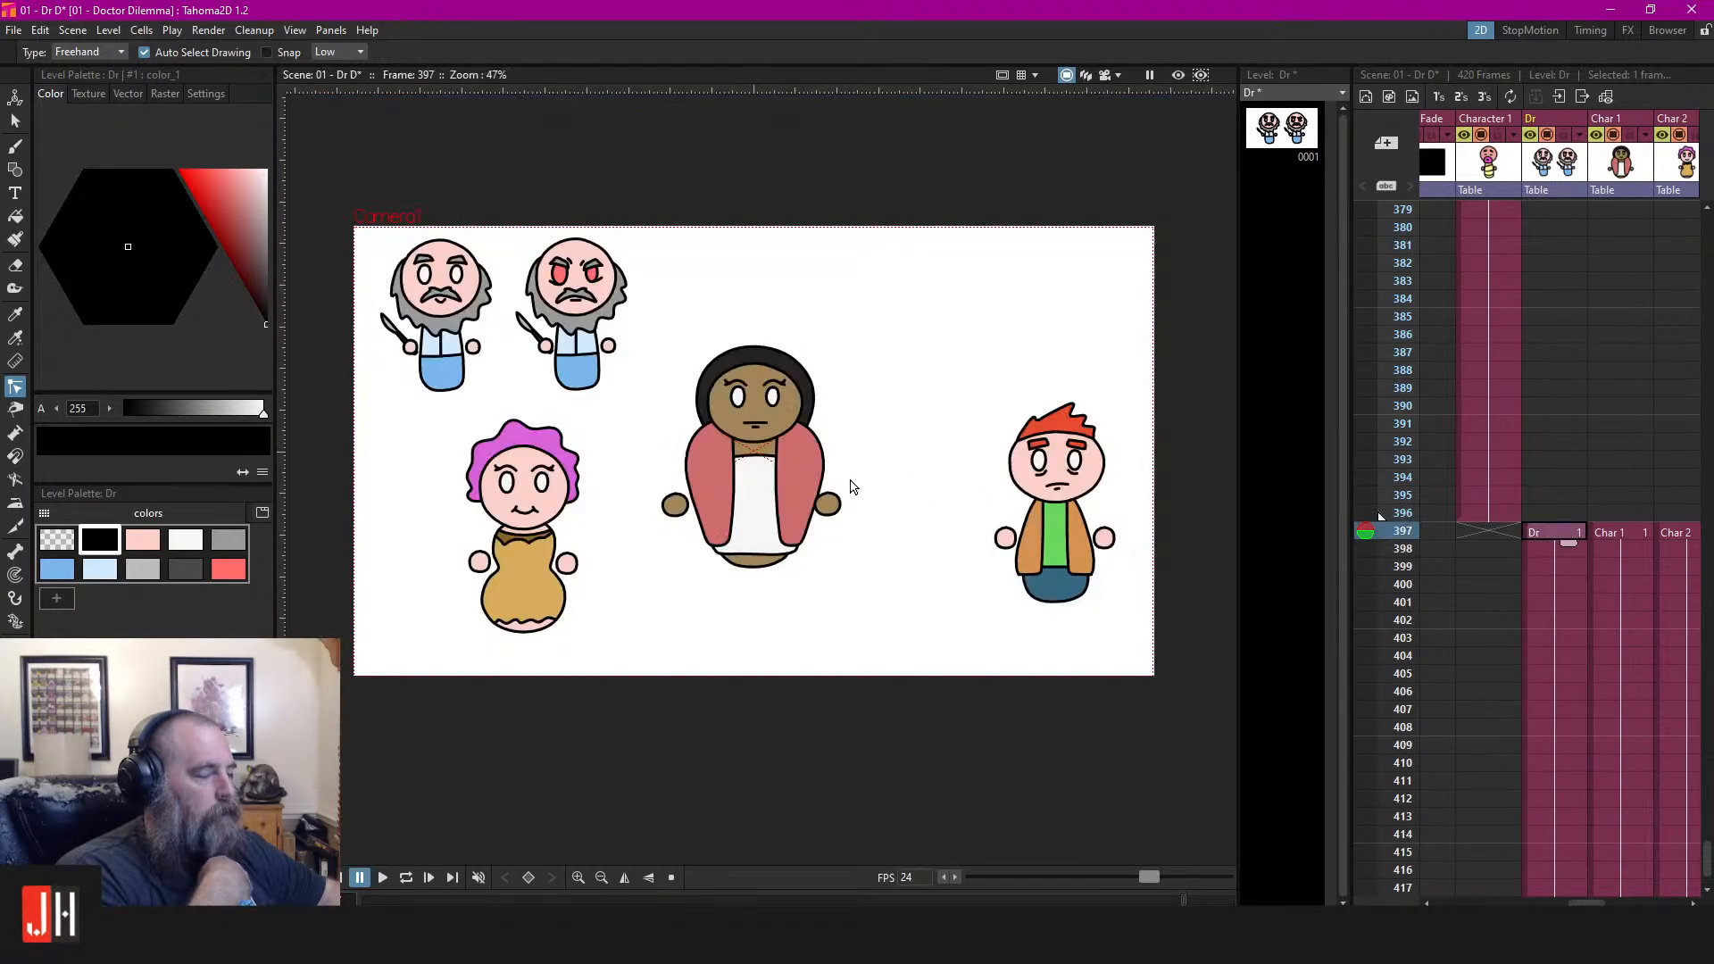
{"action": "scroll", "coordinate": [853, 486], "scroll_direction": "up", "scroll_amount": 1}
{"action": "left_click", "coordinate": [1485, 145]}
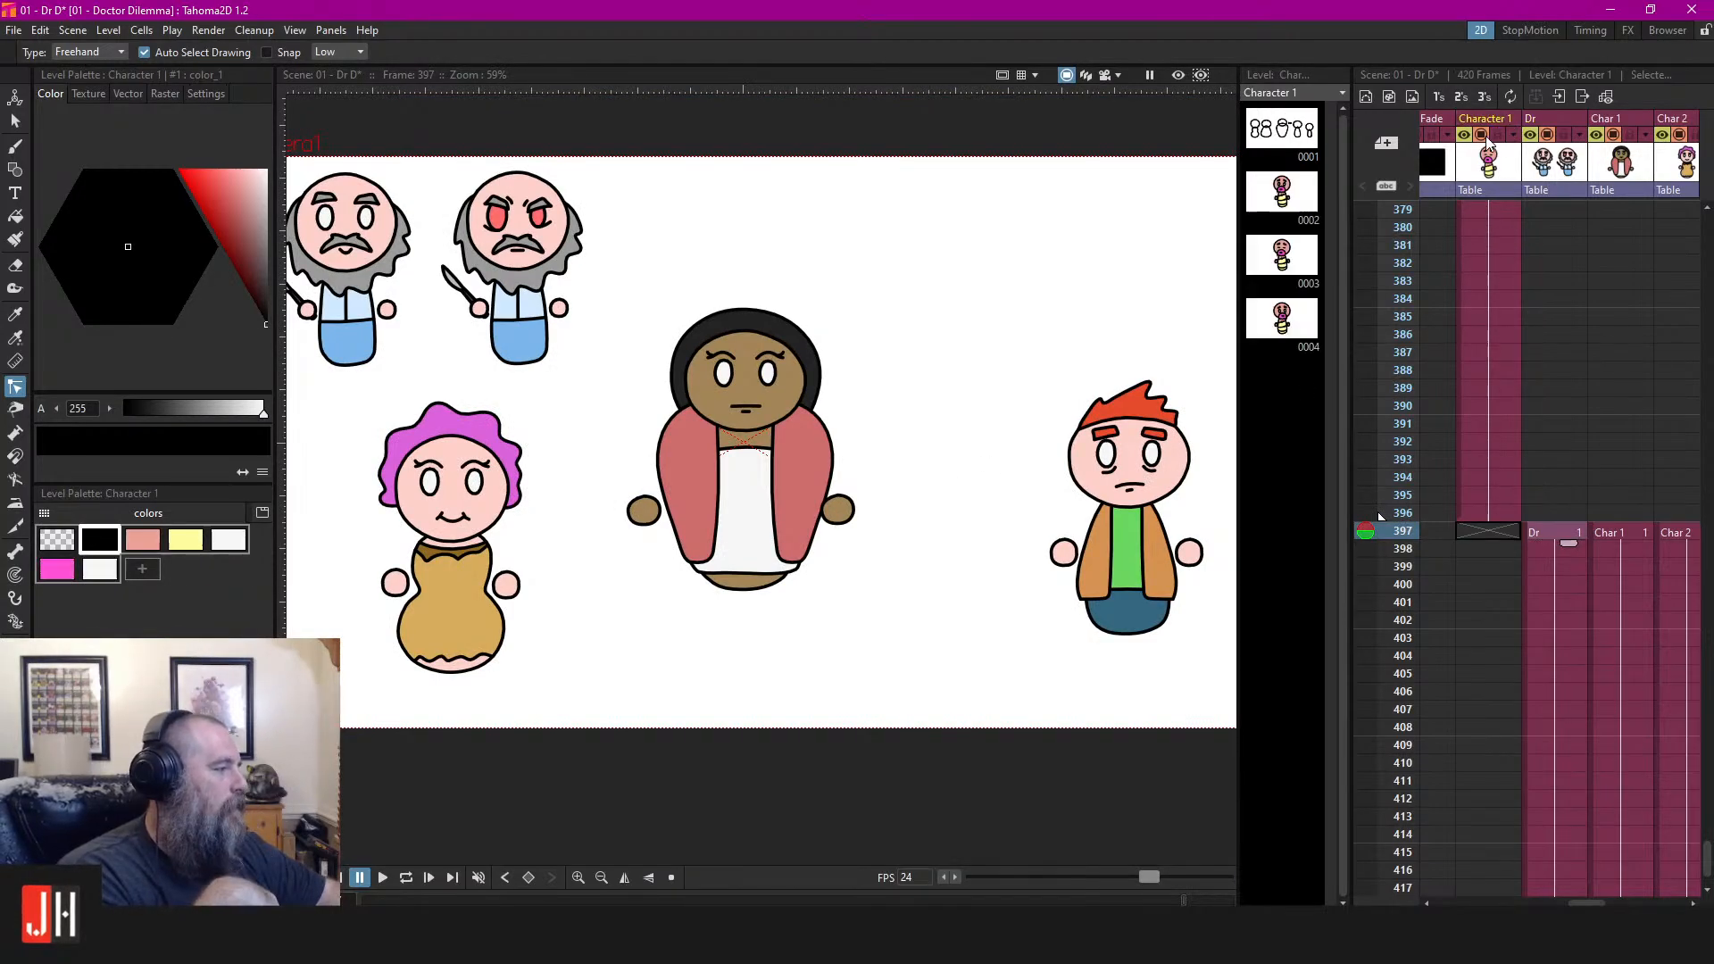
{"action": "left_click", "coordinate": [1480, 135]}
{"action": "left_click", "coordinate": [1464, 135]}
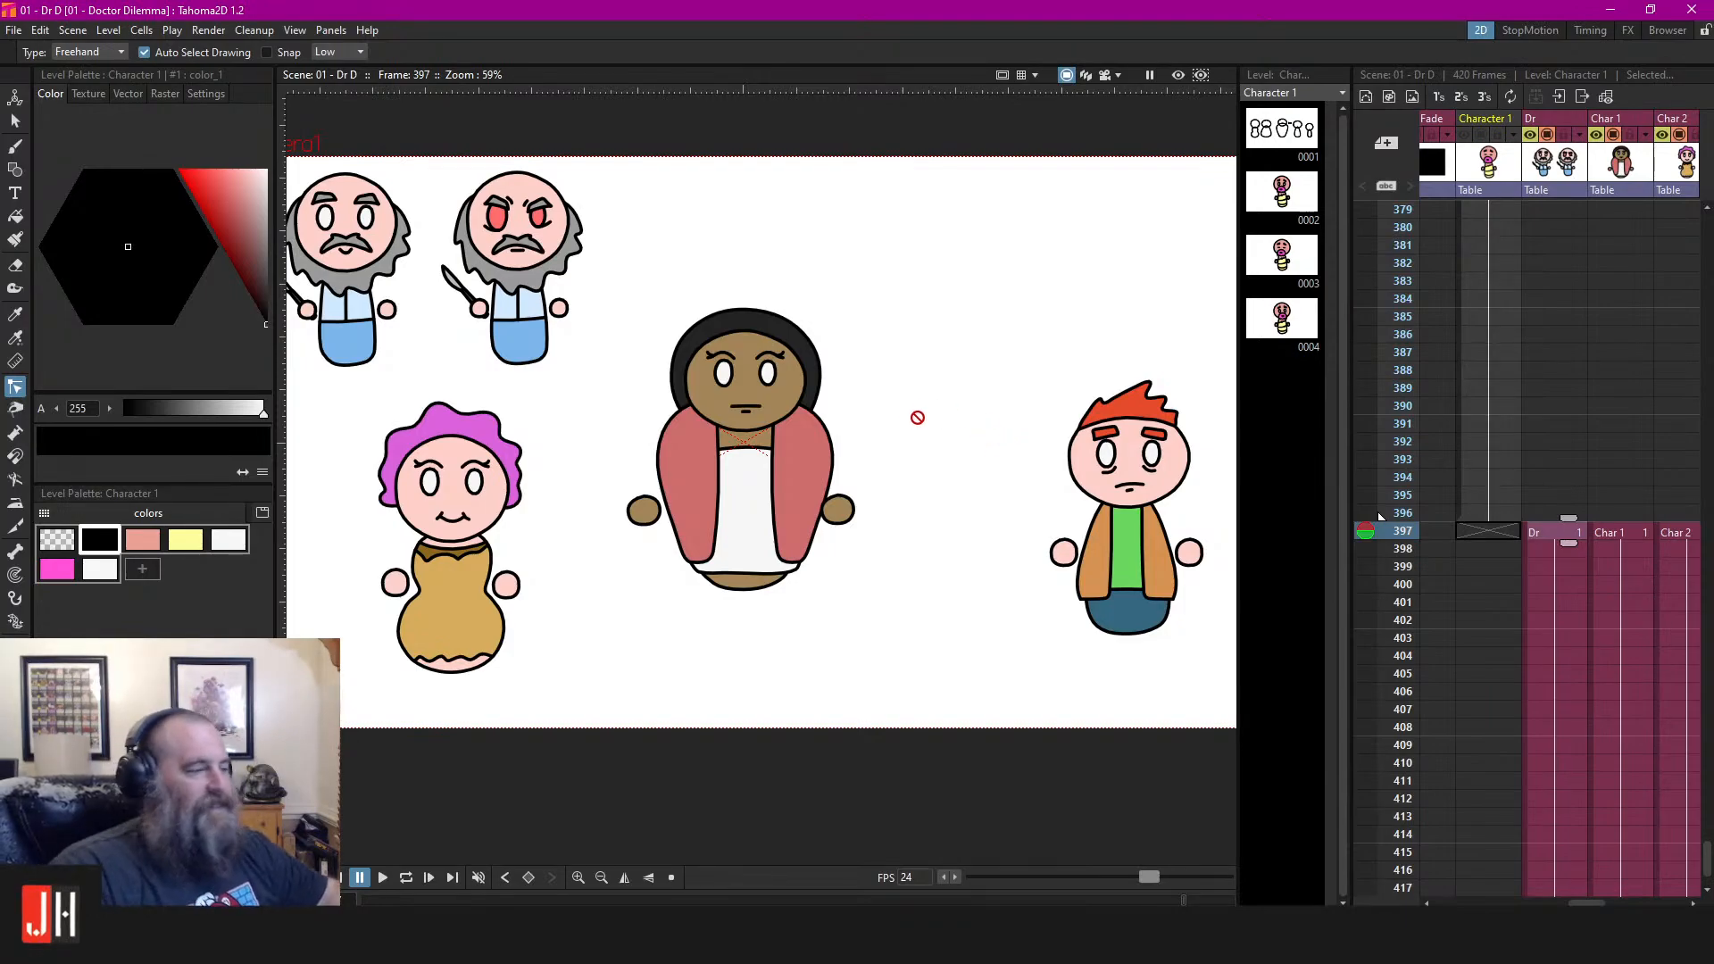
Move the calm-eyed doctor in the Dr drawing about 1112 px across and -428 px vertically, between Char 1 and the red-haired character
{"action": "left_click", "coordinate": [1549, 533]}
{"action": "scroll", "coordinate": [736, 458], "scroll_direction": "down", "scroll_amount": 2}
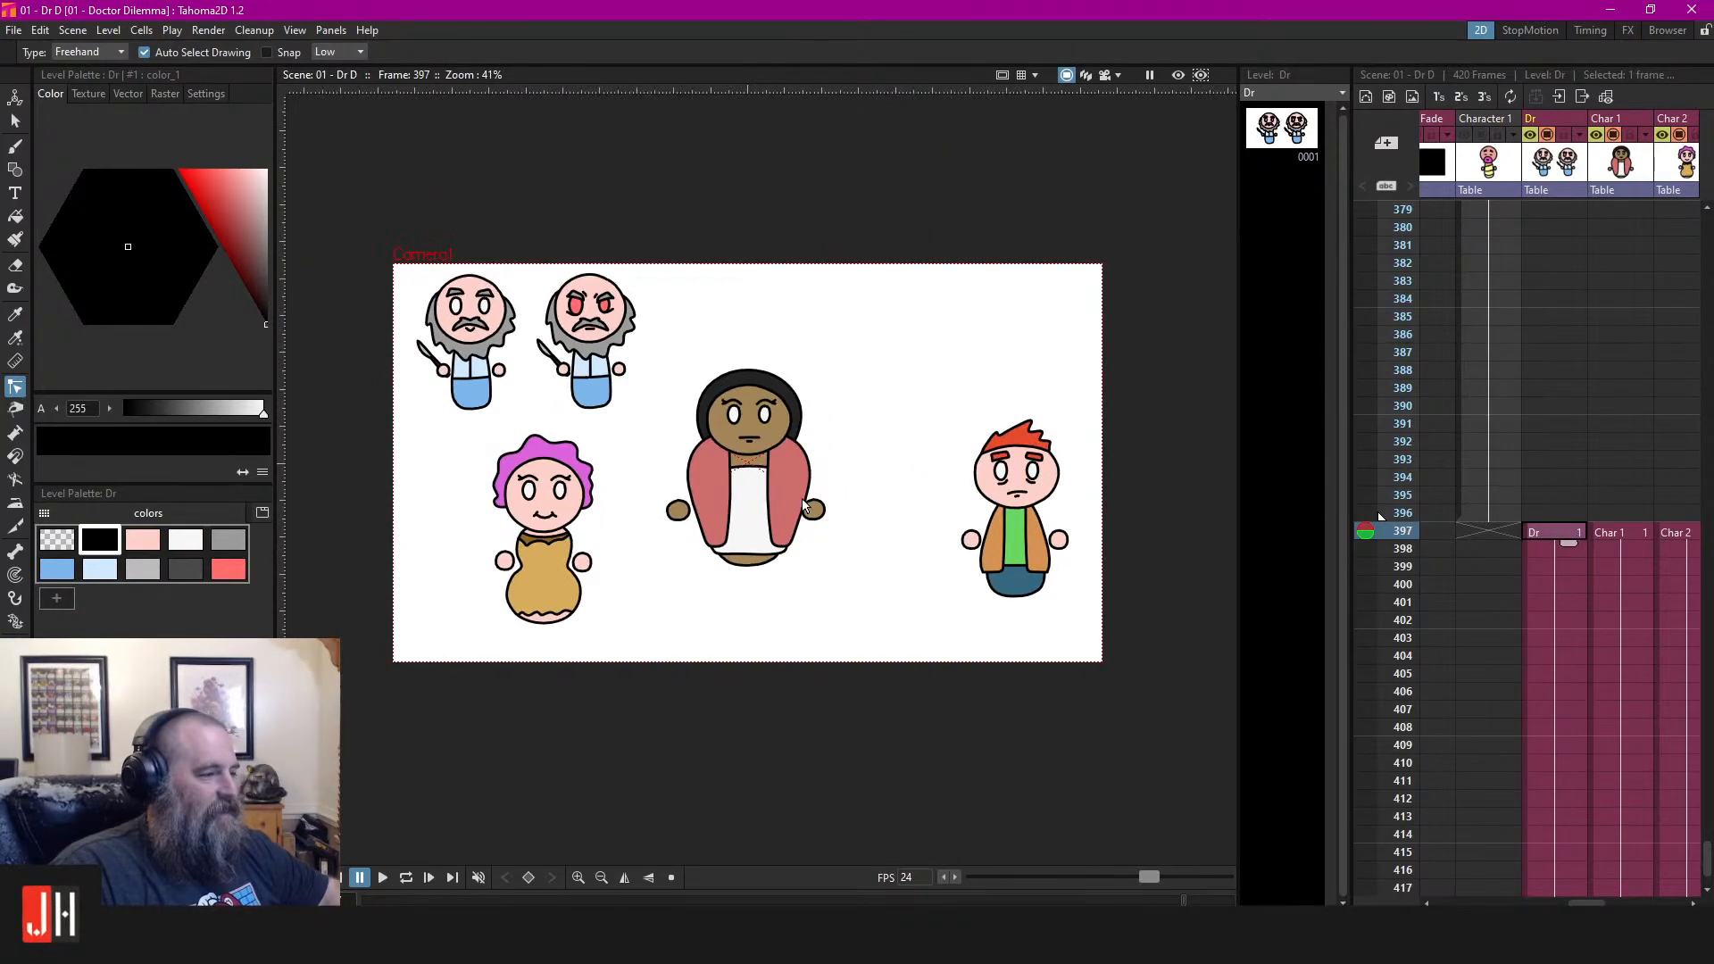
{"action": "scroll", "coordinate": [736, 459], "scroll_direction": "up", "scroll_amount": 2}
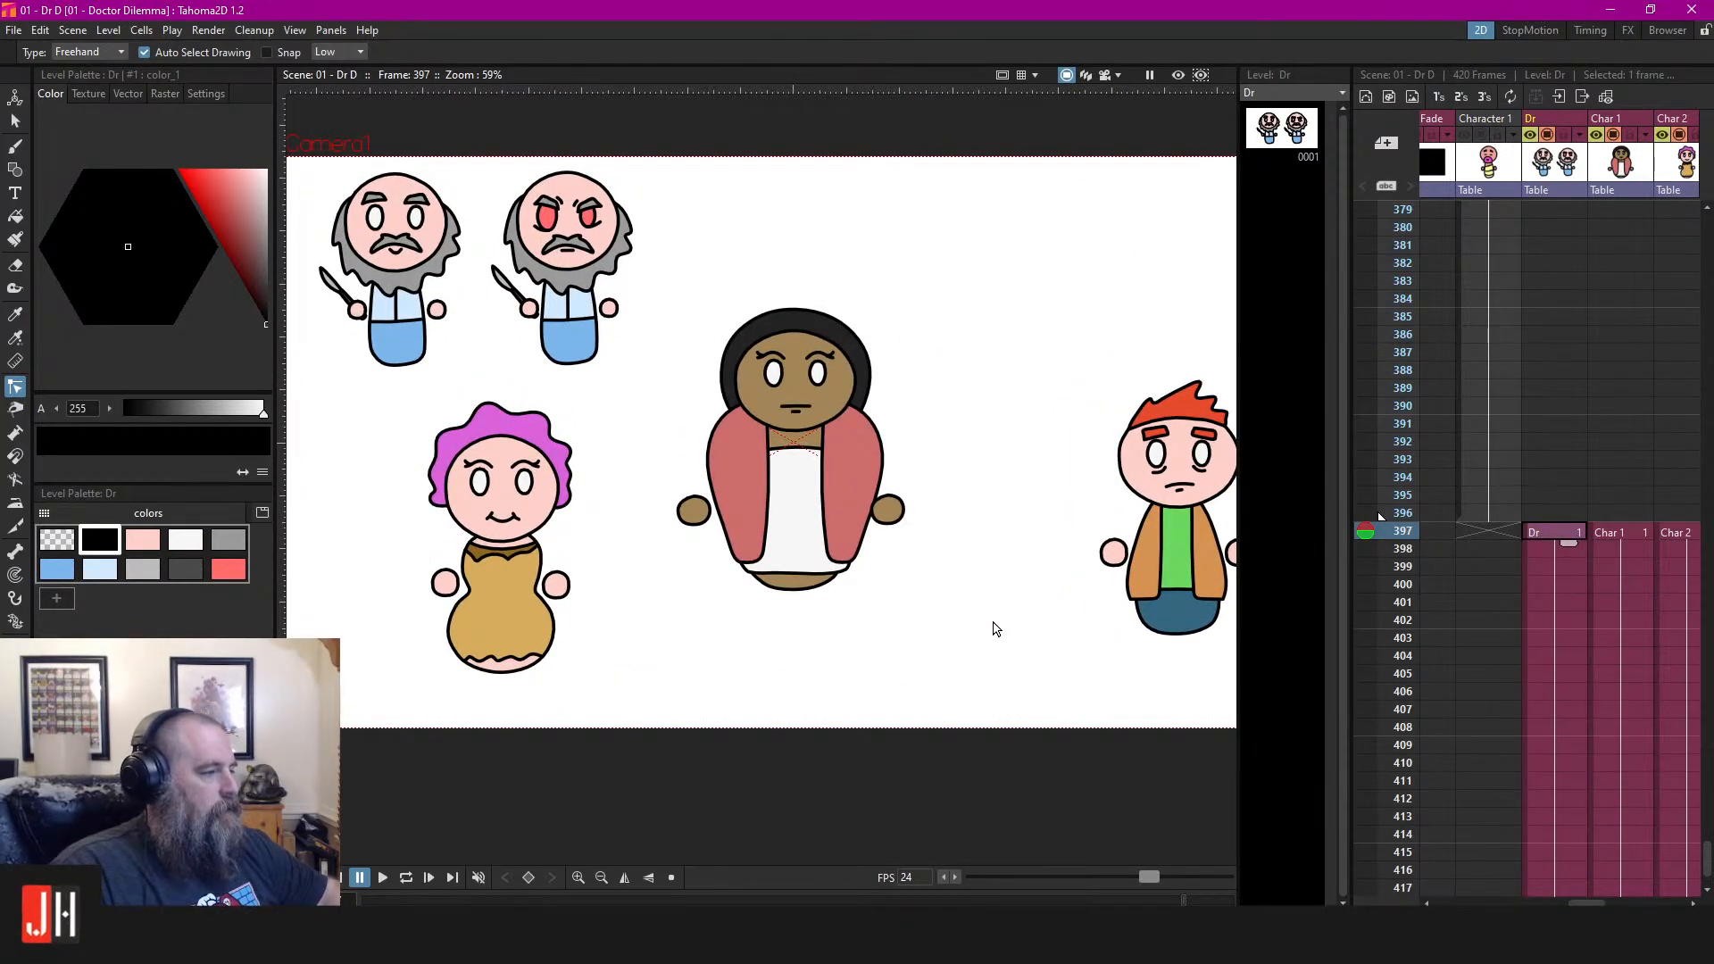
{"action": "left_click_drag", "start_coordinate": [849, 278], "coordinate": [998, 342]}
{"action": "key", "text": "s"}
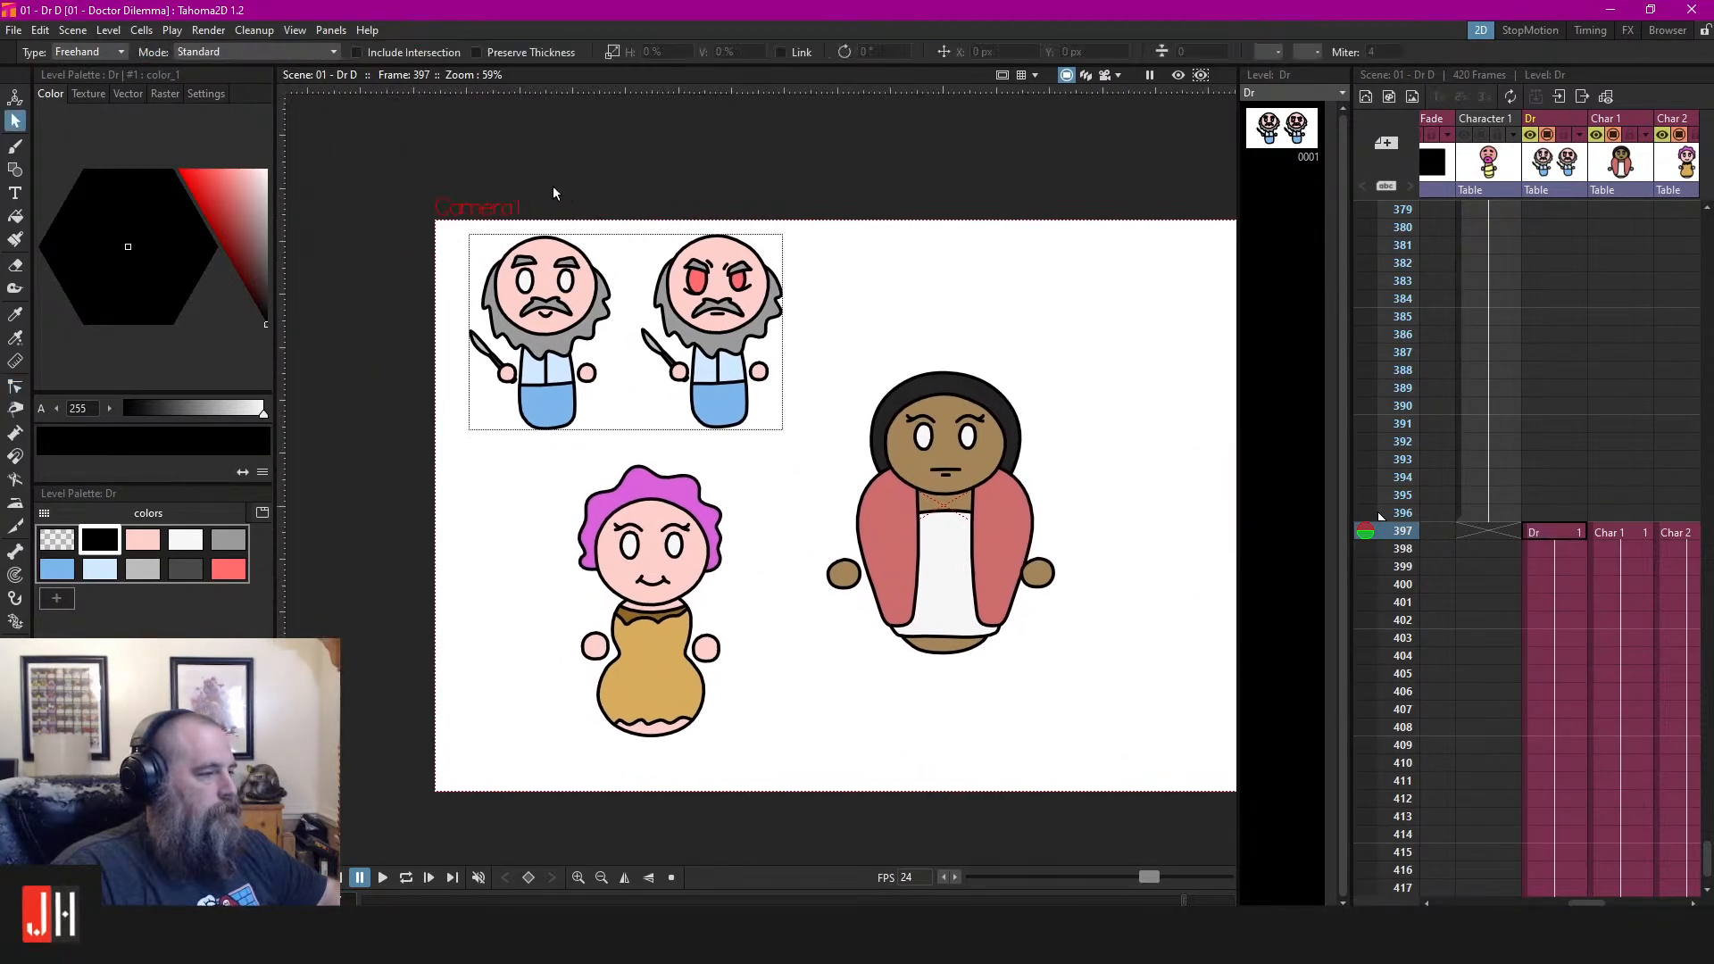
{"action": "mouse_move", "coordinate": [558, 180]}
{"action": "left_mouse_down"}
{"action": "mouse_move", "coordinate": [546, 500]}
{"action": "mouse_move", "coordinate": [502, 159]}
{"action": "mouse_move", "coordinate": [544, 177]}
{"action": "left_mouse_up"}
{"action": "mouse_move", "coordinate": [591, 269]}
{"action": "left_mouse_down"}
{"action": "mouse_move", "coordinate": [1169, 442]}
{"action": "mouse_move", "coordinate": [1180, 495]}
{"action": "left_mouse_up"}
{"action": "scroll", "coordinate": [1214, 446], "scroll_direction": "up", "scroll_amount": 2}
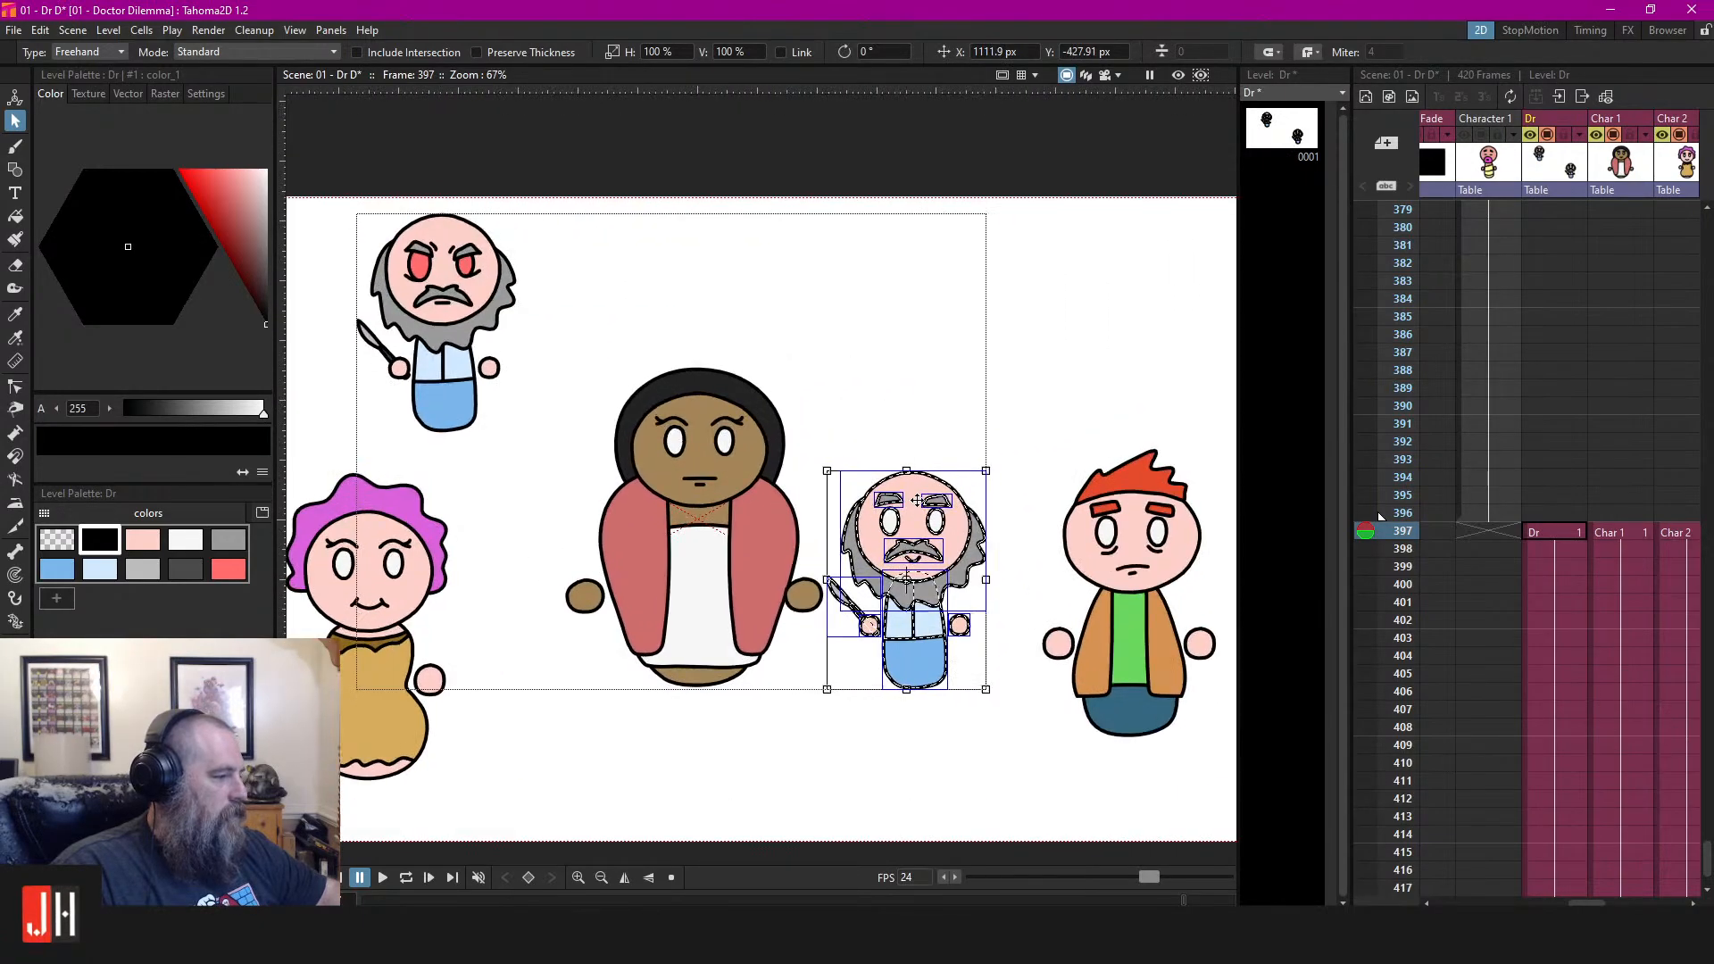
Scale the whole Char 1 figure down uniformly to about 92% and shift it slightly toward the doctor
{"action": "left_click", "coordinate": [1626, 535]}
{"action": "mouse_move", "coordinate": [784, 299]}
{"action": "left_mouse_down"}
{"action": "mouse_move", "coordinate": [600, 815]}
{"action": "mouse_move", "coordinate": [681, 256]}
{"action": "mouse_move", "coordinate": [759, 284]}
{"action": "left_mouse_up"}
{"action": "left_click_drag", "start_coordinate": [810, 351], "coordinate": [787, 380]}
{"action": "left_click_drag", "start_coordinate": [709, 432], "coordinate": [729, 434]}
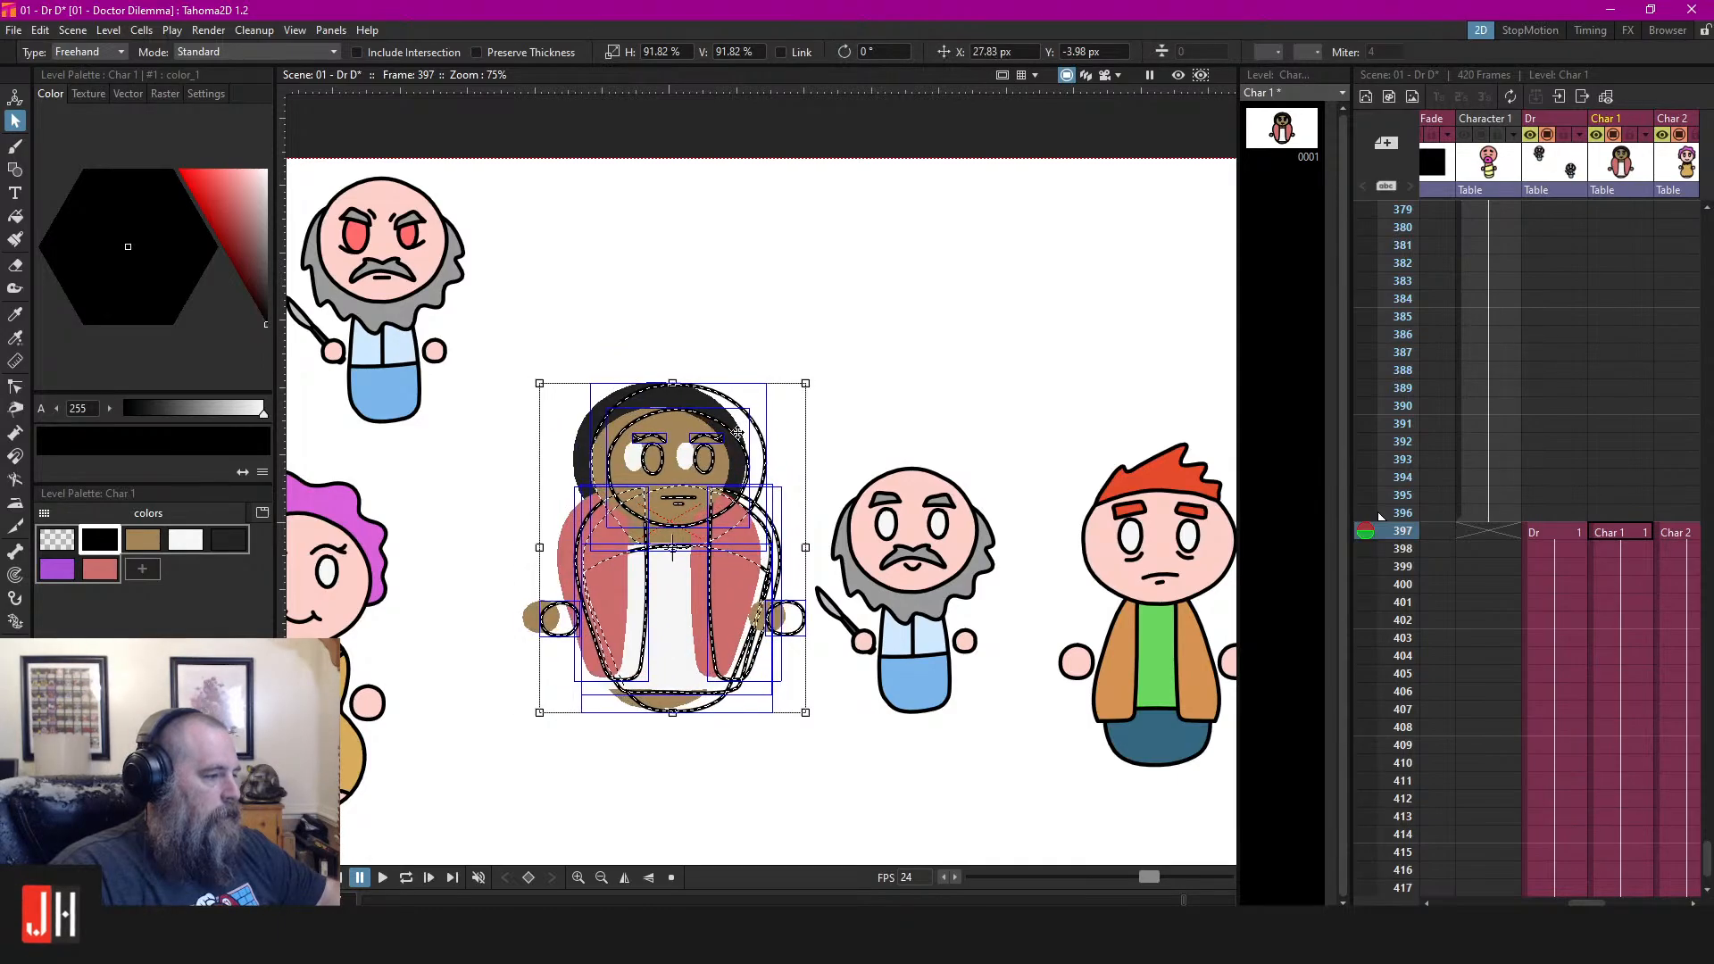
{"action": "left_click", "coordinate": [815, 387]}
{"action": "mouse_move", "coordinate": [800, 366]}
{"action": "left_mouse_down"}
{"action": "mouse_move", "coordinate": [533, 780]}
{"action": "mouse_move", "coordinate": [818, 353]}
{"action": "left_mouse_up"}
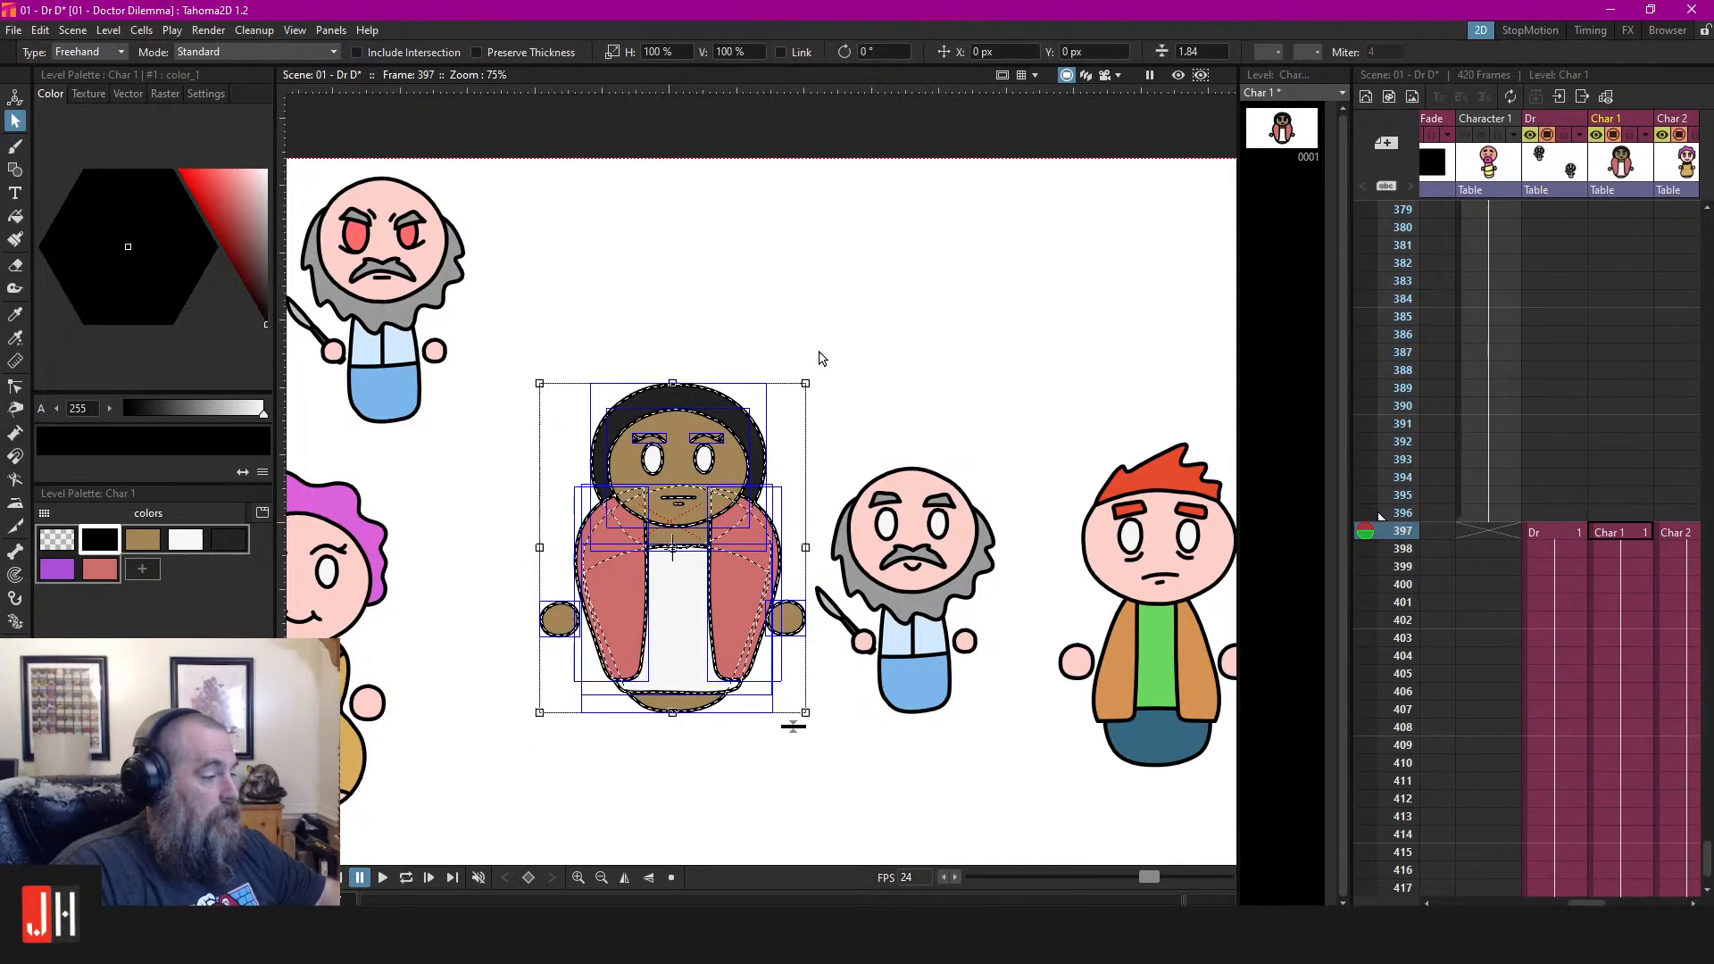
{"action": "left_click", "coordinate": [1200, 52]}
{"action": "left_click", "coordinate": [946, 302]}
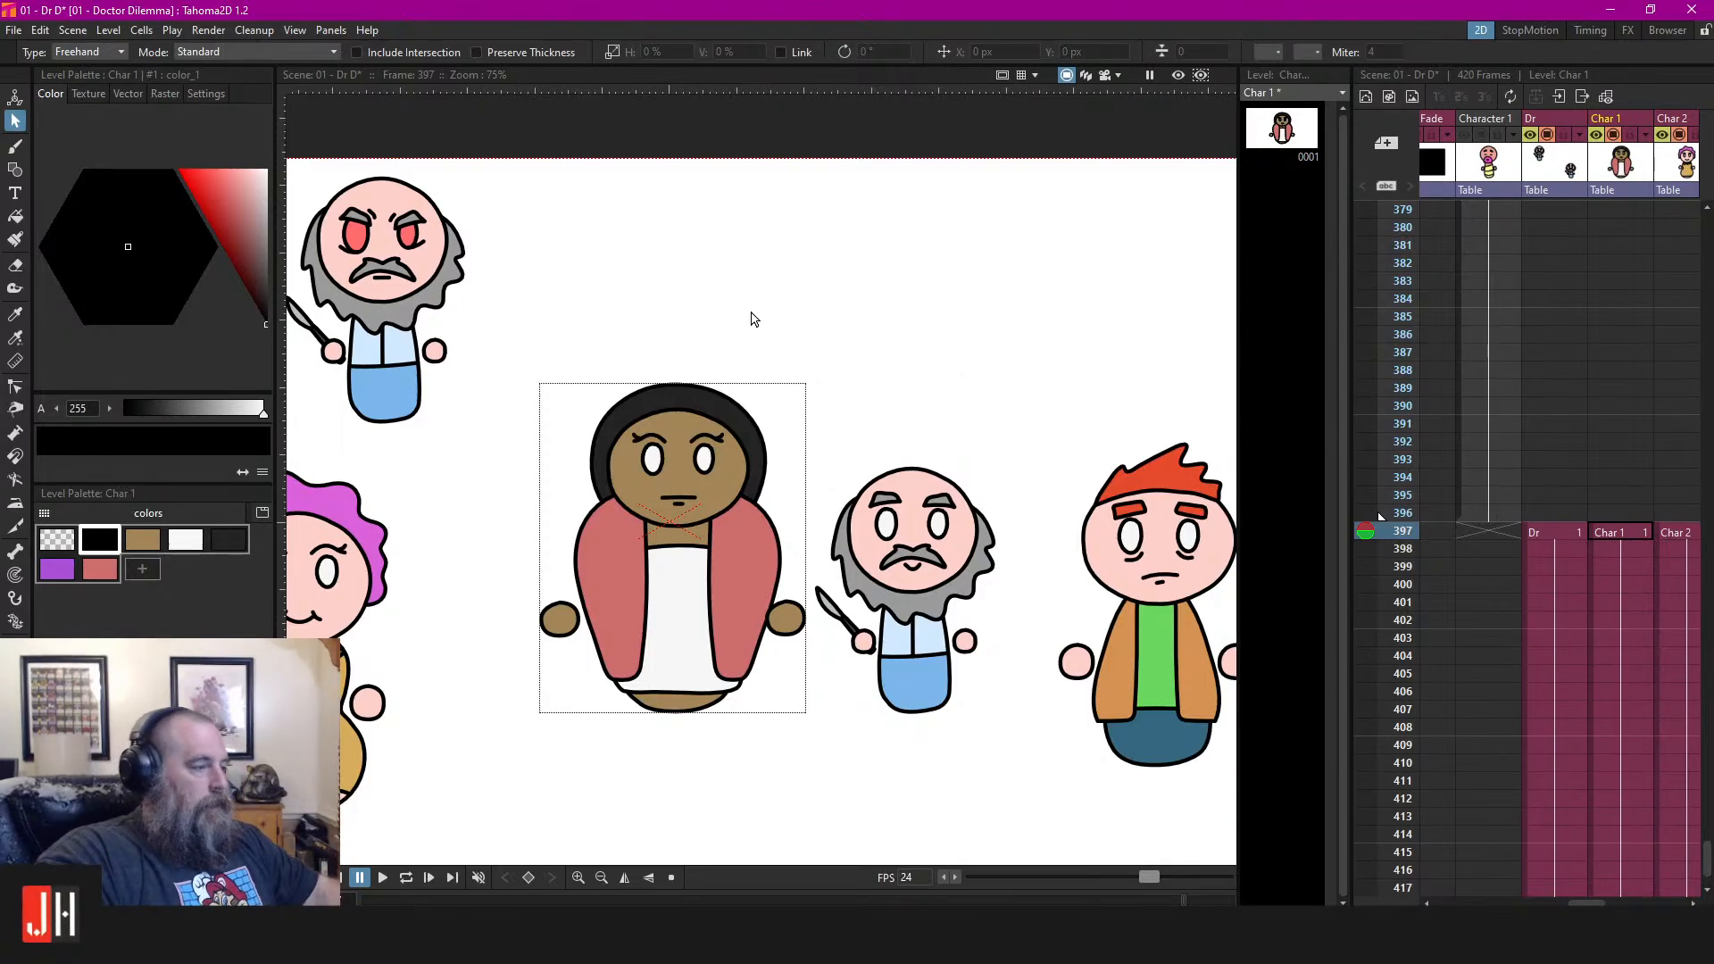
Lower the control points along the white top's hem with the Control Point Editor to bow the edge downward
{"action": "scroll", "coordinate": [754, 321], "scroll_direction": "down", "scroll_amount": 2}
{"action": "scroll", "coordinate": [726, 482], "scroll_direction": "up", "scroll_amount": 5}
{"action": "key", "text": "c"}
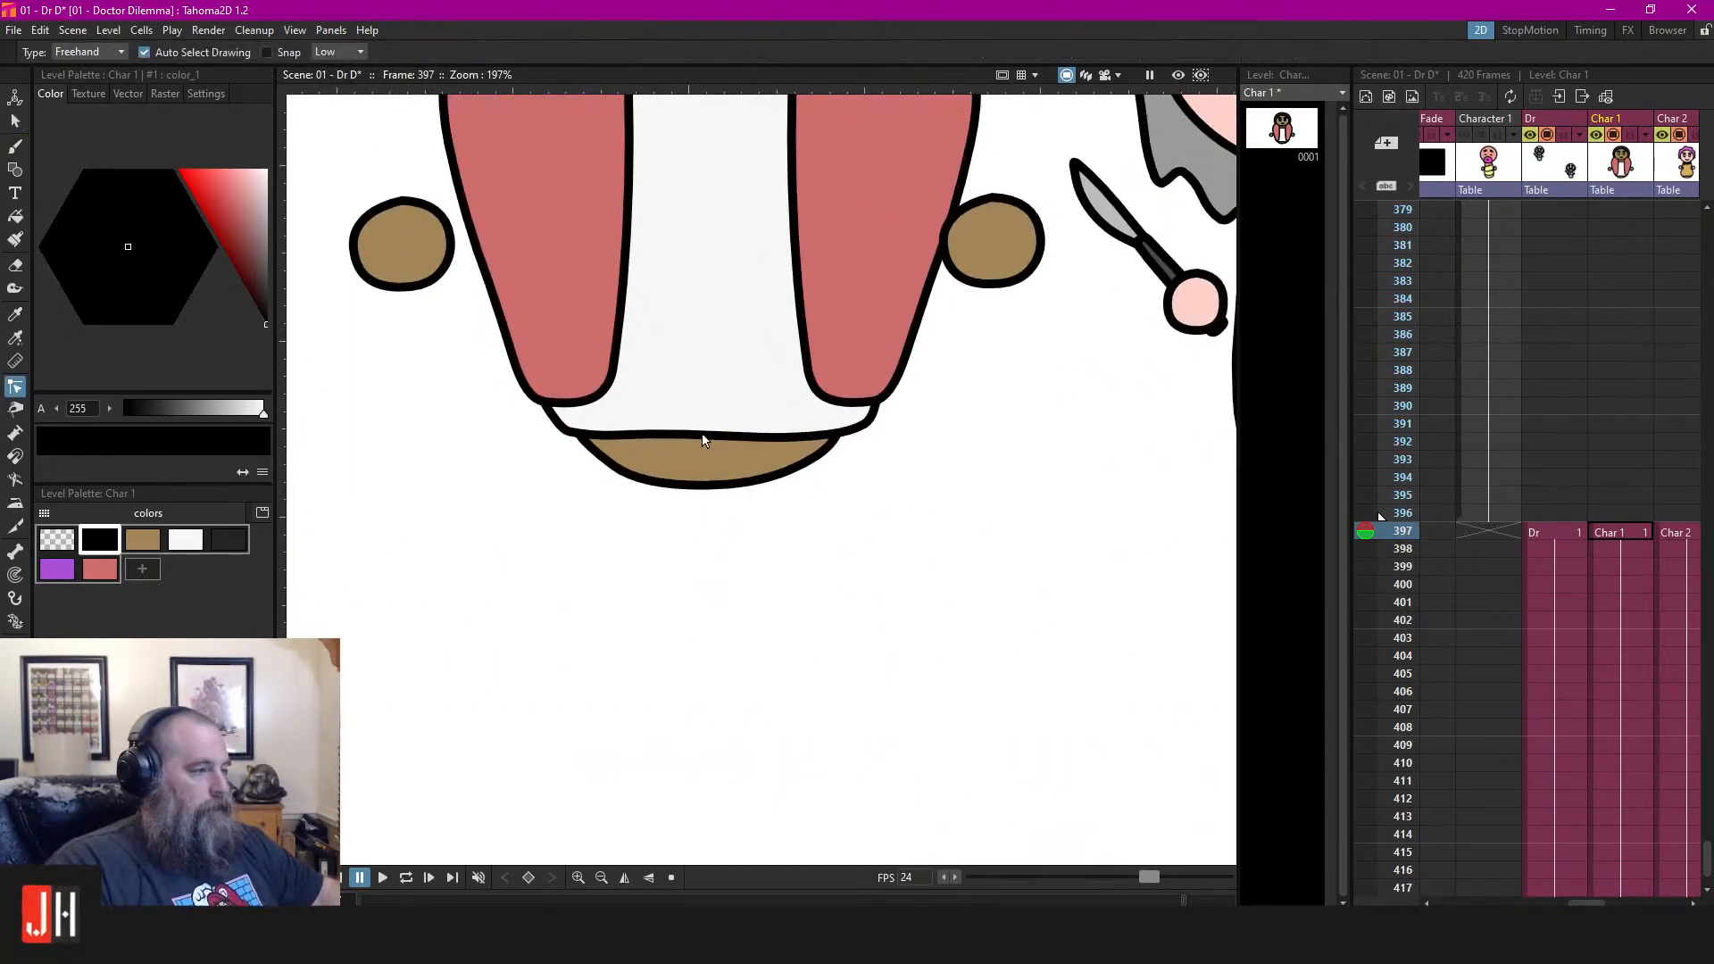
{"action": "left_click", "coordinate": [717, 440]}
{"action": "scroll", "coordinate": [694, 446], "scroll_direction": "up", "scroll_amount": 2}
{"action": "left_click_drag", "start_coordinate": [610, 438], "coordinate": [528, 446]}
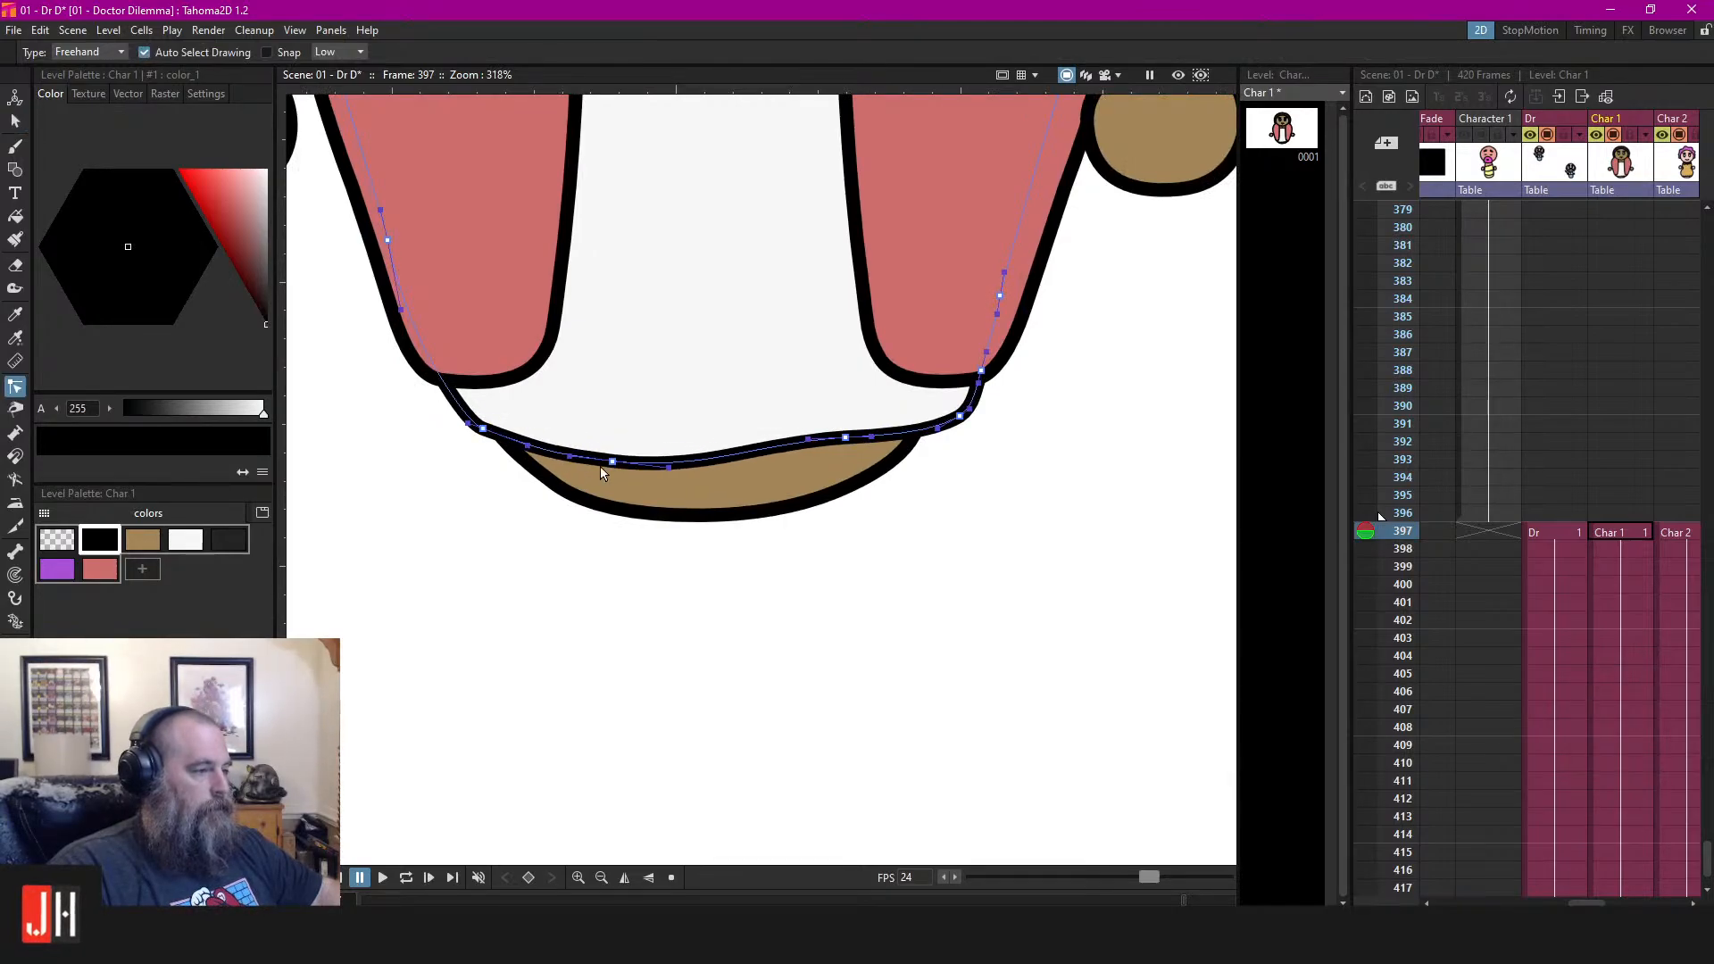
{"action": "mouse_move", "coordinate": [845, 438]}
{"action": "left_mouse_down"}
{"action": "mouse_move", "coordinate": [842, 468]}
{"action": "mouse_move", "coordinate": [880, 458]}
{"action": "mouse_move", "coordinate": [793, 473]}
{"action": "mouse_move", "coordinate": [828, 459]}
{"action": "left_mouse_up"}
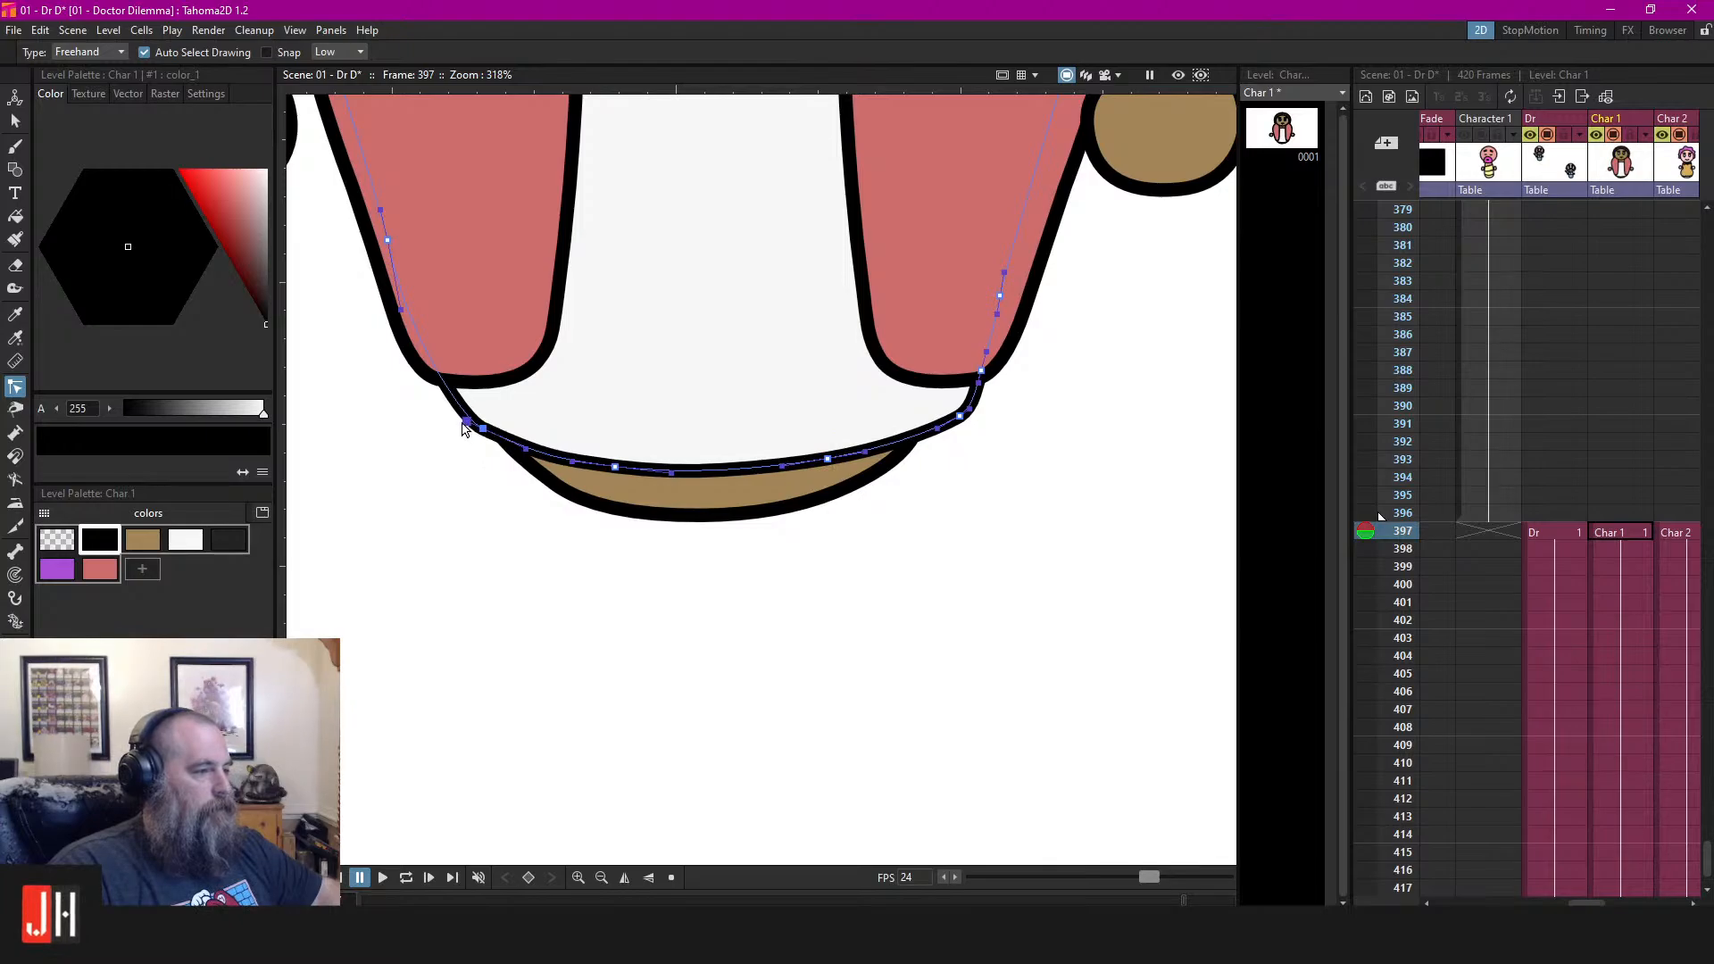
{"action": "left_click", "coordinate": [463, 464]}
{"action": "scroll", "coordinate": [660, 502], "scroll_direction": "down", "scroll_amount": 5}
{"action": "scroll", "coordinate": [692, 532], "scroll_direction": "down", "scroll_amount": 3}
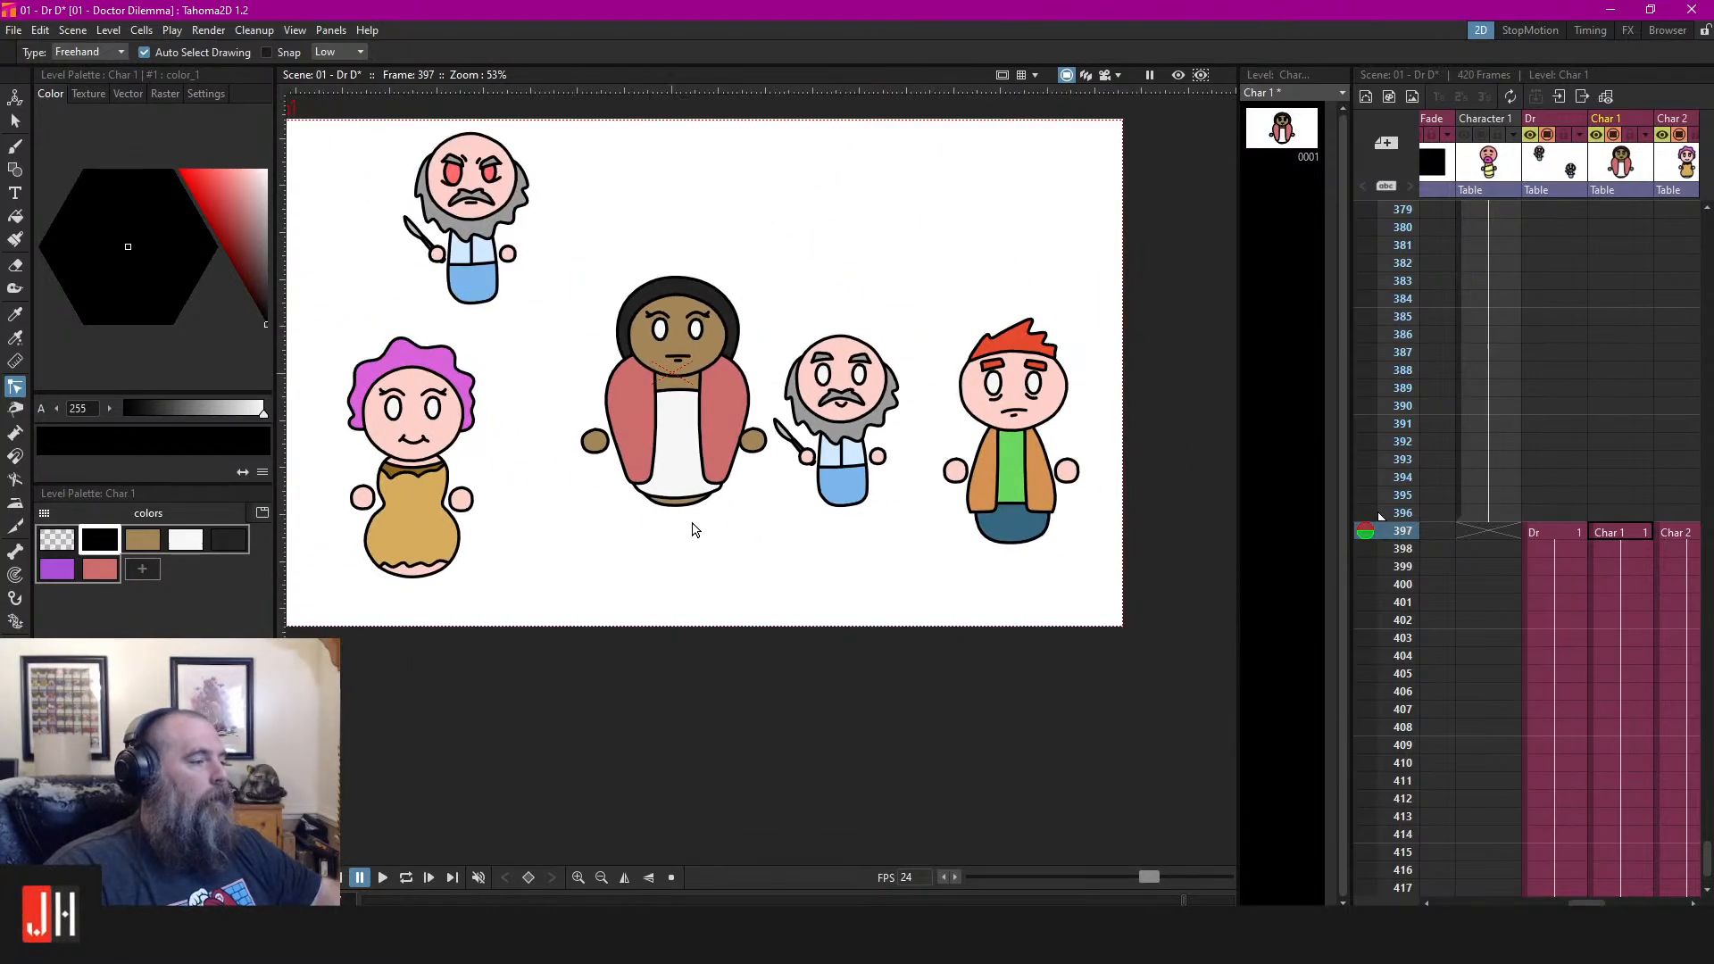
Round off the white top's hem corner on the doctor's side with the Control Point Editor and save the scene
{"action": "scroll", "coordinate": [700, 516], "scroll_direction": "up", "scroll_amount": 7}
{"action": "left_click", "coordinate": [773, 454]}
{"action": "scroll", "coordinate": [773, 454], "scroll_direction": "up", "scroll_amount": 2}
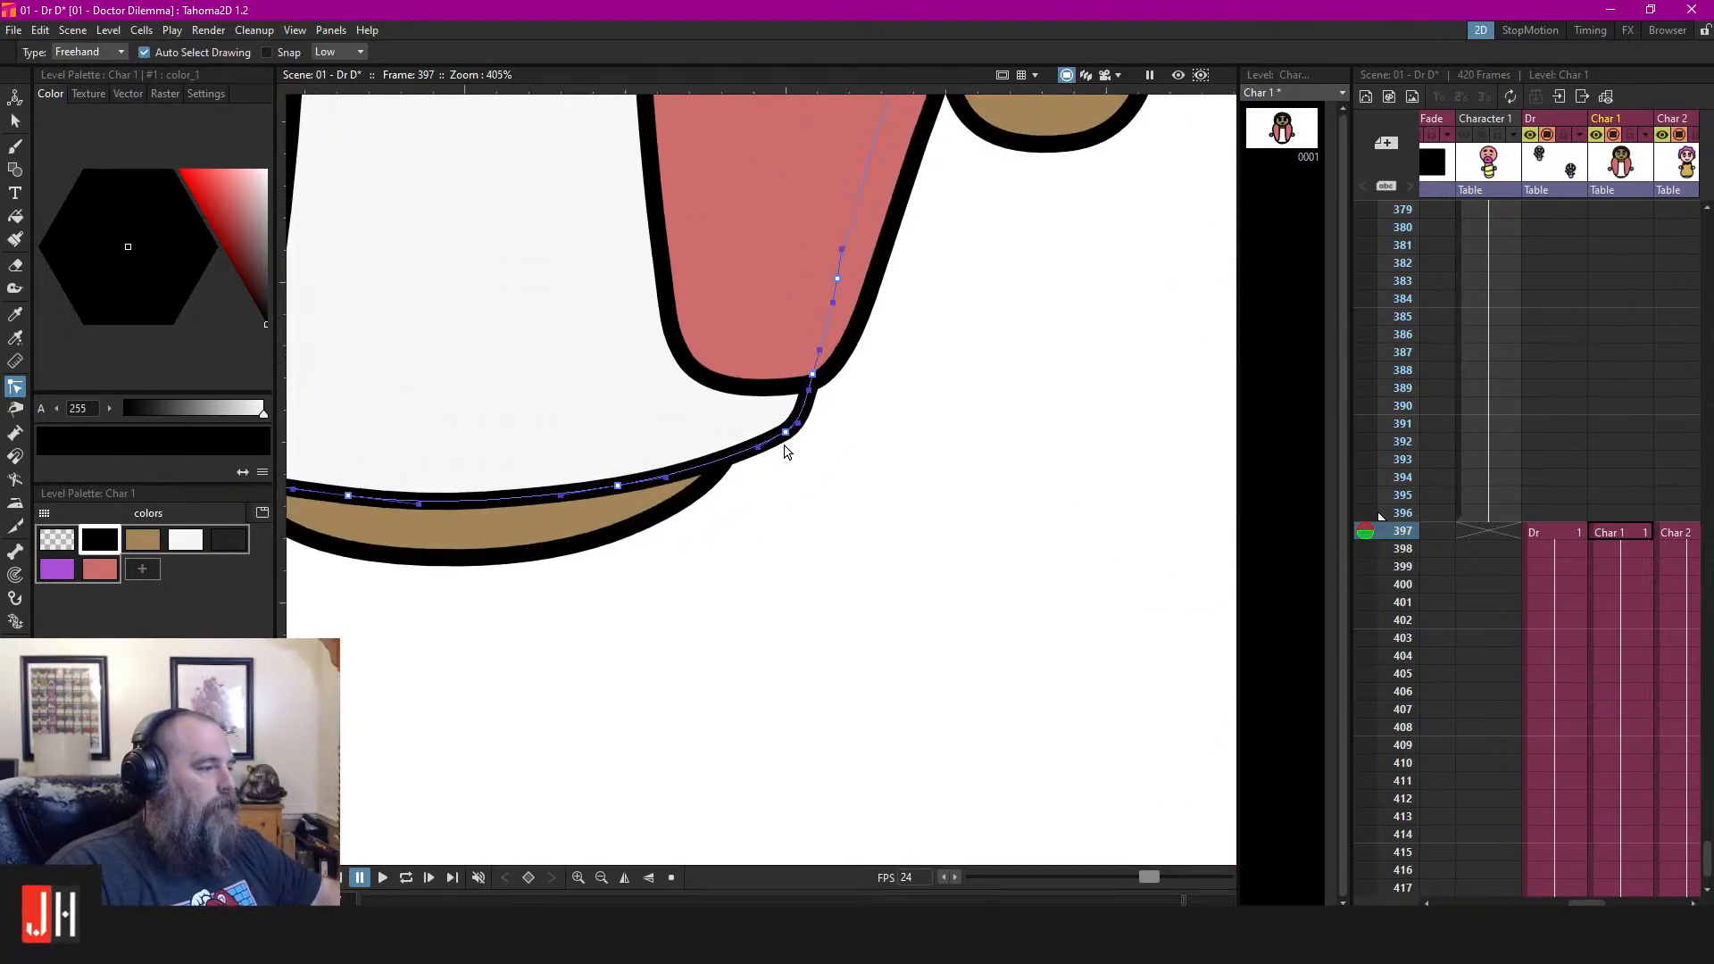
{"action": "left_click", "coordinate": [822, 446]}
{"action": "scroll", "coordinate": [830, 456], "scroll_direction": "down", "scroll_amount": 10}
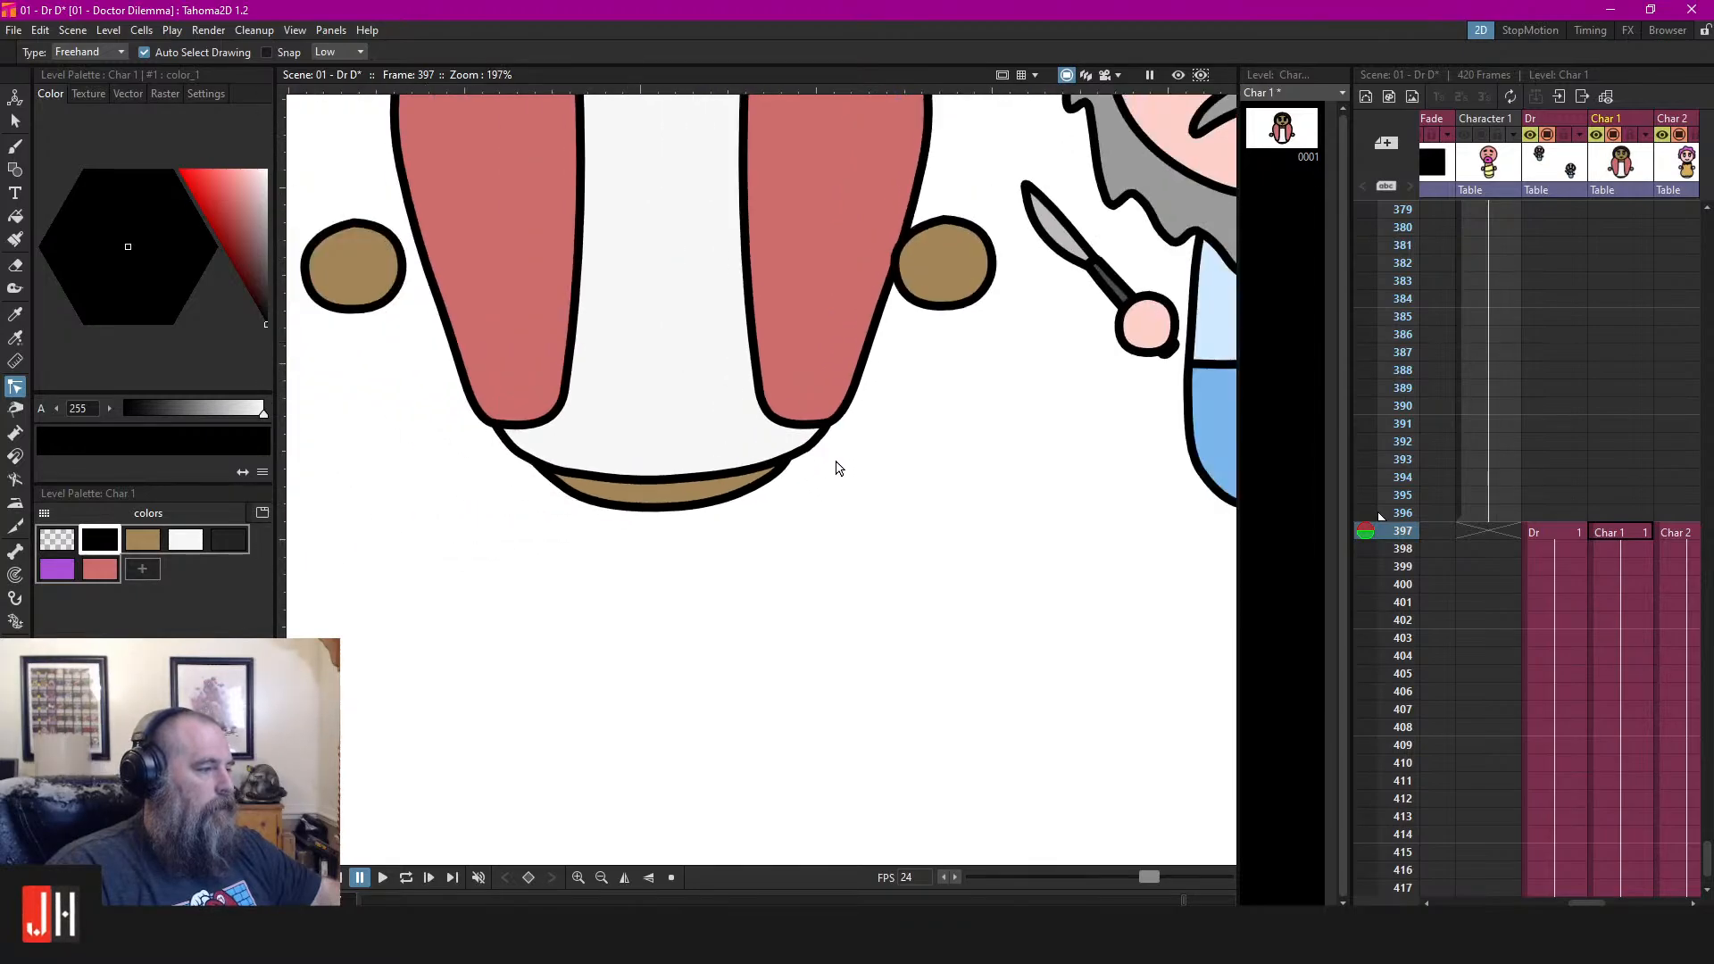
{"action": "key", "text": "ctrl+s"}
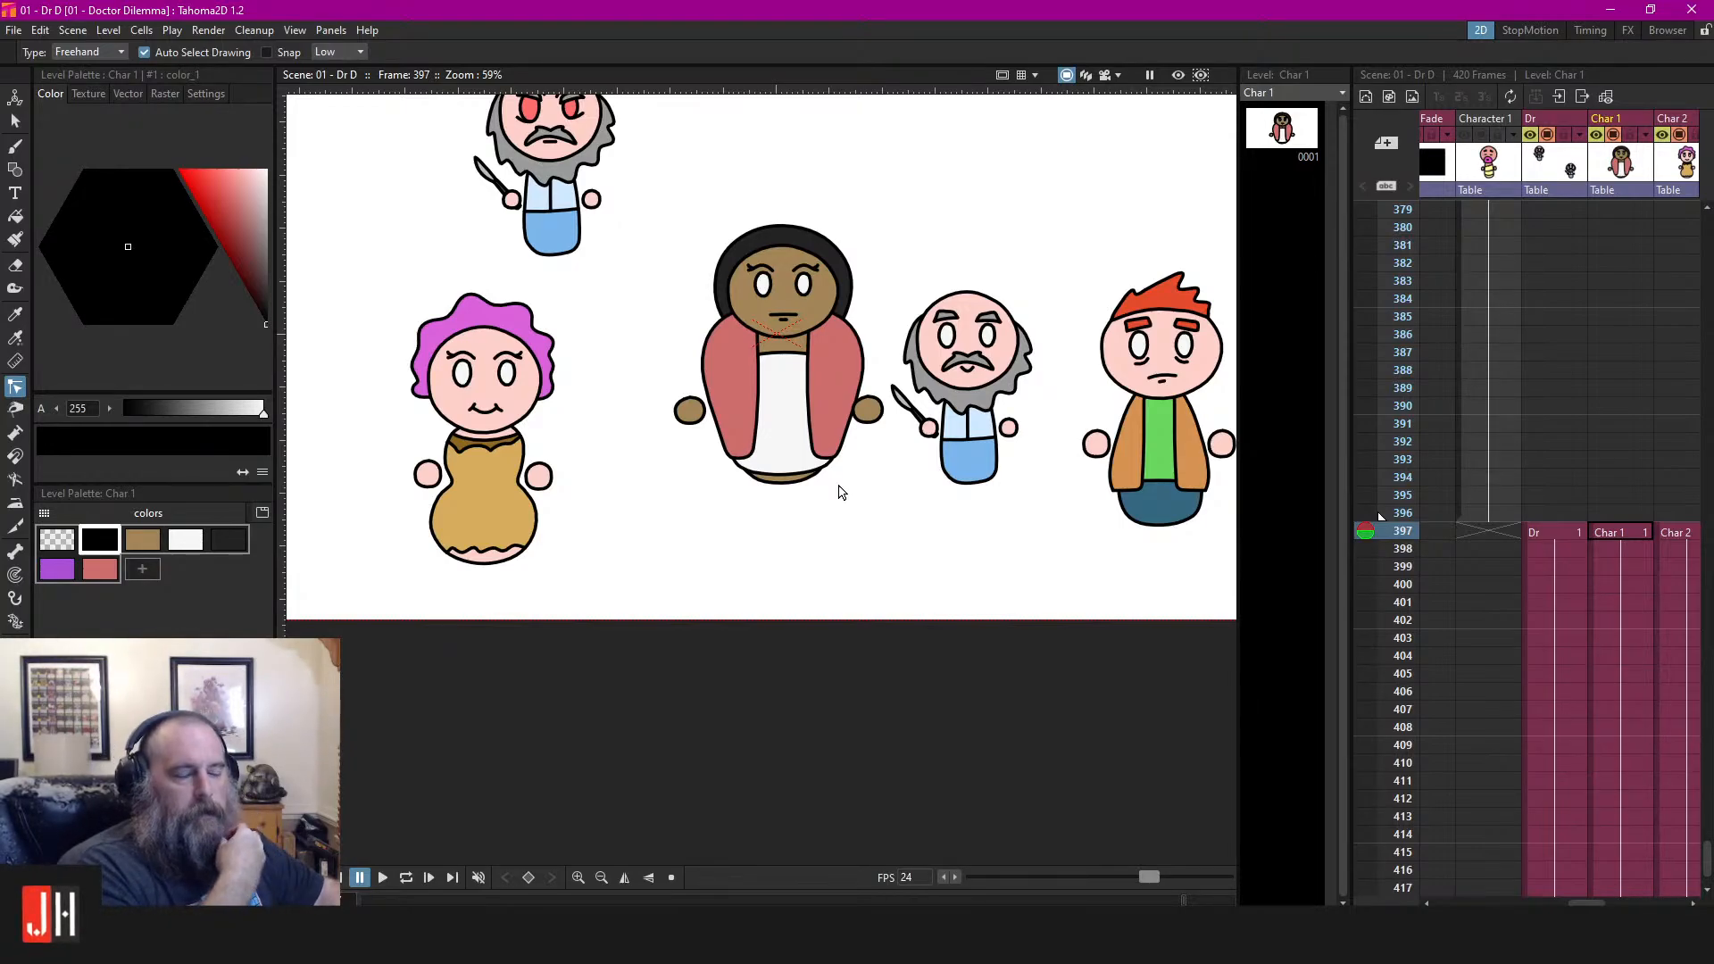
Fine-tune the control points at both ends of the white top's hem to even out the curve and save the scene
{"action": "left_click_drag", "start_coordinate": [825, 428], "coordinate": [784, 484]}
{"action": "scroll", "coordinate": [784, 484], "scroll_direction": "up", "scroll_amount": 9}
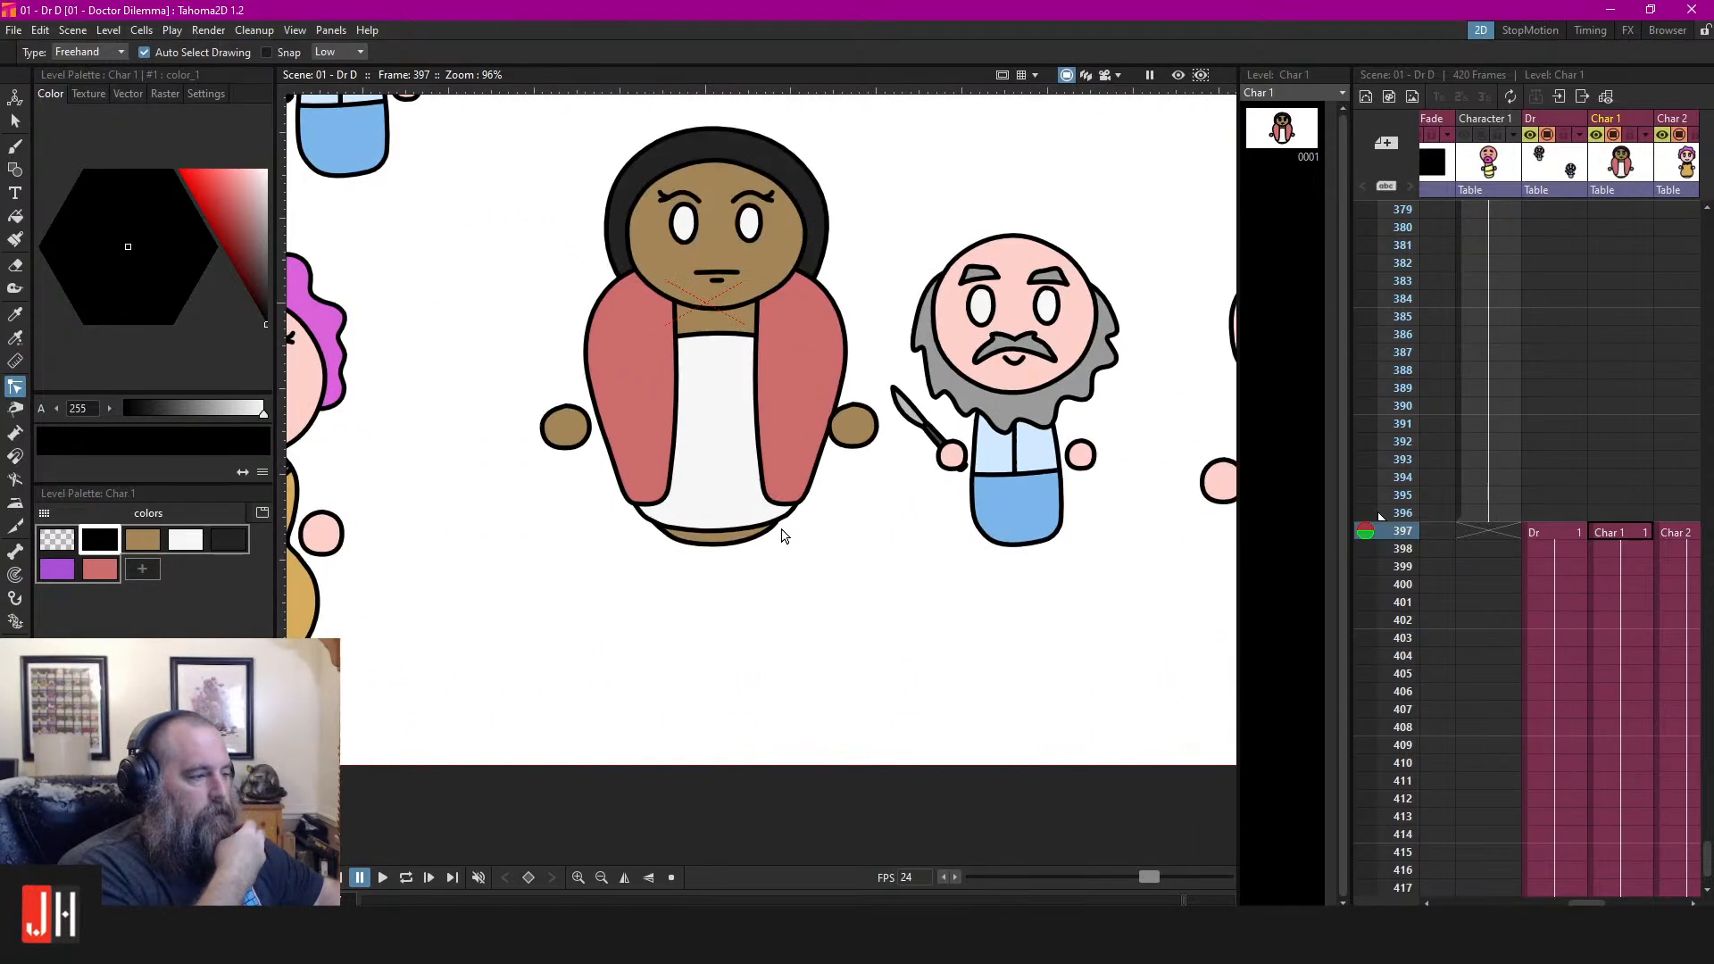
{"action": "left_click", "coordinate": [804, 517]}
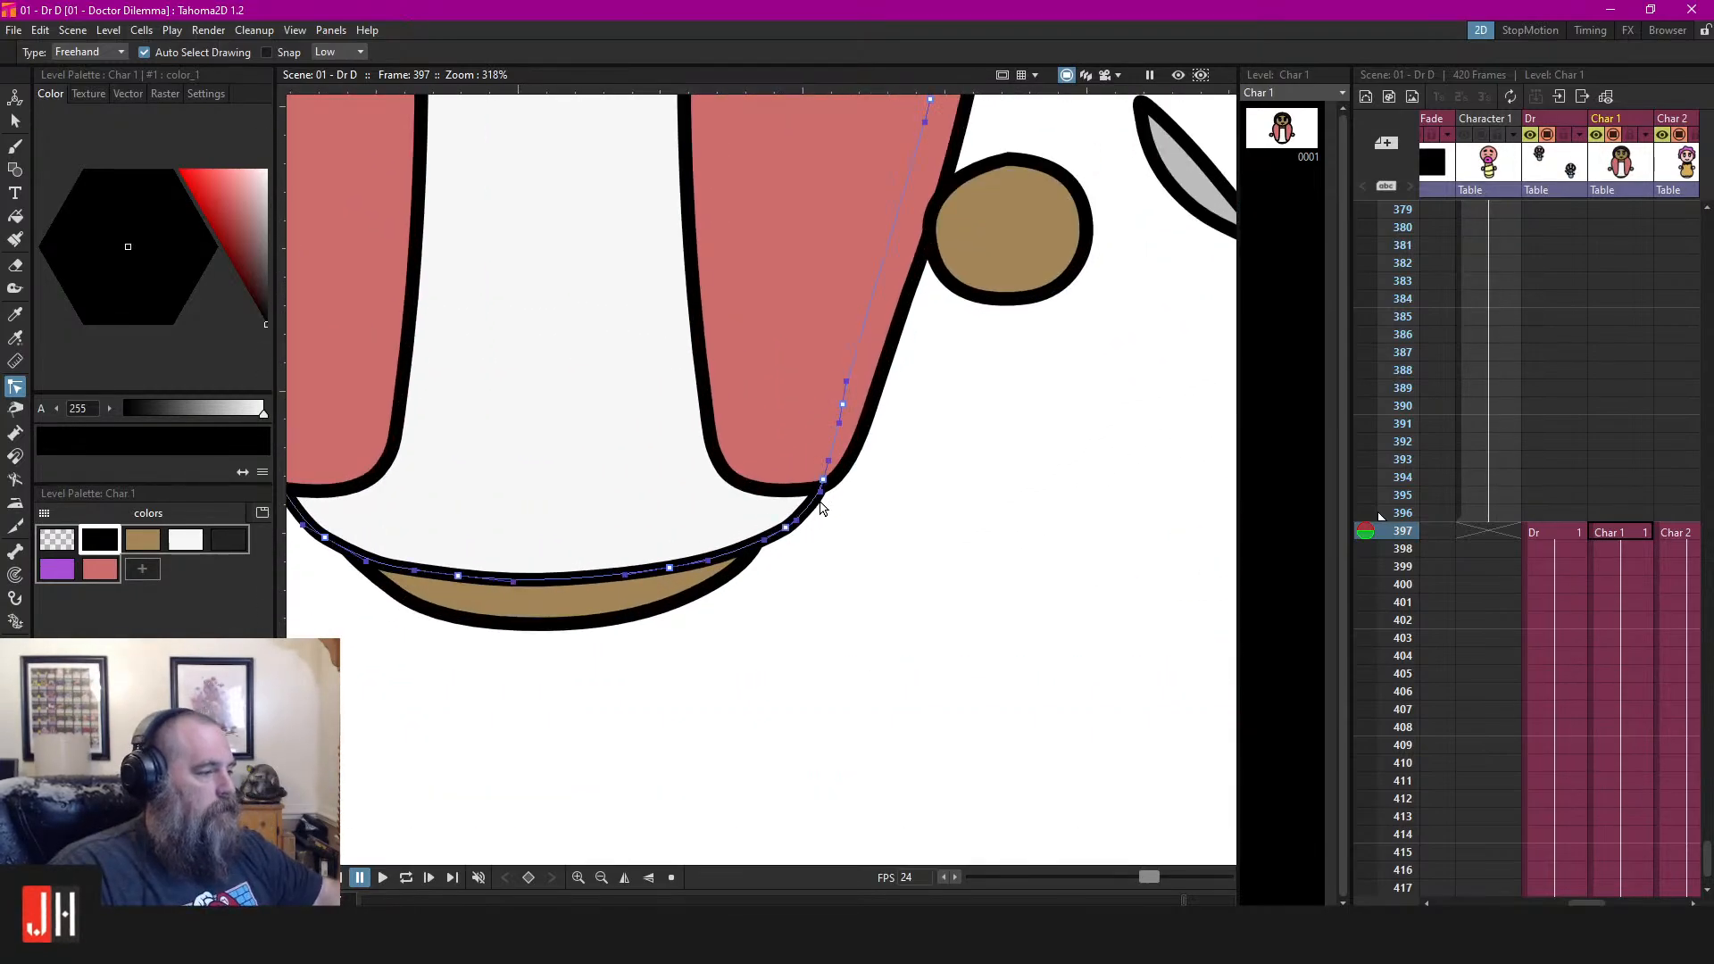
{"action": "left_click_drag", "start_coordinate": [785, 524], "coordinate": [777, 526]}
{"action": "scroll", "coordinate": [764, 573], "scroll_direction": "up", "scroll_amount": 1}
{"action": "left_click_drag", "start_coordinate": [764, 574], "coordinate": [945, 546]}
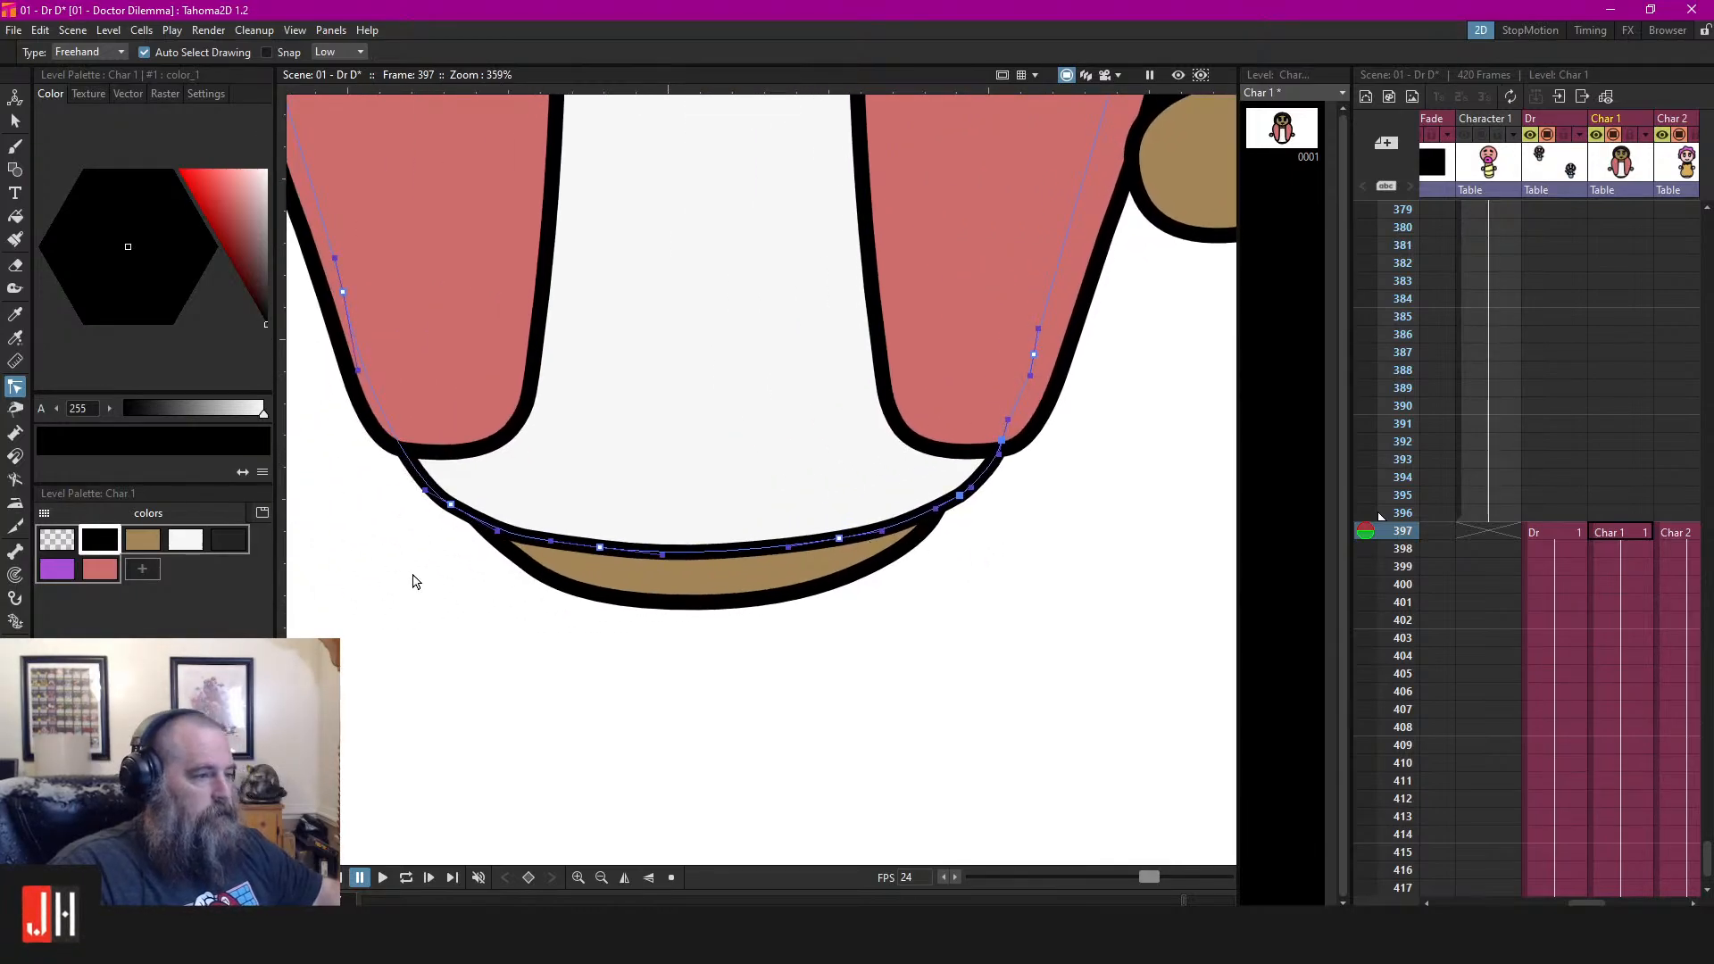
{"action": "left_click_drag", "start_coordinate": [451, 504], "coordinate": [452, 510]}
{"action": "left_click", "coordinate": [447, 566]}
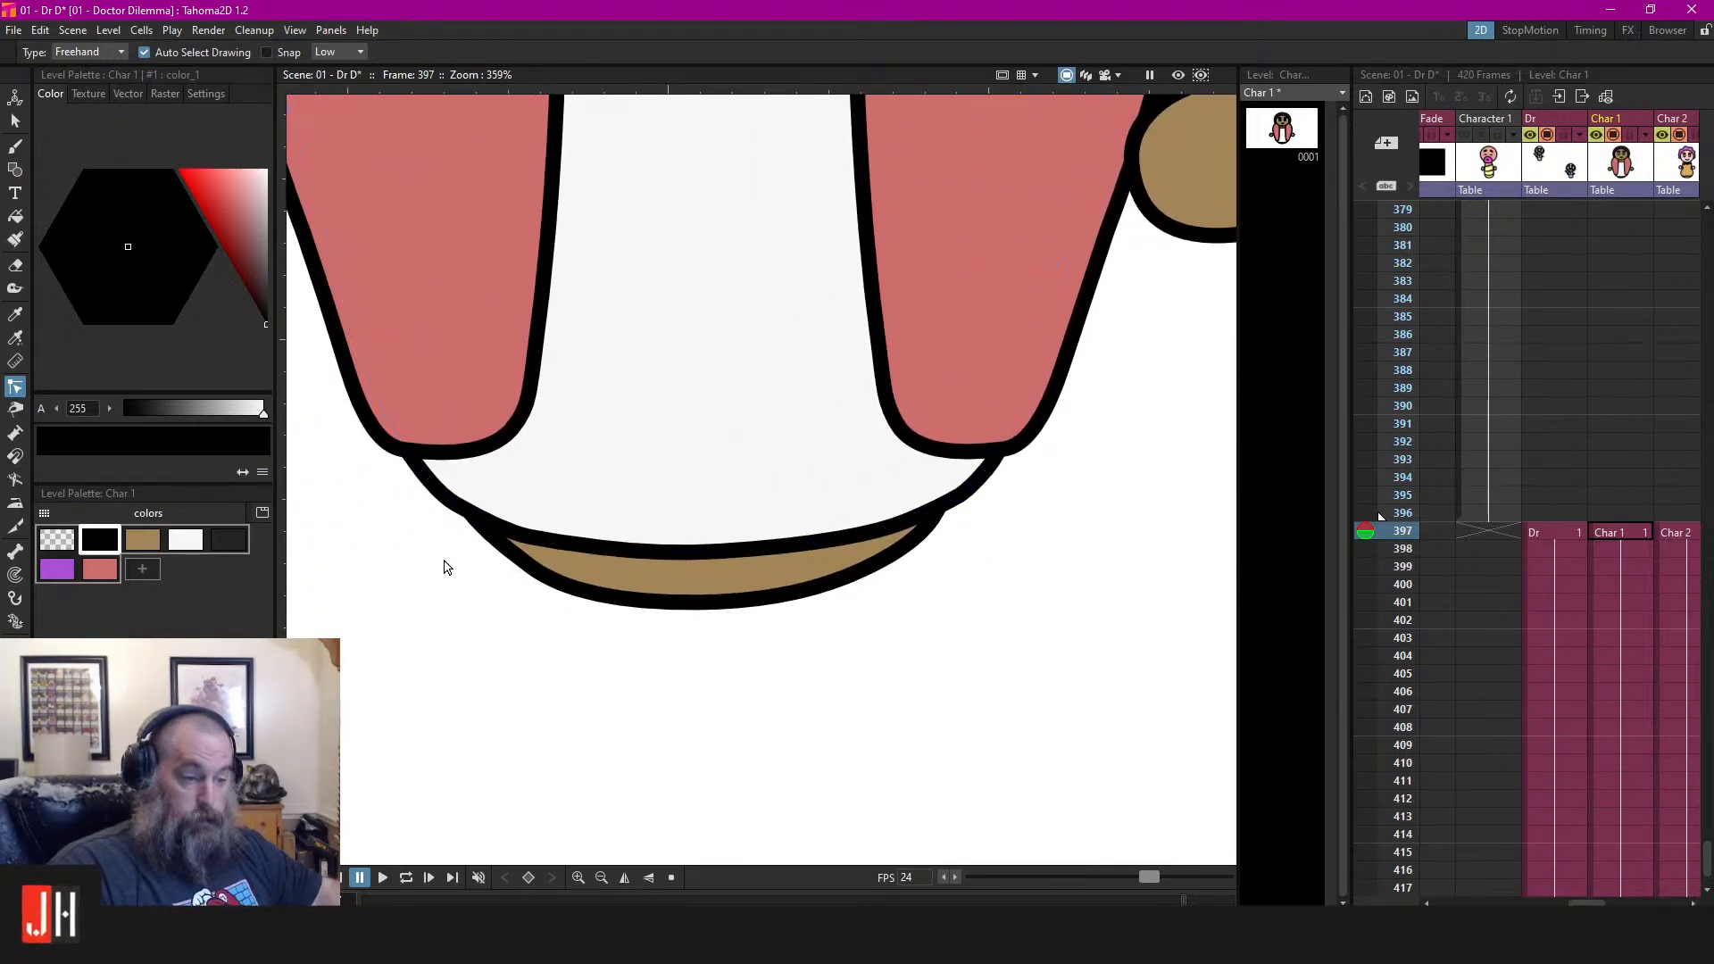
{"action": "scroll", "coordinate": [574, 553], "scroll_direction": "down", "scroll_amount": 10}
{"action": "key", "text": "ctrl+s"}
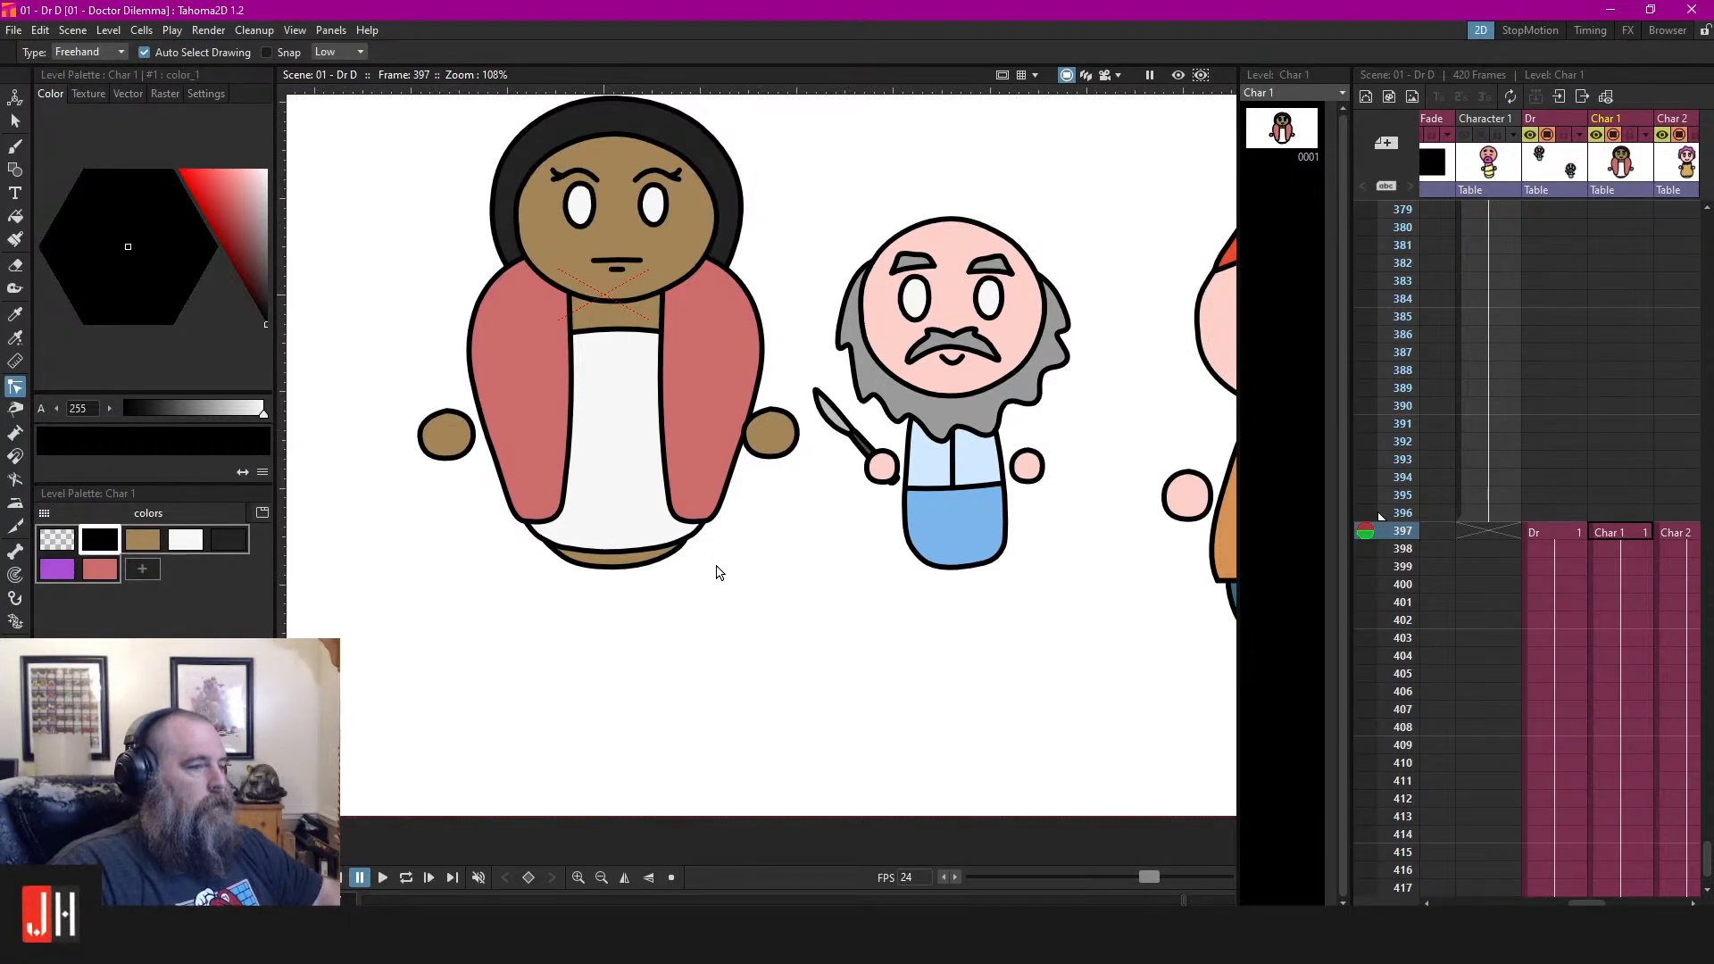
{"action": "scroll", "coordinate": [662, 399], "scroll_direction": "up", "scroll_amount": 2}
{"action": "scroll", "coordinate": [662, 399], "scroll_direction": "up", "scroll_amount": 1}
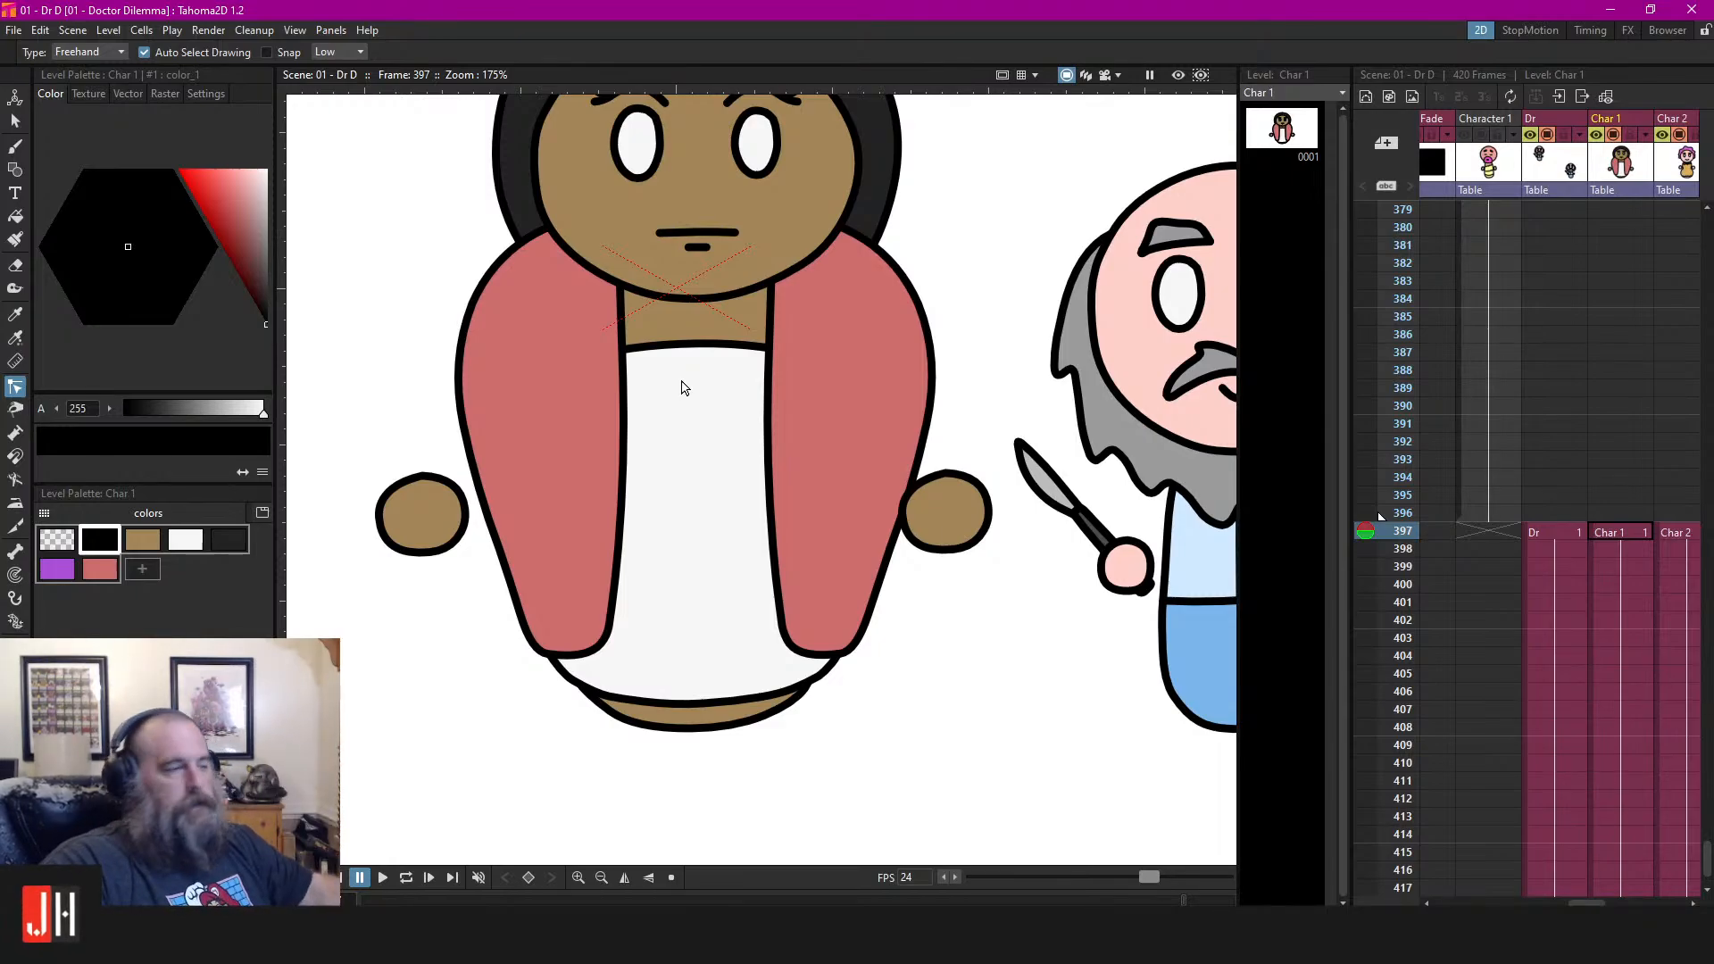
Move Char 1's hand on the doctor's side about 9 px outward and 6 px down, clear of the jacket
{"action": "scroll", "coordinate": [905, 383], "scroll_direction": "down", "scroll_amount": 4}
{"action": "scroll", "coordinate": [816, 351], "scroll_direction": "up", "scroll_amount": 4}
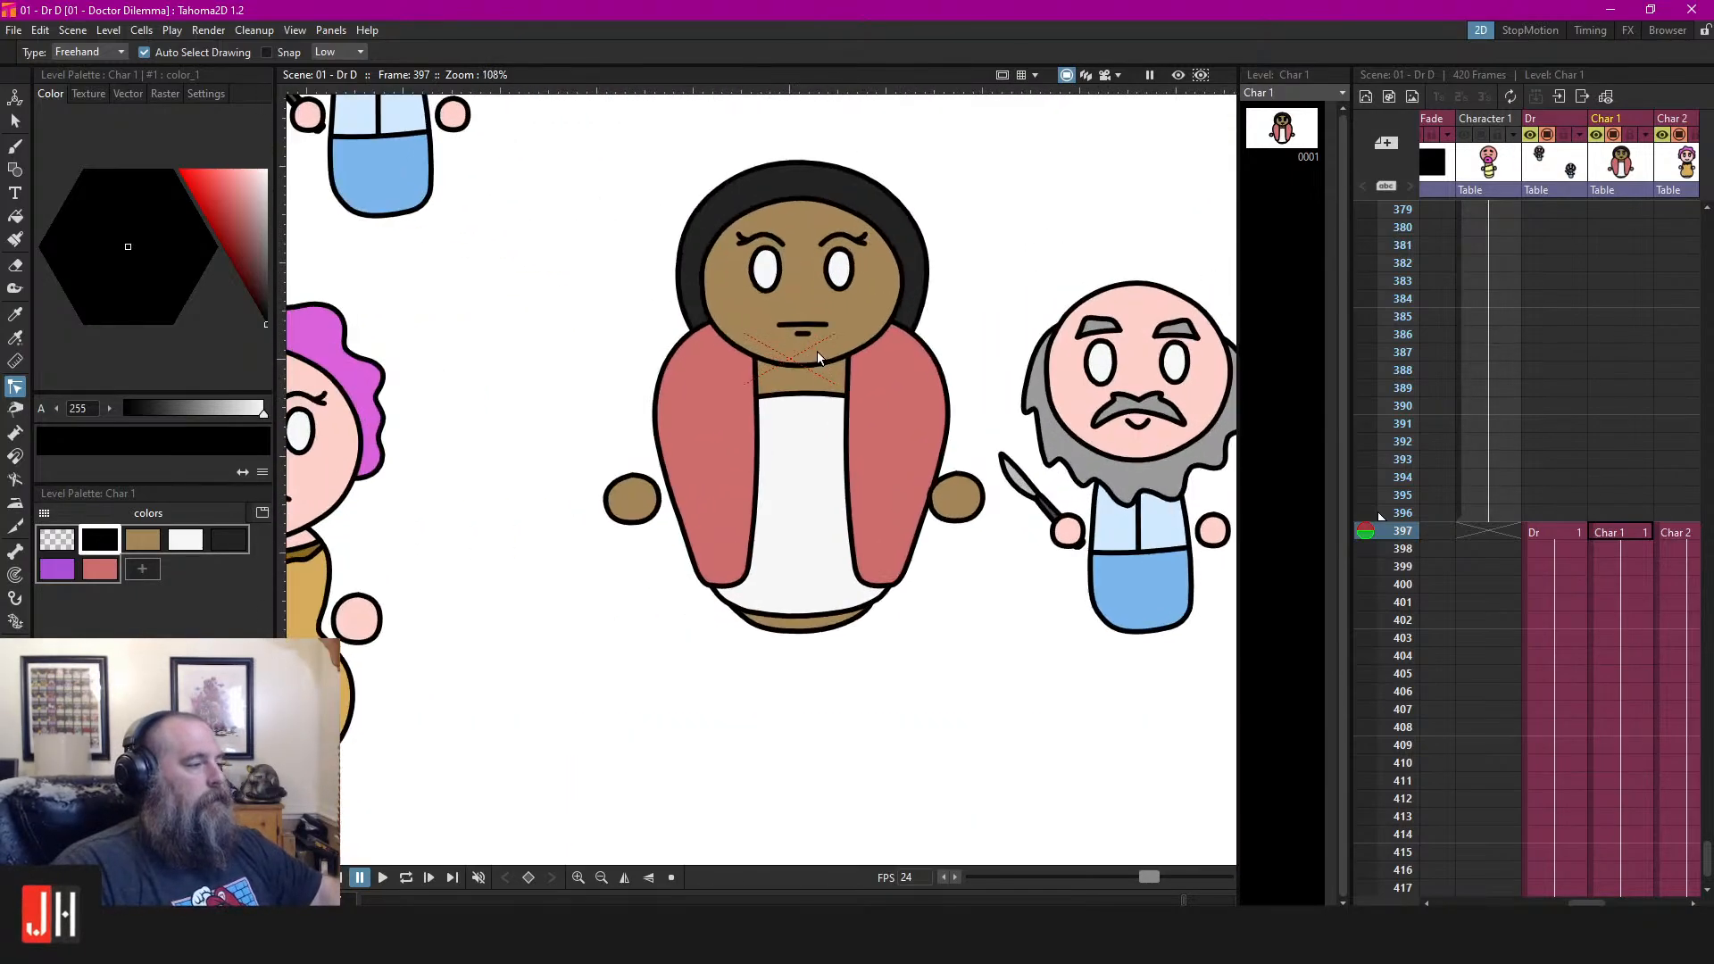
{"action": "scroll", "coordinate": [854, 504], "scroll_direction": "up", "scroll_amount": 3}
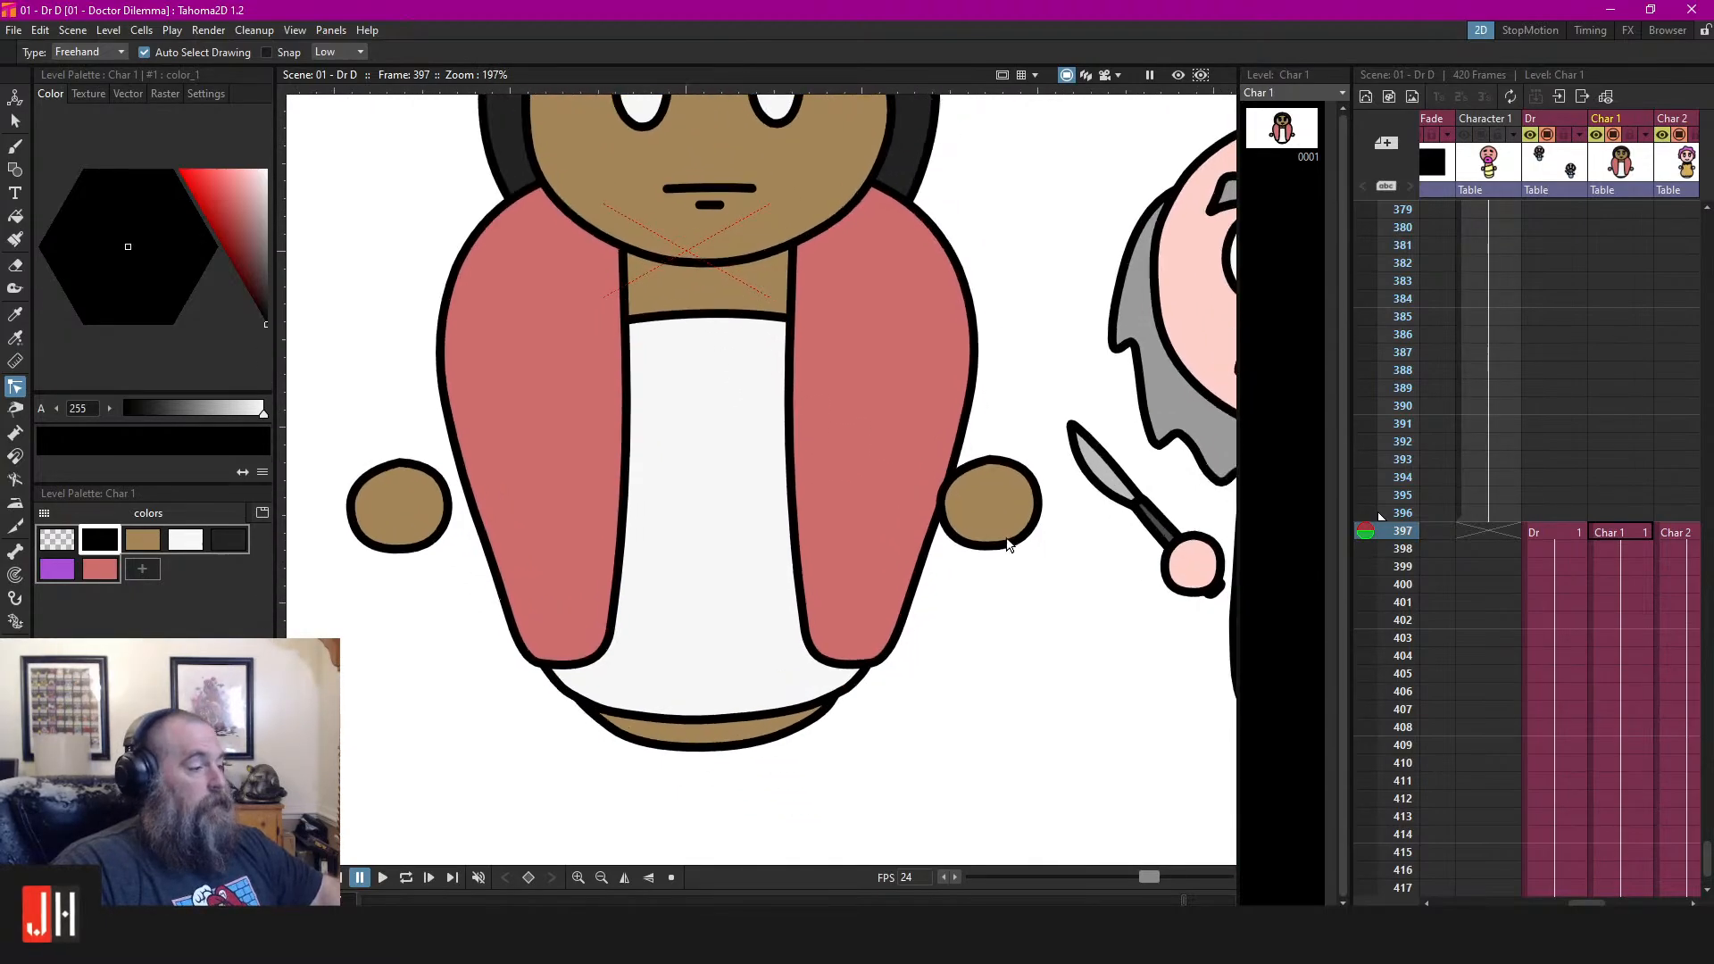
{"action": "key", "text": "s"}
{"action": "left_click_drag", "start_coordinate": [1022, 441], "coordinate": [1044, 454]}
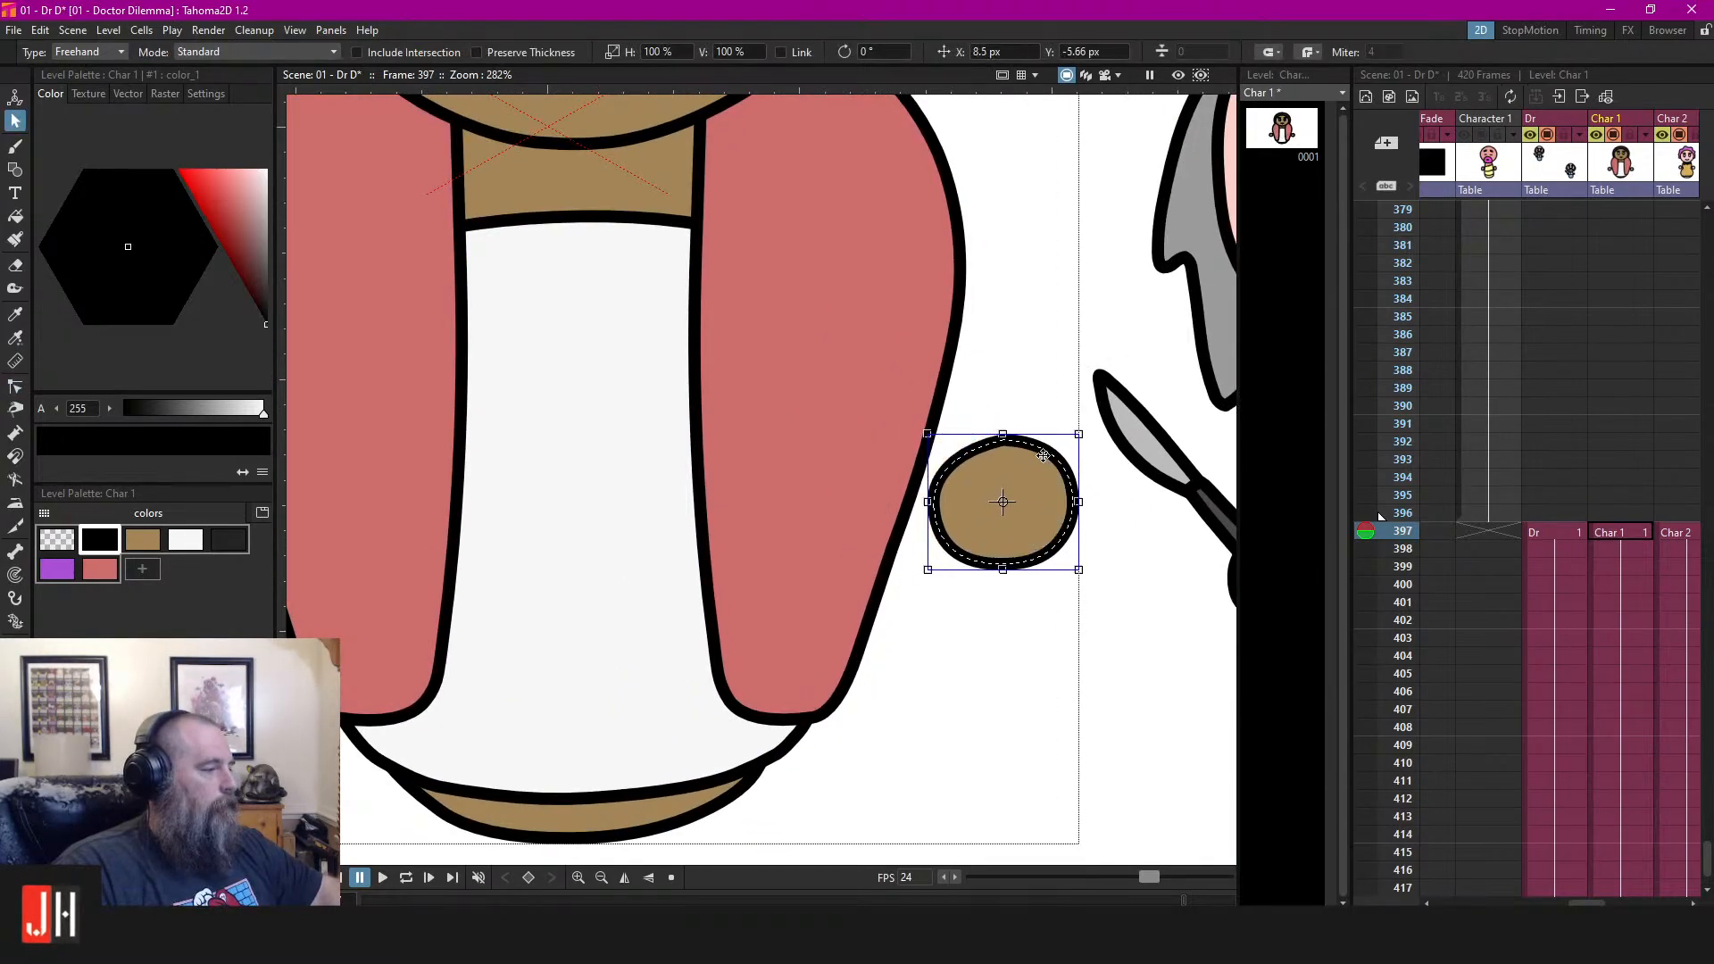
{"action": "scroll", "coordinate": [1000, 460], "scroll_direction": "down", "scroll_amount": 2}
{"action": "scroll", "coordinate": [334, 479], "scroll_direction": "up", "scroll_amount": 4}
Reposition Char 1's hand on the side away from the doctor to mirror the other hand, and save the scene
{"action": "left_click", "coordinate": [484, 535]}
{"action": "left_click_drag", "start_coordinate": [485, 432], "coordinate": [500, 441]}
{"action": "left_click", "coordinate": [446, 336]}
{"action": "scroll", "coordinate": [509, 384], "scroll_direction": "down", "scroll_amount": 6}
{"action": "left_click_drag", "start_coordinate": [869, 435], "coordinate": [850, 446]}
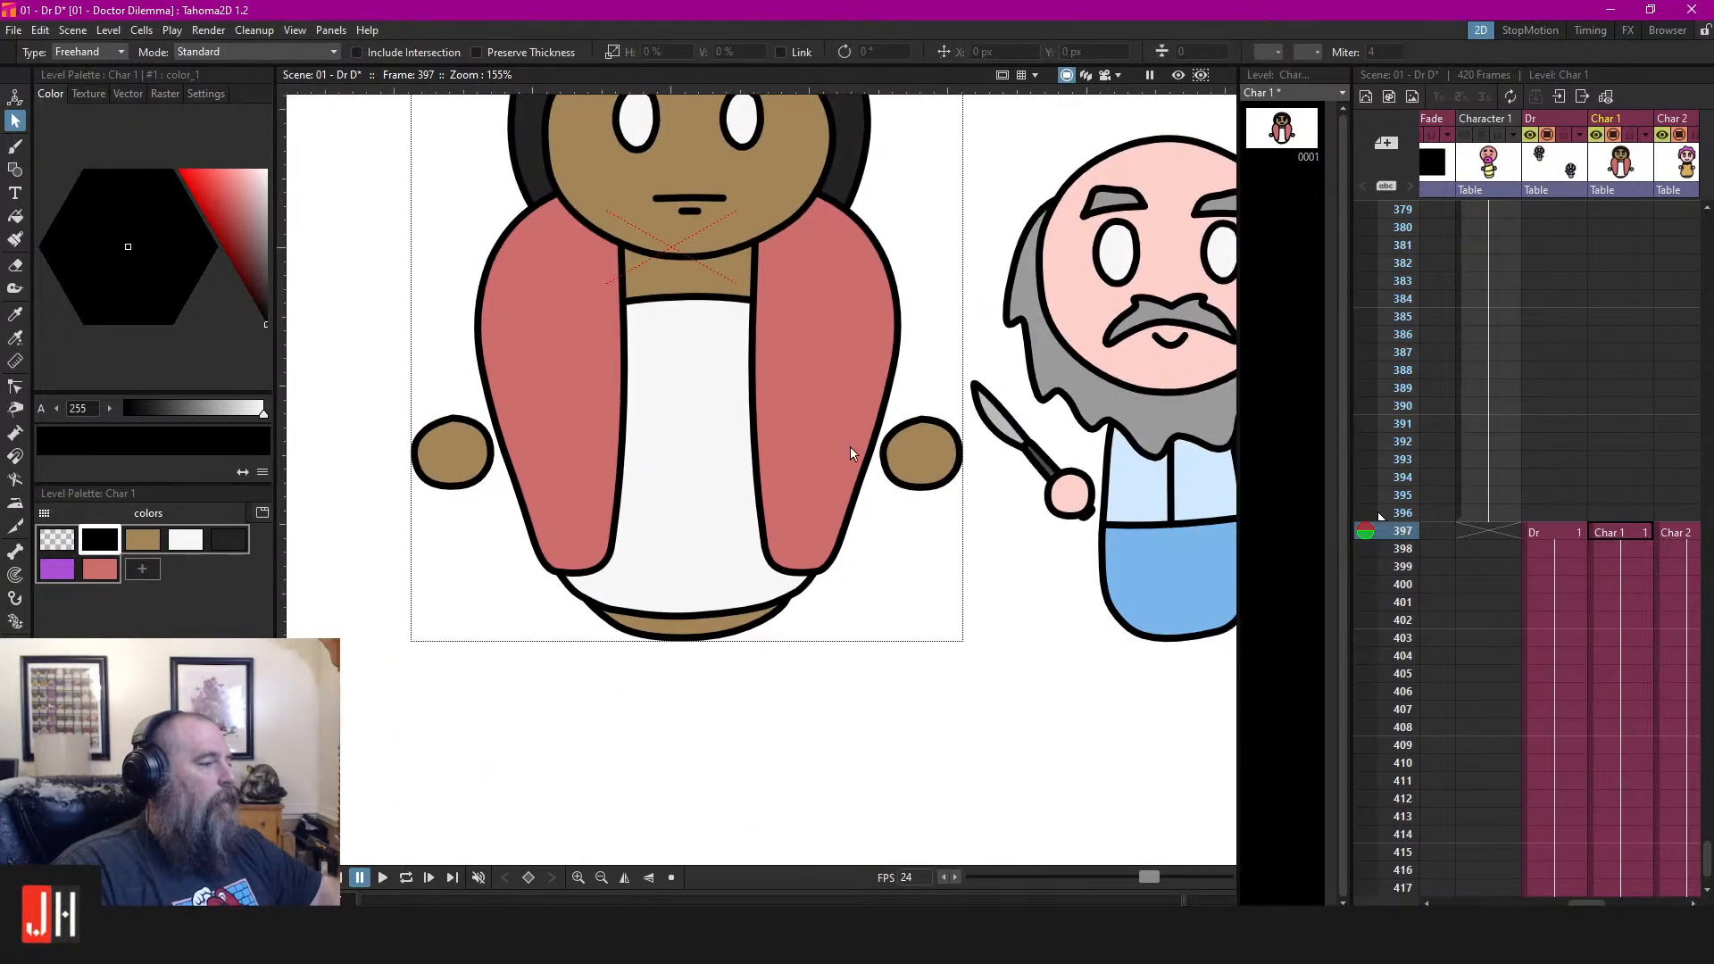
{"action": "scroll", "coordinate": [920, 445], "scroll_direction": "up", "scroll_amount": 5}
{"action": "scroll", "coordinate": [967, 438], "scroll_direction": "up", "scroll_amount": 2}
{"action": "left_click", "coordinate": [952, 390]}
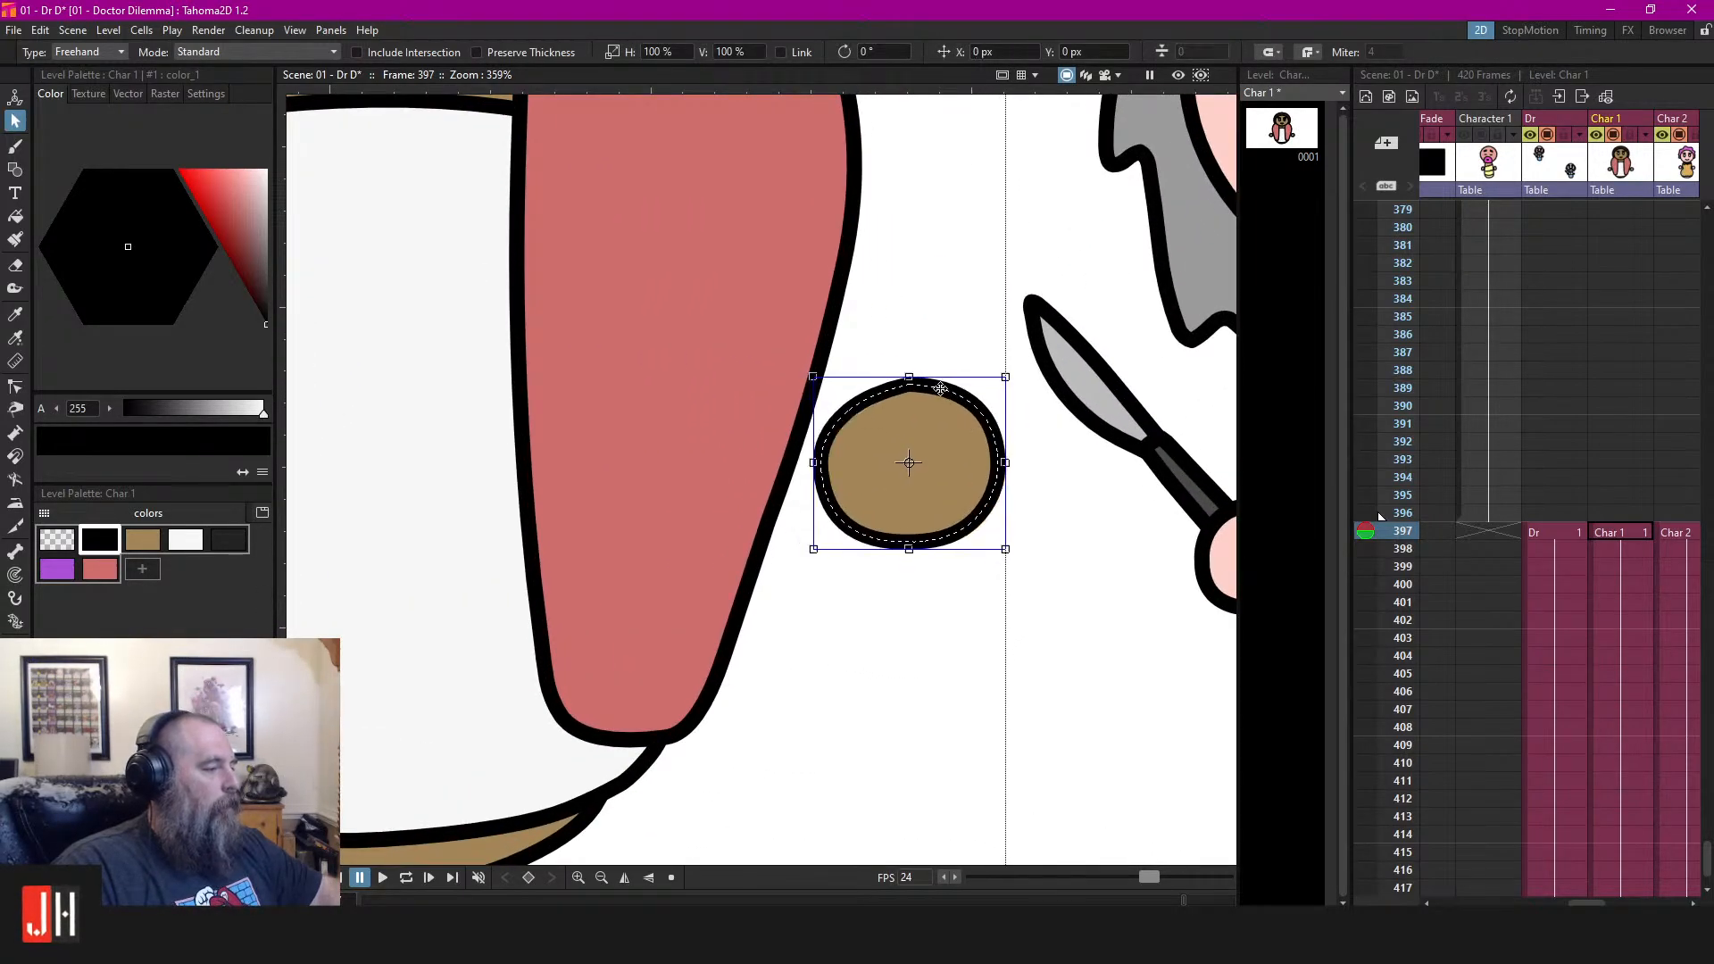
{"action": "left_click", "coordinate": [928, 301]}
{"action": "scroll", "coordinate": [919, 423], "scroll_direction": "down", "scroll_amount": 8}
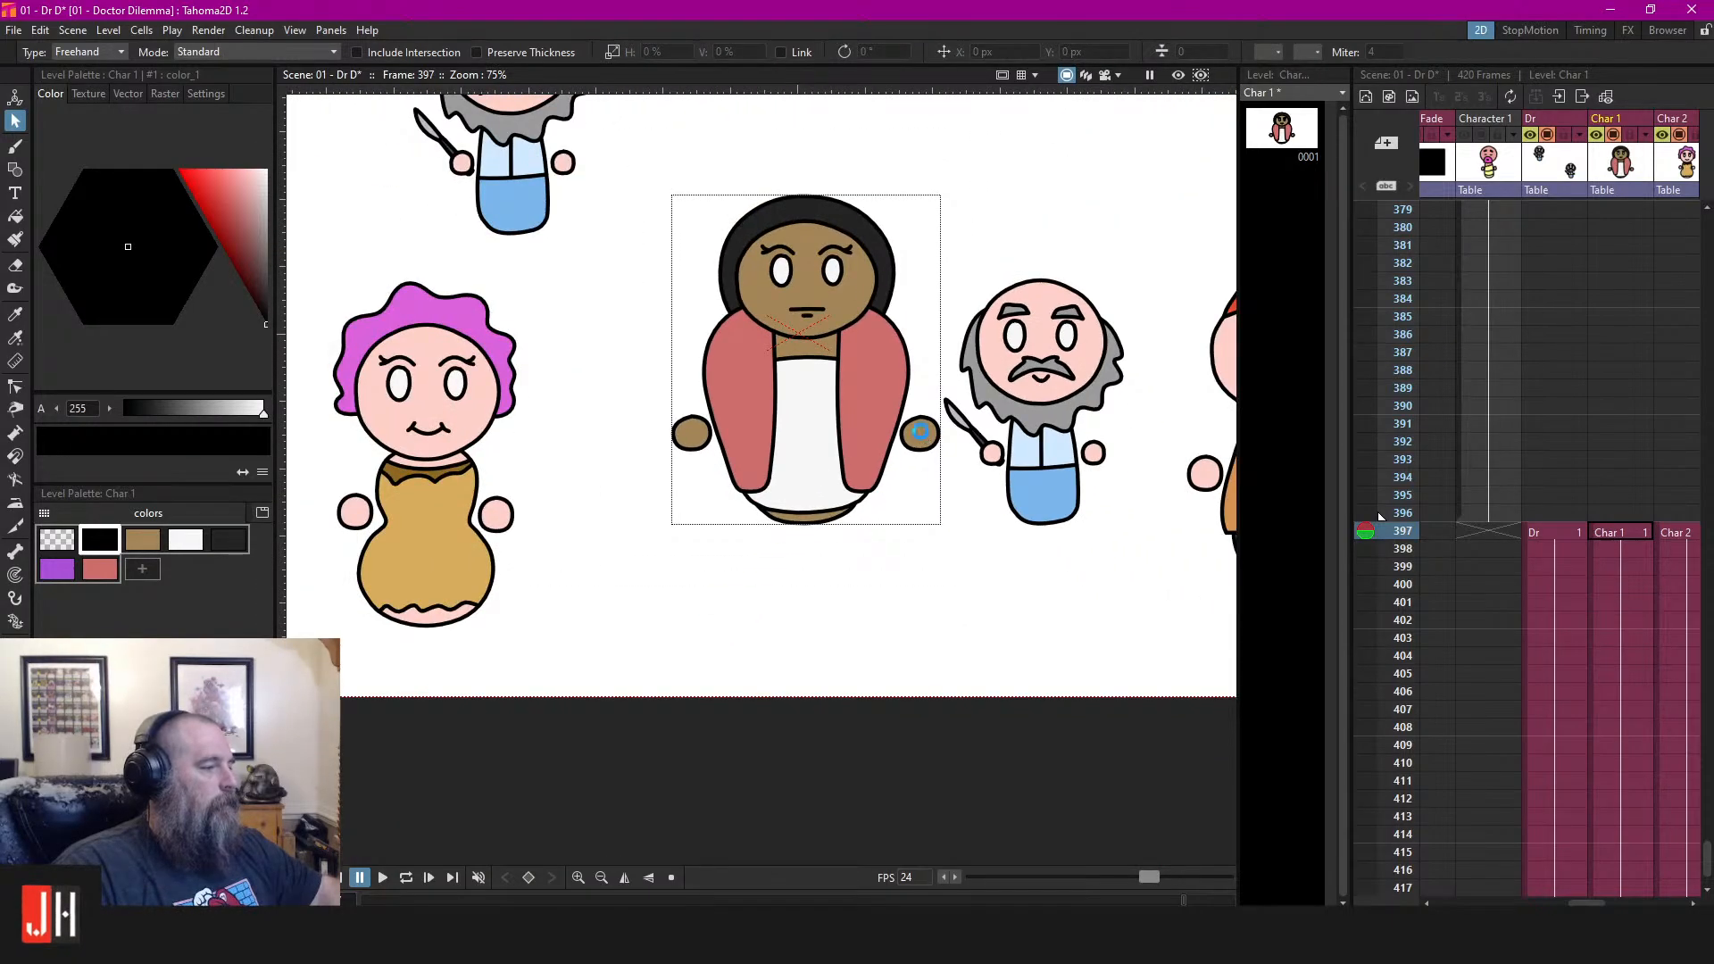
{"action": "key", "text": "ctrl+s"}
Raise both of Char 1's hands by about 19 px alongside the jacket
{"action": "scroll", "coordinate": [830, 408], "scroll_direction": "up", "scroll_amount": 5}
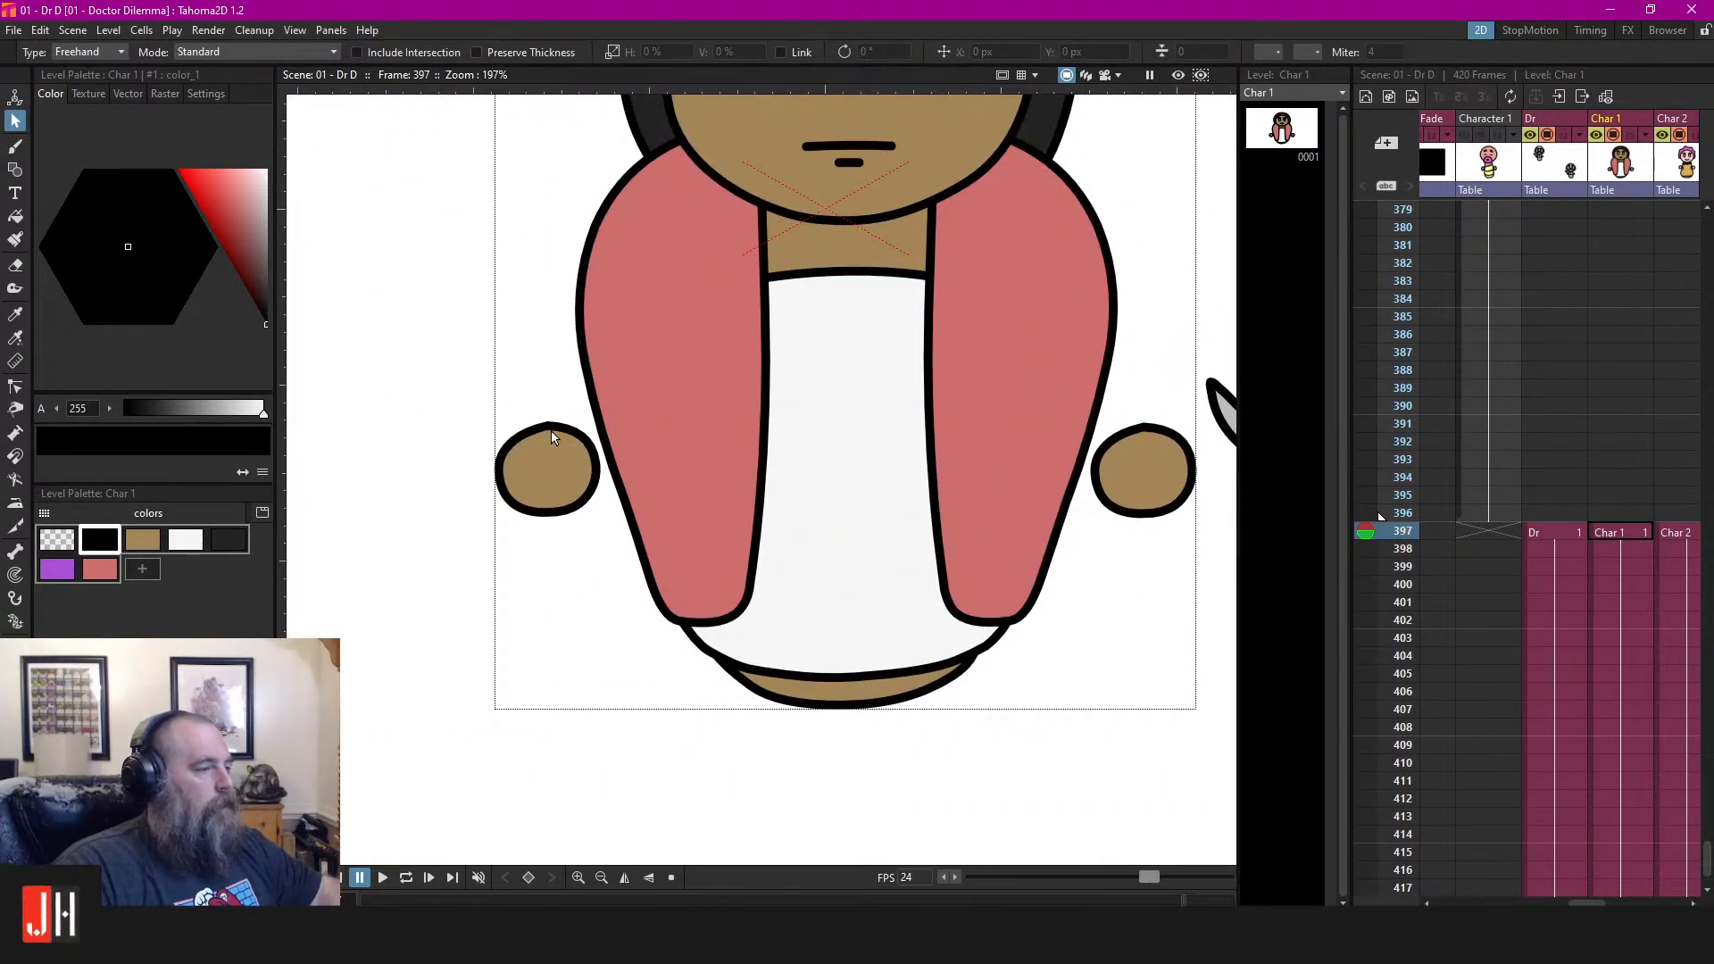
{"action": "left_click", "coordinate": [549, 430]}
{"action": "left_click_drag", "start_coordinate": [578, 437], "coordinate": [568, 403]}
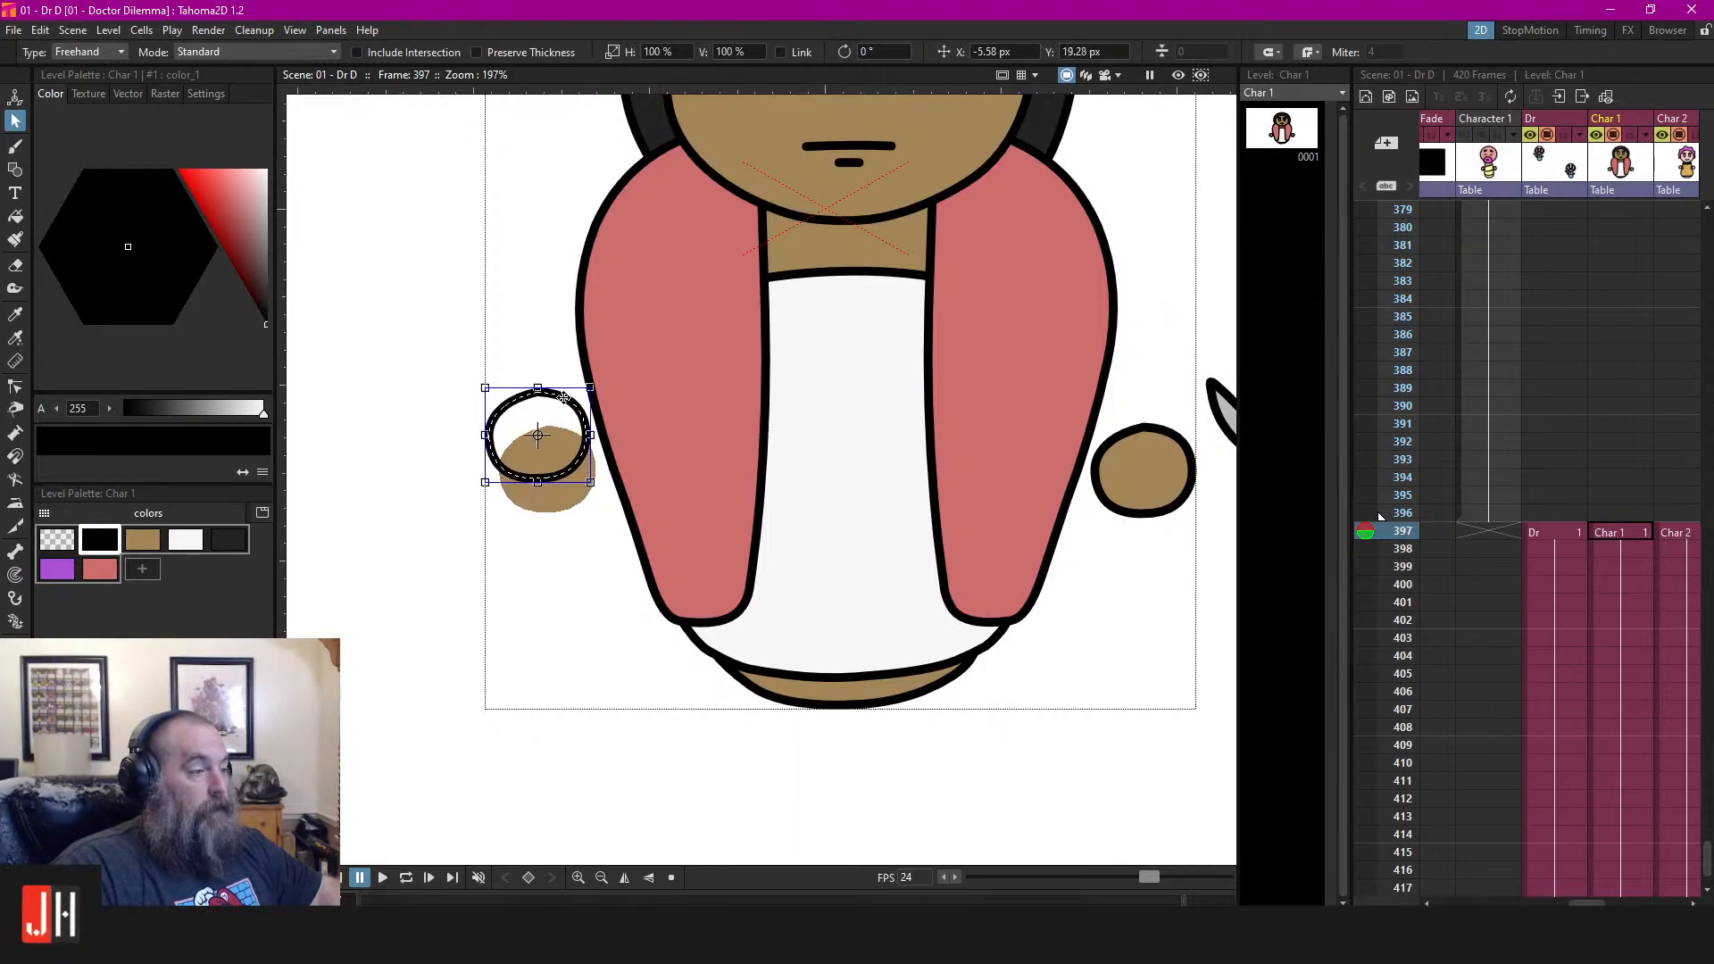
{"action": "left_click", "coordinate": [1139, 433]}
{"action": "mouse_move", "coordinate": [1161, 434]}
{"action": "left_mouse_down"}
{"action": "mouse_move", "coordinate": [1168, 407]}
{"action": "mouse_move", "coordinate": [962, 432]}
{"action": "left_mouse_up"}
{"action": "left_click", "coordinate": [1123, 378]}
{"action": "scroll", "coordinate": [1110, 412], "scroll_direction": "down", "scroll_amount": 6}
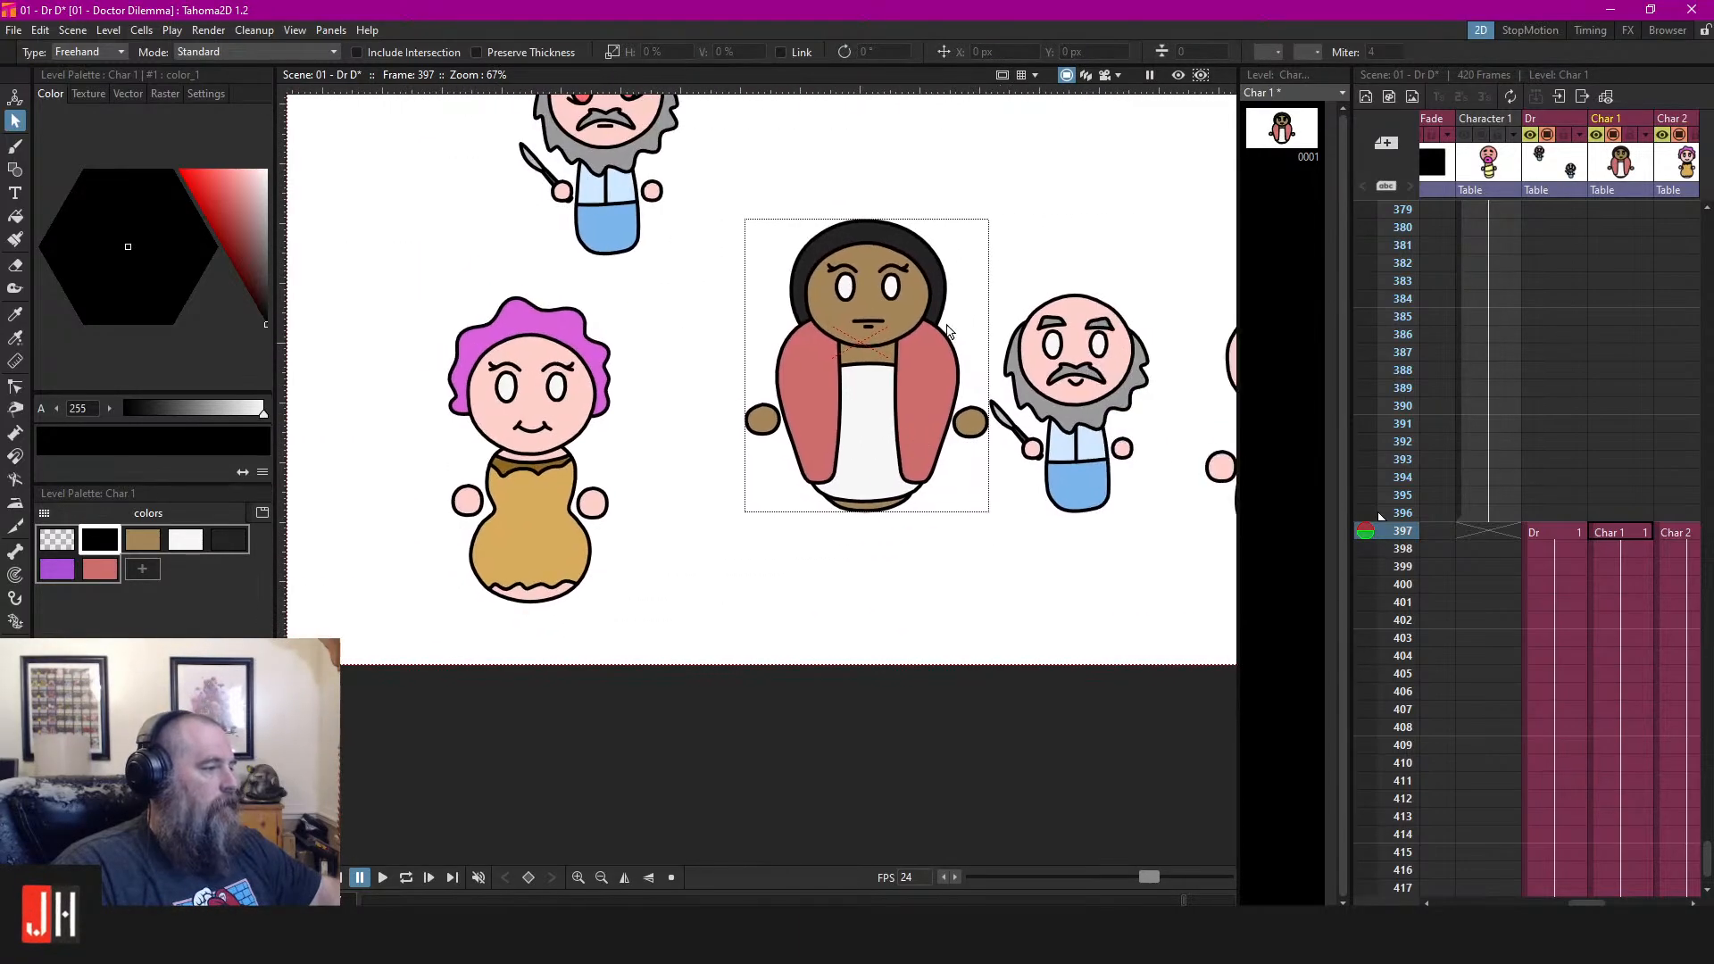
Shift the whole Char 1 figure slightly away from the doctor
{"action": "mouse_move", "coordinate": [967, 191]}
{"action": "left_mouse_down"}
{"action": "mouse_move", "coordinate": [769, 184]}
{"action": "mouse_move", "coordinate": [979, 525]}
{"action": "left_mouse_up"}
{"action": "left_click_drag", "start_coordinate": [944, 260], "coordinate": [924, 265]}
{"action": "left_click", "coordinate": [1036, 202]}
Nudge Char 1's hand on the doctor's side about 2 px outward and 3 px up, and save the scene
{"action": "scroll", "coordinate": [919, 286], "scroll_direction": "up", "scroll_amount": 5}
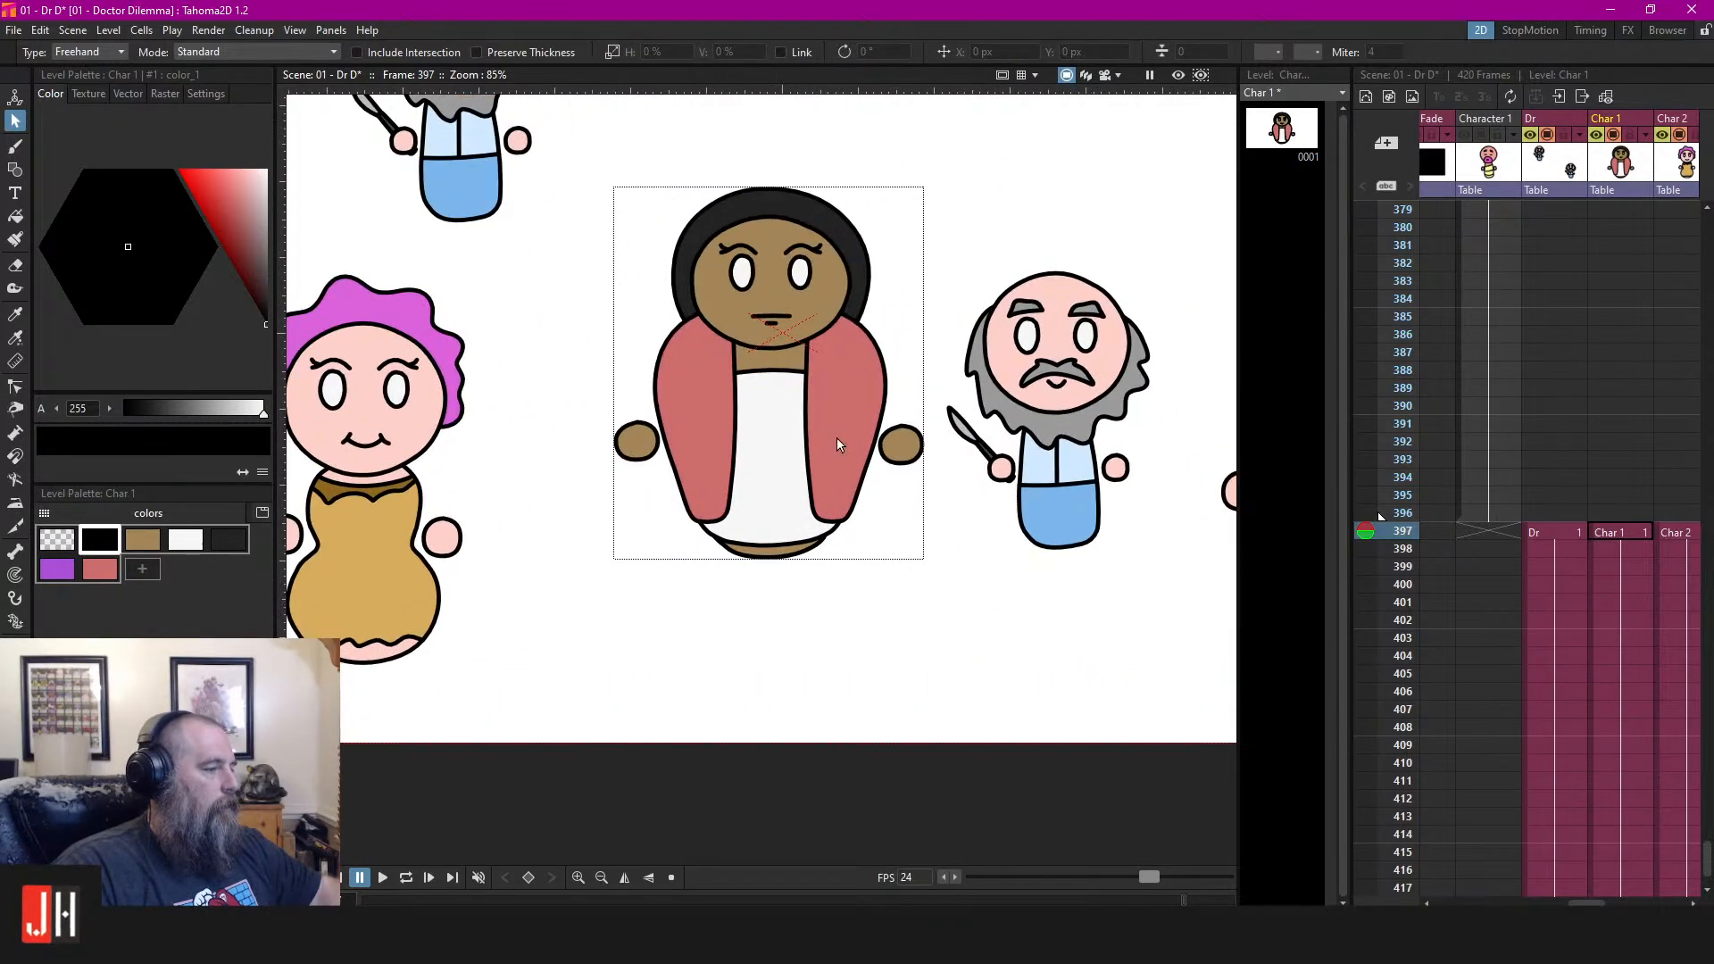
{"action": "scroll", "coordinate": [896, 447], "scroll_direction": "up", "scroll_amount": 4}
{"action": "left_click", "coordinate": [924, 442]}
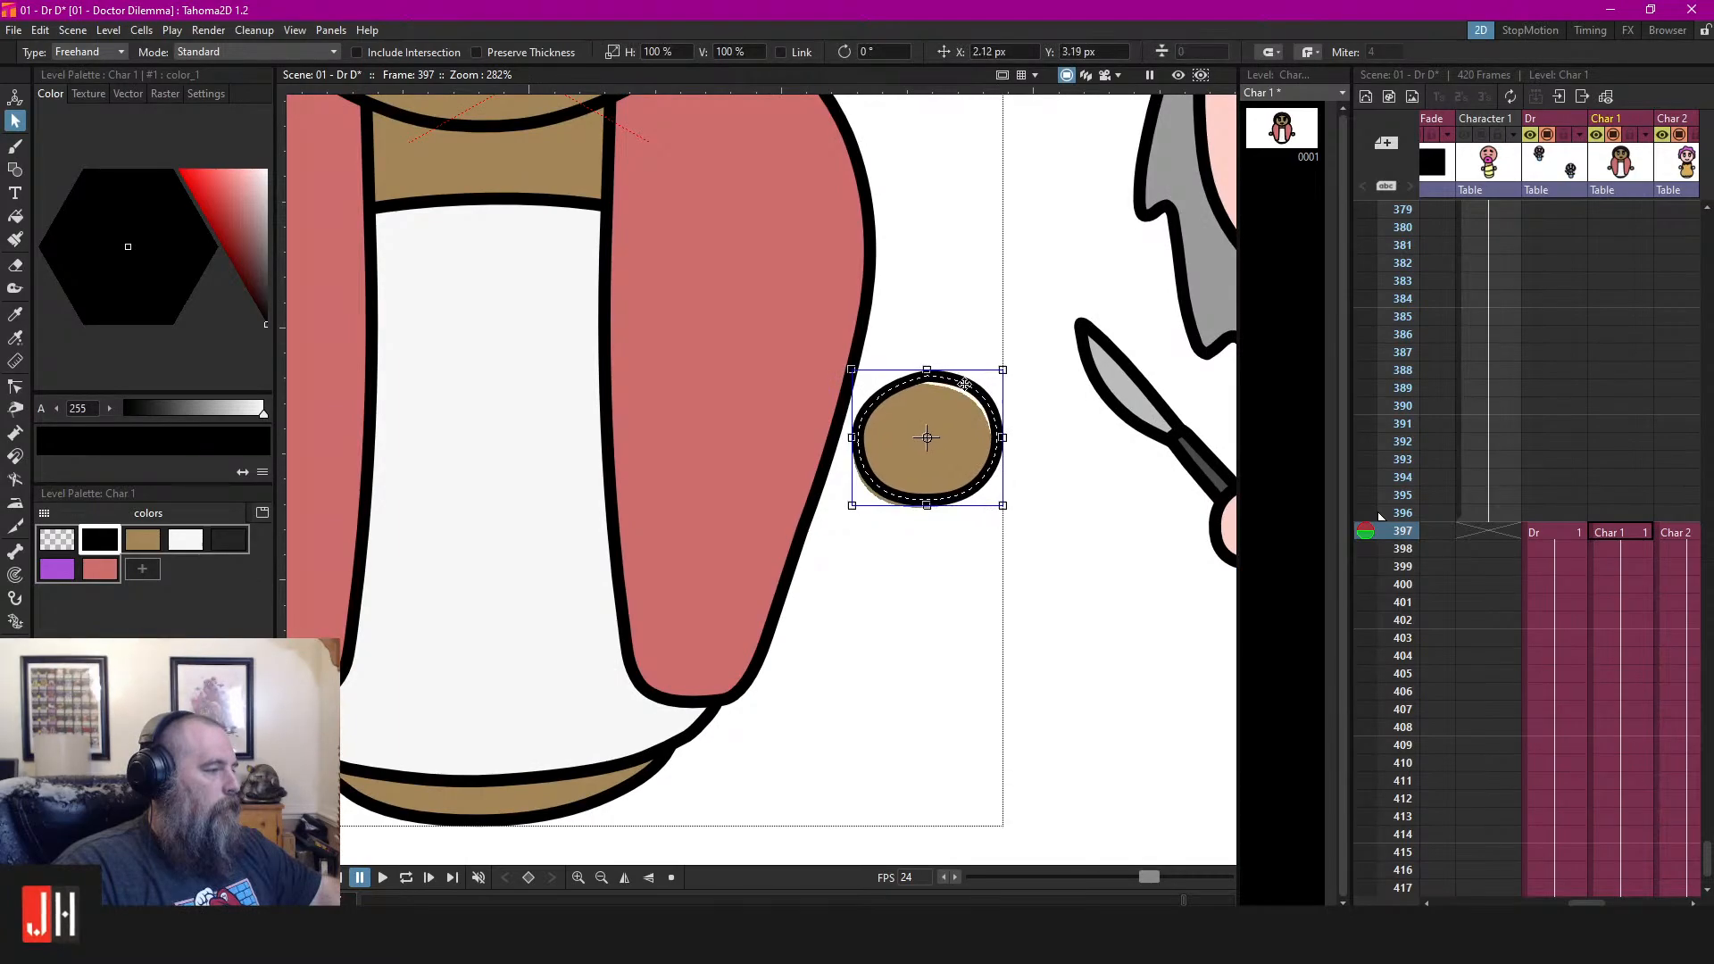
{"action": "left_click", "coordinate": [959, 268]}
{"action": "scroll", "coordinate": [940, 423], "scroll_direction": "down", "scroll_amount": 4}
{"action": "scroll", "coordinate": [940, 423], "scroll_direction": "down", "scroll_amount": 3}
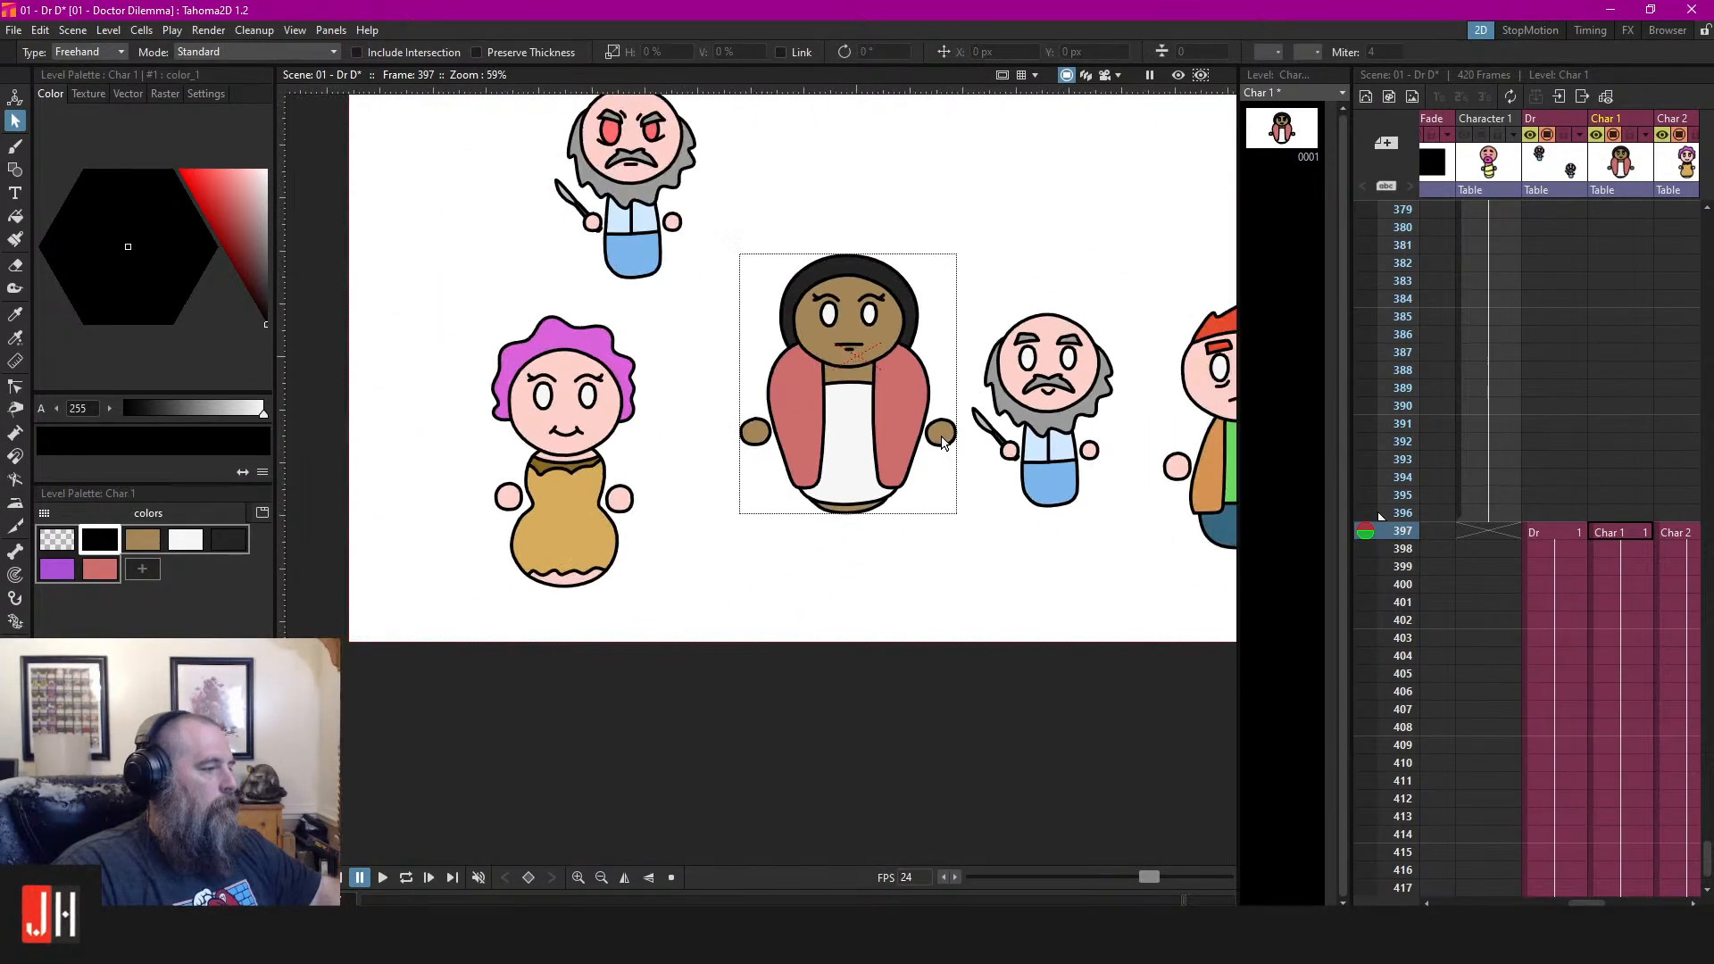
{"action": "key", "text": "ctrl+s"}
{"action": "left_click_drag", "start_coordinate": [892, 468], "coordinate": [953, 453]}
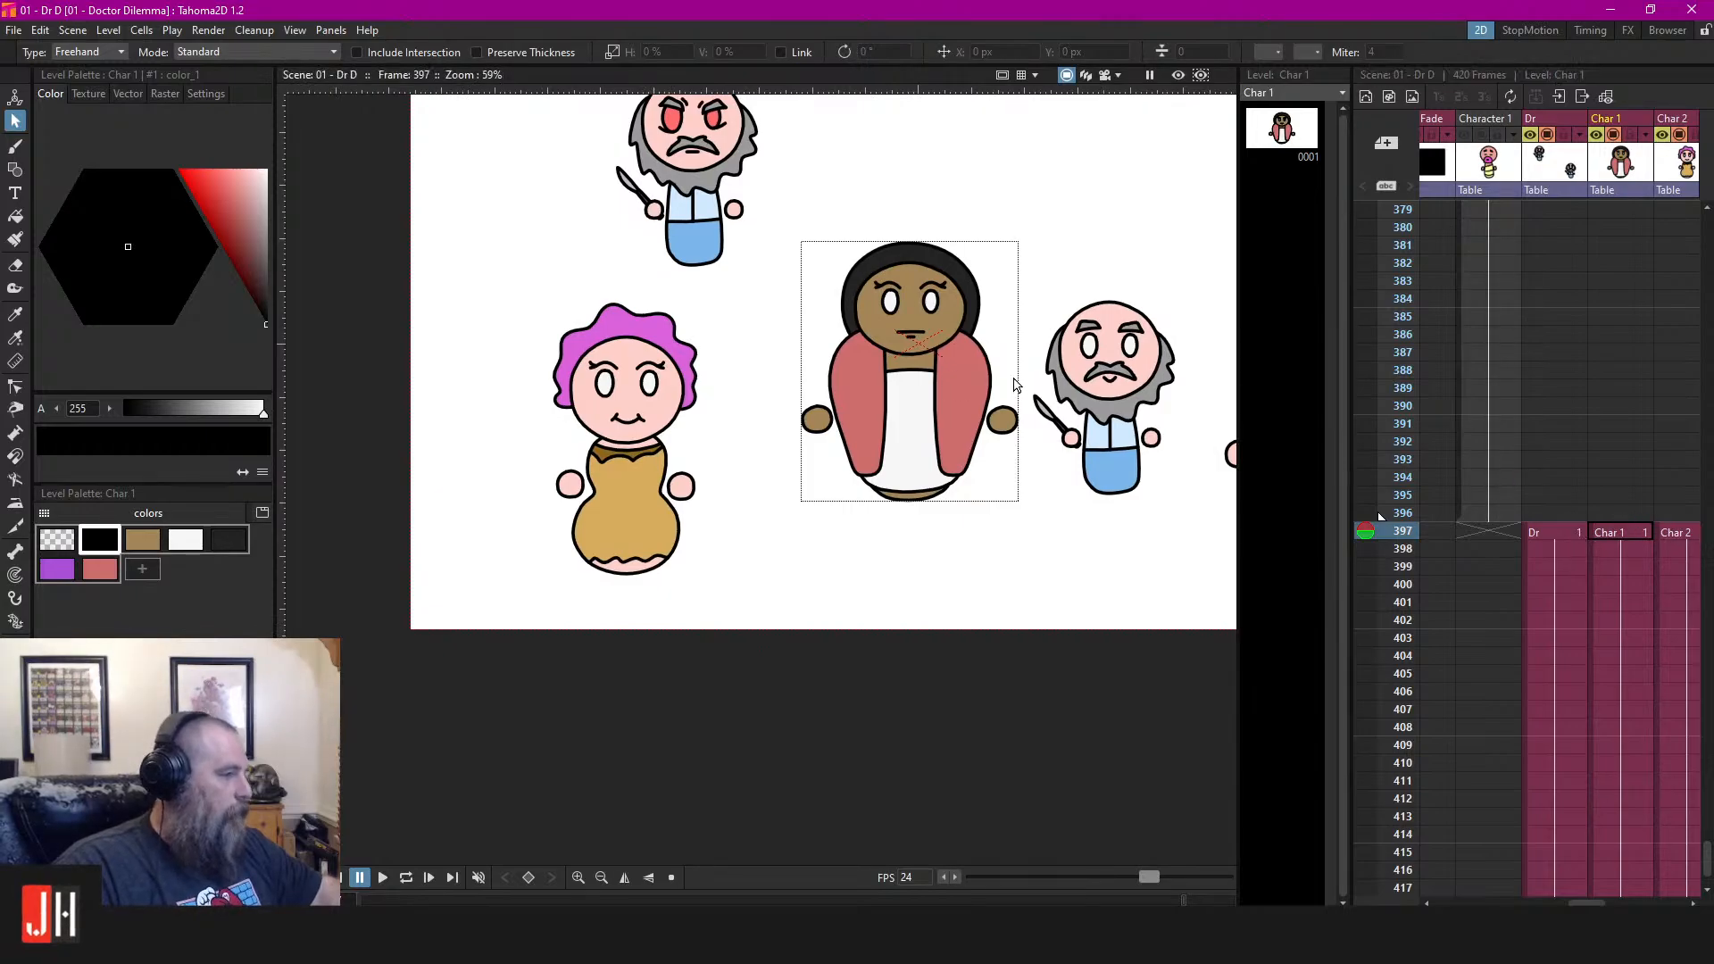
{"action": "left_click_drag", "start_coordinate": [924, 345], "coordinate": [821, 325]}
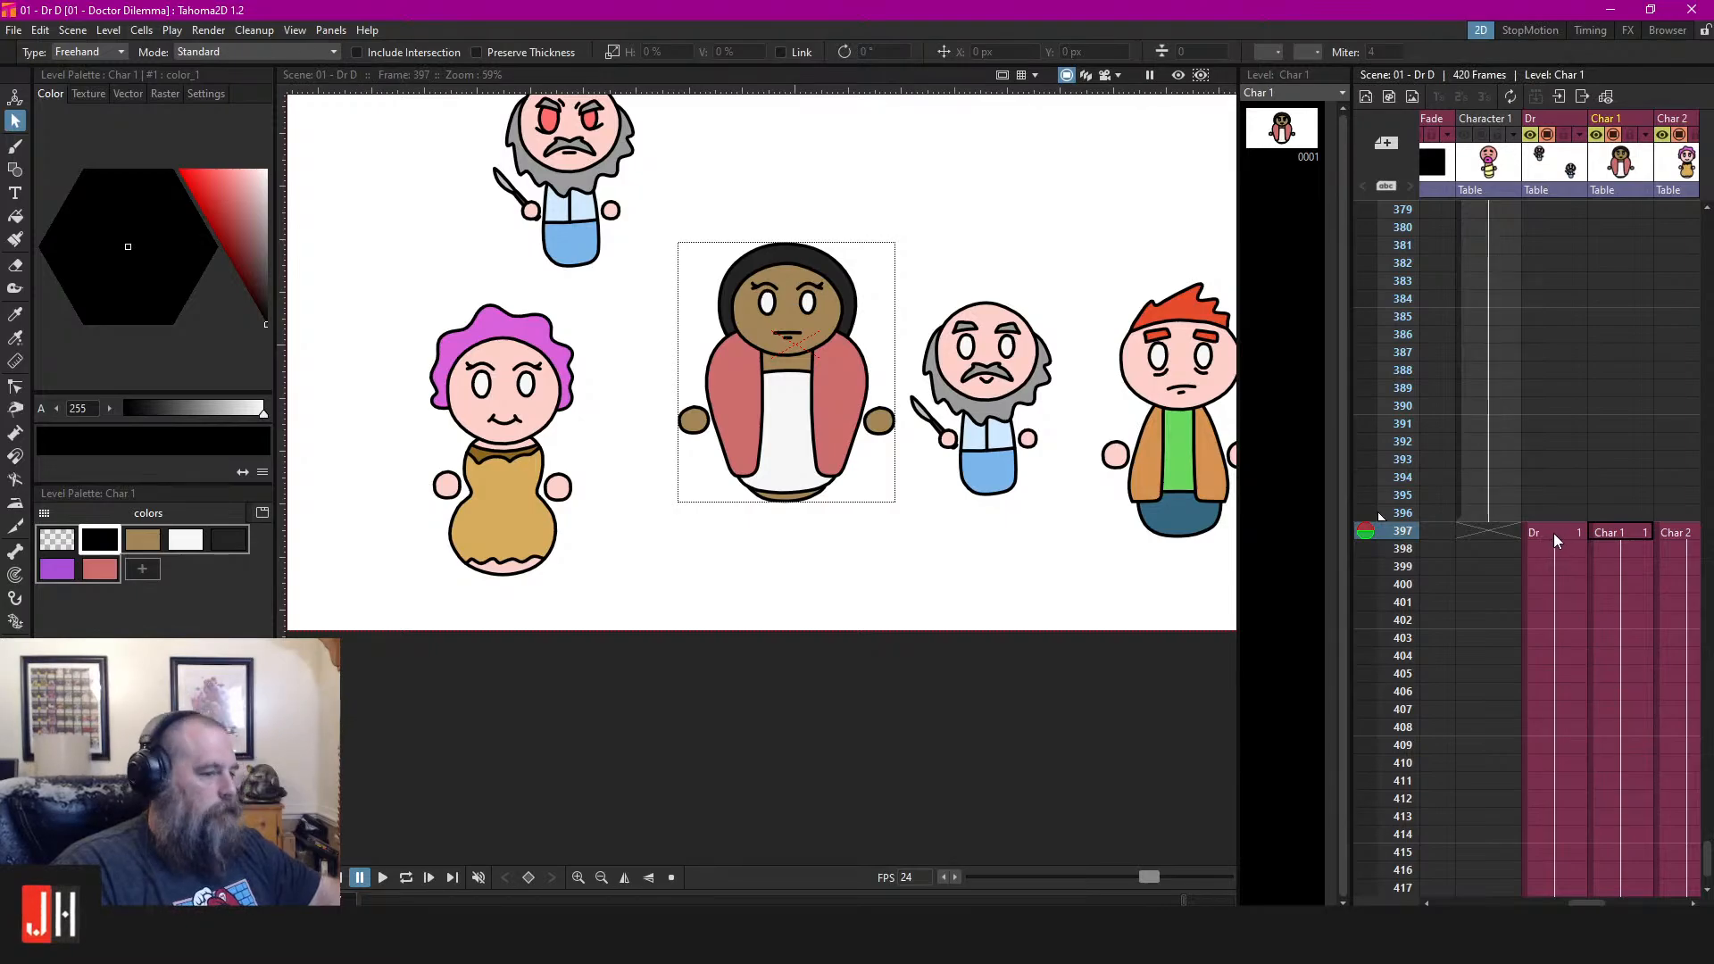
{"action": "scroll", "coordinate": [937, 395], "scroll_direction": "down", "scroll_amount": 4}
{"action": "scroll", "coordinate": [804, 384], "scroll_direction": "up", "scroll_amount": 6}
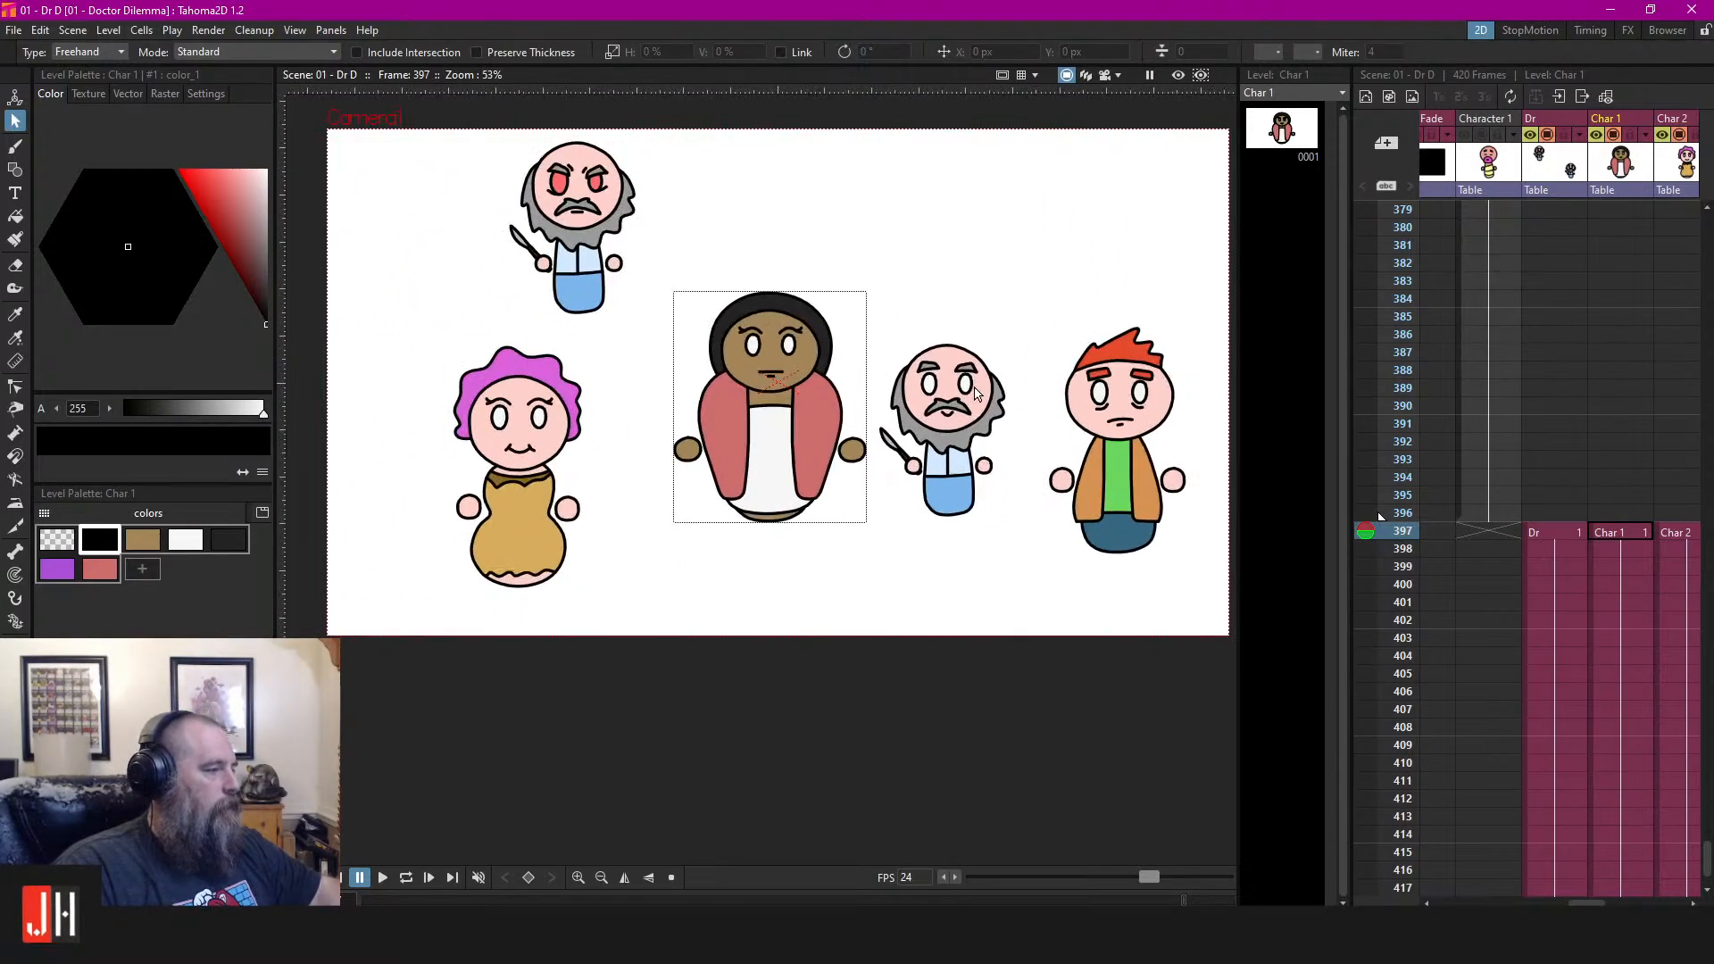
{"action": "scroll", "coordinate": [839, 430], "scroll_direction": "down", "scroll_amount": 2}
{"action": "scroll", "coordinate": [836, 426], "scroll_direction": "down", "scroll_amount": 1}
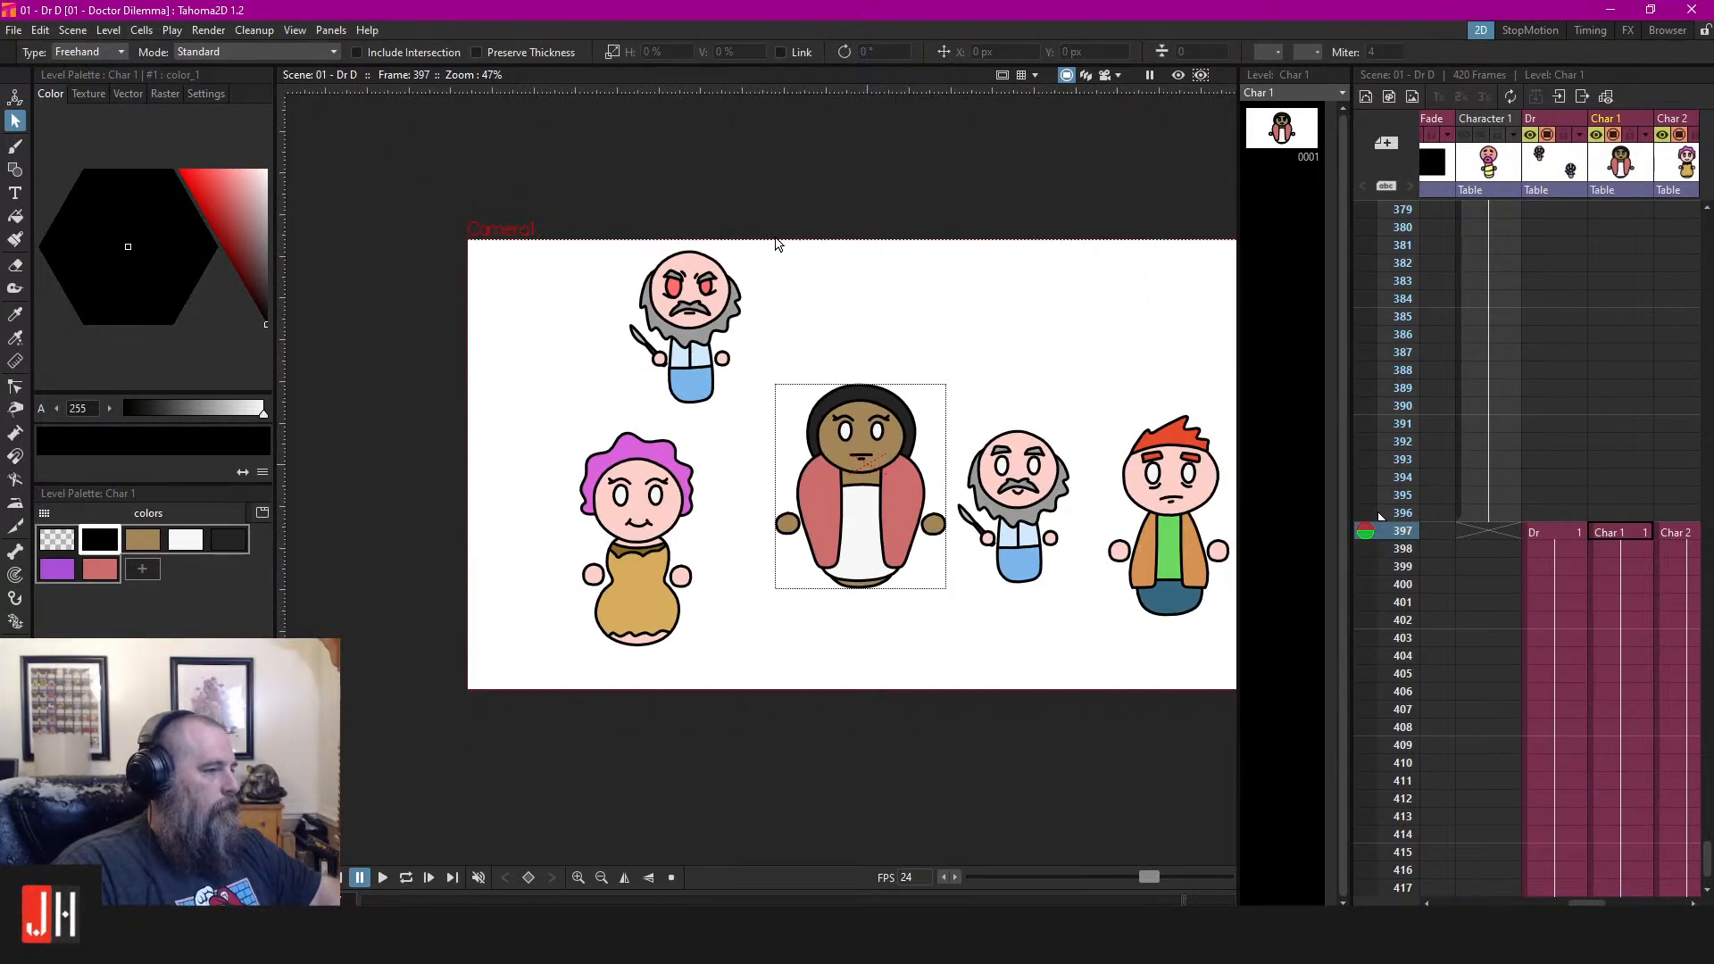
Move the angry red-eyed doctor in the Dr level off the left side of the camera frame and save the scene
{"action": "mouse_move", "coordinate": [775, 239]}
{"action": "left_mouse_down"}
{"action": "mouse_move", "coordinate": [943, 363]}
{"action": "mouse_move", "coordinate": [776, 266]}
{"action": "left_mouse_up"}
{"action": "left_click_drag", "start_coordinate": [769, 271], "coordinate": [905, 286]}
{"action": "scroll", "coordinate": [906, 290], "scroll_direction": "up", "scroll_amount": 1}
{"action": "left_click", "coordinate": [1553, 532]}
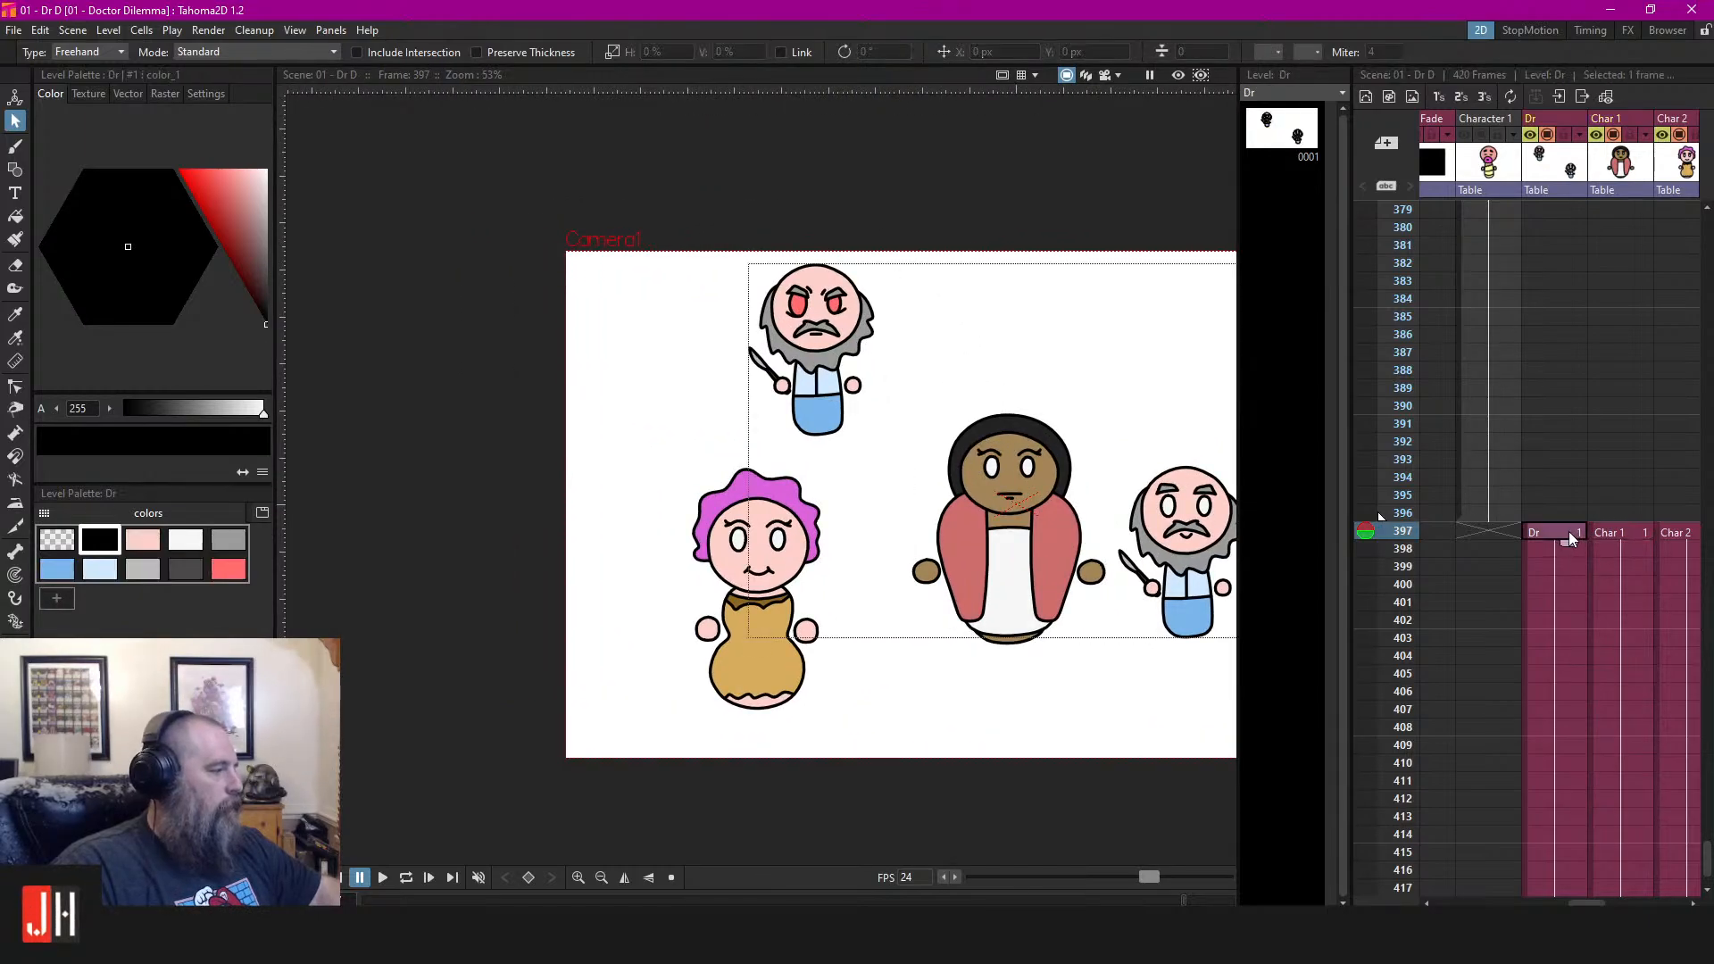
{"action": "mouse_move", "coordinate": [639, 395]}
{"action": "left_mouse_down"}
{"action": "mouse_move", "coordinate": [857, 281]}
{"action": "mouse_move", "coordinate": [446, 404]}
{"action": "left_mouse_up"}
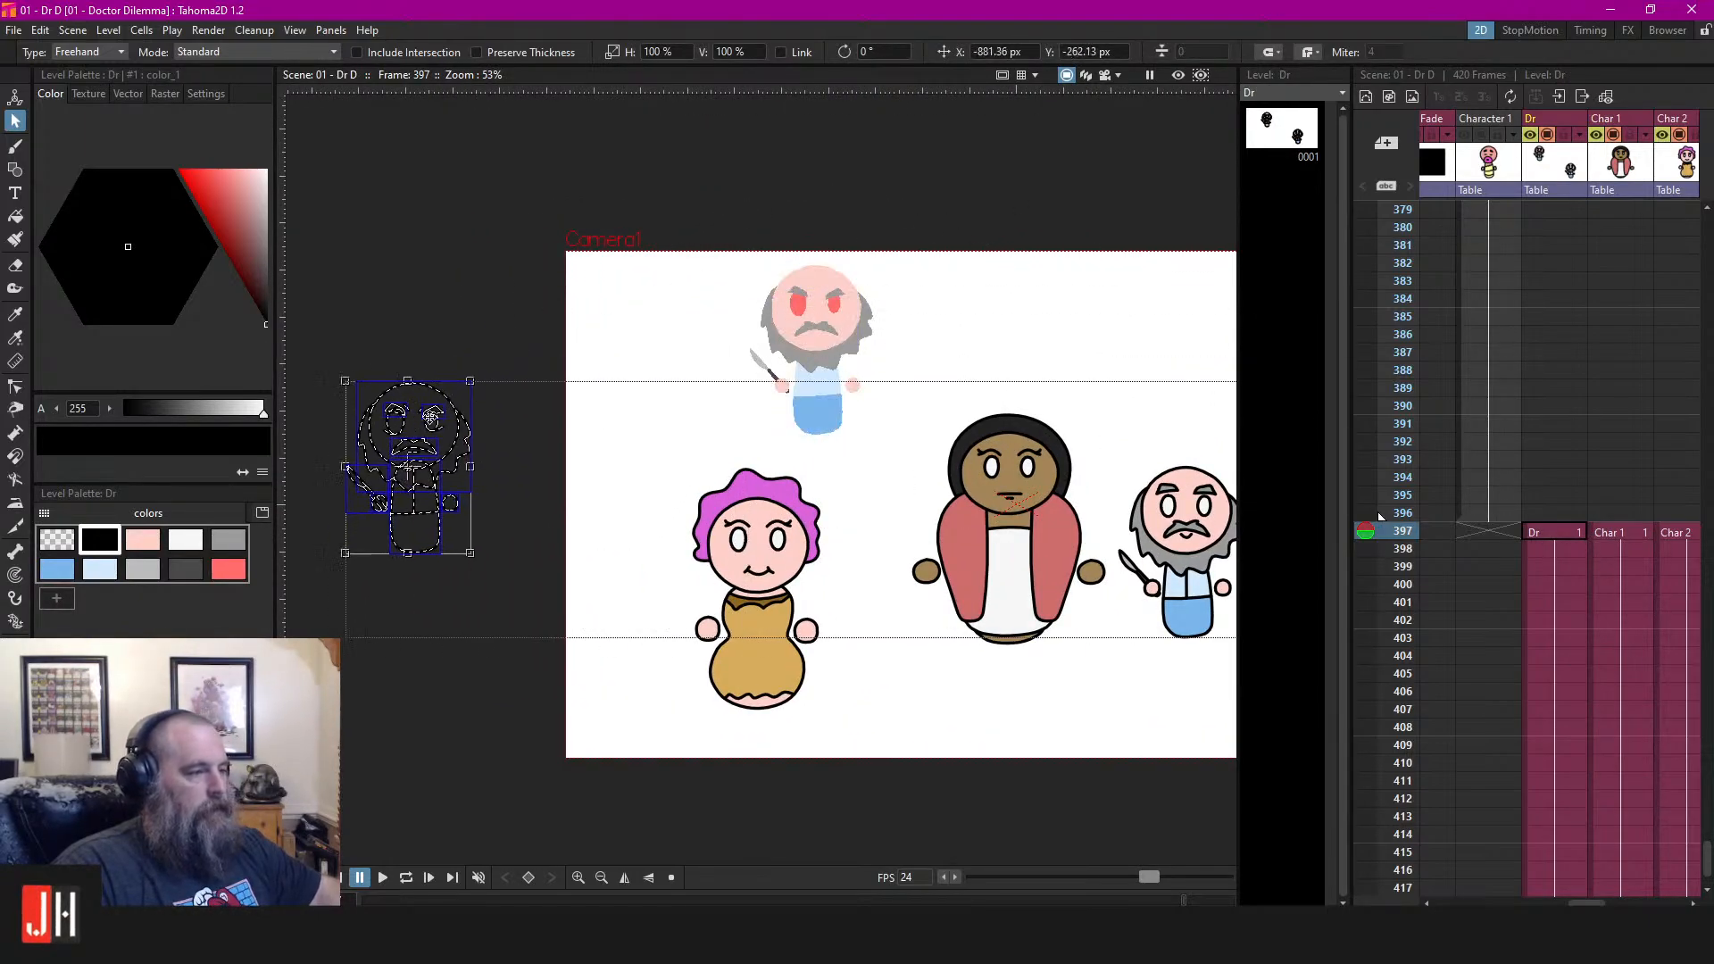
{"action": "left_click", "coordinate": [475, 319]}
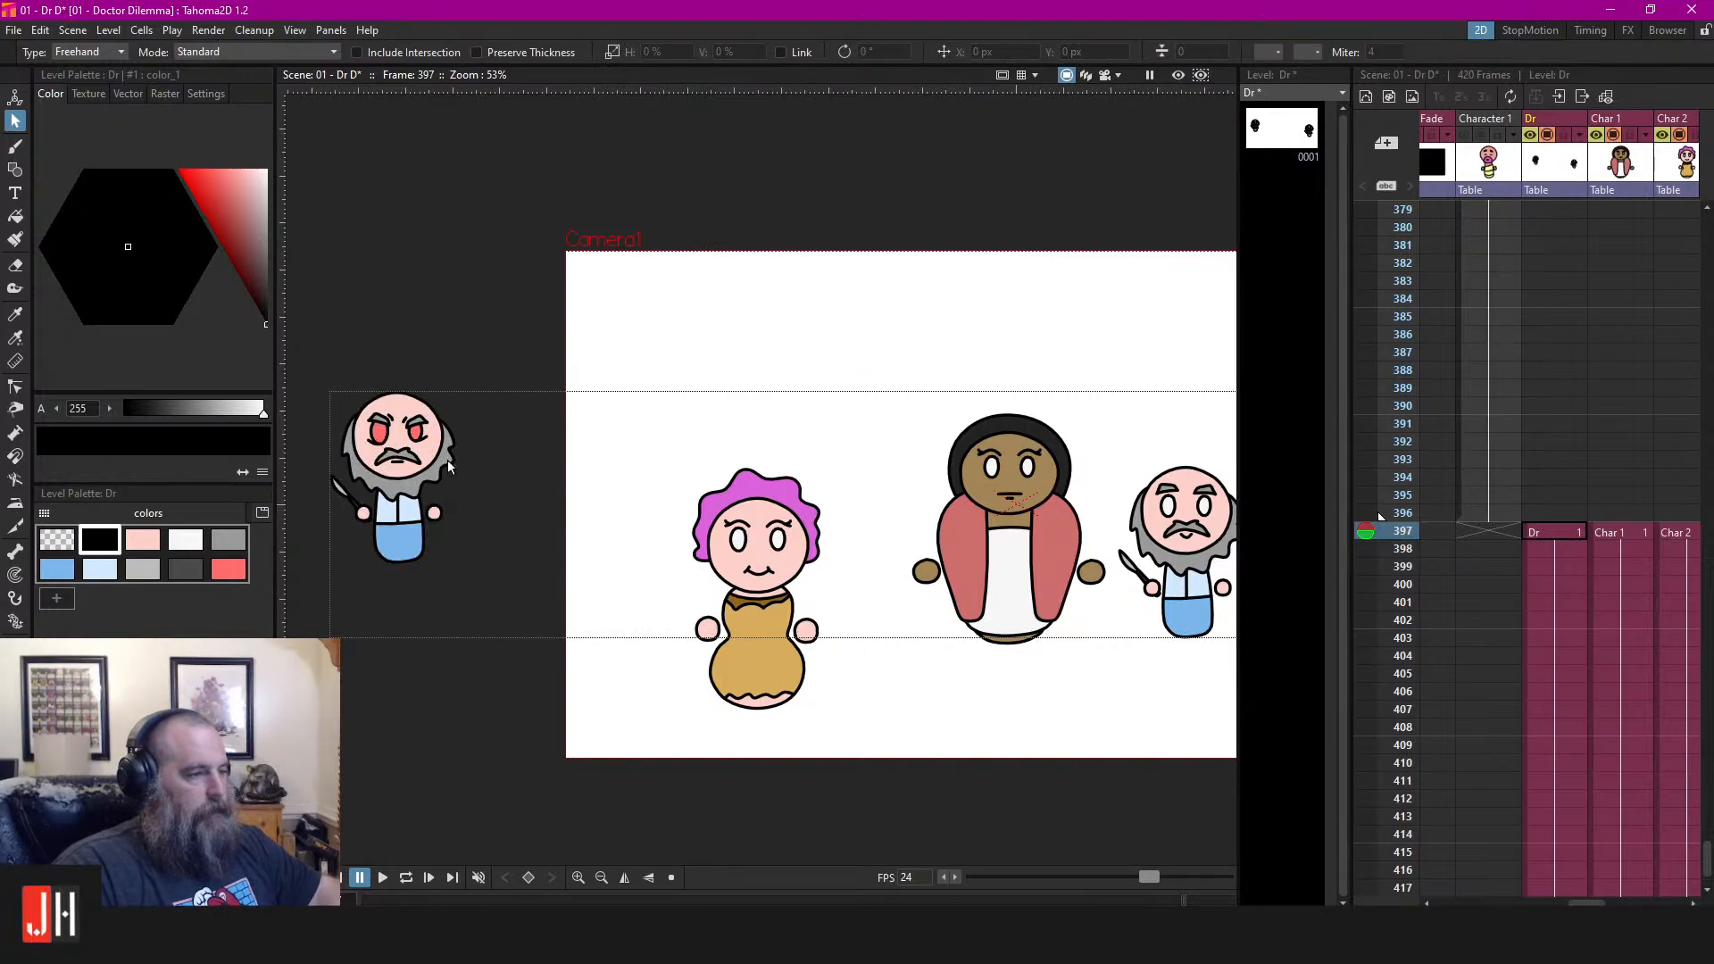
{"action": "scroll", "coordinate": [1098, 523], "scroll_direction": "up", "scroll_amount": 3}
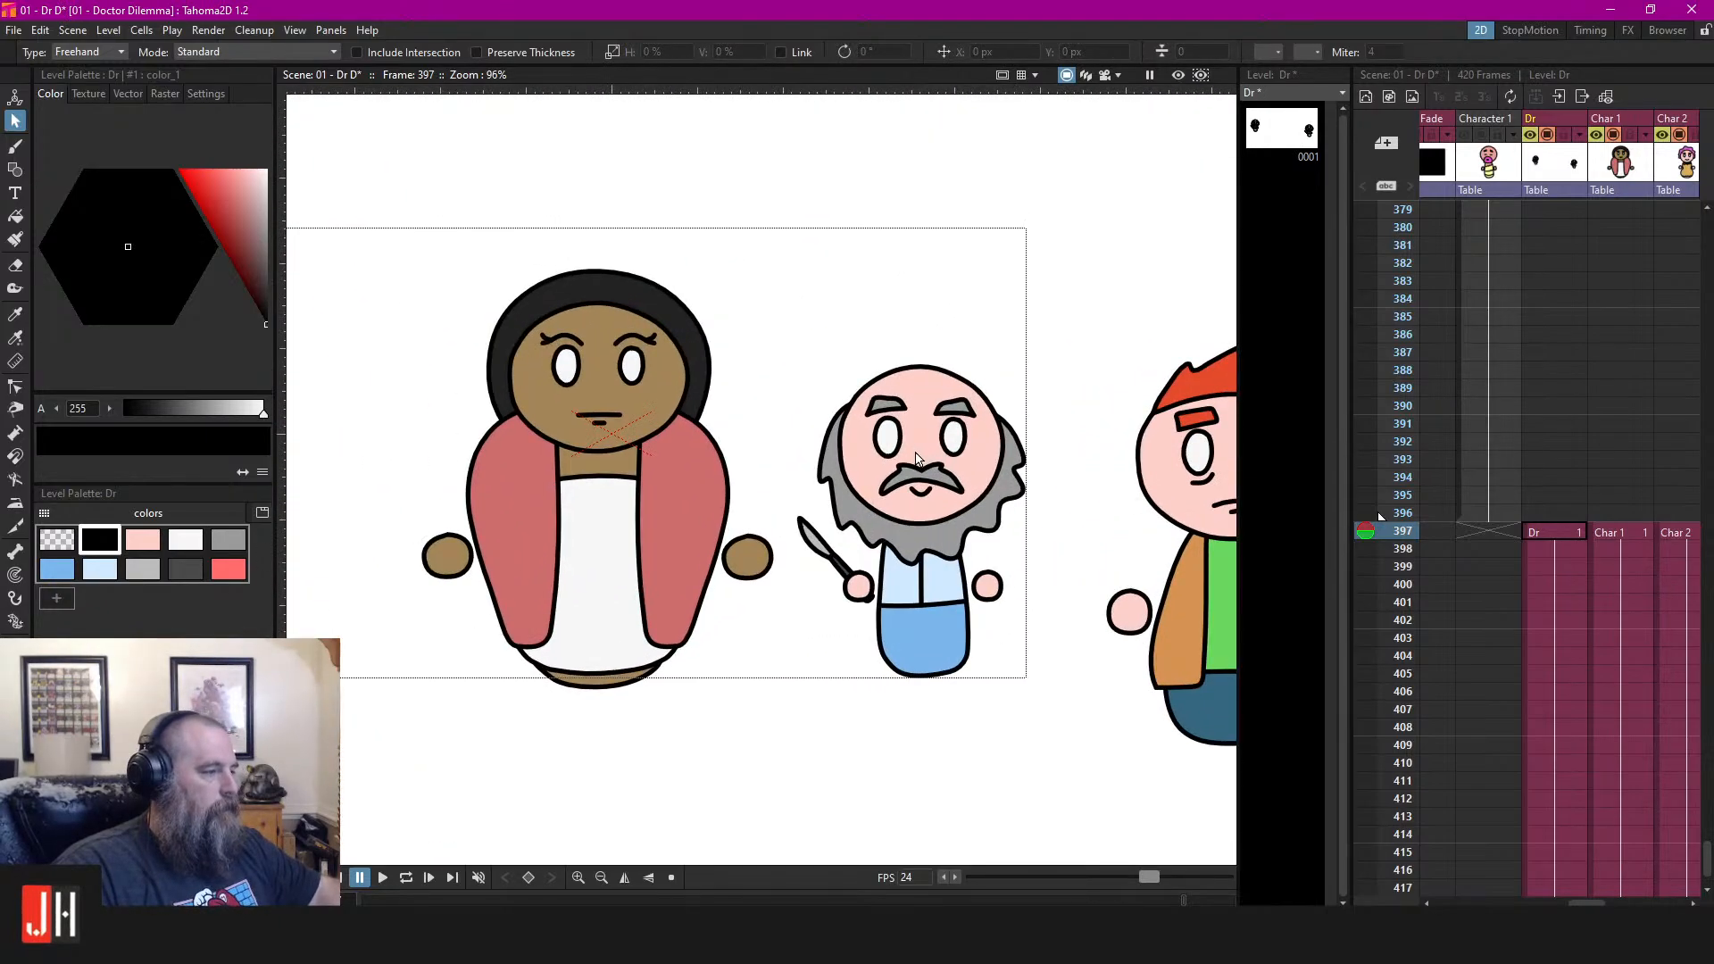
{"action": "key", "text": "ctrl+s"}
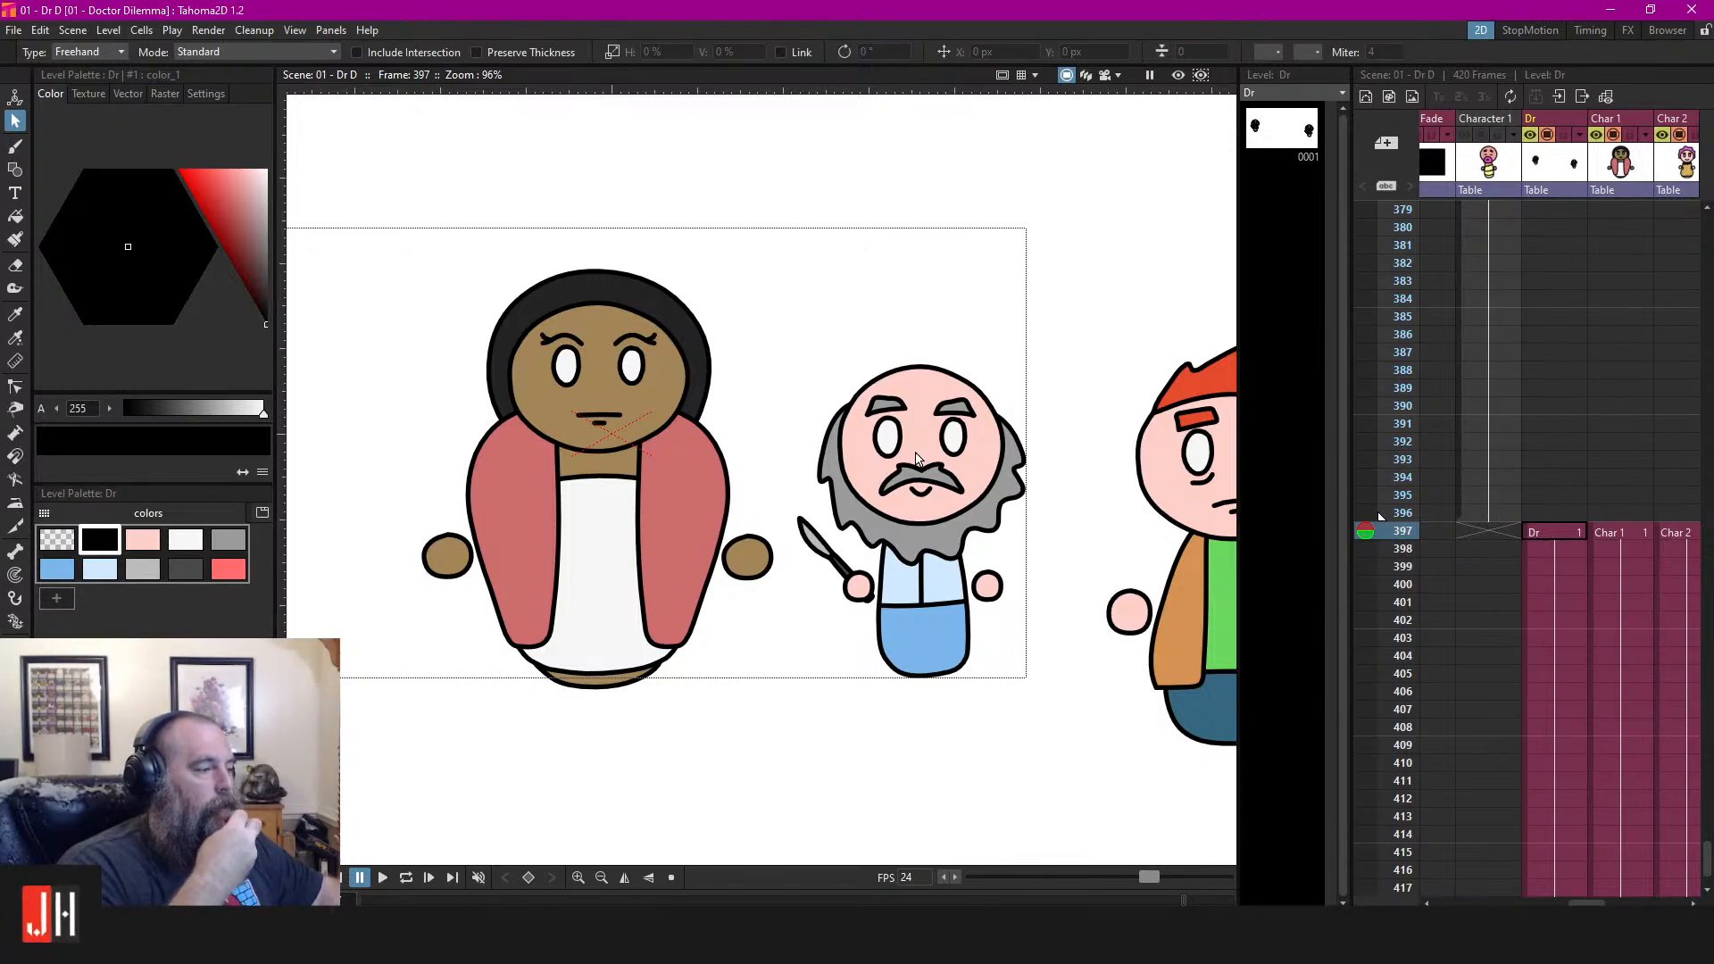
Examine the calm doctor's size and proportions next to the other characters in the lineup
{"action": "left_click_drag", "start_coordinate": [996, 429], "coordinate": [862, 408]}
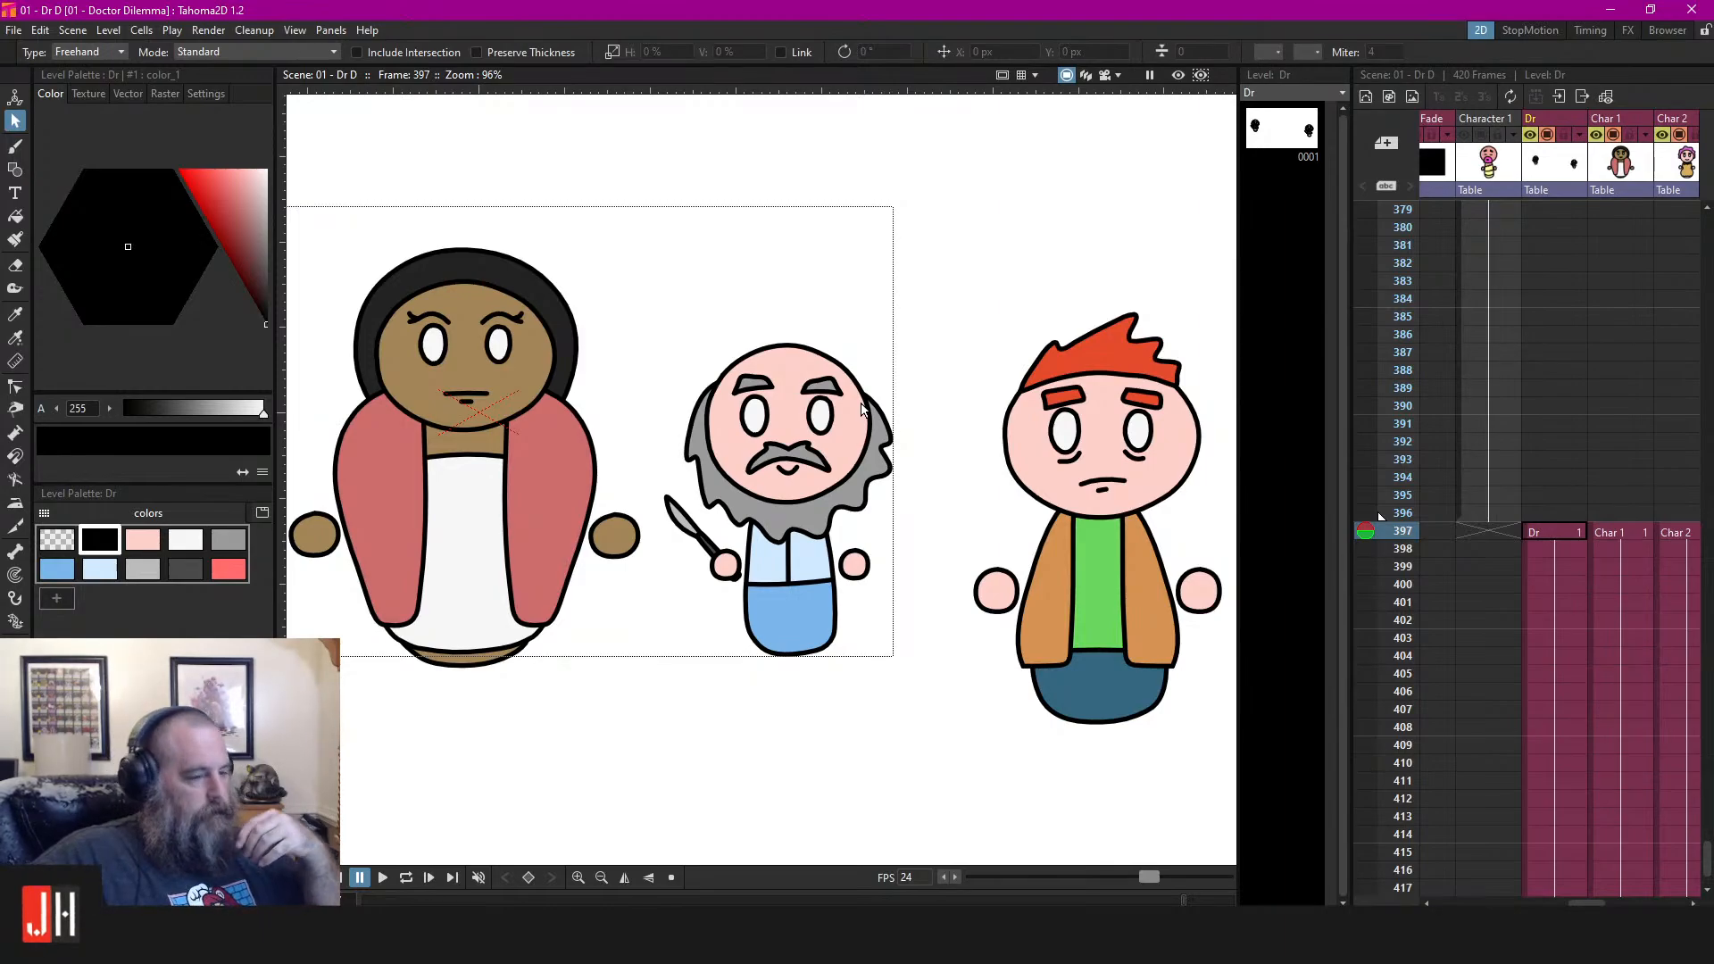
{"action": "scroll", "coordinate": [587, 328], "scroll_direction": "down", "scroll_amount": 4}
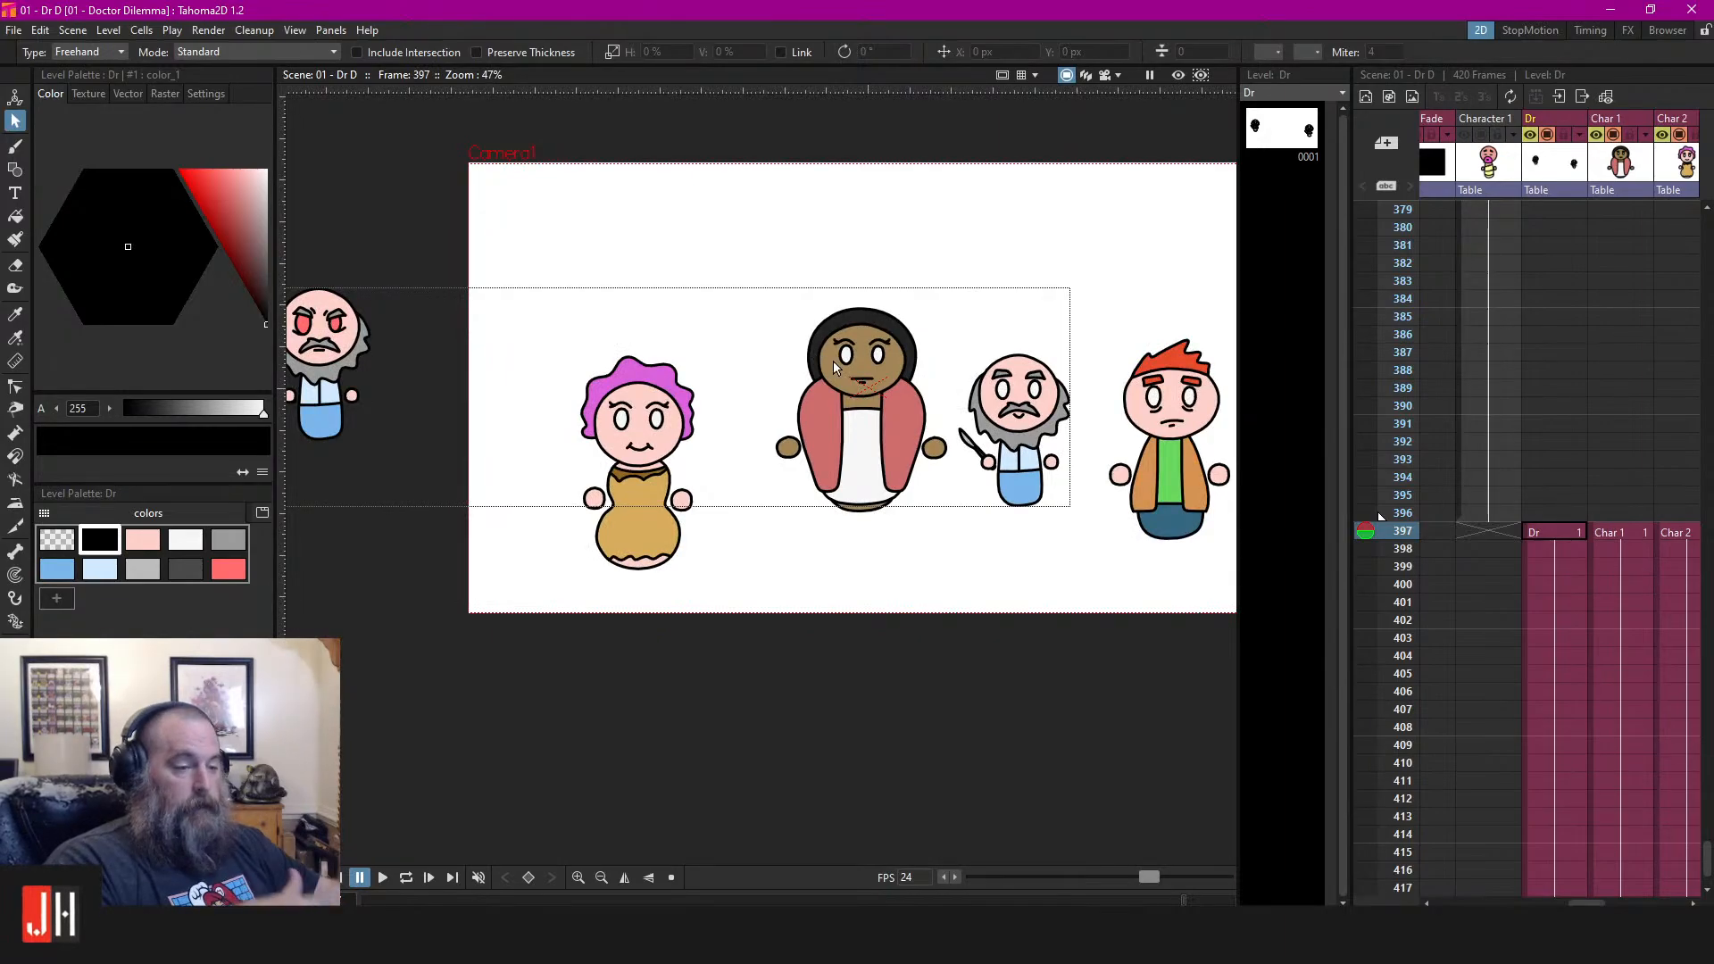
{"action": "scroll", "coordinate": [1017, 375], "scroll_direction": "up", "scroll_amount": 5}
{"action": "scroll", "coordinate": [897, 417], "scroll_direction": "up", "scroll_amount": 1}
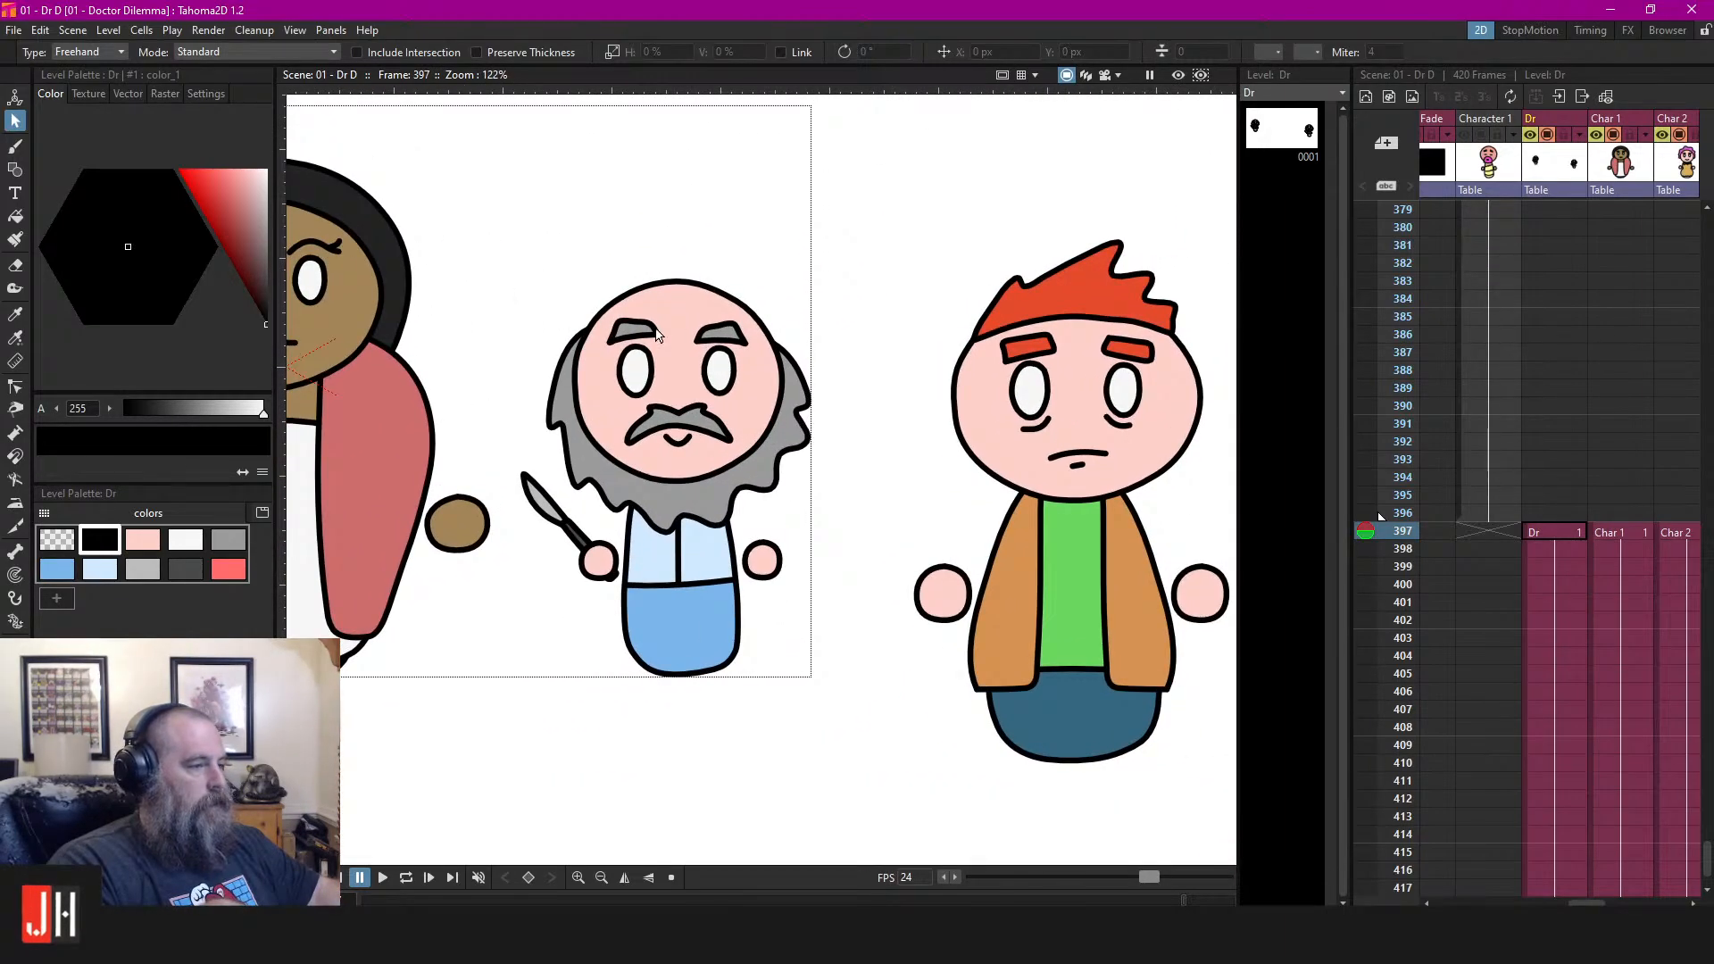
{"action": "scroll", "coordinate": [652, 446], "scroll_direction": "down", "scroll_amount": 2}
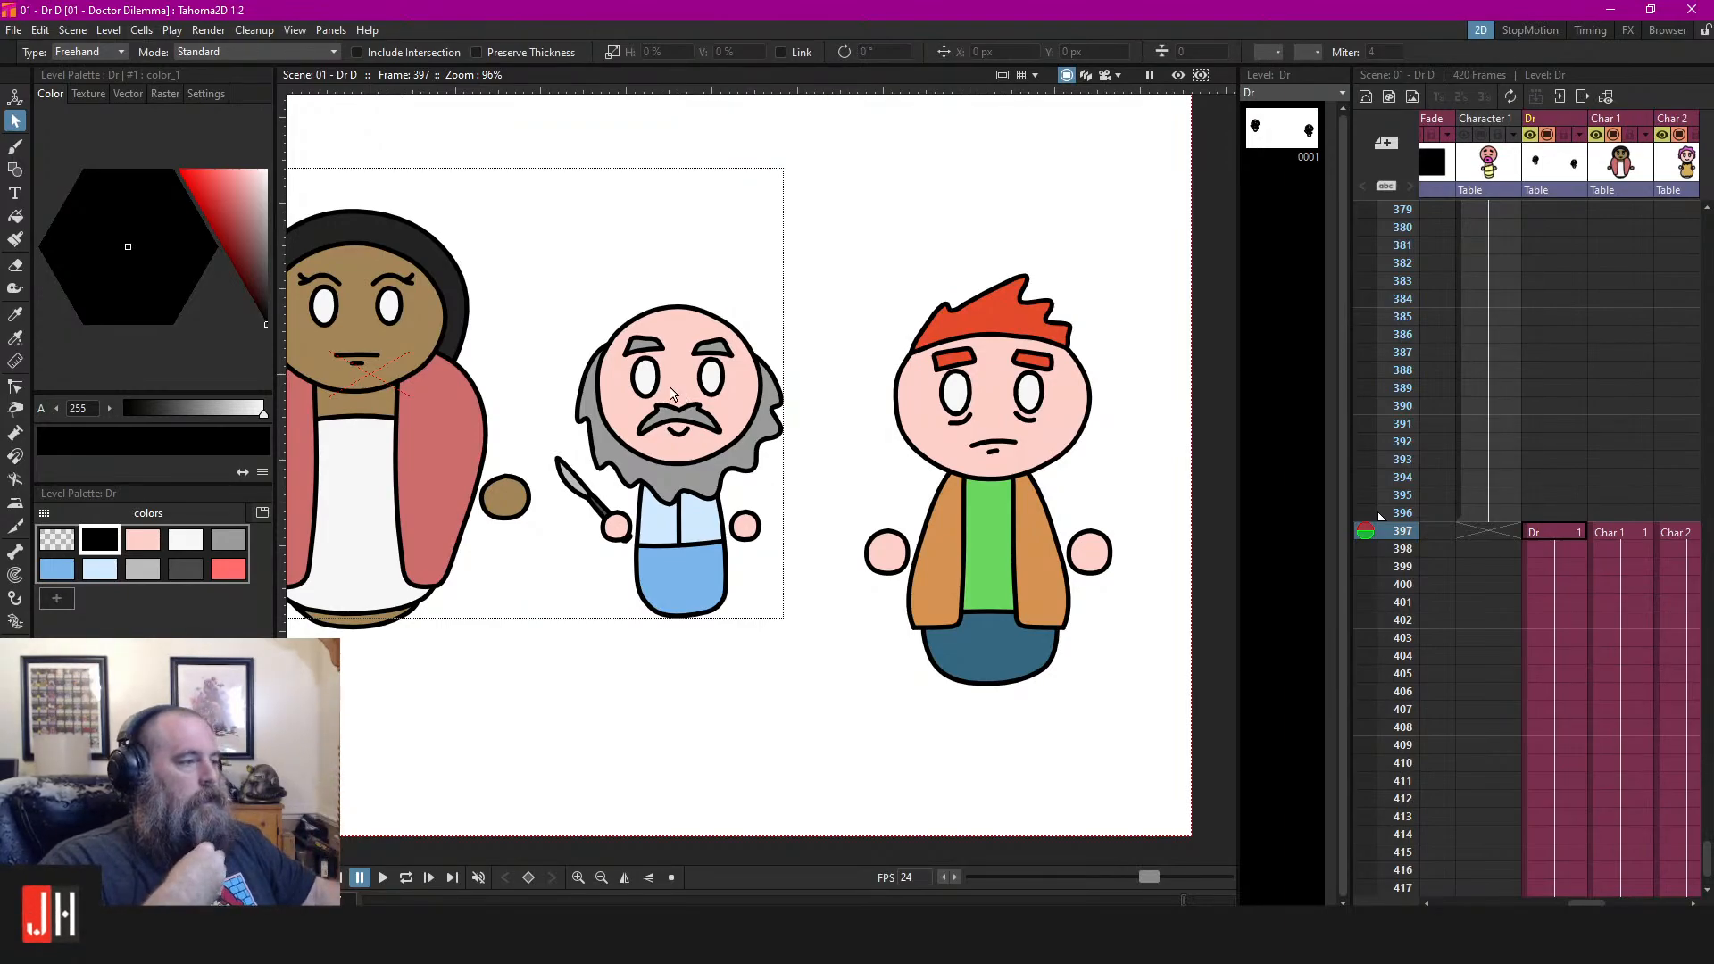
{"action": "scroll", "coordinate": [670, 388], "scroll_direction": "down", "scroll_amount": 5}
{"action": "left_click_drag", "start_coordinate": [455, 453], "coordinate": [708, 369]}
{"action": "scroll", "coordinate": [625, 443], "scroll_direction": "up", "scroll_amount": 3}
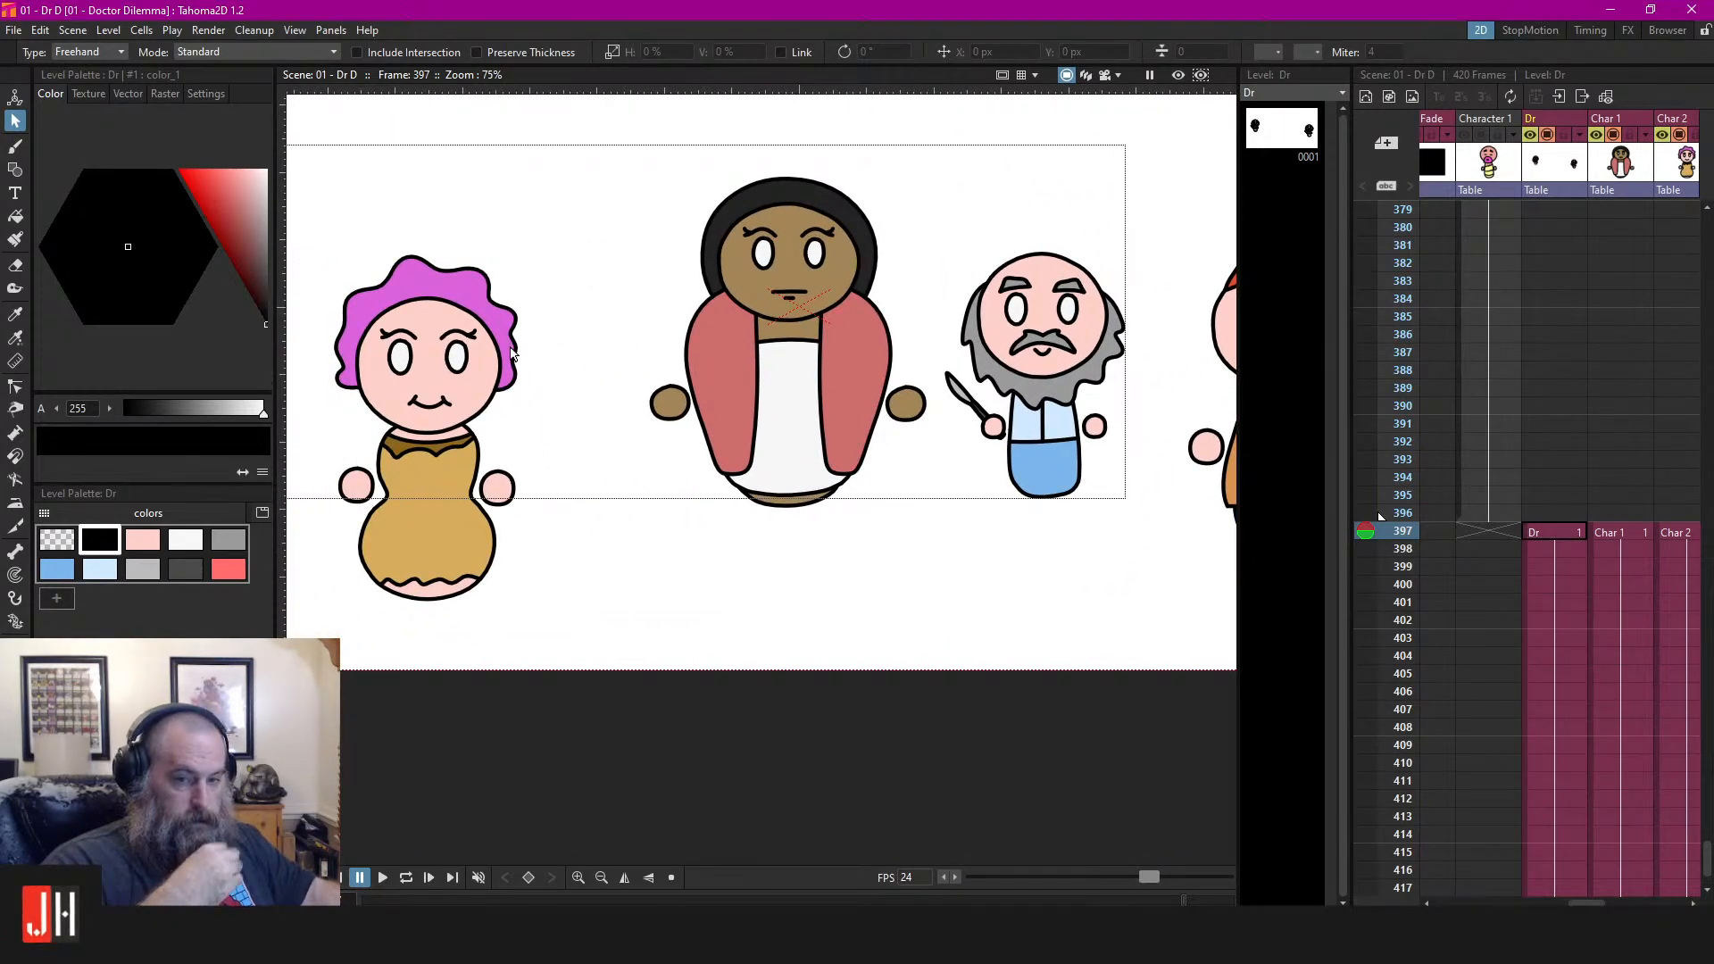
Scale the purple-haired Char 2 figure down and move it up beside Char 1
{"action": "left_click", "coordinate": [1677, 532]}
{"action": "mouse_move", "coordinate": [548, 211]}
{"action": "left_mouse_down"}
{"action": "mouse_move", "coordinate": [353, 228]}
{"action": "mouse_move", "coordinate": [292, 512]}
{"action": "mouse_move", "coordinate": [590, 680]}
{"action": "mouse_move", "coordinate": [521, 162]}
{"action": "left_mouse_up"}
{"action": "left_click_drag", "start_coordinate": [509, 321], "coordinate": [641, 228]}
Set the line thickness of all Char 2's strokes to 2
{"action": "mouse_move", "coordinate": [649, 163]}
{"action": "left_mouse_down"}
{"action": "mouse_move", "coordinate": [621, 204]}
{"action": "mouse_move", "coordinate": [631, 580]}
{"action": "mouse_move", "coordinate": [567, 105]}
{"action": "left_mouse_up"}
{"action": "left_click", "coordinate": [639, 171]}
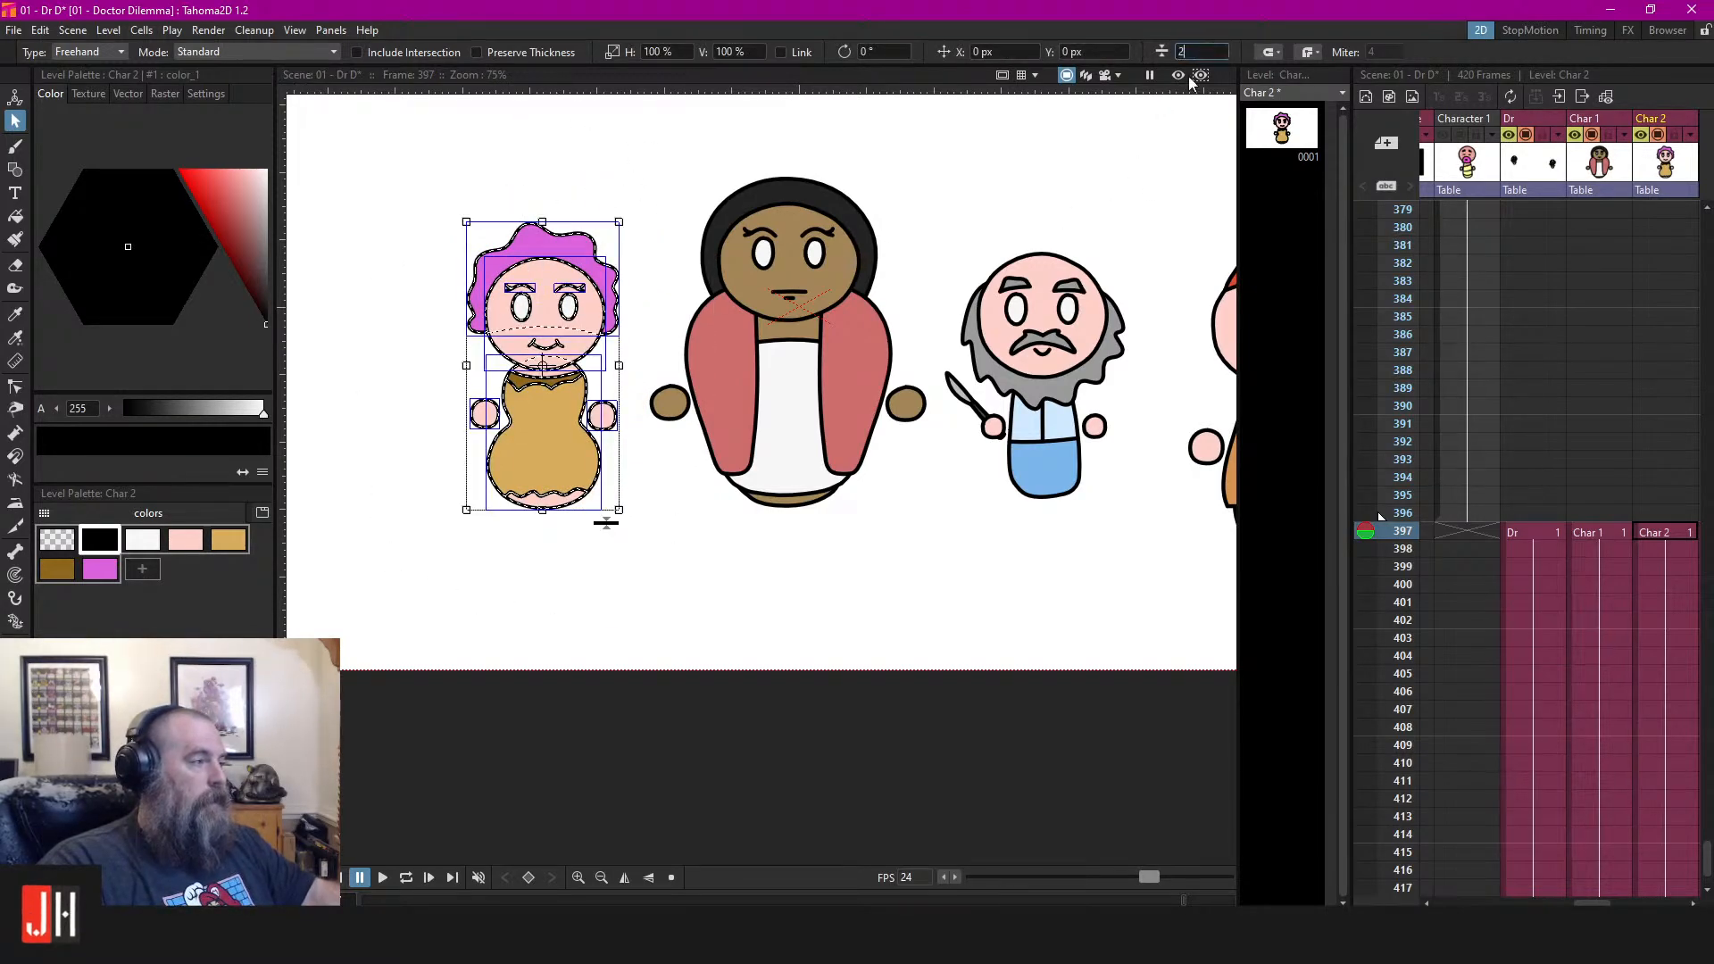
{"action": "left_click", "coordinate": [1071, 189]}
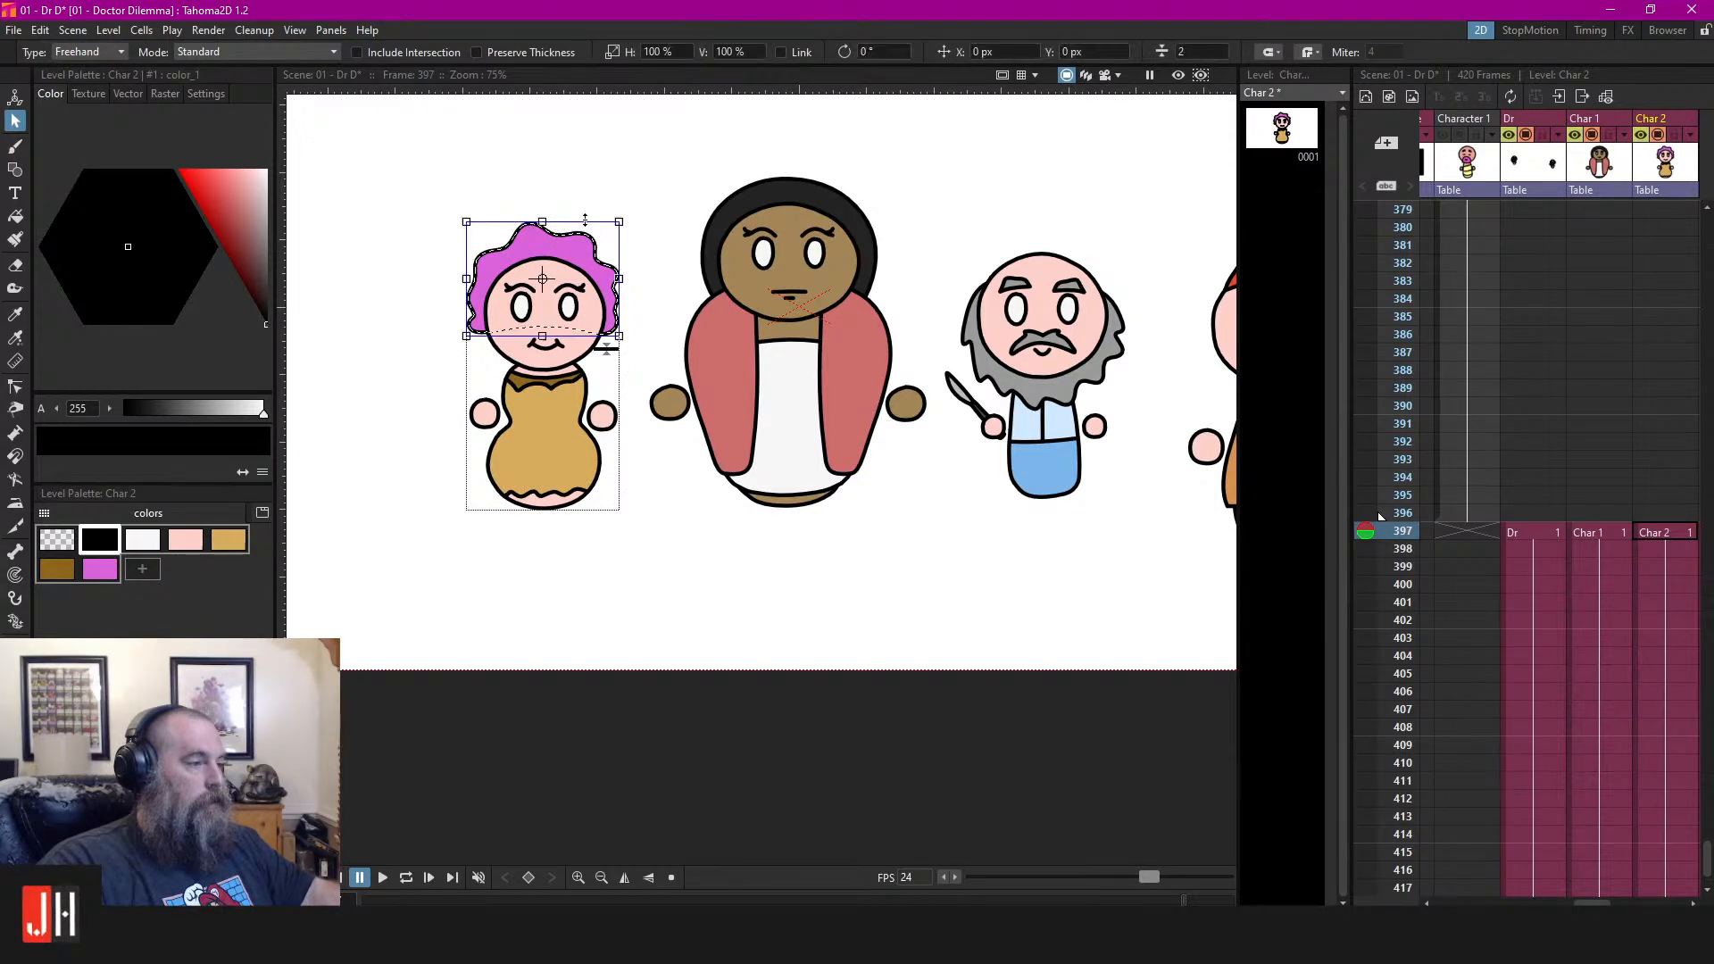
{"action": "mouse_move", "coordinate": [517, 185]}
{"action": "left_mouse_down"}
{"action": "mouse_move", "coordinate": [496, 544]}
{"action": "mouse_move", "coordinate": [562, 169]}
{"action": "left_mouse_up"}
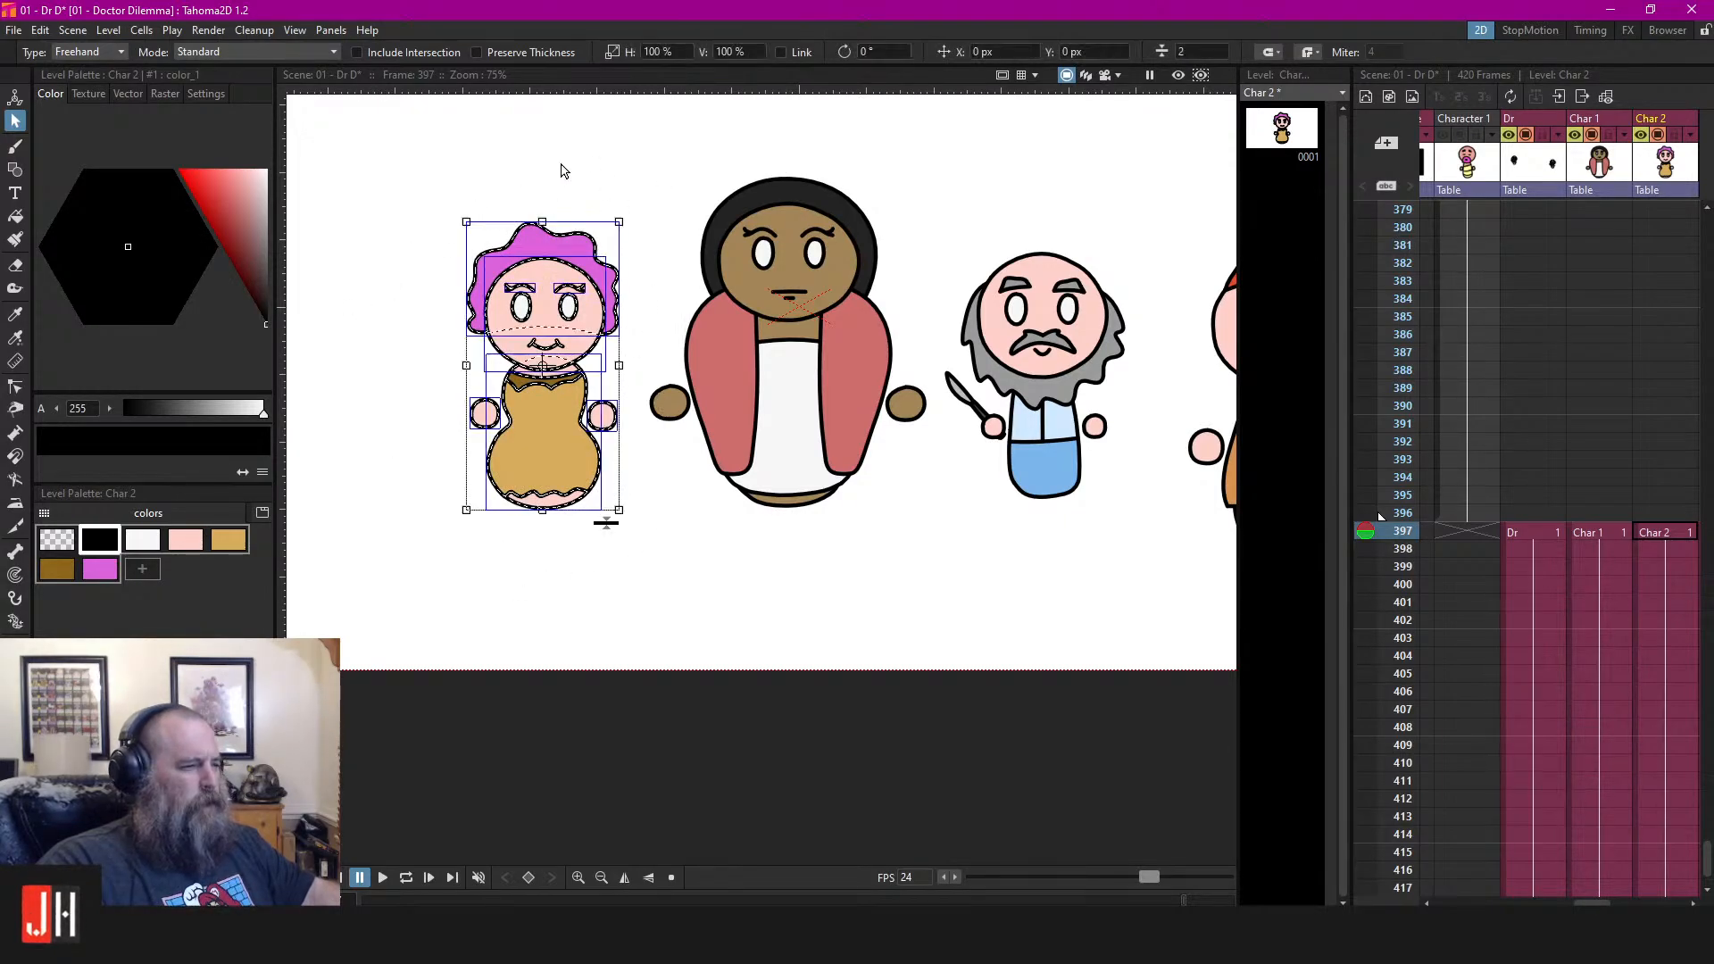
{"action": "left_click", "coordinate": [925, 181]}
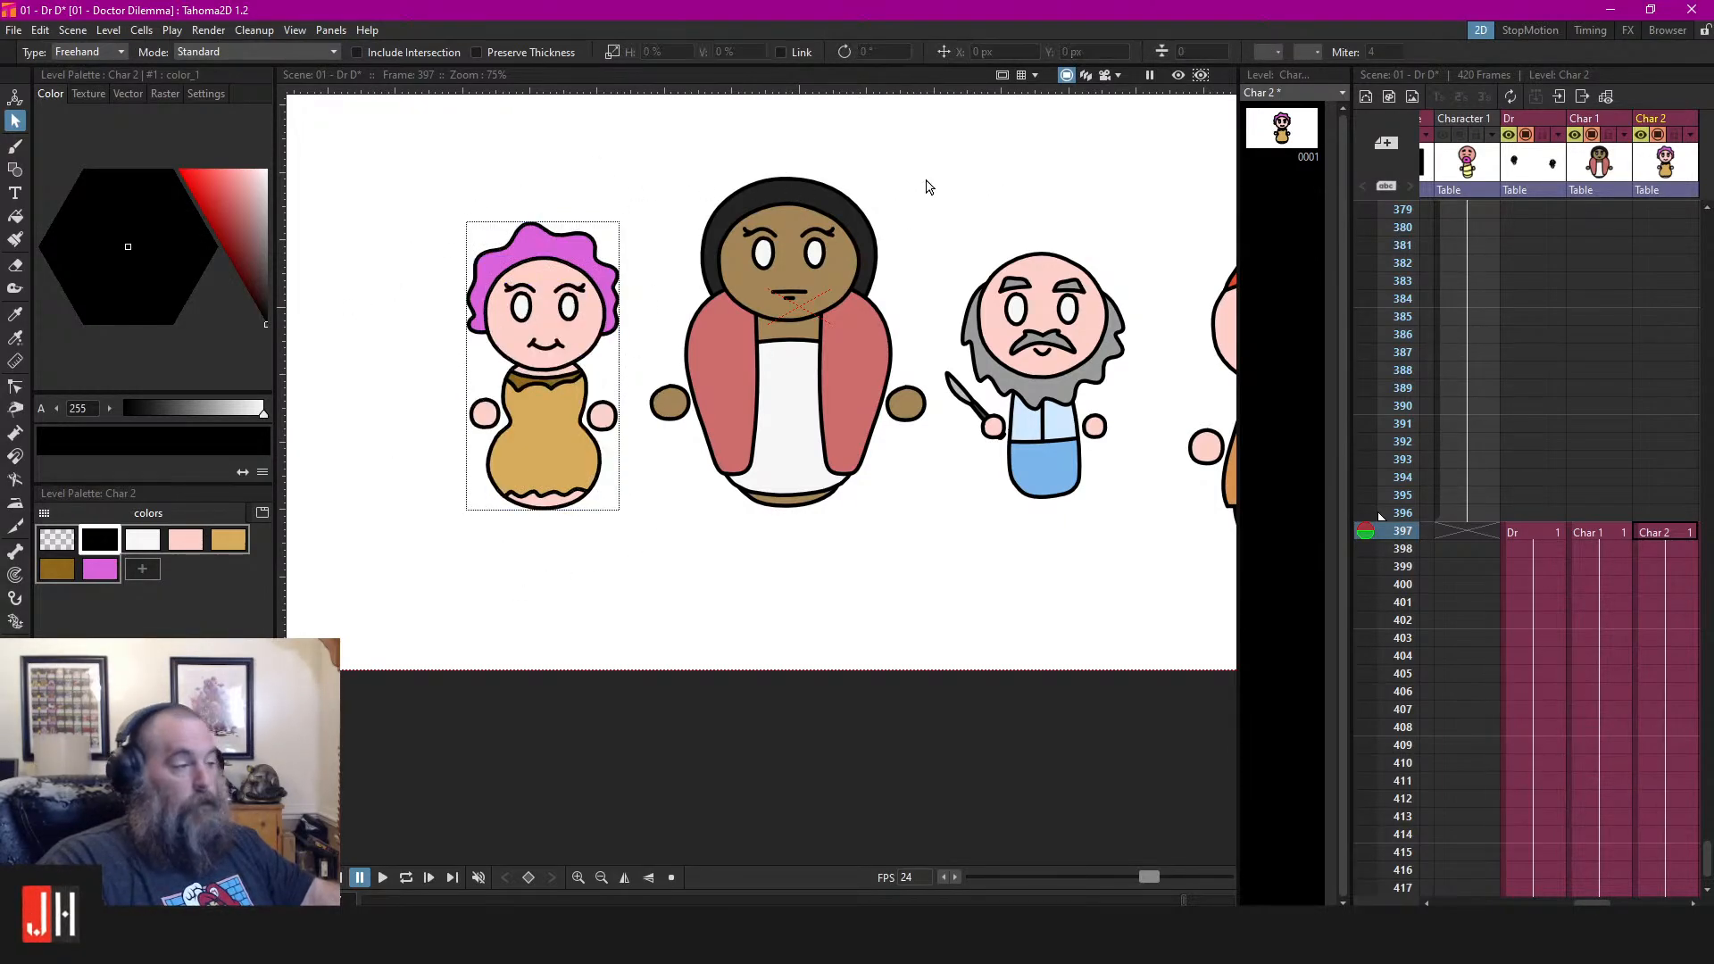
Nudge the whole Char 2 figure about 6 px toward Char 1 and about 4 px down
{"action": "left_click_drag", "start_coordinate": [925, 181], "coordinate": [753, 195]}
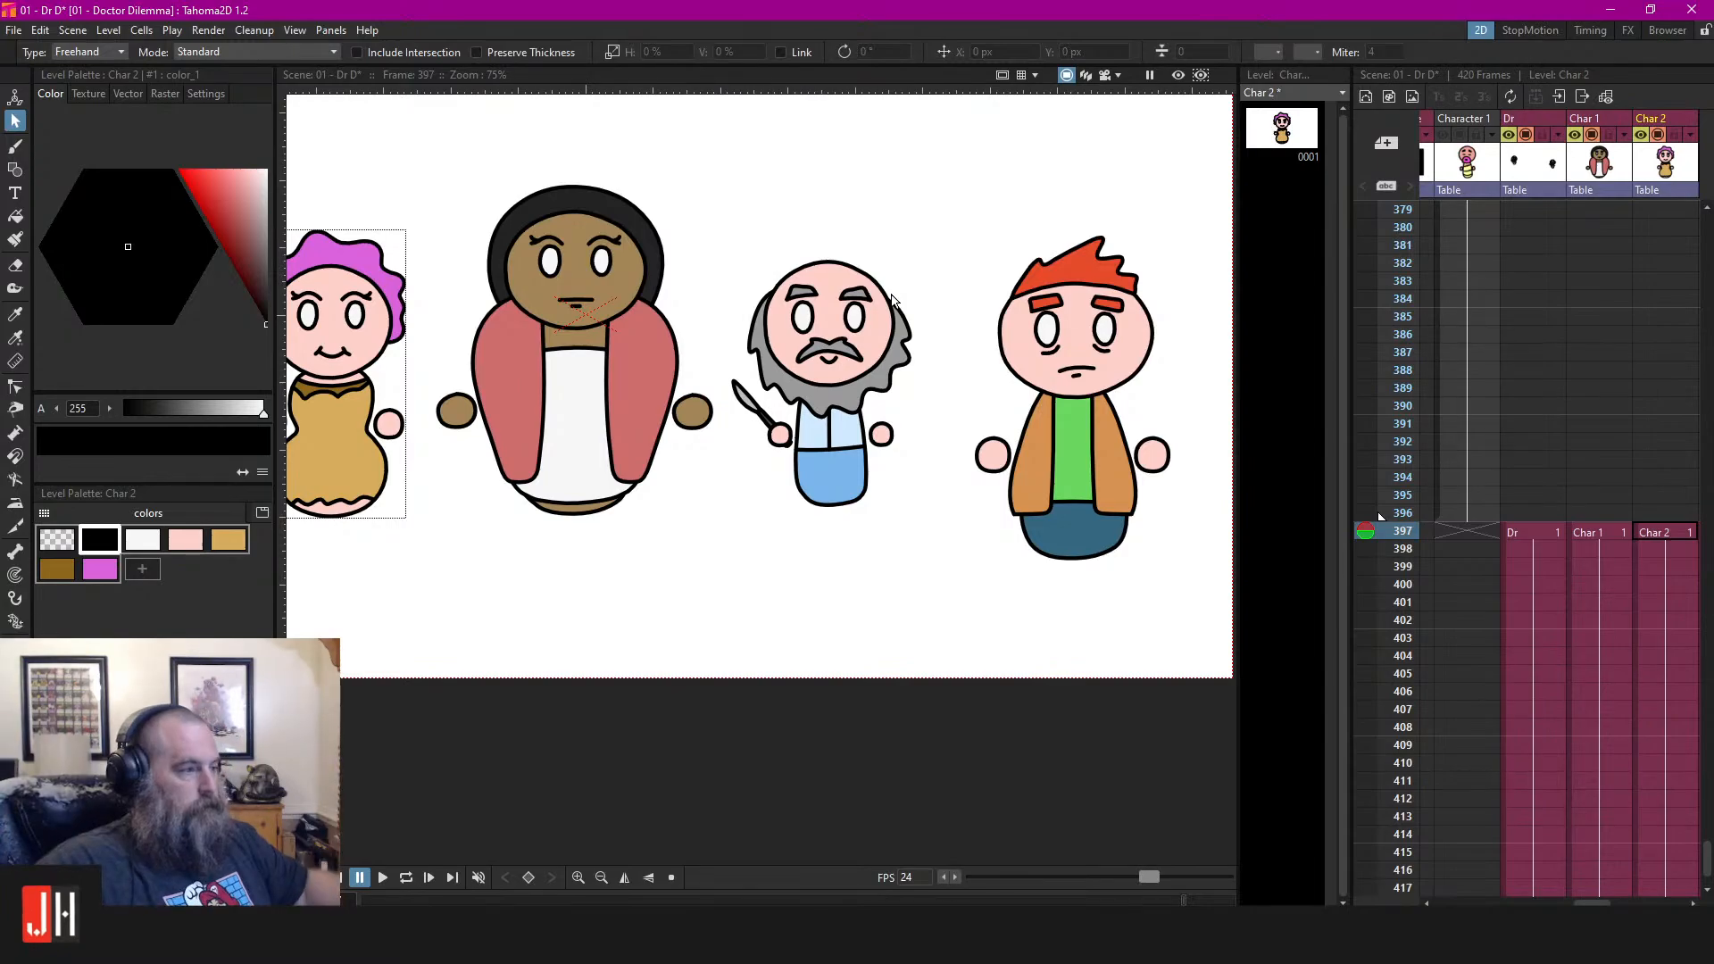
{"action": "left_click_drag", "start_coordinate": [971, 316], "coordinate": [884, 347]}
{"action": "left_click_drag", "start_coordinate": [663, 397], "coordinate": [921, 408]}
{"action": "scroll", "coordinate": [921, 409], "scroll_direction": "up", "scroll_amount": 1}
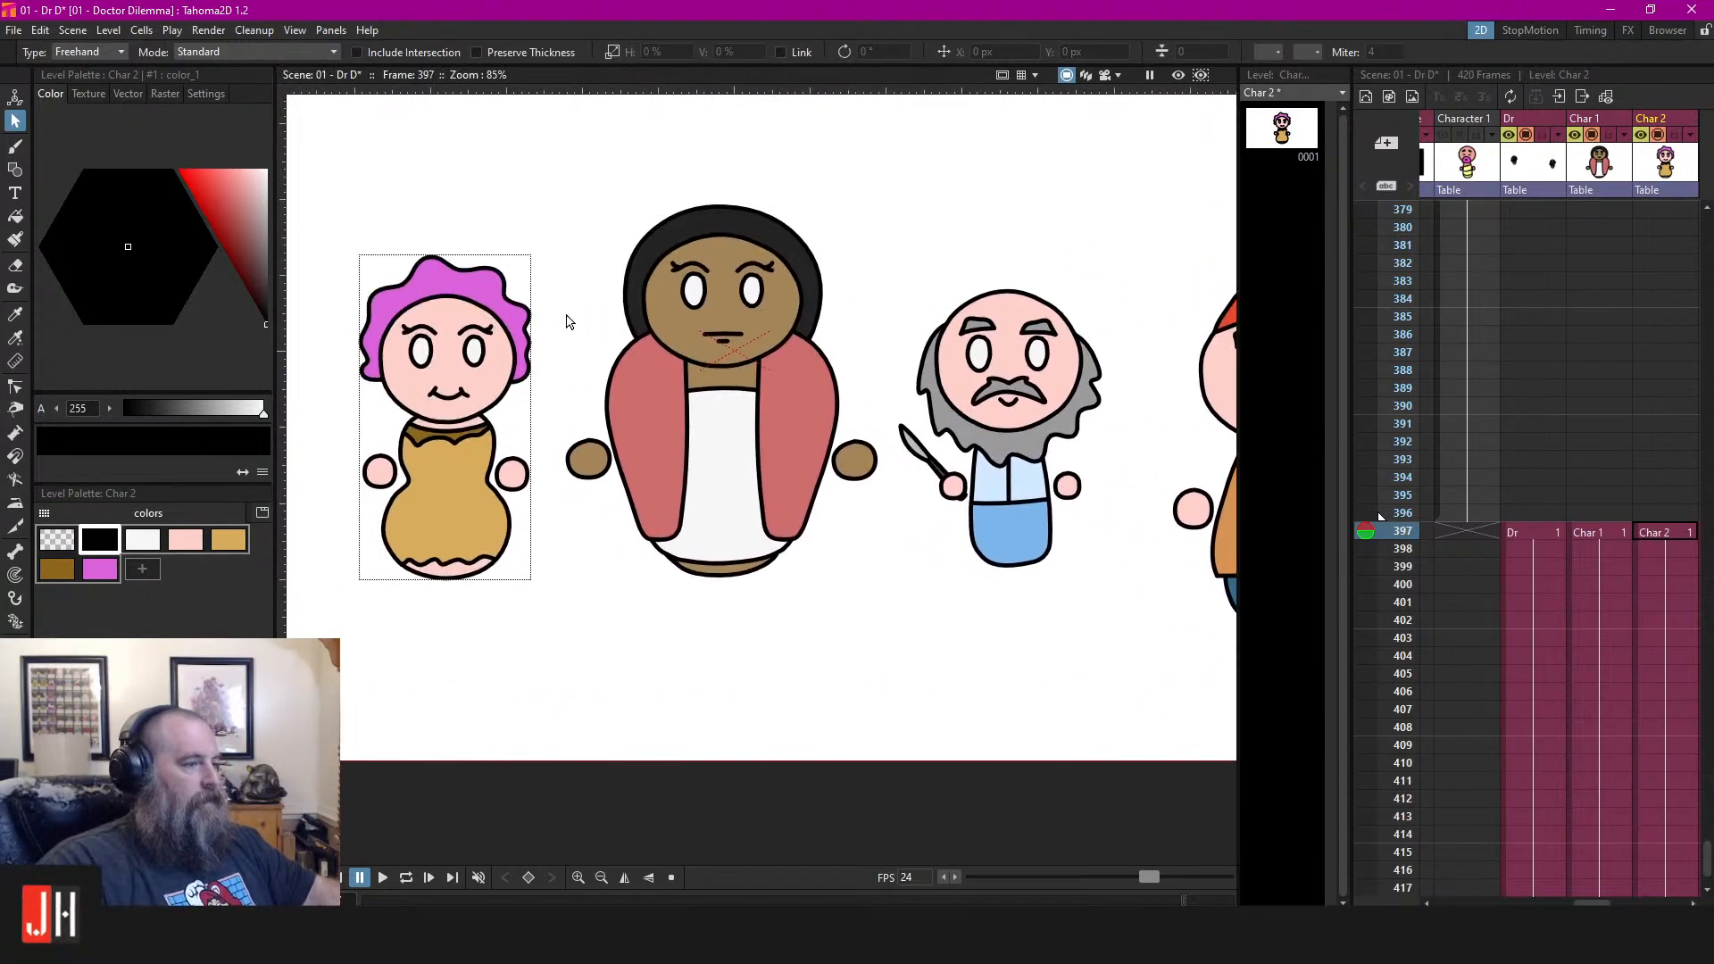
{"action": "left_click_drag", "start_coordinate": [566, 322], "coordinate": [713, 341]}
{"action": "mouse_move", "coordinate": [613, 298]}
{"action": "left_mouse_down"}
{"action": "mouse_move", "coordinate": [402, 452]}
{"action": "mouse_move", "coordinate": [548, 179]}
{"action": "left_mouse_up"}
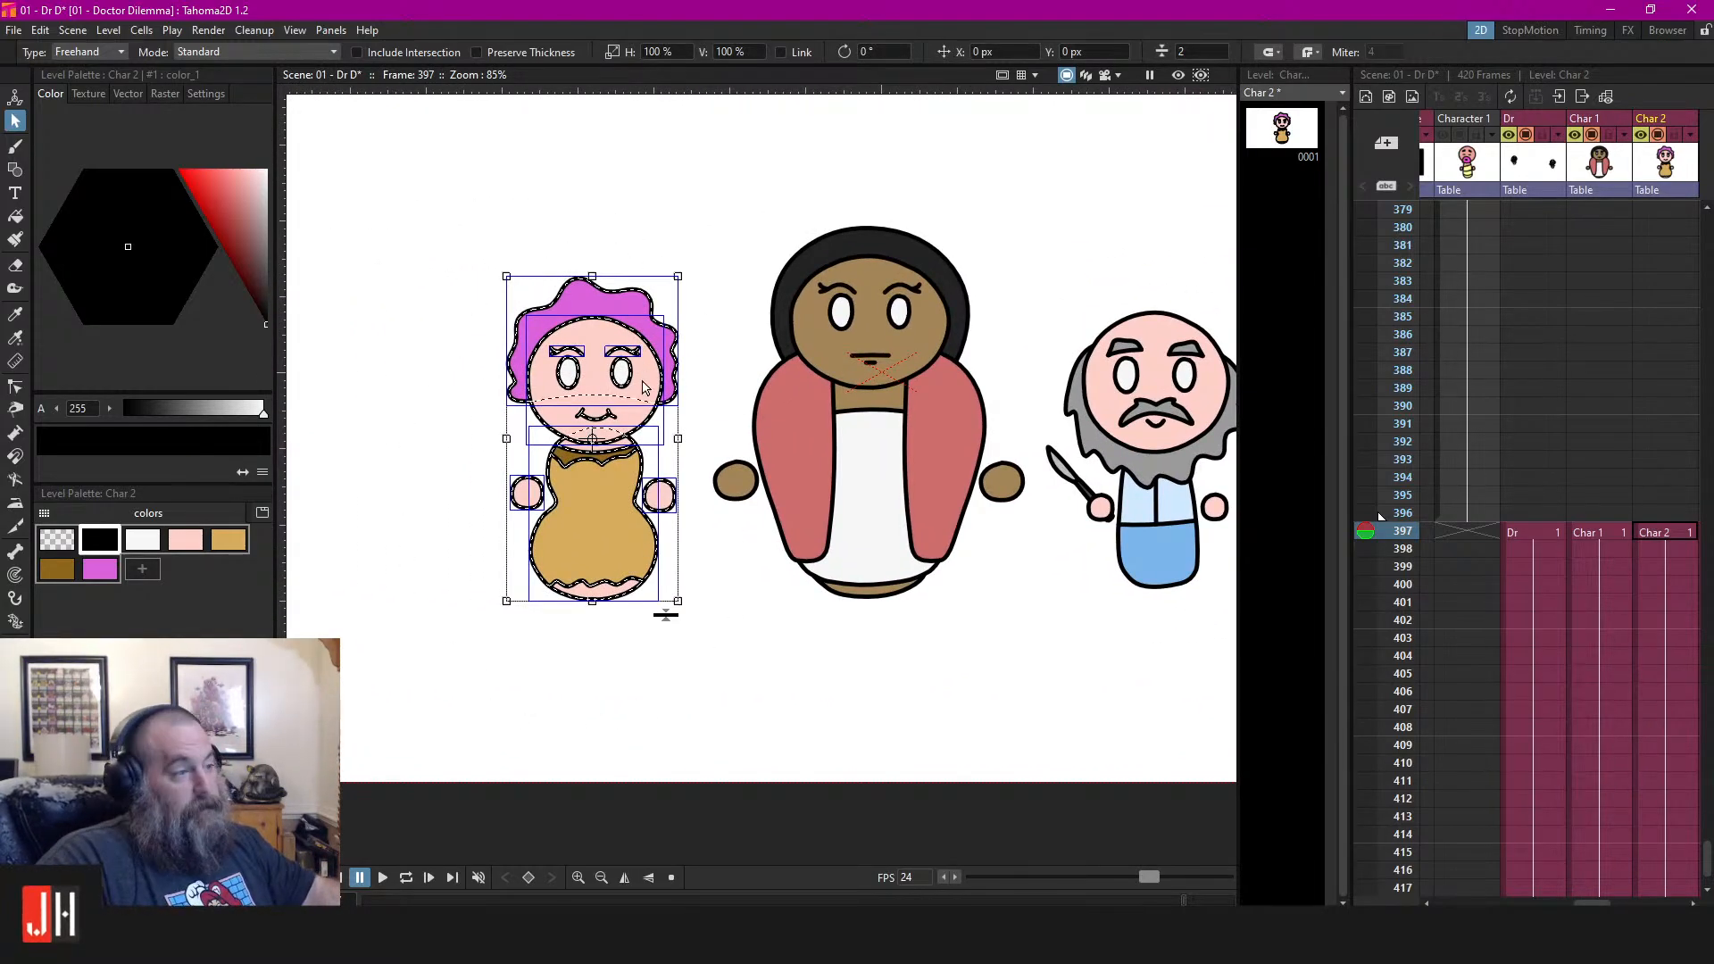
{"action": "left_click_drag", "start_coordinate": [656, 361], "coordinate": [661, 364]}
{"action": "left_click_drag", "start_coordinate": [748, 247], "coordinate": [426, 256]}
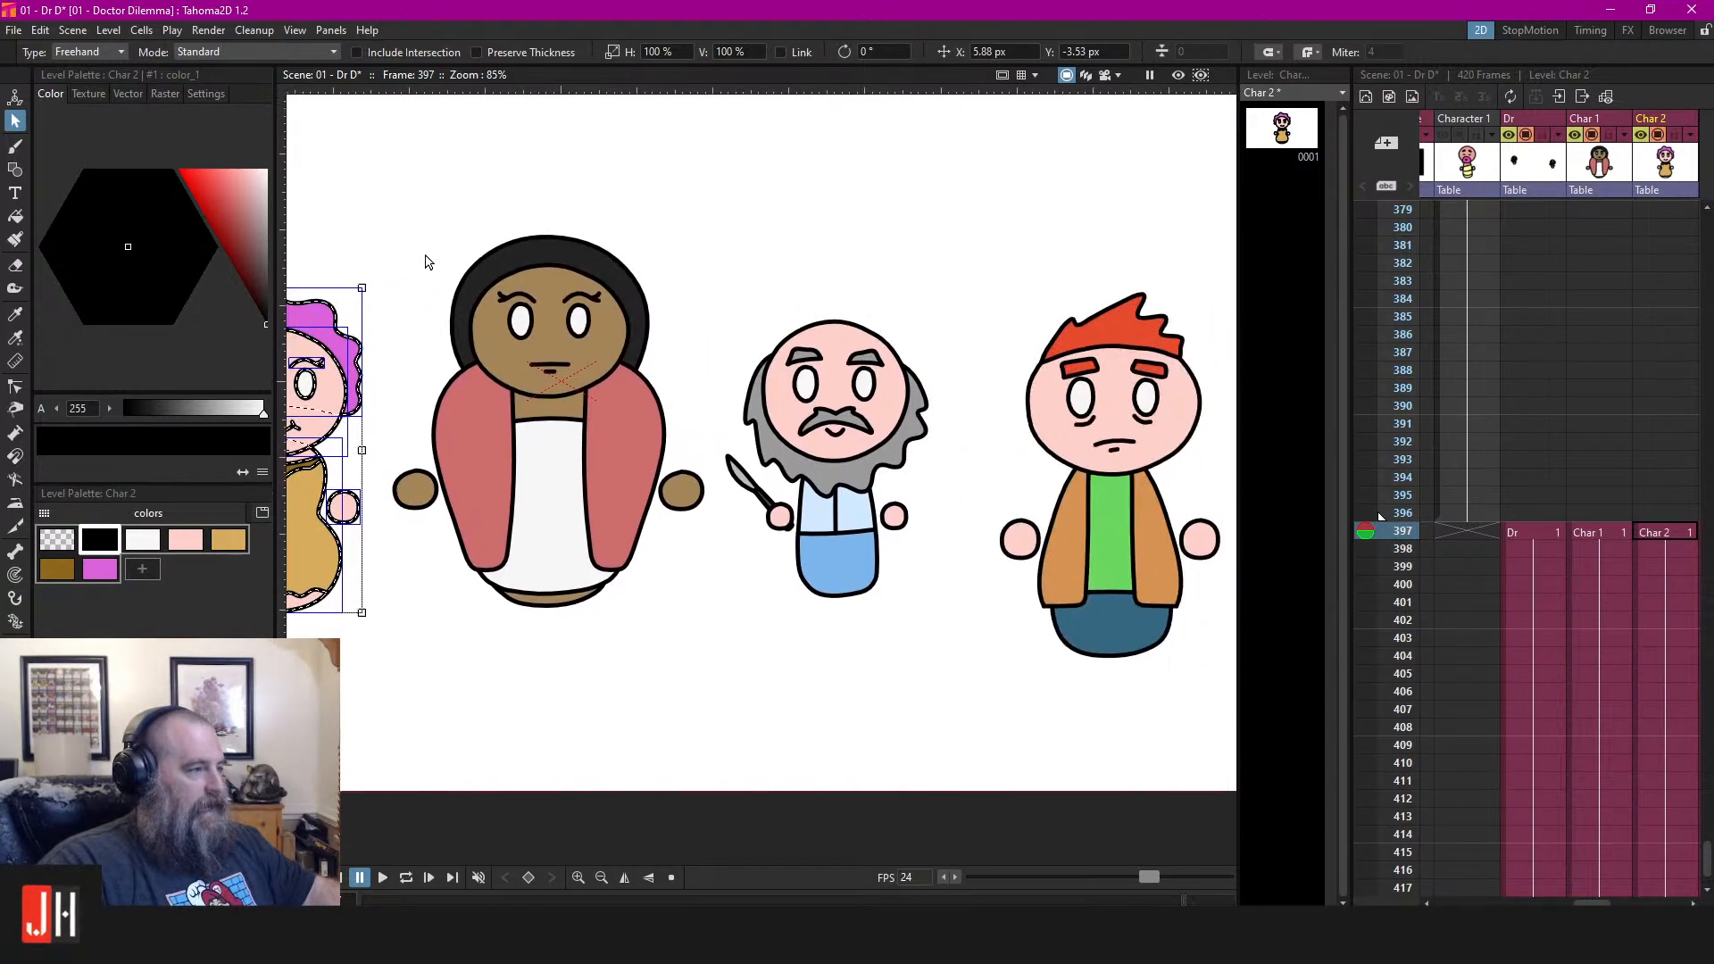
{"action": "left_click_drag", "start_coordinate": [1159, 256], "coordinate": [953, 375]}
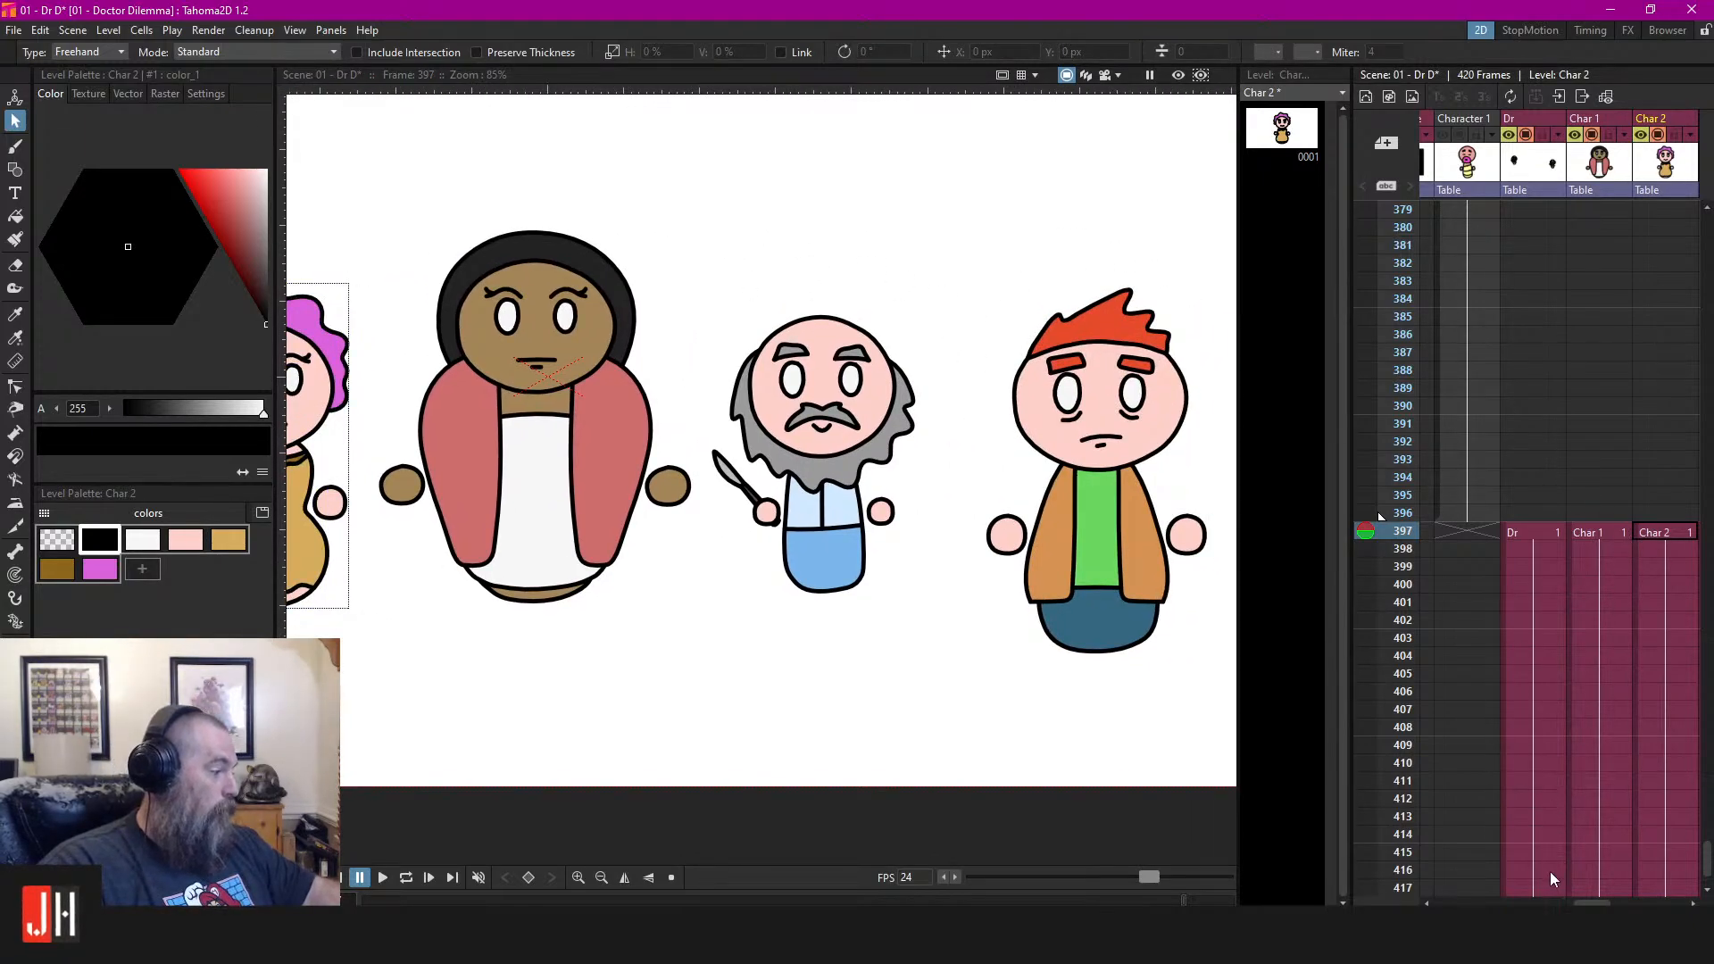
Scale the whole red-haired Char 3 figure down slightly and move it up and closer to the bearded doctor
{"action": "scroll", "coordinate": [1609, 608], "scroll_direction": "right", "scroll_amount": 3}
{"action": "left_click", "coordinate": [1599, 532]}
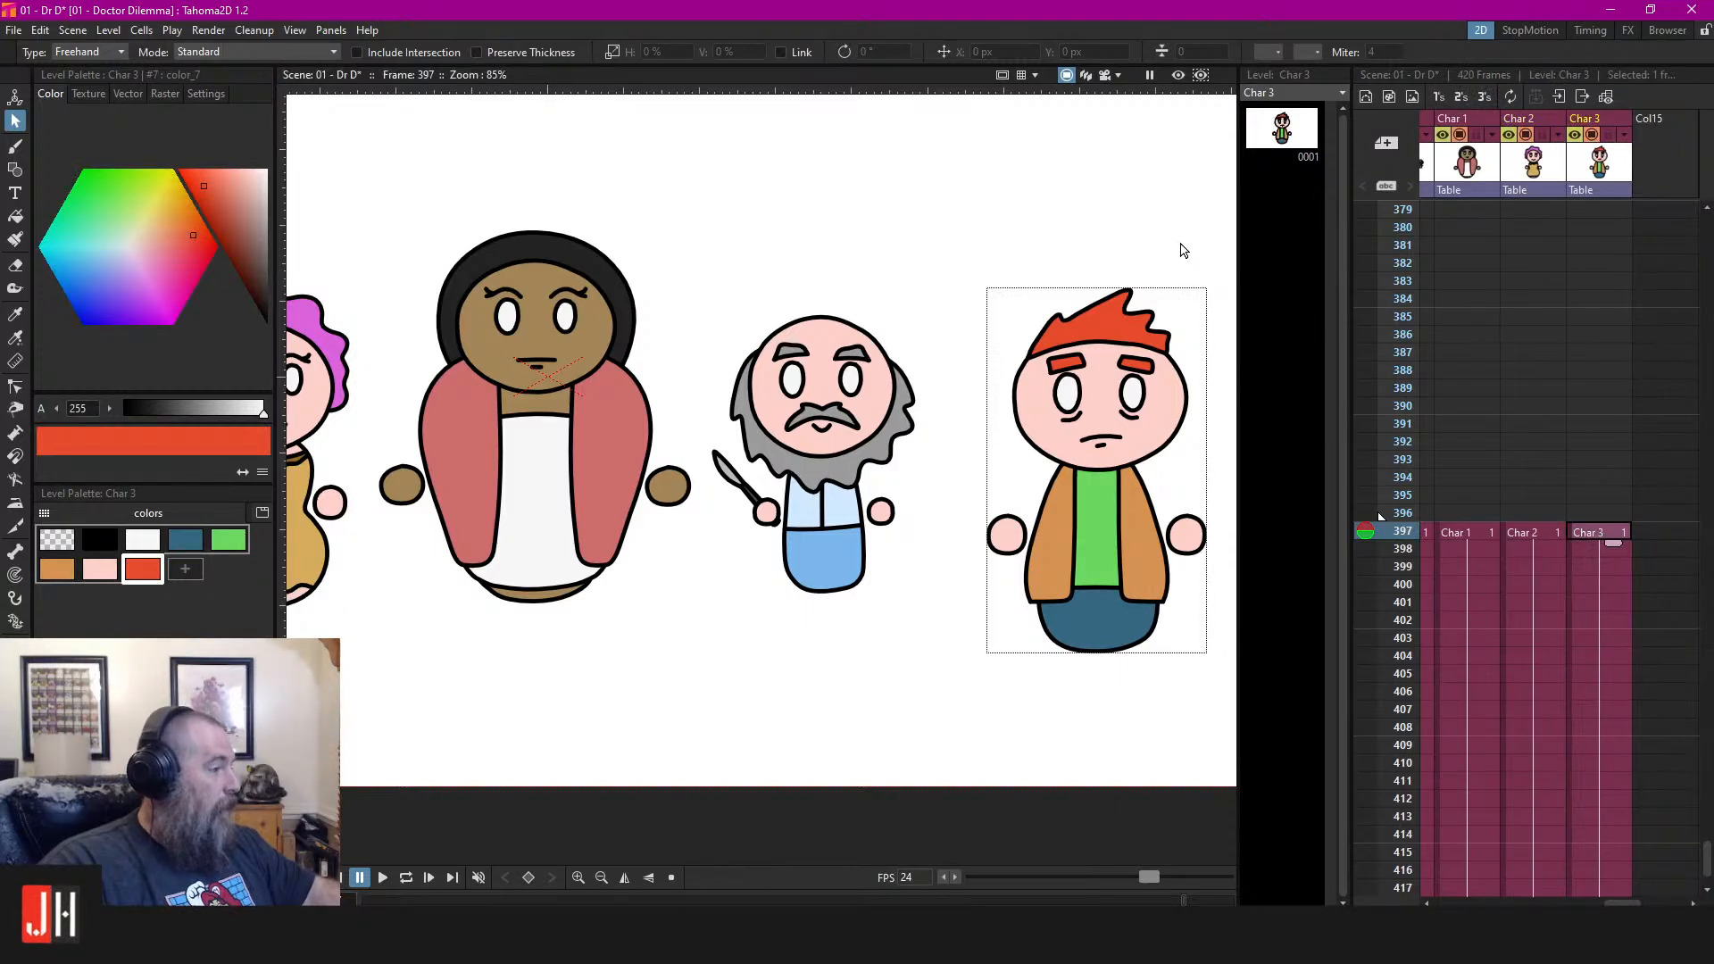
{"action": "mouse_move", "coordinate": [1164, 227]}
{"action": "left_mouse_down"}
{"action": "mouse_move", "coordinate": [1240, 742]}
{"action": "mouse_move", "coordinate": [1169, 234]}
{"action": "left_mouse_up"}
{"action": "left_click_drag", "start_coordinate": [1132, 235], "coordinate": [986, 272]}
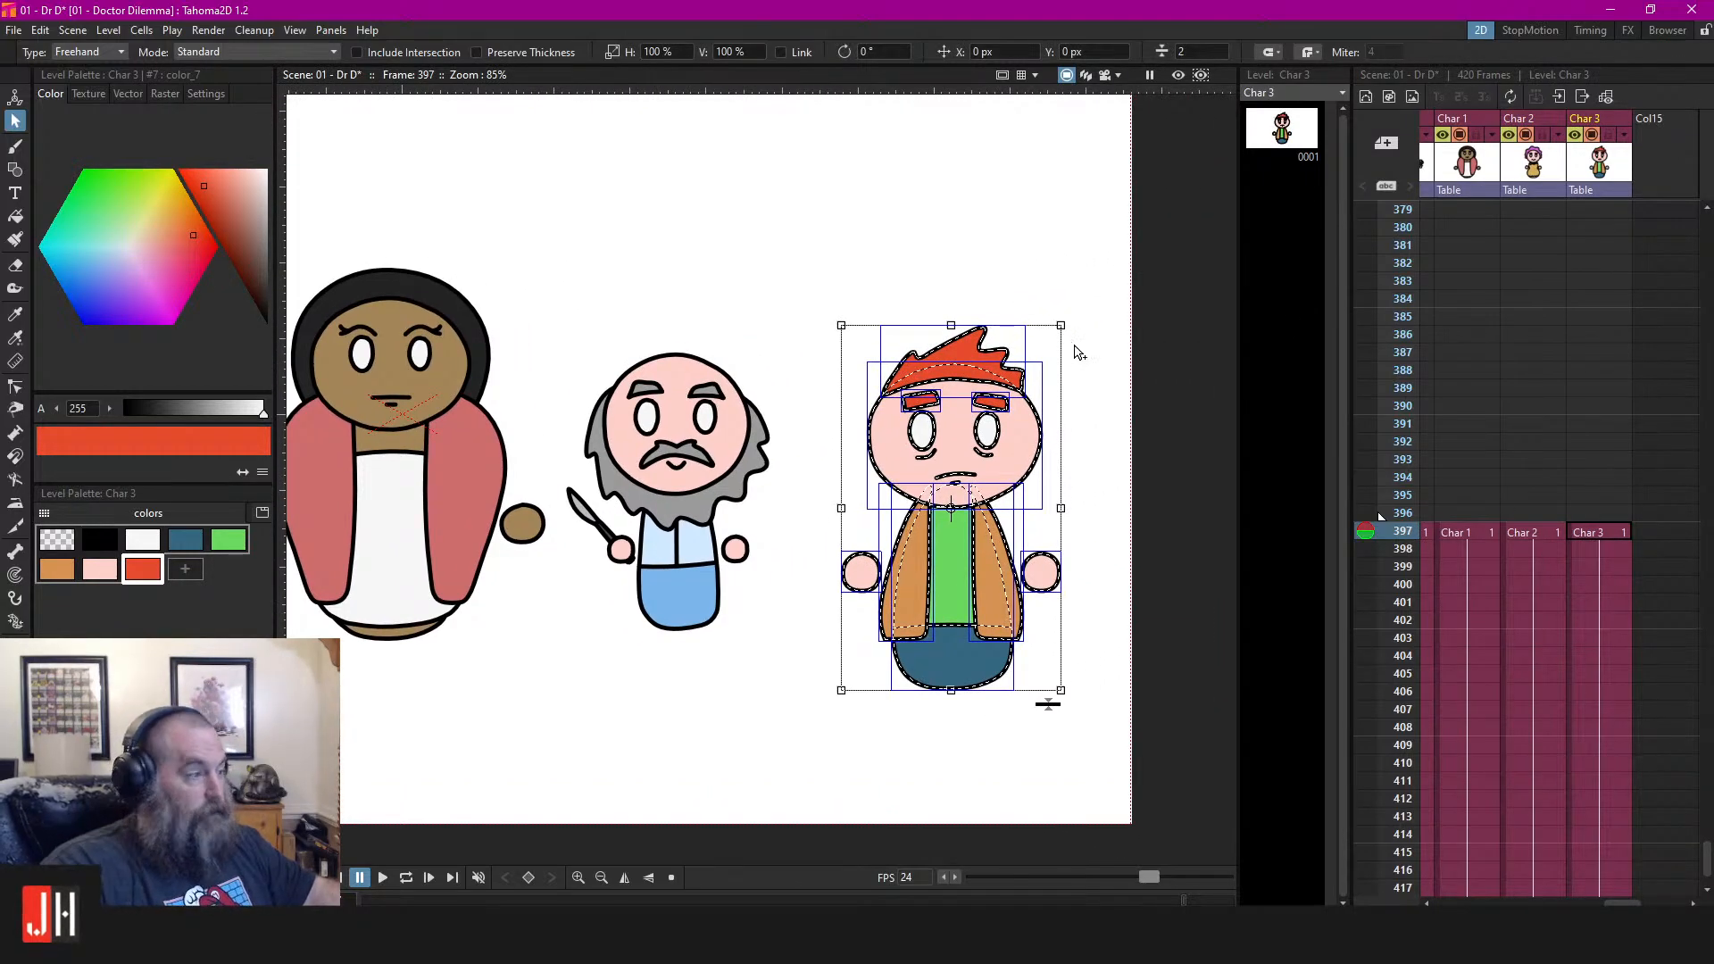
{"action": "left_click_drag", "start_coordinate": [1060, 326], "coordinate": [1024, 384]}
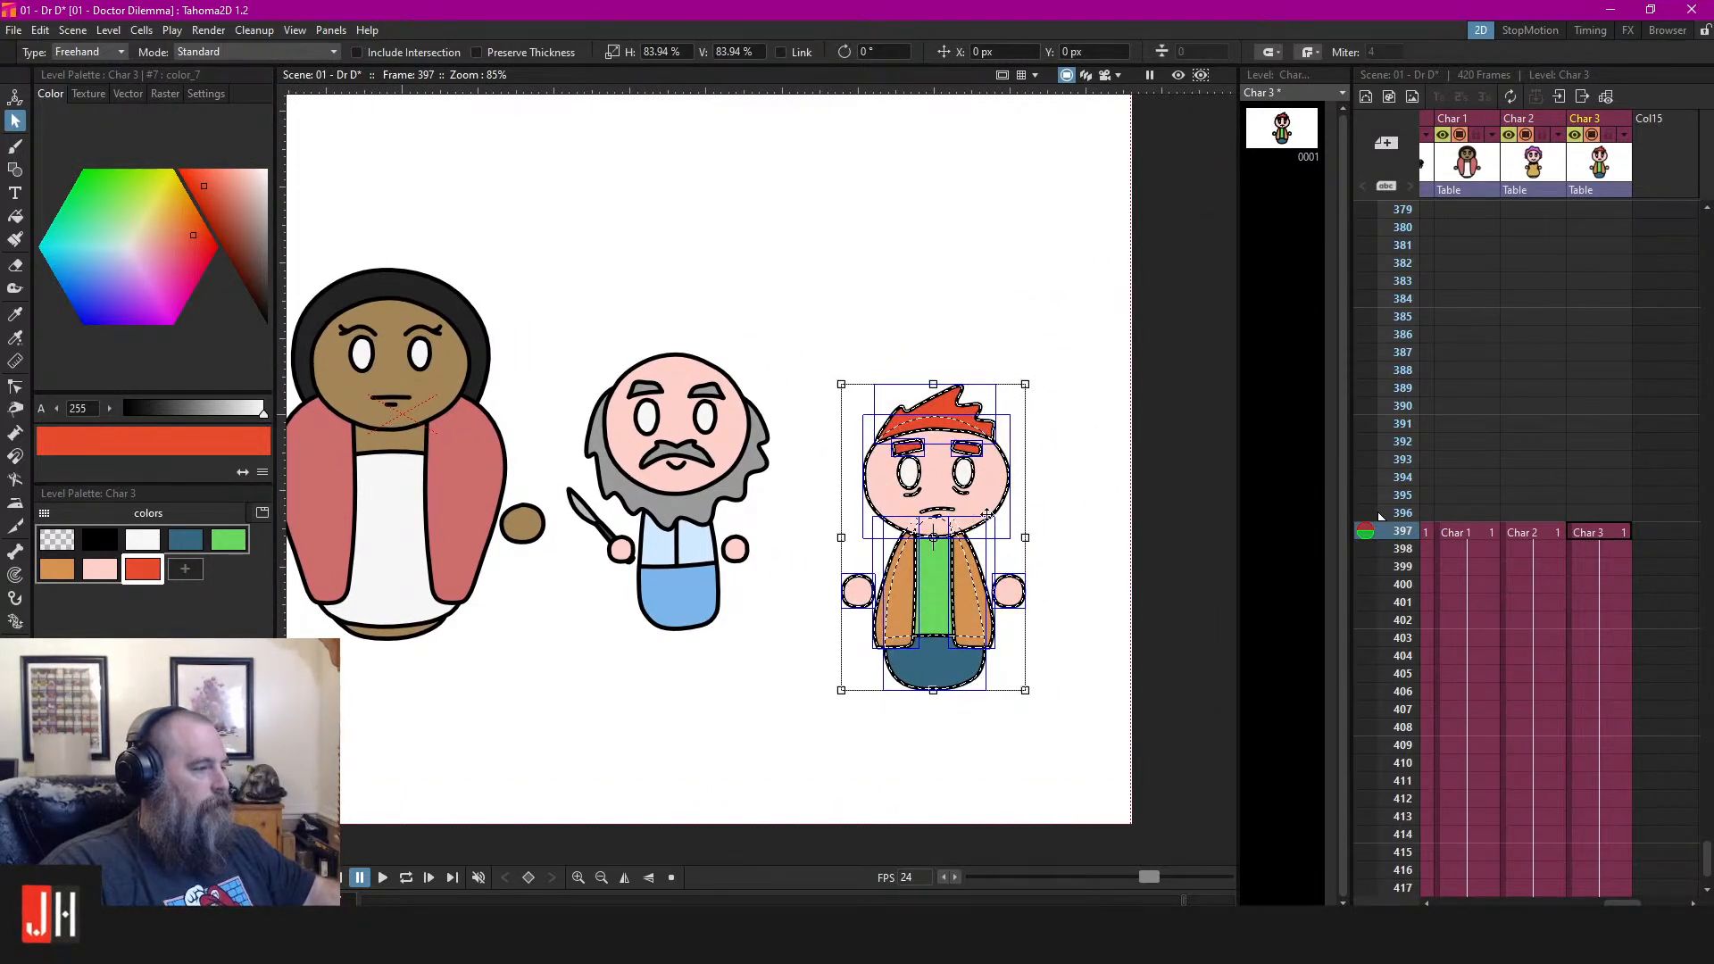
{"action": "left_click_drag", "start_coordinate": [986, 515], "coordinate": [965, 458]}
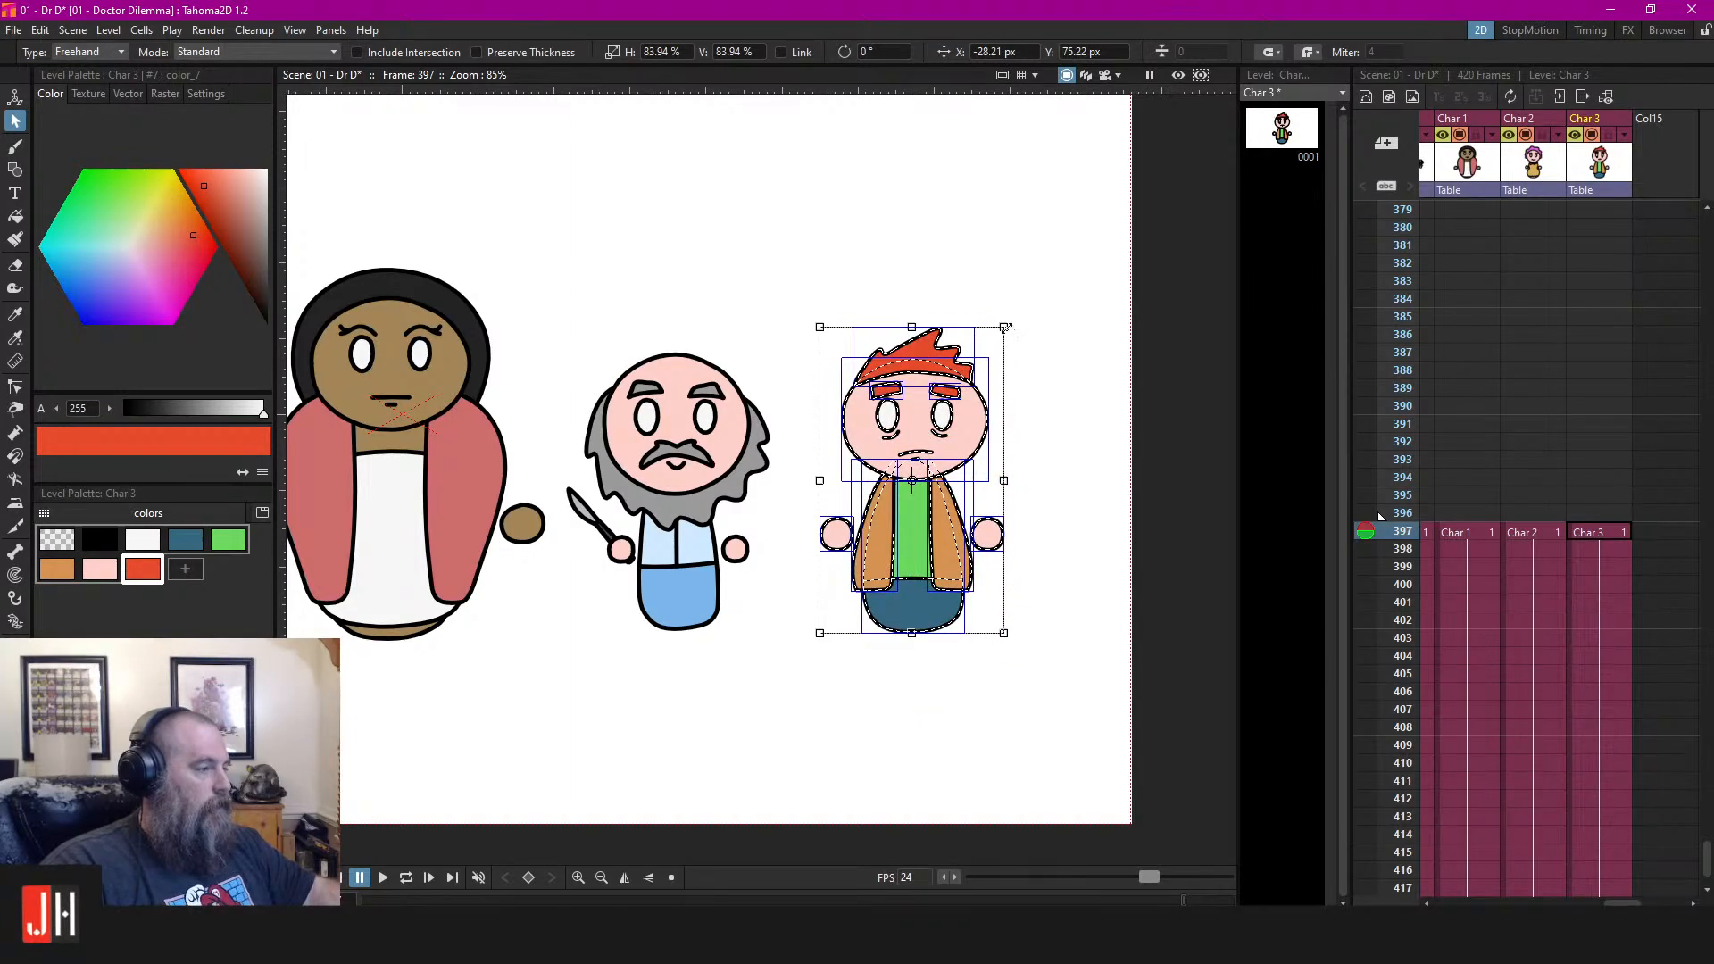
{"action": "mouse_move", "coordinate": [1006, 327]}
{"action": "left_mouse_down"}
{"action": "mouse_move", "coordinate": [1039, 273]}
{"action": "mouse_move", "coordinate": [821, 336]}
{"action": "mouse_move", "coordinate": [1109, 366]}
{"action": "mouse_move", "coordinate": [1051, 246]}
{"action": "left_mouse_up"}
Set the line thickness of all Char 3's strokes to 2 and deselect the figure
{"action": "left_click", "coordinate": [1054, 219]}
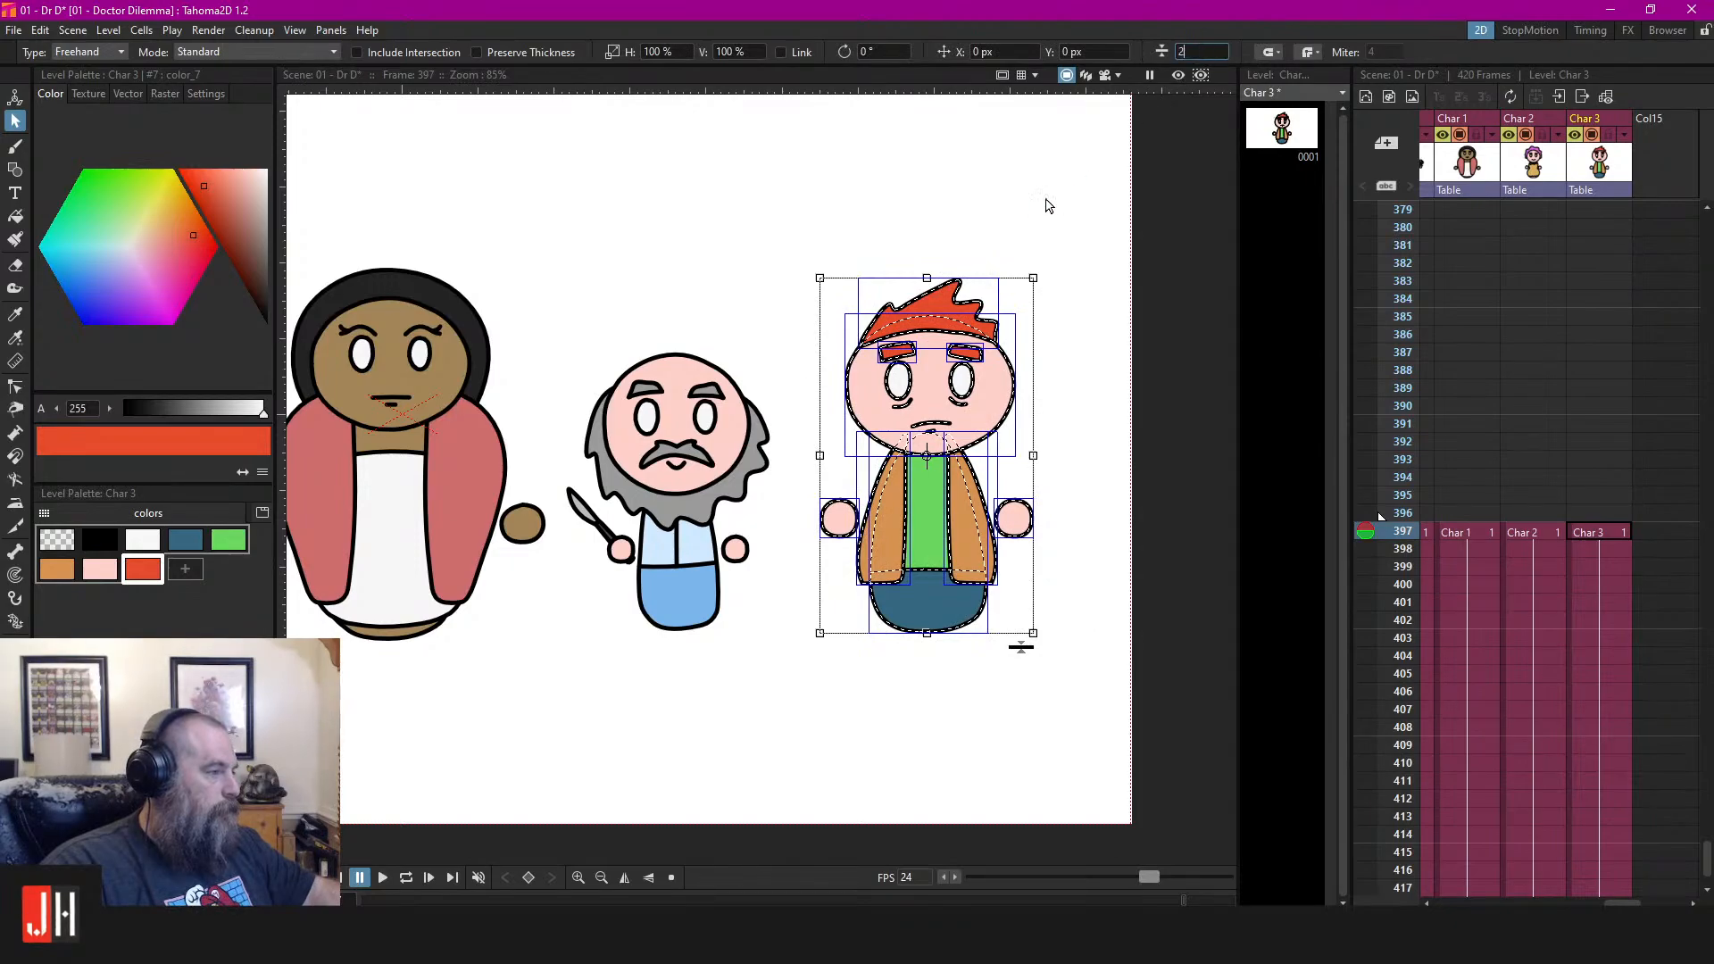
{"action": "left_click", "coordinate": [1049, 206]}
{"action": "scroll", "coordinate": [914, 302], "scroll_direction": "down", "scroll_amount": 3}
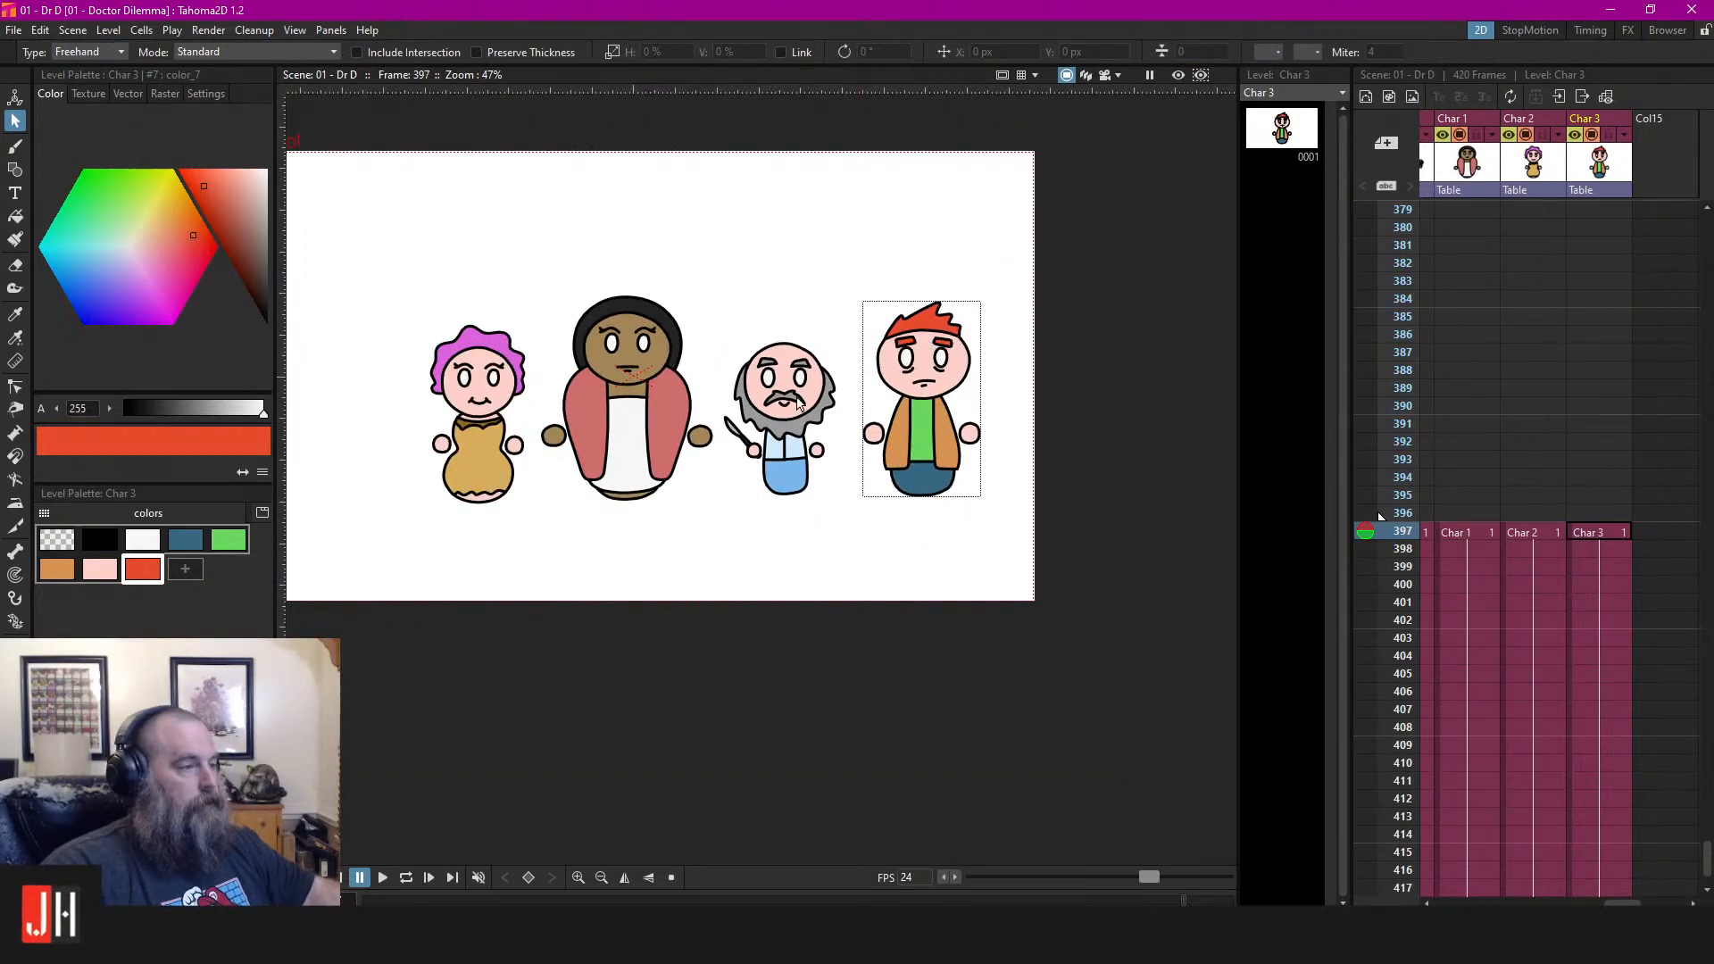
Examine the angry red-eyed doctor outside the camera frame and compare it with the four-character lineup
{"action": "scroll", "coordinate": [797, 404], "scroll_direction": "up", "scroll_amount": 3}
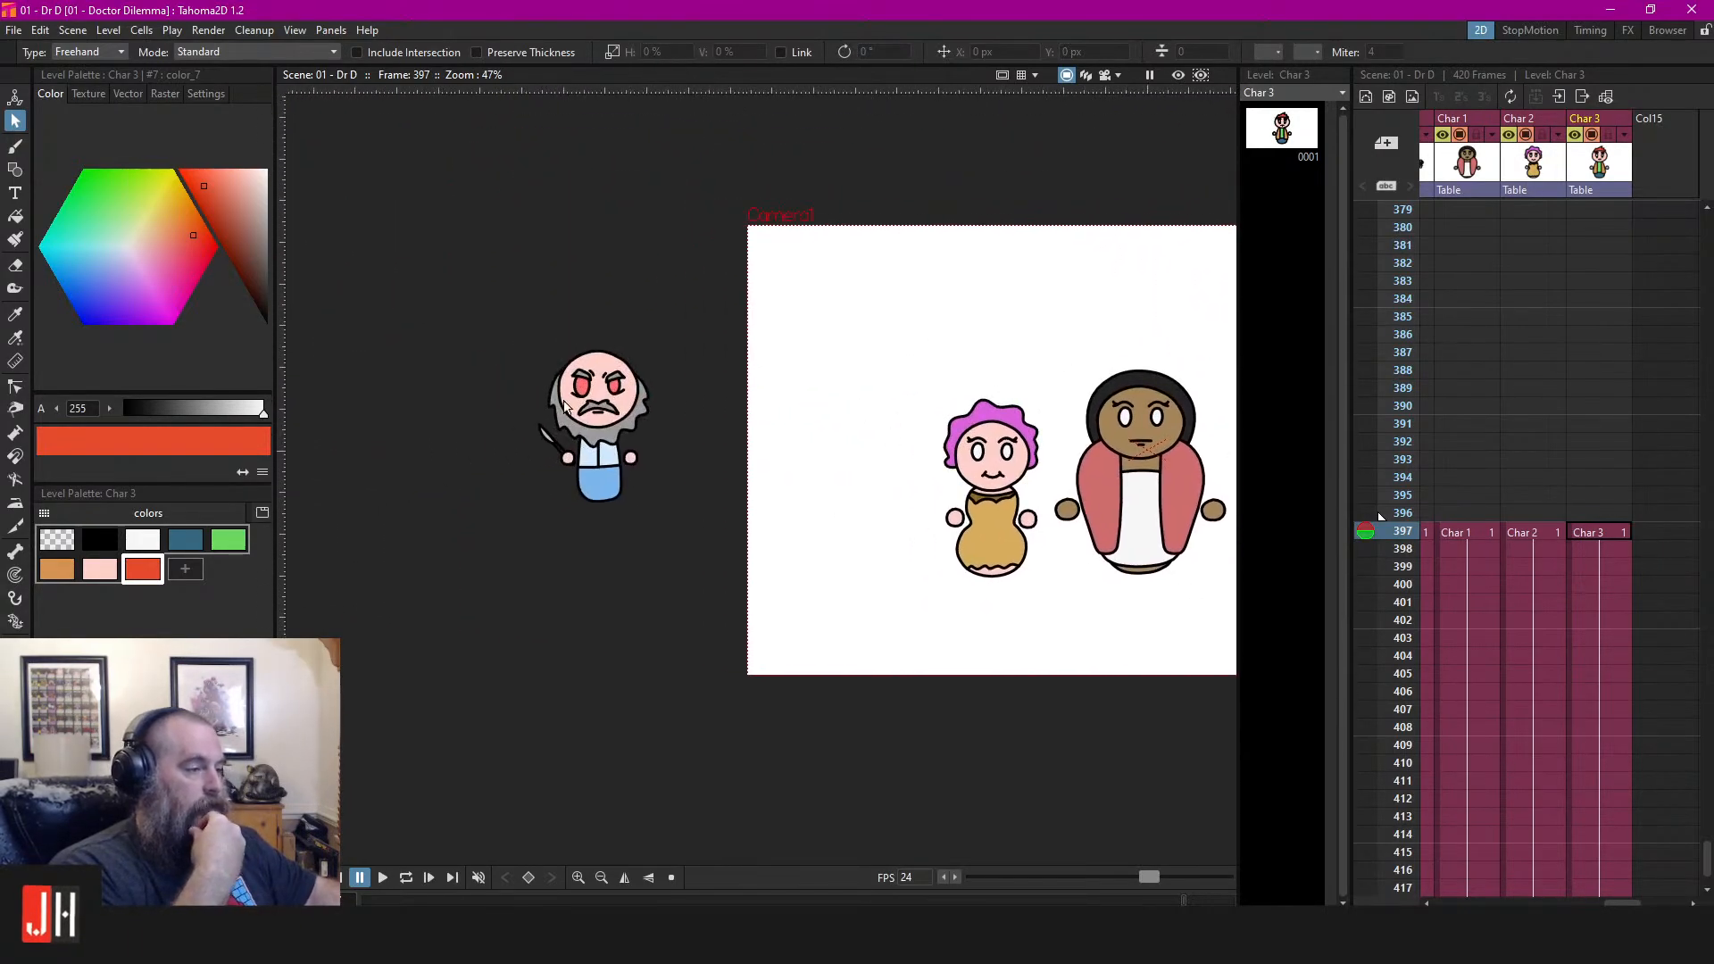
{"action": "scroll", "coordinate": [571, 442], "scroll_direction": "up", "scroll_amount": 4}
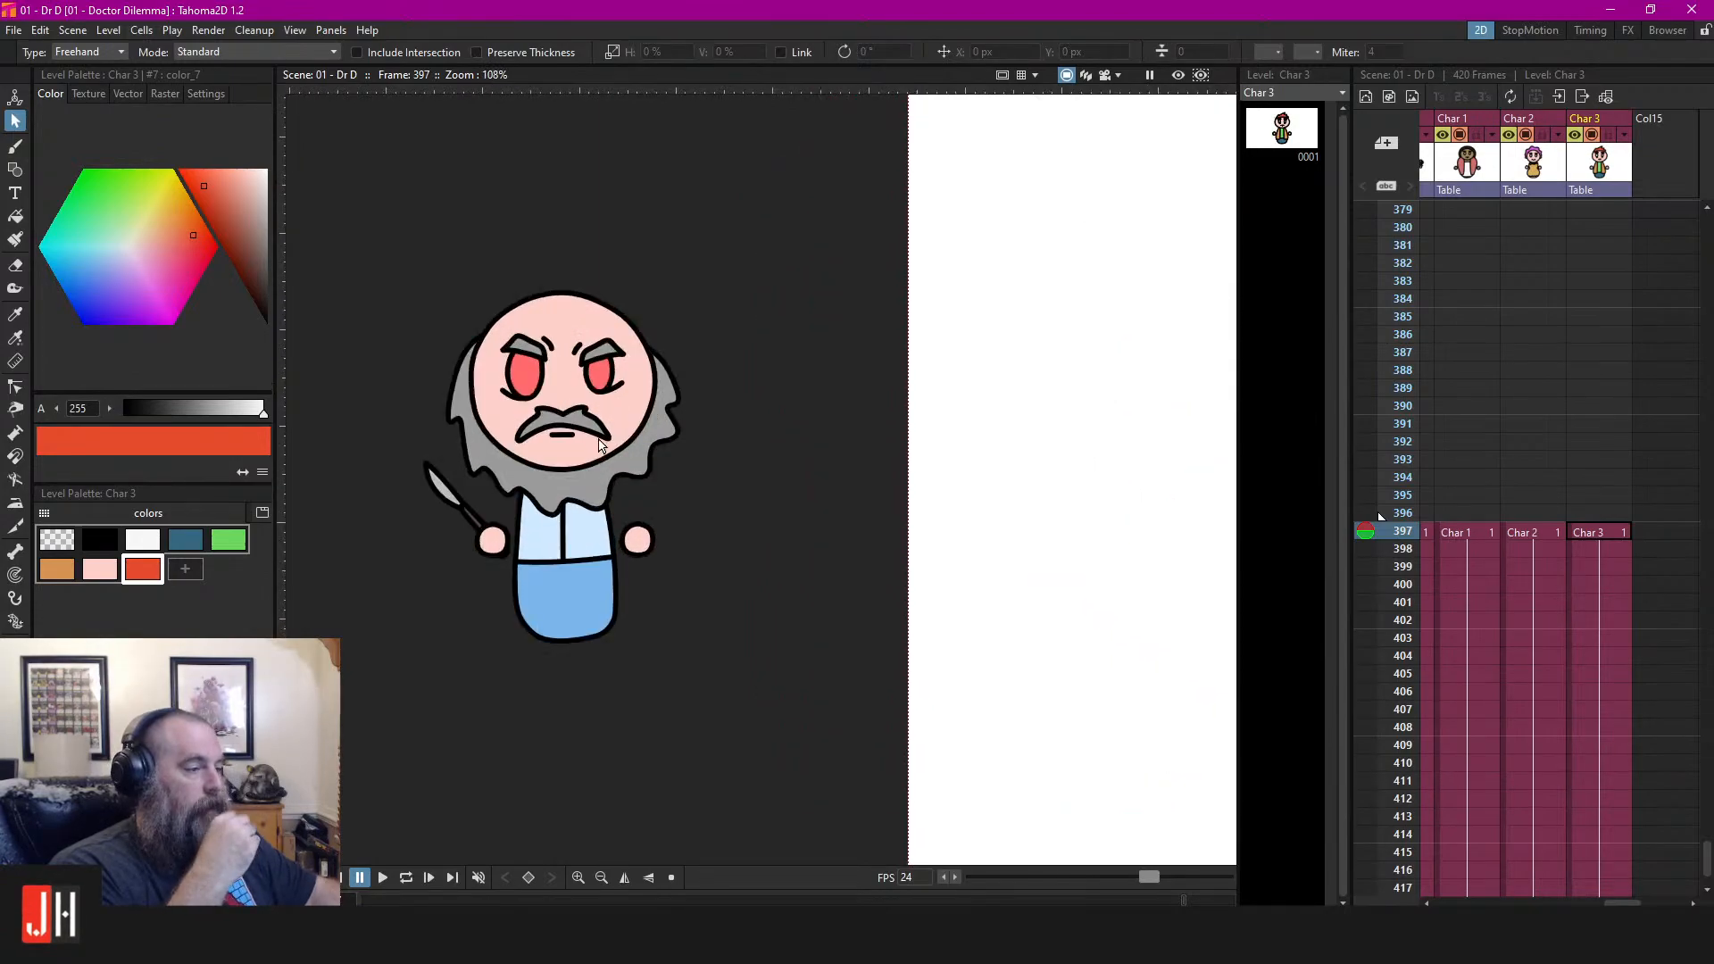
{"action": "scroll", "coordinate": [598, 447], "scroll_direction": "up", "scroll_amount": 2}
{"action": "scroll", "coordinate": [589, 453], "scroll_direction": "down", "scroll_amount": 6}
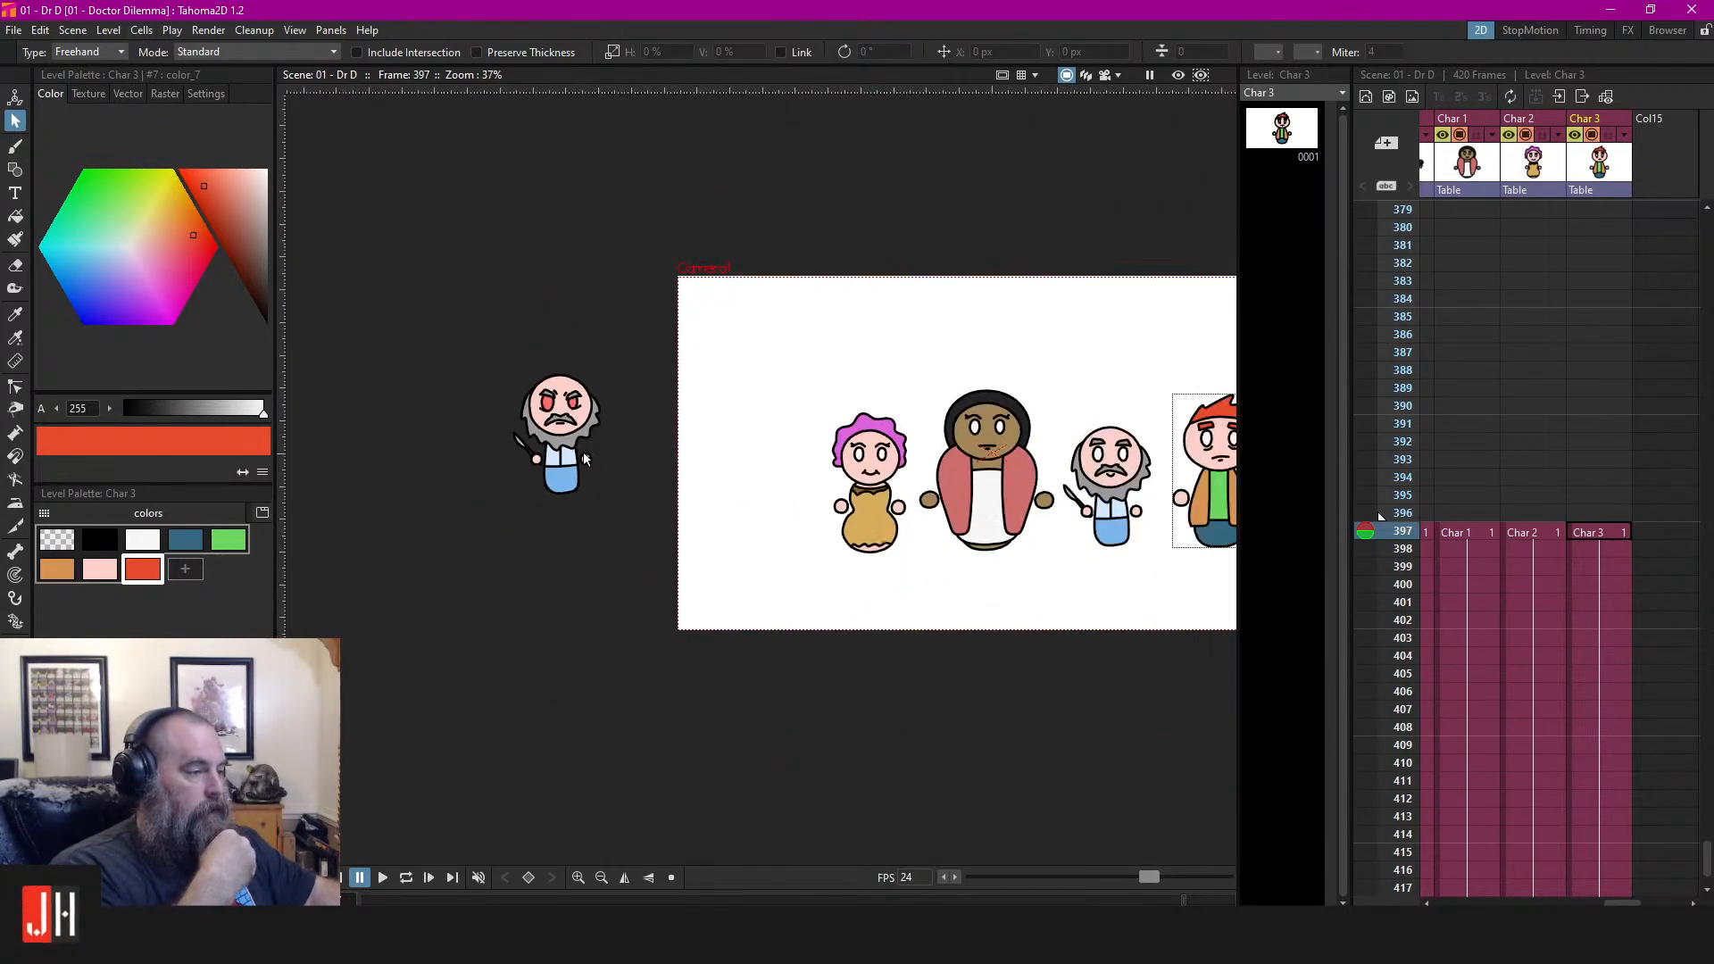
{"action": "left_click_drag", "start_coordinate": [600, 440], "coordinate": [381, 386]}
{"action": "scroll", "coordinate": [725, 448], "scroll_direction": "up", "scroll_amount": 2}
{"action": "left_click_drag", "start_coordinate": [760, 440], "coordinate": [682, 427]}
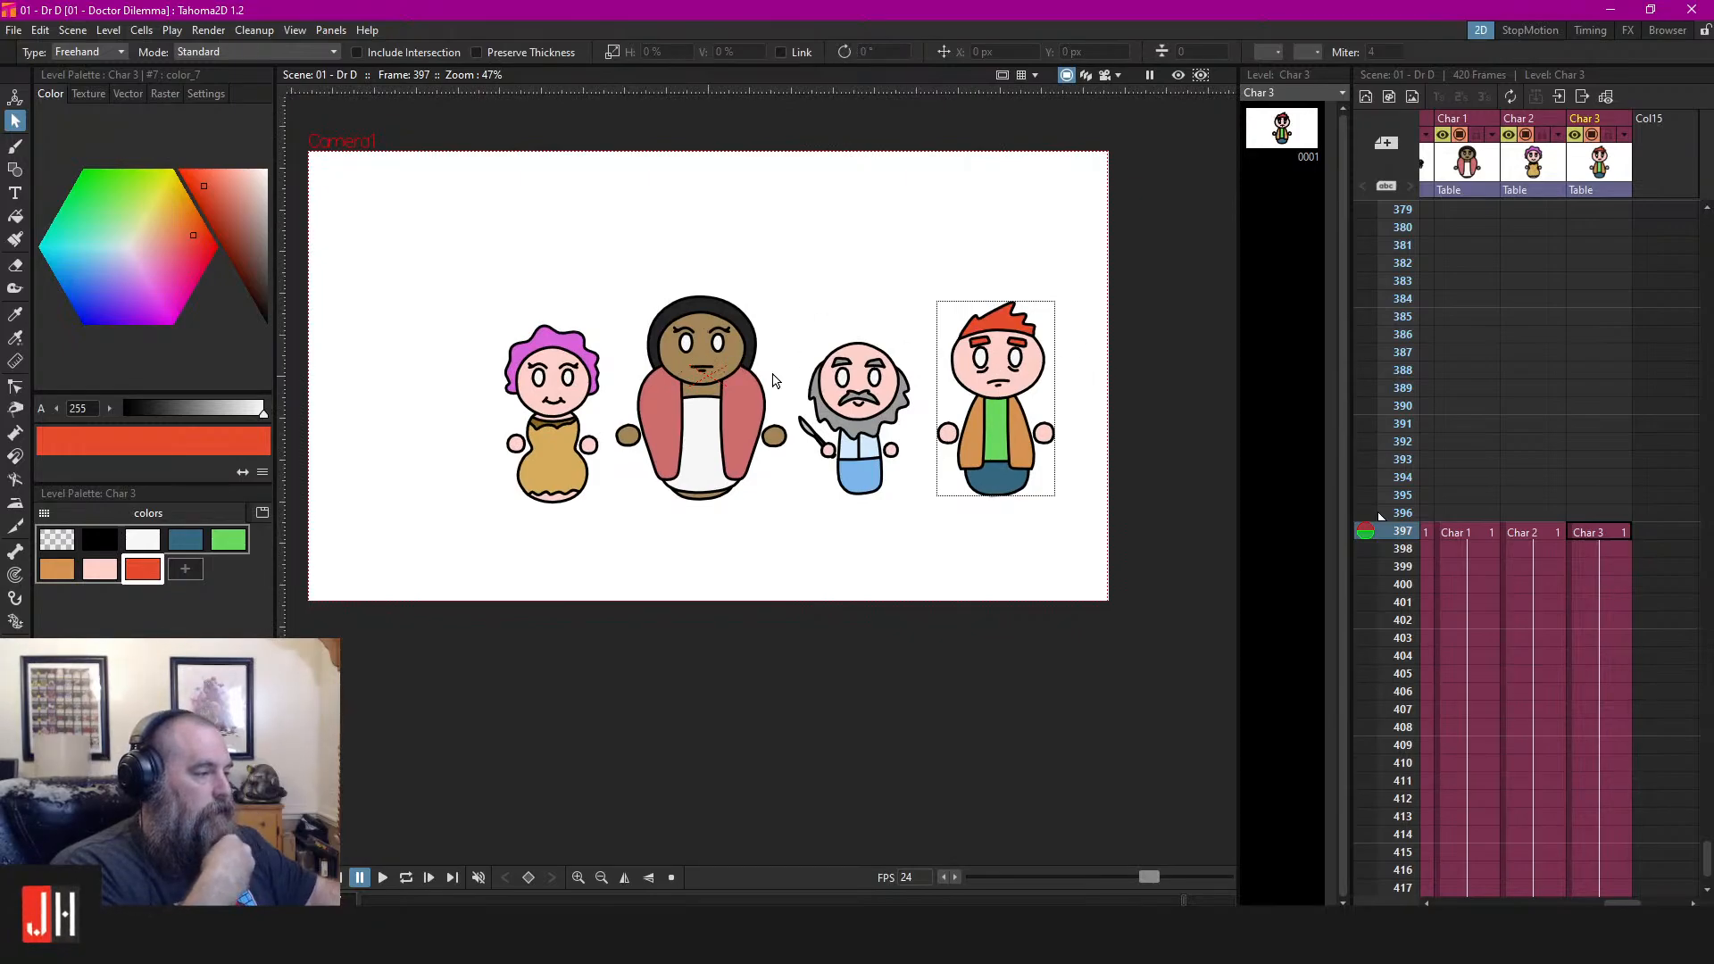
{"action": "left_click_drag", "start_coordinate": [867, 494], "coordinate": [818, 500]}
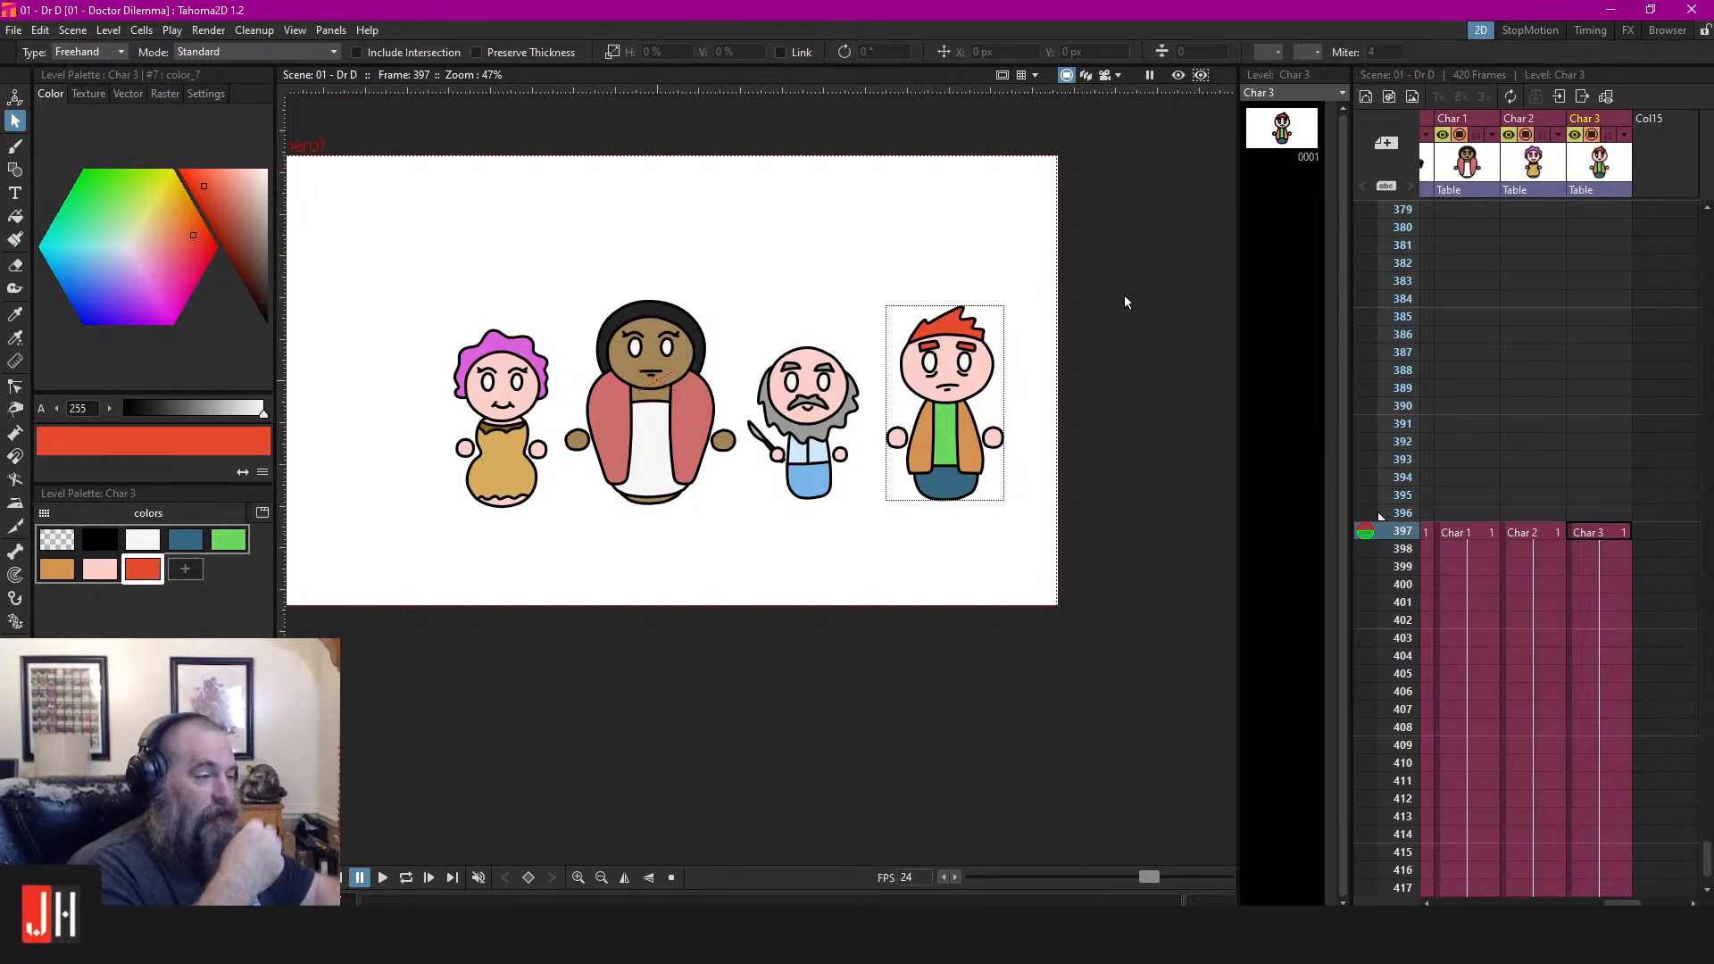
{"action": "left_click_drag", "start_coordinate": [783, 409], "coordinate": [873, 403]}
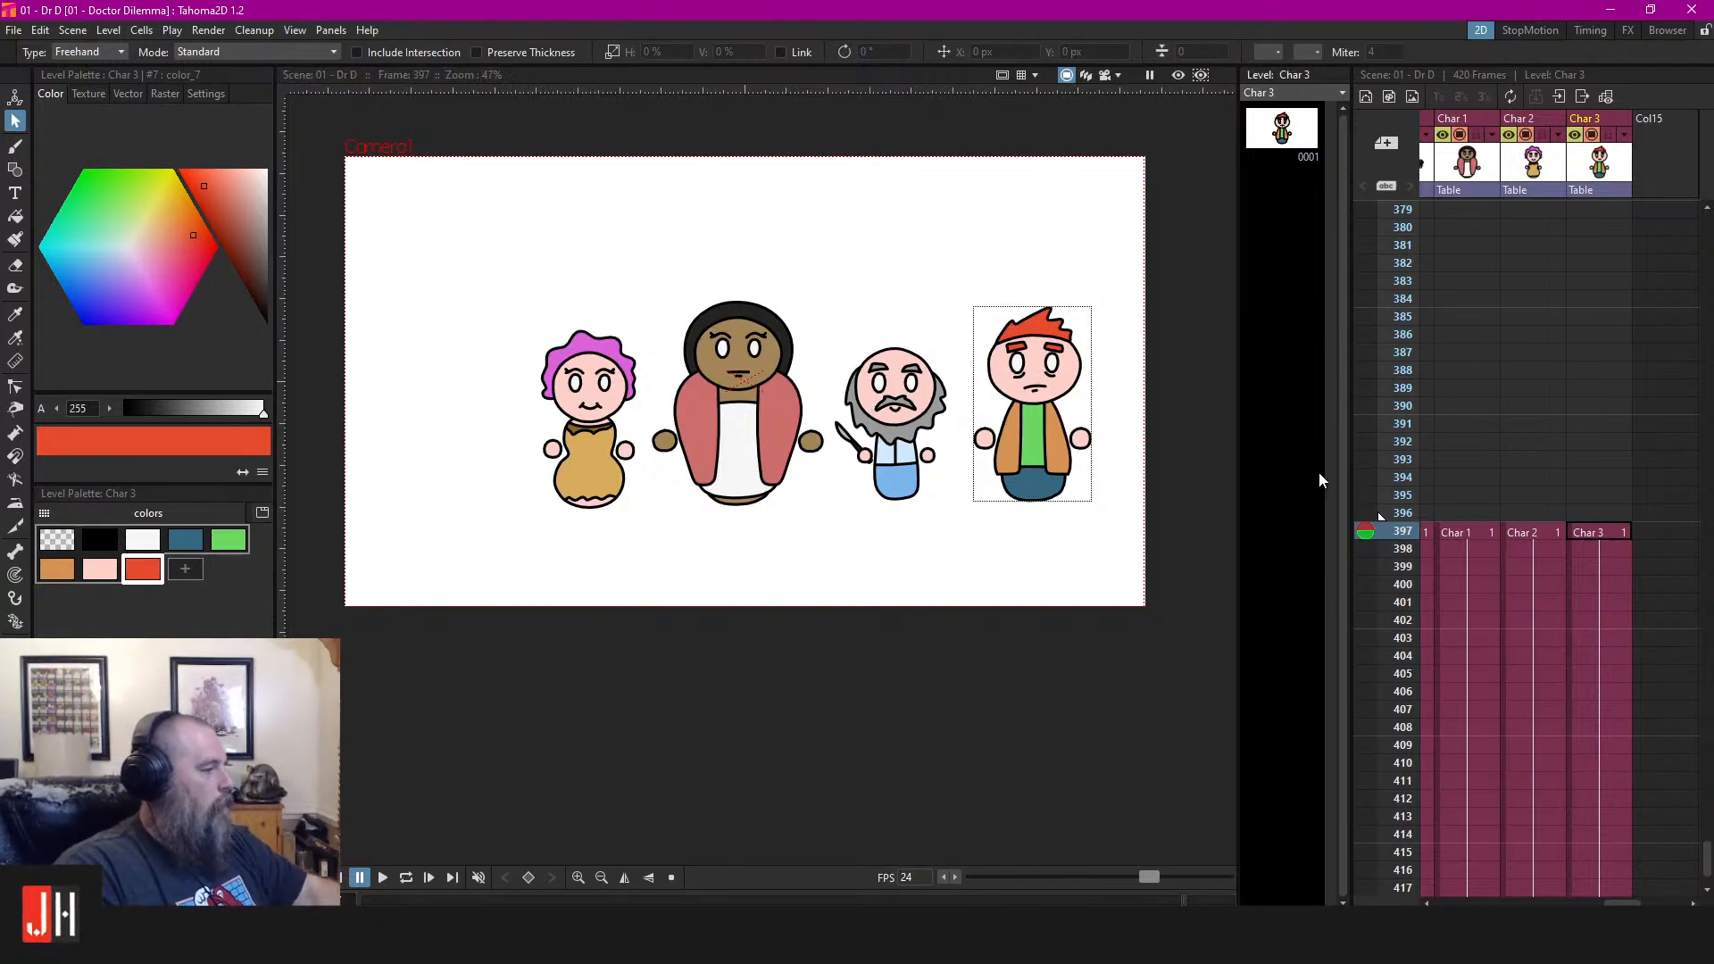
{"action": "left_click_drag", "start_coordinate": [1560, 458], "coordinate": [1712, 611]}
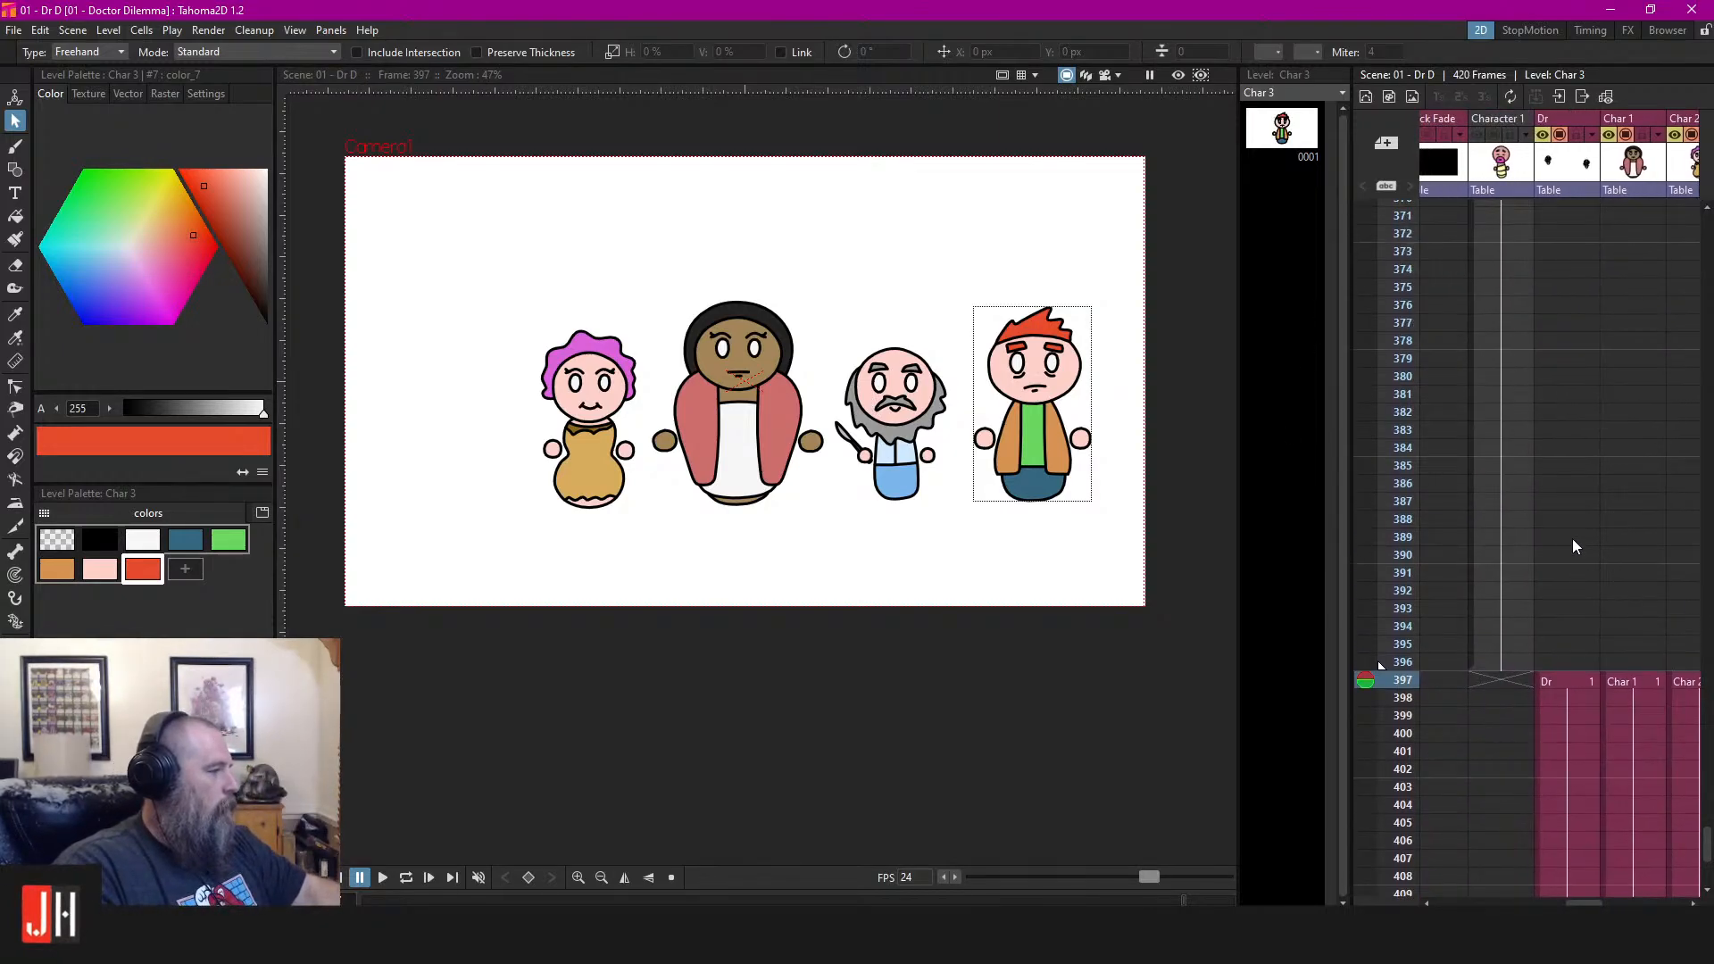
{"action": "left_click_drag", "start_coordinate": [1572, 538], "coordinate": [1713, 593]}
{"action": "left_click_drag", "start_coordinate": [1587, 577], "coordinate": [1444, 470]}
{"action": "left_click_drag", "start_coordinate": [1597, 507], "coordinate": [1465, 476]}
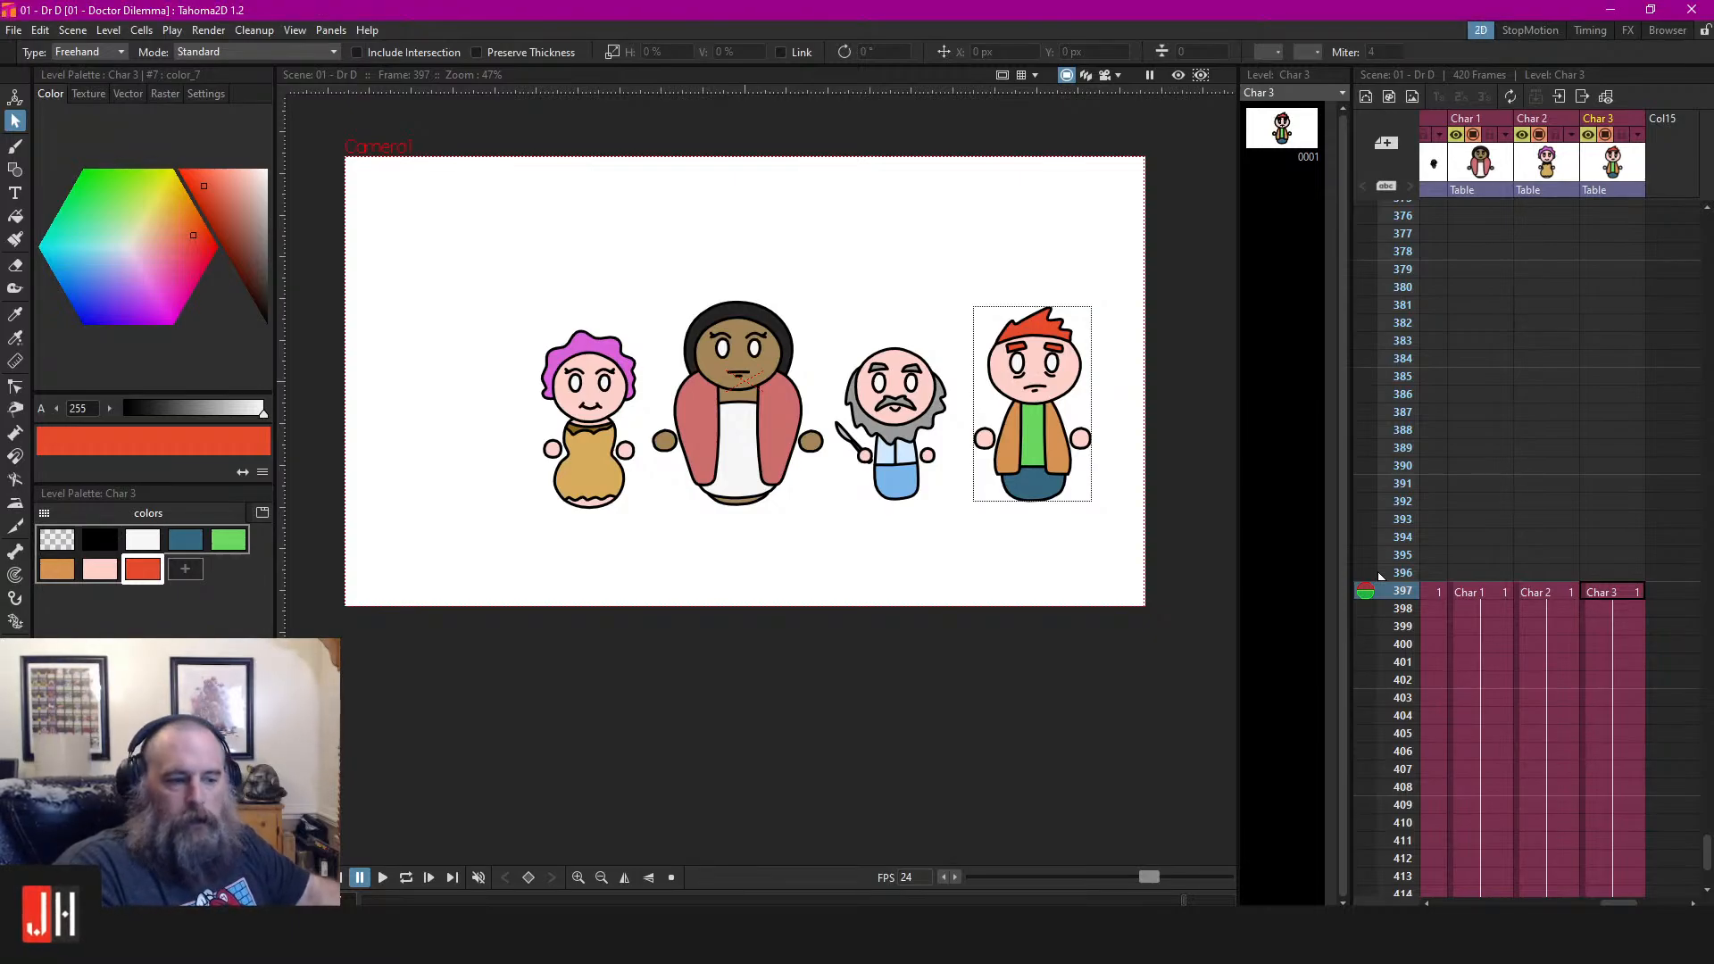
{"action": "left_click_drag", "start_coordinate": [1005, 511], "coordinate": [957, 518]}
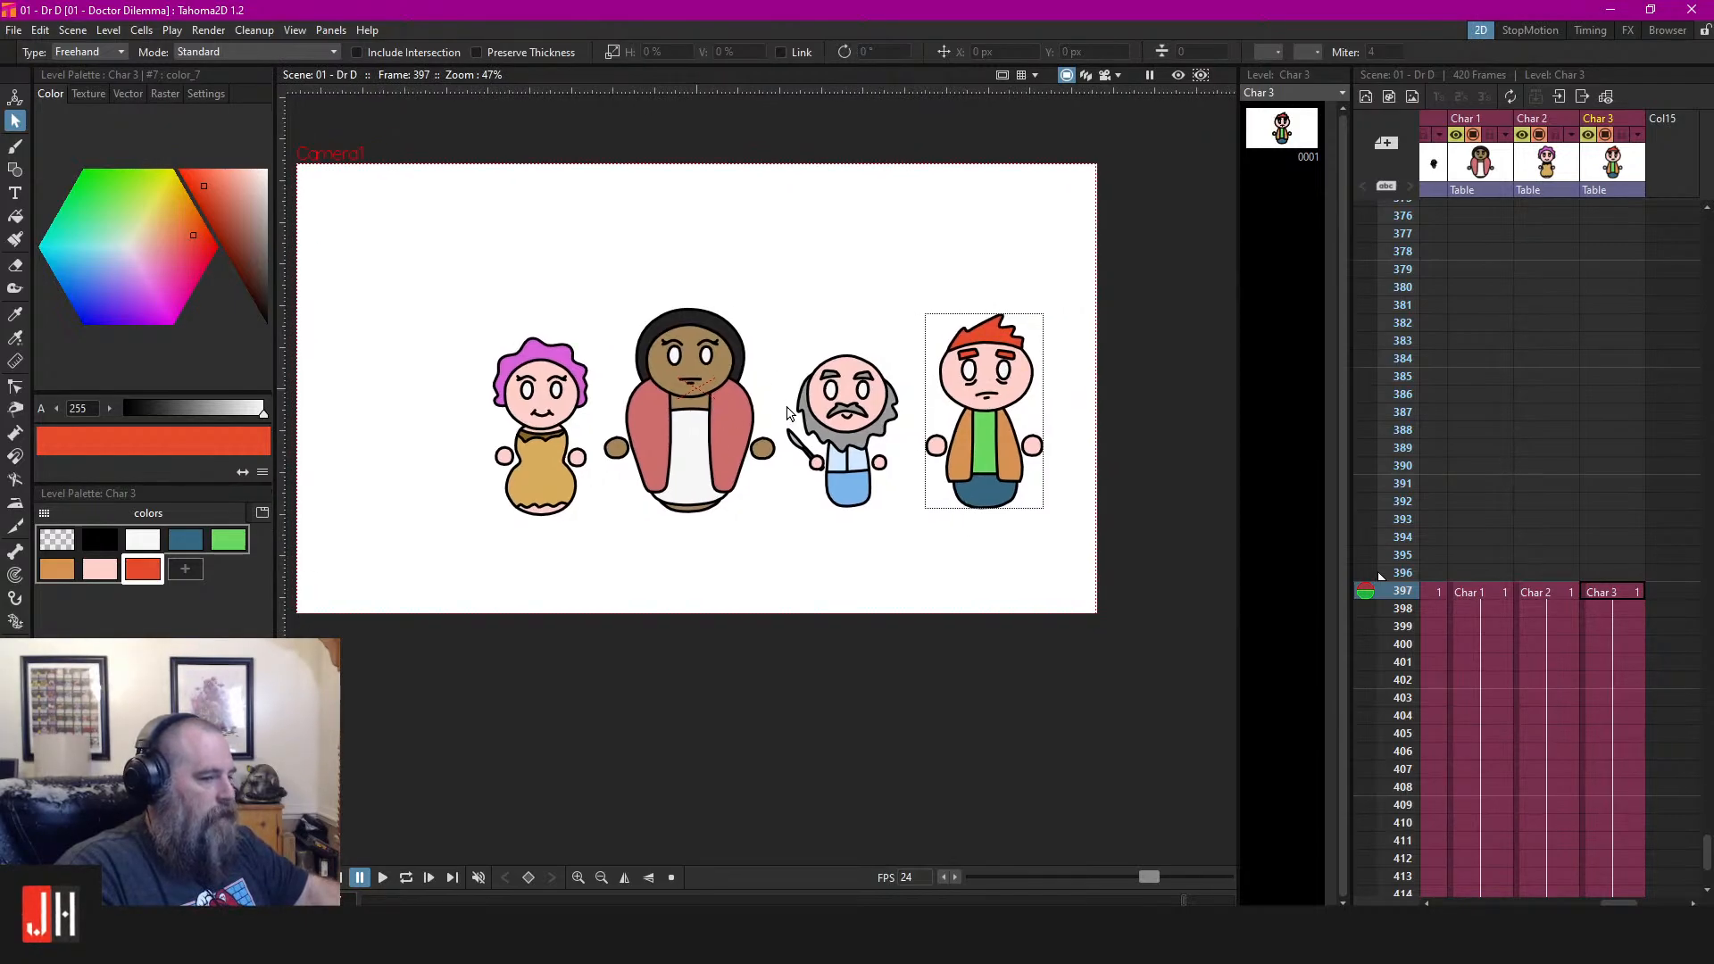